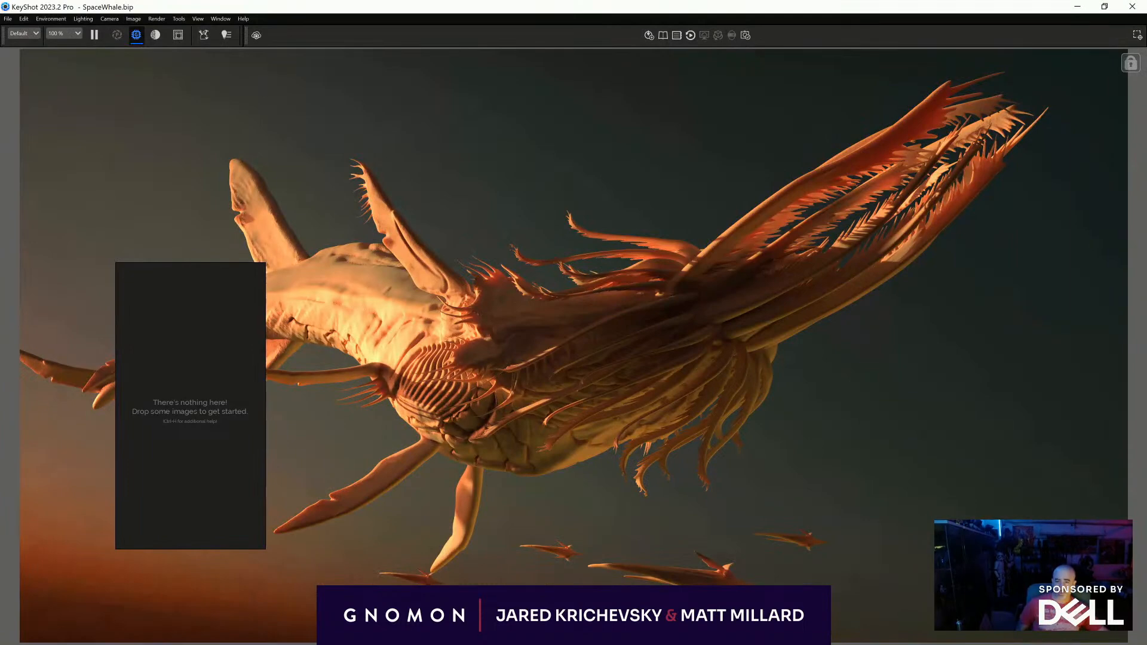
- Dismiss the empty reference board and bring up the Project window's scene tree beside the whale render
left_click(199, 365)
key("Escape")
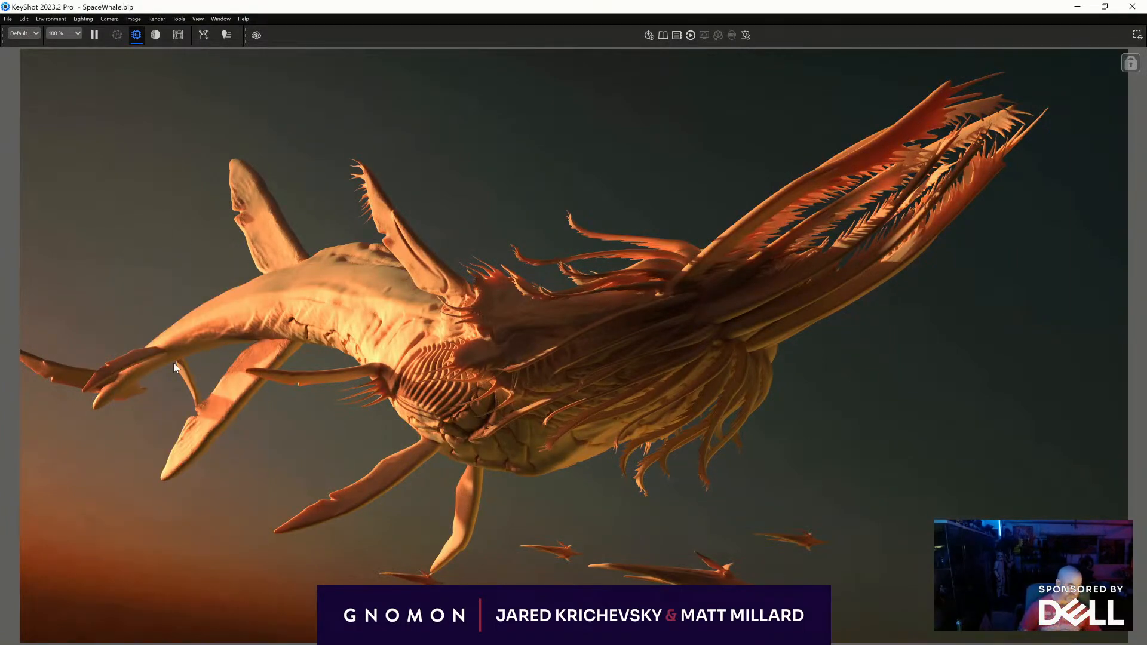
key("space")
left_click_drag(599, 133, 623, 335)
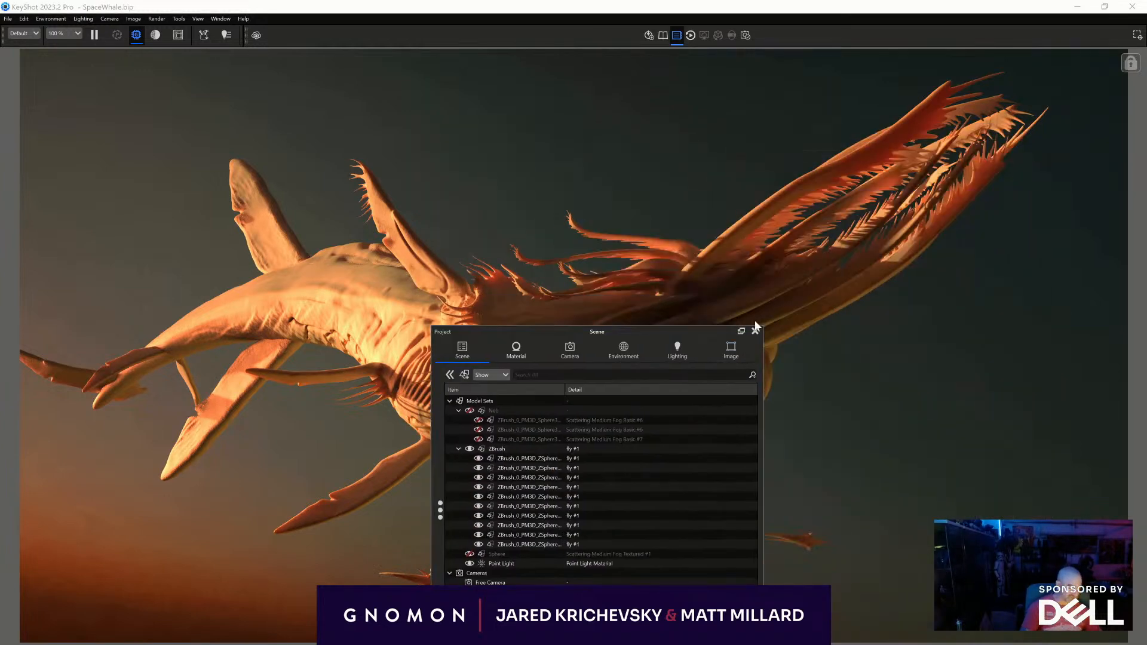
left_click(754, 330)
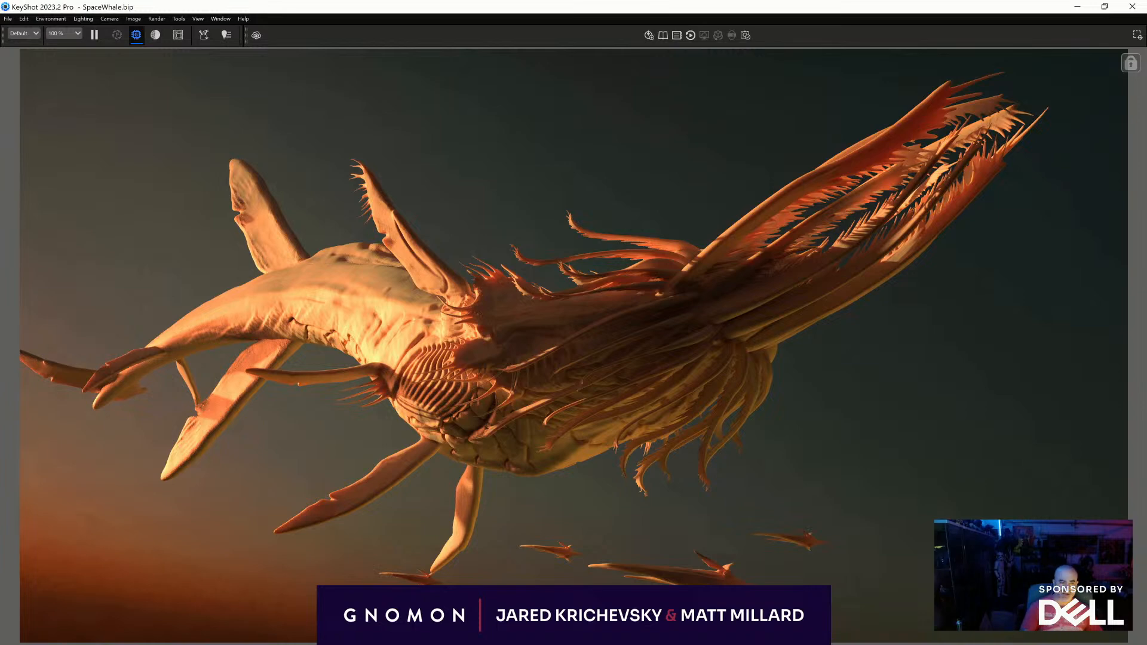
key("space")
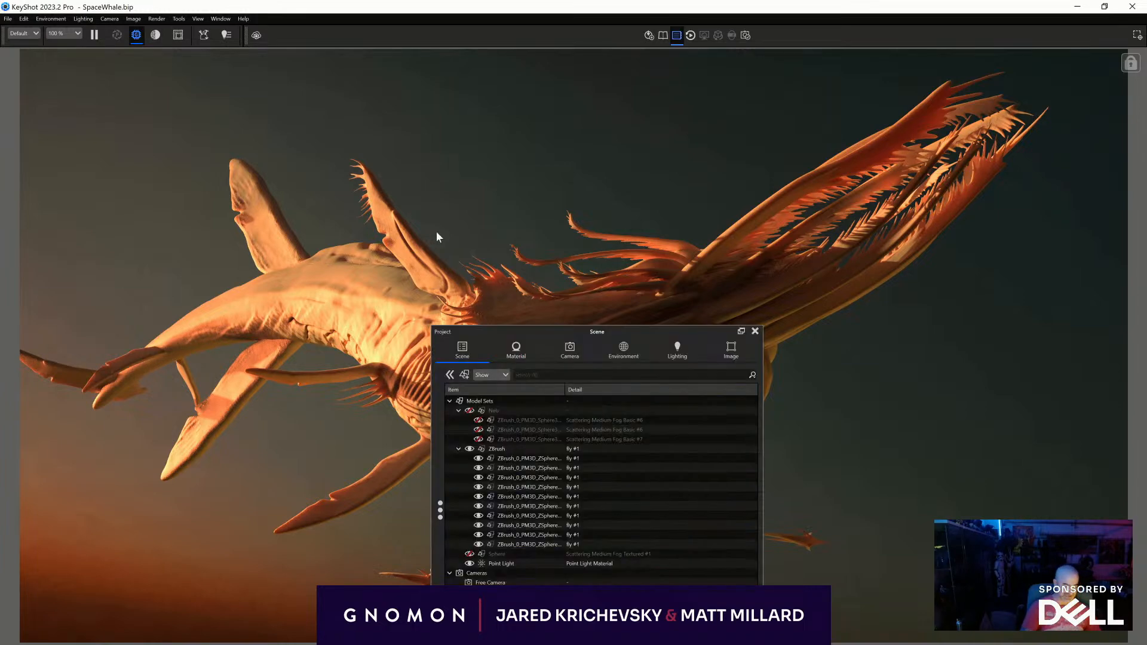
left_click_drag(509, 331, 626, 151)
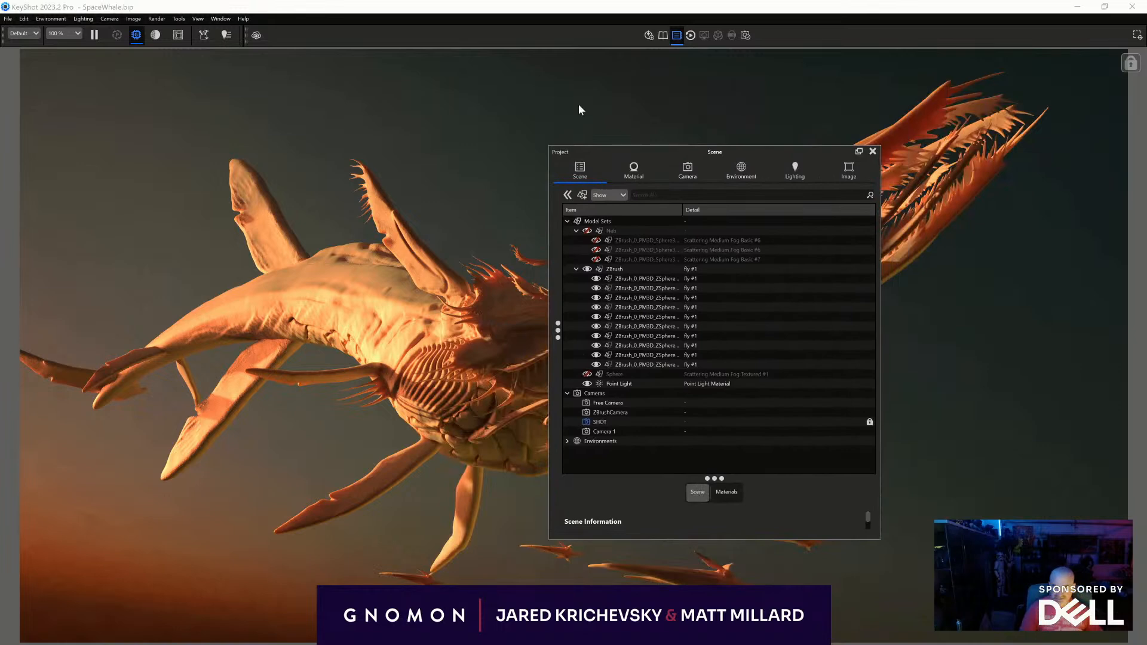
- Compare the ZBrush whale model with the KeyShot render, close KeyShot's Project window, and return to ZBrush
key("alt+Tab")
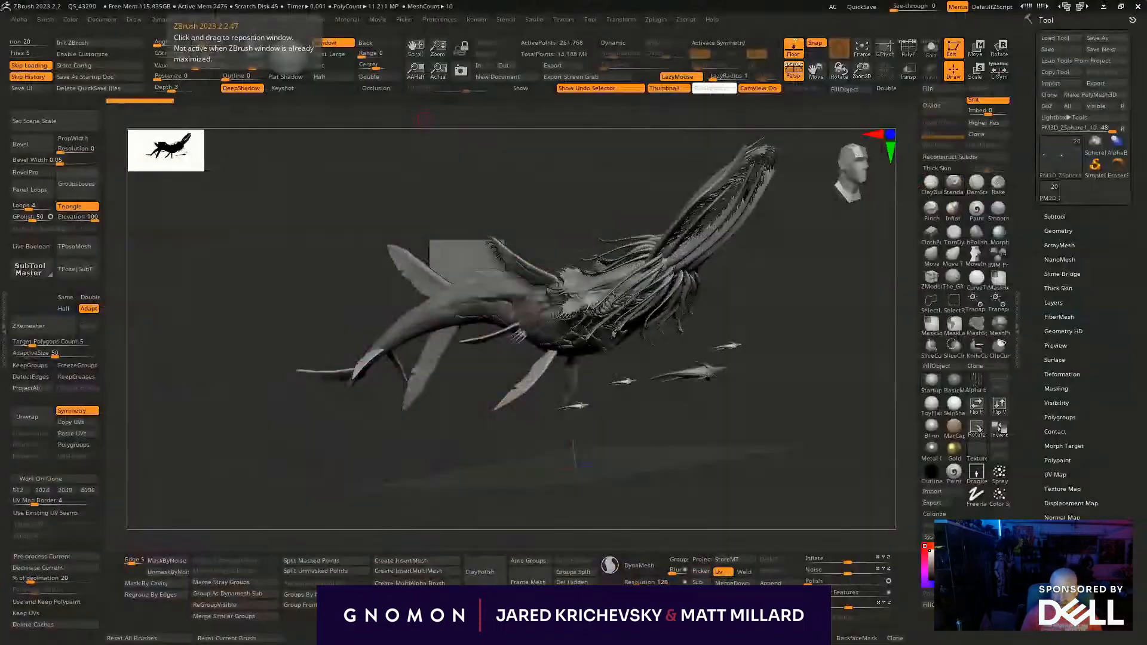
left_click_drag(369, 192, 440, 125)
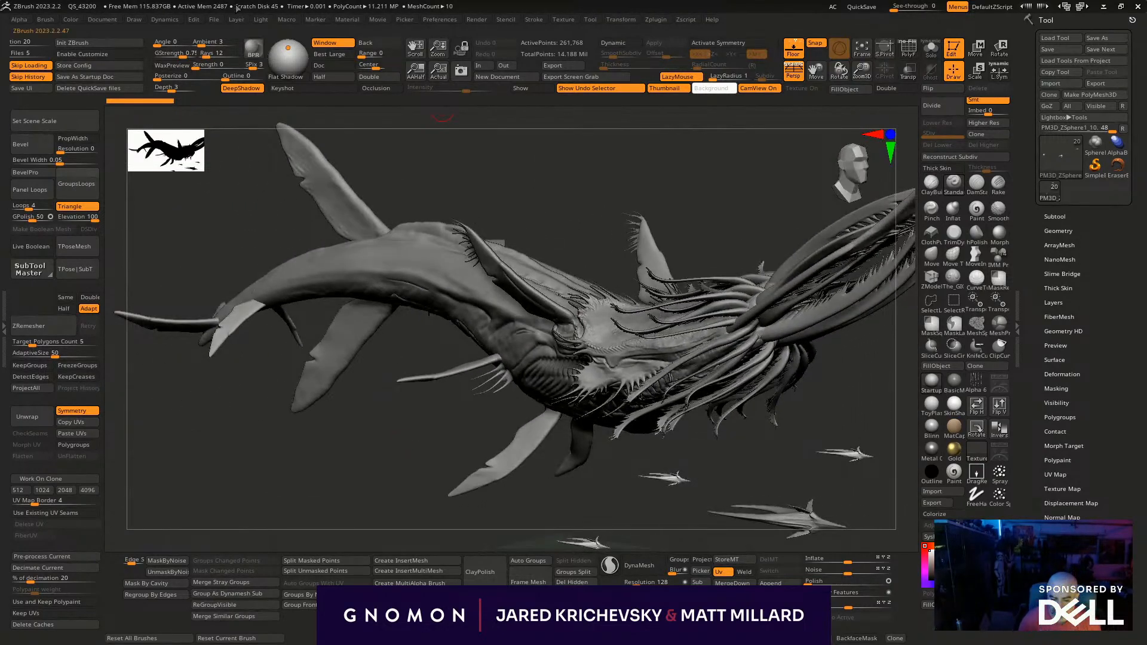
key("alt+Tab")
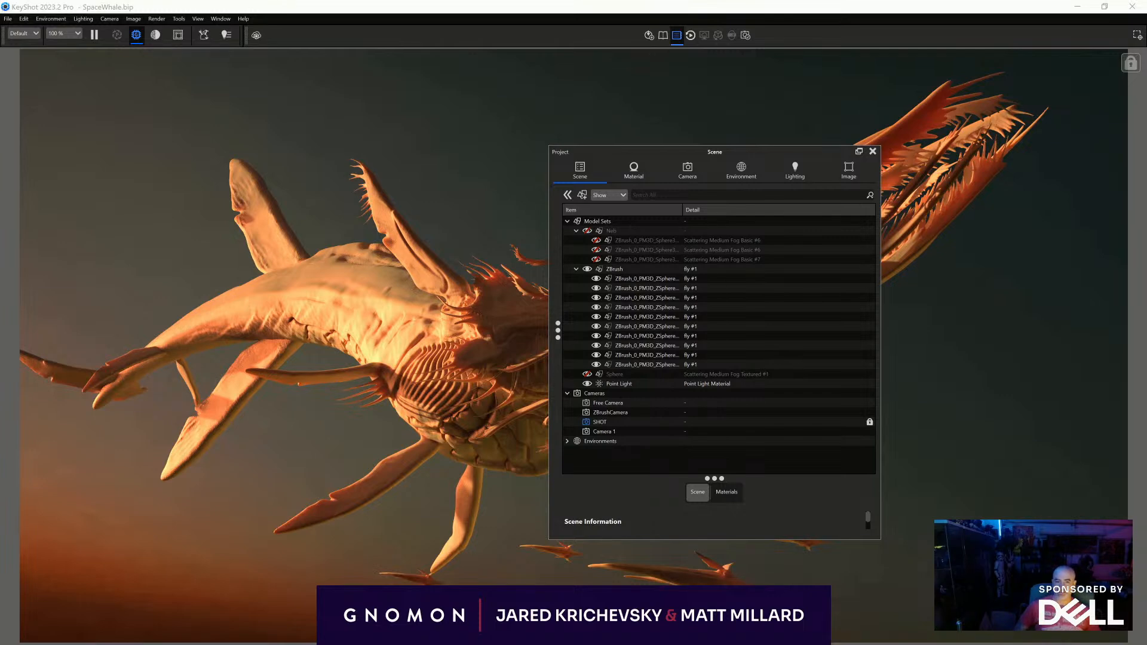
left_click(872, 151)
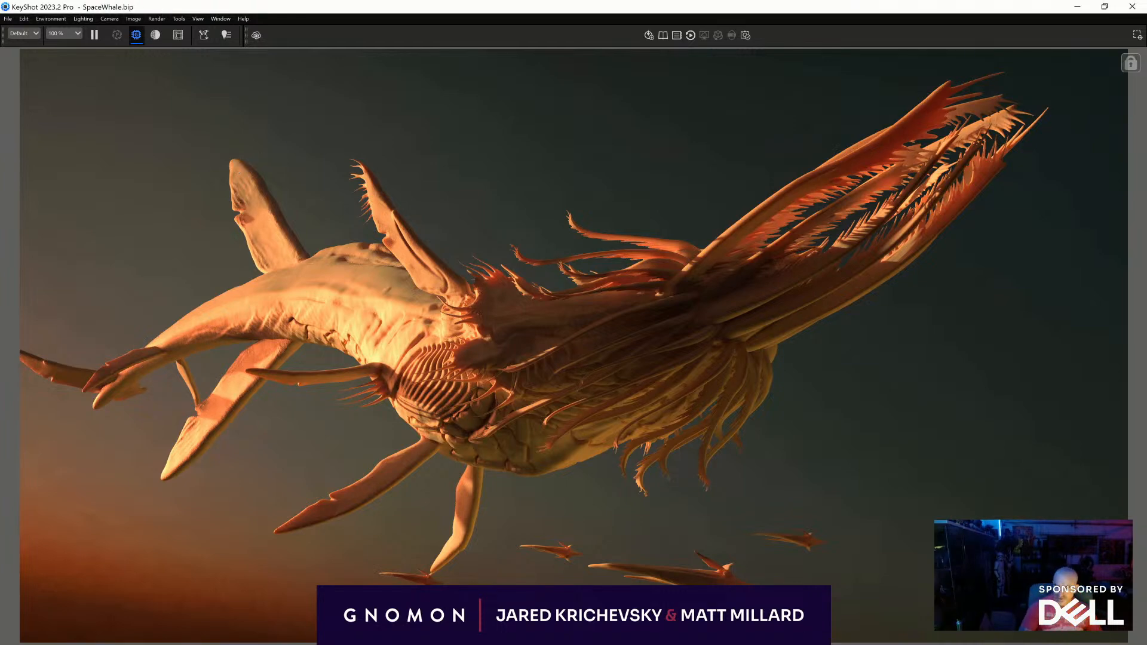
key("alt+Tab")
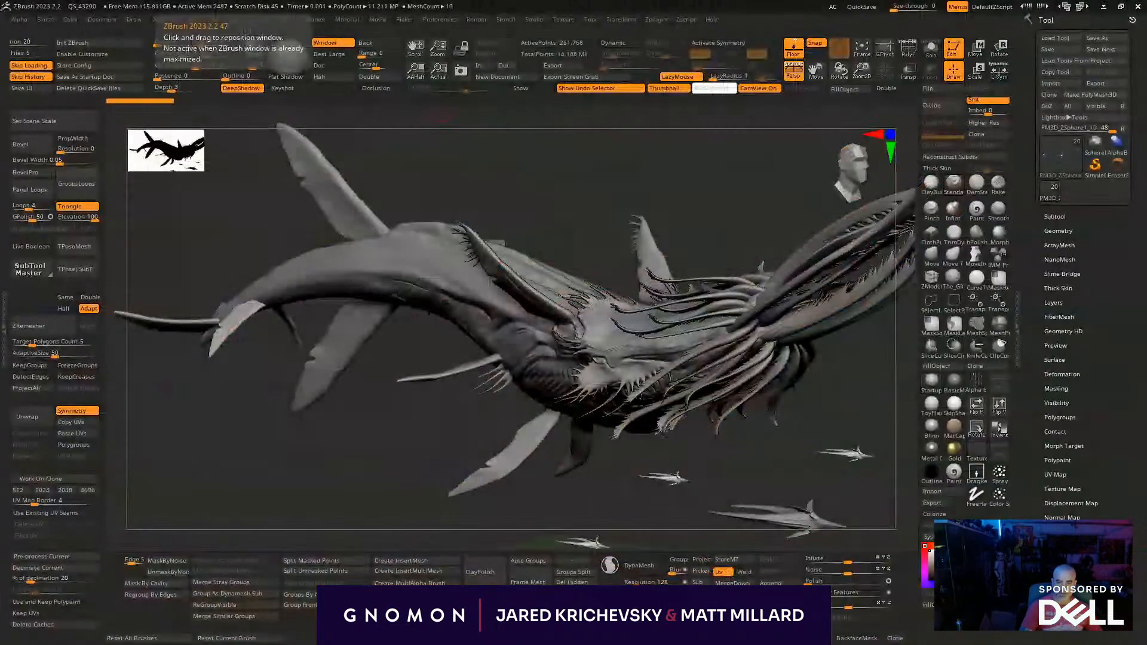
- Make the whale's main body the active subtool for sculpting on its back
scroll(807, 441, "up", 5)
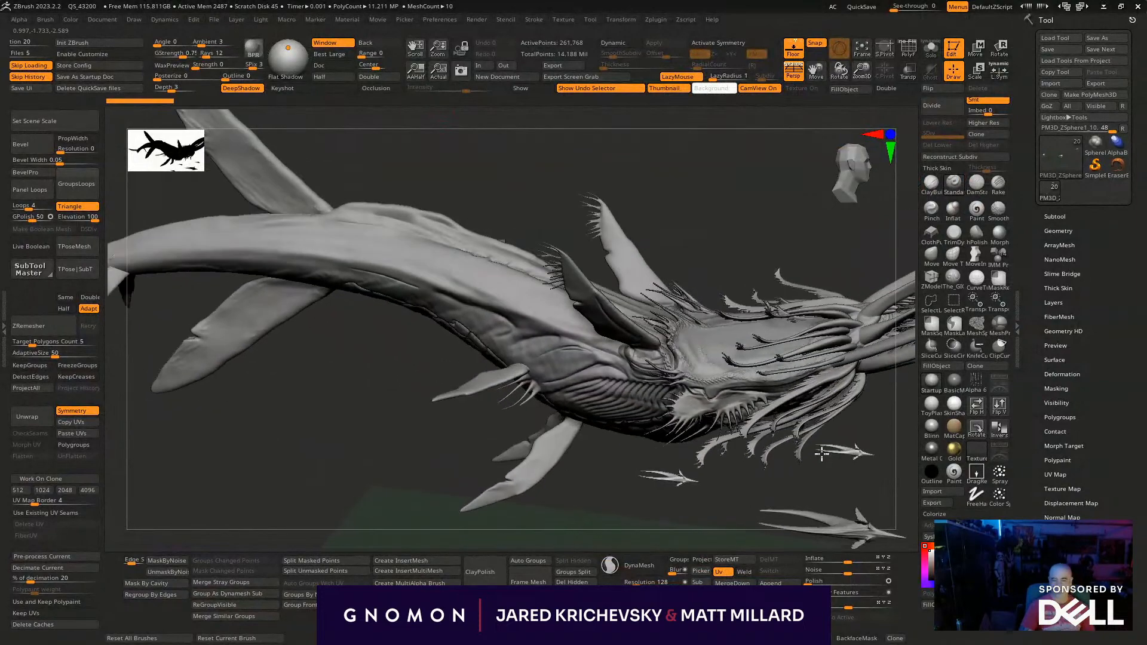
left_click_drag(821, 451, 833, 442)
left_click_drag(351, 370, 418, 502)
left_click_drag(393, 460, 671, 349)
left_click(586, 286, "alt")
mouse_move(670, 245)
left_mouse_down()
mouse_move(675, 227)
mouse_move(643, 237)
left_mouse_up()
- Reshape the forms along the whale's back with the Move brush, adjusting its draw size
left_click(931, 256)
key("s")
mouse_move(591, 276)
left_mouse_down()
mouse_move(604, 275)
mouse_move(555, 269)
left_mouse_up()
key("s")
mouse_move(634, 280)
left_mouse_down()
mouse_move(620, 264)
mouse_move(545, 262)
left_mouse_up()
mouse_move(630, 192)
left_mouse_down()
mouse_move(651, 252)
mouse_move(630, 193)
left_mouse_up()
mouse_move(630, 272)
left_mouse_down()
mouse_move(625, 261)
mouse_move(721, 288)
mouse_move(696, 283)
mouse_move(725, 356)
mouse_move(604, 355)
mouse_move(668, 440)
mouse_move(356, 413)
mouse_move(491, 380)
left_mouse_up()
mouse_move(604, 298)
left_mouse_down()
mouse_move(597, 389)
mouse_move(555, 376)
left_mouse_up()
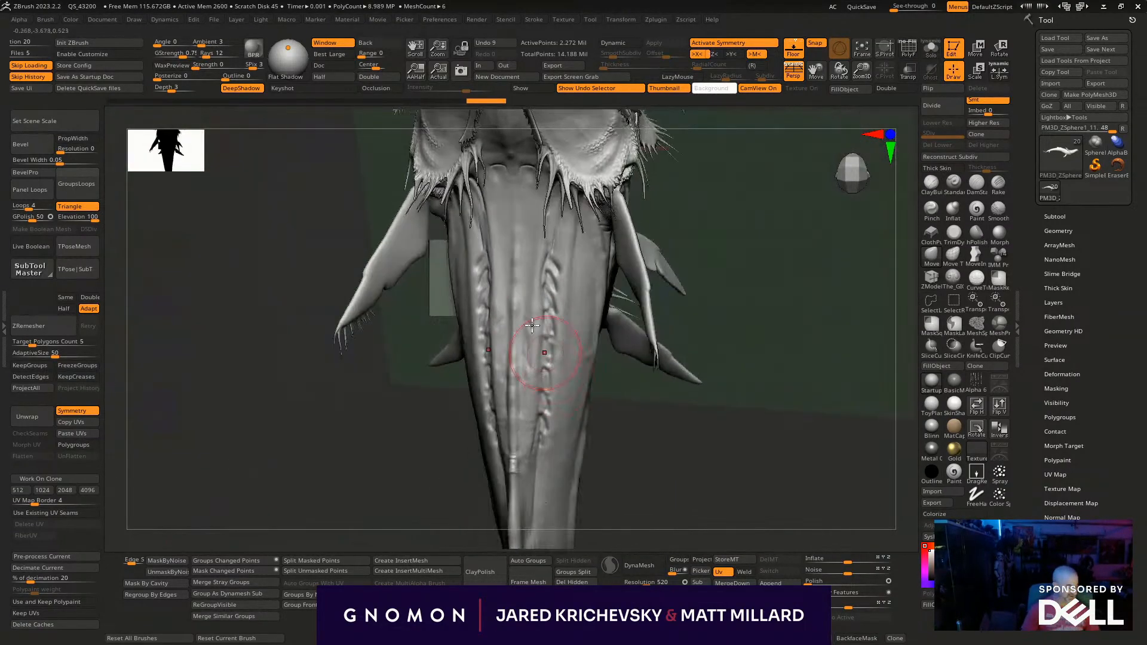
- Undo the last sculpt stroke and compare the whole whale model with the KeyShot render
mouse_move(650, 389)
left_mouse_down()
mouse_move(763, 258)
mouse_move(780, 355)
mouse_move(800, 364)
left_mouse_up()
mouse_move(768, 456)
left_mouse_down()
mouse_move(812, 463)
mouse_move(609, 453)
mouse_move(362, 504)
mouse_move(389, 460)
mouse_move(243, 460)
mouse_move(217, 478)
left_mouse_up()
key("ctrl+z")
left_click_drag(582, 505, 550, 396)
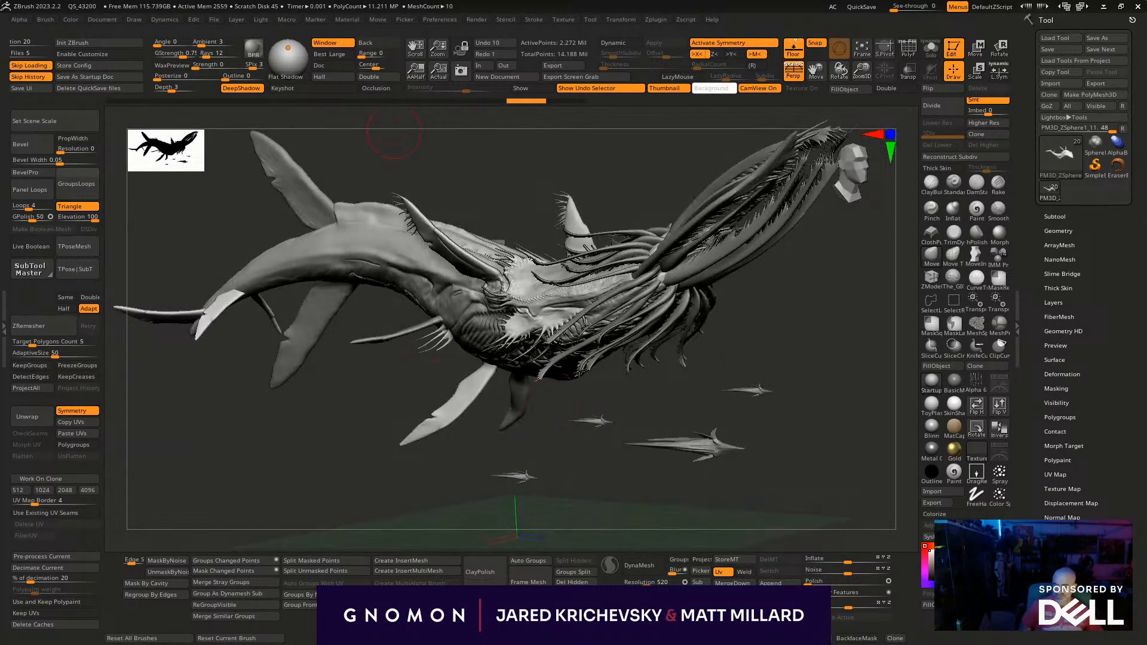
key("alt+Tab")
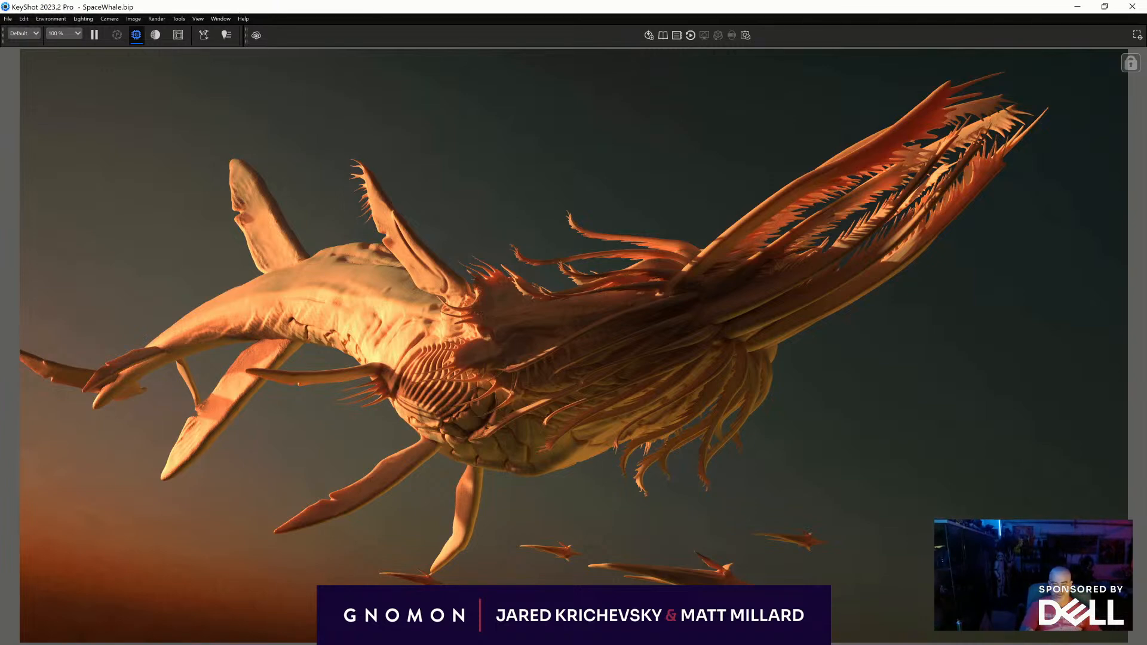
key("alt+Tab")
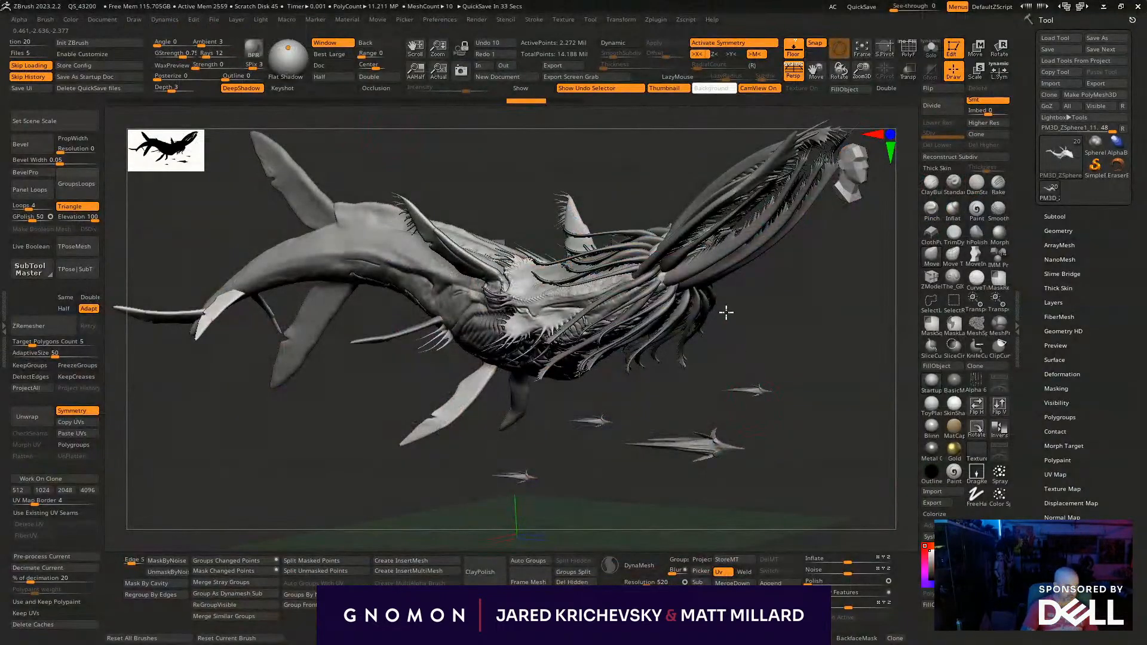
- Enable LazyMouse, adjust the brush size, and carve the lower edge of the last belly plate above the tail's underside fin
left_click_drag(729, 268, 479, 499)
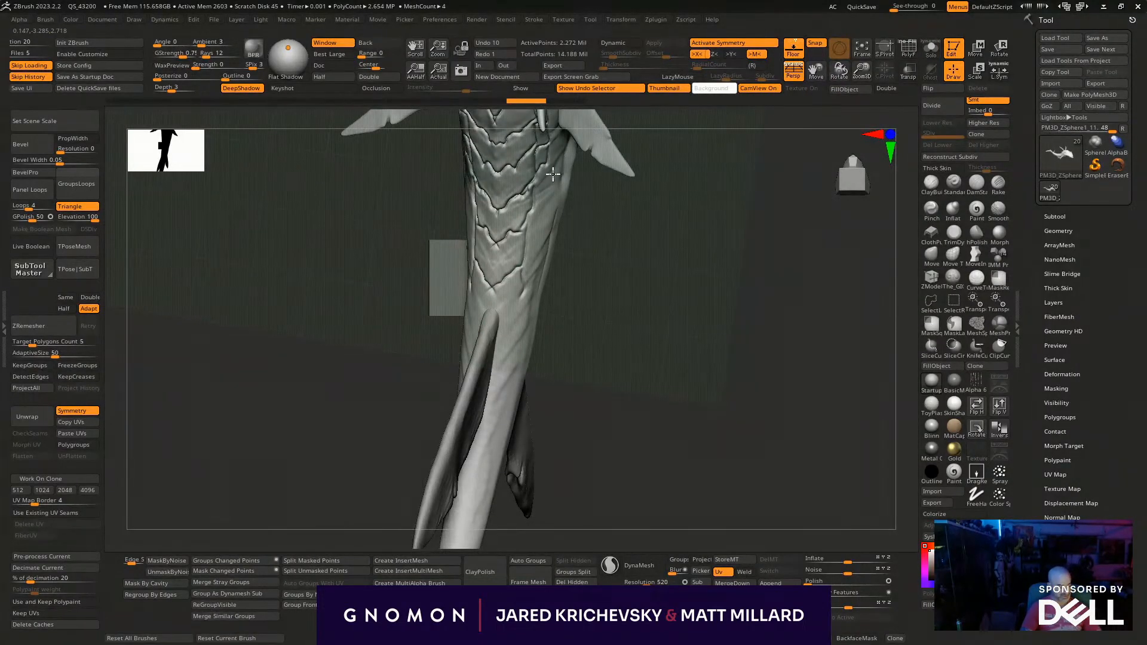
left_click_drag(604, 299, 615, 256)
key("l")
key("s")
left_click_drag(486, 305, 480, 306)
left_click_drag(587, 286, 571, 289)
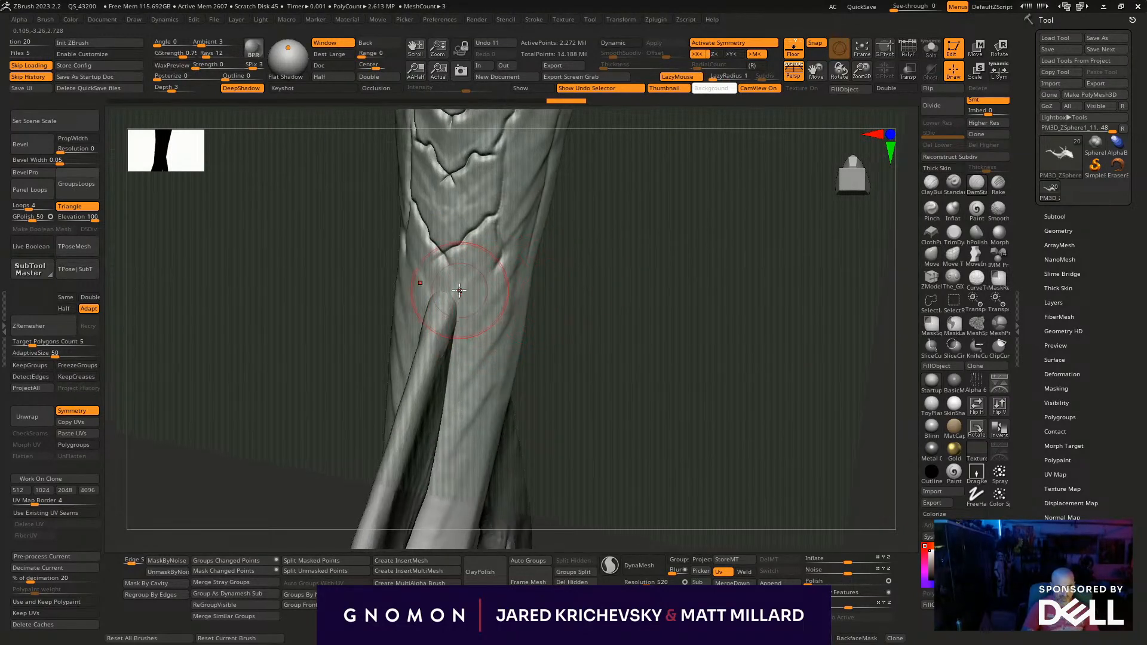
left_click_drag(442, 291, 484, 285)
- Adjust the brush's Z Intensity and deepen the last belly plate's lower edge, undoing and redoing the stroke
key("space")
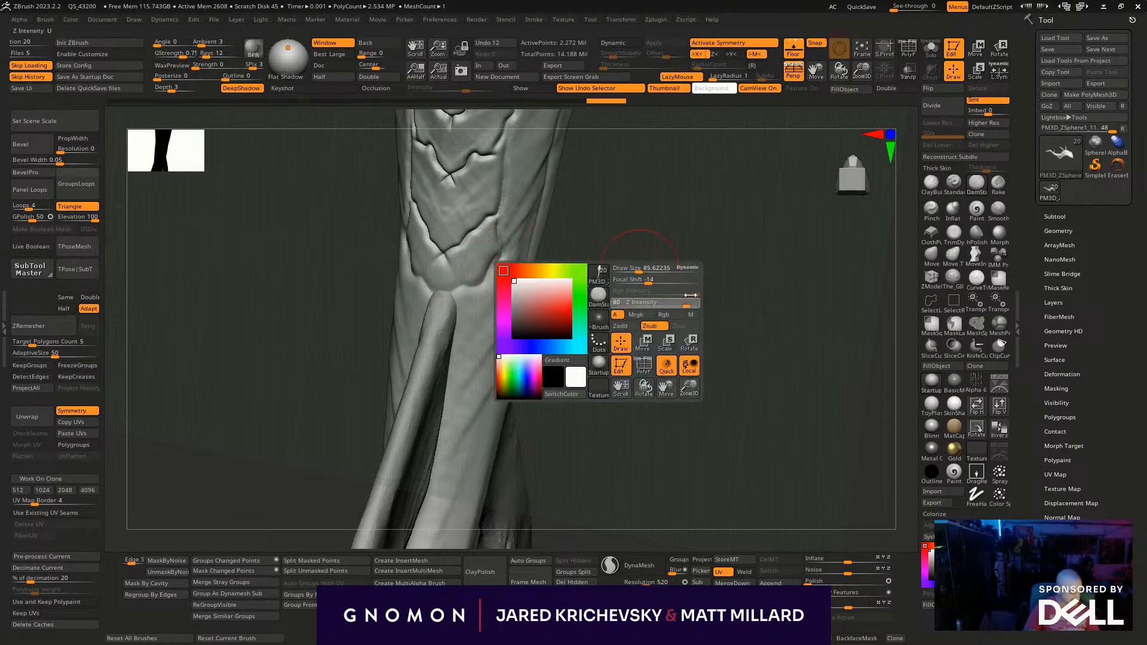
mouse_move(442, 286)
left_mouse_down()
mouse_move(469, 288)
mouse_move(501, 255)
left_mouse_up()
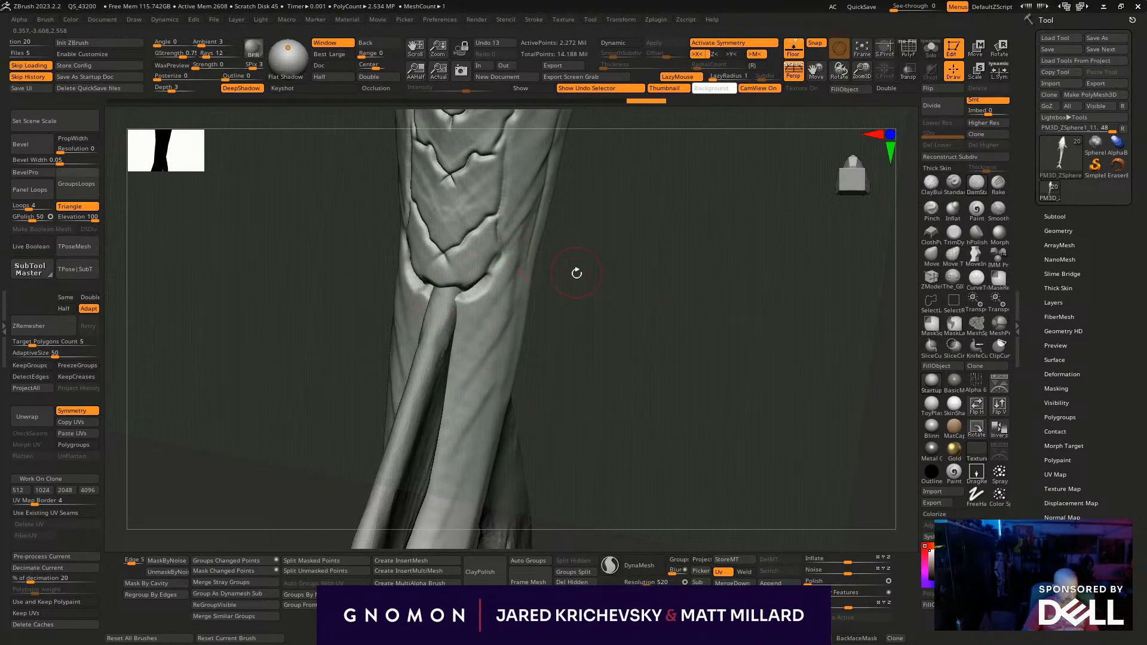
left_click_drag(576, 271, 560, 272)
key("ctrl+z")
mouse_move(443, 288)
left_mouse_down()
mouse_move(473, 285)
mouse_move(500, 254)
left_mouse_up()
- Carve a lengthwise seam up the side ends of the lower belly plates
left_click_drag(586, 233, 582, 218)
left_click_drag(500, 252, 497, 209)
left_click_drag(724, 360, 661, 310)
left_click_drag(475, 229, 448, 253)
mouse_move(589, 202)
left_mouse_down("alt")
mouse_move(566, 345)
mouse_move(532, 334)
left_mouse_up("alt")
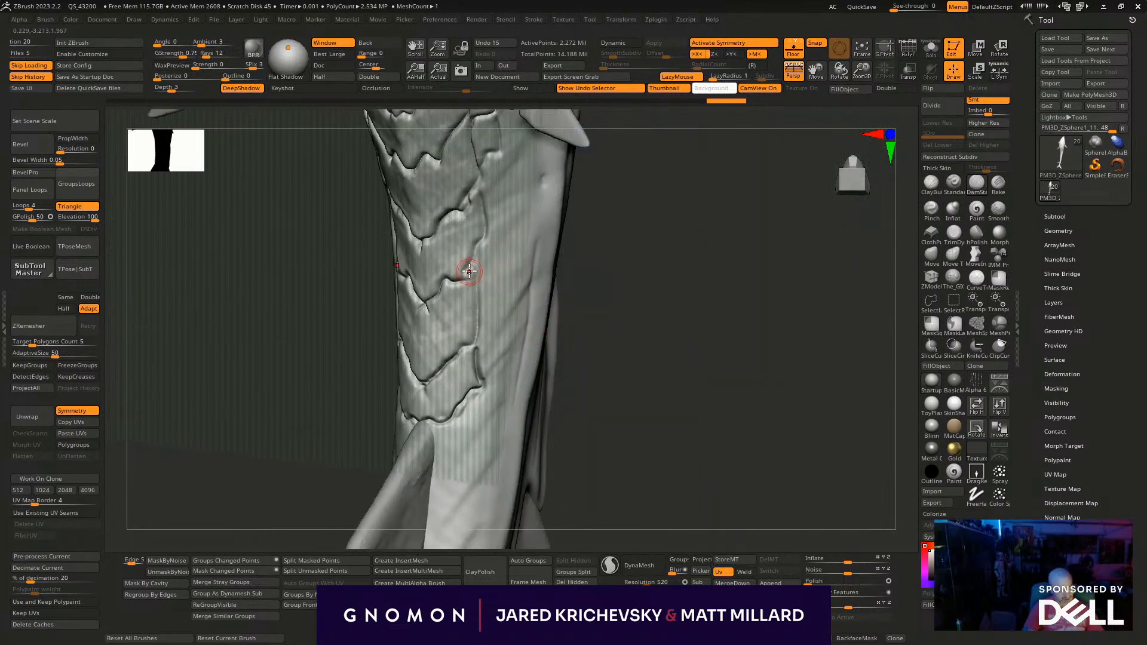
left_click_drag(471, 276, 477, 332)
mouse_move(597, 311)
left_mouse_down()
mouse_move(604, 279)
mouse_move(550, 289)
left_mouse_up()
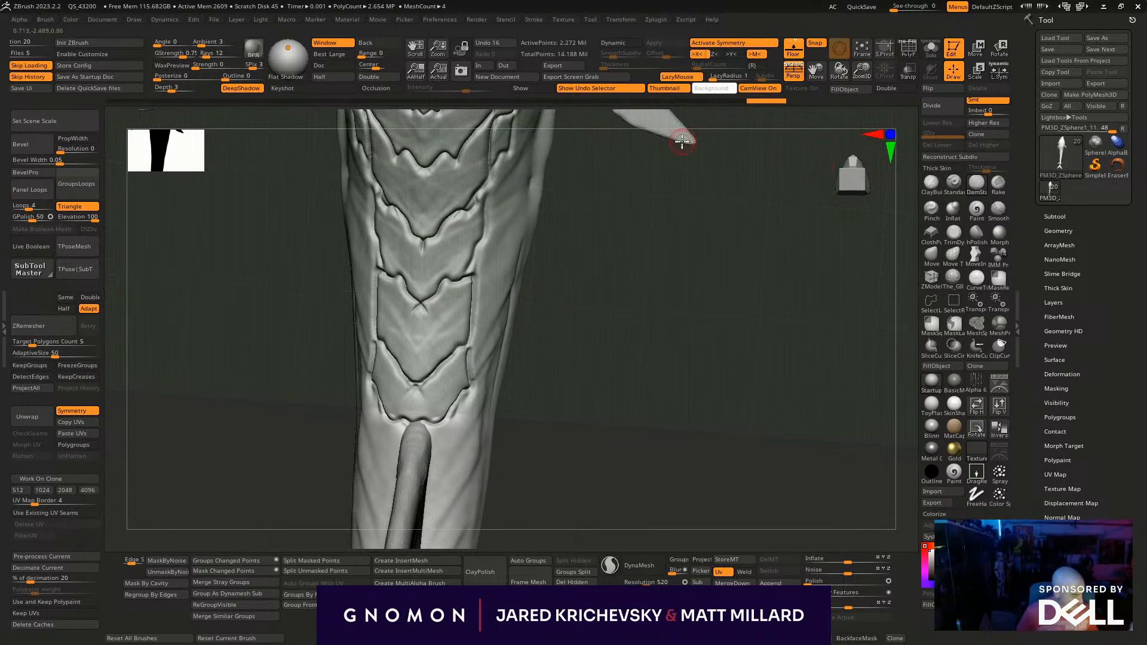
- Extend the side seam farther up the belly plates toward the body fins, undoing a stray stroke on the way
left_click_drag(584, 243, 551, 245)
mouse_move(475, 276)
left_mouse_down()
mouse_move(488, 236)
mouse_move(477, 254)
left_mouse_up()
key("ctrl+z")
left_click_drag(651, 394, 627, 317)
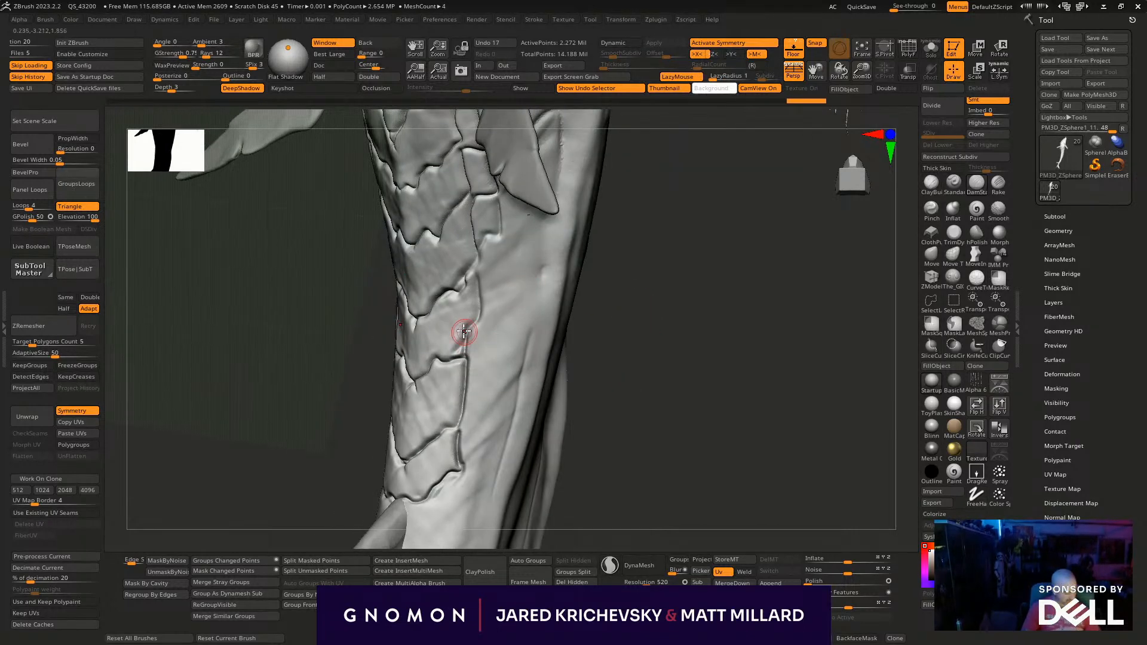
left_click_drag(478, 314, 467, 271)
mouse_move(622, 294)
left_mouse_down()
mouse_move(668, 315)
mouse_move(663, 284)
mouse_move(627, 250)
left_mouse_up()
- Outline a row of narrow side plates alongside the belly plates, from the body fins down toward the tail
left_click_drag(481, 178, 486, 196)
left_click_drag(654, 311, 659, 418, "alt")
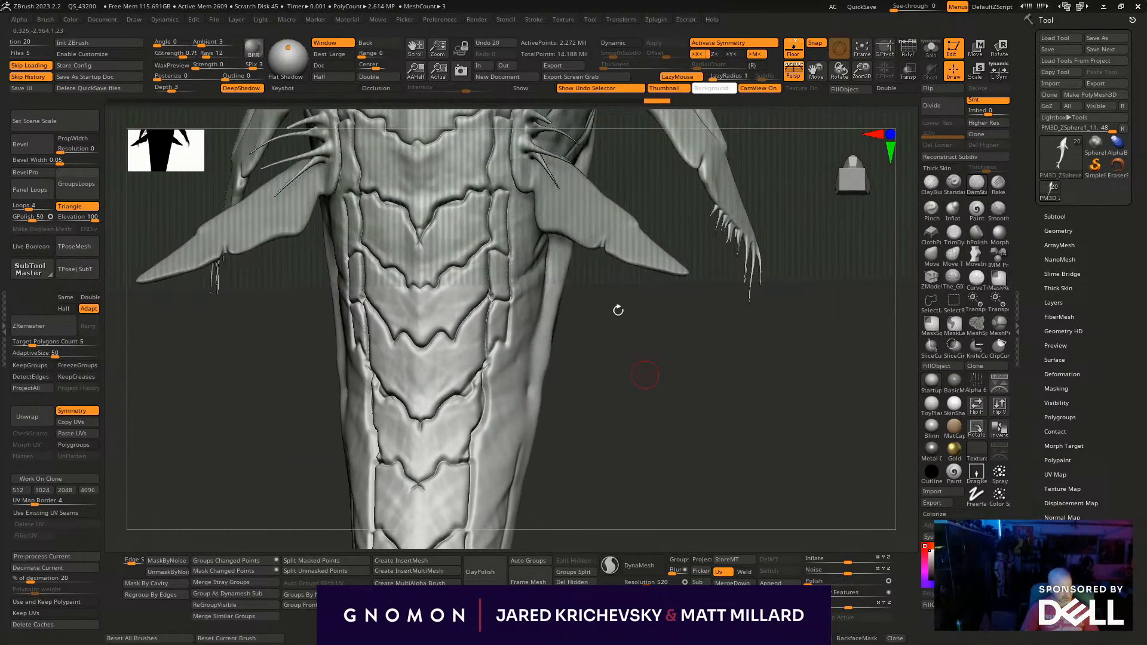
left_click_drag(490, 242, 489, 261)
mouse_move(573, 349)
left_mouse_down()
mouse_move(578, 258)
mouse_move(504, 205)
mouse_move(503, 217)
left_mouse_up()
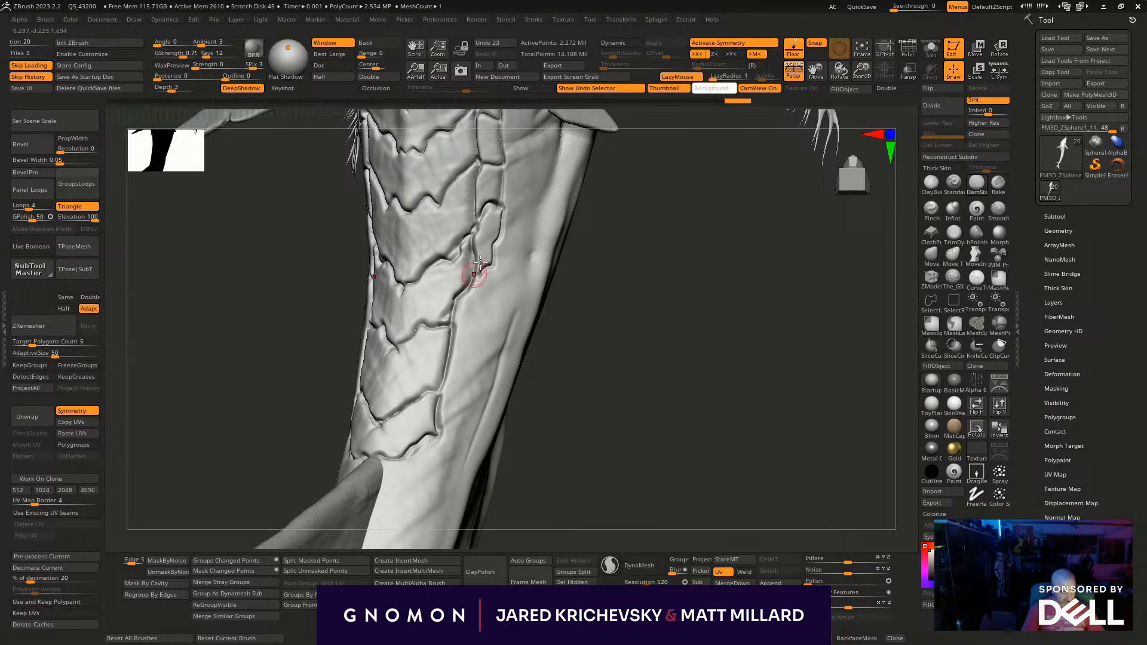
mouse_move(497, 261)
left_mouse_down()
mouse_move(452, 327)
mouse_move(468, 336)
mouse_move(439, 393)
mouse_move(459, 412)
mouse_move(441, 435)
left_mouse_up()
left_click_drag(576, 406, 583, 234, "alt")
- Carve lengthwise borders and jagged cross grooves to form plates along the tail's underside
mouse_move(439, 269)
left_mouse_down()
mouse_move(425, 312)
mouse_move(401, 320)
mouse_move(385, 298)
mouse_move(418, 349)
mouse_move(370, 363)
mouse_move(397, 371)
mouse_move(388, 412)
mouse_move(361, 421)
mouse_move(389, 435)
mouse_move(370, 439)
mouse_move(352, 476)
mouse_move(321, 464)
left_mouse_up()
mouse_move(533, 415)
left_mouse_down()
mouse_move(604, 220)
mouse_move(494, 274)
mouse_move(547, 340)
mouse_move(528, 316)
mouse_move(545, 353)
mouse_move(525, 379)
left_mouse_up()
left_click_drag(585, 407, 569, 275, "alt")
mouse_move(510, 243)
left_mouse_down()
mouse_move(499, 258)
mouse_move(511, 304)
mouse_move(475, 332)
mouse_move(513, 310)
left_mouse_up()
mouse_move(502, 352)
left_mouse_down()
mouse_move(462, 413)
mouse_move(487, 370)
mouse_move(466, 382)
left_mouse_up()
mouse_move(468, 413)
left_mouse_down()
mouse_move(464, 461)
mouse_move(437, 472)
left_mouse_up()
- Continue the underside plates past the small tail fins toward the tail end, undoing one stroke
mouse_move(642, 490)
left_mouse_down("alt")
mouse_move(618, 365)
mouse_move(608, 371)
left_mouse_up("alt")
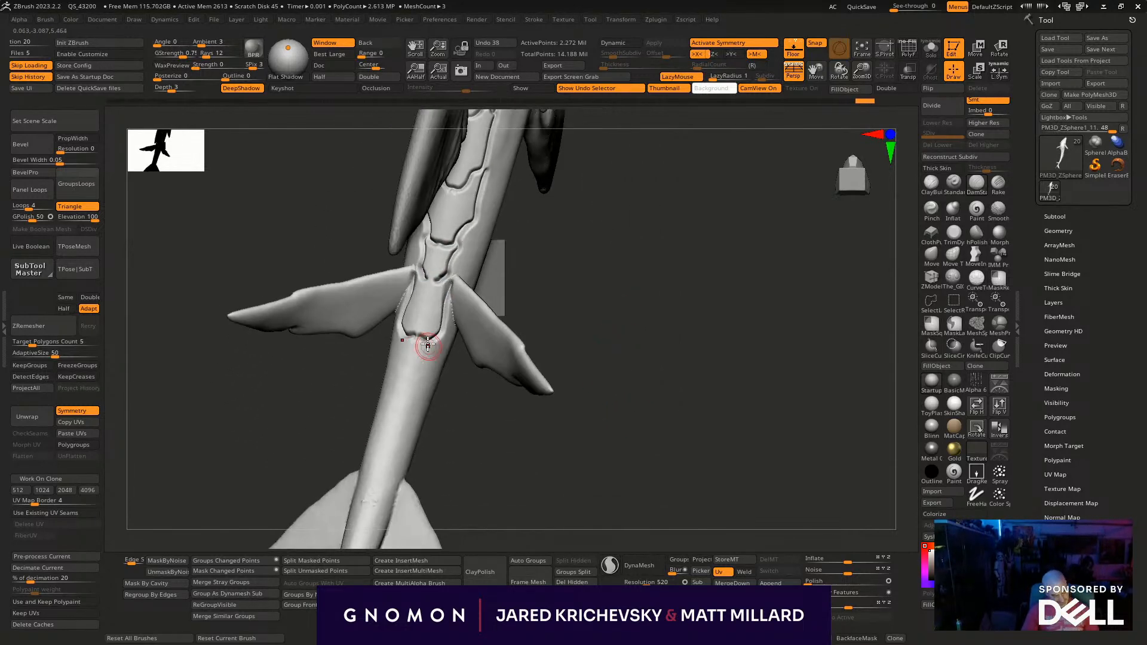
left_click_drag(438, 441, 419, 391)
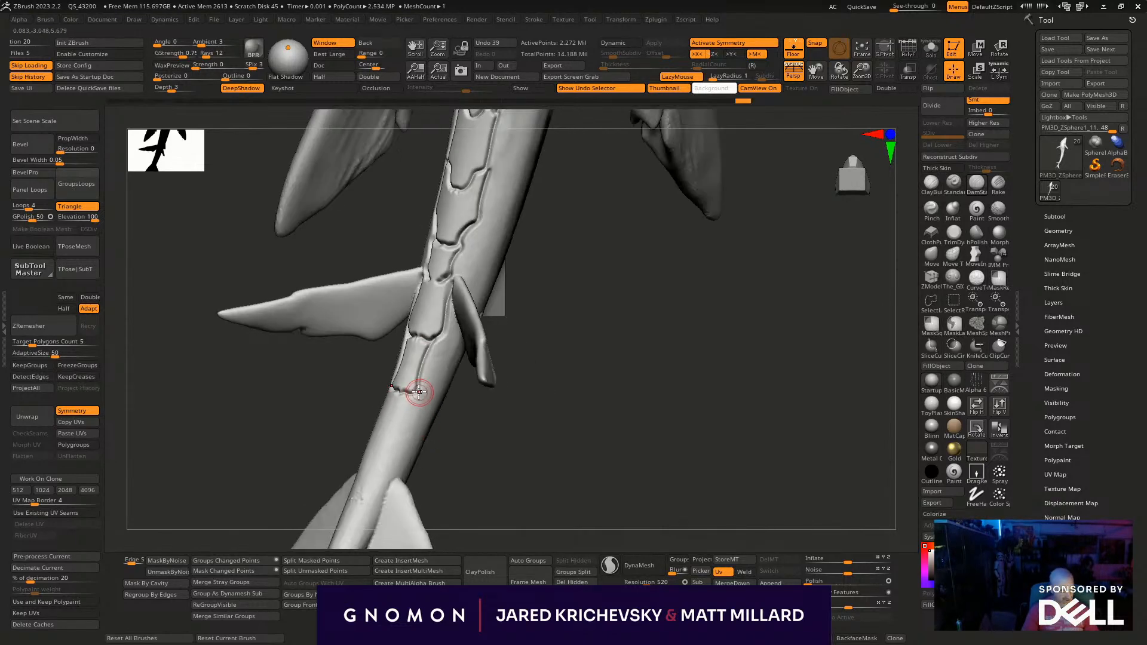
left_click_drag(390, 455, 387, 452)
mouse_move(489, 452)
left_mouse_down("alt")
mouse_move(558, 312)
mouse_move(584, 316)
left_mouse_up("alt")
key("ctrl+z")
mouse_move(492, 252)
left_mouse_down()
mouse_move(479, 284)
mouse_move(454, 298)
left_mouse_up()
left_click_drag(520, 319, 480, 308)
left_click_drag(474, 304, 441, 341)
left_click_drag(432, 388, 427, 413)
- Carve a row of narrow side plates beside the tail's underside plates, starting behind the underside fin
left_click_drag(689, 313, 651, 436)
left_click_drag(553, 325, 648, 358, "alt")
left_click_drag(778, 257, 652, 369)
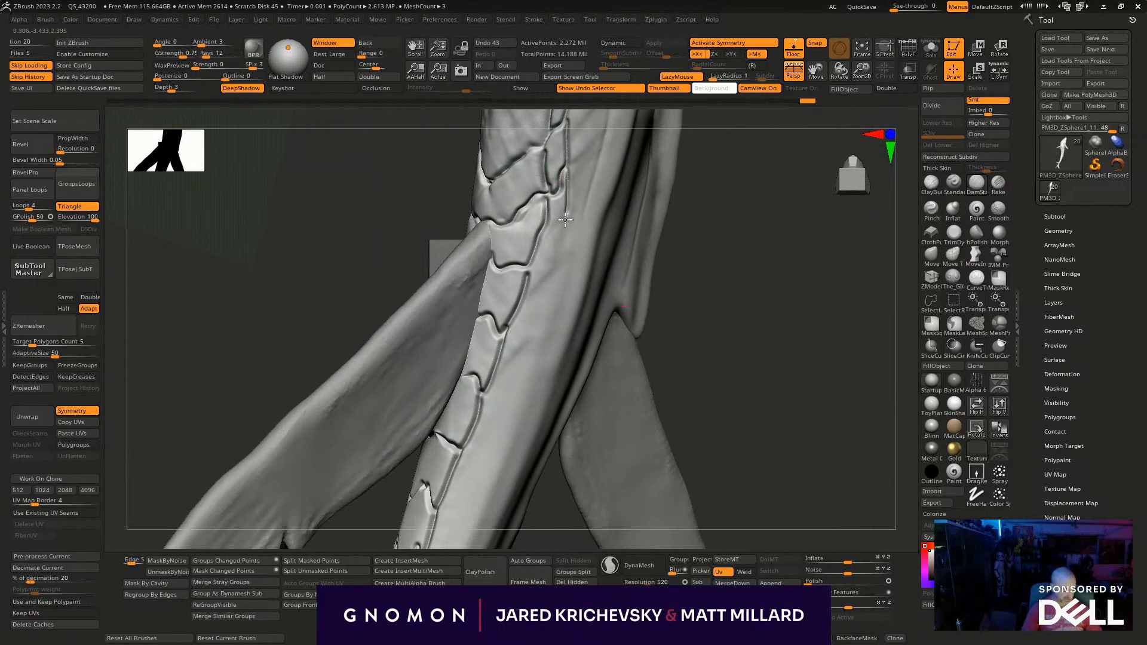
left_click_drag(529, 258, 560, 229)
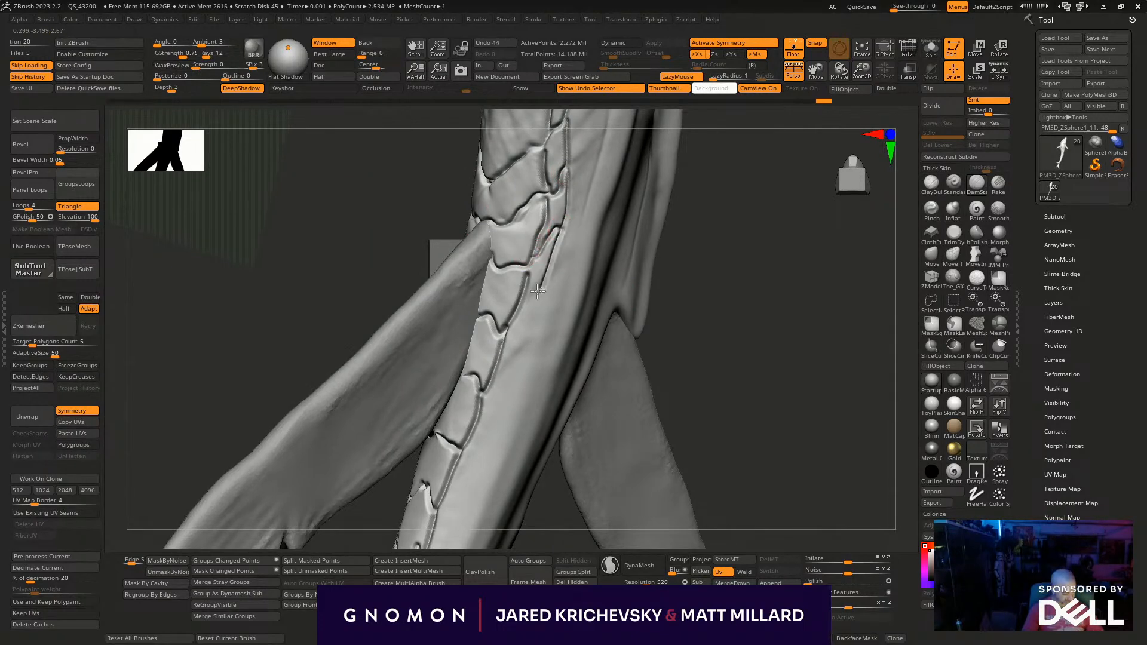
left_click_drag(517, 300, 542, 287)
left_click_drag(506, 326, 523, 329)
left_click_drag(743, 380, 735, 258, "alt")
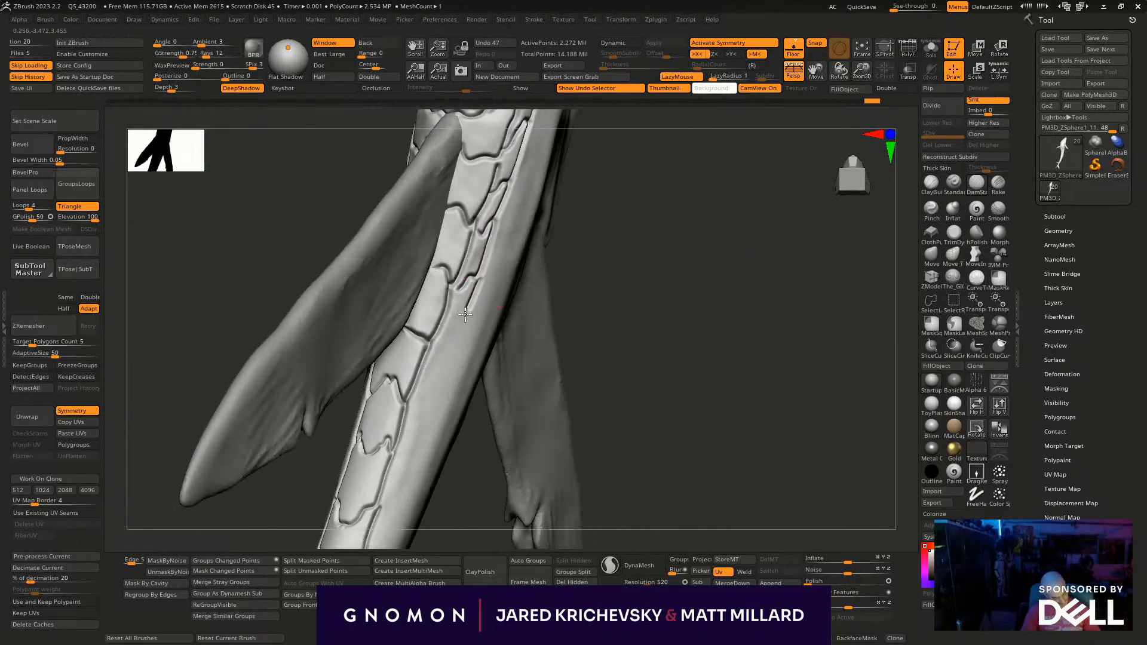
left_click_drag(446, 341, 440, 335)
left_click_drag(420, 394, 404, 402)
- Continue the row of narrow side plates down the tail to the small tail fins
left_click_drag(625, 330, 485, 108)
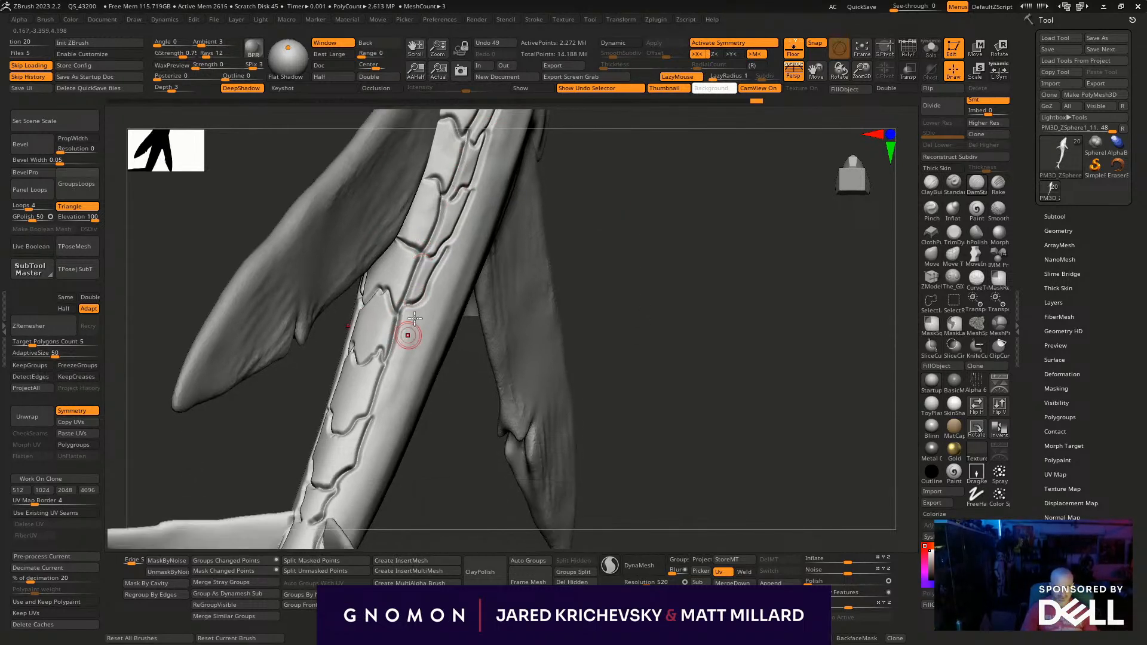
left_click_drag(395, 354, 370, 350)
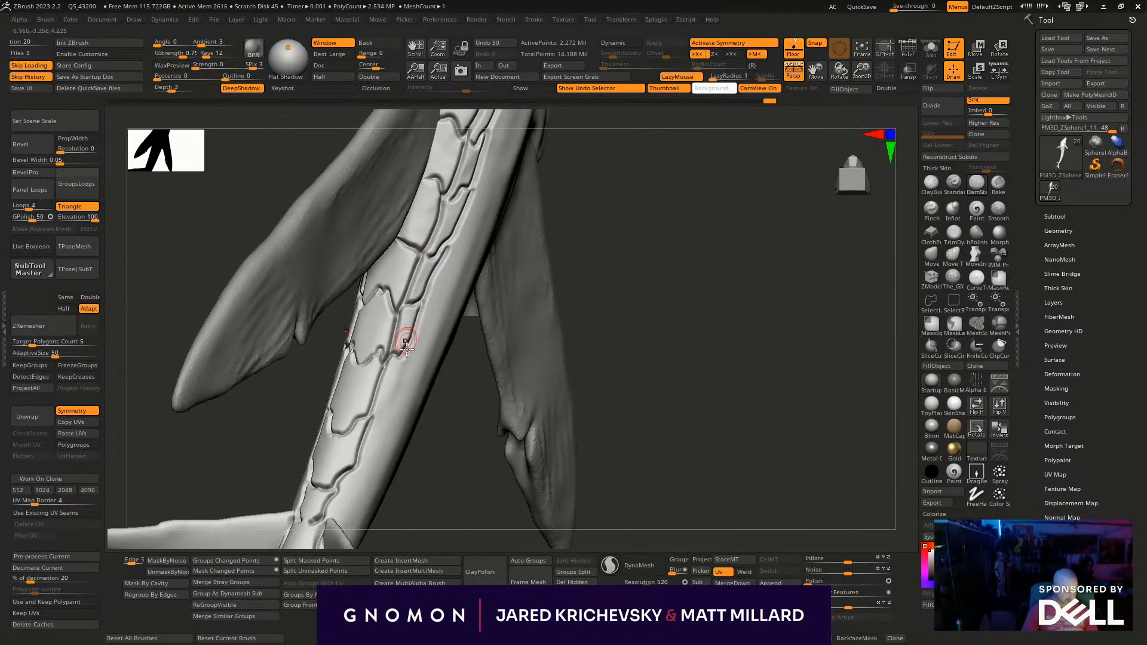
left_click_drag(375, 412, 392, 393)
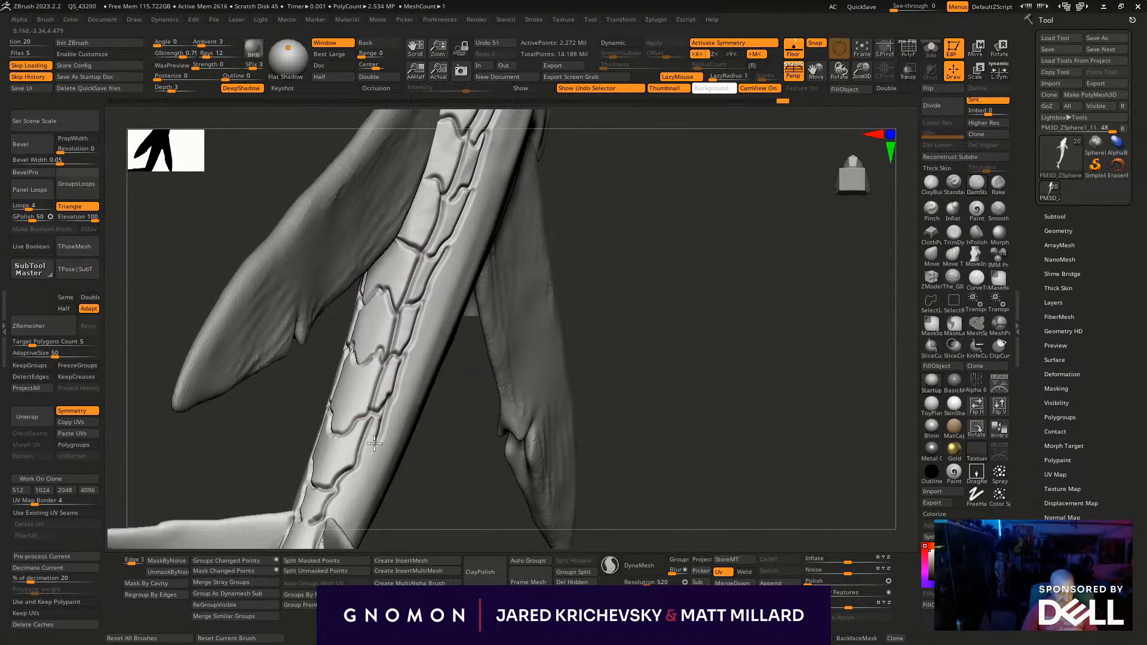
left_click_drag(354, 459, 377, 442)
left_click_drag(321, 479, 335, 514)
- Carve a groove where the underside fin's base meets the tail plates
mouse_move(666, 325)
left_mouse_down()
mouse_move(686, 348)
mouse_move(654, 310)
mouse_move(669, 391)
mouse_move(622, 397)
mouse_move(645, 397)
mouse_move(571, 279)
mouse_move(368, 341)
left_mouse_up()
left_click_drag(709, 255, 734, 244)
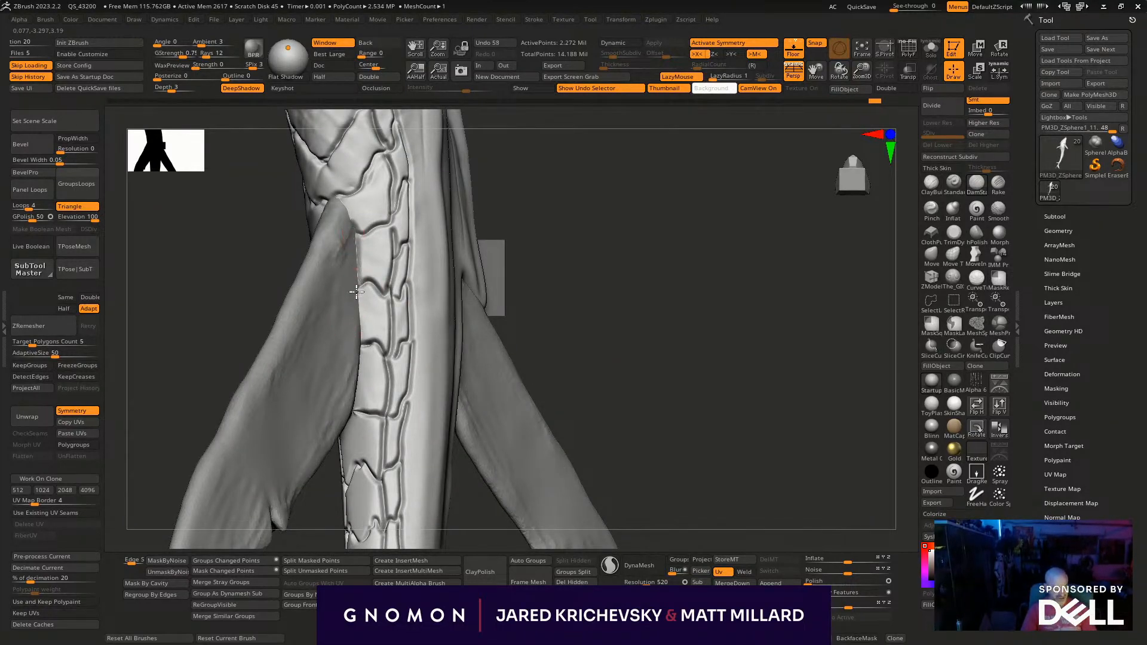
left_click_drag(355, 305, 361, 359)
mouse_move(552, 281)
left_mouse_down()
mouse_move(557, 435)
mouse_move(537, 307)
left_mouse_up()
left_click_drag(396, 295, 683, 245)
- Turn off LazyMouse and refine the chevron-shaped plates on the tail's underside just ahead of the underside fin
key("l")
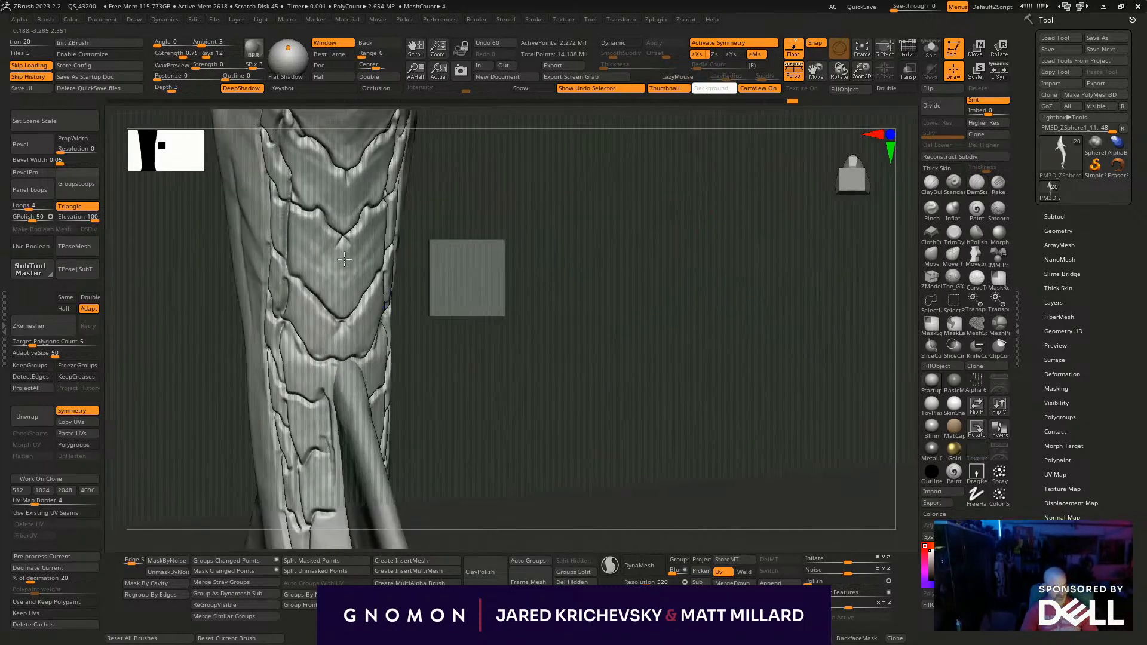
left_click_drag(352, 272, 363, 296, "shift")
left_click_drag(479, 256, 437, 274)
left_click_drag(382, 242, 361, 228, "shift")
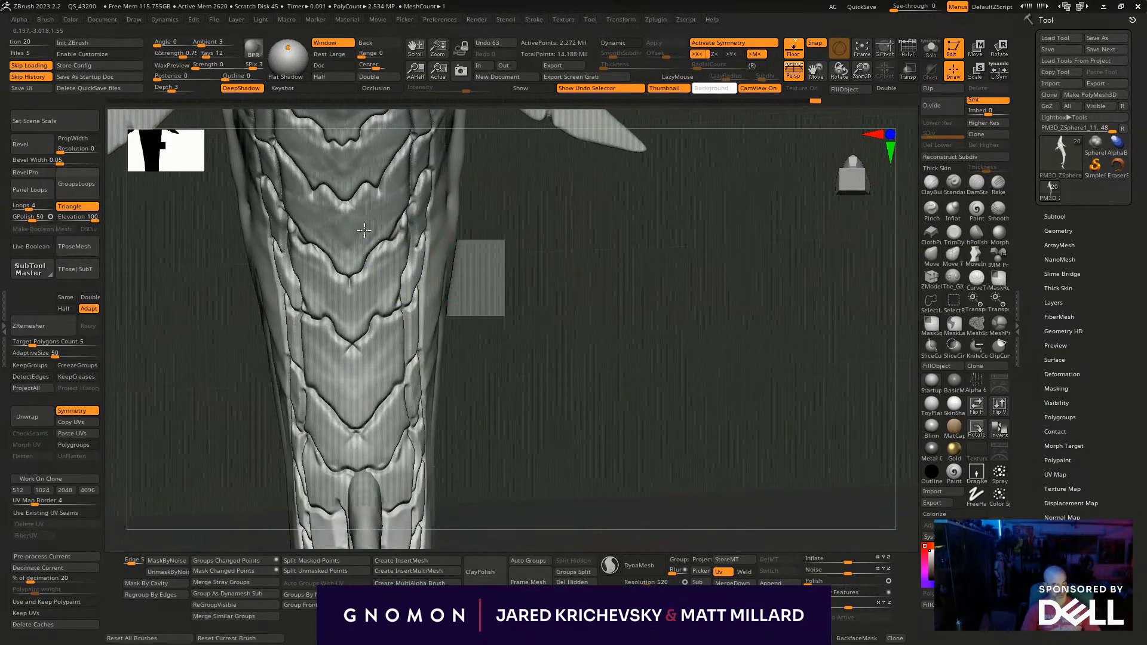
- Adjust the Rake brush's draw size and rake fine wrinkle texture into two neighbouring V-shaped plates behind the rear side fins
key("space")
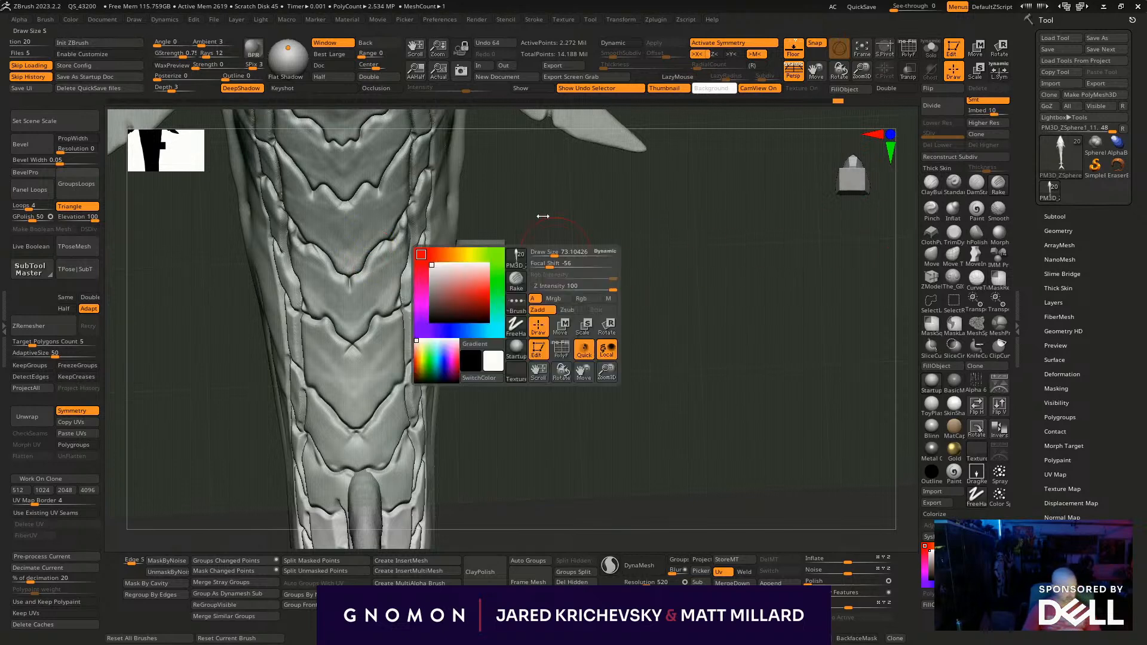
left_click(566, 310)
left_click(563, 287)
left_click_drag(556, 259, 554, 368, "alt")
mouse_move(368, 307)
left_mouse_down()
mouse_move(396, 289)
mouse_move(404, 267)
left_mouse_up()
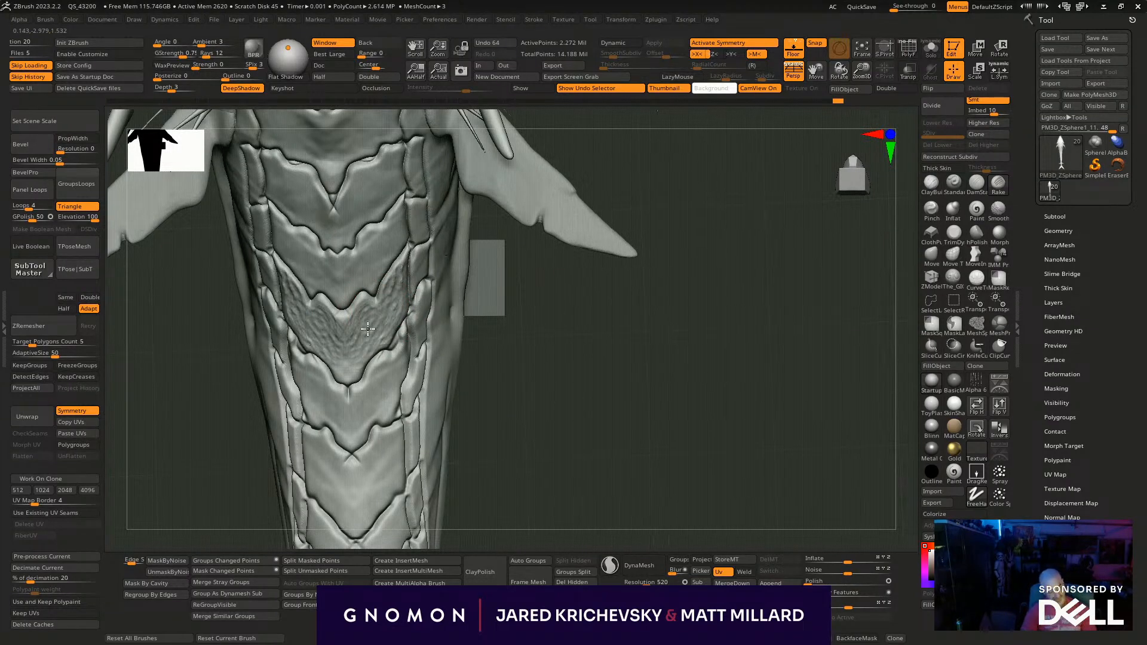
left_click_drag(592, 362, 598, 443)
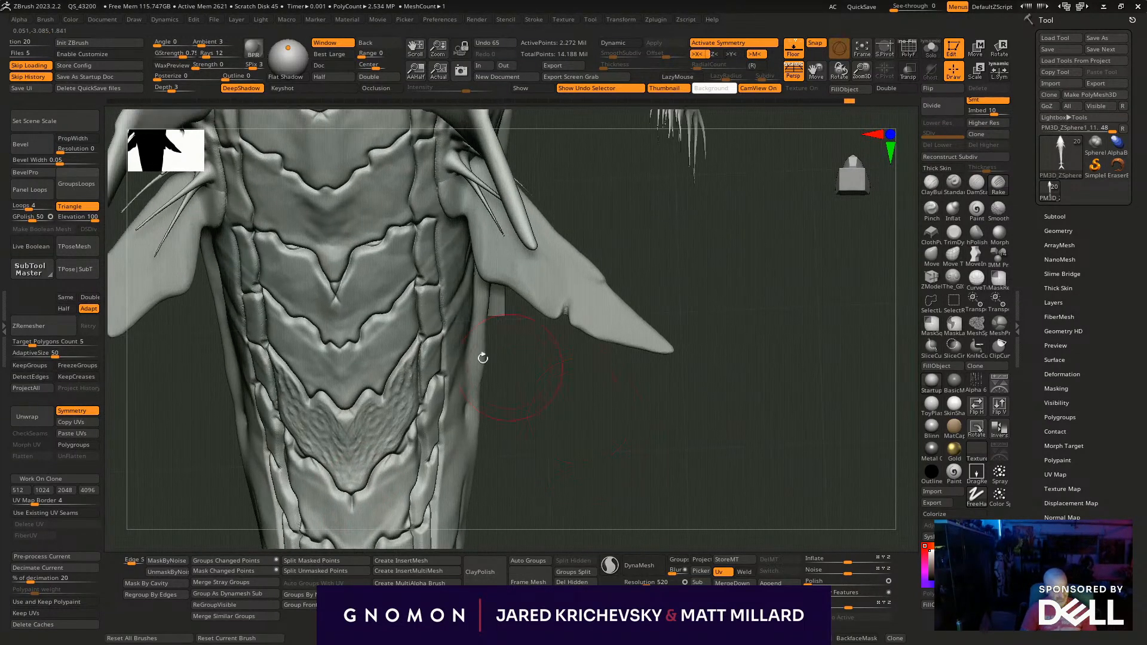
mouse_move(349, 369)
left_mouse_down()
mouse_move(369, 364)
mouse_move(383, 337)
mouse_move(390, 354)
left_mouse_up()
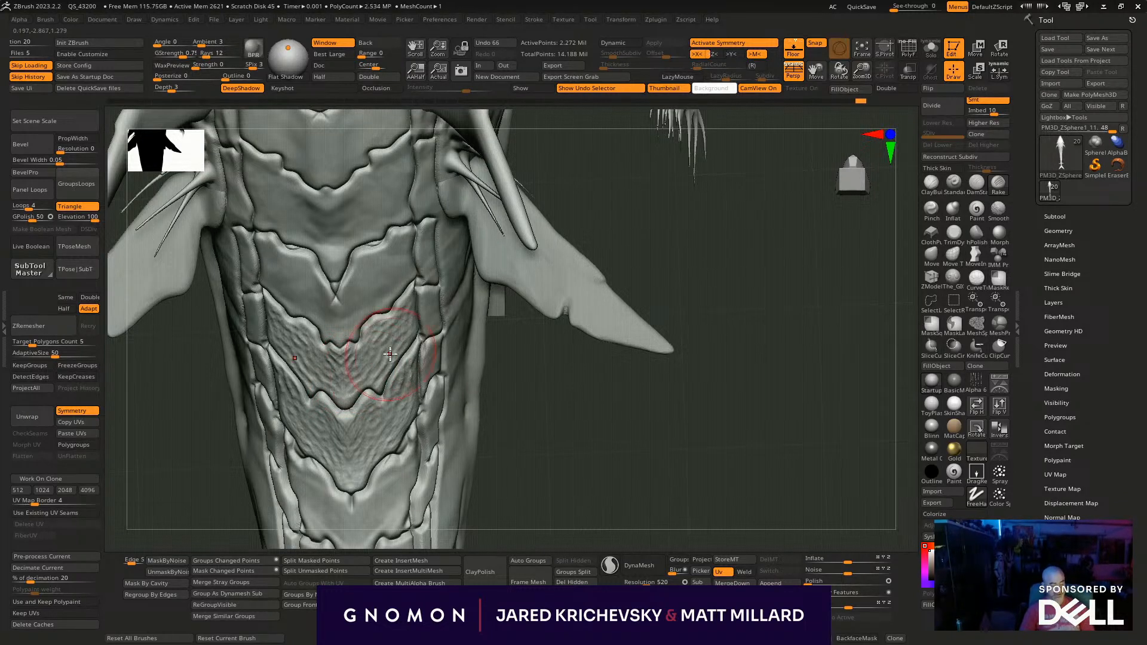
- Reselect the Rake brush and extend the wrinkle texture forward over the underside plates between the rear side fins
key("b")
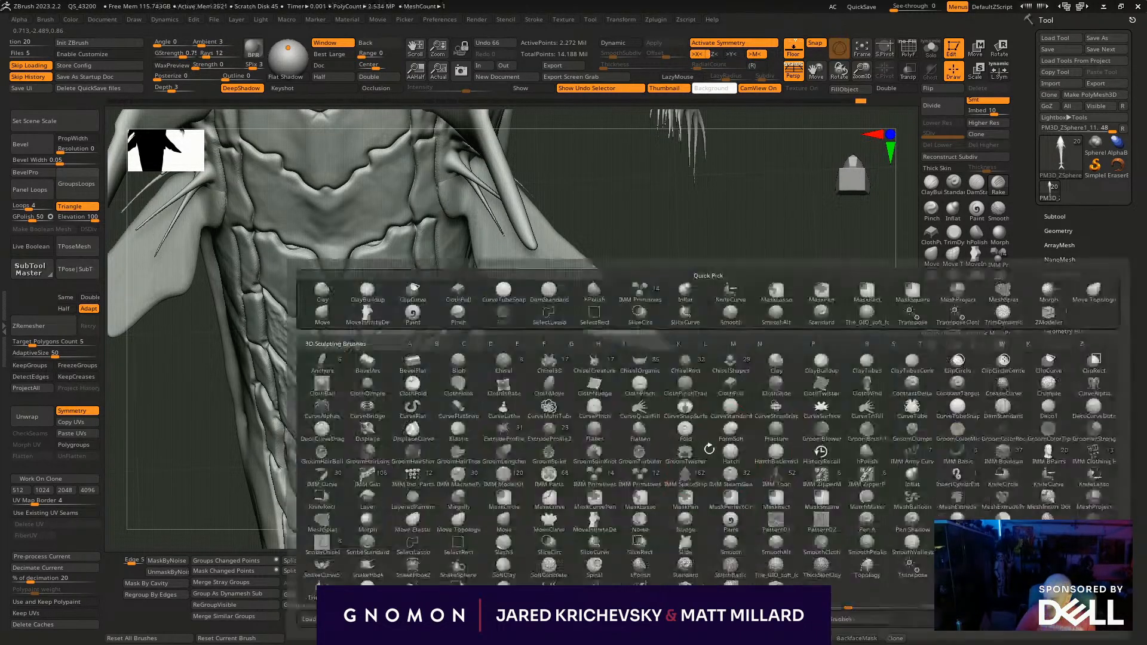
key("r")
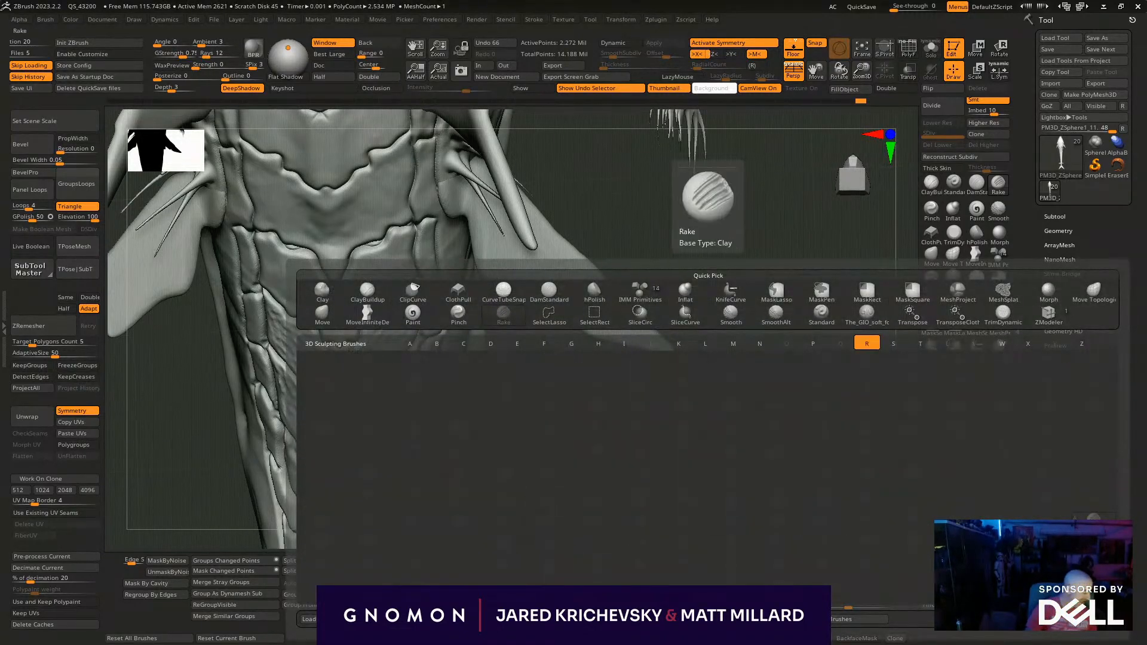
mouse_move(608, 412)
left_mouse_down()
mouse_move(581, 415)
mouse_move(604, 403)
left_mouse_up()
mouse_move(376, 266)
left_mouse_down()
mouse_move(394, 290)
mouse_move(354, 288)
mouse_move(347, 325)
mouse_move(409, 270)
mouse_move(381, 249)
left_mouse_up()
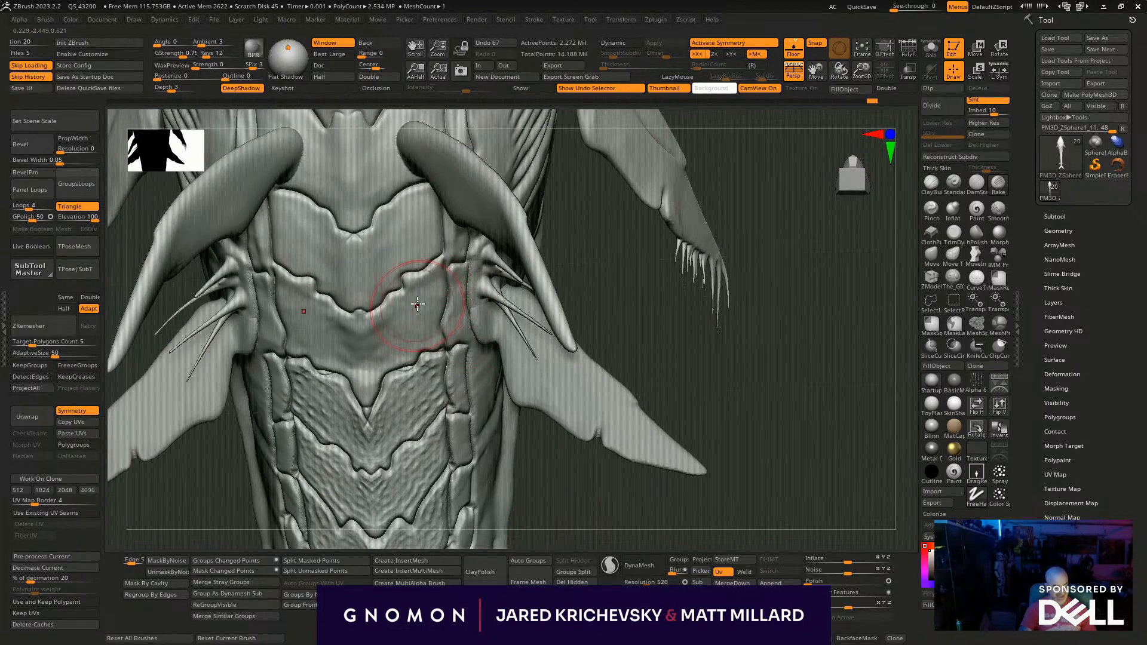
mouse_move(406, 266)
left_mouse_down()
mouse_move(422, 302)
mouse_move(367, 328)
mouse_move(352, 349)
mouse_move(369, 383)
left_mouse_up()
mouse_move(403, 347)
left_mouse_down()
mouse_move(425, 326)
mouse_move(435, 285)
left_mouse_up()
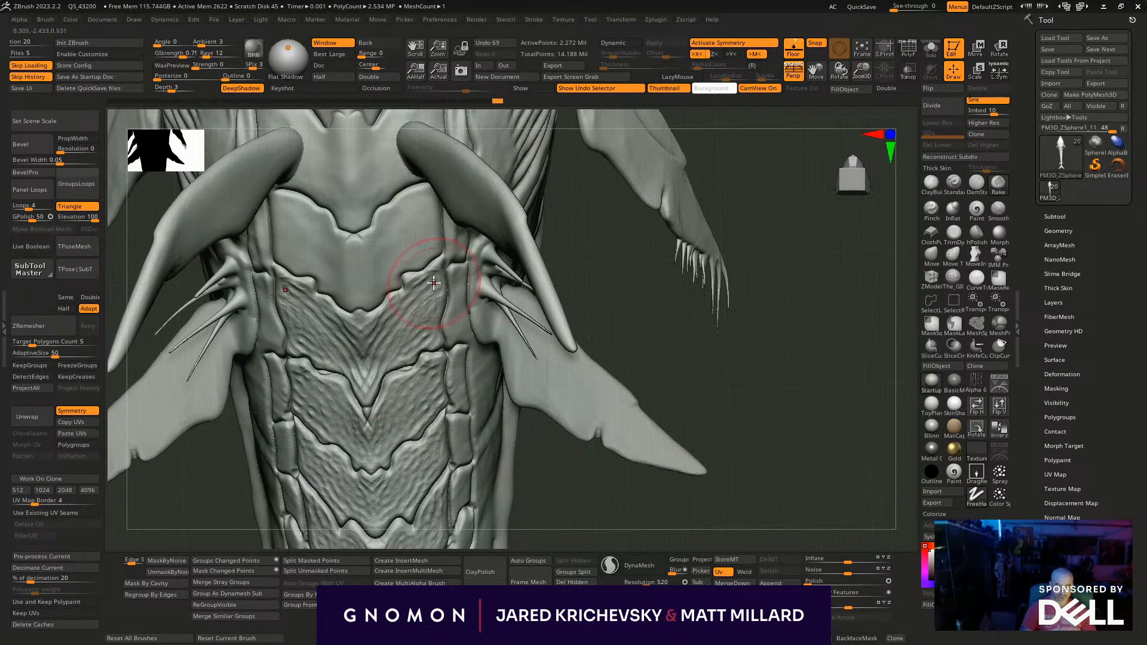
- Continue raking texture forward over the belly plates between the two long hooked appendages
mouse_move(588, 297)
left_mouse_down()
mouse_move(596, 289)
mouse_move(629, 373)
mouse_move(618, 372)
left_mouse_up()
mouse_move(404, 360)
left_mouse_down()
mouse_move(438, 331)
mouse_move(402, 352)
mouse_move(443, 289)
mouse_move(445, 321)
mouse_move(382, 372)
left_mouse_up()
left_click_drag(624, 380, 603, 476, "alt")
mouse_move(411, 287)
left_mouse_down()
mouse_move(373, 336)
mouse_move(409, 340)
left_mouse_up()
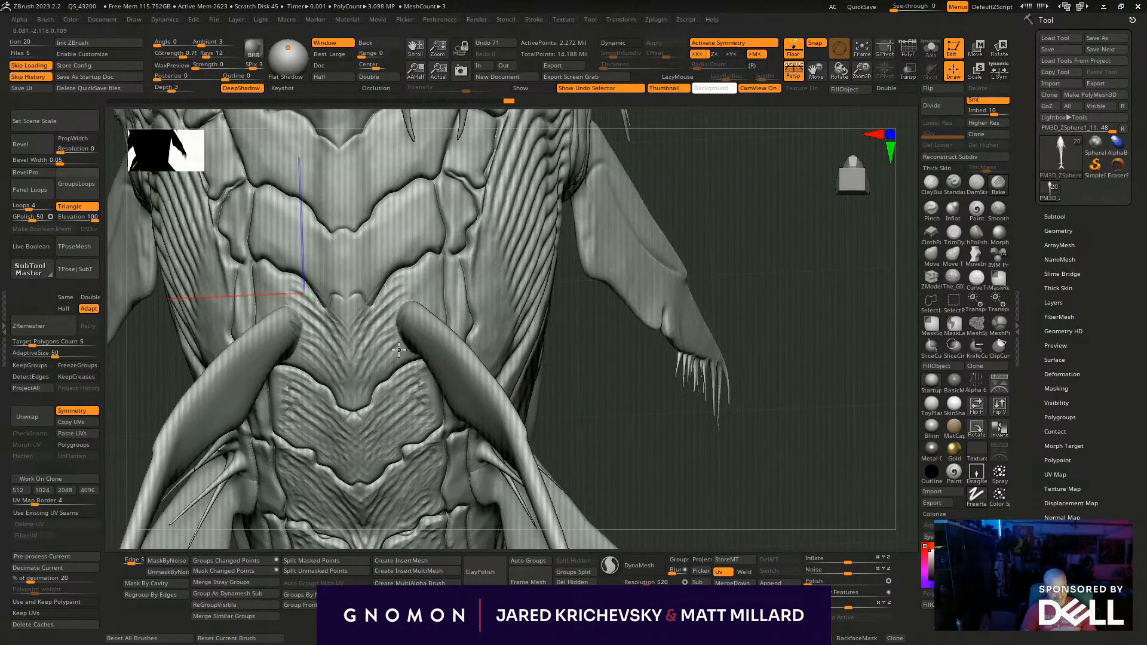
- Rake wrinkles into the belly plate around the bases of the hooked appendages, covering its centre and outer edges
mouse_move(409, 294)
left_mouse_down()
mouse_move(399, 290)
mouse_move(435, 299)
left_mouse_up()
left_click_drag(793, 258, 762, 275)
mouse_move(416, 274)
left_mouse_down()
mouse_move(433, 293)
mouse_move(423, 305)
left_mouse_up()
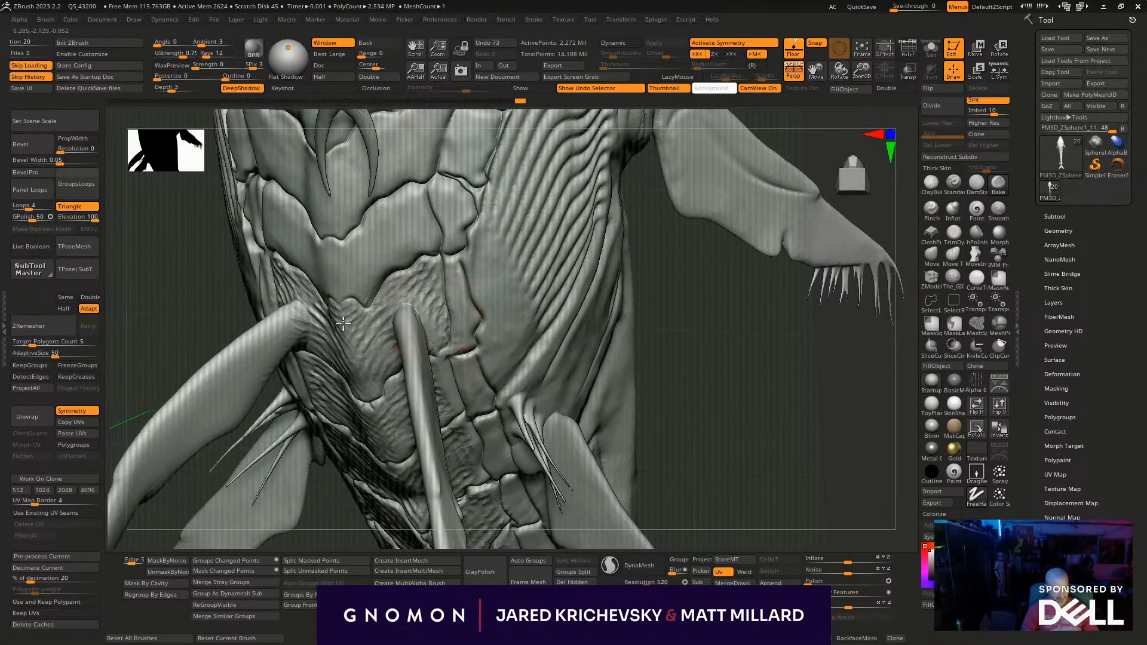
mouse_move(728, 337)
left_mouse_down()
mouse_move(334, 323)
mouse_move(363, 353)
mouse_move(353, 382)
mouse_move(380, 353)
left_mouse_up()
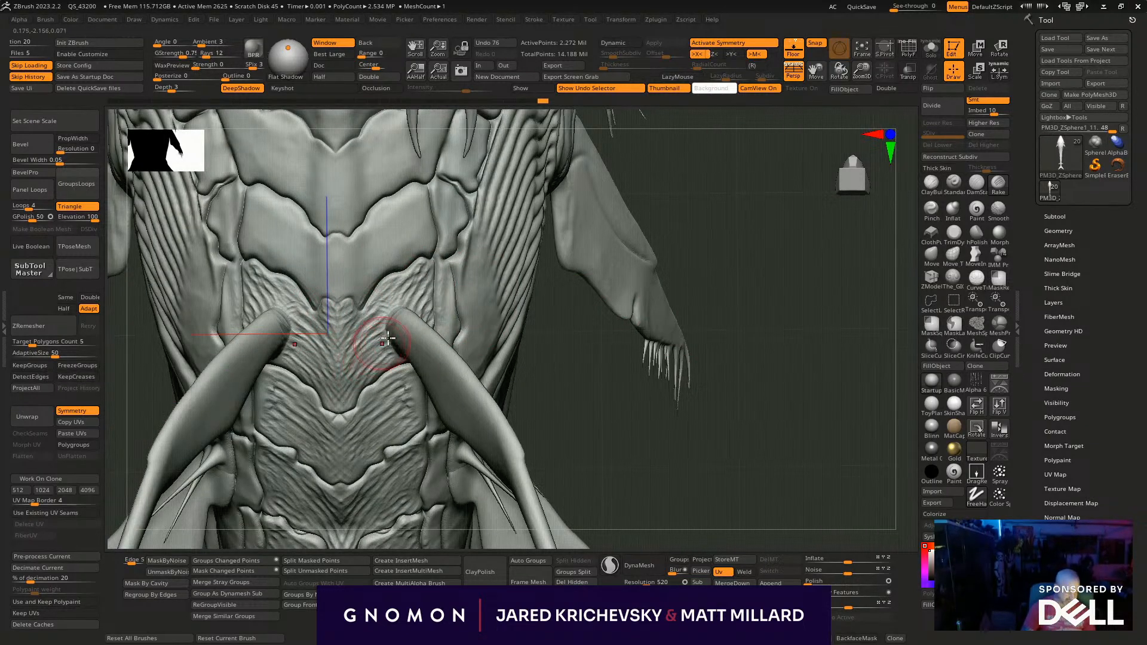
left_click_drag(409, 283, 385, 302)
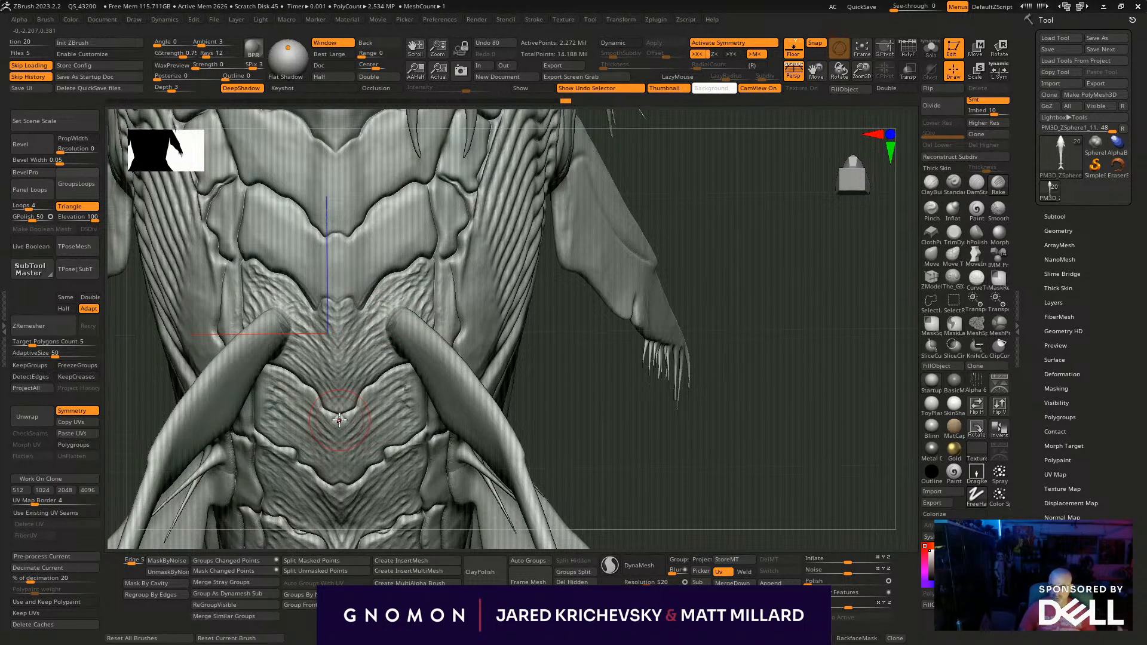
mouse_move(766, 226)
left_mouse_down()
mouse_move(755, 332)
mouse_move(780, 361)
mouse_move(768, 354)
left_mouse_up()
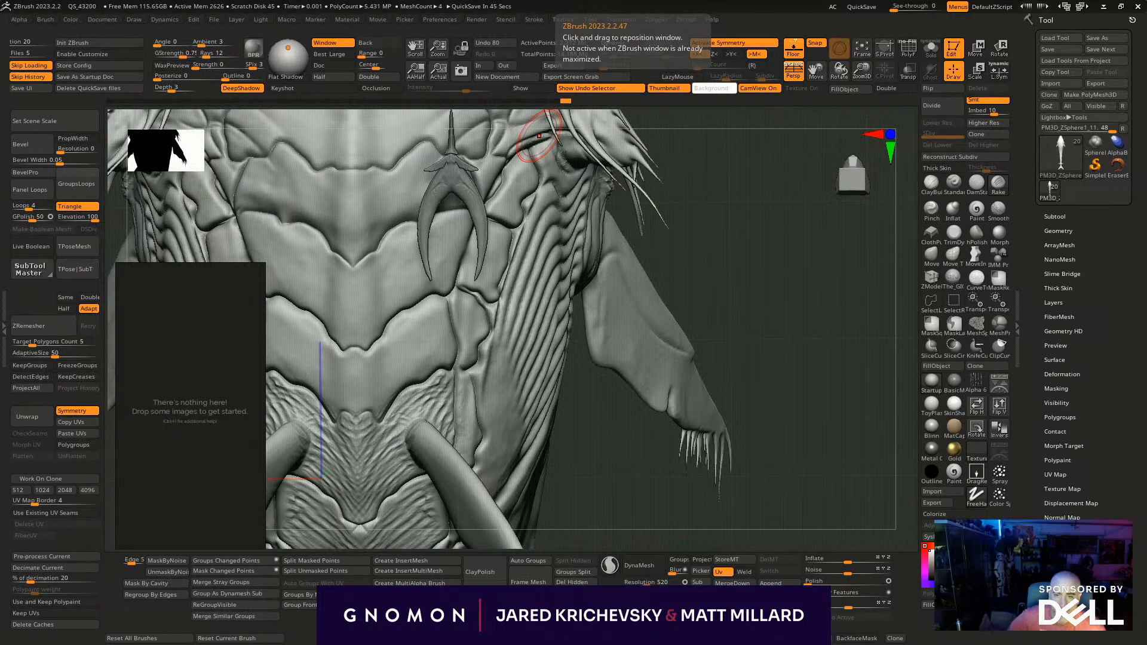
- Place the Reference folder's file window beside the empty reference board and open the Animals subfolder
left_click_drag(327, 0, 665, 158)
scroll(570, 359, "down", 10)
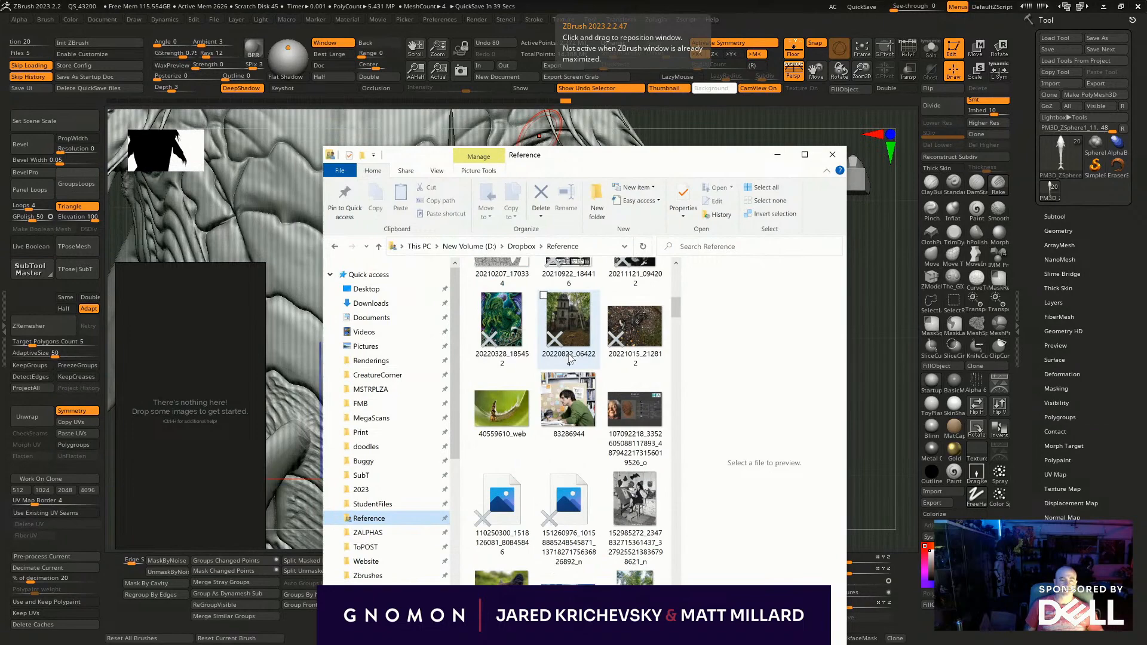
scroll(567, 376, "up", 10)
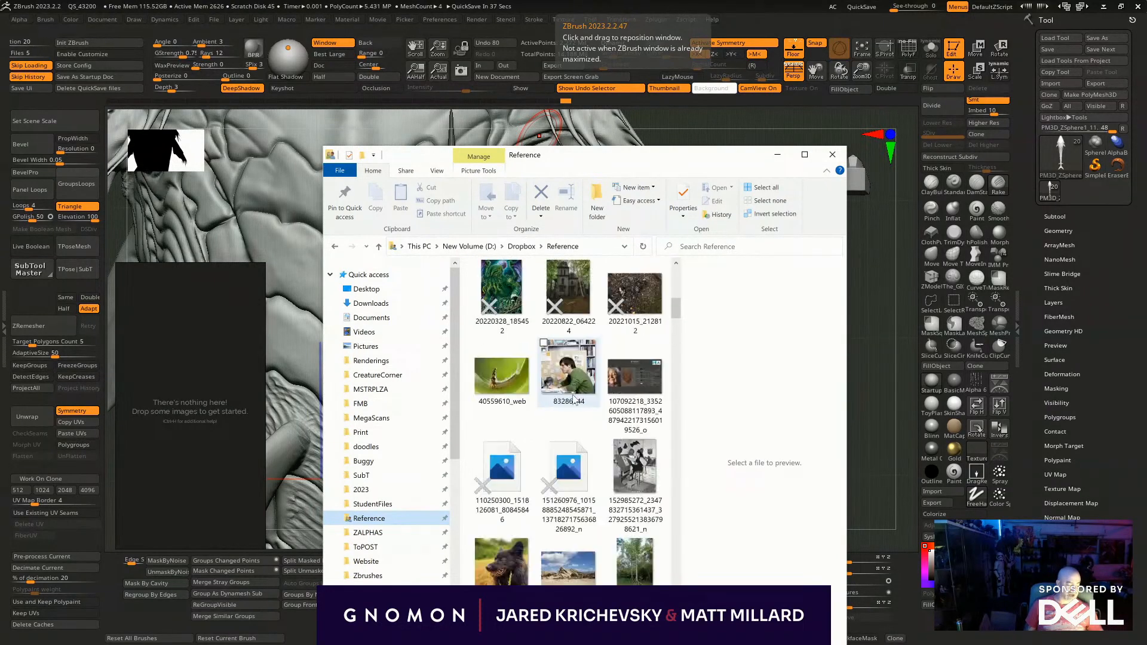
double_click(543, 294)
- Browse the Animals folder and add the seahorse photo to the reference board
scroll(562, 429, "down", 6)
scroll(562, 429, "up", 4)
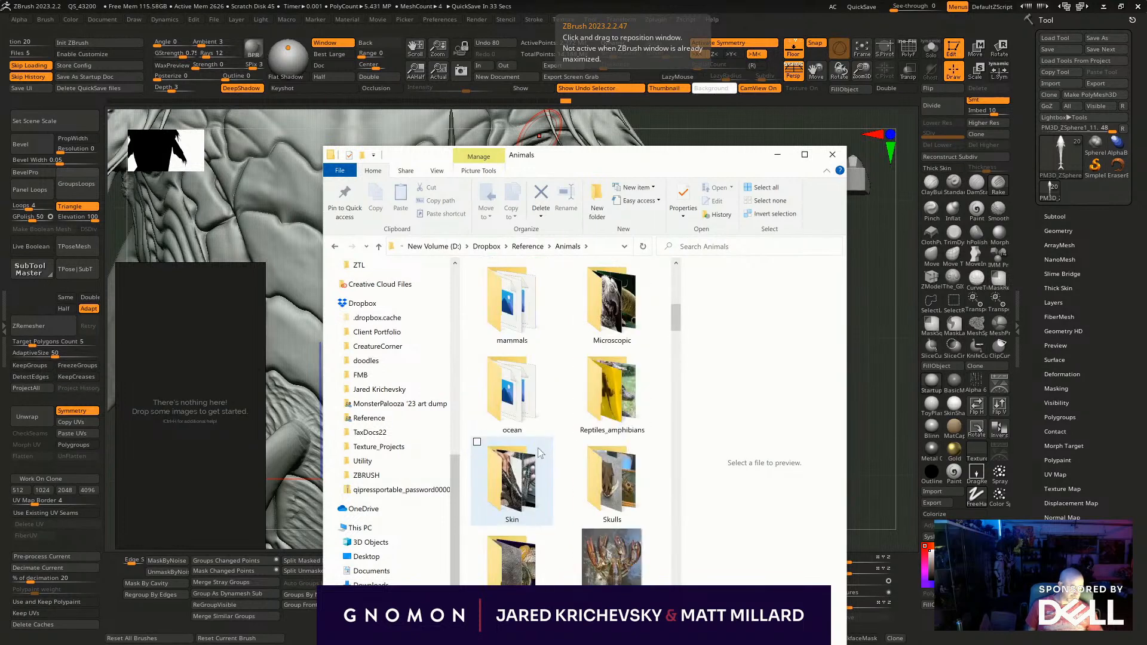
scroll(567, 331, "down", 5)
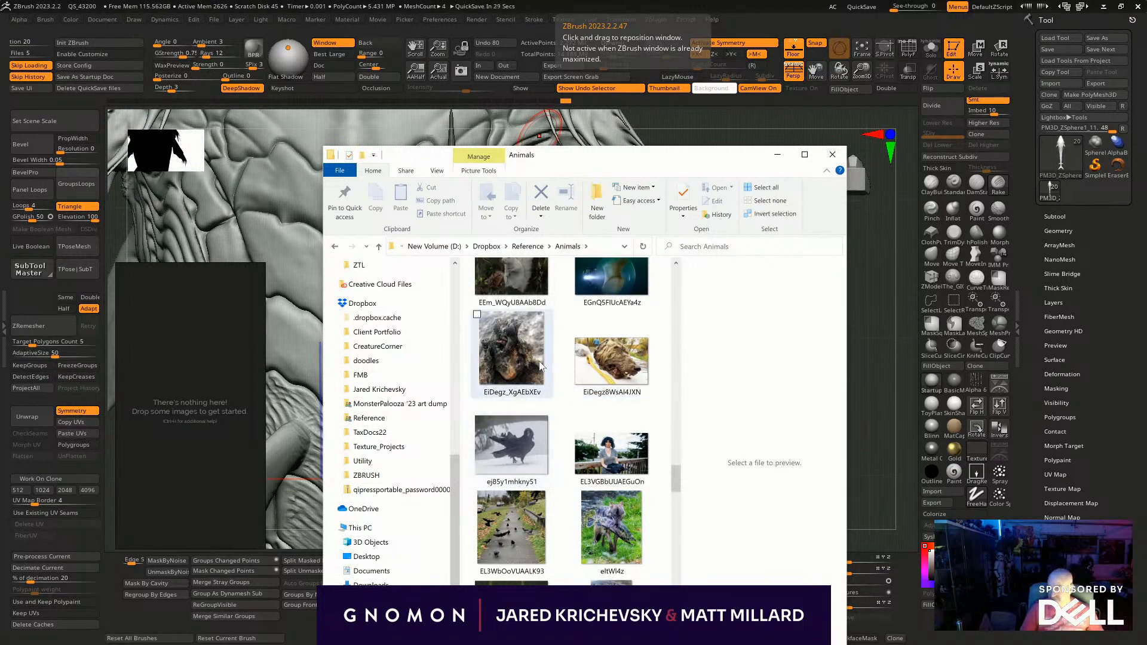
scroll(525, 417, "up", 5)
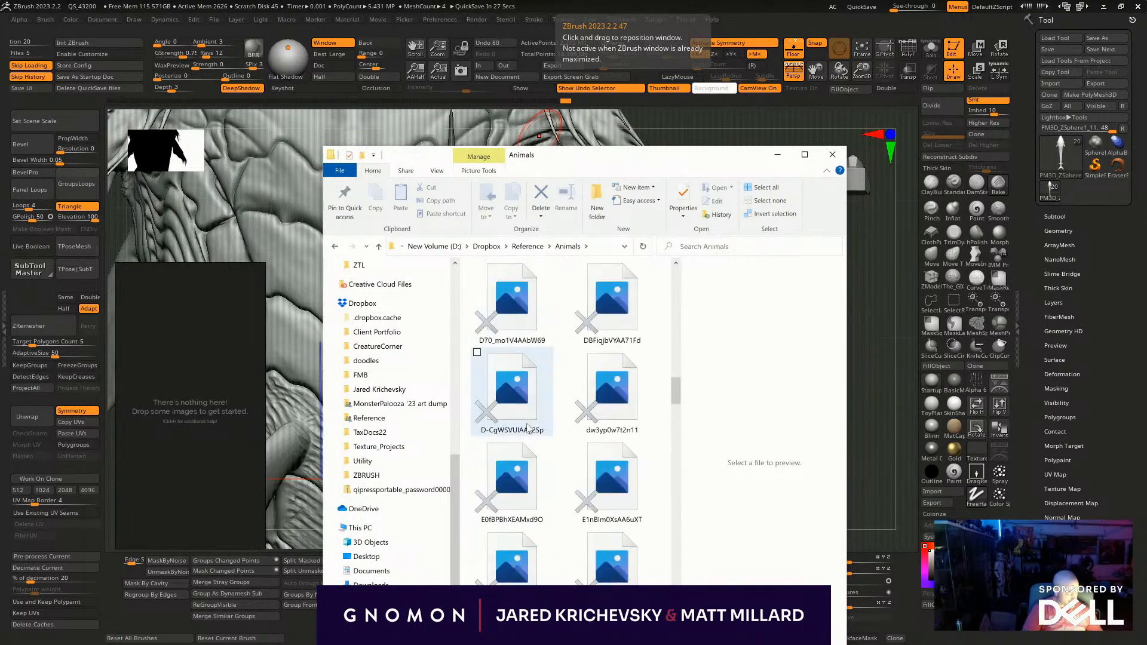
scroll(524, 425, "down", 6)
scroll(479, 377, "up", 3)
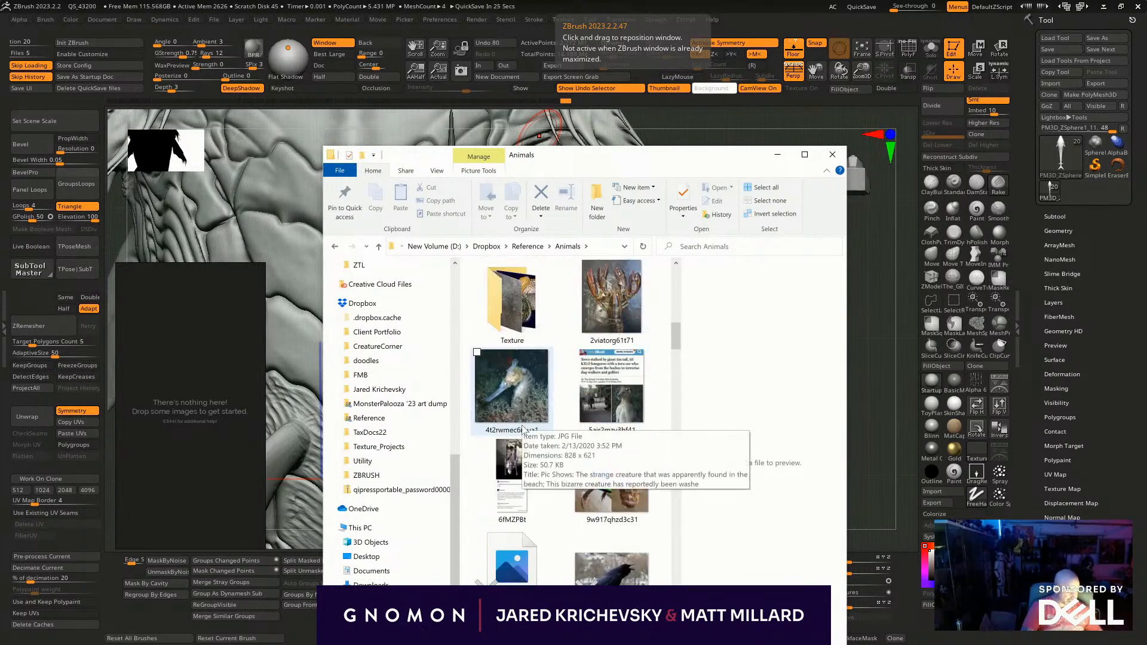
scroll(487, 412, "up", 3)
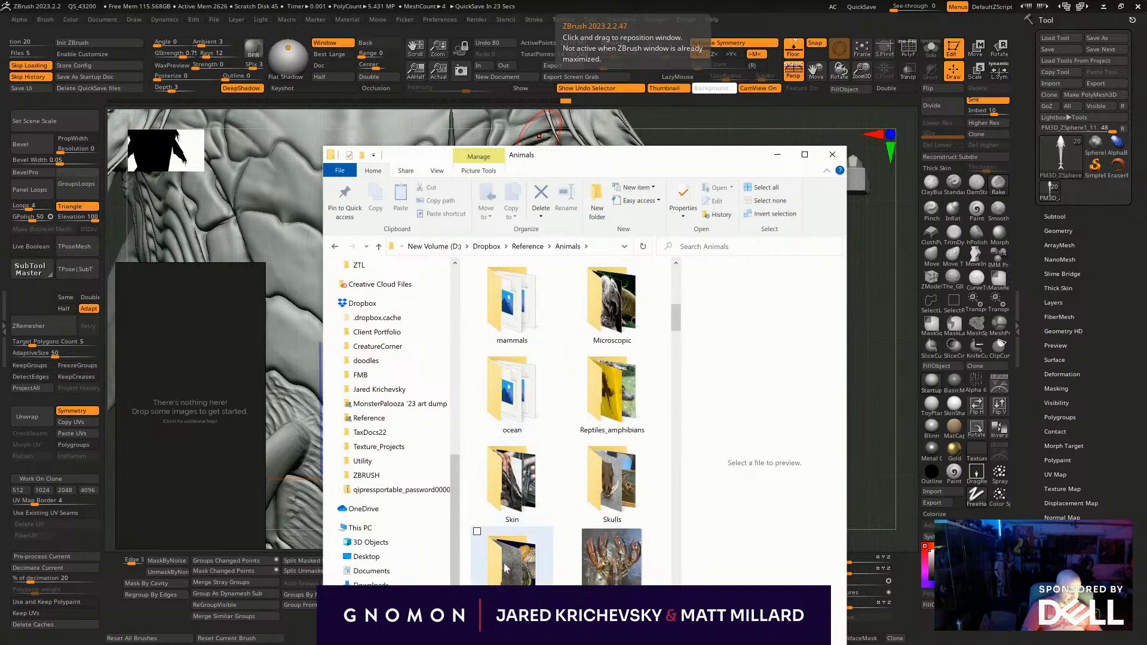
scroll(504, 563, "down", 3)
scroll(573, 418, "down", 2)
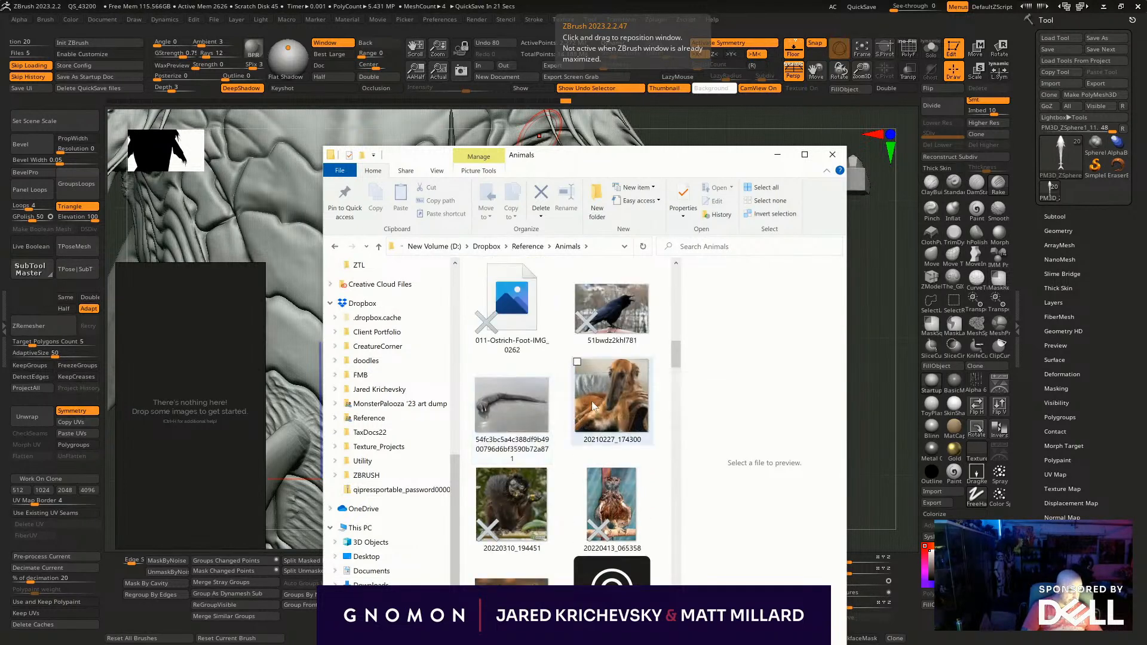
scroll(596, 403, "up", 3)
left_click_drag(514, 393, 203, 418)
- Find the image wvyOHXg of the segmented, shelled creature, add it to the reference board and arrange it above the seahorse
scroll(186, 374, "up", 5)
scroll(508, 454, "down", 5)
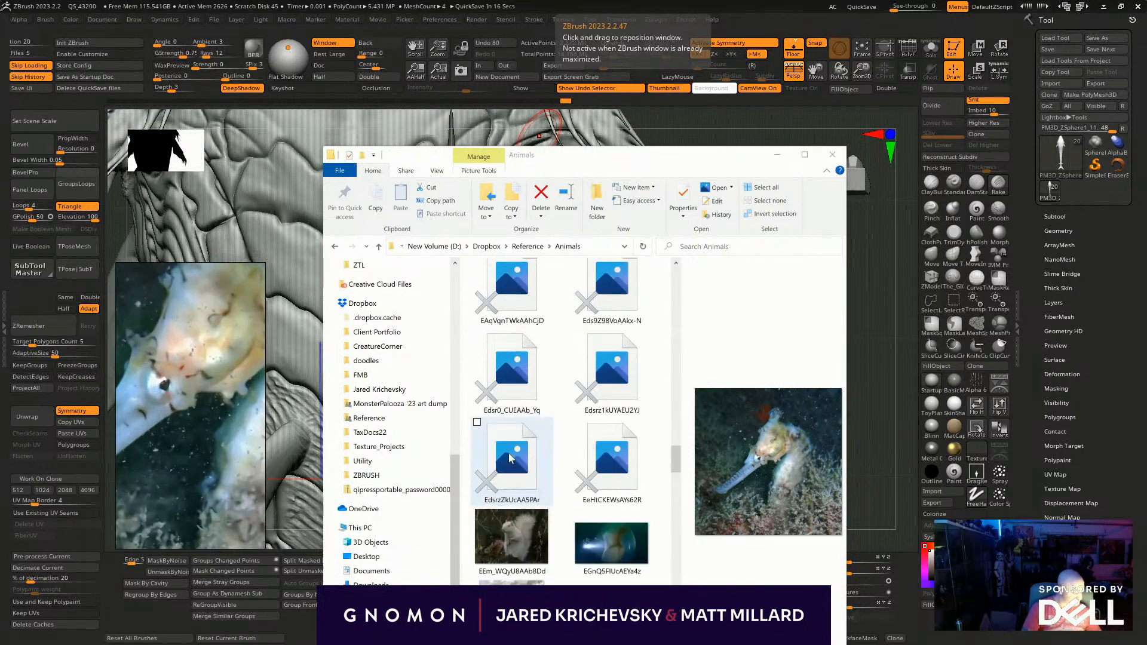
scroll(508, 454, "down", 5)
scroll(615, 441, "down", 5)
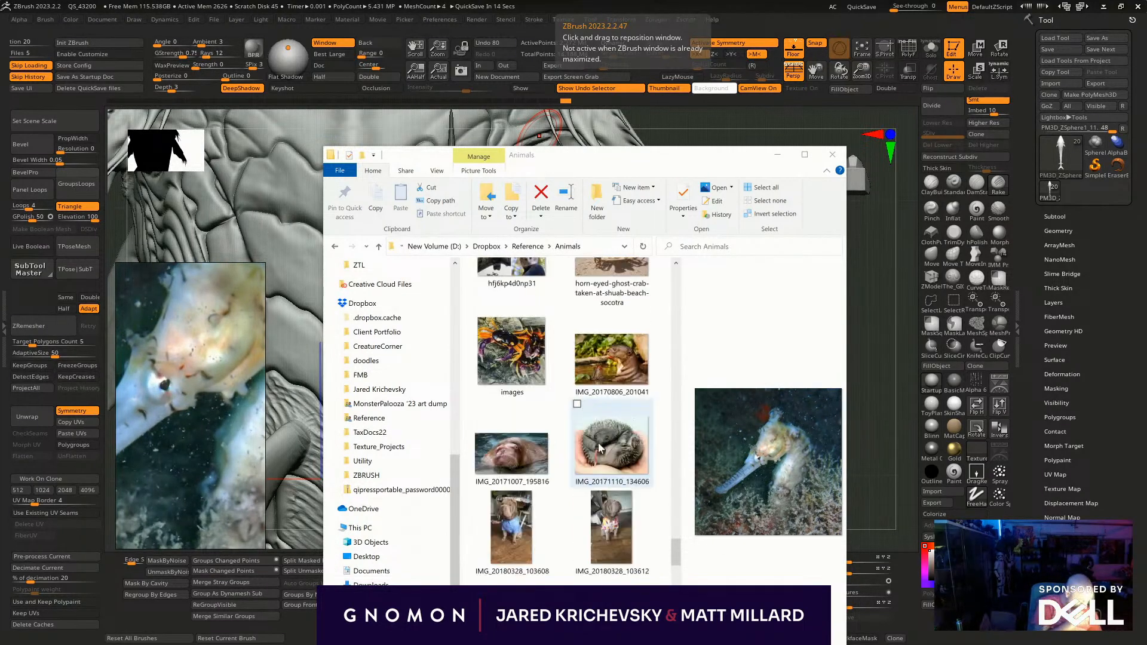
scroll(600, 448, "down", 5)
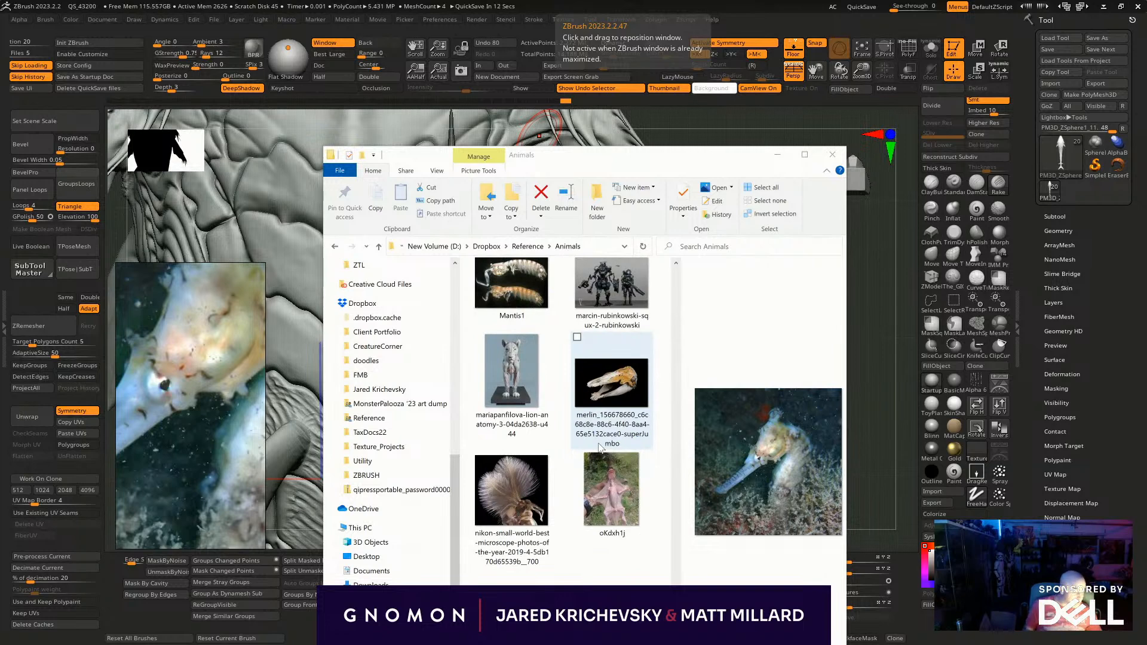
scroll(600, 448, "down", 5)
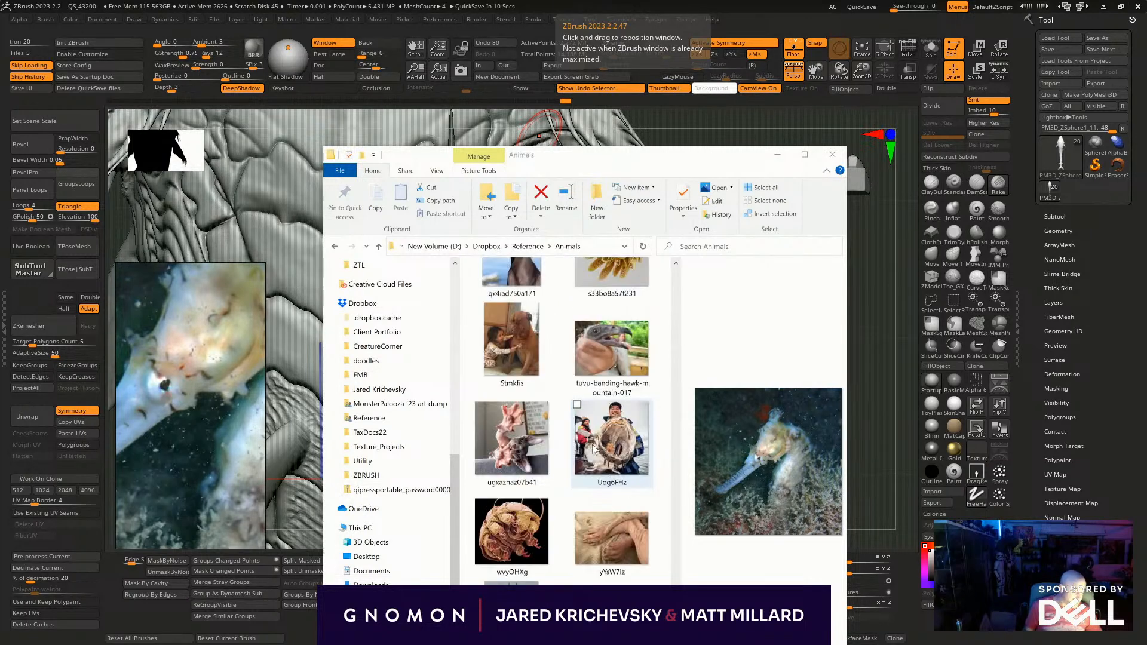
left_click_drag(511, 532, 136, 407)
middle_click_drag(136, 406, 181, 406)
left_click_drag(181, 406, 177, 305)
left_click(179, 383)
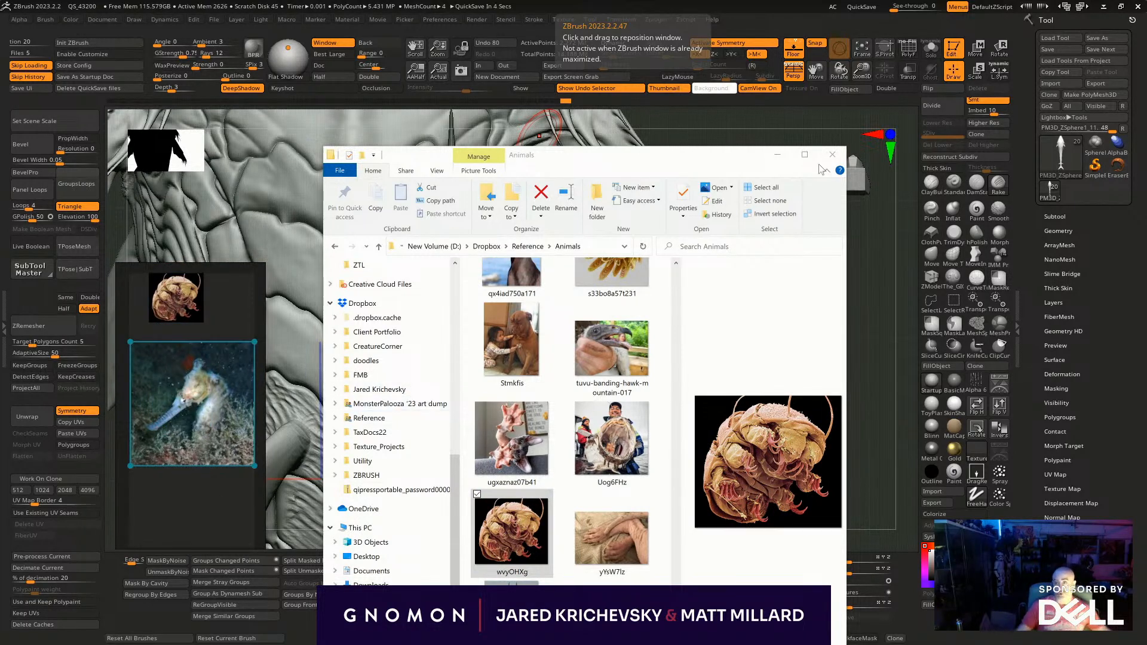
- Look through the Animals folder's images and subfolders for further references, and open the ocean subfolder
scroll(619, 410, "down", 5)
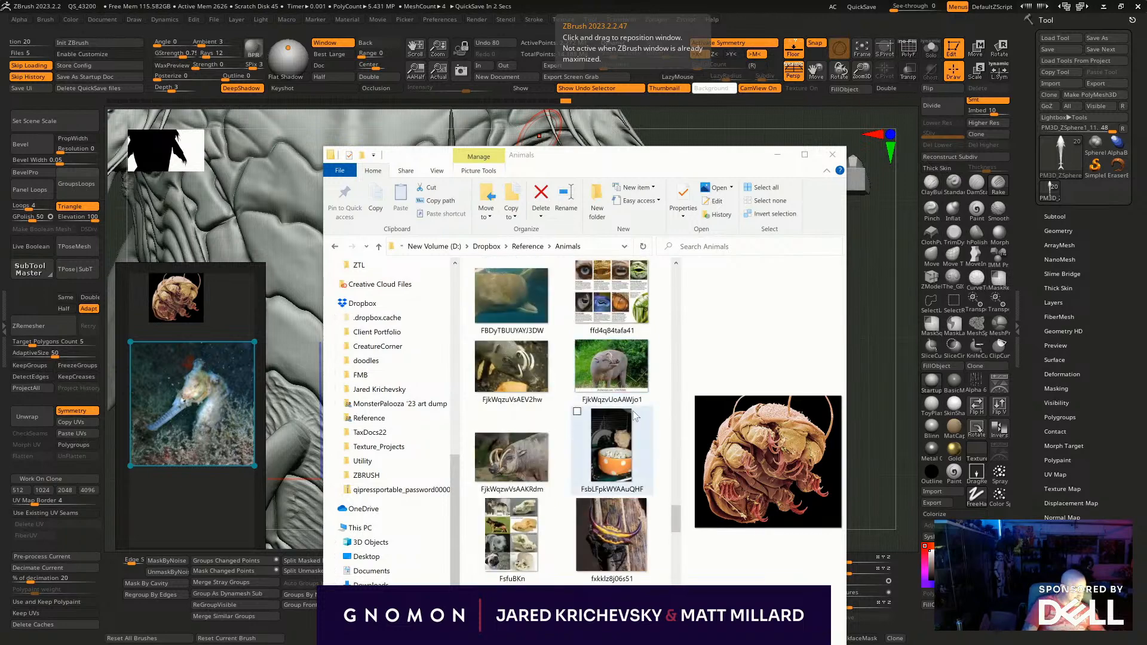
scroll(624, 423, "up", 6)
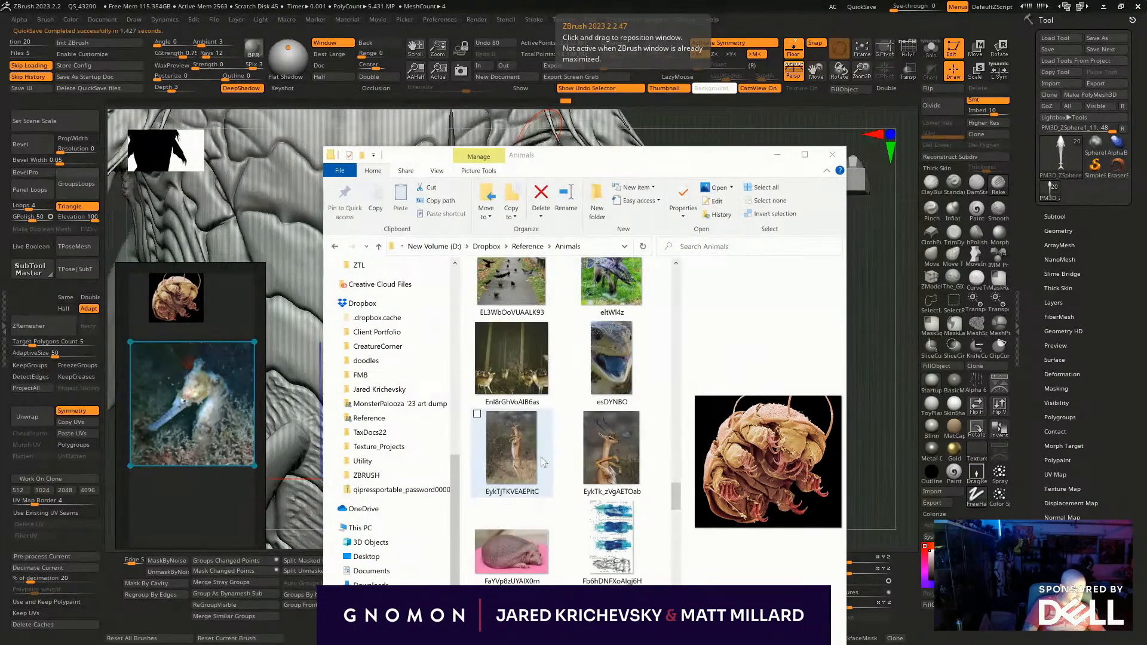
scroll(539, 456, "up", 10)
scroll(550, 448, "down", 8)
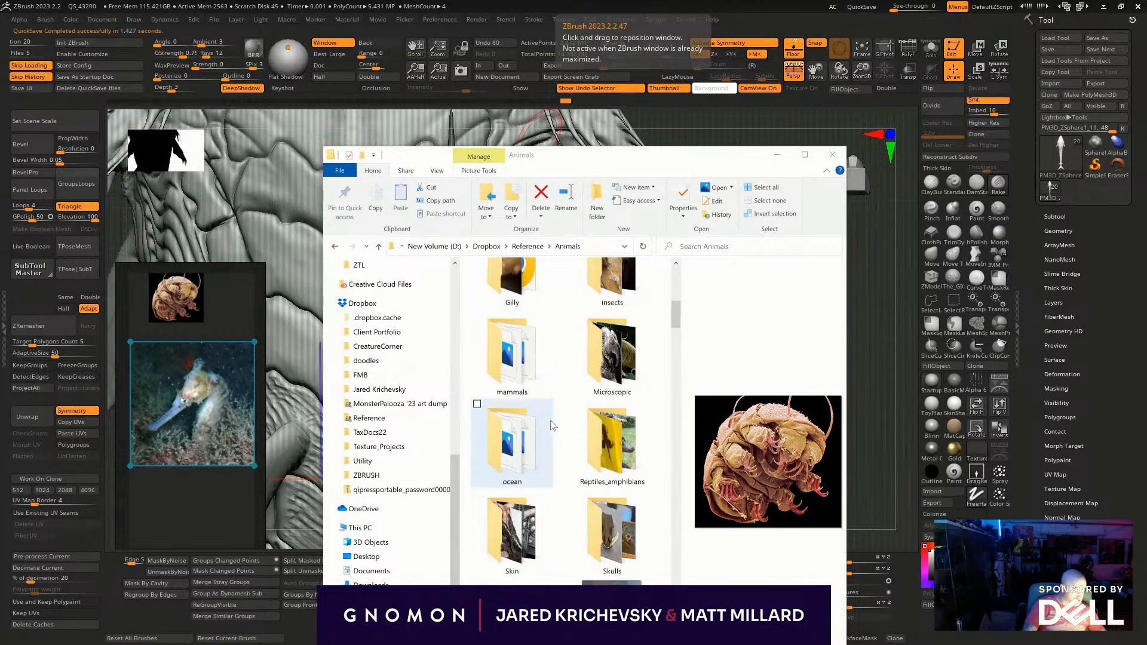
scroll(543, 459, "up", 4)
scroll(542, 459, "down", 3)
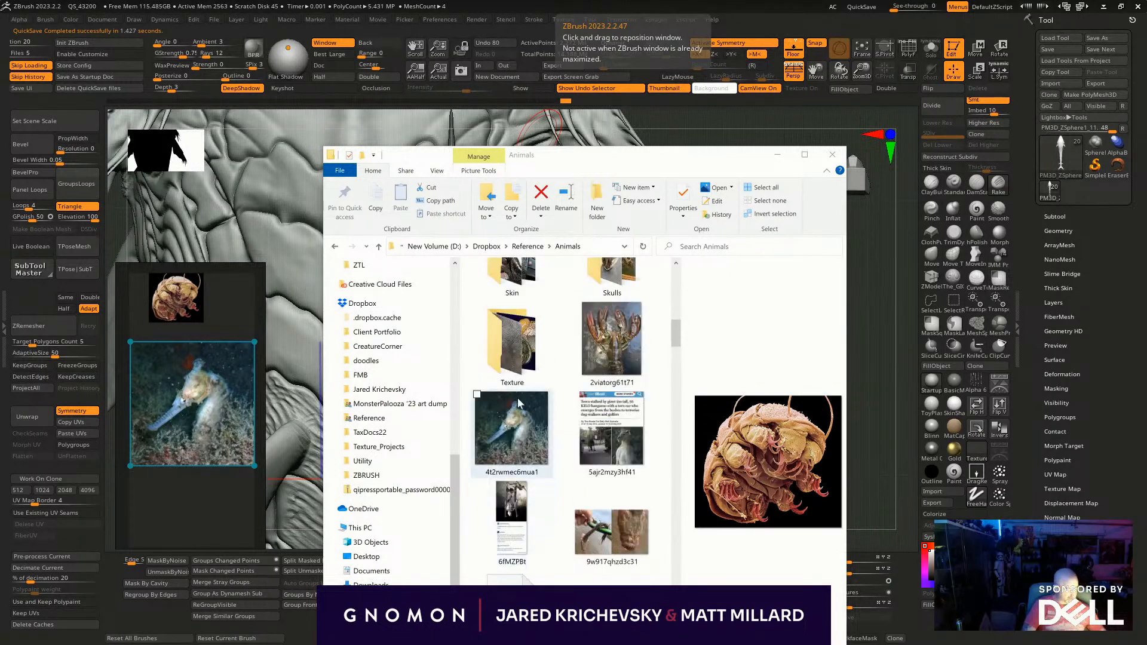
scroll(526, 447, "up", 6)
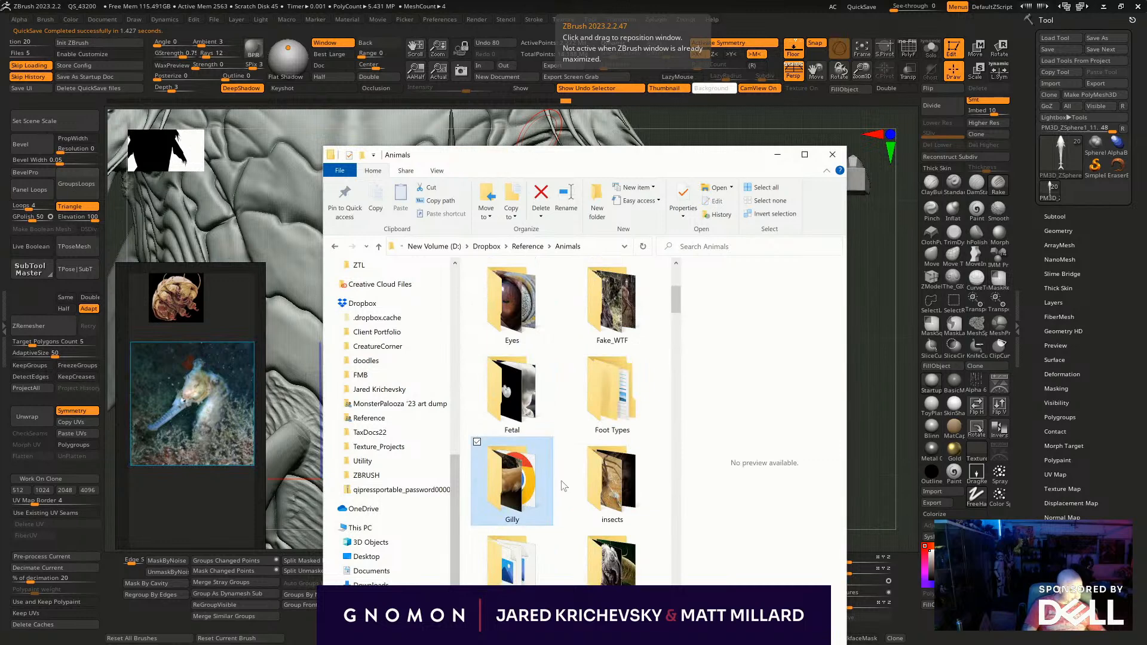
scroll(526, 454, "down", 5)
left_click(552, 389)
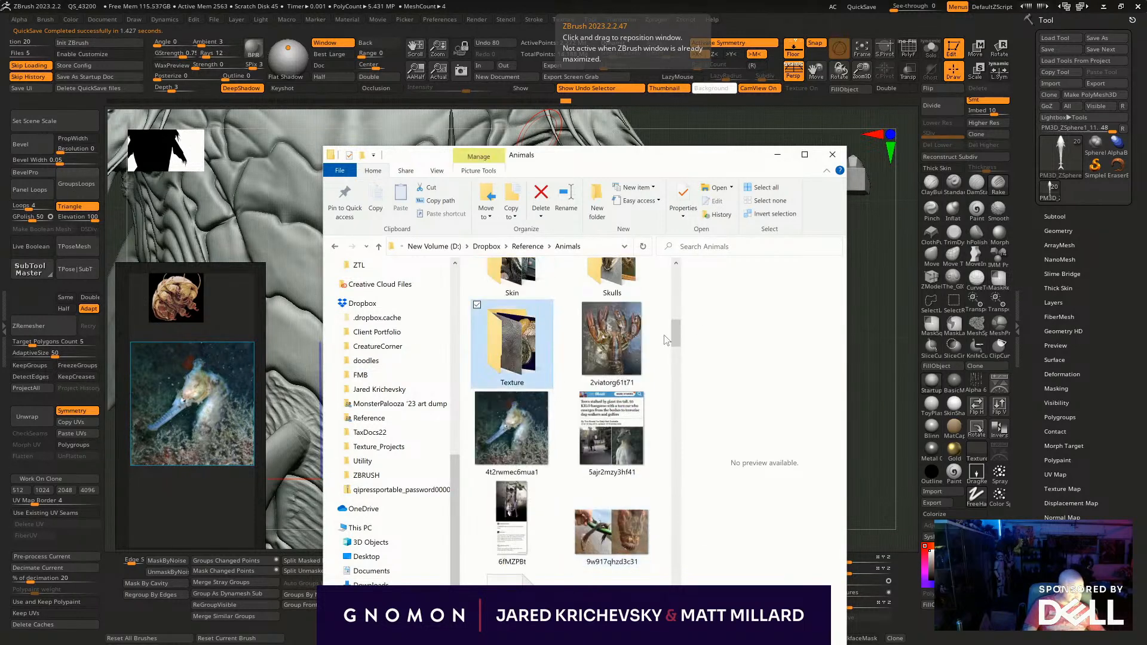
left_click(615, 279)
scroll(616, 359, "up", 6)
scroll(603, 478, "down", 5)
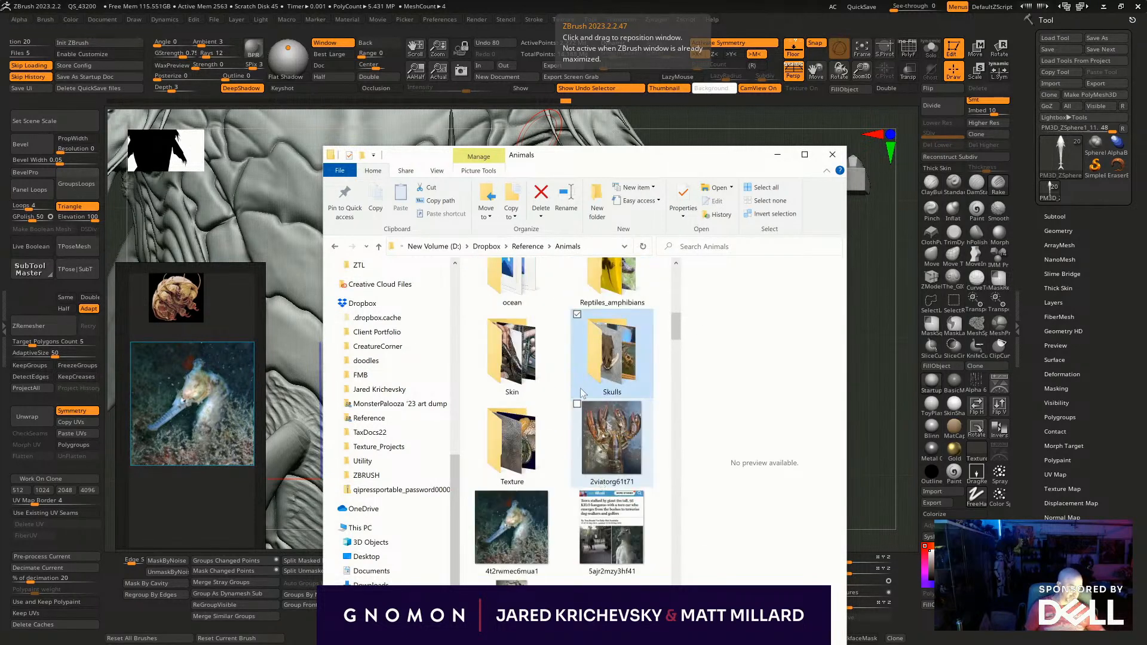
scroll(586, 406, "up", 3)
double_click(514, 490)
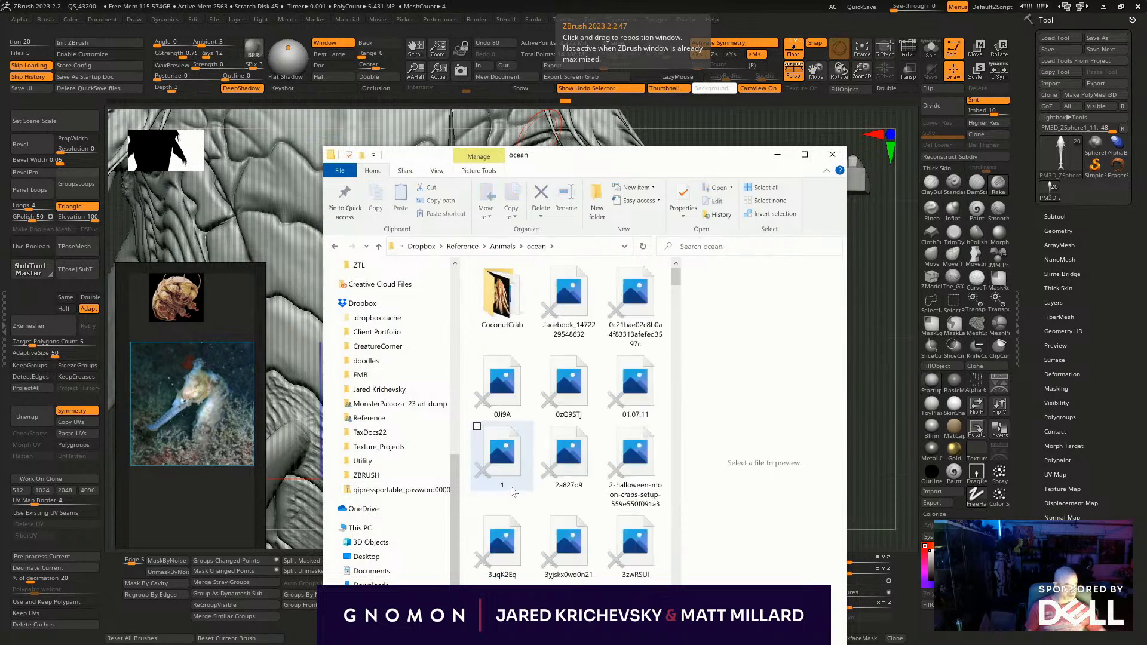
- Browse the ocean folder and add the photo of the striped, segmented shrimp held in a hand to the reference board
scroll(568, 370, "down", 10)
scroll(535, 364, "down", 8)
scroll(531, 374, "up", 5)
scroll(553, 447, "down", 10)
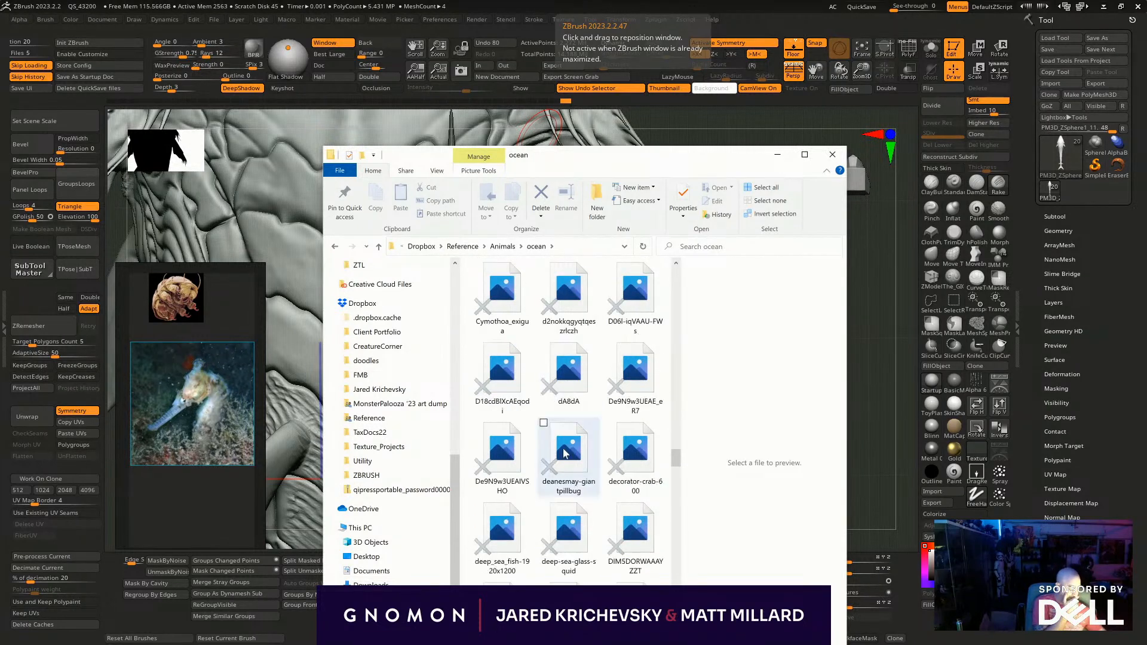
scroll(557, 457, "up", 10)
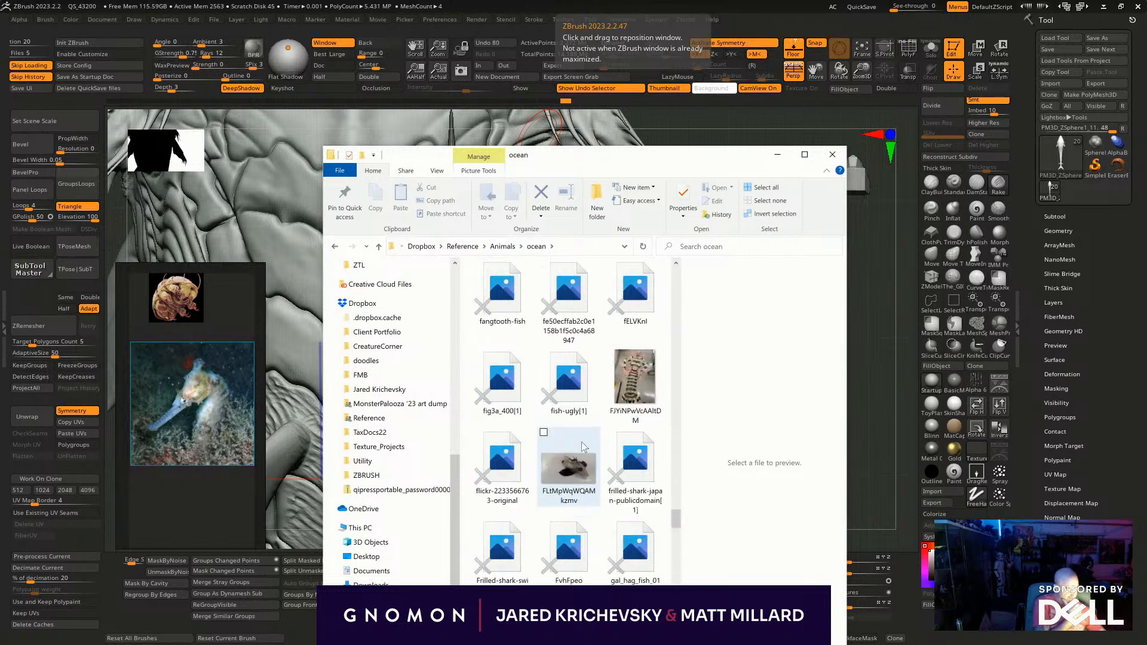
scroll(581, 442, "down", 5)
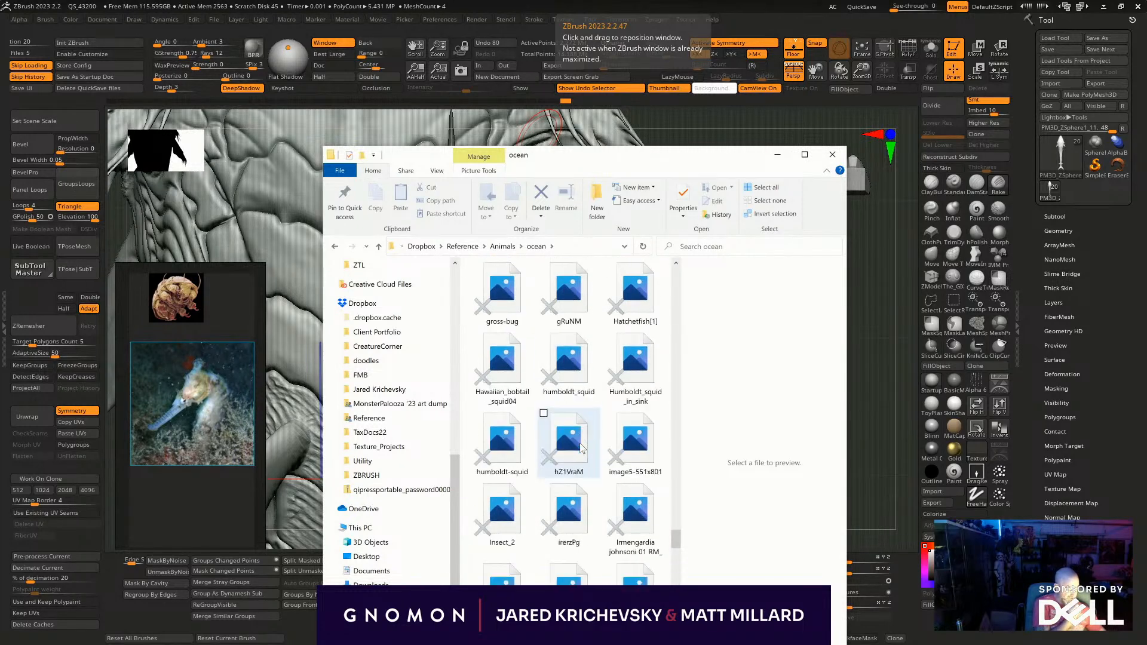
scroll(580, 446, "up", 5)
left_click_drag(403, 399, 224, 321)
- Enlarge the striped shrimp photo and arrange it above the seahorse, next to the shelled creature
scroll(180, 346, "up", 5)
middle_click_drag(131, 374, 16, 377)
left_click(63, 355)
middle_click_drag(161, 366, 210, 364)
- Examine the striped shrimp photo's overlapping body segments and head up close, then view the whole reference board
scroll(213, 345, "up", 4)
scroll(213, 345, "down", 3)
middle_click_drag(211, 299, 187, 348)
scroll(186, 348, "up", 5)
middle_click_drag(186, 395, 251, 368)
scroll(236, 337, "up", 3)
scroll(234, 344, "down", 5)
scroll(232, 312, "up", 2)
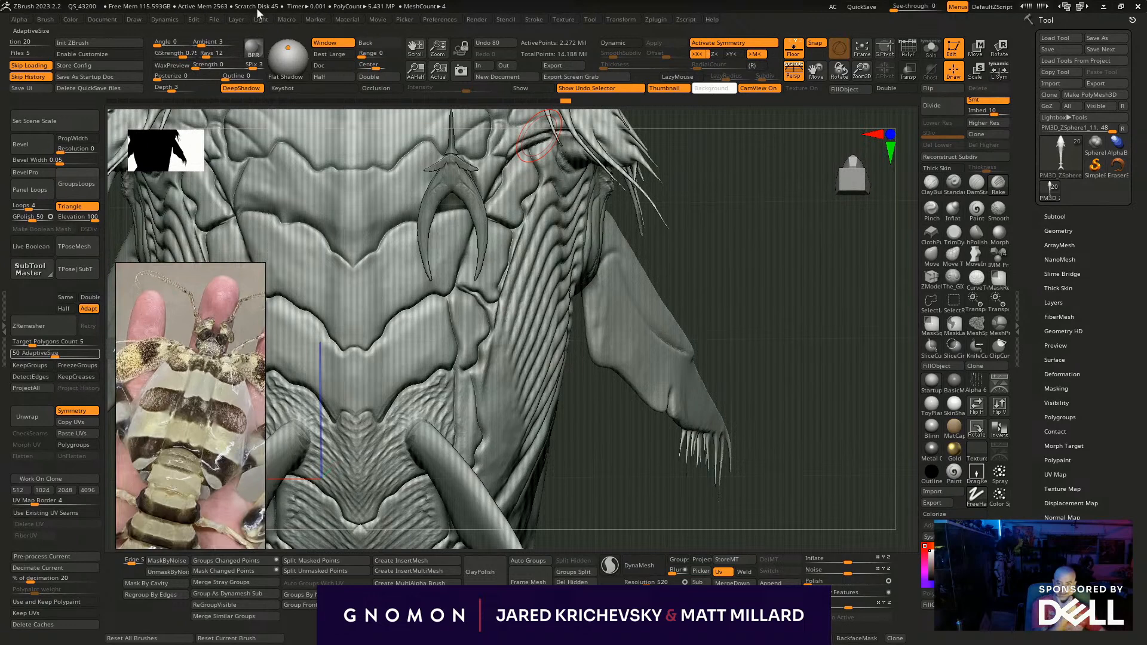
scroll(202, 324, "down", 4)
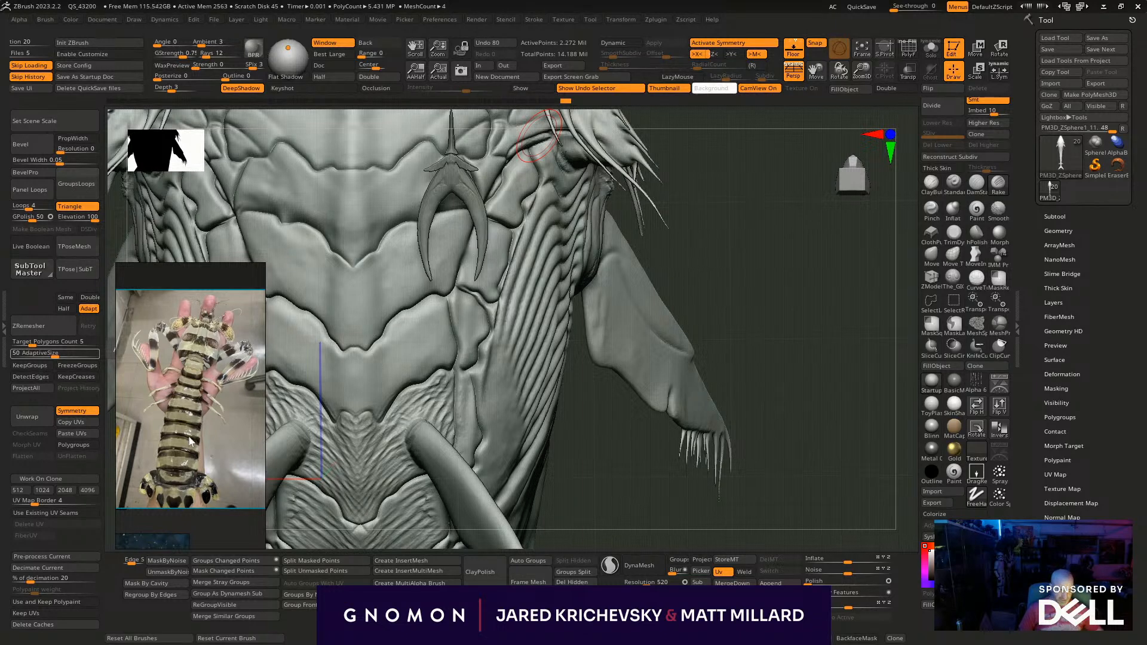
scroll(188, 436, "down", 5)
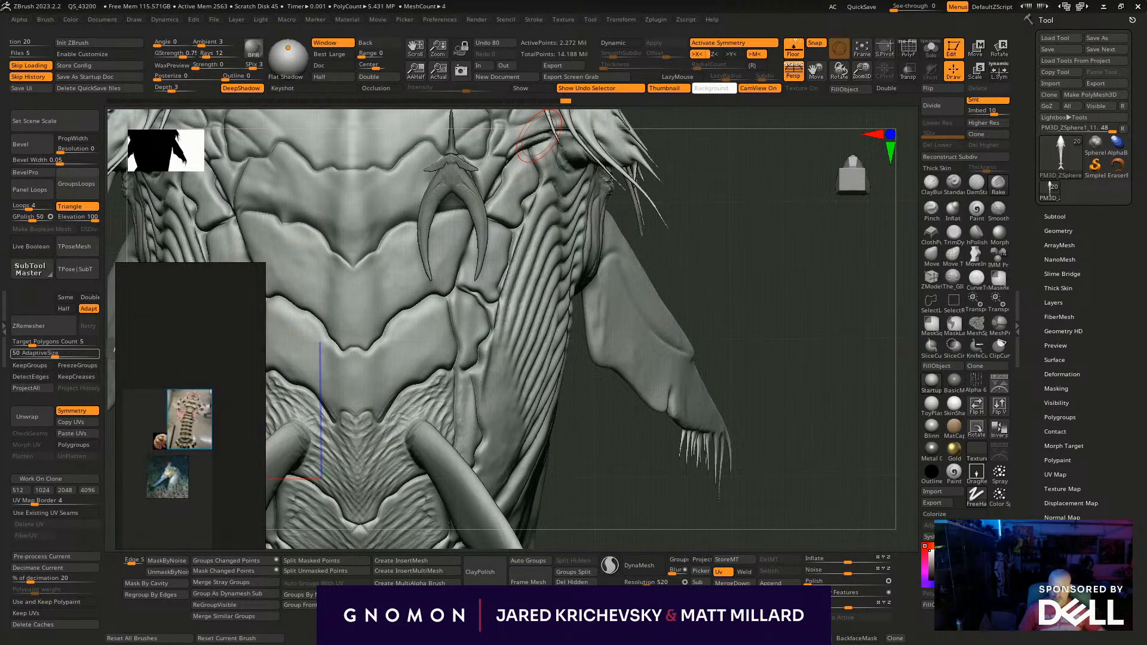
- Return to the file window and look through the ocean folder and the parent Animals folder for further references
key("alt+Tab")
scroll(605, 381, "up", 10)
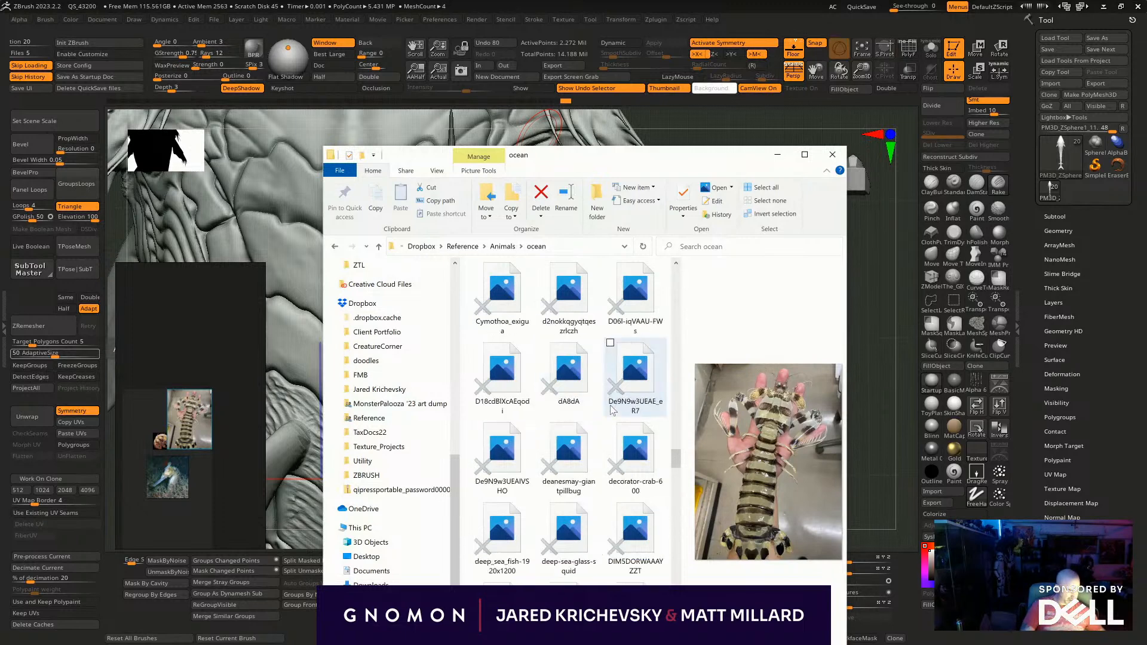
scroll(615, 406, "up", 8)
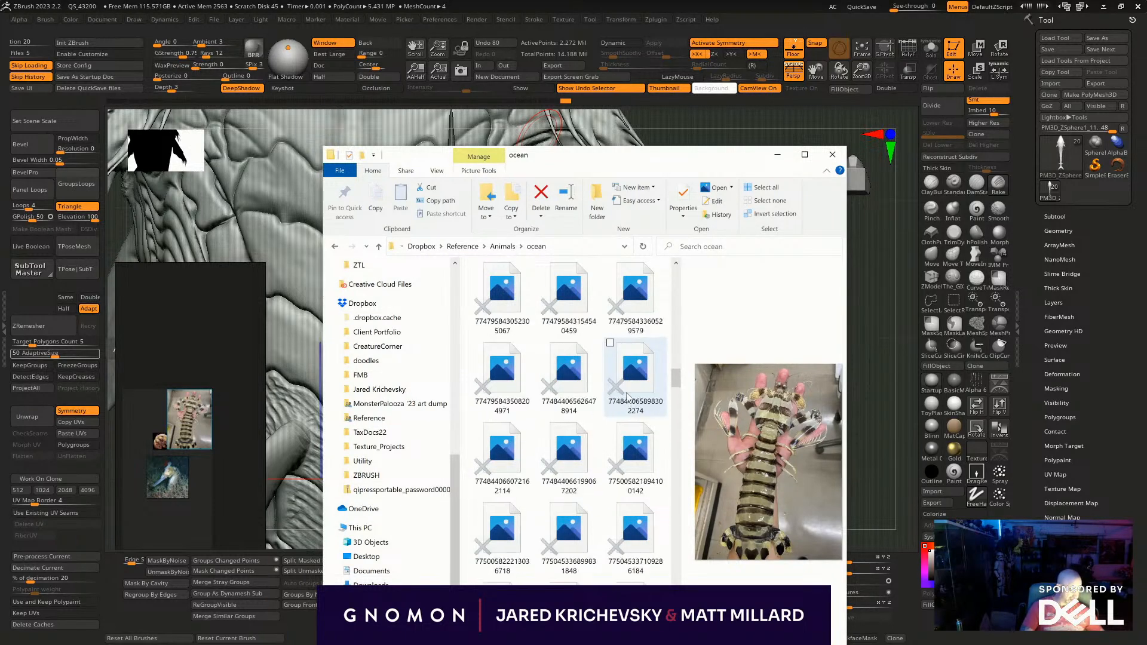
scroll(604, 406, "up", 10)
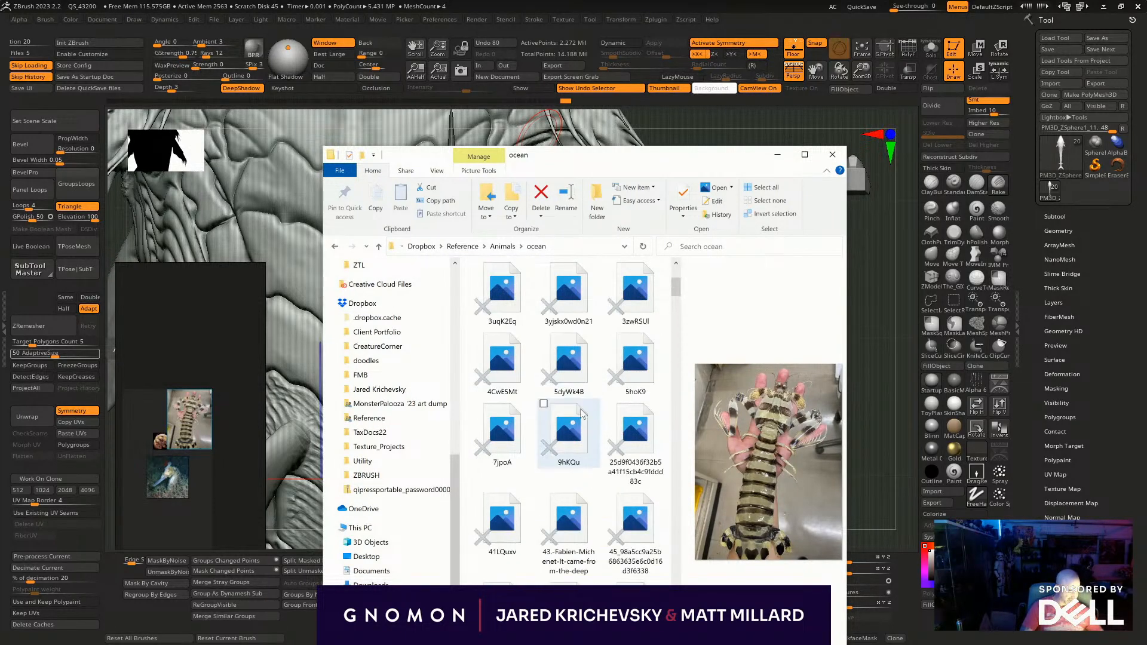
scroll(579, 406, "up", 3)
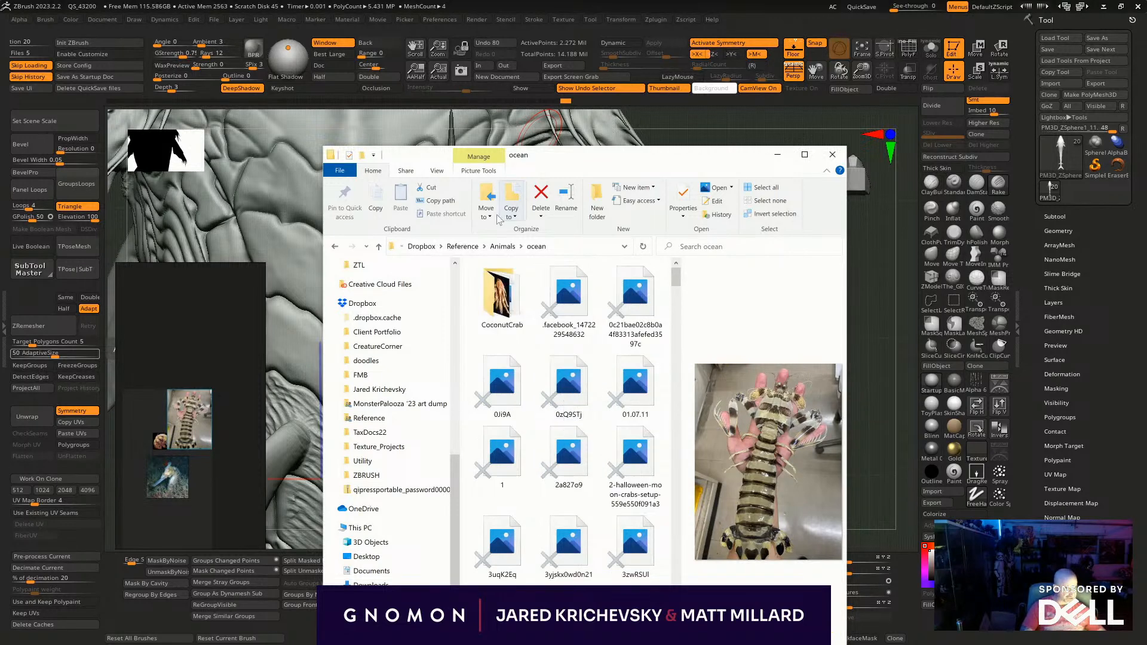
left_click(501, 246)
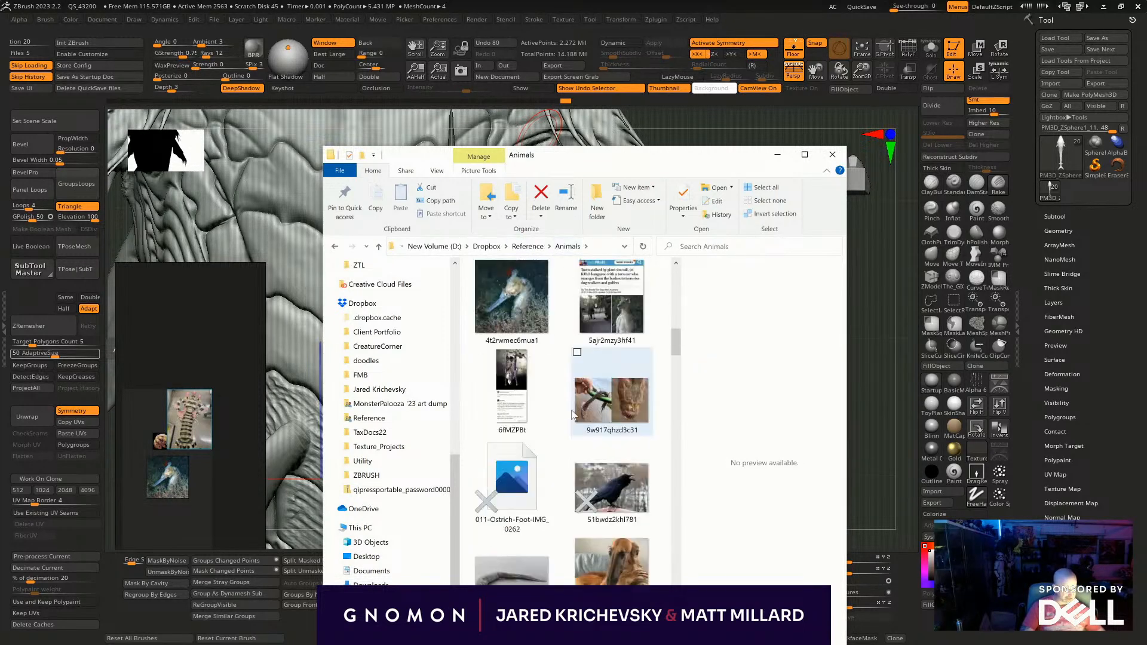
scroll(570, 412, "down", 8)
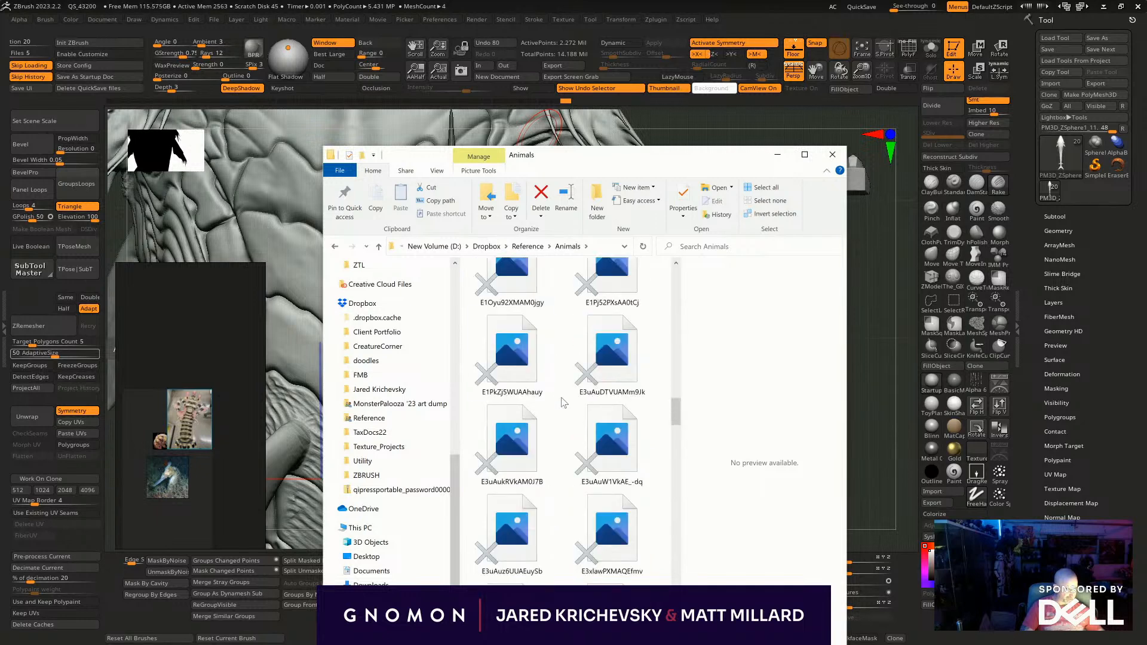
- Open the parent Reference folder and search its images and subfolders for more surface-detail references
left_click(528, 247)
scroll(561, 458, "down", 5)
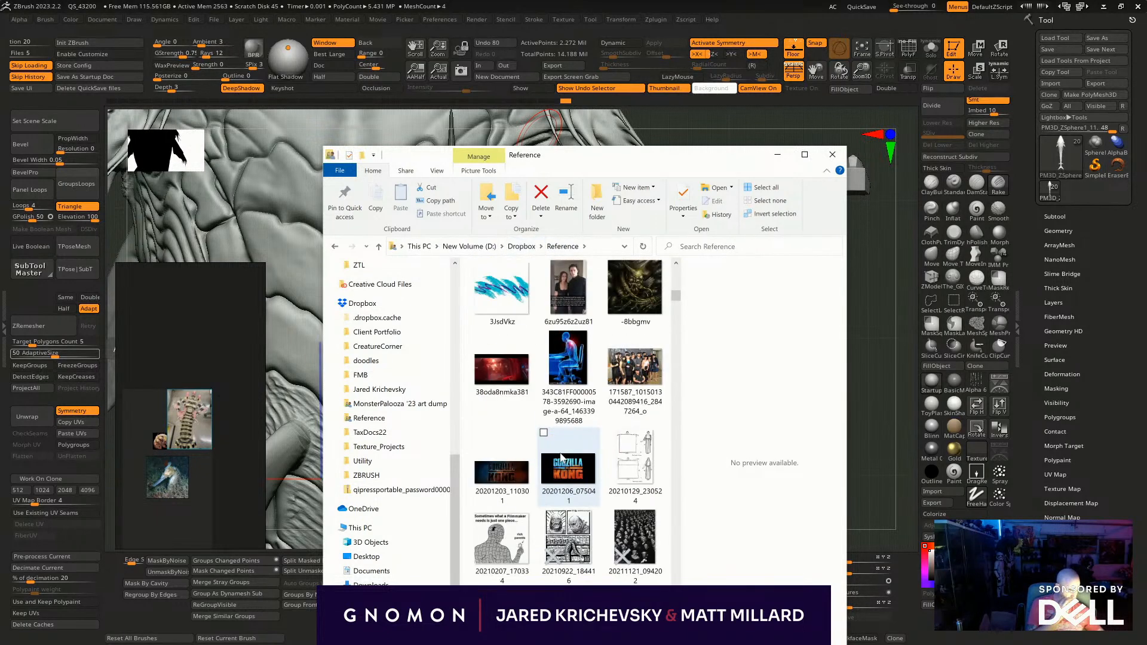
scroll(562, 457, "down", 10)
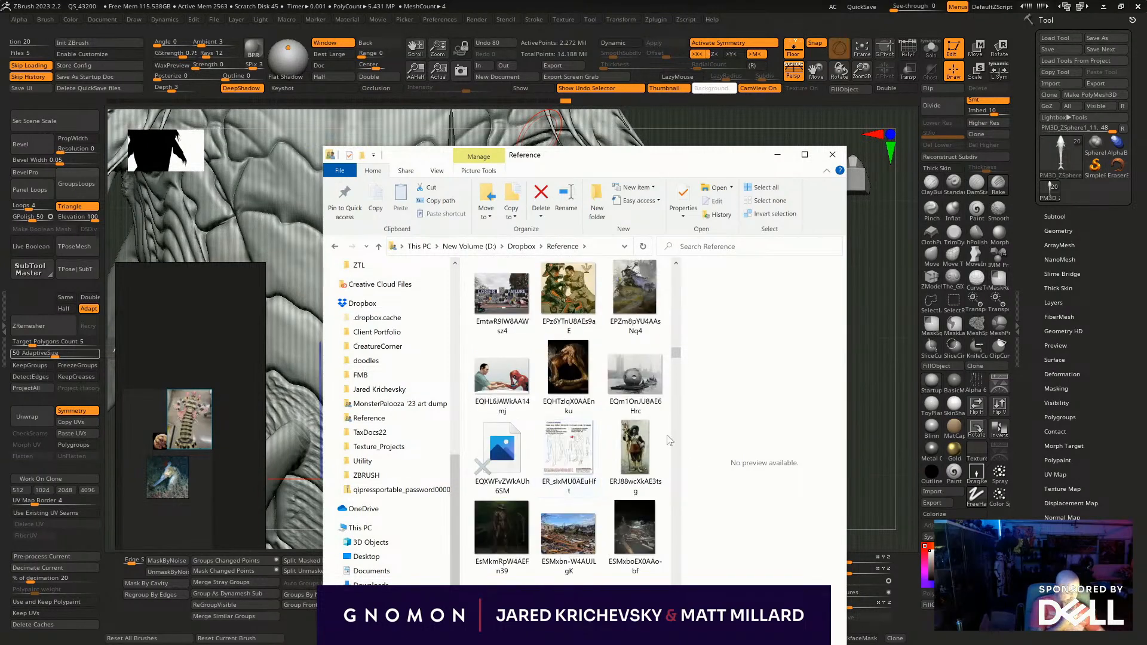
scroll(644, 446, "up", 3)
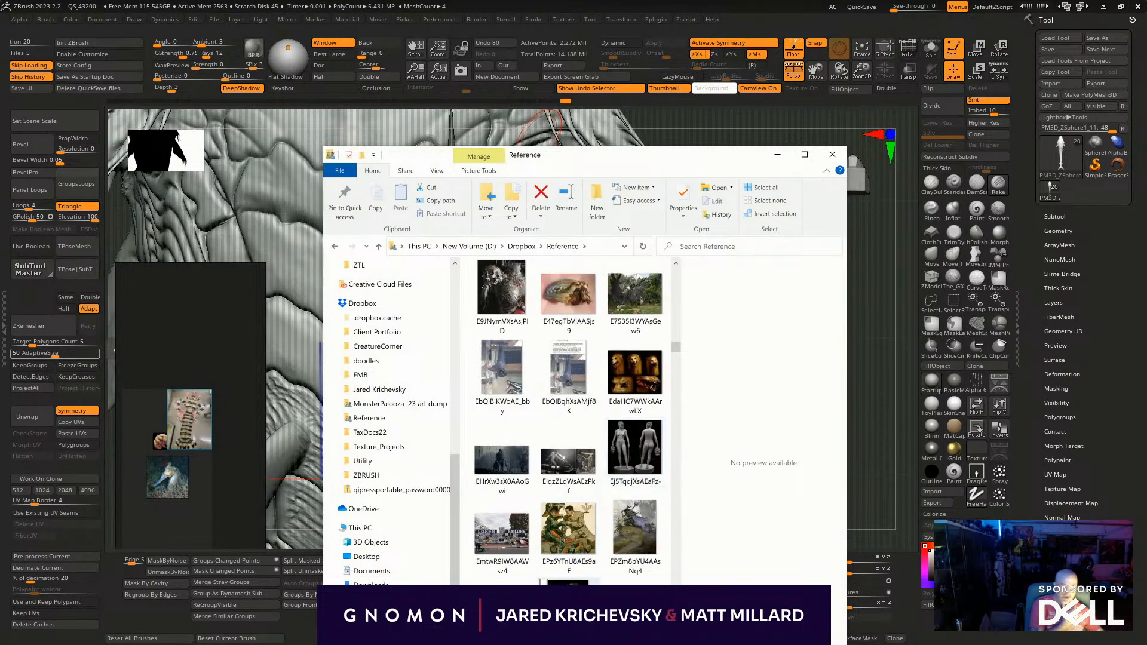
scroll(577, 437, "up", 3)
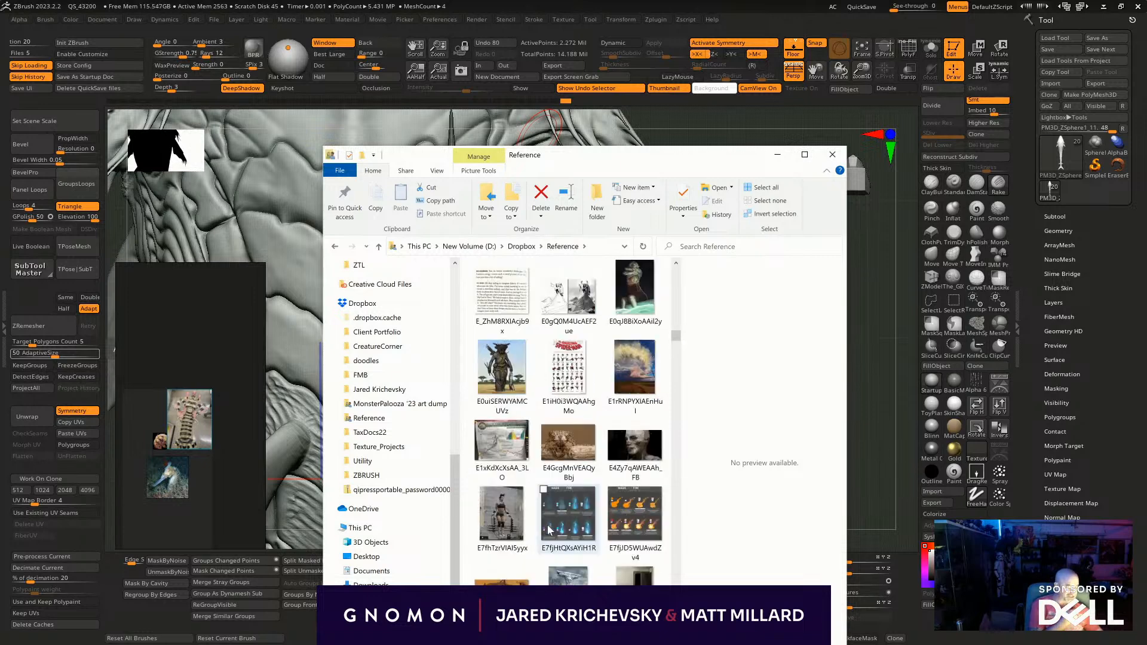
scroll(577, 436, "up", 3)
scroll(597, 441, "up", 3)
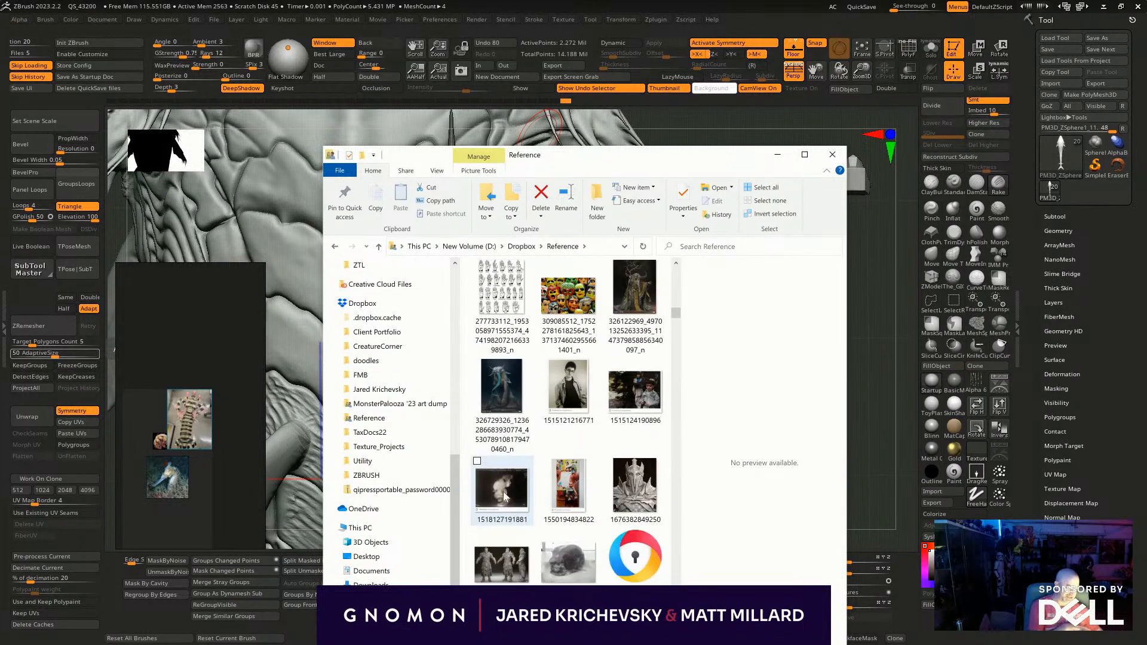
scroll(601, 442, "up", 5)
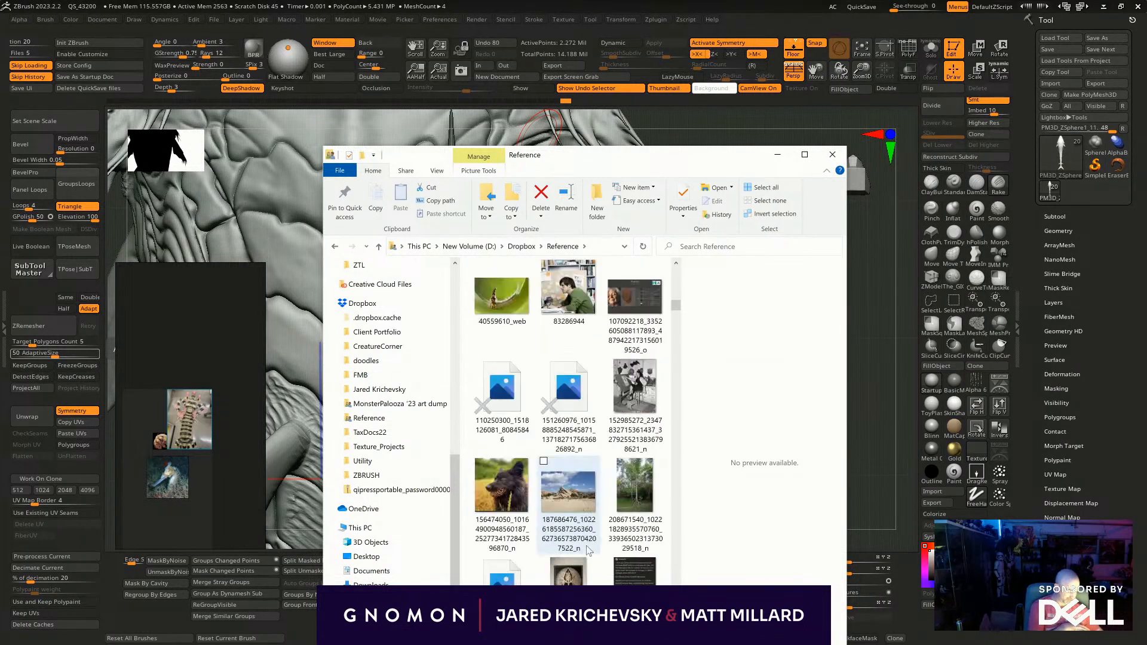
scroll(591, 522, "down", 1)
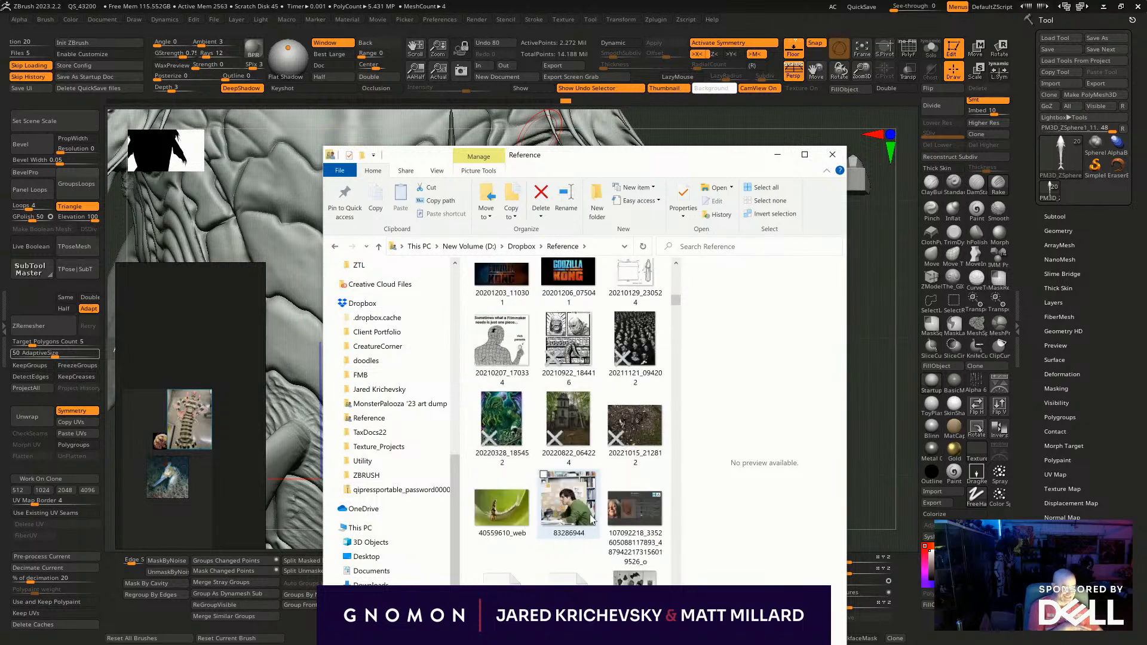
scroll(588, 523, "up", 5)
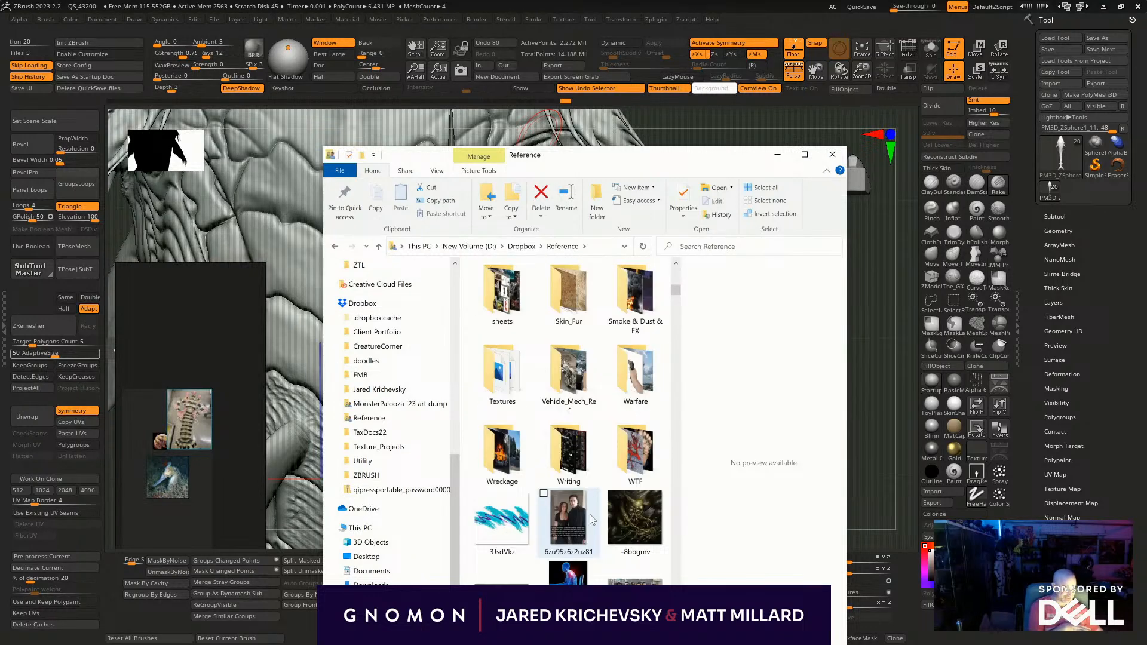
- Reopen the ocean subfolder of Animals, add the image o9ca4wlm7gib1 to the reference board and minimize the file window
left_click(335, 246)
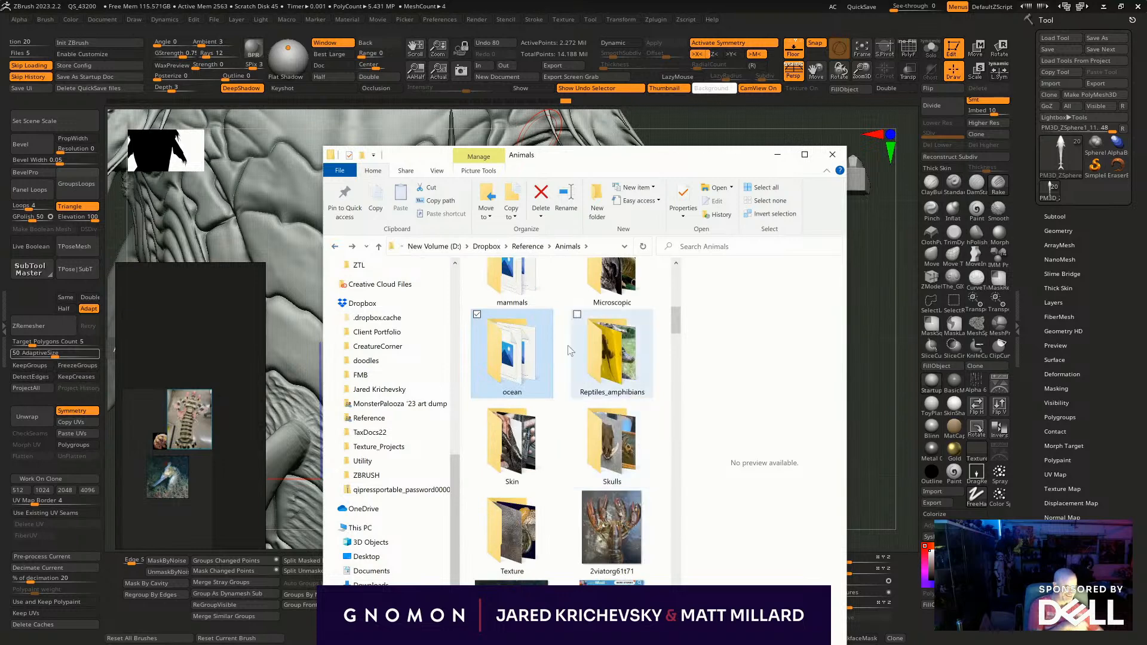
double_click(515, 365)
scroll(526, 416, "down", 10)
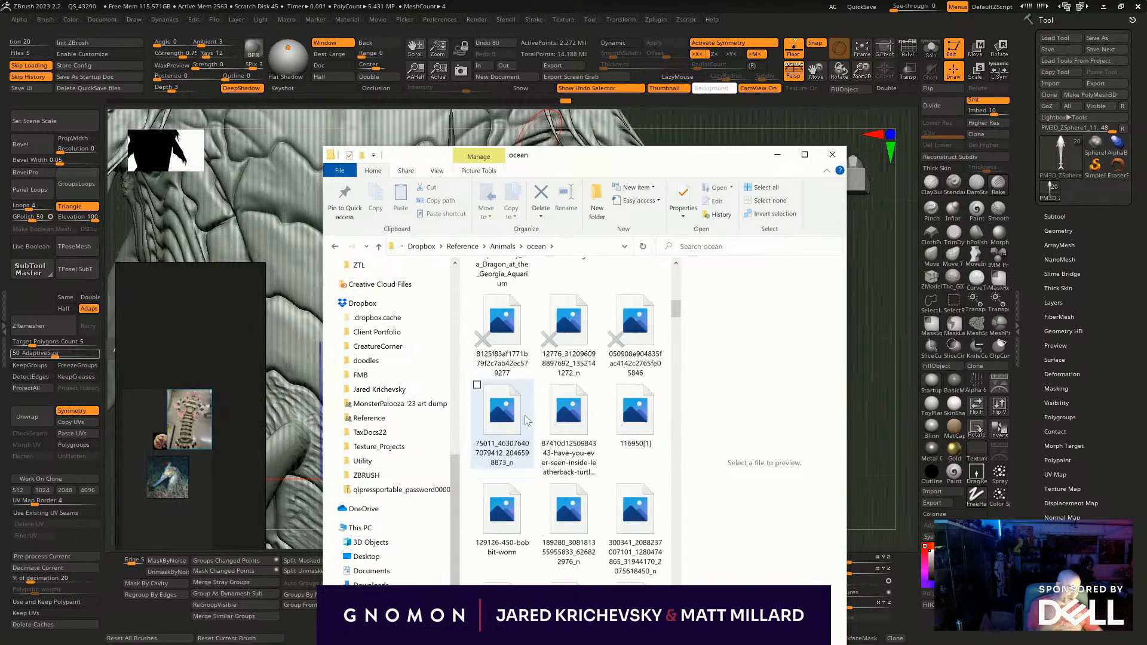
scroll(526, 514, "down", 10)
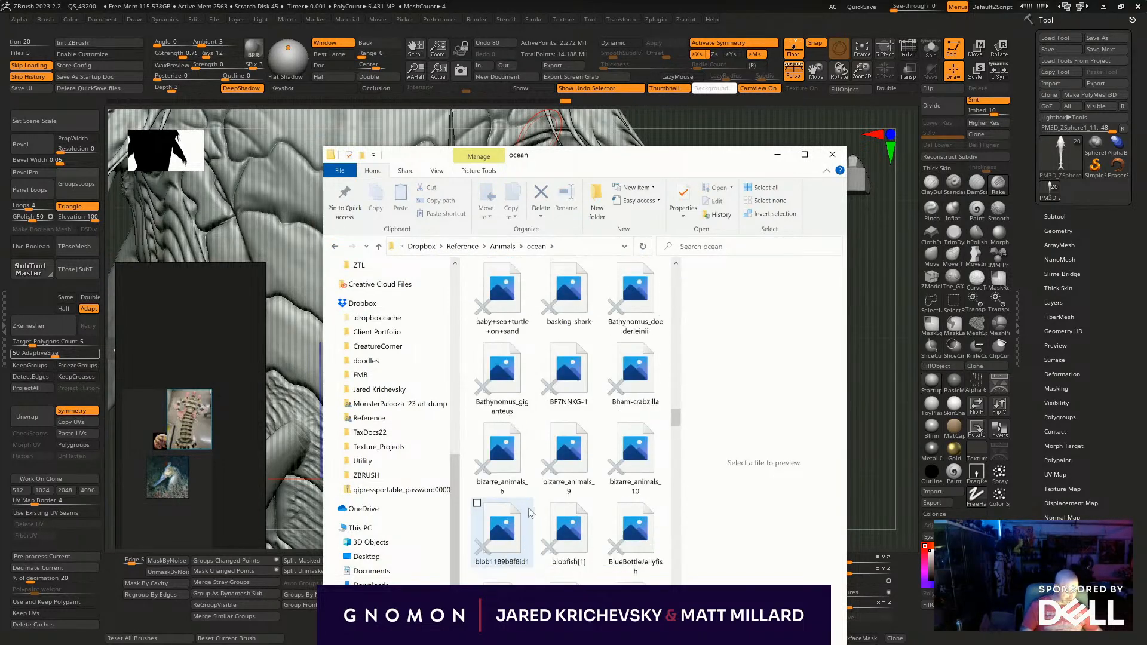
scroll(529, 508, "down", 8)
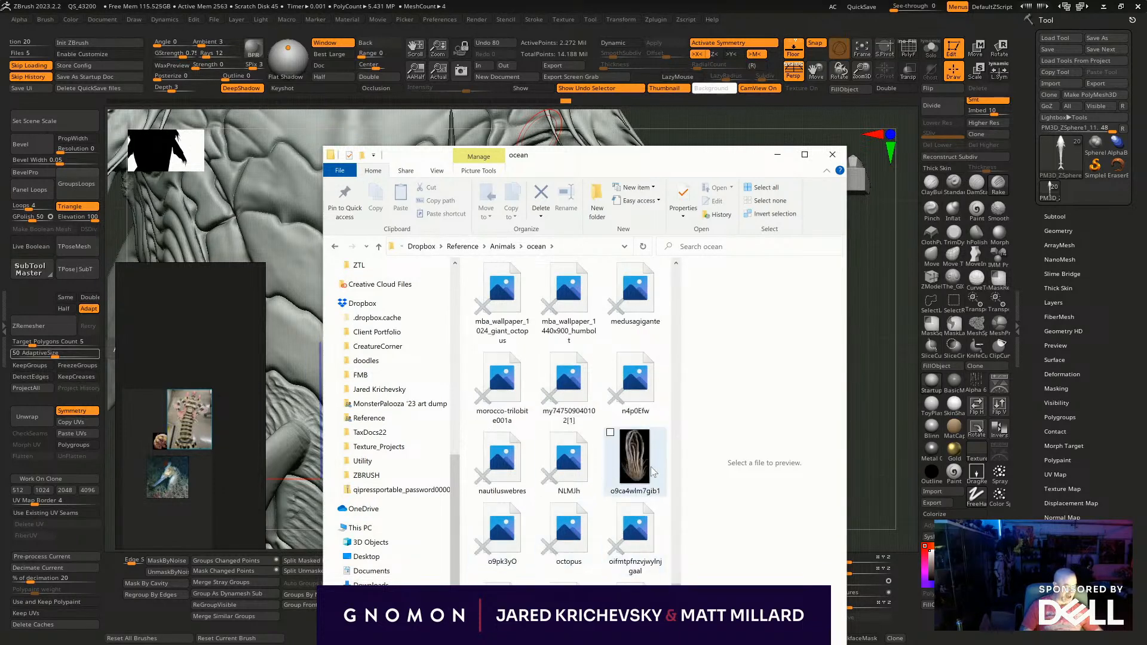
left_click_drag(644, 472, 213, 363)
left_click(776, 158)
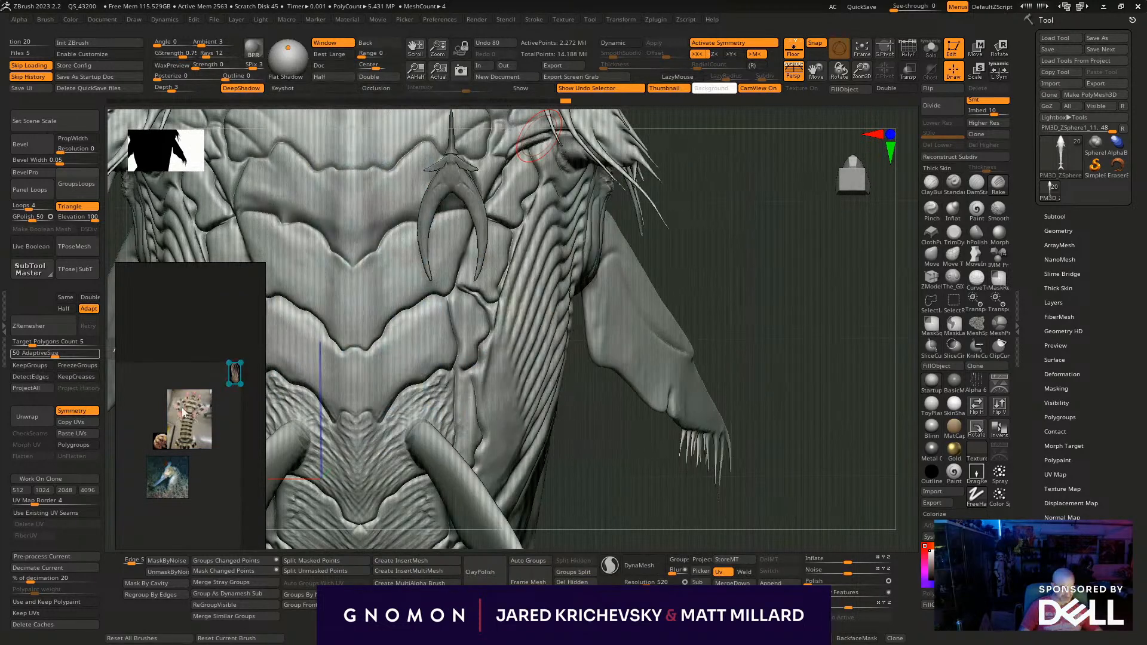
- Enlarge the feathery-armed creature photo, place it below the seahorse and fill the reference board's view with it
left_click_drag(240, 384, 297, 499)
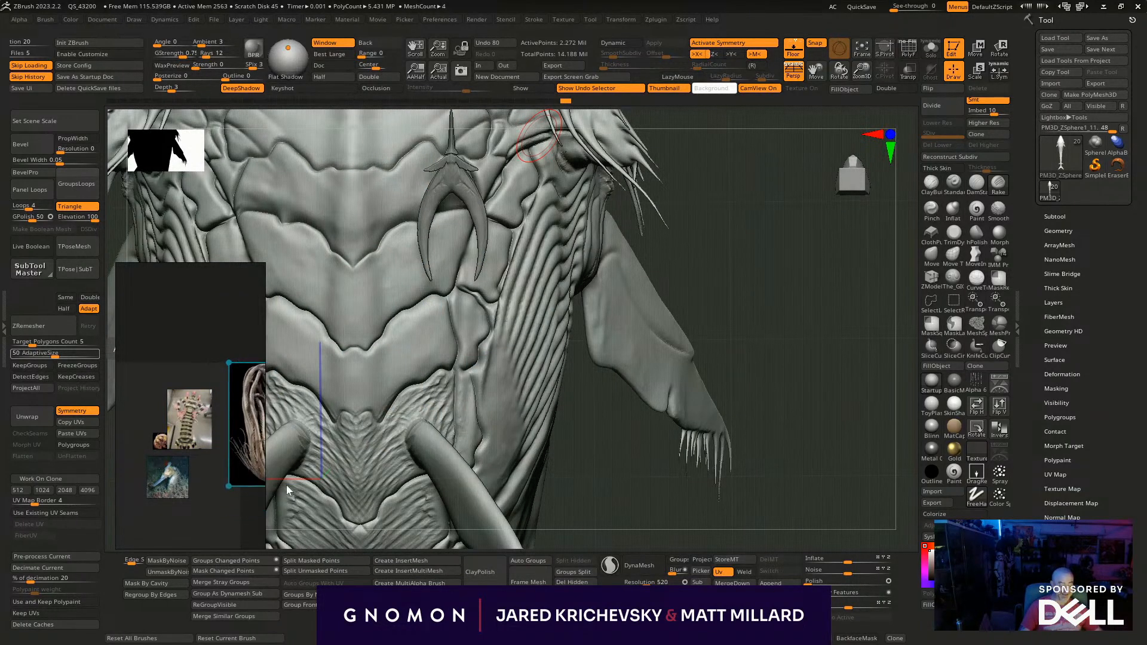
middle_click_drag(215, 490, 173, 534)
scroll(173, 458, "up", 5)
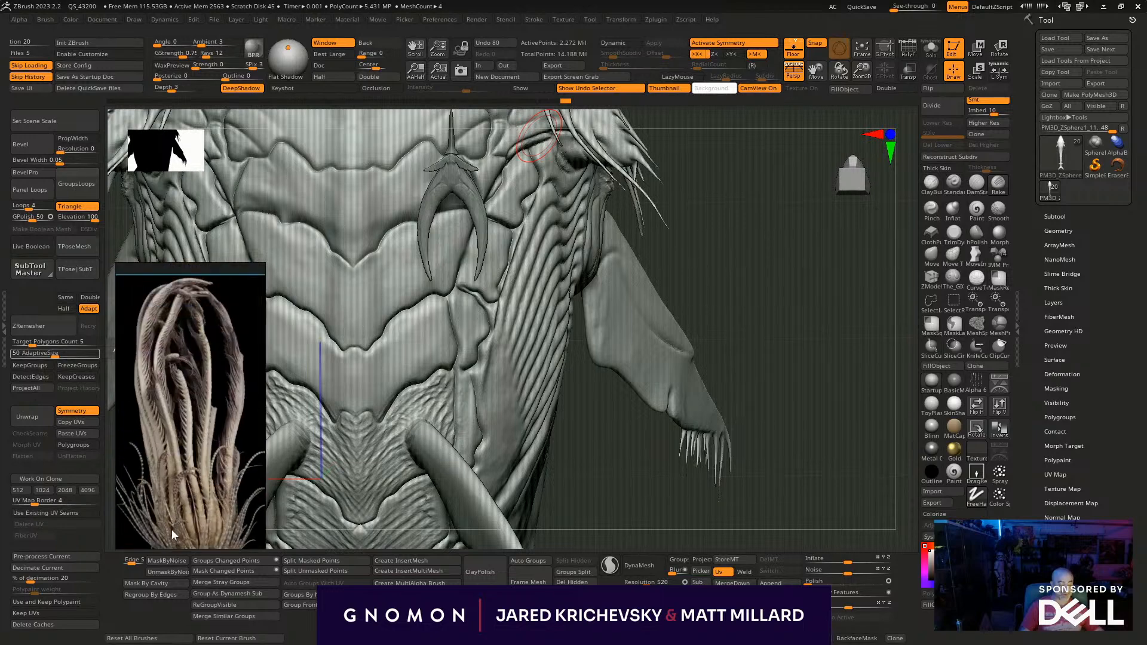
- Examine the whole space whale from its head tentacles along the flank to the belly and tail plates, with the body subtool active
mouse_move(668, 287)
left_mouse_down()
mouse_move(704, 259)
mouse_move(725, 325)
left_mouse_up()
mouse_move(568, 297)
left_mouse_down()
mouse_move(654, 468)
mouse_move(604, 324)
mouse_move(621, 302)
mouse_move(751, 310)
mouse_move(740, 361)
mouse_move(632, 400)
mouse_move(660, 185)
mouse_move(685, 271)
mouse_move(755, 384)
mouse_move(783, 378)
mouse_move(716, 313)
mouse_move(714, 409)
mouse_move(668, 366)
mouse_move(699, 410)
mouse_move(751, 121)
left_mouse_up()
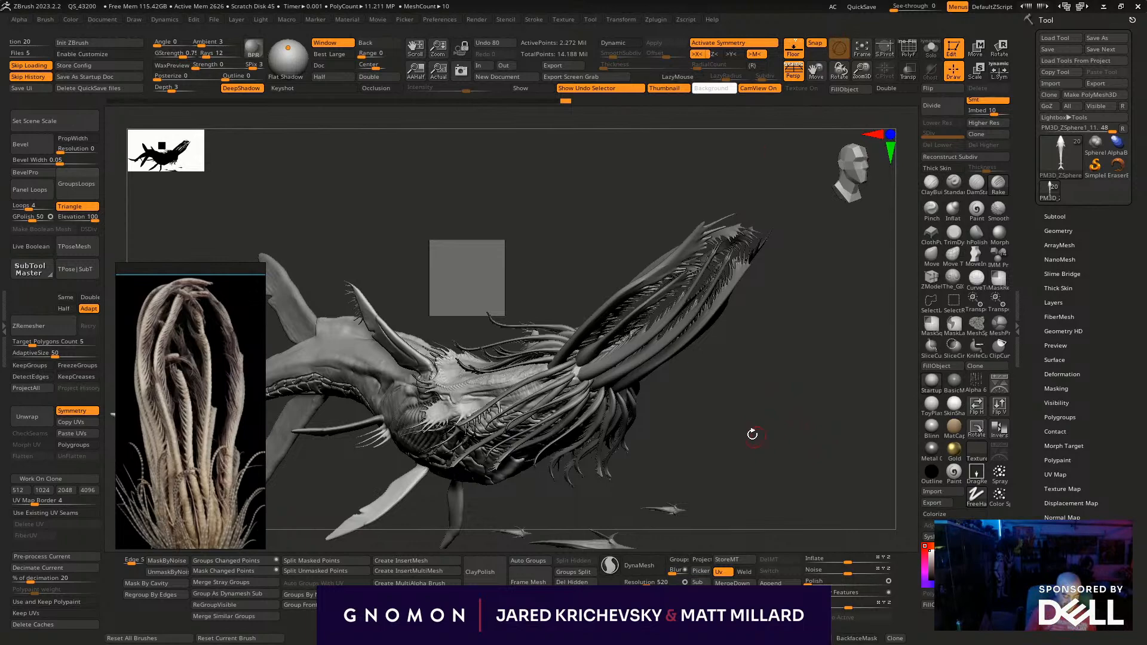
mouse_move(740, 453)
left_mouse_down()
mouse_move(724, 471)
mouse_move(818, 396)
mouse_move(796, 386)
left_mouse_up()
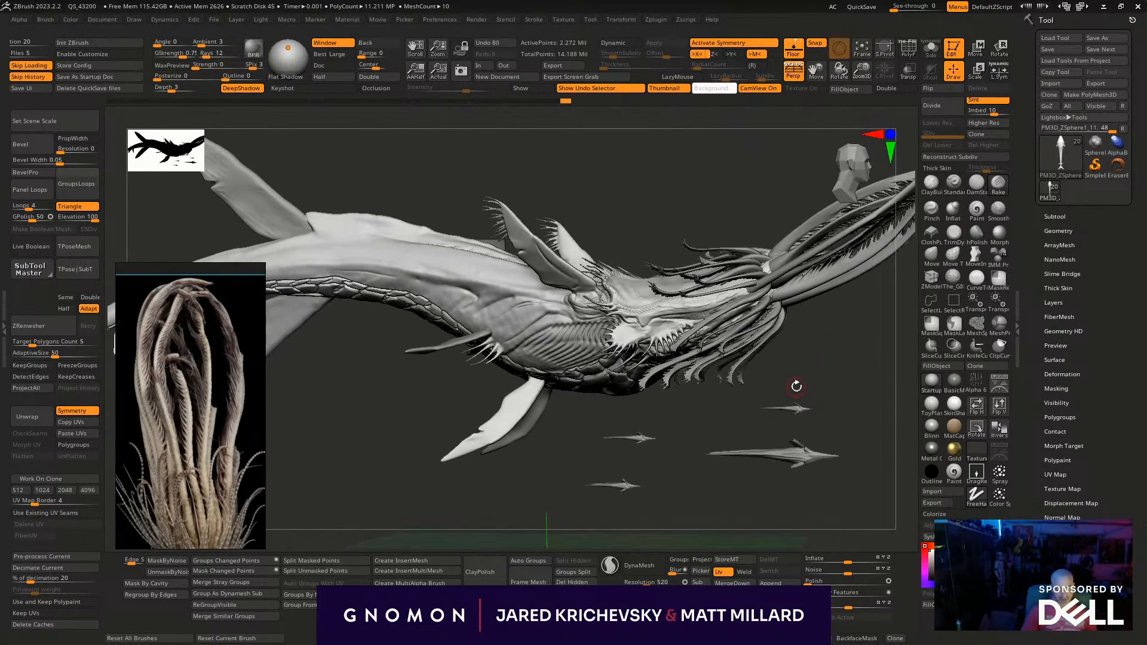
mouse_move(401, 476)
left_mouse_down()
mouse_move(361, 443)
mouse_move(548, 440)
mouse_move(581, 320)
left_mouse_up()
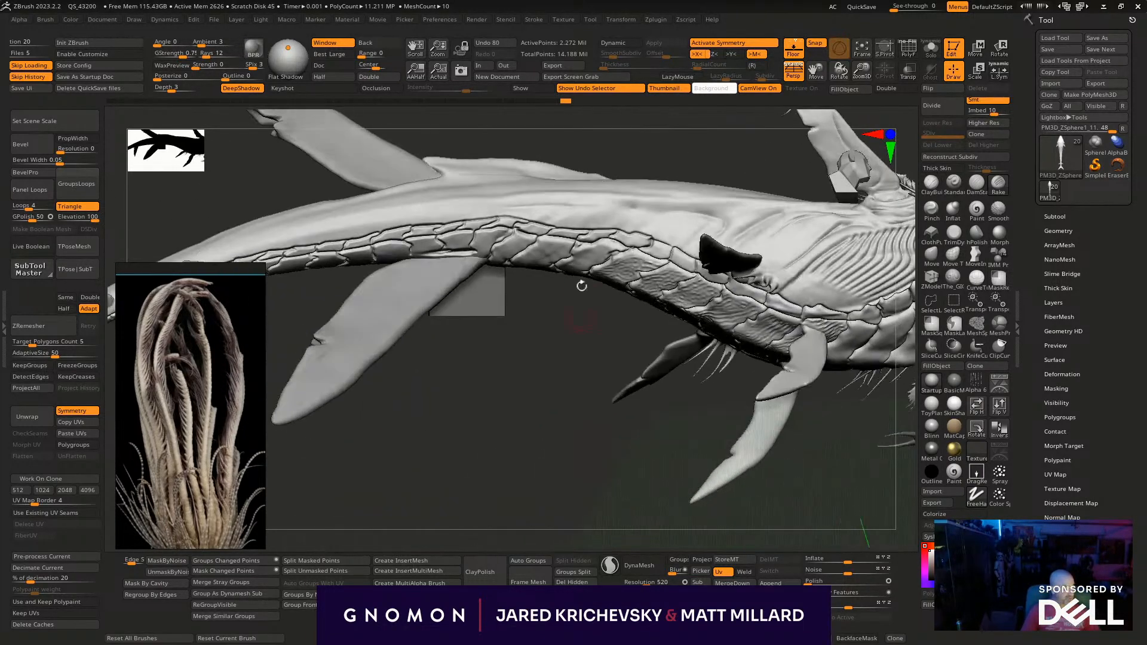
left_click_drag(577, 391, 564, 227)
left_click_drag(615, 157, 569, 227)
mouse_move(542, 345)
left_mouse_down()
mouse_move(578, 205)
mouse_move(626, 222)
left_mouse_up()
left_click_drag(579, 346, 587, 286)
left_click_drag(610, 222, 638, 242)
left_click_drag(512, 190, 507, 201)
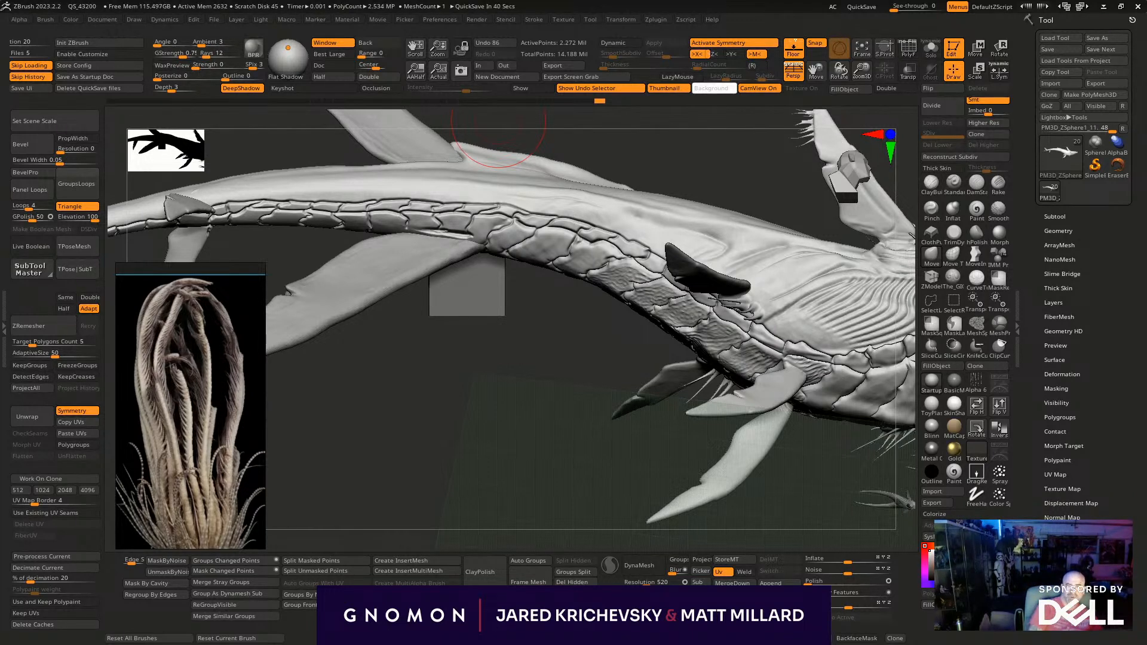
- Switch to the browser and look through the Google image results for "tank feather starfish"
left_click_drag(424, 1, 620, 68)
left_click(728, 477)
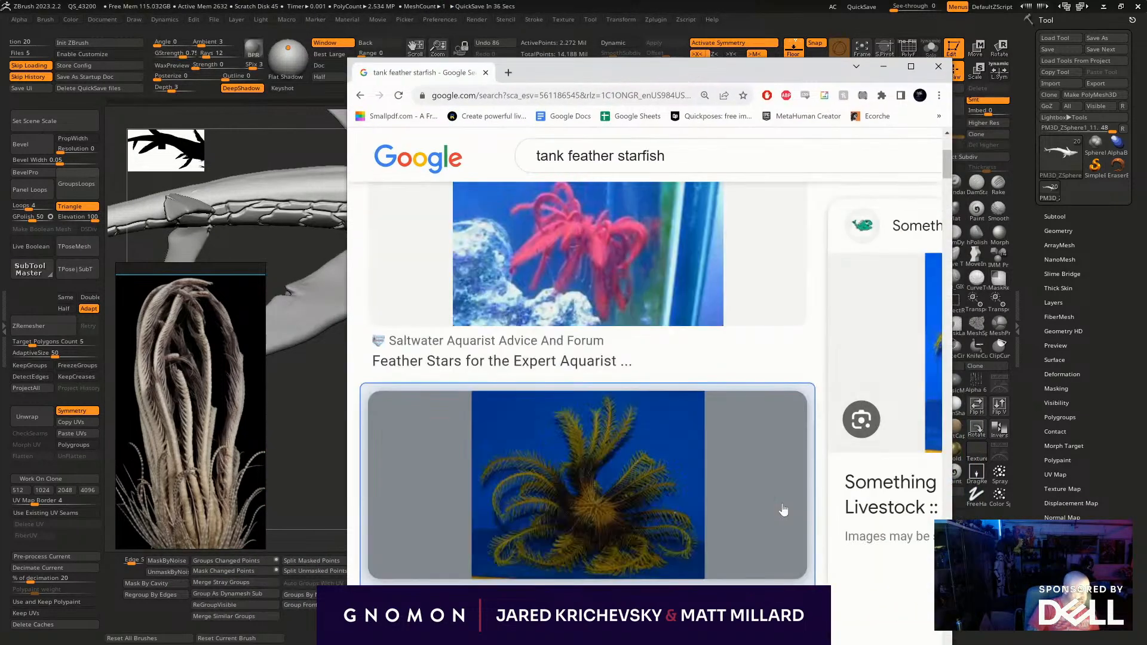
scroll(638, 502, "down", 2)
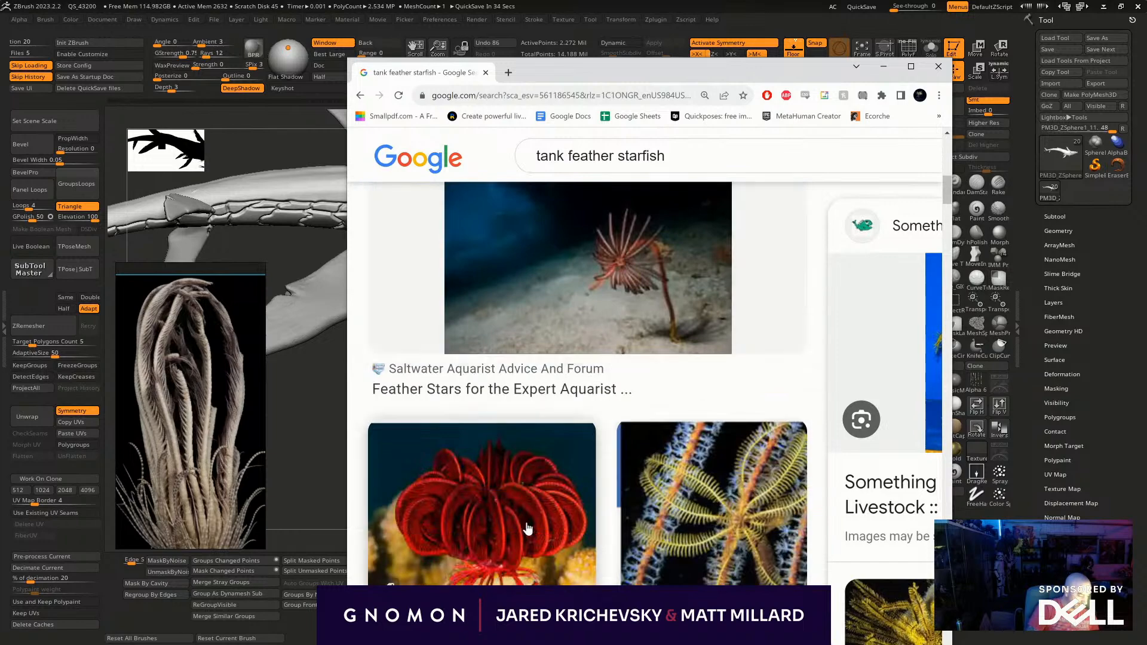
scroll(528, 511, "down", 4)
scroll(192, 384, "down", 3)
- Compare the base of the feathery-armed creature's photo on the reference board with the feather starfish image results
middle_click_drag(192, 384, 161, 332)
scroll(175, 390, "up", 5)
scroll(191, 420, "down", 2)
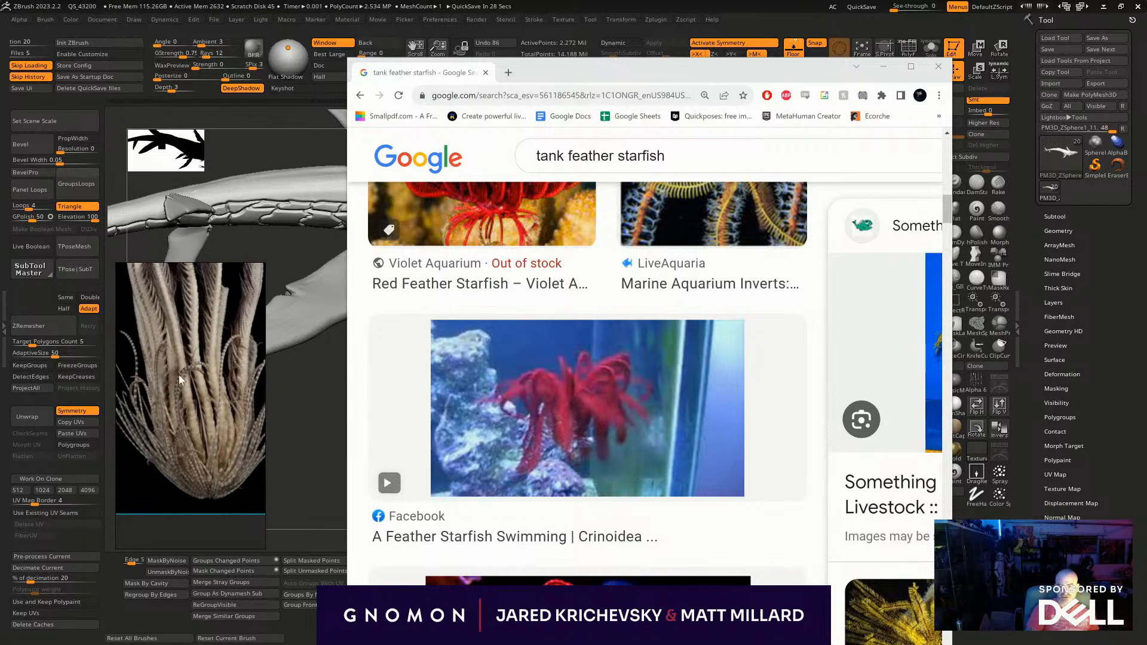
scroll(604, 376, "down", 7)
scroll(613, 339, "up", 3)
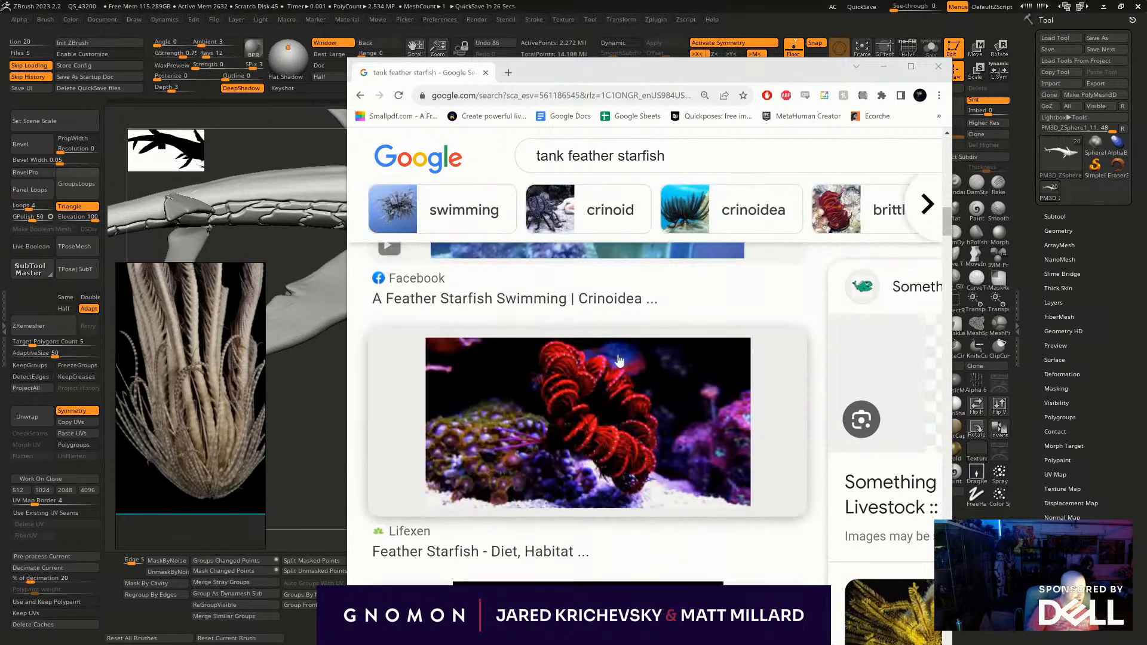
- Open the "A Feather Starfish Swimming" image result, widen the browser window to view its preview, and return to ZBrush
scroll(614, 339, "up", 3)
left_click(680, 351)
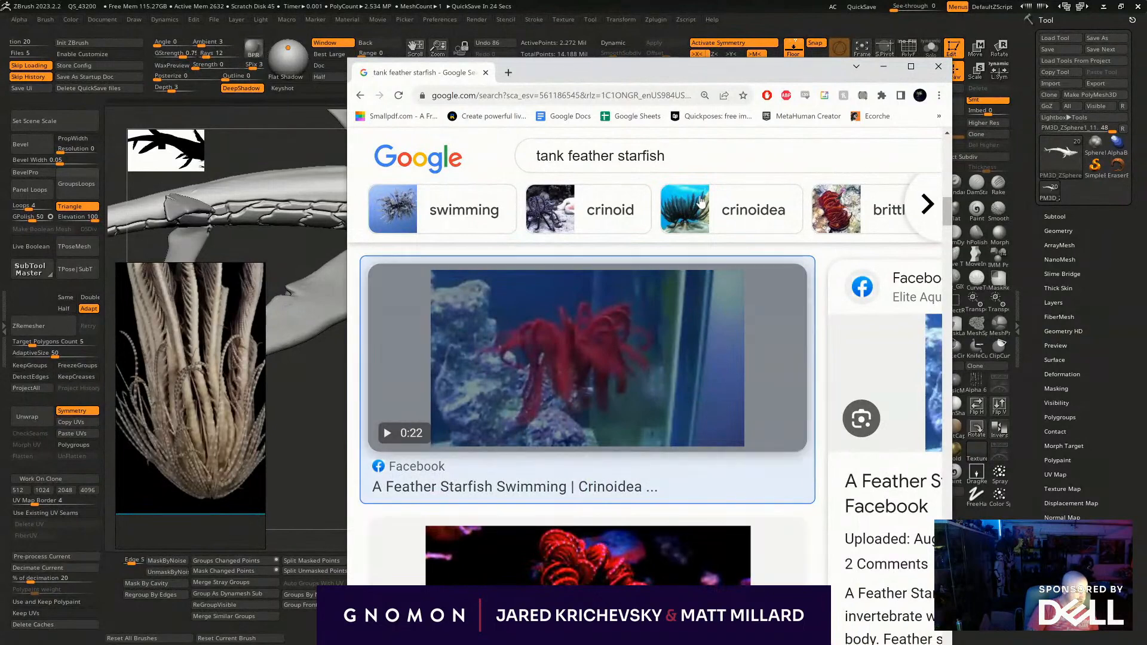
left_click_drag(697, 67, 600, 59)
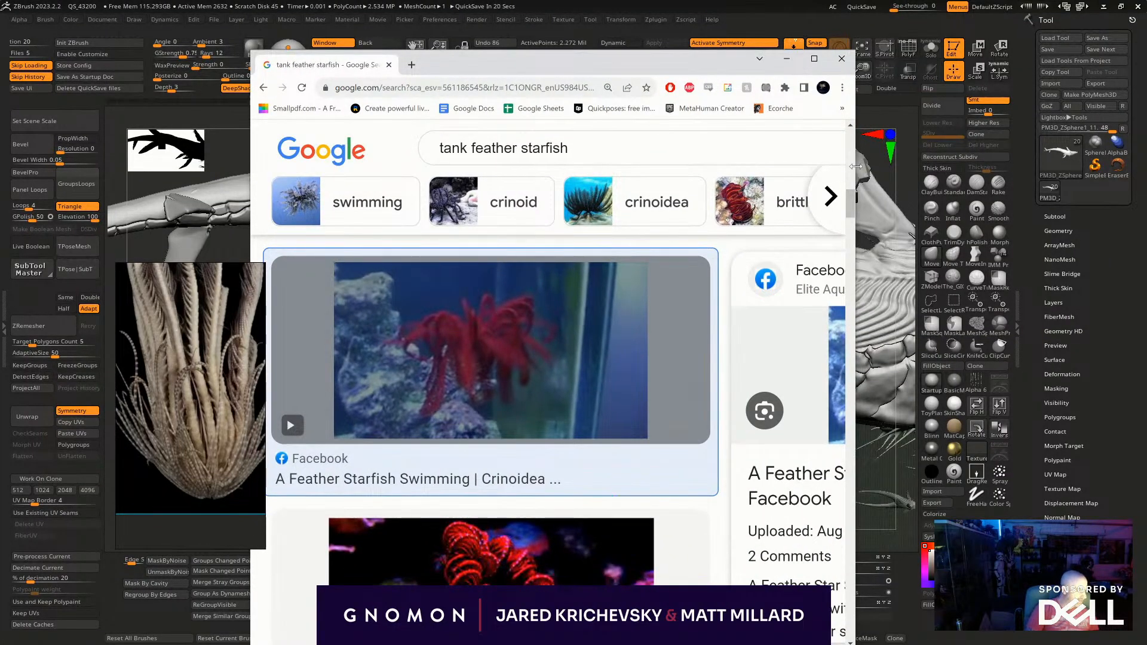
left_click_drag(857, 169, 1052, 169)
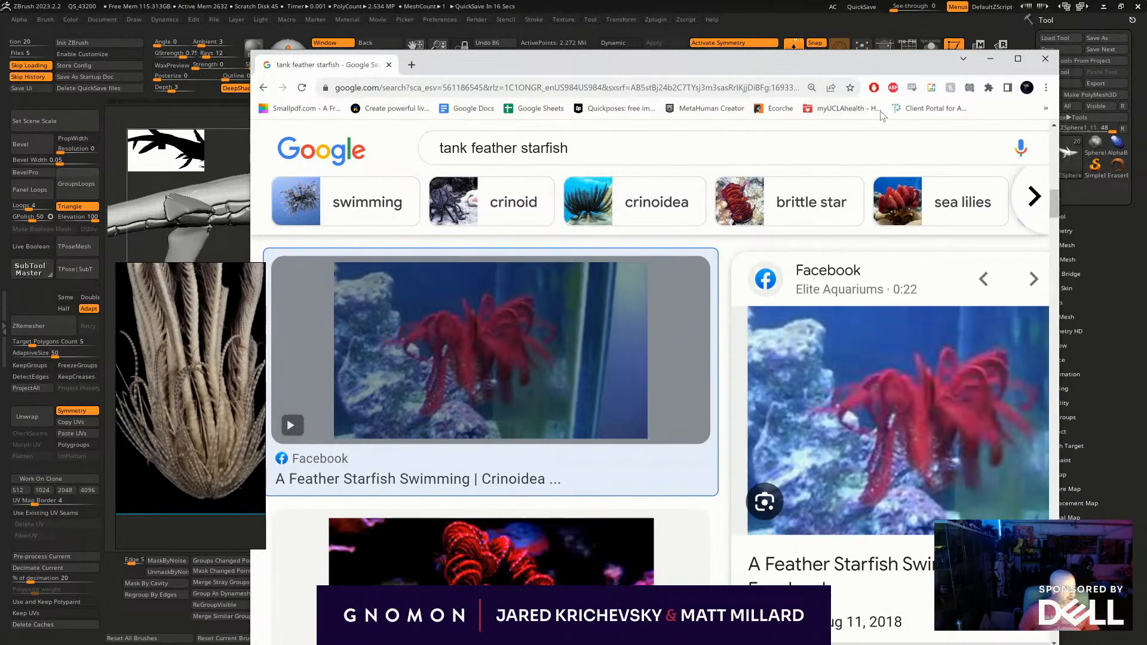
left_click(989, 58)
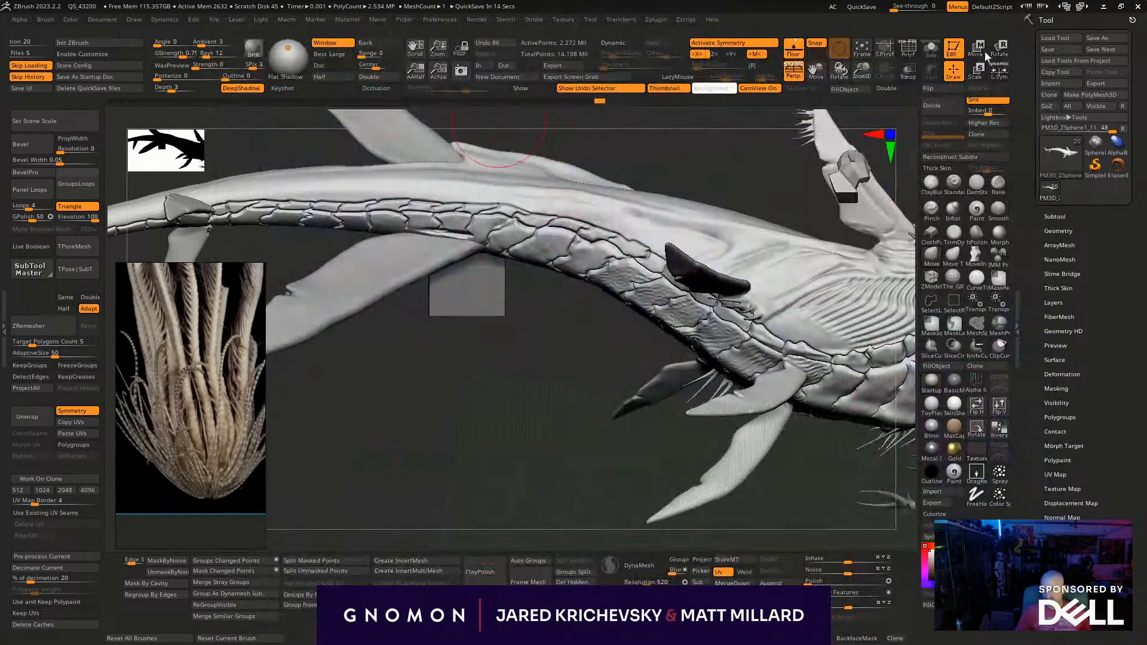
- Reshape the whale body's back and flank above the plates toward the tail with broad sculpting strokes, checking side and symmetrical views
left_click_drag(523, 501, 518, 303)
left_click_drag(651, 156, 541, 191)
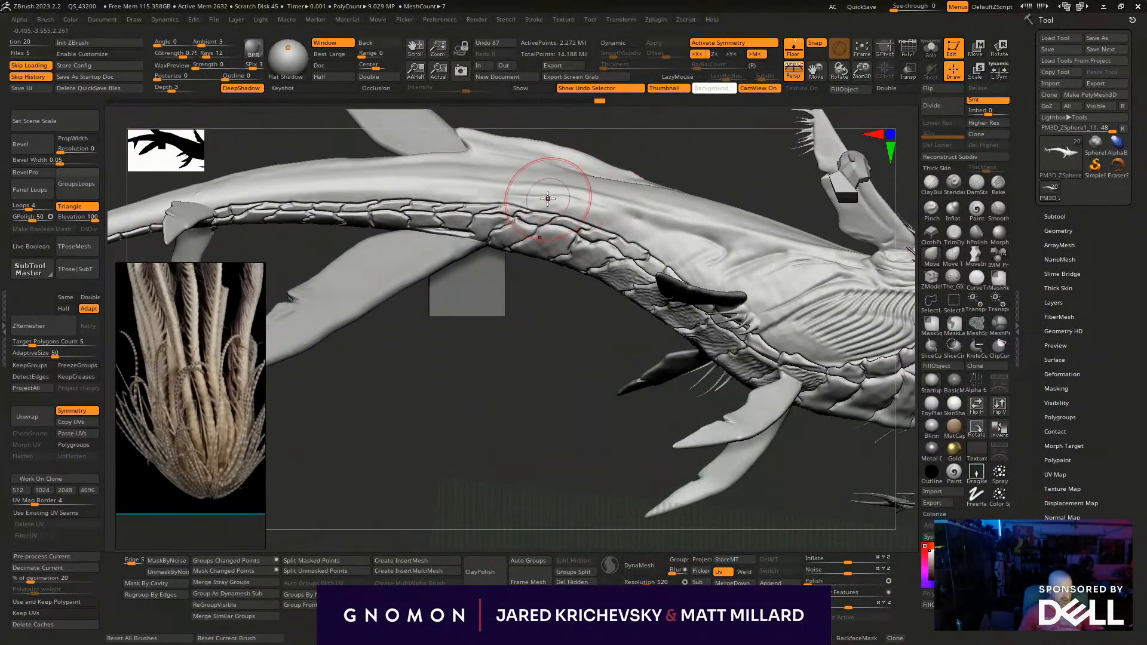
right_click_drag(588, 253, 642, 242)
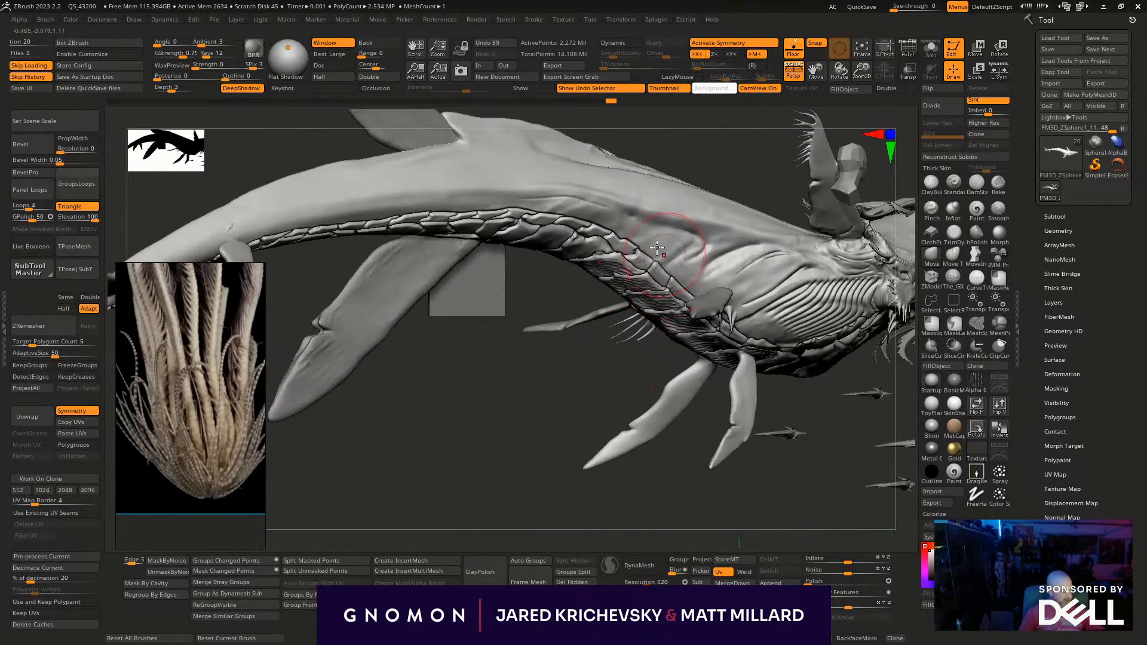
left_click_drag(544, 437, 520, 445)
left_click_drag(658, 212, 661, 196)
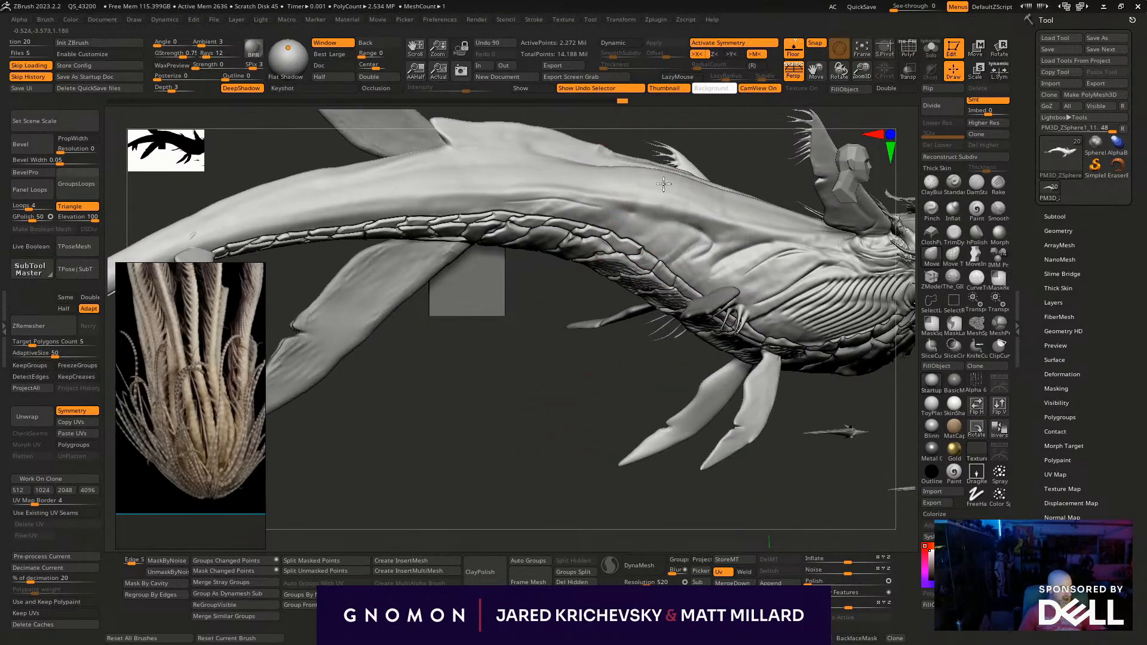
mouse_move(559, 469)
left_mouse_down()
mouse_move(542, 522)
mouse_move(583, 530)
mouse_move(714, 484)
mouse_move(712, 389)
mouse_move(581, 600)
left_mouse_up()
left_click_drag(535, 346, 555, 352)
mouse_move(546, 278)
left_mouse_down()
mouse_move(556, 270)
mouse_move(546, 231)
left_mouse_up()
left_click_drag(514, 502, 519, 318, "alt")
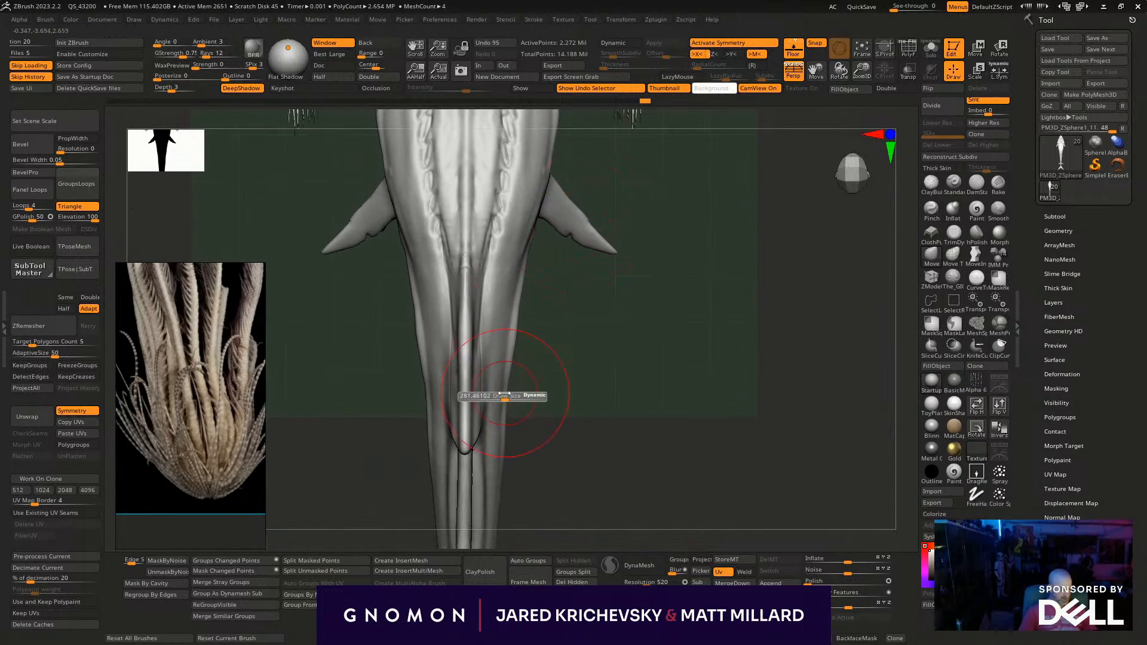
left_click_drag(613, 383, 486, 416)
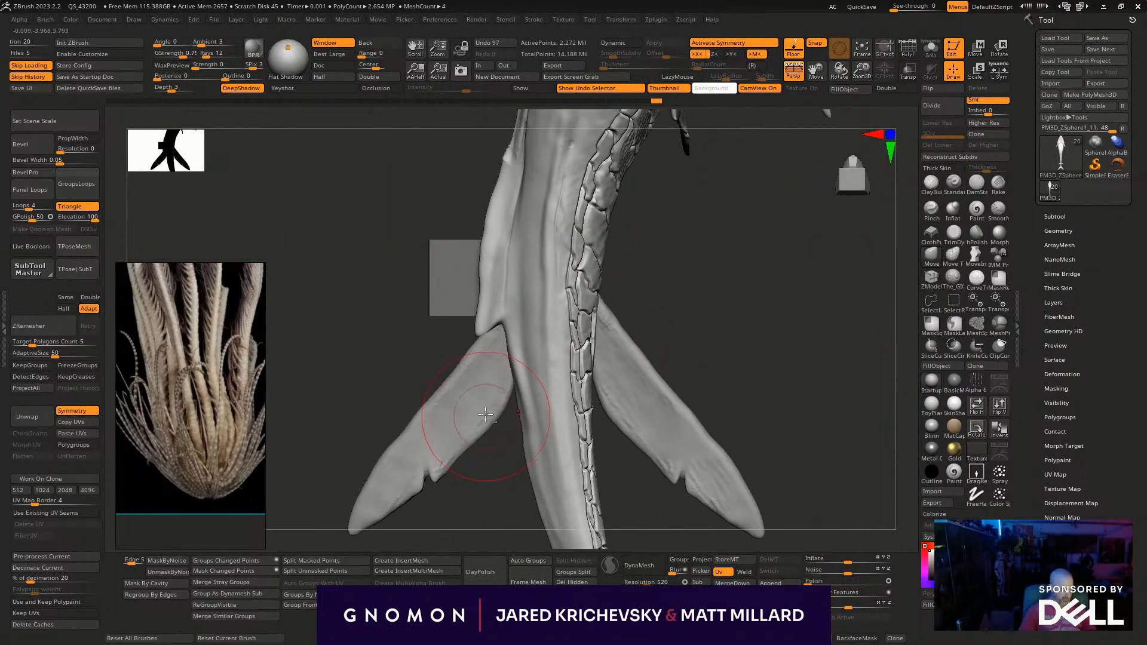
- Select the rear side fin's subtool and move the fin closer against the tail with the gizmo
left_click(486, 416, "alt")
key("w")
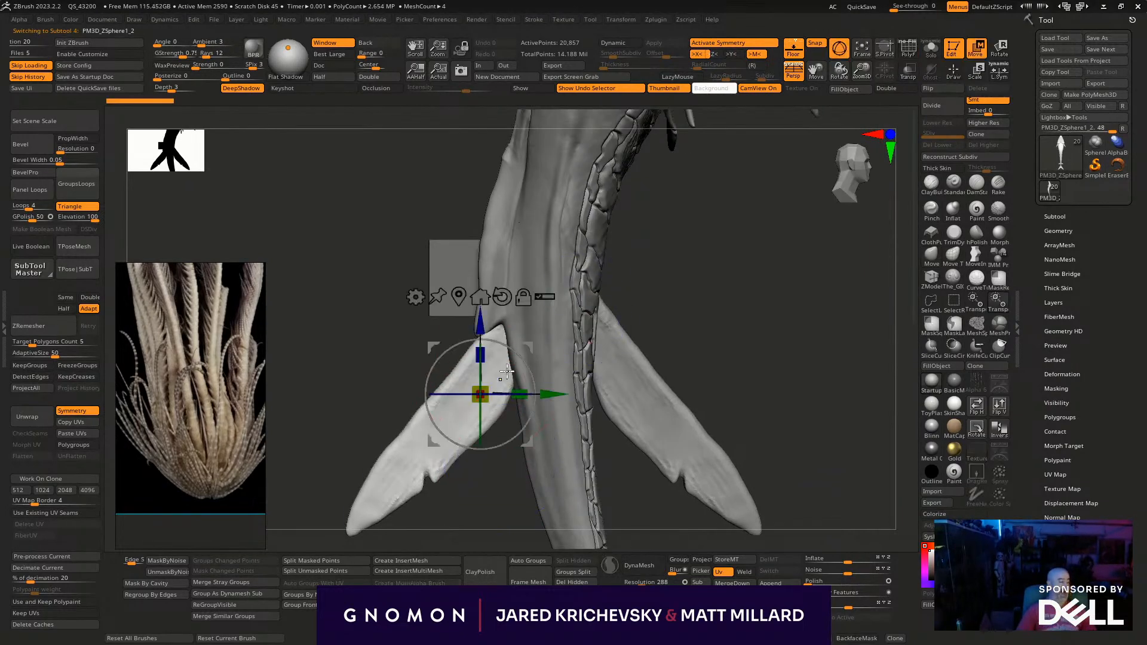
mouse_move(529, 337)
left_mouse_down()
mouse_move(502, 375)
mouse_move(506, 356)
left_mouse_up()
key("q")
mouse_move(729, 312)
left_mouse_down()
mouse_move(799, 314)
mouse_move(654, 360)
mouse_move(625, 335)
mouse_move(661, 359)
left_mouse_up()
key("shift+f")
key("shift+f")
- Shift the rear fin slightly further into the body and adjust its root with a resized brush
key("w")
left_click_drag(511, 372, 499, 378)
key("q")
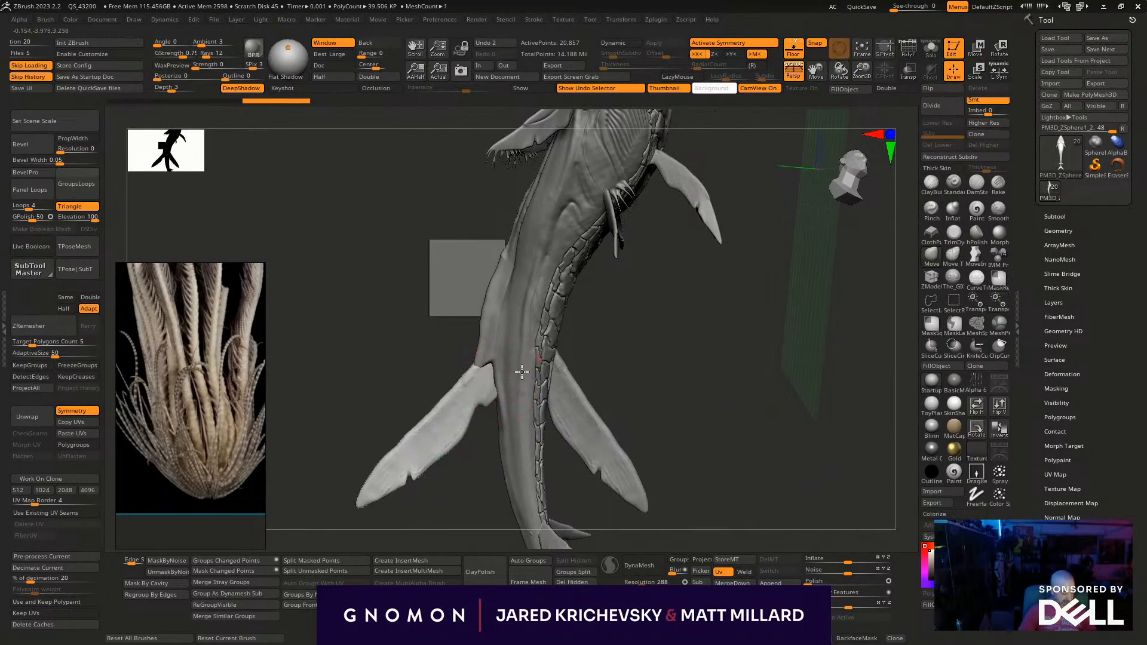
key("s")
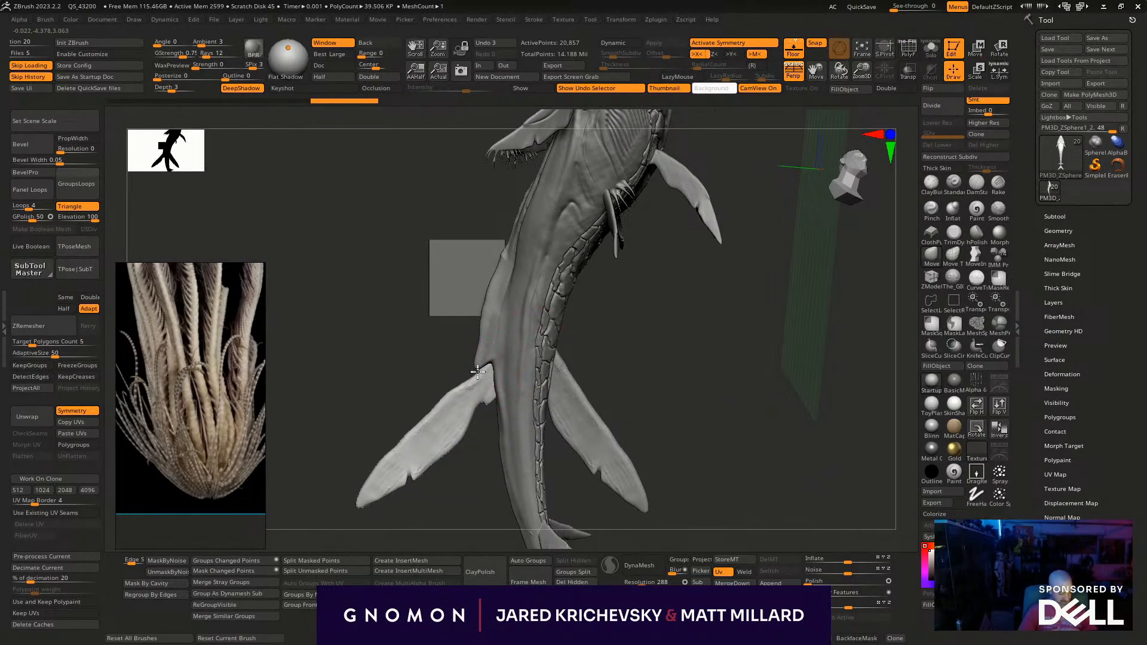
left_click_drag(479, 358, 478, 360)
left_click_drag(750, 364, 762, 370)
- Display the polygroup wireframes, open the subtool list and select the whale body
key("shift+f")
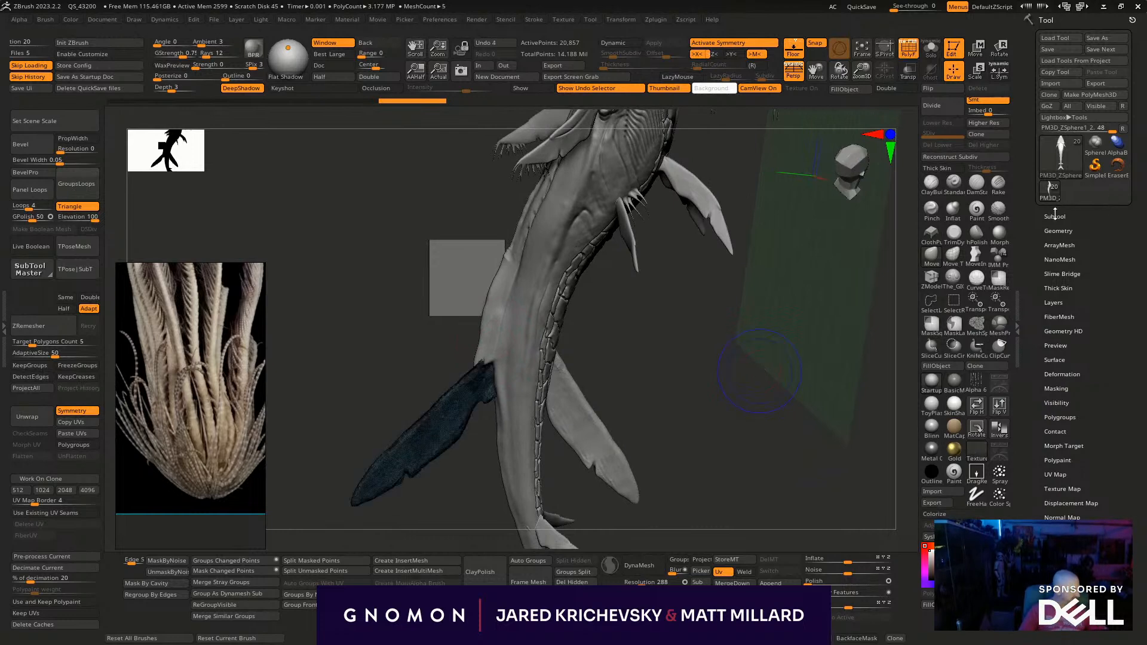
left_click(1055, 215)
left_click(514, 307, "alt")
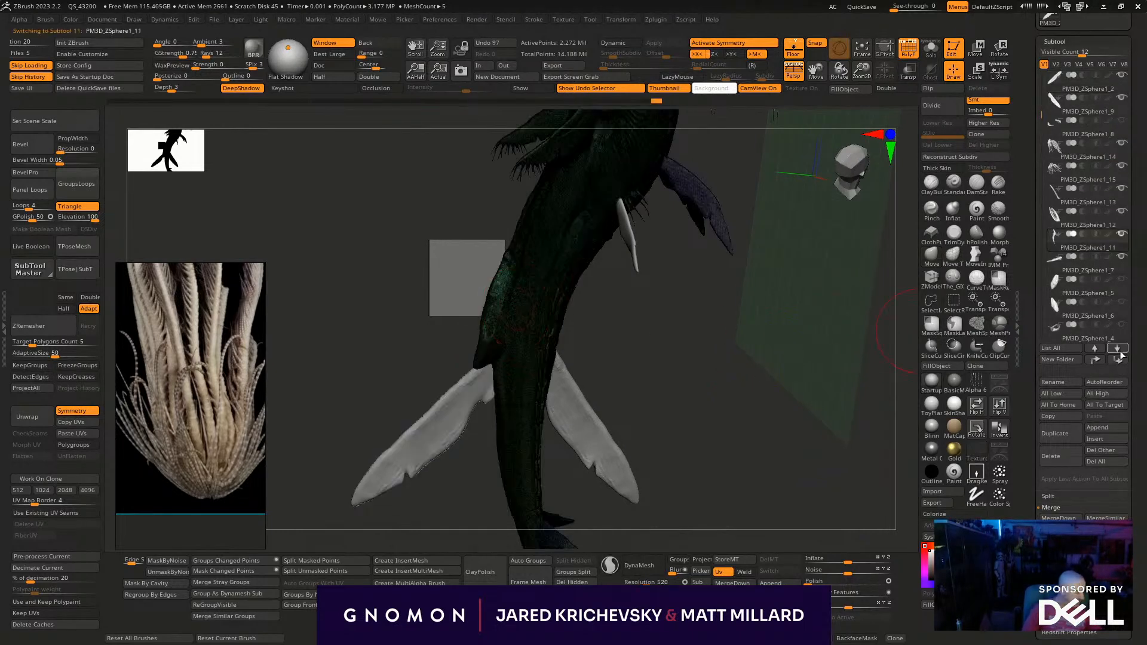
left_click_drag(701, 403, 775, 424)
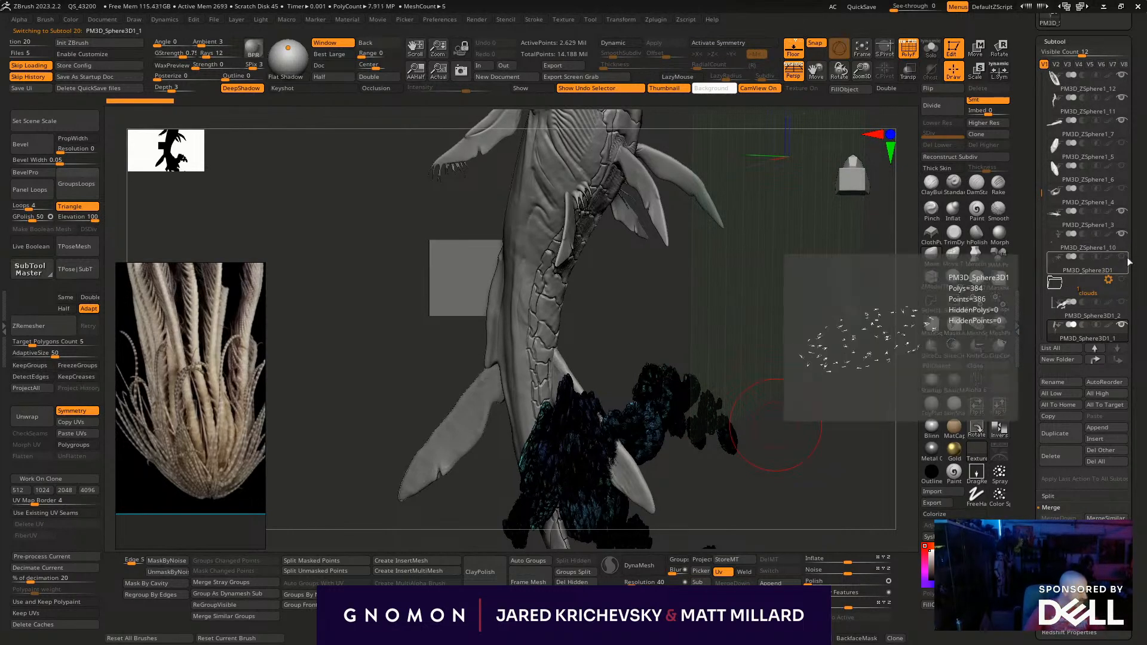
- Put the loose cloud subtool back into the clouds folder and hide the clouds
left_click(1109, 242)
left_click(1052, 289)
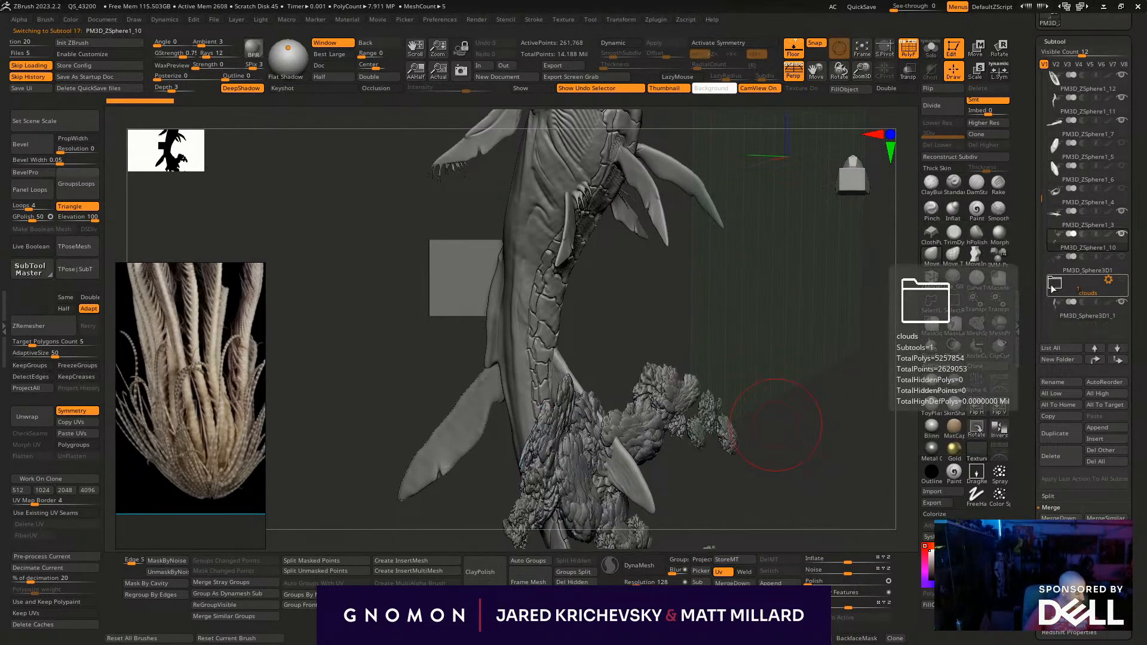
left_click_drag(788, 479, 794, 467)
left_click(1114, 317)
left_click(1060, 287)
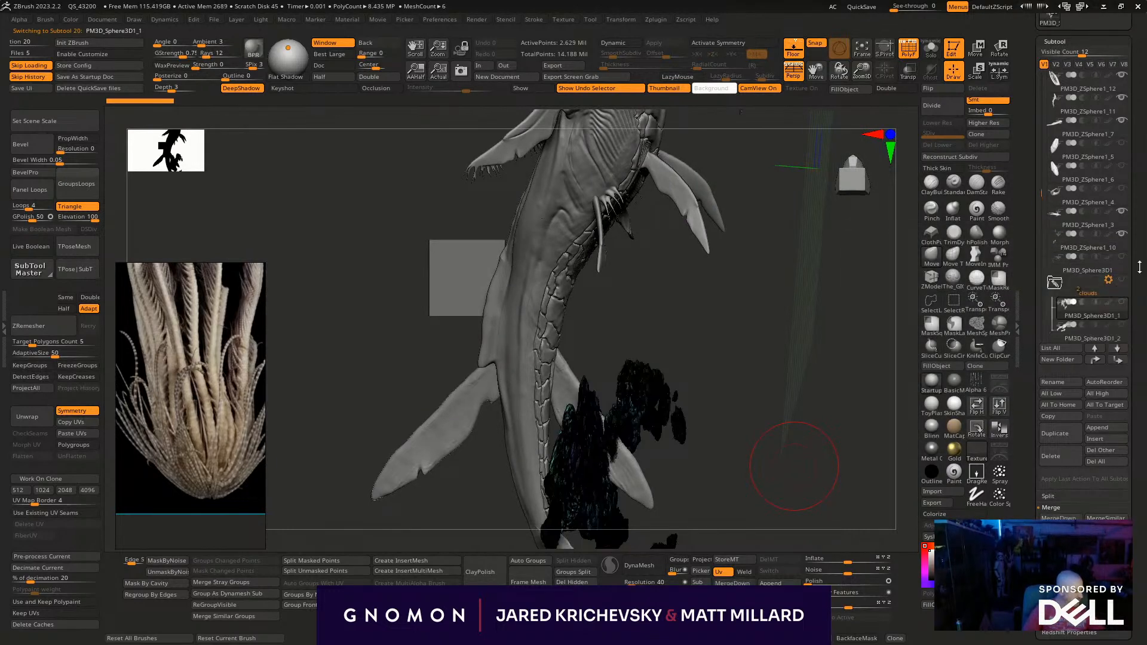
left_click(1102, 244)
left_click_drag(724, 452, 710, 428)
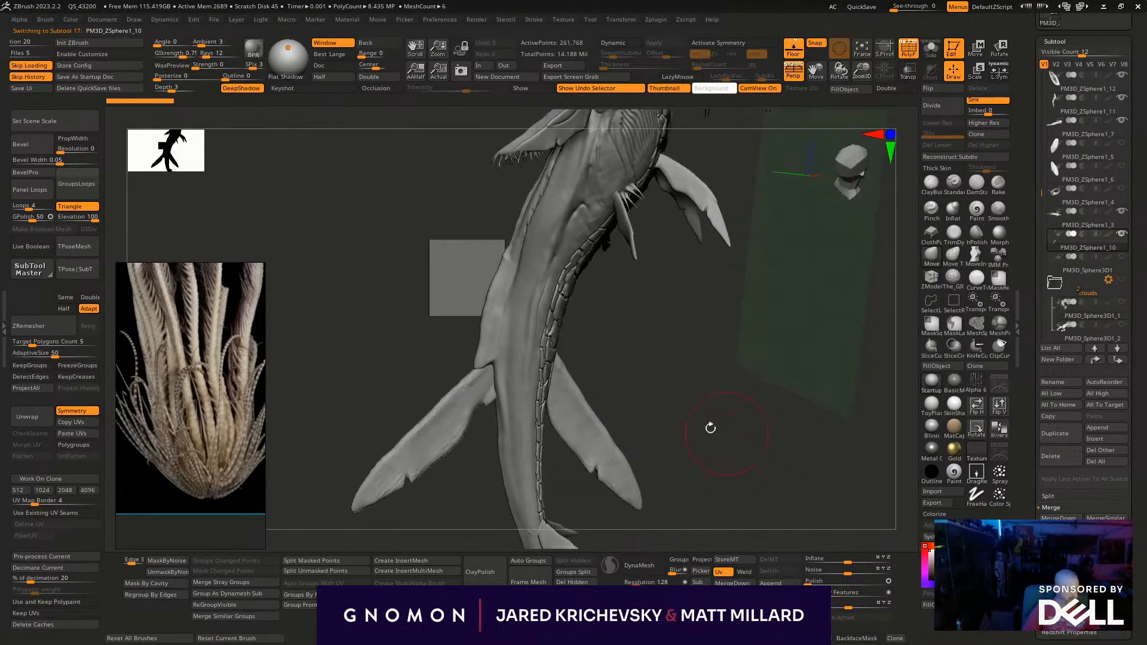
- Arrange the rear fin and the whale body next to each other at the end of the subtool list and merge them
left_click(463, 402, "alt")
left_click(1117, 359)
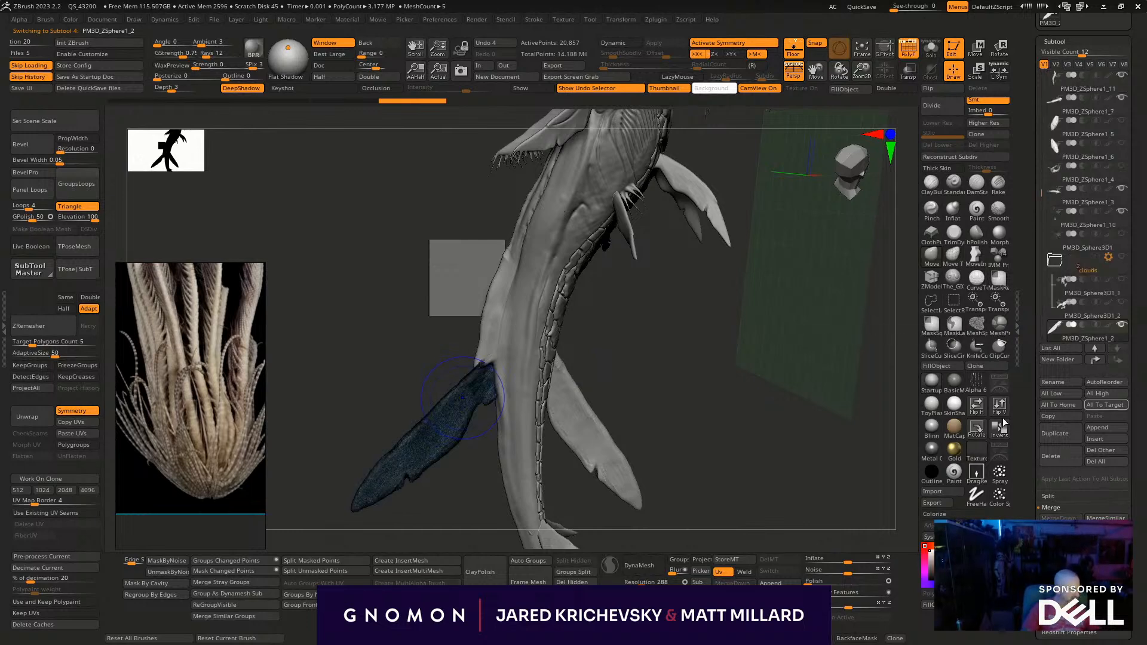
left_click(536, 346, "alt")
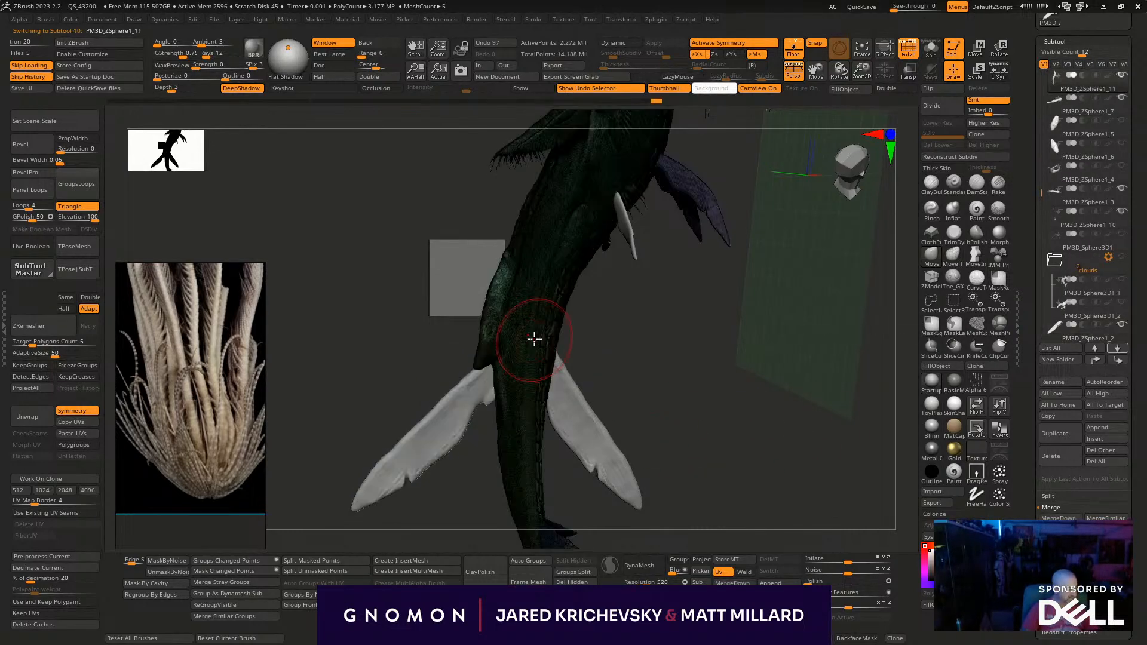
left_click(1117, 348)
left_click(1102, 310)
left_click(1058, 518)
key("Return")
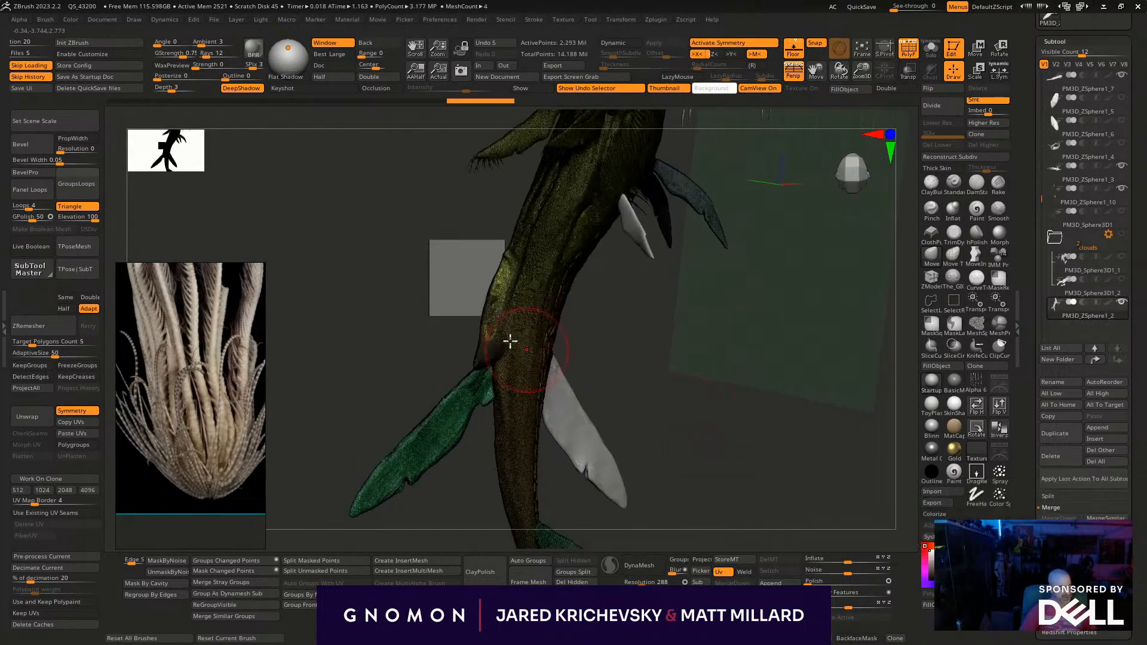
- Fuse the merged body and rear fin into one mesh with the Remesh By Union operation
key("w")
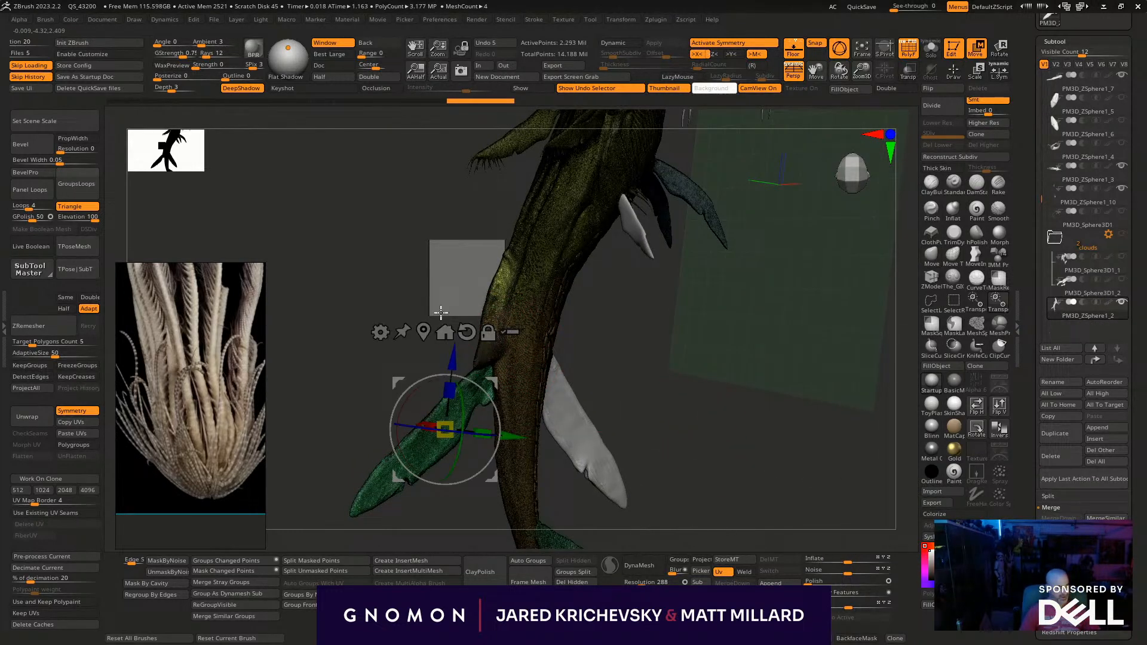
left_click(379, 331)
left_click(611, 391)
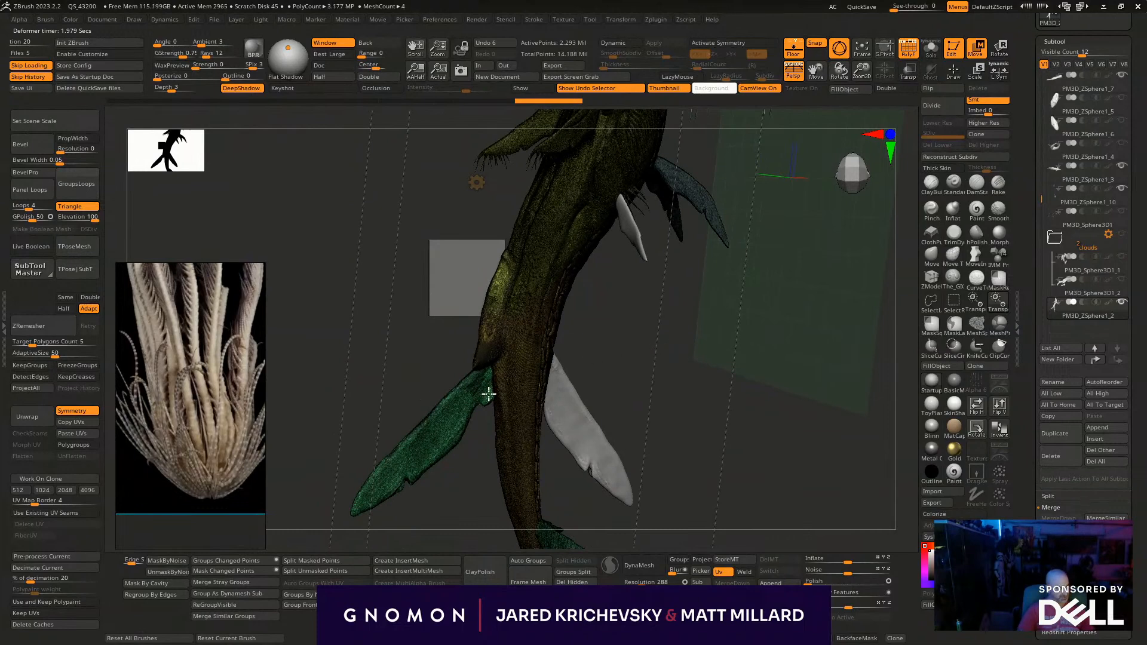
right_click_drag(474, 192, 476, 183)
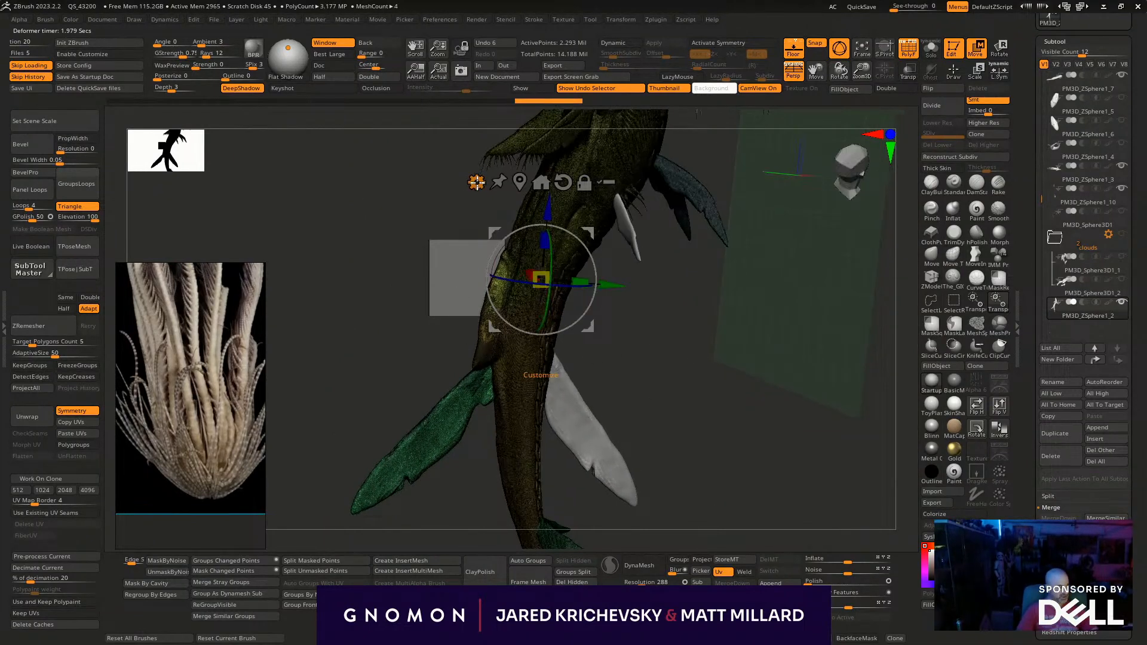
left_click(477, 182)
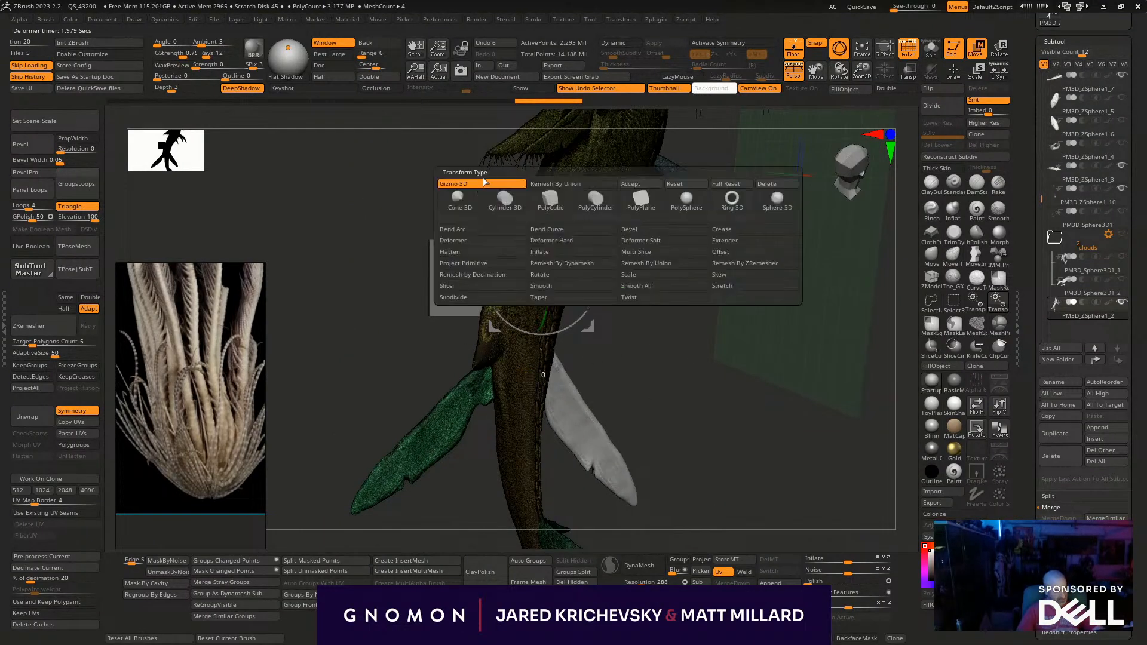
left_click(679, 265)
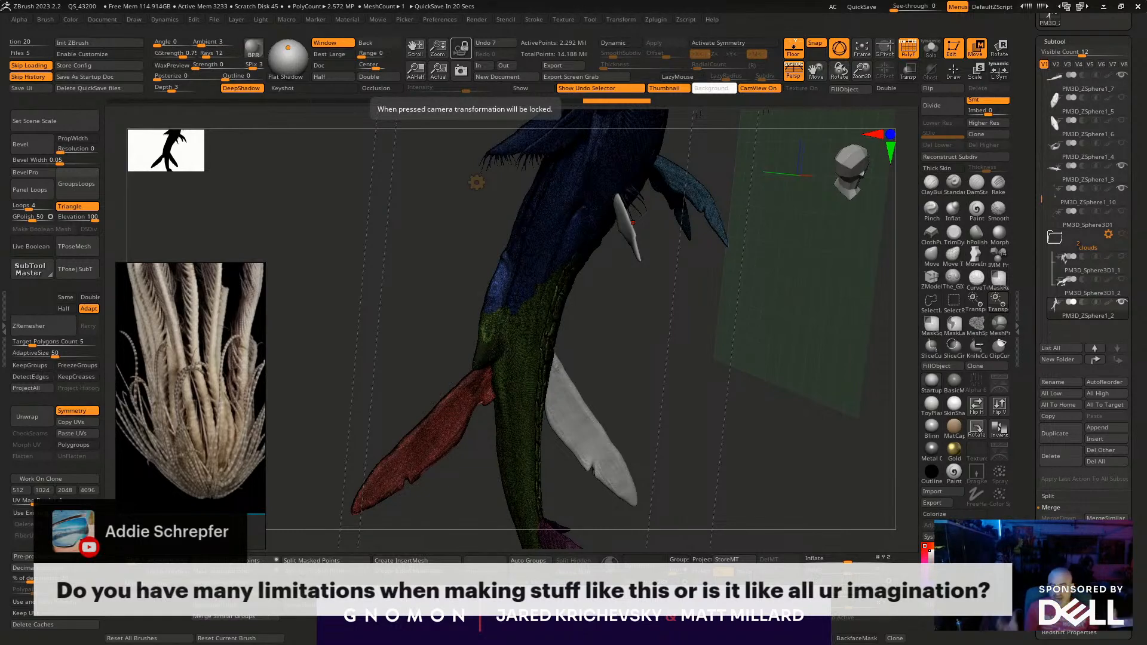
- Examine the junction between the fused rear fin and the tail from several angles, with and without polygroup wireframes
left_click_drag(726, 357, 676, 366)
mouse_move(704, 330)
left_mouse_down()
mouse_move(669, 302)
mouse_move(663, 384)
mouse_move(665, 341)
mouse_move(645, 332)
left_mouse_up()
key("shift+f")
key("s")
mouse_move(434, 391)
left_mouse_down()
mouse_move(453, 417)
mouse_move(536, 453)
left_mouse_up()
mouse_move(737, 406)
left_mouse_down()
mouse_move(796, 392)
mouse_move(645, 385)
left_mouse_up()
left_click_drag(645, 385, 591, 321, "alt")
key("q")
left_click_drag(684, 282, 512, 263)
key("shift+f")
key("shift+f")
- Turn on symmetry for the fused mesh and set the brush size to about 289 for working on the fin root
key("s")
left_click_drag(460, 289, 427, 289)
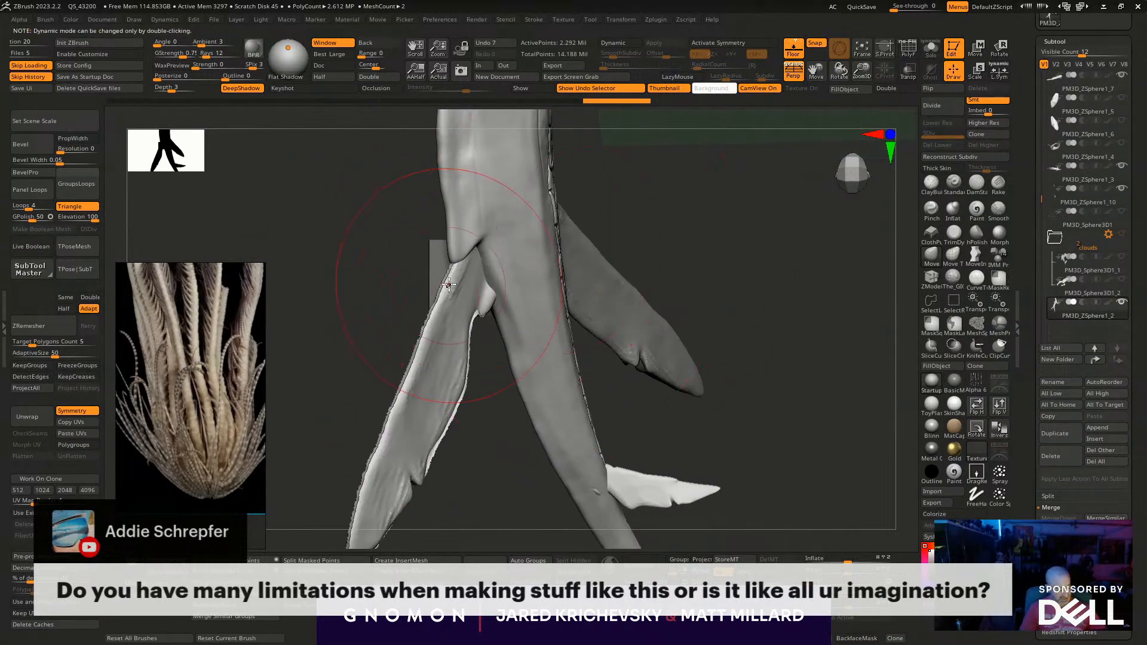
key("x")
left_click_drag(496, 424, 456, 290)
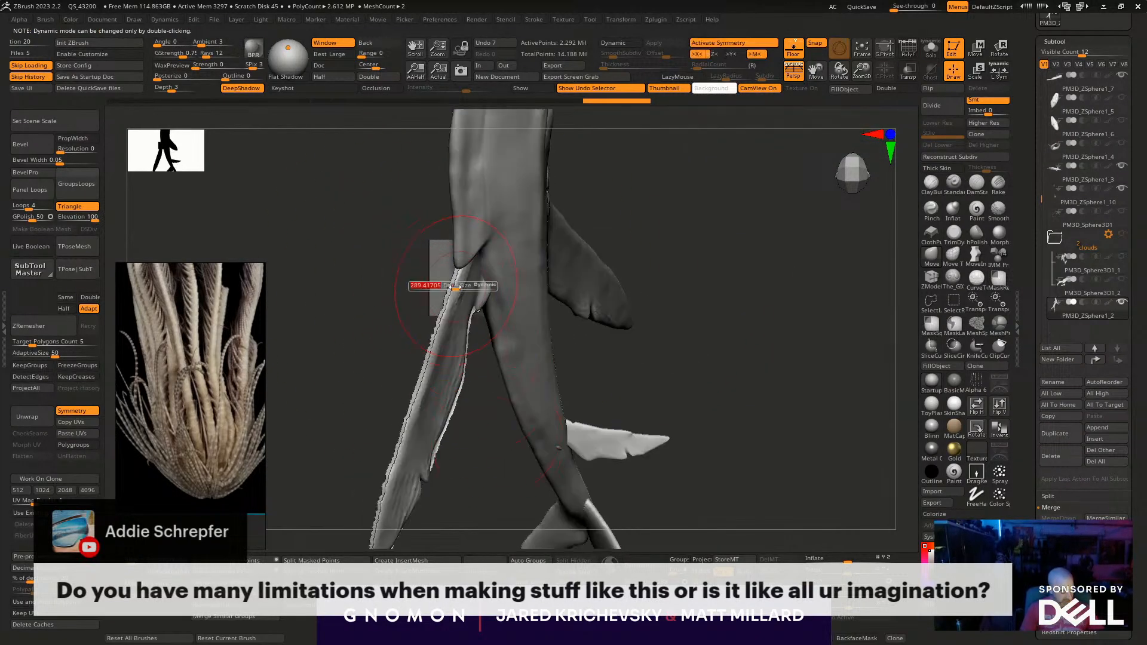
left_click_drag(696, 282, 679, 256)
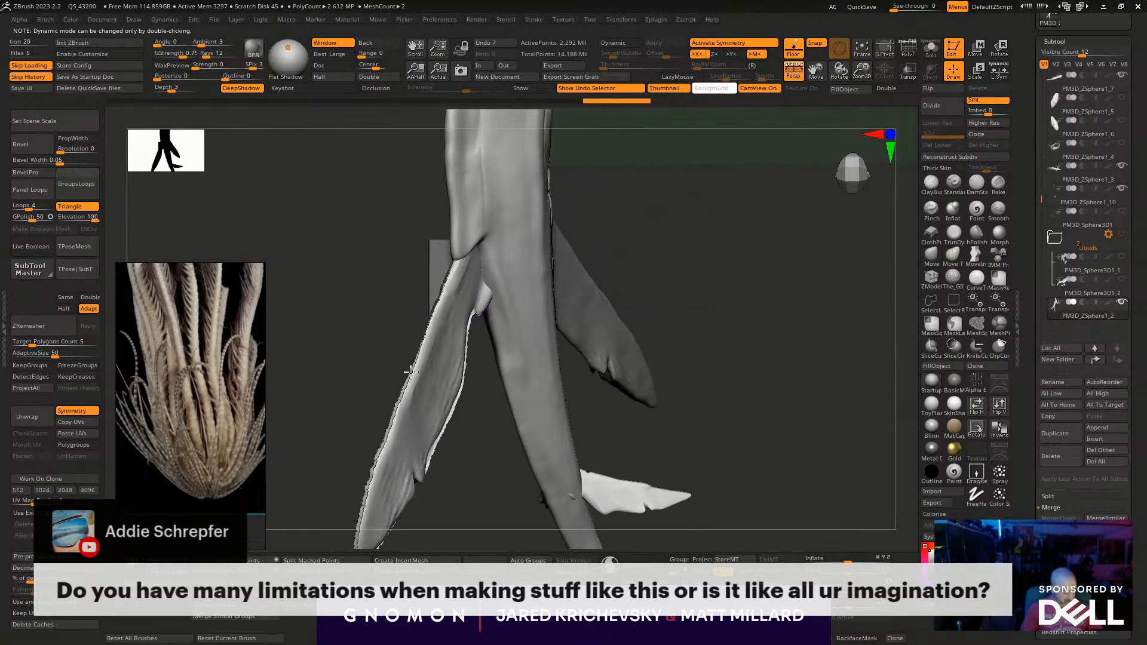
- Blend the rear fin's root and edges into the tail with symmetrical strokes, and undo the last three changes
left_click_drag(394, 538, 717, 374)
left_click_drag(682, 337, 650, 299)
left_click_drag(726, 439, 618, 472)
mouse_move(601, 285)
left_mouse_down()
mouse_move(454, 188)
mouse_move(416, 142)
left_mouse_up()
mouse_move(691, 264)
left_mouse_down()
mouse_move(673, 276)
mouse_move(685, 275)
left_mouse_up()
key("ctrl+z")
key("ctrl+z")
key("ctrl+z")
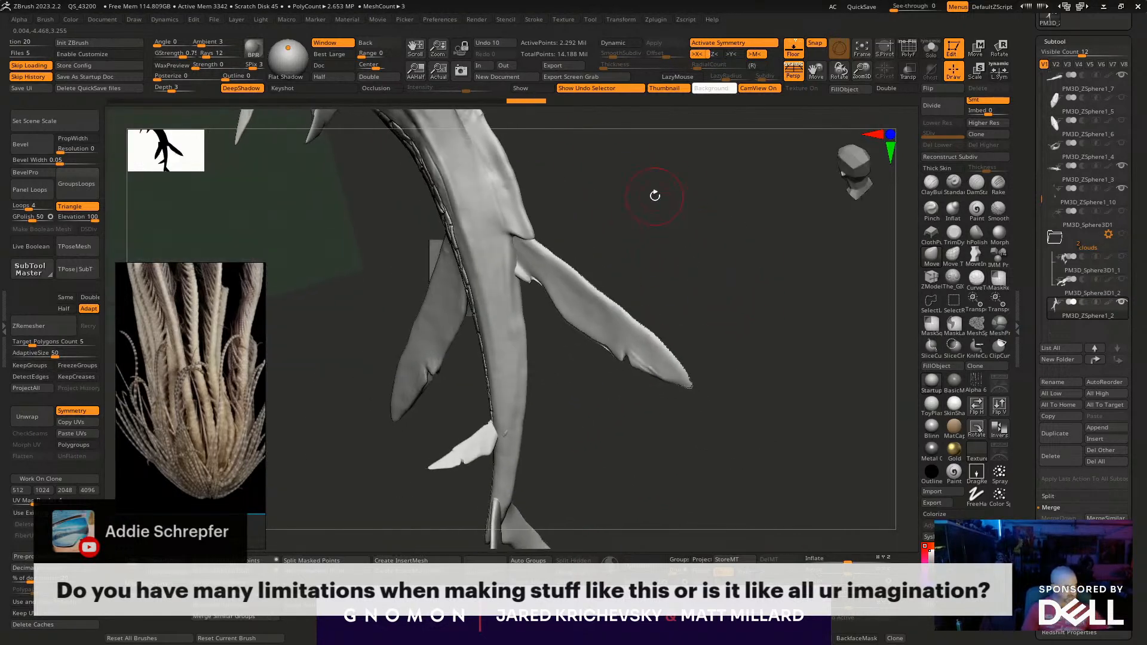
- Rewind the undo history to the separate rear fins, and bring it forward again to the fused mesh
mouse_move(365, 57)
left_mouse_down()
mouse_move(277, 59)
mouse_move(270, 74)
mouse_move(360, 84)
mouse_move(122, 68)
mouse_move(354, 95)
mouse_move(417, 84)
mouse_move(123, 45)
mouse_move(149, 57)
mouse_move(126, 65)
left_mouse_up()
mouse_move(725, 263)
left_mouse_down("alt")
mouse_move(694, 322)
mouse_move(701, 340)
mouse_move(721, 295)
mouse_move(733, 294)
left_mouse_up("alt")
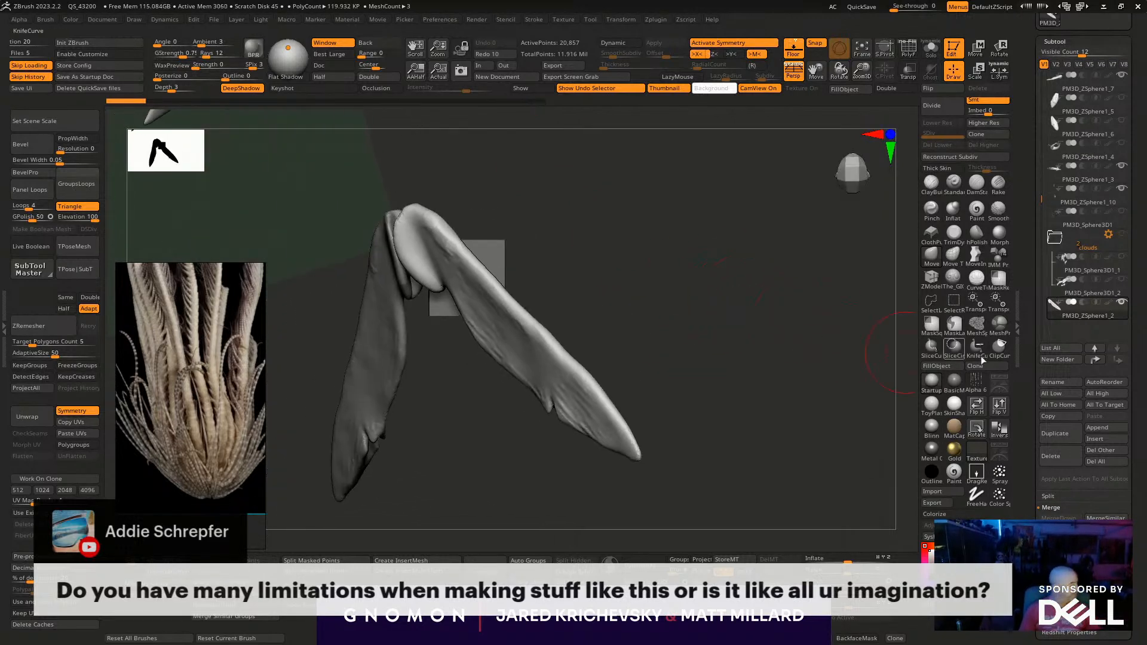
scroll(1134, 160, "up", 5)
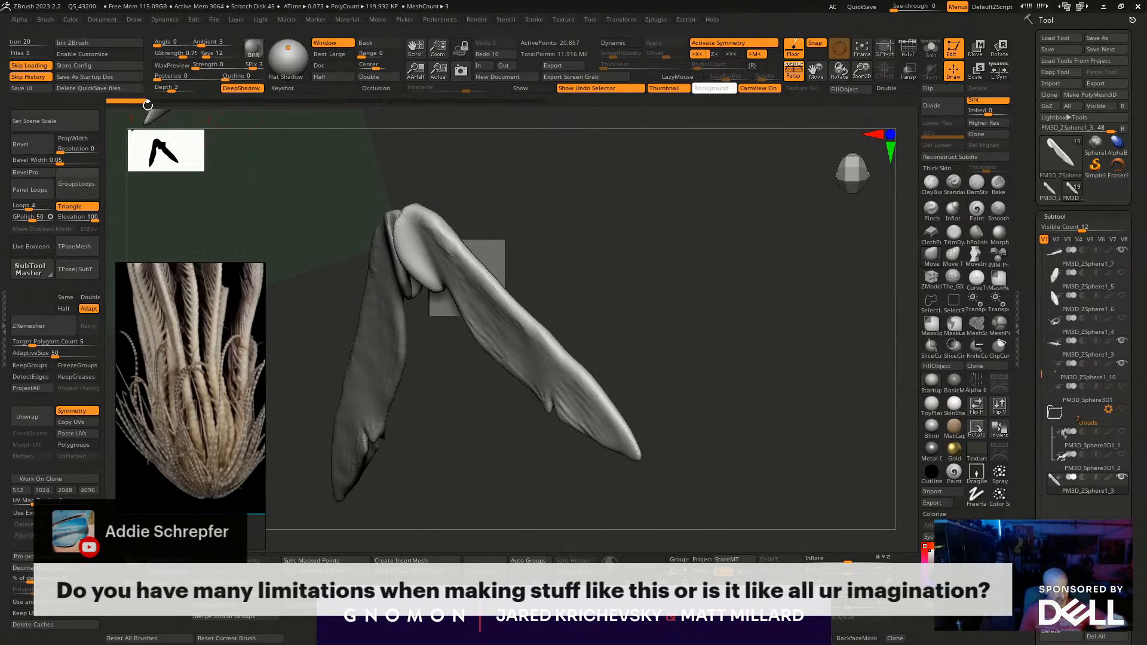
left_click_drag(167, 100, 540, 103)
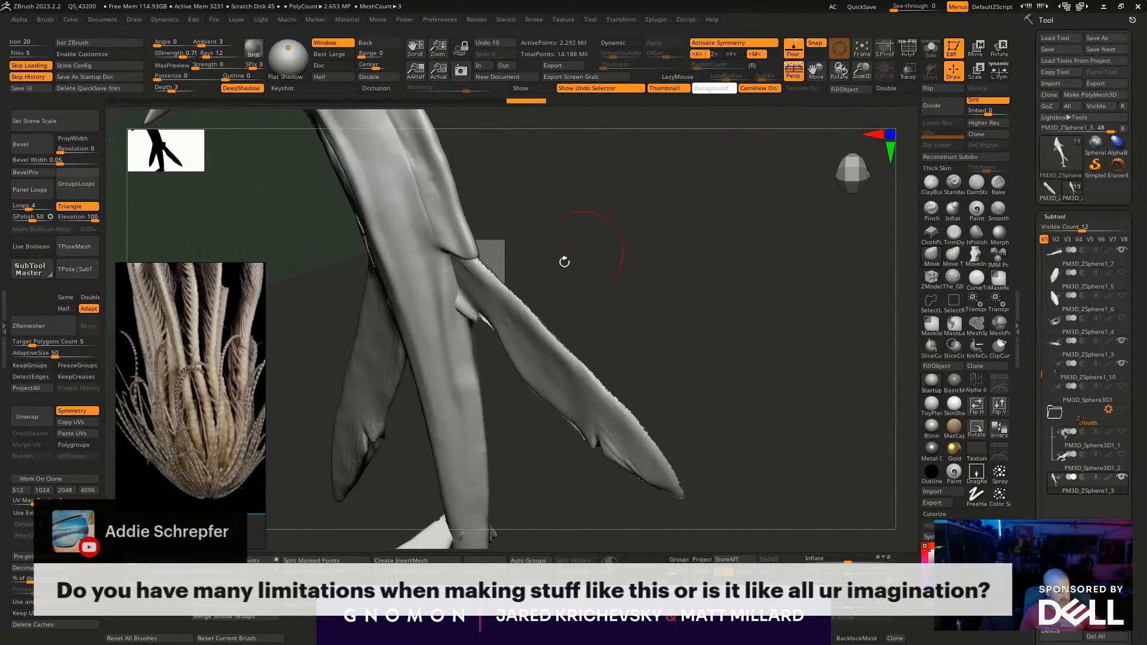
- Divide the fused mesh into polygroups with Auto Groups and try to isolate the rear fin's group
left_click_drag(583, 251, 430, 248)
key("shift+f")
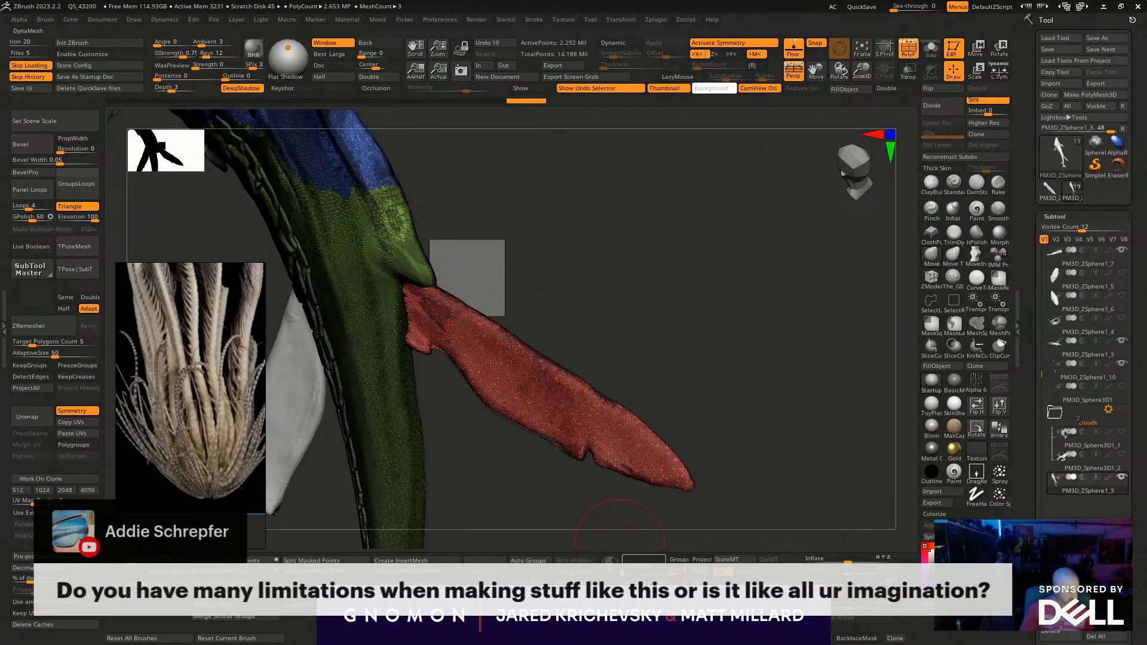
left_click(528, 562)
left_click(446, 305, "ctrl+shift")
left_click_drag(552, 330, 649, 366)
key("shift+f")
- Step the mesh's history back, run Auto Groups again and hide the main body to isolate the loose fragments along the fin
left_click_drag(534, 100, 486, 100)
key("shift+f")
left_click(528, 562)
left_click(405, 485, "ctrl+shift")
left_click_drag(465, 461, 520, 360, "ctrl+shift")
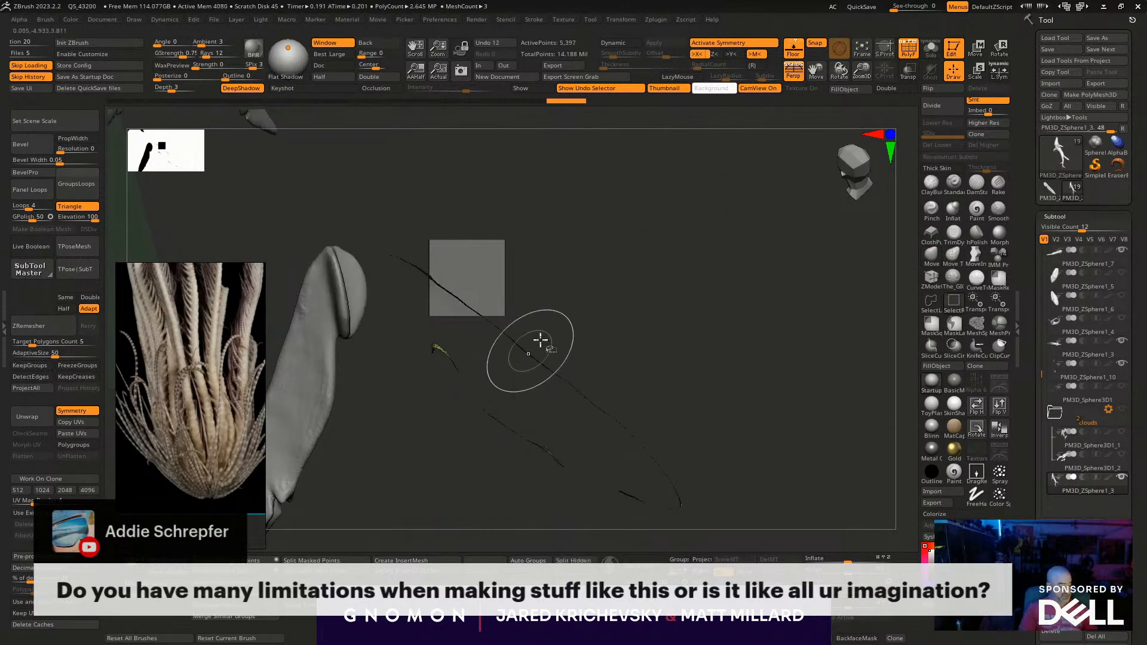
- Remove the isolated loose fragments, bring back the body and rear fin, and examine the join between them
left_click_drag(564, 309, 608, 258, "ctrl+shift")
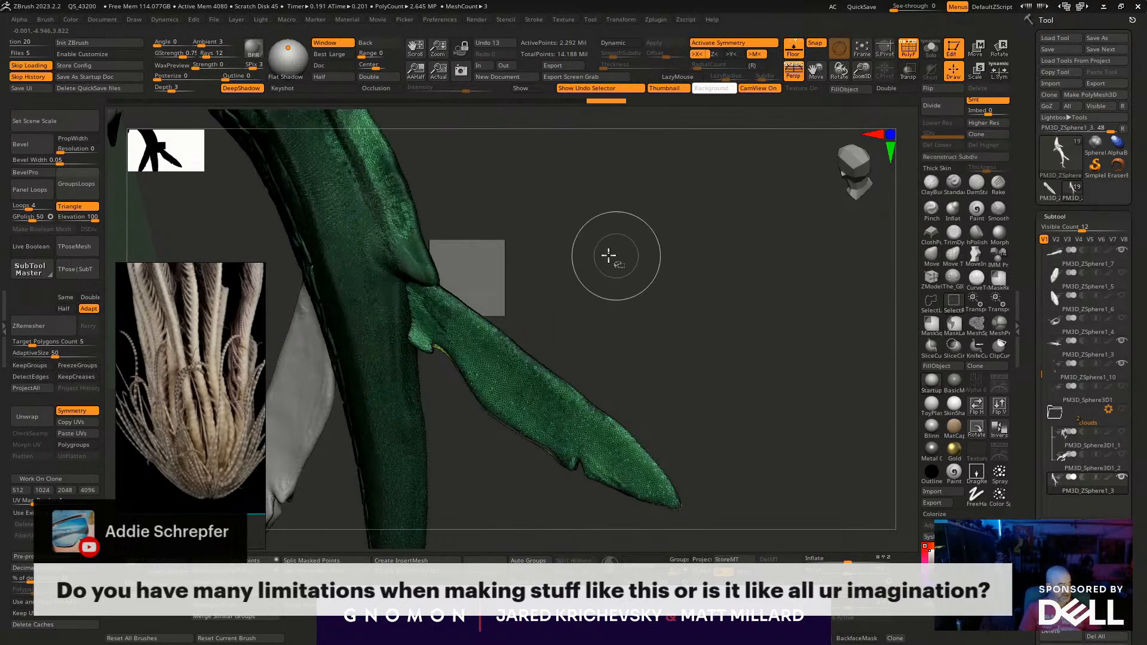
left_click(523, 355, "ctrl+shift")
left_click_drag(578, 303, 551, 347, "ctrl+shift")
left_click(499, 352, "ctrl+shift")
left_click_drag(585, 305, 673, 361, "ctrl+shift")
key("shift+f")
key("shift+f")
- Rewind the undo history to the unfused rear fin, run Auto Groups, isolate the body and remove the fin from it
left_click_drag(800, 102, 341, 102)
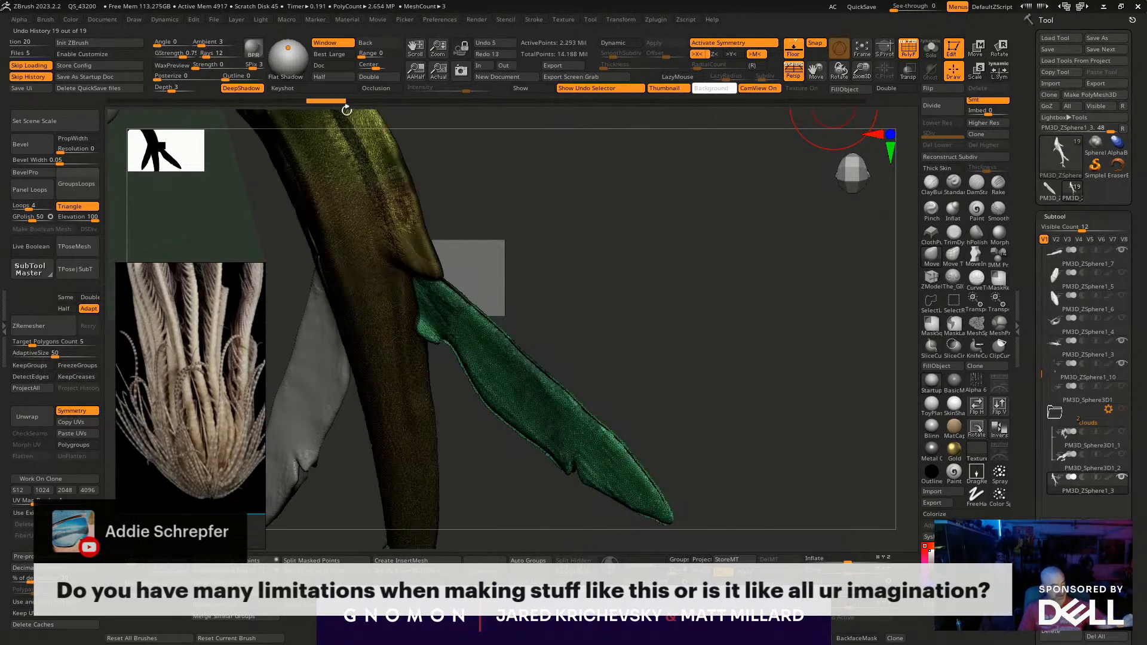
left_click(530, 559)
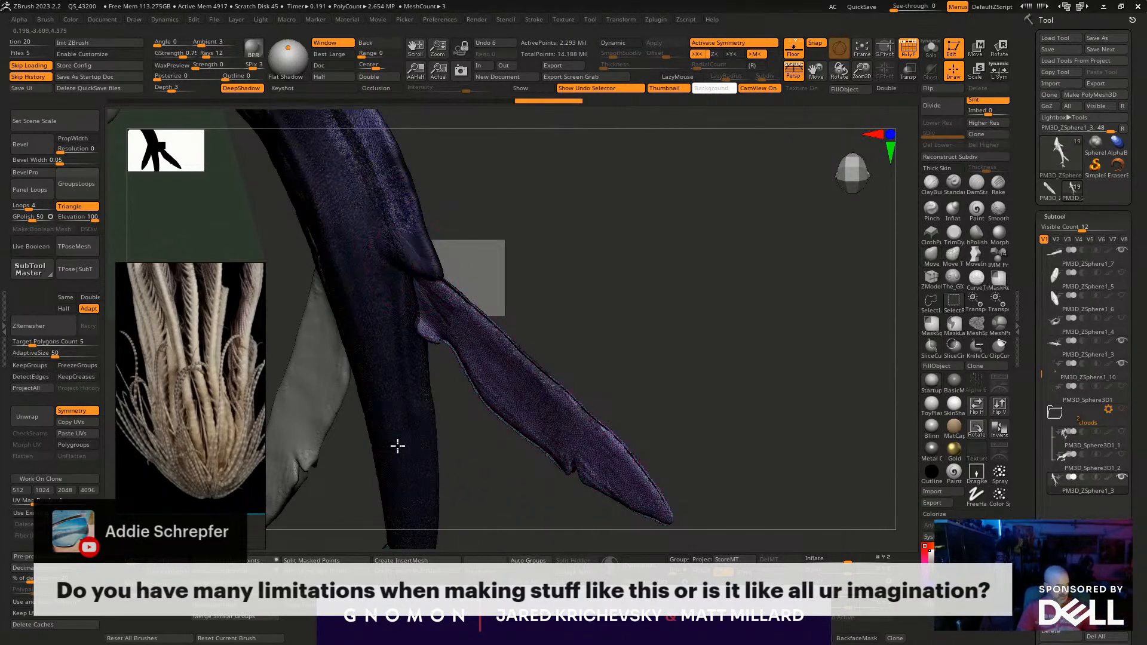
left_click(395, 451, "ctrl+shift")
left_click_drag(651, 347, 520, 248, "alt")
mouse_move(574, 316)
left_mouse_down()
mouse_move(624, 414)
mouse_move(568, 450)
mouse_move(565, 478)
mouse_move(547, 491)
mouse_move(582, 484)
mouse_move(568, 425)
mouse_move(599, 368)
mouse_move(620, 487)
left_mouse_up()
key("shift+f")
key("shift+f")
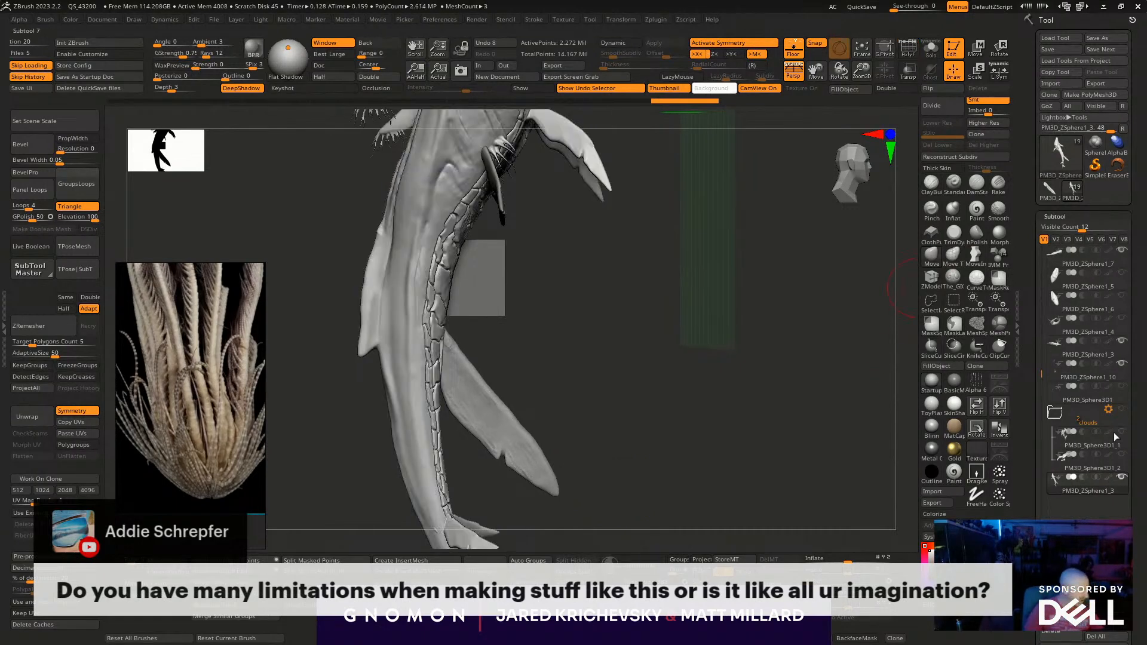
- Place the separate rear fin subtool directly beneath the body's subtool and merge it down into the body
left_click(1102, 599)
left_click(913, 441)
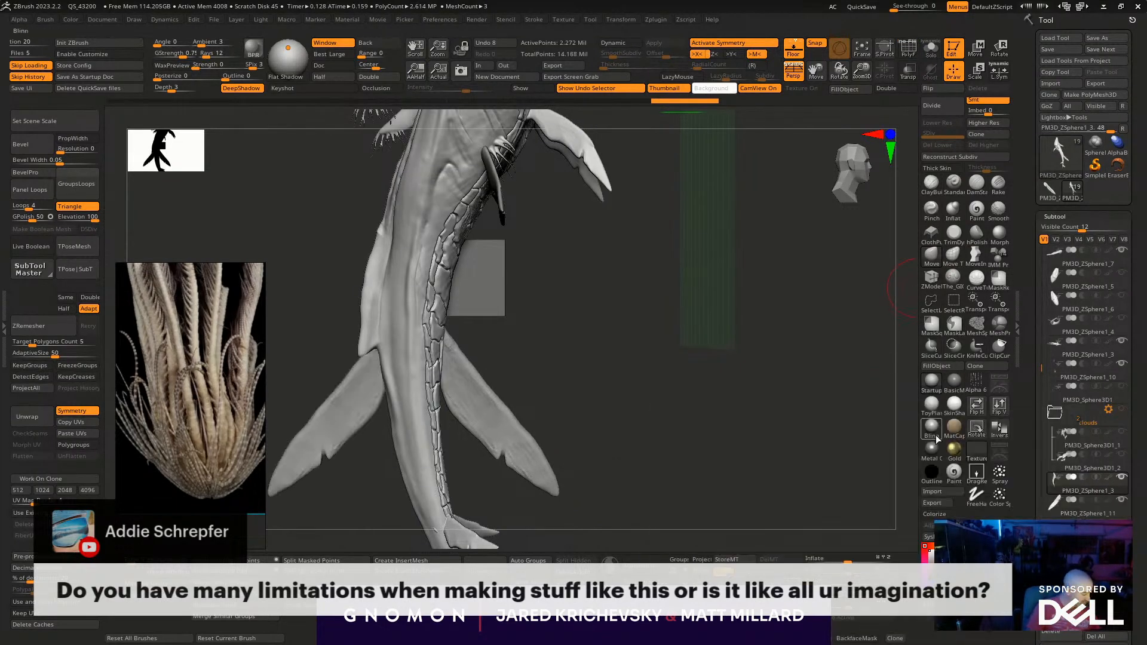
left_click_drag(1139, 640, 1138, 500)
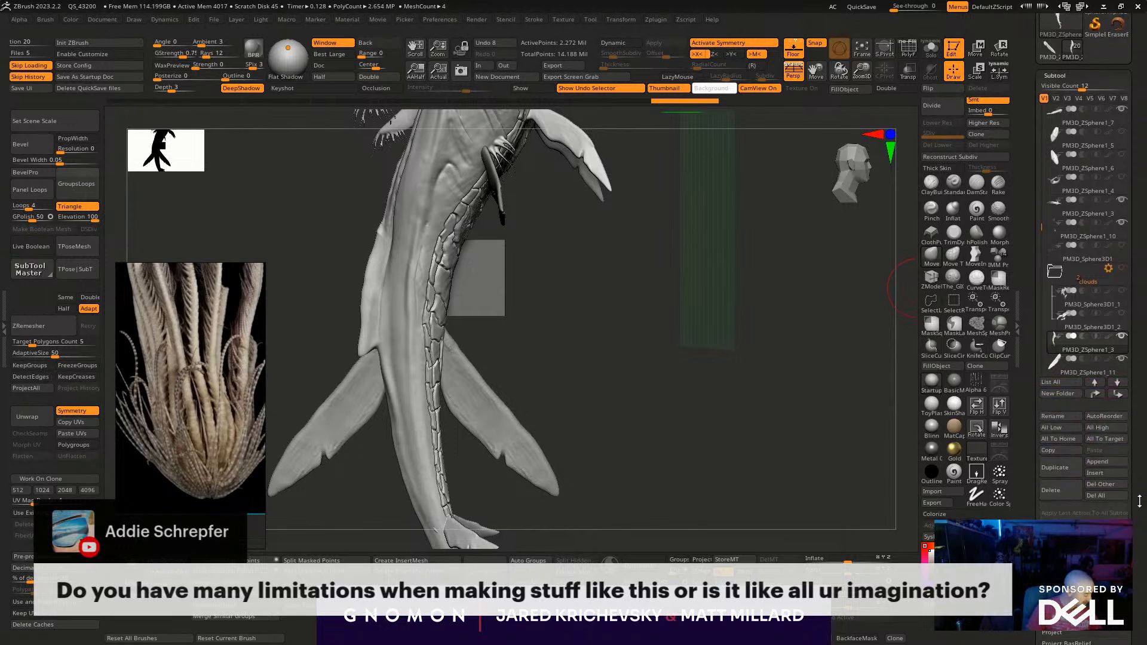
left_click(1060, 541)
left_click(886, 578)
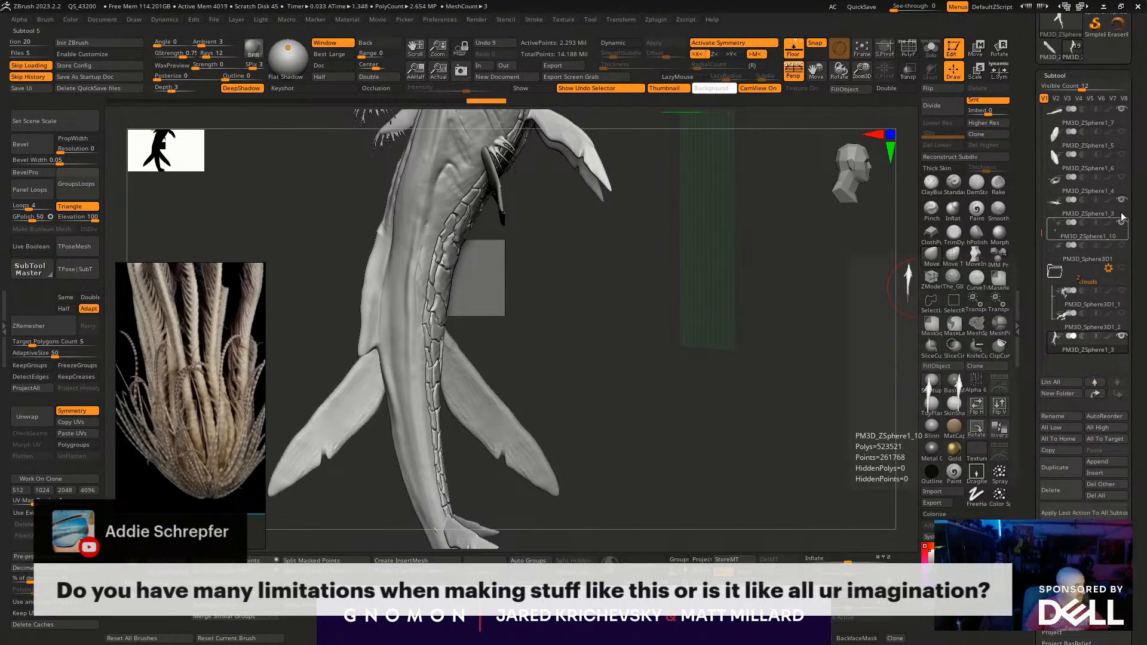
left_click_drag(1134, 200, 1138, 297)
left_click(1093, 342)
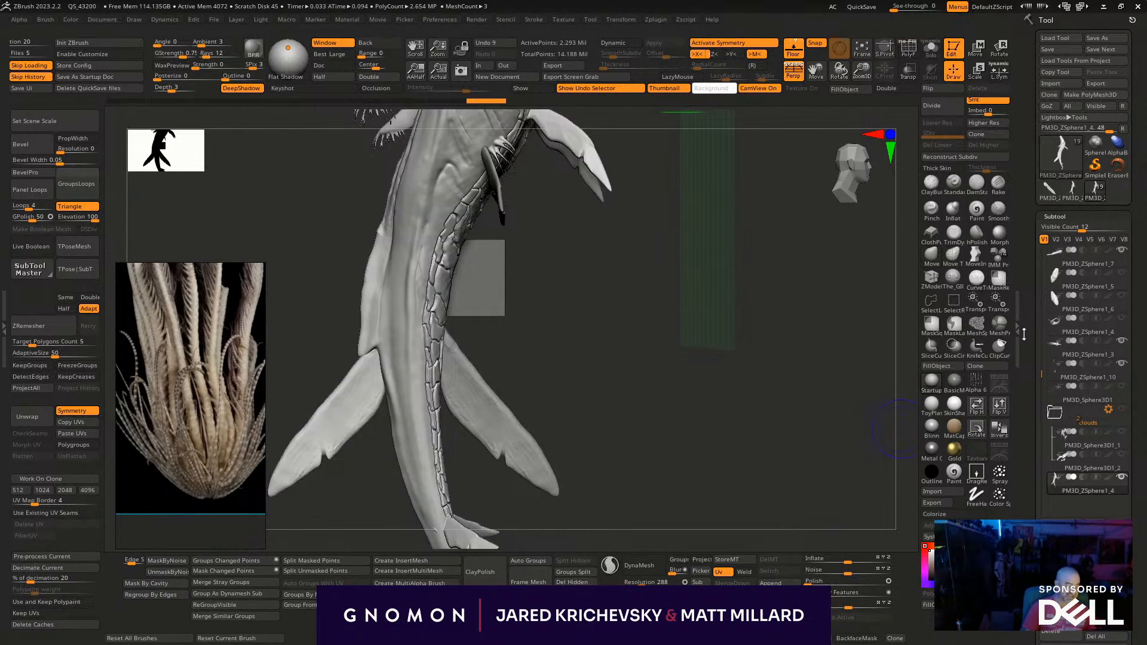
- Fuse the merged rear fin and body into one continuous mesh with the gizmo's union remesh, and return to sculpting
key("w")
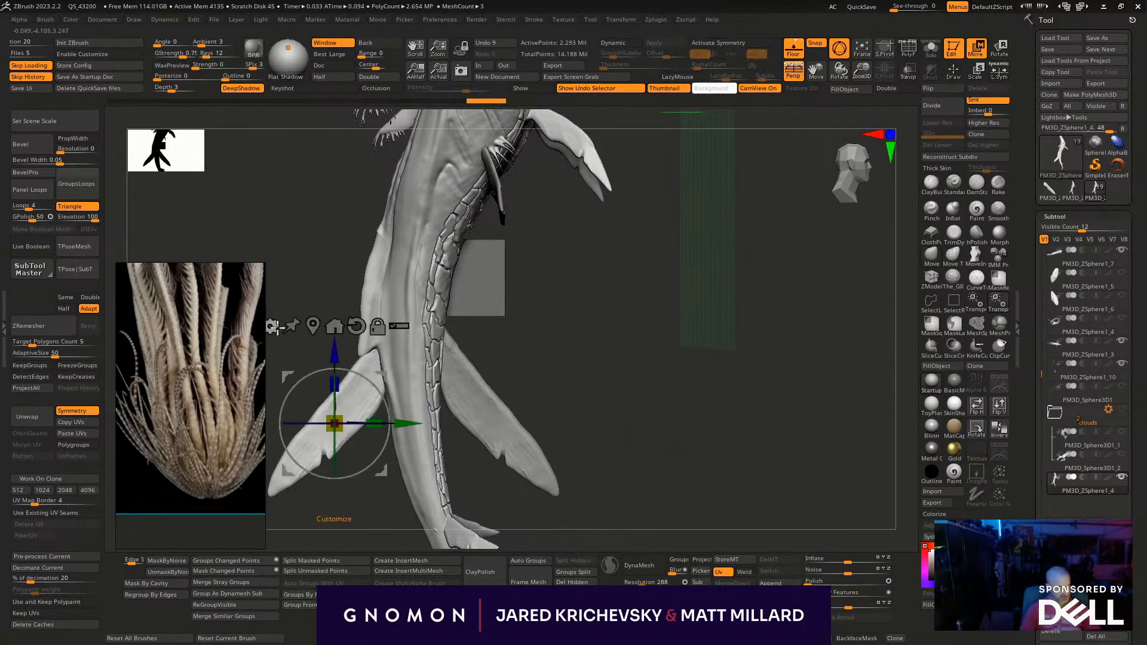
left_click(272, 326)
left_click(502, 393)
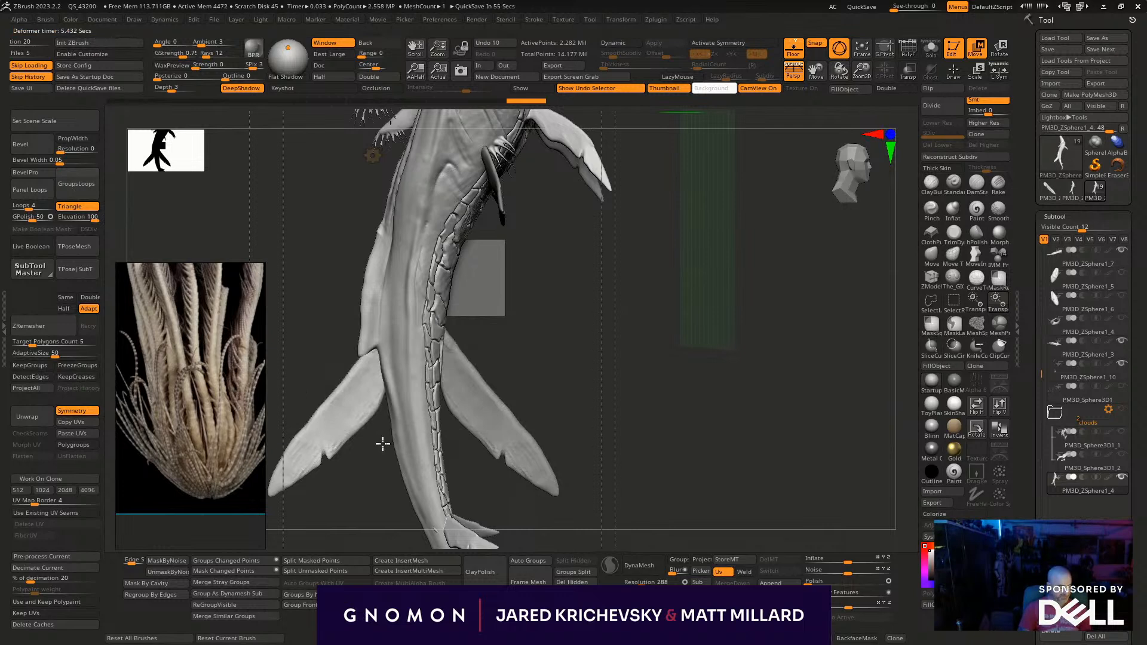
key("q")
- Soften the notch where the fused rear fin meets the tail with the first symmetrical strokes
left_click_drag(573, 359, 642, 364)
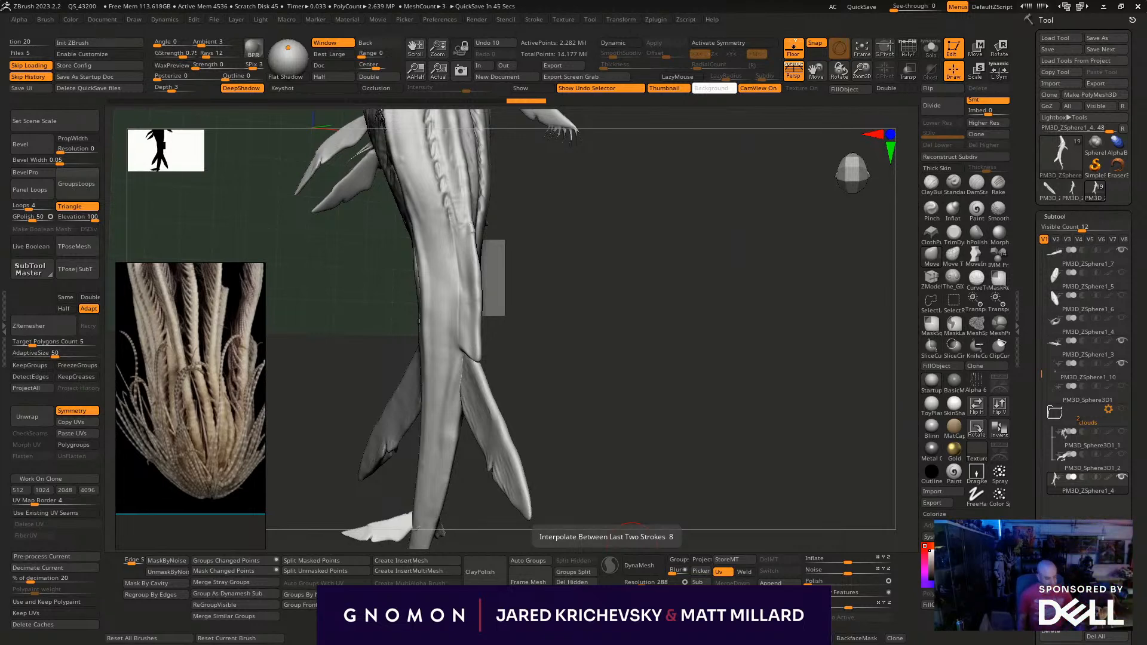
mouse_move(602, 326)
left_mouse_down()
mouse_move(574, 315)
mouse_move(395, 352)
mouse_move(383, 366)
left_mouse_up()
left_click_drag(564, 320, 494, 335)
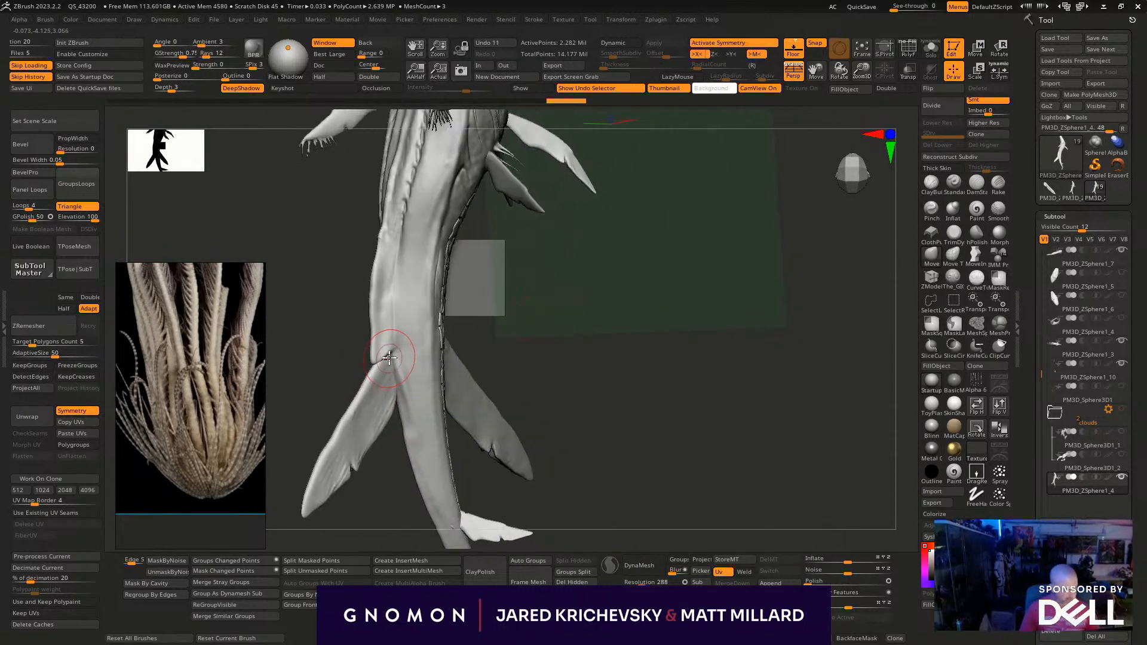
left_click_drag(388, 358, 373, 365, "shift")
left_click_drag(603, 320, 632, 339, "alt")
- Change the sculpting brush, undo the oversized stroke, reduce the brush size and fill the notch above the fin's root
left_click(998, 209)
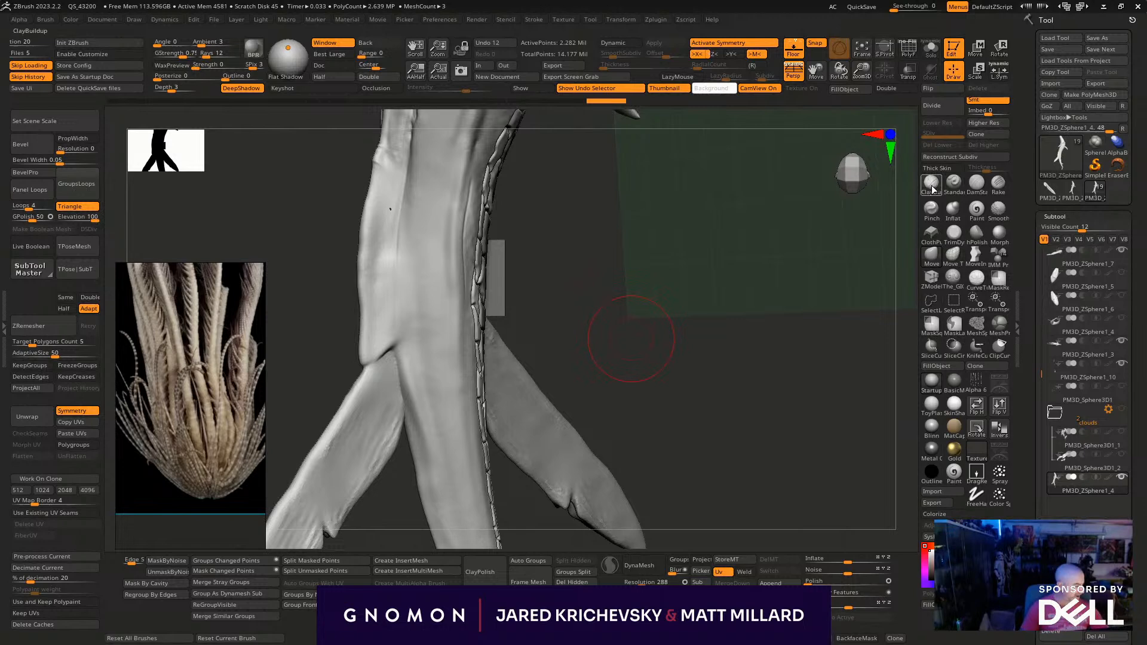
left_click_drag(380, 358, 385, 354)
key("ctrl+z")
key("s")
left_click(383, 345)
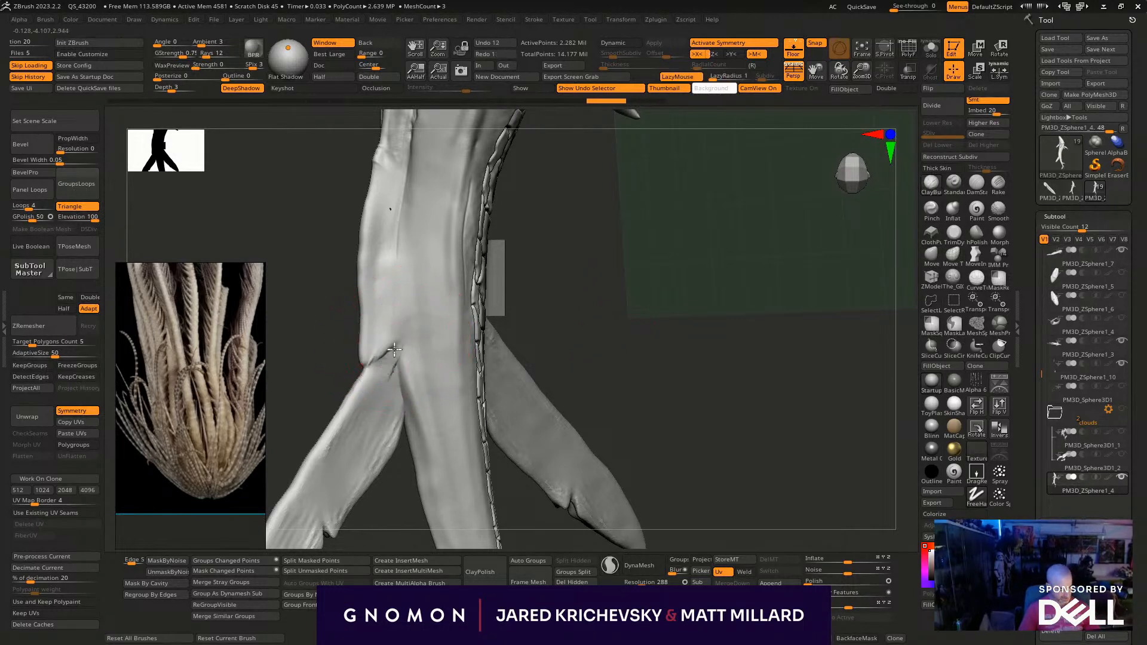
left_click_drag(392, 341, 377, 394)
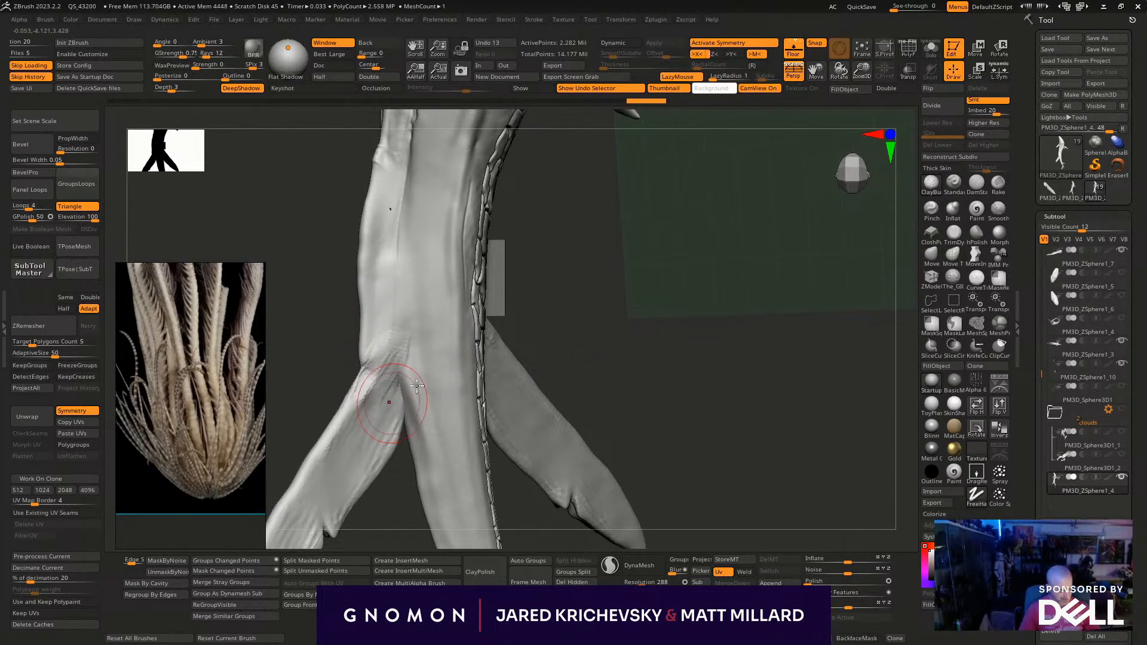
- Blend the crease beneath the rear fin's root and the flank above it with short strokes
left_click_drag(624, 333, 640, 328)
left_click_drag(376, 399, 391, 350, "shift")
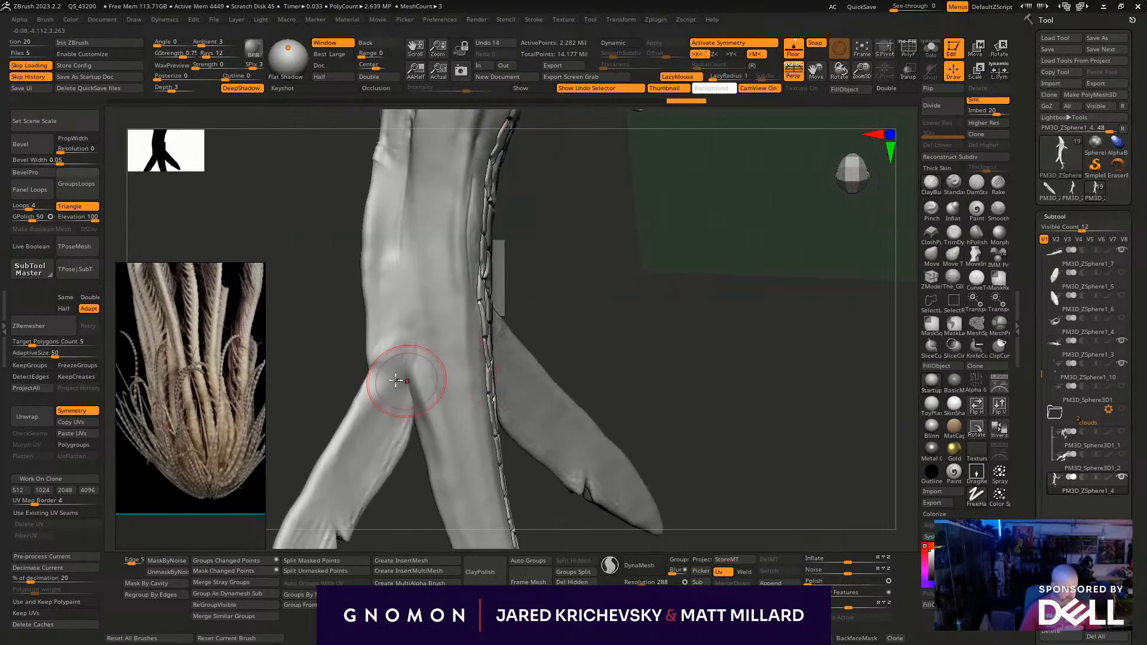
left_click_drag(588, 340, 610, 340)
mouse_move(411, 418)
left_mouse_down("shift")
mouse_move(419, 355)
mouse_move(418, 437)
left_mouse_up("shift")
left_click_drag(597, 338, 555, 341)
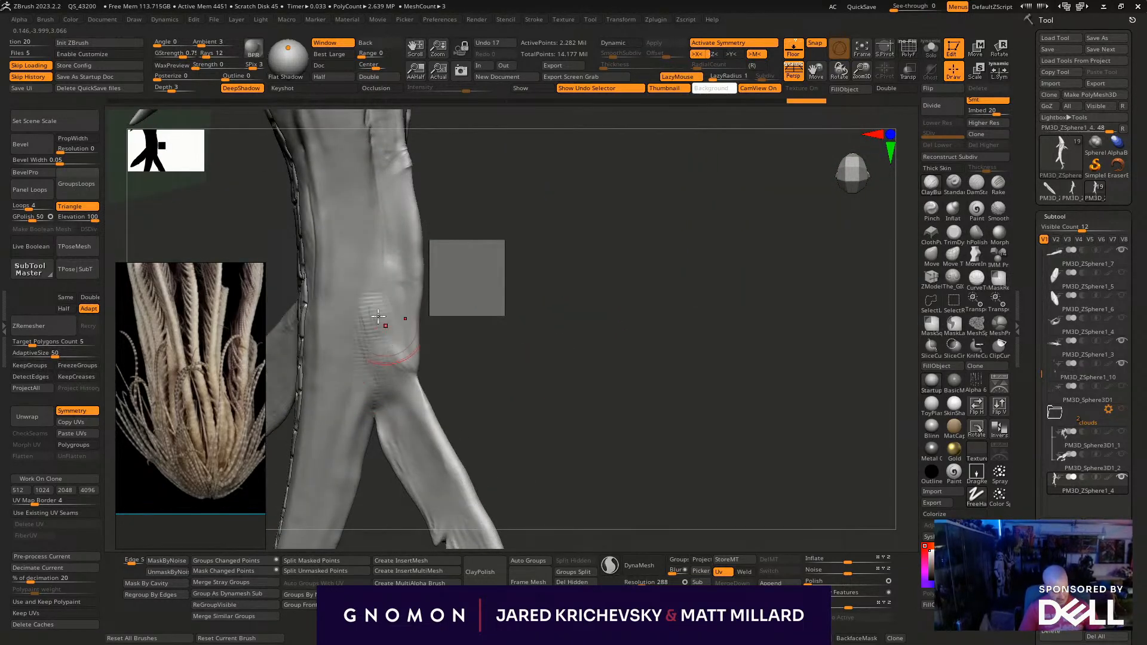
left_click_drag(387, 331, 406, 319, "shift")
- Move the opposite rear fin's subtool directly beneath the body's subtool and merge it down into the body
left_click_drag(473, 357, 665, 294)
left_click(466, 297, "alt")
left_click_drag(691, 219, 729, 196, "shift")
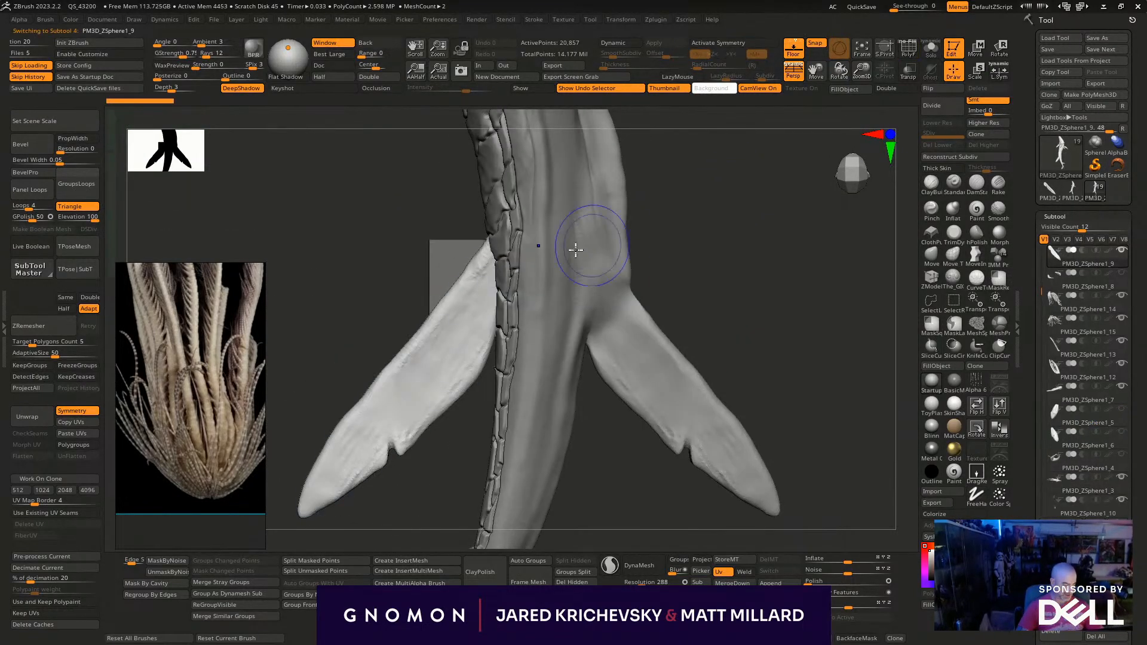
scroll(1122, 495, "down", 3)
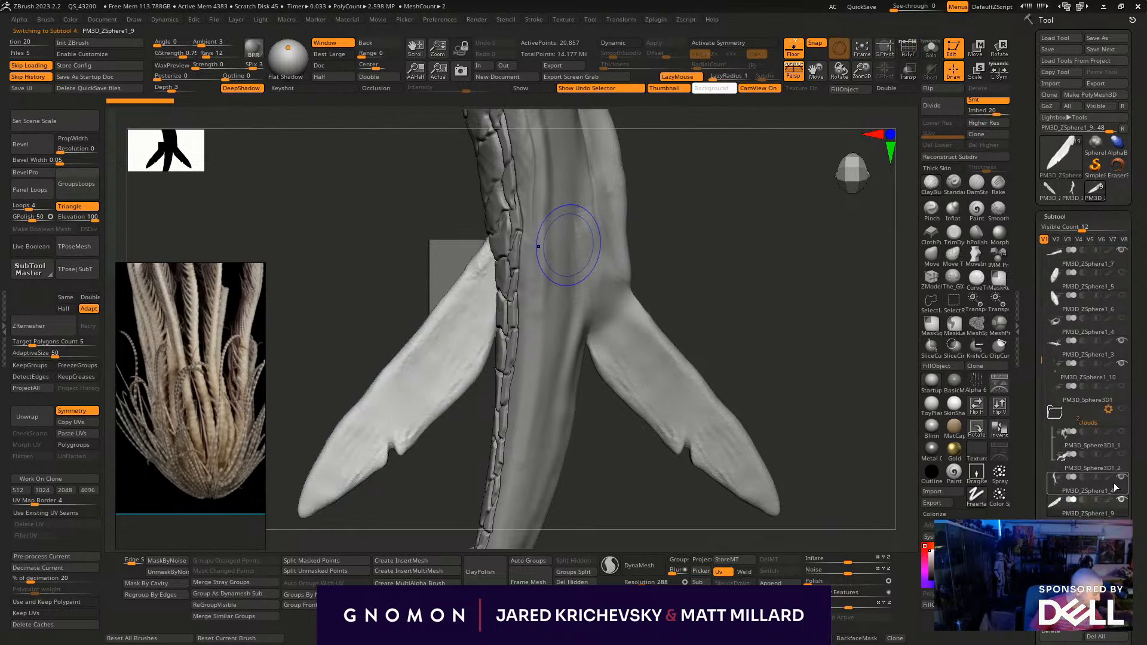
left_click(1096, 491)
scroll(1131, 451, "down", 3)
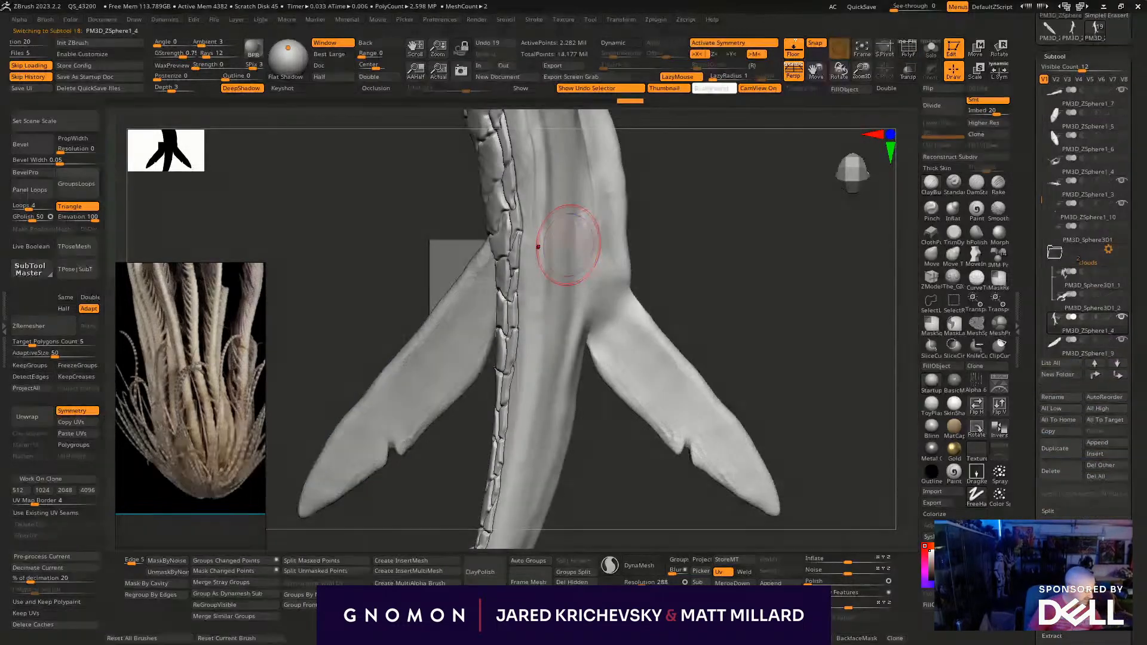
left_click(732, 583)
key("Return")
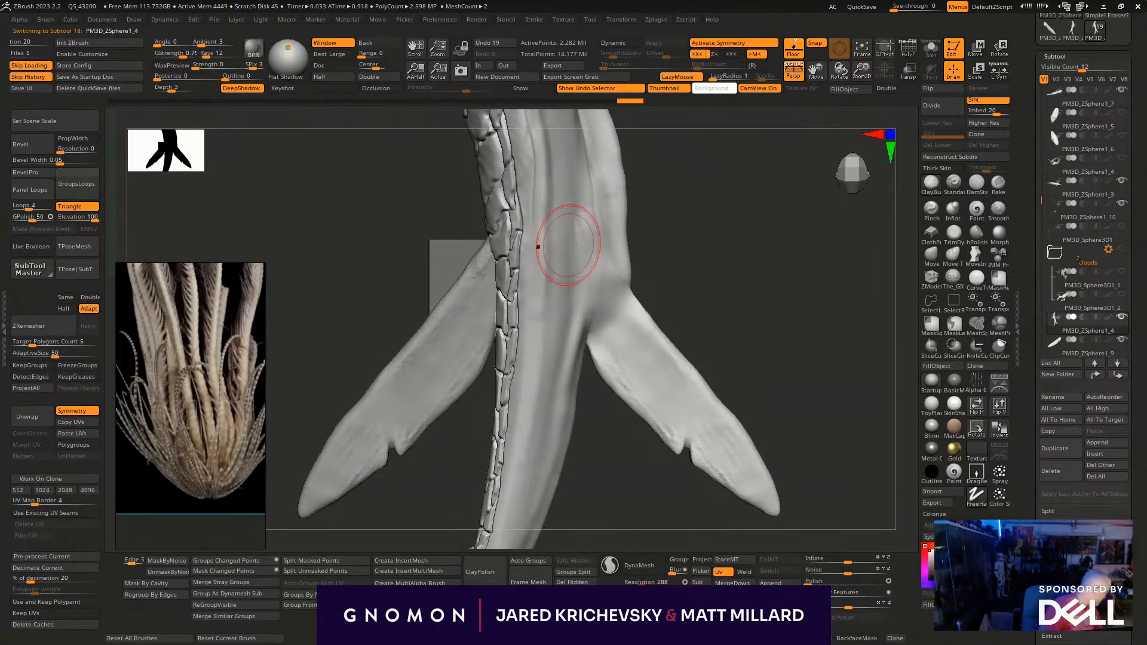
left_click(734, 583)
key("Return")
- Shift the unmasked rear fin slightly relative to the tail with a Transpose line, and return to sculpting
mouse_move(727, 233)
left_mouse_down()
mouse_move(737, 286)
mouse_move(688, 361)
mouse_move(647, 360)
mouse_move(599, 302)
mouse_move(645, 307)
mouse_move(520, 378)
left_mouse_up()
key("w")
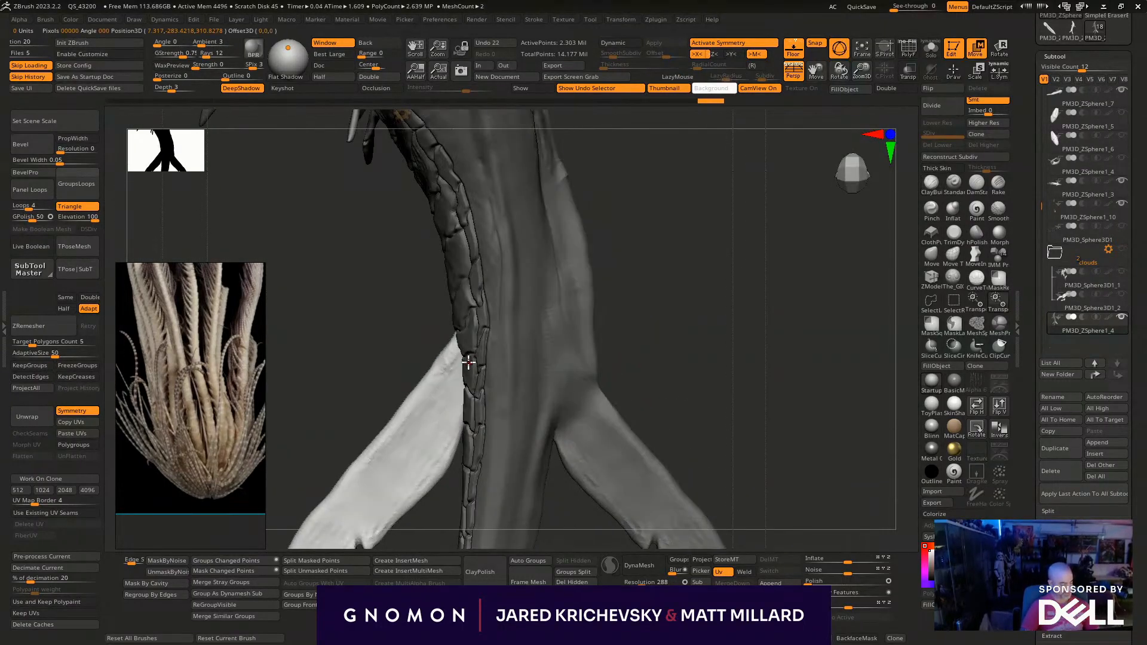
left_click_drag(448, 381, 726, 324)
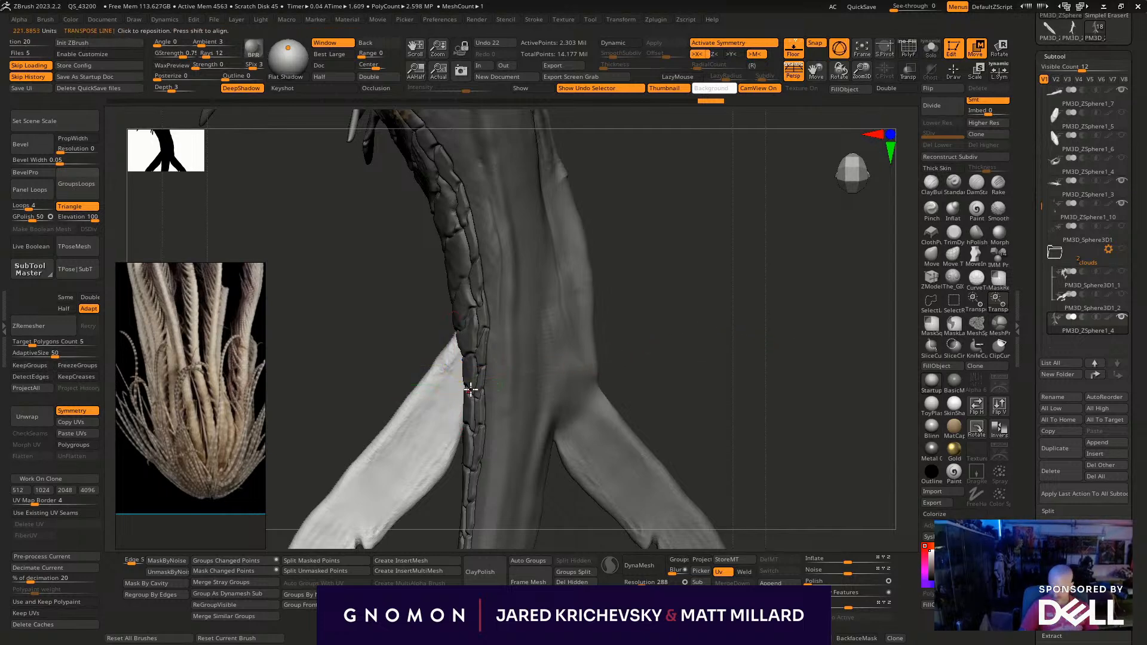
key("y")
mouse_move(617, 360)
left_mouse_down()
mouse_move(543, 382)
mouse_move(583, 376)
mouse_move(585, 364)
left_mouse_up()
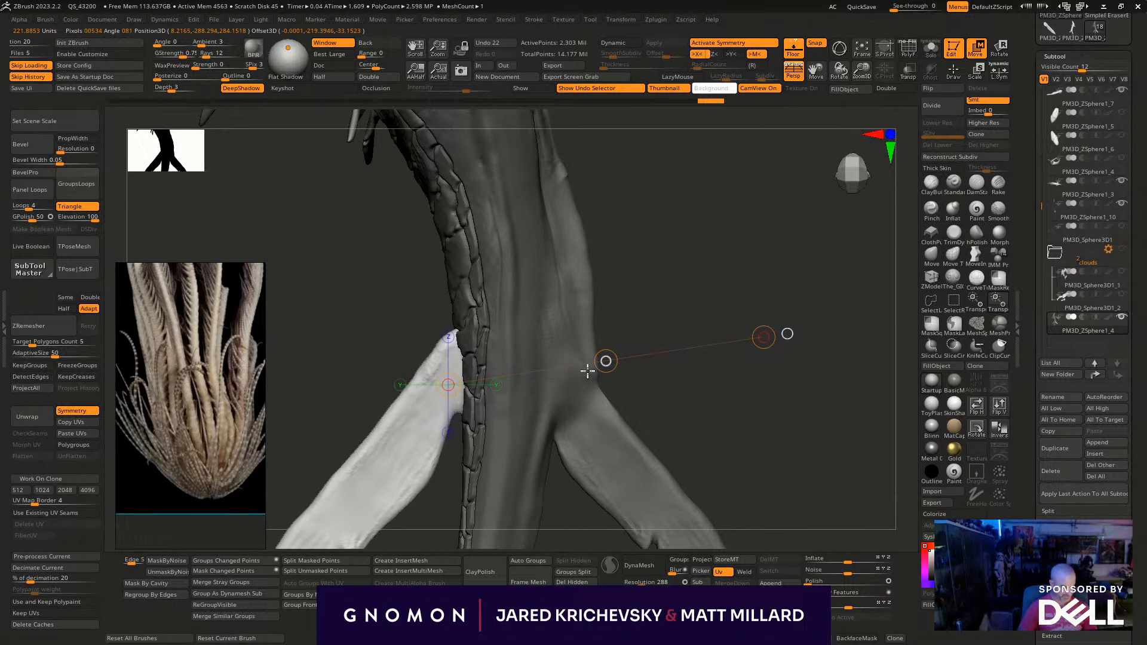
key("q")
mouse_move(747, 410)
left_mouse_down()
mouse_move(638, 386)
mouse_move(679, 410)
mouse_move(668, 464)
left_mouse_up()
- Check the body and fin polygroups and run the union remesh again to fuse the second rear fin into the body
left_click(1104, 408)
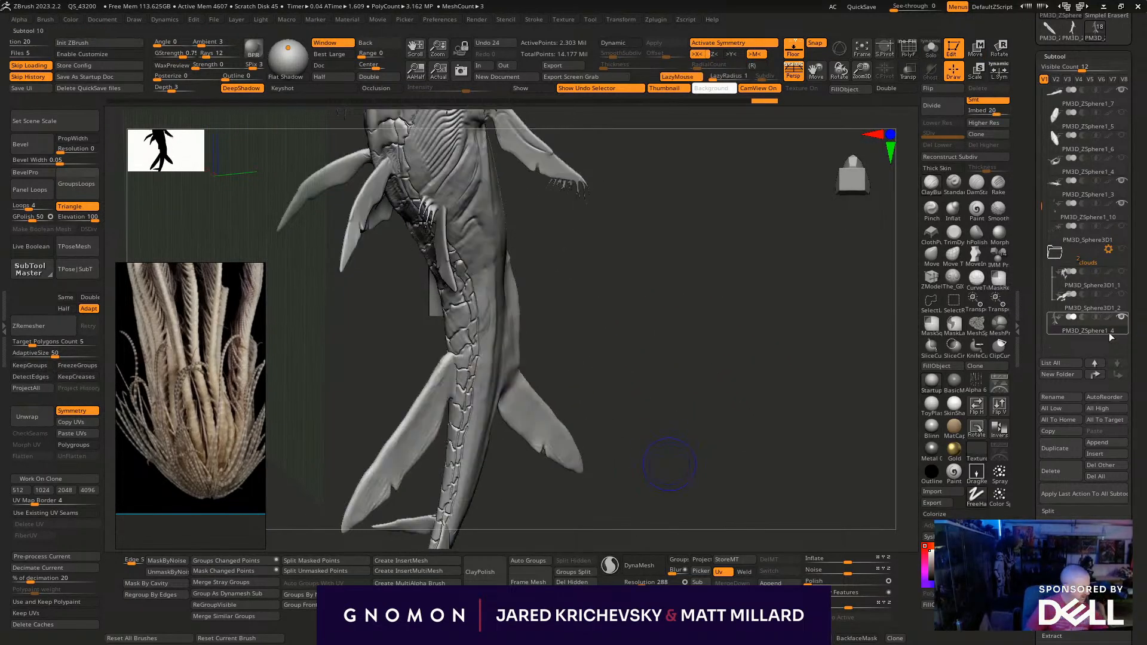
key("shift+f")
key("w")
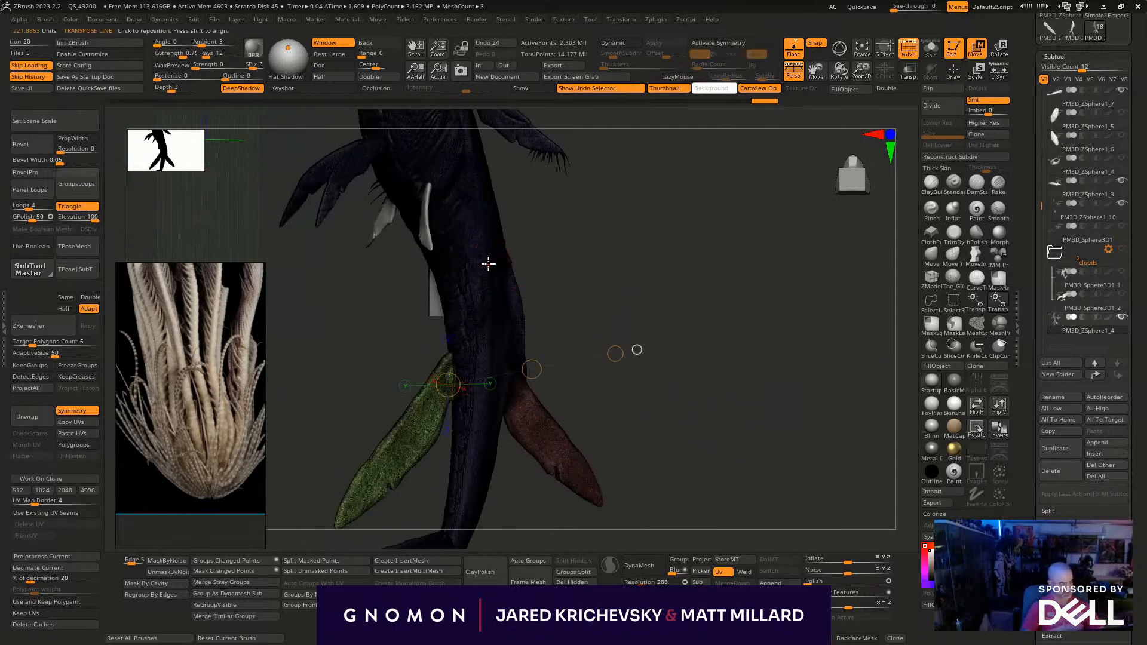
left_click_drag(486, 296, 702, 227)
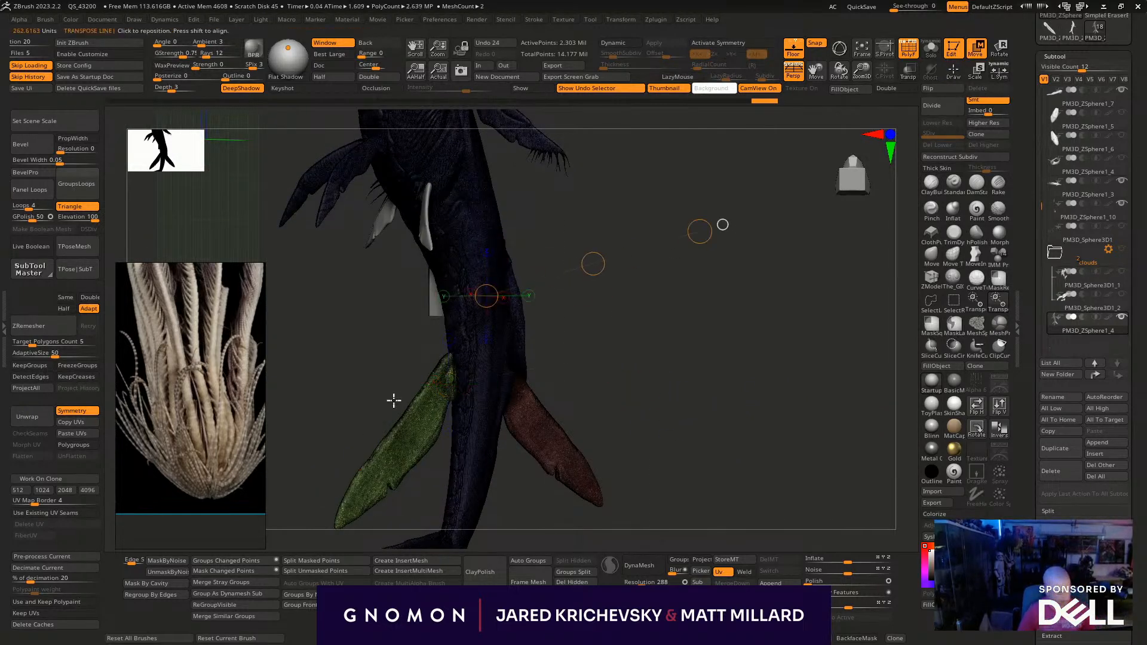
key("y")
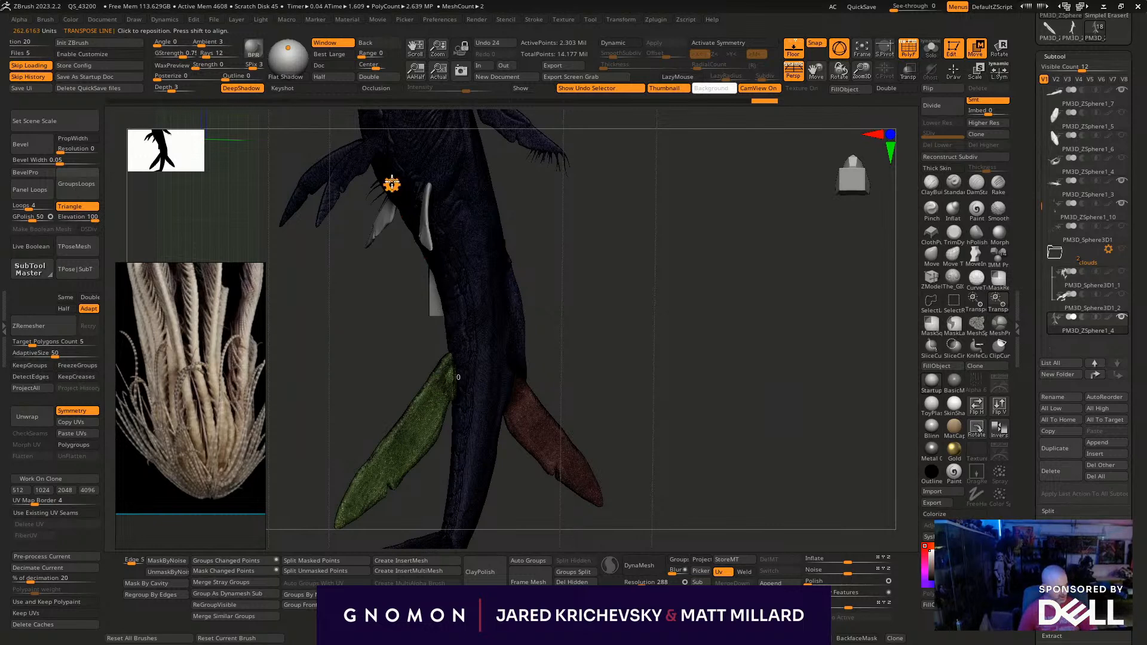
left_click(391, 185)
left_click(583, 265)
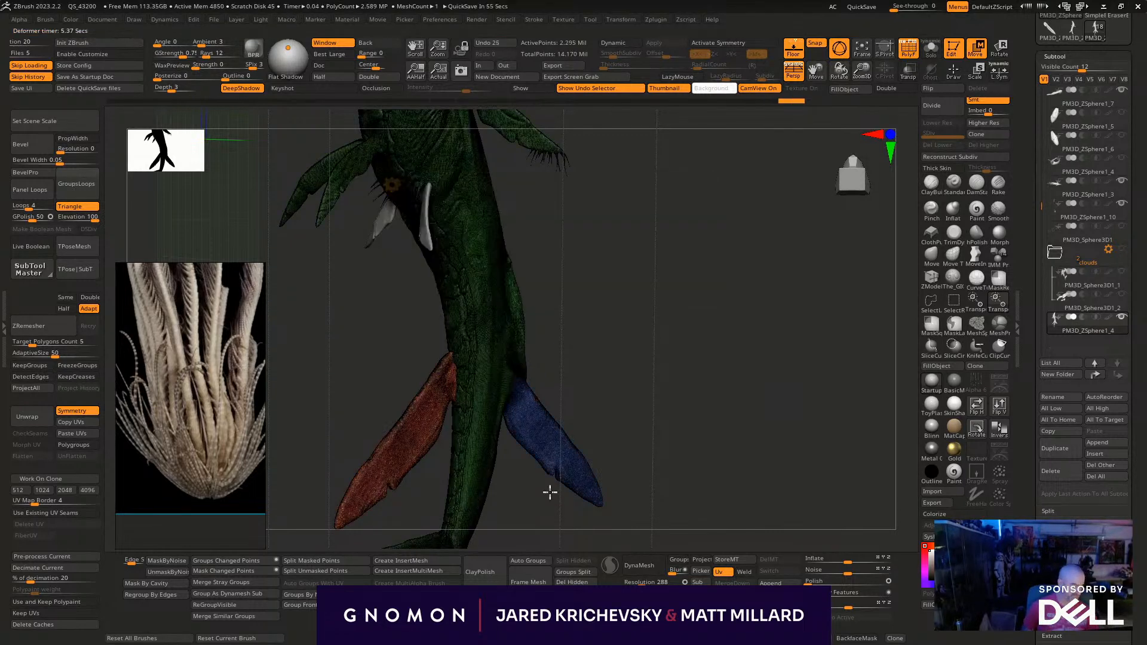
key("q")
- Try a blending stroke where the second rear fin's root meets the scaled plates, and undo it
left_click_drag(660, 323, 667, 317)
left_click_drag(597, 389, 580, 391)
mouse_move(638, 297)
left_mouse_down("alt")
mouse_move(653, 248)
mouse_move(770, 361)
mouse_move(737, 366)
left_mouse_up("alt")
key("shift+f")
key("shift+f")
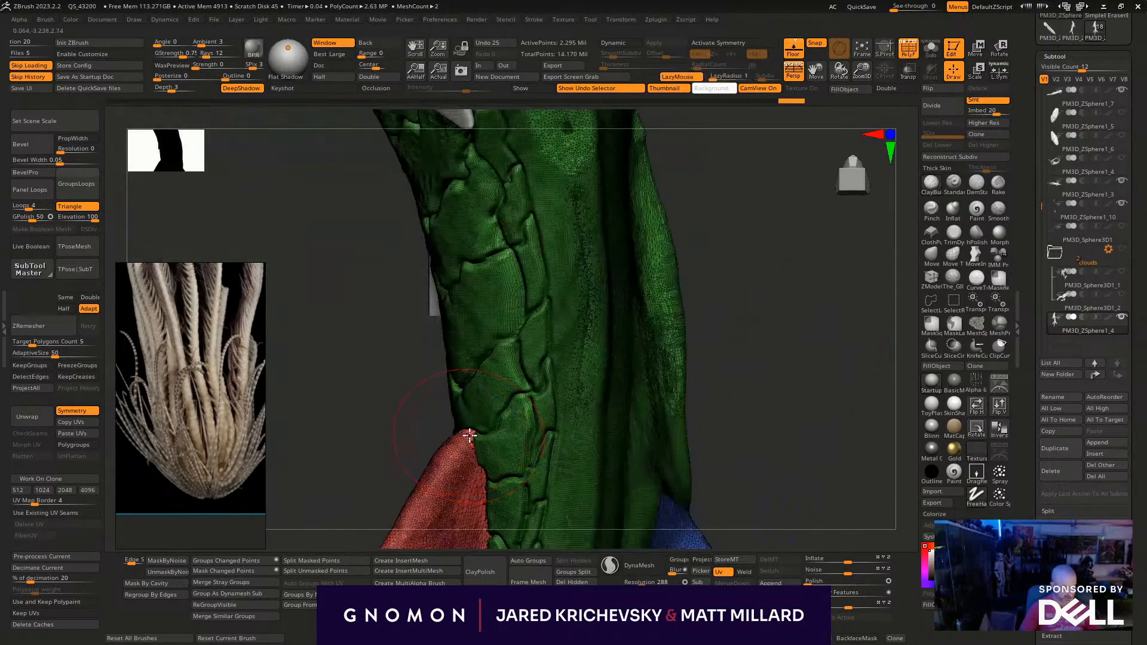
left_click_drag(470, 429, 482, 457, "shift")
mouse_move(754, 421)
left_mouse_down("alt")
mouse_move(783, 314)
mouse_move(824, 325)
left_mouse_up("alt")
key("ctrl+z")
- Toggle symmetry and work the second rear fin's root and edge into the scaled plates with several strokes
key("x")
left_click_drag(468, 326, 460, 393, "shift")
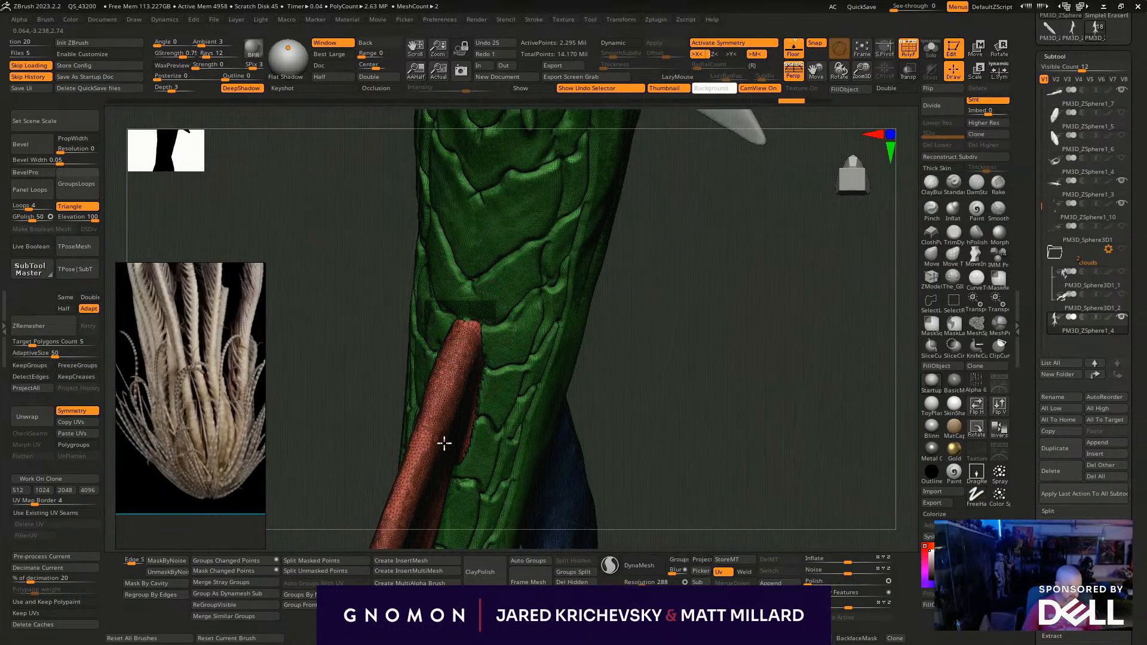
left_click_drag(439, 450, 443, 461, "shift")
left_click_drag(725, 353, 647, 356)
left_click_drag(486, 352, 499, 474, "shift")
left_click_drag(480, 356, 476, 497, "shift")
mouse_move(358, 453)
left_mouse_down("alt")
mouse_move(330, 312)
mouse_move(466, 440)
mouse_move(734, 470)
left_mouse_up("alt")
key("shift+f")
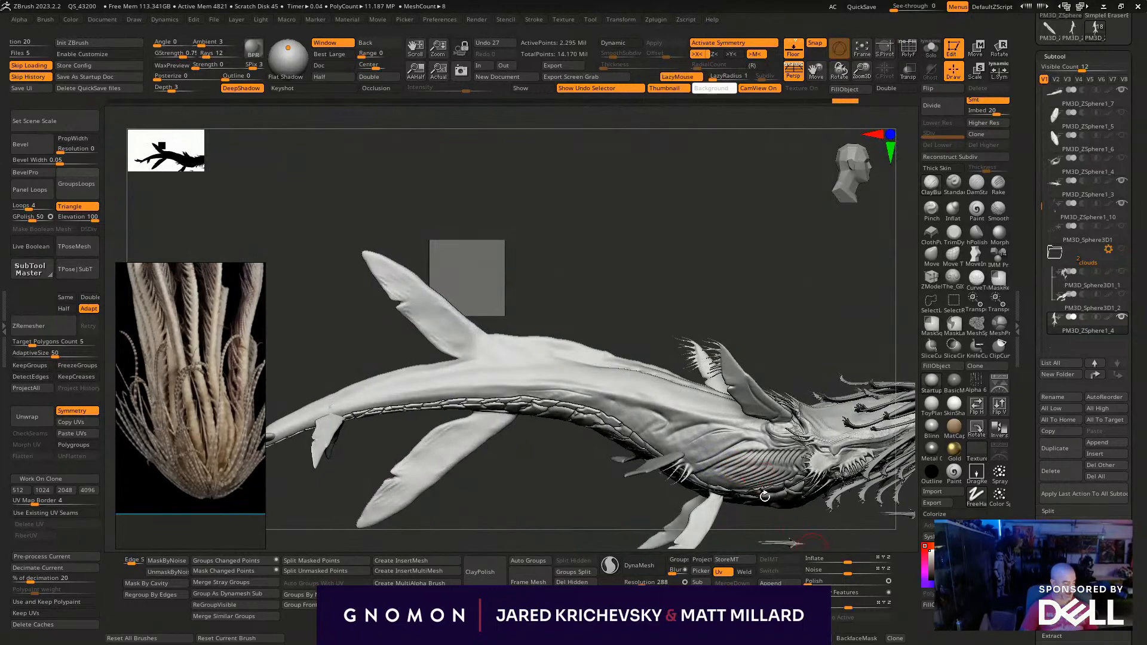
- Select the small belly fins' subtool, nudge the fin with the gizmo and check it from the side
left_click_drag(786, 514, 604, 353, "alt")
left_click_drag(637, 474, 481, 457)
left_click(519, 317, "alt")
key("w")
left_click(518, 338)
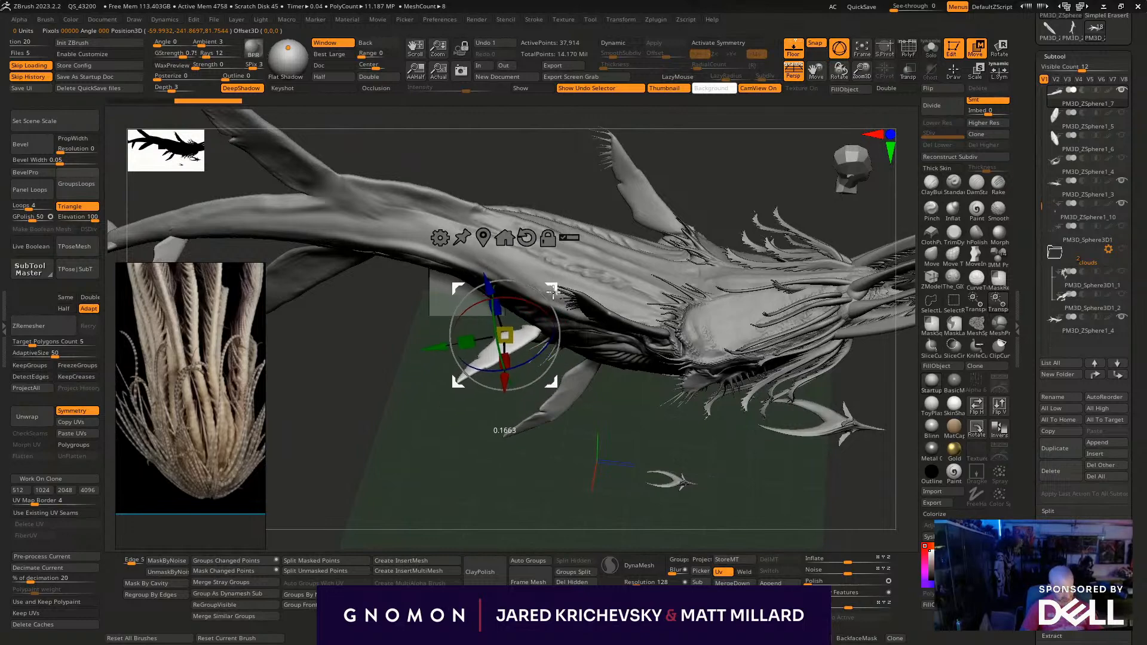
left_click_drag(551, 292, 553, 290)
key("q")
mouse_move(472, 457)
left_mouse_down()
mouse_move(417, 416)
mouse_move(425, 386)
left_mouse_up()
mouse_move(769, 454)
left_mouse_down()
mouse_move(798, 535)
mouse_move(711, 491)
mouse_move(780, 437)
left_mouse_up()
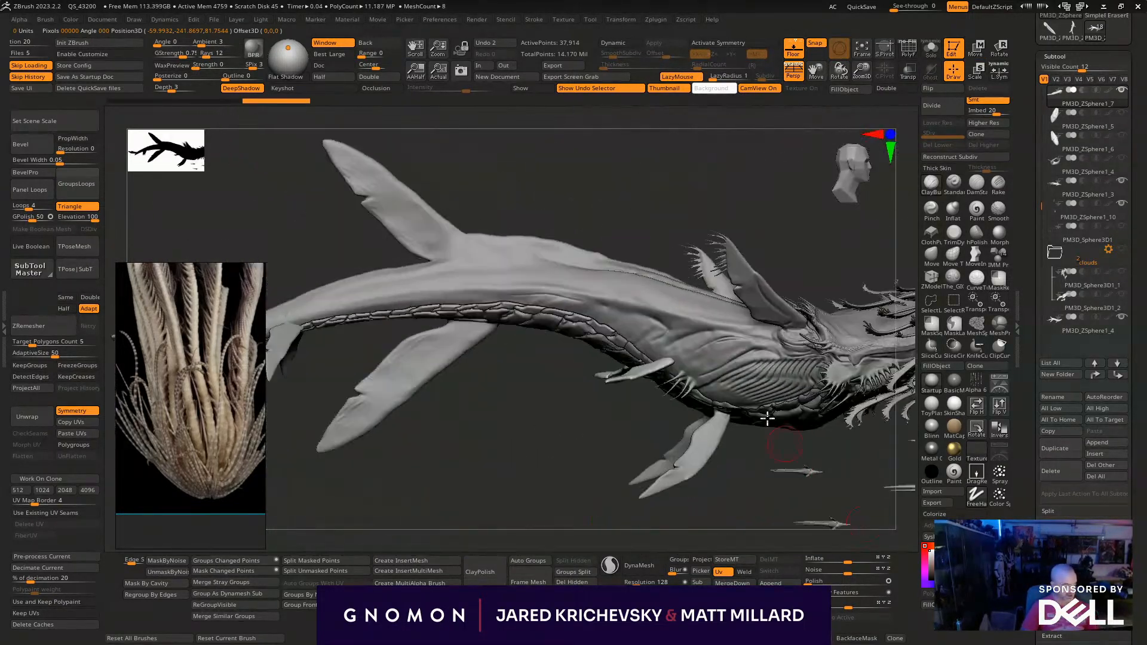
- Duplicate the small belly fins within their subtool, and position and angle the copies farther back along the tail
key("w")
left_click_drag(605, 260, 400, 314, "ctrl")
left_click_drag(413, 419, 466, 482)
left_click_drag(483, 282, 499, 257)
left_click_drag(499, 494, 506, 500, "ctrl")
mouse_move(506, 496)
left_mouse_down()
mouse_move(538, 412)
mouse_move(548, 537)
mouse_move(485, 483)
left_mouse_up()
key("q")
key("s")
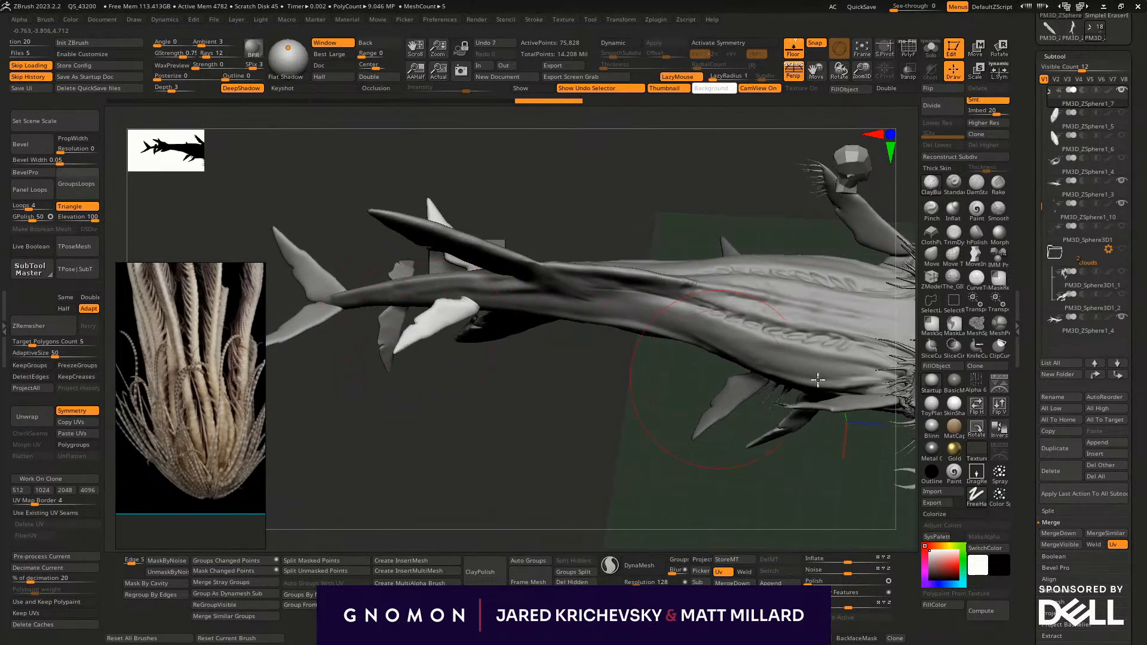
- Turn on X symmetry and pull the duplicated tail fins into a longer, sweeping shape with the Move brush
left_click(931, 234)
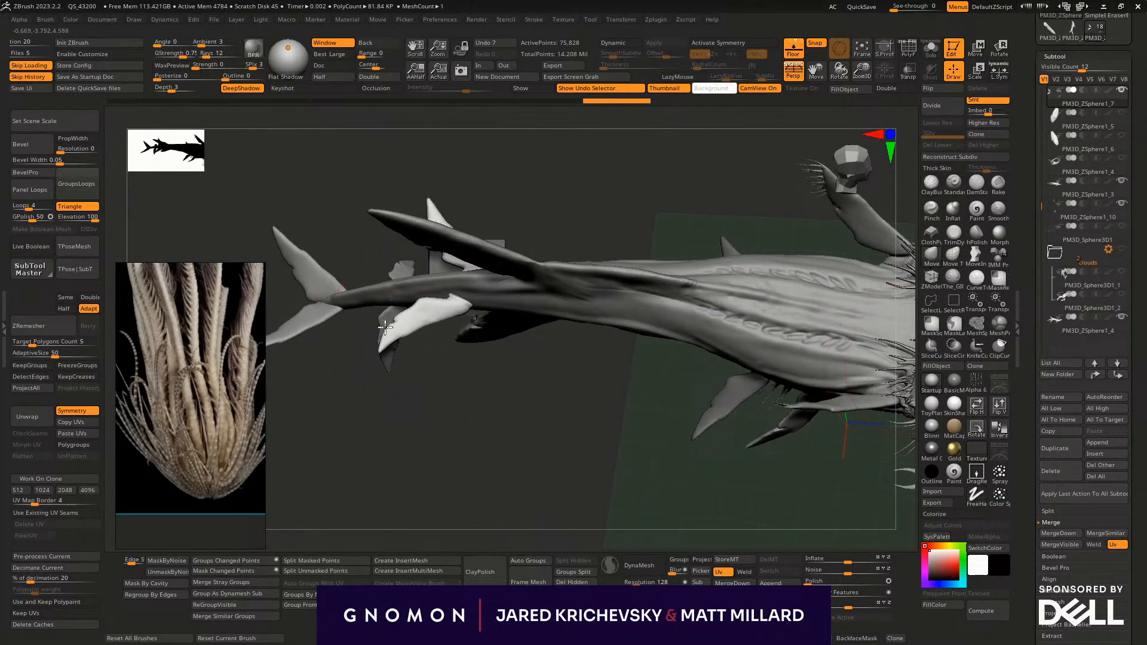
left_click_drag(480, 392, 476, 432)
key("x")
key("s")
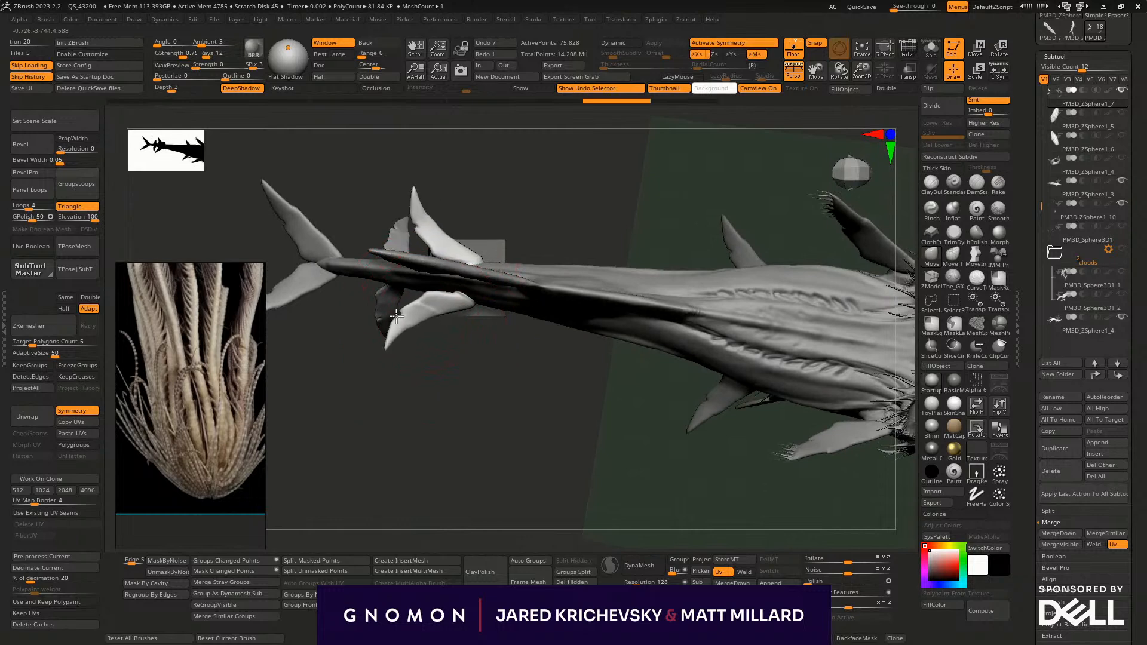
mouse_move(391, 355)
left_mouse_down()
mouse_move(397, 346)
mouse_move(410, 366)
left_mouse_up()
key("s")
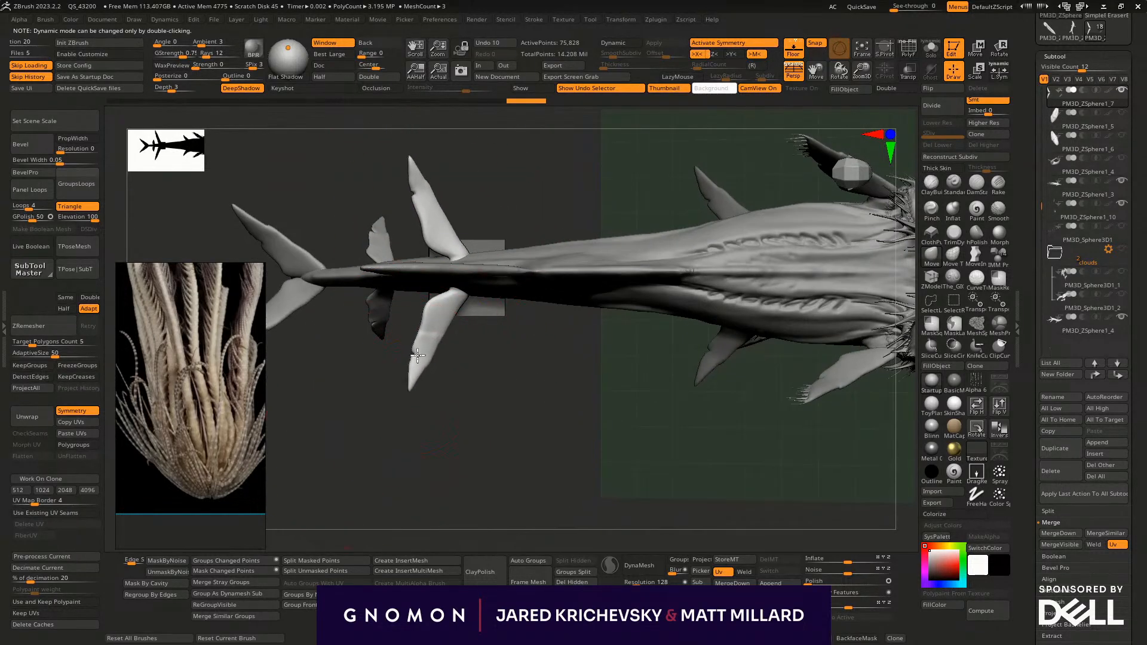
left_click_drag(457, 376, 537, 146)
left_click_drag(594, 518, 403, 501)
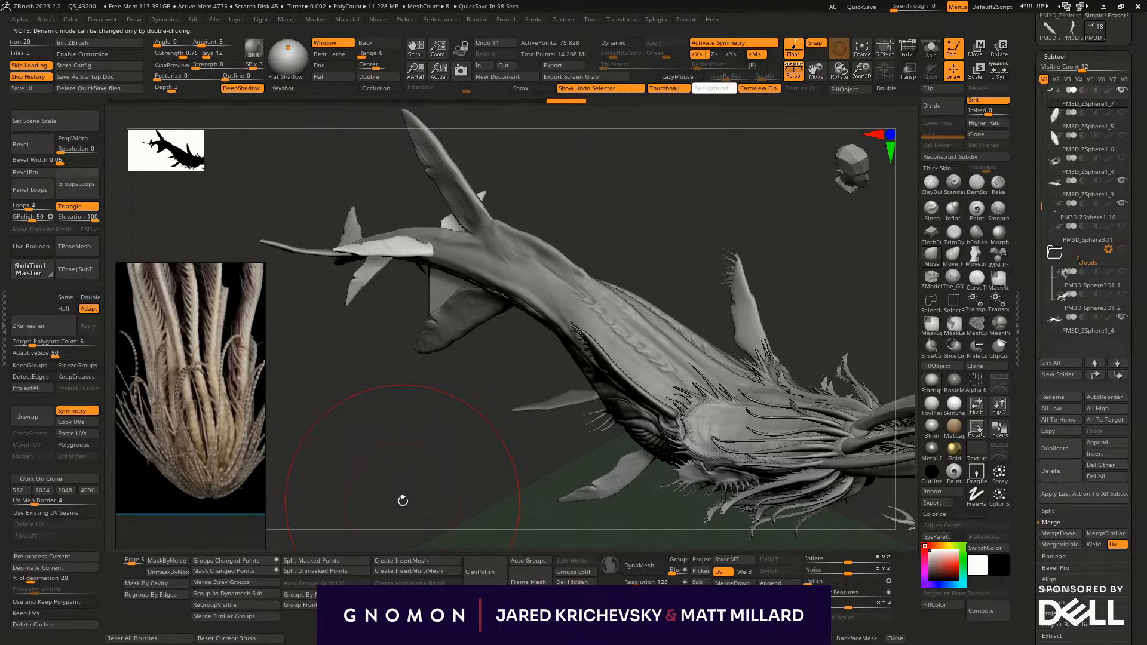
- Select the body's subtool and raise the back ridge just ahead of the upper rear fin with the Move brush
left_click_drag(683, 281, 612, 212)
left_click(454, 252, "alt")
key("b")
key("m")
key("v")
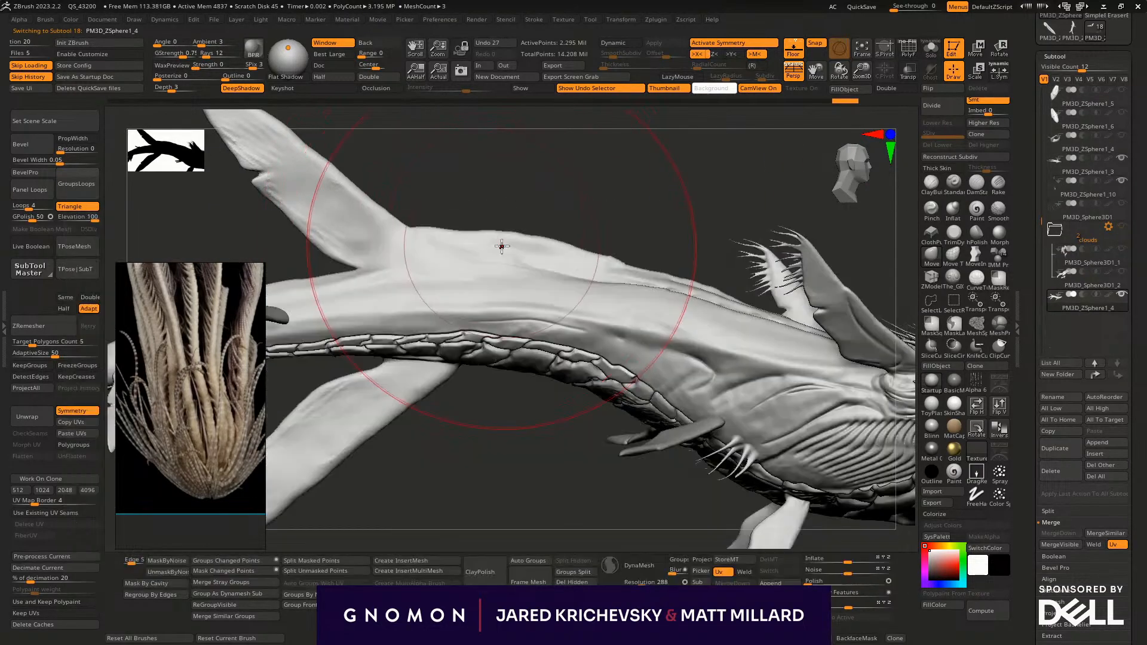
left_click_drag(448, 230, 443, 216)
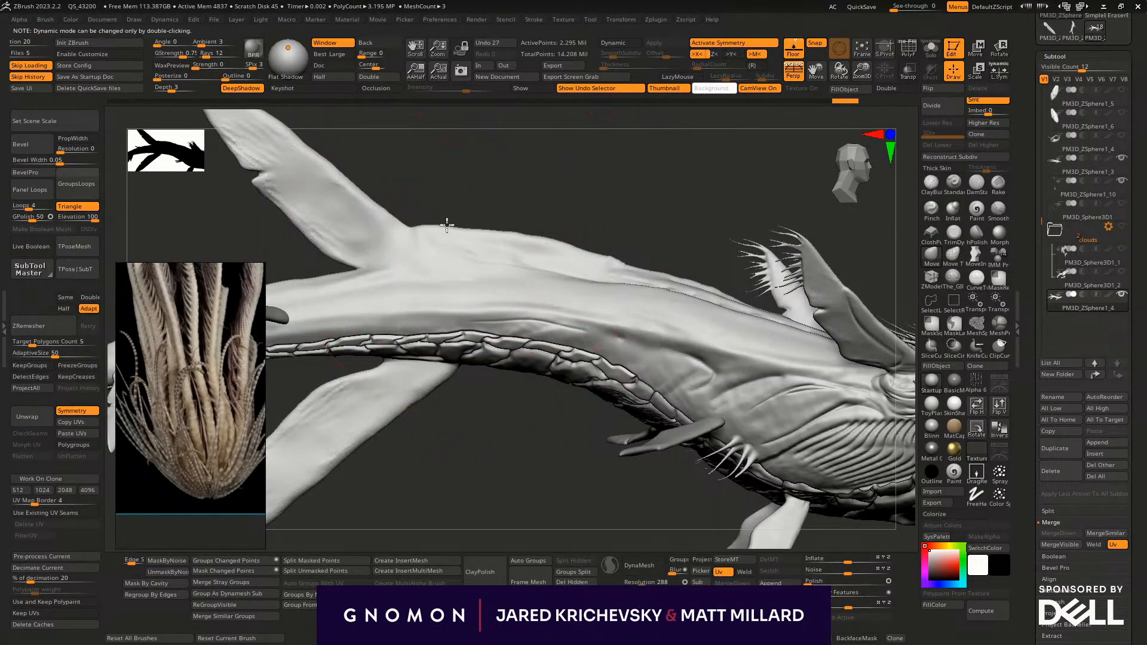
mouse_move(423, 226)
left_mouse_down()
mouse_move(411, 212)
mouse_move(468, 220)
left_mouse_up()
left_click_drag(550, 234, 555, 240)
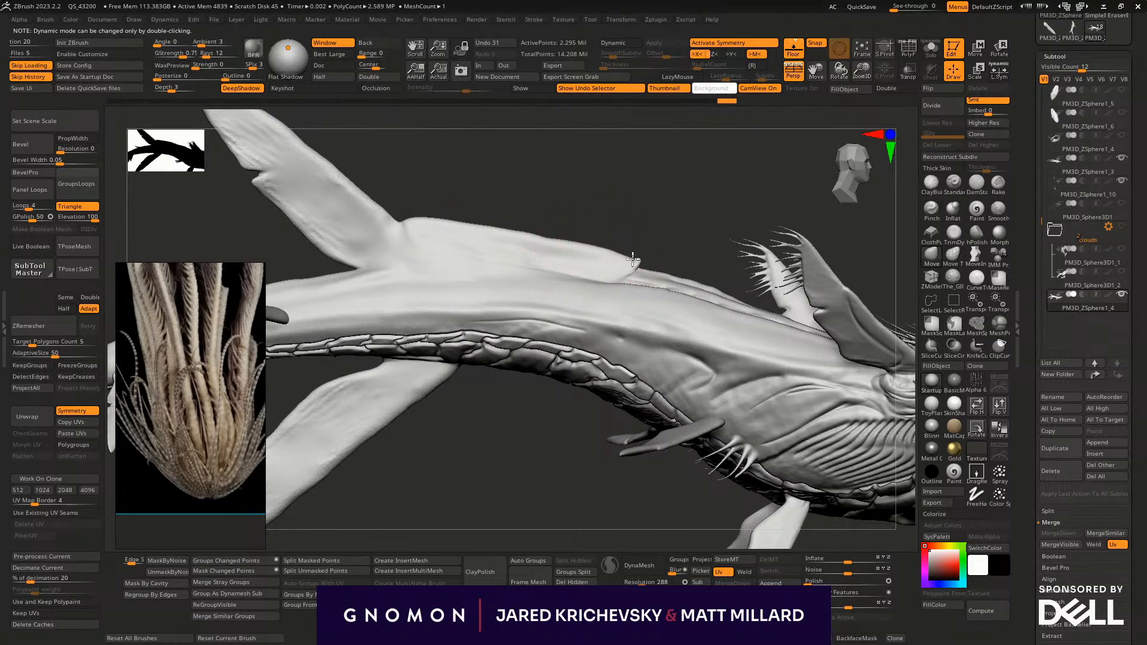
- Refine the ridge's profile and taper its forward end down into the back
left_click_drag(625, 259, 626, 263)
right_click_drag(642, 248, 662, 270)
left_click_drag(656, 274, 657, 274)
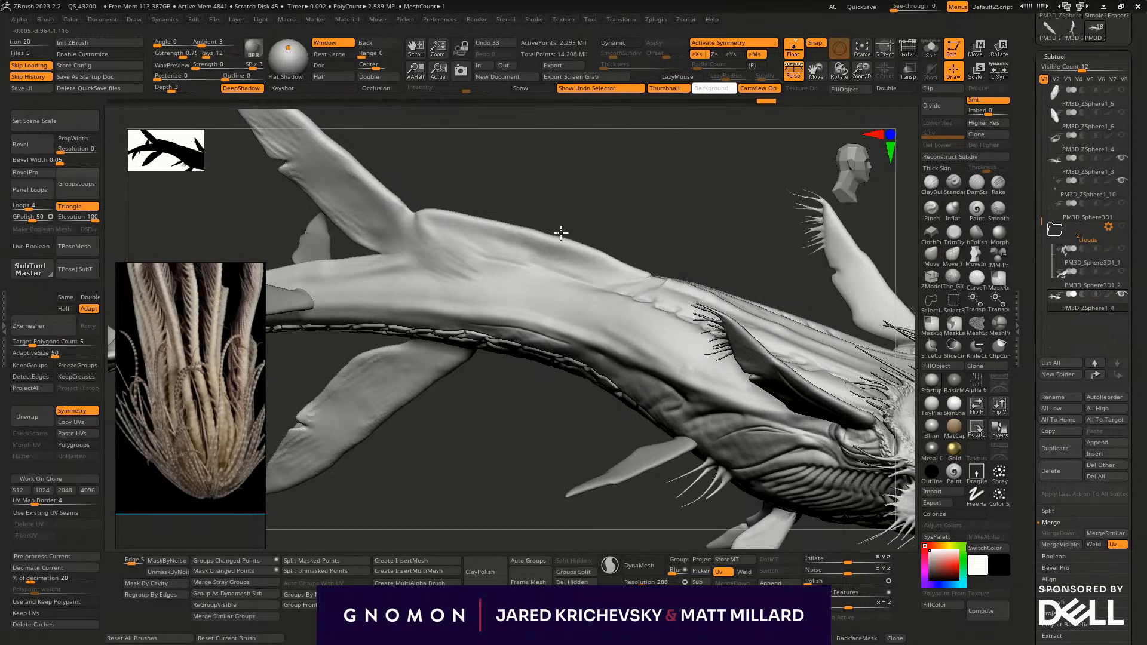
left_click_drag(465, 214, 470, 215)
right_click_drag(521, 200, 529, 166)
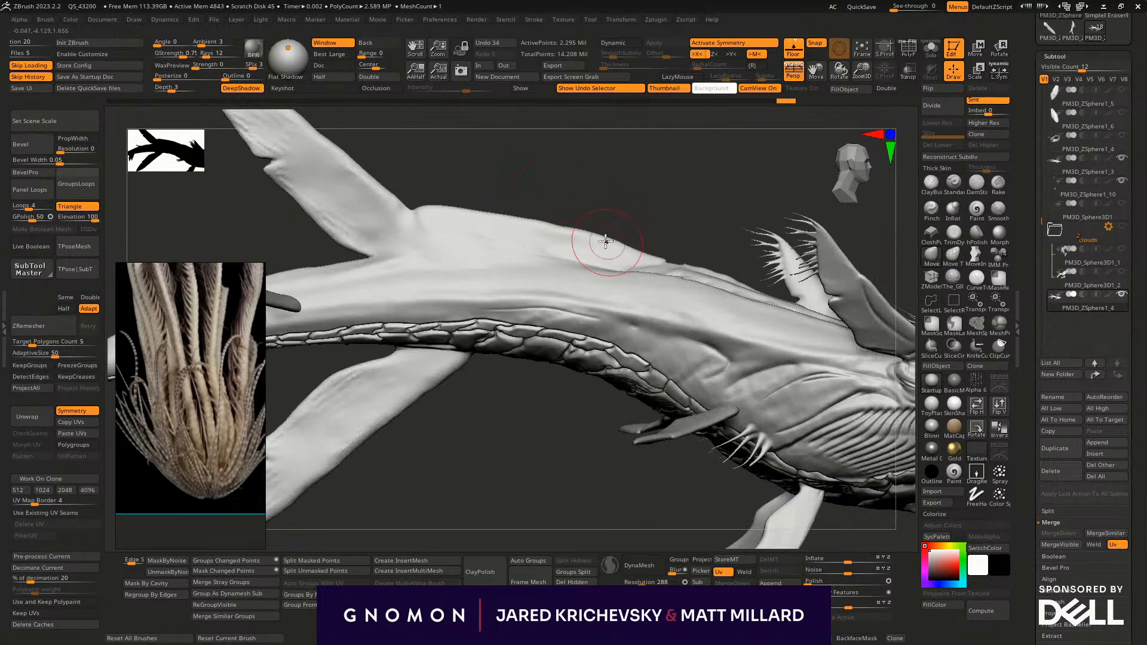
left_click_drag(617, 238, 613, 241, "shift")
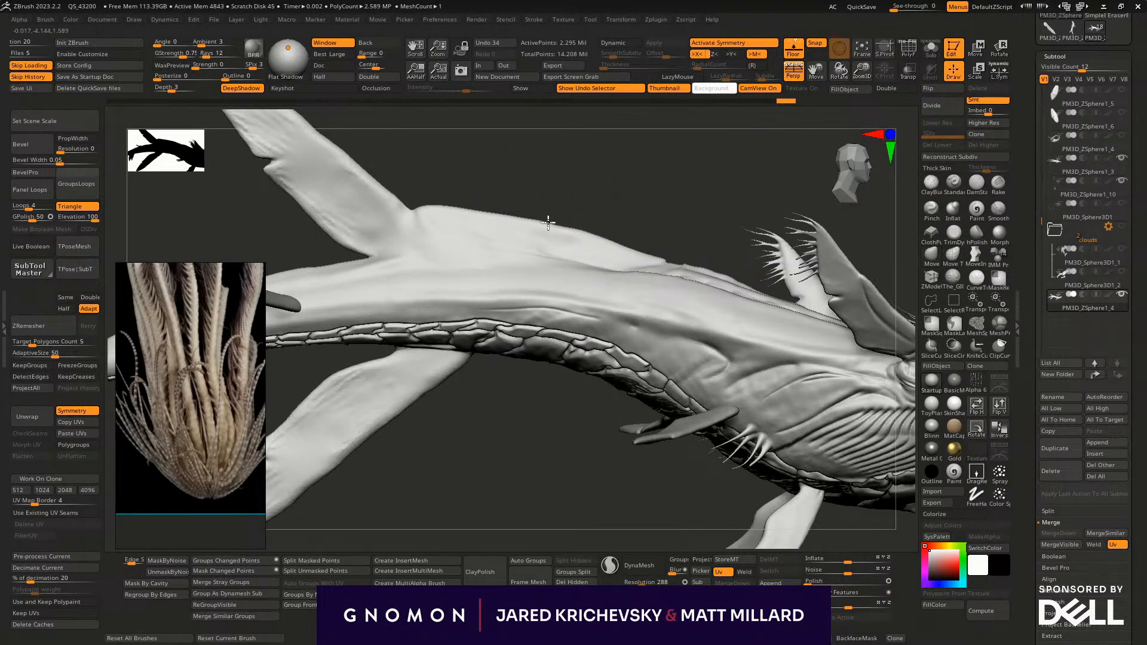
- Enlarge the Move brush and adjust the scaled underside around the root of the lower rear fin
mouse_move(480, 188)
left_mouse_down()
mouse_move(568, 512)
mouse_move(563, 499)
mouse_move(720, 446)
mouse_move(669, 413)
mouse_move(567, 476)
mouse_move(428, 473)
mouse_move(505, 344)
left_mouse_up()
key("b")
key("m")
key("v")
key("]")
key("]")
key("]")
mouse_move(453, 270)
left_mouse_down()
mouse_move(454, 259)
mouse_move(527, 248)
mouse_move(519, 239)
mouse_move(448, 397)
mouse_move(439, 376)
mouse_move(614, 471)
mouse_move(650, 446)
mouse_move(660, 341)
mouse_move(598, 399)
mouse_move(496, 227)
left_mouse_up()
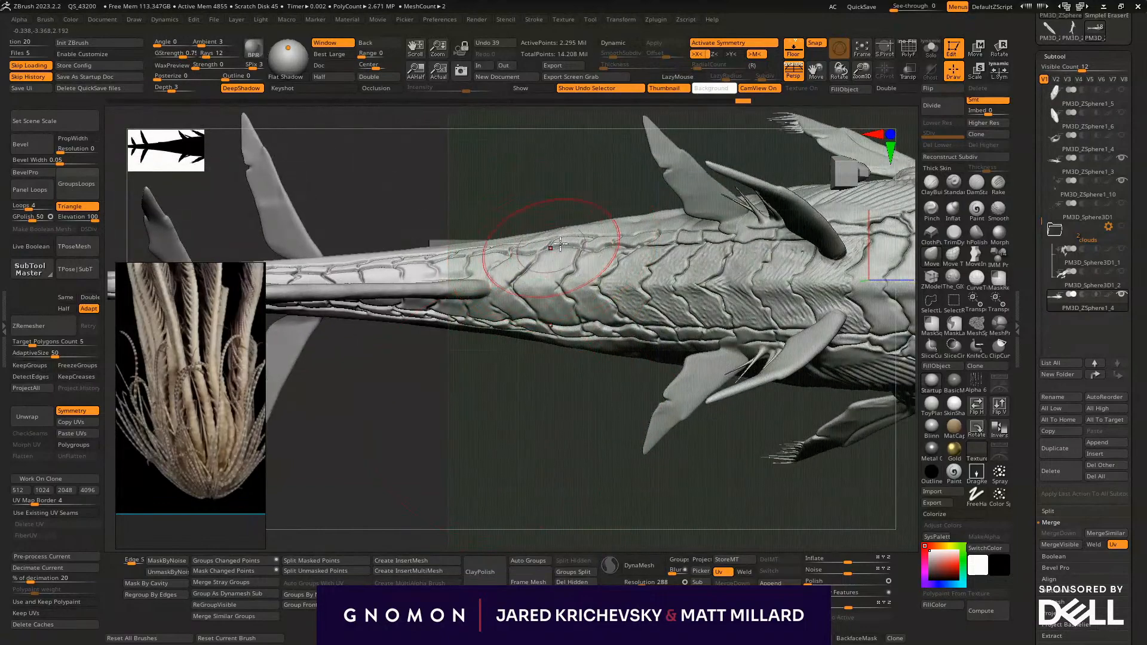
left_click_drag(532, 378, 508, 299)
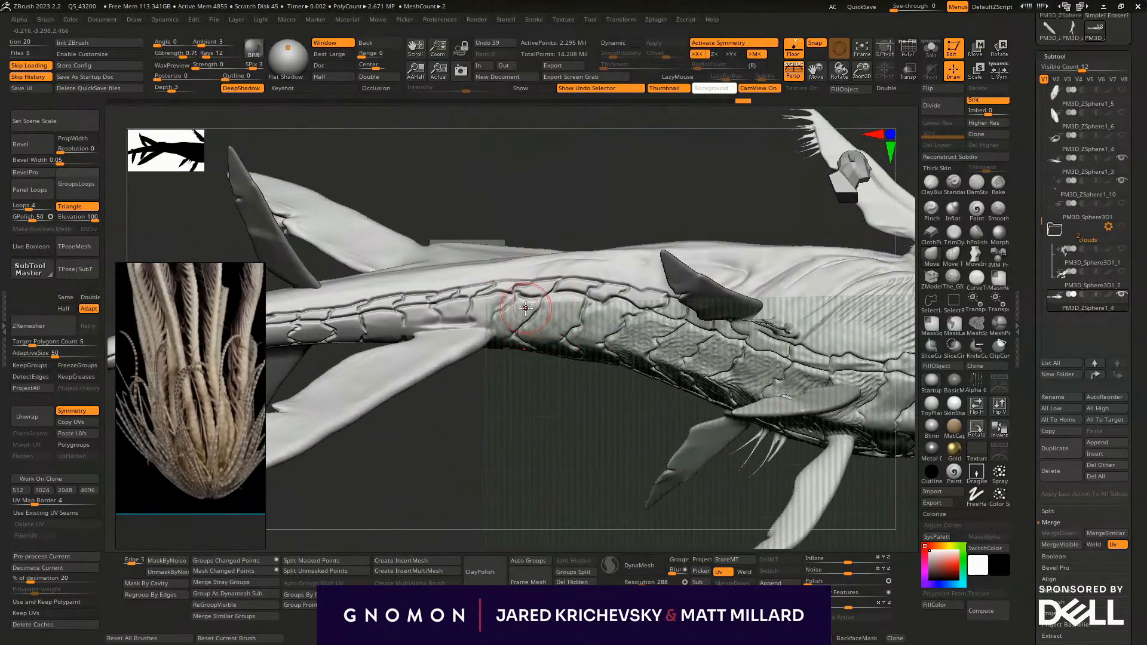
left_click_drag(523, 456, 521, 481)
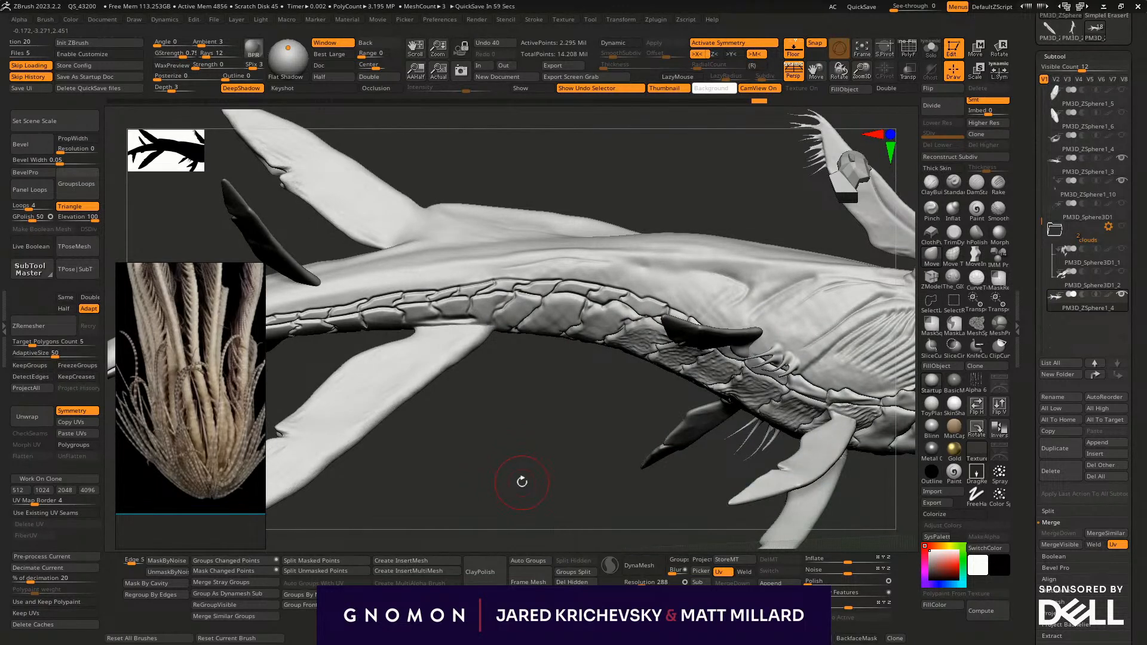
- Sharpen the flank crease above the belly scales with Pinch brush strokes
mouse_move(522, 481)
left_mouse_down()
mouse_move(589, 478)
mouse_move(683, 428)
left_mouse_up()
left_click(930, 212)
left_click_drag(537, 449, 564, 287)
mouse_move(612, 253)
left_mouse_down("alt")
mouse_move(643, 244)
mouse_move(639, 296)
mouse_move(768, 321)
left_mouse_up("alt")
left_click_drag(545, 267, 609, 272)
left_click_drag(590, 180, 564, 233)
left_click_drag(511, 258, 400, 243)
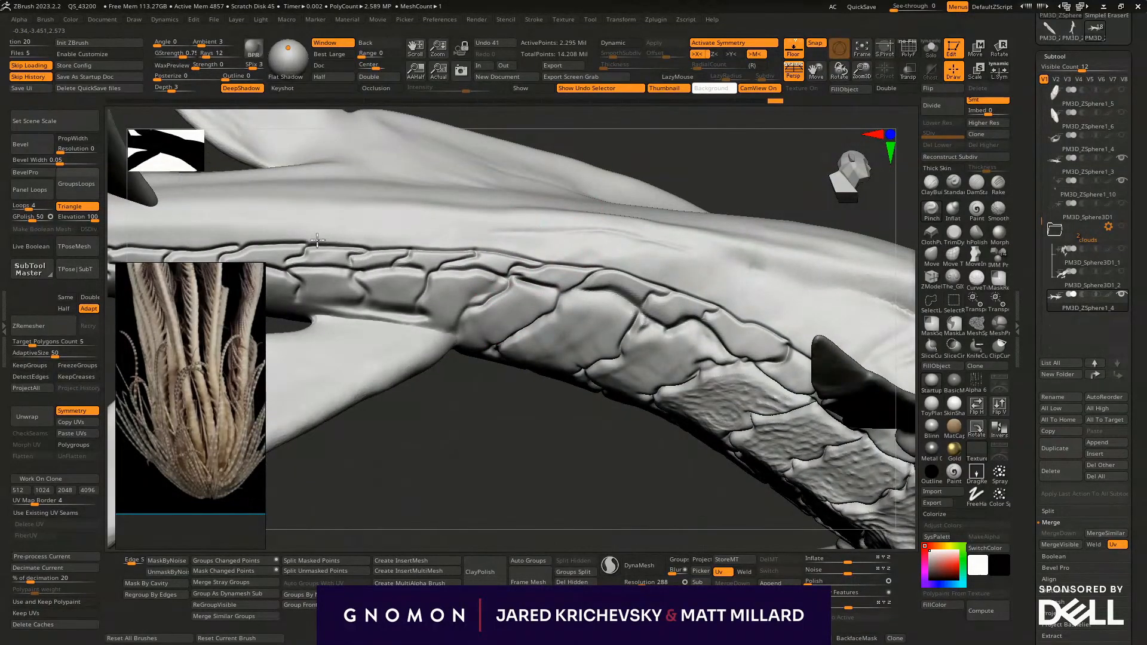
left_click_drag(685, 291, 799, 336)
mouse_move(645, 379)
left_mouse_down("alt")
mouse_move(598, 513)
mouse_move(546, 468)
mouse_move(461, 464)
mouse_move(430, 478)
mouse_move(457, 476)
mouse_move(452, 461)
mouse_move(432, 491)
left_mouse_up("alt")
left_click_drag(495, 174, 466, 322)
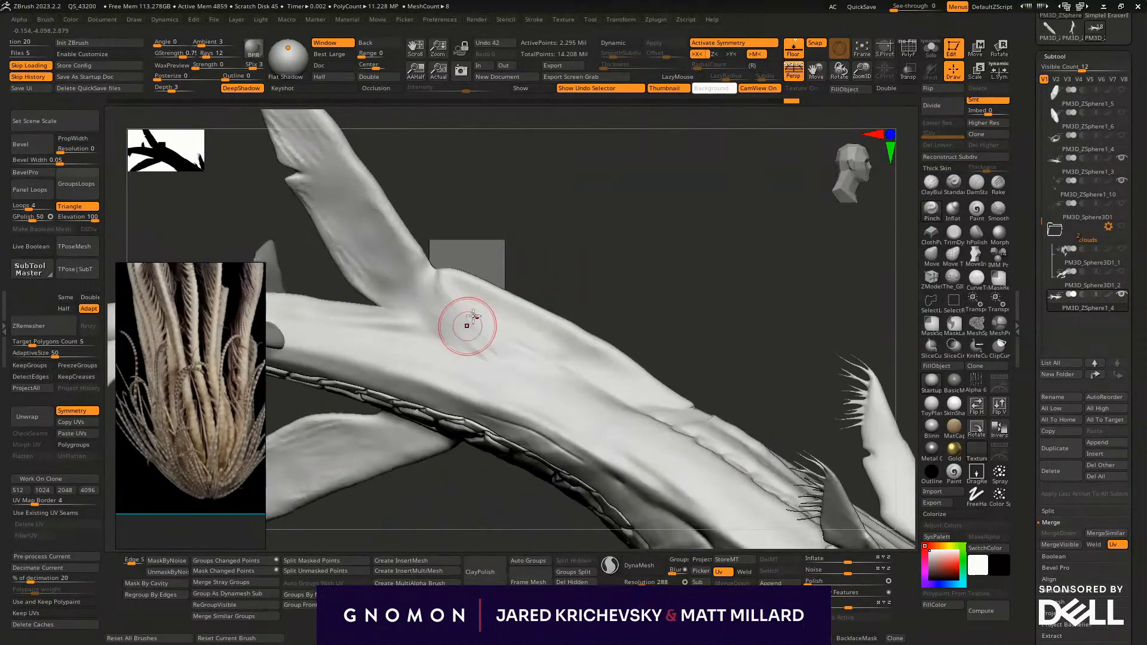
- Flatten the flank surface below the base of the upper rear fin with the hPolish brush
left_click(973, 239)
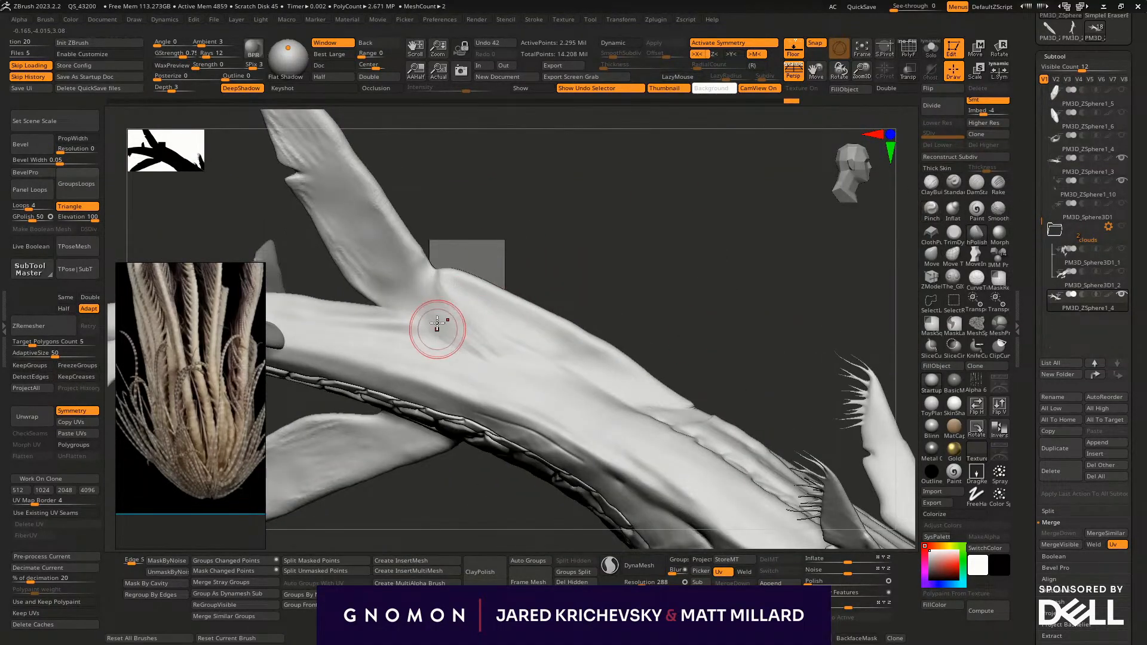
left_click_drag(531, 379, 540, 375)
mouse_move(606, 293)
left_mouse_down("alt")
mouse_move(619, 257)
mouse_move(647, 249)
left_mouse_up("alt")
mouse_move(457, 487)
left_mouse_down()
mouse_move(440, 522)
mouse_move(450, 530)
left_mouse_up()
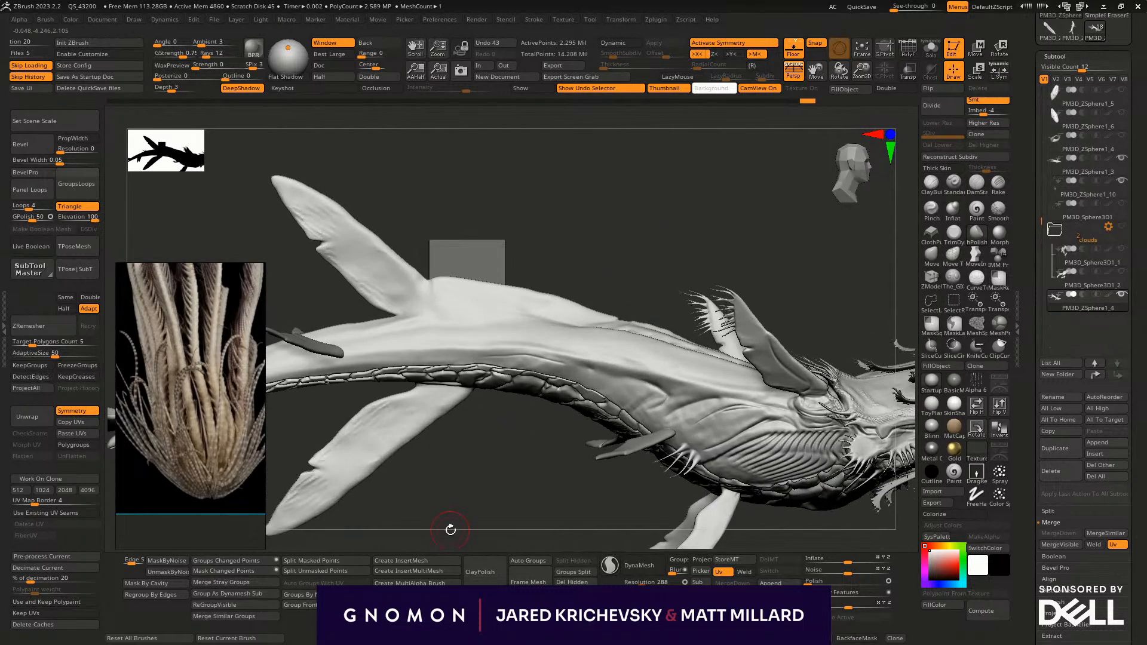
- Isolate the body and reshape the ridge and the upper rear fin's tip and edges with the Move brush at varying sizes
key("alt+s")
key("n")
key("Escape")
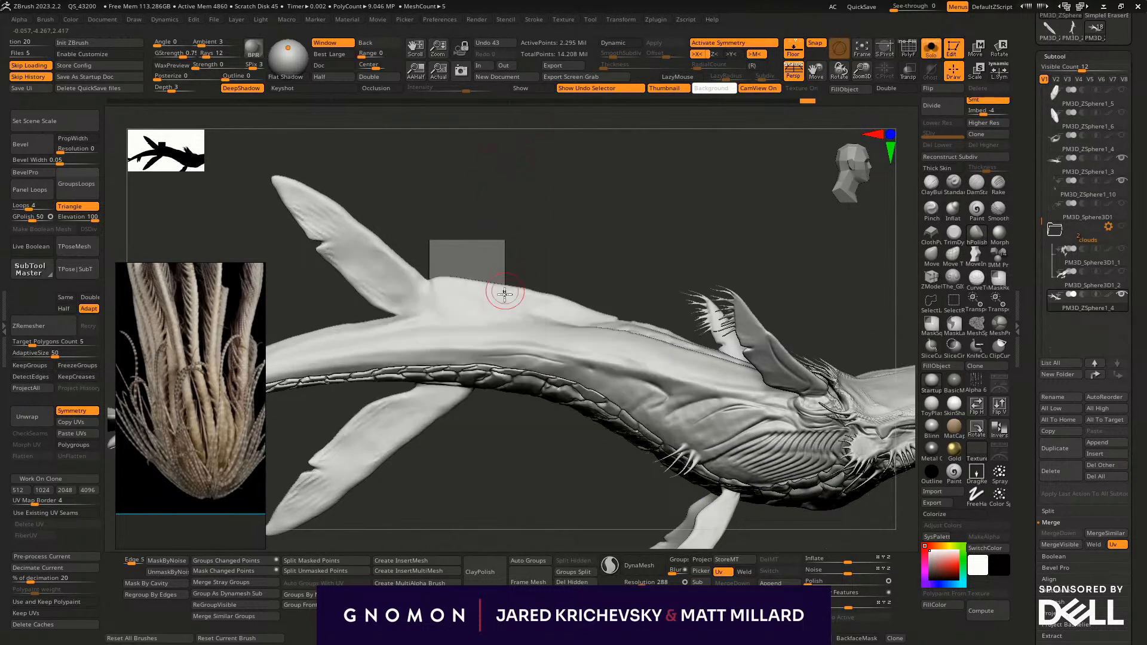
left_click(932, 256)
key("s")
mouse_move(499, 291)
left_mouse_down()
mouse_move(517, 291)
mouse_move(473, 275)
left_mouse_up()
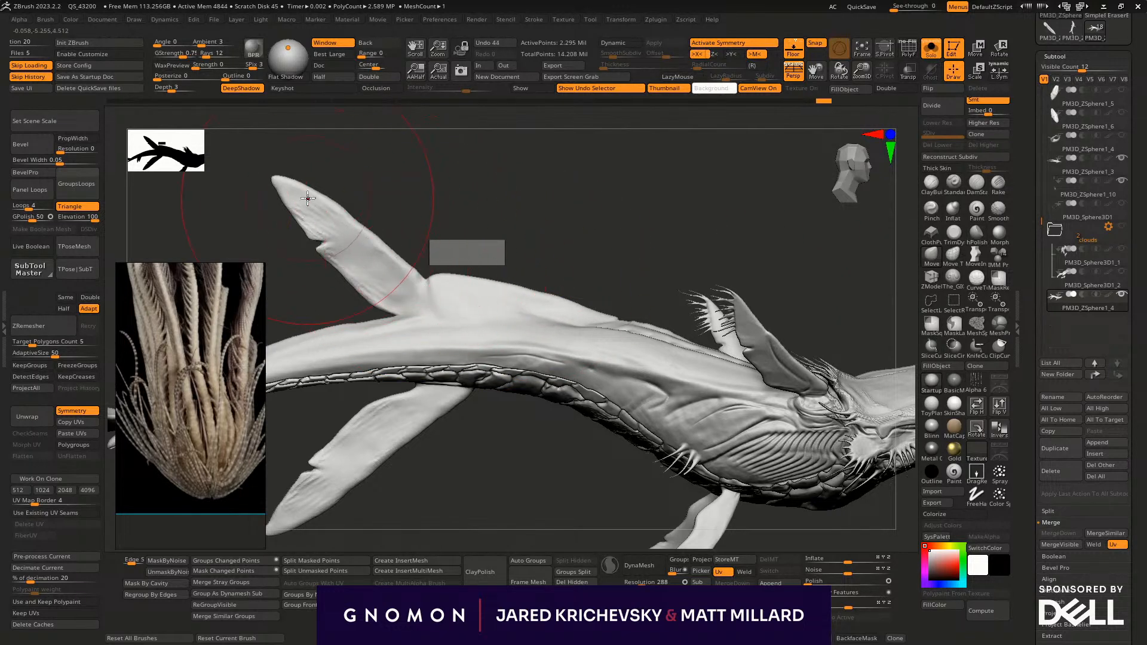
left_click_drag(272, 179, 245, 141)
key("s")
mouse_move(326, 218)
left_mouse_down()
mouse_move(338, 205)
mouse_move(364, 220)
mouse_move(366, 211)
mouse_move(359, 219)
left_mouse_up()
key("s")
mouse_move(399, 250)
left_mouse_down()
mouse_move(592, 192)
mouse_move(608, 283)
left_mouse_up()
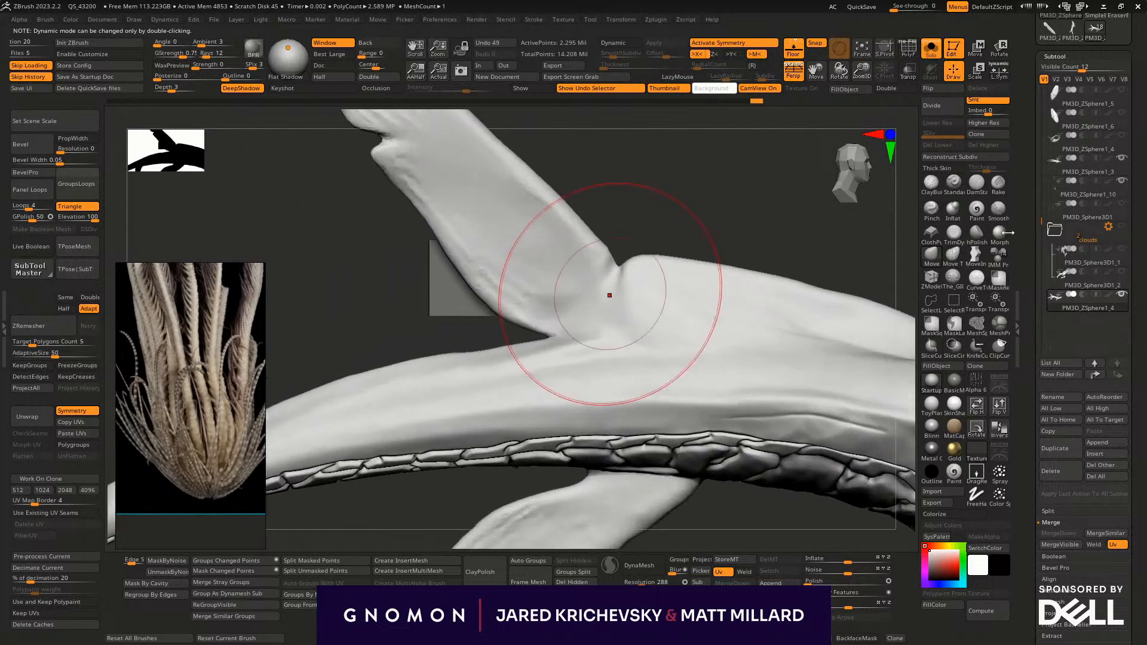
- Pull small jagged notches along the upper rear fin's trailing edge, undoing a stray stroke, and check the body's polygroups
key("s")
left_click_drag(451, 239, 442, 238)
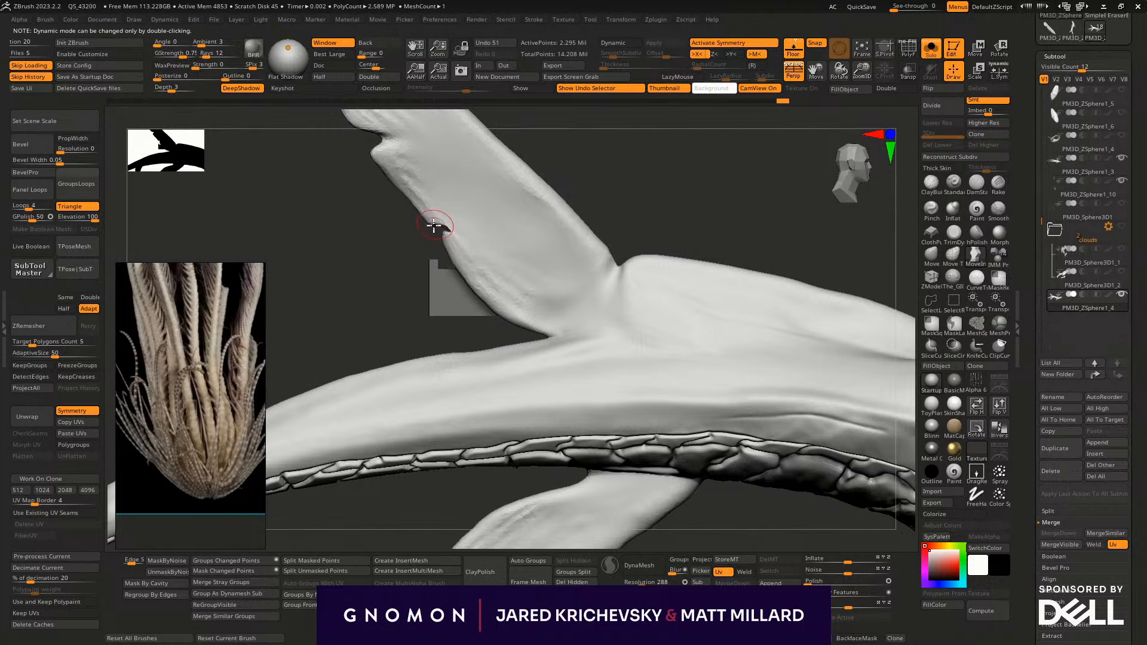
left_click_drag(437, 228, 443, 233)
mouse_move(451, 261)
left_mouse_down()
mouse_move(460, 249)
mouse_move(448, 238)
left_mouse_up()
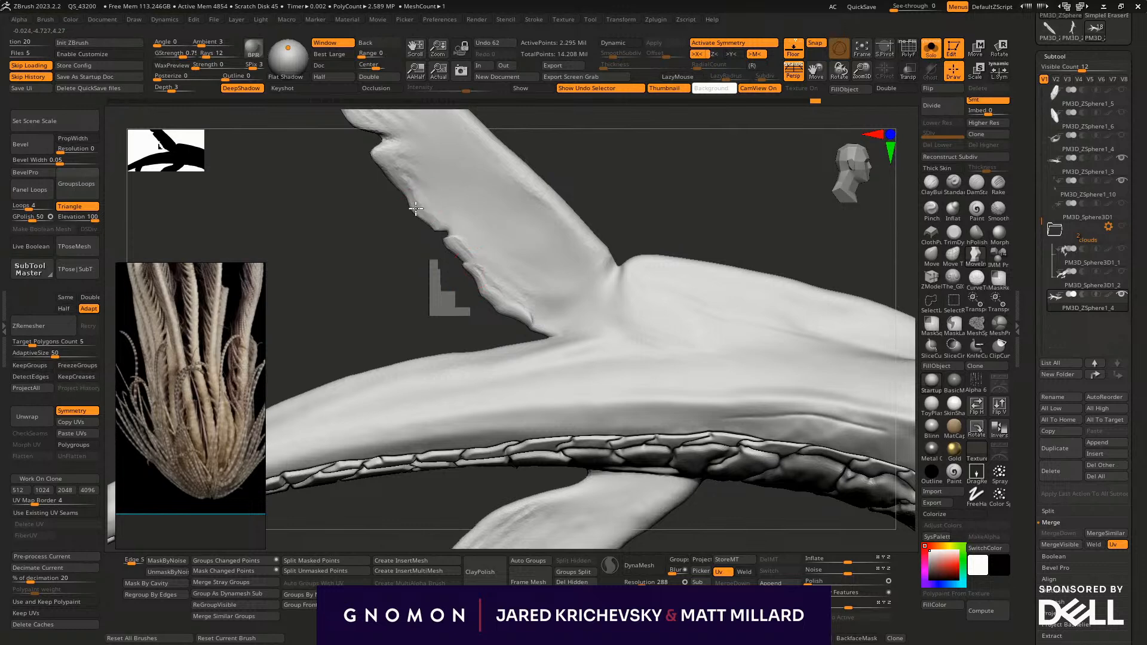
key("ctrl+z")
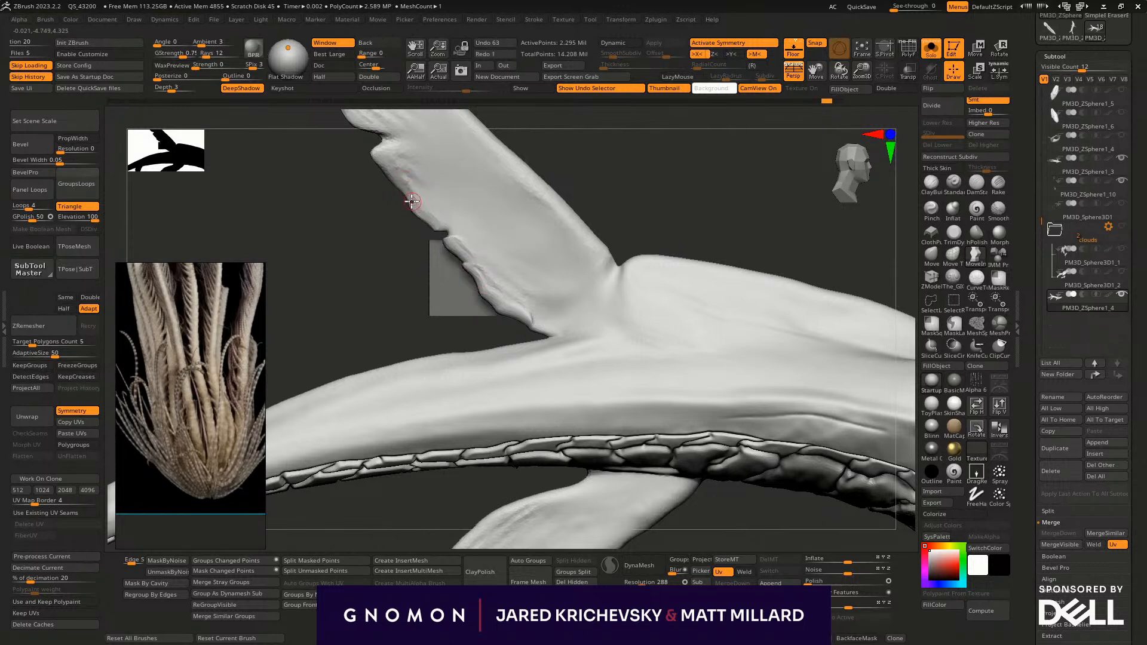
mouse_move(408, 199)
left_mouse_down()
mouse_move(396, 173)
mouse_move(395, 186)
left_mouse_up()
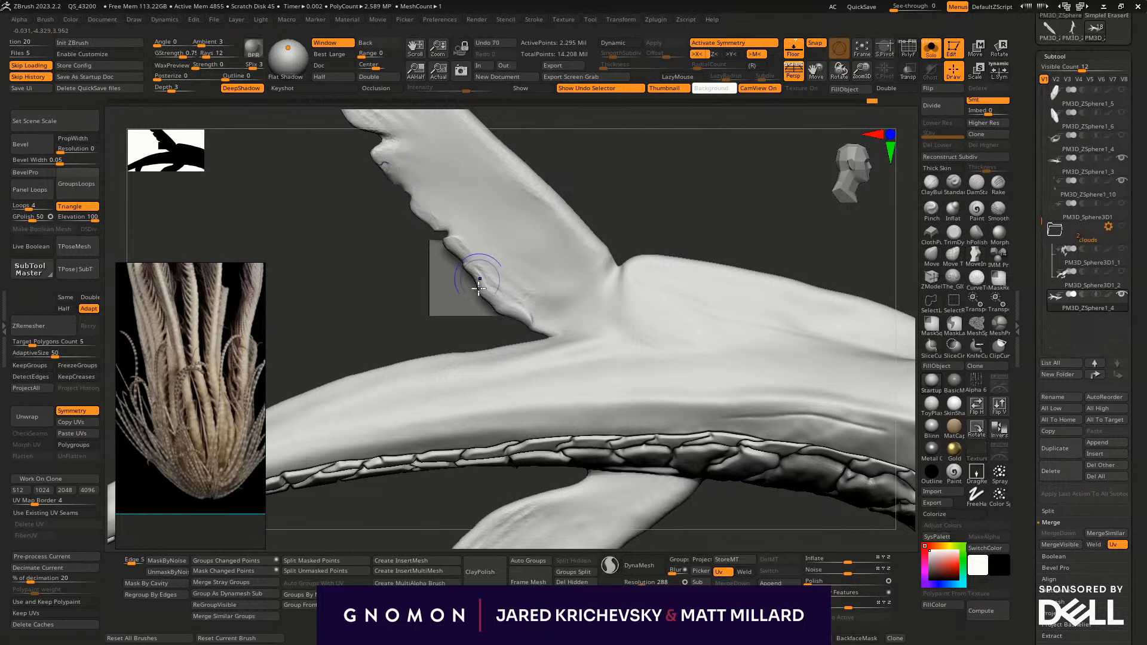
left_click_drag(467, 241, 482, 294, "shift")
left_click_drag(493, 302, 555, 341, "shift")
mouse_move(588, 251)
left_mouse_down("alt")
mouse_move(563, 177)
mouse_move(508, 258)
left_mouse_up("alt")
left_click_drag(404, 202, 513, 298, "shift")
mouse_move(640, 302)
left_mouse_down()
mouse_move(641, 239)
mouse_move(574, 154)
mouse_move(550, 193)
left_mouse_up()
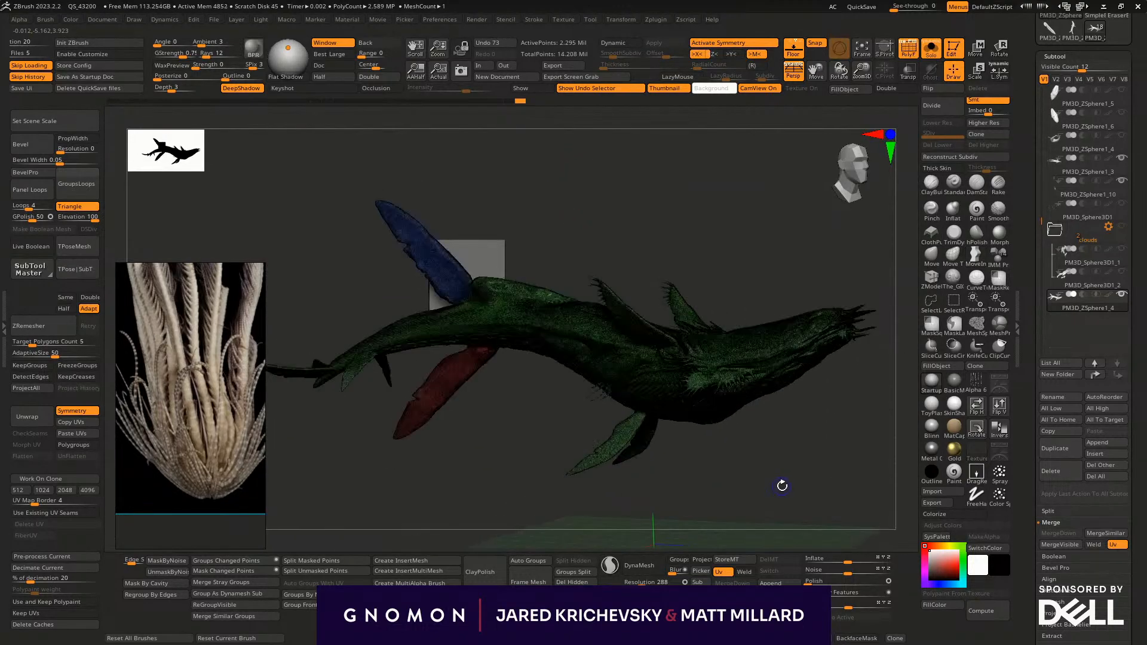
- Pinch the long muscle line running along the flank from the tail toward the ribs
mouse_move(783, 460)
left_mouse_down()
mouse_move(758, 402)
mouse_move(750, 417)
mouse_move(794, 423)
mouse_move(812, 478)
mouse_move(691, 418)
left_mouse_up()
mouse_move(642, 207)
left_mouse_down()
mouse_move(640, 244)
mouse_move(643, 195)
mouse_move(580, 317)
mouse_move(527, 313)
left_mouse_up()
left_click_drag(527, 382, 556, 299)
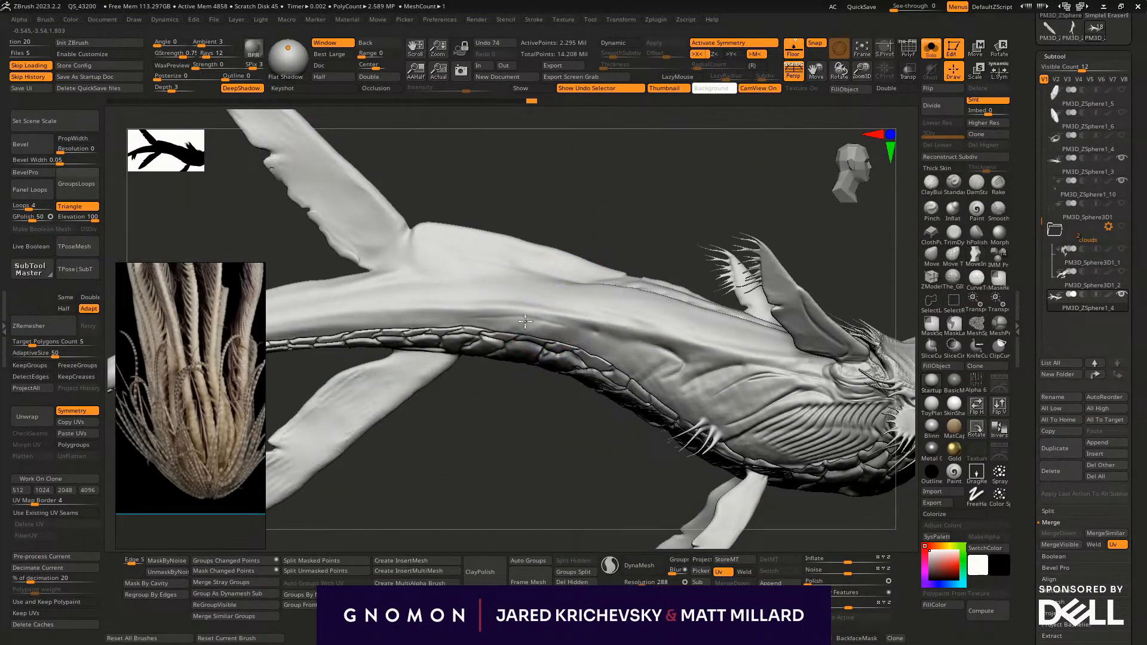
left_click_drag(533, 302, 530, 319, "shift")
left_click(933, 211)
left_click_drag(589, 476, 735, 511, "alt")
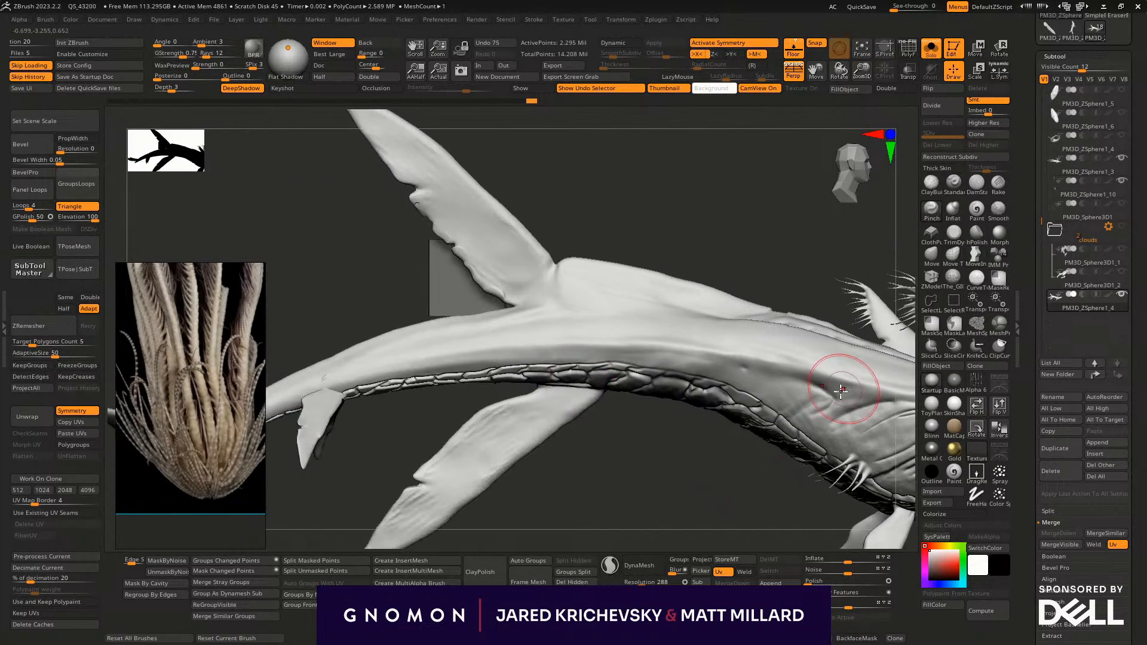
left_click_drag(599, 332, 703, 345)
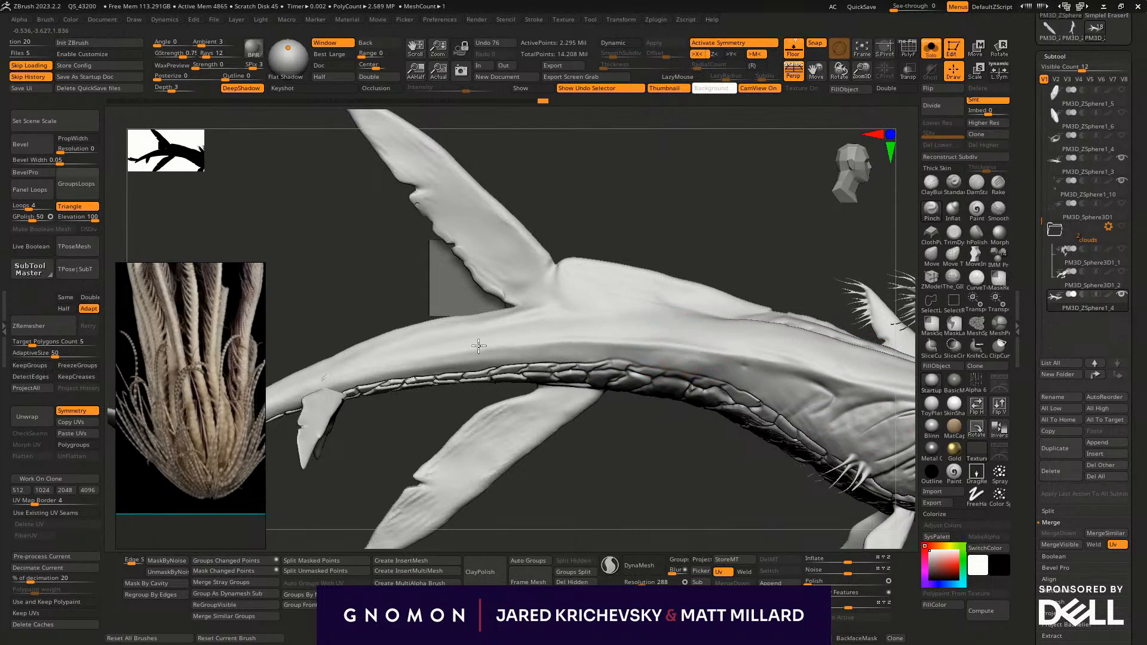
mouse_move(400, 359)
left_mouse_down()
mouse_move(486, 327)
mouse_move(634, 341)
left_mouse_up()
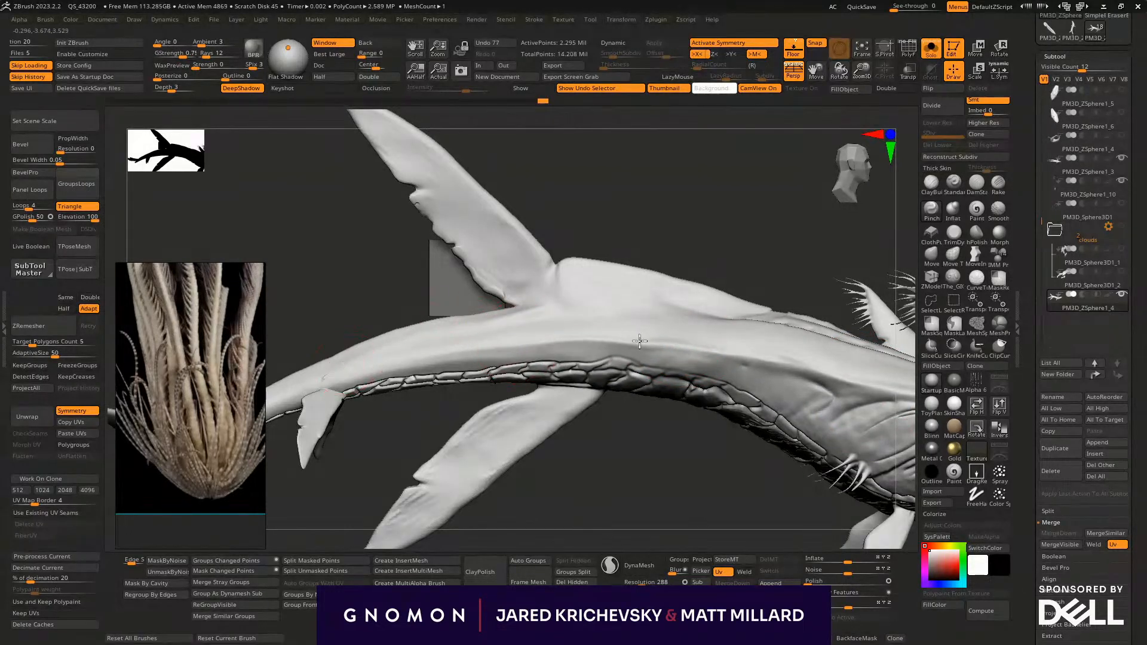
left_click_drag(826, 379, 905, 411)
- Reshape the tail's outline and the ridge behind the back plates from above with the Move brush
left_click_drag(694, 521, 639, 377)
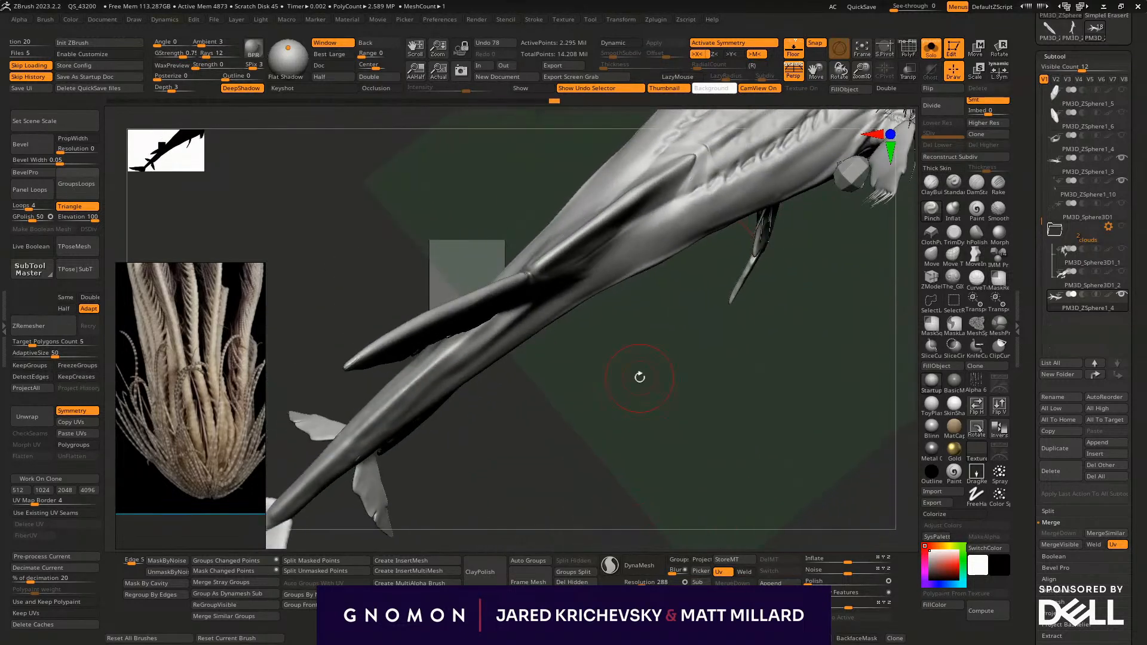
left_click(932, 255)
key("s")
mouse_move(535, 336)
left_mouse_down()
mouse_move(550, 329)
mouse_move(592, 347)
left_mouse_up()
key("s")
mouse_move(588, 287)
left_mouse_down()
mouse_move(603, 302)
mouse_move(589, 302)
mouse_move(589, 353)
mouse_move(594, 299)
left_mouse_up()
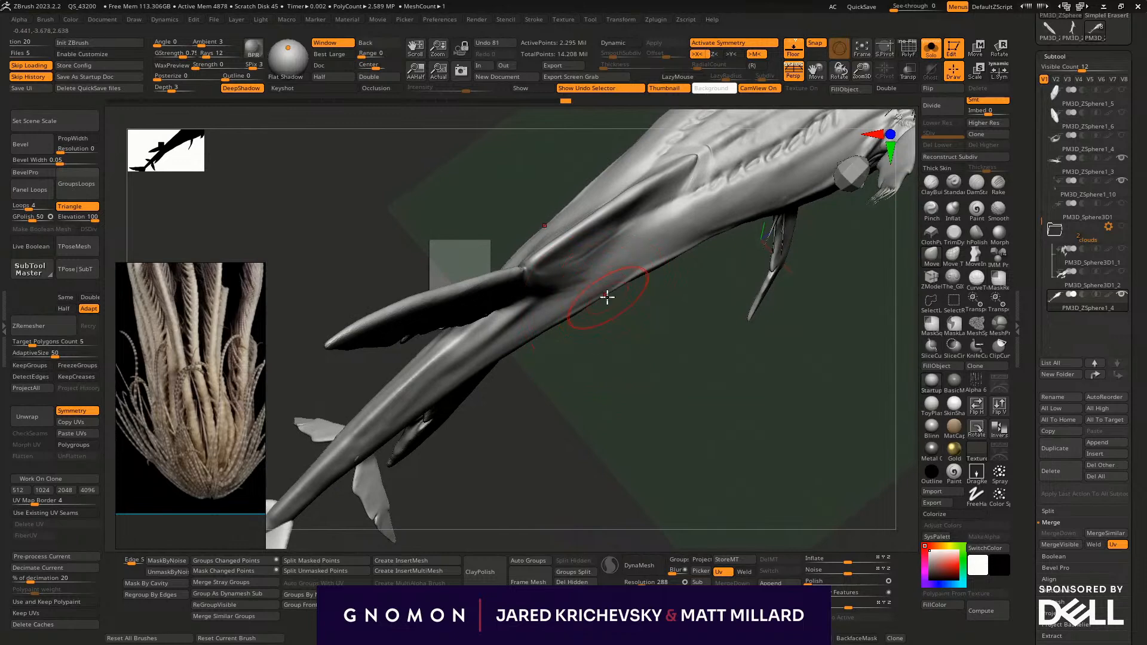
mouse_move(641, 342)
left_mouse_down()
mouse_move(633, 514)
mouse_move(604, 410)
mouse_move(562, 398)
left_mouse_up()
left_click_drag(711, 431, 657, 402)
left_click_drag(574, 395, 573, 399)
mouse_move(625, 426)
left_mouse_down()
mouse_move(588, 392)
mouse_move(576, 394)
mouse_move(622, 417)
mouse_move(609, 401)
mouse_move(577, 399)
left_mouse_up()
- Resize the Move brush and refine the ridge's narrow front end where it runs between the two rows of back plates
key("s")
mouse_move(625, 464)
left_mouse_down()
mouse_move(591, 438)
mouse_move(521, 424)
left_mouse_up()
left_click_drag(629, 357, 642, 363)
left_click_drag(768, 319, 804, 289)
left_click_drag(721, 443, 724, 475)
mouse_move(682, 430)
left_mouse_down()
mouse_move(704, 502)
mouse_move(811, 402)
left_mouse_up()
left_click_drag(734, 387, 670, 336)
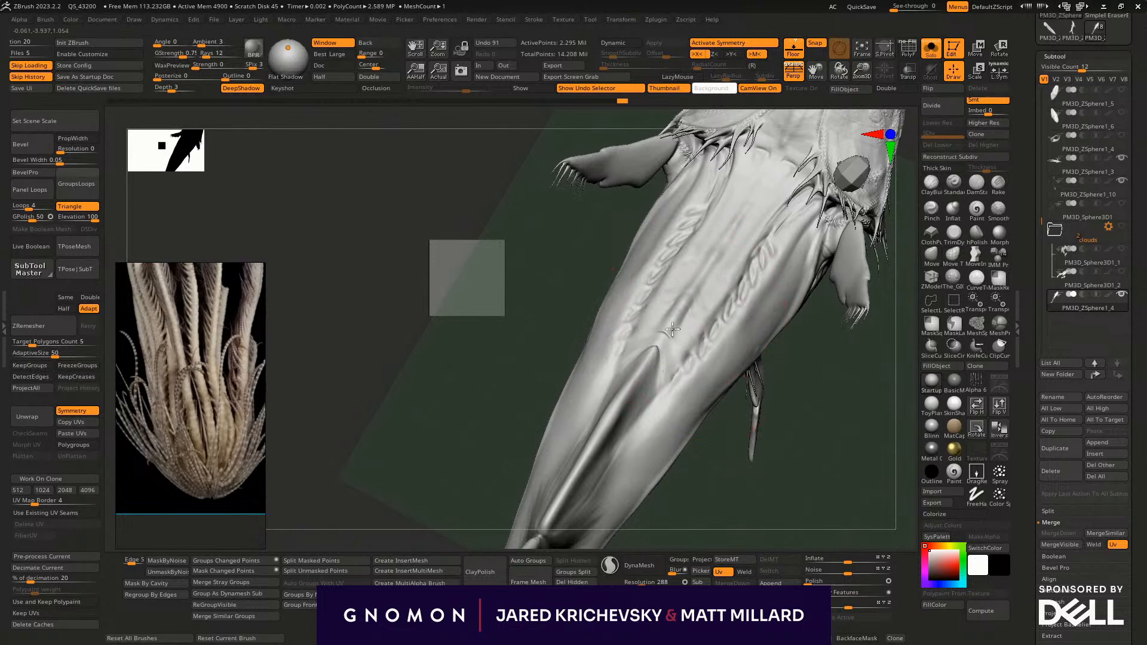
- Blend the ridge's front end into the back plates with Standard brush strokes
left_click(954, 184)
mouse_move(746, 216)
left_mouse_down()
mouse_move(772, 166)
mouse_move(726, 239)
left_mouse_up()
left_click_drag(673, 328, 660, 375)
mouse_move(711, 479)
left_mouse_down()
mouse_move(694, 418)
mouse_move(694, 430)
left_mouse_up()
mouse_move(663, 489)
left_mouse_down("alt")
mouse_move(681, 391)
mouse_move(656, 371)
left_mouse_up("alt")
left_click_drag(737, 222, 564, 300)
- Build up flowing muscle forms from the ridge past the upper rear fin's root and down the tail
left_click_drag(649, 251, 406, 441)
left_click_drag(410, 503, 599, 412)
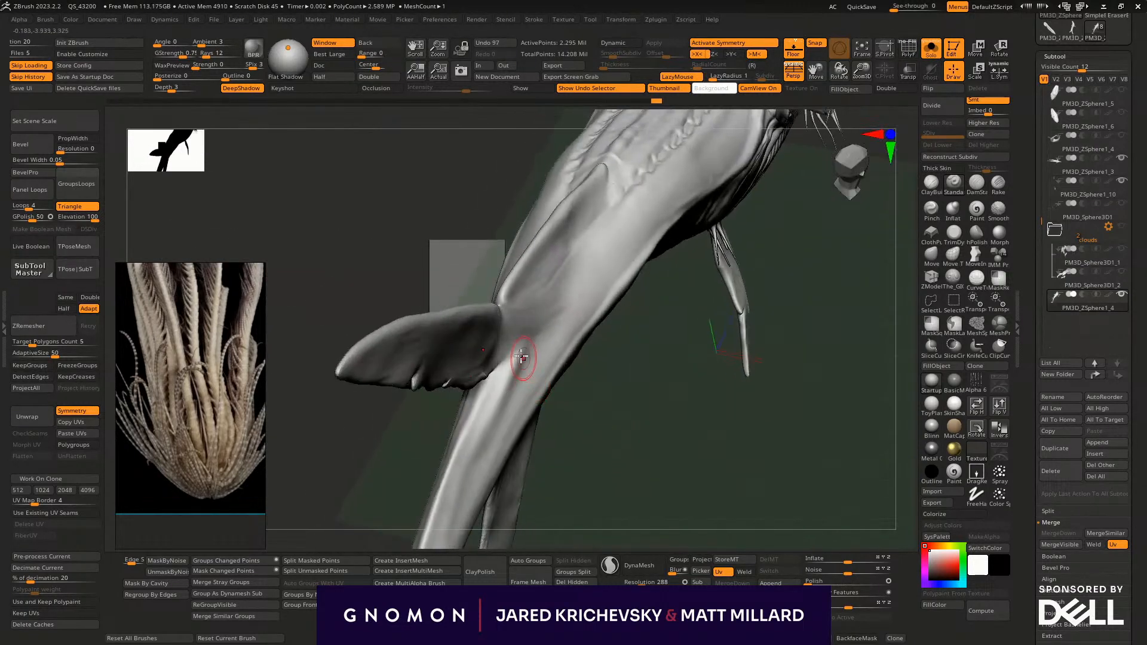
left_click_drag(528, 362, 440, 554)
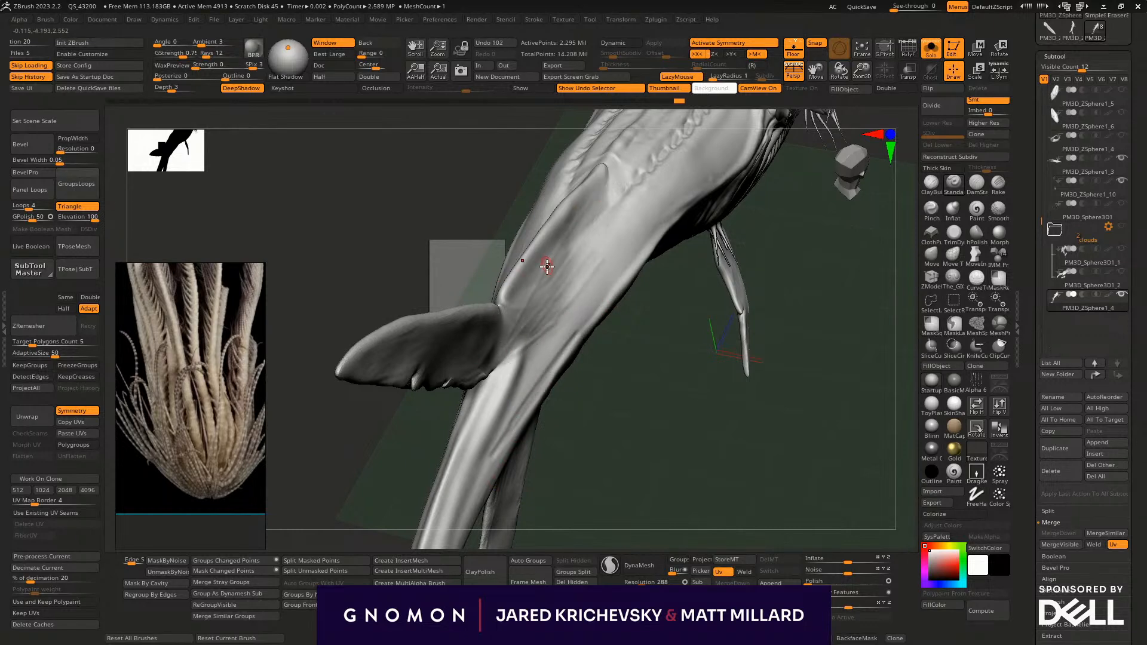
left_click_drag(562, 268, 525, 341, "shift")
mouse_move(693, 424)
left_mouse_down("alt")
mouse_move(671, 382)
mouse_move(765, 422)
mouse_move(758, 379)
mouse_move(808, 471)
mouse_move(724, 486)
mouse_move(594, 453)
mouse_move(713, 451)
mouse_move(683, 479)
mouse_move(687, 373)
left_mouse_up("alt")
left_click_drag(687, 373, 680, 348)
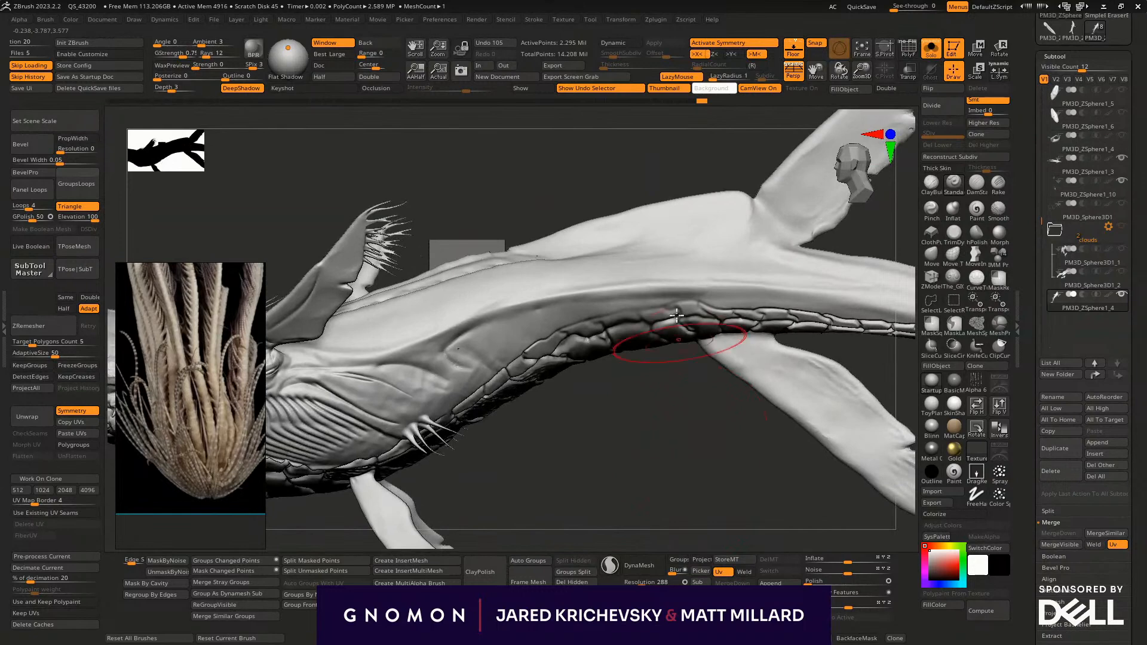
- Reshape the back ridge's side profile and shift its rear end back along the tail with the Move brush
key("b")
key("m")
key("v")
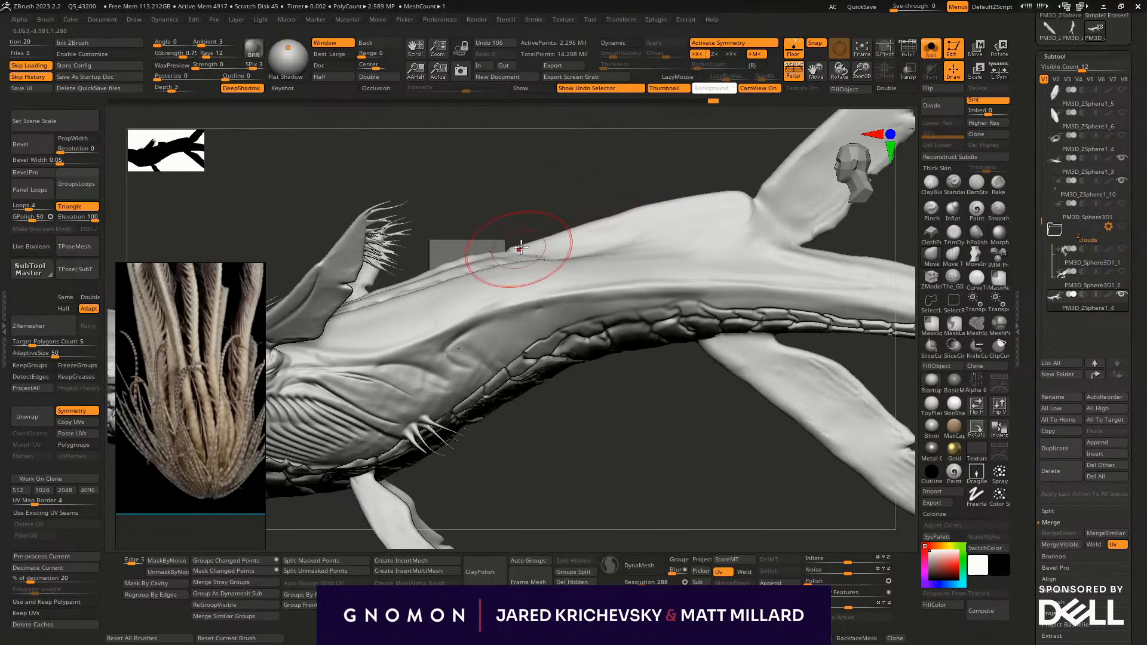
key("ctrl+z")
key("s")
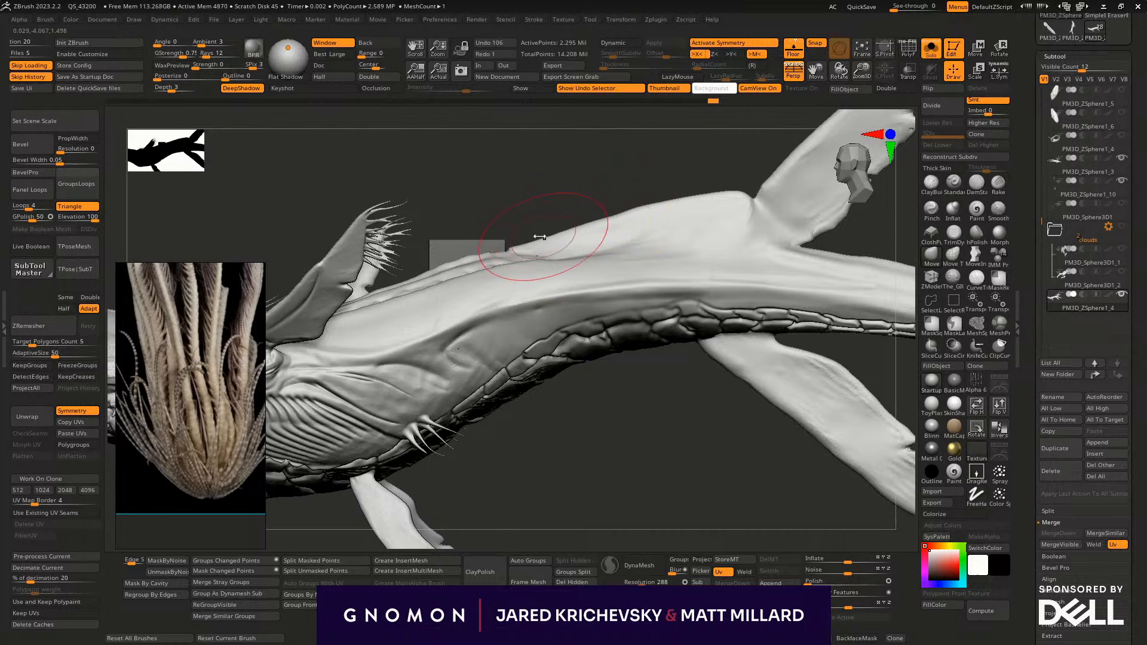
left_click_drag(508, 244, 480, 246)
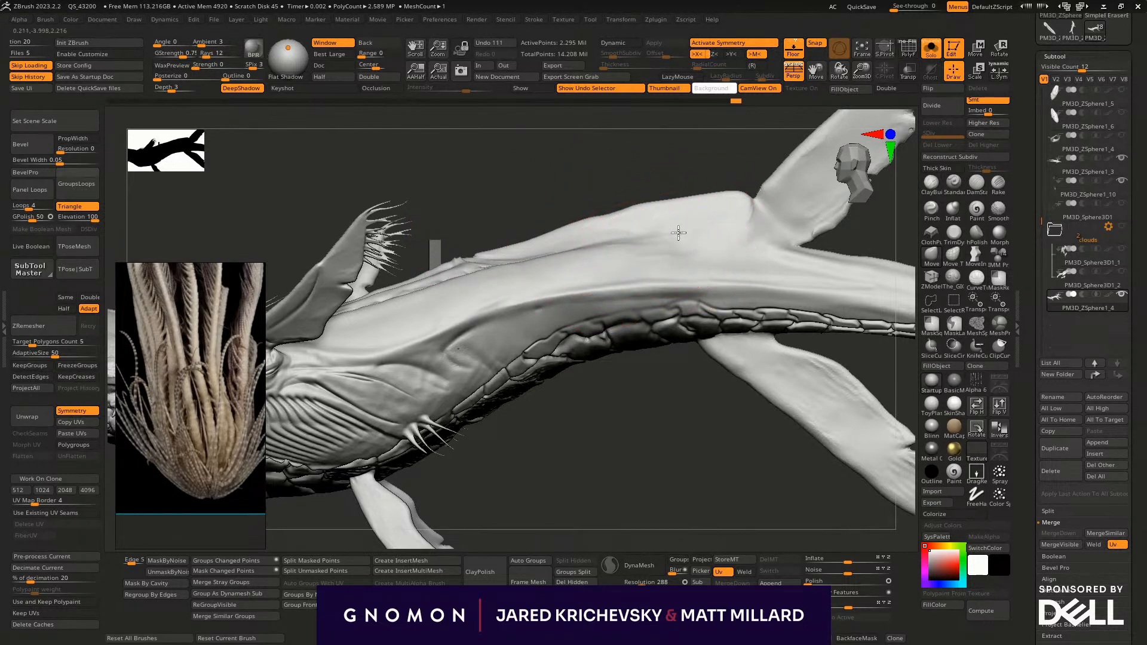
mouse_move(675, 234)
left_mouse_down()
mouse_move(742, 236)
mouse_move(778, 213)
mouse_move(795, 217)
left_mouse_up()
key("s")
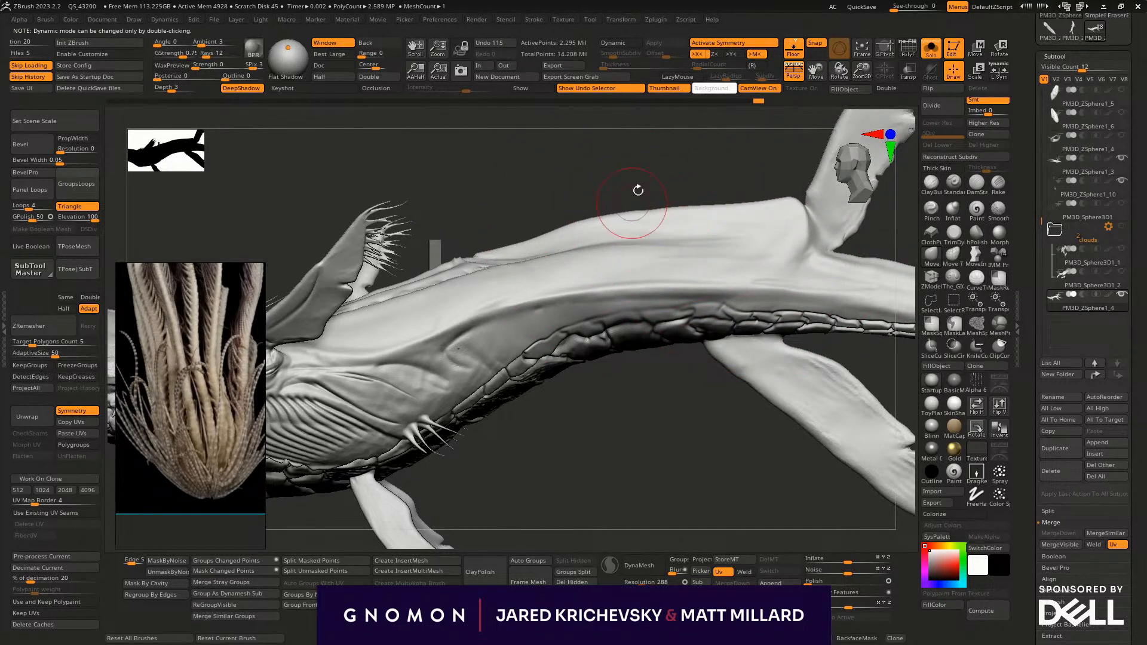
- Refine the ridge's flank slope between the back plates and the upper rear fin, working from above
left_click_drag(631, 203, 558, 263)
left_click_drag(588, 397, 617, 376)
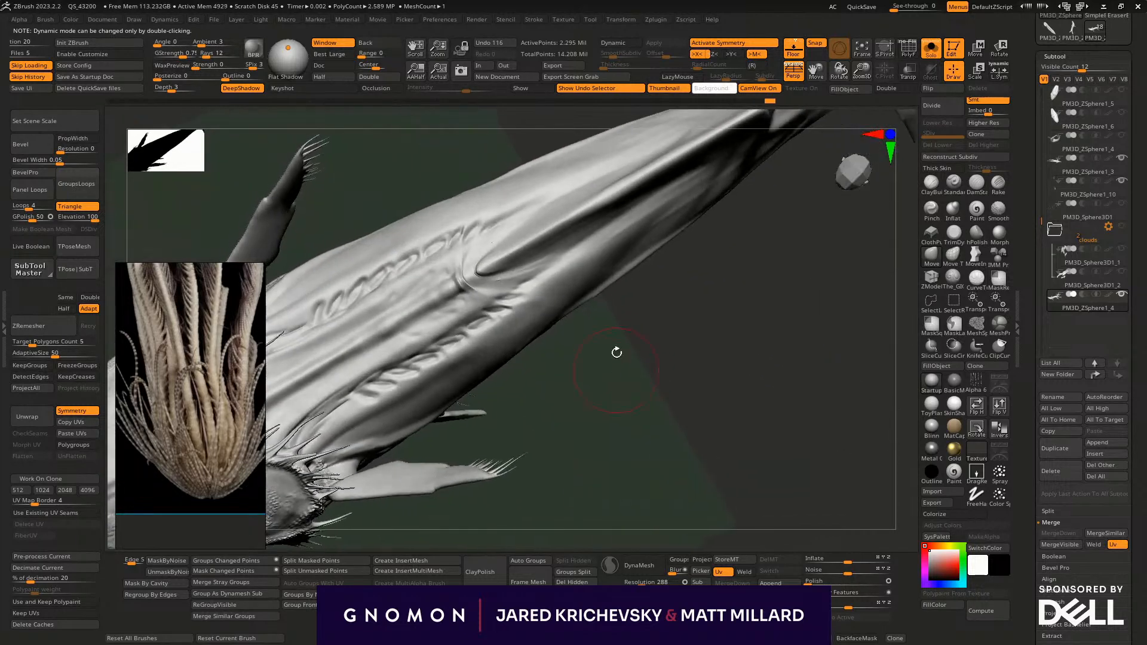
left_click_drag(640, 243, 693, 204)
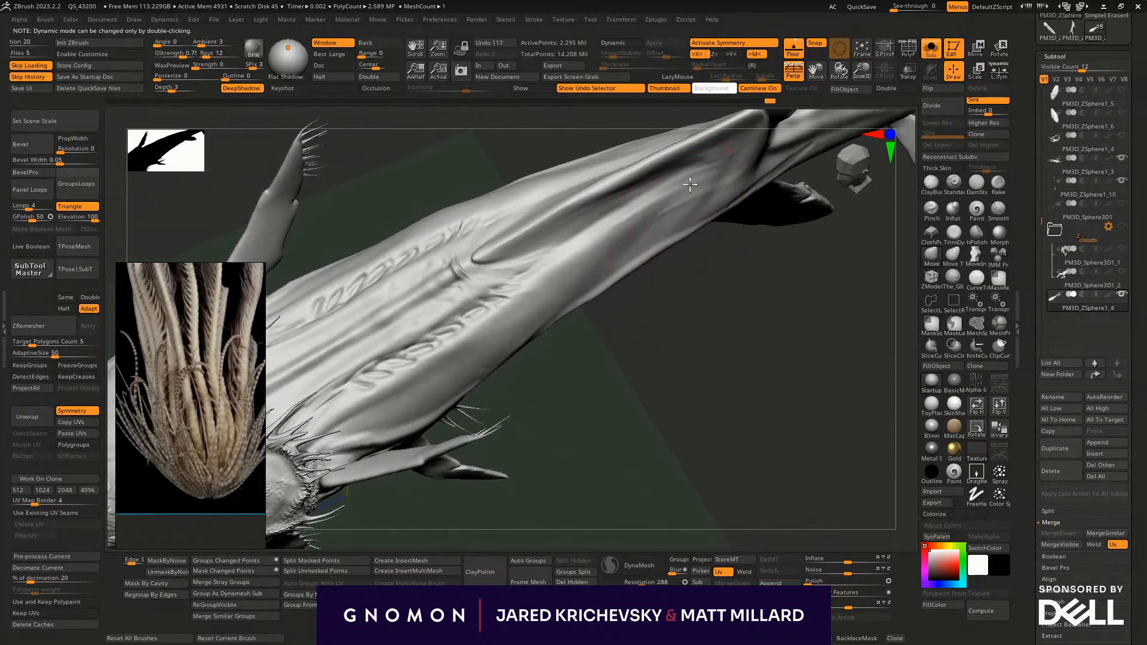
left_click_drag(652, 238, 654, 231)
mouse_move(664, 299)
left_mouse_down()
mouse_move(636, 342)
mouse_move(642, 287)
left_mouse_up()
- Pull the flank's outline outward into a shoulder beside the ridge's front end and taper it toward the tail, using varied brush sizes
left_click_drag(595, 344, 471, 502, "alt")
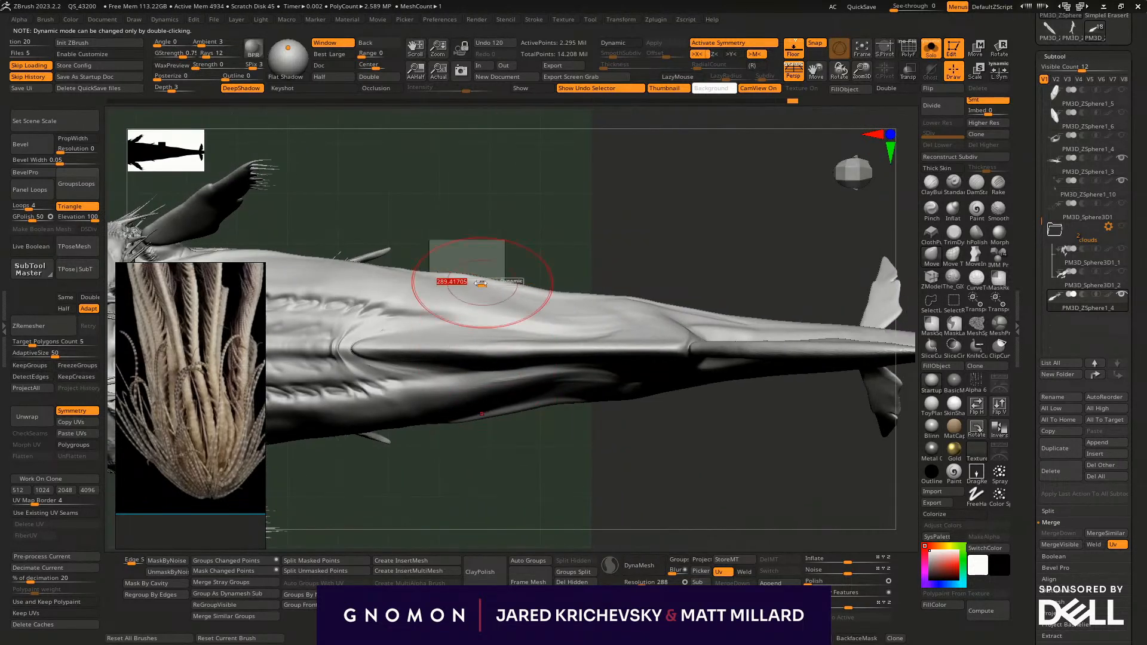
left_click_drag(464, 276, 455, 266)
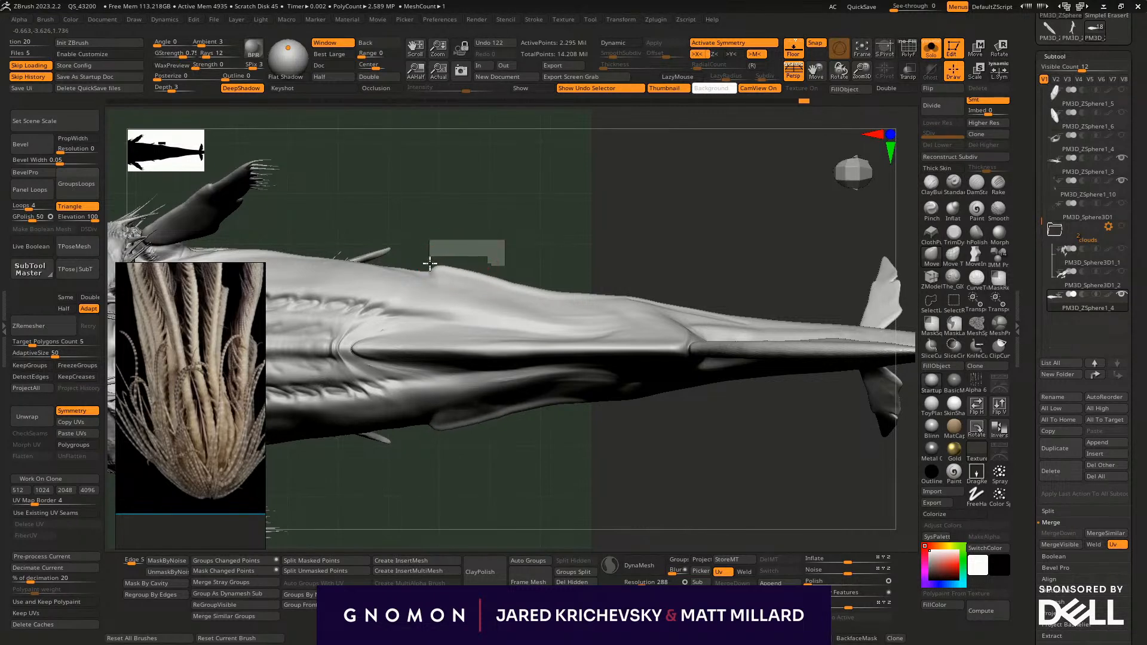
key("s")
left_click_drag(543, 290, 632, 296)
key("s")
key("s")
left_click_drag(638, 295, 664, 310)
key("s")
- Sharpen the ridge's rear peak beside the upper rear fin and adjust its top profile toward the back plates in side view
left_click_drag(704, 434, 469, 256, "alt")
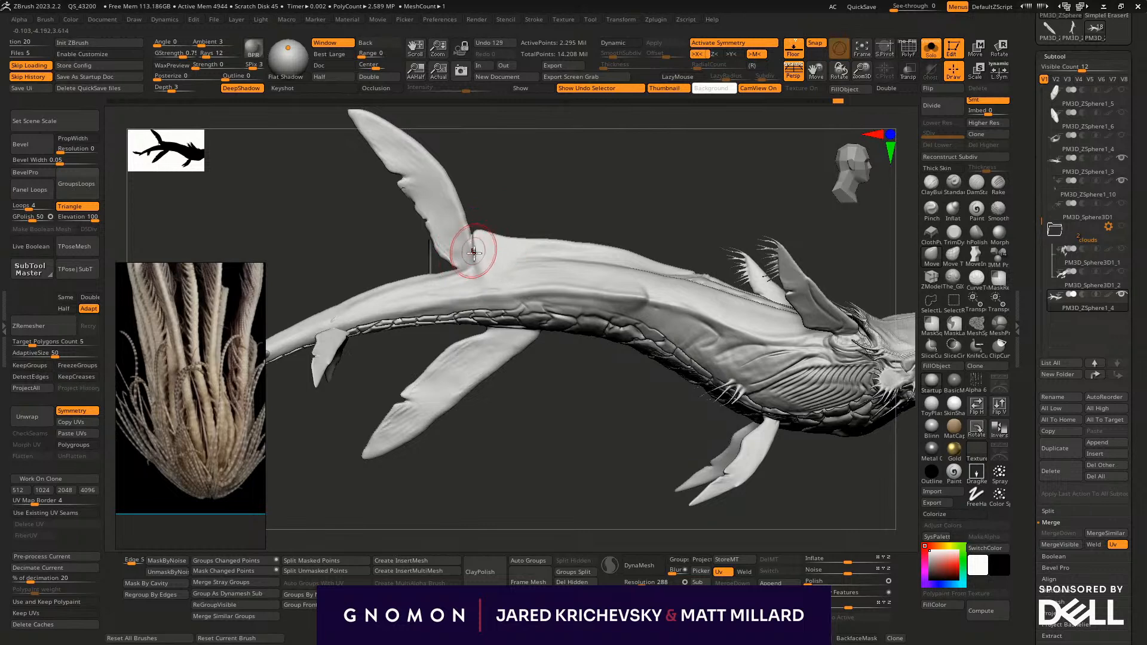
key("s")
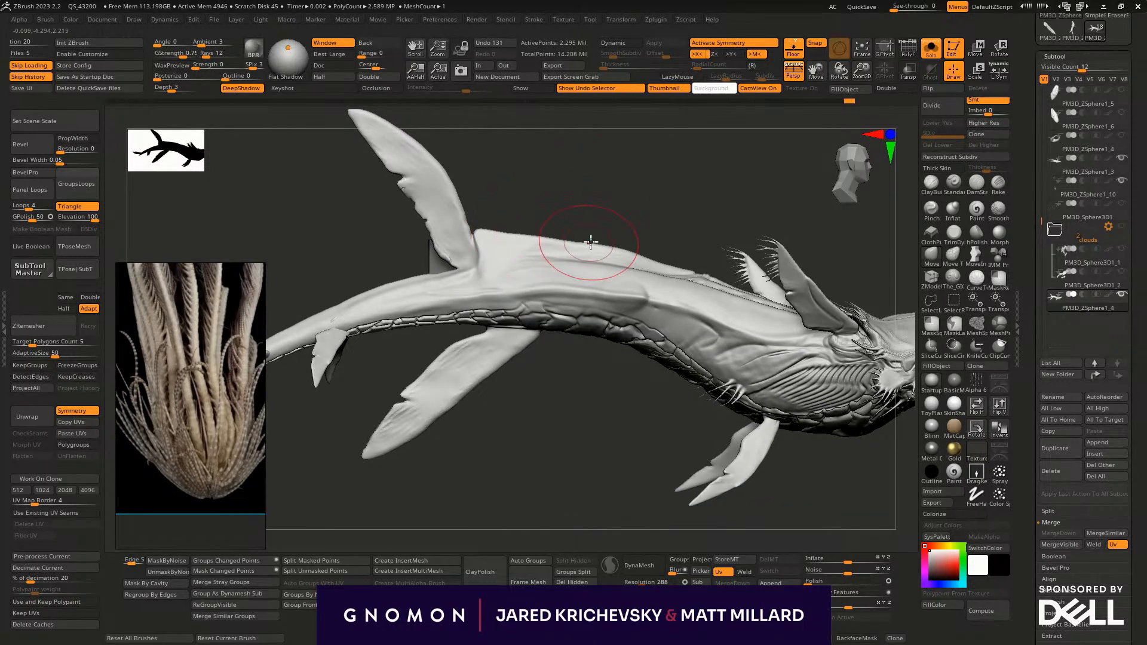
key("s")
left_click_drag(641, 254, 656, 264)
left_click_drag(582, 243, 578, 238)
- Work fibrous muscle streaks with the Rake brush into the flank between the upper rear fin's root and the shoulder
mouse_move(561, 400)
left_mouse_down("alt")
mouse_move(553, 458)
mouse_move(531, 477)
mouse_move(618, 472)
mouse_move(596, 512)
mouse_move(642, 471)
mouse_move(576, 451)
mouse_move(532, 482)
mouse_move(440, 466)
mouse_move(633, 516)
mouse_move(686, 397)
mouse_move(681, 331)
mouse_move(691, 440)
mouse_move(985, 218)
left_mouse_up("alt")
left_click(997, 182)
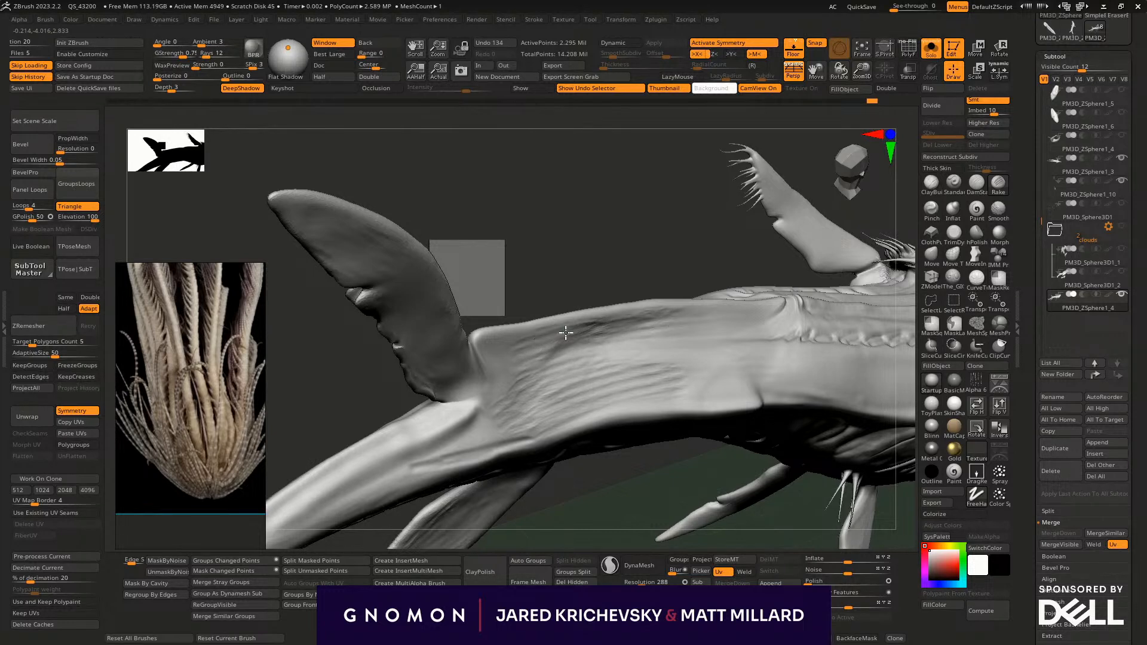
mouse_move(552, 347)
left_mouse_down()
mouse_move(509, 391)
mouse_move(509, 414)
left_mouse_up()
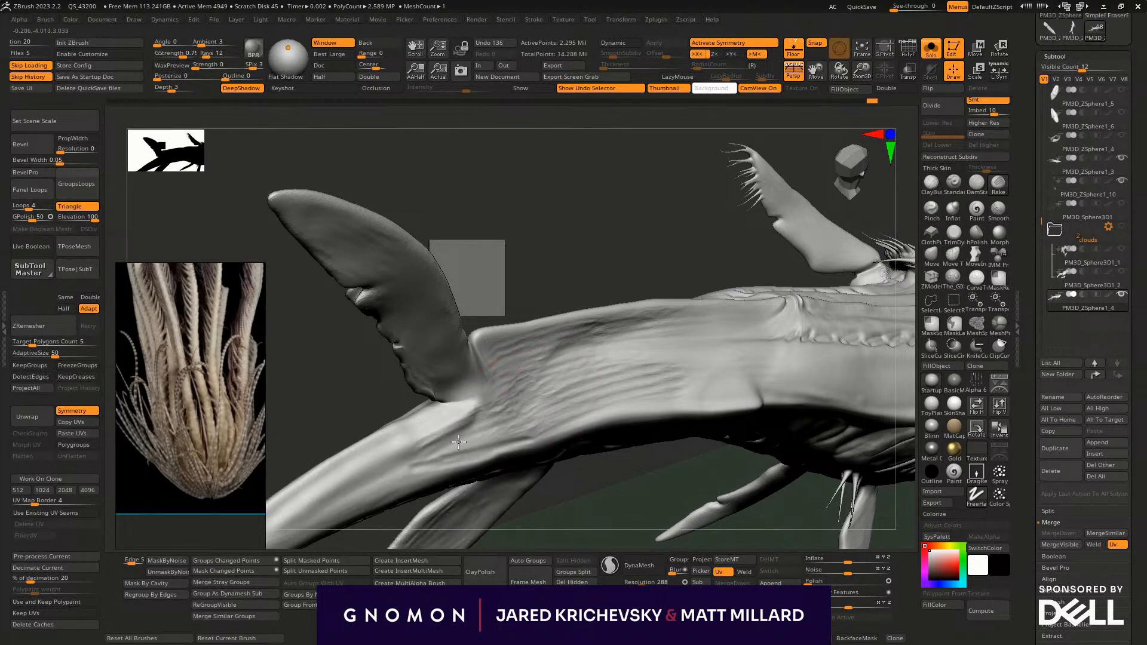
key("ctrl+z")
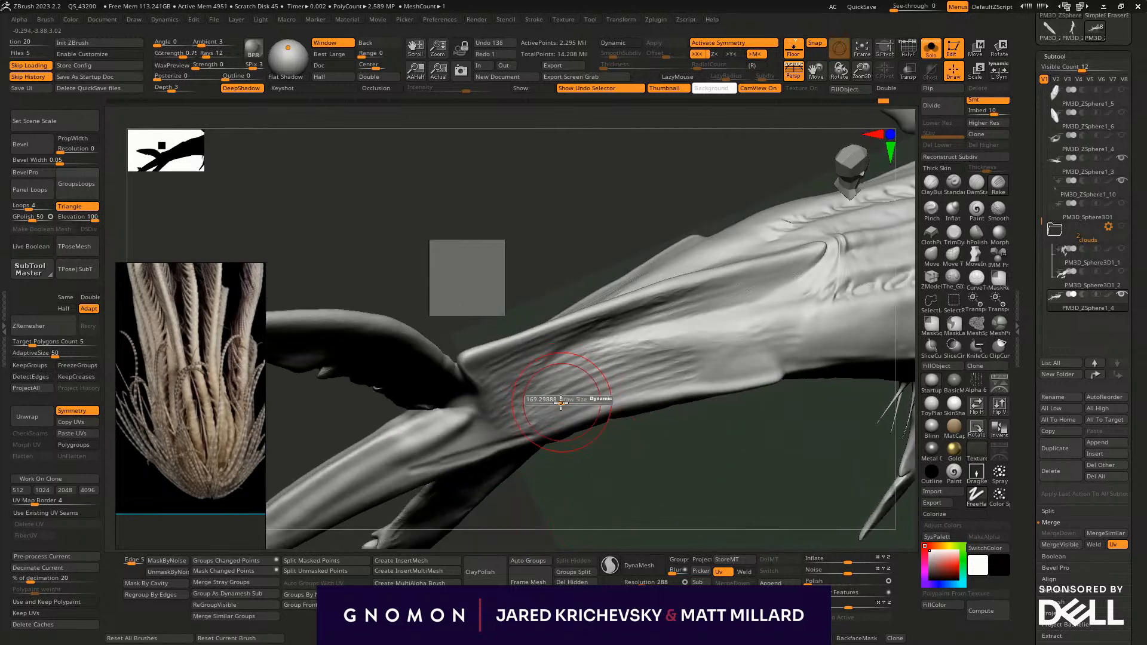
left_click_drag(715, 347, 715, 368)
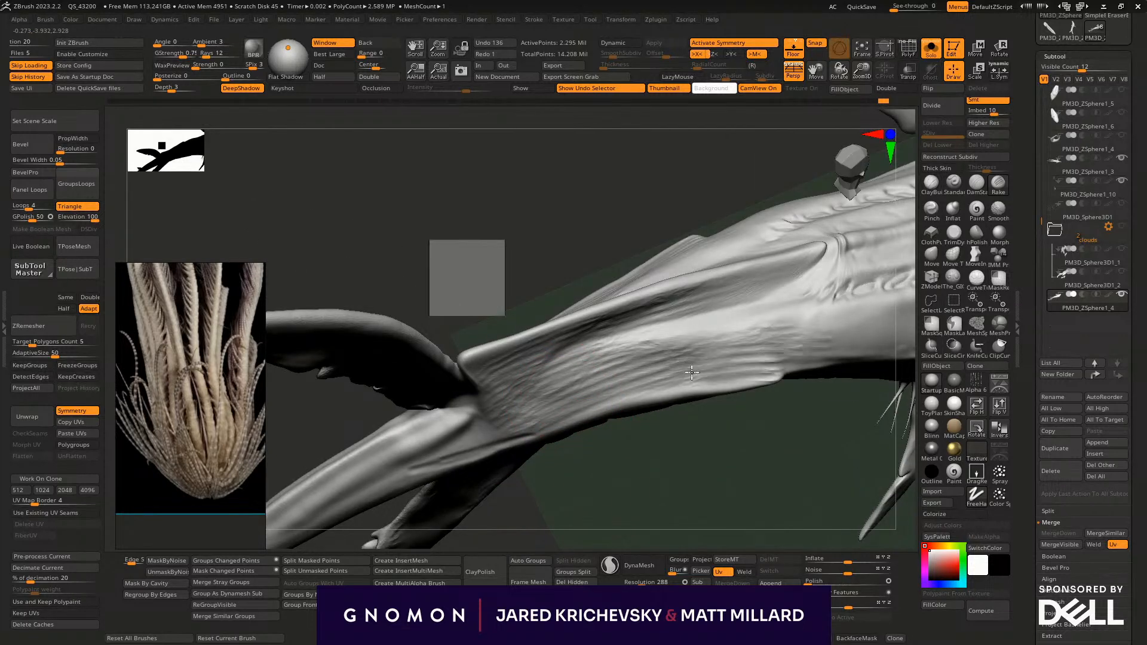
left_click_drag(734, 314, 578, 361)
left_click_drag(711, 349, 559, 405, "shift")
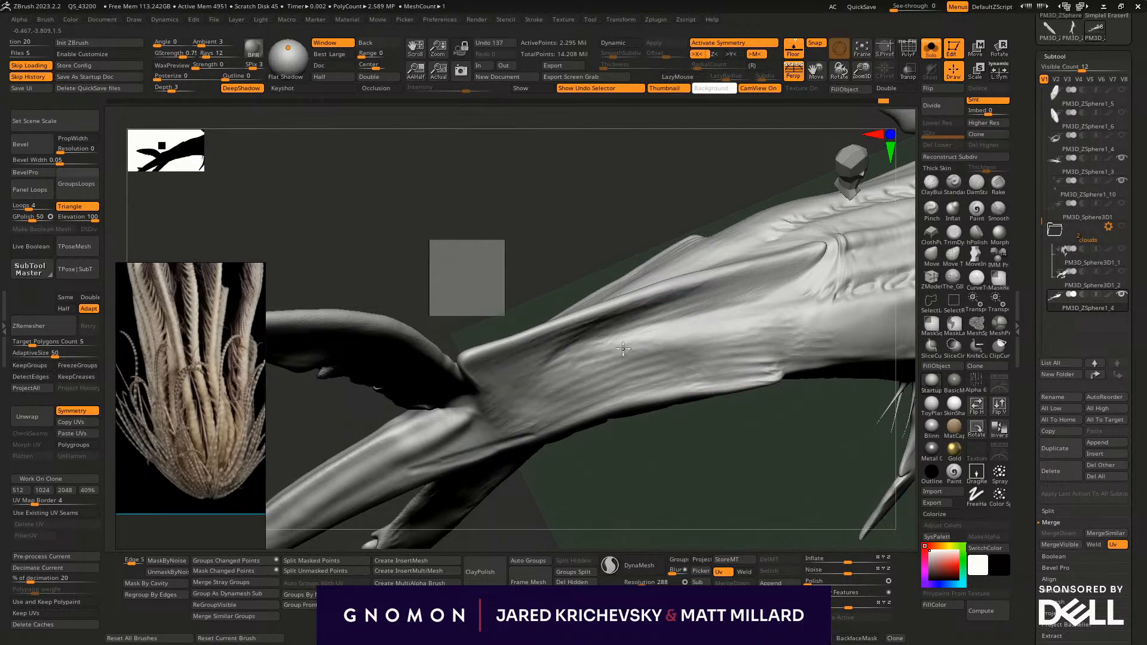
- Soften the raked streaks along the flank ahead of the fin so they blend into the back
mouse_move(798, 458)
left_mouse_down("alt")
mouse_move(571, 460)
mouse_move(581, 447)
left_mouse_up("alt")
left_click_drag(571, 353, 590, 336)
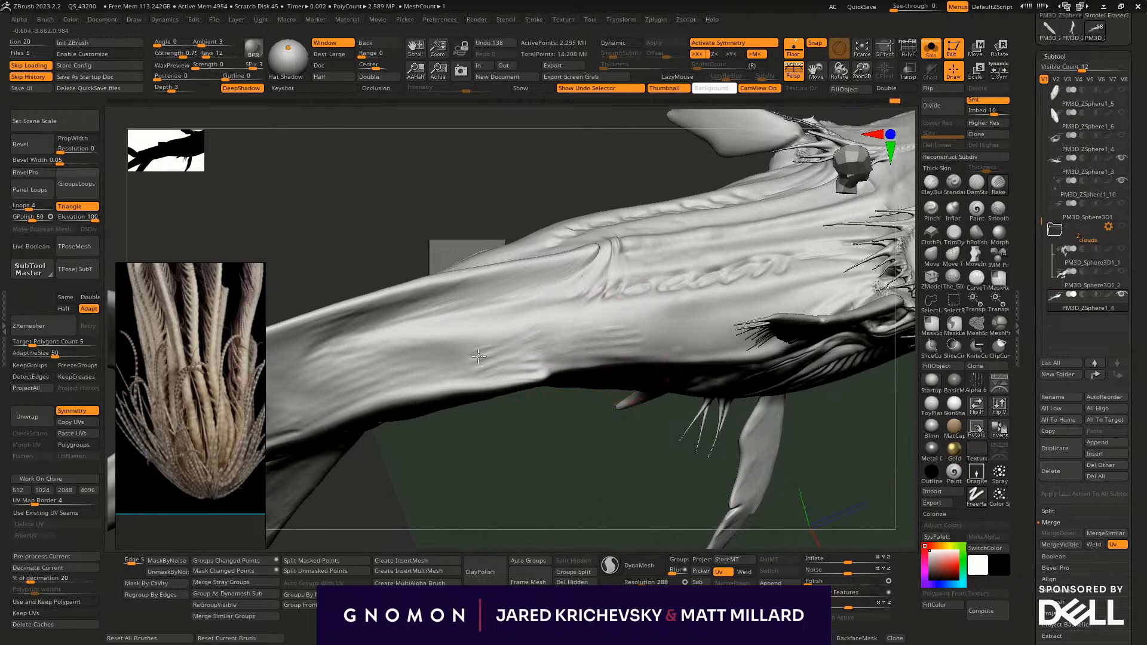
left_click_drag(380, 361, 444, 350, "shift")
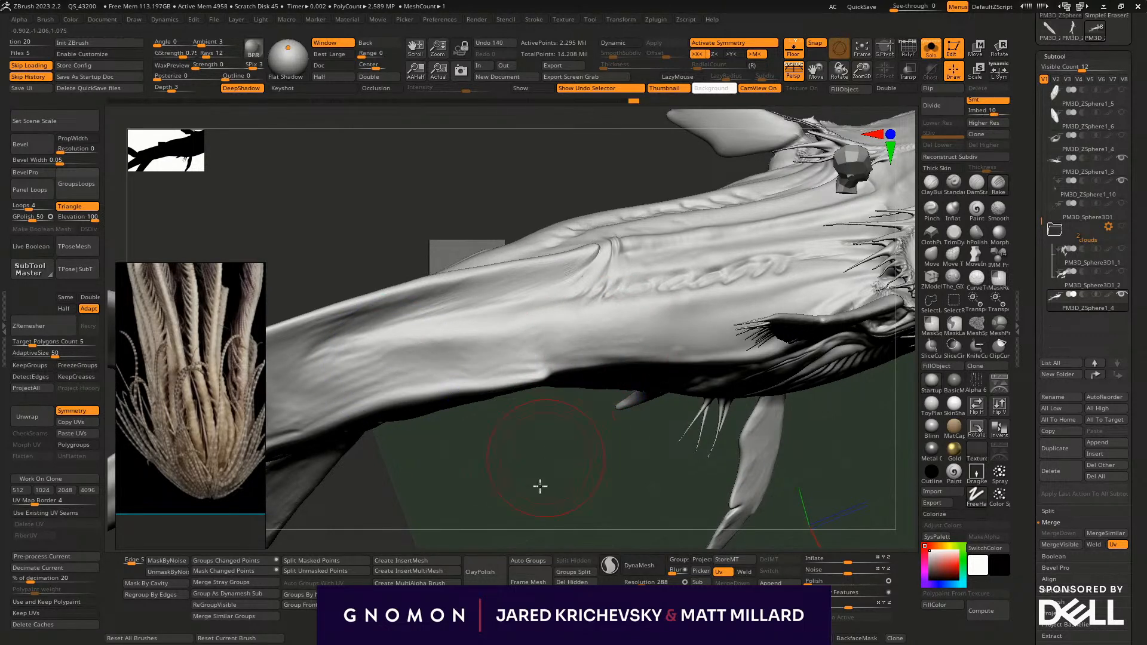
left_click_drag(540, 466, 546, 445)
mouse_move(548, 230)
left_mouse_down()
mouse_move(605, 246)
mouse_move(578, 307)
left_mouse_up()
- Carve long parallel grooves along the middle of the back between the two rows of back plates with the DamStandard brush
mouse_move(581, 455)
left_mouse_down()
mouse_move(591, 430)
mouse_move(578, 495)
left_mouse_up()
left_click_drag(578, 495, 645, 455)
left_click(970, 187)
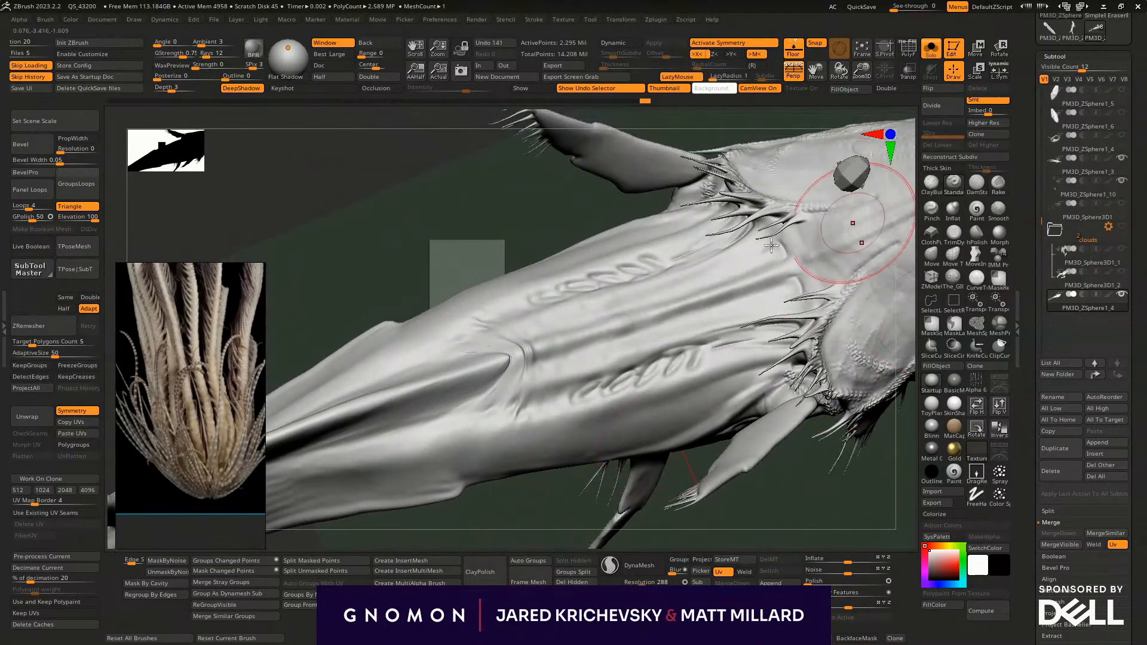
mouse_move(508, 358)
left_mouse_down()
mouse_move(588, 327)
mouse_move(469, 379)
mouse_move(693, 295)
left_mouse_up()
mouse_move(562, 342)
left_mouse_down()
mouse_move(803, 261)
mouse_move(683, 318)
left_mouse_up()
mouse_move(746, 294)
left_mouse_down()
mouse_move(581, 353)
mouse_move(515, 362)
left_mouse_up()
left_click_drag(500, 535, 504, 573)
left_click_drag(737, 305, 520, 384)
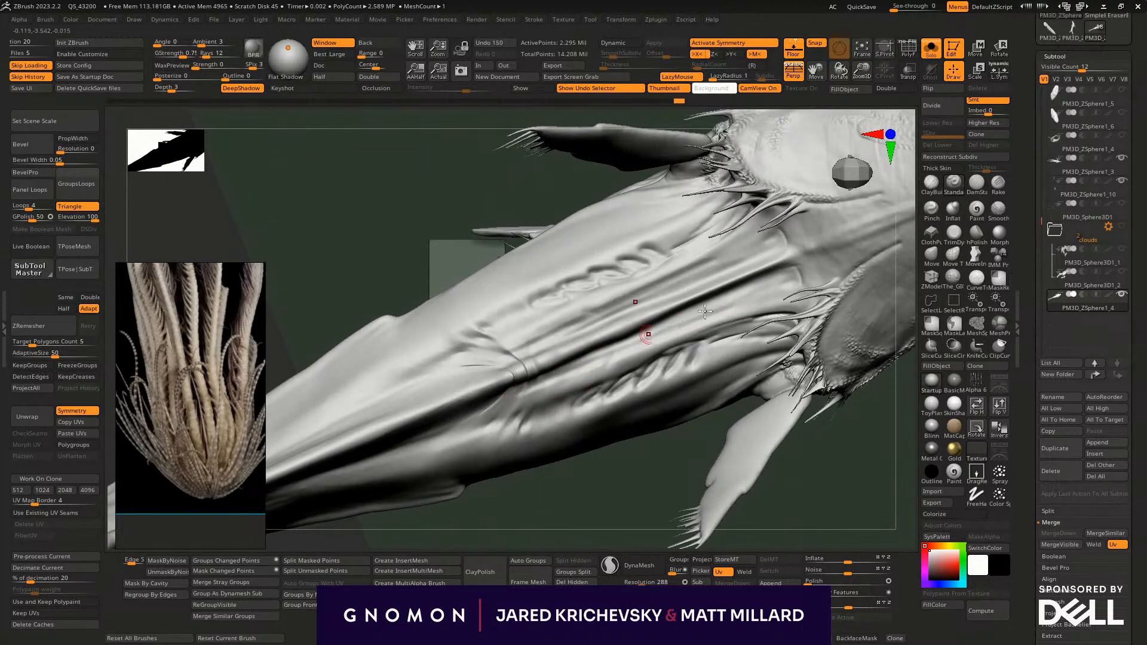
left_click_drag(757, 300, 516, 394)
left_click_drag(660, 339, 500, 409)
- Extend long flowing grooves rearward along the ridge's side toward the tail
left_click_drag(597, 482, 633, 395)
left_click_drag(614, 257, 498, 296)
left_click_drag(581, 269, 278, 346)
left_click_drag(591, 262, 273, 368)
- Examine the body's overall form and polygroups from several angles
mouse_move(520, 467)
left_mouse_down()
mouse_move(460, 440)
mouse_move(446, 446)
mouse_move(459, 424)
left_mouse_up()
key("f")
left_click_drag(464, 468, 471, 438)
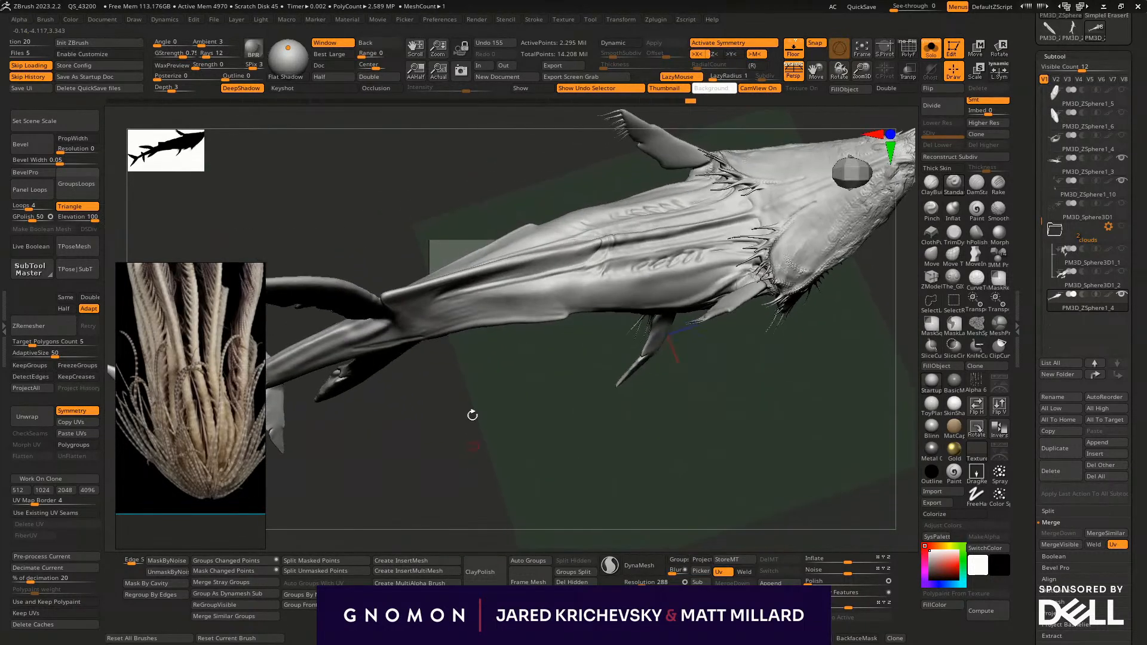
key("l")
key("l")
left_click_drag(368, 396, 722, 481)
key("shift+f")
key("shift+f")
key("shift+f")
- Move the small-fin subtool PM3D_ZSphere1_7 directly below body subtool PM3D_ZSphere1_4 and merge it down into the body
key("shift+f")
left_click(386, 328, "alt")
left_click_drag(504, 466, 494, 547)
key("shift+f")
key("shift+f")
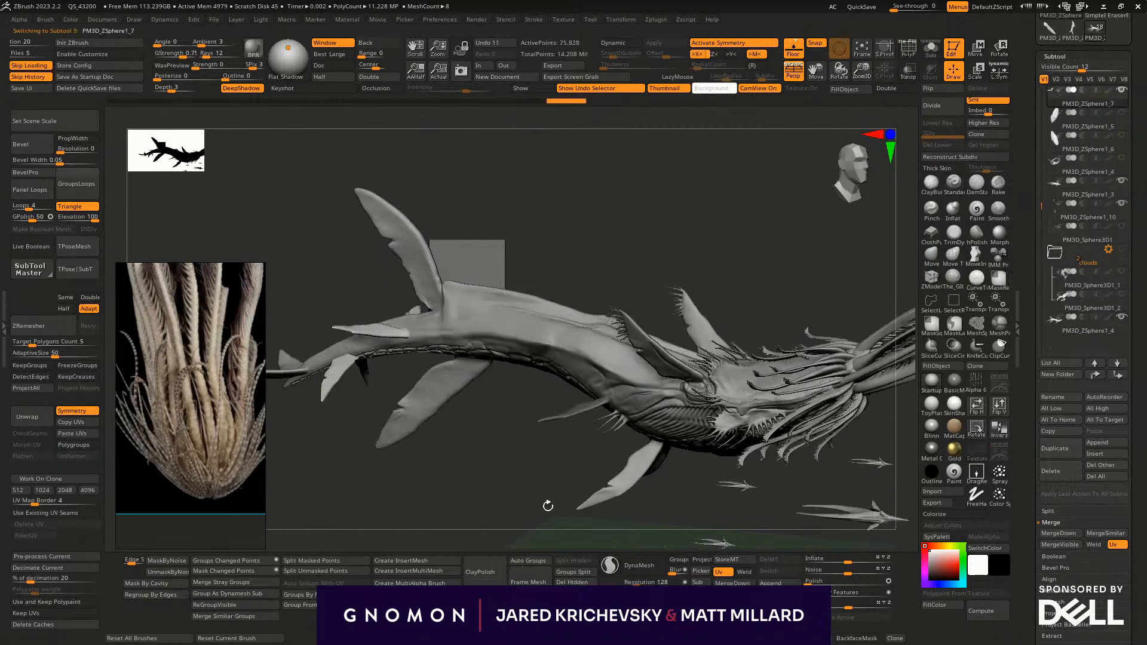
left_click_drag(499, 505, 515, 515, "ctrl")
left_click(1117, 374, "shift")
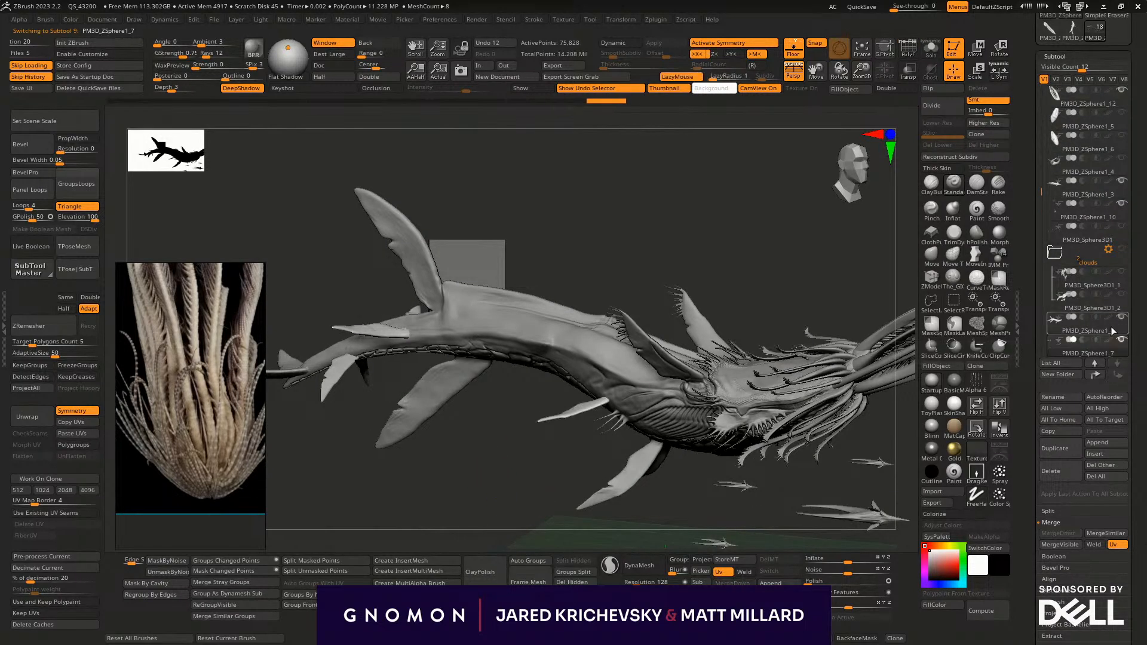
left_click(1106, 327)
left_click(1058, 532)
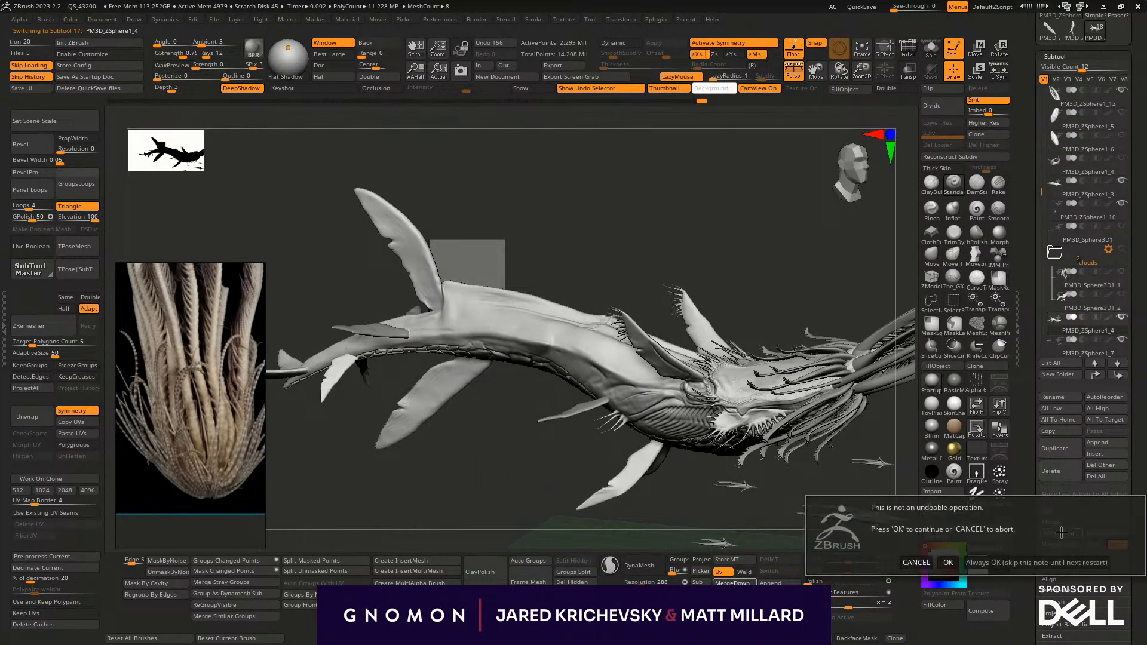
left_click(950, 560)
- Auto-group the merged mesh by part and, with symmetry off, fuse the fins into the body using Remesh By Union
left_click_drag(473, 529, 537, 476, "alt")
left_click(520, 560)
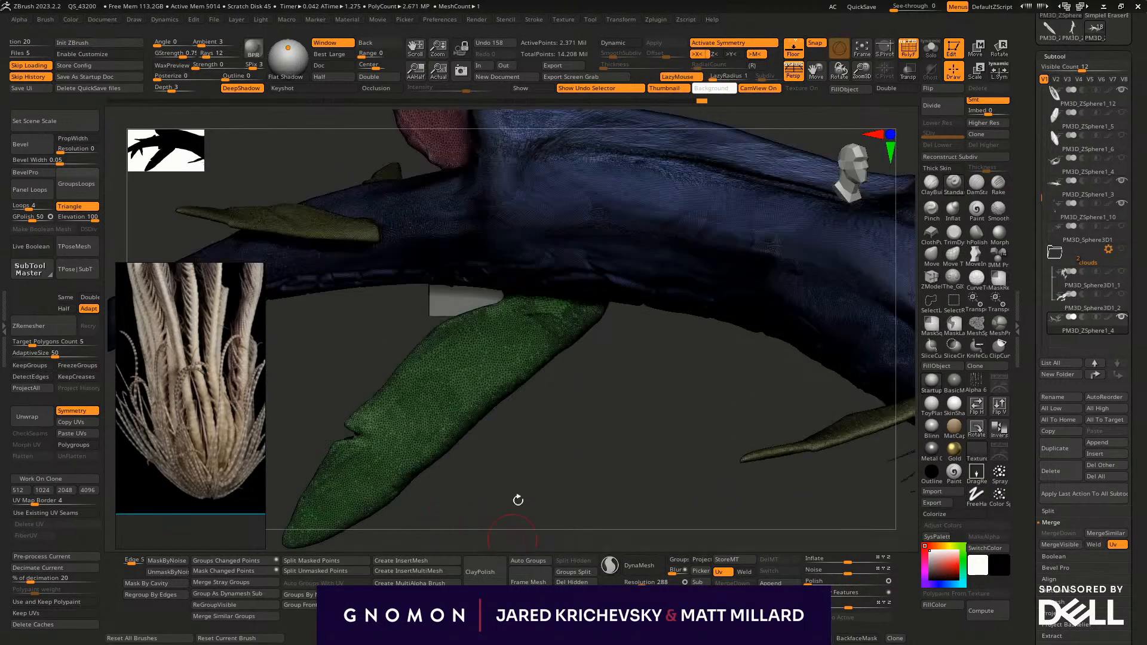
key("w")
left_click_drag(601, 448, 535, 507, "alt")
key("x")
left_click(640, 250)
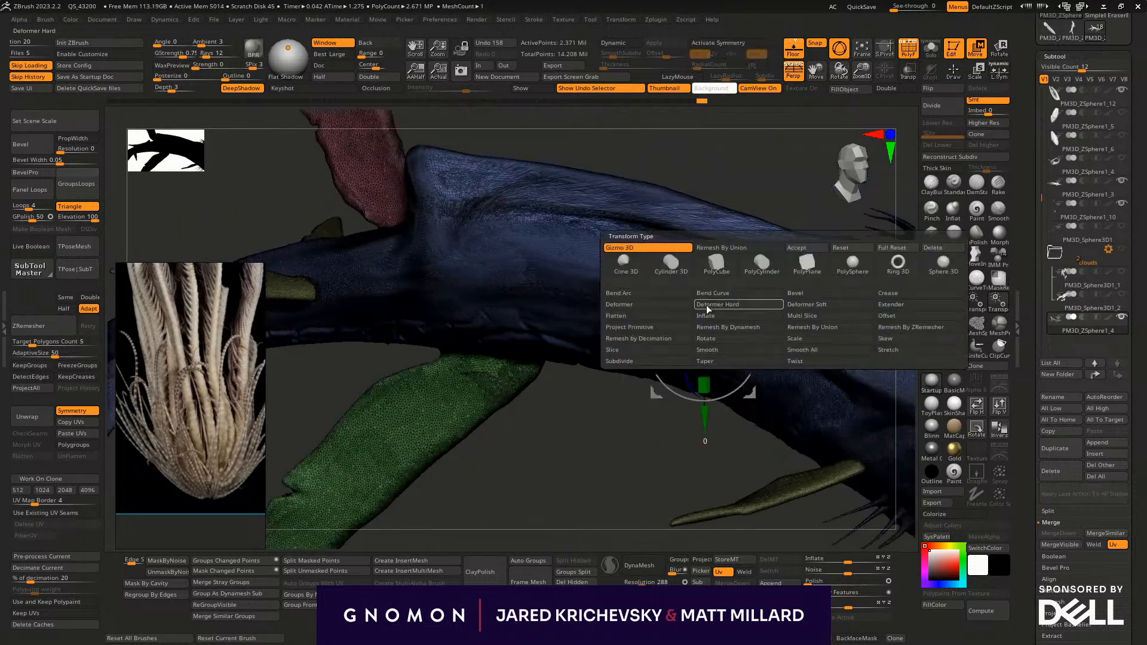
left_click(803, 328)
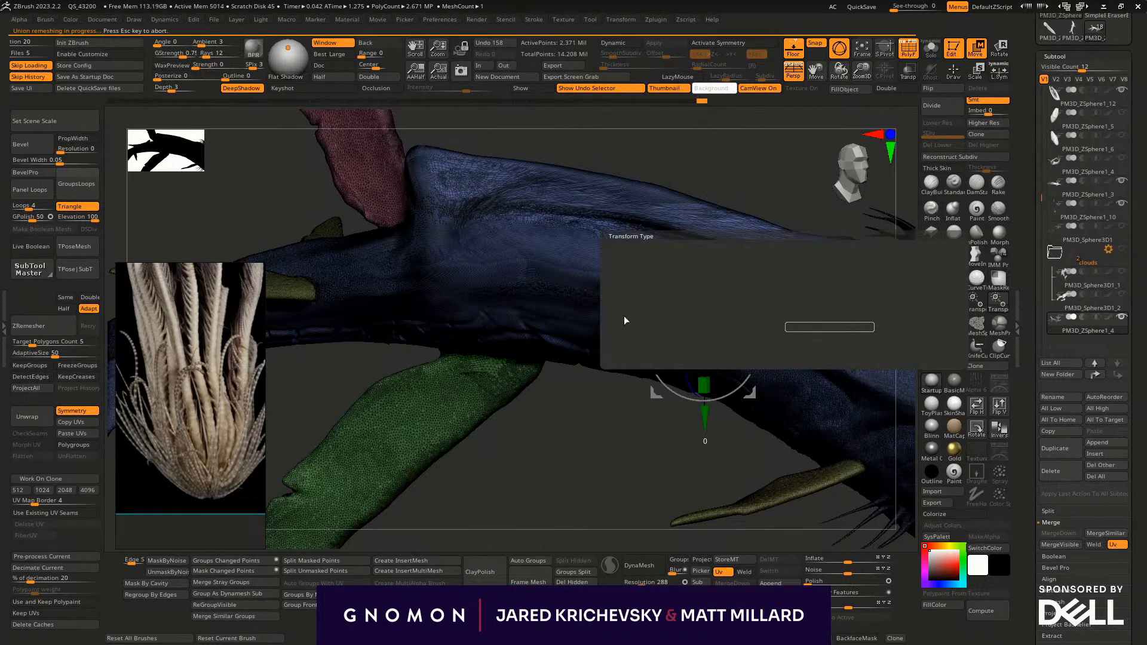
- Enable the KeyShot bridge and send the updated whale model to KeyShot with a BPR render
left_click_drag(578, 406, 414, 332)
left_click_drag(415, 378, 419, 543, "alt")
left_click(283, 88)
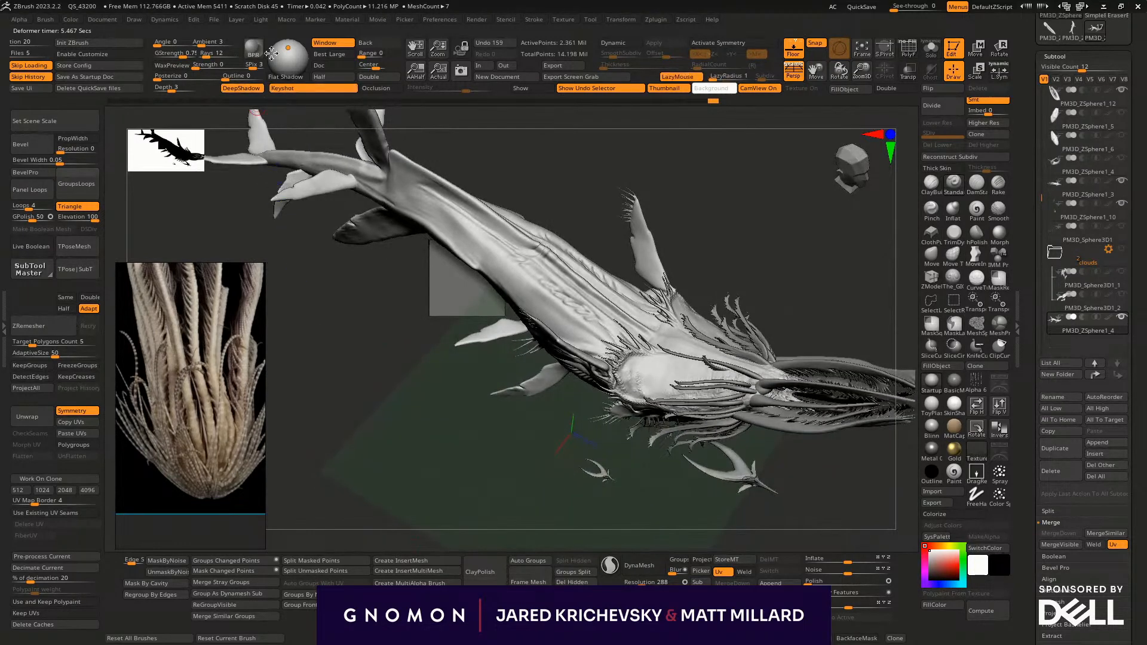
left_click(254, 52)
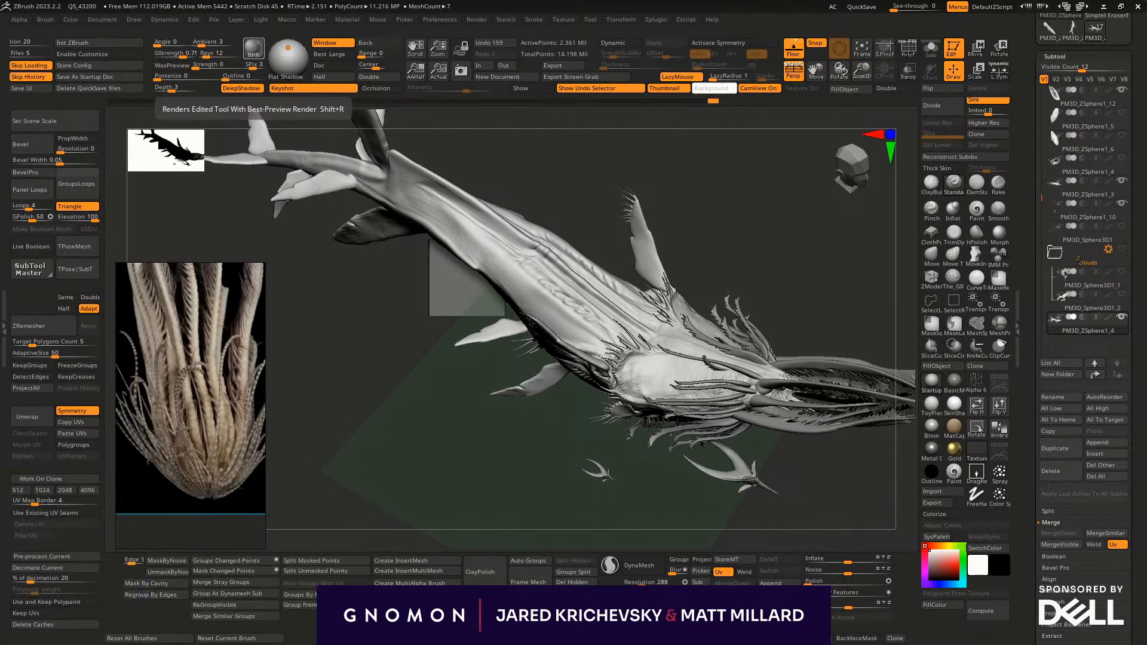
left_click(259, 54)
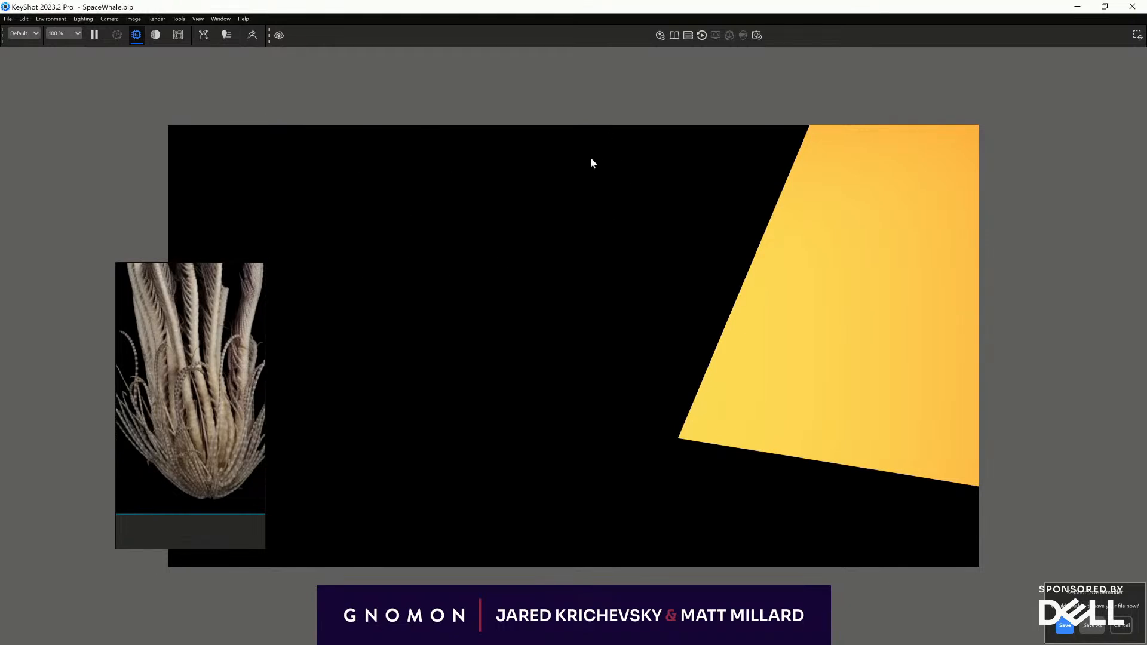
- Open KeyShot's project camera settings and activate the SHOT camera
key("space")
left_click(687, 169)
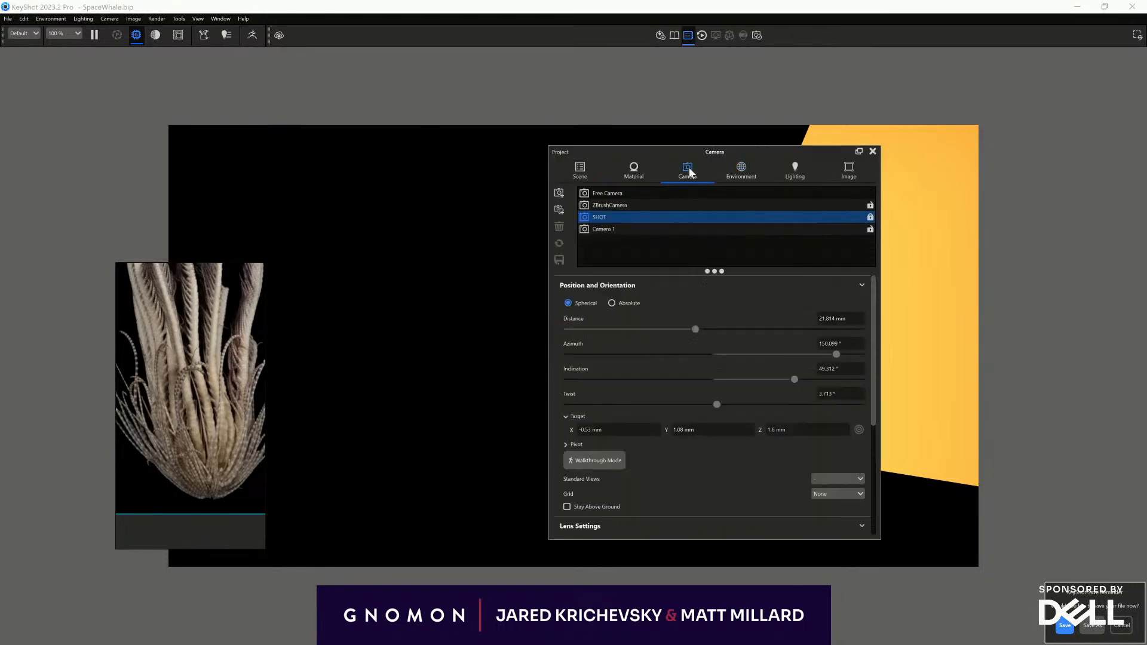
left_click(625, 217)
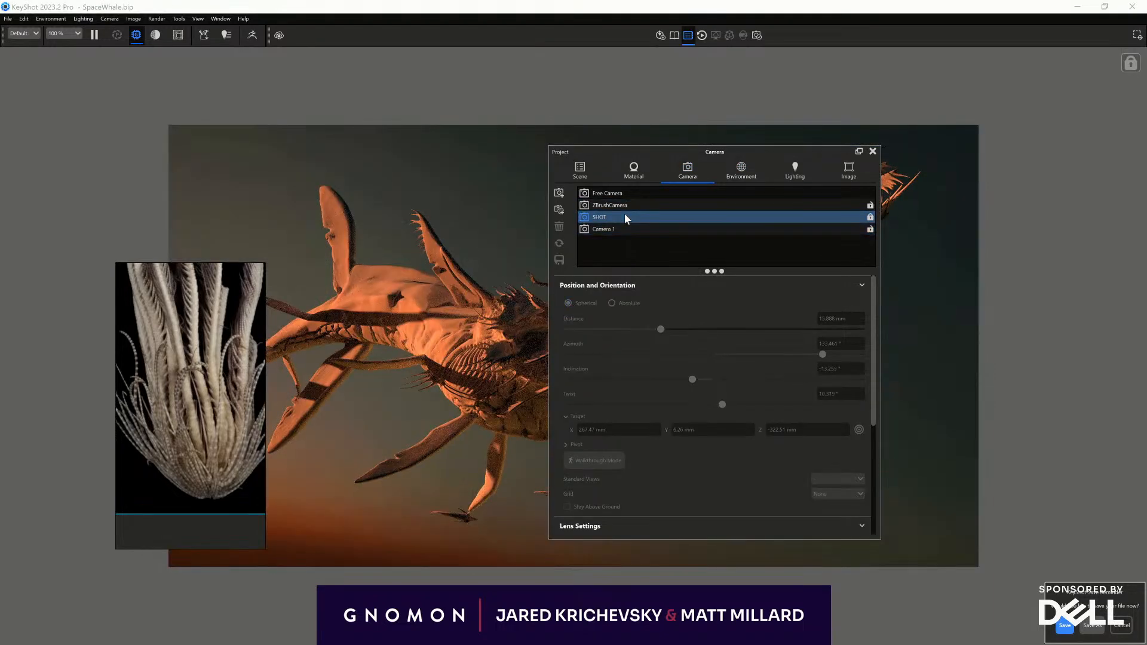
- Maximize the KeyShot window, activate Camera 1 and close the project settings
left_click_drag(697, 7, 720, 34)
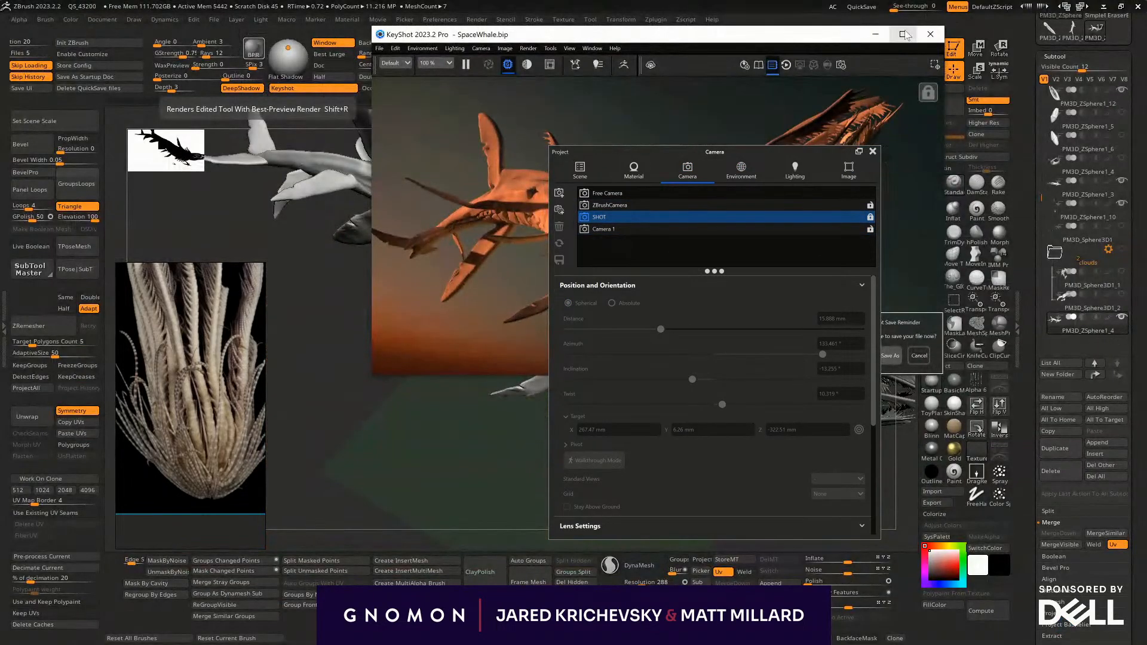
left_click(903, 34)
left_click(615, 228)
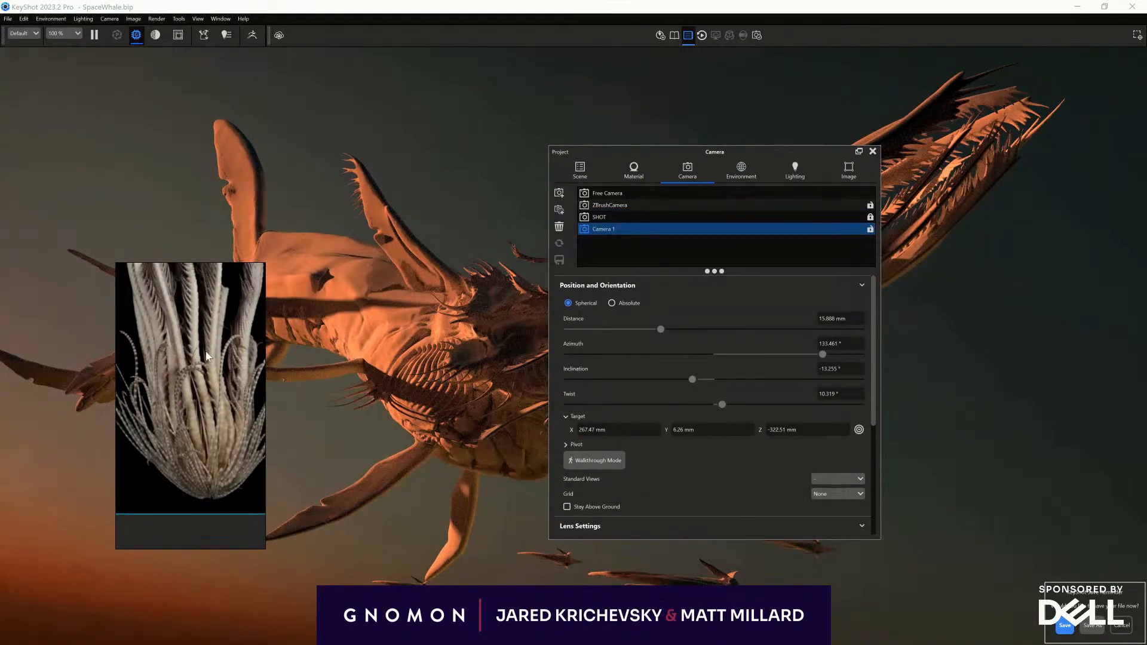
key("alt+Tab")
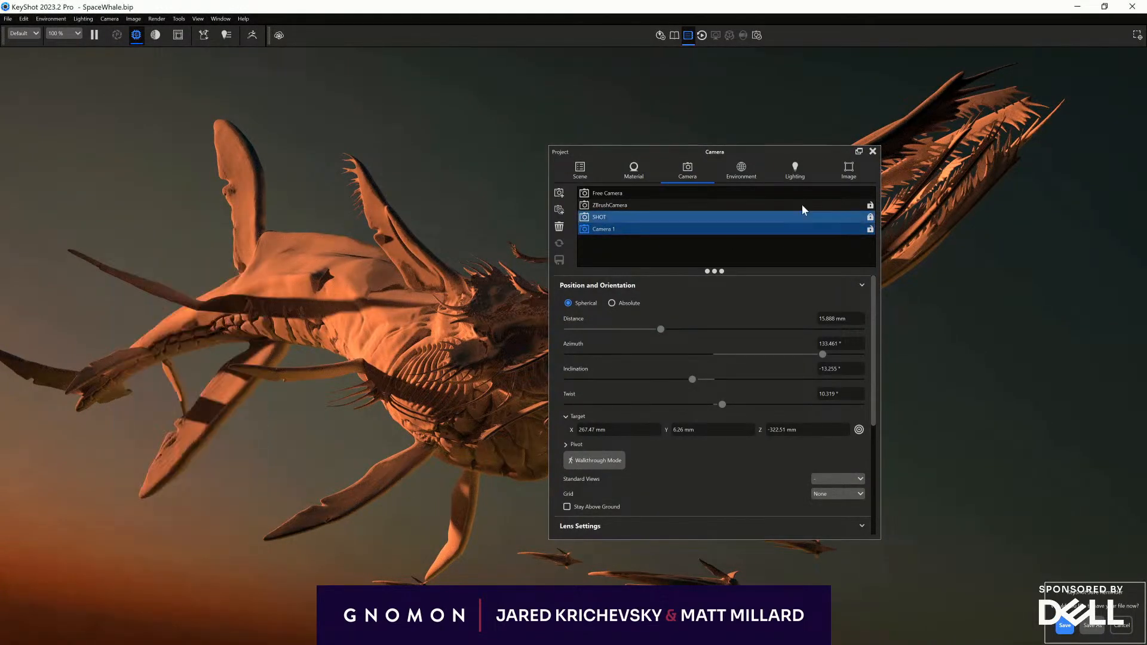
left_click(871, 152)
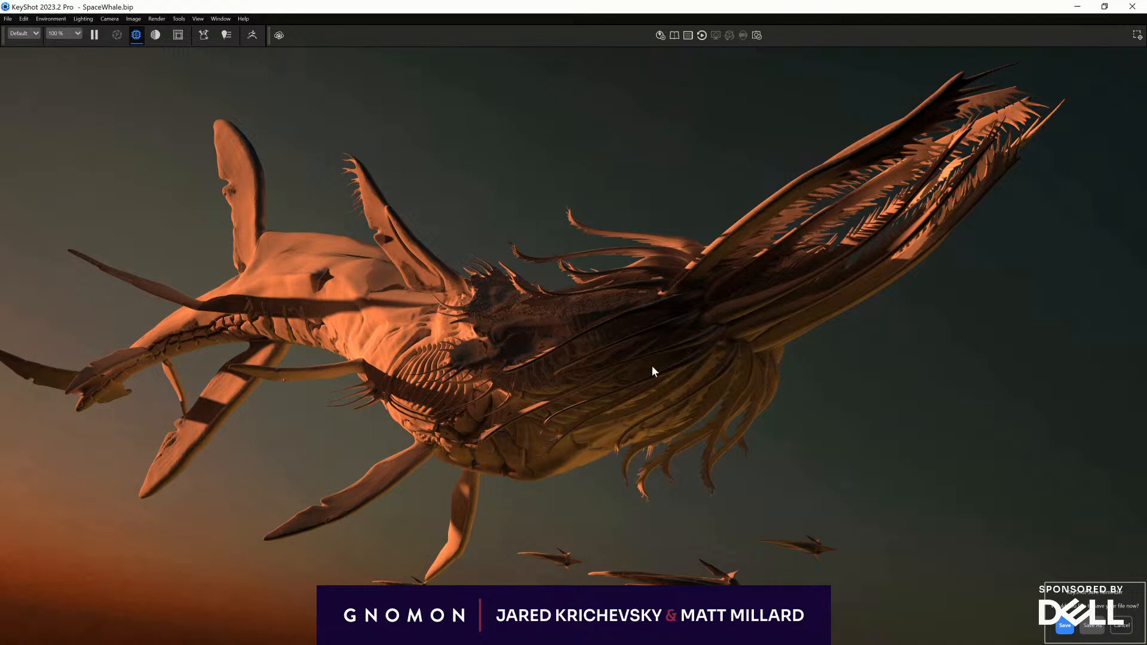
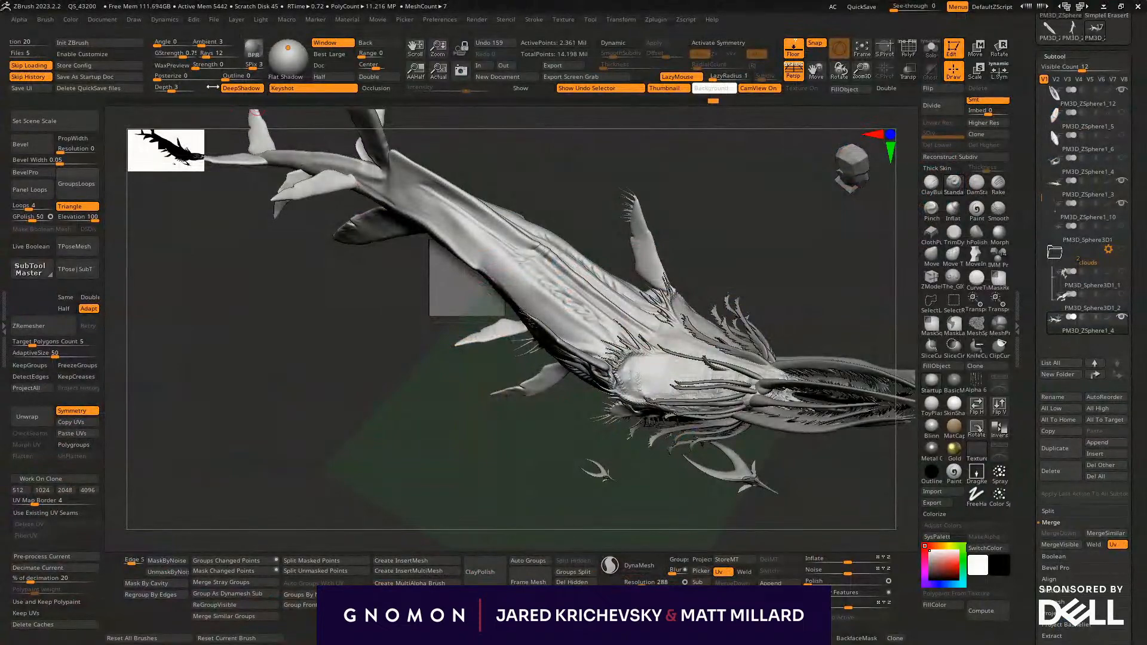
- Switch back to ZBrush, turn symmetry on and rake skin wrinkles into the flank and plates behind the rear fins
left_click_drag(546, 463, 399, 288)
mouse_move(499, 284)
left_mouse_down()
mouse_move(478, 295)
mouse_move(396, 276)
mouse_move(446, 262)
mouse_move(419, 184)
left_mouse_up()
key("x")
mouse_move(451, 250)
left_mouse_down()
mouse_move(403, 373)
mouse_move(428, 271)
mouse_move(425, 254)
mouse_move(407, 260)
left_mouse_up()
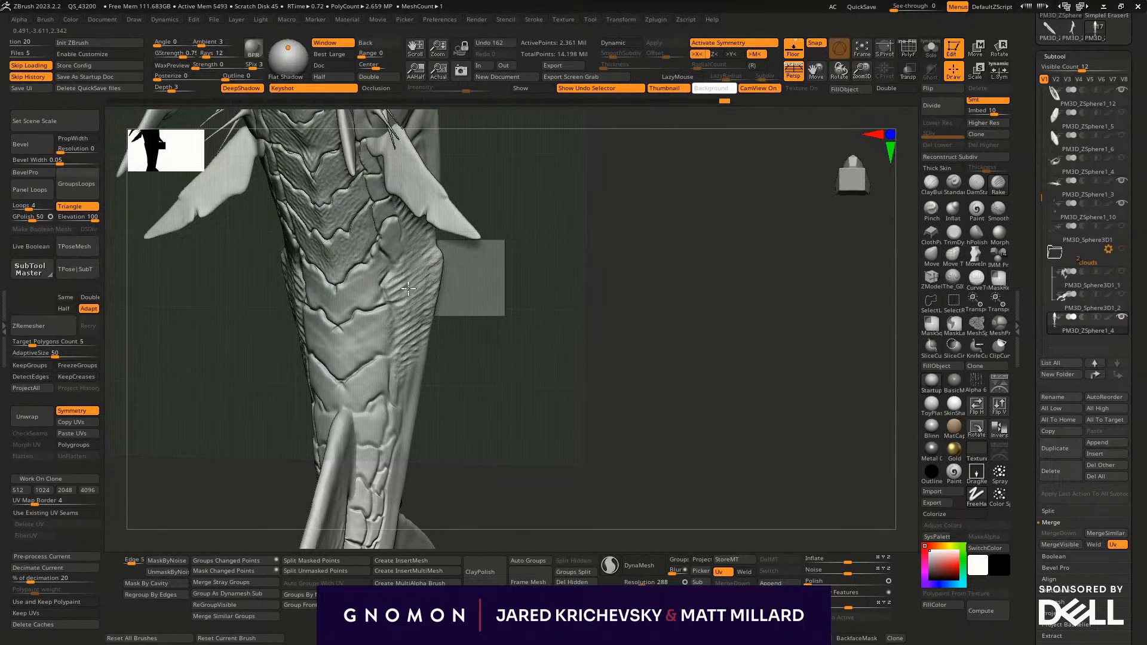
left_click_drag(397, 412, 399, 413)
mouse_move(460, 415)
left_mouse_down()
mouse_move(471, 404)
mouse_move(430, 393)
mouse_move(502, 436)
mouse_move(476, 272)
mouse_move(475, 327)
mouse_move(490, 312)
left_mouse_up()
mouse_move(371, 247)
left_mouse_down()
mouse_move(325, 274)
mouse_move(354, 273)
mouse_move(364, 237)
mouse_move(333, 274)
left_mouse_up()
mouse_move(483, 230)
left_mouse_down()
mouse_move(399, 202)
mouse_move(408, 175)
left_mouse_up()
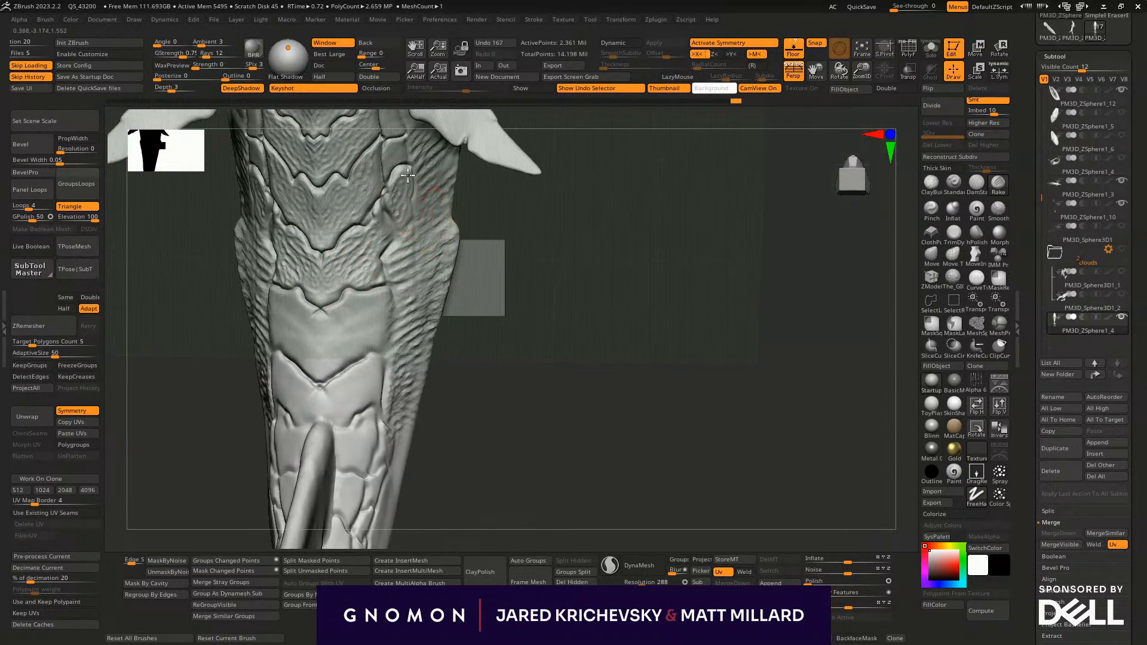
- Rake fine directional lines over the side plates of the lower body, just behind the rear fins
left_click_drag(410, 226, 411, 226)
left_click_drag(482, 200, 469, 163)
left_click_drag(387, 143, 395, 171)
mouse_move(526, 310)
left_mouse_down("alt")
mouse_move(491, 476)
mouse_move(491, 418)
left_mouse_up("alt")
mouse_move(340, 299)
left_mouse_down()
mouse_move(351, 326)
mouse_move(359, 273)
left_mouse_up()
left_click_drag(471, 392, 463, 155)
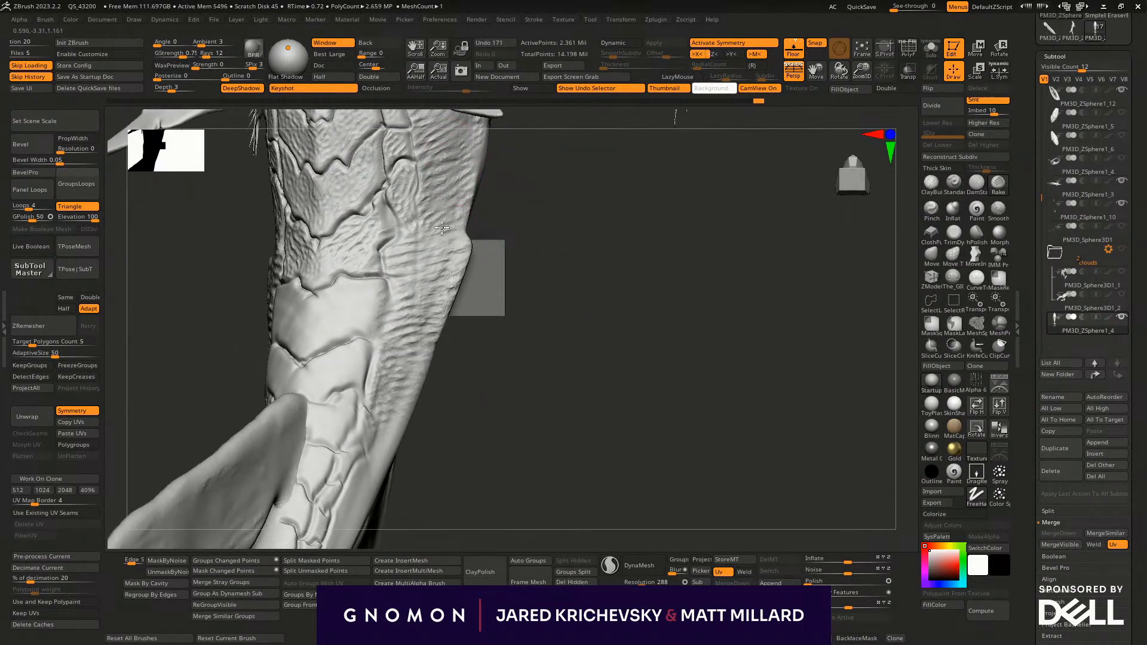
- Rake chevron-like lines into the smooth central plates just ahead of the dorsal tail fin
mouse_move(458, 329)
left_mouse_down()
mouse_move(500, 346)
mouse_move(489, 348)
left_mouse_up()
mouse_move(385, 340)
left_mouse_down()
mouse_move(349, 367)
mouse_move(399, 321)
mouse_move(376, 302)
mouse_move(344, 365)
left_mouse_up()
left_click_drag(399, 329, 358, 335)
left_click_drag(502, 371, 502, 389)
mouse_move(389, 394)
left_mouse_down()
mouse_move(371, 413)
mouse_move(362, 391)
mouse_move(383, 409)
left_mouse_up()
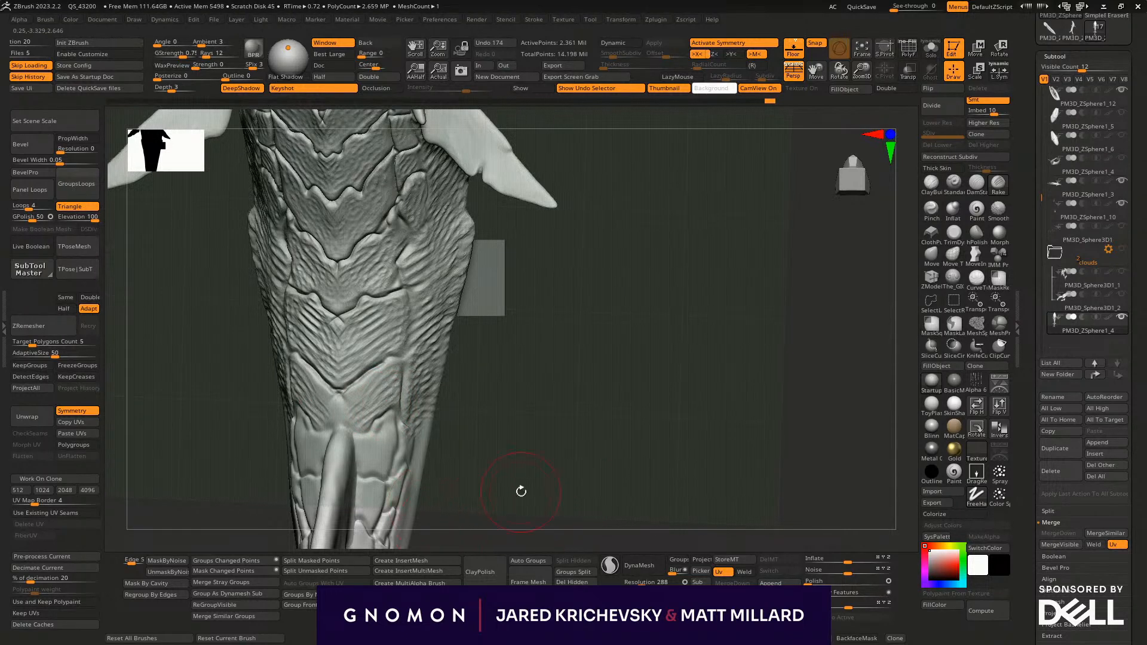
mouse_move(521, 519)
left_mouse_down()
mouse_move(517, 358)
mouse_move(501, 433)
mouse_move(497, 420)
left_mouse_up()
mouse_move(383, 387)
left_mouse_down()
mouse_move(362, 413)
mouse_move(377, 382)
mouse_move(366, 381)
left_mouse_up()
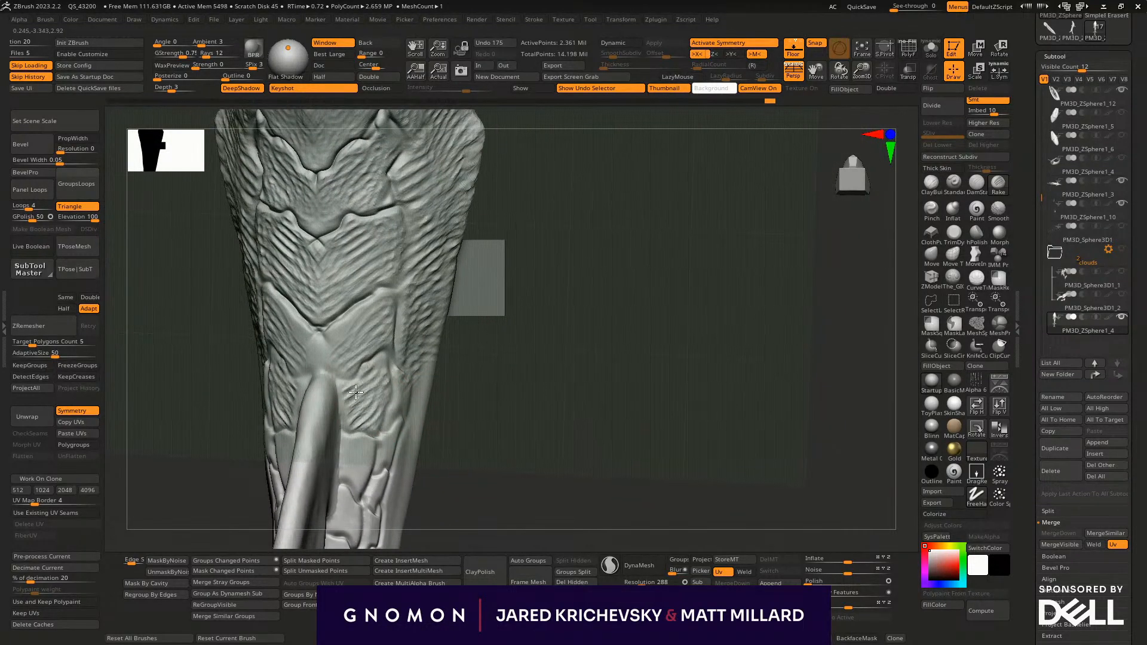
- Rake texture down the narrow plates alongside the base of the dorsal tail fin and along the tail
left_click_drag(522, 412, 530, 304, "alt")
mouse_move(403, 332)
left_mouse_down()
mouse_move(384, 384)
mouse_move(377, 477)
left_mouse_up()
left_click_drag(388, 421, 381, 448)
mouse_move(477, 421)
left_mouse_down()
mouse_move(484, 443)
mouse_move(507, 436)
left_mouse_up()
mouse_move(544, 292)
left_mouse_down()
mouse_move(545, 271)
mouse_move(479, 297)
left_mouse_up()
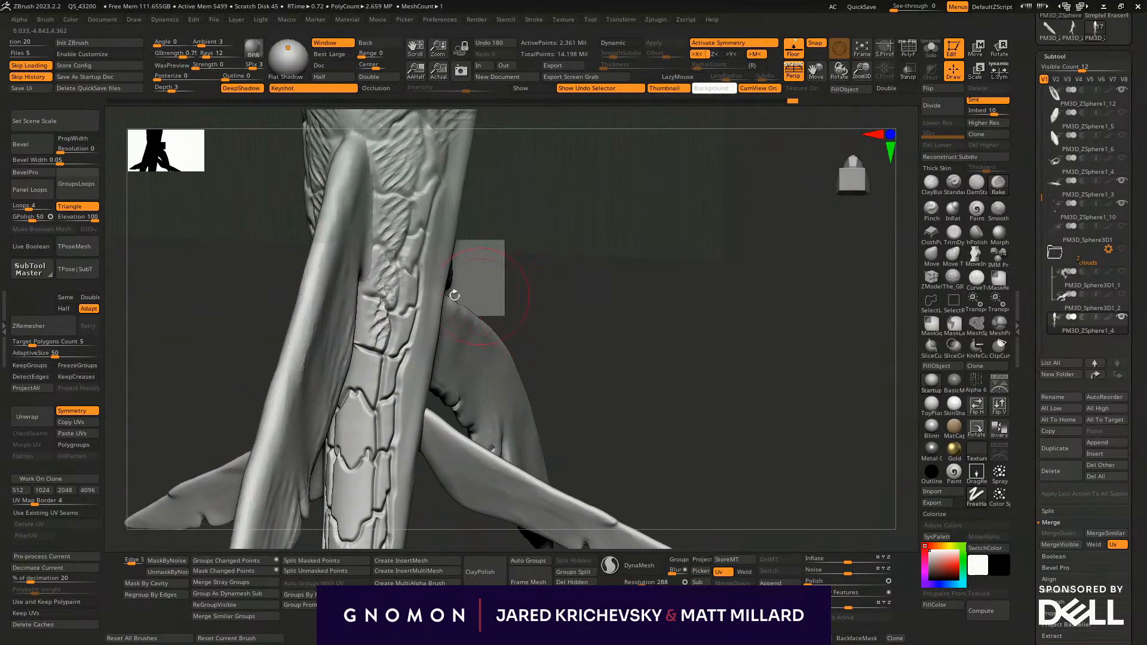
mouse_move(369, 361)
left_mouse_down()
mouse_move(352, 418)
mouse_move(361, 522)
left_mouse_up()
- Rake diagonal wrinkles along the tail flank above the side fin and undo the last stroke
left_click_drag(606, 381, 496, 387)
mouse_move(406, 420)
left_mouse_down()
mouse_move(427, 389)
mouse_move(413, 232)
mouse_move(458, 169)
left_mouse_up()
left_click_drag(639, 246, 568, 376, "alt")
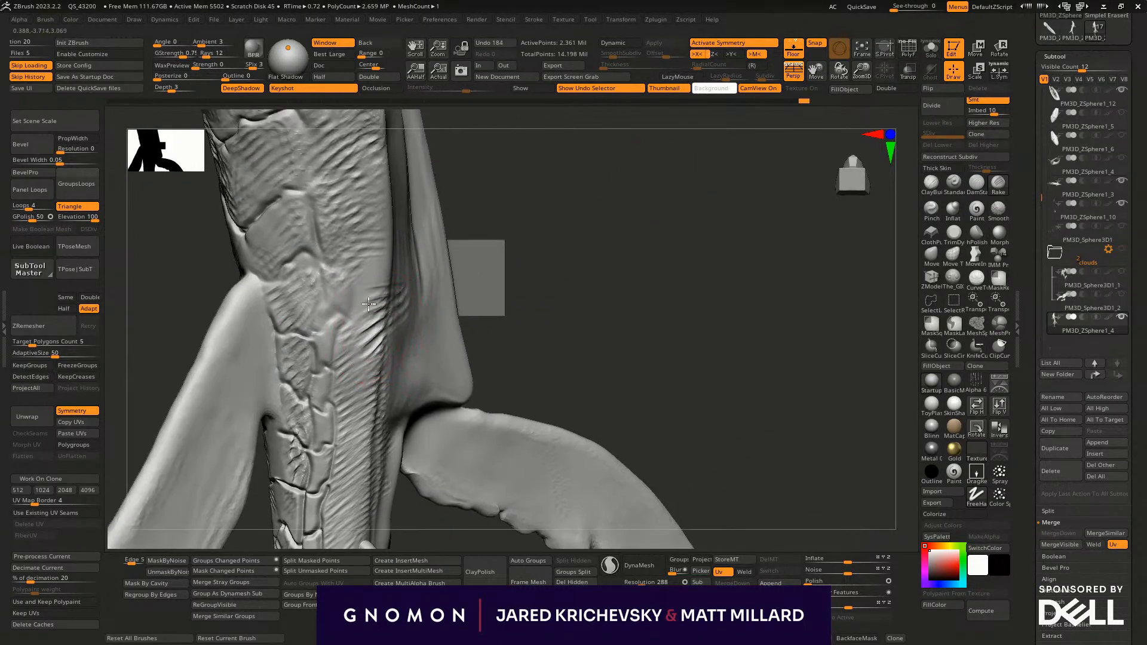
key("ctrl+z")
left_click_drag(528, 242, 529, 275, "alt")
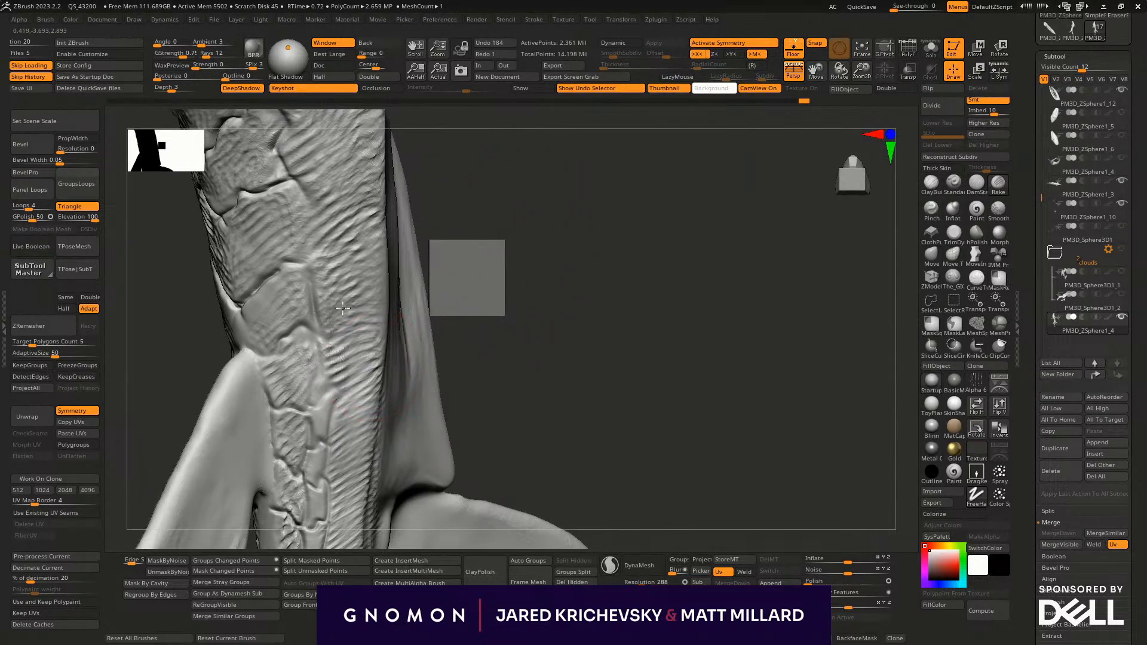
- Rake wrinkles over the untextured flank plates and side skin ahead of the tail fins
left_click_drag(311, 178, 378, 159)
left_click_drag(546, 292, 520, 385, "alt")
mouse_move(353, 265)
left_mouse_down()
mouse_move(371, 204)
mouse_move(358, 206)
left_mouse_up()
mouse_move(466, 287)
left_mouse_down("alt")
mouse_move(468, 233)
mouse_move(504, 345)
mouse_move(457, 318)
left_mouse_up("alt")
mouse_move(330, 300)
left_mouse_down()
mouse_move(317, 172)
mouse_move(326, 153)
mouse_move(299, 178)
left_mouse_up()
- Rake the body plates bordering the grooved flank between the front and rear fins
mouse_move(433, 259)
left_mouse_down("alt")
mouse_move(438, 402)
mouse_move(454, 406)
mouse_move(336, 353)
left_mouse_up("alt")
left_click(238, 255)
left_click_drag(242, 304, 247, 275)
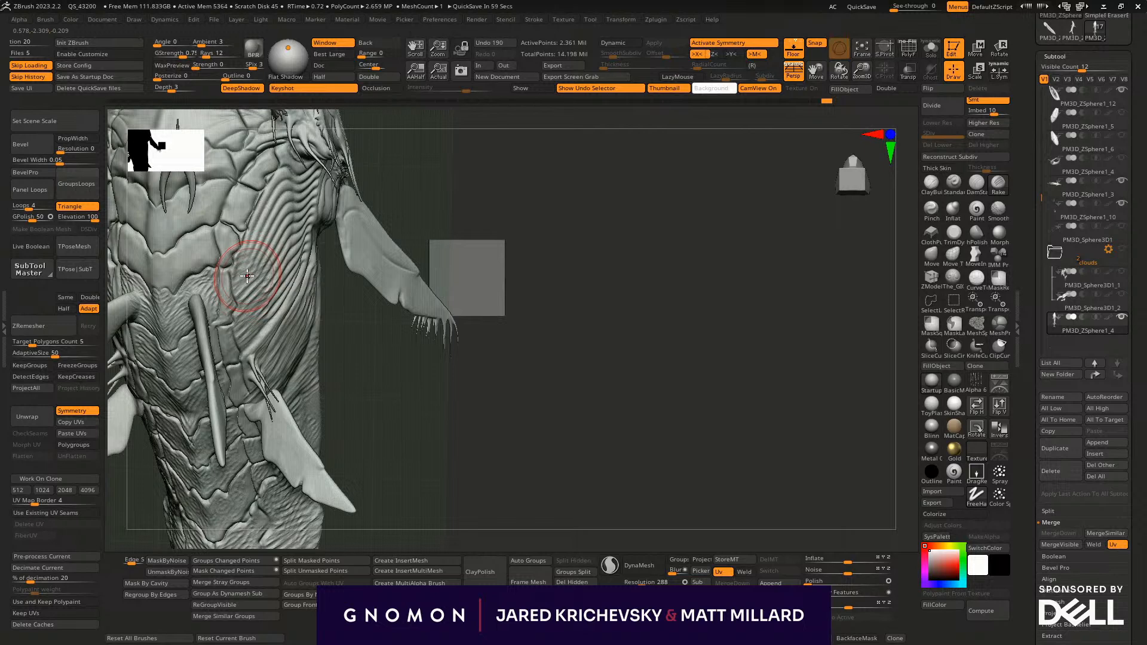
left_click_drag(405, 363, 382, 349)
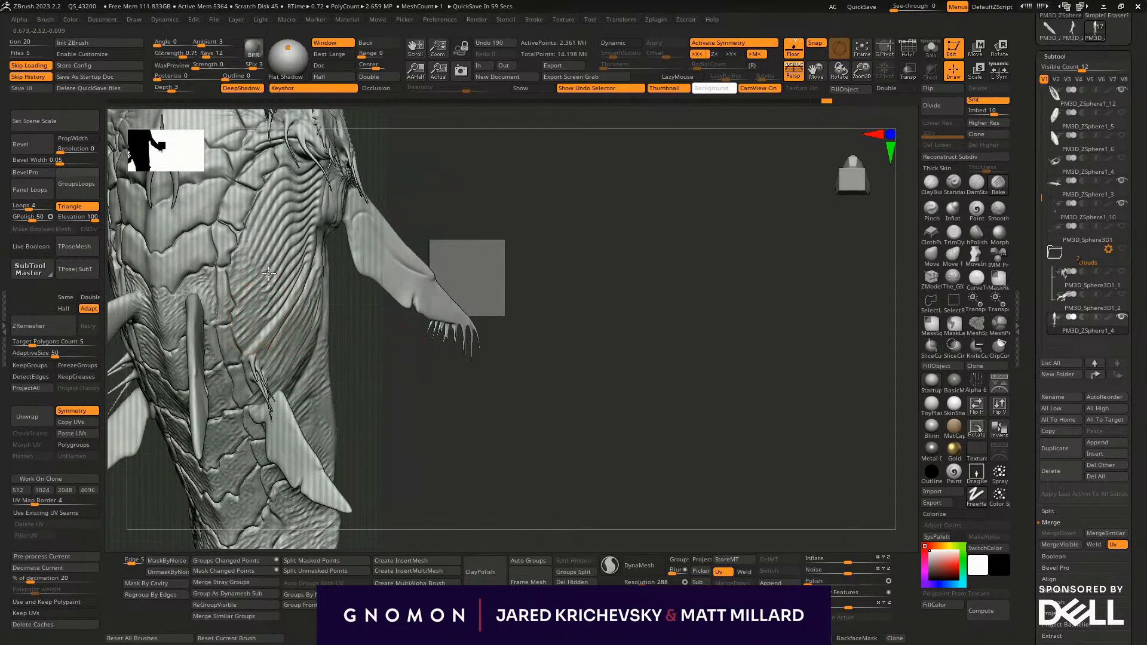
left_click_drag(245, 258, 252, 333)
- Rake chevron lines into the central back plates between the grooved flanks
mouse_move(394, 364)
left_mouse_down()
mouse_move(471, 353)
mouse_move(465, 346)
mouse_move(468, 474)
mouse_move(260, 197)
mouse_move(276, 220)
left_mouse_up()
mouse_move(575, 324)
left_mouse_down("alt")
mouse_move(623, 481)
mouse_move(615, 466)
left_mouse_up("alt")
left_click_drag(593, 345, 654, 358)
mouse_move(344, 357)
left_mouse_down()
mouse_move(358, 335)
mouse_move(323, 357)
mouse_move(325, 338)
mouse_move(290, 394)
mouse_move(310, 454)
left_mouse_up()
key("s")
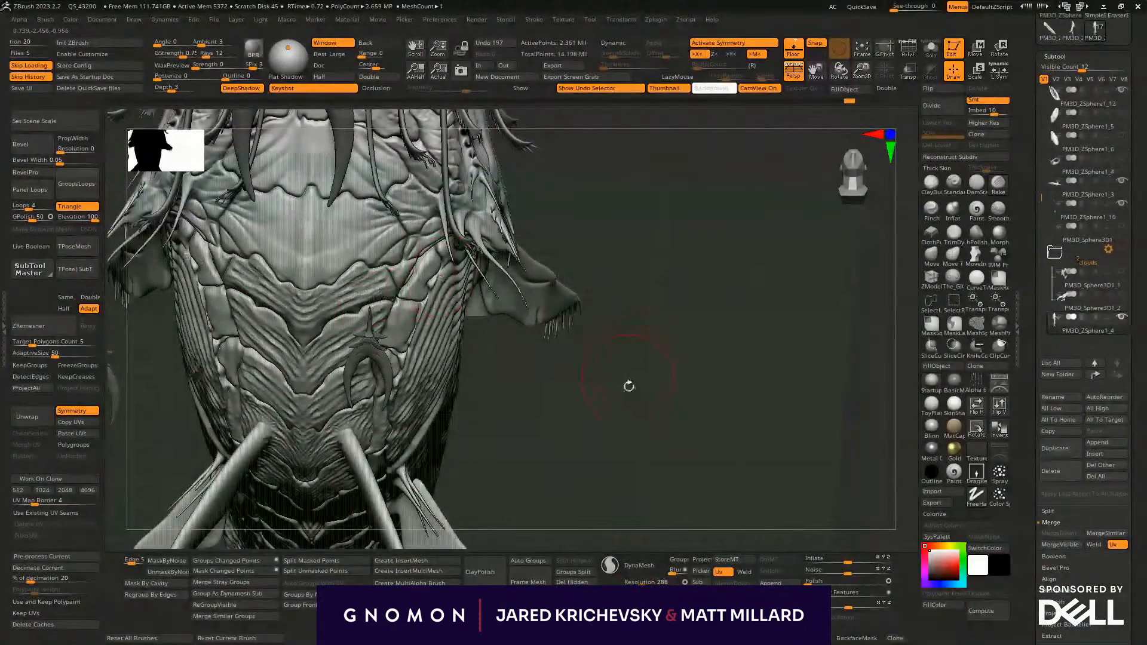
- Undo the last stroke, resize the brush and rake the smooth plate behind the head horns
mouse_move(654, 401)
left_mouse_down()
mouse_move(583, 476)
mouse_move(466, 410)
left_mouse_up()
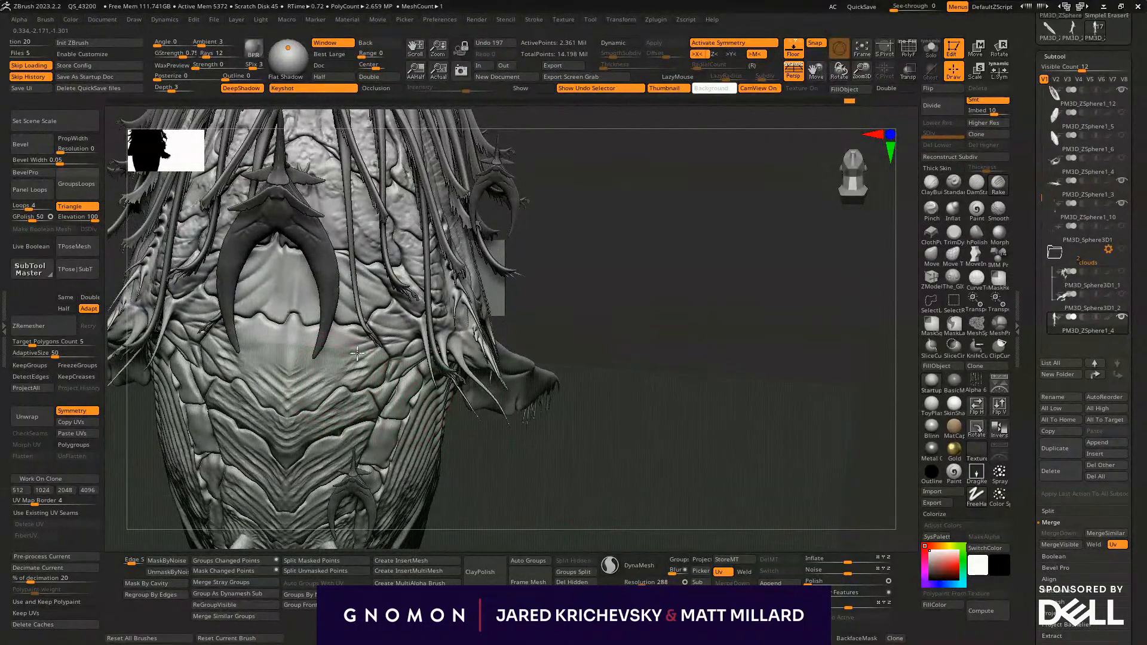
mouse_move(663, 376)
left_mouse_down()
mouse_move(653, 348)
mouse_move(353, 336)
mouse_move(307, 263)
left_mouse_up()
left_click_drag(326, 311, 306, 254)
mouse_move(621, 257)
left_mouse_down()
mouse_move(552, 278)
mouse_move(693, 266)
left_mouse_up()
key("ctrl+z")
key("s")
left_click_drag(309, 284, 307, 280)
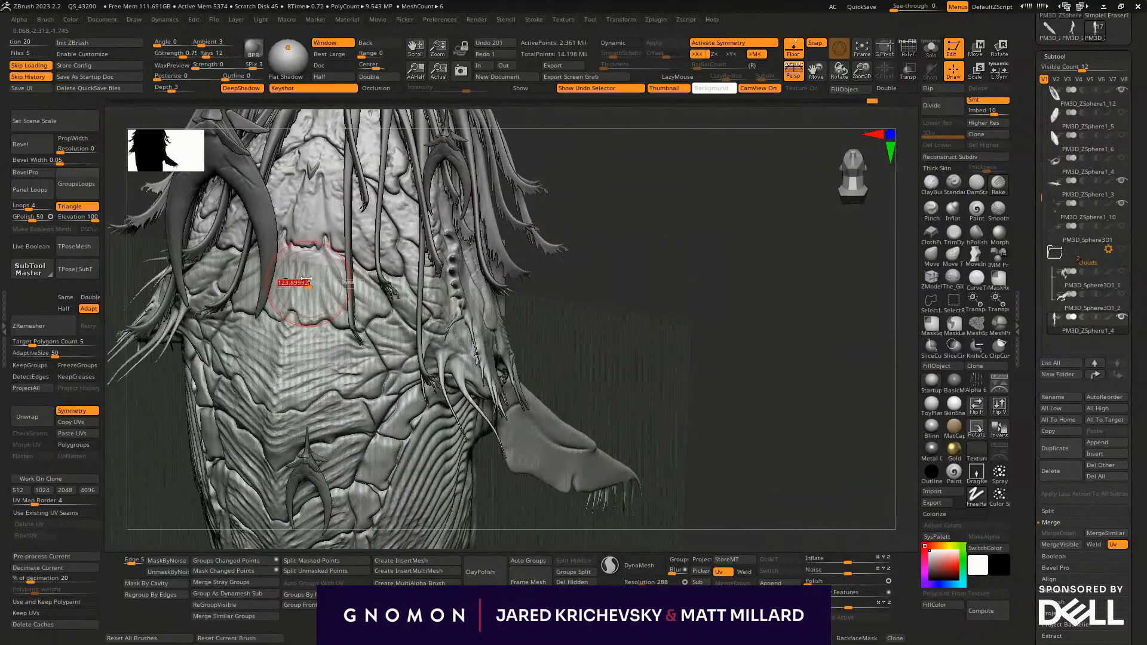
left_click_drag(364, 318, 359, 308)
- Isolate the body with Solo and rake fanned lines into the broad plate at the back of the head
left_click_drag(608, 281, 581, 273)
left_click(713, 281)
left_click_drag(715, 280, 323, 295)
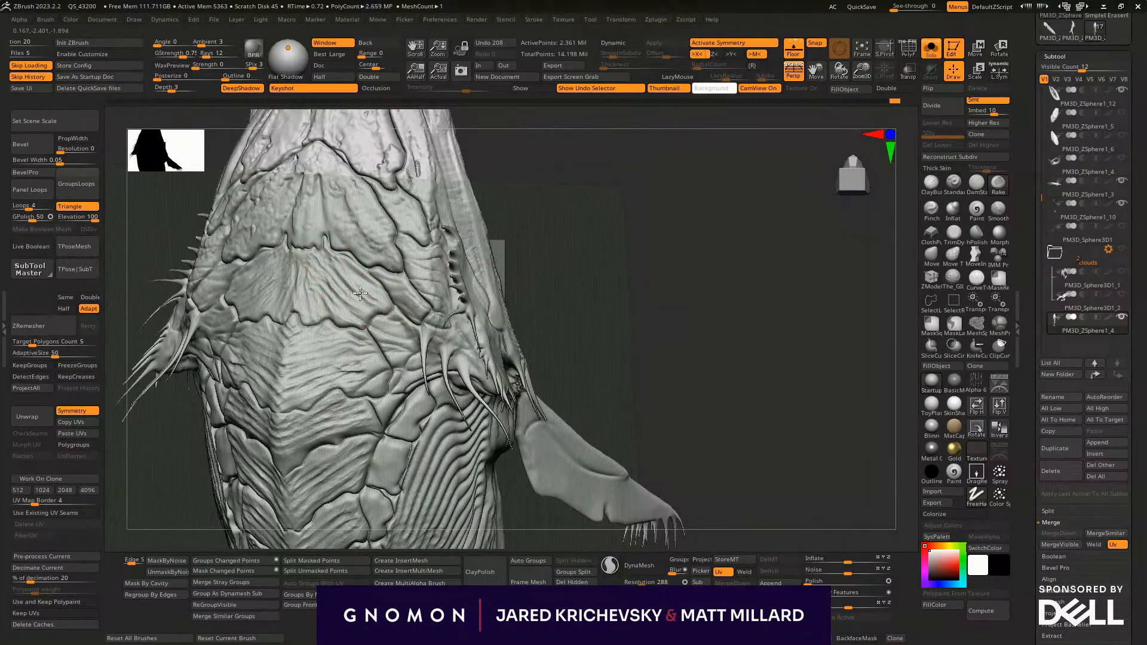
left_click_drag(307, 272, 558, 314)
mouse_move(395, 344)
left_mouse_down()
mouse_move(411, 330)
mouse_move(389, 302)
left_mouse_up()
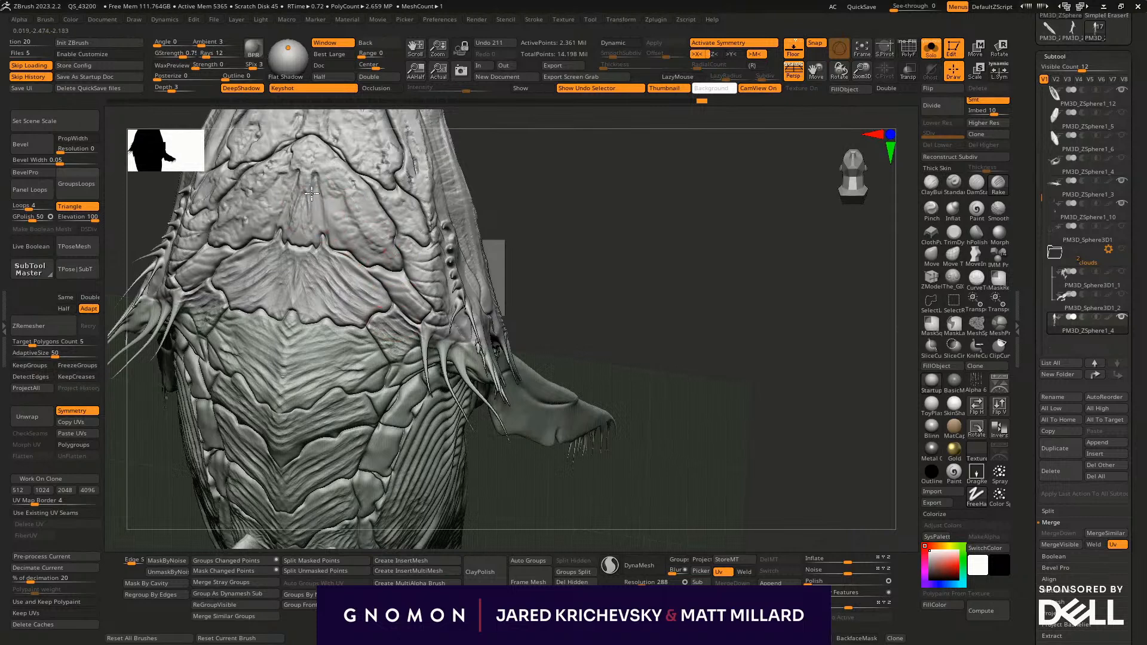
- Rake texture over the upper head plates and forehead up to the spiked snout
mouse_move(596, 251)
left_mouse_down()
mouse_move(581, 356)
mouse_move(537, 355)
left_mouse_up()
left_click_drag(289, 300, 303, 290)
mouse_move(365, 363)
left_mouse_down()
mouse_move(304, 299)
mouse_move(322, 280)
mouse_move(316, 241)
mouse_move(356, 272)
mouse_move(364, 301)
left_mouse_up()
mouse_move(550, 328)
left_mouse_down()
mouse_move(557, 423)
mouse_move(540, 400)
left_mouse_up()
left_click_drag(350, 335, 331, 337)
mouse_move(336, 288)
left_mouse_down()
mouse_move(350, 243)
mouse_move(337, 240)
left_mouse_up()
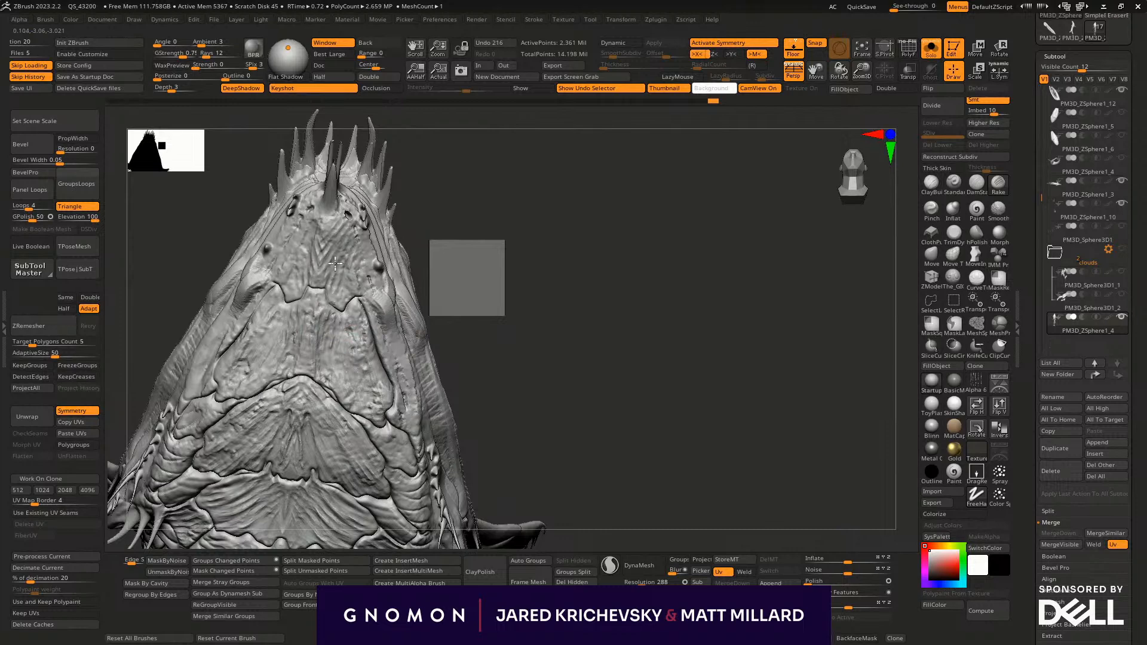
left_click_drag(348, 289, 364, 301)
- Choose the Pinch brush and sharpen the creases between the central back plates
mouse_move(540, 386)
left_mouse_down()
mouse_move(465, 252)
mouse_move(507, 287)
left_mouse_up()
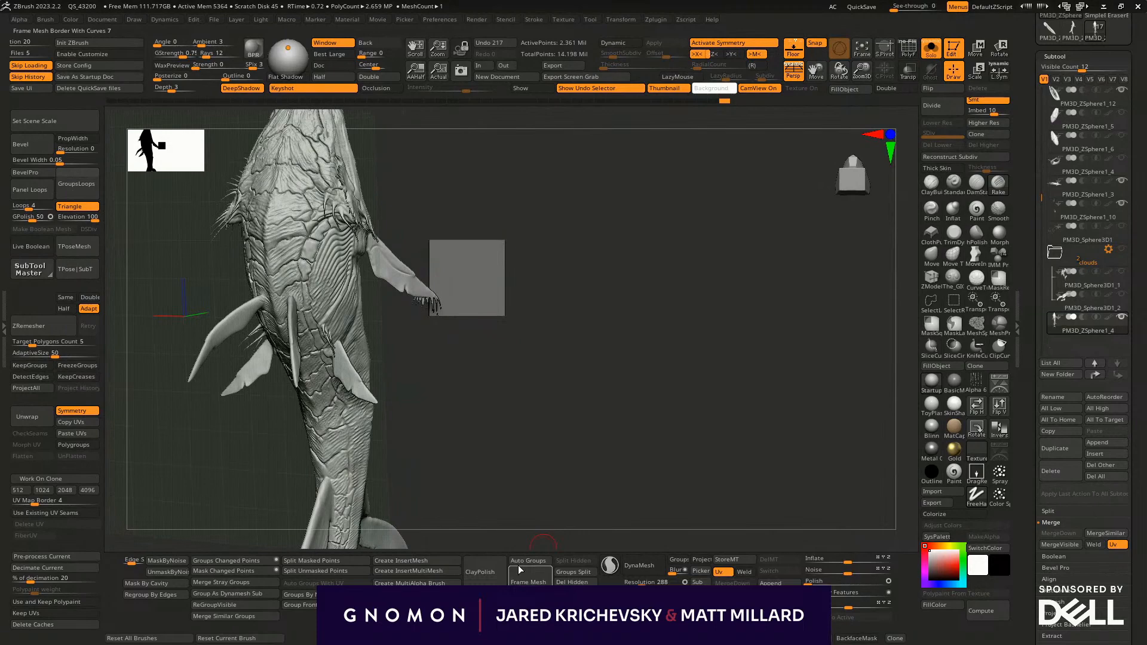
mouse_move(471, 499)
left_mouse_down()
mouse_move(486, 437)
mouse_move(648, 550)
left_mouse_up()
mouse_move(547, 347)
left_mouse_down()
mouse_move(543, 384)
mouse_move(568, 375)
left_mouse_up()
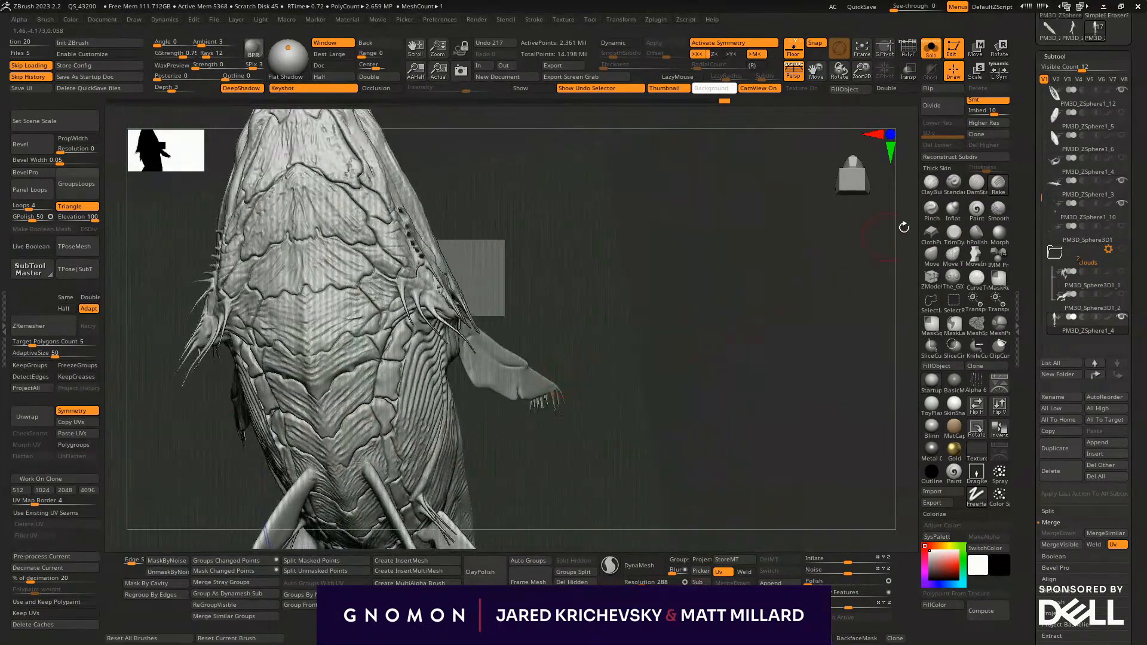
left_click(931, 209)
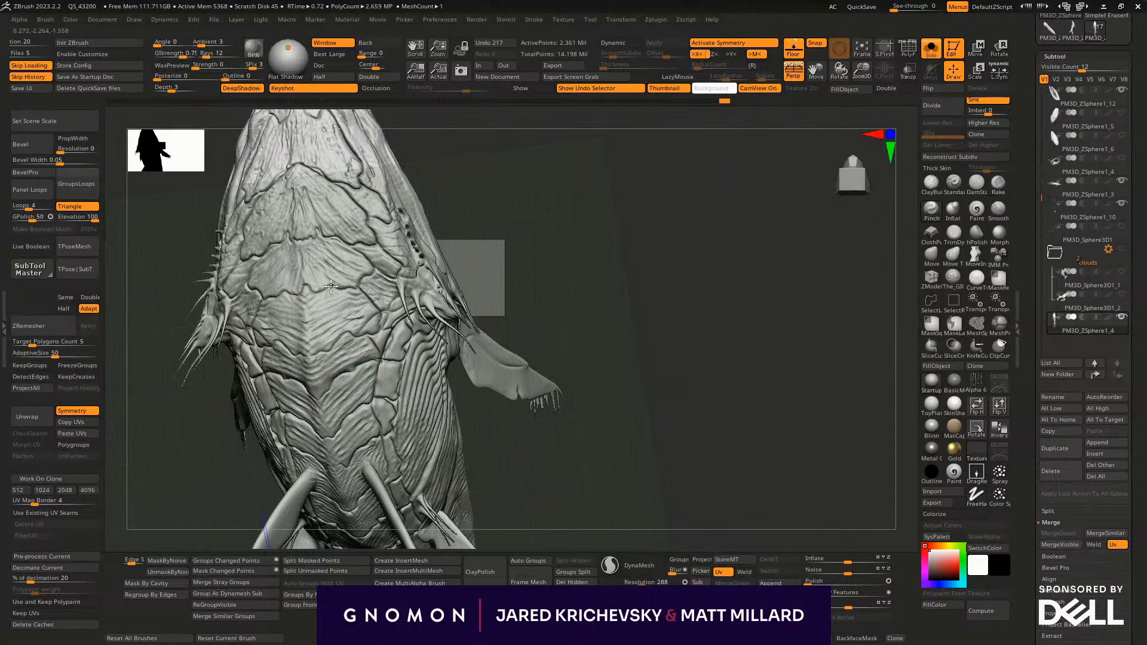
left_click_drag(305, 289, 309, 292)
mouse_move(330, 344)
left_mouse_down()
mouse_move(314, 359)
mouse_move(332, 394)
mouse_move(382, 360)
left_mouse_up()
left_click_drag(326, 446, 362, 401)
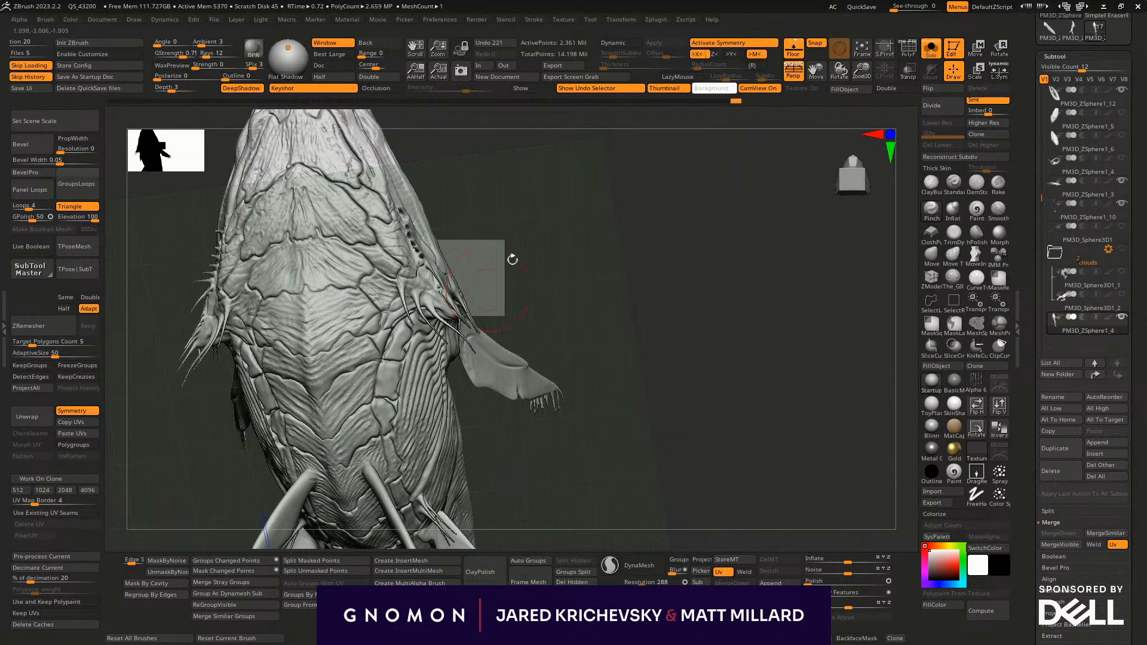
- Pinch the creases around the head plates up toward the snout
left_click_drag(494, 279, 473, 285)
left_click_drag(364, 290, 334, 291)
left_click_drag(353, 227, 395, 245)
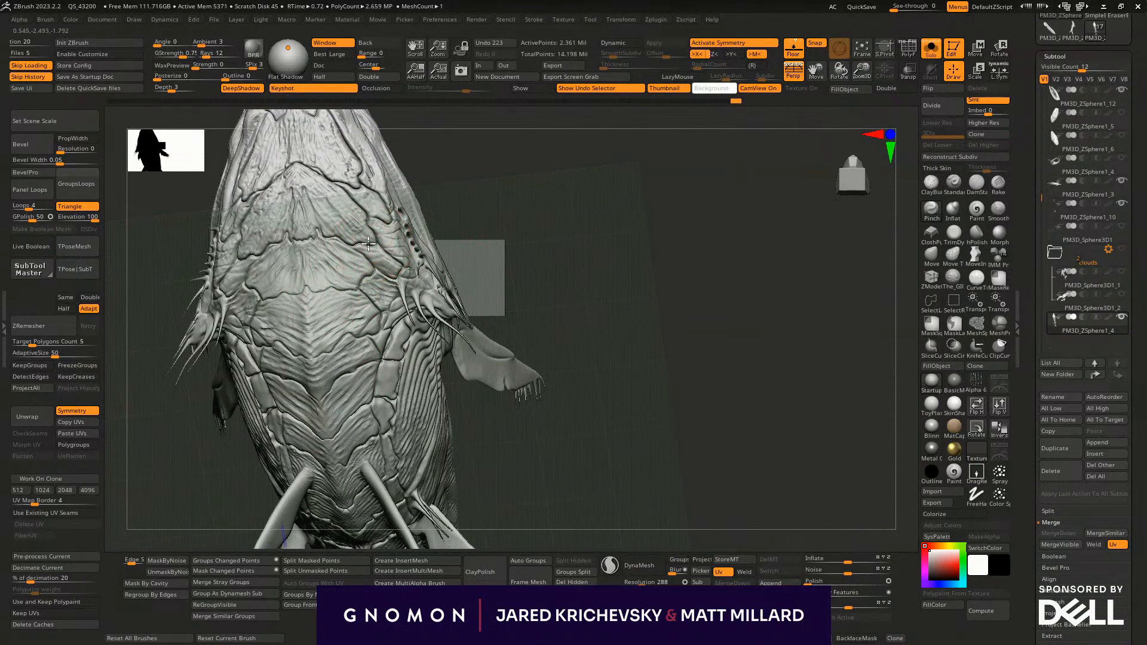
mouse_move(366, 209)
left_mouse_down()
mouse_move(334, 181)
mouse_move(357, 179)
mouse_move(357, 149)
mouse_move(332, 119)
left_mouse_up()
mouse_move(414, 130)
left_mouse_down()
mouse_move(448, 271)
mouse_move(464, 278)
left_mouse_up()
left_click_drag(478, 202, 457, 209)
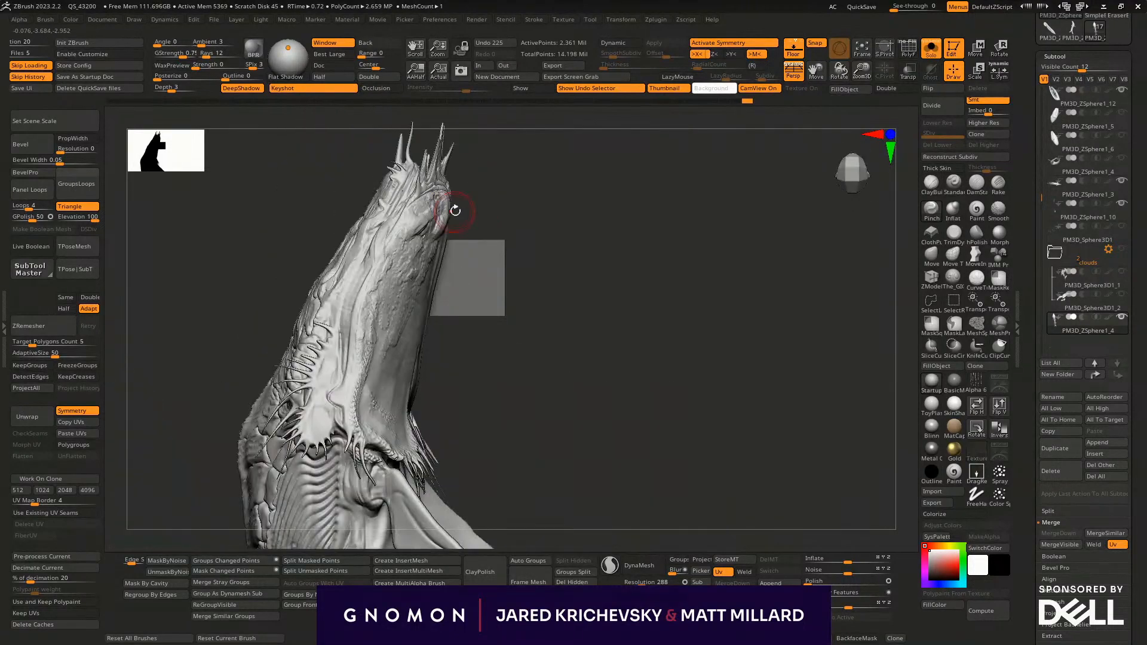
- Choose the infinite-depth Move brush and reshape the side silhouette of the head, neck and upper back
left_click(968, 258)
left_click_drag(272, 372, 260, 366)
left_click_drag(305, 299, 298, 293)
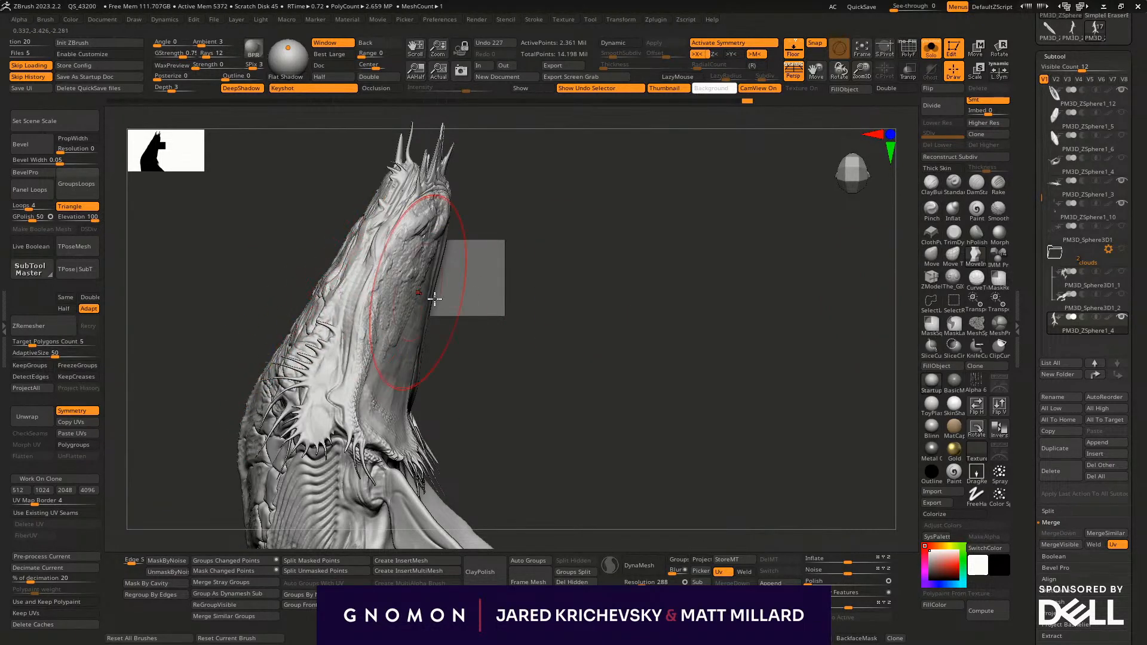
left_click_drag(418, 357, 413, 356)
left_click_drag(263, 375, 257, 374)
left_click_drag(238, 427, 233, 431)
left_click_drag(550, 416, 382, 370)
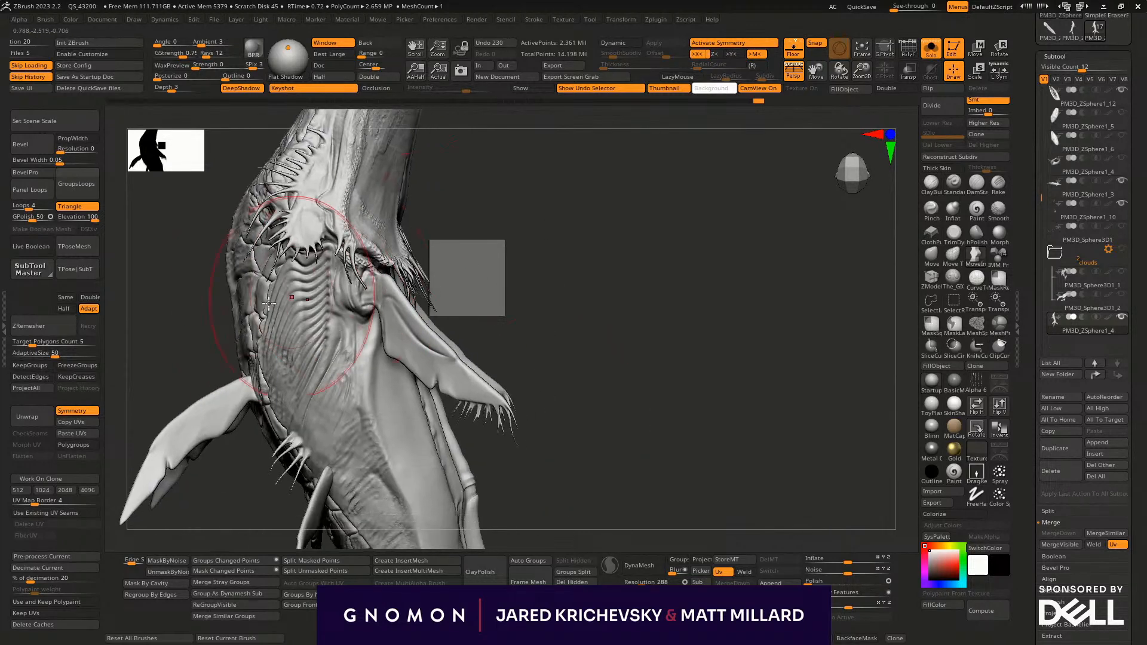
left_click_drag(225, 268, 230, 259)
- Resize the Move brush and reshape the belly and rear body profile in side view
mouse_move(537, 405)
left_mouse_down("alt")
mouse_move(546, 284)
mouse_move(508, 281)
left_mouse_up("alt")
key("s")
left_click_drag(407, 277, 418, 274)
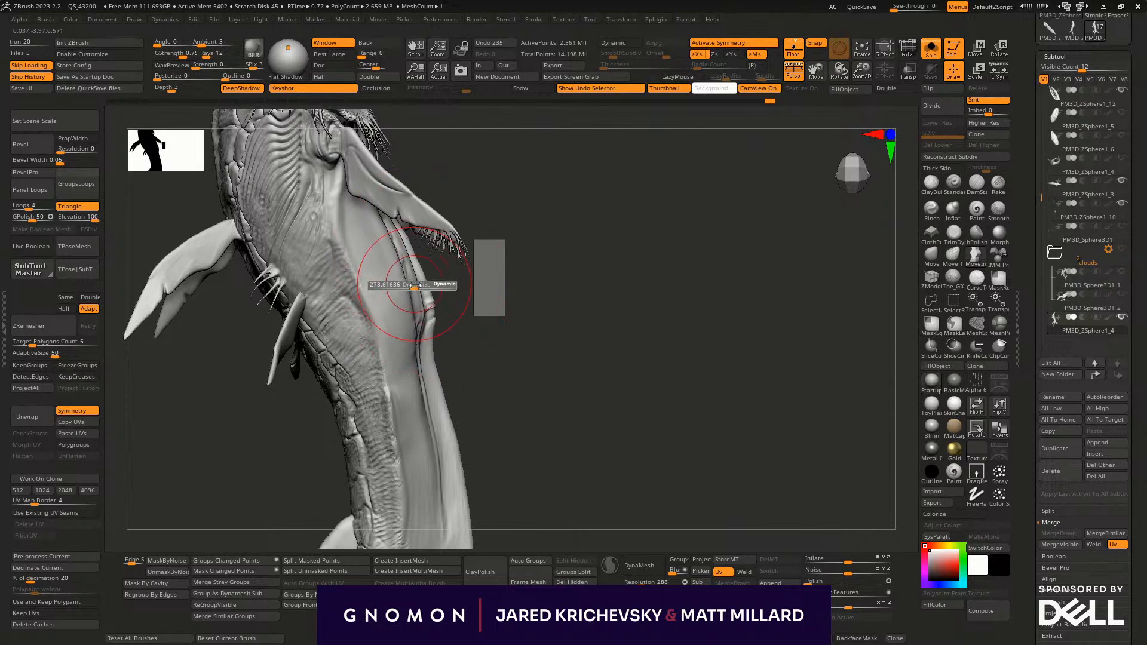
mouse_move(487, 403)
left_mouse_down("alt")
mouse_move(458, 307)
mouse_move(439, 289)
mouse_move(405, 286)
left_mouse_up("alt")
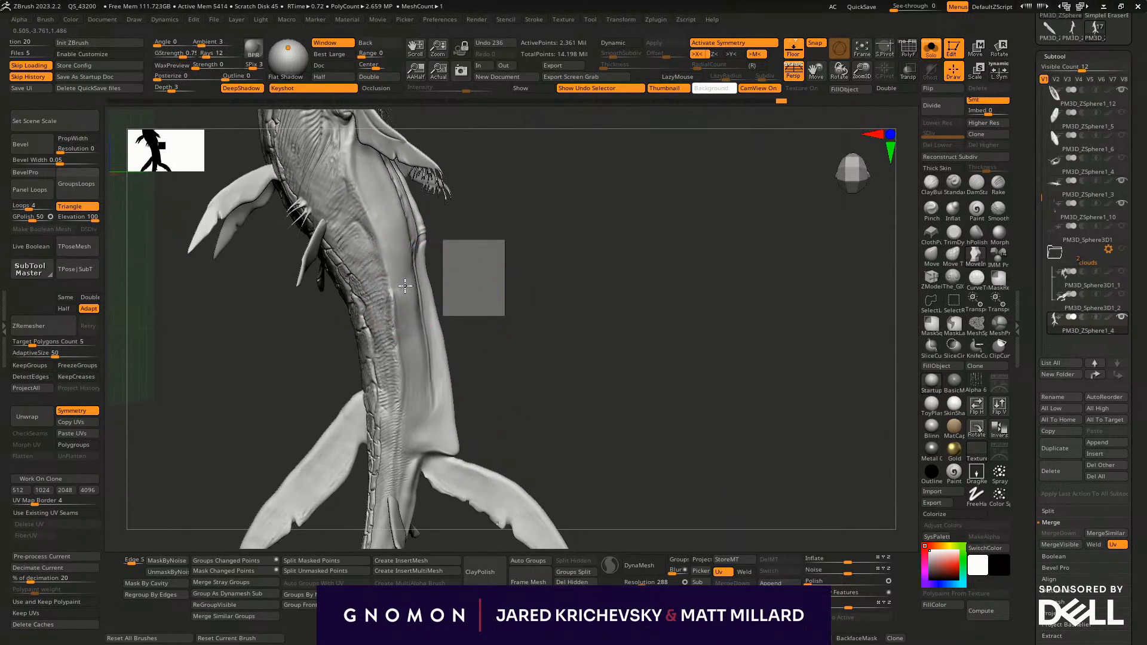
left_click_drag(446, 386, 450, 386)
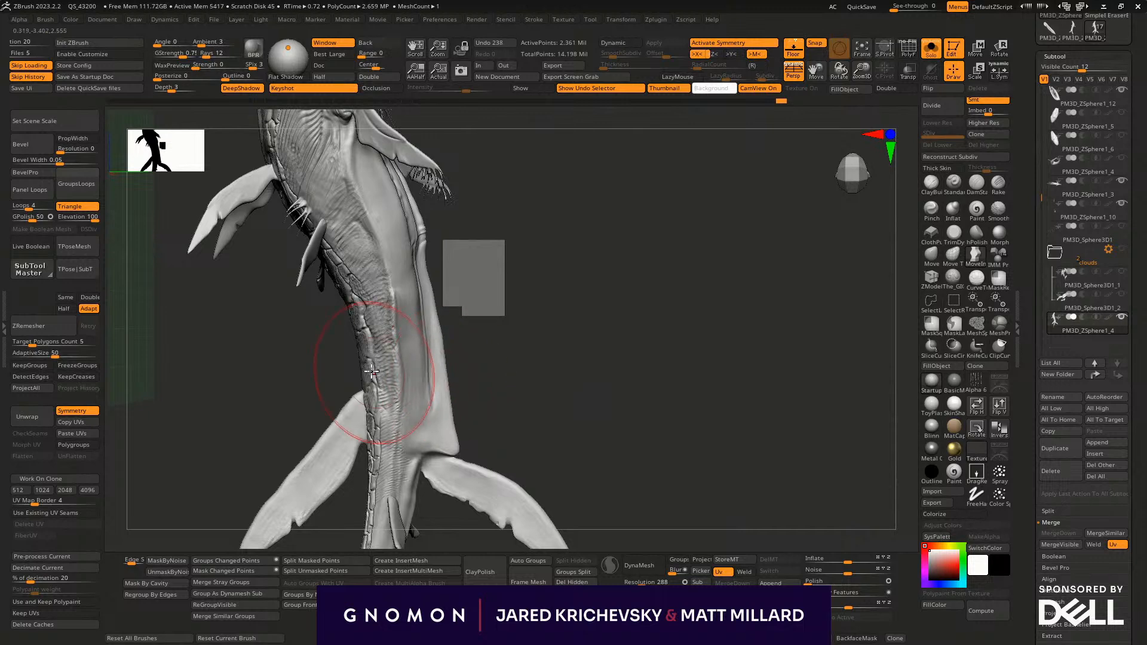
mouse_move(409, 341)
left_mouse_down()
mouse_move(431, 313)
mouse_move(411, 305)
left_mouse_up()
- Enlarge the Move brush and refine the overall curve of the rear body toward the tail
key("s")
key("s")
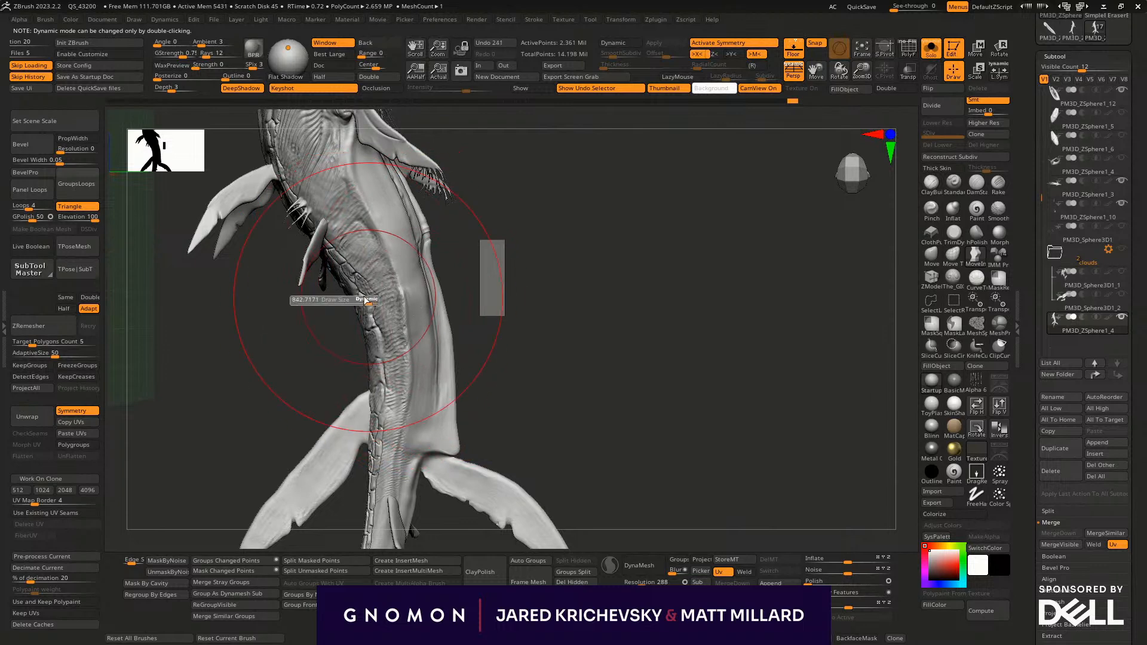
mouse_move(557, 315)
left_mouse_down()
mouse_move(525, 279)
mouse_move(583, 302)
mouse_move(453, 269)
mouse_move(442, 476)
mouse_move(432, 394)
mouse_move(494, 277)
mouse_move(481, 284)
mouse_move(651, 233)
mouse_move(326, 348)
mouse_move(450, 323)
mouse_move(402, 342)
mouse_move(303, 266)
mouse_move(266, 263)
left_mouse_up()
left_click_drag(270, 412, 236, 484)
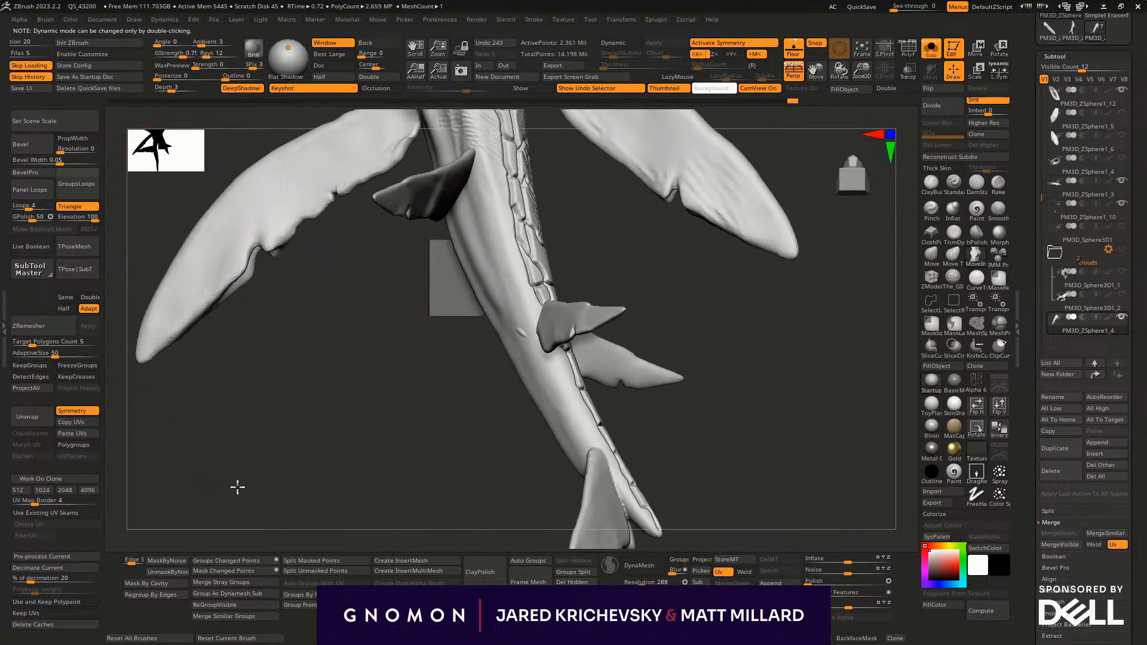
- Choose the SnakeHook brush and dismiss the SculptrisPro note until the next restart
key("b")
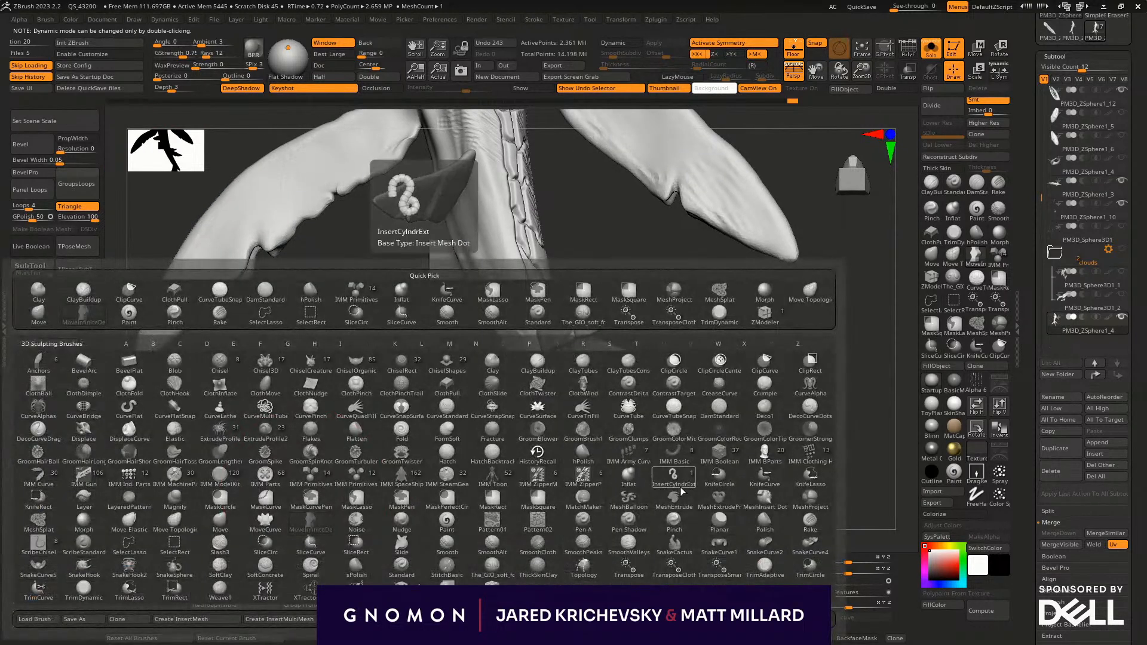
key("s")
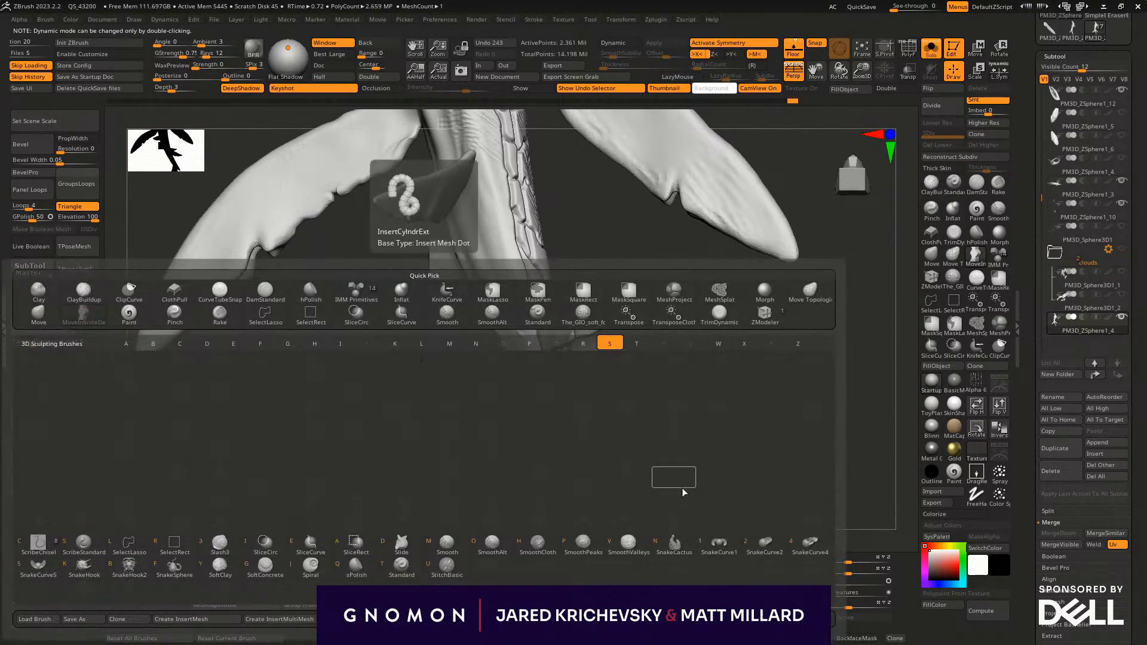
left_click(93, 574)
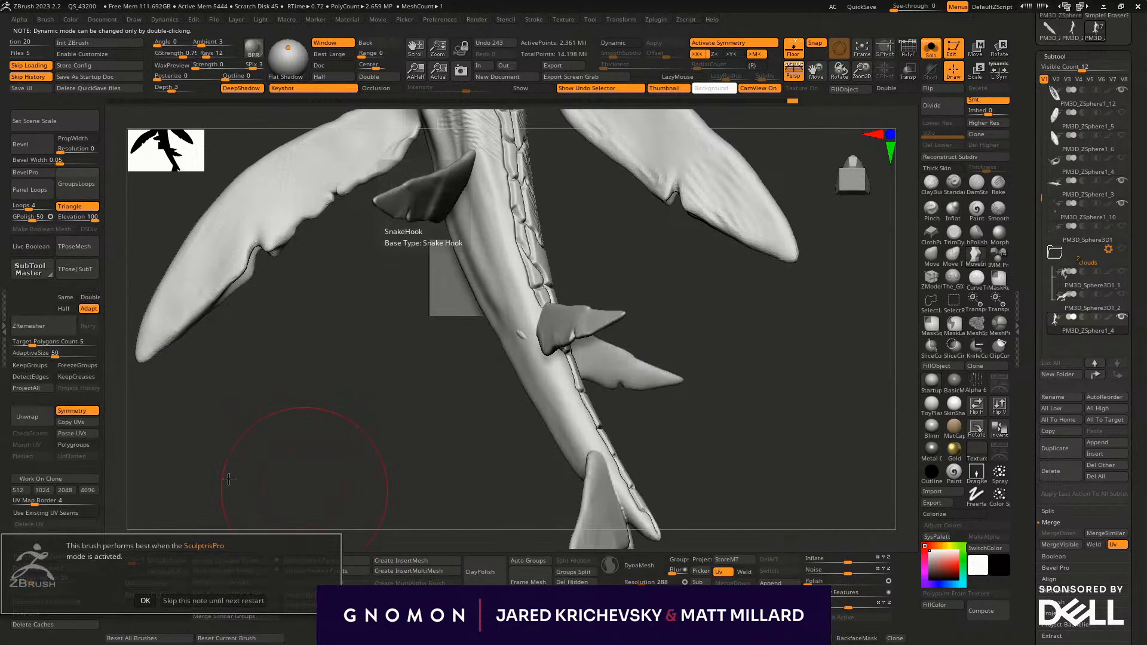
left_click(228, 607)
- Isolate one large ragged side fin and DynaMesh it at resolution 288
mouse_move(230, 491)
left_mouse_down()
mouse_move(191, 376)
mouse_move(191, 303)
left_mouse_up()
left_click(191, 303, "ctrl+shift")
left_click_drag(352, 458, 441, 473, "alt")
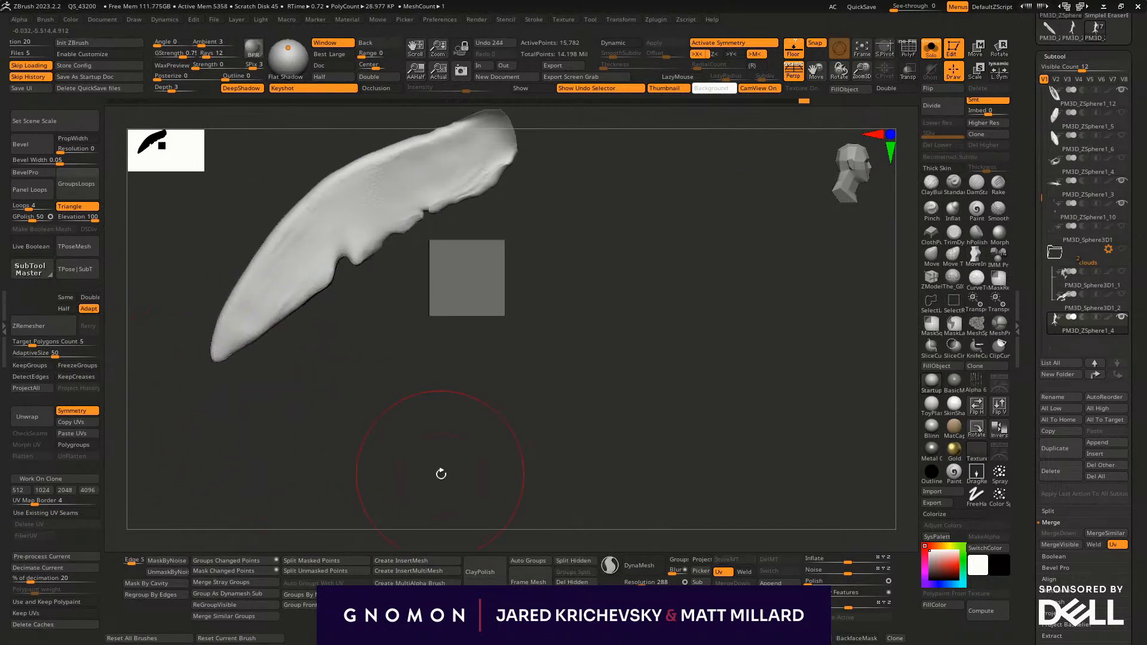
left_click(633, 570)
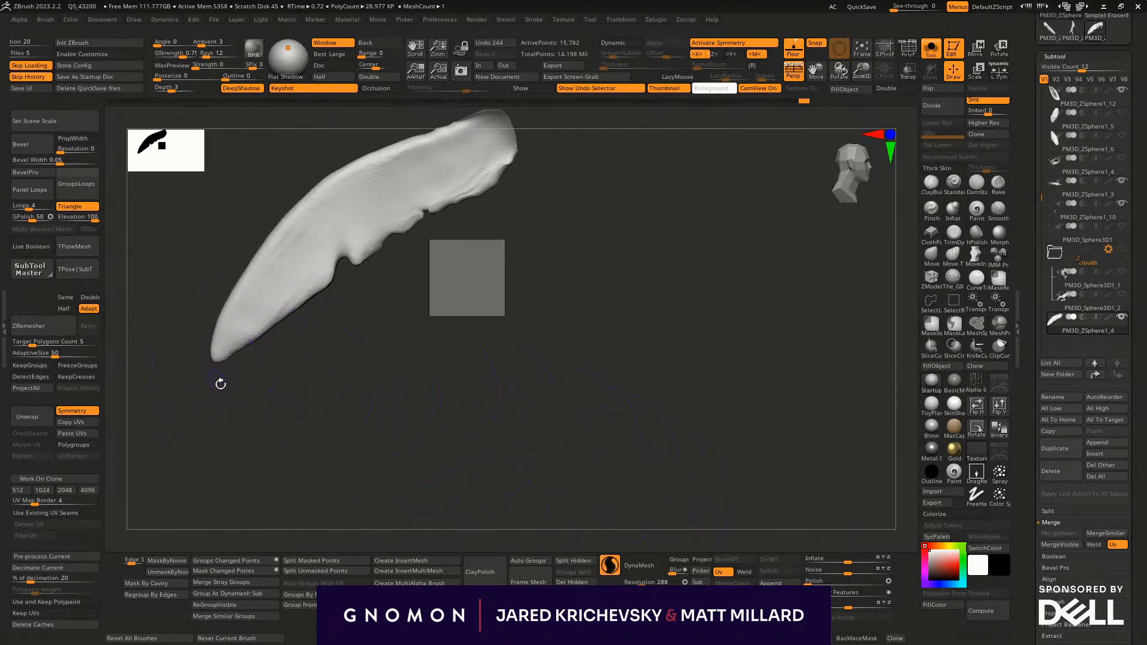
- Turn symmetry off and pull a row of thin tendrils from the fin's tip along its trailing edge to the deep notch
left_click_drag(215, 375, 217, 358)
key("x")
left_click_drag(221, 401, 222, 412)
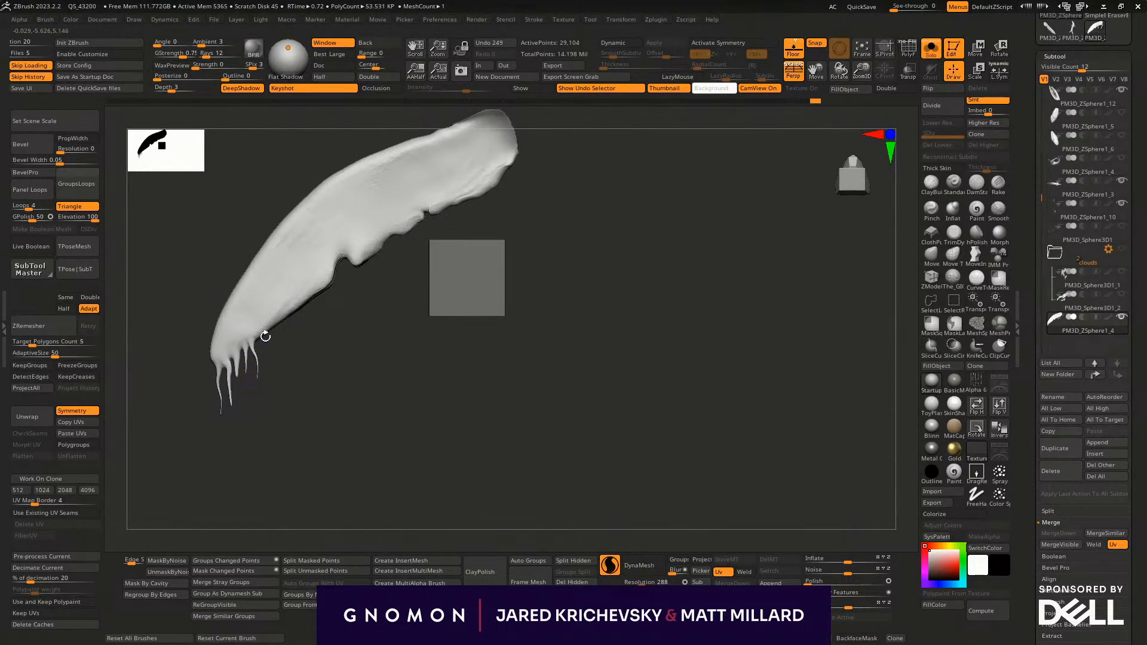
left_click_drag(298, 355, 293, 353)
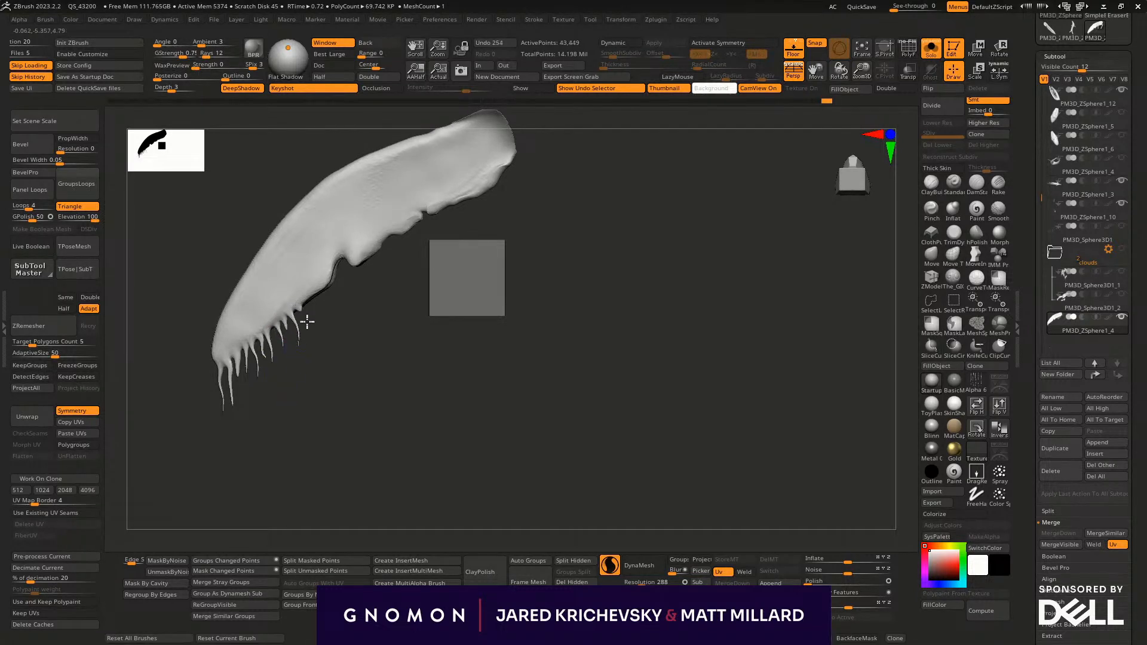
left_click_drag(309, 311, 312, 326)
left_click_drag(306, 388, 343, 380)
mouse_move(339, 281)
left_mouse_down()
mouse_move(363, 342)
mouse_move(369, 331)
left_mouse_up()
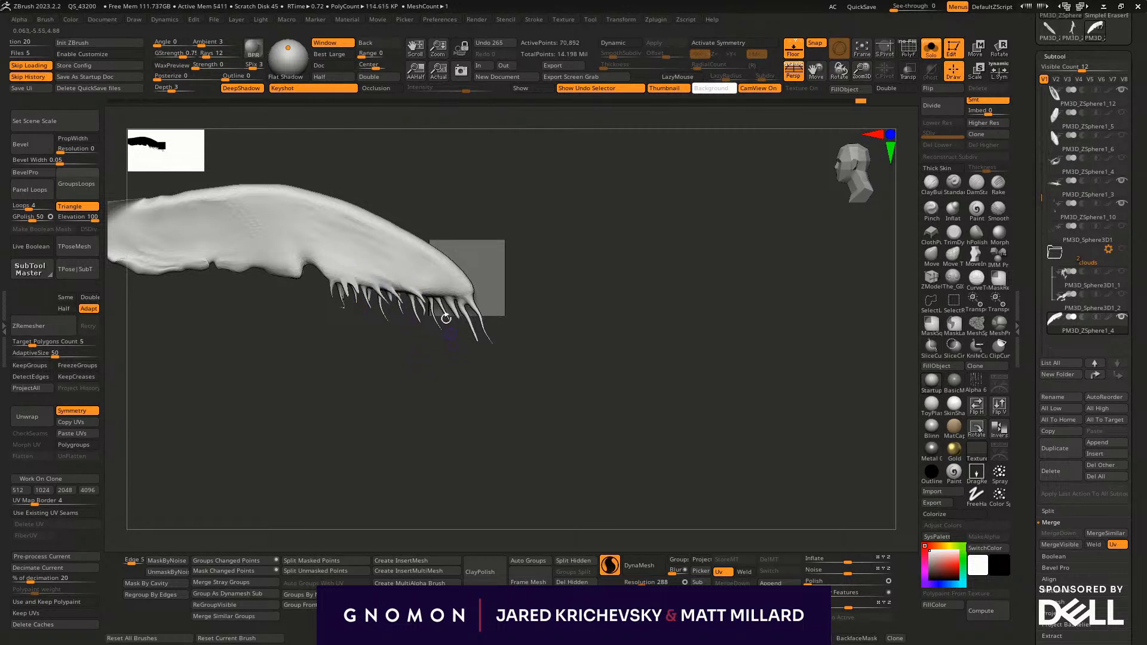
mouse_move(536, 317)
left_mouse_down()
mouse_move(563, 240)
mouse_move(490, 298)
mouse_move(639, 289)
mouse_move(547, 326)
left_mouse_up()
left_click_drag(372, 338, 387, 397)
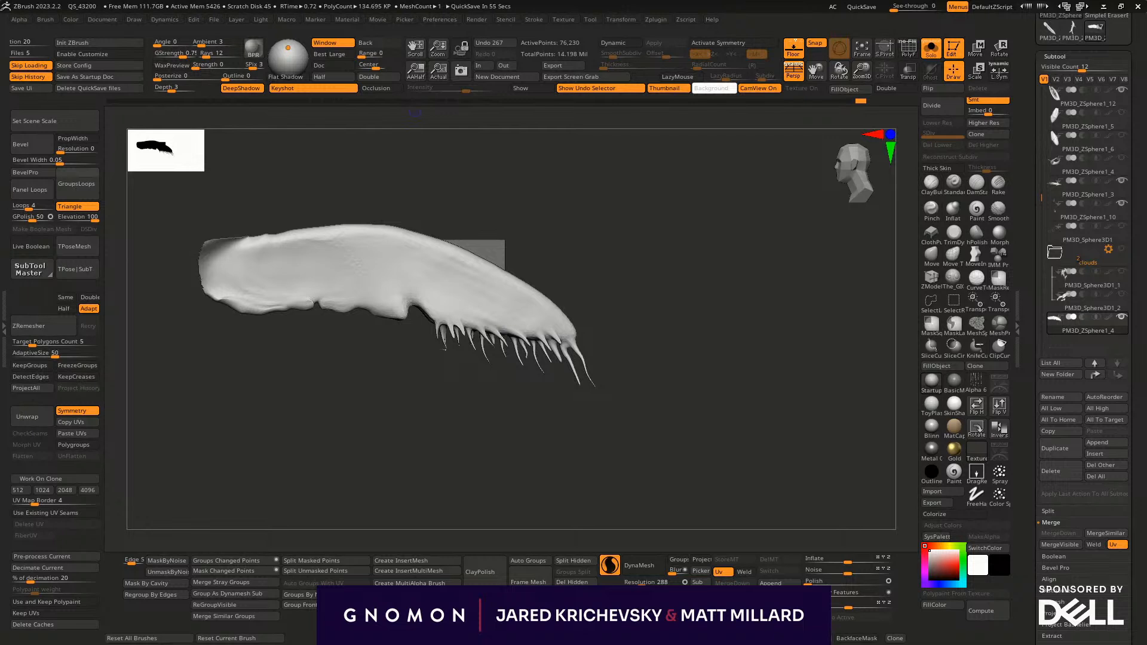
- Pull a second cluster of thin curved tendrils from the fin's trailing edge just past the deep notch
left_click_drag(442, 394, 589, 474)
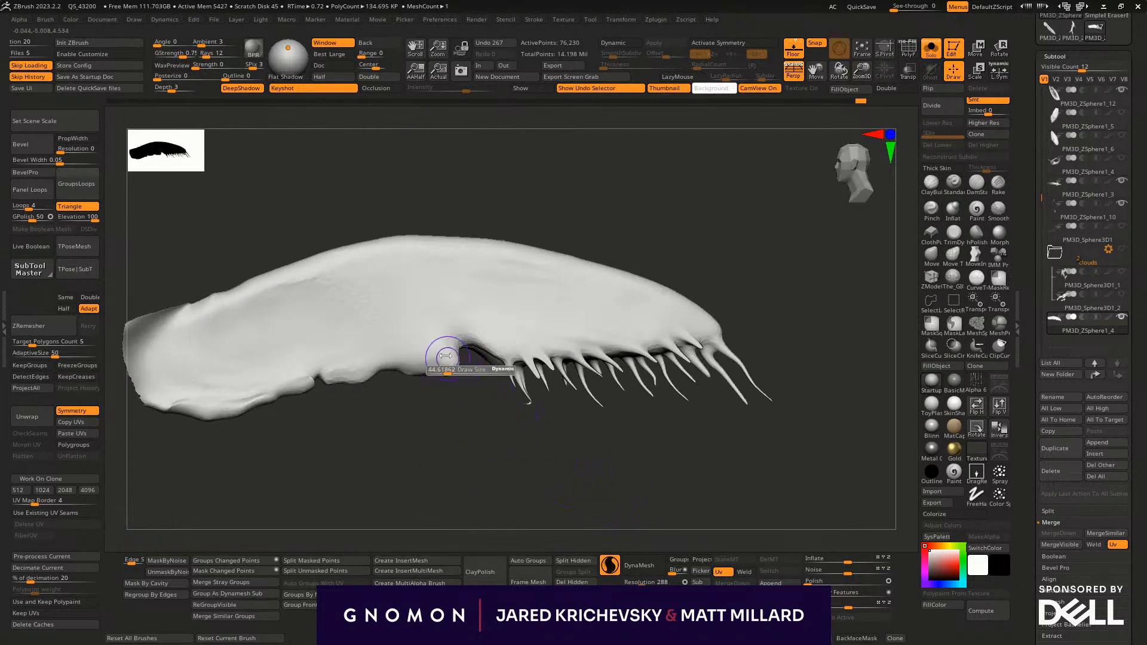
left_click_drag(467, 399, 500, 456)
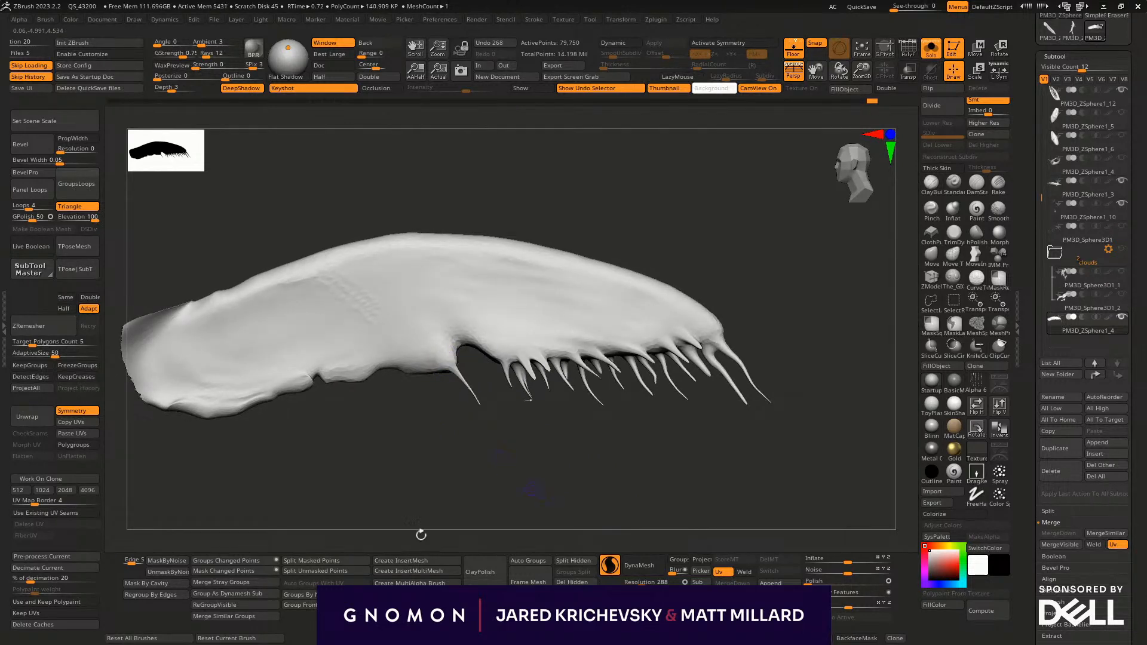
key("ctrl+z")
left_click_drag(425, 417, 439, 421, "ctrl")
mouse_move(431, 416)
left_mouse_down()
mouse_move(424, 382)
mouse_move(474, 424)
mouse_move(371, 493)
mouse_move(382, 480)
left_mouse_up()
left_click_drag(421, 411, 461, 375, "ctrl")
mouse_move(440, 422)
left_mouse_down()
mouse_move(454, 395)
mouse_move(413, 410)
mouse_move(430, 352)
left_mouse_up()
left_click_drag(434, 488, 485, 391)
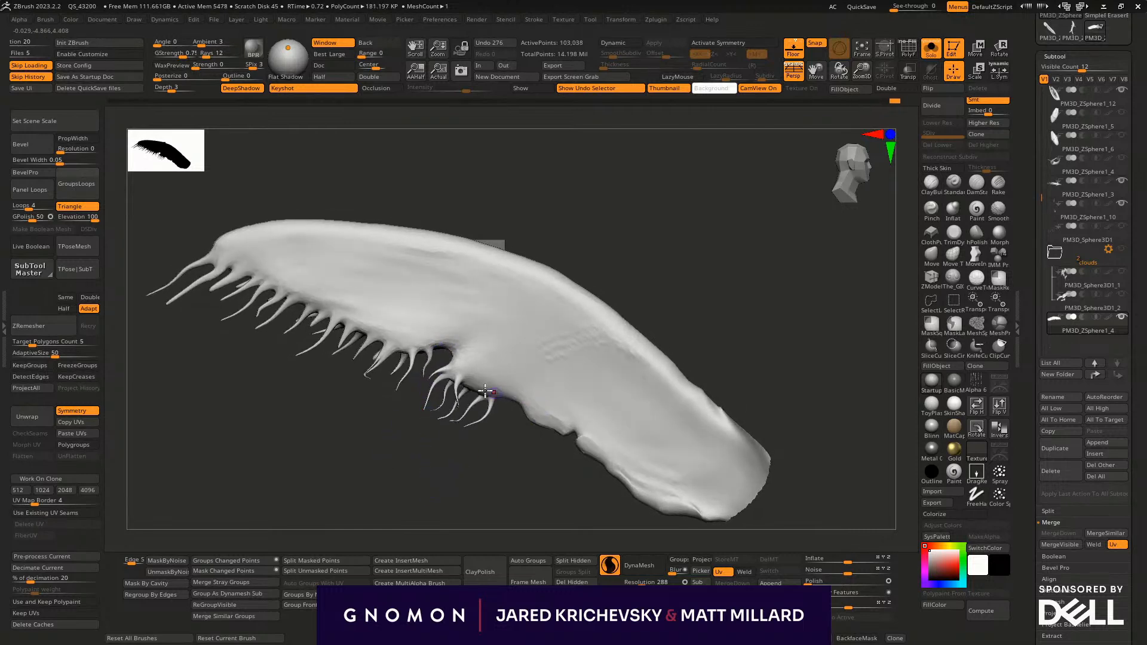
mouse_move(469, 434)
left_mouse_down()
mouse_move(513, 410)
mouse_move(520, 455)
mouse_move(516, 399)
left_mouse_up()
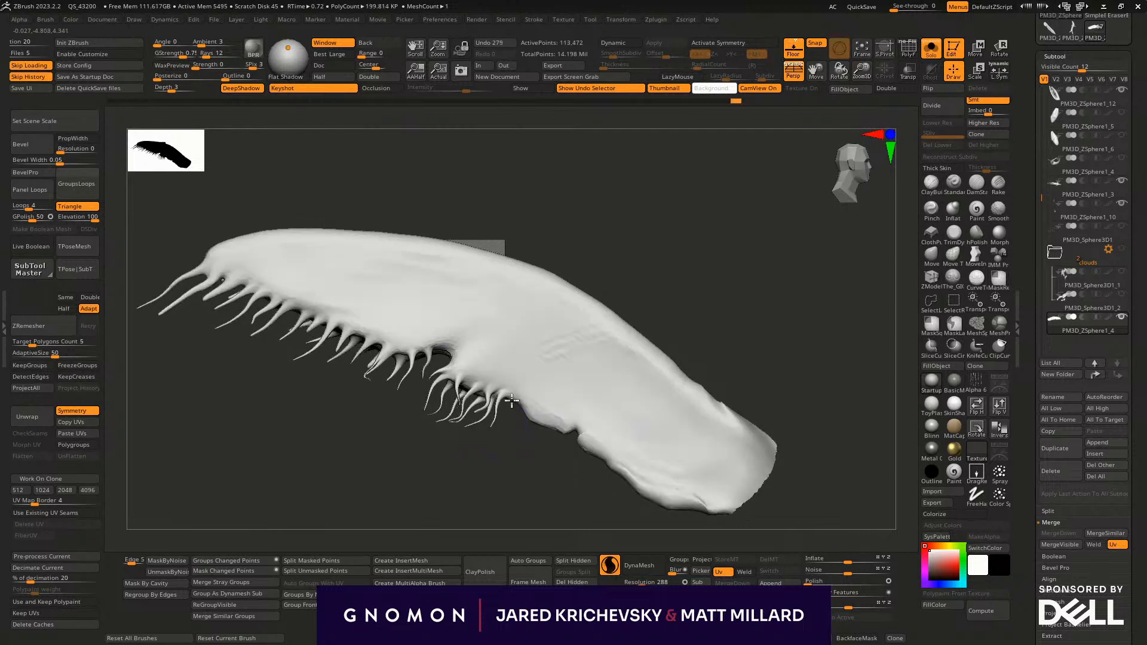
mouse_move(544, 464)
left_mouse_down()
mouse_move(453, 463)
mouse_move(450, 491)
mouse_move(501, 485)
left_mouse_up()
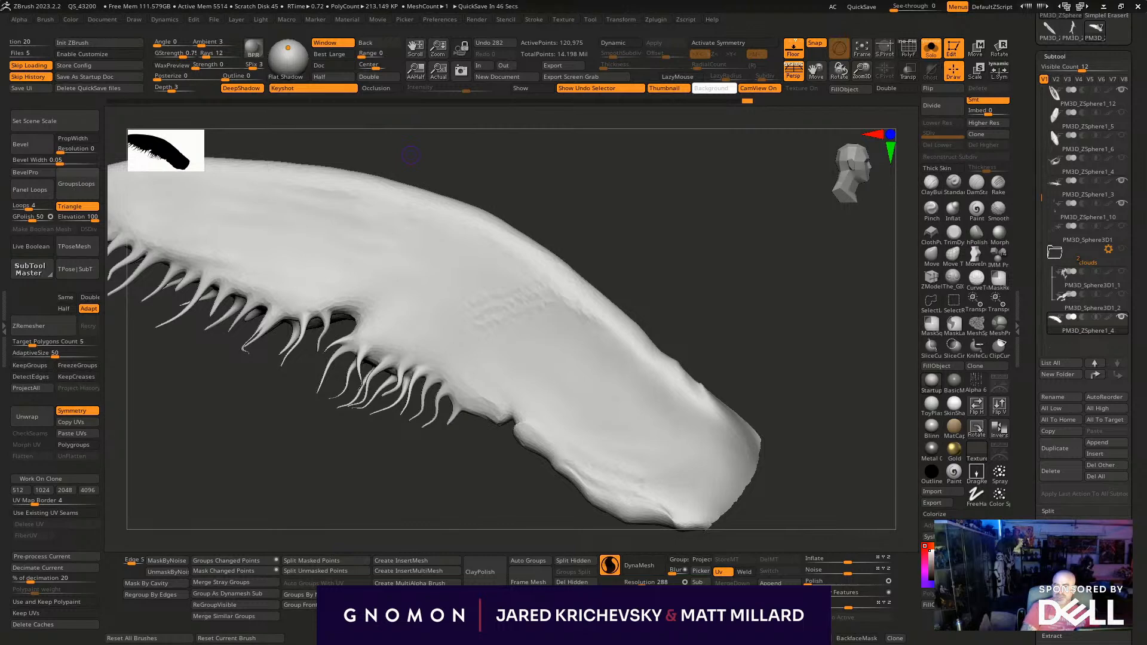
- Switch to the browser, examine the Chernabog image results, enlarge one picture and return to ZBrush
left_click_drag(343, 0, 380, 141)
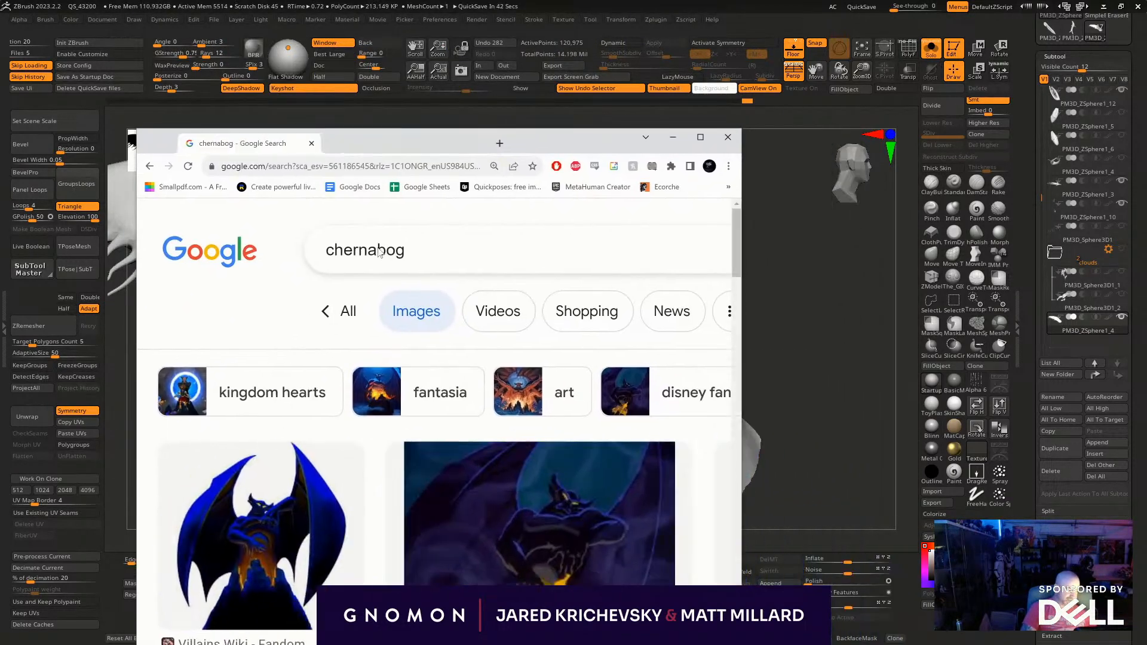
scroll(545, 447, "down", 5)
scroll(545, 448, "up", 4)
scroll(531, 484, "down", 2)
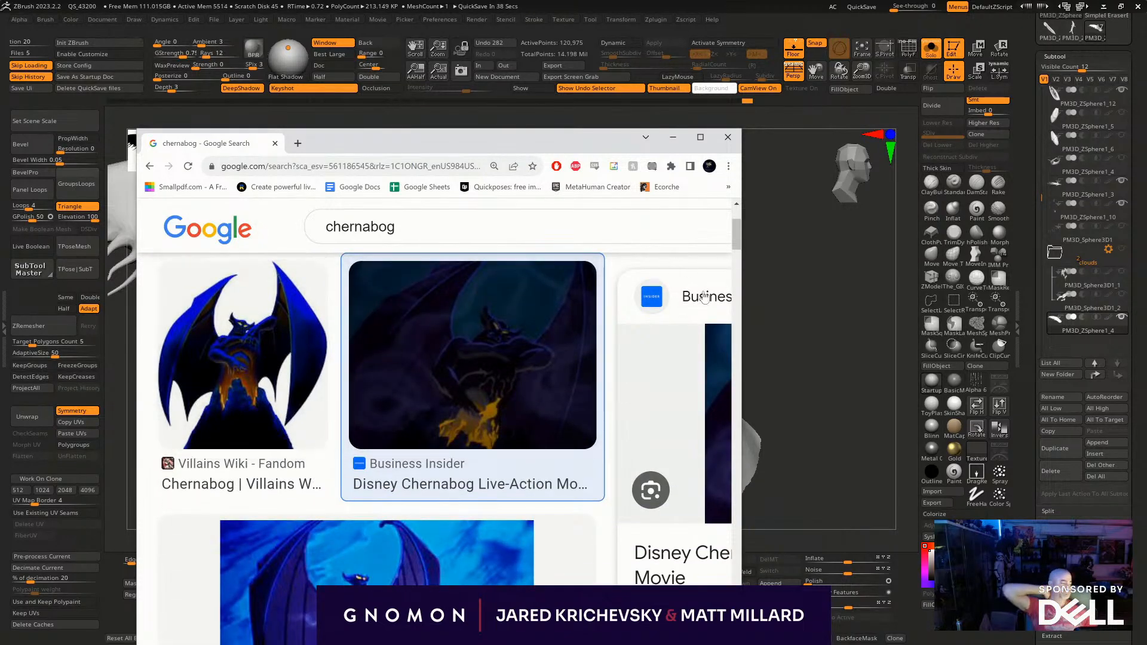
left_click_drag(741, 203, 912, 206)
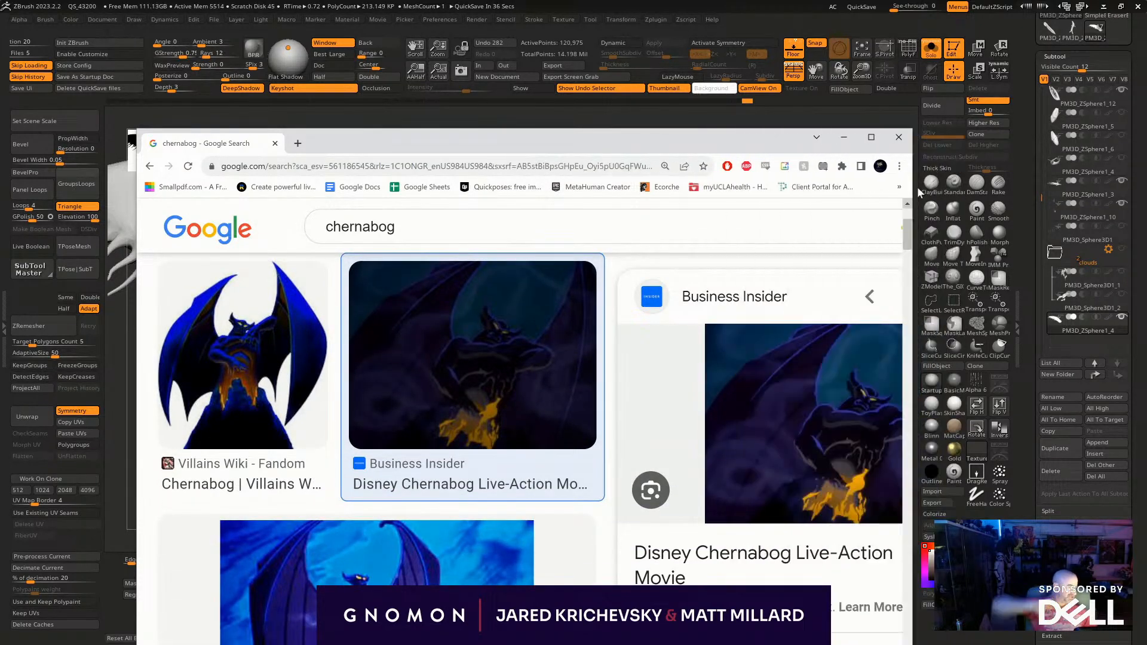
left_click(899, 137)
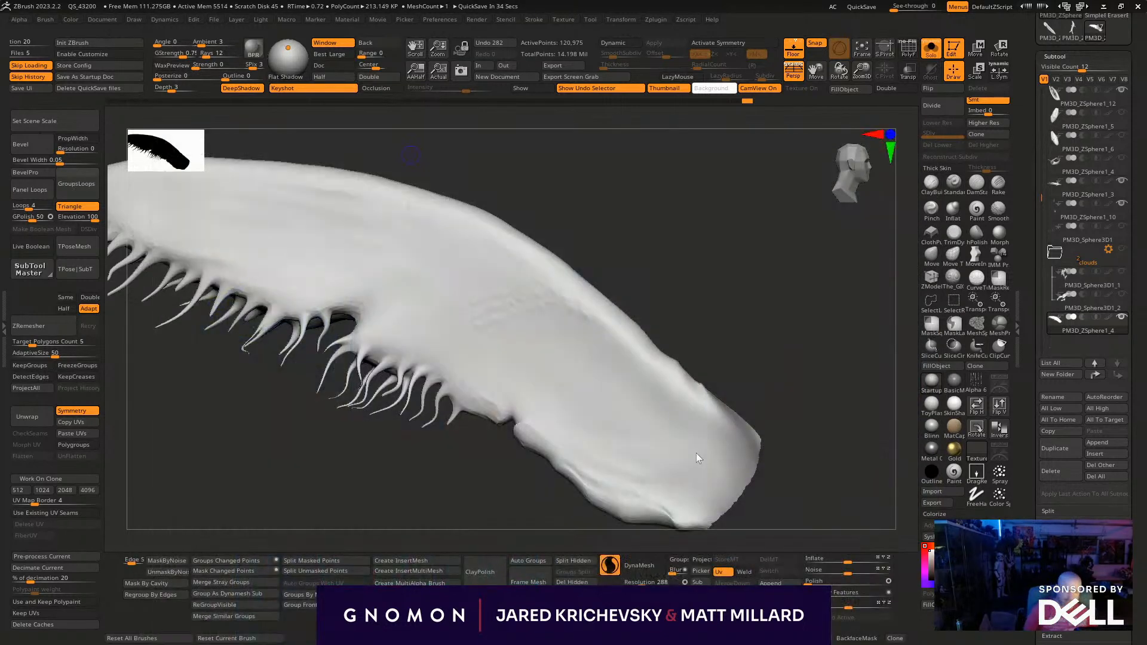
- Continue the tendril row along the fin's edge up to the small notch in its root half
left_click_drag(462, 460, 461, 469)
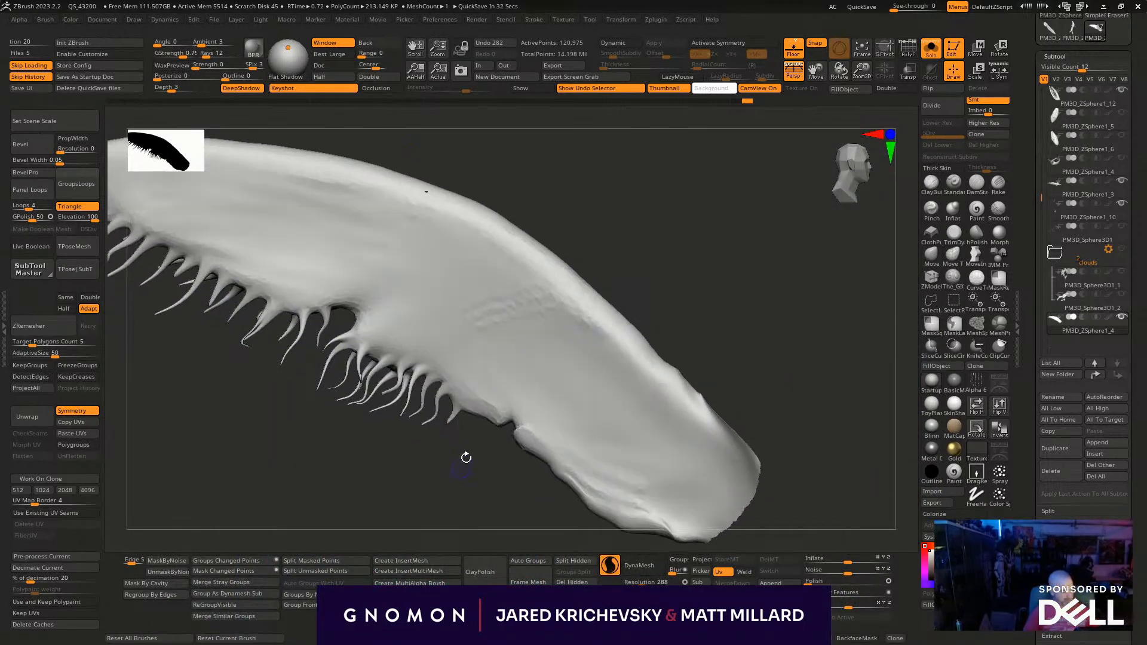
mouse_move(498, 304)
left_mouse_down()
mouse_move(471, 318)
mouse_move(543, 307)
mouse_move(555, 347)
left_mouse_up()
mouse_move(453, 501)
left_mouse_down()
mouse_move(438, 525)
mouse_move(418, 510)
mouse_move(469, 412)
mouse_move(445, 446)
left_mouse_up()
mouse_move(444, 457)
left_mouse_down()
mouse_move(477, 482)
mouse_move(479, 471)
mouse_move(469, 505)
left_mouse_up()
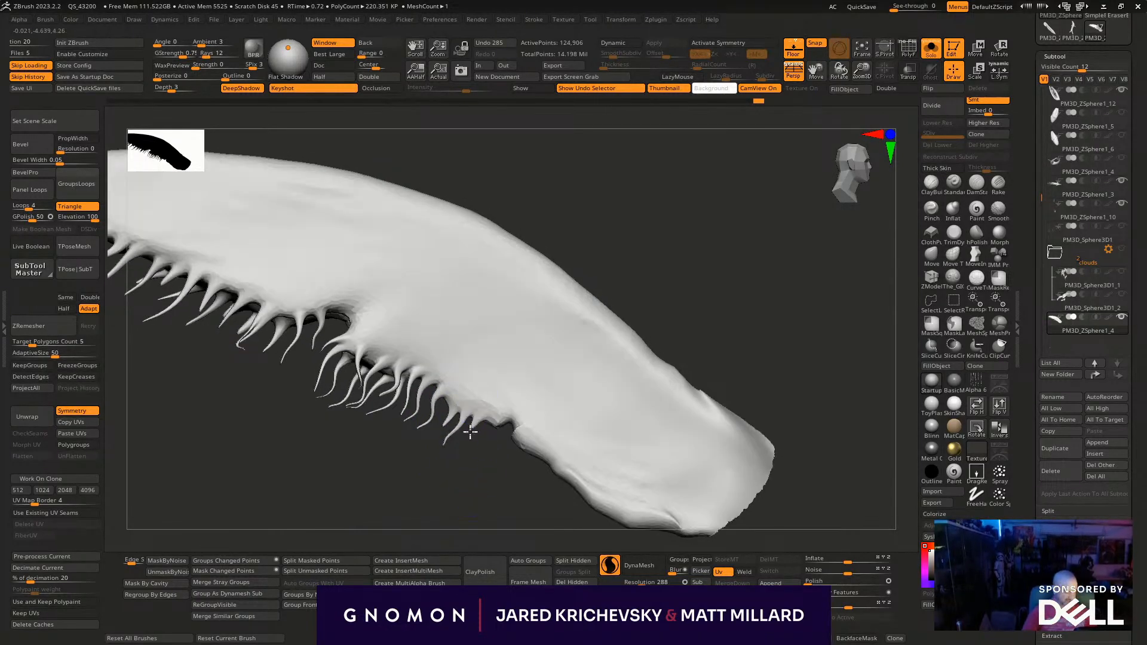
left_click_drag(472, 462, 498, 418)
mouse_move(465, 479)
left_mouse_down()
mouse_move(521, 441)
mouse_move(500, 486)
mouse_move(514, 509)
left_mouse_up()
- Extend the tendrils along the remaining trailing edge toward the fin's root and check the whole fin
left_click_drag(534, 507, 537, 492)
mouse_move(545, 507)
left_mouse_down()
mouse_move(561, 504)
mouse_move(463, 415)
mouse_move(463, 433)
left_mouse_up()
mouse_move(483, 360)
left_mouse_down()
mouse_move(464, 378)
mouse_move(479, 404)
mouse_move(507, 363)
mouse_move(489, 402)
mouse_move(509, 403)
mouse_move(496, 415)
mouse_move(518, 432)
left_mouse_up()
left_click_drag(577, 516, 637, 391, "alt")
left_click_drag(778, 378, 741, 451)
left_click(741, 451)
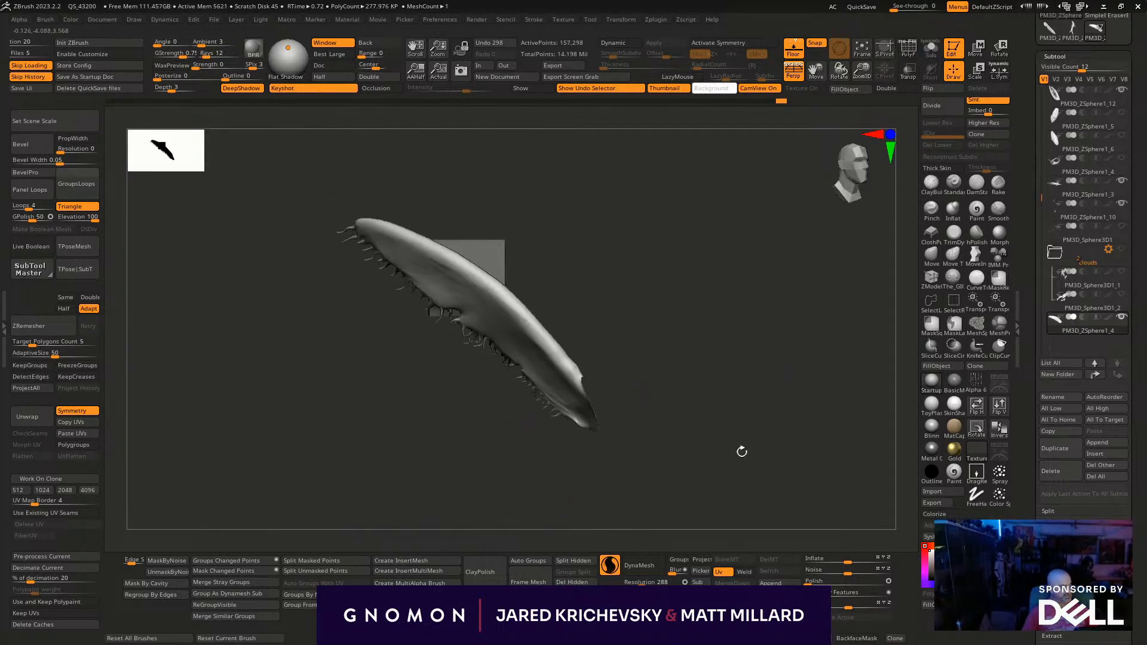
- Show the whole whale again and isolate the small bare fin beneath the rear body
left_click_drag(703, 320, 746, 306)
left_click(735, 289, "ctrl+shift")
left_click_drag(769, 518, 543, 341)
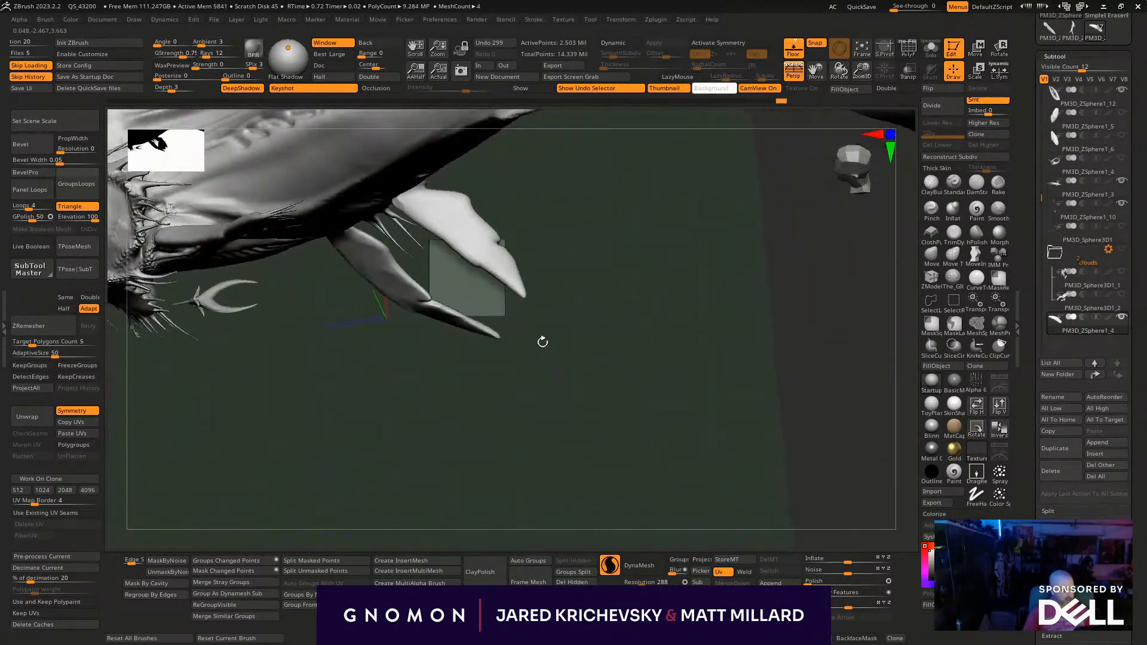
left_click(519, 287, "ctrl+shift")
- Try pulling a few long curling tendrils from the small fin's tip without symmetry
left_click_drag(584, 277, 509, 386, "alt")
key("ctrl+z")
mouse_move(441, 378)
left_mouse_down()
mouse_move(504, 371)
mouse_move(489, 366)
mouse_move(512, 325)
mouse_move(584, 297)
left_mouse_up()
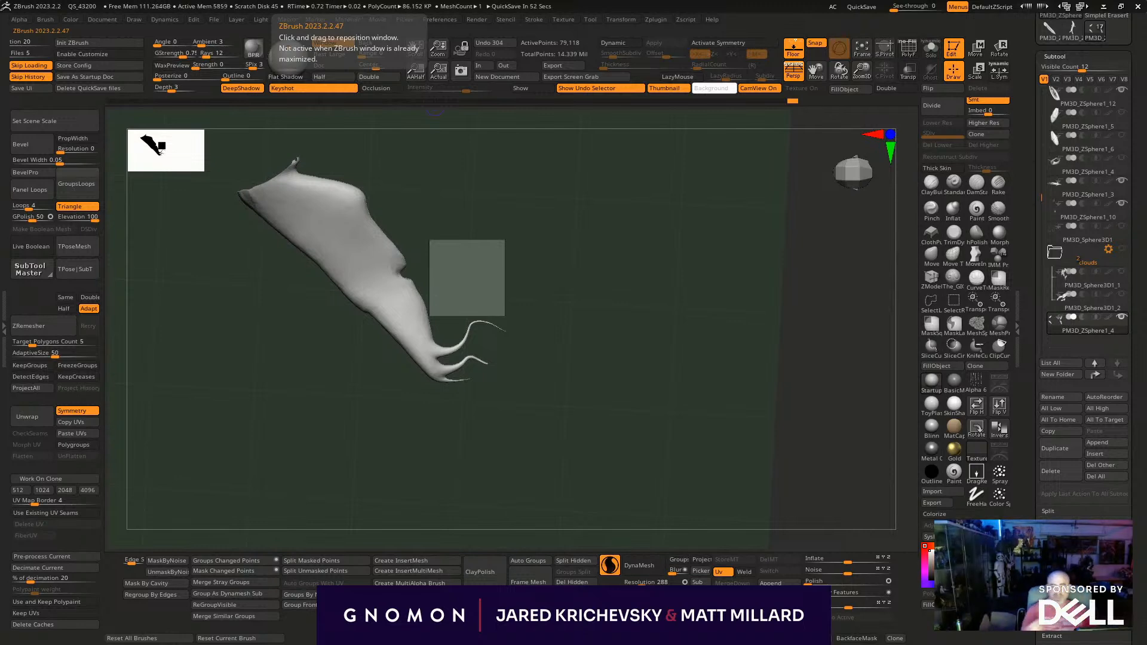
- Switch to the browser, examine the alien creature in the "it came from outer space" image results, and return to ZBrush
left_click_drag(553, 0, 510, 271)
left_click(319, 436)
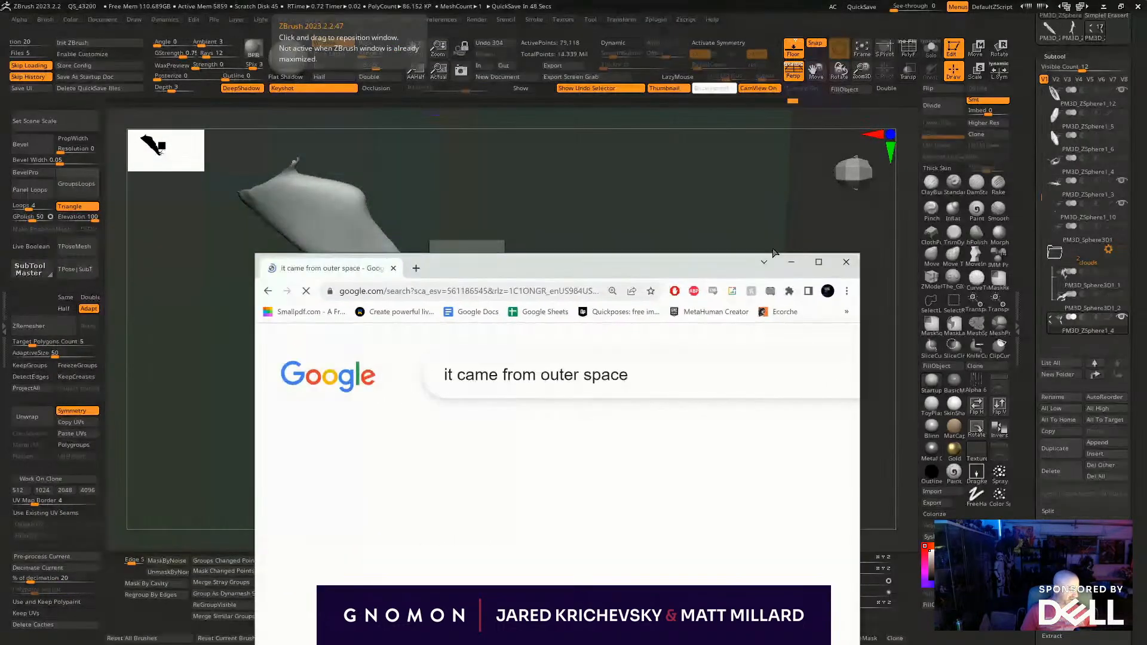
left_click(818, 262)
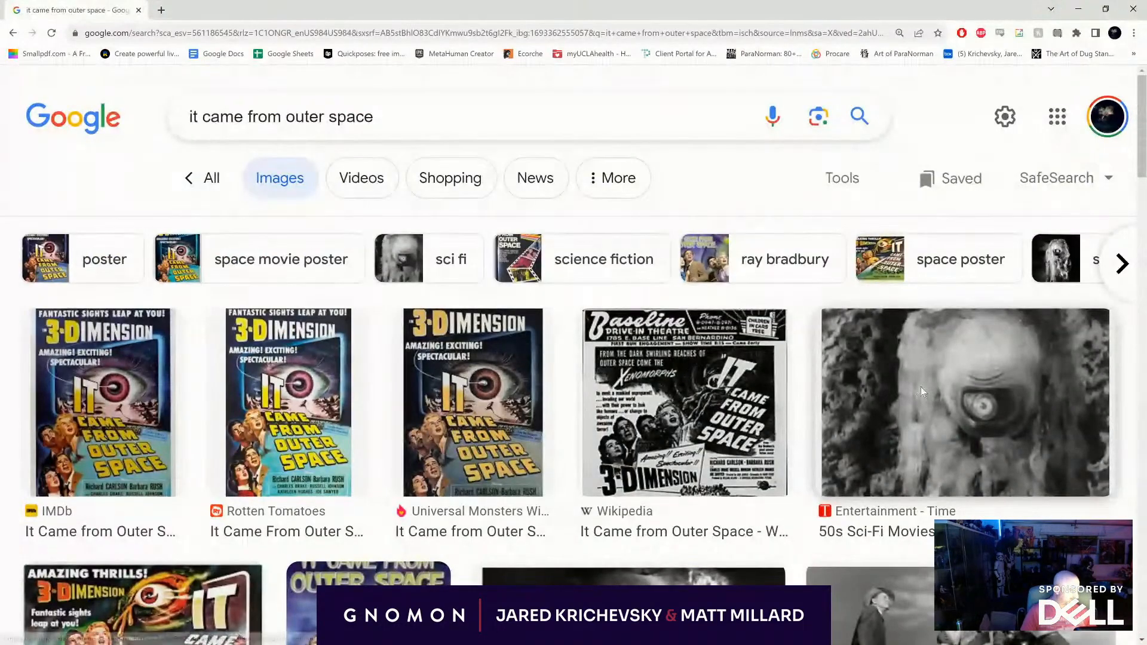
left_click(833, 394)
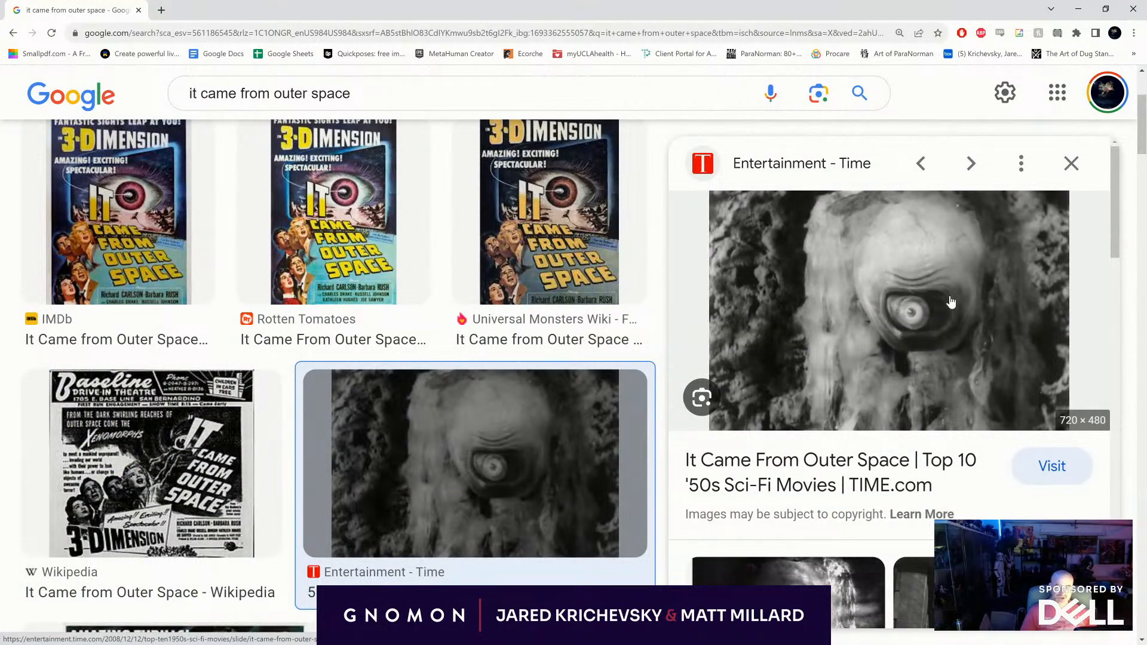
scroll(939, 234, "down", 5)
left_click(965, 467)
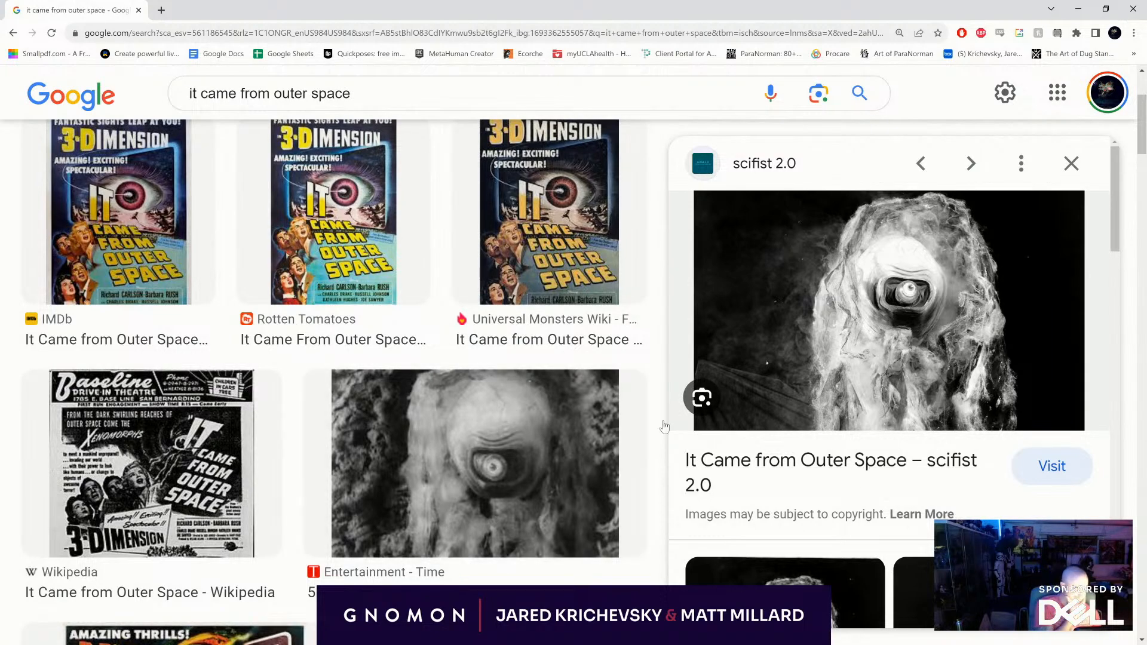
scroll(332, 365, "down", 10)
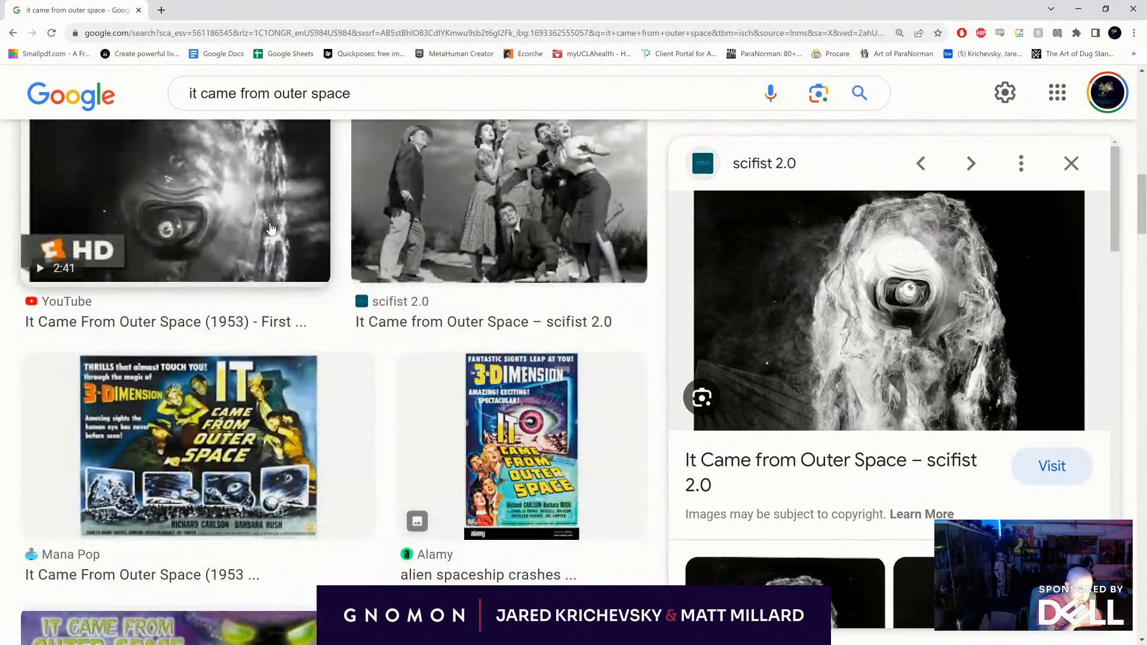
left_click(179, 203)
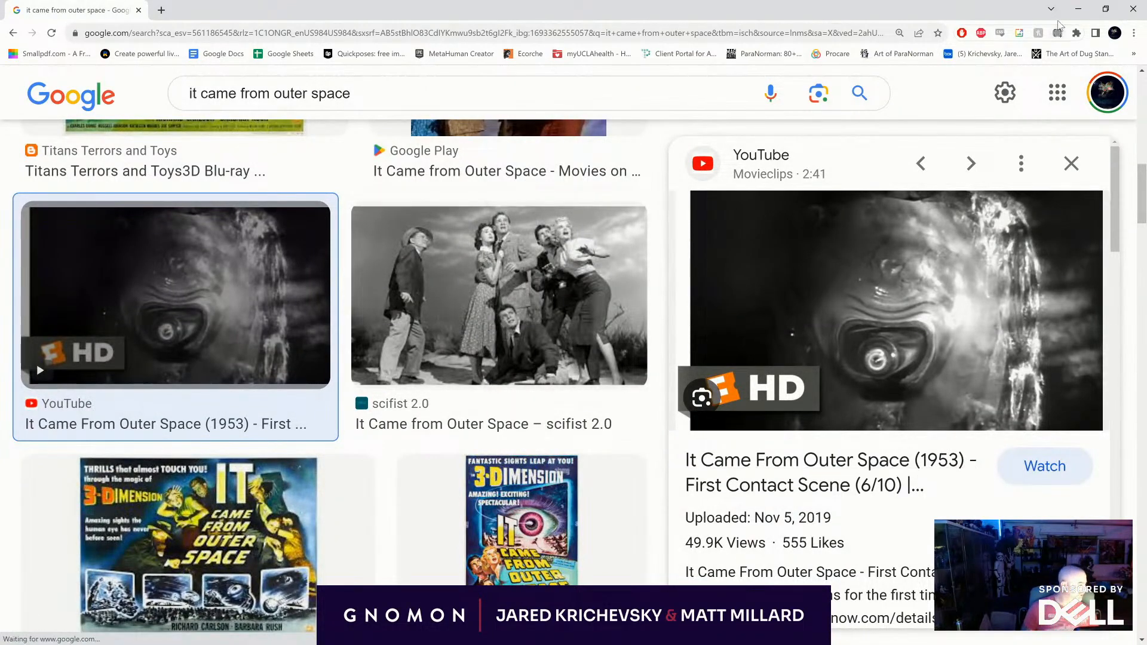
left_click(1134, 9)
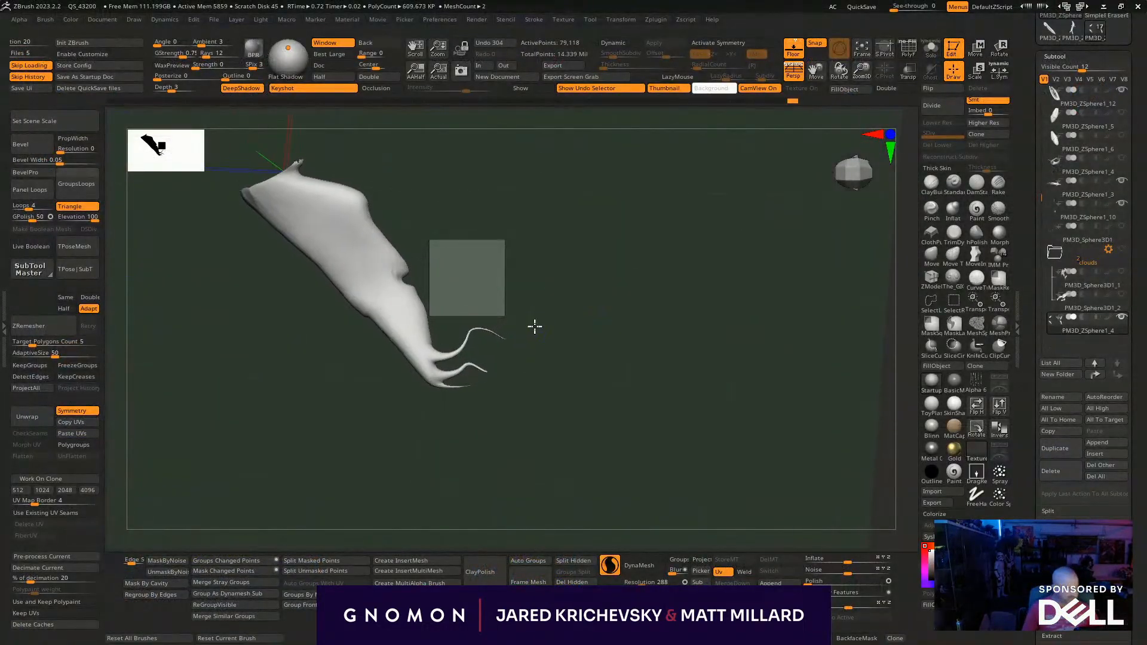
- Try adding more curling tendrils up the small fin's ragged edge with symmetry off
left_click_drag(532, 320, 558, 365, "alt")
mouse_move(431, 323)
left_mouse_down()
mouse_move(489, 251)
mouse_move(512, 256)
left_mouse_up()
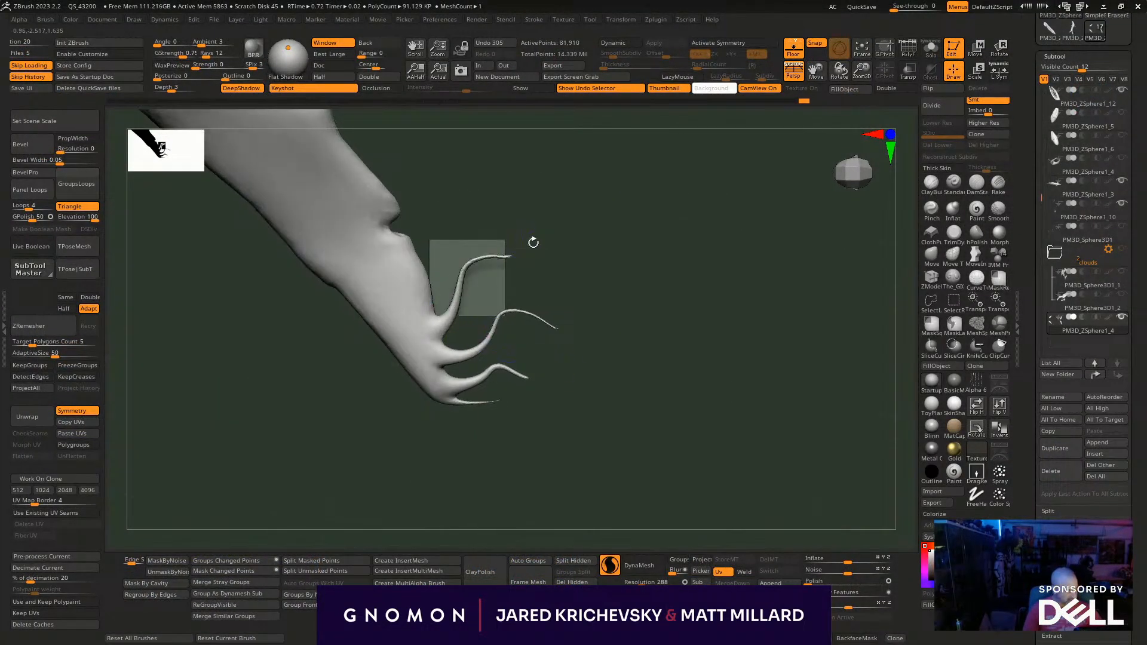
left_click_drag(422, 270, 511, 208)
left_click_drag(408, 248, 461, 179)
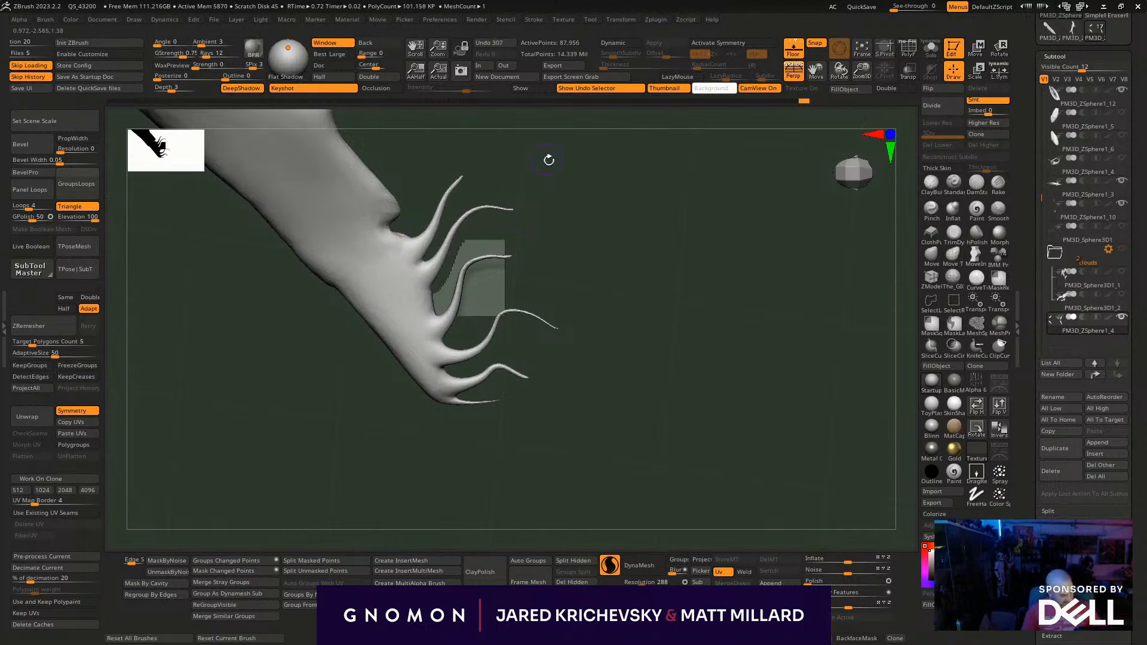
left_click_drag(462, 337, 511, 281)
- Show the whole whale and roll the undo history back to before the small fin's one-sided tendrils
left_click_drag(696, 436, 591, 364, "alt")
left_click(592, 365, "ctrl+shift")
left_click_drag(589, 504, 593, 491)
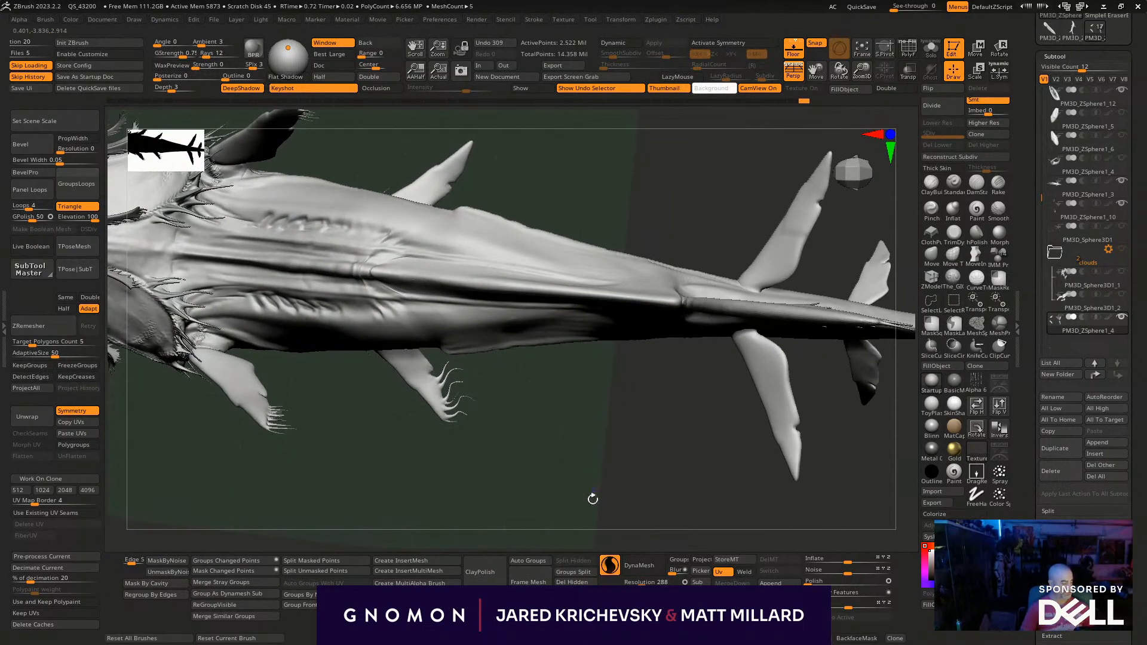
key("ctrl+m")
key("ctrl+z")
left_click_drag(478, 456, 412, 442)
key("ctrl+m")
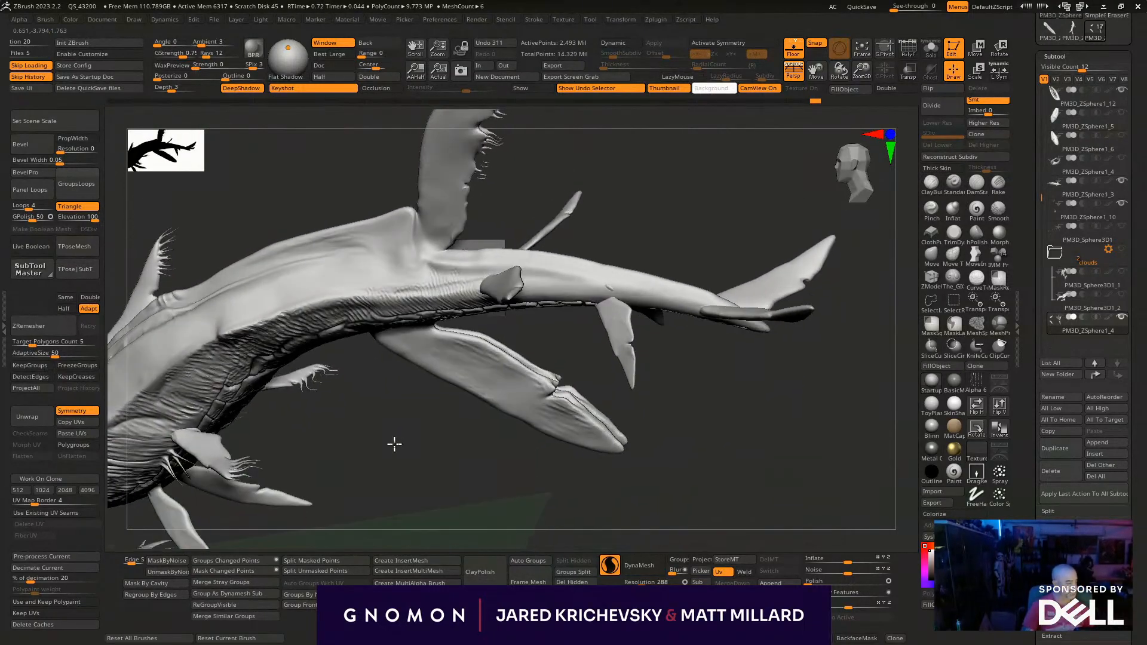
key("ctrl+z")
left_click_drag(478, 252, 641, 504)
key("ctrl+z")
key("ctrl+z")
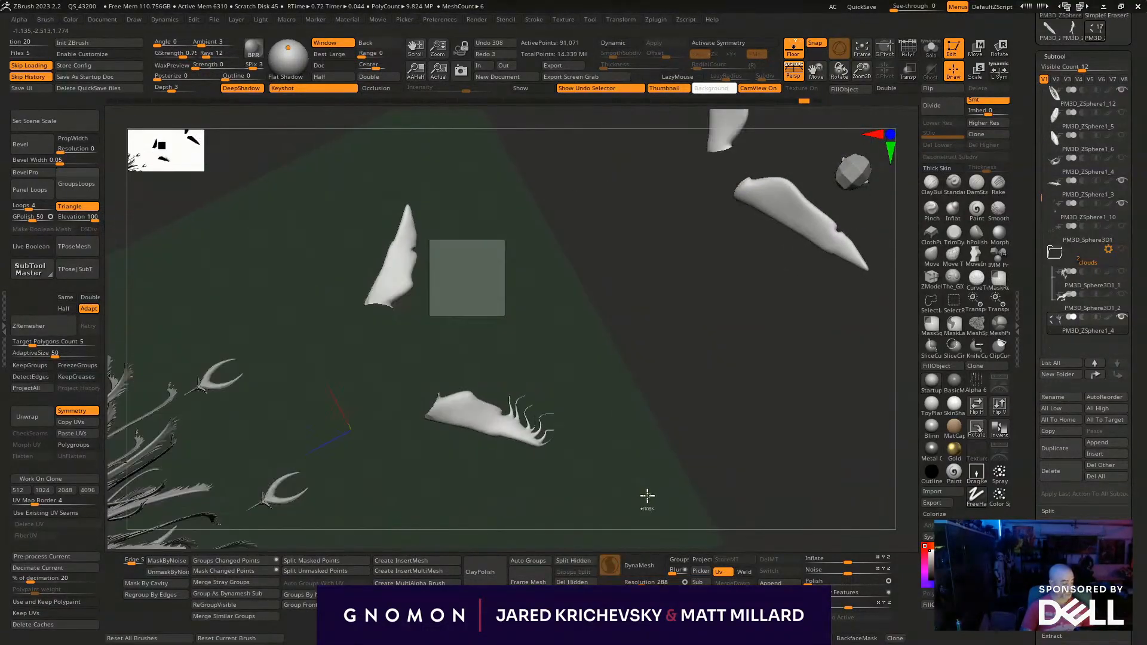
mouse_move(802, 100)
left_mouse_down()
mouse_move(773, 102)
mouse_move(792, 103)
left_mouse_up()
- Turn on X symmetry, resize the brush and pull curved tendrils along the small fin's ragged edge
mouse_move(660, 307)
left_mouse_down()
mouse_move(507, 346)
mouse_move(464, 322)
mouse_move(452, 355)
left_mouse_up()
key("x")
mouse_move(438, 345)
left_mouse_down()
mouse_move(476, 329)
mouse_move(507, 294)
left_mouse_up()
key("s")
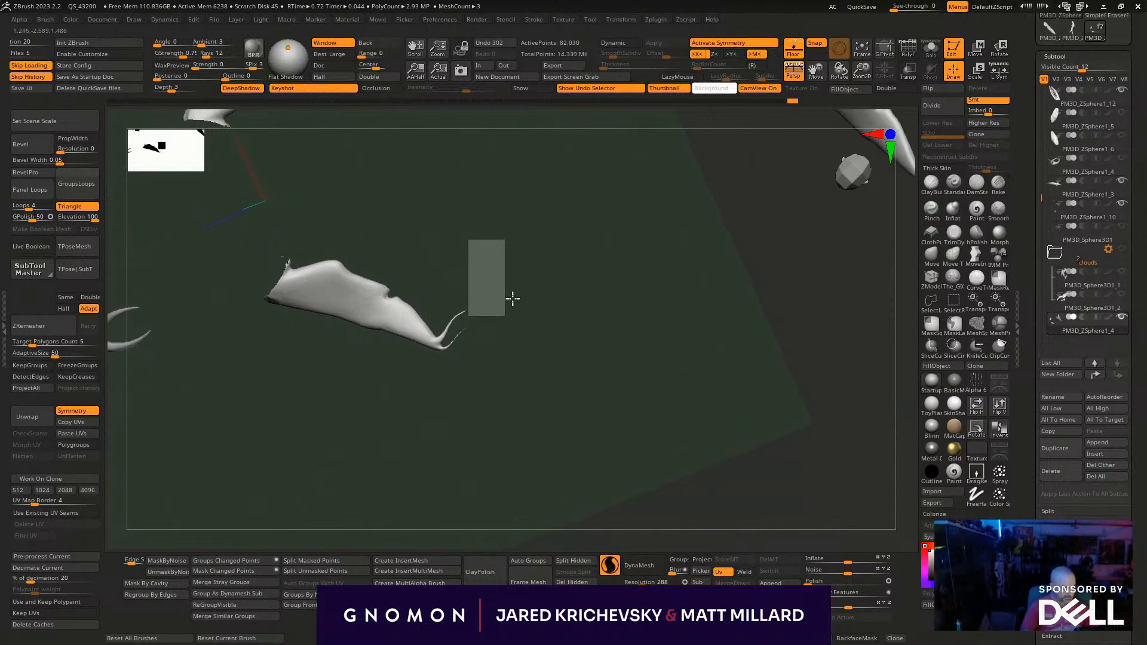
mouse_move(428, 328)
left_mouse_down()
mouse_move(498, 290)
mouse_move(451, 291)
mouse_move(487, 235)
mouse_move(472, 266)
mouse_move(400, 280)
mouse_move(359, 247)
mouse_move(364, 466)
mouse_move(491, 430)
left_mouse_up()
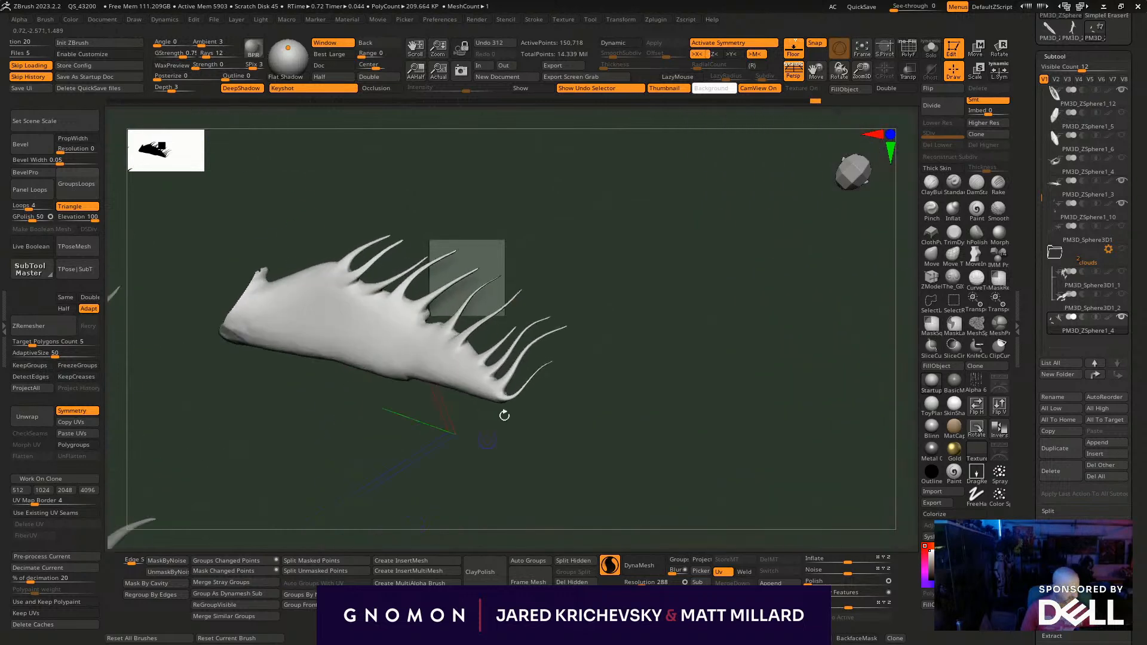
- Fill gaps between the small fin's tendrils, add a long one curling from its tip and extend the row toward the root
mouse_move(468, 352)
left_mouse_down()
mouse_move(543, 277)
mouse_move(589, 287)
left_mouse_up()
left_click_drag(441, 332, 566, 311)
left_click_drag(500, 411, 520, 429)
mouse_move(608, 371)
left_mouse_down()
mouse_move(635, 356)
mouse_move(639, 368)
left_mouse_up()
left_click_drag(501, 432, 552, 458)
mouse_move(603, 422)
left_mouse_down()
mouse_move(584, 417)
mouse_move(501, 326)
left_mouse_up()
left_click_drag(310, 262, 388, 208)
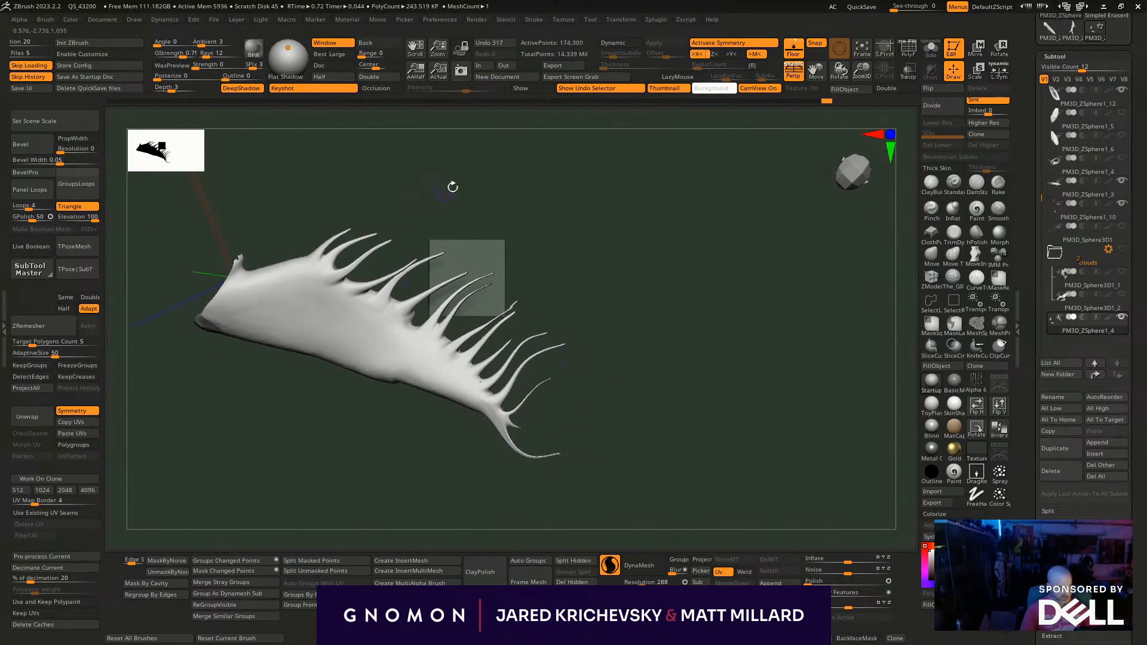
- Turn the small fin to its other face and pull additional long tendrils from the inner half of its edge
left_click_drag(450, 187, 446, 234)
mouse_move(463, 182)
left_mouse_down()
mouse_move(335, 436)
mouse_move(317, 377)
left_mouse_up()
mouse_move(325, 272)
left_mouse_down()
mouse_move(285, 340)
mouse_move(283, 397)
left_mouse_up()
key("ctrl+z")
mouse_move(324, 268)
left_mouse_down()
mouse_move(304, 314)
mouse_move(346, 336)
mouse_move(368, 385)
left_mouse_up()
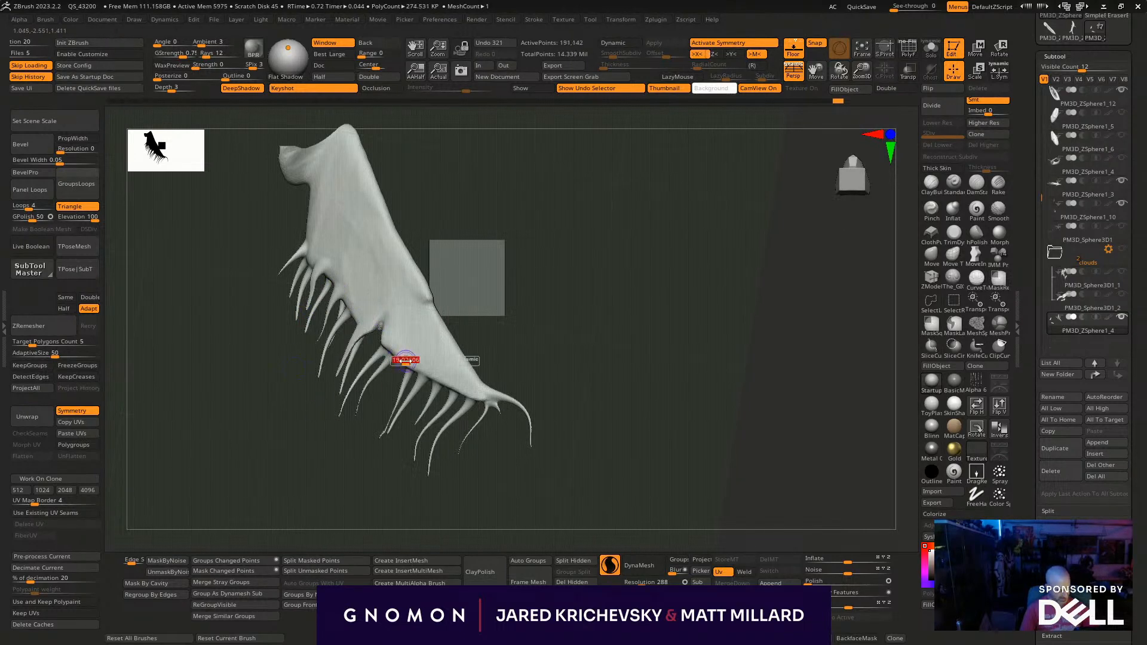
- Show the whole whale around the finished small fin and bring the bare front fin's tip into close view
left_click_drag(376, 500, 295, 463, "alt")
left_click(295, 464, "ctrl+shift")
left_click_drag(671, 382, 332, 477)
left_click(280, 379, "ctrl+shift")
mouse_move(323, 463)
left_mouse_down()
mouse_move(314, 448)
mouse_move(320, 476)
mouse_move(310, 481)
left_mouse_up()
left_click(316, 479, "ctrl+shift")
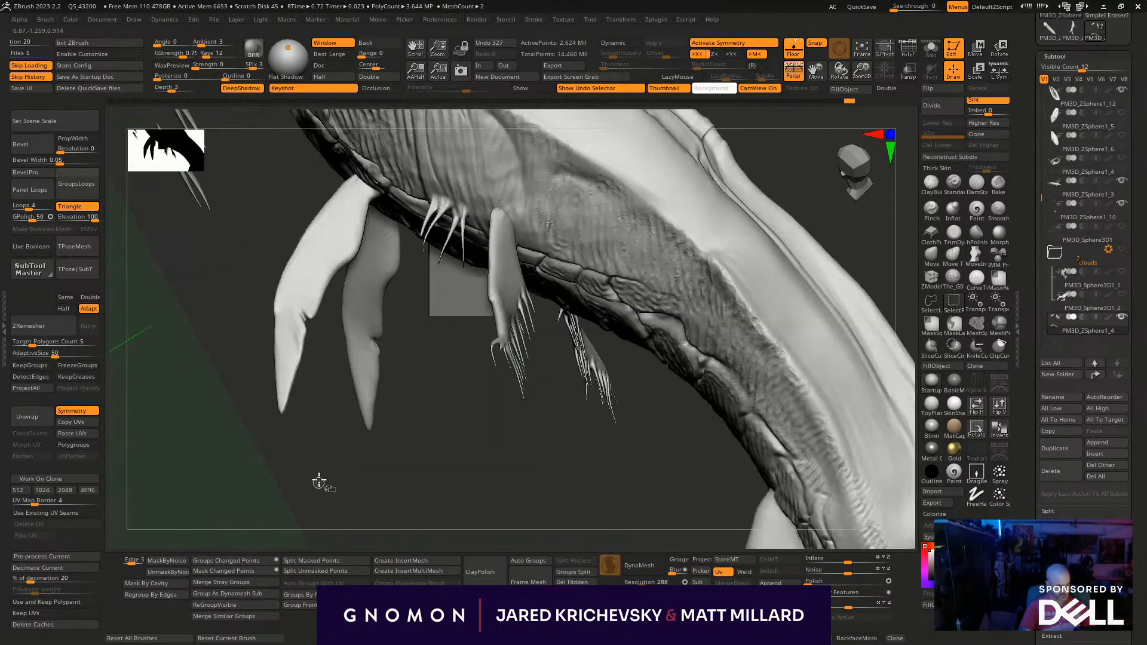
- Pull curved tendrils out of the front fin's trailing edge, from the tip up past its middle
left_click(281, 398, "ctrl+shift")
left_click_drag(286, 440, 288, 388)
key("ctrl+shift+x")
left_click_drag(306, 387, 320, 386)
left_click_drag(323, 376, 315, 362)
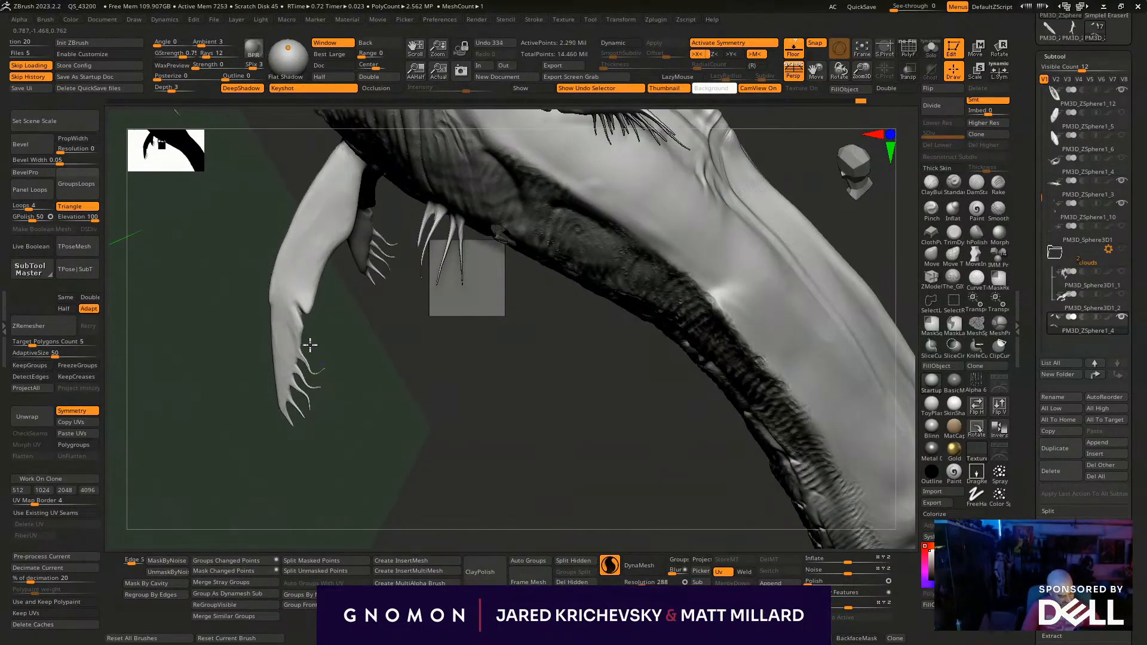
mouse_move(300, 328)
left_mouse_down()
mouse_move(342, 331)
mouse_move(330, 335)
mouse_move(317, 304)
mouse_move(356, 289)
mouse_move(349, 326)
left_mouse_up()
mouse_move(320, 280)
left_mouse_down()
mouse_move(360, 357)
mouse_move(341, 289)
mouse_move(362, 300)
left_mouse_up()
mouse_move(335, 240)
left_mouse_down()
mouse_move(347, 272)
mouse_move(350, 248)
mouse_move(381, 261)
left_mouse_up()
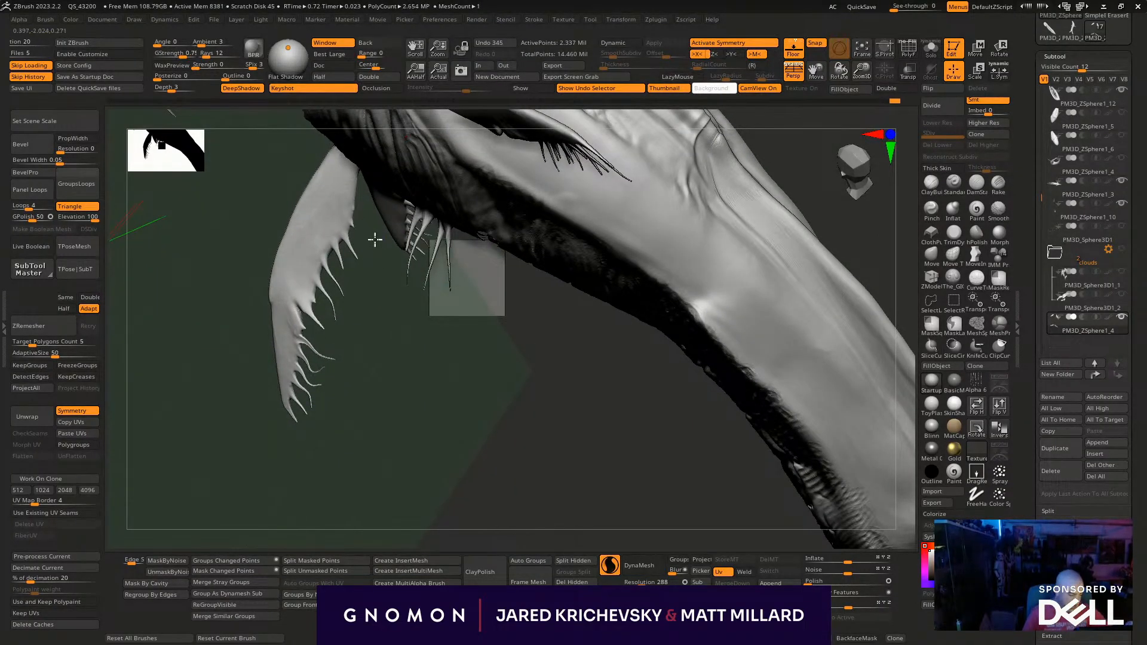
- Continue the row of tendrils up to the front fin's root, checking it from several angles
mouse_move(350, 208)
left_mouse_down()
mouse_move(355, 192)
mouse_move(369, 202)
mouse_move(358, 184)
left_mouse_up()
left_click_drag(361, 339, 362, 301)
mouse_move(352, 178)
left_mouse_down()
mouse_move(368, 189)
mouse_move(382, 179)
left_mouse_up()
left_click_drag(415, 463, 391, 275, "alt")
left_click_drag(382, 316, 432, 327)
left_click_drag(524, 196, 506, 166, "alt")
mouse_move(454, 302)
left_mouse_down("alt")
mouse_move(533, 335)
mouse_move(524, 231)
left_mouse_up("alt")
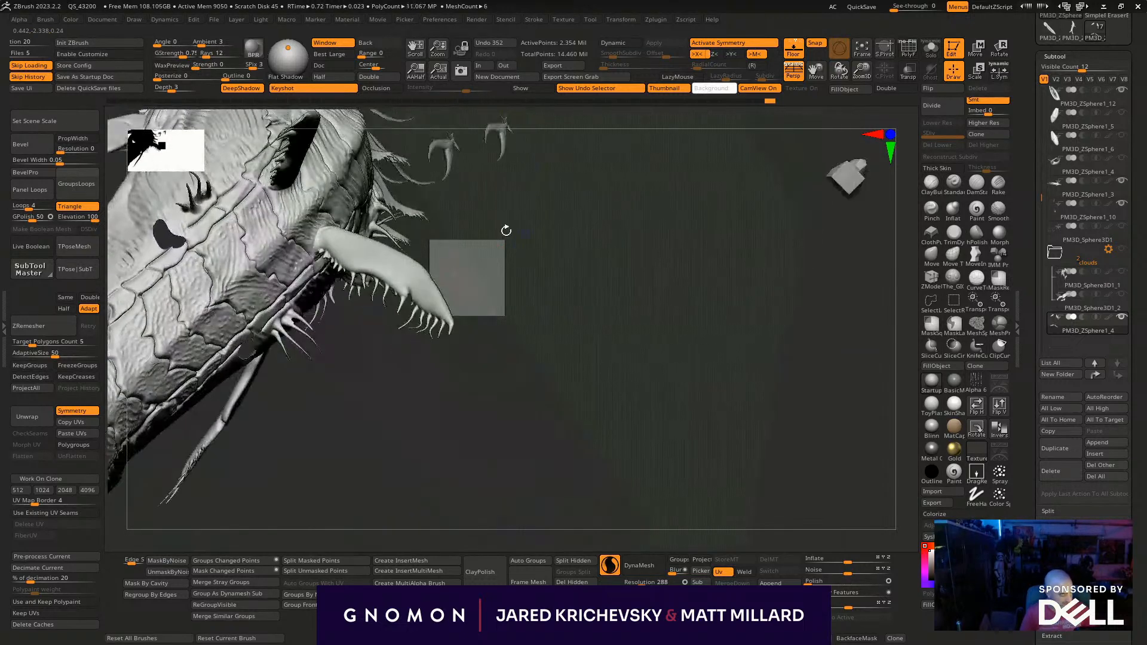
left_click_drag(350, 266, 343, 286)
- Load the The_GIO_soft_forms brush from the PabloBrushes folder
mouse_move(365, 353)
left_mouse_down("alt")
mouse_move(343, 454)
mouse_move(368, 443)
left_mouse_up("alt")
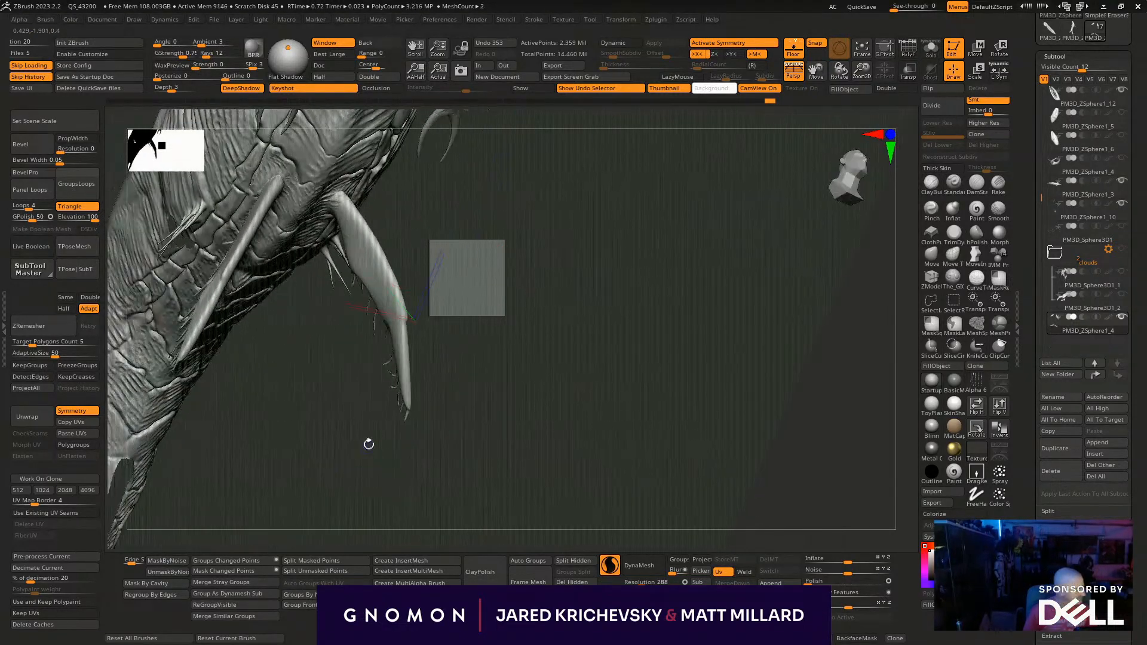
key("n")
key("b")
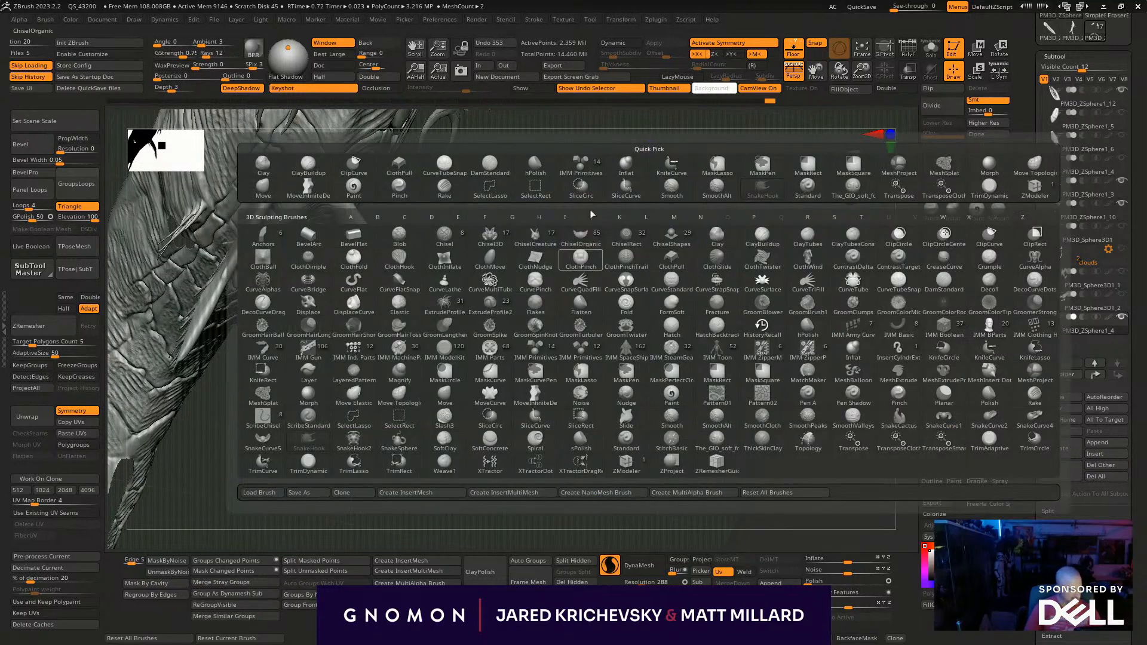
key("comma")
left_click(235, 116)
left_click(403, 337)
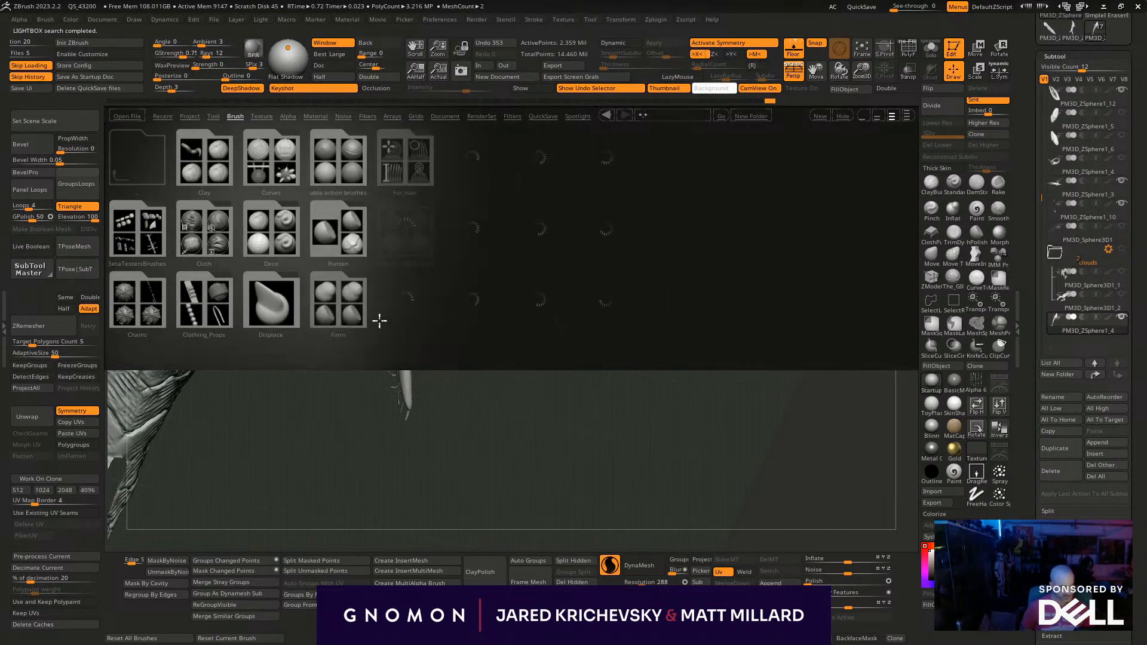
left_click_drag(830, 275, 411, 289)
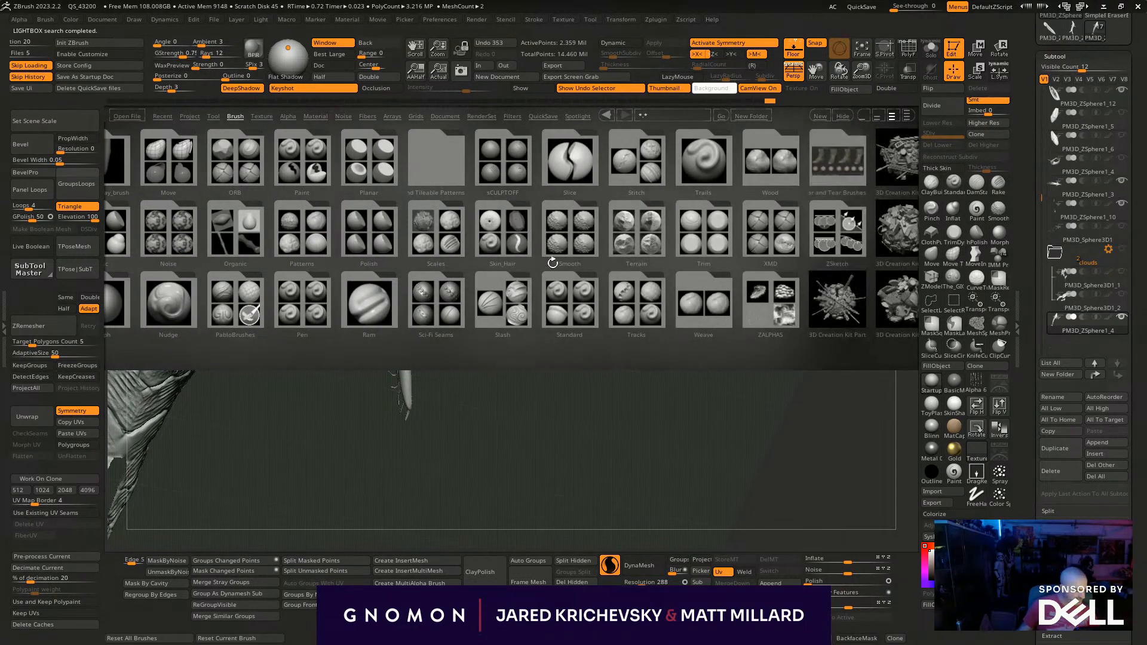
left_click_drag(436, 278, 610, 296)
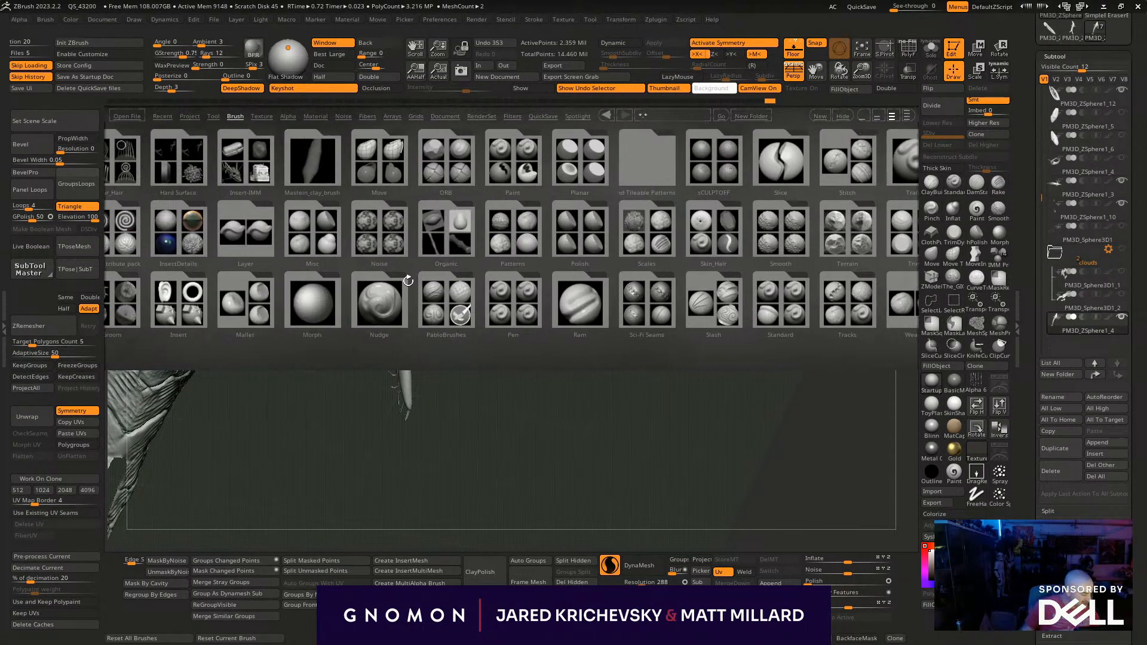
double_click(445, 303)
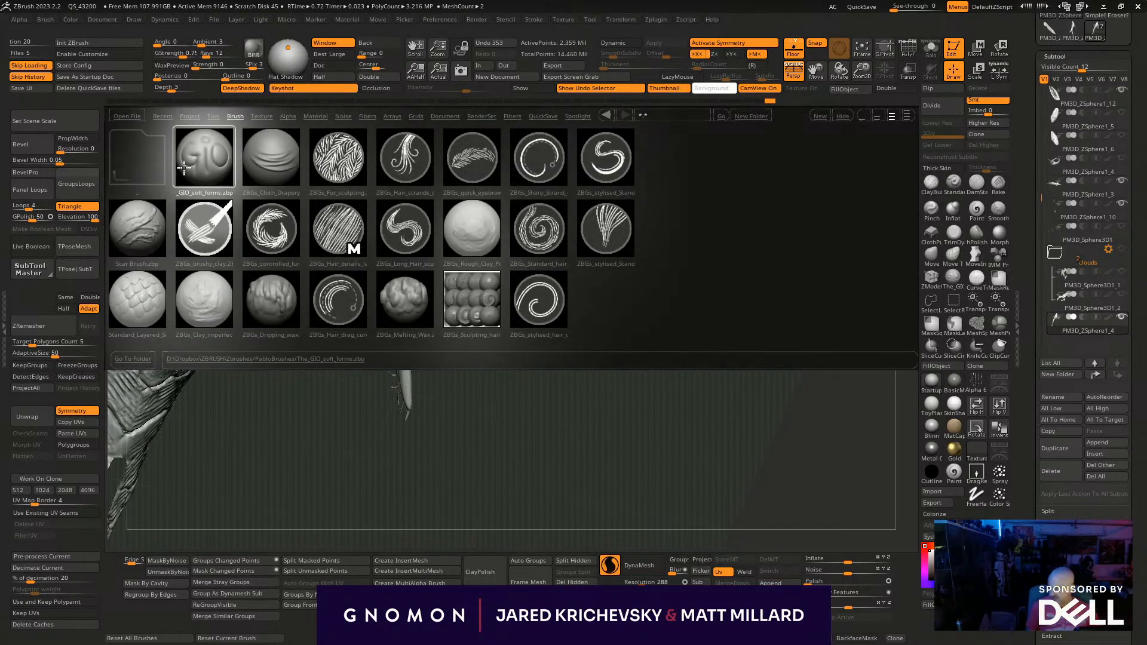
double_click(187, 165)
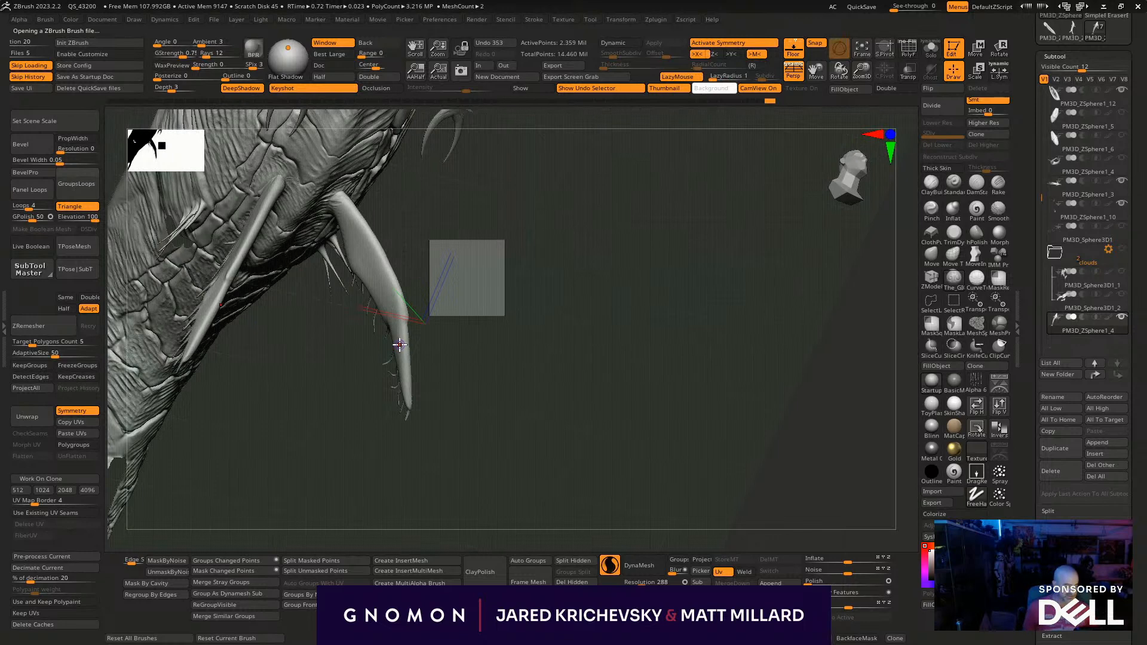
- Size the soft-forms brush, undo the test stroke and sculpt long ridges from the front fin's root down its length
left_click_drag(482, 260, 476, 243)
mouse_move(382, 221)
left_mouse_down("alt")
mouse_move(392, 269)
mouse_move(412, 277)
mouse_move(356, 282)
mouse_move(384, 306)
left_mouse_up("alt")
key("s")
key("s")
left_click(336, 264)
key("ctrl+z")
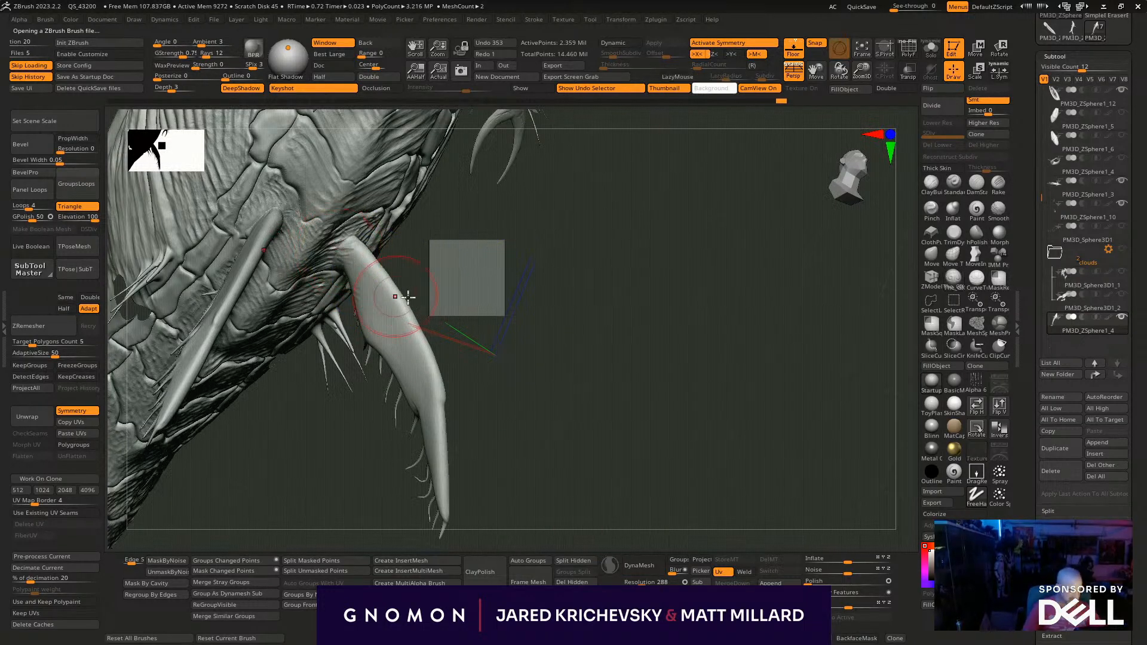
key("space")
key("Return")
left_click_drag(348, 255, 395, 321)
left_click_drag(359, 266, 430, 410)
left_click_drag(385, 296, 445, 449)
left_click_drag(346, 261, 384, 326)
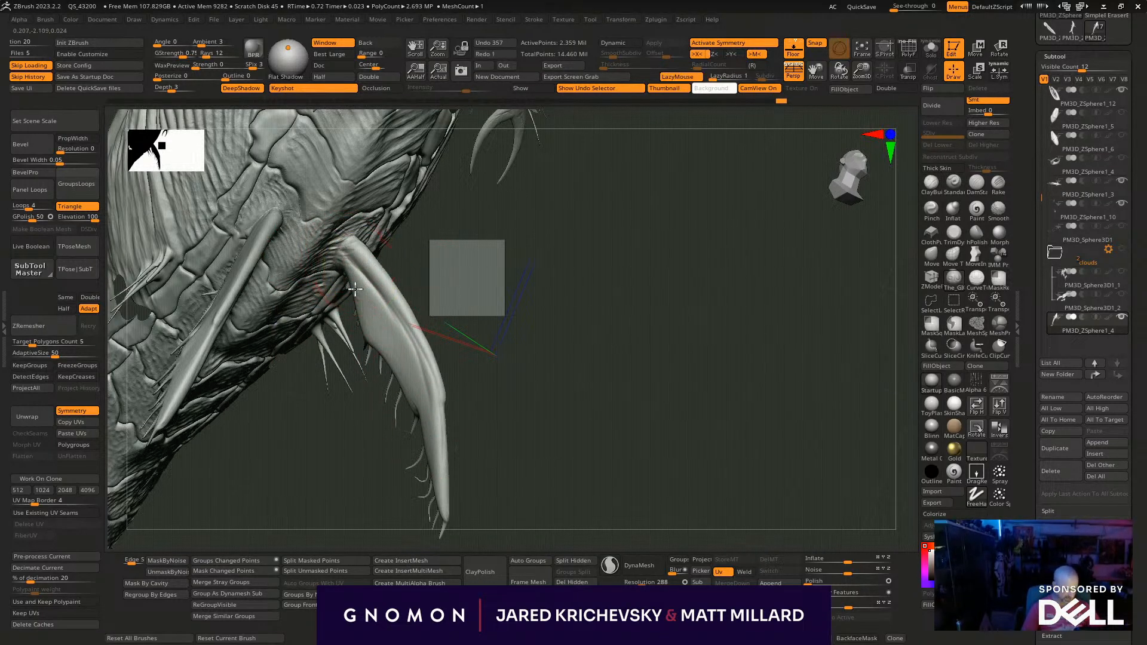
- Add further soft ridges to the front fin's broad outer face and work them into its root
left_click_drag(362, 285, 388, 341)
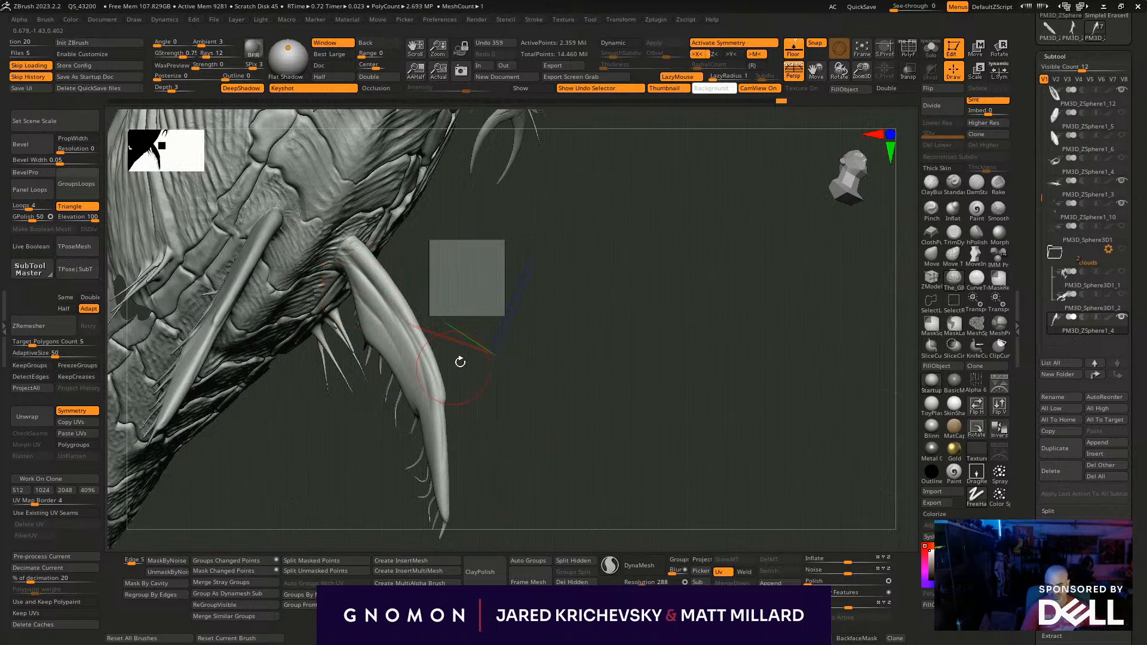
left_click_drag(459, 351, 446, 344)
mouse_move(383, 318)
left_mouse_down("shift")
mouse_move(394, 344)
mouse_move(360, 288)
left_mouse_up("shift")
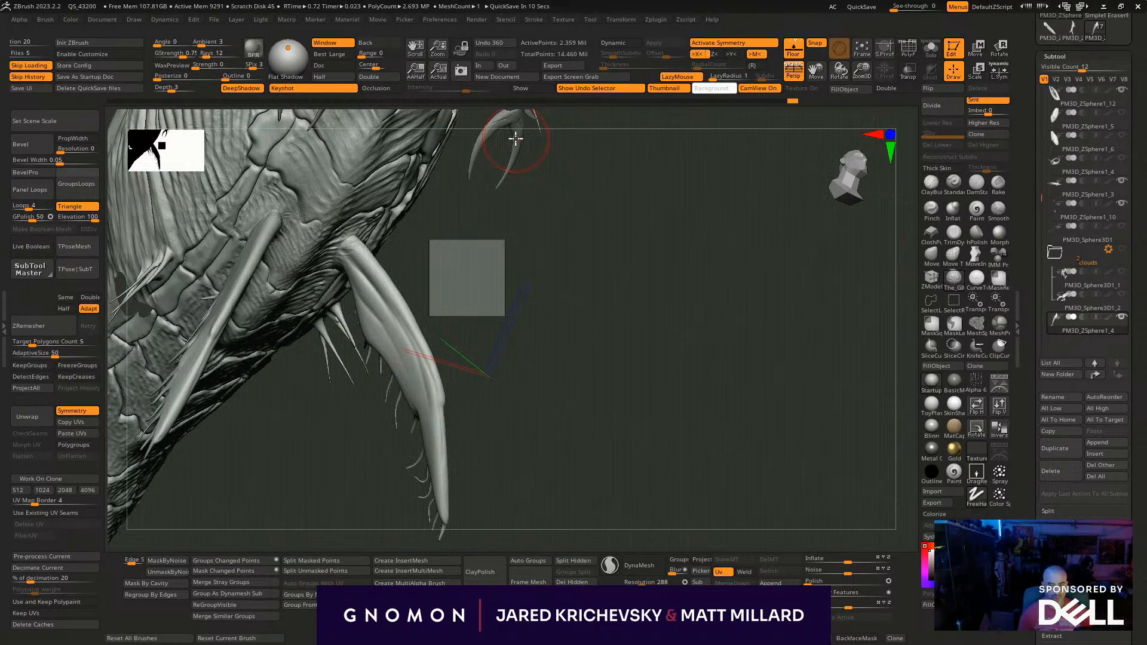
mouse_move(514, 128)
left_mouse_down()
mouse_move(499, 320)
mouse_move(502, 307)
mouse_move(550, 409)
mouse_move(550, 376)
left_mouse_up()
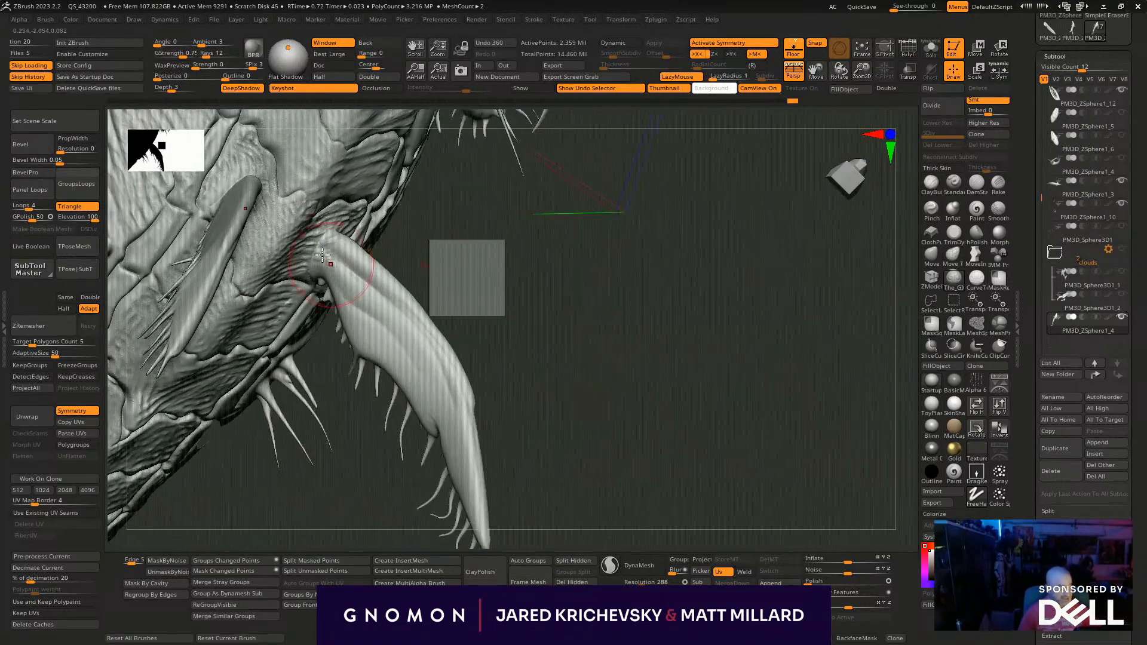
left_click_drag(313, 273, 330, 254)
- Resize the brush and sculpt crosswise wrinkles around the front fin's root on its inner and outer faces
left_click_drag(526, 358, 302, 278)
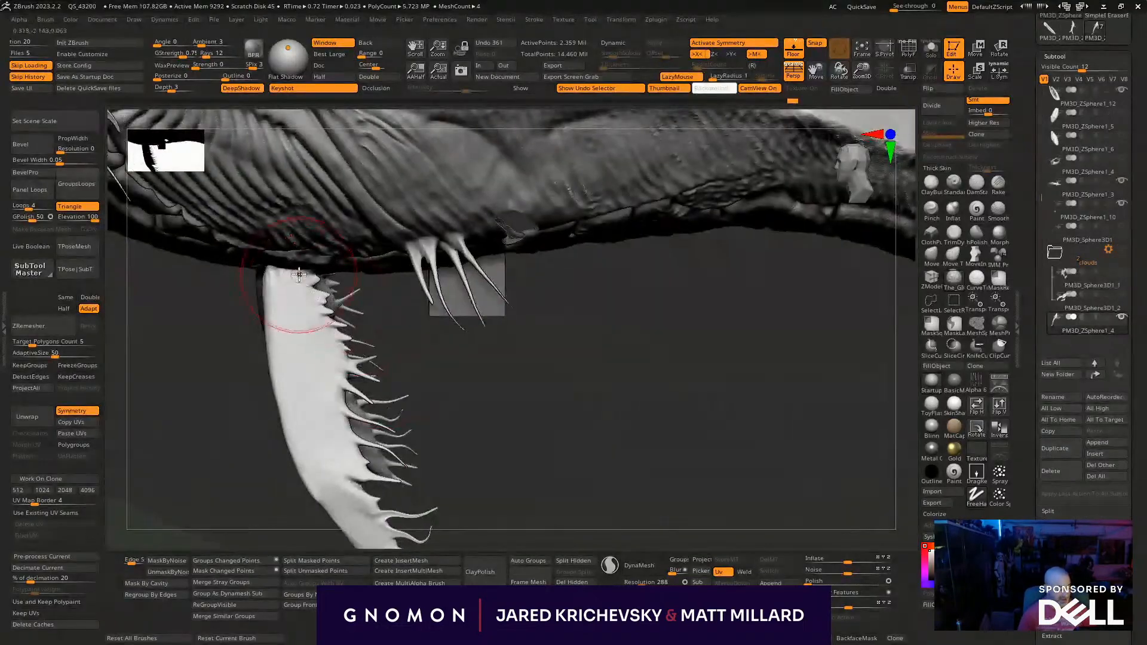
mouse_move(212, 348)
left_mouse_down()
mouse_move(269, 311)
mouse_move(289, 267)
mouse_move(471, 312)
mouse_move(316, 263)
mouse_move(592, 426)
mouse_move(575, 520)
mouse_move(514, 492)
mouse_move(504, 335)
mouse_move(479, 310)
mouse_move(502, 356)
mouse_move(237, 310)
mouse_move(249, 295)
left_mouse_up()
key("s")
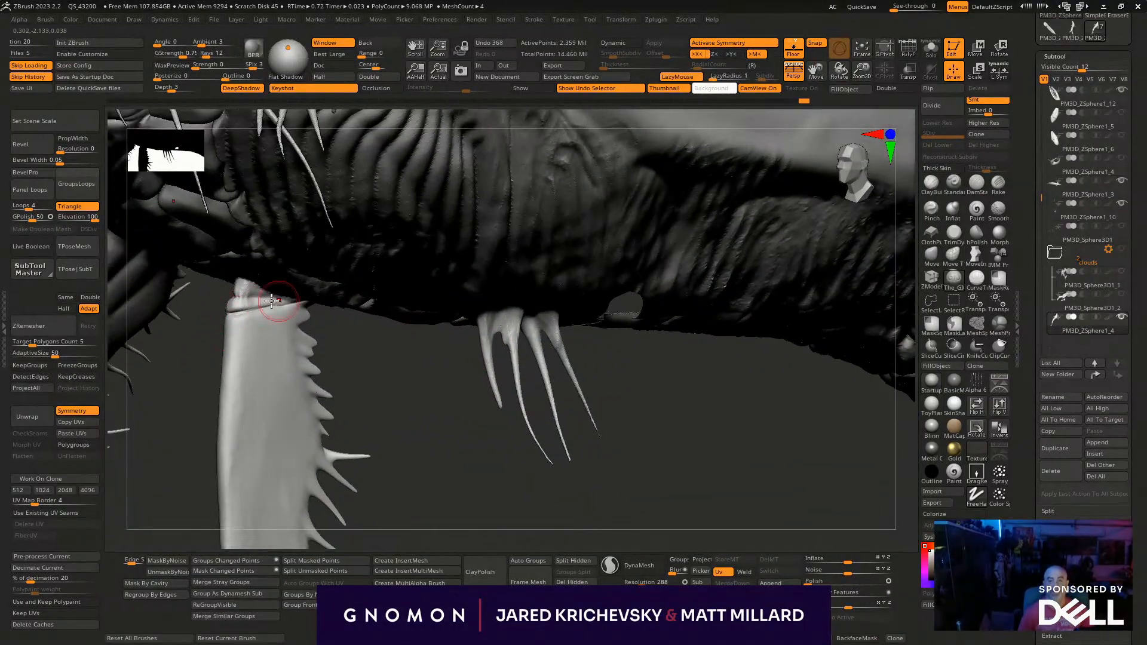
left_click_drag(205, 394, 207, 323)
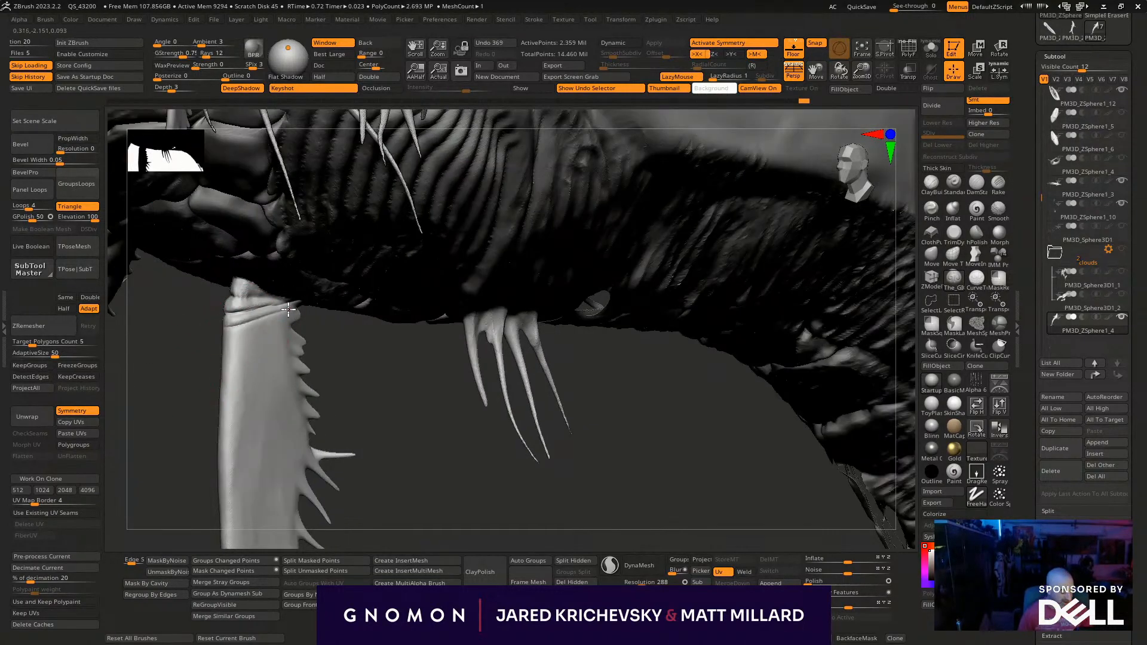
left_click_drag(206, 364, 351, 306)
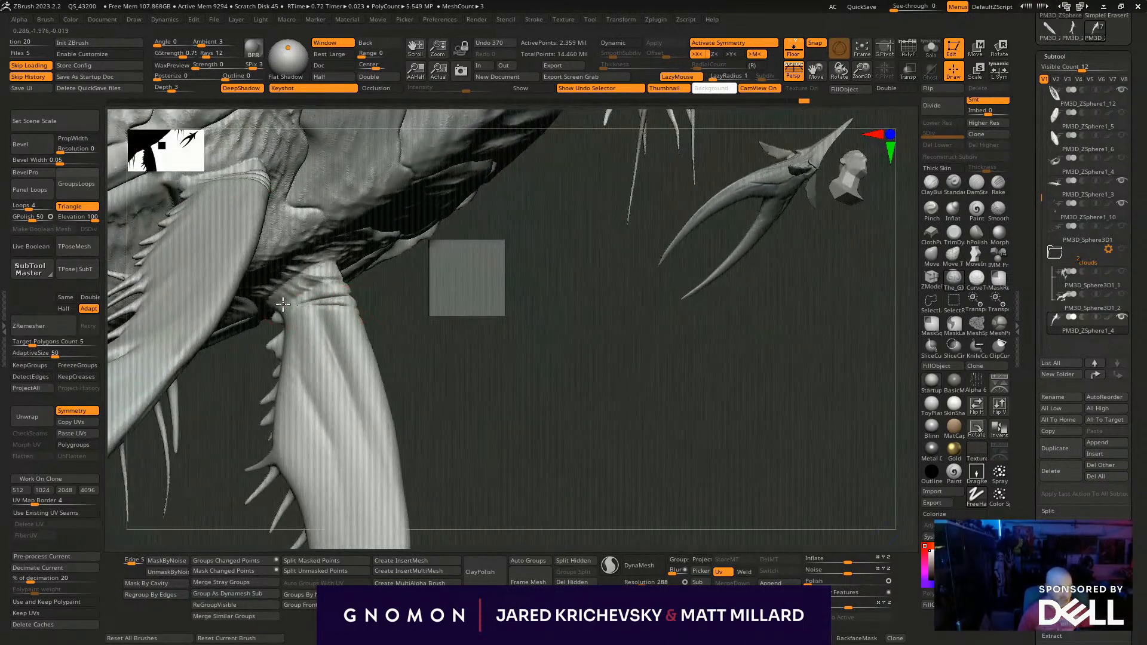
left_click_drag(411, 328, 353, 322)
mouse_move(429, 328)
left_mouse_down()
mouse_move(343, 356)
mouse_move(223, 341)
mouse_move(288, 306)
mouse_move(429, 353)
mouse_move(420, 474)
mouse_move(207, 389)
mouse_move(652, 444)
mouse_move(795, 430)
left_mouse_up()
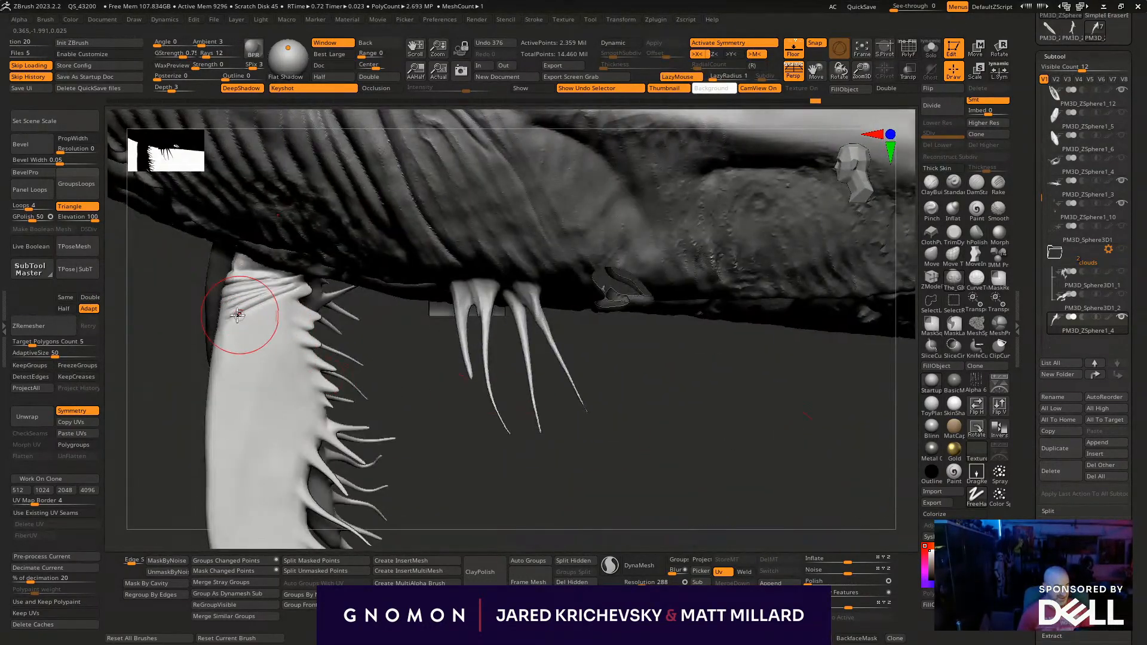
- Soften the inner root wrinkles with broader strokes and add diagonal folds just below them
left_click_drag(241, 312, 244, 327, "shift")
mouse_move(235, 288)
left_mouse_down()
mouse_move(301, 284)
mouse_move(233, 289)
left_mouse_up()
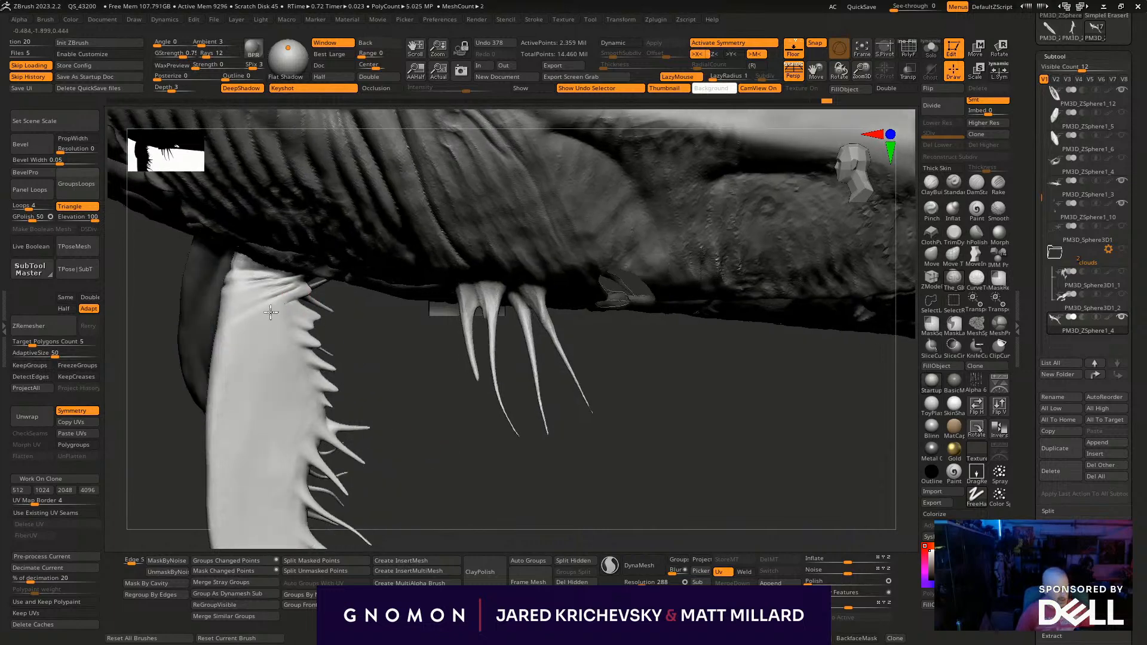
left_click_drag(169, 385, 307, 325)
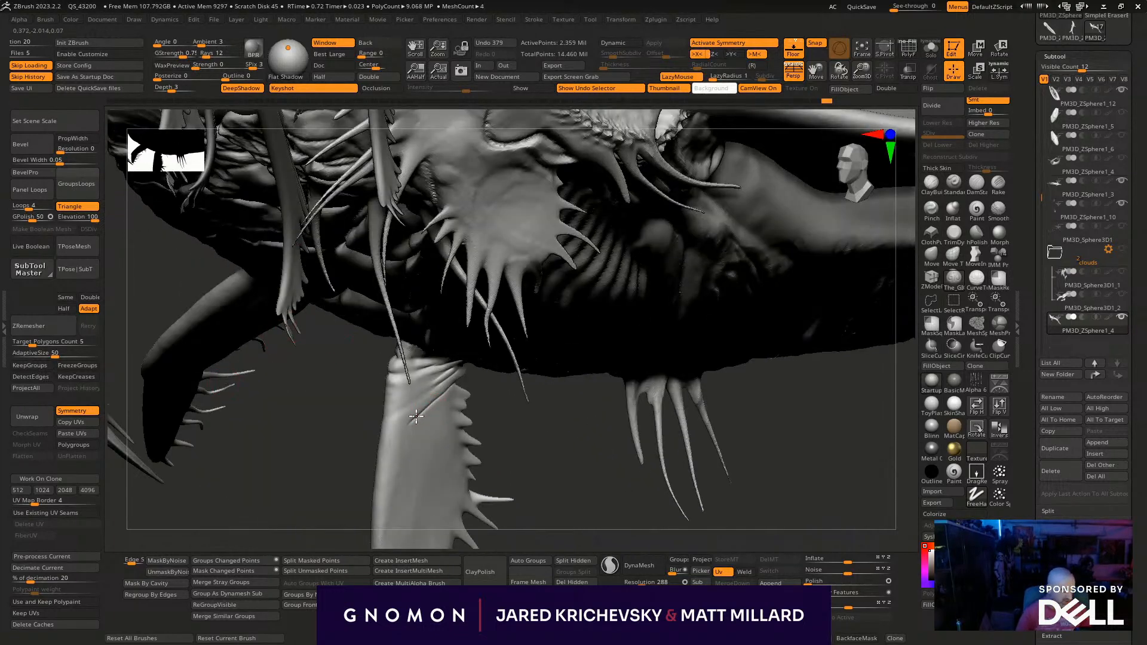
left_click_drag(368, 417, 320, 414)
left_click_drag(451, 448, 350, 436)
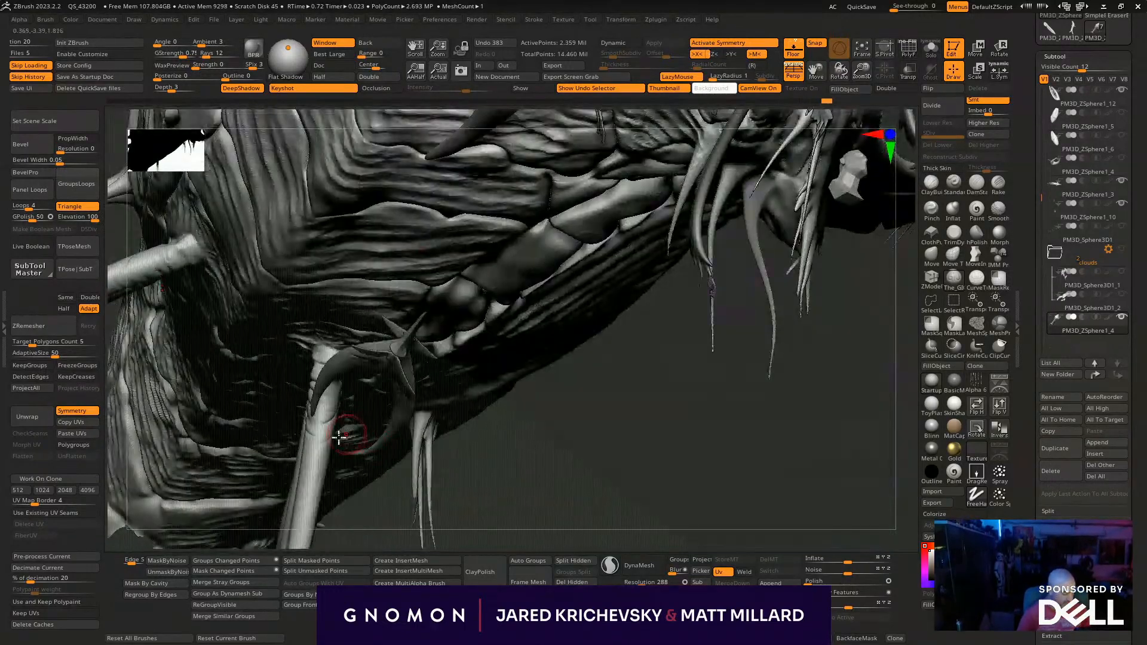
mouse_move(358, 525)
left_mouse_down()
mouse_move(341, 507)
mouse_move(471, 507)
mouse_move(500, 407)
left_mouse_up()
key("l")
mouse_move(374, 303)
left_mouse_down("shift")
mouse_move(384, 326)
mouse_move(412, 324)
left_mouse_up("shift")
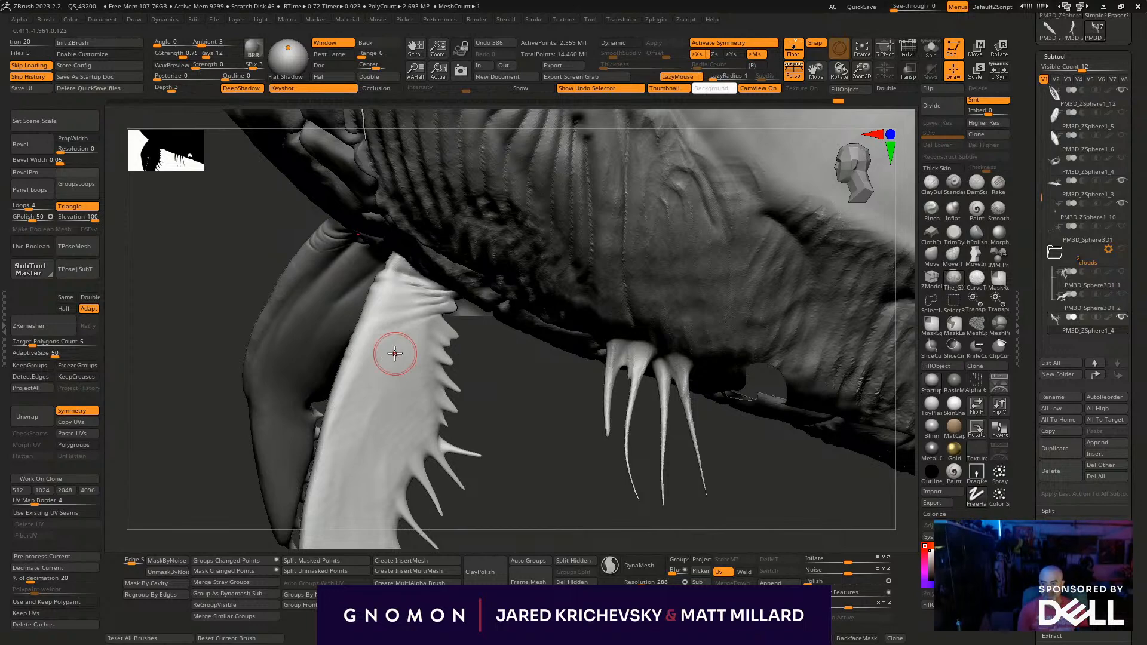
- Wrap skin wrinkles over the front fin's leading edge near the root, joining the inner and outer folds
left_click_drag(136, 430, 360, 294)
left_click_drag(161, 402, 326, 320)
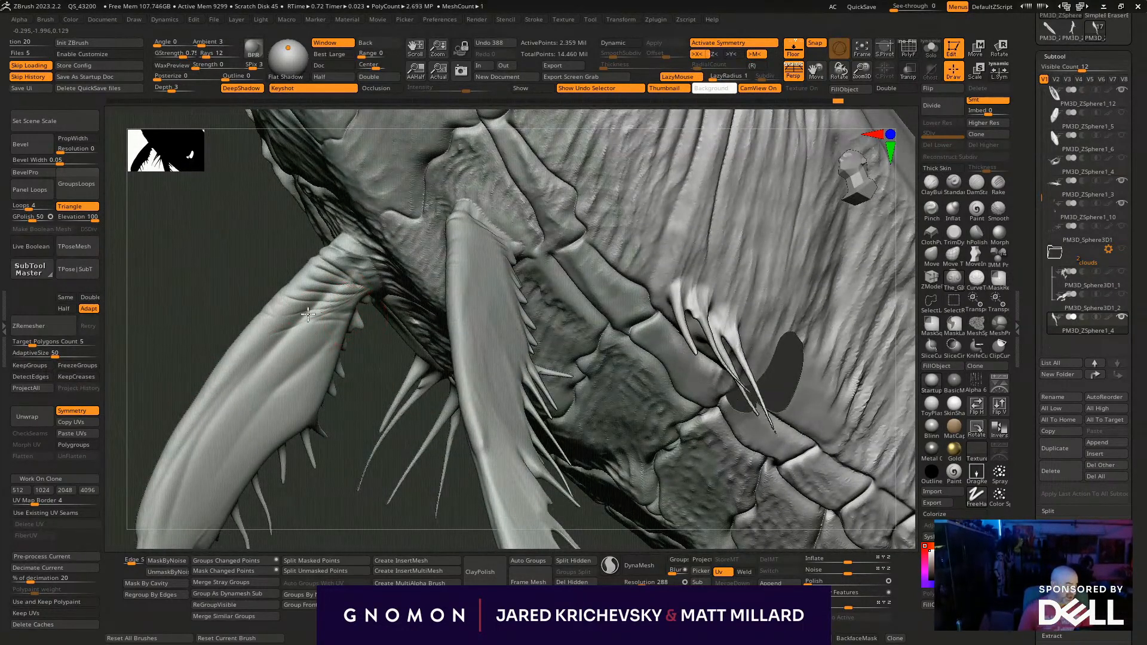
mouse_move(153, 389)
left_mouse_down()
mouse_move(310, 334)
mouse_move(483, 253)
mouse_move(330, 297)
left_mouse_up()
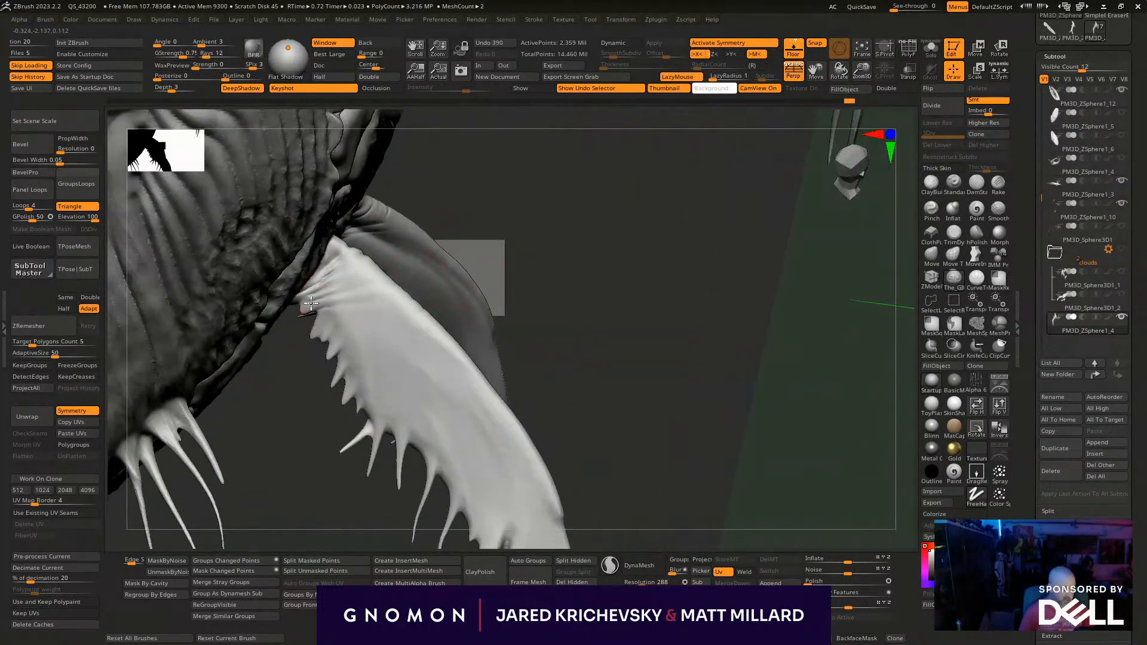
left_click_drag(513, 238, 367, 267)
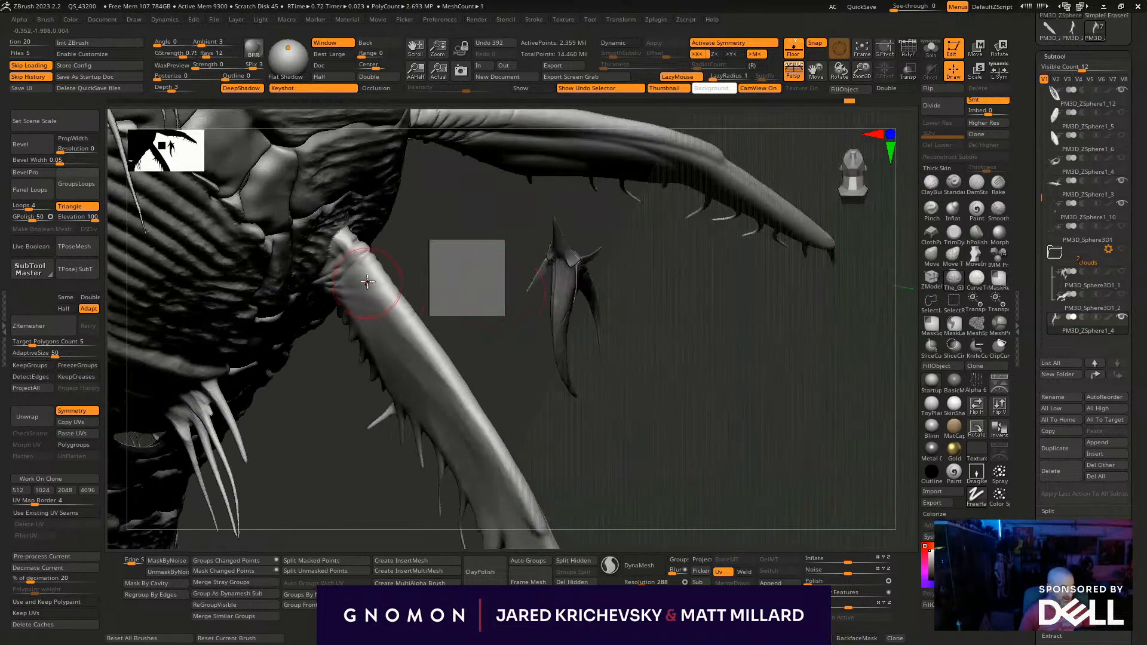
left_click_drag(536, 307, 478, 407)
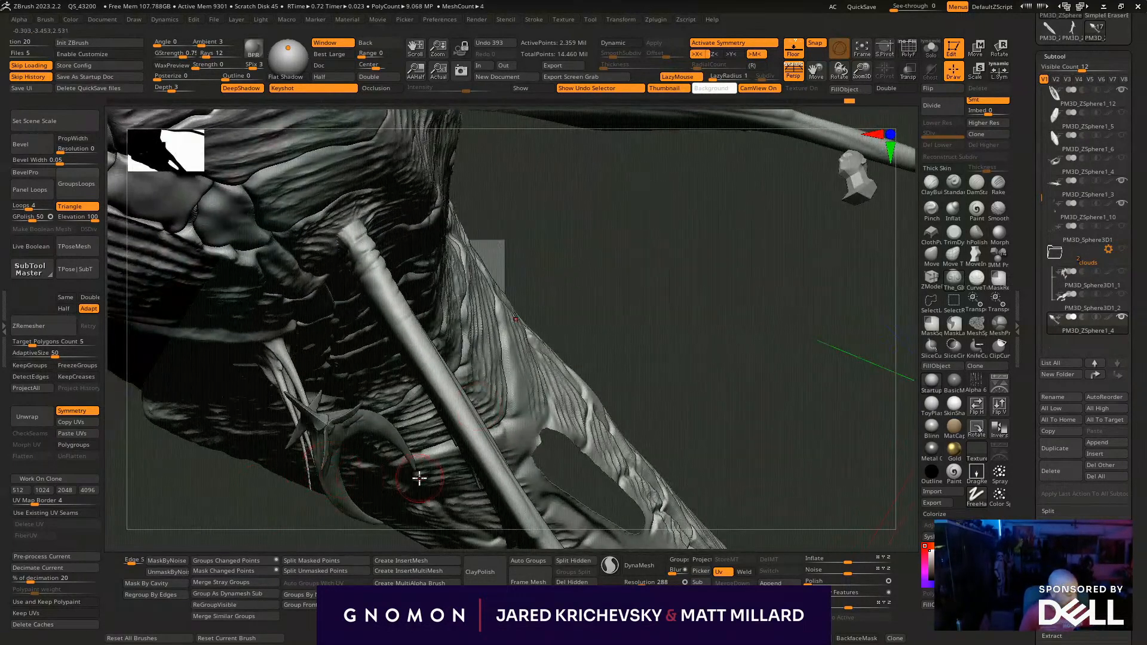
left_click_drag(223, 527, 214, 530)
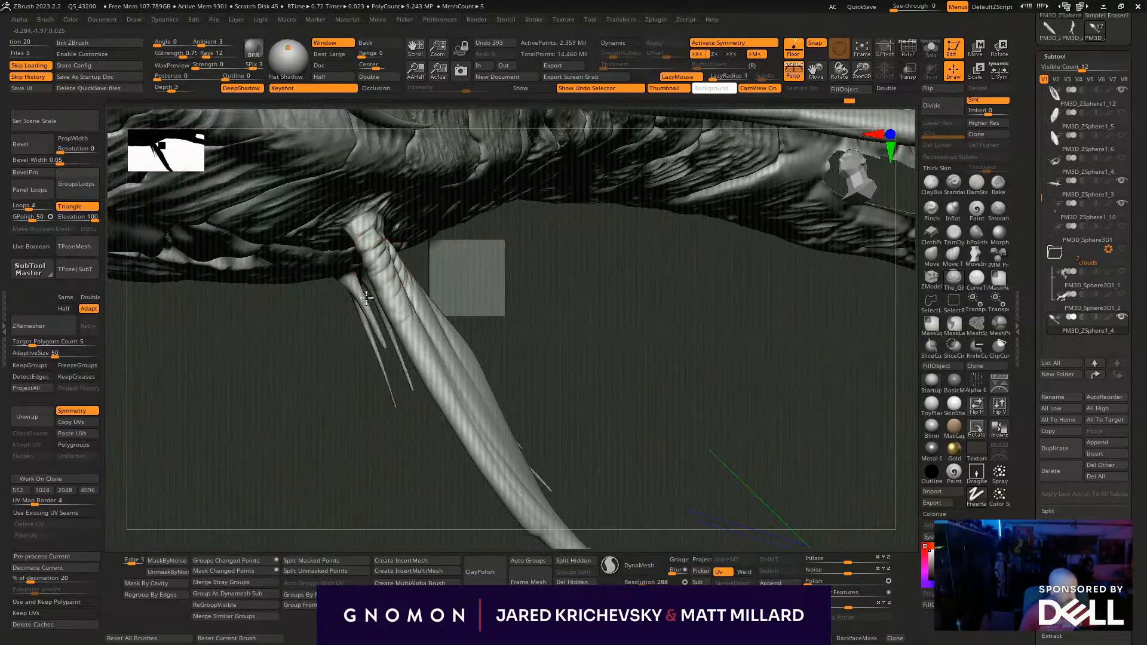
left_click_drag(519, 259, 387, 270)
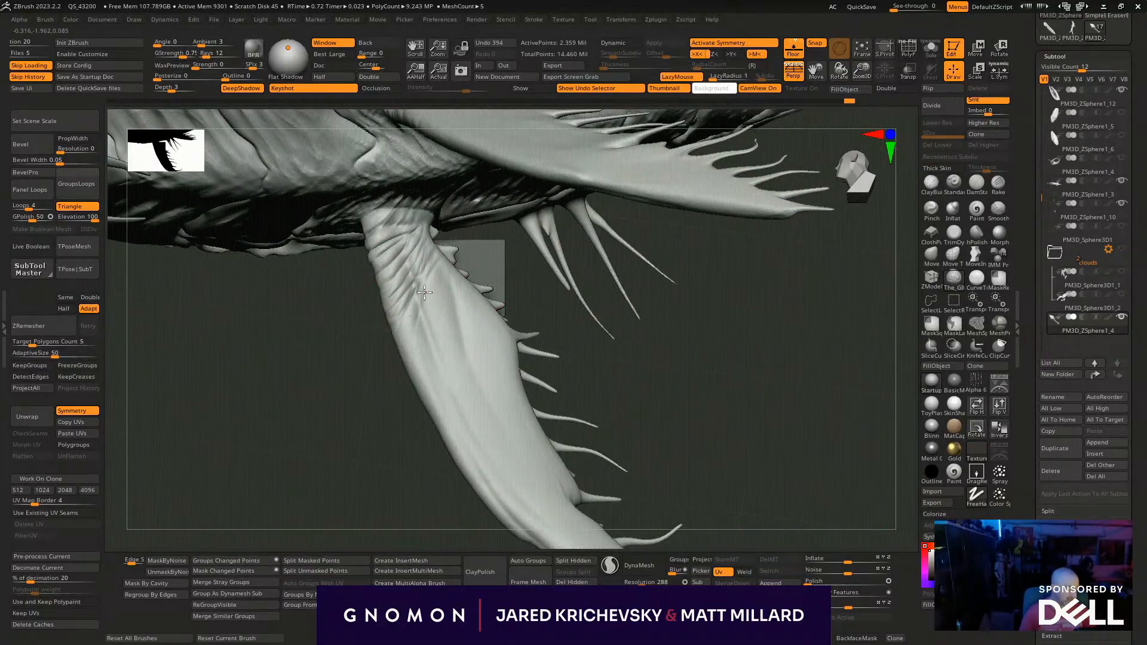
- Extend the diagonal wrinkles farther down the front fin's leading edge and across its inner face
left_click_drag(393, 544, 333, 440)
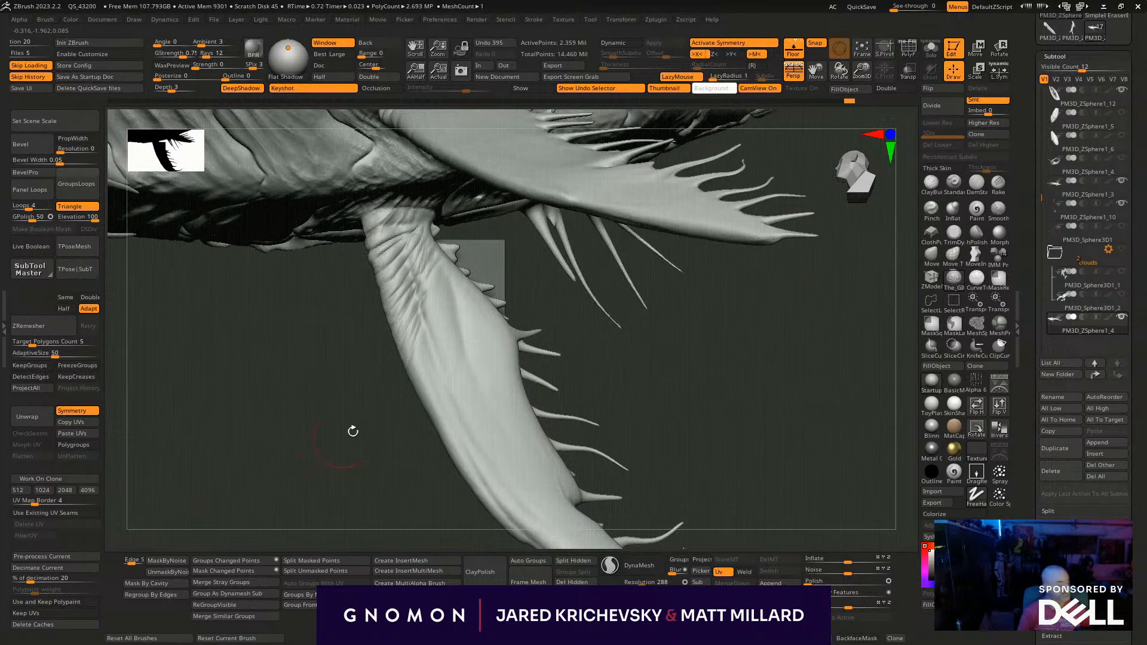
mouse_move(420, 375)
left_mouse_down()
mouse_move(464, 376)
mouse_move(471, 363)
mouse_move(455, 378)
mouse_move(301, 308)
mouse_move(383, 344)
left_mouse_up()
mouse_move(281, 326)
left_mouse_down()
mouse_move(395, 360)
mouse_move(325, 350)
mouse_move(407, 385)
left_mouse_up()
left_click_drag(527, 376, 435, 449)
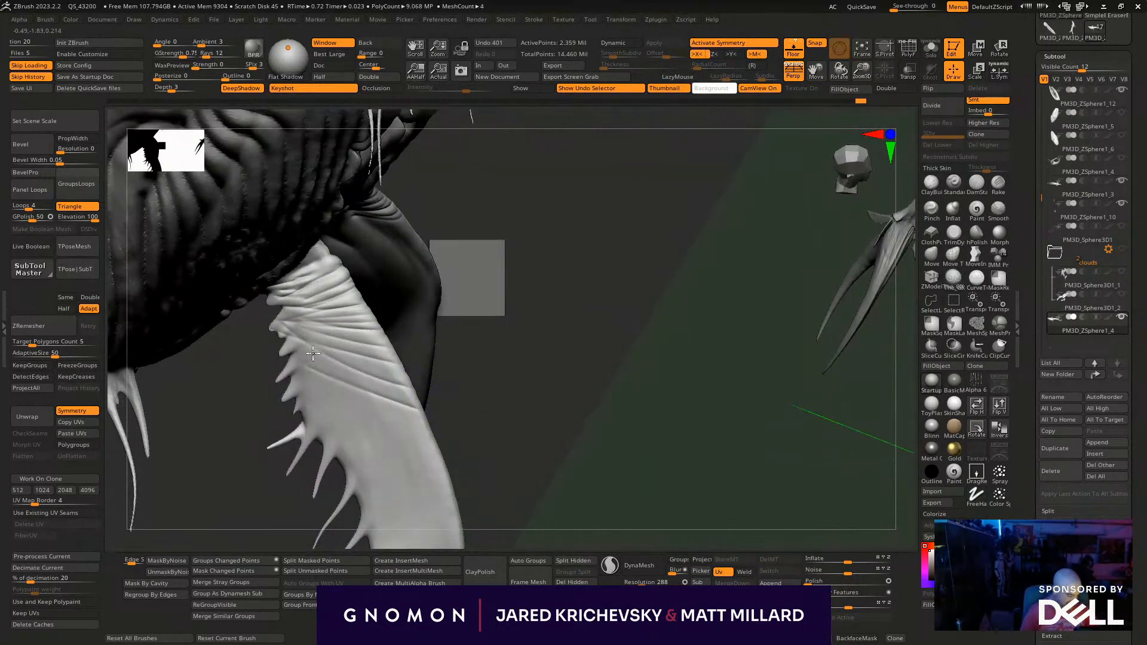
left_click_drag(370, 362, 377, 388, "shift")
mouse_move(514, 484)
left_mouse_down()
mouse_move(462, 499)
mouse_move(346, 401)
mouse_move(382, 344)
left_mouse_up()
left_click_drag(364, 382, 341, 430, "shift")
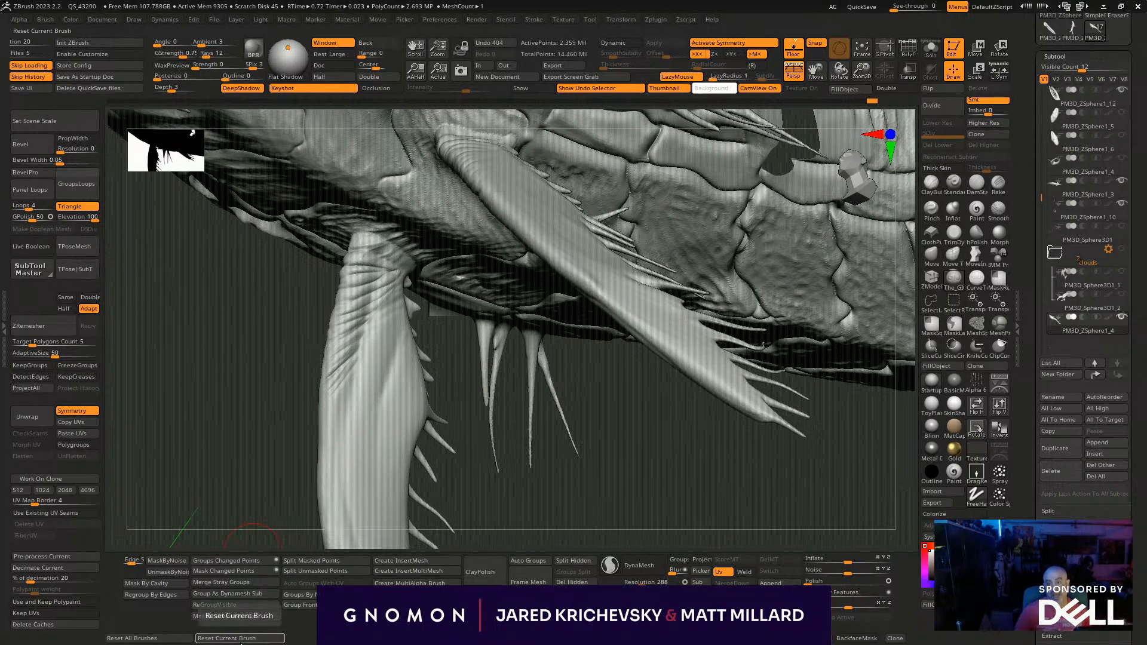
left_click_drag(179, 489, 162, 503)
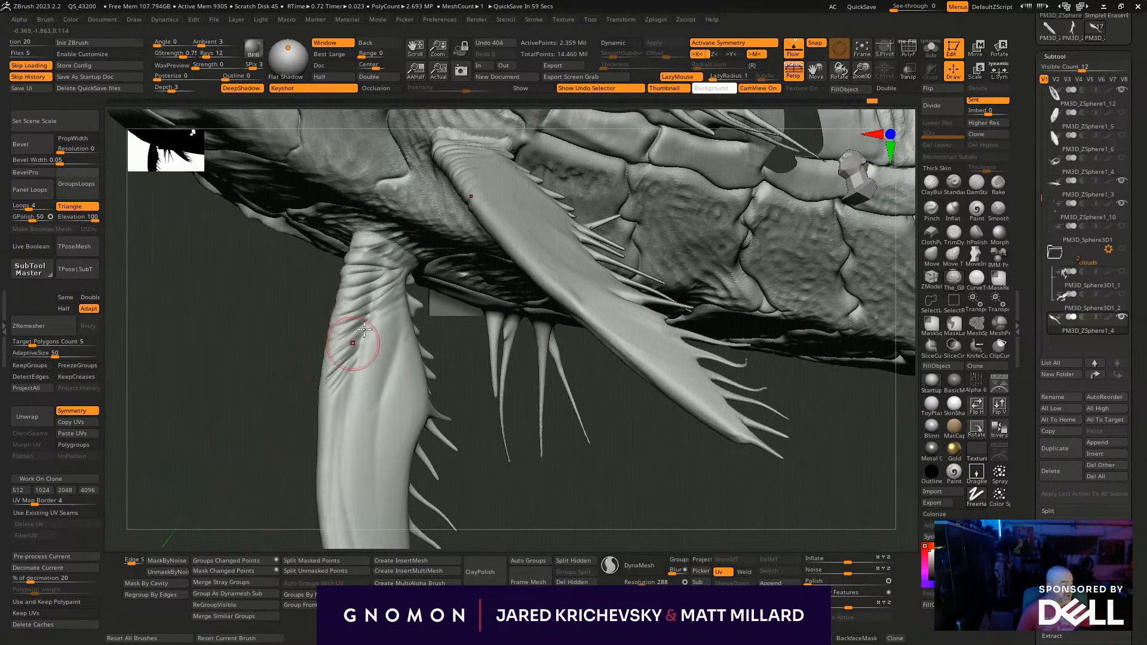
- Sculpt more diagonal folds across the front fin's face below the wrinkled root and out to its leading edge
mouse_move(401, 313)
left_mouse_down()
mouse_move(343, 377)
mouse_move(330, 423)
left_mouse_up()
left_click_drag(401, 338, 332, 429)
left_click_drag(285, 486, 336, 478)
left_click_drag(426, 385, 466, 412)
mouse_move(400, 339)
left_mouse_down()
mouse_move(477, 413)
mouse_move(404, 329)
left_mouse_up()
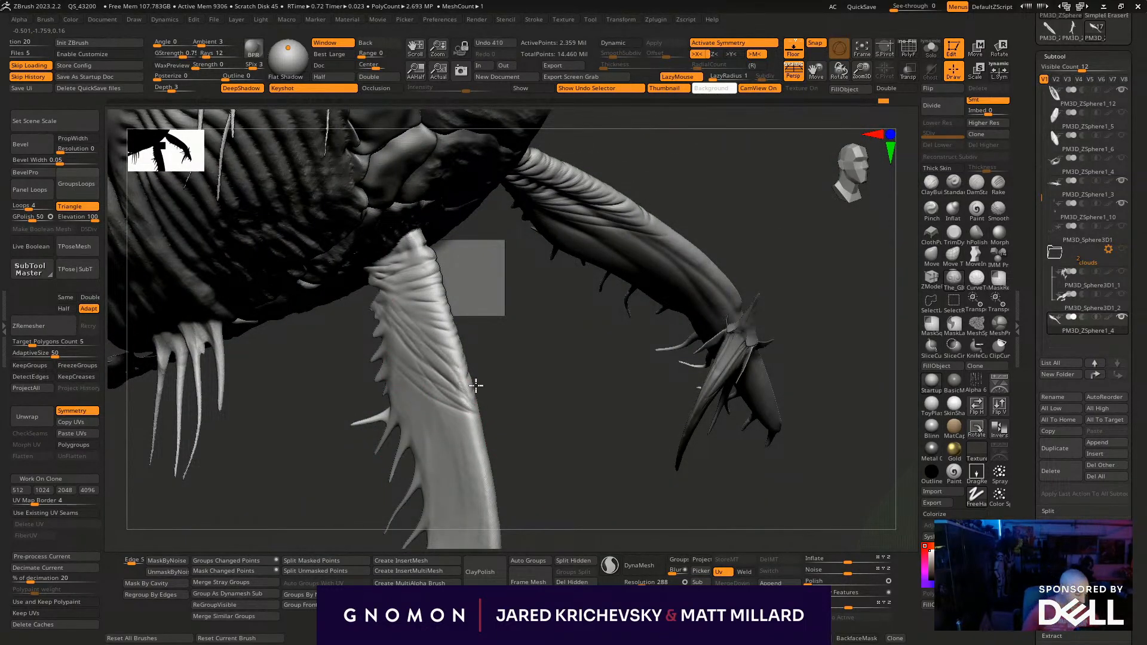
- Carry the diagonal wrinkles down the front fin's leading edge to about the middle of its length
mouse_move(441, 406)
left_mouse_down()
mouse_move(477, 439)
mouse_move(489, 508)
left_mouse_up()
left_click_drag(521, 430, 434, 404)
left_click_drag(536, 515, 340, 310)
left_click_drag(404, 434, 413, 463)
mouse_move(353, 320)
left_mouse_down("shift")
mouse_move(355, 308)
mouse_move(374, 347)
left_mouse_up("shift")
left_click_drag(401, 509, 407, 515, "shift")
left_click_drag(453, 444, 436, 307, "alt")
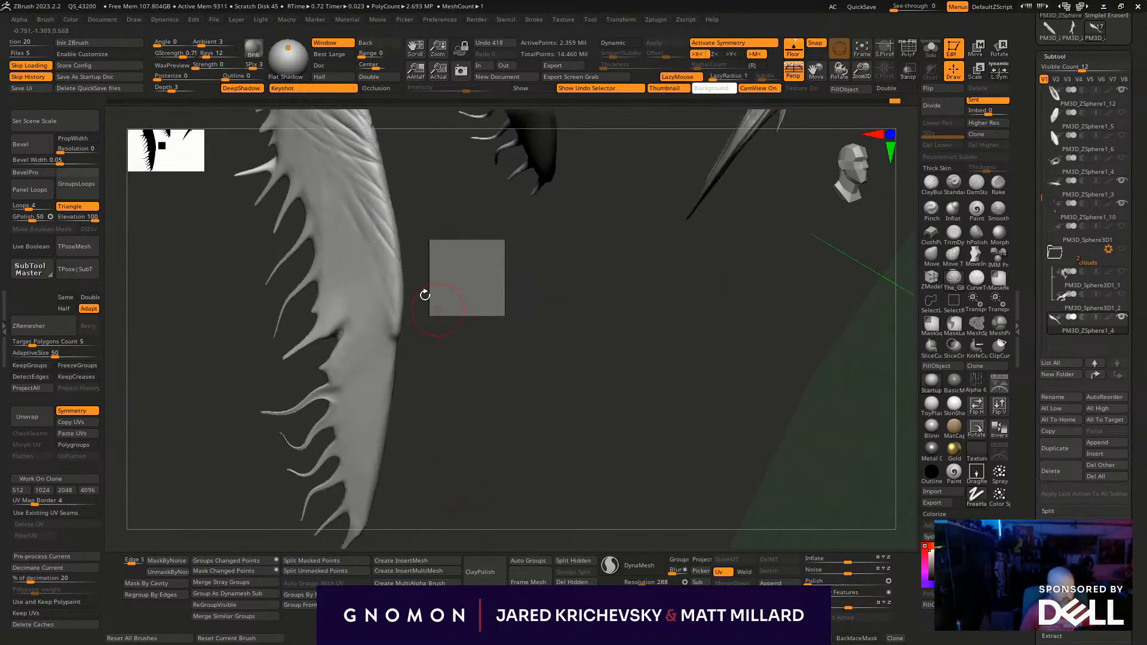
- Sculpt long lengthwise folds along the leading edge of the front fin's lower half
left_click_drag(375, 333, 394, 369)
left_click_drag(353, 240, 389, 370)
left_click_drag(383, 471, 389, 492)
left_click_drag(369, 422, 372, 428)
left_click_drag(472, 418, 395, 401)
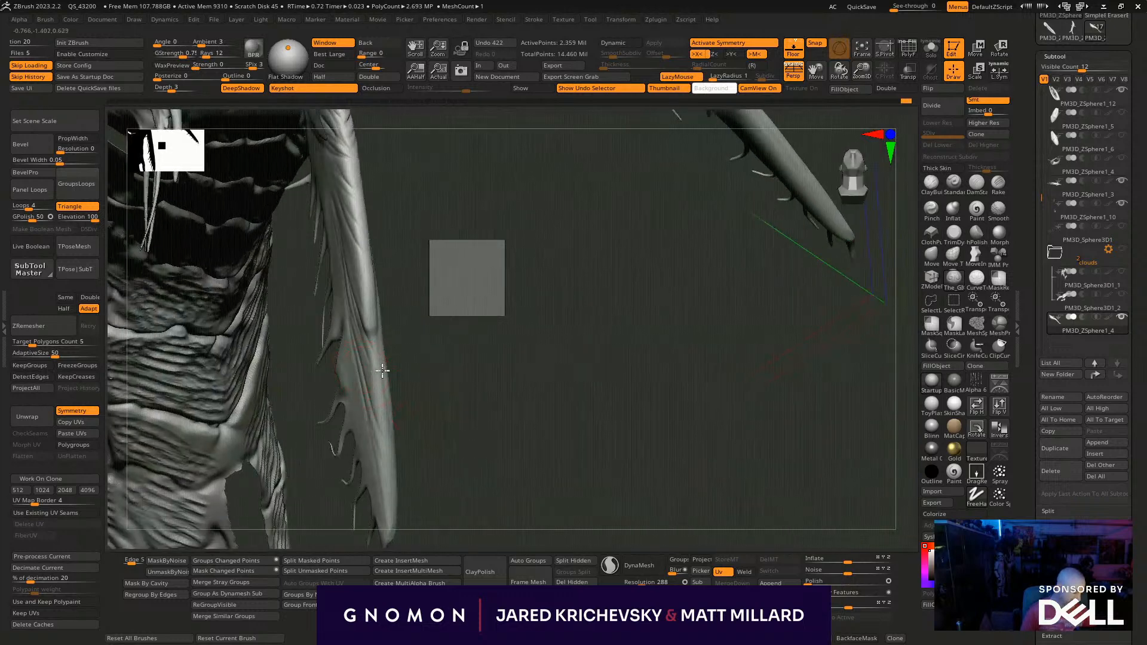
mouse_move(364, 363)
left_mouse_down()
mouse_move(388, 457)
mouse_move(446, 464)
mouse_move(366, 388)
left_mouse_up()
mouse_move(419, 362)
left_mouse_down("alt")
mouse_move(406, 284)
mouse_move(346, 337)
left_mouse_up("alt")
left_click_drag(352, 382, 356, 409, "shift")
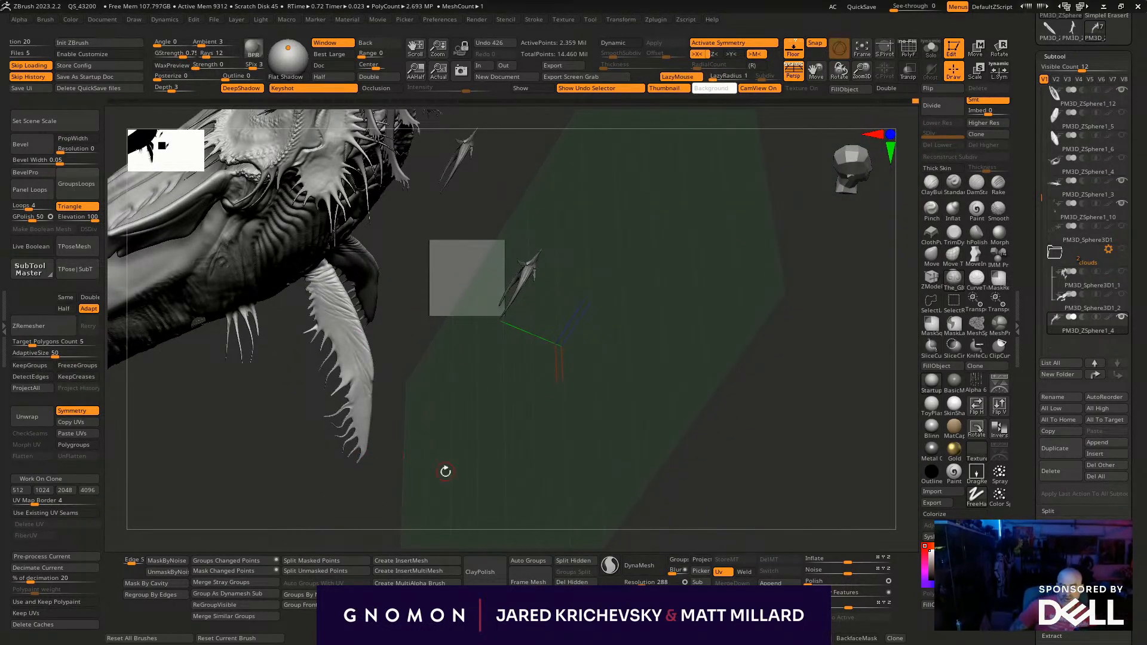
- Fill the front fin's upper half with slanting wrinkles running from the tendril bases to the leading edge
left_click_drag(456, 464, 458, 379)
left_click_drag(441, 327, 448, 532, "alt")
mouse_move(269, 266)
left_mouse_down()
mouse_move(347, 297)
mouse_move(361, 320)
left_mouse_up()
left_click_drag(288, 301, 352, 327)
left_click_drag(522, 400, 547, 382)
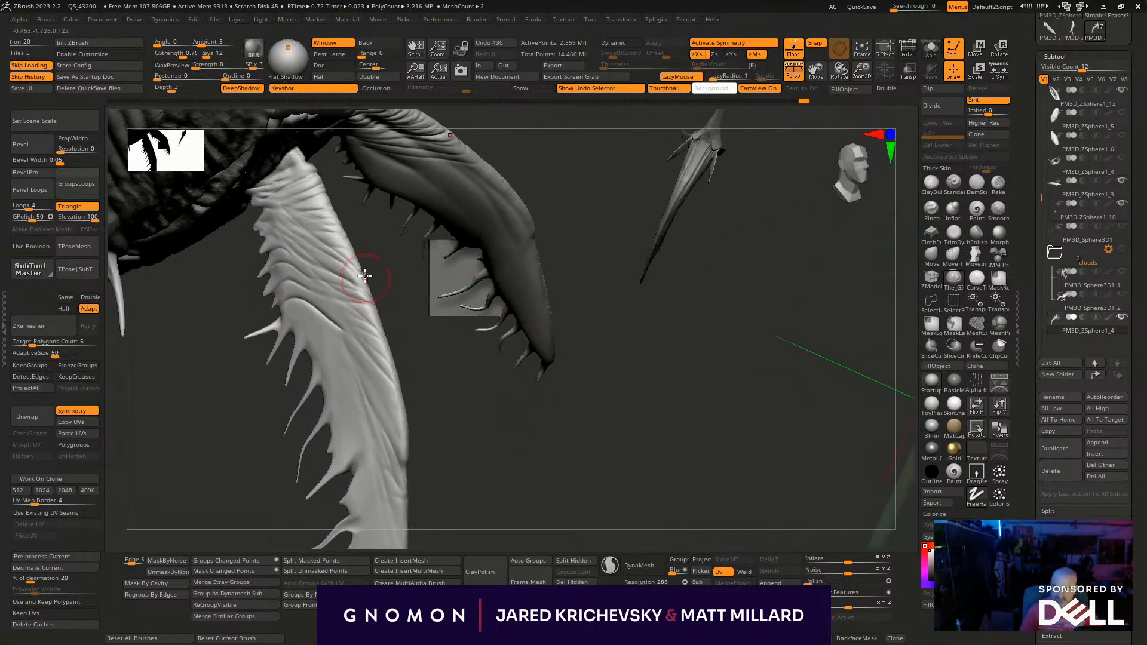
left_click_drag(336, 291, 343, 309, "shift")
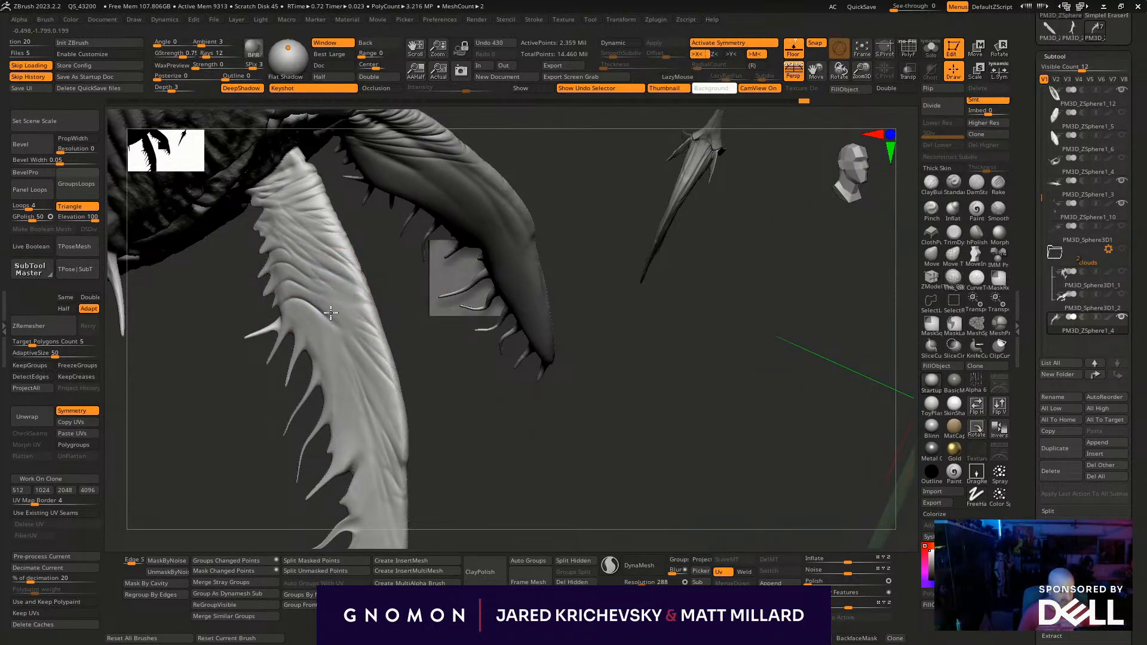
left_click_drag(515, 478, 537, 517)
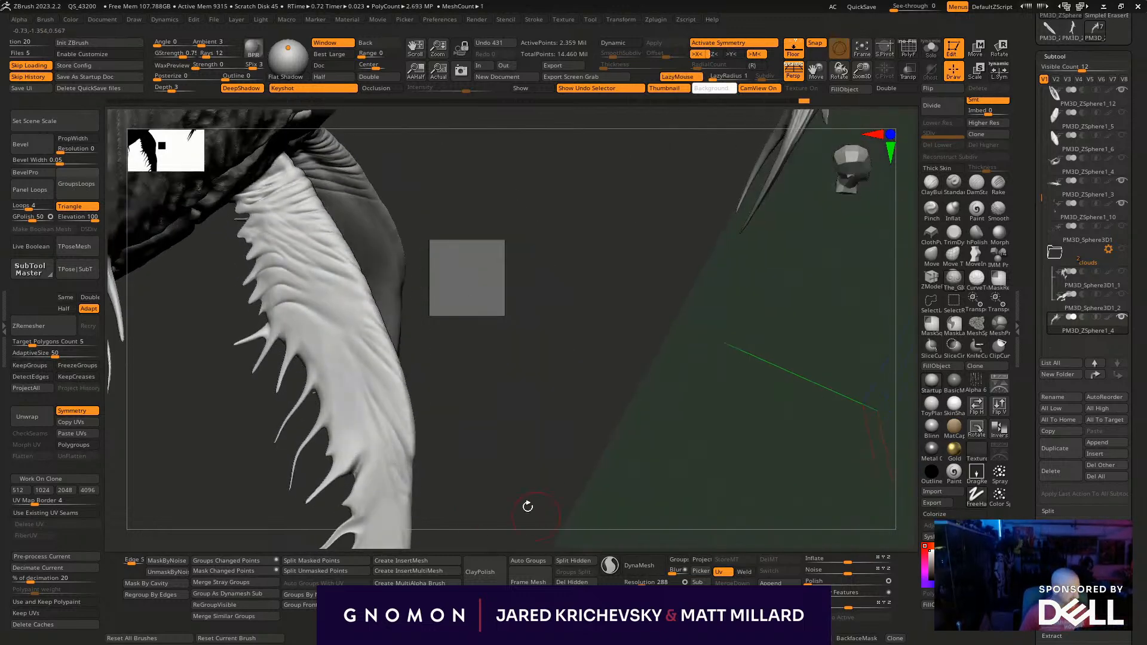
mouse_move(282, 346)
left_mouse_down()
mouse_move(345, 344)
mouse_move(538, 412)
mouse_move(325, 469)
left_mouse_up()
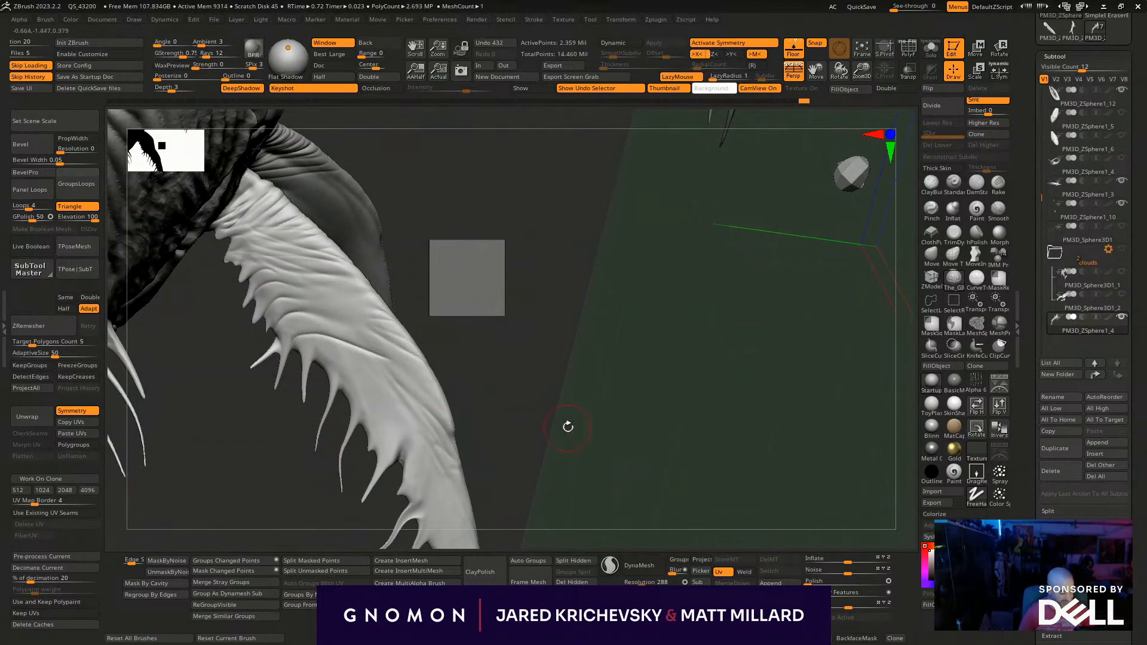
- Add curved folds from the mid-fin tendril bases toward the leading edge, undoing the unwanted stroke
left_click_drag(567, 428, 402, 384)
left_click_drag(532, 416, 423, 408)
mouse_move(633, 478)
left_mouse_down("alt")
mouse_move(570, 481)
mouse_move(531, 457)
left_mouse_up("alt")
left_click_drag(336, 381, 428, 398)
left_click_drag(586, 394, 450, 328)
mouse_move(446, 279)
left_mouse_down("shift")
mouse_move(409, 274)
mouse_move(408, 293)
left_mouse_up("shift")
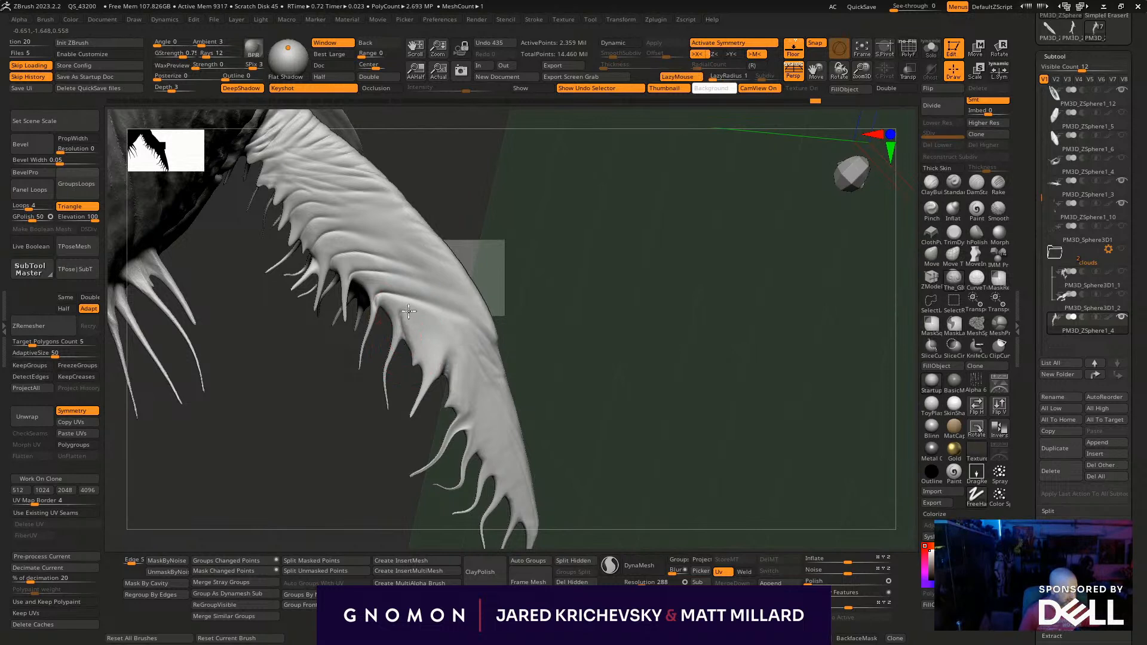
key("ctrl+z")
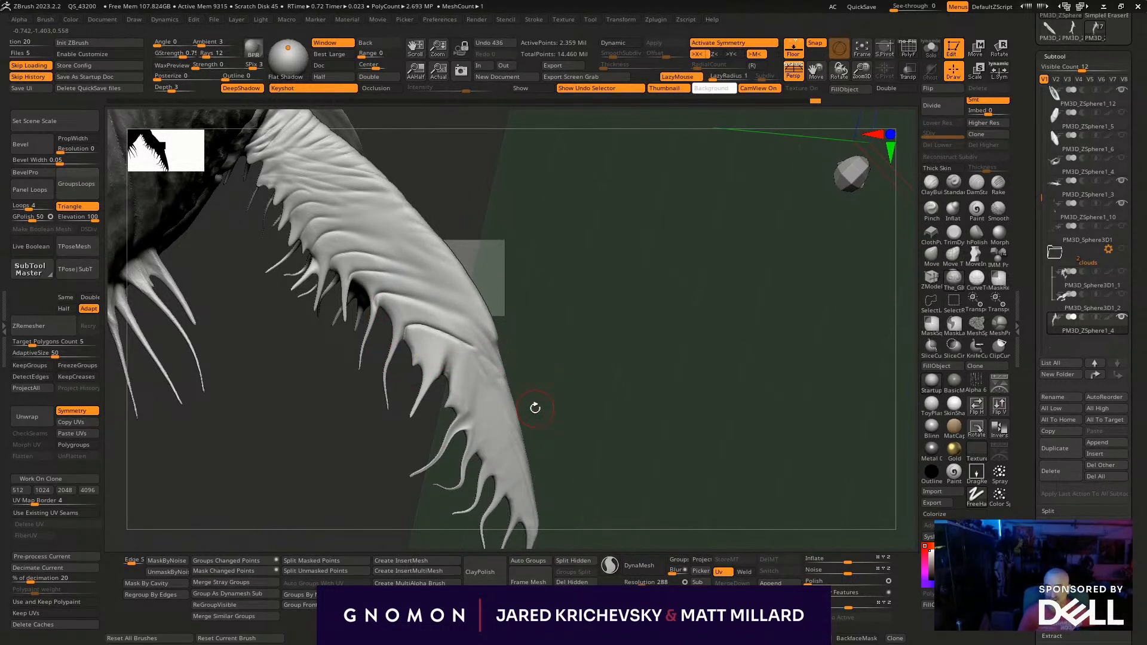
- Continue the folds down the front fin toward its tip and adjust the brush size
mouse_move(413, 368)
left_mouse_down()
mouse_move(420, 357)
mouse_move(478, 368)
mouse_move(499, 391)
left_mouse_up()
mouse_move(523, 390)
left_mouse_down()
mouse_move(503, 384)
mouse_move(526, 475)
left_mouse_up()
mouse_move(470, 435)
left_mouse_down()
mouse_move(520, 483)
mouse_move(497, 409)
mouse_move(399, 302)
mouse_move(525, 507)
mouse_move(514, 482)
left_mouse_up()
mouse_move(530, 511)
left_mouse_down()
mouse_move(540, 525)
mouse_move(574, 499)
mouse_move(538, 493)
left_mouse_up()
key("s")
mouse_move(550, 454)
left_mouse_down()
mouse_move(571, 420)
mouse_move(542, 409)
left_mouse_up()
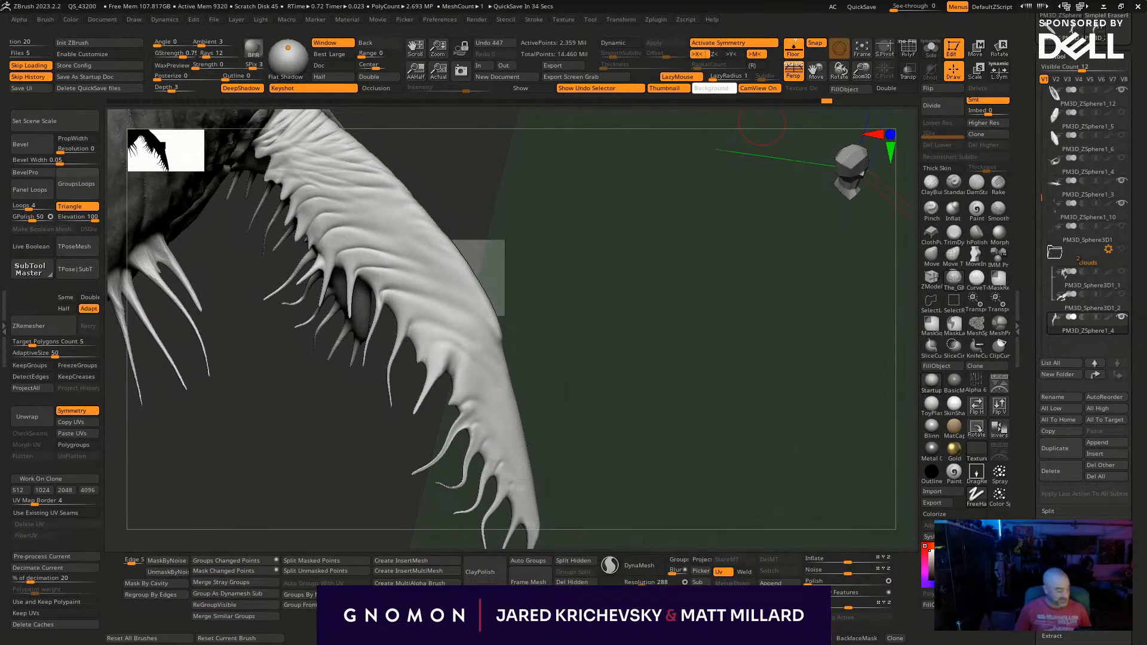
- Rework the mid-fin area with broad folds linking the tendril bases to the leading edge, redoing one stroke
left_click_drag(762, 122, 729, 157)
left_click_drag(448, 362, 517, 399)
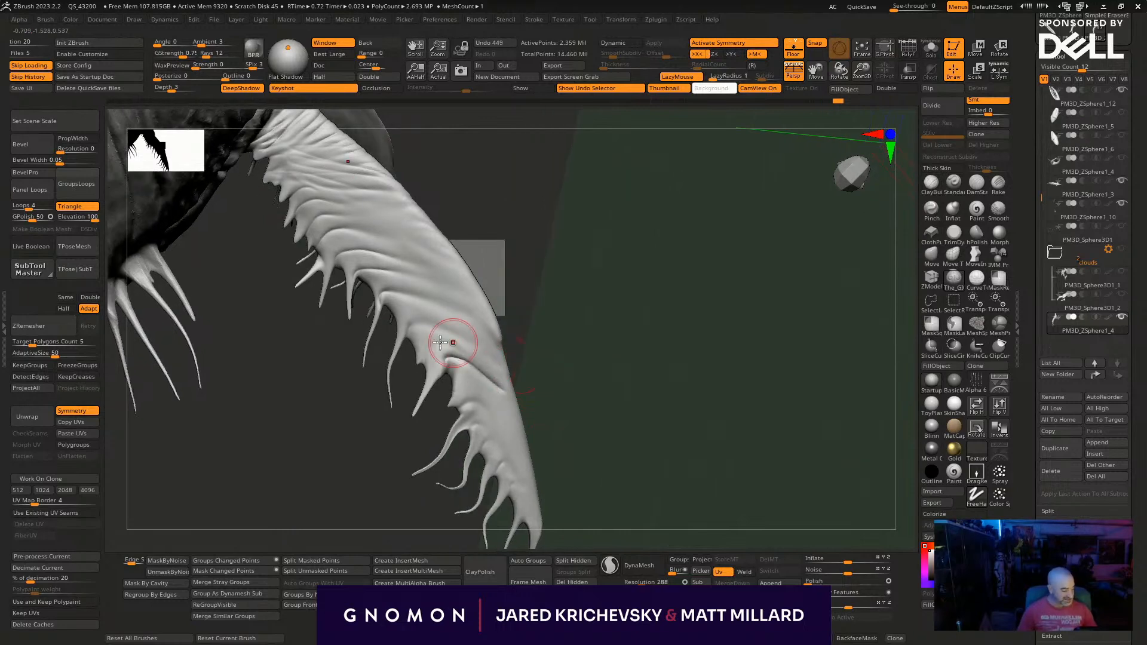
left_click_drag(431, 357, 517, 356)
left_click_drag(408, 340, 487, 345)
left_click_drag(528, 335, 511, 321)
key("ctrl+z")
left_click_drag(409, 336, 526, 351)
mouse_move(476, 336)
left_mouse_down("shift")
mouse_move(489, 374)
mouse_move(377, 318)
left_mouse_up("shift")
- Sculpt matching diagonal wrinkles on the opposite face of the front fin, from the root toward mid-length
left_click_drag(664, 444, 528, 209, "alt")
left_click_drag(545, 310, 327, 449)
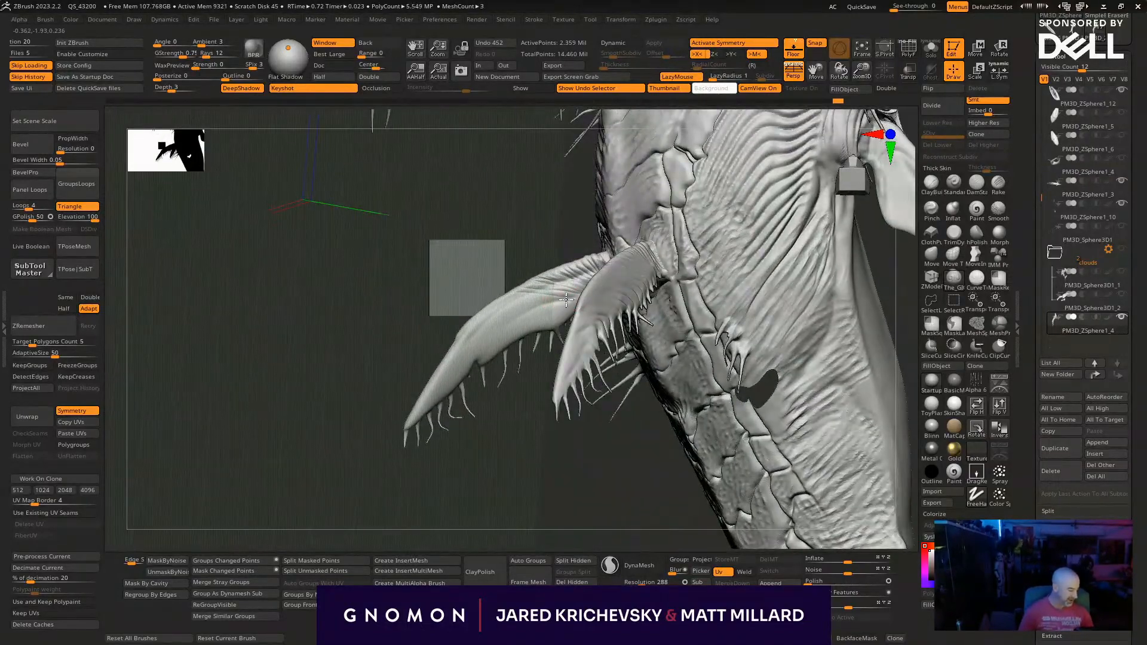
left_click_drag(485, 398, 458, 399)
left_click_drag(503, 446, 558, 443)
mouse_move(563, 303)
left_mouse_down()
mouse_move(472, 316)
mouse_move(483, 344)
left_mouse_up()
mouse_move(556, 324)
left_mouse_down()
mouse_move(513, 335)
mouse_move(478, 371)
left_mouse_up()
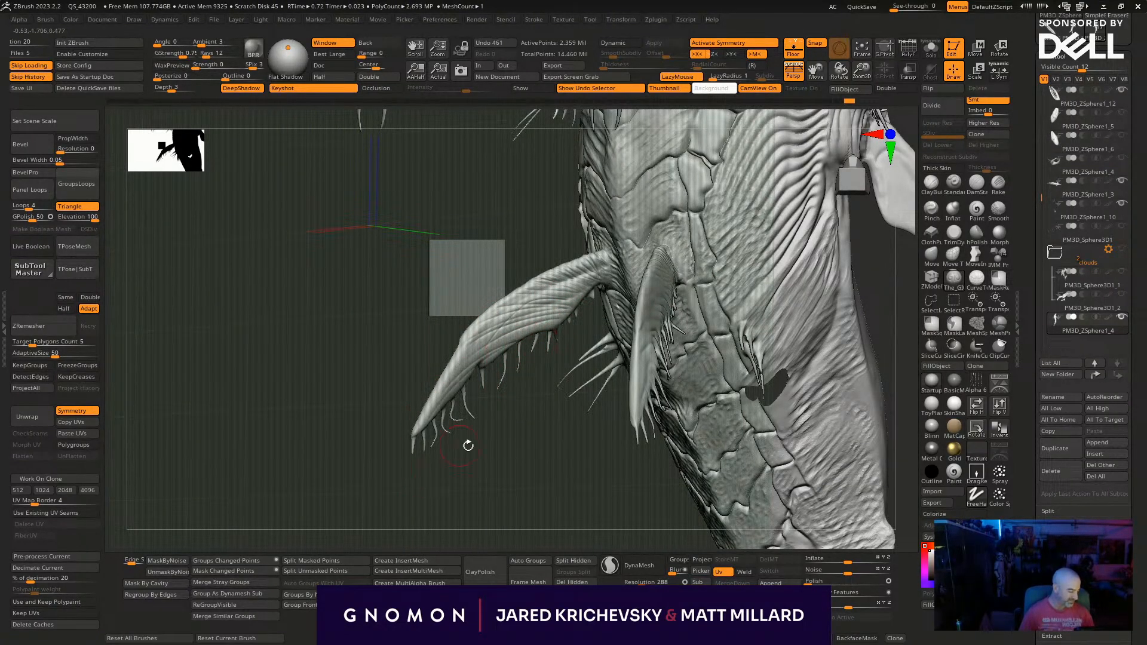
left_click_drag(461, 444, 467, 401)
left_click_drag(554, 329, 519, 347, "shift")
- Sculpt skin folds onto the spiky frill on the side of the whale's head
mouse_move(496, 436)
left_mouse_down()
mouse_move(694, 417)
mouse_move(532, 486)
mouse_move(565, 479)
left_mouse_up()
left_click_drag(629, 450, 662, 382)
left_click_drag(661, 382, 642, 483, "alt")
left_click_drag(662, 411, 599, 488, "alt")
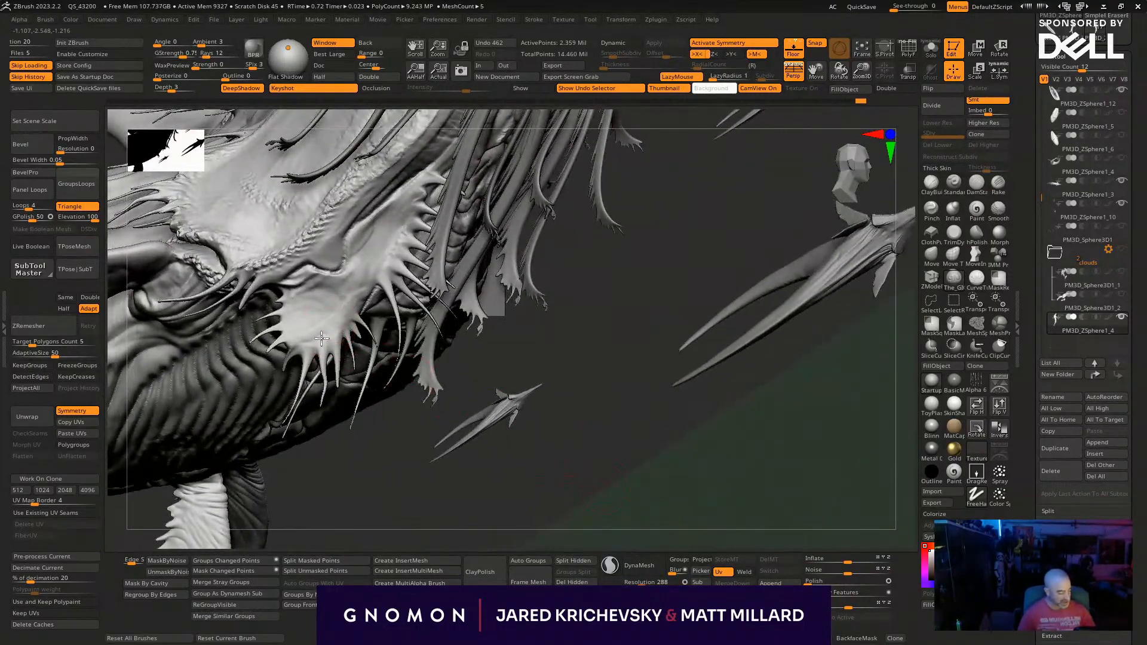
left_click_drag(342, 296, 340, 312)
left_click_drag(465, 461, 446, 385)
left_click_drag(336, 304, 335, 295)
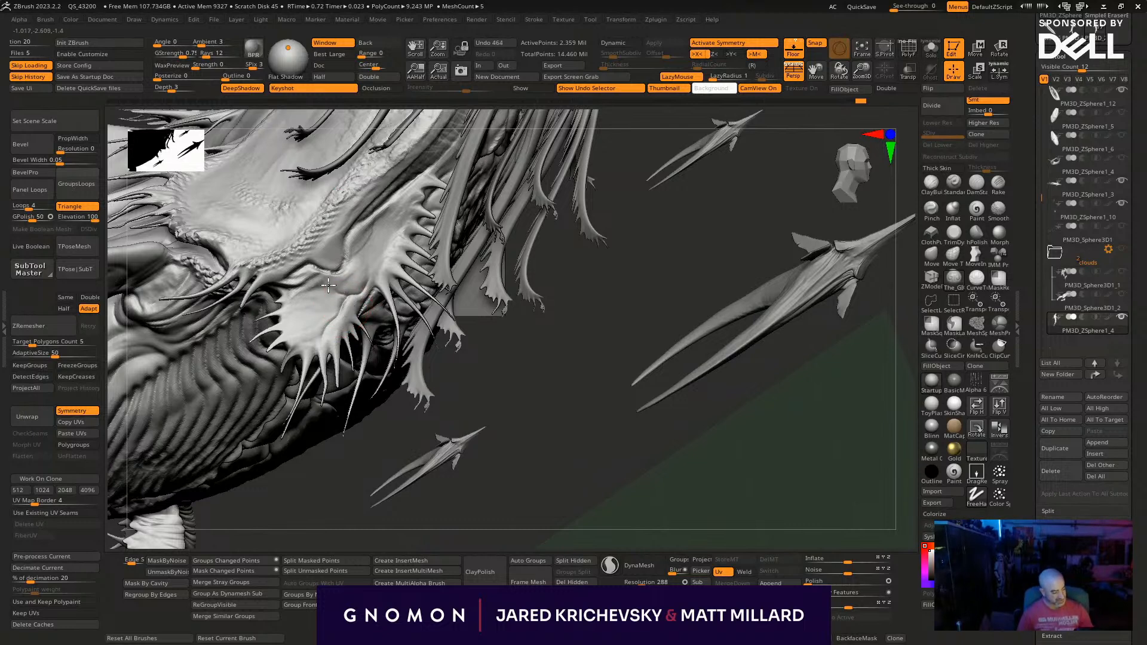
- Deepen the creases between the head's spiky frill and the neighbouring fringed ridge above it
mouse_move(570, 402)
left_mouse_down()
mouse_move(562, 457)
mouse_move(369, 303)
left_mouse_up()
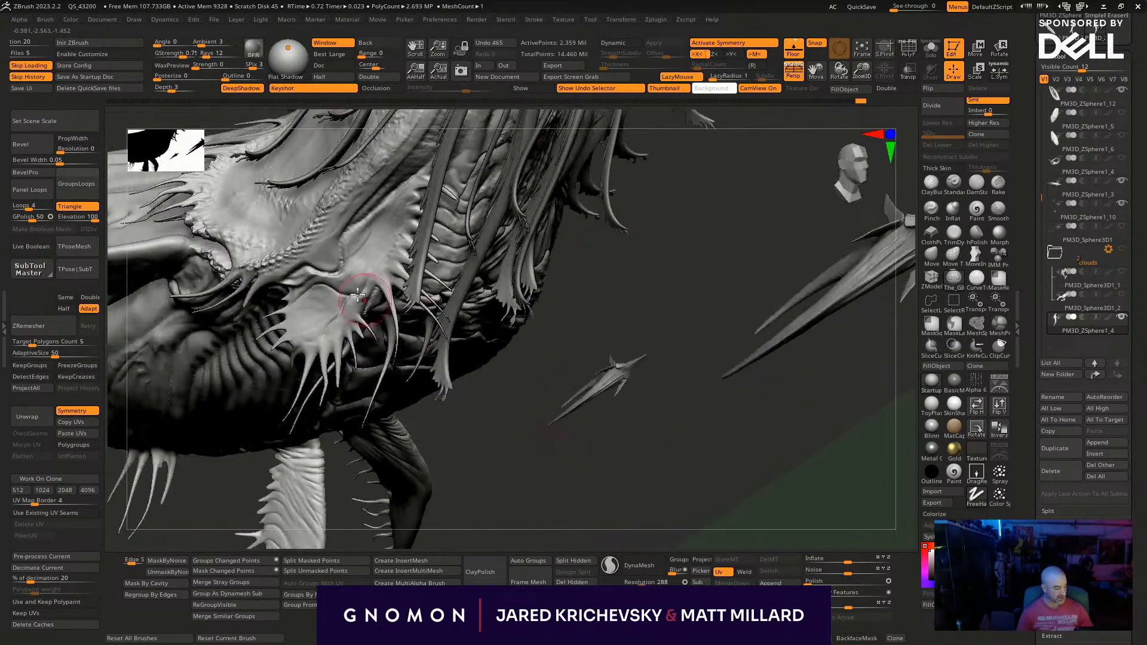
left_click_drag(487, 441, 508, 407)
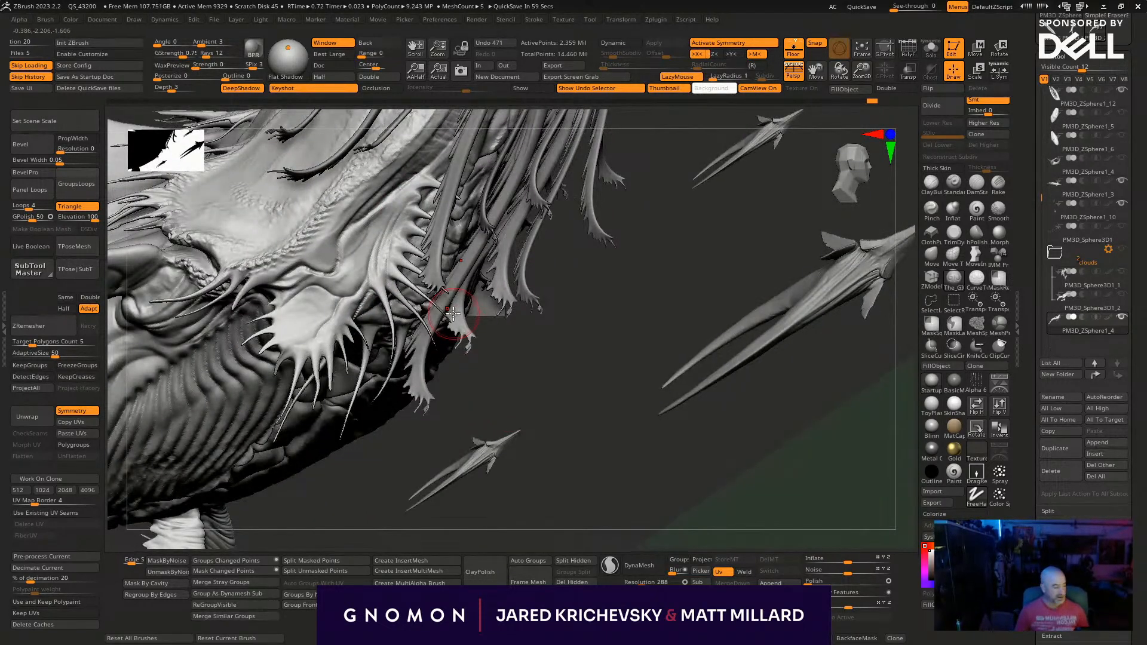
mouse_move(522, 364)
left_mouse_down()
mouse_move(384, 248)
mouse_move(341, 241)
left_mouse_up()
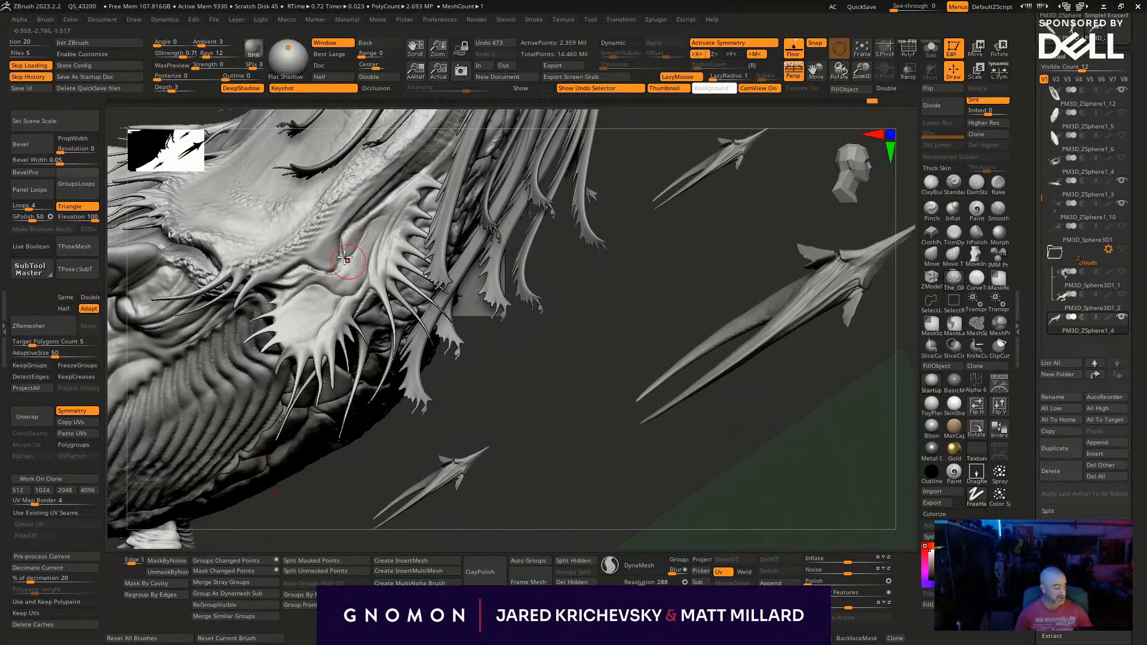
left_click_drag(402, 201, 382, 251)
- Sculpt slanting folds across the base of the upright fin on the whale's back
mouse_move(620, 515)
left_mouse_down("alt")
mouse_move(617, 450)
mouse_move(582, 397)
mouse_move(587, 428)
mouse_move(558, 417)
mouse_move(573, 343)
mouse_move(636, 512)
mouse_move(405, 229)
mouse_move(425, 279)
mouse_move(480, 267)
mouse_move(561, 305)
left_mouse_up("alt")
mouse_move(398, 311)
left_mouse_down()
mouse_move(445, 315)
mouse_move(412, 317)
left_mouse_up()
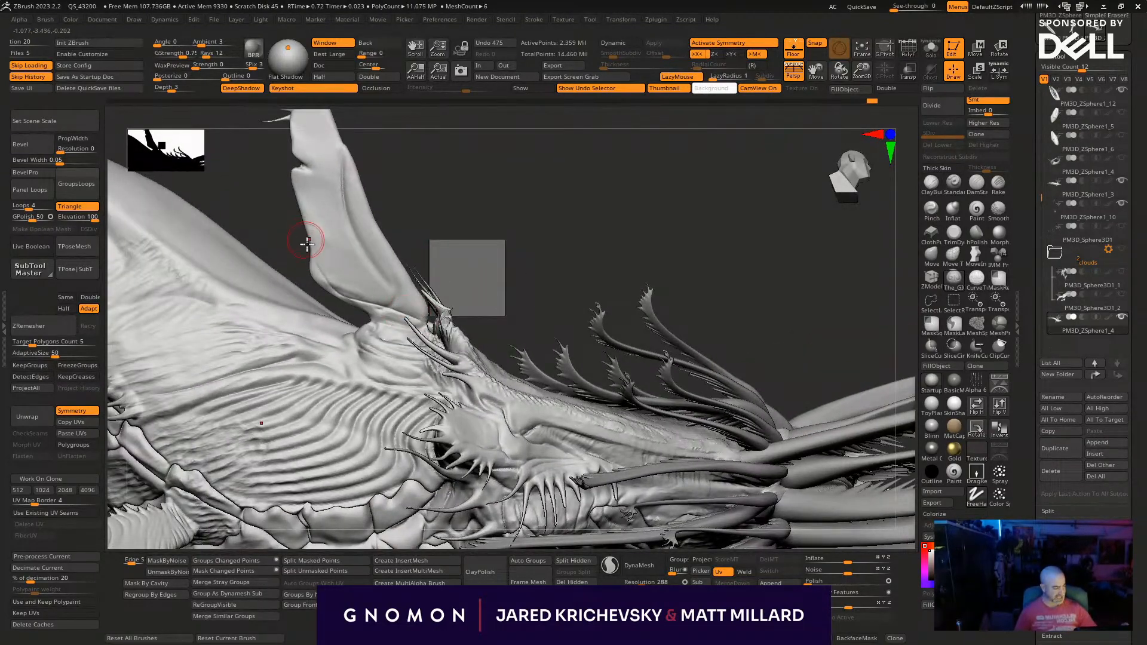
left_click_drag(349, 261, 328, 237)
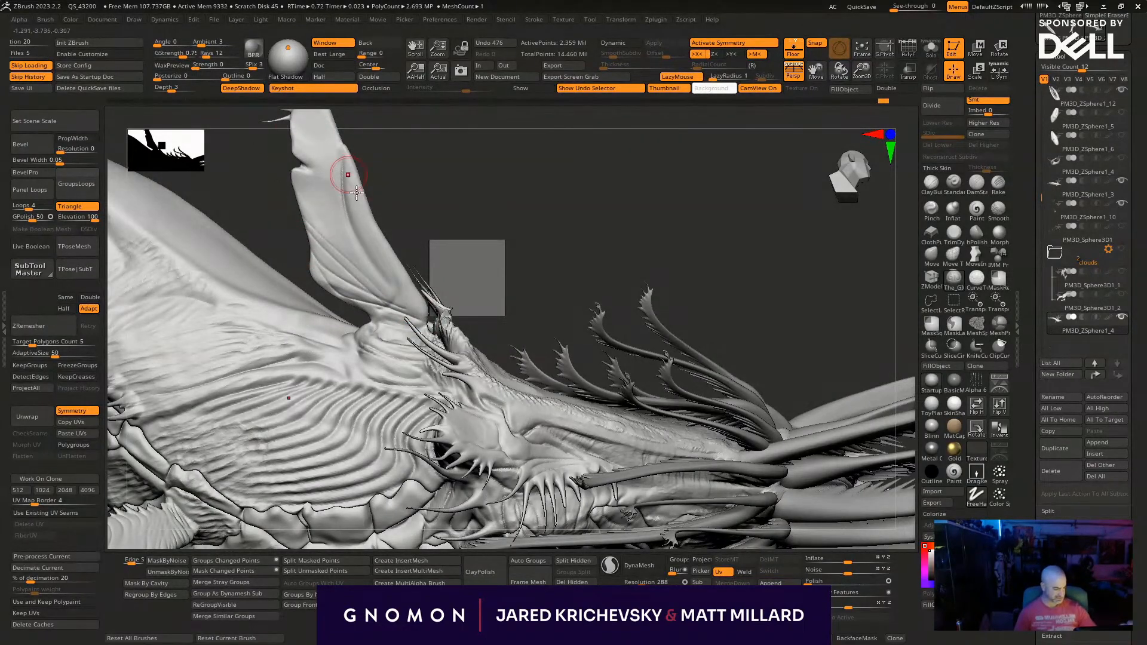
left_click_drag(433, 222, 512, 309, "ctrl+shift")
left_click(491, 275, "ctrl+shift")
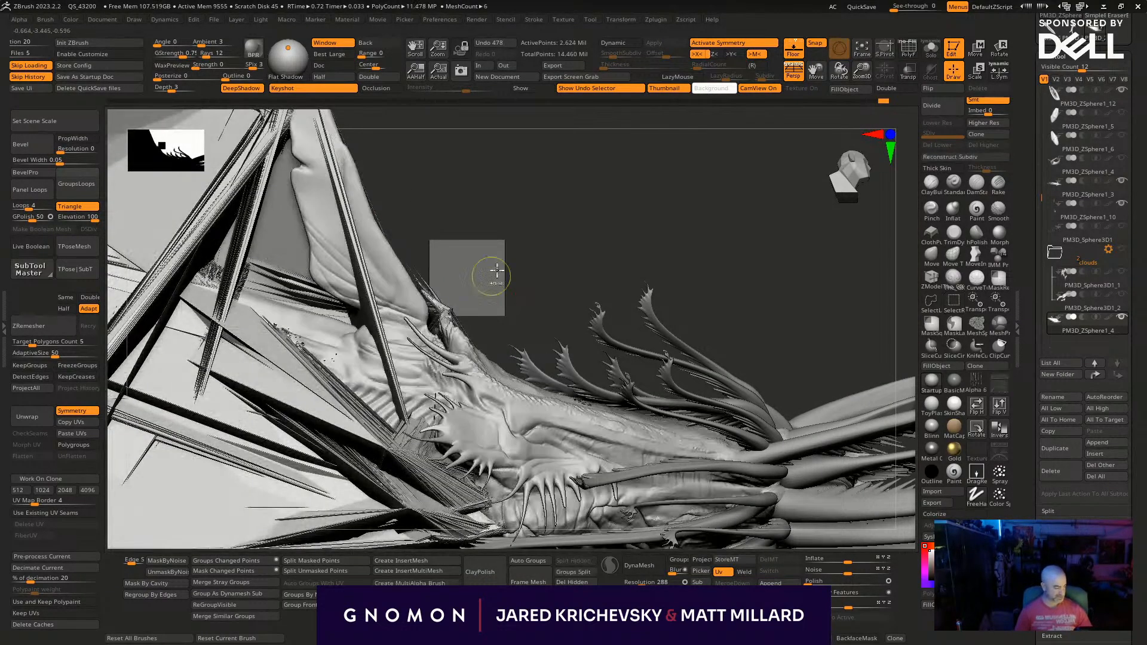
key("ctrl+z")
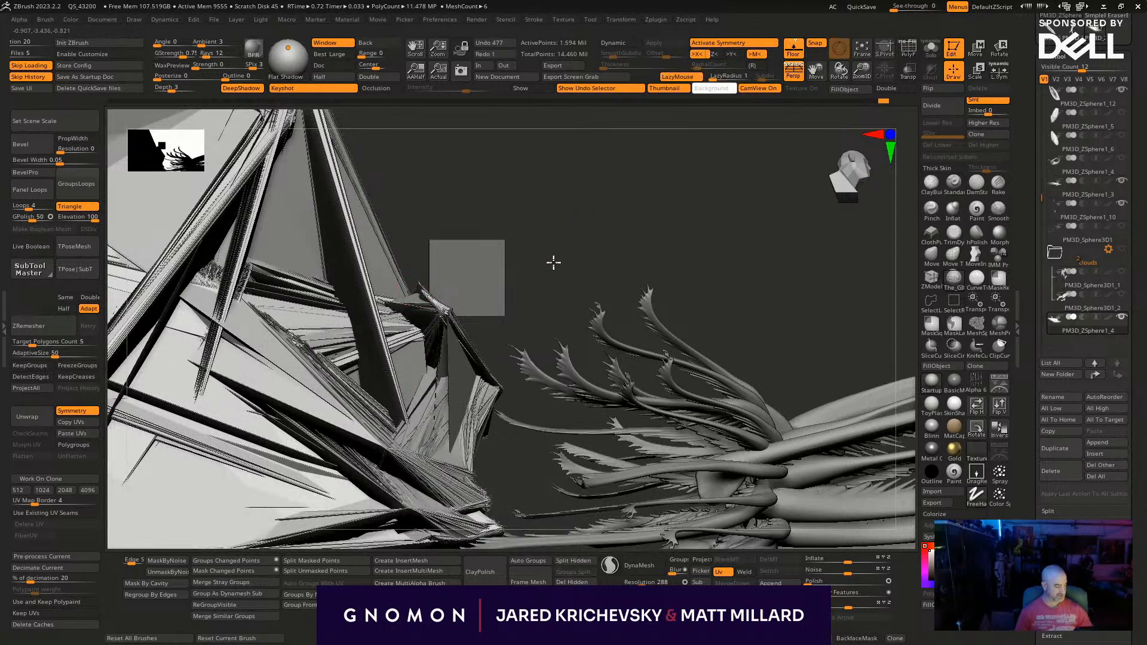
key("ctrl+z")
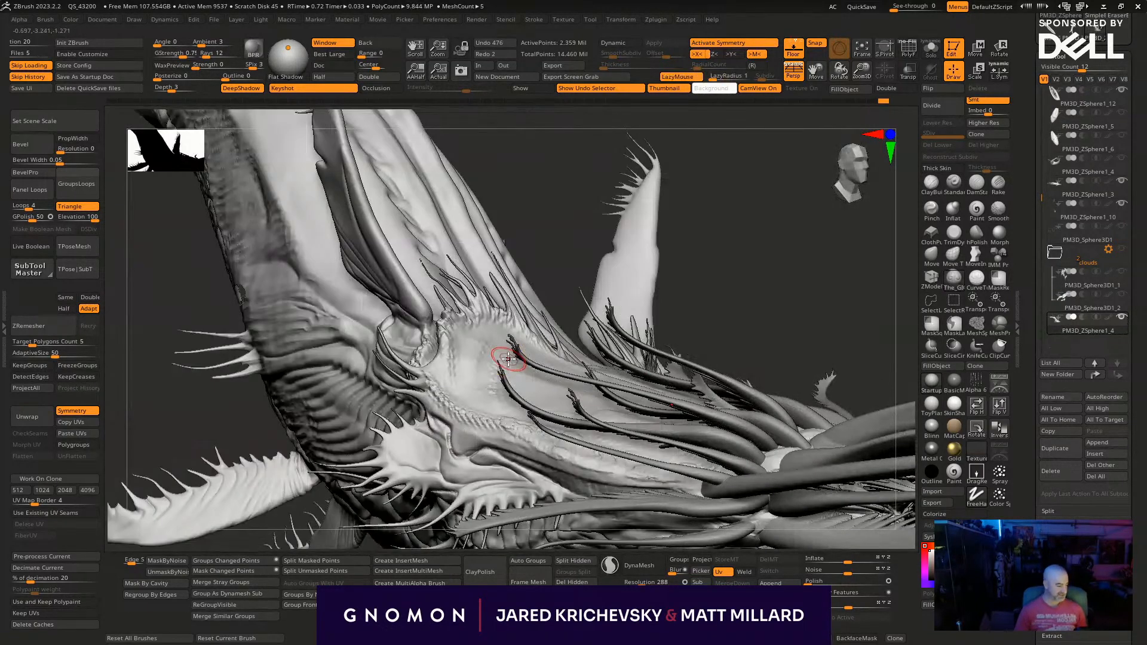
left_click_drag(172, 427, 201, 401)
left_click_drag(409, 244, 458, 223)
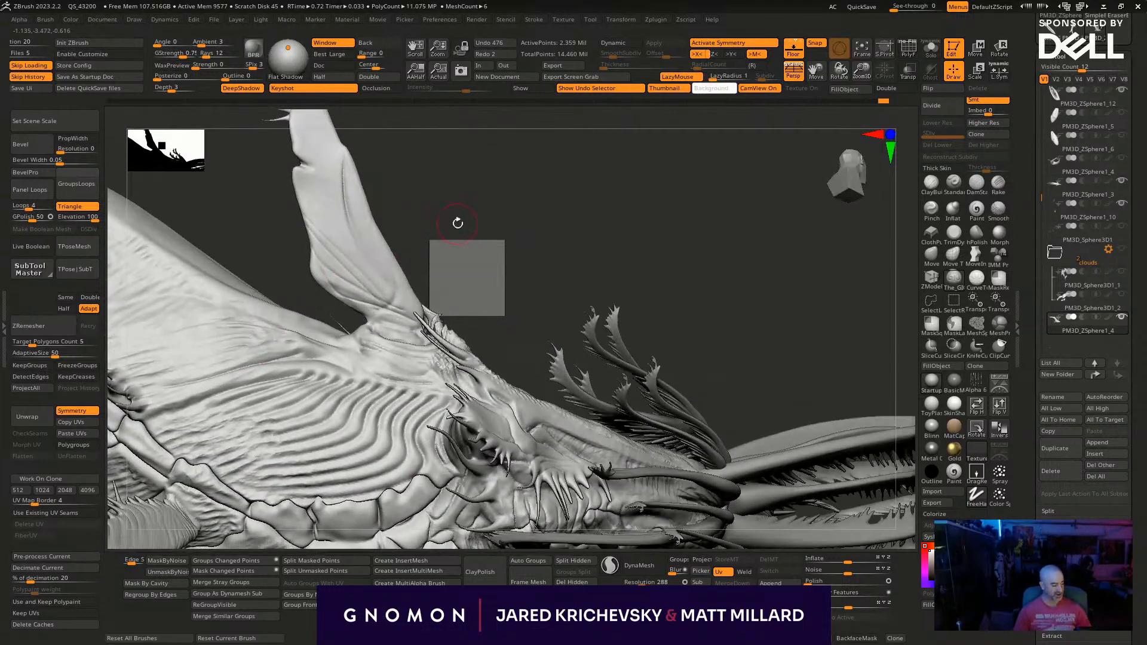
- Isolate the upright back fin by hiding the rest of the body and turn on Sculptris Pro
mouse_move(506, 281)
left_mouse_down("alt")
mouse_move(562, 303)
mouse_move(538, 289)
mouse_move(586, 335)
left_mouse_up("alt")
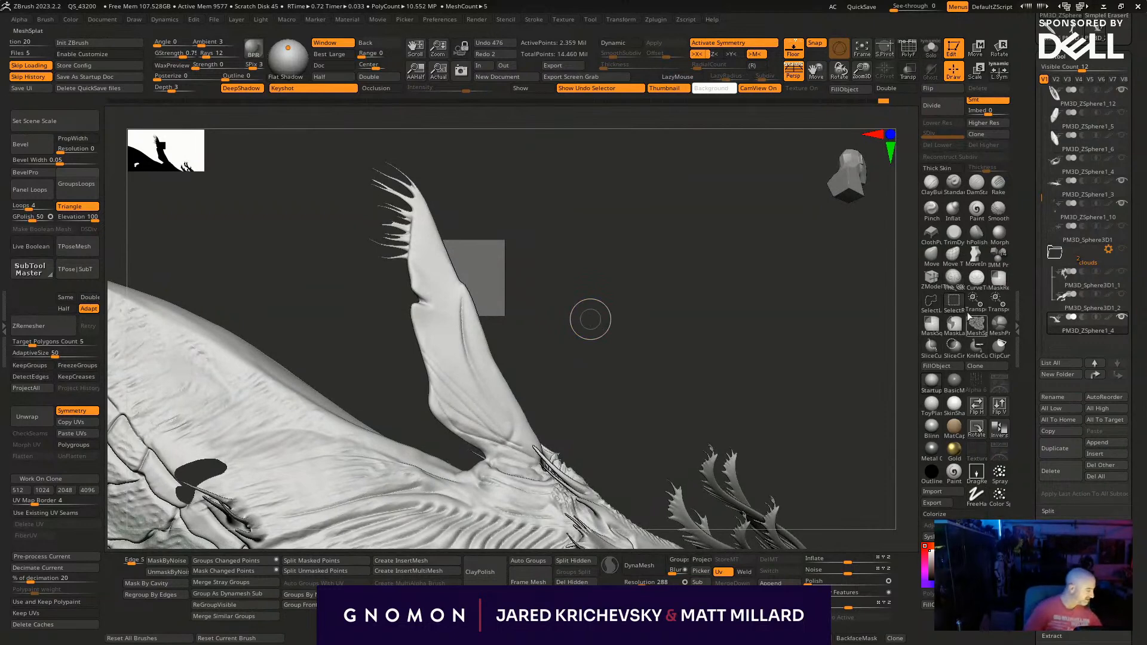
mouse_move(584, 185)
left_mouse_down("ctrl+shift")
mouse_move(312, 169)
mouse_move(409, 401)
mouse_move(546, 472)
mouse_move(570, 330)
left_mouse_up("ctrl+shift")
left_click_drag(599, 418, 491, 419)
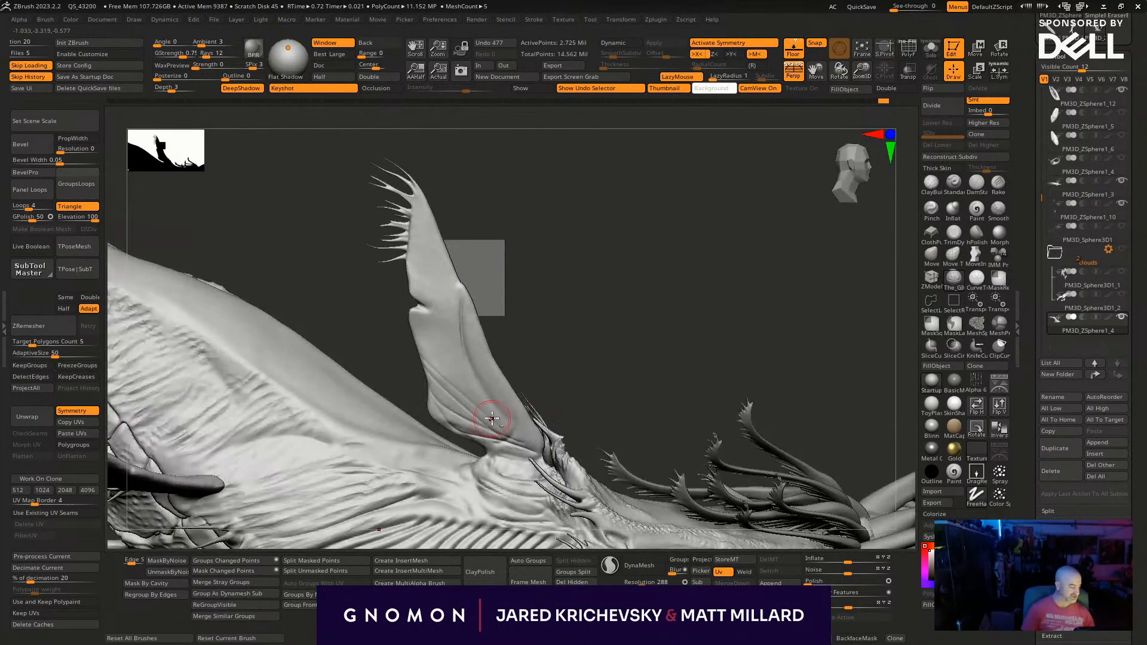
left_click_drag(586, 363, 599, 353)
mouse_move(529, 230)
left_mouse_down("ctrl+shift")
mouse_move(376, 120)
mouse_move(430, 422)
mouse_move(559, 427)
left_mouse_up("ctrl+shift")
mouse_move(612, 375)
left_mouse_down()
mouse_move(604, 386)
mouse_move(657, 397)
mouse_move(695, 457)
left_mouse_up()
left_click(619, 565)
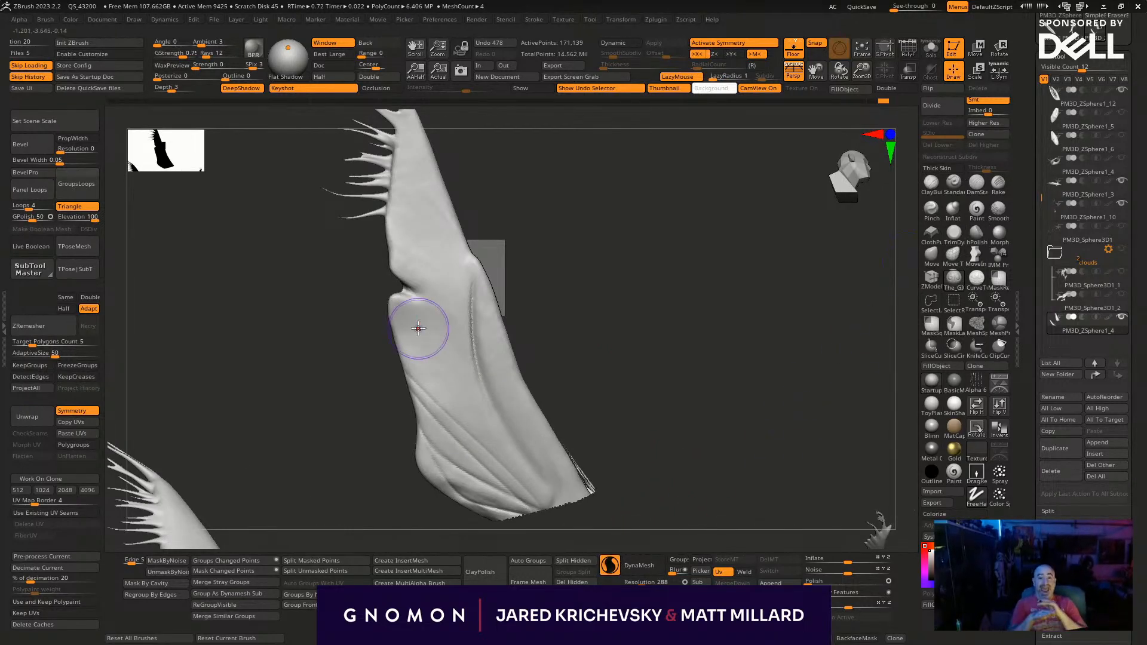
- Pull thin tendrils out of the upright back fin's front edge, from below the existing ones down to the notch, with the SnakeHook brush
key("b")
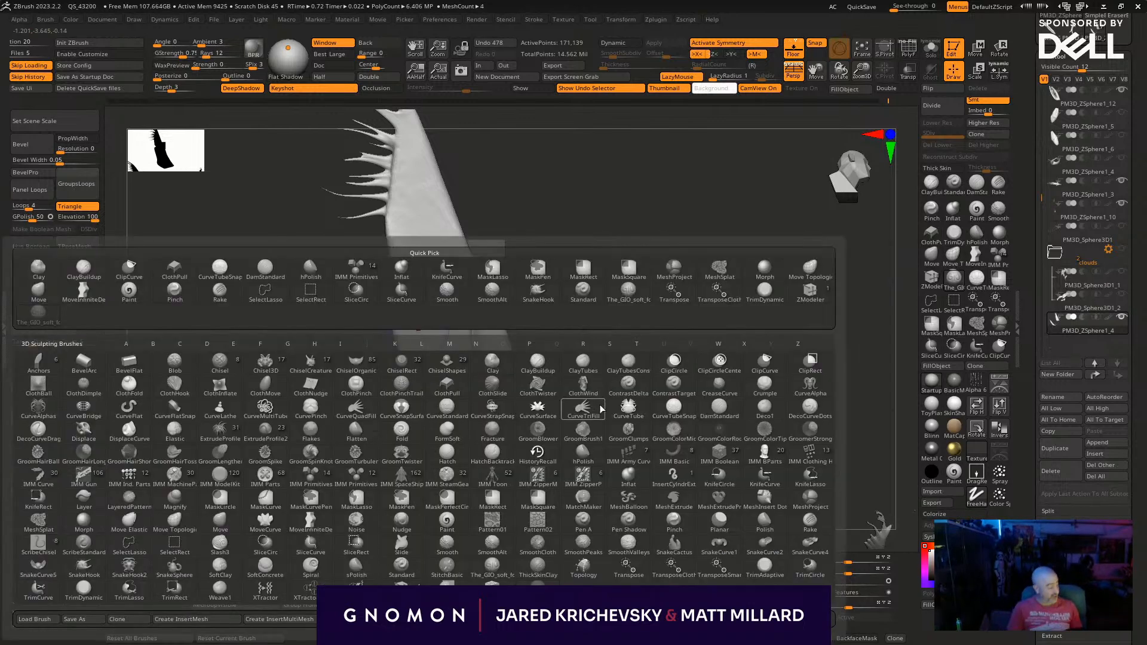
left_click(91, 580)
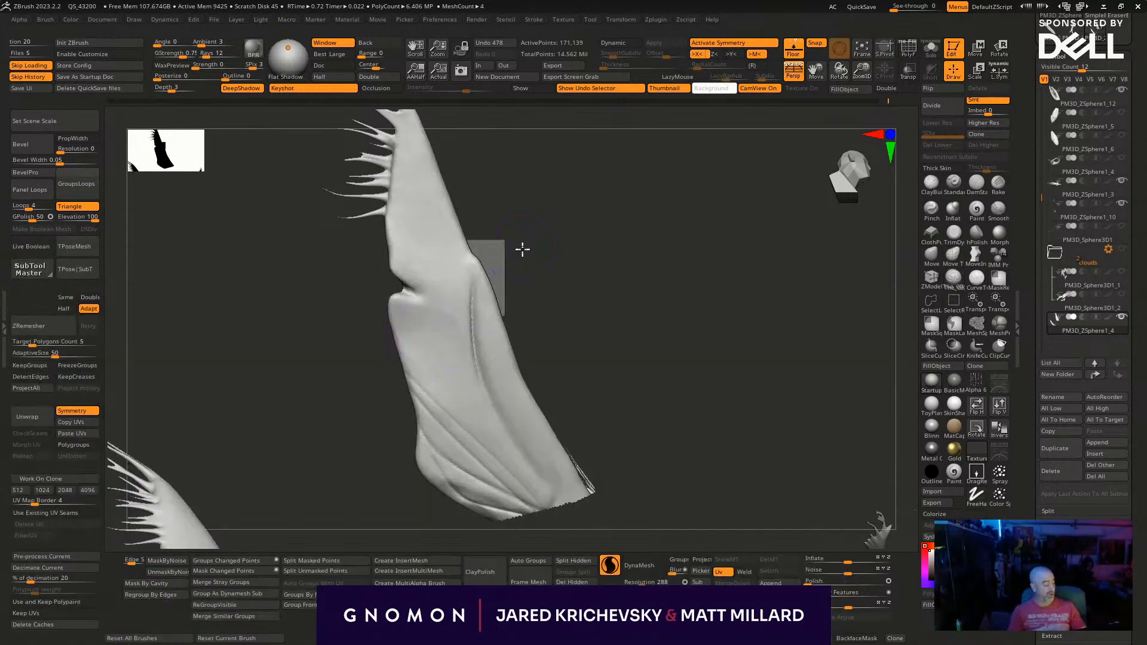
left_click_drag(522, 247, 505, 246)
mouse_move(415, 229)
left_mouse_down()
mouse_move(352, 232)
mouse_move(330, 212)
left_mouse_up()
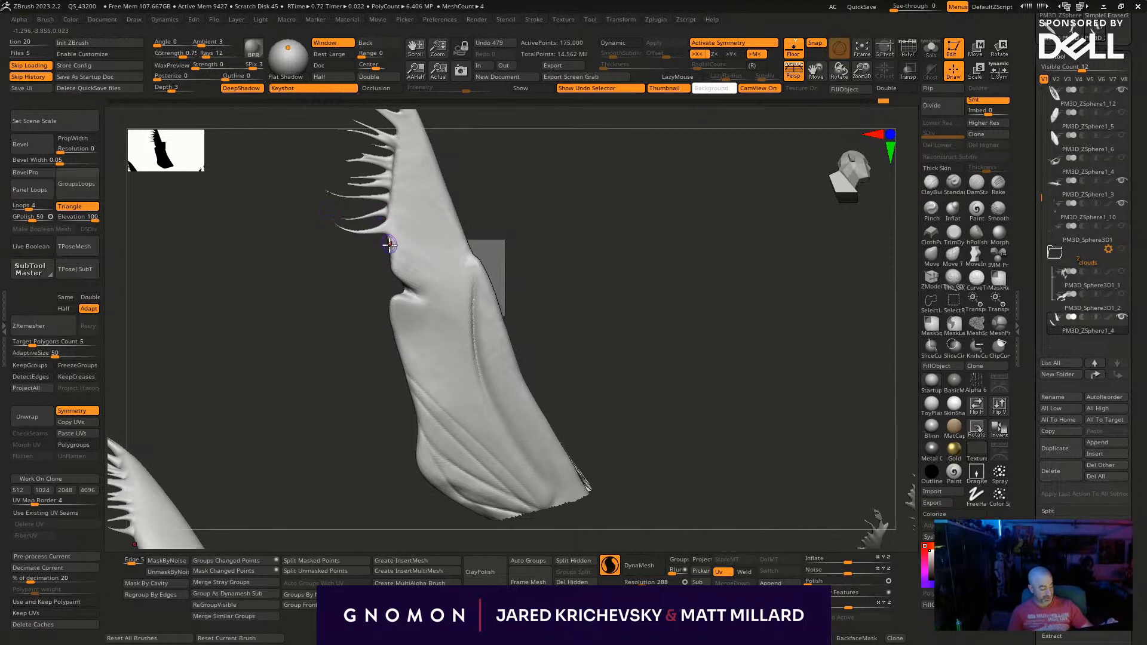
mouse_move(397, 249)
left_mouse_down()
mouse_move(345, 250)
mouse_move(378, 266)
mouse_move(342, 263)
left_mouse_up()
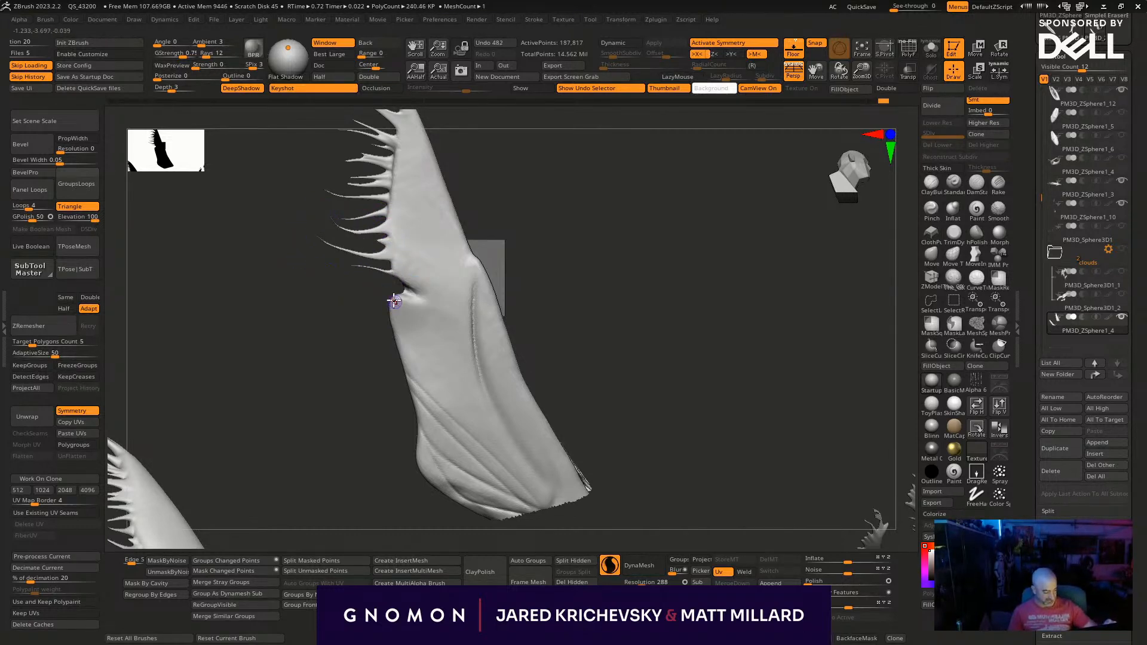
left_click_drag(390, 311, 292, 279)
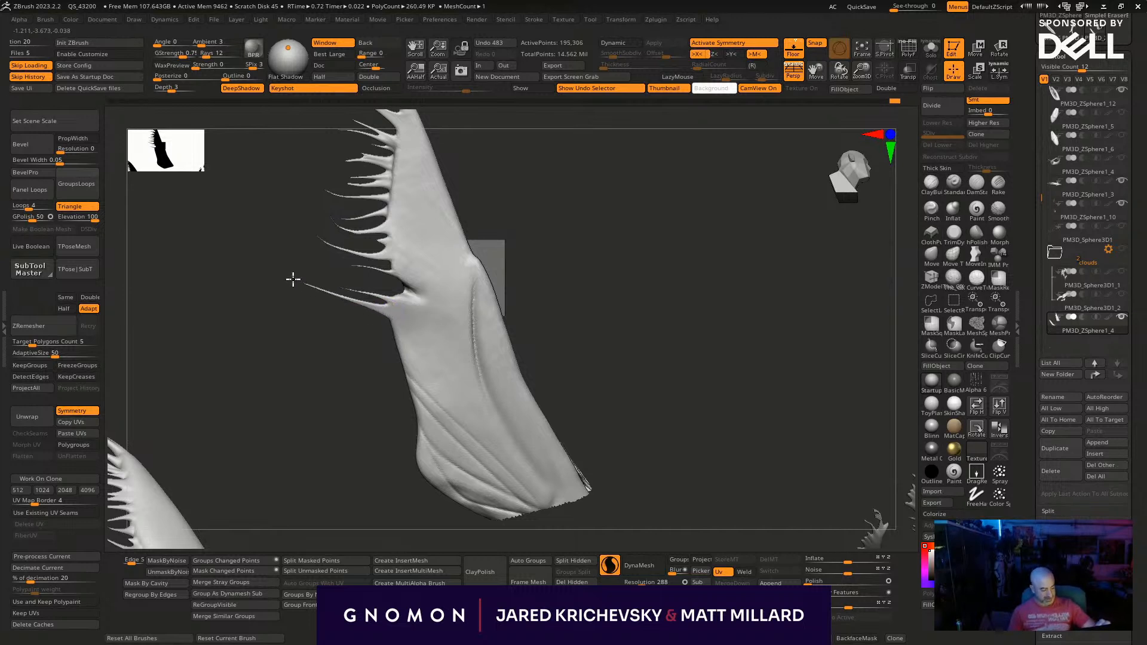
- Continue the tendrils along the upright fin's edge from the notch to the folded base and fill in its middle stretch
left_click_drag(388, 324, 287, 296)
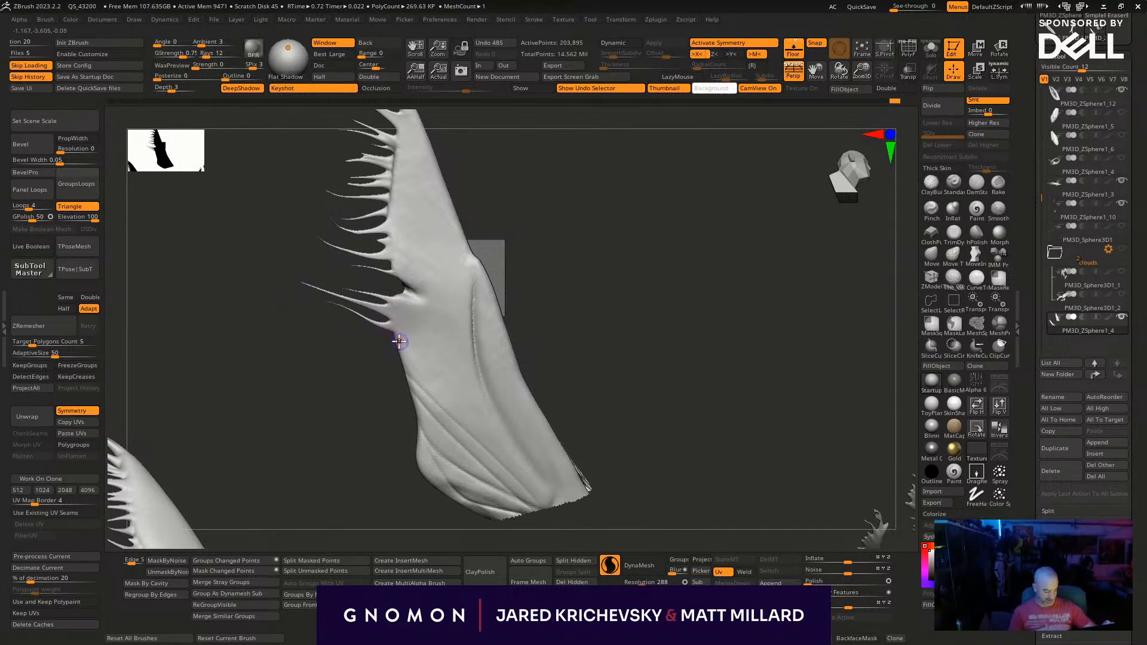
left_click_drag(401, 357, 277, 313)
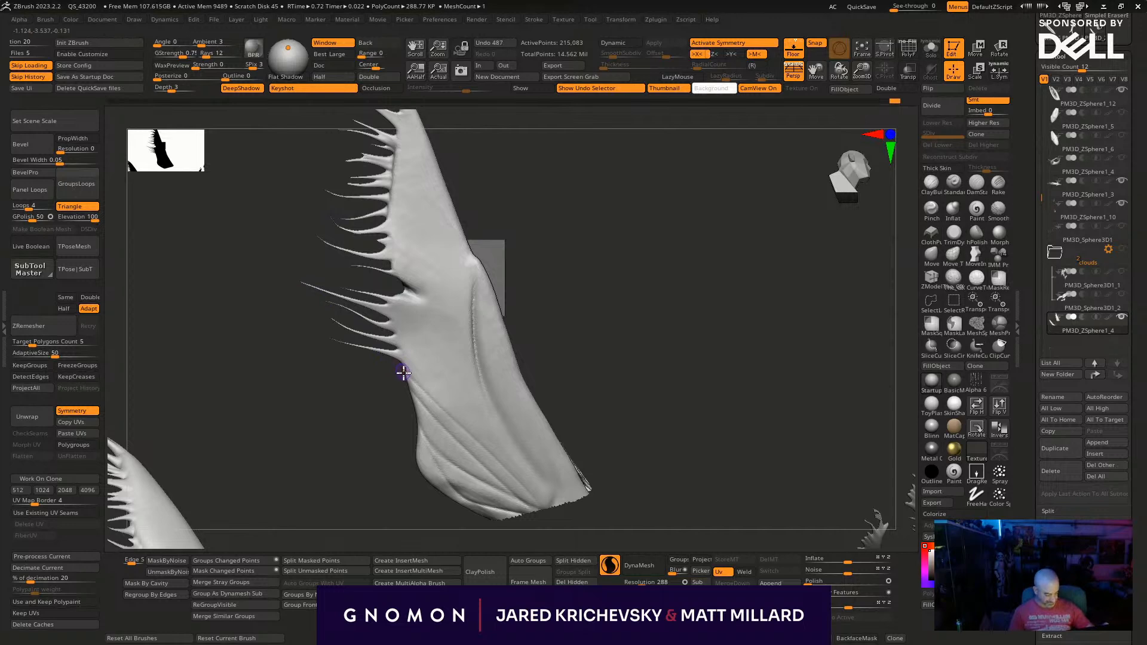
left_click_drag(406, 394, 316, 348)
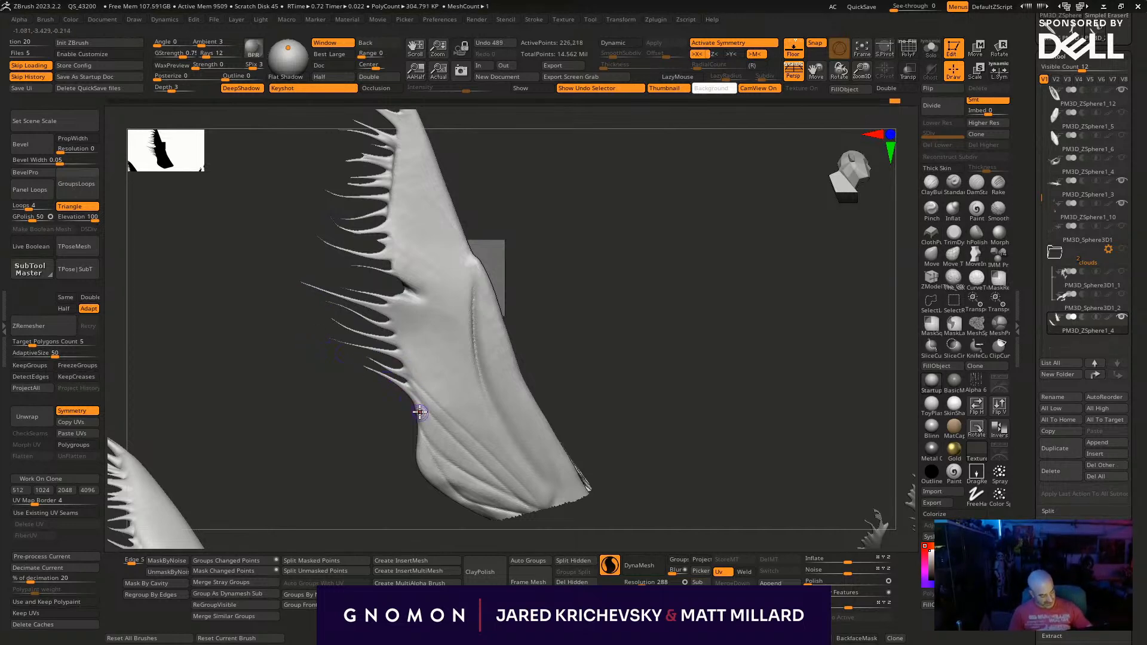
left_click_drag(424, 422, 316, 390)
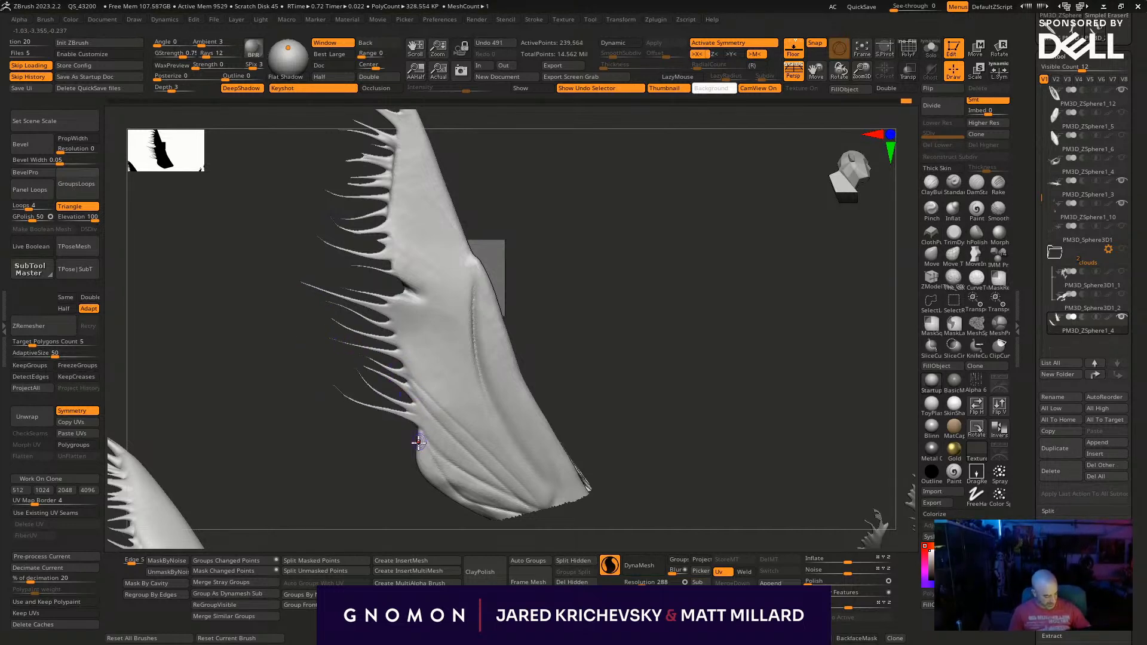
mouse_move(389, 271)
left_mouse_down()
mouse_move(380, 253)
mouse_move(342, 240)
left_mouse_up()
- Pull additional curved tendrils out of the upright fin's tip
left_click_drag(250, 175, 489, 262)
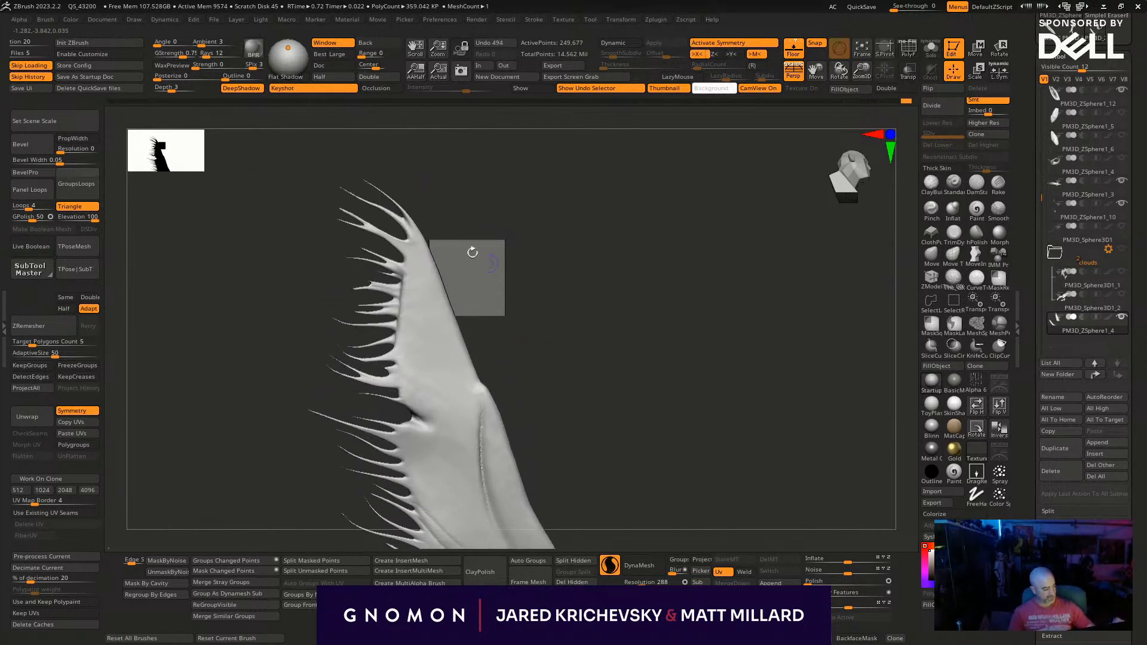
left_click_drag(411, 213, 386, 165)
left_click_drag(421, 237, 403, 169)
- Select another fin that has no tendrils yet and turn off symmetry for it
mouse_move(542, 292)
left_mouse_down("alt")
mouse_move(522, 261)
mouse_move(555, 292)
left_mouse_up("alt")
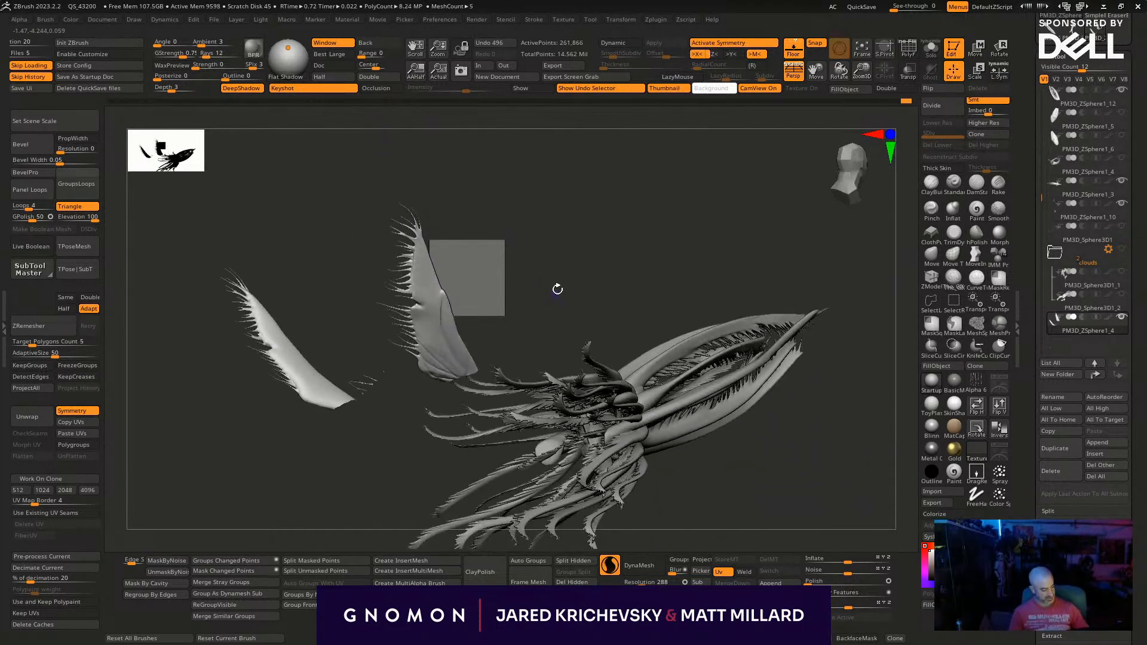
left_click_drag(613, 234, 614, 235)
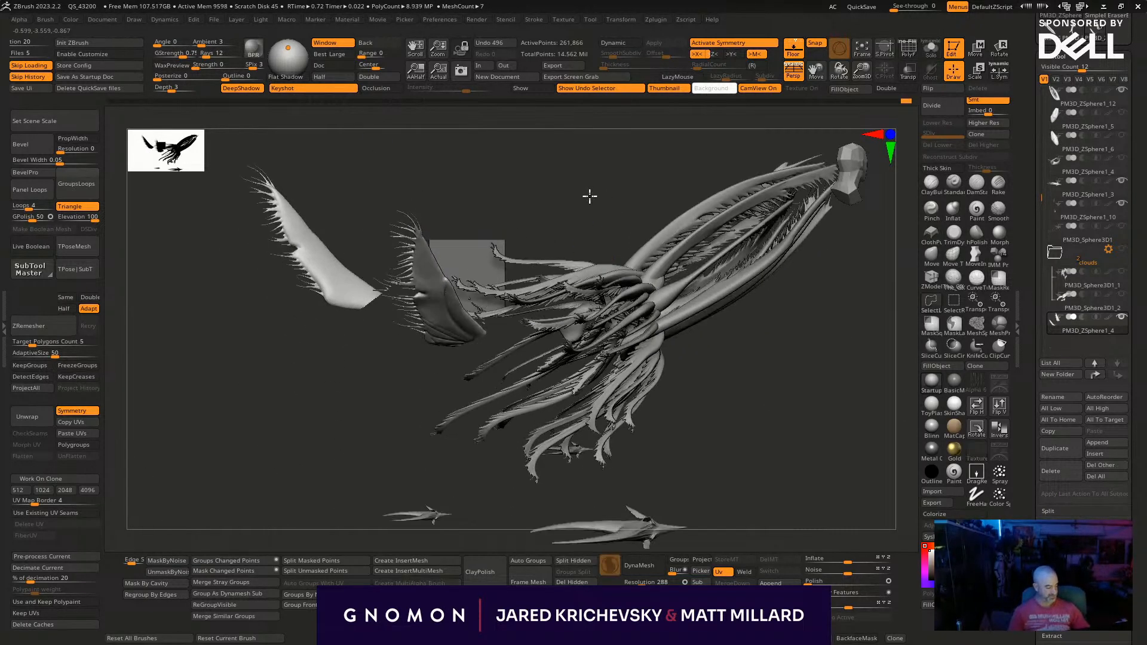
left_click(591, 197, "ctrl+shift")
left_click_drag(749, 384, 522, 424)
left_click_drag(502, 382, 638, 368)
key("x")
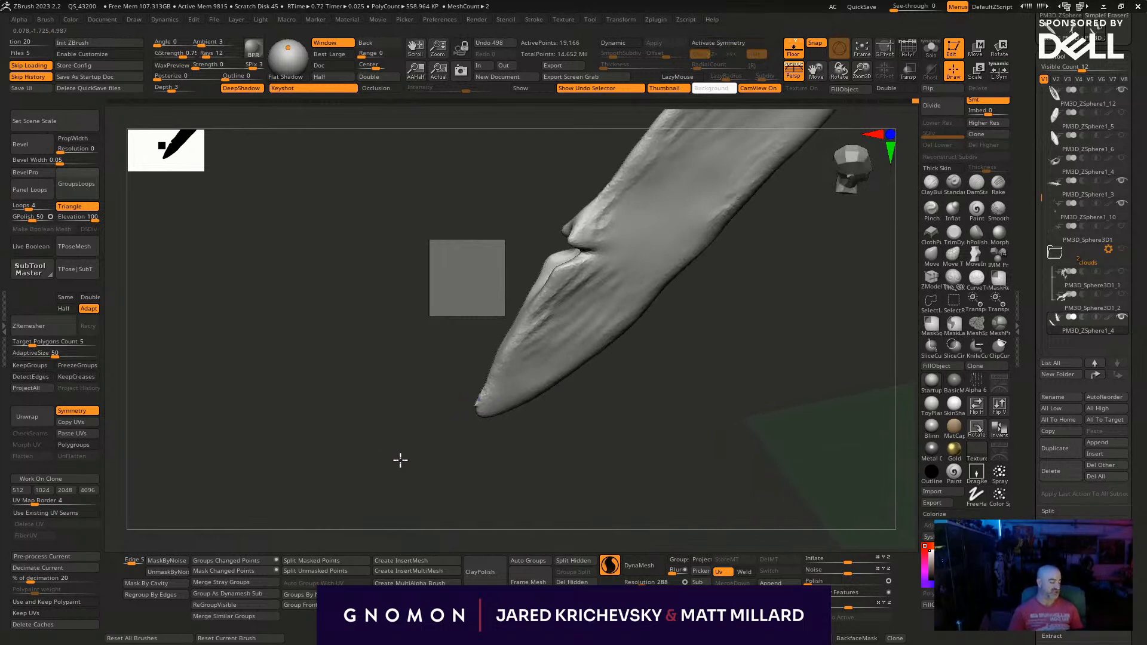
- Adjust the brush size and pull four thin tendrils out of the bare fin's tip and lower edge
left_click_drag(403, 455, 433, 474)
key("s")
left_click(476, 401)
mouse_move(472, 402)
left_mouse_down()
mouse_move(402, 443)
mouse_move(389, 423)
left_mouse_up()
key("s")
left_click(488, 373)
left_click_drag(490, 371, 374, 416)
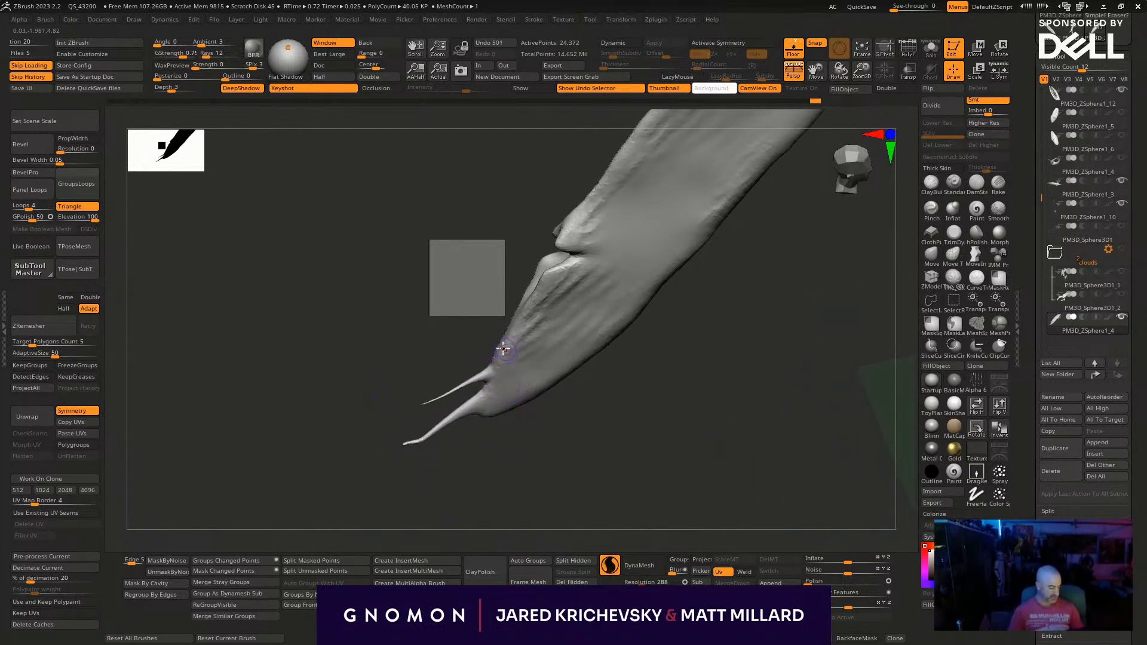
left_click_drag(489, 357, 452, 367)
left_click_drag(504, 339, 451, 351)
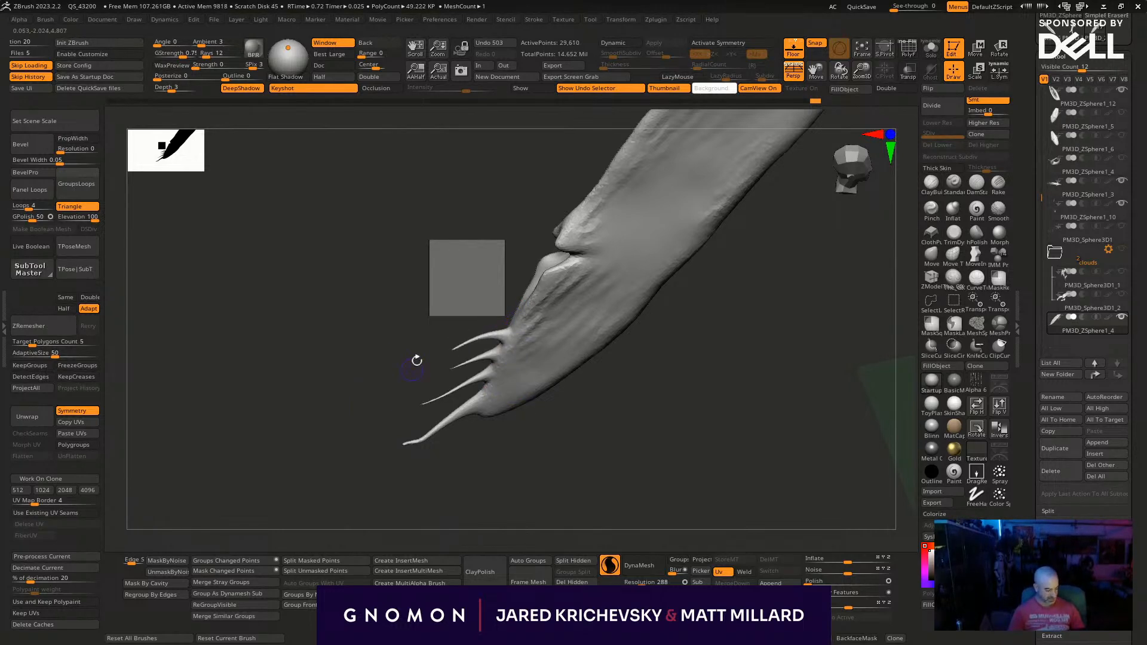
- Pull more tendrils along the same fin's edge up to the notch, working from both sides of the fin
left_click_drag(603, 410, 568, 365)
left_click_drag(516, 317, 418, 330)
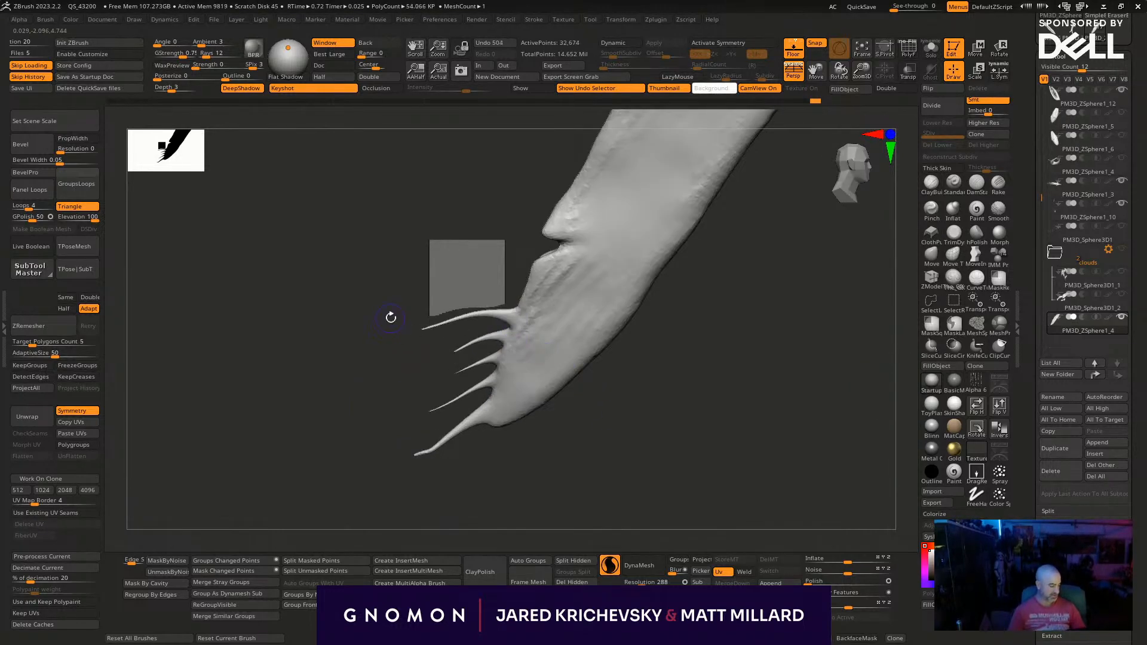
left_click_drag(523, 293, 444, 284)
left_click_drag(535, 274, 411, 254)
mouse_move(502, 237)
left_mouse_down()
mouse_move(529, 236)
mouse_move(487, 239)
left_mouse_up()
mouse_move(490, 222)
left_mouse_down()
mouse_move(512, 223)
mouse_move(635, 294)
left_mouse_up()
mouse_move(542, 293)
left_mouse_down()
mouse_move(656, 265)
mouse_move(672, 292)
left_mouse_up()
left_click_drag(551, 318, 594, 312)
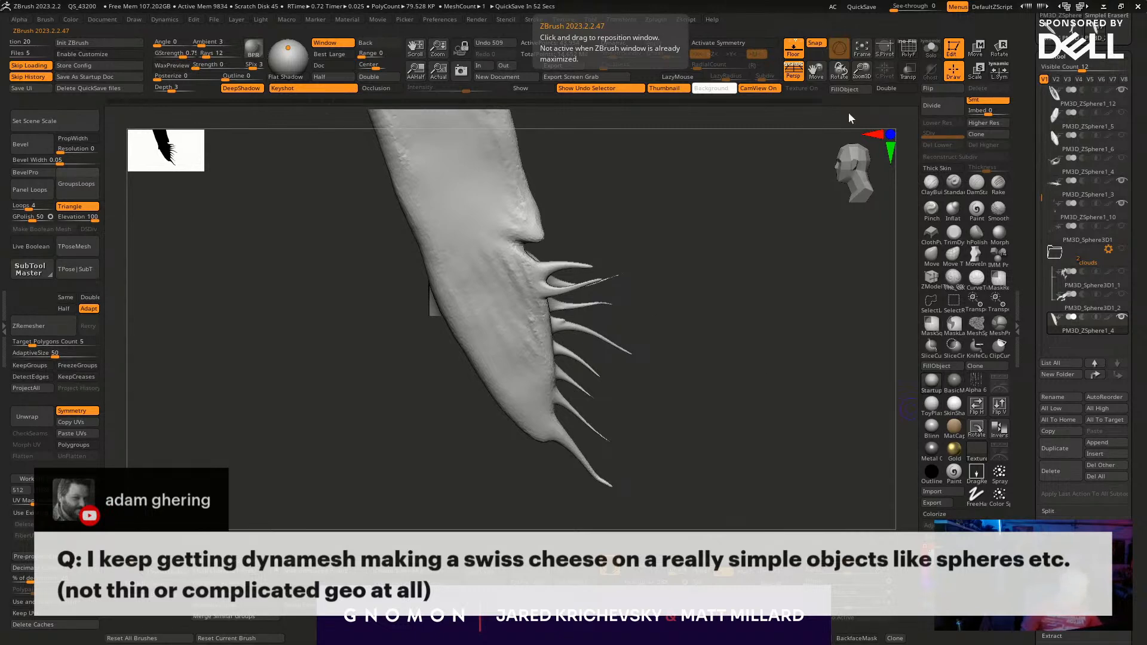
- Quick-save the project and switch to the single-fin tool PM3D_ZSphere1_2
left_click(863, 8)
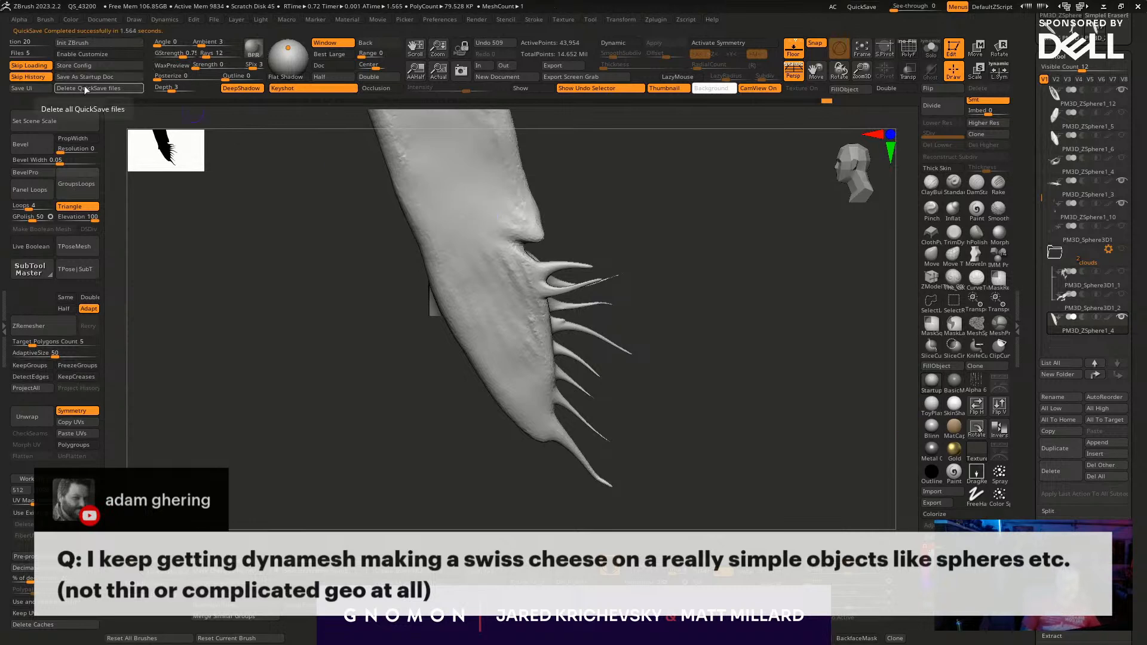
left_click(84, 111)
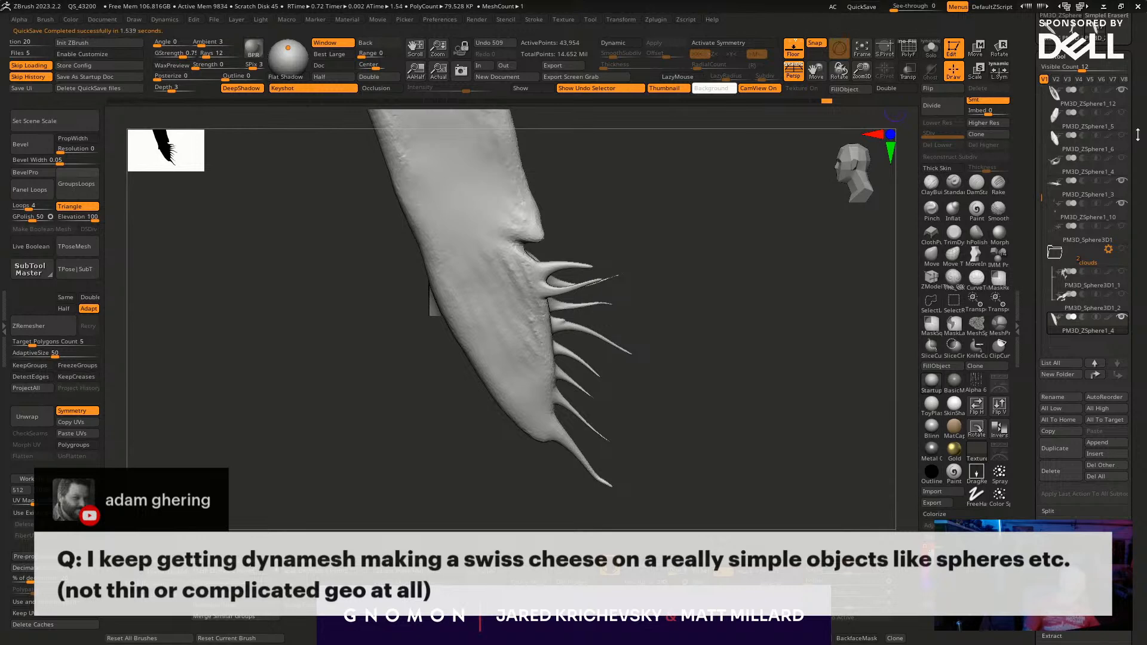
left_click(1069, 190)
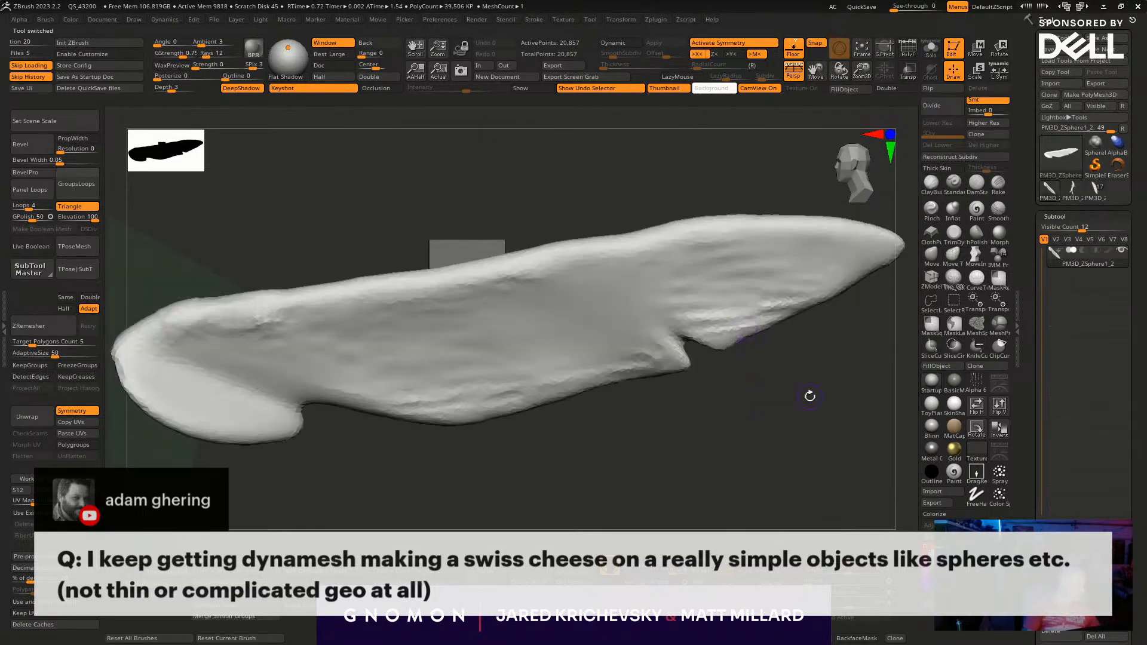
- Carve a round hollow into the flat side of the single fin with the ClayBuildup brush
left_click_drag(765, 413, 494, 292)
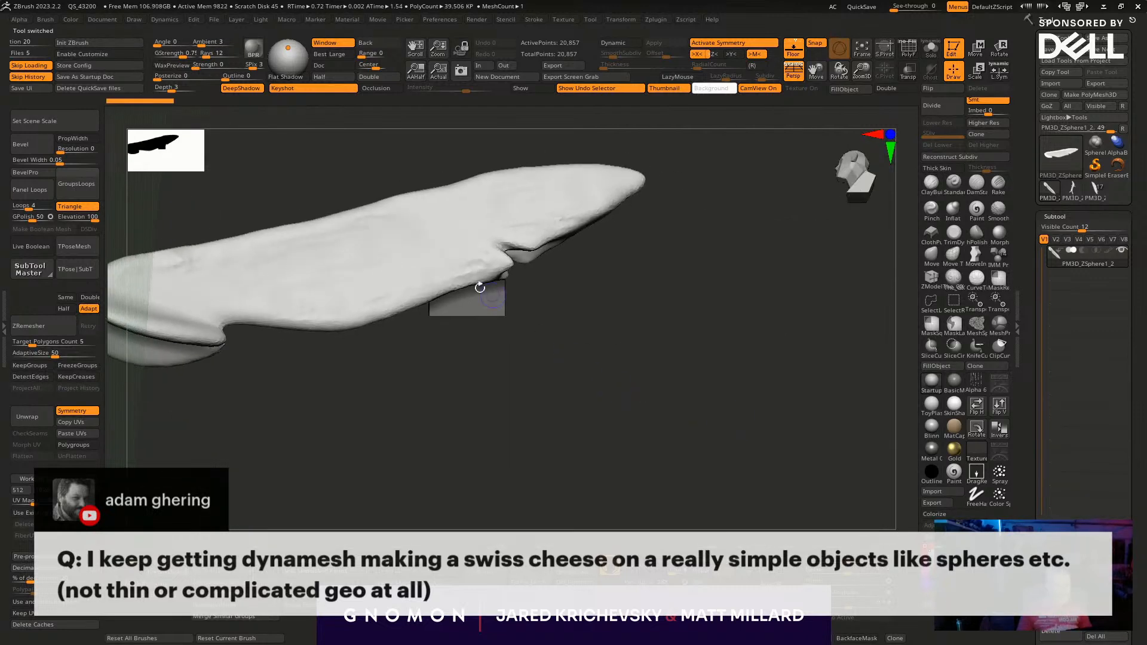
left_click_drag(592, 389, 686, 404)
key("b")
key("c")
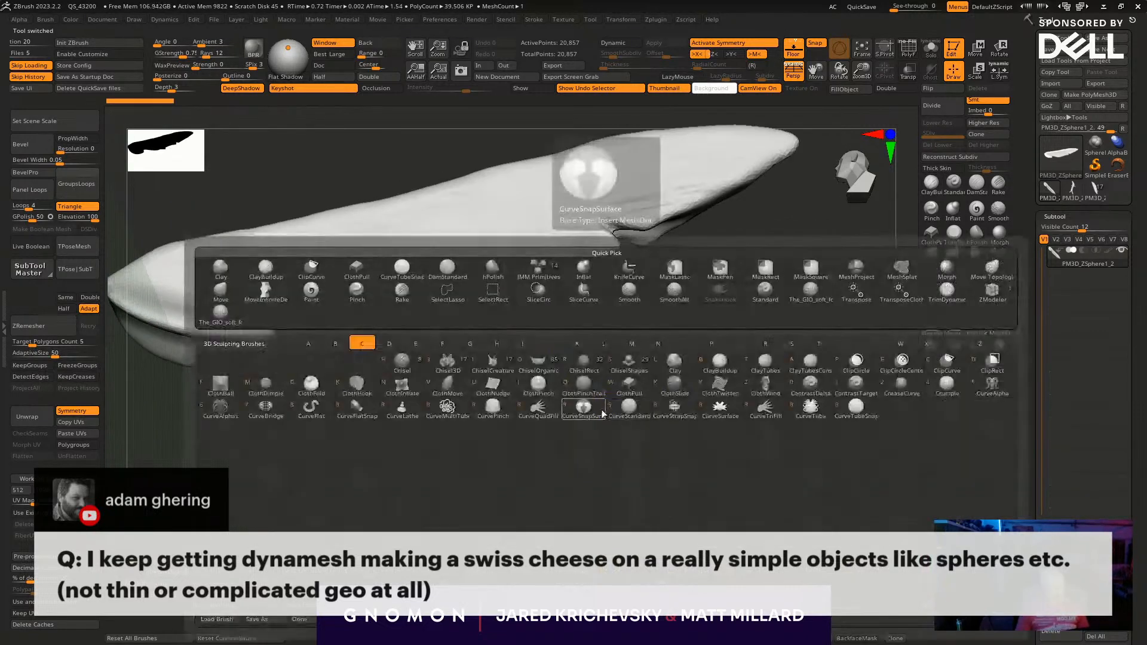
key("b")
mouse_move(455, 256)
left_mouse_down("alt")
mouse_move(466, 252)
mouse_move(470, 268)
left_mouse_up("alt")
mouse_move(592, 395)
left_mouse_down()
mouse_move(558, 399)
mouse_move(531, 322)
mouse_move(481, 270)
left_mouse_up()
mouse_move(553, 366)
left_mouse_down()
mouse_move(563, 282)
mouse_move(553, 266)
mouse_move(566, 287)
left_mouse_up()
mouse_move(663, 346)
left_mouse_down()
mouse_move(771, 404)
mouse_move(735, 377)
left_mouse_up()
left_click_drag(597, 346, 742, 432)
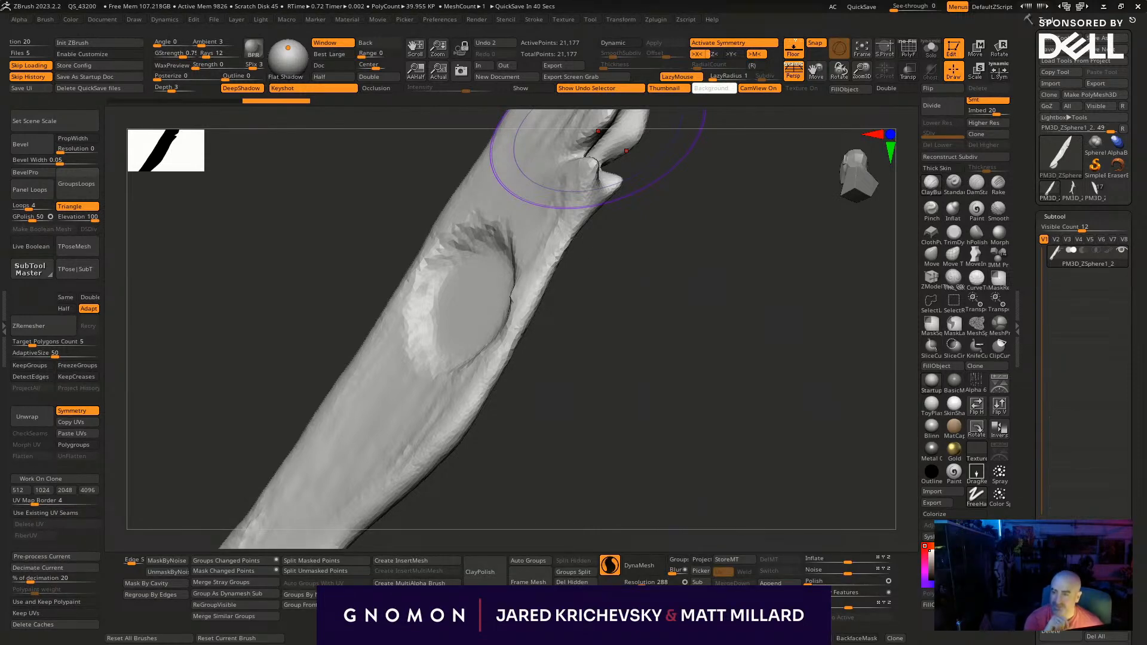
- Try a transform on the hollowed fin with the move gizmo, undo it, and turn off symmetry
mouse_move(728, 358)
left_mouse_down()
mouse_move(687, 374)
mouse_move(603, 365)
left_mouse_up()
key("w")
left_click_drag(503, 373, 593, 424)
key("ctrl+z")
key("x")
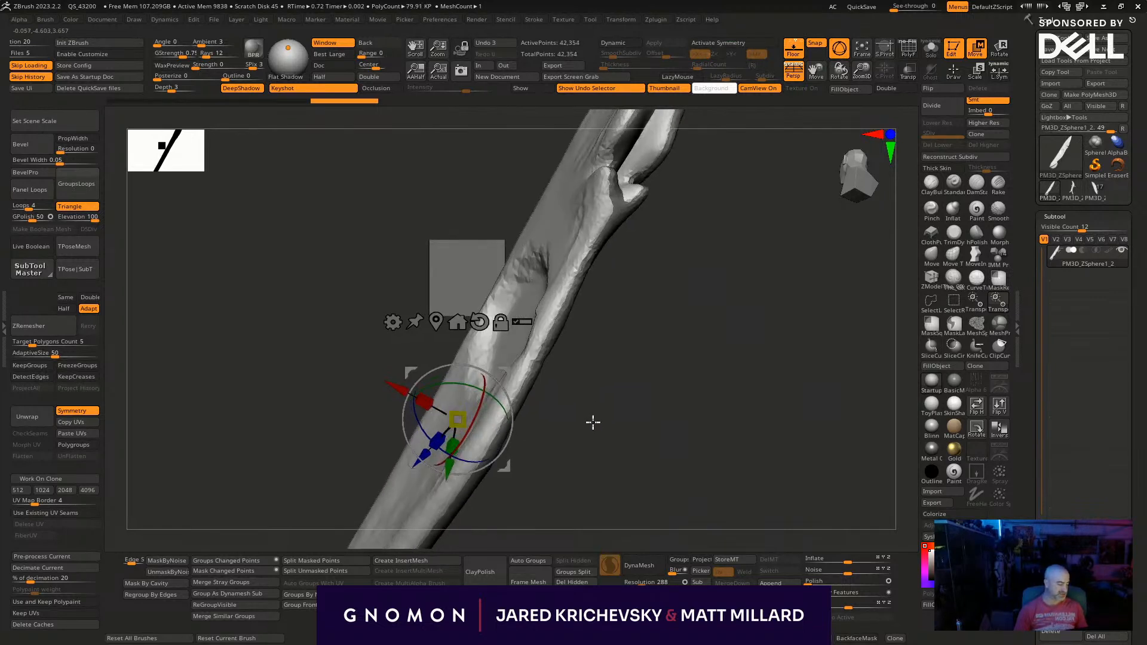
- Try DynaMesh on the fin at resolution 288, undo it, and remesh the fin at resolution 40 instead
left_click(639, 565)
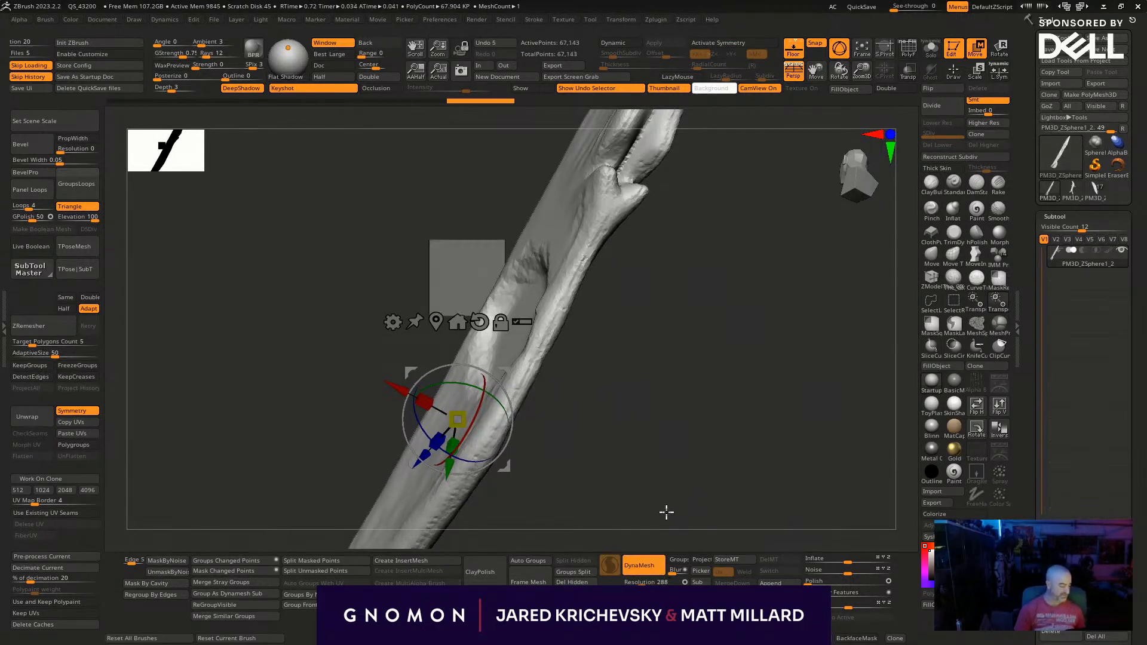
key("ctrl+z")
left_click_drag(644, 581, 629, 582)
left_click(650, 561)
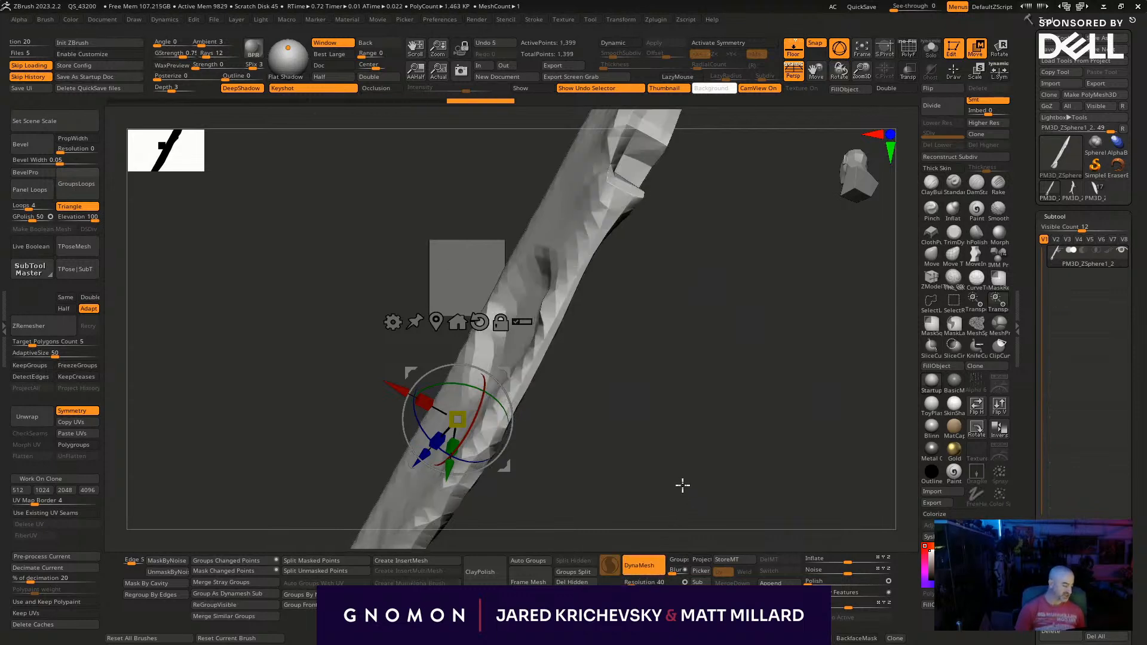
left_click_drag(682, 486, 692, 510)
key("shift+f")
key("shift+f")
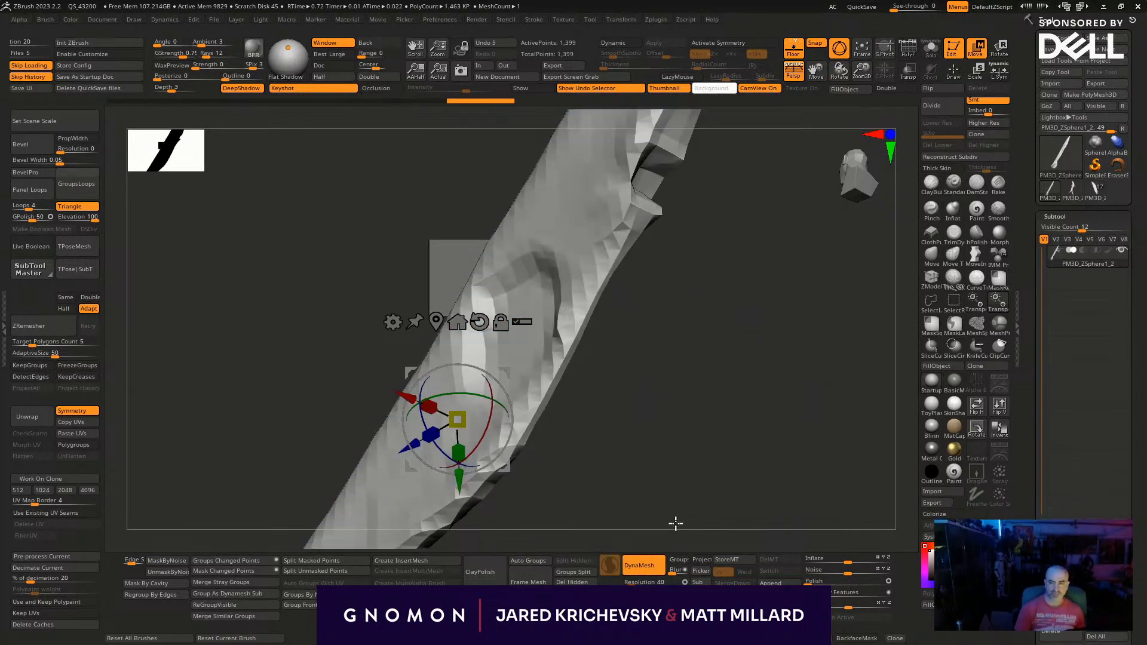
key("q")
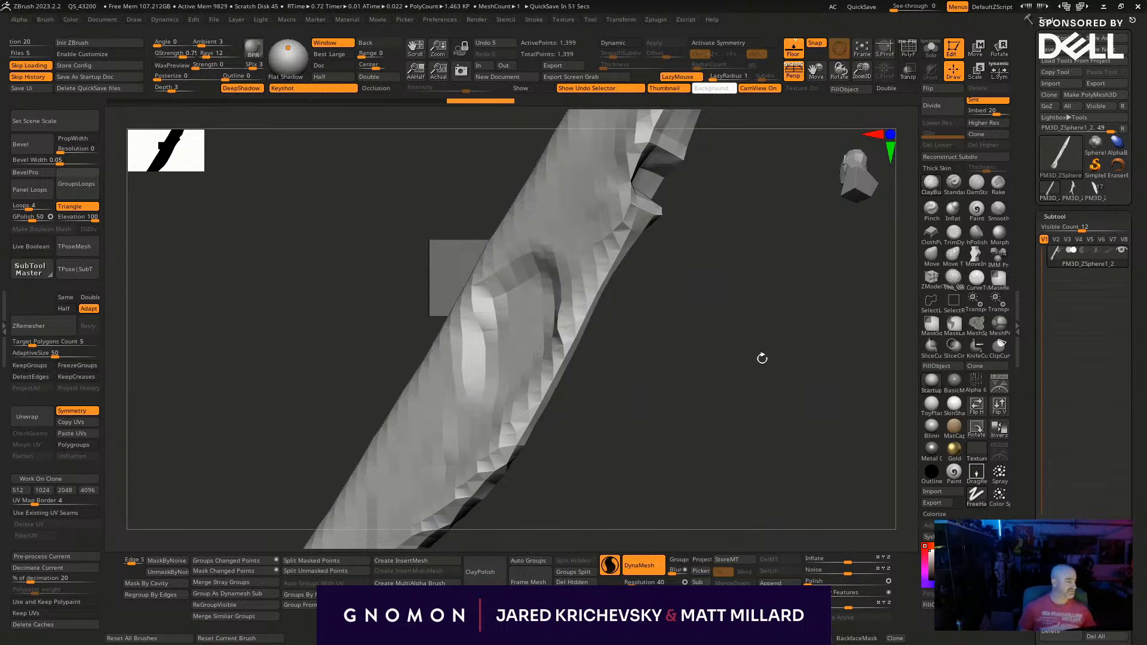
left_click_drag(675, 524, 730, 354)
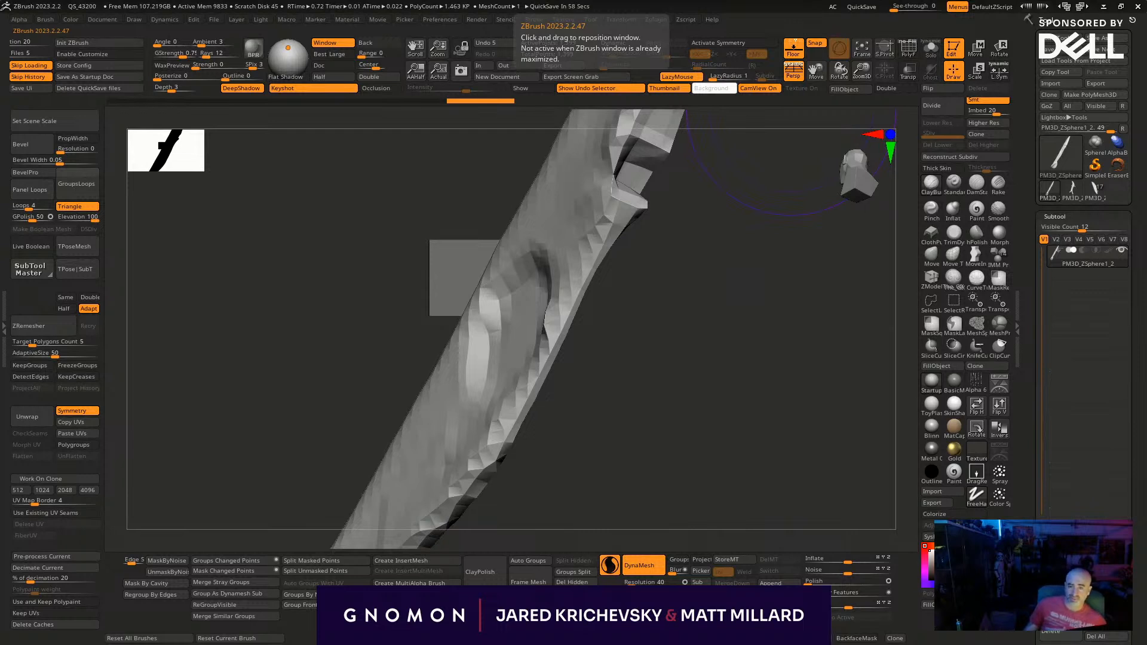
- Carve the hollow in the low-resolution fin deeper into the thin wall and update its DynaMesh
left_click_drag(624, 364, 687, 475, "ctrl")
mouse_move(508, 365)
left_mouse_down("alt")
mouse_move(521, 294)
mouse_move(514, 364)
left_mouse_up("alt")
key("ctrl+z")
key("b")
key("Escape")
mouse_move(670, 397)
left_mouse_down("ctrl")
mouse_move(617, 427)
mouse_move(640, 445)
left_mouse_up("ctrl")
mouse_move(518, 351)
left_mouse_down("alt")
mouse_move(525, 336)
mouse_move(515, 338)
mouse_move(561, 353)
left_mouse_up("alt")
left_click_drag(645, 477, 617, 544, "ctrl")
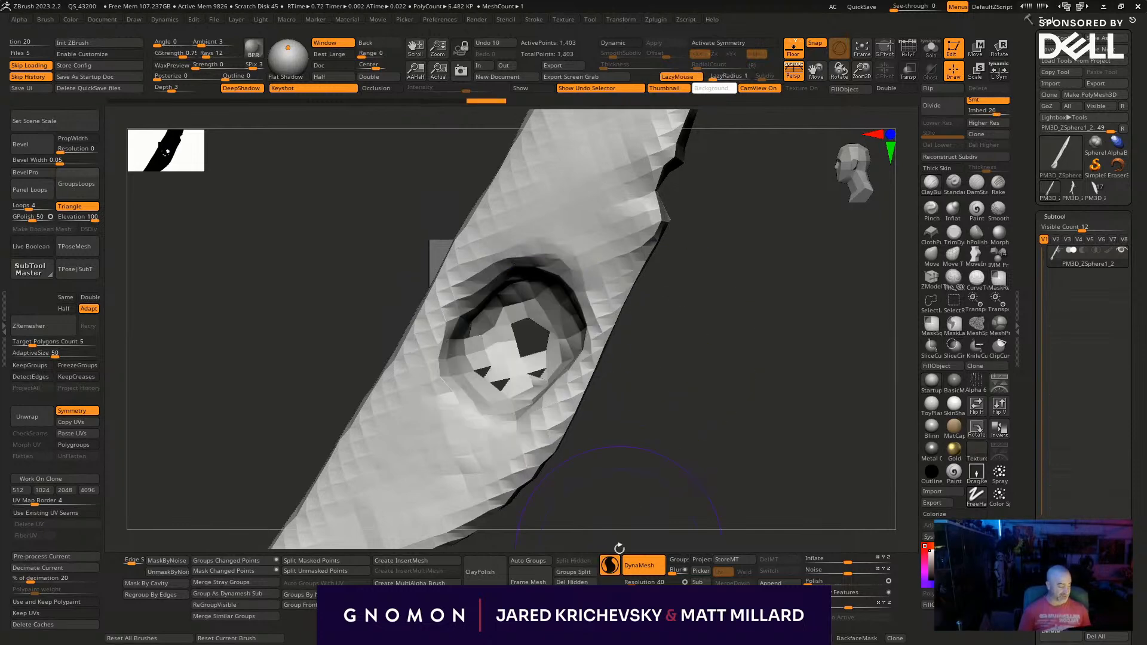
- Inspect the holes in the fin's carved hollow and apply DynaMesh Create Shell to the fin
left_click_drag(622, 441, 621, 430)
mouse_move(651, 469)
left_mouse_down("alt")
mouse_move(736, 489)
mouse_move(688, 517)
left_mouse_up("alt")
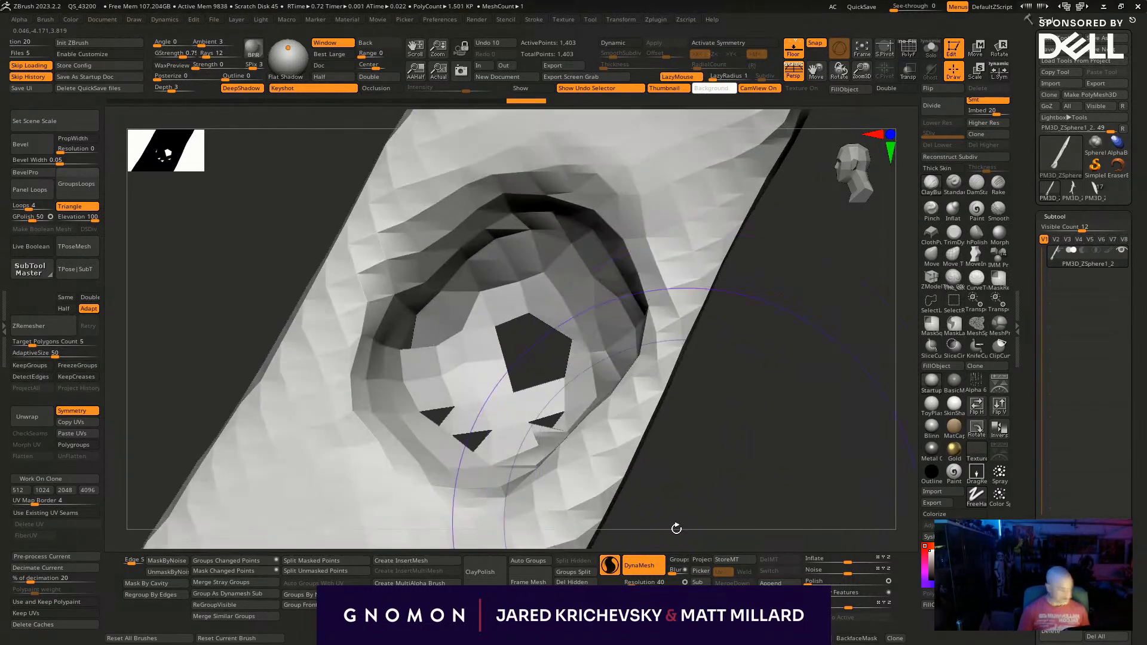
mouse_move(716, 454)
left_mouse_down()
mouse_move(732, 397)
mouse_move(653, 256)
mouse_move(679, 369)
mouse_move(652, 381)
mouse_move(423, 236)
mouse_move(436, 267)
mouse_move(409, 315)
mouse_move(696, 482)
mouse_move(717, 518)
left_mouse_up()
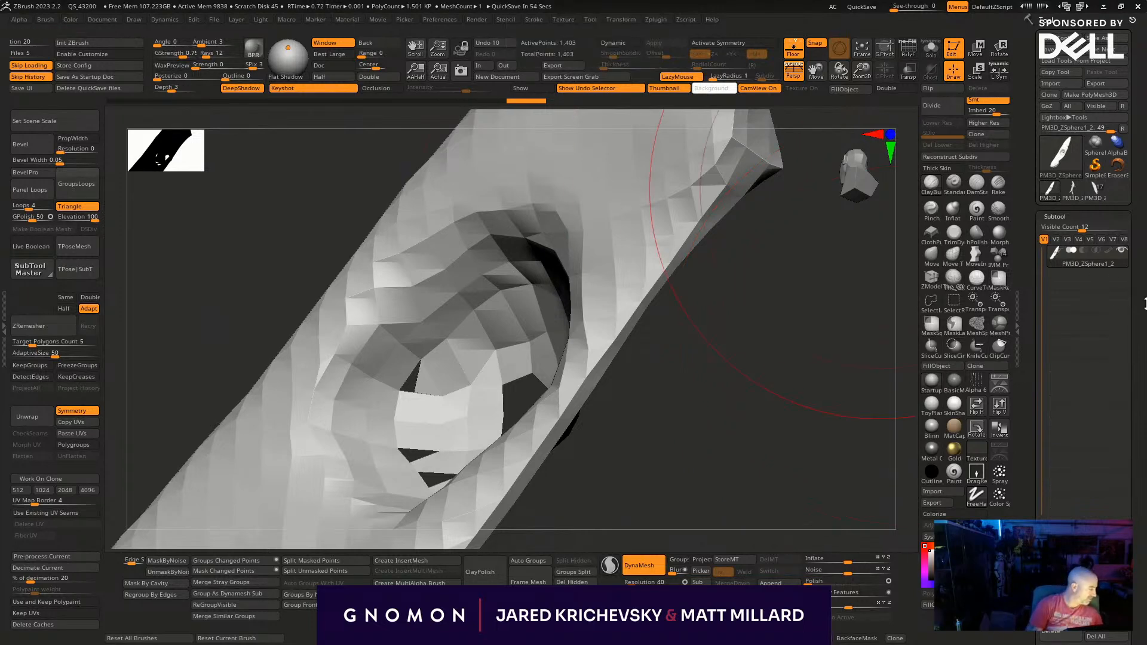
scroll(1080, 276, "down", 10)
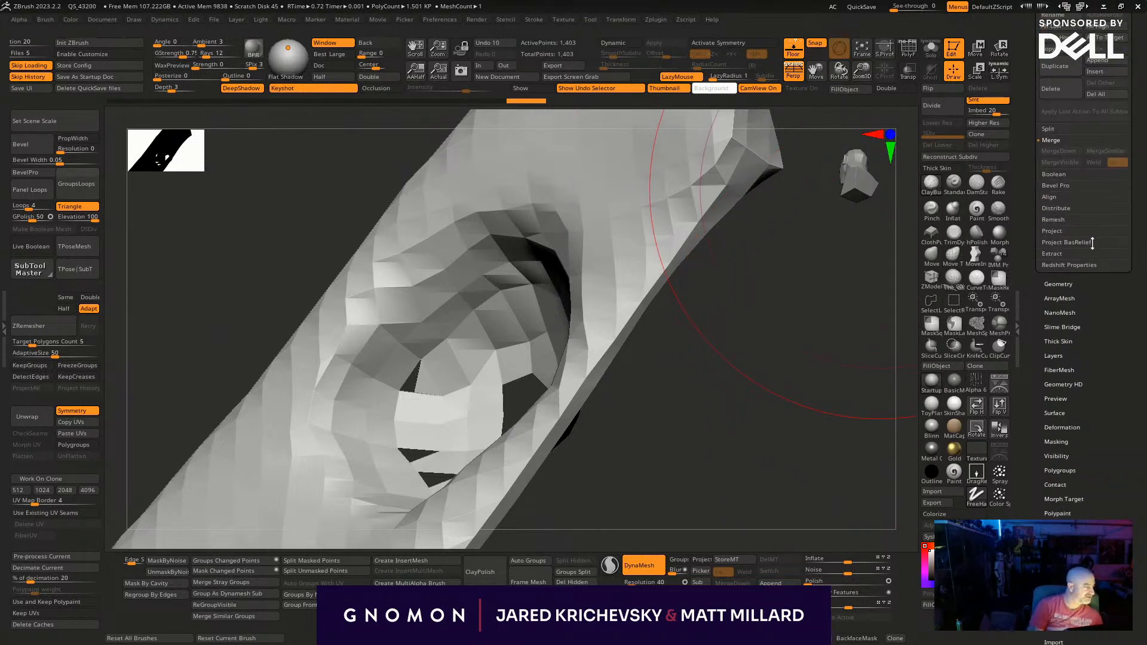
left_click(1075, 279)
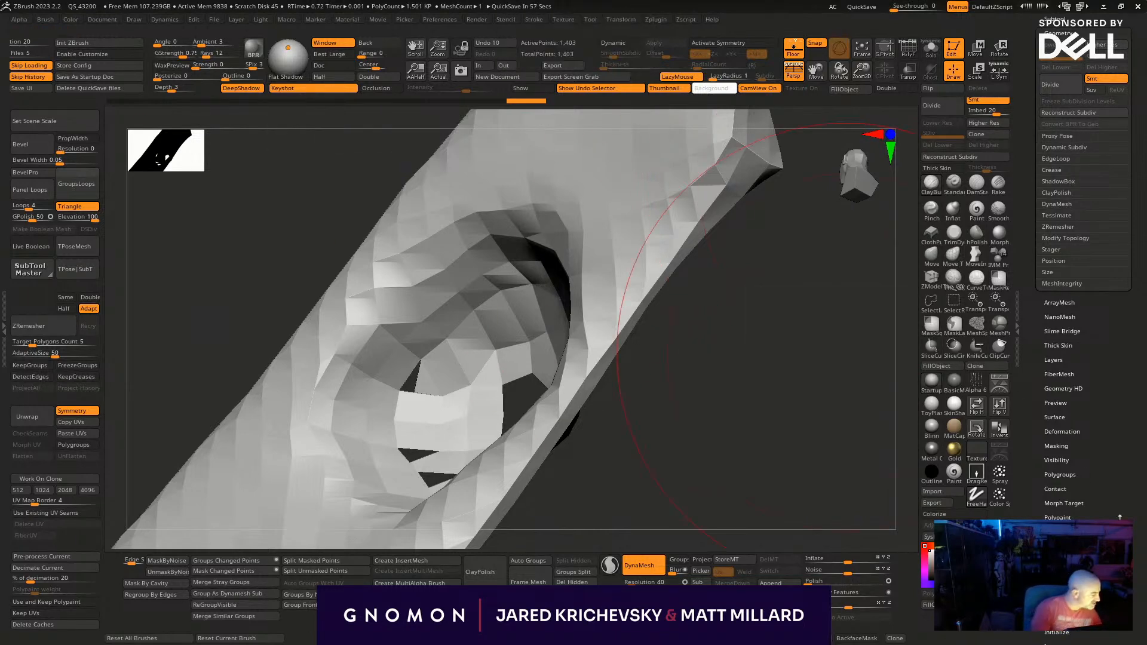
left_click(1064, 215)
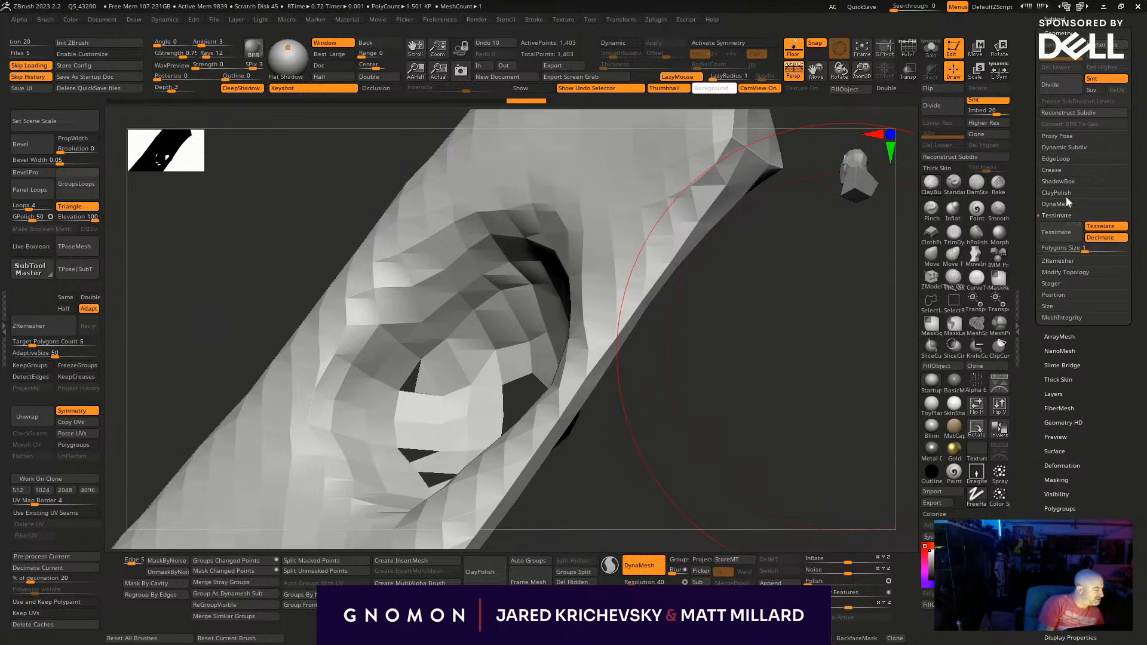
left_click(1073, 158)
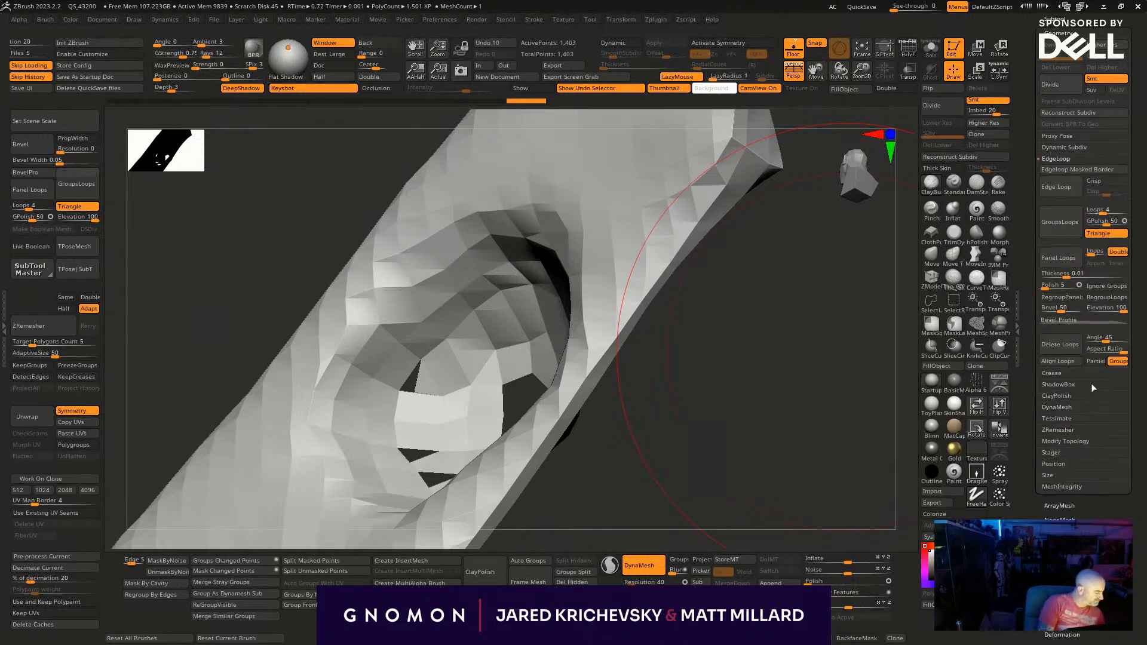
left_click(1089, 441)
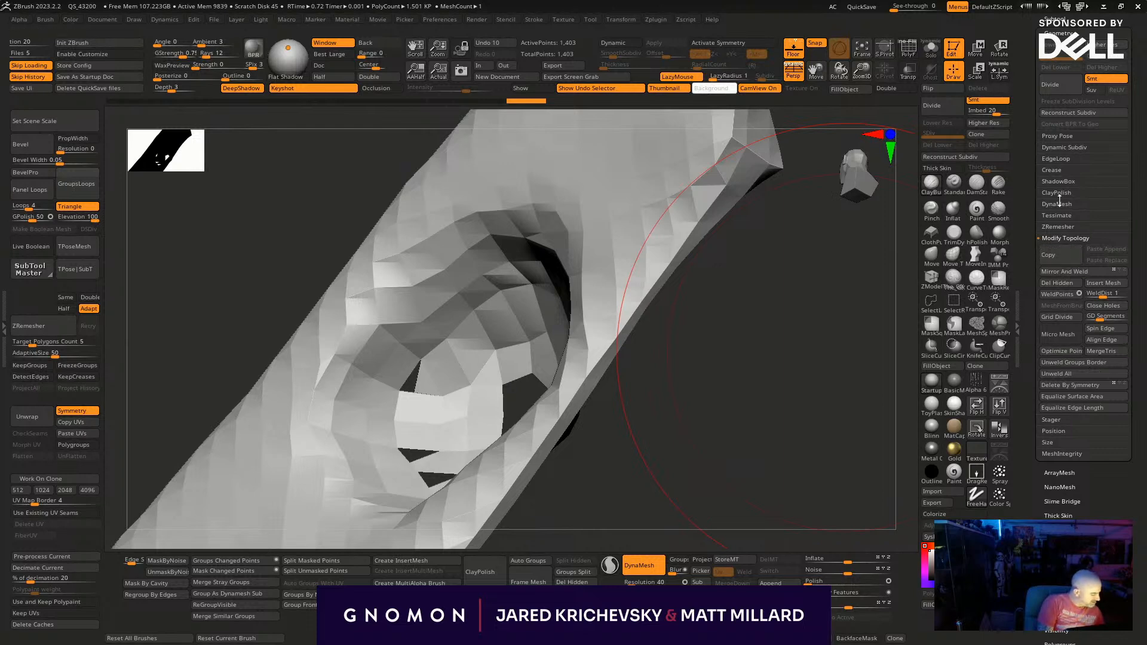
left_click_drag(1145, 162, 1145, 198)
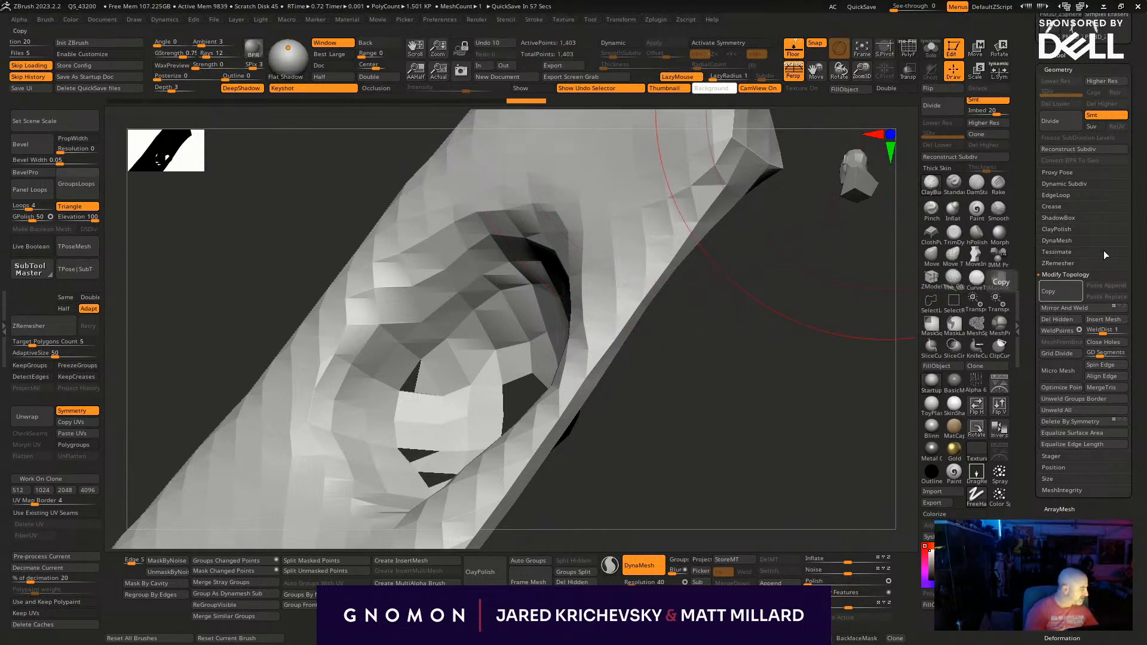
left_click(1078, 240)
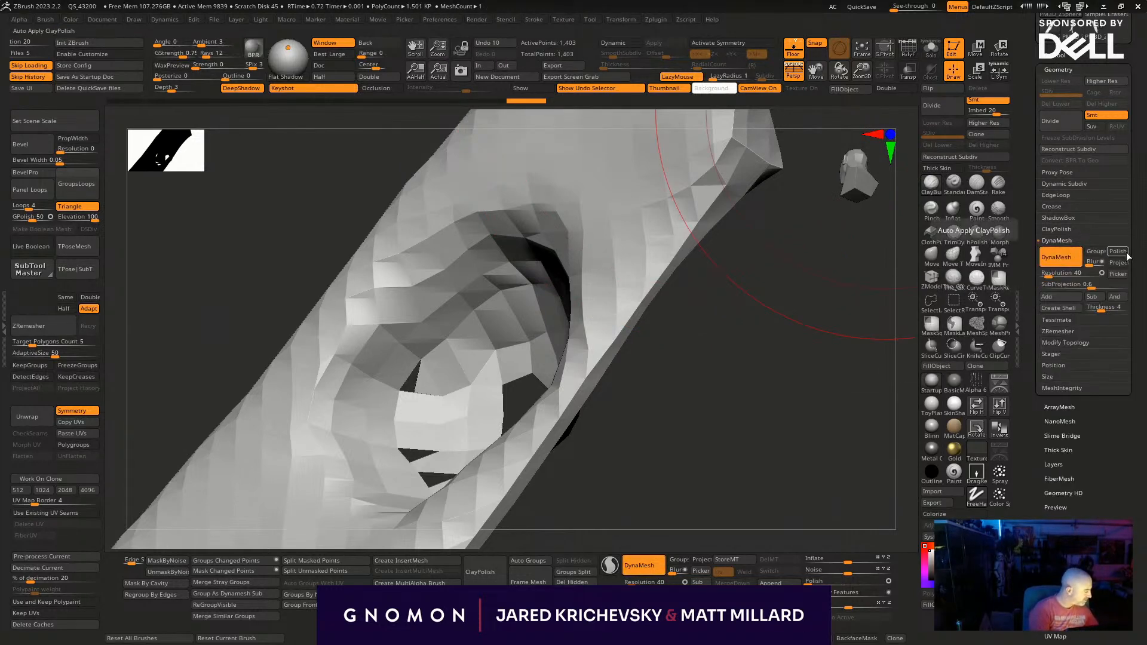
left_click(1049, 308)
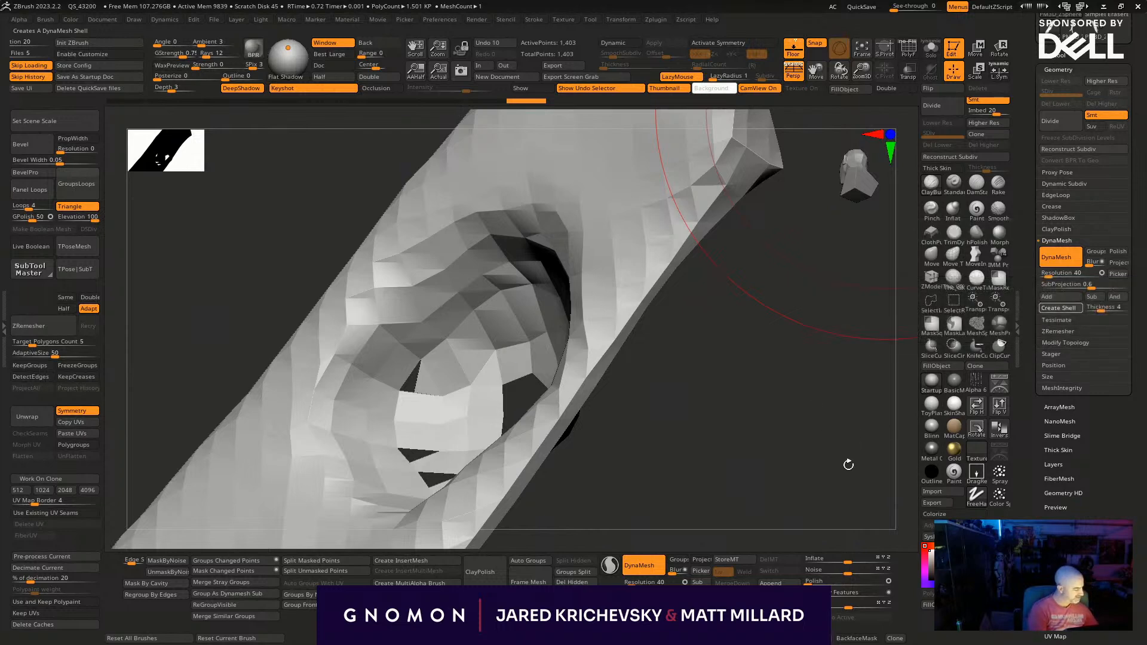
left_click(1054, 309)
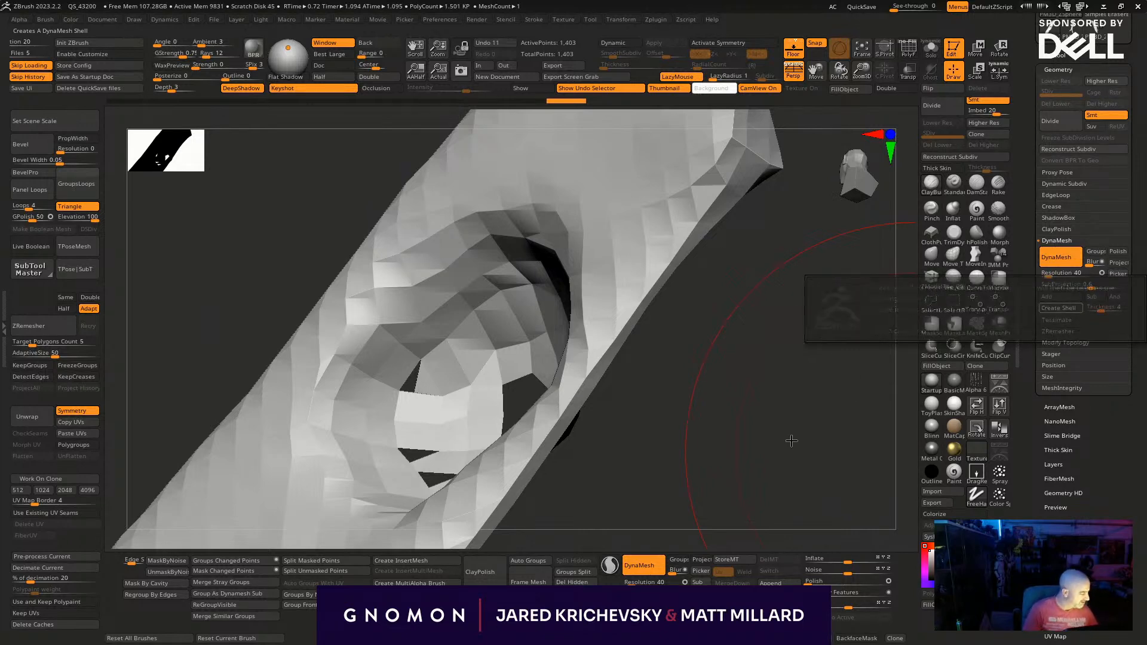
- Switch back to the whale tool, frame its isolated spiked fin and open the list of subtools
scroll(1112, 241, "up", 3)
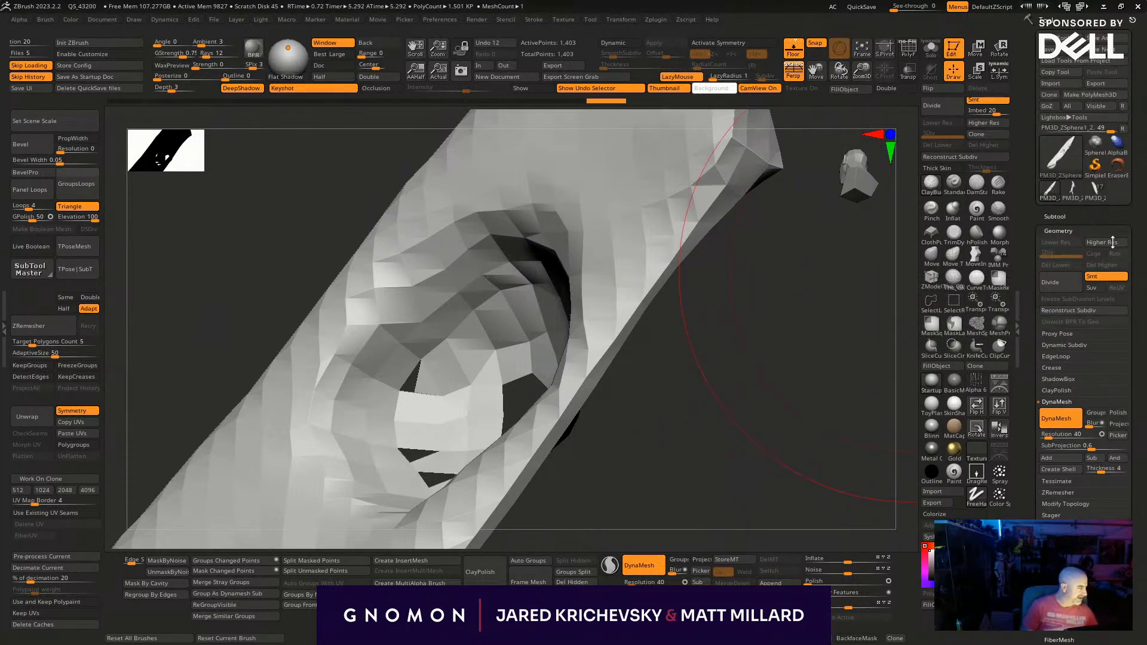
left_click(1087, 189)
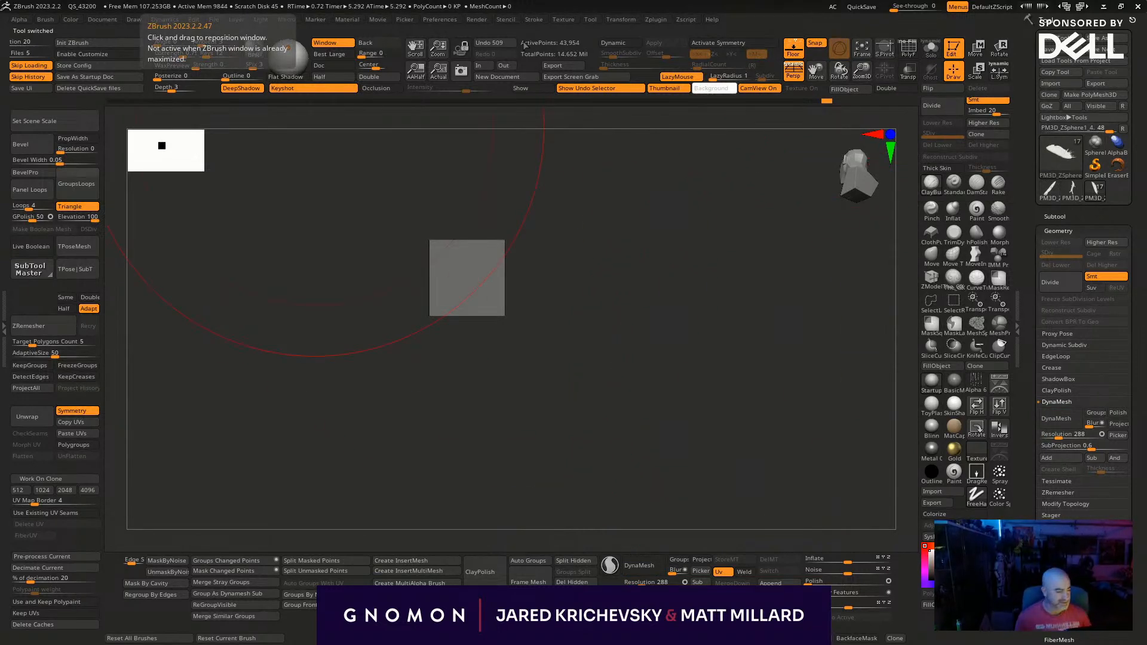
left_click_drag(555, 388, 349, 494)
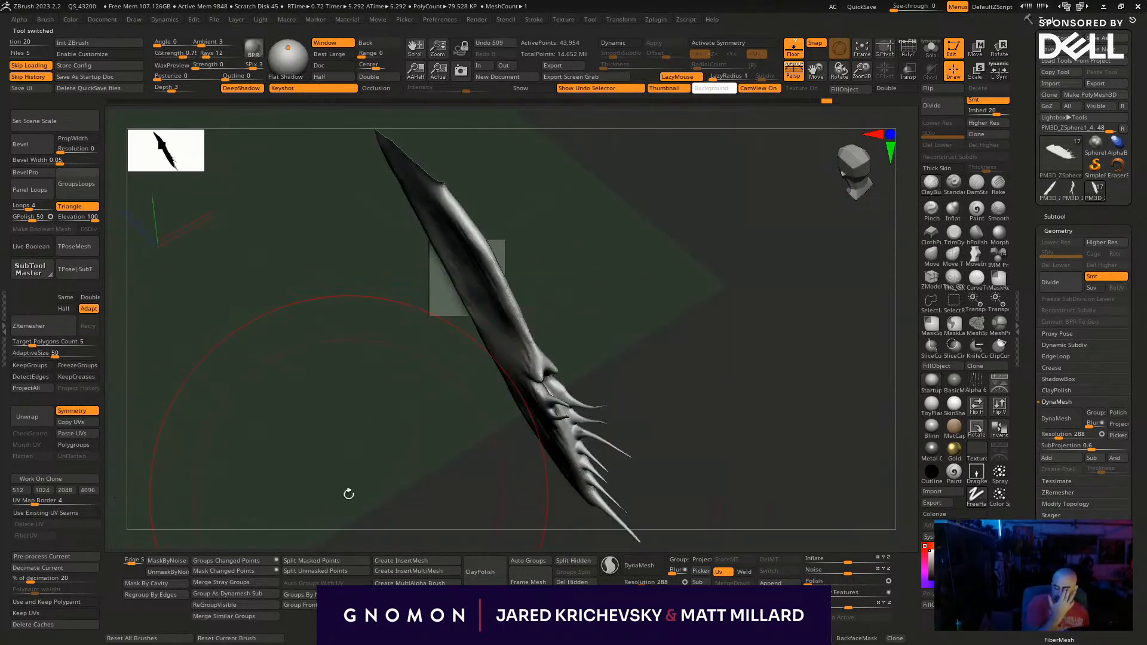
left_click_drag(694, 351, 708, 305)
mouse_move(677, 259)
left_mouse_down("alt")
mouse_move(596, 295)
mouse_move(555, 358)
mouse_move(526, 338)
mouse_move(523, 351)
left_mouse_up("alt")
key("s")
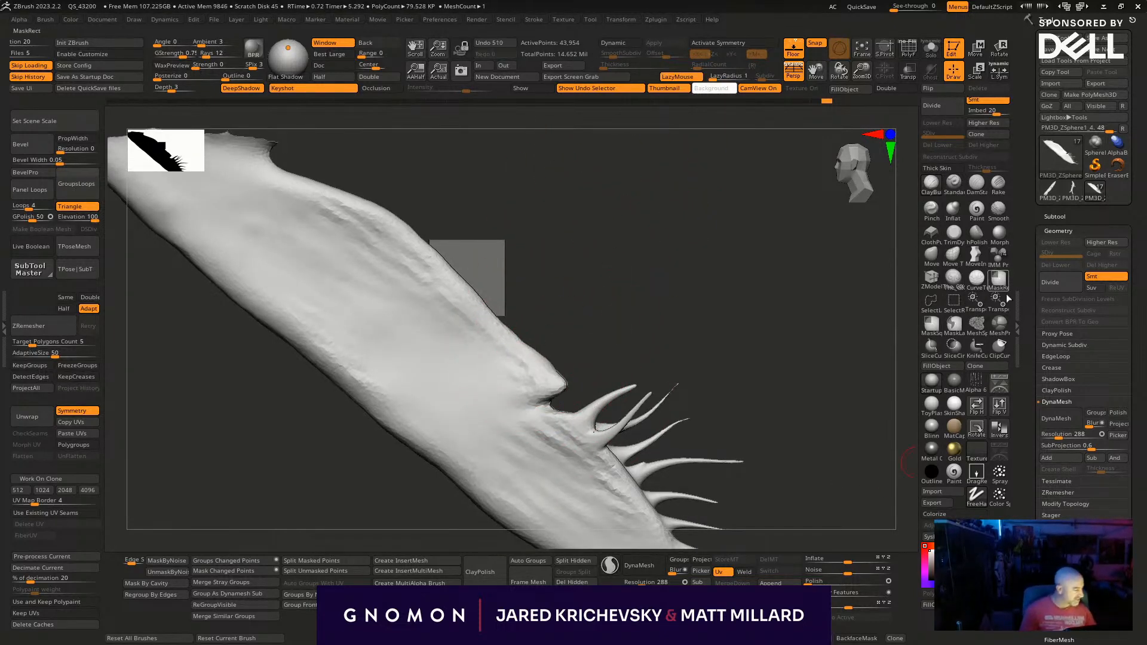
left_click(1054, 216)
scroll(1139, 473, "down", 3)
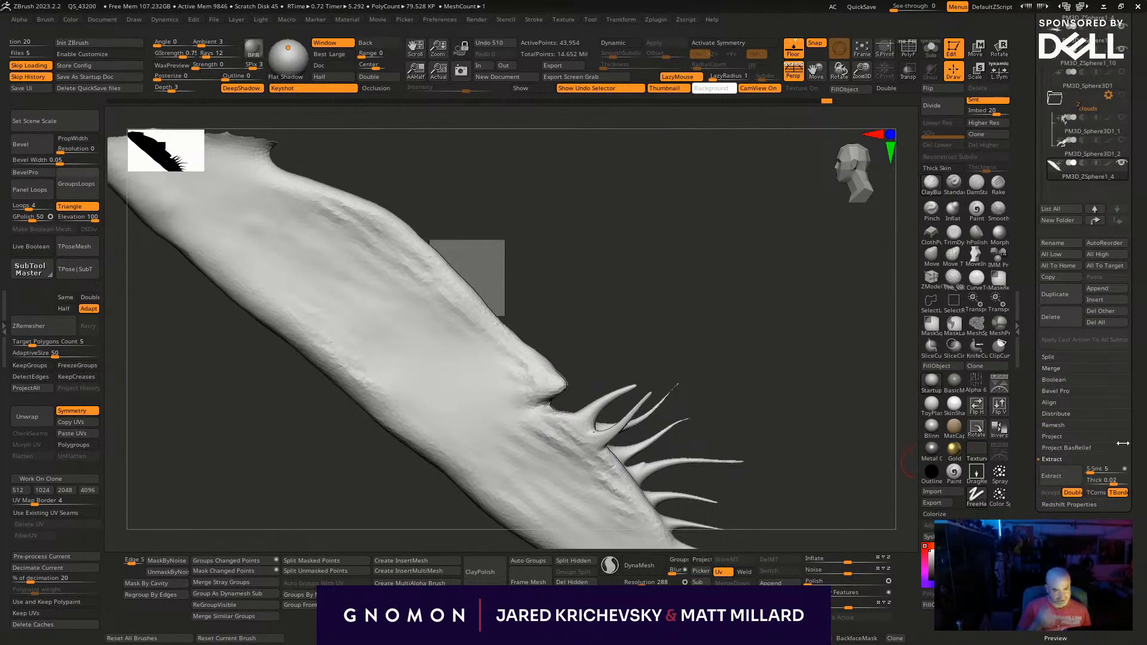
- Choose the SnakeHook brush and undo the first test pull on the fin's edge
mouse_move(605, 321)
left_mouse_down()
mouse_move(597, 303)
mouse_move(656, 368)
left_mouse_up()
key("b")
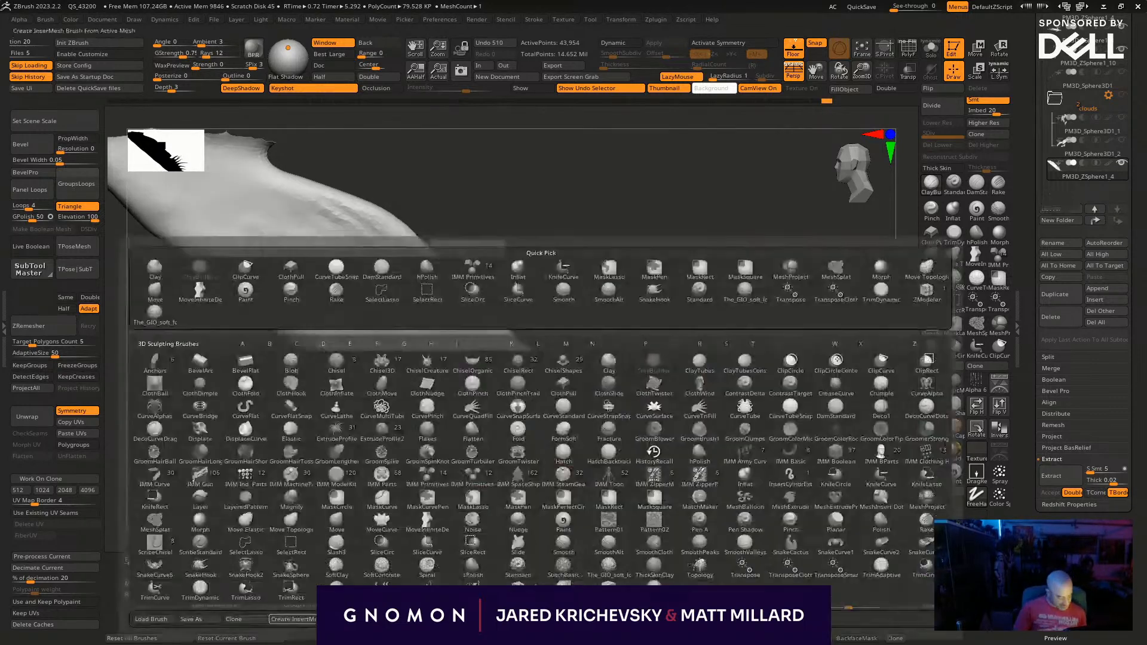
left_click(197, 581)
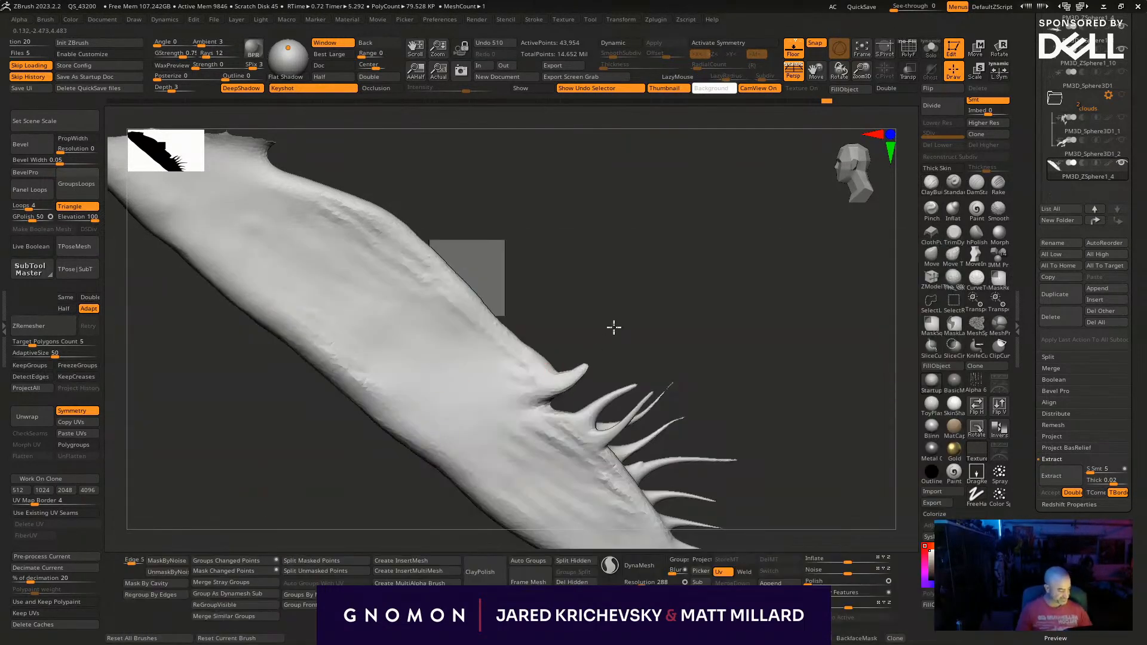
key("ctrl+z")
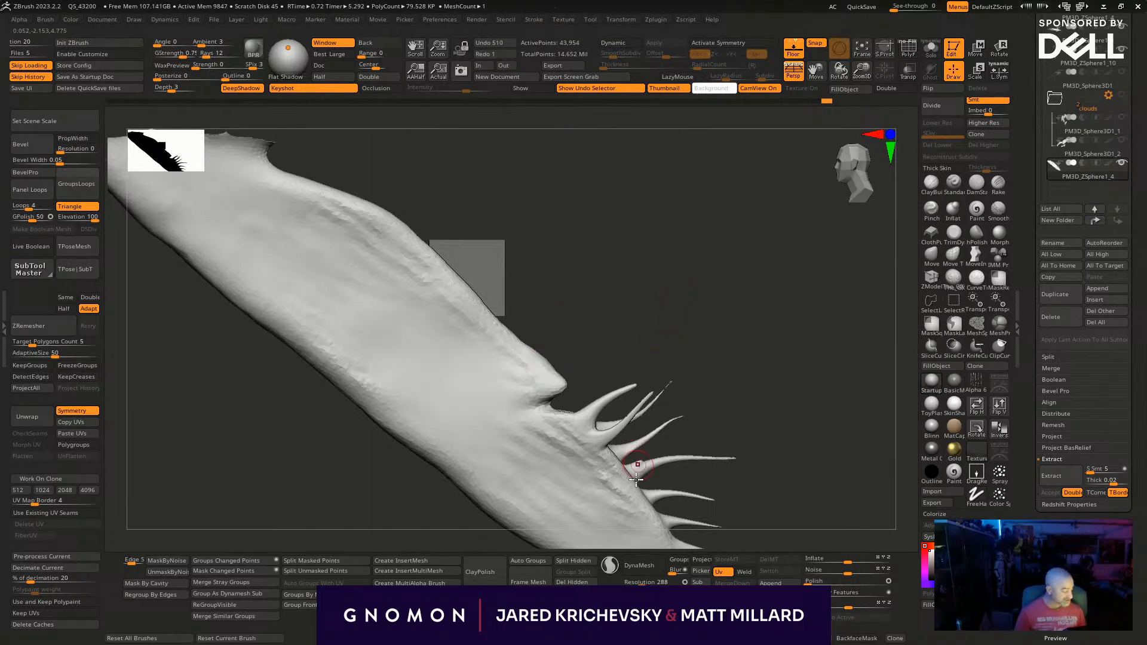
- Pull a row of long curved tendrils from the middle of the fin's edge with SnakeHook in Sculptris Pro mode
mouse_move(570, 389)
left_mouse_down()
mouse_move(625, 313)
mouse_move(657, 309)
left_mouse_up()
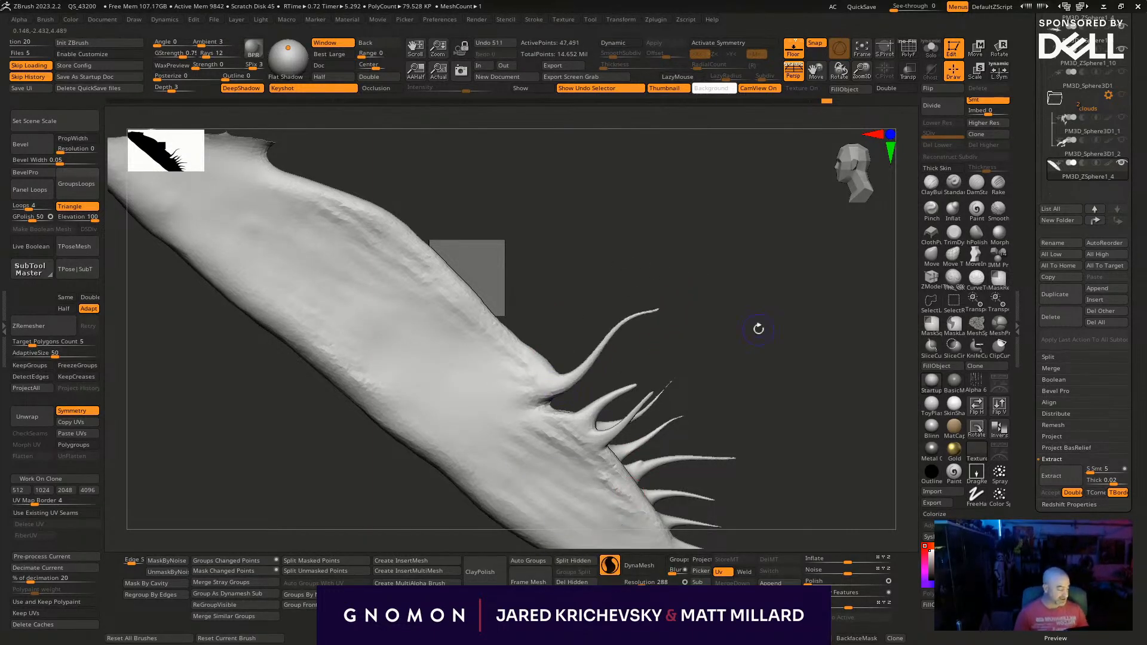
left_click_drag(556, 366, 621, 284)
mouse_move(529, 350)
left_mouse_down()
mouse_move(574, 271)
mouse_move(687, 258)
left_mouse_up()
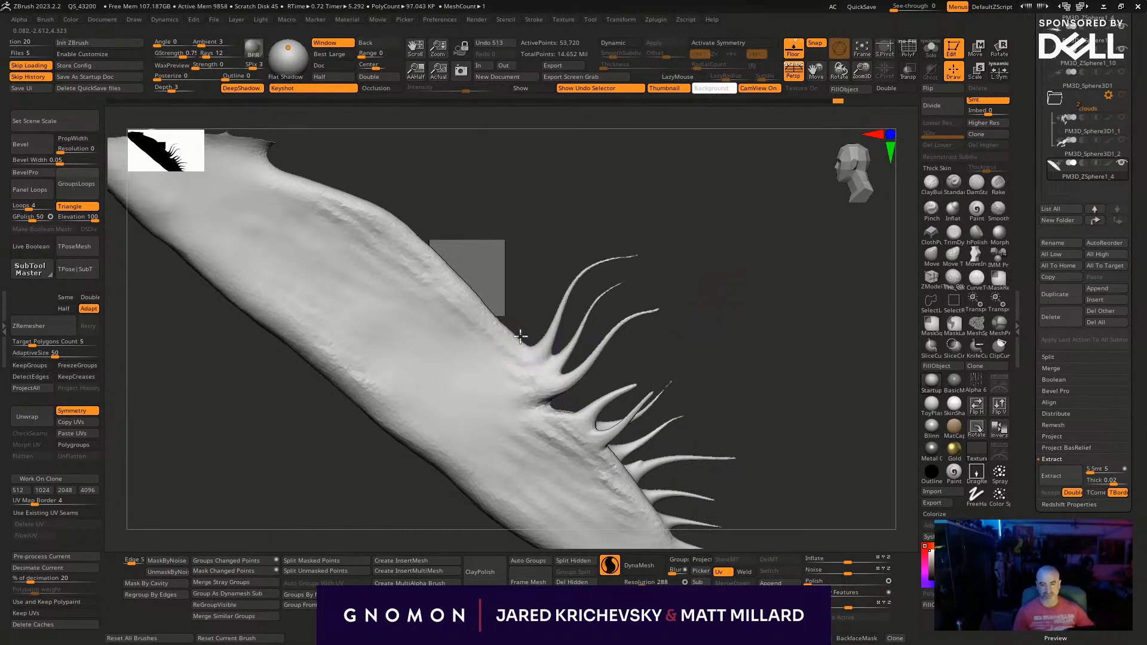
left_click_drag(515, 337, 598, 179)
mouse_move(457, 276)
left_mouse_down()
mouse_move(536, 223)
mouse_move(716, 175)
left_mouse_up()
left_click_drag(482, 318, 770, 212)
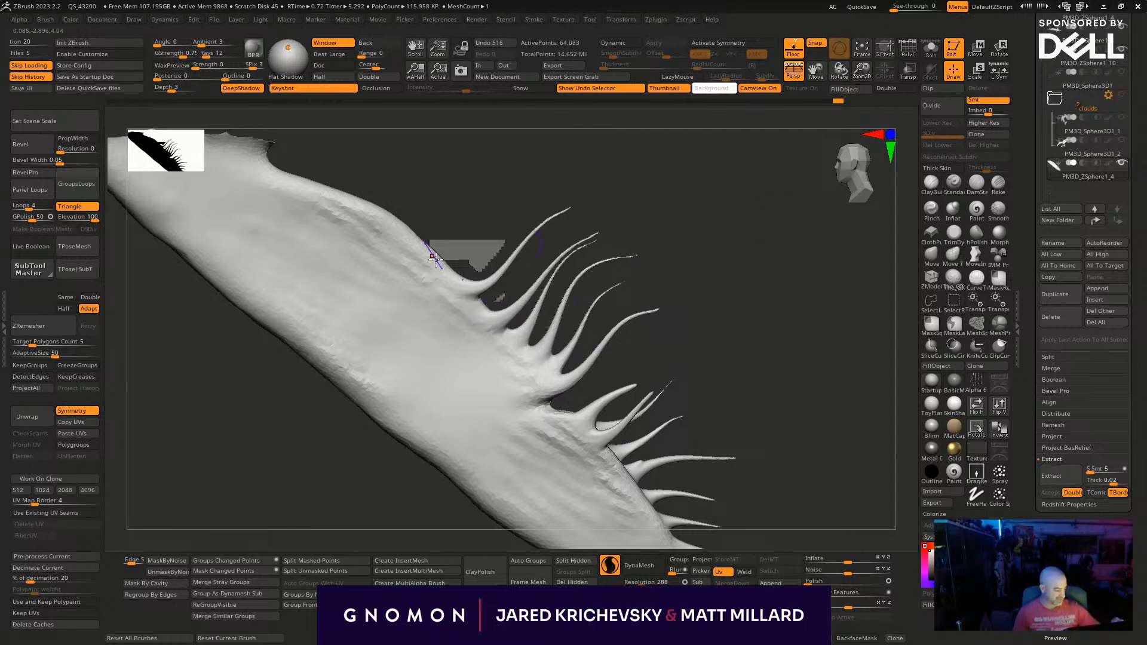
- Continue the row of SnakeHook tendrils along the fin's edge toward its wide base
left_click_drag(430, 252, 696, 143)
left_click_drag(397, 253, 665, 135)
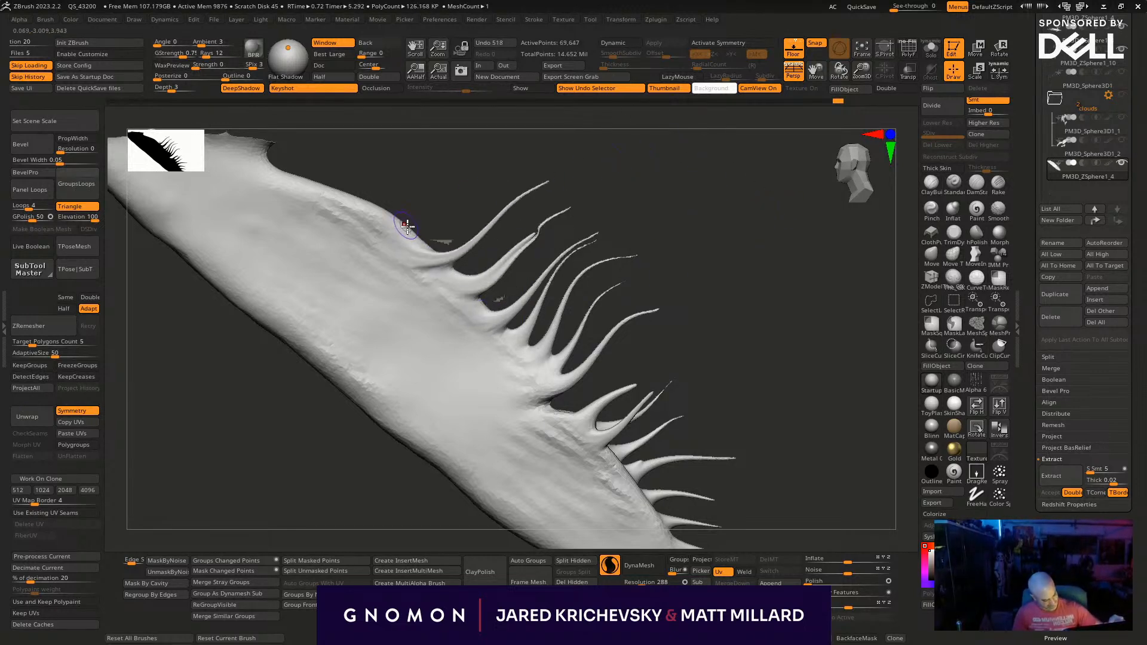
left_click_drag(404, 224, 592, 141)
left_click_drag(391, 222, 545, 138)
left_click_drag(367, 207, 563, 66)
- Pull a few more SnakeHook tendrils from the edge right beside the fin's base
left_click_drag(675, 256, 763, 423, "alt")
mouse_move(408, 361)
left_mouse_down()
mouse_move(523, 321)
mouse_move(603, 269)
left_mouse_up()
left_click_drag(401, 356, 507, 303)
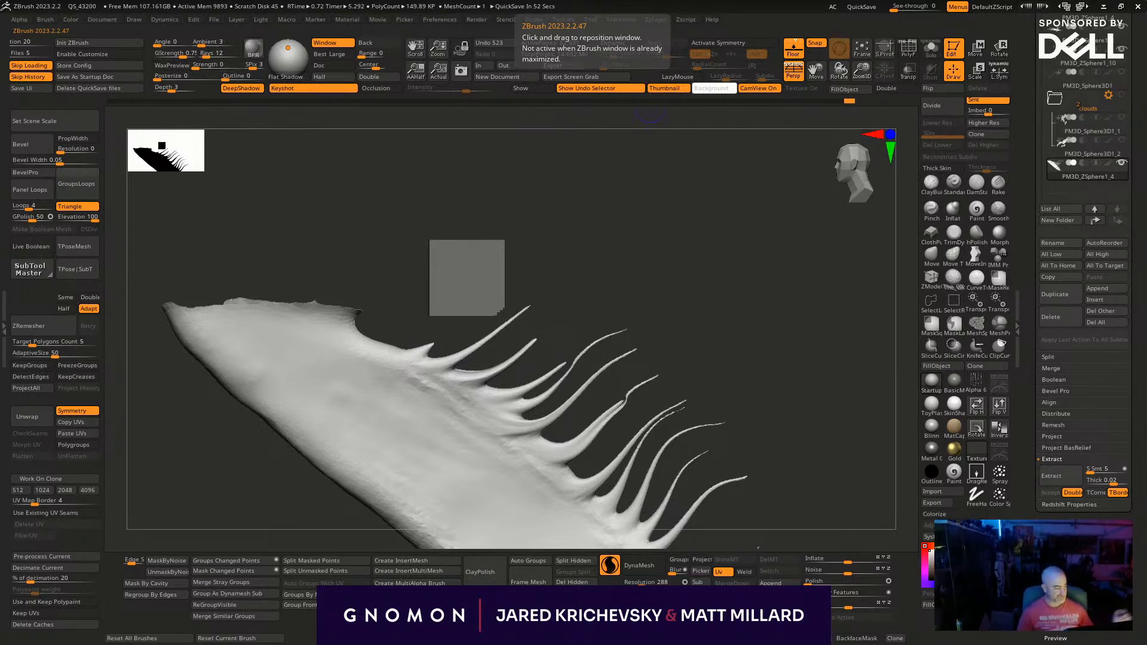
left_click_drag(383, 346, 547, 274)
- Bring the whole whale back into view and send the updated model to KeyShot
left_click_drag(832, 476, 778, 379, "alt")
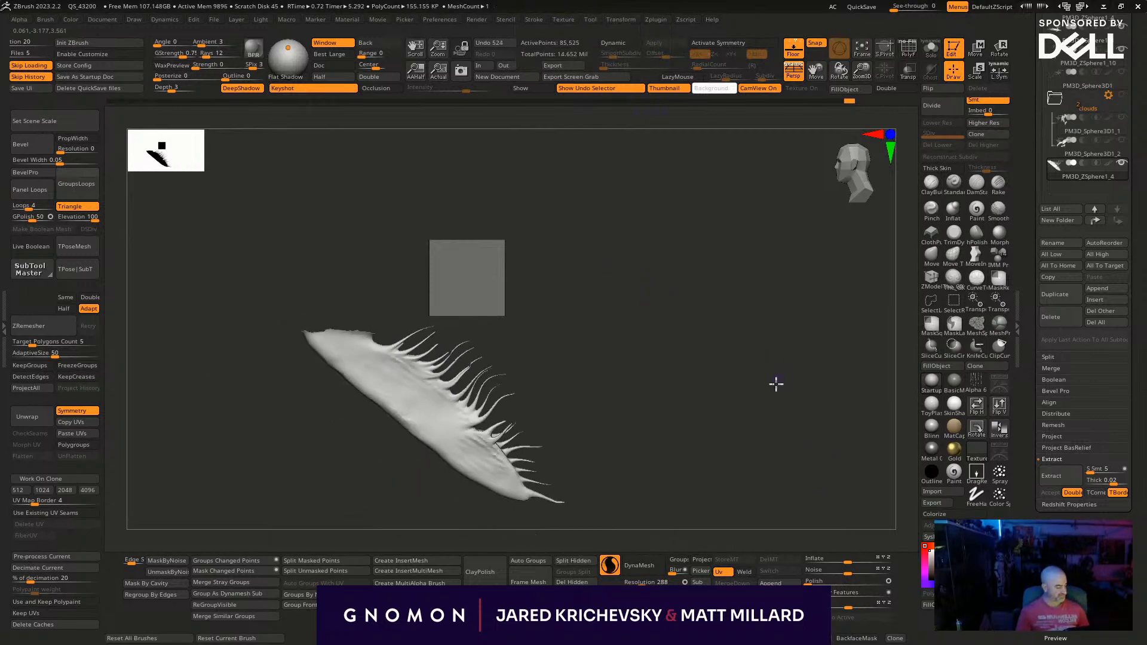
left_click(808, 479, "ctrl+shift")
left_click_drag(839, 461, 383, 445)
left_click_drag(445, 509, 708, 407)
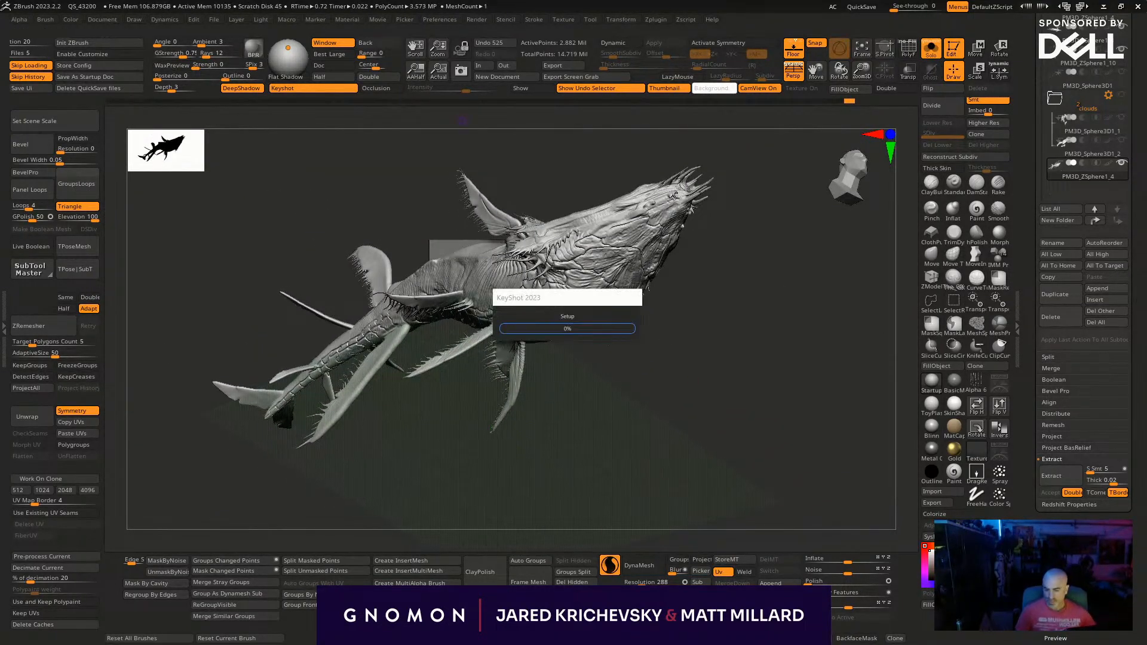
- Switch to KeyShot and examine the new fin tendrils on the rendered whale from several angles and distances
key("alt+Tab")
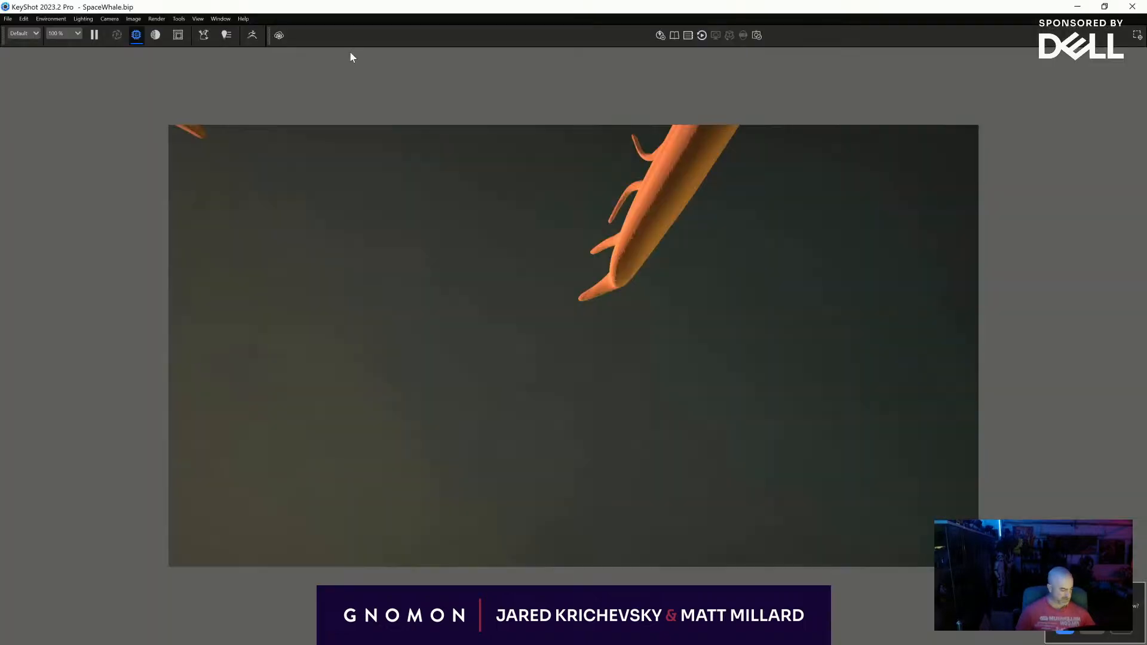
middle_click_drag(329, 269, 332, 349)
right_click_drag(448, 370, 458, 149, "alt")
right_click_drag(442, 289, 439, 173, "alt")
middle_click_drag(412, 244, 438, 424)
left_click_drag(438, 424, 643, 500)
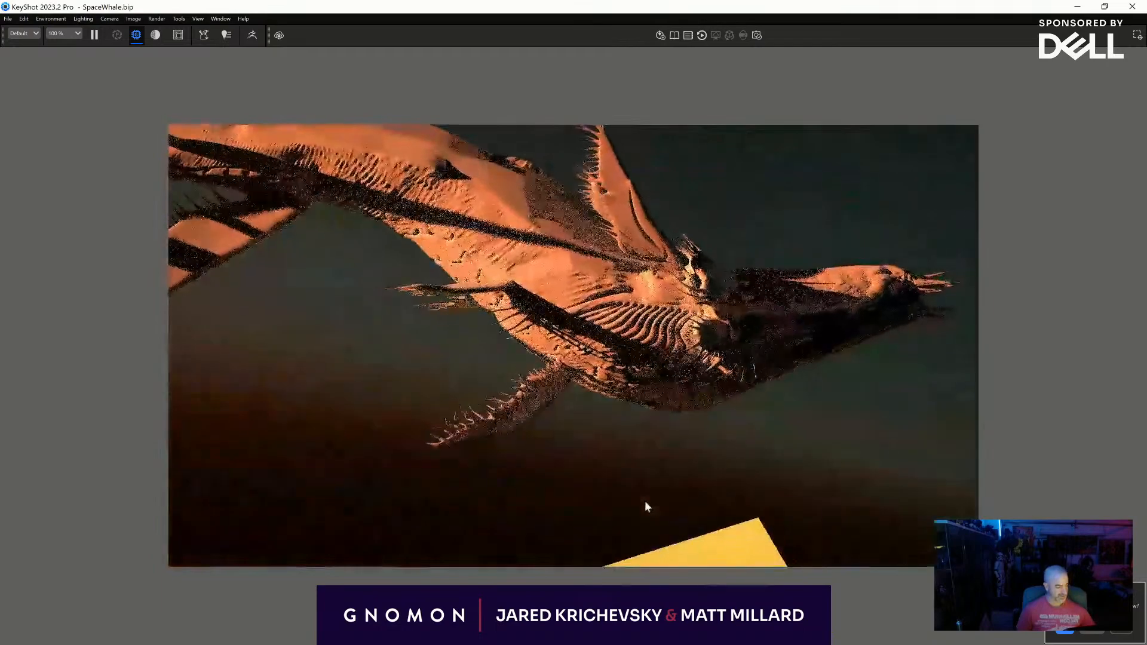
right_click_drag(423, 459, 421, 394, "alt")
left_click_drag(423, 400, 300, 372)
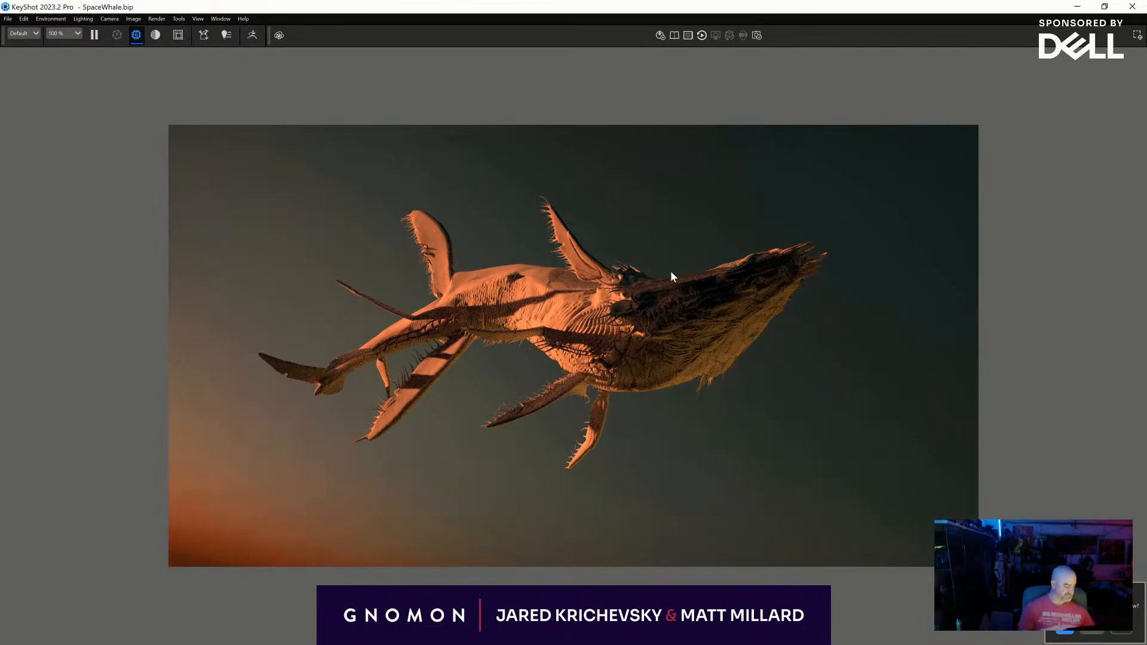
scroll(668, 268, "up", 5)
left_click_drag(494, 252, 808, 278)
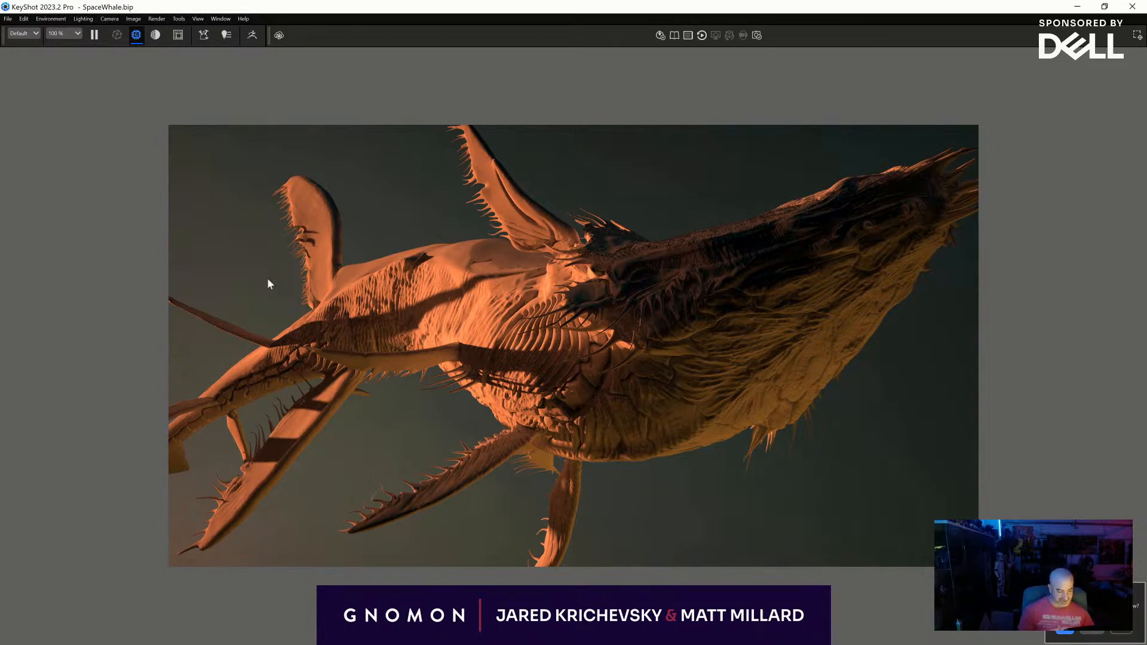
scroll(526, 232, "down", 5)
left_click_drag(526, 233, 605, 306)
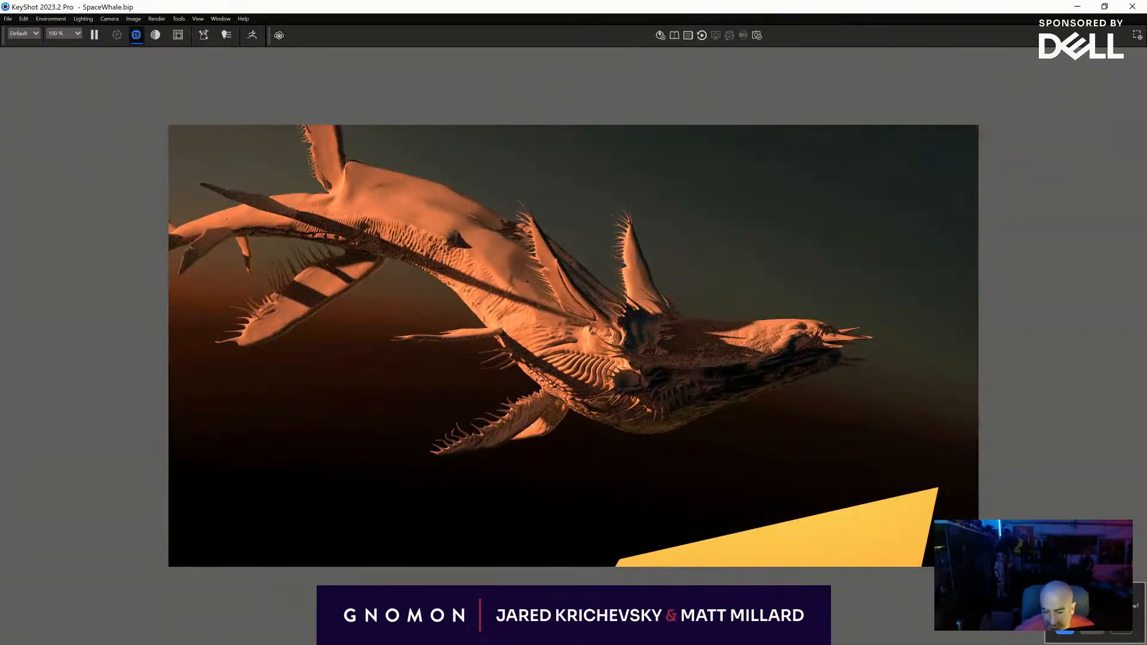
- Switch back to ZBrush and undo and redo the last edit on the whale
key("alt+Tab")
left_click_drag(673, 422, 627, 496)
key("ctrl+z")
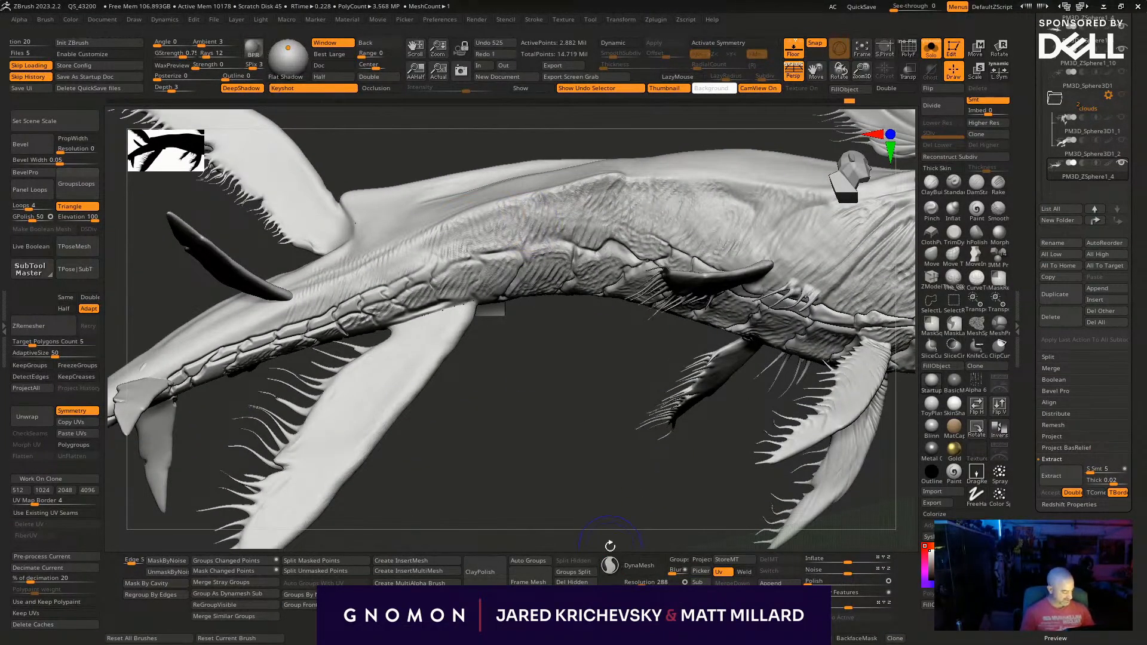
key("ctrl+shift+z")
- Brush over the whale's flank above the long side ridge between the tail and the front fins
left_click_drag(609, 418, 586, 191)
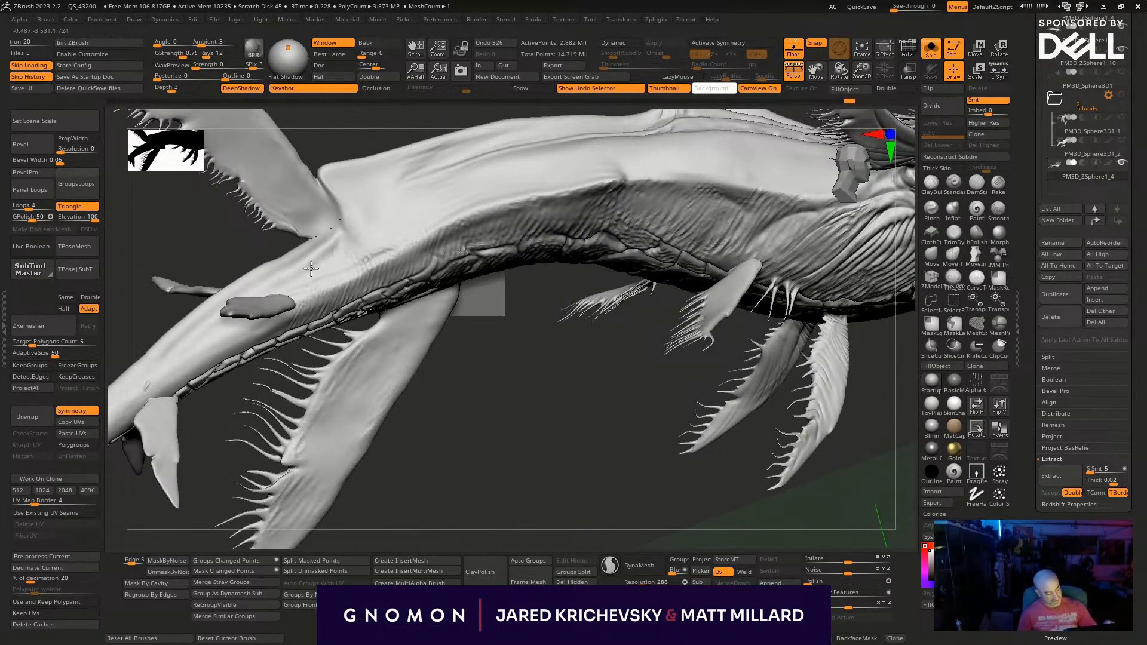
left_click_drag(514, 418, 519, 358)
left_click_drag(627, 195, 747, 224, "shift")
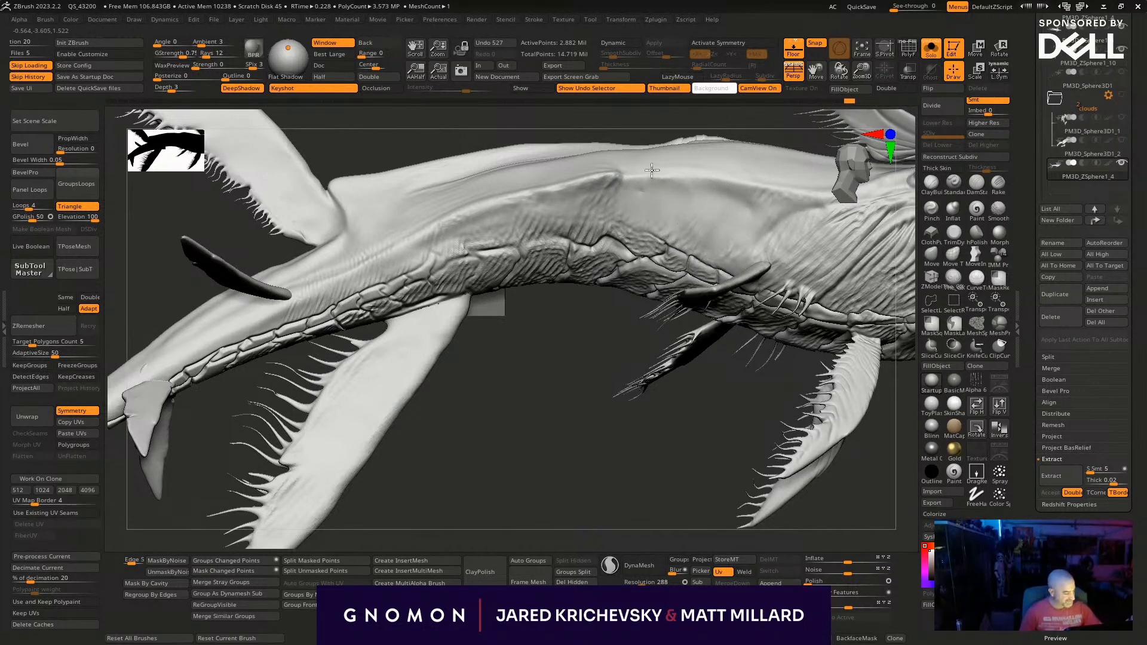
left_click_drag(528, 218, 484, 211, "shift")
left_click_drag(533, 353, 465, 498)
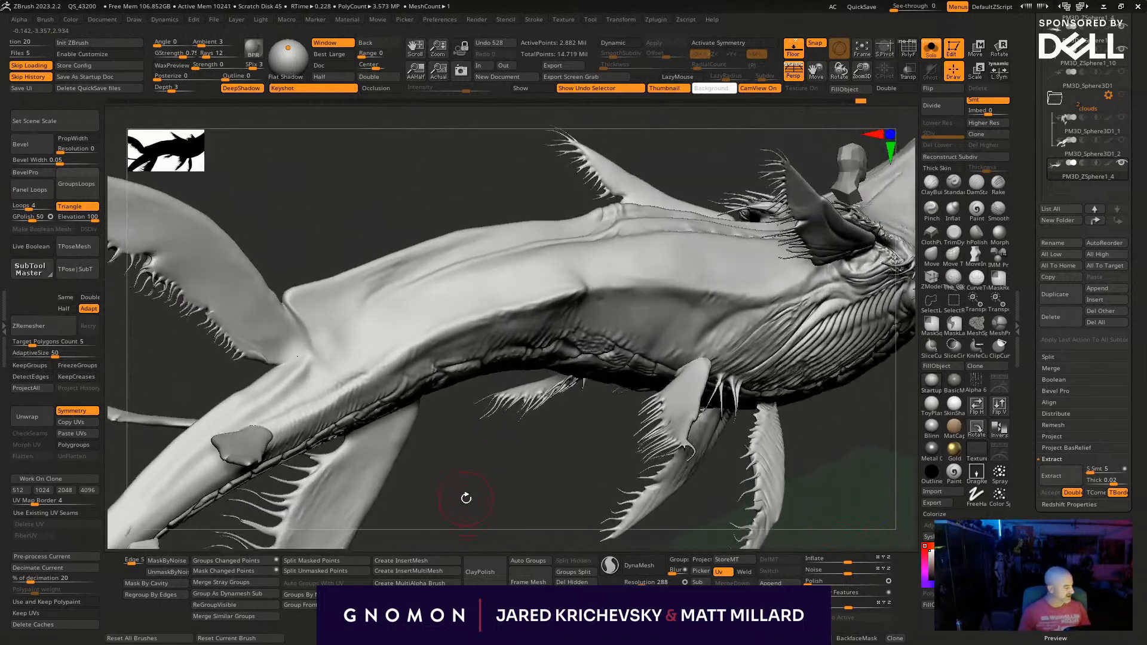
- Sharpen the long side ridge between the front fins and the tail with the Pinch brush
left_click(932, 208)
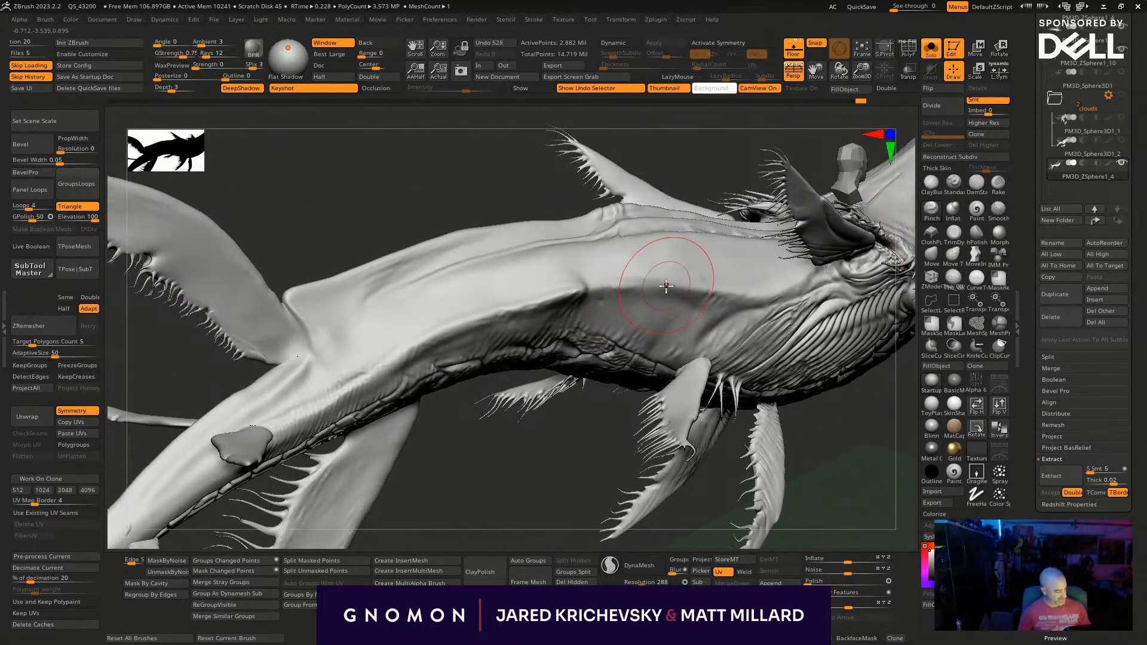
mouse_move(587, 297)
left_mouse_down()
mouse_move(412, 359)
mouse_move(340, 409)
left_mouse_up()
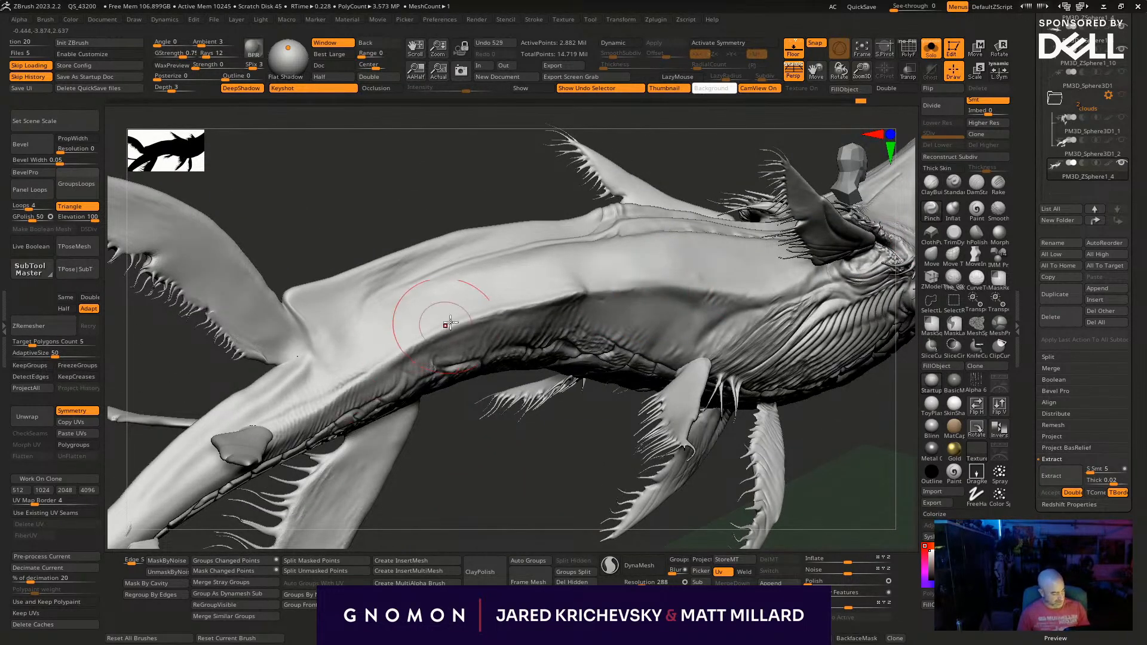
left_click_drag(402, 360, 325, 431)
left_click_drag(508, 497, 510, 524)
mouse_move(512, 468)
left_mouse_down()
mouse_move(528, 519)
mouse_move(576, 504)
left_mouse_up()
mouse_move(685, 458)
left_mouse_down()
mouse_move(697, 376)
mouse_move(617, 340)
mouse_move(645, 405)
left_mouse_up()
- Try to reshape the body's side edge with the Move brush, and undo this together with the recent ridge strokes
left_click(930, 255)
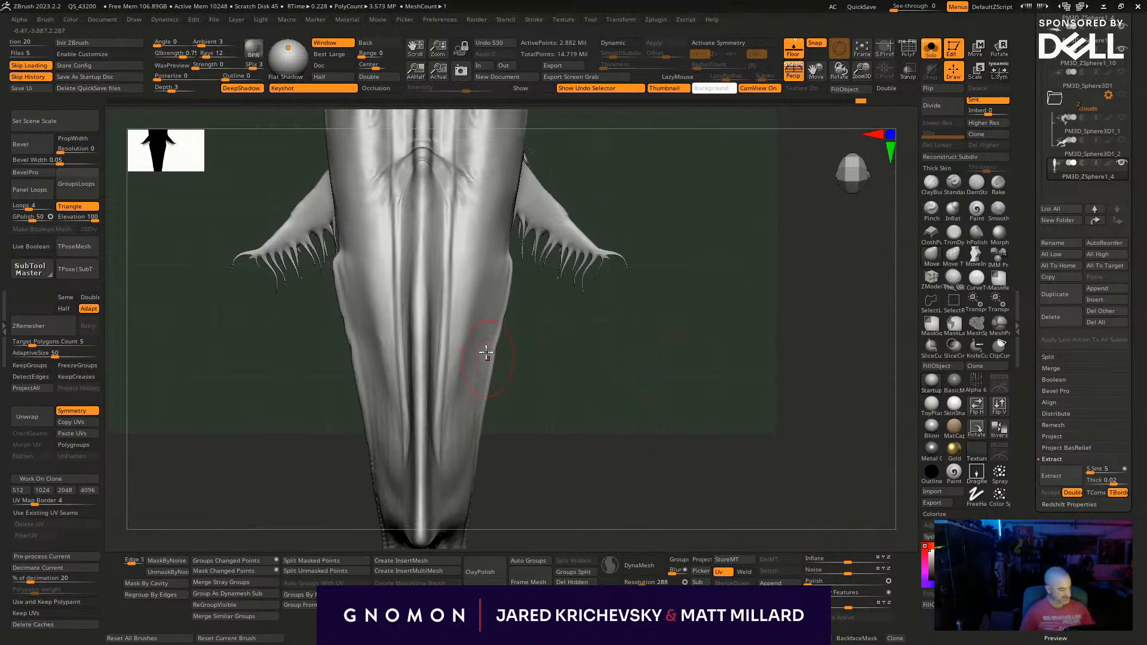
left_click_drag(499, 341, 516, 343)
key("ctrl+z")
key("ctrl+z")
left_click_drag(645, 404, 575, 409)
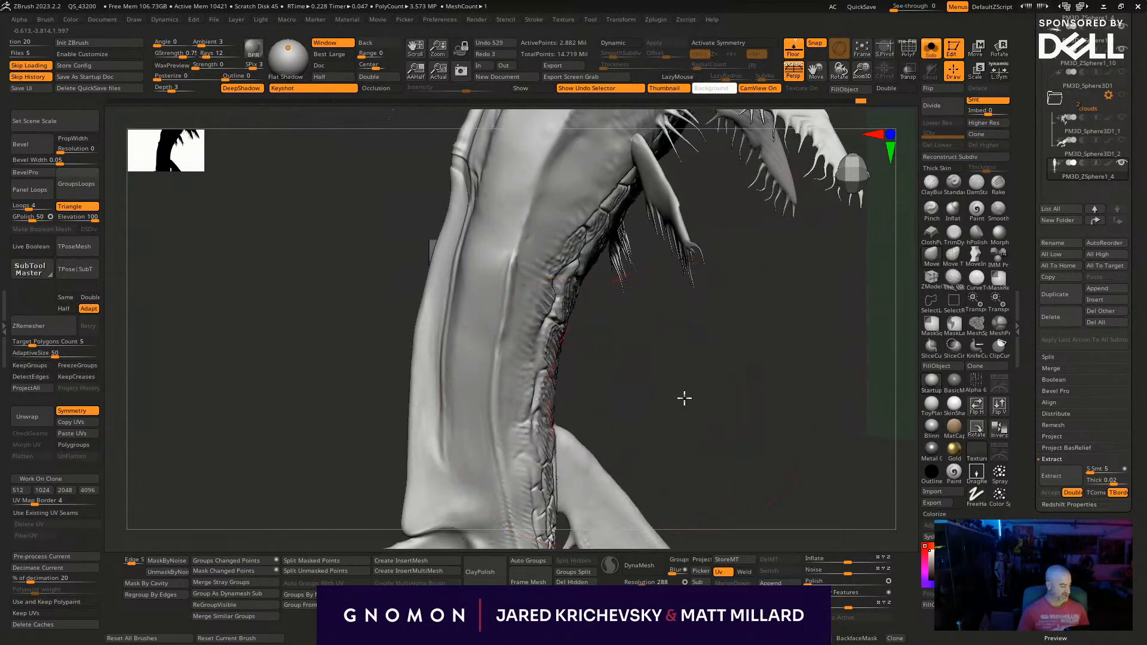
key("ctrl+z")
key("ctrl+z")
key("ctrl+z")
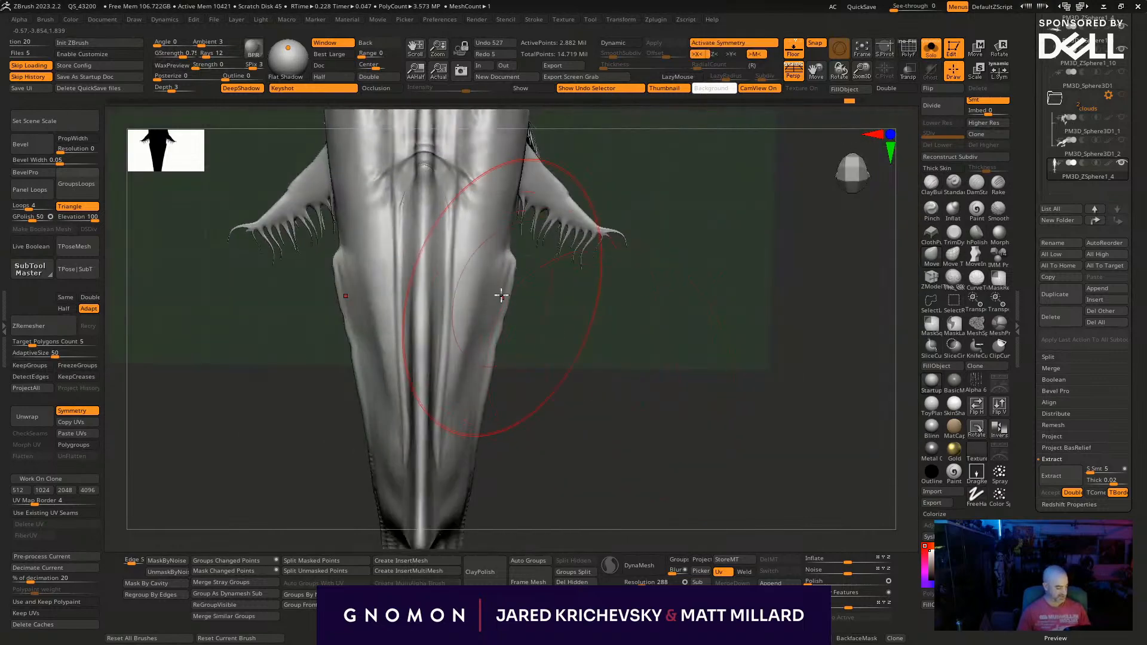
- With symmetry active, push the side ridge's outline outward from above on the rear half of the body
key("ctrl+z")
mouse_move(648, 374)
left_mouse_down()
mouse_move(776, 371)
mouse_move(496, 339)
mouse_move(481, 396)
left_mouse_up()
key("x")
key("s")
left_click(476, 344)
key("ctrl+z")
key("s")
left_click_drag(497, 354, 502, 343)
key("s")
left_click(495, 346)
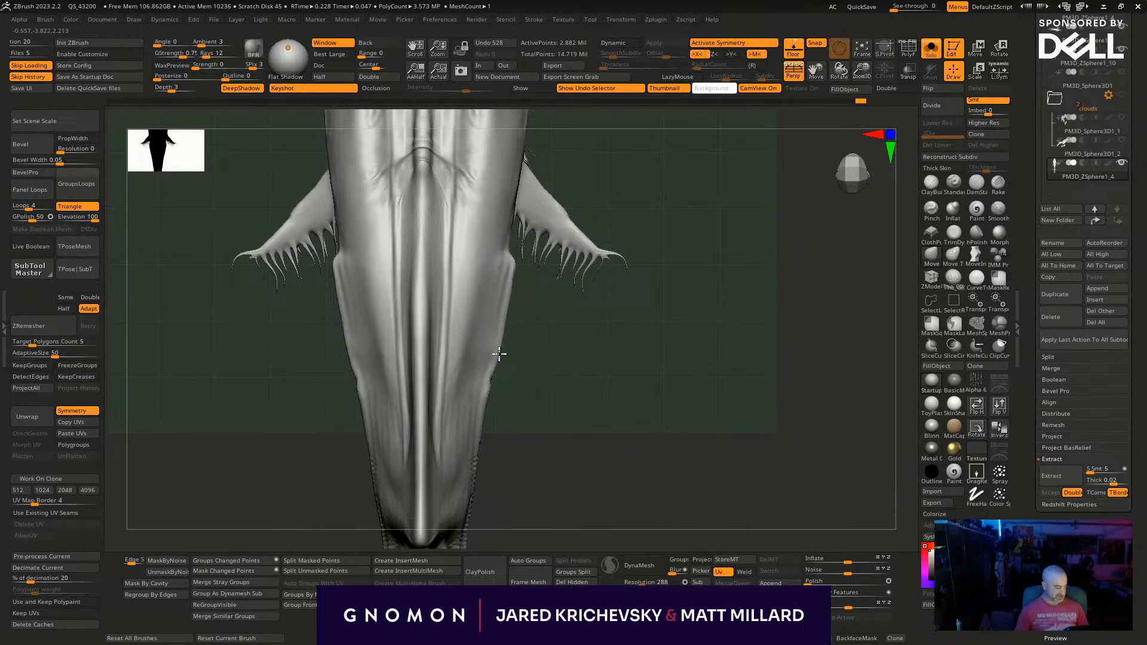
- Adjust the front corner of the side ridge and even out the body's outline toward the tail with the Move brush
key("s")
left_click(525, 263)
left_click_drag(516, 254, 511, 283)
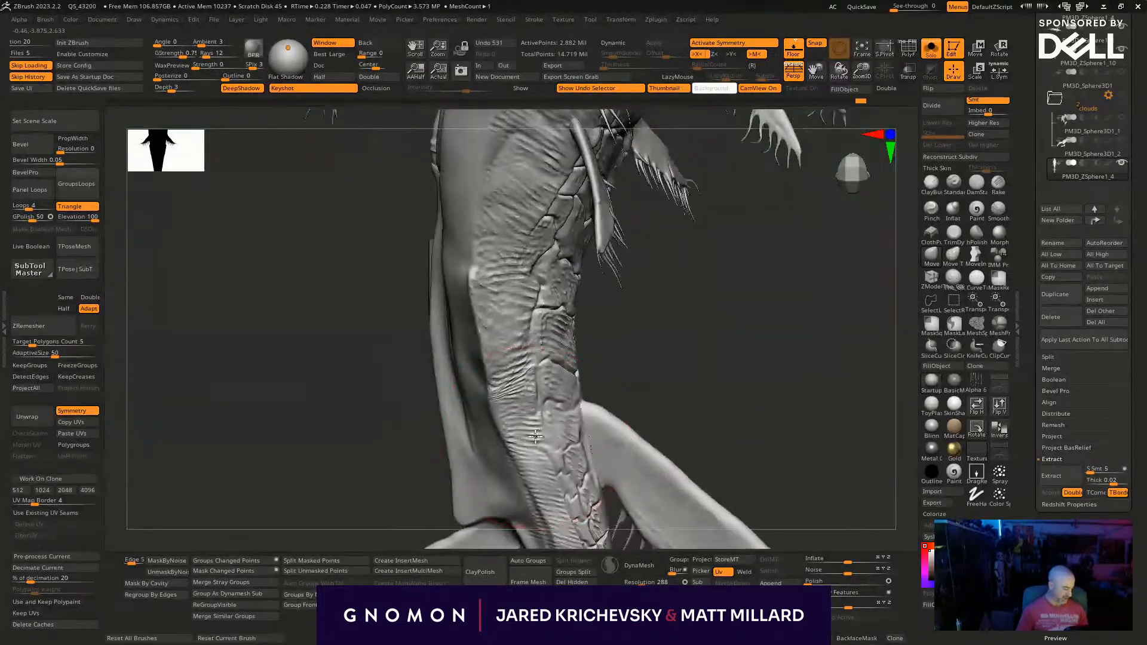
right_click_drag(536, 437, 529, 431)
left_click_drag(491, 234, 492, 215)
left_click_drag(443, 276, 436, 278)
- Brush down the flank along the side ridge, from behind the front fins toward the tail
left_click_drag(342, 365, 285, 483, "alt")
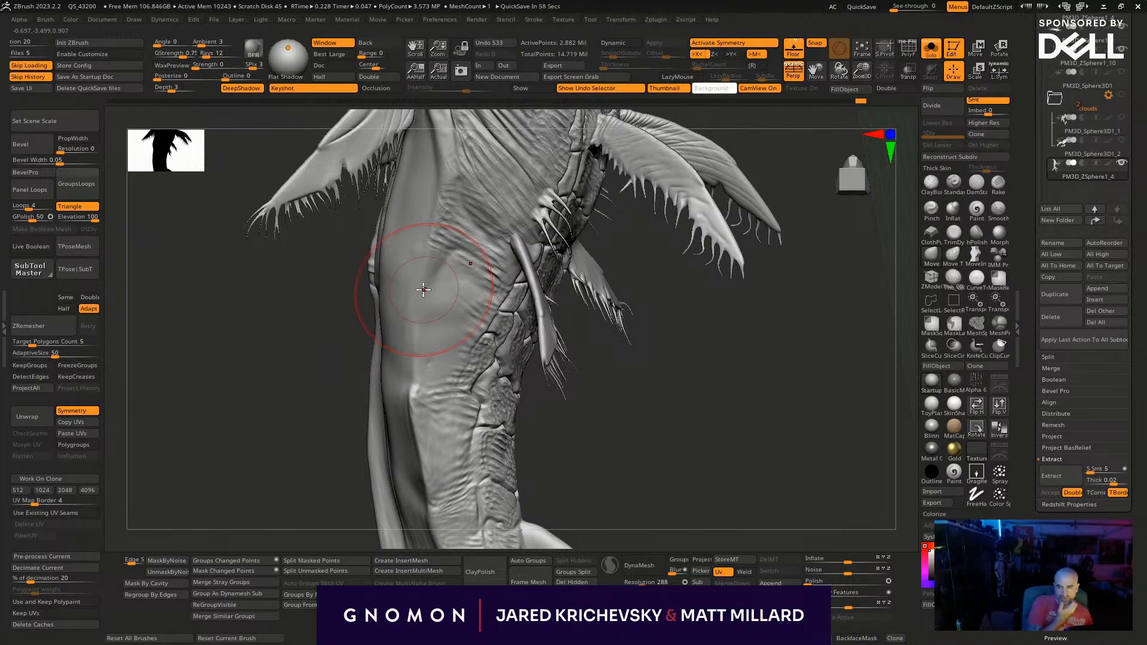
left_click_drag(285, 459, 291, 430)
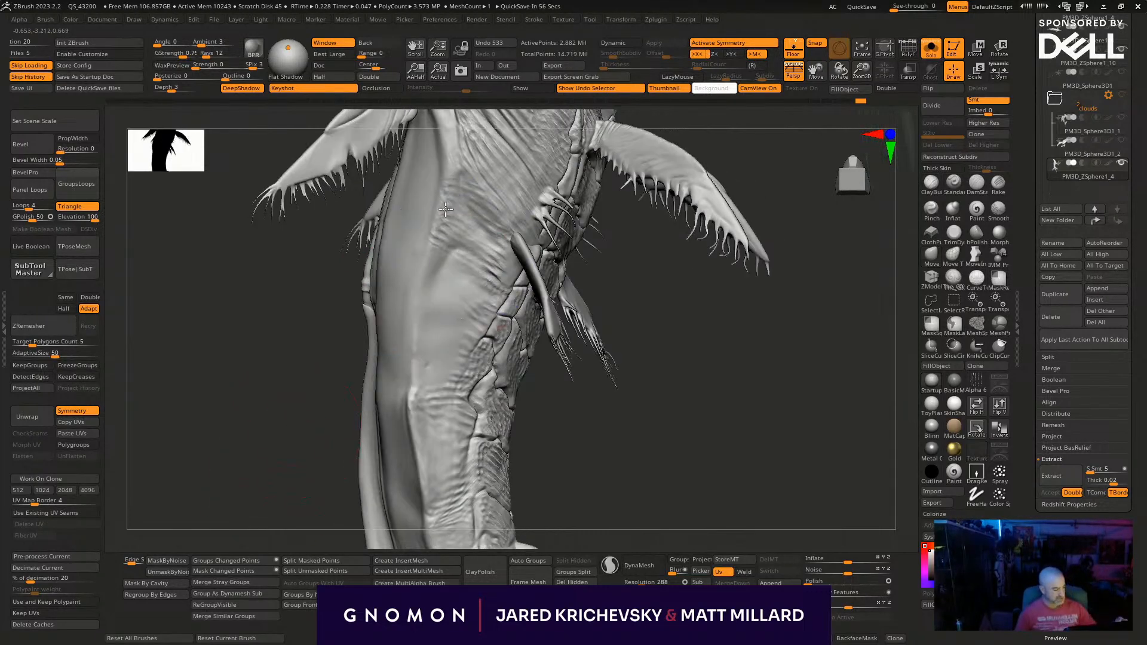
mouse_move(436, 265)
left_mouse_down("shift")
mouse_move(491, 263)
mouse_move(443, 411)
left_mouse_up("shift")
left_click_drag(339, 480, 424, 466)
key("s")
left_click_drag(444, 398, 435, 398)
left_click_drag(434, 383, 441, 525, "shift")
mouse_move(568, 476)
left_mouse_down()
mouse_move(607, 397)
mouse_move(558, 346)
mouse_move(623, 419)
mouse_move(622, 484)
mouse_move(687, 447)
mouse_move(507, 352)
left_mouse_up()
- Turn on LazyMouse and redraw the stroke that defines the front end of the side ridge
key("l")
left_click_drag(450, 323, 451, 335)
left_click_drag(451, 308, 454, 340)
key("ctrl+z")
key("ctrl+z")
key("space")
key("space")
left_click(560, 376)
left_click_drag(447, 306, 449, 340)
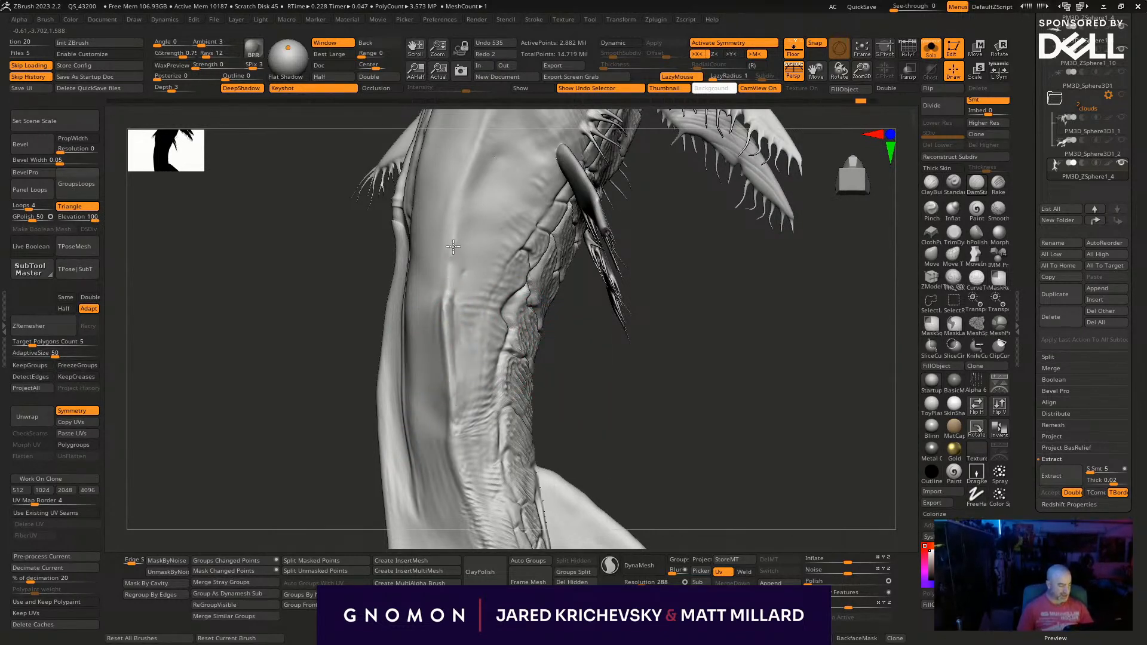
- Extend the ridge strokes forward toward the front fins and back along the flank to the tail fin root
left_click_drag(486, 136, 484, 146)
left_click_drag(599, 435, 565, 597, "alt")
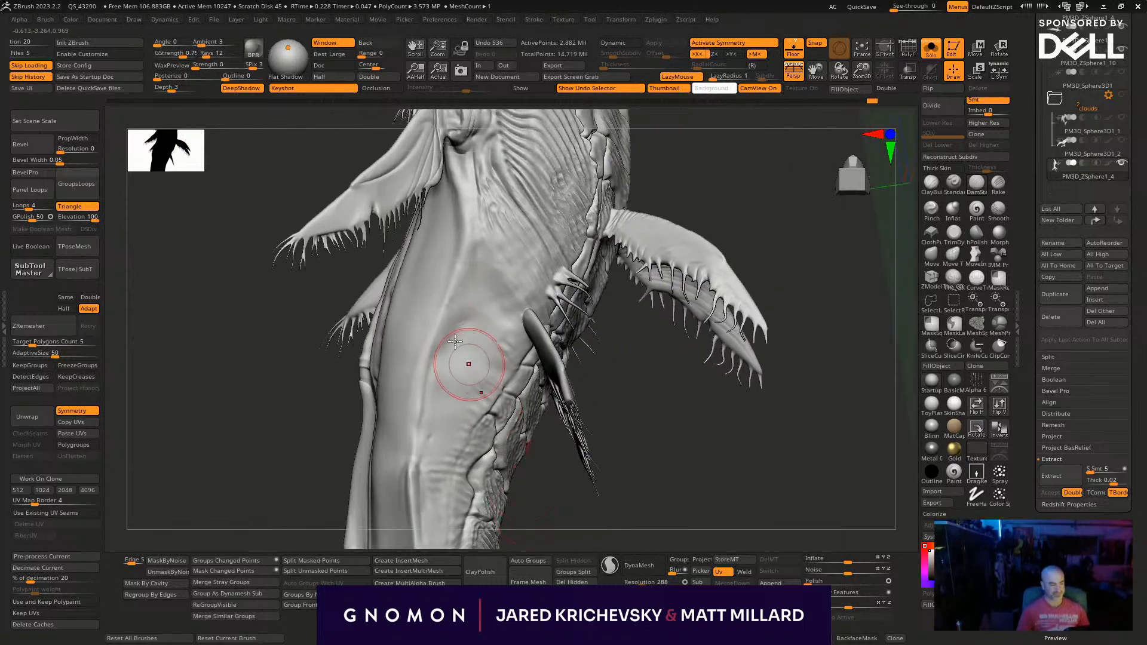
left_click_drag(439, 349, 437, 342)
left_click_drag(469, 307, 447, 328)
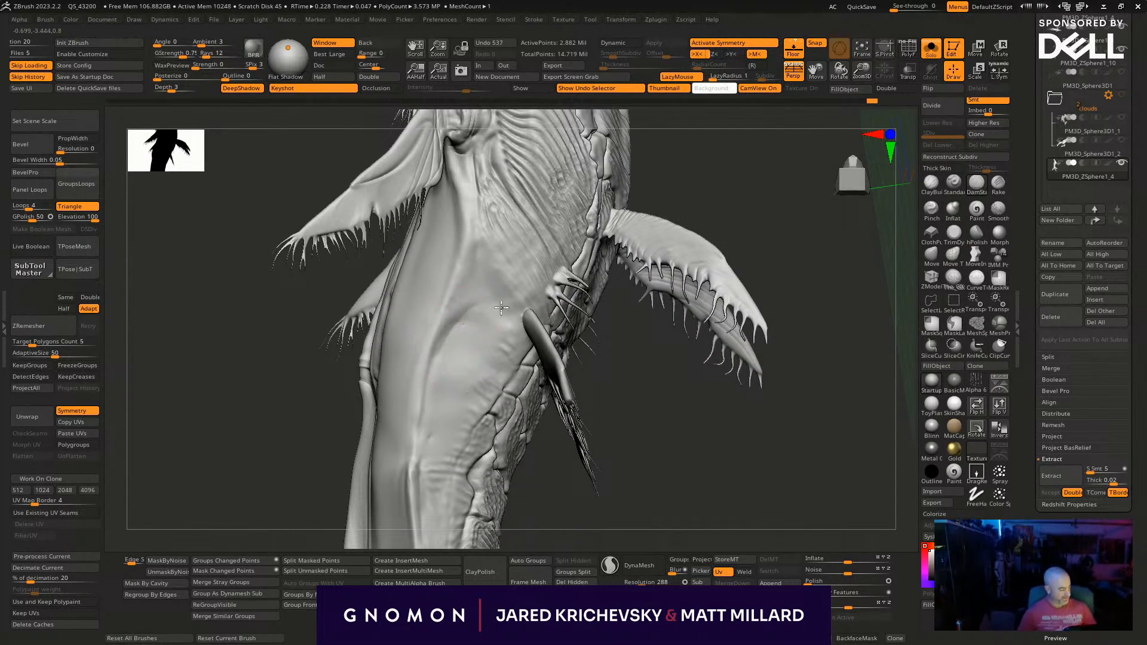
mouse_move(712, 482)
left_mouse_down()
mouse_move(620, 478)
mouse_move(488, 305)
mouse_move(389, 325)
left_mouse_up()
mouse_move(406, 373)
left_mouse_down()
mouse_move(439, 472)
mouse_move(402, 436)
left_mouse_up()
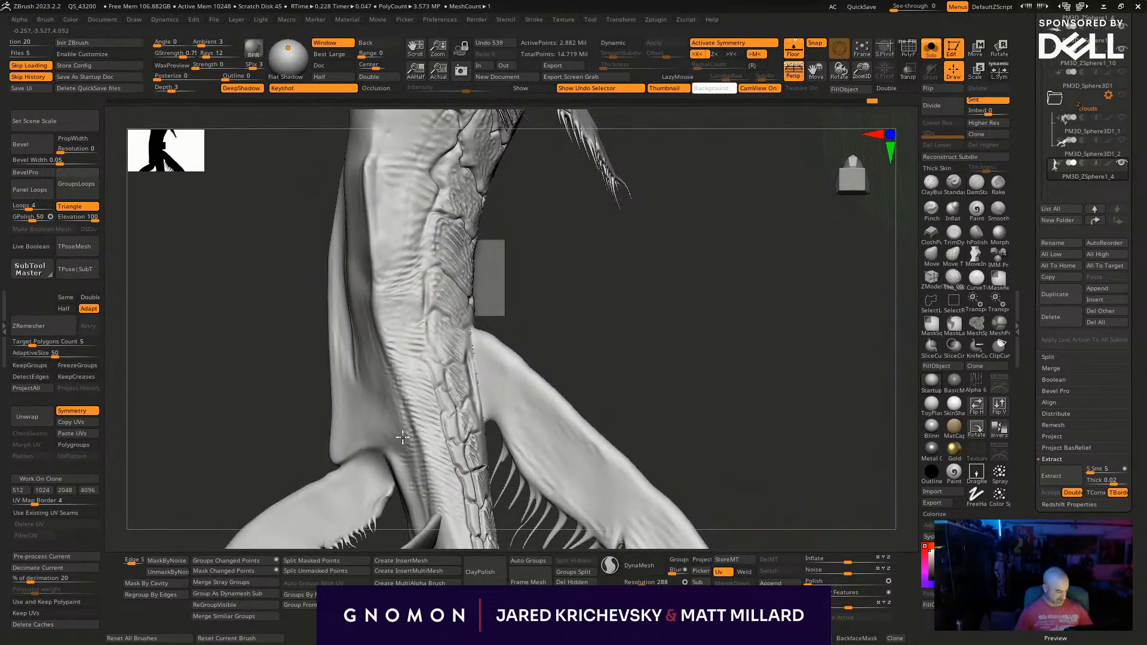
left_click_drag(406, 255, 415, 297, "shift")
mouse_move(514, 292)
left_mouse_down()
mouse_move(643, 366)
mouse_move(664, 305)
mouse_move(537, 281)
left_mouse_up()
- Carve a groove along the outer edge of the belly plates with a smaller DamStandard brush
key("space")
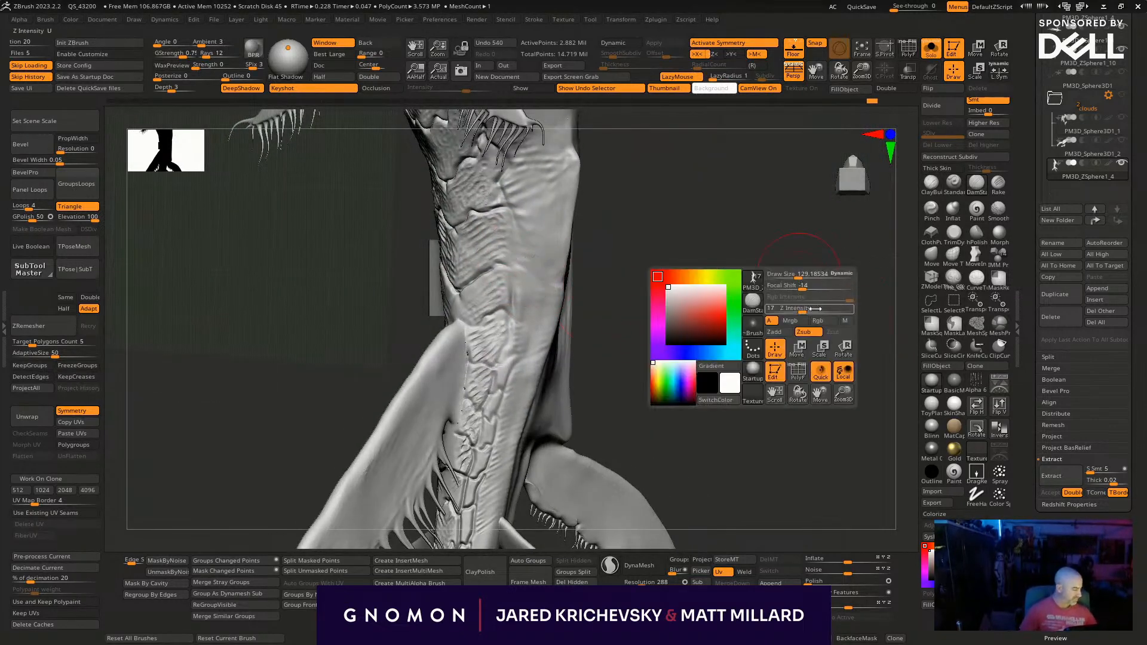
key("s")
mouse_move(517, 205)
left_mouse_down()
mouse_move(508, 205)
mouse_move(512, 237)
left_mouse_up()
left_click_drag(591, 271, 618, 270)
key("s")
mouse_move(514, 217)
left_mouse_down()
mouse_move(506, 353)
mouse_move(493, 371)
left_mouse_up()
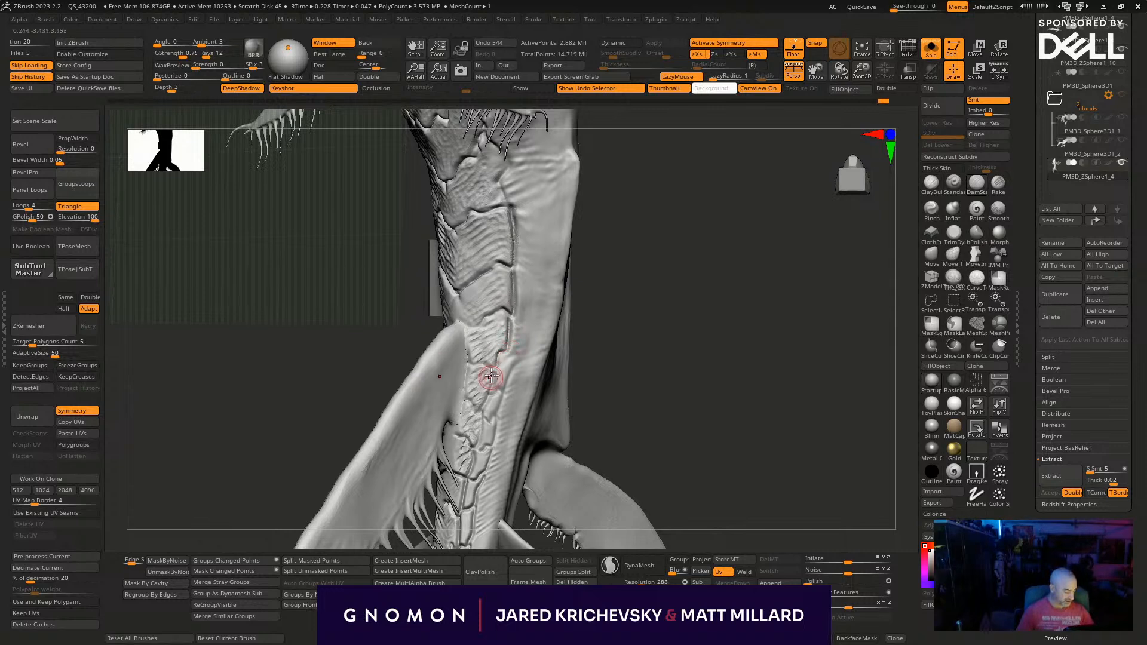
left_click_drag(569, 385, 620, 368)
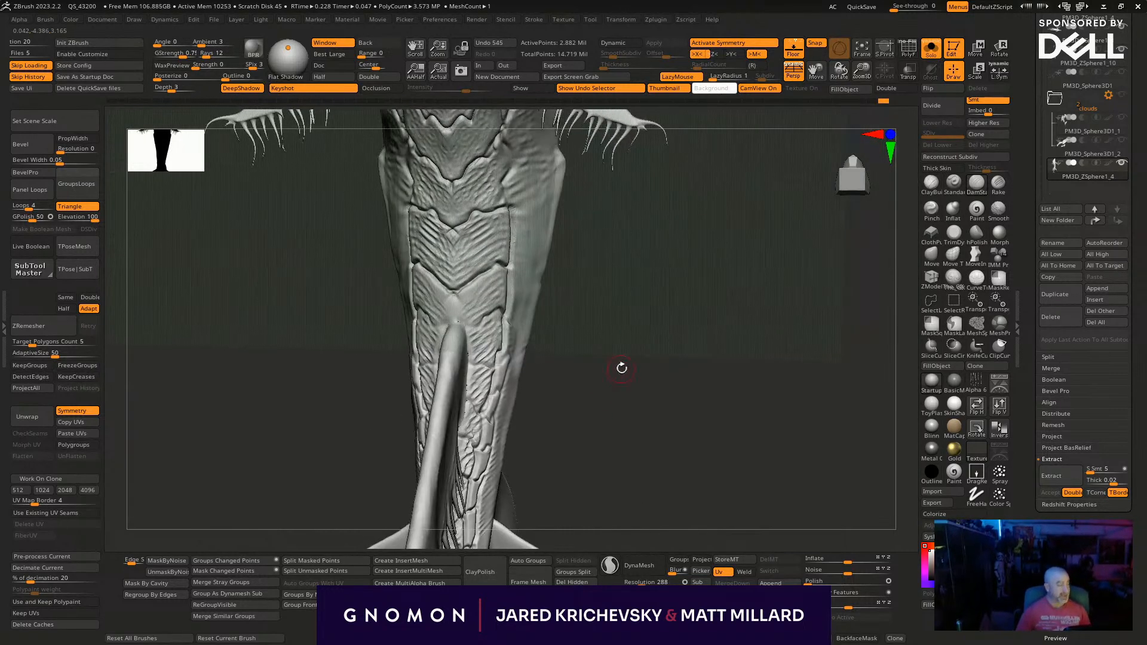
- Carve a pointed plate outline across the upper back and flank just behind the front fins
left_click_drag(759, 404, 669, 299)
left_click_drag(510, 230, 490, 287)
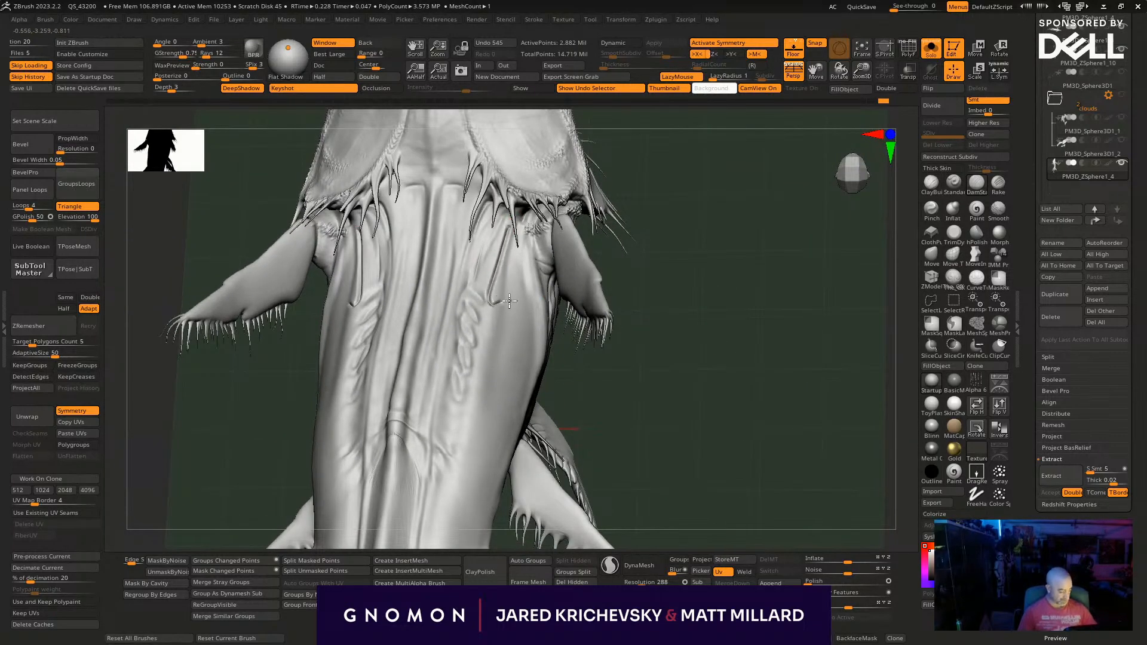
left_click_drag(540, 333, 541, 335)
mouse_move(592, 359)
left_mouse_down()
mouse_move(607, 372)
mouse_move(542, 332)
left_mouse_up()
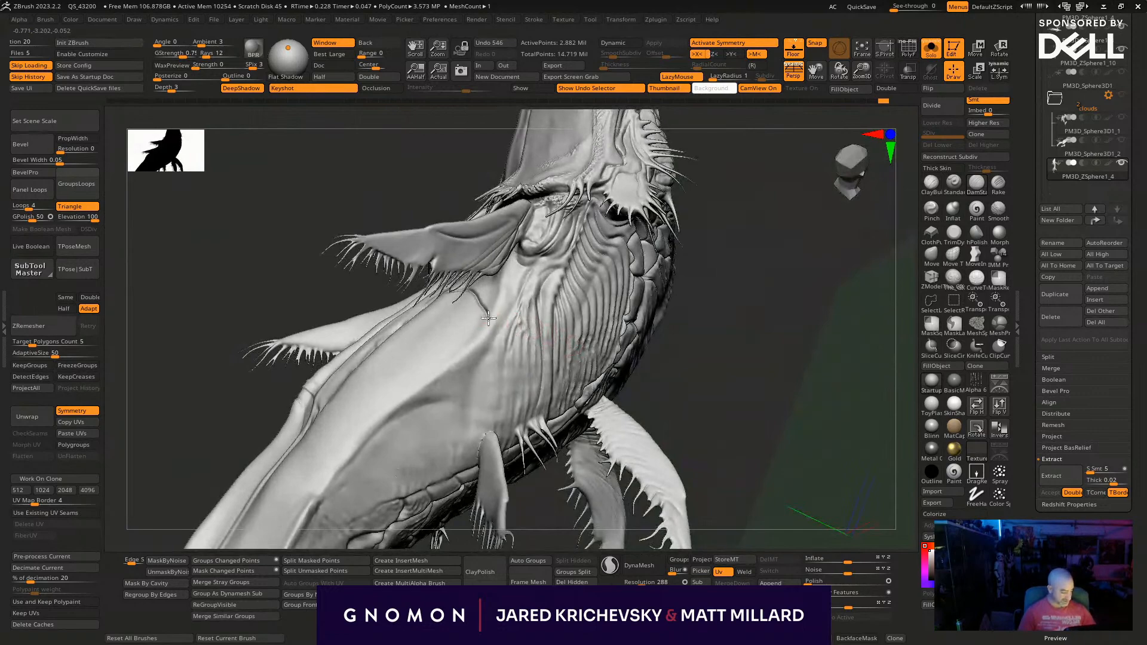
mouse_move(692, 335)
left_mouse_down()
mouse_move(745, 371)
mouse_move(698, 302)
left_mouse_up()
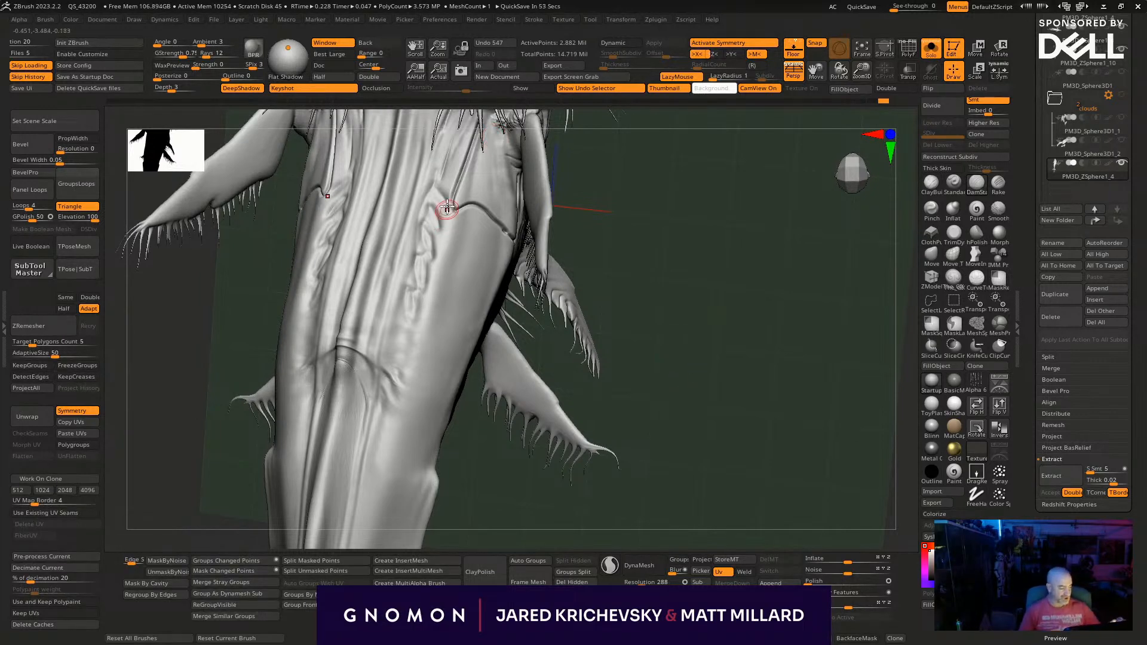
mouse_move(640, 322)
left_mouse_down()
mouse_move(450, 306)
mouse_move(513, 237)
left_mouse_up()
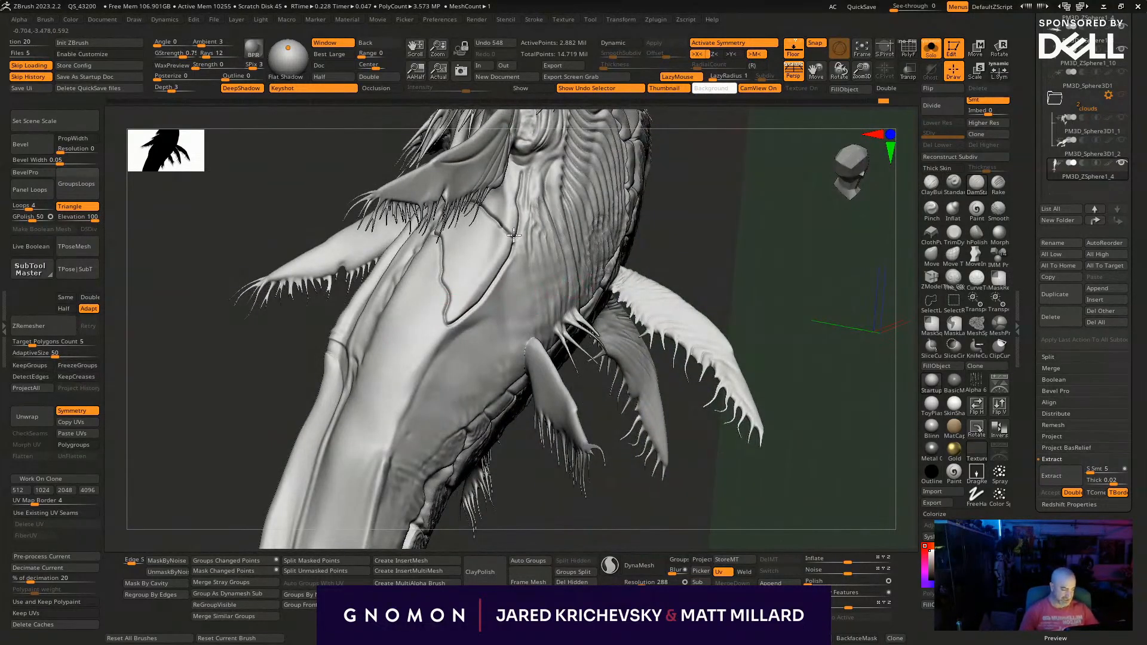
left_click_drag(800, 292, 738, 341)
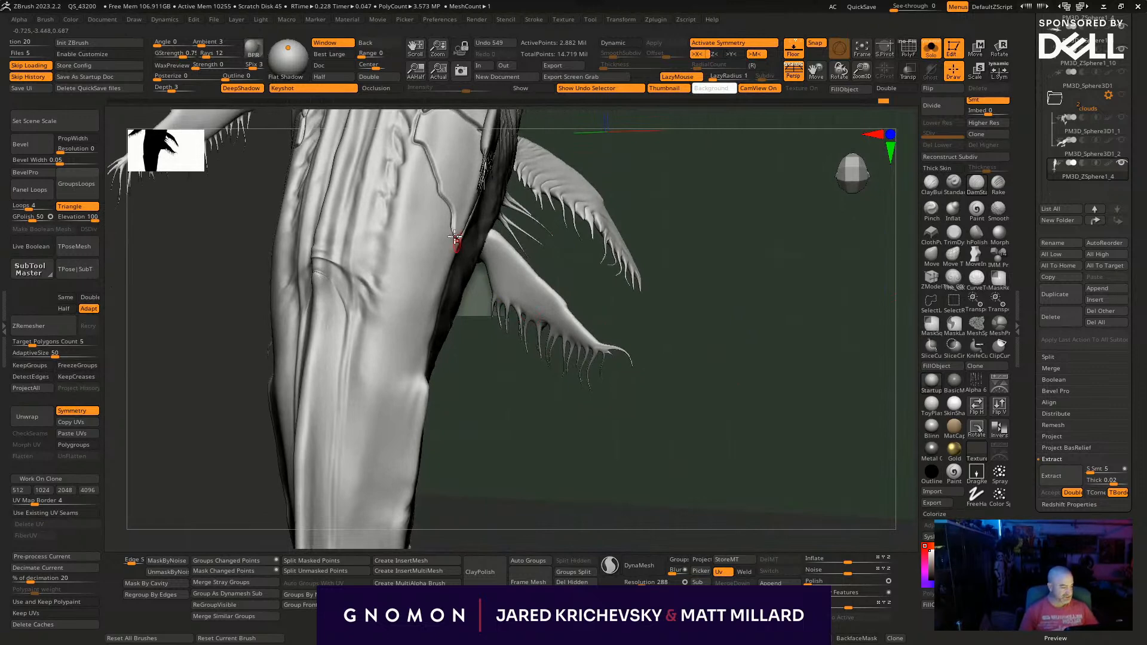
- Carve overlapping plate outlines behind the first one, running down the upper flank to the side edge
left_click_drag(419, 202, 432, 300)
left_click_drag(454, 238, 457, 236)
left_click_drag(518, 386, 477, 372)
mouse_move(399, 196)
left_mouse_down()
mouse_move(386, 273)
mouse_move(419, 352)
mouse_move(435, 308)
left_mouse_up()
left_click_drag(465, 424, 432, 436)
left_click_drag(416, 360, 430, 307)
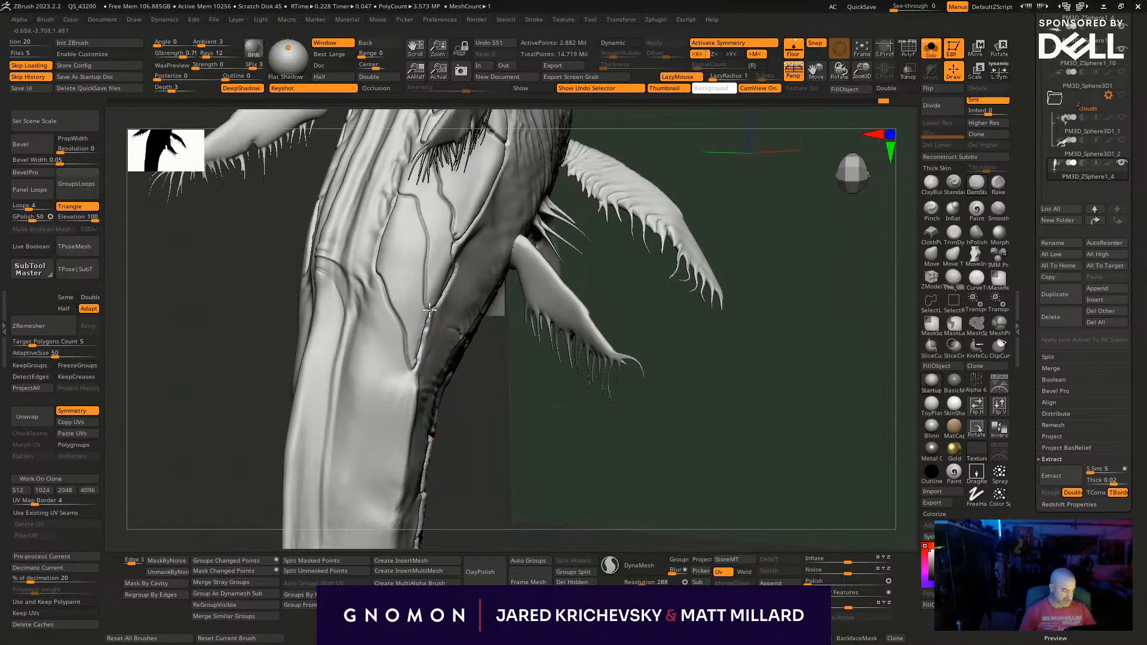
- Continue the row of overlapping plate outlines along the flank behind the dorsal hump
left_click_drag(462, 397, 447, 395)
mouse_move(332, 322)
left_mouse_down()
mouse_move(359, 349)
mouse_move(394, 433)
mouse_move(413, 382)
left_mouse_up()
left_click_drag(380, 274, 359, 336)
mouse_move(495, 414)
left_mouse_down("alt")
mouse_move(523, 271)
mouse_move(515, 302)
left_mouse_up("alt")
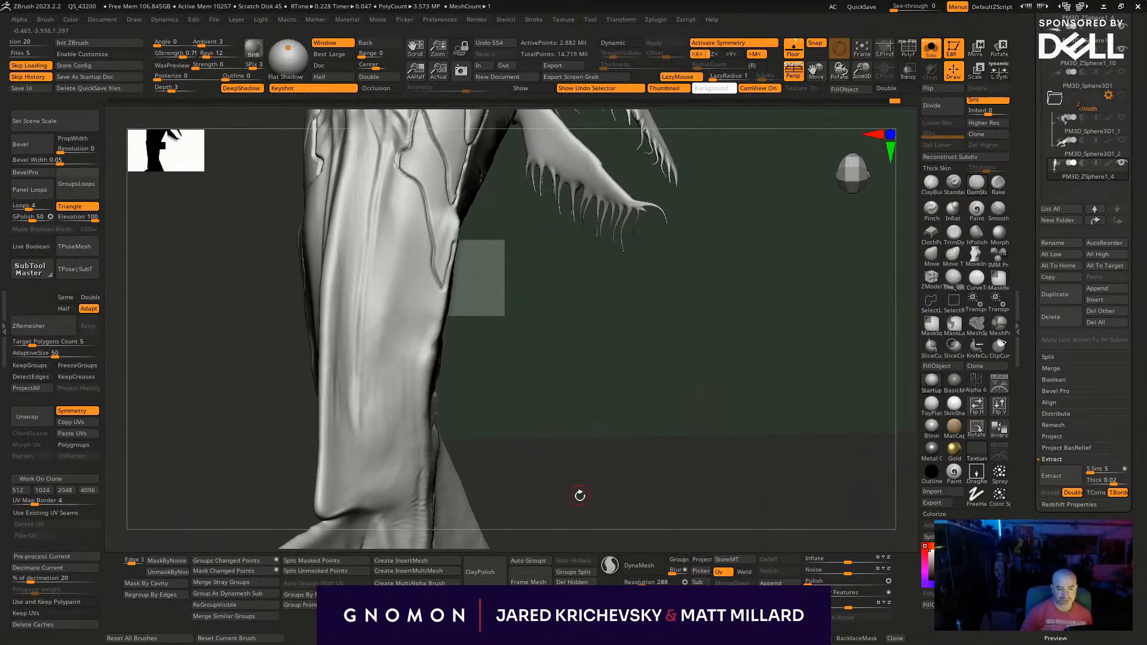
left_click_drag(573, 338, 521, 254)
left_click_drag(474, 391, 422, 231)
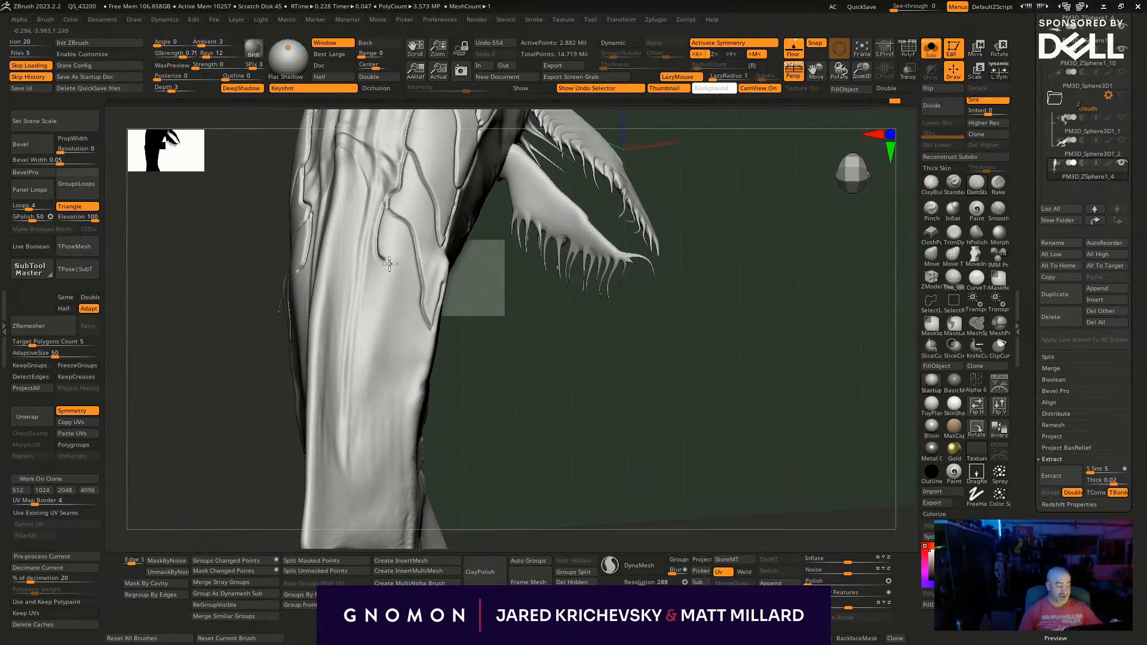
left_click_drag(412, 340, 434, 345)
mouse_move(501, 366)
left_mouse_down()
mouse_move(437, 365)
mouse_move(416, 335)
left_mouse_up()
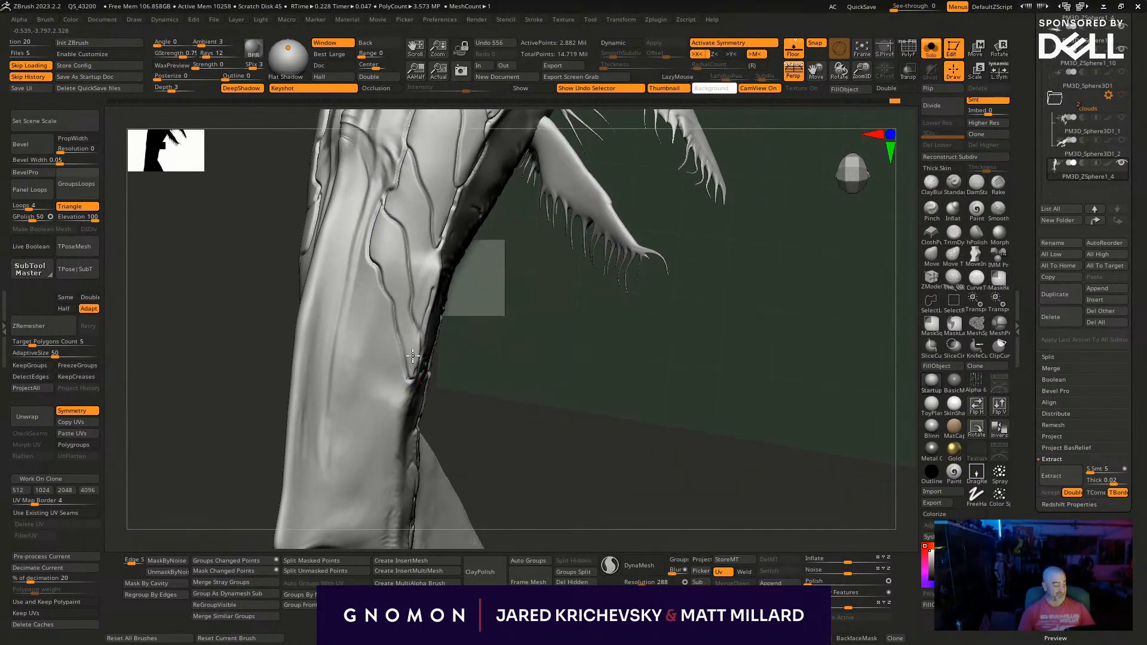
- Try to carve the next plate outline farther down the flank toward the tail, and undo the strokes
left_click_drag(459, 437, 506, 440)
left_click_drag(368, 257, 349, 317)
key("ctrl+z")
mouse_move(475, 391)
left_mouse_down()
mouse_move(440, 263)
mouse_move(378, 192)
left_mouse_up()
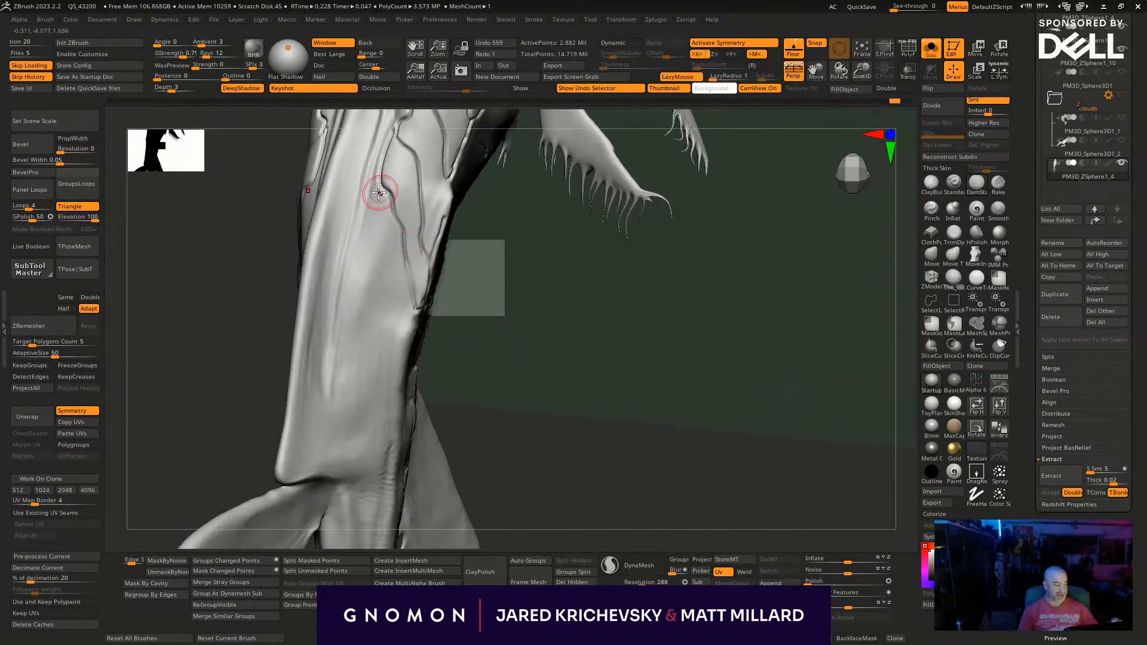
left_click_drag(401, 330, 402, 338)
key("ctrl+z")
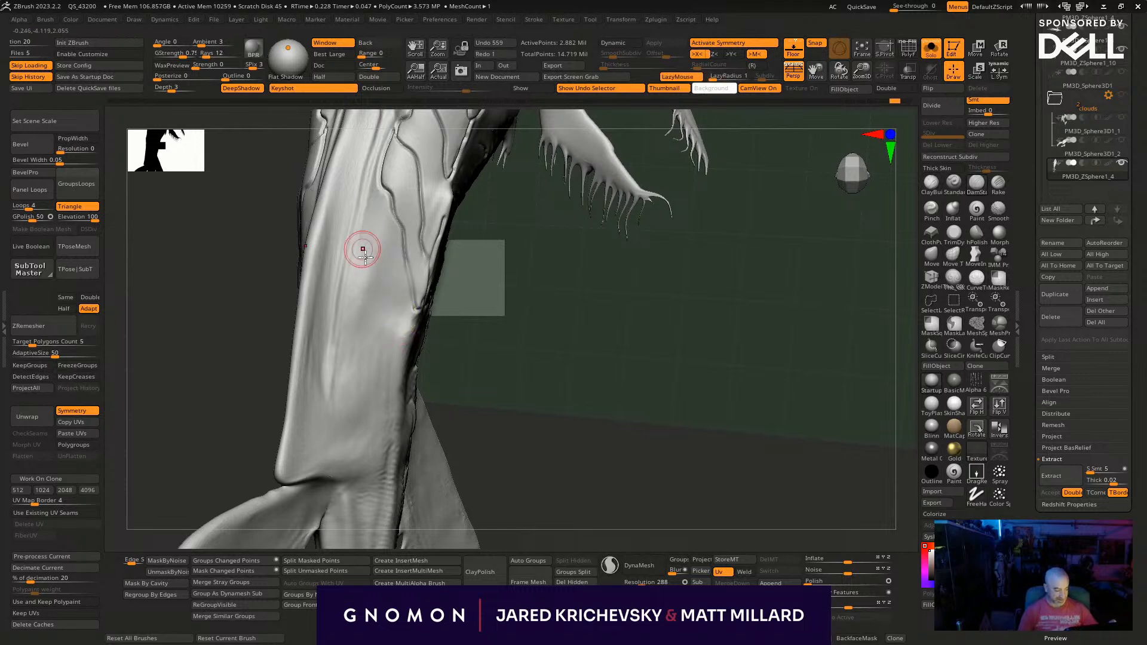
- Turn on Sculptris Pro and carve the next plate outline along the flank
left_click(610, 564)
left_click_drag(371, 179, 369, 261)
left_click_drag(417, 314, 418, 308)
mouse_move(433, 350)
left_mouse_down()
mouse_move(458, 379)
mouse_move(478, 360)
mouse_move(476, 322)
mouse_move(472, 469)
mouse_move(466, 315)
left_mouse_up()
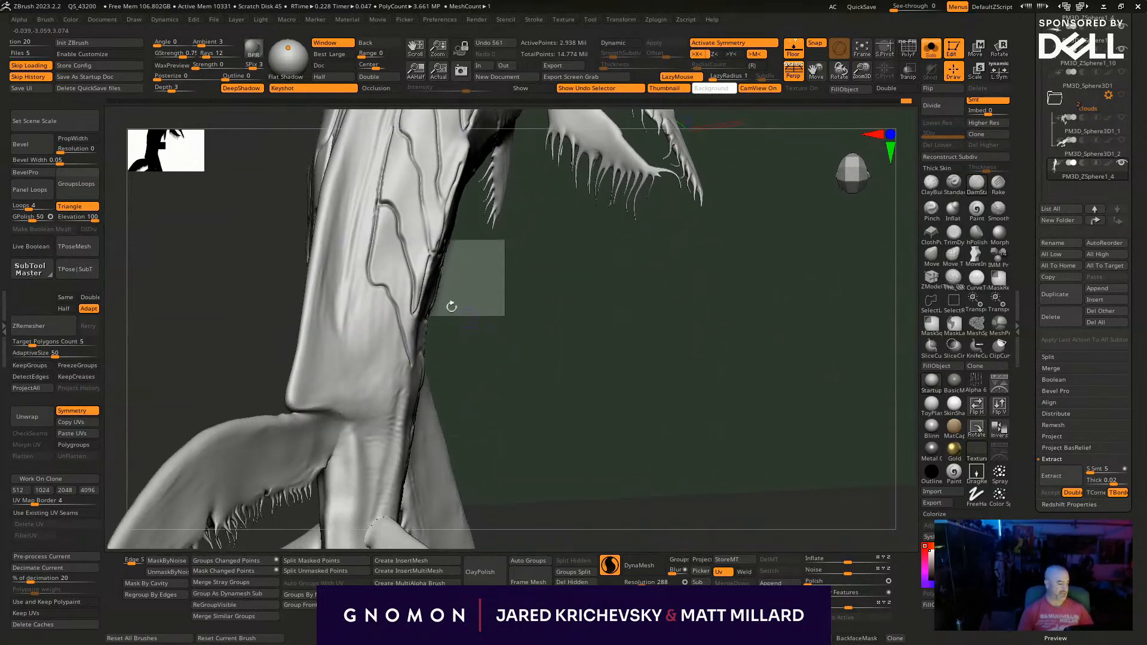
- Carve smaller overlapping plate outlines on the flank down to the root of the rear side fin
left_click_drag(410, 358, 405, 391)
mouse_move(464, 360)
left_mouse_down()
mouse_move(507, 327)
mouse_move(485, 219)
left_mouse_up()
left_click_drag(502, 362, 466, 388)
left_click_drag(519, 442, 509, 428)
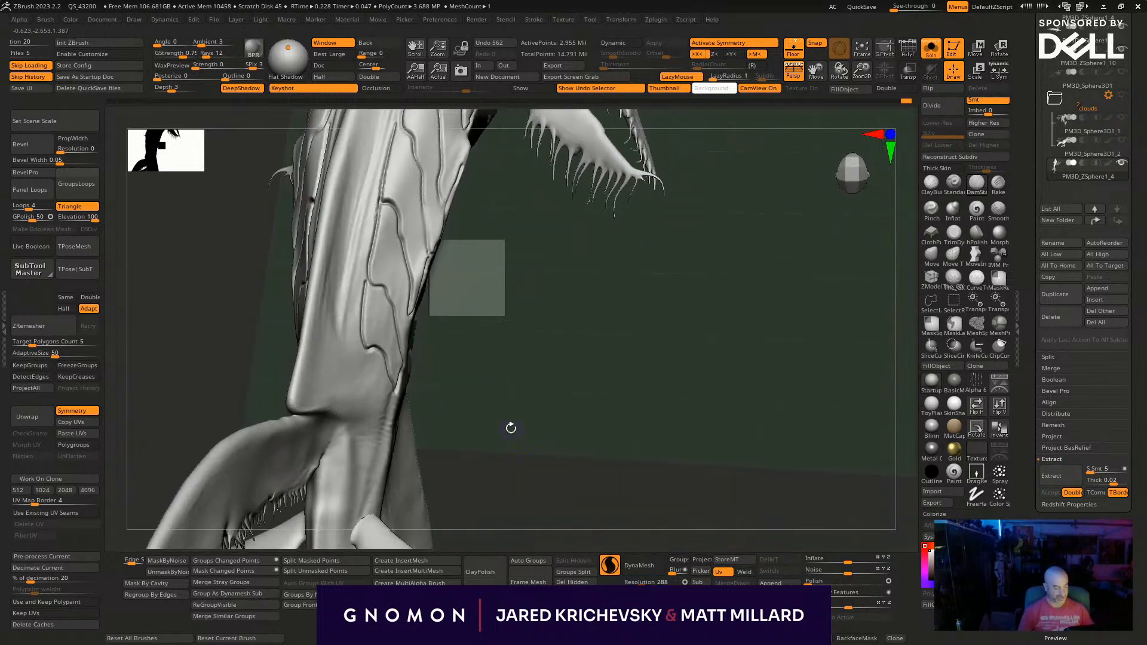
left_click_drag(360, 332, 375, 395)
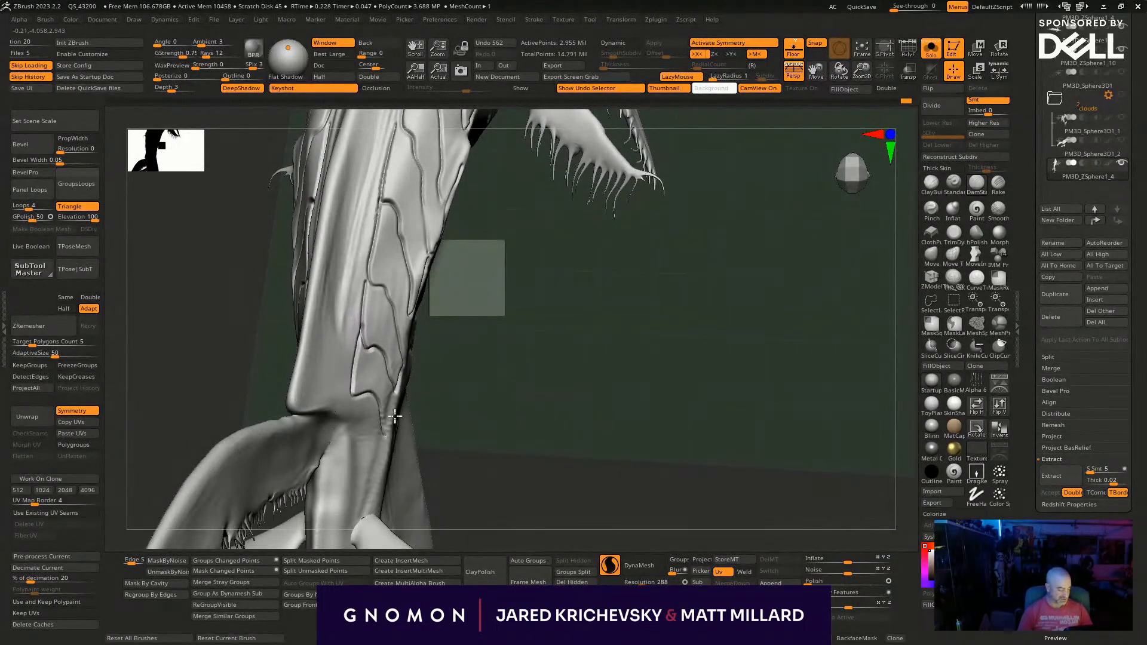
- Carve long plate lines from the rear fin root down to the small fin on the tail stalk
left_click_drag(479, 423, 370, 249)
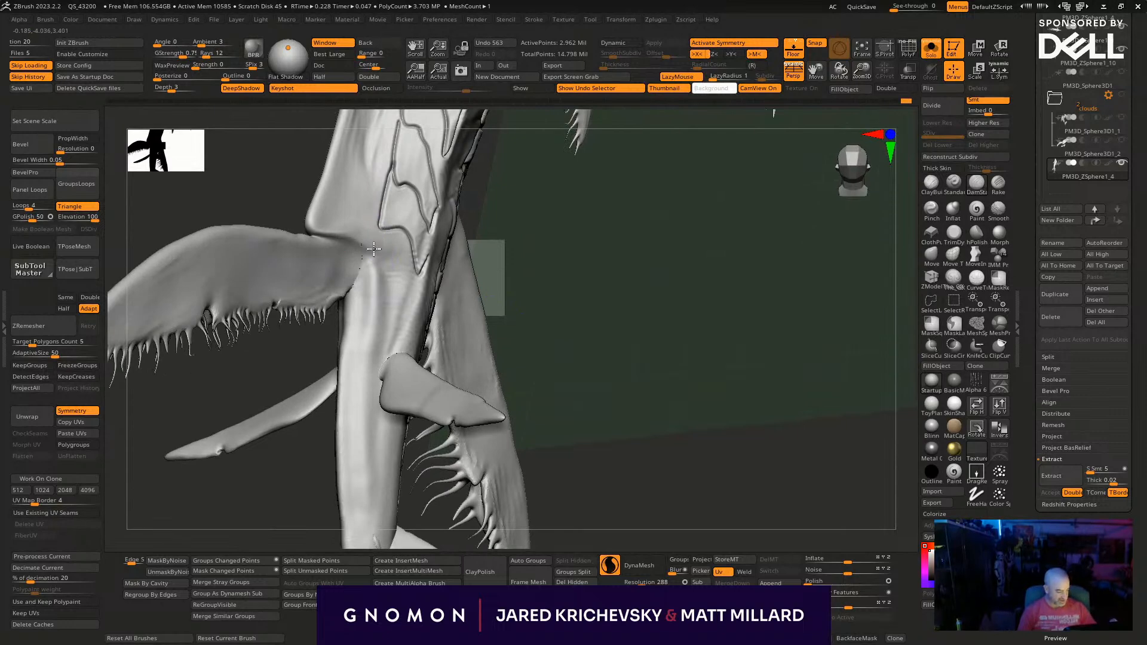
left_click_drag(394, 346, 422, 260)
left_click_drag(535, 230, 522, 332)
left_click_drag(366, 454, 375, 455)
left_click_drag(503, 362, 515, 215, "alt")
mouse_move(525, 239)
left_mouse_down()
mouse_move(428, 281)
mouse_move(514, 264)
left_mouse_up()
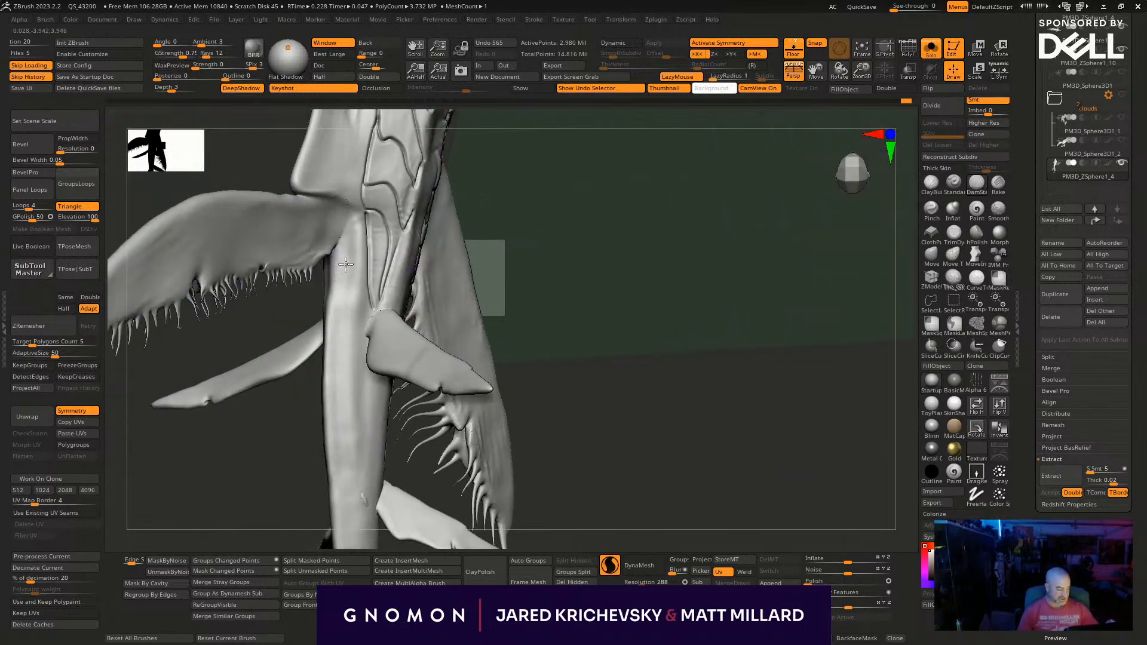
- Carve overlapping plate outlines across the tail stalk beside the small fin, undoing the stray strokes
mouse_move(366, 263)
left_mouse_down()
mouse_move(330, 307)
mouse_move(368, 310)
left_mouse_up()
key("ctrl+z")
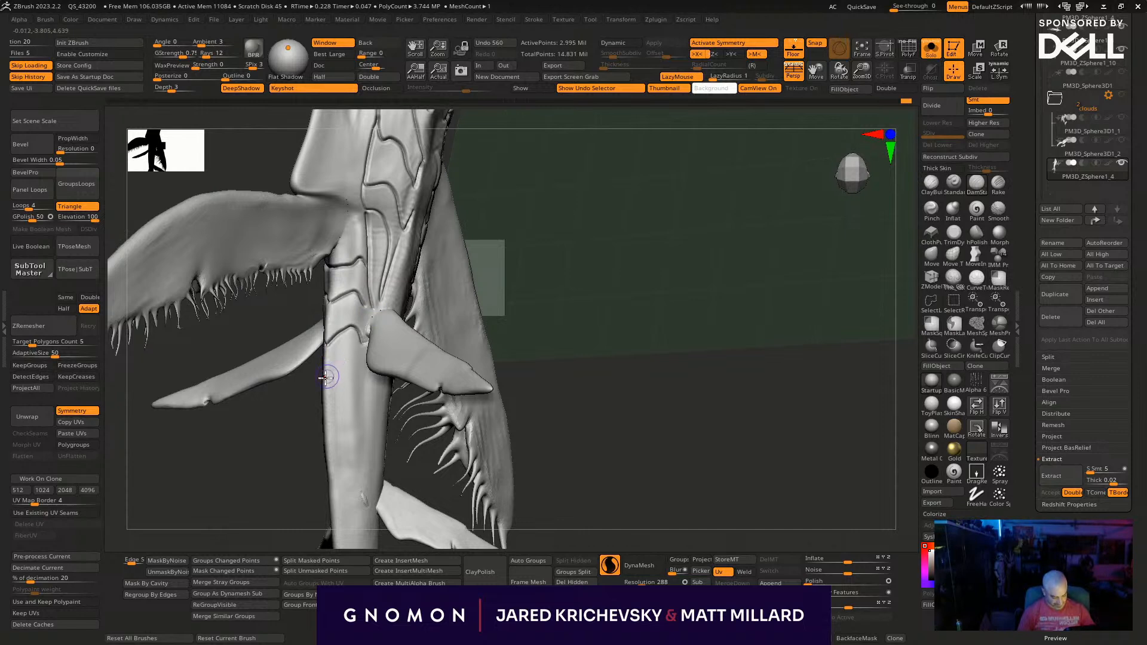
key("ctrl+z")
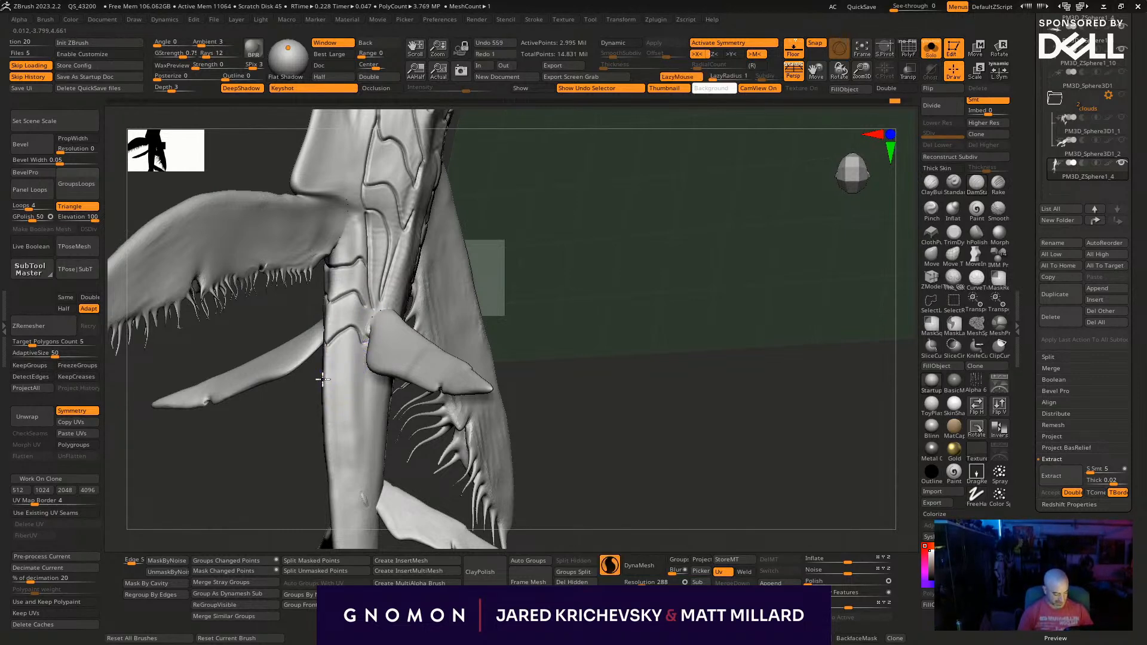
left_click_drag(366, 340, 368, 343)
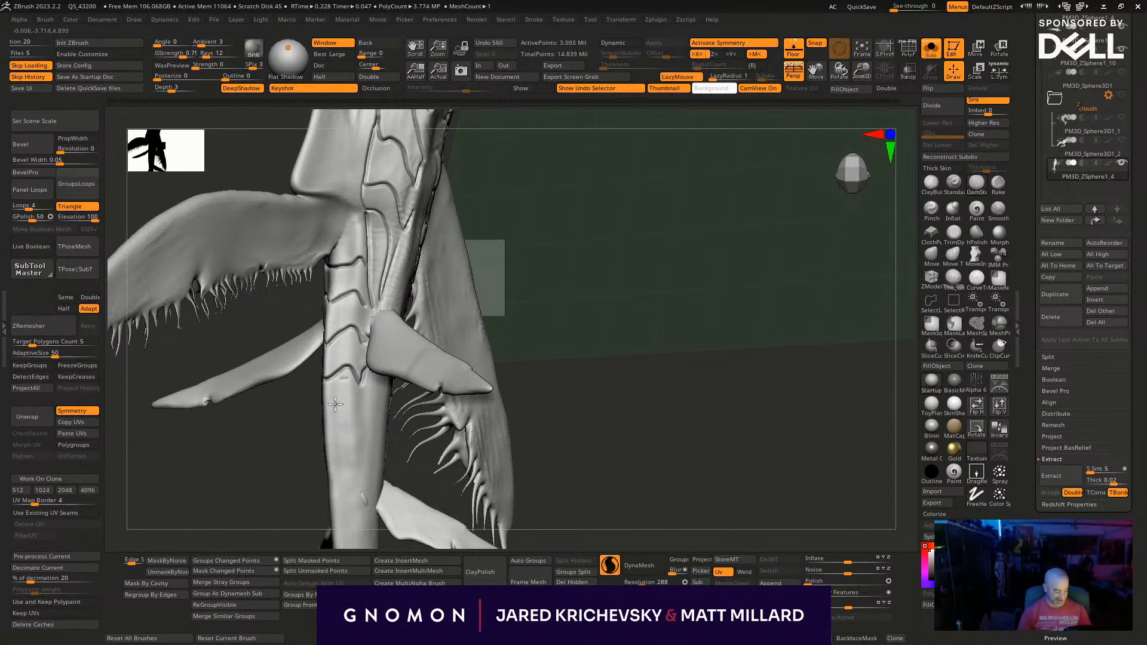
left_click_drag(359, 403, 362, 378)
- Continue the row of carved plate outlines along the tail stalk, past the root of the next small fin
mouse_move(546, 385)
left_mouse_down("alt")
mouse_move(553, 304)
mouse_move(555, 325)
mouse_move(617, 333)
left_mouse_up("alt")
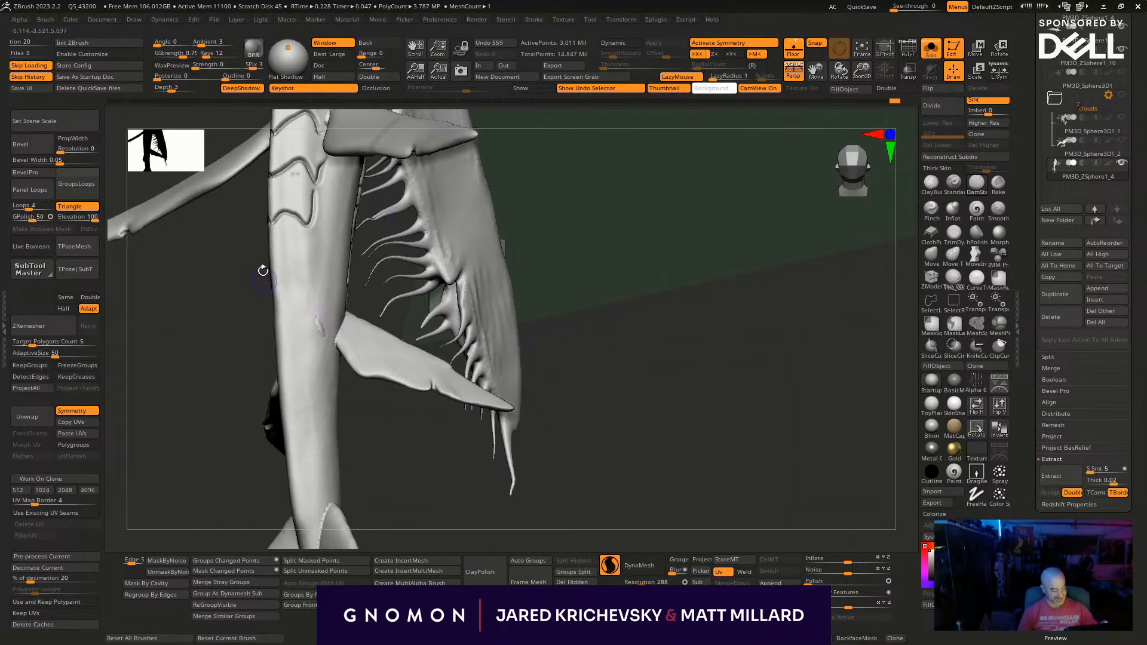
left_click_drag(303, 263, 305, 227)
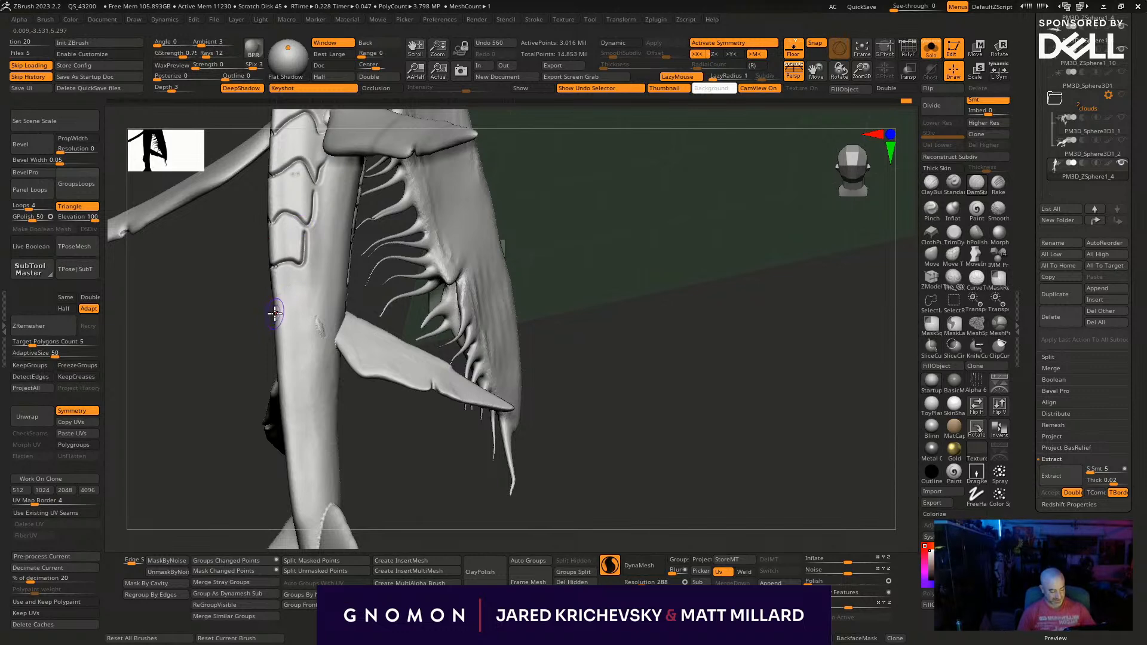
left_click_drag(305, 283, 279, 350)
left_click_drag(301, 305, 310, 342)
left_click_drag(313, 387, 287, 440)
left_click_drag(308, 397, 316, 426)
- Carve the last plate outlines of the row down to the roots of the tail flukes
left_click_drag(394, 449, 403, 303, "alt")
mouse_move(404, 303)
left_mouse_down()
mouse_move(399, 343)
mouse_move(333, 351)
left_mouse_up()
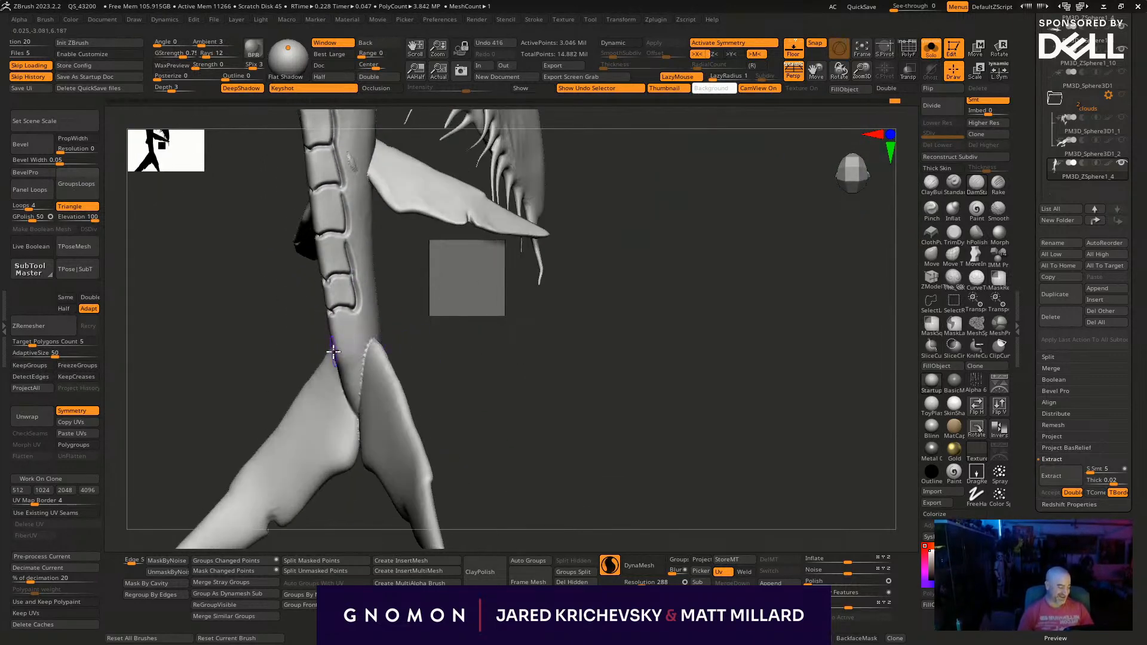
left_click_drag(345, 390, 347, 371)
mouse_move(360, 333)
left_mouse_down()
mouse_move(502, 476)
mouse_move(501, 356)
mouse_move(545, 326)
mouse_move(527, 435)
mouse_move(584, 394)
mouse_move(461, 325)
mouse_move(371, 318)
left_mouse_up()
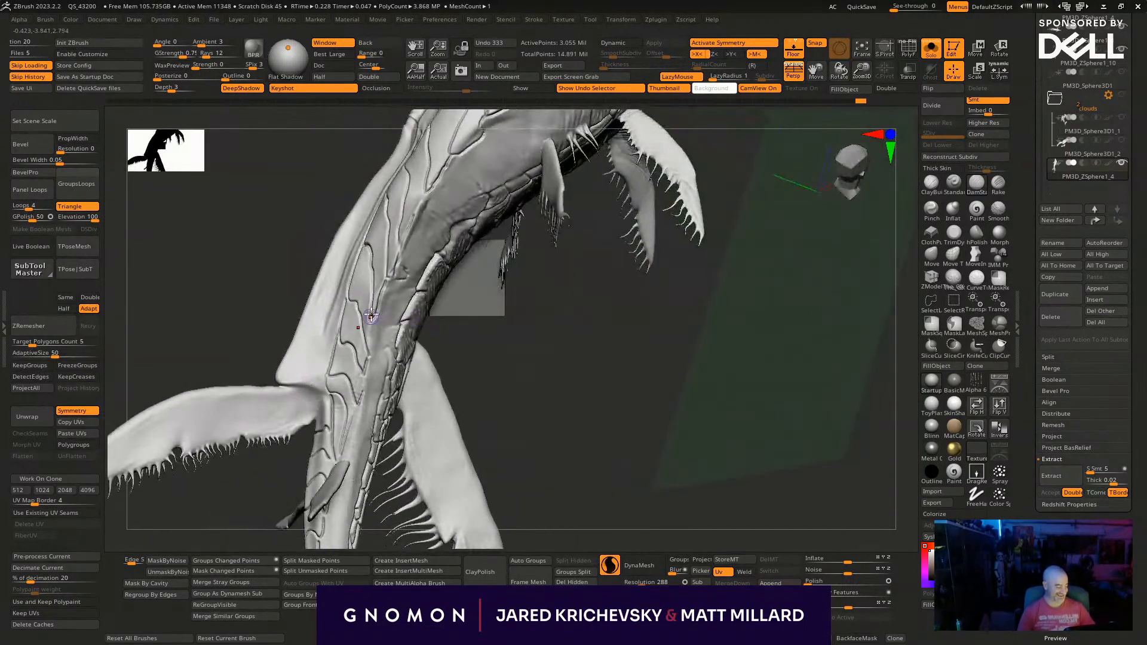
- Undo stray strokes and refine the plate lines on the flank ahead of the rear side fin
key("ctrl+z")
key("ctrl+z")
key("ctrl+z")
key("ctrl+z")
key("ctrl+z")
key("ctrl+z")
key("ctrl+z")
key("ctrl+z")
key("ctrl+z")
key("ctrl+z")
key("ctrl+z")
key("ctrl+z")
key("ctrl+z")
key("ctrl+z")
key("ctrl+z")
key("ctrl+z")
key("ctrl+z")
key("ctrl+z")
key("ctrl+z")
key("ctrl+z")
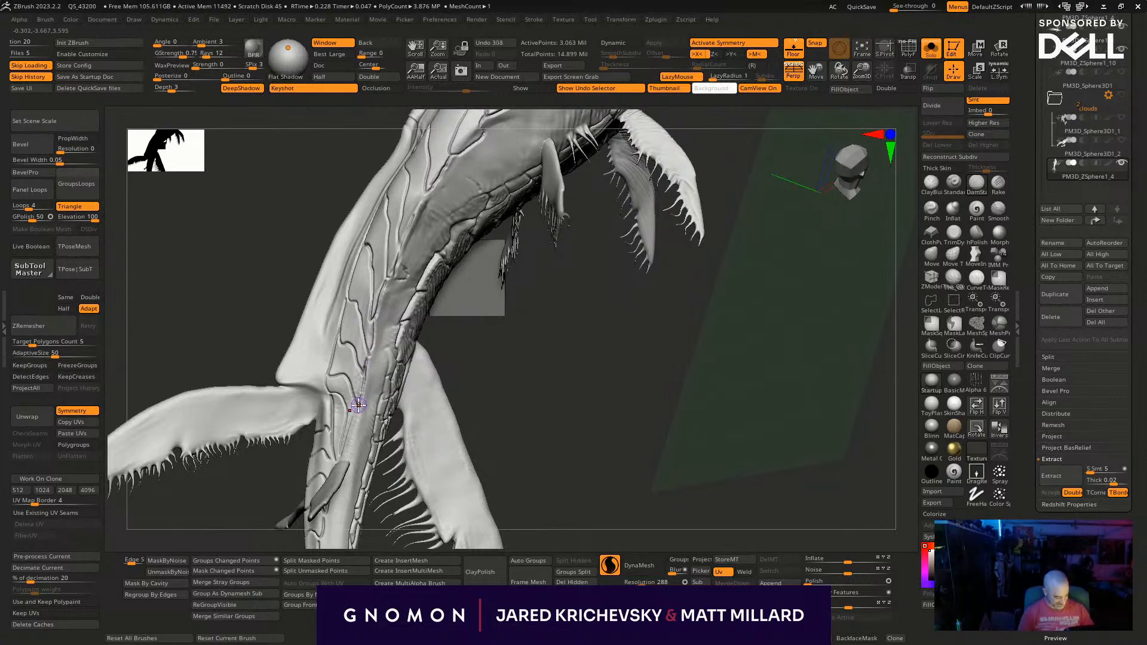
left_click_drag(552, 377, 475, 317)
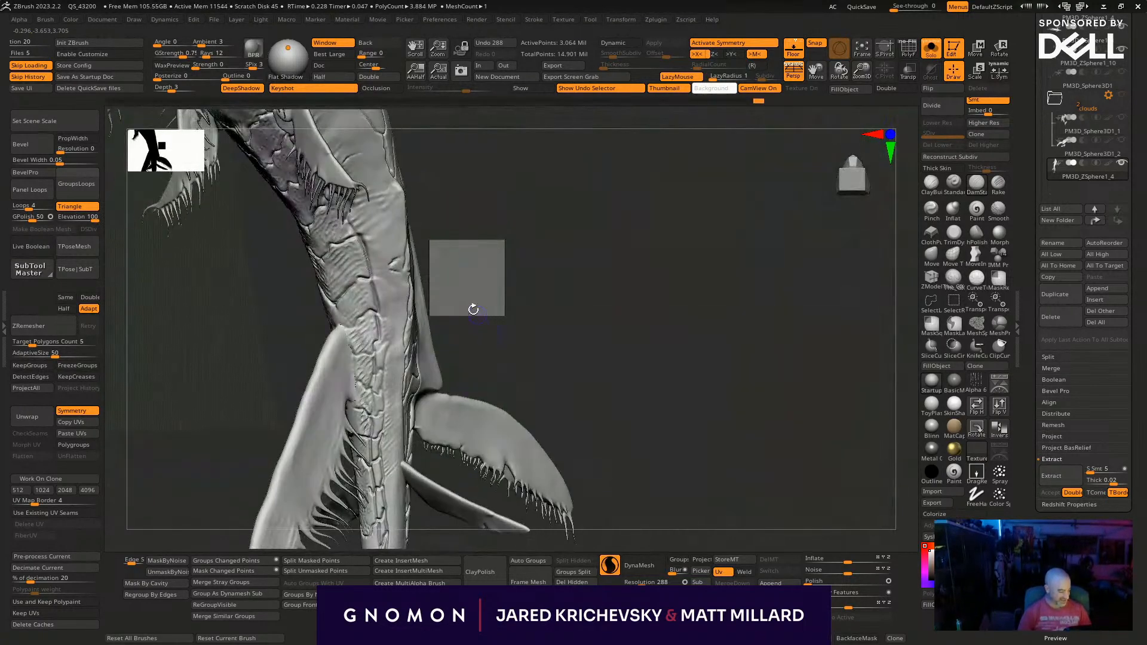
- Try to carve an arched plate outline on the smooth lower flank ahead of the rear fin, and undo the strokes
key("ctrl+z")
key("ctrl+z")
key("ctrl+z")
key("ctrl+z")
key("ctrl+z")
key("ctrl+z")
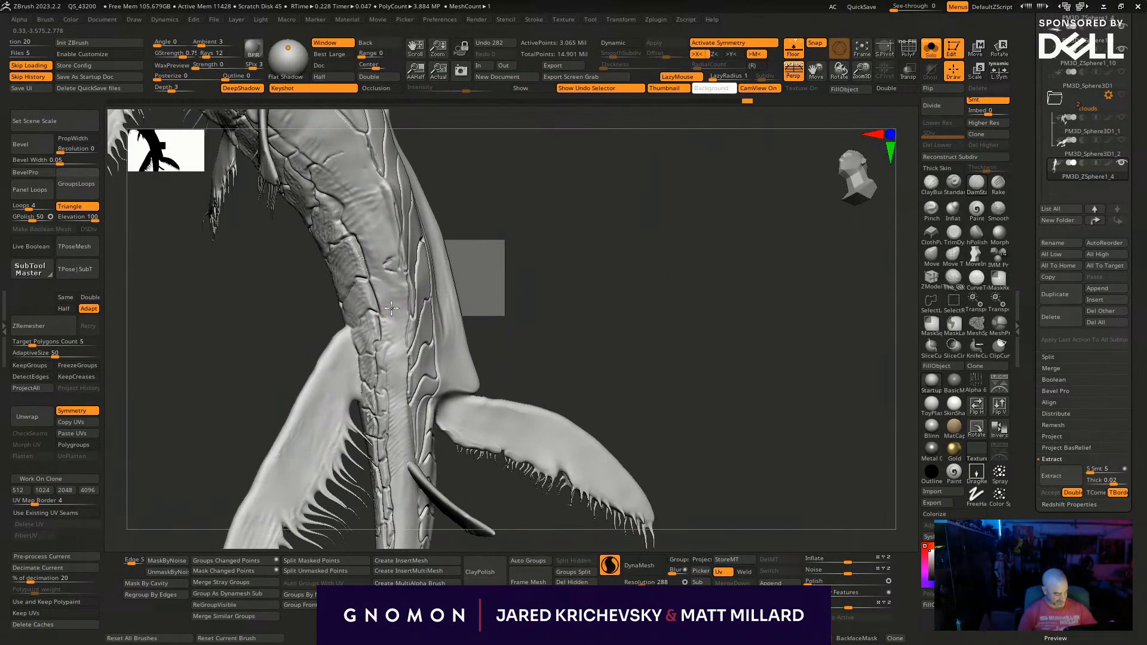
key("ctrl+z")
key("ctrl+z")
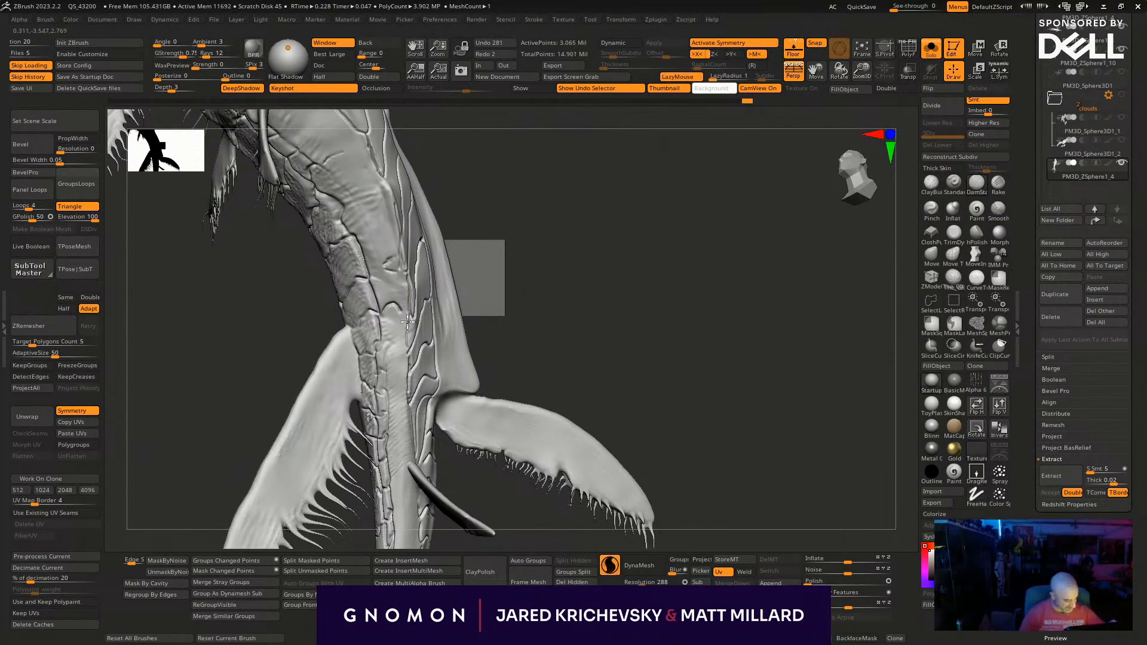
key("ctrl+z")
key("ctrl+z")
- Carve curved plate outlines across the smooth lower flank between the existing plate rows, undoing the stray strokes
left_click_drag(385, 275, 369, 279)
left_click_drag(455, 219, 491, 213)
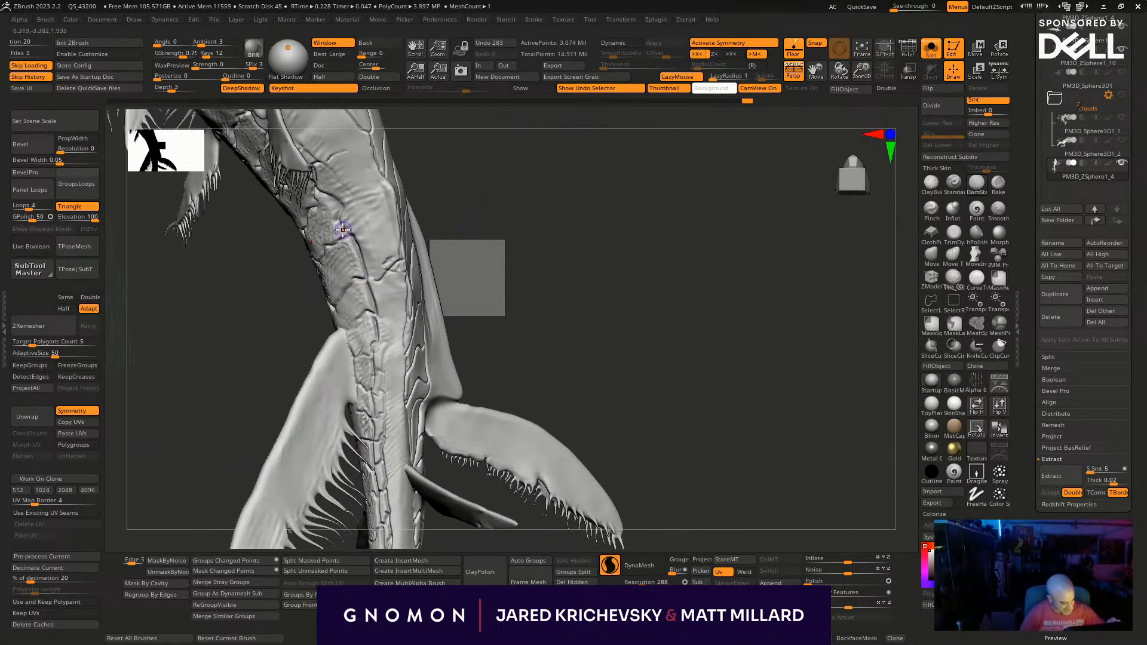
key("ctrl+z")
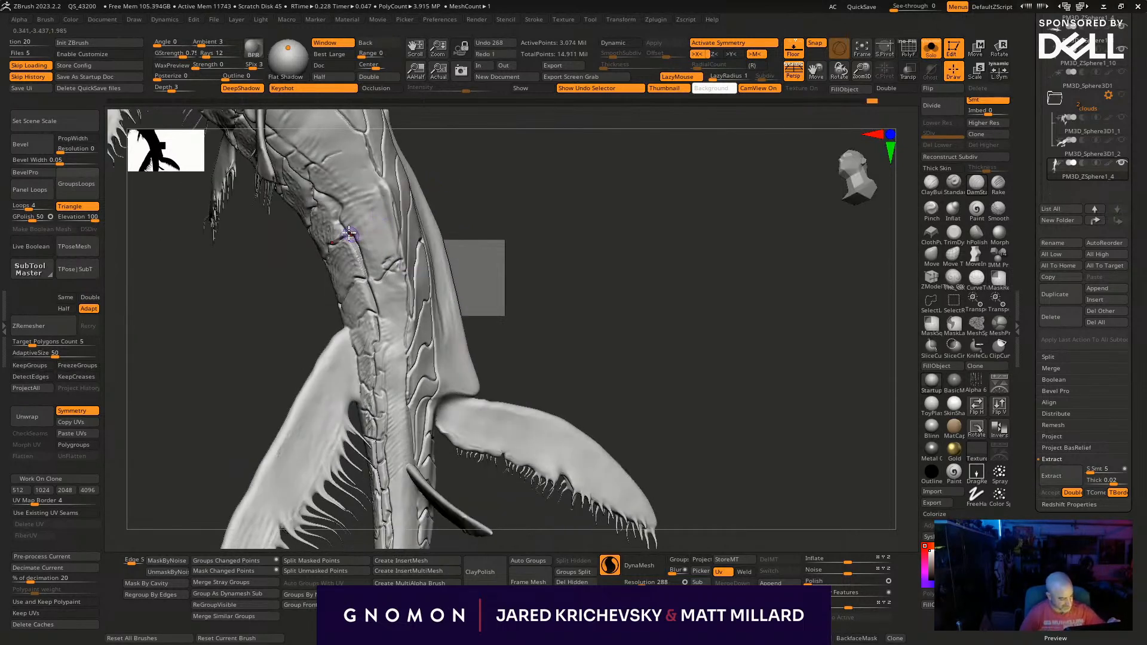
left_click_drag(367, 222, 390, 187)
left_click_drag(439, 171, 449, 170)
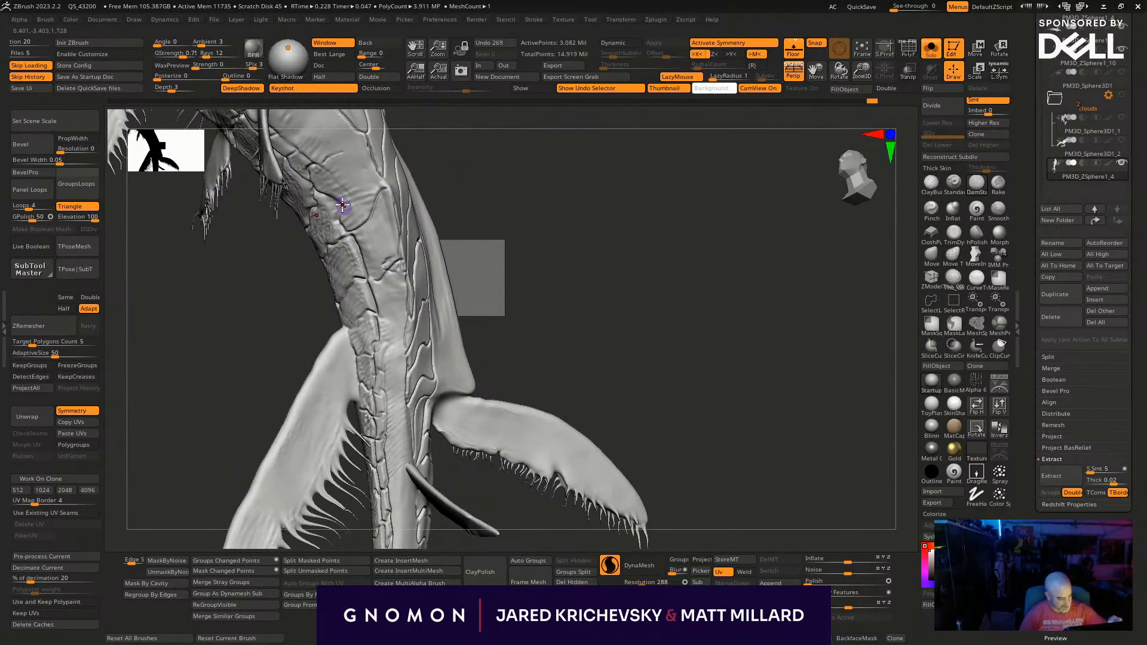
key("ctrl+z")
key("ctrl+z")
key("ctrl+z")
key("ctrl+z")
key("ctrl+z")
key("ctrl+z")
key("ctrl+z")
key("ctrl+z")
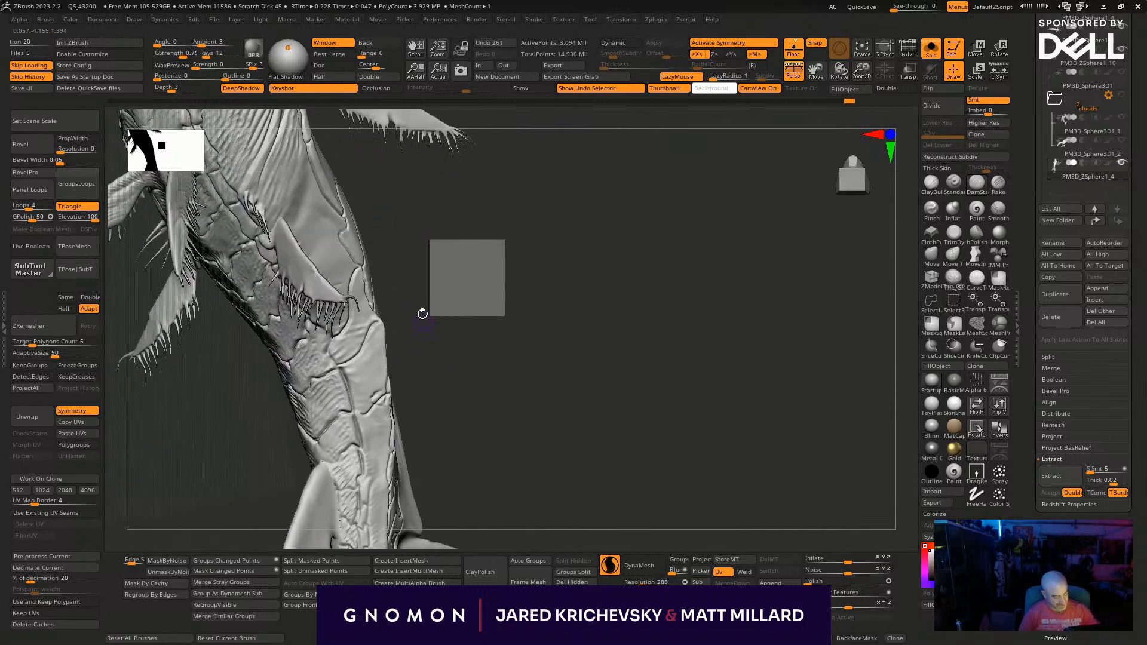
- Carve larger plate outlines up the flank past the small belly fin toward the front of the body
left_click_drag(424, 319, 391, 315)
mouse_move(306, 300)
left_mouse_down()
mouse_move(339, 272)
mouse_move(344, 208)
left_mouse_up()
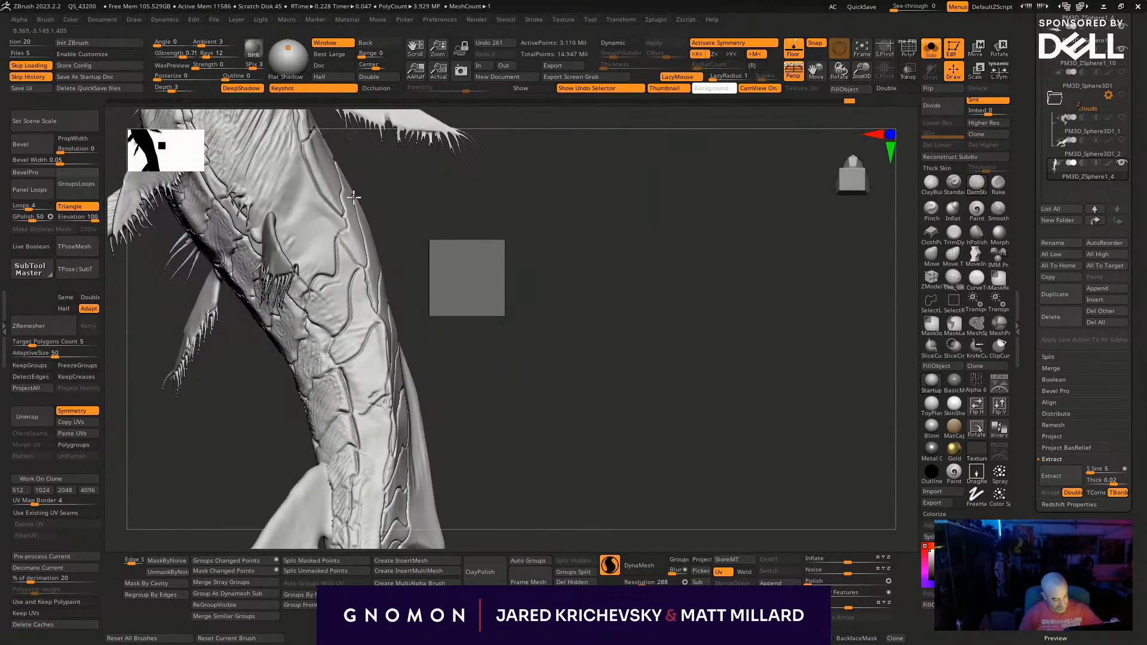
right_click_drag(392, 241, 278, 240)
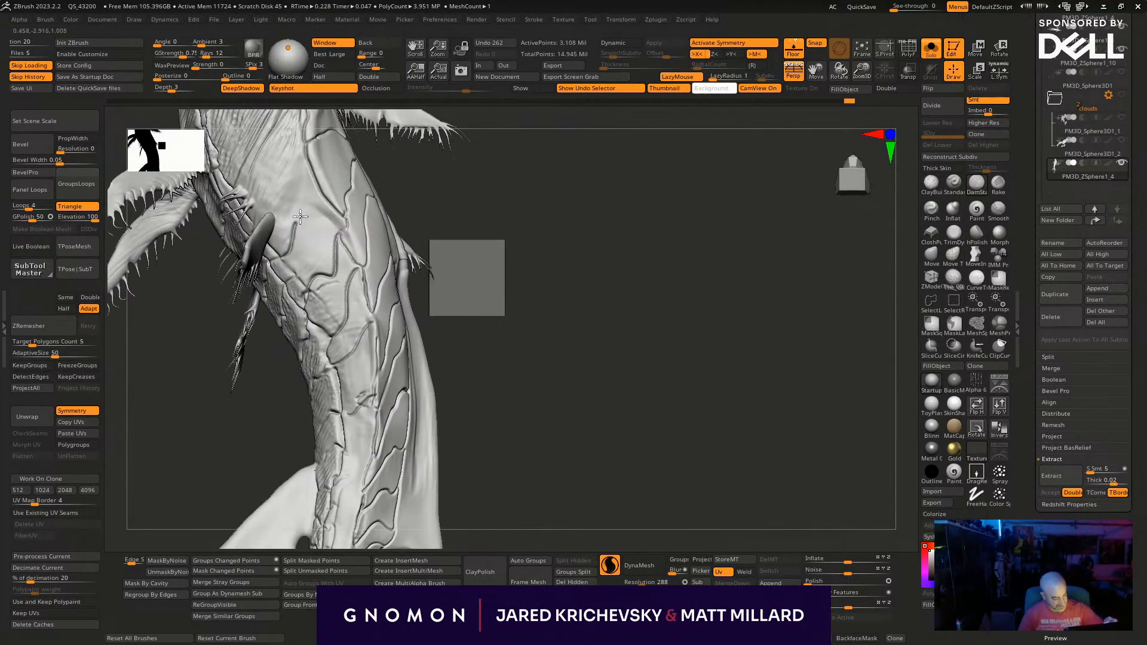
key("ctrl+z")
mouse_move(306, 142)
left_mouse_down()
mouse_move(296, 233)
mouse_move(281, 250)
left_mouse_up()
mouse_move(507, 219)
left_mouse_down()
mouse_move(471, 299)
mouse_move(439, 328)
mouse_move(301, 242)
mouse_move(300, 285)
mouse_move(271, 326)
mouse_move(263, 374)
left_mouse_up()
left_click_drag(377, 299, 366, 300)
left_click_drag(292, 222, 242, 327)
- Carve plate outlines across the remaining smooth band of the tail between the large rear fins
left_click_drag(490, 382, 469, 403)
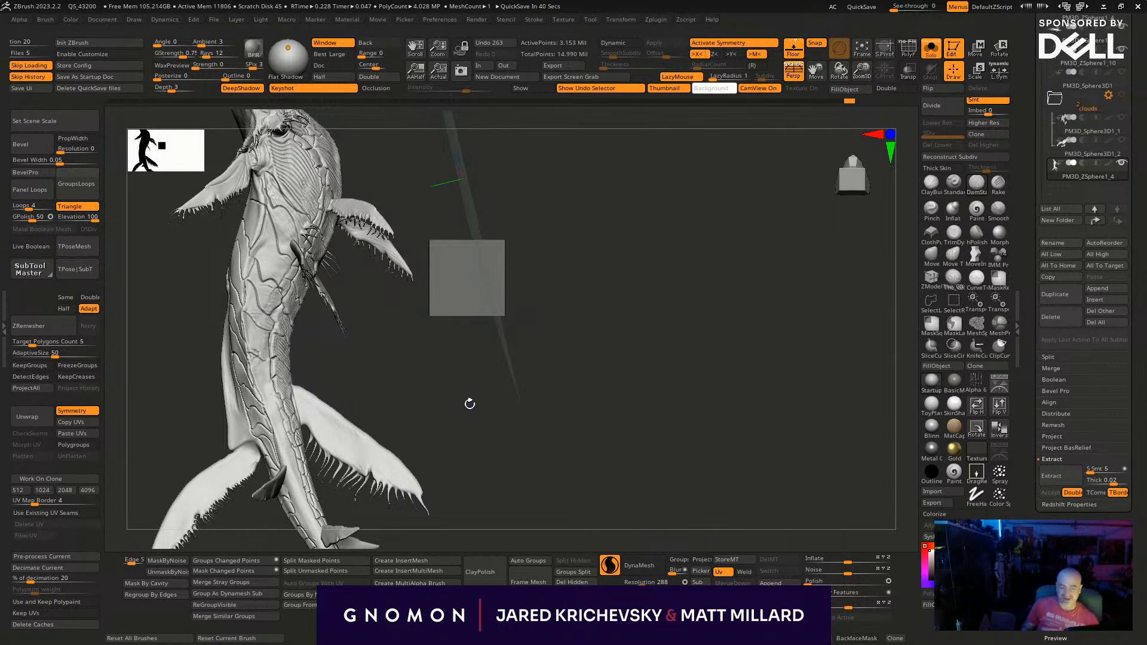
mouse_move(468, 402)
left_mouse_down()
mouse_move(453, 335)
mouse_move(432, 342)
mouse_move(438, 415)
mouse_move(453, 436)
mouse_move(431, 400)
left_mouse_up()
mouse_move(472, 451)
left_mouse_down()
mouse_move(518, 369)
mouse_move(487, 315)
mouse_move(422, 326)
left_mouse_up()
mouse_move(485, 344)
left_mouse_down()
mouse_move(547, 343)
mouse_move(435, 364)
mouse_move(401, 394)
left_mouse_up()
mouse_move(543, 406)
left_mouse_down()
mouse_move(469, 389)
mouse_move(412, 355)
left_mouse_up()
mouse_move(484, 370)
left_mouse_down()
mouse_move(540, 375)
mouse_move(565, 348)
mouse_move(543, 358)
left_mouse_up()
mouse_move(454, 291)
left_mouse_down()
mouse_move(416, 275)
mouse_move(399, 322)
left_mouse_up()
mouse_move(430, 409)
left_mouse_down()
mouse_move(416, 426)
mouse_move(386, 409)
left_mouse_up()
mouse_move(643, 384)
left_mouse_down()
mouse_move(625, 259)
mouse_move(597, 249)
left_mouse_up()
left_click_drag(364, 365, 347, 382)
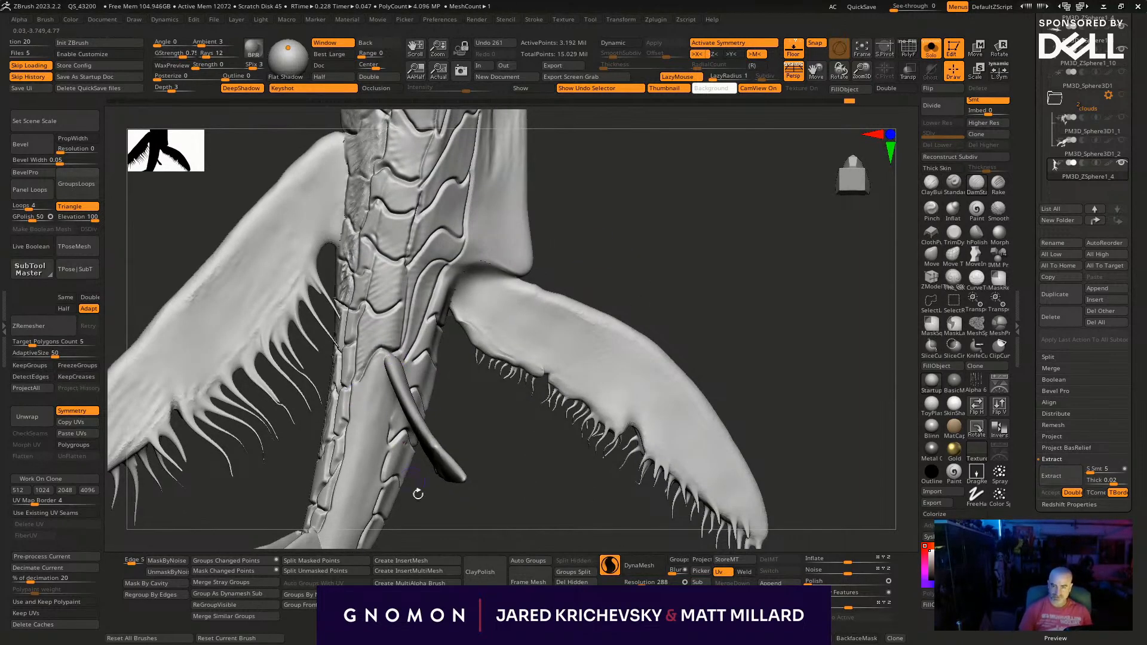
- Carve long plate lines along the smooth tail stalk between the two pairs of small fins
left_click_drag(412, 478, 484, 517)
mouse_move(622, 258)
left_mouse_down()
mouse_move(604, 268)
mouse_move(686, 210)
mouse_move(430, 313)
mouse_move(424, 373)
left_mouse_up()
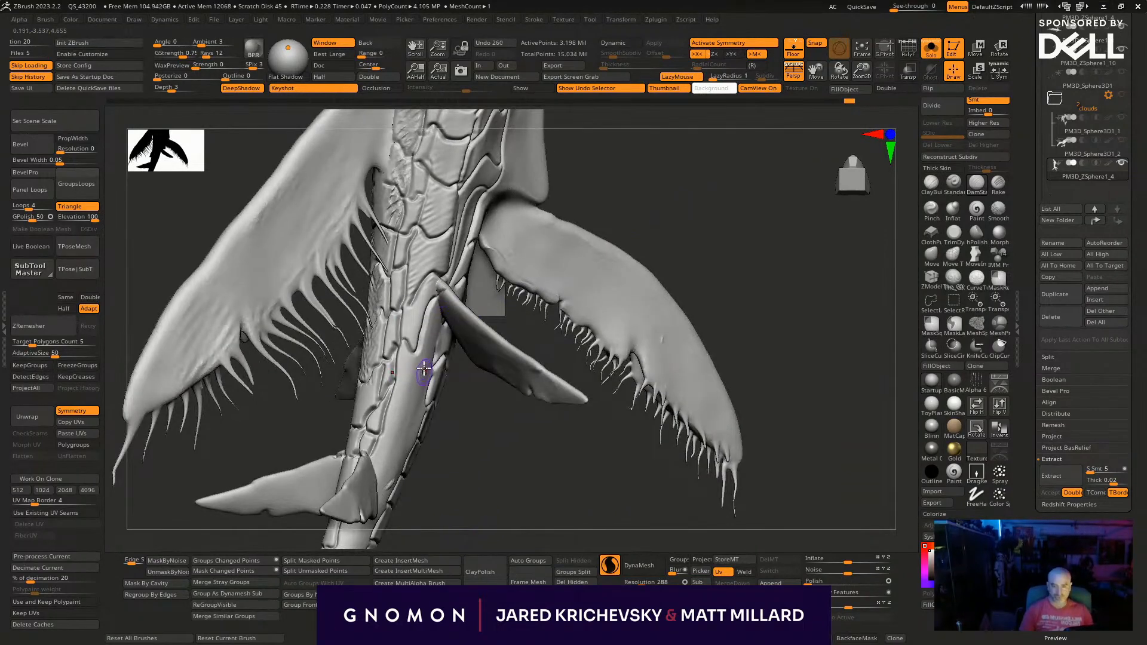
mouse_move(406, 417)
left_mouse_down()
mouse_move(420, 372)
mouse_move(406, 412)
left_mouse_up()
mouse_move(437, 502)
left_mouse_down("alt")
mouse_move(490, 400)
mouse_move(516, 412)
left_mouse_up("alt")
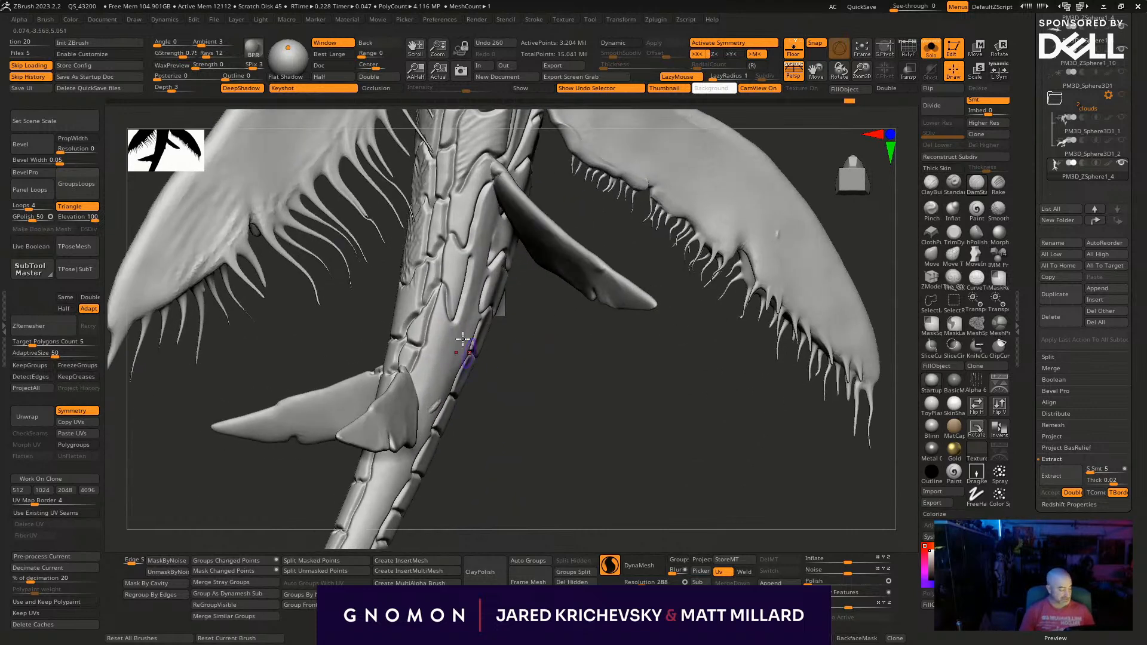
mouse_move(456, 321)
left_mouse_down()
mouse_move(435, 369)
mouse_move(406, 342)
mouse_move(429, 380)
left_mouse_up()
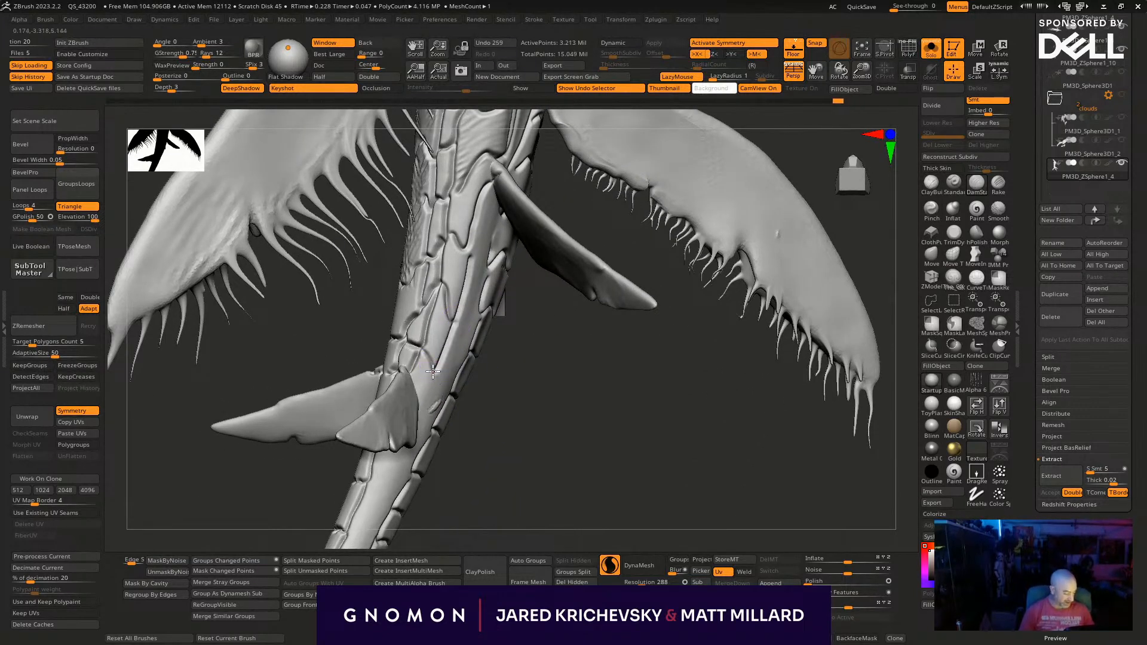
- Turn off LazyMouse and carve the remaining plate lines on the tail stalk just above the rearmost small fins
mouse_move(506, 410)
left_mouse_down()
mouse_move(553, 430)
mouse_move(538, 450)
left_mouse_up()
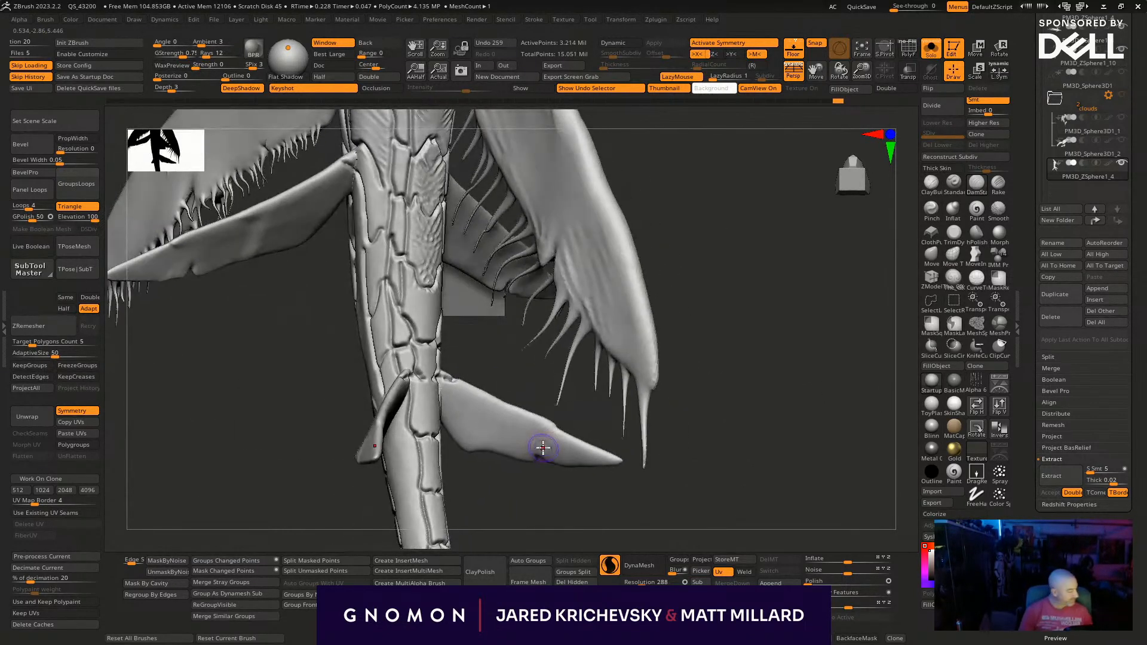
key("l")
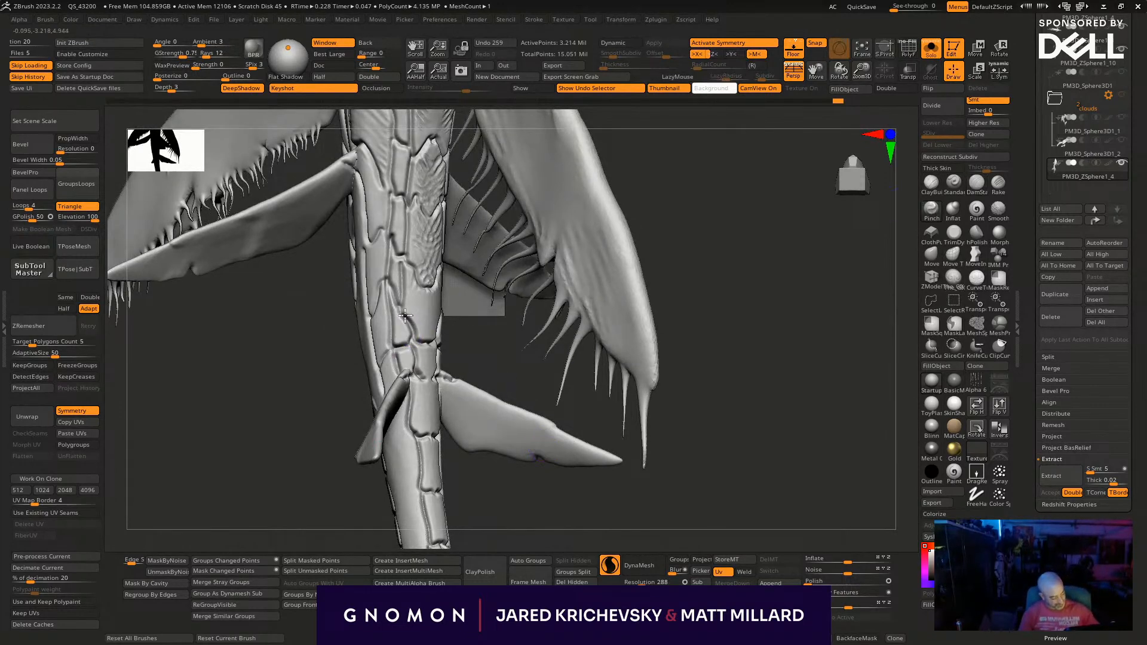
mouse_move(419, 354)
left_mouse_down()
mouse_move(419, 369)
mouse_move(375, 132)
mouse_move(377, 175)
mouse_move(364, 144)
left_mouse_up()
- Turn off Sculptris Pro and switch to the Move brush
key("backslash")
left_click_drag(699, 279, 682, 420, "alt")
mouse_move(687, 358)
left_mouse_down()
mouse_move(657, 309)
mouse_move(609, 295)
mouse_move(517, 239)
left_mouse_up()
left_click_drag(454, 258, 469, 278)
mouse_move(529, 277)
left_mouse_down()
mouse_move(462, 302)
mouse_move(472, 222)
left_mouse_up()
left_click_drag(552, 166, 578, 378)
left_click(931, 258)
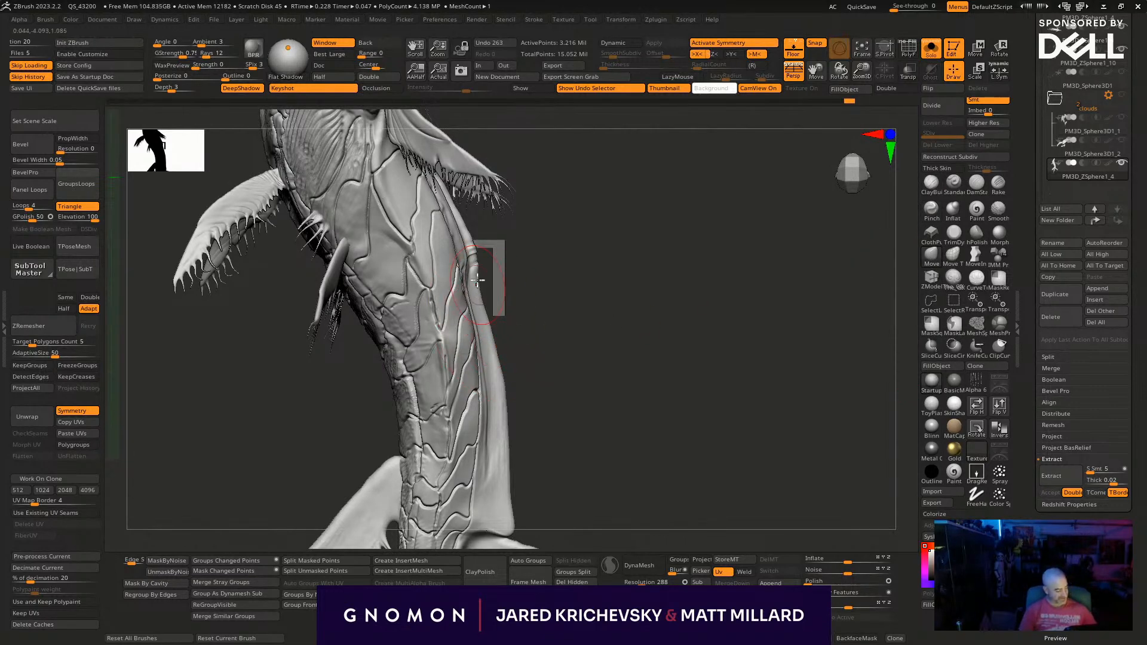
- Pull the dorsal ridge outward along the back with the Move brush, adjusting the draw size to smooth its silhouette
mouse_move(470, 270)
left_mouse_down()
mouse_move(464, 305)
mouse_move(480, 322)
left_mouse_up()
left_click_drag(498, 381, 504, 386)
left_click_drag(481, 322, 487, 324)
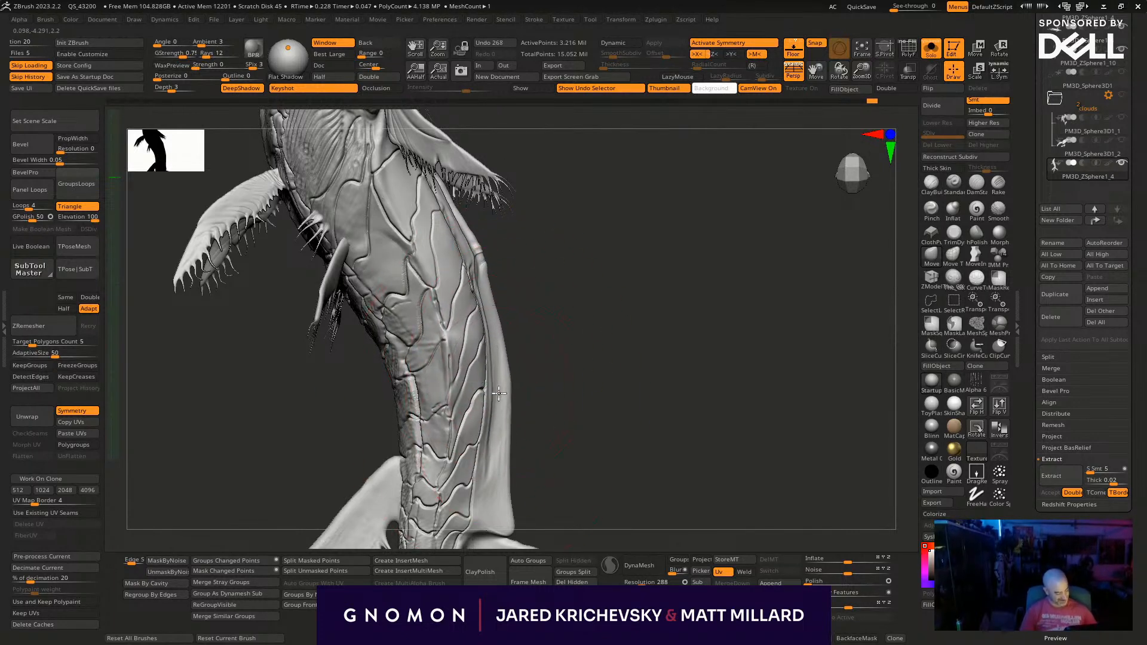
left_click_drag(497, 394, 503, 390)
key("s")
left_click_drag(518, 322, 501, 316)
key("s")
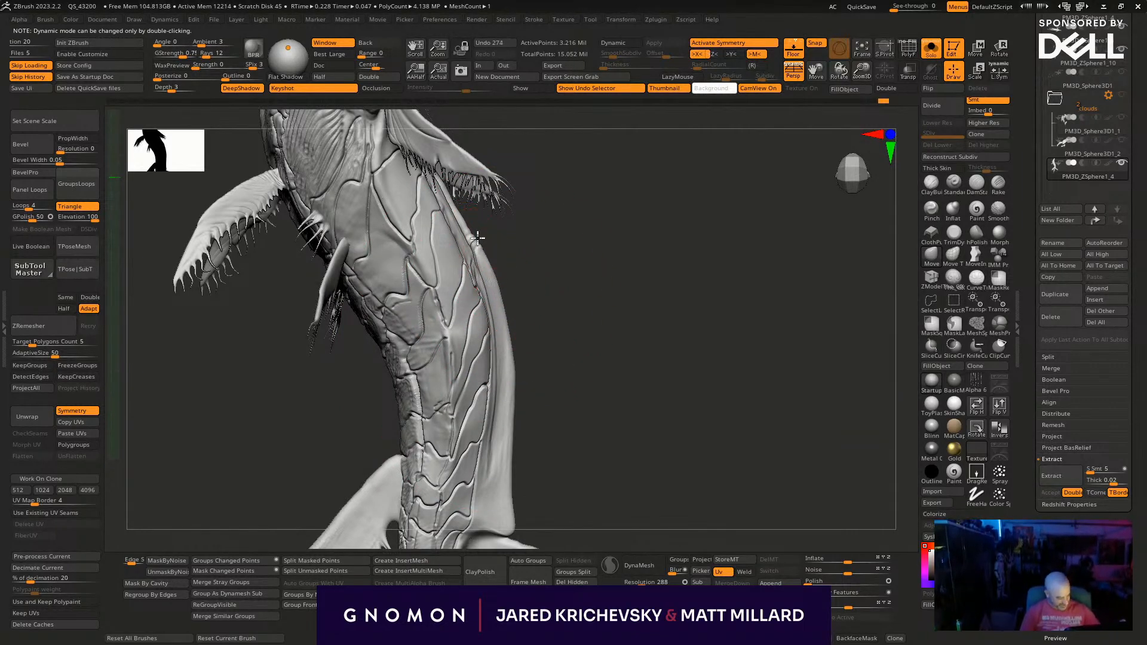
mouse_move(511, 441)
left_mouse_down()
mouse_move(522, 435)
mouse_move(516, 445)
left_mouse_up()
mouse_move(536, 490)
left_mouse_down("alt")
mouse_move(481, 322)
mouse_move(462, 342)
mouse_move(464, 322)
left_mouse_up("alt")
- Switch to the ClayBuildup brush, adjust its draw size and build up the rear end of the dorsal ridge
mouse_move(699, 263)
left_mouse_down()
mouse_move(625, 270)
mouse_move(625, 290)
left_mouse_up()
key("b")
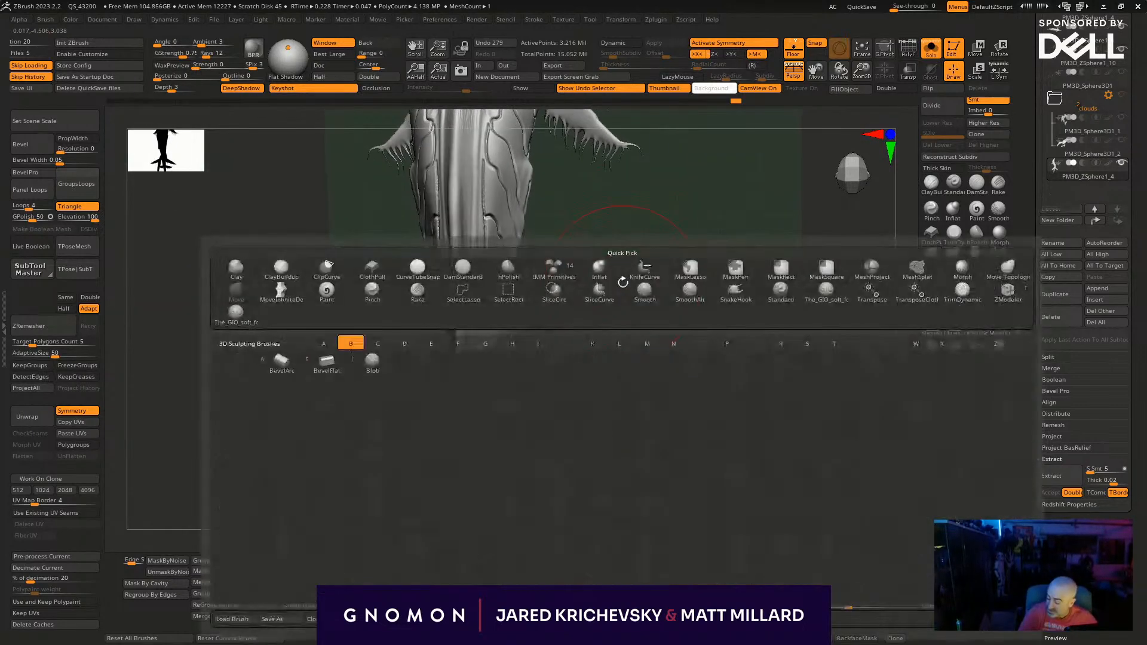
key("c")
key("b")
left_click_drag(614, 255, 410, 346)
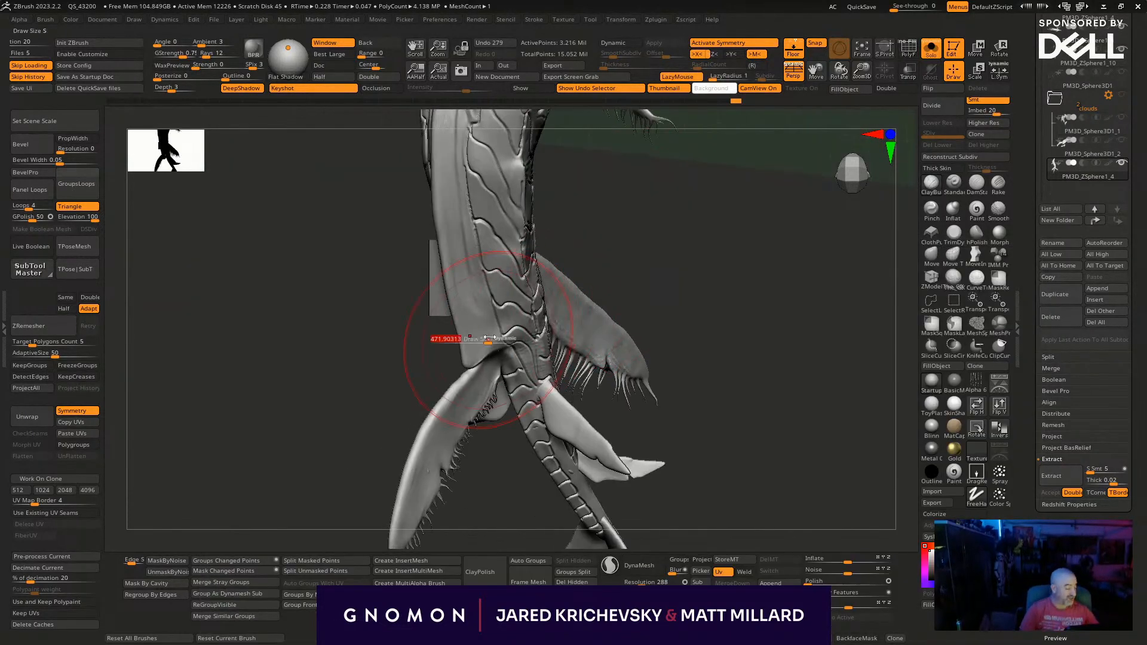
left_click_drag(607, 290, 460, 371)
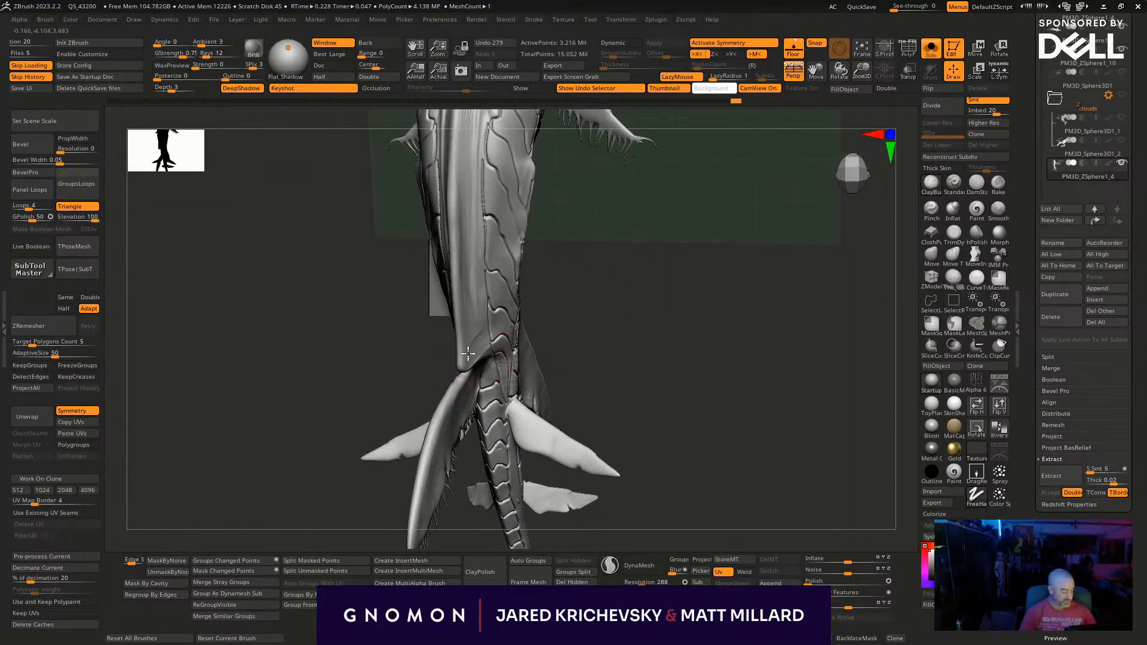
mouse_move(556, 256)
left_mouse_down()
mouse_move(535, 294)
mouse_move(563, 286)
mouse_move(476, 350)
mouse_move(514, 346)
mouse_move(506, 196)
mouse_move(483, 250)
mouse_move(485, 209)
mouse_move(568, 315)
mouse_move(543, 319)
left_mouse_up()
key("s")
mouse_move(505, 401)
left_mouse_down()
mouse_move(522, 385)
mouse_move(505, 343)
left_mouse_up()
- Build up lengthwise clay strokes along the dorsal ridge between the plate rows
mouse_move(722, 361)
left_mouse_down("alt")
mouse_move(654, 459)
mouse_move(620, 389)
left_mouse_up("alt")
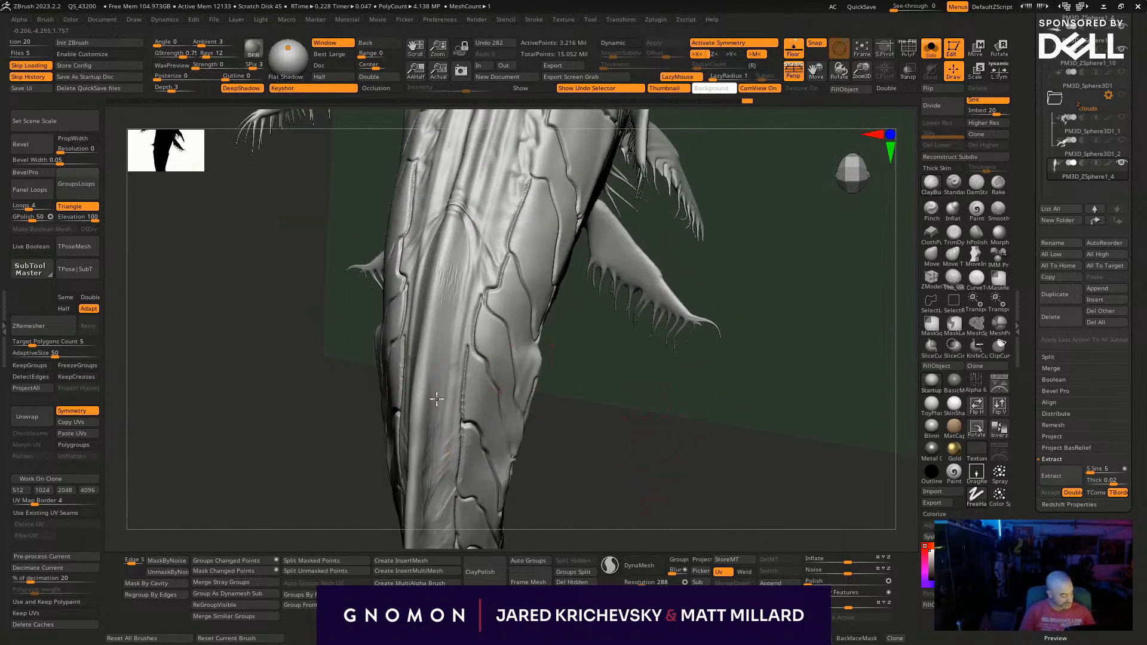
mouse_move(437, 365)
left_mouse_down()
mouse_move(469, 256)
mouse_move(453, 238)
mouse_move(469, 305)
mouse_move(441, 490)
left_mouse_up()
left_click_drag(582, 383, 573, 229, "alt")
left_click_drag(427, 352, 436, 457)
left_click_drag(585, 409, 591, 392)
mouse_move(440, 384)
left_mouse_down()
mouse_move(411, 451)
mouse_move(418, 463)
left_mouse_up()
mouse_move(510, 388)
left_mouse_down("alt")
mouse_move(494, 419)
mouse_move(471, 426)
left_mouse_up("alt")
- Extend the lengthwise ridges forward along the back toward the head shell
left_click_drag(369, 483, 376, 511, "shift")
left_click_drag(393, 279, 397, 173, "shift")
mouse_move(486, 282)
left_mouse_down("alt")
mouse_move(464, 517)
mouse_move(494, 491)
mouse_move(472, 478)
left_mouse_up("alt")
mouse_move(380, 365)
left_mouse_down()
mouse_move(374, 417)
mouse_move(369, 394)
mouse_move(393, 363)
mouse_move(393, 257)
mouse_move(382, 333)
left_mouse_up()
mouse_move(657, 285)
left_mouse_down("alt")
mouse_move(652, 364)
mouse_move(649, 339)
left_mouse_up("alt")
left_click_drag(402, 294, 404, 352)
- Sculpt the rounded front ends of the two central back ridges just behind the head shell
left_click_drag(666, 246, 629, 243)
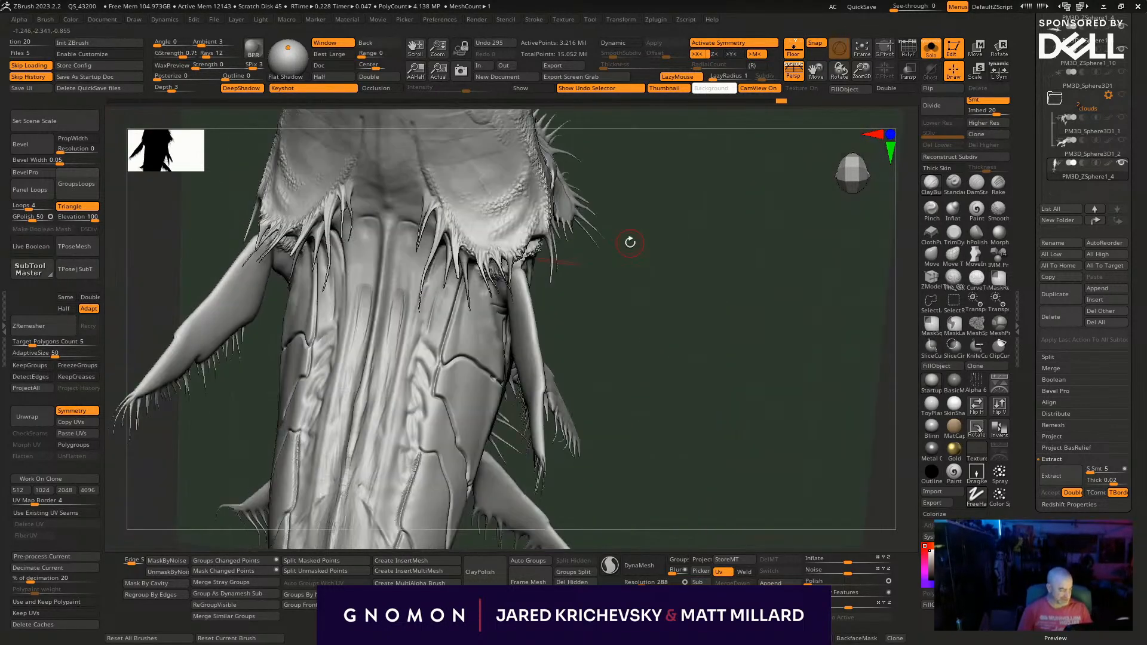
left_click_drag(399, 296, 397, 321)
left_click_drag(399, 296, 391, 328)
left_click_drag(391, 328, 387, 344, "shift")
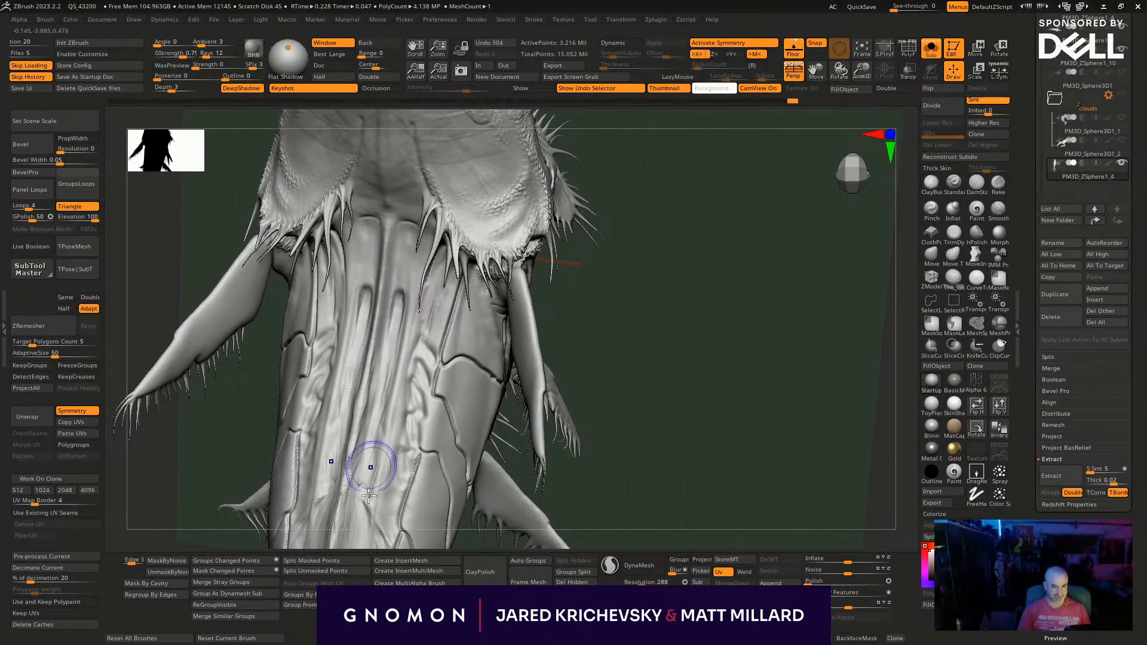
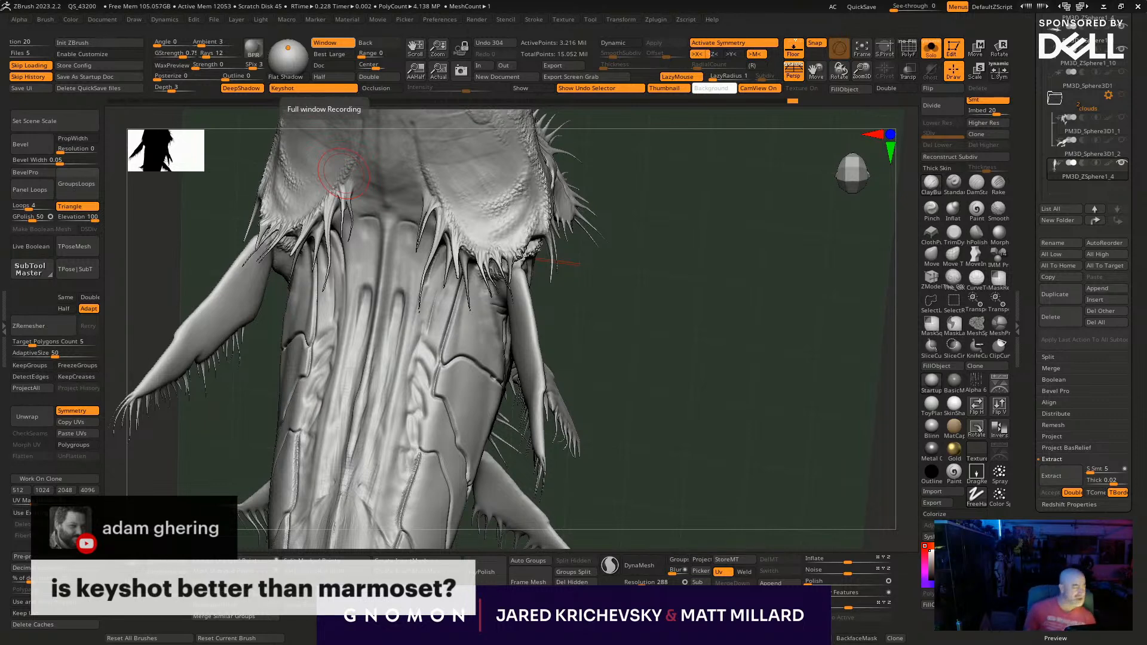
mouse_move(644, 294)
left_mouse_down()
mouse_move(660, 251)
mouse_move(639, 299)
left_mouse_up()
left_click_drag(695, 352, 680, 328)
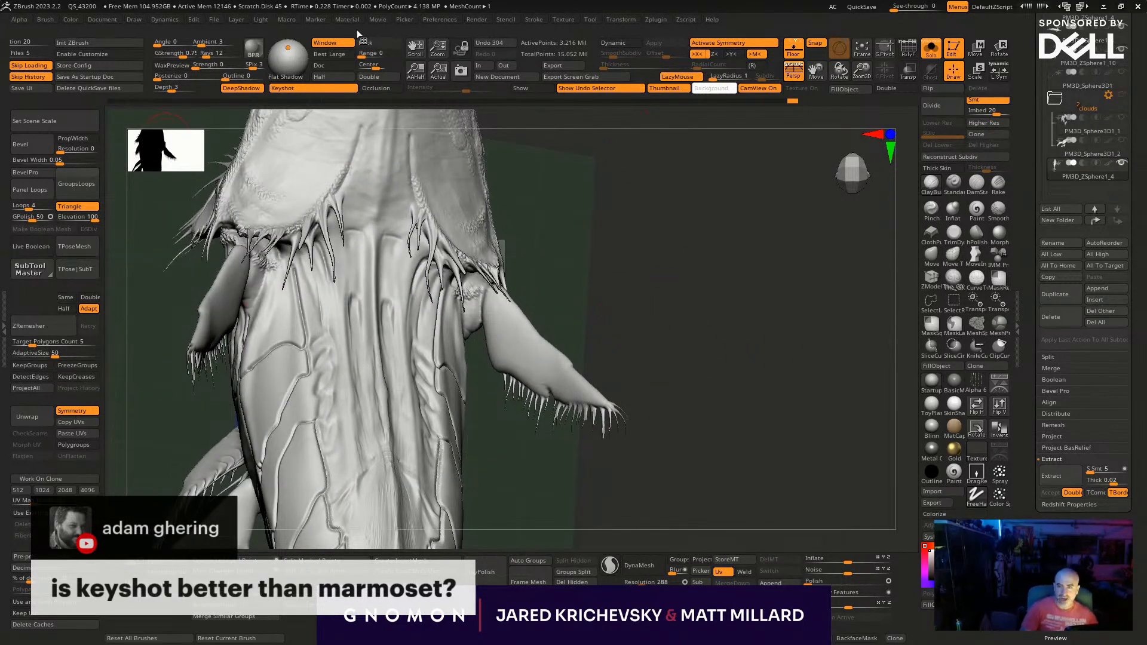
left_click_drag(627, 341, 623, 335)
key("b")
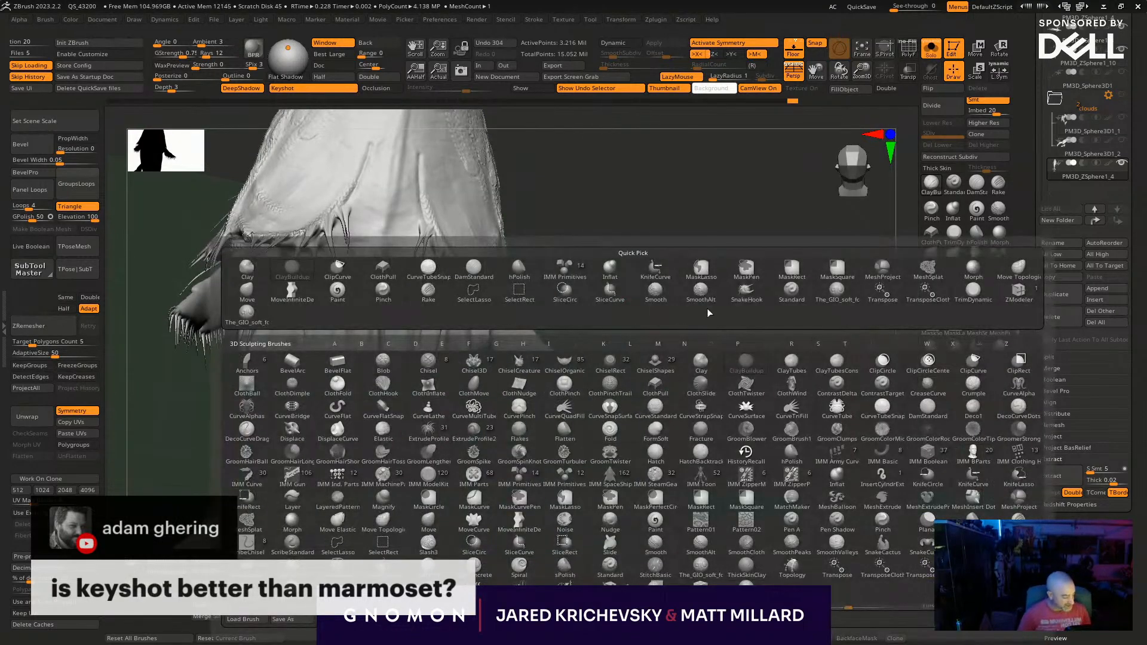
left_click_drag(584, 283, 552, 307)
left_click_drag(451, 313, 478, 383)
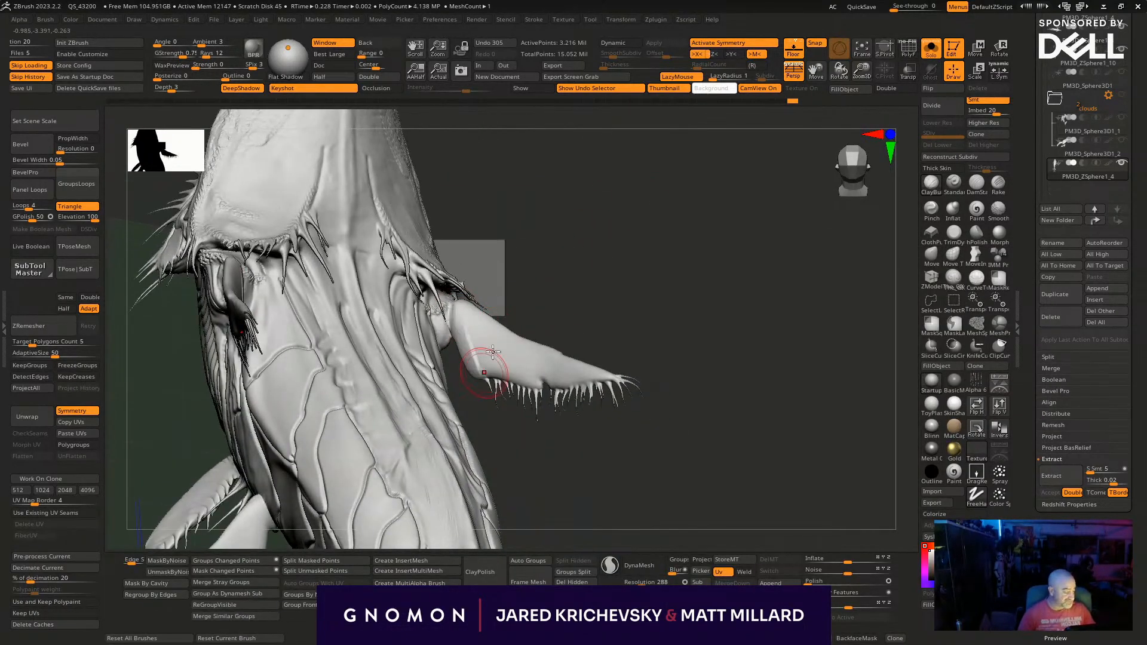
left_click_drag(537, 274, 524, 308)
key("ctrl+z")
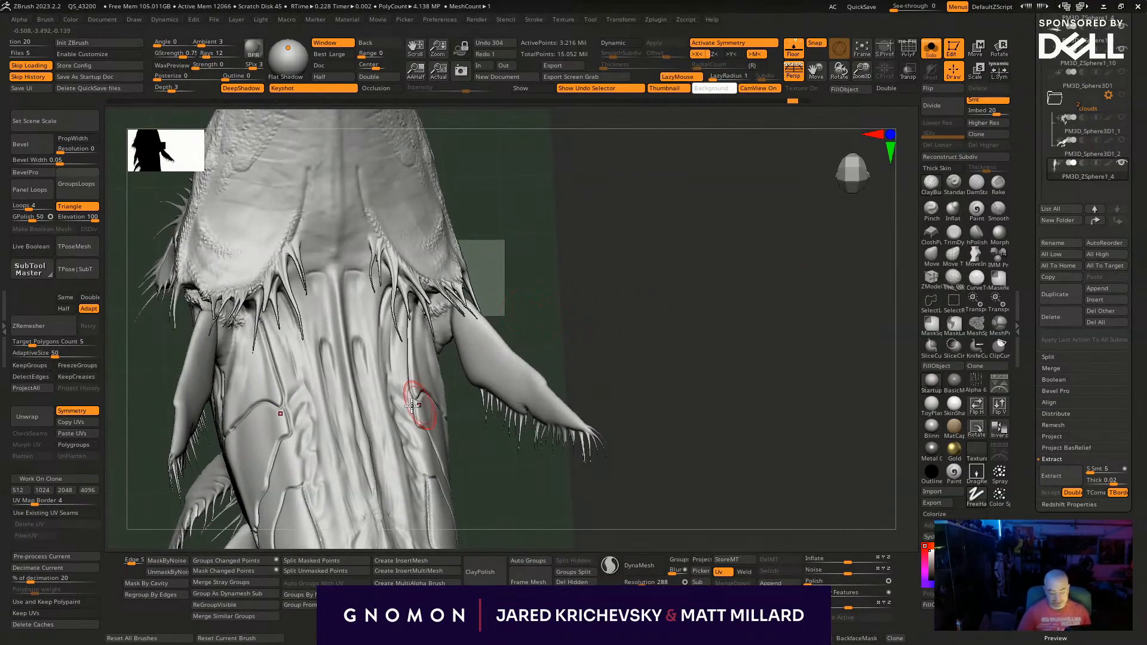
- Pick another sculpting brush and stroke lengthwise grooves along the upper surface of the front side fins
key("b")
left_click(51, 320)
left_click_drag(596, 246, 576, 252)
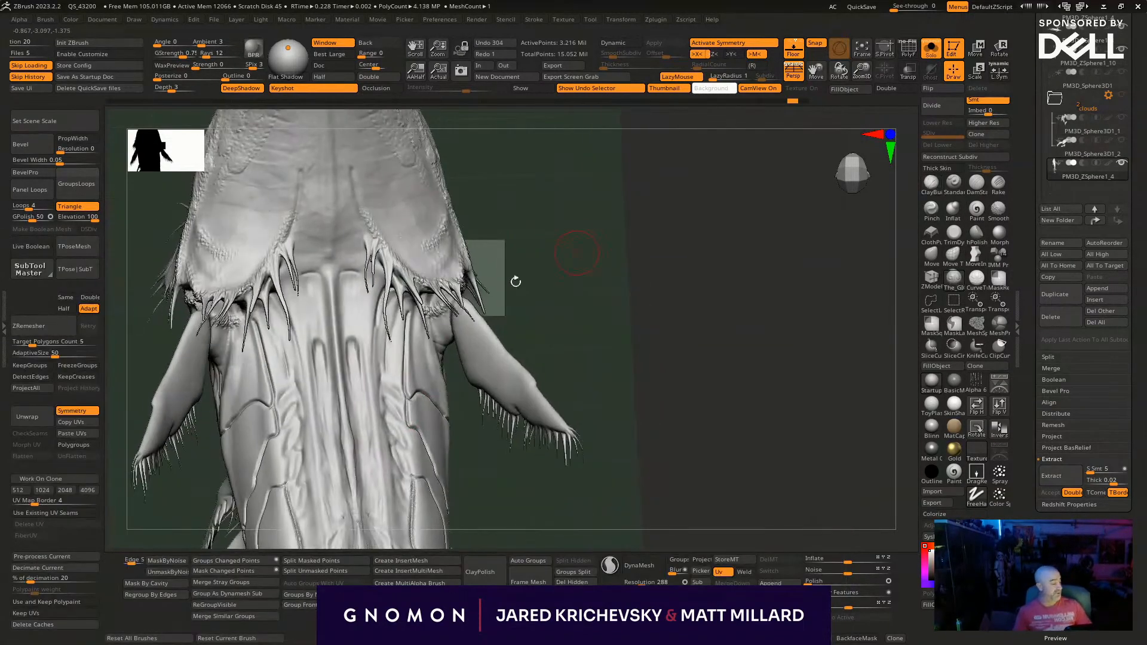
left_click_drag(453, 313, 474, 380)
left_click_drag(531, 338, 527, 316)
mouse_move(456, 310)
left_mouse_down()
mouse_move(478, 383)
mouse_move(506, 392)
left_mouse_up()
left_click_drag(538, 343, 515, 342)
left_click_drag(458, 299, 499, 387)
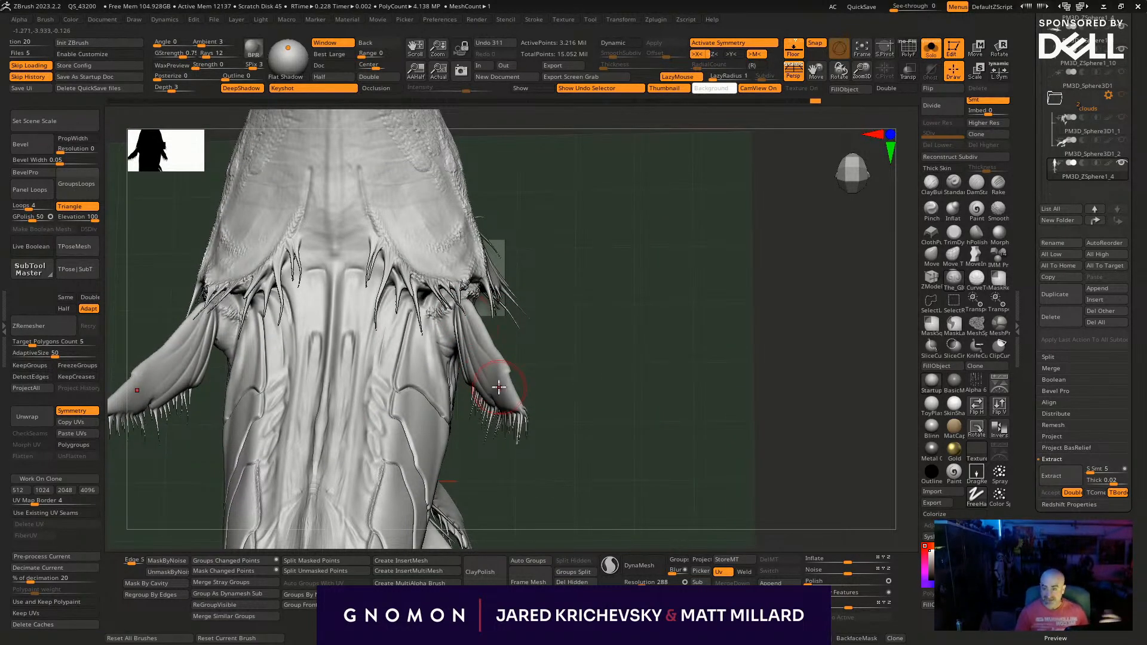
- Deepen and extend the lengthwise folds from the front fins' bases toward their fringed tips
left_click_drag(584, 379, 588, 299)
left_click_drag(439, 347, 504, 399)
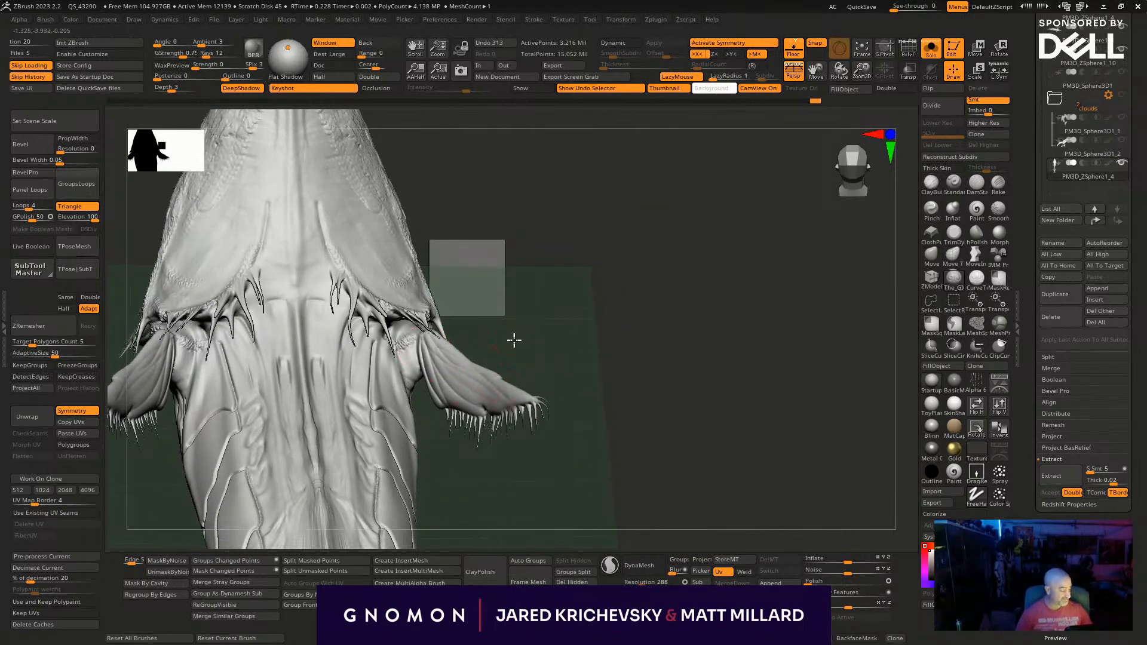
left_click_drag(515, 334, 516, 361)
mouse_move(424, 347)
left_mouse_down()
mouse_move(411, 387)
mouse_move(432, 391)
left_mouse_up()
left_click_drag(578, 346, 627, 412, "alt")
left_click_drag(651, 371, 678, 317)
left_click_drag(406, 338, 414, 379)
- Sculpt curved skin folds around the joint between the front fins and the body, including the underside
mouse_move(470, 463)
left_mouse_down()
mouse_move(492, 183)
mouse_move(472, 221)
left_mouse_up()
left_click_drag(400, 343, 413, 360)
left_click_drag(564, 299, 581, 402)
left_click_drag(387, 315, 415, 402)
mouse_move(473, 481)
left_mouse_down()
mouse_move(428, 406)
mouse_move(356, 381)
left_mouse_up()
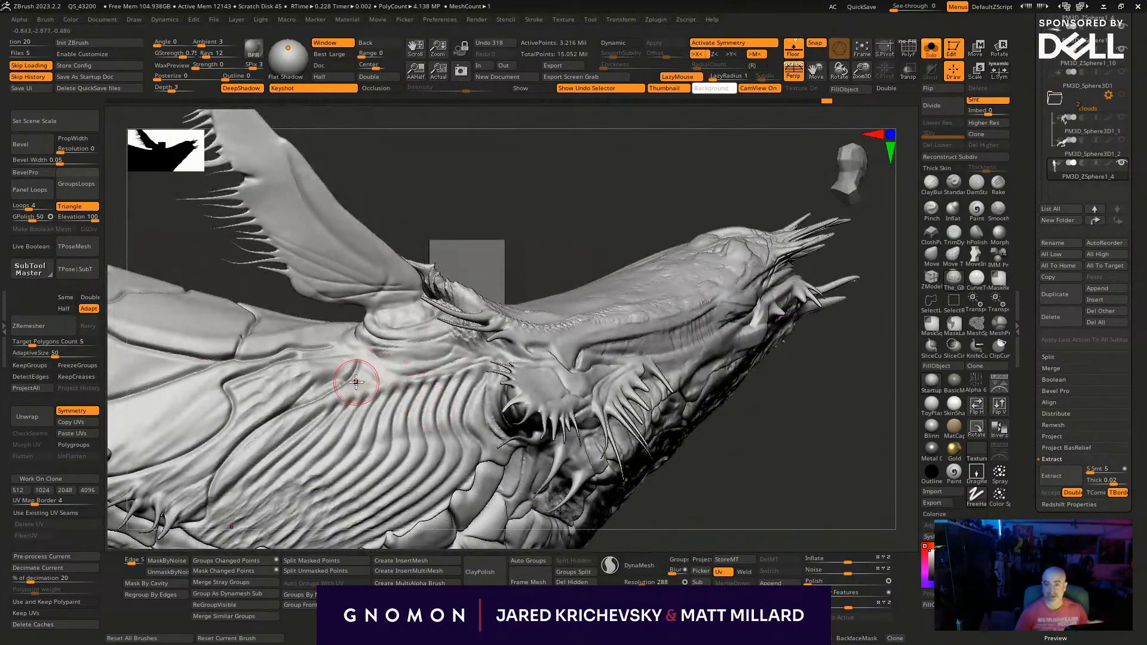
mouse_move(362, 342)
left_mouse_down()
mouse_move(417, 364)
mouse_move(448, 344)
left_mouse_up()
mouse_move(777, 469)
left_mouse_down()
mouse_move(806, 500)
mouse_move(696, 422)
mouse_move(727, 404)
mouse_move(735, 418)
left_mouse_up()
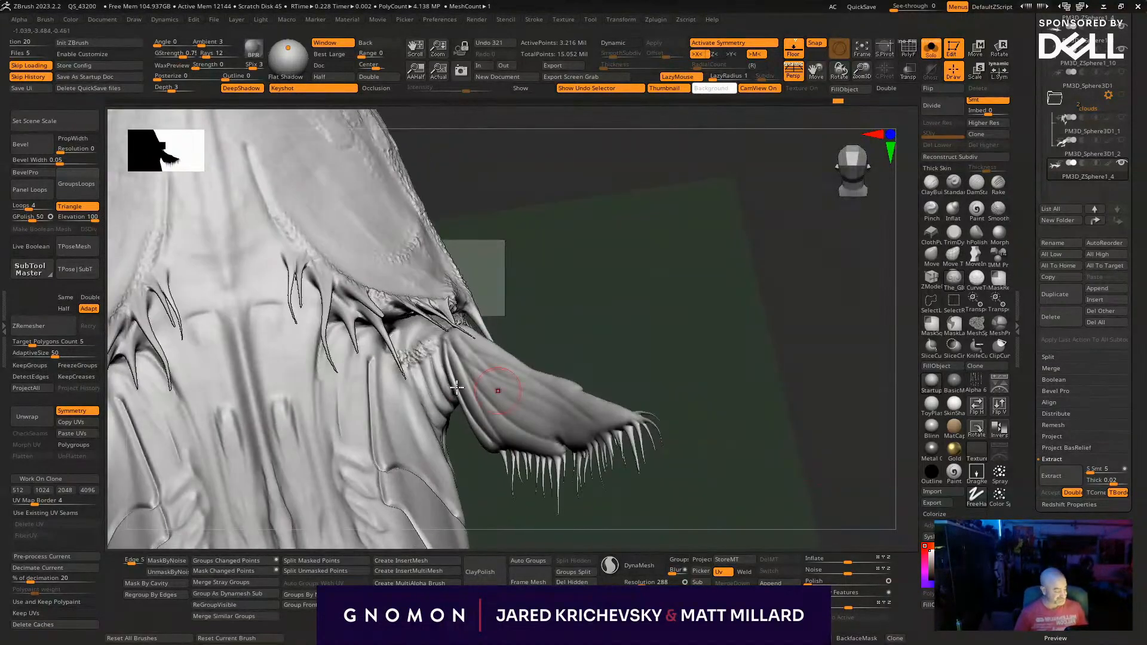
left_click_drag(409, 323, 420, 339)
mouse_move(406, 323)
left_mouse_down()
mouse_move(400, 354)
mouse_move(421, 342)
mouse_move(426, 386)
left_mouse_up()
left_click_drag(661, 464, 818, 367, "alt")
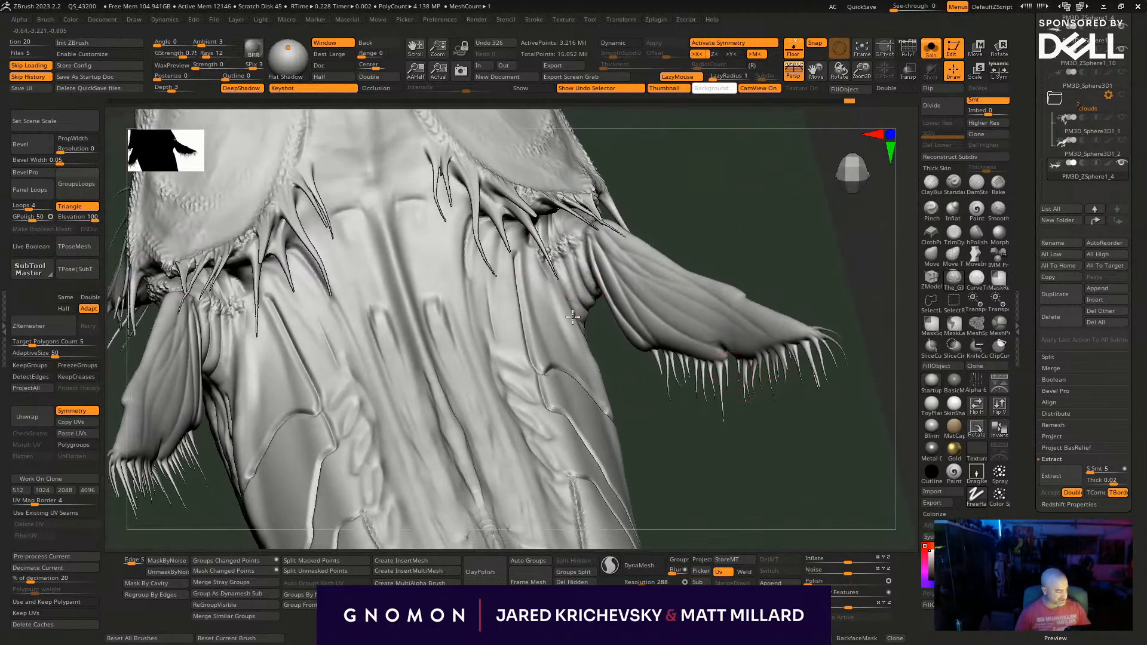
- Sculpt additional rounded lengthwise ridges on the back between the central ridges and the fin joints, behind the head shell
left_click_drag(563, 309, 525, 240)
left_click_drag(519, 286, 526, 239)
mouse_move(436, 219)
left_mouse_down()
mouse_move(431, 209)
mouse_move(402, 223)
mouse_move(429, 215)
mouse_move(410, 262)
mouse_move(424, 278)
left_mouse_up()
left_click_drag(404, 200, 416, 293)
left_click_drag(435, 218, 443, 285)
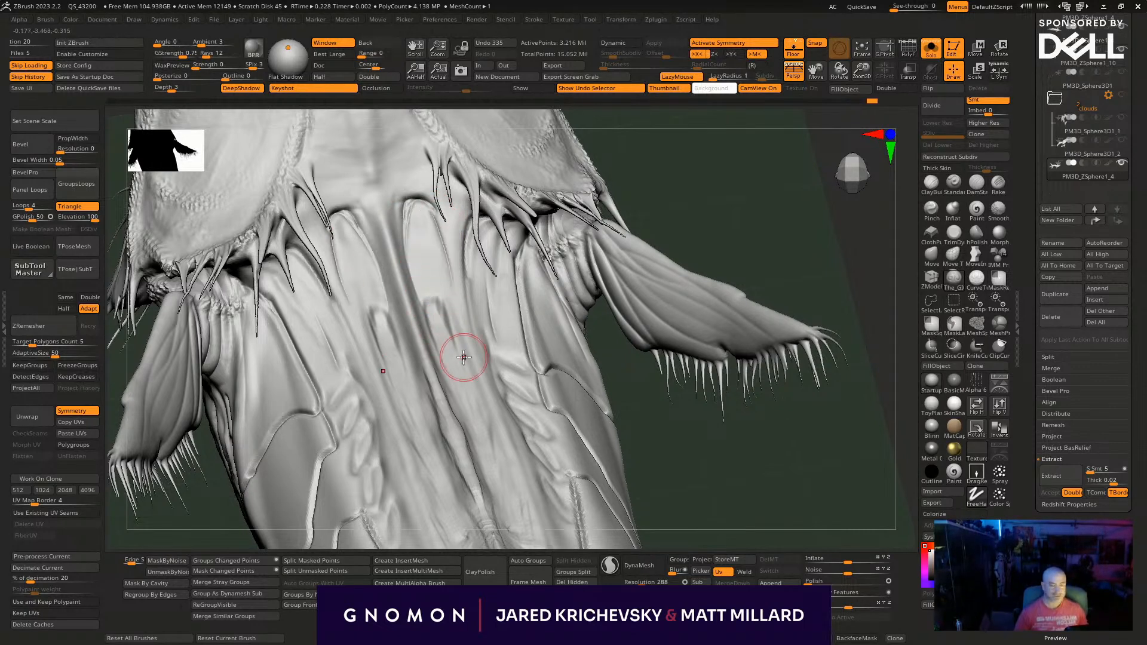
- Sculpt long lengthwise strokes along the central ridges on top of the head shell
mouse_move(639, 256)
left_mouse_down()
mouse_move(647, 249)
mouse_move(603, 354)
left_mouse_up()
mouse_move(435, 366)
left_mouse_down()
mouse_move(399, 327)
mouse_move(346, 180)
left_mouse_up()
mouse_move(559, 310)
left_mouse_down("alt")
mouse_move(573, 334)
mouse_move(567, 505)
left_mouse_up("alt")
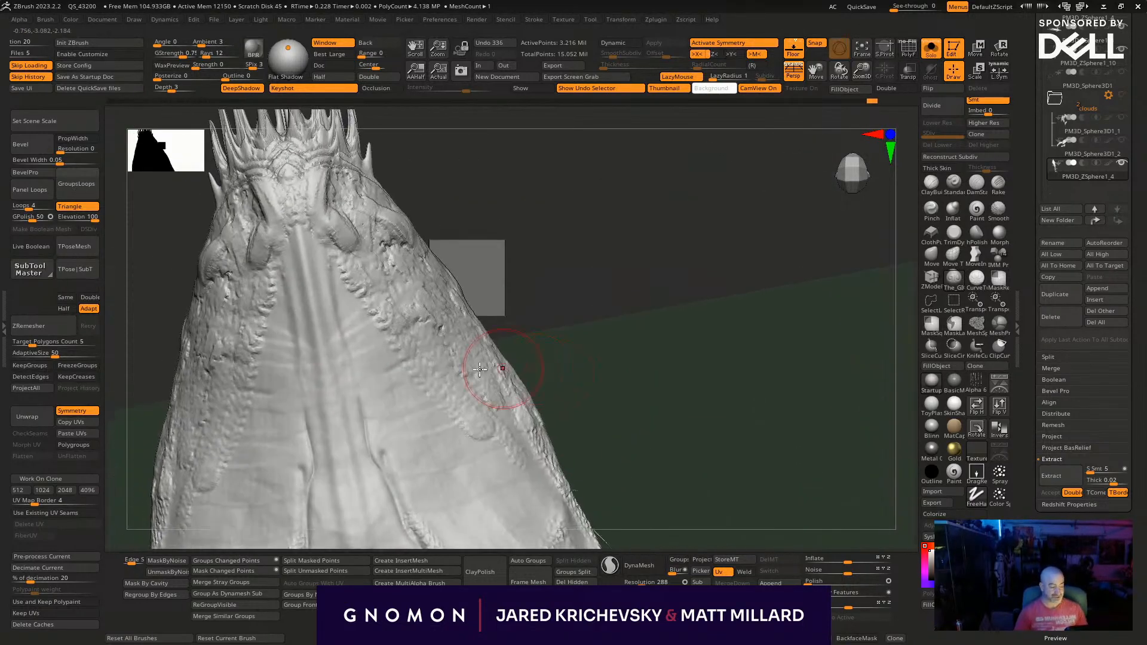
left_click_drag(357, 420, 311, 239)
left_click_drag(490, 332, 501, 292)
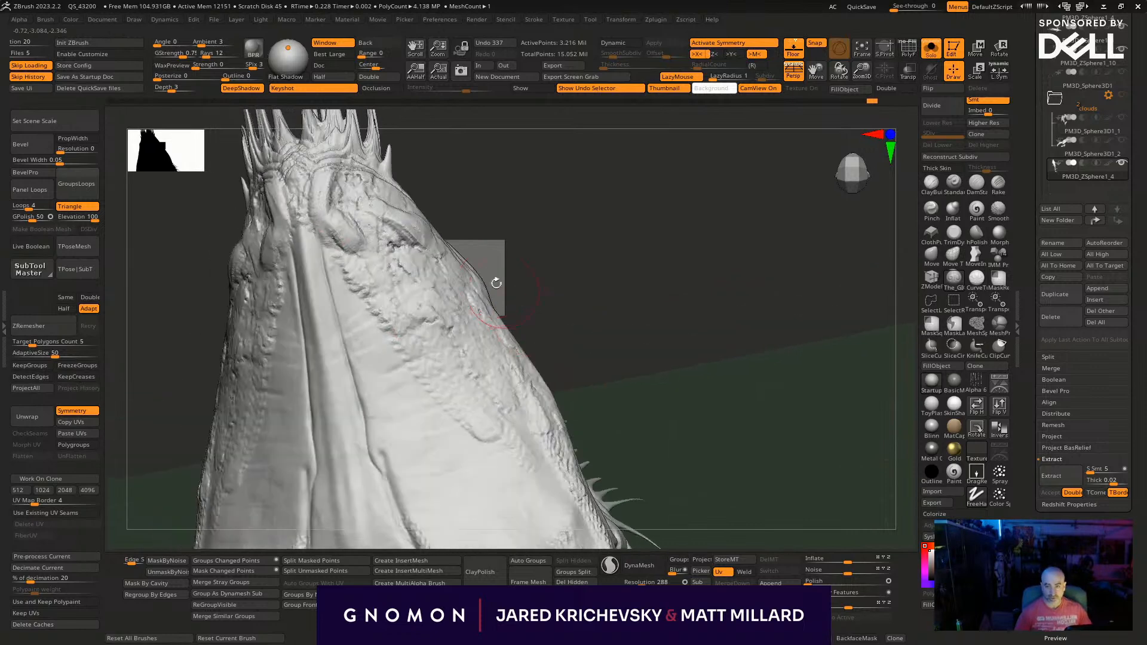
left_click_drag(328, 241, 453, 409)
mouse_move(625, 428)
left_mouse_down()
mouse_move(578, 402)
mouse_move(591, 281)
mouse_move(630, 338)
mouse_move(617, 450)
mouse_move(630, 473)
mouse_move(719, 370)
mouse_move(688, 374)
mouse_move(668, 357)
left_mouse_up()
- Sculpt diagonal wrinkle strokes across the smooth side of the rear dorsal ridge
key("alt+s")
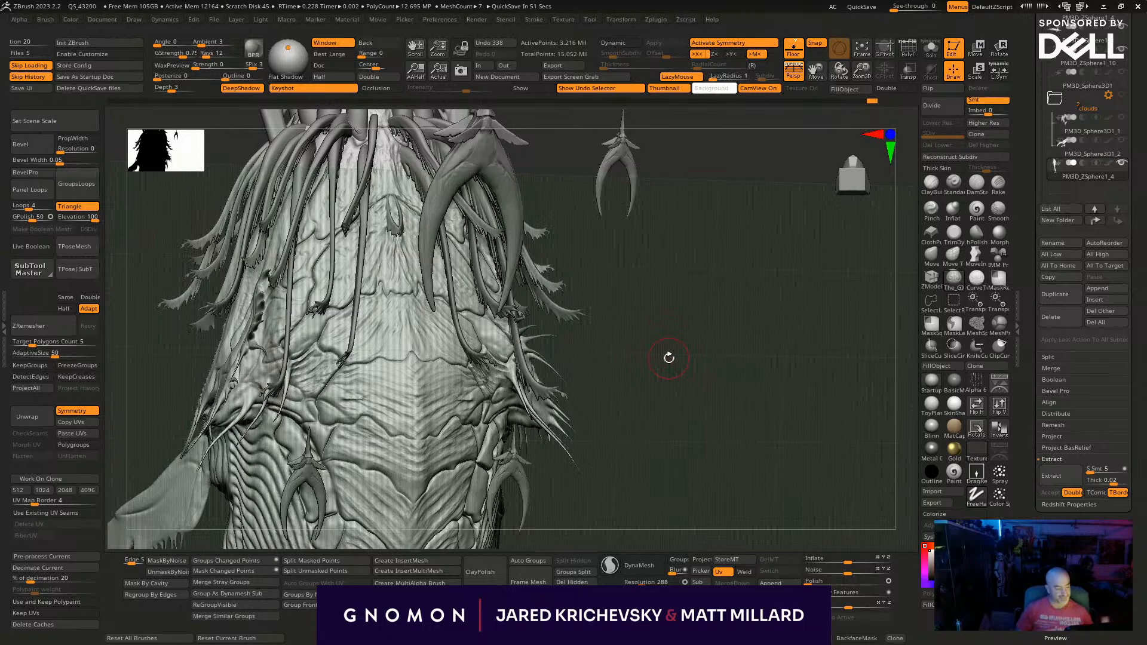
mouse_move(641, 323)
left_mouse_down()
mouse_move(624, 305)
mouse_move(622, 328)
left_mouse_up()
mouse_move(543, 386)
left_mouse_down()
mouse_move(604, 225)
mouse_move(390, 259)
mouse_move(392, 201)
left_mouse_up()
mouse_move(521, 444)
left_mouse_down()
mouse_move(492, 419)
mouse_move(515, 412)
left_mouse_up()
left_click_drag(375, 229, 435, 183)
mouse_move(546, 451)
left_mouse_down("alt")
mouse_move(589, 401)
mouse_move(583, 166)
mouse_move(568, 343)
mouse_move(530, 328)
left_mouse_up("alt")
mouse_move(553, 382)
left_mouse_down("alt")
mouse_move(584, 359)
mouse_move(563, 370)
mouse_move(521, 363)
left_mouse_up("alt")
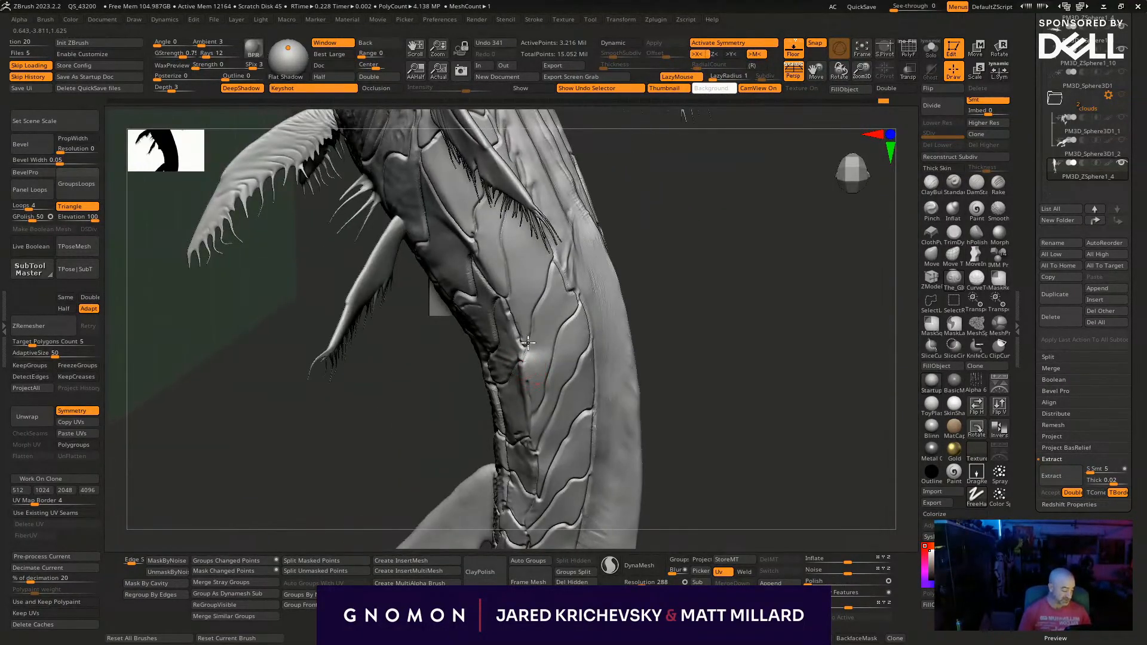
mouse_move(472, 407)
left_mouse_down()
mouse_move(680, 310)
mouse_move(709, 328)
mouse_move(576, 301)
mouse_move(578, 274)
left_mouse_up()
left_click_drag(788, 310, 684, 328)
mouse_move(588, 214)
left_mouse_down()
mouse_move(642, 281)
mouse_move(663, 335)
left_mouse_up()
left_click_drag(611, 260, 654, 328)
left_click_drag(590, 223, 669, 401)
left_click_drag(615, 316, 672, 388)
- Continue the diagonal wrinkle strokes along the rear dorsal ridge toward the tail
mouse_move(484, 334)
left_mouse_down()
mouse_move(371, 352)
mouse_move(406, 335)
left_mouse_up()
mouse_move(320, 374)
left_mouse_down()
mouse_move(412, 320)
mouse_move(442, 289)
mouse_move(447, 251)
mouse_move(542, 325)
left_mouse_up()
left_click_drag(457, 238, 549, 344)
left_click_drag(464, 278, 579, 397)
left_click_drag(501, 319, 561, 370)
left_click_drag(451, 263, 596, 439)
left_click_drag(518, 344, 580, 406)
left_click_drag(494, 512, 588, 478)
left_click_drag(509, 357, 477, 270, "shift")
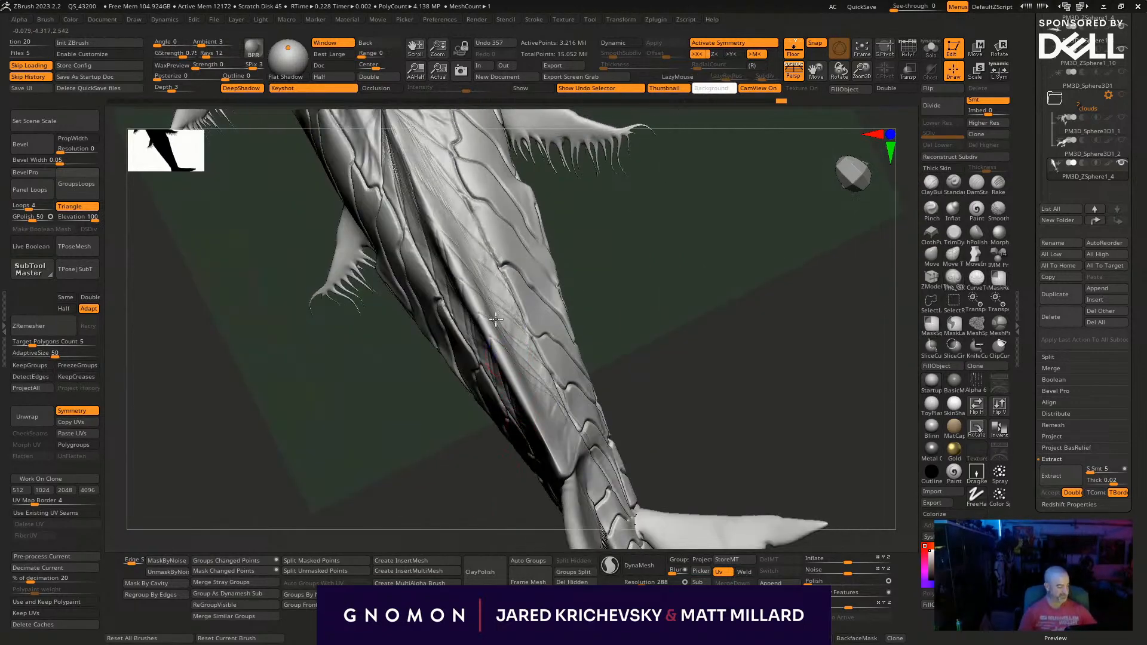
- Switch to the Move brush, enlarge it and reshape the rear body near the rear fins, undoing the last adjustment
key("l")
mouse_move(633, 335)
left_mouse_down()
mouse_move(647, 303)
mouse_move(680, 277)
mouse_move(665, 352)
mouse_move(665, 248)
left_mouse_up()
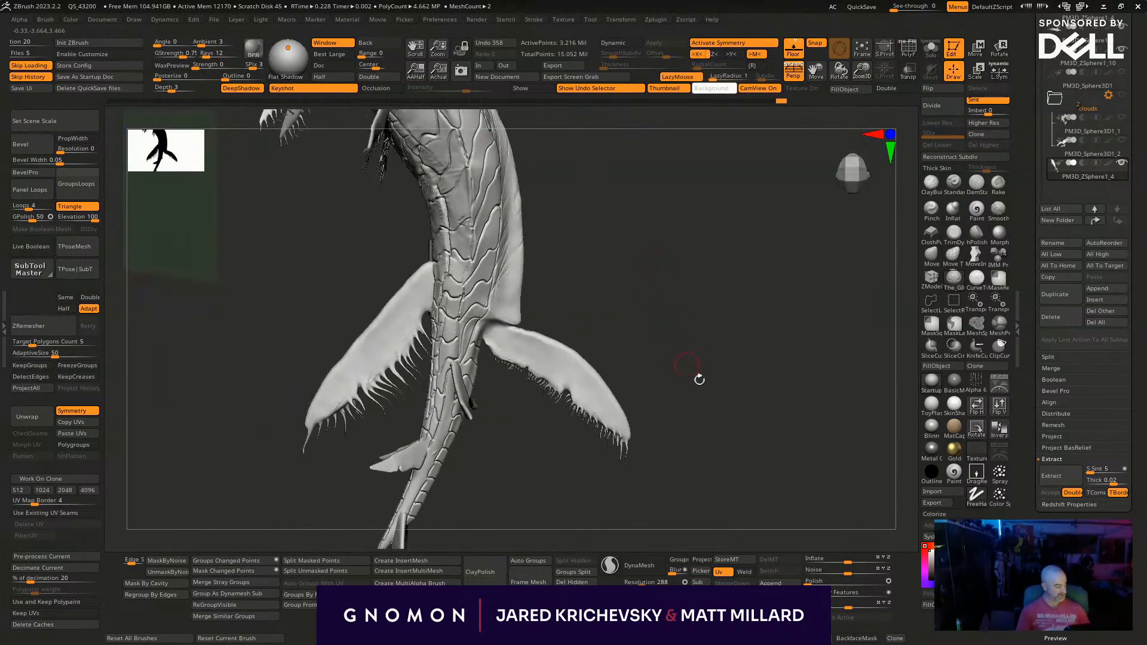
left_click(931, 255)
key("bracketright")
key("bracketright")
key("bracketright")
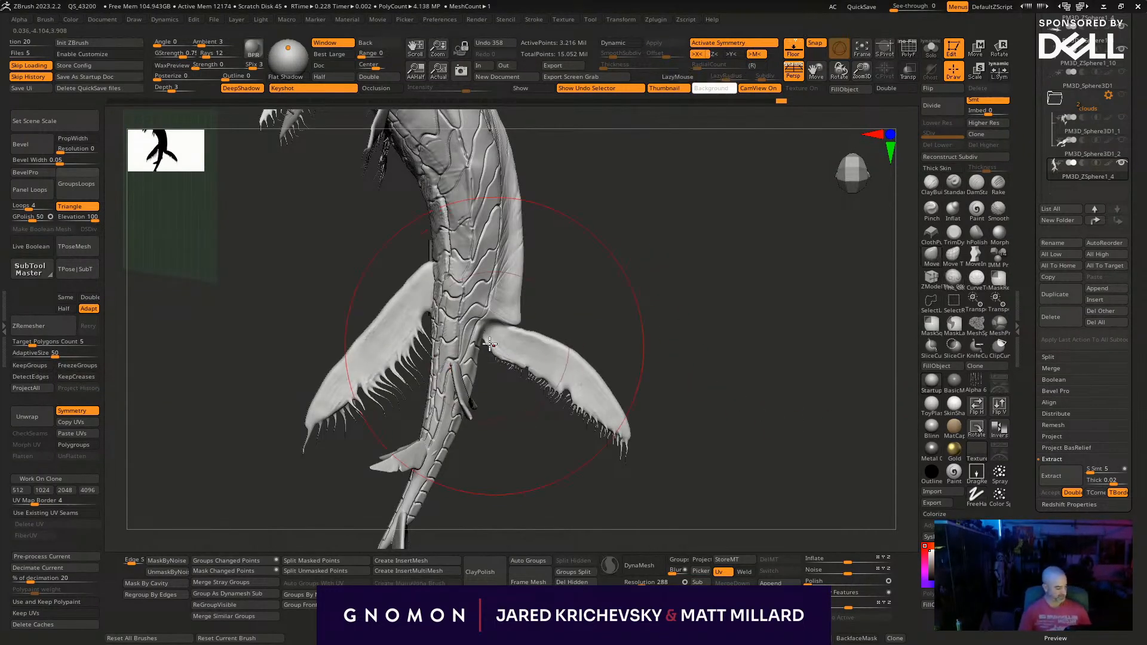
left_click_drag(472, 337, 489, 334)
left_click_drag(495, 283, 507, 286)
mouse_move(745, 440)
left_mouse_down()
mouse_move(799, 493)
mouse_move(771, 454)
mouse_move(693, 457)
mouse_move(584, 489)
mouse_move(538, 370)
mouse_move(517, 256)
mouse_move(274, 376)
mouse_move(349, 310)
mouse_move(553, 422)
mouse_move(568, 507)
mouse_move(679, 476)
mouse_move(586, 419)
left_mouse_up()
key("ctrl+z")
- Adjust the Move brush size and refine the curve of the rear back along the body's profile
key("s")
left_click_drag(459, 330, 461, 336)
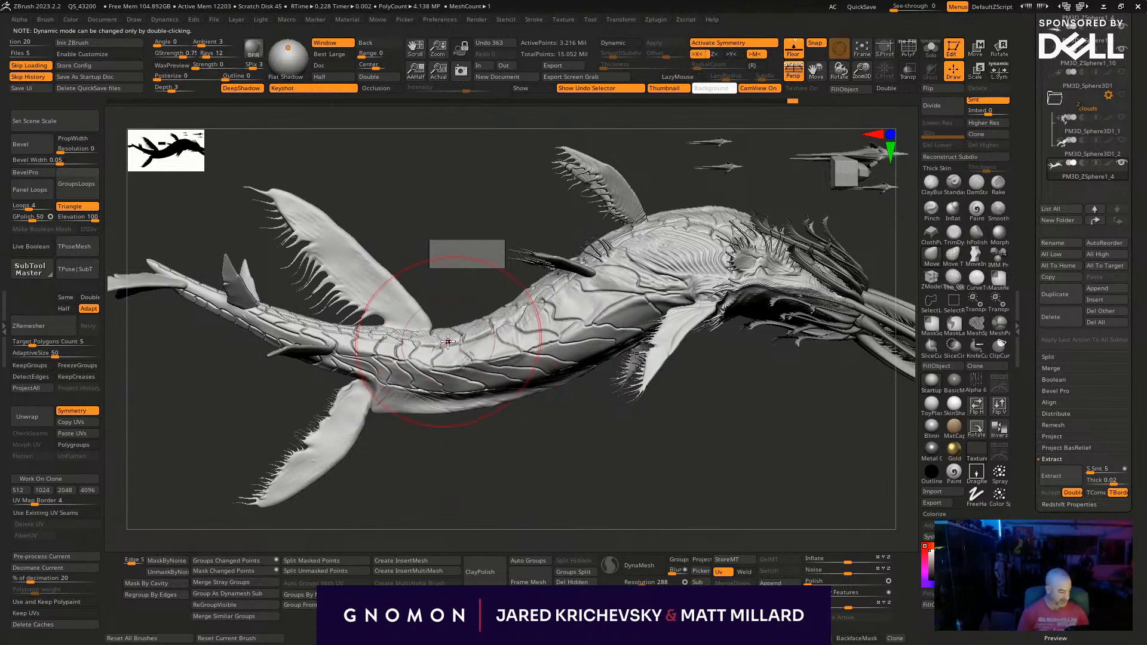
left_click_drag(387, 323, 399, 351)
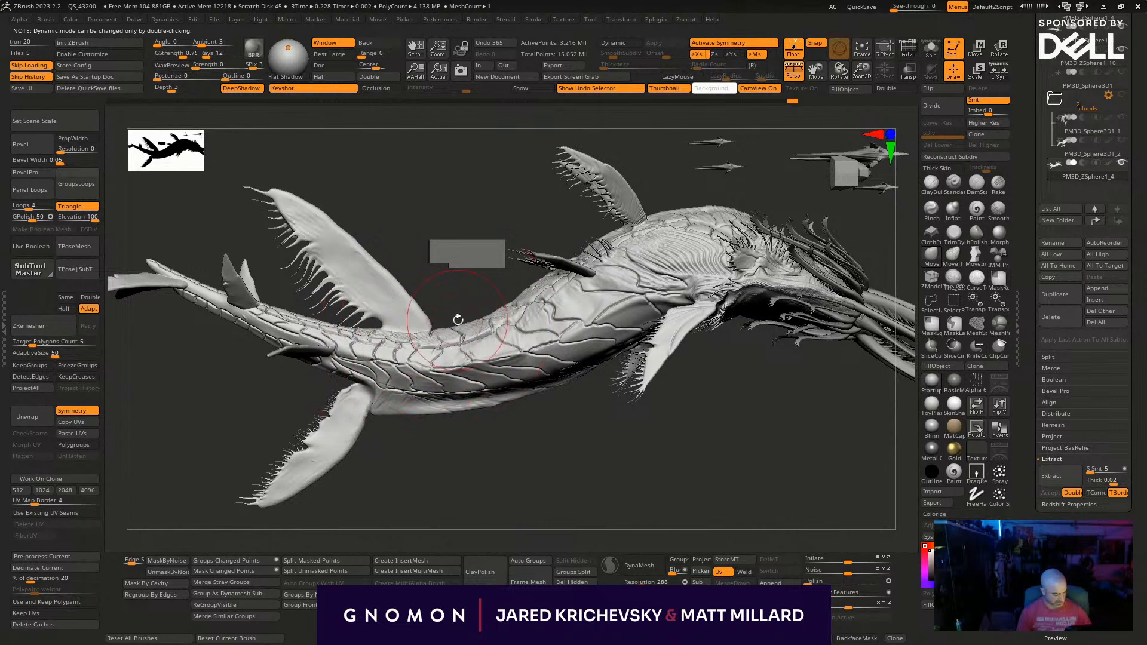
left_click_drag(530, 303, 517, 321)
left_click_drag(432, 237, 502, 503, "alt")
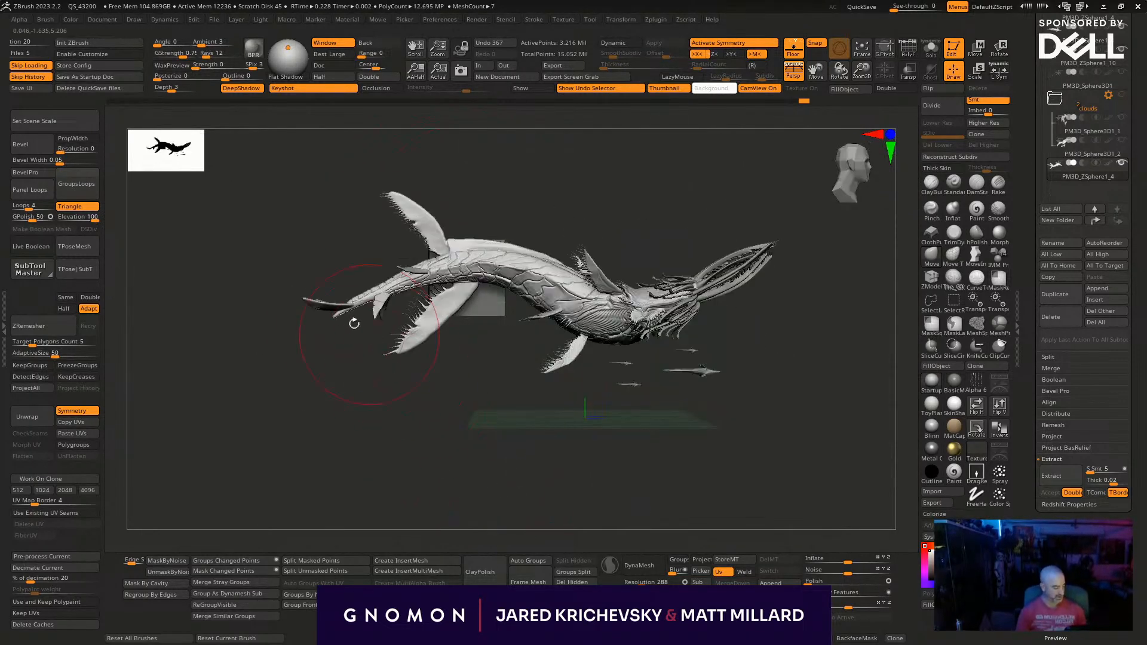
left_click_drag(313, 335, 590, 436)
mouse_move(572, 359)
left_mouse_down("alt")
mouse_move(456, 450)
mouse_move(458, 496)
left_mouse_up("alt")
left_click(415, 336, "ctrl+shift")
left_click(443, 384, "ctrl+shift")
left_click(952, 301, "ctrl+shift")
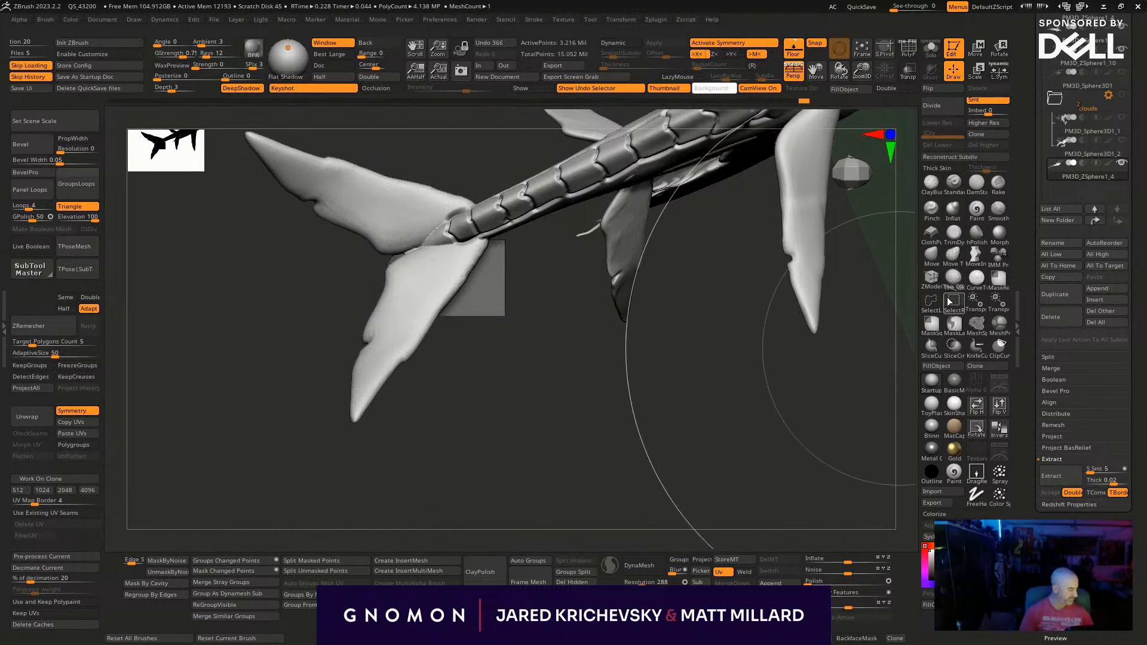
left_click(388, 343, "ctrl+shift")
left_click_drag(511, 283, 503, 487)
key("ctrl+z")
key("ctrl+z")
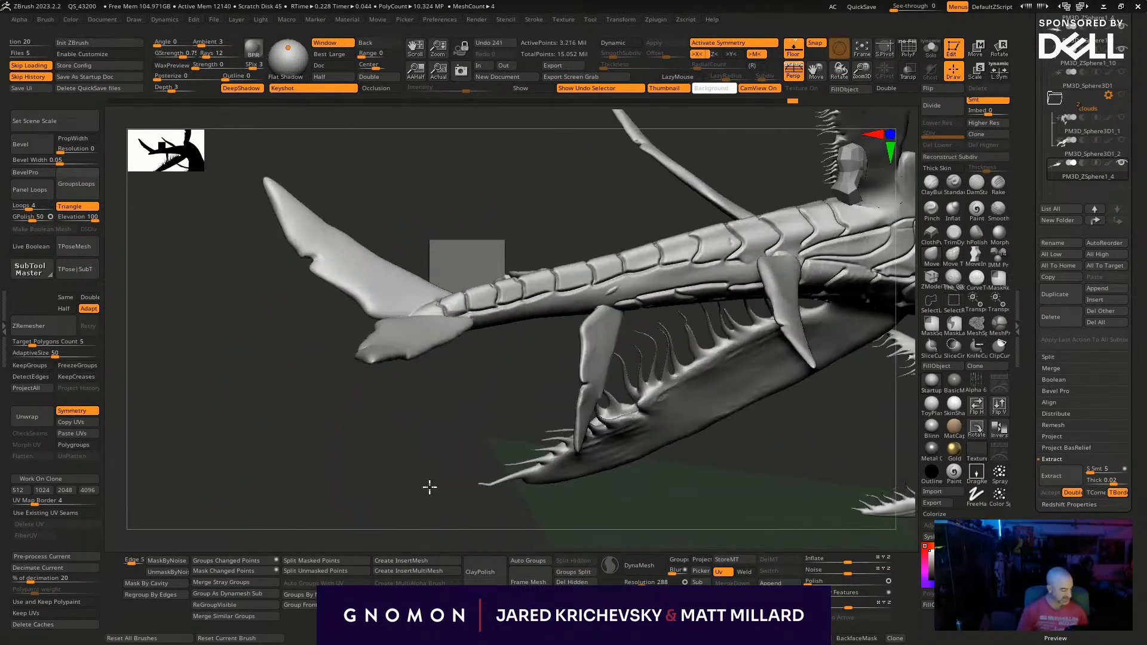
- Isolate the tail end and its flukes with a rectangular visibility selection, redoing the first selection
left_click_drag(279, 228, 688, 487, "ctrl+shift")
key("ctrl+z")
left_click_drag(231, 197, 714, 501, "ctrl+shift")
mouse_move(559, 534)
left_mouse_down()
mouse_move(609, 464)
mouse_move(729, 507)
left_mouse_up()
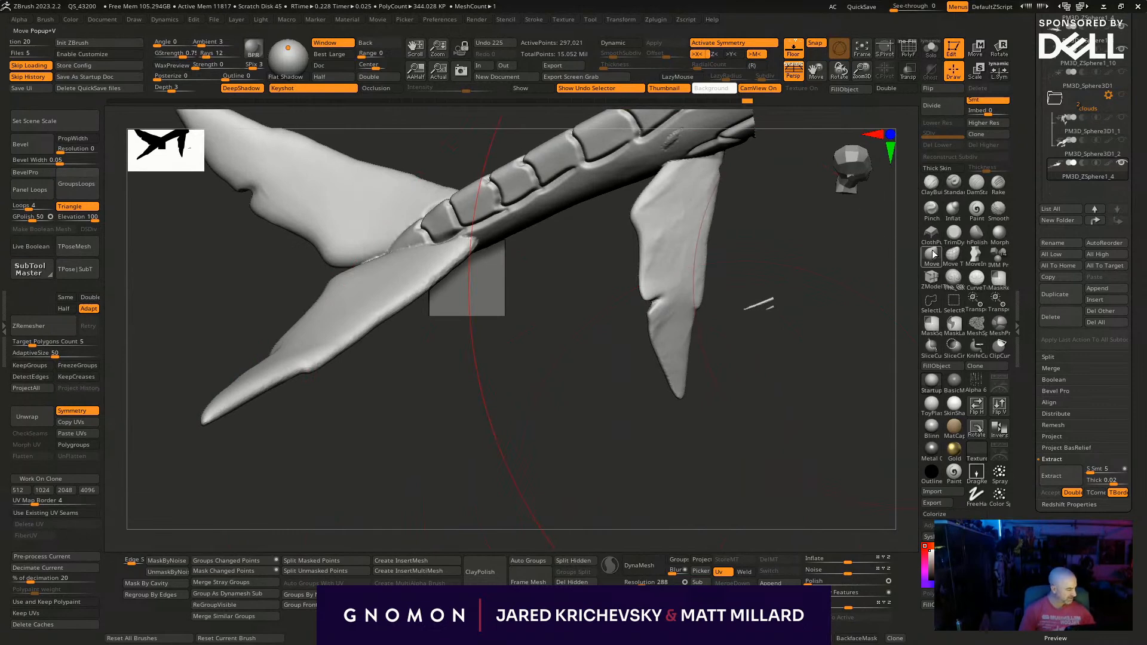
- Switch to the SnakeHook brush, enable Sculptris Pro mode and pull a first thin tendril from the symmetrical flukes' trailing edges
key("b")
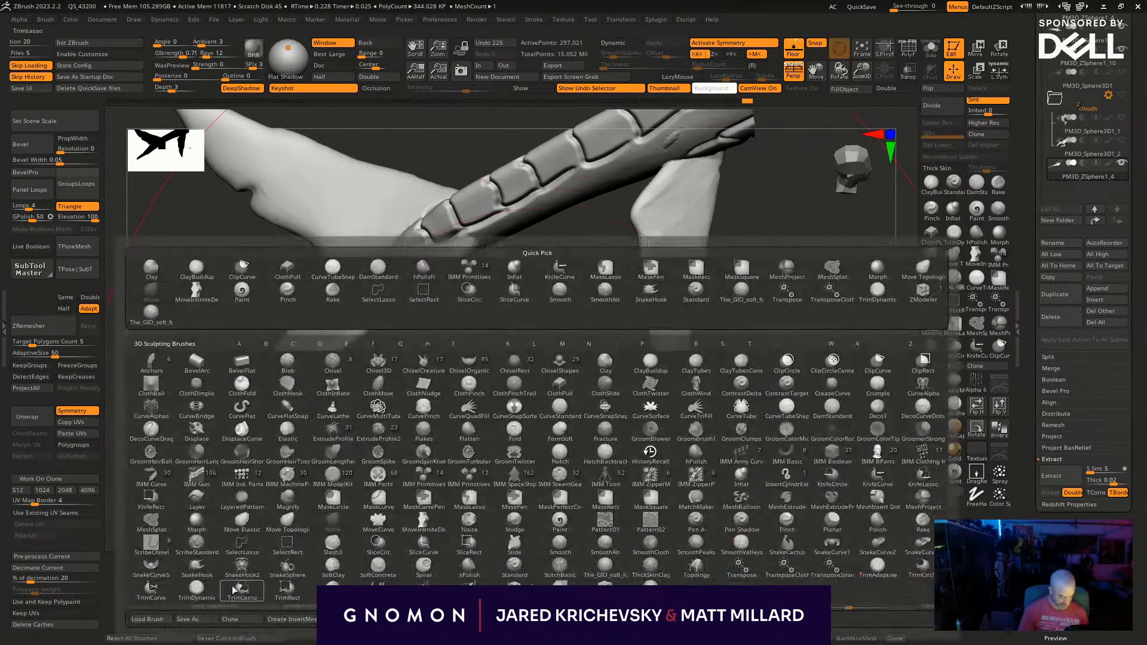
left_click(190, 577)
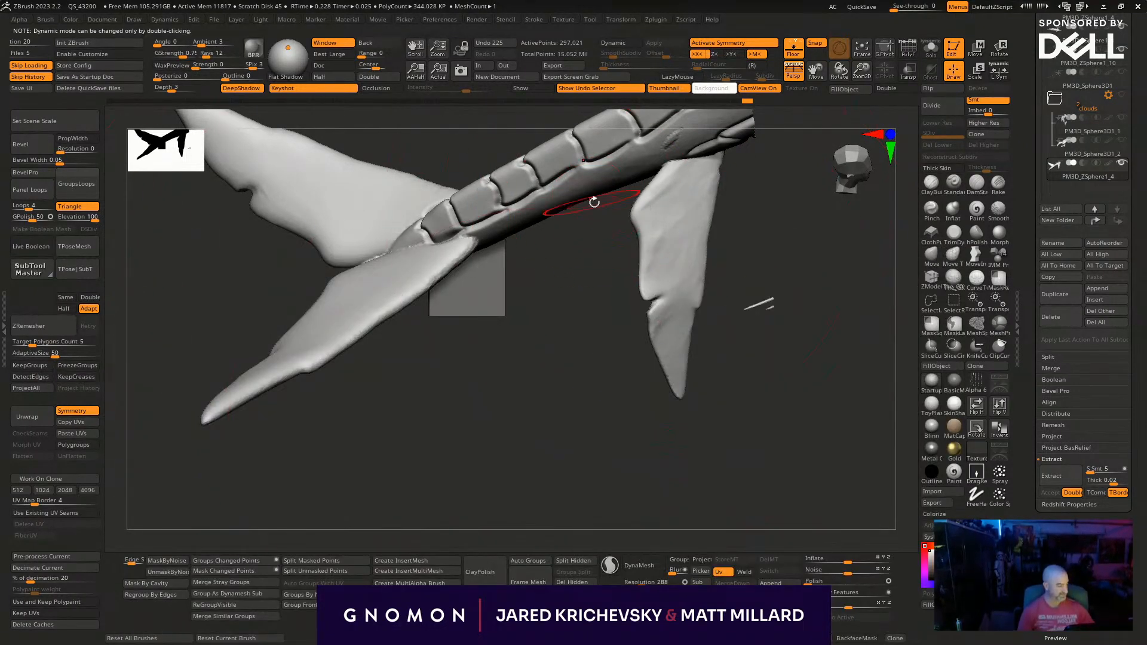
left_click_drag(530, 409, 574, 302)
key("x")
left_click_drag(836, 212, 431, 429)
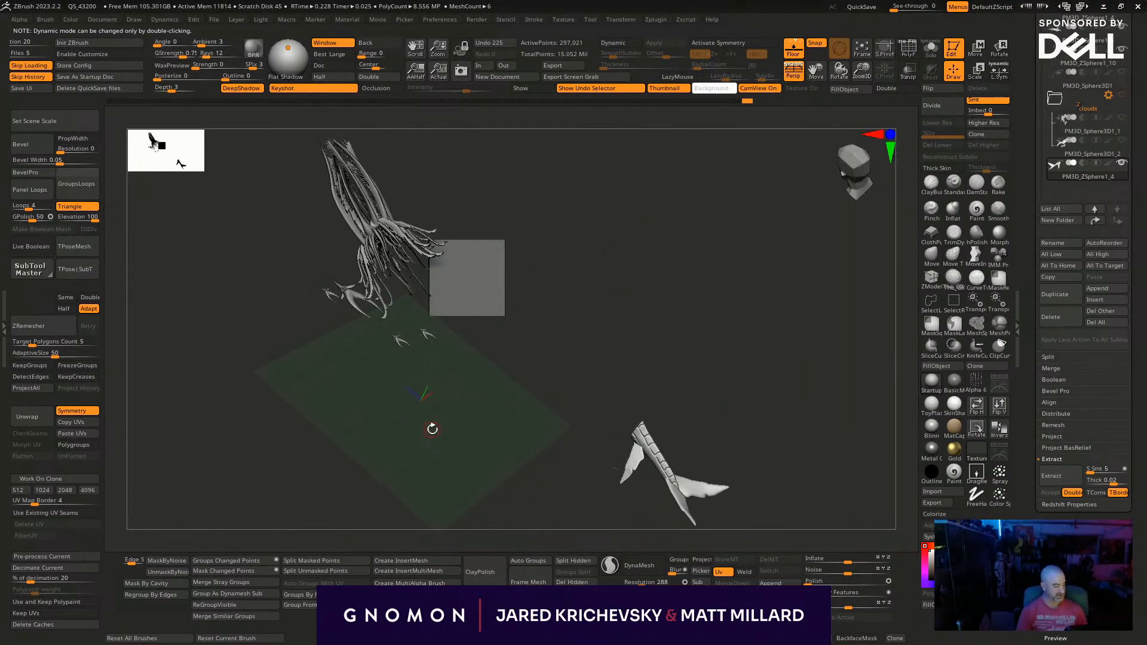
key("f")
left_click_drag(776, 445, 598, 351)
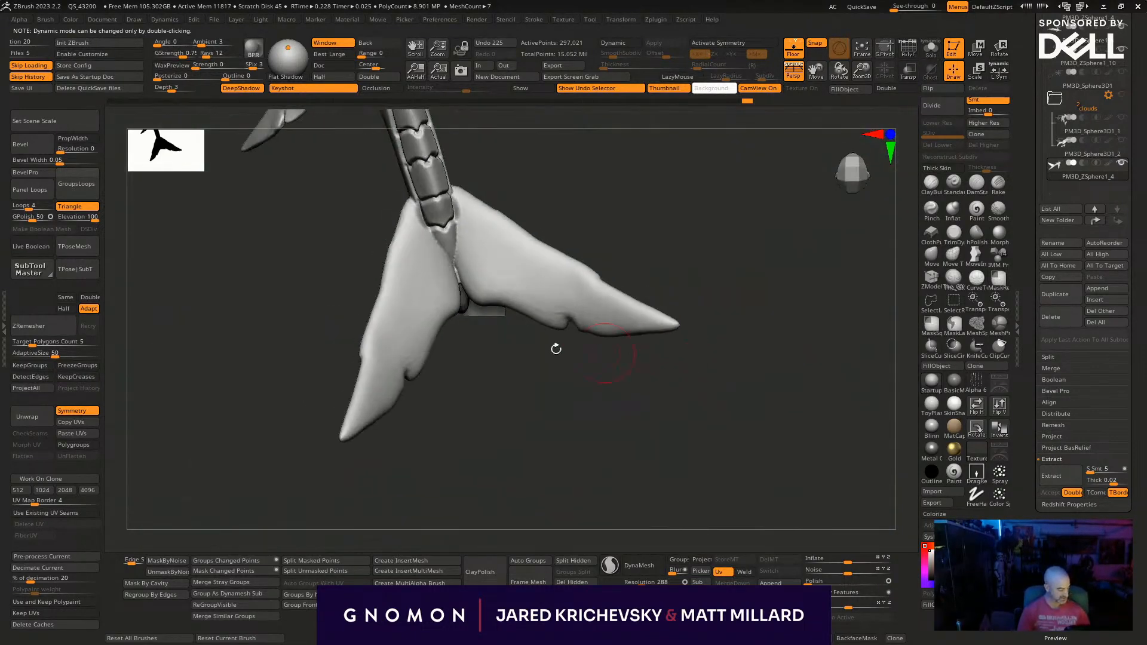
key("x")
mouse_move(513, 362)
left_mouse_down()
mouse_move(491, 307)
mouse_move(520, 403)
left_mouse_up()
left_click(608, 562)
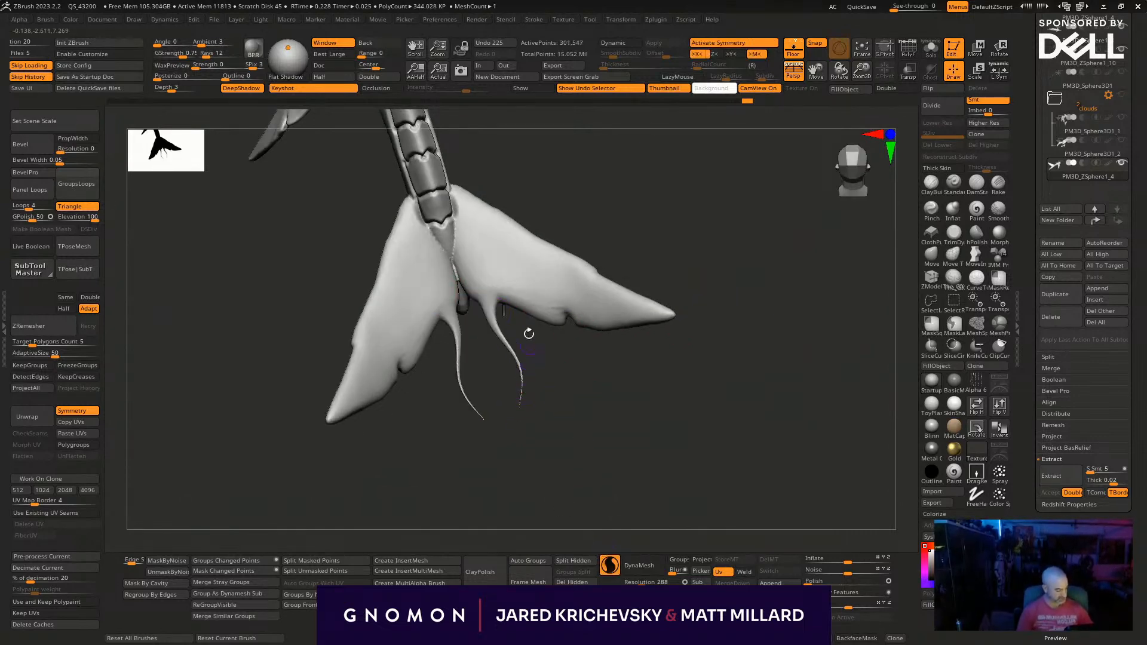
- Pull a row of thin curved tendrils from the inner and middle trailing edges of the tail flukes
left_click_drag(509, 301, 531, 358)
mouse_move(554, 396)
left_mouse_down()
mouse_move(550, 336)
mouse_move(547, 354)
left_mouse_up()
left_click_drag(551, 314, 550, 417)
left_click_drag(581, 318, 582, 395)
left_click_drag(602, 328, 611, 400)
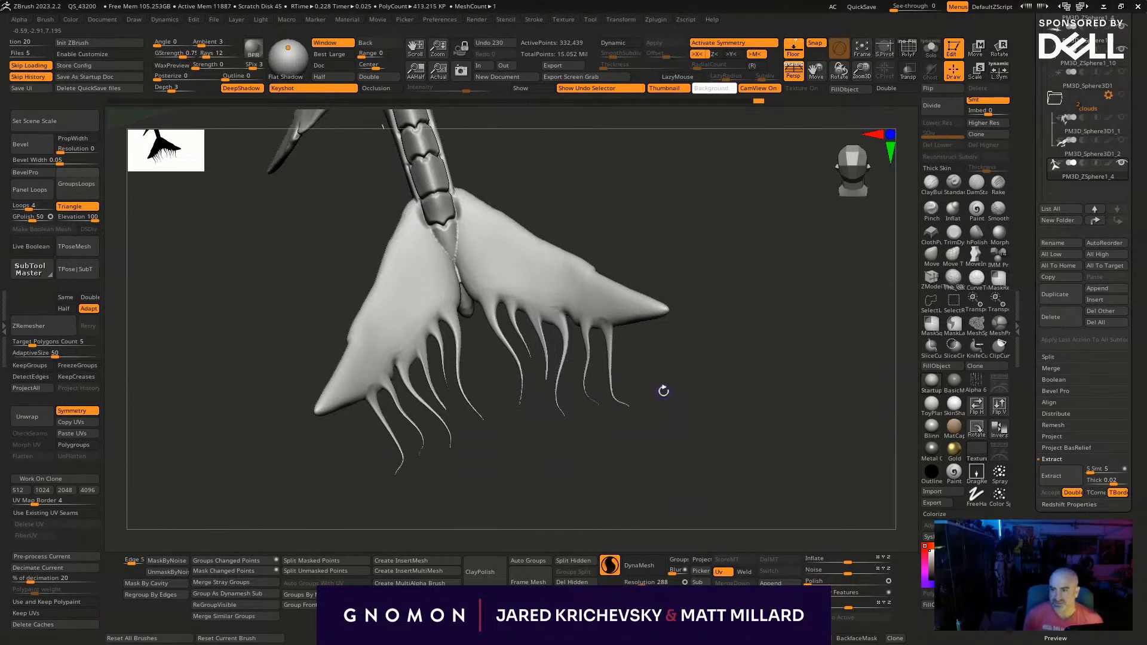
left_click_drag(561, 493, 570, 472)
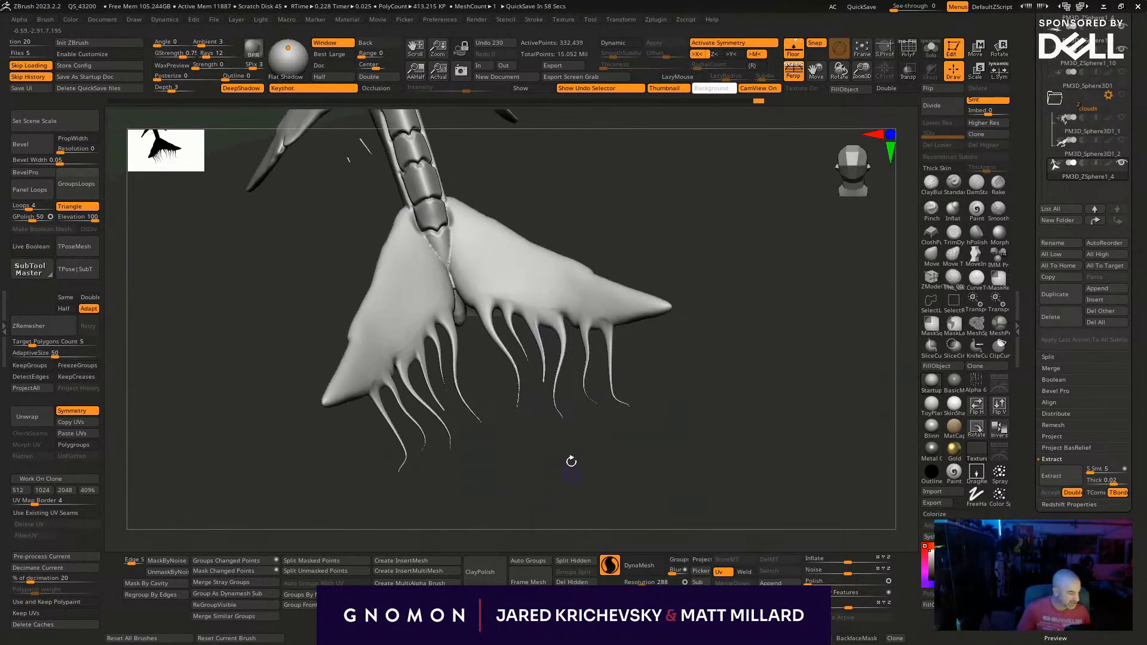
- Pull more long tendrils from the outer trailing edges of the flukes and extend the fluke tips into thin points
mouse_move(624, 317)
left_mouse_down()
mouse_move(635, 424)
mouse_move(648, 421)
left_mouse_up()
mouse_move(678, 360)
left_mouse_down()
mouse_move(669, 347)
mouse_move(679, 396)
left_mouse_up()
left_click_drag(666, 305, 755, 342)
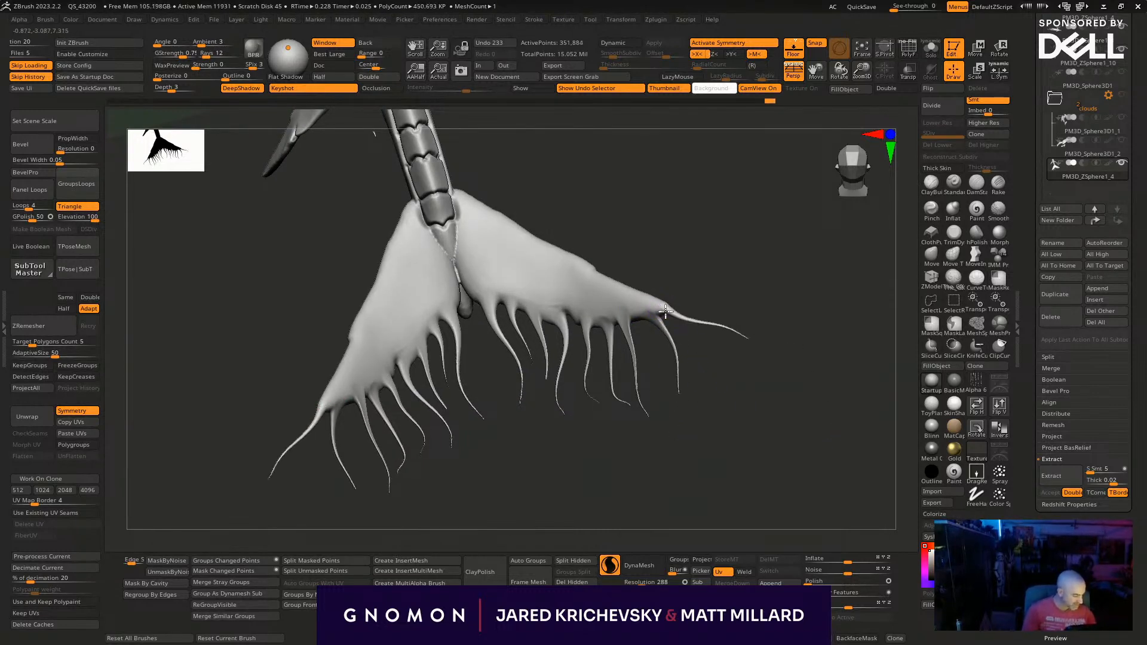
left_click_drag(660, 308, 705, 397)
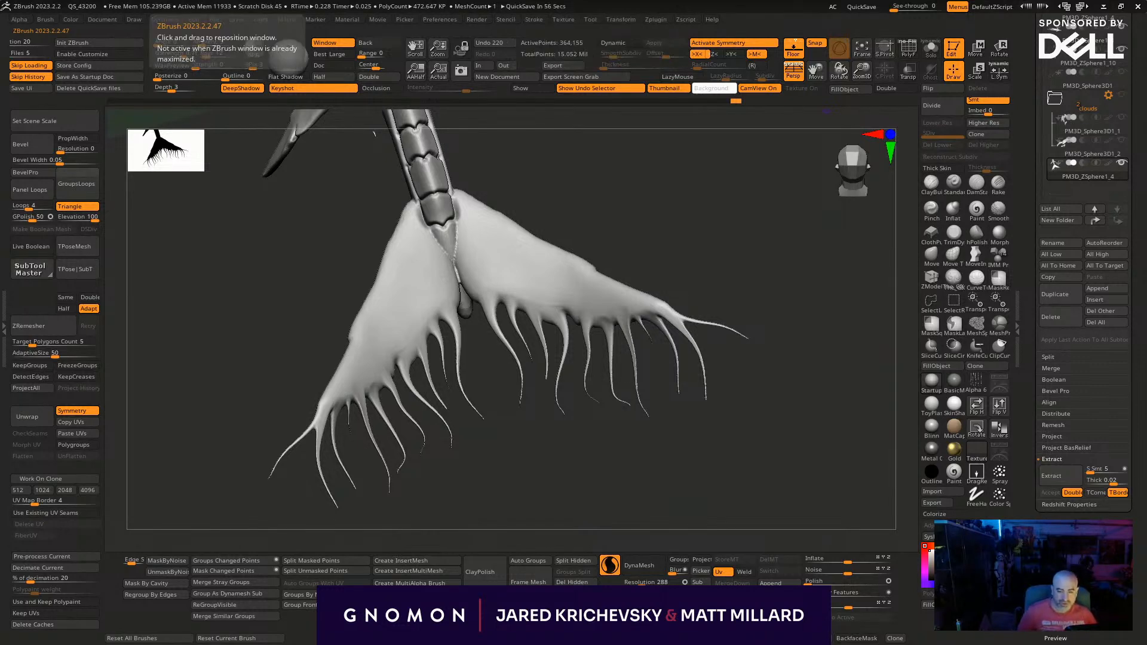
- Switch to KeyShot with the SpaceWhale scene, undo the last change there and restore its window to a smaller size
key("alt+Tab")
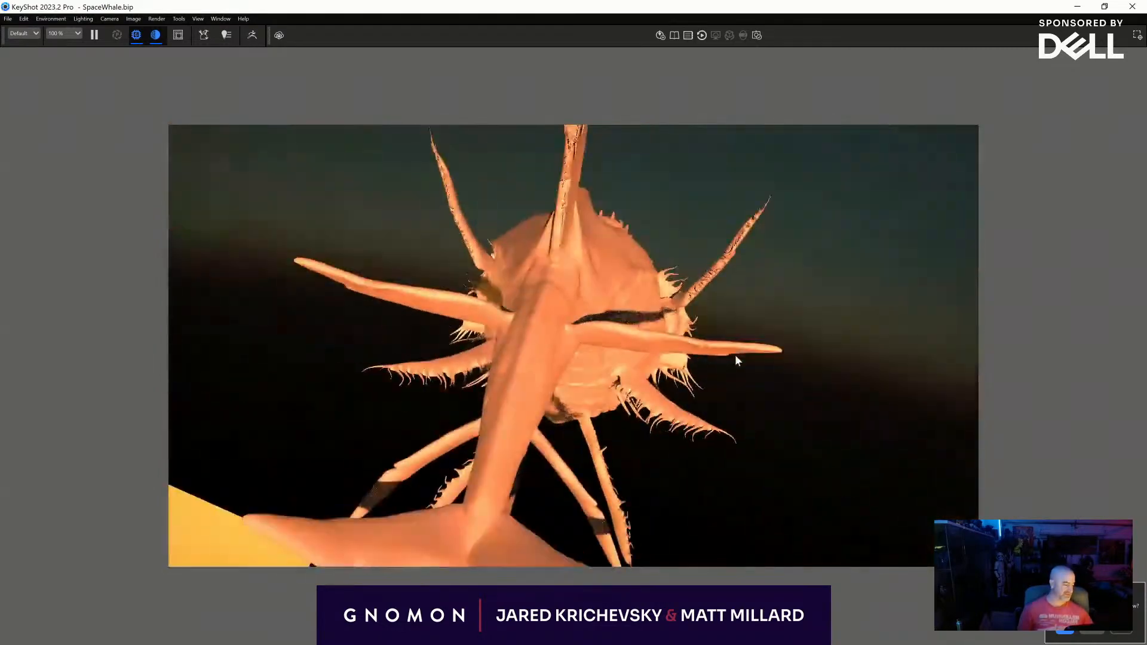
key("ctrl+z")
double_click(682, 4)
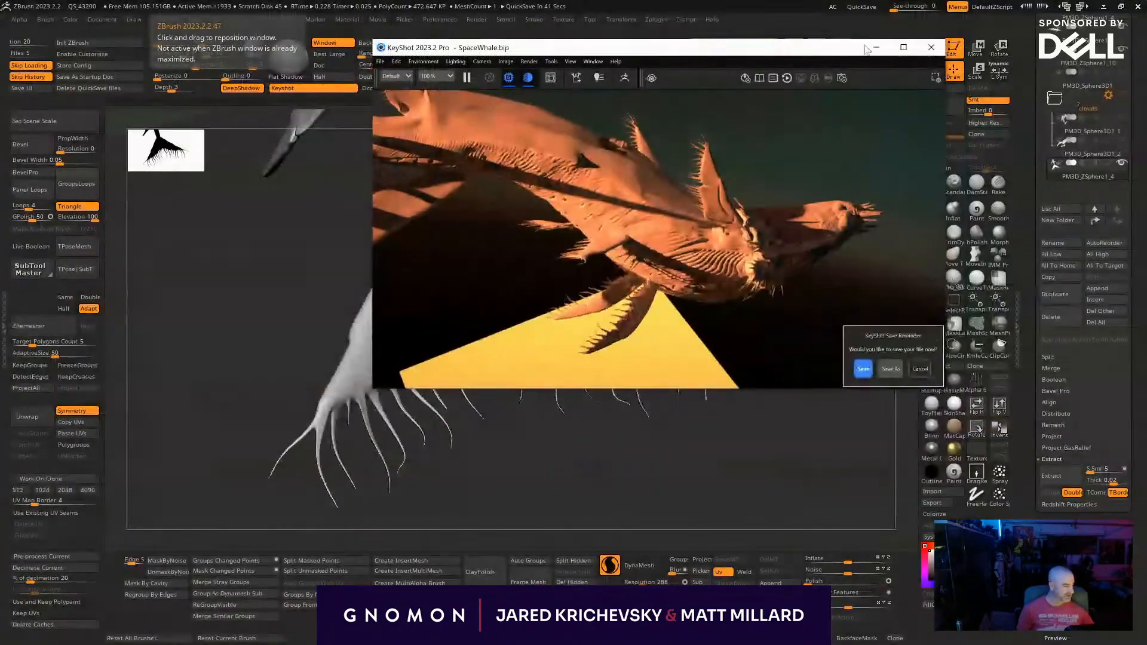
- Maximize the KeyShot window to inspect the whole space whale and return to ZBrush
left_click(902, 47)
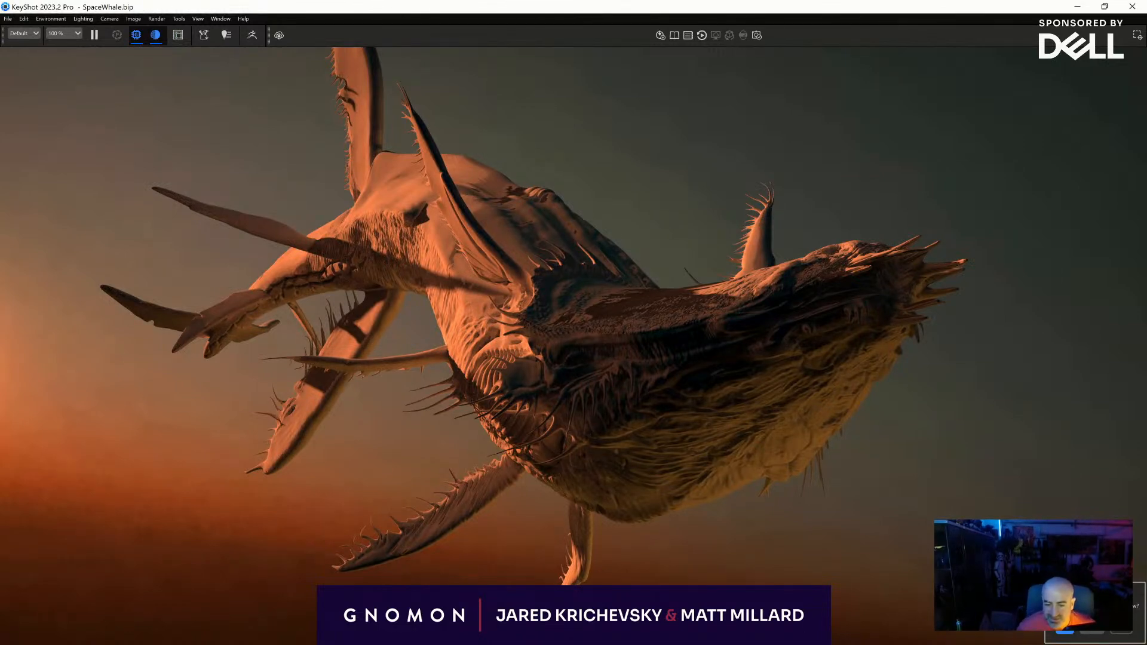
key("alt+Tab")
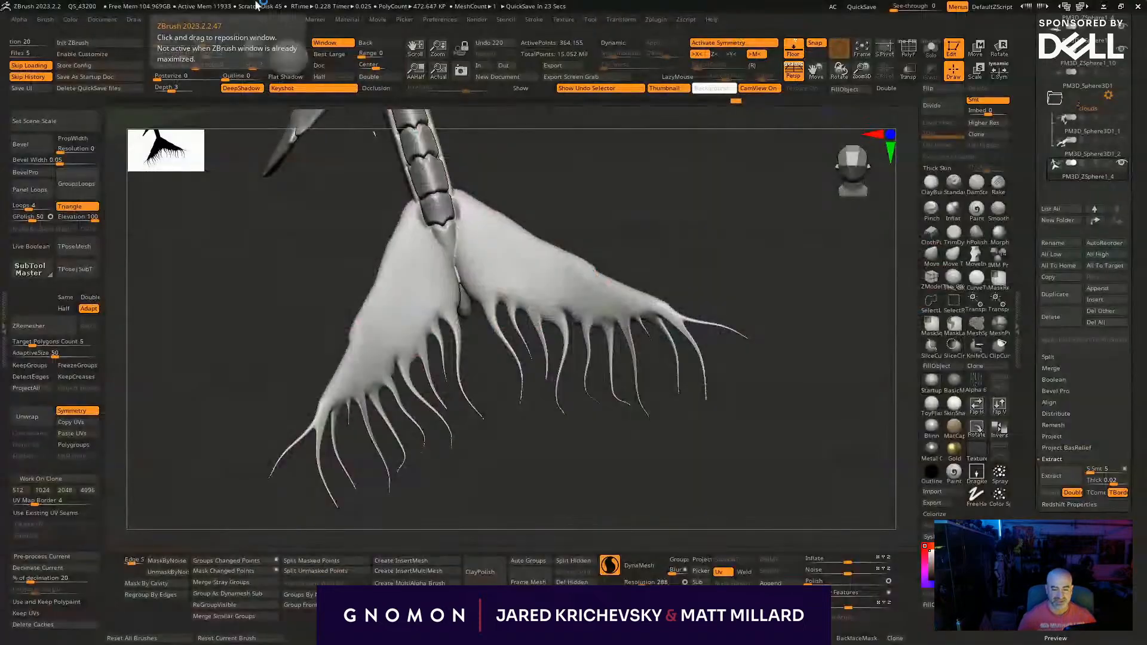
- Undo recent strokes and pull the first thin tendrils from the trailing edge of the fin pair above the tail flukes
key("ctrl+z")
key("ctrl+z")
key("ctrl+z")
key("ctrl+z")
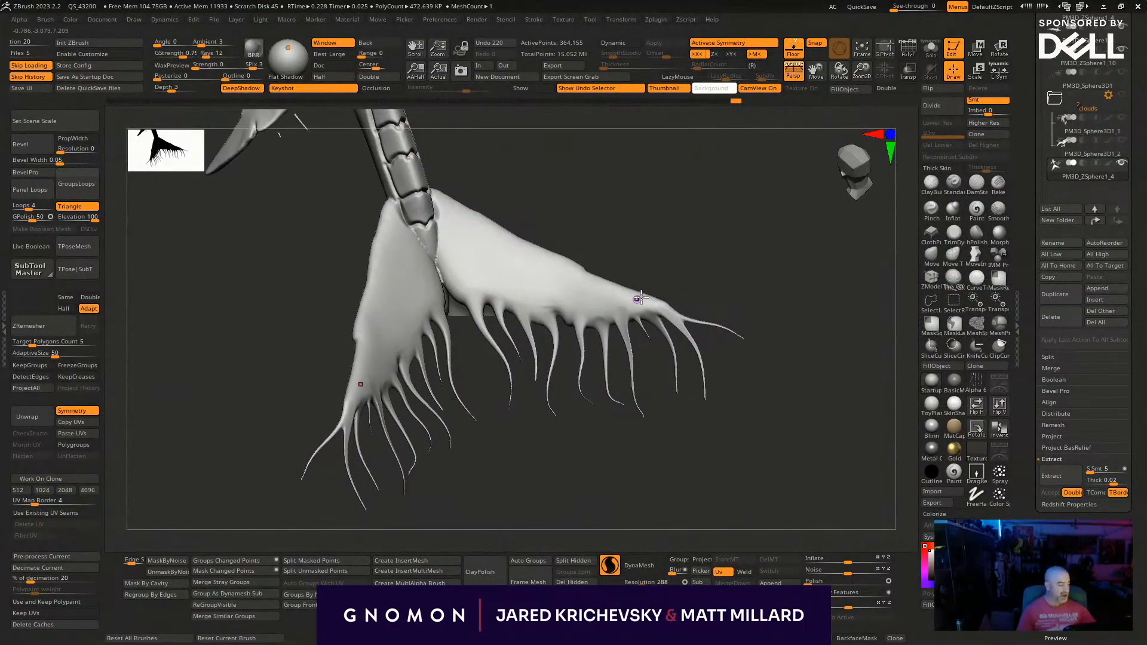
left_click_drag(653, 200, 589, 341)
key("ctrl+z")
key("ctrl+z")
key("ctrl+z")
key("ctrl+z")
key("ctrl+z")
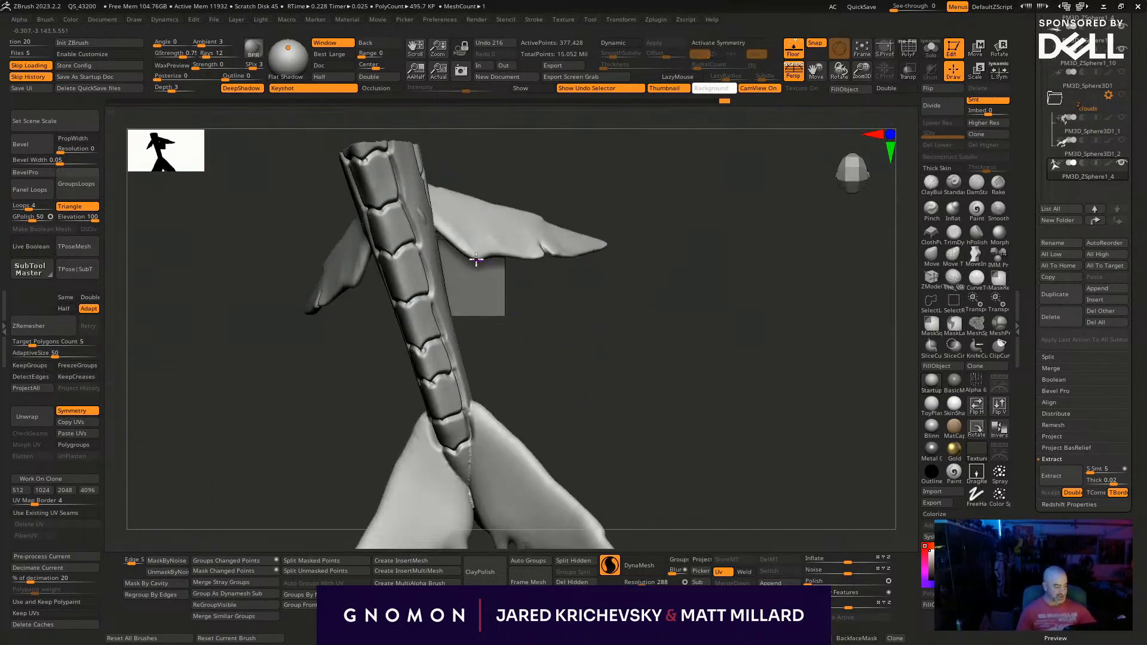
key("ctrl+shift+z")
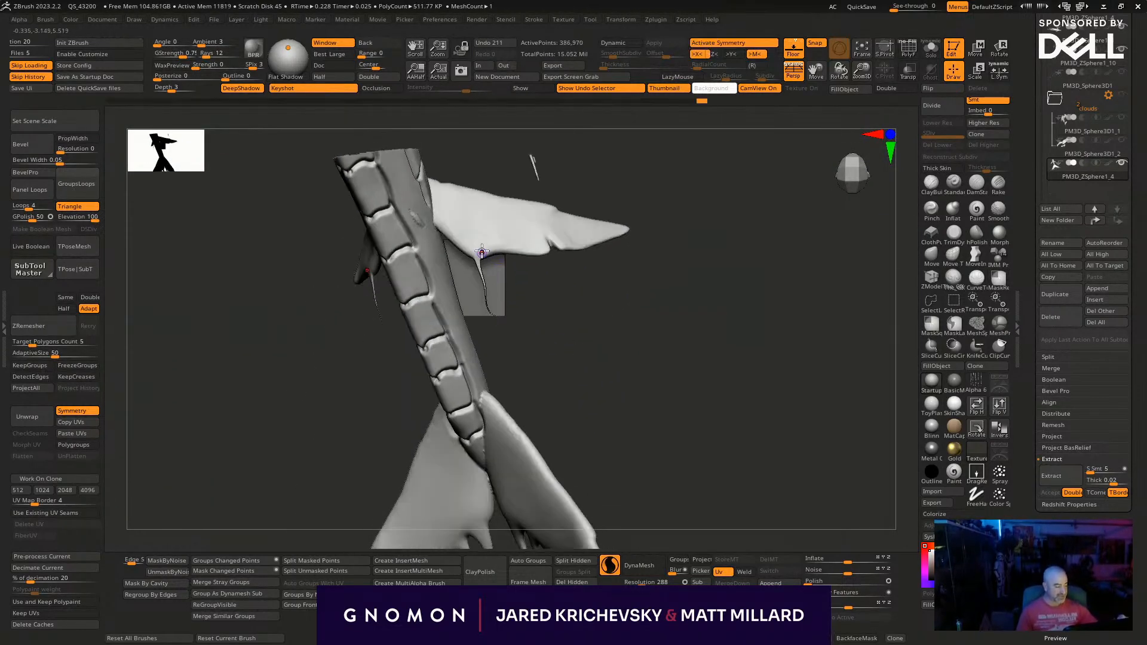
mouse_move(556, 325)
left_mouse_down("alt")
mouse_move(575, 371)
mouse_move(562, 345)
left_mouse_up("alt")
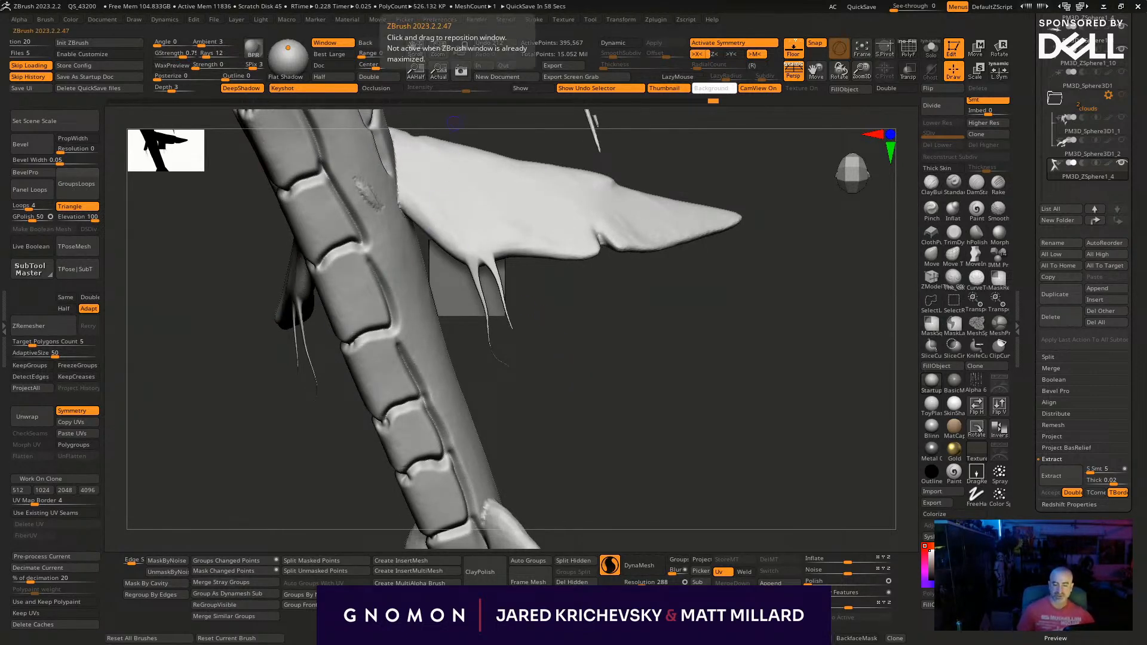
- Switch to KeyShot and close its window
key("alt+Tab")
left_click(1137, 8)
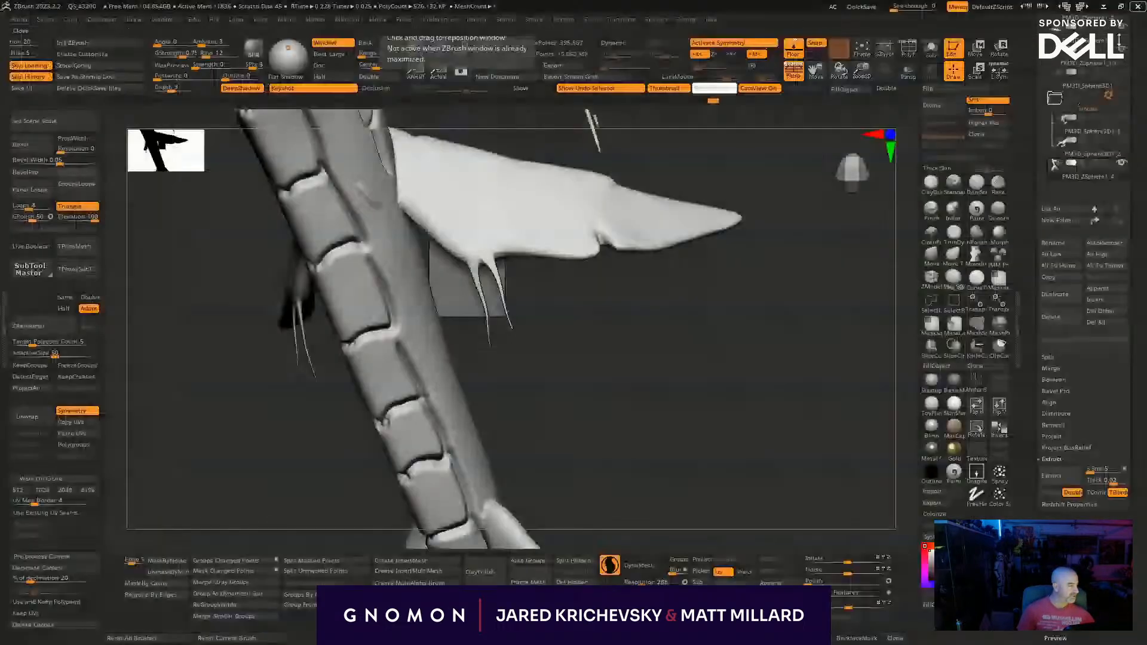
- Pull a row of thin curved tendrils along the inner and middle trailing edges of the upper tail fins
mouse_move(508, 251)
left_mouse_down()
mouse_move(541, 333)
mouse_move(600, 323)
mouse_move(587, 358)
left_mouse_up()
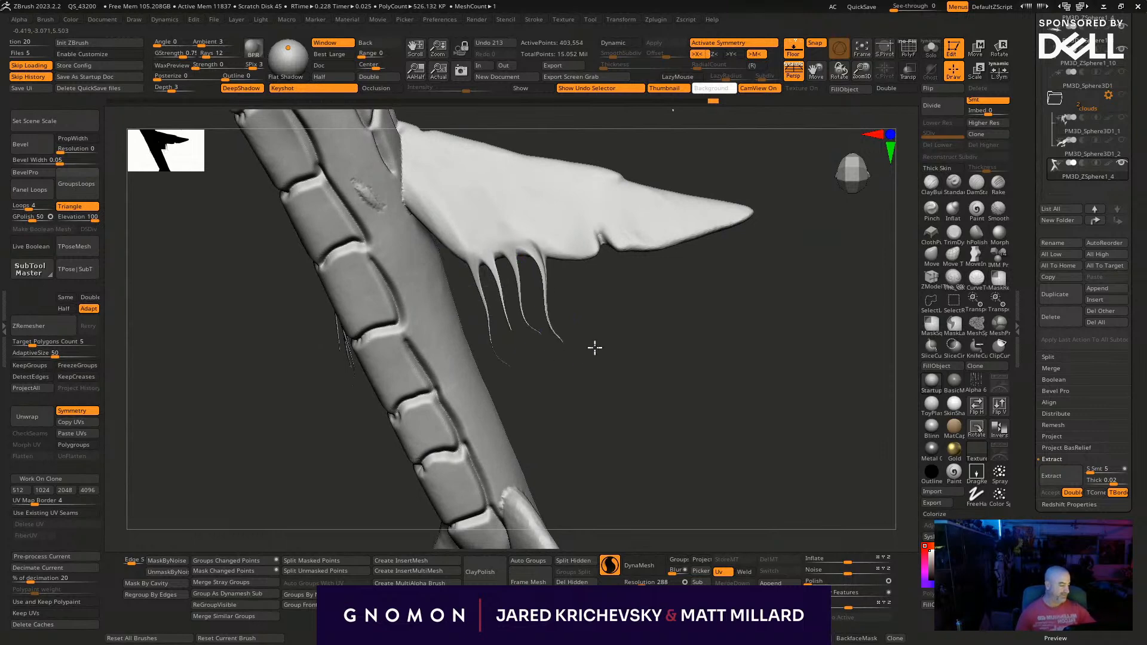
mouse_move(557, 252)
left_mouse_down()
mouse_move(557, 327)
mouse_move(589, 356)
mouse_move(698, 326)
left_mouse_up()
mouse_move(474, 248)
left_mouse_down()
mouse_move(499, 320)
mouse_move(486, 264)
mouse_move(476, 298)
left_mouse_up()
mouse_move(578, 428)
left_mouse_down()
mouse_move(734, 486)
mouse_move(704, 381)
left_mouse_up()
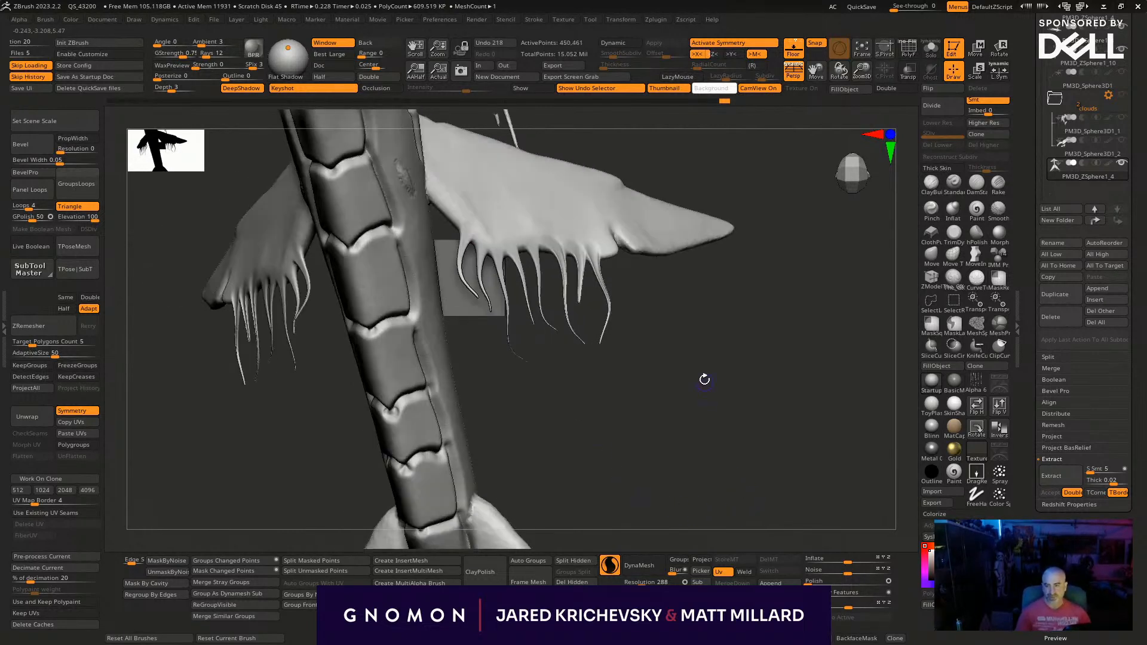
left_click_drag(657, 412, 567, 494, "alt")
left_click_drag(636, 451, 584, 446)
left_click_drag(539, 336, 547, 392)
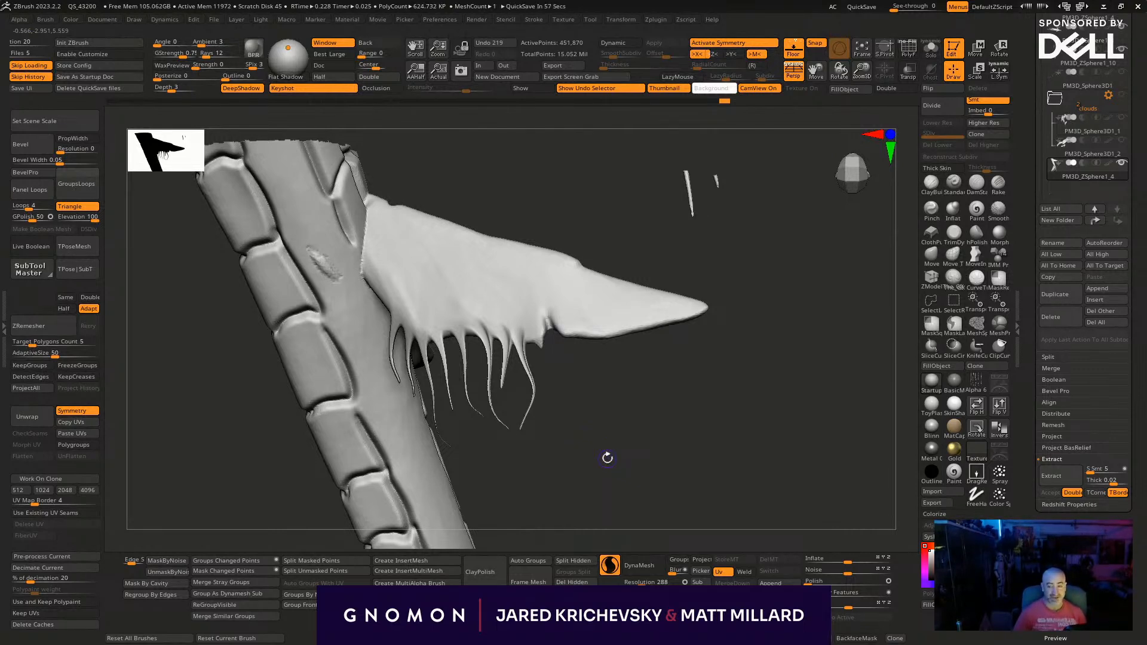
mouse_move(537, 337)
left_mouse_down()
mouse_move(532, 353)
mouse_move(578, 425)
left_mouse_up()
left_click_drag(622, 392, 556, 327)
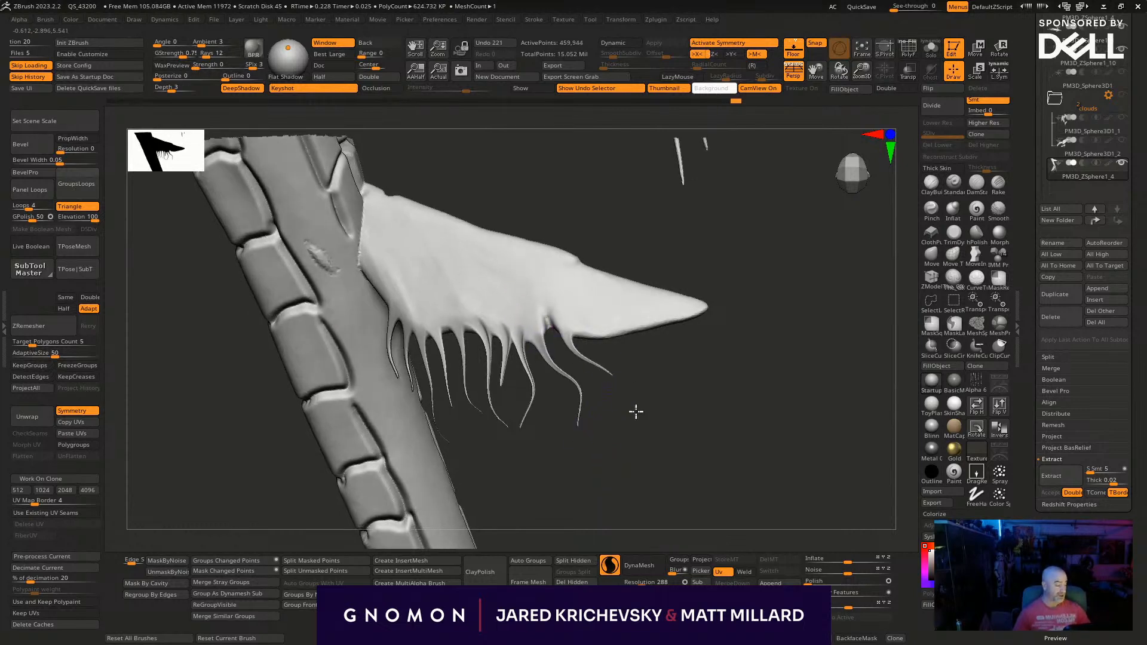
- Pull more tendrils from the outer trailing edges of the upper tail fins and draw their tips into thin points
left_click_drag(633, 397, 634, 408)
left_click_drag(670, 437, 655, 402)
mouse_move(578, 327)
left_mouse_down()
mouse_move(647, 372)
mouse_move(652, 393)
left_mouse_up()
left_click_drag(678, 412, 682, 383)
mouse_move(699, 307)
left_mouse_down()
mouse_move(747, 333)
mouse_move(714, 315)
mouse_move(775, 370)
left_mouse_up()
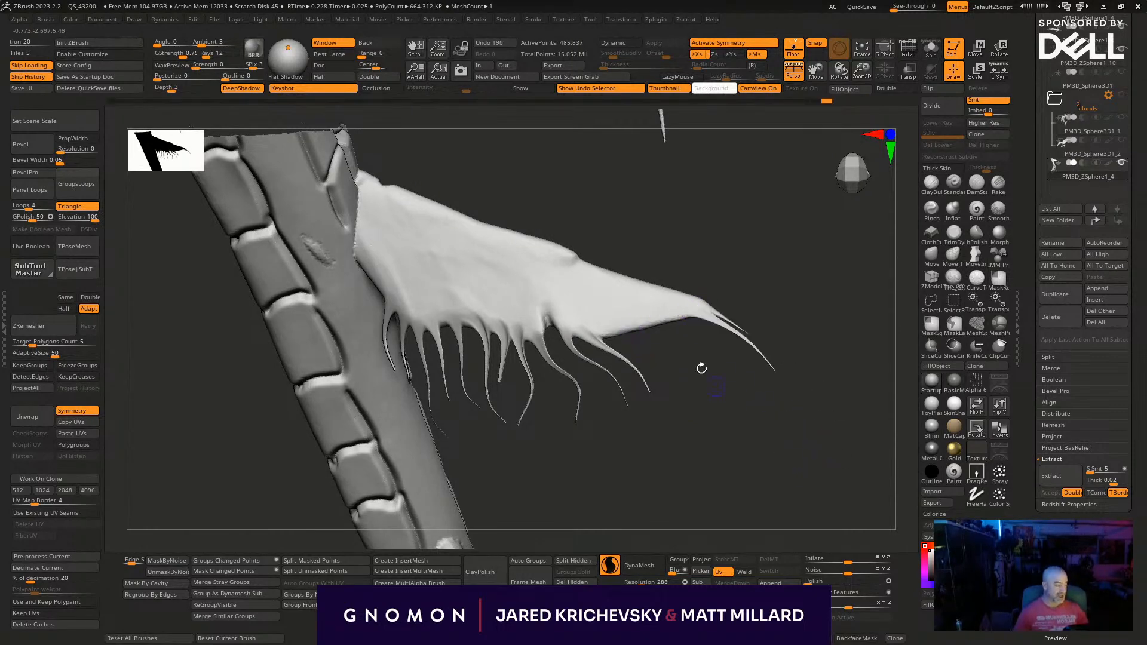
left_click_drag(671, 307, 719, 377)
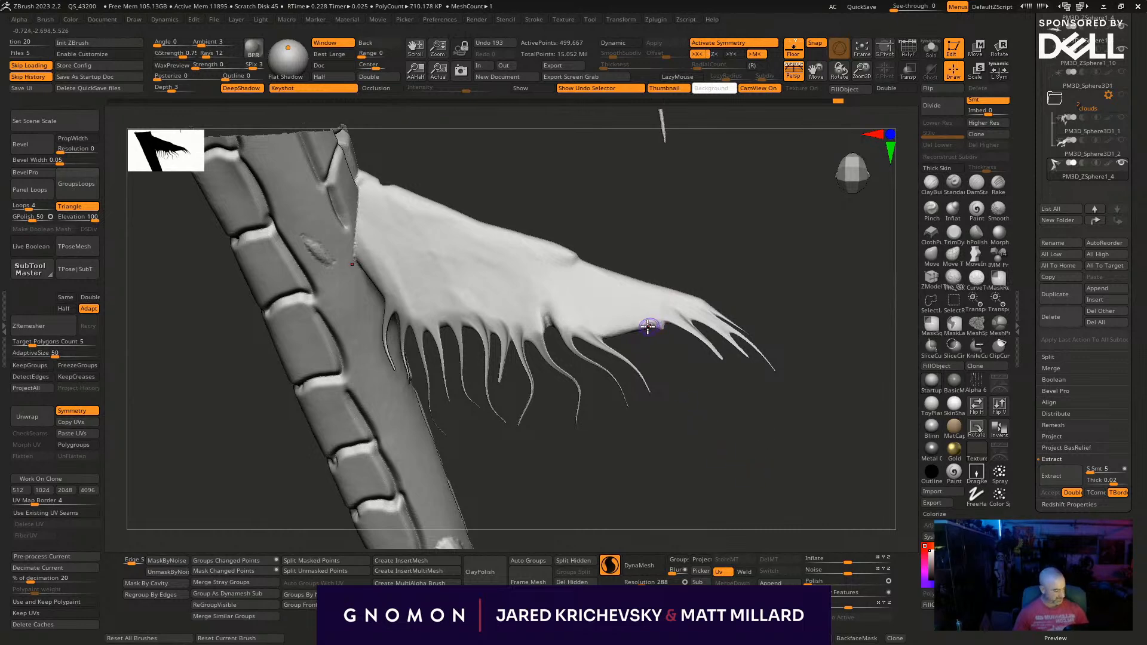
left_click_drag(620, 327, 701, 389)
left_click_drag(643, 322, 746, 397)
- Show the hidden parts of the whale mesh again and frame the fringed fin on its rear body
mouse_move(819, 504)
left_mouse_down()
mouse_move(781, 392)
mouse_move(835, 449)
mouse_move(837, 489)
mouse_move(683, 522)
mouse_move(649, 488)
mouse_move(604, 514)
mouse_move(382, 424)
mouse_move(367, 457)
mouse_move(269, 474)
mouse_move(719, 402)
mouse_move(713, 217)
mouse_move(576, 427)
mouse_move(341, 486)
mouse_move(392, 548)
left_mouse_up()
left_click(839, 494, "ctrl+shift")
left_click_drag(556, 292, 573, 237)
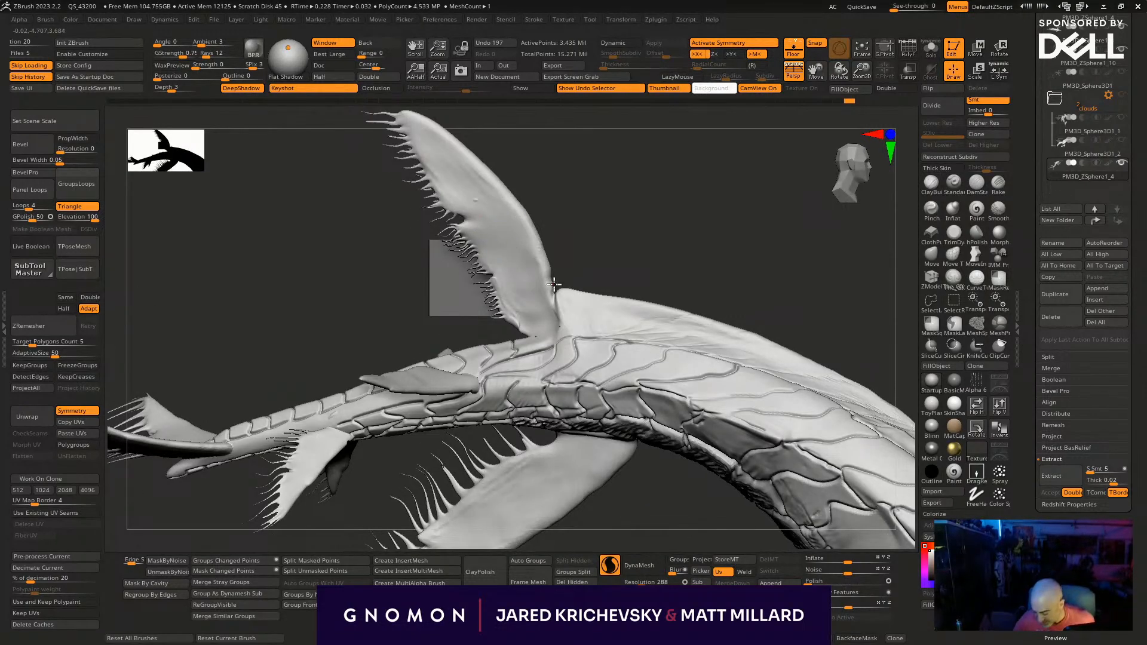
- Browse the LightBox brush library to the custom Zbrushes collection and open its Organic folder
left_click(236, 116)
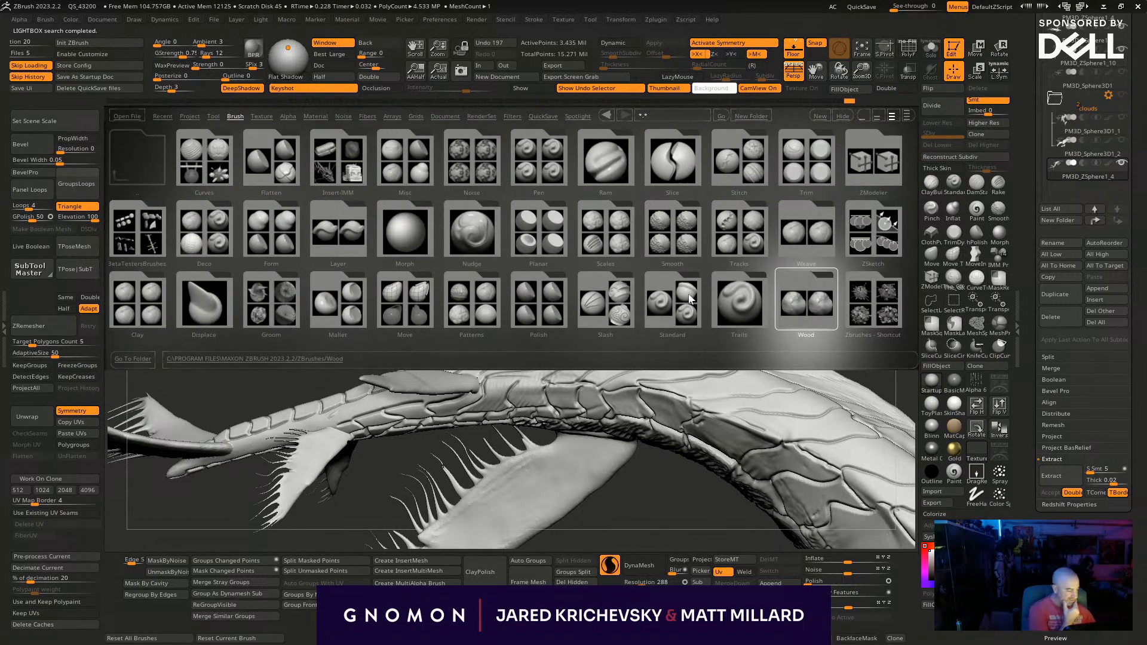
left_click_drag(699, 288, 288, 289)
double_click(449, 289)
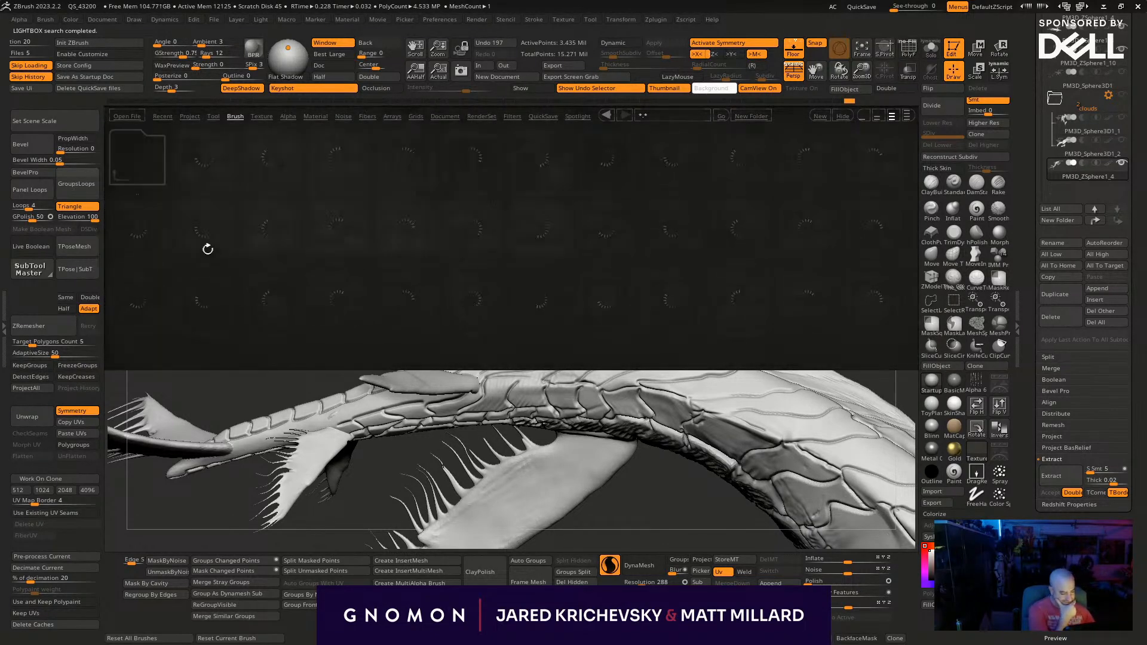
left_click(313, 255)
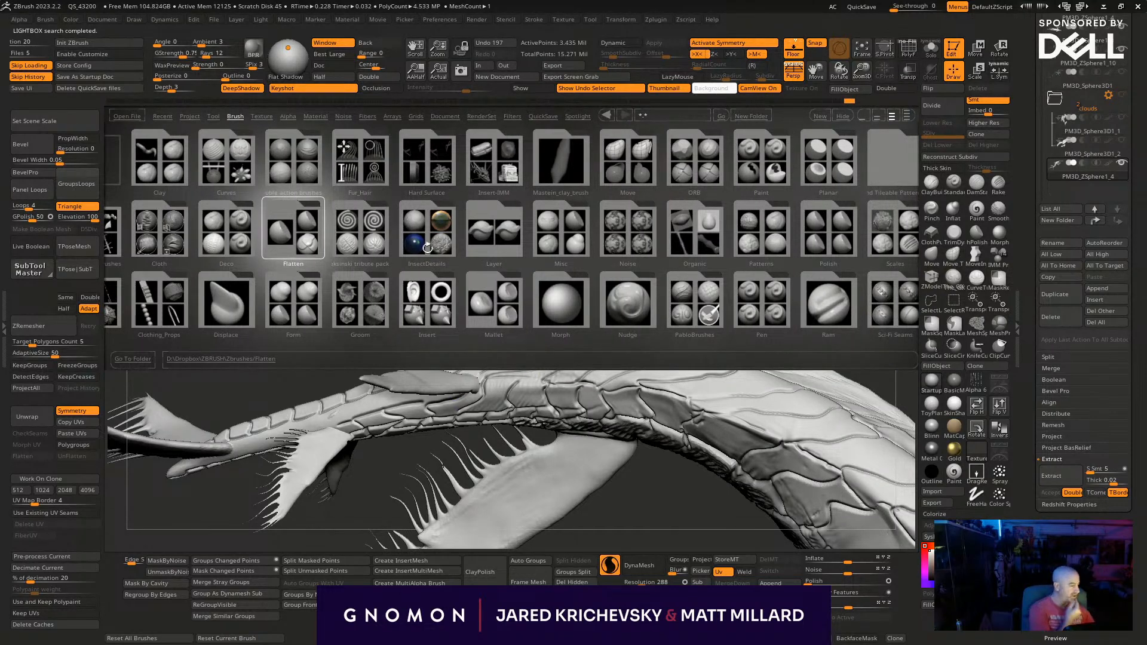
left_click(507, 257)
left_click(181, 227)
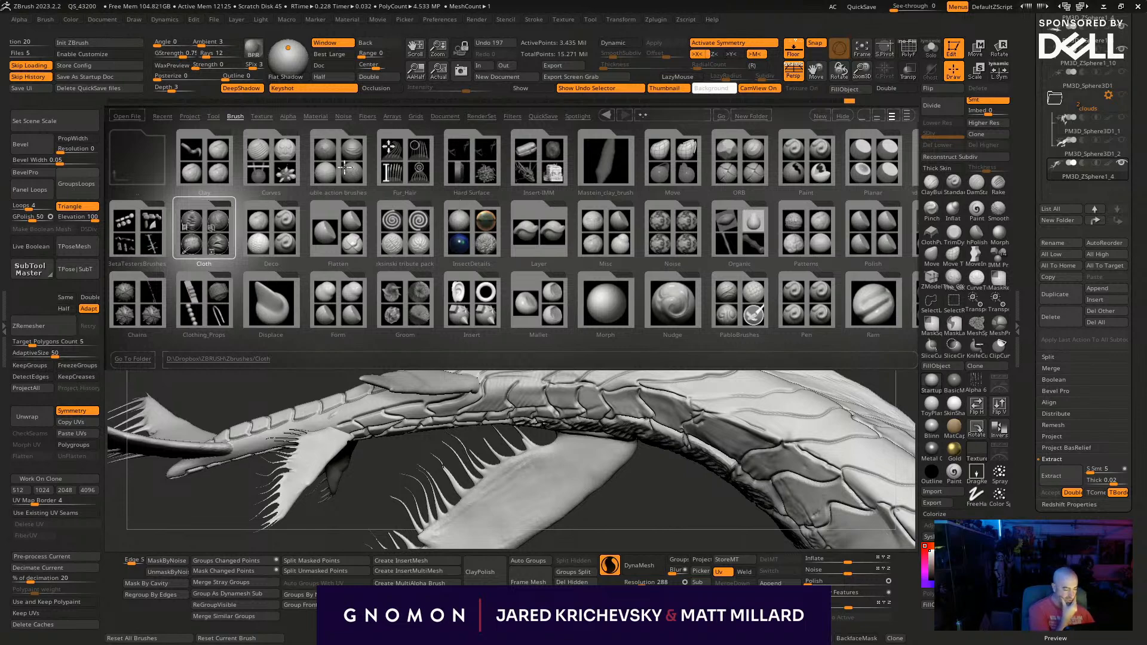
left_click(605, 302)
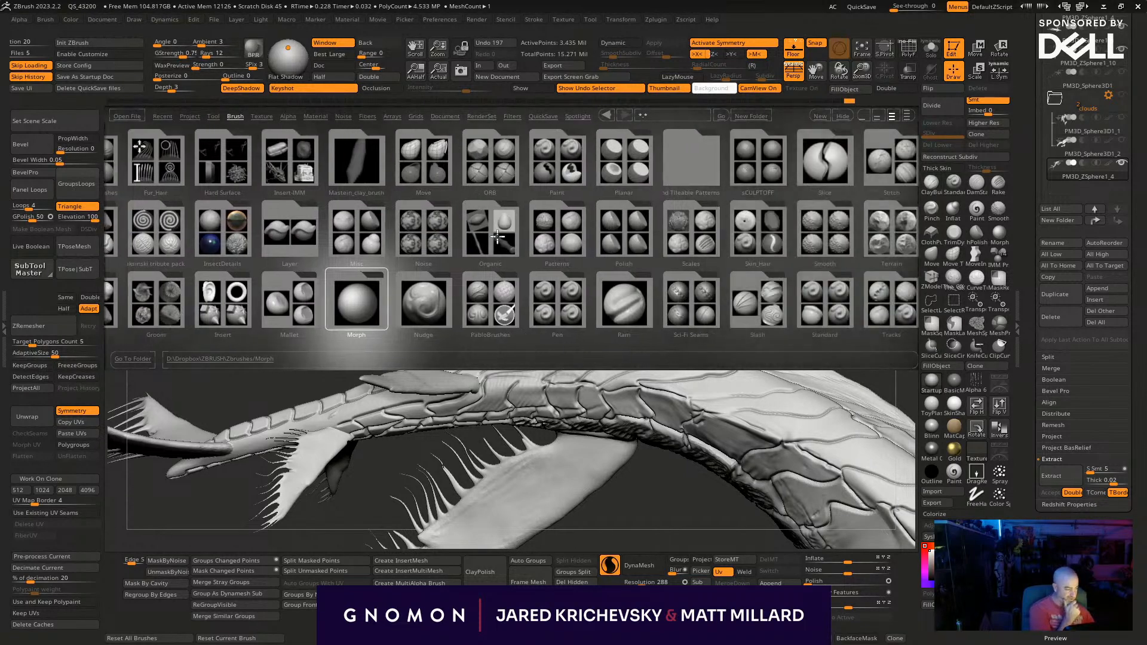
double_click(497, 237)
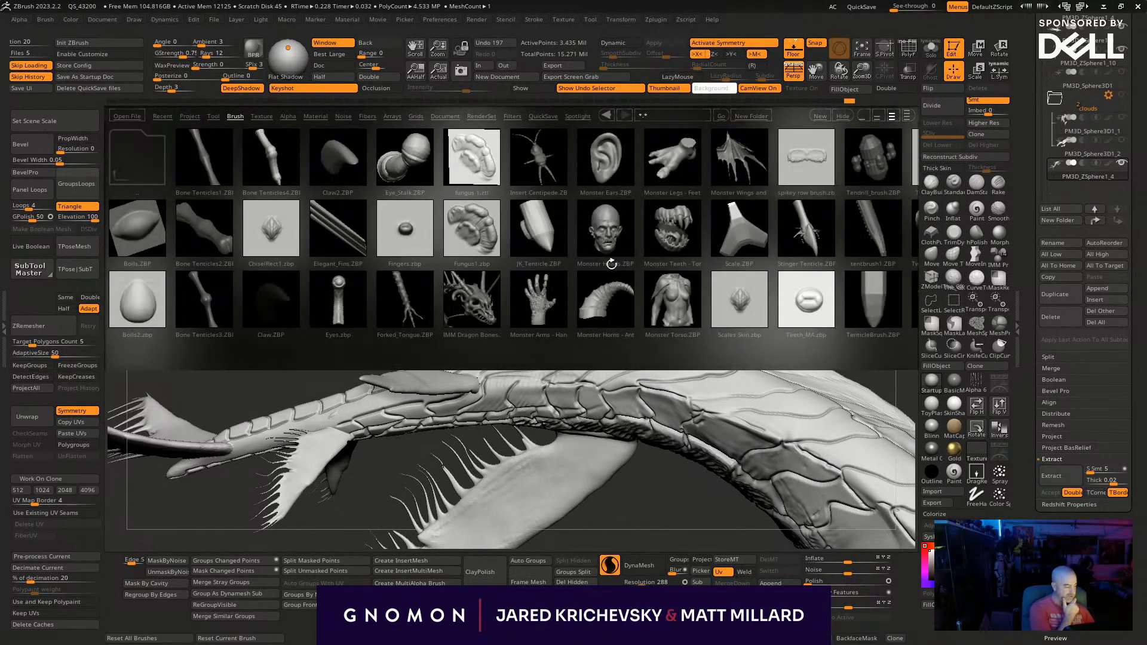
- Examine the brushes in the Organic folder for detailing options and return to the main Zbrushes folder
left_click(659, 309)
left_click(761, 162)
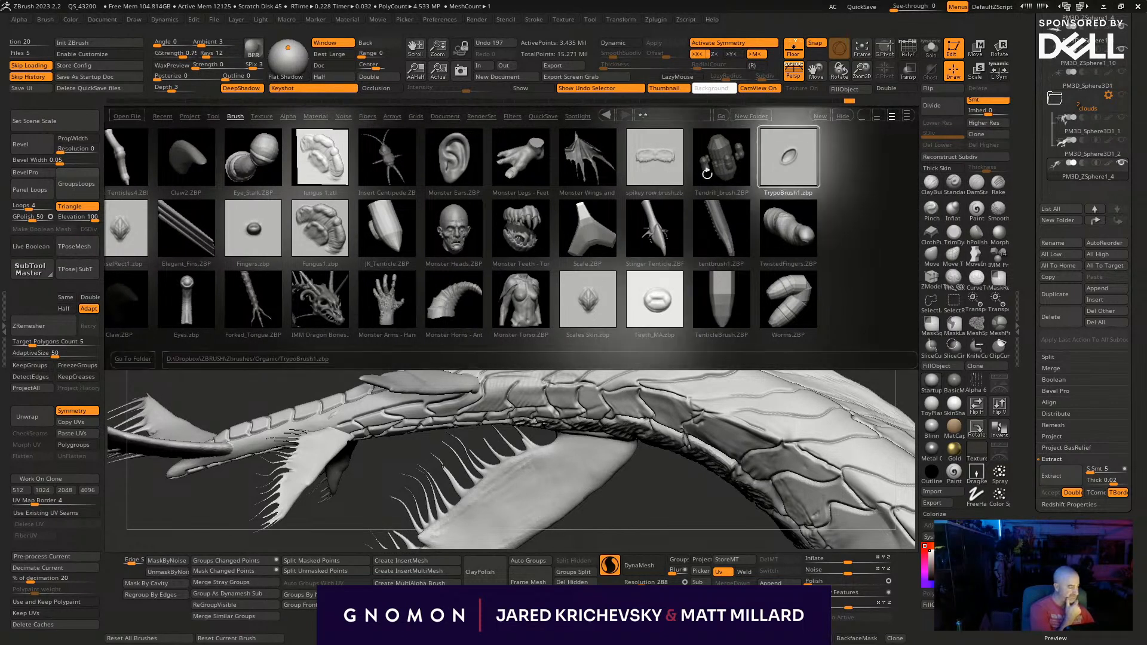
left_click(127, 230)
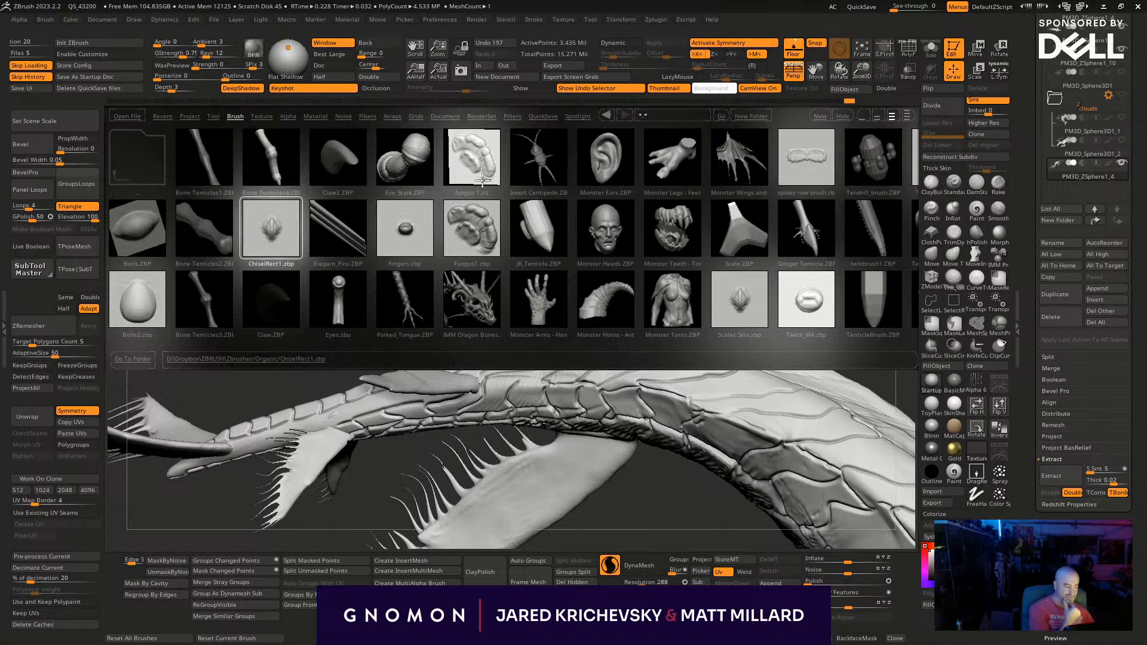
left_click(555, 282)
left_click(631, 312)
left_click(548, 294)
left_click(635, 167)
left_click_drag(282, 267, 471, 267)
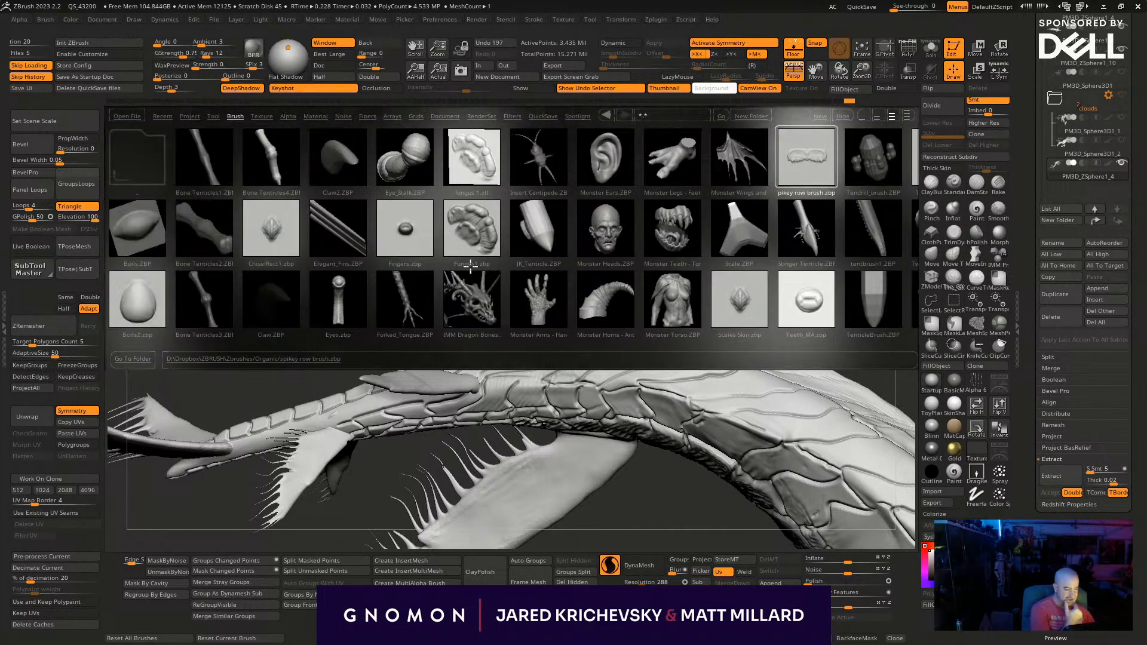
left_click(140, 159)
- Look through the individual brushes stored after the folders in the main Zbrushes directory and return to its start
mouse_move(538, 316)
left_mouse_down()
mouse_move(475, 382)
mouse_move(320, 381)
mouse_move(973, 345)
left_mouse_up()
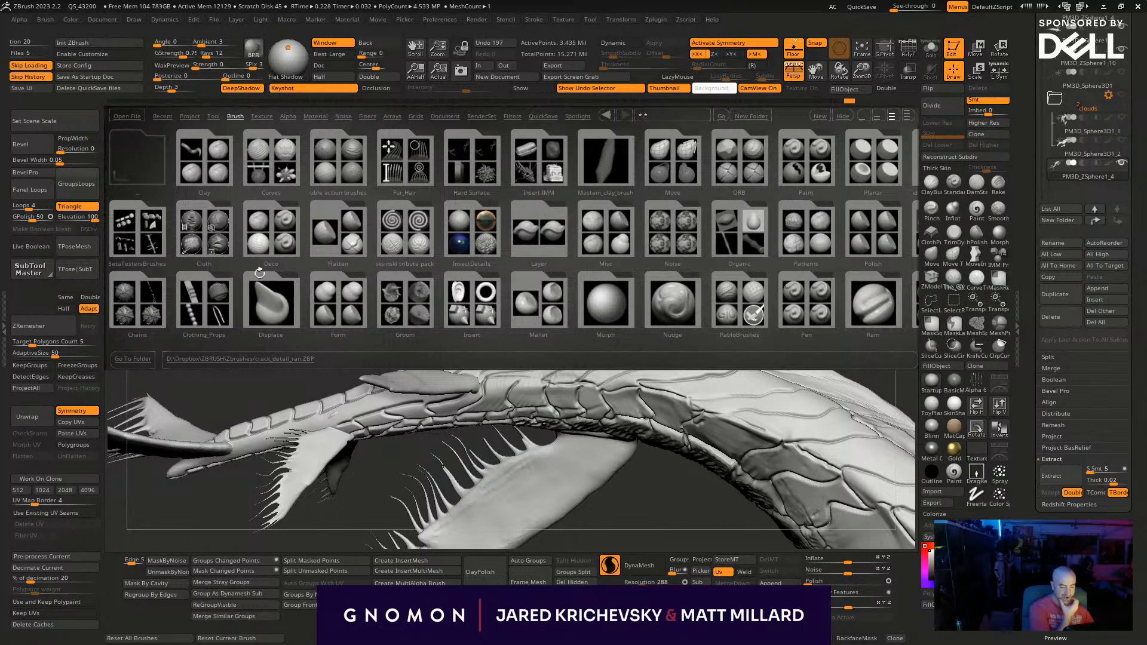
mouse_move(528, 316)
left_mouse_down()
mouse_move(521, 338)
mouse_move(498, 339)
mouse_move(352, 309)
mouse_move(132, 298)
left_mouse_up()
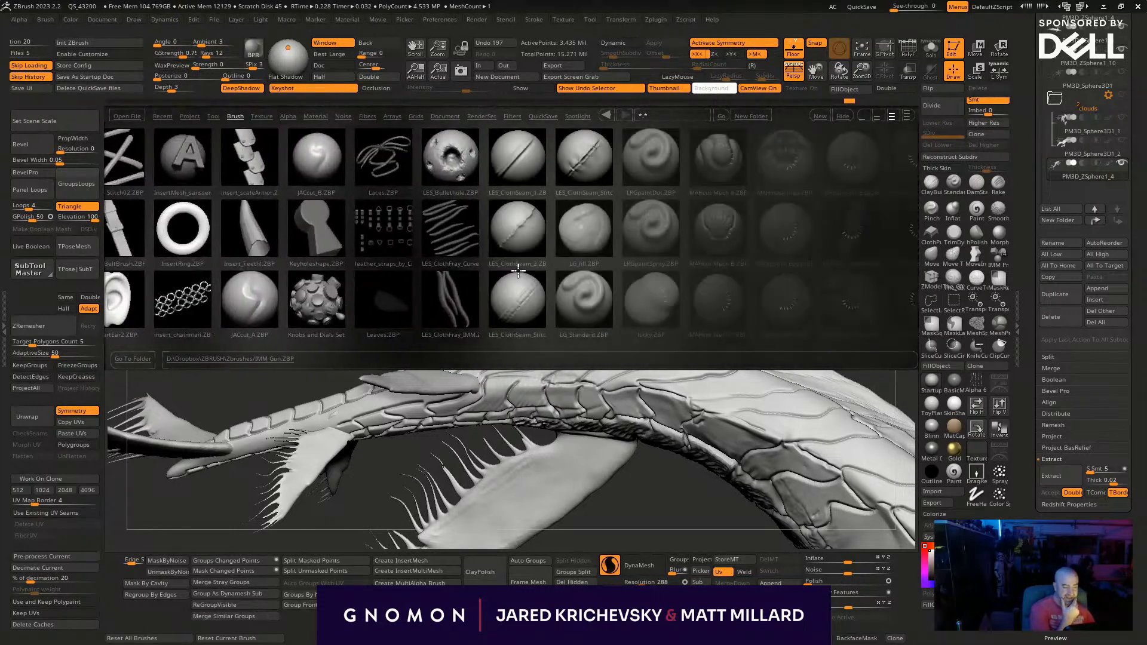
left_click_drag(520, 299, 410, 341)
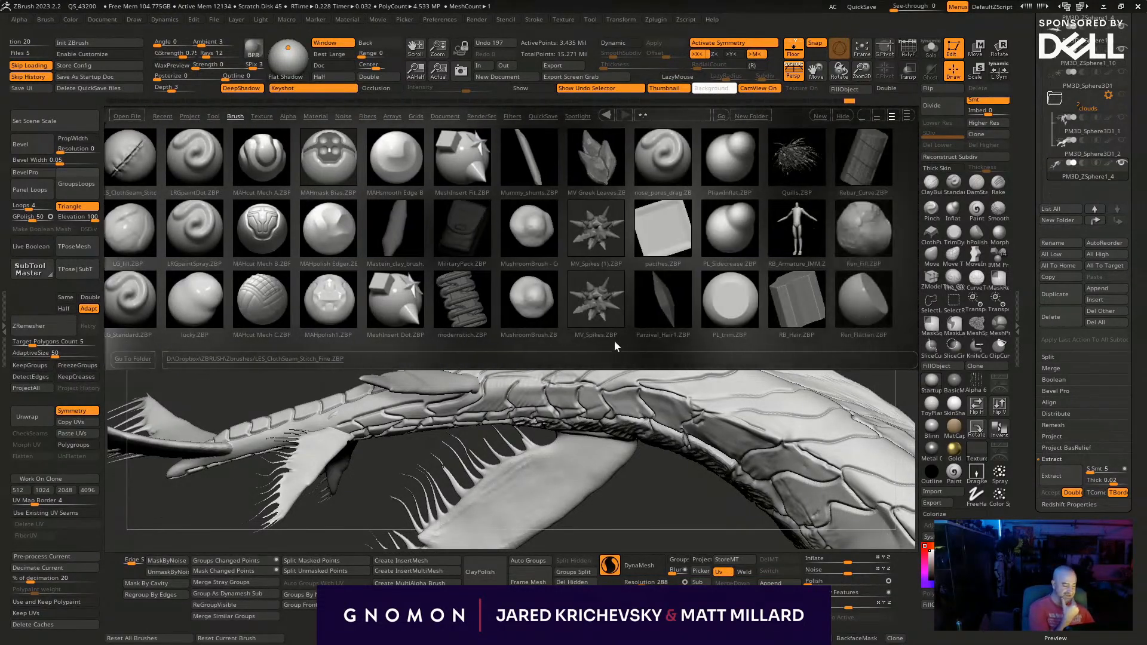
left_click_drag(757, 303, 647, 352)
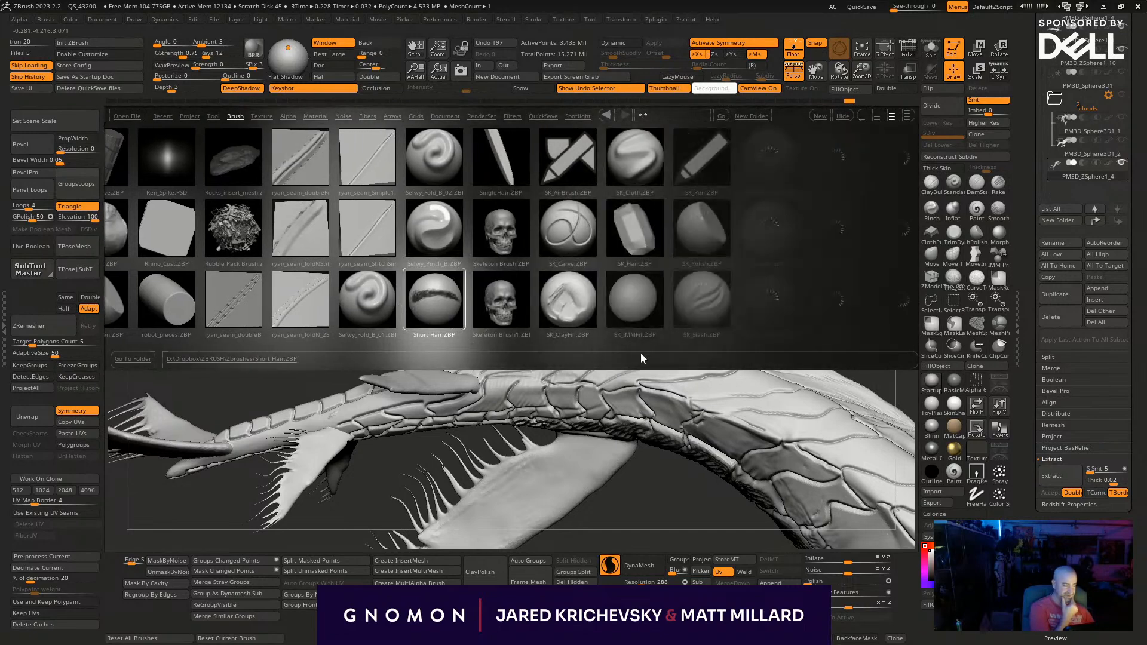
left_click_drag(751, 306, 694, 363)
left_click_drag(780, 303, 582, 351)
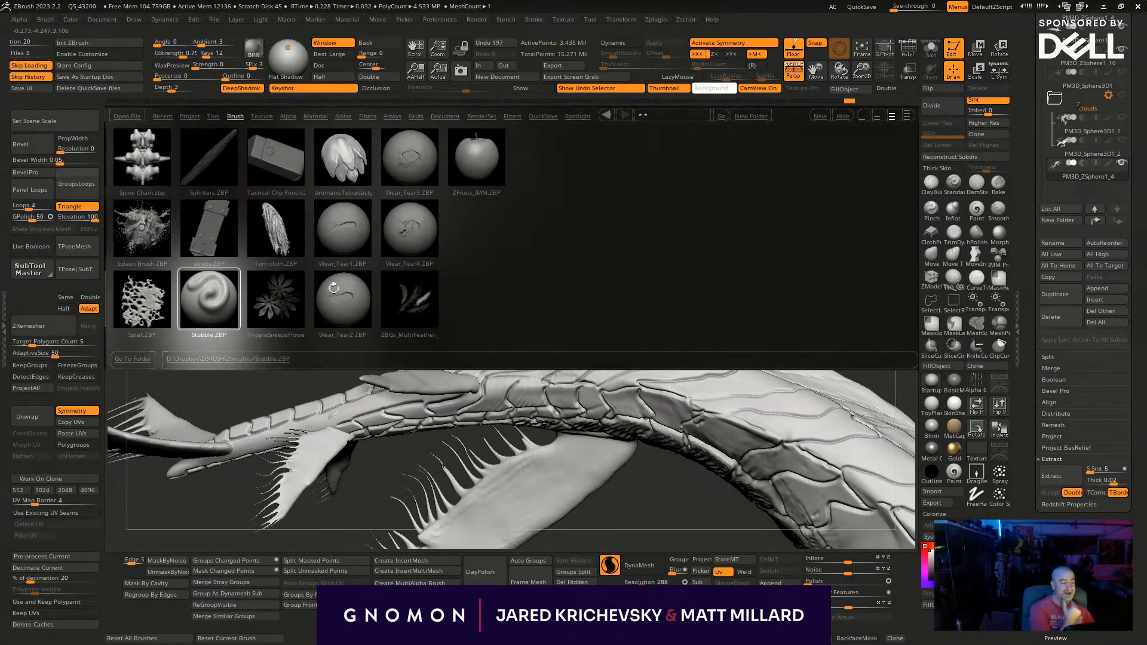
left_click_drag(193, 292, 1087, 266)
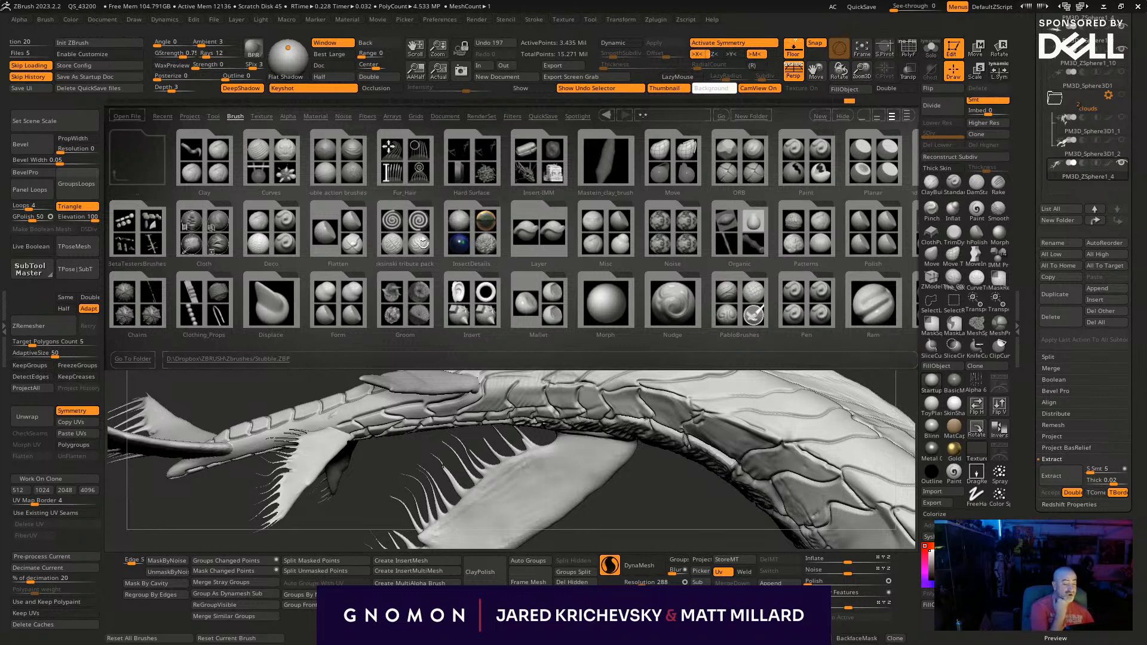
- Open the Skin_Hair brush folder and load the SkinDetails-MA brush
left_click(339, 245)
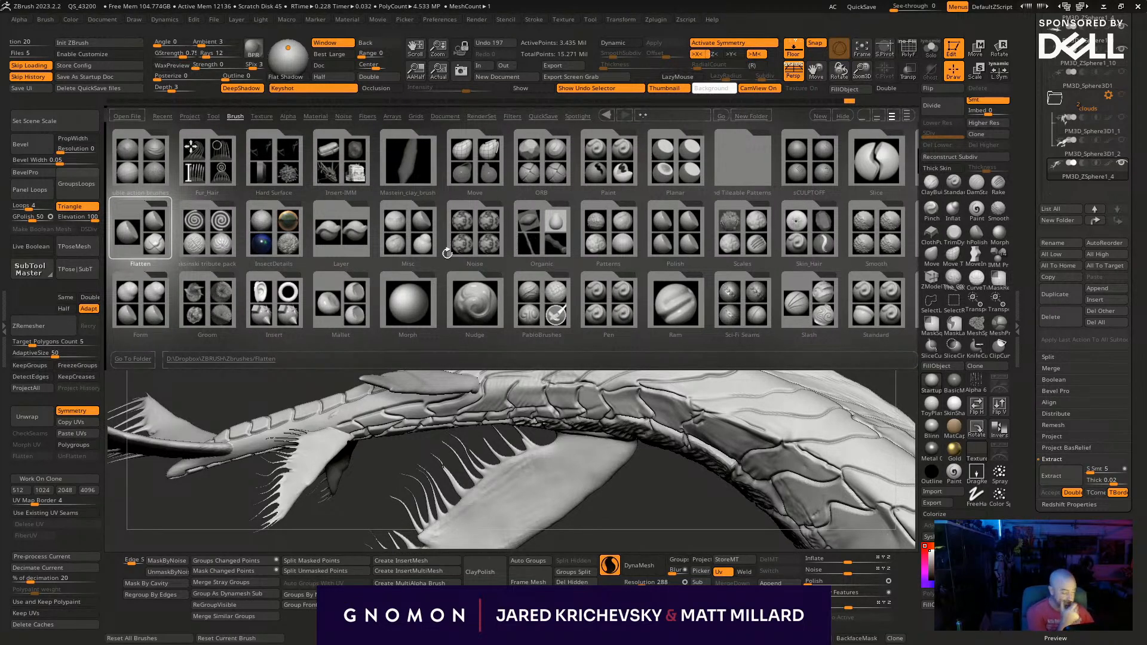
left_click_drag(453, 251, 318, 353)
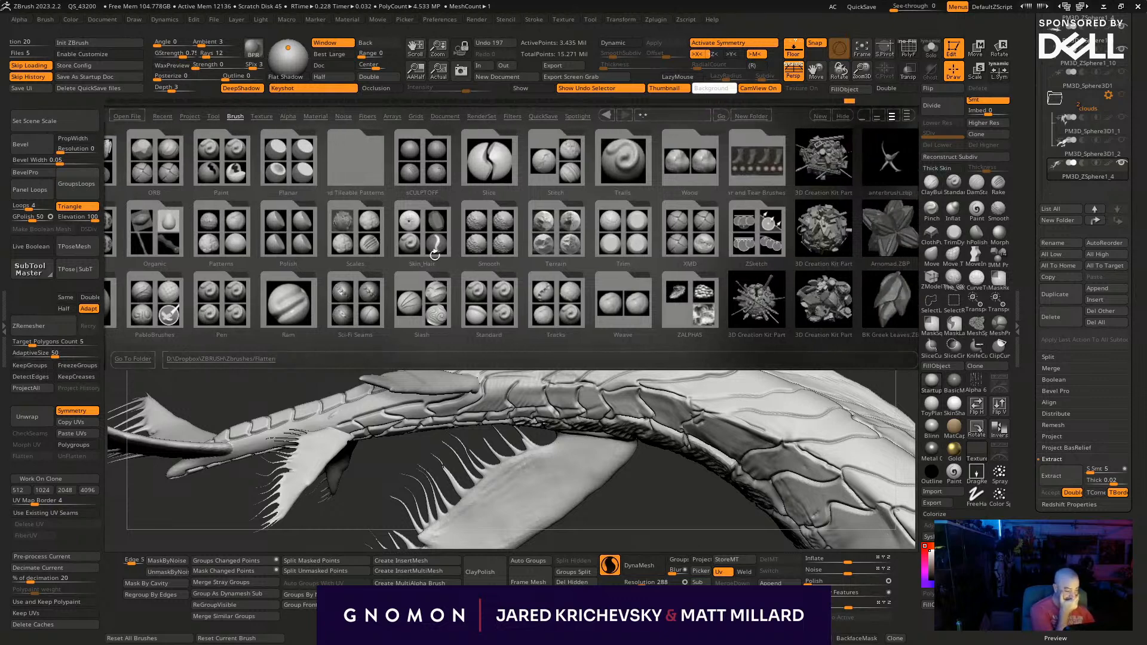
left_click(430, 236)
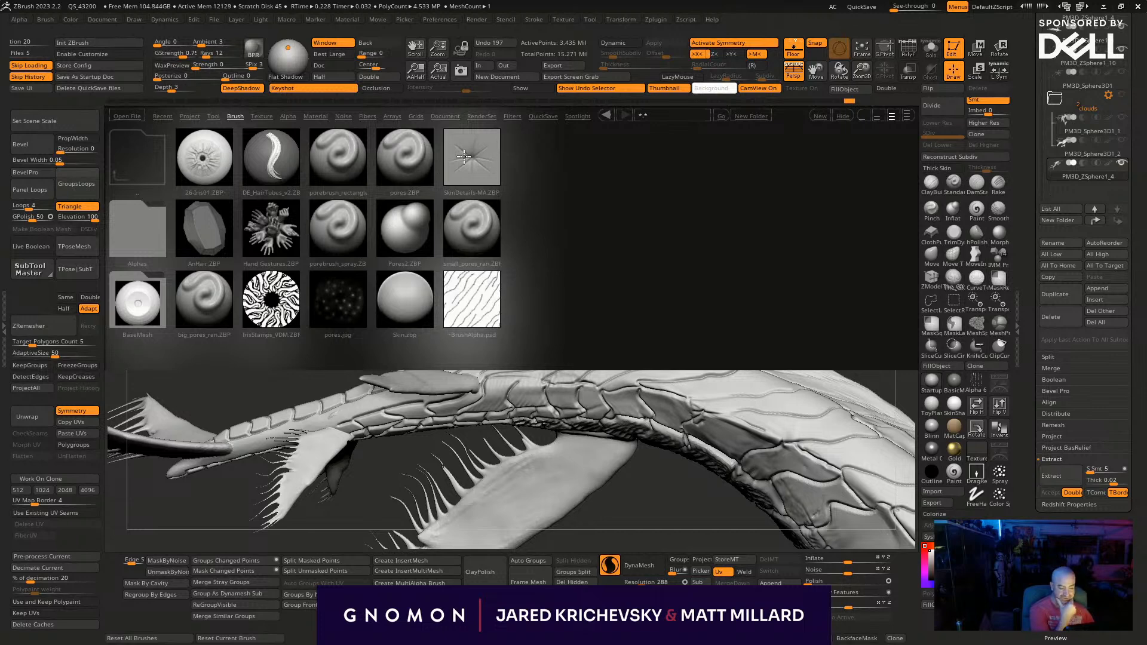
left_click(460, 165)
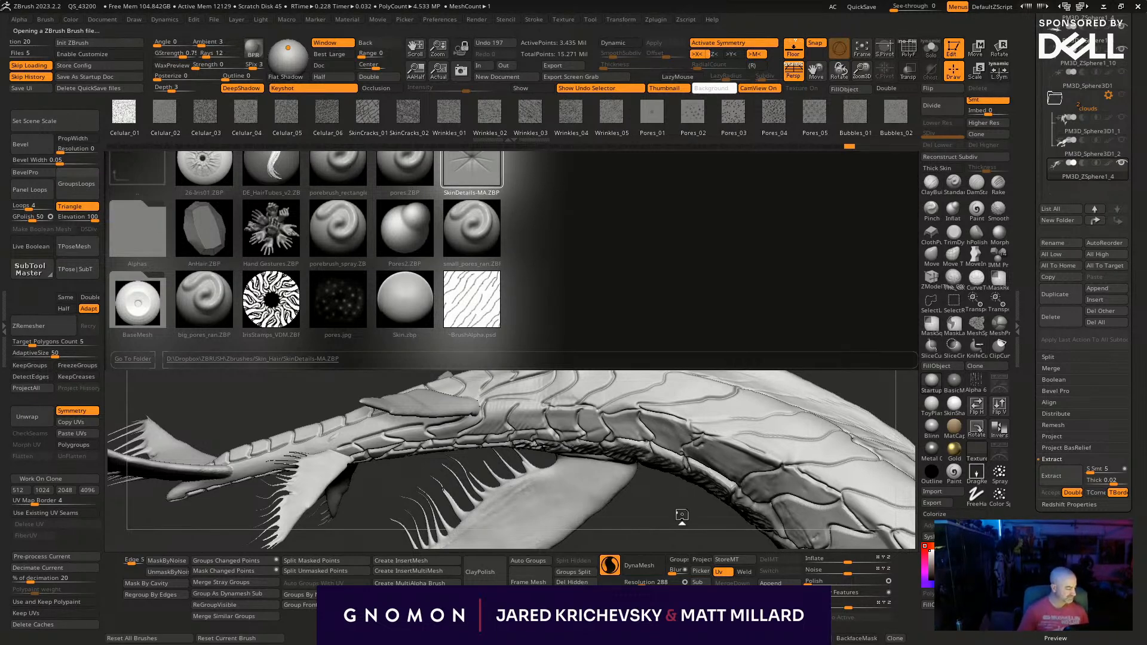
- Choose the Pores_02 skin detail, close LightBox and bring the whale's body and fins into view
left_click_drag(675, 497, 693, 548)
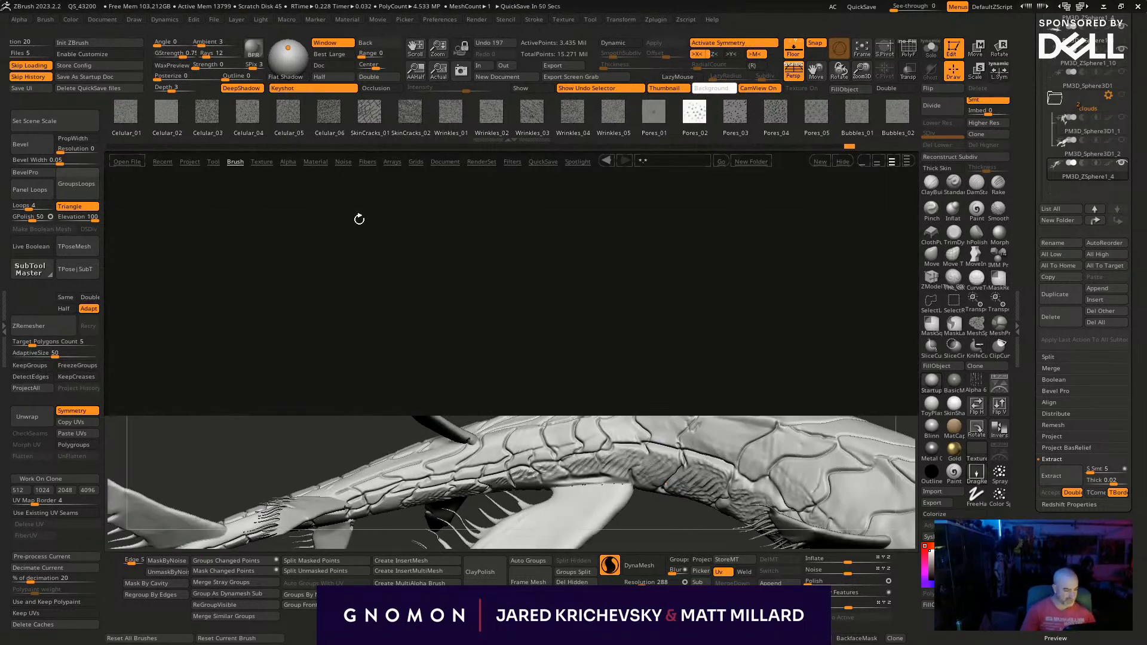
key("comma")
left_click_drag(301, 308, 515, 304)
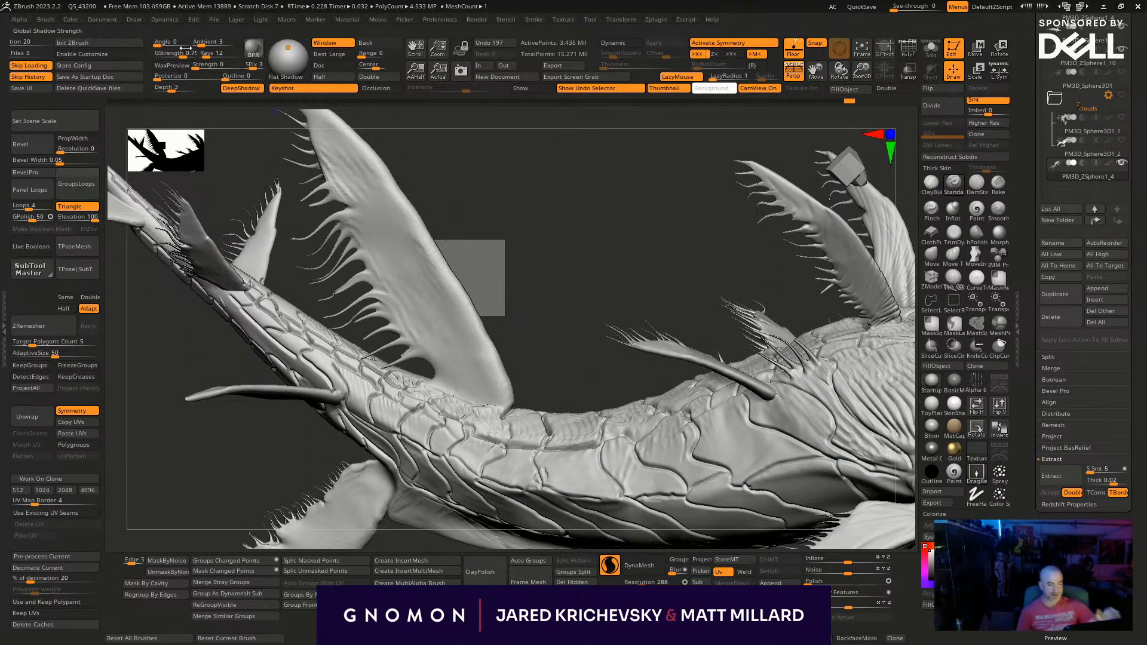
- Choose a scattered-dot alpha for the brush from the alpha library
left_click(46, 20)
left_click(18, 19)
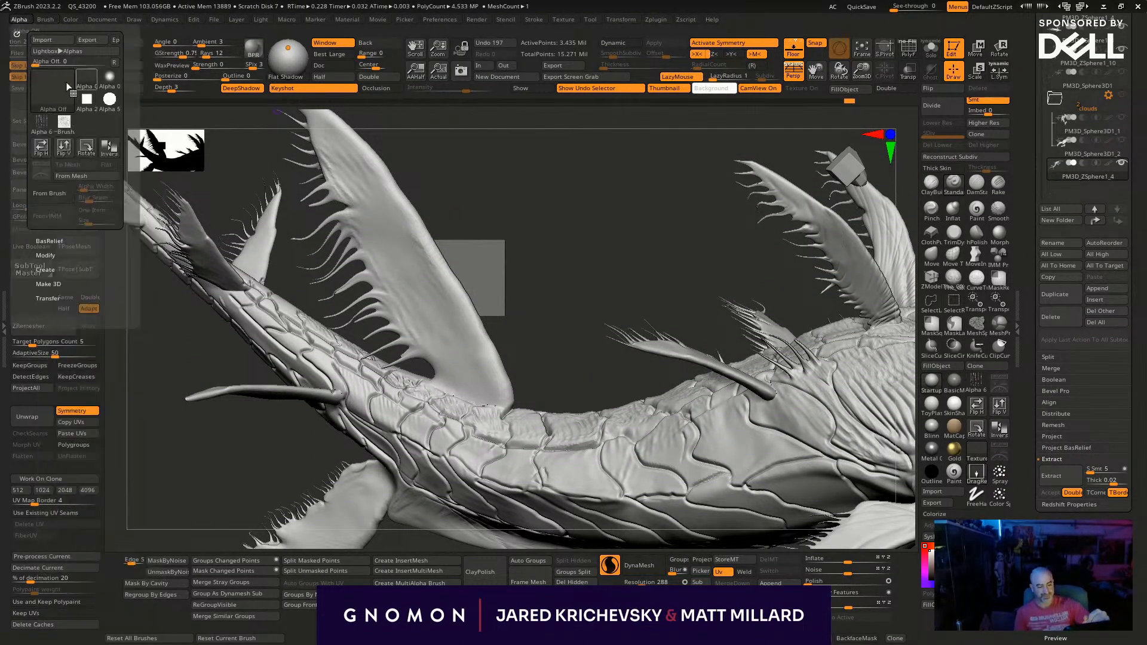
left_click(87, 82)
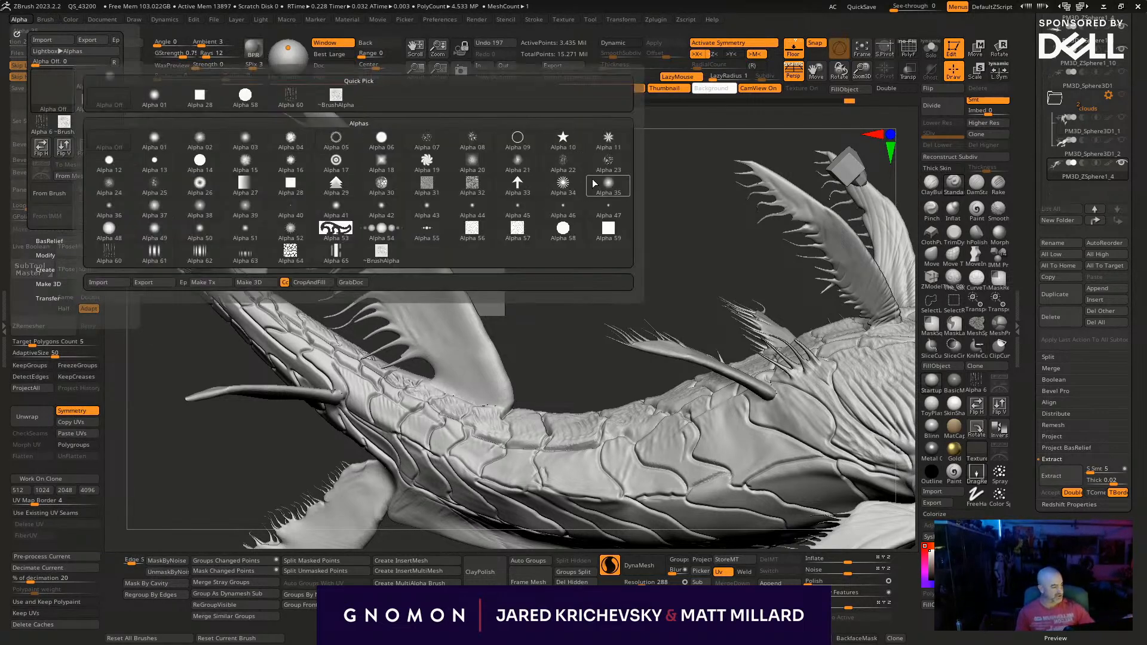
left_click(608, 163)
- Try stamping raised bumps at the base of the large back fin, adjust the brush, and undo the test strokes
key("s")
key("ctrl+z")
key("ctrl+z")
left_click_drag(482, 372, 518, 344)
key("ctrl+z")
key("space")
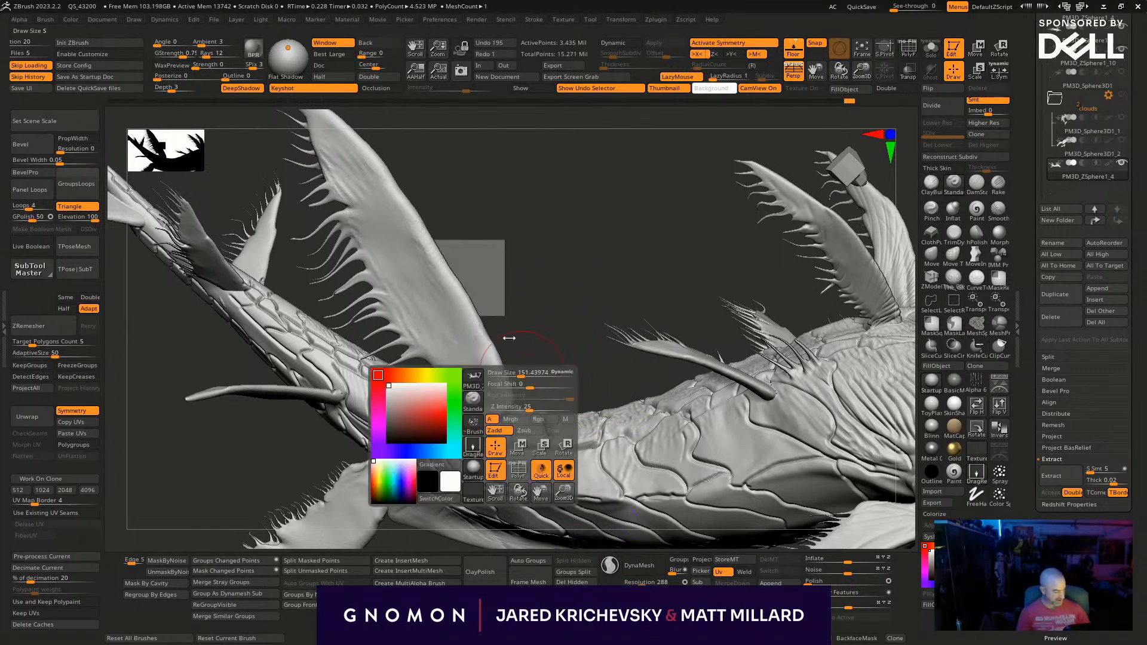
left_click_drag(472, 353, 529, 402)
right_click_drag(472, 317, 502, 277)
key("ctrl+z")
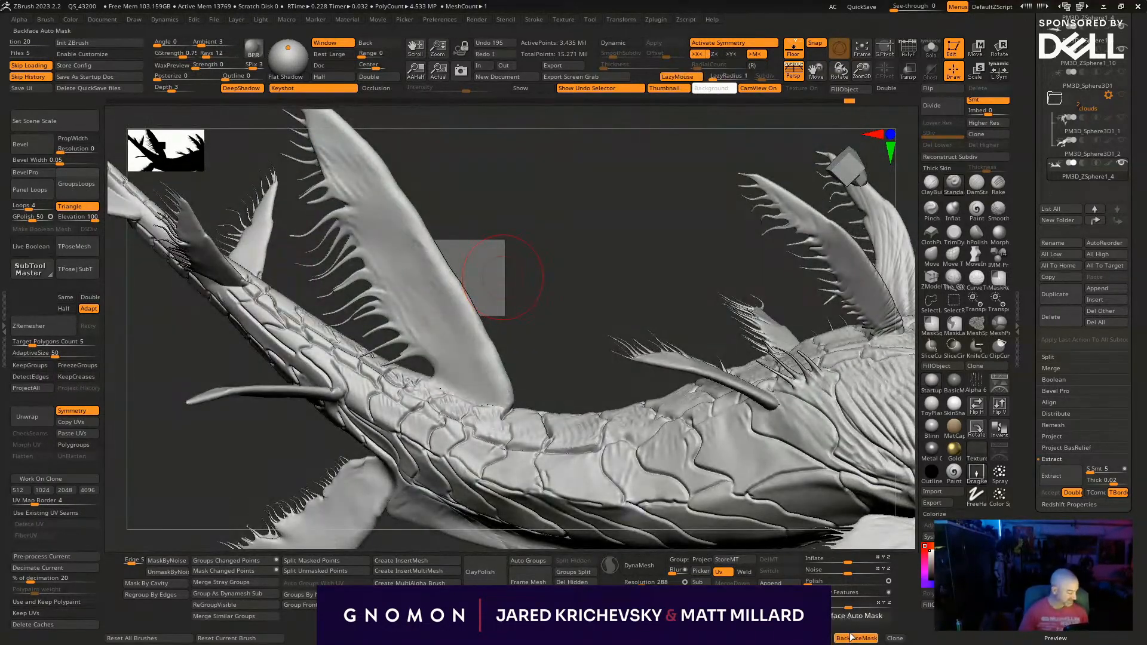
- Enable BackfaceMask and stamp raised bumps over the large back fin from its base to its tip
left_click_drag(462, 346, 525, 435)
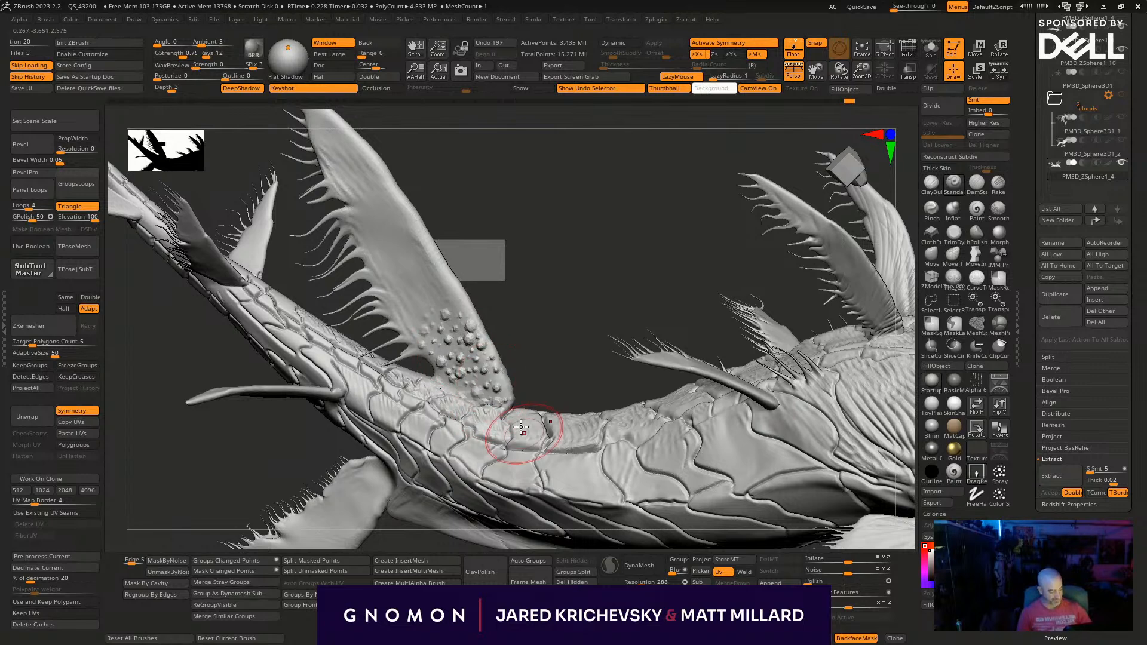
left_click_drag(465, 327, 478, 348)
mouse_move(451, 292)
left_mouse_down()
mouse_move(470, 312)
mouse_move(461, 298)
left_mouse_up()
left_click_drag(430, 253, 443, 274)
left_click_drag(414, 235, 428, 257)
left_click_drag(422, 284, 434, 305)
left_click_drag(425, 262, 438, 281)
left_click_drag(383, 182, 403, 209)
left_click_drag(361, 160, 450, 203)
mouse_move(380, 206)
left_mouse_down()
mouse_move(391, 223)
mouse_move(385, 206)
left_mouse_up()
left_click_drag(455, 166, 387, 211)
- Stamp raised bumps across the large lower fin below the tail, out to its spiny tip
left_click_drag(536, 245, 560, 73, "alt")
left_click_drag(421, 405, 392, 484)
mouse_move(383, 439)
left_mouse_down()
mouse_move(388, 459)
mouse_move(399, 443)
mouse_move(402, 452)
left_mouse_up()
mouse_move(348, 478)
left_mouse_down()
mouse_move(351, 493)
mouse_move(365, 473)
left_mouse_up()
mouse_move(371, 446)
left_mouse_down()
mouse_move(375, 462)
mouse_move(385, 443)
left_mouse_up()
left_click_drag(399, 419, 403, 433)
left_click_drag(325, 480, 288, 514)
left_click_drag(310, 485, 314, 496)
mouse_move(256, 521)
left_mouse_down()
mouse_move(438, 499)
mouse_move(493, 458)
mouse_move(315, 464)
mouse_move(360, 459)
left_mouse_up()
left_click_drag(379, 443, 423, 466)
- Cover the remaining faces of the large fins with the same raised bump texture
left_click_drag(515, 507, 499, 507)
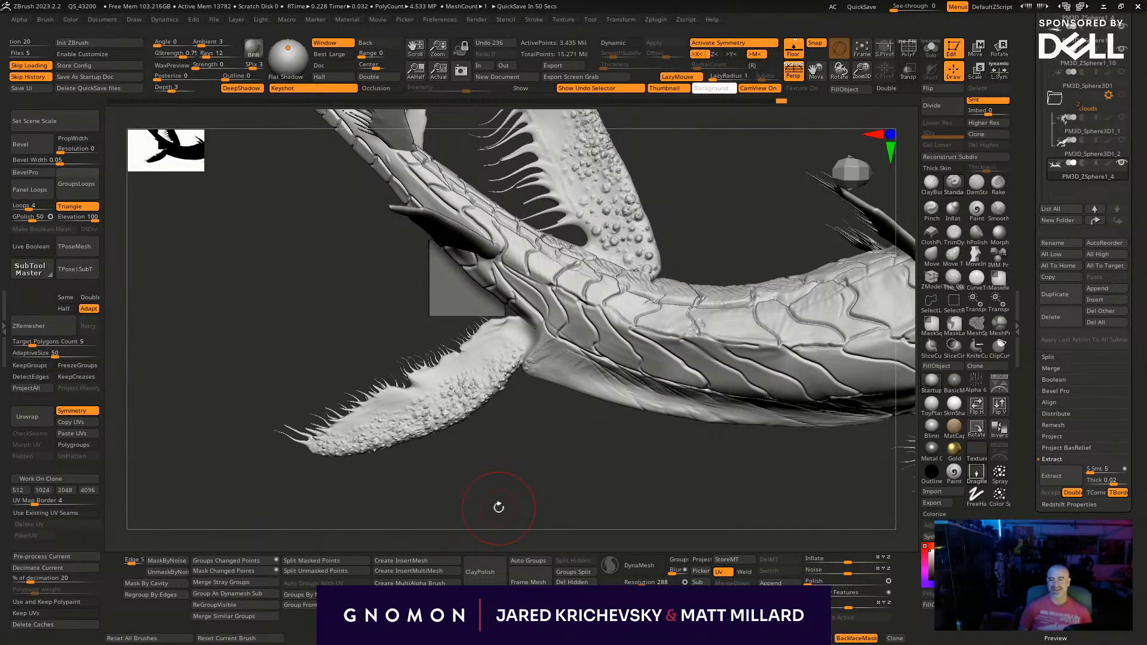
left_click_drag(514, 530, 523, 441)
mouse_move(536, 383)
left_mouse_down()
mouse_move(555, 368)
mouse_move(568, 394)
mouse_move(735, 423)
mouse_move(693, 438)
mouse_move(649, 402)
mouse_move(777, 412)
mouse_move(664, 399)
mouse_move(741, 408)
left_mouse_up()
mouse_move(547, 424)
left_mouse_down("alt")
mouse_move(548, 494)
mouse_move(541, 384)
left_mouse_up("alt")
left_click_drag(522, 313, 460, 382, "alt")
left_click_drag(394, 463, 395, 476)
mouse_move(398, 446)
left_mouse_down()
mouse_move(402, 459)
mouse_move(387, 454)
left_mouse_up()
left_click_drag(374, 415, 378, 429)
mouse_move(360, 375)
left_mouse_down()
mouse_move(362, 387)
mouse_move(359, 374)
left_mouse_up()
left_click_drag(427, 341, 399, 380)
left_click_drag(383, 403, 412, 458)
left_click_drag(415, 455, 419, 469)
- Stamp bumps onto the paired narrow side fins and the small spiny fins farther along the tail
left_click_drag(514, 329, 395, 460)
left_click_drag(381, 445, 390, 460)
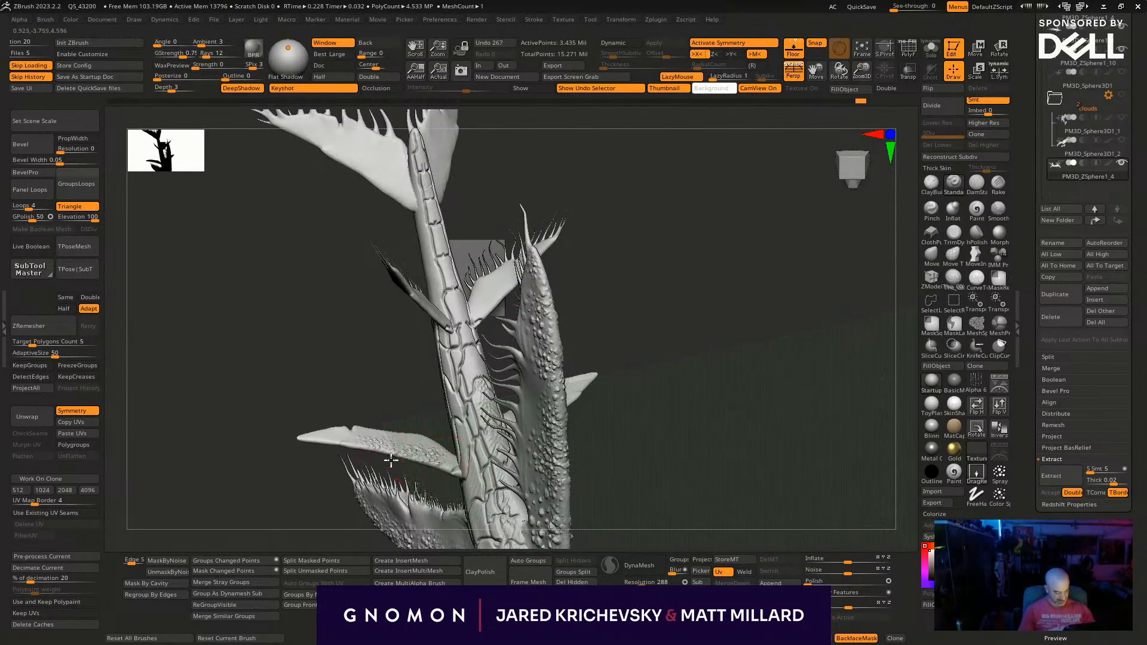
left_click_drag(313, 497, 358, 478)
left_click_drag(463, 293, 467, 306)
mouse_move(476, 291)
left_mouse_down()
mouse_move(476, 313)
mouse_move(487, 296)
left_mouse_up()
mouse_move(489, 277)
left_mouse_down()
mouse_move(494, 291)
mouse_move(505, 274)
left_mouse_up()
left_click_drag(513, 249, 642, 279)
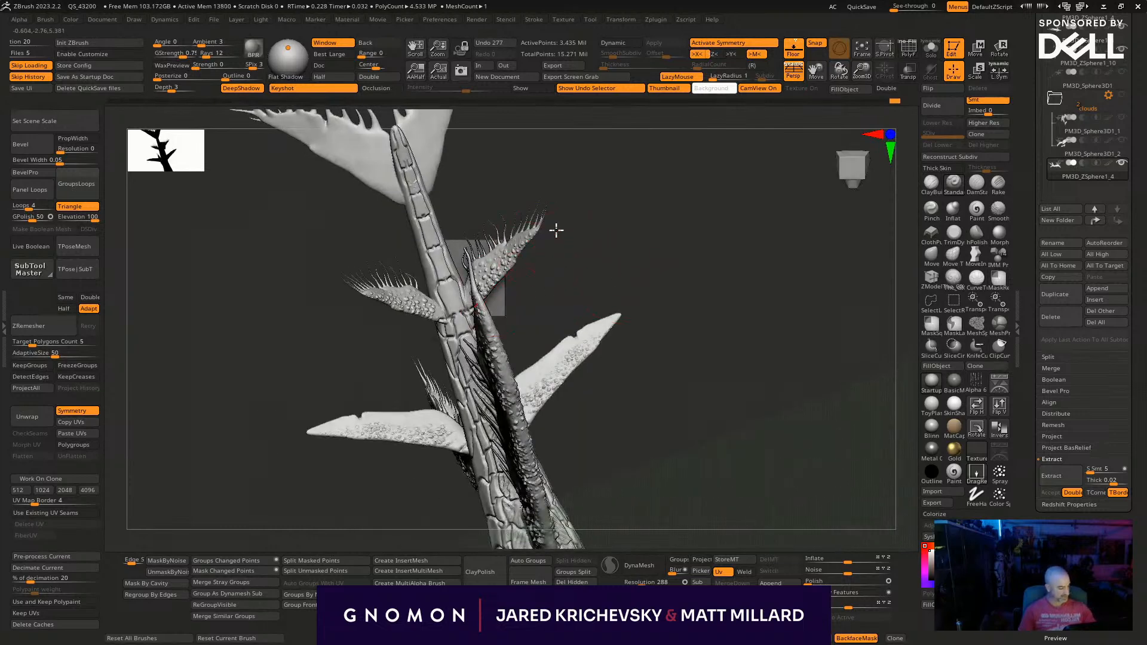
left_click_drag(555, 228, 537, 234)
- Stamp bumps over both tail flukes, from the tail joint out toward the tendril edges
left_click_drag(452, 276, 456, 284)
left_click_drag(452, 173, 450, 276, "alt")
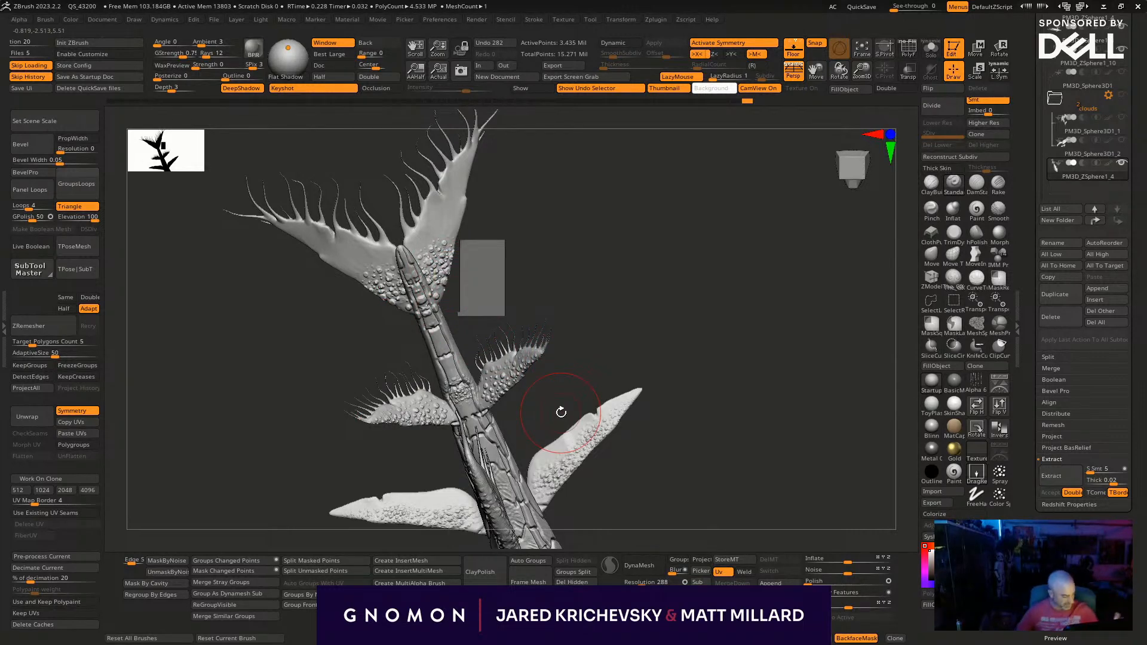
left_click_drag(561, 413, 527, 404)
left_click_drag(443, 252, 448, 263)
mouse_move(448, 234)
left_mouse_down()
mouse_move(452, 244)
mouse_move(456, 228)
left_mouse_up()
left_click_drag(457, 204, 477, 193)
left_click_drag(477, 169, 541, 194)
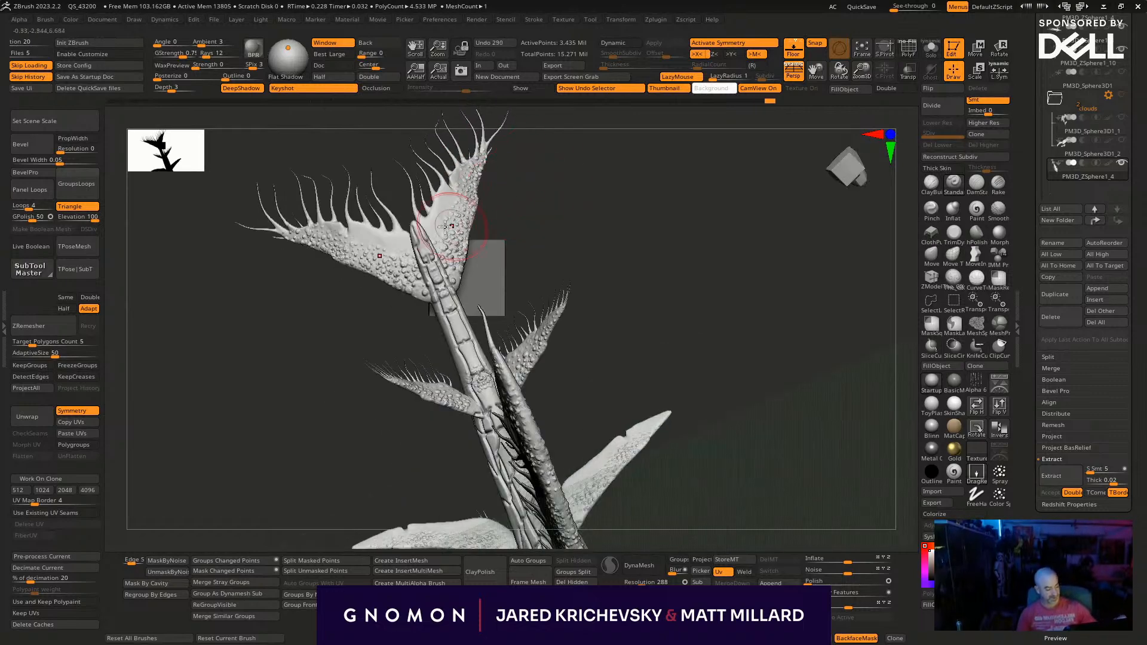
left_click_drag(451, 251, 456, 261)
mouse_move(458, 212)
left_mouse_down()
mouse_move(463, 220)
mouse_move(457, 204)
left_mouse_up()
left_click_drag(442, 210, 447, 220)
- Stamp bumps on the other face of the small tail fin and along the spiny fin behind the head
left_click_drag(705, 286, 525, 510, "alt")
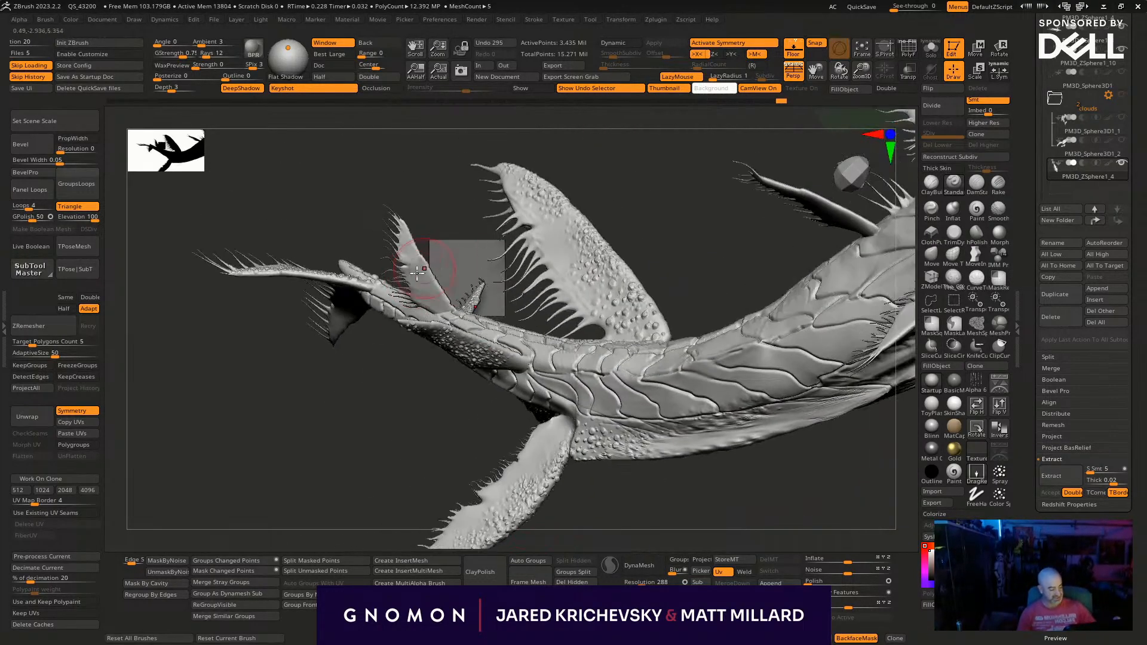
left_click_drag(432, 287, 437, 295)
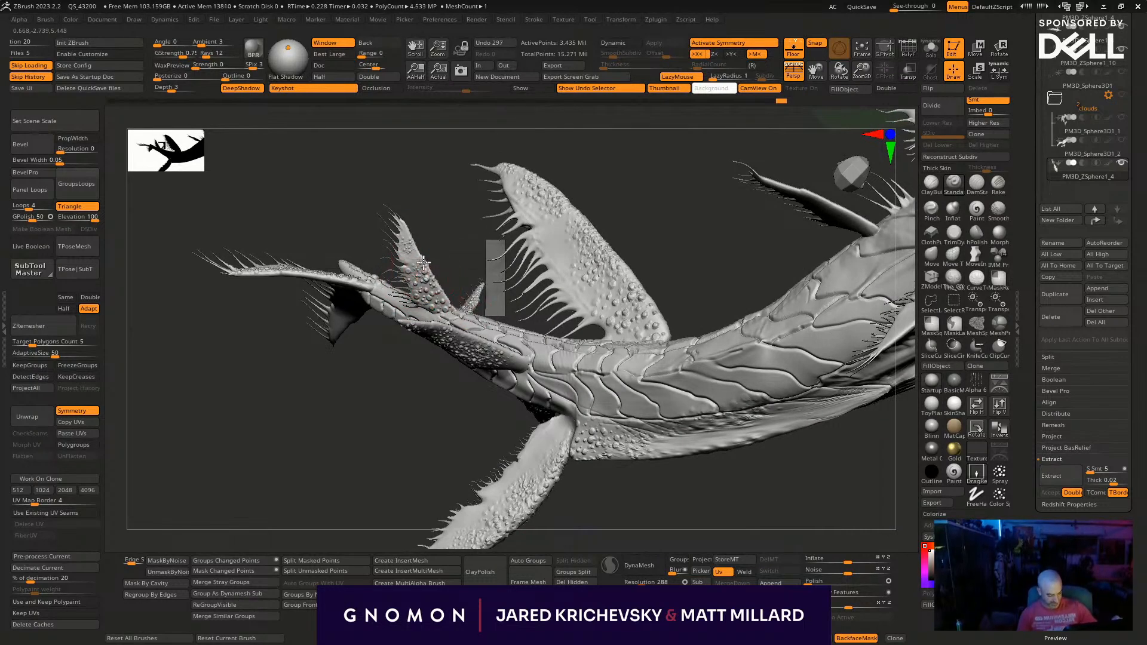
left_click_drag(689, 484, 517, 511, "alt")
left_click_drag(480, 326, 483, 335)
mouse_move(433, 195)
left_mouse_down()
mouse_move(578, 492)
mouse_move(418, 525)
mouse_move(428, 173)
left_mouse_up()
left_click_drag(424, 167, 377, 135)
left_click_drag(375, 122, 373, 194)
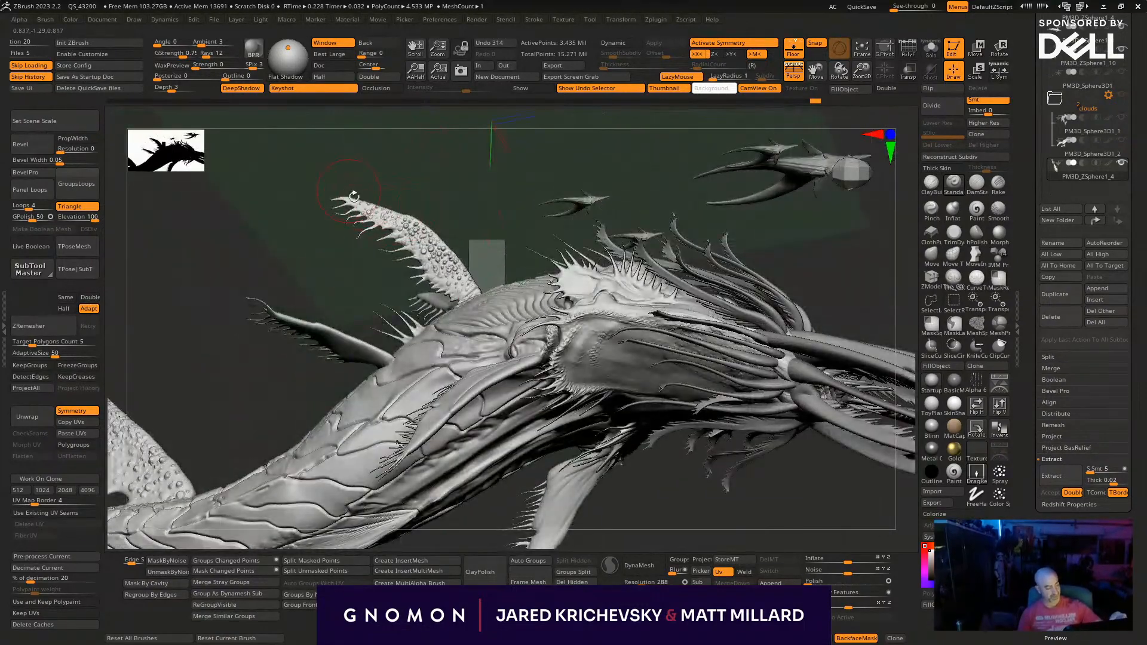
- Stamp bumps onto the spiny belly fins beneath the front of the body
left_click_drag(414, 156, 327, 334)
left_click_drag(399, 464, 408, 491)
left_click_drag(446, 348, 449, 361)
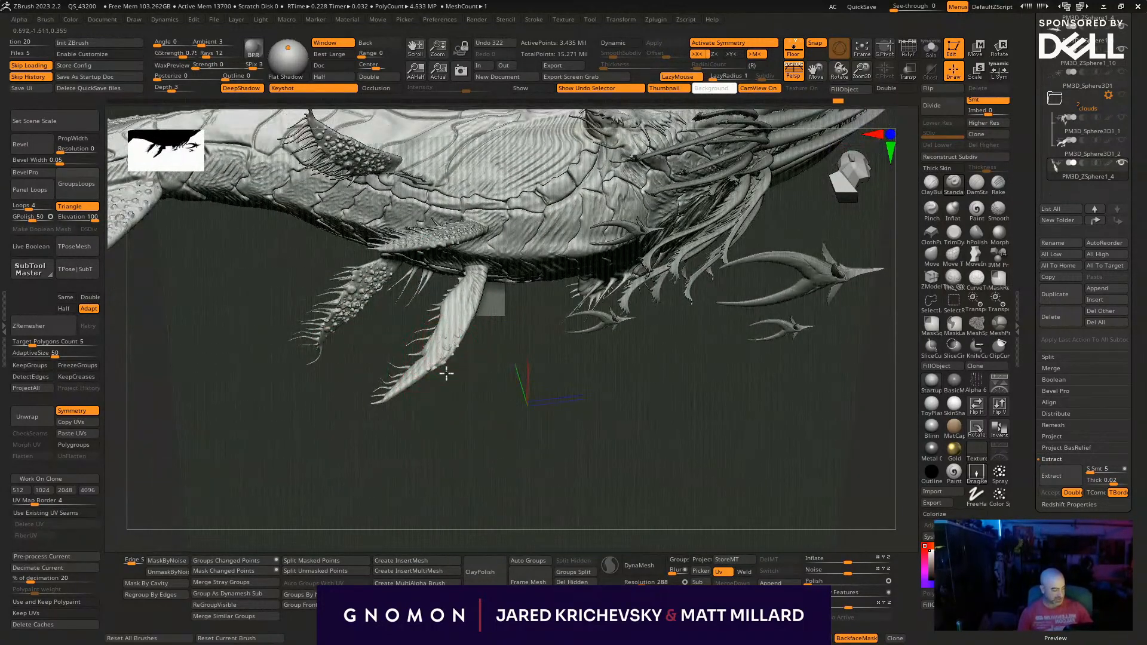
left_click(465, 323)
left_click(469, 305)
left_click(439, 360)
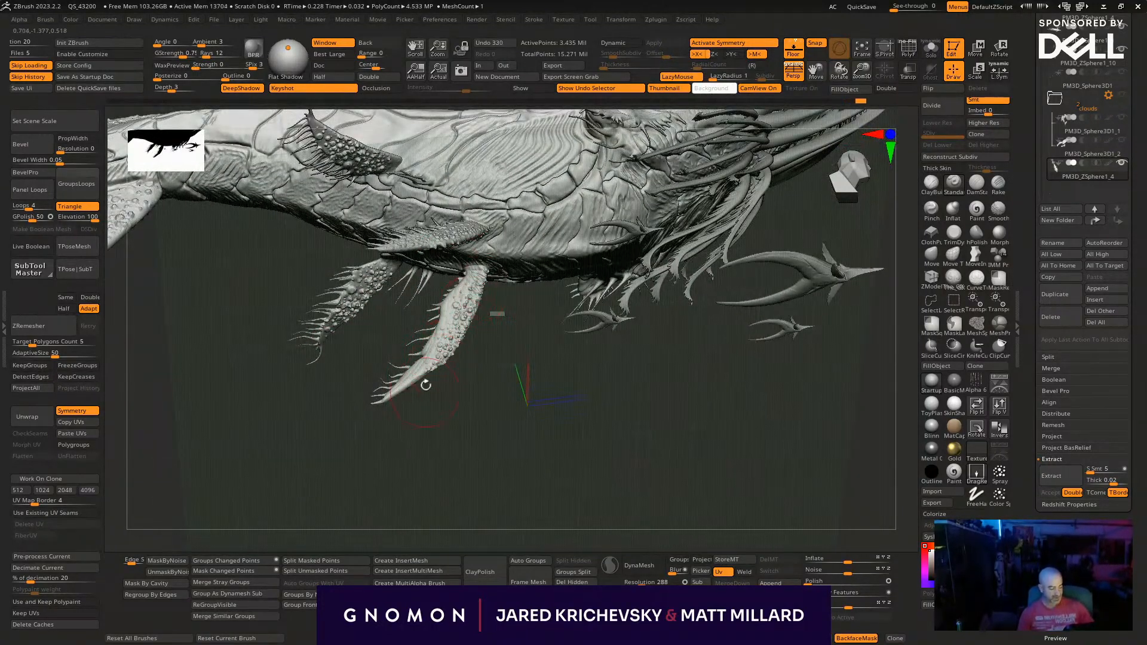
- Finish the front fins' bump texture and stamp clusters of bumps among the scale plates of the whale's body
left_click_drag(518, 382, 439, 421)
left_click_drag(507, 197, 499, 292)
left_click_drag(444, 348, 457, 355)
left_click_drag(432, 336, 375, 234)
left_click_drag(436, 194, 472, 286)
left_click_drag(469, 339, 457, 324)
left_click_drag(457, 327, 433, 301)
left_click_drag(427, 306, 382, 247)
left_click_drag(585, 334, 588, 278)
left_click_drag(627, 325, 568, 281)
left_click_drag(538, 359, 622, 439)
left_click_drag(775, 305, 761, 332)
left_click_drag(657, 359, 646, 391)
left_click_drag(648, 305, 657, 331)
left_click_drag(662, 344, 664, 428)
left_click_drag(667, 407, 663, 423)
left_click_drag(655, 382, 642, 397)
left_click_drag(776, 263, 745, 482, "alt")
left_click_drag(566, 464, 571, 490)
mouse_move(583, 455)
left_mouse_down()
mouse_move(588, 481)
mouse_move(582, 473)
left_mouse_up()
left_click_drag(578, 441, 577, 413)
left_click_drag(552, 455, 542, 479)
left_click_drag(546, 439, 535, 485)
left_click_drag(509, 435, 504, 391)
left_click_drag(600, 312, 546, 305)
left_click_drag(492, 362, 491, 331)
left_click_drag(475, 336, 473, 320)
left_click_drag(556, 366, 560, 389)
left_click_drag(553, 335, 528, 375)
mouse_move(519, 317)
left_mouse_down()
mouse_move(518, 335)
mouse_move(504, 320)
left_mouse_up()
left_click_drag(497, 297, 406, 241)
left_click_drag(425, 208, 399, 230)
left_click_drag(414, 184, 417, 244)
left_click_drag(444, 243, 448, 274)
left_click_drag(476, 280, 469, 293)
- Extend the bump texture along the tail and between its scale plates near the fin bases
left_click_drag(687, 260, 660, 452, "alt")
left_click_drag(394, 366, 379, 383)
left_click_drag(380, 377, 354, 369)
left_click_drag(366, 335, 344, 348)
left_click_drag(304, 268, 277, 151)
left_click_drag(304, 196, 312, 230)
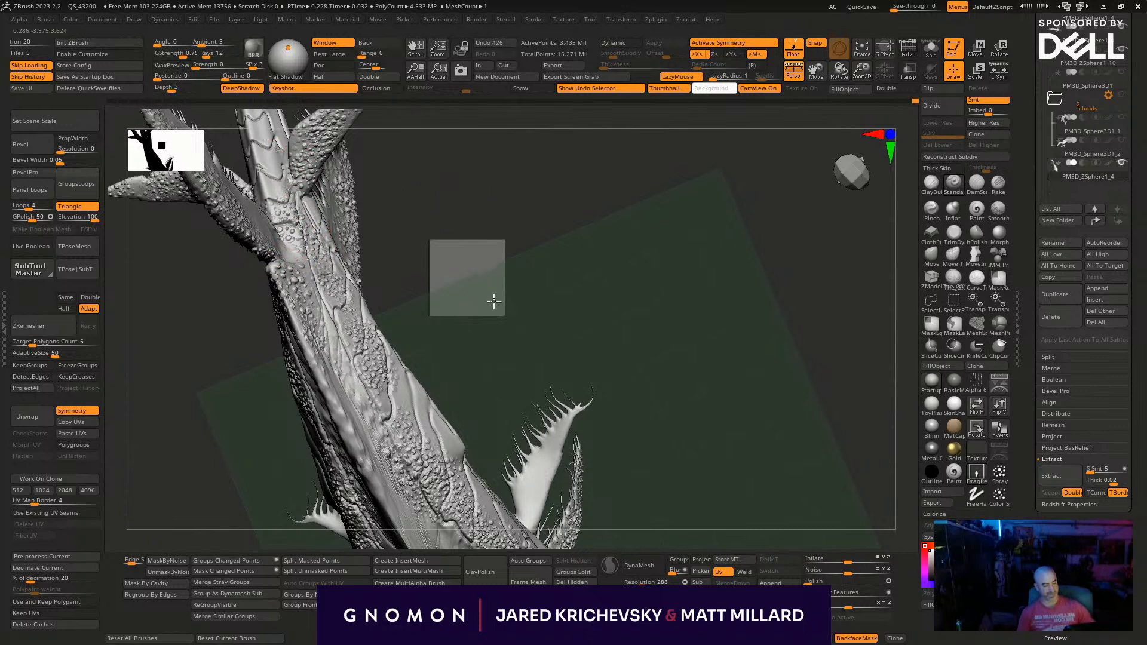
left_click_drag(481, 243, 530, 527, "alt")
left_click_drag(319, 385, 327, 436)
mouse_move(278, 238)
left_mouse_down()
mouse_move(298, 289)
mouse_move(291, 255)
left_mouse_up()
left_click_drag(343, 213, 359, 228)
mouse_move(272, 193)
left_mouse_down()
mouse_move(258, 218)
mouse_move(218, 223)
left_mouse_up()
mouse_move(382, 223)
left_mouse_down()
mouse_move(423, 243)
mouse_move(355, 279)
mouse_move(366, 298)
left_mouse_up()
- Stamp bumps densely over the back behind the head and onto the top of the head
left_click_drag(707, 416, 568, 312)
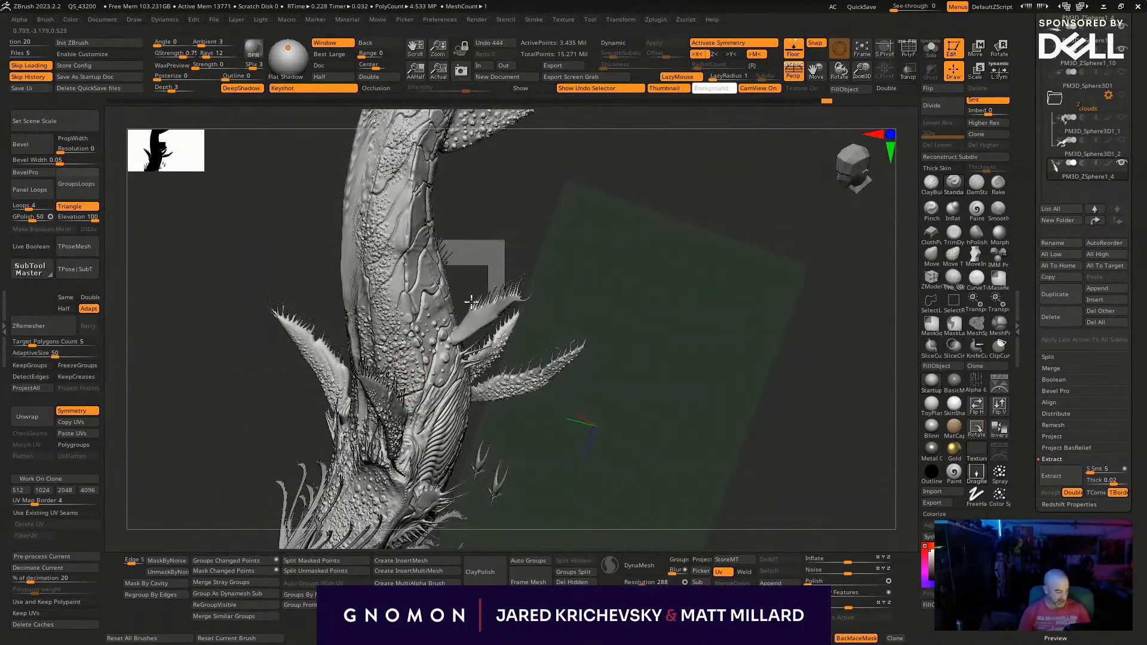
left_click_drag(429, 330, 400, 249)
left_click_drag(609, 243, 583, 235)
left_click_drag(343, 301, 354, 212)
mouse_move(537, 330)
left_mouse_down()
mouse_move(520, 299)
mouse_move(354, 246)
left_mouse_up()
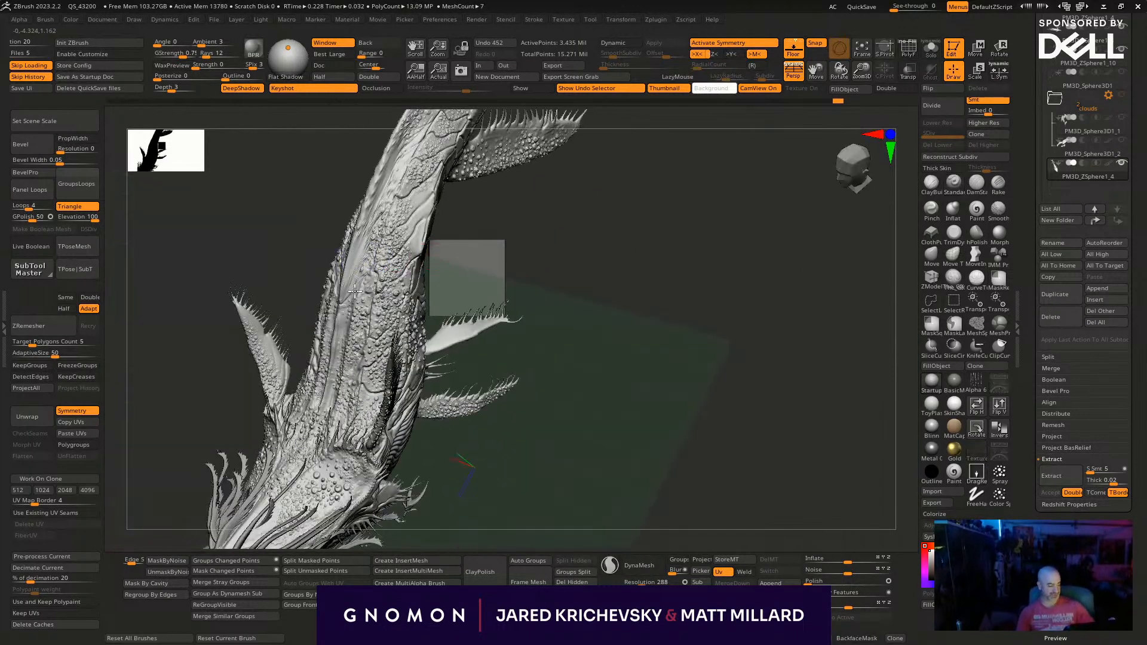
- Review the whole whale with its polygroups displayed and glance at the skin brushes in LightBox
left_click_drag(642, 328, 692, 511)
key("shift+f")
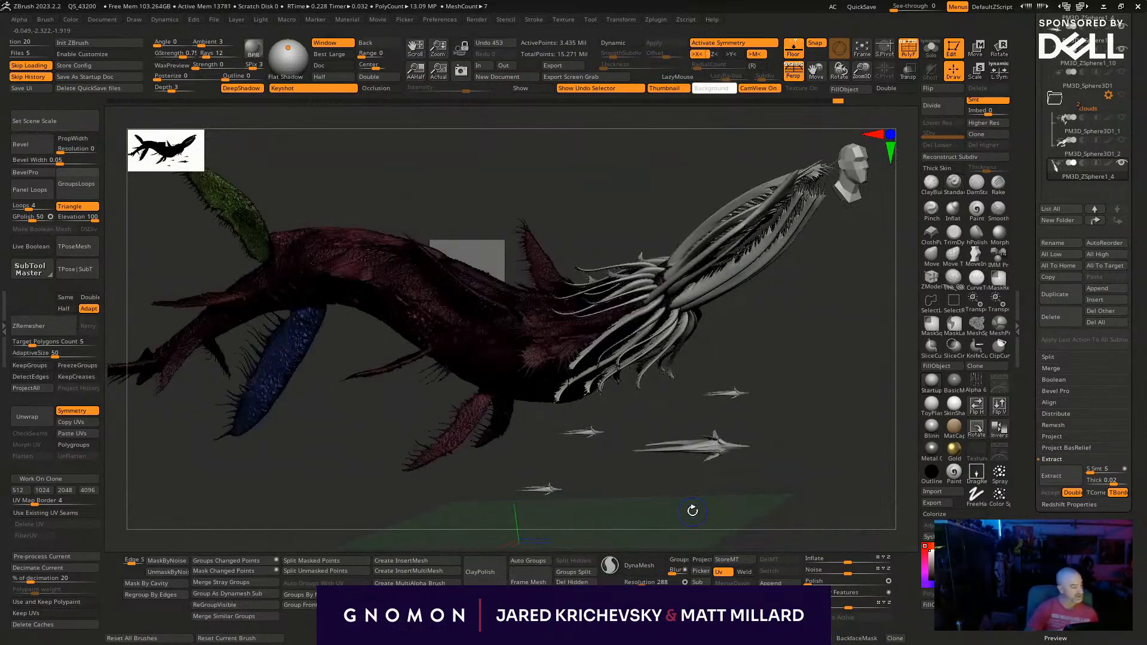
key("shift+f")
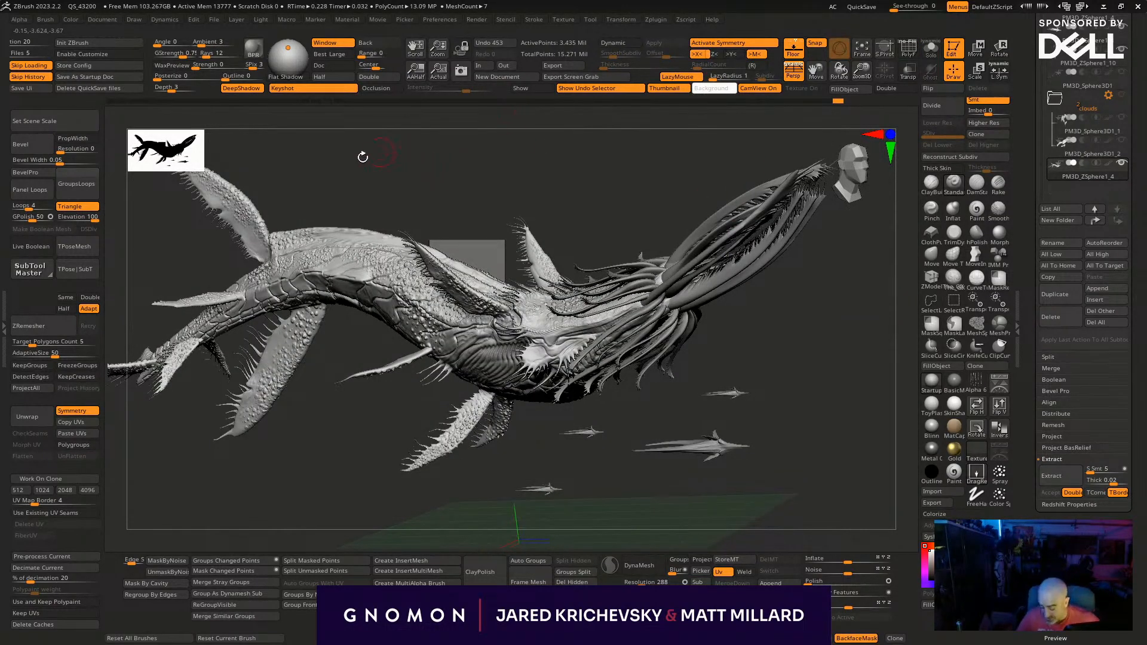
key("comma")
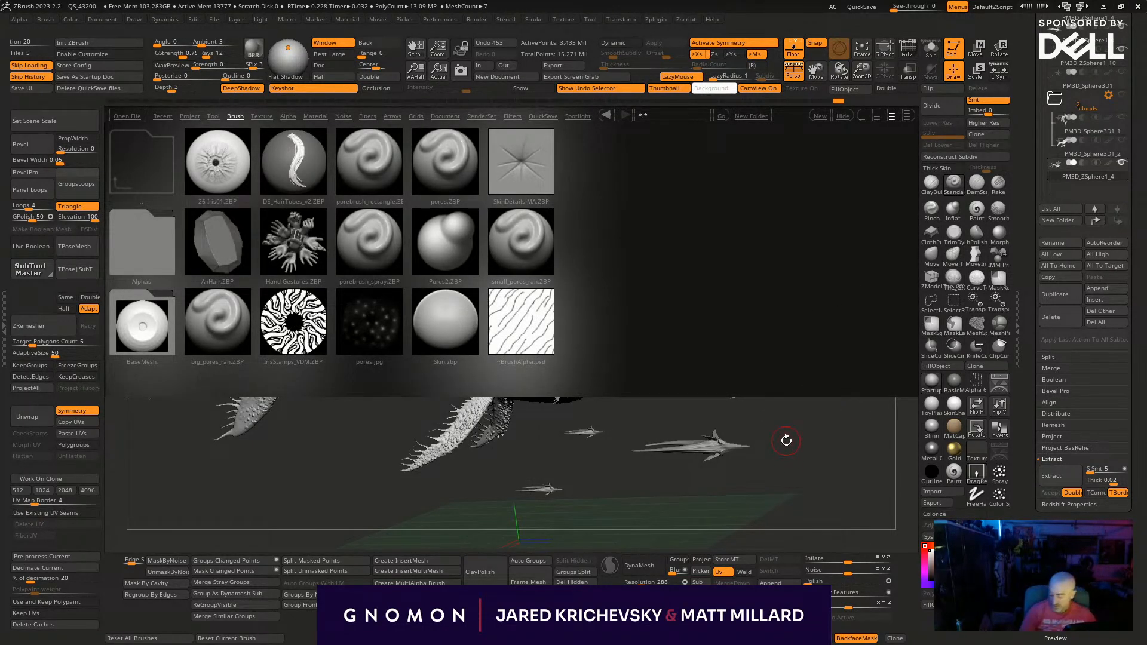
key("comma")
mouse_move(804, 420)
left_mouse_down()
mouse_move(817, 390)
mouse_move(779, 351)
left_mouse_up()
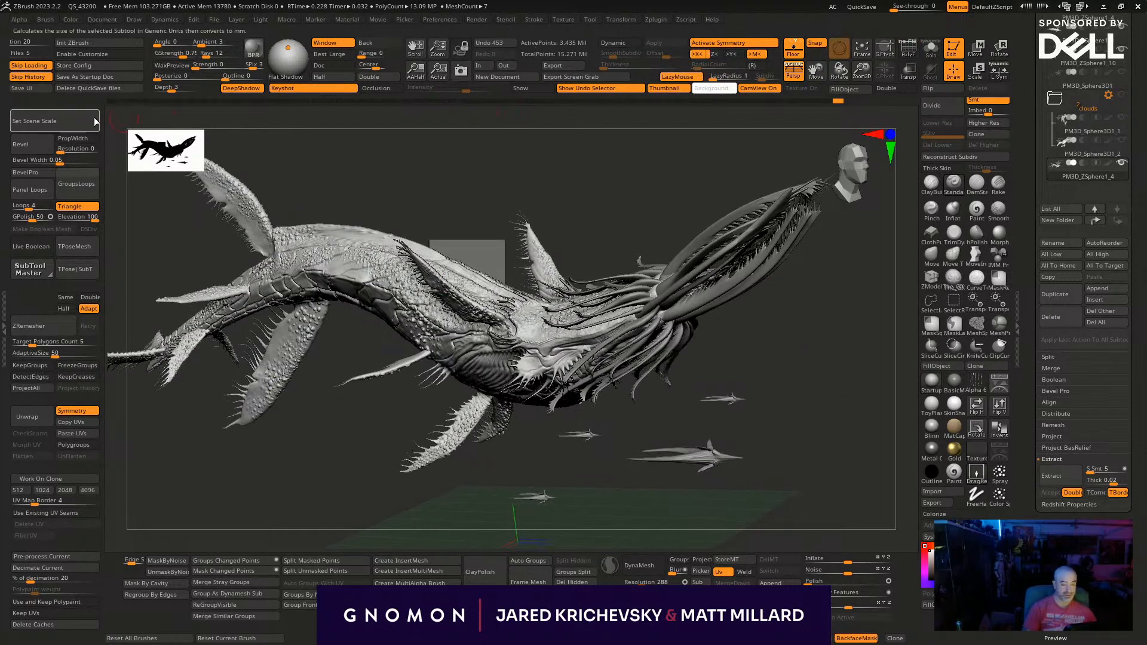
- Select the SkinShade material and fill the visible subtools with white using SubTool Master's Color & Material option
left_click(47, 272)
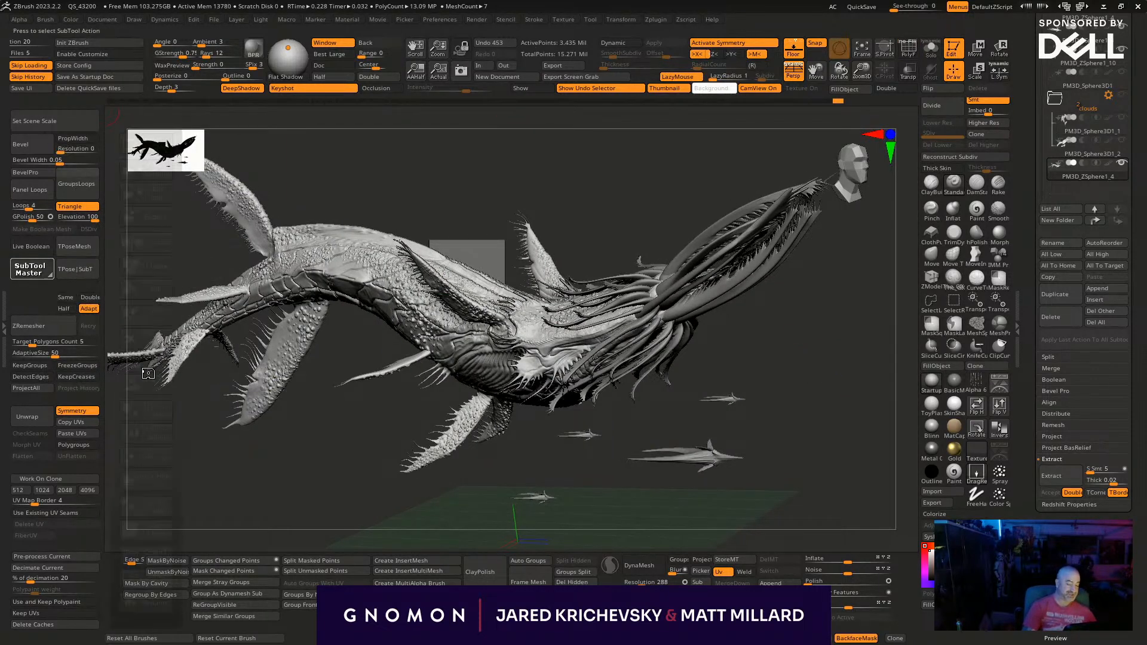
left_click(908, 406)
left_click(953, 406)
key("space")
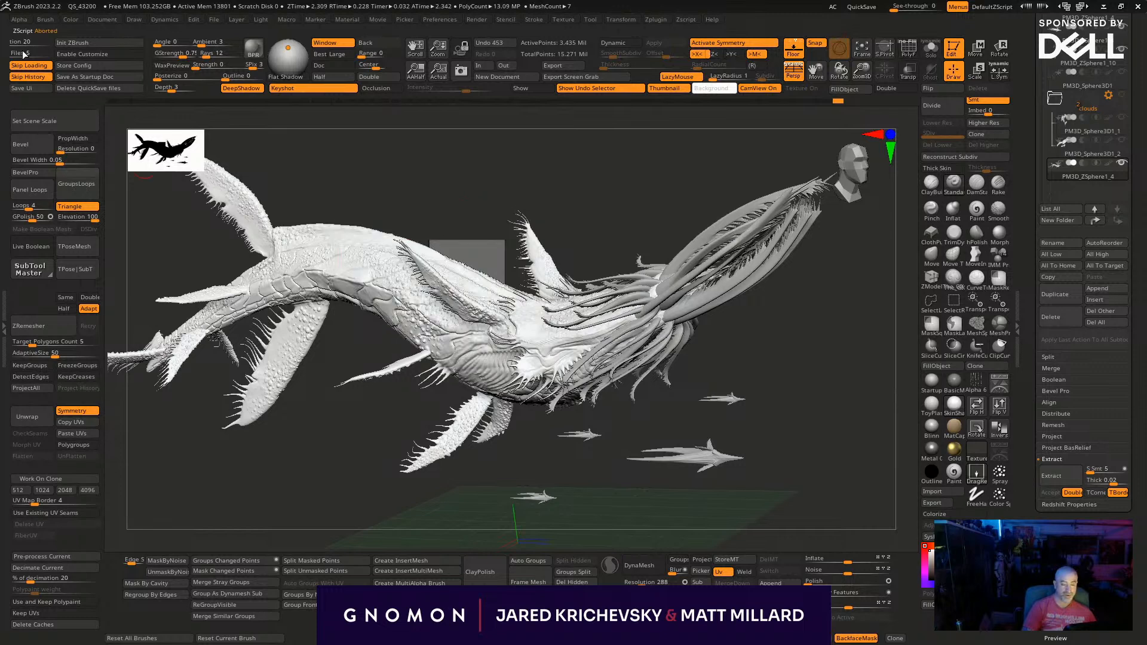
left_click(70, 16)
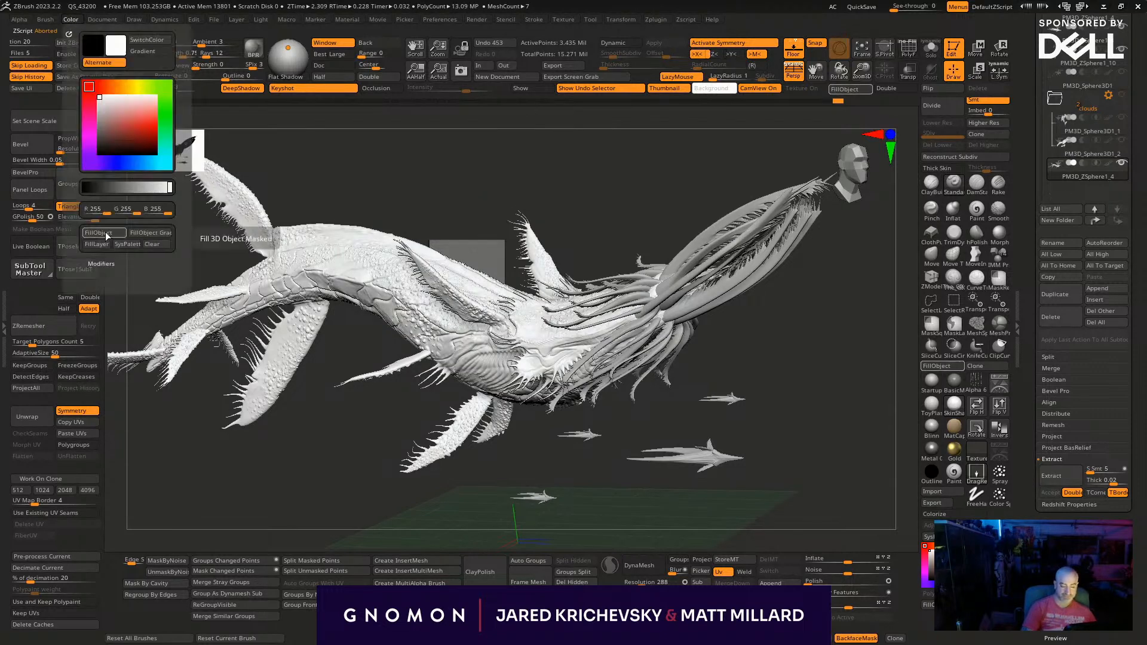
left_click(29, 274)
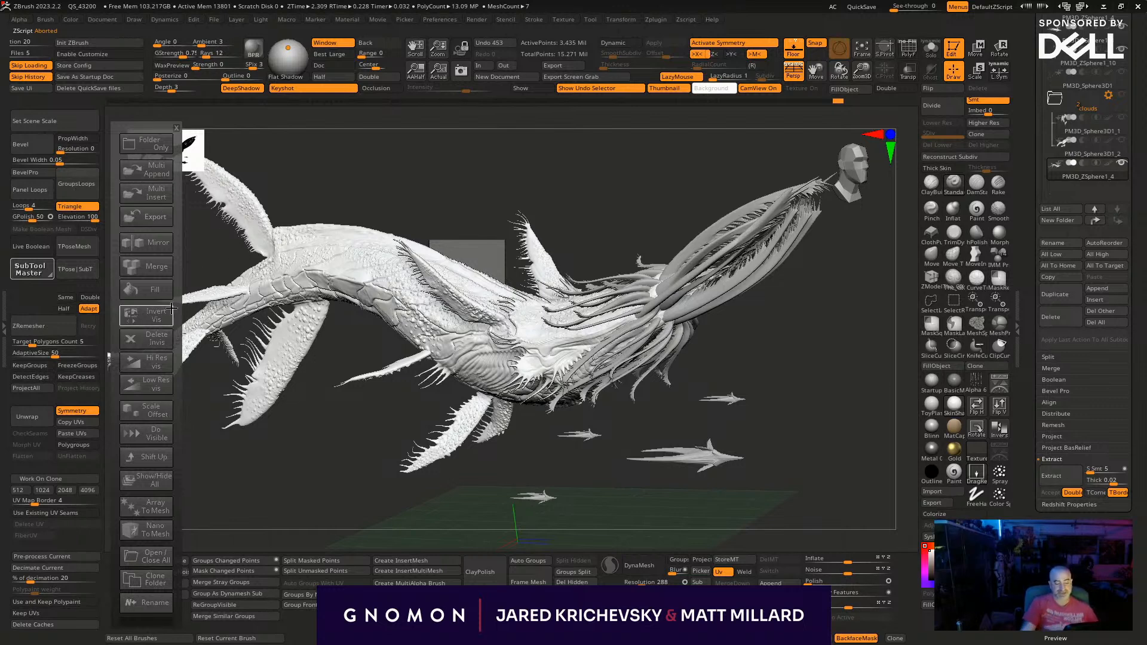
left_click(155, 291)
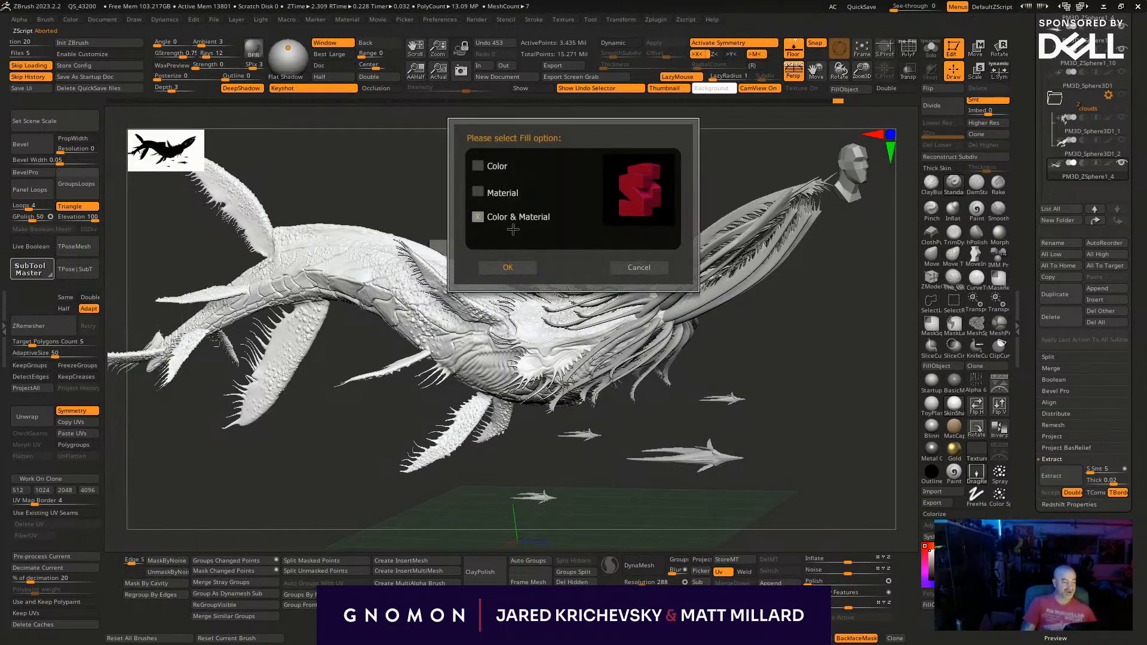
left_click(507, 267)
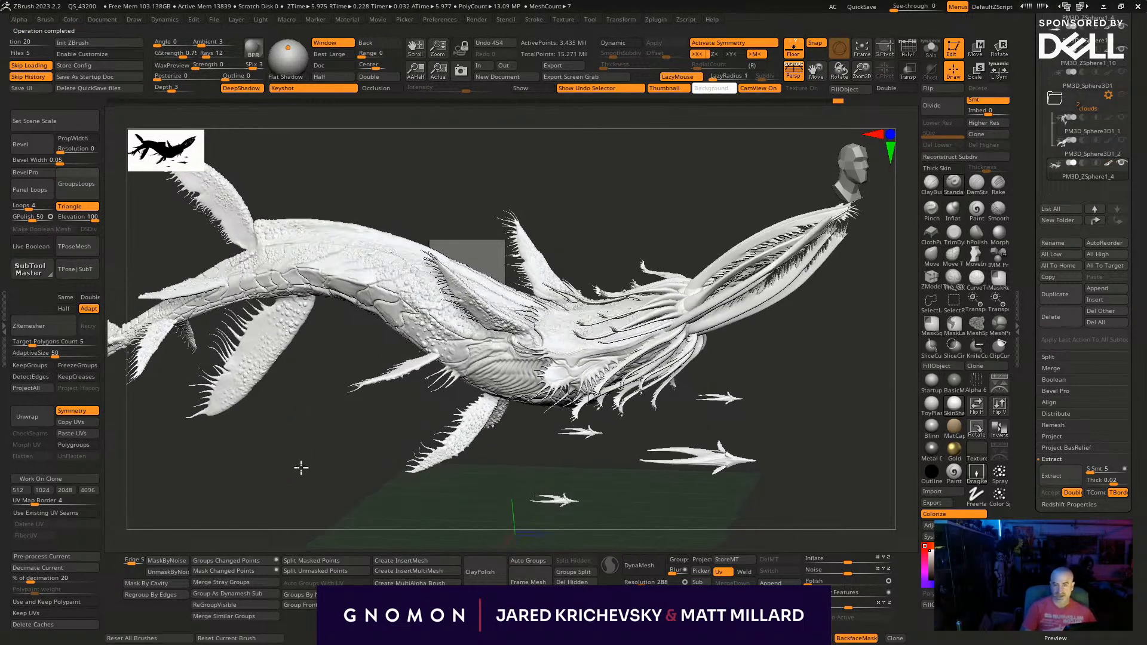
- Select and frame subtools PM3D_ZSphere1_6 and PM3D_ZSphere1_5 in turn to identify their shapes
left_click_drag(1135, 182, 1137, 289)
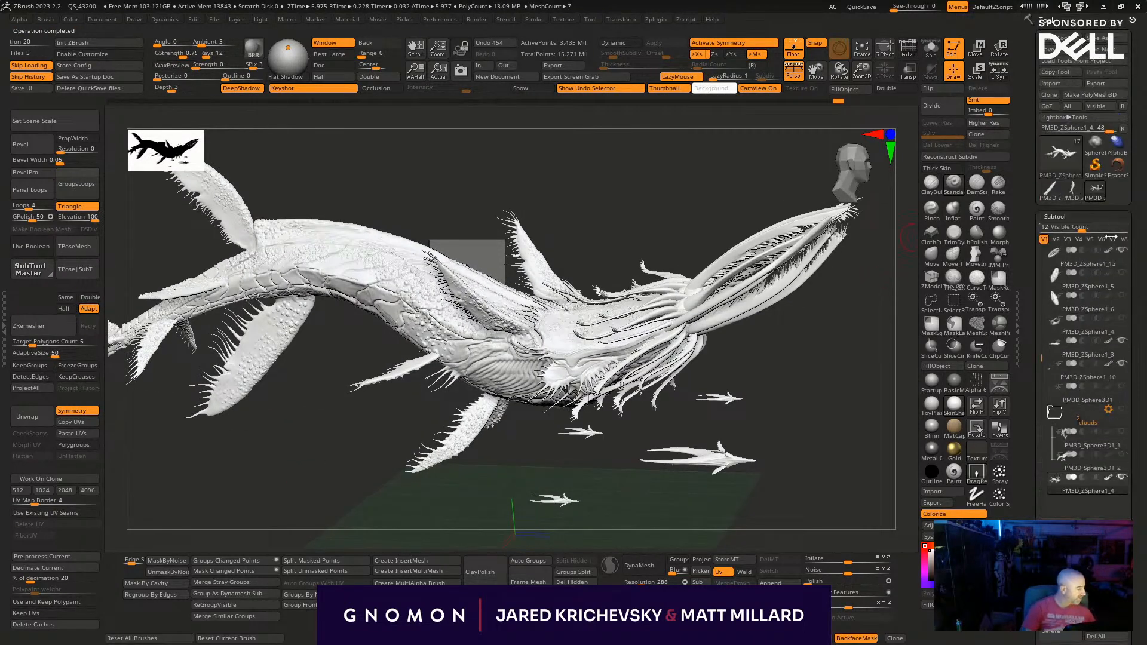
left_click(1060, 302)
key("f")
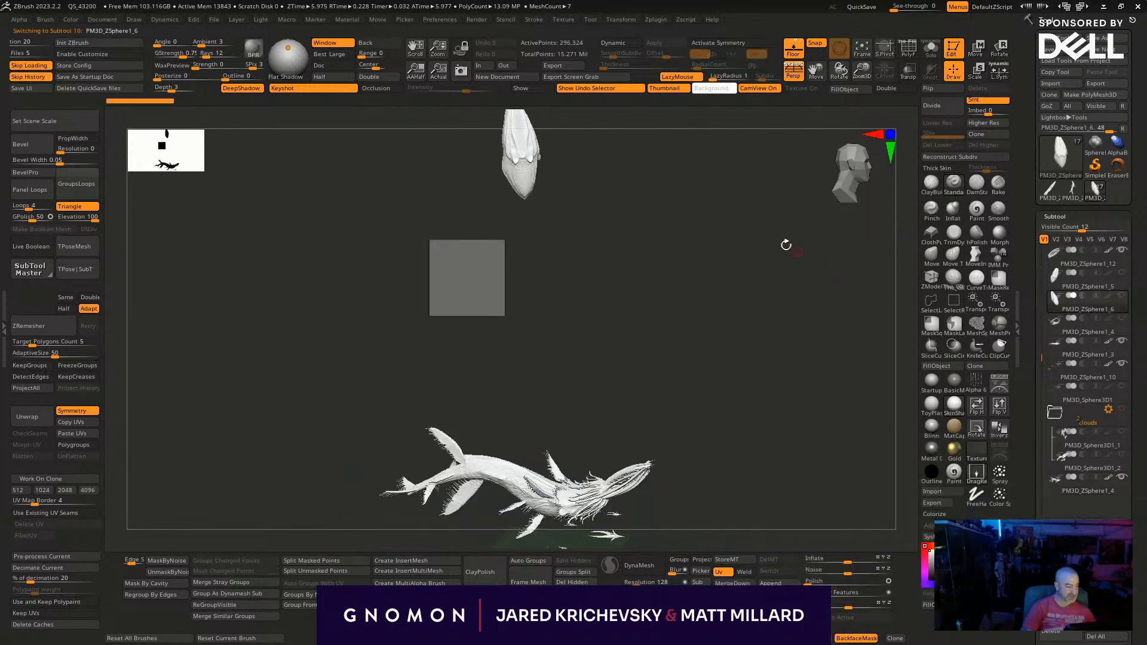
left_click_drag(683, 261, 556, 278)
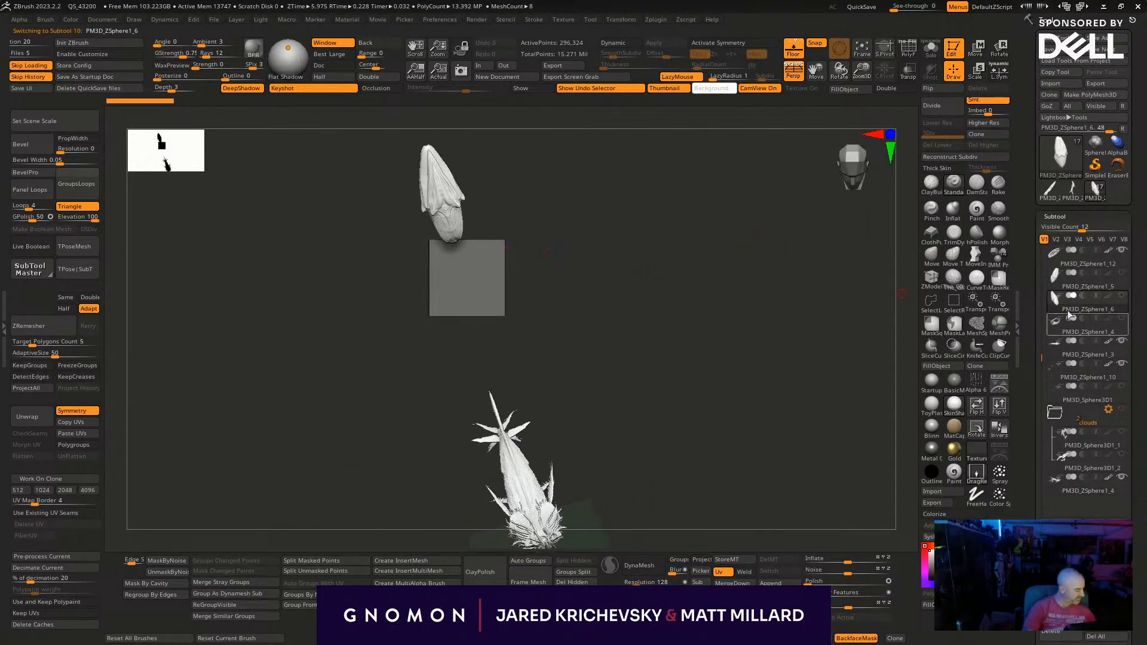
left_click(1072, 287)
key("f")
mouse_move(673, 274)
left_mouse_down()
mouse_move(755, 189)
mouse_move(839, 270)
mouse_move(783, 389)
mouse_move(870, 328)
mouse_move(871, 341)
mouse_move(827, 316)
mouse_move(818, 405)
mouse_move(686, 387)
mouse_move(705, 456)
mouse_move(668, 474)
left_mouse_up()
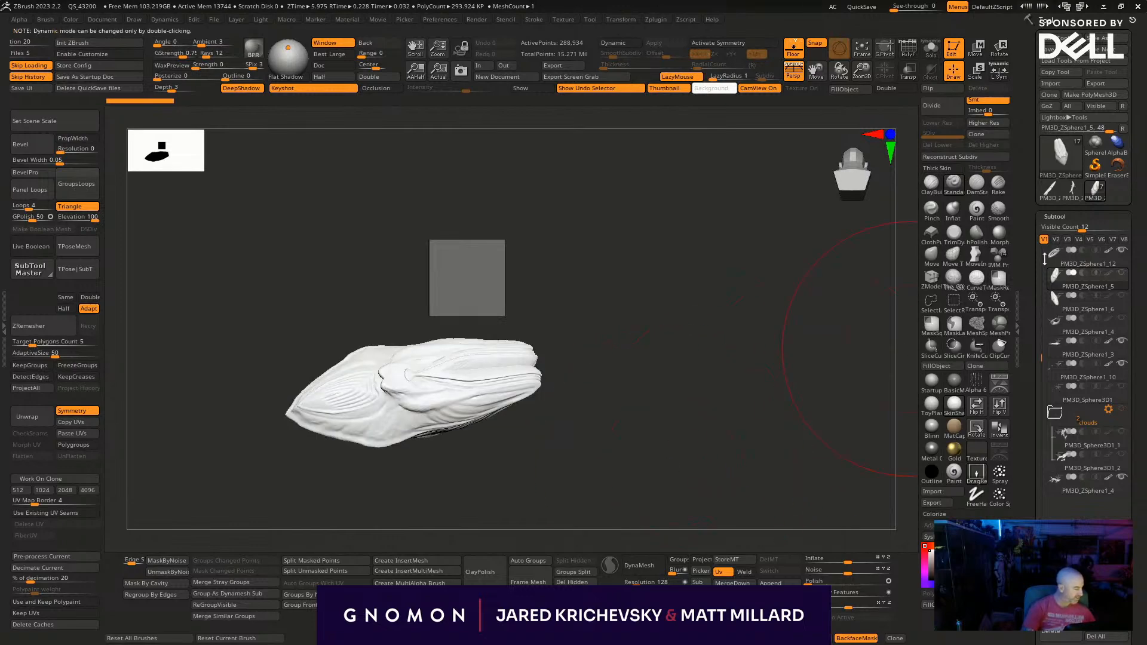
- Isolate the long mouth-tendril subtool PM3D_ZSphere1_12 and move it below the whale's body in the subtool list
left_click(1068, 263)
key("f")
key("f")
key("alt+s")
left_click_drag(854, 268, 795, 257)
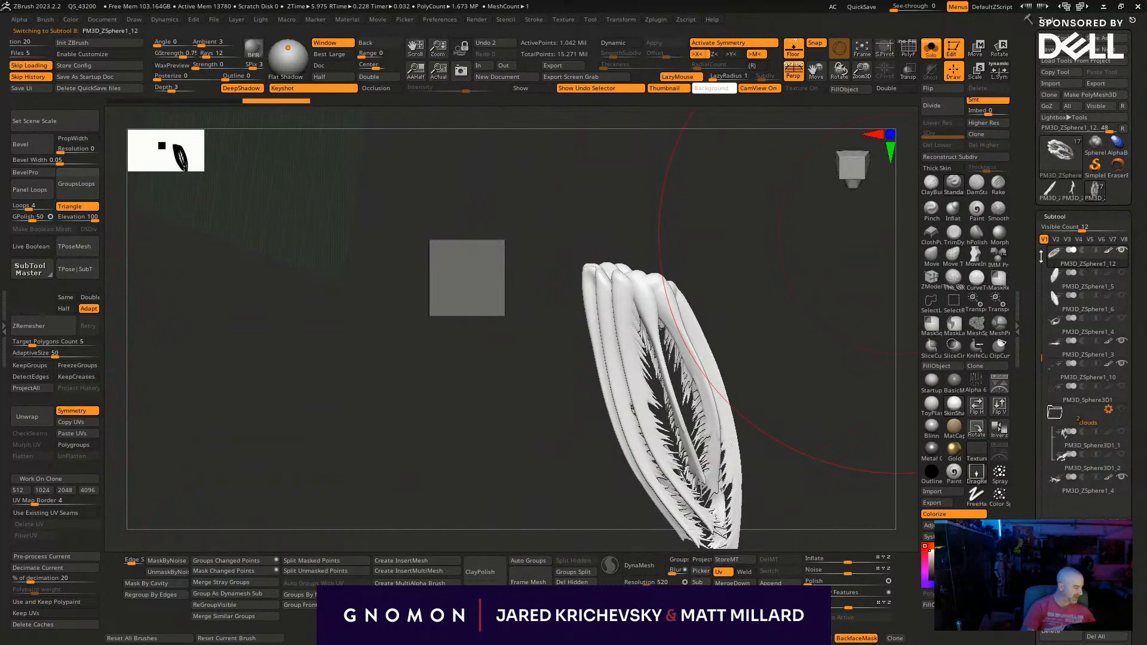
left_click(1117, 547, "shift")
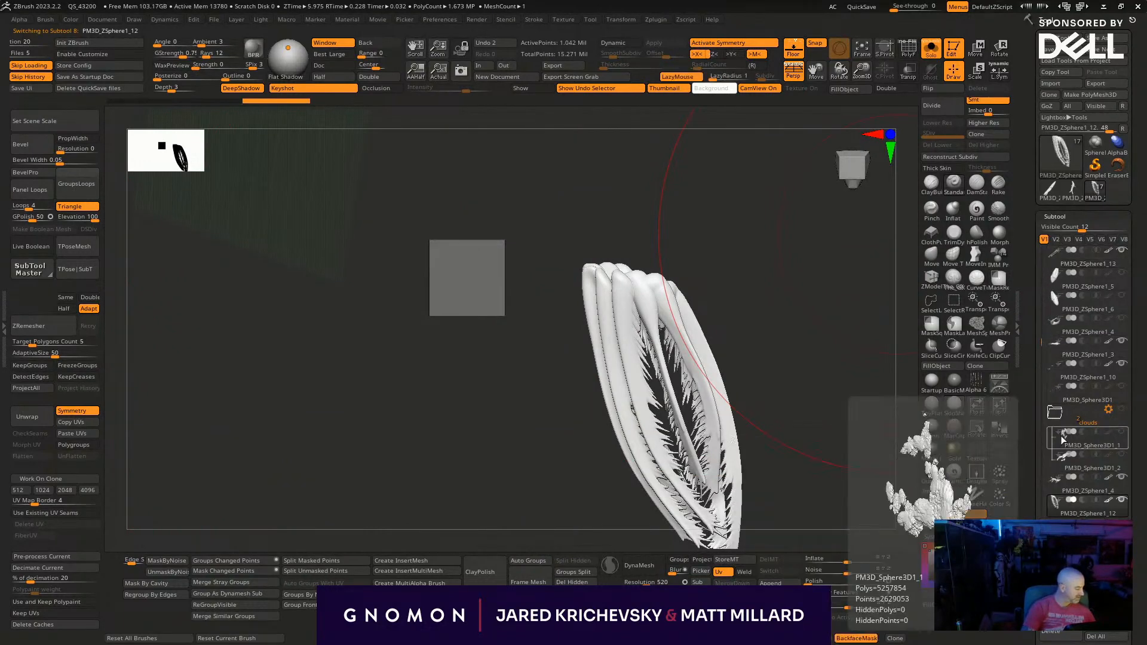
- Leave isolation and review the whale beside the leftover shapes, selecting the plain body subtool PM3D_ZSphere1_5 to identify it
left_click_drag(1038, 317, 1038, 58)
key("alt+s")
left_click_drag(876, 274, 801, 287)
left_click_drag(455, 407, 776, 129, "alt")
left_click(1122, 58)
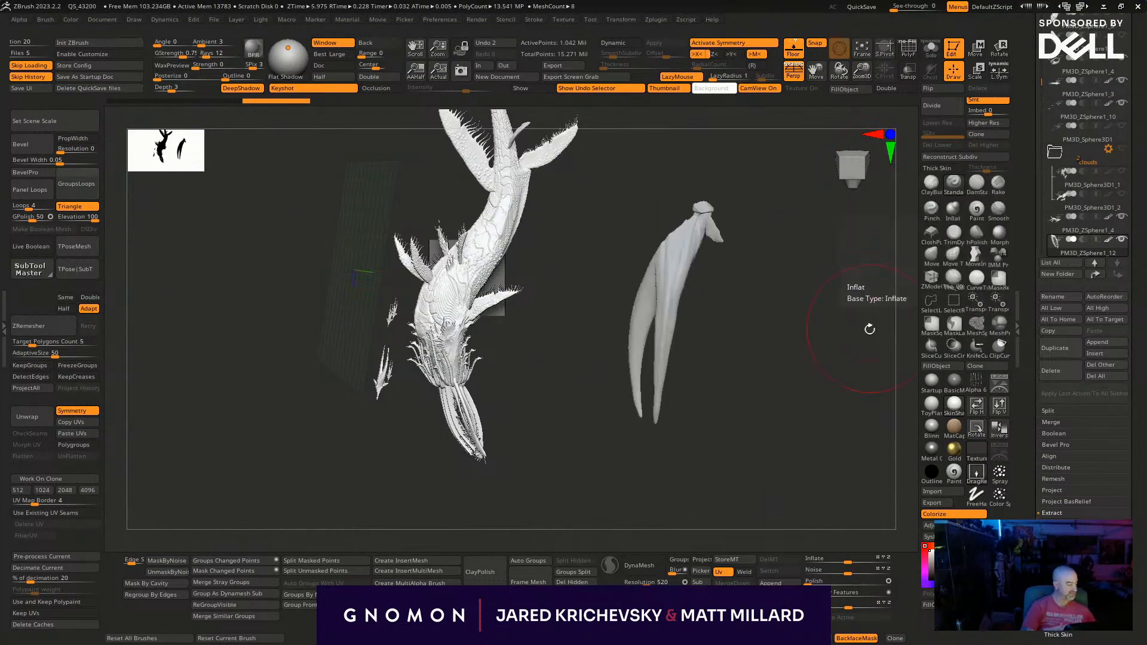
left_click_drag(870, 328, 832, 327)
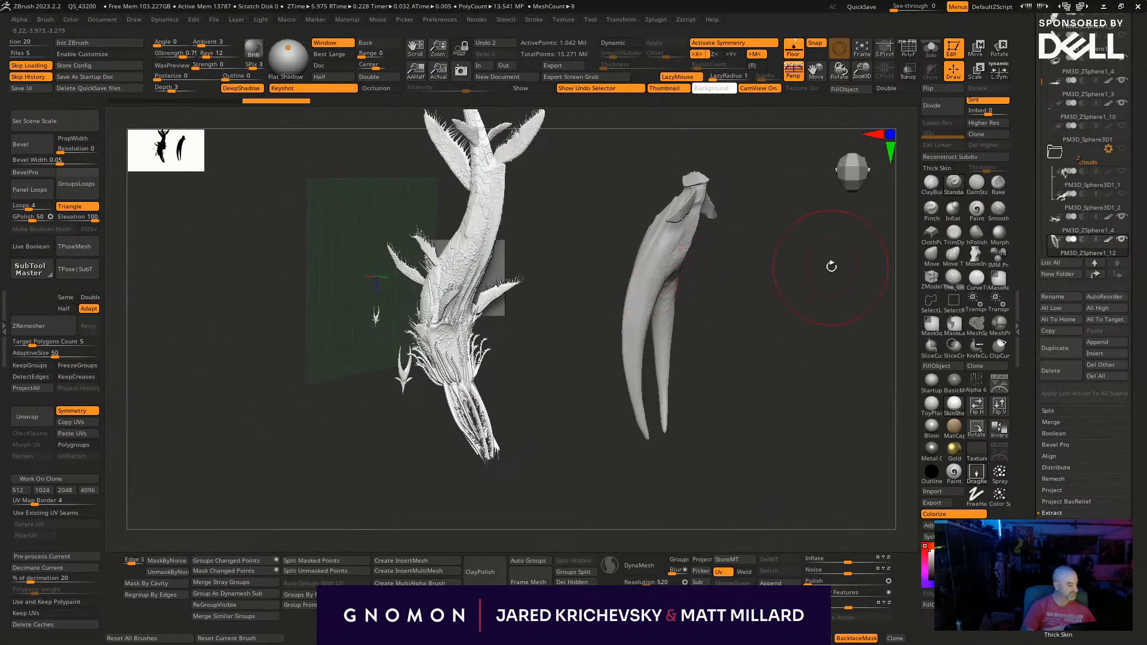
scroll(1049, 85, "up", 3)
left_click_drag(1038, 26, 1038, 20)
left_click(1068, 108)
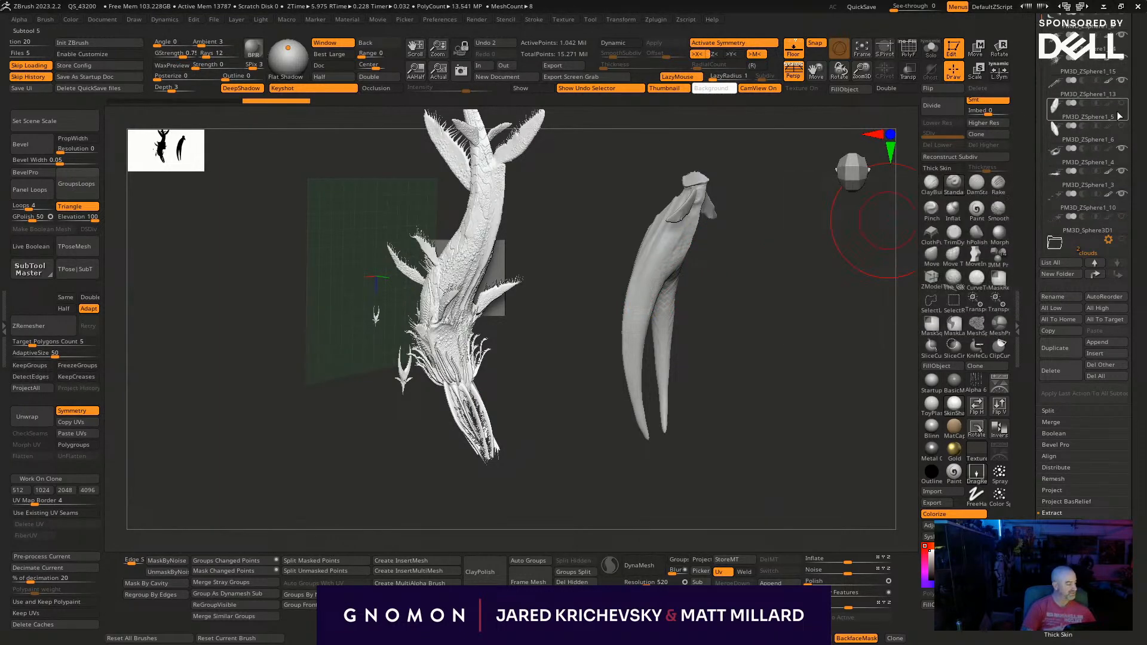
- Select the leftover two-pronged subtool PM3D_ZSphere1_4 above PM3D_ZSphere1_3 in the list and delete it
left_click(1113, 165)
left_click_drag(770, 299, 731, 286)
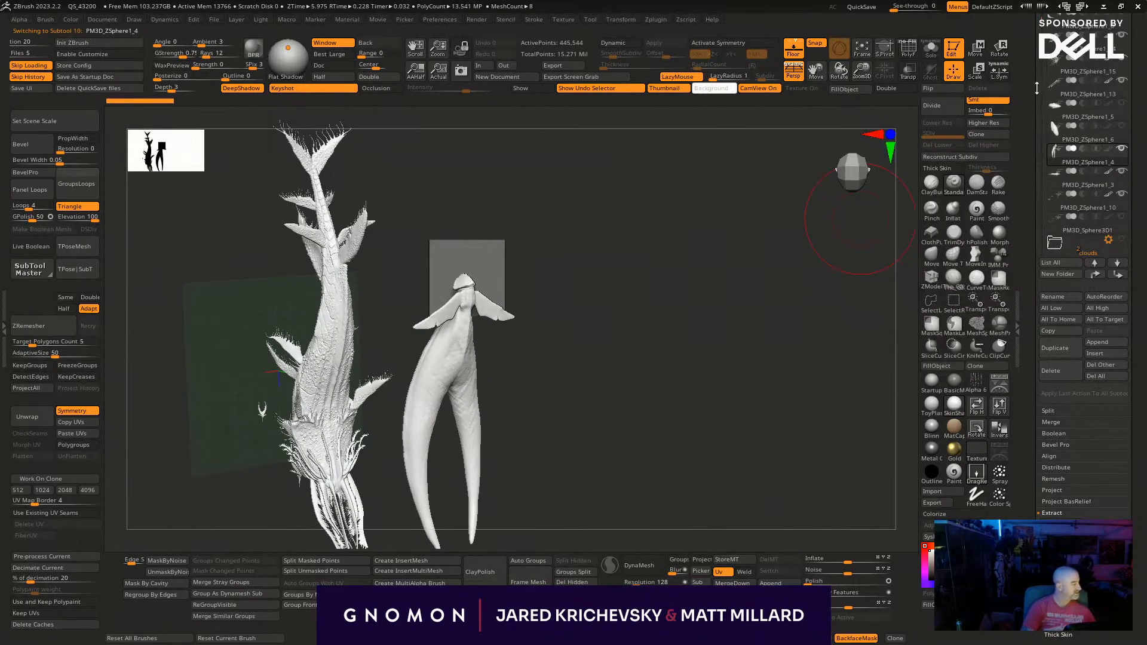
scroll(1126, 84, "up", 5)
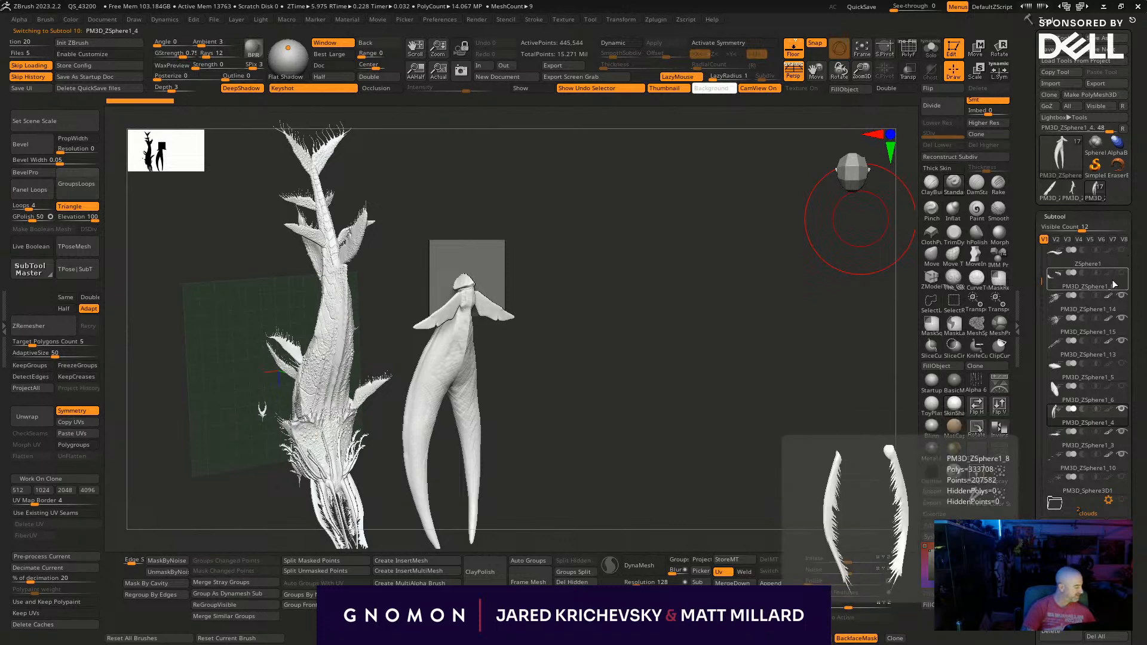
left_click_drag(1041, 281, 1042, 381)
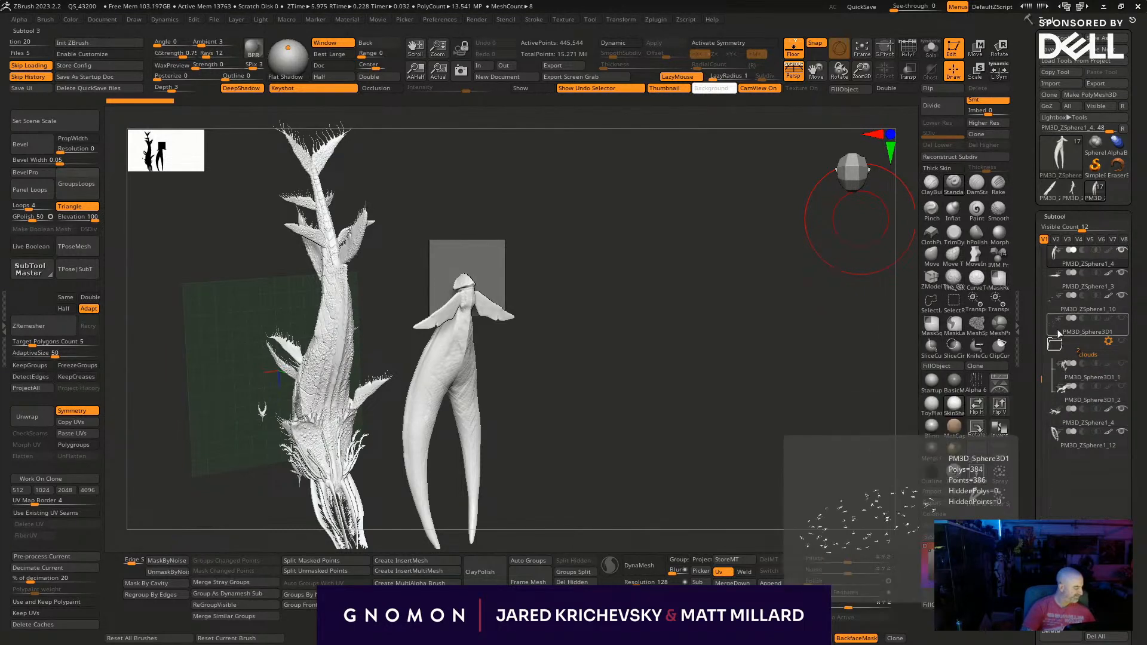
left_click_drag(624, 359, 794, 239)
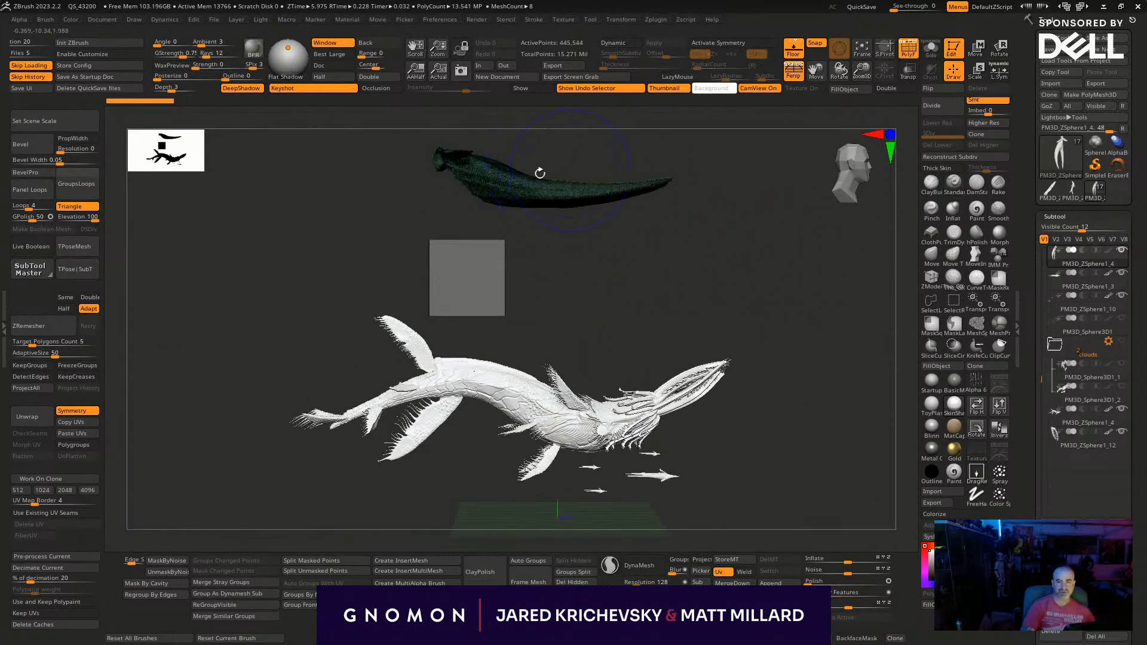
left_click_drag(739, 270, 683, 445)
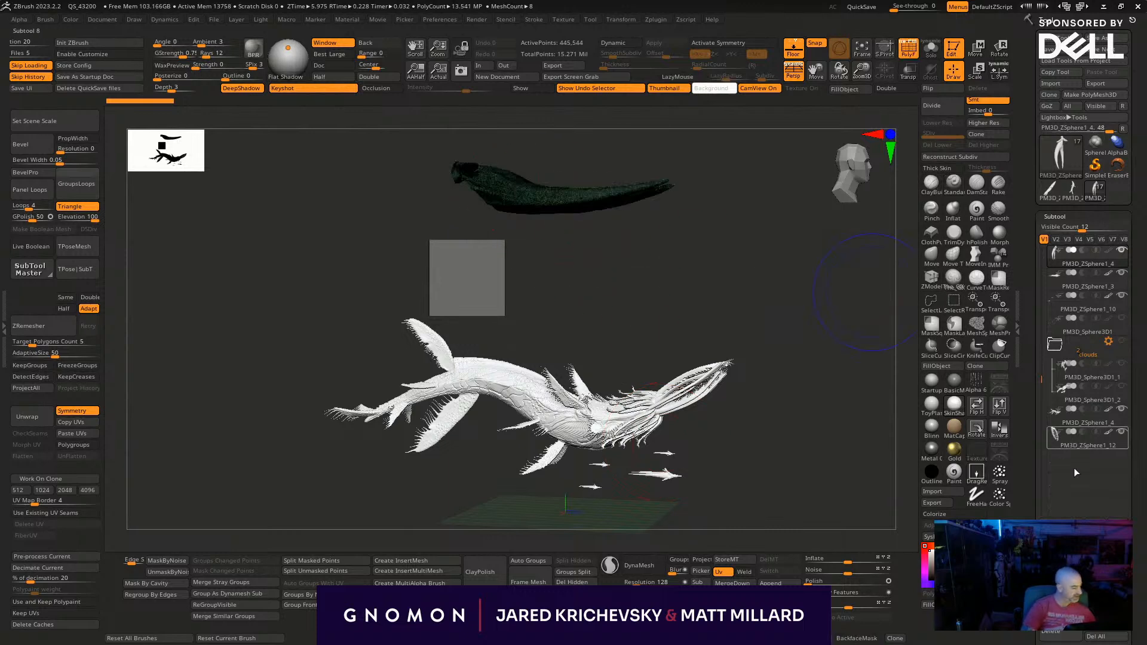
scroll(1122, 511, "down", 4)
left_click(1060, 518)
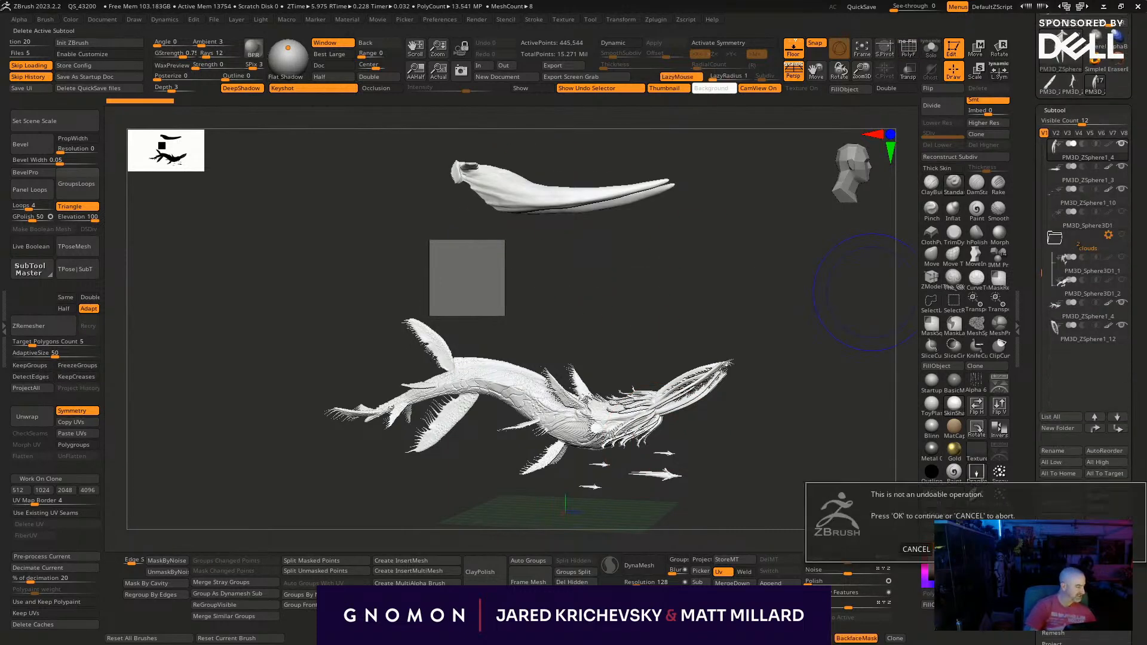
left_click(1015, 549)
- Find the smooth base whale subtool ZSphere1 in the subtool list and delete it
left_click_drag(810, 387, 739, 439, "alt")
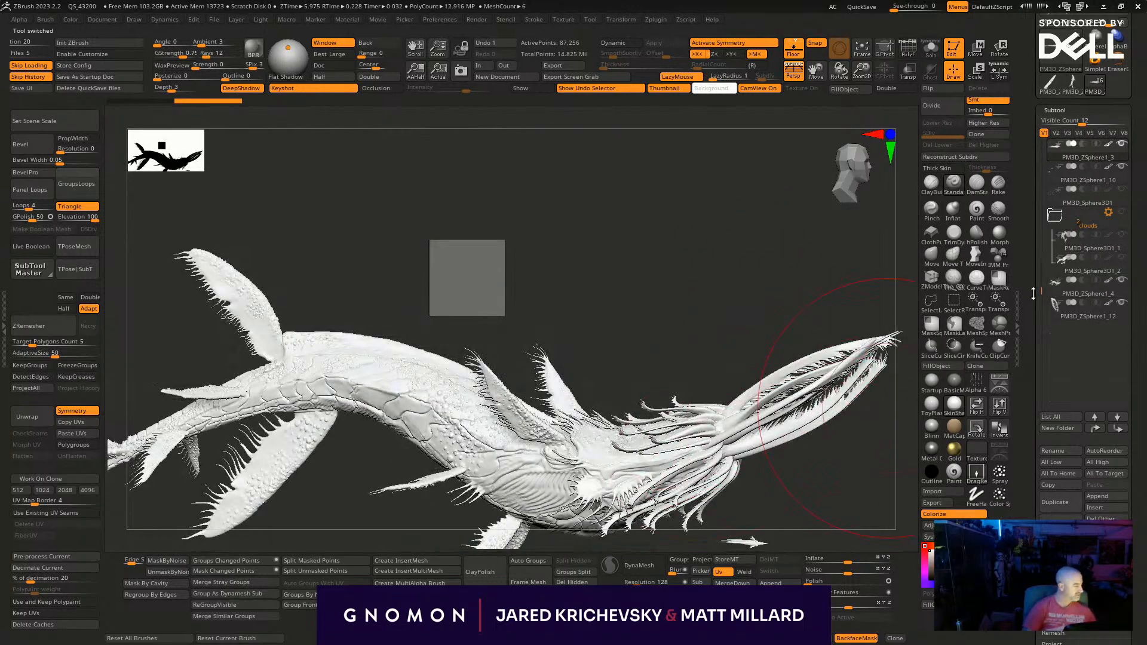
left_click_drag(1047, 244, 1049, 163)
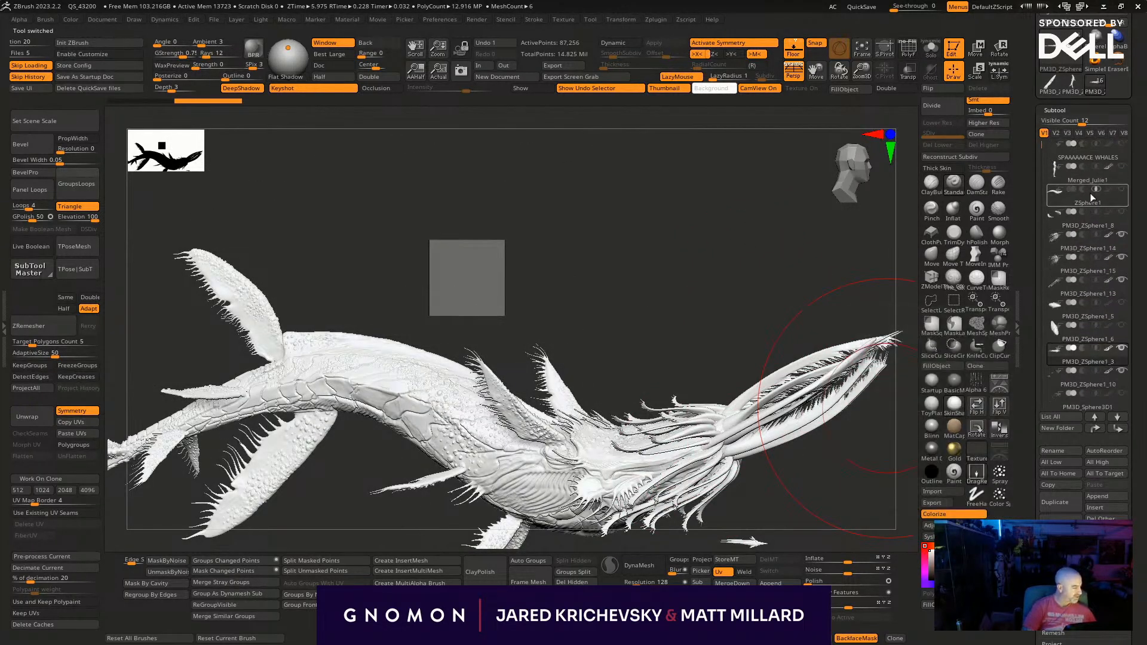
left_click(1110, 205)
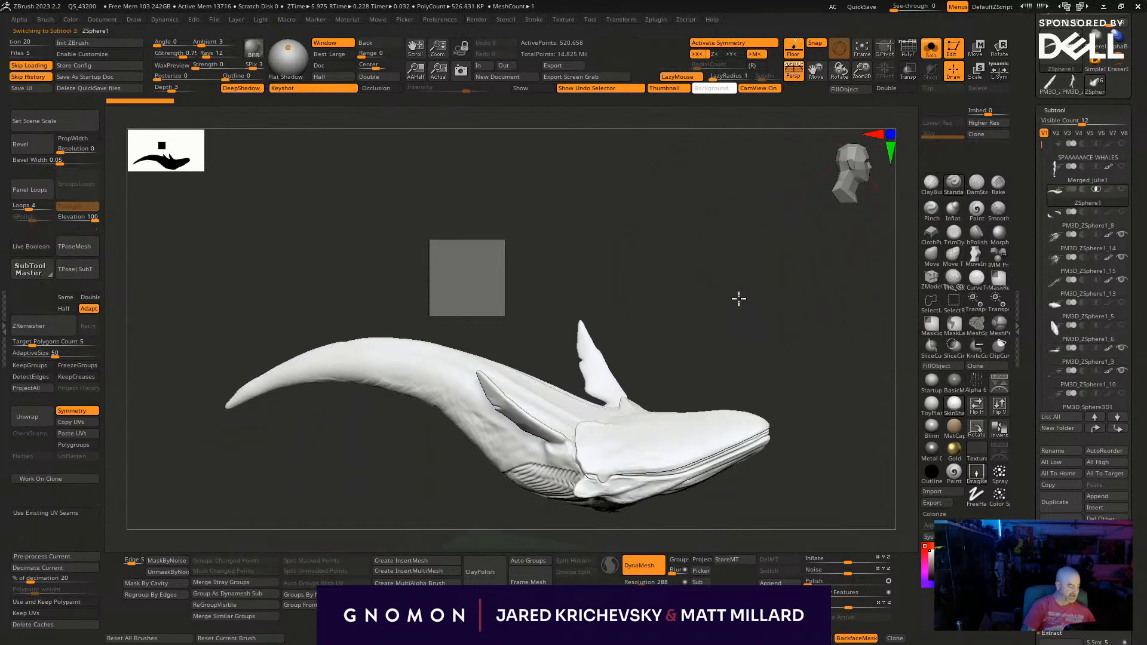
left_click(1060, 524)
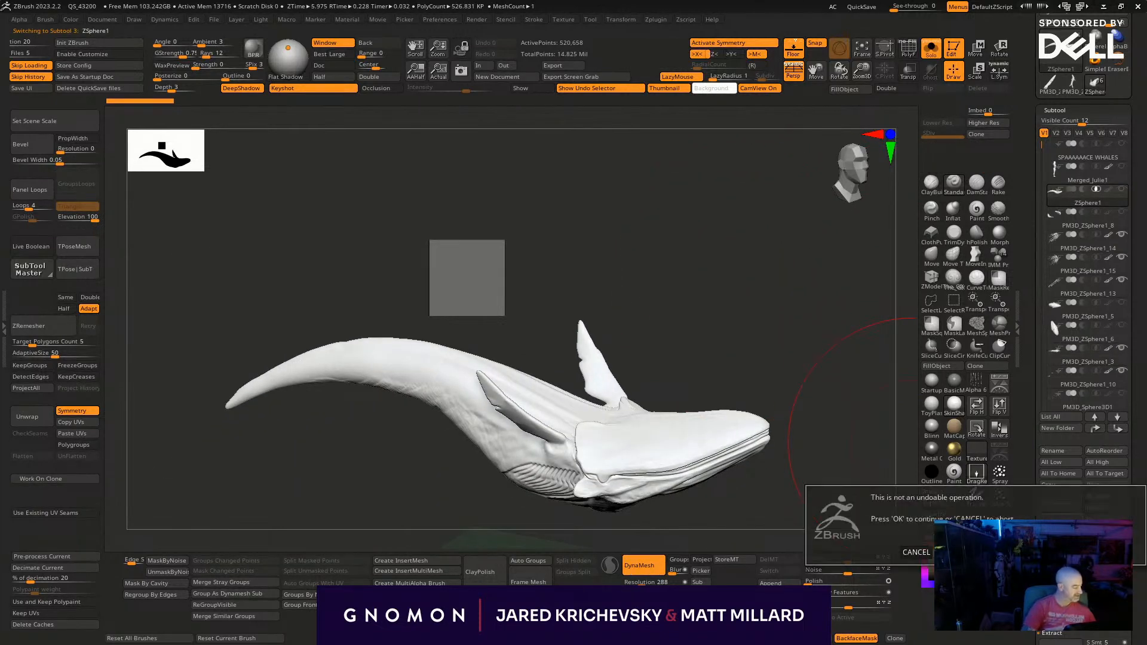
left_click(1092, 552)
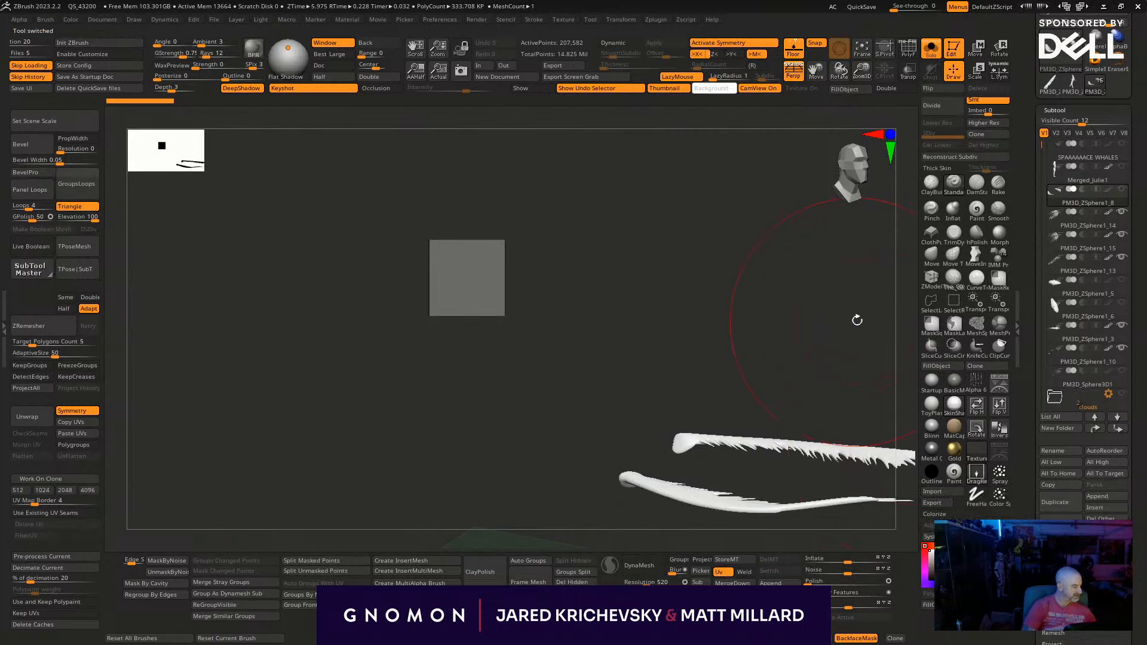
- Compare the spiky tendril pair PM3D_ZSphere1_8 with the full whale and delete that subtool
key("alt+s")
key("alt+s")
left_click(1074, 235)
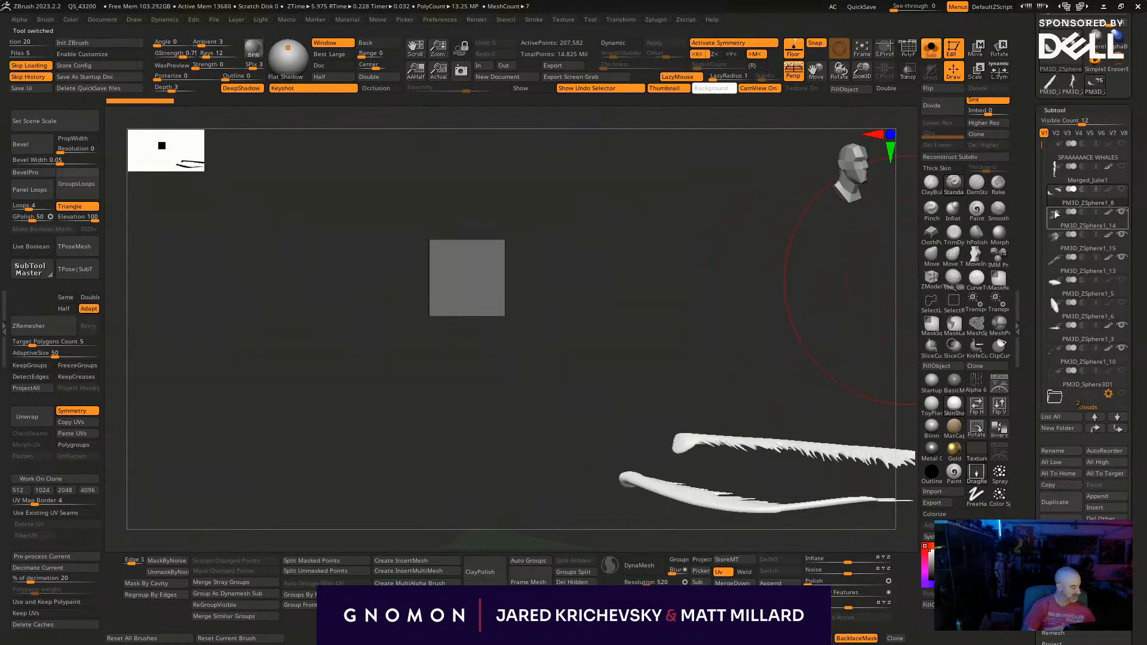
key("alt+s")
left_click_drag(535, 188, 736, 366)
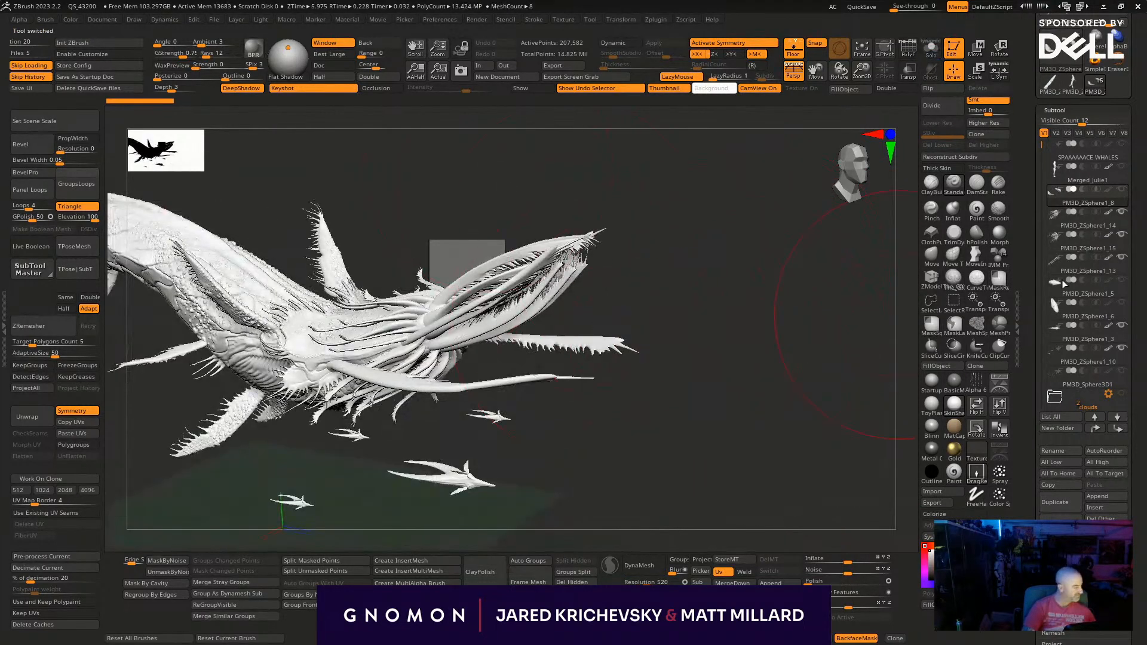
left_click(1061, 525)
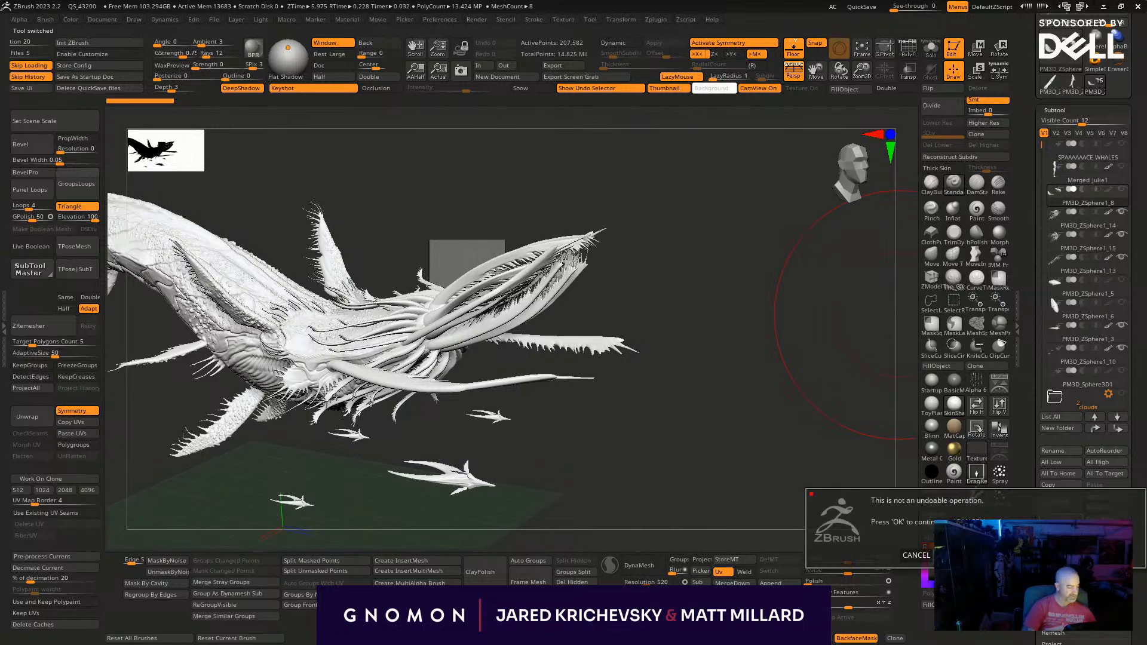
key("Return")
- Isolate the plain body subtool PM3D_ZSphere1_5, check its shape and delete it
left_click_drag(665, 494, 1030, 309)
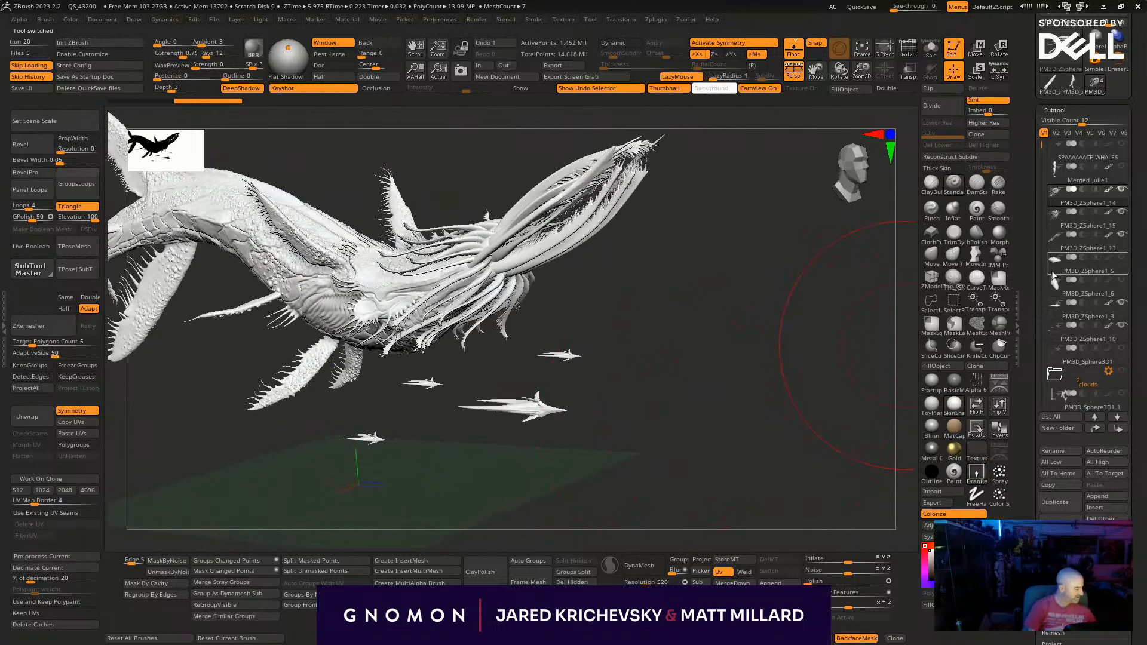
left_click(1058, 265)
key("alt+s")
left_click_drag(707, 315, 734, 486)
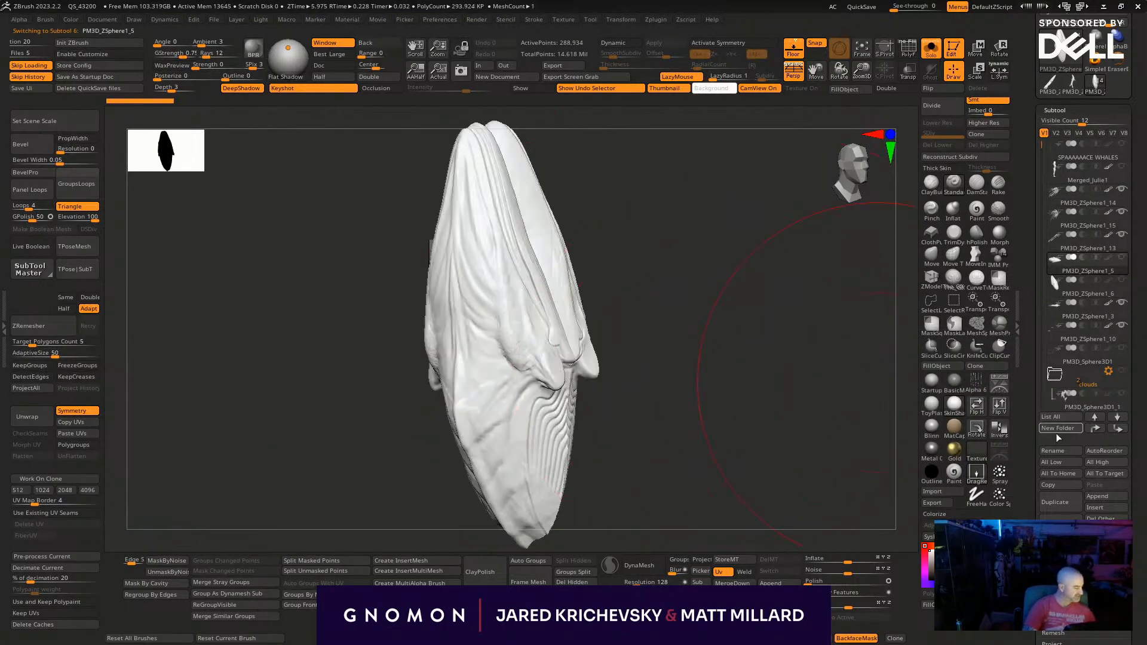
left_click(1061, 523)
left_click(1099, 556)
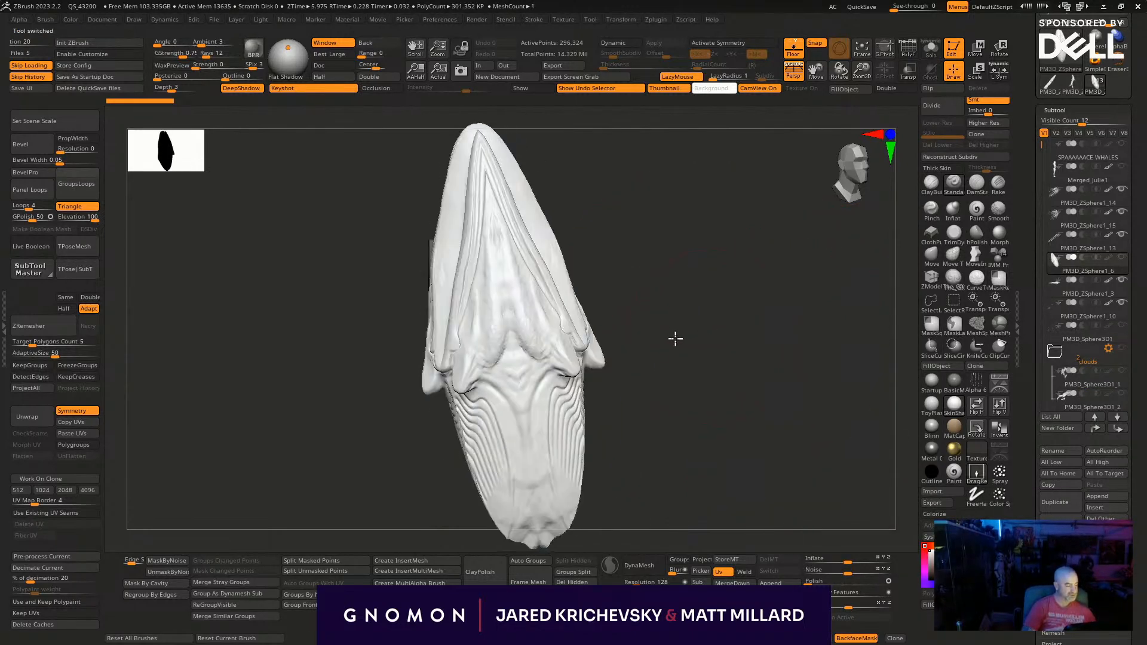
- Turn on symmetry for PM3D_ZSphere1_6 and stretch its ribbed lower end downward with the Move brush
left_click_drag(679, 323, 724, 377)
left_click_drag(676, 287, 638, 203, "alt")
left_click_drag(625, 331, 608, 373)
key("[")
key("[")
key("x")
left_click_drag(452, 432, 452, 548)
key("ctrl+z")
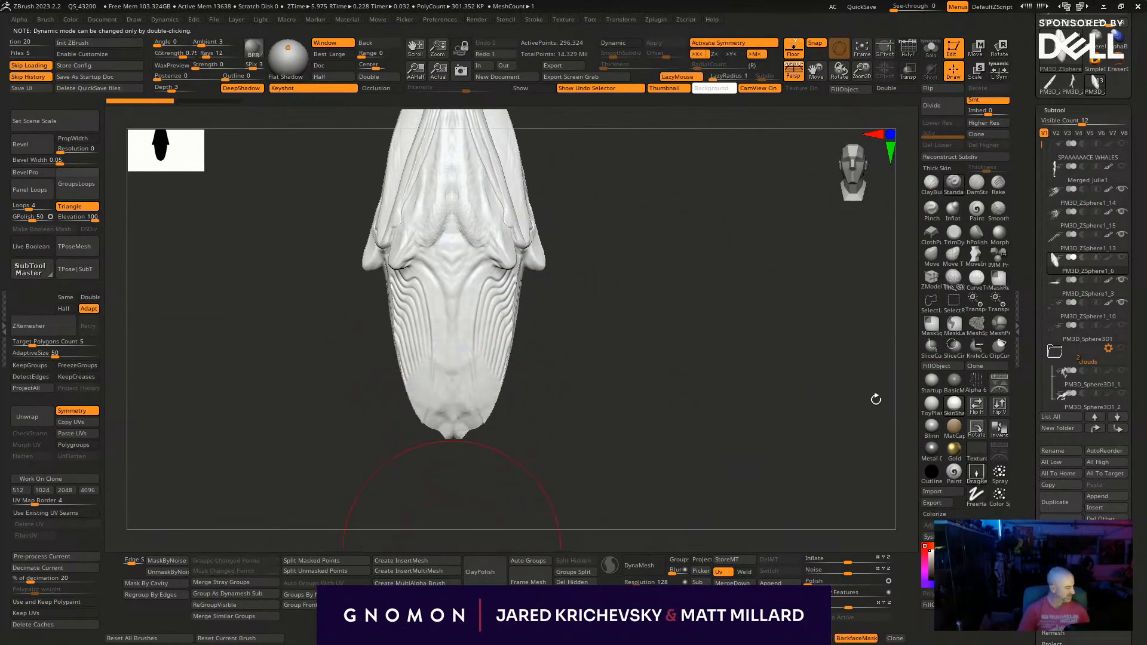
left_click(930, 266)
left_click_drag(421, 418, 452, 514)
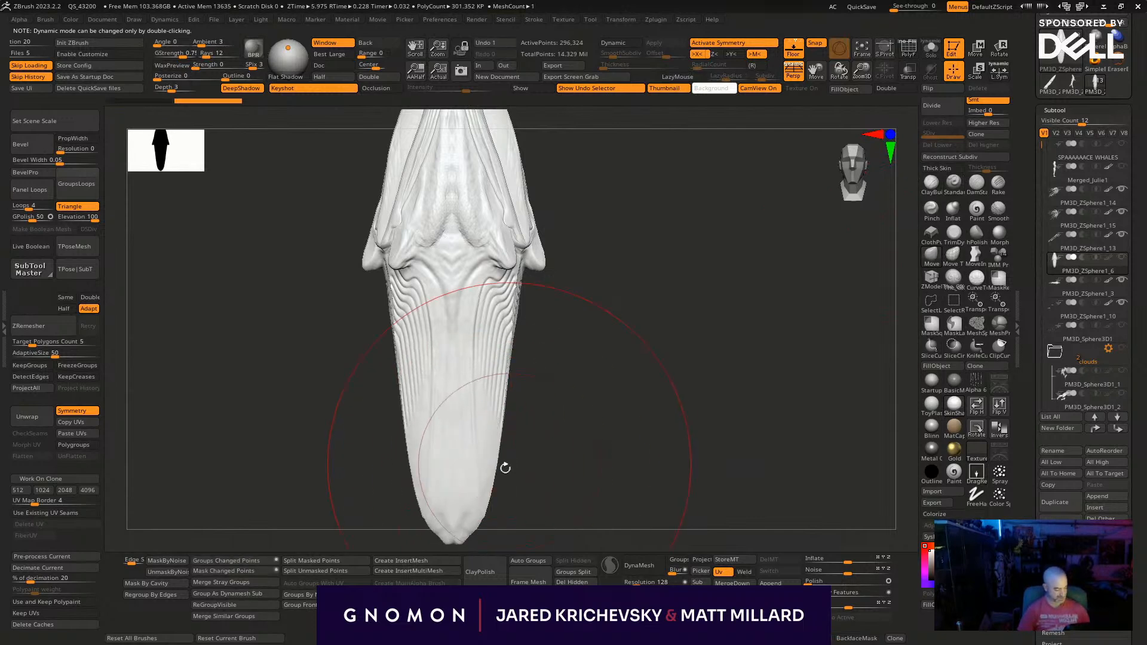
- Squeeze the sides of the stretched end inward to form a slim, tapered tail
left_click_drag(451, 449, 451, 448)
mouse_move(453, 382)
right_mouse_down()
mouse_move(471, 353)
mouse_move(504, 377)
mouse_move(531, 371)
right_mouse_up()
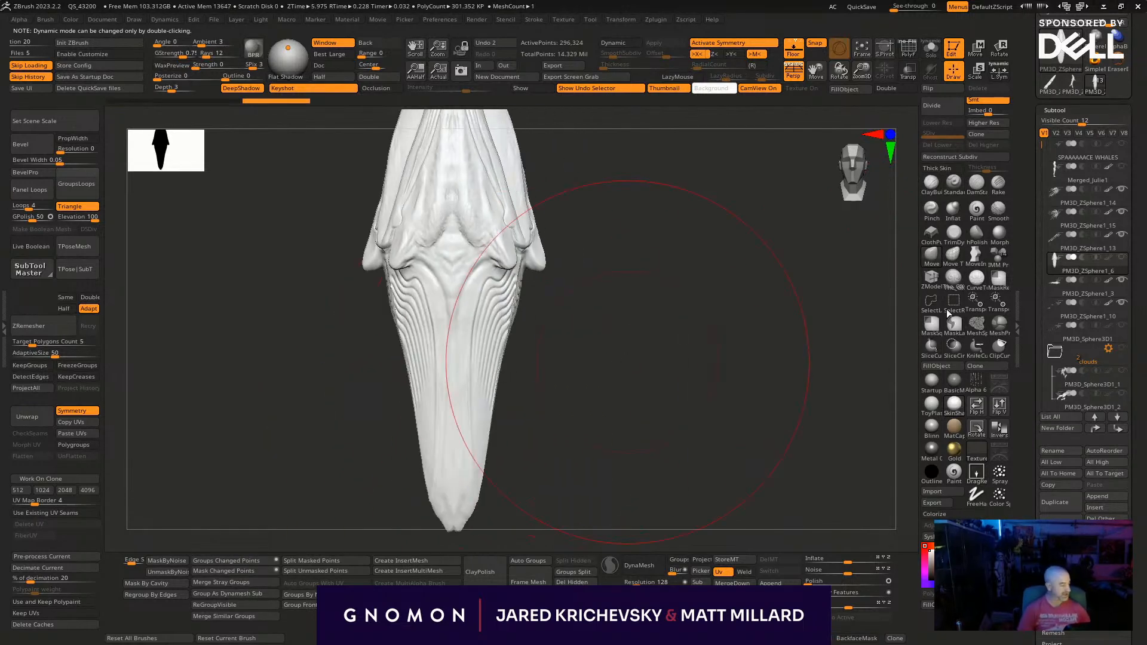
left_click_drag(496, 369, 477, 339)
right_click_drag(509, 397, 477, 359)
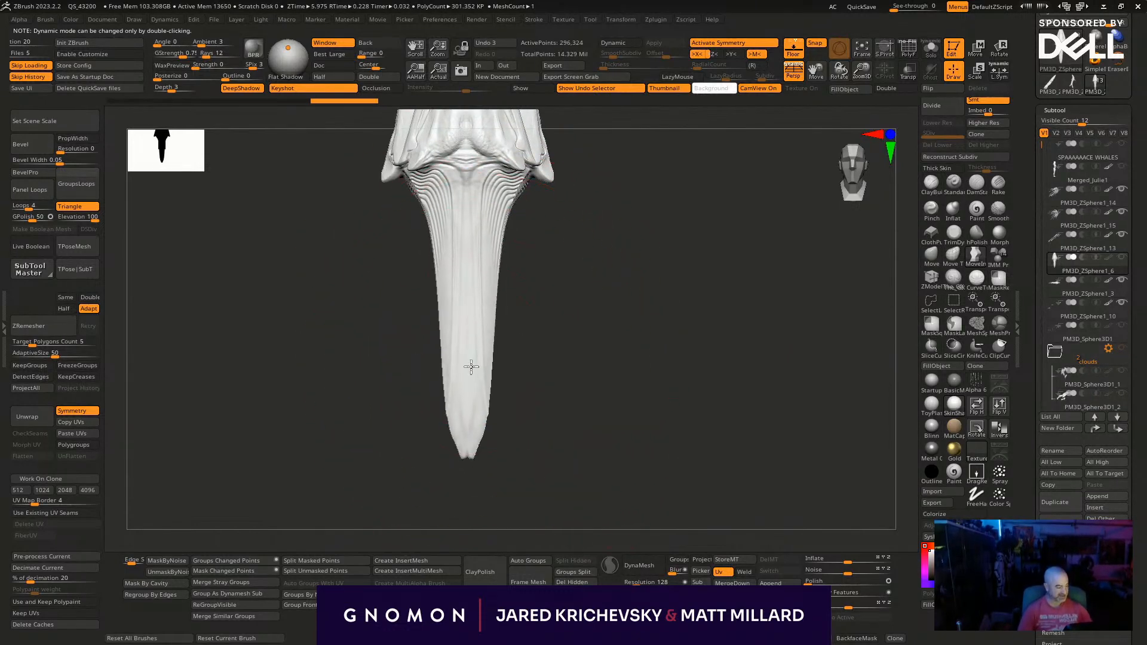
- Lengthen the tail and bend it in side view, undoing the last two adjustments to its tip
right_click_drag(581, 337, 538, 345)
mouse_move(514, 349)
left_mouse_down()
mouse_move(541, 341)
mouse_move(455, 437)
left_mouse_up()
key("]")
left_click_drag(412, 396, 425, 439)
mouse_move(529, 448)
right_mouse_down("alt")
mouse_move(554, 319)
mouse_move(487, 363)
right_mouse_up("alt")
left_click_drag(483, 506, 493, 530)
key("ctrl+z")
key("ctrl+z")
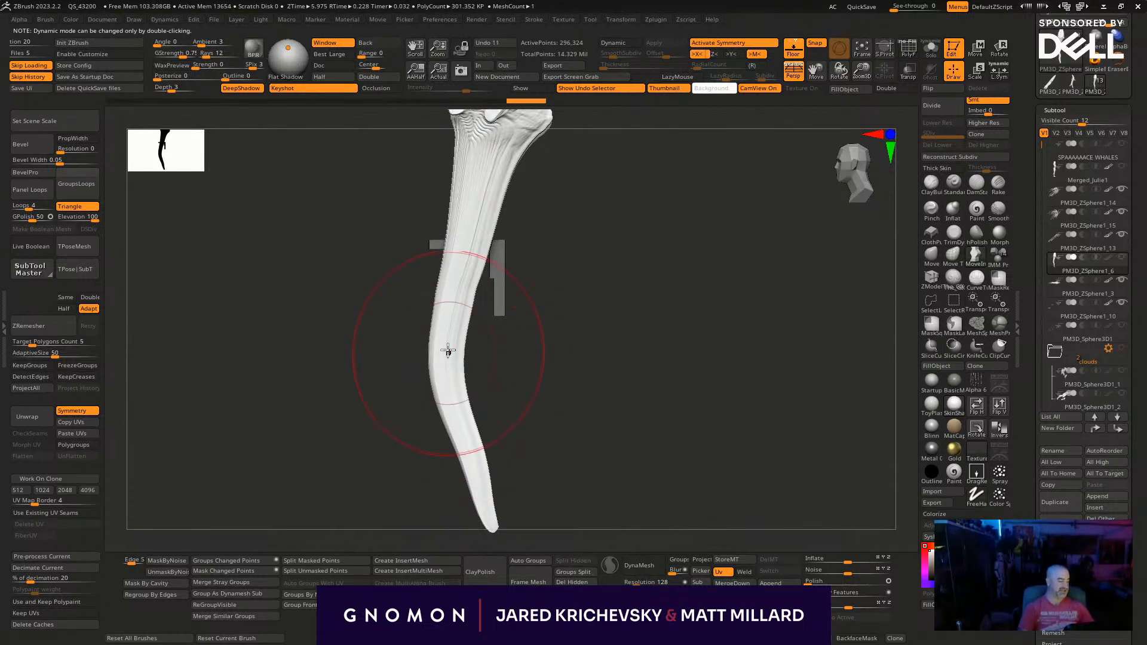
- Shift the upper and middle parts of the tail into a smooth S-curve, undoing unwanted pulls
mouse_move(457, 379)
left_mouse_down()
mouse_move(447, 381)
mouse_move(481, 371)
mouse_move(445, 337)
left_mouse_up()
key("ctrl+z")
key("s")
key("ctrl+z")
left_click_drag(465, 243, 444, 253)
left_click_drag(437, 343, 451, 345)
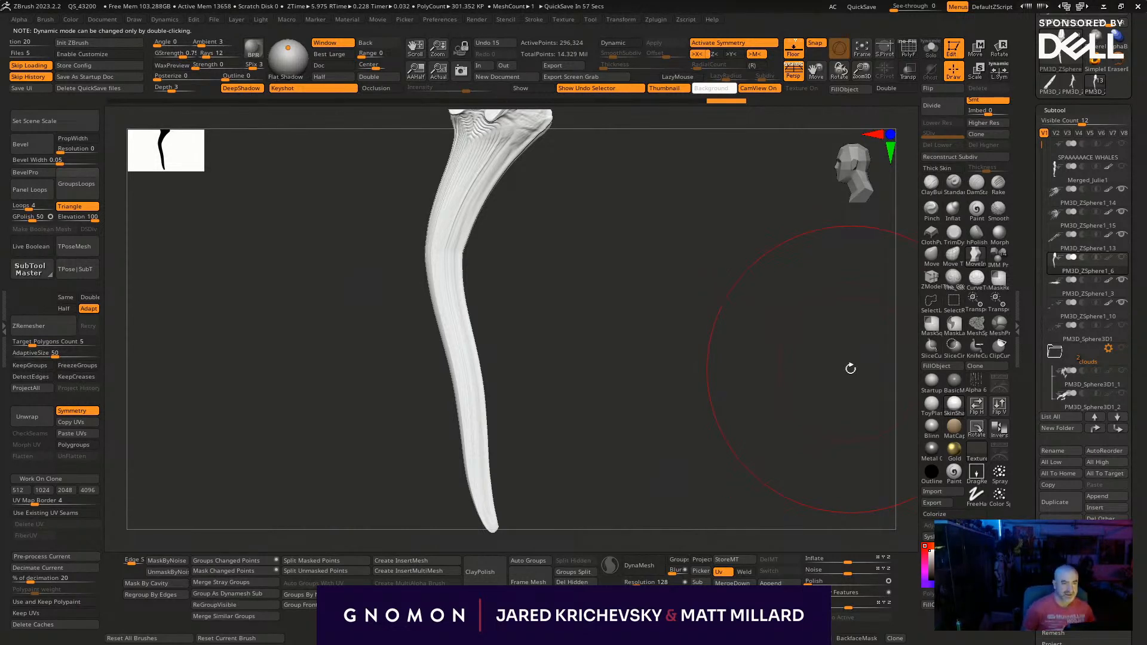
- Thin the tail along its whole length with the Pinch brush
left_click_drag(851, 368, 683, 417)
left_click(932, 210)
key("s")
left_click(416, 197)
mouse_move(416, 200)
left_mouse_down()
mouse_move(415, 214)
mouse_move(425, 151)
mouse_move(390, 328)
mouse_move(400, 478)
left_mouse_up()
left_click_drag(402, 337, 402, 504)
mouse_move(484, 396)
left_mouse_down()
mouse_move(407, 366)
mouse_move(463, 479)
mouse_move(418, 345)
mouse_move(409, 397)
mouse_move(422, 495)
left_mouse_up()
mouse_move(411, 412)
left_mouse_down()
mouse_move(420, 480)
mouse_move(384, 170)
left_mouse_up()
mouse_move(670, 350)
left_mouse_down()
mouse_move(675, 440)
mouse_move(604, 239)
left_mouse_up()
left_click_drag(662, 477, 654, 448)
mouse_move(656, 399)
left_mouse_down("alt")
mouse_move(608, 312)
mouse_move(620, 286)
mouse_move(673, 315)
mouse_move(673, 377)
left_mouse_up("alt")
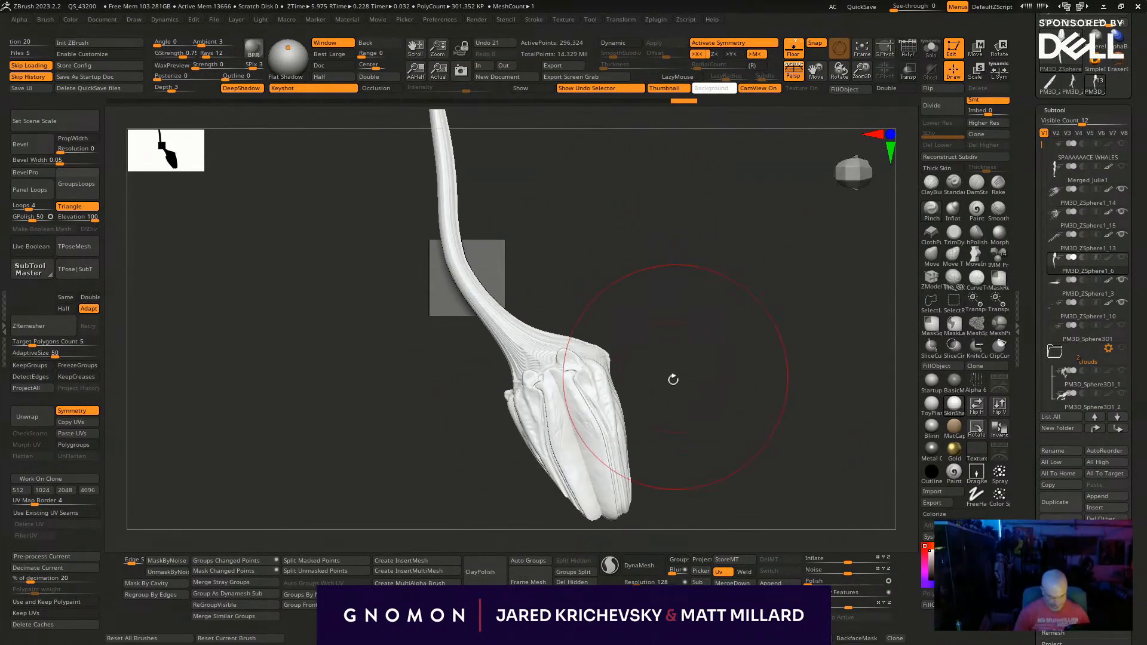
- Switch brushes and pull the side fins out symmetrically into long, curved tendrils, undoing the last pull
key("b")
left_click(331, 572)
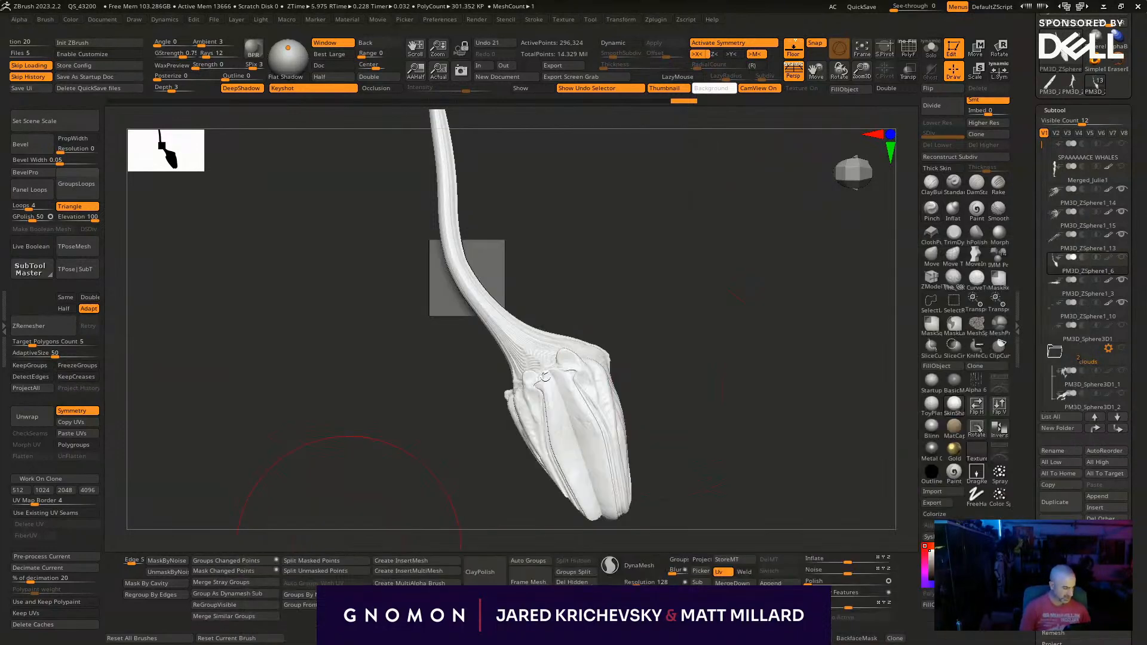
mouse_move(625, 336)
left_mouse_down()
mouse_move(718, 369)
mouse_move(581, 338)
mouse_move(468, 328)
mouse_move(537, 348)
mouse_move(444, 339)
left_mouse_up()
key("s")
mouse_move(526, 310)
left_mouse_down()
mouse_move(556, 294)
mouse_move(597, 300)
mouse_move(498, 307)
mouse_move(424, 142)
mouse_move(382, 111)
left_mouse_up()
key("x")
key("x")
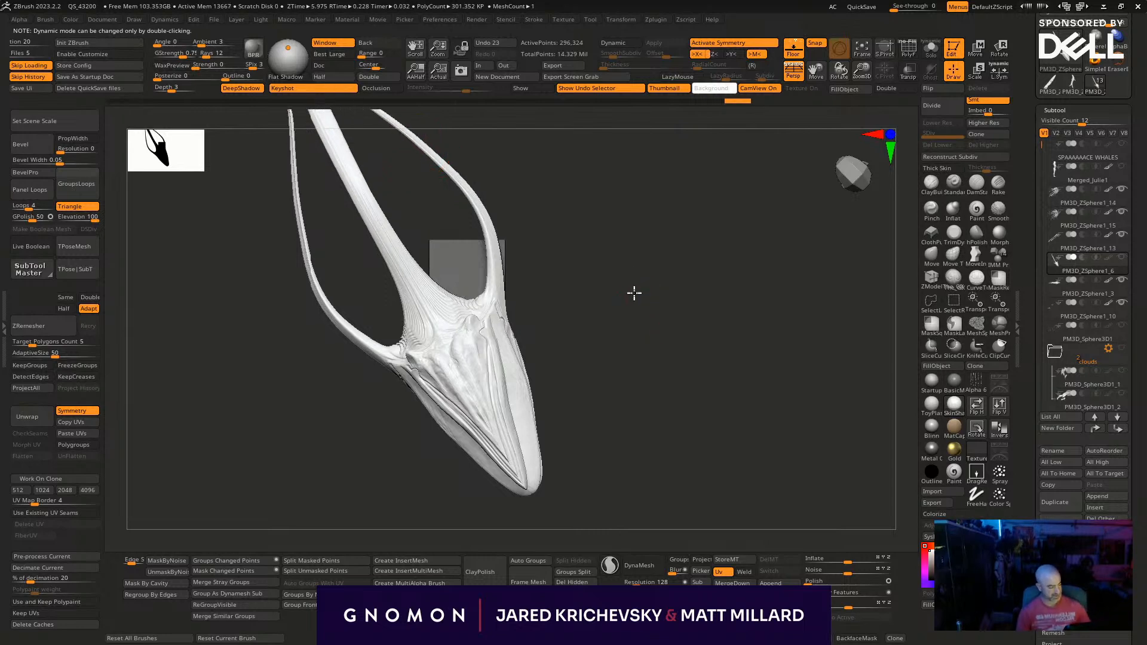
key("ctrl+z")
mouse_move(522, 189)
left_mouse_down()
mouse_move(550, 204)
mouse_move(527, 222)
mouse_move(463, 231)
mouse_move(446, 164)
left_mouse_up()
mouse_move(525, 217)
left_mouse_down()
mouse_move(663, 442)
mouse_move(630, 346)
mouse_move(649, 364)
left_mouse_up()
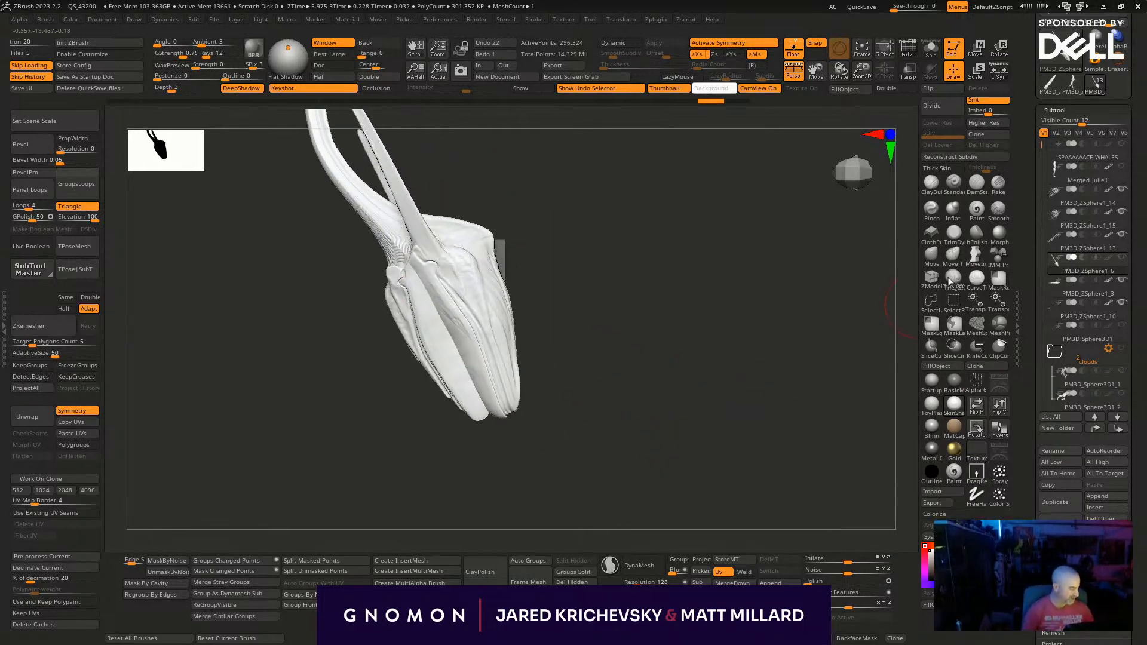
- Refine the head's pointed tip and carve a groove down its middle with the DamStandard brush
left_click_drag(469, 379, 509, 403)
mouse_move(648, 385)
left_mouse_down()
mouse_move(572, 377)
mouse_move(622, 392)
left_mouse_up()
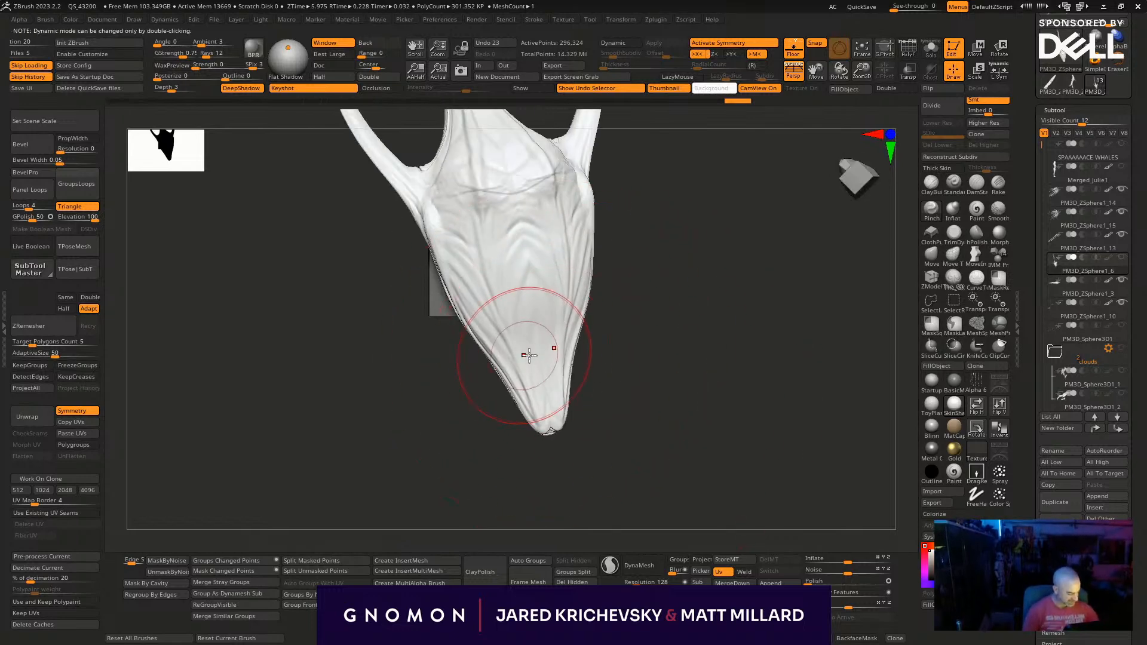
left_click(976, 190)
mouse_move(530, 297)
left_mouse_down()
mouse_move(570, 408)
mouse_move(580, 394)
mouse_move(552, 354)
left_mouse_up()
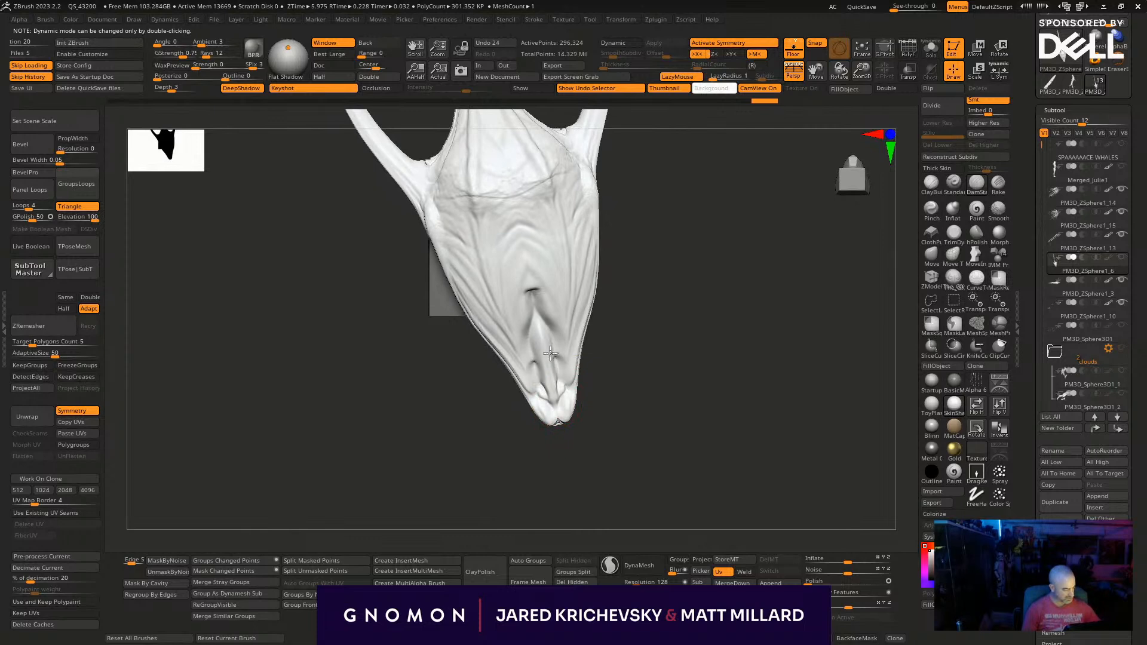
left_click_drag(694, 381, 654, 310)
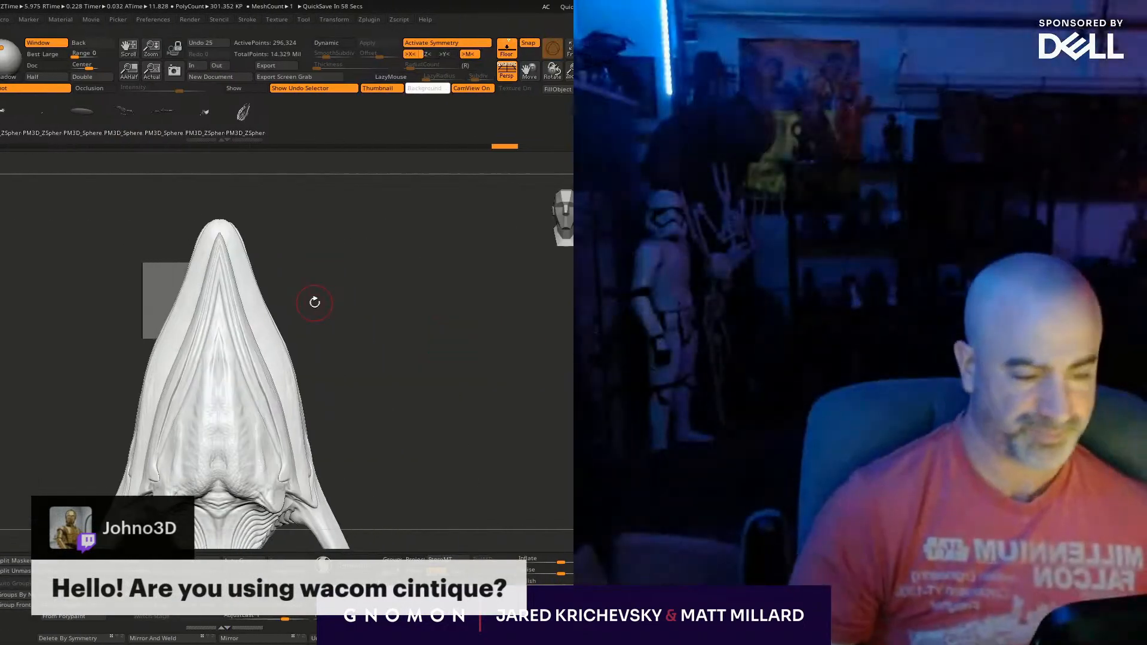
- Create a new InsertMesh brush from the sculpted tailed creature
left_click_drag(393, 424, 373, 450)
key("b")
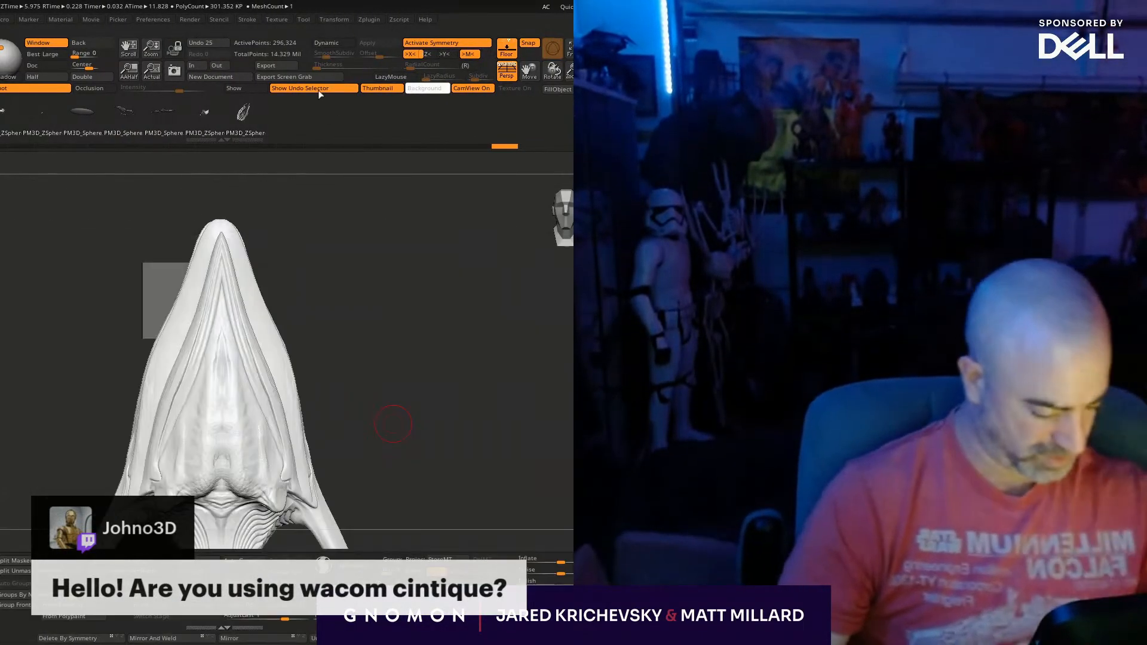
left_click(241, 212)
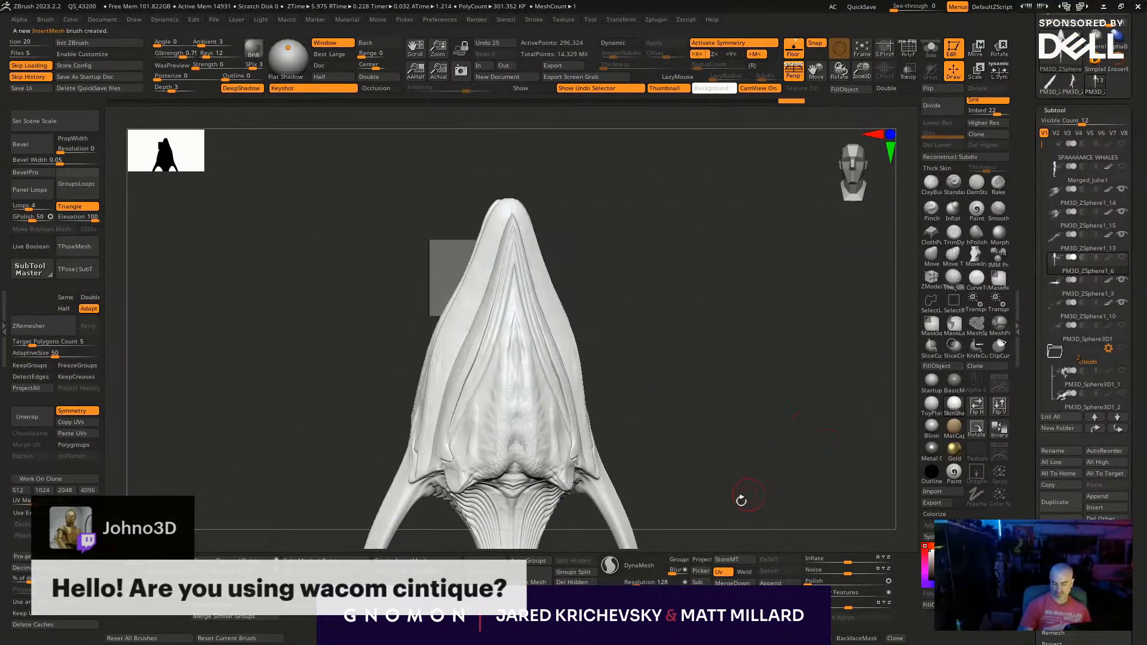
- Show the whole whale scene, hide the sculpted creature's subtool and make PM3D_ZSphere1_3 the active subtool
left_click_drag(769, 427, 811, 284)
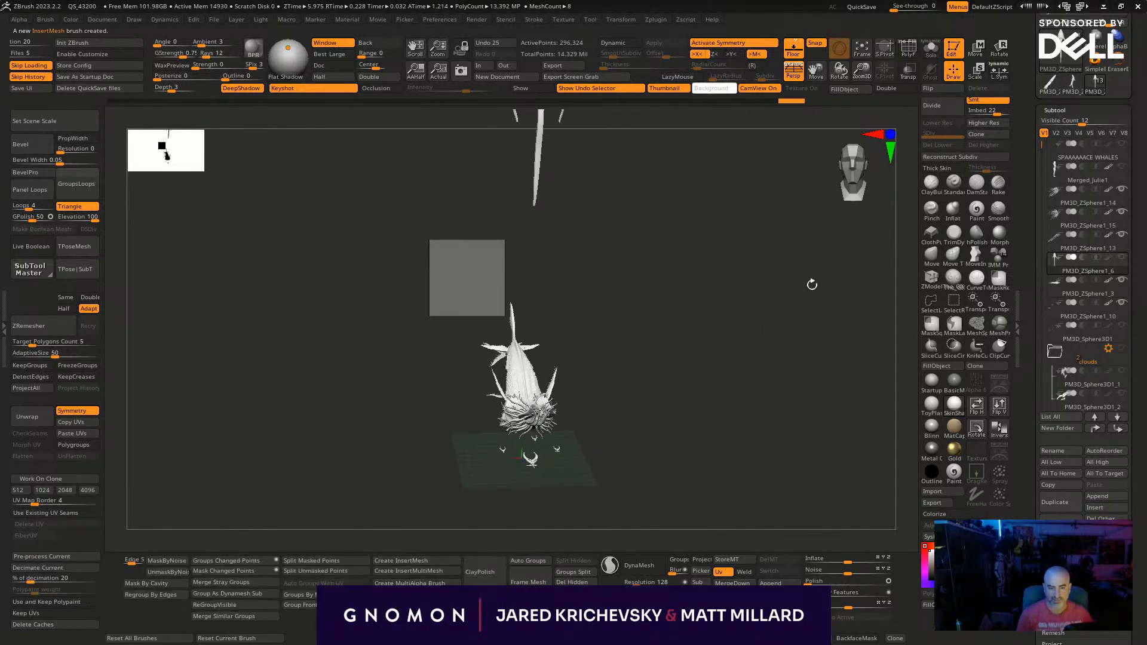
left_click_drag(768, 494, 676, 425)
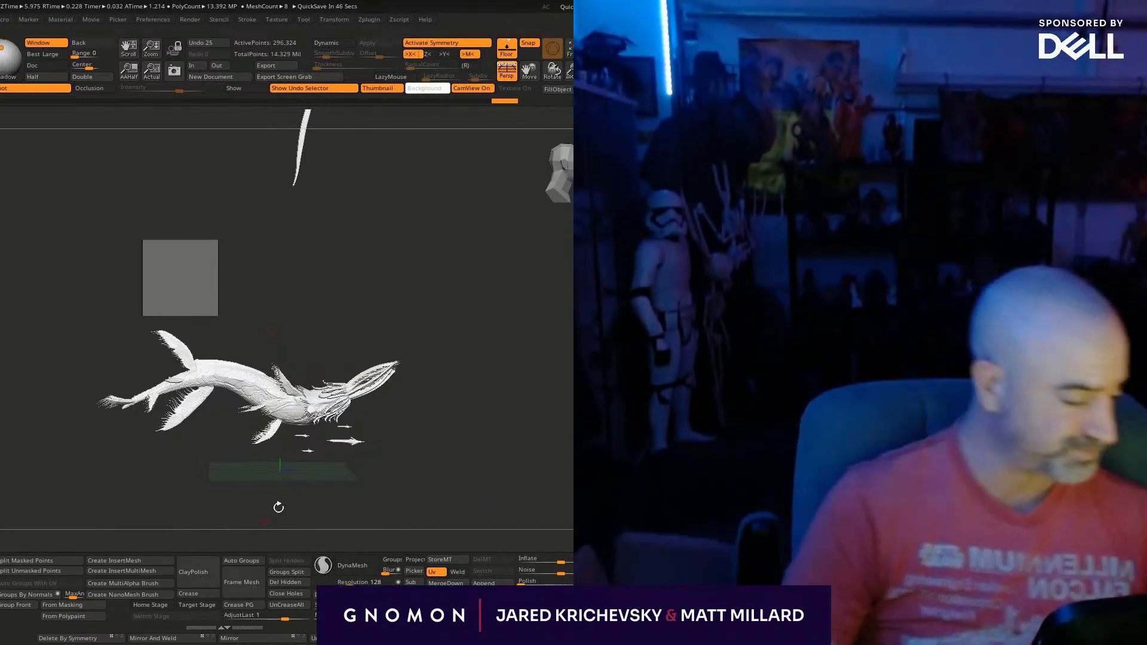
left_click_drag(416, 443, 464, 504, "alt")
left_click_drag(678, 323, 511, 438)
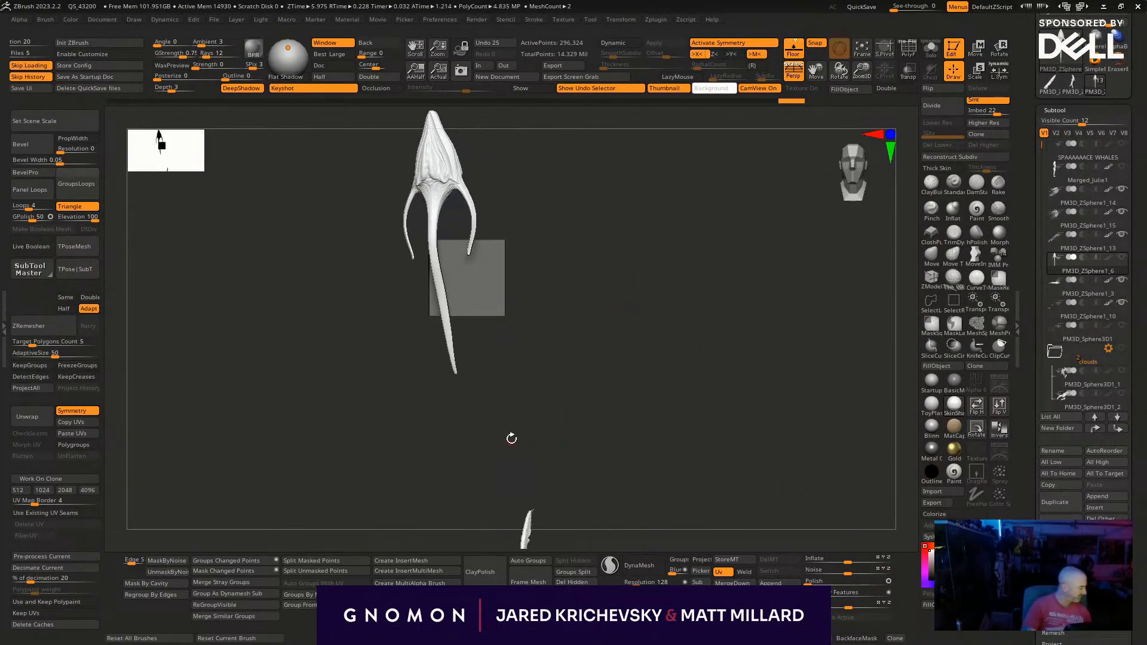
key("f")
left_click_drag(658, 495, 680, 370)
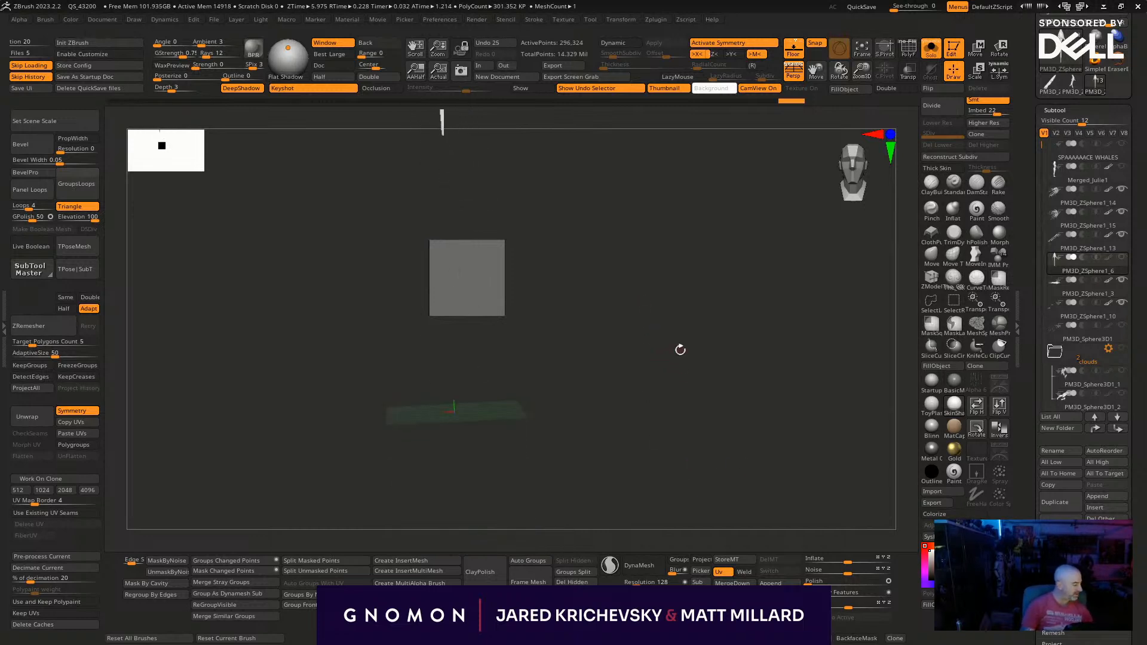
key("alt+shift+s")
left_click_drag(570, 350, 647, 406)
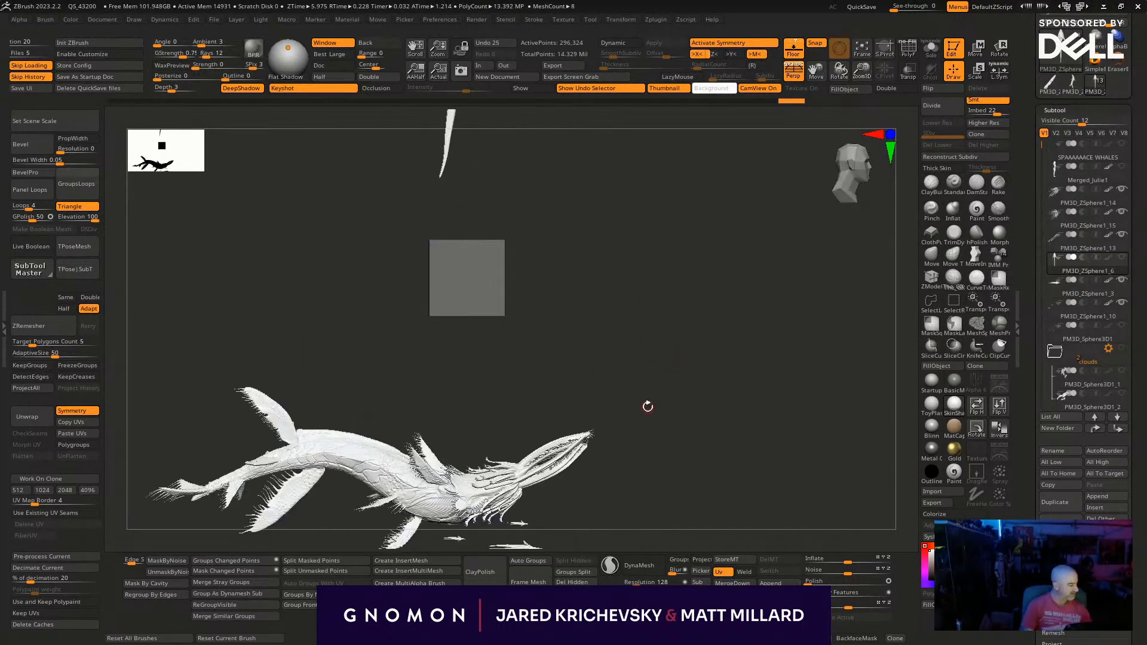
left_click(1122, 246)
left_click_drag(627, 463, 796, 205)
left_click(686, 295, "alt")
left_click_drag(617, 413, 607, 522)
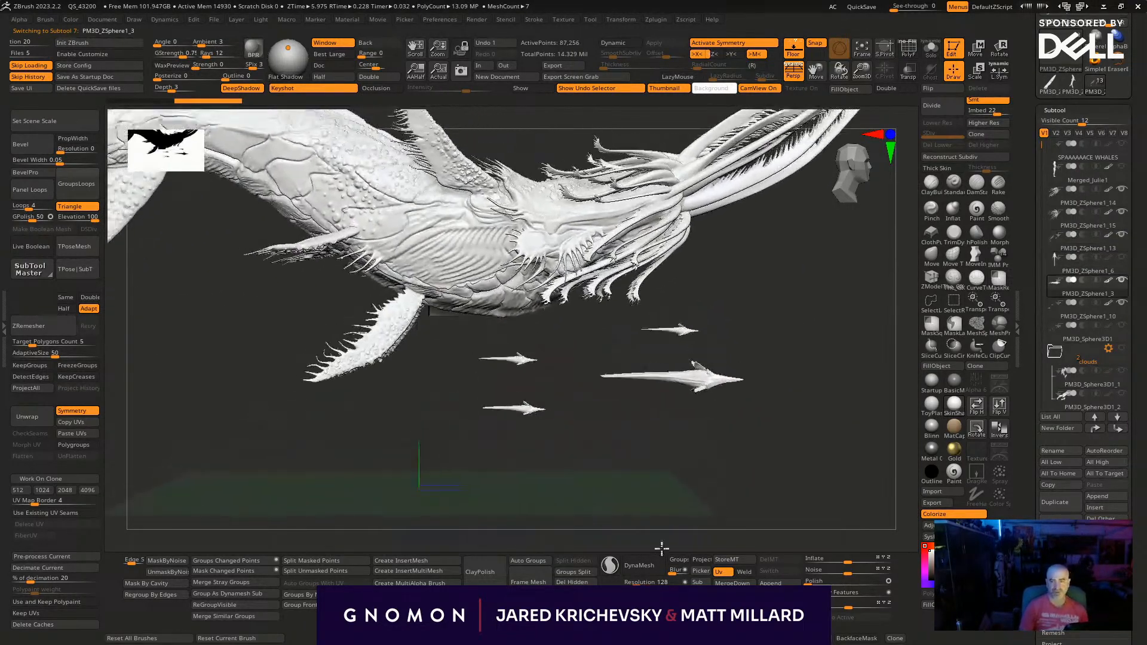
- Insert a symmetrical pair of the new creature on the whale's flank
left_click_drag(359, 326, 596, 433, "alt")
mouse_move(480, 473)
left_mouse_down()
mouse_move(473, 497)
mouse_move(508, 418)
left_mouse_up()
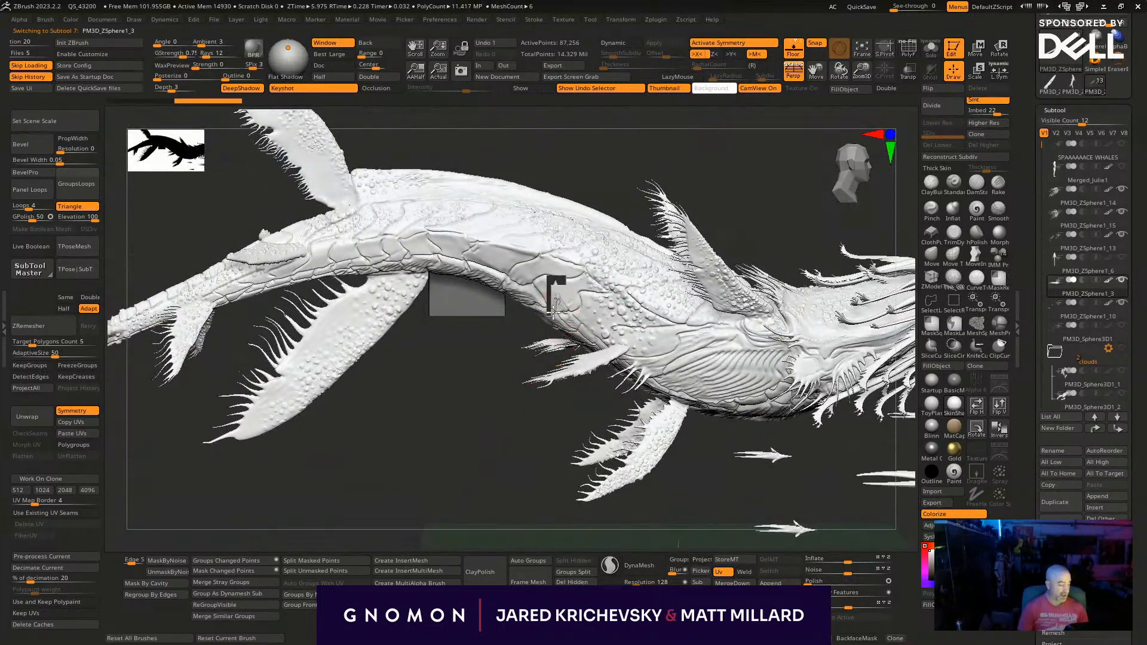
left_click_drag(535, 312, 531, 316)
left_click_drag(415, 452, 395, 469)
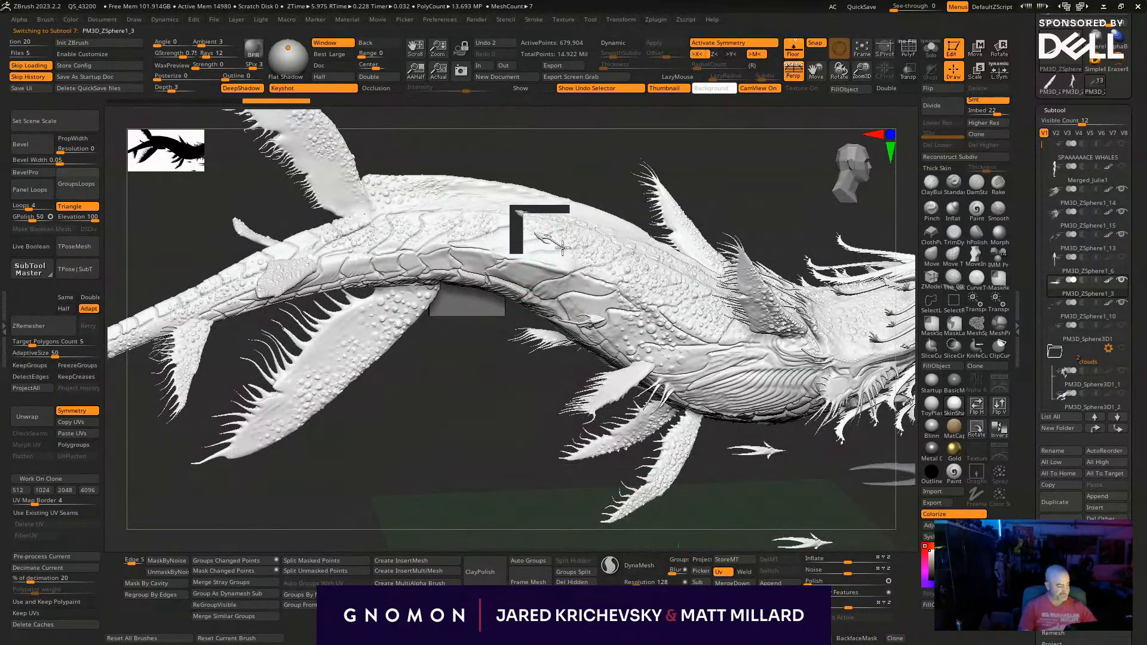
- Insert a second symmetrical pair of creatures higher on the whale's back and reposition it with the gizmo
left_click_drag(525, 236, 525, 236)
left_click_drag(482, 386, 478, 325)
key("w")
left_click_drag(639, 283, 639, 280)
mouse_move(645, 209)
left_mouse_down()
mouse_move(581, 189)
mouse_move(548, 159)
mouse_move(548, 136)
left_mouse_up()
key("q")
left_click_drag(647, 215, 666, 174)
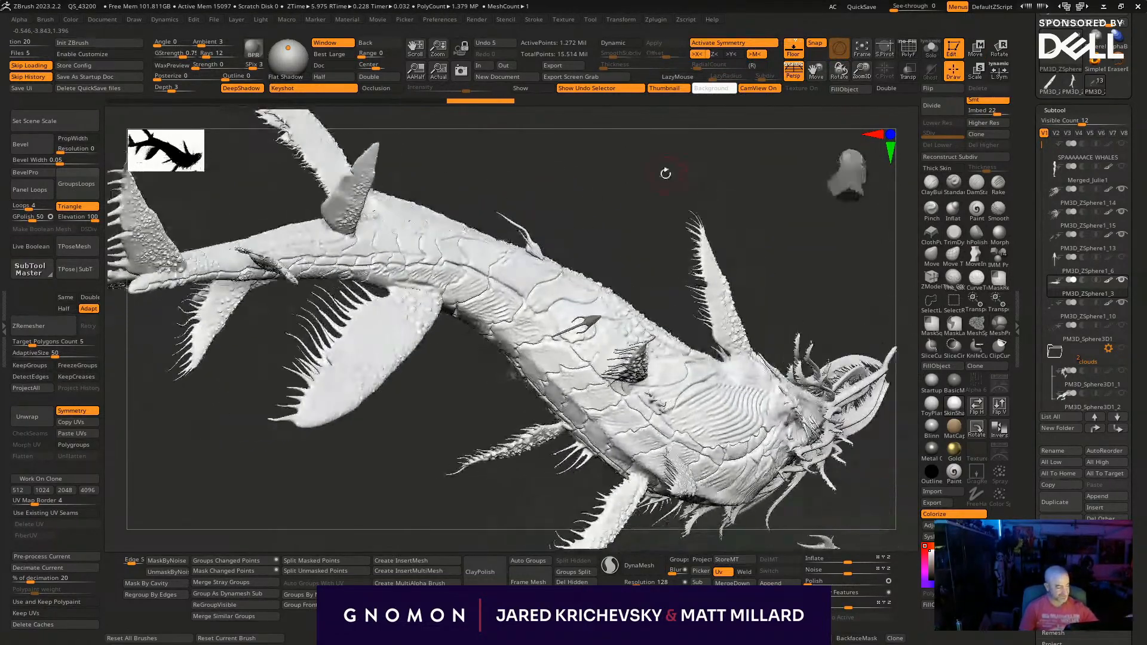
key("w")
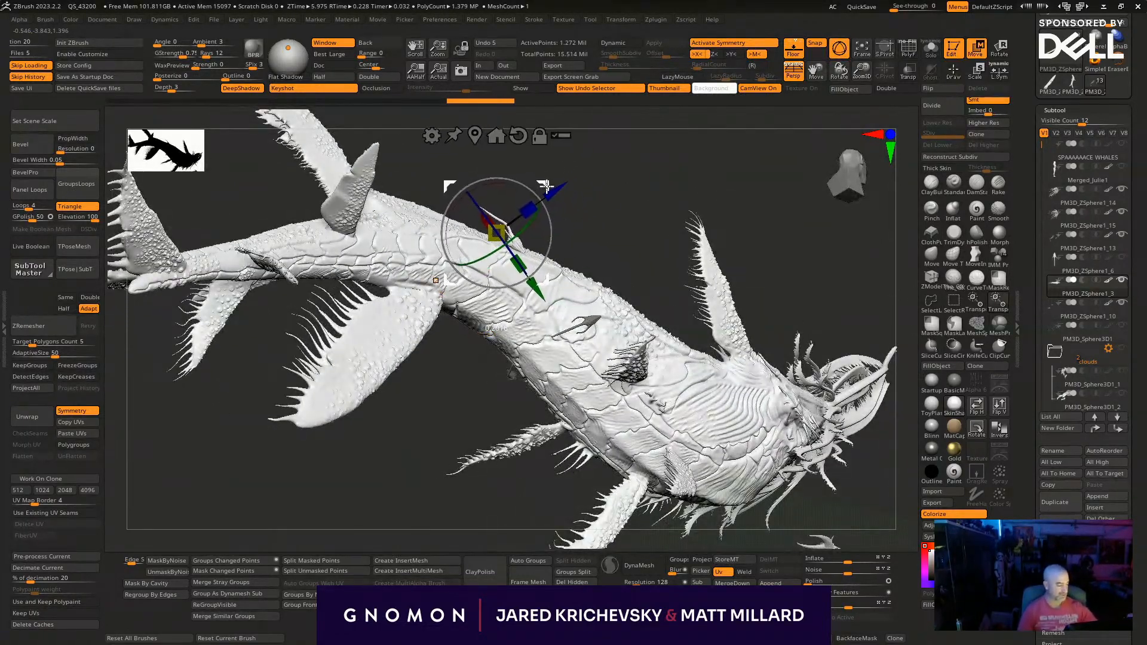
key("q")
- Insert another symmetrical pair of creatures on the whale's tail section and adjust its placement with the gizmo
mouse_move(436, 447)
left_mouse_down()
mouse_move(448, 492)
mouse_move(447, 469)
left_mouse_up()
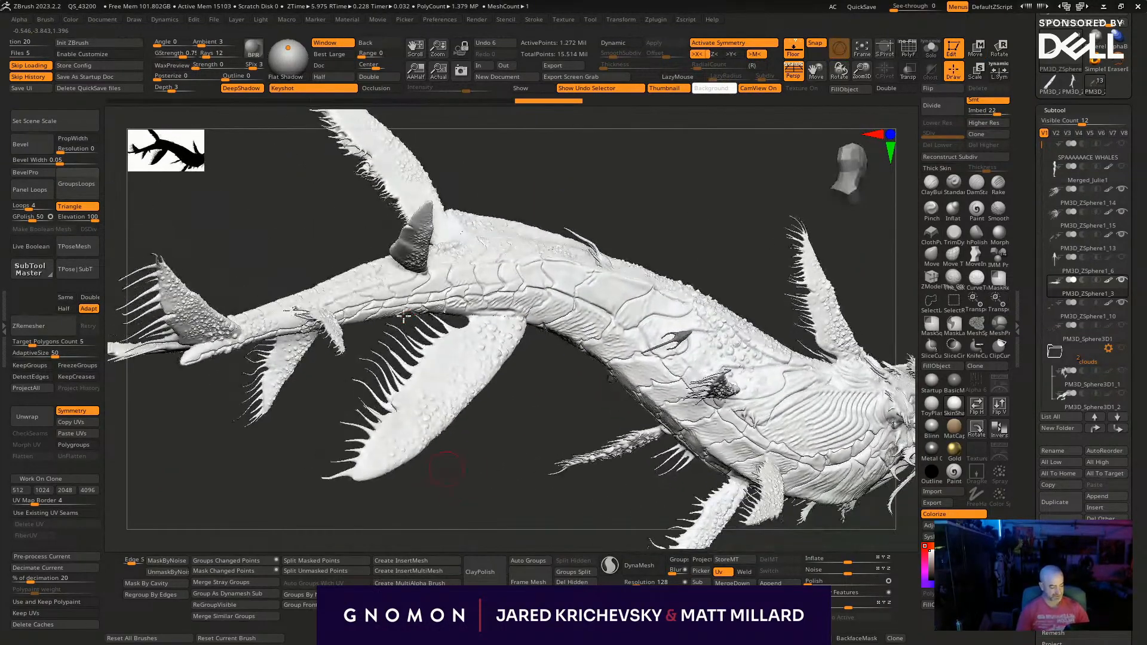
left_click_drag(366, 298, 376, 300)
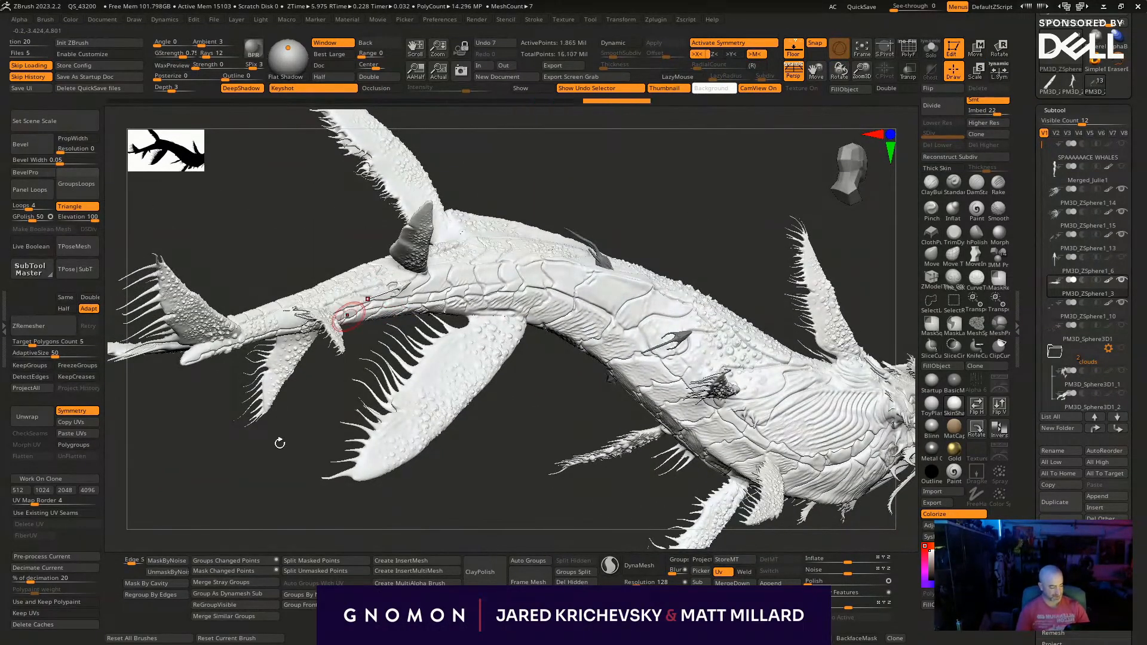
left_click_drag(284, 417, 302, 583)
key("w")
left_click_drag(517, 406, 519, 378)
key("q")
- Add one more symmetrical pair of creatures along the whale's body and reposition it with the gizmo
mouse_move(550, 475)
left_mouse_down()
mouse_move(590, 478)
mouse_move(484, 342)
mouse_move(465, 361)
left_mouse_up()
left_click_drag(709, 469, 662, 425)
key("w")
left_click_drag(489, 296, 502, 298)
key("q")
- Undo the last inserted creature, turn off symmetry and place a single copy on the whale's underside, adjusting it with the gizmo
mouse_move(663, 455)
left_mouse_down()
mouse_move(686, 450)
mouse_move(693, 382)
left_mouse_up()
left_click_drag(697, 298, 694, 282)
key("ctrl+z")
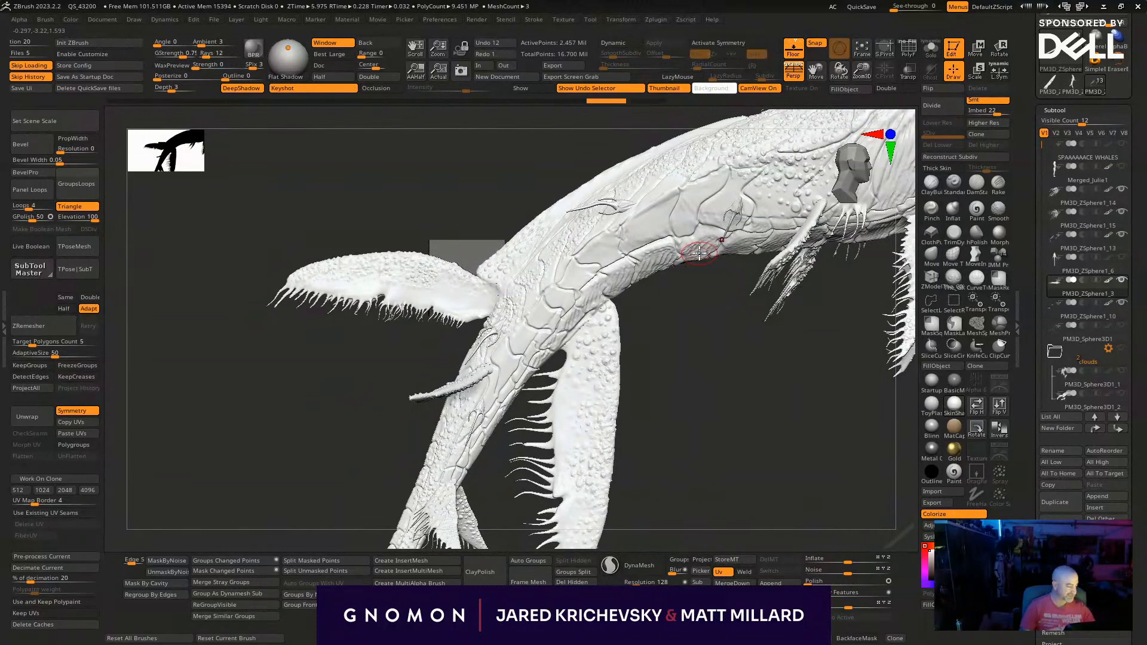
left_click_drag(676, 327, 719, 371)
key("w")
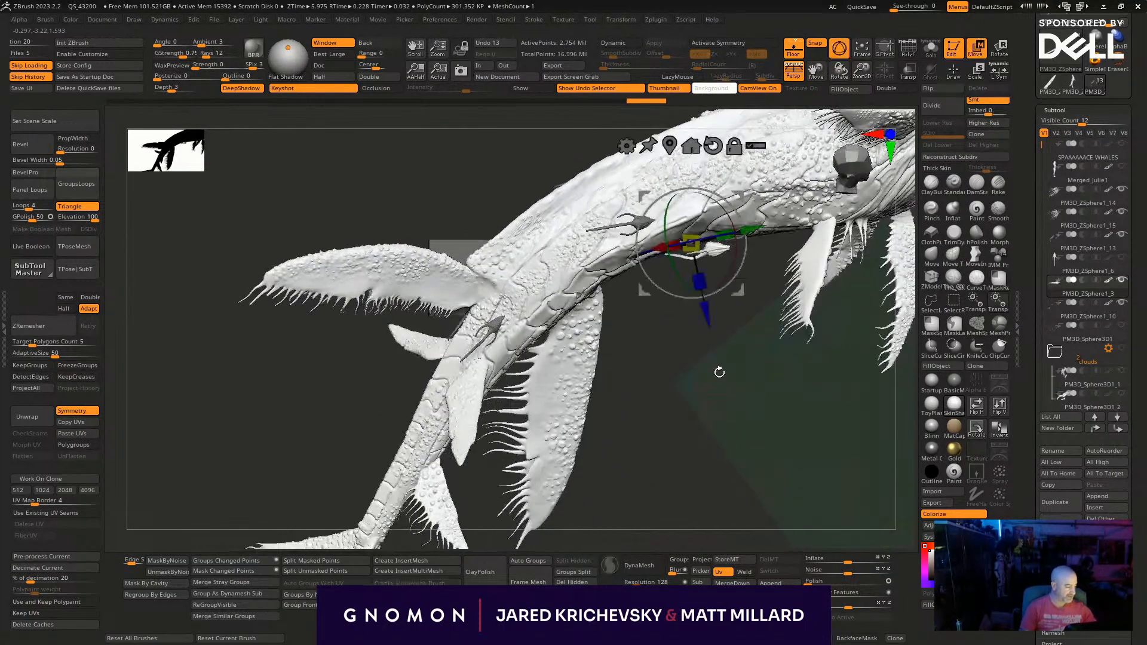
mouse_move(738, 254)
left_mouse_down()
mouse_move(738, 244)
mouse_move(692, 395)
mouse_move(702, 399)
left_mouse_up()
key("q")
- Bend and shift the tails and tendrils of the inserted creatures one by one to vary their poses
key("s")
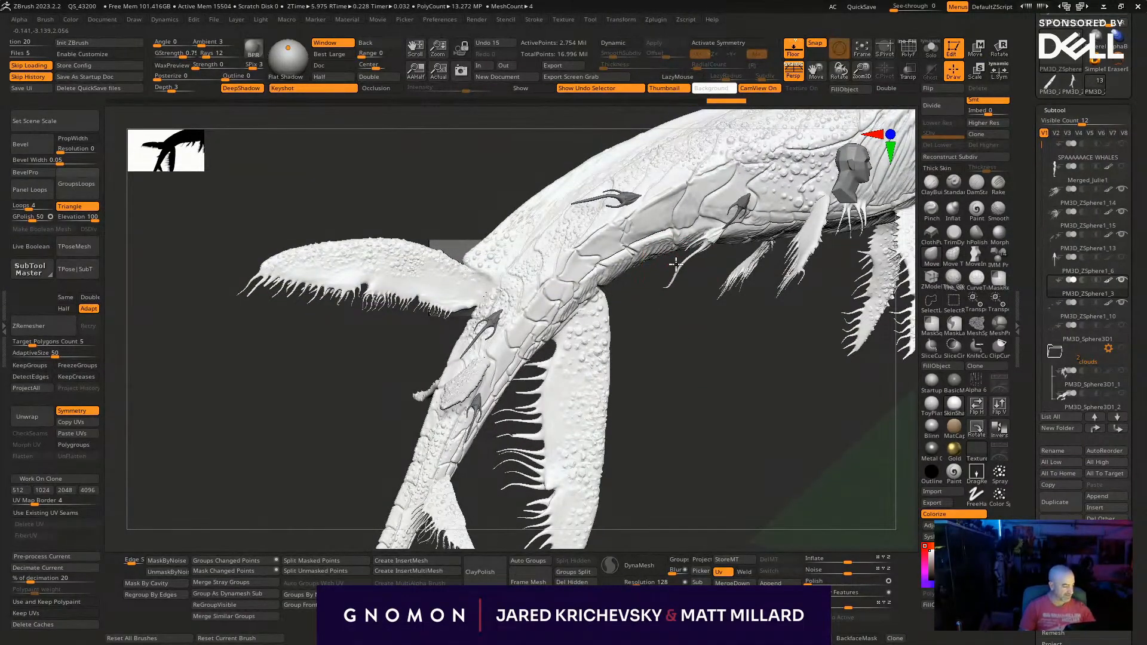
left_click_drag(709, 333, 693, 323, "ctrl")
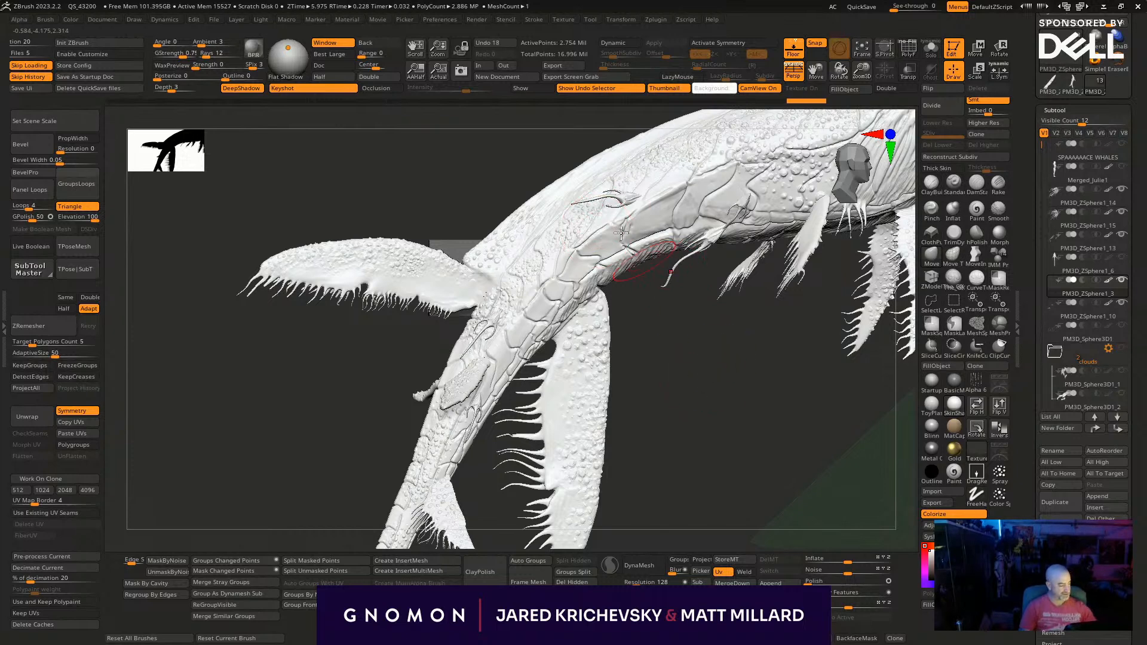
left_click_drag(570, 203, 535, 212)
mouse_move(586, 177)
left_mouse_down()
mouse_move(586, 195)
mouse_move(571, 194)
left_mouse_up()
mouse_move(671, 369)
left_mouse_down()
mouse_move(686, 430)
mouse_move(678, 445)
mouse_move(743, 427)
left_mouse_up()
left_click_drag(461, 321, 442, 311)
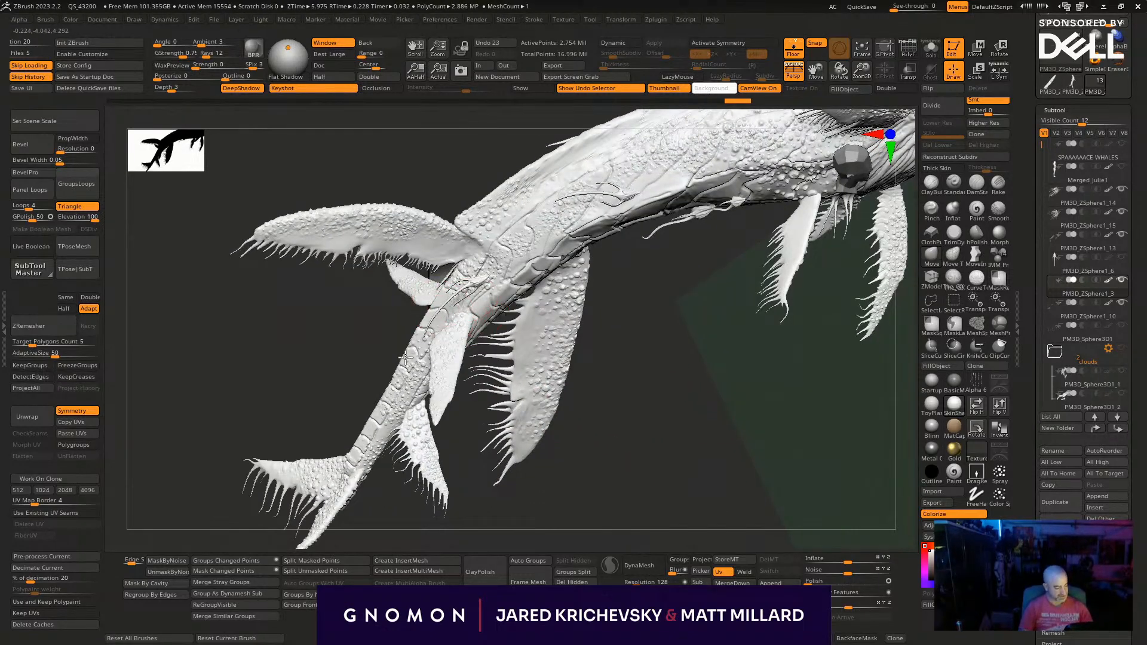
mouse_move(463, 493)
left_mouse_down()
mouse_move(476, 527)
mouse_move(494, 430)
mouse_move(459, 374)
mouse_move(310, 239)
left_mouse_up()
- Return to the creature's InsertMesh brush, place a single copy on the whale's upper back and adjust it with the gizmo
left_click_drag(591, 262, 507, 194)
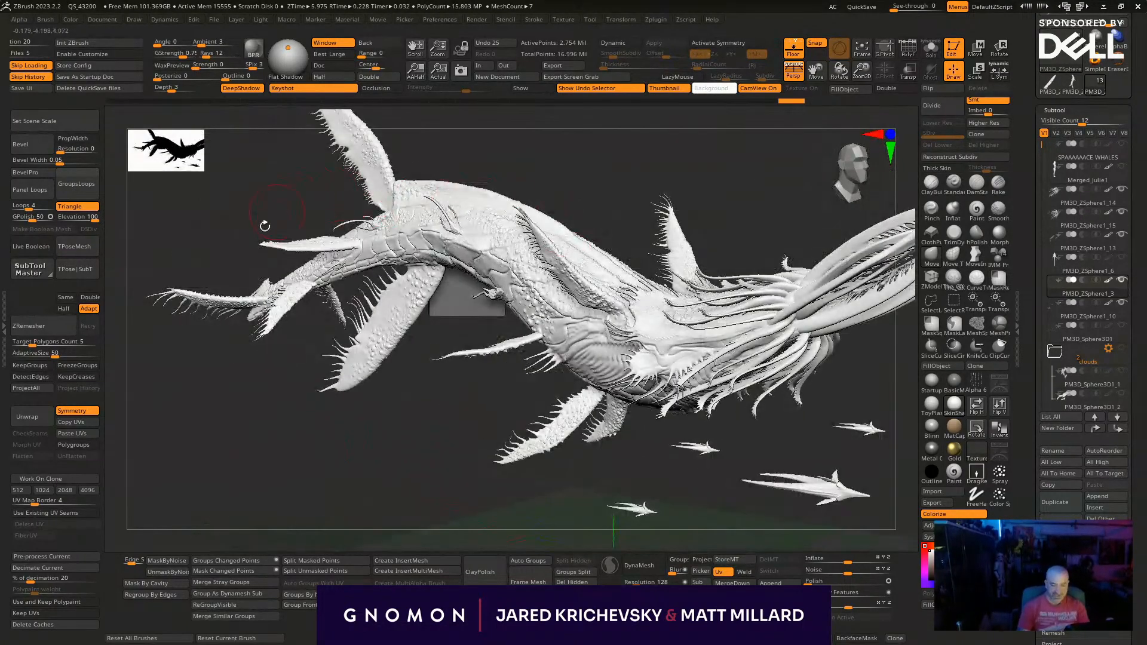
left_click_drag(347, 489, 507, 467)
key("b")
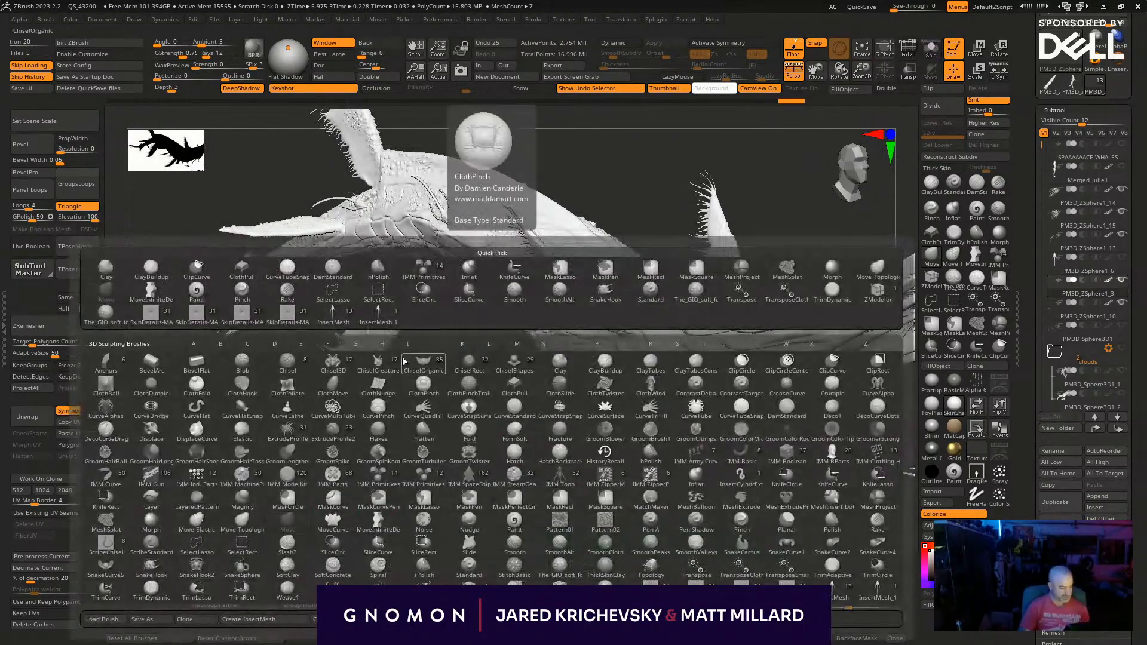
left_click(422, 379)
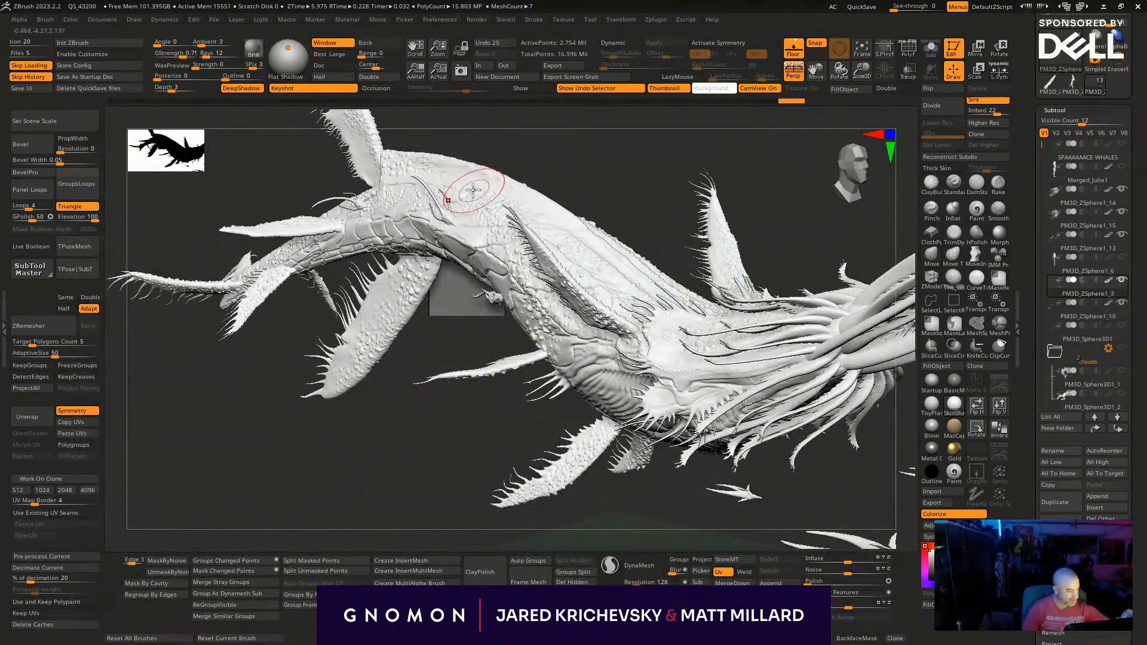
left_click(456, 159)
key("w")
left_click_drag(500, 191, 503, 199)
key("q")
left_click_drag(588, 154, 628, 161)
- Reshape the creatures on the whale's upper back with the Move brush
left_click(929, 254)
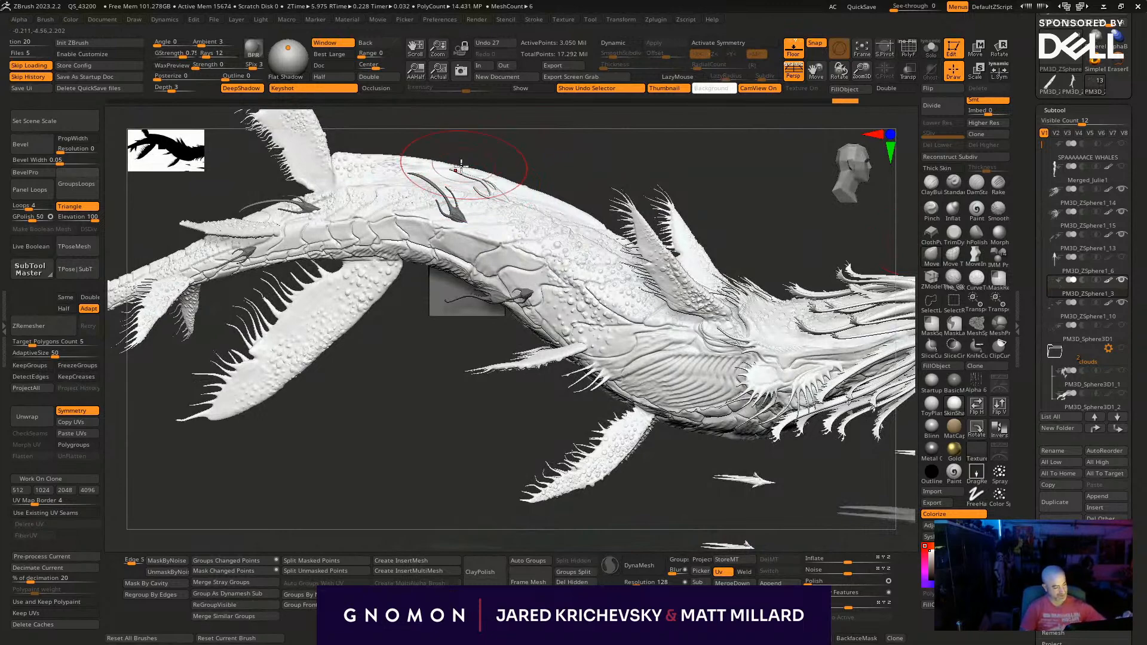
left_click_drag(444, 122, 445, 123)
left_click_drag(509, 196, 520, 203)
mouse_move(592, 143)
left_mouse_down()
mouse_move(559, 194)
mouse_move(516, 202)
mouse_move(479, 134)
left_mouse_up()
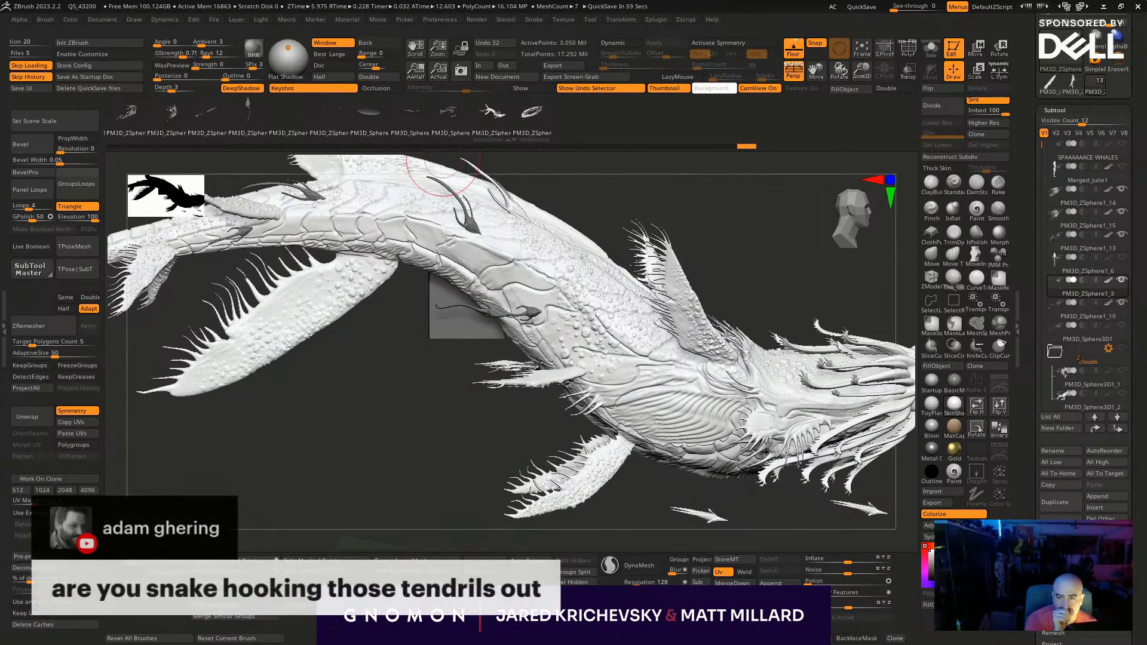
- Insert another single creature on the whale's narrow tail section and position it with the gizmo
left_click_drag(353, 445, 412, 361)
key("b")
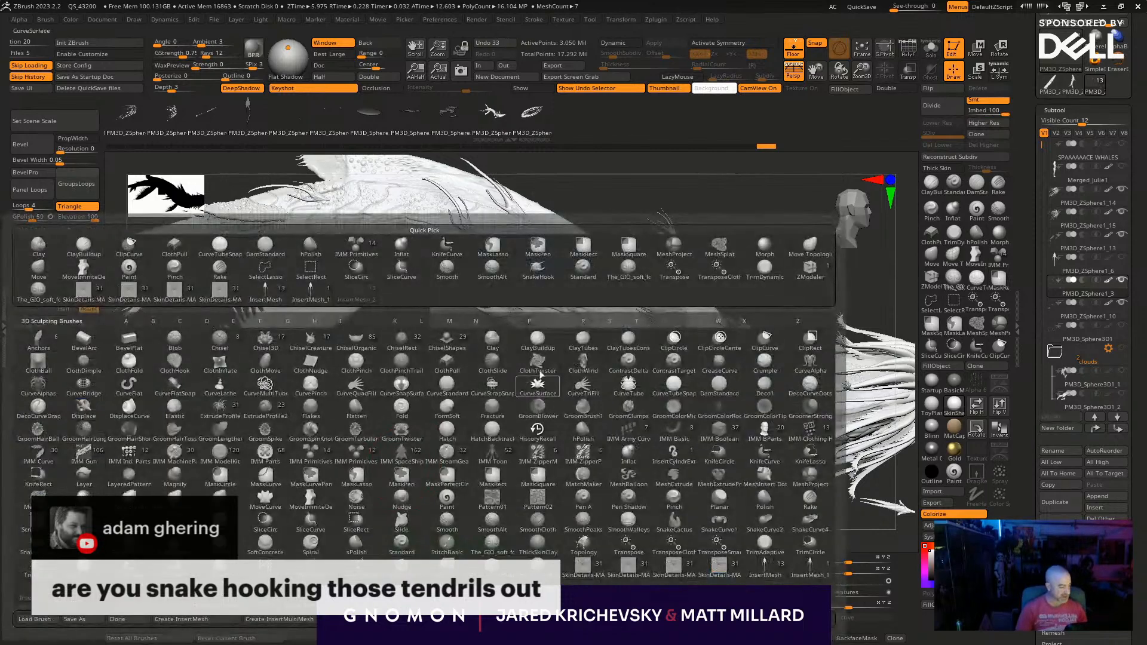
right_click_drag(314, 278, 482, 450)
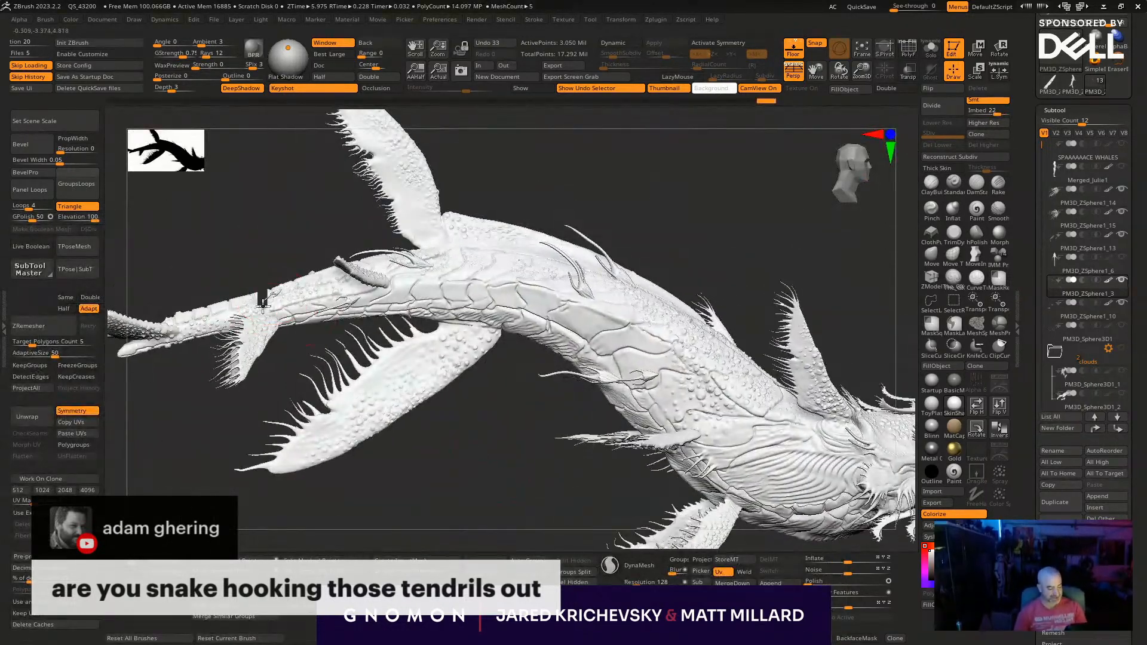
left_click_drag(241, 302, 240, 301)
right_click_drag(412, 511, 397, 430)
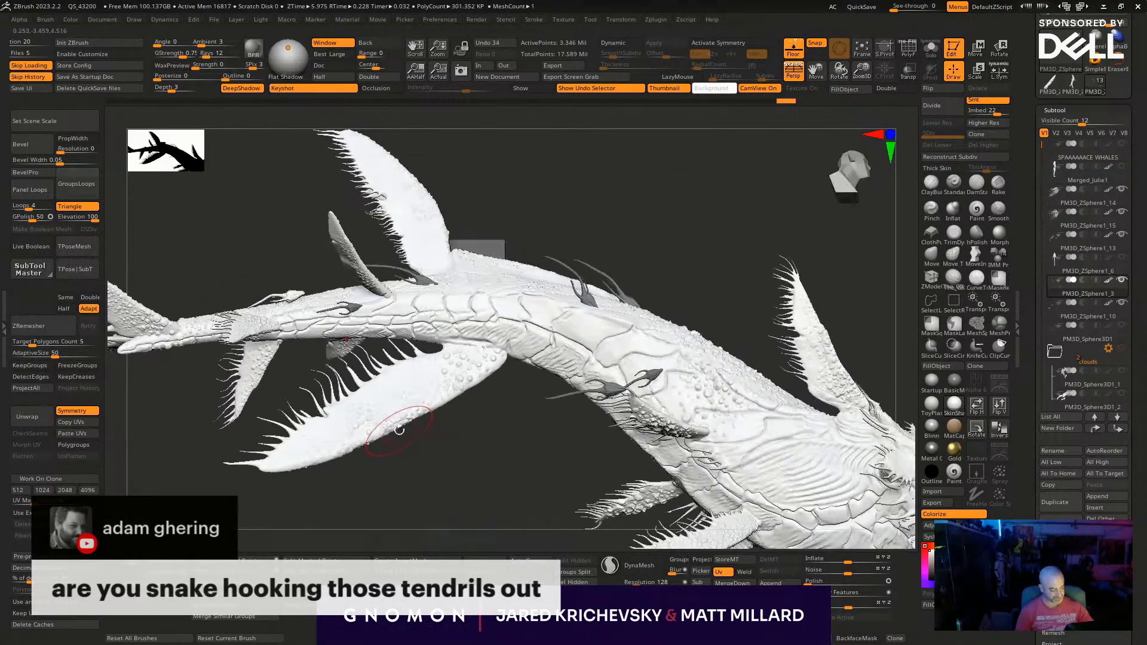
key("w")
left_click_drag(313, 270, 511, 233)
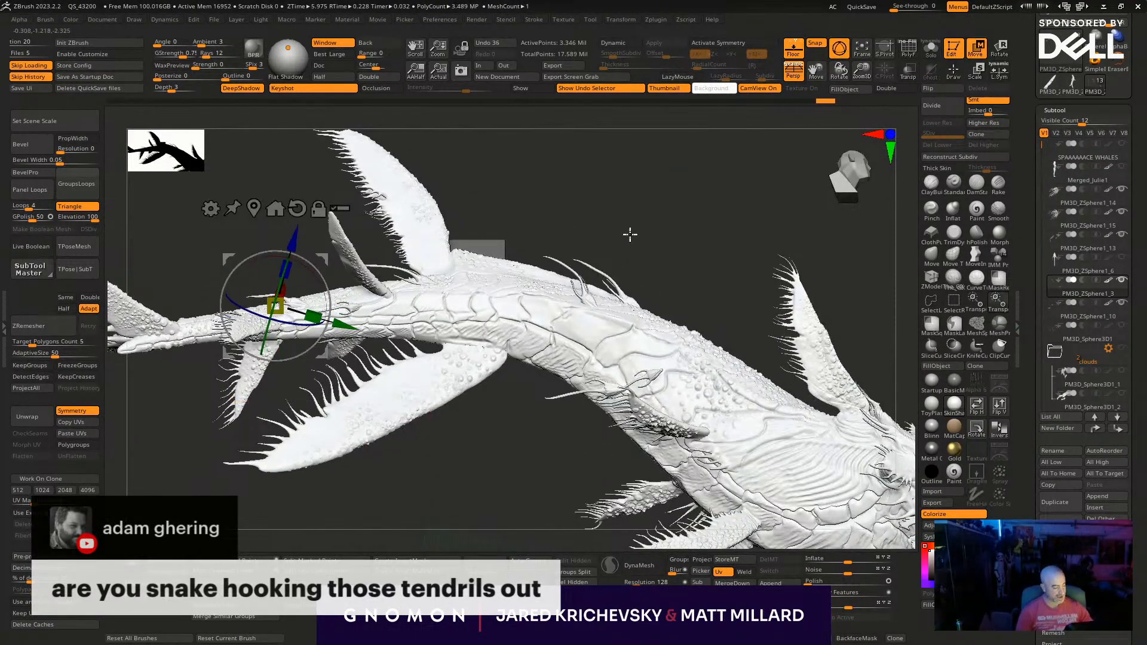
- Switch to the separate single-subtool scaly creature and turn off symmetry
left_click(1083, 84)
right_click_drag(729, 255, 641, 264)
right_click_drag(734, 396, 684, 412)
key("w")
key("x")
- Adjust the scaly creature with the gizmo, undo the last change and scale it along the red axis
left_click_drag(476, 275, 414, 285)
left_click(583, 287, "ctrl+shift")
mouse_move(635, 292)
right_mouse_down()
mouse_move(603, 312)
mouse_move(503, 447)
mouse_move(586, 376)
mouse_move(426, 331)
mouse_move(516, 308)
right_mouse_up()
key("q")
left_click(588, 375, "ctrl+shift")
key("ctrl+z")
key("w")
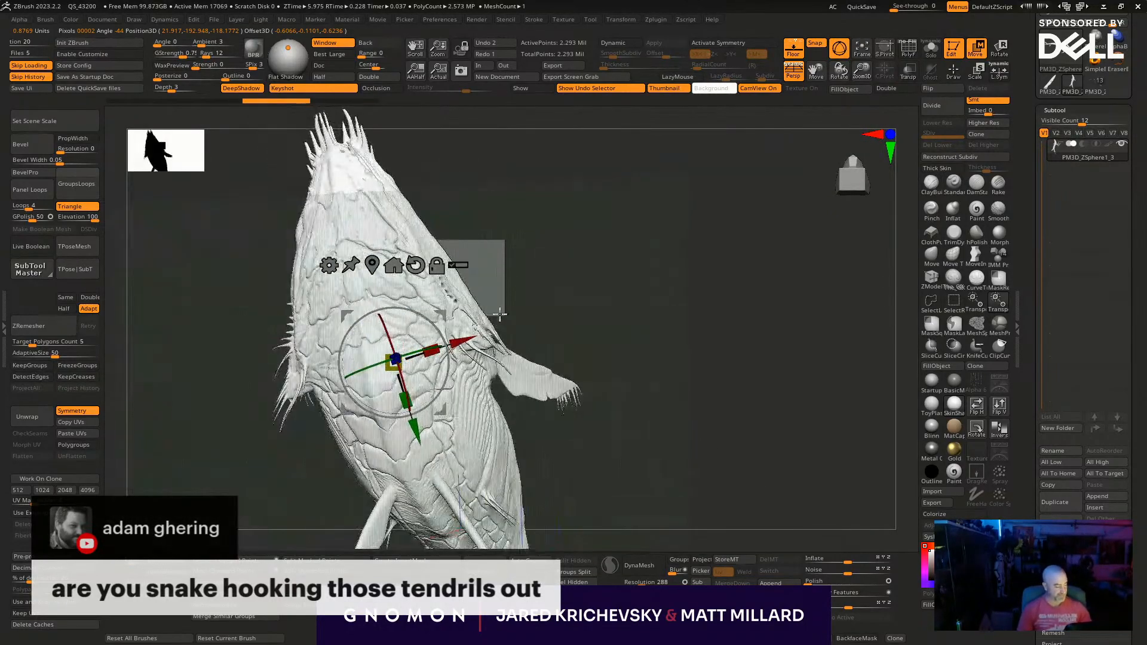
left_click_drag(418, 346, 365, 362)
left_click_drag(440, 315, 393, 340)
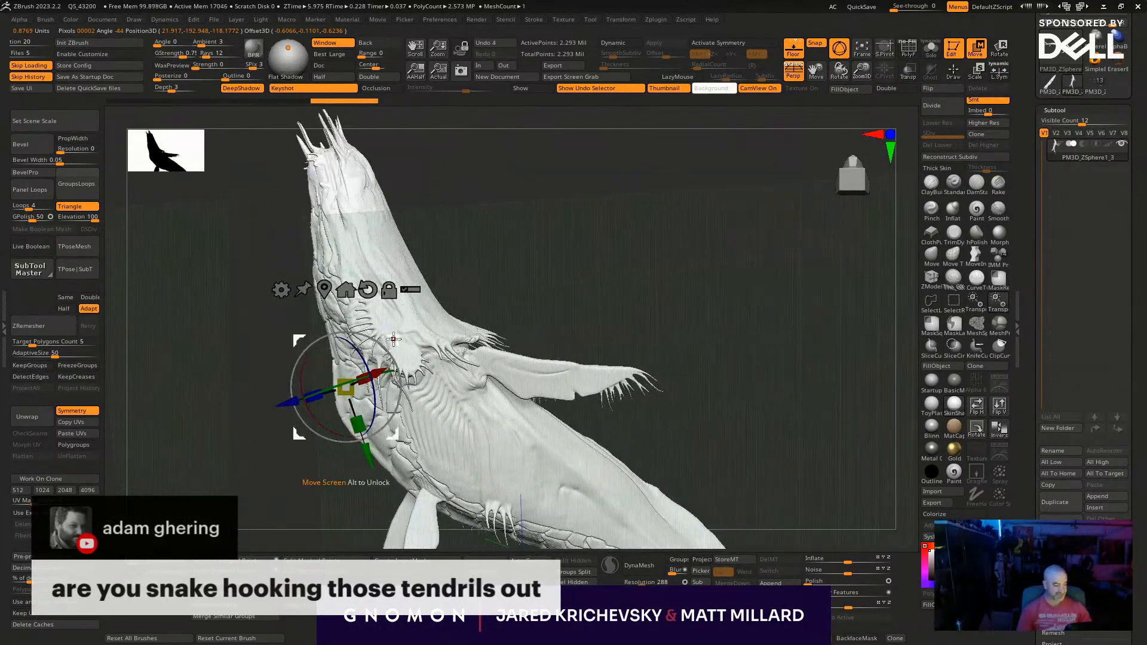
left_click(660, 379, "ctrl+shift")
key("q")
mouse_move(660, 379)
right_mouse_down()
mouse_move(632, 374)
mouse_move(471, 466)
mouse_move(499, 455)
mouse_move(571, 335)
mouse_move(645, 332)
mouse_move(571, 269)
mouse_move(588, 308)
mouse_move(356, 250)
right_mouse_up()
right_click_drag(686, 393, 553, 306)
key("ctrl+z")
- Scale the scaly creature's body narrower along the gizmo's red axis
key("w")
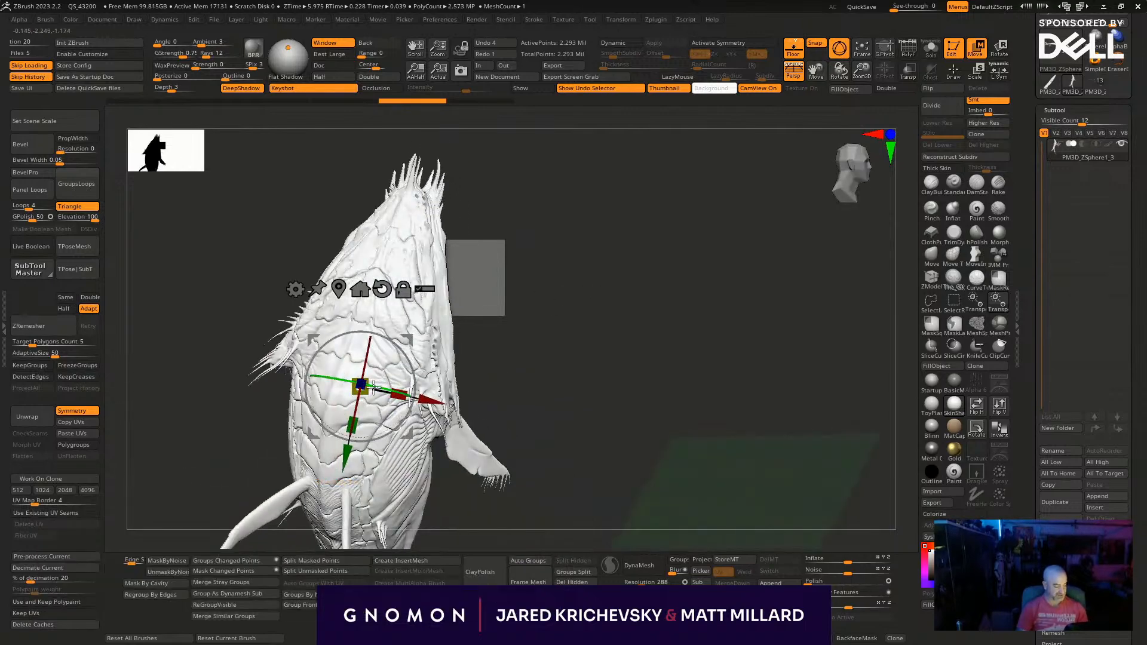
left_click_drag(381, 387, 358, 389)
key("ctrl+m")
mouse_move(648, 346)
right_mouse_down()
mouse_move(585, 404)
mouse_move(630, 405)
mouse_move(550, 367)
mouse_move(576, 387)
mouse_move(593, 364)
mouse_move(597, 410)
mouse_move(620, 404)
right_mouse_up()
- Select the InsertMesh_2 brush and append the separate scaly creature to it as another insertable mesh
key("q")
key("b")
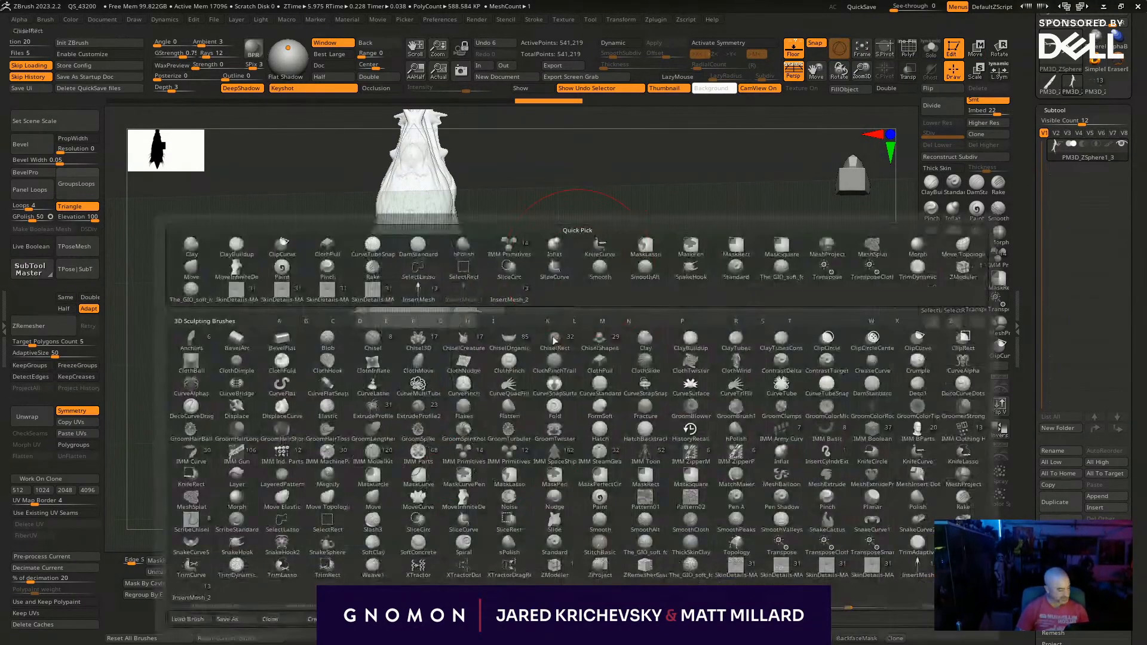
left_click(465, 304)
key("b")
left_click(512, 294)
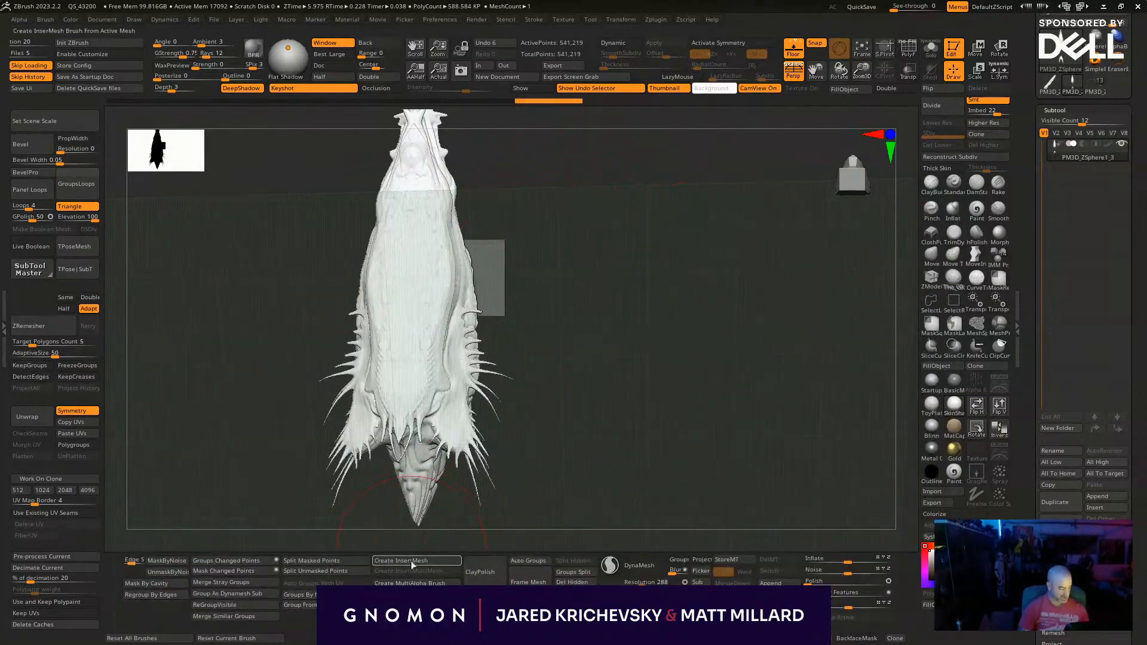
right_click_drag(588, 432, 459, 582)
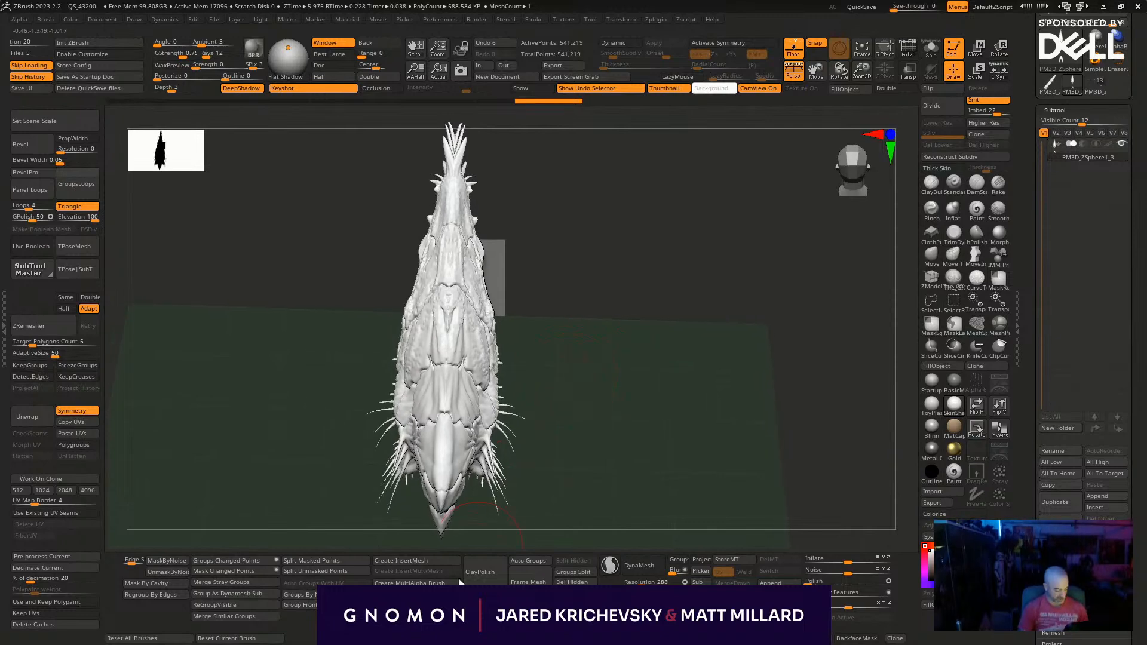
left_click(418, 561)
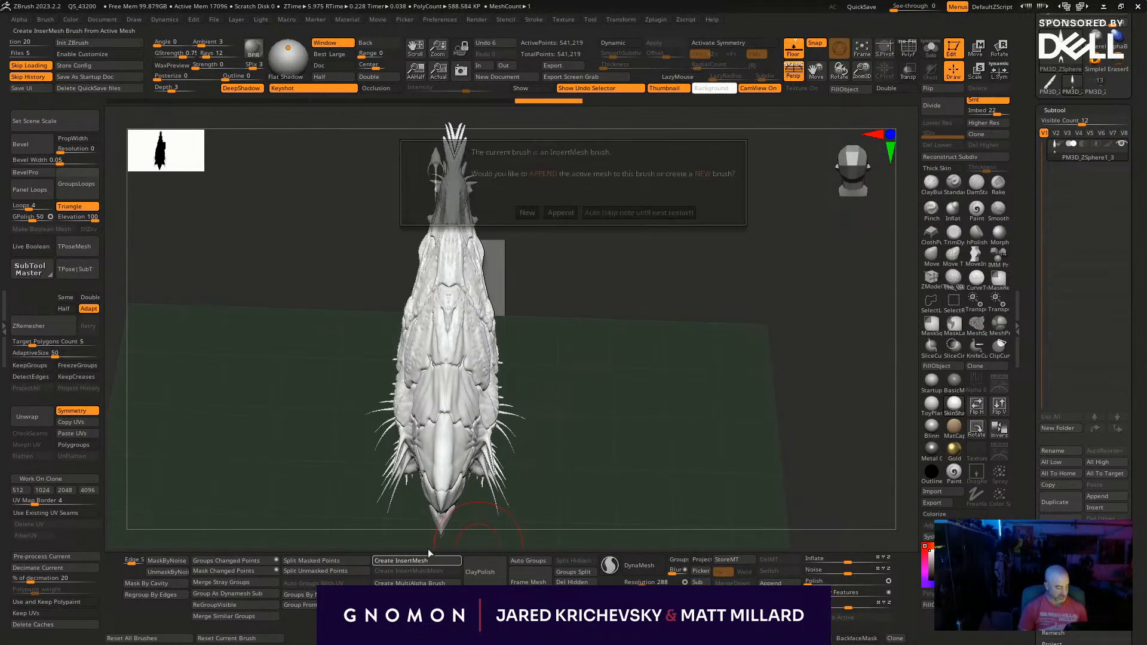
left_click(560, 212)
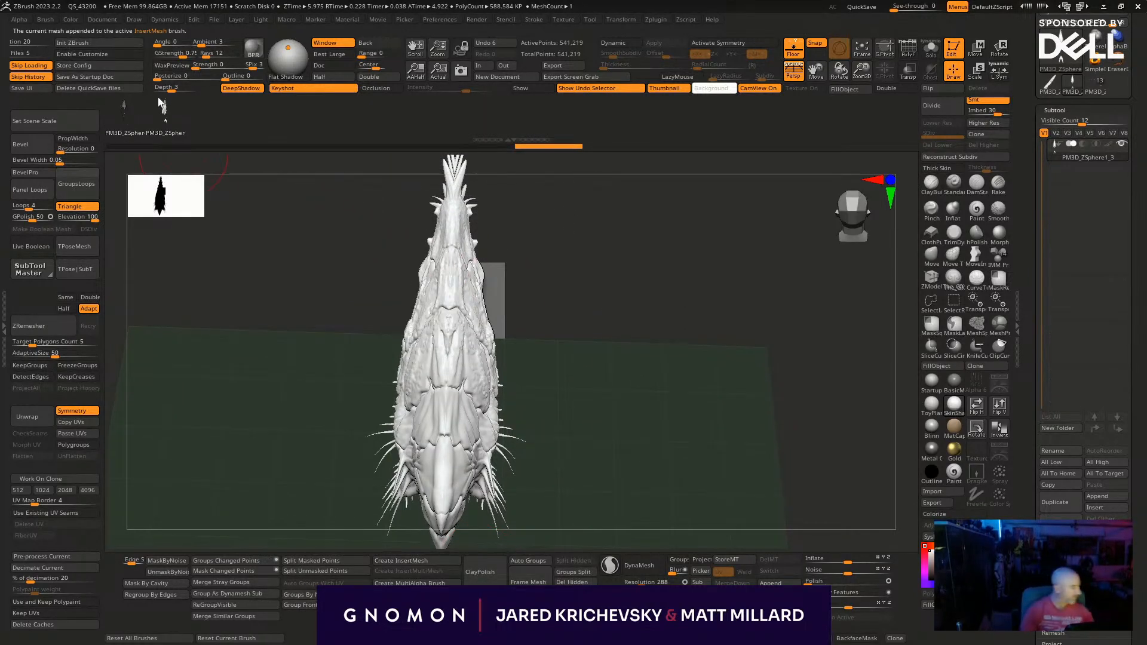
- Switch back to the whale scene, insert a small creature on the midline between the rear fins and position it with the gizmo
left_click(1100, 88)
left_click_drag(670, 381, 617, 482)
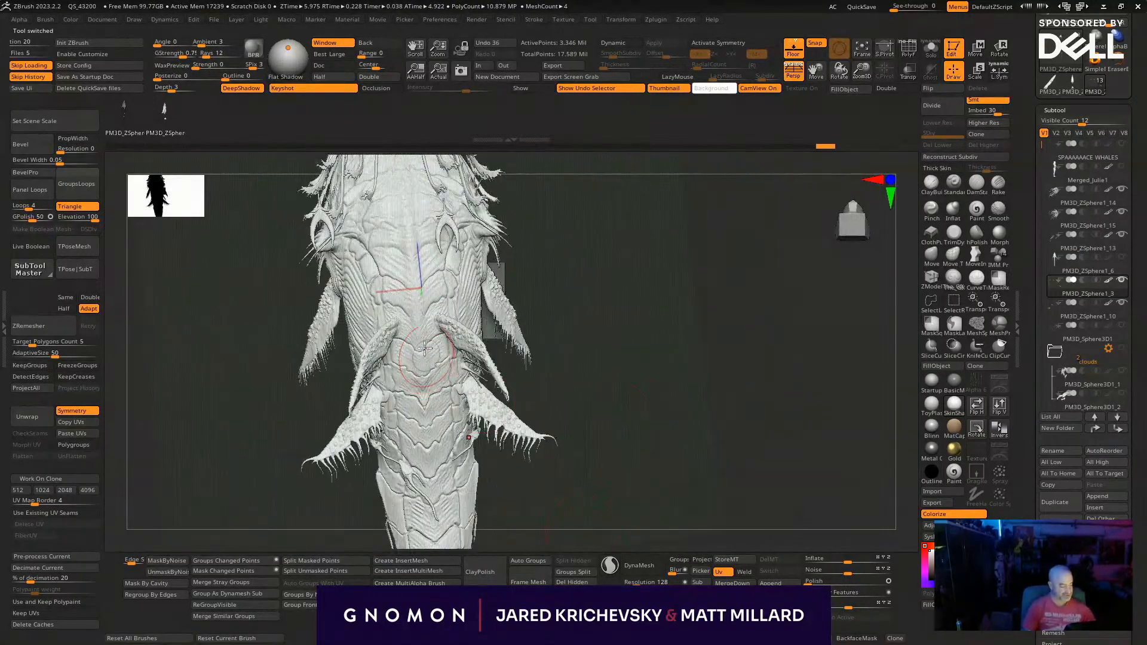
left_click_drag(422, 383, 427, 423)
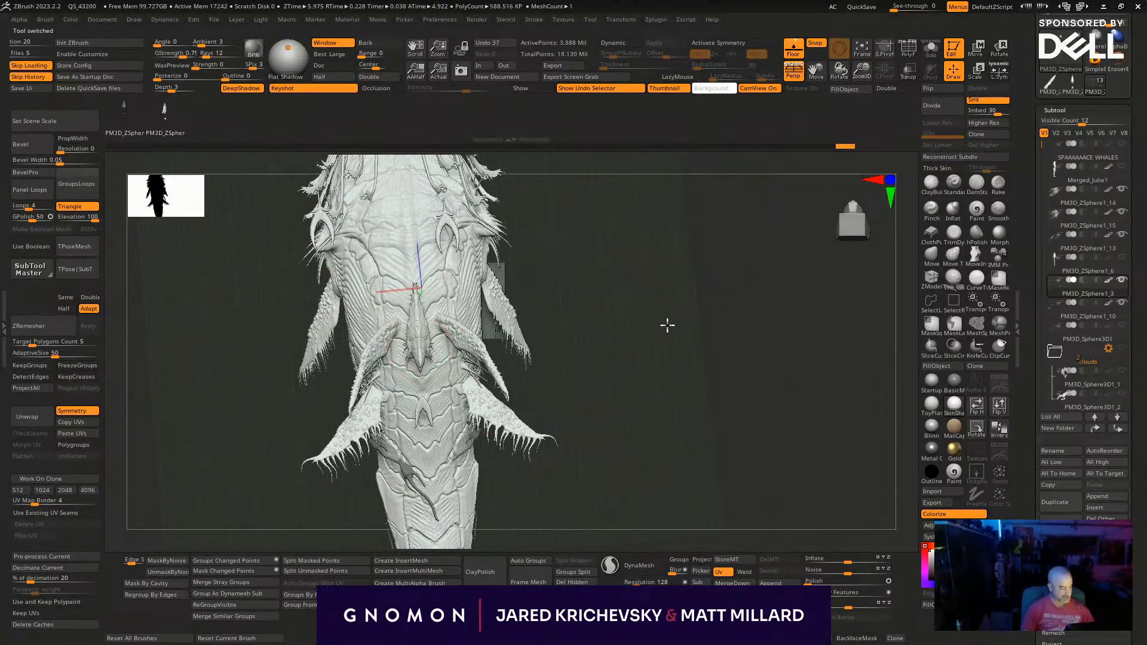
left_click_drag(678, 322, 634, 330)
key("w")
mouse_move(341, 324)
left_mouse_down()
mouse_move(350, 335)
mouse_move(363, 325)
mouse_move(354, 330)
left_mouse_up()
left_click_drag(361, 324, 369, 315)
key("q")
- Isolate the creature subtool and delete the unwanted insert copy from it
left_click_drag(684, 399, 494, 365)
key("alt+s")
left_click_drag(398, 316, 503, 492, "ctrl+shift")
left_click_drag(559, 412, 571, 503, "ctrl+shift")
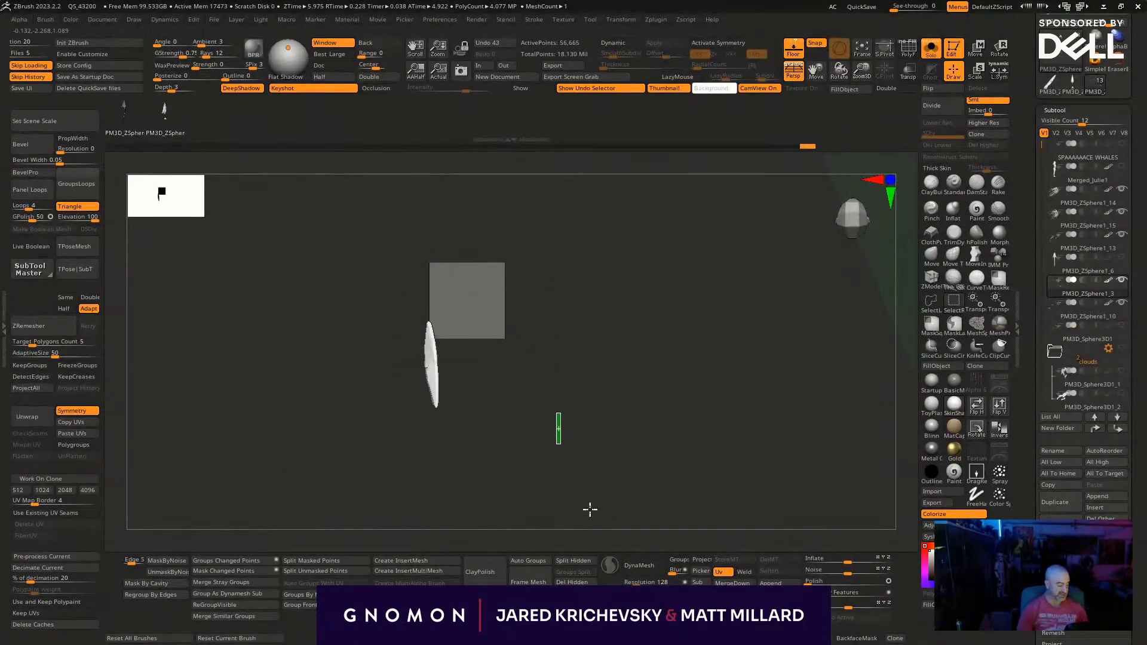
key("alt+s")
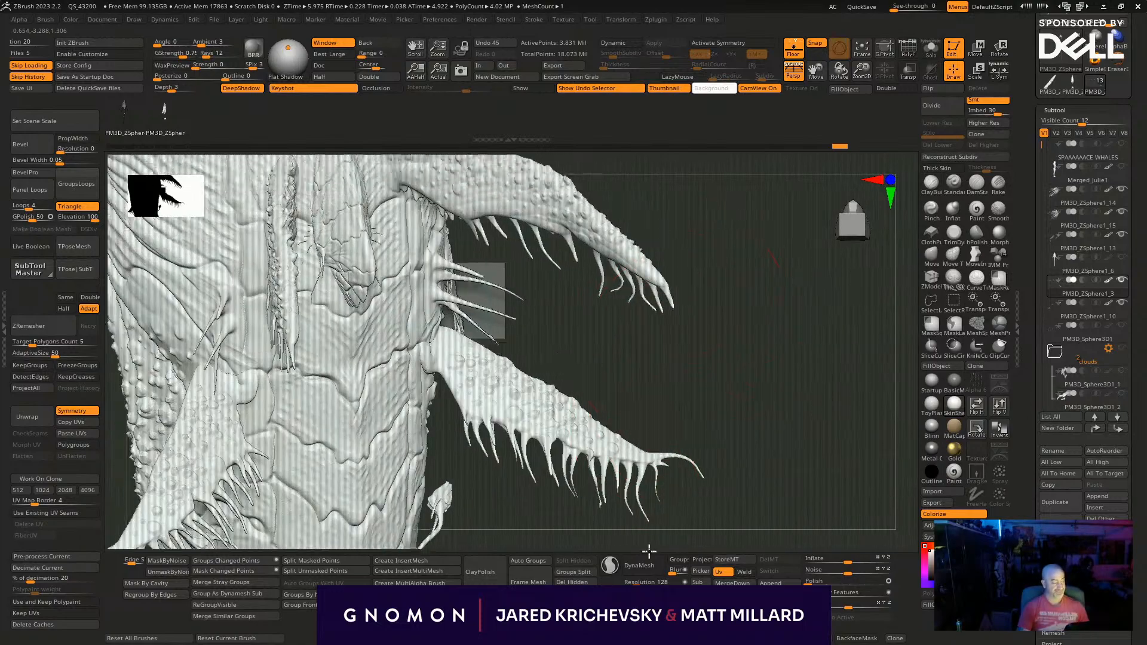
- Insert another scaly creature on the whale's back near the dorsal fin and move it with the gizmo
left_click_drag(639, 478, 730, 240)
left_click_drag(425, 371, 404, 301)
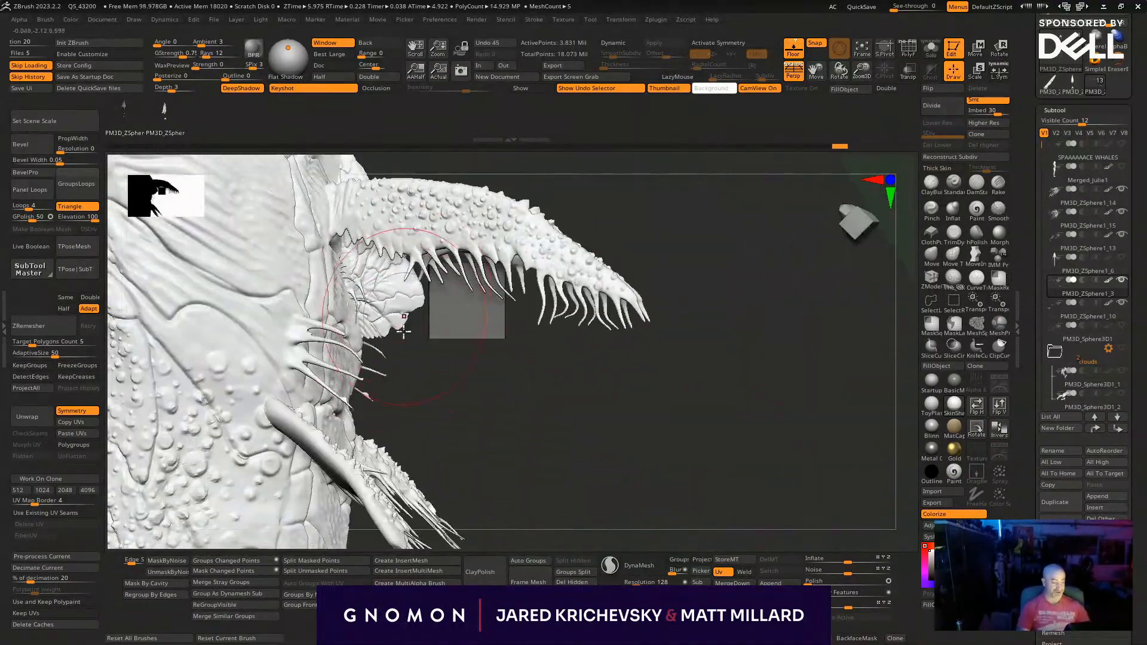
left_click_drag(449, 434, 385, 330)
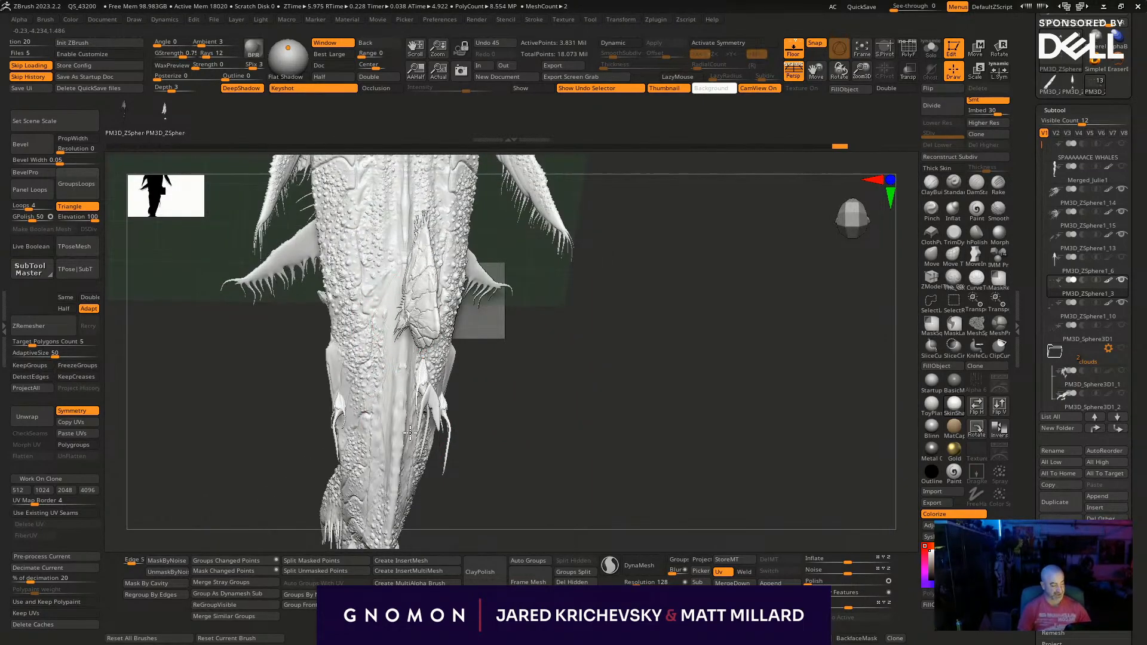
left_click_drag(414, 478, 452, 391)
key("w")
left_click_drag(645, 323, 515, 428)
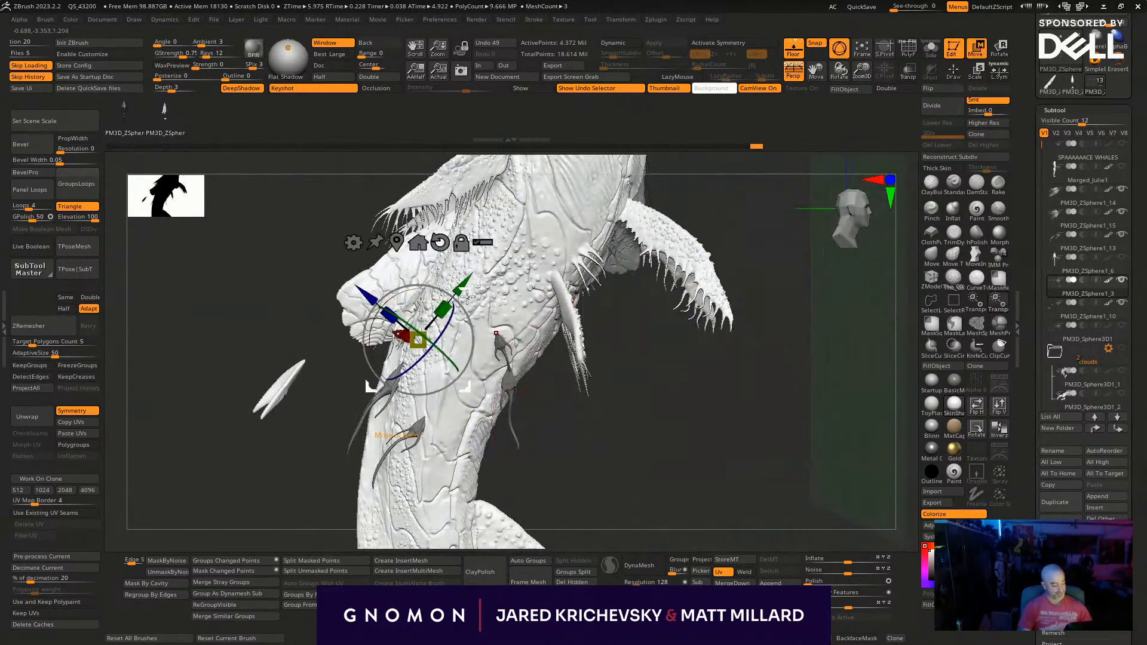
left_click_drag(463, 285, 479, 338)
- Undo the last change and readjust the new scaly creature with the gizmo so it sits against the whale's surface
key("q")
mouse_move(660, 447)
left_mouse_down()
mouse_move(686, 427)
mouse_move(674, 454)
left_mouse_up()
key("ctrl+z")
key("w")
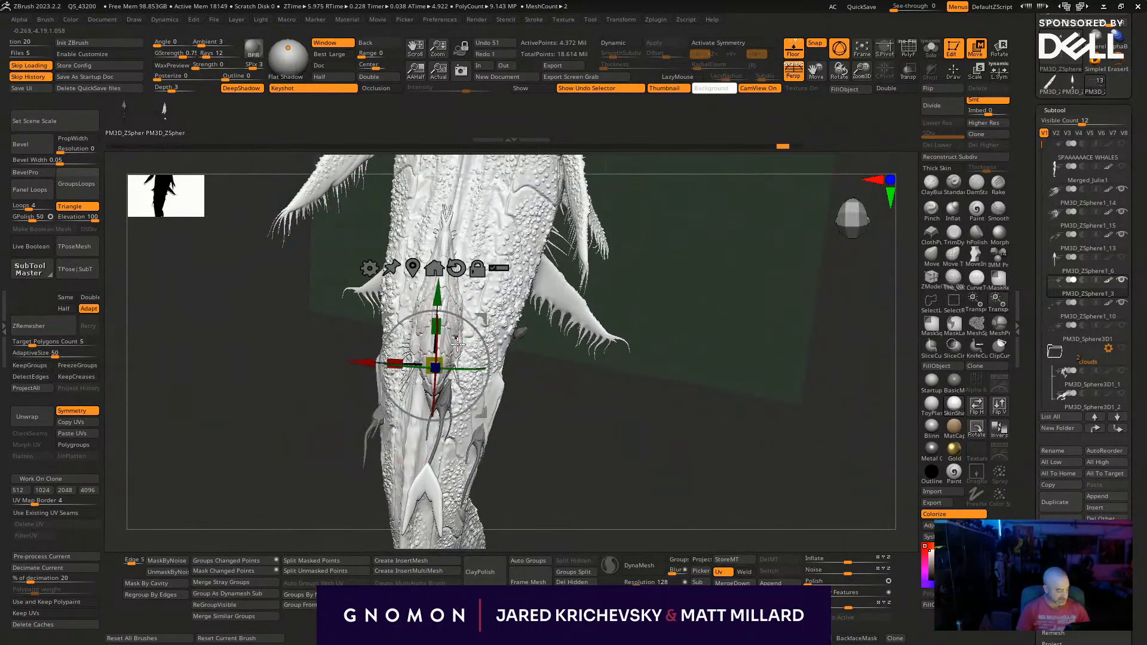
mouse_move(470, 340)
left_mouse_down()
mouse_move(476, 348)
mouse_move(477, 321)
left_mouse_up()
mouse_move(577, 424)
left_mouse_down()
mouse_move(553, 426)
mouse_move(485, 333)
mouse_move(499, 330)
left_mouse_up()
key("q")
mouse_move(630, 437)
left_mouse_down()
mouse_move(658, 409)
mouse_move(670, 447)
mouse_move(666, 433)
left_mouse_up()
key("w")
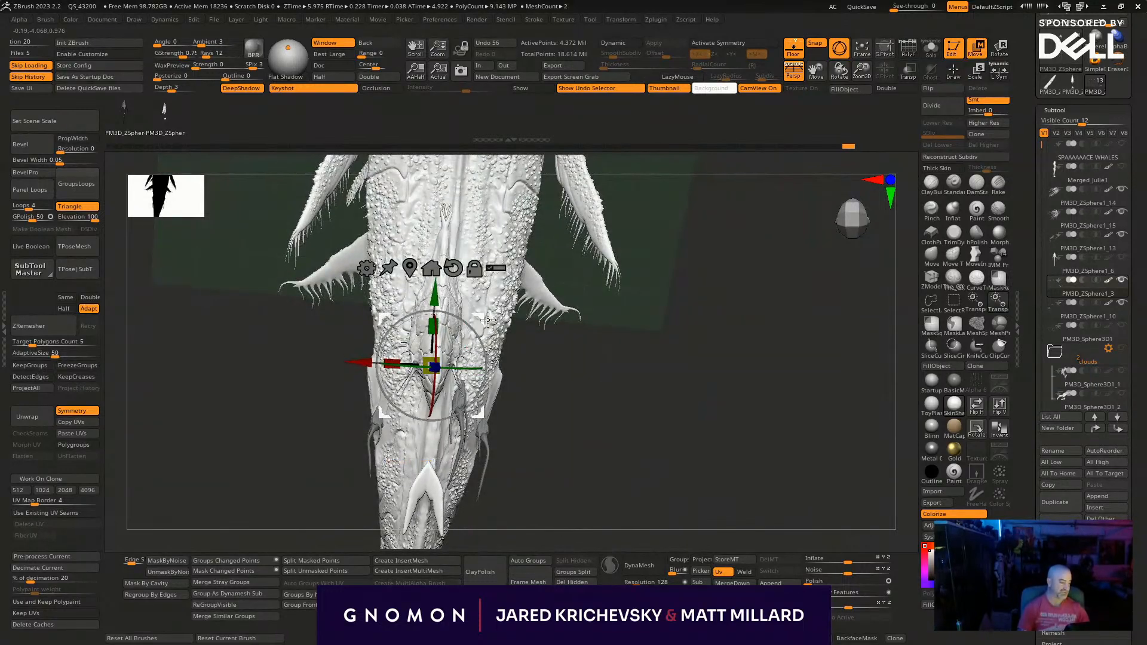
left_click_drag(488, 320, 497, 324)
left_click_drag(472, 363, 476, 372)
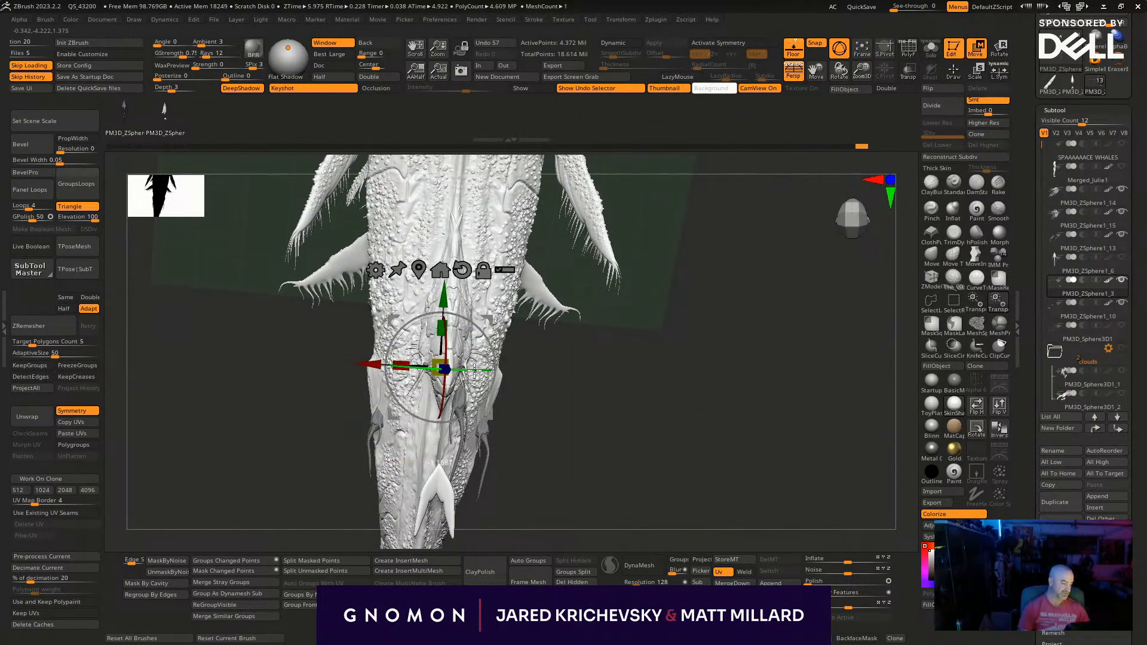
- Select the stray creature copy floating beside the whale's body and delete it
key("q")
mouse_move(619, 500)
left_mouse_down()
mouse_move(651, 384)
mouse_move(673, 384)
mouse_move(664, 384)
left_mouse_up()
left_click(443, 389, "ctrl+shift")
left_click(438, 467, "ctrl+shift")
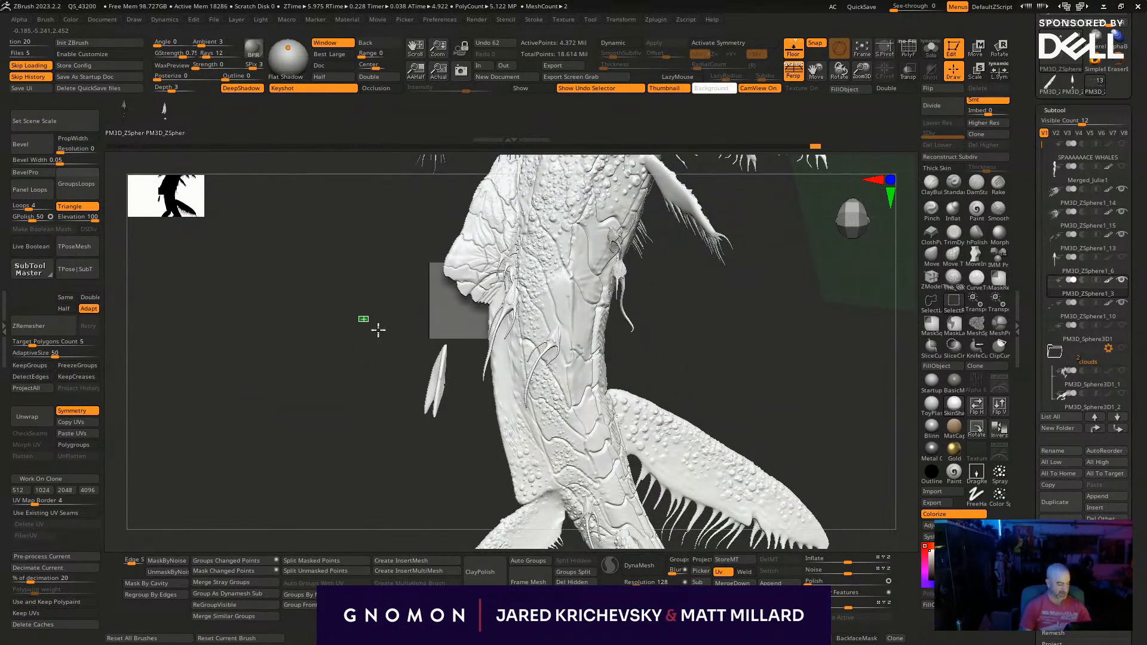
left_click_drag(359, 316, 462, 464, "ctrl+shift")
left_click_drag(295, 548, 292, 513, "ctrl+shift")
key("Delete")
- Adjust the scaly form projecting from the whale's body using the Move brush with a changed draw size
left_click_drag(296, 436, 267, 448, "alt")
mouse_move(710, 344)
left_mouse_down()
mouse_move(737, 339)
mouse_move(617, 402)
mouse_move(469, 333)
mouse_move(448, 356)
mouse_move(447, 271)
mouse_move(389, 233)
left_mouse_up()
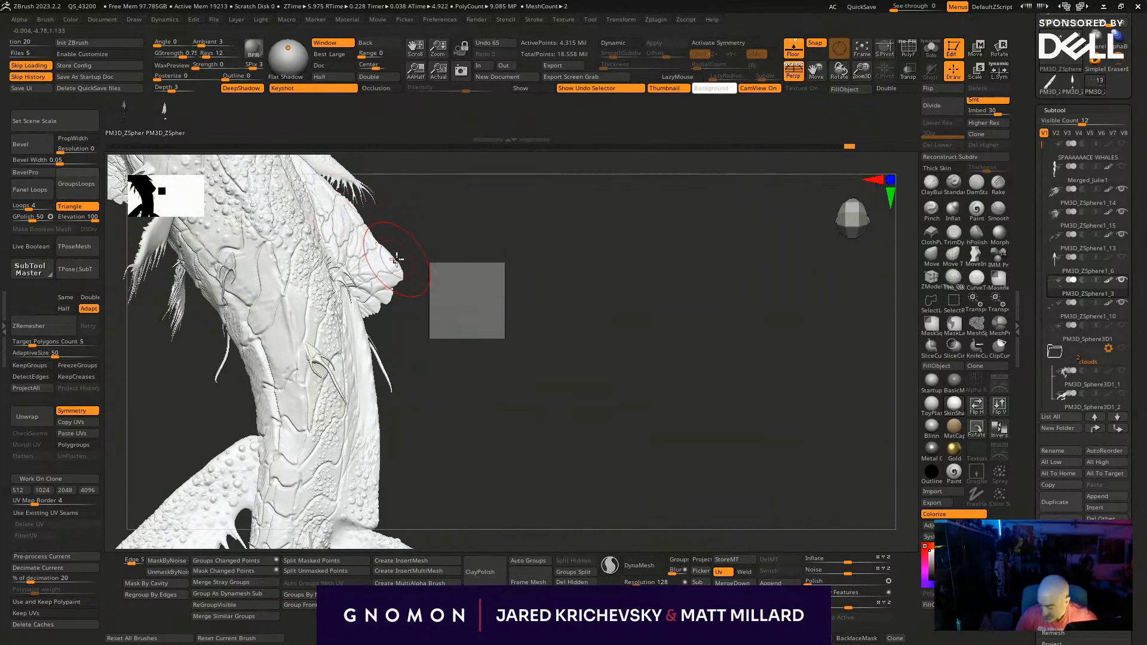
key("b")
key("m")
key("v")
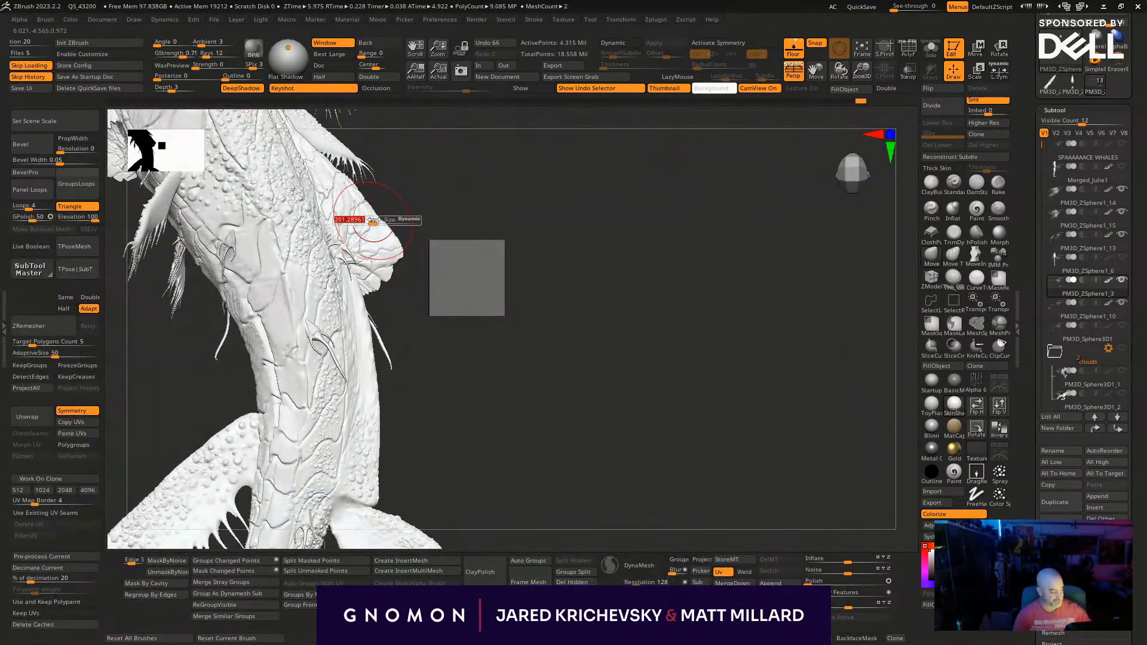
mouse_move(586, 308)
left_mouse_down()
mouse_move(571, 253)
mouse_move(583, 277)
mouse_move(588, 399)
mouse_move(517, 371)
mouse_move(719, 413)
mouse_move(681, 484)
mouse_move(757, 514)
mouse_move(722, 351)
mouse_move(681, 392)
mouse_move(722, 435)
mouse_move(719, 451)
mouse_move(772, 450)
mouse_move(775, 463)
mouse_move(836, 392)
mouse_move(824, 410)
mouse_move(840, 430)
mouse_move(812, 447)
left_mouse_up()
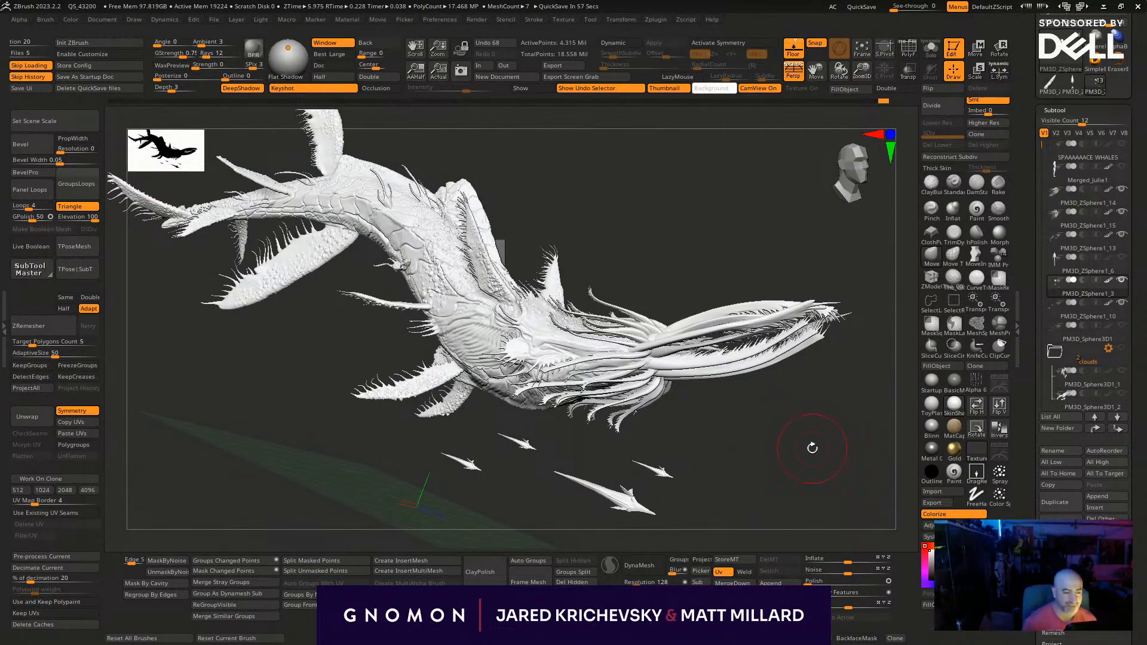
- Browse the surface and photo textures in the Lightbox texture library
left_click_drag(802, 475, 794, 472)
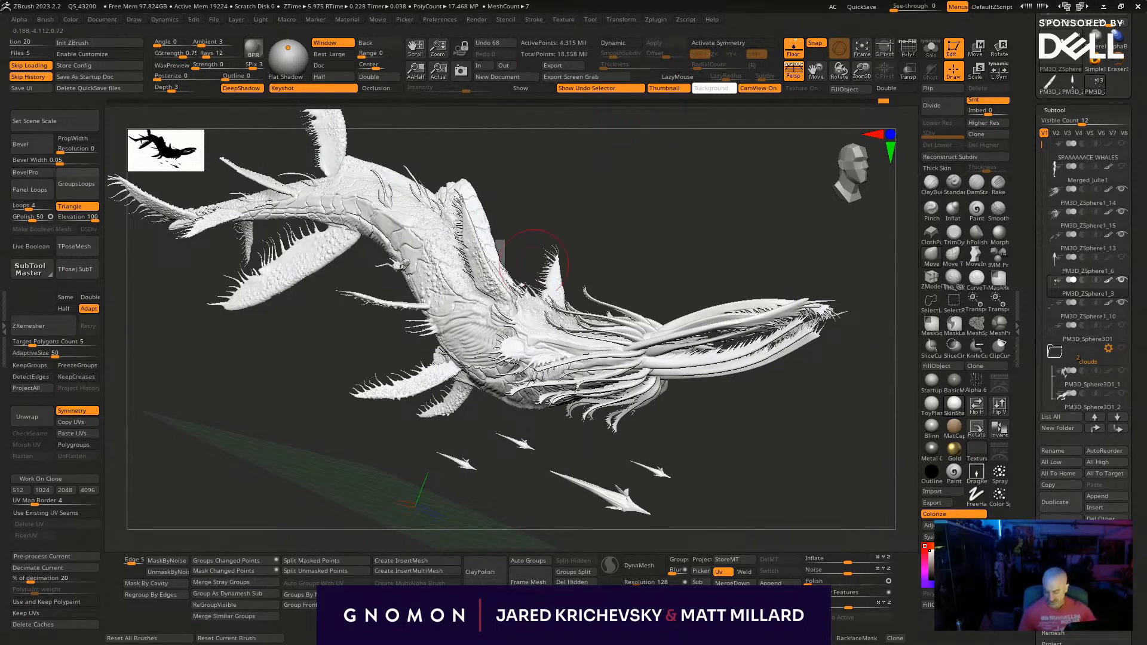
left_click_drag(681, 473, 758, 471)
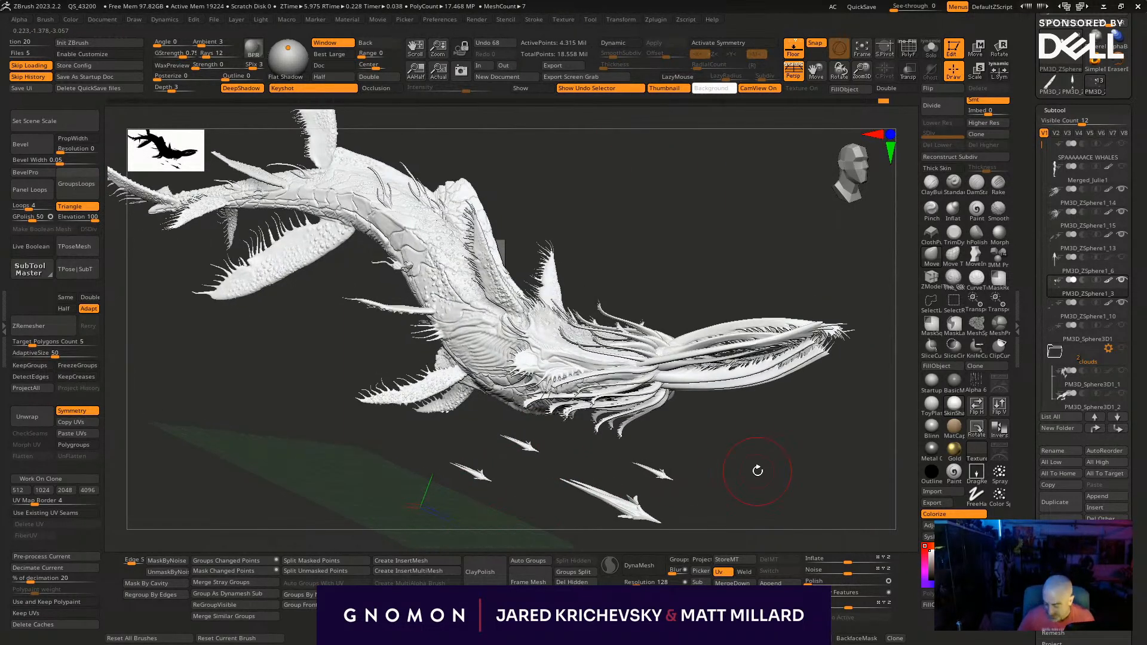
key("comma")
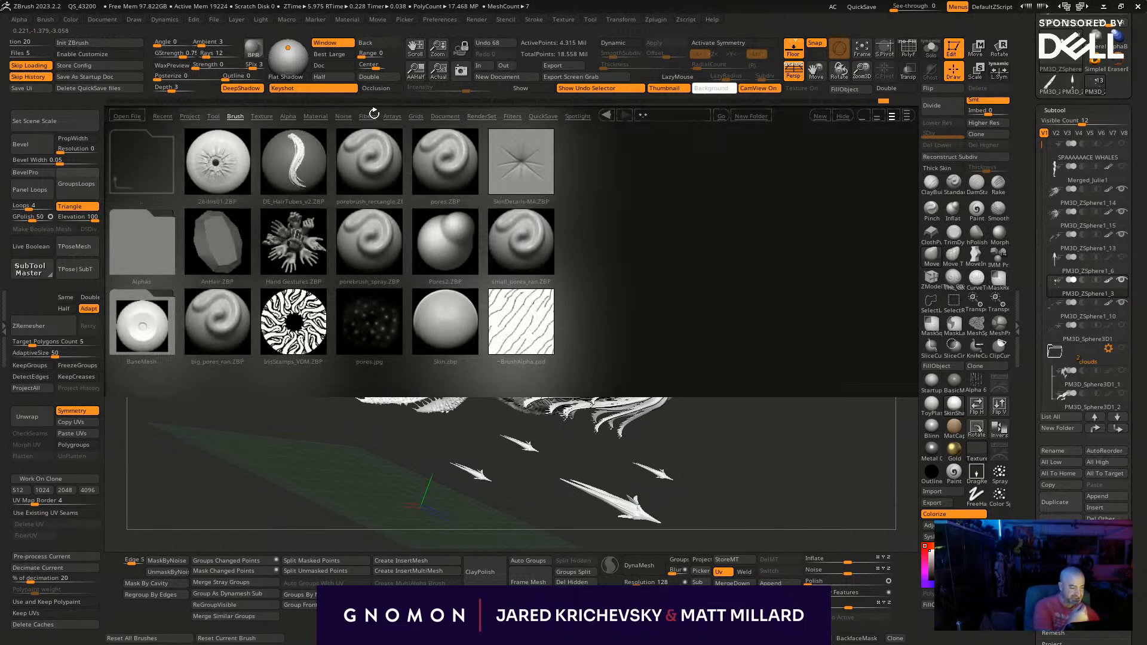
left_click(262, 116)
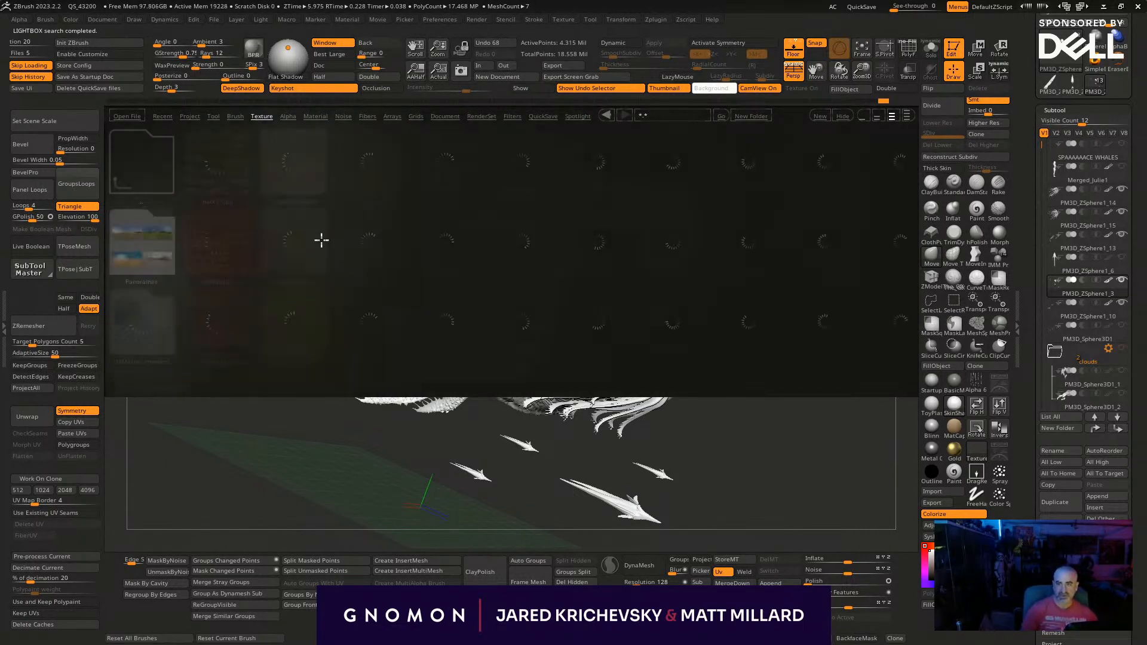
left_click_drag(420, 284, 203, 375)
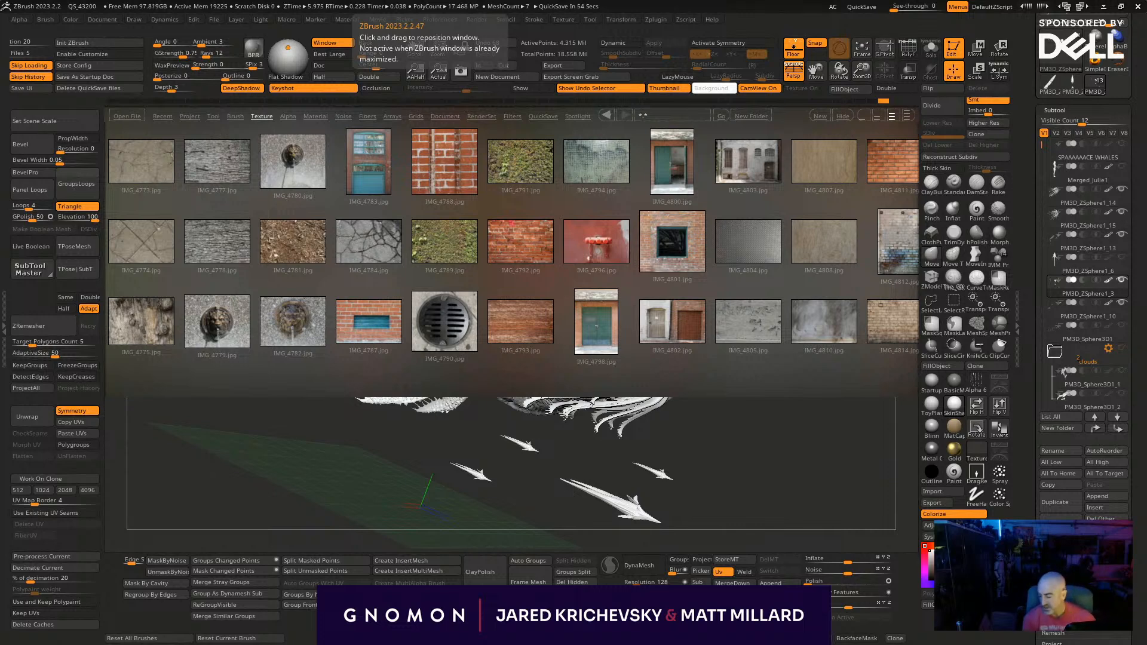
left_click_drag(495, 250, 253, 270)
left_click_drag(494, 279, 348, 323)
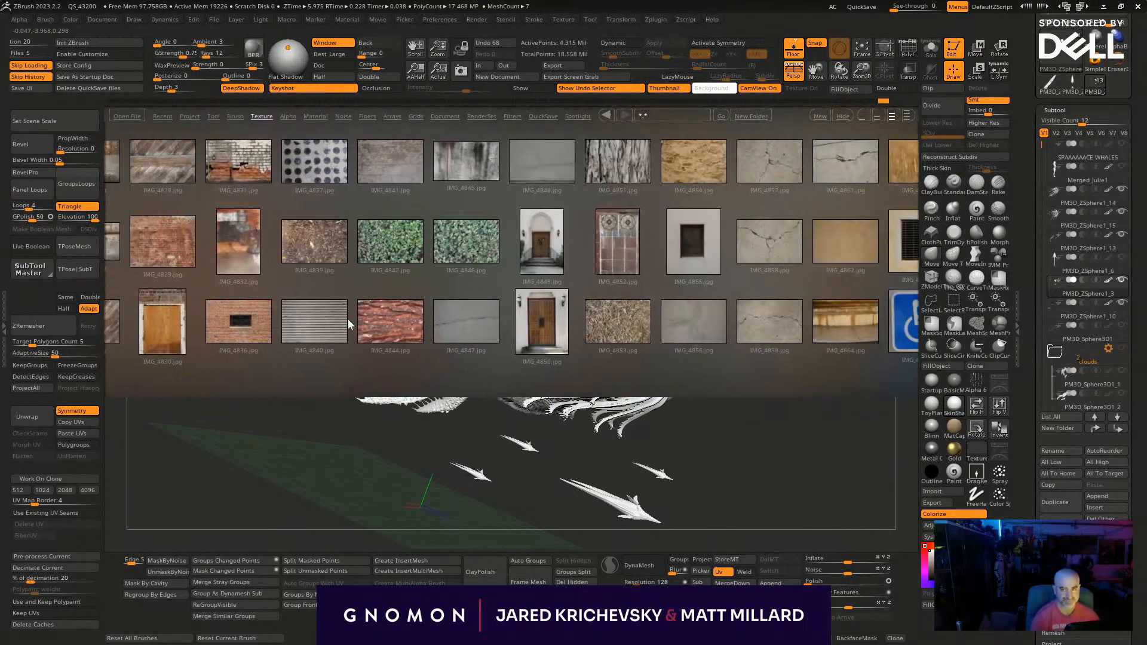
left_click_drag(543, 290, 730, 277)
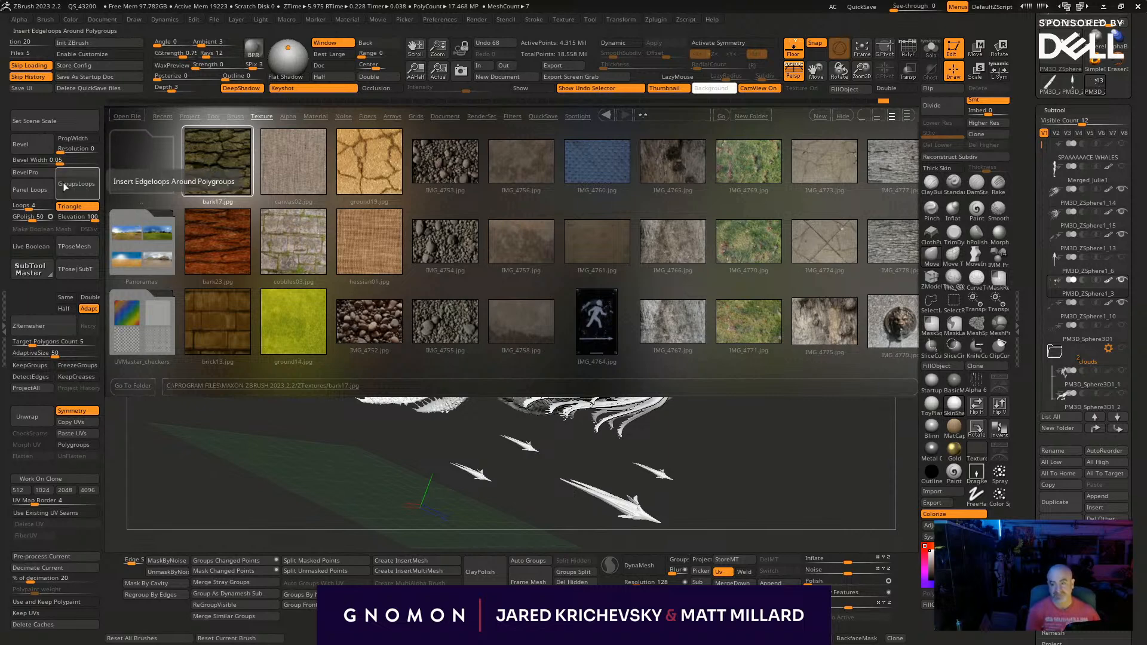
left_click_drag(773, 479, 481, 369)
key("comma")
- Examine the small creatures below the whale, both isolated and together with the full whale, from several angles
mouse_move(600, 364)
left_mouse_down()
mouse_move(594, 375)
mouse_move(605, 373)
left_mouse_up()
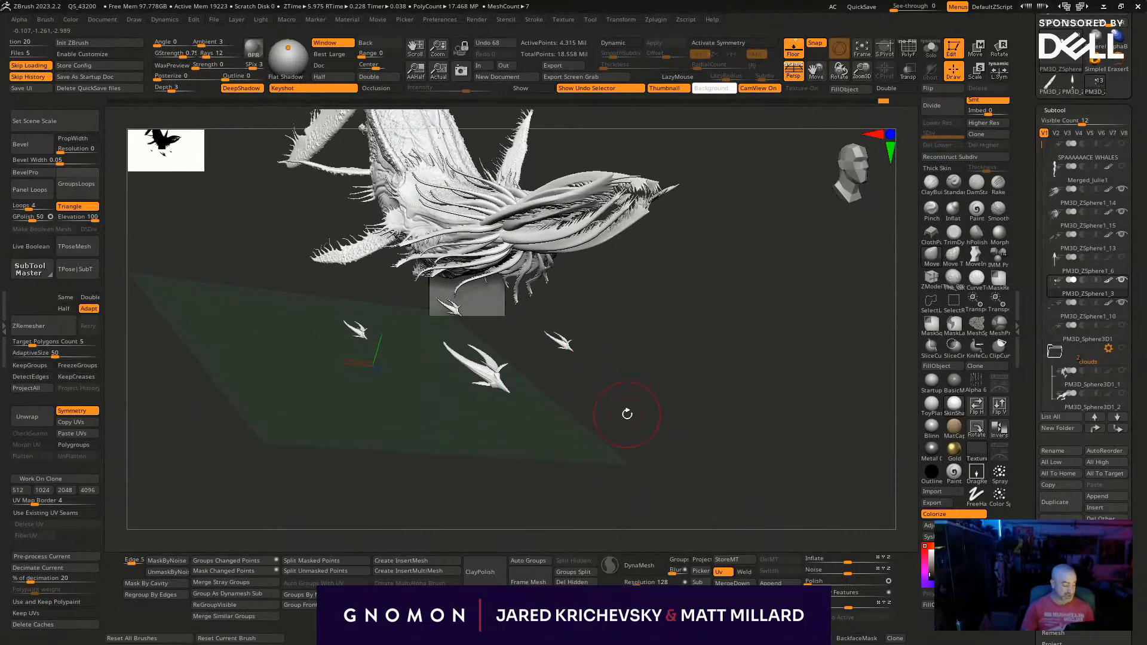
key("alt+s")
left_click_drag(627, 412, 657, 400)
key("alt+s")
key("alt+s")
key("alt+s")
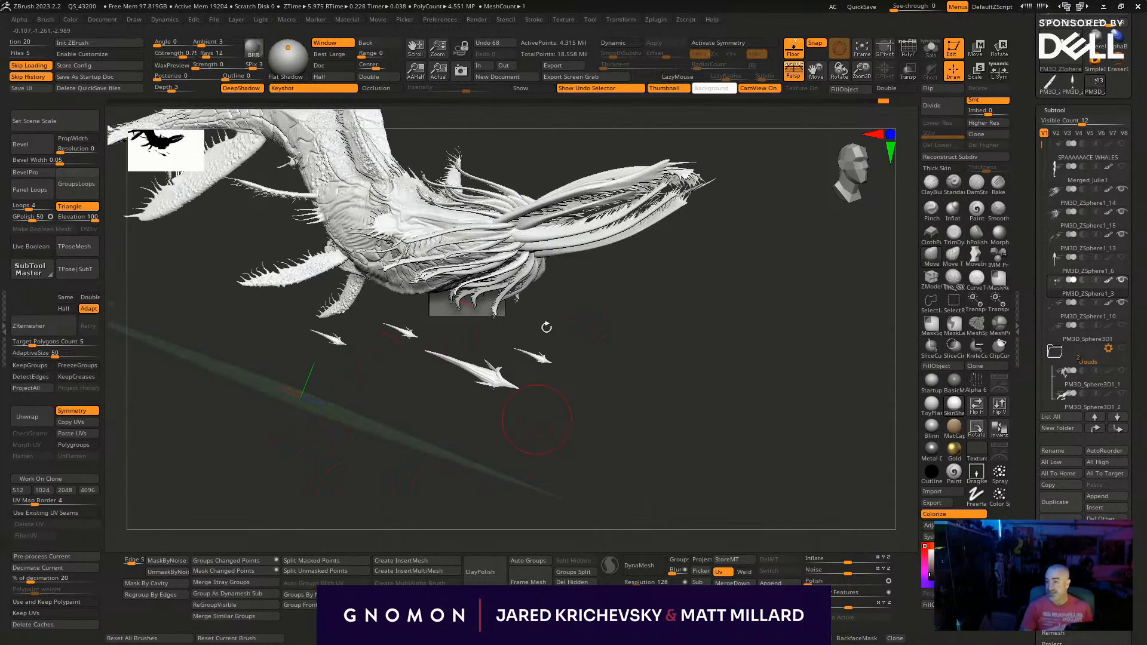
left_click_drag(374, 450, 742, 460)
left_click_drag(734, 414, 797, 467)
key("alt+s")
key("ctrl+shift+x")
key("ctrl+shift+x")
left_click_drag(796, 489, 781, 465)
key("b")
key("Escape")
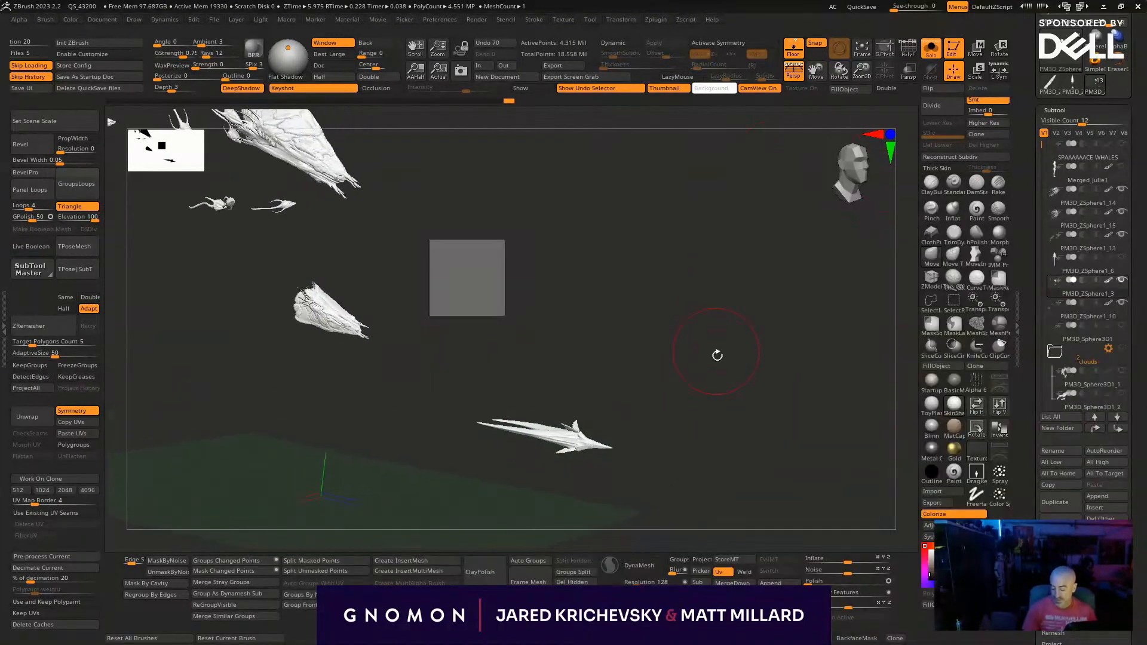
key("alt+s")
left_click_drag(725, 402, 720, 452)
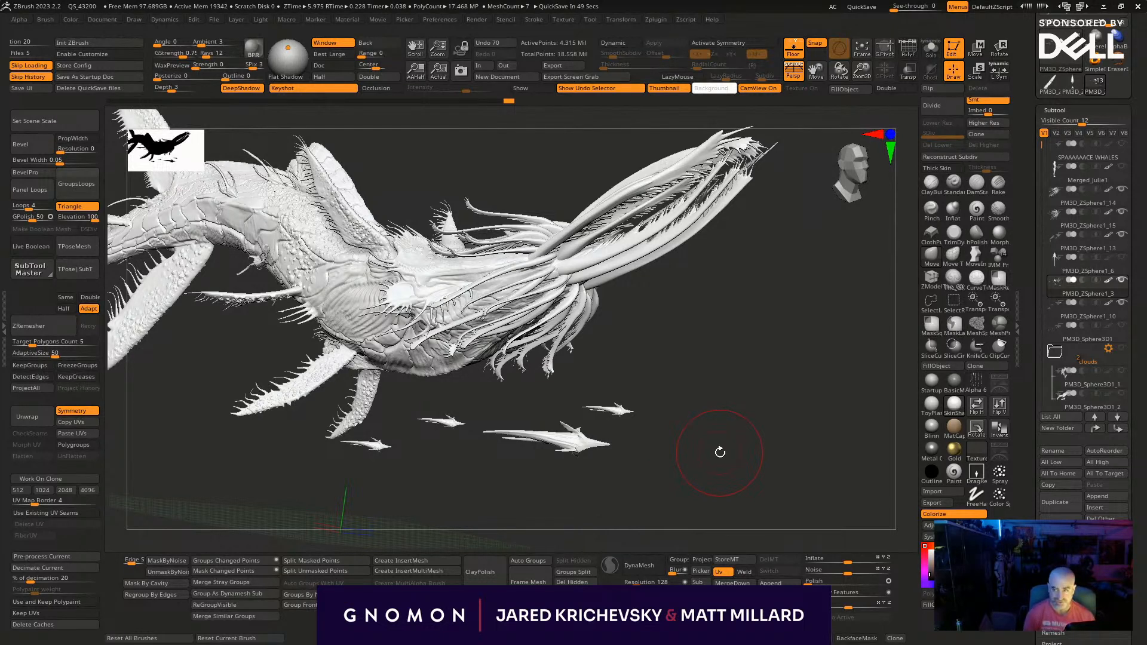
left_click_drag(697, 493, 684, 471)
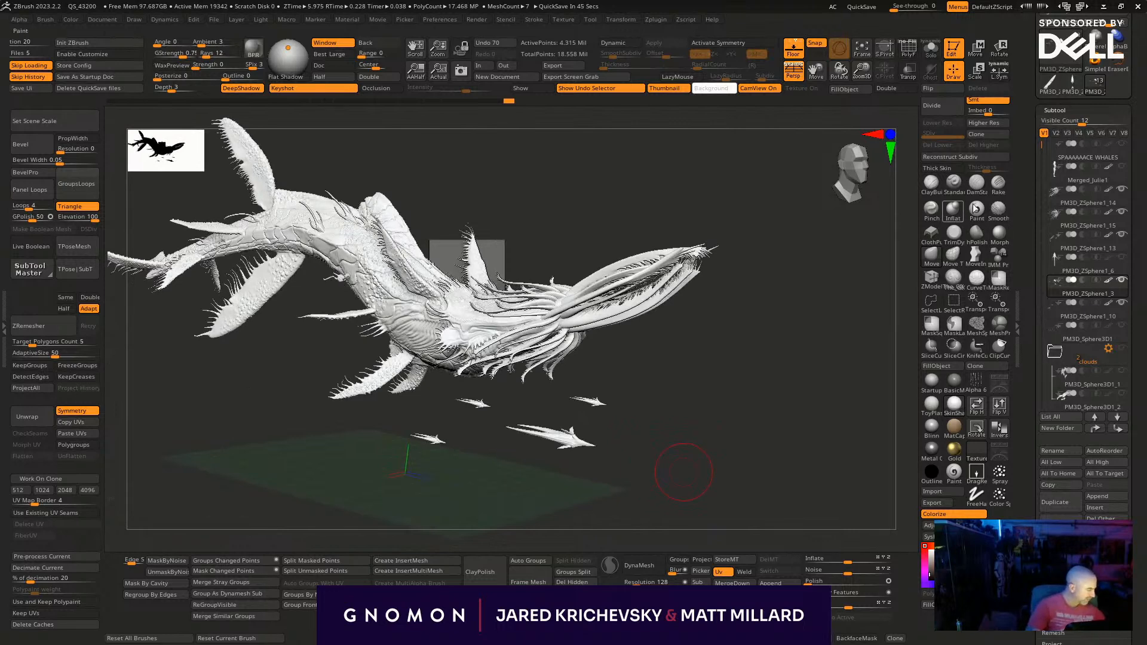
- Turn on LazyMouse and load the bark17.jpg and bark23.jpg textures from the Lightbox texture library for the brush
key("l")
key("space")
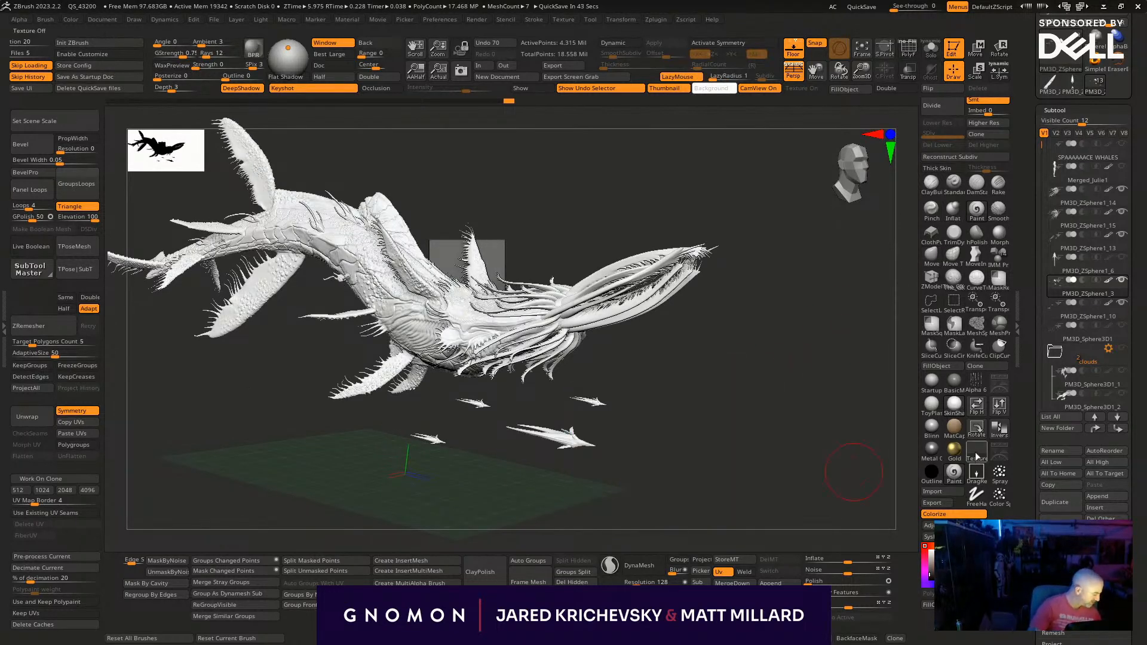
left_click(977, 452)
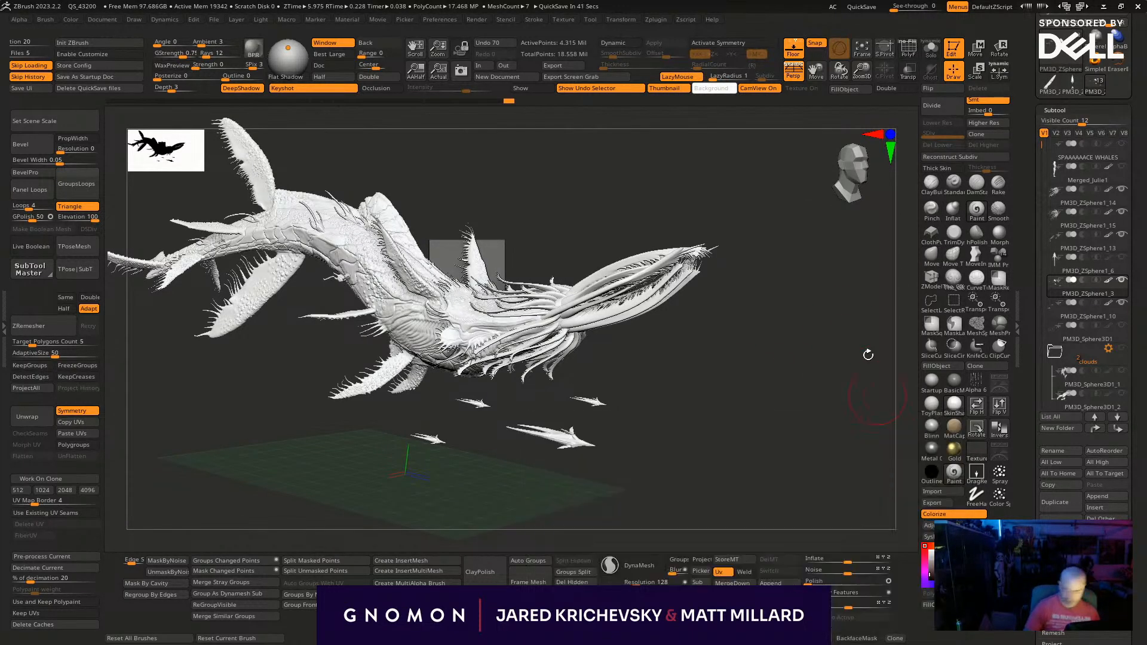
key("comma")
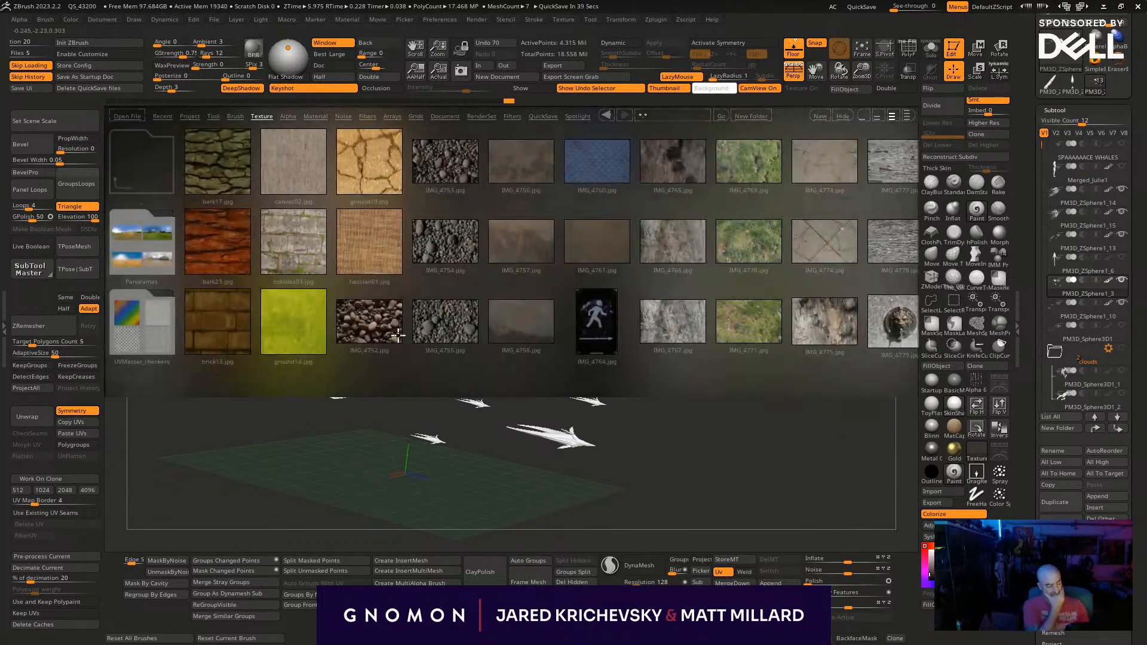
left_click(204, 169)
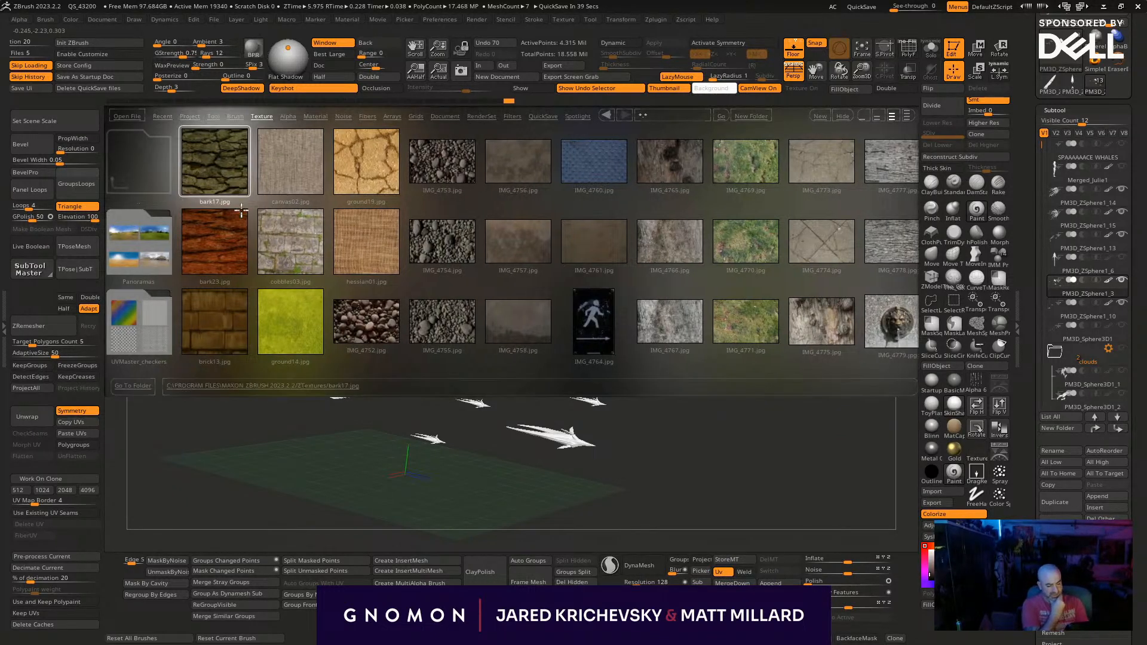
left_click(217, 231)
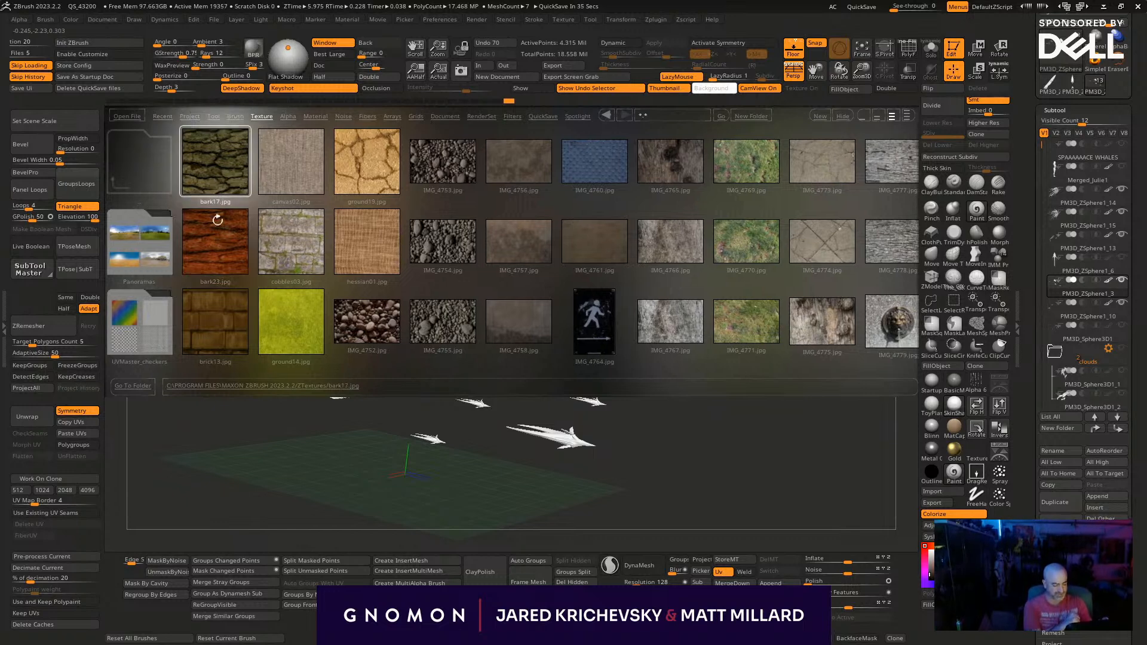
left_click(977, 453)
left_click(742, 397)
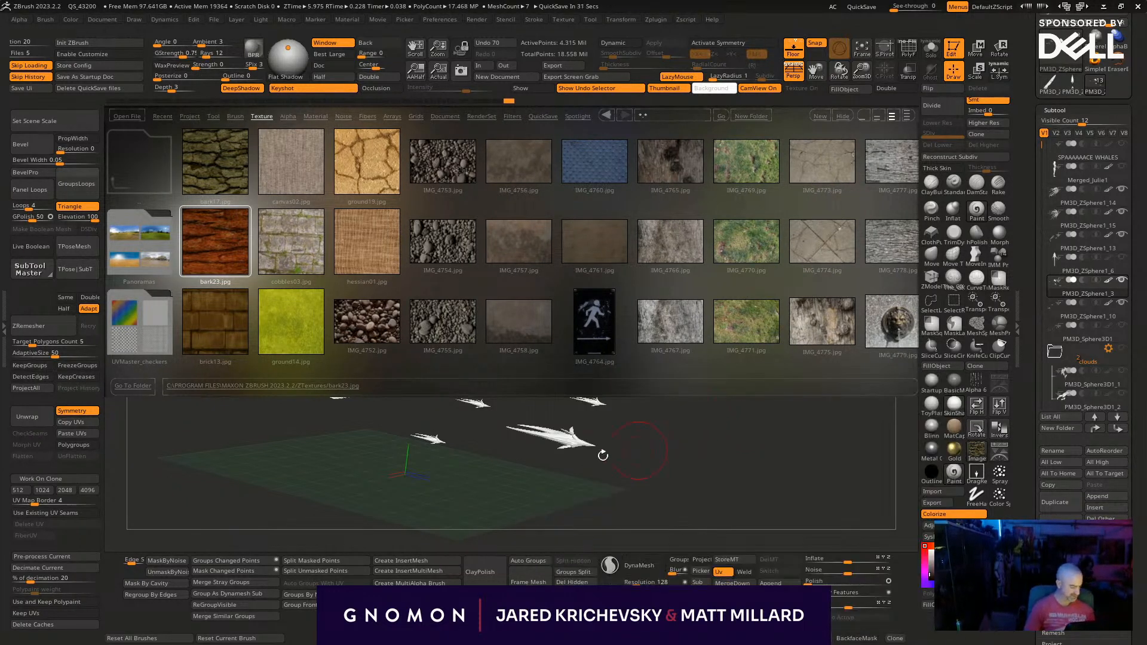
key("space")
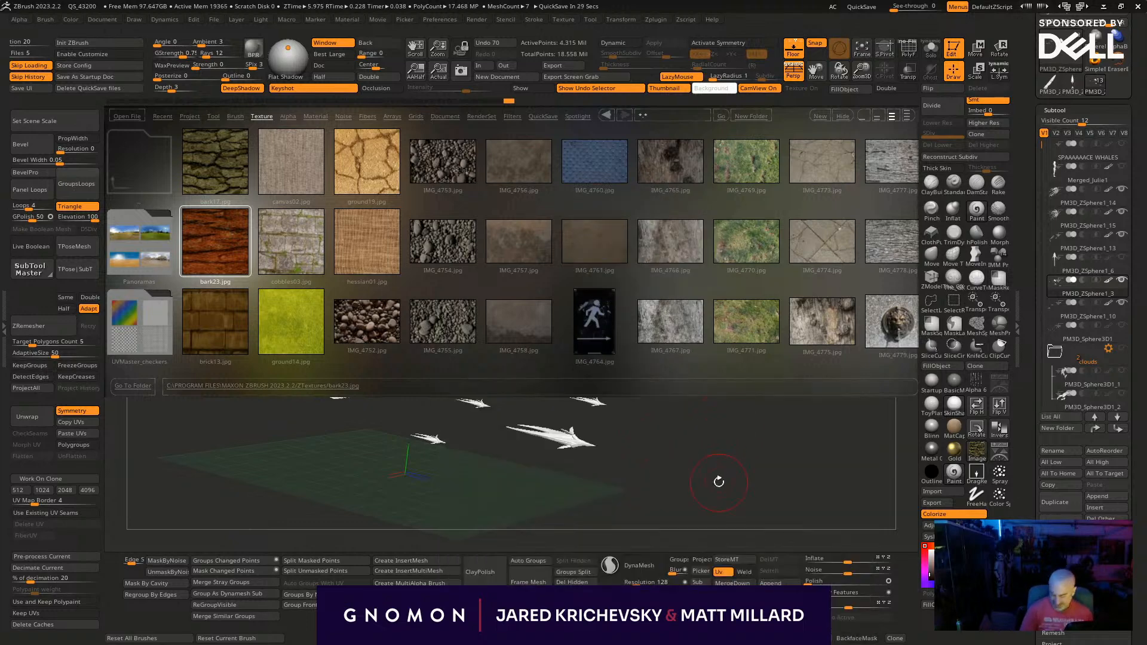
key("comma")
- Select the whale's body subtool and cover it with the bark texture from several angles
left_click_drag(717, 482, 540, 399)
left_click(543, 398, "alt")
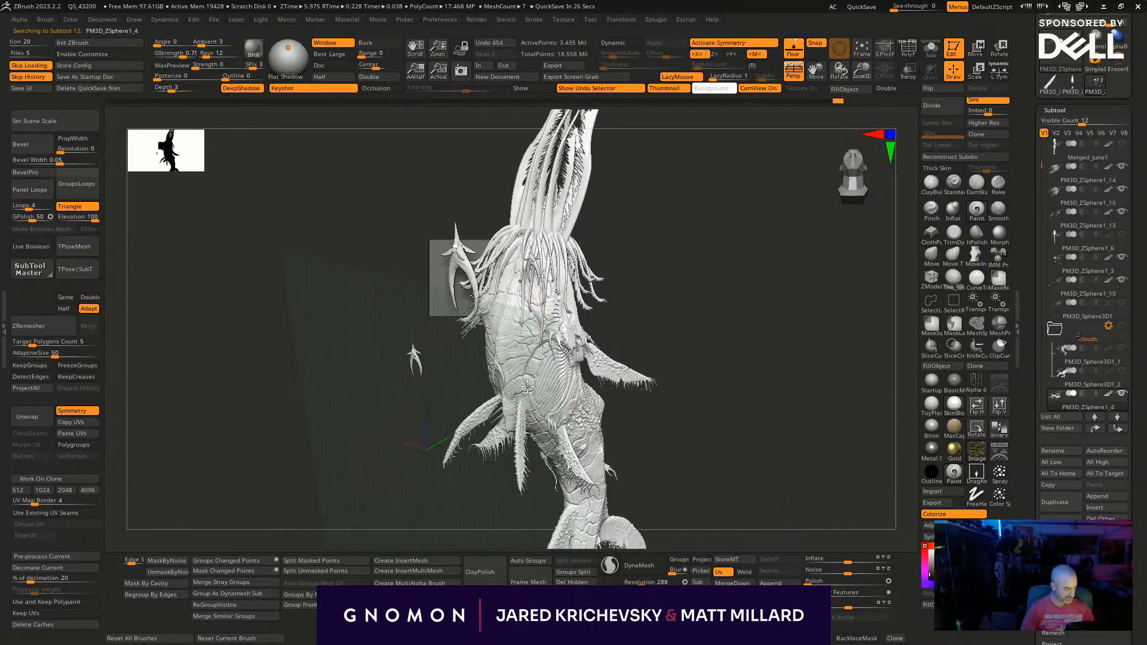
mouse_move(538, 362)
left_mouse_down()
mouse_move(567, 429)
mouse_move(548, 301)
mouse_move(540, 404)
mouse_move(603, 373)
left_mouse_up()
left_click_drag(719, 385, 591, 292, "alt")
left_click_drag(506, 329, 624, 538)
left_click_drag(681, 400, 648, 257, "alt")
left_click_drag(648, 257, 624, 269)
left_click_drag(517, 382, 464, 493)
left_click_drag(655, 466, 652, 420)
left_click_drag(605, 364, 687, 418)
left_click_drag(533, 419, 542, 556)
left_click_drag(603, 281, 559, 507, "alt")
left_click_drag(488, 403, 548, 475)
left_click_drag(448, 347, 523, 436)
- Isolate the scaly form projecting from the whale's body and split it from the small creature copies in its subtool
left_click(503, 349, "alt")
left_click_drag(503, 349, 582, 333)
left_click(525, 358, "ctrl+shift")
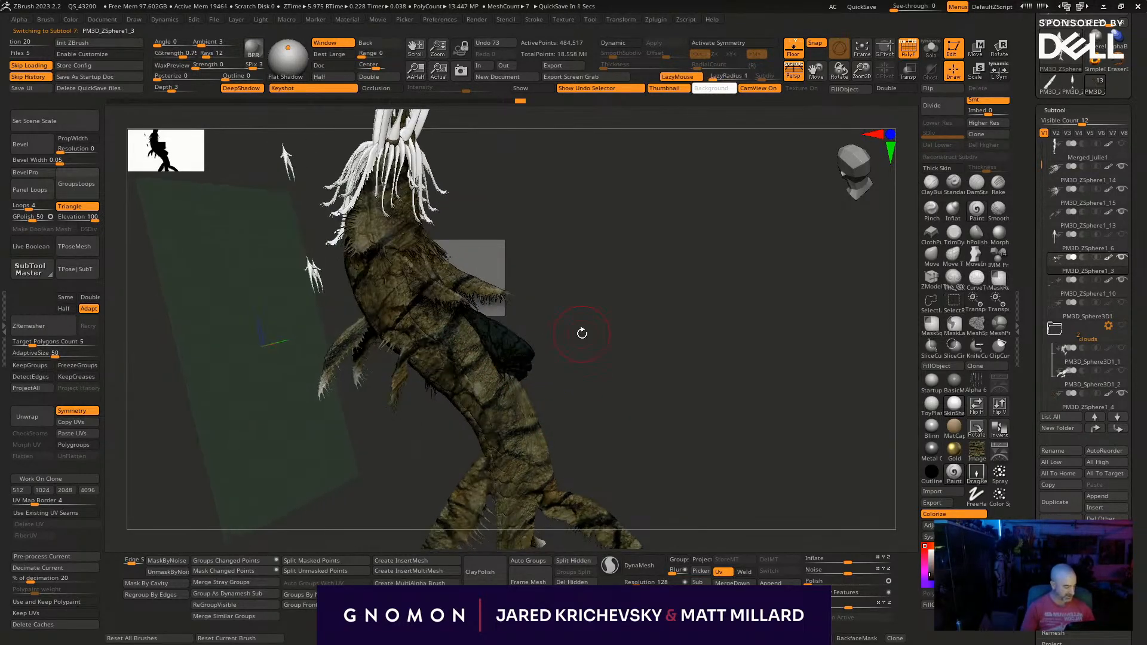
left_click(574, 560)
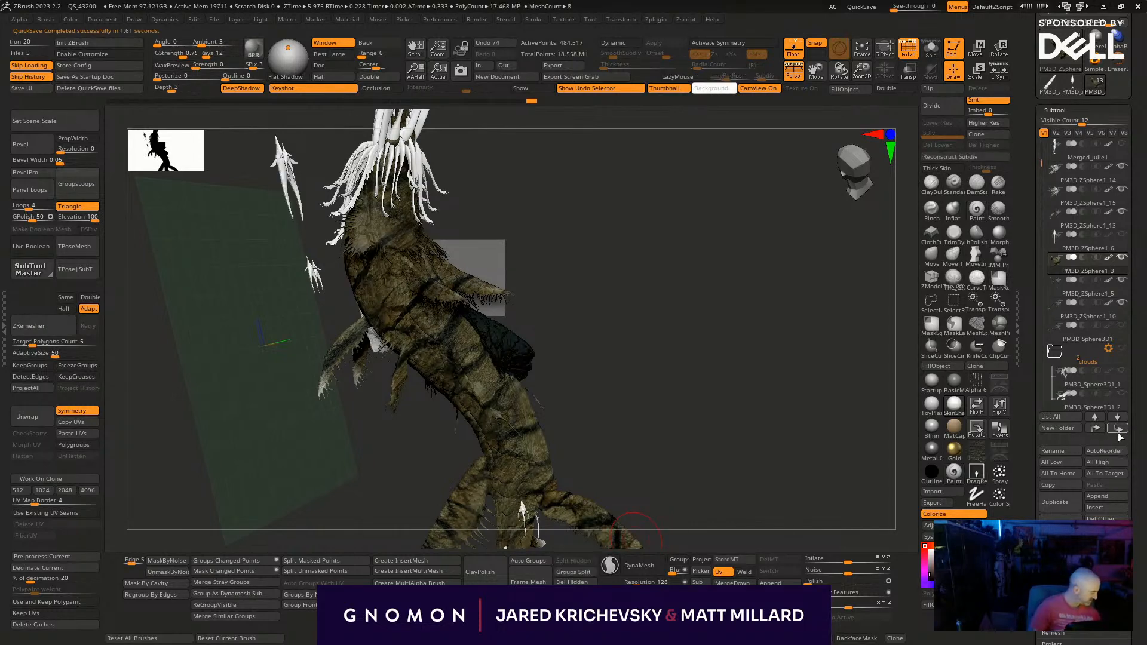
- Place the scaly form's subtool directly below the body PM3D_ZSphere1_4 and merge the two
left_click_drag(1088, 364, 1092, 387)
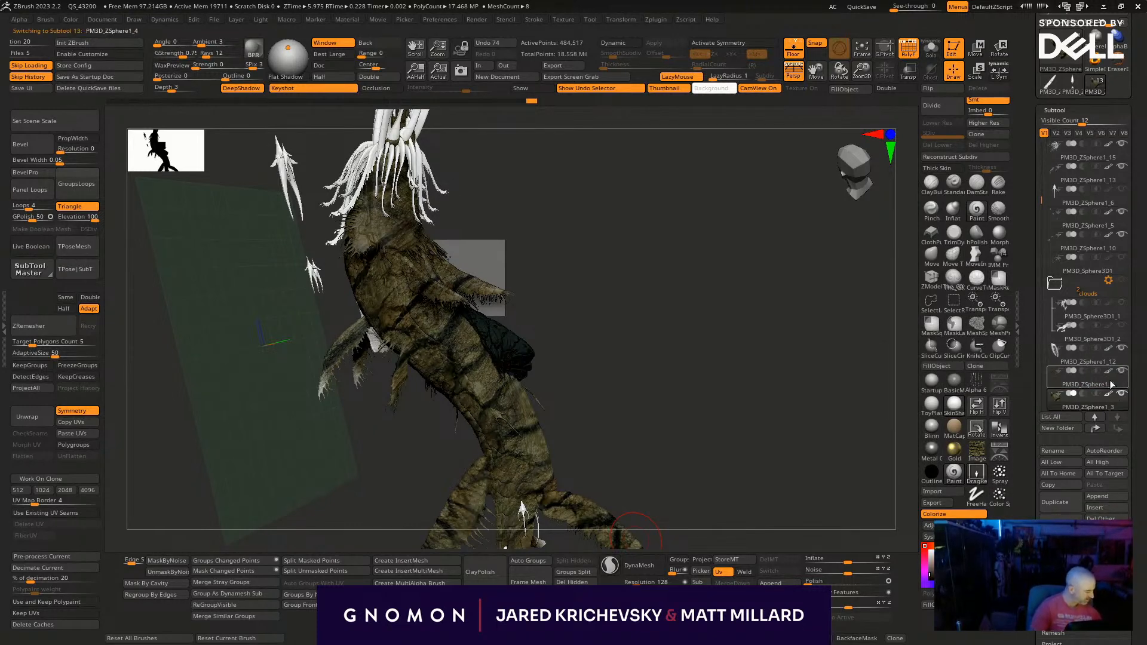
left_click(1054, 502)
left_click(741, 583)
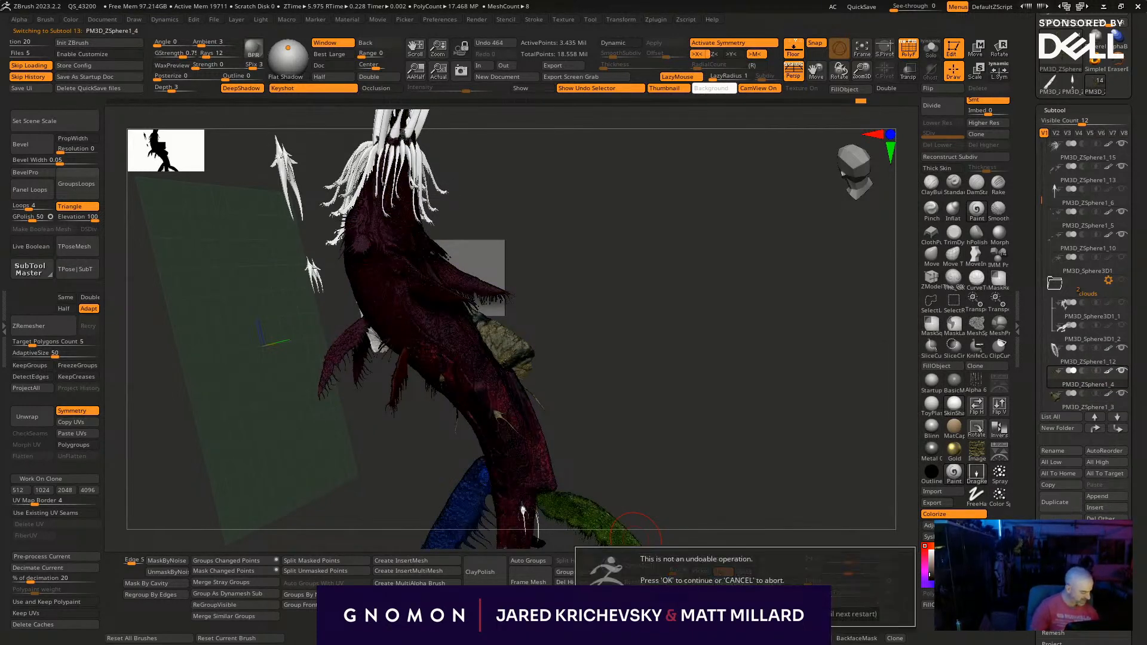
left_click(636, 616)
- Paint the bark texture onto the whale's long jaws and neighbouring head parts in PM3D_ZSphere1_12 and PM3D_ZSphere1_15
left_click(1100, 360)
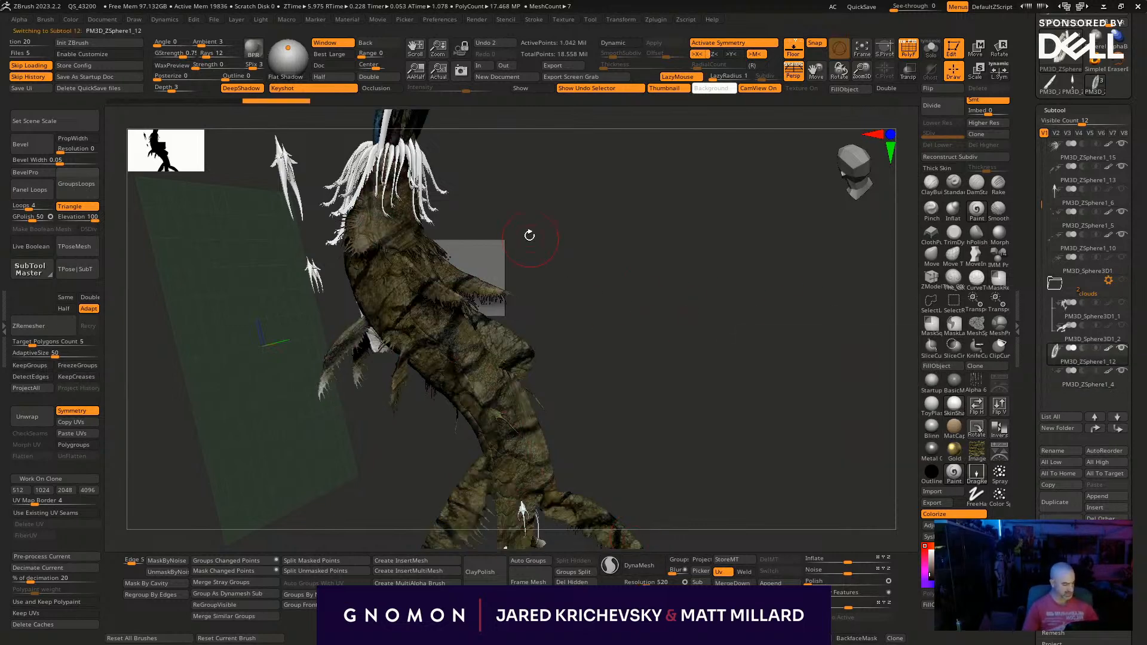
left_click_drag(530, 238, 519, 371, "alt")
mouse_move(479, 299)
left_mouse_down()
mouse_move(468, 414)
mouse_move(481, 427)
left_mouse_up()
mouse_move(507, 258)
left_mouse_down()
mouse_move(448, 262)
mouse_move(480, 395)
left_mouse_up()
left_click(431, 250, "alt")
left_click(433, 295, "alt")
mouse_move(505, 261)
left_mouse_down()
mouse_move(481, 295)
mouse_move(481, 357)
mouse_move(586, 448)
mouse_move(577, 365)
left_mouse_up()
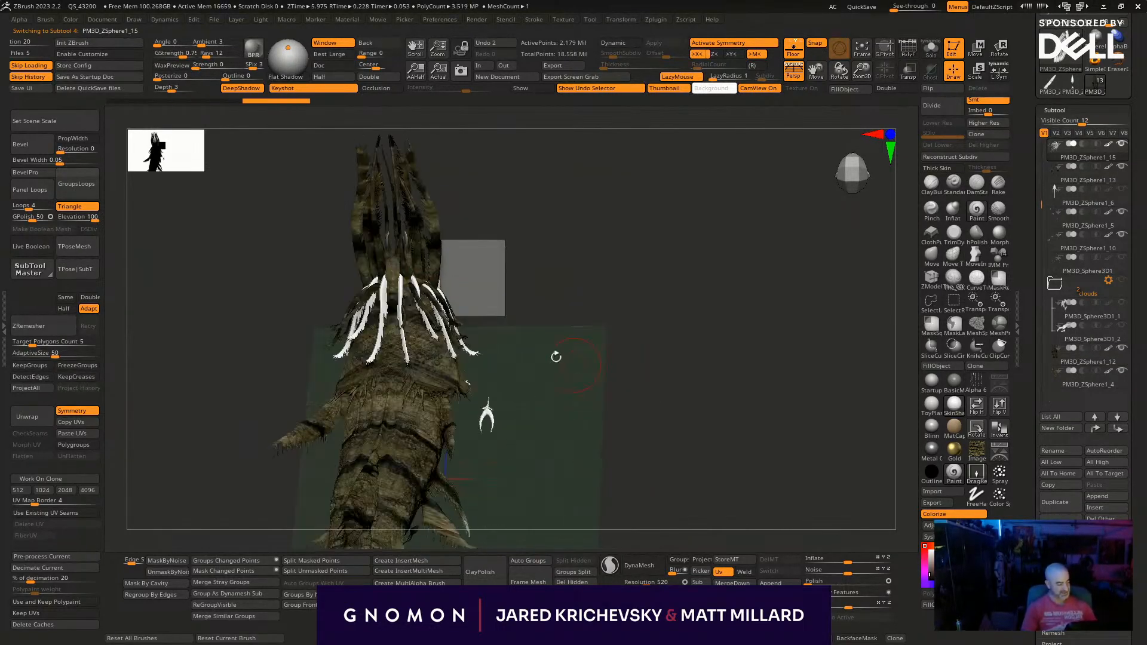
left_click_drag(472, 306, 746, 367)
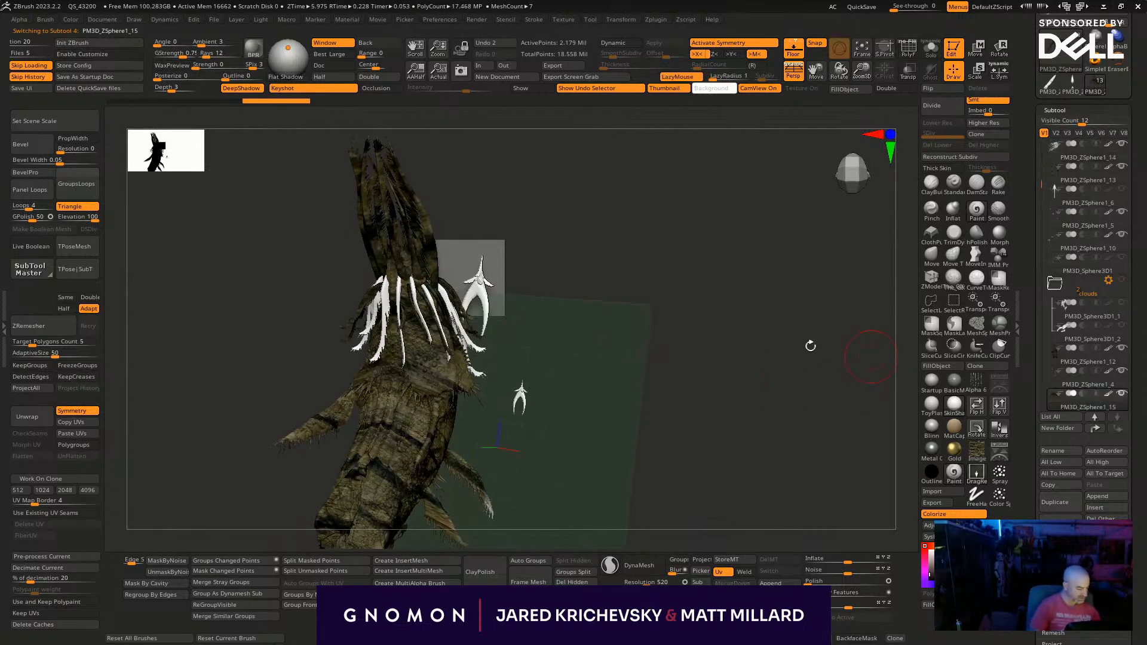
- Move the white head tendrils, PM3D_ZSphere1_14, directly below PM3D_ZSphere1_15 and merge the two subtools
left_click(413, 291, "alt")
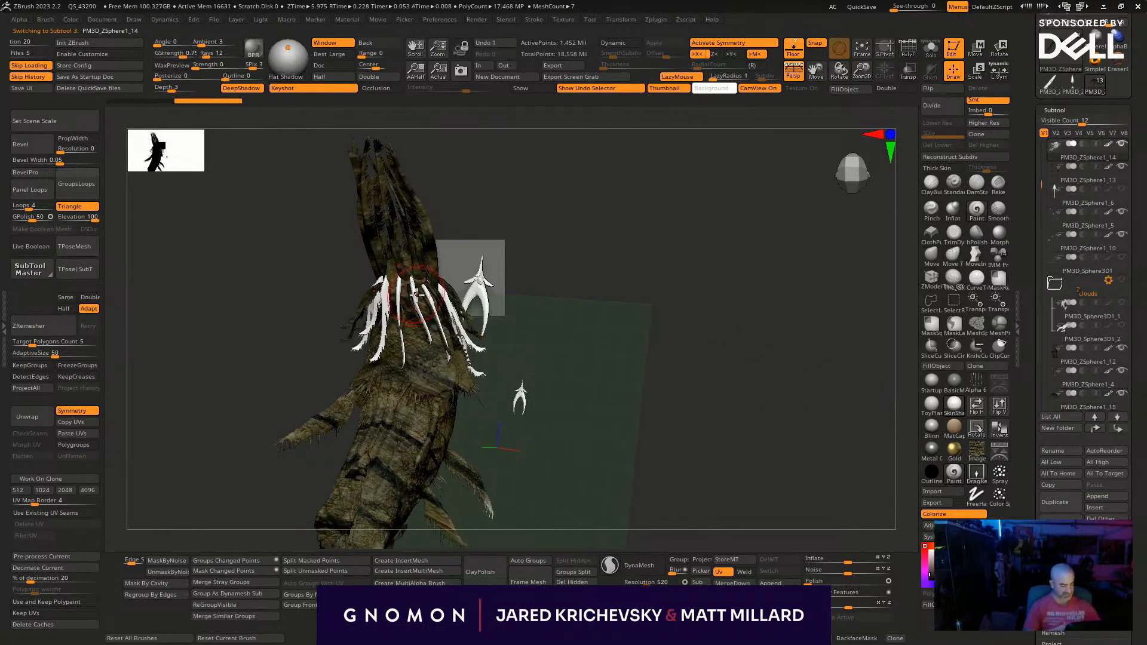
left_click(1118, 429)
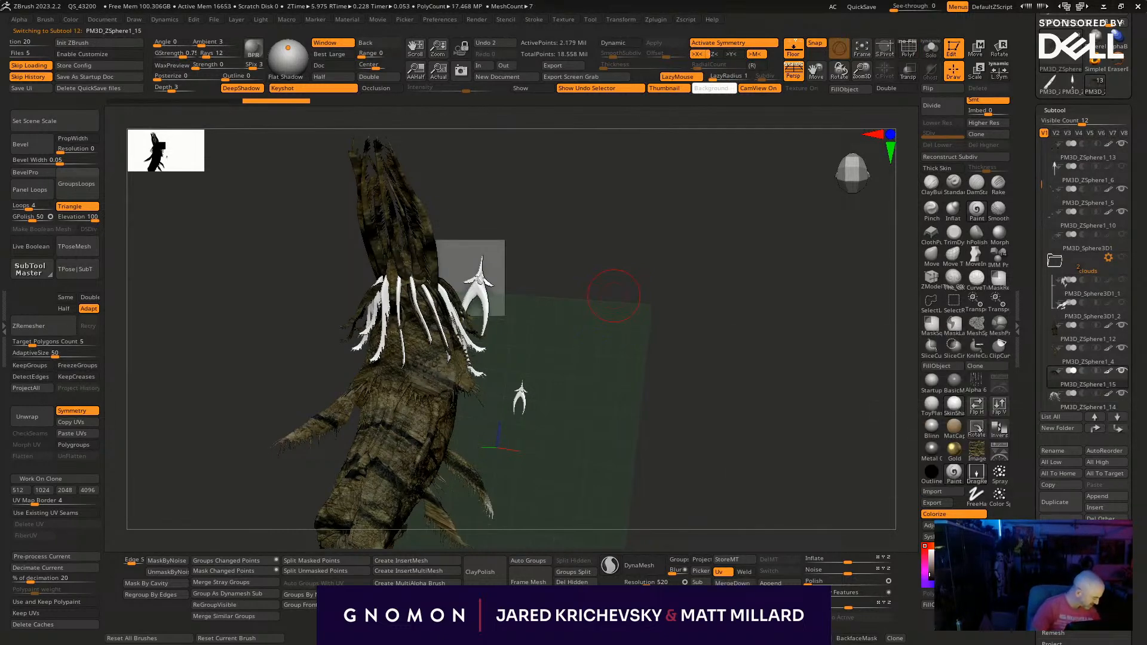
left_click(734, 583)
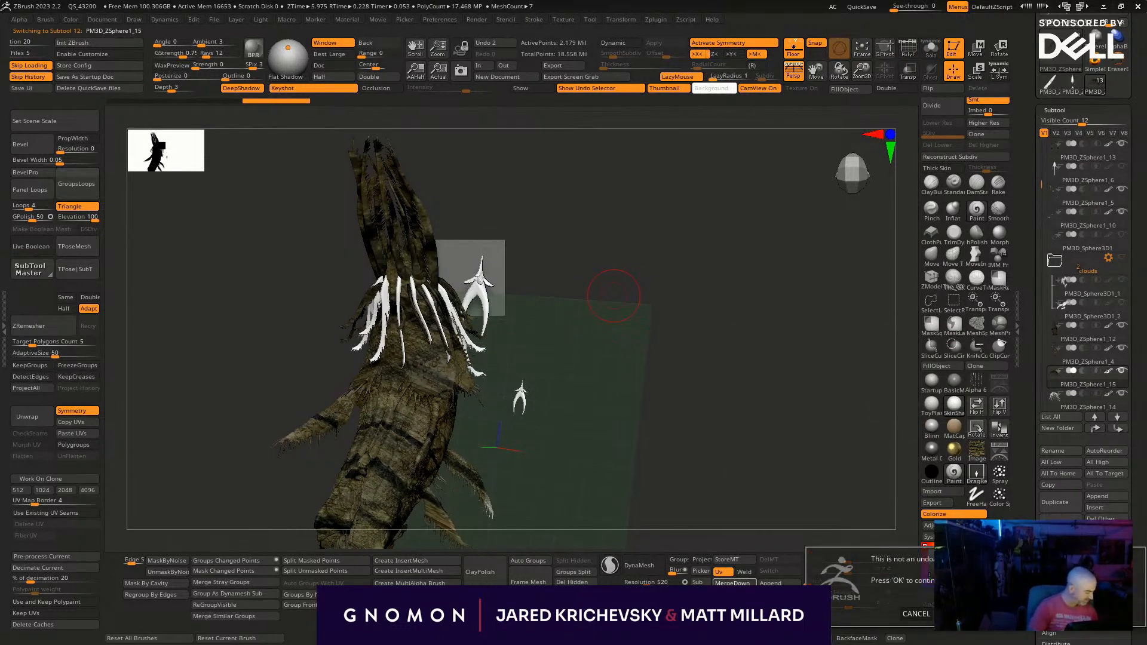
left_click(1007, 614)
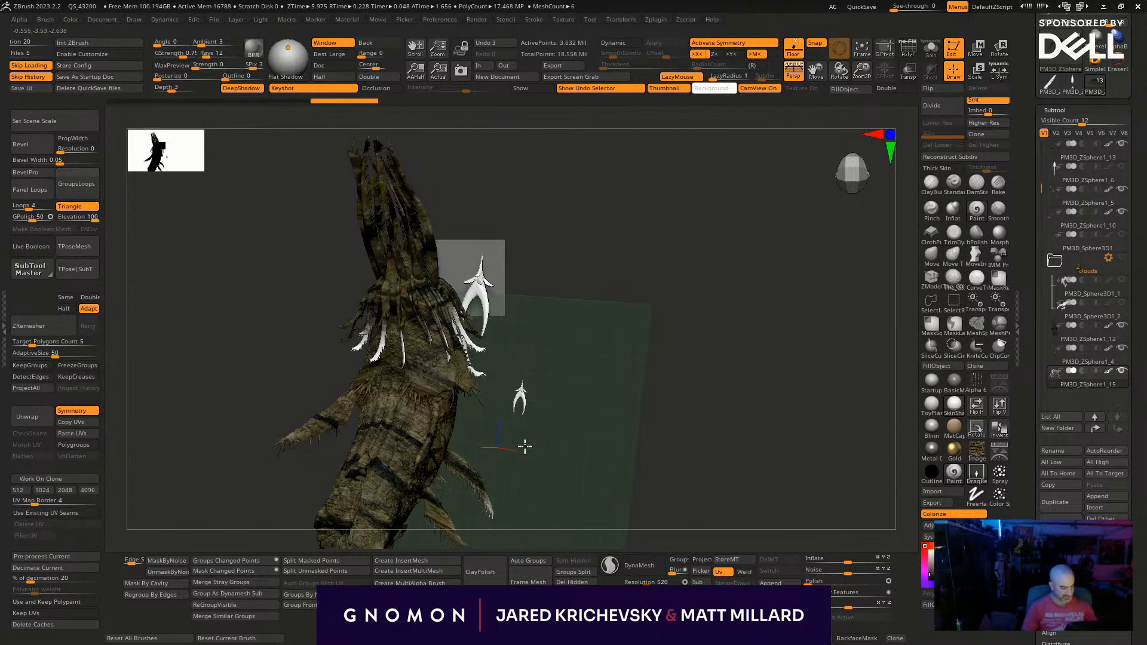
- Solo PM3D_ZSphere1_5, isolate the textured form beside the whale's fins, and split it from the small creatures
left_click_drag(662, 363, 517, 319)
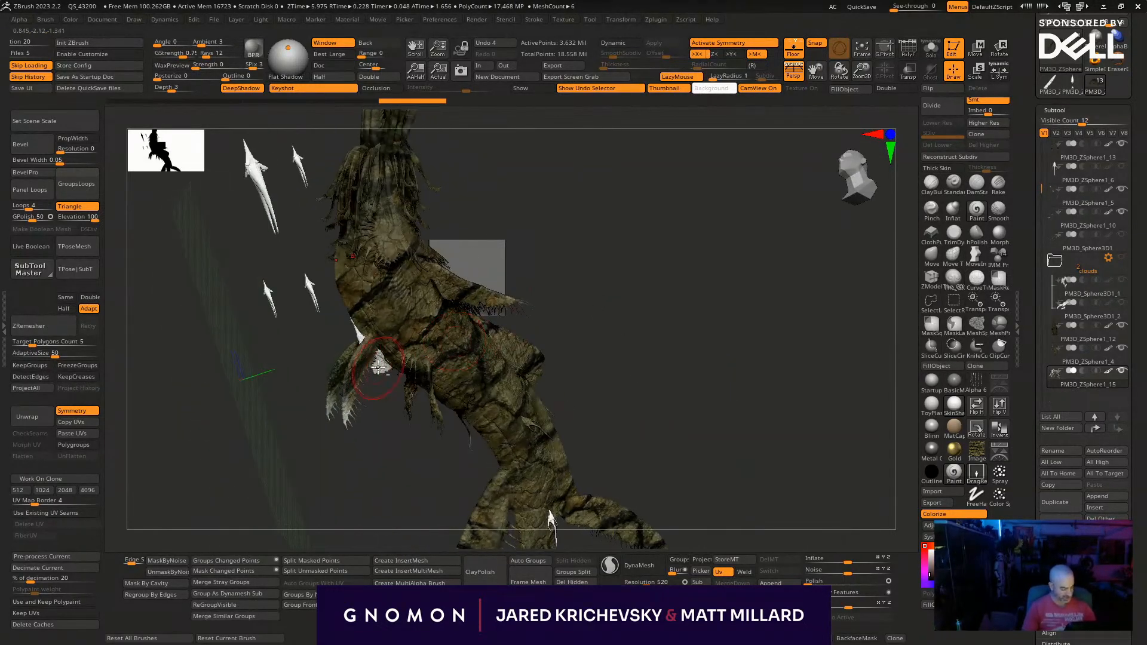
left_click(378, 368, "alt")
key("alt+s")
left_click_drag(380, 490, 349, 518)
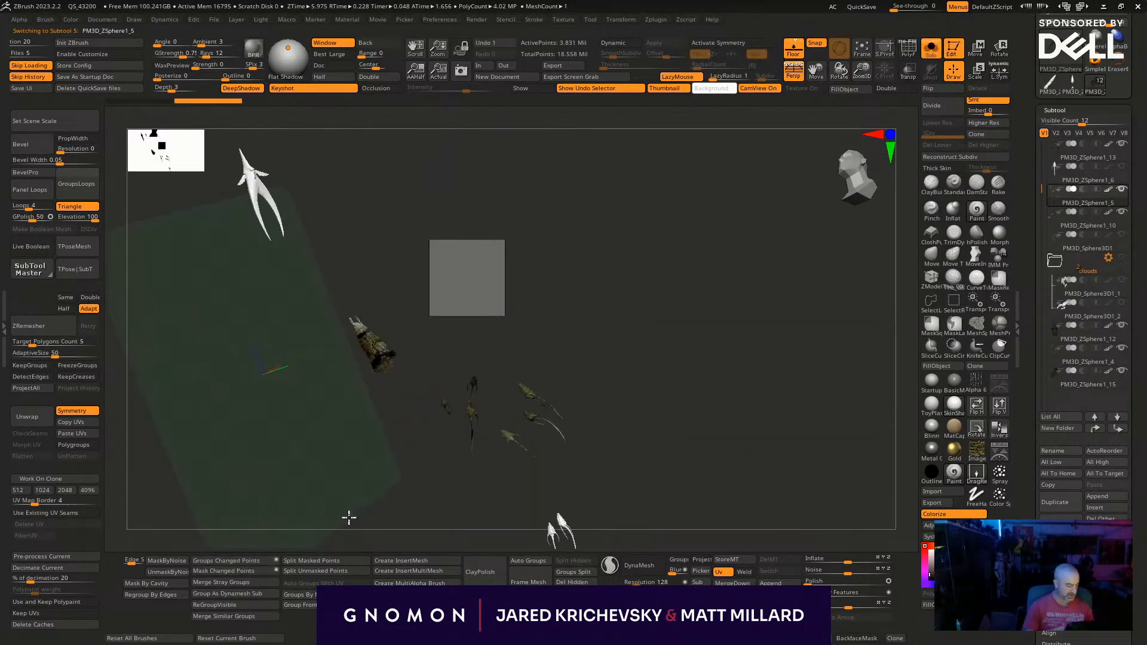
left_click_drag(320, 288, 420, 424, "ctrl+shift")
key("l")
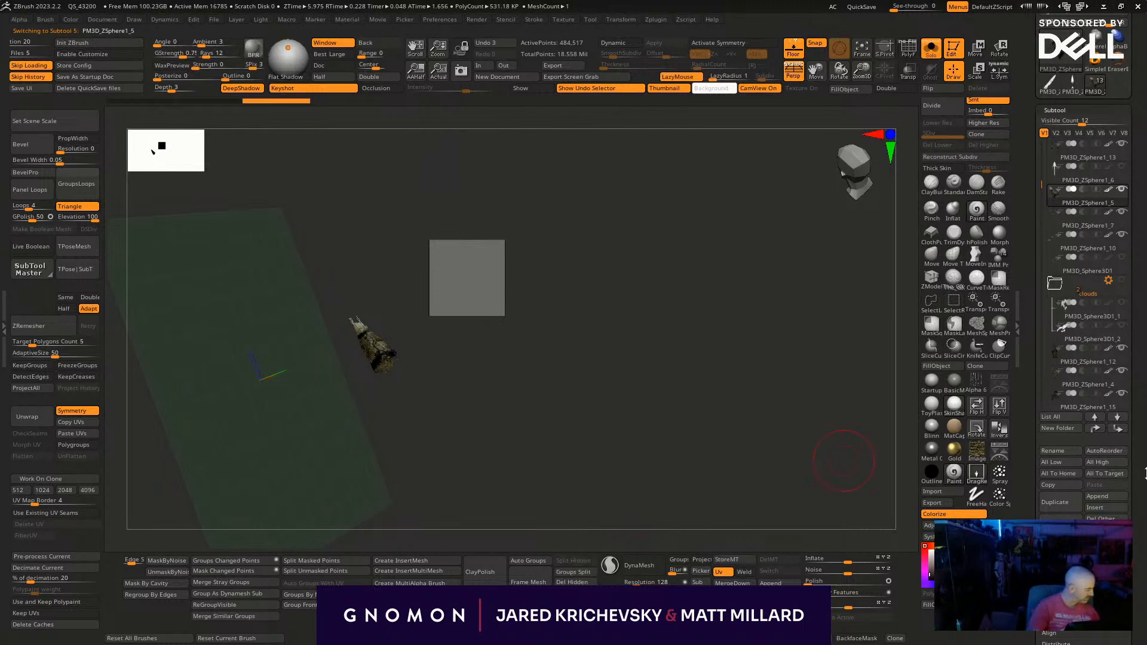
key("l")
- Reorder PM3D_ZSphere1_5 to sit directly above the whale's body PM3D_ZSphere1_4 and merge the two subtools
left_click(1118, 430)
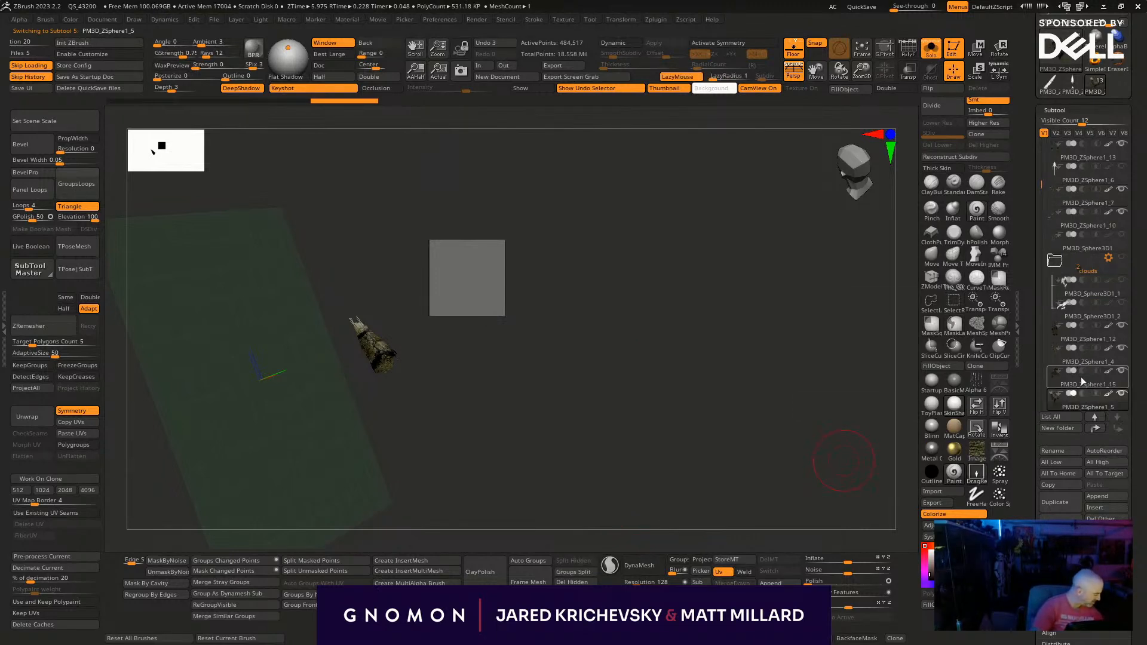
left_click(1095, 364)
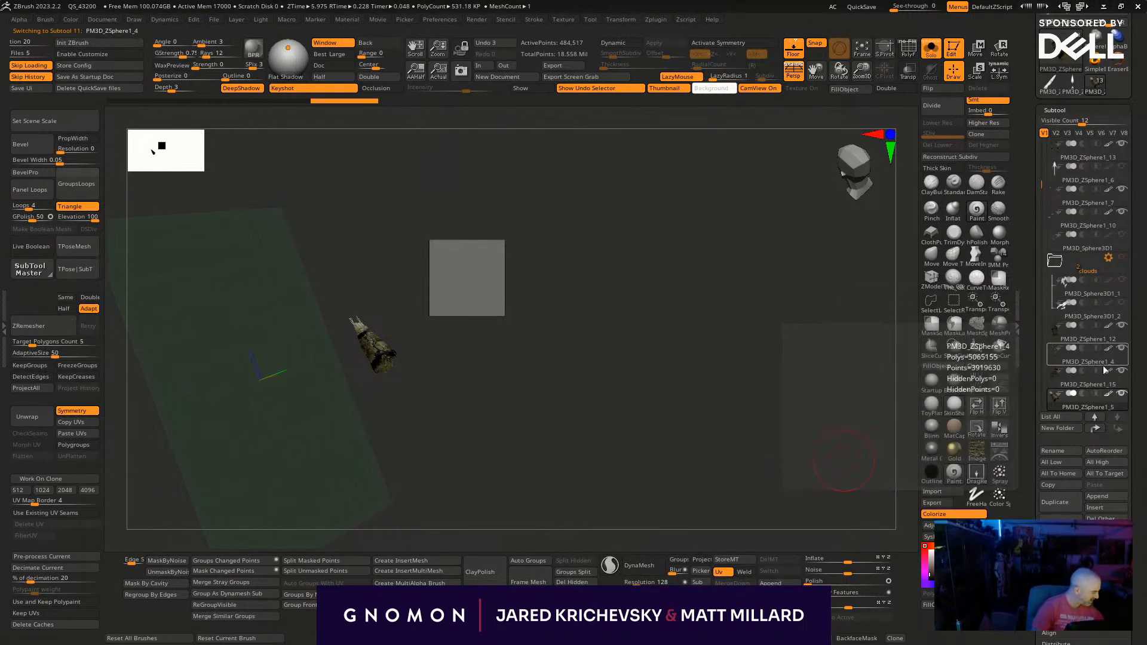
left_click(1118, 429)
left_click(1093, 386)
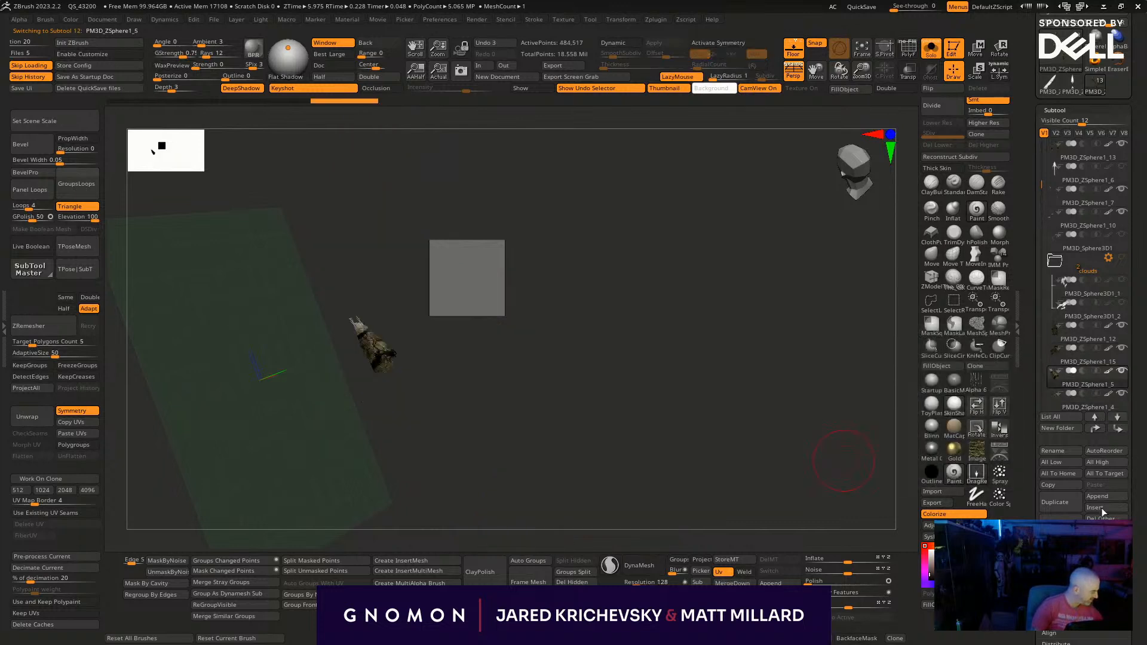
left_click(731, 582)
left_click(1016, 615)
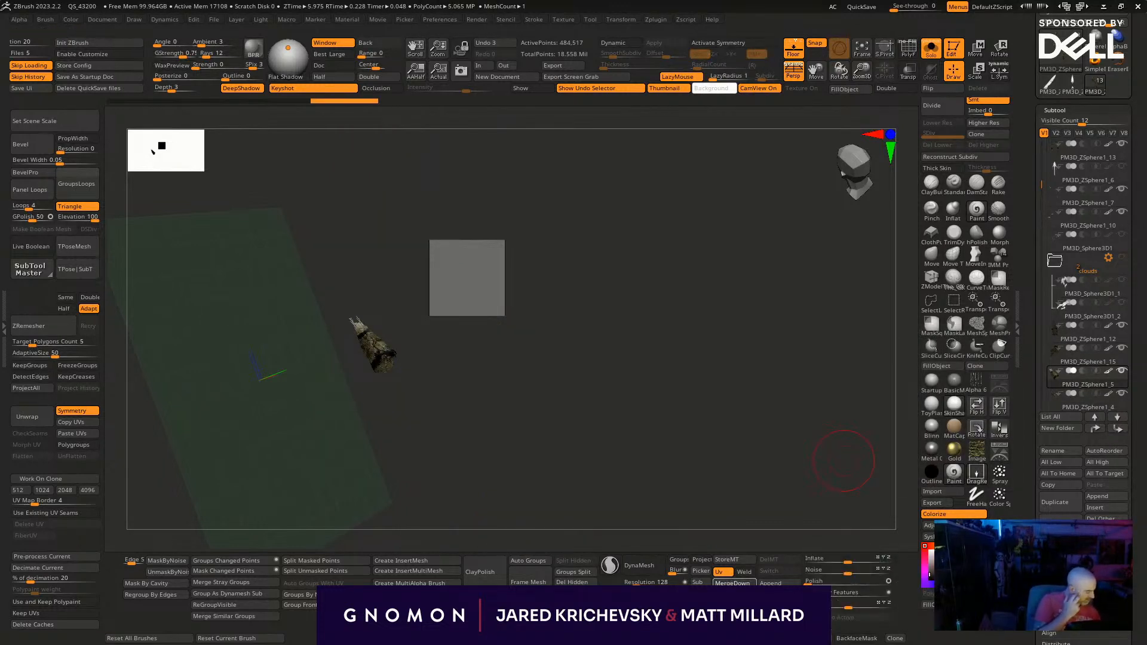
- Rename the merged whale body subtool as main
left_click(1060, 450)
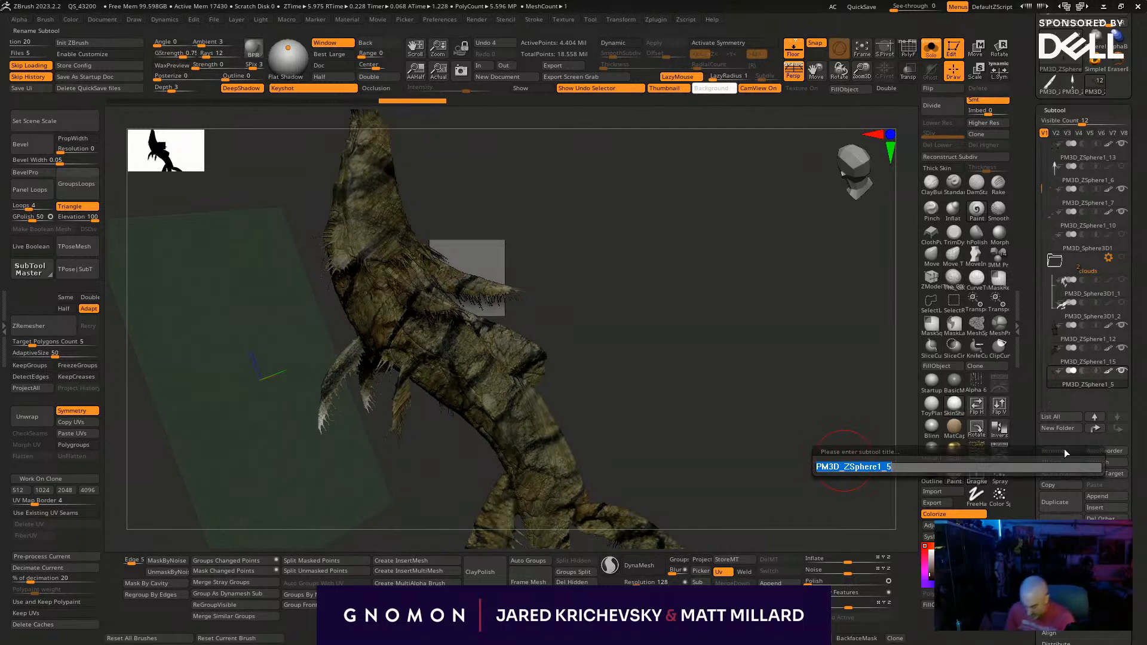
type("main")
key("Return")
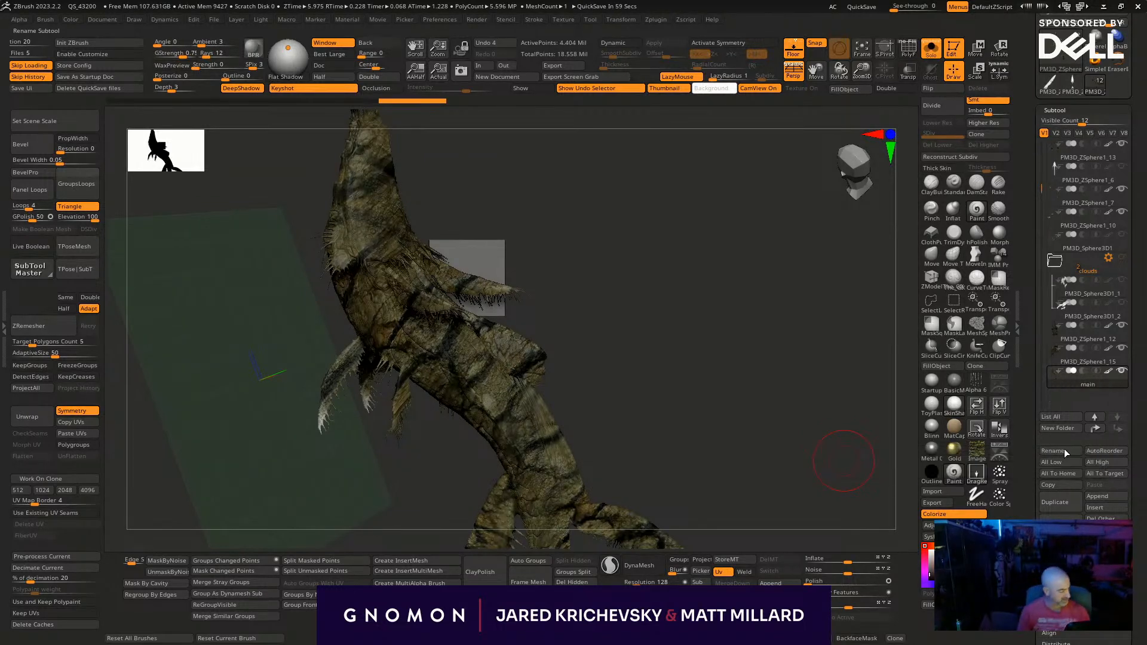
- Paint the bark texture onto the whale's pale side fins and flank
left_click_drag(626, 336, 597, 338)
left_click_drag(317, 413, 336, 494)
left_click_drag(388, 400, 384, 486)
left_click_drag(502, 253, 438, 333, "alt")
left_click_drag(379, 377, 375, 496)
left_click_drag(439, 337, 529, 378)
- Turn on symmetry and paint the bark texture across the whale's body up to the base of the head
key("x")
left_click_drag(479, 350, 513, 398)
left_click_drag(474, 326, 505, 368)
left_click_drag(457, 303, 398, 247)
left_click_drag(615, 321, 658, 297)
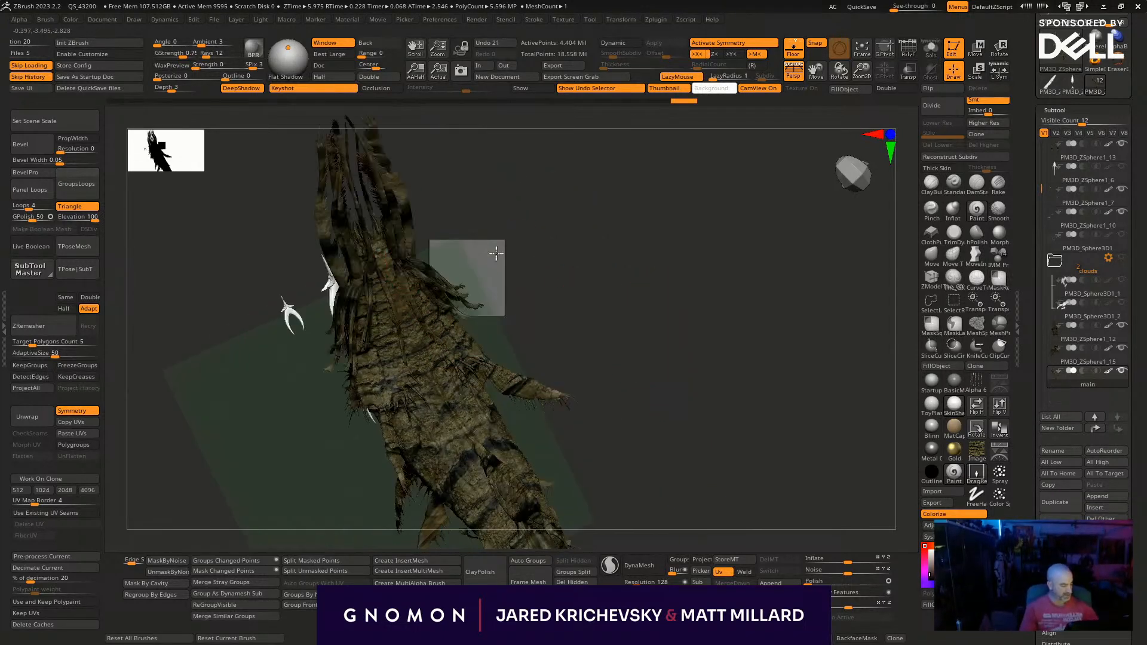
left_click_drag(498, 247, 414, 195)
- Select the head subtool PM3D_ZSphere1_13 and paint the bark texture along its long appendages
left_click(419, 246, "alt")
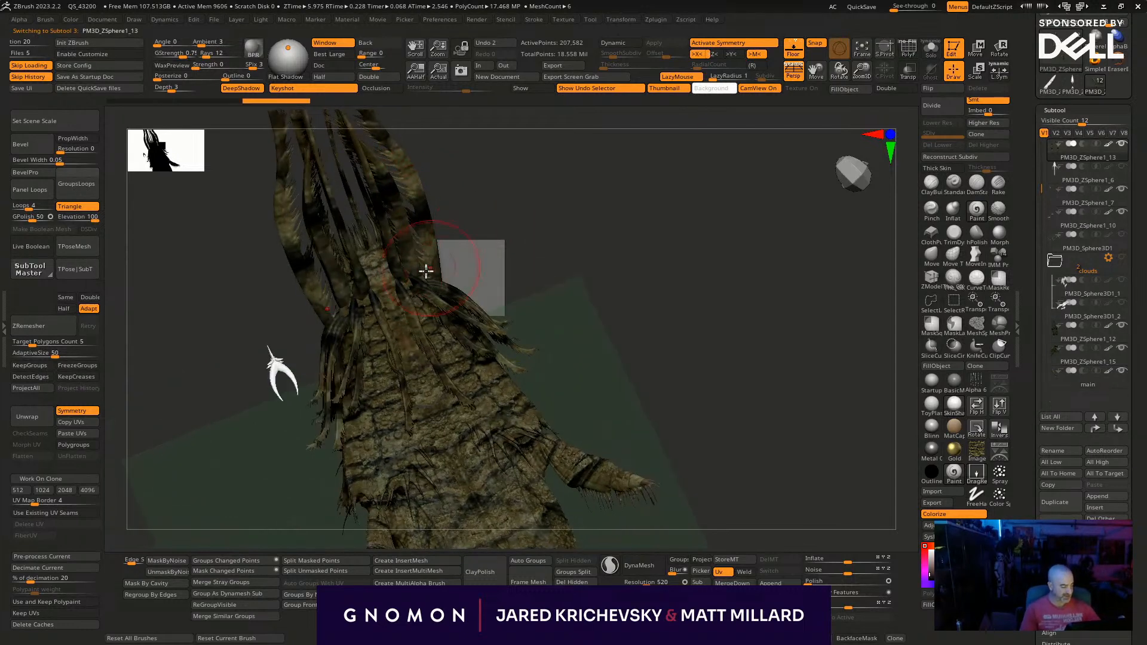
mouse_move(435, 237)
left_mouse_down()
mouse_move(415, 215)
mouse_move(462, 157)
mouse_move(470, 308)
left_mouse_up()
mouse_move(440, 266)
left_mouse_down()
mouse_move(396, 310)
mouse_move(365, 272)
left_mouse_up()
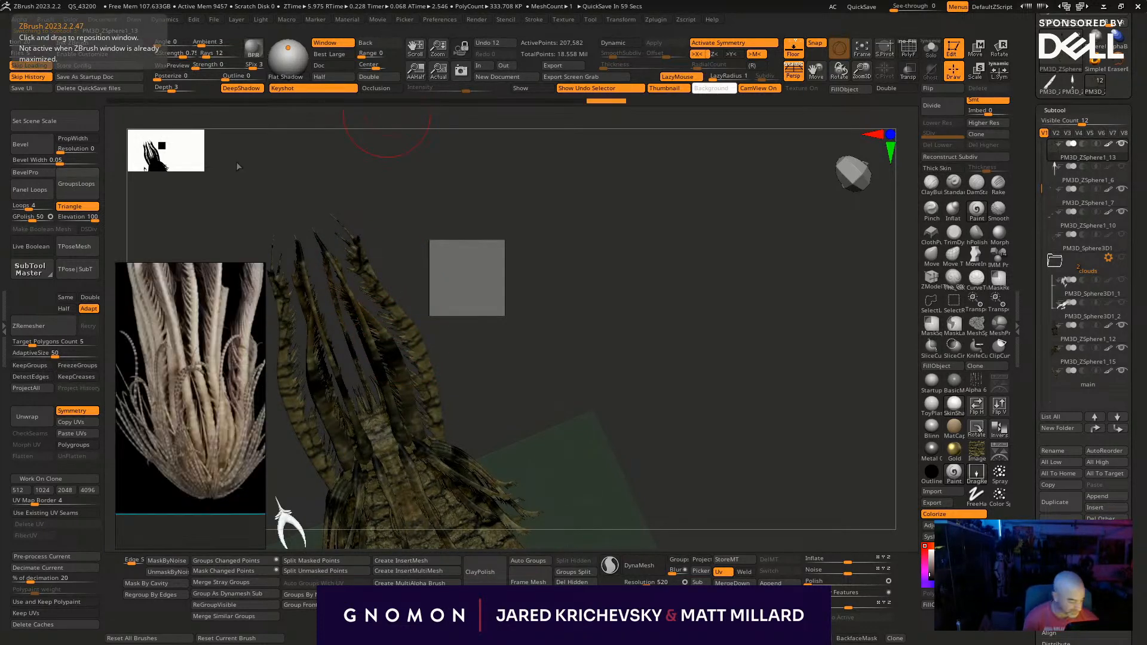
- Browse the floating reference board from the feathery tendril photo to the banded mantis shrimp photo
scroll(219, 333, "down", 6)
middle_click_drag(195, 395, 230, 349)
scroll(231, 349, "up", 3)
middle_click_drag(233, 469, 195, 404)
scroll(194, 403, "up", 3)
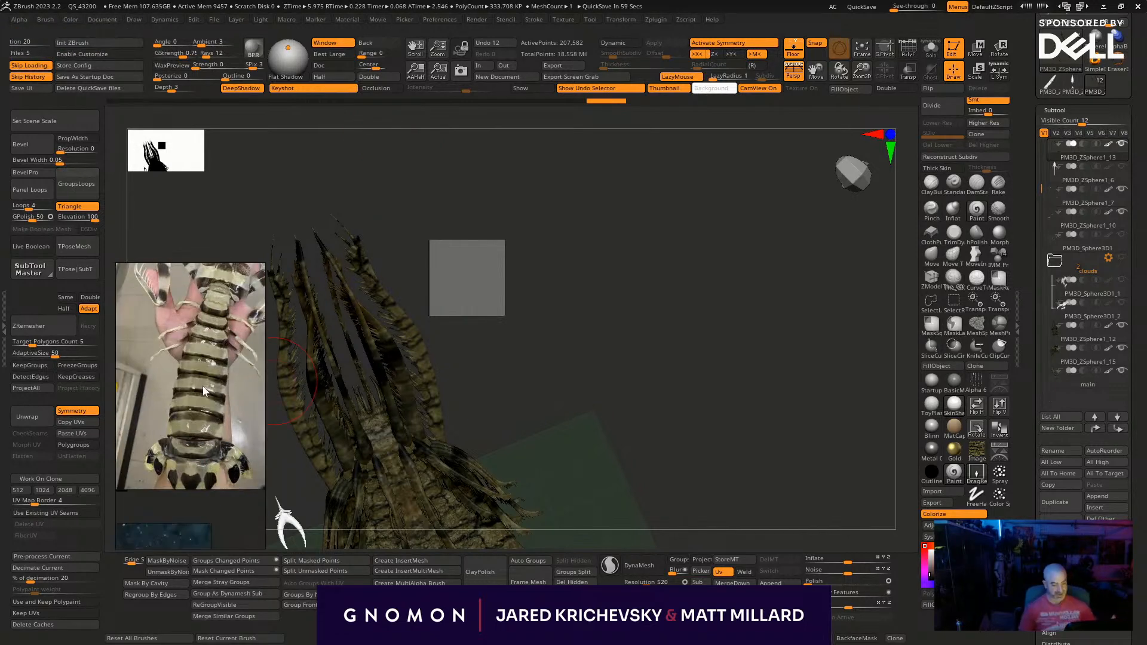
- Add more bark texture strokes along the long appendages on the whale's head
mouse_move(418, 348)
left_mouse_down()
mouse_move(440, 389)
mouse_move(423, 341)
mouse_move(426, 356)
left_mouse_up()
mouse_move(366, 274)
left_mouse_down()
mouse_move(356, 248)
mouse_move(370, 273)
mouse_move(371, 335)
left_mouse_up()
left_click_drag(479, 374, 508, 235, "alt")
mouse_move(560, 280)
left_mouse_down()
mouse_move(593, 289)
mouse_move(550, 343)
mouse_move(620, 369)
mouse_move(675, 363)
mouse_move(663, 351)
left_mouse_up()
- Select the main subtool and paint the bark texture over its outstretched side flipper and the adjoining flank
left_click(581, 356, "alt")
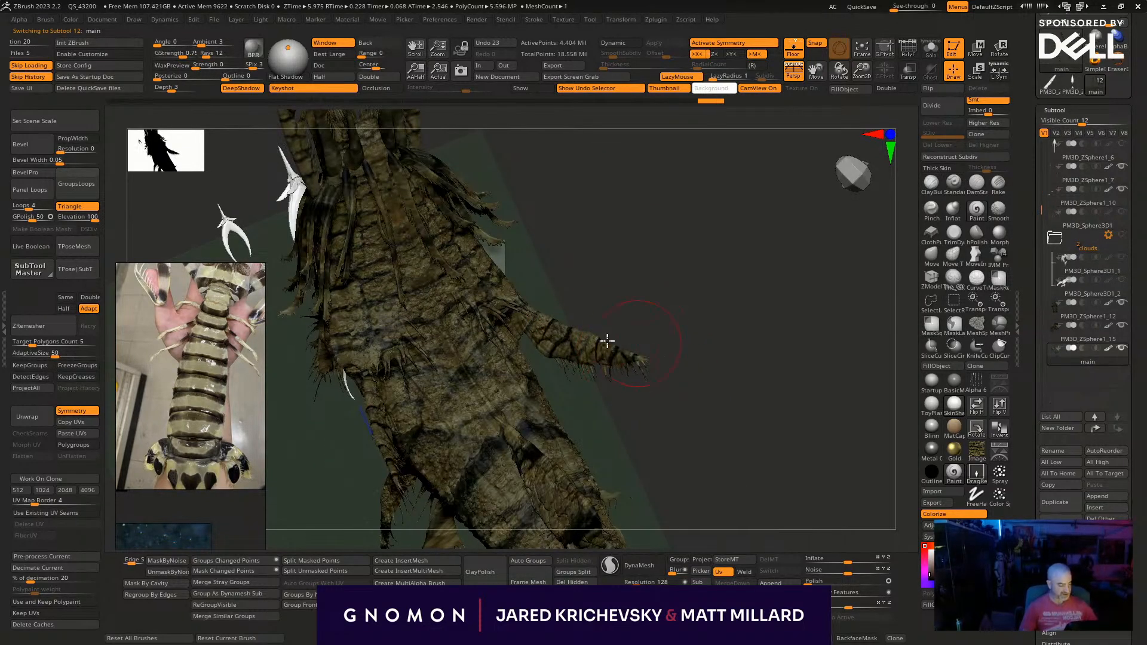
left_click_drag(561, 341, 576, 343)
left_click_drag(508, 297, 542, 311)
left_click_drag(554, 262, 551, 261)
left_click_drag(492, 266, 515, 288)
left_click_drag(477, 245, 520, 281)
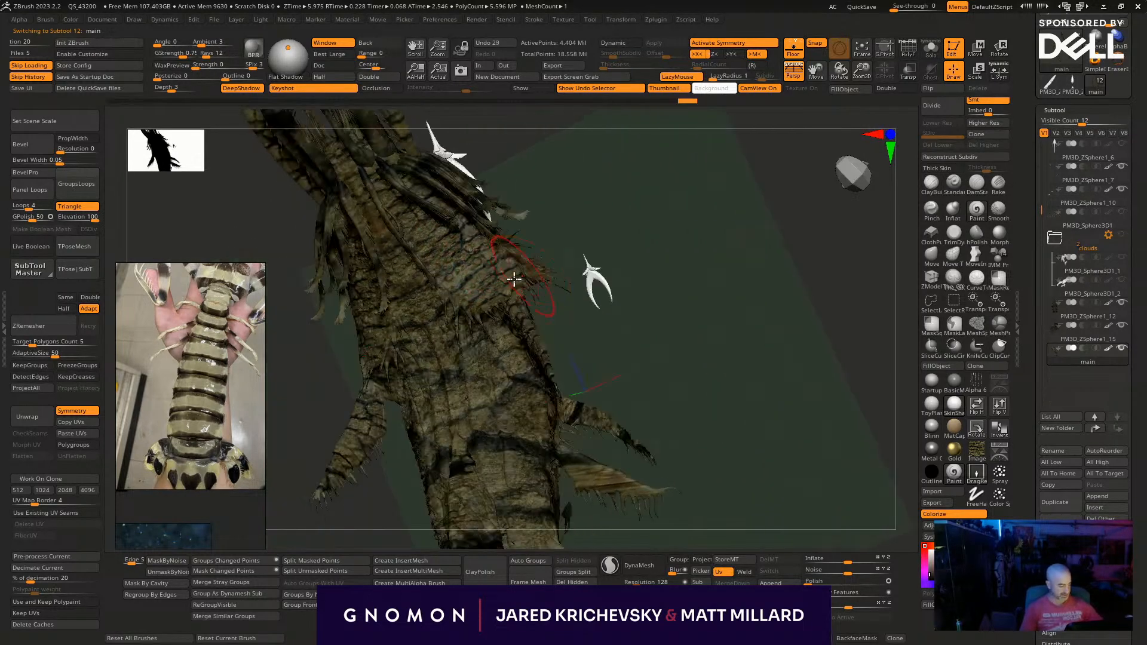
- Paint bark texture strokes along the edge of the whale's upper body just behind the head
left_click_drag(589, 396, 568, 301)
left_click_drag(551, 248, 569, 273)
left_click_drag(522, 224, 535, 246)
left_click_drag(497, 209, 518, 230)
left_click_drag(459, 170, 490, 209)
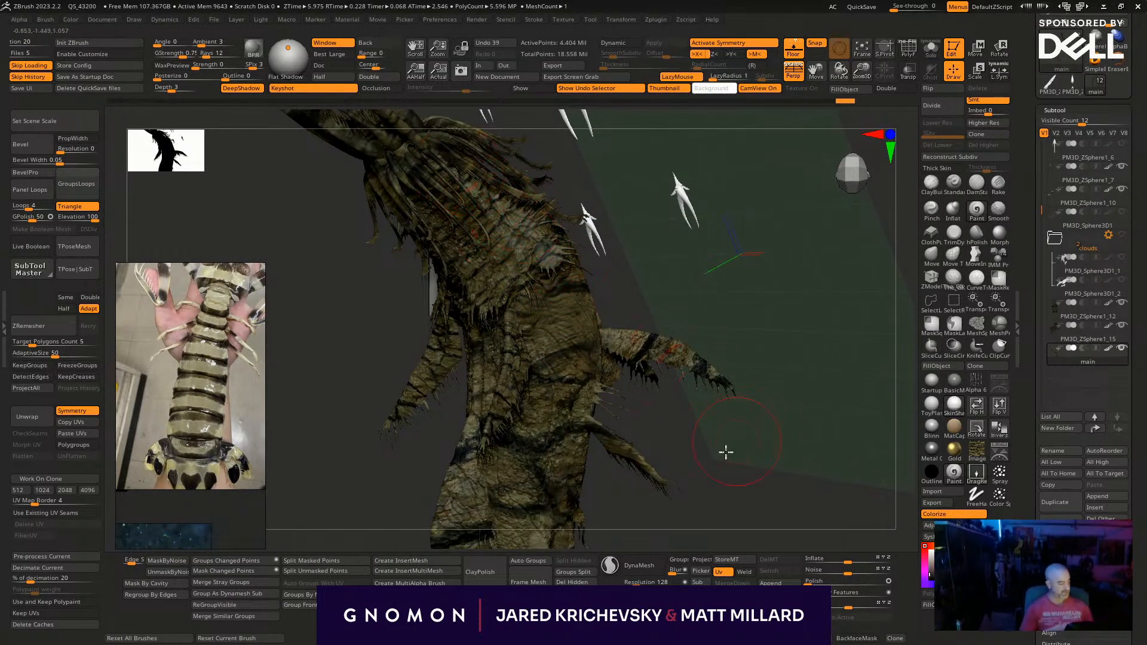
- Paint bark texture strokes on the whale's mid-body and along the clawed front flippers
left_click_drag(730, 445, 697, 425)
left_click_drag(549, 344, 565, 399)
left_click_drag(596, 319, 613, 399)
left_click_drag(635, 289, 659, 356)
left_click_drag(621, 279, 640, 281)
left_click_drag(833, 421, 720, 489, "alt")
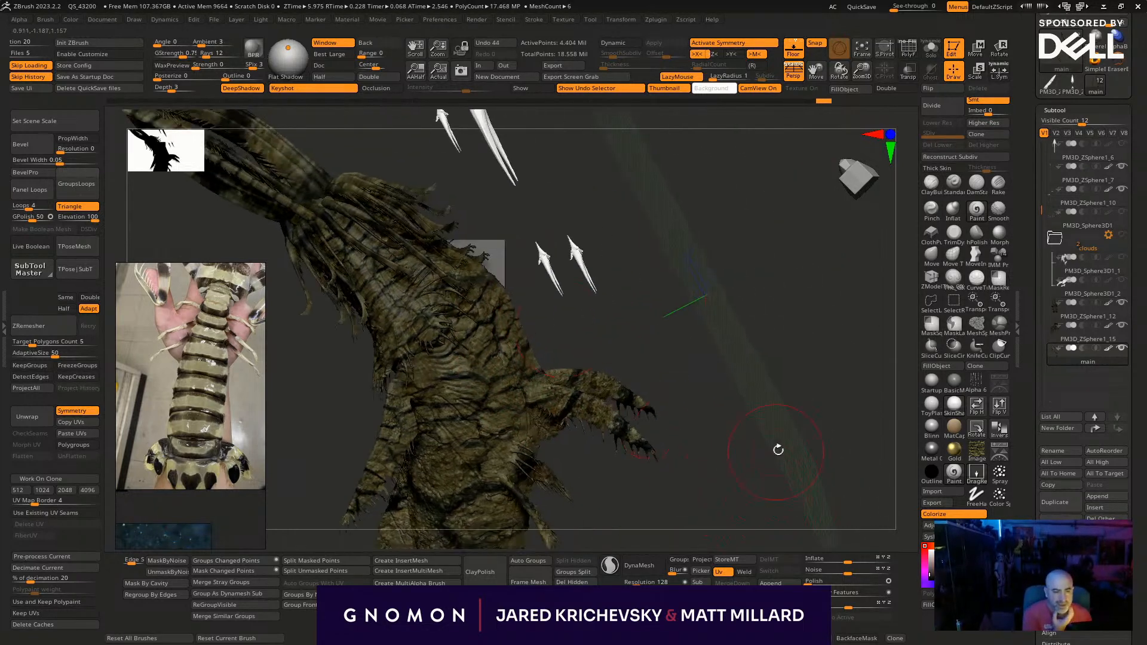
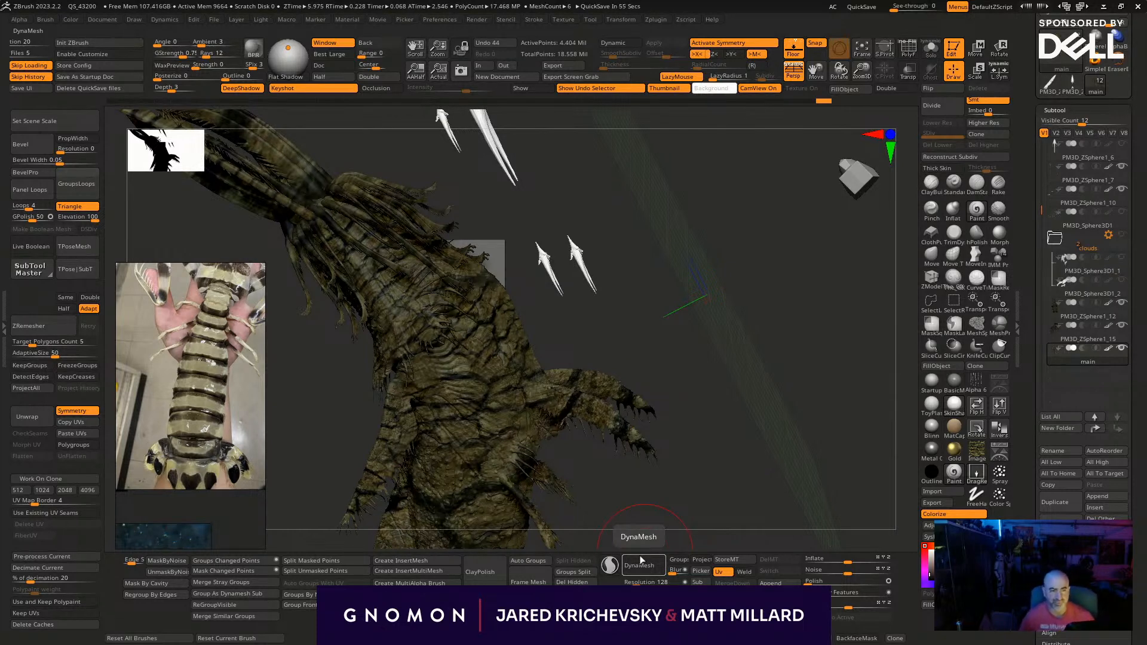
- Paint more bark texture strokes over the whale's upper body and the tendril fringe behind the head
left_click_drag(686, 497, 520, 416)
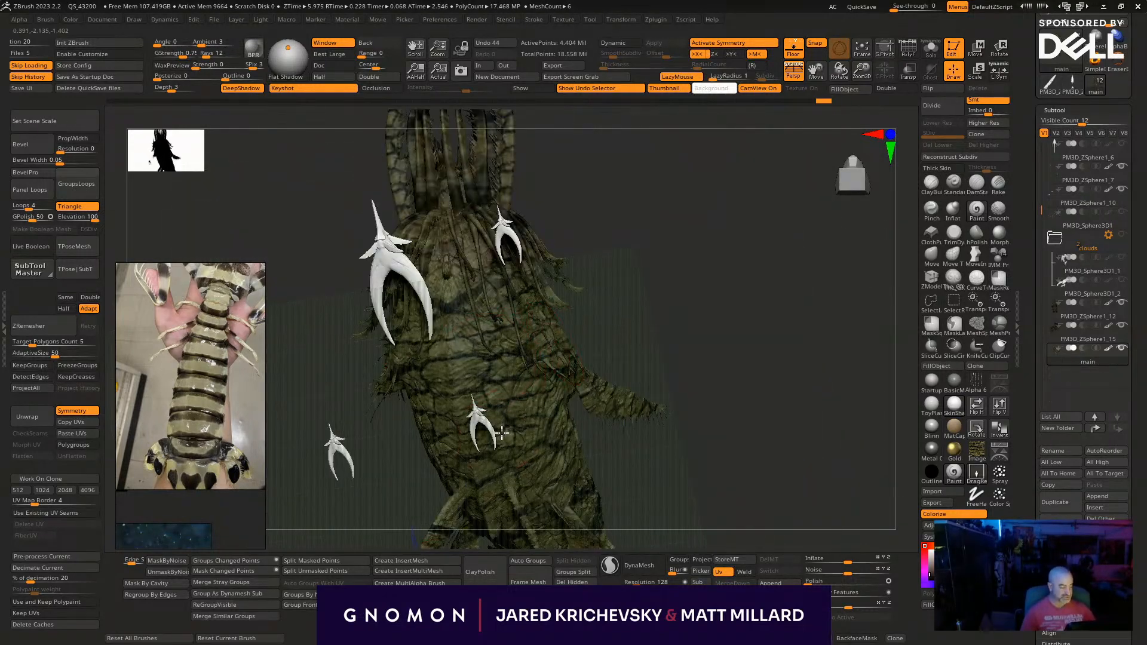
mouse_move(617, 289)
left_mouse_down()
mouse_move(507, 309)
mouse_move(531, 401)
left_mouse_up()
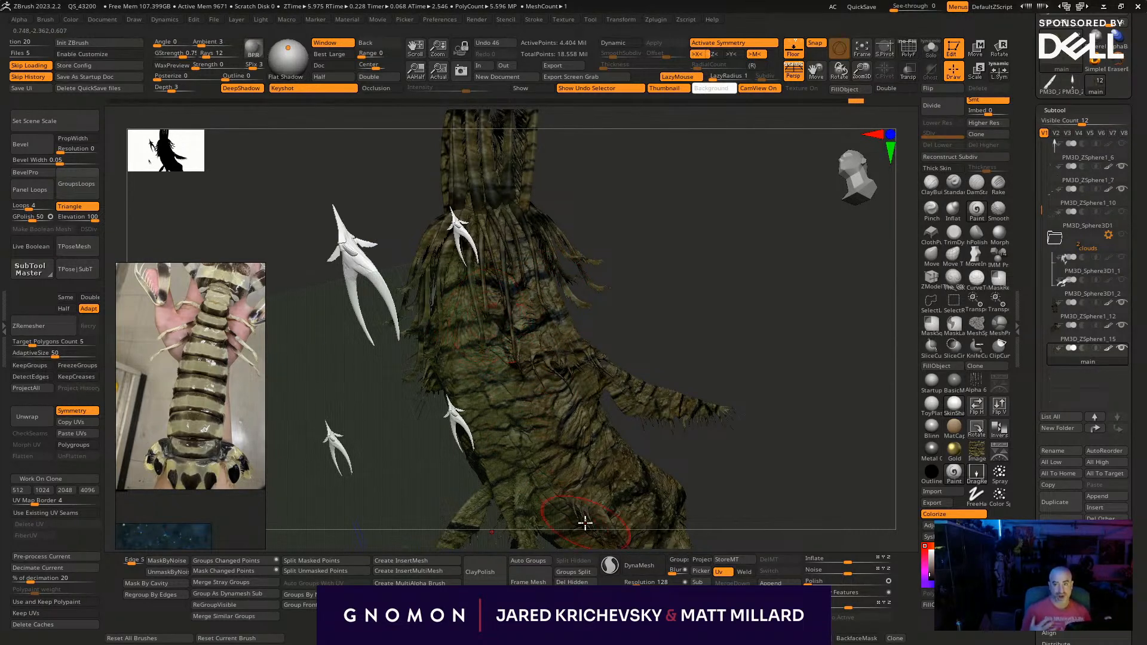
mouse_move(640, 315)
left_mouse_down()
mouse_move(614, 381)
mouse_move(503, 389)
mouse_move(445, 443)
mouse_move(593, 320)
mouse_move(519, 352)
left_mouse_up()
left_click_drag(515, 365, 529, 423)
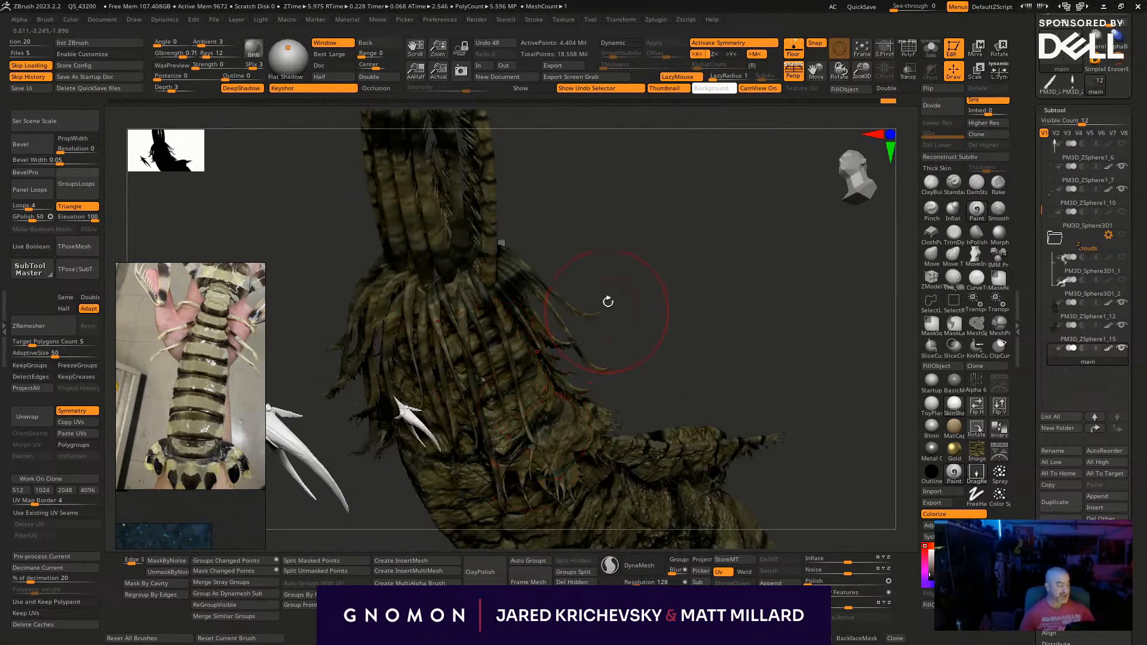
left_click_drag(607, 309, 550, 296)
left_click_drag(478, 288, 512, 353)
mouse_move(566, 299)
left_mouse_down("alt")
mouse_move(571, 388)
mouse_move(590, 352)
left_mouse_up("alt")
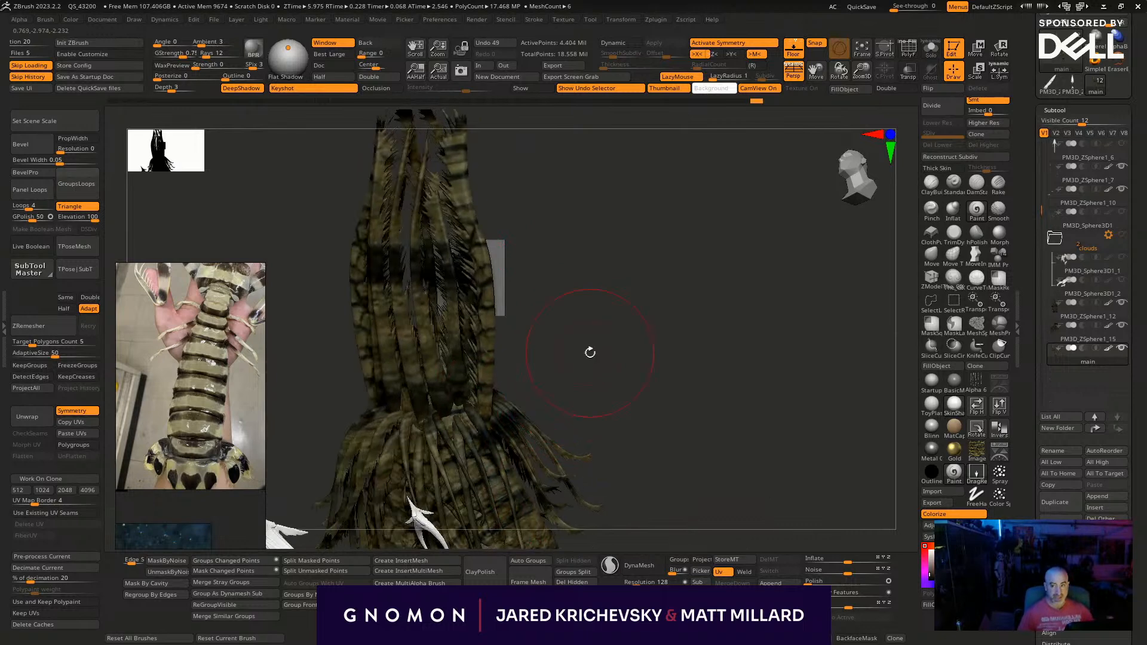
- Select the PM3D_ZSphere1_12 subtool and paint bark texture strokes along its inner head appendages
left_click(433, 376, "alt")
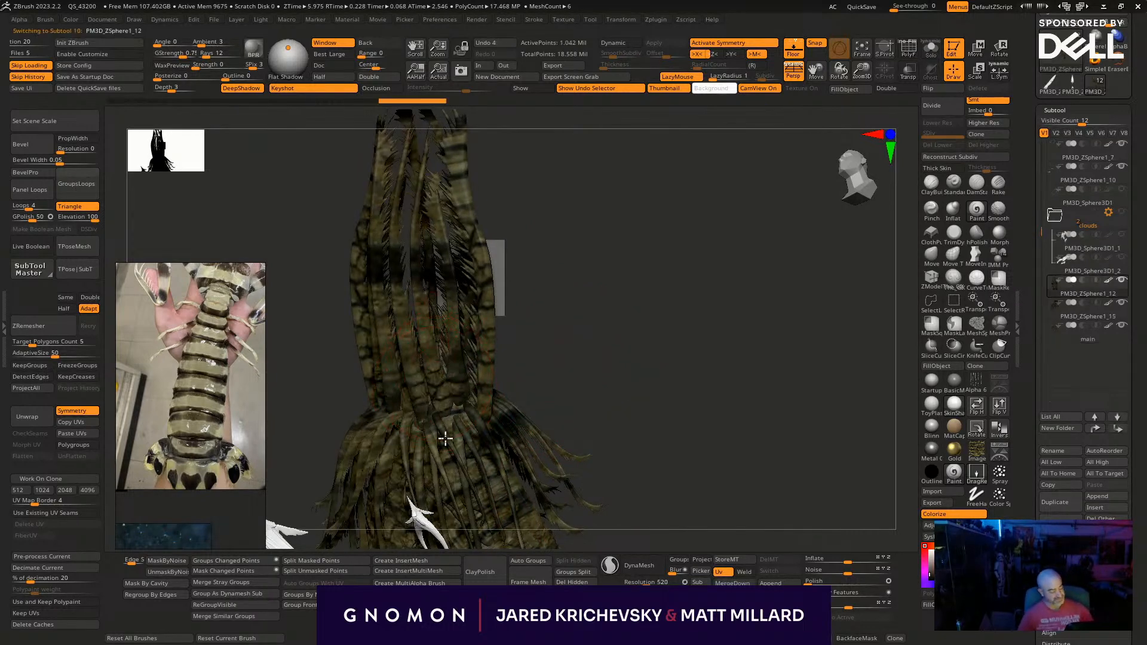
left_click_drag(432, 325, 428, 288)
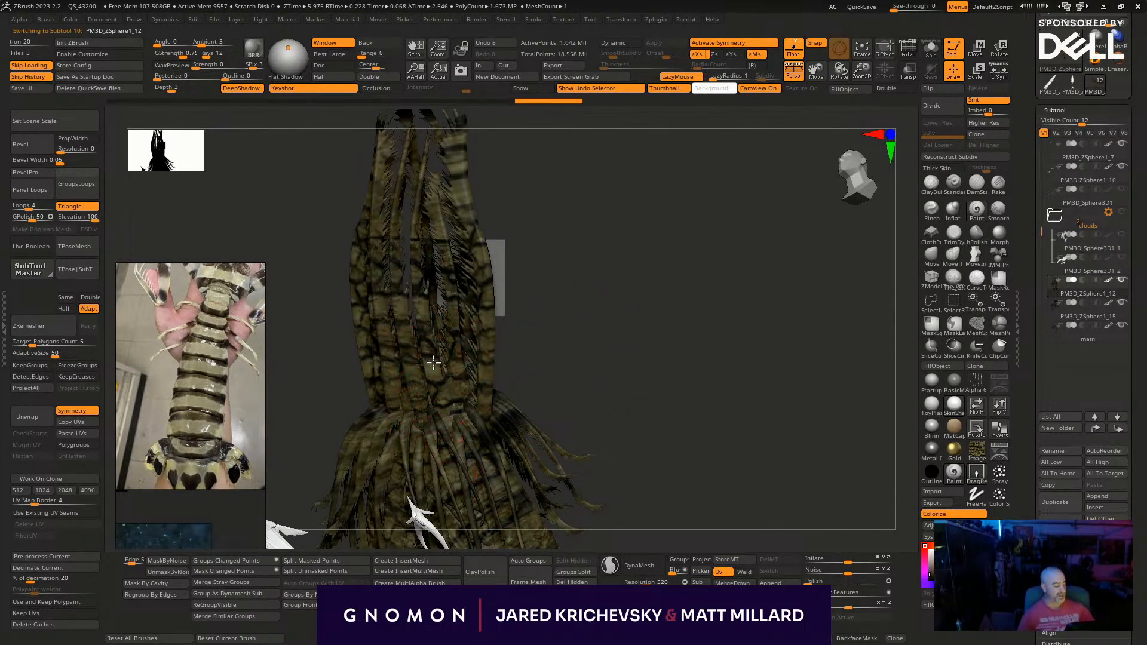
left_click_drag(418, 230, 429, 187)
left_click_drag(435, 252, 436, 254)
left_click_drag(540, 240, 441, 389)
left_click_drag(446, 497, 447, 498)
left_click_drag(494, 360, 485, 378)
left_click_drag(452, 376, 477, 450)
left_click_drag(530, 301, 527, 320)
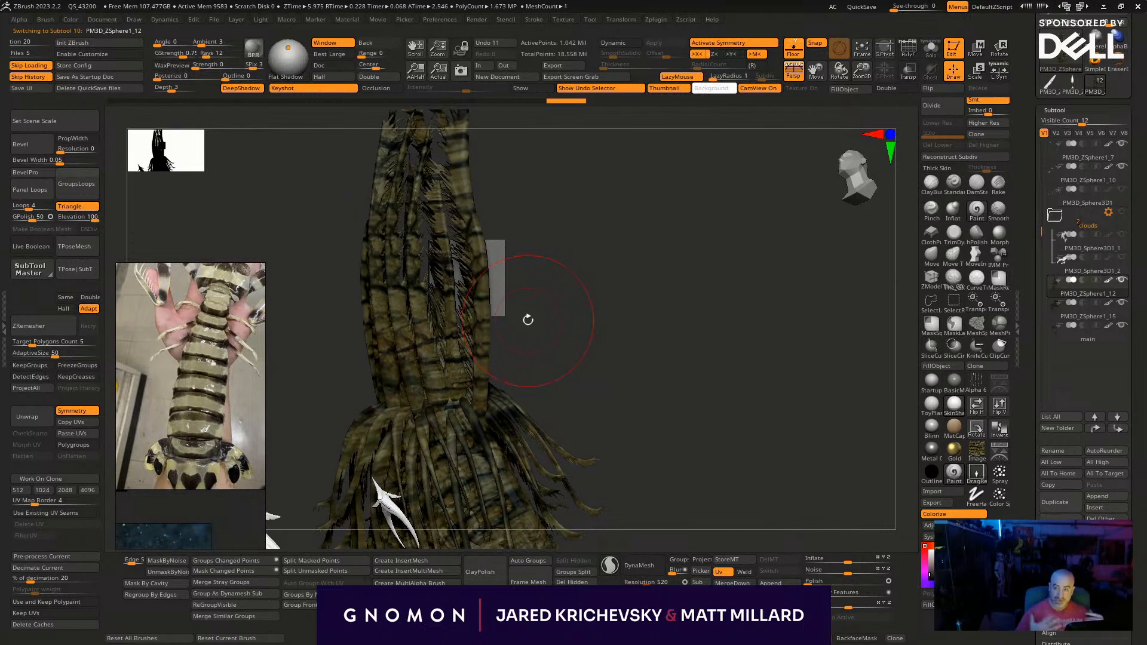
- Paint bark texture over the lower ends of the head appendages where they meet the tendril fringe
left_click(482, 393, "alt")
left_click_drag(479, 391, 489, 466)
mouse_move(534, 365)
left_mouse_down()
mouse_move(455, 380)
mouse_move(461, 462)
left_mouse_up()
left_click(454, 381, "alt")
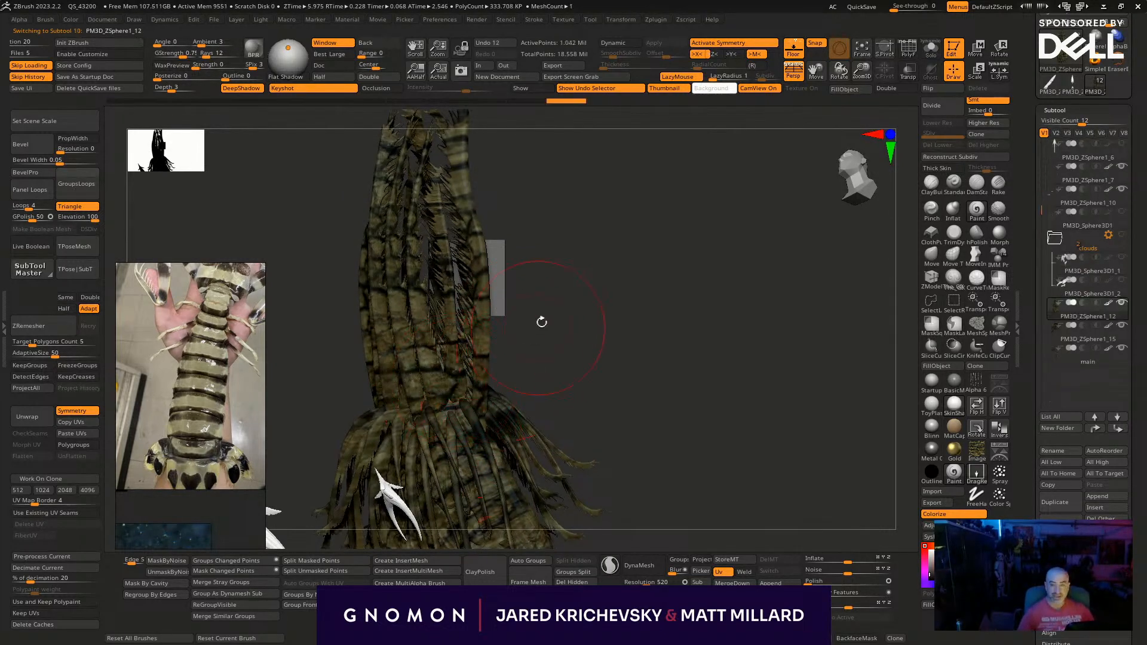
left_click_drag(539, 326, 485, 283)
mouse_move(493, 369)
left_mouse_down()
mouse_move(488, 283)
mouse_move(448, 283)
mouse_move(427, 412)
left_mouse_up()
left_click_drag(550, 332, 534, 311)
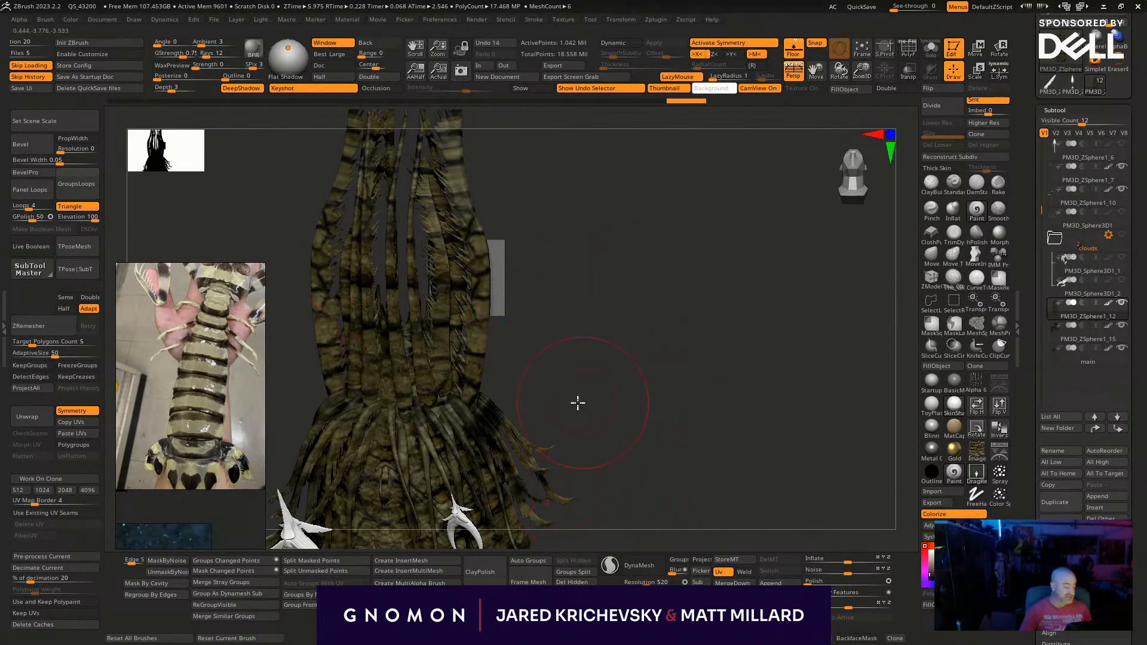
- Texture the bases of the head appendages from an angled side view with further bark strokes
left_click_drag(582, 401, 509, 391)
left_click_drag(428, 379, 444, 431)
left_click_drag(400, 392, 424, 479)
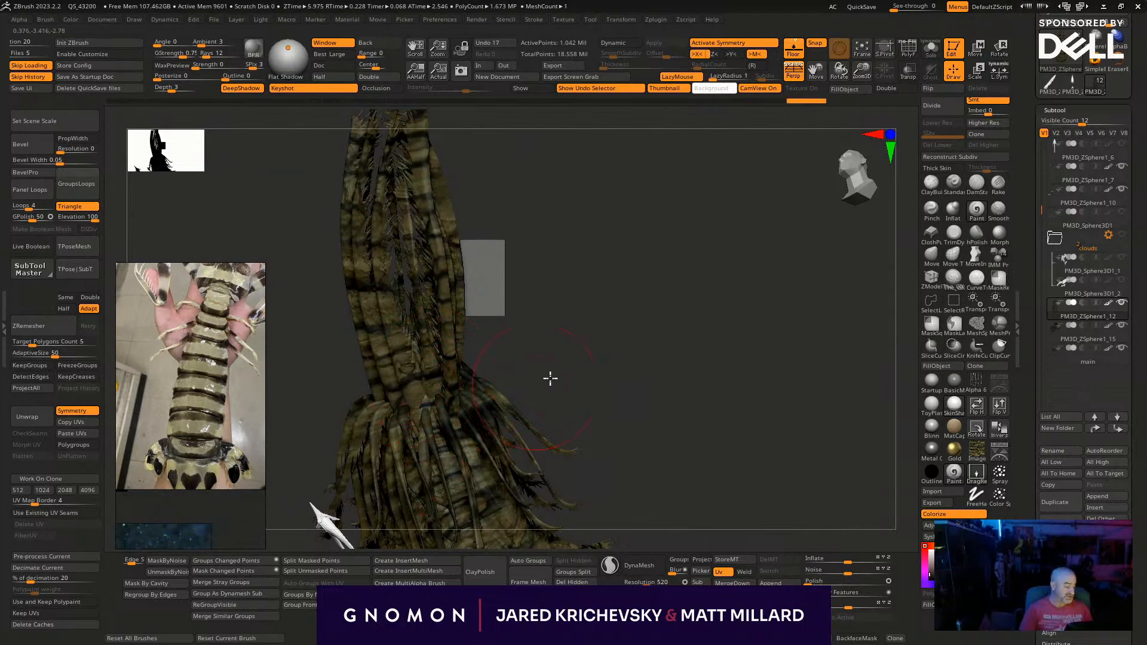
left_click_drag(532, 388, 576, 391, "shift")
left_click_drag(404, 393, 439, 457)
- Select the main subtool and paint bark texture strokes across the whale's upper torso
mouse_move(652, 479)
left_mouse_down("alt")
mouse_move(601, 447)
mouse_move(584, 247)
mouse_move(614, 210)
left_mouse_up("alt")
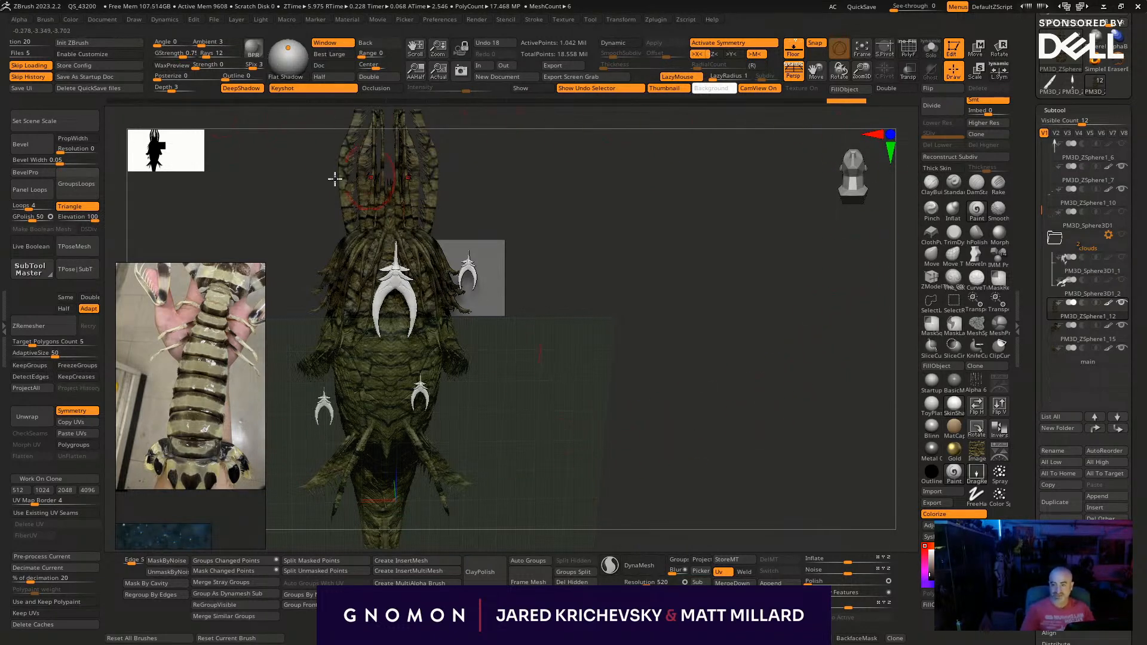
left_click_drag(652, 401, 532, 370)
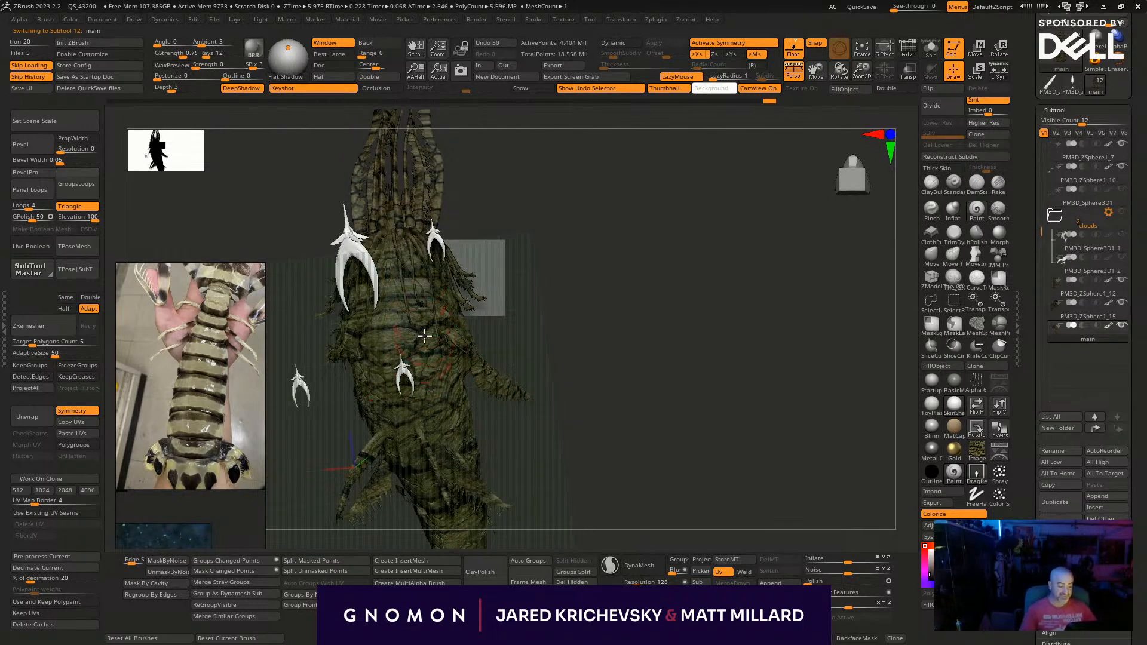
left_click_drag(417, 289, 414, 254)
left_click_drag(428, 350, 456, 357)
mouse_move(561, 479)
left_mouse_down("alt")
mouse_move(571, 335)
mouse_move(494, 306)
mouse_move(614, 476)
left_mouse_up("alt")
- Select and isolate the small creatures' PM3D_ZSphere1_7 subtool and rename it lil dudes
left_click(616, 478, "alt")
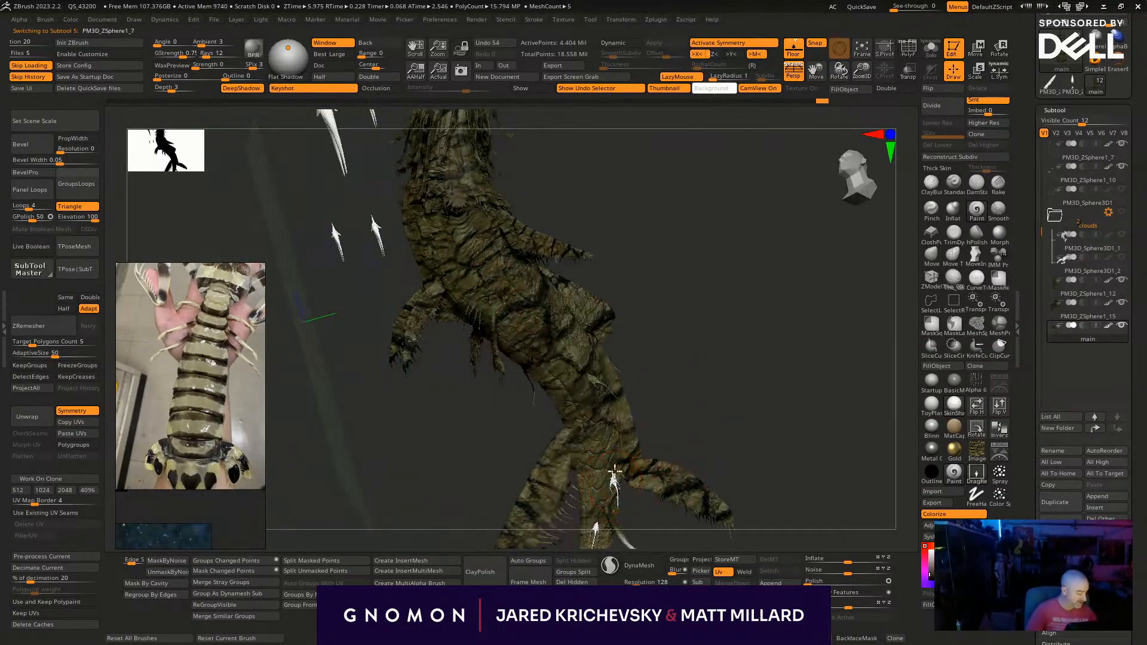
key("shift+f")
left_click_drag(755, 390, 693, 308)
key("shift+f")
key("shift+s")
left_click(1055, 449)
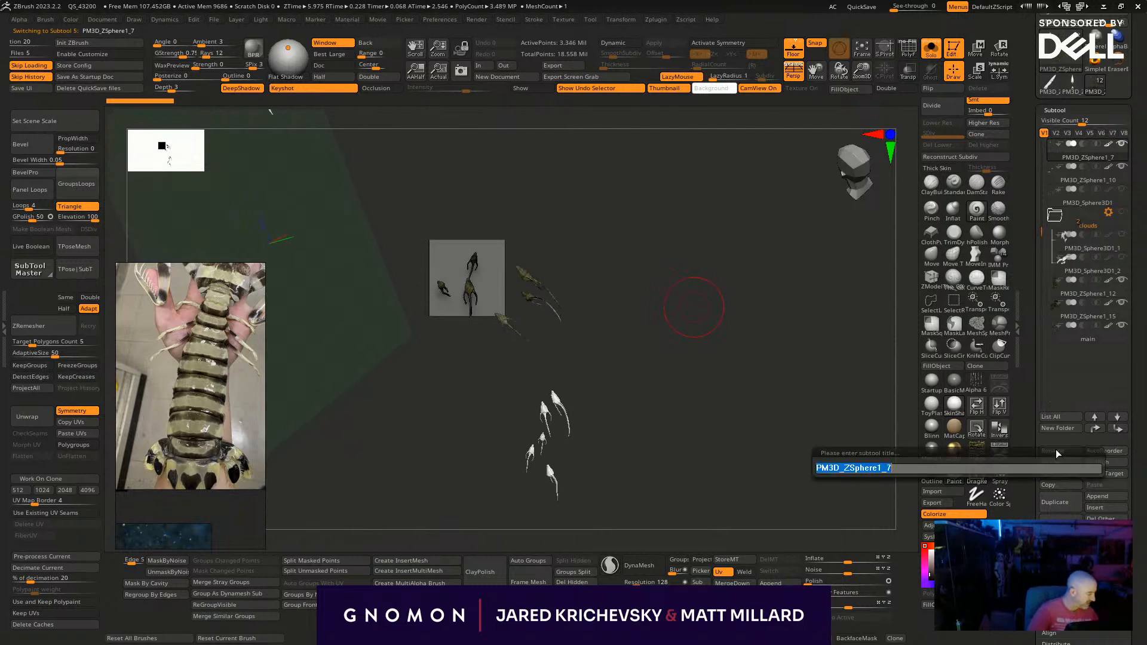
key("BackSpace")
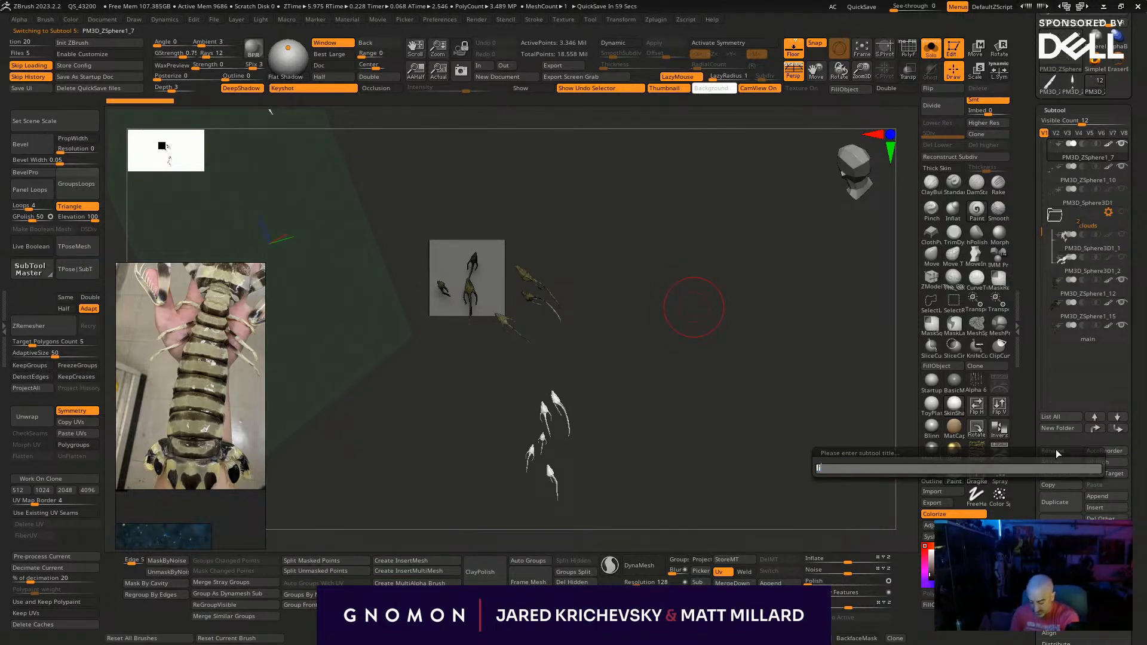
type("lil dudes")
key("Return")
- Paint bark texture onto the untextured white creatures in the lil dudes subtool
left_click_drag(657, 412, 579, 493)
left_click_drag(610, 531, 353, 363)
left_click_drag(783, 442, 639, 440)
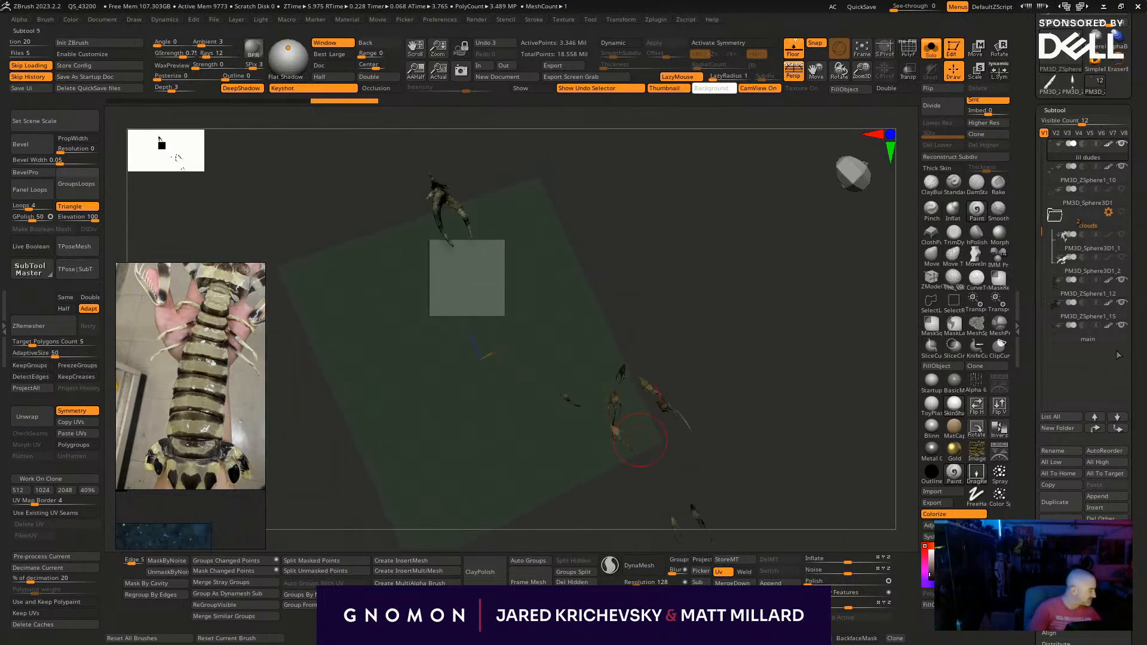
- Merge the PM3D_ZSphere1_10 subtool into lil dudes and paint bark texture over the added white creatures
left_click(1083, 180)
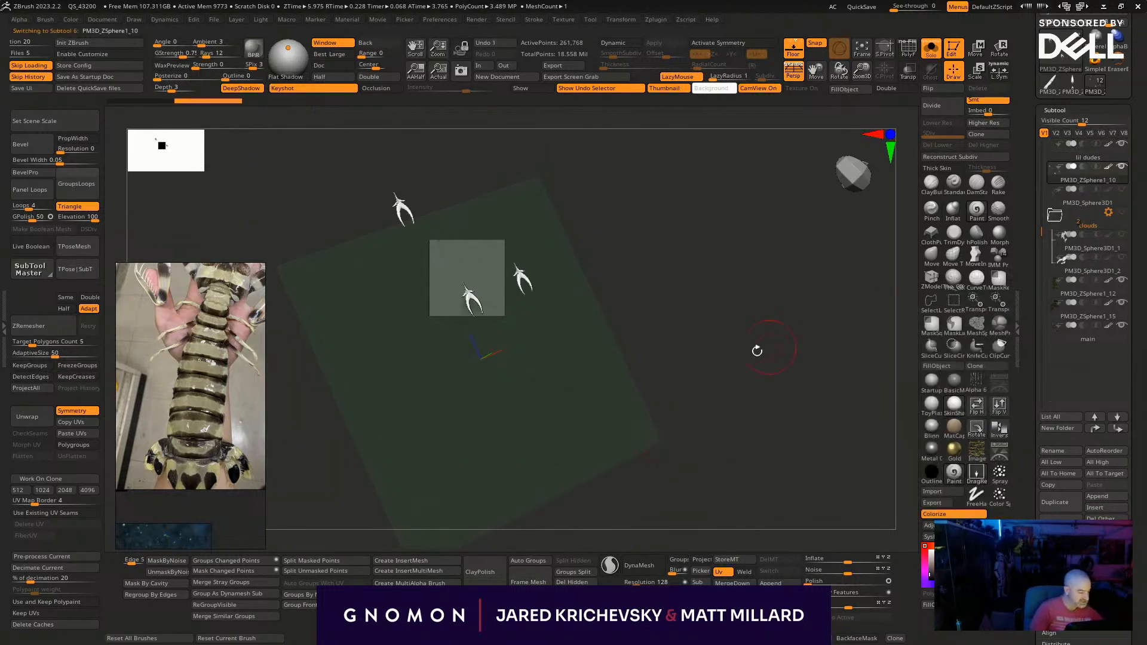
left_click(1098, 157)
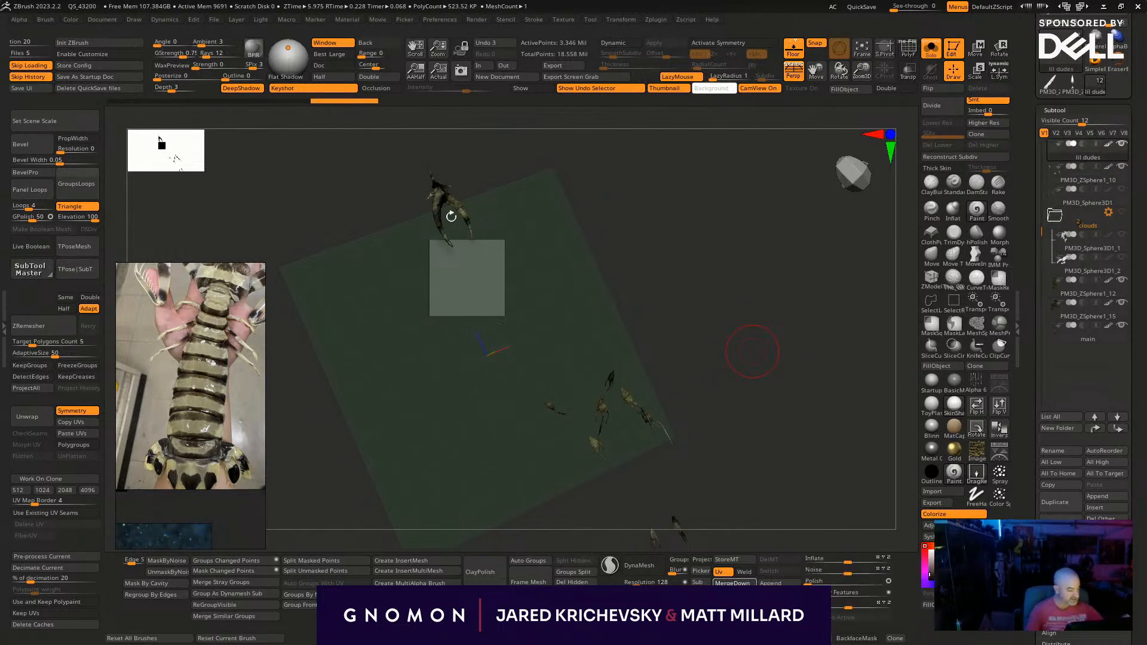
left_click_drag(399, 220, 452, 271)
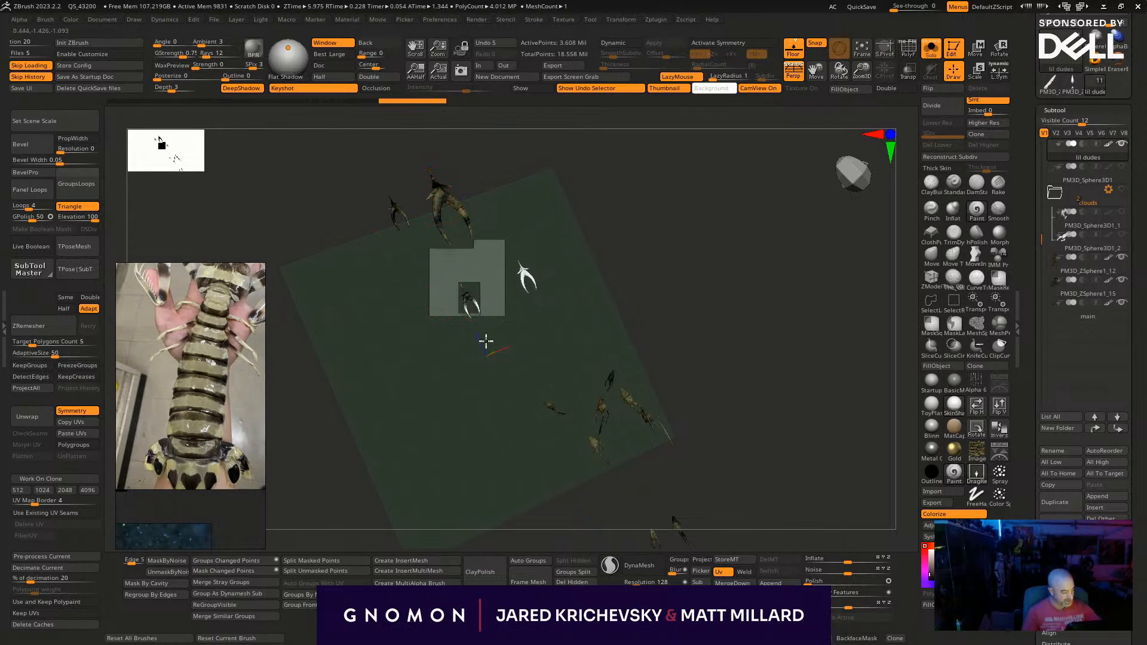
left_click(478, 321)
mouse_move(523, 268)
left_mouse_down()
mouse_move(525, 282)
mouse_move(472, 305)
left_mouse_up()
left_click(455, 282)
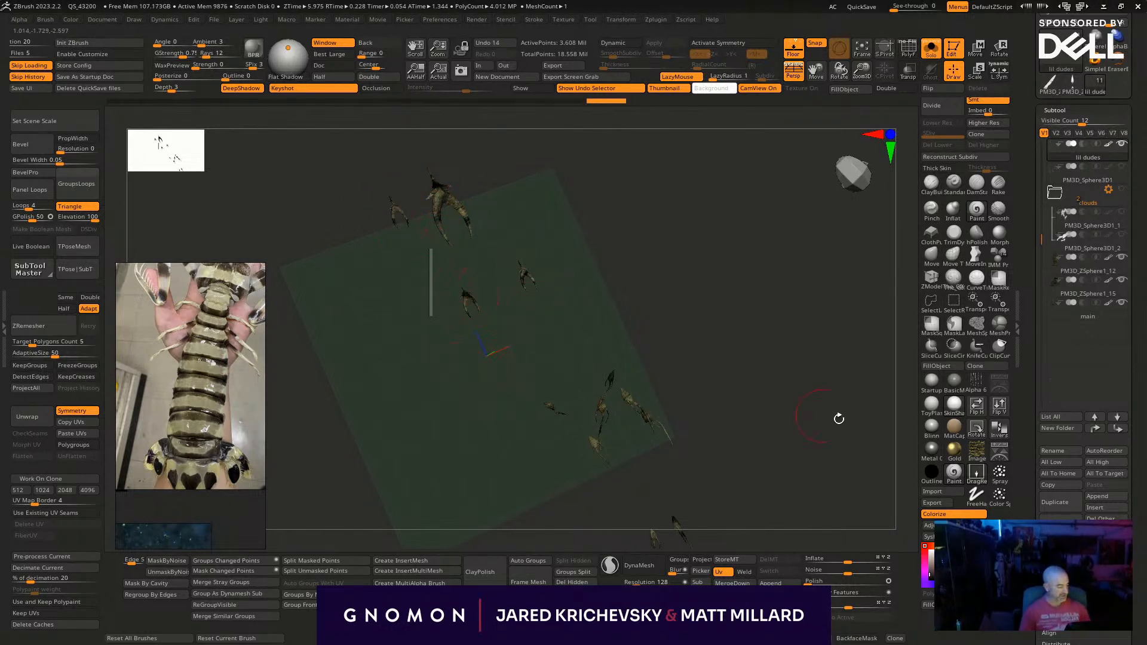
left_click_drag(822, 415, 812, 430)
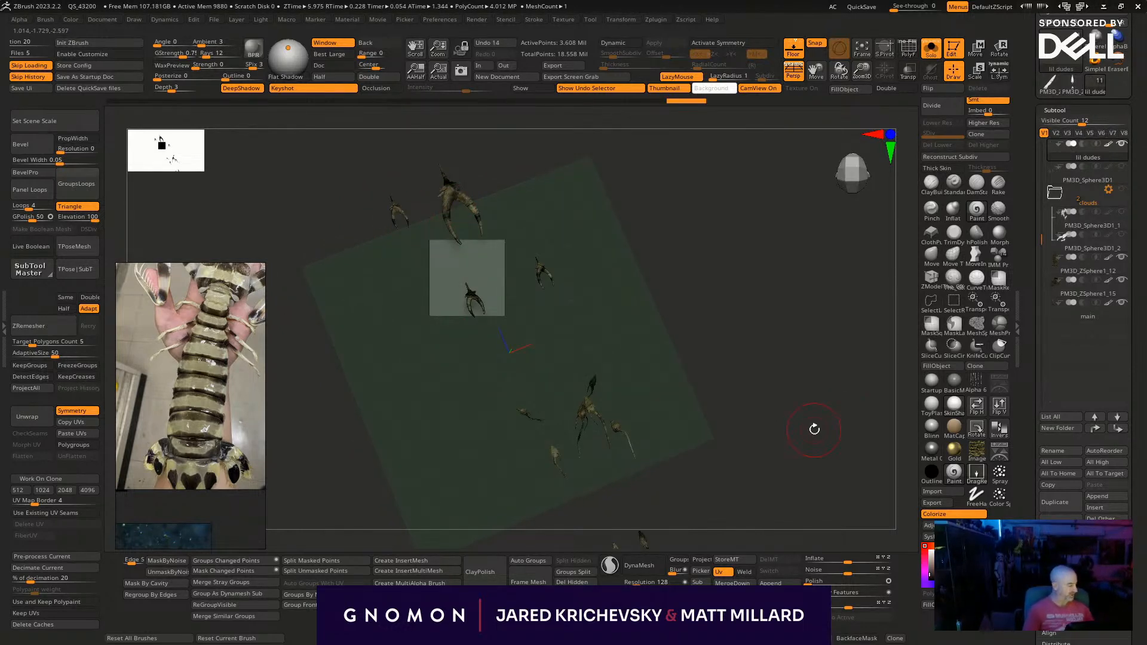
- Delete the PM3D_Sphere3D1 subtool holding the scattered NanoMesh creatures and accept the non-undoable operation
left_click(1092, 182)
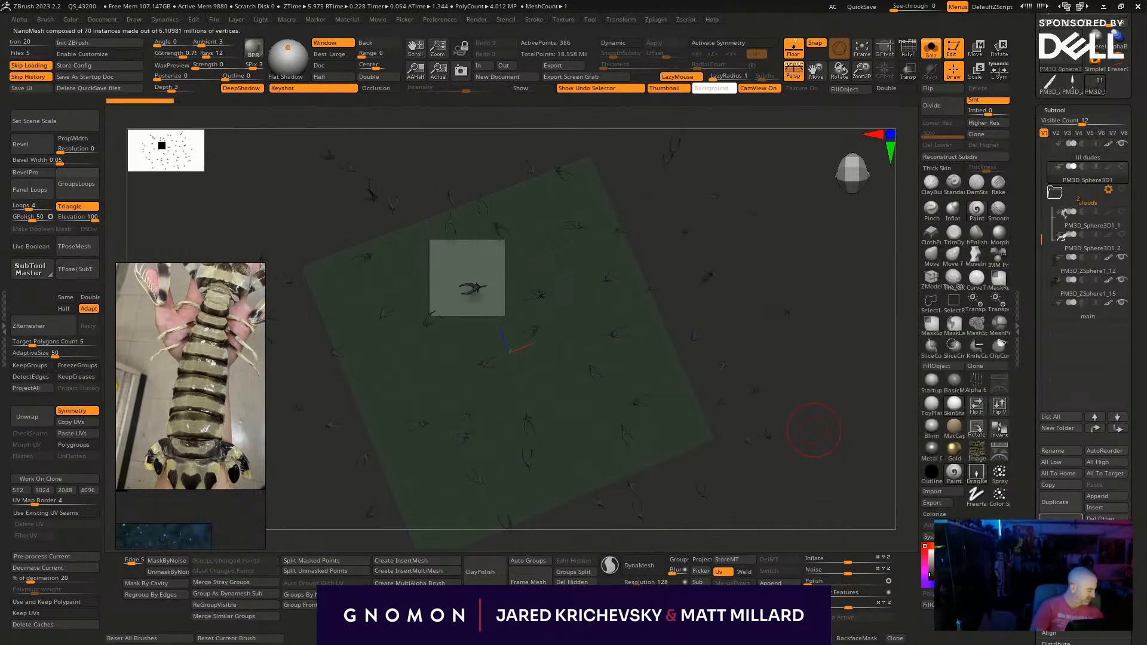
left_click(1060, 523)
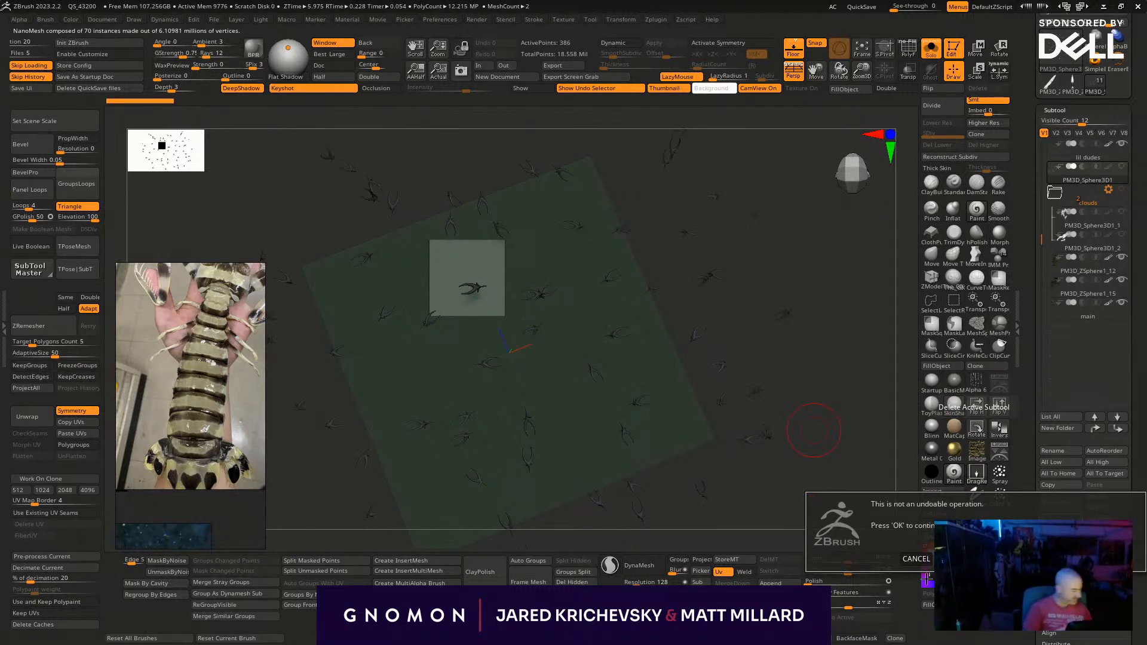
left_click(1103, 559)
- Move the PM3D_ZSphere1_6 subtool to the end of the list and put it in a new folder named build
left_click_drag(1036, 258, 1045, 121)
left_click(1089, 230)
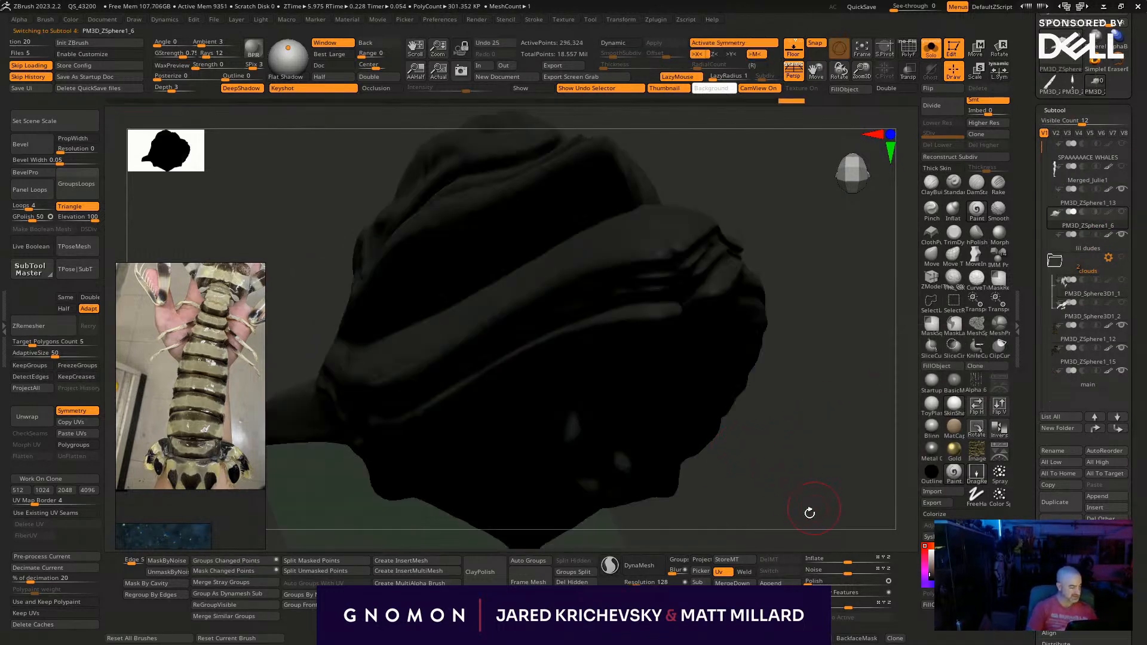
key("f")
left_click_drag(742, 410, 682, 387)
key("shift+f")
key("shift+f")
key("alt+s")
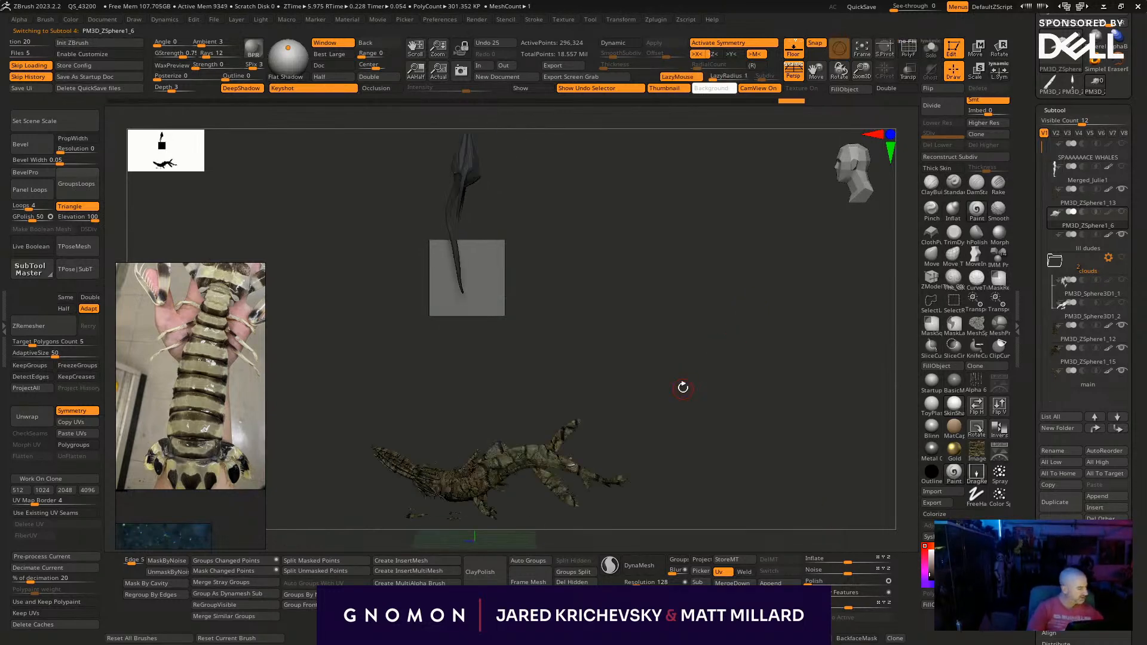
left_click(1118, 429)
left_click(1069, 429)
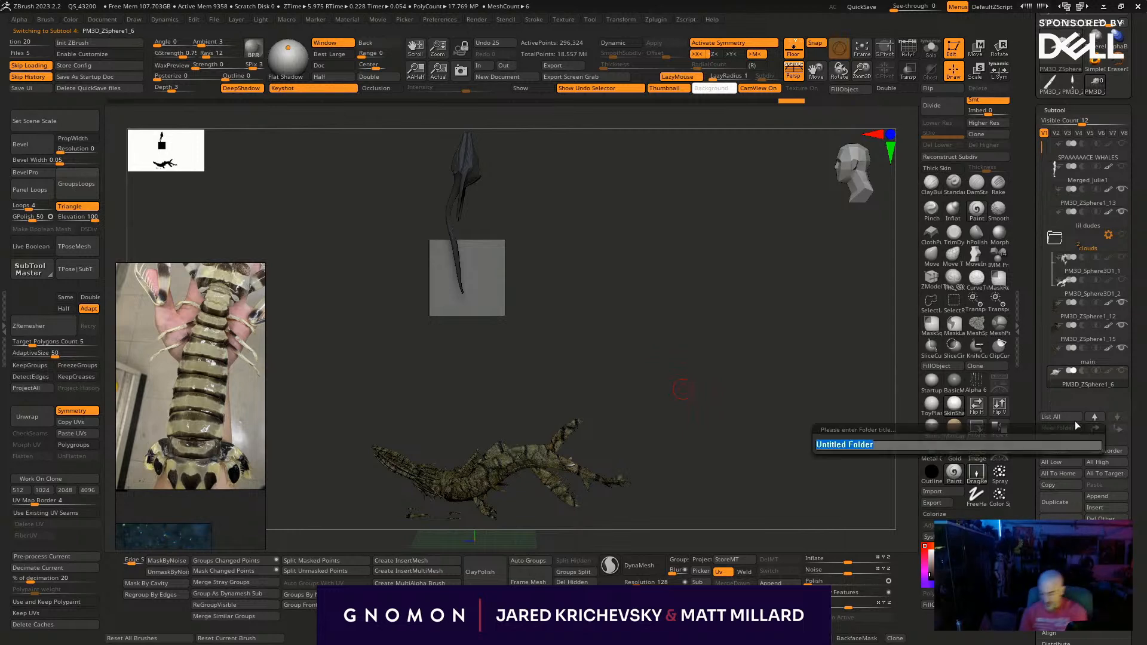
type("build")
key("Return")
- Move the Merged_Julie1 subtool into the build folder and expand the folder
left_click(1062, 330)
left_click_drag(1037, 189, 1040, 140)
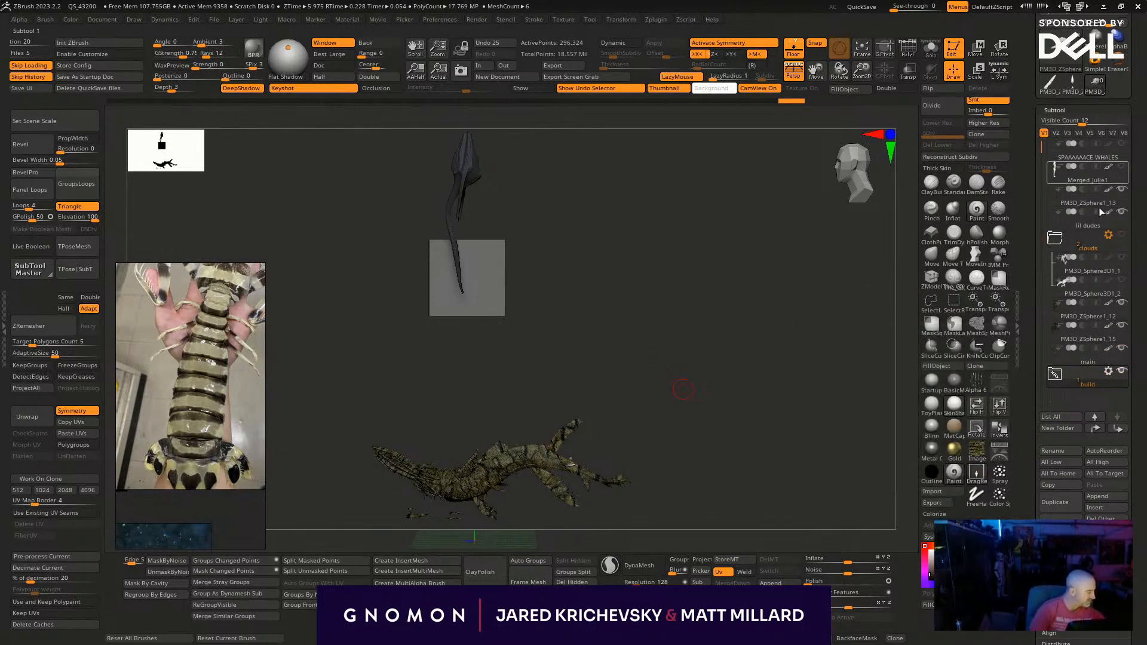
left_click_drag(1066, 378, 1067, 370)
left_click(1056, 378)
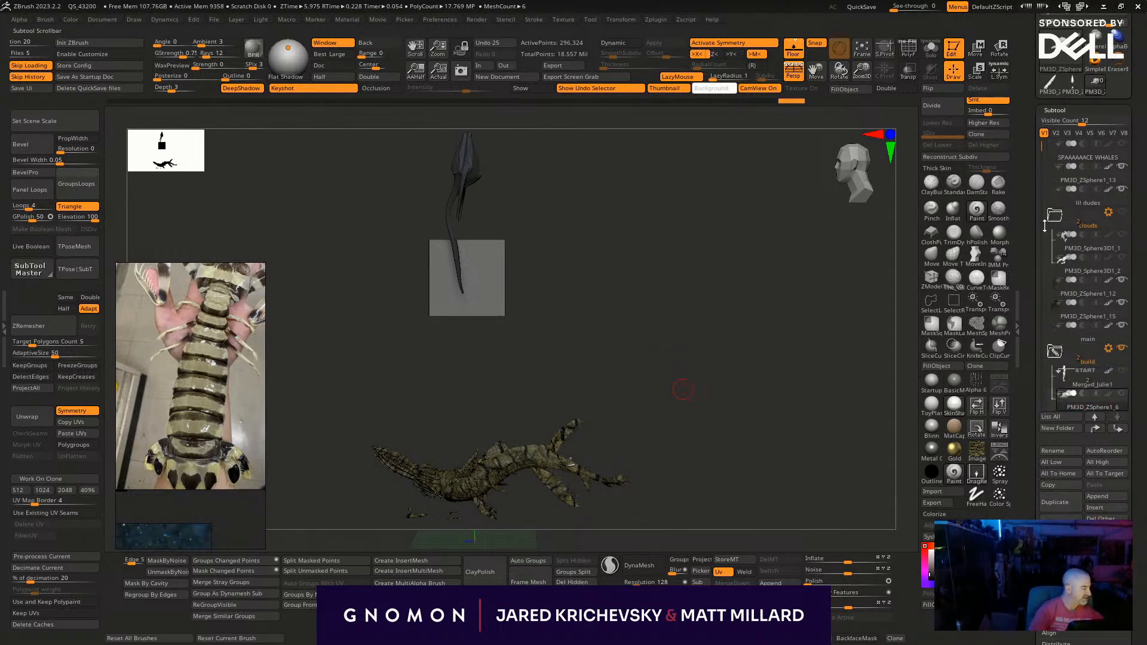
- Check the PM3D_ZSphere1_13 appendages in isolation, restore the full view, and move that subtool to the end of the build folder
left_click(1090, 180)
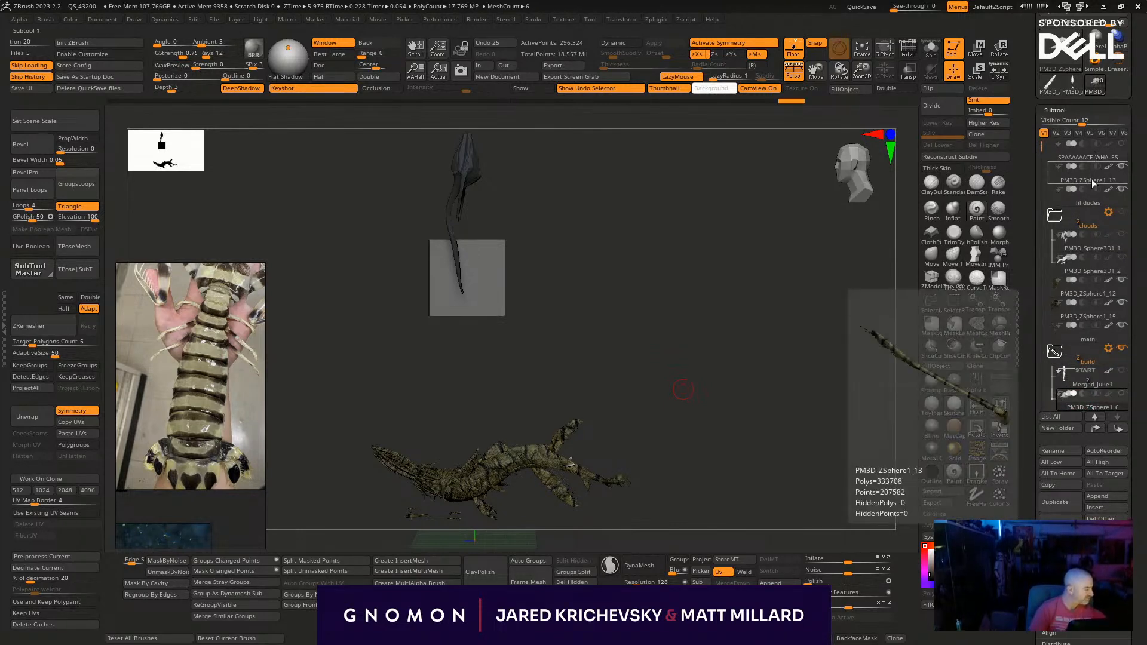
left_click(1091, 183)
left_click_drag(785, 447, 792, 511)
key("alt+s")
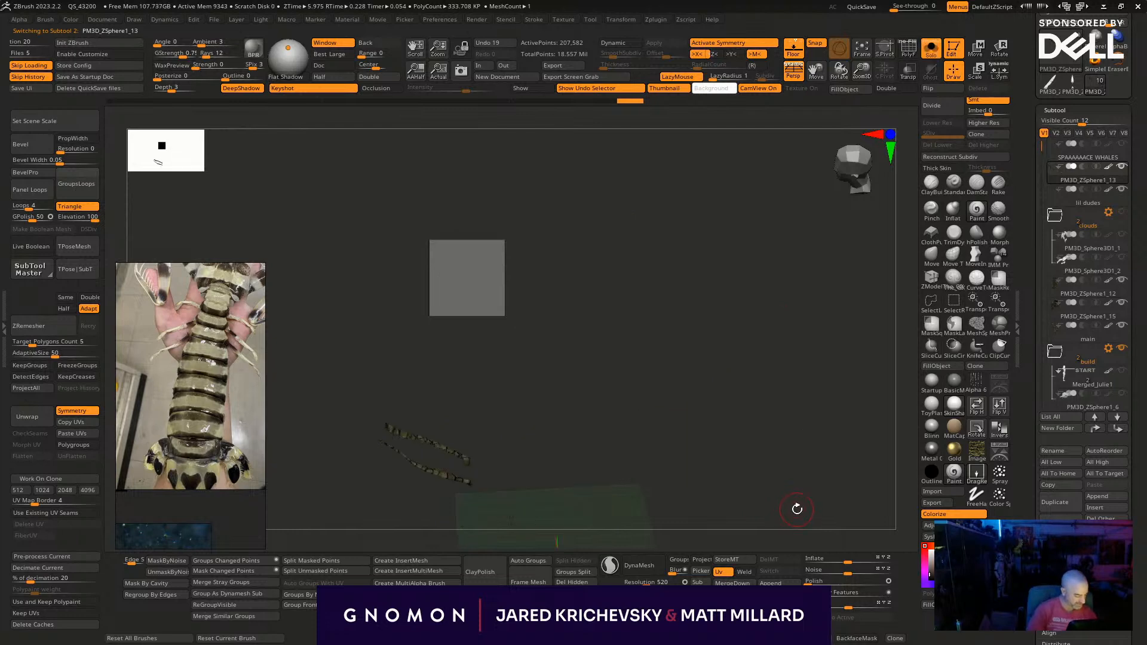
key("alt+s")
left_click_drag(725, 303, 730, 461)
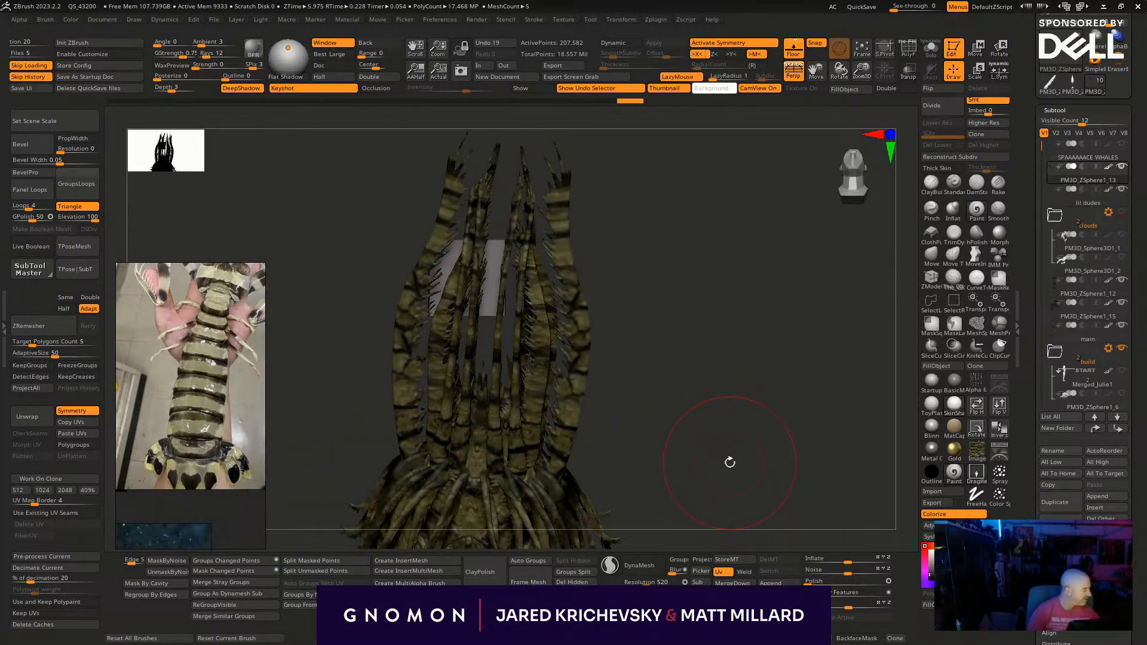
mouse_move(1110, 198)
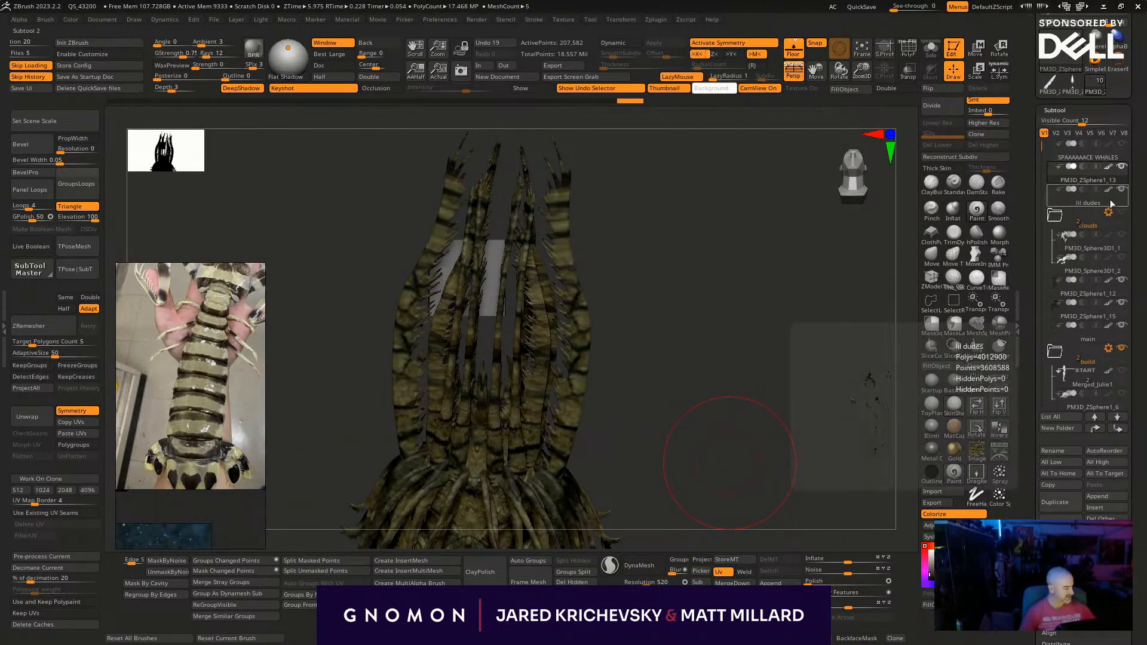
left_click(1119, 428, "shift")
key("l")
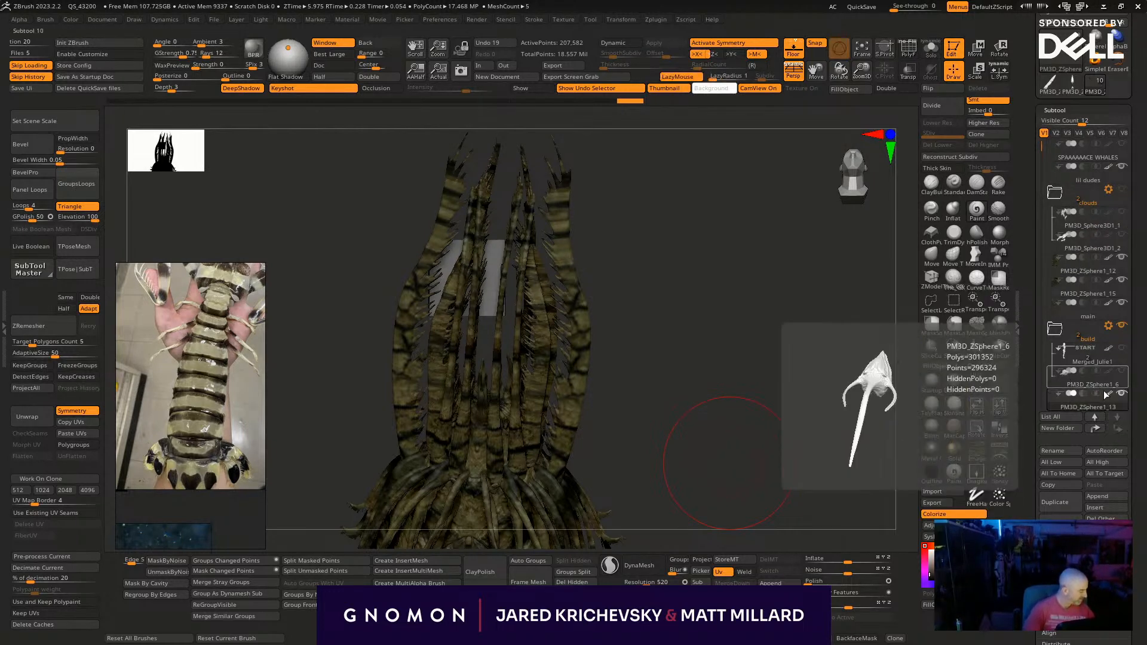
- Select the inner head appendages' PM3D_ZSphere1_12 subtool, show its polygroups, and move it below PM3D_ZSphere1_13 in the build folder
mouse_move(1076, 335)
left_click_drag(1041, 146, 1042, 276)
key("l")
left_click(570, 427, "alt")
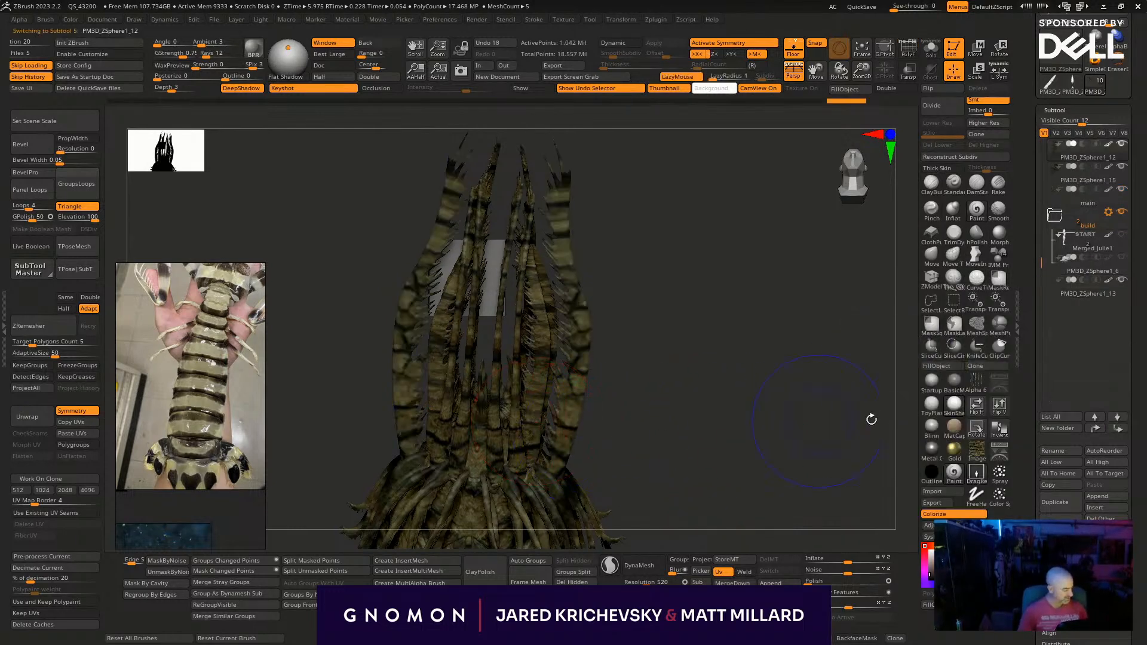
key("shift+f")
left_click(1115, 430, "shift")
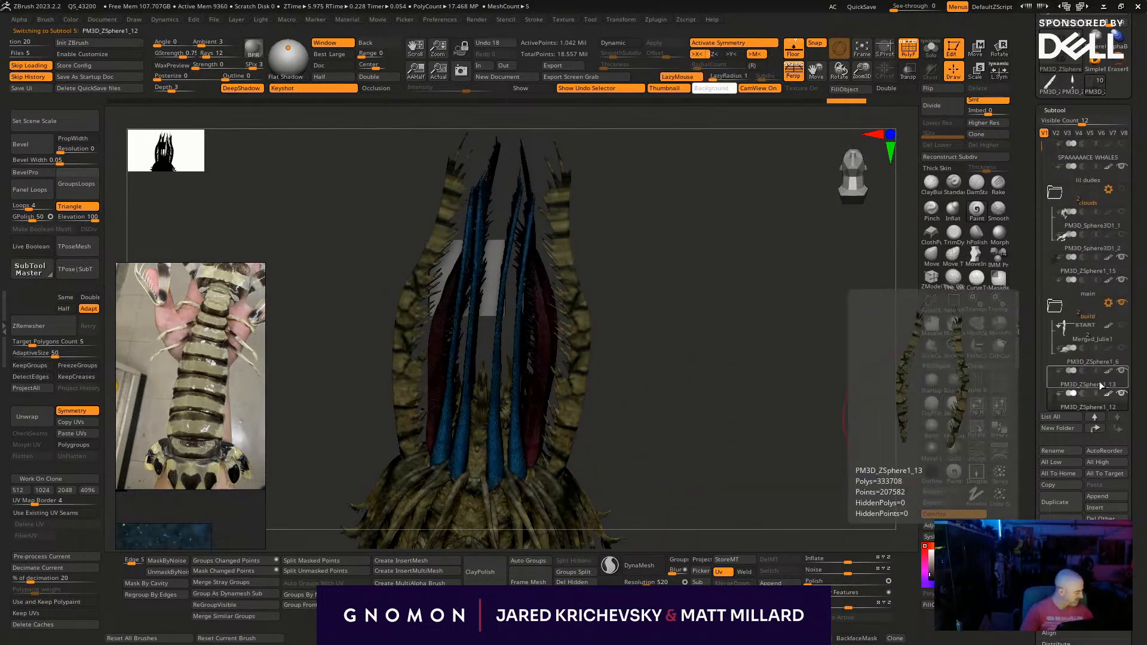
- Merge PM3D_ZSphere1_13 down with PM3D_ZSphere1_12 into one subtool and hide the polygroup display
left_click(1100, 386)
left_click(1060, 569)
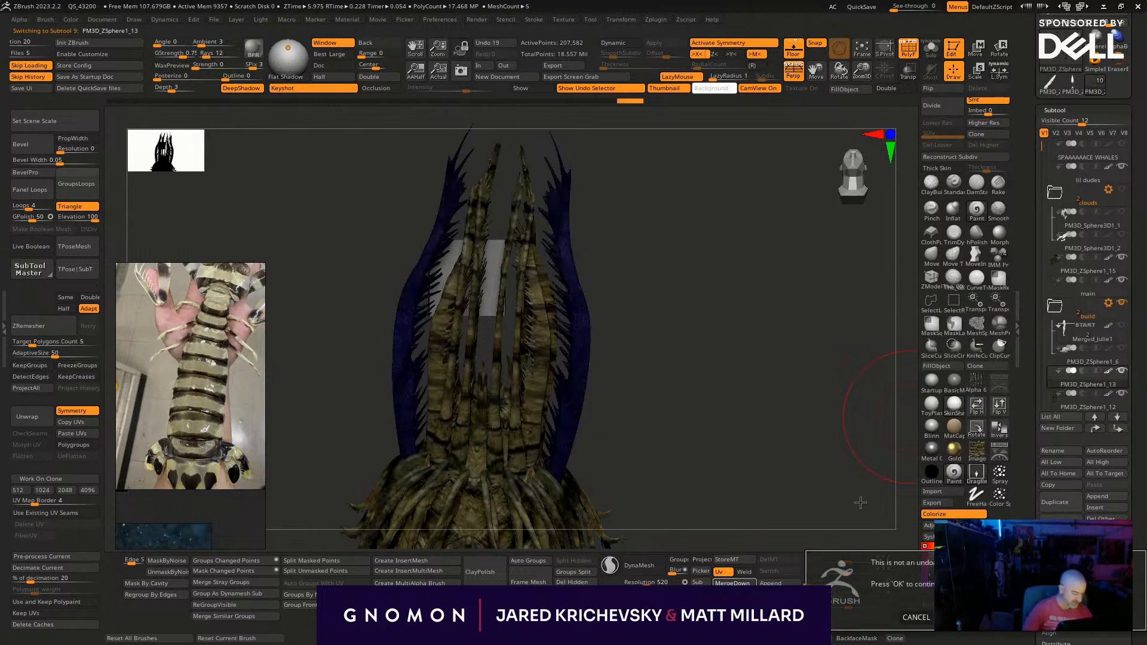
left_click(1034, 617)
key("shift+f")
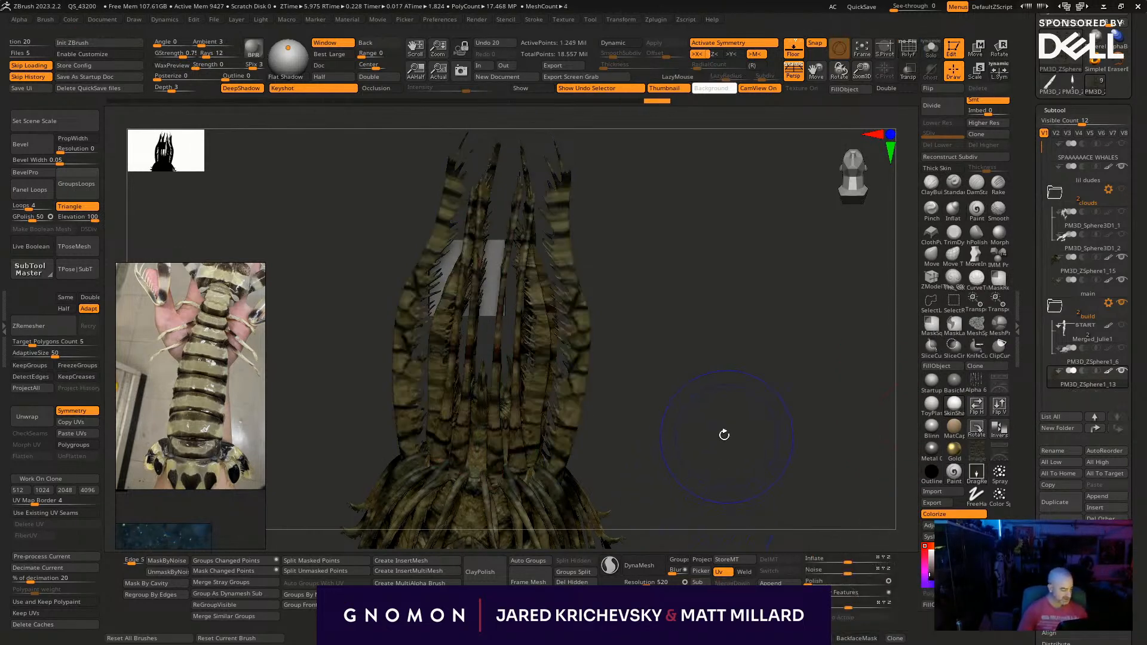
- Select the PM3D_ZSphere1_15 tendrils around the head and examine their polygroups
key("shift+f")
left_click_drag(681, 443, 654, 317, "alt")
left_click(568, 362, "alt")
key("shift+f")
key("shift+f")
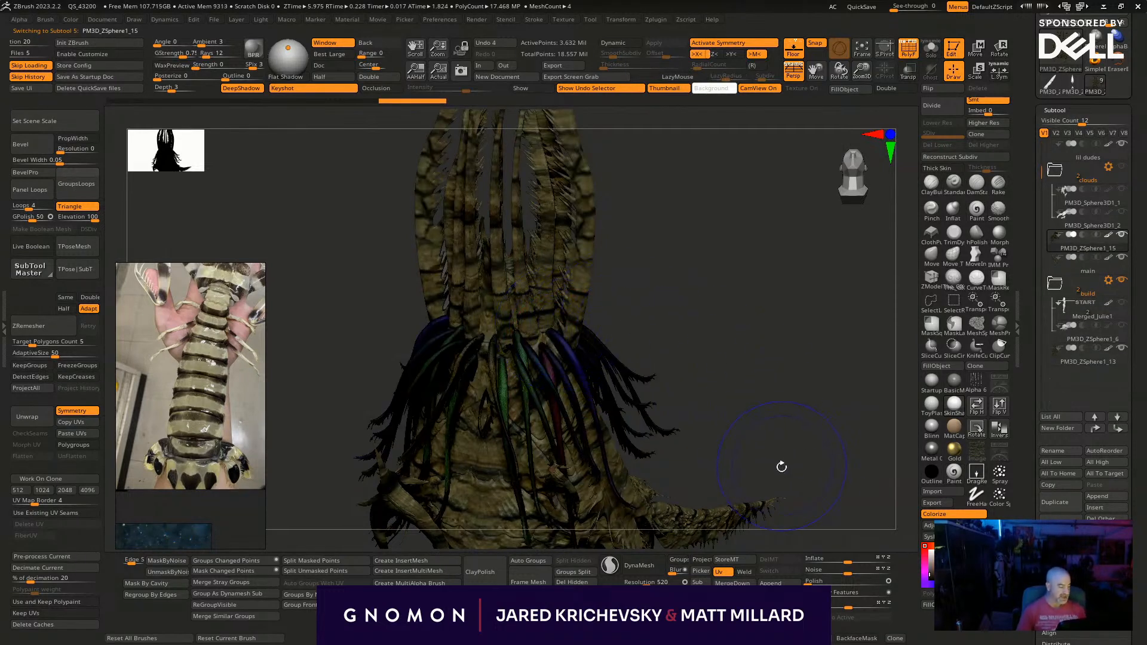
key("shift+f")
- Select the main subtool and stamp the bark image along the whale's side, back and tail base
mouse_move(806, 491)
left_mouse_down()
mouse_move(841, 472)
mouse_move(758, 364)
mouse_move(804, 471)
mouse_move(760, 479)
mouse_move(764, 506)
mouse_move(716, 464)
mouse_move(832, 369)
mouse_move(574, 358)
mouse_move(525, 333)
mouse_move(511, 339)
mouse_move(568, 322)
left_mouse_up()
left_click(573, 359, "alt")
left_click_drag(602, 257, 612, 218)
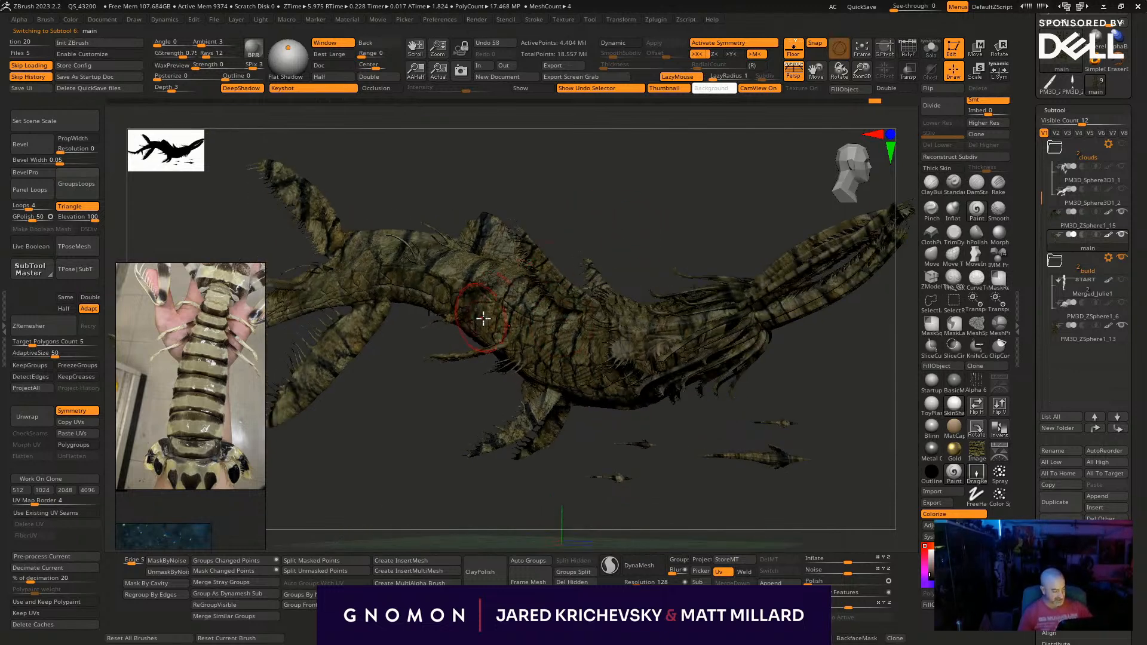
left_click_drag(506, 276, 539, 304)
mouse_move(459, 277)
left_mouse_down()
mouse_move(500, 299)
mouse_move(491, 281)
mouse_move(536, 264)
mouse_move(534, 238)
left_mouse_up()
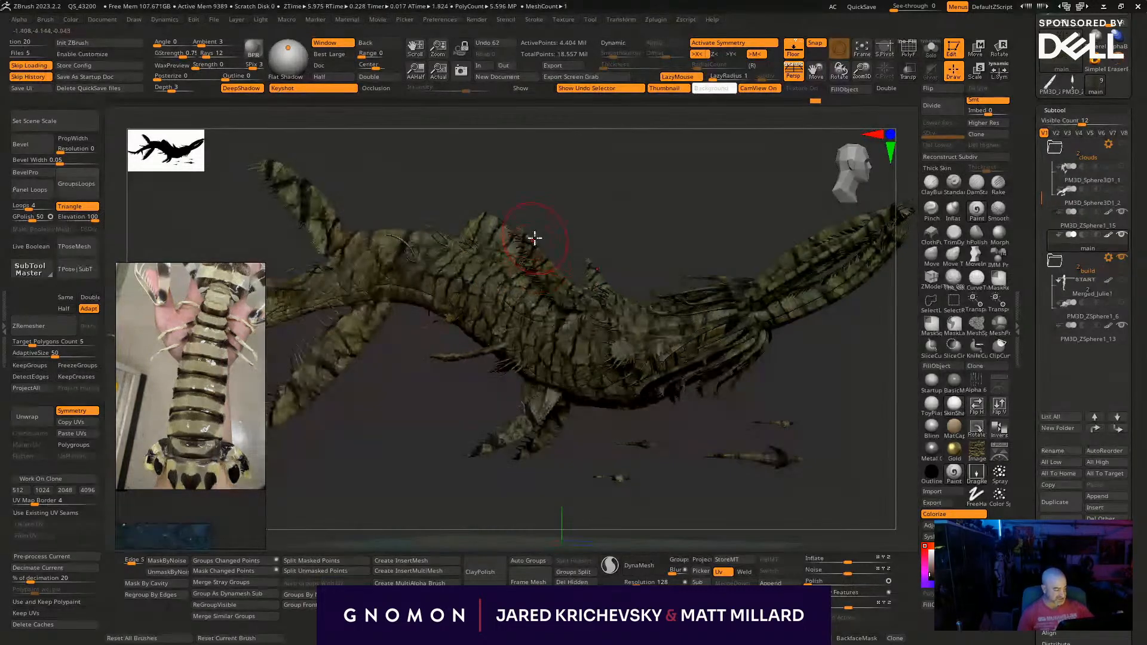
mouse_move(444, 246)
left_mouse_down()
mouse_move(494, 258)
mouse_move(444, 264)
mouse_move(465, 304)
left_mouse_up()
left_click_drag(382, 291, 426, 291)
left_click_drag(403, 243, 436, 244)
mouse_move(357, 284)
left_mouse_down()
mouse_move(393, 282)
mouse_move(358, 295)
mouse_move(350, 256)
left_mouse_up()
- Stamp the bark image along the whale's narrow tail section
left_click_drag(555, 417, 737, 421, "alt")
left_click_drag(560, 457, 576, 463)
mouse_move(468, 294)
left_mouse_down()
mouse_move(493, 298)
mouse_move(474, 282)
left_mouse_up()
mouse_move(439, 326)
left_mouse_down()
mouse_move(479, 313)
mouse_move(433, 302)
mouse_move(468, 283)
left_mouse_up()
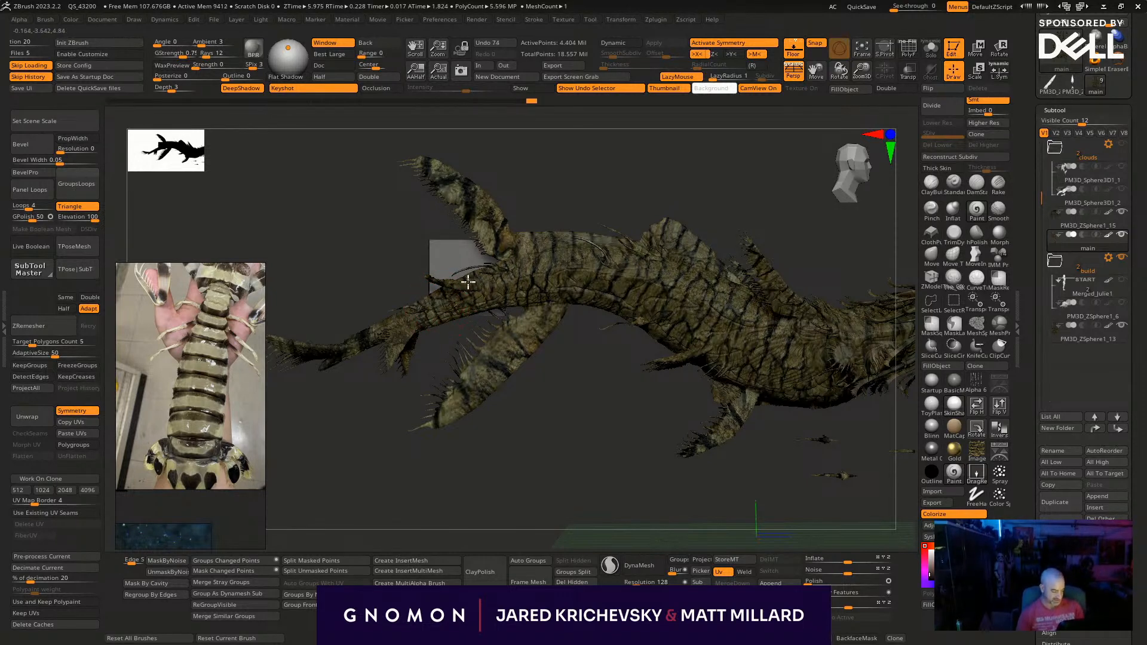
left_click_drag(417, 323, 457, 302)
left_click_drag(424, 379, 425, 341)
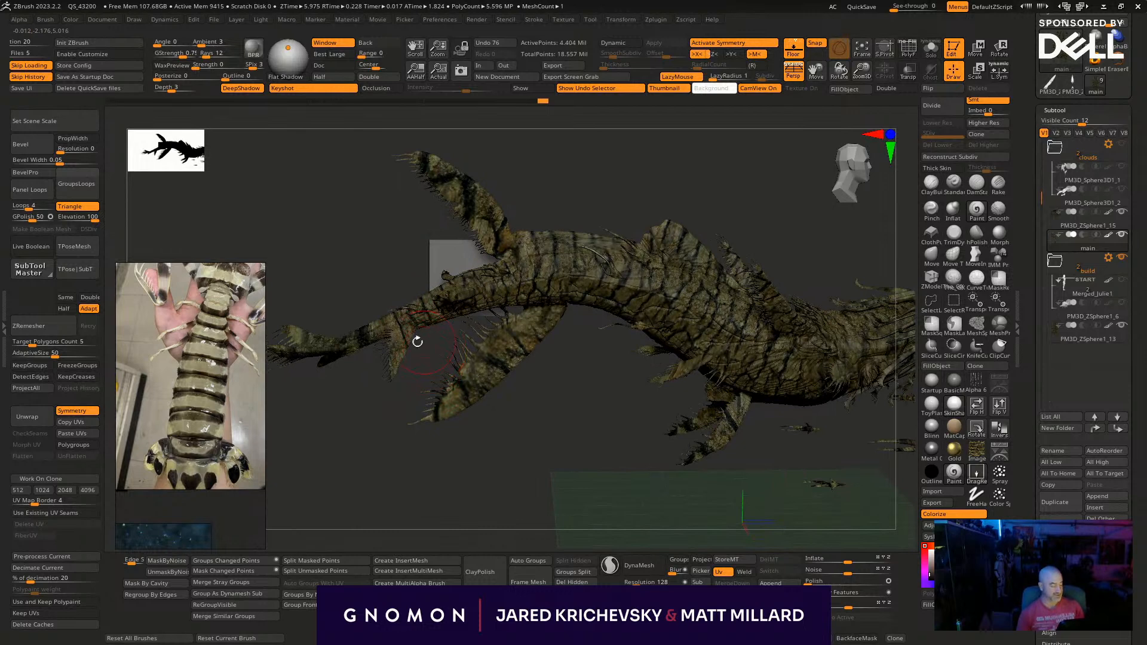
mouse_move(422, 399)
left_mouse_down("alt")
mouse_move(398, 345)
mouse_move(402, 386)
left_mouse_up("alt")
left_click_drag(416, 320, 386, 422)
left_click_drag(385, 466, 385, 496)
- Cover the far end of the whale's tail and its small fins with stamps of the bark image
left_click_drag(393, 274, 426, 251)
mouse_move(355, 294)
left_mouse_down()
mouse_move(384, 271)
mouse_move(372, 276)
left_mouse_up()
mouse_move(376, 483)
left_mouse_down()
mouse_move(504, 346)
mouse_move(460, 380)
left_mouse_up()
left_click_drag(431, 403, 425, 335)
mouse_move(391, 389)
left_mouse_down()
mouse_move(404, 329)
mouse_move(386, 336)
left_mouse_up()
left_click_drag(330, 308, 363, 330)
mouse_move(333, 323)
right_mouse_down()
mouse_move(336, 292)
mouse_move(334, 302)
mouse_move(371, 292)
mouse_move(352, 299)
right_mouse_up()
mouse_move(325, 310)
left_mouse_down()
mouse_move(374, 347)
mouse_move(433, 364)
left_mouse_up()
- Stamp the bark image over the whale's lower rear fin from base to tip
left_click_drag(452, 360, 459, 376)
mouse_move(514, 420)
right_mouse_down()
mouse_move(494, 466)
mouse_move(627, 497)
mouse_move(546, 425)
mouse_move(569, 388)
mouse_move(533, 355)
right_mouse_up()
left_click_drag(521, 349, 503, 381)
left_click_drag(543, 312, 551, 324)
mouse_move(493, 356)
left_mouse_down()
mouse_move(502, 377)
mouse_move(457, 431)
left_mouse_up()
left_click_drag(440, 464, 454, 468)
- Stamp the bark image over the whale's upper rear fin
left_click_drag(497, 177, 518, 188)
left_click_drag(469, 226, 500, 259)
mouse_move(444, 193)
left_mouse_down()
mouse_move(452, 204)
mouse_move(413, 184)
left_mouse_up()
left_click_drag(390, 160, 396, 168)
- Select the lil dudes subtool and brighten its colours with Adjust Colors, using an HSV Intensity of 0.68799
left_click_drag(618, 482, 774, 469)
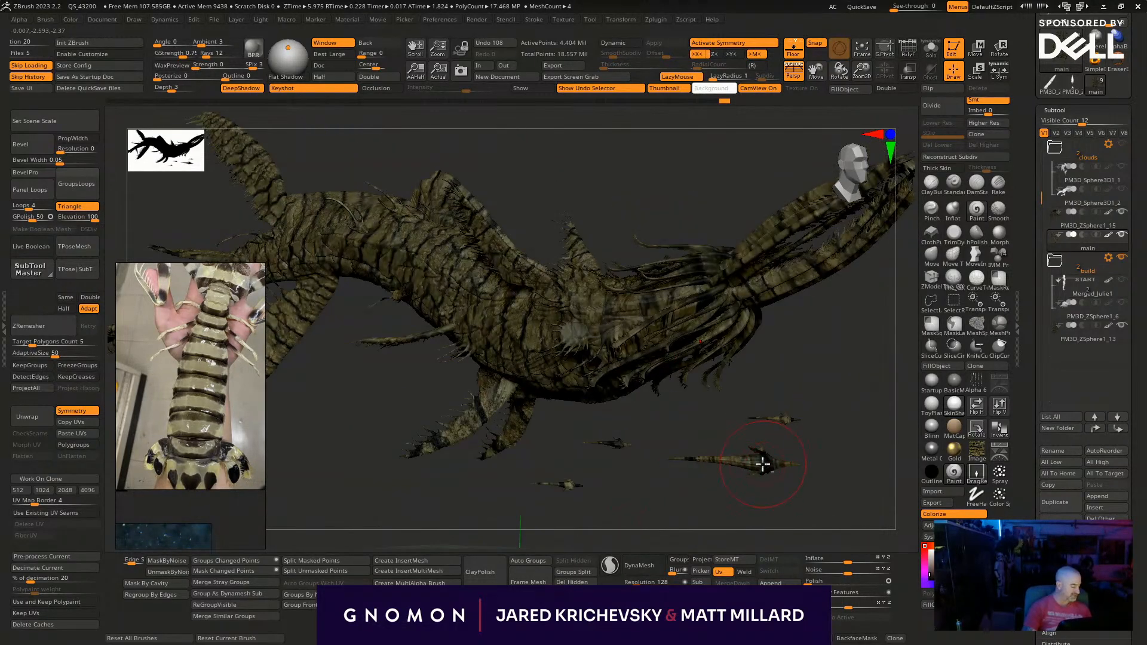
left_click(763, 463, "alt")
left_click_drag(748, 479, 775, 463)
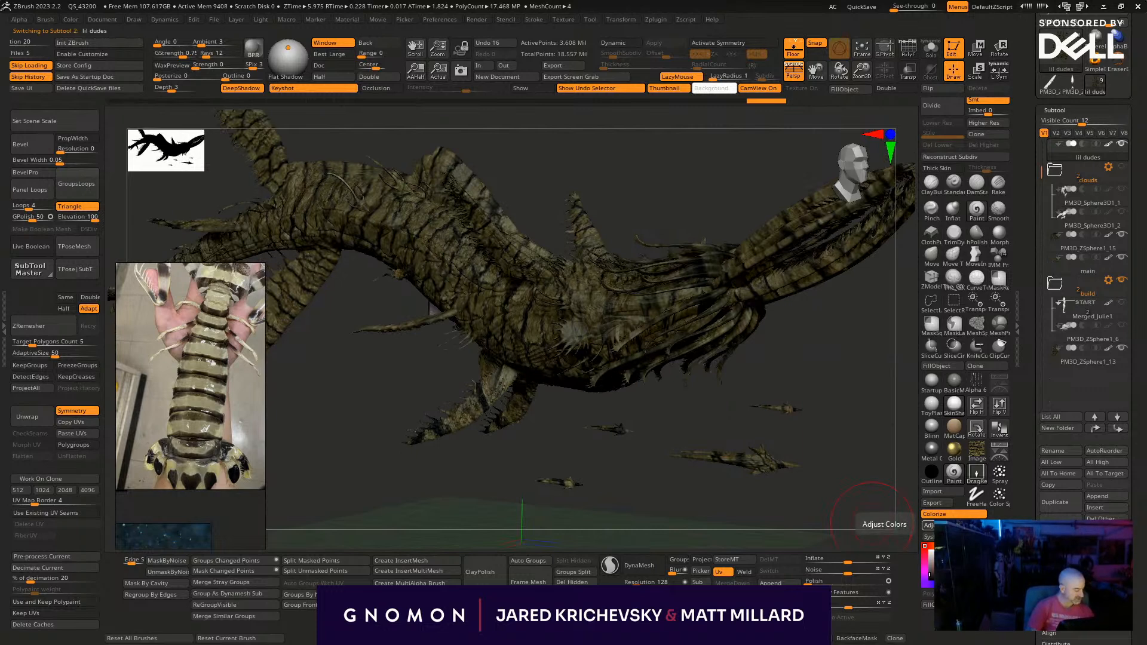
left_click(928, 525)
left_click_drag(870, 388, 904, 315)
left_click_drag(784, 562, 817, 572)
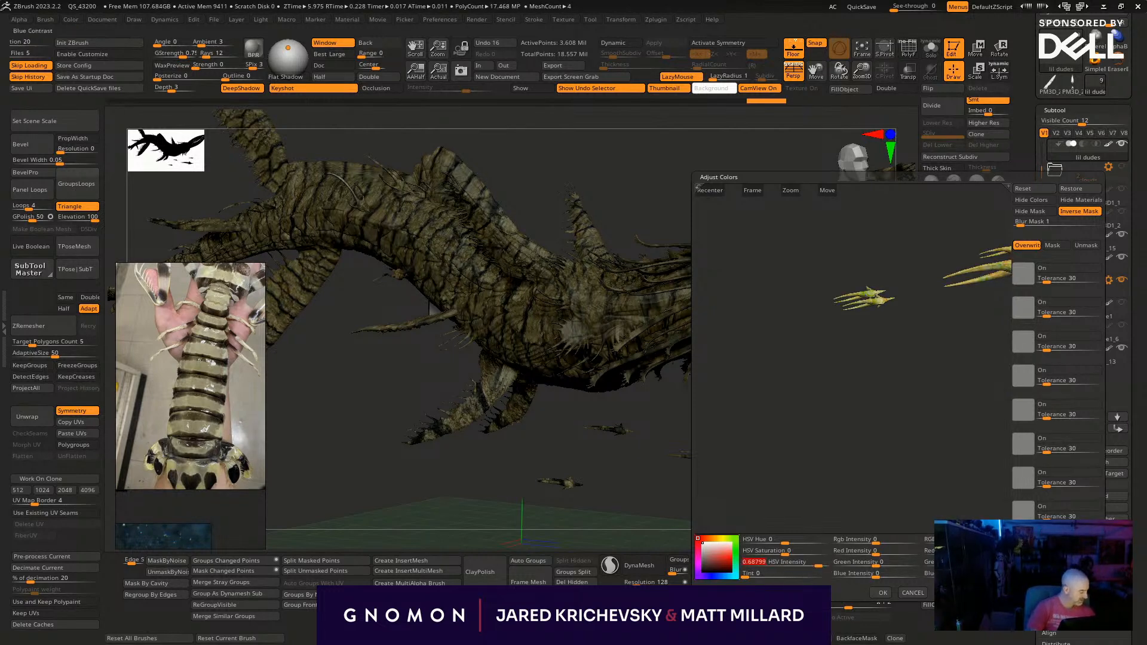
left_click(882, 592)
- Try a blue recolour of the main subtool with HSV Hue -0.5, RGB Intensity 0.06544 and Tint 0.11277
left_click_drag(821, 509, 615, 345)
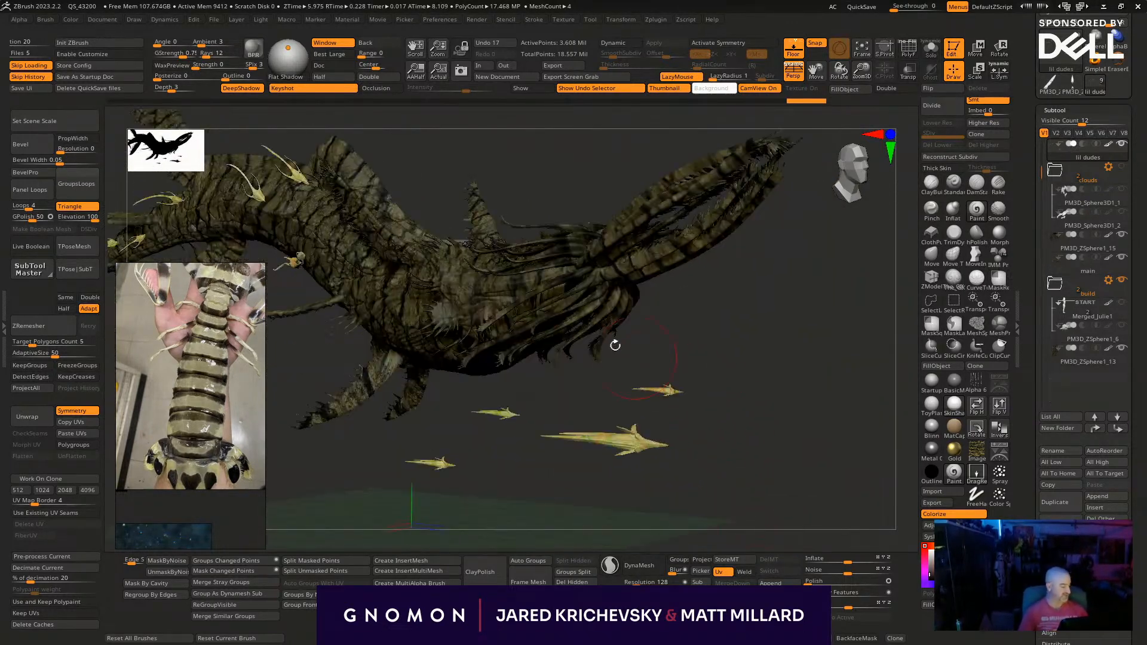
left_click(430, 325, "alt")
left_click_drag(740, 469, 847, 472)
left_click(937, 525)
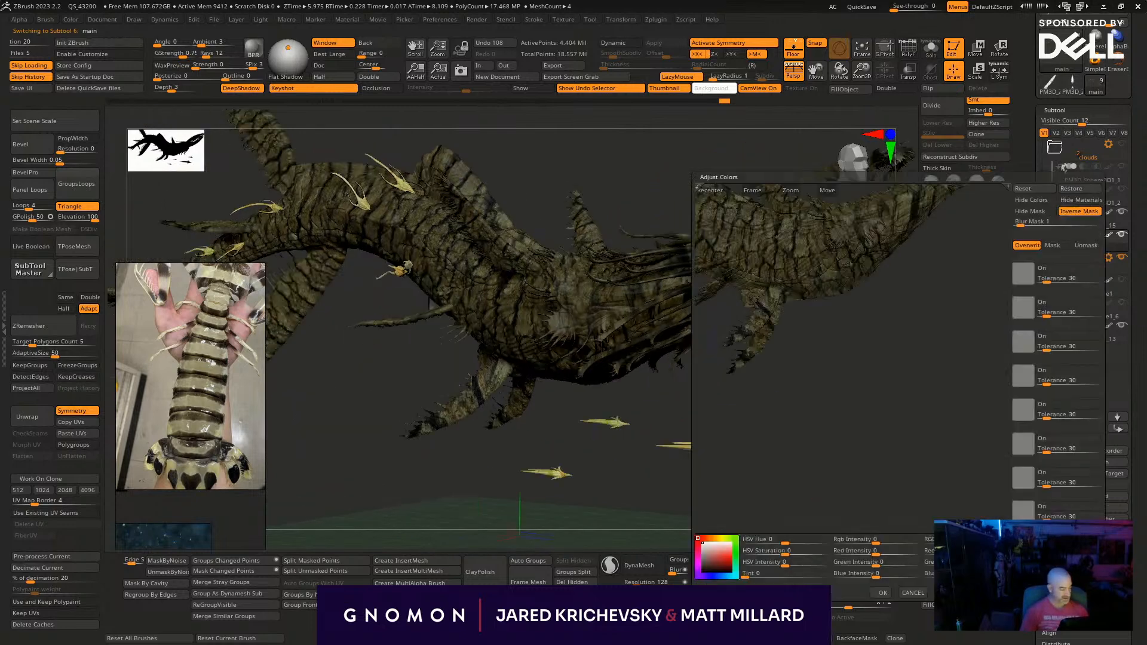
left_click_drag(845, 404, 860, 435)
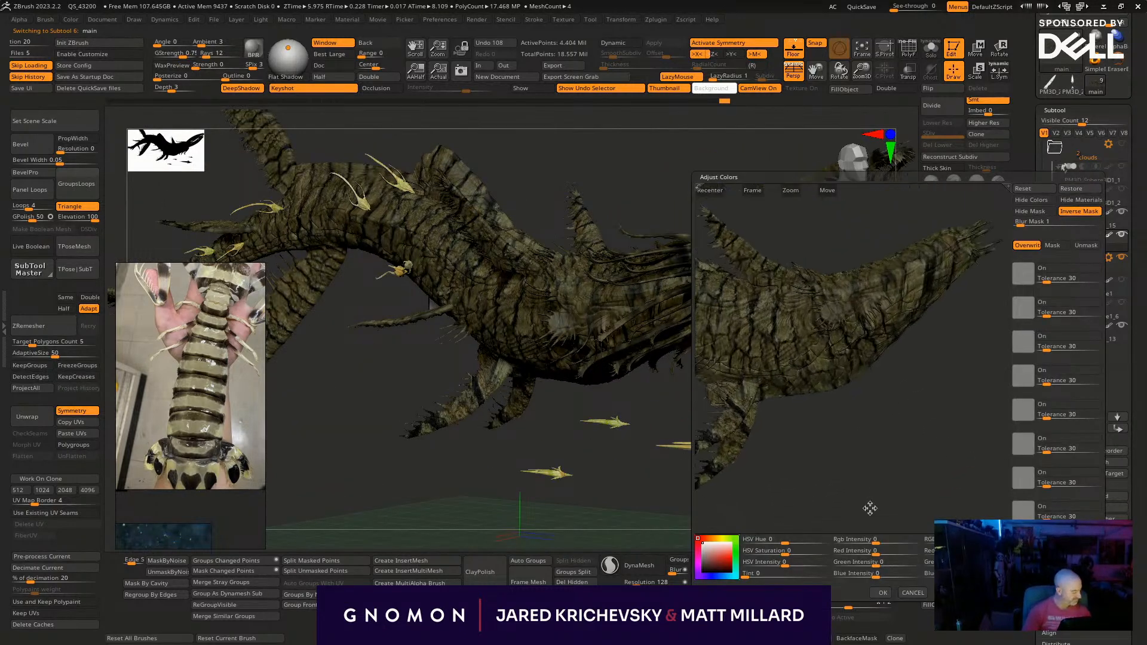
left_click_drag(966, 541, 972, 541)
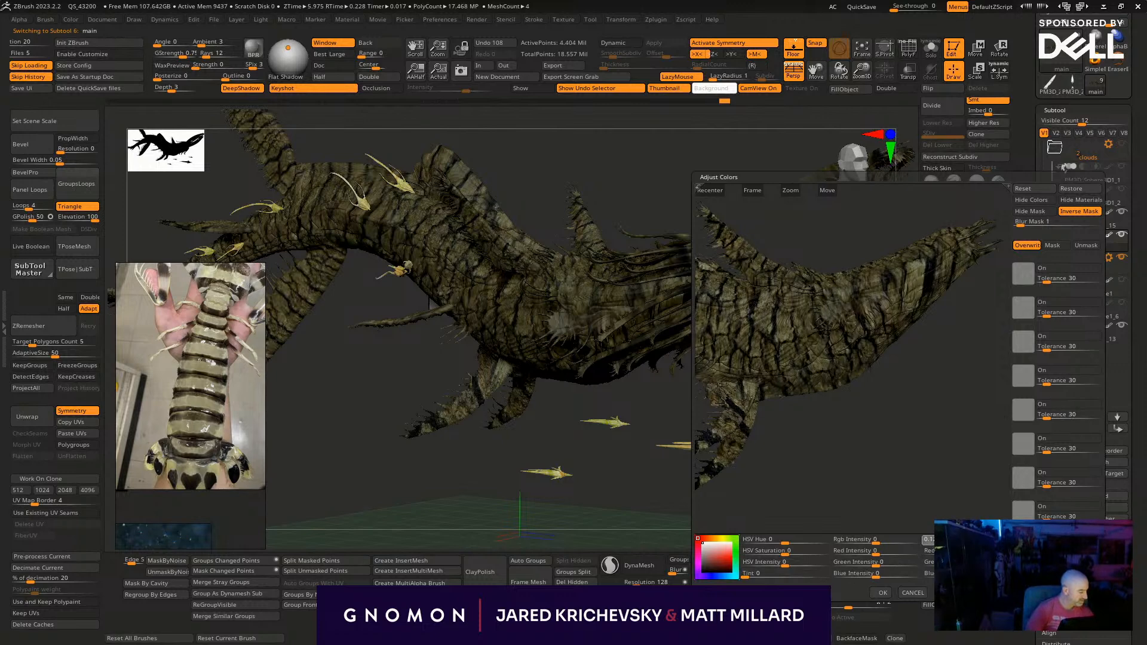
left_click_drag(876, 539, 887, 539)
left_click_drag(899, 489, 860, 485)
left_click(722, 552)
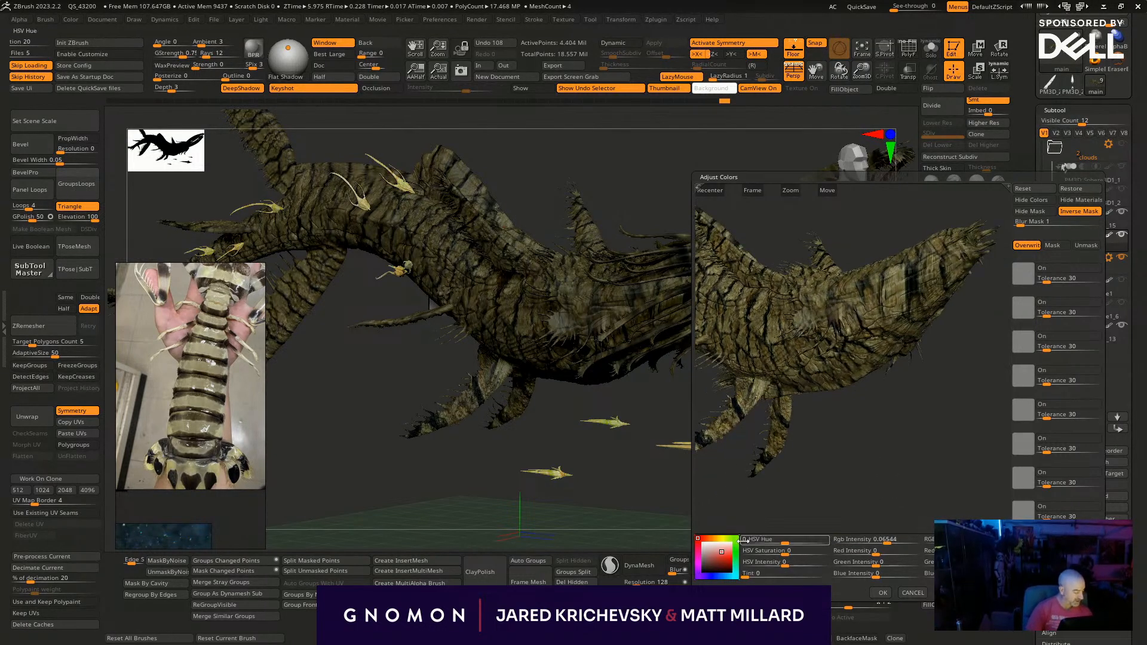
left_click(742, 541)
left_click_drag(752, 575, 795, 539)
left_click_drag(872, 491, 936, 490)
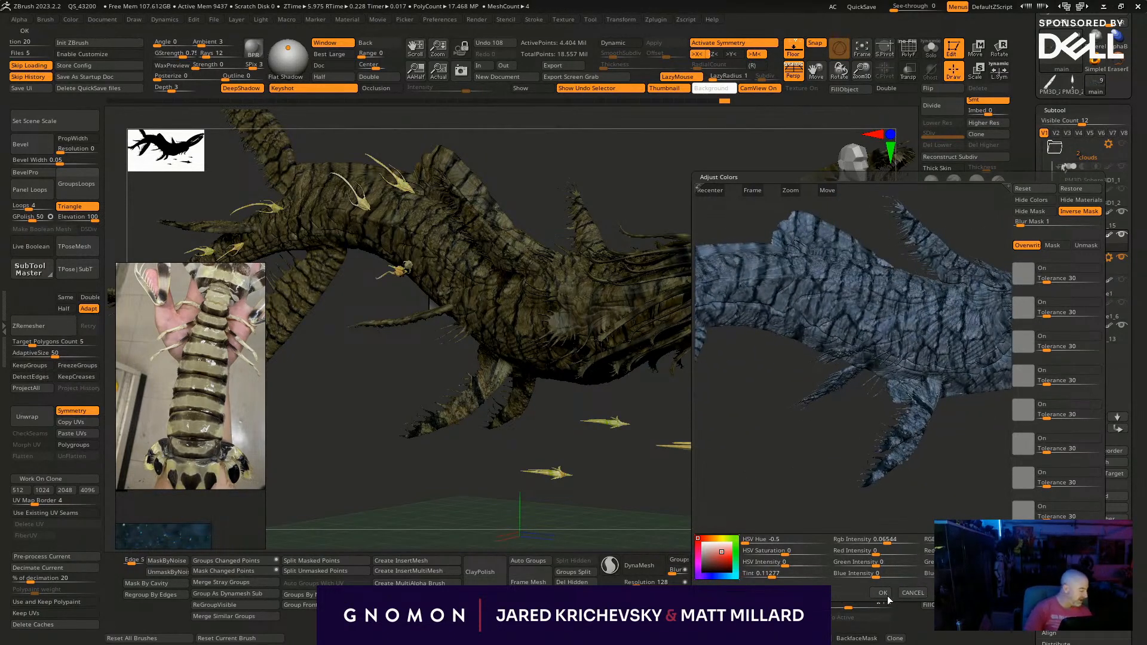
left_click(882, 593)
- Isolate the main subtool and stamp the bark image over the front part of the whale's body
mouse_move(787, 375)
left_mouse_down()
mouse_move(656, 300)
mouse_move(709, 295)
left_mouse_up()
left_click_drag(747, 342, 734, 387)
left_click_drag(629, 258, 669, 253)
left_click_drag(700, 414, 685, 403)
left_click_drag(602, 291, 763, 307)
left_click_drag(652, 234, 765, 276)
left_click_drag(689, 363, 676, 355)
left_click_drag(565, 278, 591, 289)
left_click_drag(650, 394, 634, 469)
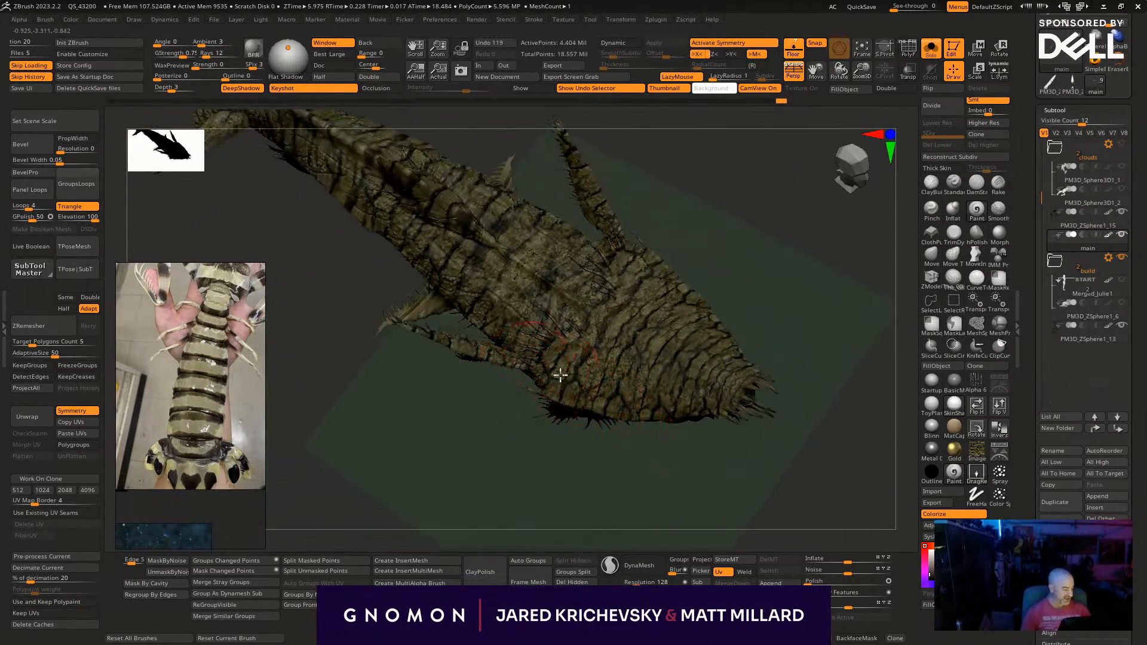
- Stamp the bark image across the middle of the whale's upper back, between the side fins
left_click_drag(550, 372, 574, 380)
left_click_drag(589, 317, 614, 345)
left_click_drag(555, 307, 594, 328)
left_click_drag(525, 269, 555, 308)
left_click_drag(562, 459, 573, 406)
left_click_drag(507, 310, 562, 351)
left_click_drag(540, 453, 512, 422)
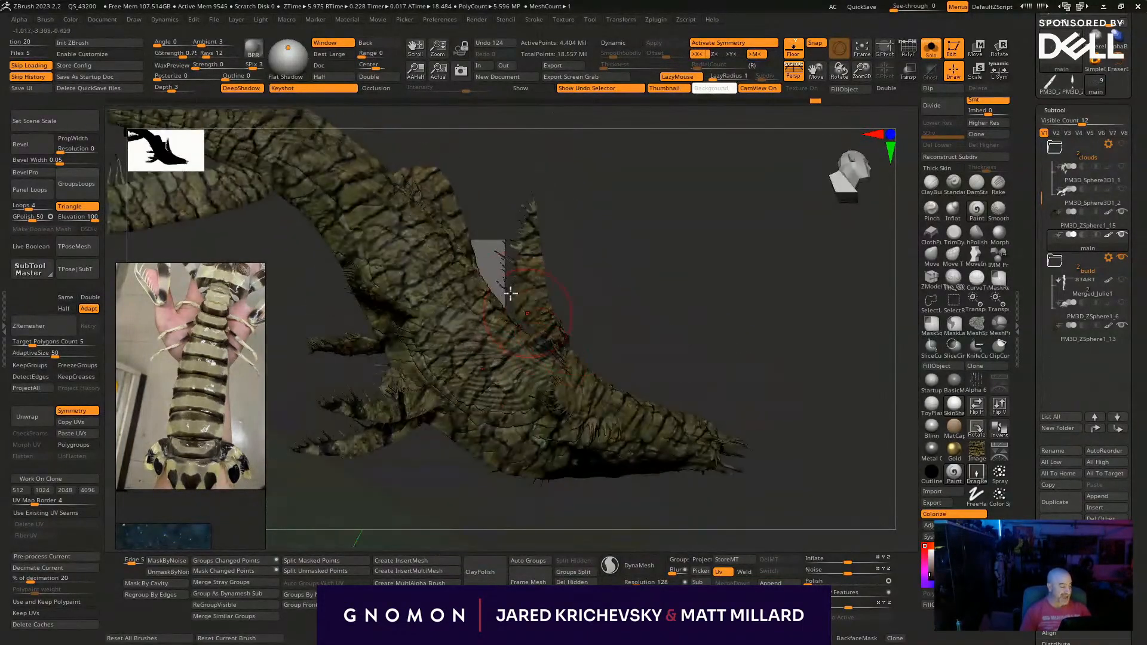
- Continue the bark texture along the whale's flank from the shoulder towards the tail
left_click_drag(642, 308, 661, 300)
left_click_drag(418, 355, 454, 386)
left_click_drag(394, 317, 426, 346)
left_click_drag(371, 276, 398, 299)
left_click_drag(353, 241, 378, 269)
left_click_drag(451, 182, 356, 222)
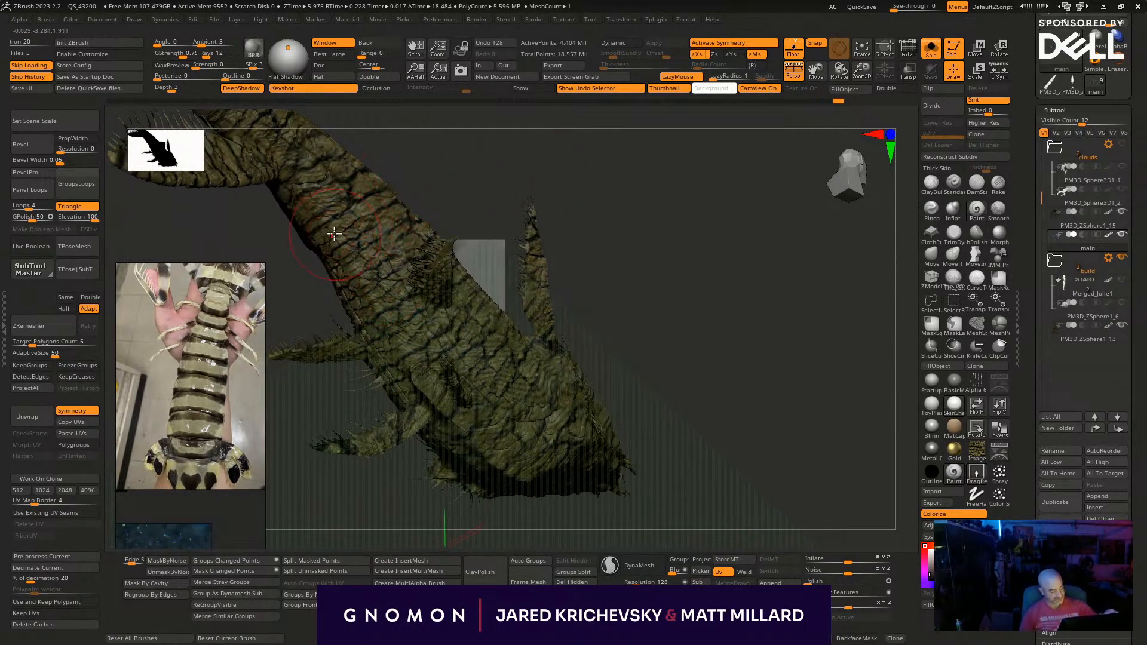
- Show all subtools again and stamp more bark texture on the rear of the whale's back
key("b")
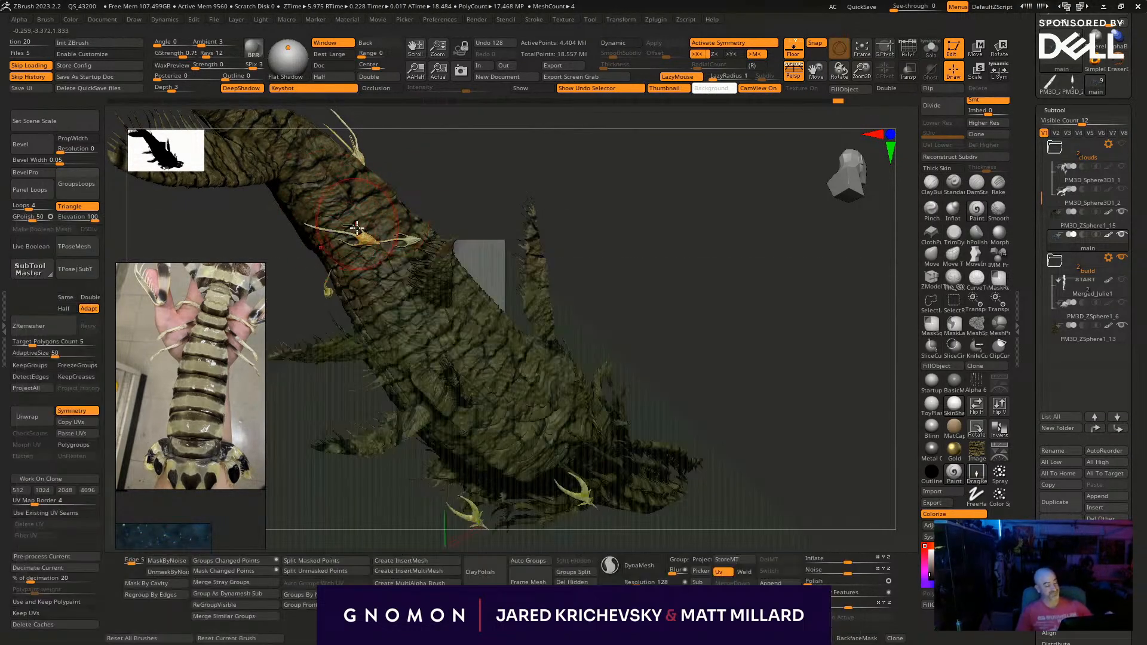
left_click_drag(490, 173, 457, 178)
left_click_drag(361, 218, 373, 254)
left_click_drag(338, 193, 367, 212)
left_click_drag(309, 190, 327, 193)
mouse_move(424, 148)
left_mouse_down()
mouse_move(471, 274)
mouse_move(443, 185)
mouse_move(433, 188)
left_mouse_up()
left_click_drag(376, 265, 414, 300)
left_click_drag(566, 234, 575, 259)
left_click_drag(412, 266, 447, 300)
- Add further bark texture to the whale's body and lower front fins
mouse_move(695, 295)
left_mouse_down()
mouse_move(658, 242)
mouse_move(655, 259)
mouse_move(809, 412)
mouse_move(797, 417)
mouse_move(800, 432)
mouse_move(678, 430)
mouse_move(663, 520)
left_mouse_up()
key("shift+f")
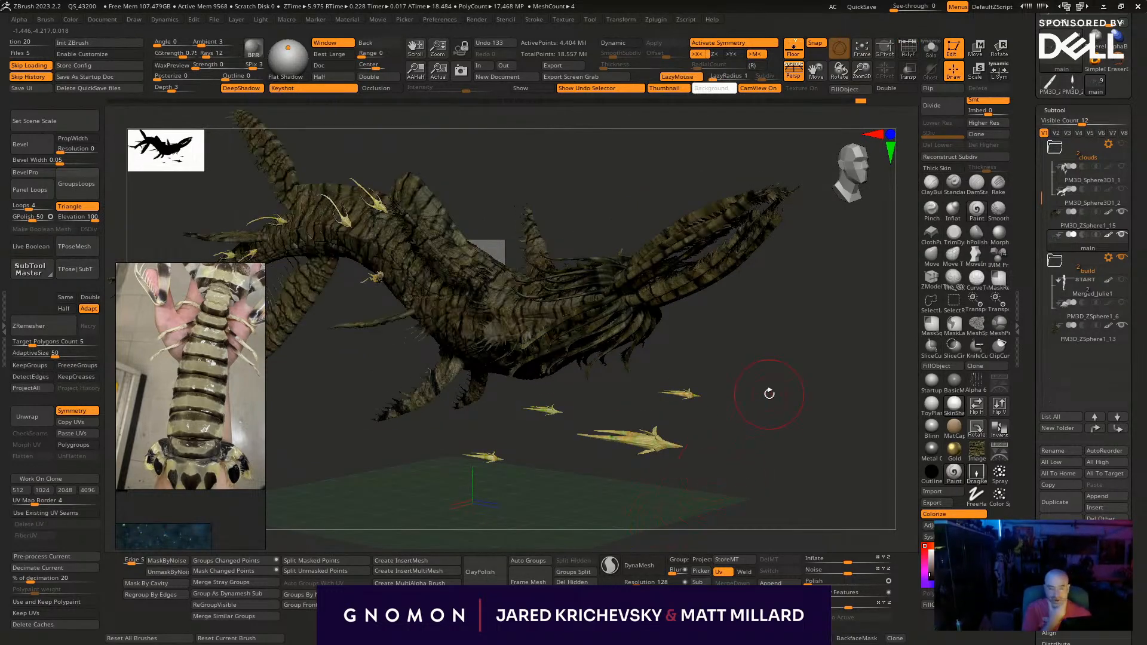
mouse_move(594, 217)
left_mouse_down()
mouse_move(544, 272)
mouse_move(550, 287)
left_mouse_up()
mouse_move(431, 399)
left_mouse_down()
mouse_move(441, 388)
mouse_move(395, 418)
mouse_move(465, 373)
mouse_move(361, 436)
left_mouse_up()
left_click_drag(366, 527, 476, 528)
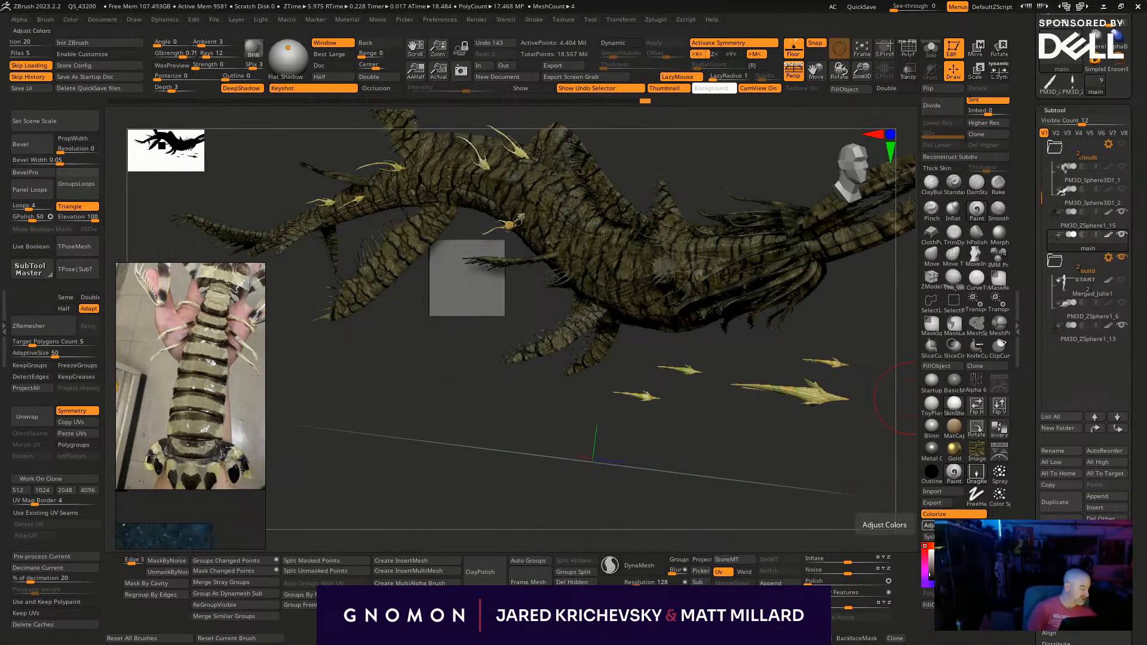
- Start Adjust Colors on the main subtool, setting HSV Saturation to 0.32023 and HSV Intensity to 0.1563
left_click(929, 525)
left_click_drag(801, 455, 797, 455)
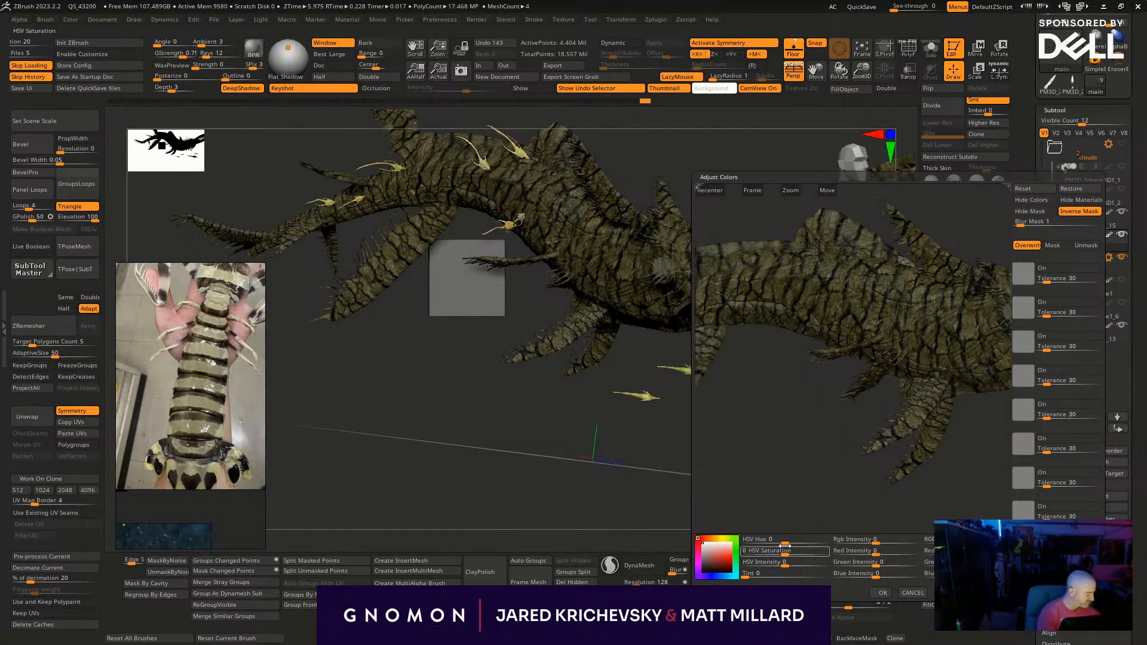
left_click_drag(771, 550, 806, 550)
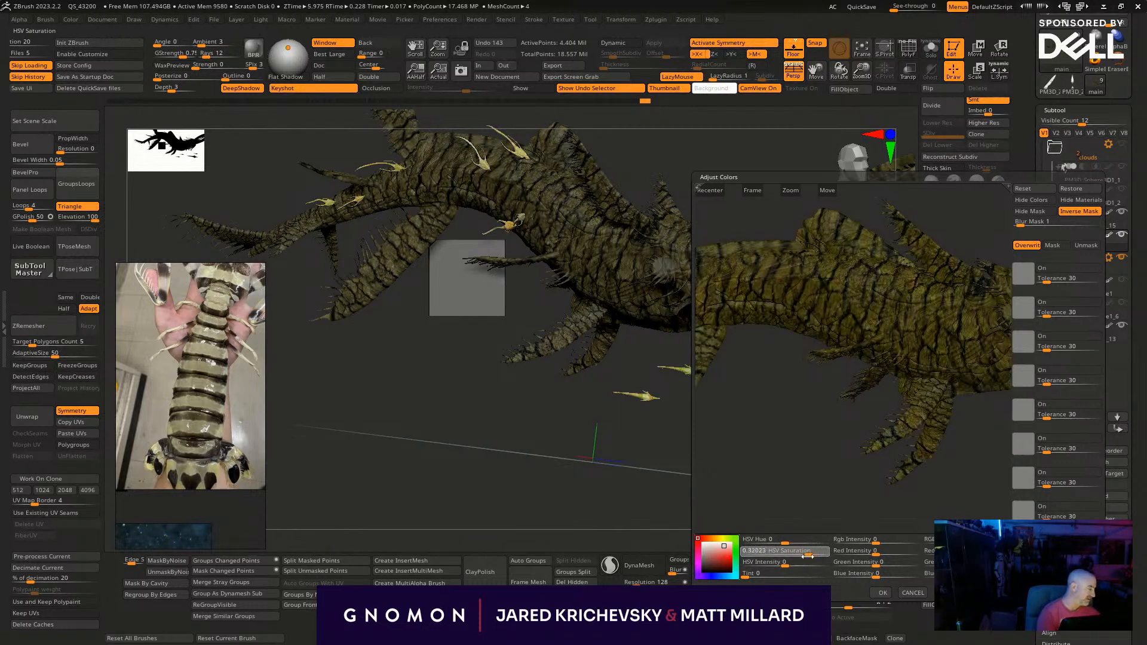
left_click_drag(784, 565, 801, 567)
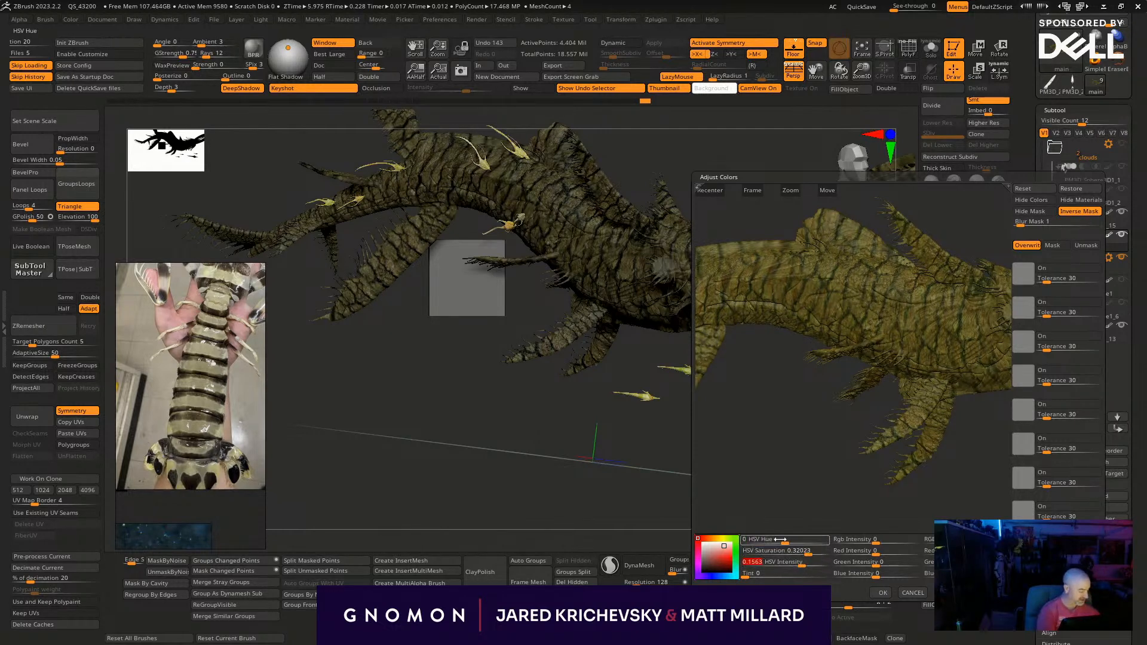
- Try an HSV Hue of 0.04113 on the main subtool, then reset the hue to 0
mouse_move(782, 543)
left_mouse_down()
mouse_move(757, 541)
mouse_move(781, 531)
mouse_move(826, 544)
mouse_move(796, 555)
left_mouse_up()
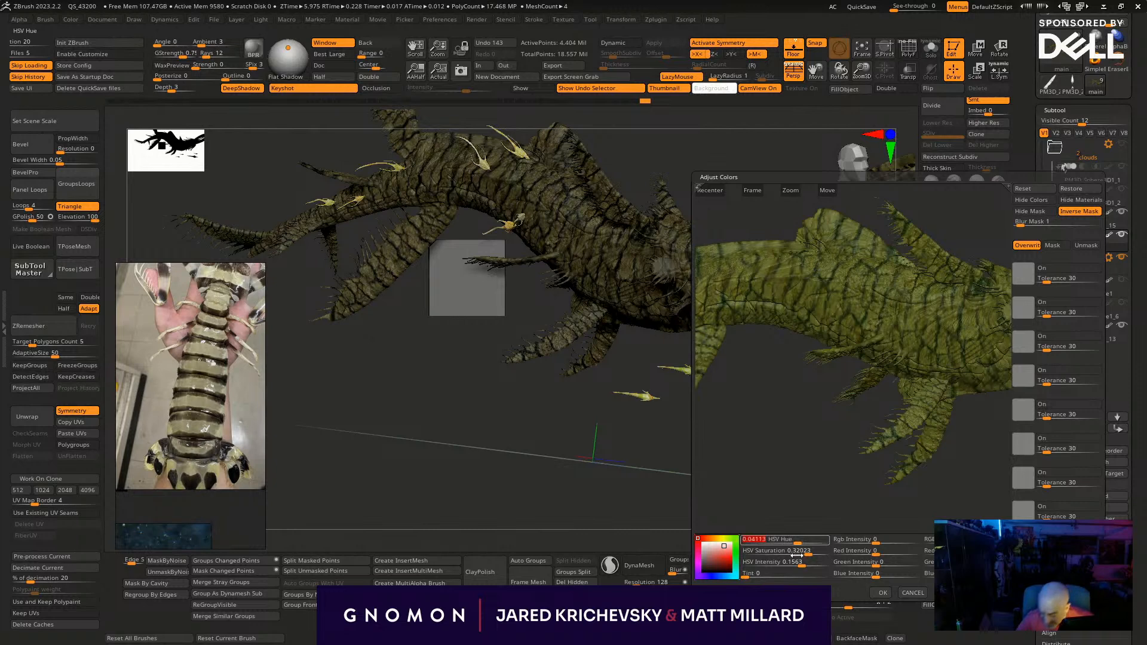
type("0")
key("Return")
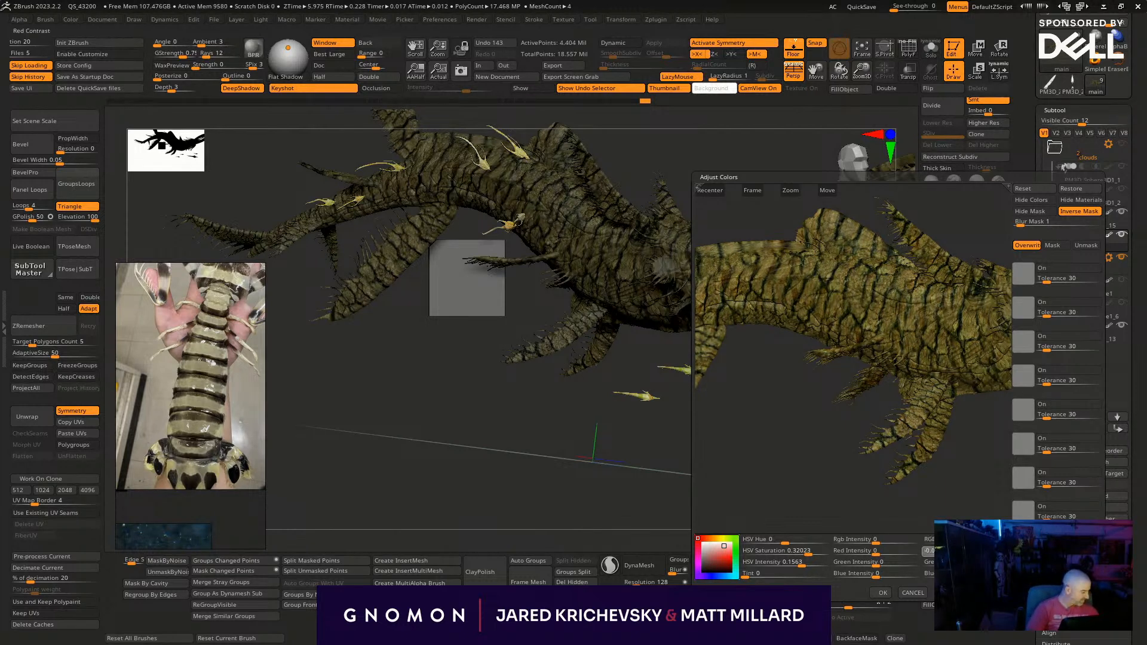
- Raise the main subtool's red and blue contrast and set HSV Intensity to 0.14428
left_click_drag(959, 553, 1001, 553)
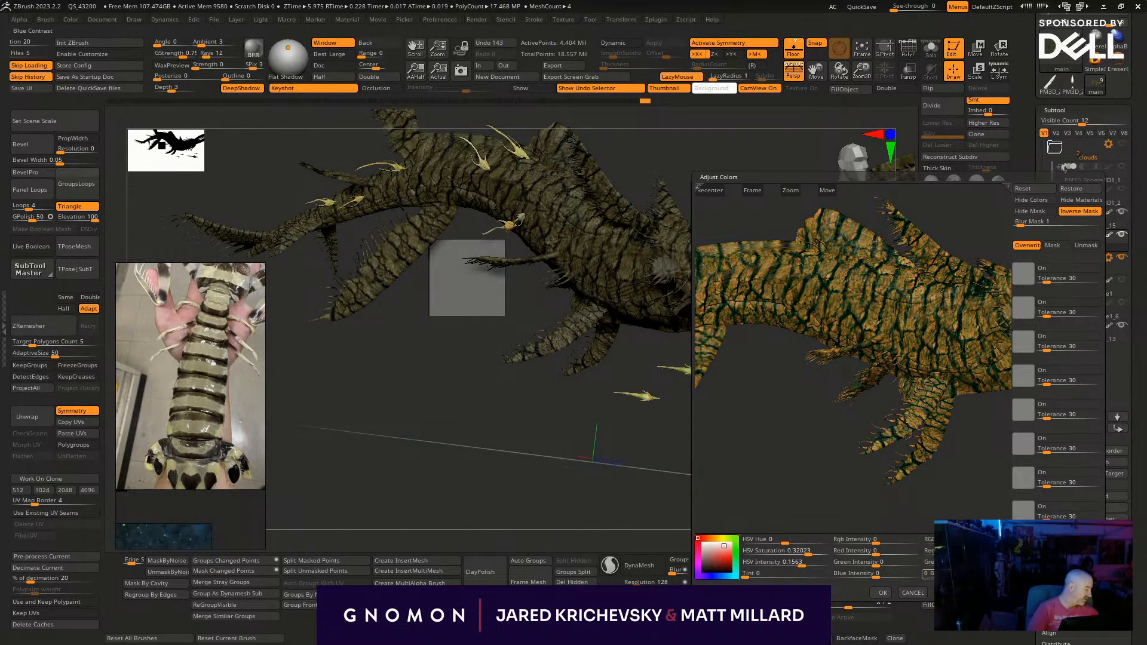
left_click_drag(966, 563, 987, 563)
left_click_drag(801, 567, 801, 566)
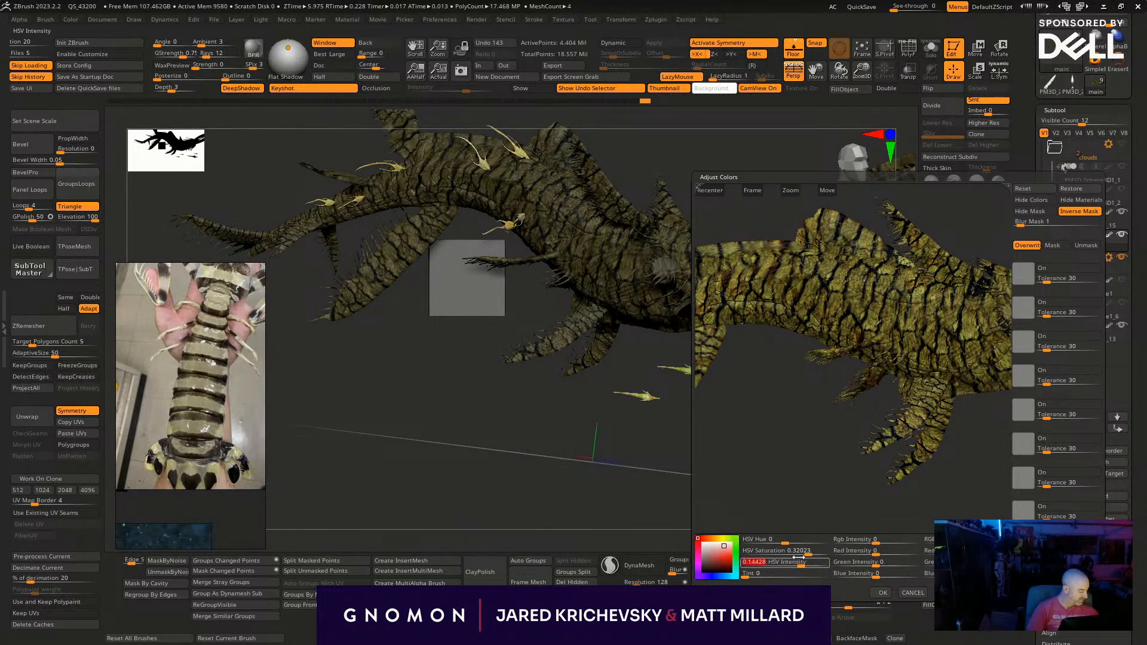
- Choose a blue tint colour, set Tint to 0.19386 and apply the colour adjustment to the main subtool
left_click(722, 576)
left_click_drag(746, 577, 727, 562)
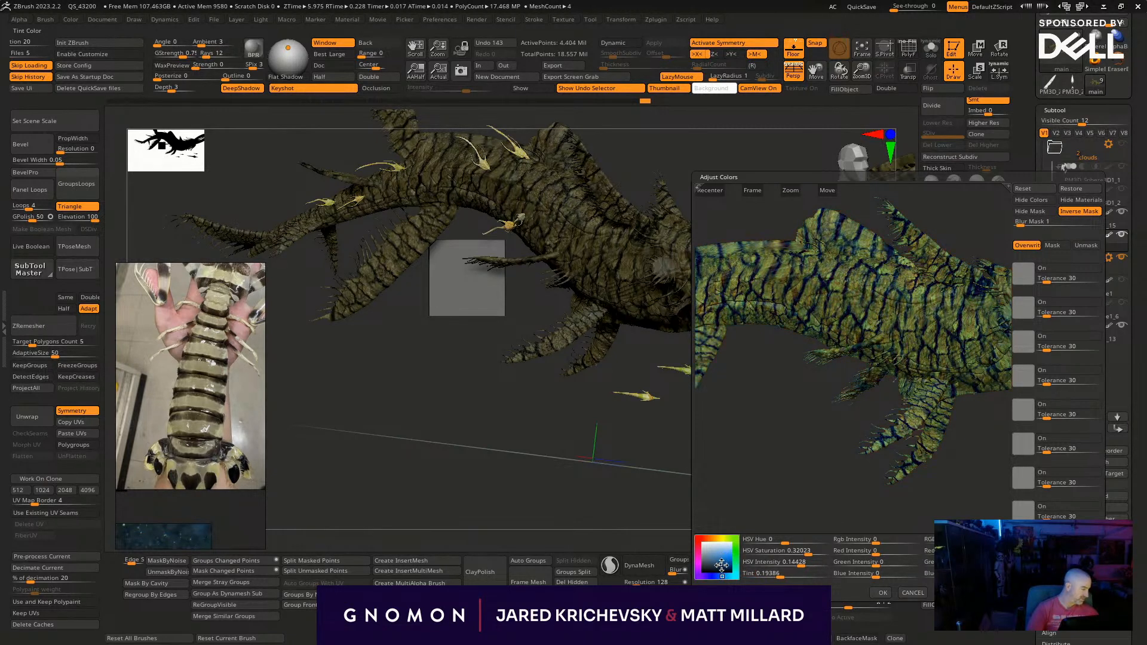
left_click_drag(727, 552, 728, 558)
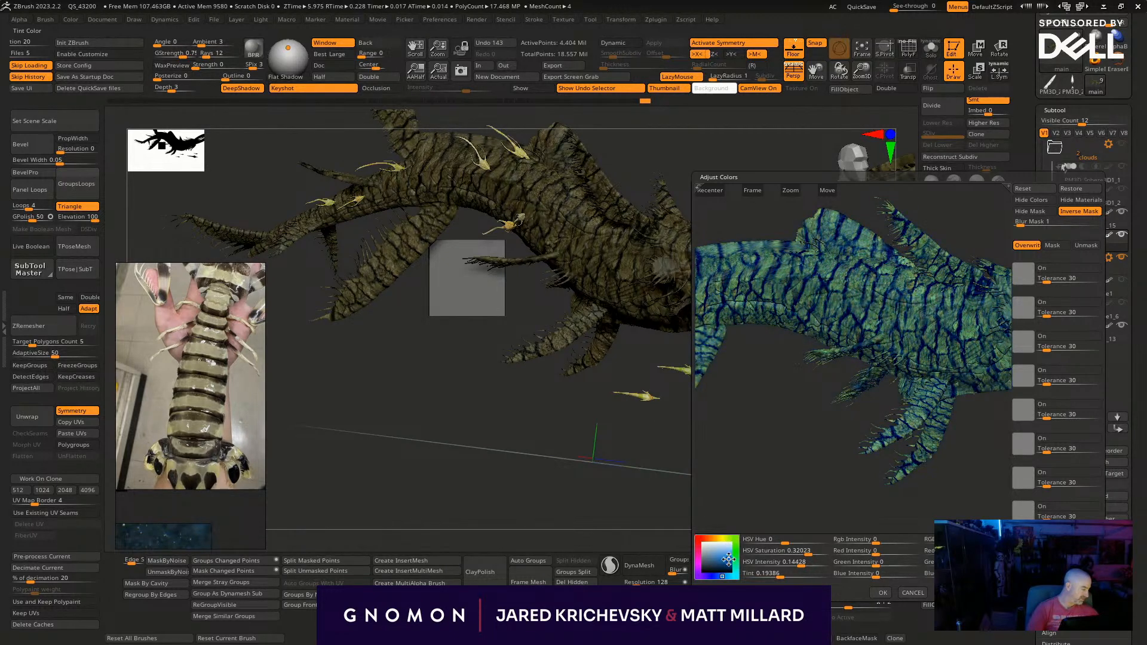
left_click(882, 592)
- Send the recoloured model to KeyShot, maximize the SpaceWhale.bip scene and open its project settings
left_click_drag(753, 497, 737, 400)
left_click_drag(745, 354, 659, 350)
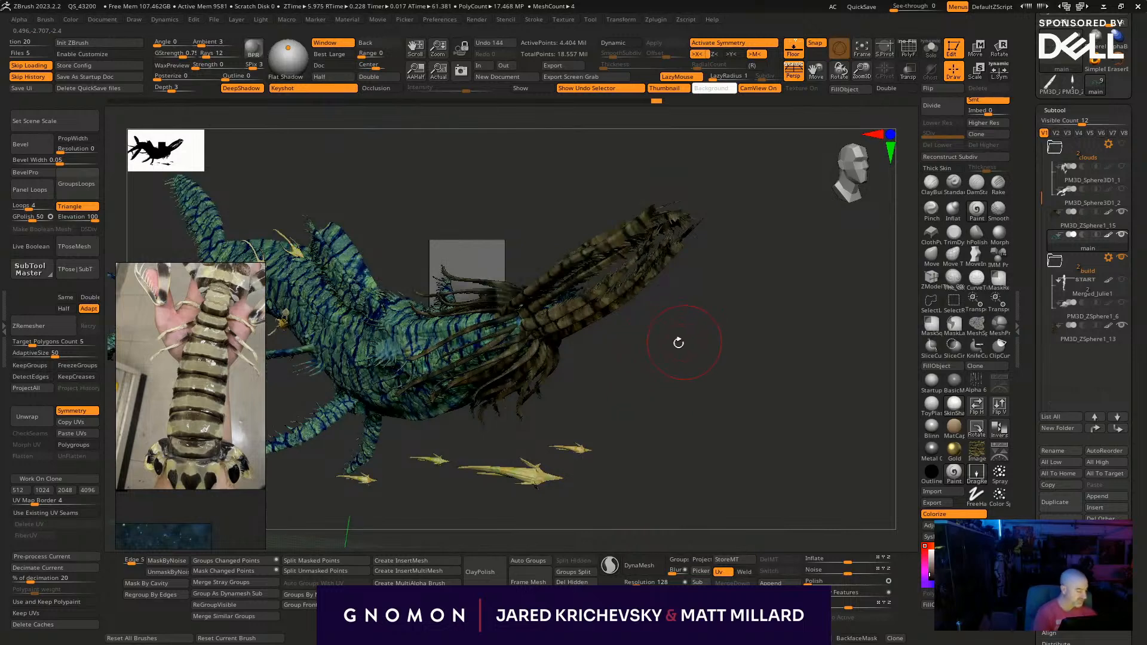
key("shift+r")
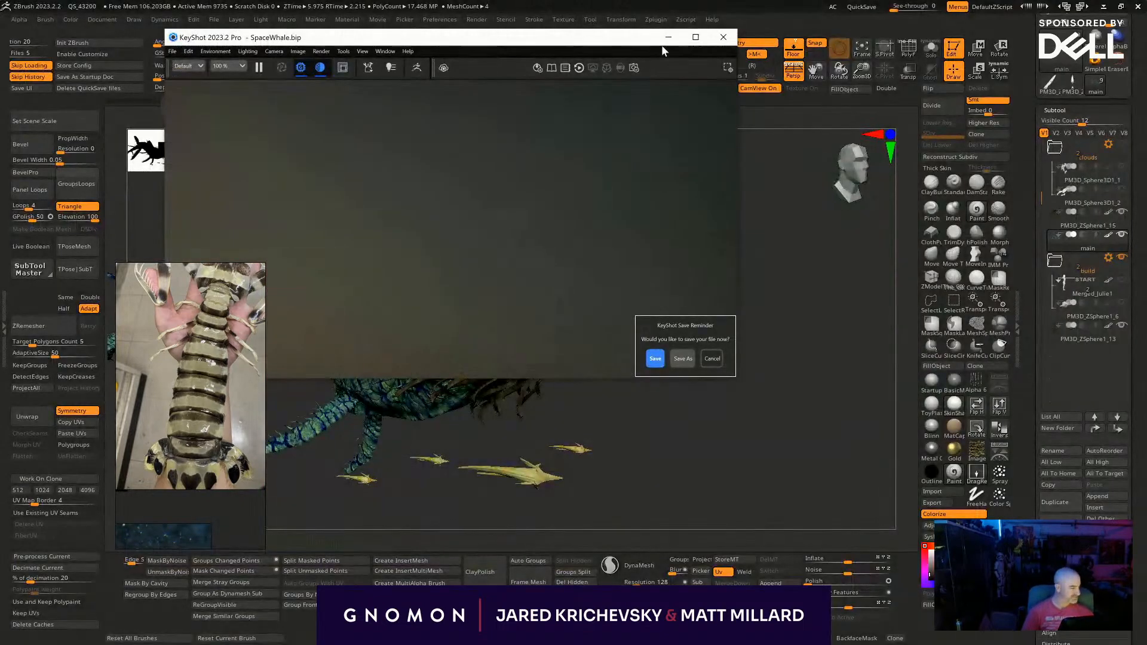
left_click(695, 37)
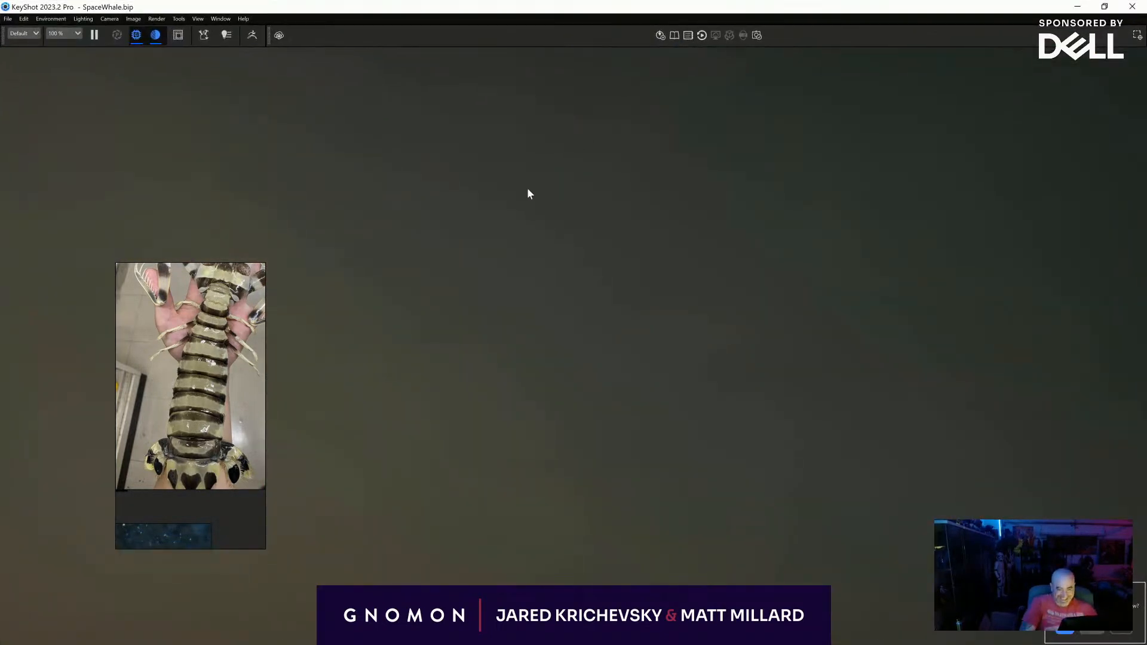
key("space")
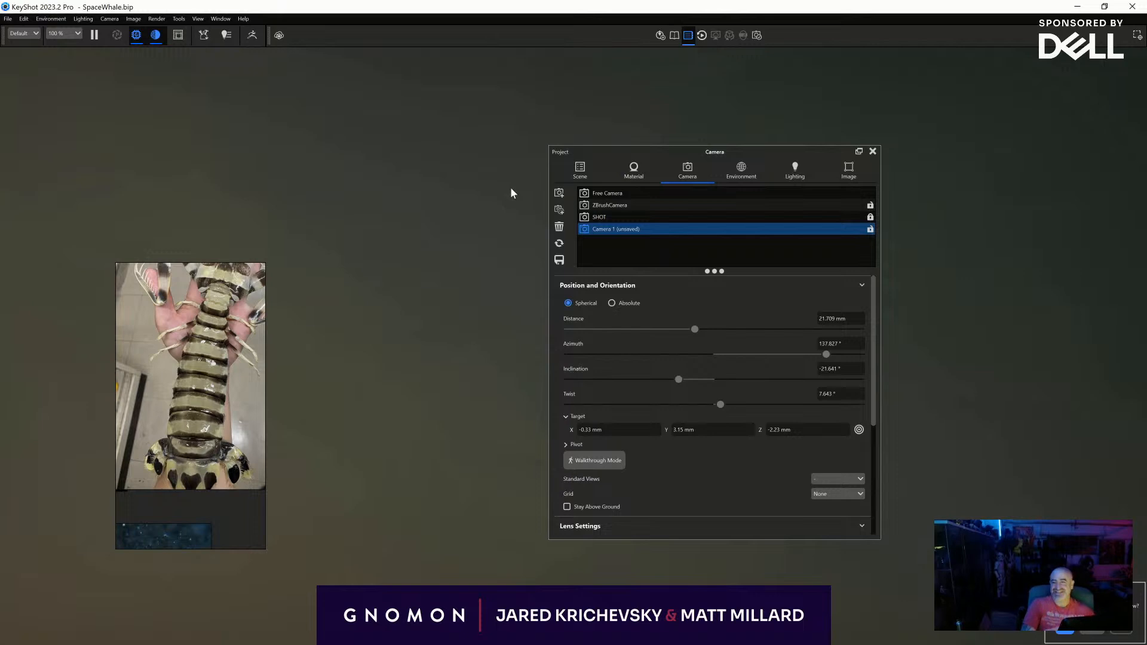
- Look through the model sets in the scene tree and bring the whole space whale into view
left_click(583, 167)
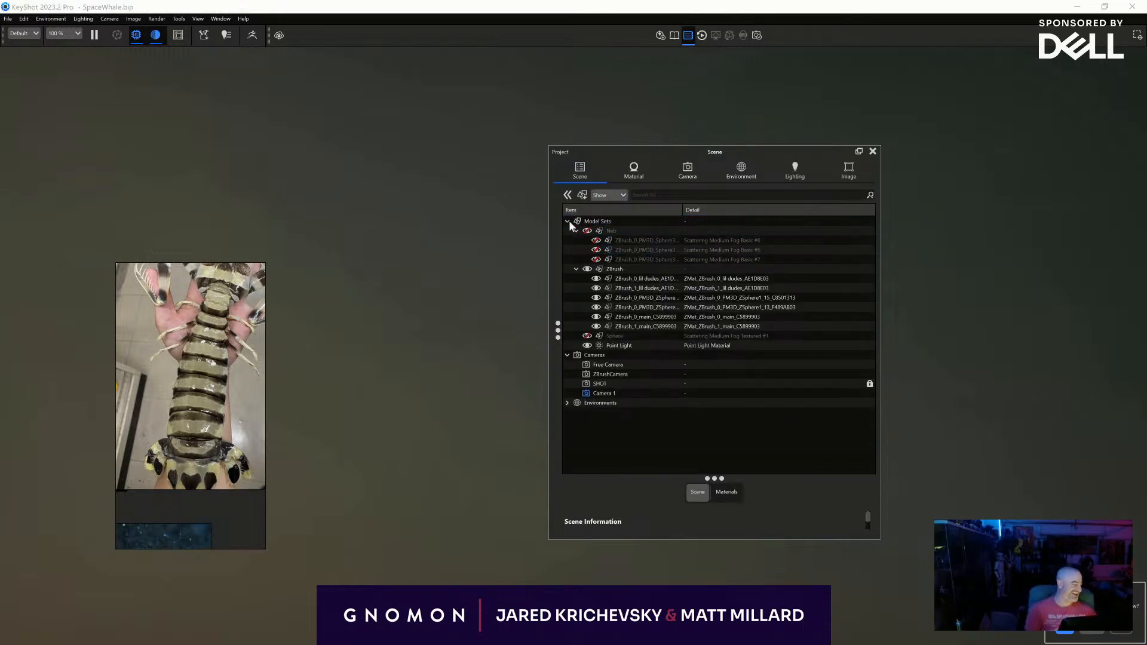
left_click(586, 249)
left_click(585, 232)
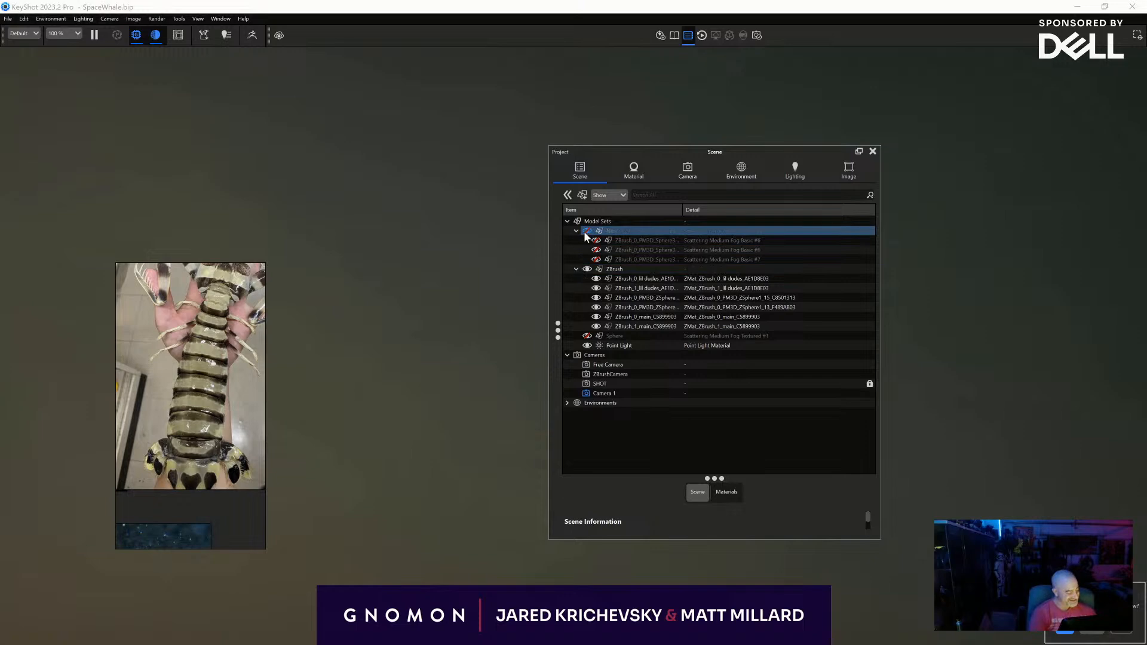
scroll(513, 260, "down", 3)
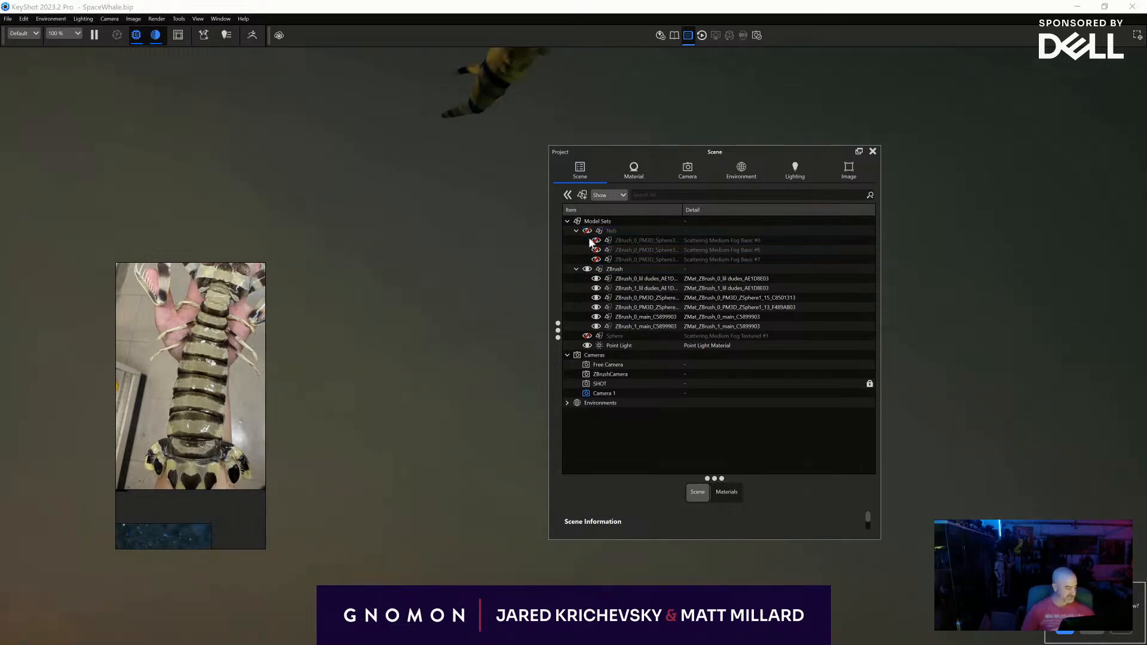
left_click_drag(453, 246, 504, 339)
scroll(460, 342, "down", 3)
scroll(496, 339, "up", 3)
- Apply the translucent Human Skin Beige 50mm library material to the whale's main body
left_click(360, 288)
double_click(360, 289)
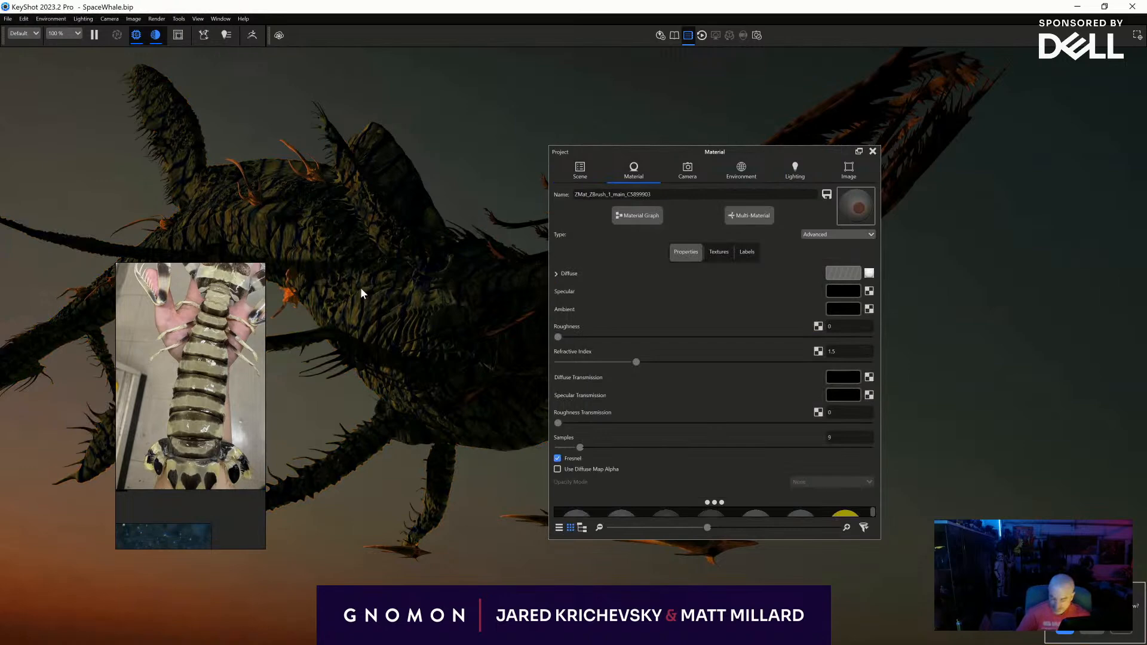
key("m")
scroll(562, 252, "down", 2)
left_click(539, 280)
left_click_drag(599, 345, 370, 307)
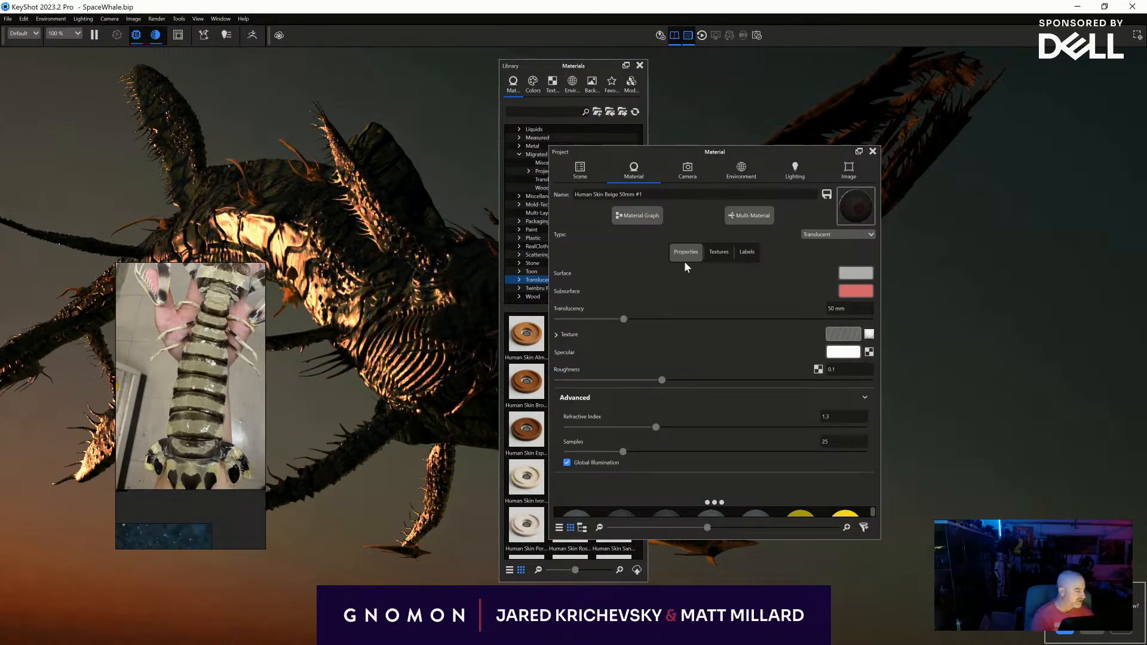
- Raise the contrast of the body material's vertex colour texture, then close the project and library windows
left_click(717, 252)
scroll(733, 366, "down", 3)
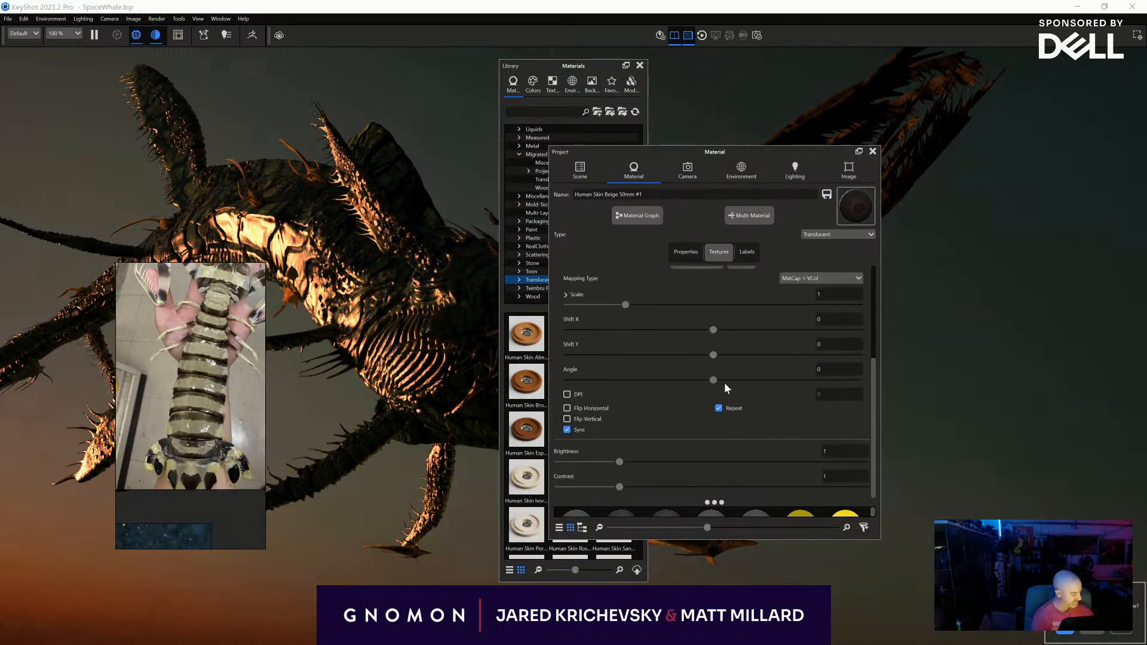
left_click_drag(620, 488, 579, 484)
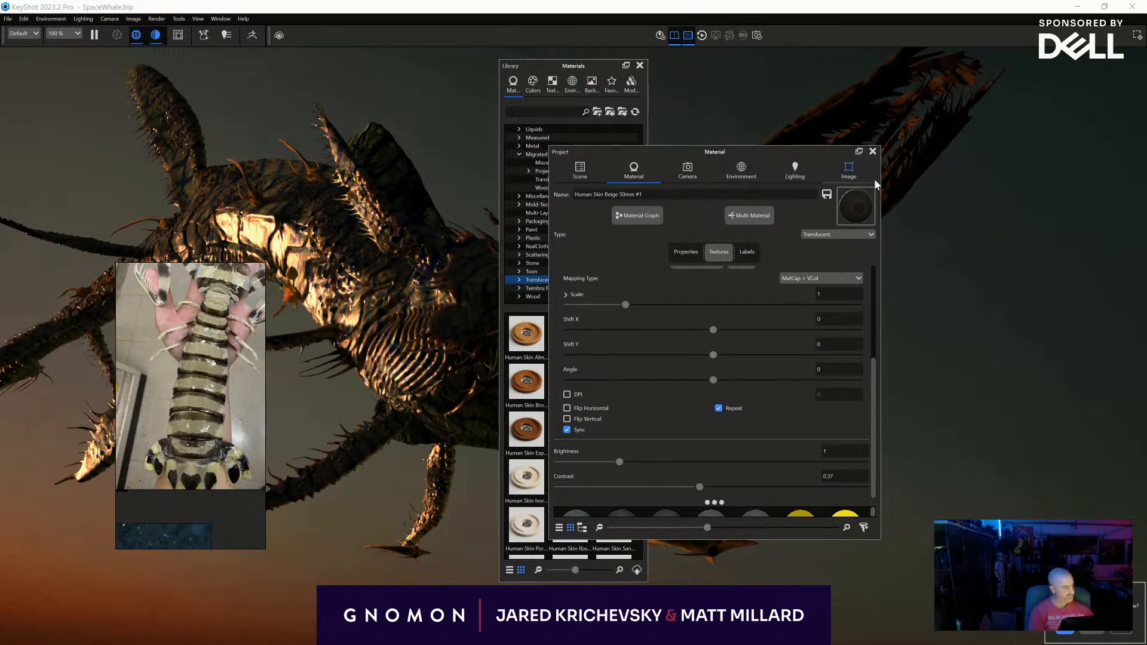
left_click(872, 151)
left_click(640, 66)
- Examine the rendered whale from several angles and check the material on the small companion creatures
left_click_drag(578, 241, 321, 382)
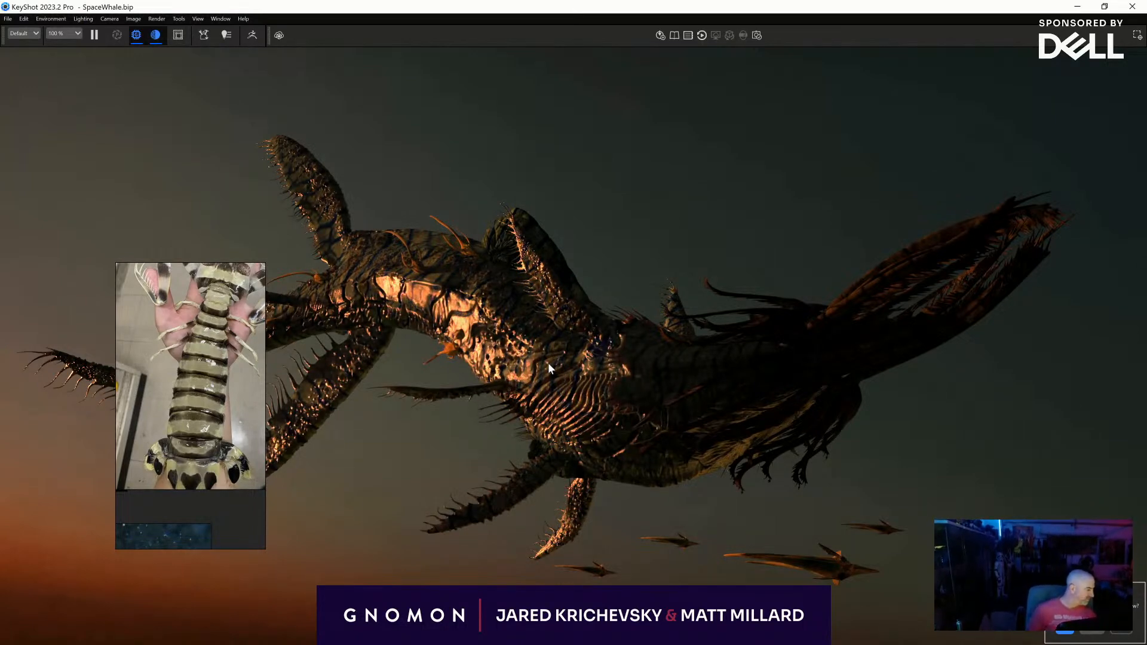
left_click_drag(354, 261, 205, 342)
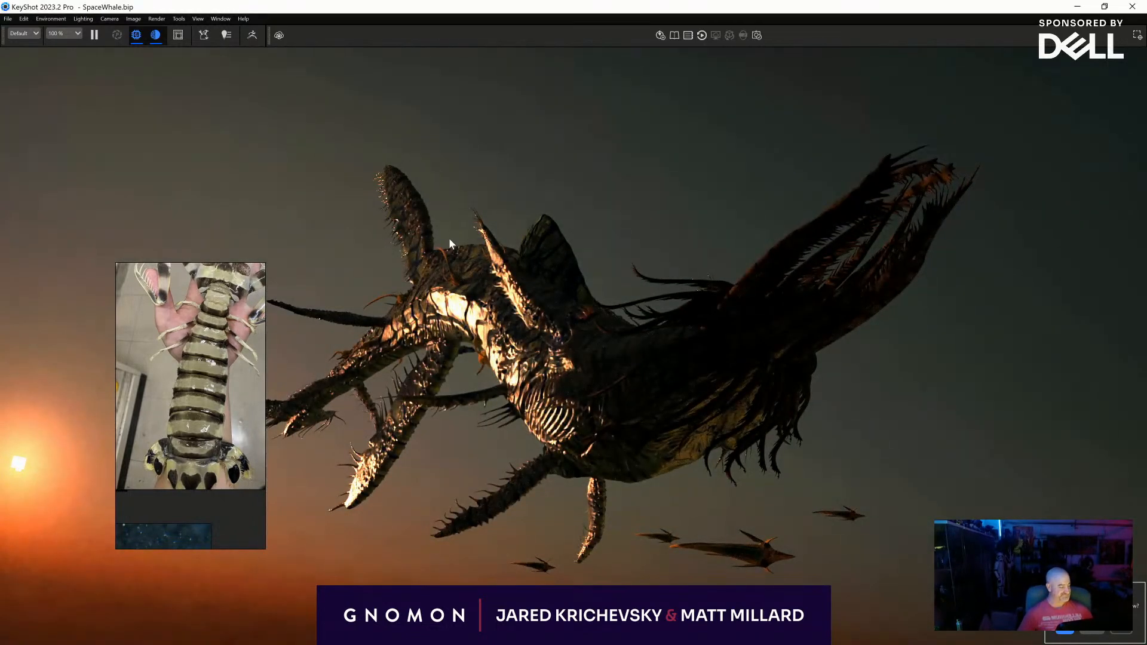
double_click(450, 282)
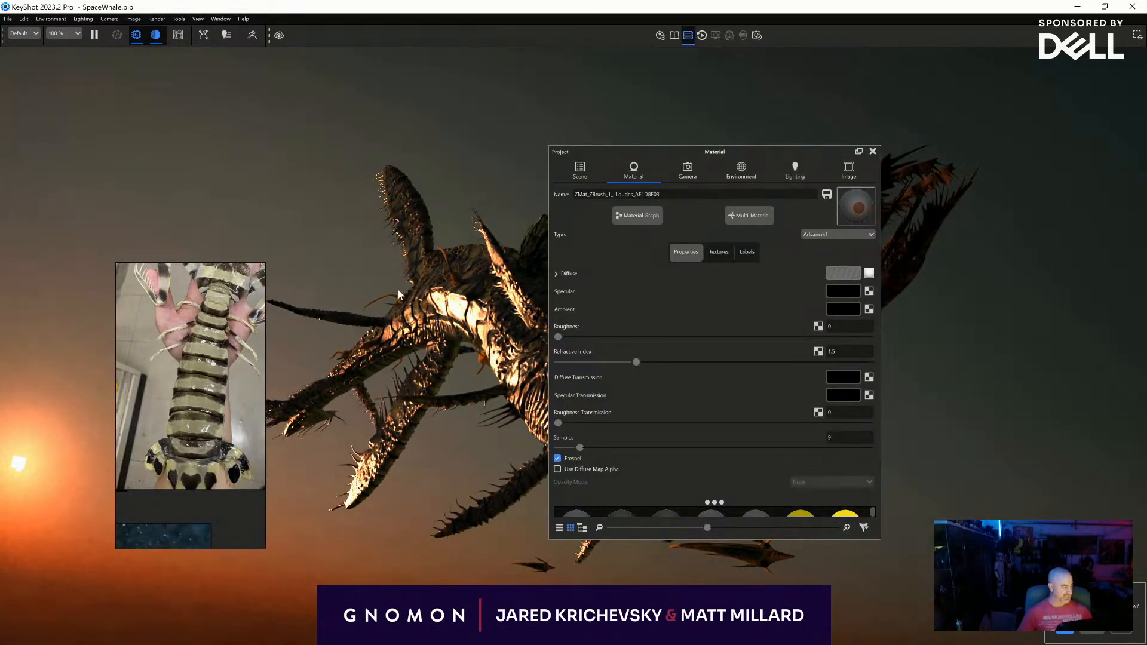
left_click(872, 152)
left_click_drag(465, 248, 464, 199)
scroll(444, 232, "up", 2)
scroll(444, 232, "down", 3)
scroll(444, 232, "up", 5)
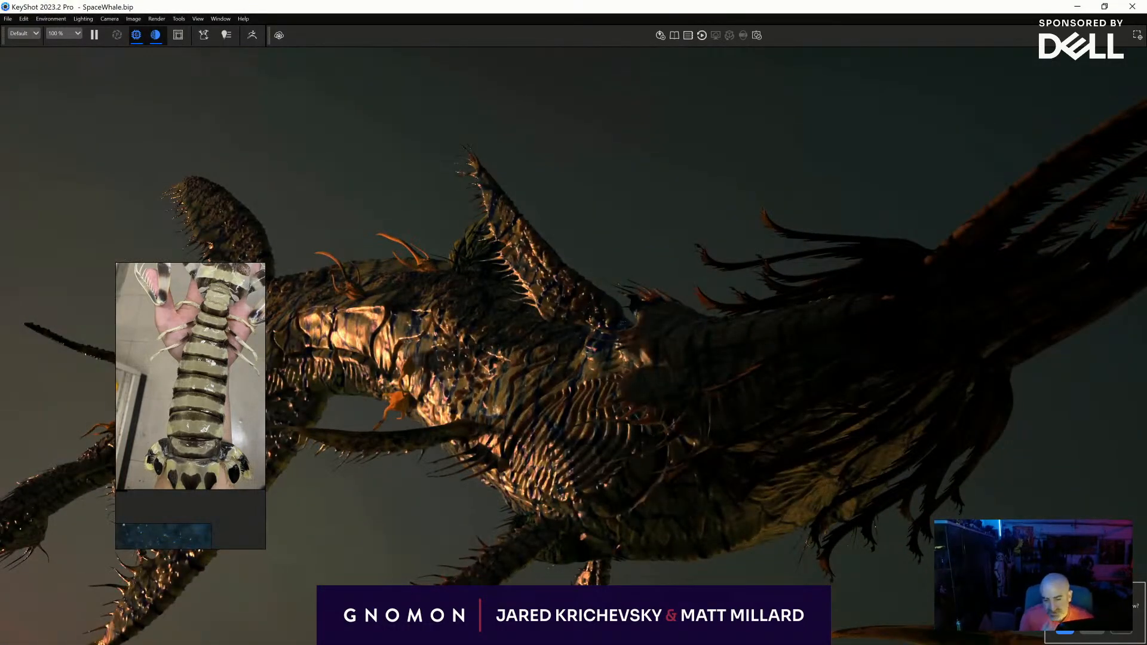
- Switch to ZBrush and undo the blue colour adjustment on the main subtool
key("alt+Tab")
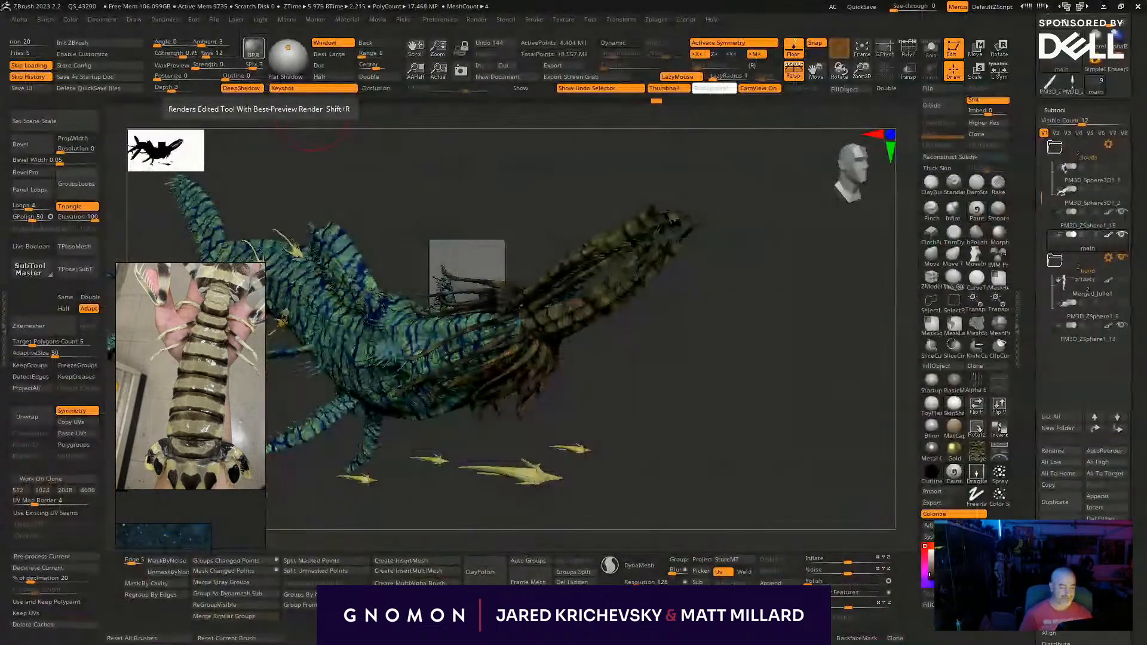
mouse_move(704, 434)
left_mouse_down()
mouse_move(858, 433)
mouse_move(836, 464)
mouse_move(858, 450)
mouse_move(807, 393)
left_mouse_up()
key("ctrl+z")
- Soften the main subtool's dark stripes by filling it repeatedly with brown at a reduced RGB intensity
key("space")
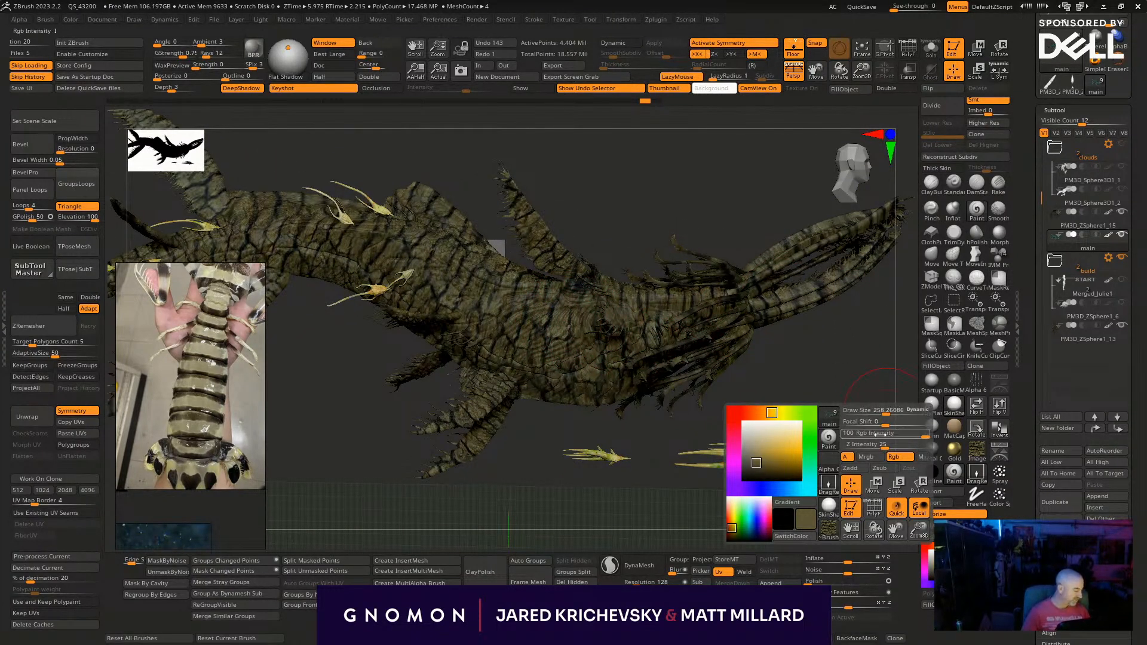
key("ctrl+shift+z")
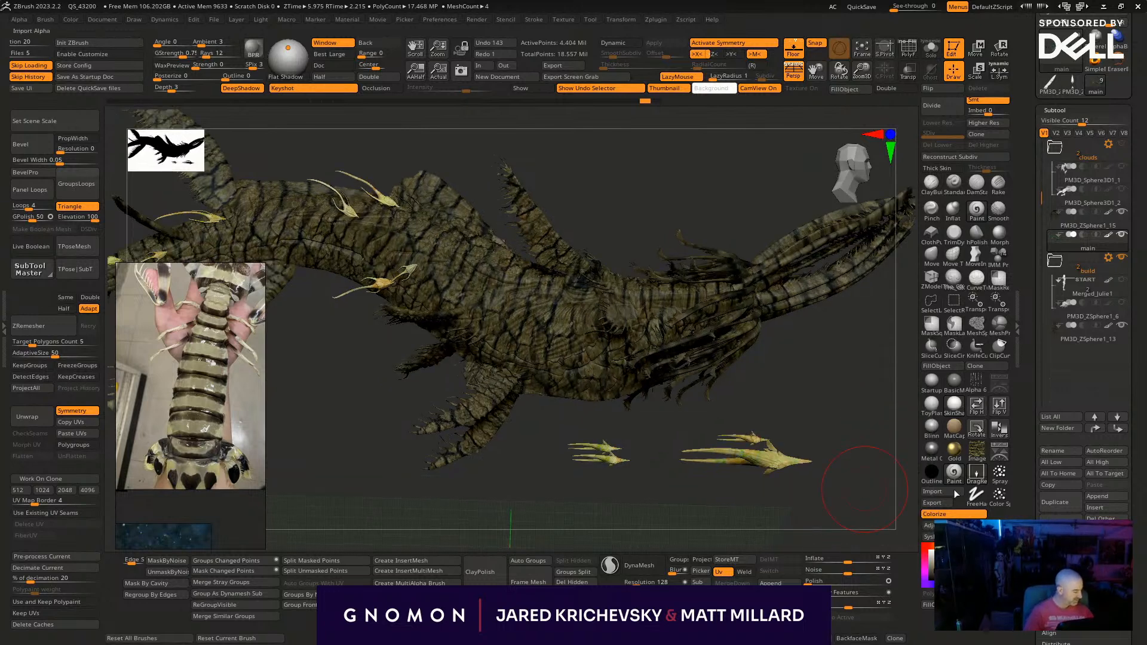
left_click(948, 369)
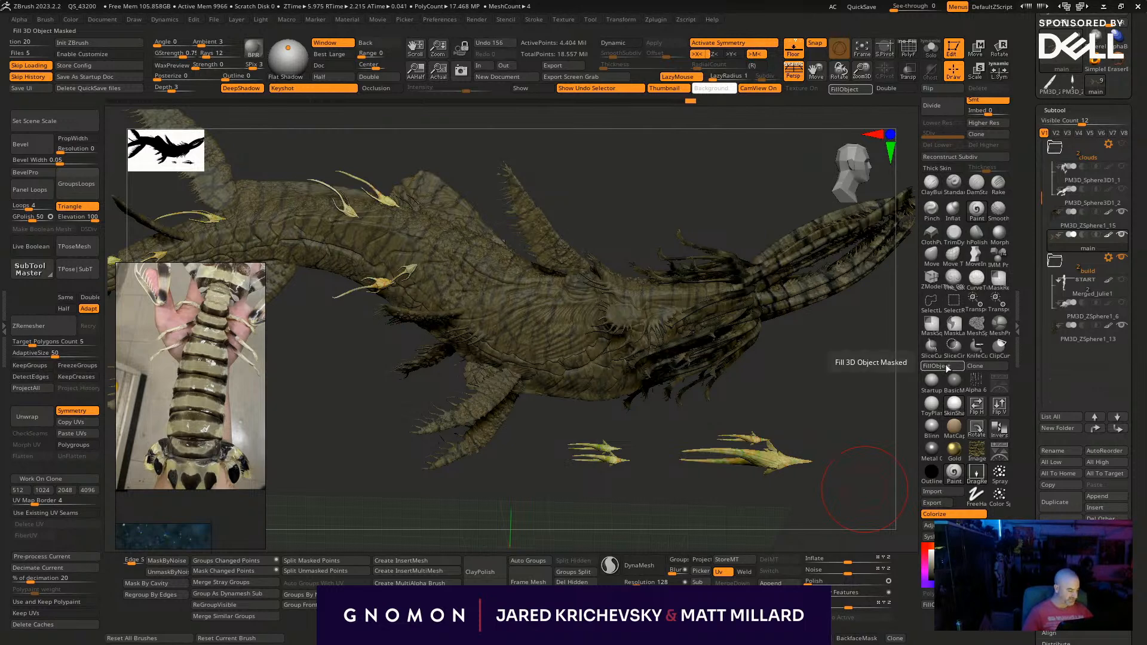
- Adjust the main subtool's colours with RGB Intensity 0.20918, a higher RGB Contrast and an orange Tint of 0.16649
left_click_drag(819, 481, 775, 526)
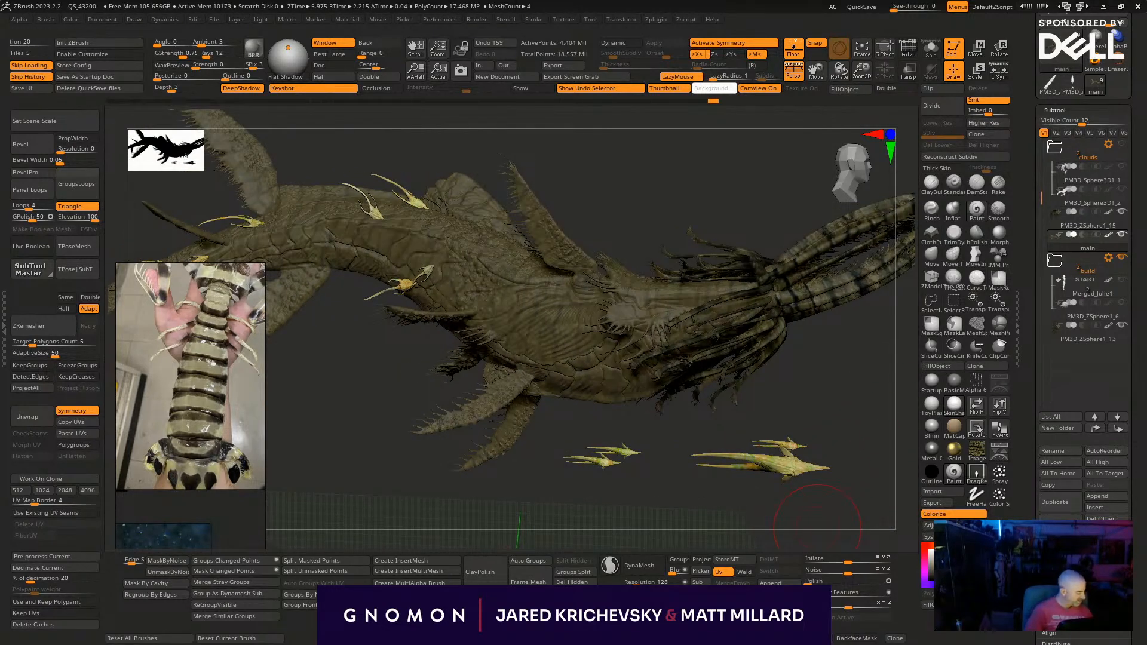
left_click(927, 525)
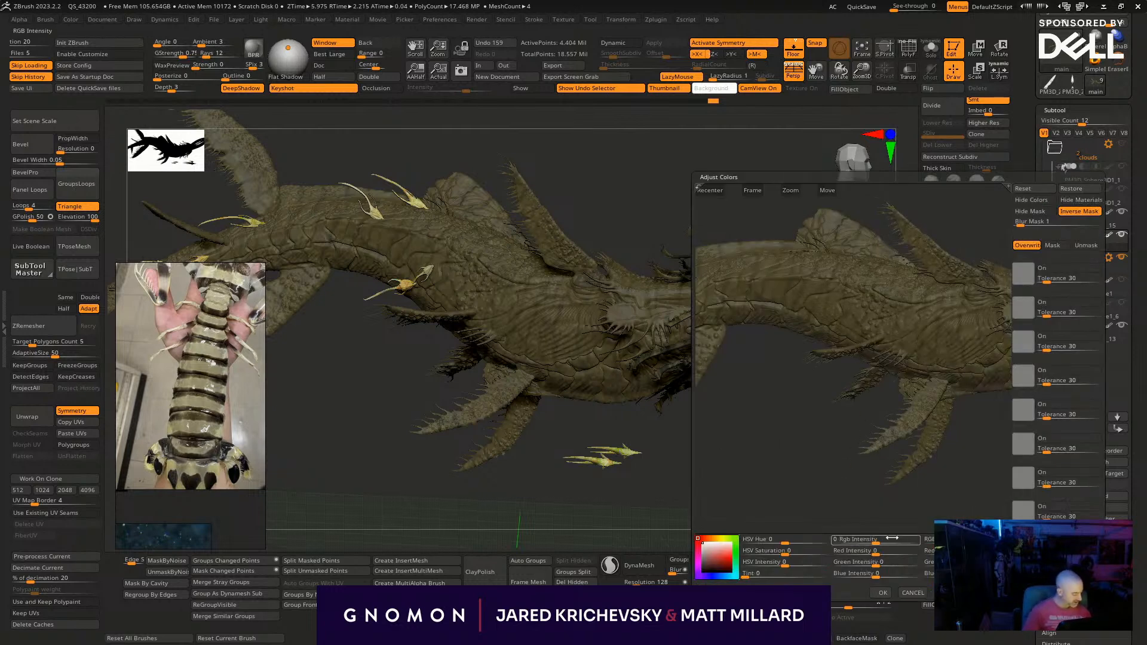
left_click_drag(879, 538, 892, 540)
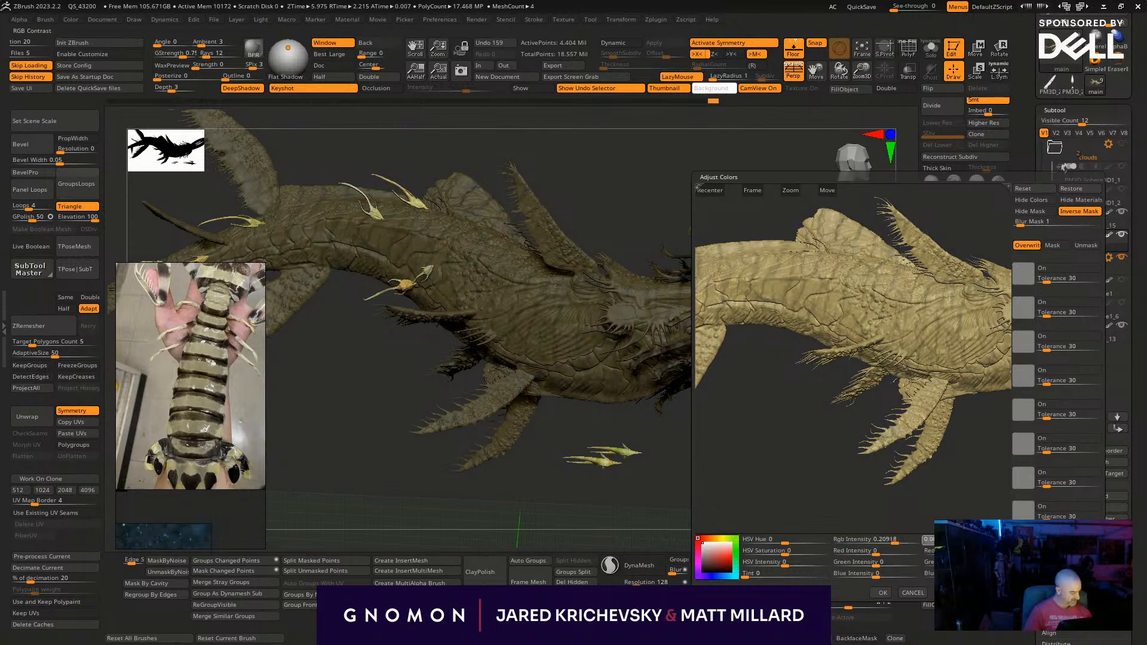
left_click_drag(986, 541, 998, 541)
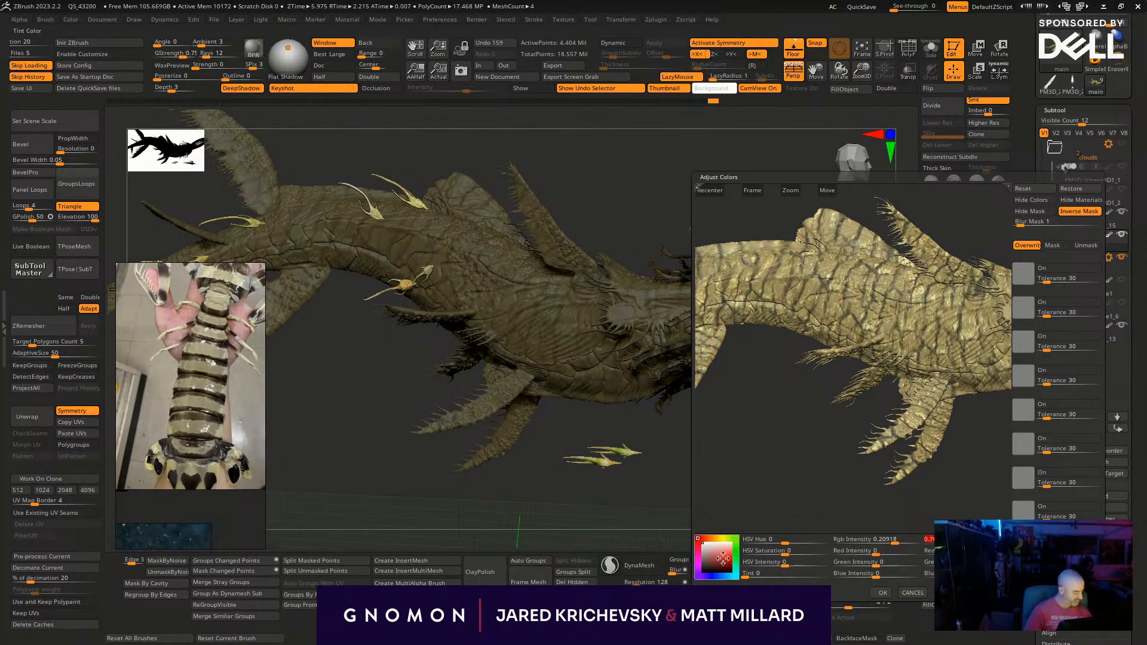
mouse_move(717, 536)
left_mouse_down()
mouse_move(730, 556)
mouse_move(782, 573)
left_mouse_up()
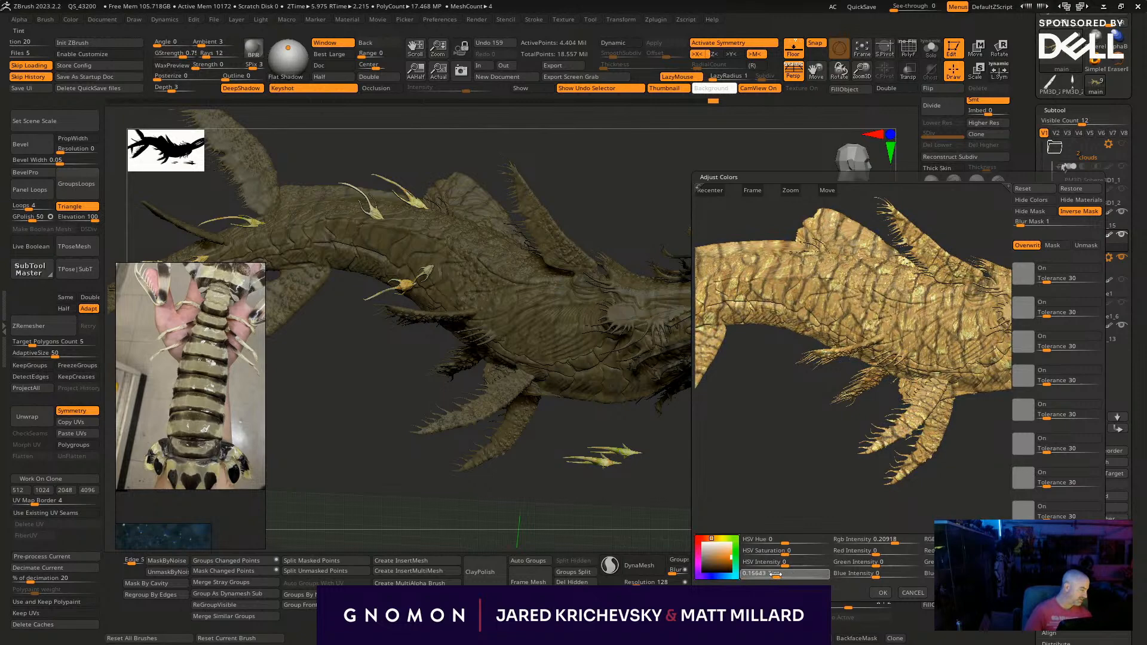
left_click(882, 592)
- Send the golden-coloured model to KeyShot, maximize the scene window and examine the render from several angles
left_click_drag(823, 513, 832, 505)
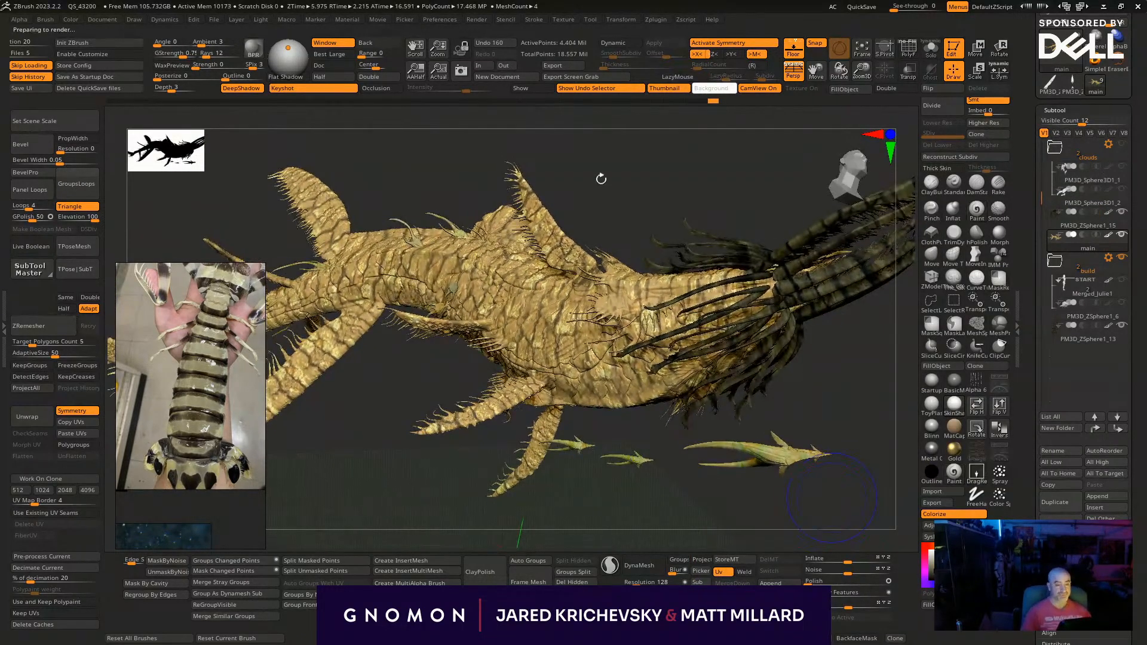
key("l")
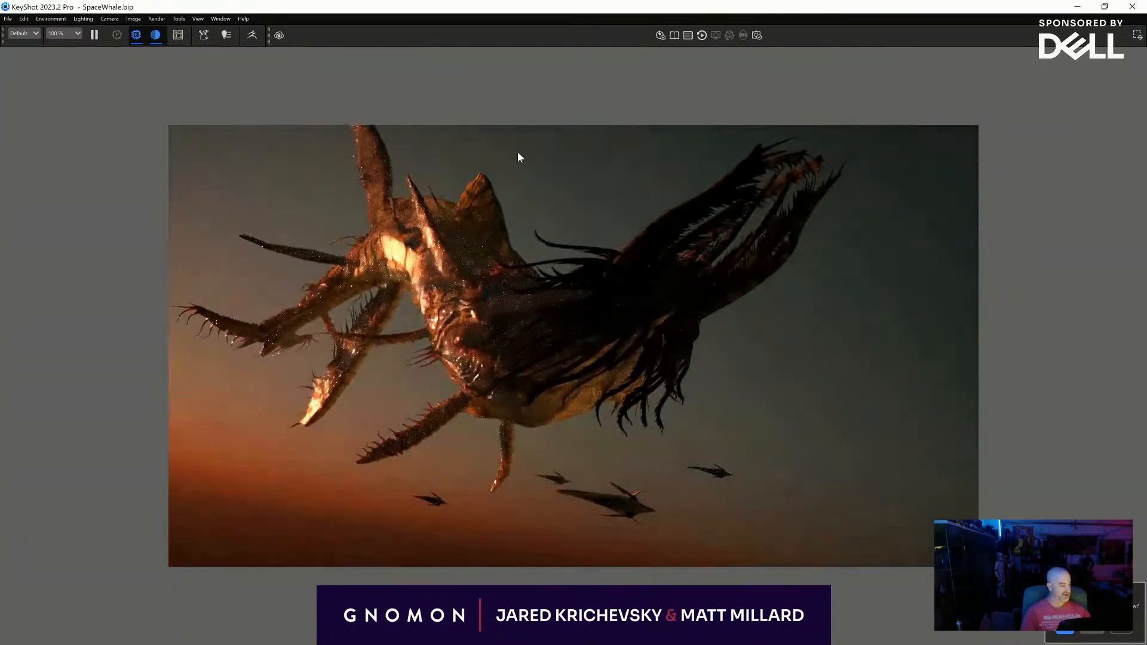
double_click(582, 7)
left_click(762, 15)
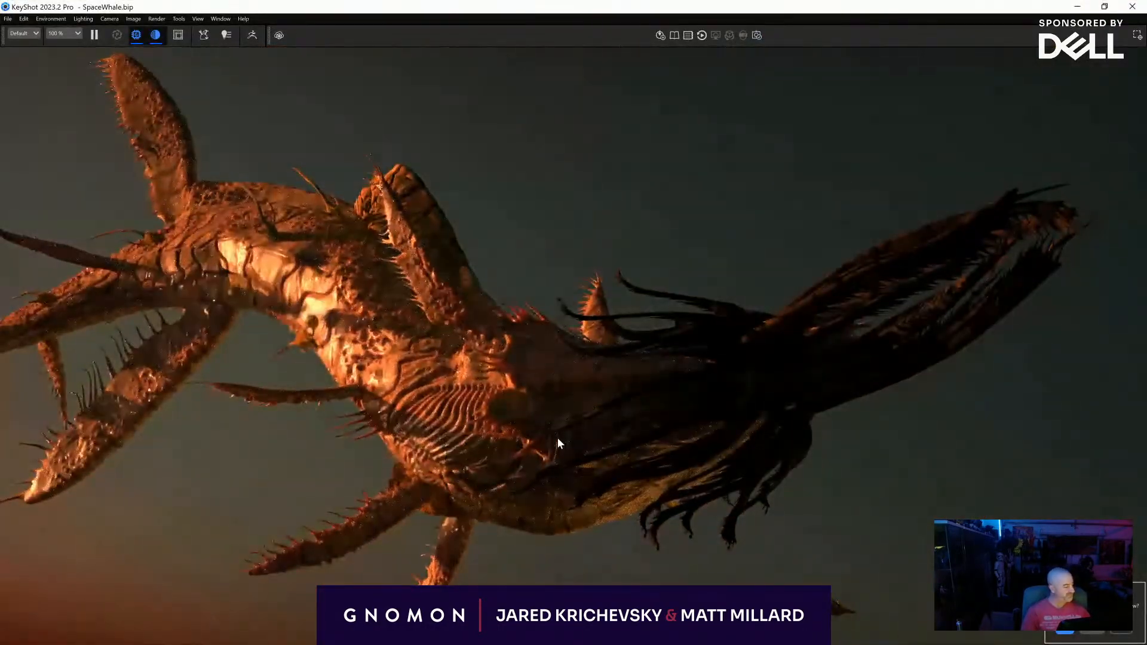
left_click_drag(557, 437, 441, 453)
scroll(441, 454, "down", 4)
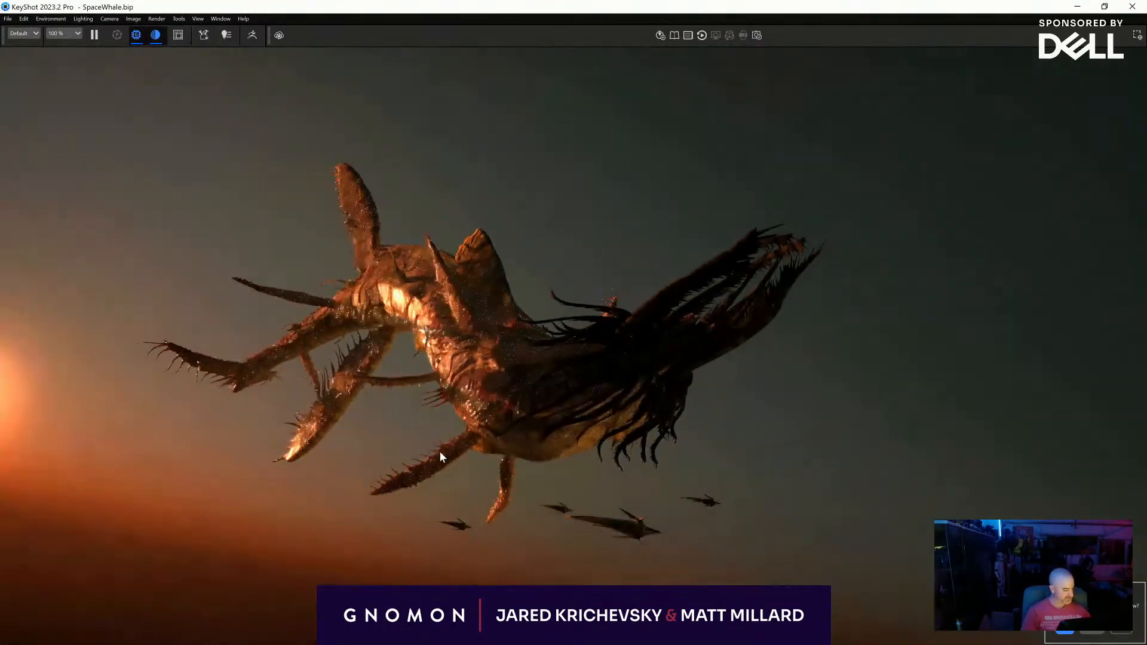
scroll(440, 452, "up", 4)
left_click_drag(440, 452, 553, 403)
left_click_drag(289, 300, 161, 316)
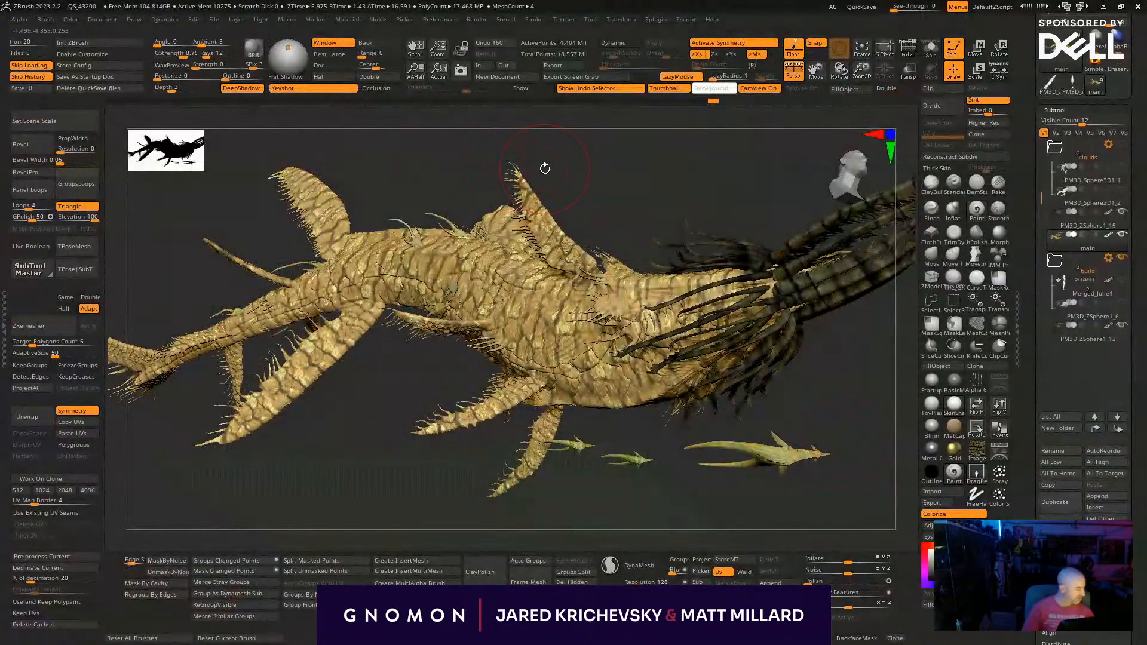
mouse_move(568, 507)
left_mouse_down()
mouse_move(568, 520)
mouse_move(326, 528)
left_mouse_up()
left_click(606, 318, "alt")
left_click_drag(671, 458, 717, 449)
key("shift+f")
key("shift+f")
key("shift+f")
key("shift+f")
key("l")
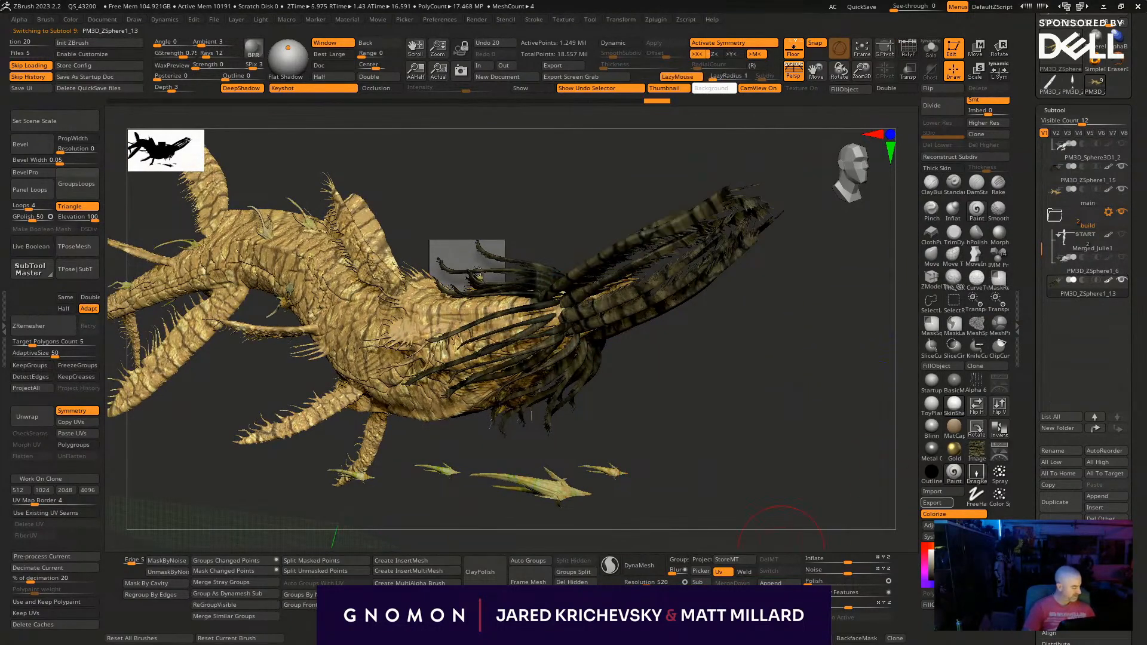
- Select the main subtool and apply a light blue colour adjustment with Tint 0.21407
left_click(311, 297, "alt")
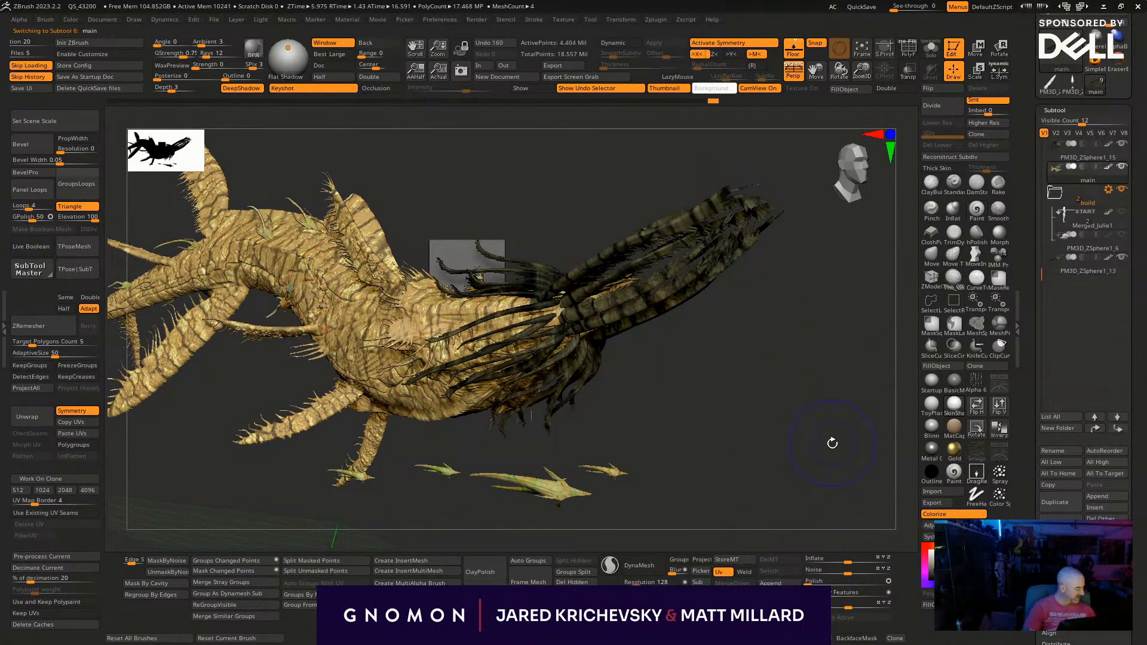
left_click(931, 525)
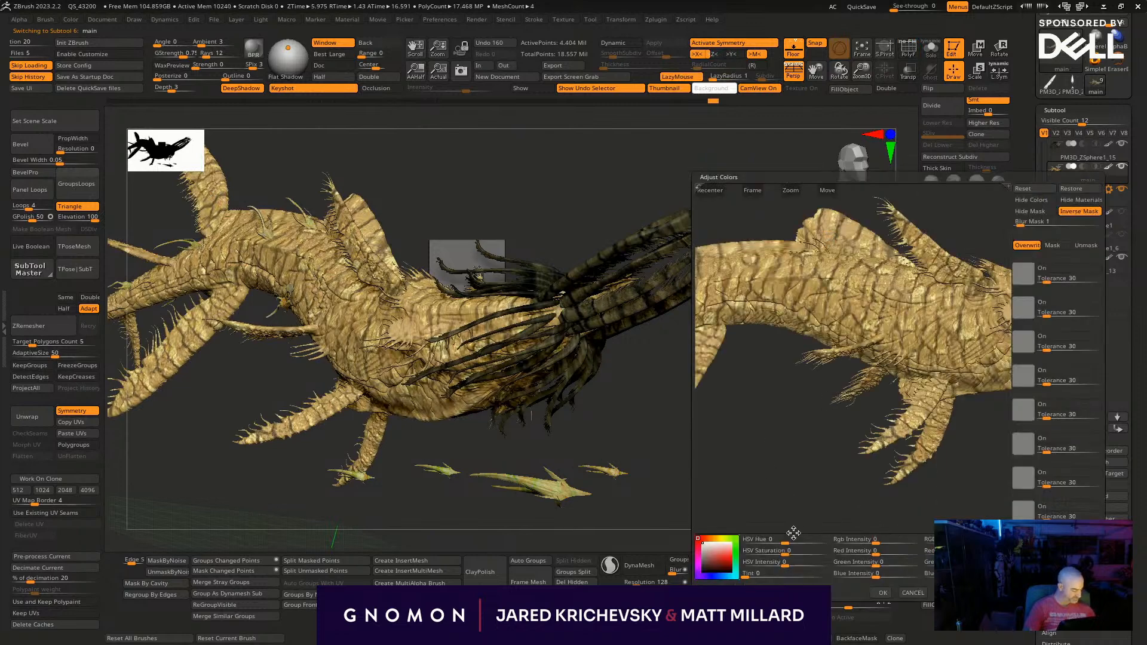
left_click_drag(722, 567, 771, 570)
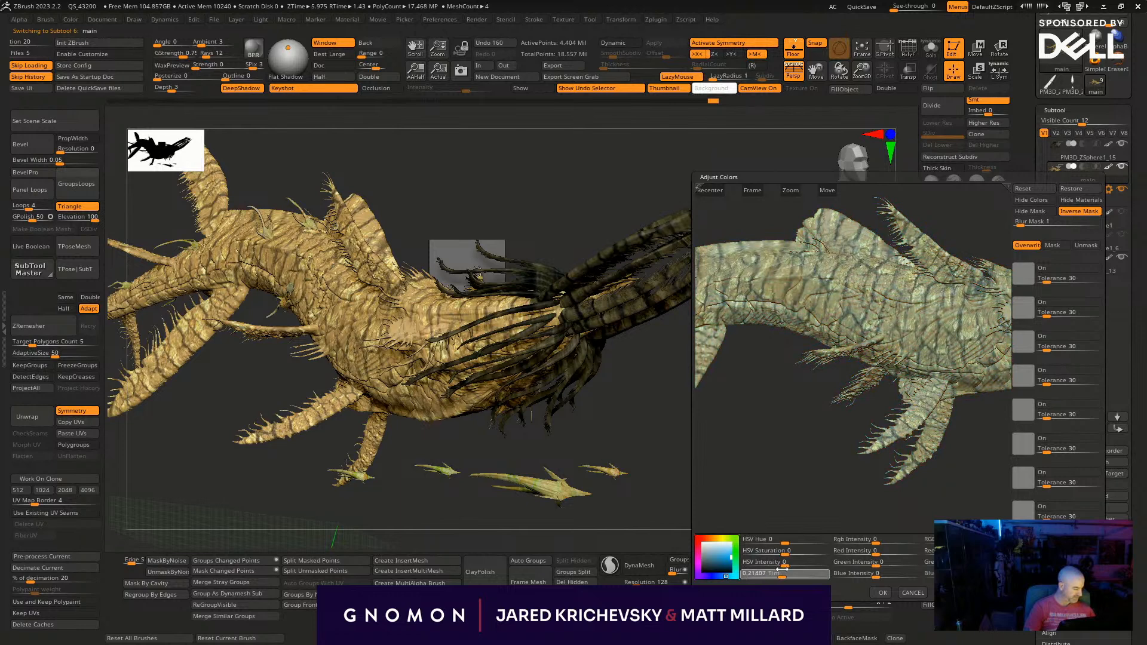
left_click_drag(786, 567, 787, 567)
left_click(882, 593)
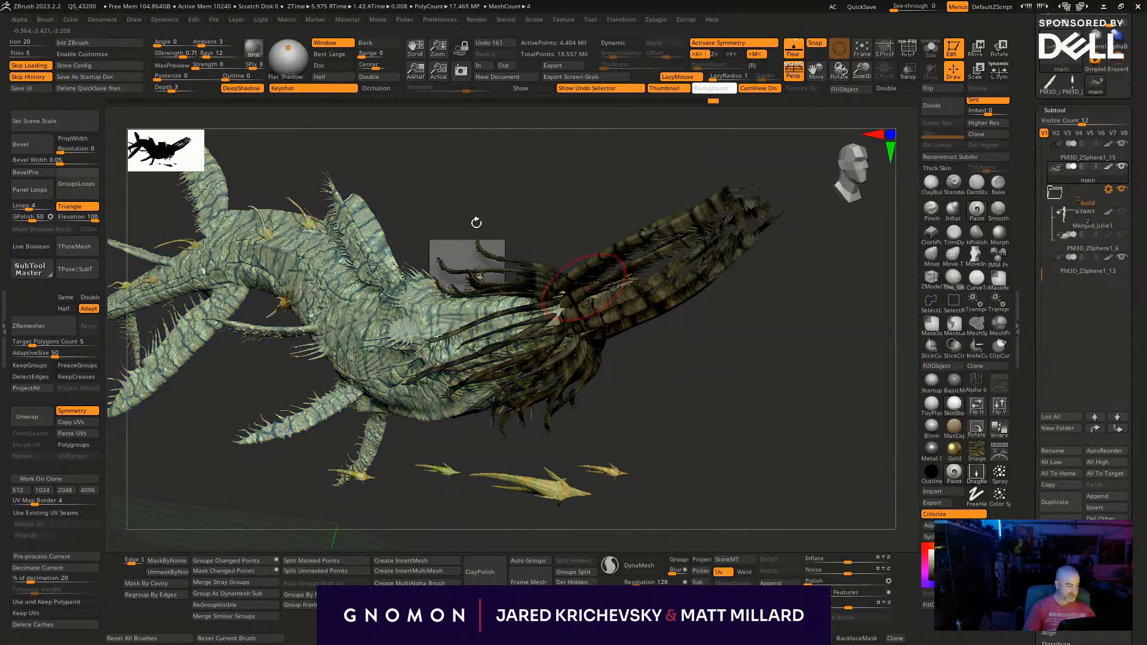
- Send the blue-tinted model to KeyShot, maximize the window and orbit around the whale to check its lighting and skin
left_click(253, 49)
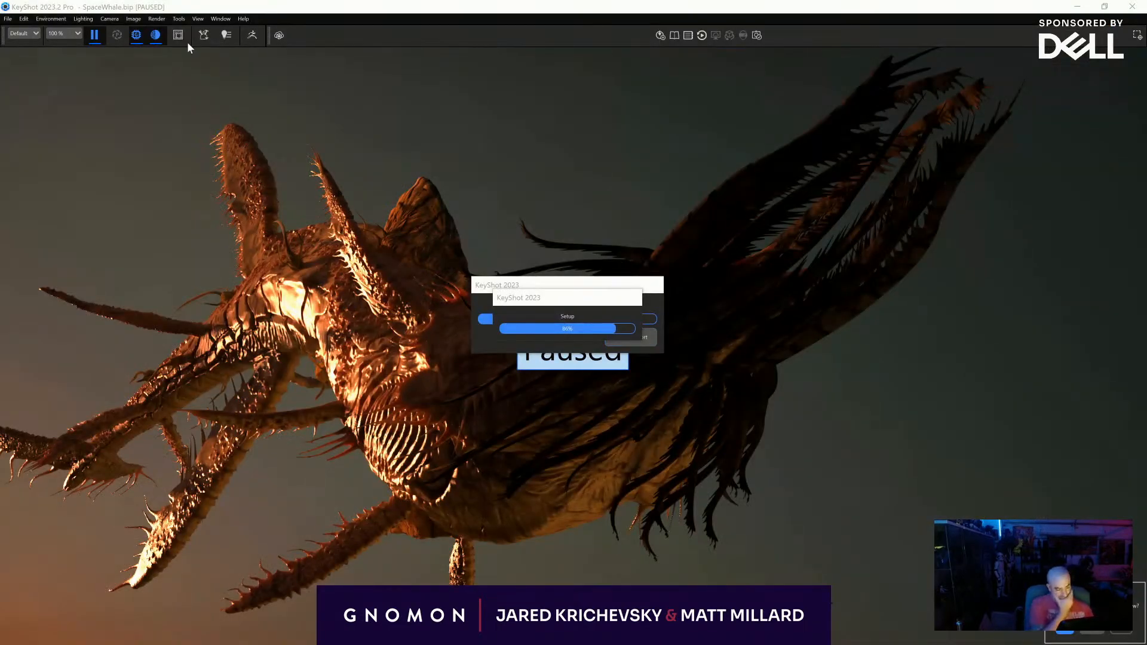
left_click(179, 34)
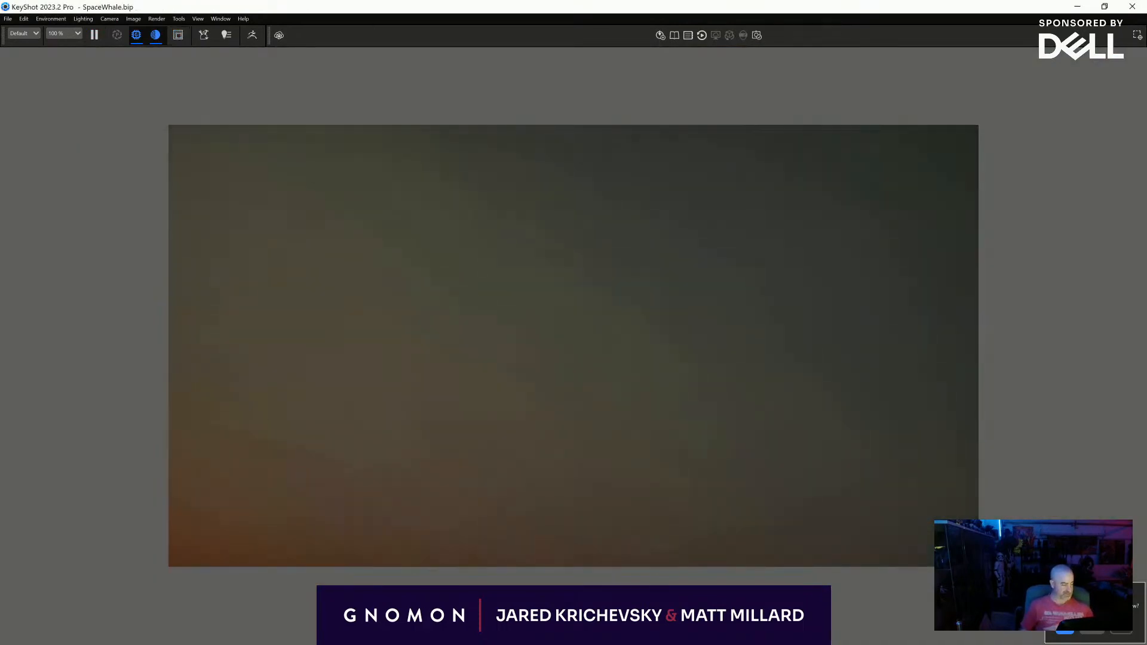
middle_click_drag(556, 188, 612, 391)
scroll(607, 234, "down", 8)
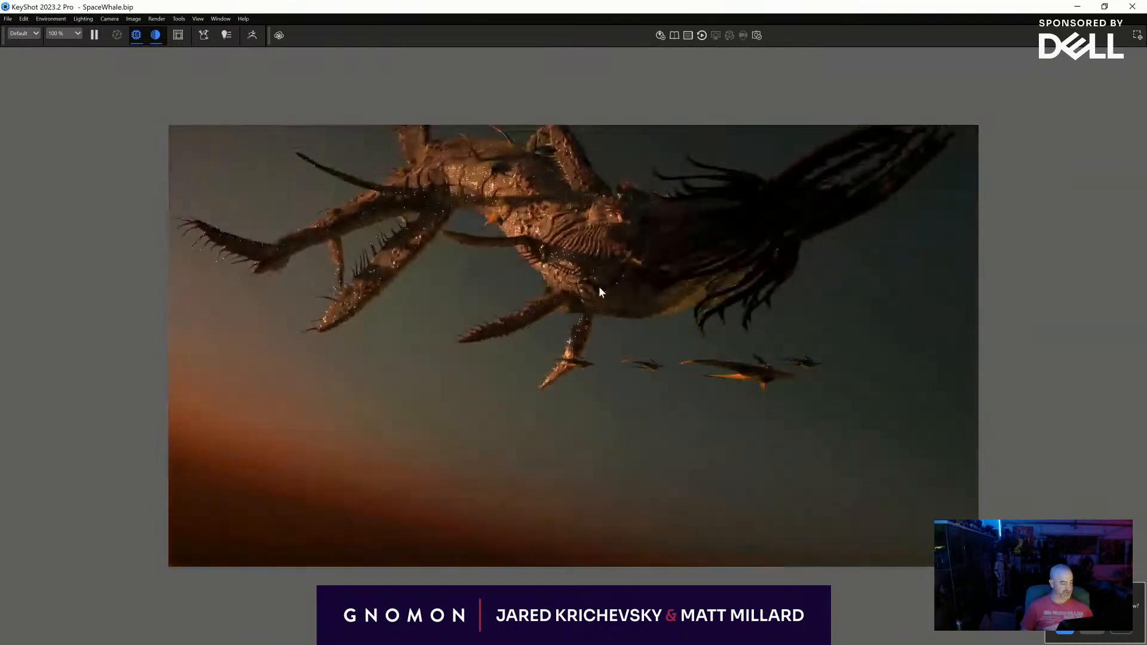
left_click_drag(599, 285, 562, 282)
middle_click_drag(561, 282, 516, 308)
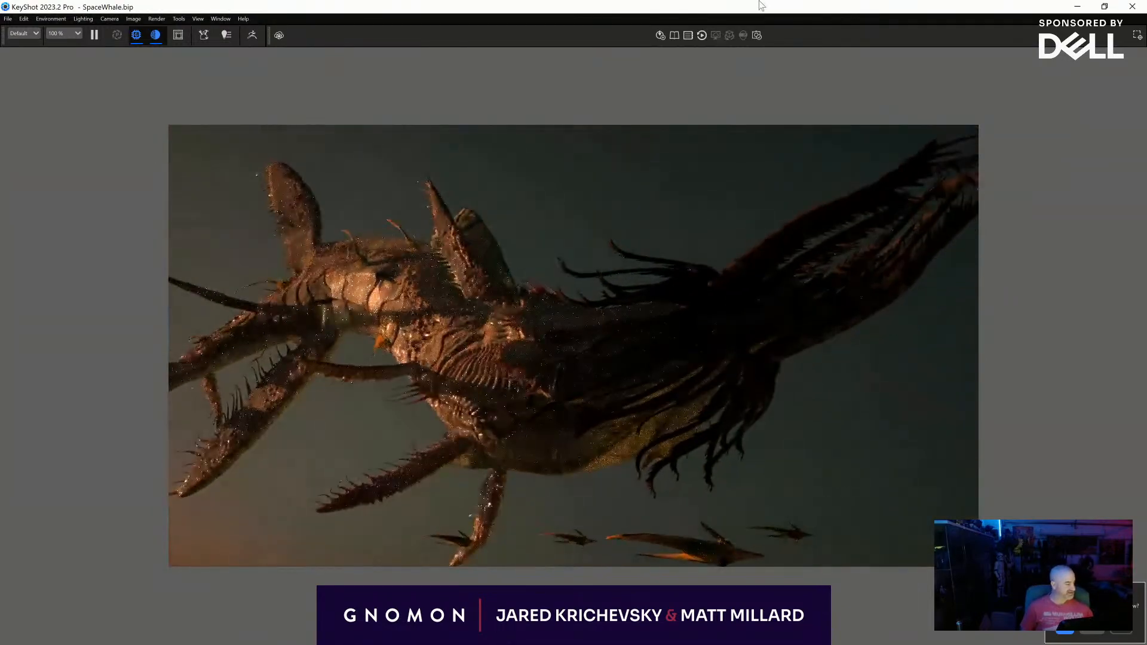
double_click(757, 5)
left_click(970, 27)
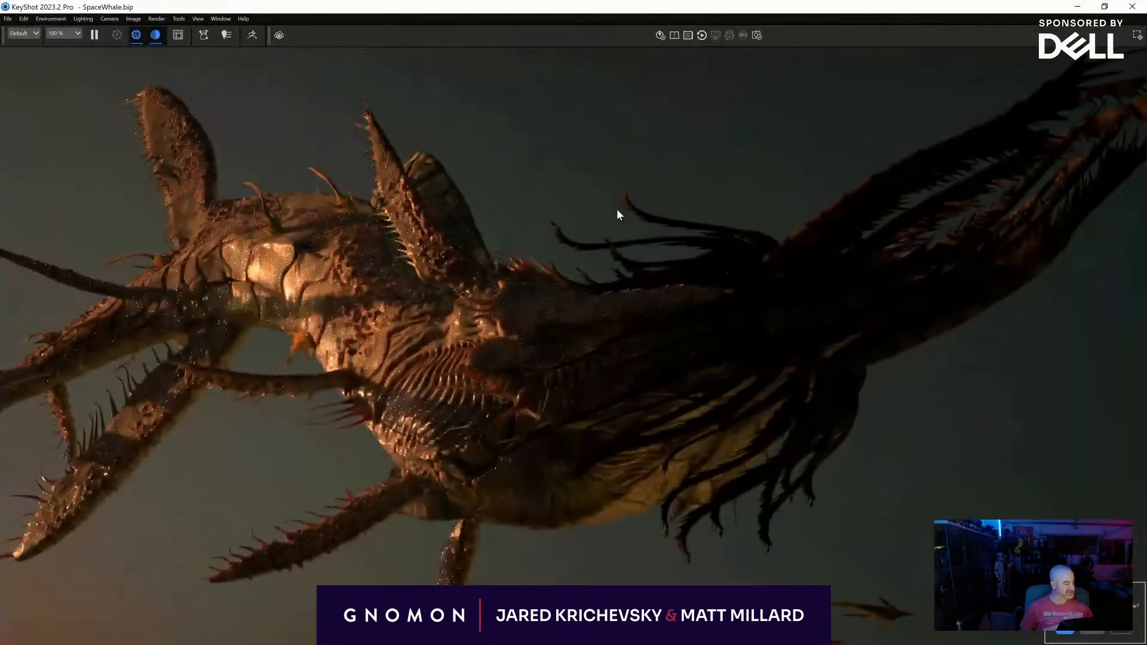
left_click_drag(414, 281, 464, 310)
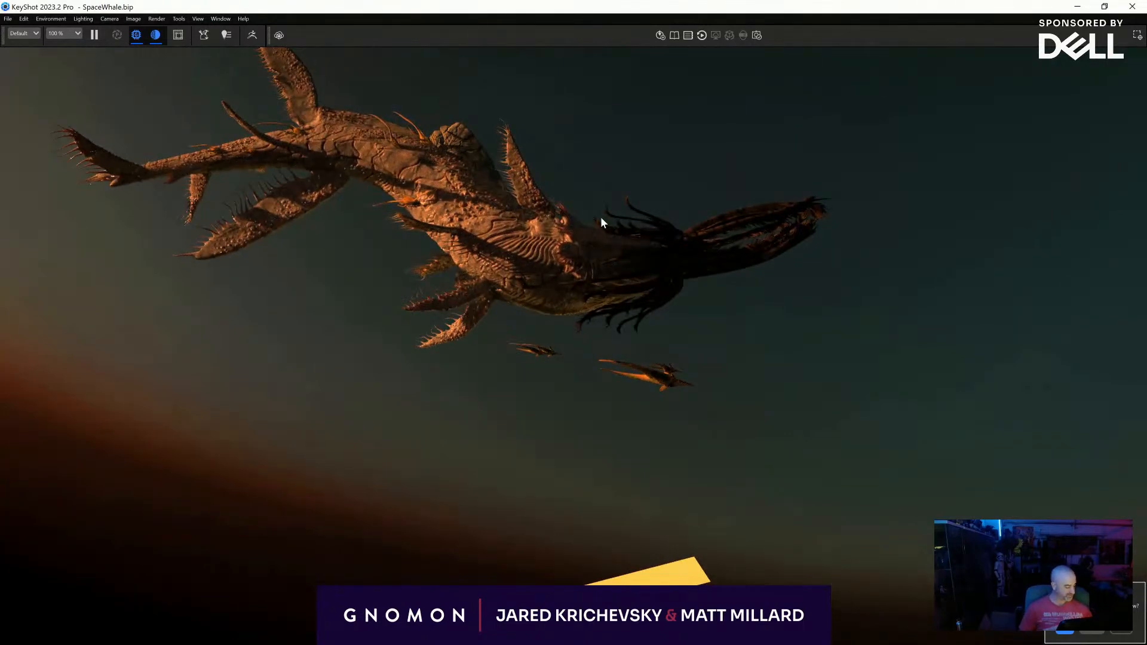
- Turn off Visible to Camera in the Point Light's material
key("space")
left_click(585, 168)
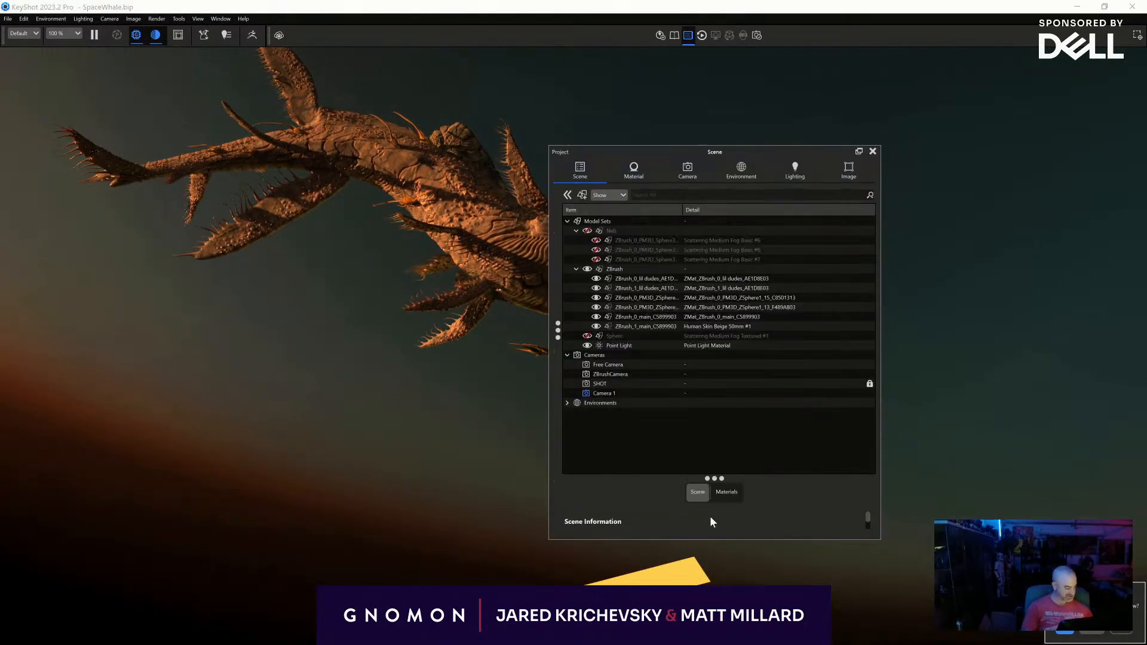
left_click(619, 345)
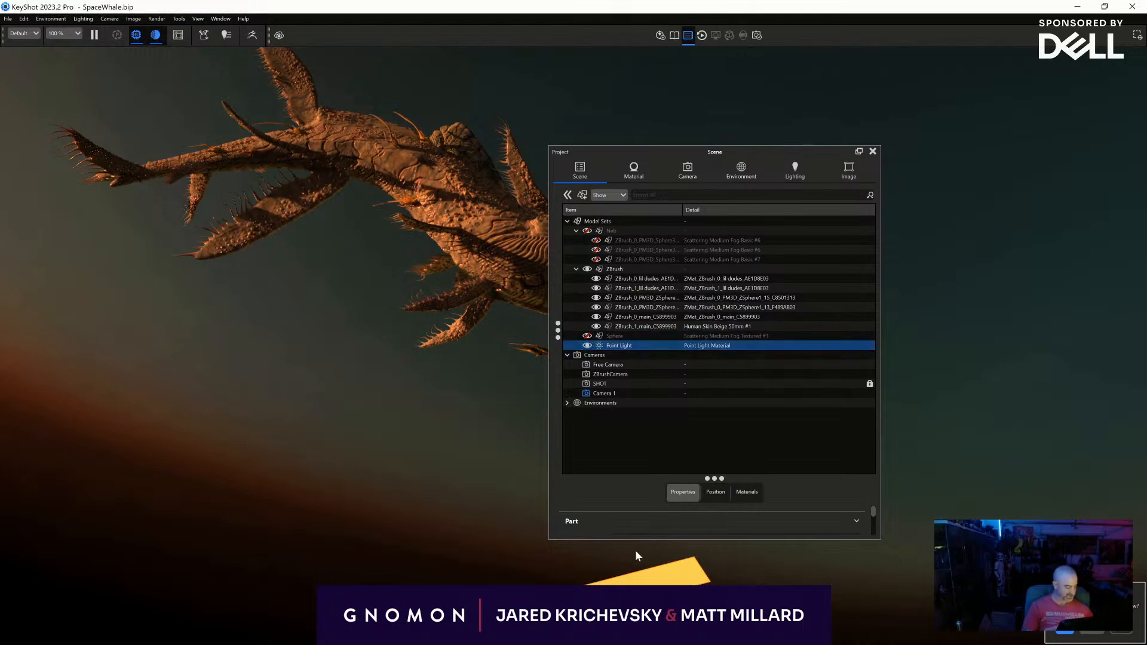
double_click(650, 343)
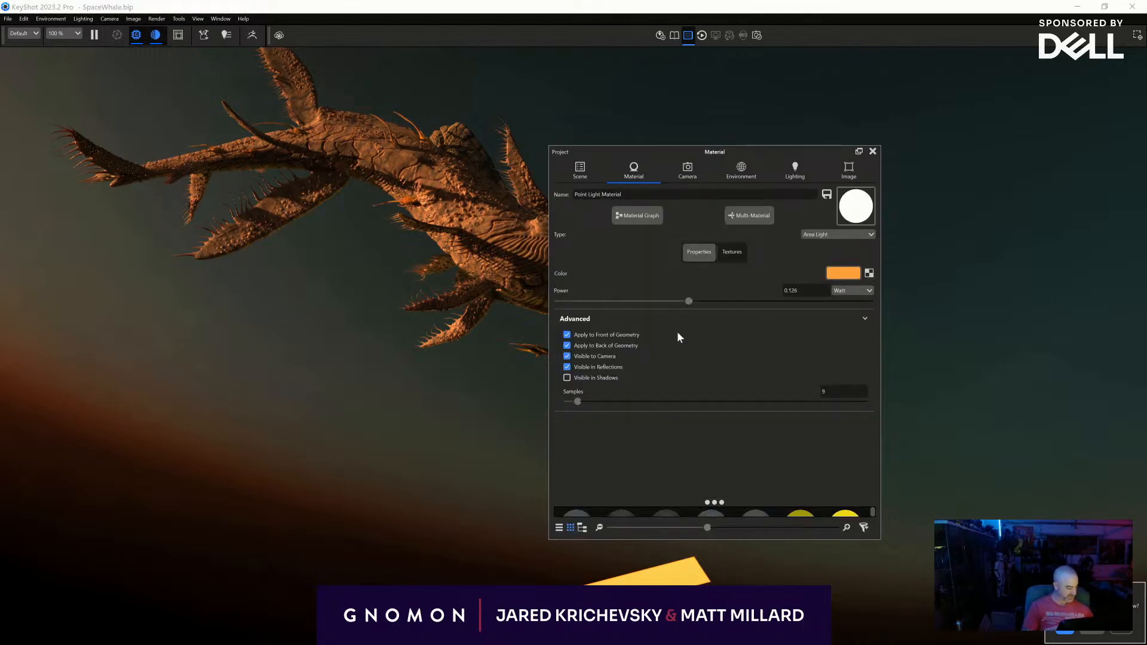
left_click(569, 356)
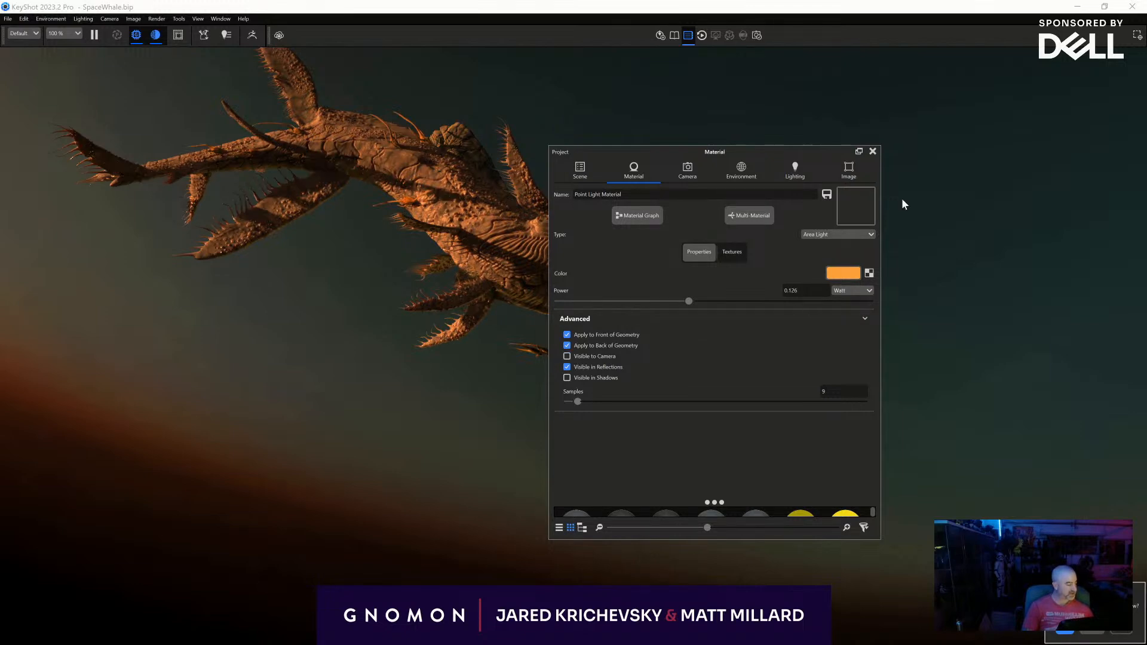
left_click(873, 151)
- Set the surface colour of the whale's Human Skin Beige 50mm #1 material to white (FFFFFF)
left_click_drag(597, 224, 422, 363)
middle_click_drag(526, 240, 510, 334)
scroll(510, 335, "up", 5)
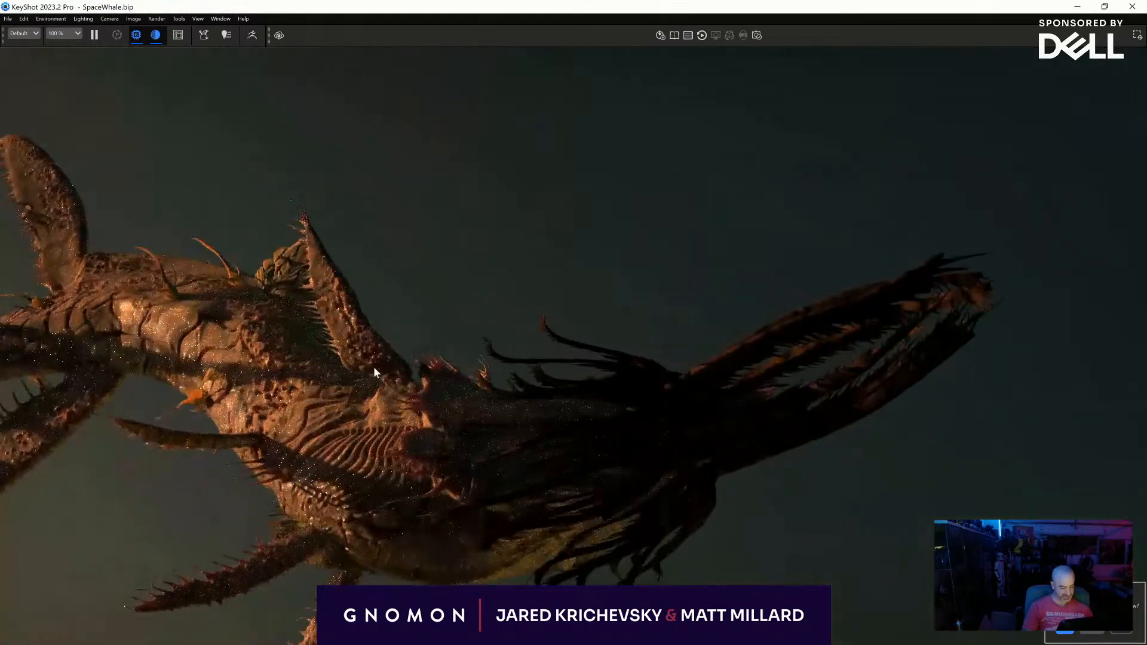
left_click_drag(554, 287, 427, 314)
key("space")
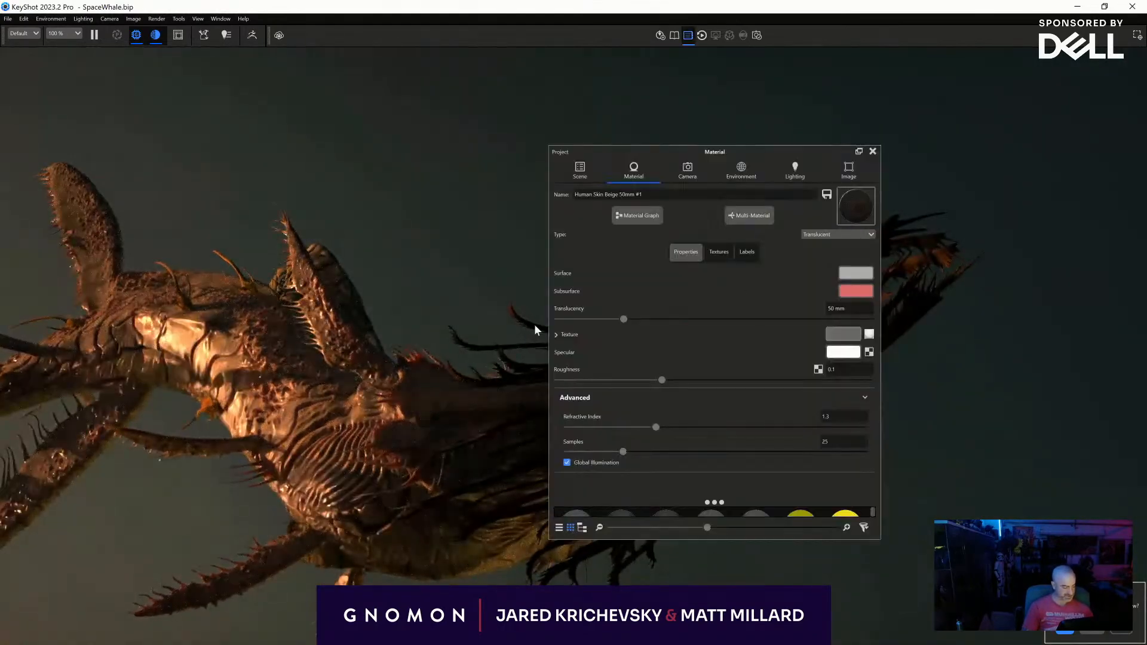
left_click(855, 273)
left_click(843, 343)
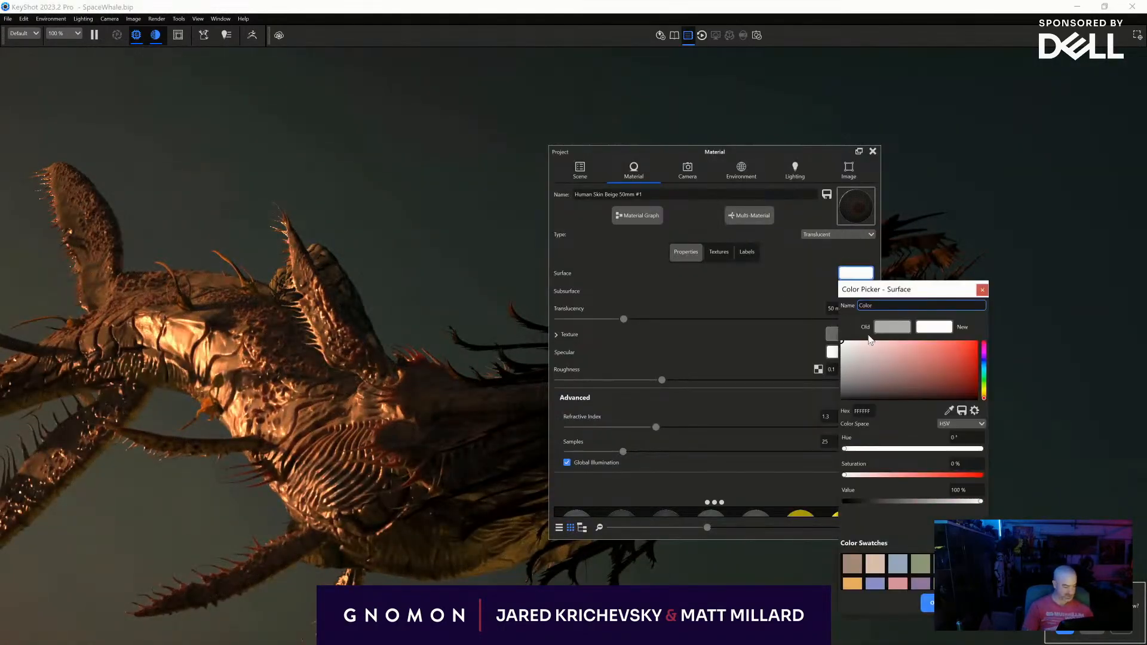
left_click(927, 602)
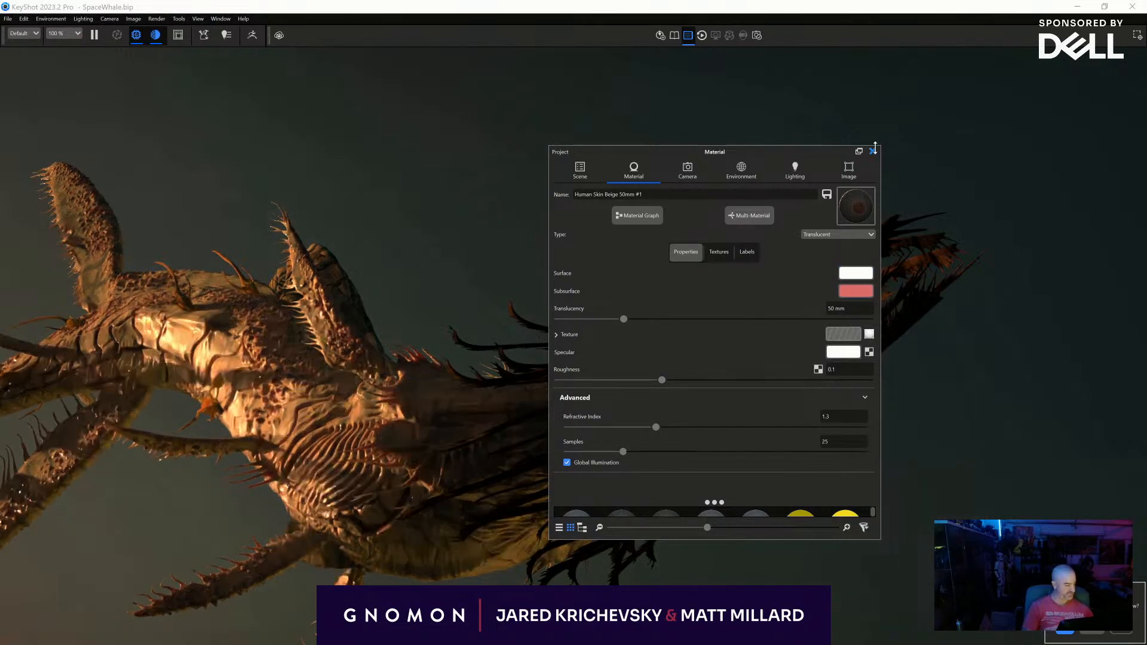
left_click(872, 151)
- Orbit around the whale and zoom to examine its skin under the sunset lighting
left_click_drag(721, 416, 528, 308)
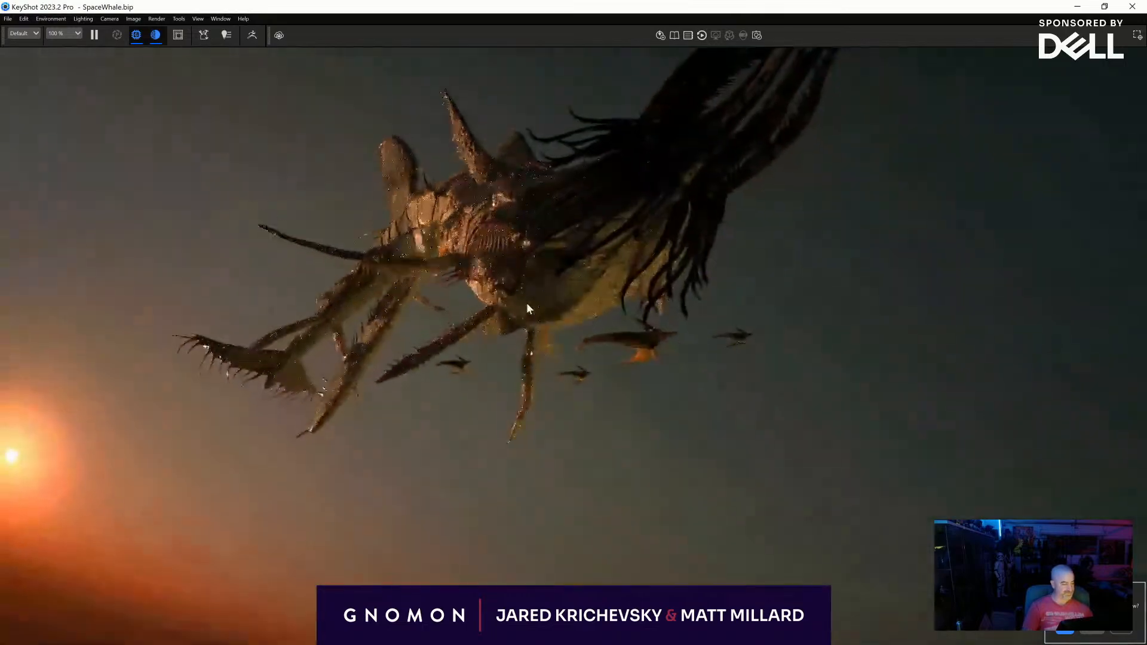
middle_click_drag(527, 303, 530, 409)
left_click_drag(530, 409, 561, 418)
scroll(604, 460, "down", 1)
scroll(603, 459, "up", 5)
scroll(578, 448, "down", 2)
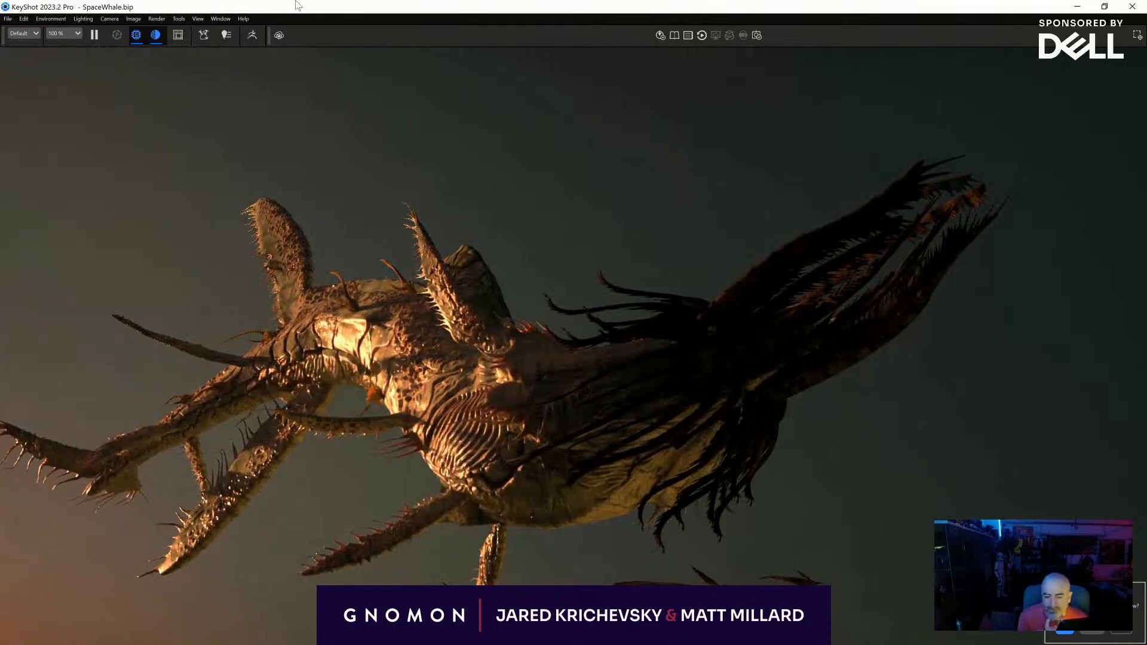
- Switch to ZBrush and undo the recent colour adjustments on the main subtool
key("alt+Tab")
left_click_drag(673, 438, 905, 469)
key("ctrl+z")
key("ctrl+z")
key("ctrl+z")
key("ctrl+z")
key("ctrl+z")
key("ctrl+z")
key("ctrl+z")
key("ctrl+z")
key("ctrl+z")
key("l")
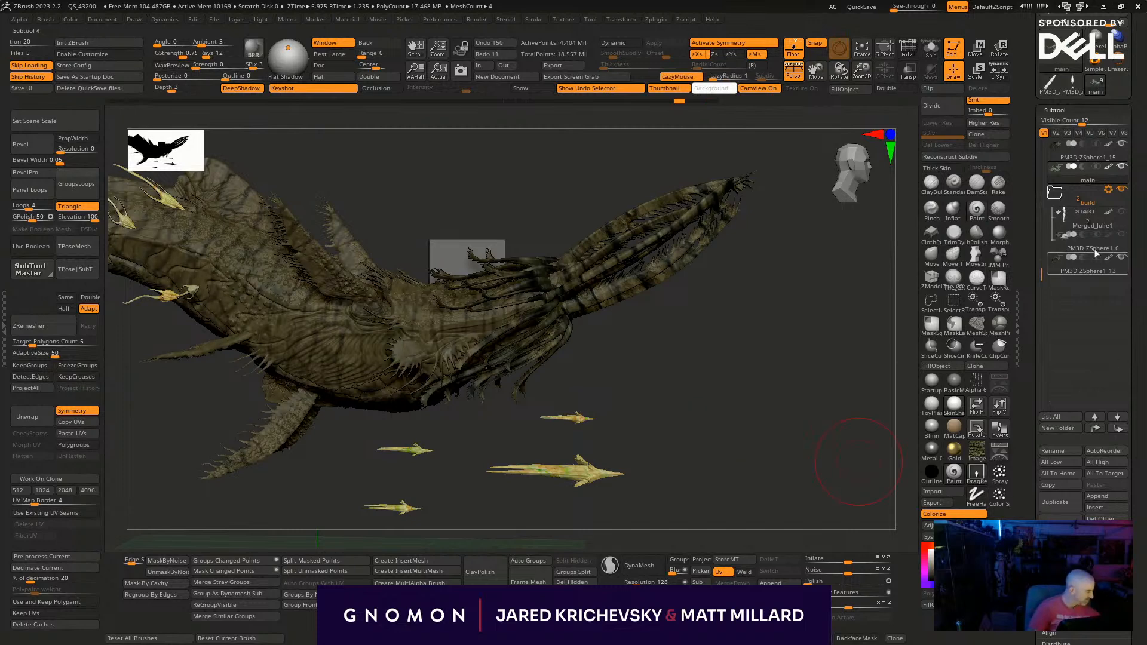
- Adjust the colours of subtool PM3D_ZSphere1_13 with RGB Intensity 0.25389 and a golden orange Tint of 0.18094
left_click(1085, 271)
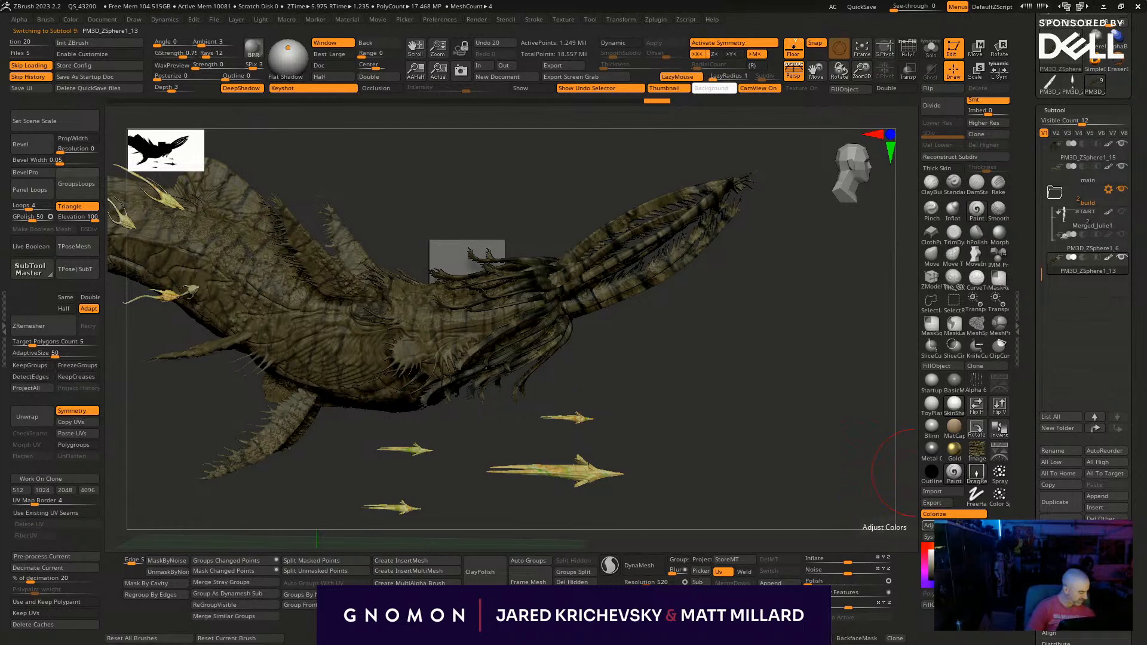
left_click(929, 525)
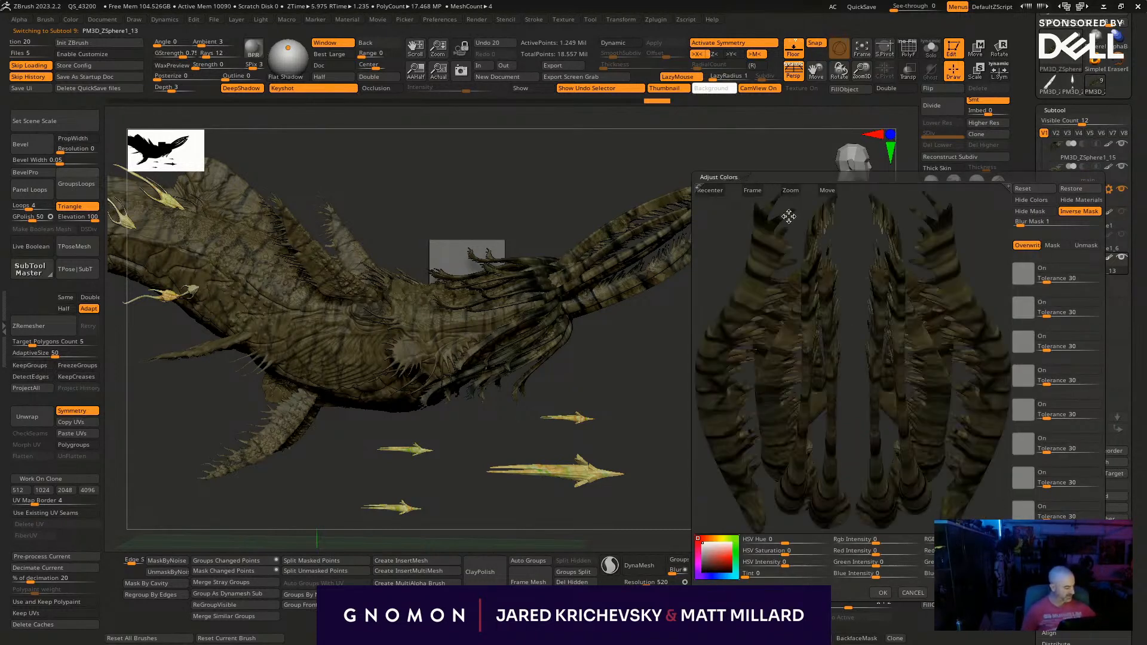
mouse_move(878, 541)
left_mouse_down()
mouse_move(910, 542)
mouse_move(897, 544)
left_mouse_up()
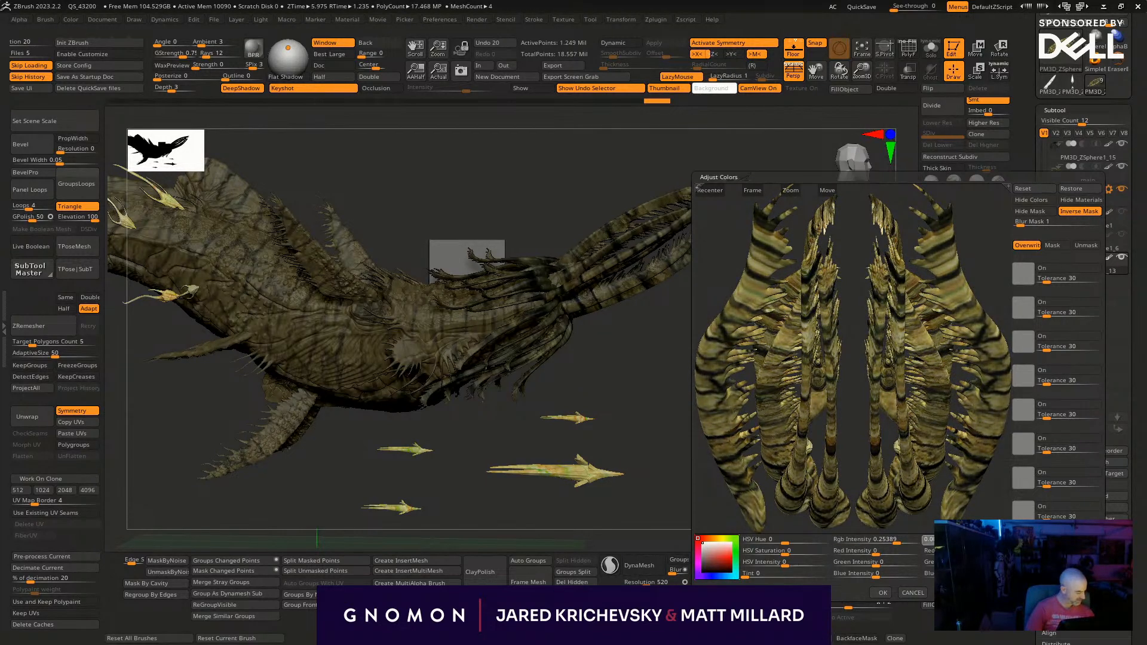
left_click_drag(719, 553, 724, 556)
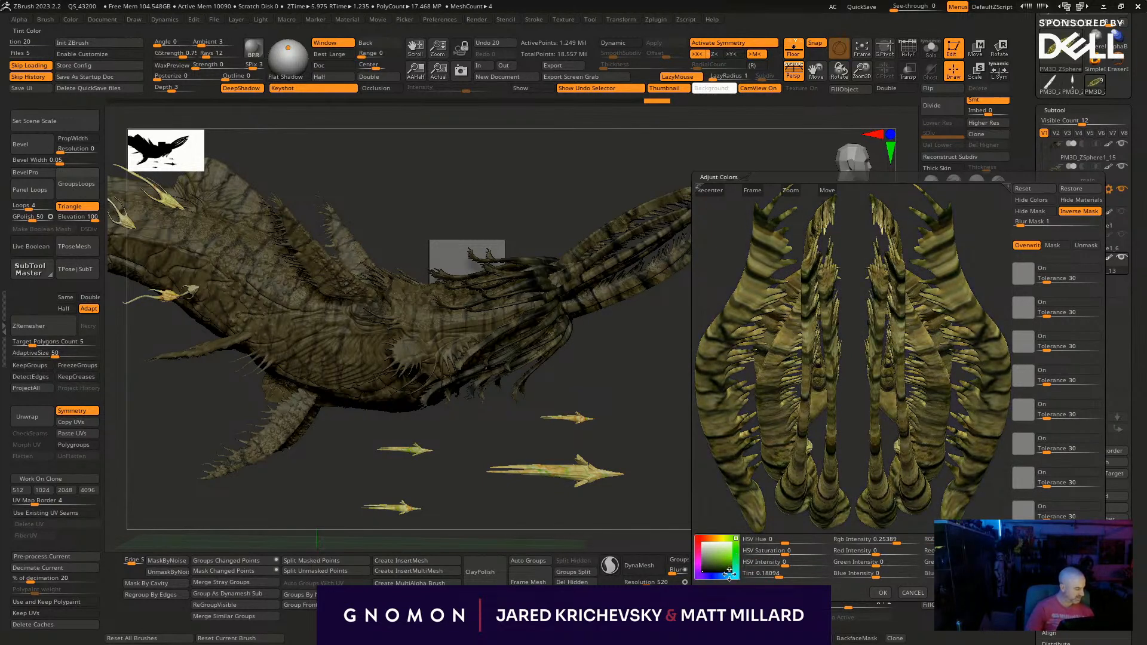
left_click_drag(700, 575, 719, 537)
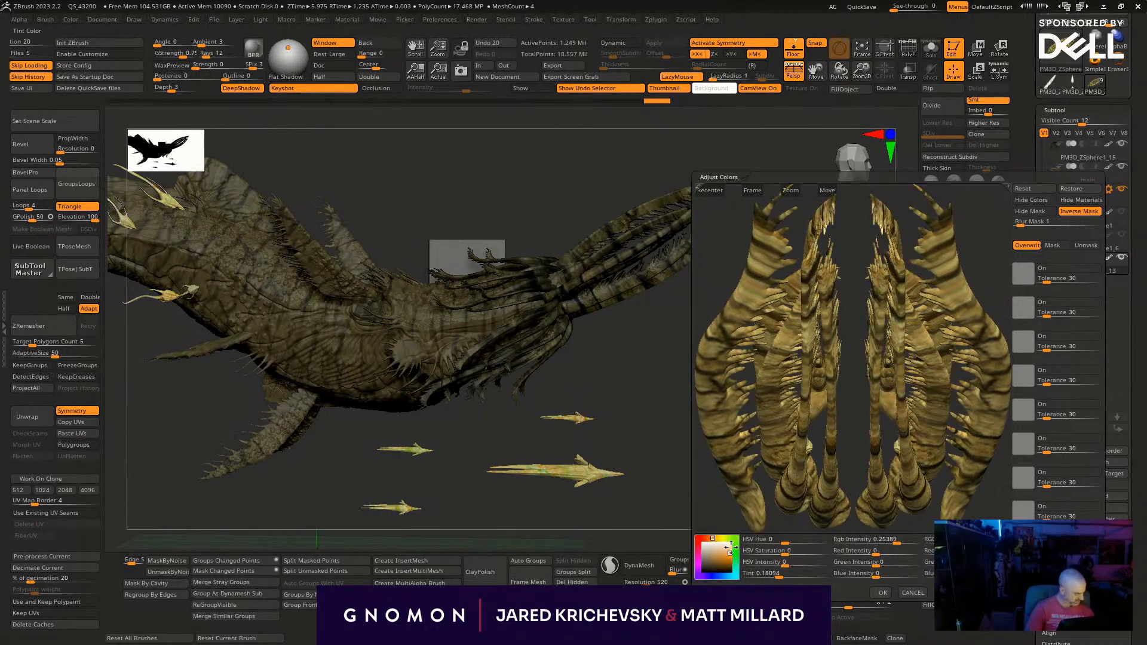
left_click(882, 592)
- Brighten the main subtool's colours with HSV Hue 0.01325, HSV Intensity 0.1688 and RGB Intensity 0.20918
left_click_drag(762, 529, 486, 371)
left_click(402, 384, "alt")
left_click_drag(737, 455, 730, 439)
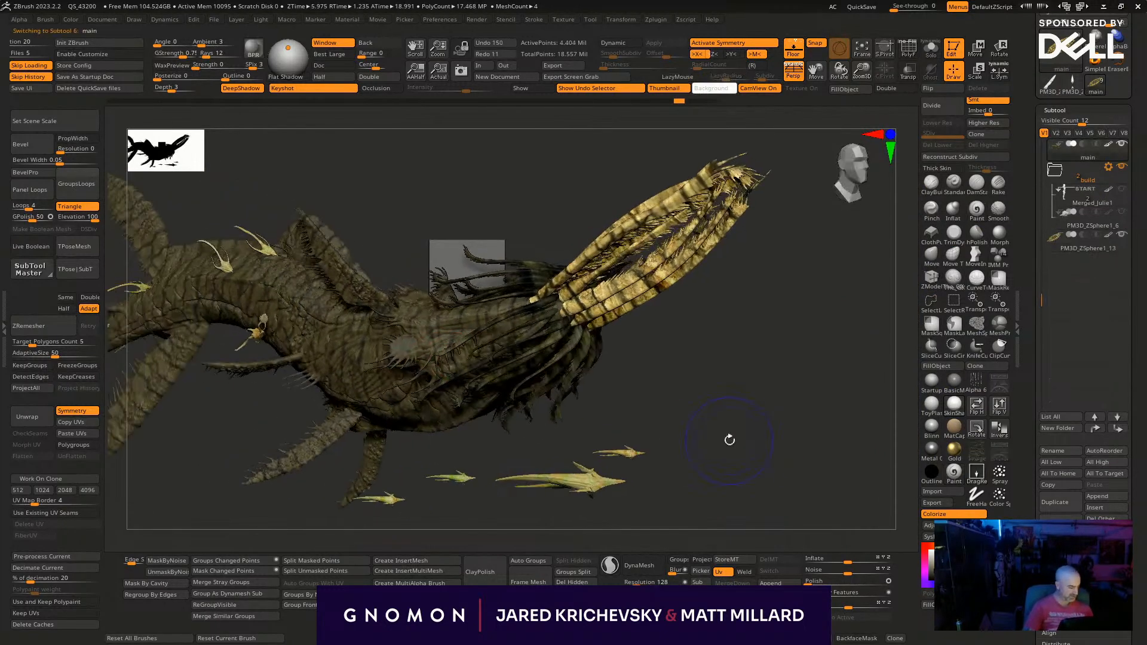
left_click_drag(1139, 550, 1139, 469)
left_click(929, 526)
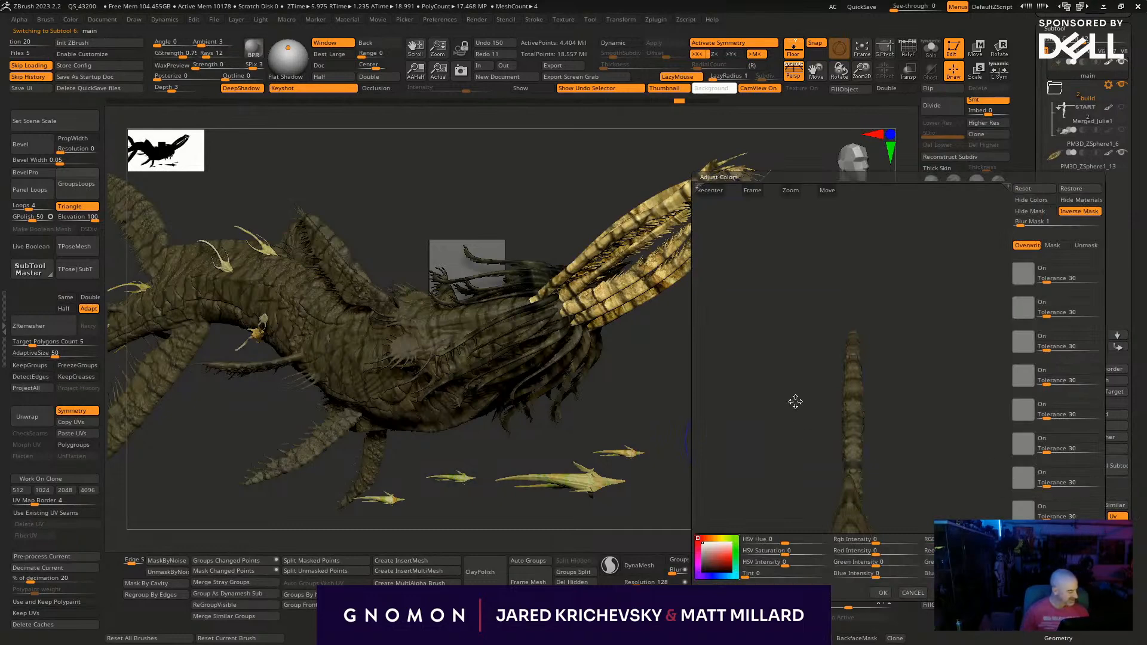
left_click(717, 196)
left_click_drag(753, 488, 785, 476)
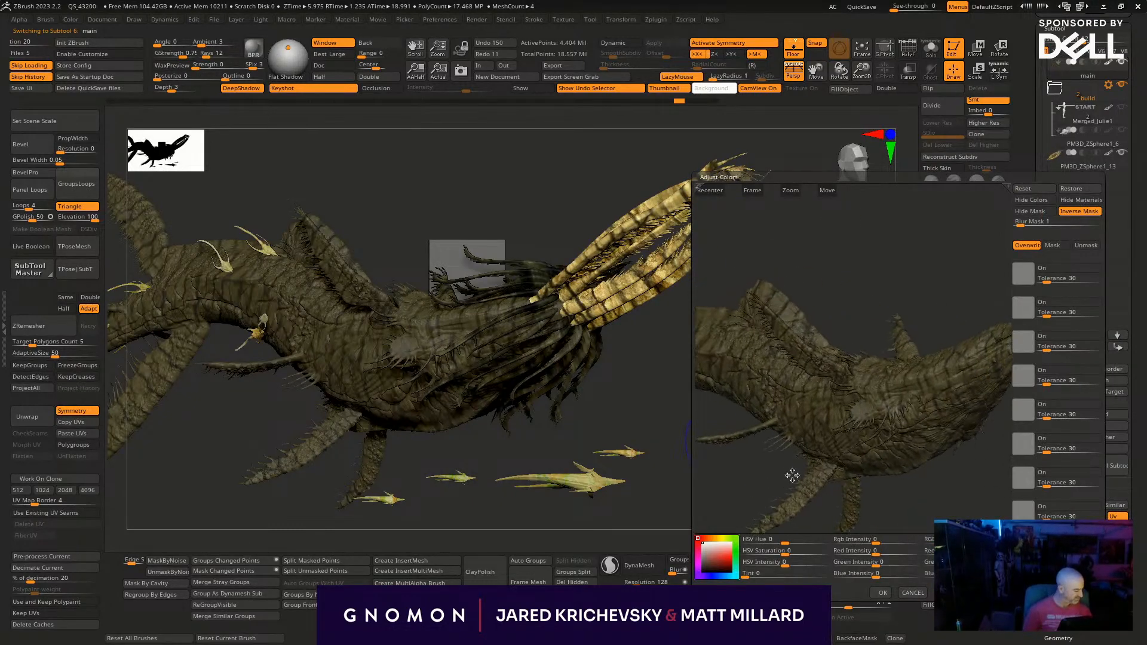
left_click_drag(784, 563, 815, 540)
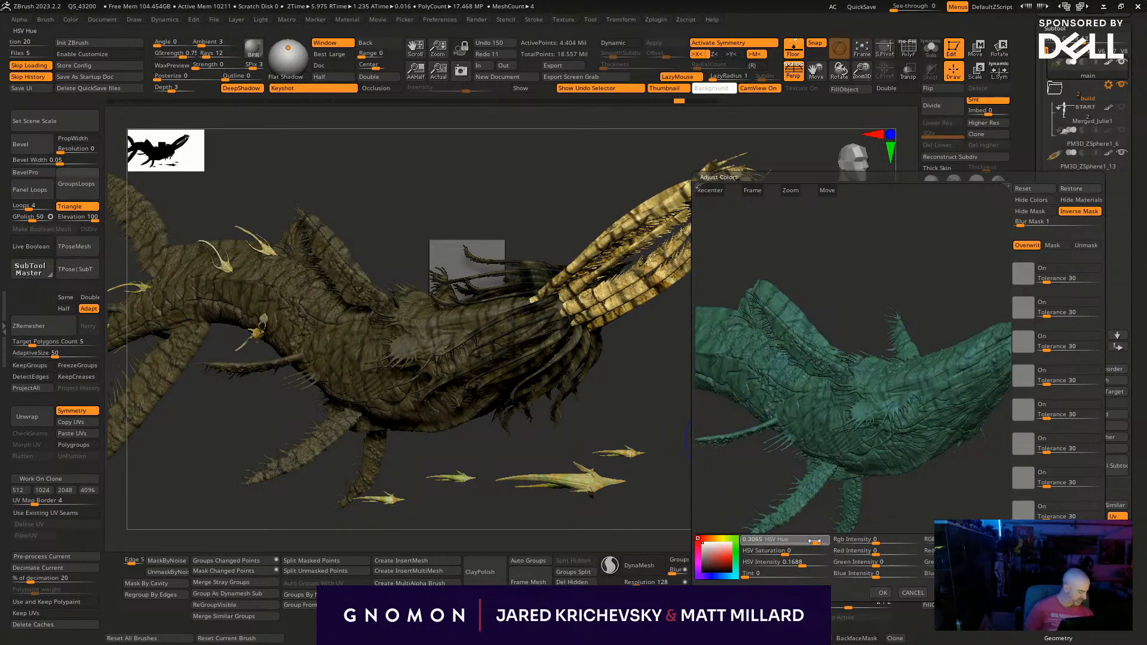
left_click_drag(800, 541, 791, 541)
left_click_drag(877, 540, 891, 540)
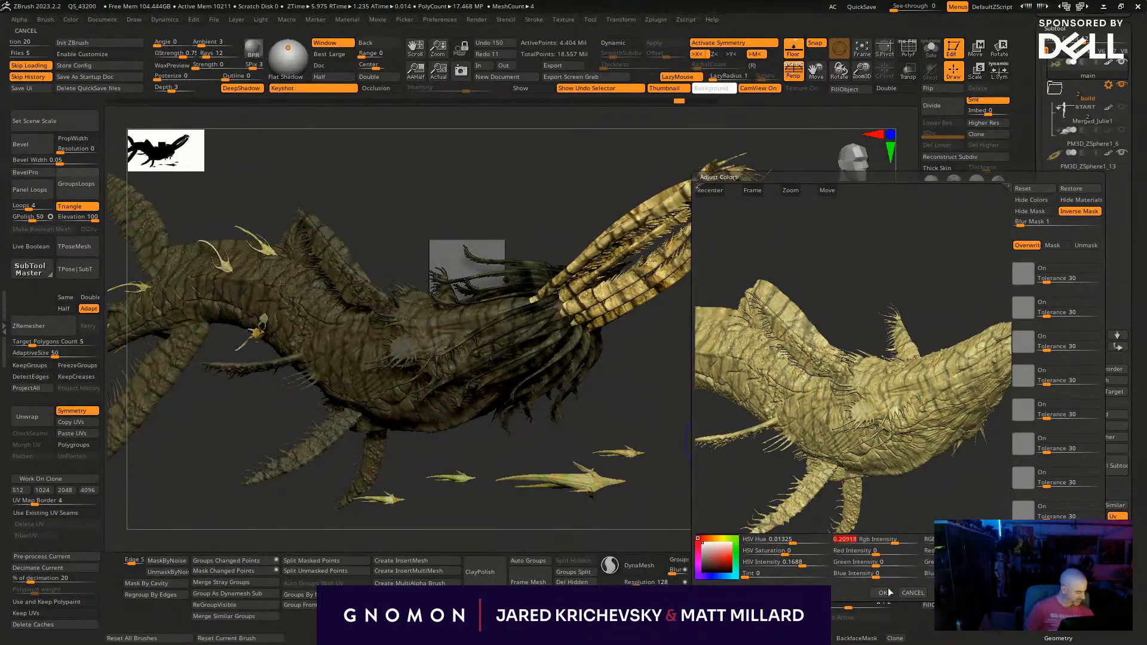
left_click(882, 593)
- Brighten the dark tentacles of subtool PM3D_ZSphere1_15 with RGB Intensity 0.30292
left_click_drag(651, 419, 589, 358)
left_click(590, 358, "alt")
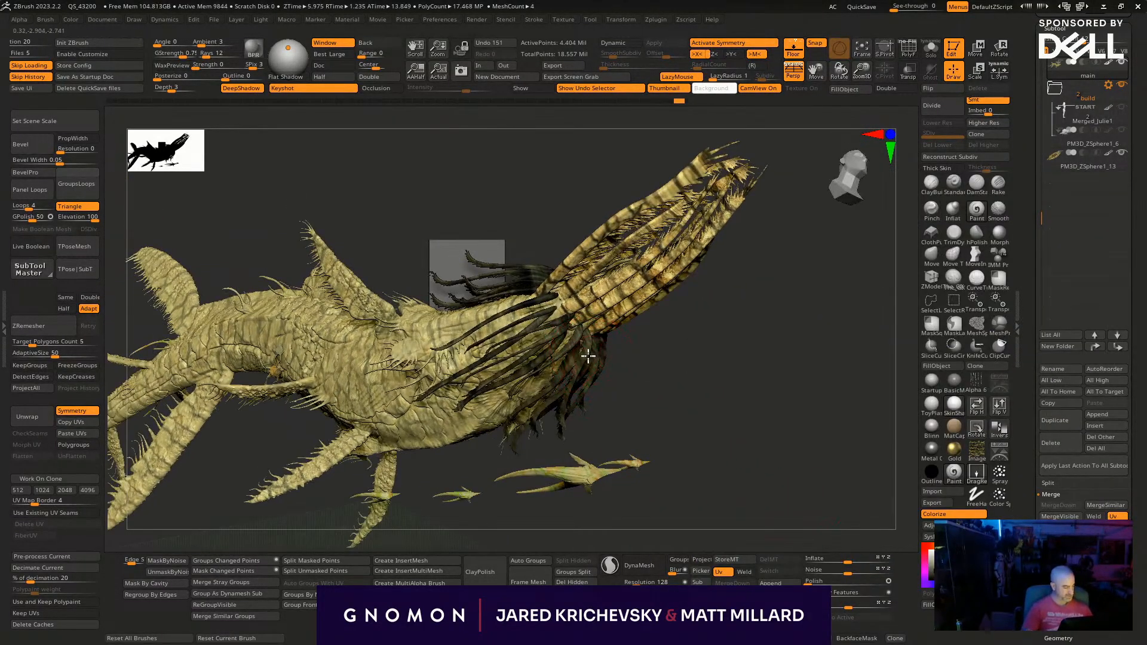
key("l")
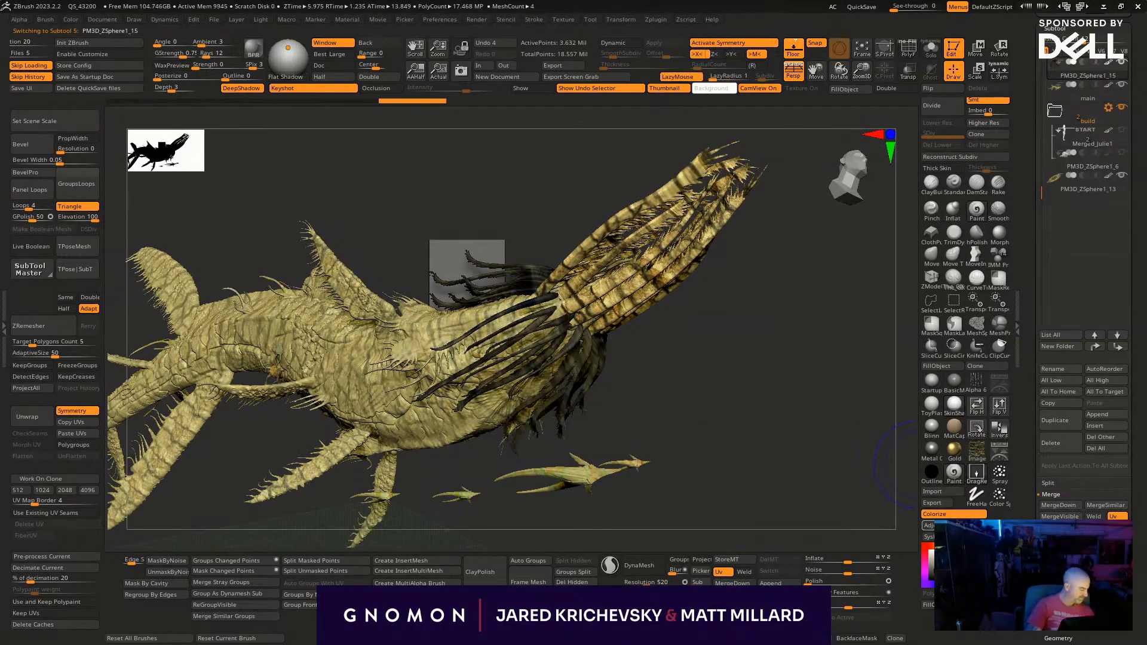
left_click(929, 526)
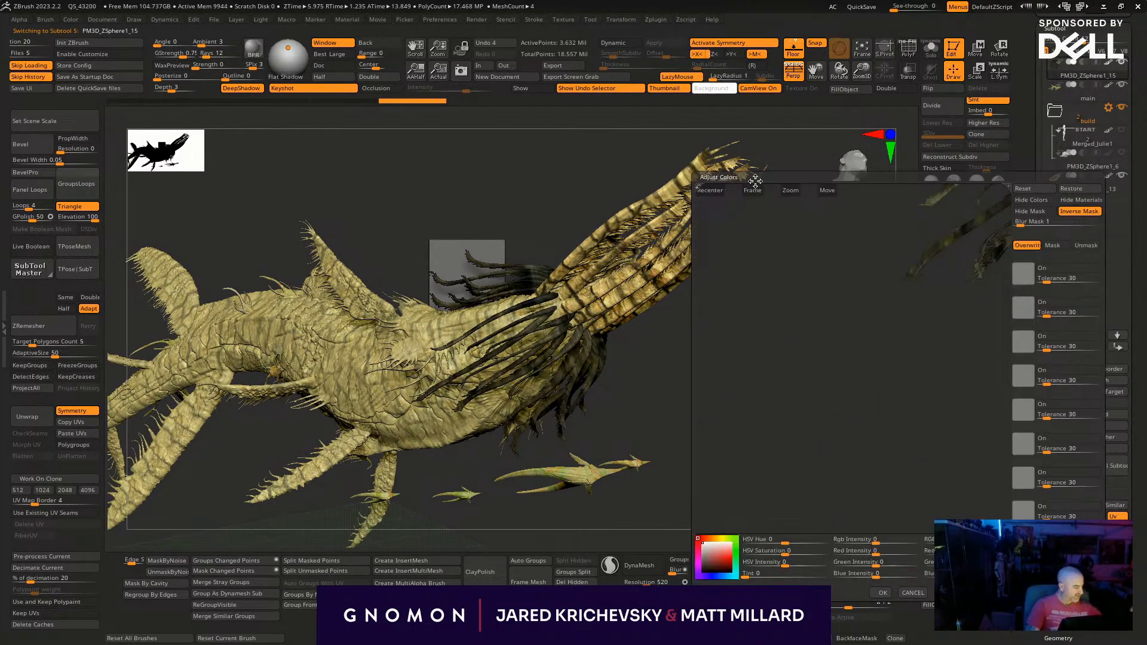
left_click_drag(875, 540, 905, 539)
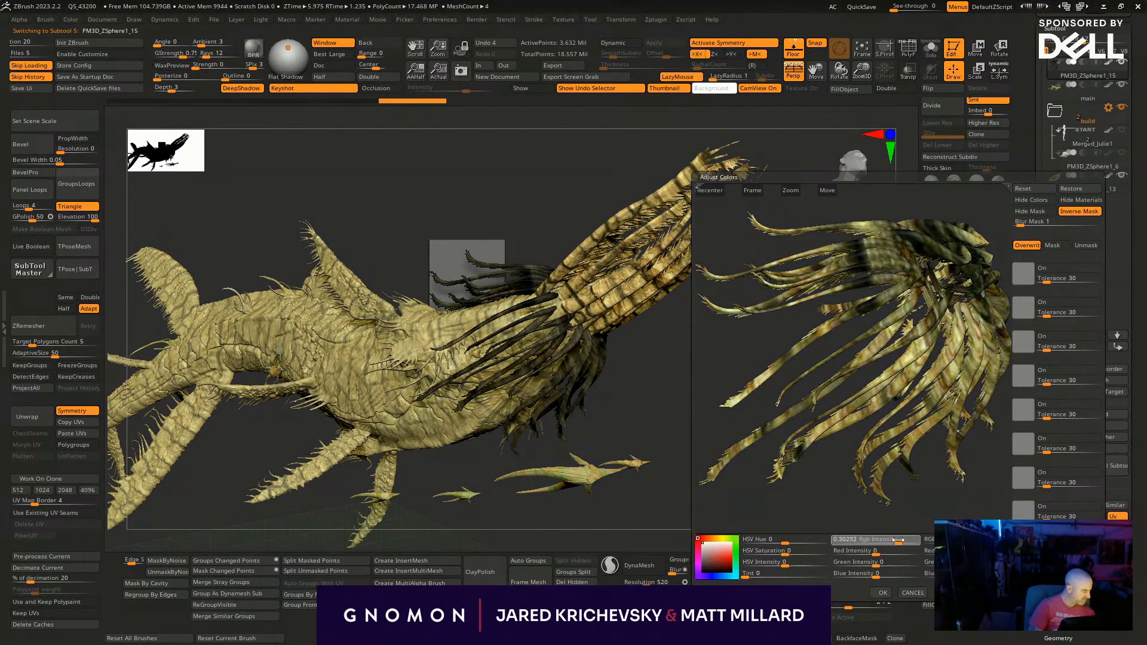
left_click(877, 591)
- Select the main subtool, check the brightened whale from the side and send the model to KeyShot
left_click_drag(779, 508, 772, 471)
left_click_drag(591, 470, 783, 421, "alt")
left_click(533, 443, "alt")
left_click_drag(575, 512, 596, 506)
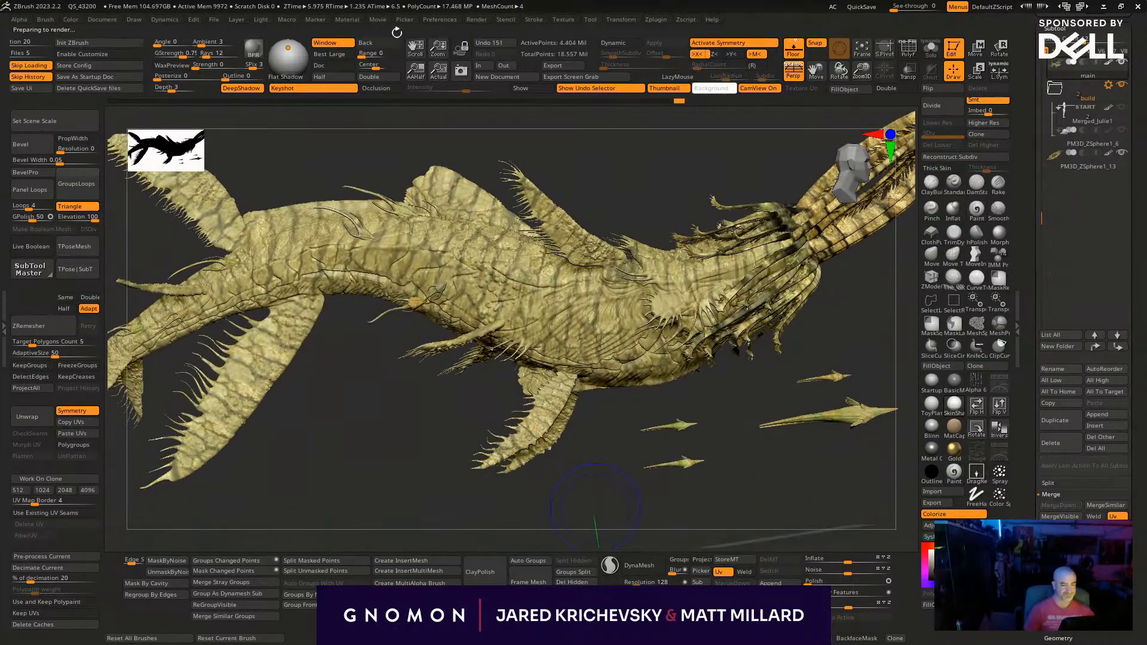
key("l")
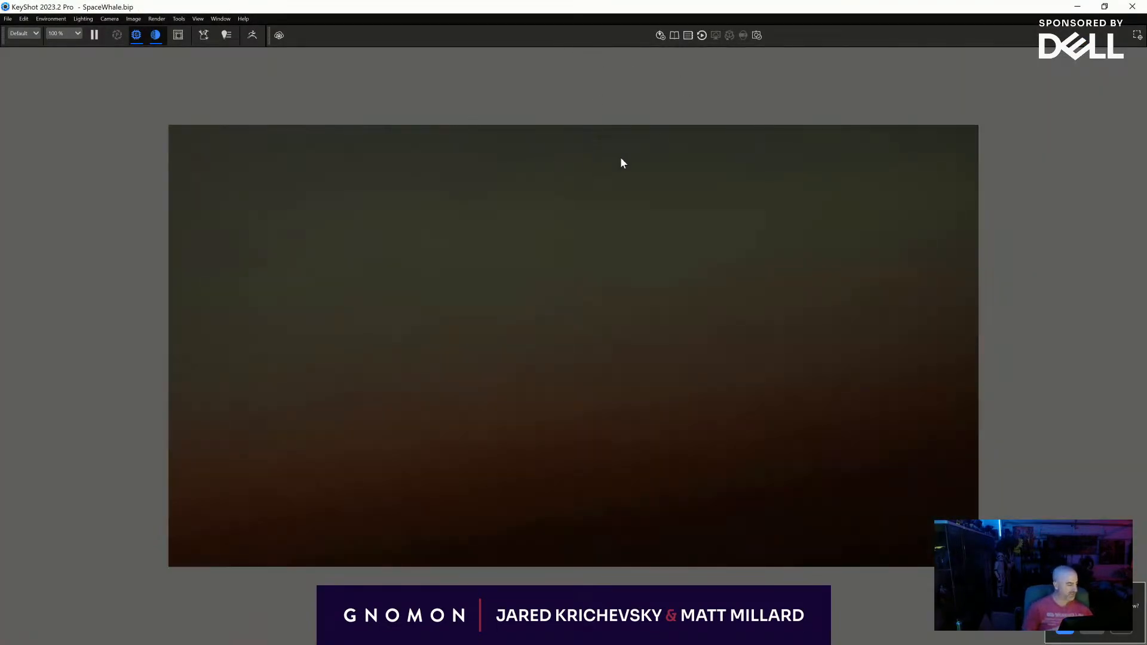
- Restore the whale's framing by activating the SHOT camera
key("space")
left_click(691, 171)
left_click(658, 219)
left_click(654, 228)
left_click(872, 151)
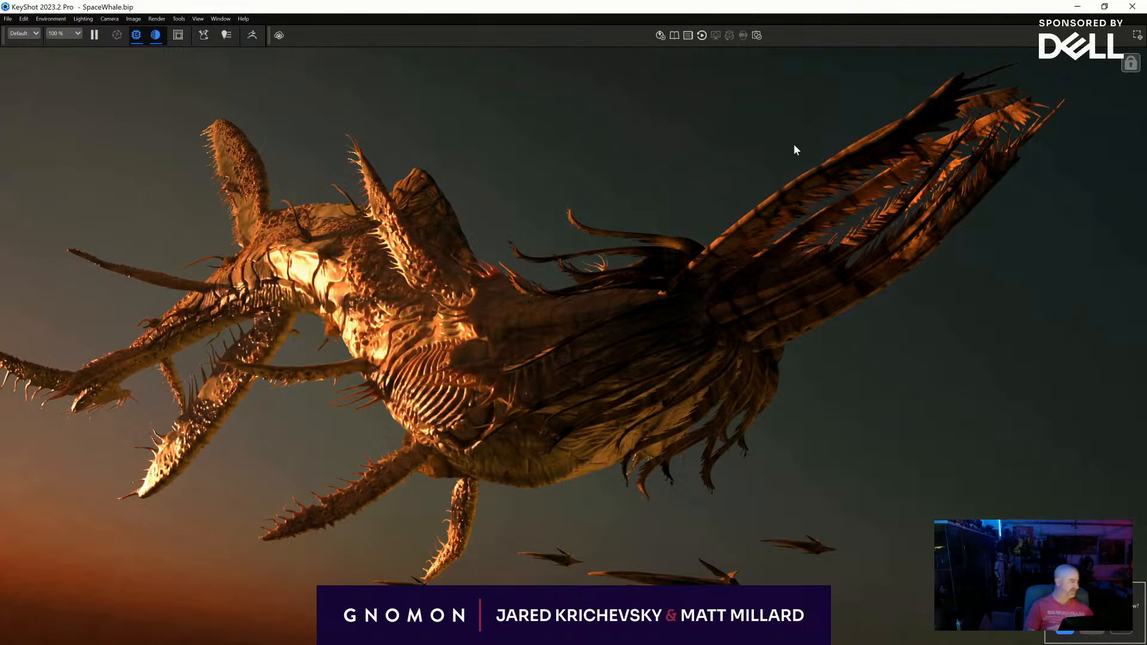
- Insert a Color Adjust node between the texture map and the Translucent node in the whale skin's material graph
key("space")
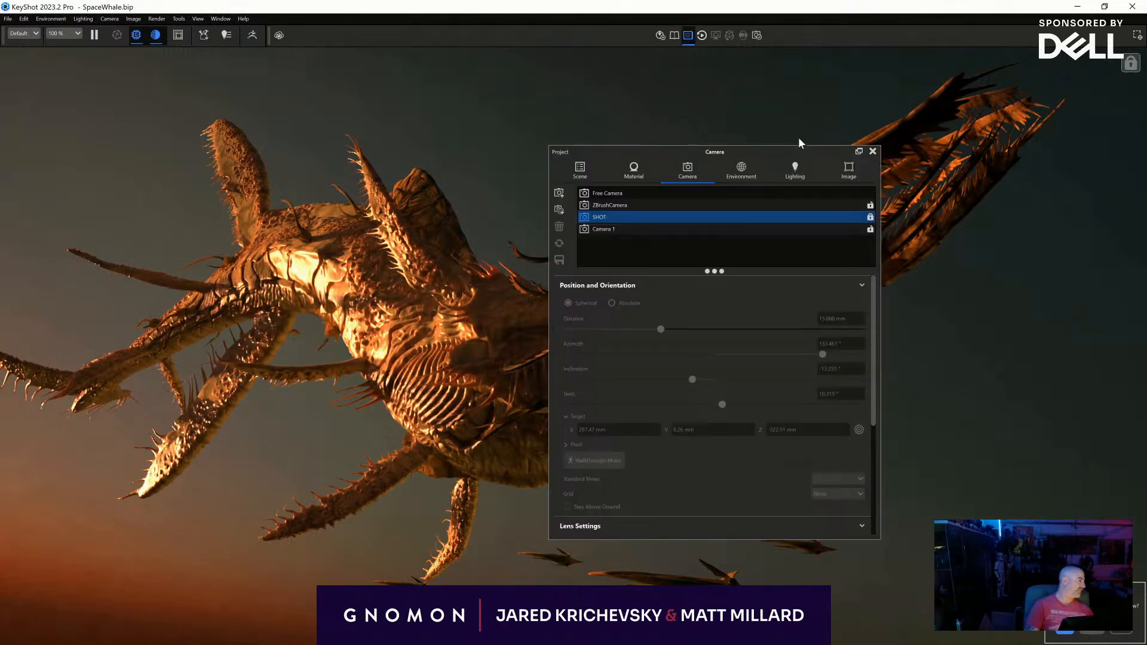
double_click(445, 307)
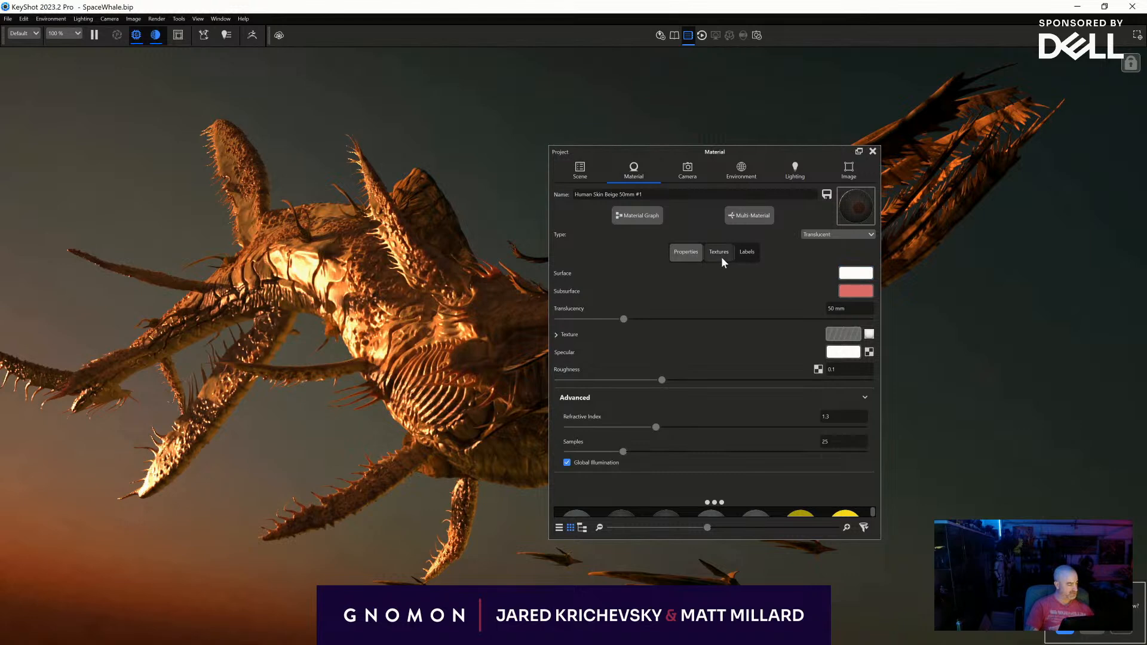
left_click(628, 215)
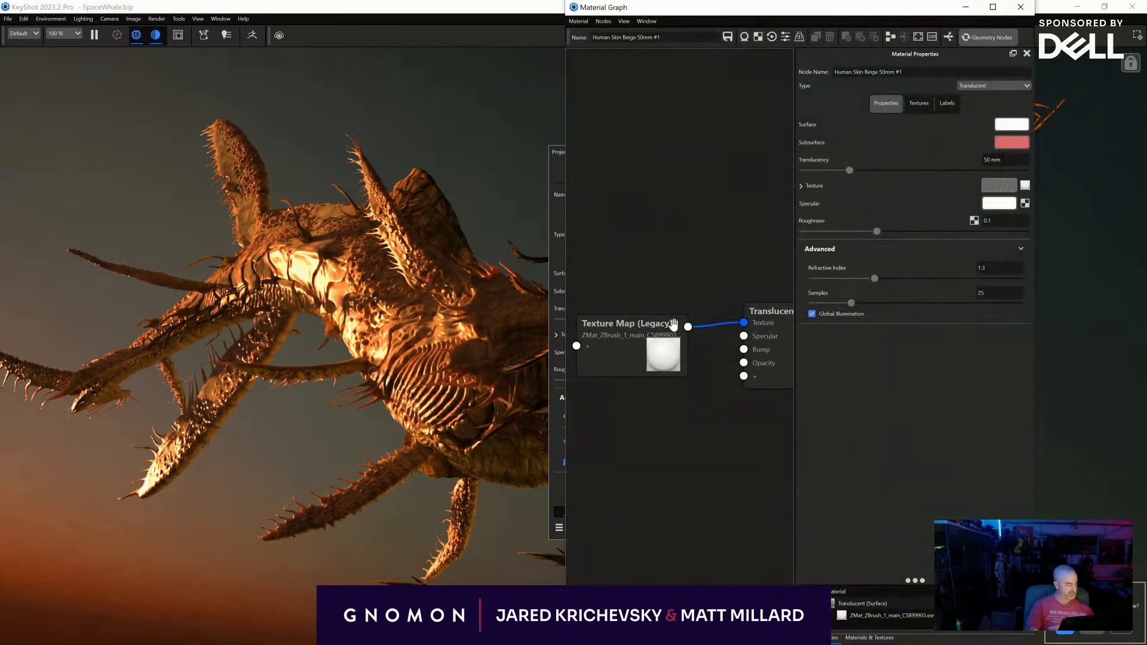
left_click_drag(649, 354, 623, 316)
right_click(704, 322)
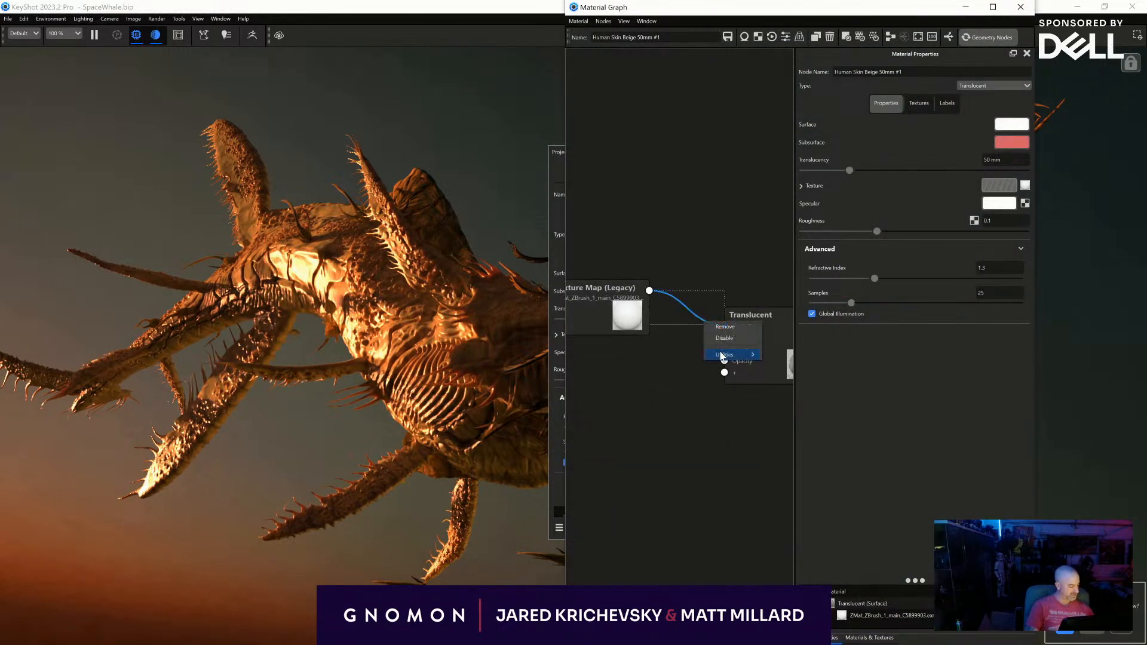
mouse_move(726, 355)
left_click(790, 356)
- Set the Color Adjust node's Colorize colour to a medium blue with hue 192°, saturation 61% and value 71%
left_click(1009, 146)
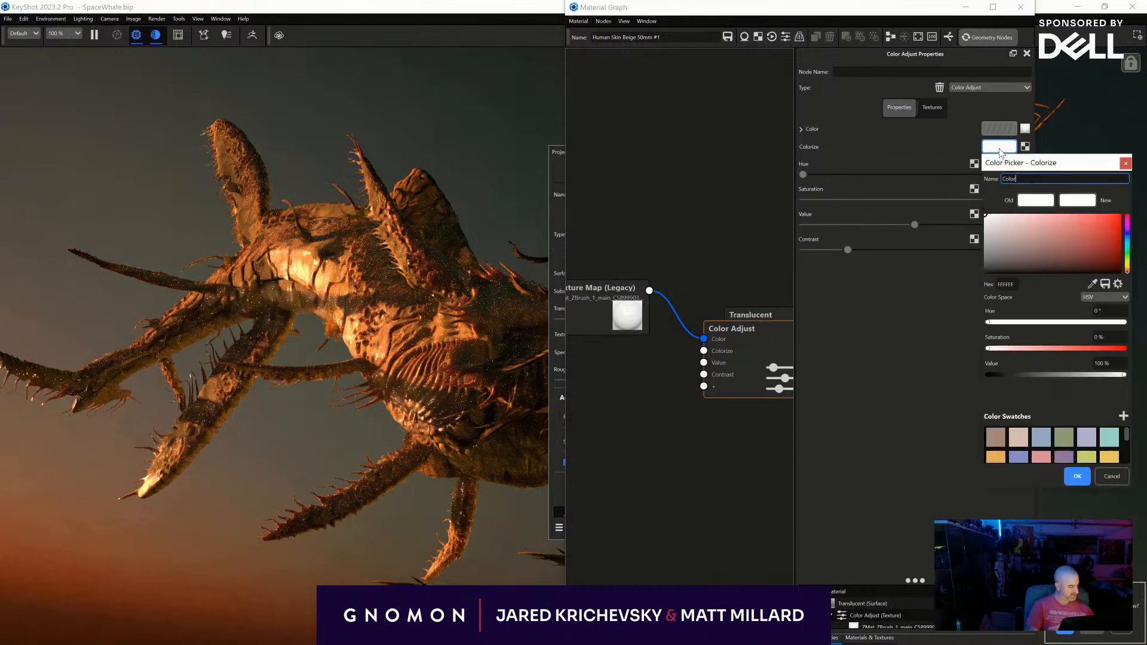
left_click(1127, 241)
left_click(1116, 237)
left_click(1084, 218)
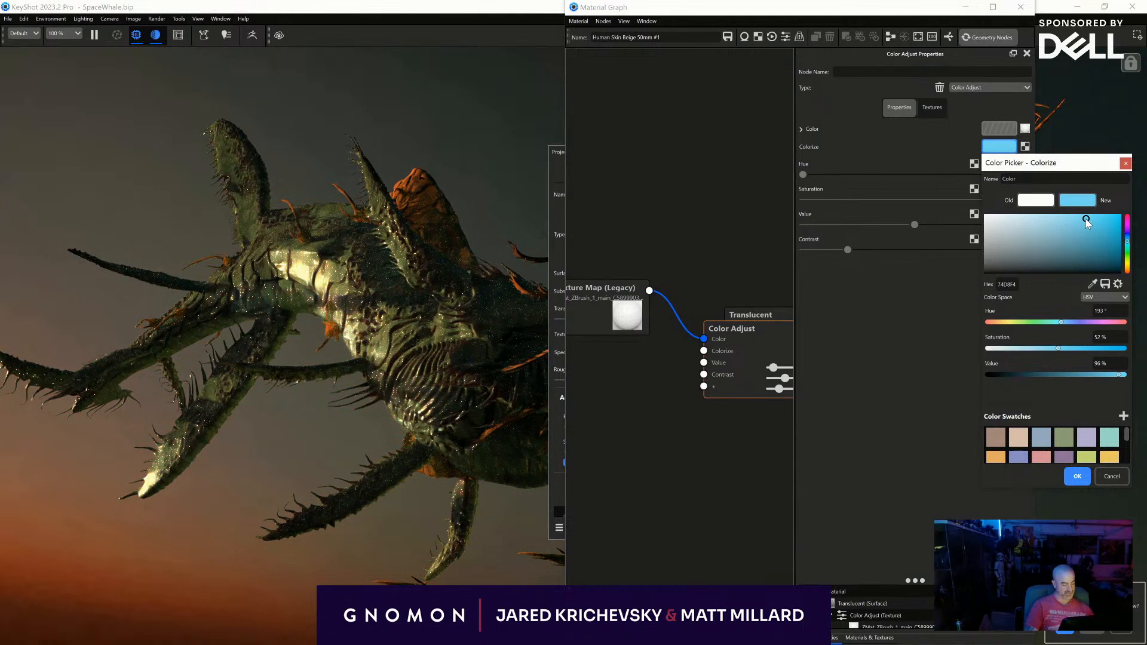
left_click(1085, 215)
left_click(1060, 228)
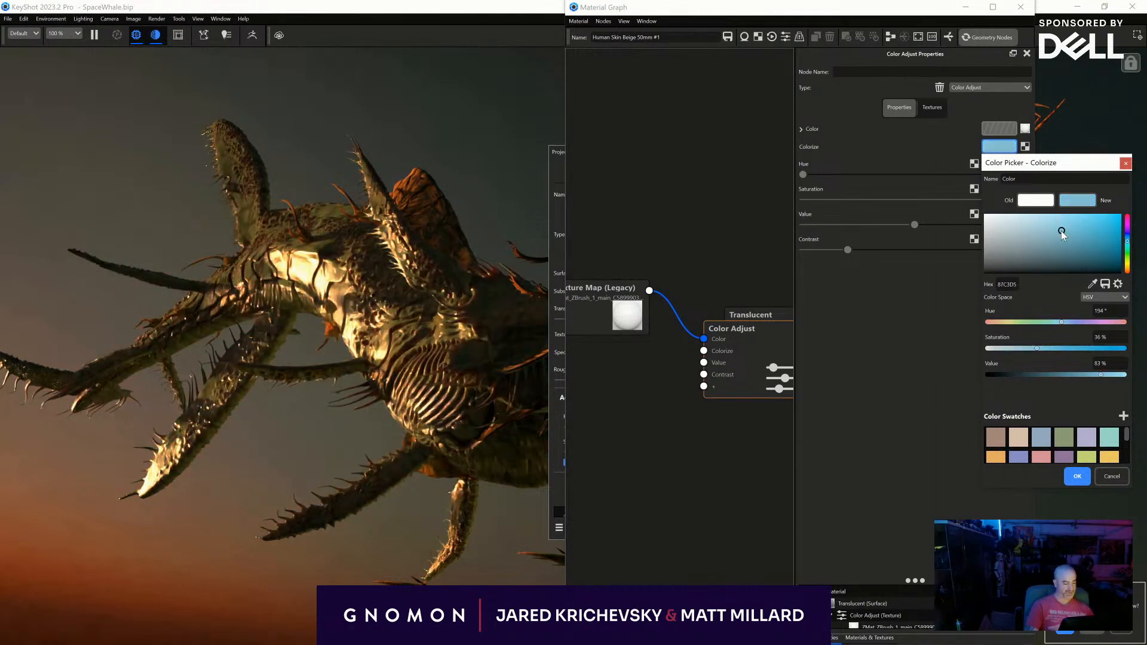
left_click(1096, 242)
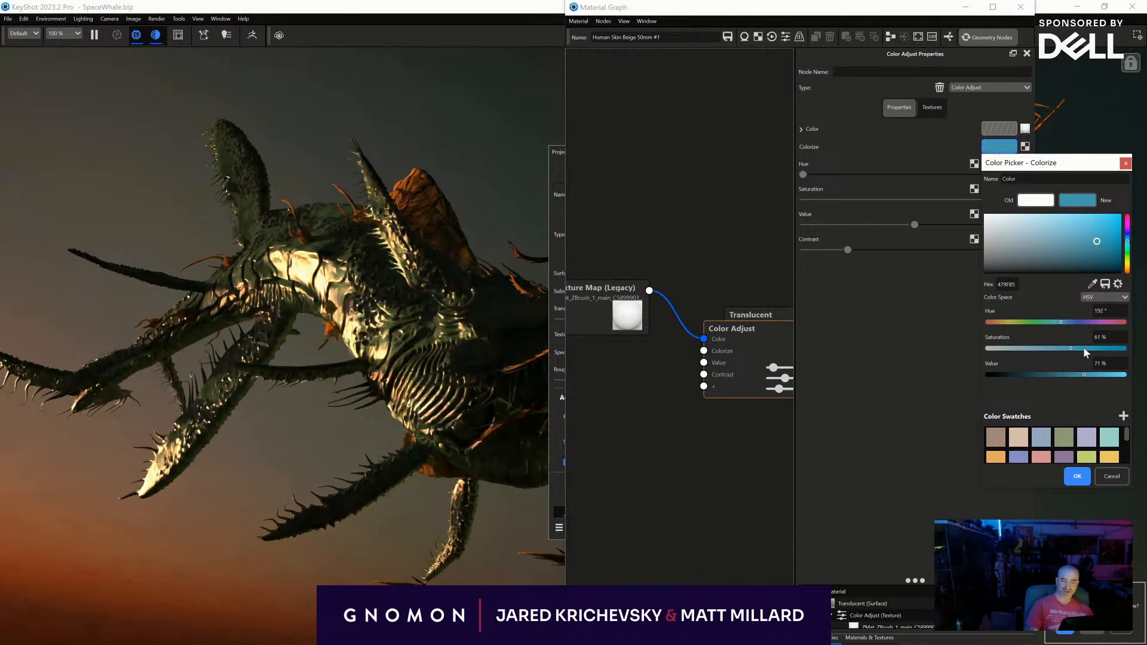
left_click(1077, 476)
- Examine the blue-tinted whale in the full render view with the material graph and project window closed
left_click(1020, 7)
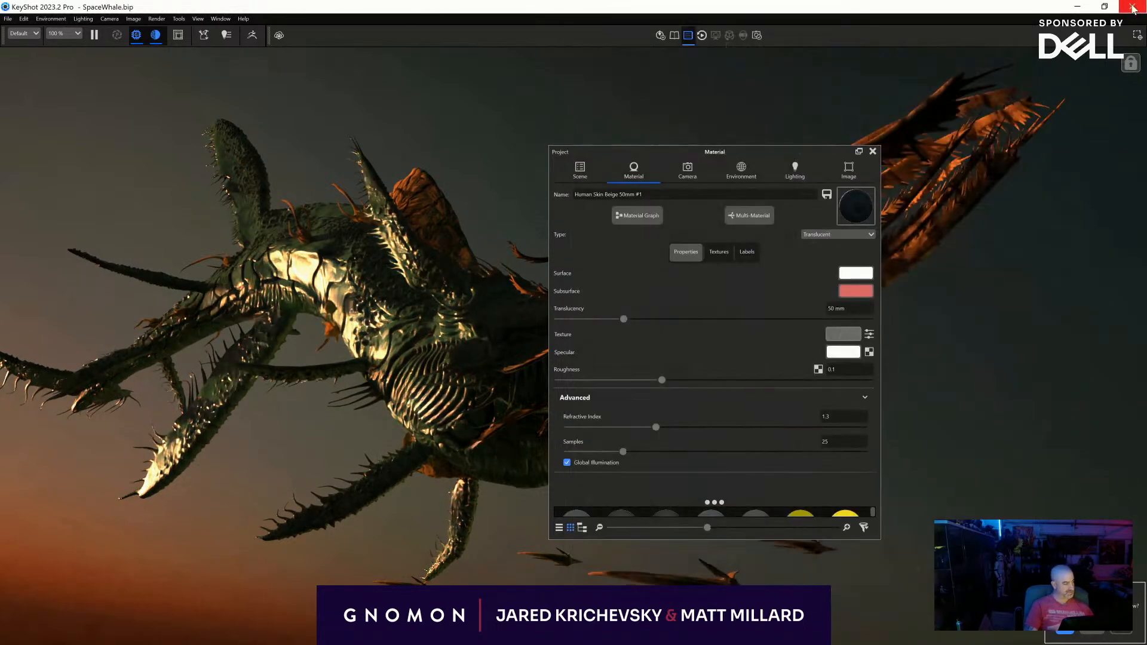
left_click(1131, 7)
left_click(637, 327)
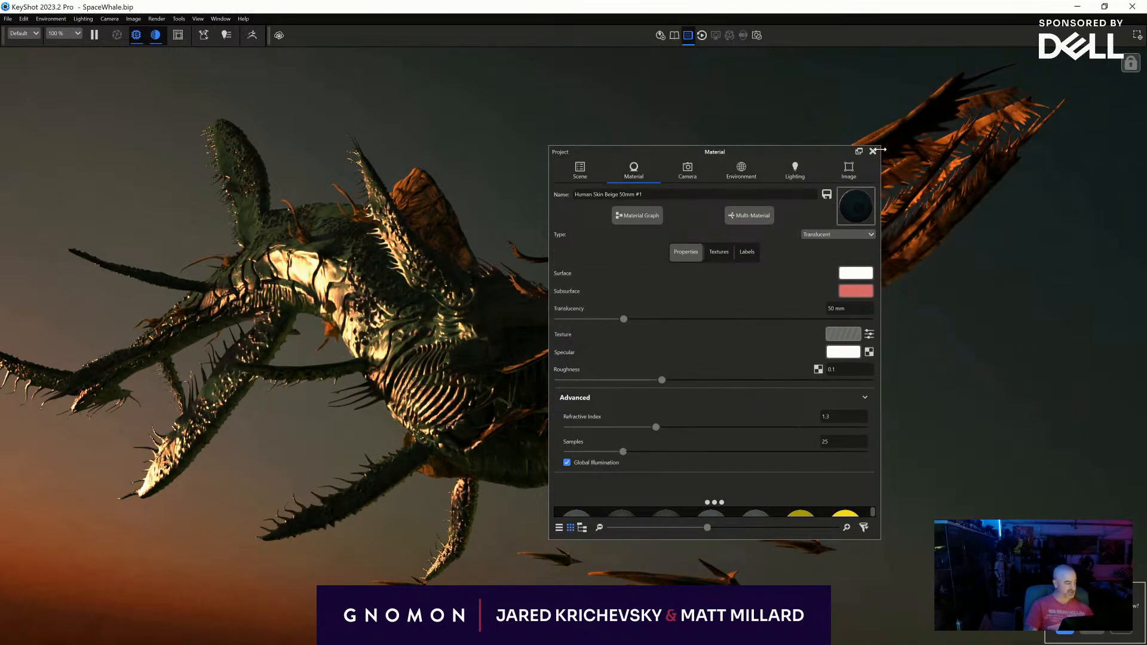
left_click(872, 152)
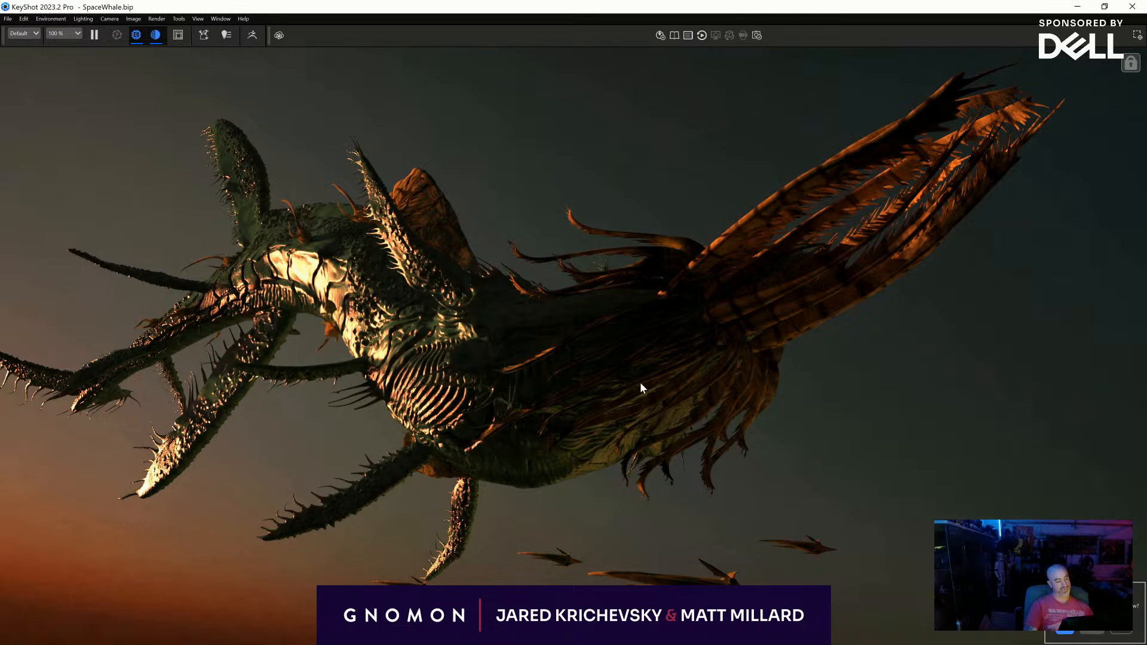
key("space")
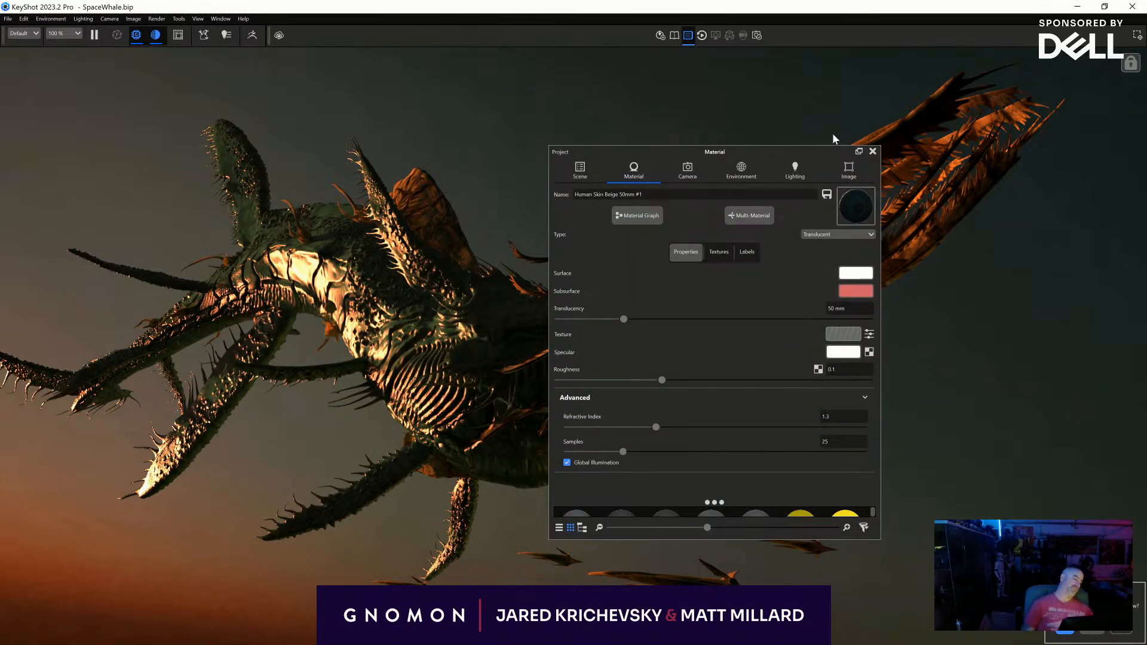
left_click(860, 151)
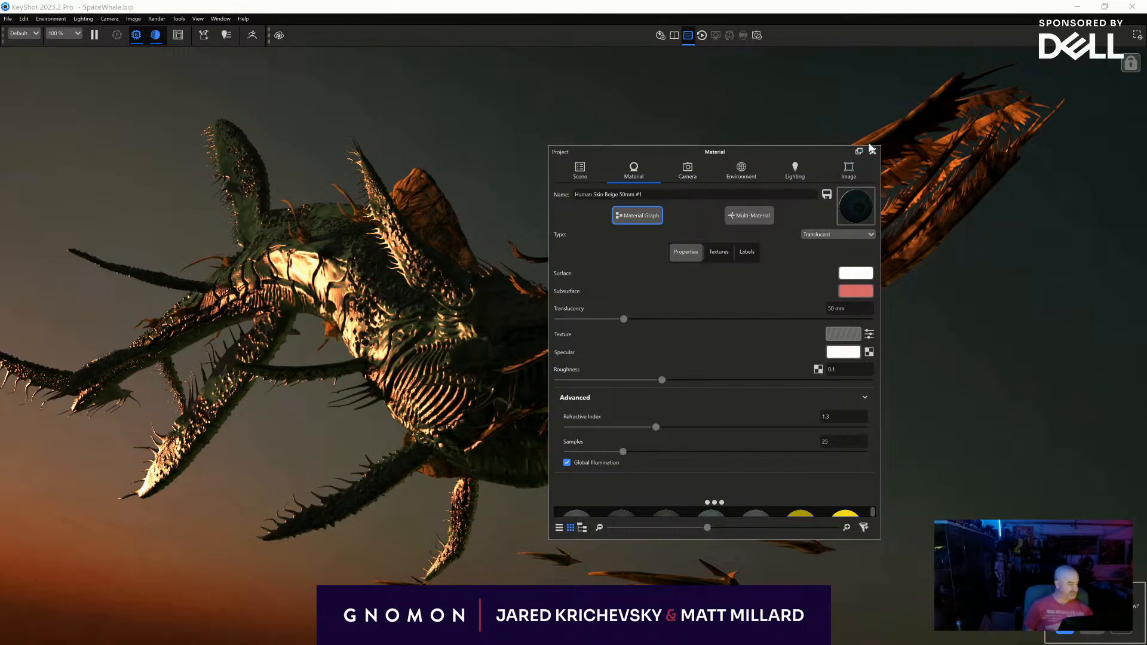
left_click(872, 149)
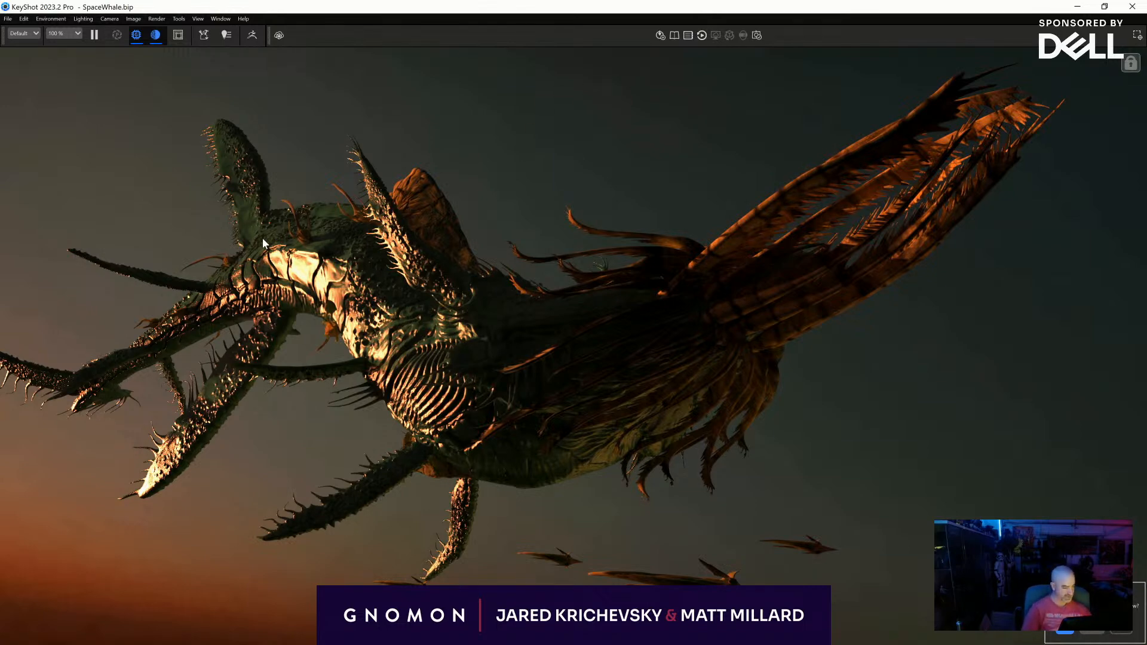
- Delete the Color Adjust node from the whale skin's material graph and connect the texture map directly to the Translucent node's Texture input
key("space")
left_click(578, 171)
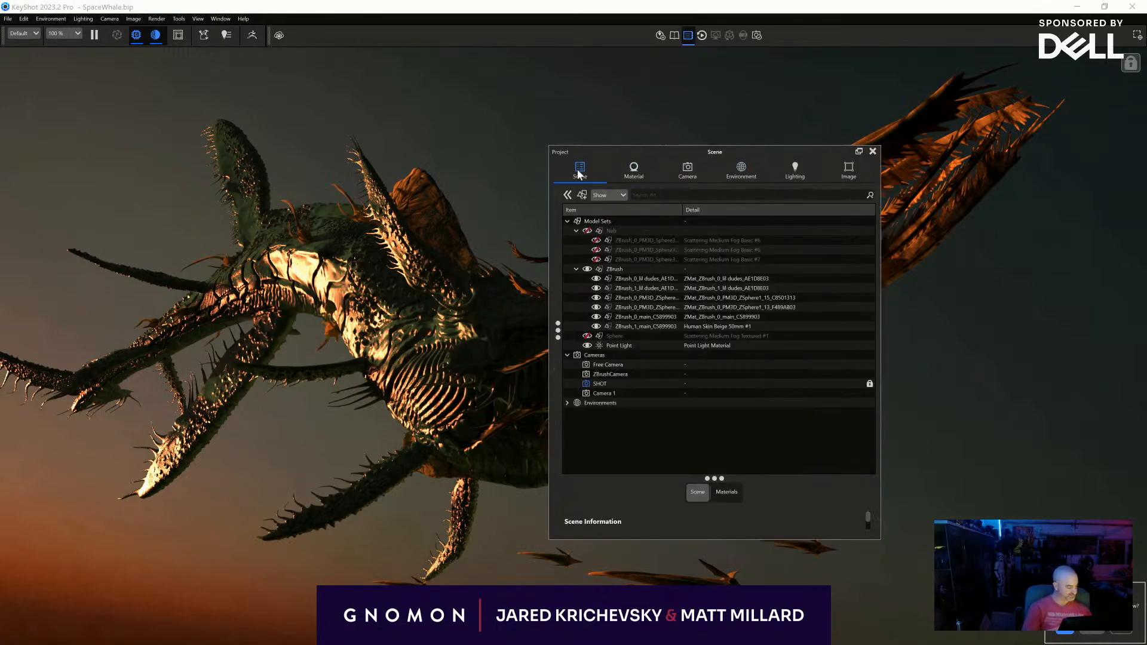
left_click(741, 170)
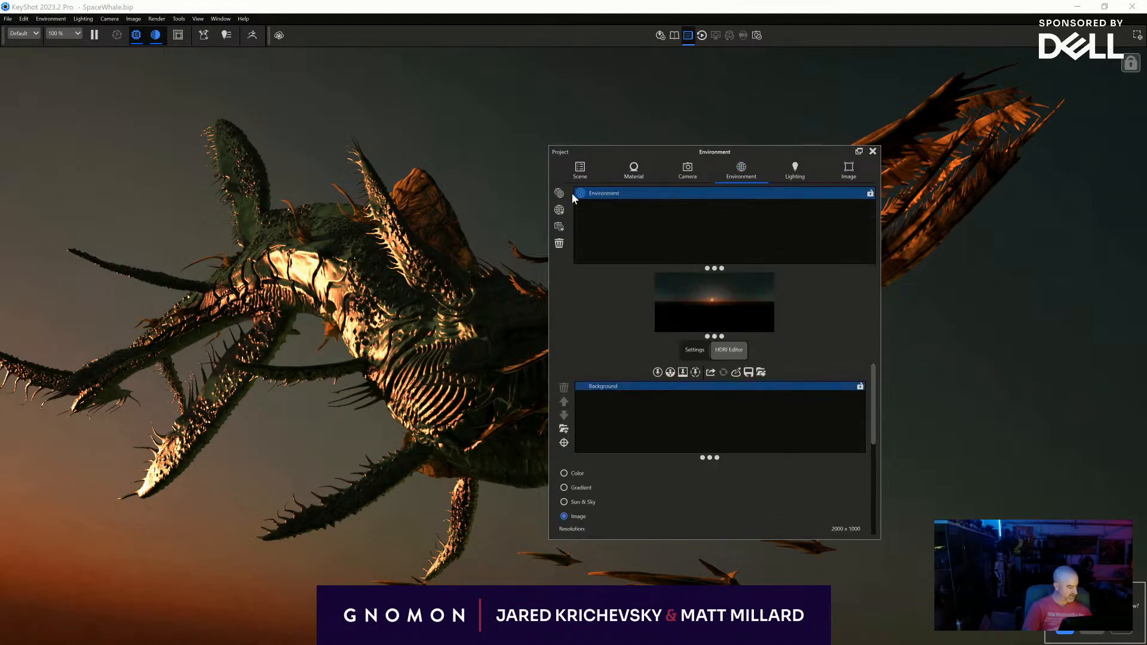
double_click(375, 289)
left_click(624, 214)
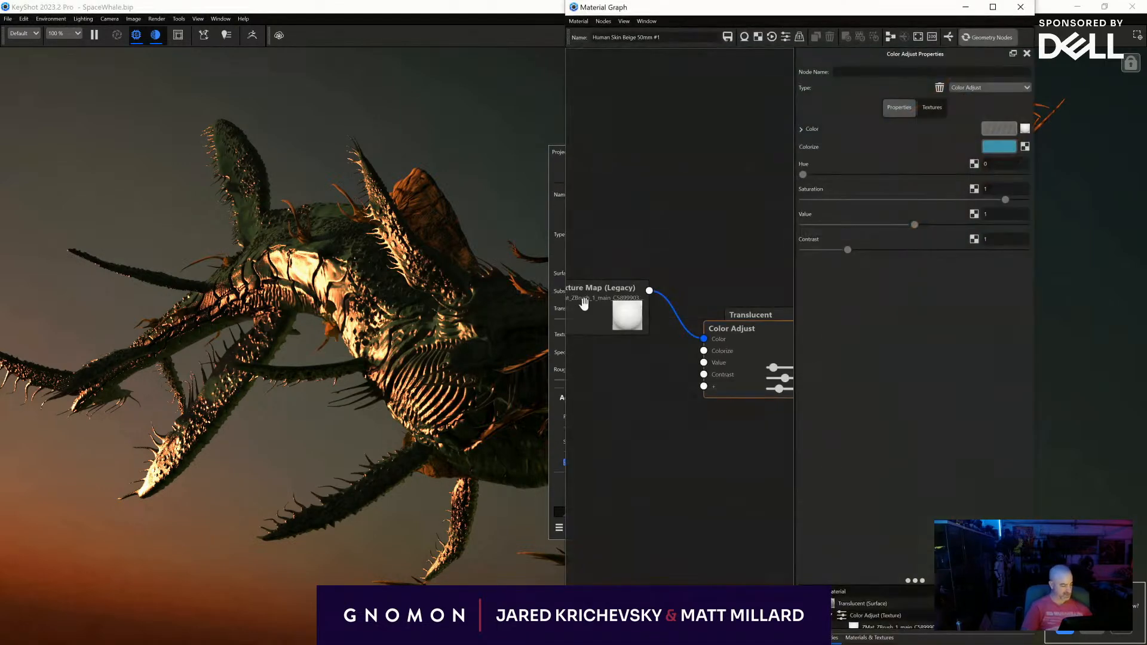
key("Delete")
left_click_drag(649, 290, 724, 327)
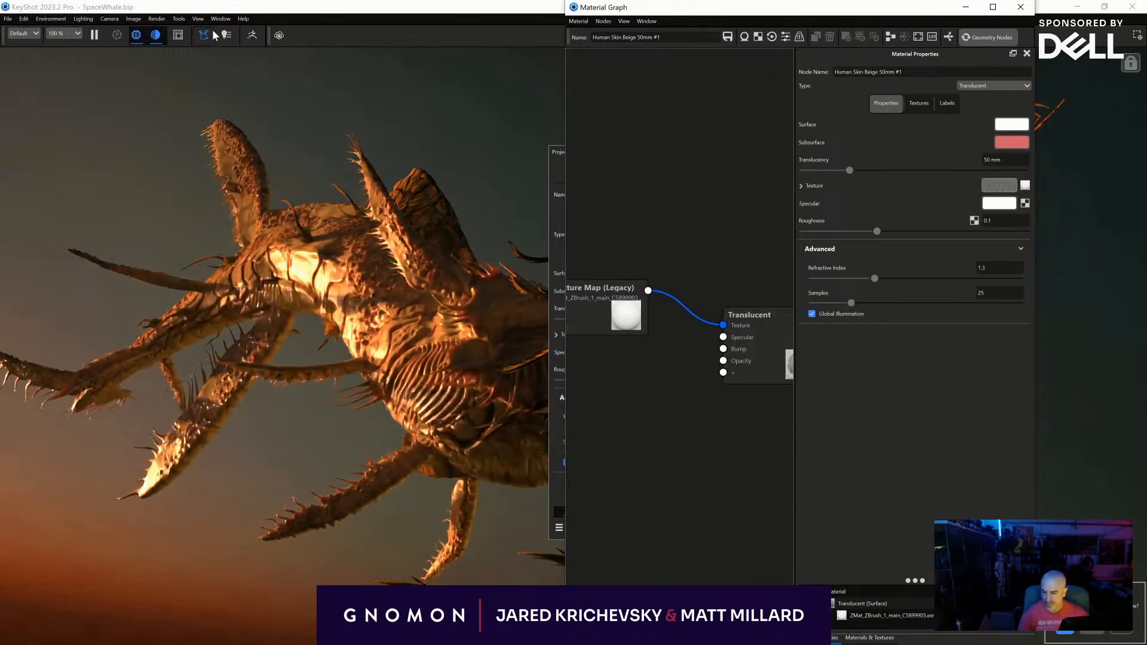
- Switch to ZBrush and adjust the main whale subtool's colours with HSV Hue 0.29448, HSV Saturation about 0.24 and HSV Intensity -0.20918
key("alt+Tab")
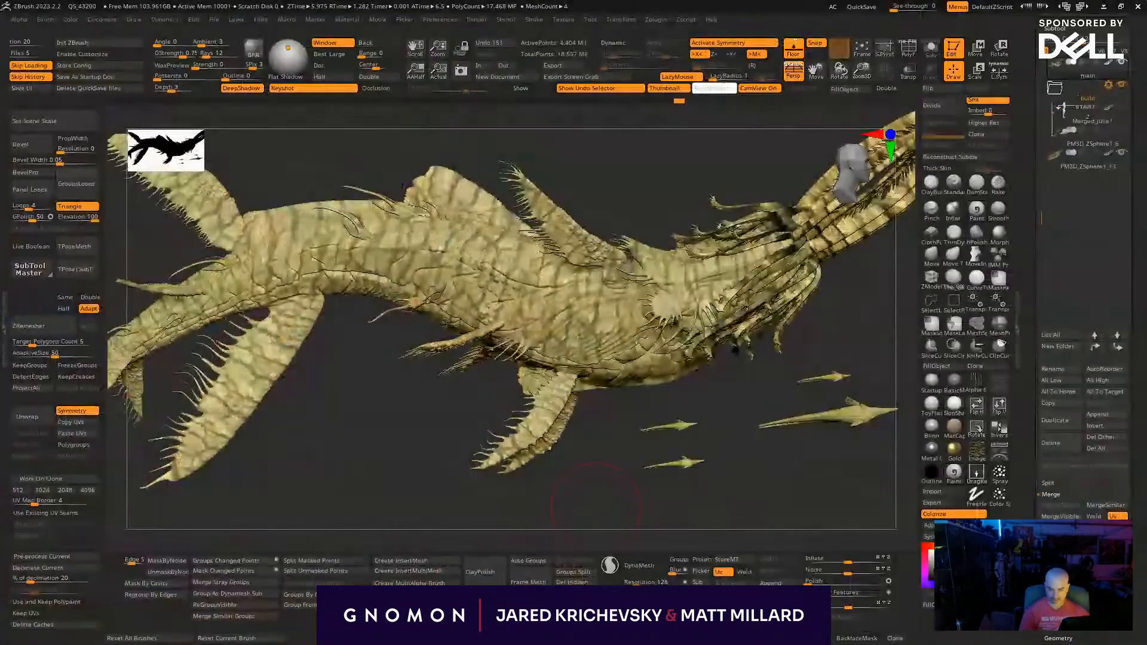
left_click_drag(719, 509, 727, 517)
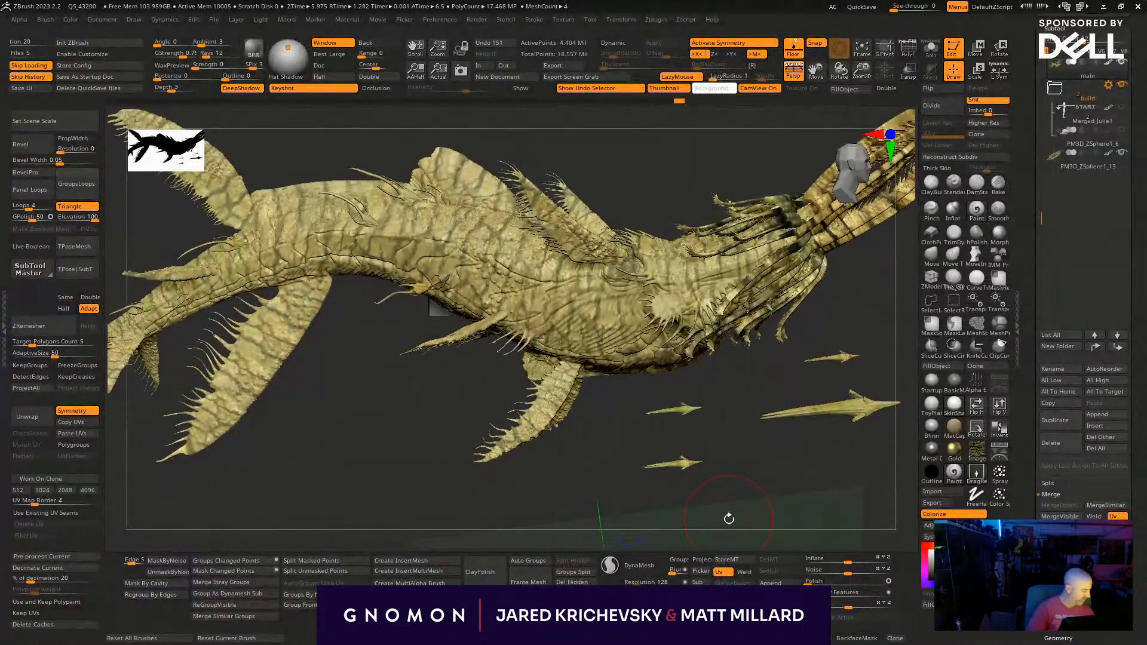
left_click(929, 525)
left_click(754, 190)
left_click_drag(899, 490, 958, 591)
left_click_drag(736, 557, 734, 580)
left_click_drag(784, 542, 814, 542)
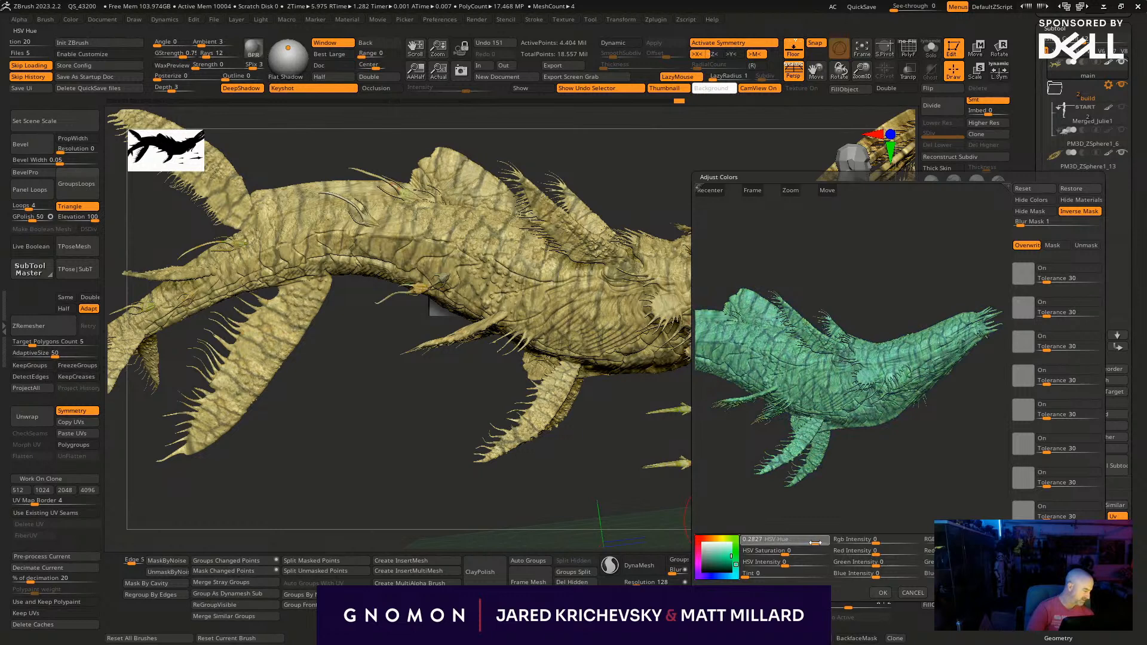
left_click_drag(798, 551, 764, 564)
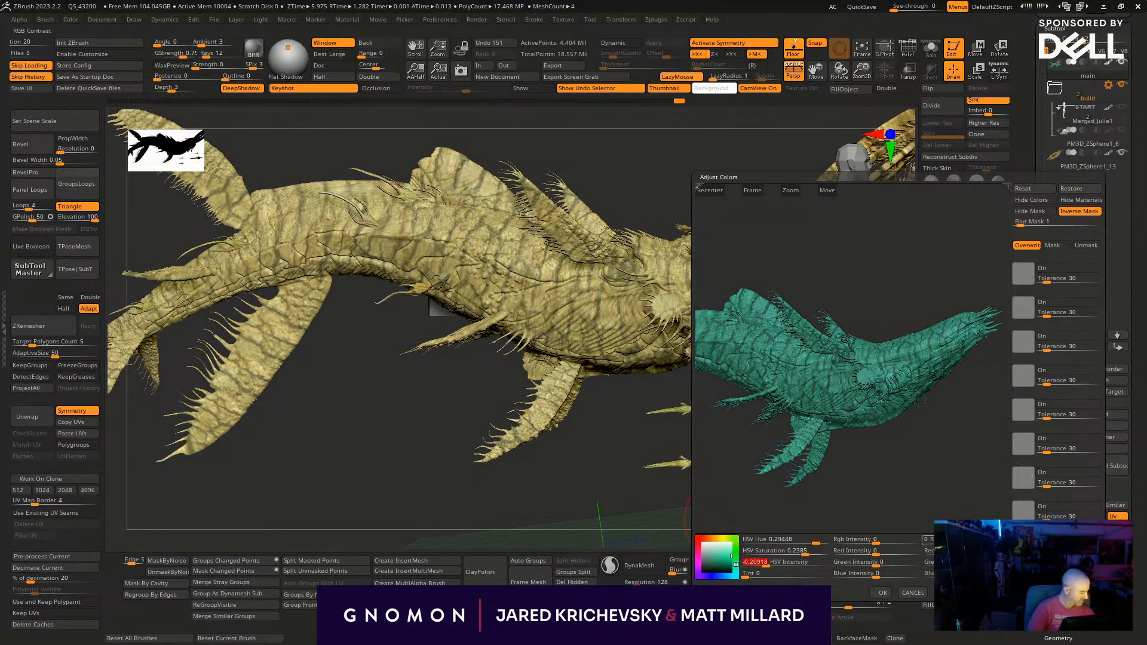
- Reset RGB Contrast to 0, raise the whale's Red Contrast to strengthen the teal stripes and apply the colour adjustment
left_click_drag(970, 541, 977, 541)
left_click(969, 540)
type("0.3")
left_click_drag(981, 552, 994, 552)
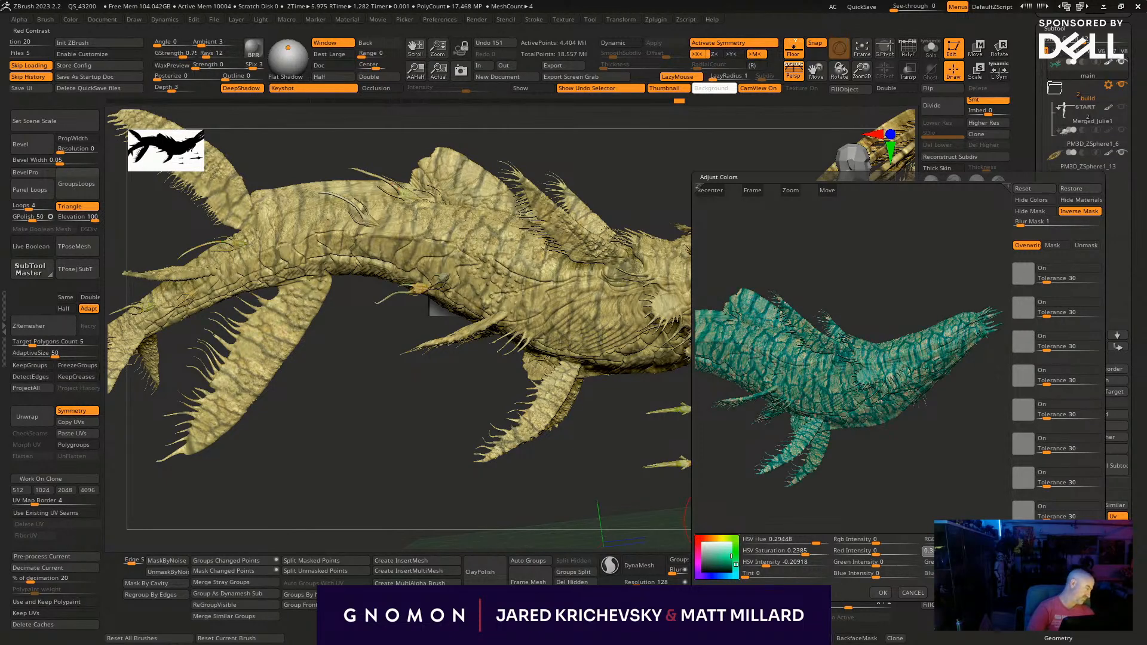
left_click_drag(980, 551, 994, 552)
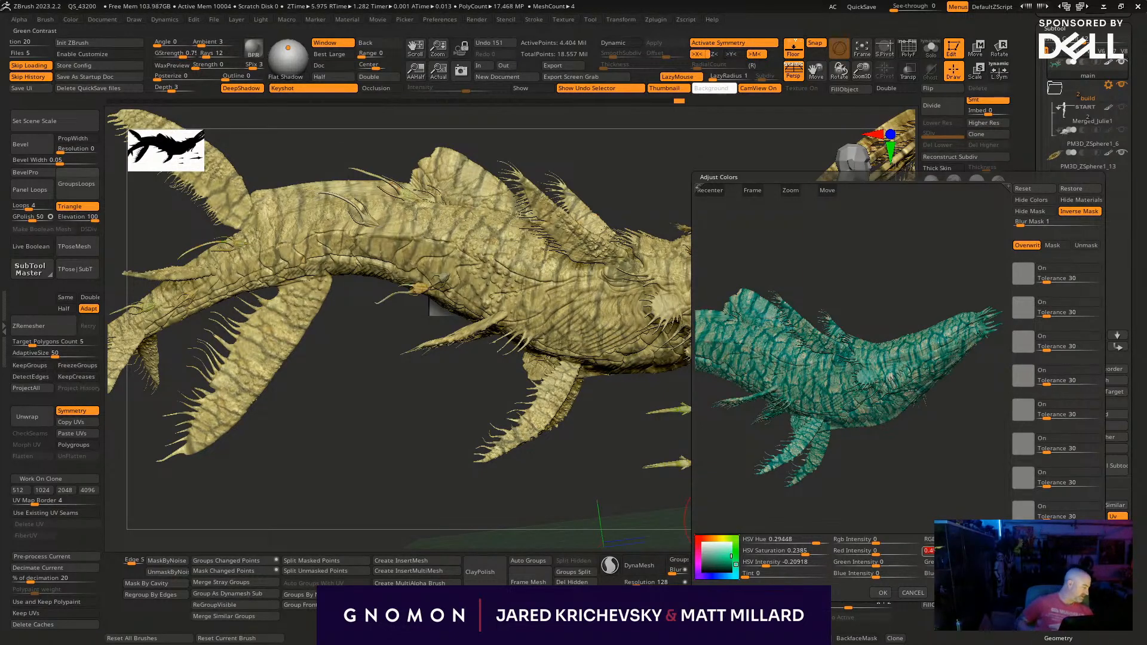
left_click(882, 592)
- Recolour subtool PM3D_ZSphere1_13 green with HSV Hue 0.2827 and RGB Intensity 0.0265, and increase its Red Contrast
left_click_drag(857, 512, 577, 509)
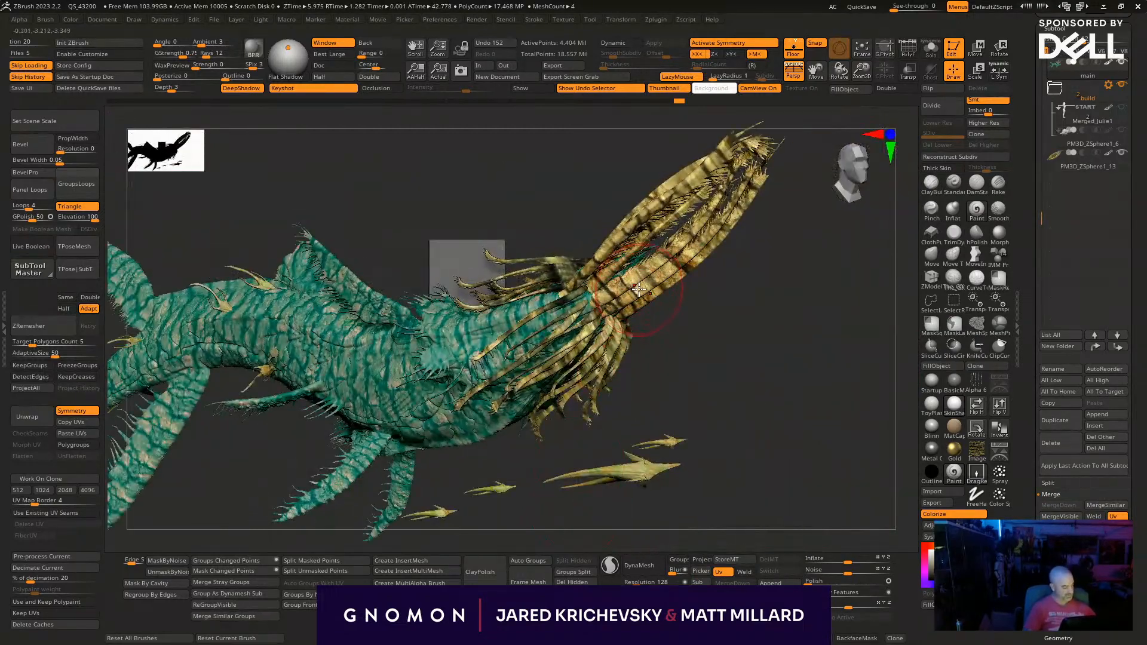
left_click(639, 290, "alt")
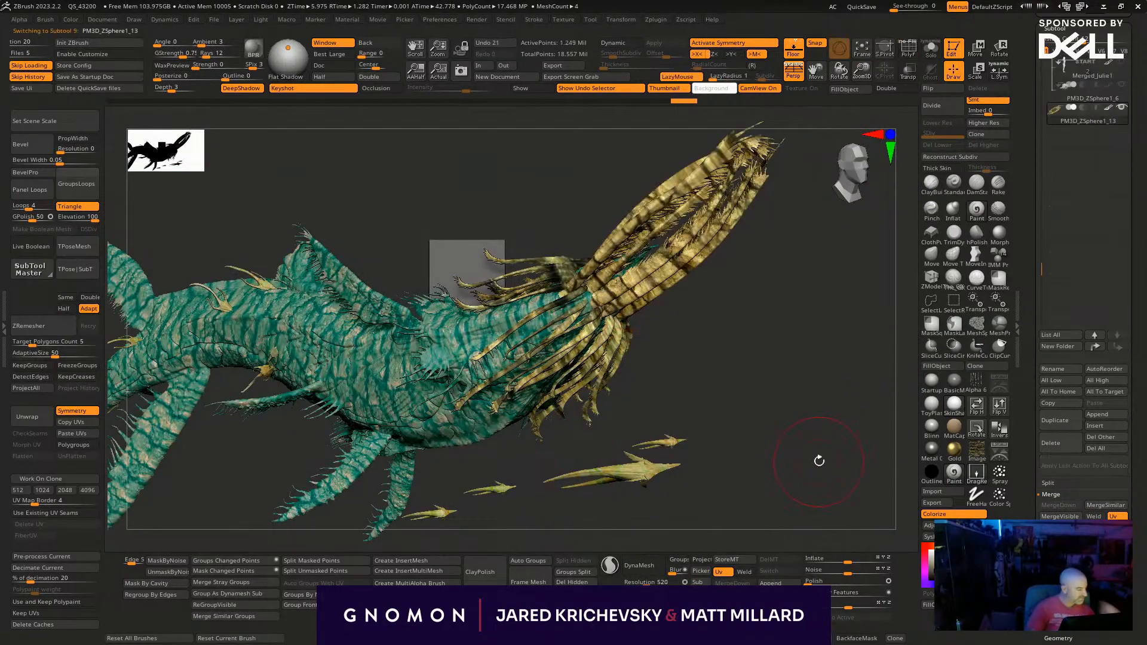
left_click(930, 525)
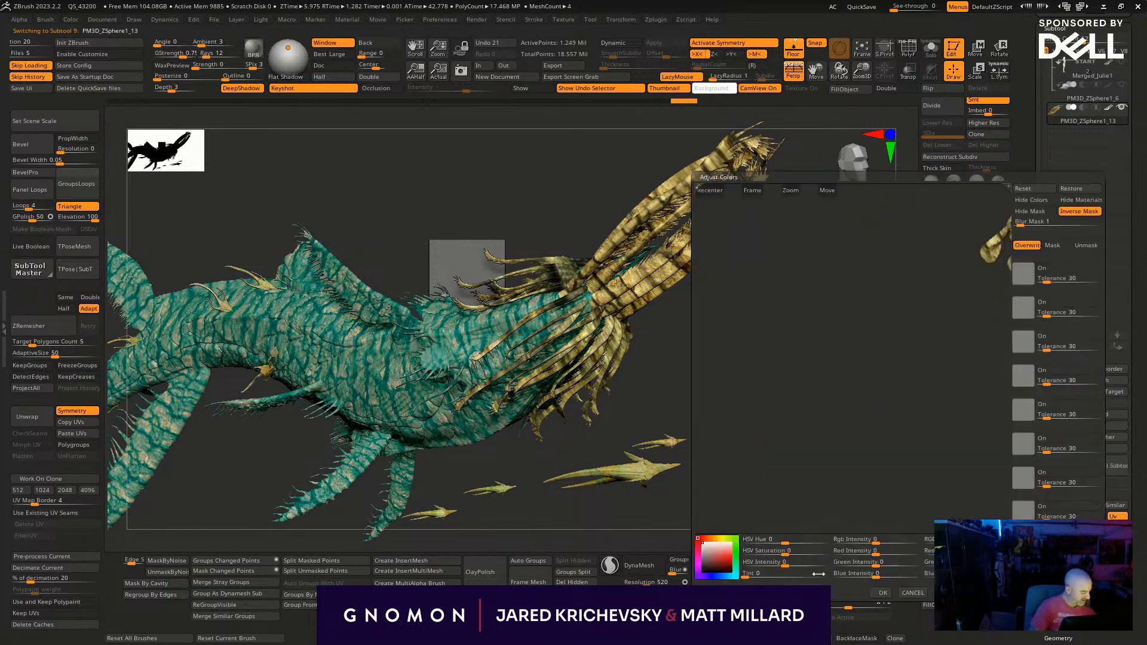
left_click(752, 189)
left_click_drag(775, 539, 886, 541)
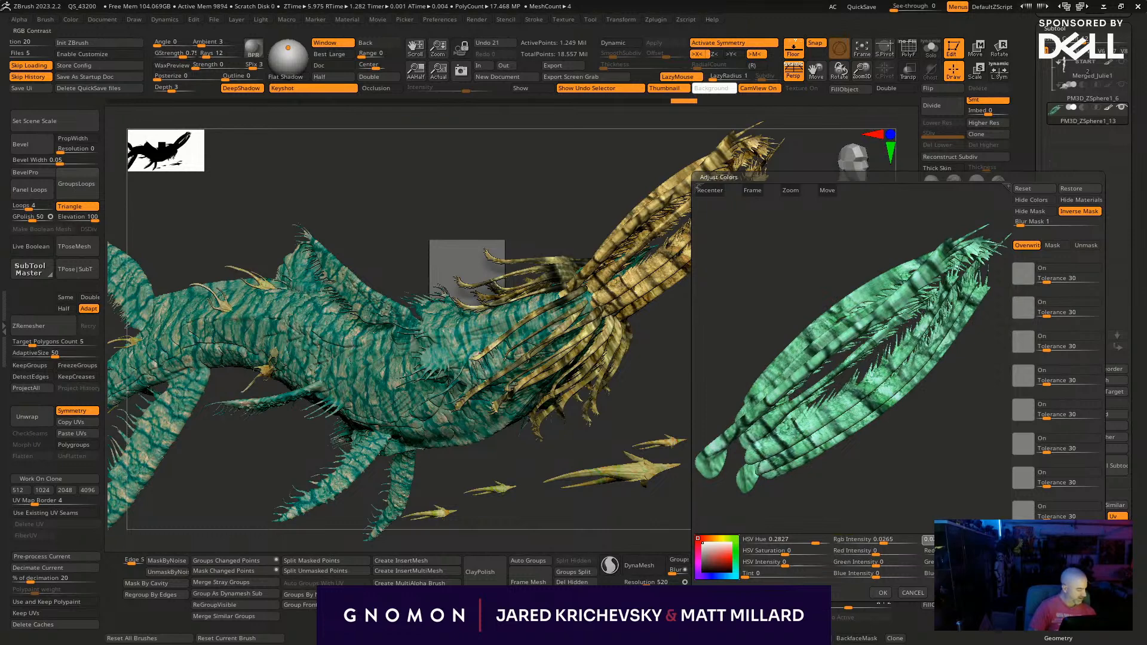
left_click_drag(946, 552, 975, 551)
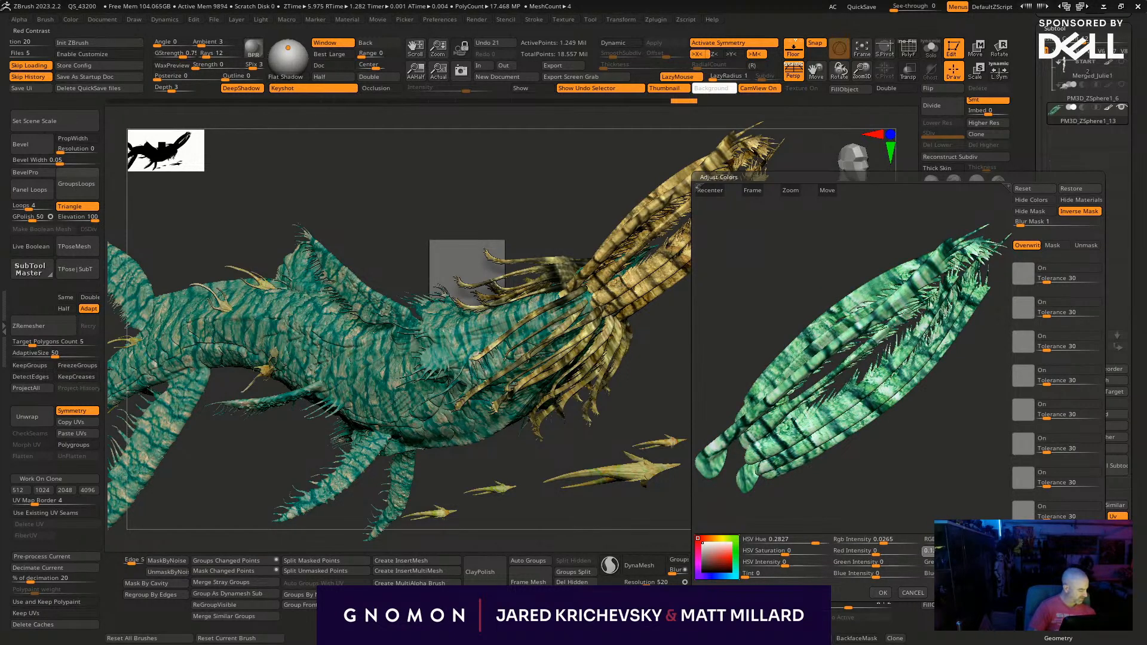
left_click(882, 592)
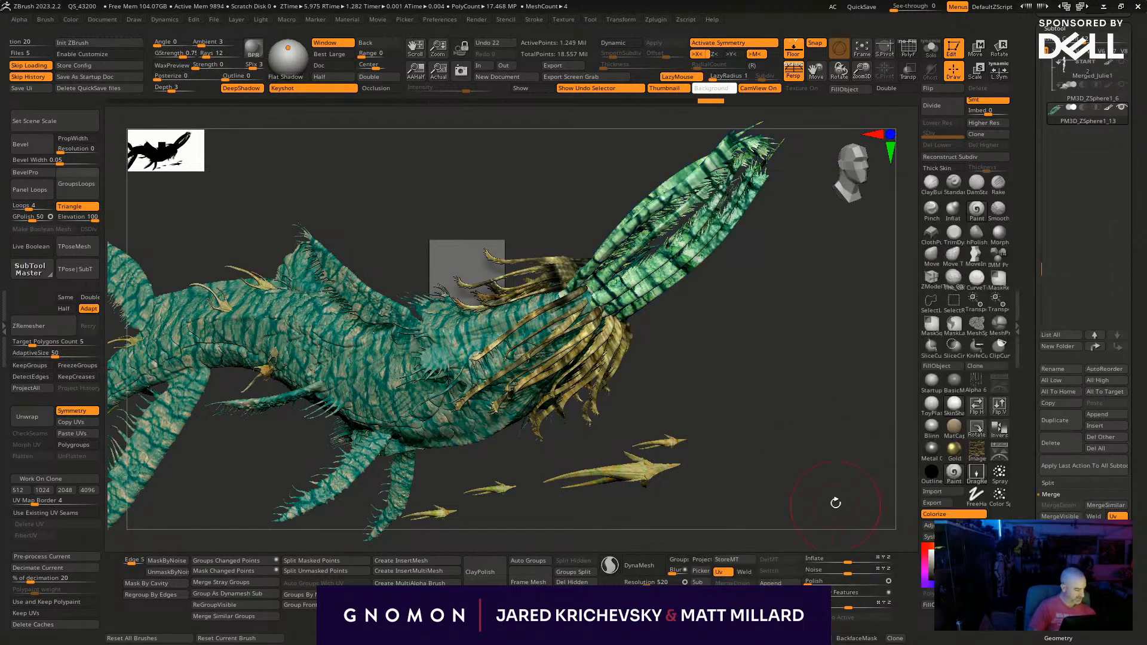
- Apply FillObject to the main whale subtool and to the tentacle subtool PM3D_ZSphere1_15
left_click_drag(837, 502, 786, 436)
left_click(611, 334, "alt")
left_click_drag(733, 398, 802, 482)
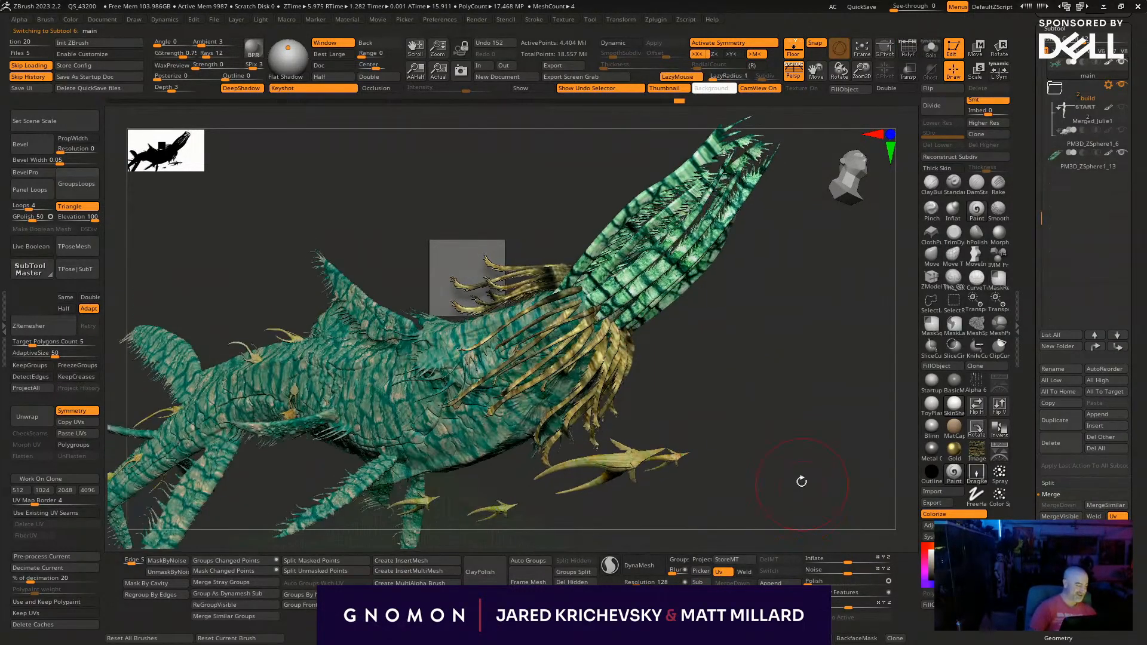
left_click(938, 365)
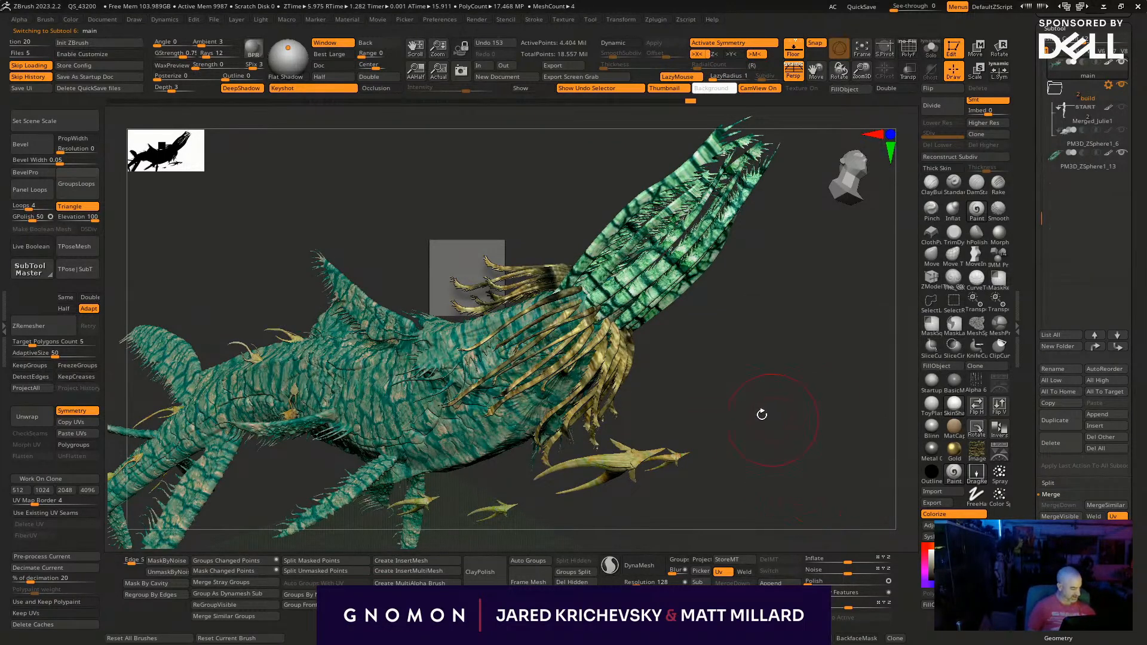
left_click(610, 334, "alt")
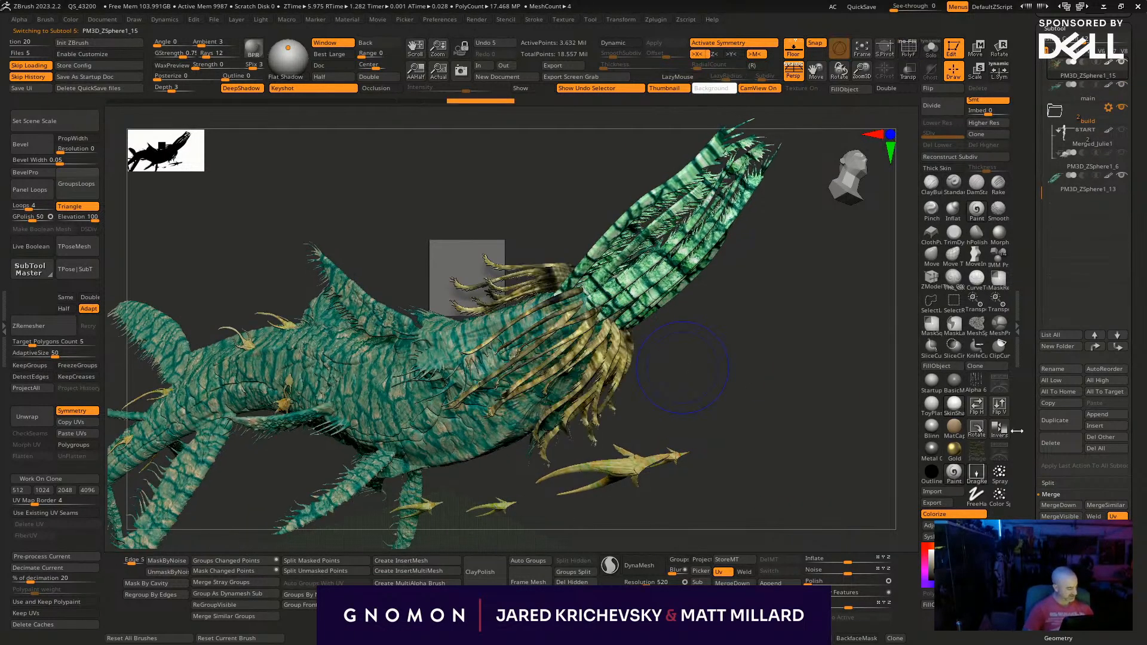
left_click(938, 366)
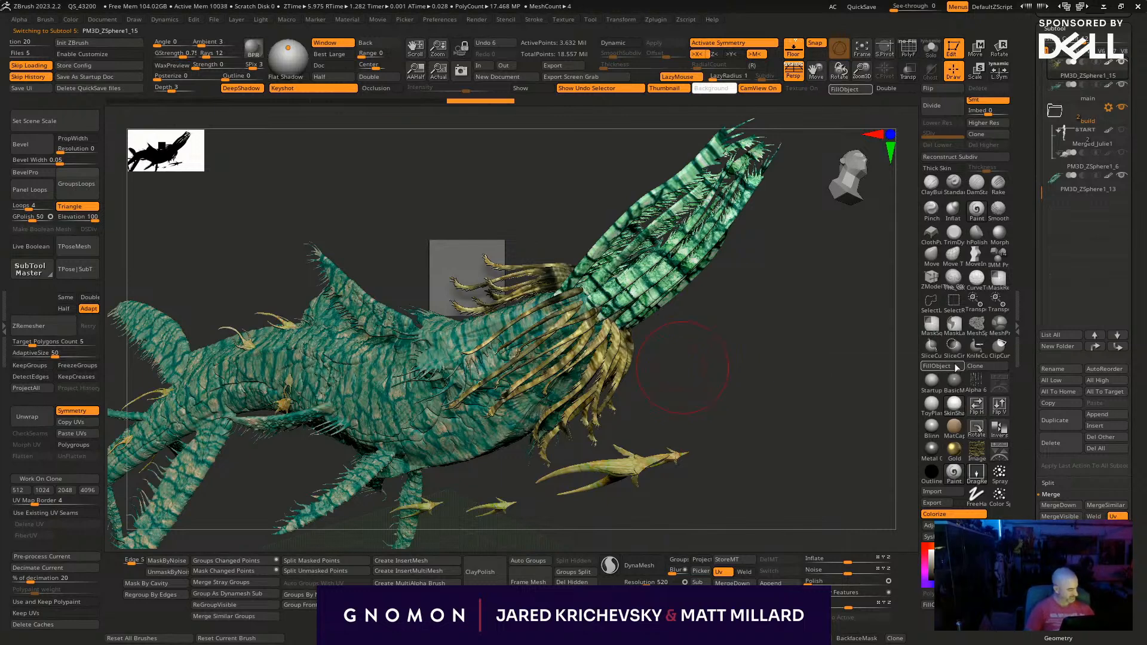
- Adjust the colours of tentacle subtool PM3D_ZSphere1_15 towards yellow-green with higher RGB Contrast
left_click(929, 525)
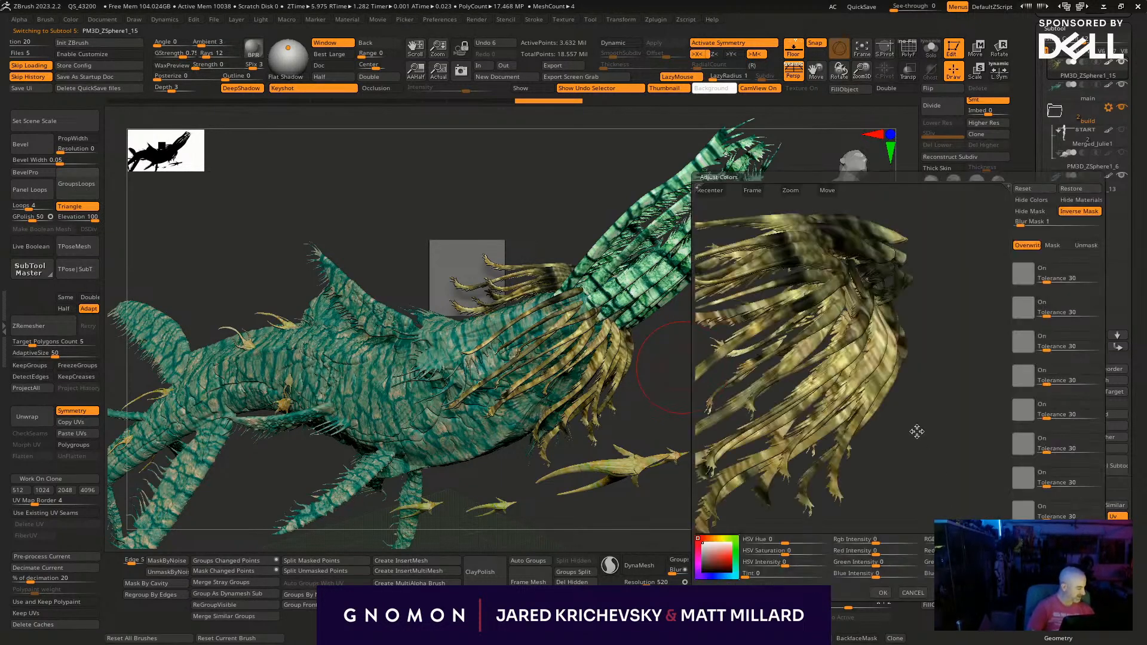
left_click_drag(967, 541, 977, 541)
left_click_drag(776, 541, 765, 564)
left_click(881, 592)
left_click_drag(753, 453, 676, 425)
left_click_drag(636, 510, 754, 419)
- Select the main whale subtool, mask it by cavity and invert the mask
left_click(459, 412, "alt")
left_click_drag(492, 504, 484, 520)
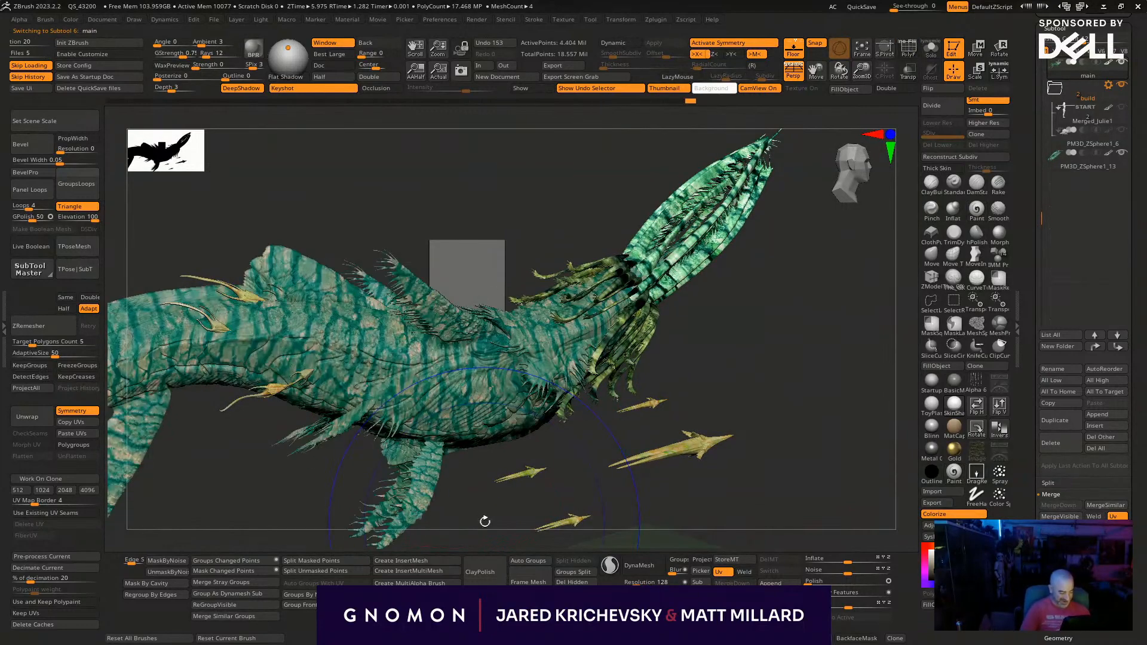
left_click(169, 595)
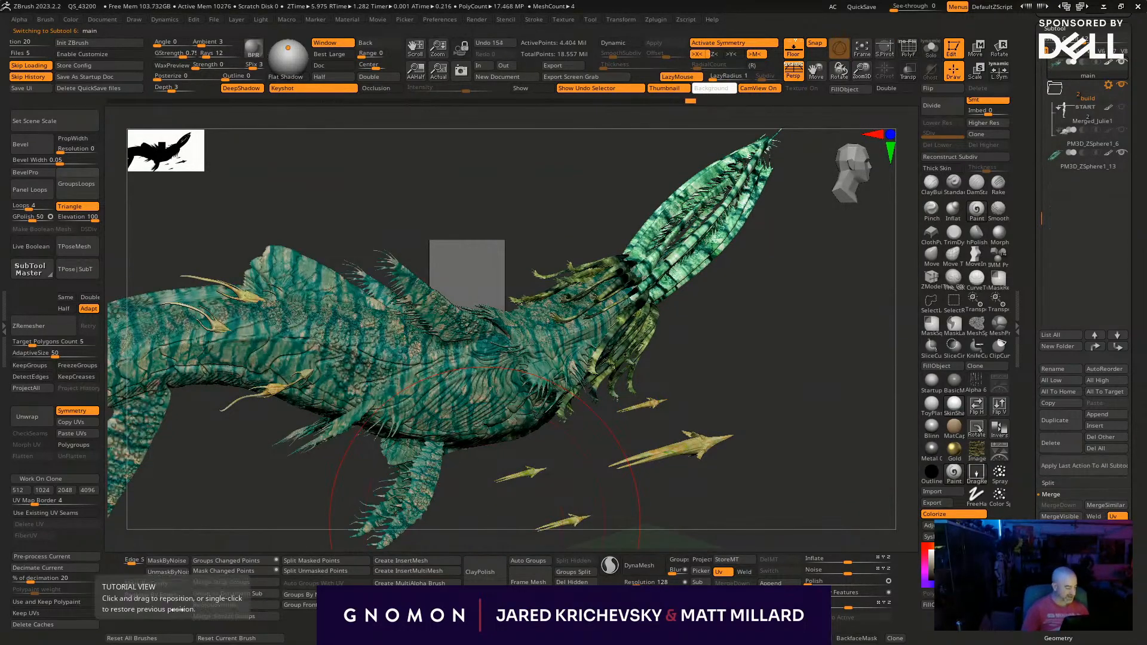
left_click_drag(294, 535, 281, 527)
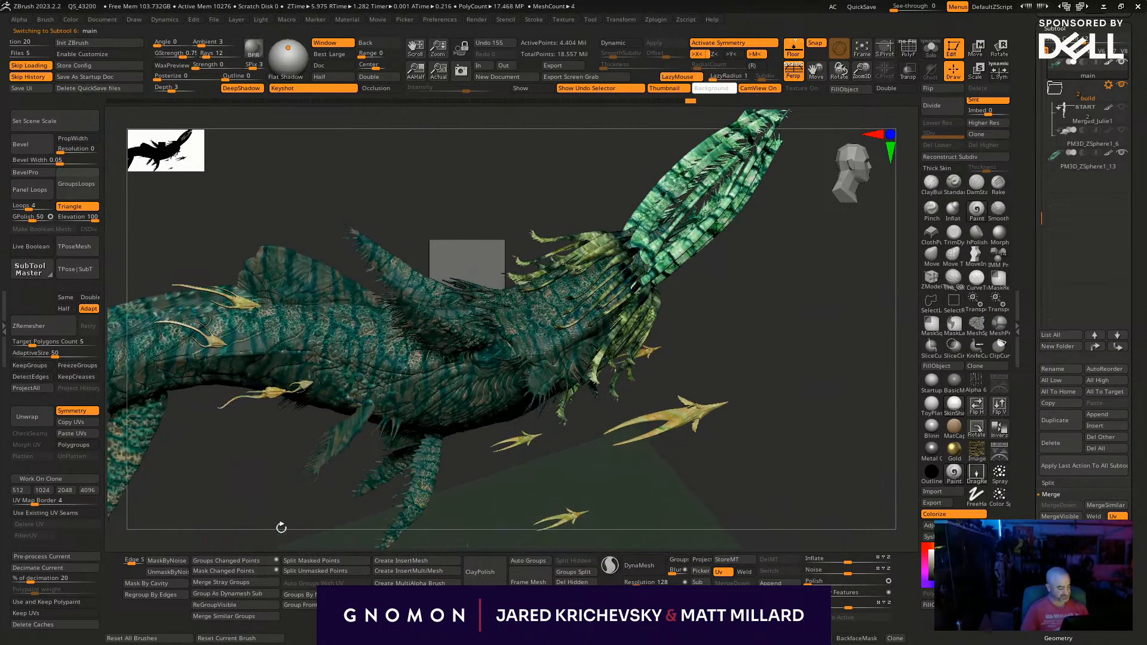
left_click_drag(748, 395, 751, 357)
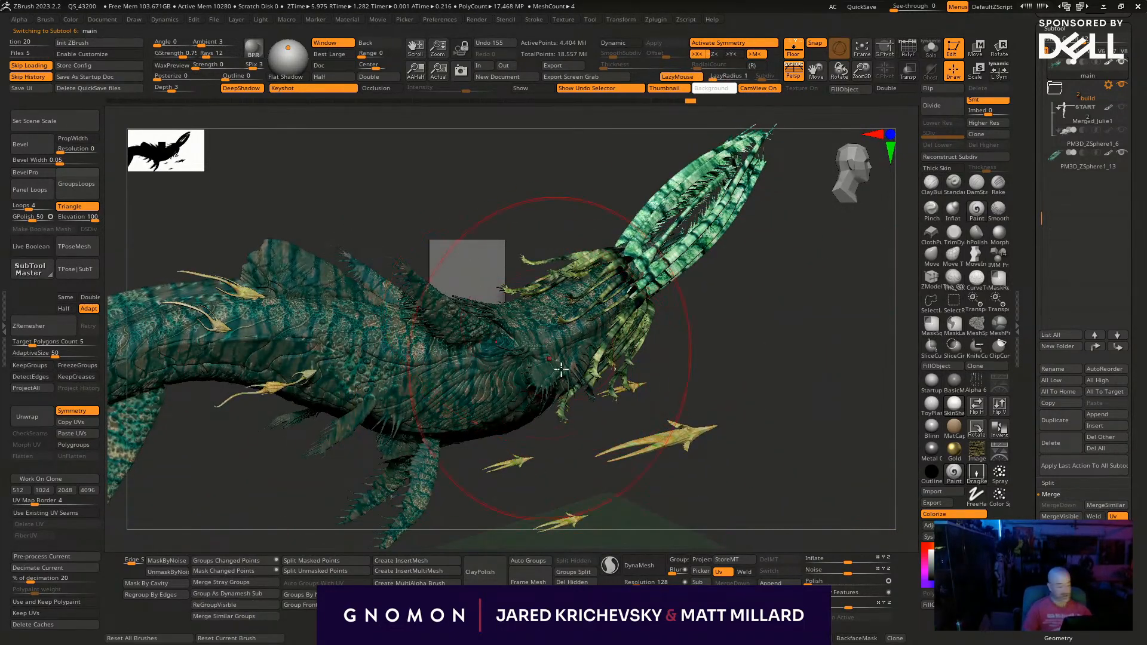
- Clear the paint brush's texture and turn off LazyMouse for freehand colouring of the main whale subtool
key("b")
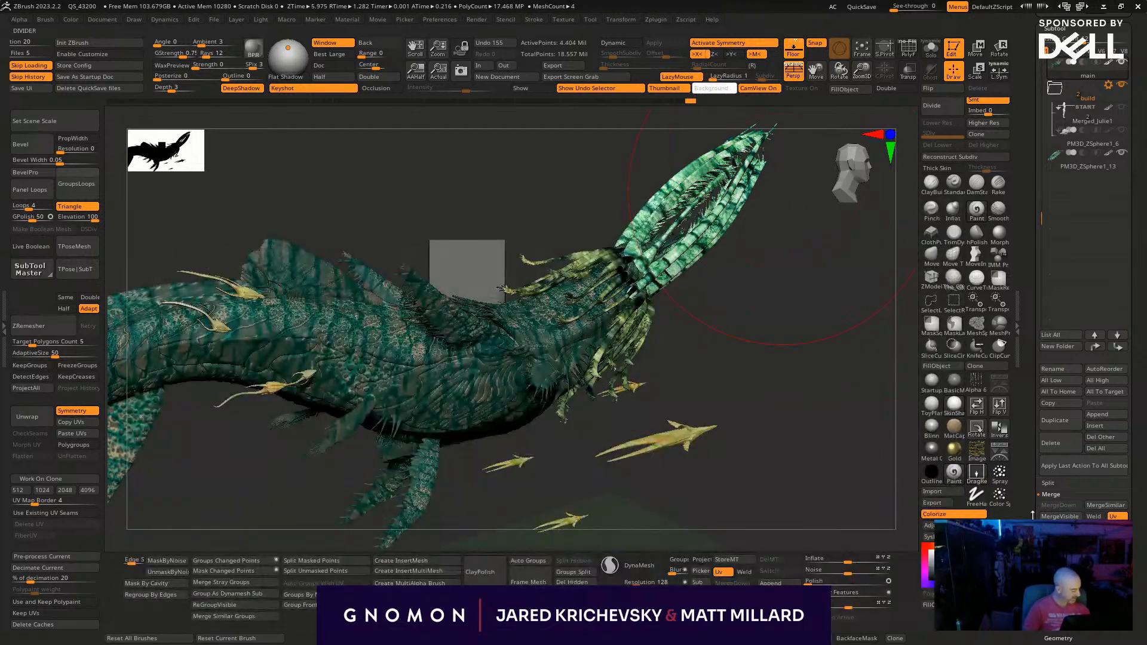
left_click_drag(397, 351, 429, 335)
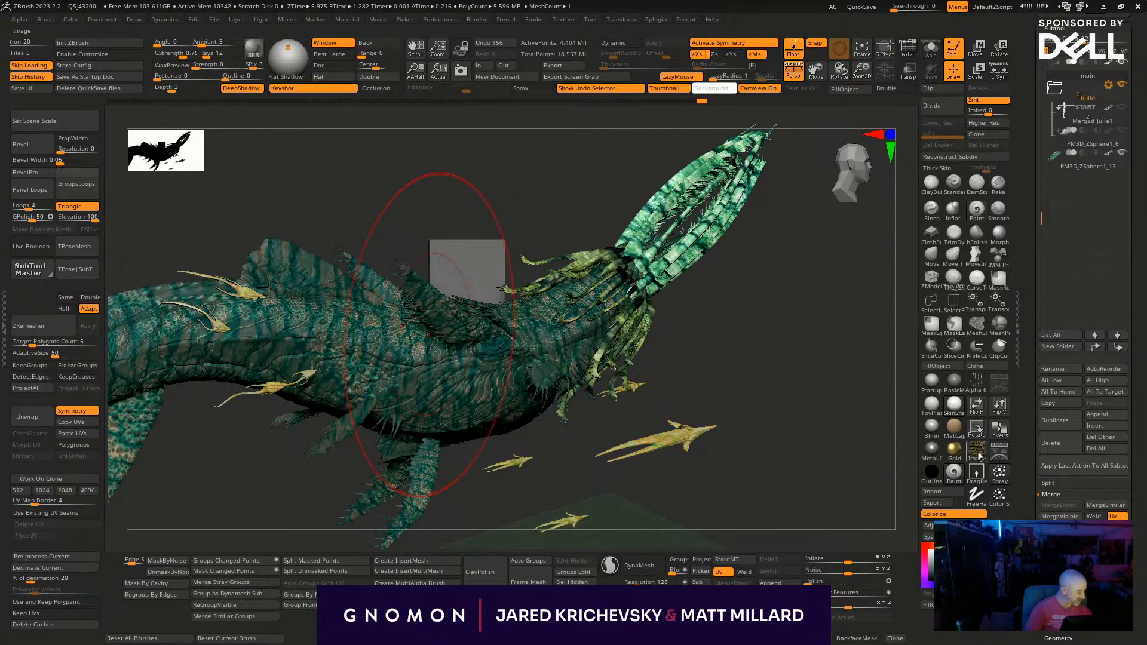
left_click(977, 449)
left_click(573, 466)
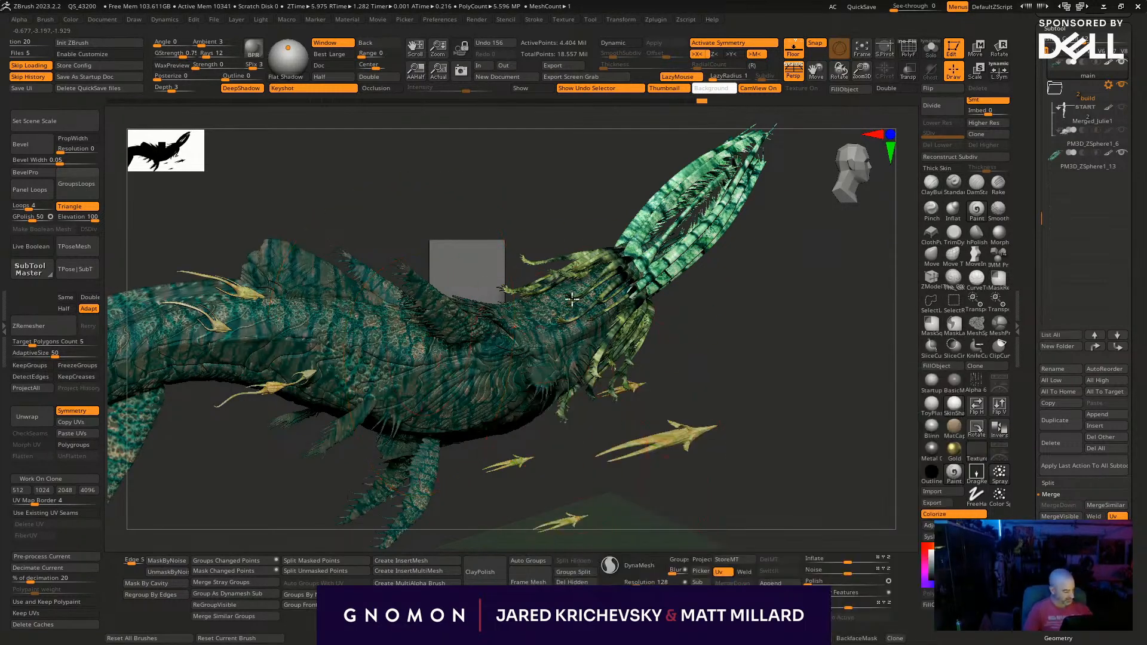
left_click_drag(735, 412, 766, 338)
left_click(678, 77)
- Brush soft green-teal colour over the whale's head, body and tail through the inverted cavity mask
left_click_drag(524, 353, 529, 355)
left_click_drag(854, 544, 776, 507, "ctrl")
mouse_move(722, 482)
left_mouse_down()
mouse_move(728, 320)
mouse_move(743, 342)
left_mouse_up()
key("space")
mouse_move(528, 314)
left_mouse_down()
mouse_move(494, 294)
mouse_move(221, 368)
mouse_move(143, 350)
left_mouse_up()
left_click_drag(554, 468, 950, 456, "alt")
mouse_move(487, 347)
left_mouse_down()
mouse_move(442, 408)
mouse_move(355, 471)
left_mouse_up()
left_click_drag(286, 475, 418, 439)
left_click_drag(584, 463, 604, 412)
mouse_move(555, 436)
left_mouse_down()
mouse_move(529, 377)
mouse_move(607, 340)
left_mouse_up()
mouse_move(634, 418)
left_mouse_down()
mouse_move(632, 338)
mouse_move(361, 513)
left_mouse_up()
mouse_move(685, 483)
left_mouse_down()
mouse_move(673, 402)
mouse_move(767, 344)
left_mouse_up()
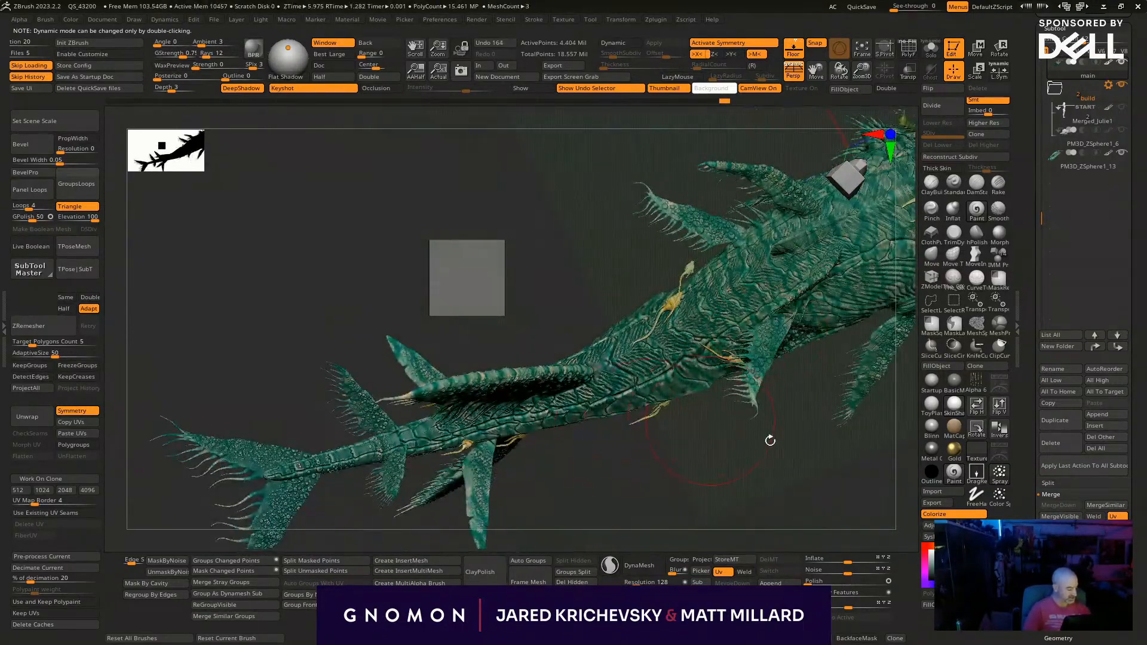
left_click_drag(737, 425, 525, 334)
left_click_drag(581, 367, 591, 424)
mouse_move(704, 490)
left_mouse_down()
mouse_move(698, 507)
mouse_move(706, 412)
left_mouse_up()
left_click_drag(672, 251, 652, 265)
mouse_move(738, 463)
left_mouse_down()
mouse_move(663, 431)
mouse_move(672, 388)
left_mouse_up()
- Select the front tentacle subtool PM3D_ZSphere1_13 and mask it by cavity, undoing the last trial change
left_click(664, 357, "alt")
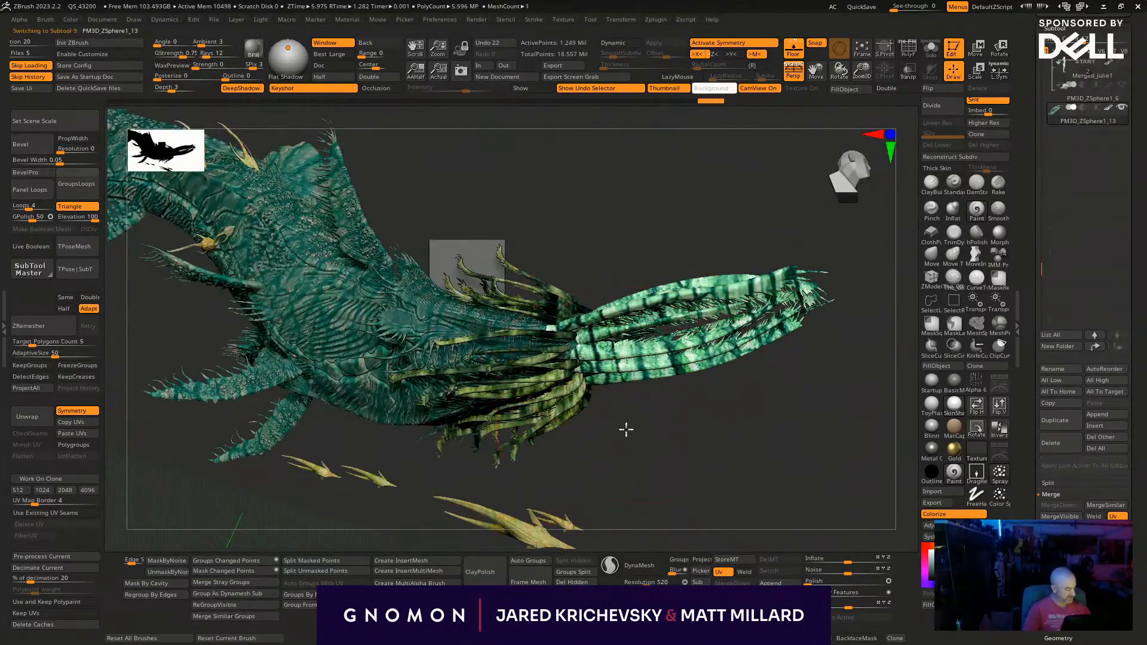
left_click_drag(625, 428, 455, 539)
left_click(166, 584)
left_click_drag(671, 298, 574, 410)
key("ctrl+z")
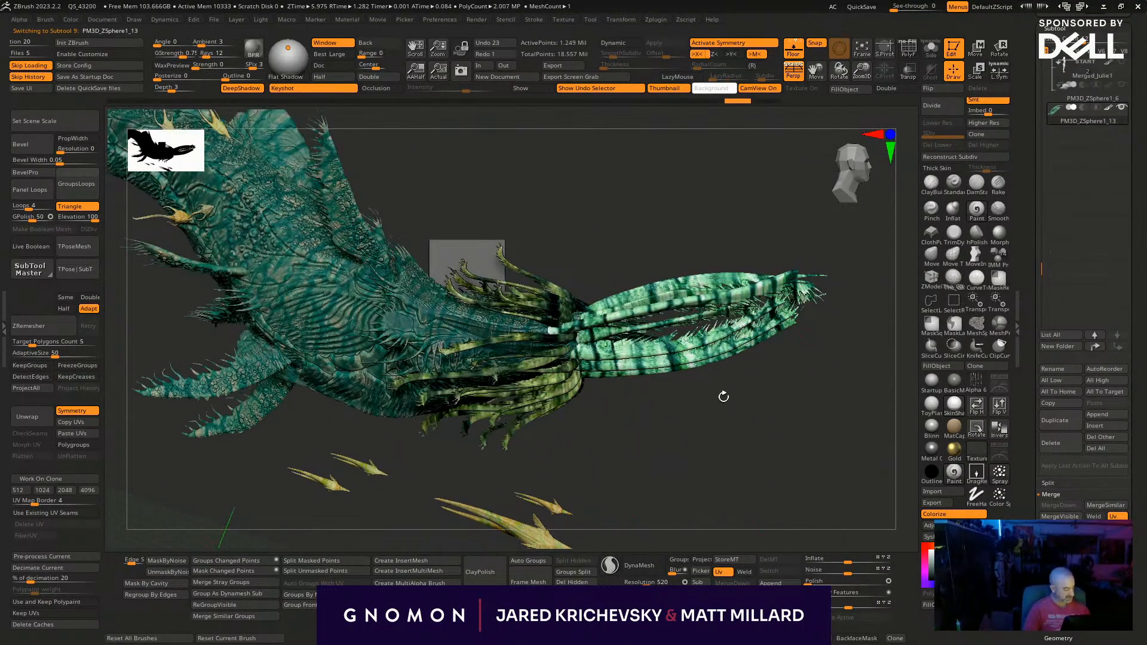
- Paint the outer halves and tips of the front tentacles dark teal
left_click_drag(750, 304, 707, 325)
key("space")
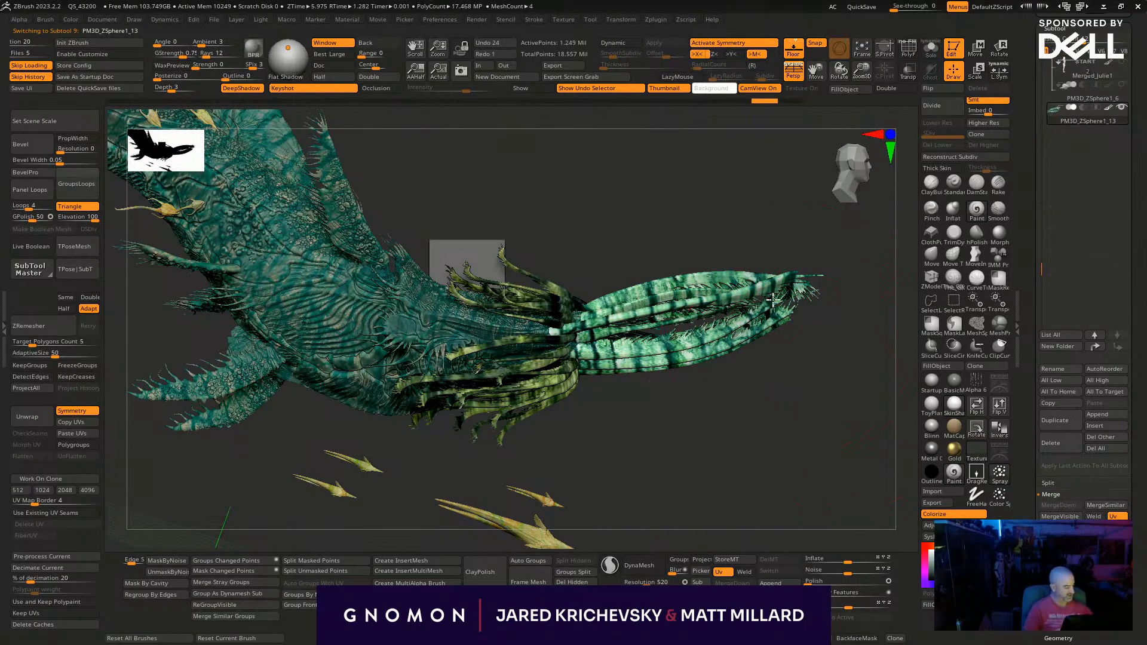
left_click_drag(776, 289, 747, 338)
key("space")
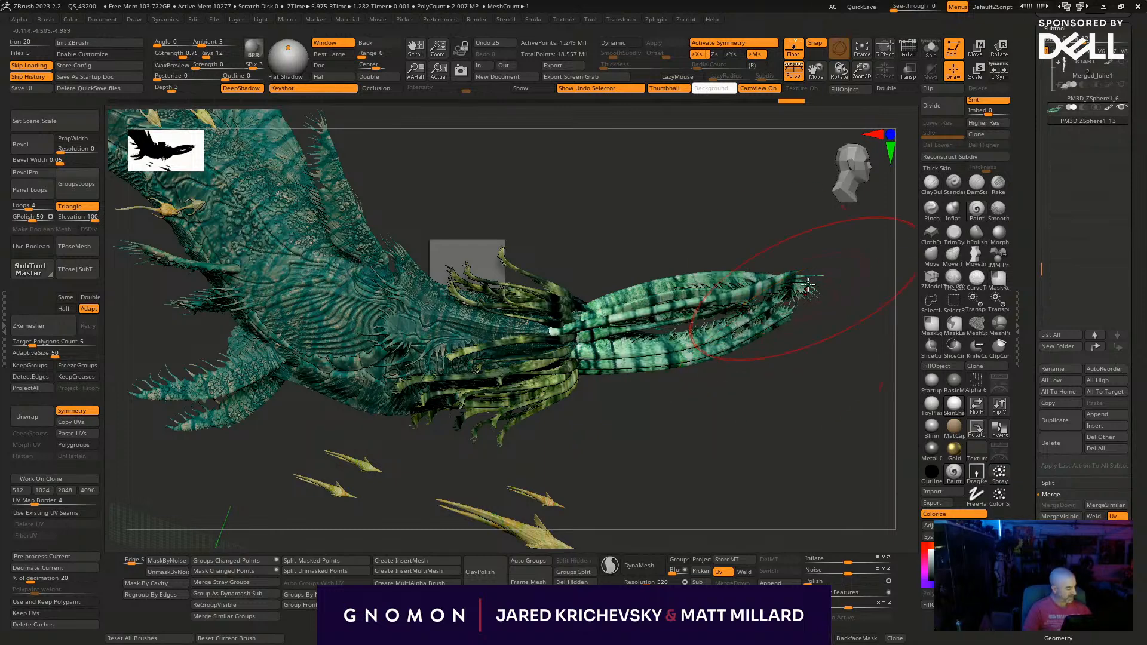
mouse_move(813, 301)
left_mouse_down()
mouse_move(840, 281)
mouse_move(809, 323)
left_mouse_up()
- Select the yellow-green tentacle subtool PM3D_ZSphere1_15 and brush dark teal over its strands
left_click(494, 412, "alt")
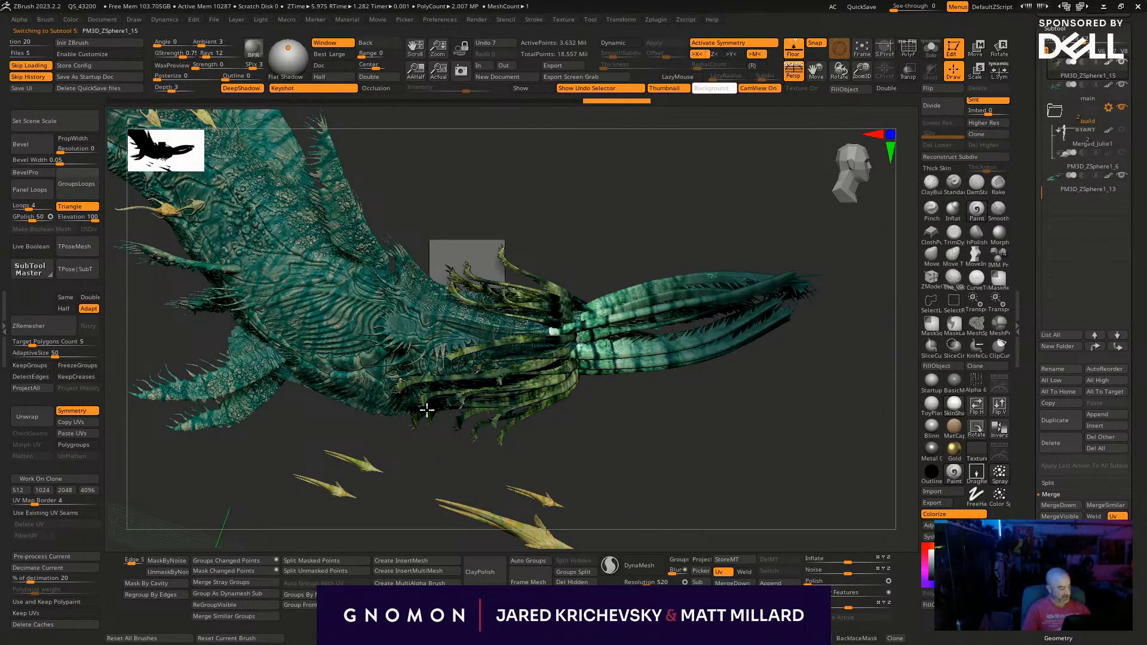
left_click_drag(742, 478, 756, 397)
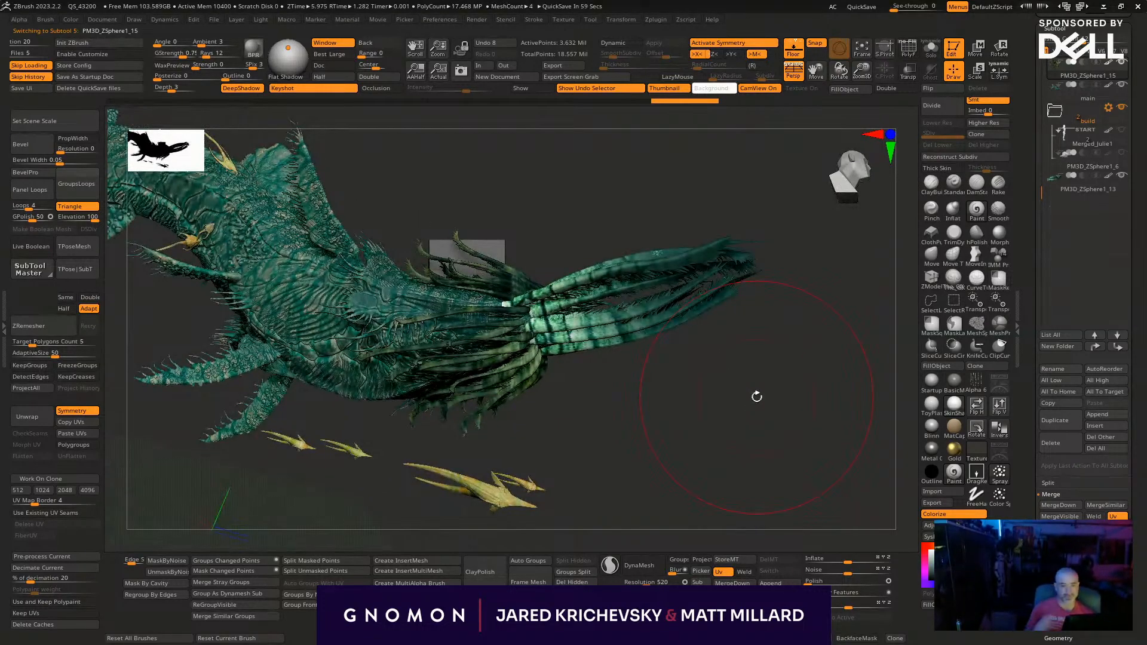
left_click_drag(632, 466, 791, 486)
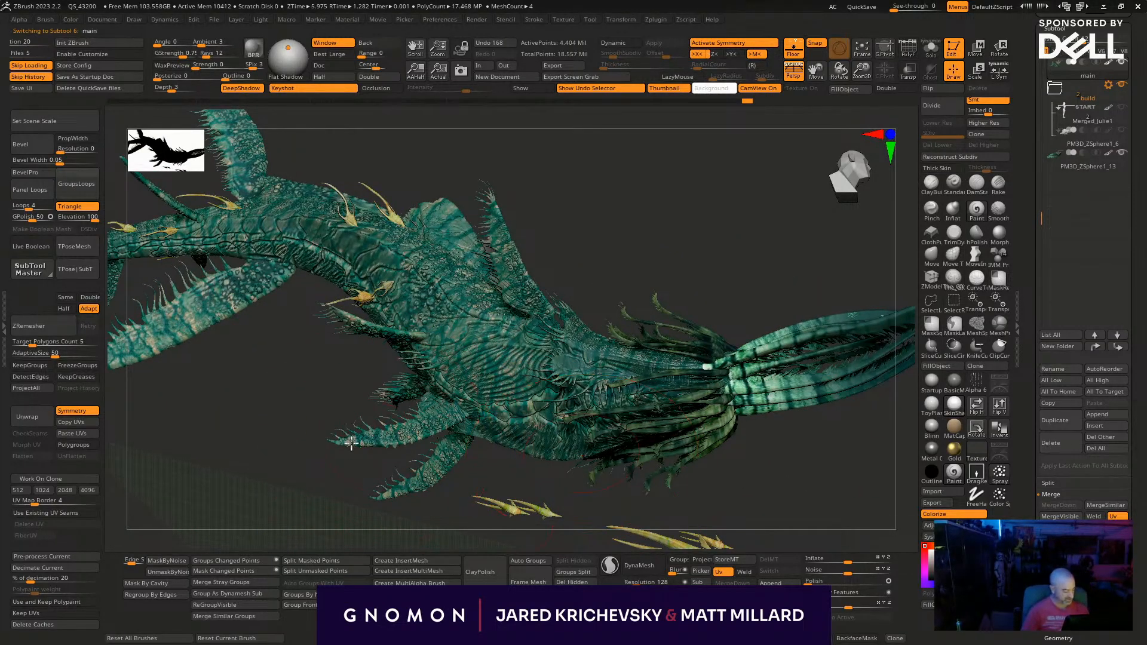
- Undo the last stroke on the main whale subtool, adjust the brush's RGB intensity and paint the lower front fins blue
key("ctrl+z")
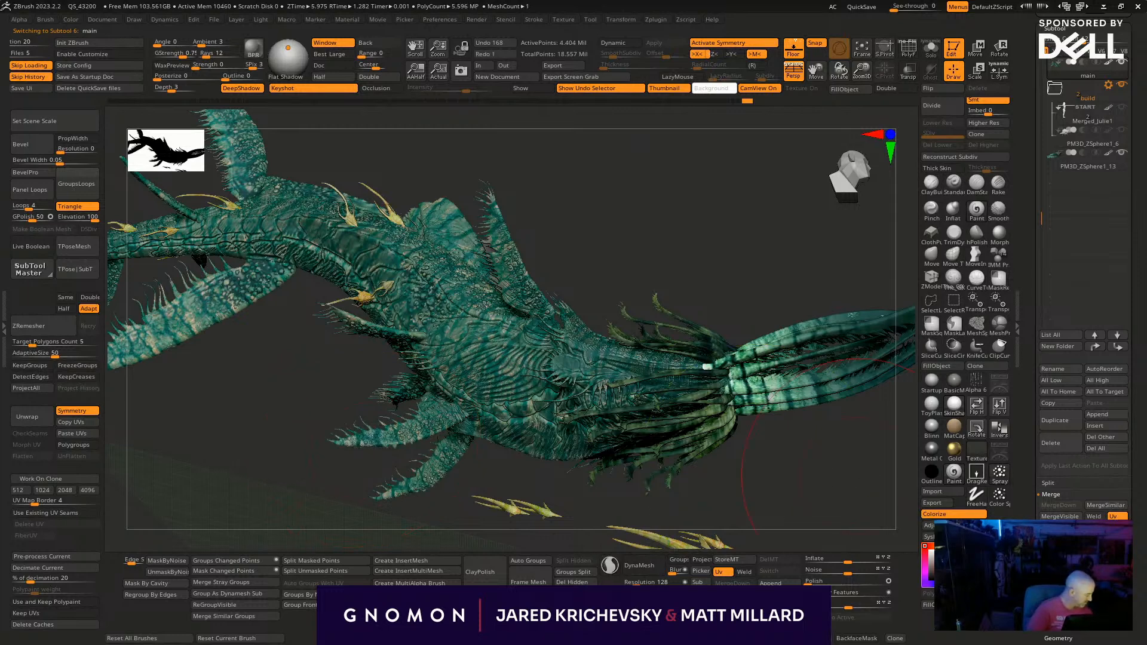
key("space")
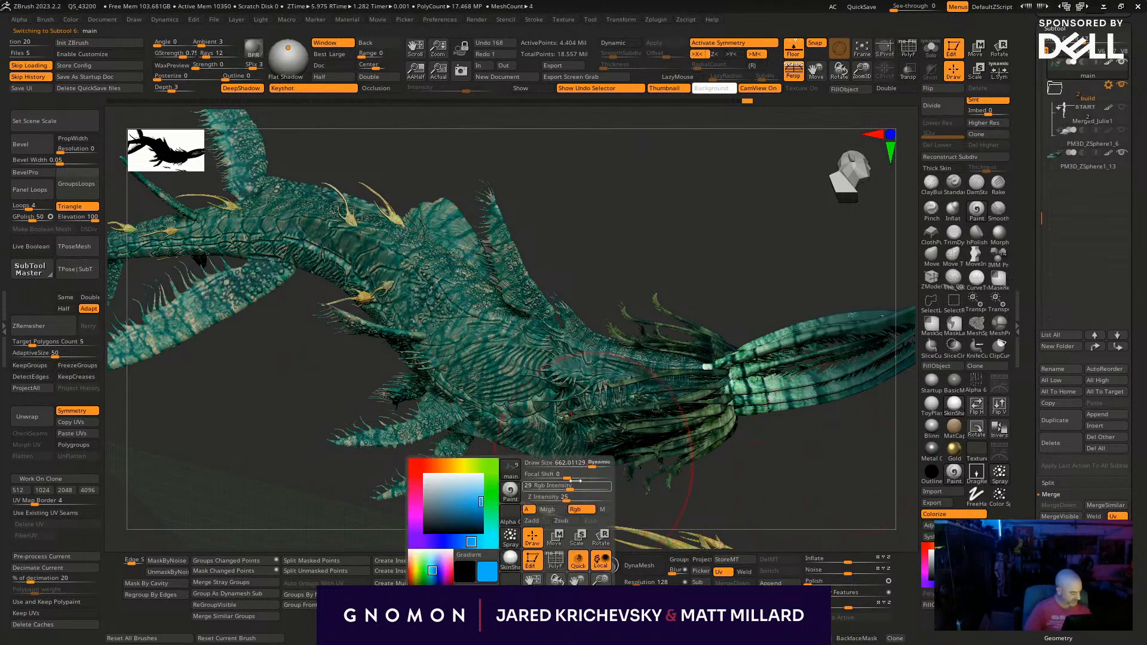
mouse_move(571, 488)
left_mouse_down()
mouse_move(590, 488)
mouse_move(567, 479)
mouse_move(574, 462)
left_mouse_up()
mouse_move(460, 413)
left_mouse_down()
mouse_move(349, 442)
mouse_move(359, 453)
left_mouse_up()
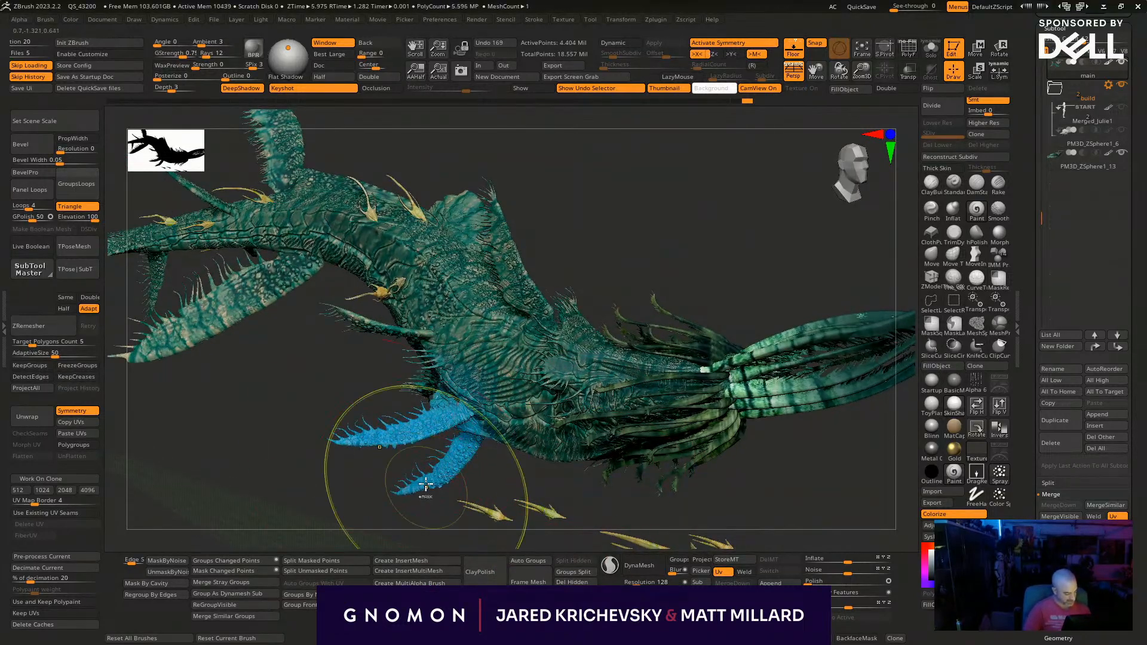
key("ctrl+z")
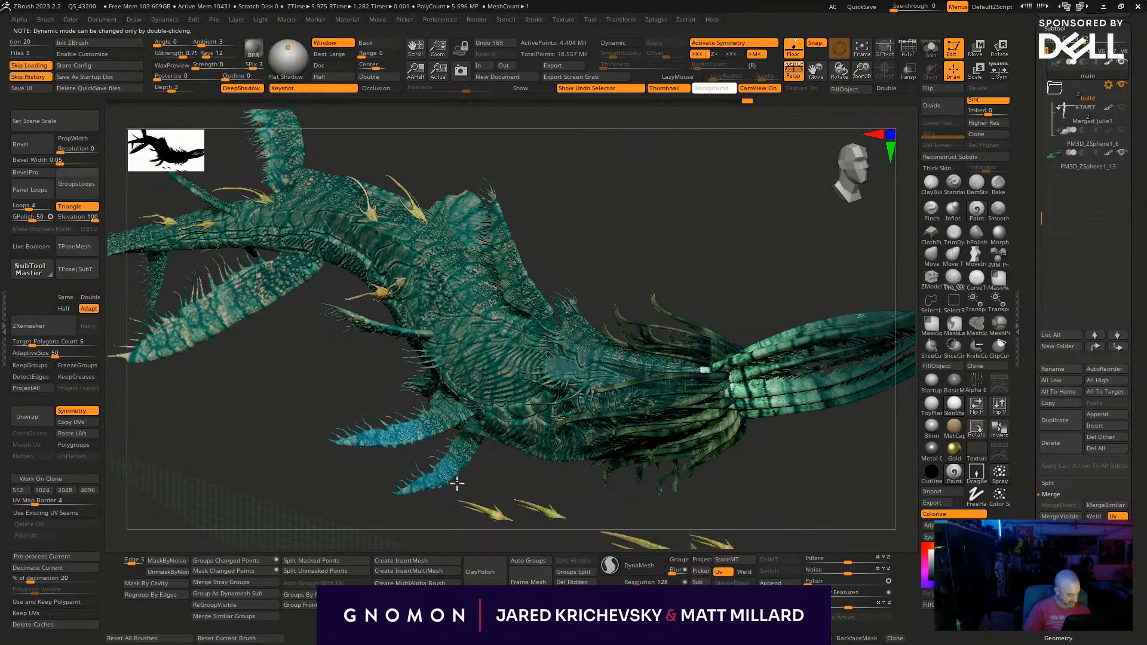
- Paint the whale's remaining front side fins blue from their tips inward, adjusting the brush size
mouse_move(616, 248)
left_mouse_down()
mouse_move(310, 366)
mouse_move(336, 400)
left_mouse_up()
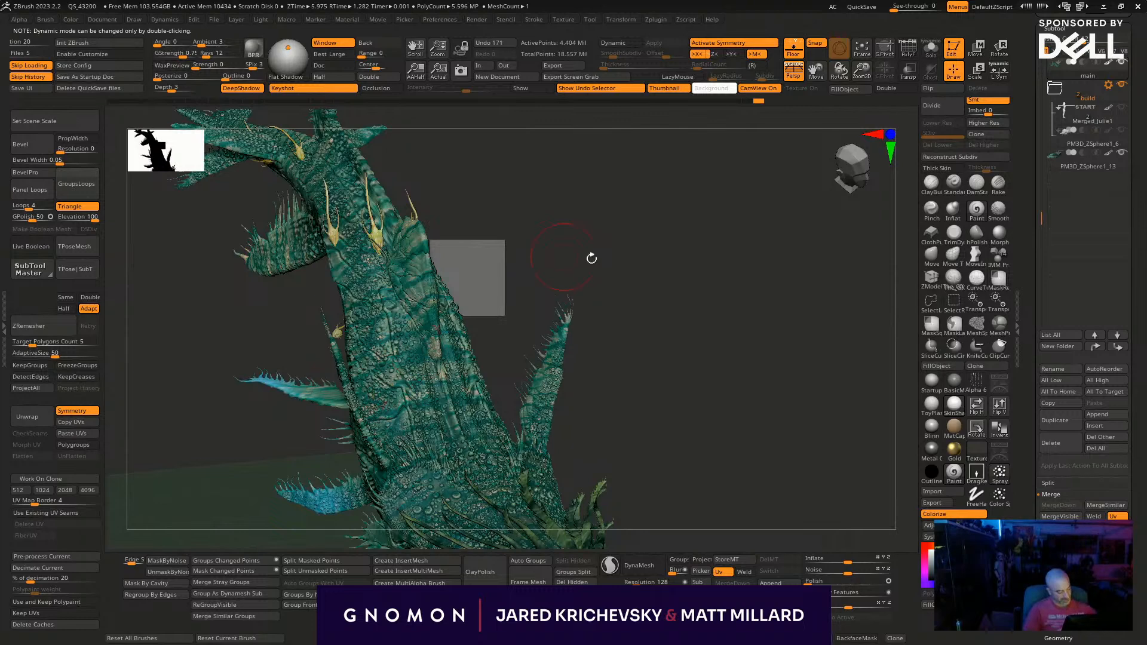
left_click_drag(566, 255, 520, 260)
mouse_move(566, 331)
left_mouse_down()
mouse_move(563, 320)
mouse_move(548, 366)
left_mouse_up()
mouse_move(621, 266)
left_mouse_down()
mouse_move(656, 262)
mouse_move(644, 317)
mouse_move(653, 238)
left_mouse_up()
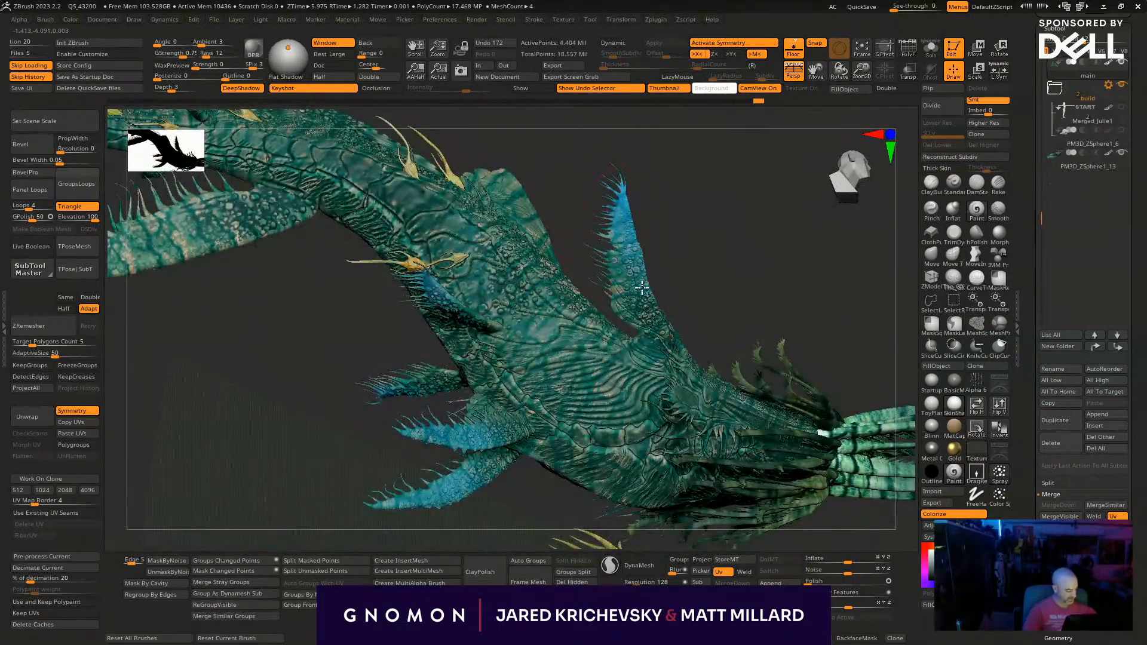
key("s")
left_click_drag(633, 223, 607, 146)
left_click_drag(659, 244, 697, 326, "alt")
left_click_drag(667, 277, 564, 292)
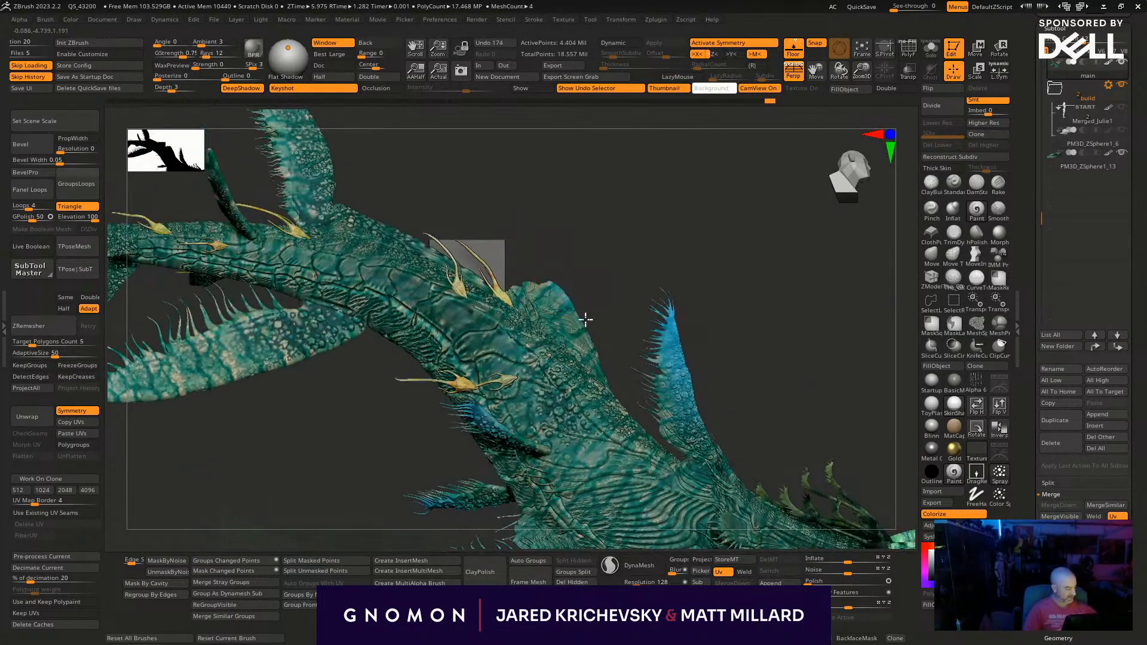
- Paint the hump on the whale's back and the ridge along its spine blue
left_click_drag(529, 231, 535, 283)
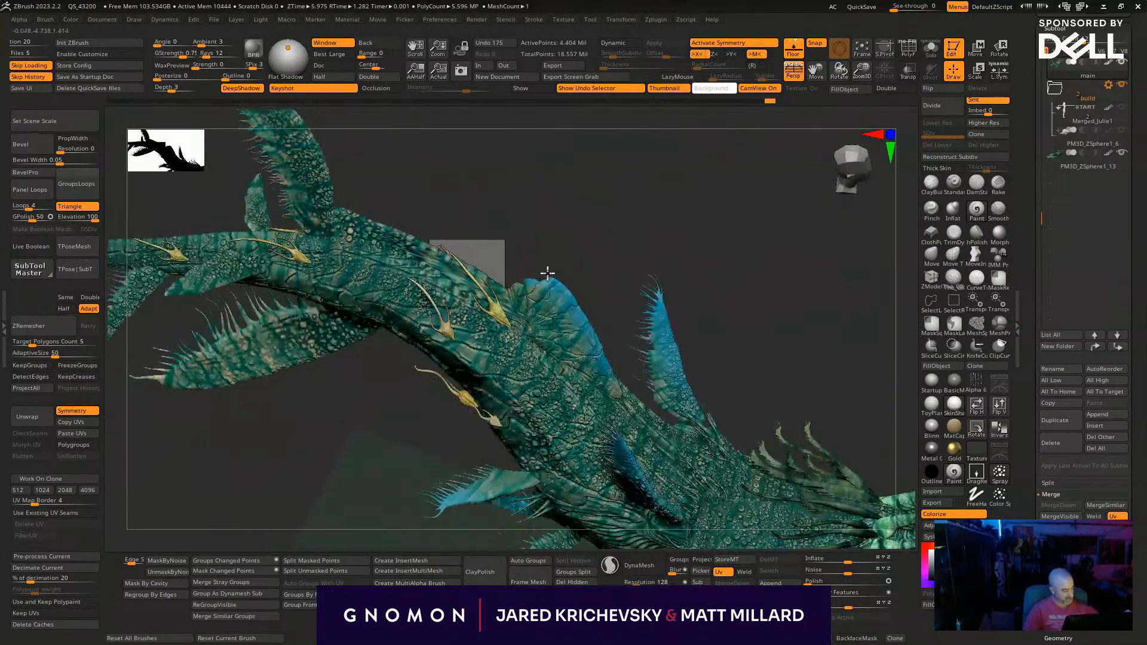
left_click_drag(496, 220, 487, 263)
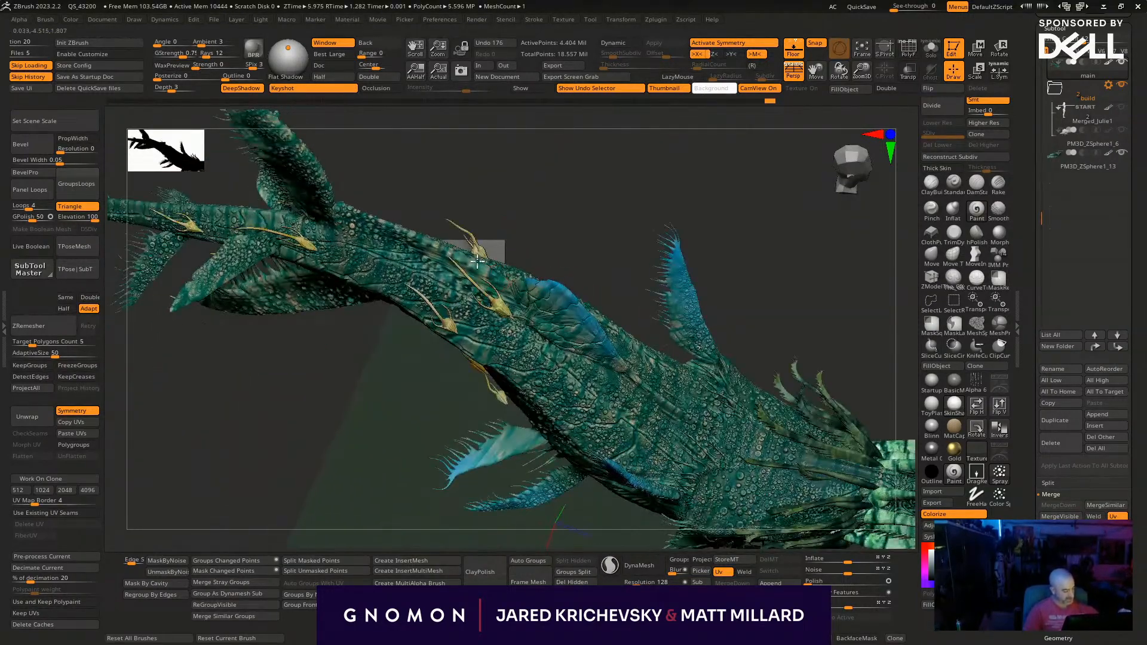
mouse_move(337, 201)
left_mouse_down()
mouse_move(445, 131)
mouse_move(410, 217)
left_mouse_up()
mouse_move(467, 244)
left_mouse_down()
mouse_move(477, 252)
mouse_move(539, 203)
left_mouse_up()
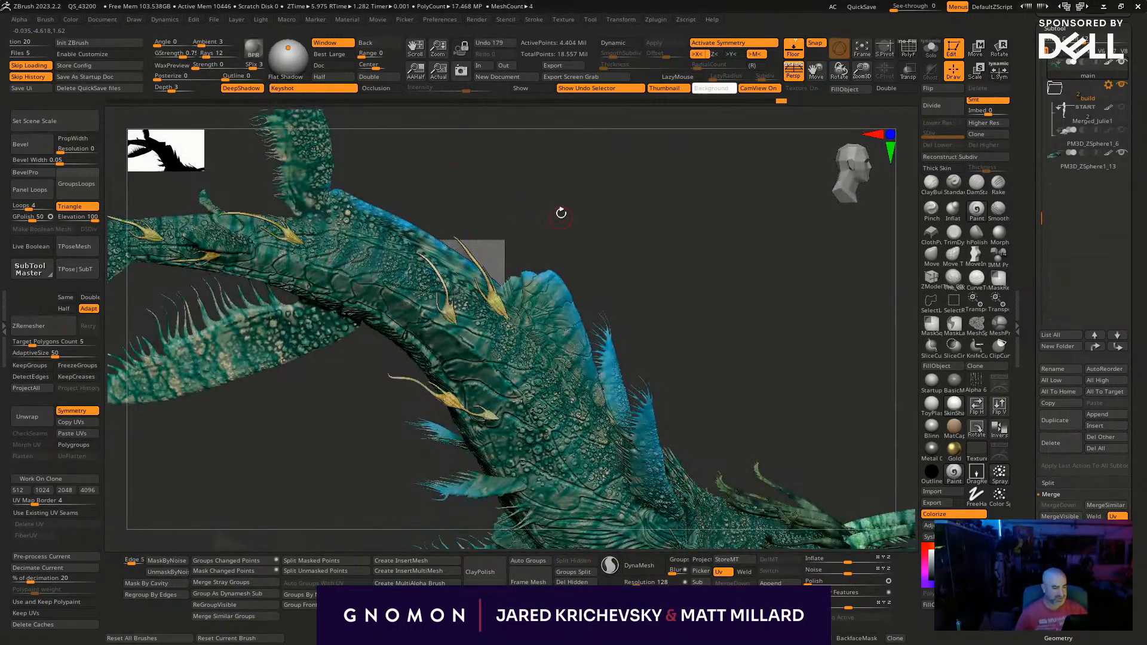
left_click_drag(488, 262, 445, 278)
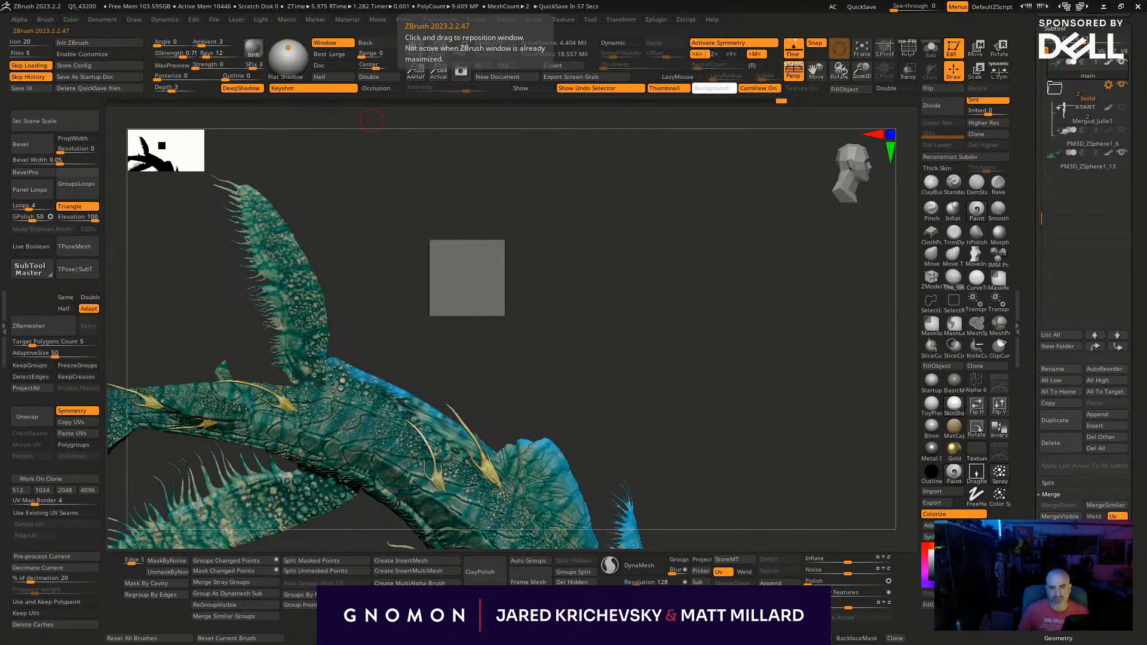
- Paint a blue band along the trailing edge of the tall dorsal fin up to its tip
left_click_drag(352, 213, 327, 220)
left_click_drag(338, 352, 323, 277)
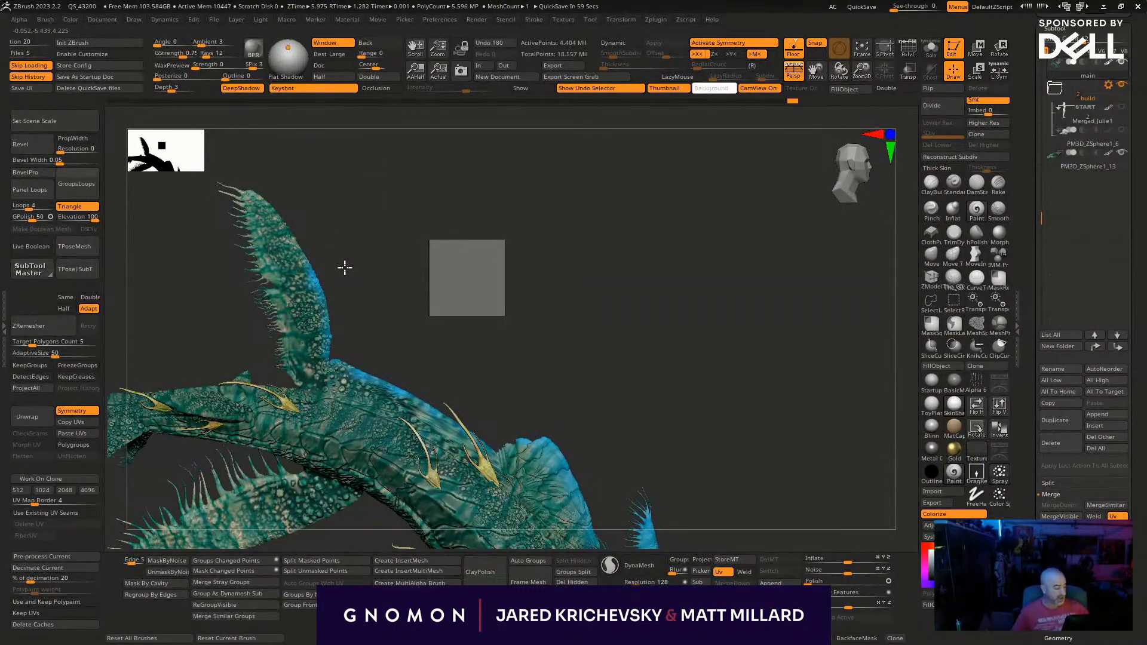
left_click_drag(346, 265, 306, 252)
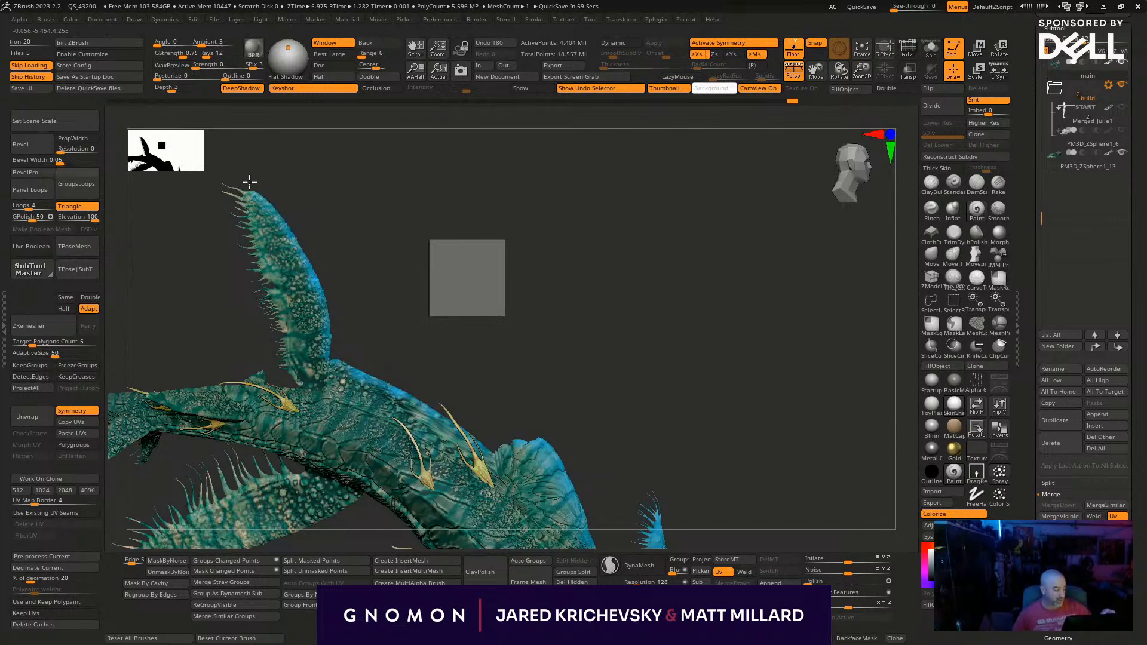
left_click_drag(299, 173, 270, 180)
left_click_drag(397, 242, 425, 174)
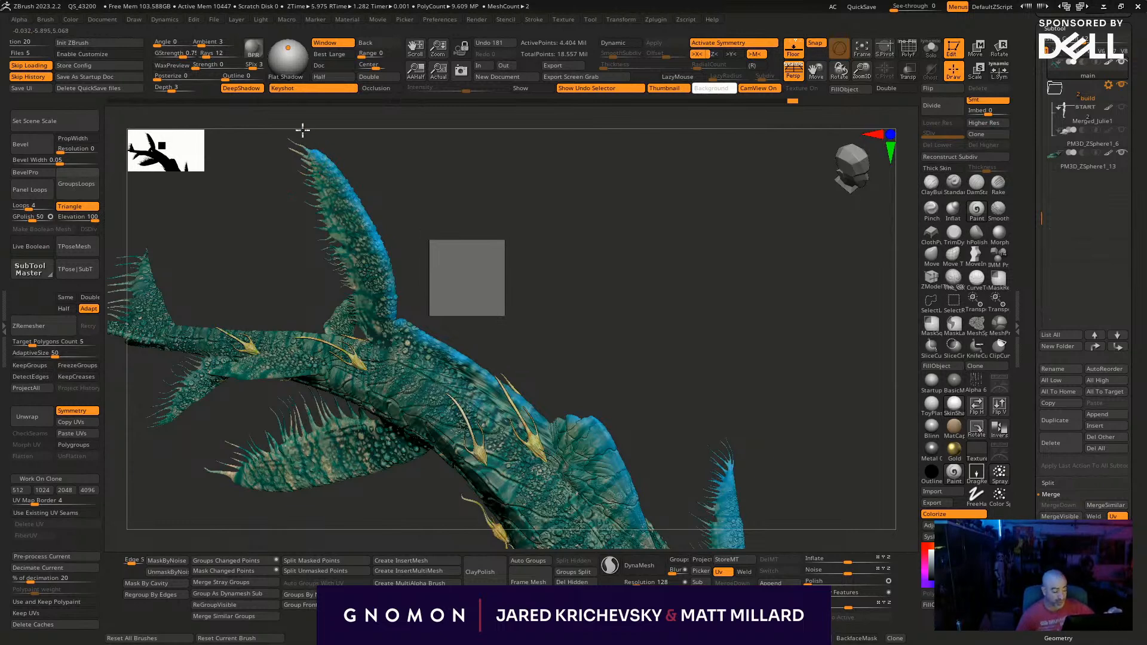
- Paint blue bands along the edges of the rear side fins and the small fins near the tail
left_click_drag(489, 269, 466, 323)
left_click_drag(423, 290, 439, 306)
mouse_move(545, 222)
left_mouse_down("alt")
mouse_move(464, 361)
mouse_move(421, 319)
mouse_move(429, 284)
left_mouse_up("alt")
mouse_move(483, 220)
left_mouse_down()
mouse_move(538, 199)
mouse_move(485, 269)
left_mouse_up()
key("s")
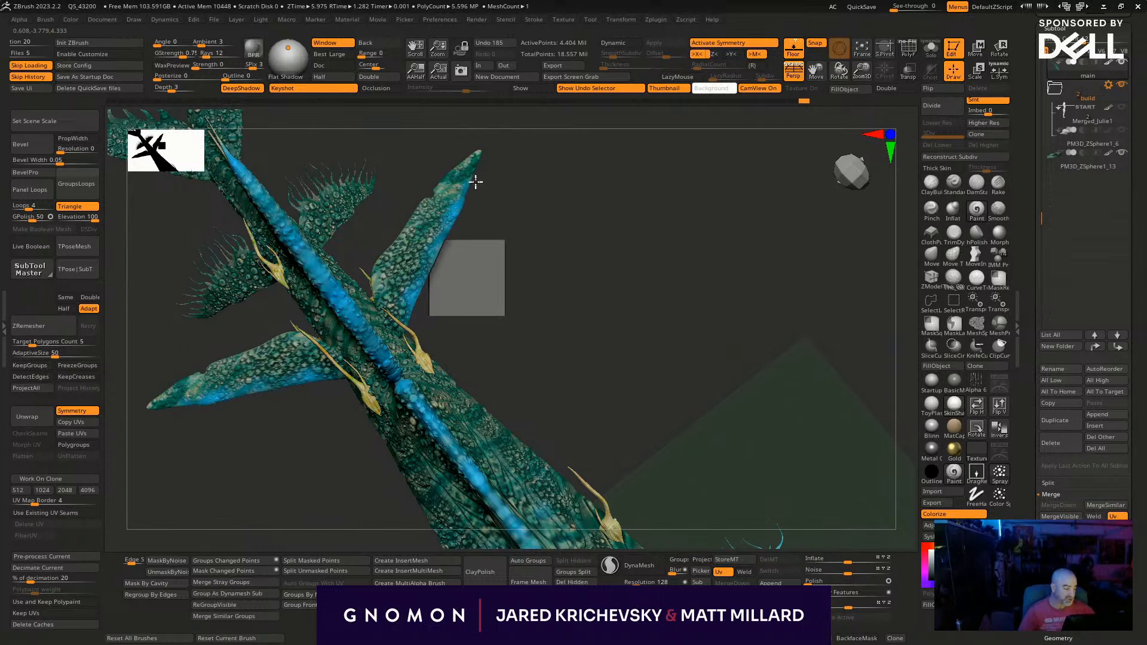
left_click_drag(502, 146, 461, 292)
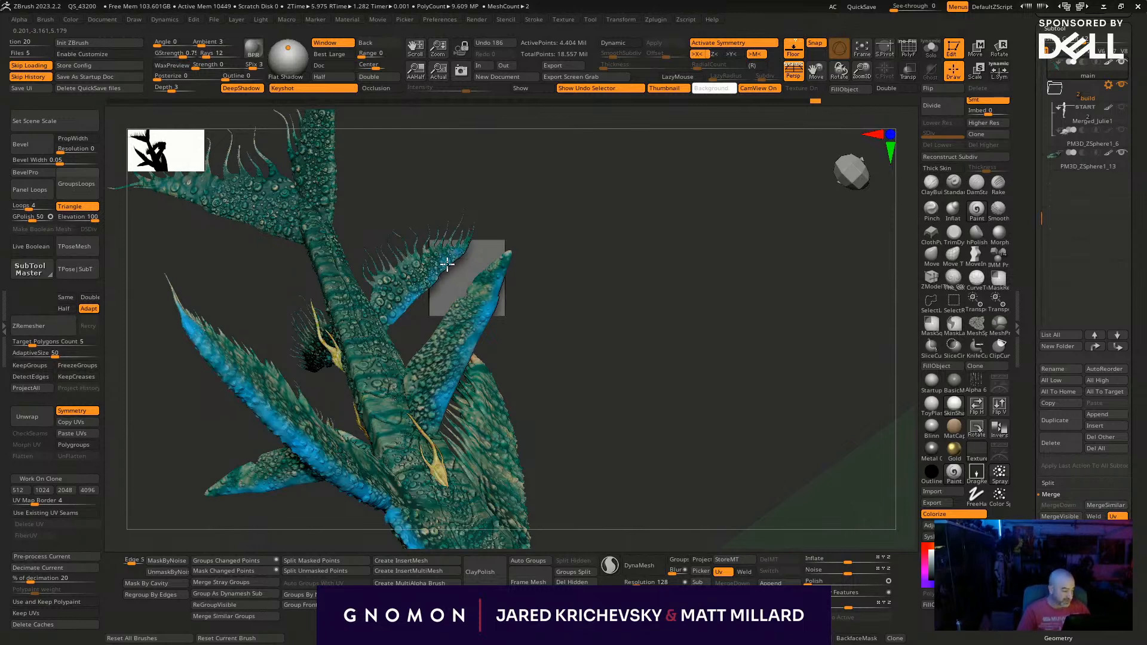
left_click_drag(502, 215, 593, 269)
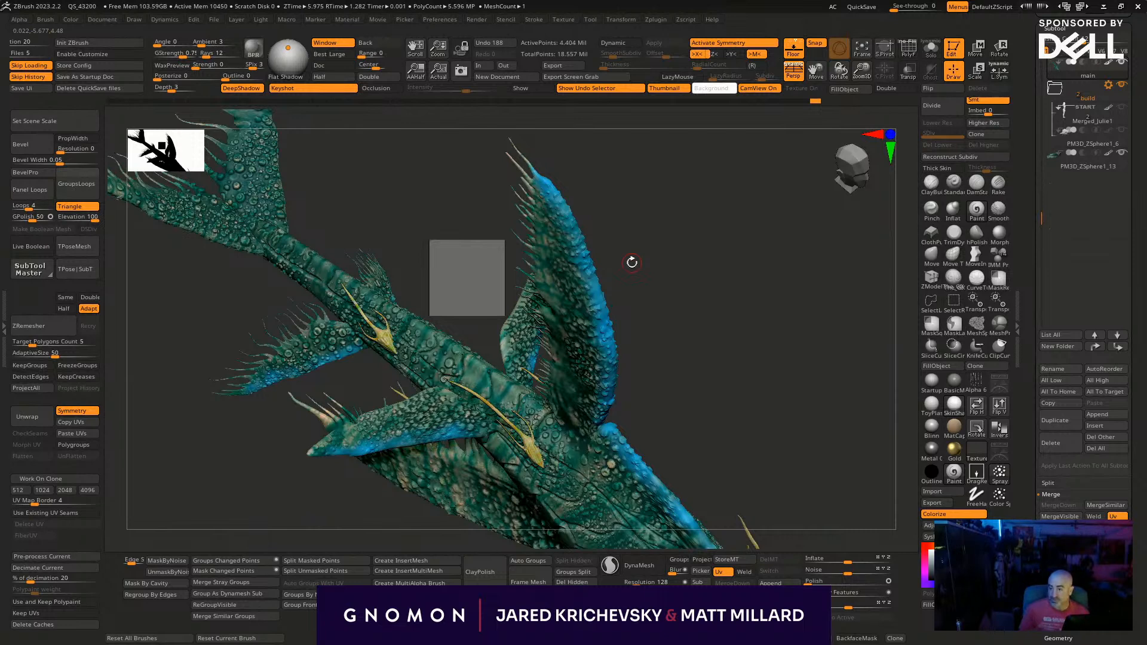
- Paint the edges of both tail flukes blue, undoing a stray stroke along the way
left_click_drag(345, 227, 415, 300)
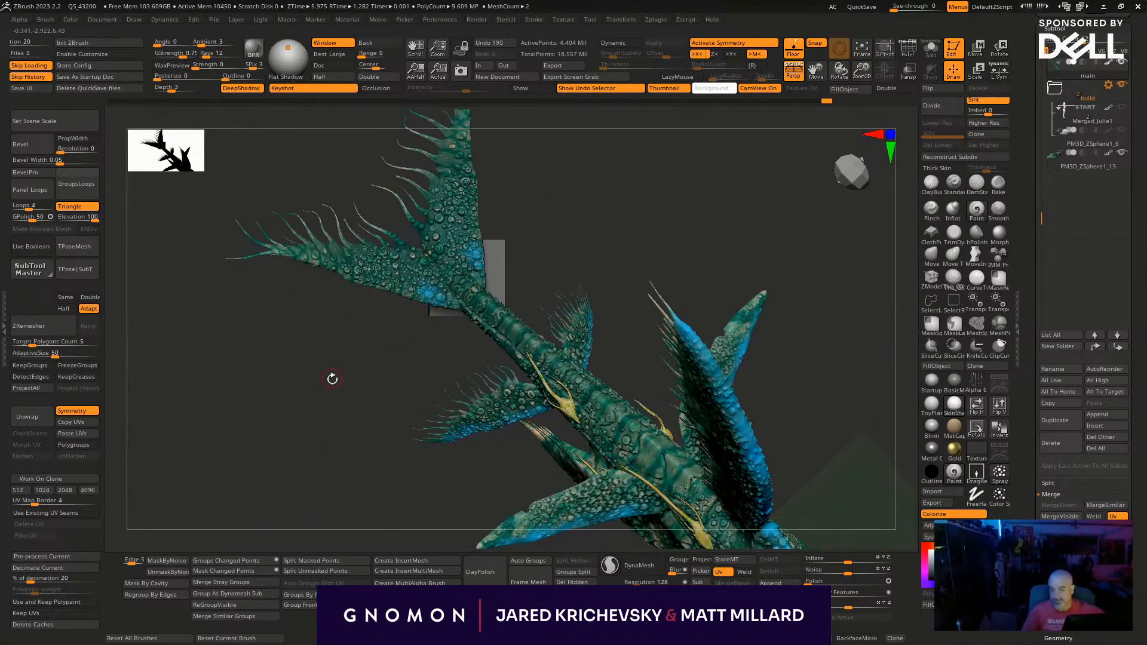
key("ctrl+z")
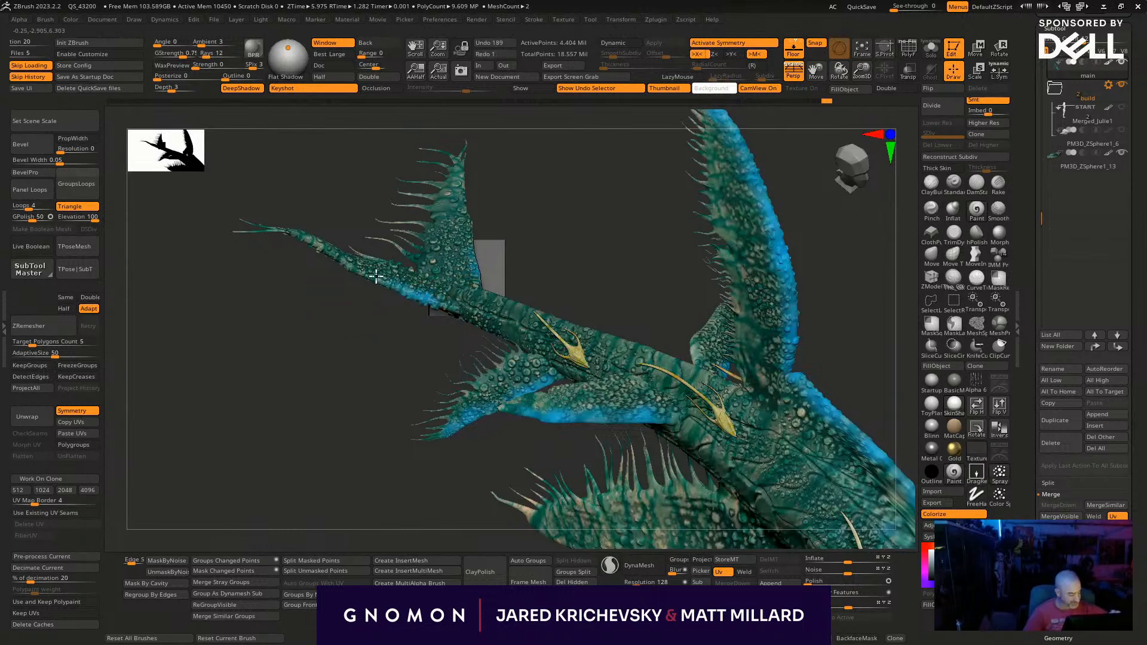
mouse_move(525, 197)
left_mouse_down()
mouse_move(512, 238)
mouse_move(441, 300)
left_mouse_up()
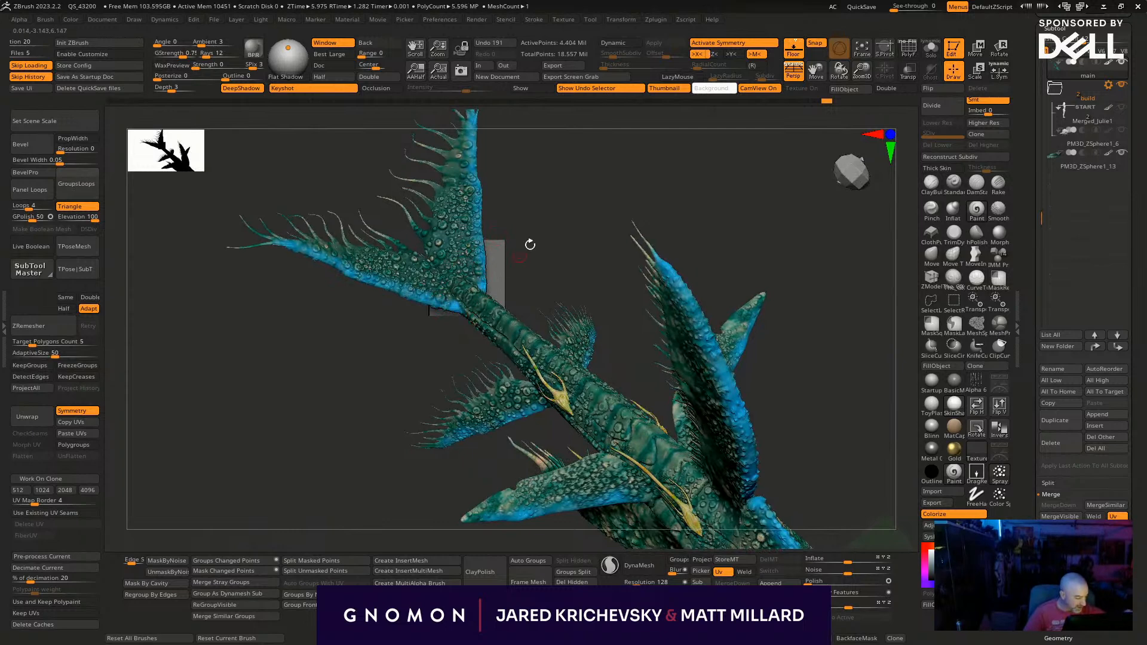
left_click_drag(514, 259, 486, 297)
left_click_drag(478, 241, 357, 213, "alt")
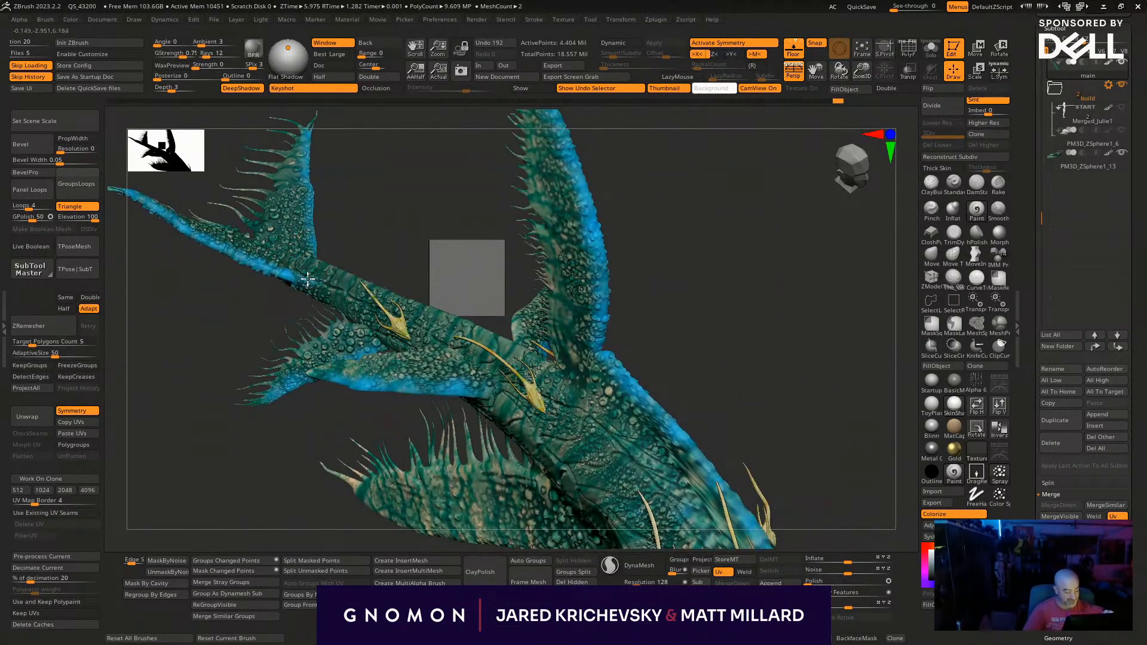
- Try blue strokes along the masked tail stalk between the rear fins, undoing the stray ones
mouse_move(450, 254)
left_mouse_down()
mouse_move(392, 172)
mouse_move(358, 258)
left_mouse_up()
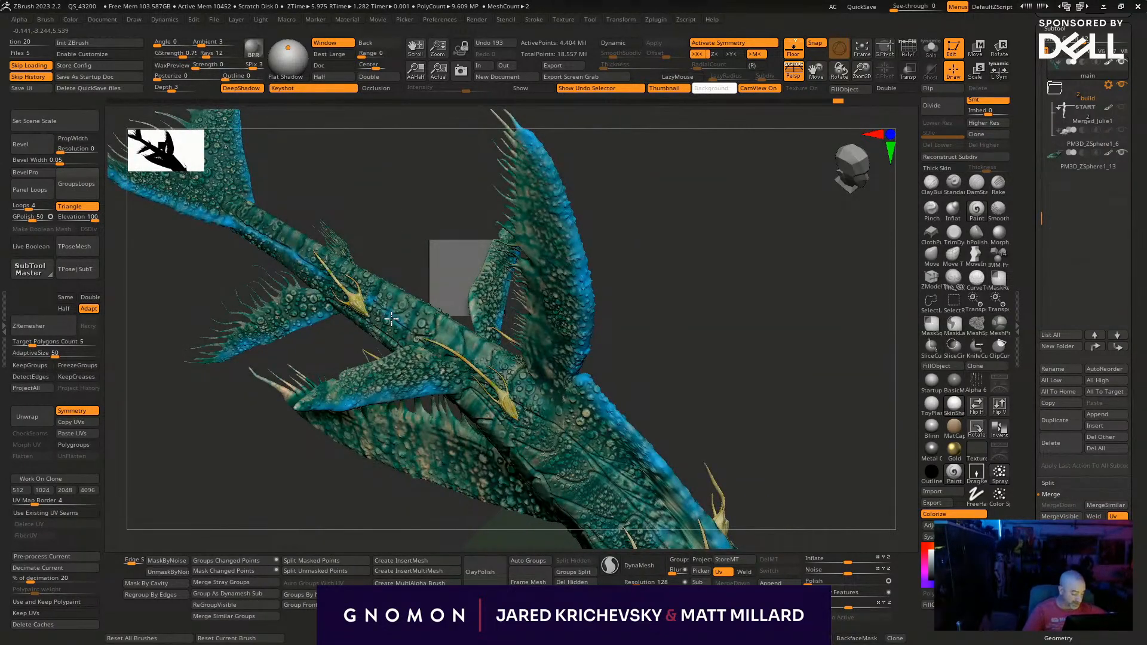
mouse_move(699, 300)
left_mouse_down()
mouse_move(690, 248)
mouse_move(607, 238)
mouse_move(604, 251)
mouse_move(678, 269)
mouse_move(727, 310)
mouse_move(651, 400)
mouse_move(371, 512)
left_mouse_up()
mouse_move(299, 432)
left_mouse_down()
mouse_move(317, 454)
mouse_move(303, 342)
left_mouse_up()
key("ctrl+z")
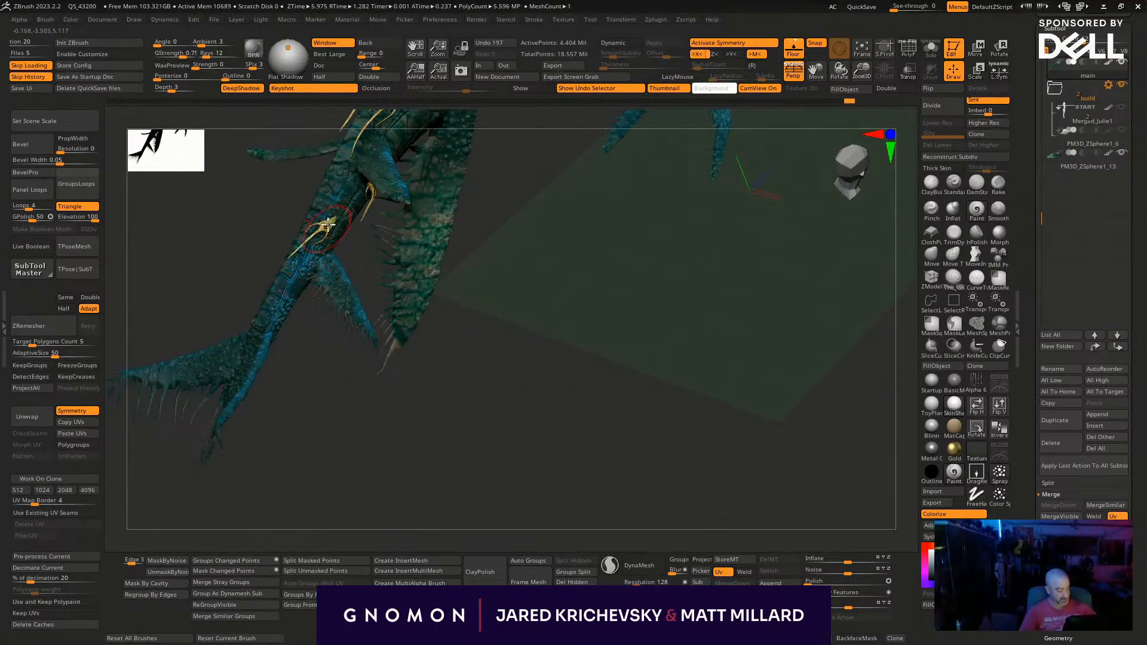
key("s")
left_click_drag(305, 261, 295, 275)
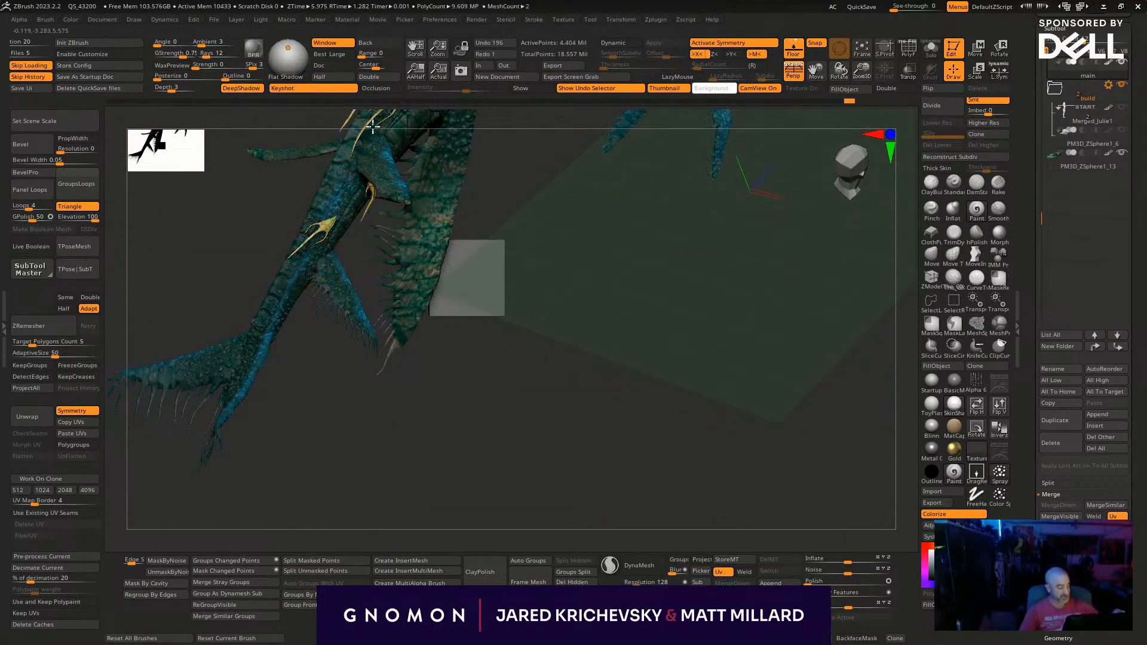
- Mask the whale body's peaks and valleys with range 4 and coverage 25
left_click_drag(451, 219, 467, 390, "alt")
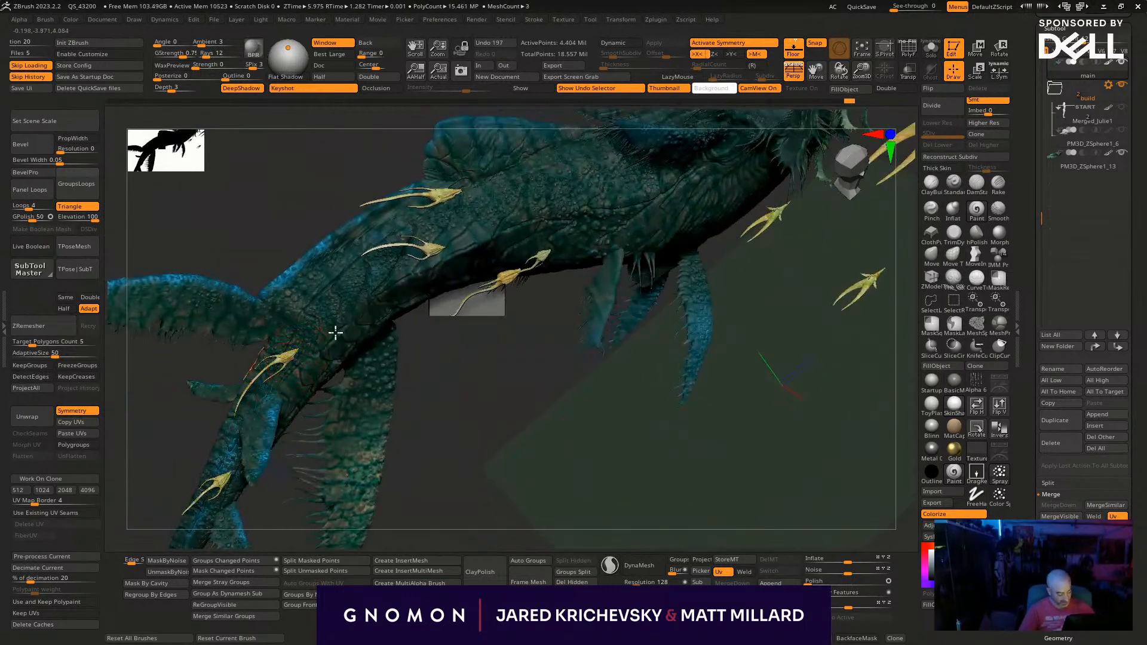
key("ctrl+i")
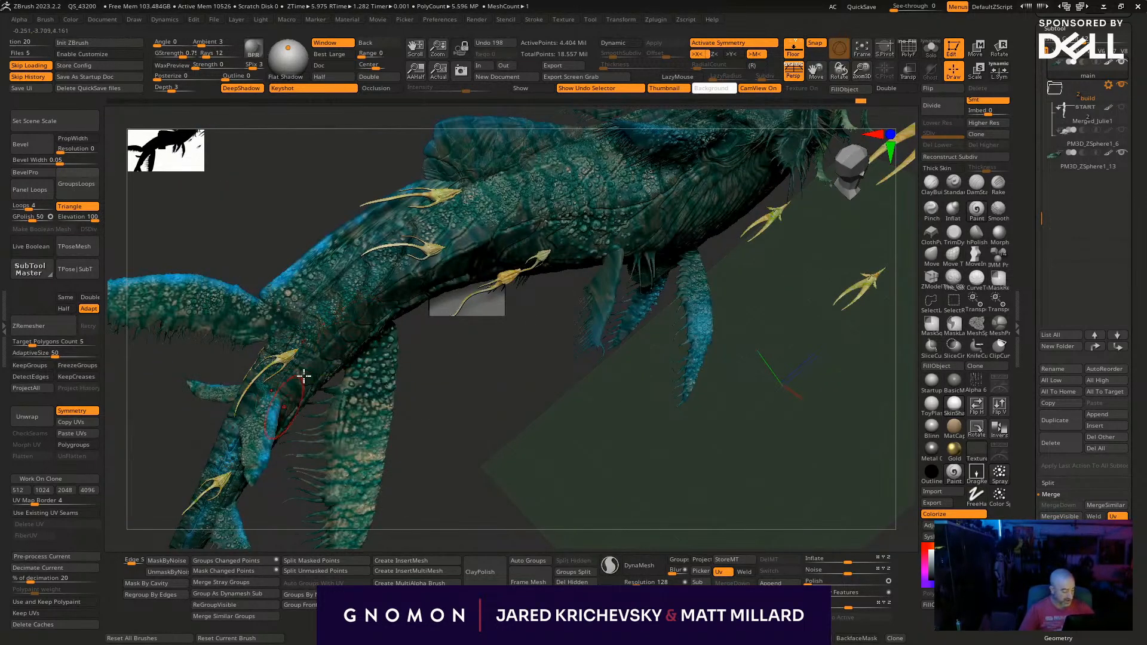
key("ctrl+z")
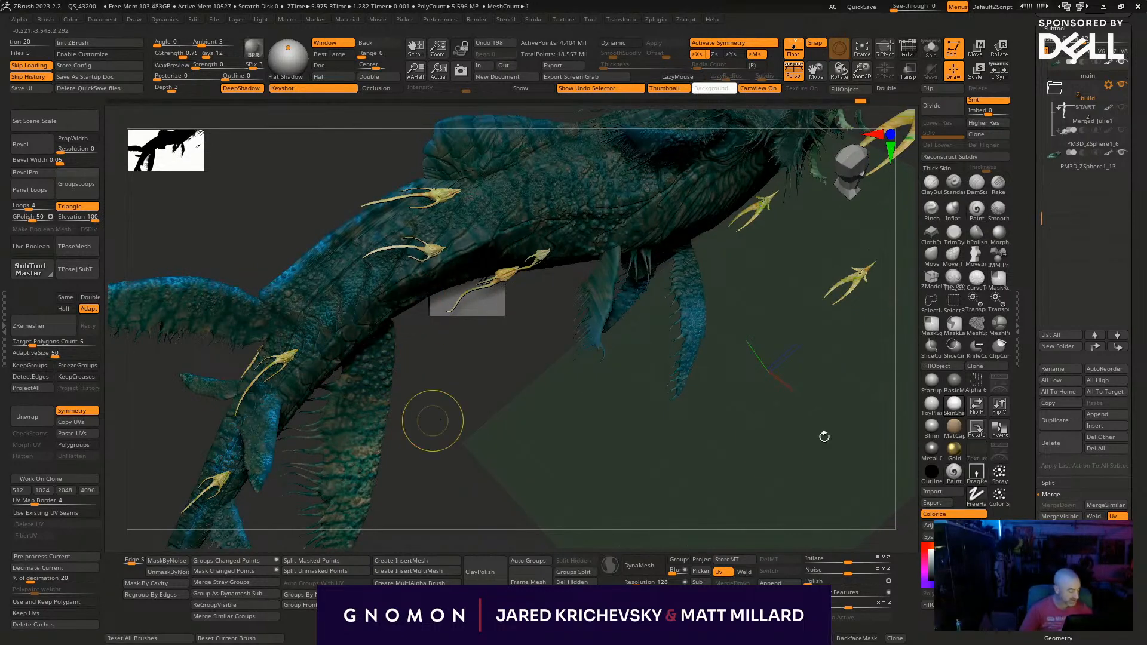
key("ctrl+i")
scroll(1112, 397, "down", 5)
scroll(1088, 465, "down", 1)
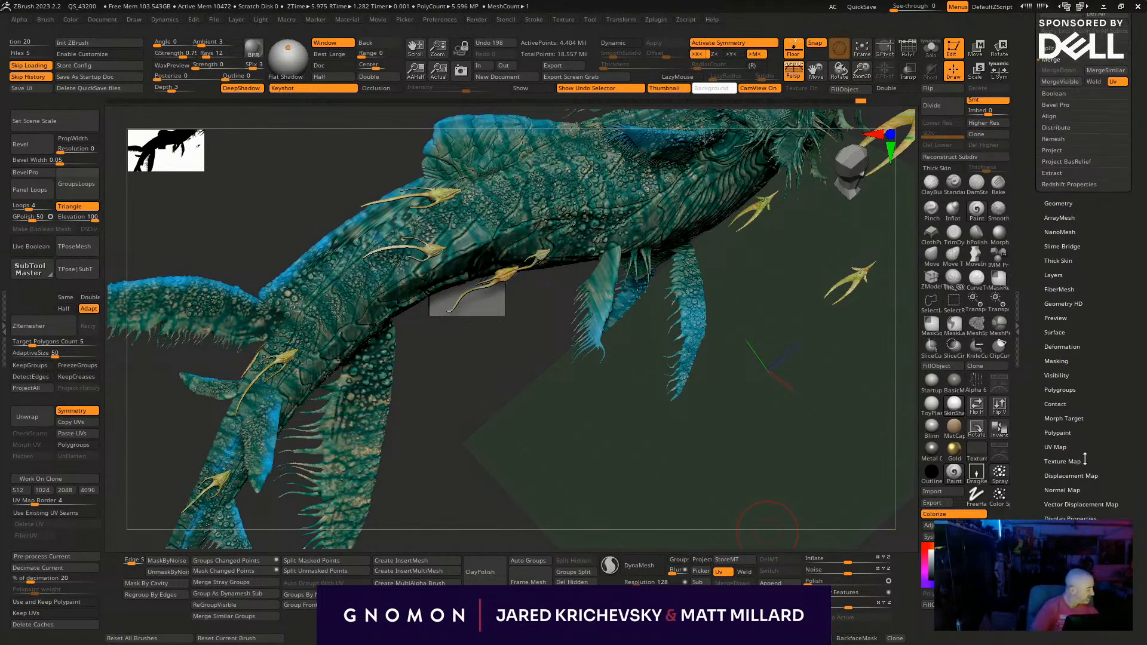
left_click(1056, 361)
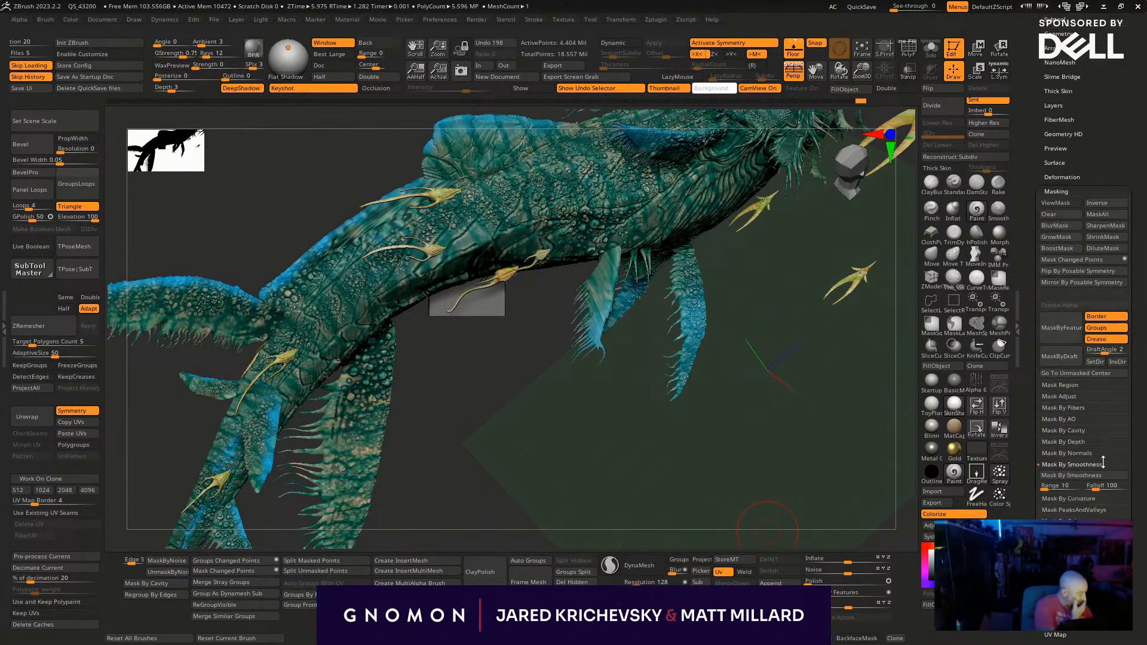
left_click(1072, 509)
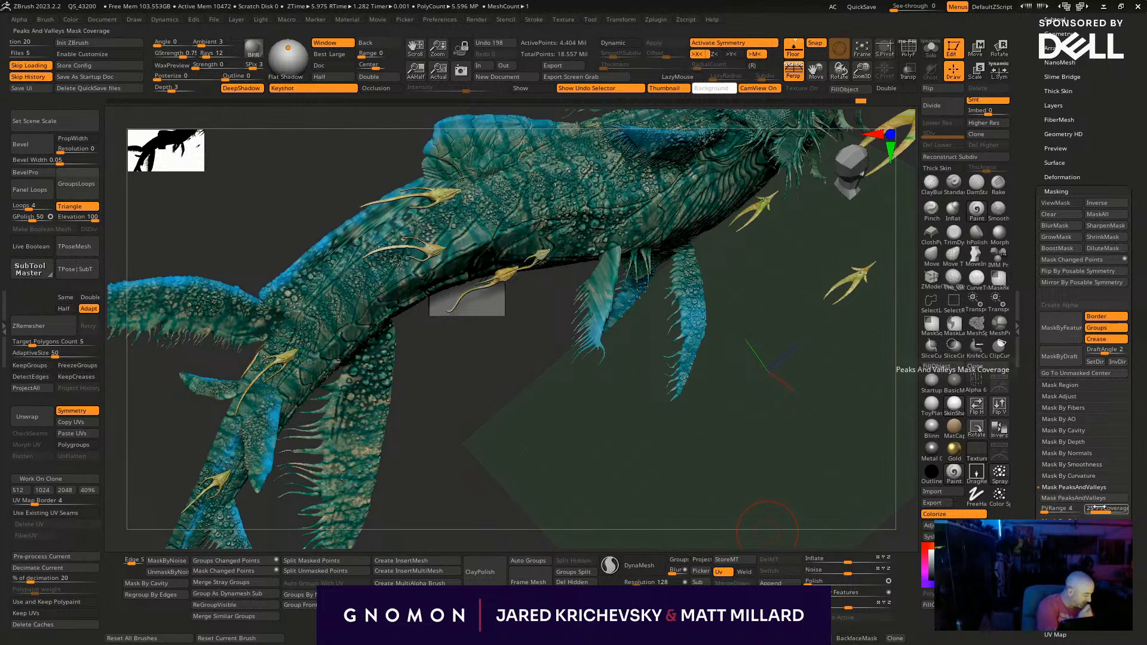
left_click(1071, 498)
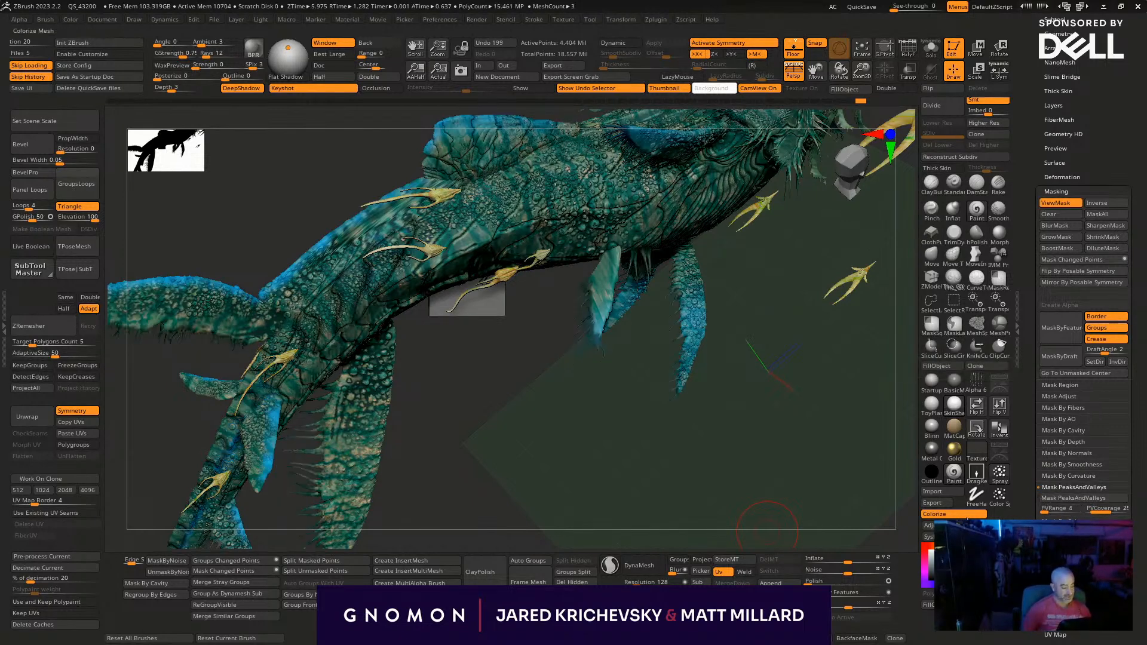
- Try painting wavy blue stripes along the rear flank and tail stalk through the mask, and undo them
mouse_move(684, 479)
left_mouse_down()
mouse_move(440, 386)
mouse_move(445, 397)
left_mouse_up()
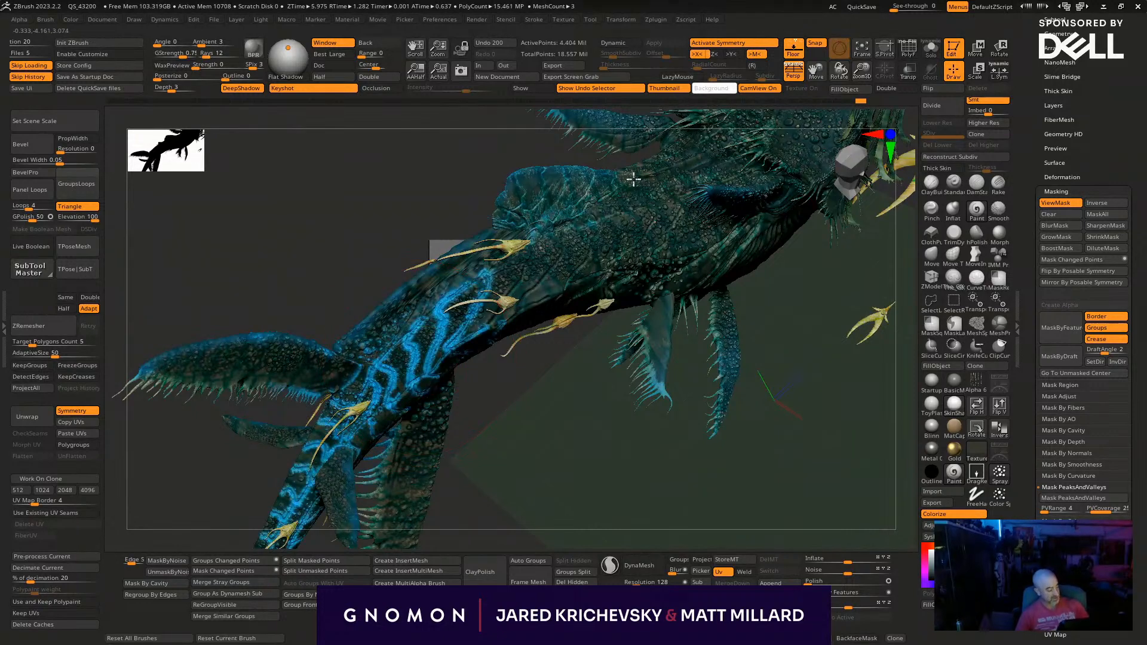
left_click_drag(878, 316, 878, 470, "ctrl")
key("ctrl+z")
key("ctrl+z")
left_click_drag(459, 507, 549, 516, "alt")
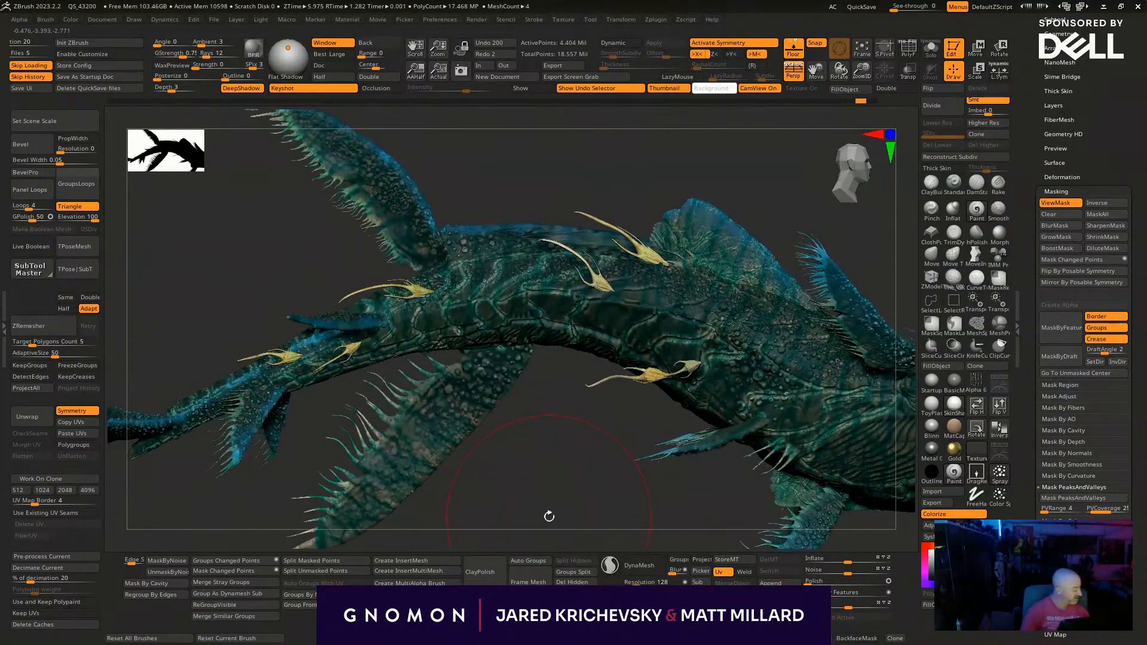
- Try filling the body with blue through an inverted peaks-and-valleys mask at coverage 23, and undo the fill
left_click(1104, 512)
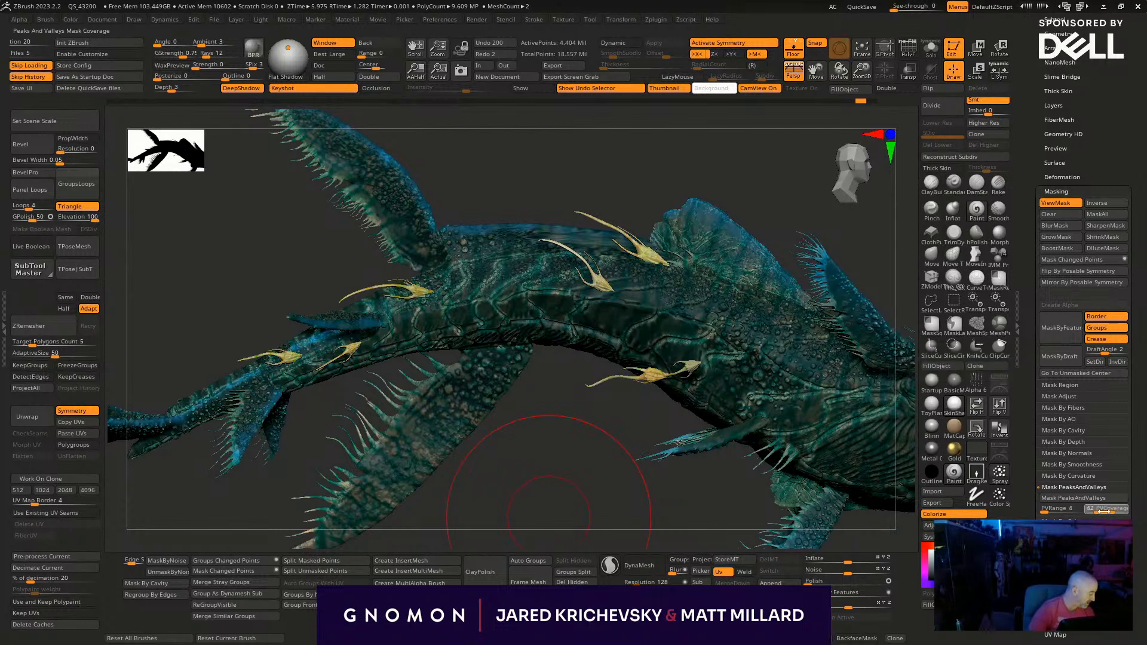
left_click(1102, 499)
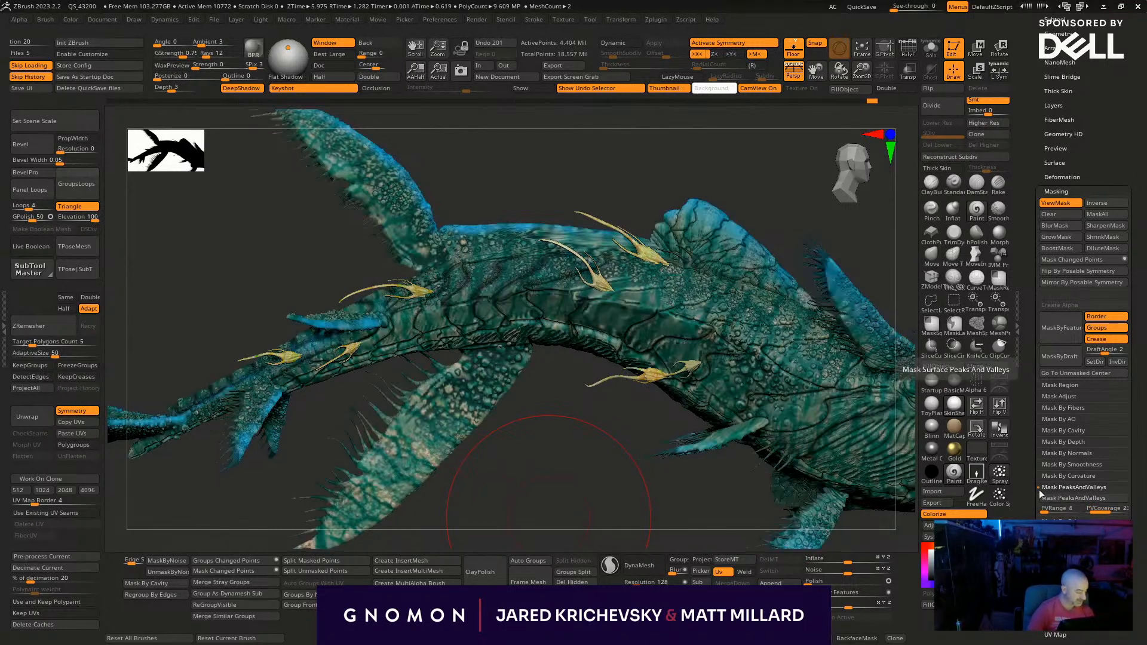
left_click(638, 476, "ctrl")
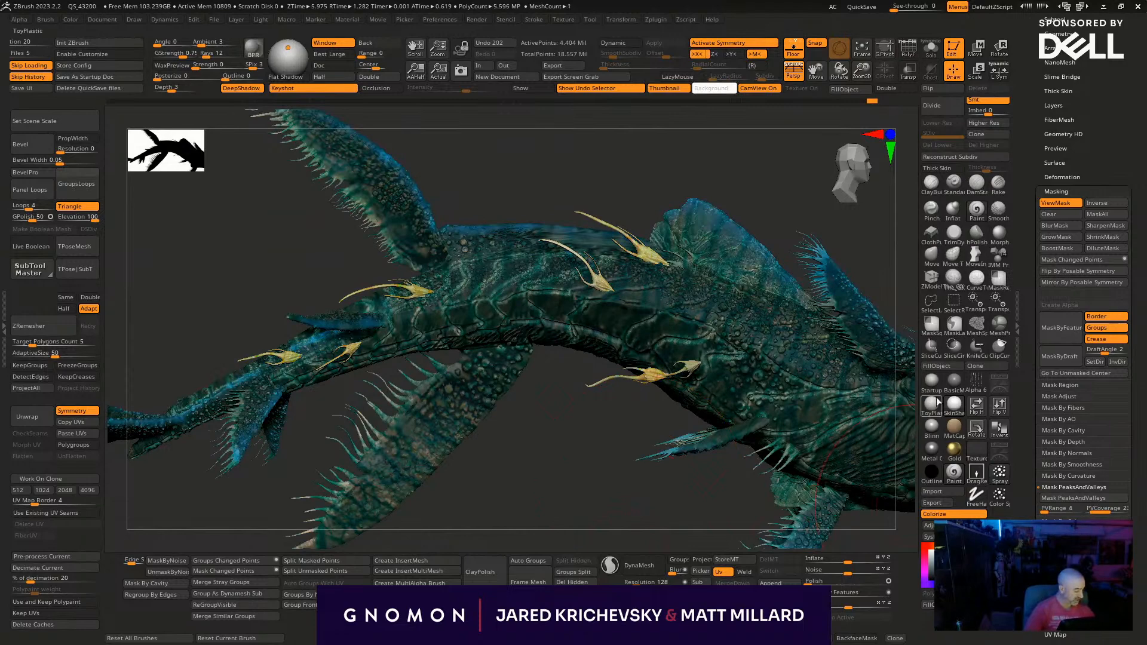
left_click(938, 369)
left_click_drag(633, 494, 582, 522, "alt")
key("ctrl+z")
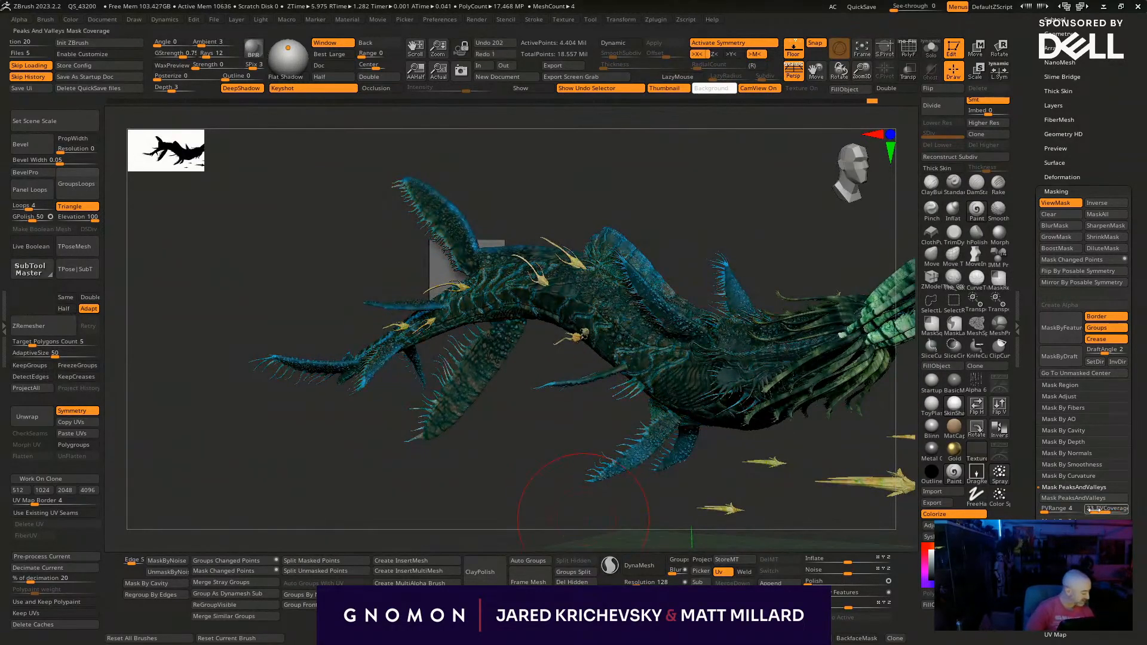
- Fill the body with blue through an inverted peaks-and-valleys mask at coverage 9
left_click_drag(1100, 513, 1099, 509)
left_click(1105, 500)
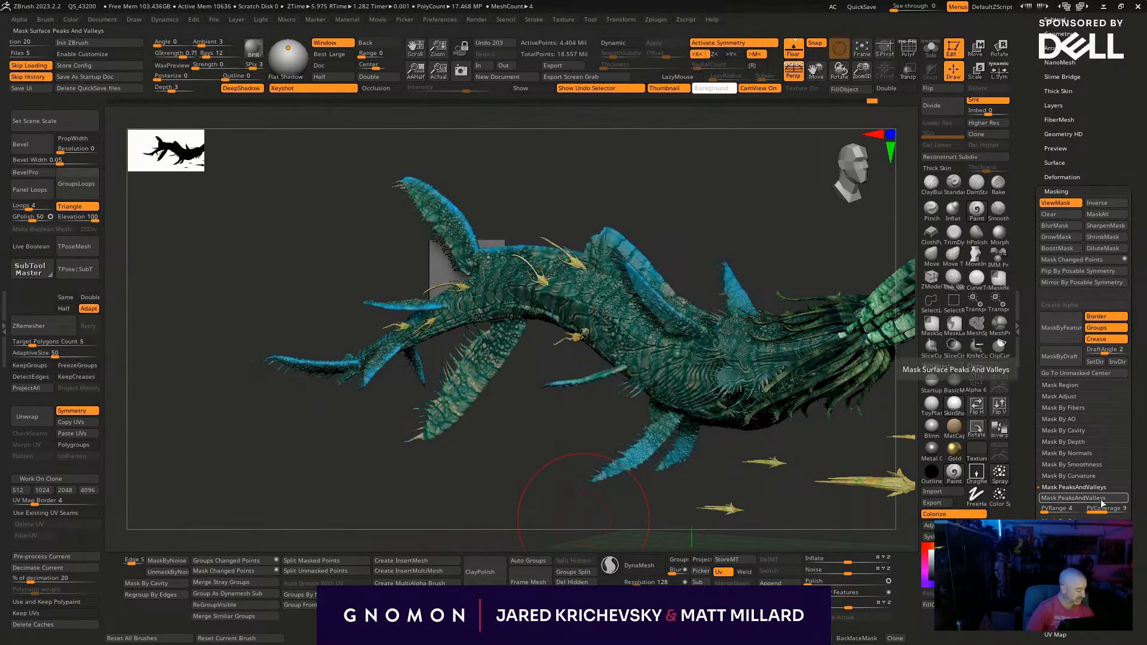
left_click(833, 526, "ctrl")
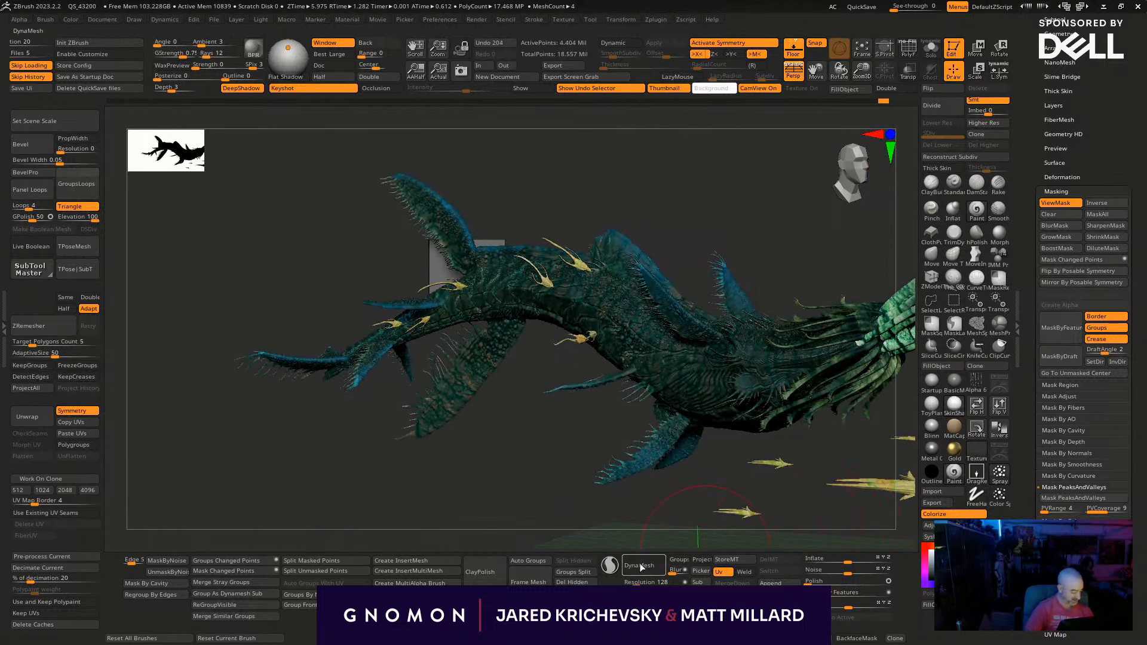
left_click(937, 366)
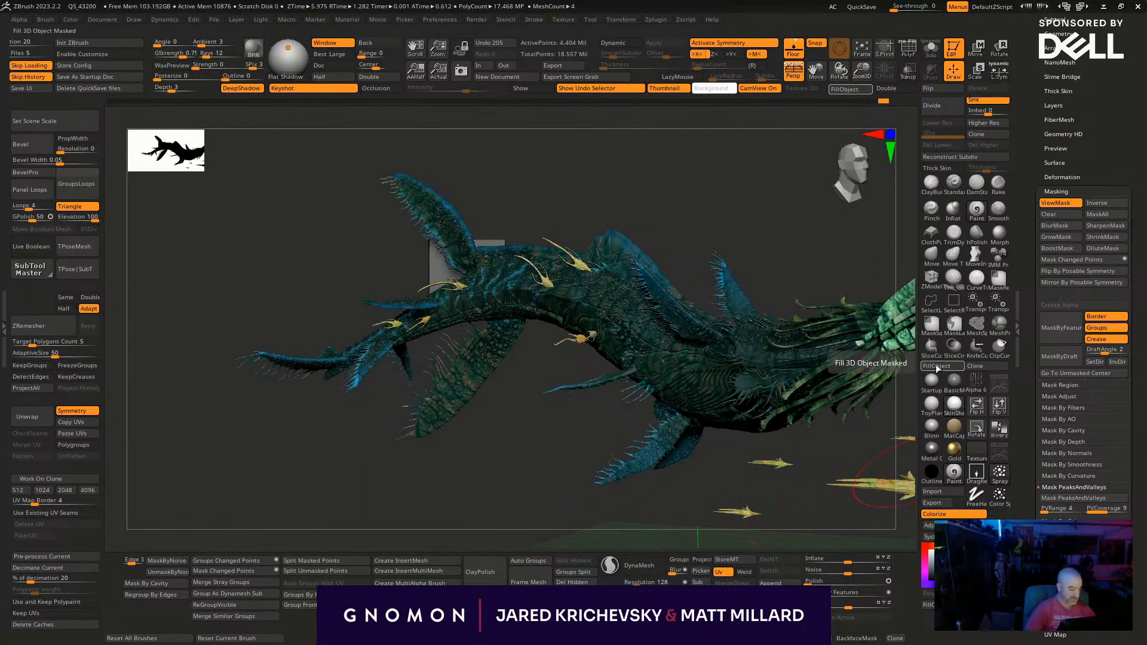
left_click_drag(711, 542, 366, 497)
- Fill the thin tendrils around the mouth with blue through an inverted peaks-and-valleys mask at coverage 25
left_click_drag(724, 425, 719, 427)
left_click(657, 407, "alt")
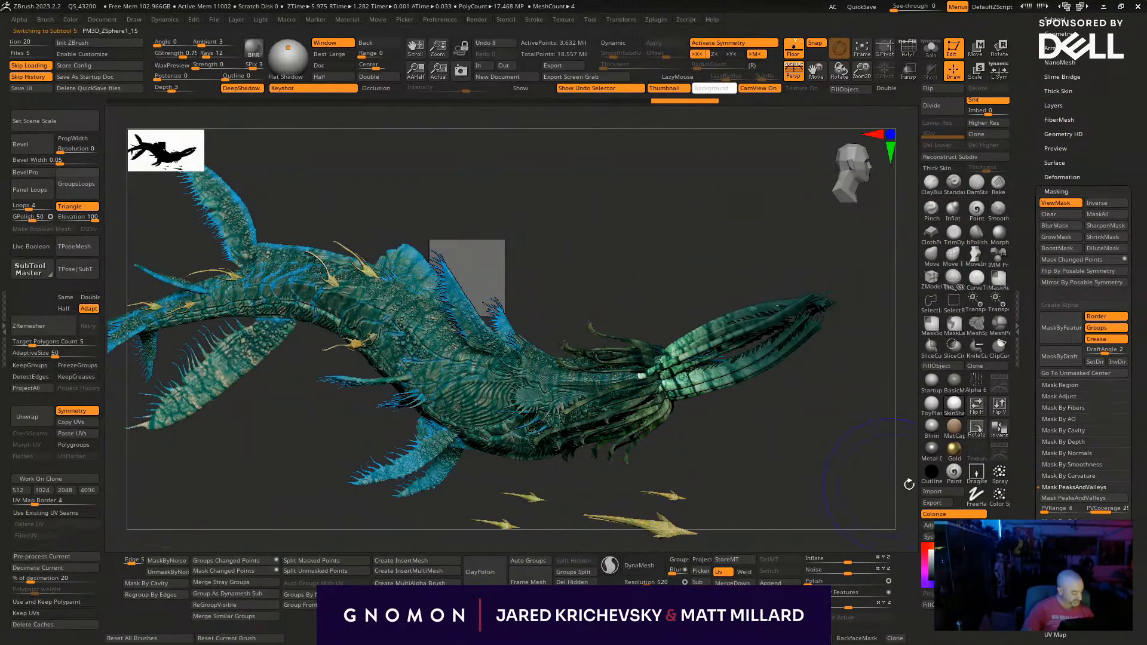
left_click(1085, 499)
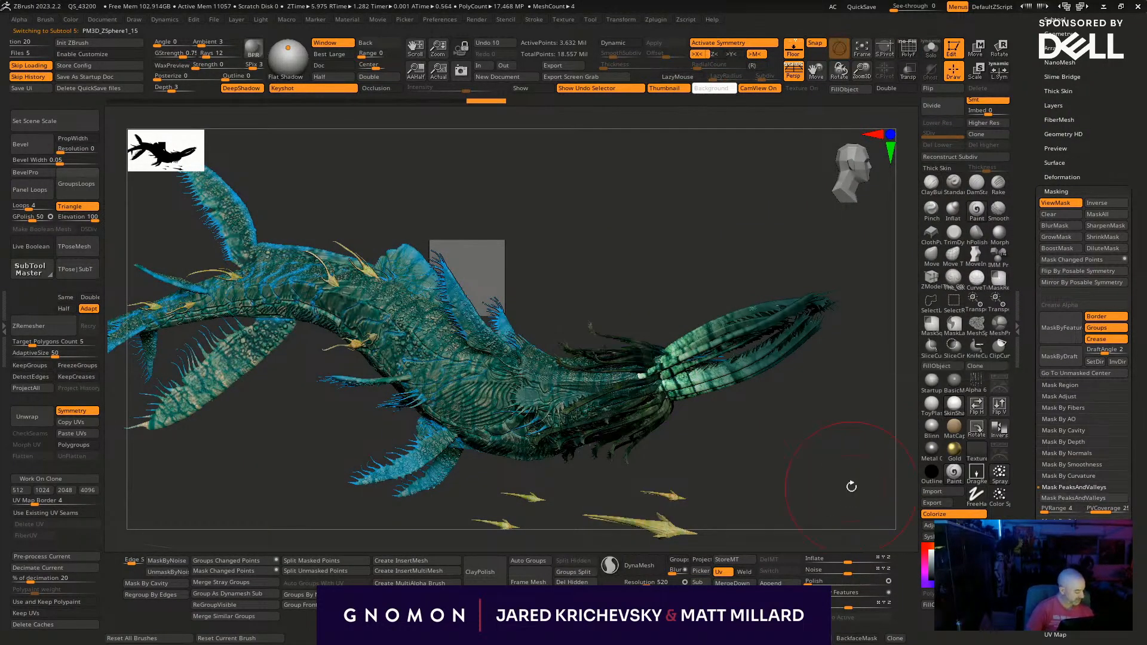
left_click(939, 374)
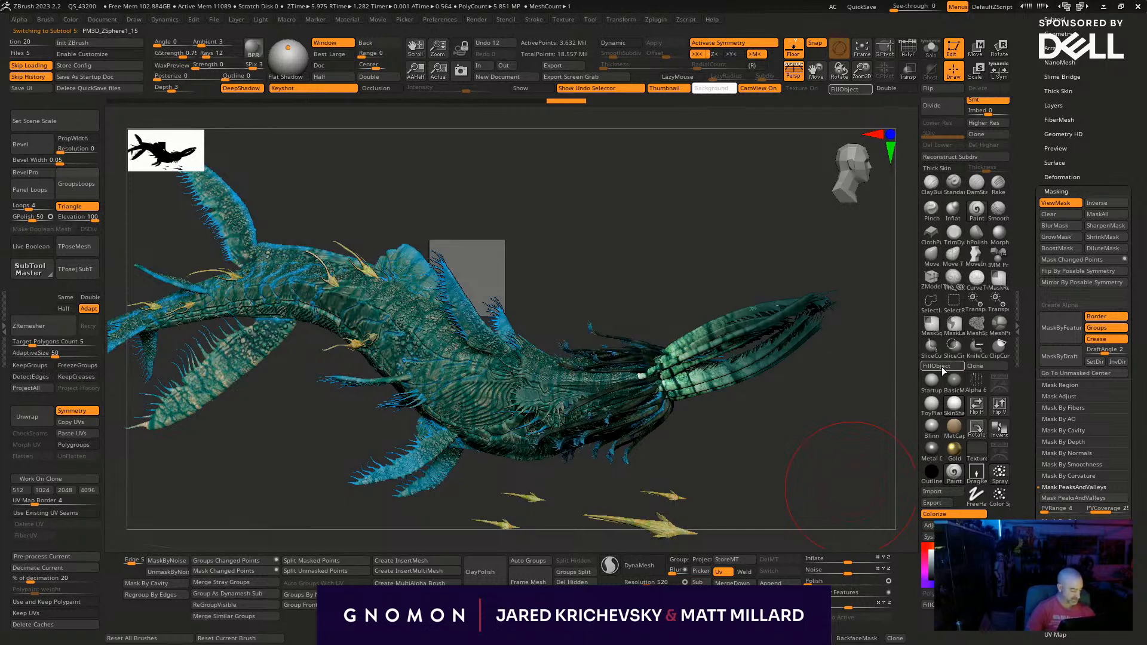
left_click_drag(827, 439, 835, 495, "ctrl")
- Fill the long segmented arms at the front of the head with blue through an inverted peaks-and-valleys mask at coverage 25
left_click(752, 336, "alt")
left_click_drag(802, 410, 796, 409)
key("shift+f")
key("shift+f")
left_click_drag(816, 501, 822, 535, "ctrl")
left_click(1091, 500)
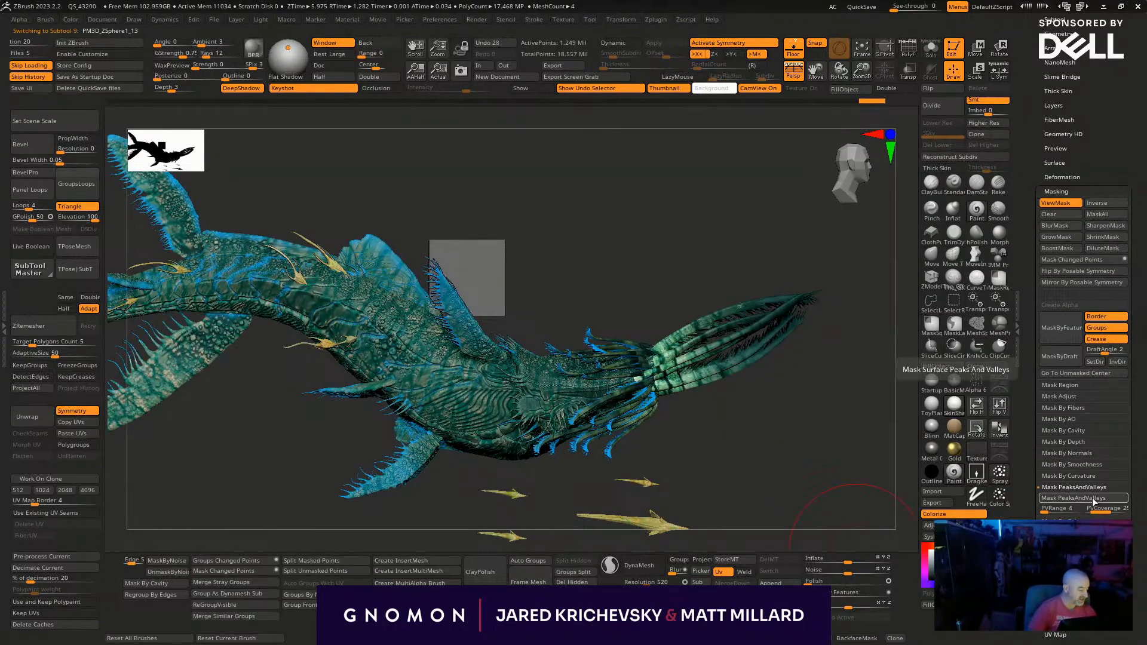
mouse_move(809, 469)
left_mouse_down()
mouse_move(814, 411)
mouse_move(791, 442)
mouse_move(804, 439)
left_mouse_up()
key("ctrl+i")
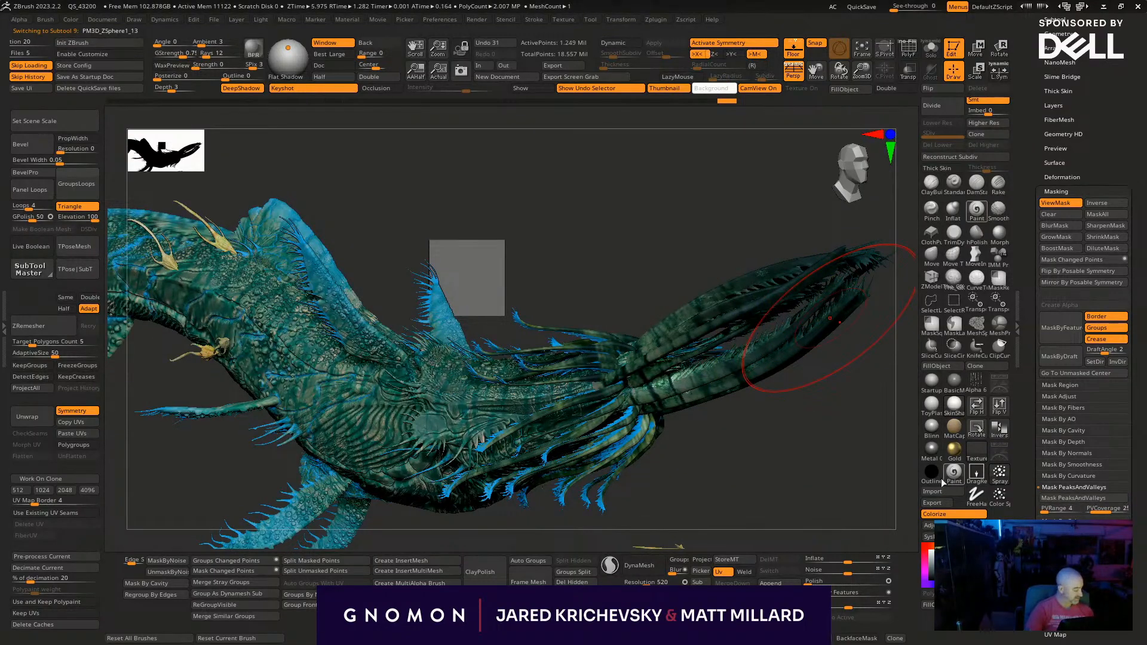
left_click(930, 365)
left_click(930, 365)
left_click(931, 365)
left_click_drag(799, 443, 779, 514, "ctrl")
- Fill the mouth tendrils with blue through an inverted curvature mask at strength 25 and blur 1, redoing the first fill
left_click_drag(829, 479, 823, 419, "alt")
left_click_drag(834, 463, 657, 311)
left_click_drag(718, 488, 764, 510)
left_click(1069, 476)
left_click_drag(751, 494, 756, 495)
left_click(936, 367)
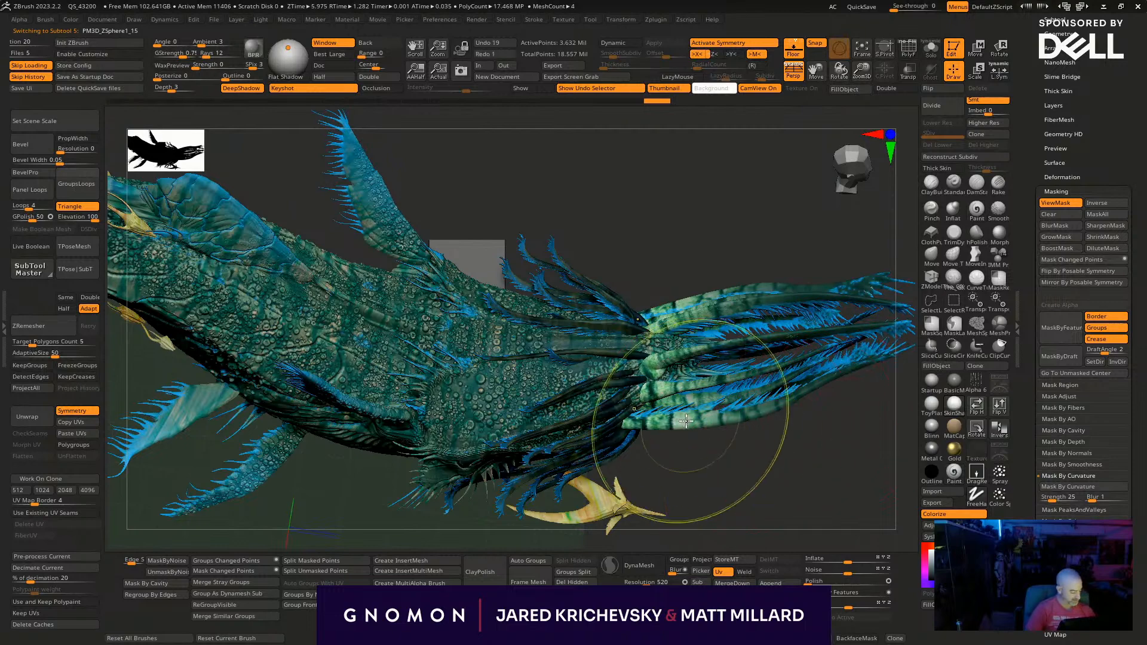
key("ctrl+z")
left_click(948, 371)
left_click(948, 372)
left_click(948, 371)
left_click(949, 371)
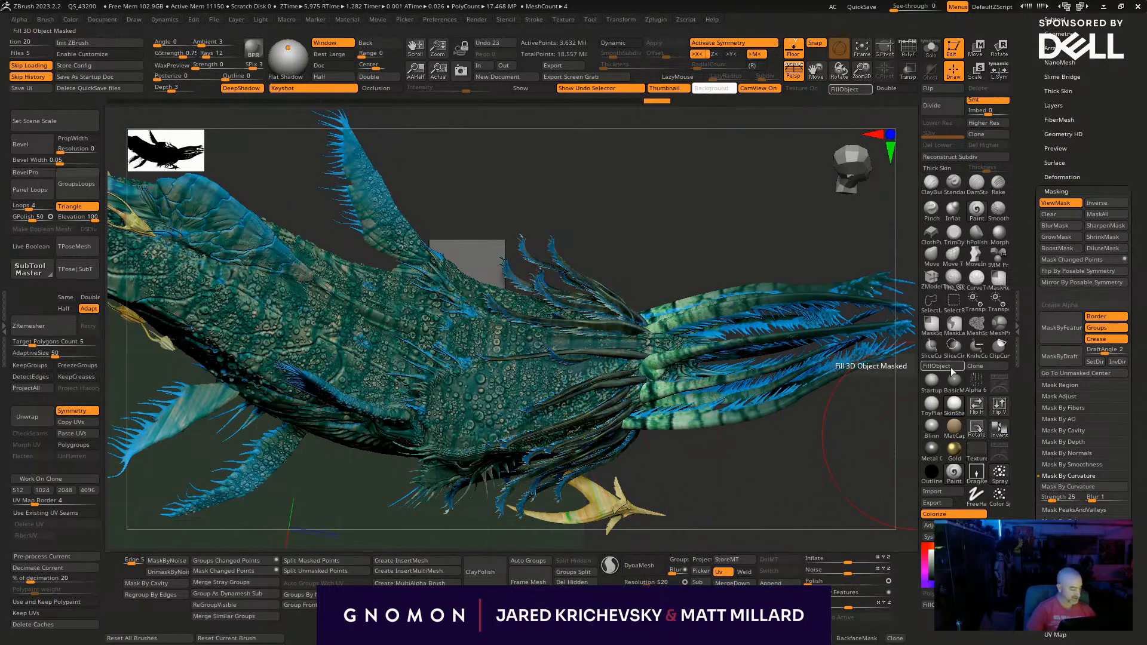
key("ctrl+h")
left_click_drag(828, 506, 645, 363)
left_click_drag(752, 335, 716, 351)
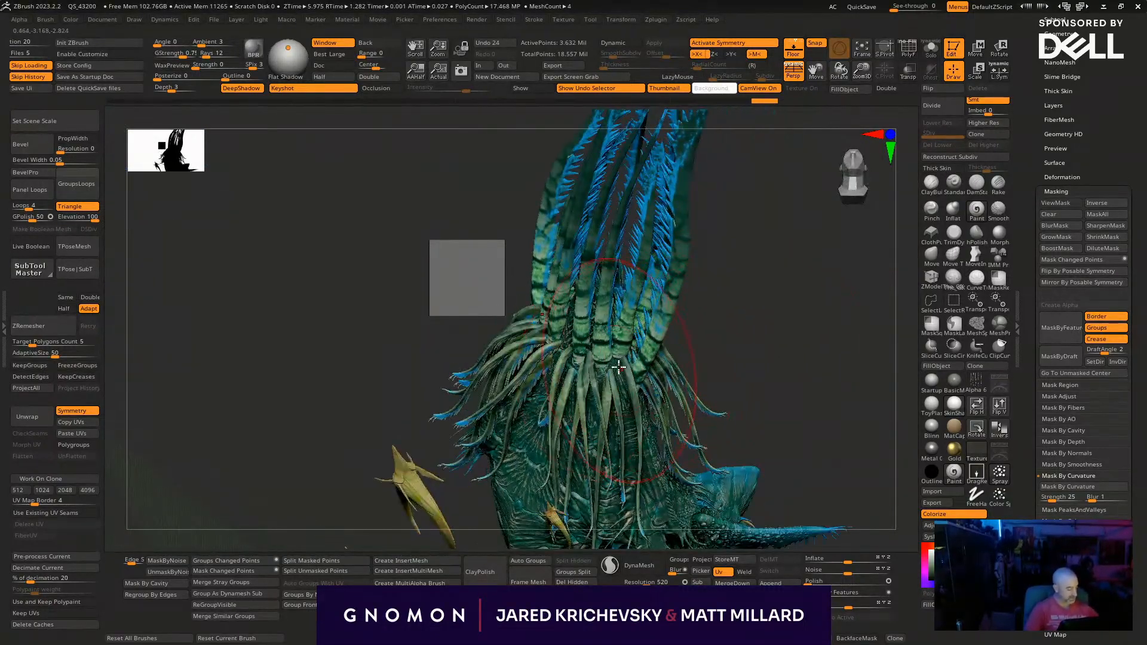
- Fill the long segmented front arms with blue through an inverted curvature mask at strength 25 and blur 1, and hide the mask display
left_click(626, 345, "alt")
left_click_drag(798, 400, 795, 402)
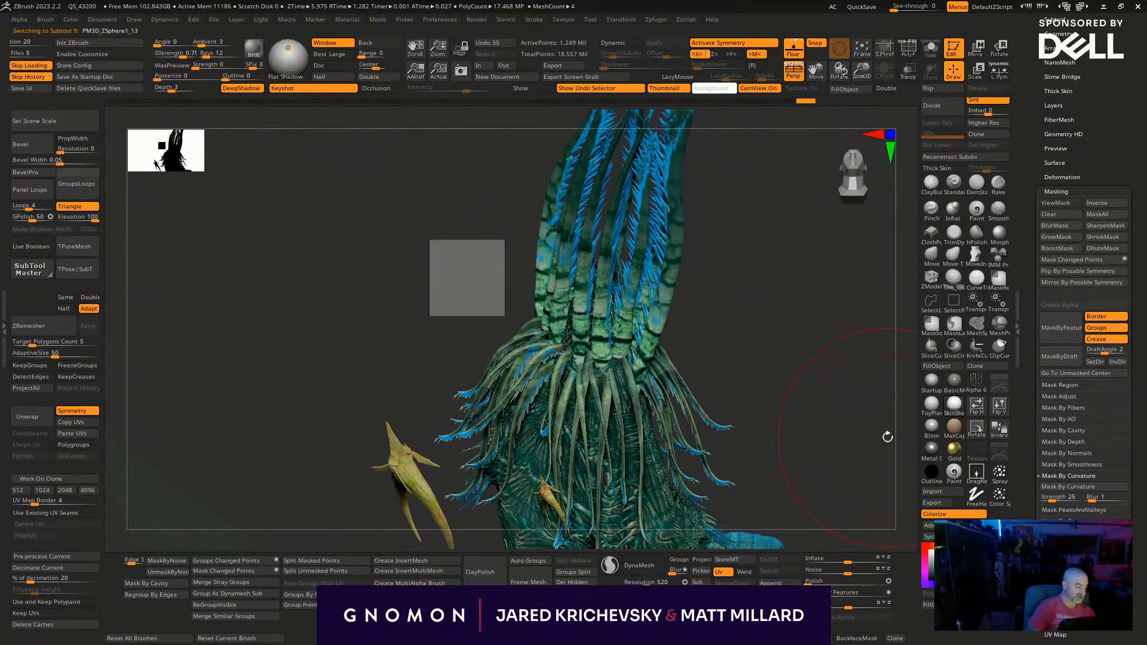
left_click(1073, 485)
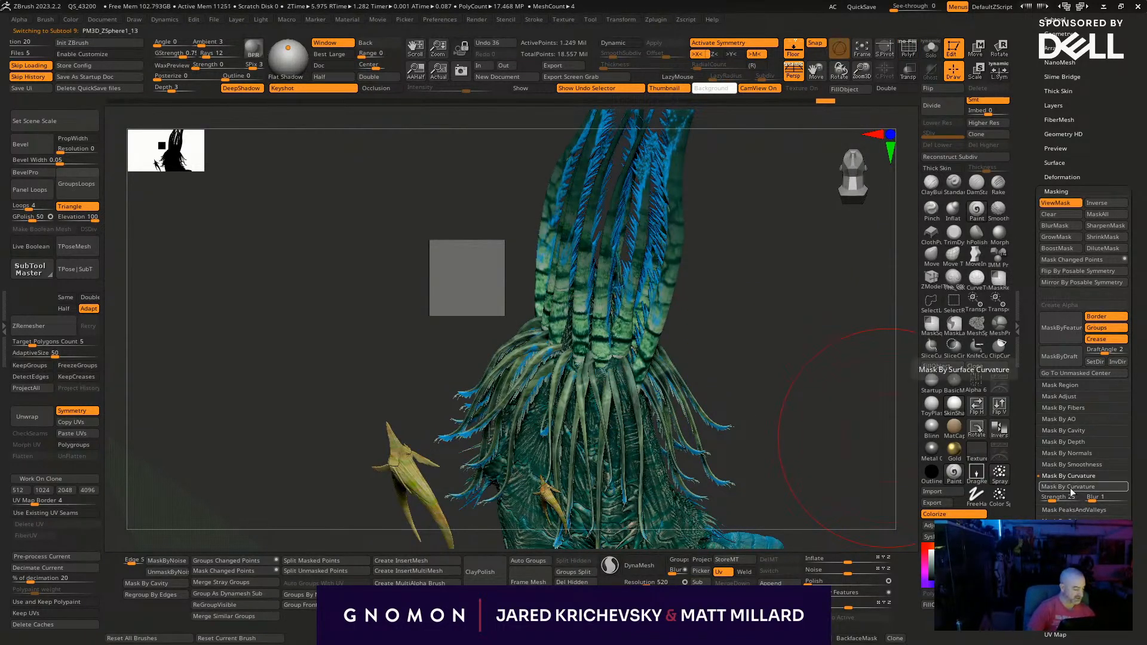
left_click(810, 459, "ctrl")
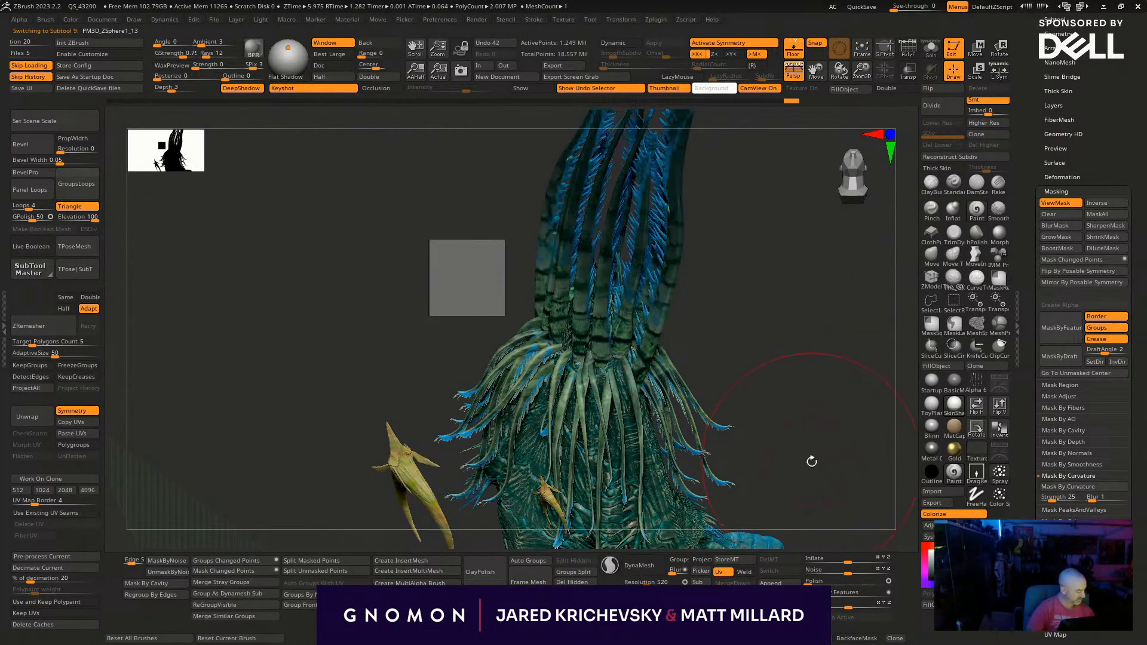
left_click(946, 364)
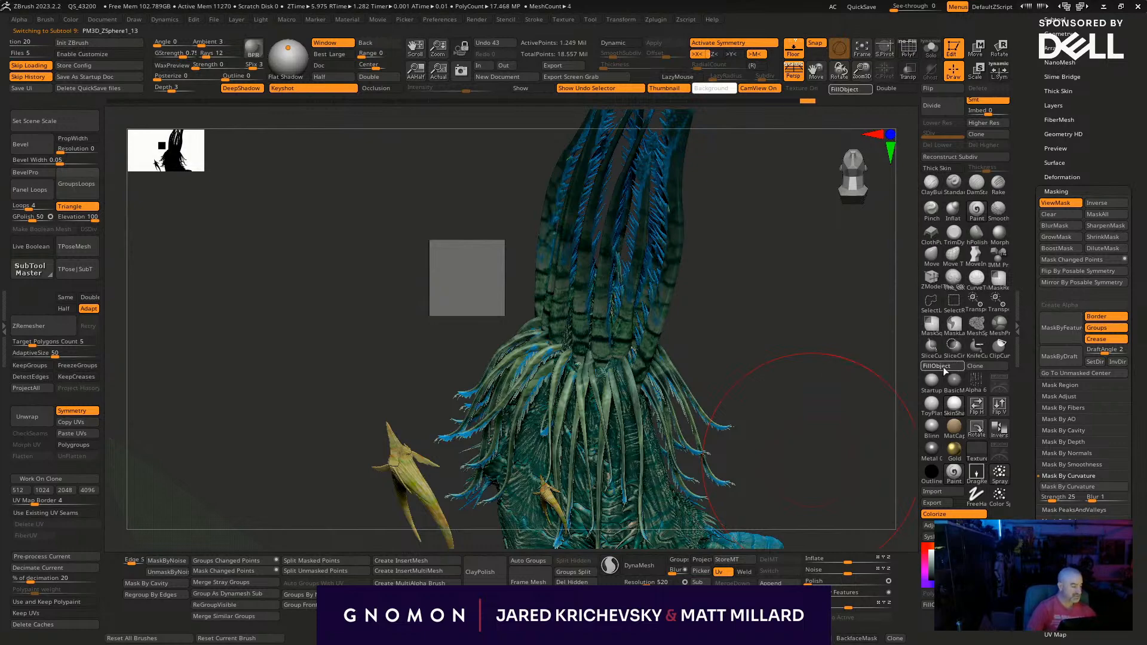
key("ctrl+h")
mouse_move(799, 430)
left_mouse_down()
mouse_move(827, 443)
mouse_move(862, 492)
mouse_move(832, 424)
mouse_move(829, 496)
mouse_move(826, 481)
mouse_move(832, 491)
mouse_move(771, 484)
left_mouse_up()
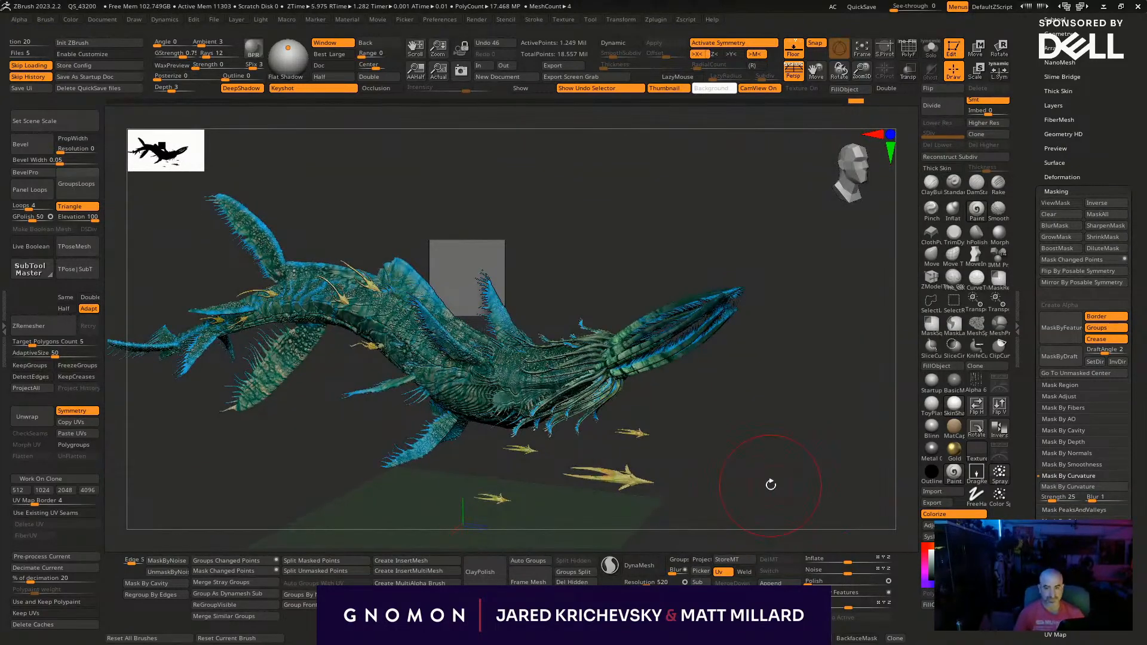
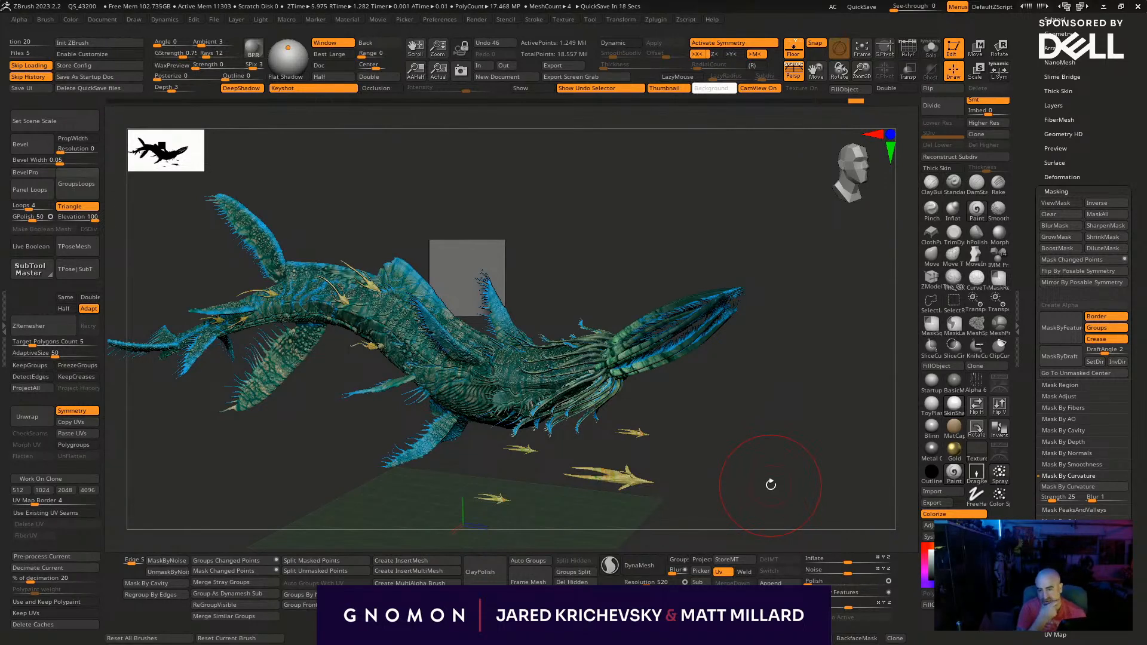
- Make the creature's body the active subtool and create its polygroups from masking
left_click_drag(728, 464, 405, 308)
left_click(403, 301, "alt")
key("shift+f")
left_click_drag(740, 466, 764, 512)
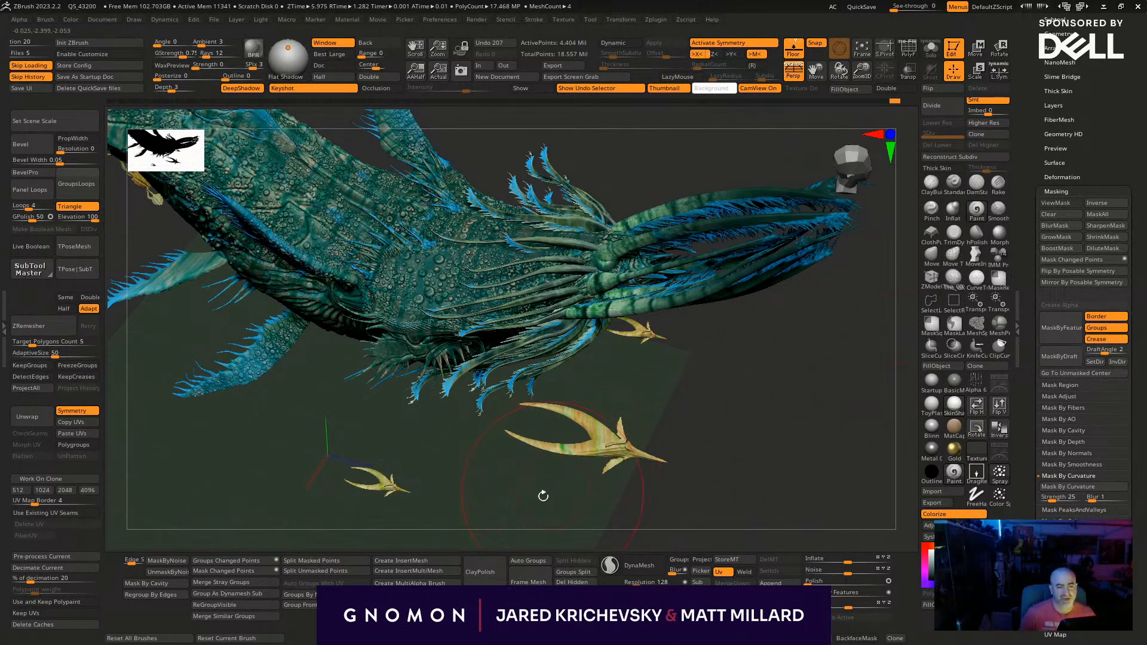
key("ctrl+w")
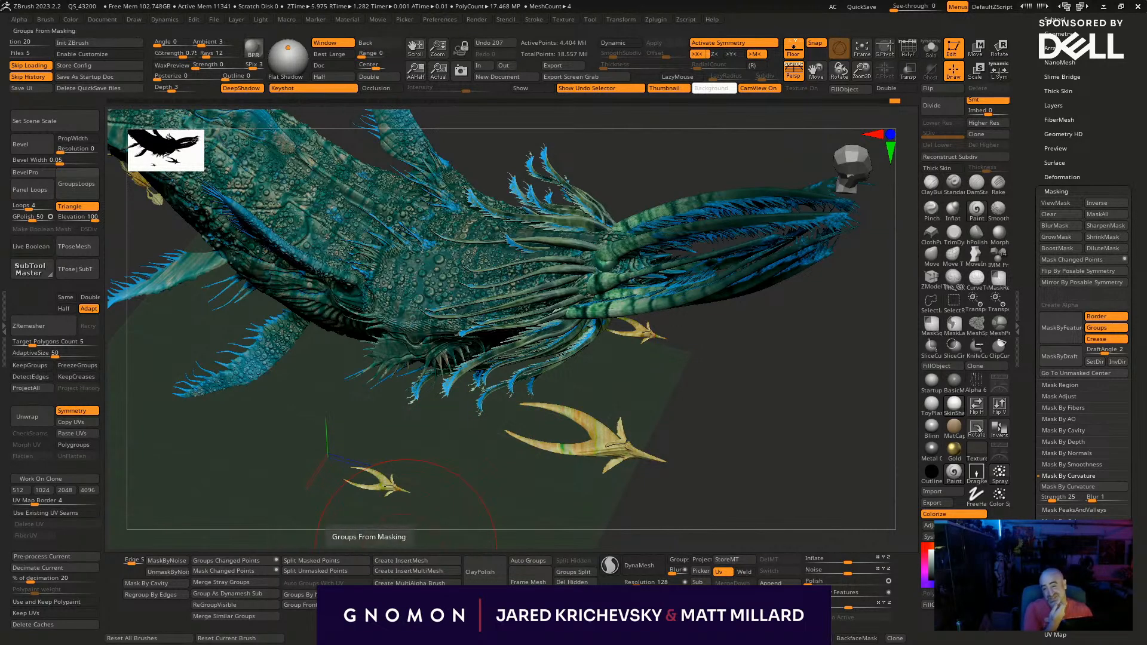
key("ctrl+w")
key("ctrl+w")
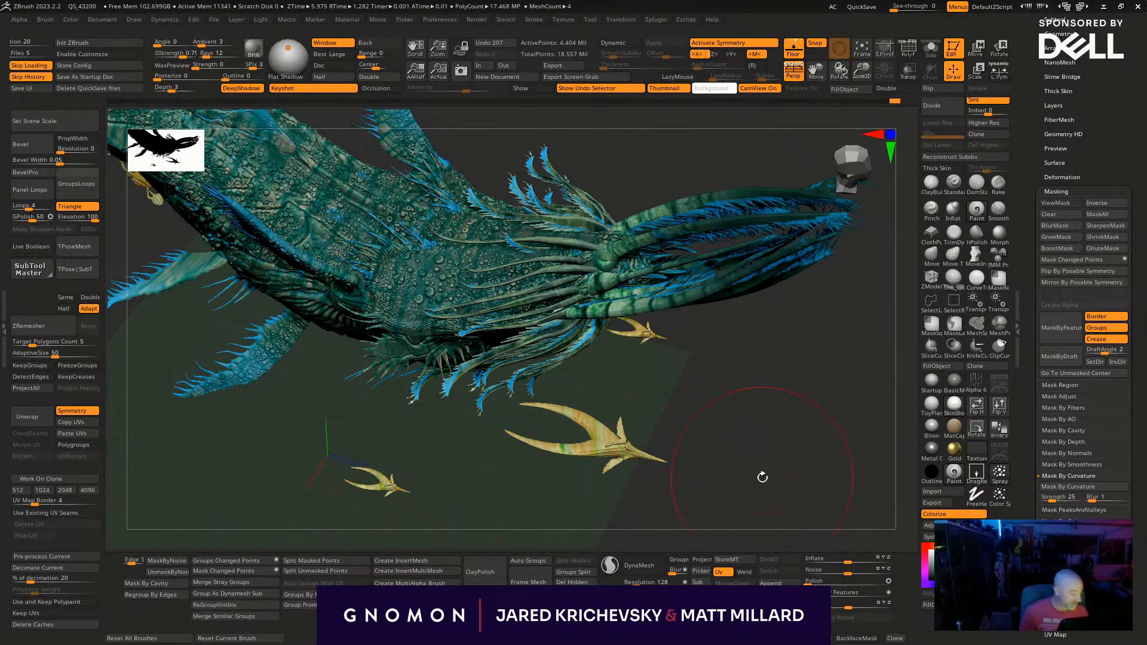
- Try masking the creature's body by smoothness with range 10 and falloff 100
mouse_move(801, 486)
left_mouse_down()
mouse_move(819, 406)
mouse_move(725, 417)
mouse_move(737, 404)
mouse_move(672, 431)
mouse_move(686, 466)
mouse_move(532, 397)
mouse_move(490, 261)
left_mouse_up()
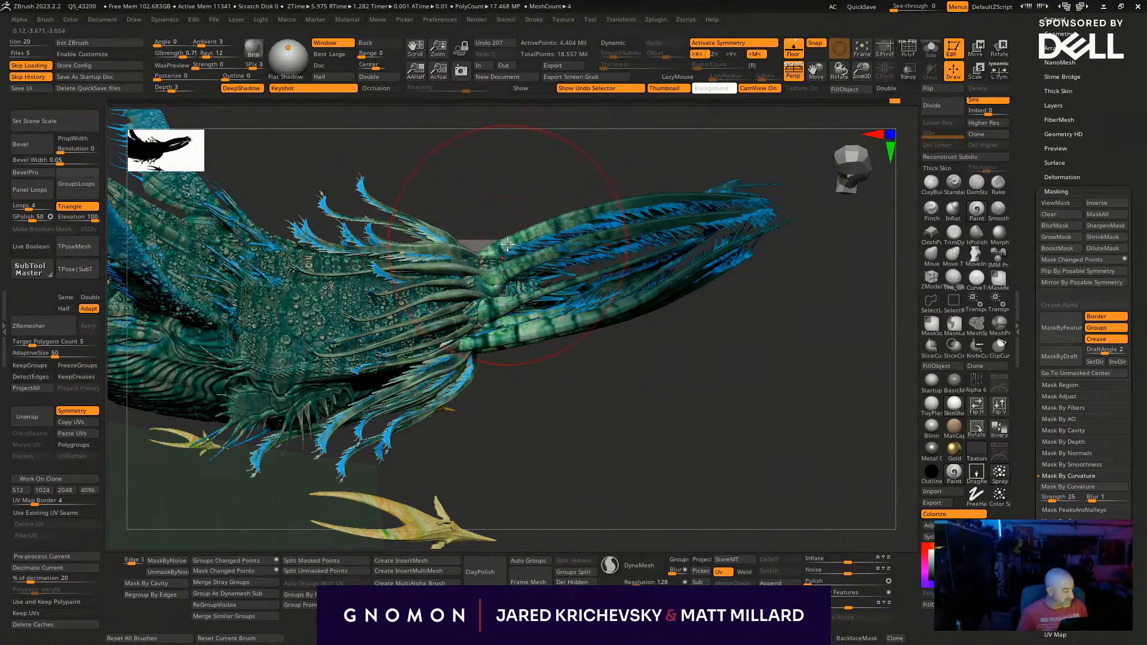
left_click_drag(655, 421, 486, 461)
left_click_drag(578, 384, 564, 541)
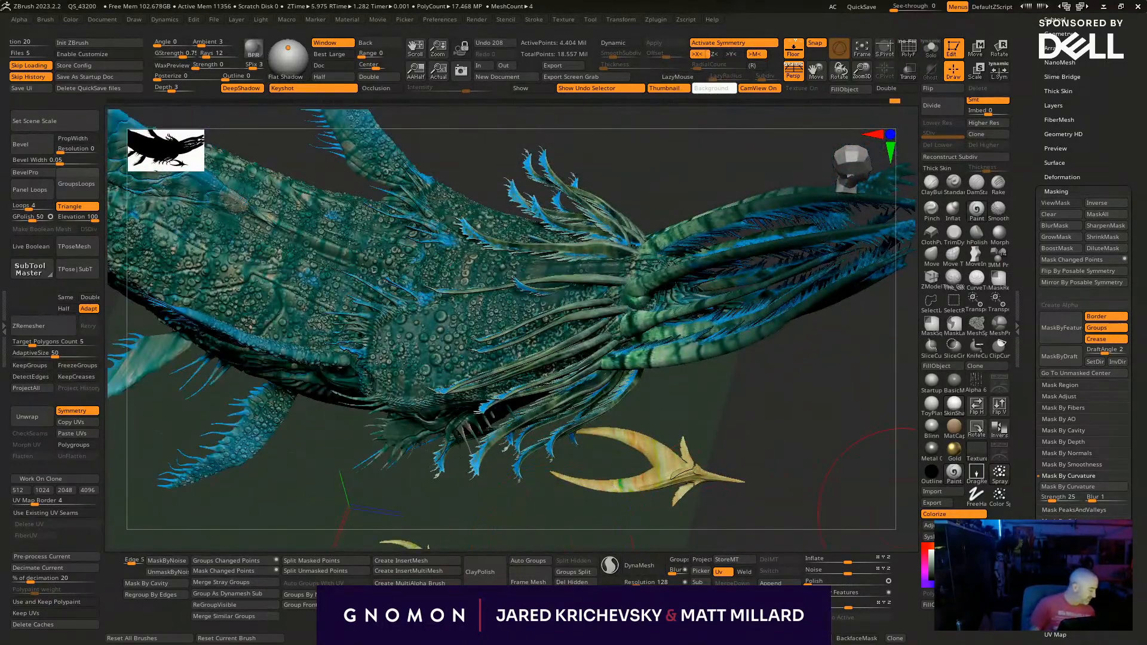
scroll(1074, 513, "down", 1)
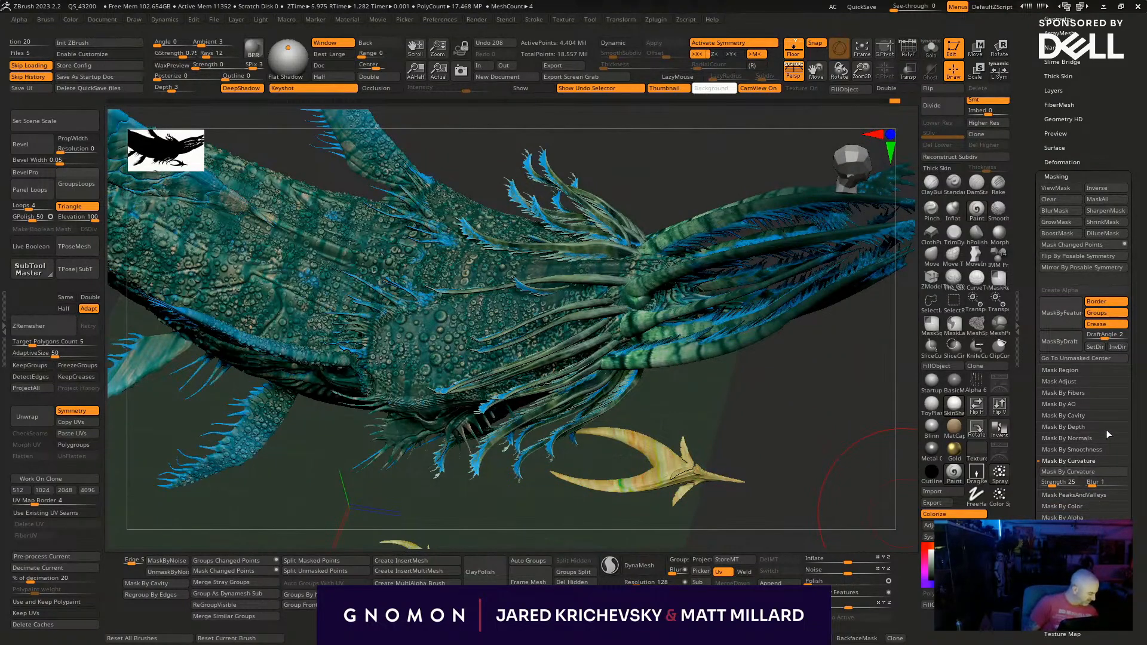
left_click(1102, 449)
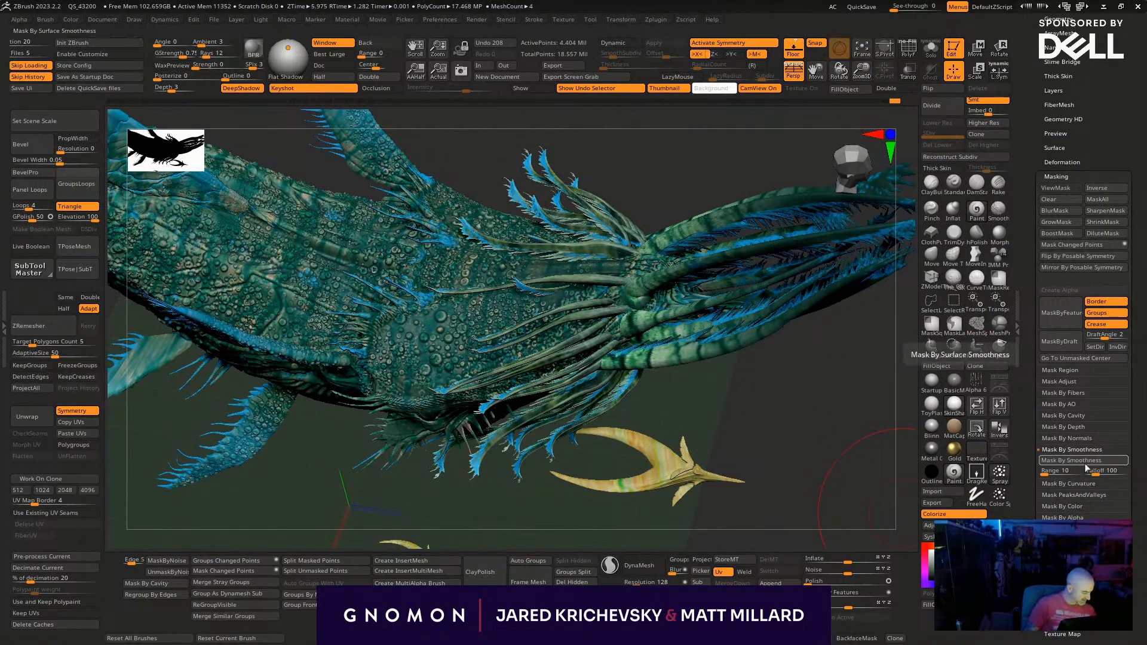
left_click(1099, 461)
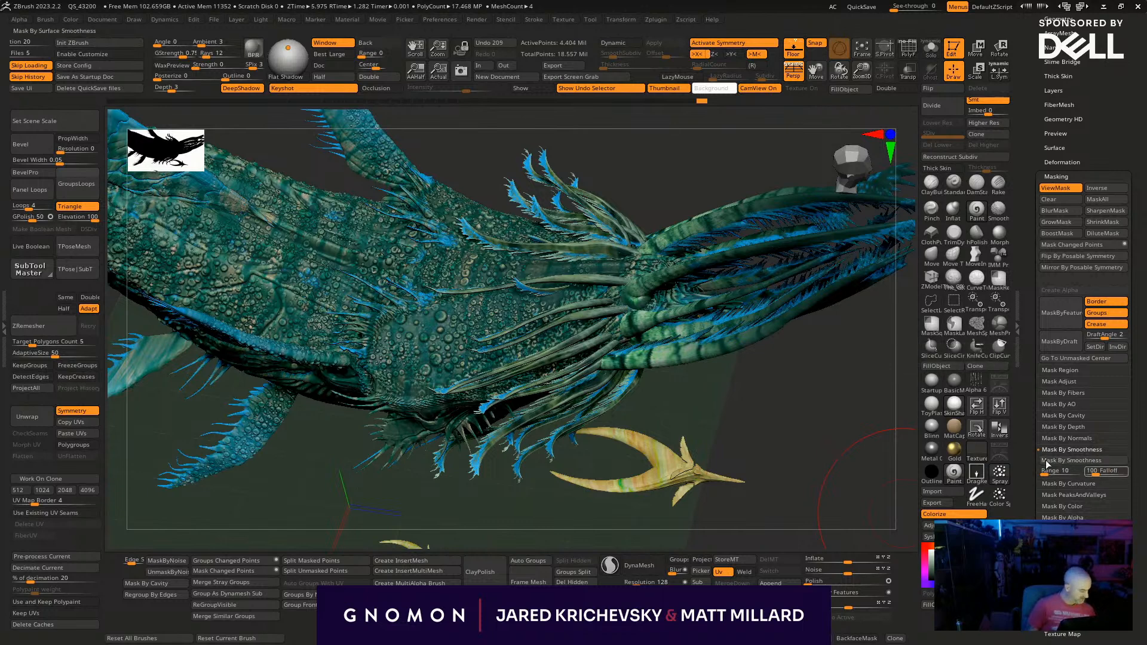
left_click_drag(744, 418, 746, 415)
key("shift+f")
key("shift+f")
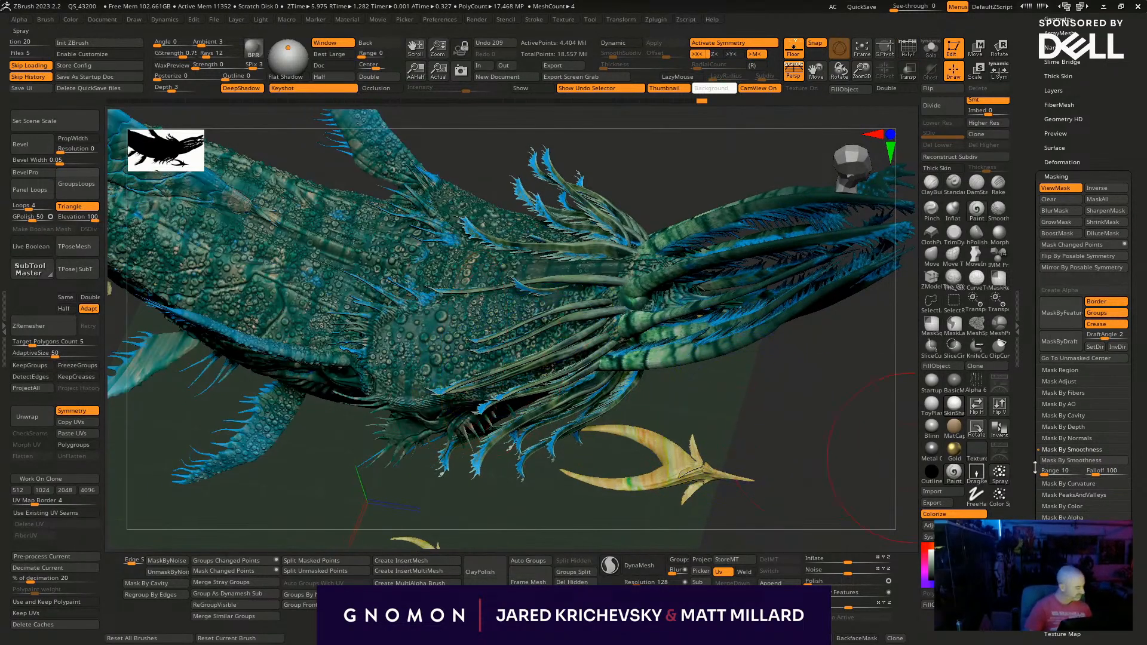
- Try the smoothness mask on the body again with the falloff raised to 294
left_click(1109, 473)
left_click(1110, 461)
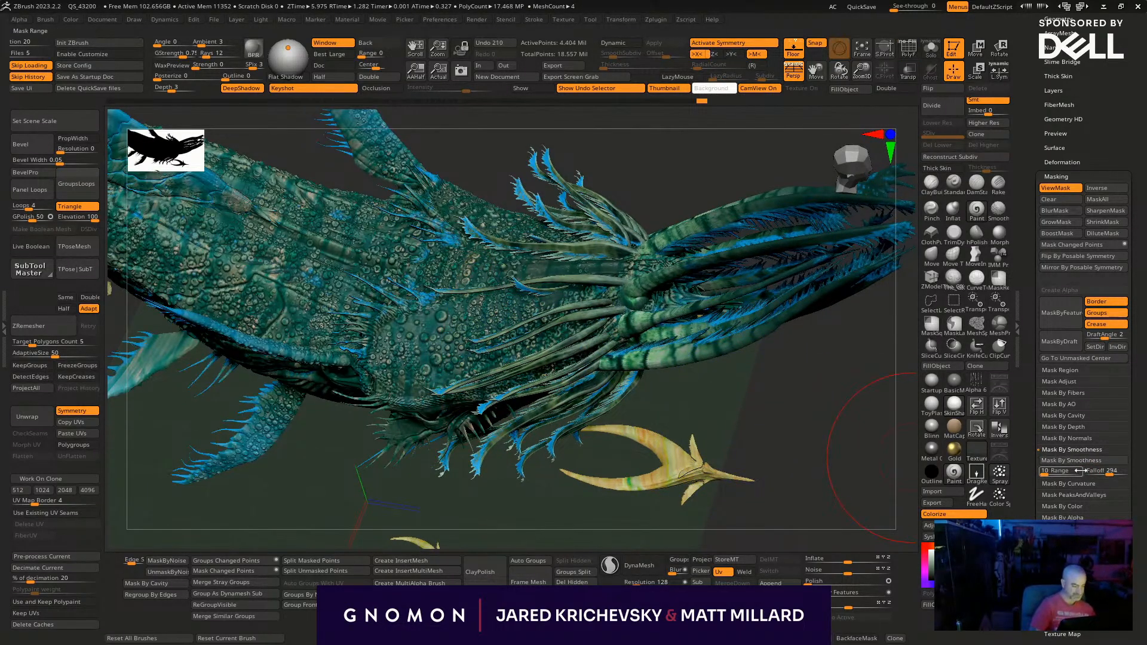
left_click(811, 449, "ctrl")
left_click(813, 448, "ctrl")
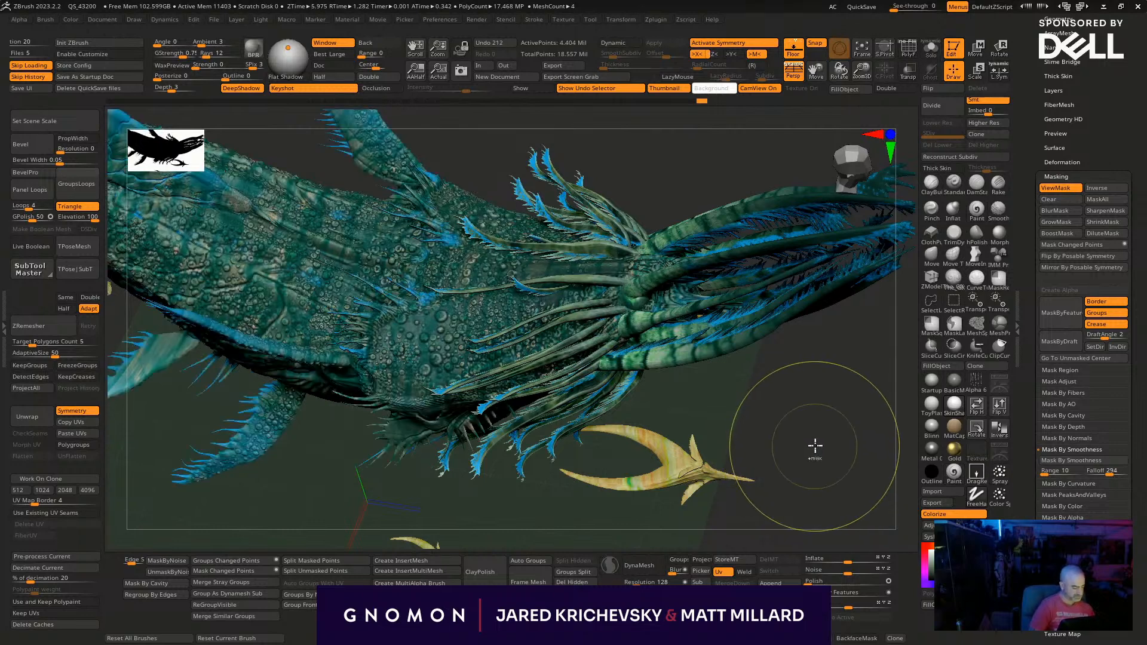
- Try the smoothness mask on the body with range 242 and falloff 1
left_click(1060, 472)
left_click(1075, 460)
left_click_drag(1111, 474, 1087, 472)
left_click(1092, 461)
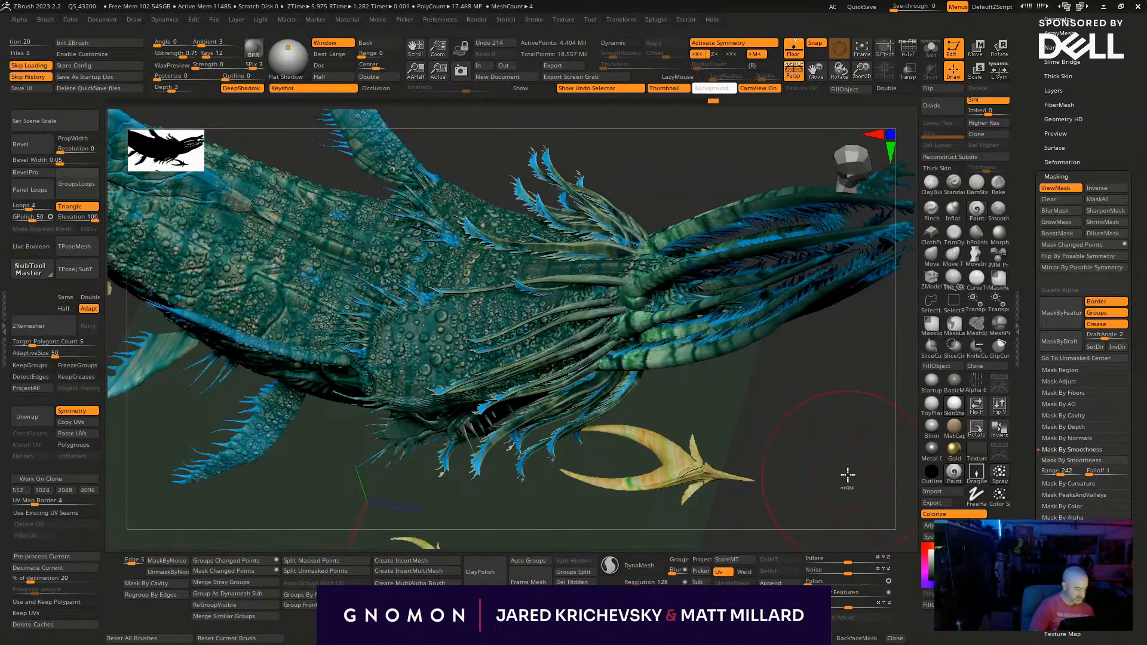
- Try inverting the body's smoothness mask, compare the masked and unmasked areas, and clear the mask
left_click(849, 475, "ctrl")
left_click_drag(849, 476, 858, 507, "ctrl")
key("ctrl+z")
left_click(845, 494, "ctrl")
left_click(845, 490, "ctrl")
left_click(859, 507, "ctrl")
left_click(857, 507, "ctrl")
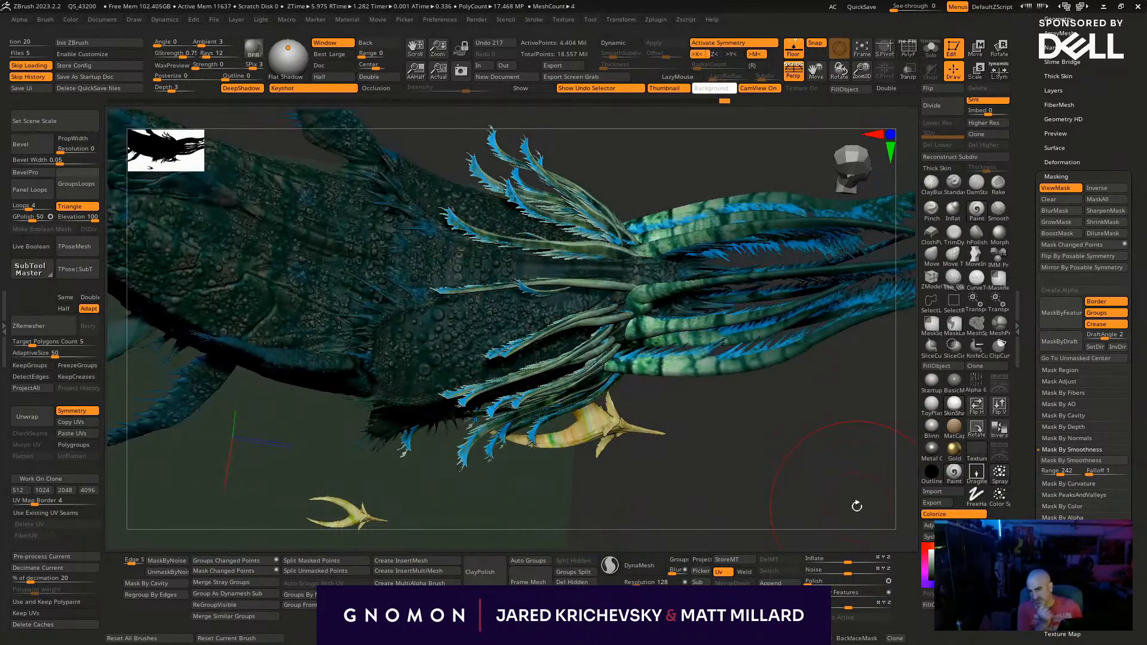
left_click_drag(756, 529, 789, 538, "ctrl")
key("shift+f")
key("shift+f")
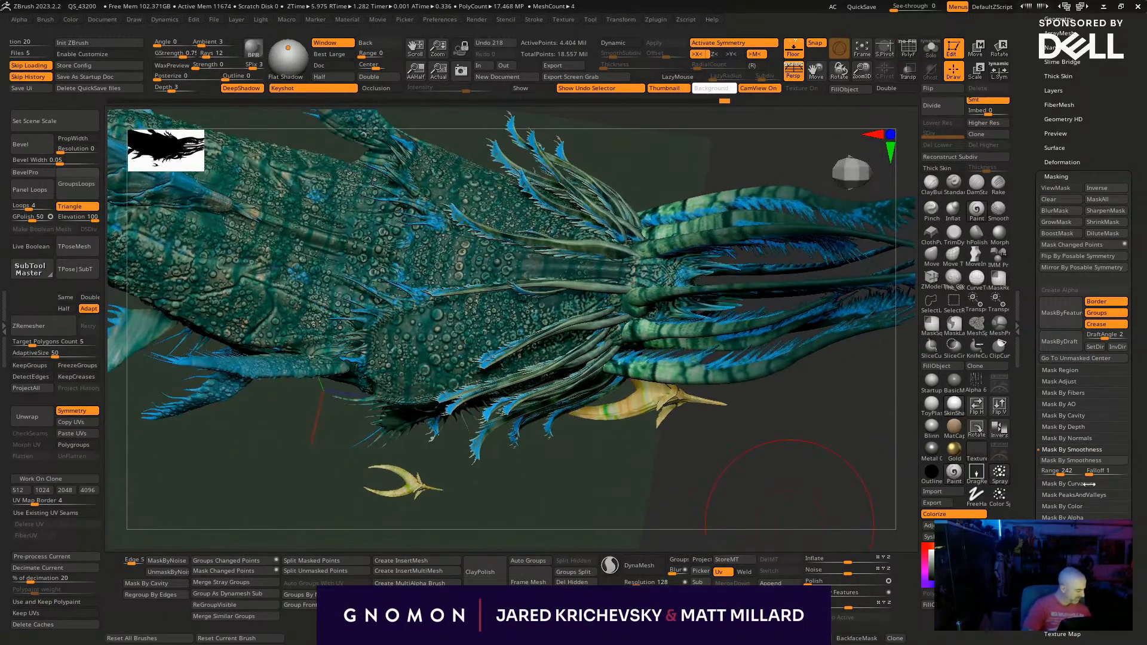
- Try masking the body by peaks and valleys with PVRange 4 and PVCoverage 100, and clear the mask
left_click(1075, 483)
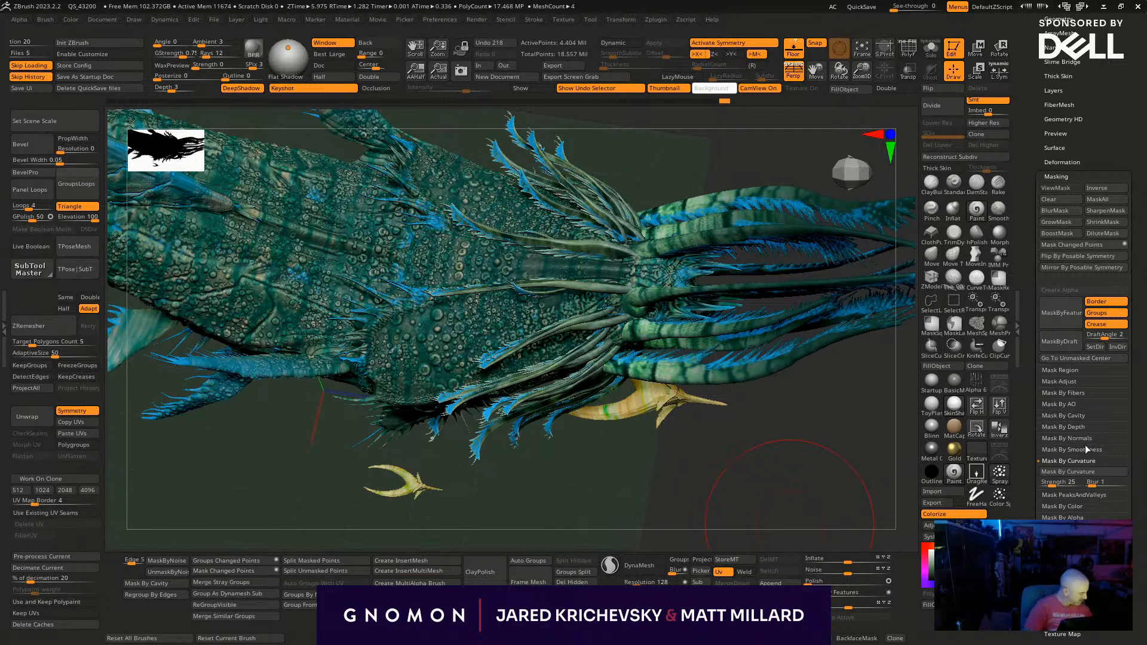
left_click(1084, 495)
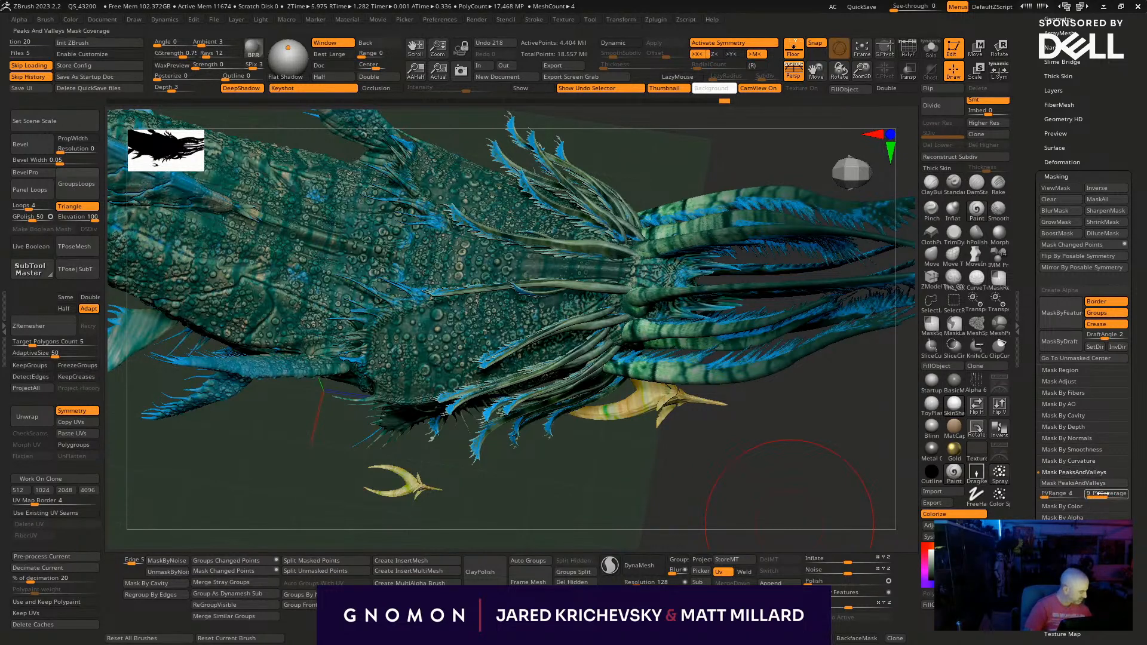
left_click(1068, 487)
left_click_drag(796, 532, 705, 485)
left_click_drag(1098, 495, 1121, 495)
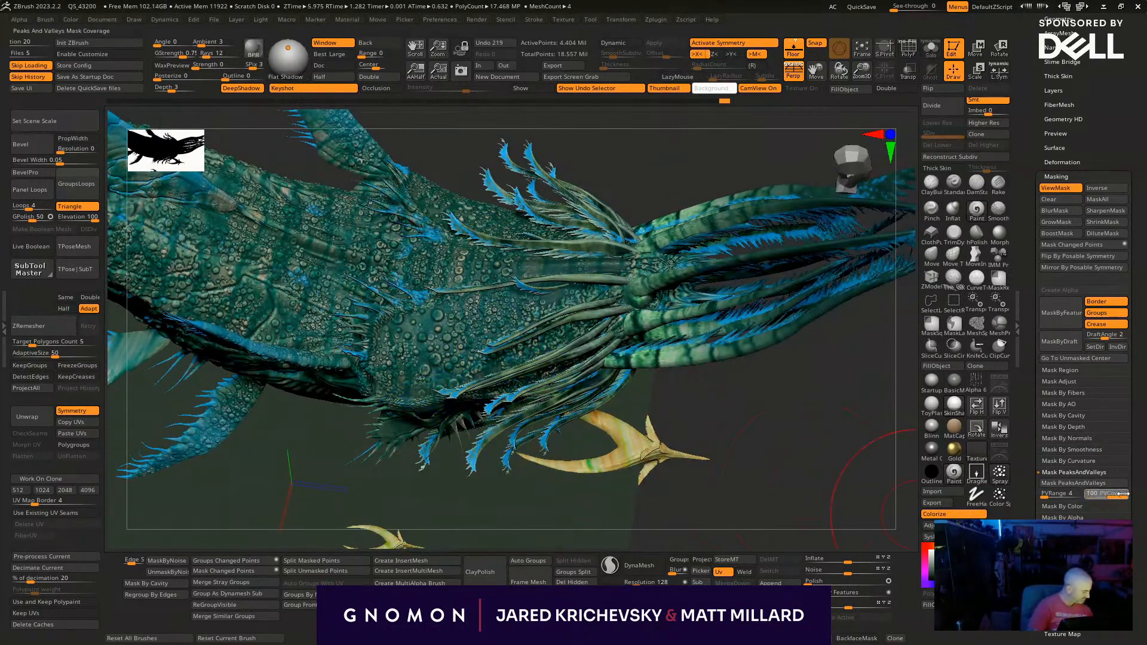
left_click(1046, 484)
left_click_drag(739, 512, 727, 534)
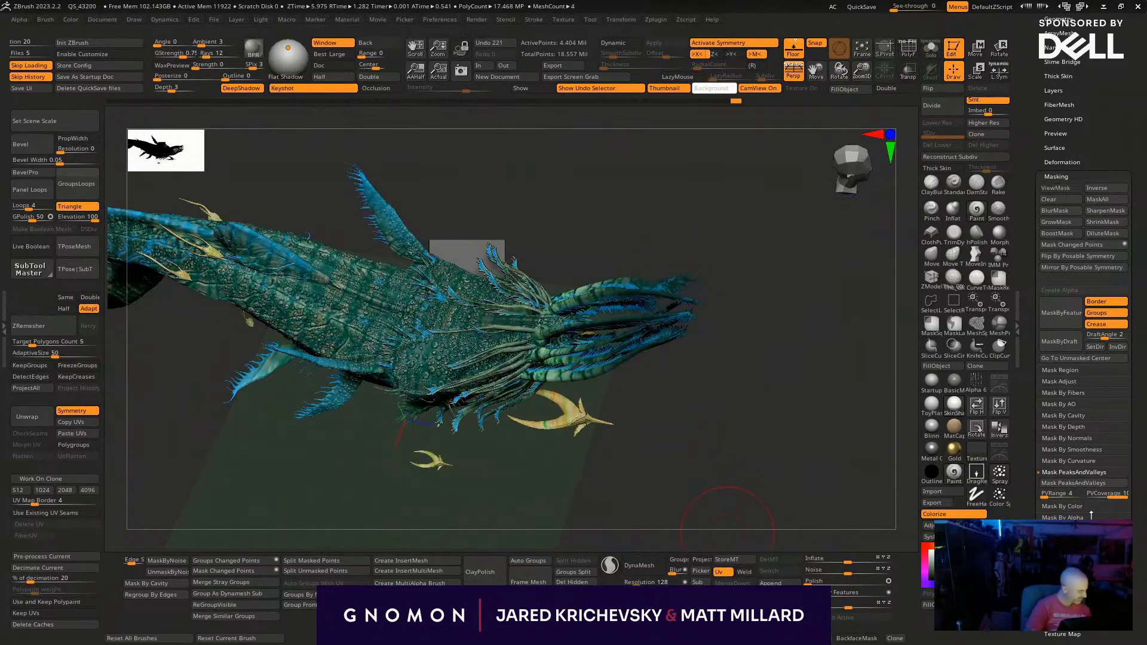
- Mask the body by peaks and valleys with PVRange 47, invert the mask, and fill the exposed areas with the current colour
left_click(1063, 483)
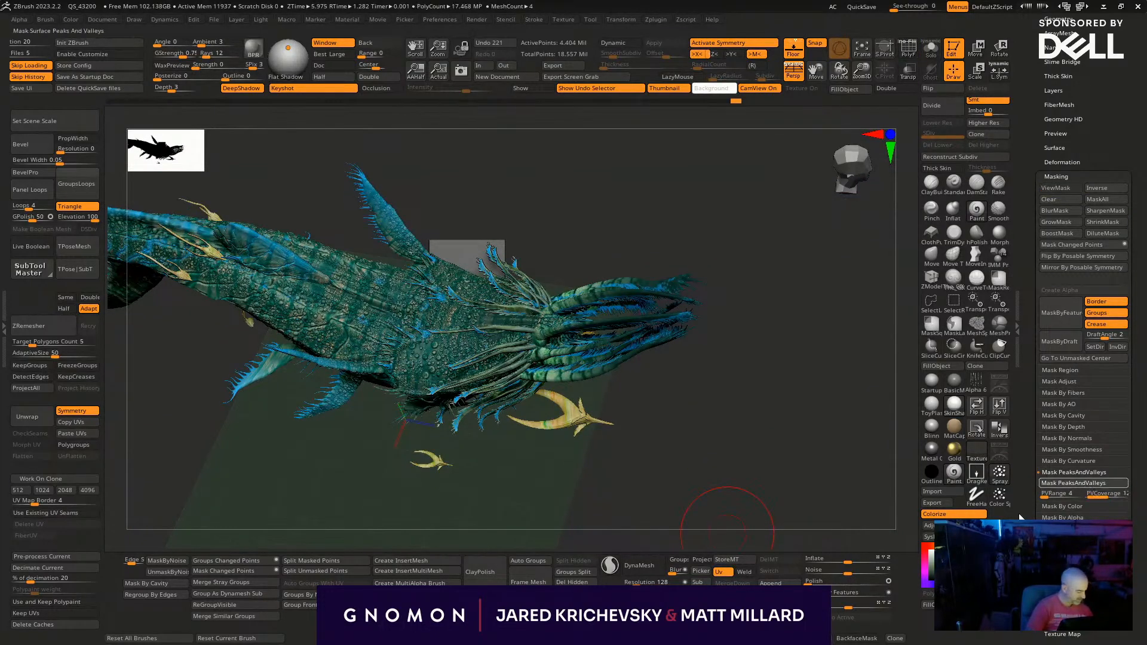
left_click_drag(1044, 495, 1060, 495)
left_click(1064, 484)
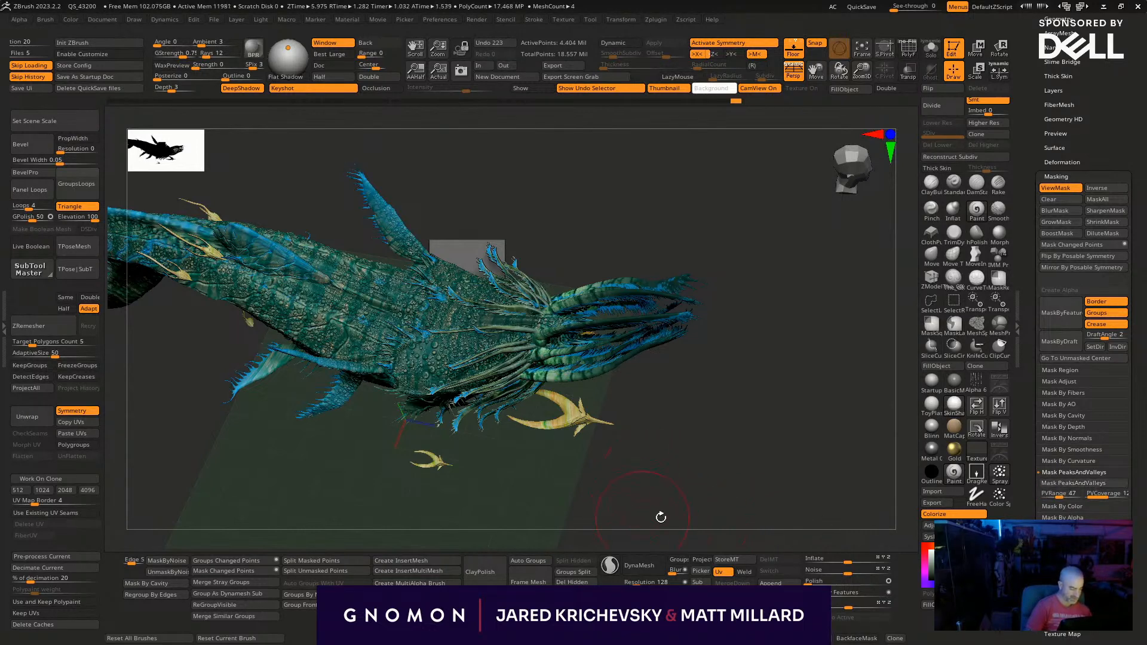
left_click_drag(696, 519, 828, 517)
left_click(831, 513, "ctrl")
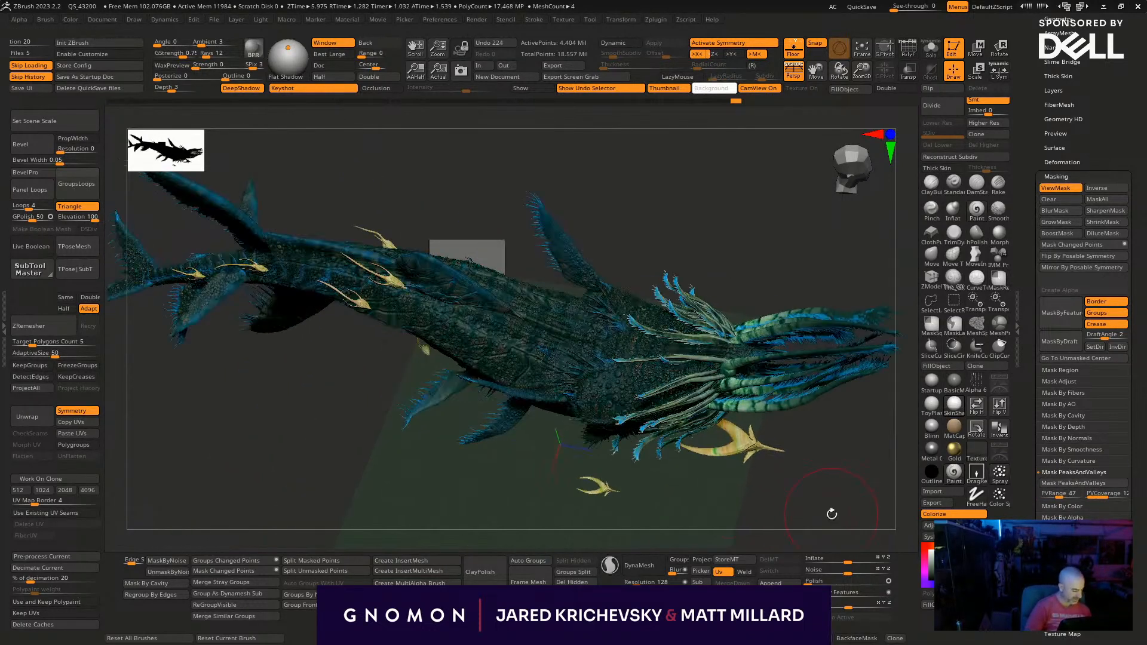
left_click(940, 366)
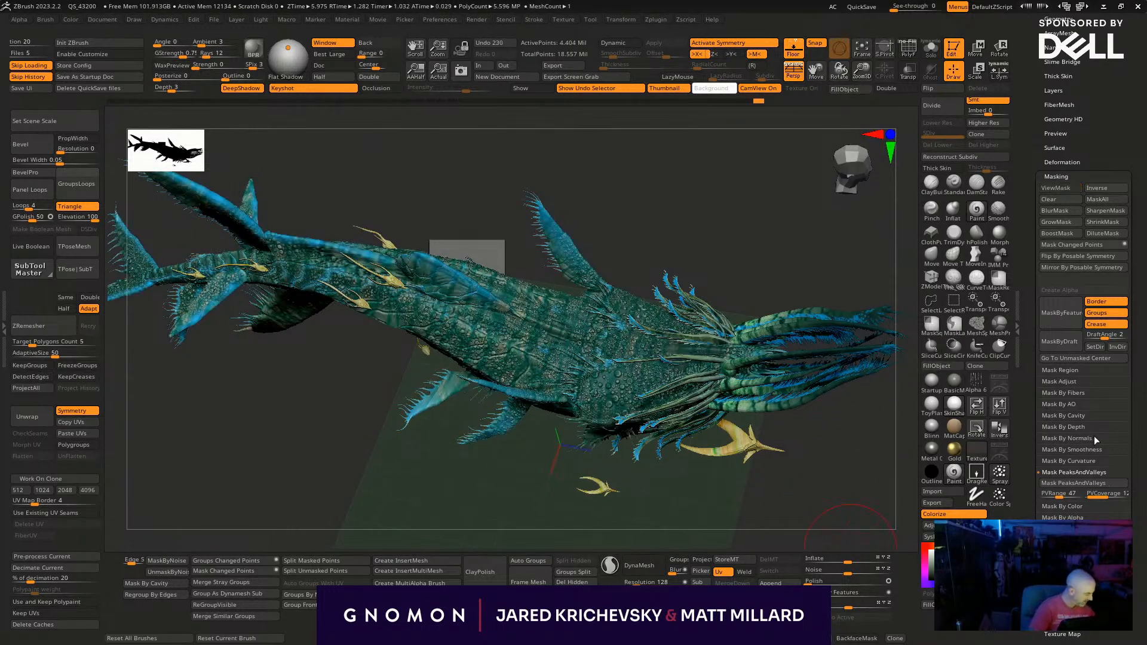
- Mask the creature's body by cavity at intensity 100 and invert the mask
left_click(1063, 415)
left_click(1069, 426)
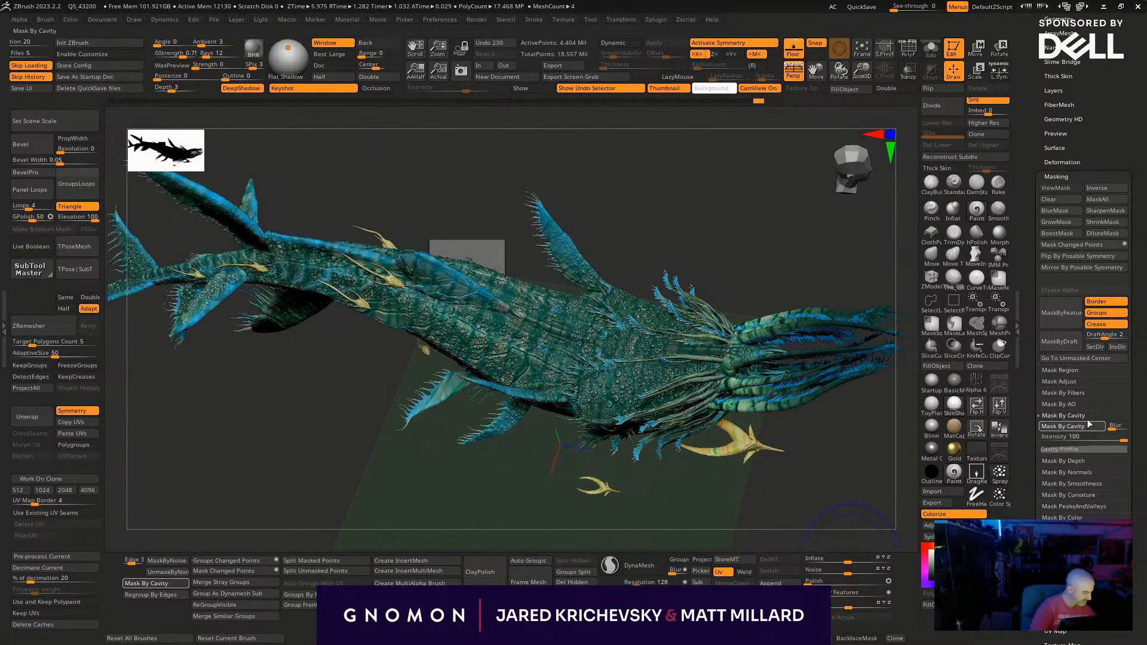
left_click_drag(823, 523, 842, 495)
left_click(843, 495, "ctrl")
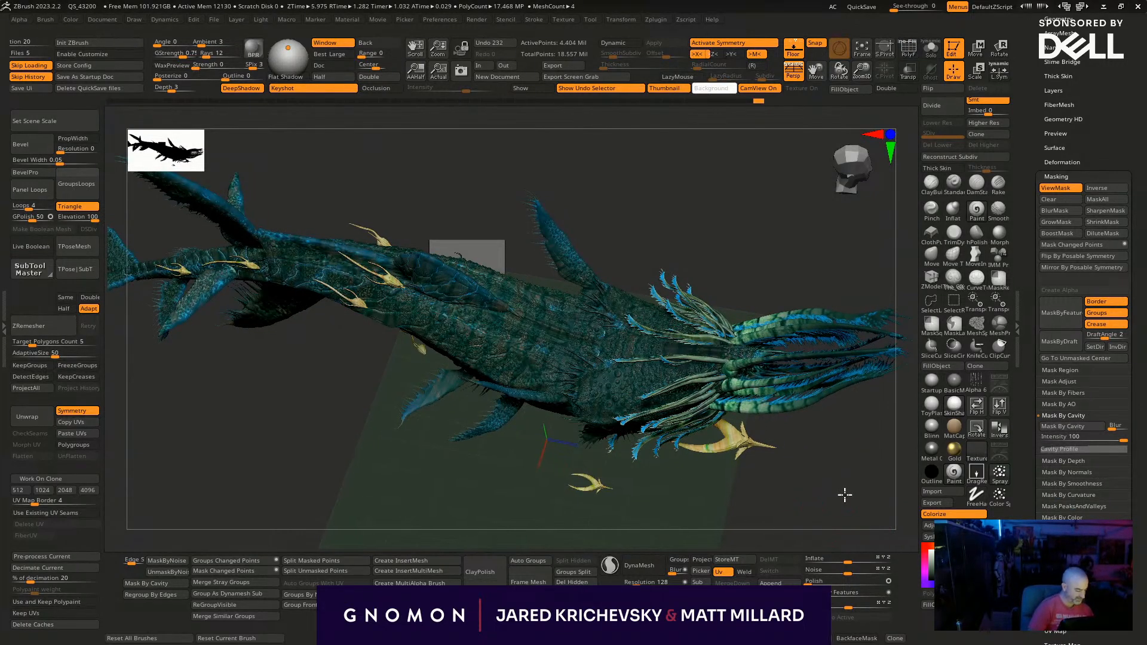
- Try filling the exposed areas of the cavity mask with the current colour, and undo the fill
left_click(937, 366)
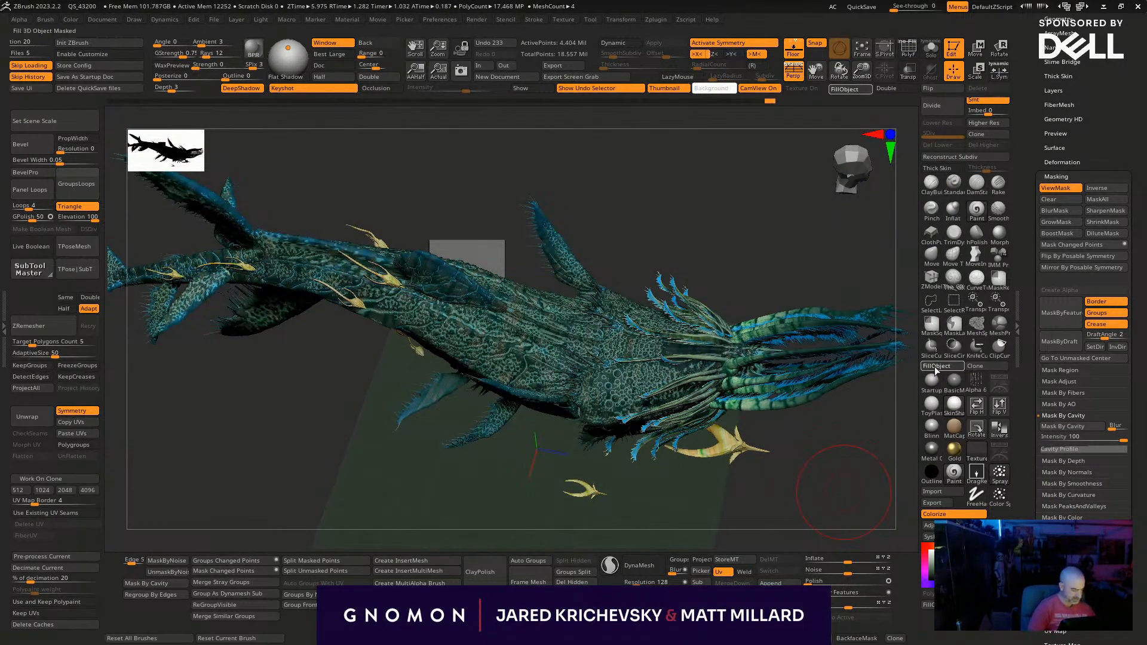
key("ctrl+z")
key("ctrl+z")
key("ctrl+z")
- Set the RGB intensity to 12 and fill the exposed areas of the cavity-masked body with light green
left_click_drag(845, 473, 837, 439)
key("space")
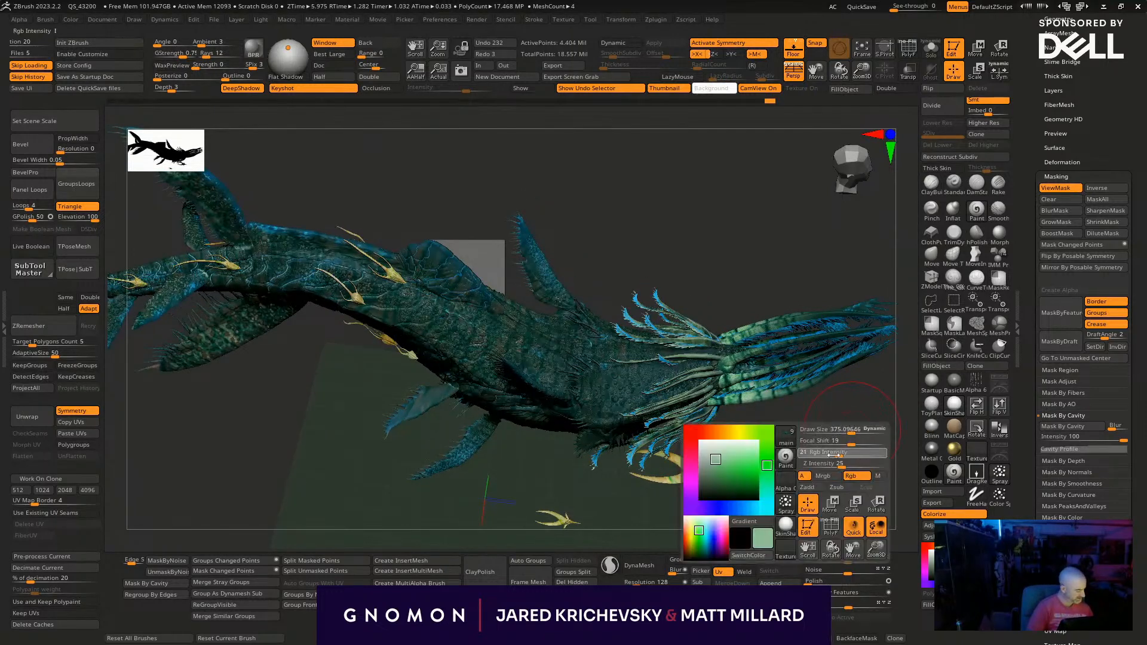
left_click(941, 369)
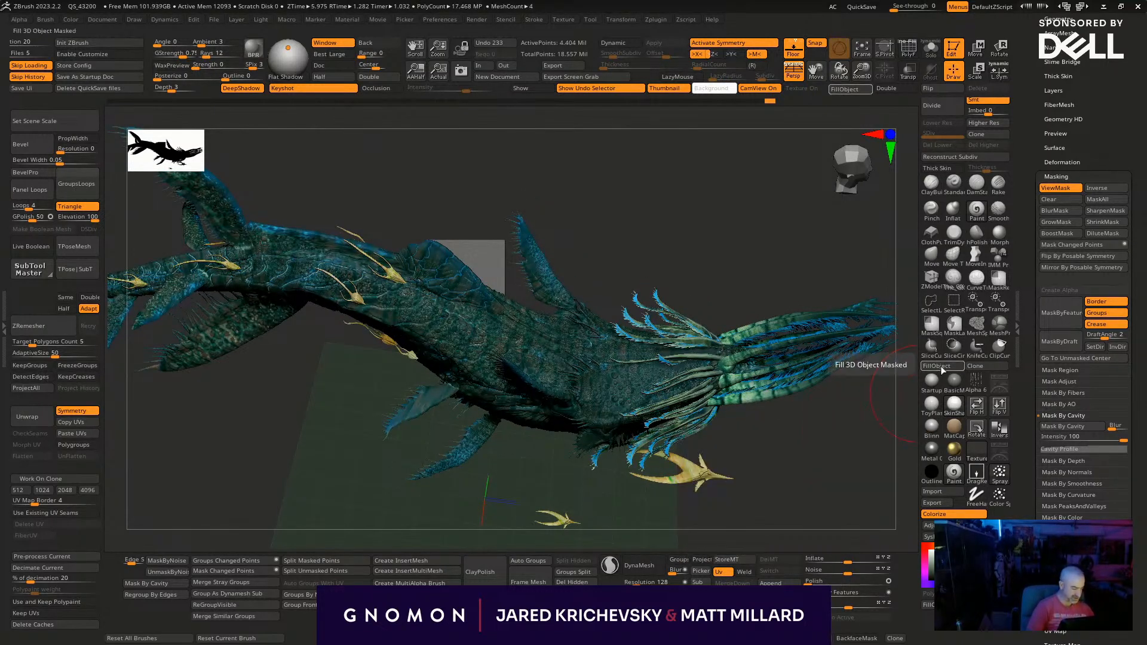
left_click_drag(808, 499, 854, 395)
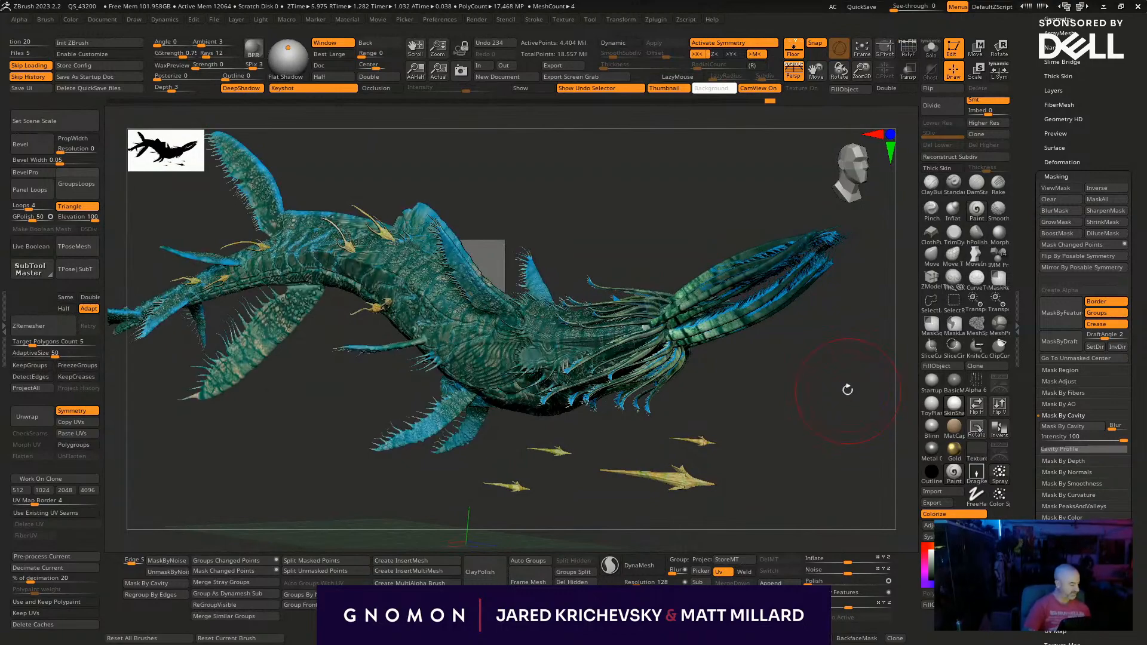
- Make the small yellow creatures the active subtool and choose red as the paint colour
left_click_drag(768, 490, 764, 531)
left_click(660, 441, "alt")
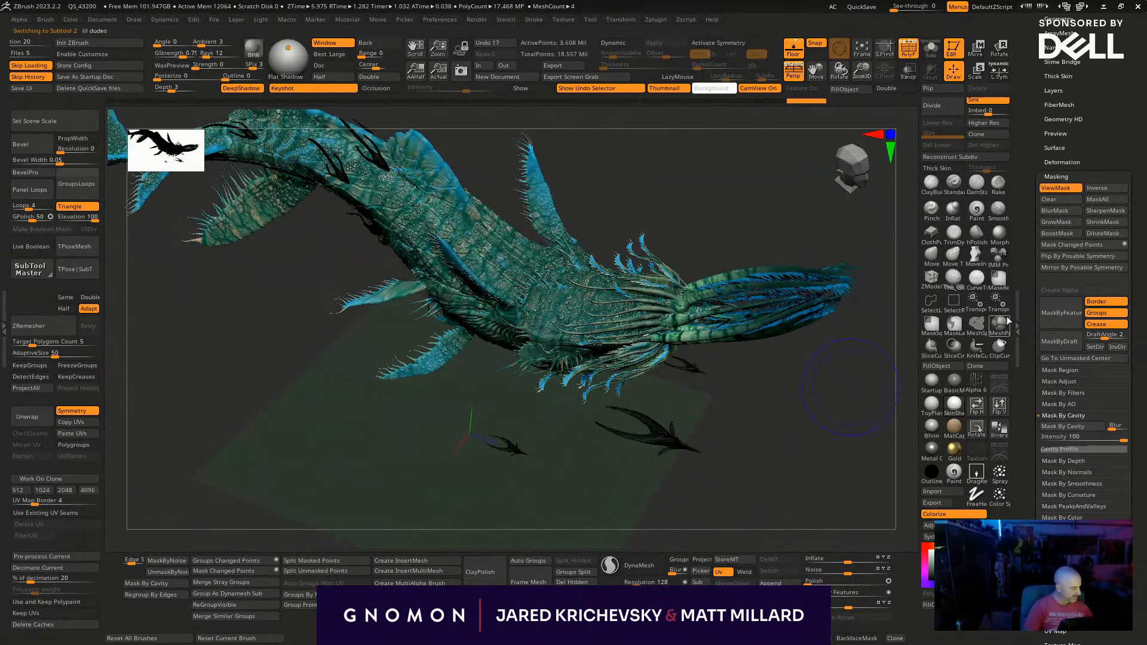
key("b")
left_click(892, 403)
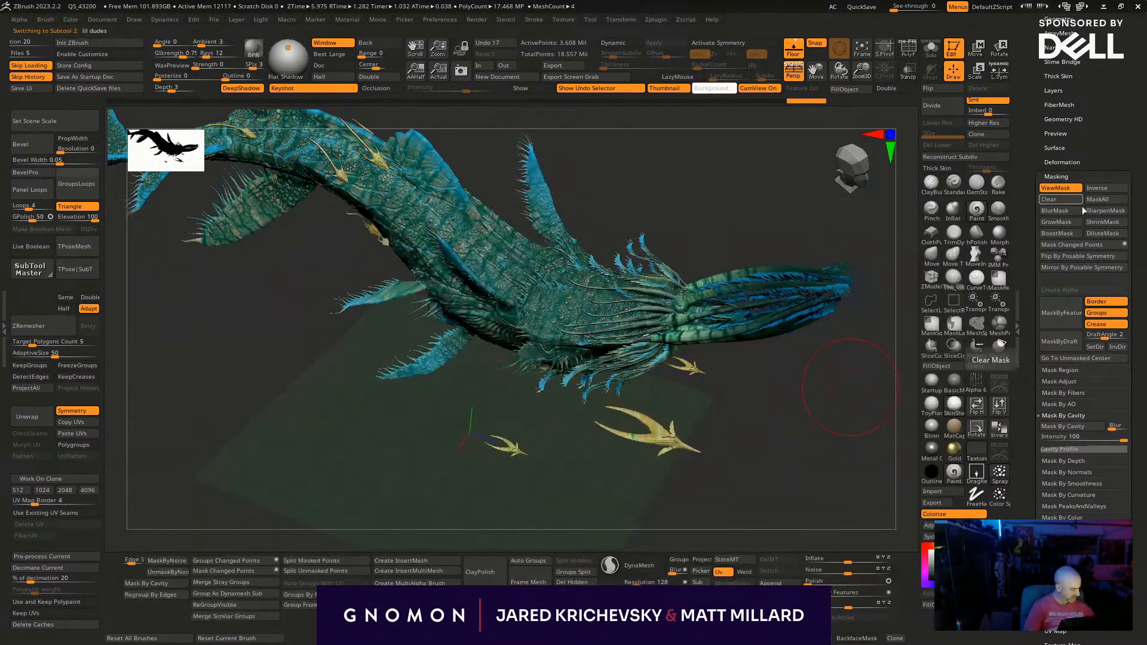
key("space")
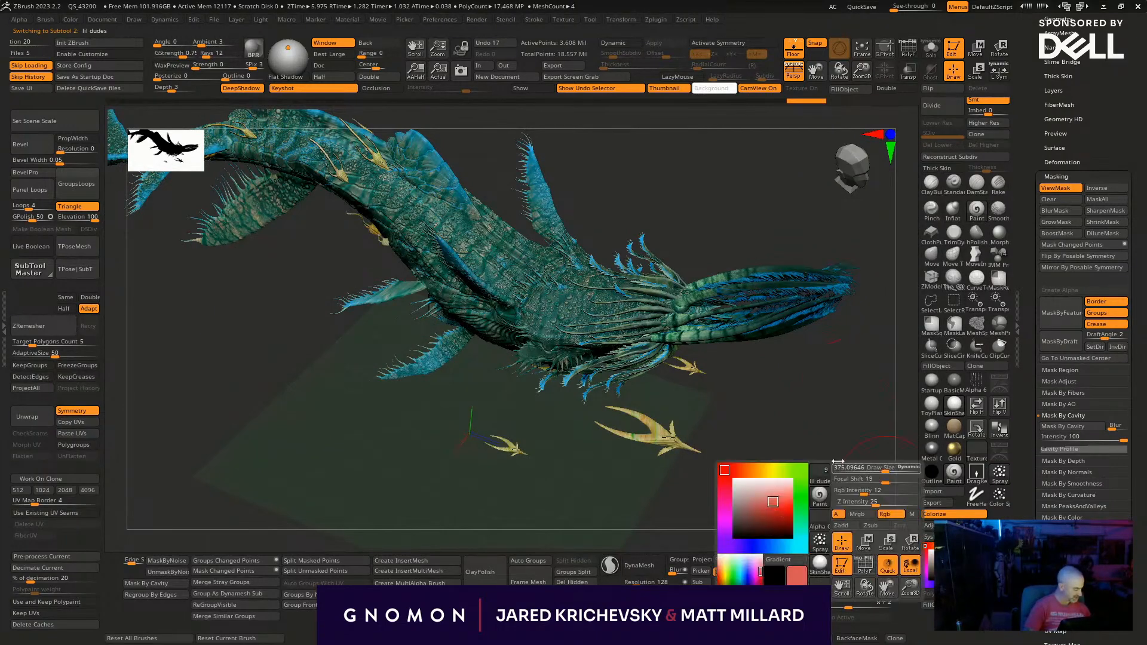
- Try painting red on the largest small creature beneath the body, and undo the last stroke
right_click_drag(616, 413, 598, 434)
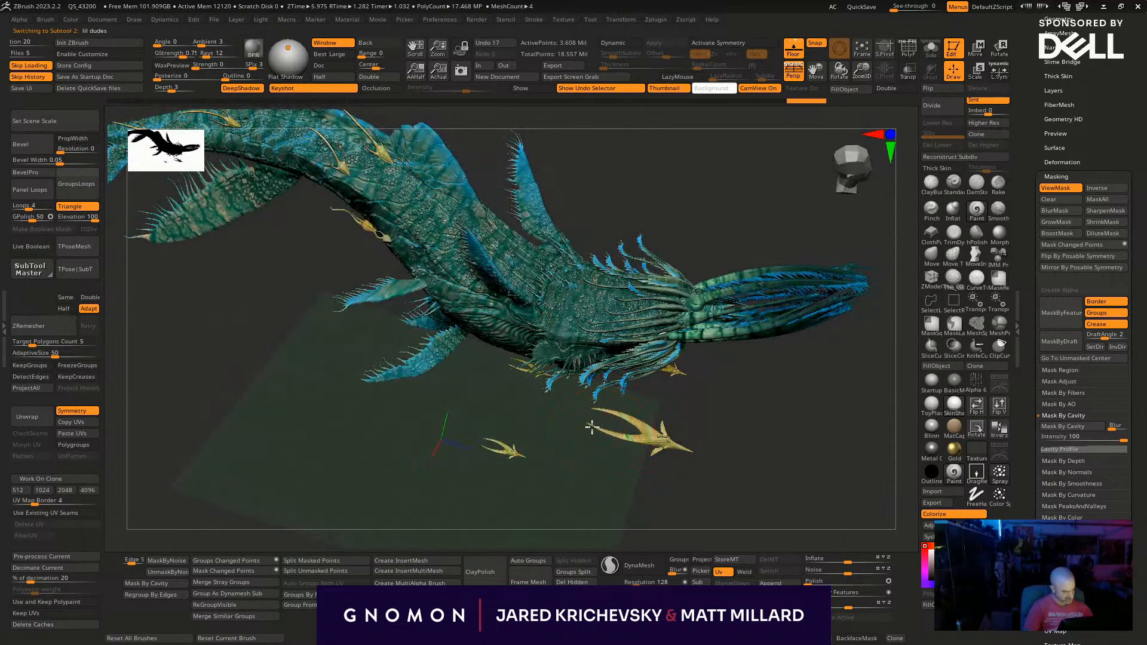
key("space")
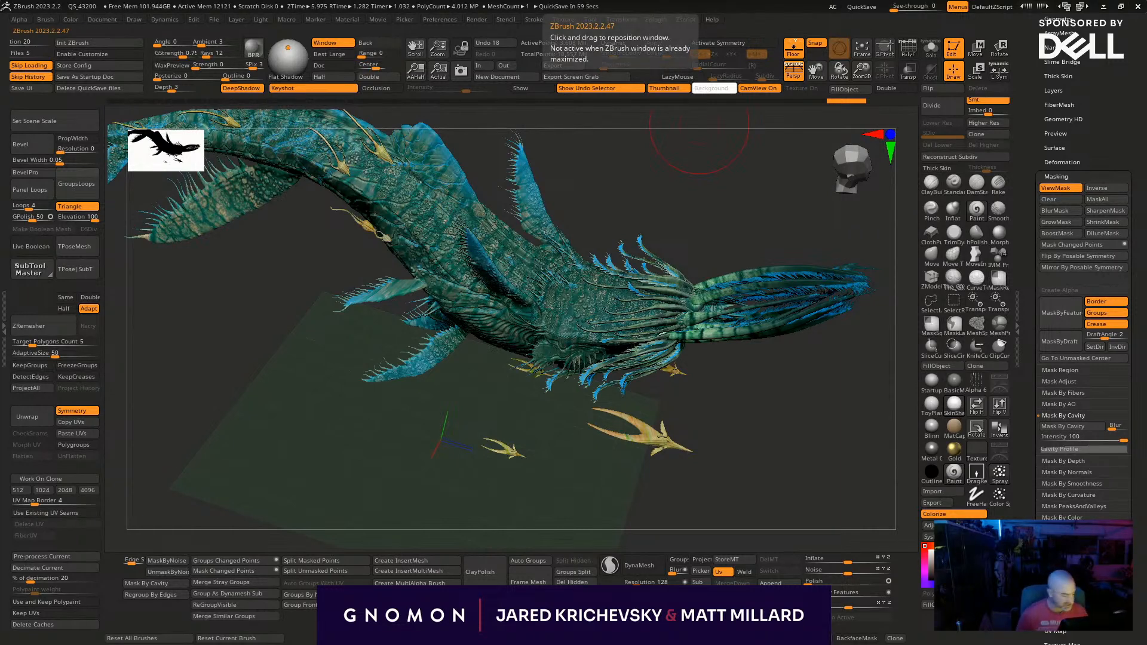
key("ctrl+z")
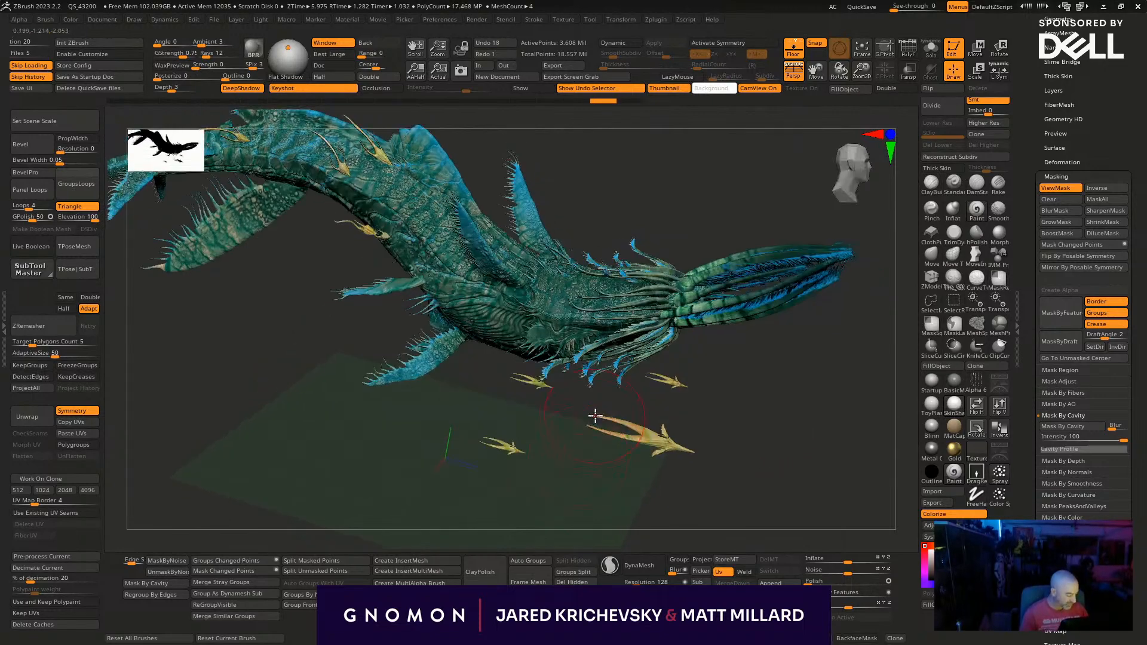
- Raise the RGB intensity and paint the long trailing prongs of the largest small creature beneath the body red
left_click_drag(596, 449, 672, 553, "alt")
key("space")
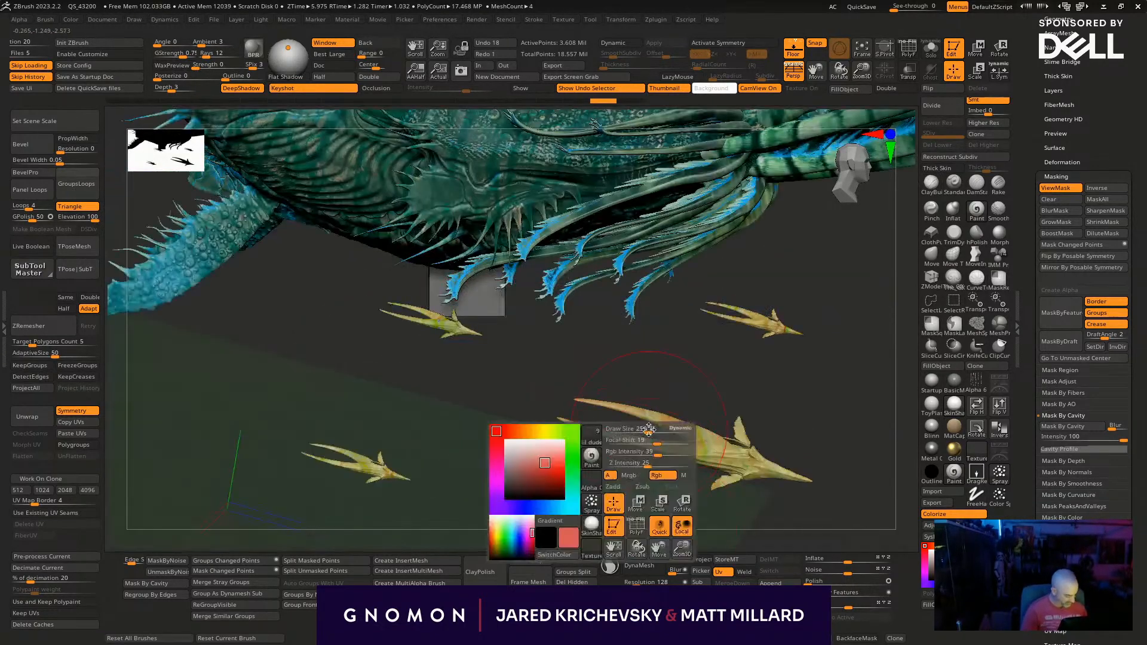
left_click_drag(657, 453, 669, 452)
mouse_move(593, 434)
left_mouse_down()
mouse_move(558, 417)
mouse_move(604, 393)
left_mouse_up()
mouse_move(745, 382)
left_mouse_down()
mouse_move(722, 389)
mouse_move(714, 414)
left_mouse_up()
left_click_drag(634, 386, 663, 366)
- With a smaller brush, paint the trailing prongs of the other small creatures beneath the body red
key("s")
left_click_drag(742, 281, 734, 282)
mouse_move(731, 302)
left_mouse_down()
mouse_move(726, 289)
mouse_move(742, 292)
left_mouse_up()
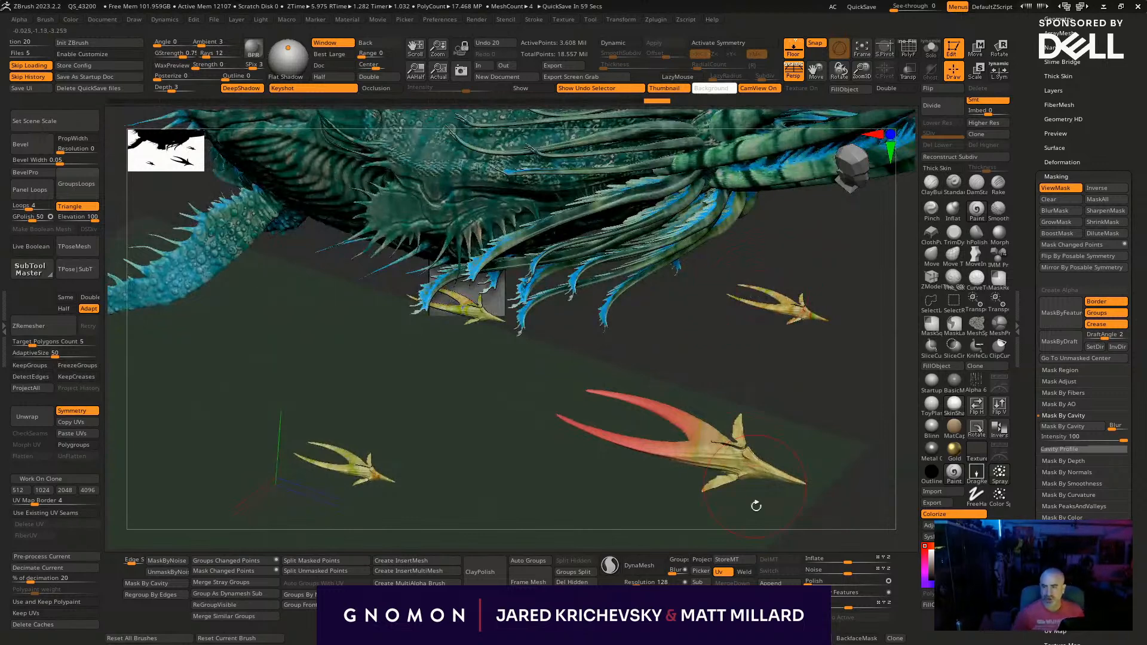
left_click_drag(740, 296, 757, 284)
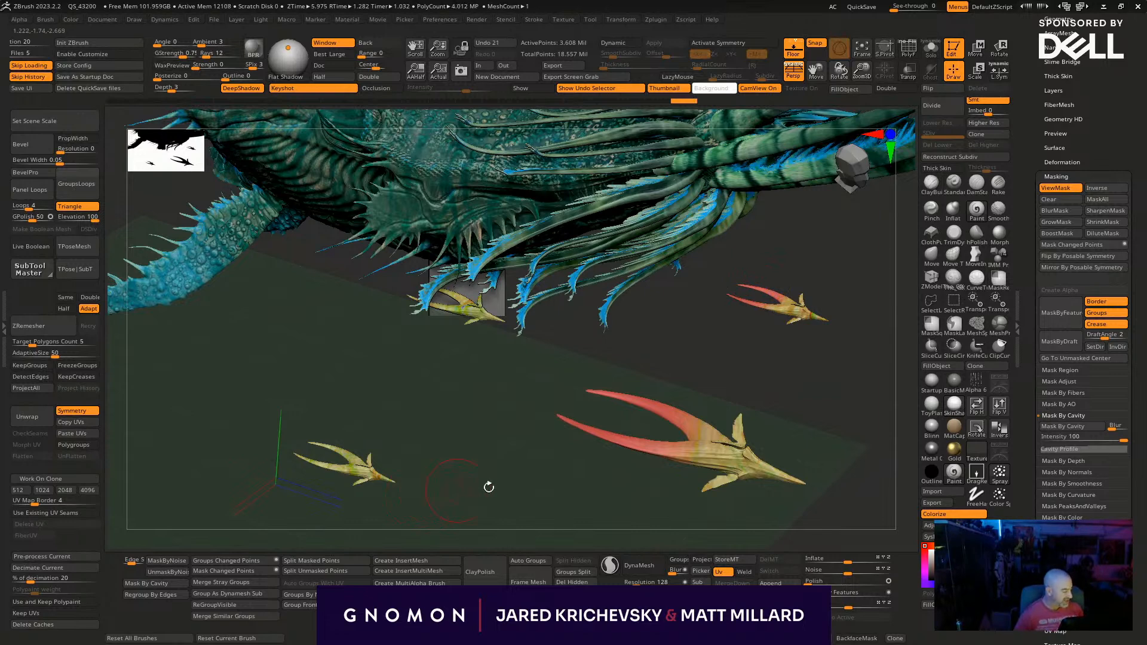
left_click_drag(465, 486, 553, 417)
mouse_move(410, 401)
left_mouse_down()
mouse_move(431, 381)
mouse_move(416, 407)
left_mouse_up()
left_click_drag(600, 398, 617, 373)
mouse_move(590, 396)
left_mouse_down()
mouse_move(507, 442)
mouse_move(456, 388)
mouse_move(476, 338)
mouse_move(436, 433)
mouse_move(421, 349)
mouse_move(437, 356)
left_mouse_up()
- Paint the prongs of the small creatures along the sea creature's flank and back red
left_click_drag(408, 399, 414, 241)
left_click(413, 241)
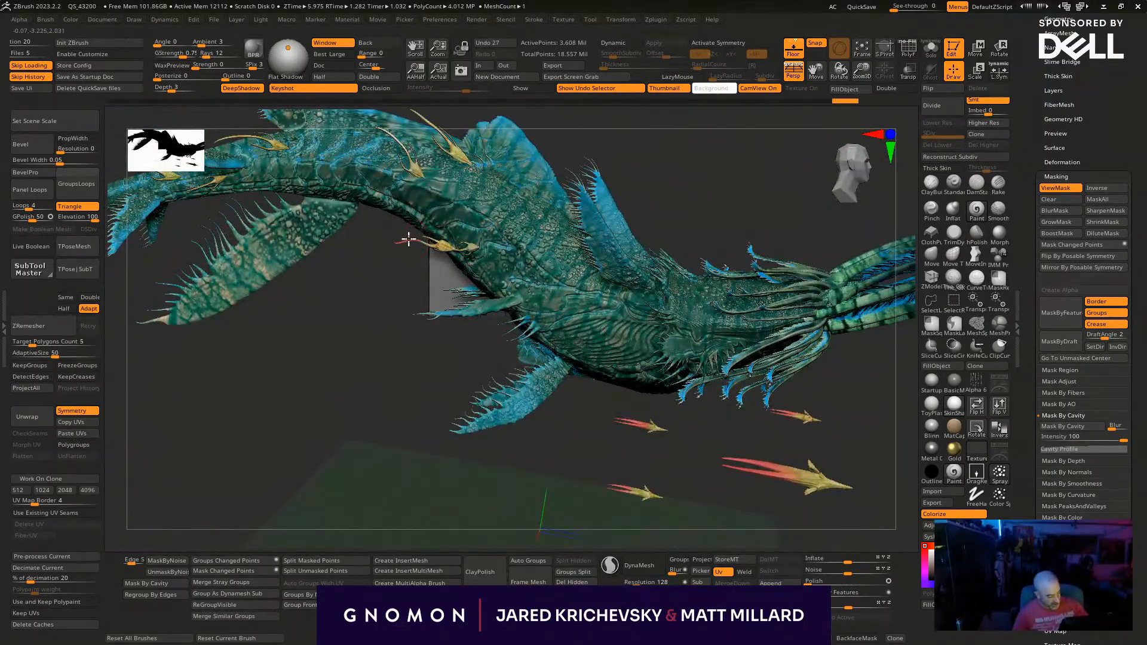
left_click_drag(371, 414, 358, 493)
left_click(390, 265)
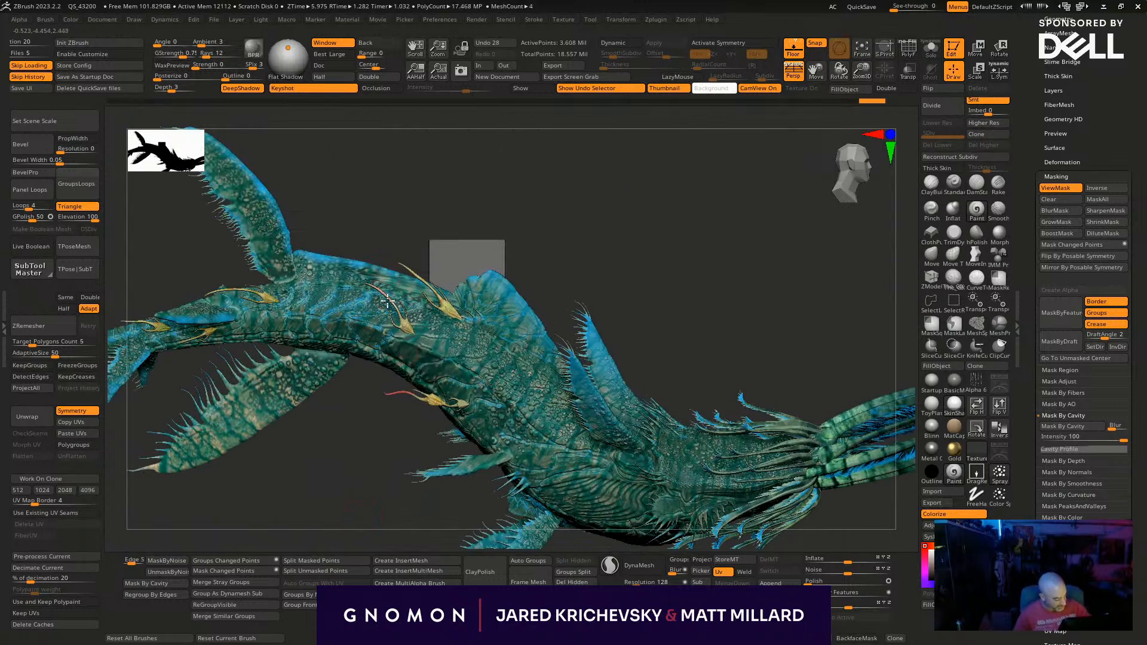
left_click(434, 291)
mouse_move(420, 233)
left_mouse_down("alt")
mouse_move(593, 197)
mouse_move(583, 220)
mouse_move(514, 239)
left_mouse_up("alt")
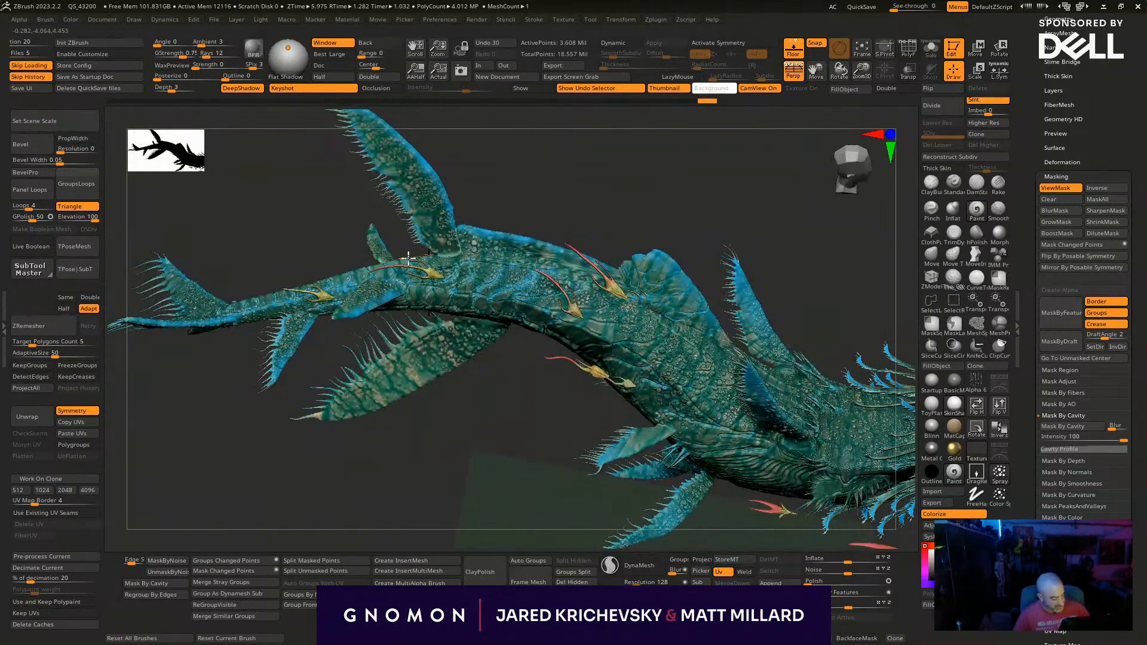
- Paint the prongs of the remaining small creatures near the sea creature's tail red
left_click_drag(435, 417, 281, 274)
left_click(295, 287)
mouse_move(418, 466)
left_mouse_down("alt")
mouse_move(433, 481)
mouse_move(473, 483)
mouse_move(480, 442)
mouse_move(469, 427)
left_mouse_up("alt")
left_click_drag(403, 319, 377, 329)
- Paint the prongs of the small creatures on the other side of the sea creature's body red
left_click_drag(339, 438, 506, 448)
left_click_drag(498, 337, 455, 310)
left_click_drag(422, 250, 392, 252)
mouse_move(462, 227)
left_mouse_down("alt")
mouse_move(632, 267)
mouse_move(504, 235)
left_mouse_up("alt")
left_click_drag(310, 273, 268, 316)
mouse_move(310, 491)
left_mouse_down("alt")
mouse_move(479, 445)
mouse_move(474, 457)
mouse_move(424, 409)
mouse_move(426, 379)
left_mouse_up("alt")
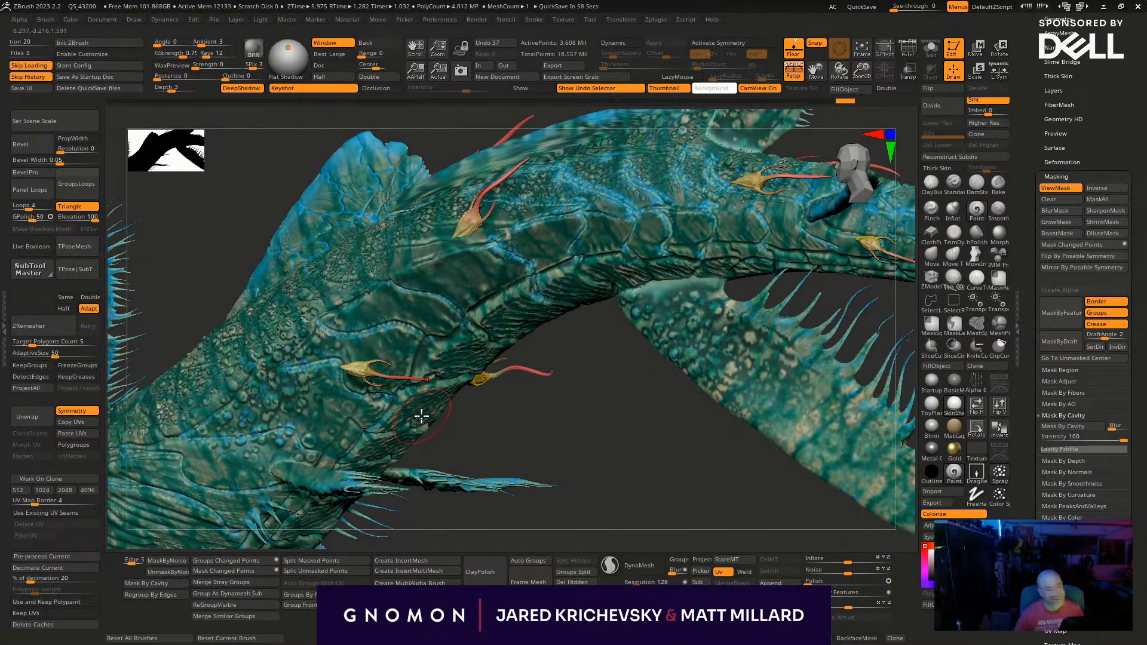
mouse_move(583, 421)
left_mouse_down()
mouse_move(546, 361)
mouse_move(463, 376)
left_mouse_up()
- Make the main body the active subtool and slightly increase its RGB contrast with Adjust Colors
left_click_drag(551, 446, 374, 538)
left_click_drag(472, 448, 245, 444, "alt")
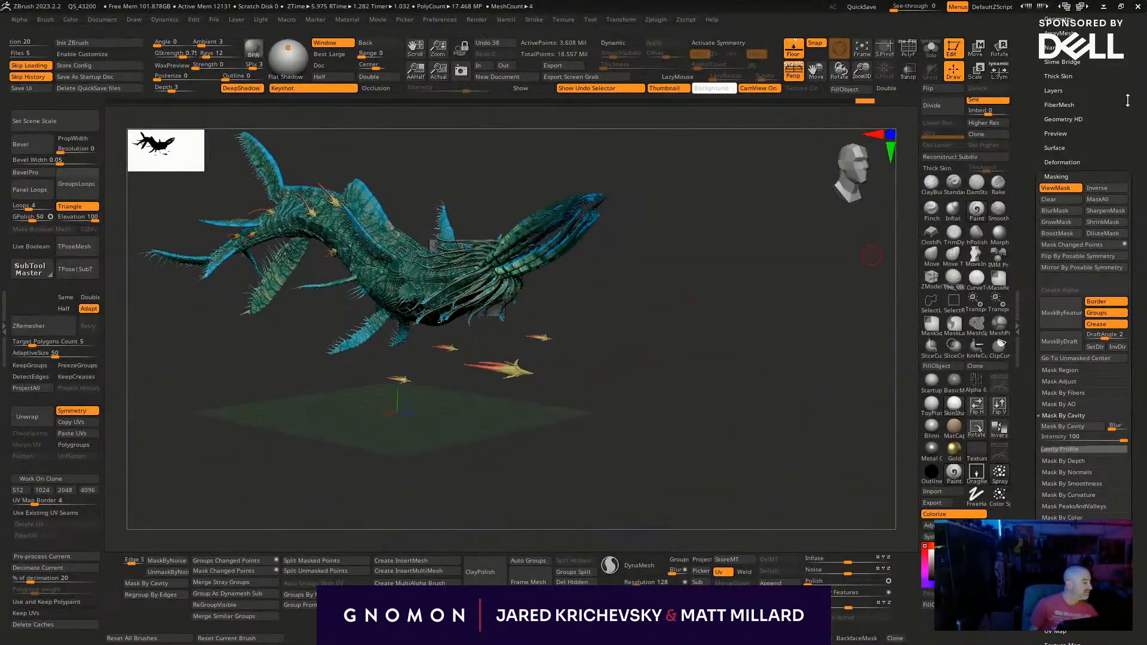
left_click_drag(1136, 118, 1136, 329)
left_click_drag(724, 185, 447, 267)
left_click(446, 267, "alt")
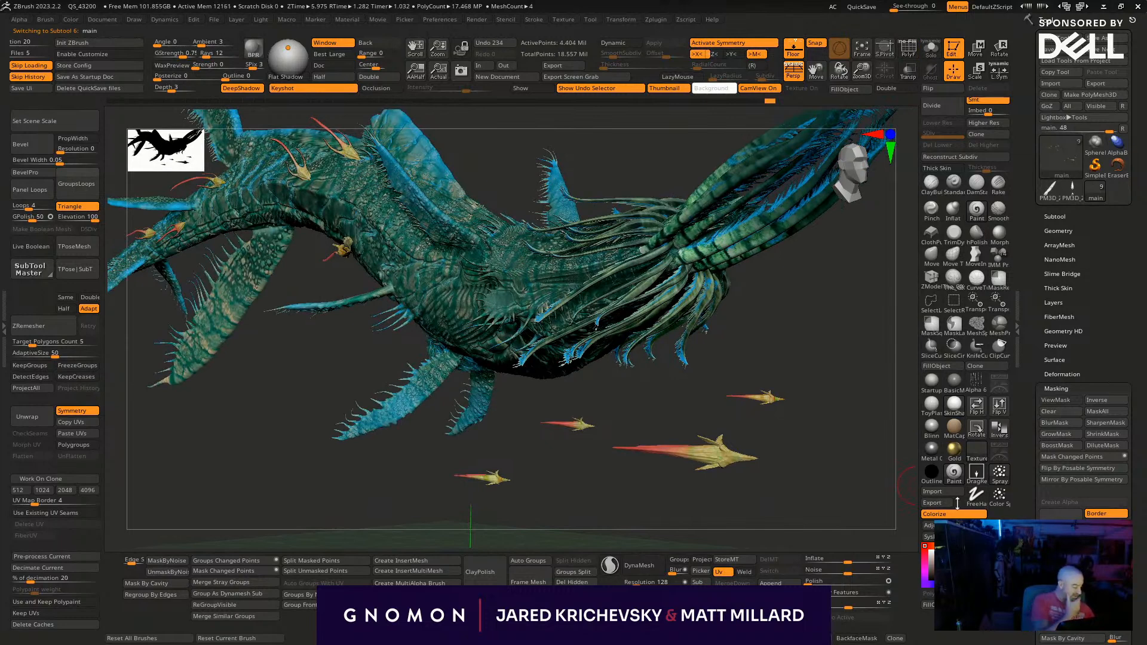
left_click(967, 518)
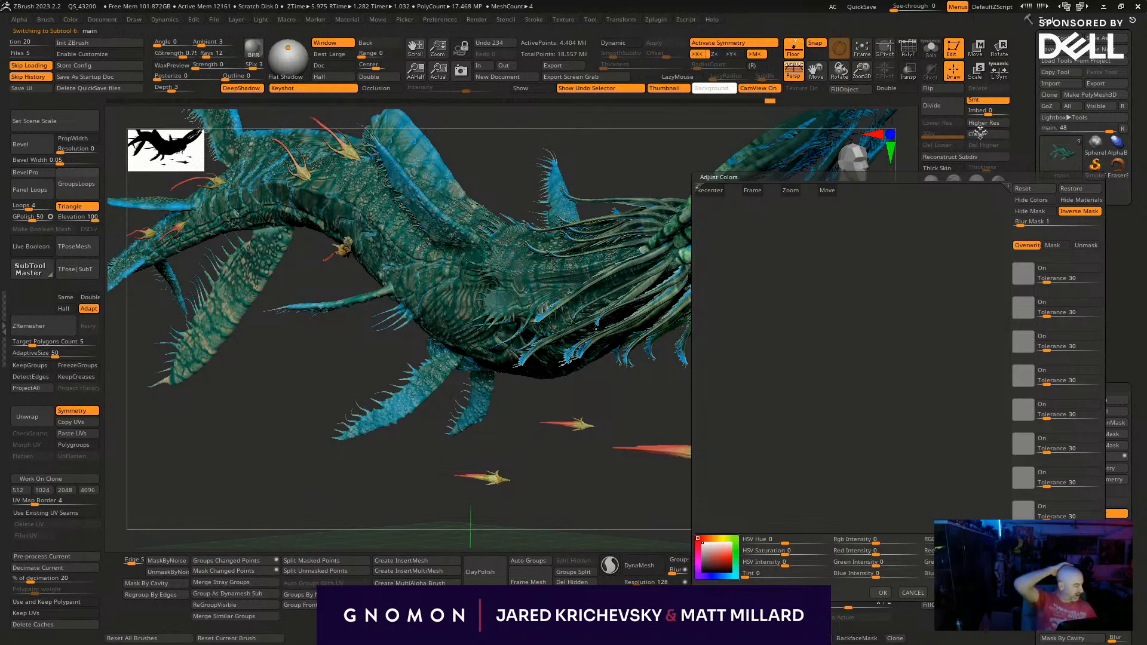
left_click(755, 190)
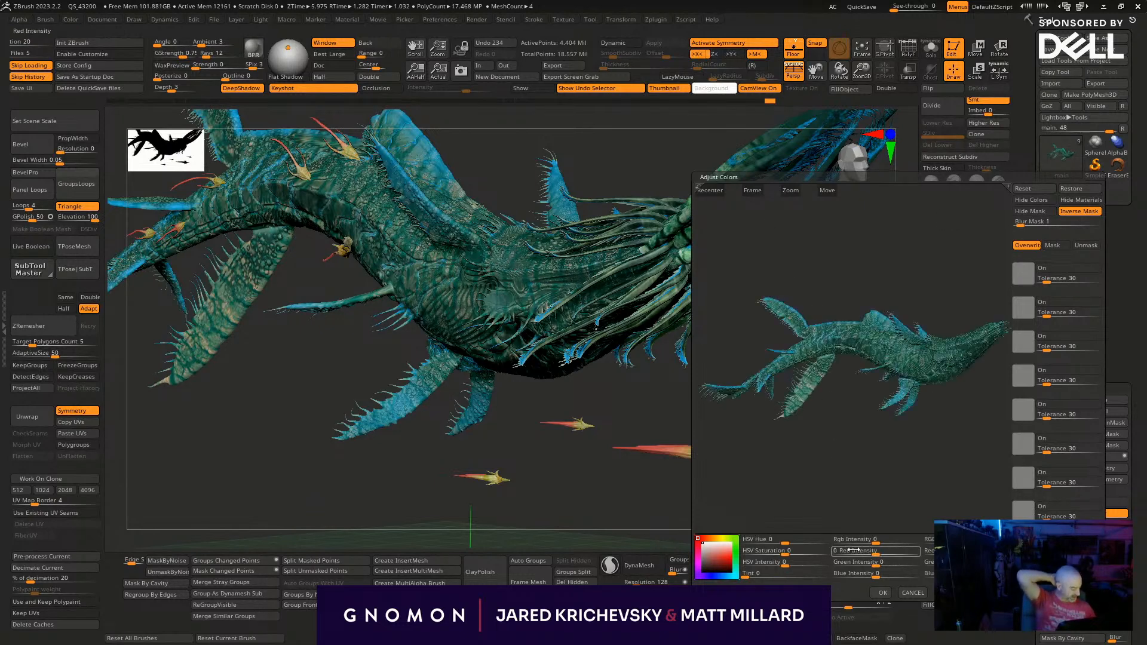
left_click_drag(967, 542, 969, 543)
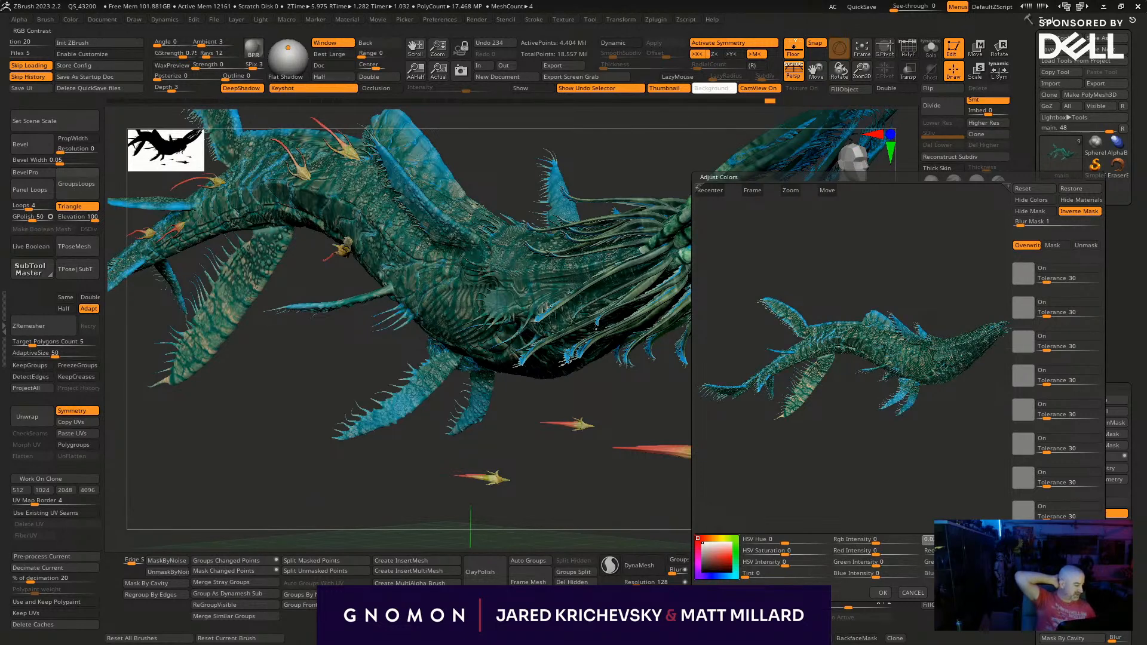
left_click(882, 593)
- Send the painted model to KeyShot with a BPR render and show it through the SHOT camera without the project and material windows
left_click(254, 49)
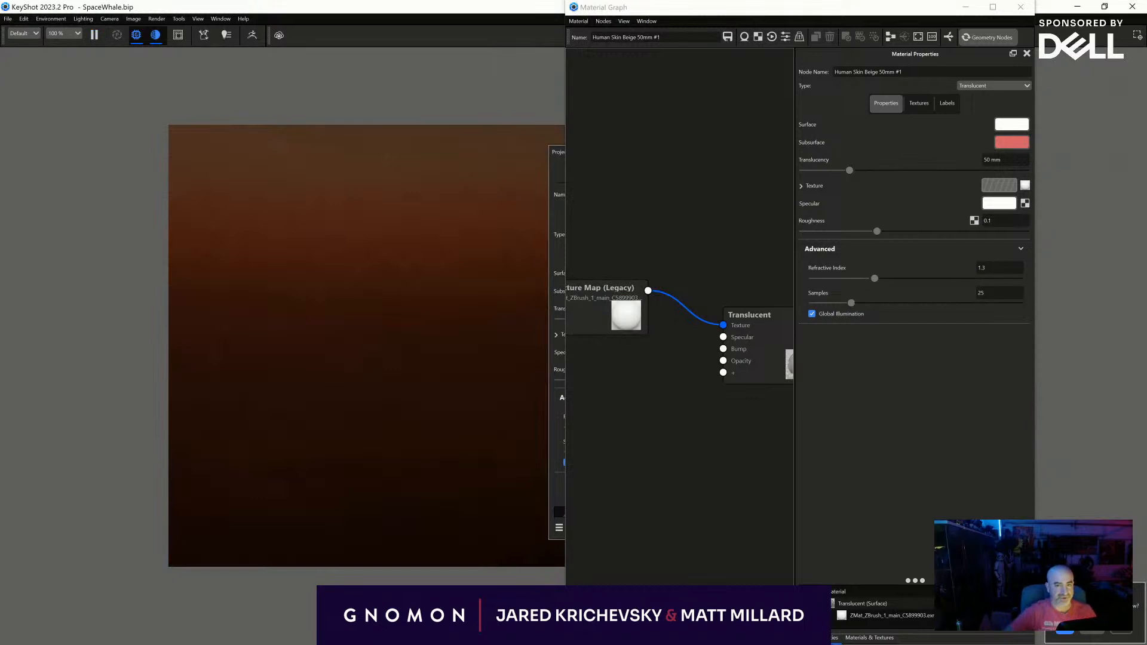
left_click(1020, 7)
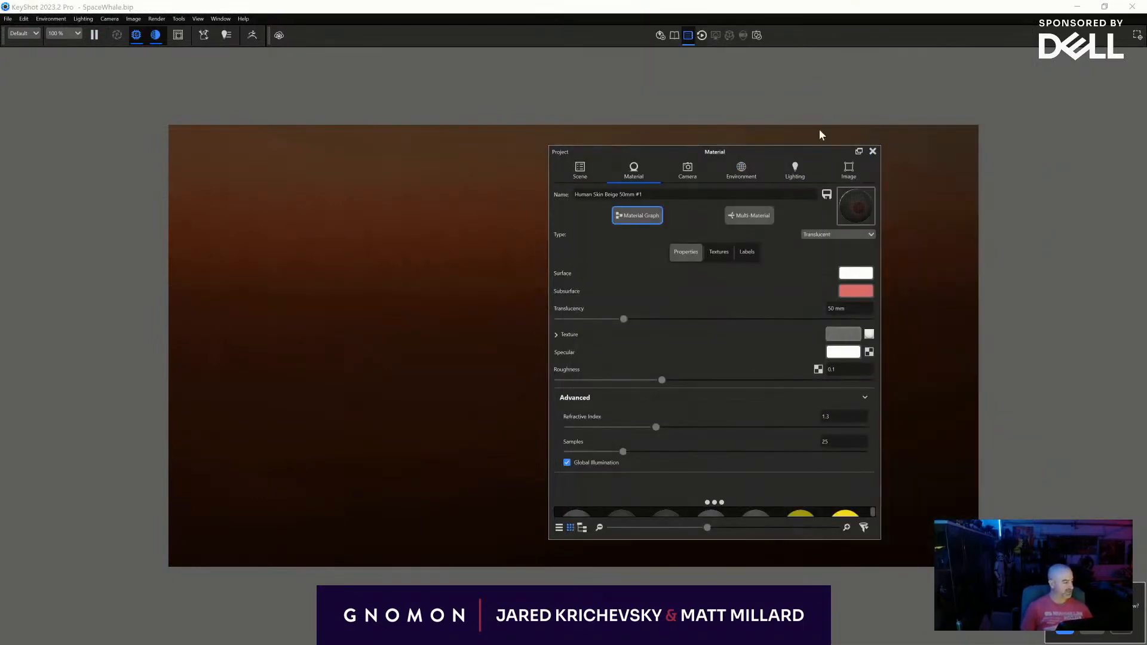
left_click(687, 171)
left_click(628, 205)
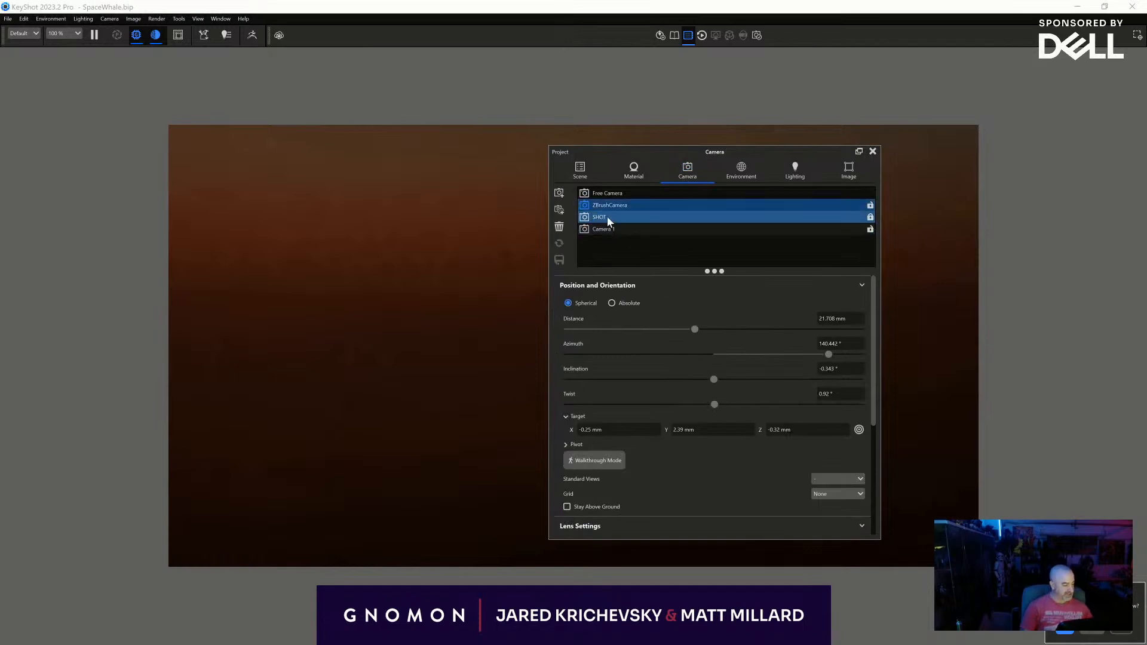
left_click(607, 218)
left_click_drag(685, 8, 647, 31)
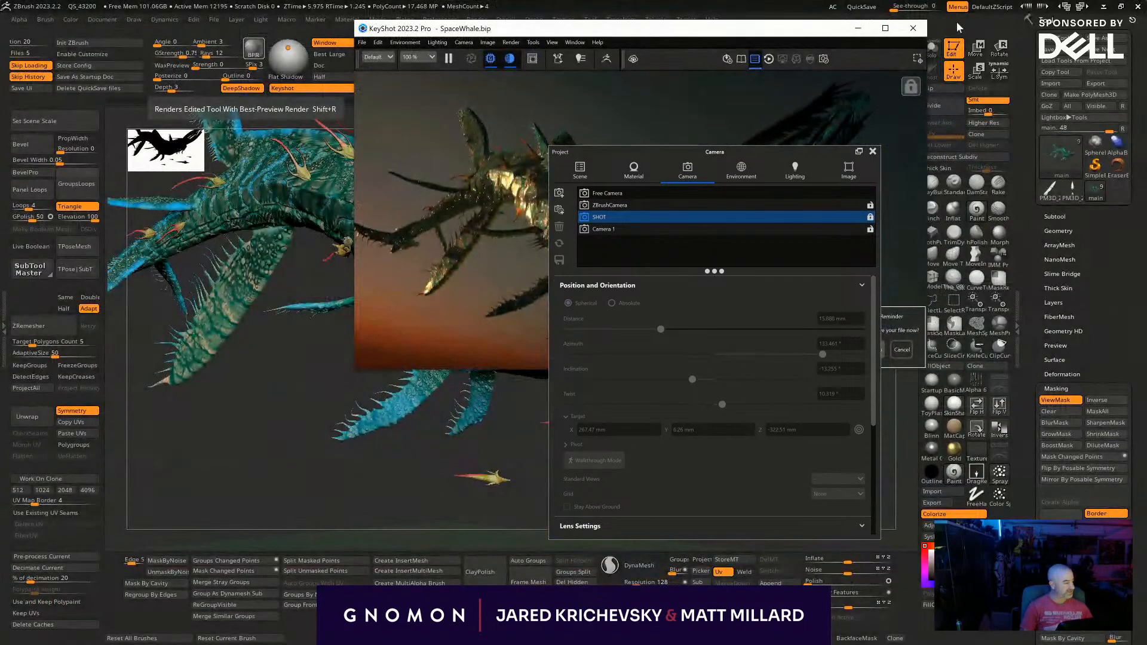
left_click(885, 28)
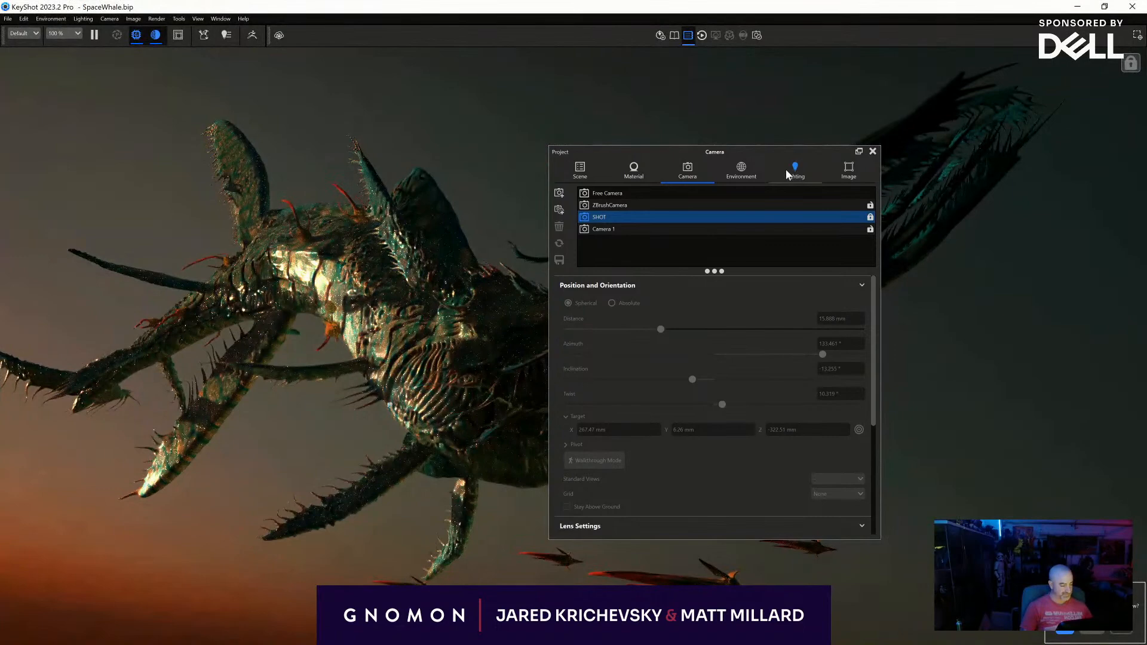
left_click(873, 152)
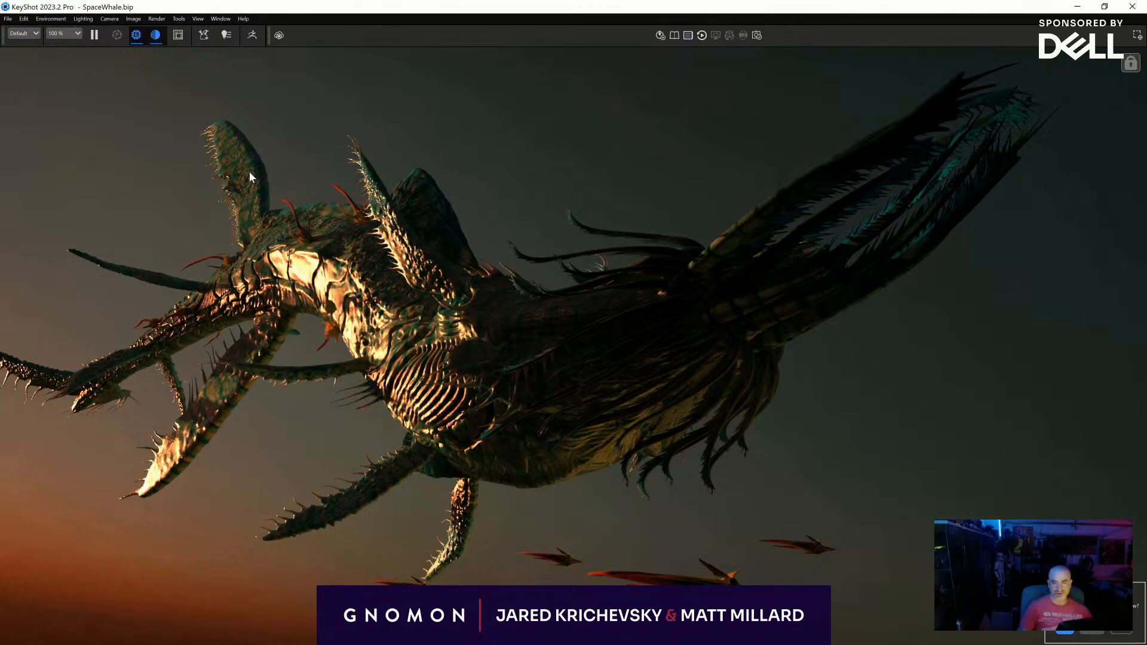
- Examine the main model's Advanced material and its texture map node in the material graph
key("space")
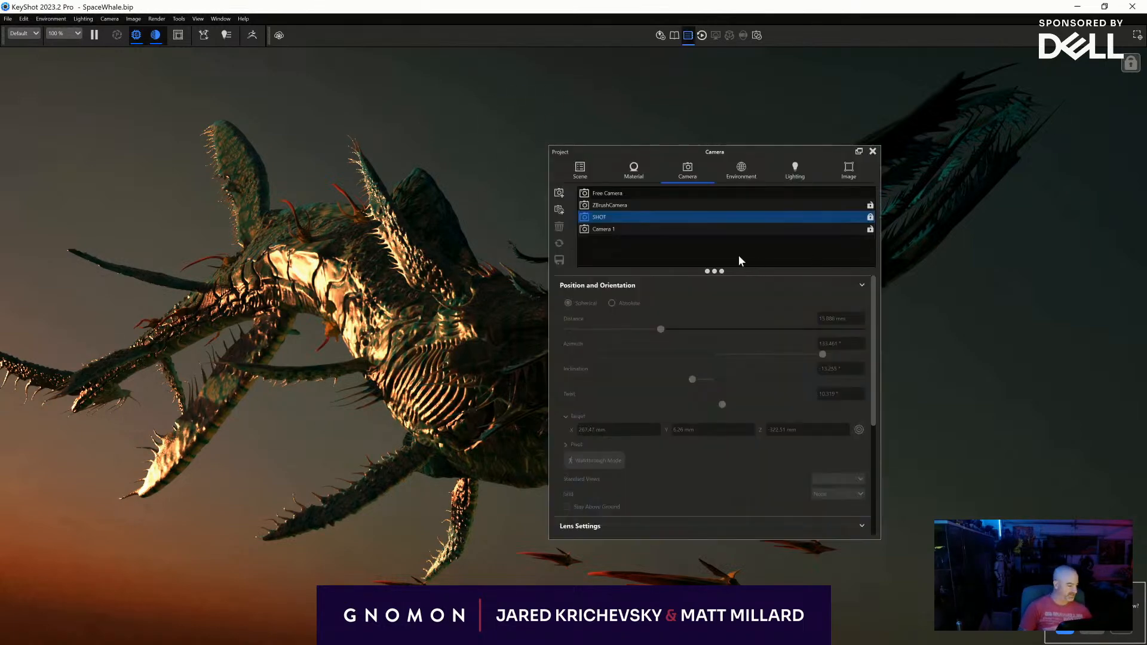
left_click_drag(727, 151, 849, 116)
double_click(418, 214)
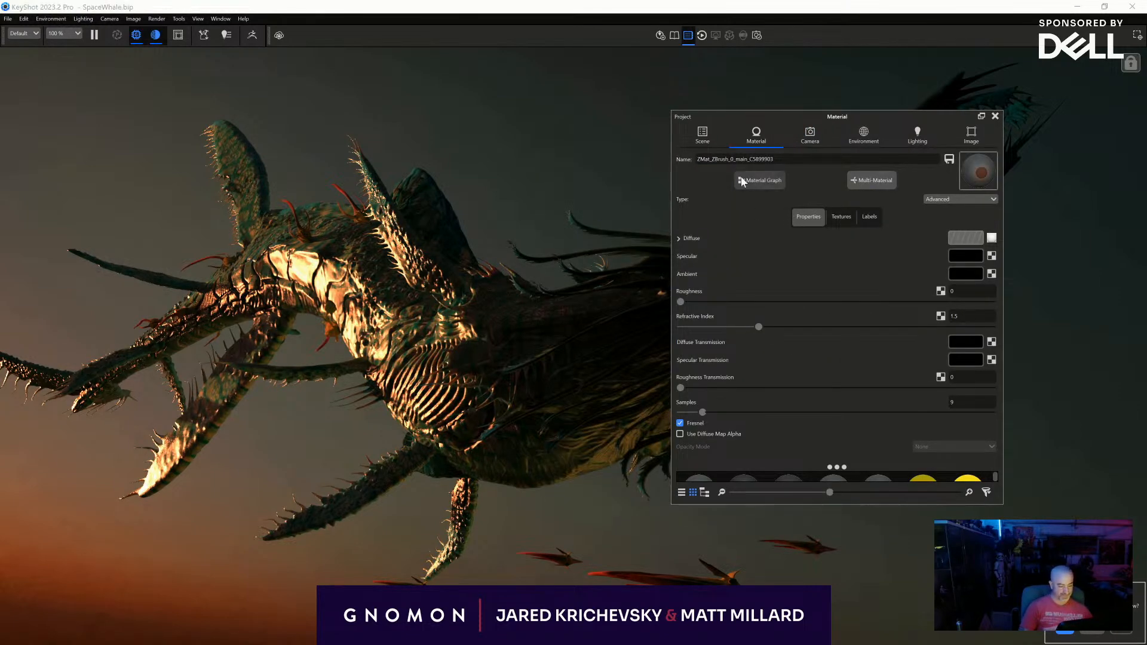
left_click(740, 181)
scroll(685, 267, "down", 1)
left_click_drag(644, 369, 604, 285)
double_click(603, 286)
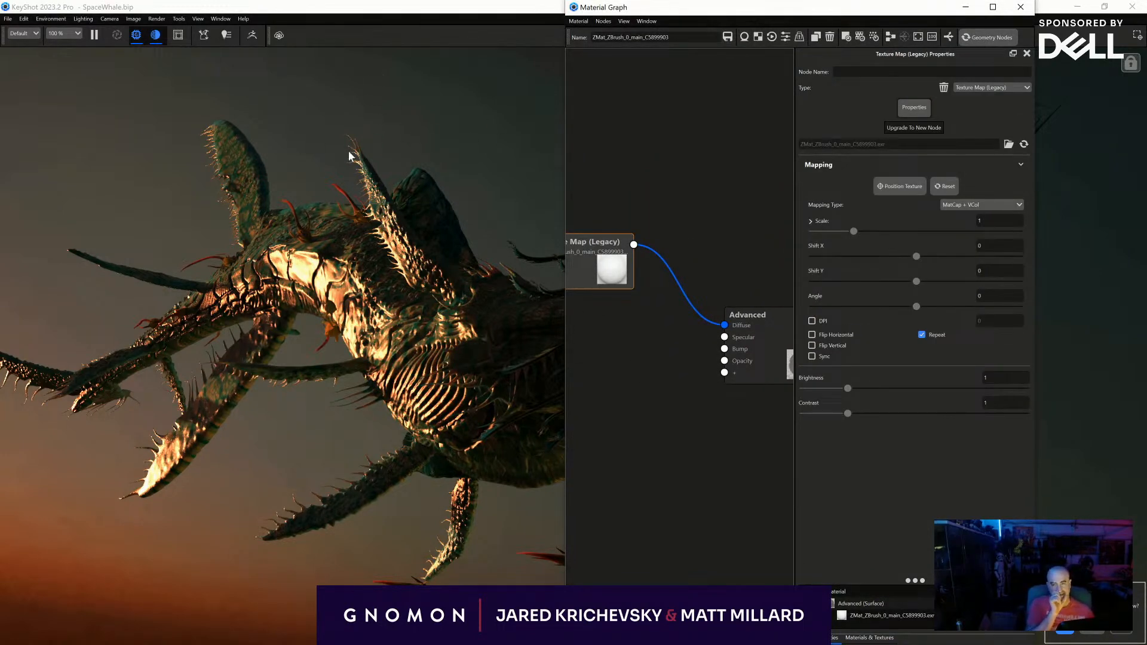
left_click(1020, 6)
- Increase the lighting environment's brightness to about 0.46
left_click(74, 18)
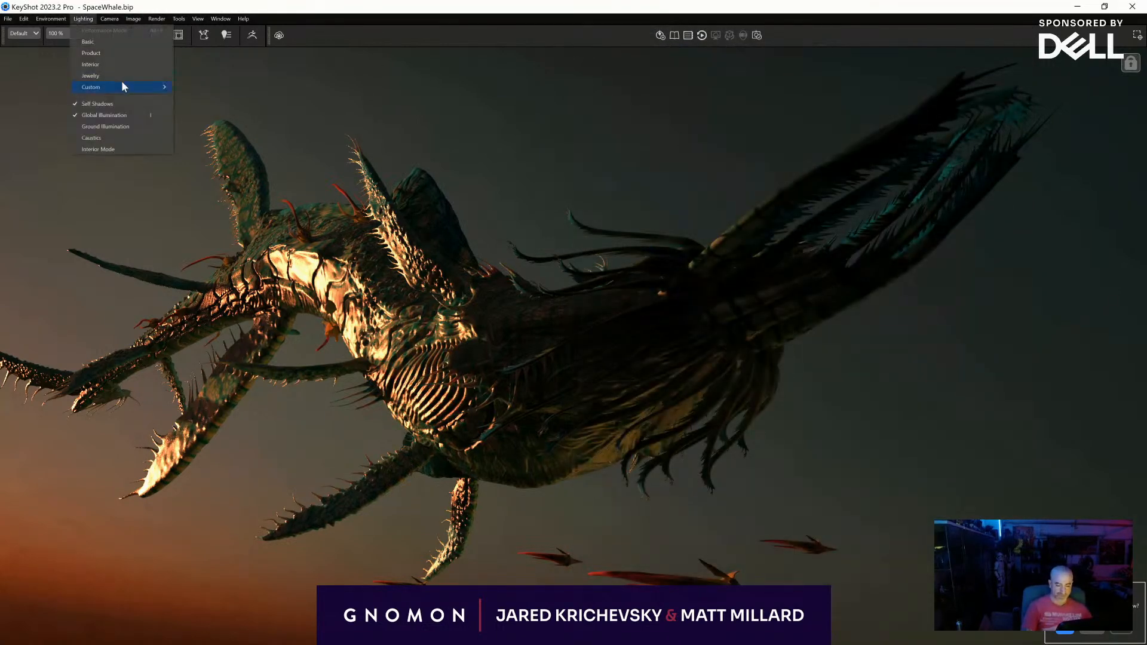
key("space")
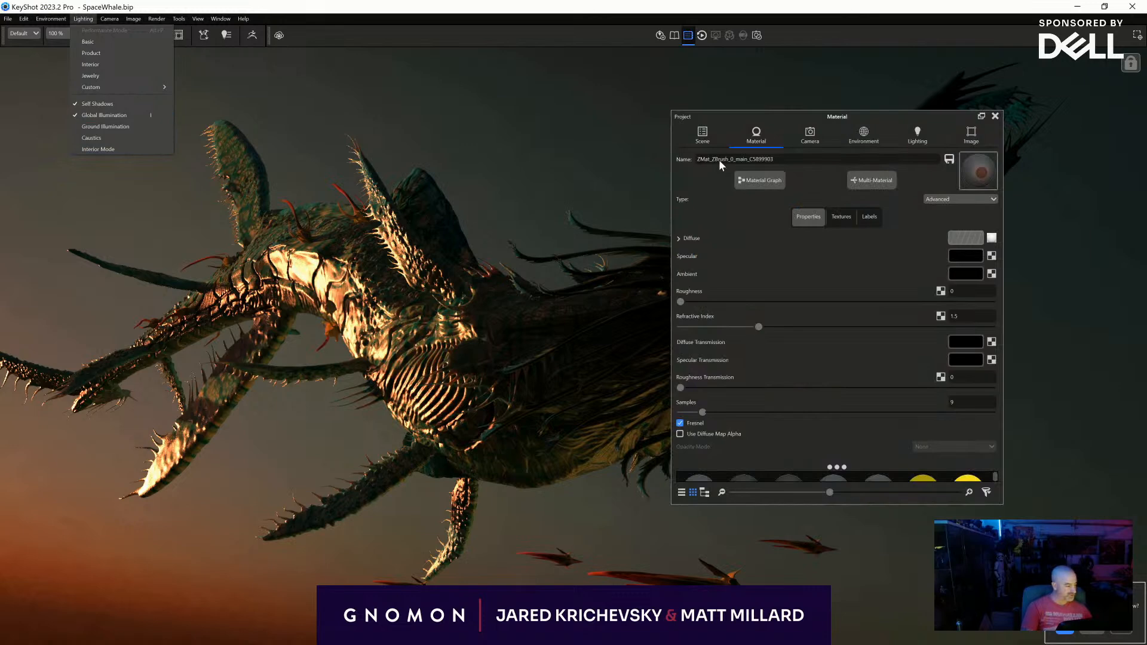
left_click(868, 133)
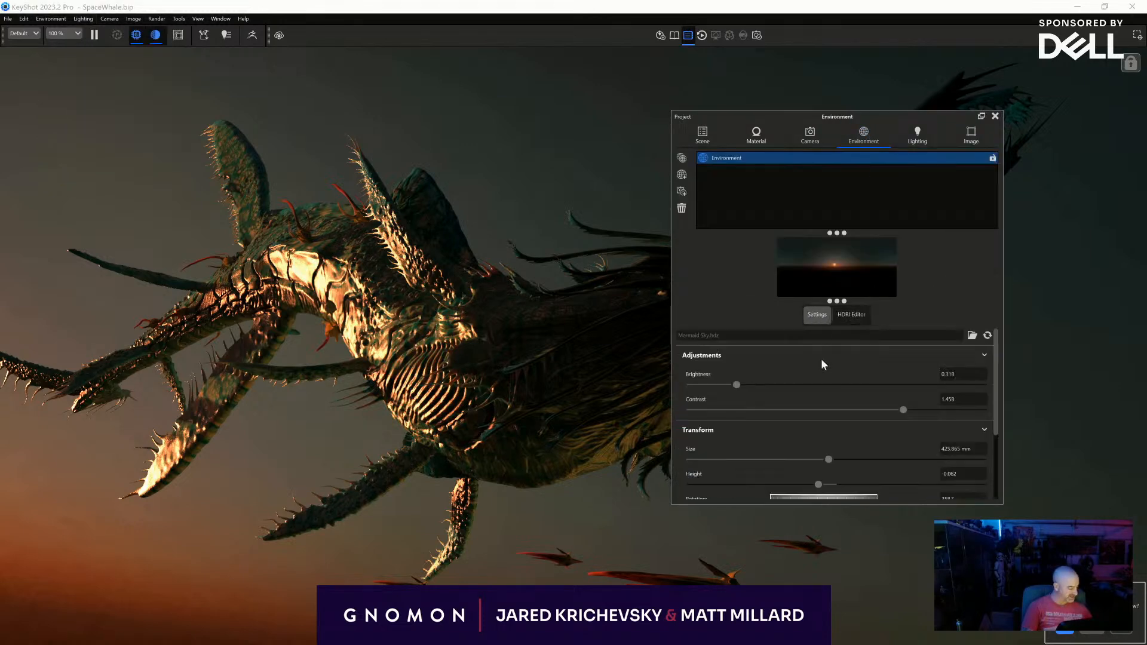
mouse_move(736, 386)
left_mouse_down()
mouse_move(825, 385)
mouse_move(757, 391)
left_mouse_up()
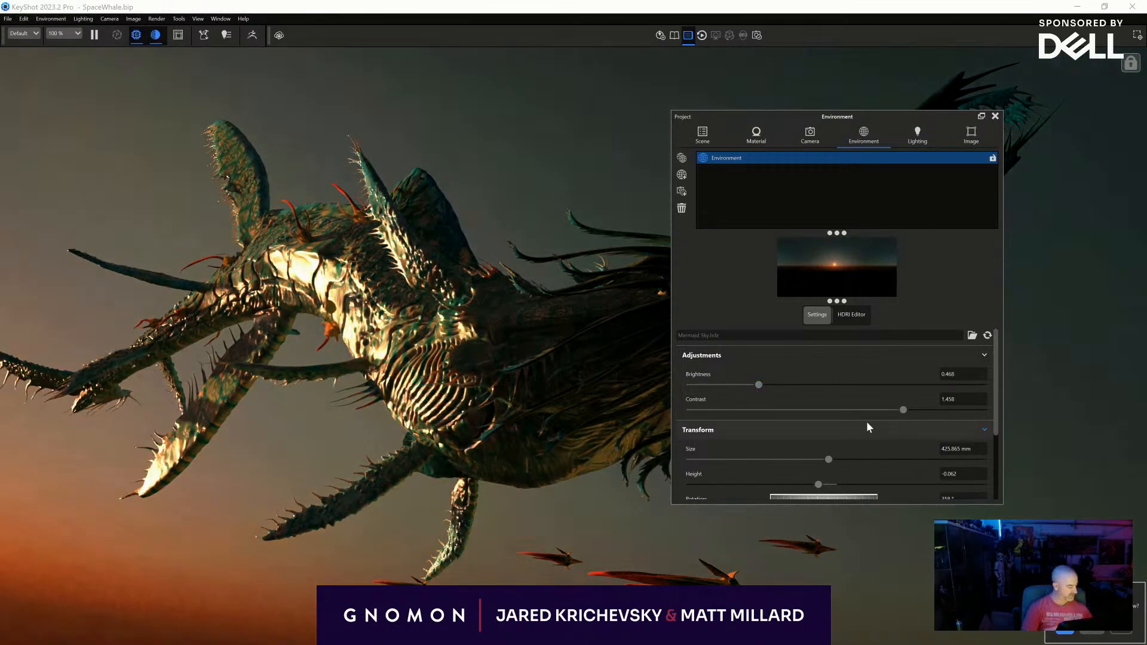
- Duplicate the lighting environment and set the copy's rotation to 54°
scroll(830, 414, "down", 2)
right_click(727, 159)
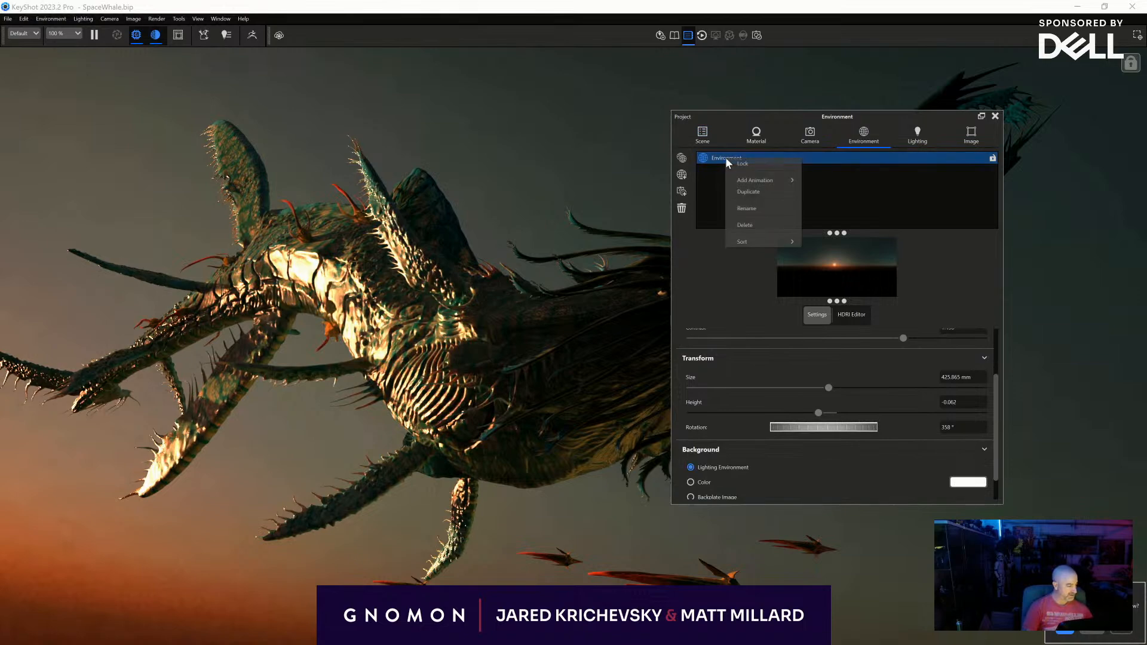
left_click(748, 191)
mouse_move(836, 427)
left_mouse_down()
mouse_move(786, 430)
mouse_move(867, 430)
mouse_move(851, 432)
left_mouse_up()
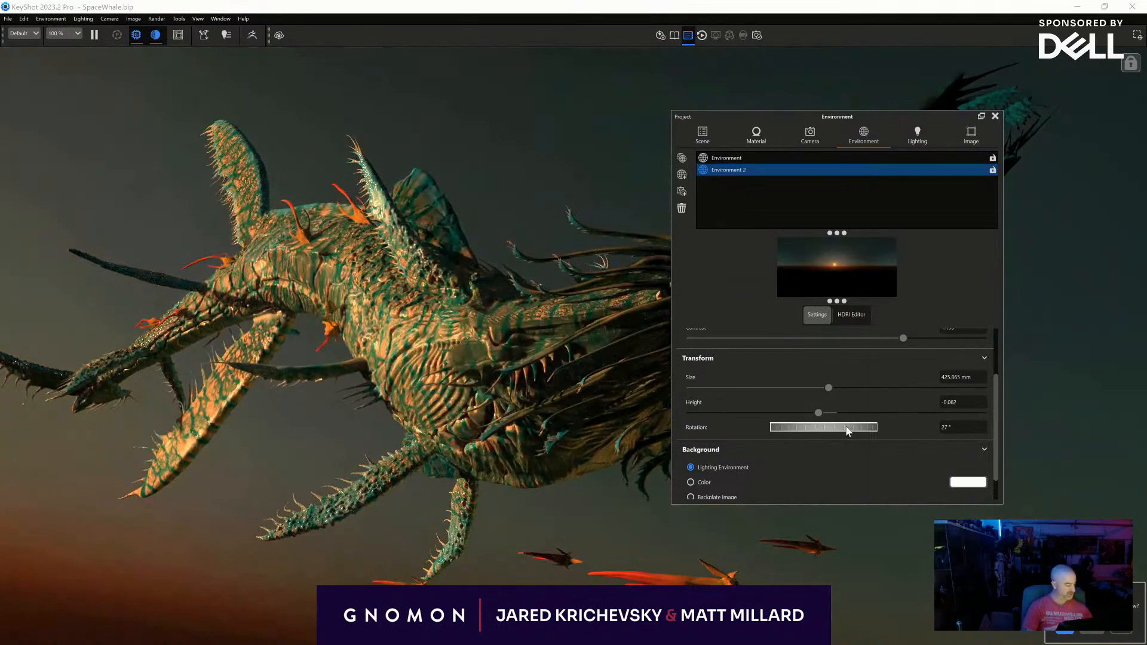
mouse_move(818, 433)
left_mouse_down()
mouse_move(853, 423)
mouse_move(813, 423)
left_mouse_up()
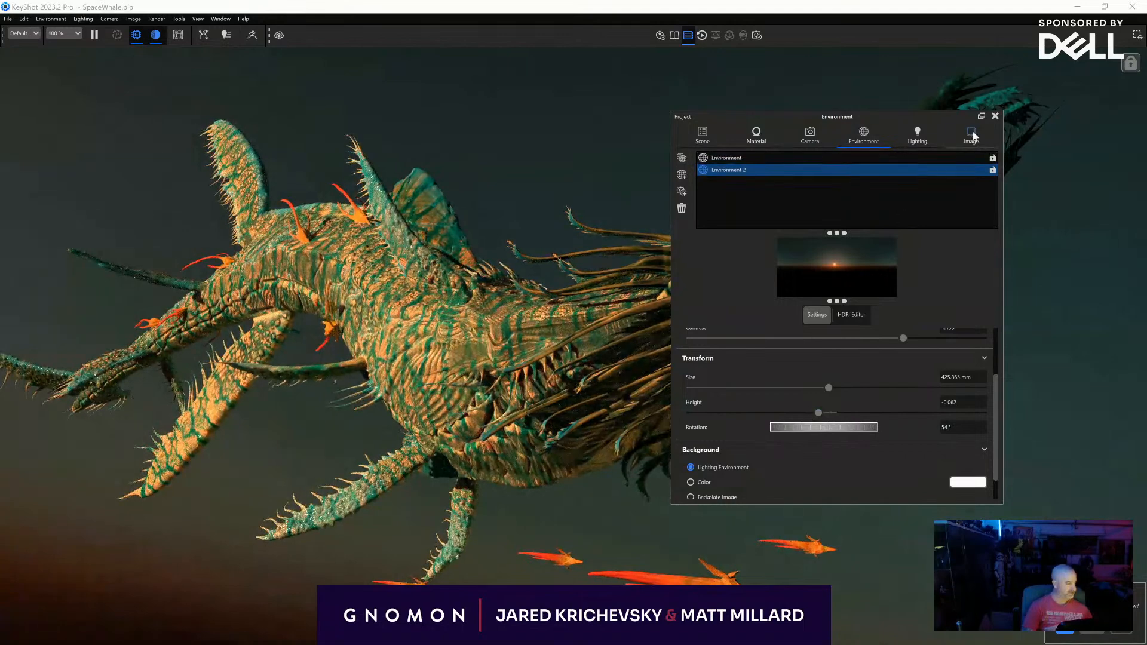
- Copy the body's Human Skin Beige 50mm material and paste it onto the long head appendages and the tendrils behind them
left_click_drag(933, 116, 917, 405)
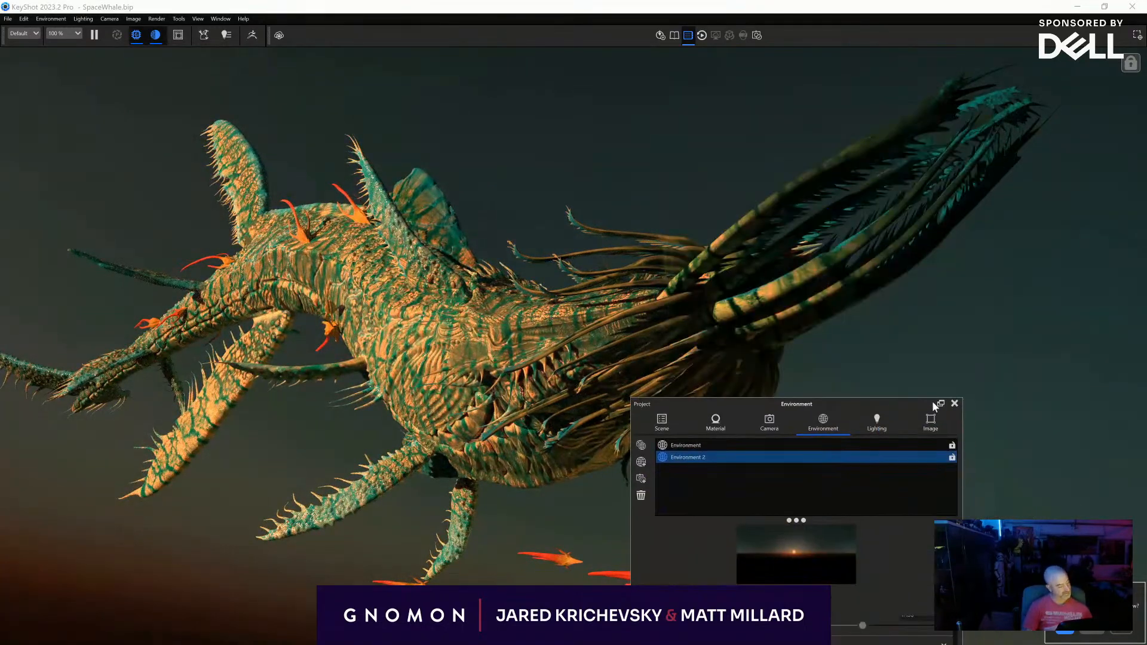
left_click(954, 404)
double_click(796, 295)
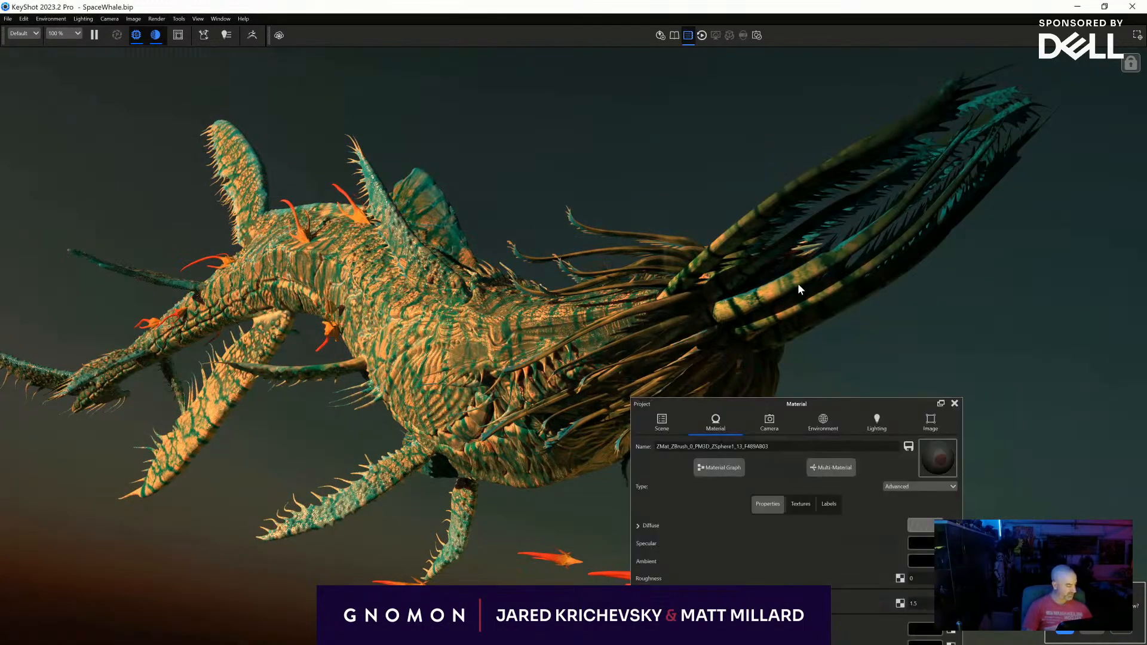
double_click(429, 338)
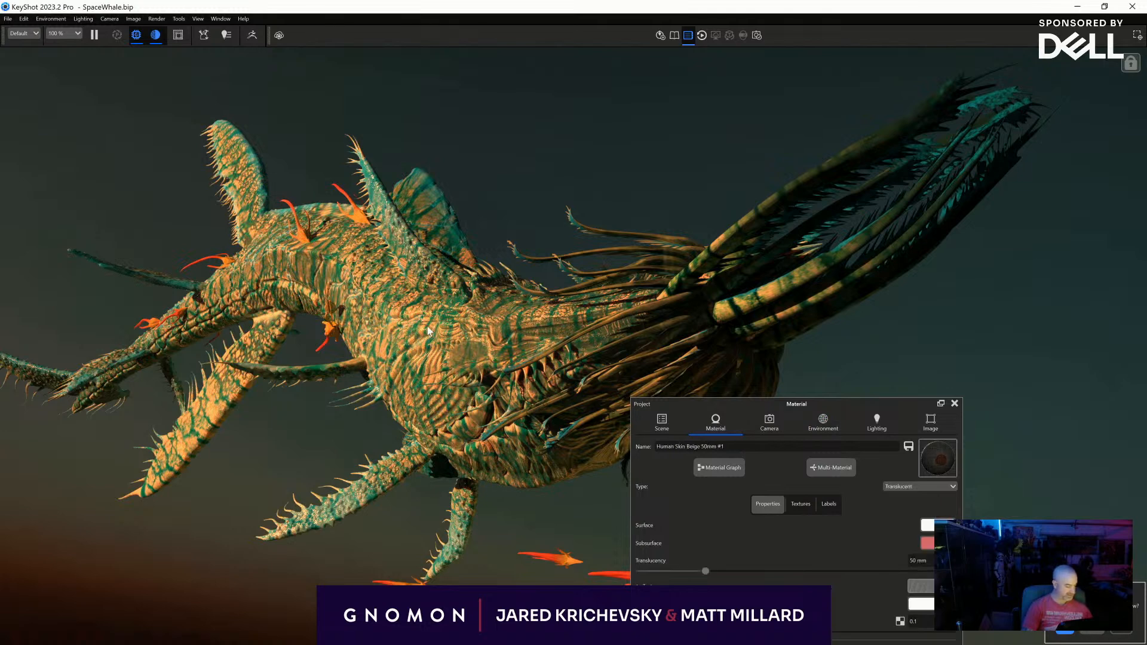
right_click(428, 331)
left_click(478, 42)
right_click(748, 226)
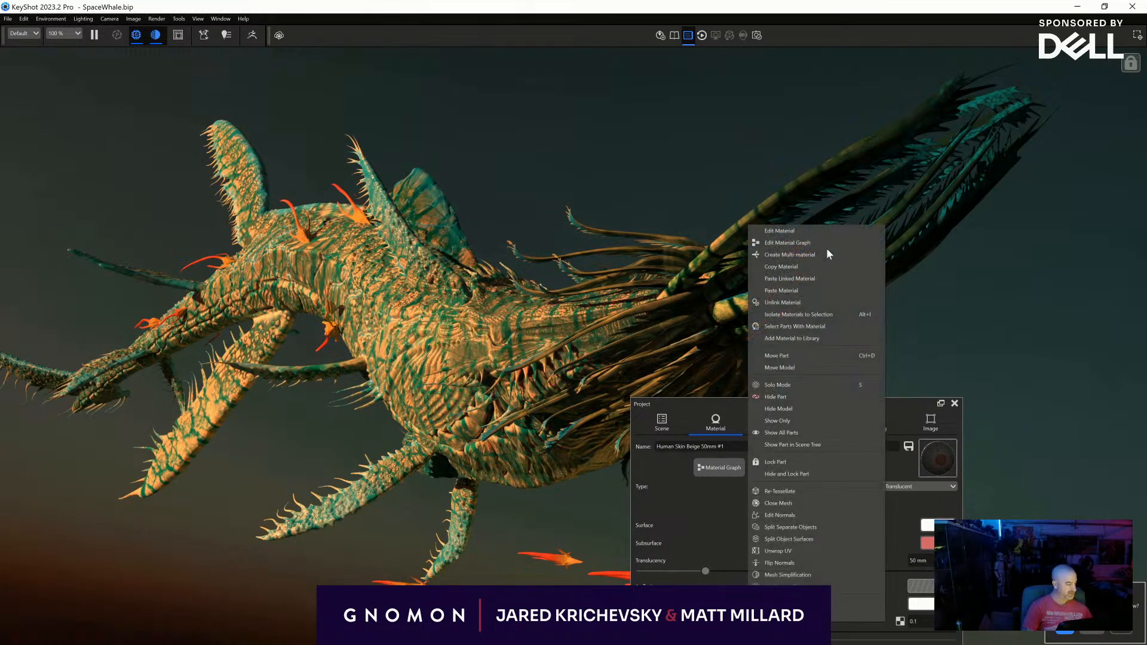
left_click(821, 290)
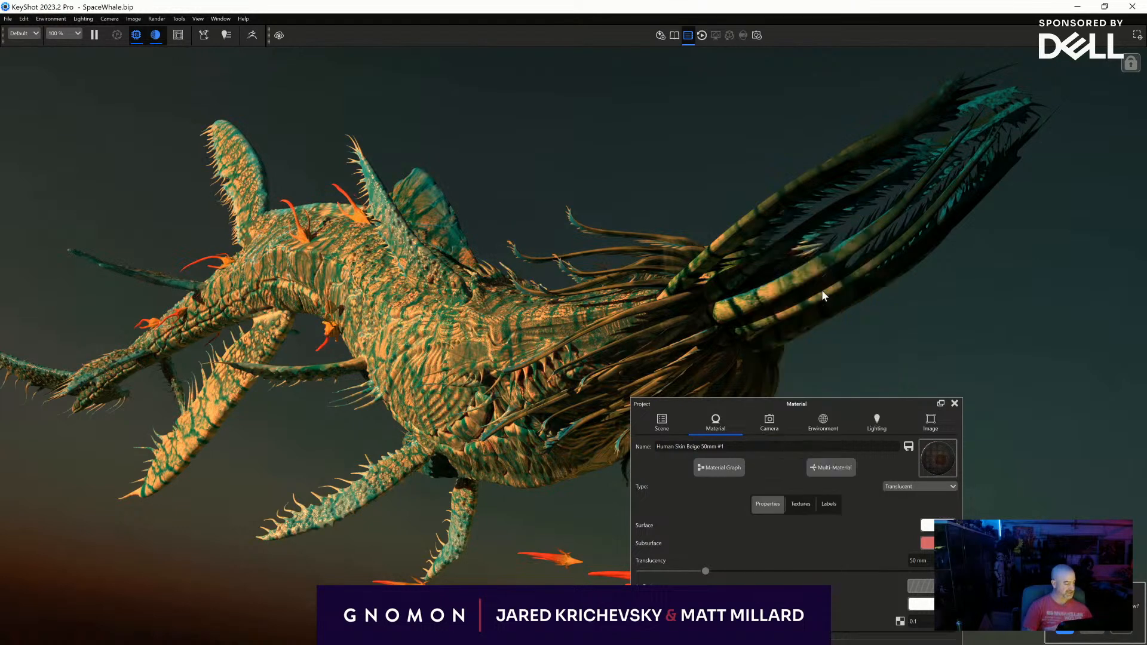
right_click(673, 250)
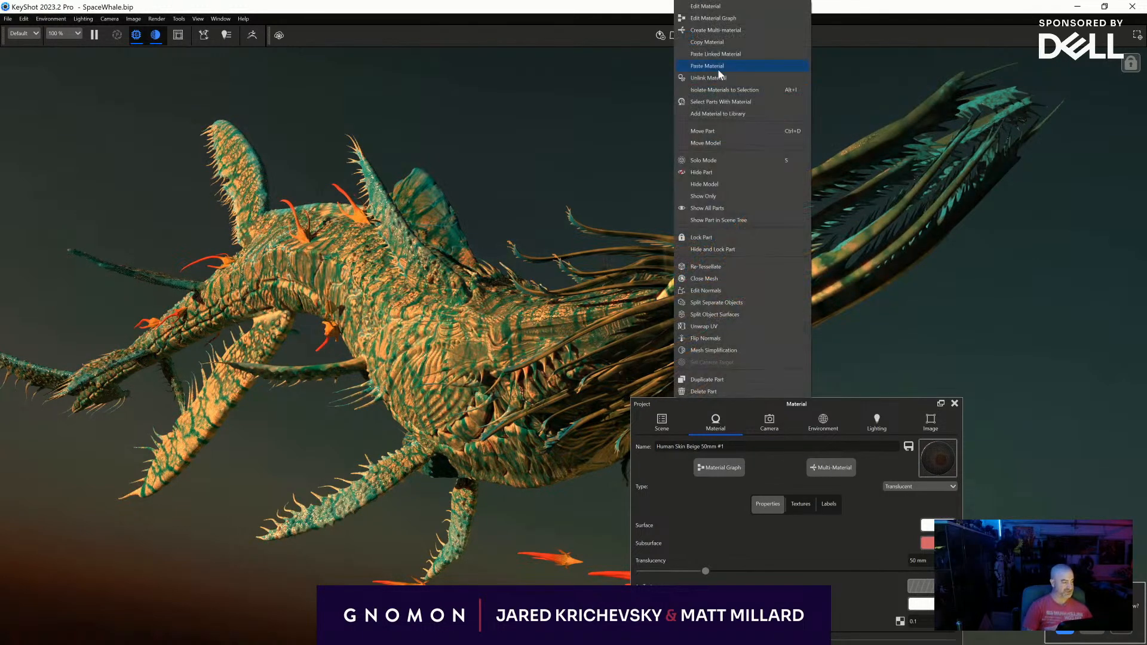
left_click(717, 54)
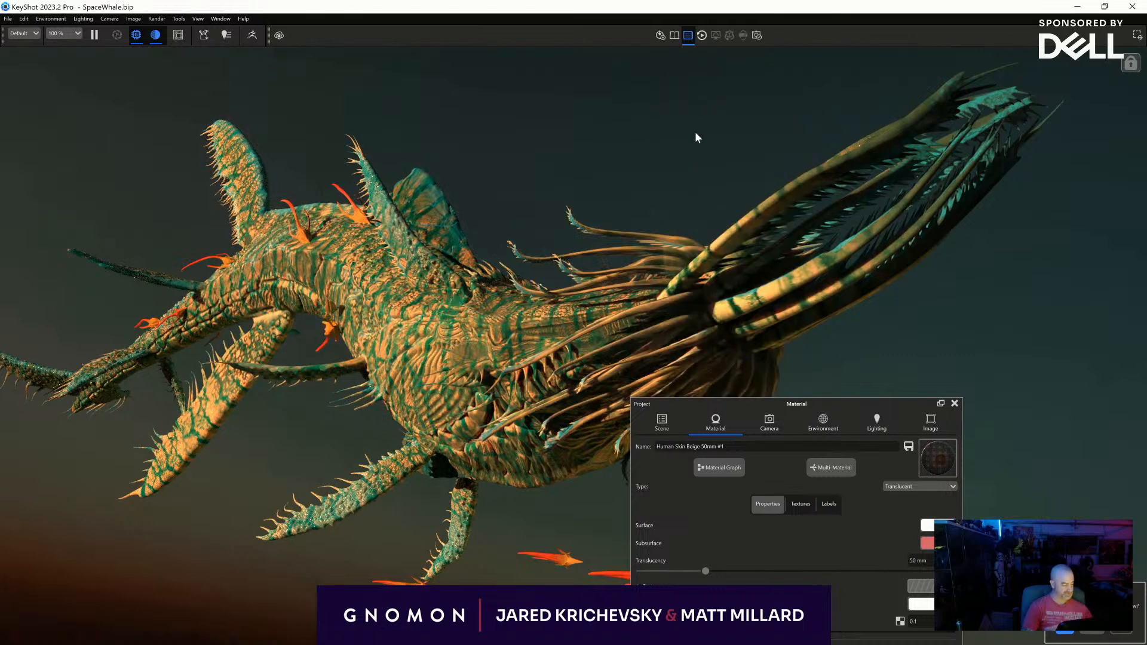
- Rotate Environment 2 to shift the sunlight across the creature's body
right_click(671, 300)
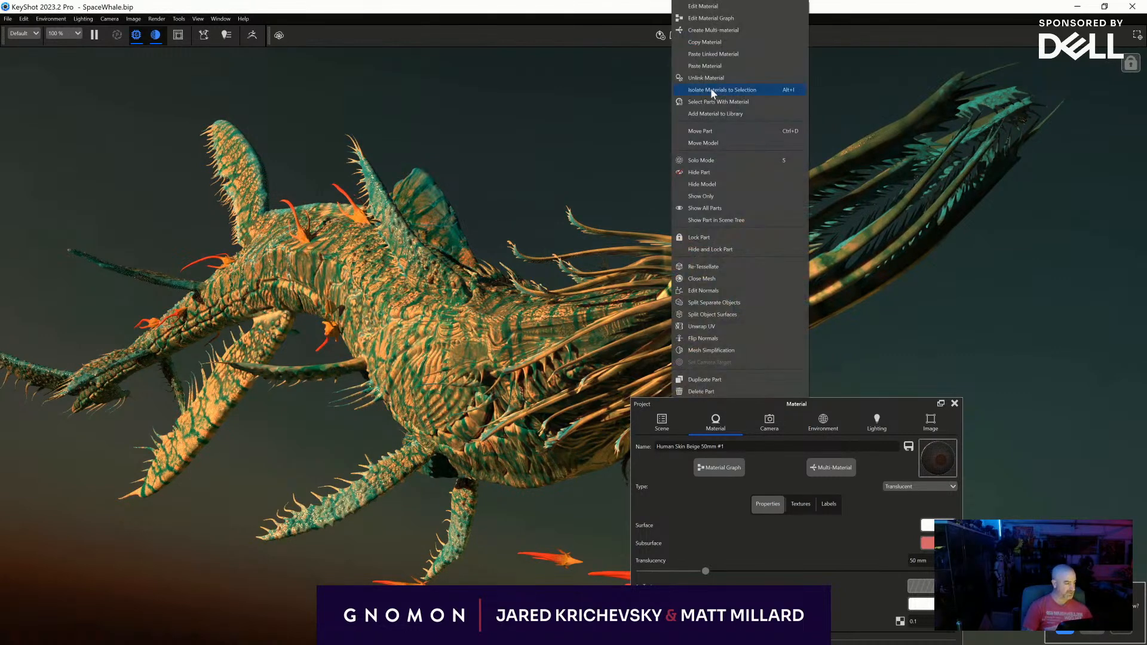
left_click(710, 90)
left_click_drag(806, 407, 920, 228)
left_click(887, 256)
left_click(943, 252)
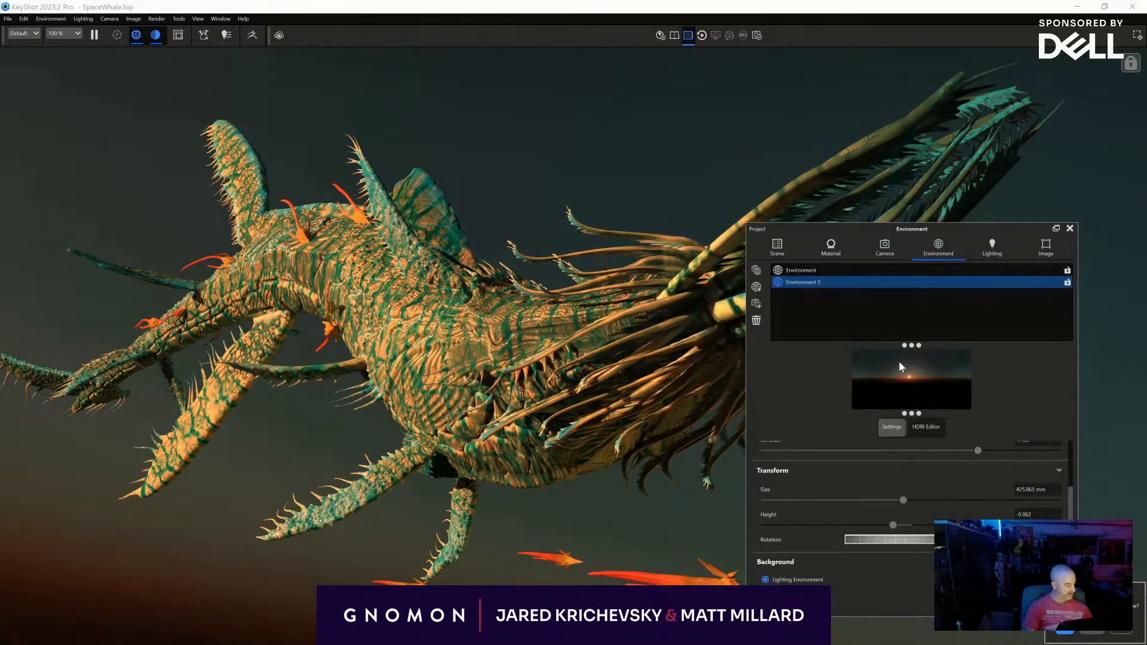
left_click_drag(904, 544, 881, 544)
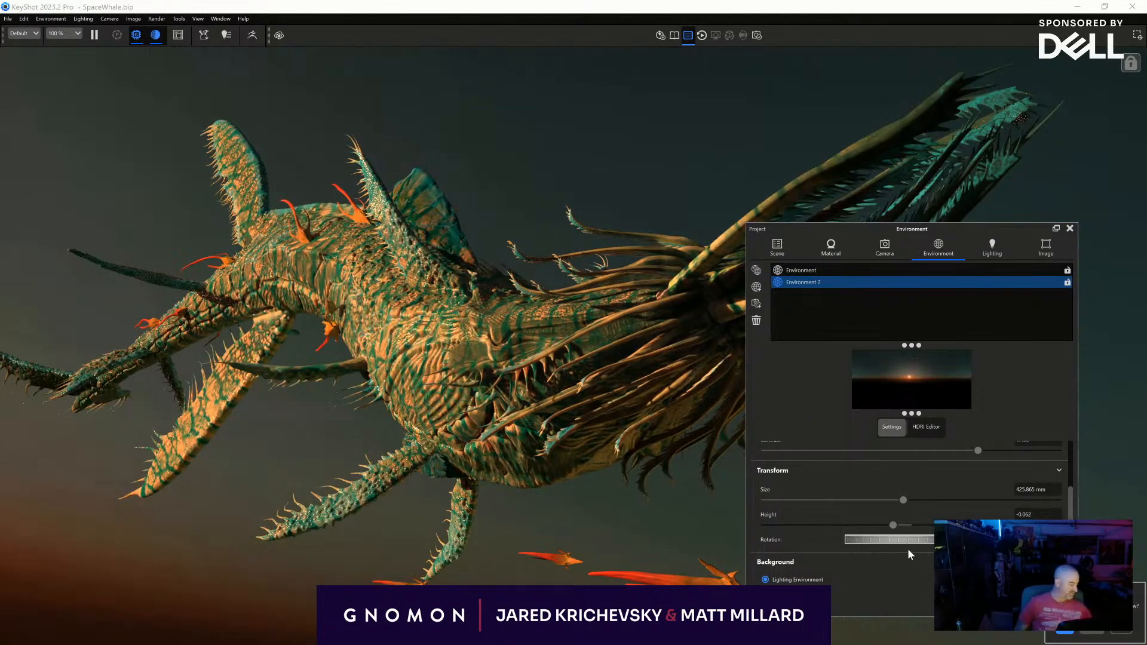
- Compare the original environment's lighting with Environment 2, and set Environment 2's rotation to 27.5°
left_click(799, 272)
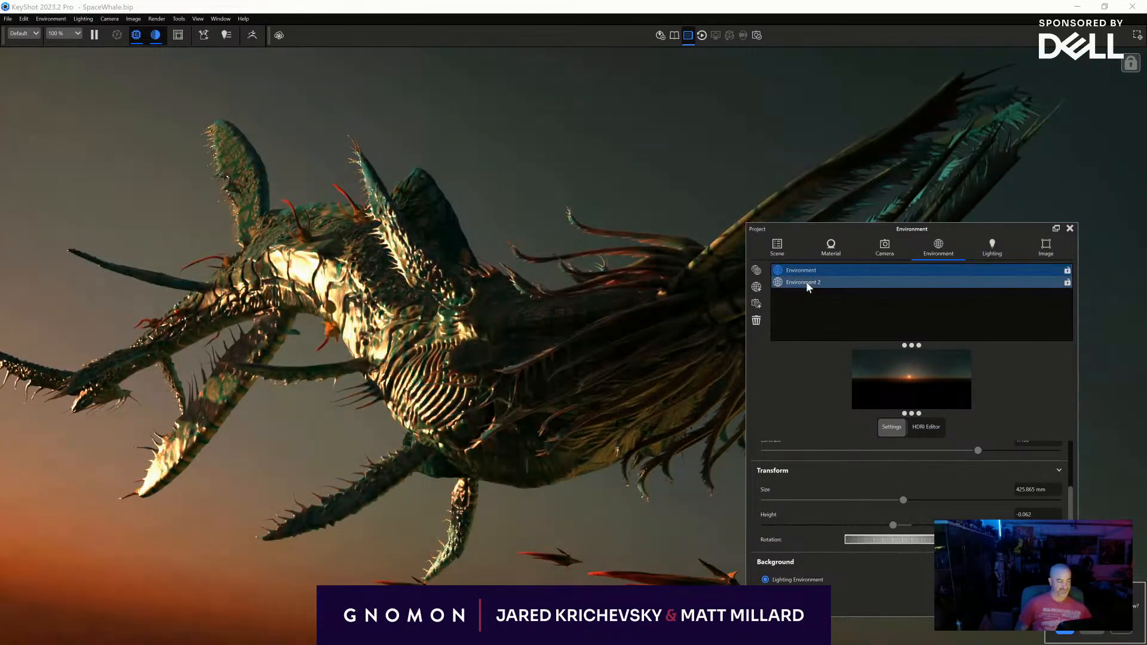
left_click(805, 281)
left_click(874, 272)
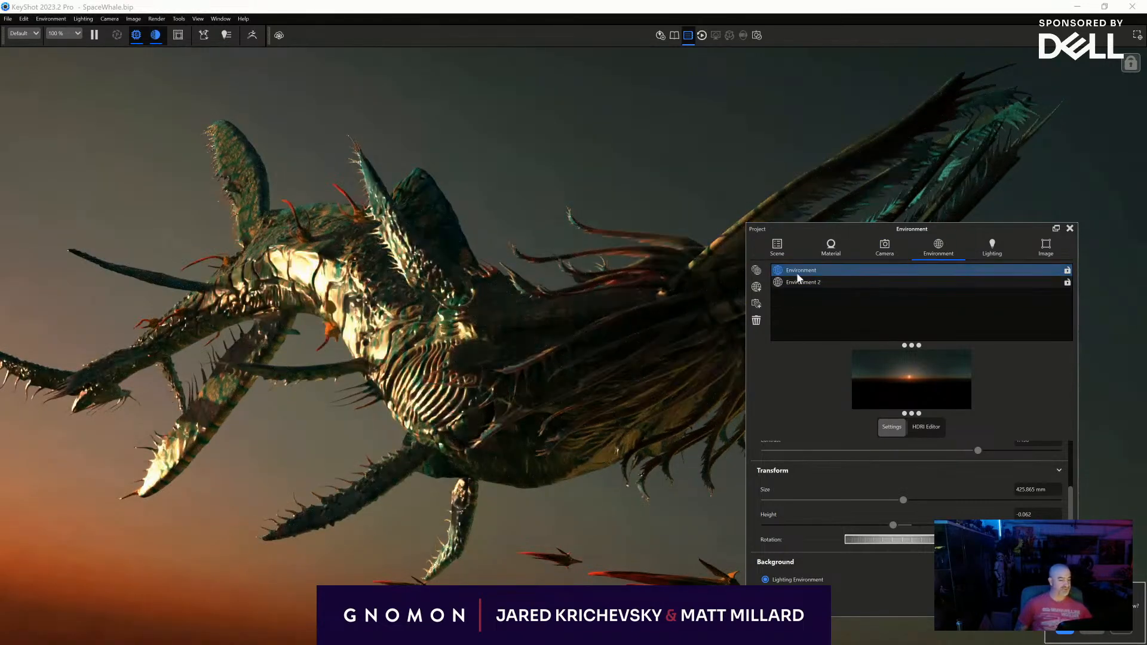
left_click(868, 282)
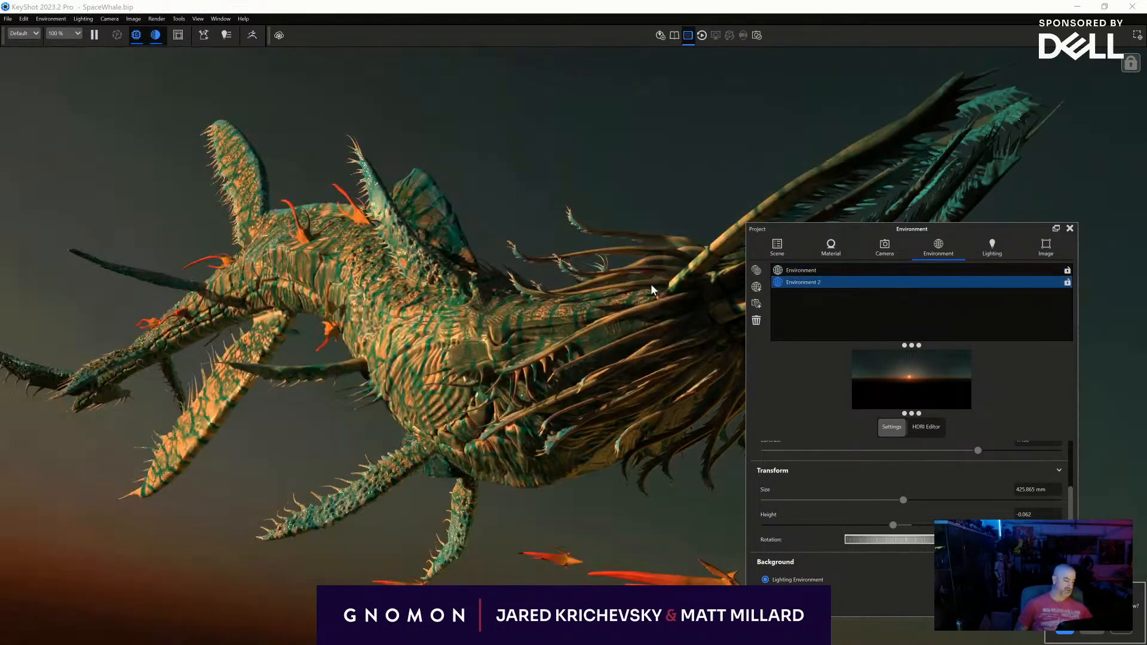
left_click_drag(920, 544, 907, 545)
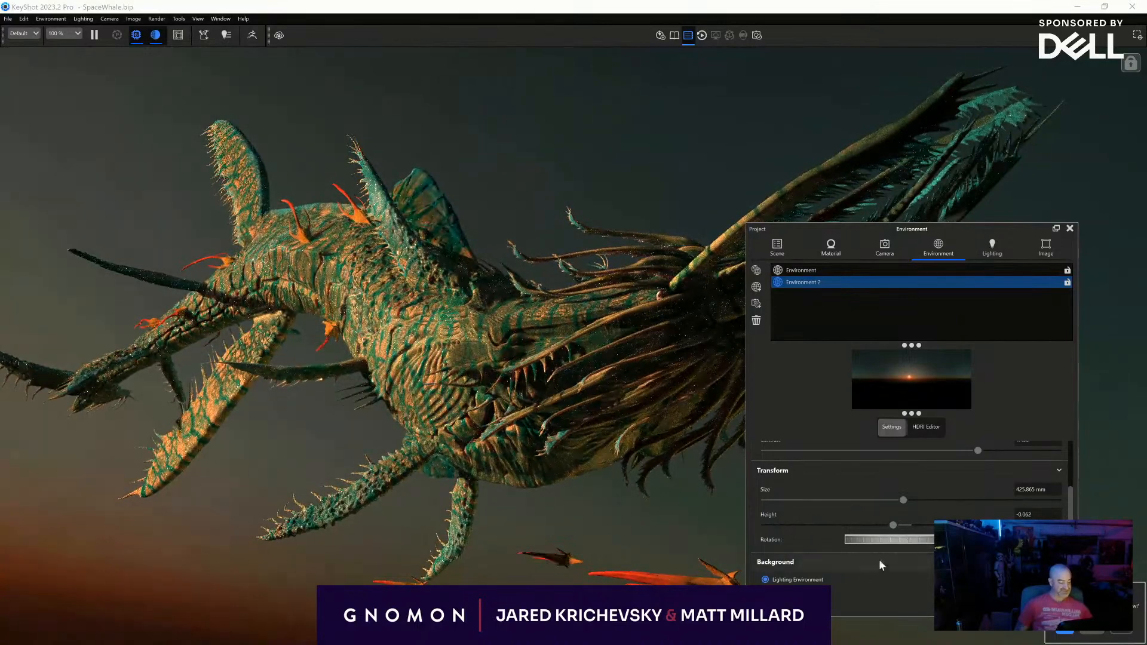
left_click(1069, 228)
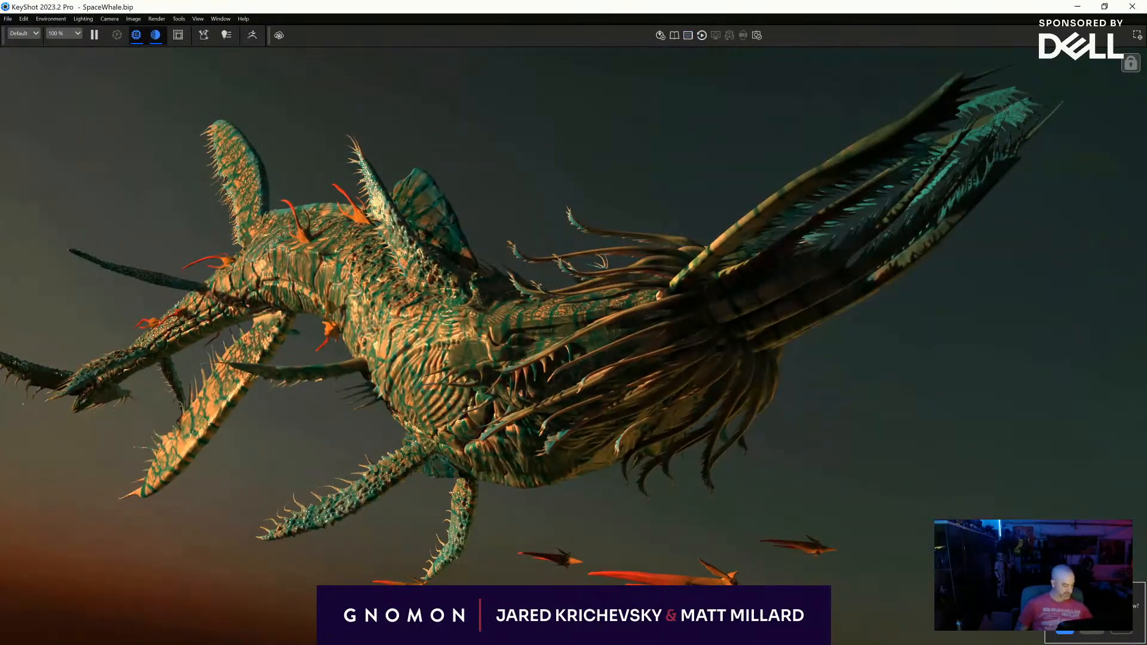
- Paste the Human Skin Beige 50mm material onto the small companions and try a translucency of 116.59 mm
double_click(712, 581)
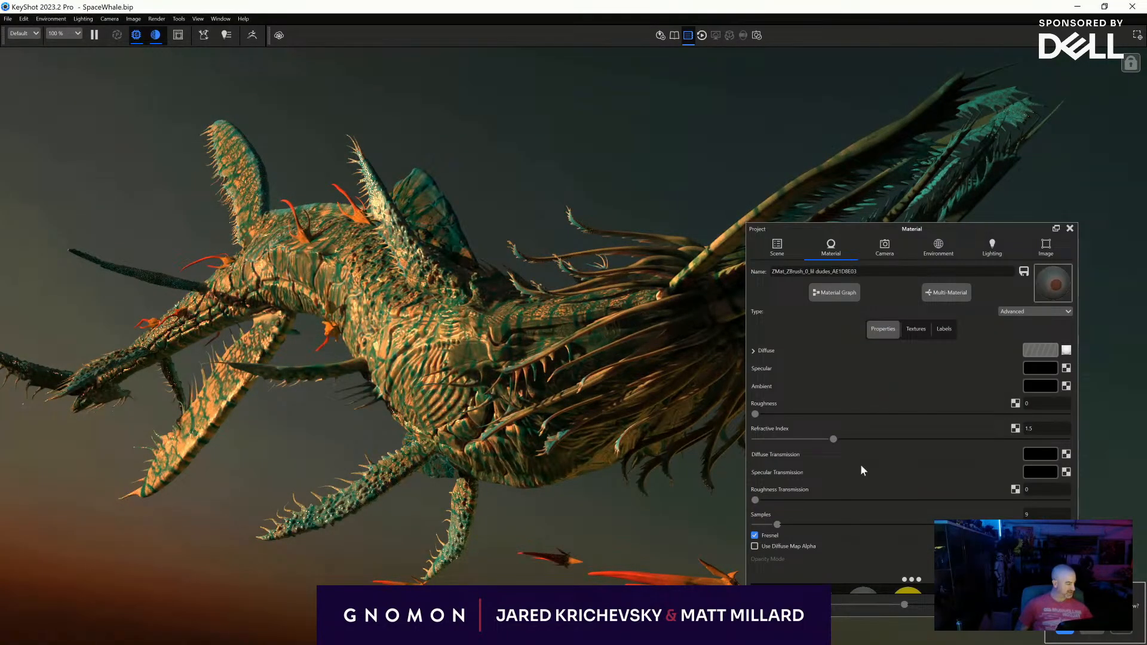
right_click(704, 578)
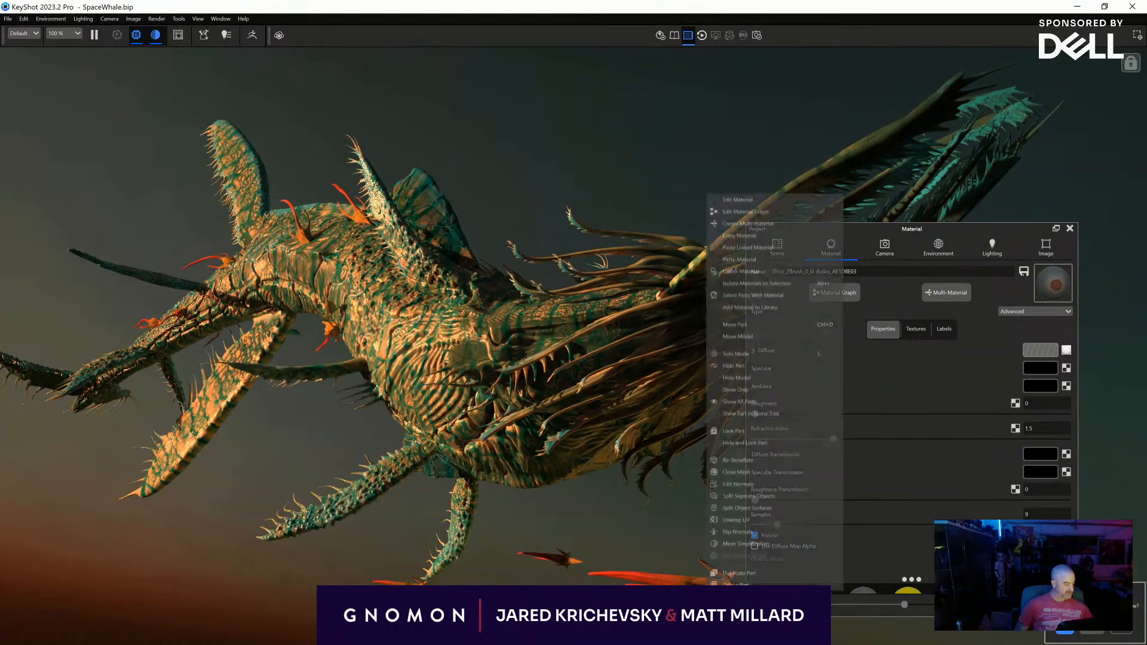
left_click(726, 259)
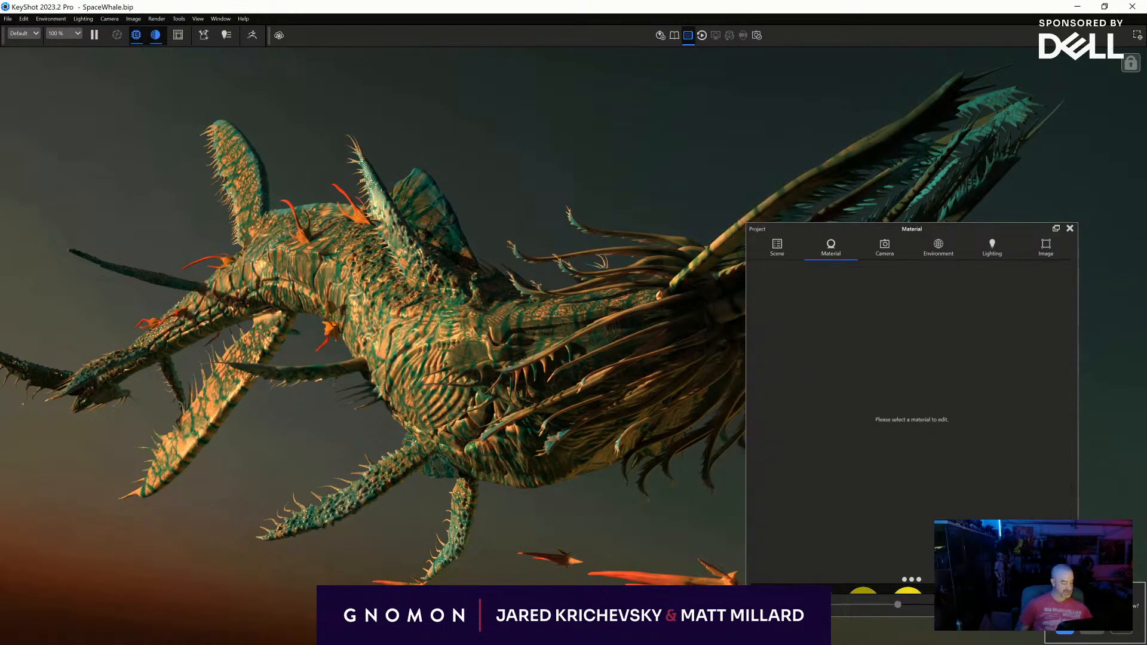
left_click_drag(820, 396, 931, 400)
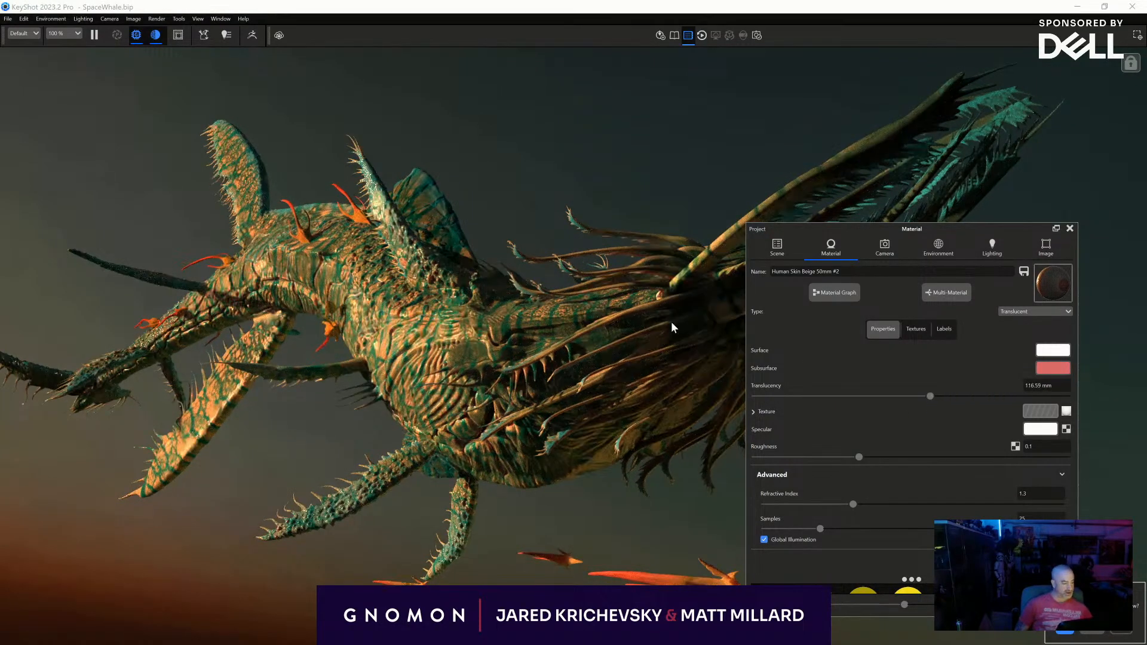
- Unlink the tendrils' skin material from the other parts that share it
left_click(776, 246)
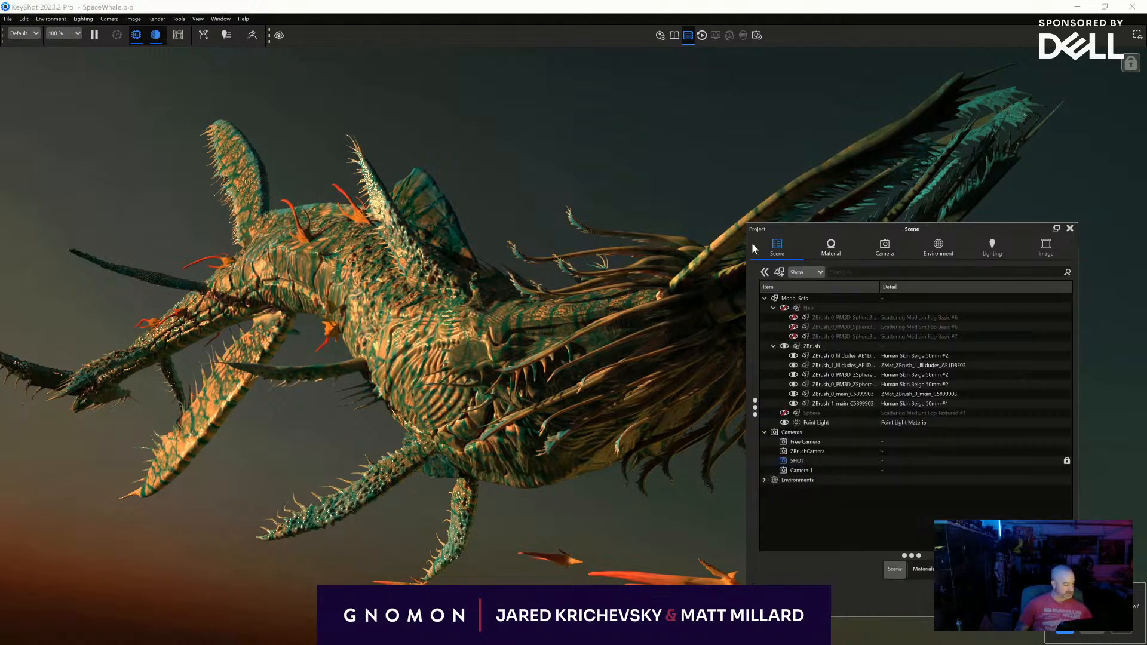
left_click(675, 242)
right_click(675, 242)
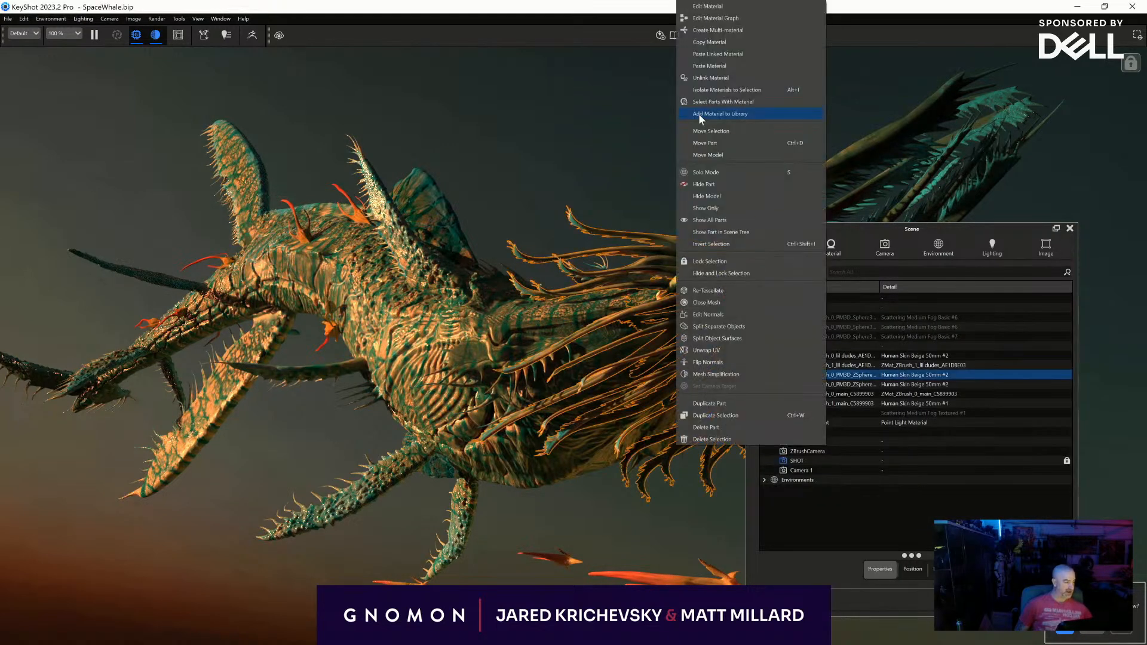
left_click(711, 78)
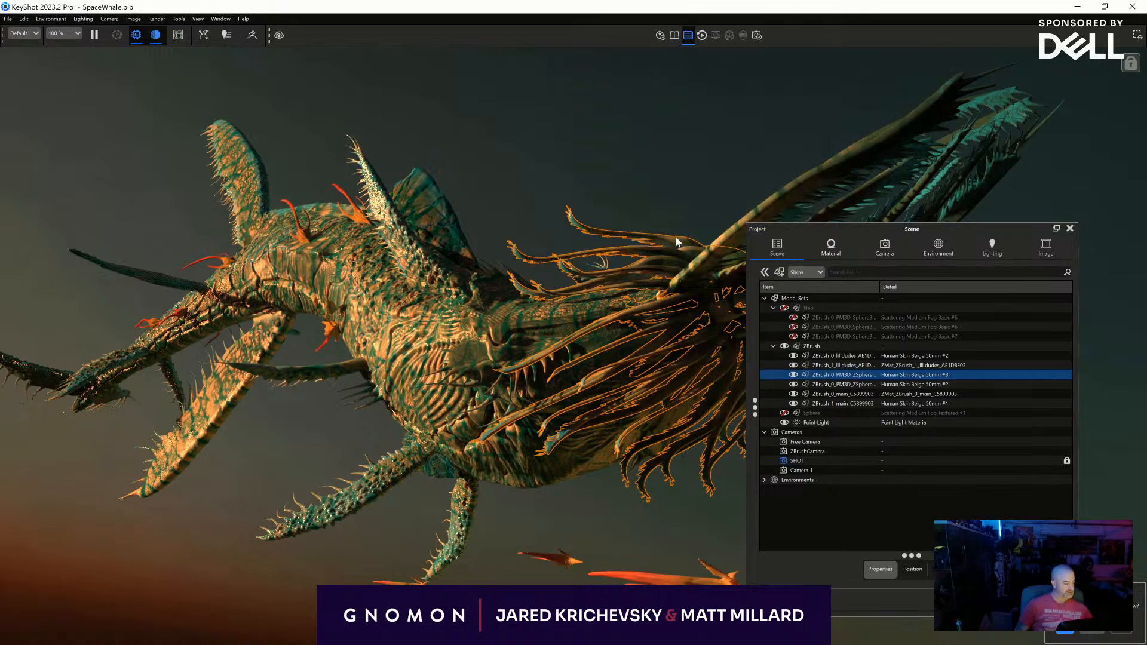
- Set the translucency of the tendrils' skin material to 1000 mm
double_click(675, 235)
left_click_drag(821, 396, 1095, 400)
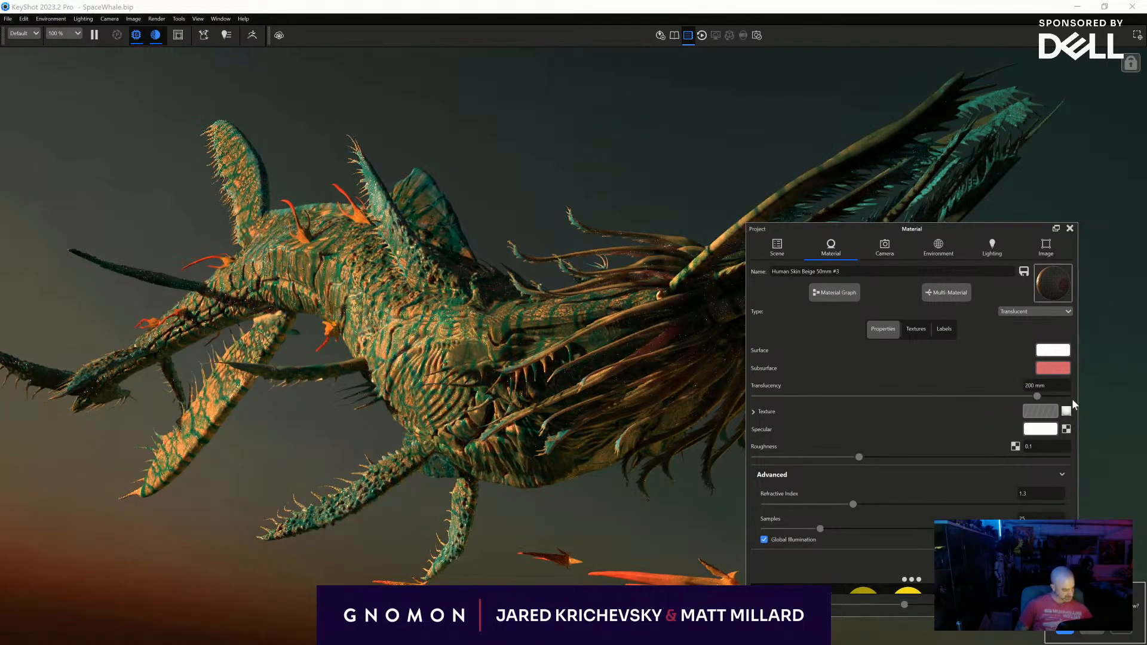
left_click(1046, 385)
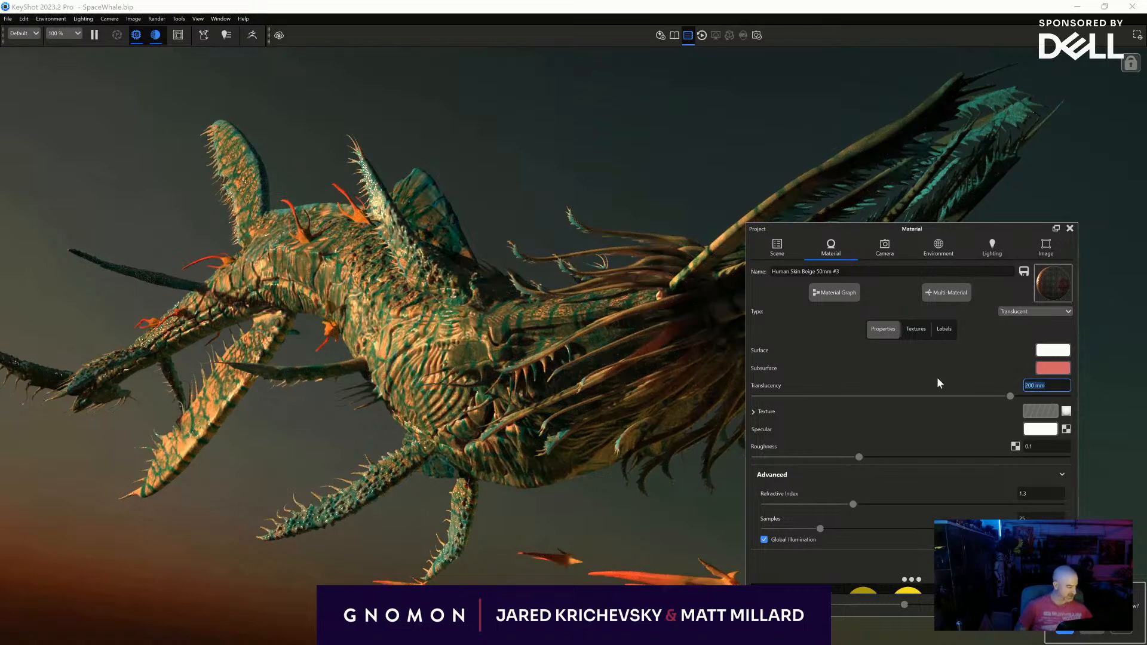
type("500")
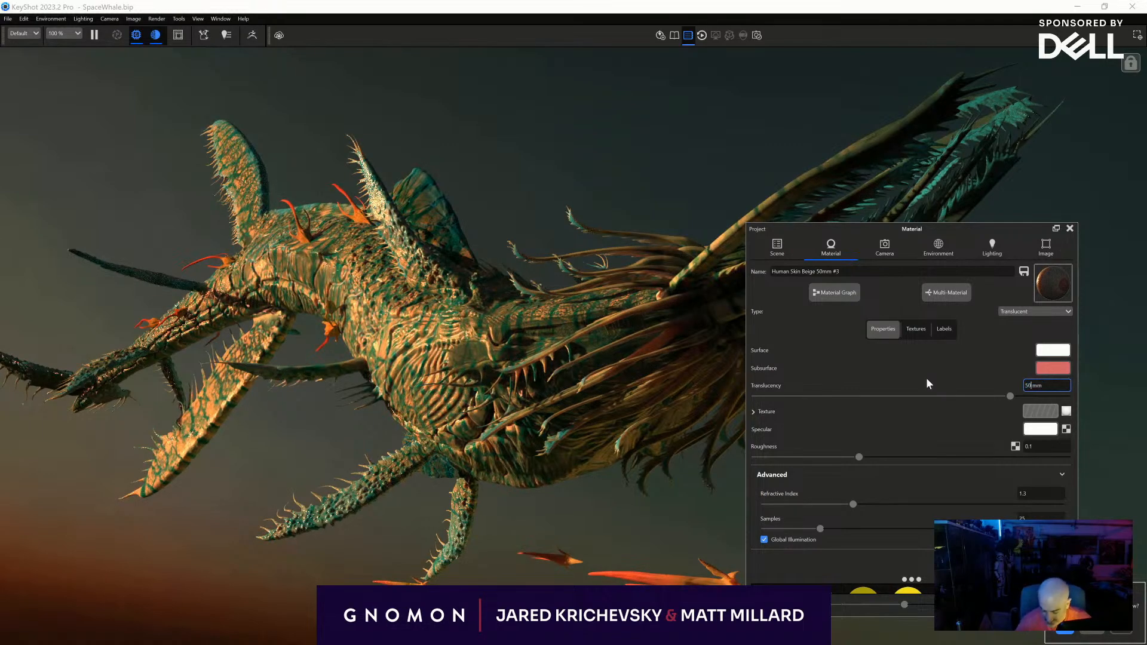
key("Return")
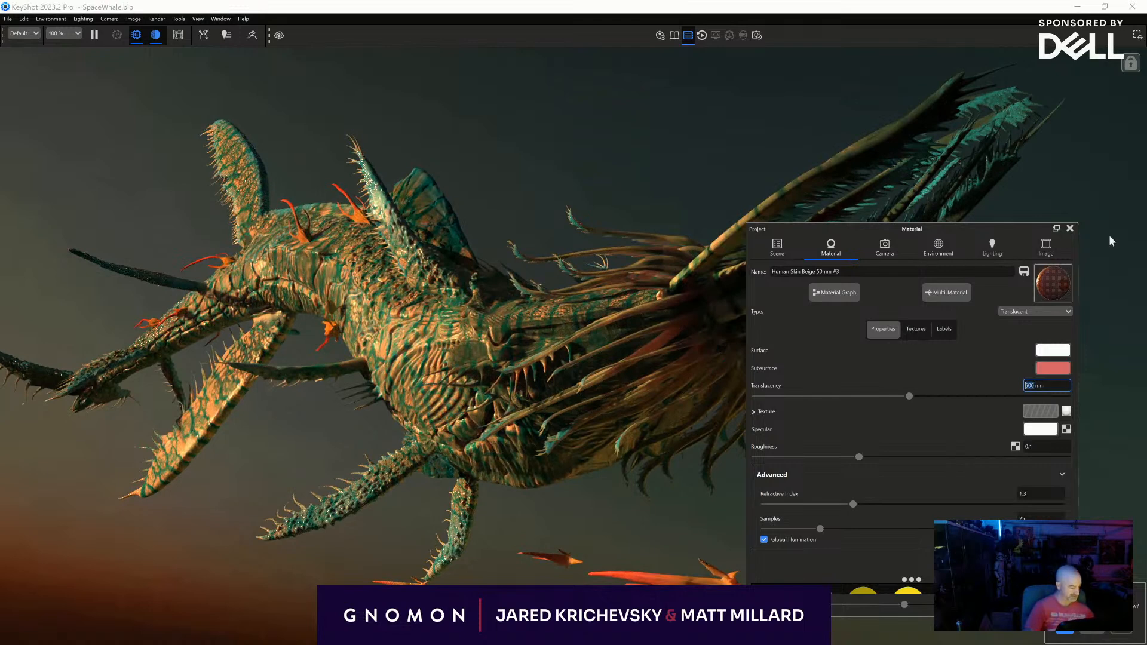
left_click_drag(909, 396, 1103, 383)
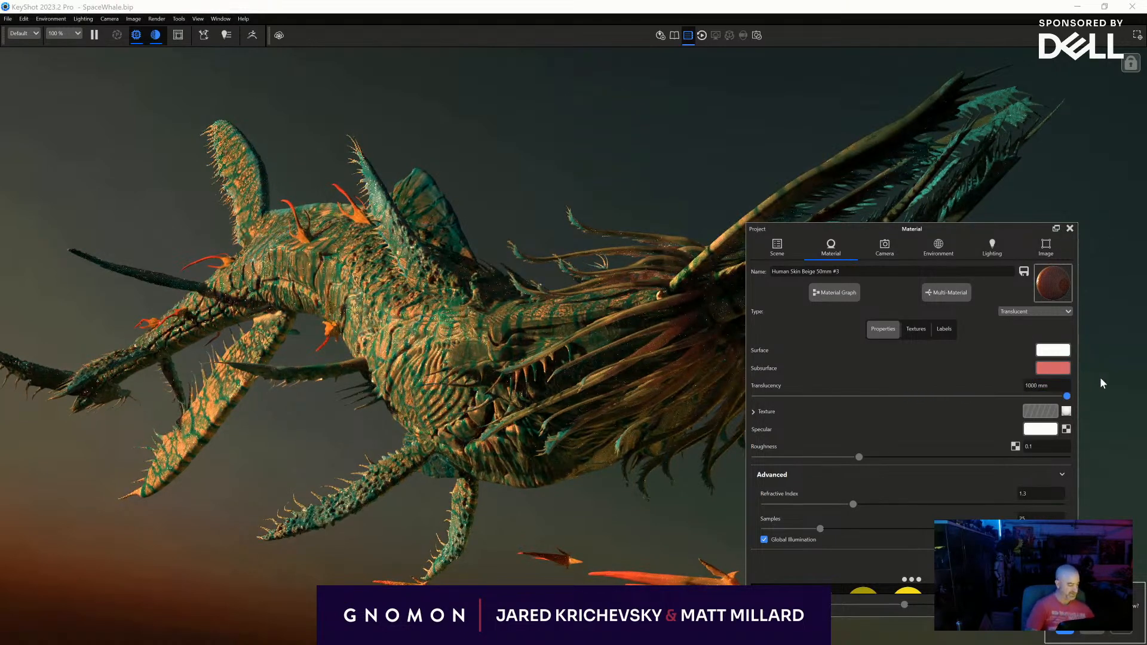
left_click(1069, 228)
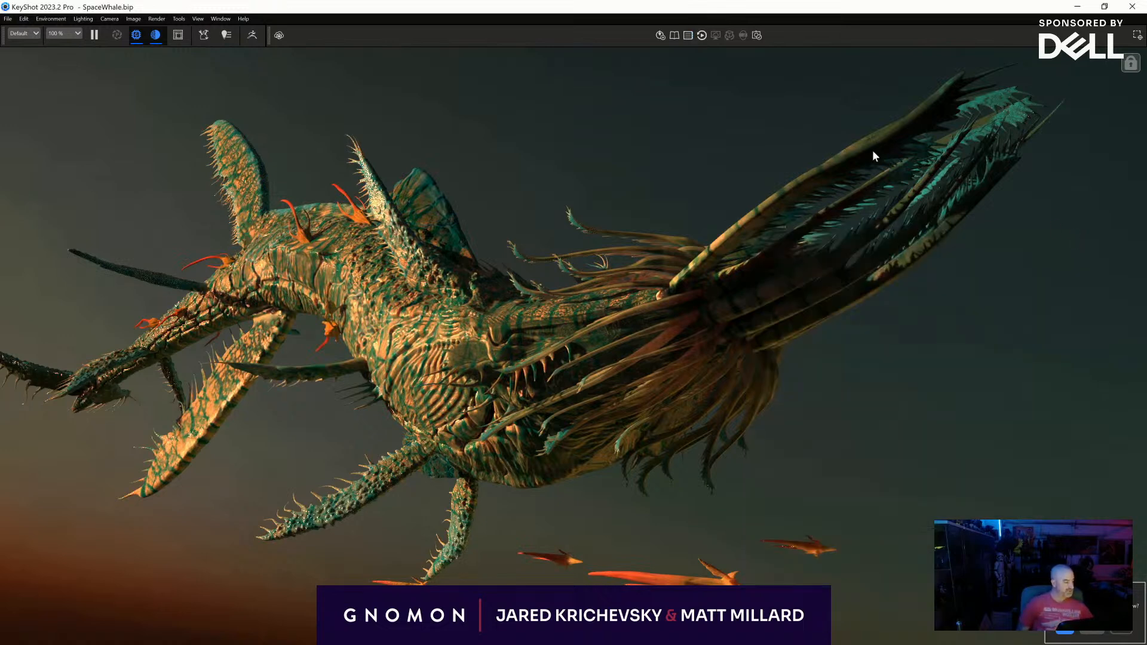
- Copy the tendrils' more translucent skin material and paste it onto the long head appendages
key("space")
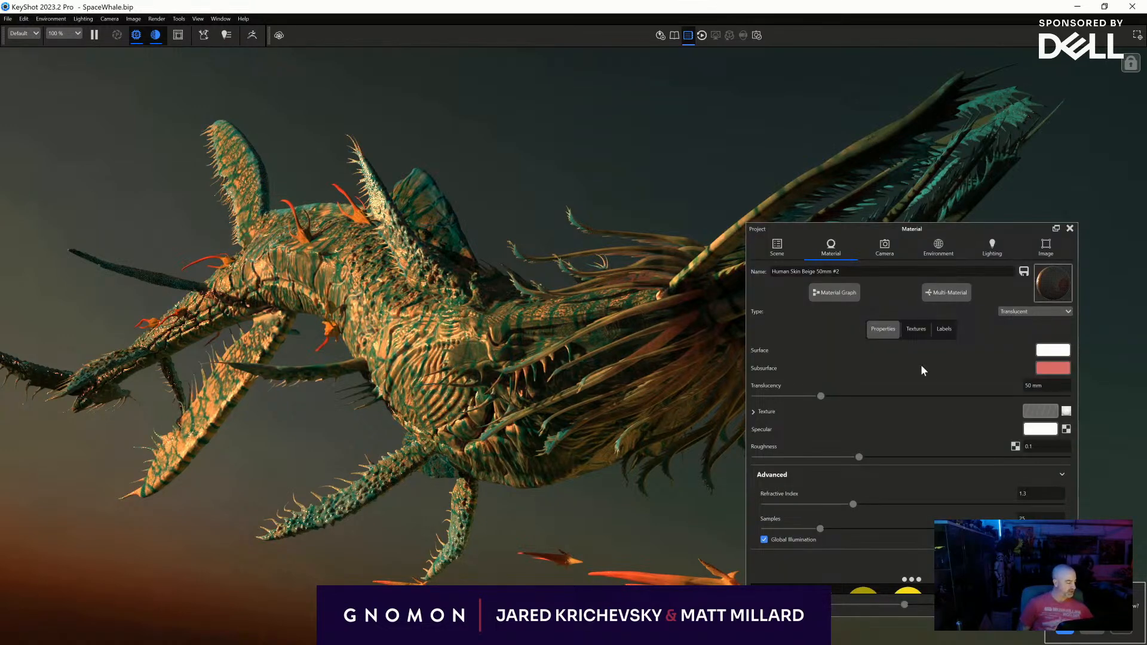
left_click(772, 250)
right_click(689, 328)
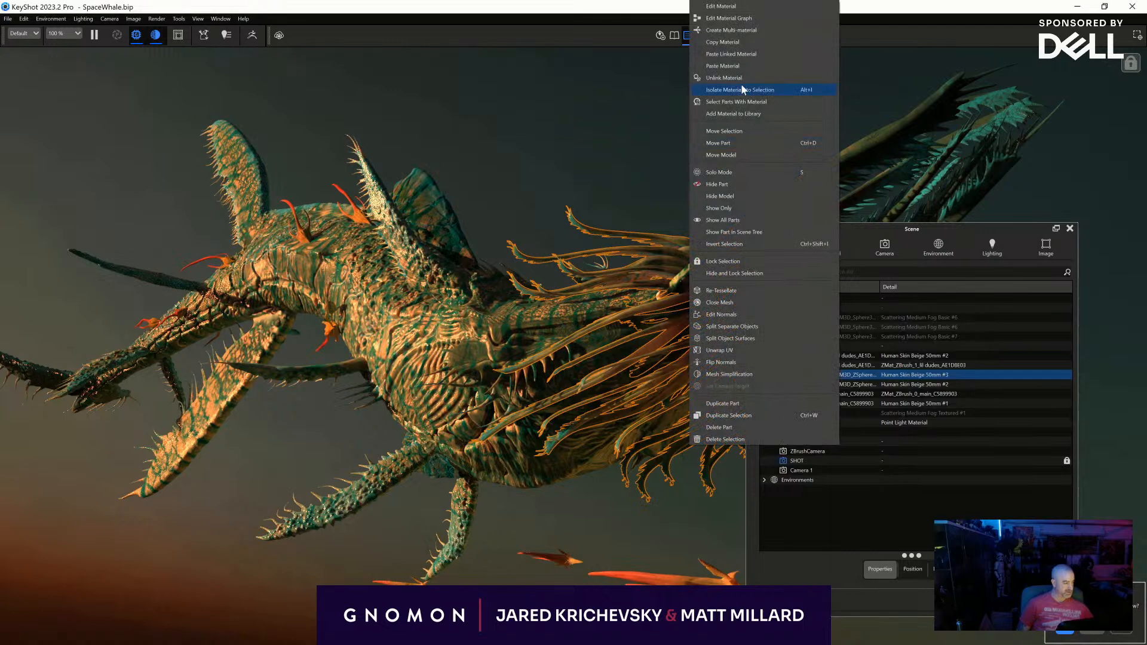
left_click(734, 43)
right_click(851, 153)
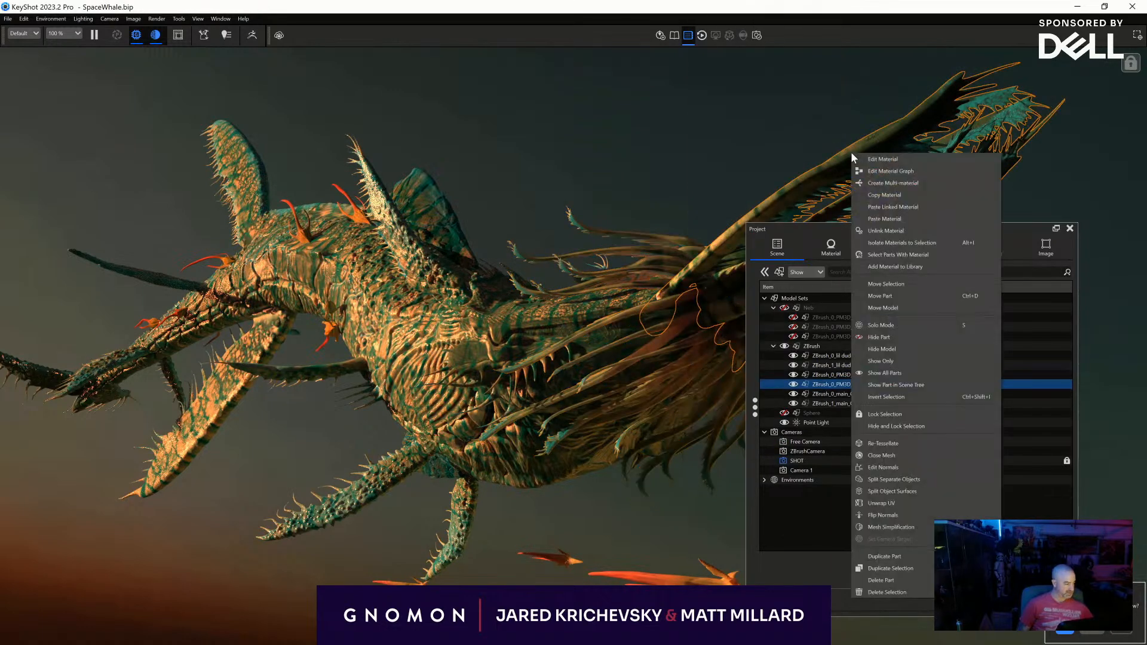
left_click(954, 219)
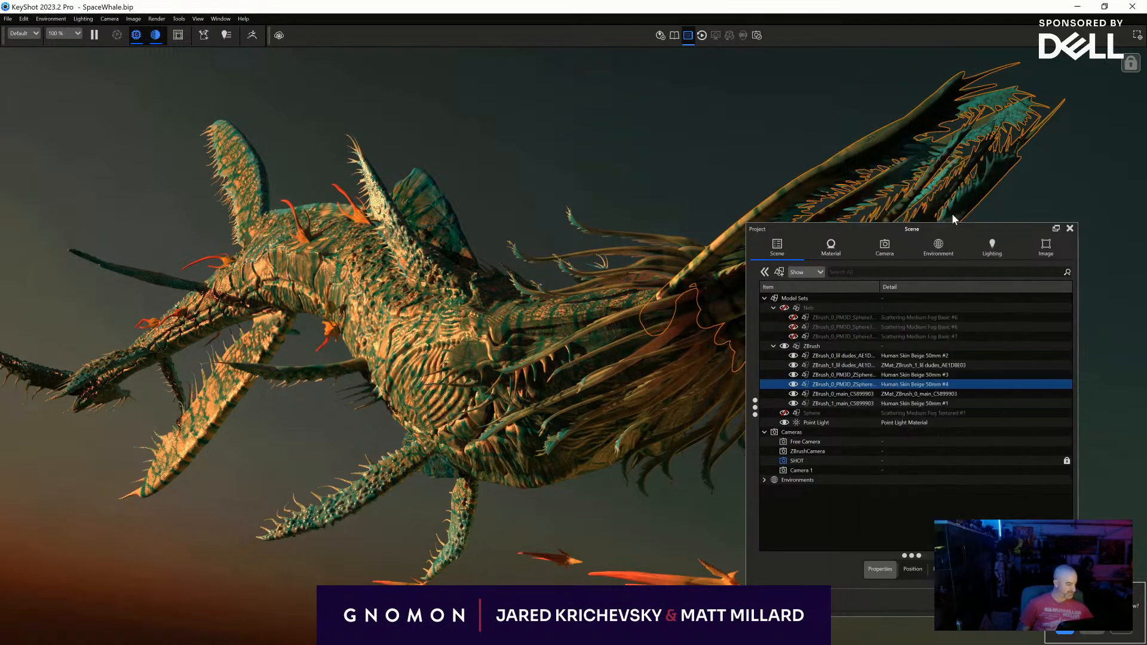
left_click(1069, 229)
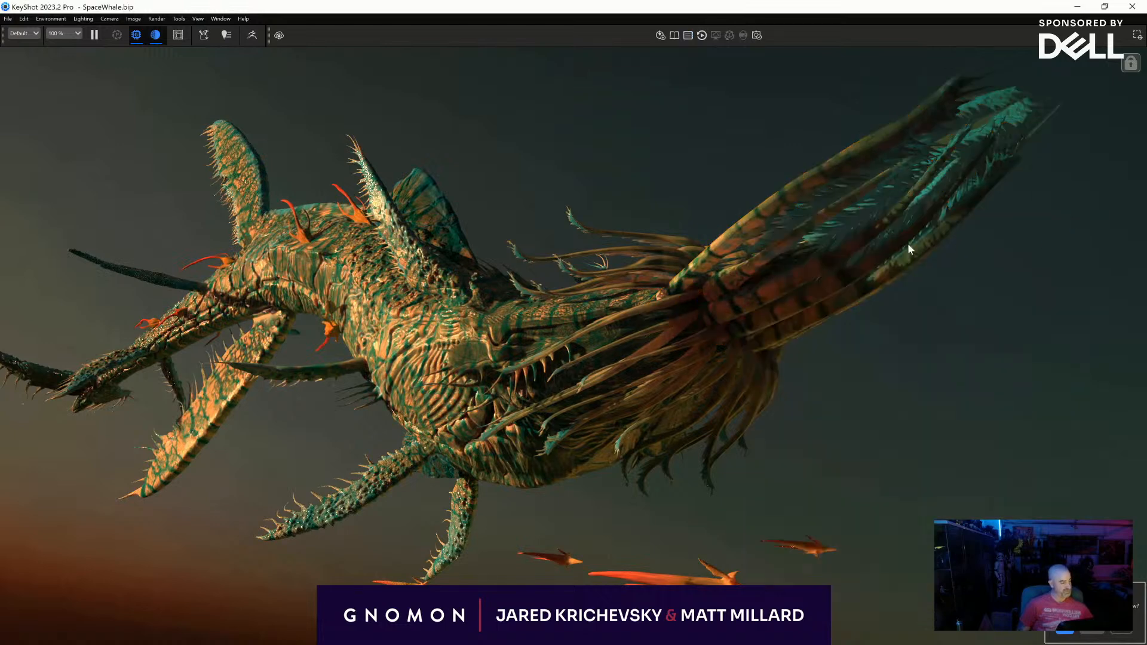
- Set Environment 2's brightness to 0.37 and its contrast to 1.736
double_click(835, 271)
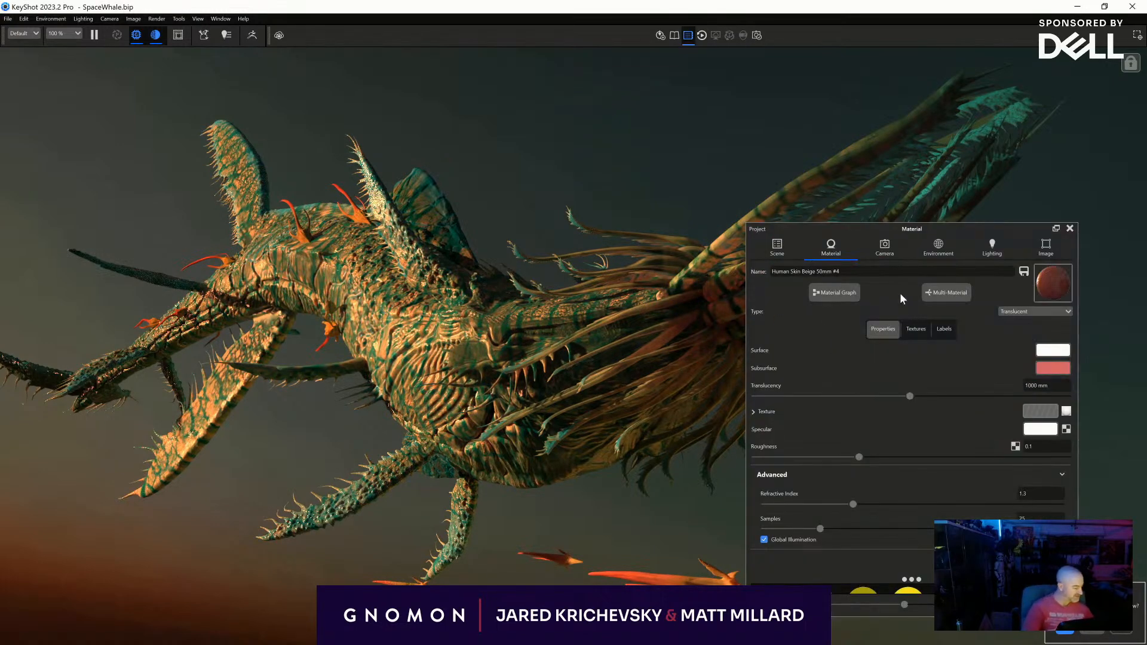
left_click_drag(906, 230, 198, 304)
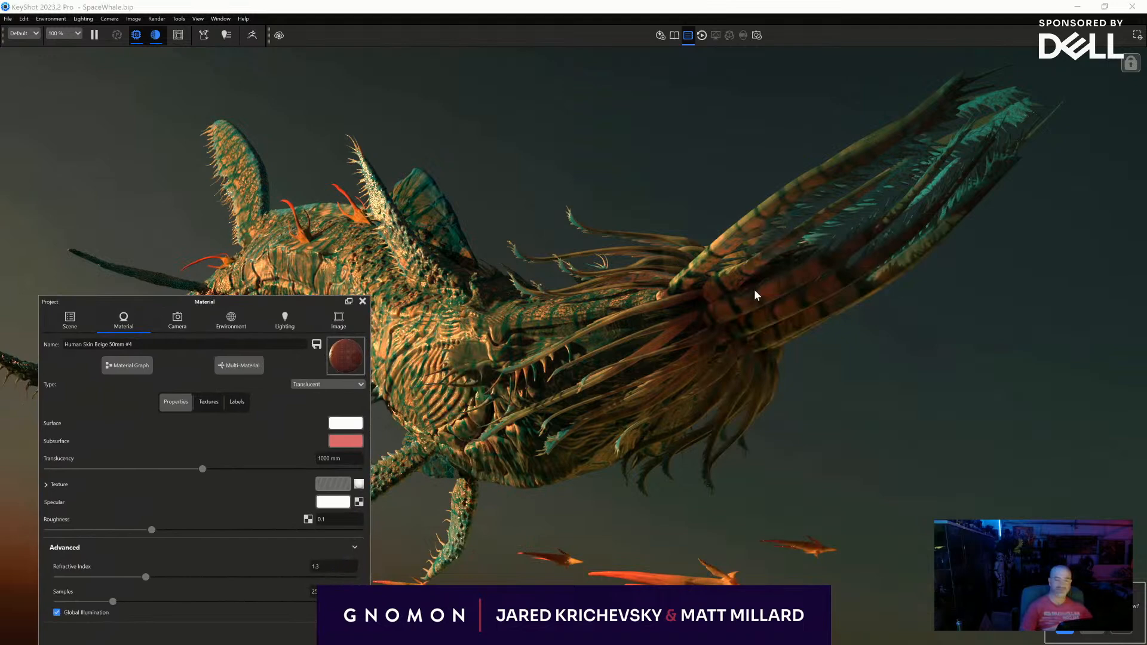
left_click_drag(287, 302, 298, 153)
left_click(250, 172)
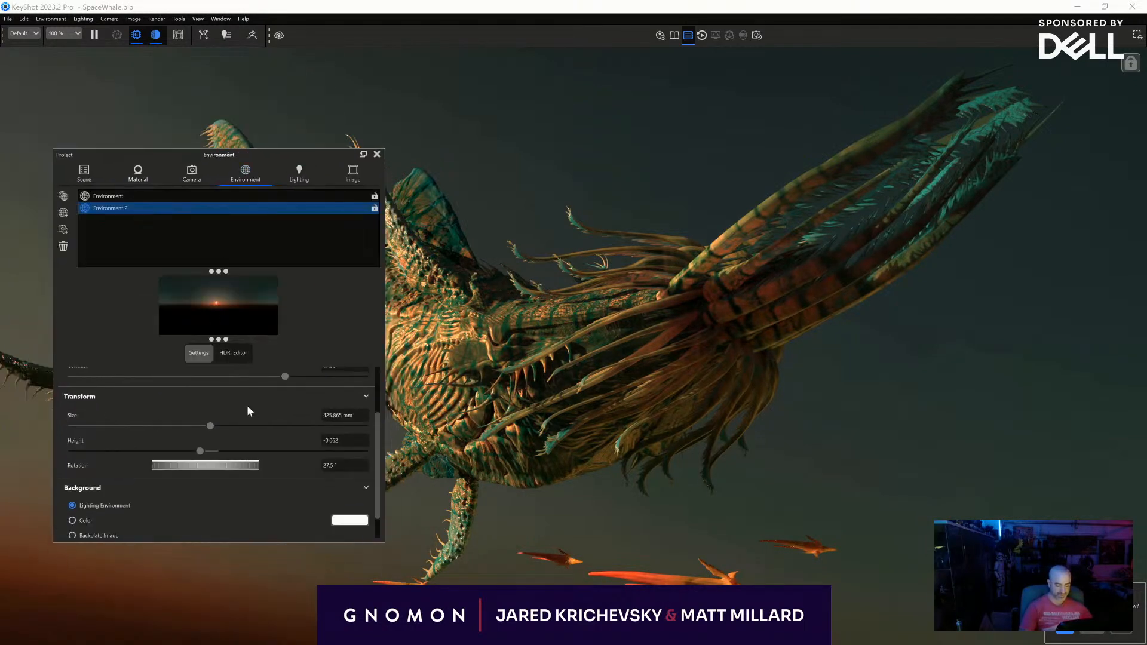
scroll(215, 421, "up", 3)
left_click_drag(141, 422, 126, 424)
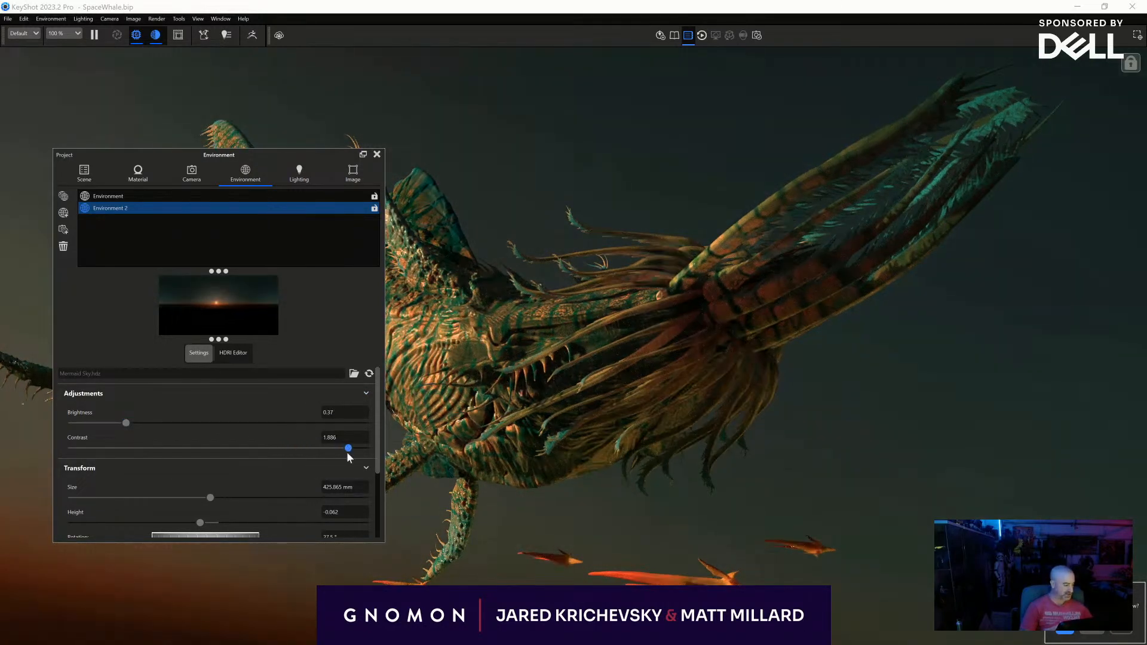
mouse_move(346, 452)
left_mouse_down()
mouse_move(309, 454)
mouse_move(326, 453)
left_mouse_up()
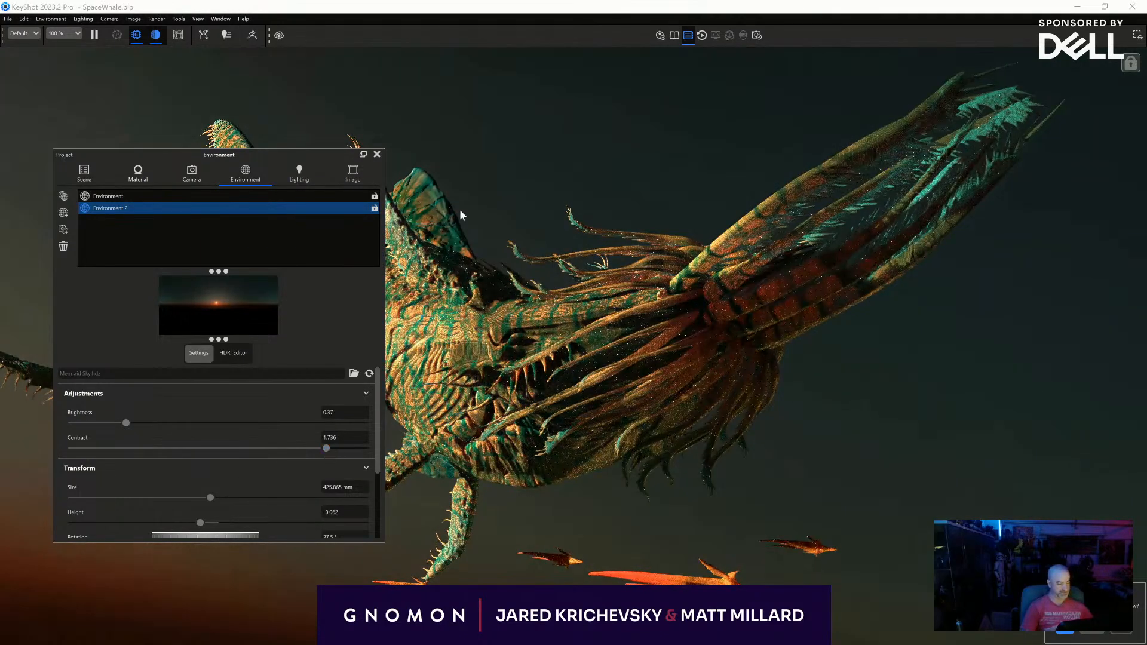
left_click(382, 154)
- Rotate Environment 2 so the sunlight hits the creature's back and lower limbs more strongly, leaving the head darker
key("space")
left_click_drag(250, 160, 866, 195)
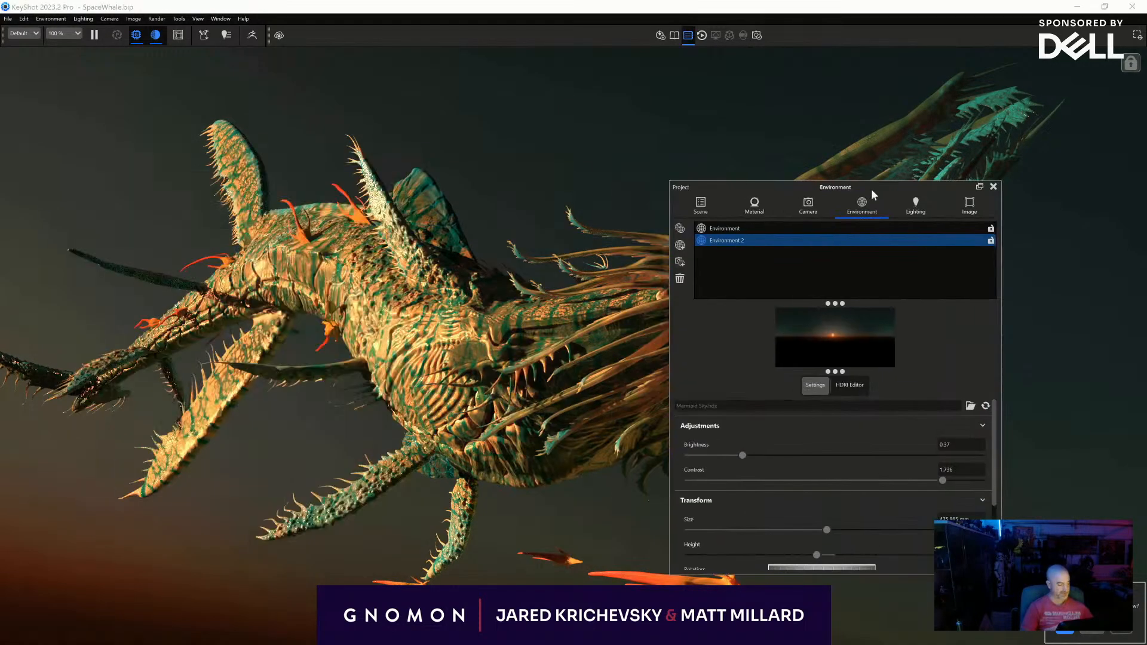
scroll(822, 496, "down", 2)
scroll(820, 493, "up", 2)
scroll(817, 499, "down", 1)
left_click_drag(818, 537, 793, 533)
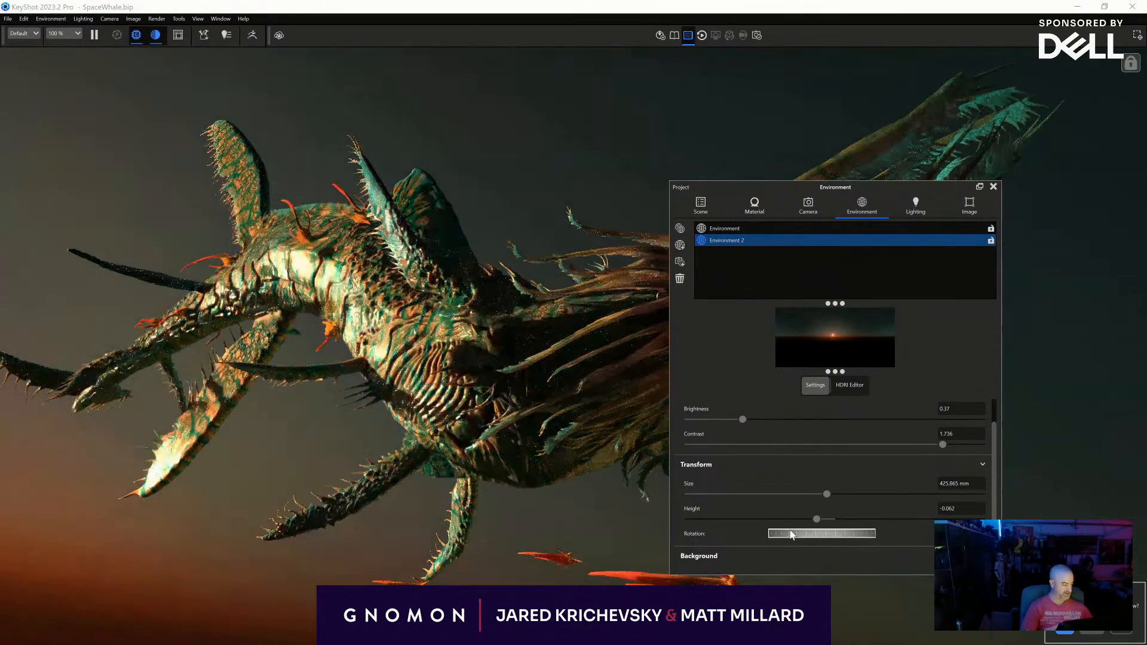
- Compare the original environment's lighting with Environment 2 and return to Environment 2
left_click(765, 229, "ctrl")
left_click(764, 227)
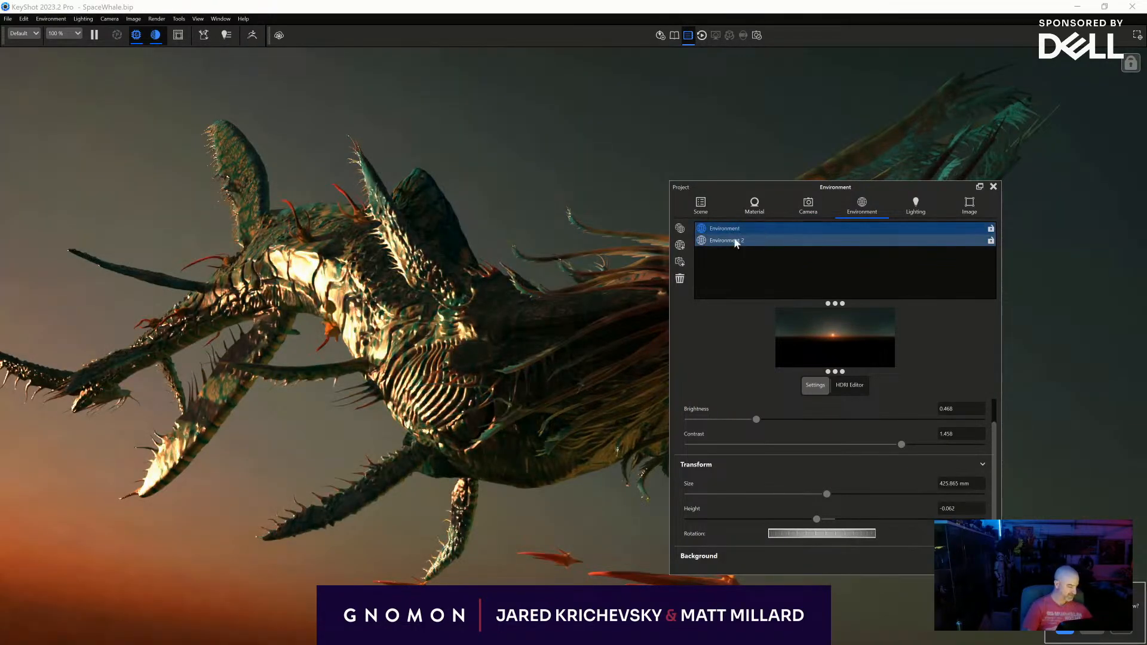
left_click(734, 240)
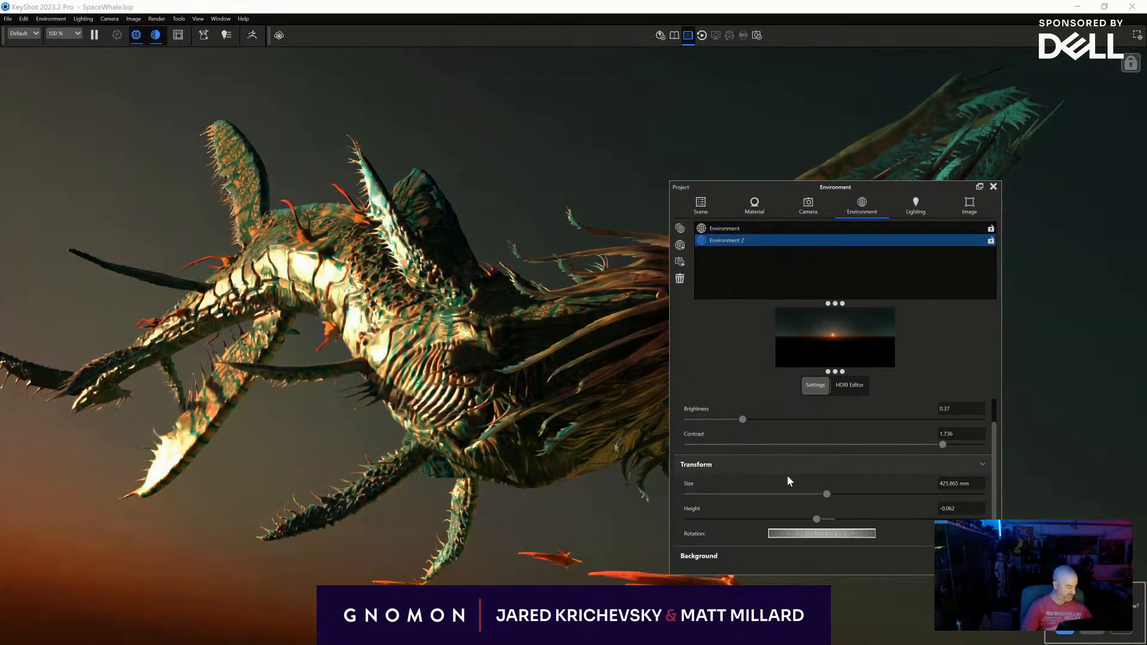
- Rotate Environment 2 so the warm sunlight spreads across the creature's head and body, and check the unobstructed render
left_click_drag(814, 533, 848, 530)
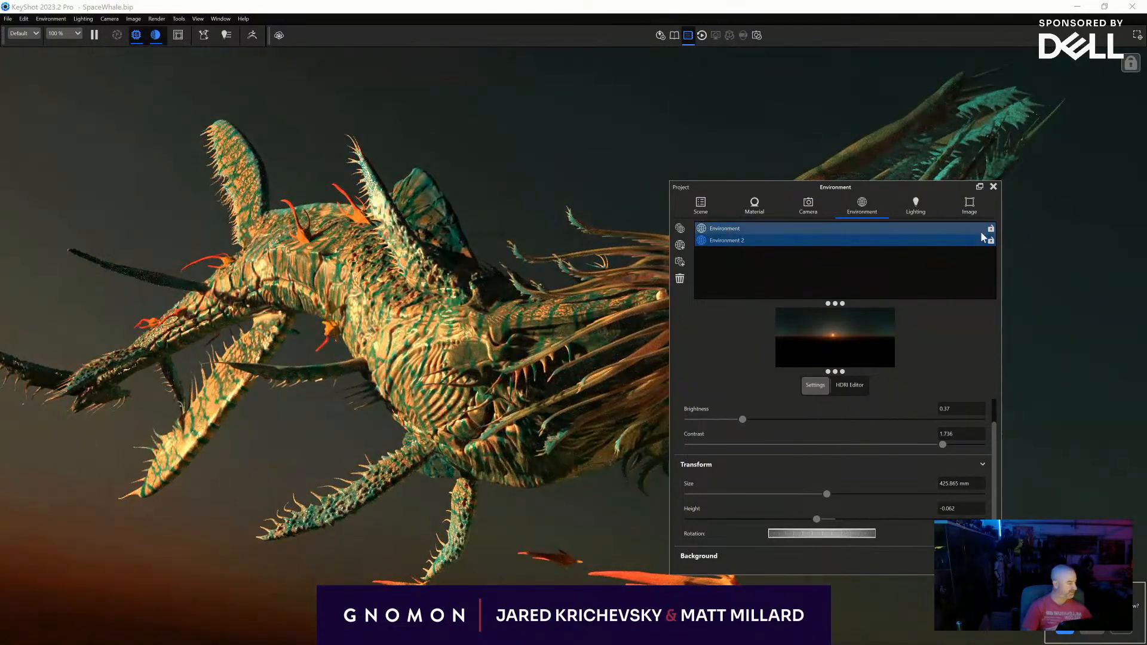
left_click(993, 186)
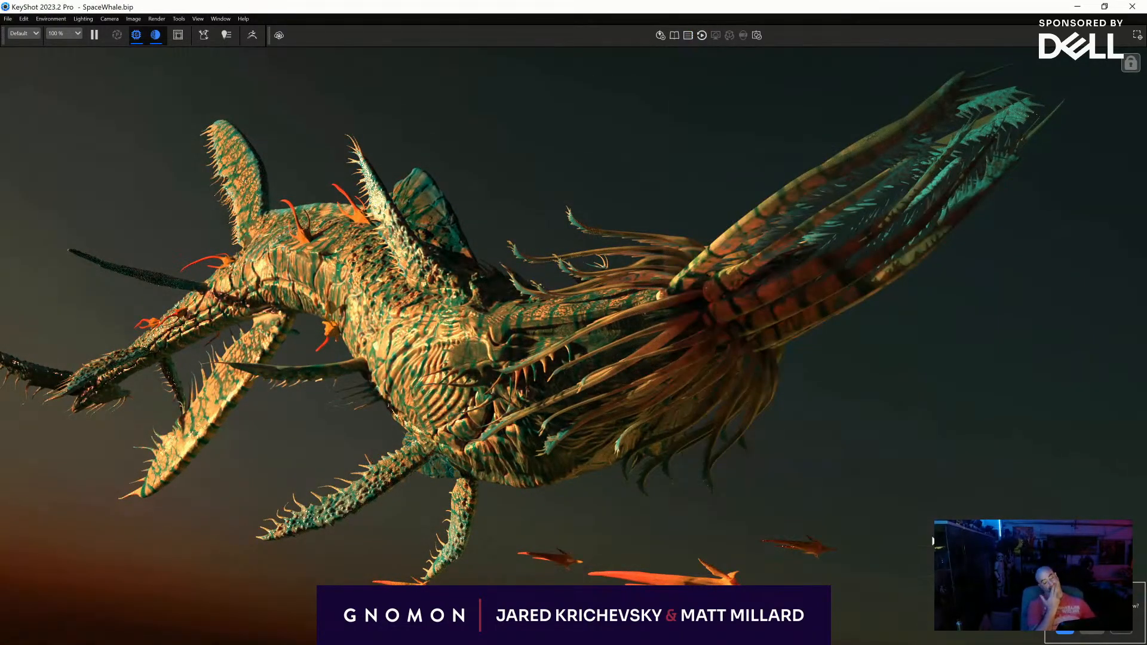
key("space")
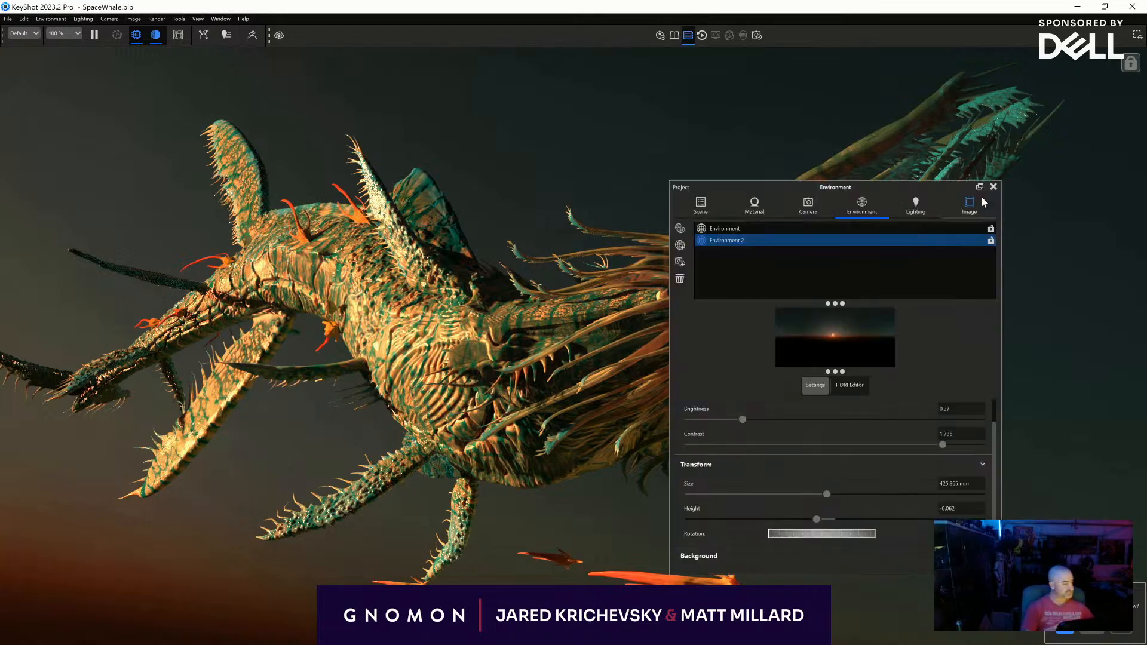
- Show the hidden Neb model set so the nebula clouds surround the creature, keeping the render's cloud area unobstructed
left_click(719, 208)
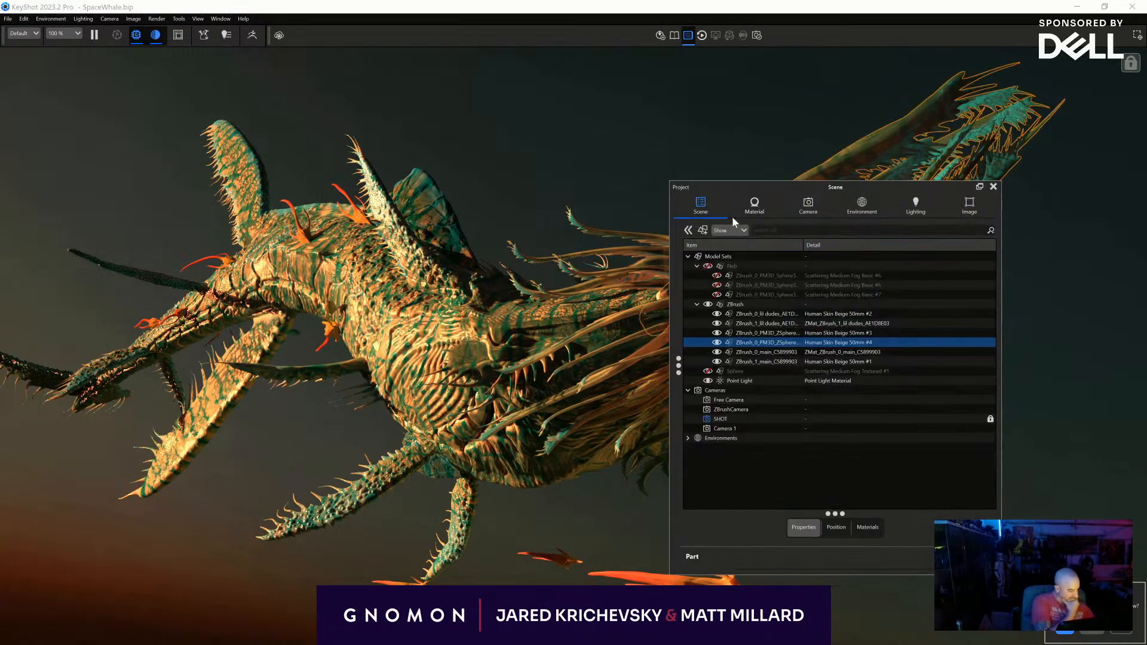
left_click(708, 266)
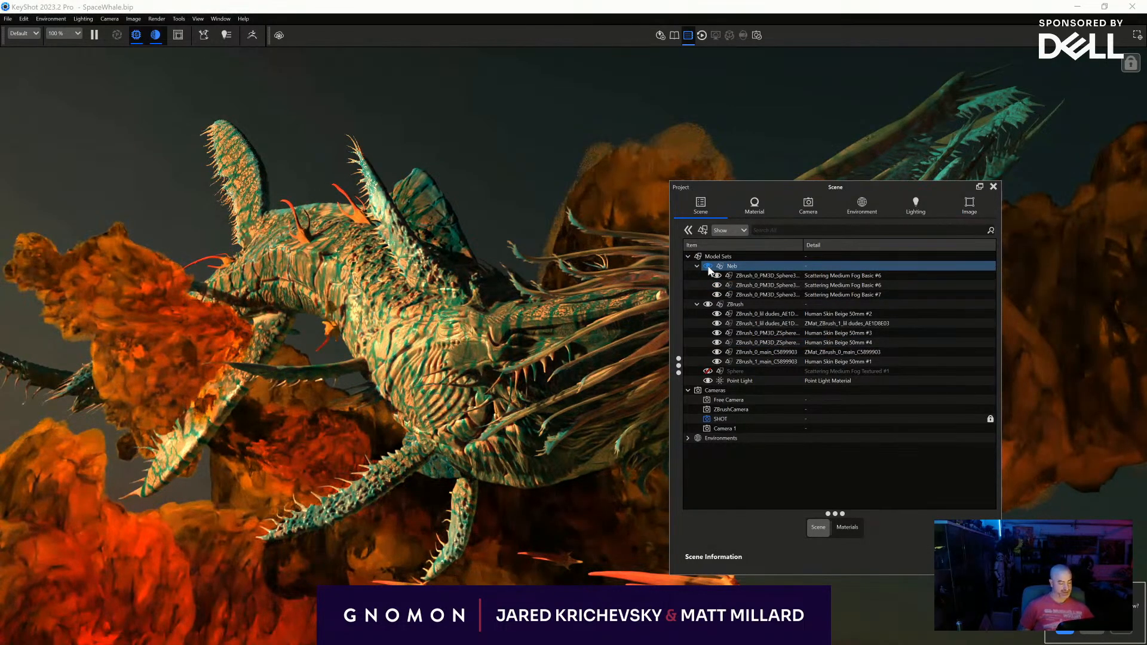
left_click_drag(818, 191, 161, 76)
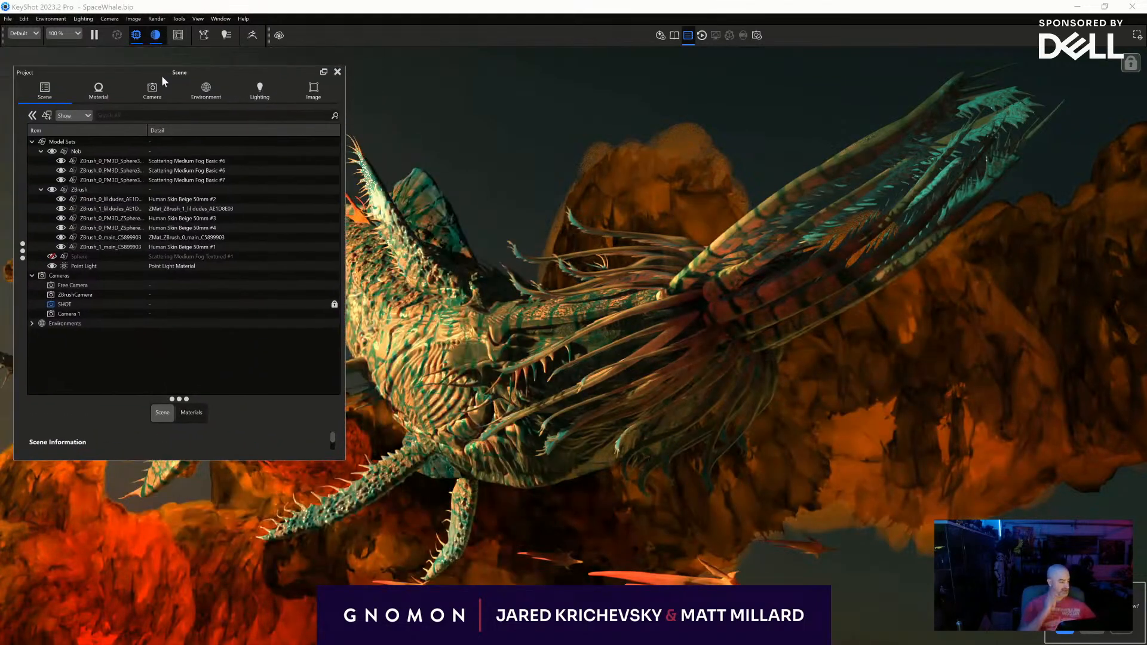
left_click(112, 180)
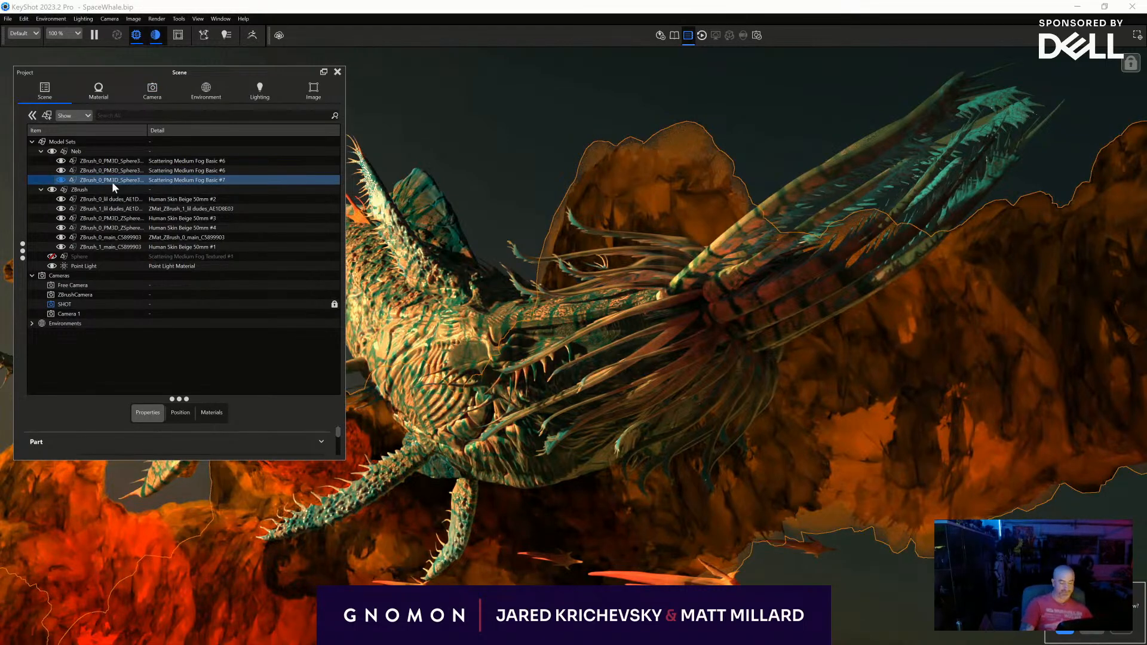
right_click(112, 182)
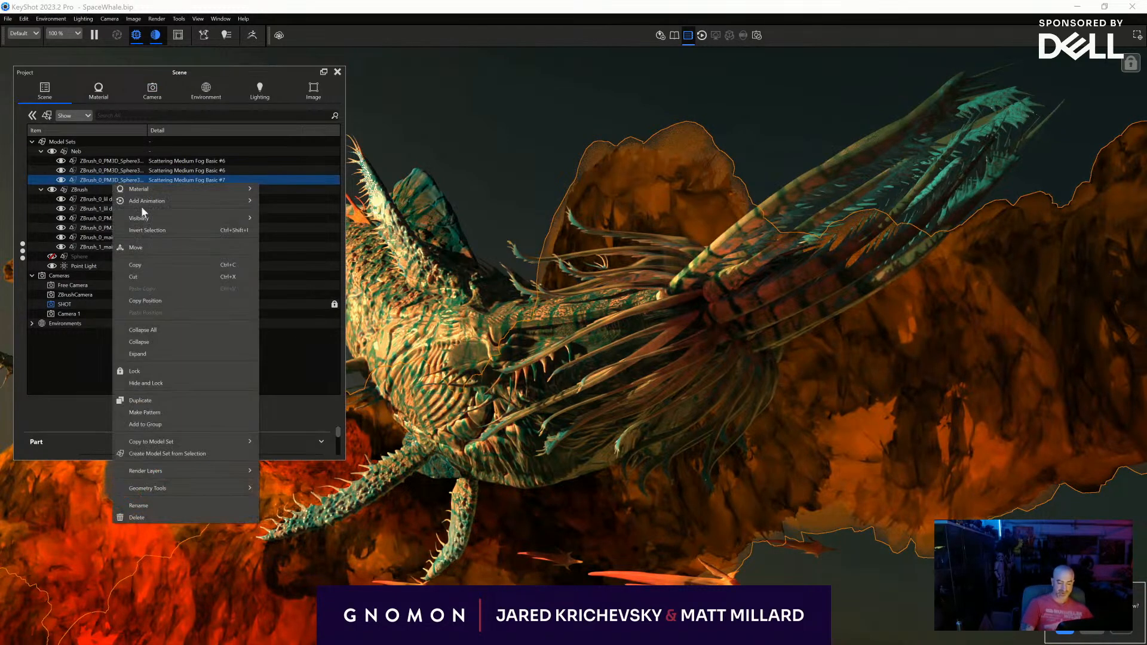
left_click(155, 249)
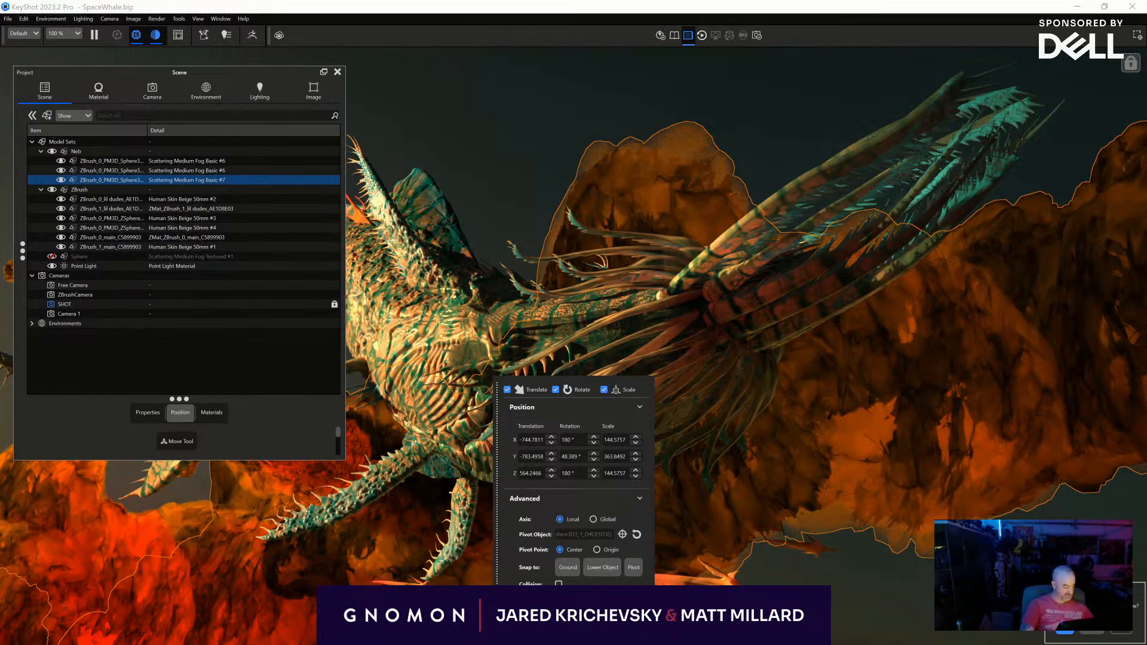
key("Escape")
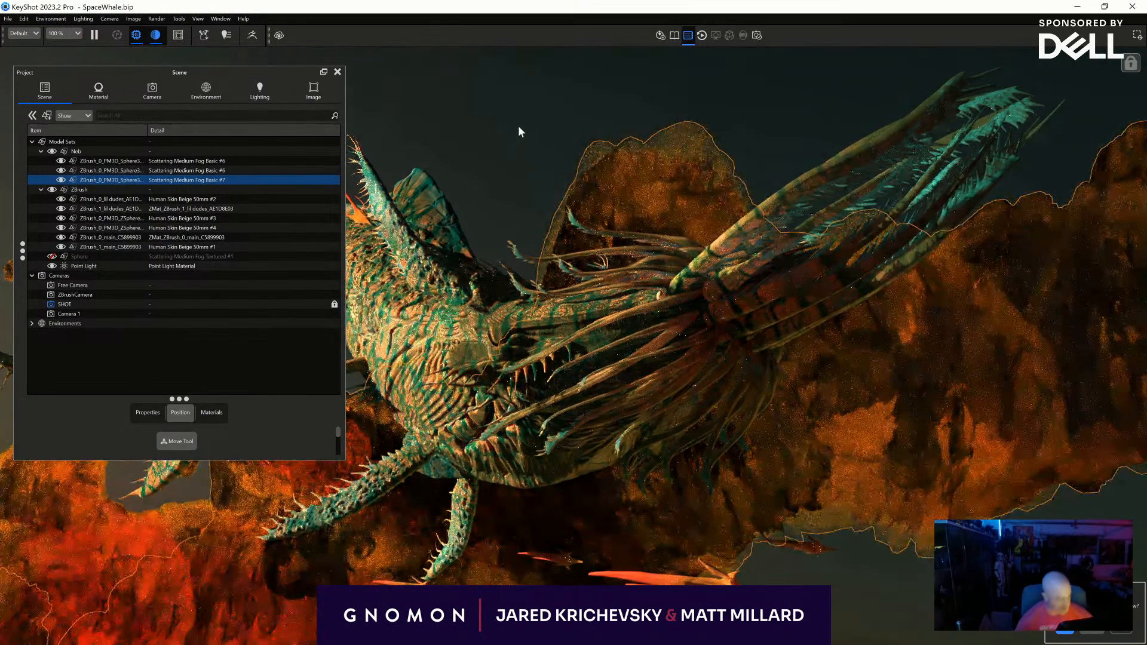
- In a Geometry View, select the cloud bank with Scattering Medium Fog Basic #7 and lower it to a Y translation of -822.421
left_click(486, 191)
key("o")
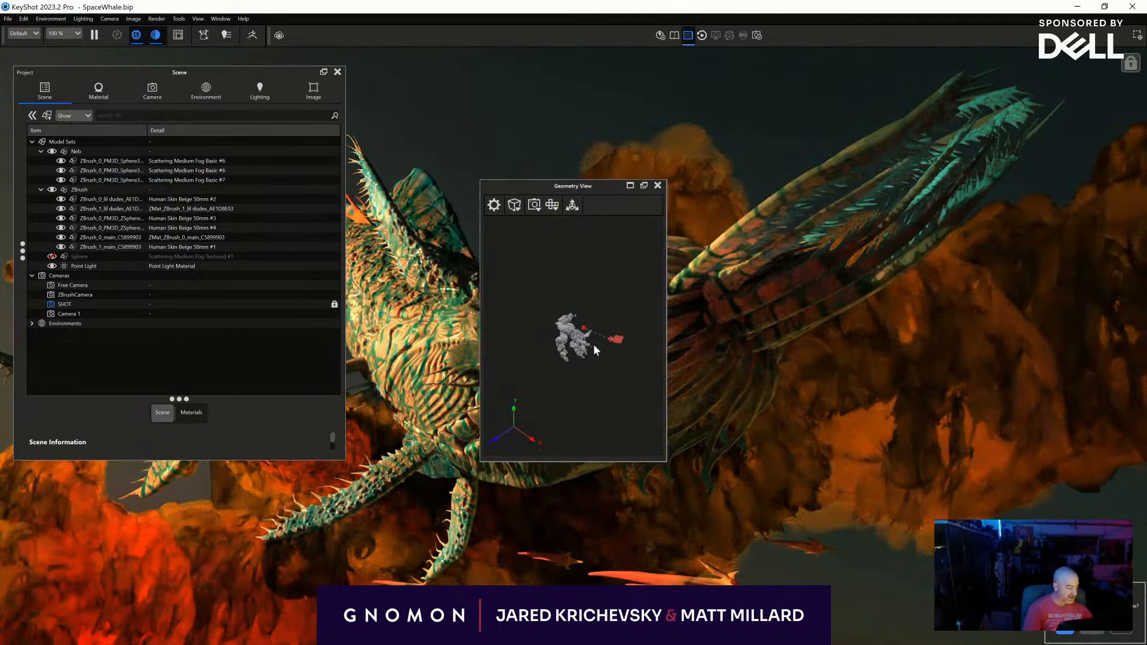
left_click_drag(524, 364, 543, 349)
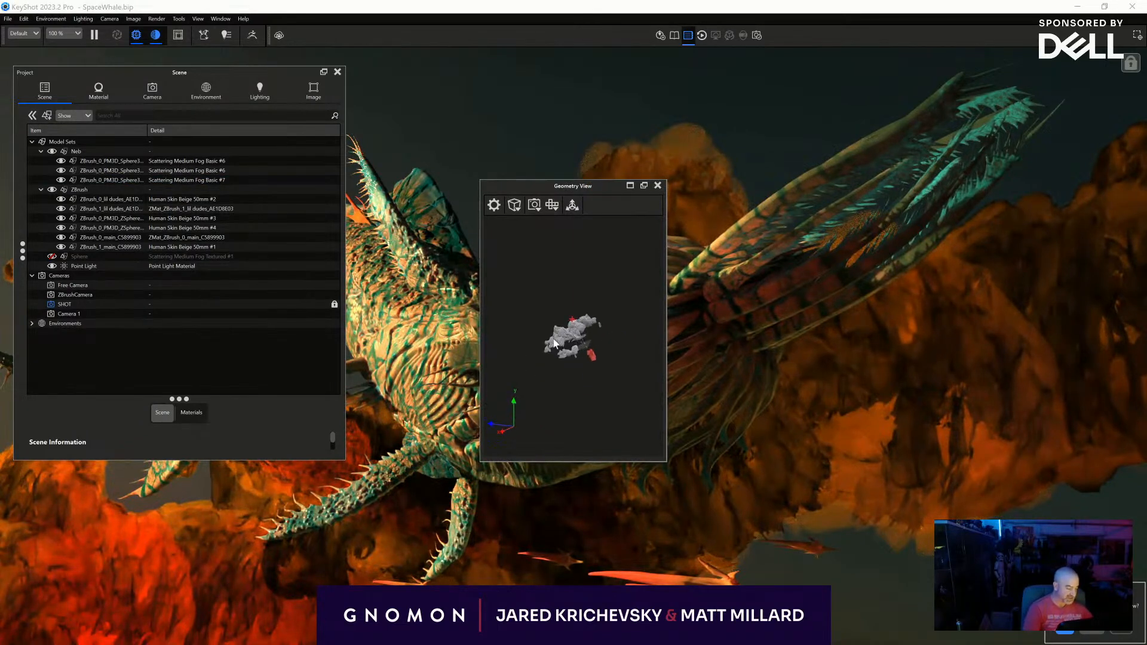
scroll(556, 328, "up", 5)
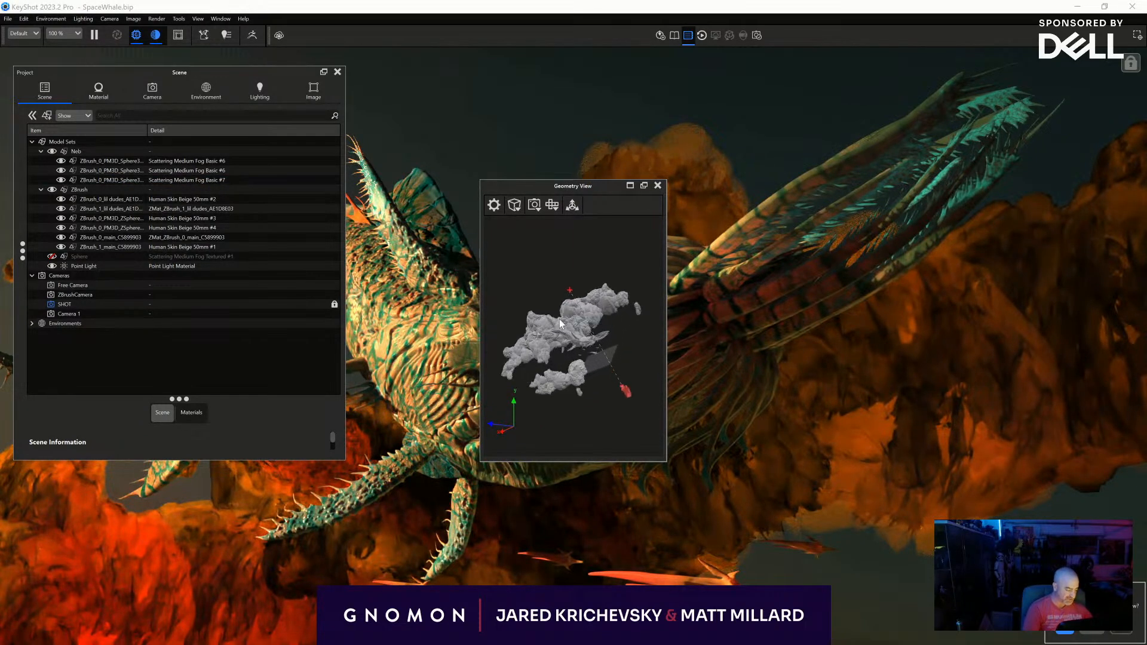
scroll(561, 323, "up", 6)
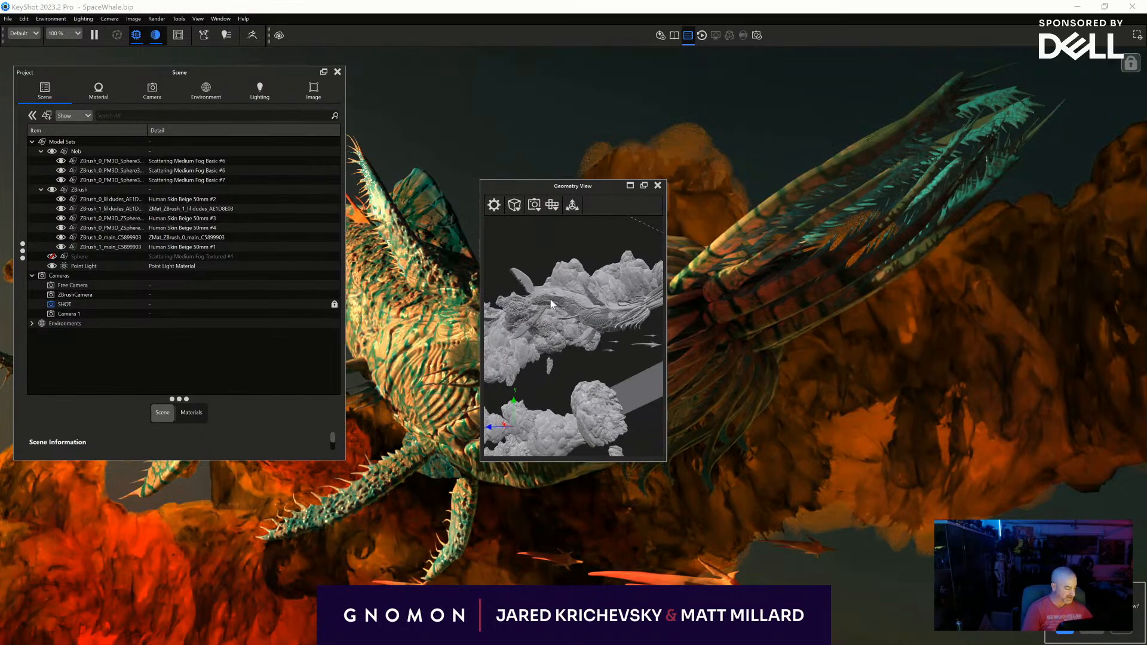
left_click_drag(581, 295, 645, 336)
left_click_drag(516, 350, 561, 334)
left_click(562, 320)
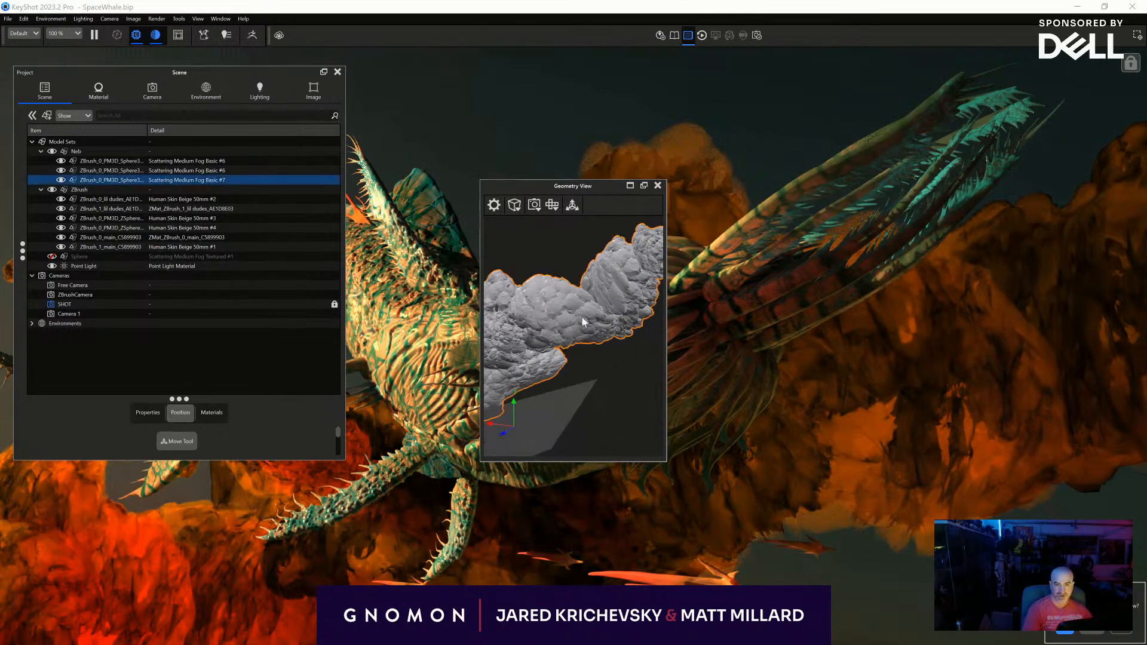
right_click(579, 323)
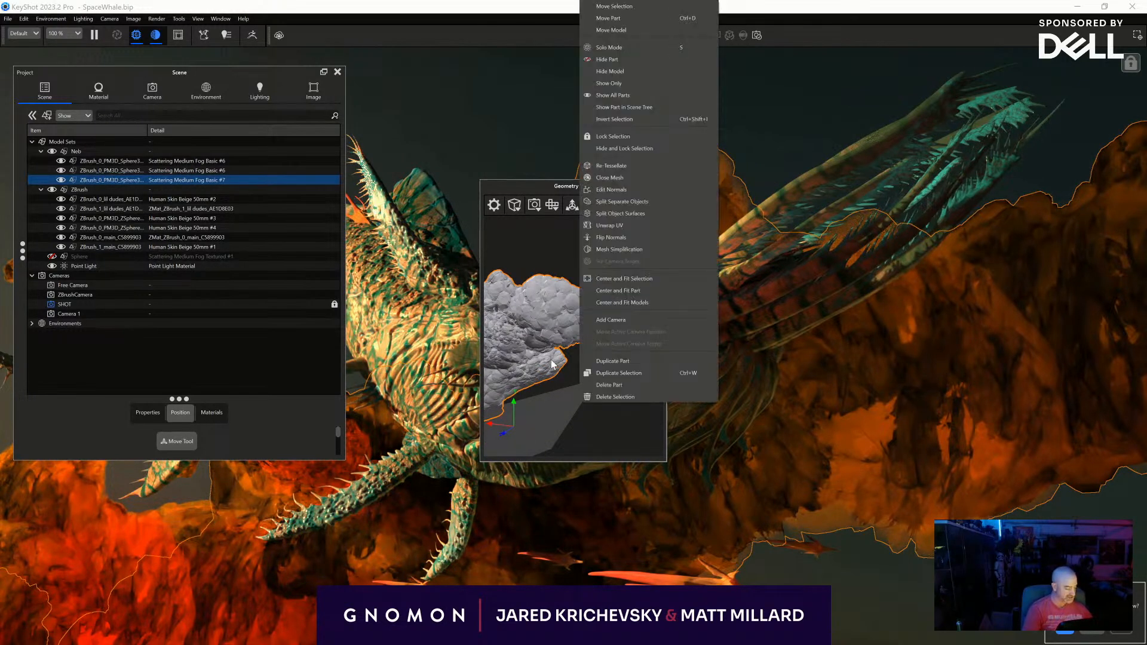
left_click(614, 7)
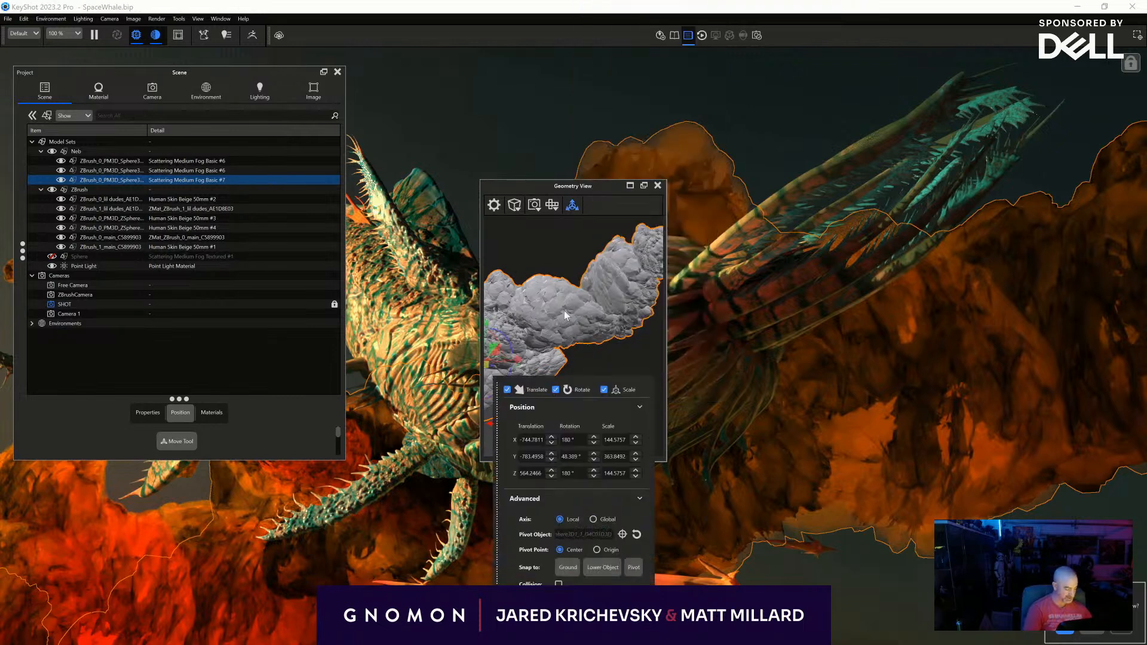
left_click_drag(652, 312, 548, 430)
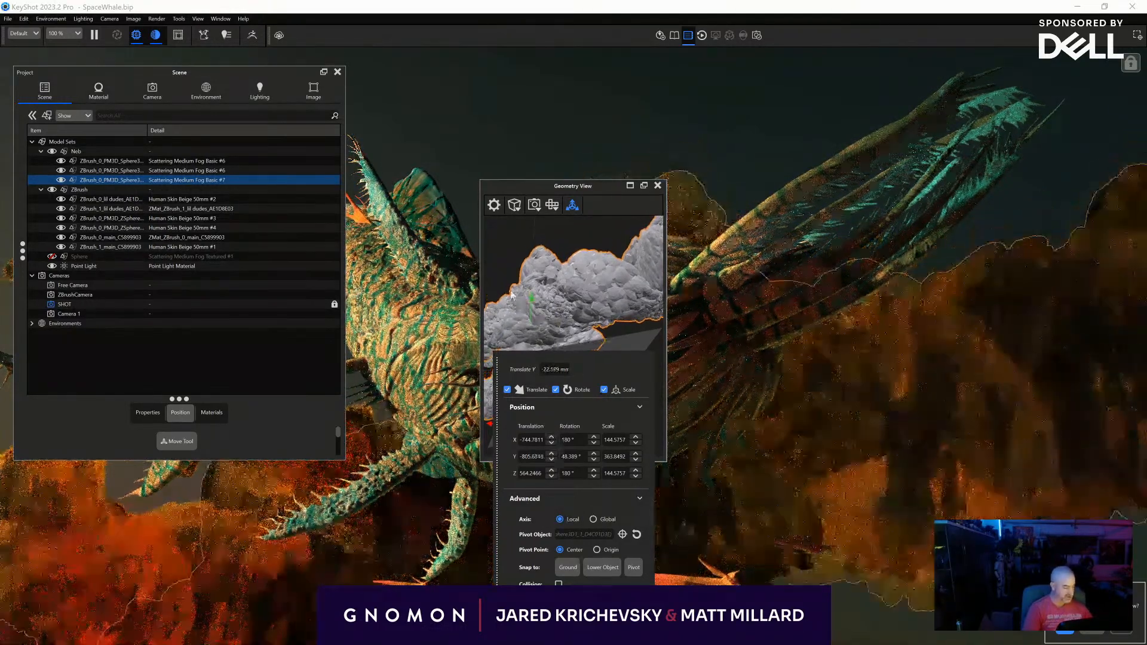
left_click_drag(534, 309, 554, 463)
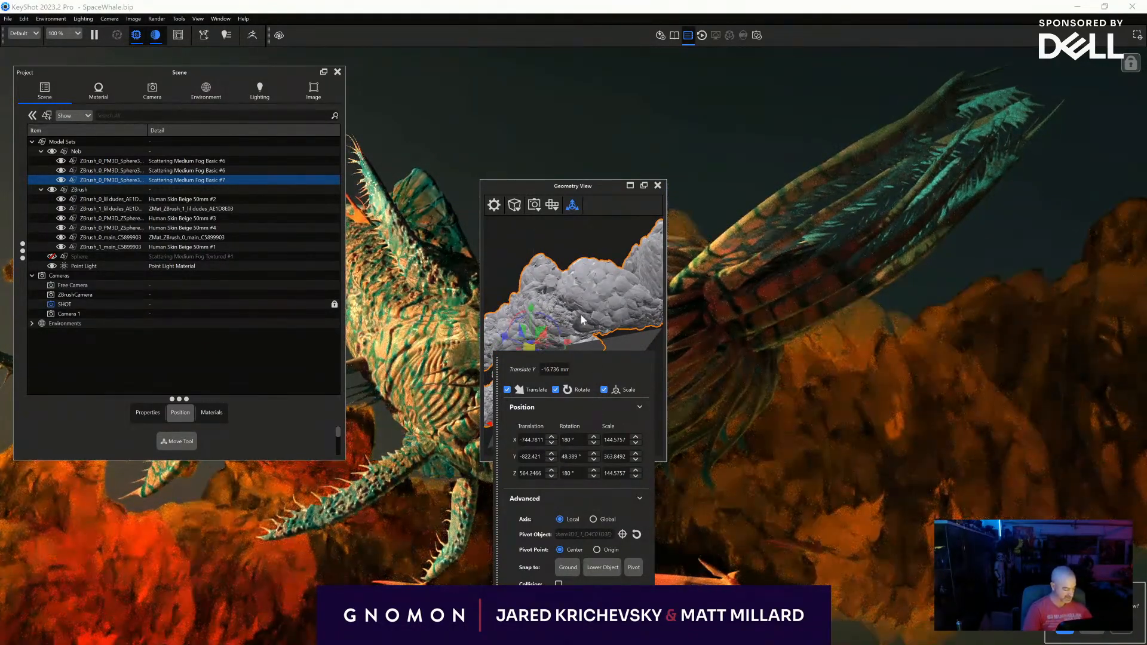
- Lower the selected cloud bank further so its upper edge sits well below the creature's long head appendages
left_click_drag(601, 375, 239, 278)
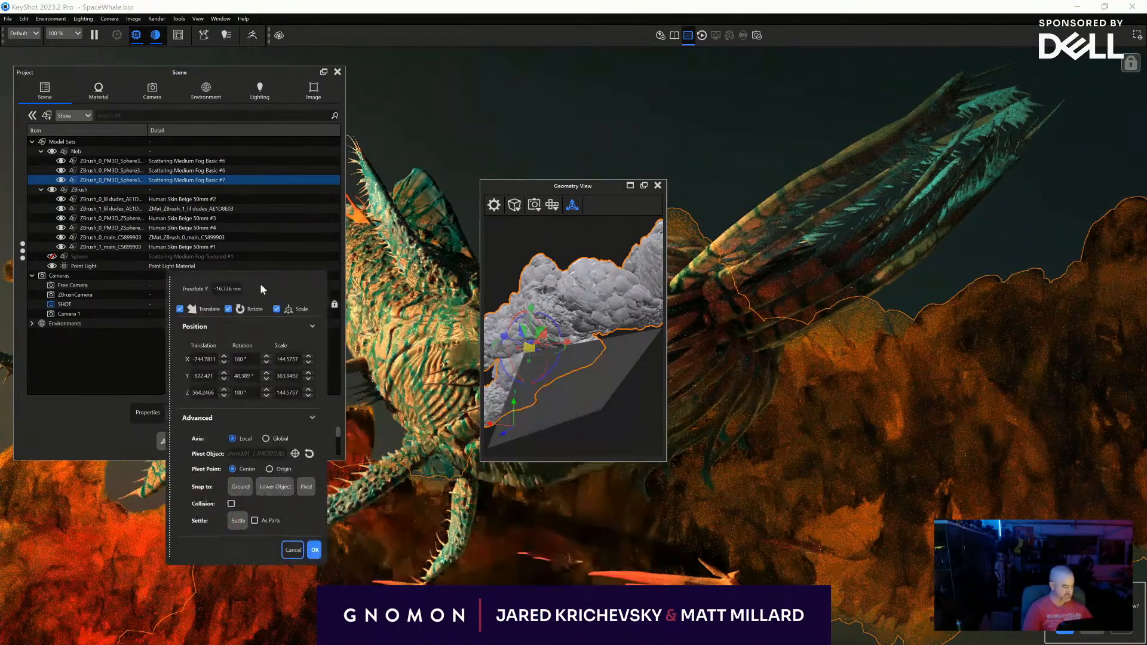
left_click_drag(578, 185, 202, 159)
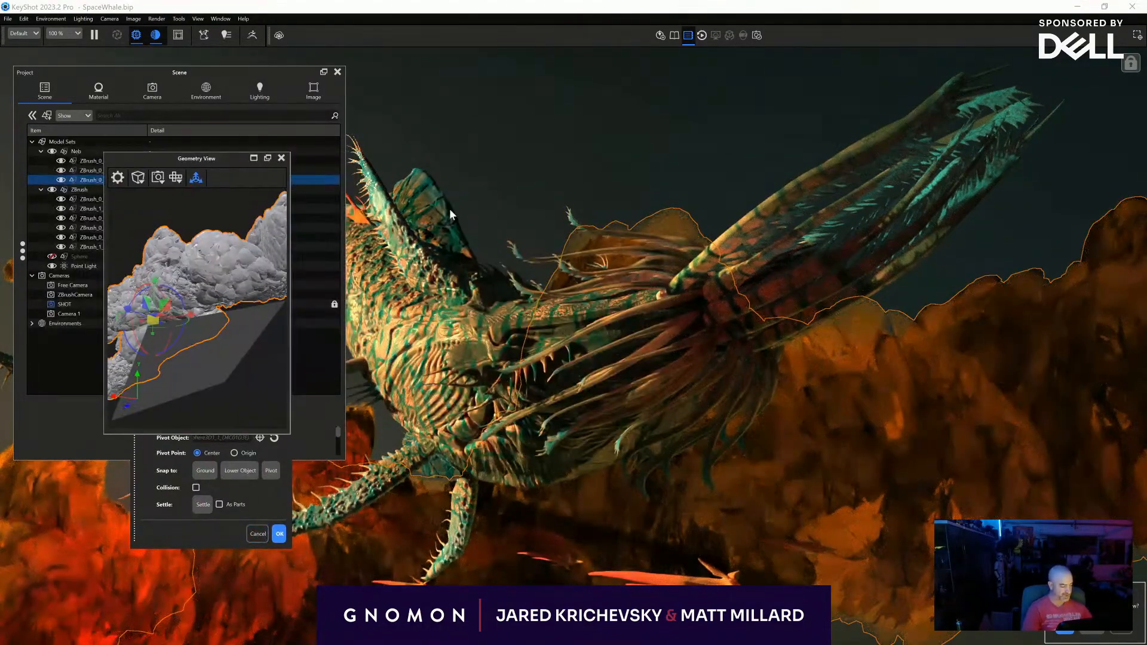
left_click_drag(232, 381, 176, 348)
left_click_drag(197, 294, 184, 297)
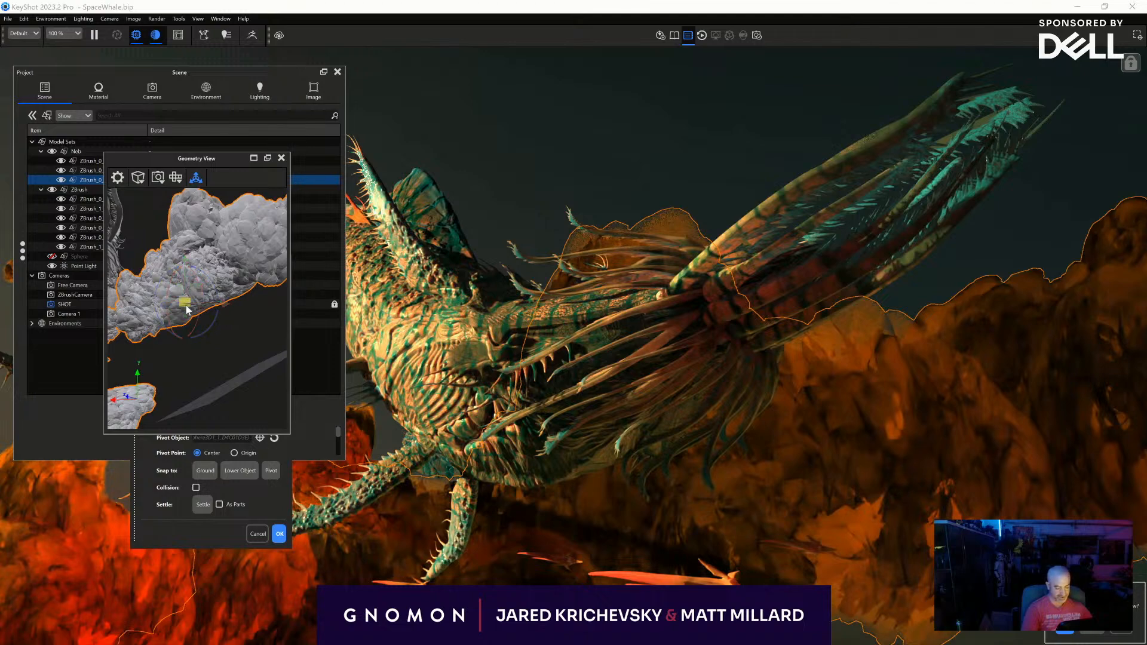
left_click_drag(131, 347, 227, 418)
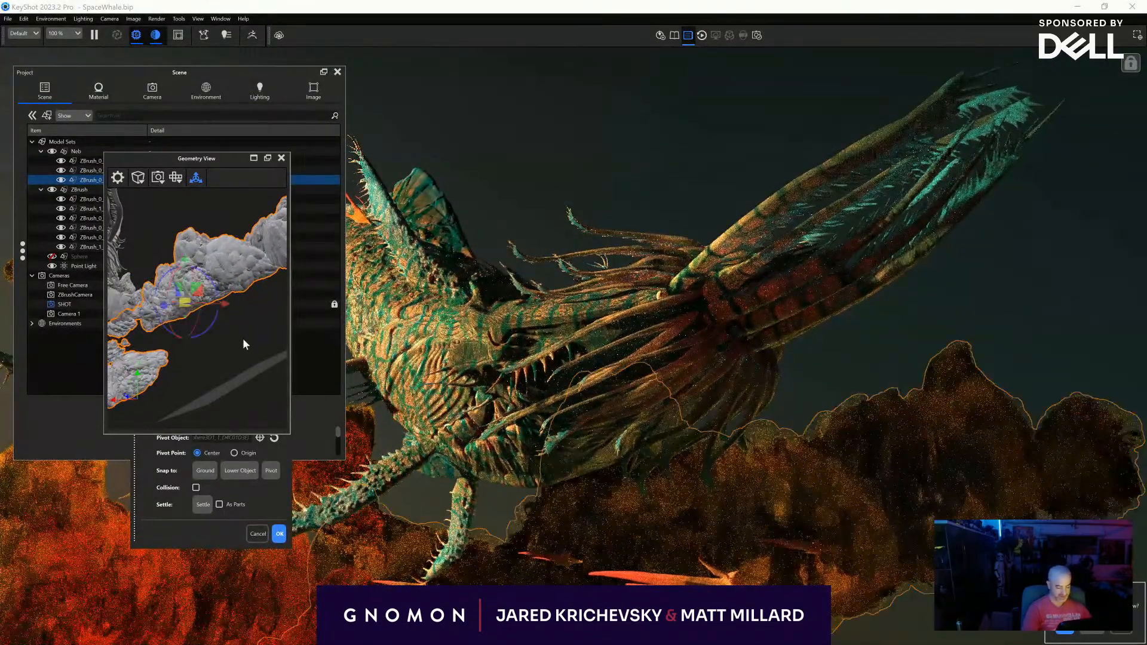
- Shift the cloud bank slightly up and toward the right edge of the shot, and accept its new position
left_click_drag(261, 328, 264, 321)
left_click_drag(179, 296, 205, 283)
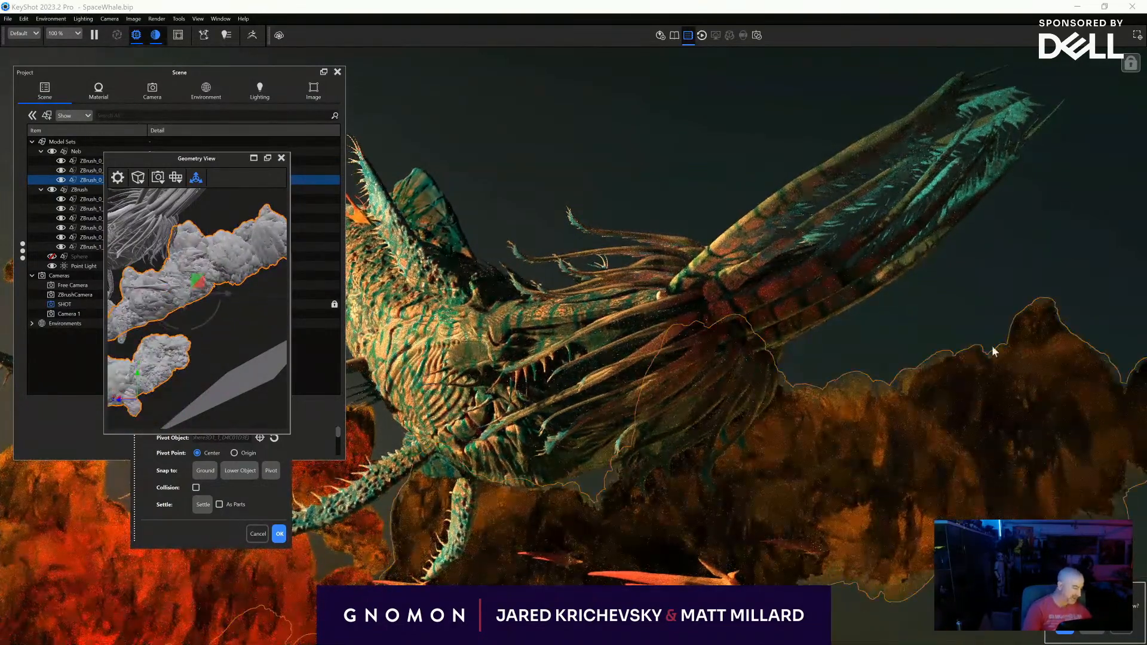
left_click(234, 327)
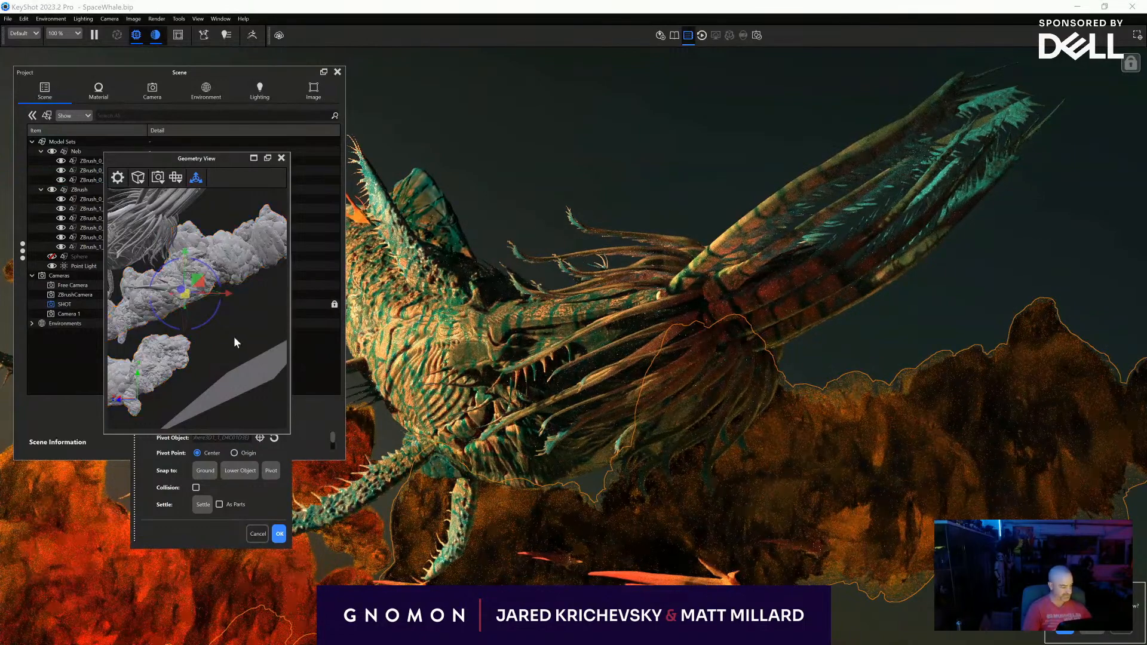
left_click_drag(234, 336, 257, 355)
scroll(258, 356, "down", 1)
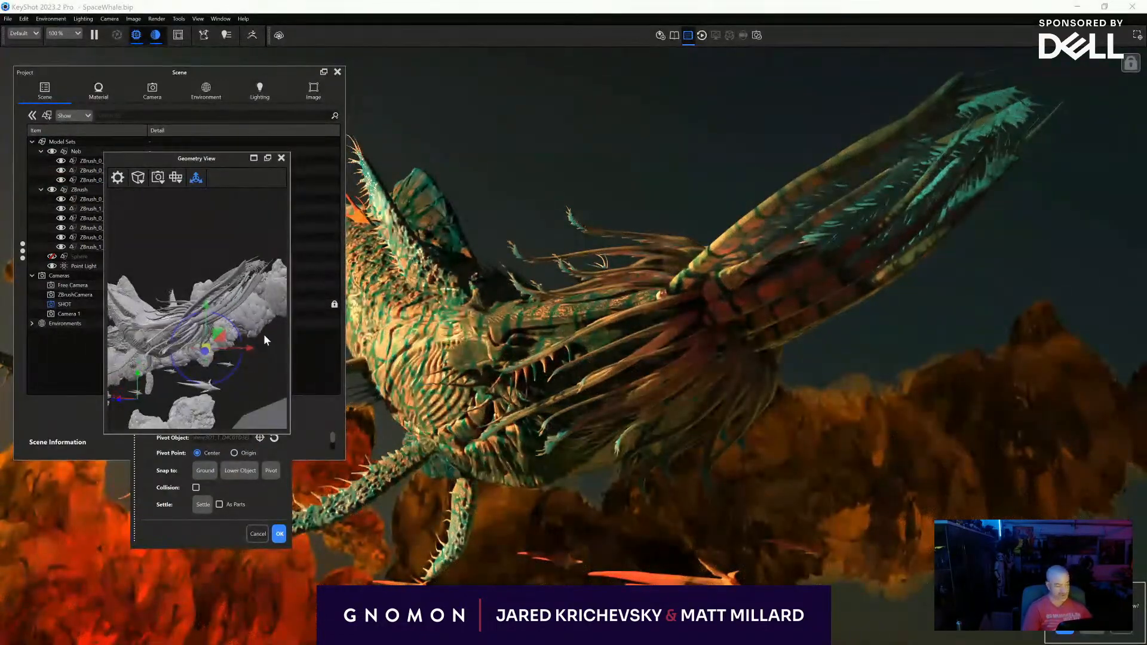
left_click(279, 533)
- Duplicate the repositioned cloud bank within the Neb model set
left_click_drag(169, 159, 200, 159)
left_click_drag(266, 179, 361, 174)
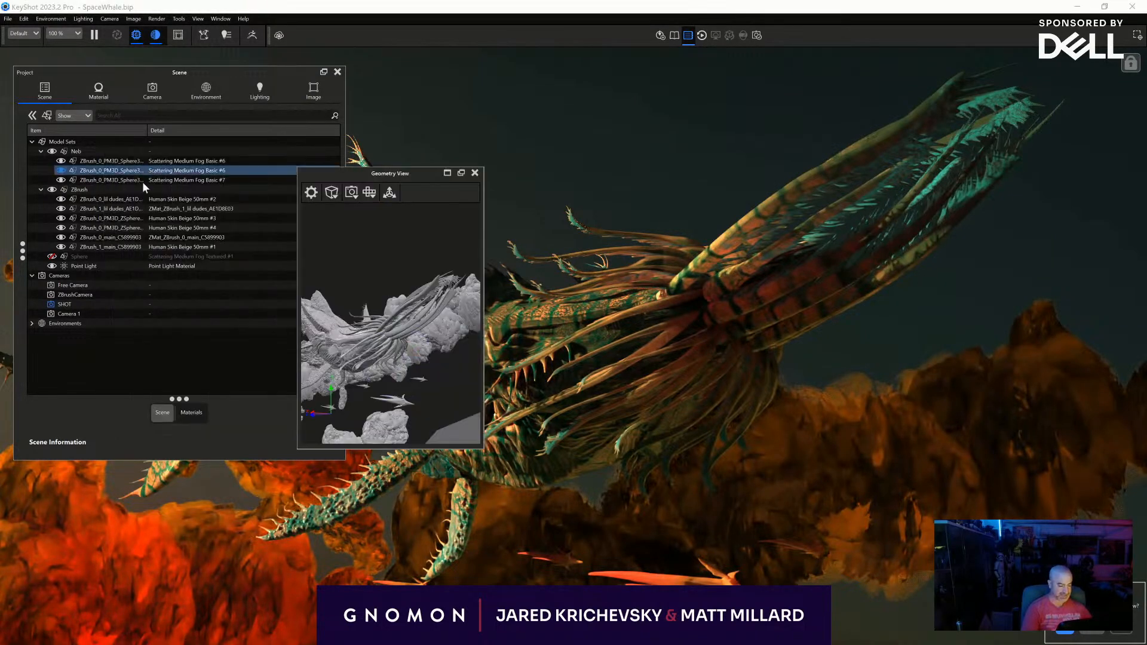
left_click(142, 181)
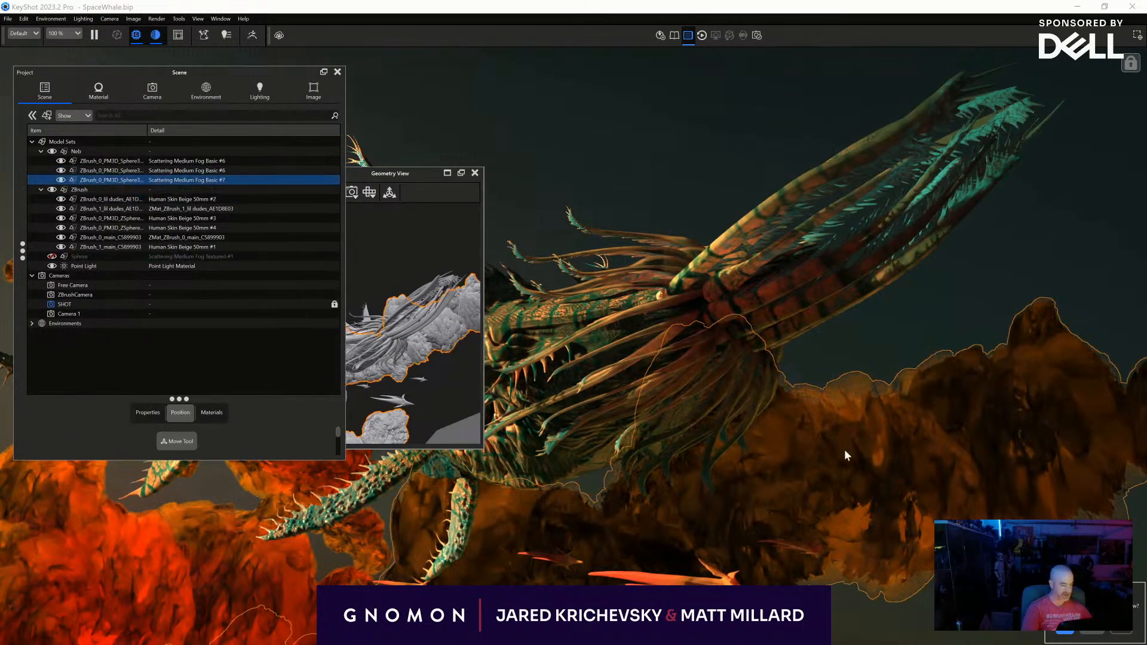
left_click(125, 171, "ctrl")
left_click(130, 182)
right_click(129, 179)
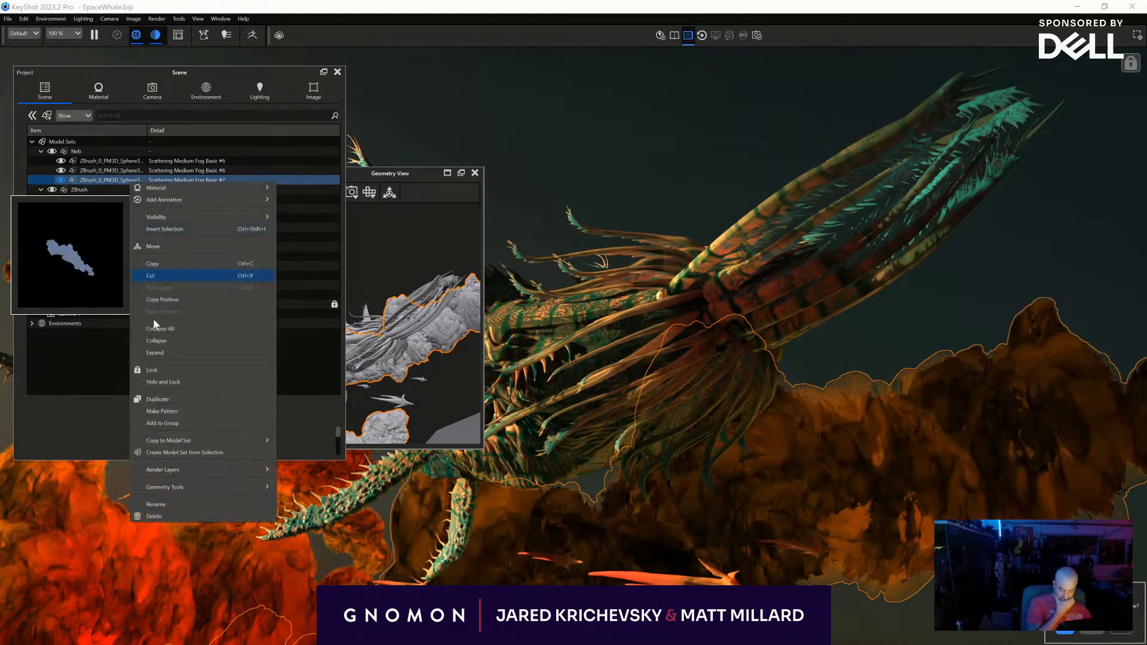
left_click(170, 399)
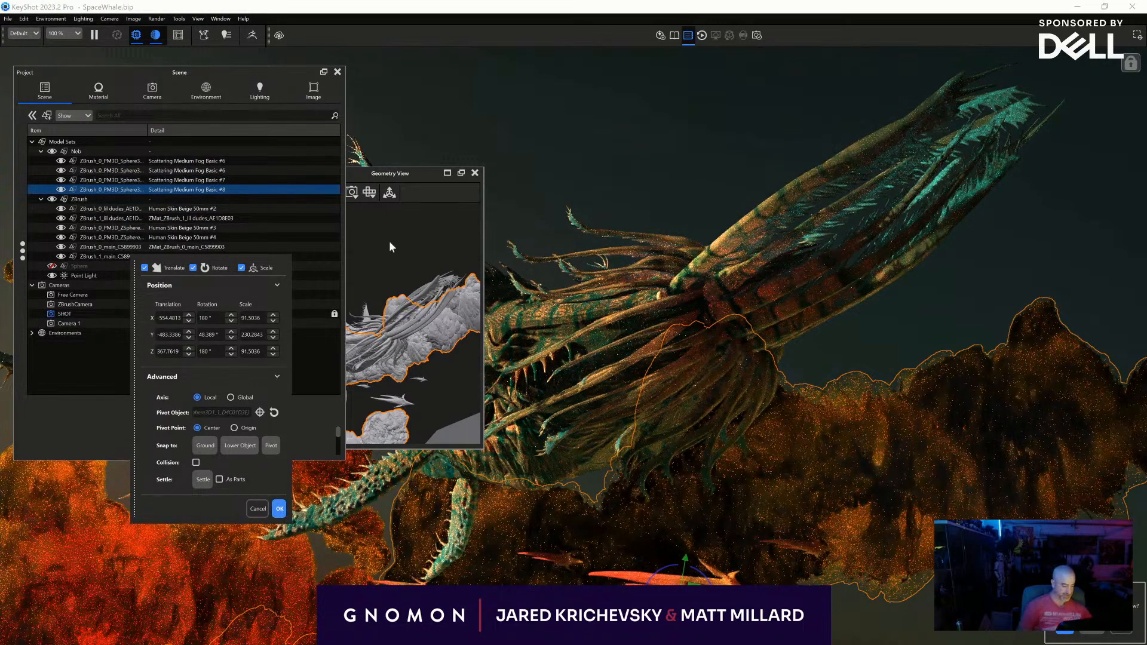
- Move the duplicated cloud bank above the creature, about -55 mm in X and 244 mm in Y, and close the Geometry View
left_click(434, 340)
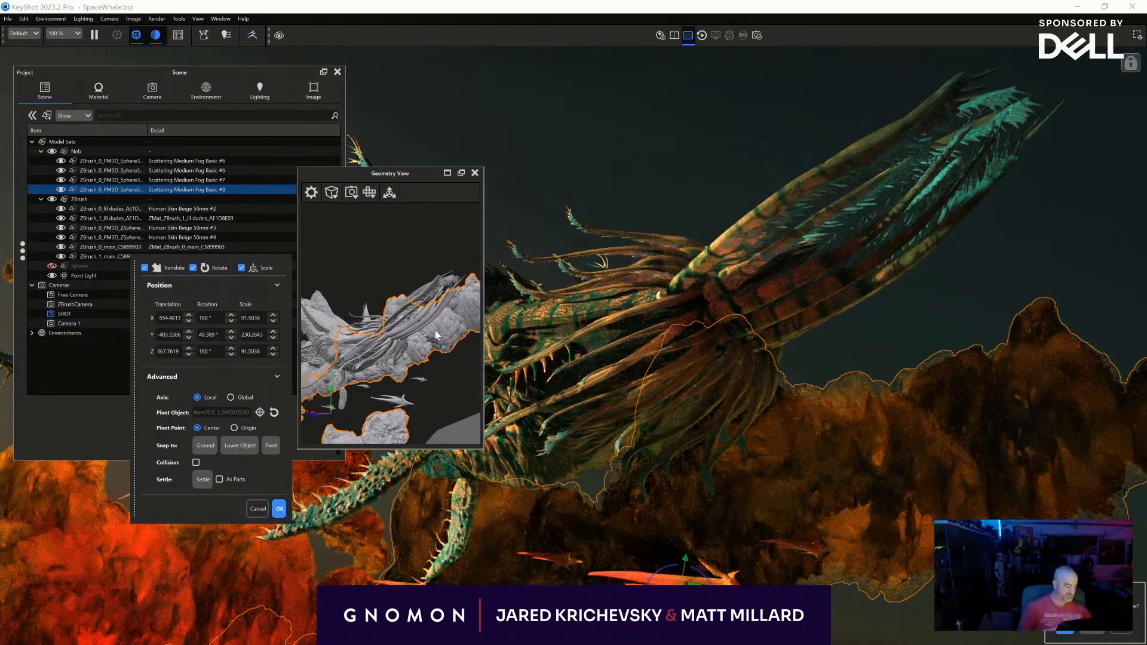
right_click(436, 336)
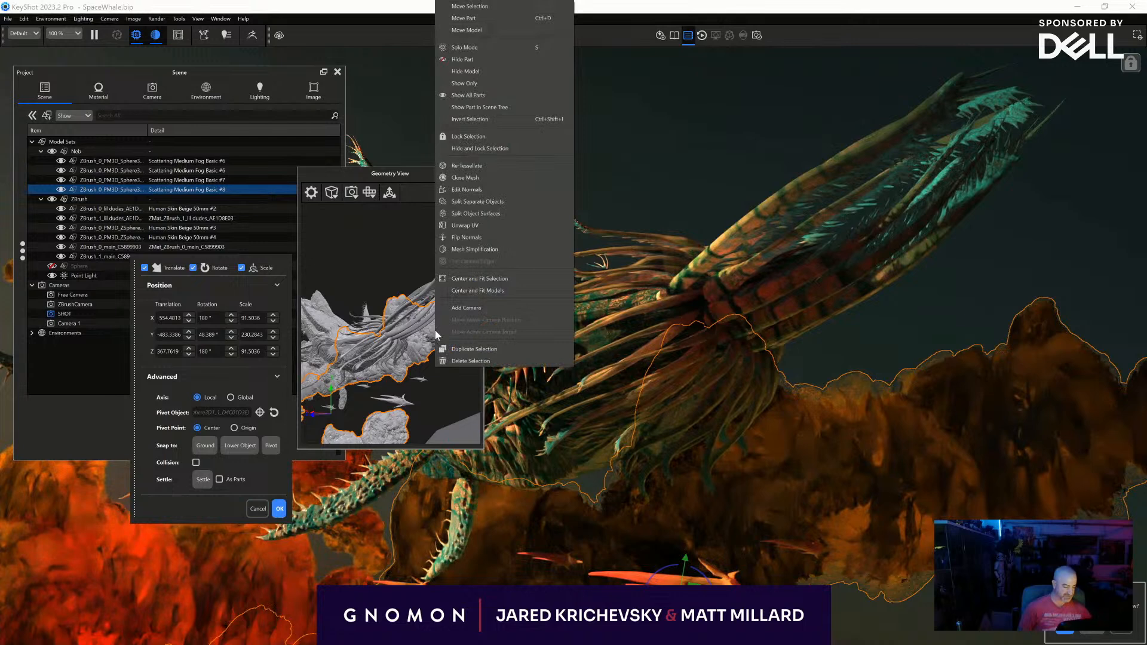
left_click(470, 12)
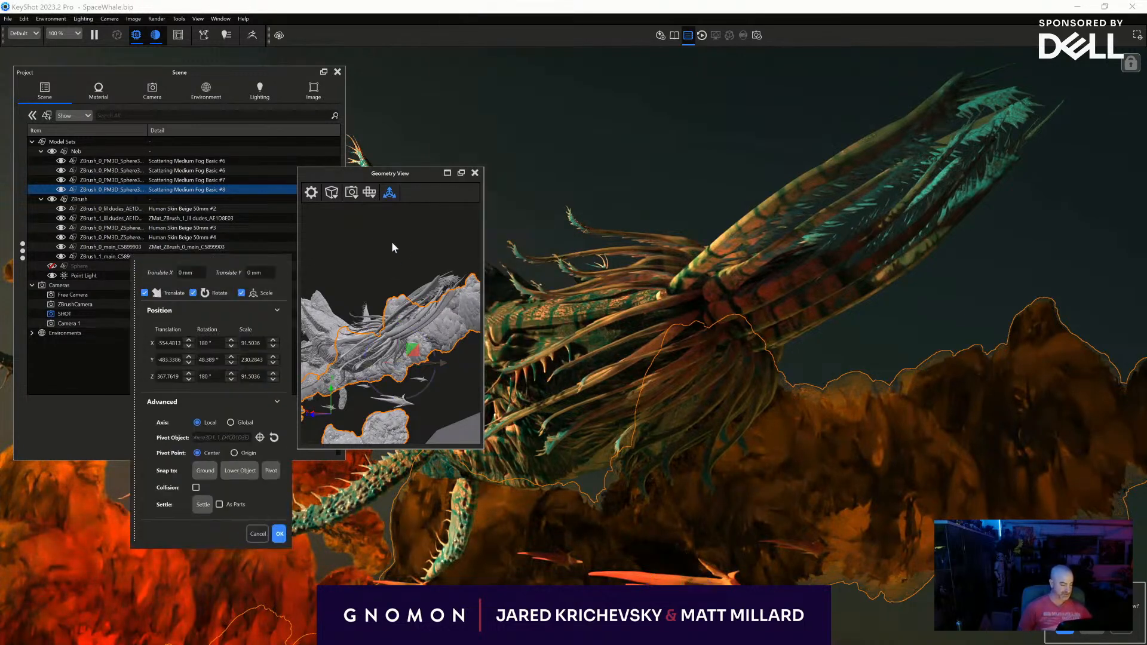
left_click_drag(412, 349, 382, 209)
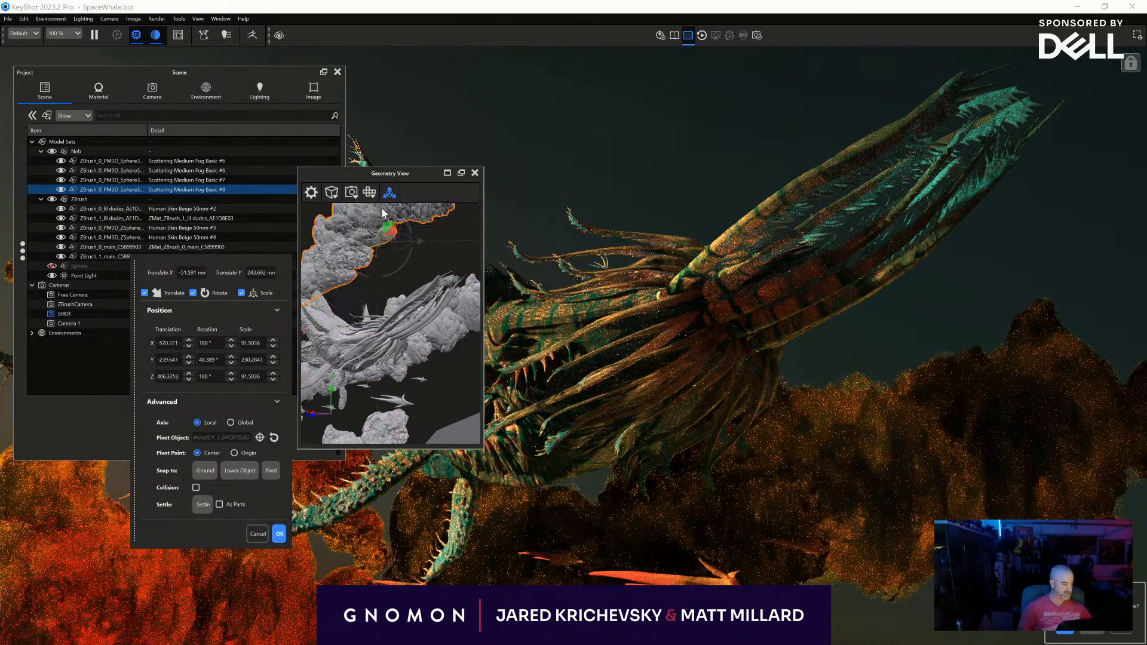
left_click(279, 533)
left_click(475, 173)
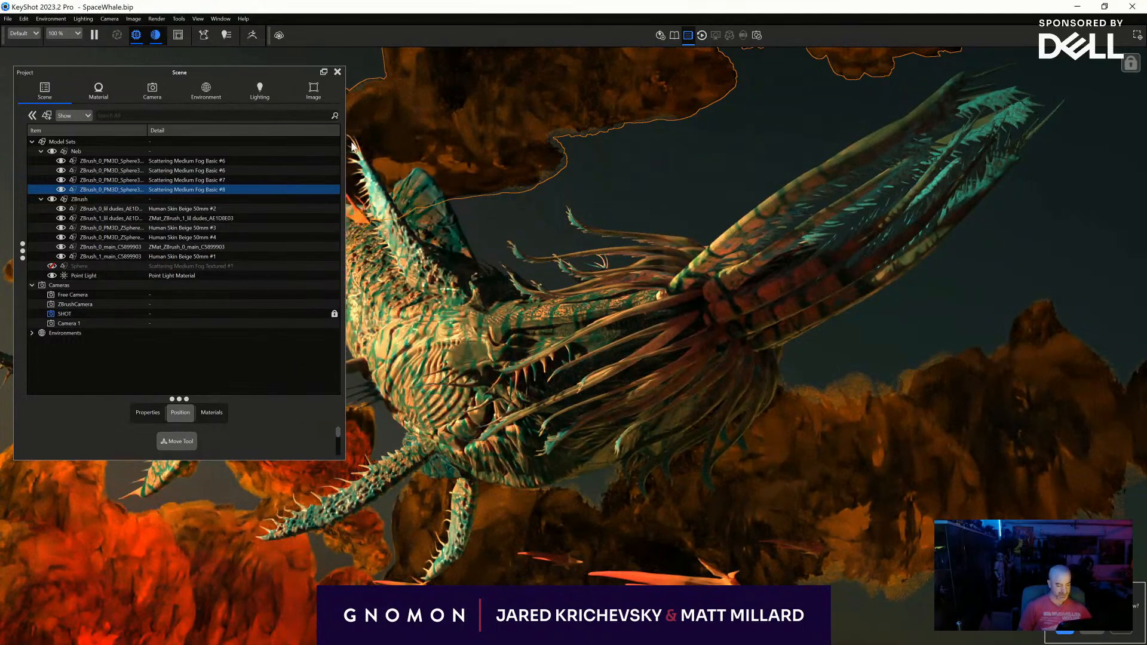
- Scale down the orange cloud covering the creature's head to about 21.2 in X and Z and 53.4 in Y
left_click(337, 71)
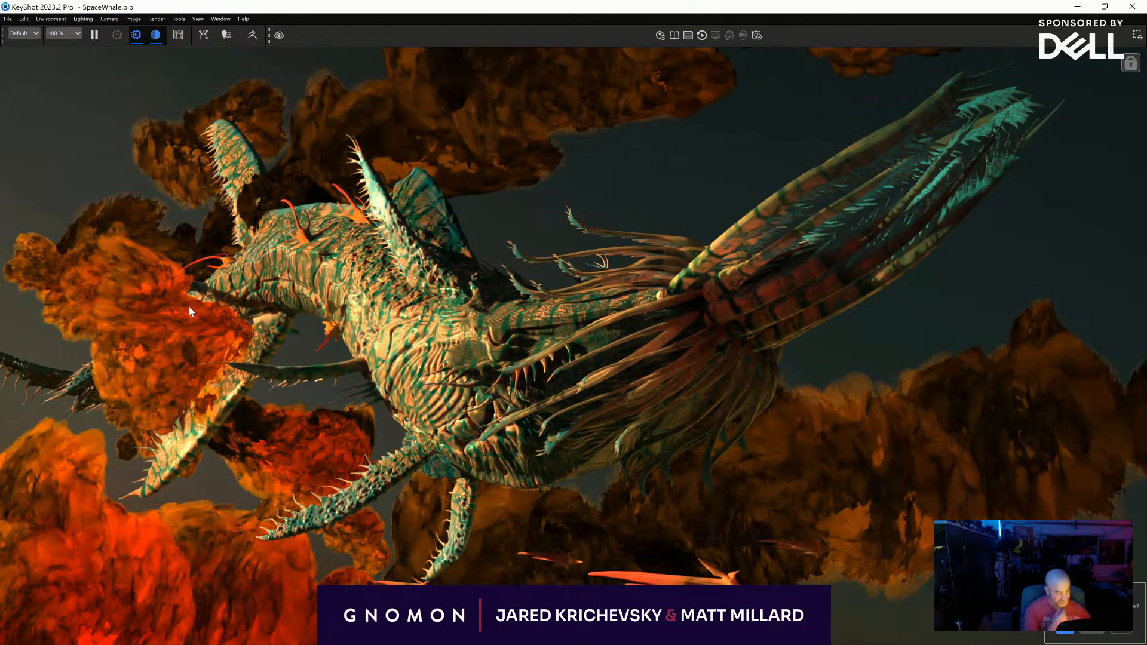
key("space")
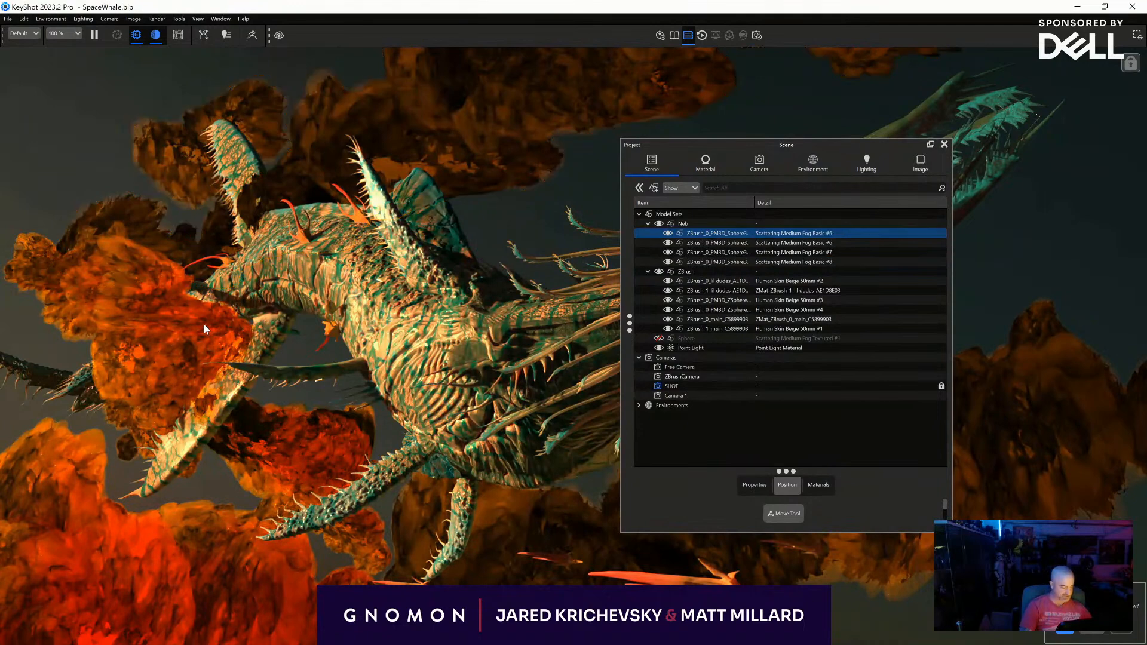
left_click(203, 324)
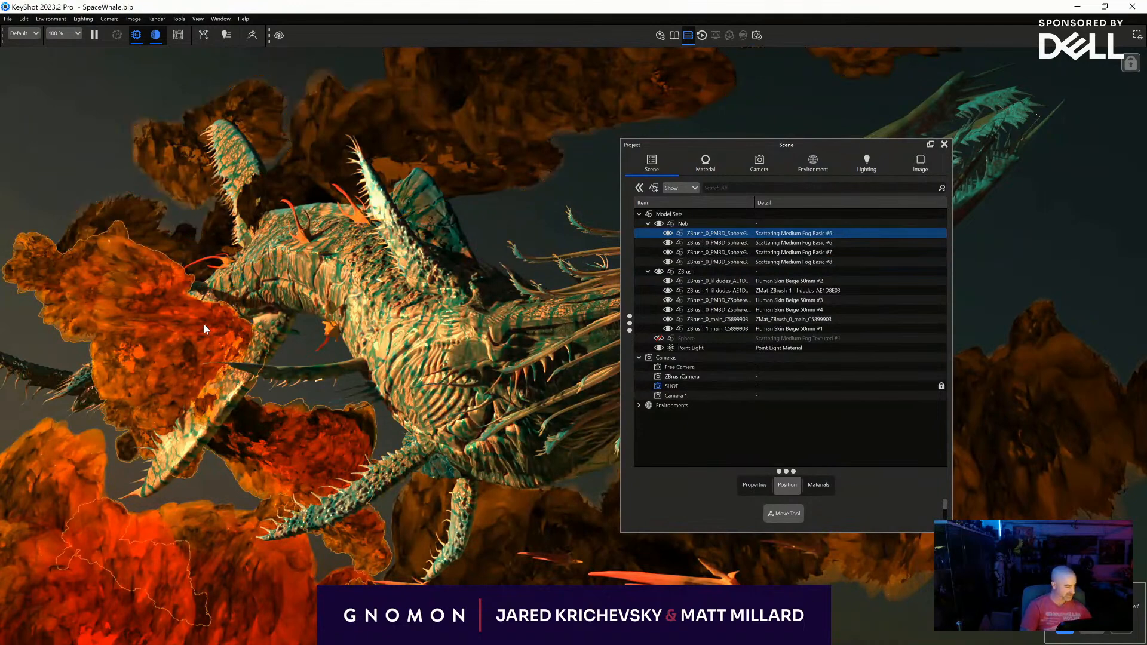
right_click(204, 324)
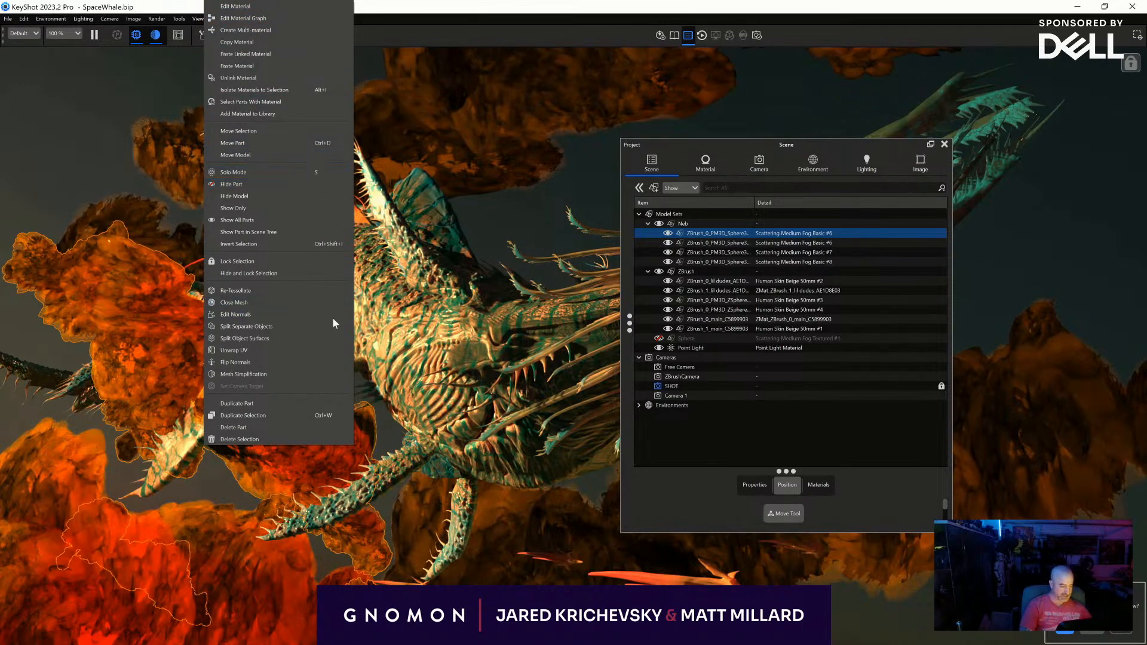
left_click(242, 131)
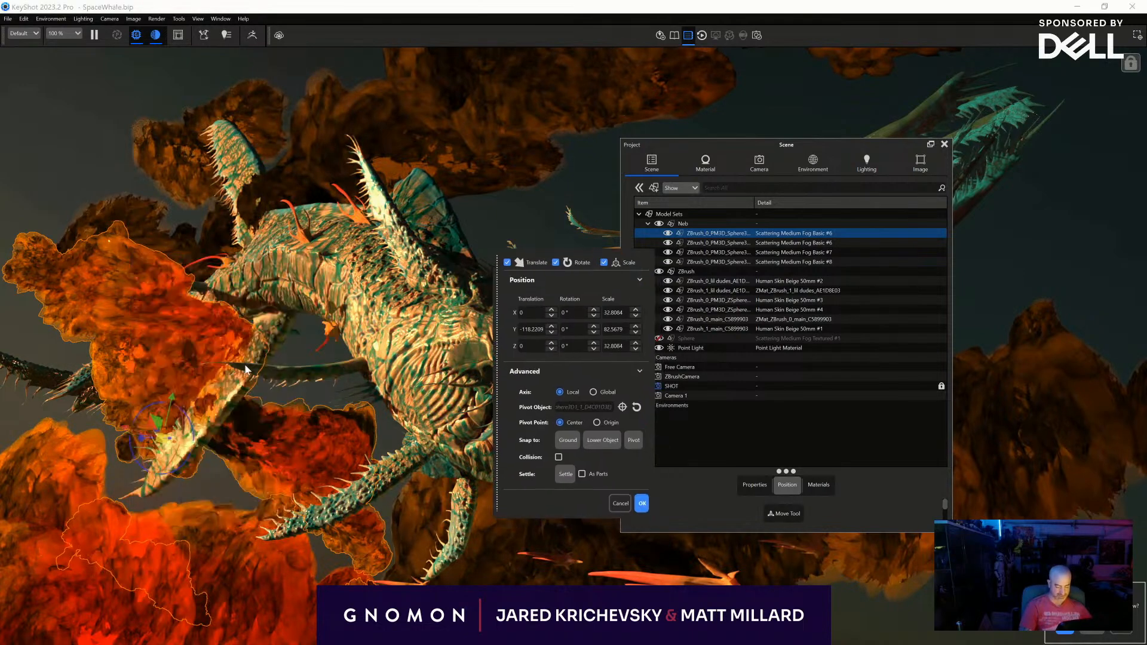
mouse_move(163, 449)
left_mouse_down()
mouse_move(144, 411)
mouse_move(167, 433)
left_mouse_up()
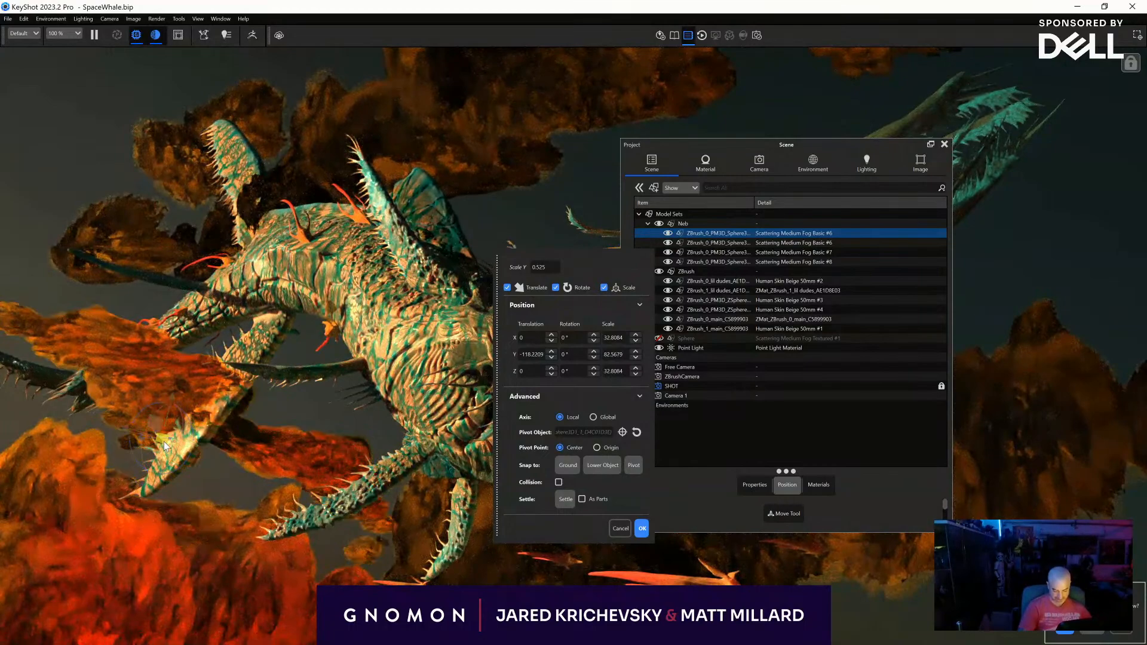
left_click_drag(162, 439, 41, 103)
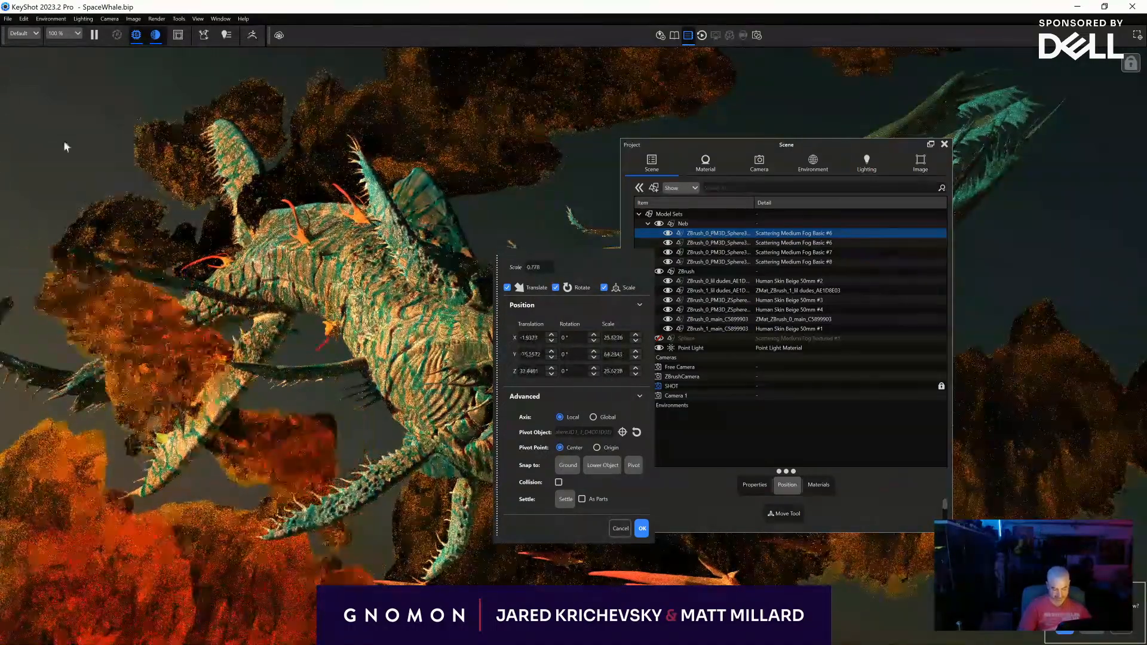
left_click_drag(163, 445, 73, 292)
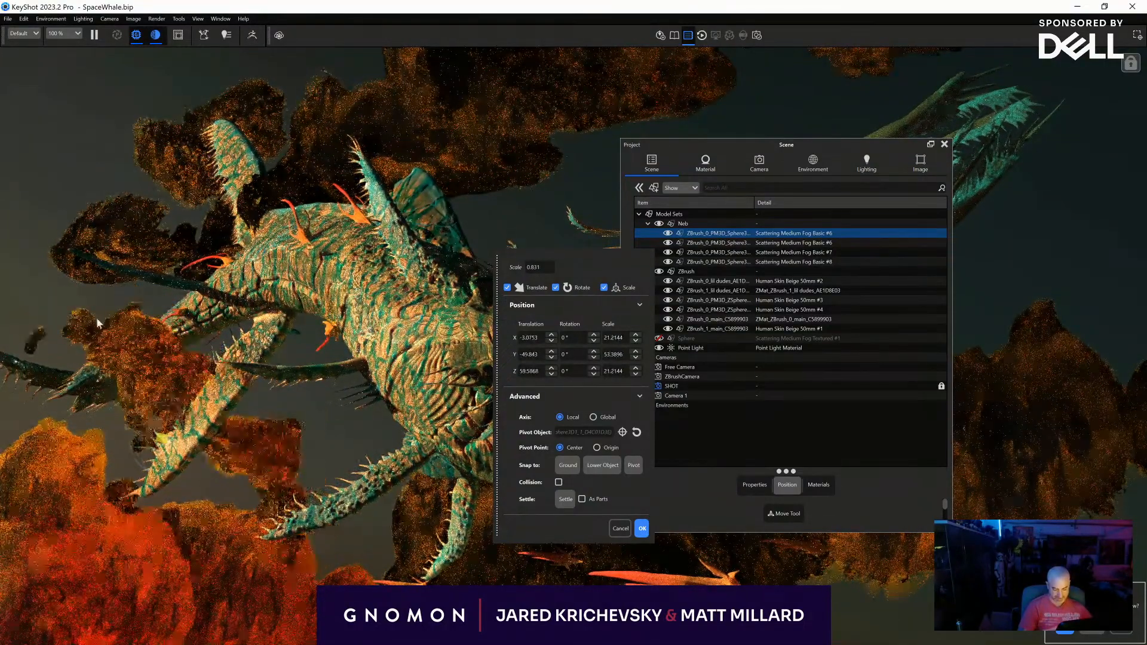
- Move the shrunken cloud about 46 mm along Z, clear of the creature's head, accept it and close the Project window
left_click_drag(139, 443, 77, 439)
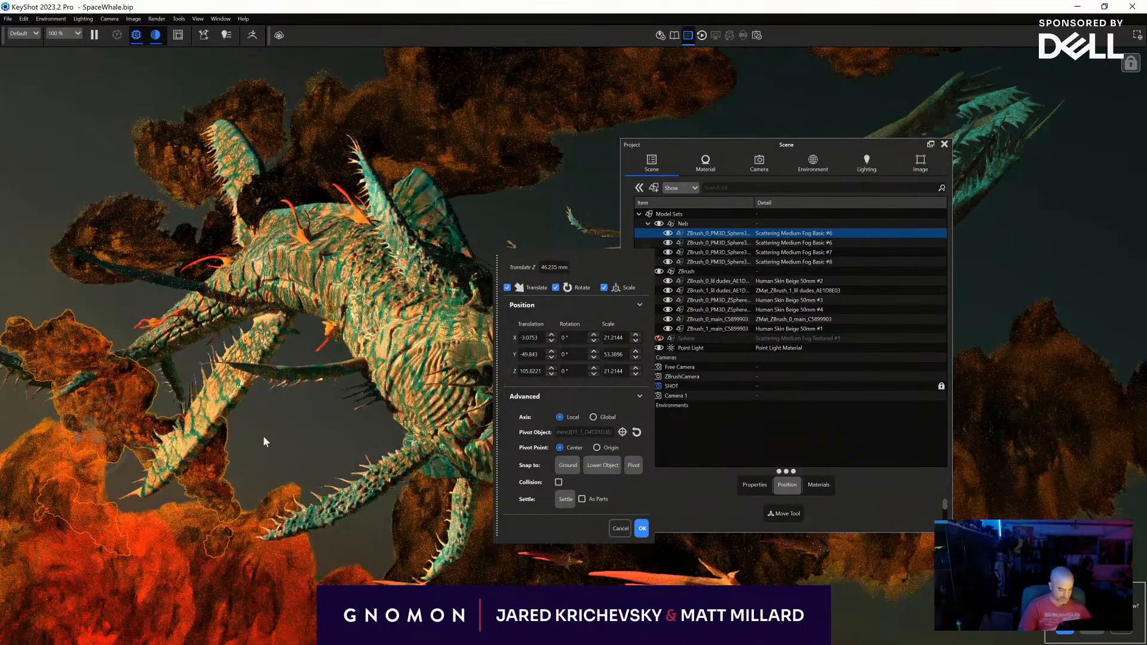
left_click(753, 430)
left_click(641, 529)
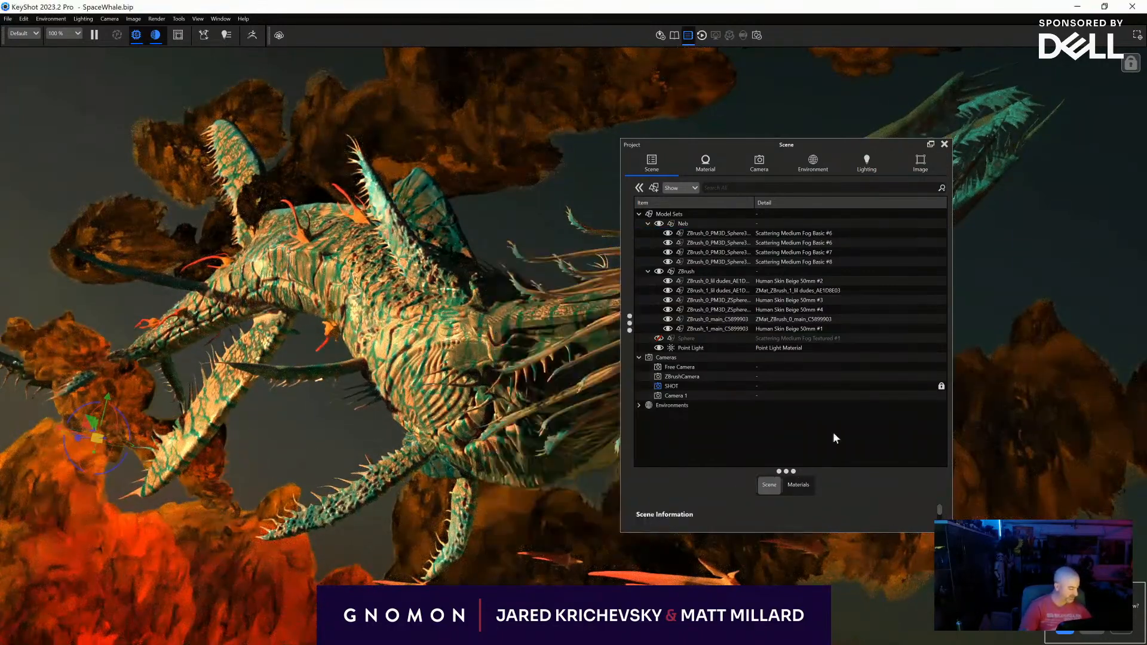
left_click(944, 144)
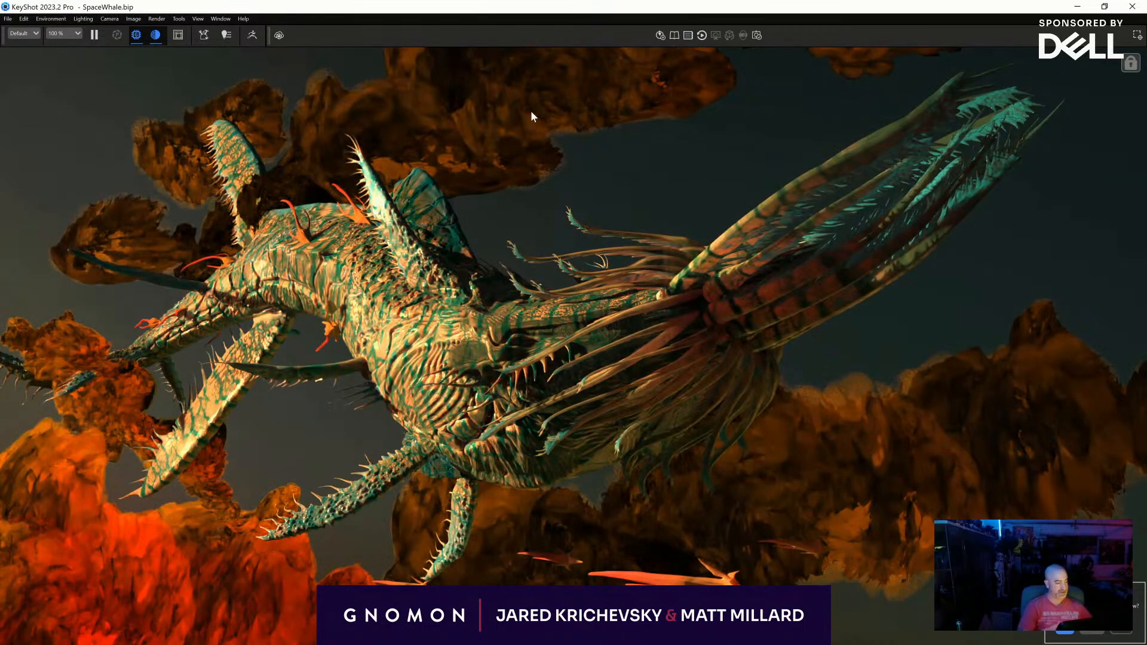
- Flatten the upper cloud bank to a Y scale of about 195 and shift it to about X -588, Y -164, Z 166 mm
key("space")
key("space")
key("space")
left_click(427, 102)
right_click(426, 103)
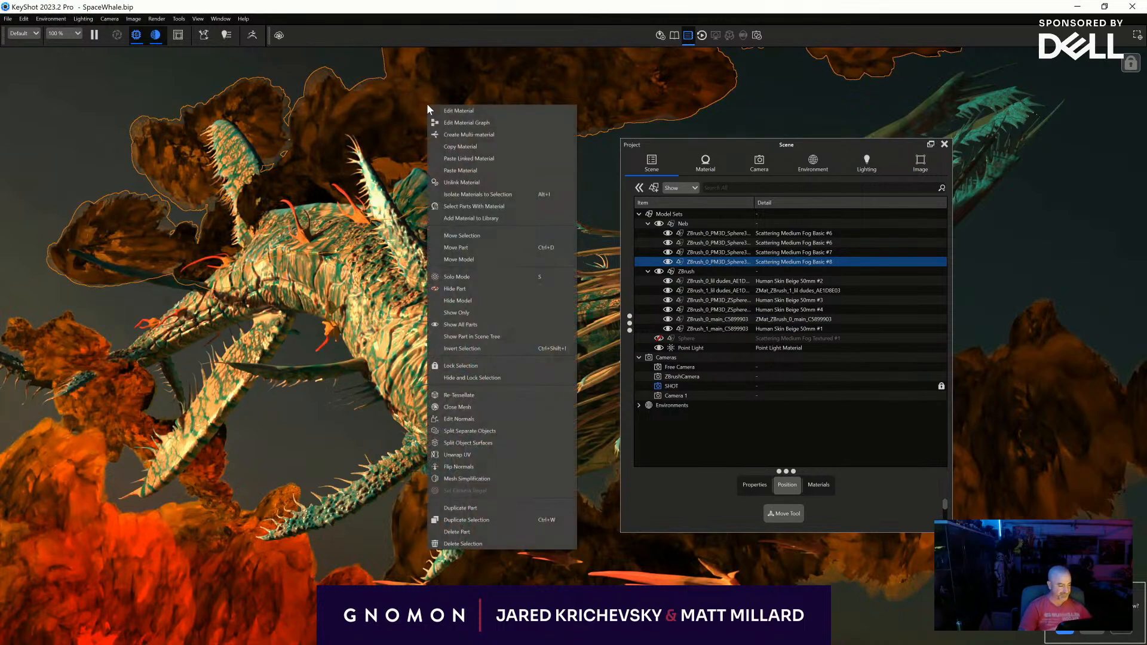
left_click(493, 74)
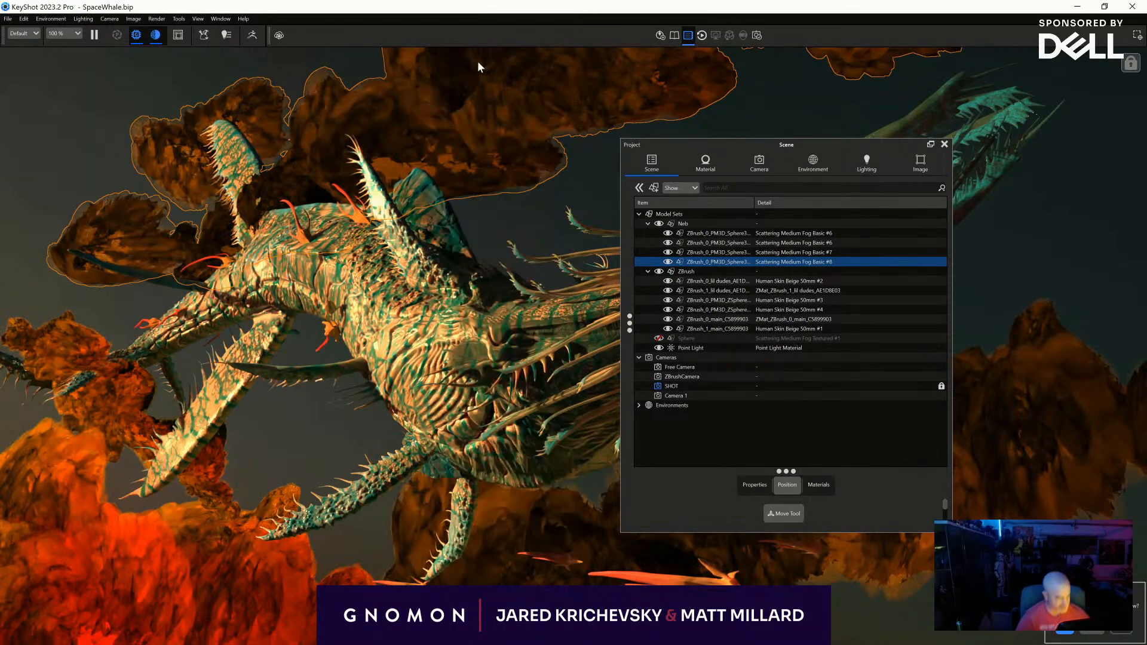
key("o")
left_click_drag(426, 252, 350, 295)
right_click(341, 294)
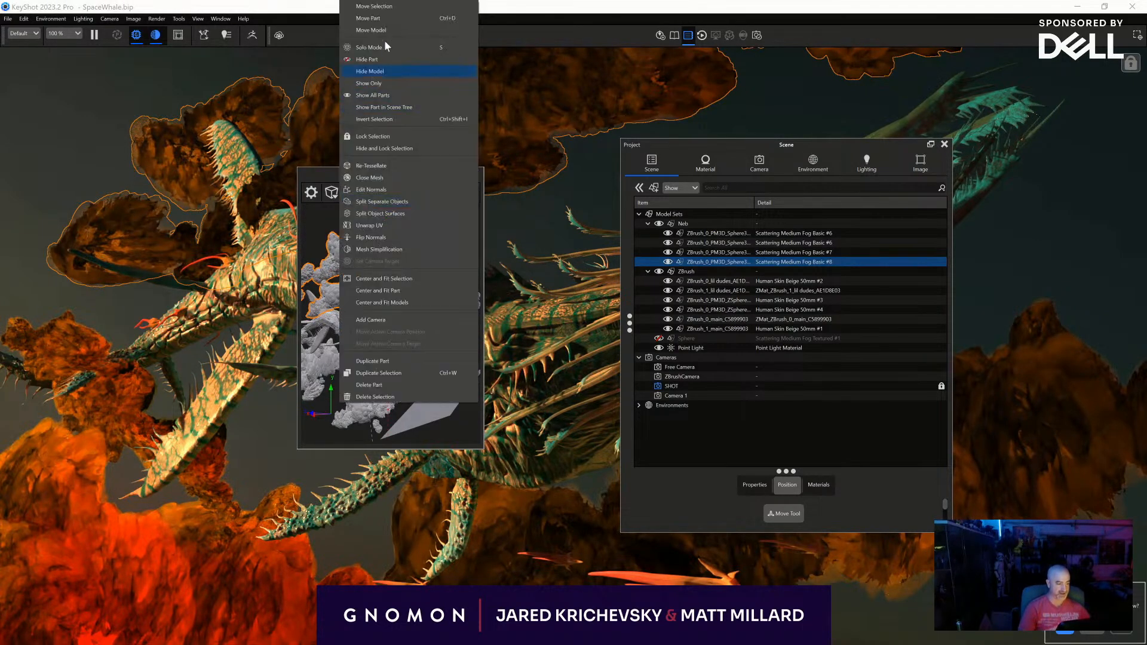
left_click(370, 18)
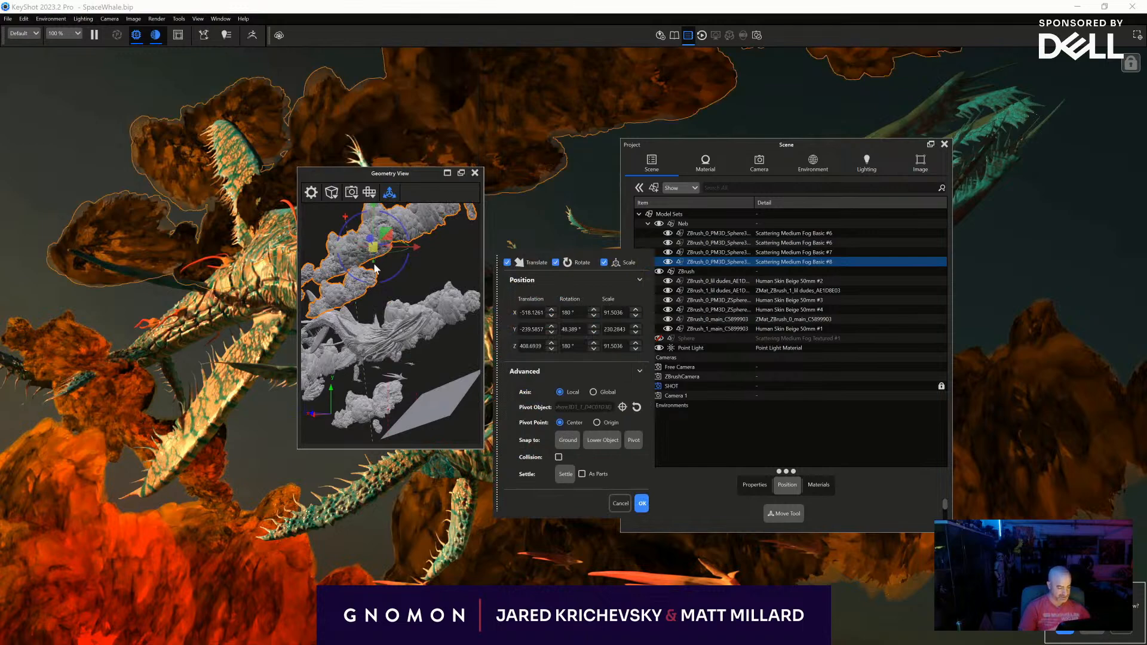
left_click_drag(376, 268, 268, 270)
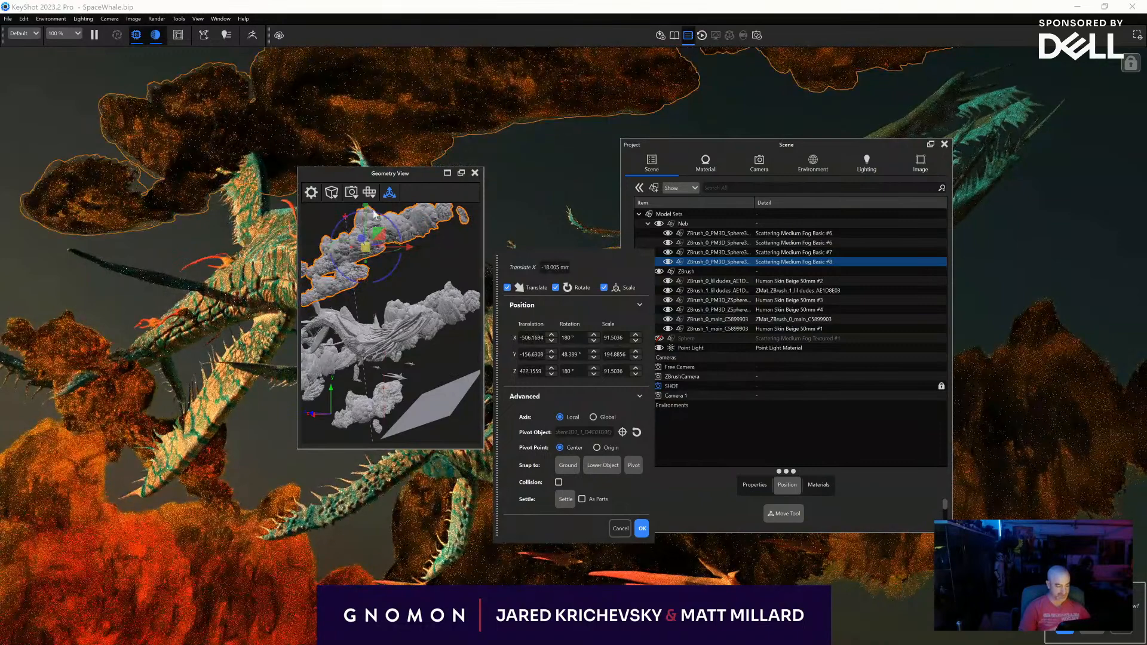
left_click_drag(368, 212, 0, 335)
- Rotate the upper cloud bank about -37° around Y, accept the transformation and close the Project window
left_click_drag(388, 273, 429, 302)
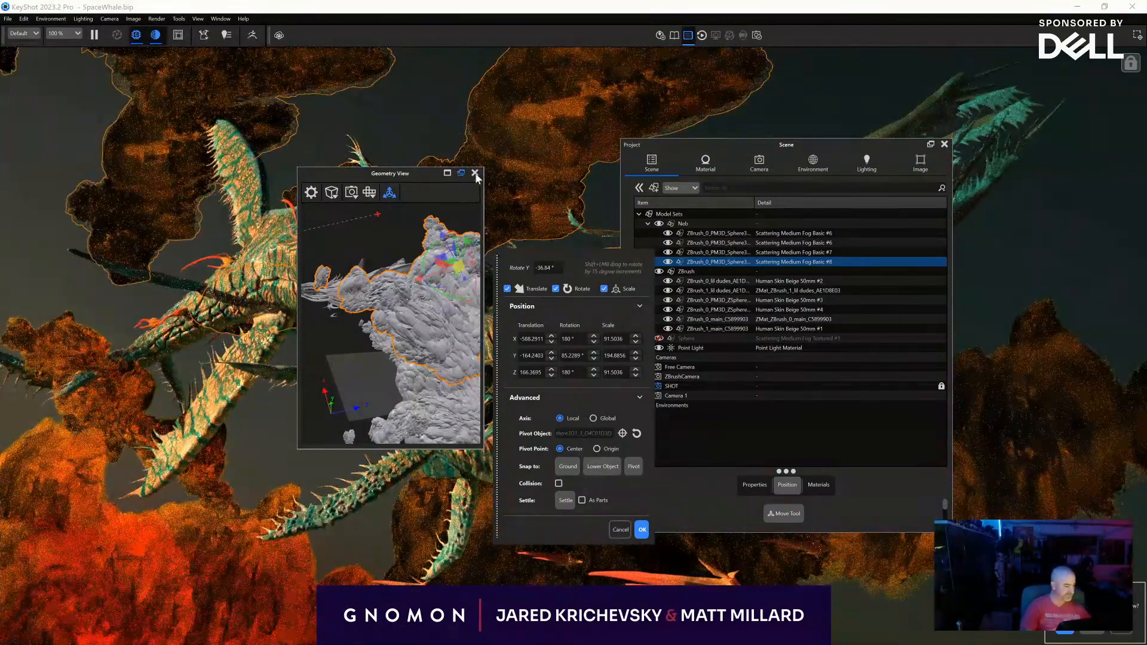
left_click(642, 529)
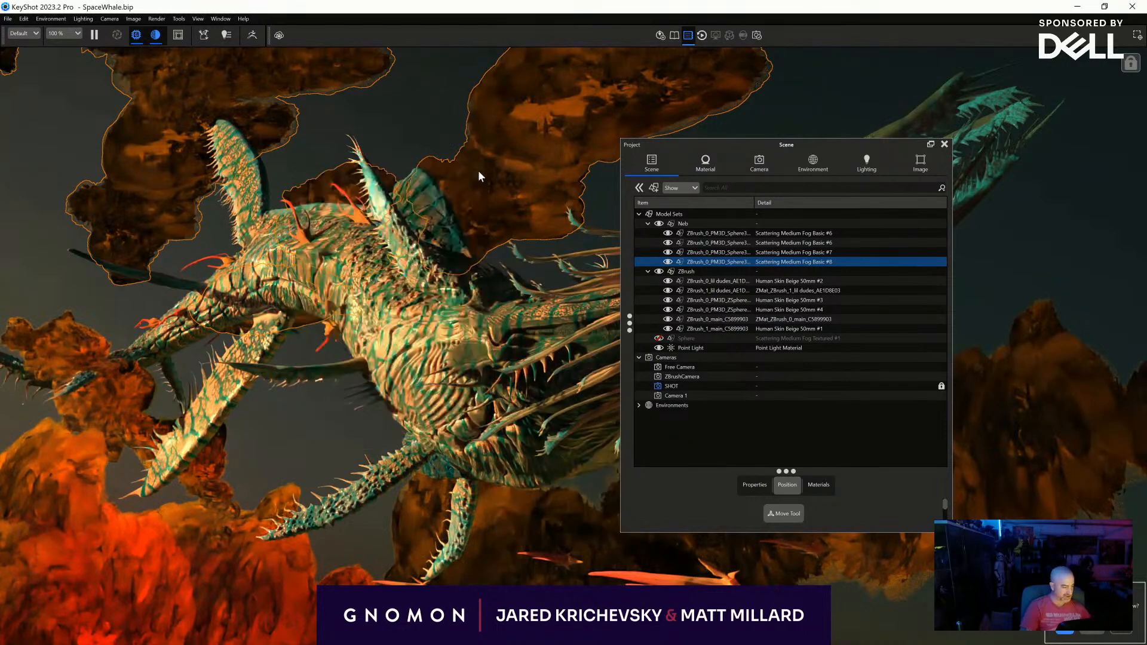
left_click(941, 144)
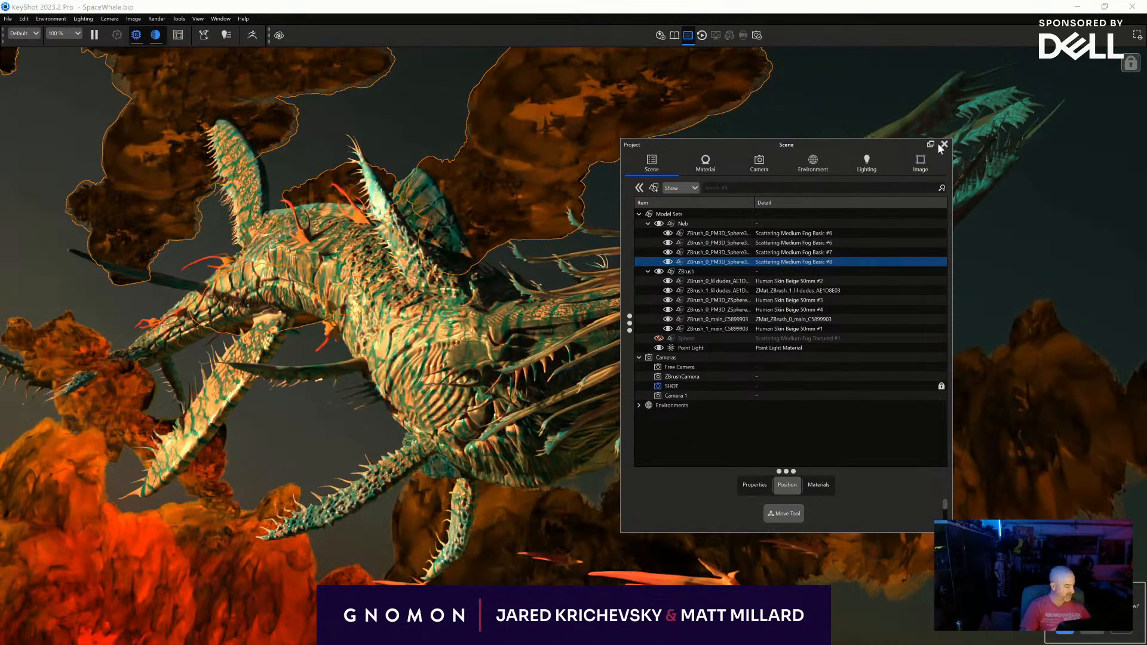
left_click(942, 145)
- Save the SpaceWhale scene and clear the ocean reference folder window from the view
left_click(9, 19)
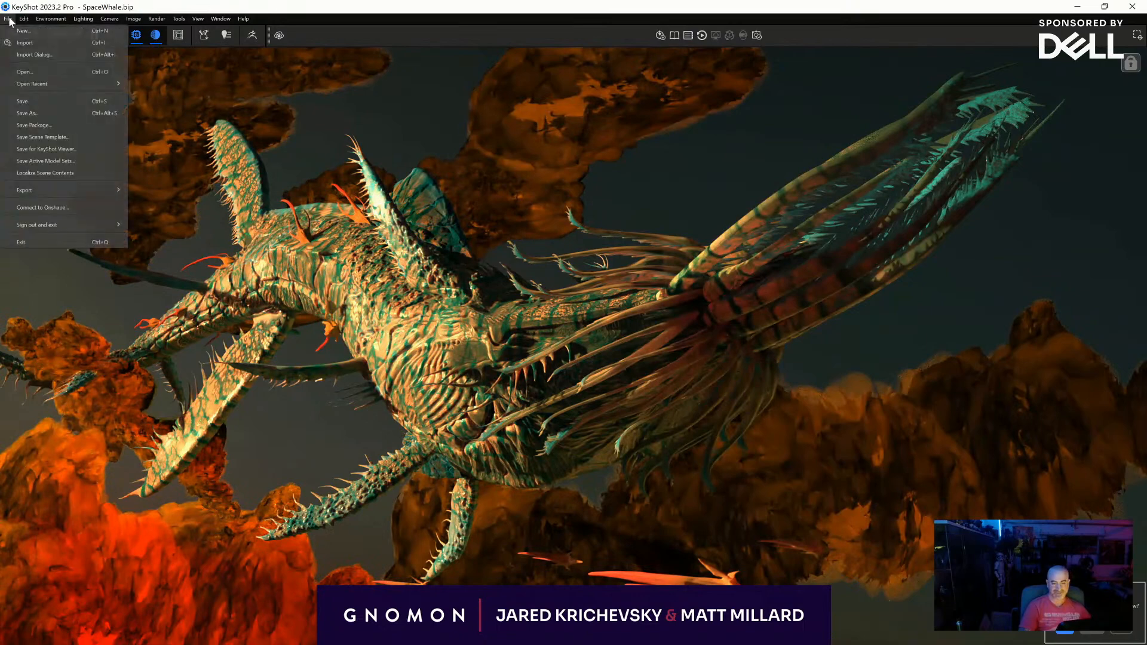
left_click(24, 101)
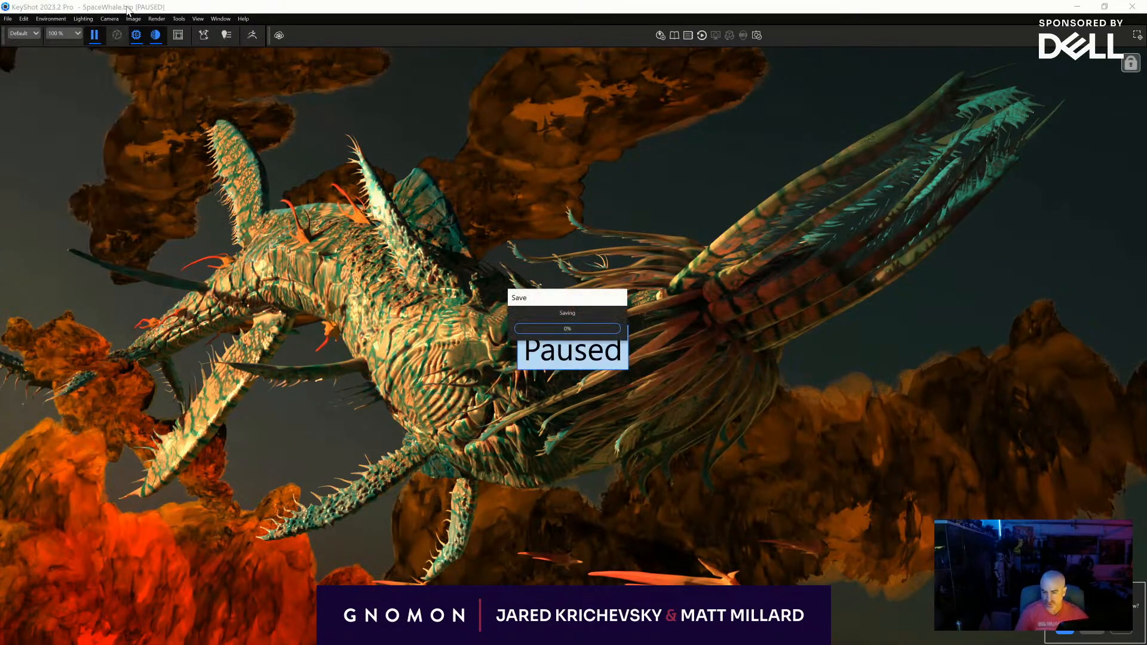
key("alt+Tab")
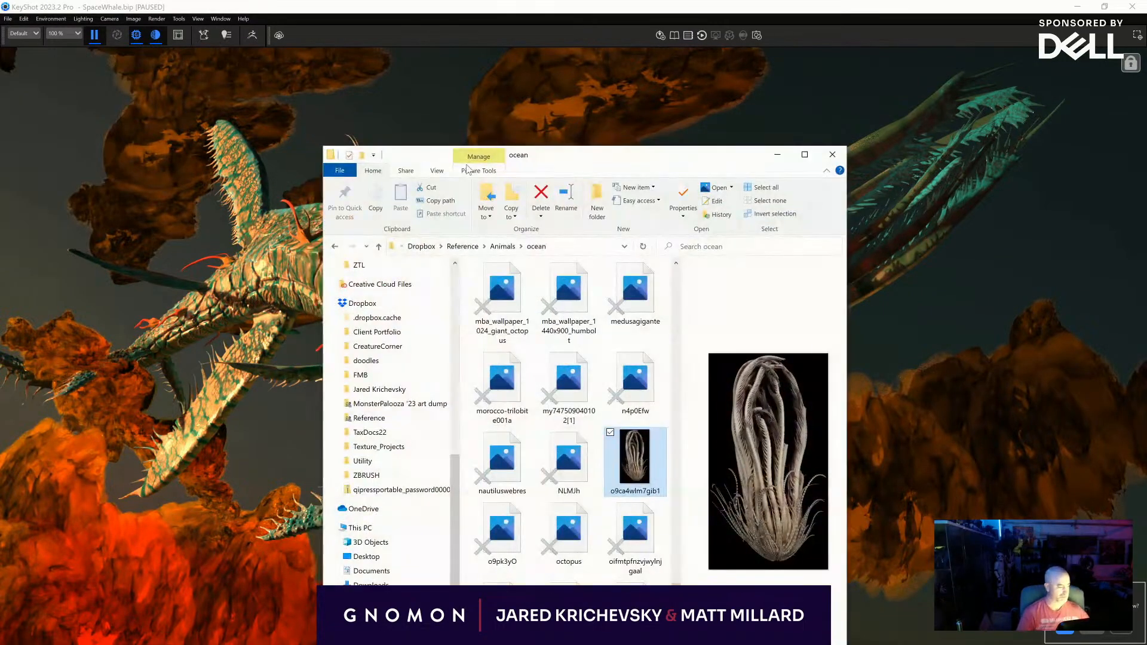
left_click_drag(596, 155, 0, 9)
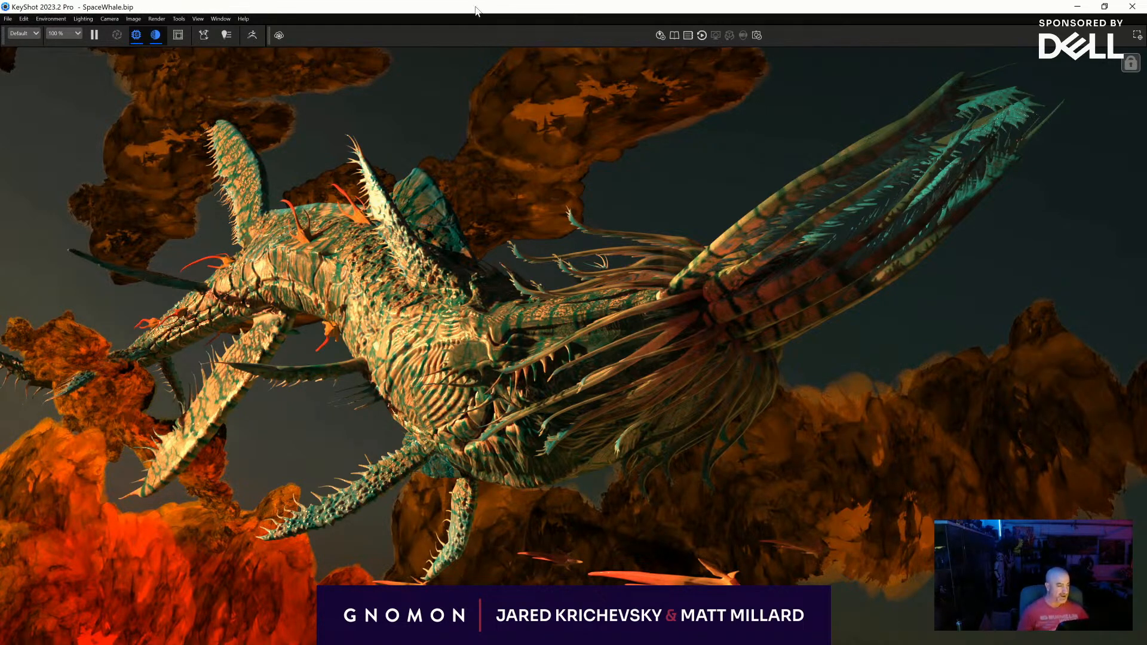
- Hide the Neb model set so the creature renders without clouds, and close the Project window
key("space")
left_click_drag(733, 142, 768, 143)
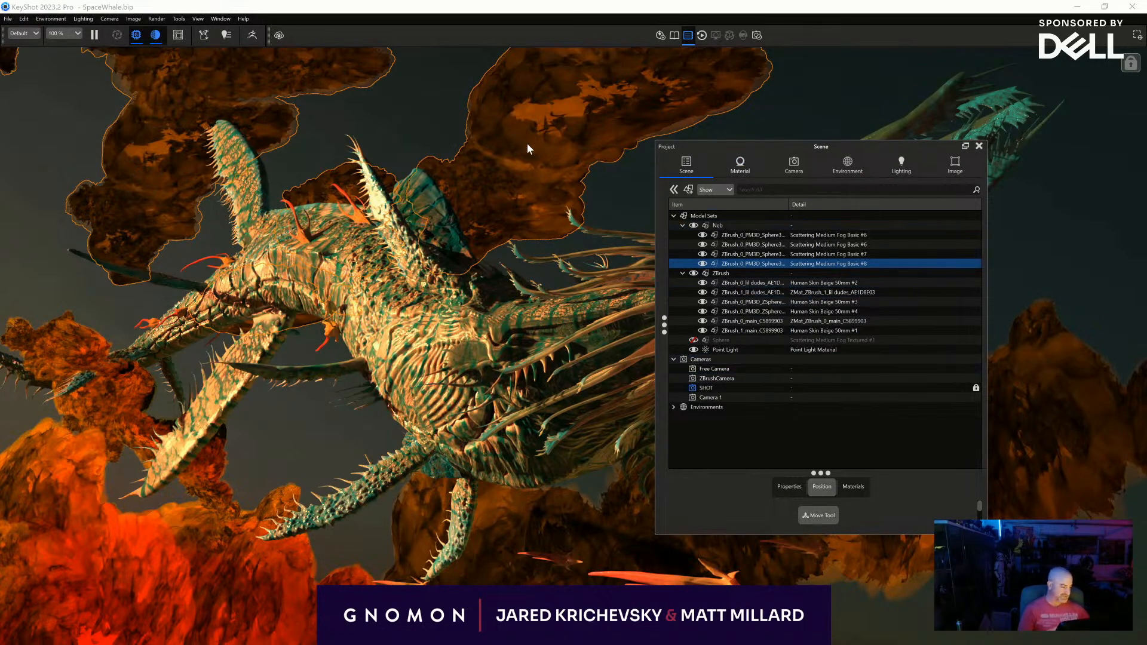
left_click(403, 148)
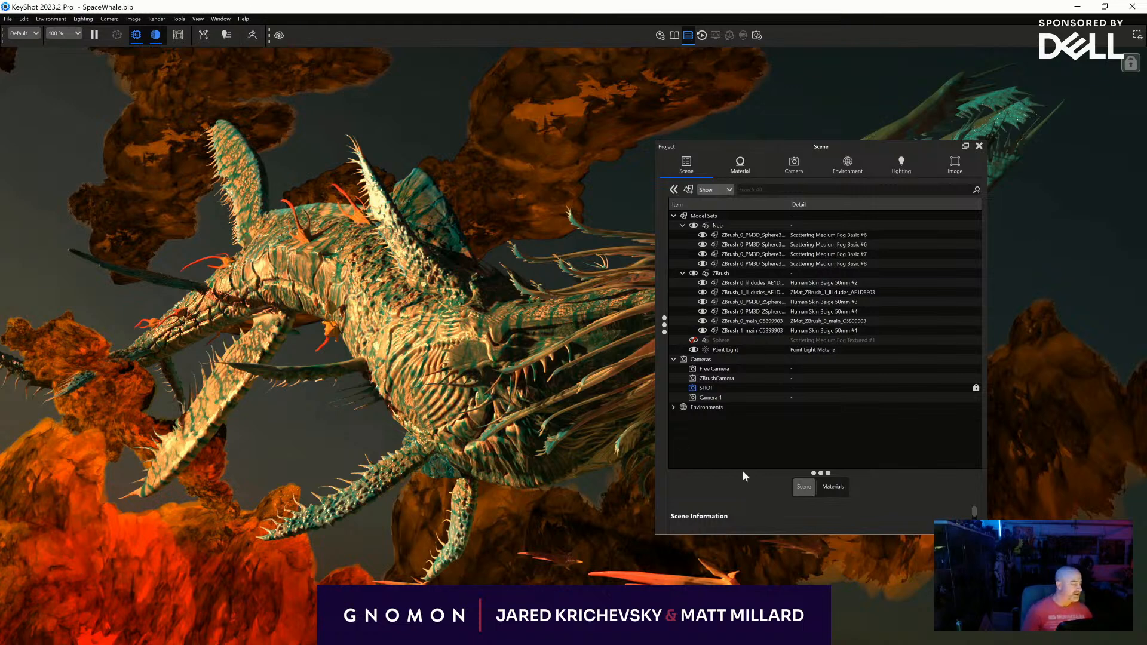
key("space")
key("space")
left_click(700, 227)
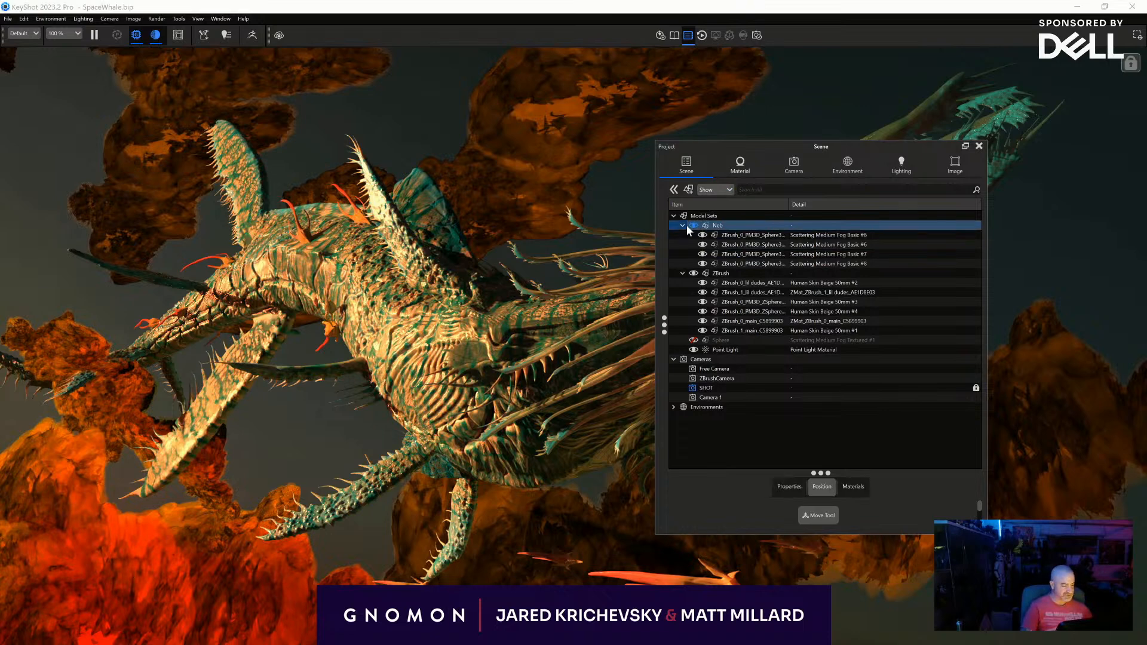
left_click(691, 226)
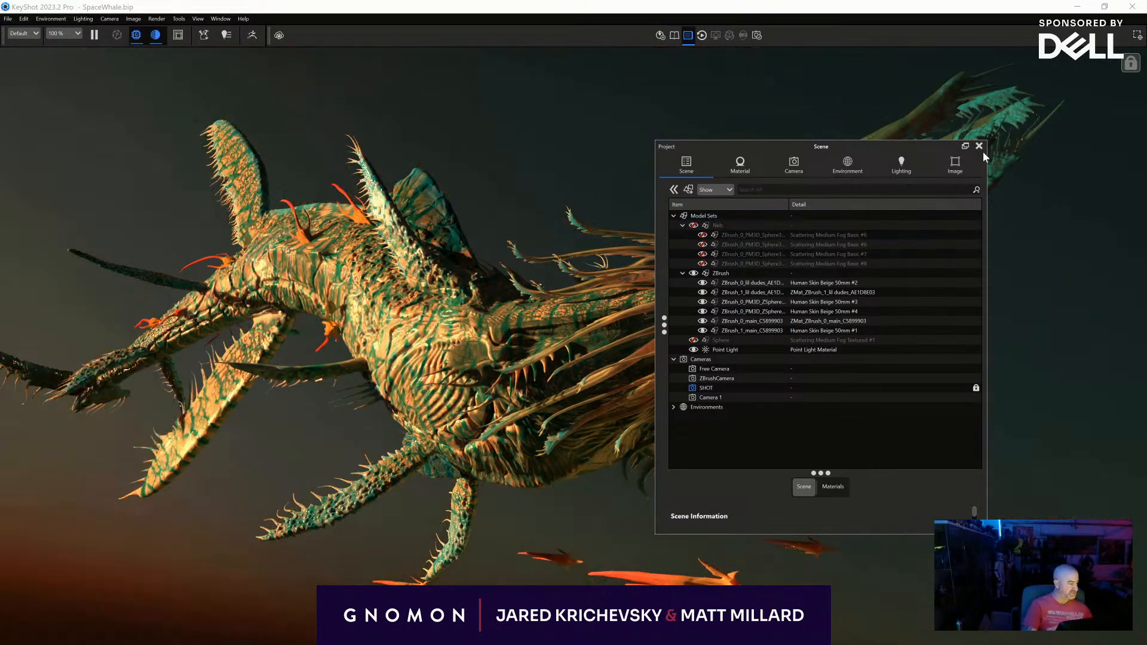
left_click(978, 146)
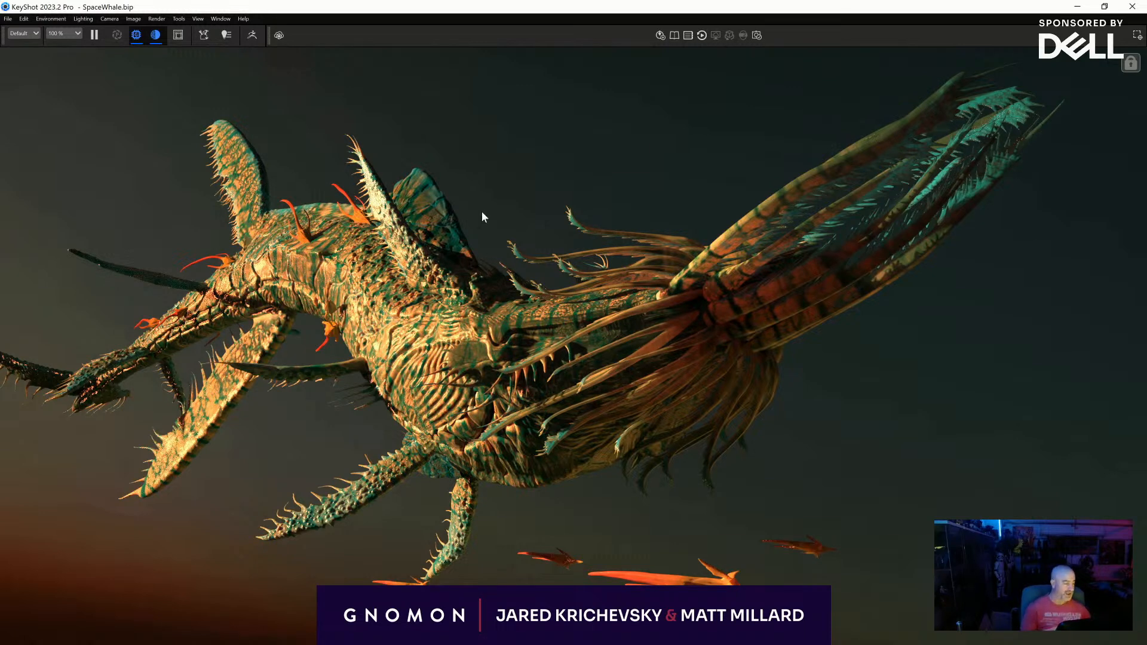
- Show the fog sphere and the Neb model set together around the creature, and close the Project window
key("space")
left_click(686, 351)
left_click(692, 340)
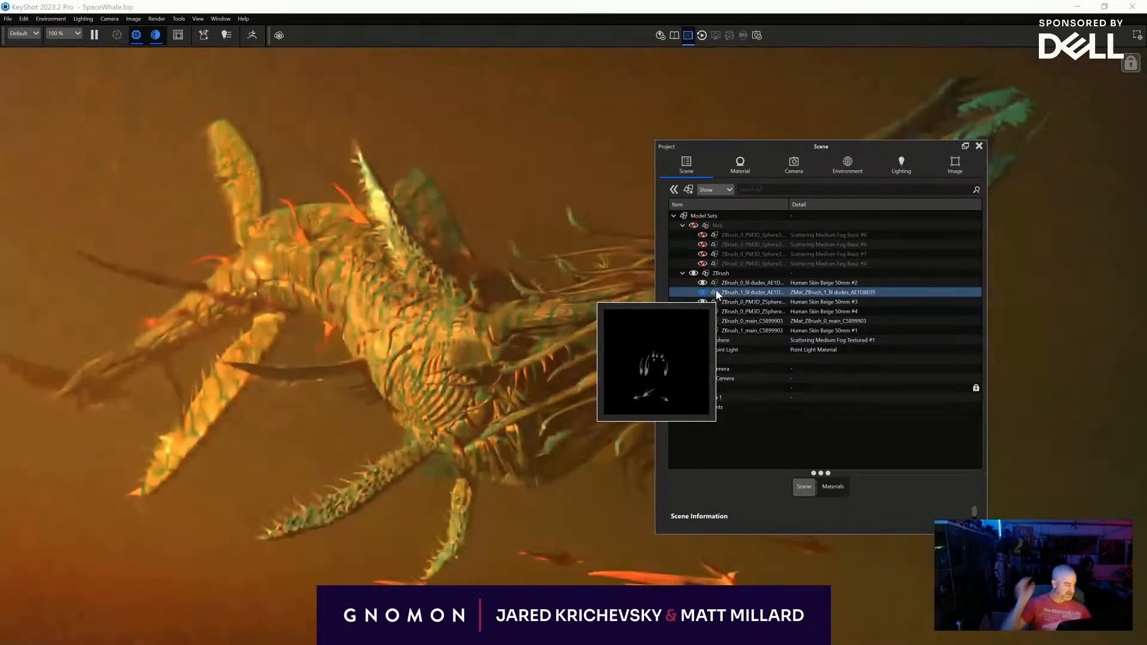
left_click(694, 225)
left_click(694, 225)
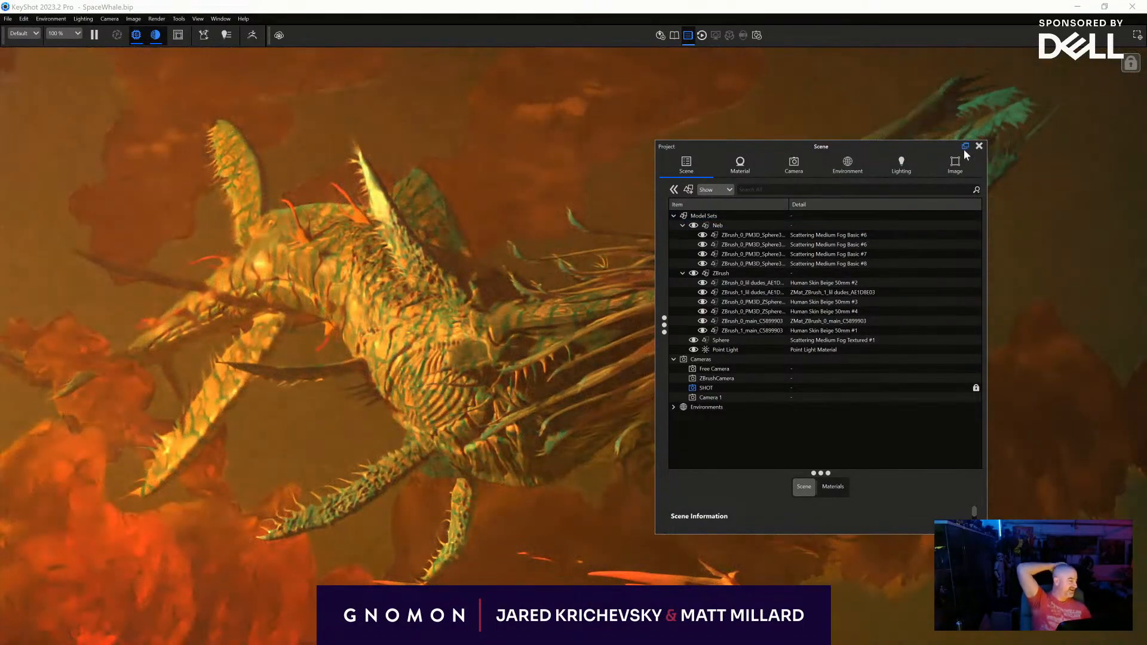
left_click(979, 146)
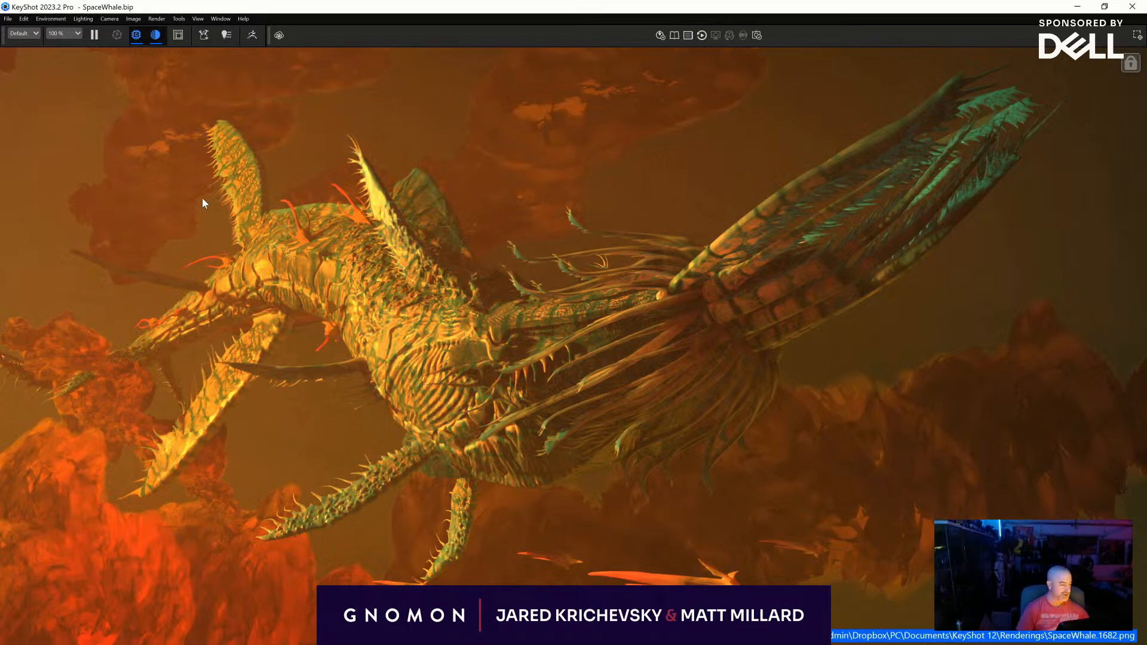
- Hide both the fog sphere and the Neb model set, and select the Model Sets group
key("space")
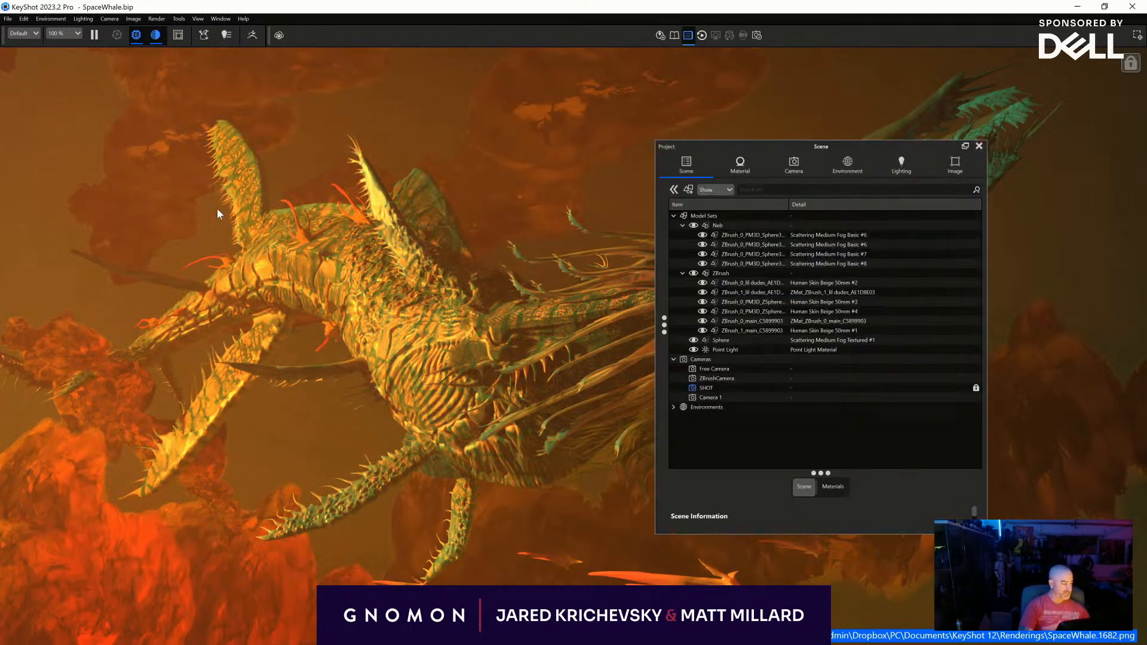
left_click(692, 338)
left_click(693, 225)
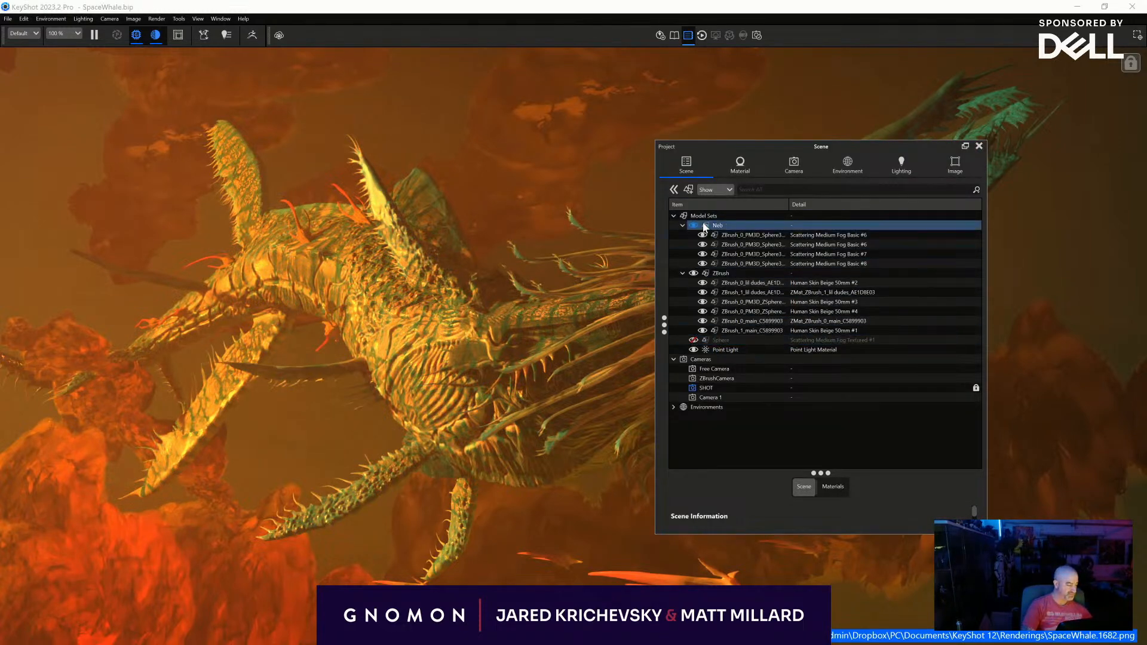
left_click(693, 226)
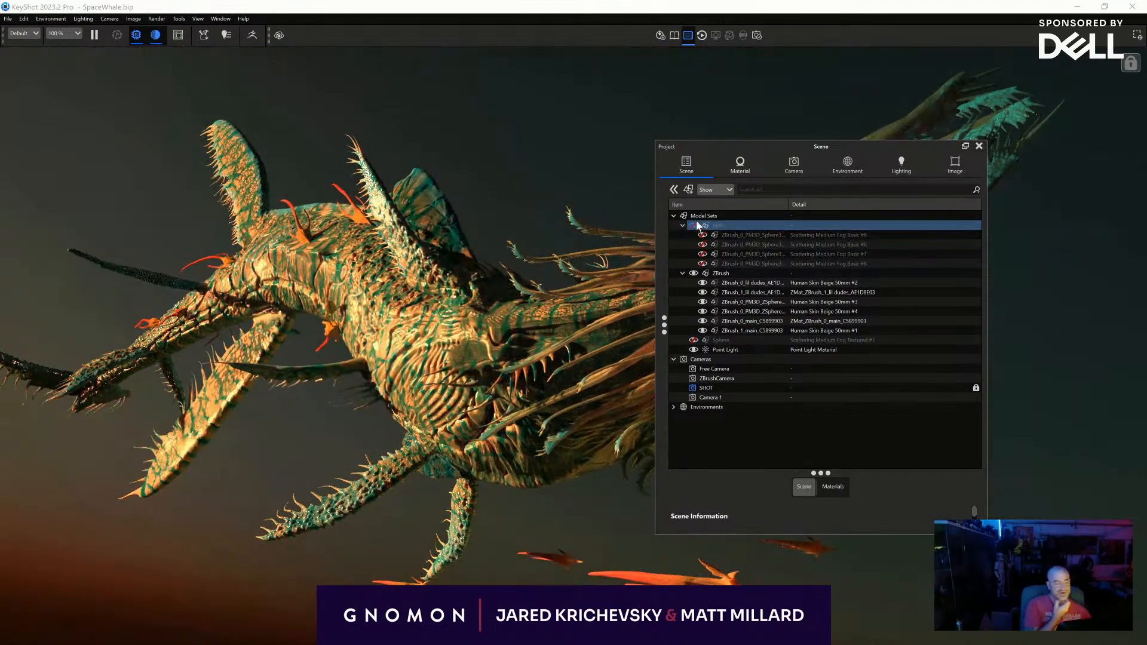
left_click(691, 217)
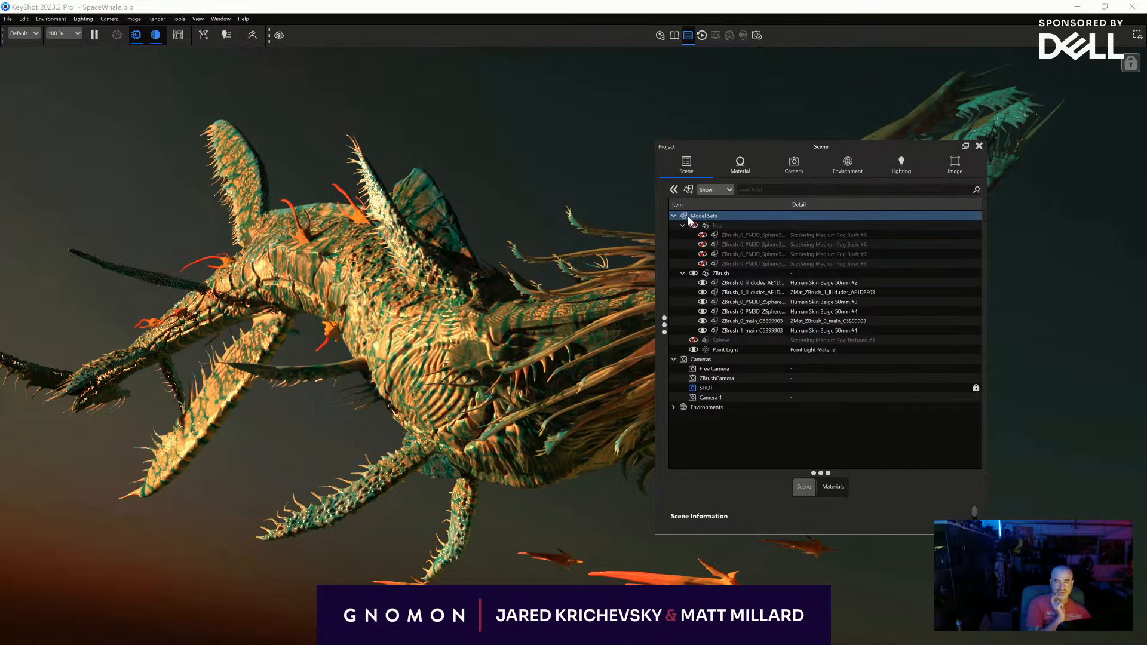
- Save a still of the creature on its own, without fog or clouds, and return to the scene list
left_click(664, 6)
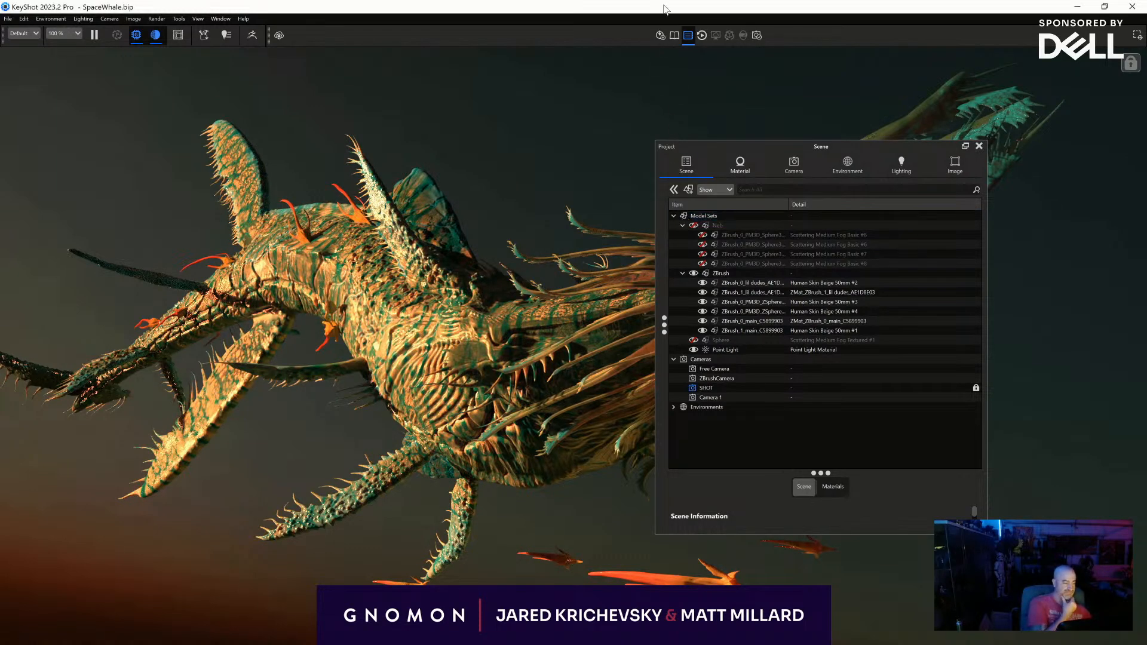
left_click(803, 171)
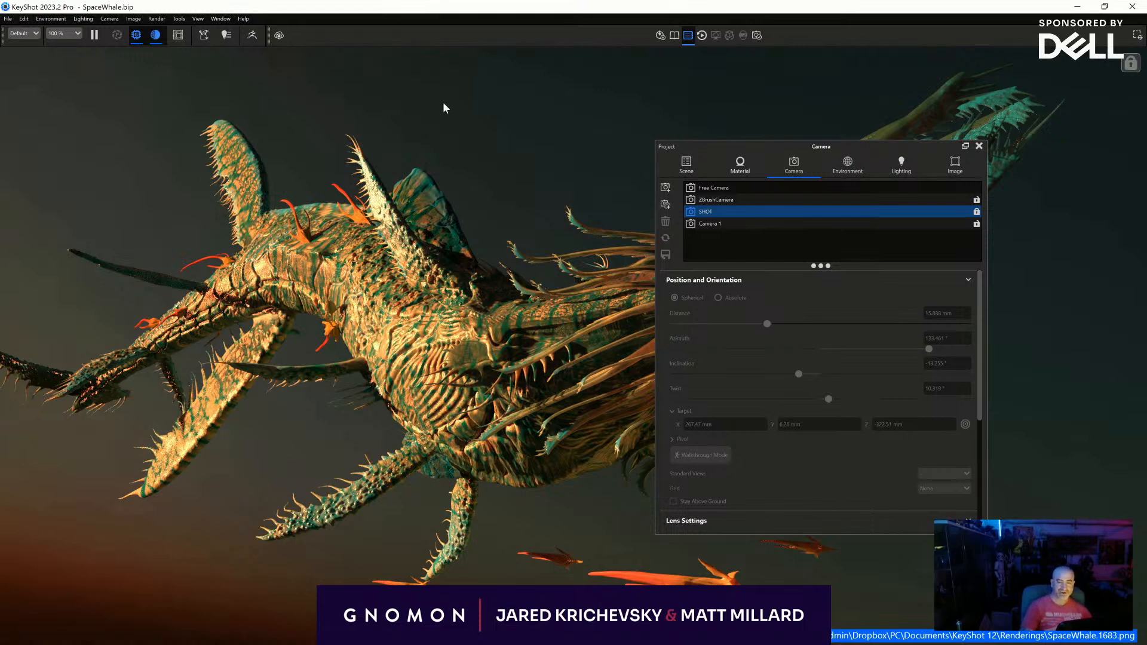
left_click(686, 165)
- Hide the ZBrush model set and save a still of the empty background
left_click(693, 273)
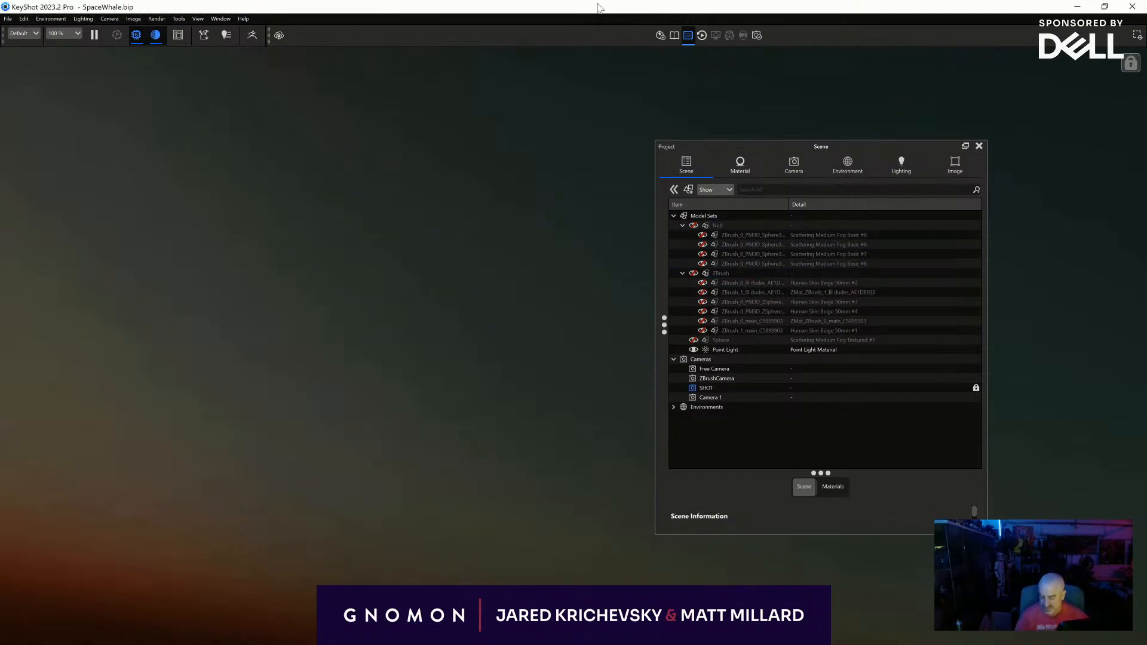
left_click(710, 358)
left_click(696, 347)
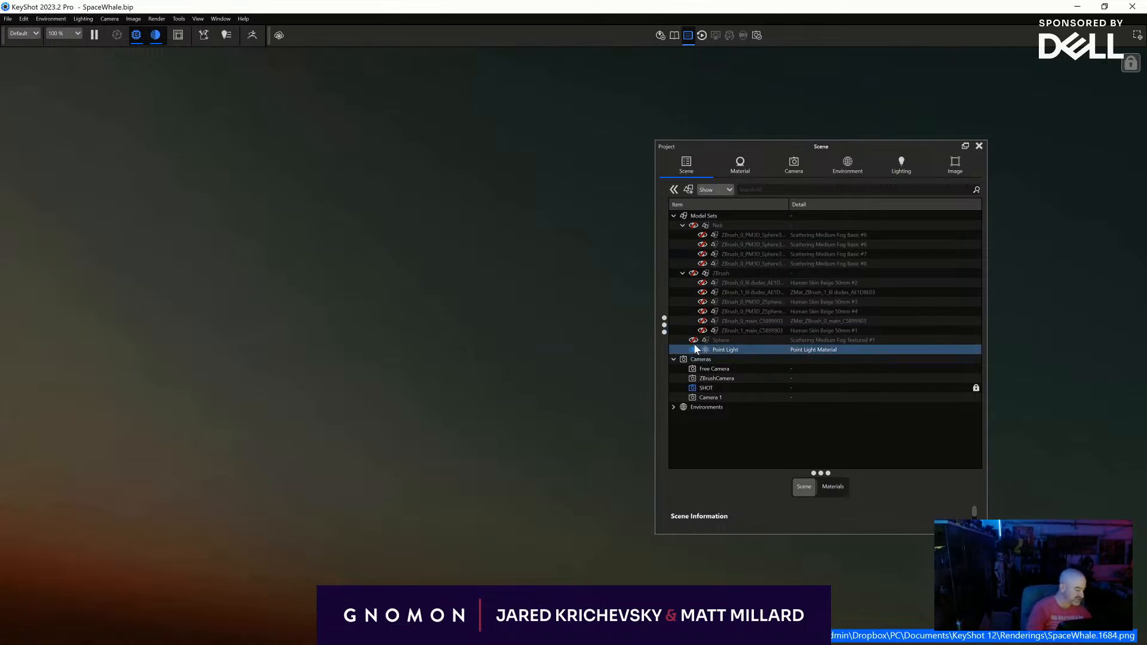
- Show only the fog sphere against the background and save a still of the fog
left_click(693, 340)
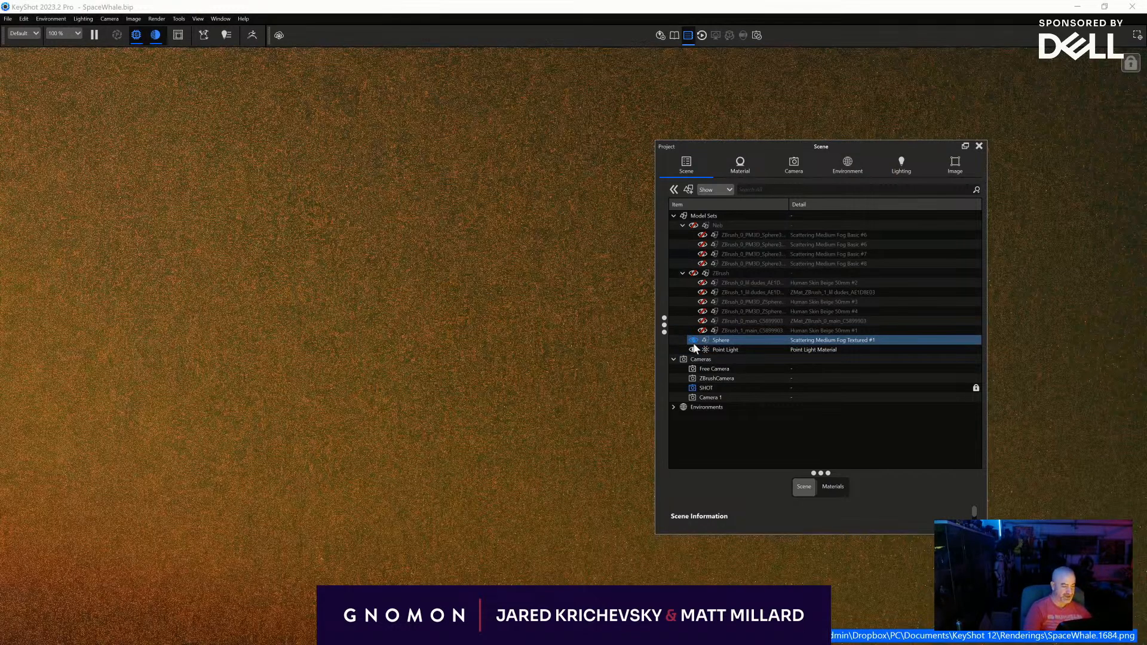
left_click(458, 11)
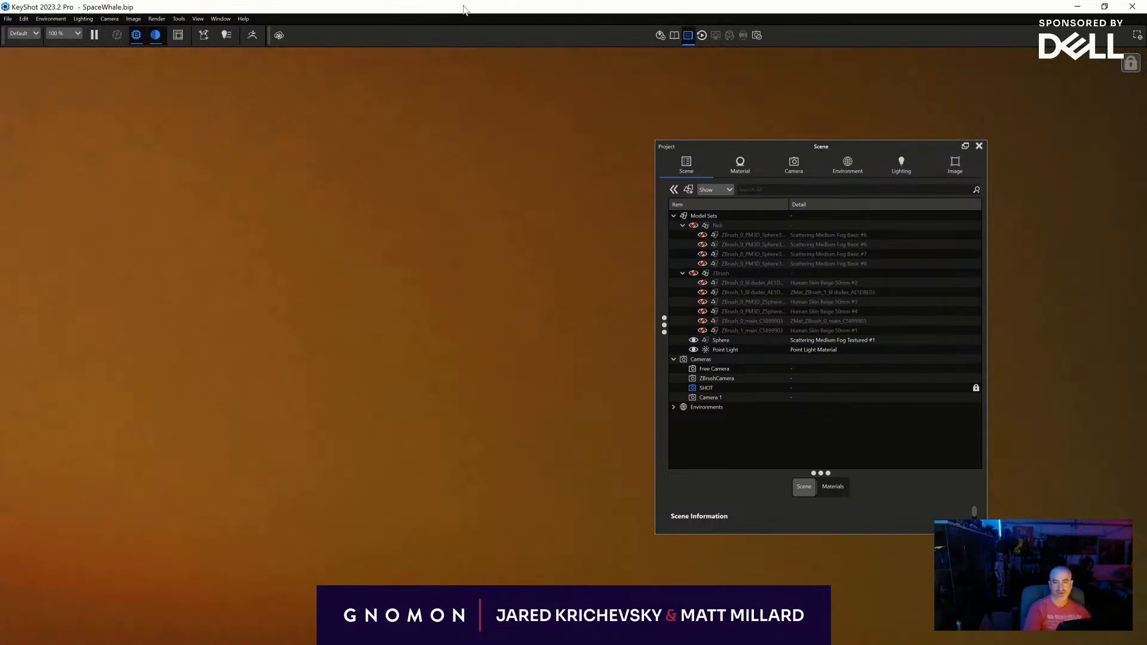
key("p")
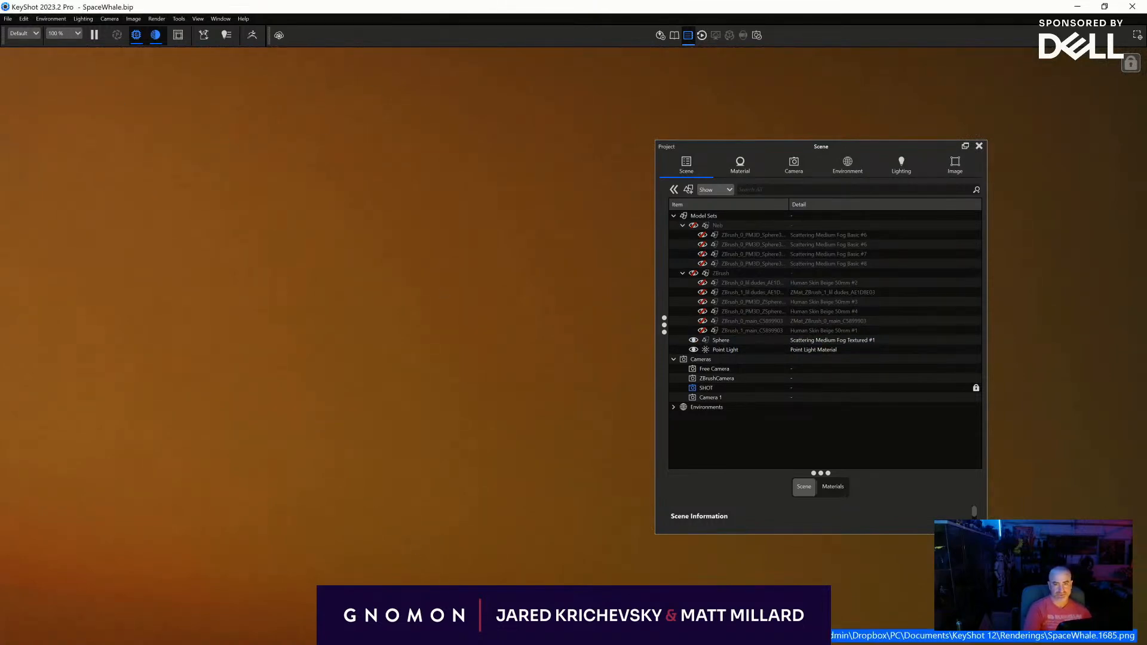
- Show the Neb model set, hide the fog sphere, and save a still of the clouds alone
left_click(689, 274)
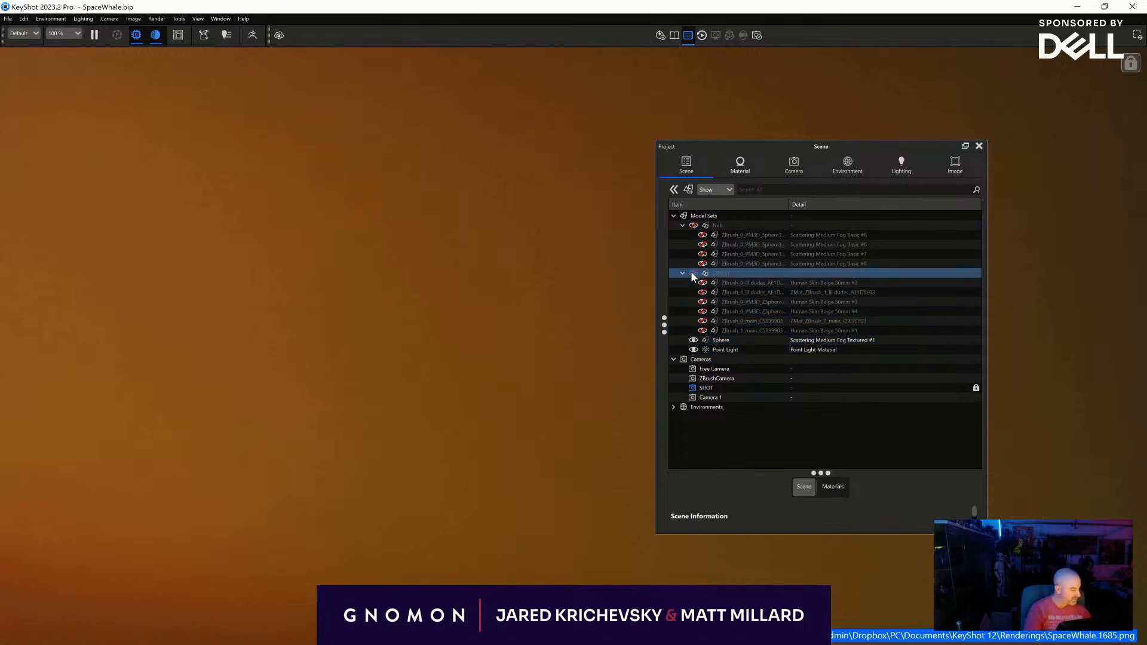
left_click(692, 226)
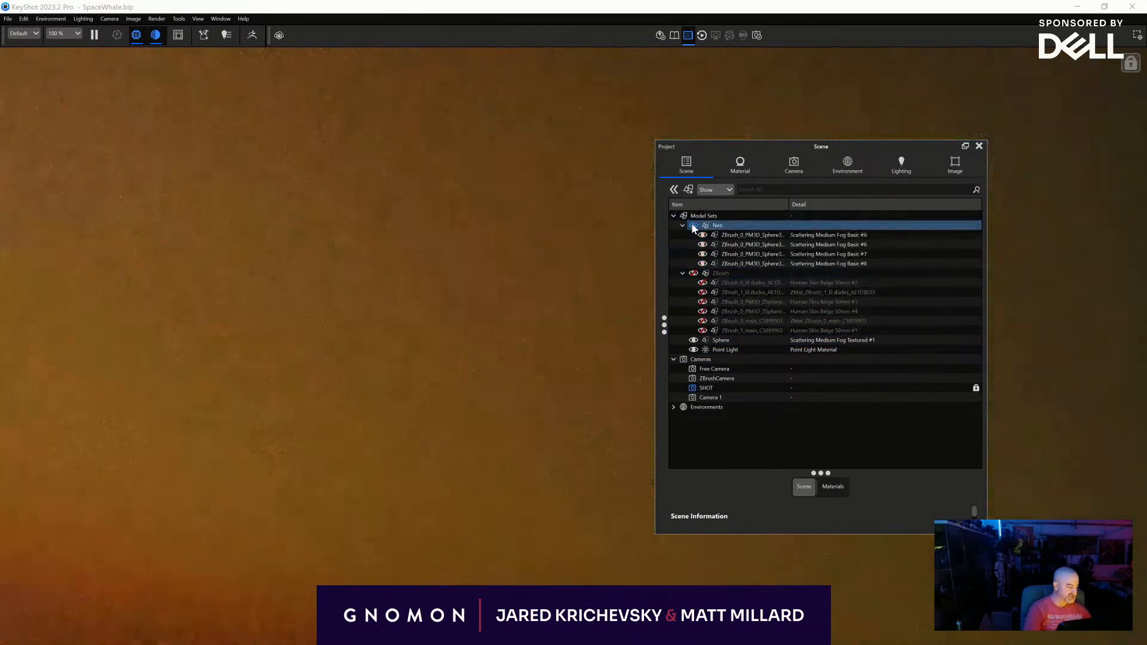
left_click(692, 340)
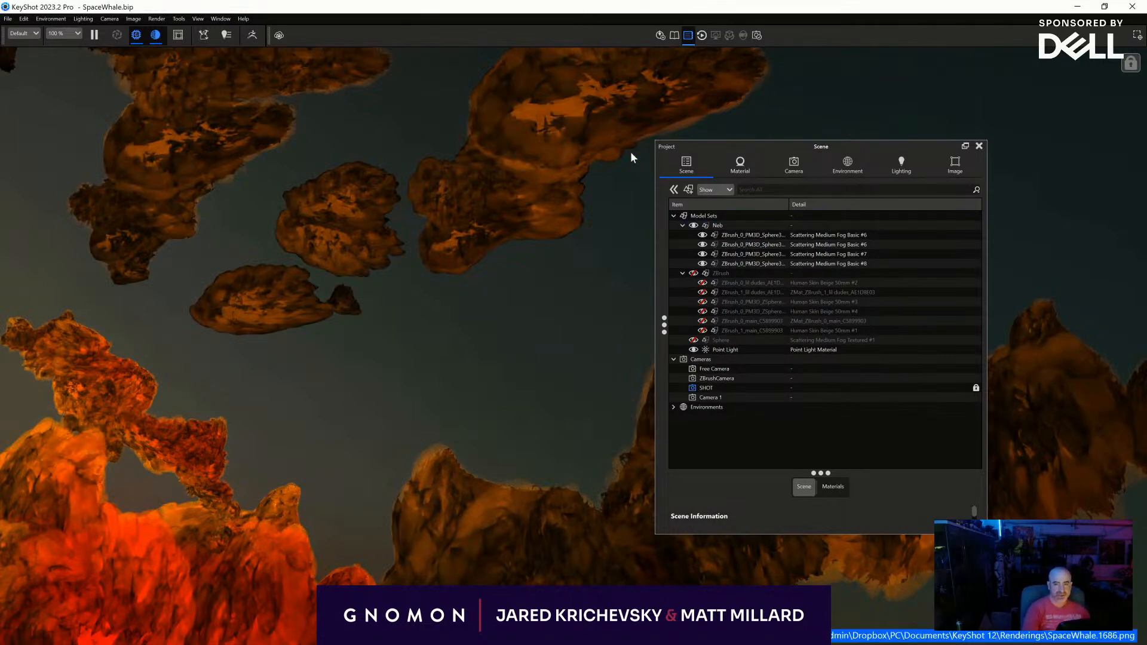
- Show the fog sphere around the clouds again and save a still of the two combined
left_click(694, 340)
mouse_move(694, 341)
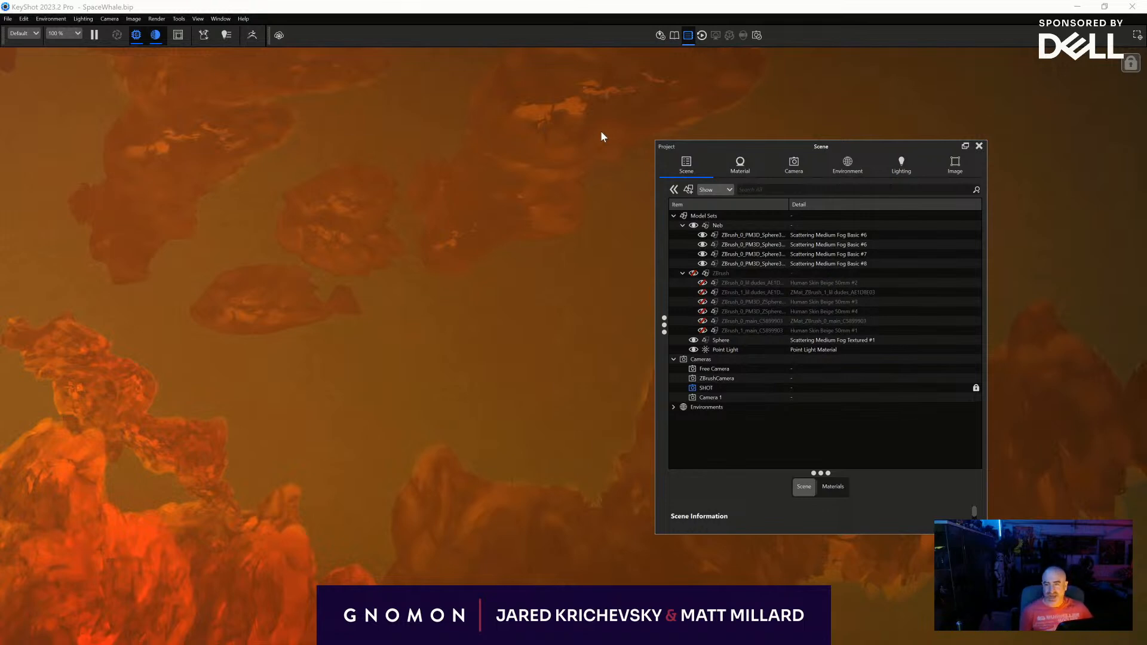
left_click(616, 3)
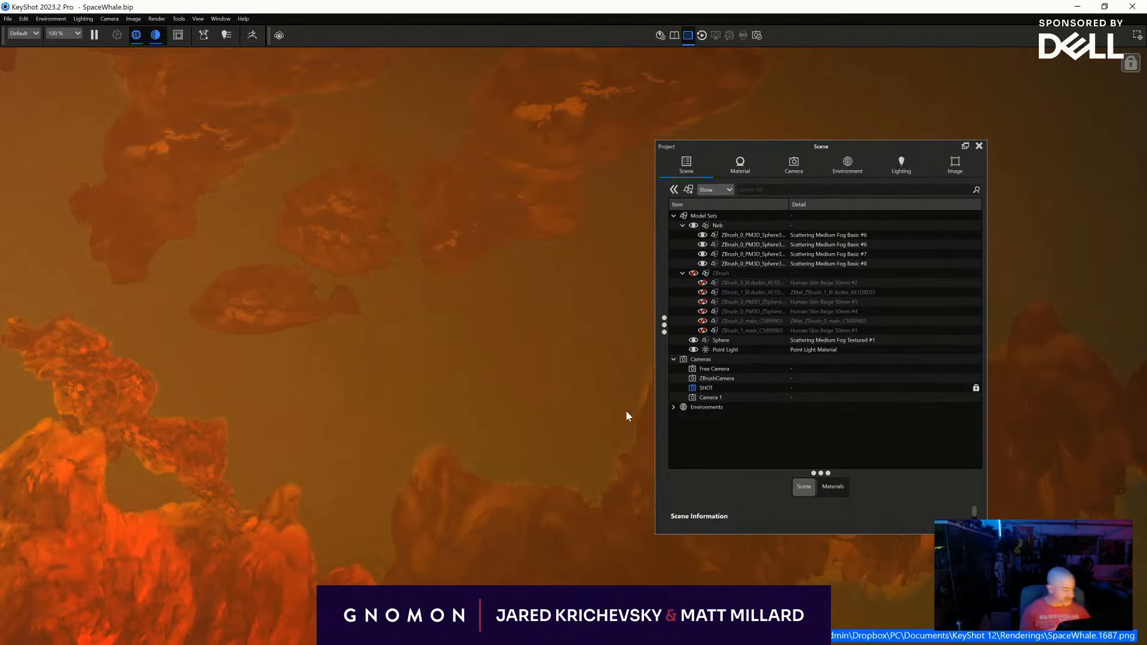
- Hide the Neb model set and the fog sphere, and show the ZBrush model set
left_click(688, 234)
left_click(690, 226)
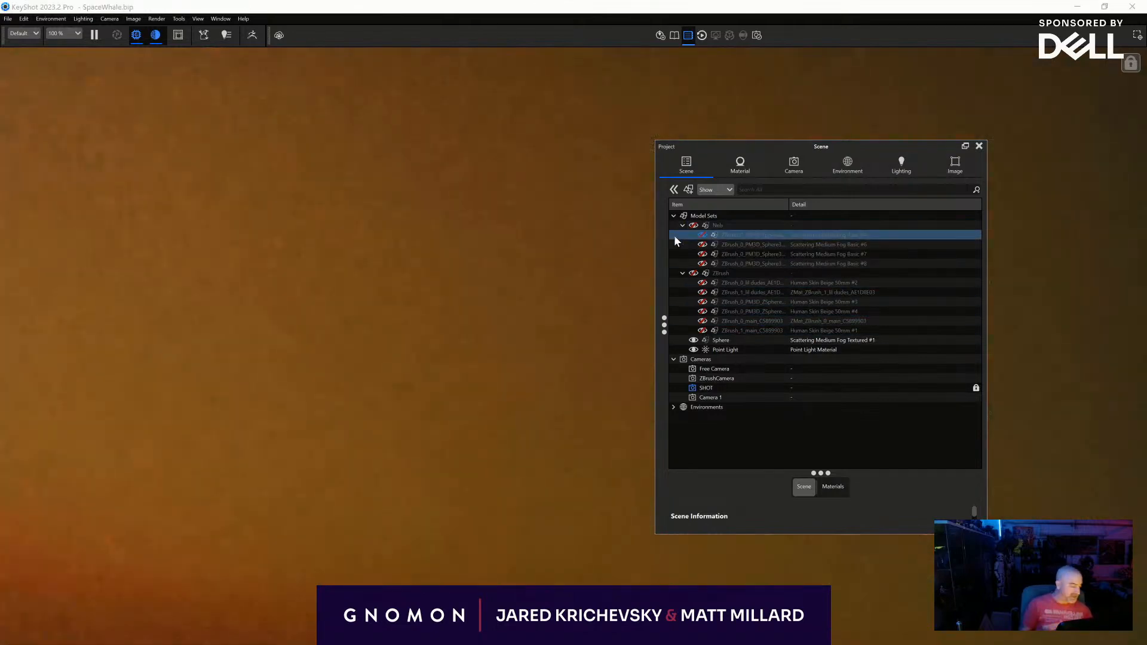
left_click(694, 341)
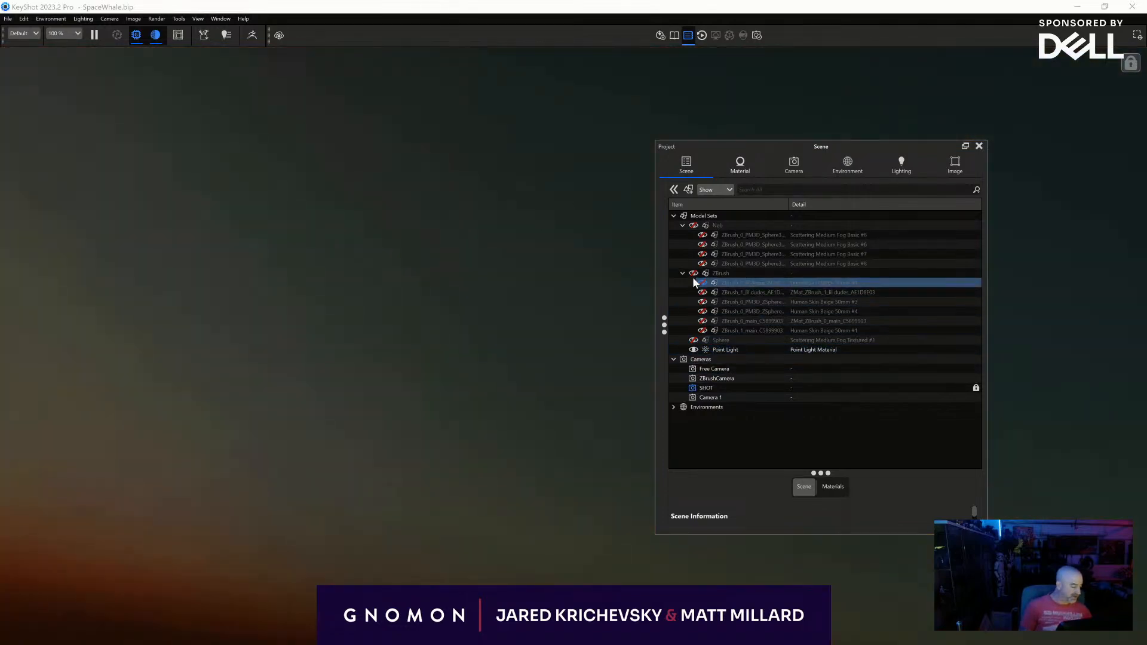
left_click(694, 273)
left_click(693, 272)
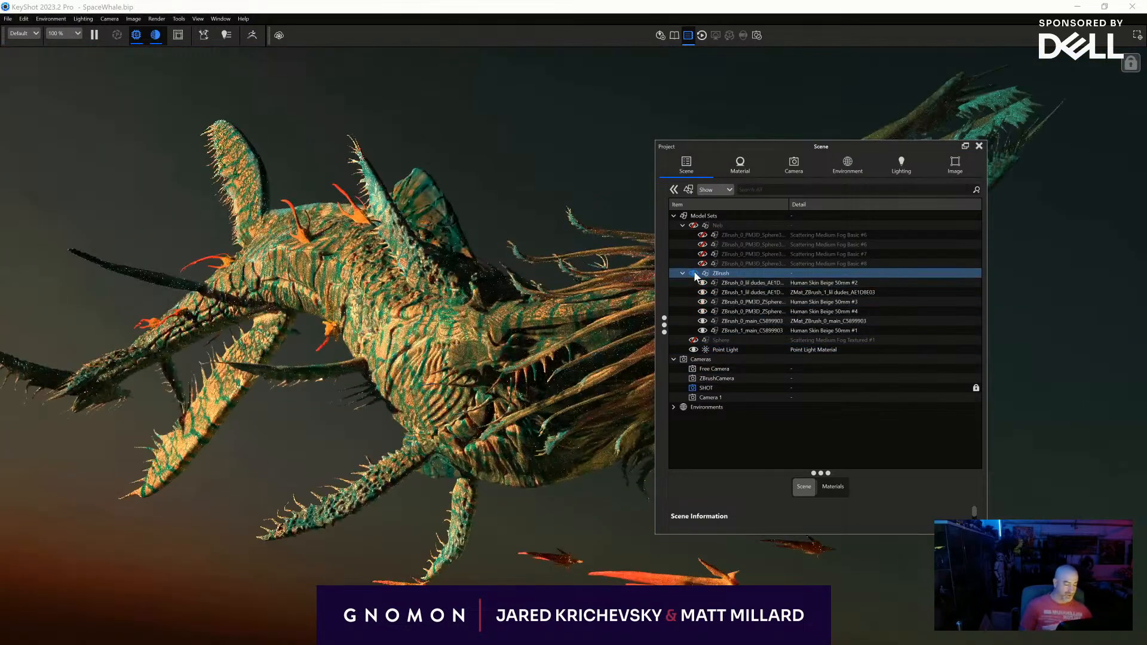
- Look at the creature's skin material settings, and close the Project and Library windows
key("m")
double_click(450, 269)
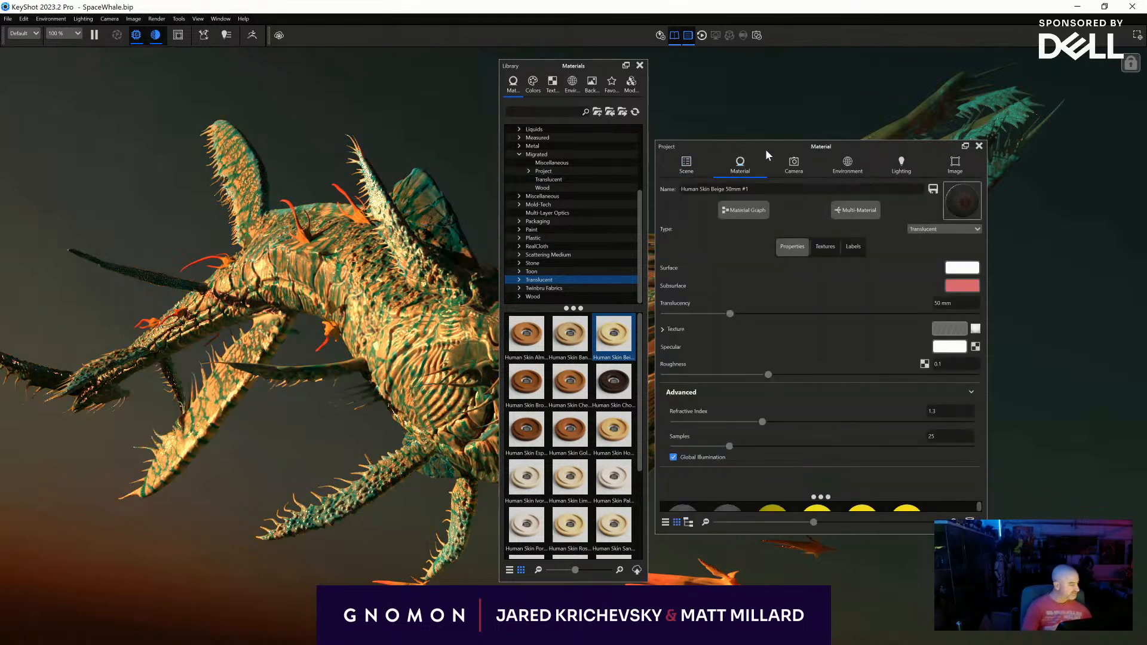
left_click_drag(766, 153, 218, 161)
left_click(430, 153)
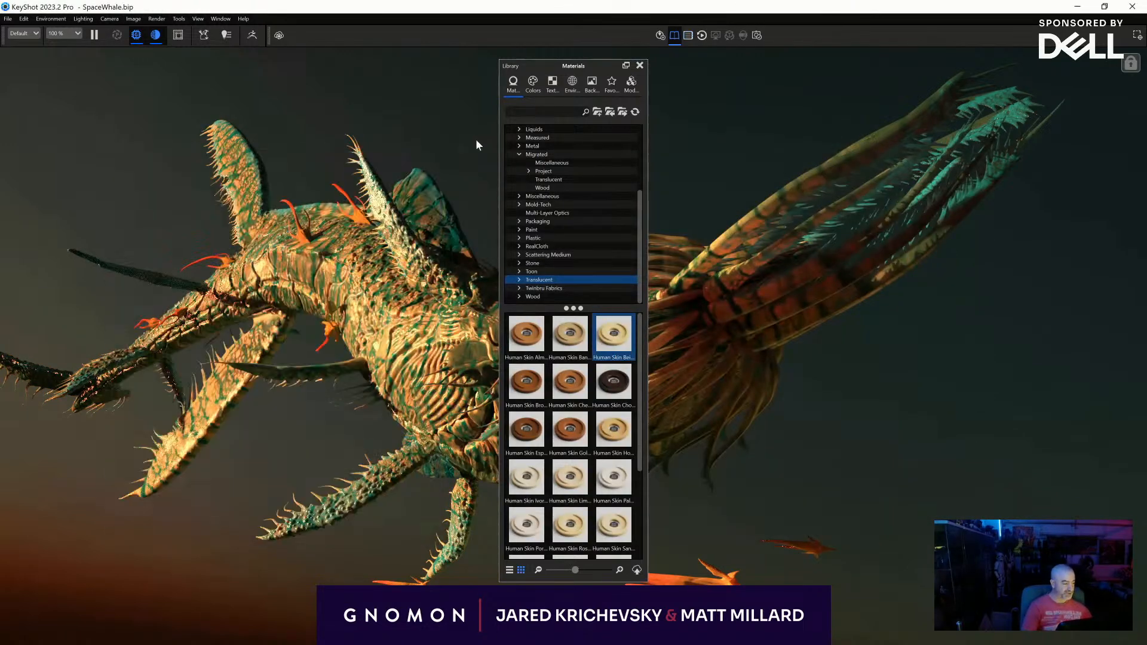
left_click(639, 65)
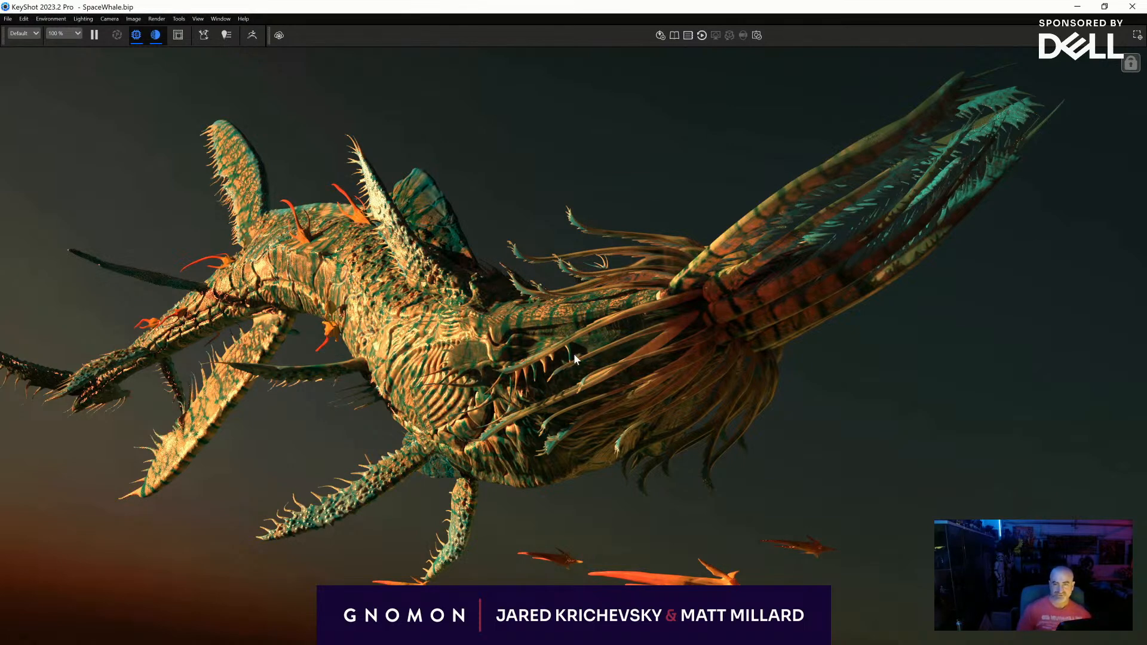
double_click(223, 212)
key("space")
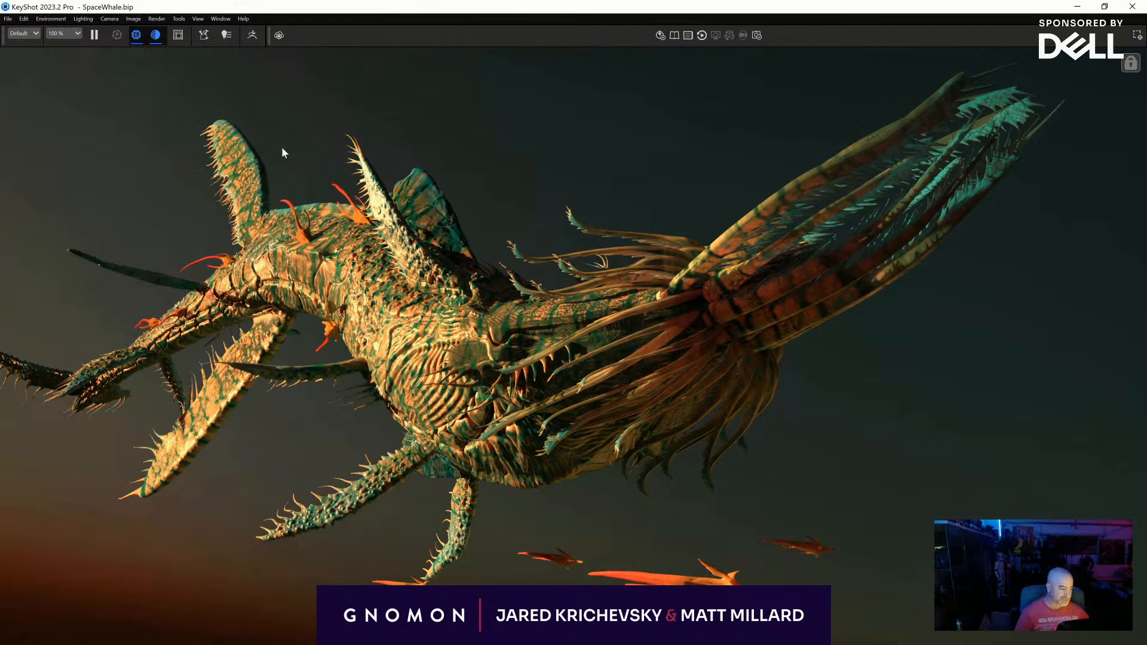
- Save the current SpaceWhale scene under its existing name
left_click(7, 18)
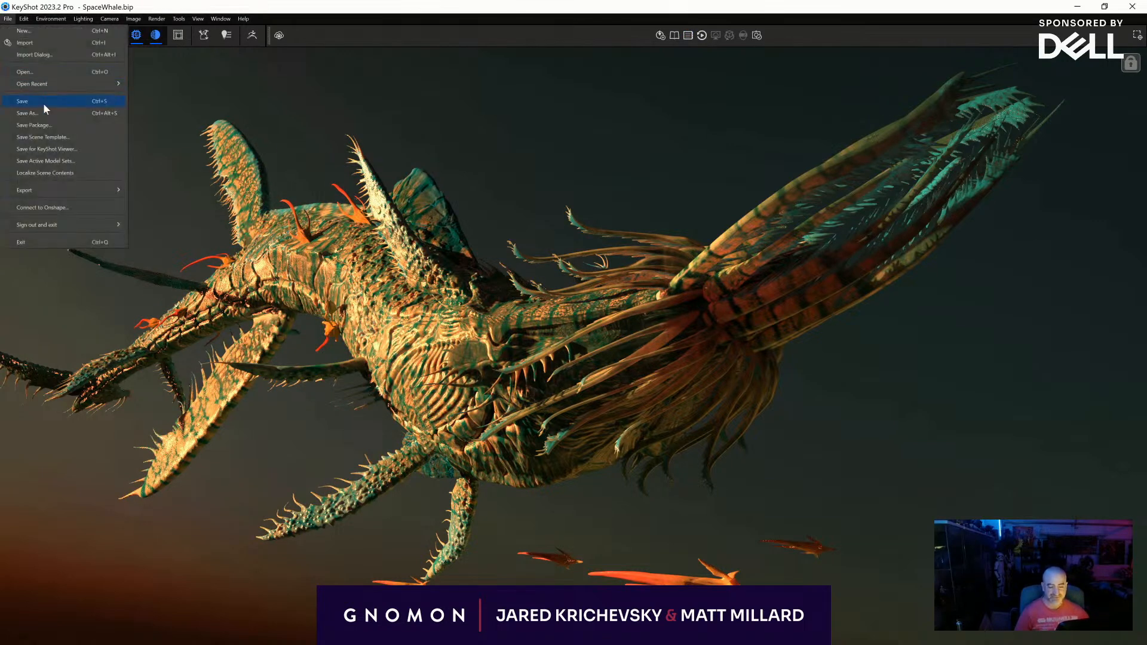
left_click(43, 101)
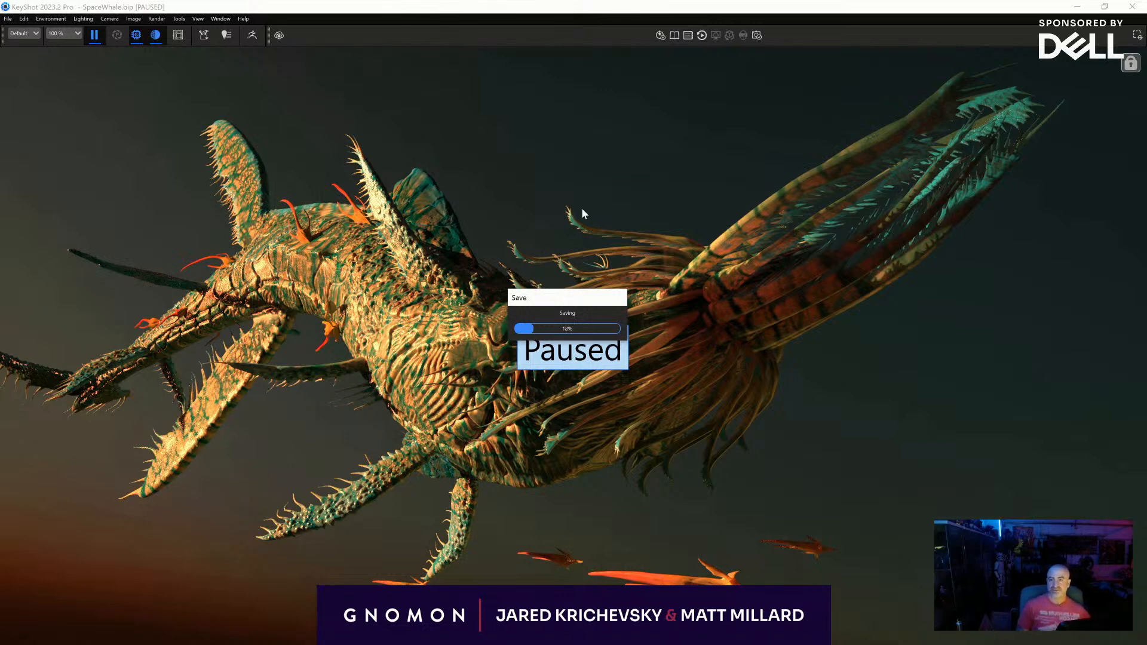
left_click(5, 19)
left_click(51, 103)
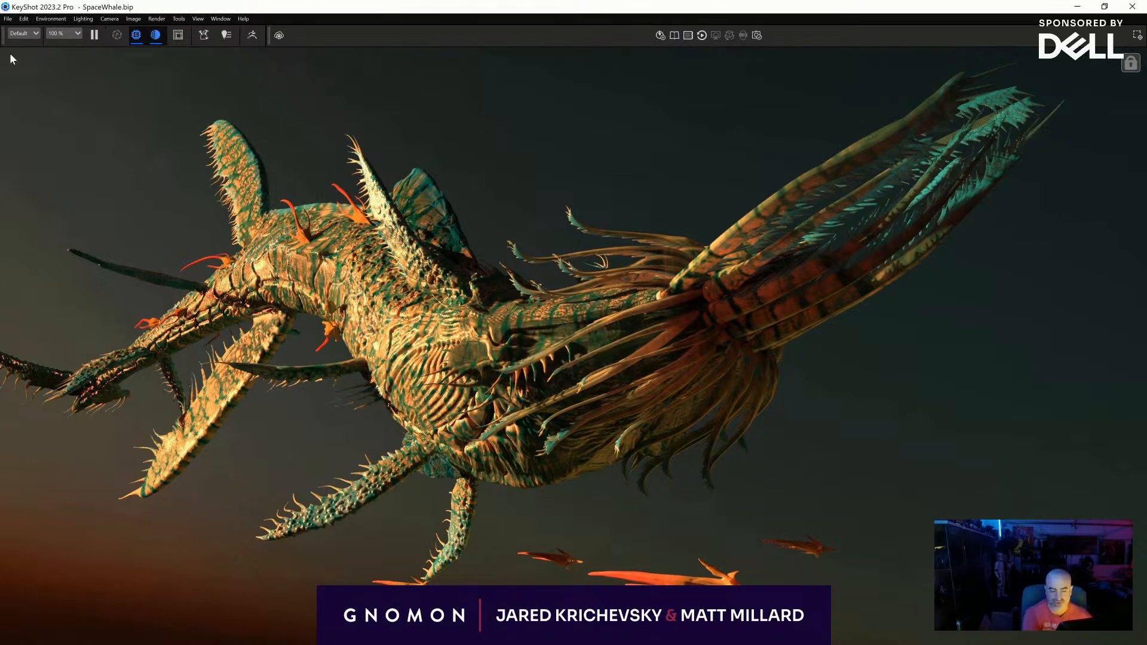
- Save a copy of the scene as SpaceWhale2Mat in the CreatureCorner folder
left_click(9, 19)
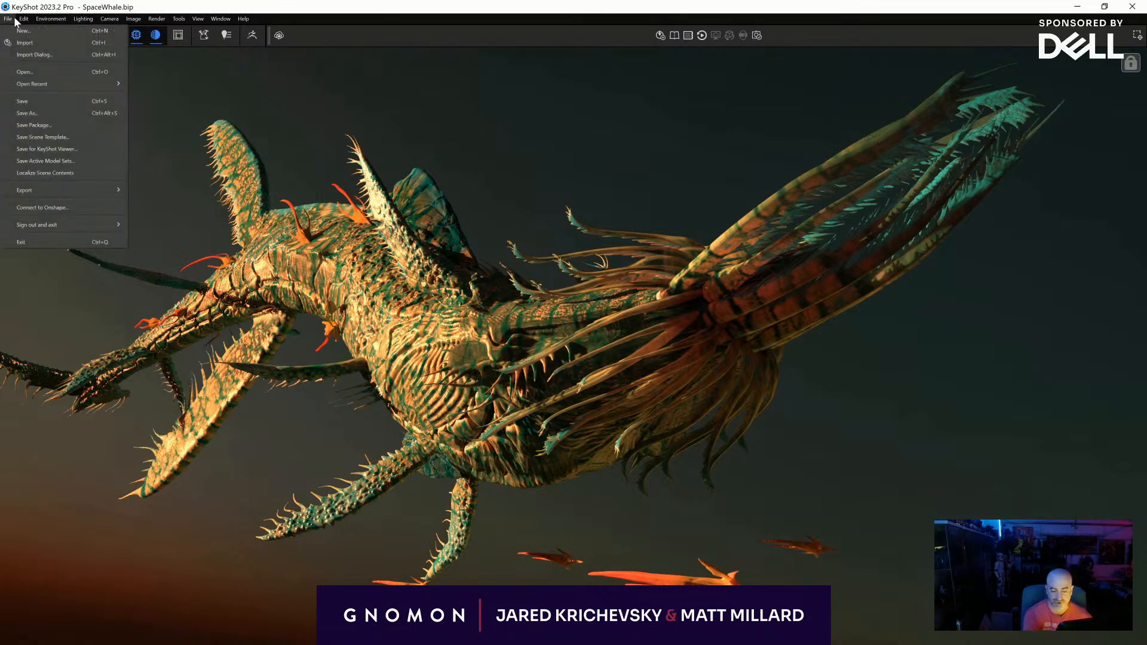
left_click(23, 113)
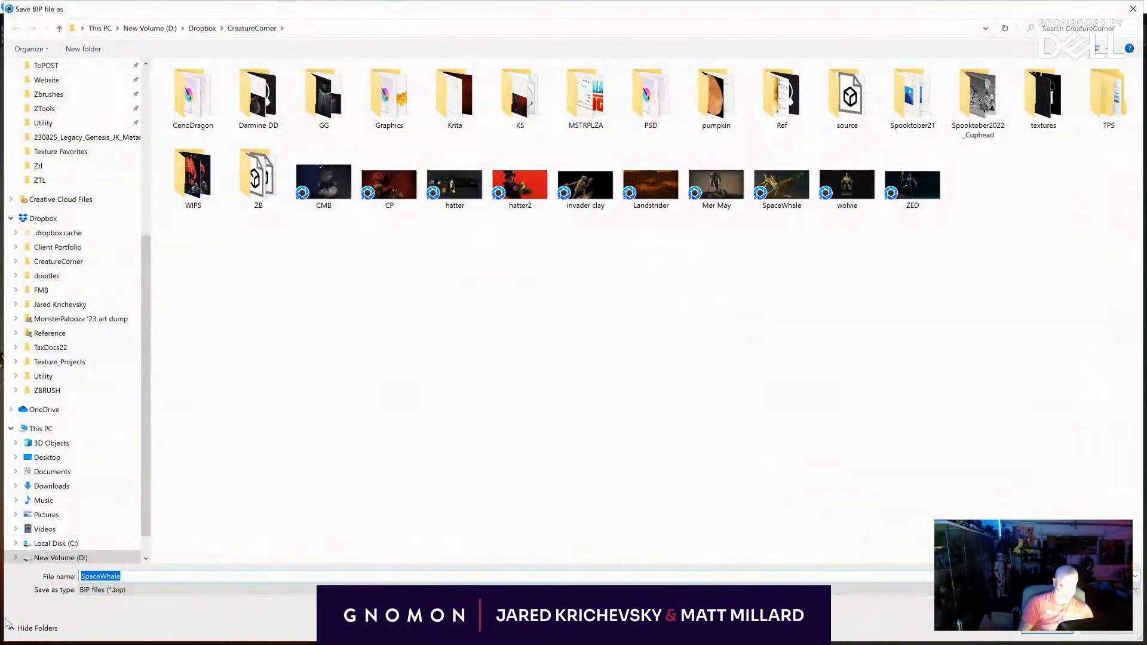
left_click(143, 576)
type("2")
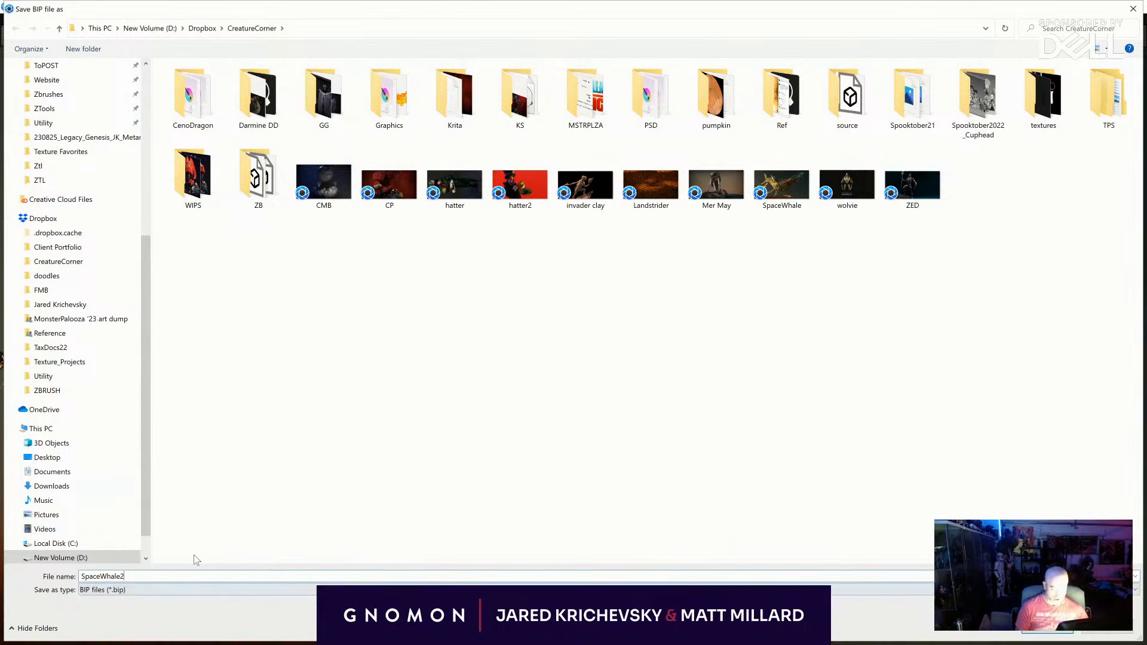
type("Maty")
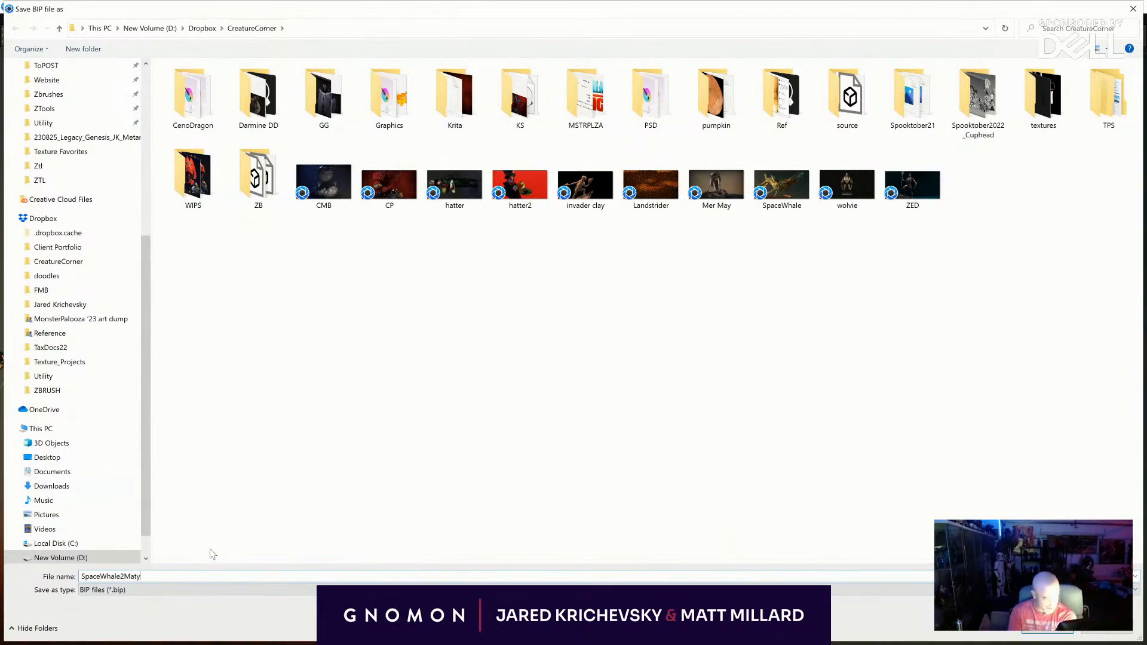
key("BackSpace")
key("Return")
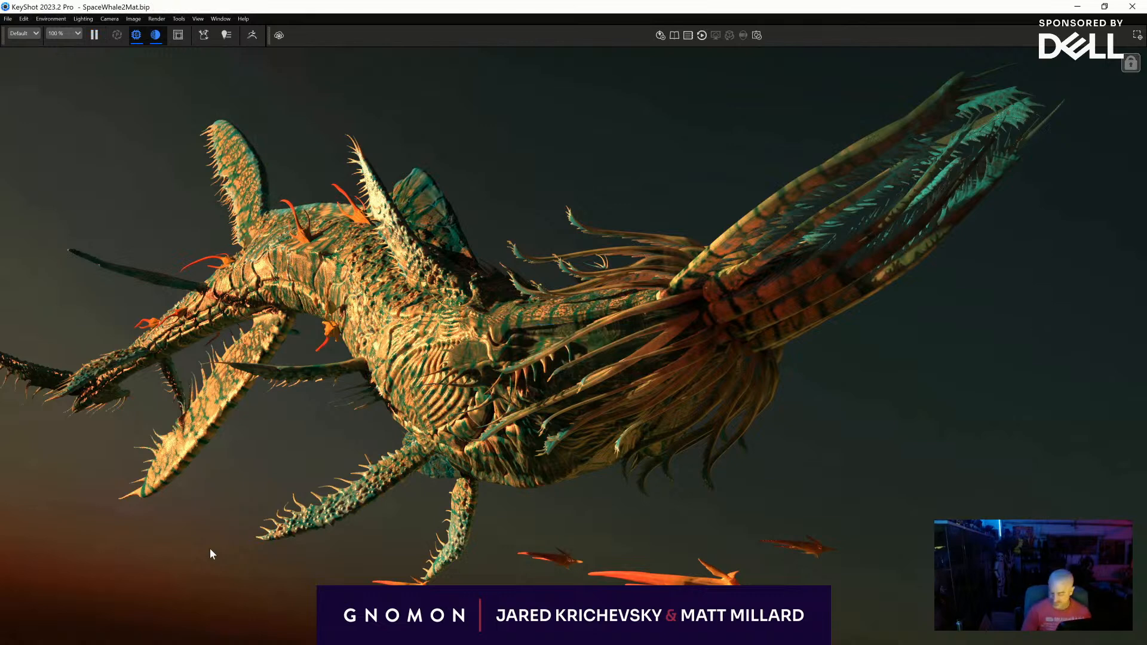
- Apply the WetSpec material from the library's Migrated Miscellaneous folder to the creature's main body
key("m")
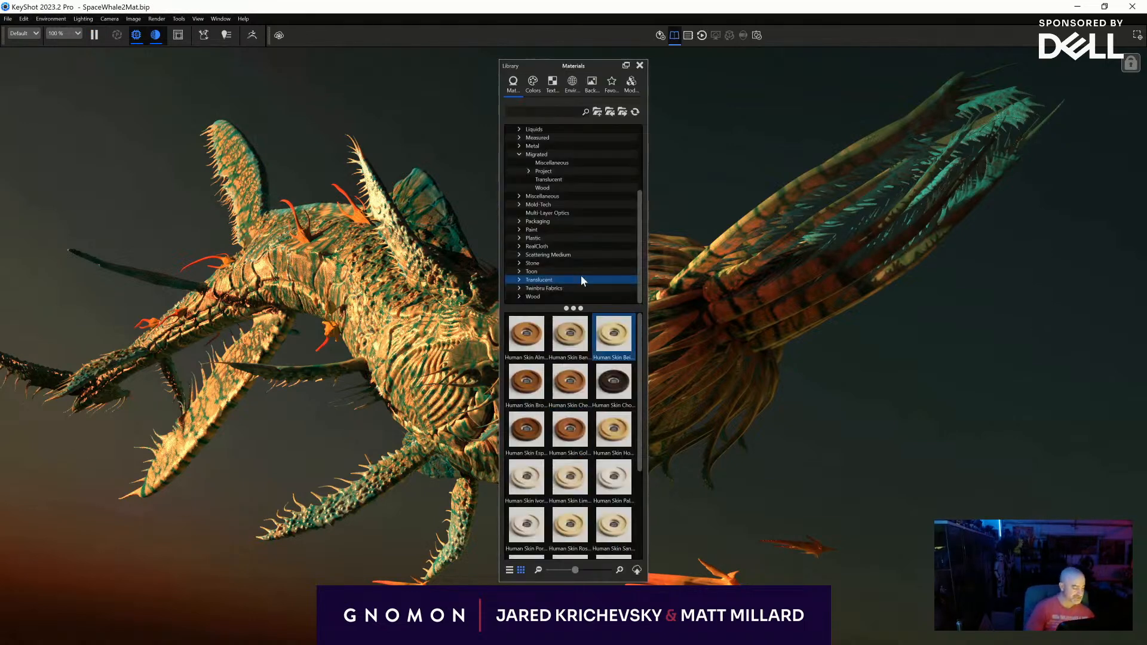
left_click(519, 76)
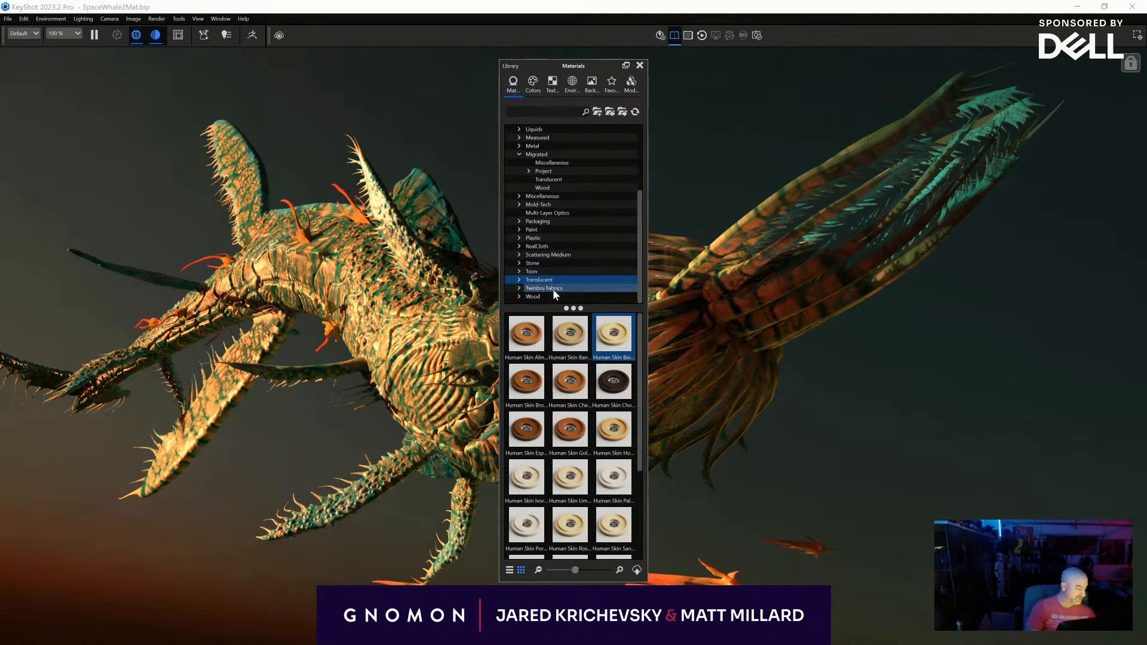
left_click(543, 145)
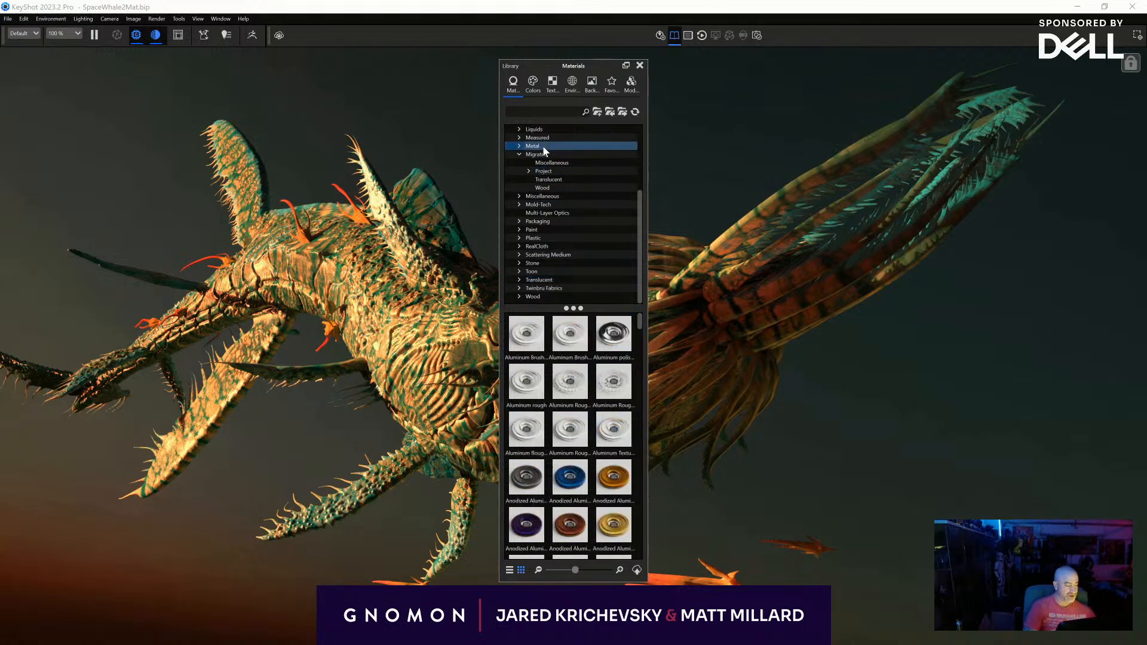
left_click(543, 155)
left_click(549, 162)
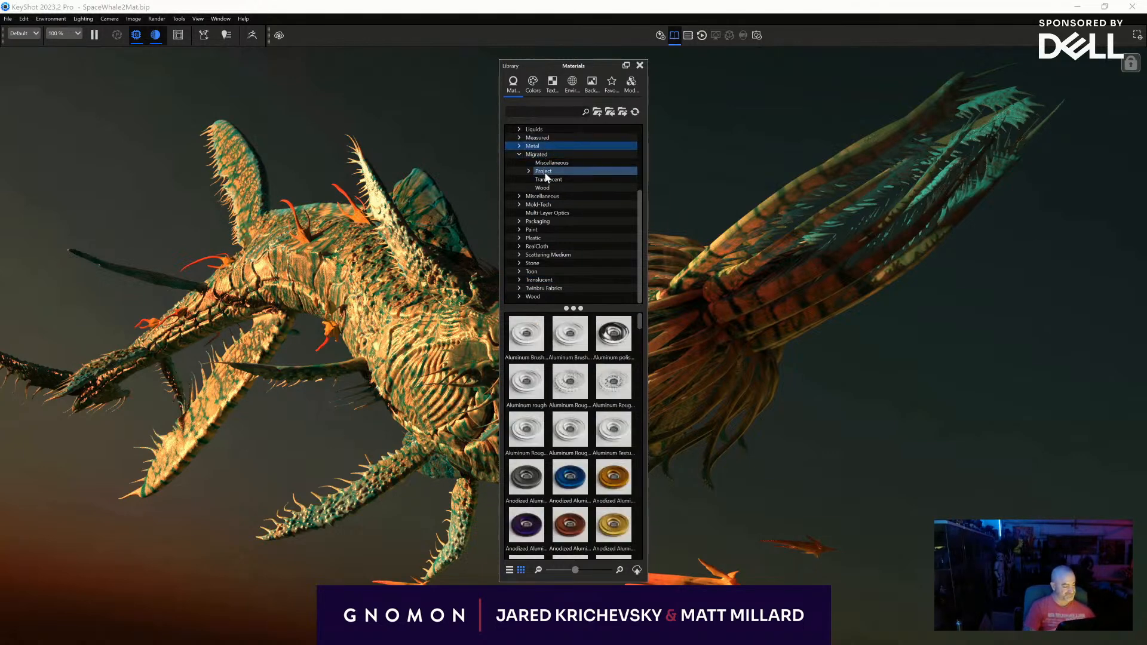
left_click_drag(614, 335, 410, 331)
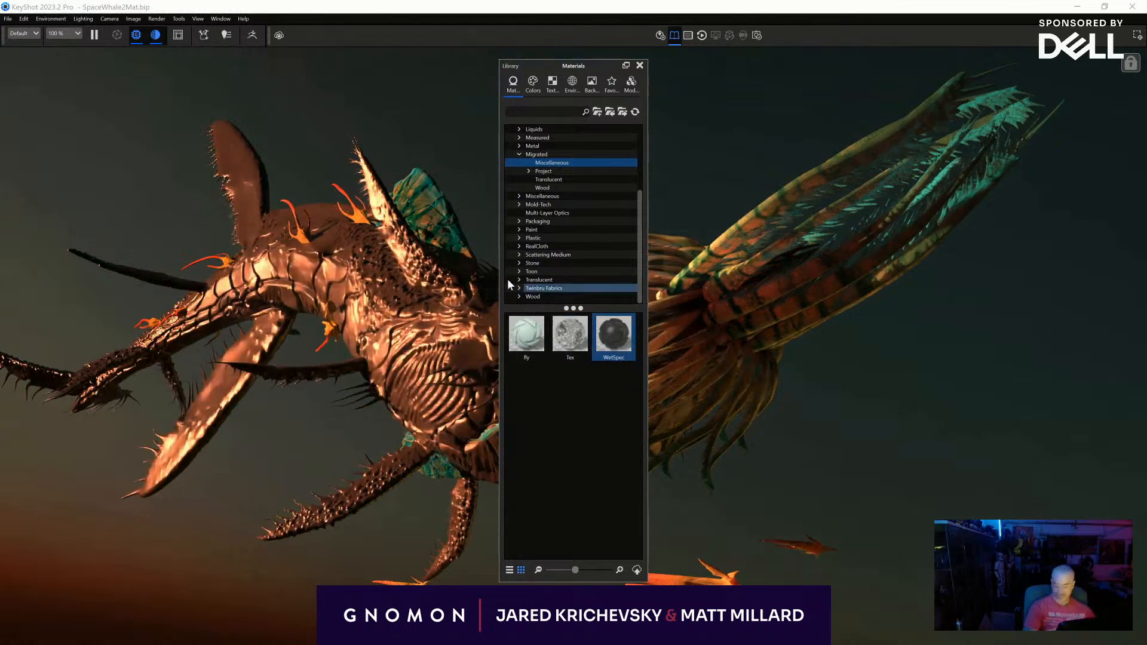
- Undo the body's material change and assign WetSpec to the entire ZBrush model set in the scene list
key("m")
key("m")
key("space")
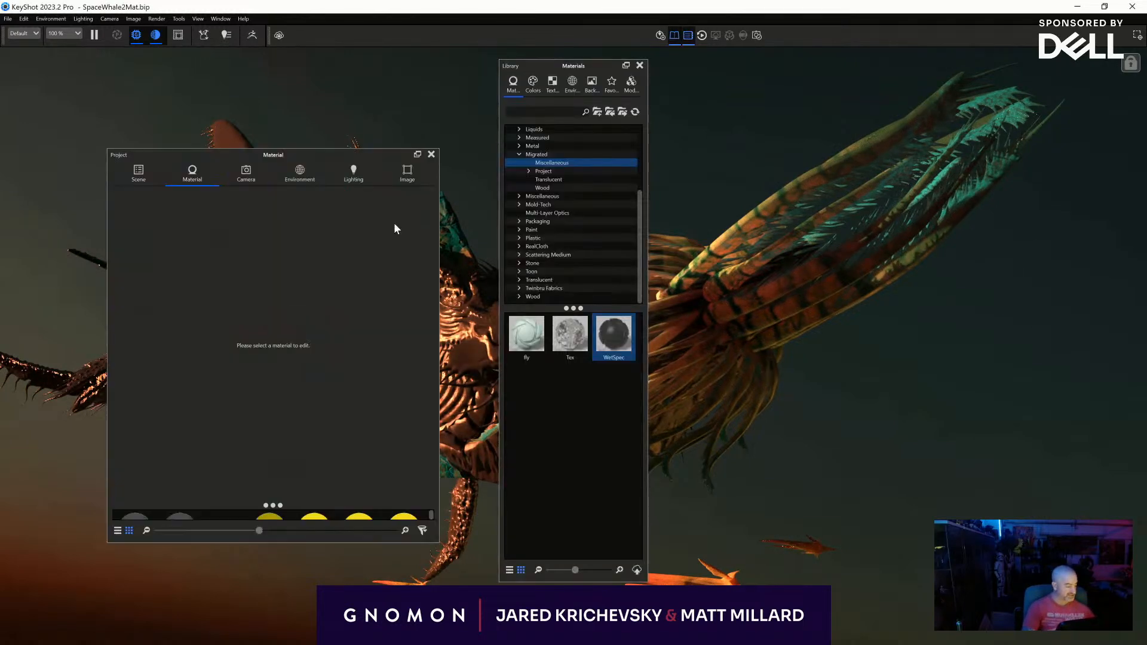
left_click(136, 173)
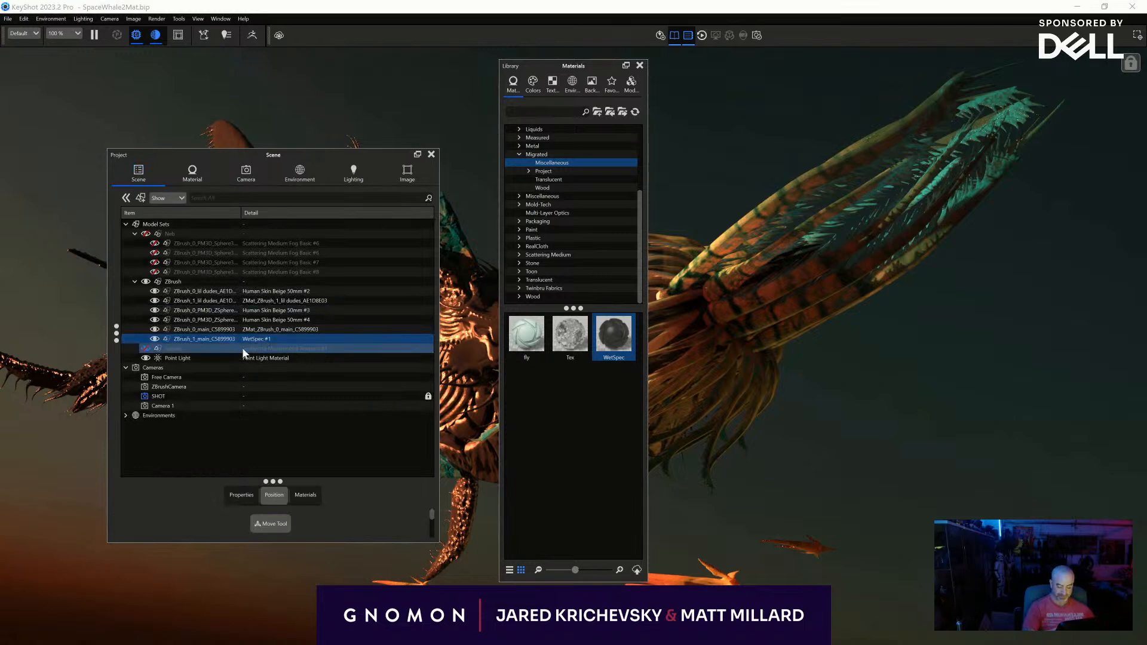
key("ctrl+z")
left_click_drag(624, 345, 267, 283)
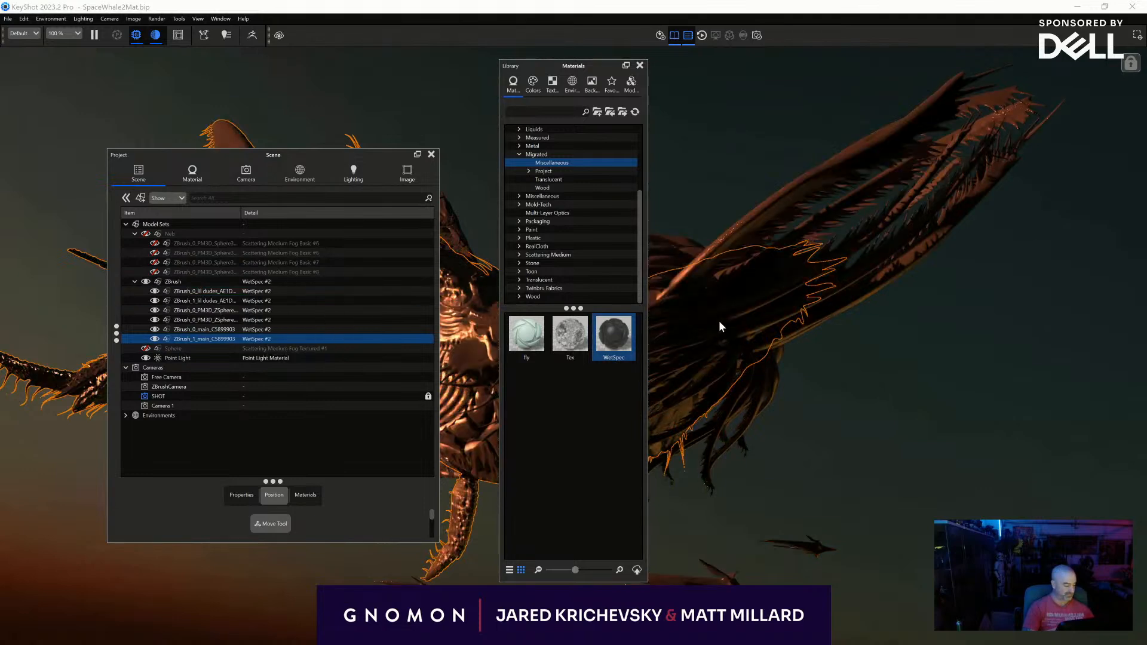
- Set the diffuse colour of the creature's WetSpec material to pure black, hex 000000
double_click(718, 321)
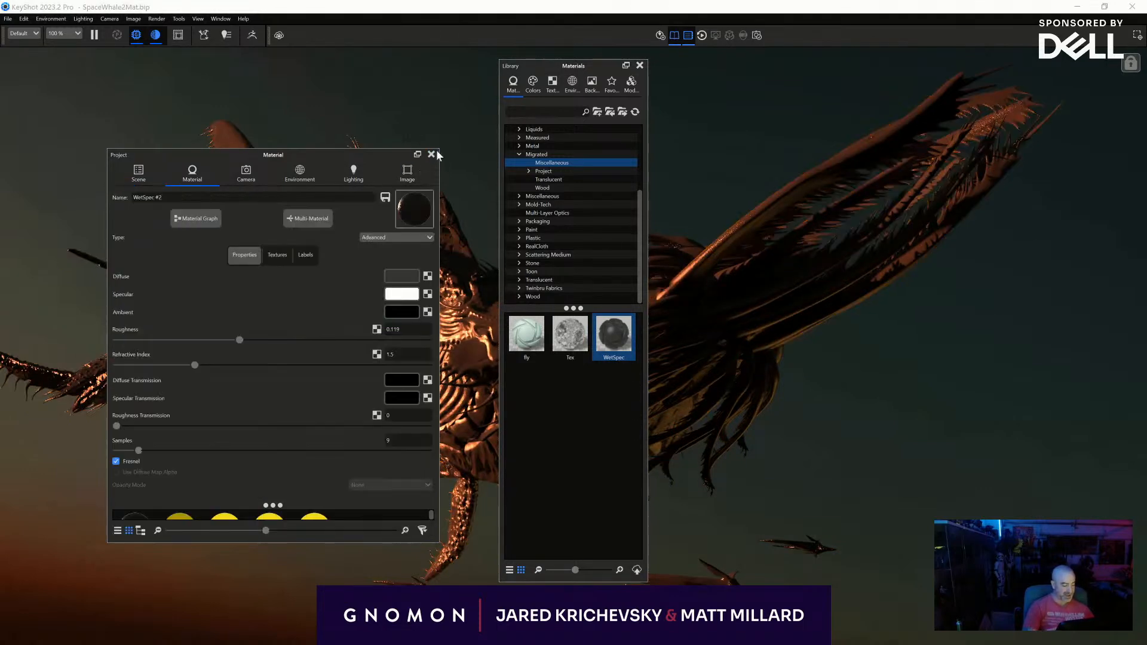
left_click(431, 154)
key("space")
left_click_drag(322, 159, 769, 163)
left_click(848, 279)
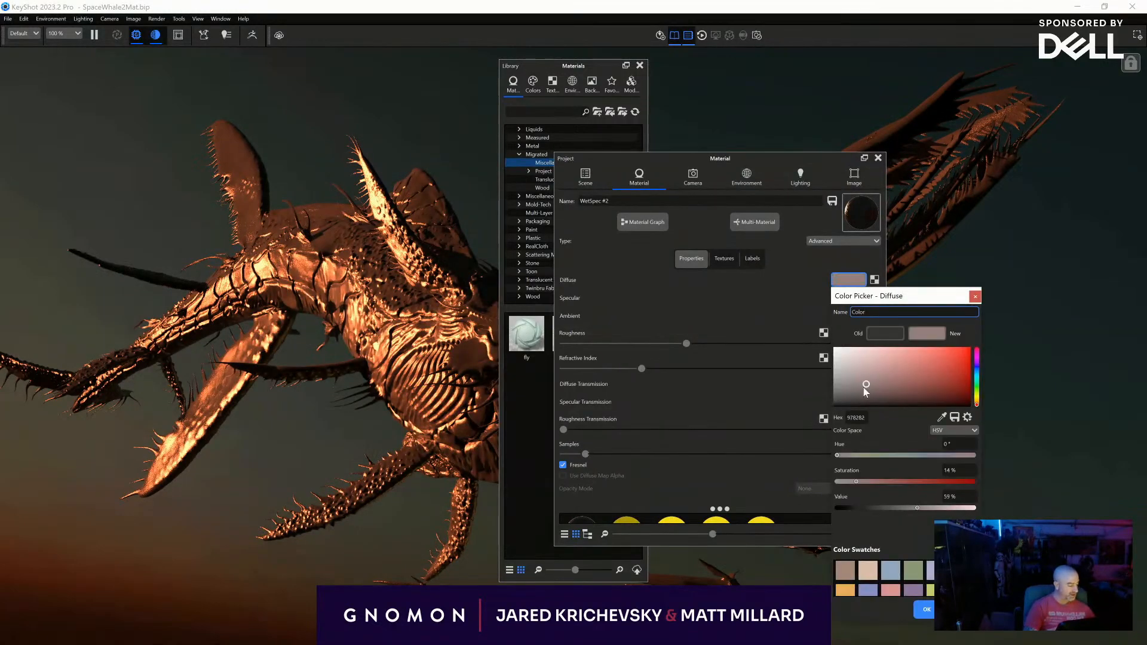
left_click_drag(869, 382, 775, 484)
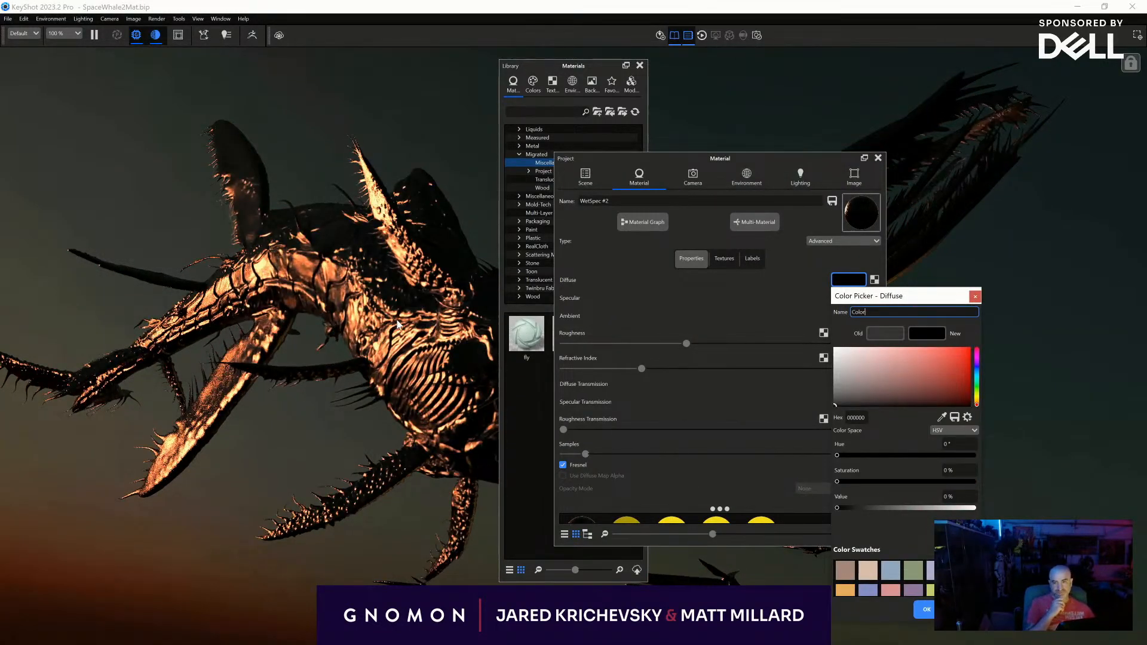
left_click(926, 610)
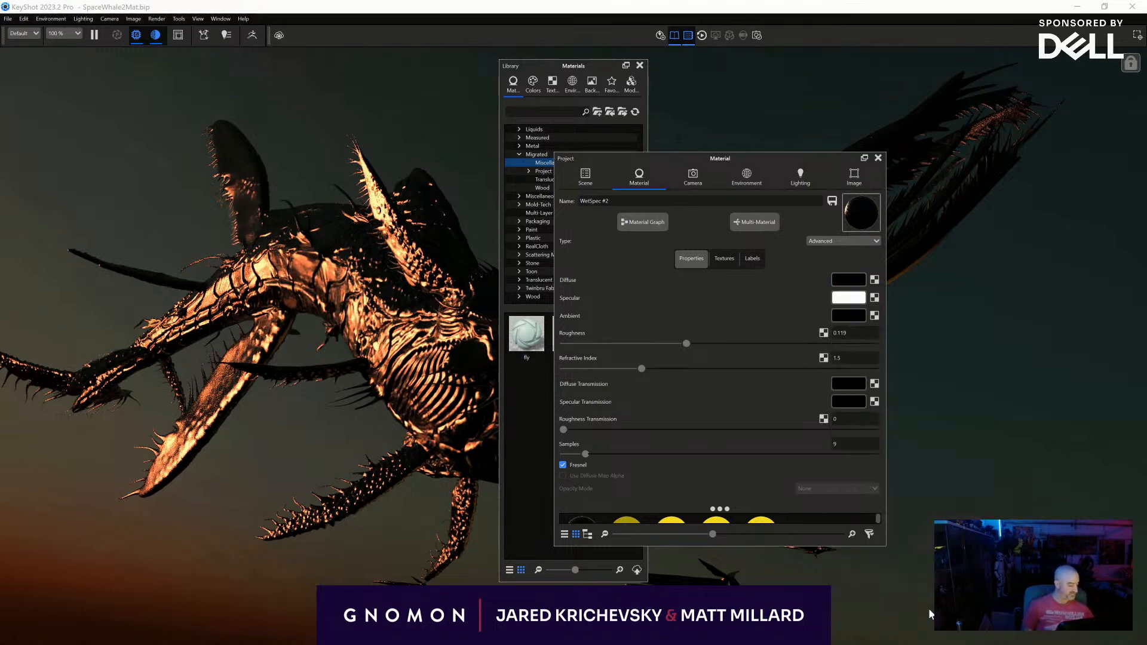
- Raise the WetSpec material's roughness for a broad, soft specular and save a still of the unobstructed creature view
left_click_drag(686, 344, 852, 327)
left_click(877, 158)
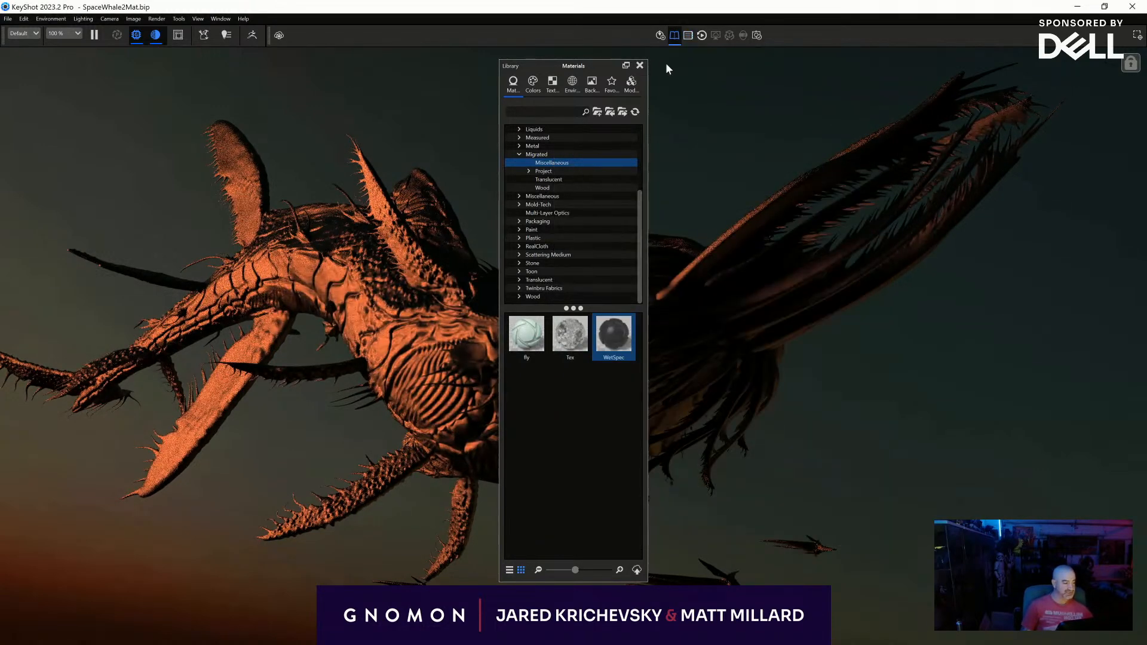
left_click(640, 65)
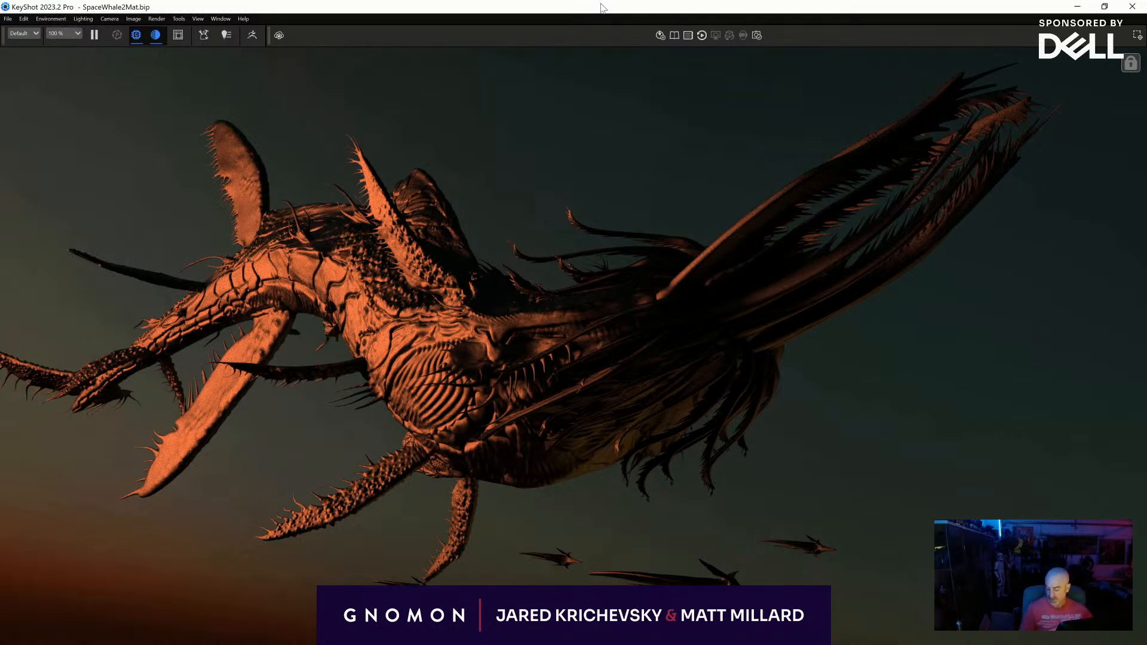
key("p")
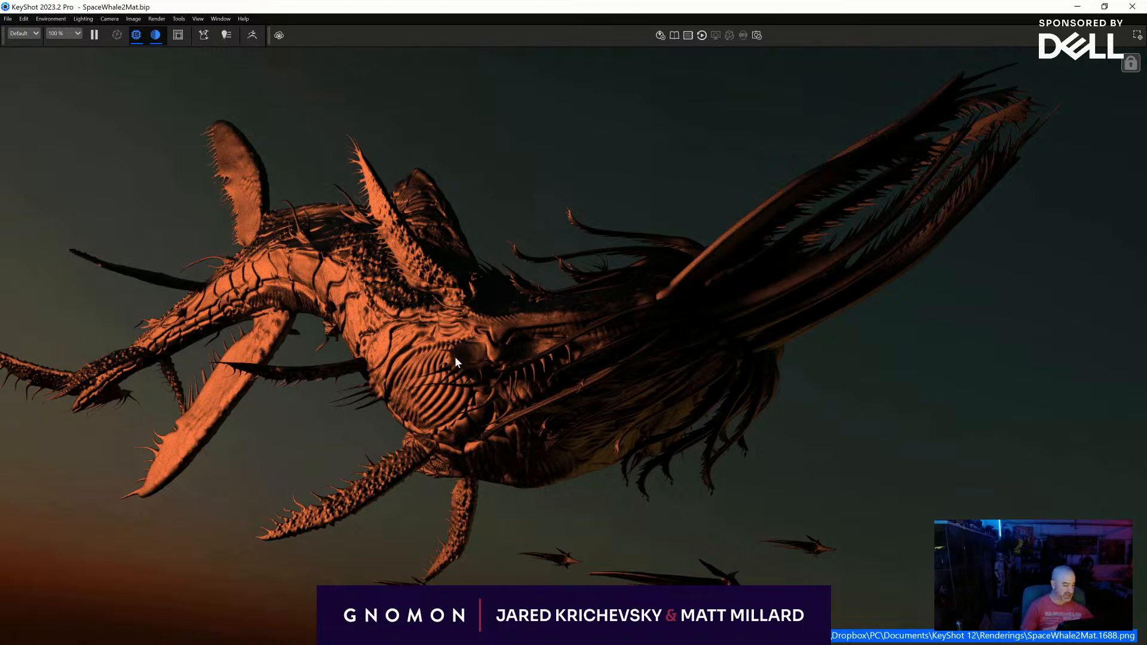
- Lower the WetSpec roughness to 0.0109 for sharp, wet highlights and save another still of the view
key("space")
left_click_drag(825, 344, 573, 344)
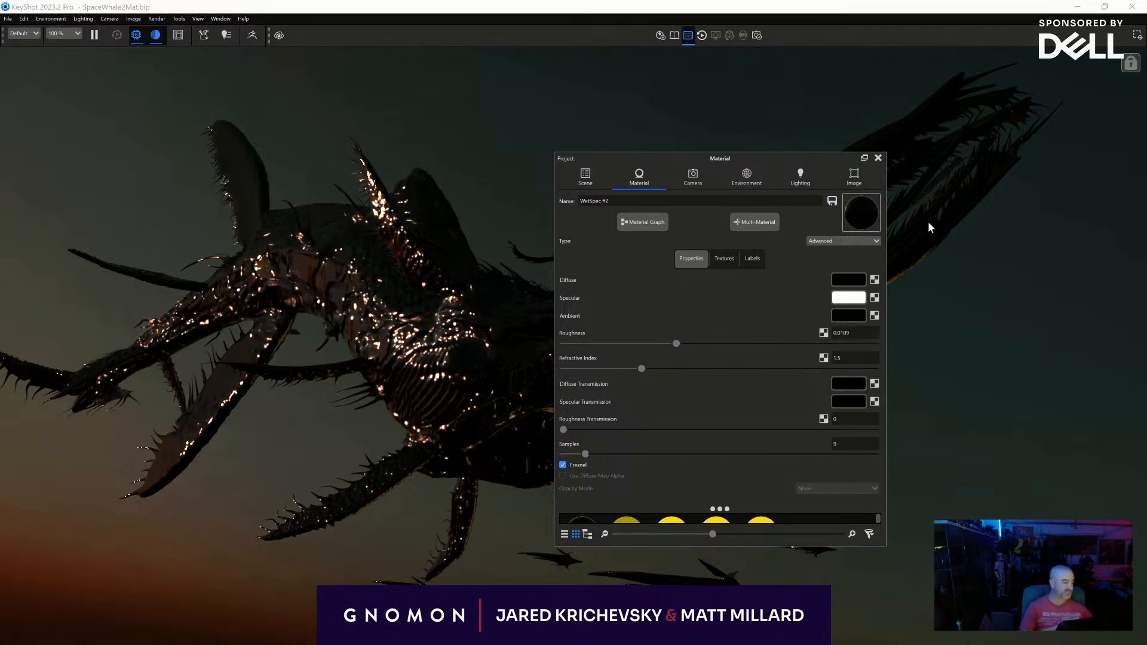
left_click(878, 157)
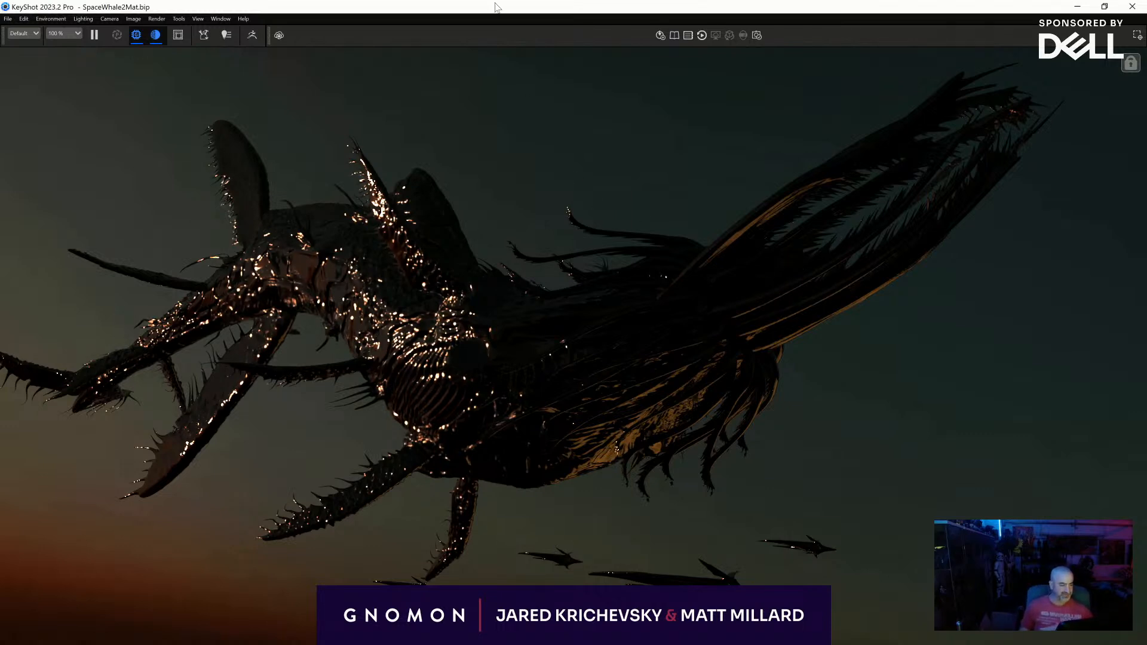
key("p")
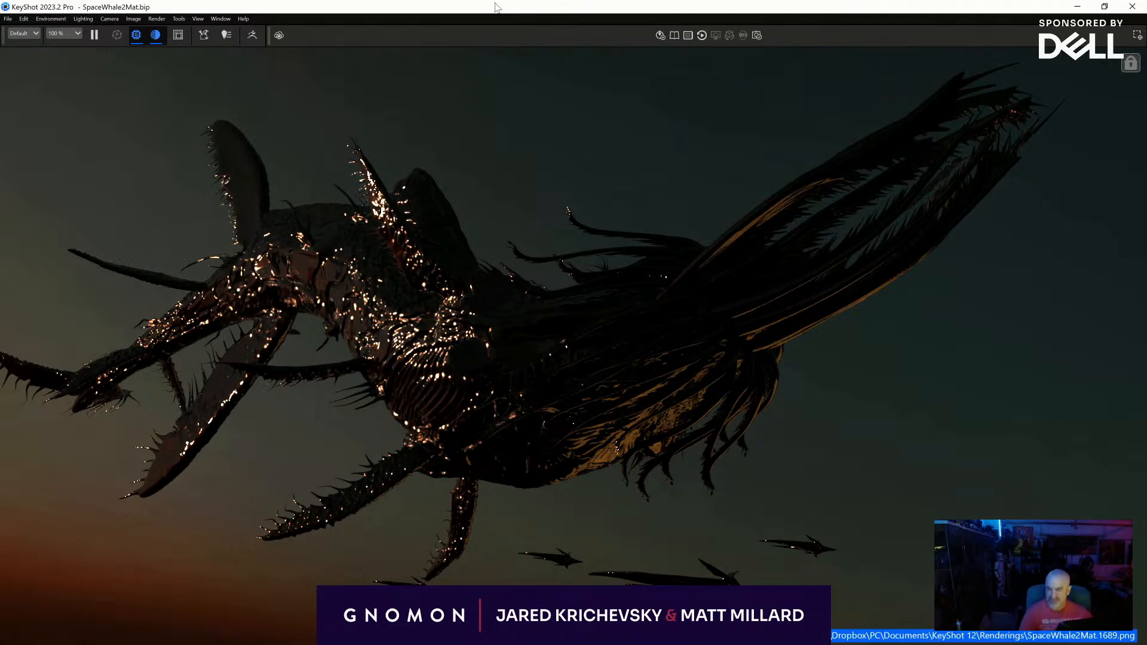
- Change the creature's WetSpec material type to Flat and set its colour to white
key("space")
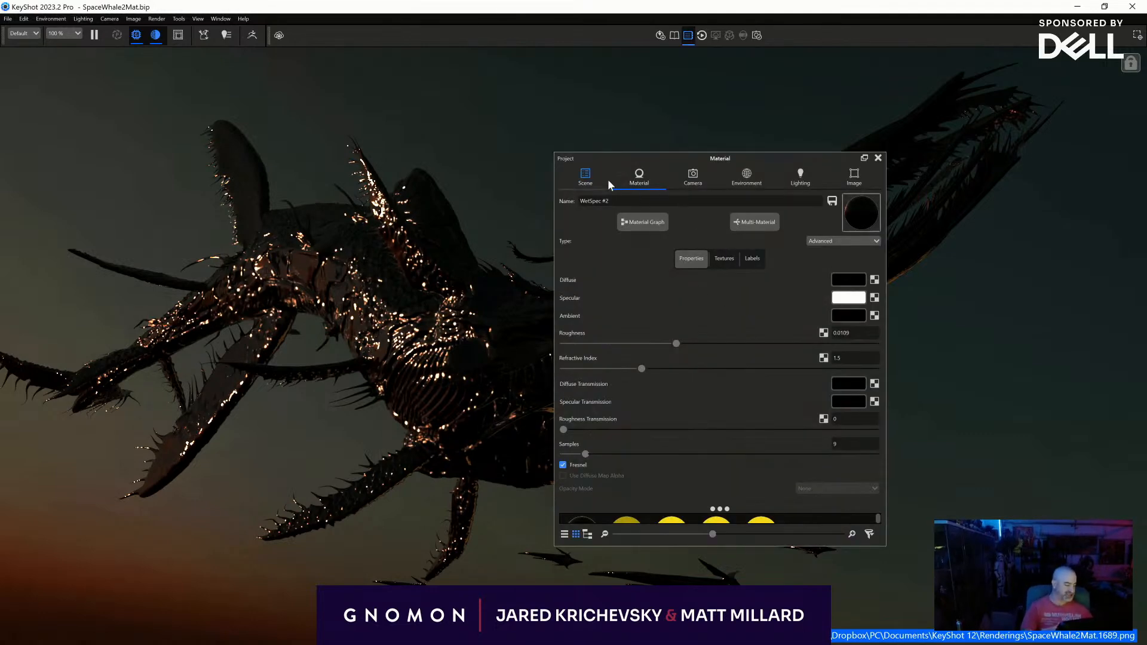
left_click(577, 178)
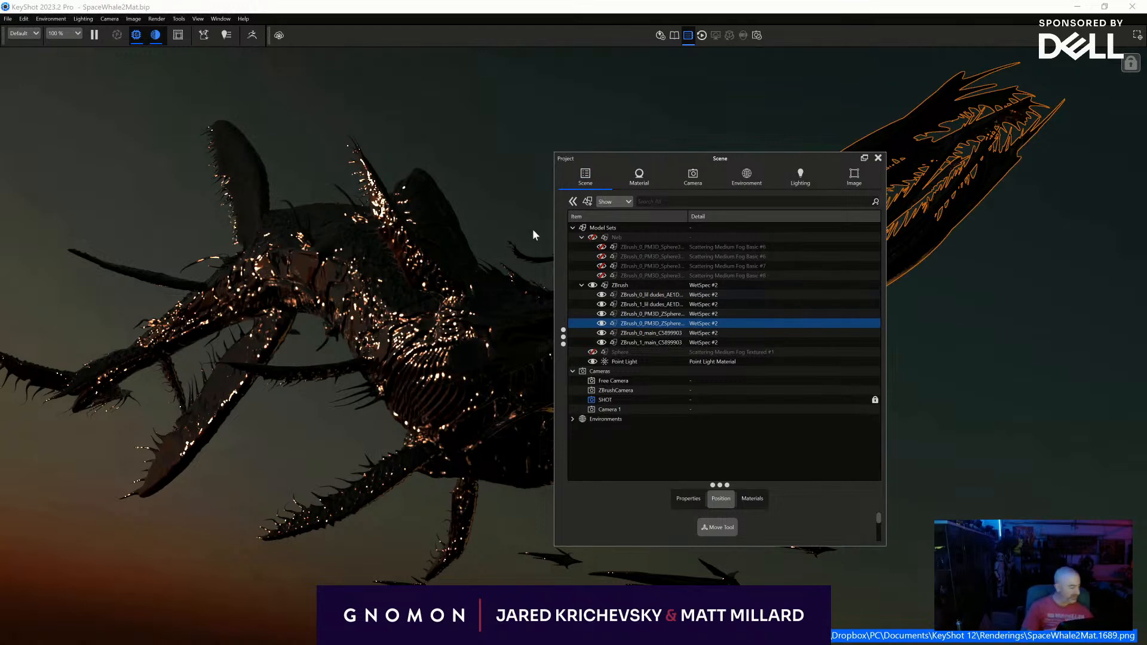
key("m")
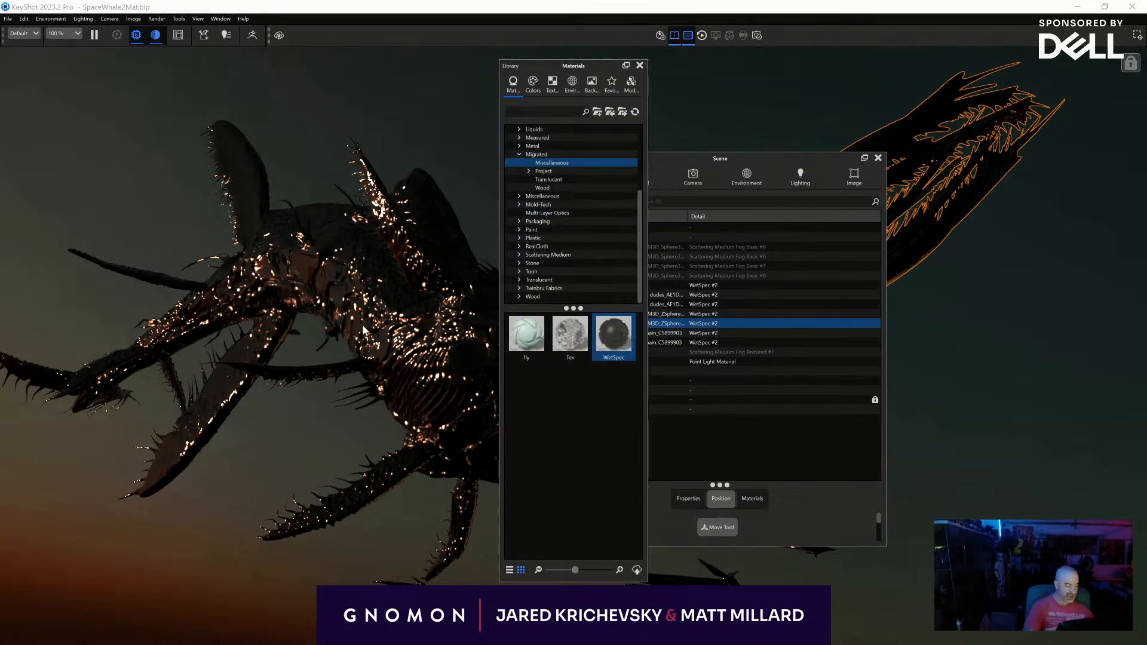
double_click(404, 327)
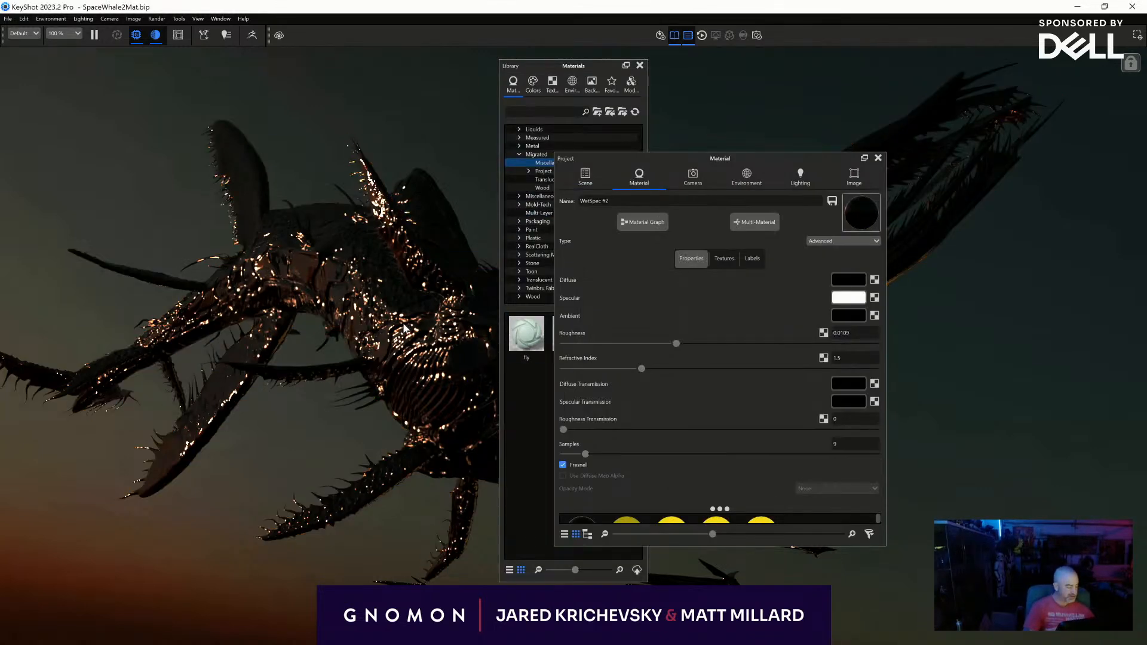
left_click(844, 241)
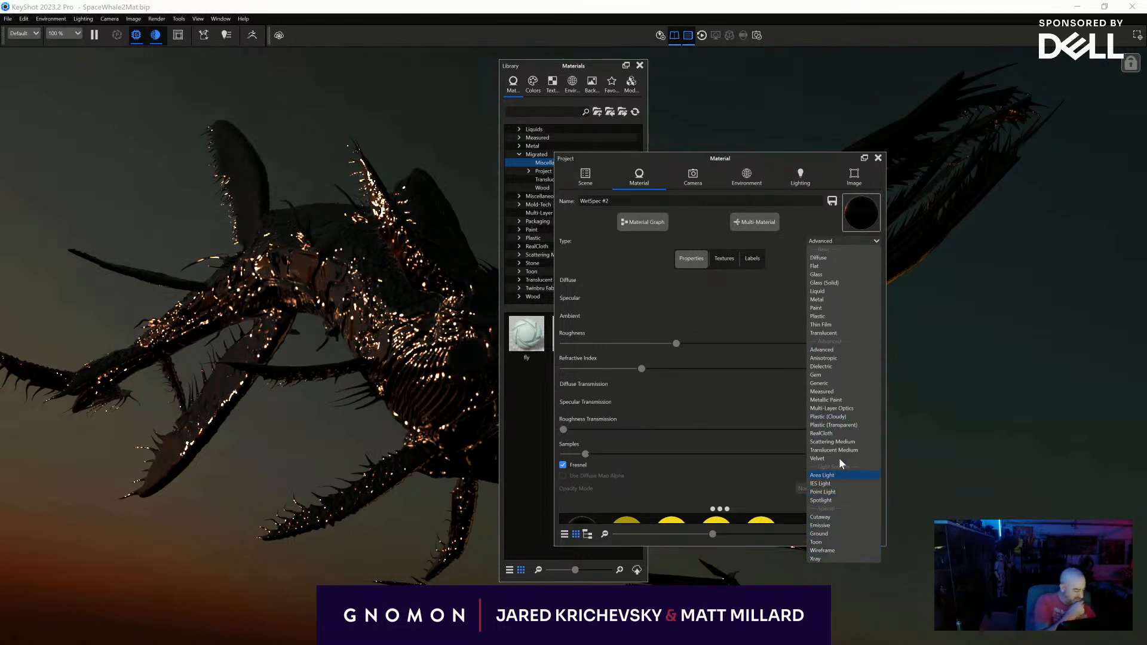
left_click(826, 266)
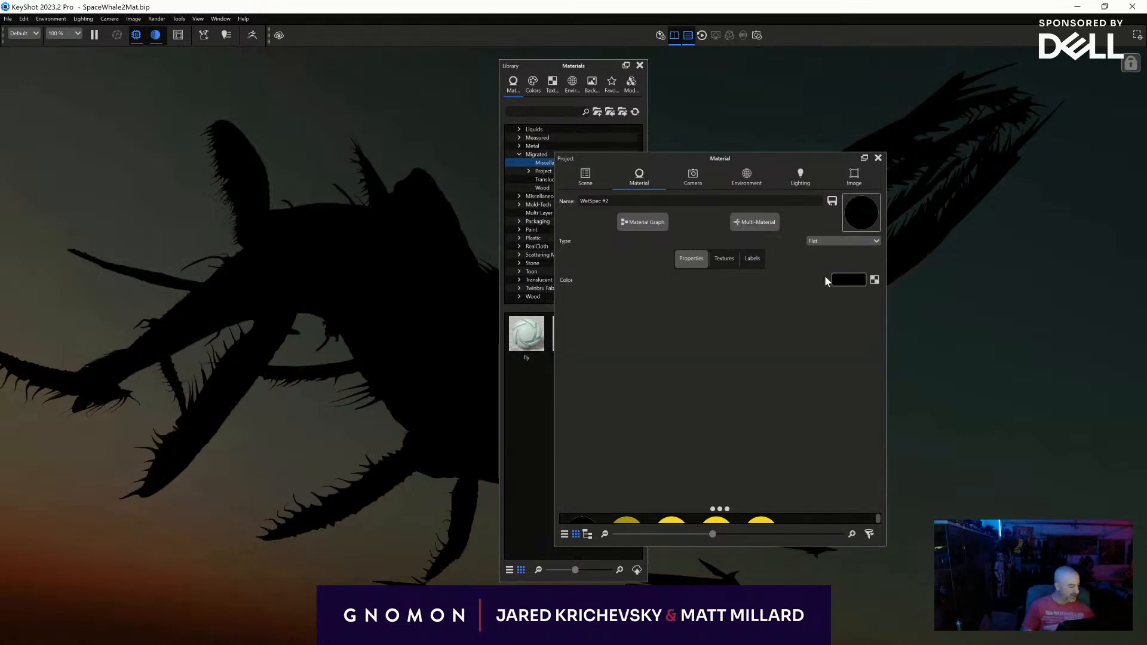
left_click(842, 280)
left_click(926, 610)
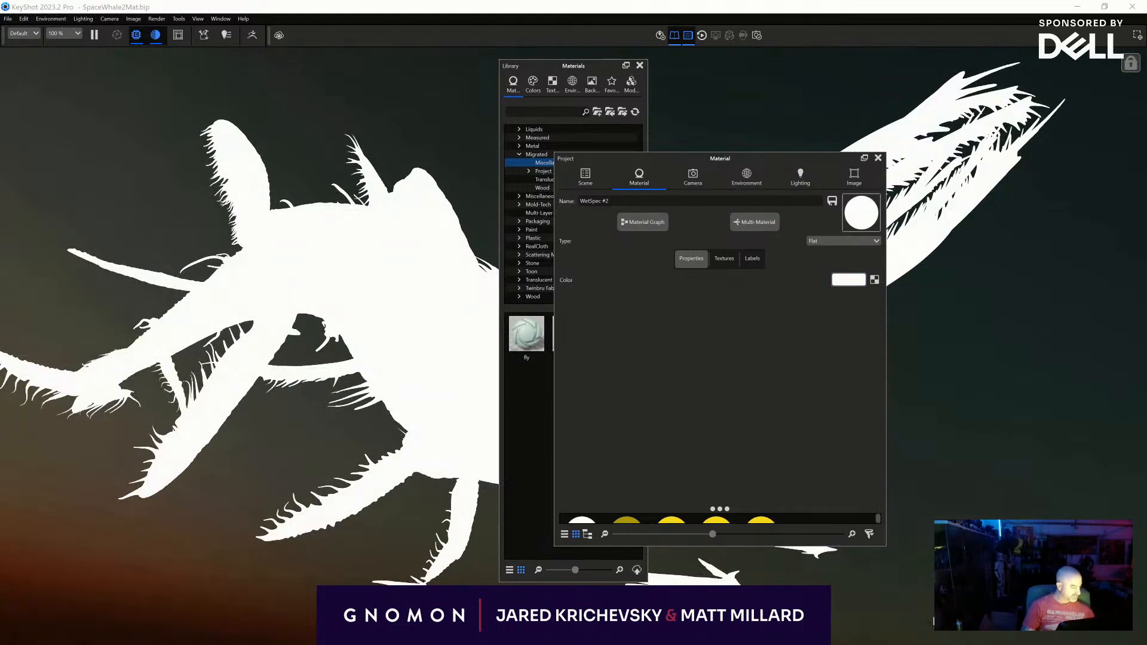
- Switch the environment background from the lighting environment to a solid black colour and clear the panels from the view
left_click(724, 187)
left_click(589, 219)
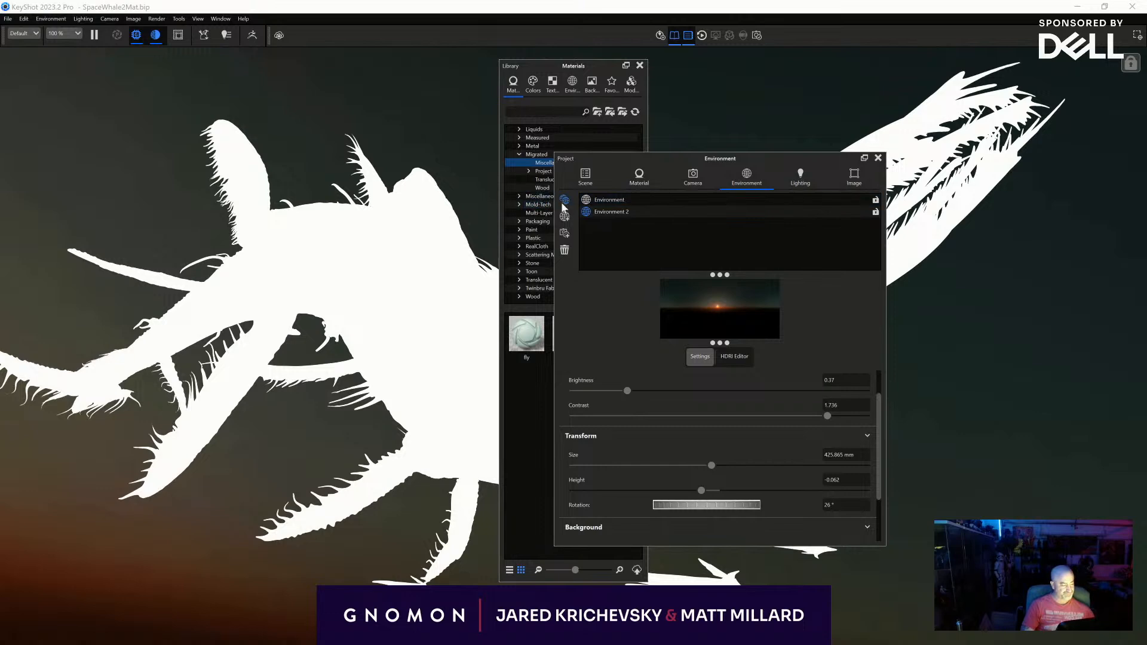
scroll(662, 471, "down", 1)
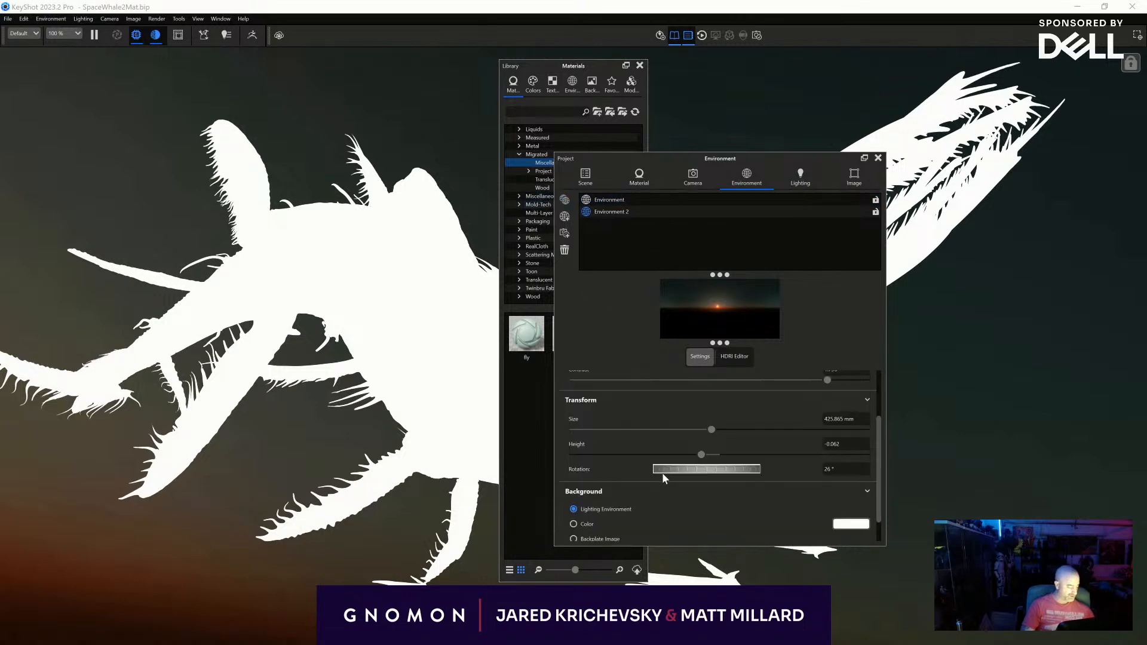
left_click(587, 523)
left_click(850, 524)
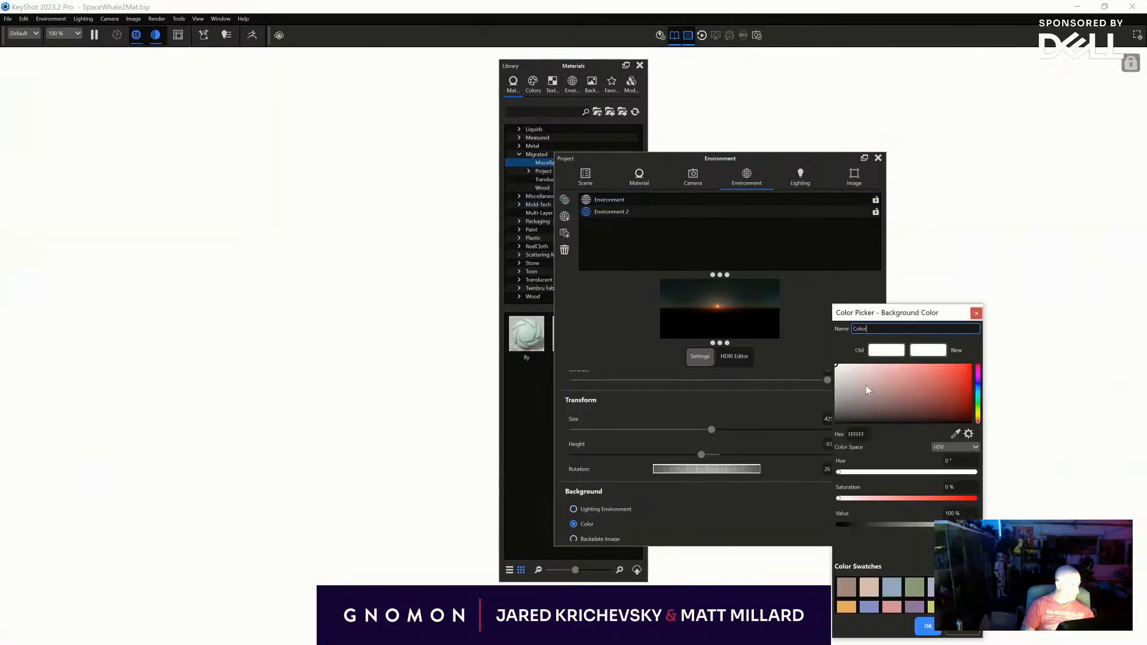
left_click(837, 421)
left_click(925, 627)
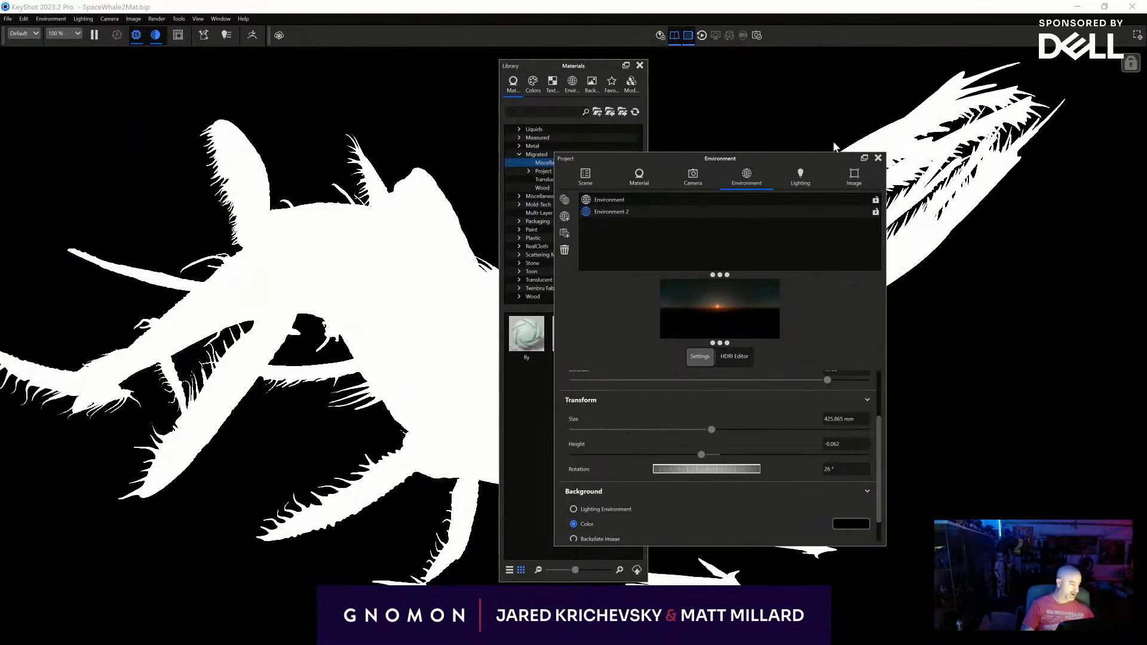
left_click(878, 158)
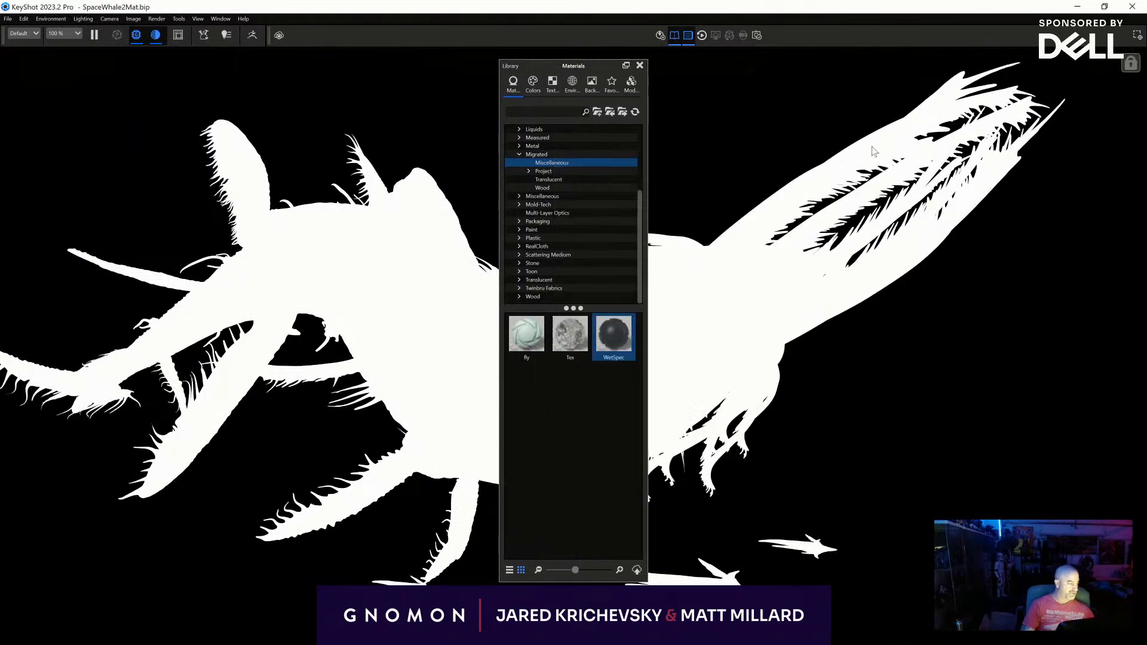
left_click(639, 65)
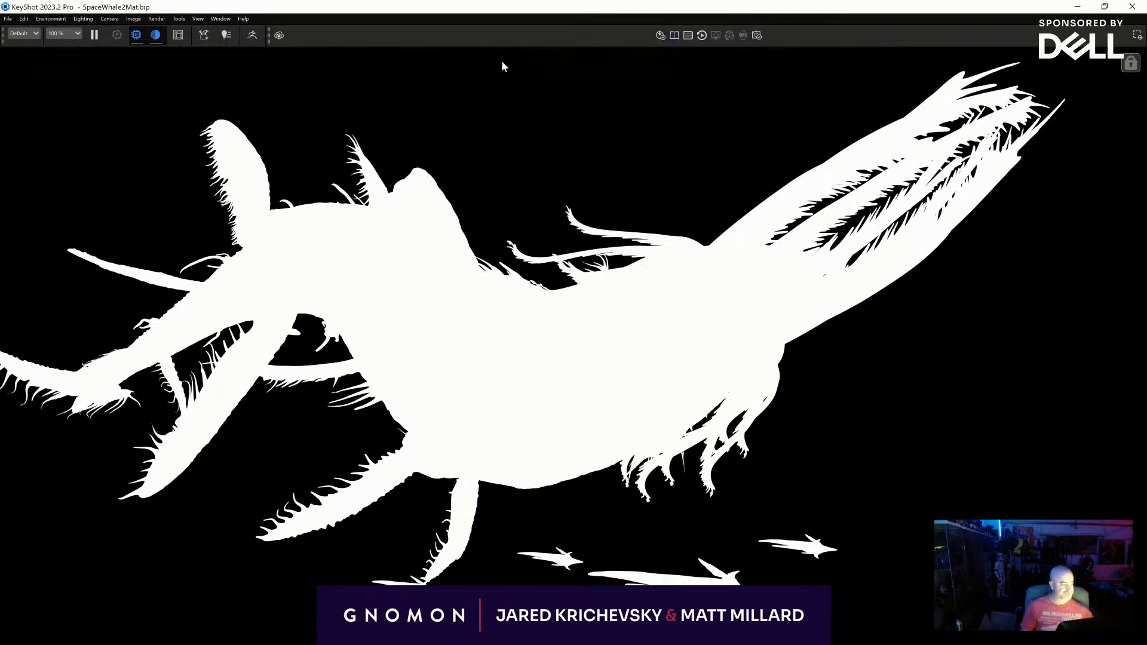
- Unlink the material of the small creatures swimming below the body and set its flat colour to red, FF0000
key("space")
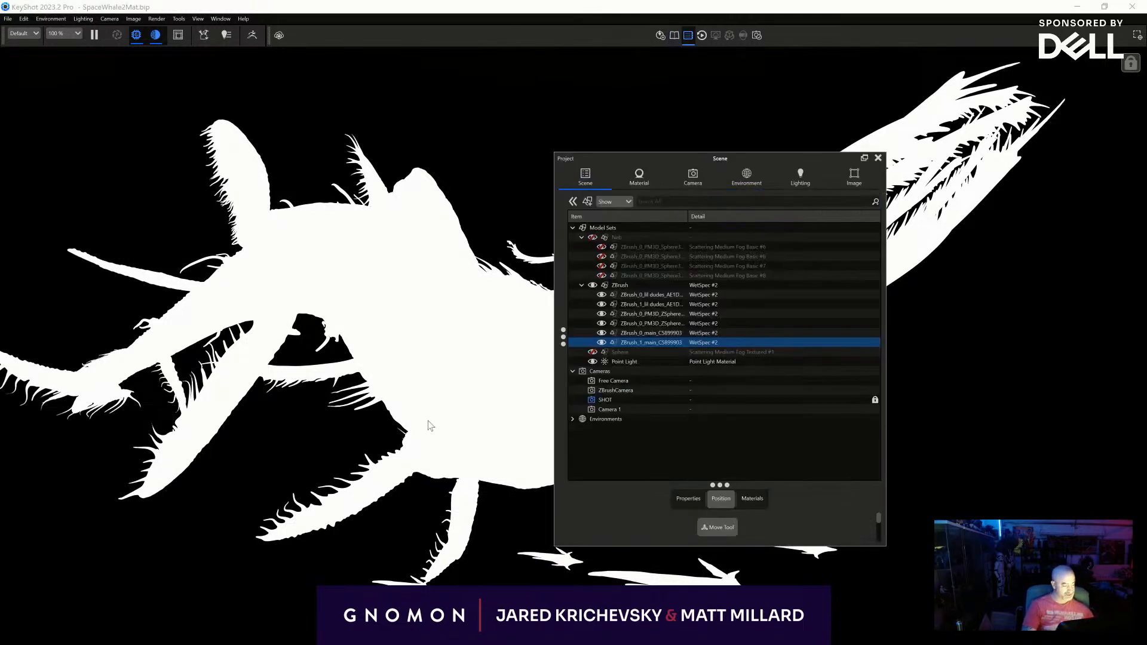
left_click(689, 576)
right_click(691, 576)
left_click(735, 222)
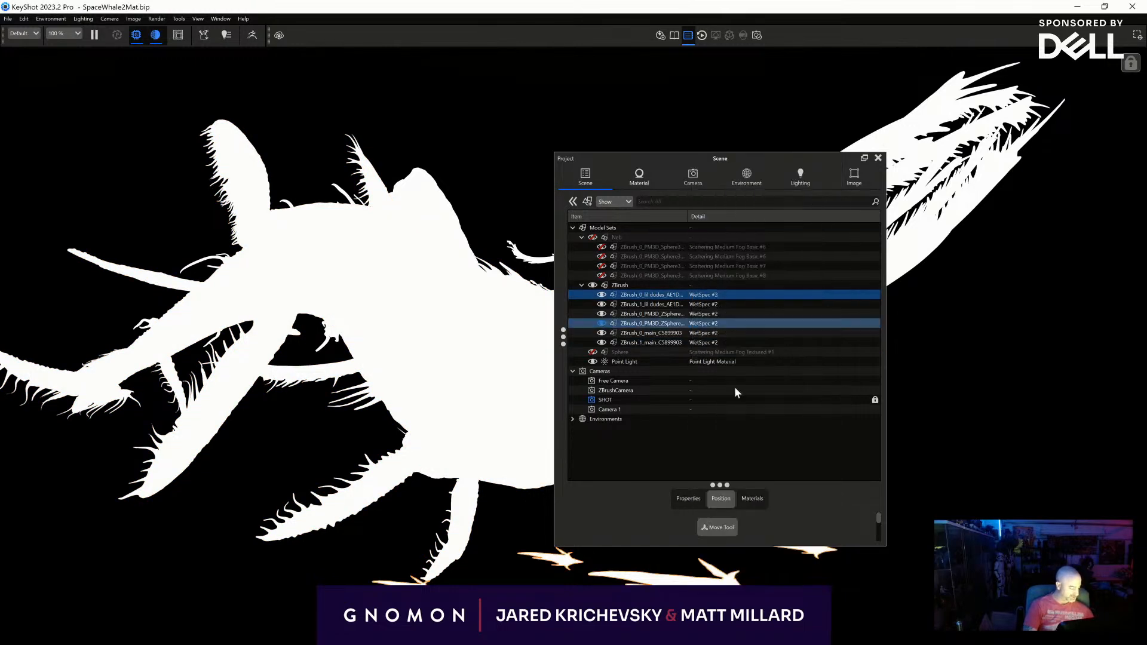
double_click(714, 577)
left_click(854, 278)
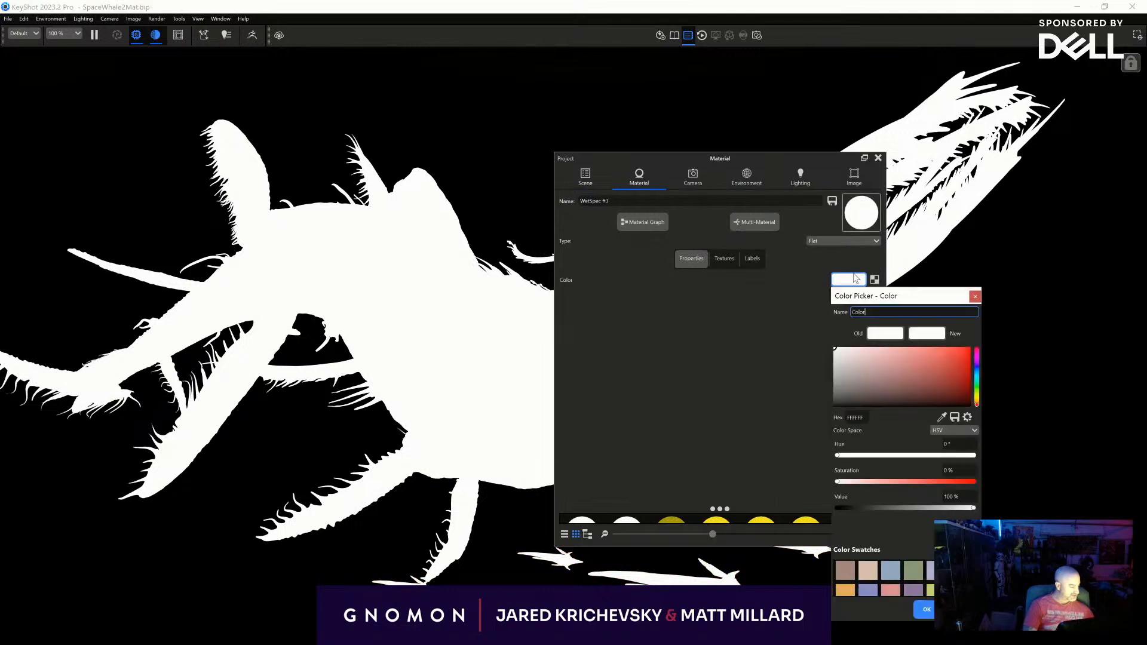
left_click_drag(900, 387, 971, 348)
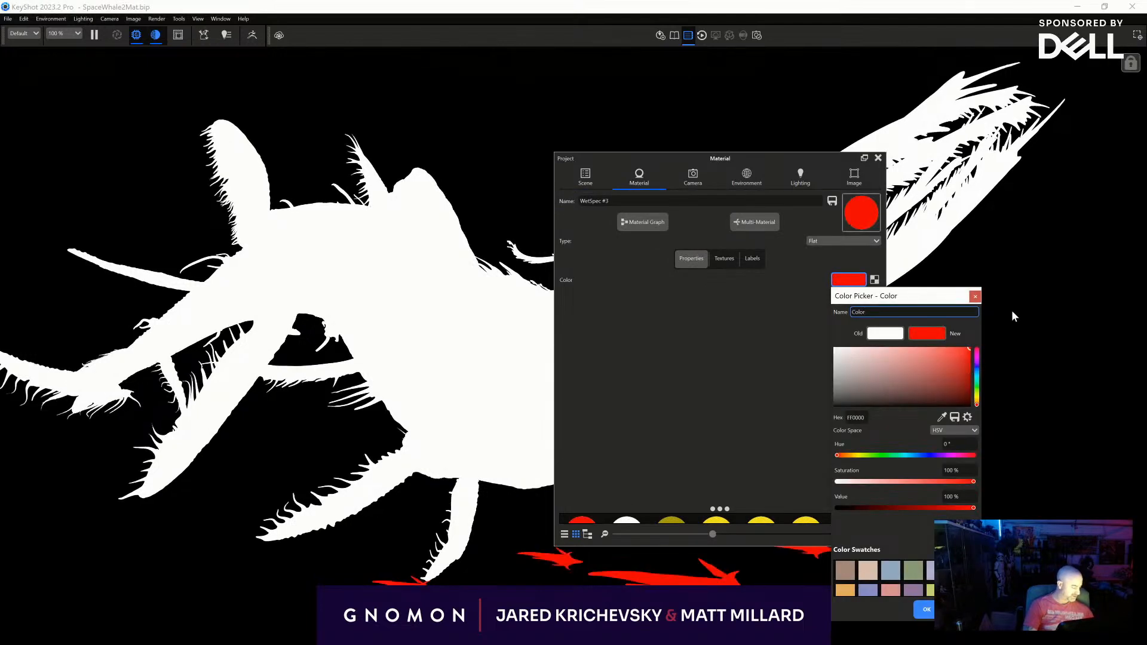
left_click(917, 617)
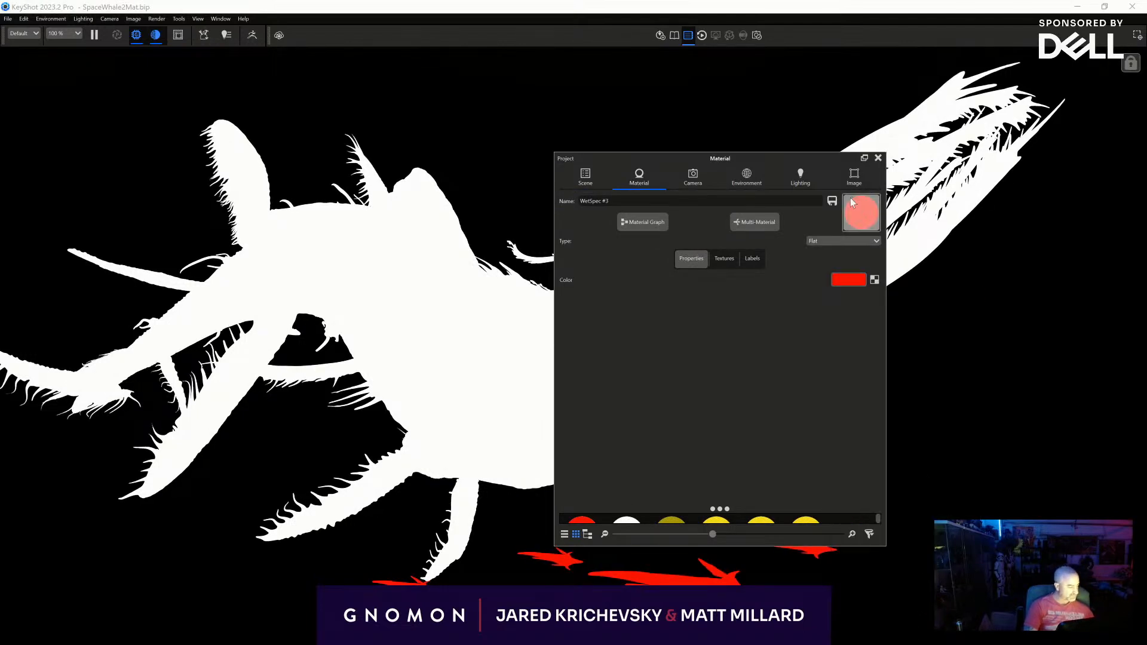
left_click(878, 159)
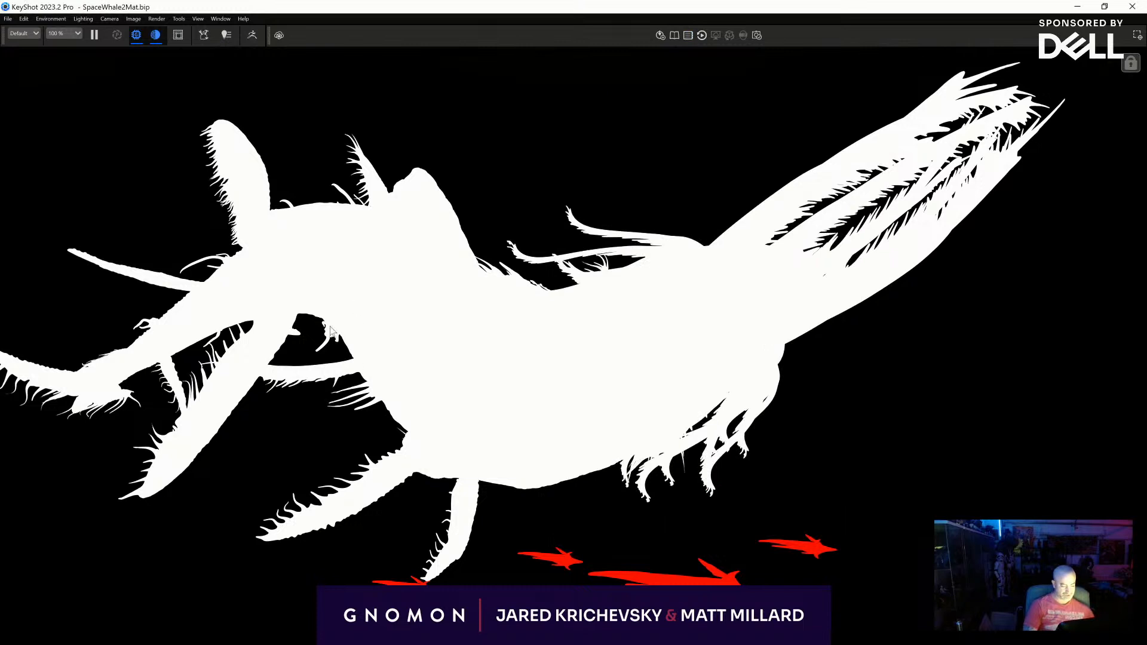
- Unlink the material of the small creatures around the main body and apply the flat red material to them
key("space")
left_click(585, 177)
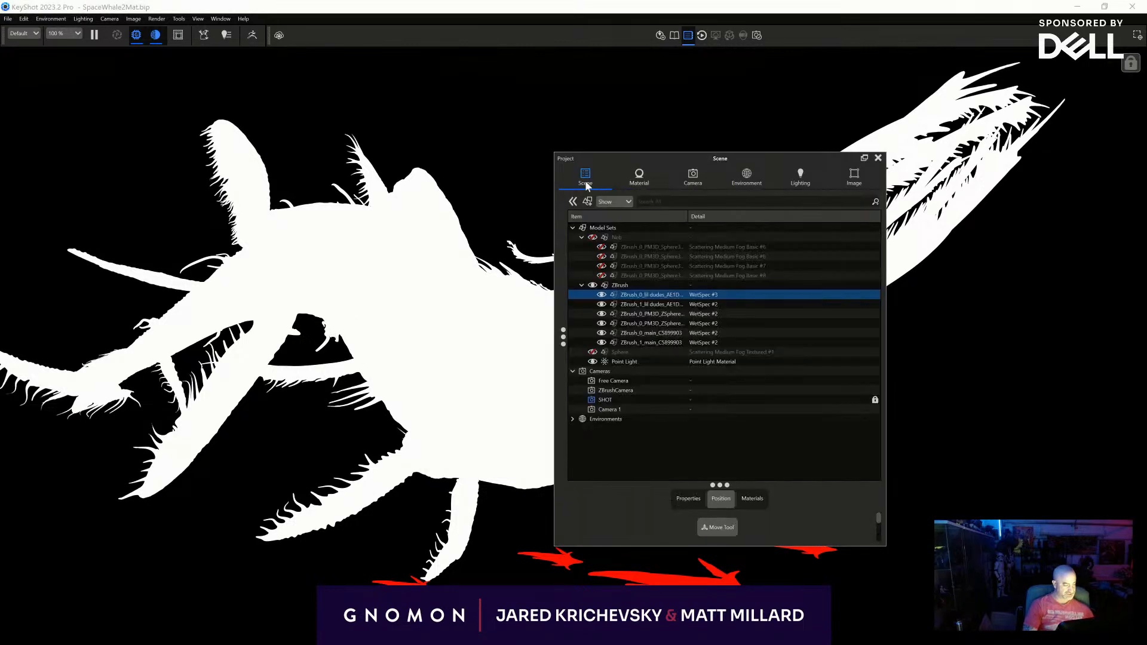
left_click(329, 331)
right_click(332, 329)
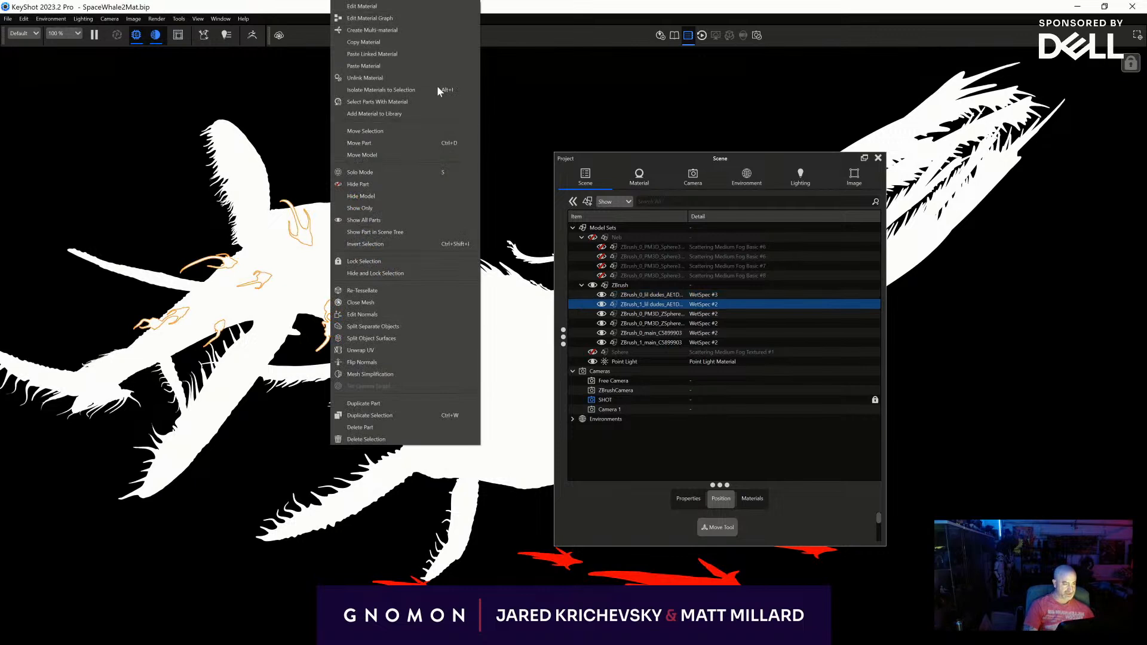
left_click(422, 72)
left_click(752, 499)
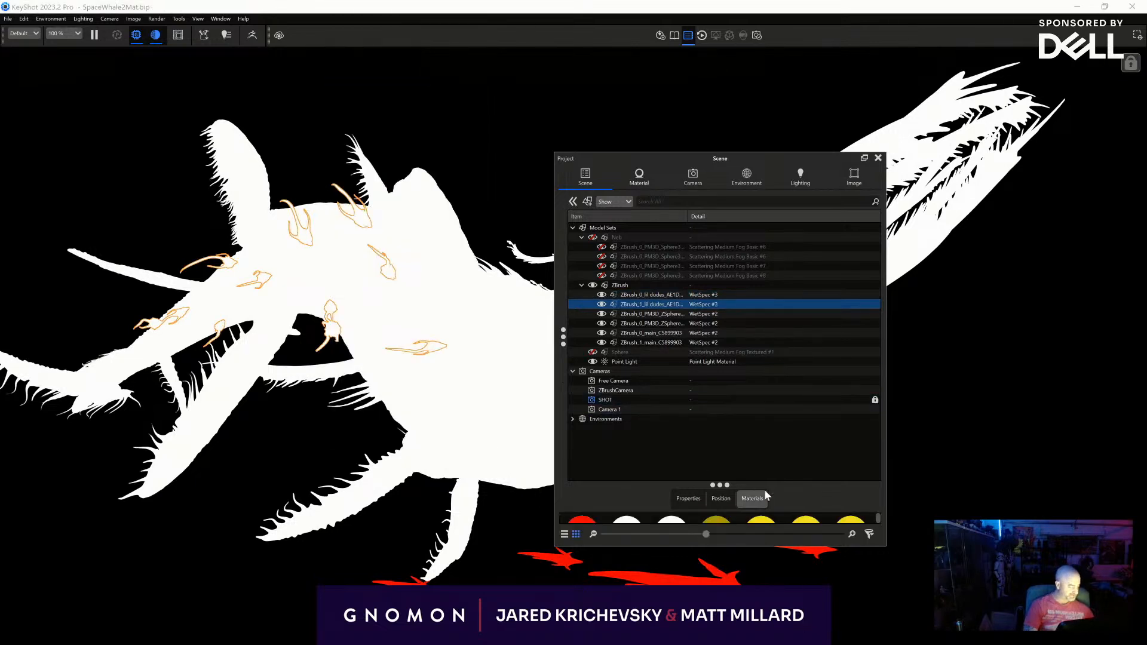
left_click_drag(583, 519, 430, 303)
left_click_drag(432, 347, 338, 338)
left_click(517, 173)
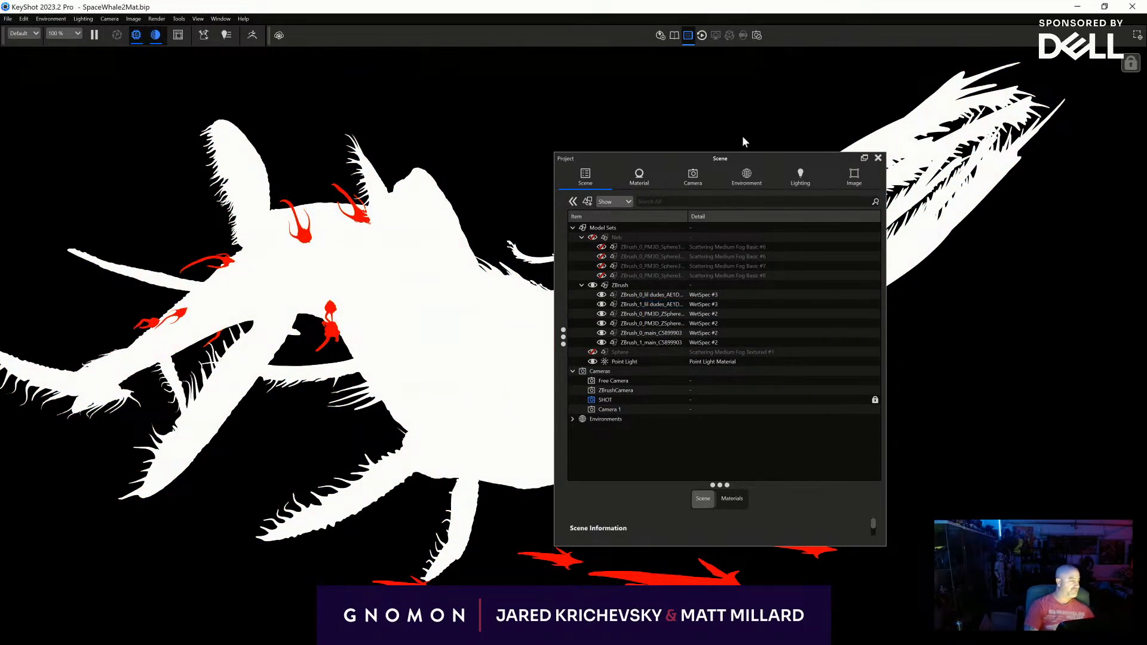
- Save a still of the red and white mask view with the project panel closed
left_click(878, 158)
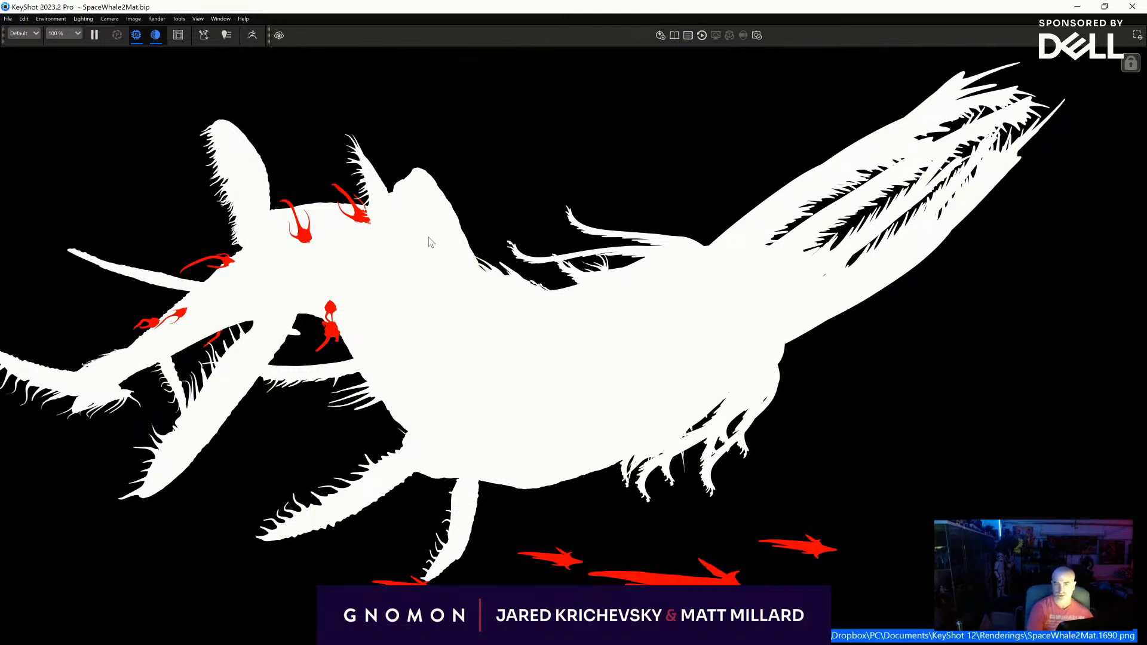
key("space")
left_click(672, 266)
key("space")
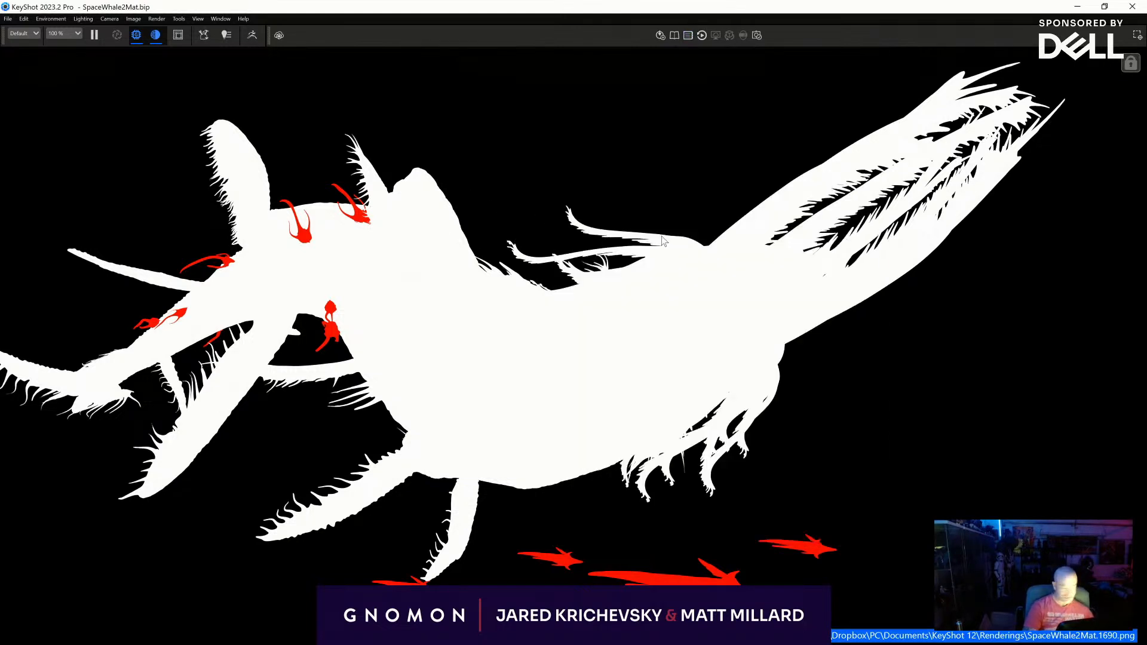
- Apply the library's Tex material to the creature's body and assign the same material to the small creatures
key("m")
left_click_drag(570, 334, 391, 351)
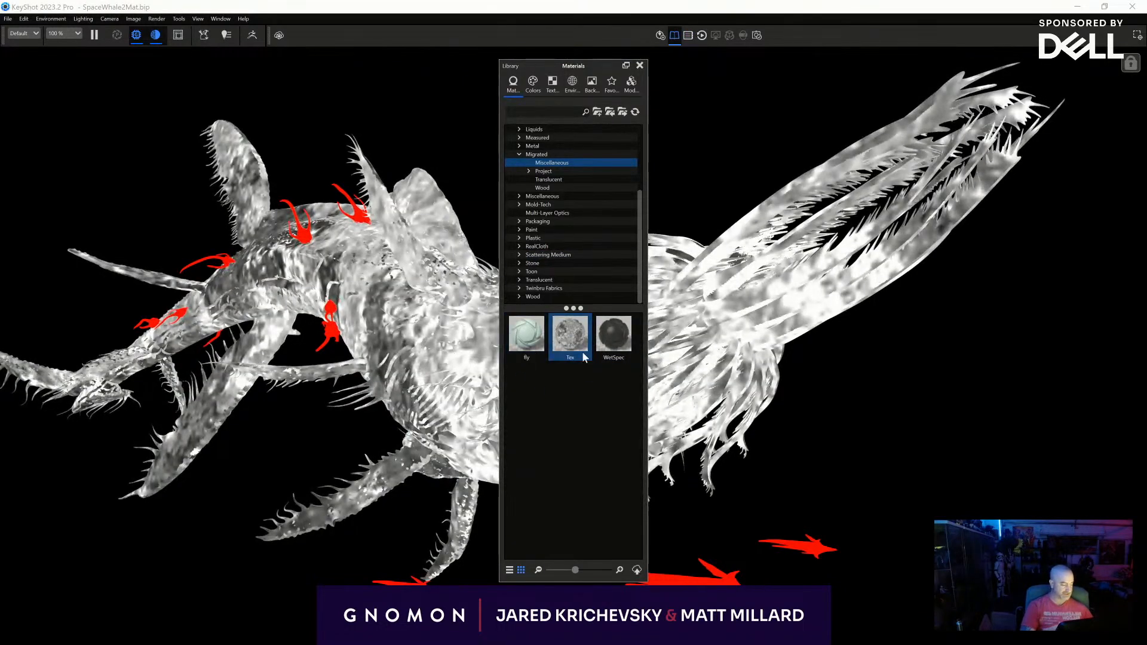
key("space")
left_click(729, 499)
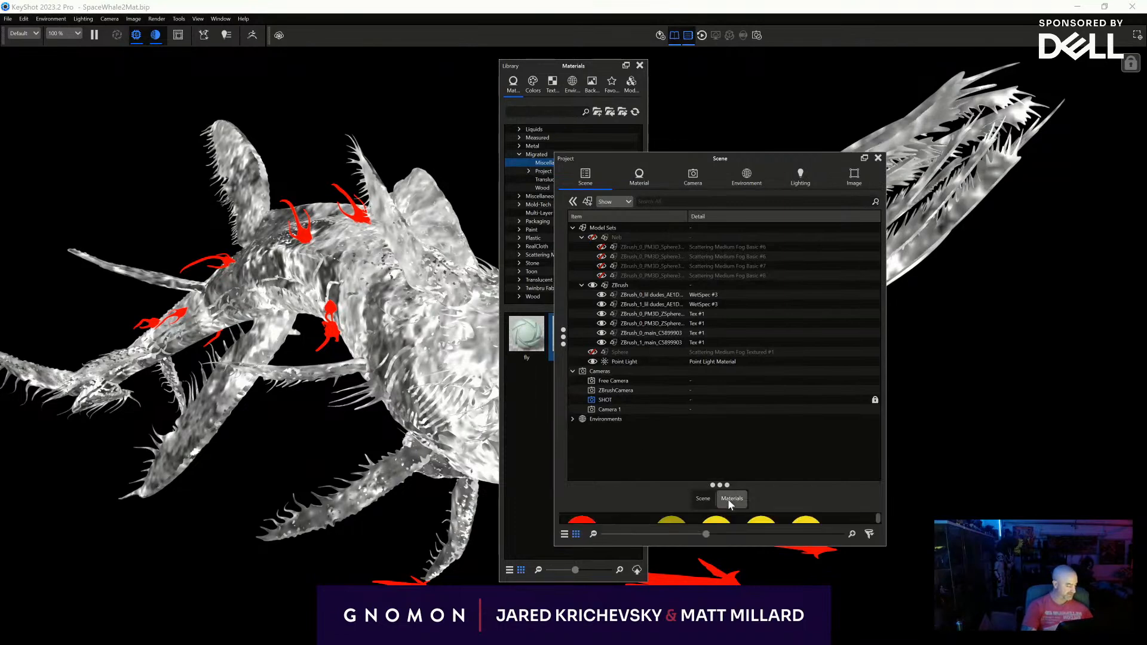
left_click_drag(727, 484, 720, 376)
left_click_drag(626, 425, 687, 577)
- Scale the Tex material's colour texture to 37.2 mm in width and height and save a still without the panels
double_click(687, 577)
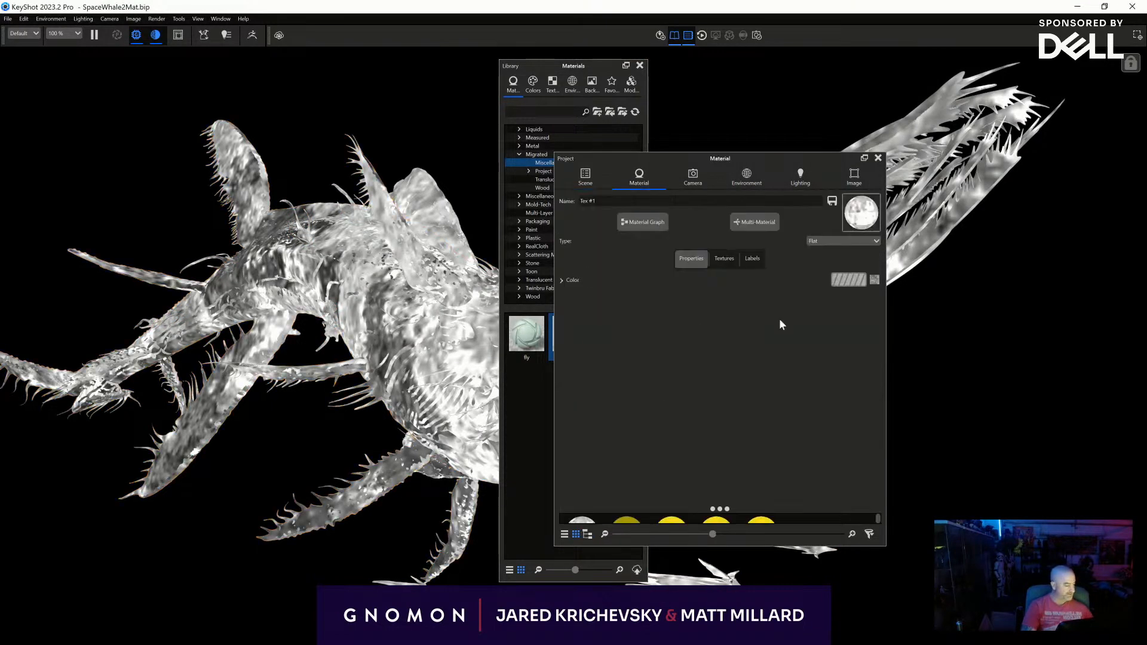
left_click(722, 258)
left_click_drag(682, 475, 606, 475)
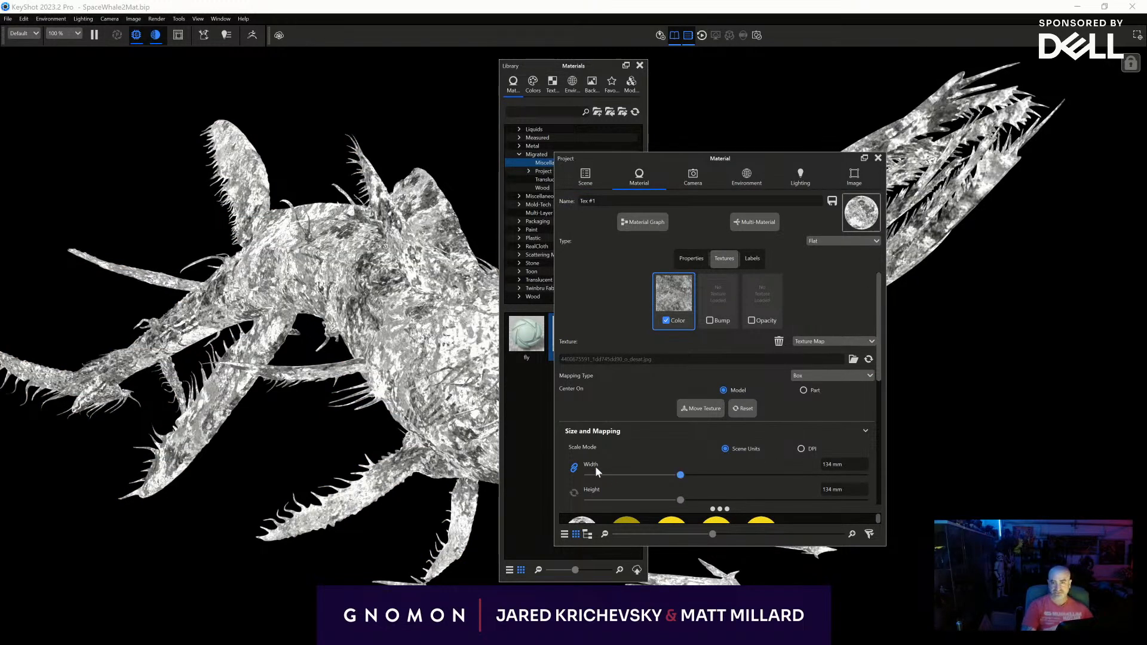
left_click(877, 158)
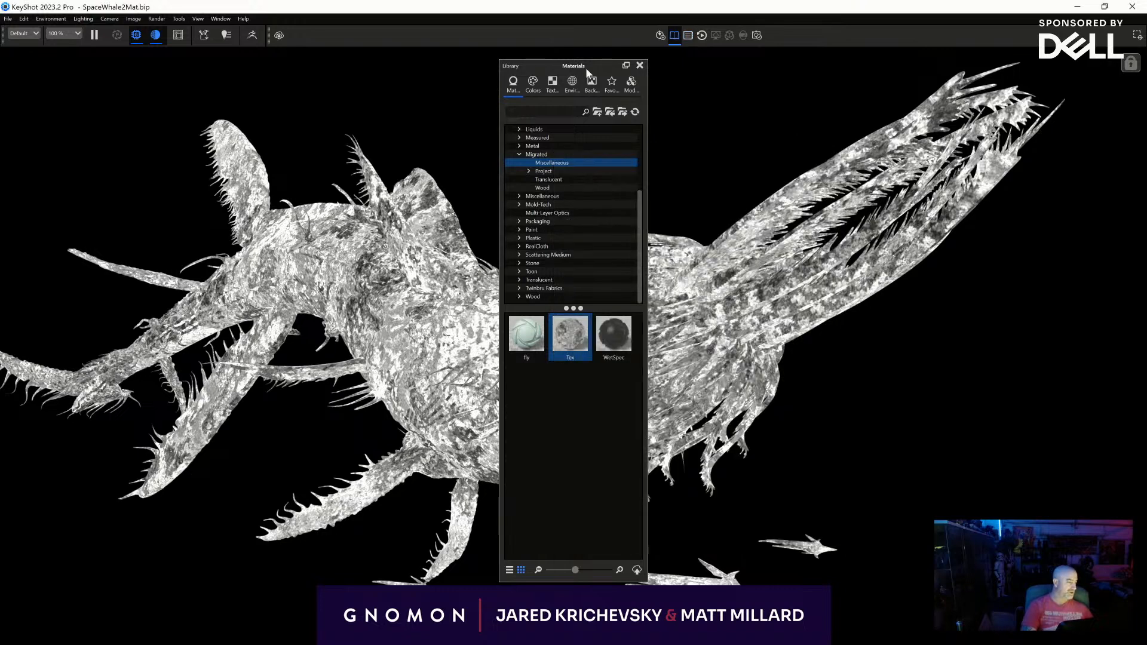
left_click(639, 65)
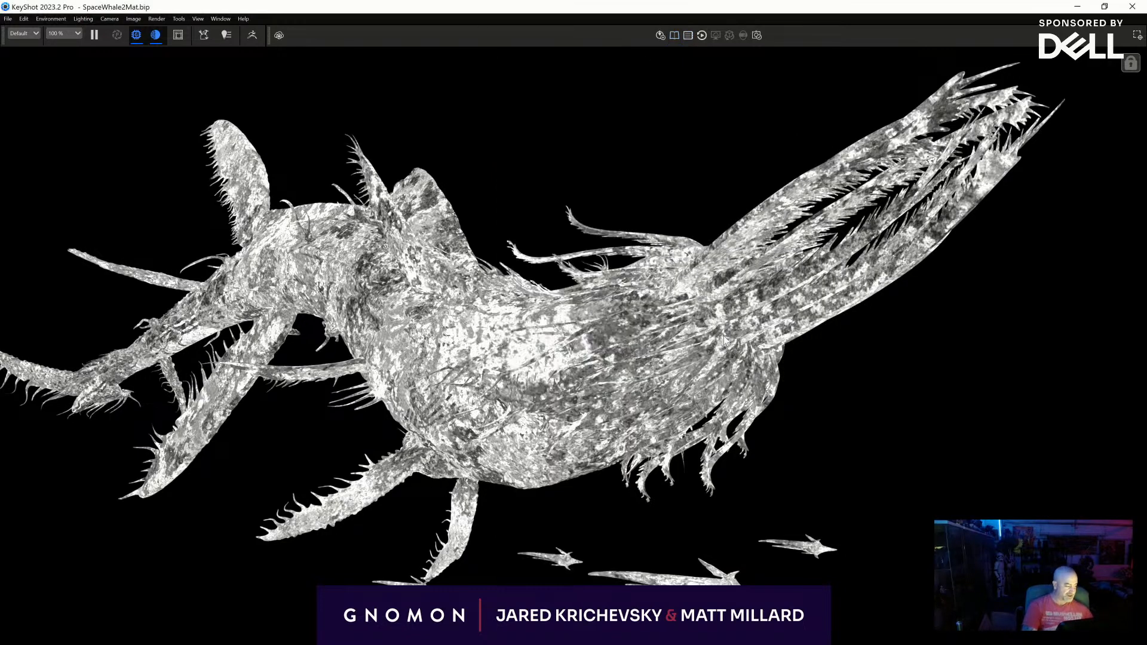
key("space")
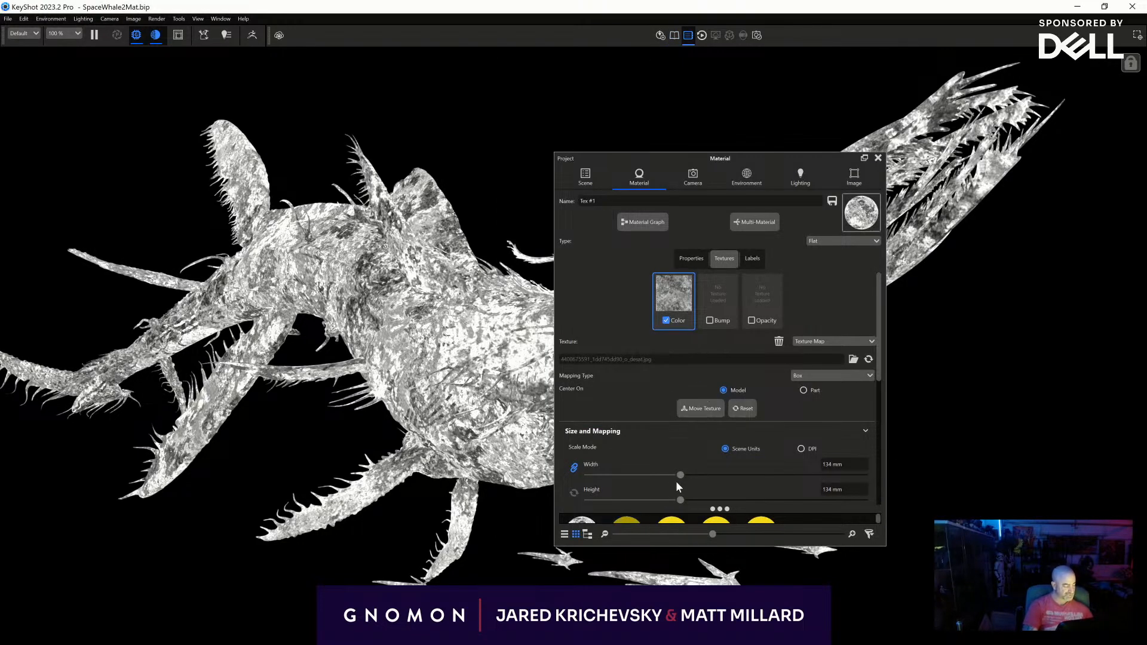
left_click_drag(680, 475, 611, 501)
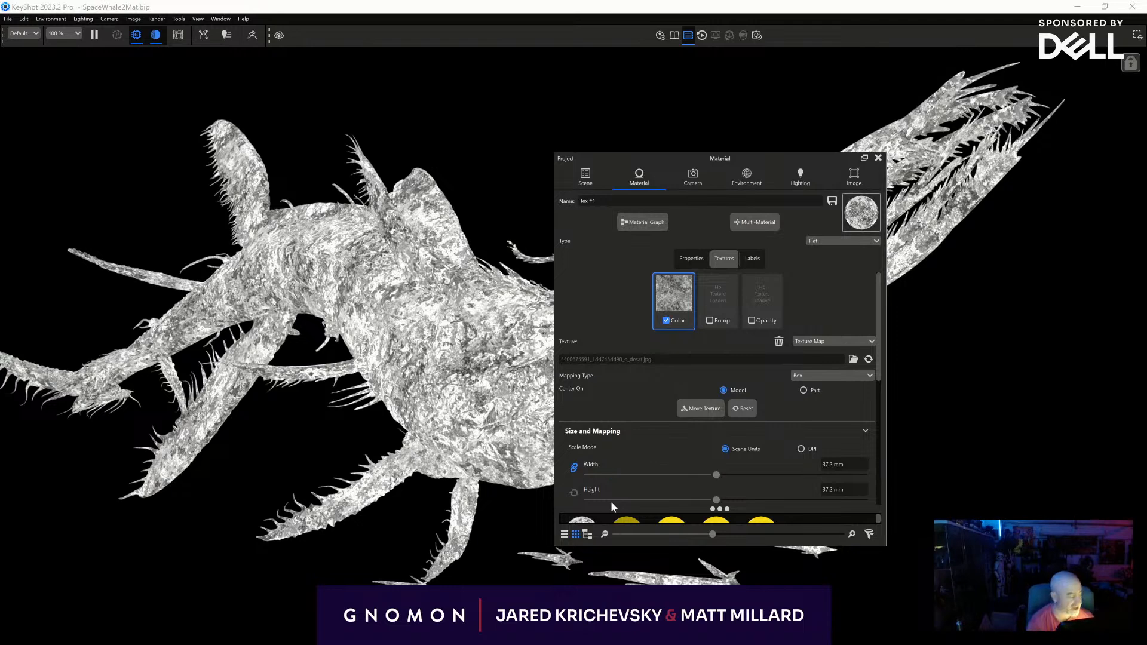
left_click(877, 158)
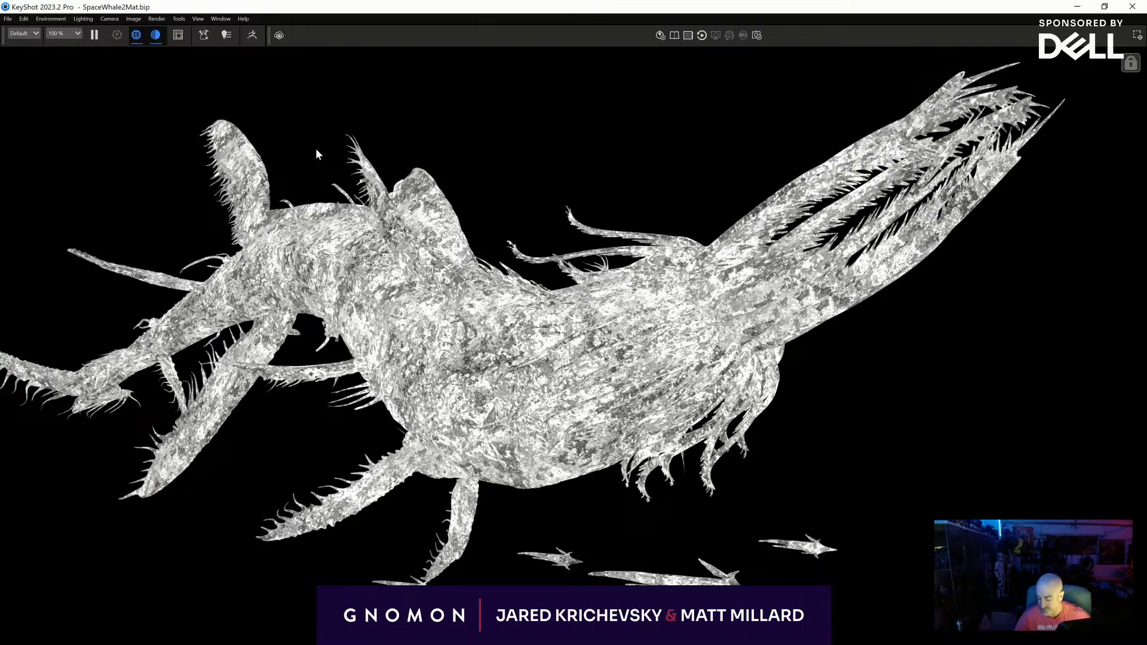
key("p")
- Change the Tex material to the Diffuse type, remove its colour texture and set its colour to white, FFFFFF
key("space")
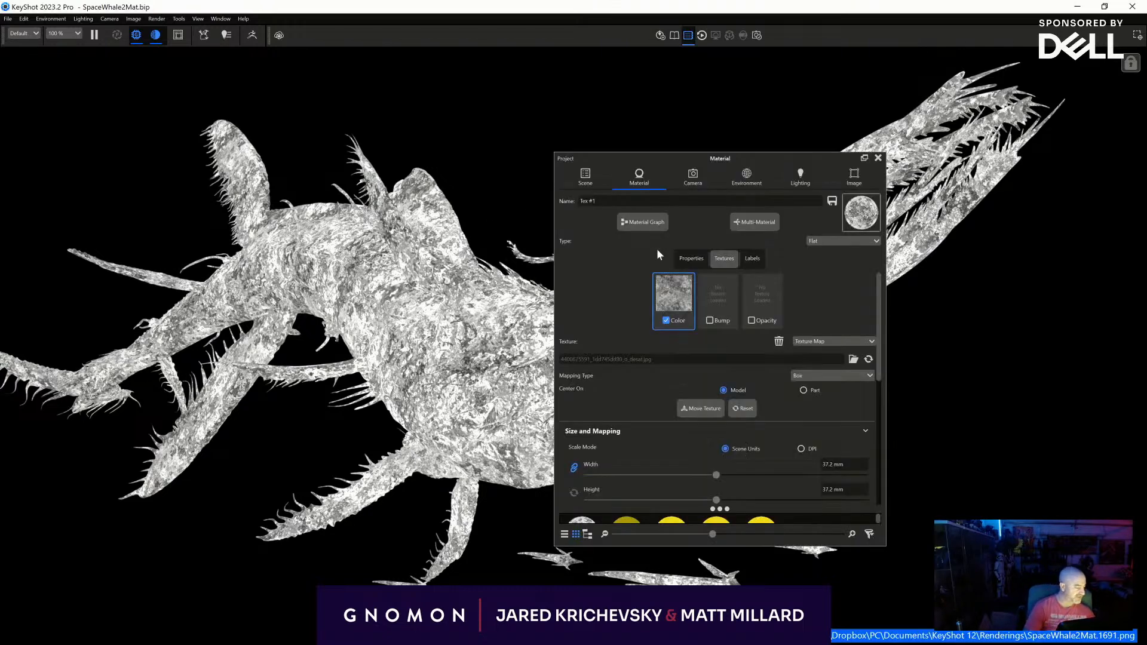
left_click(840, 242)
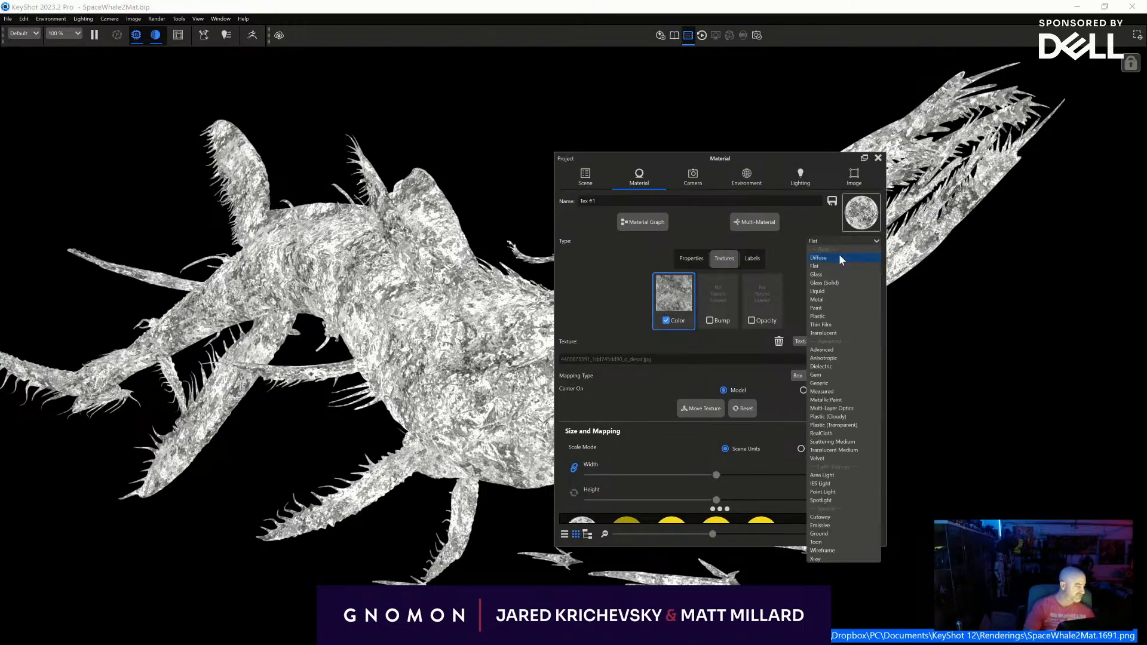
left_click(839, 253)
left_click(733, 263)
left_click(781, 341)
left_click(690, 258)
left_click(854, 282)
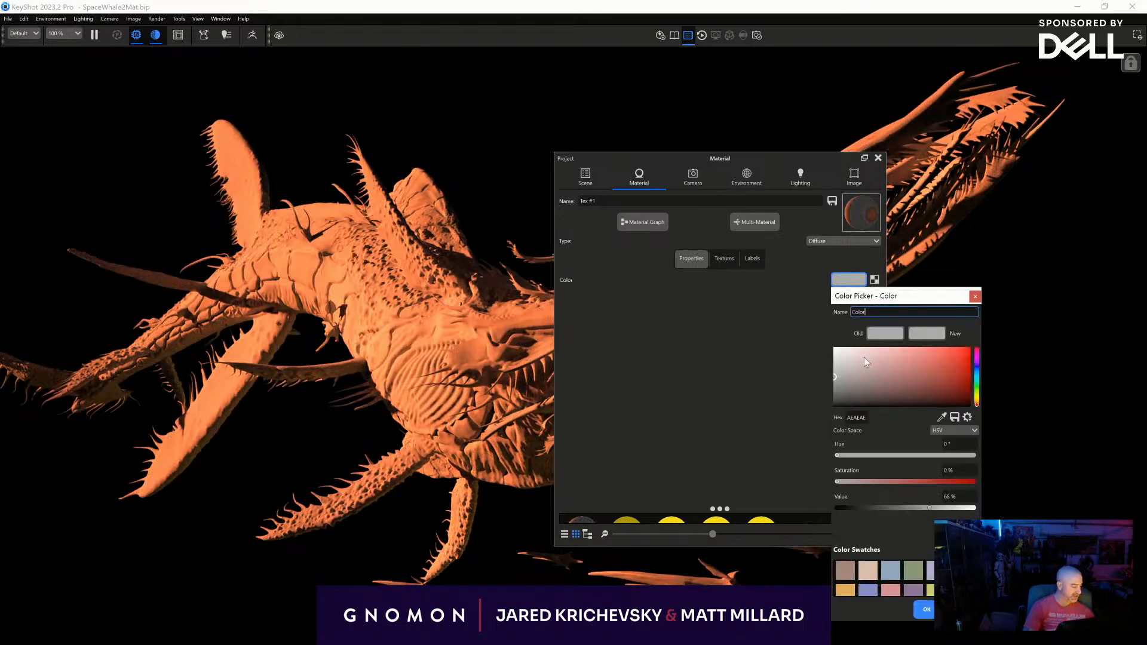
left_click_drag(864, 358, 832, 346)
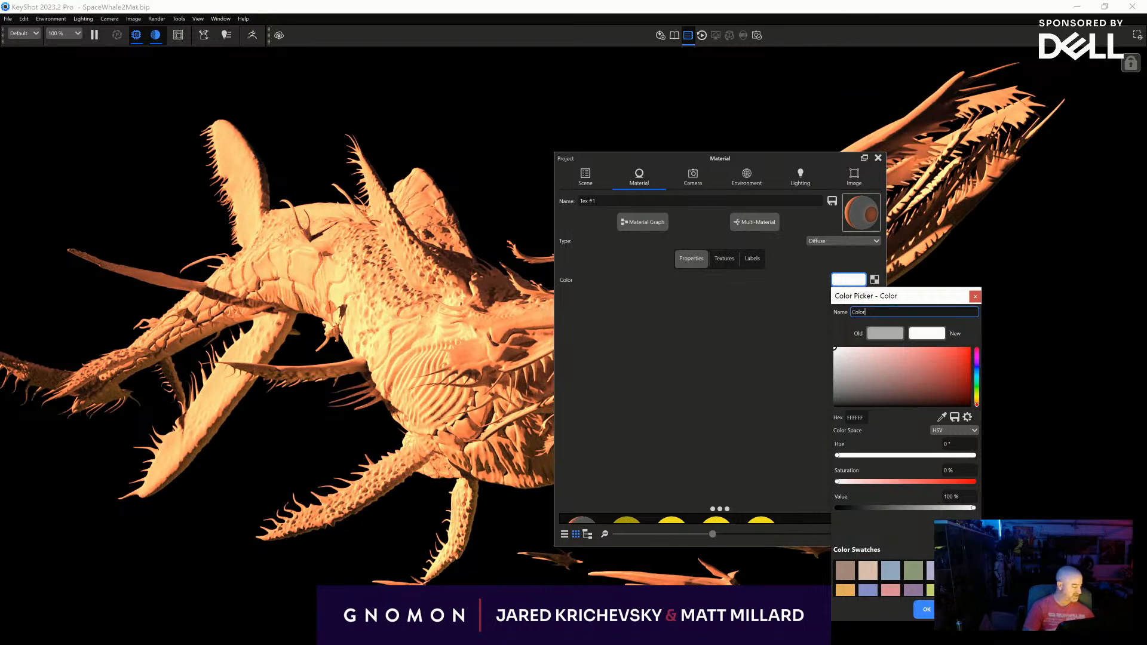
left_click(926, 609)
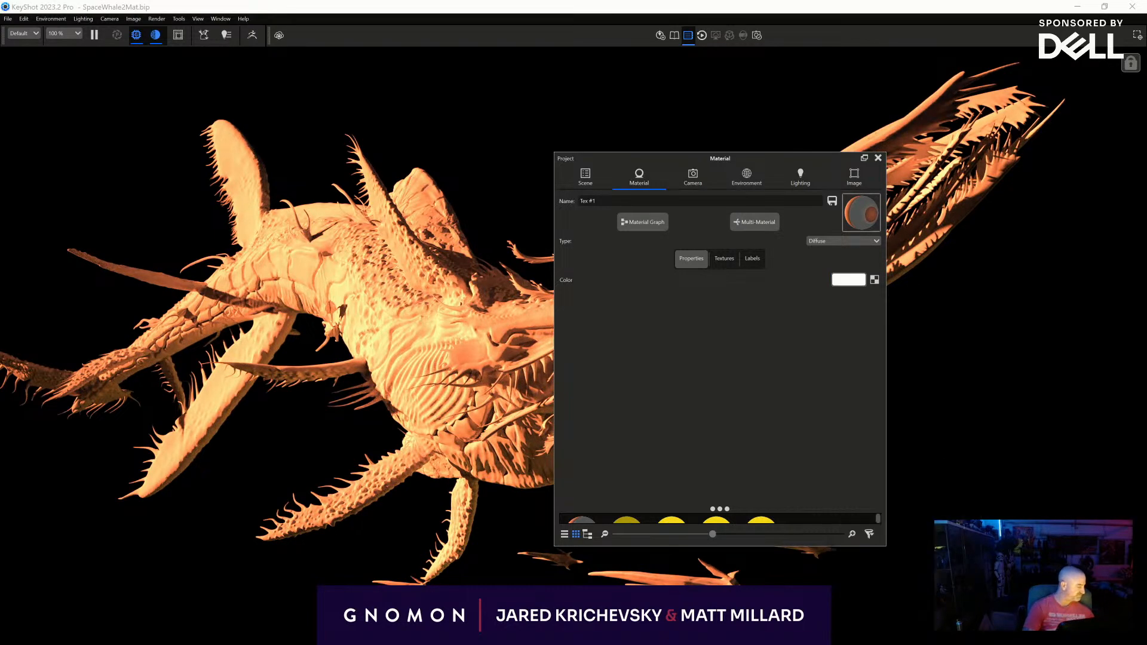
left_click(877, 158)
key("space")
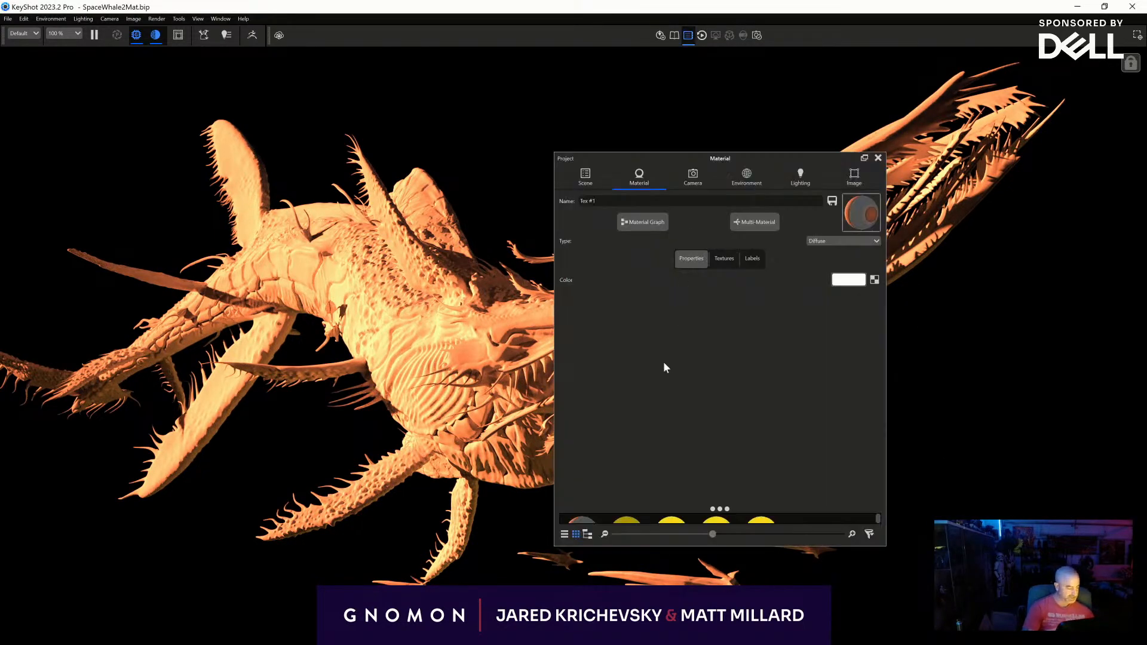
key("space")
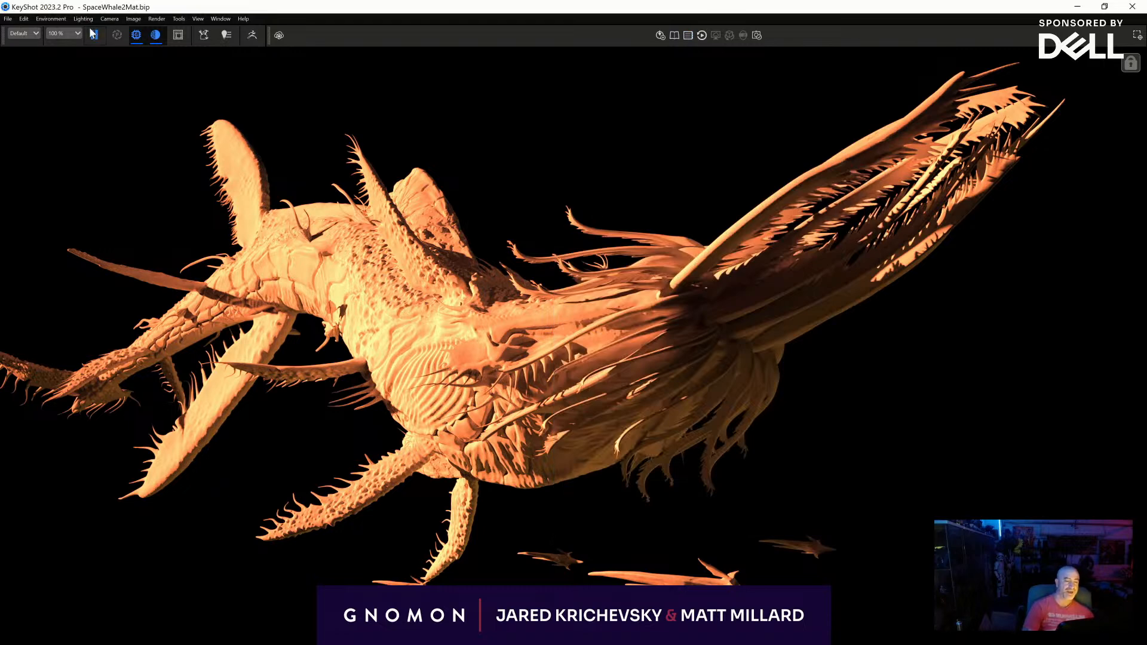
- Find the Lens Coated material among the library's miscellaneous materials and apply it to the creature
key("m")
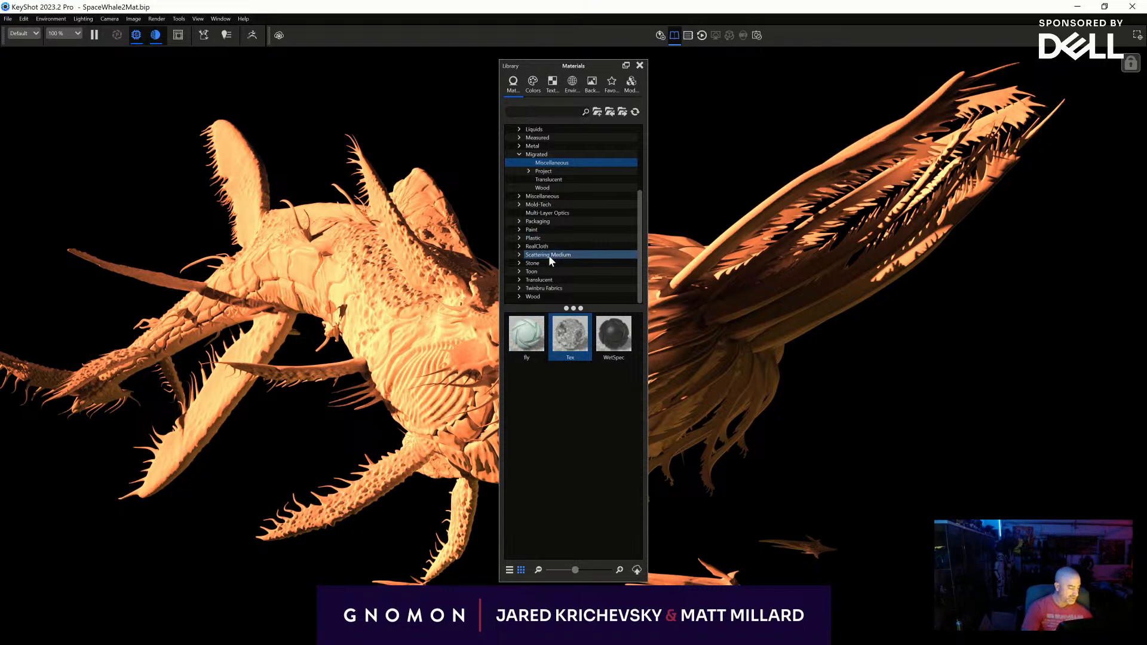
left_click(540, 280)
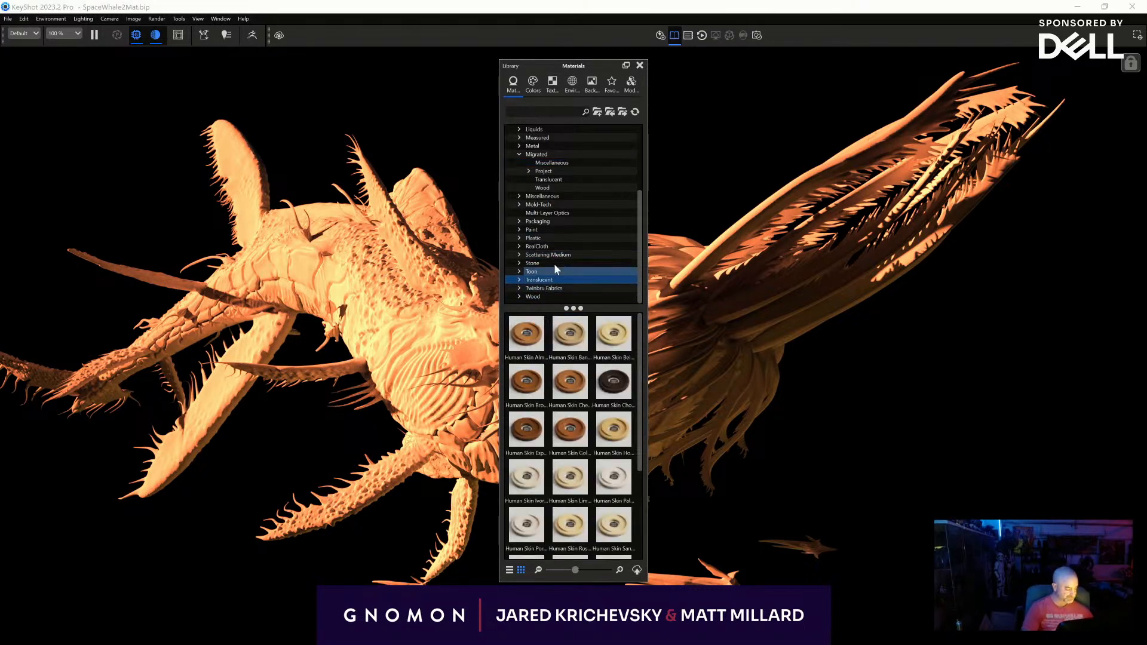
left_click(560, 155)
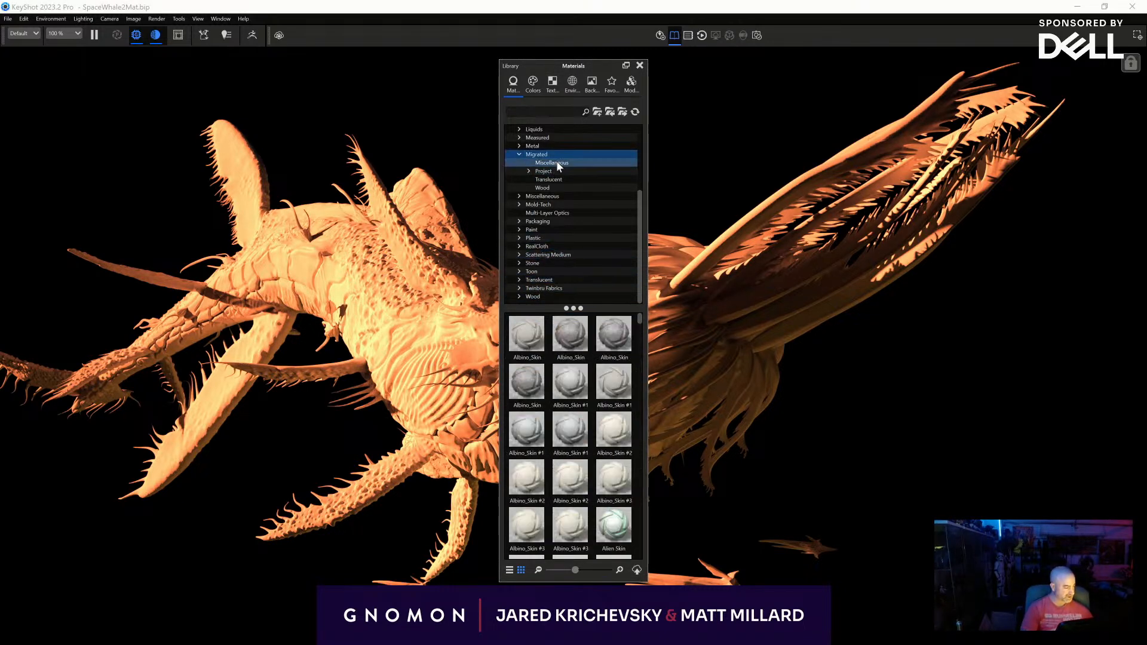
left_click(560, 171)
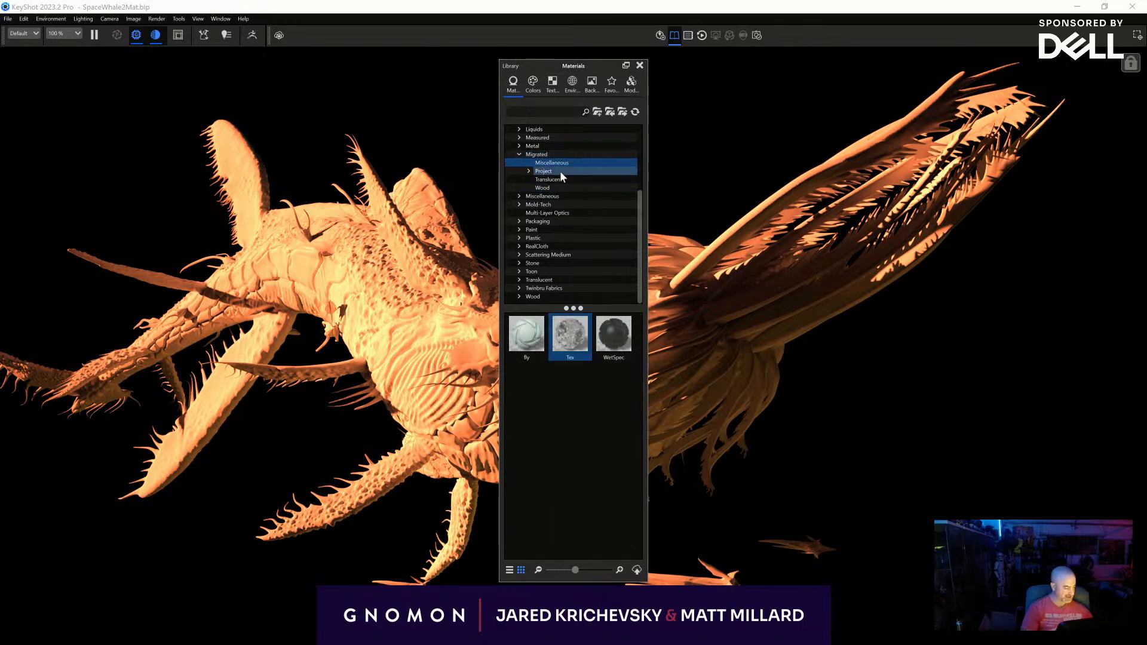
left_click(557, 180)
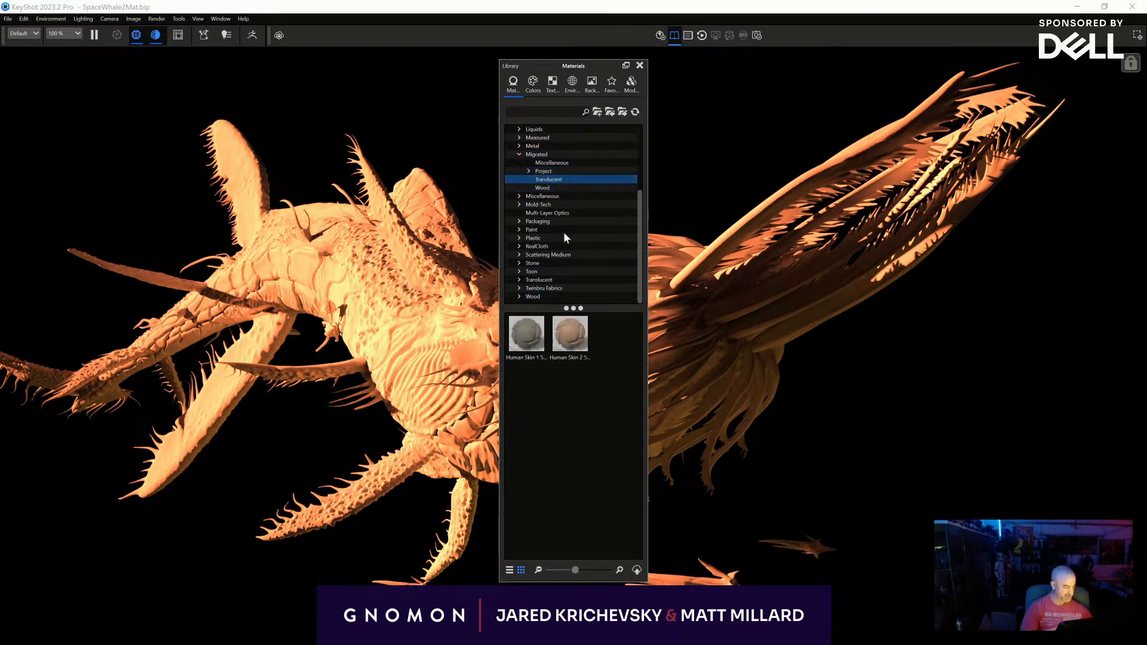
left_click(561, 196)
left_click_drag(582, 393, 415, 338)
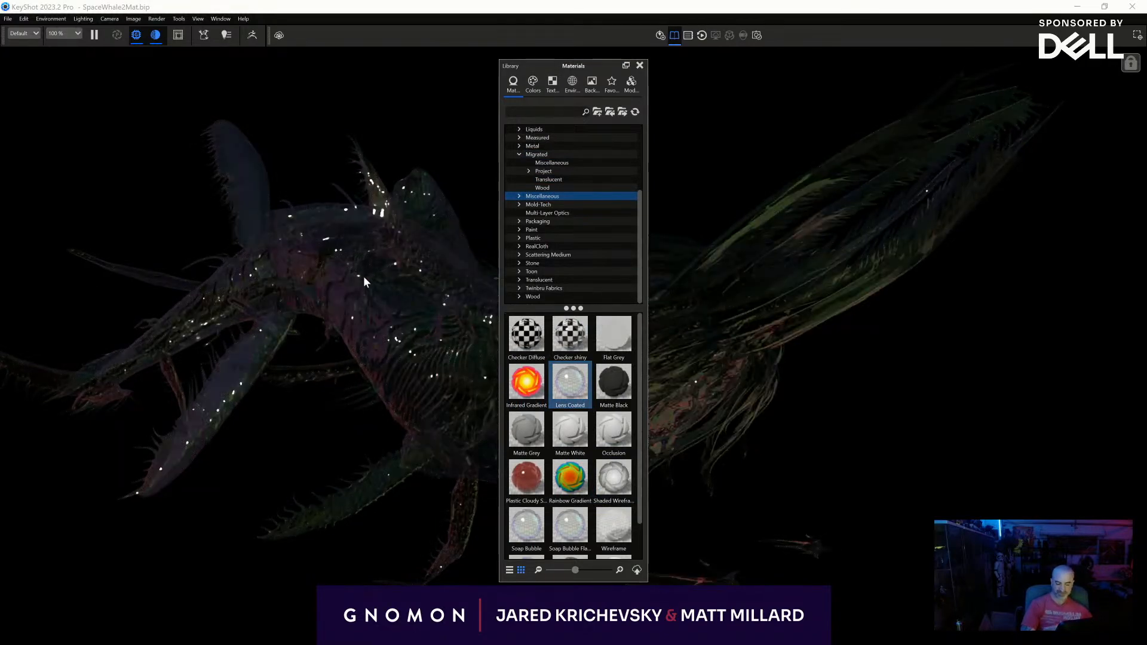
- Set the Lens Coated material's refractive index to 1.698 and clear the panels from the view
double_click(382, 264)
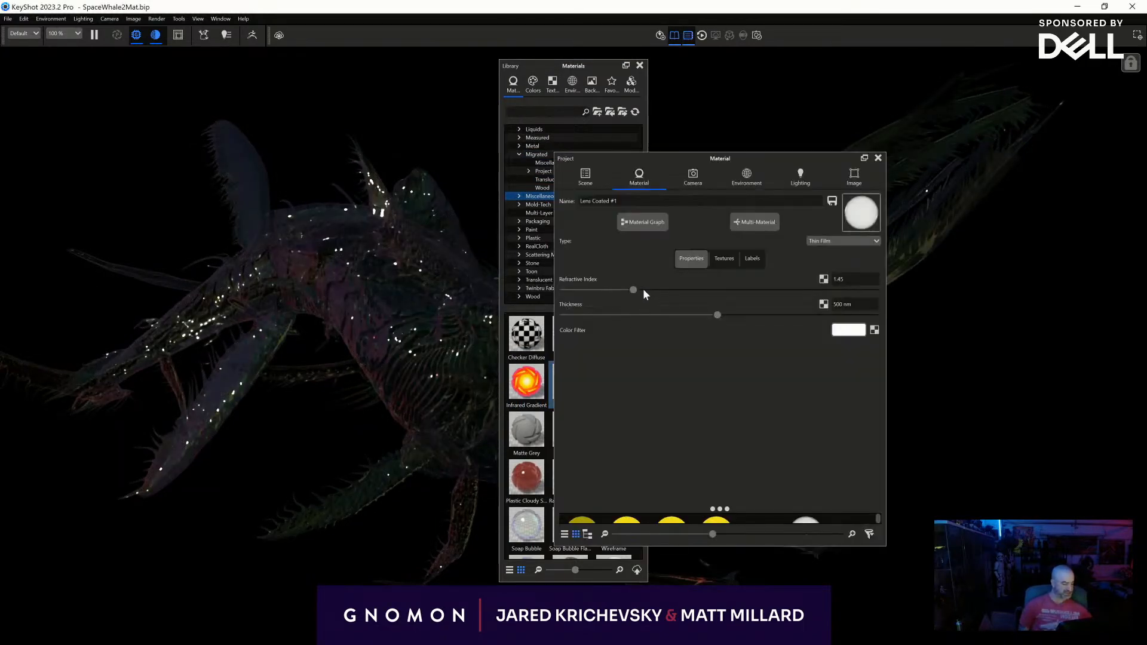
left_click_drag(632, 290, 669, 301)
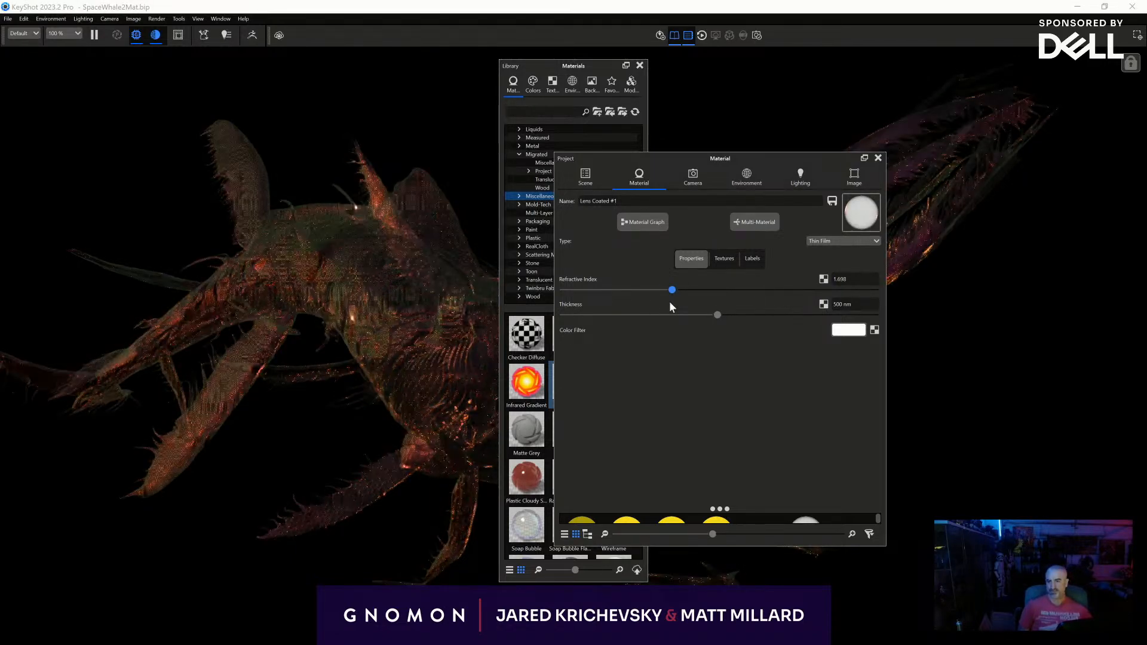
left_click(878, 158)
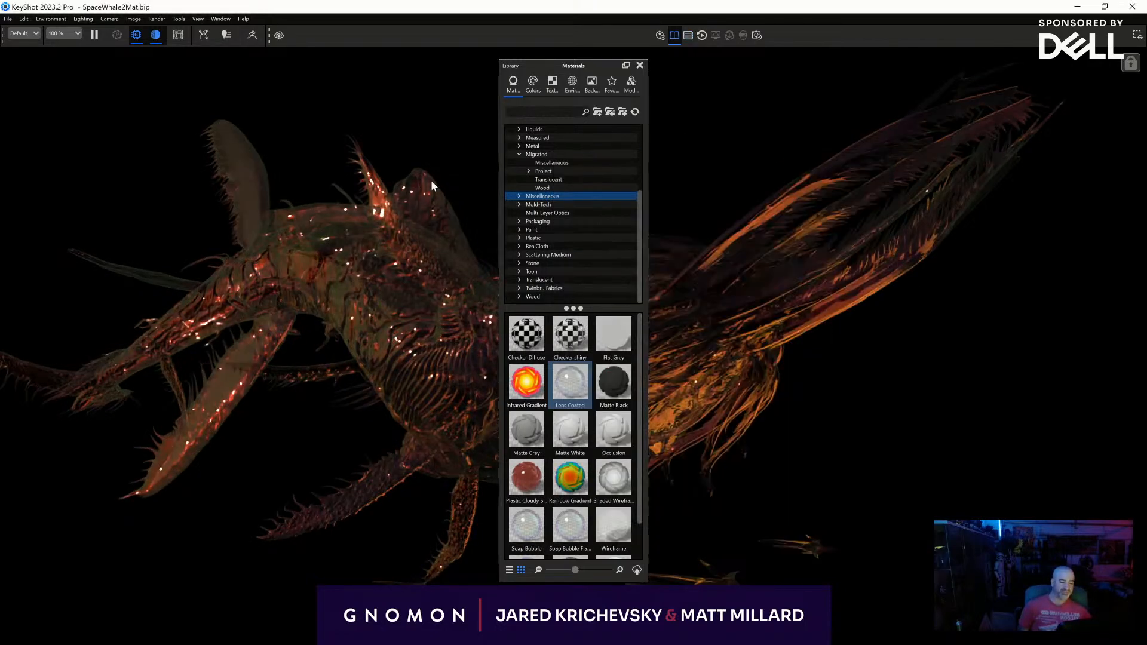
left_click(639, 67)
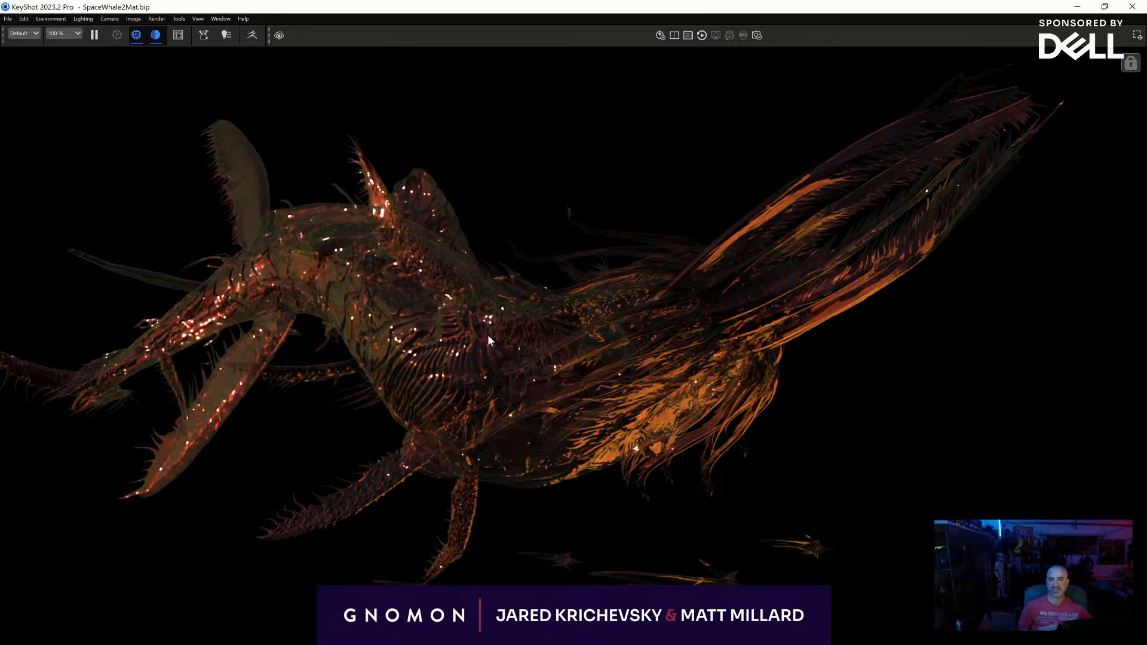
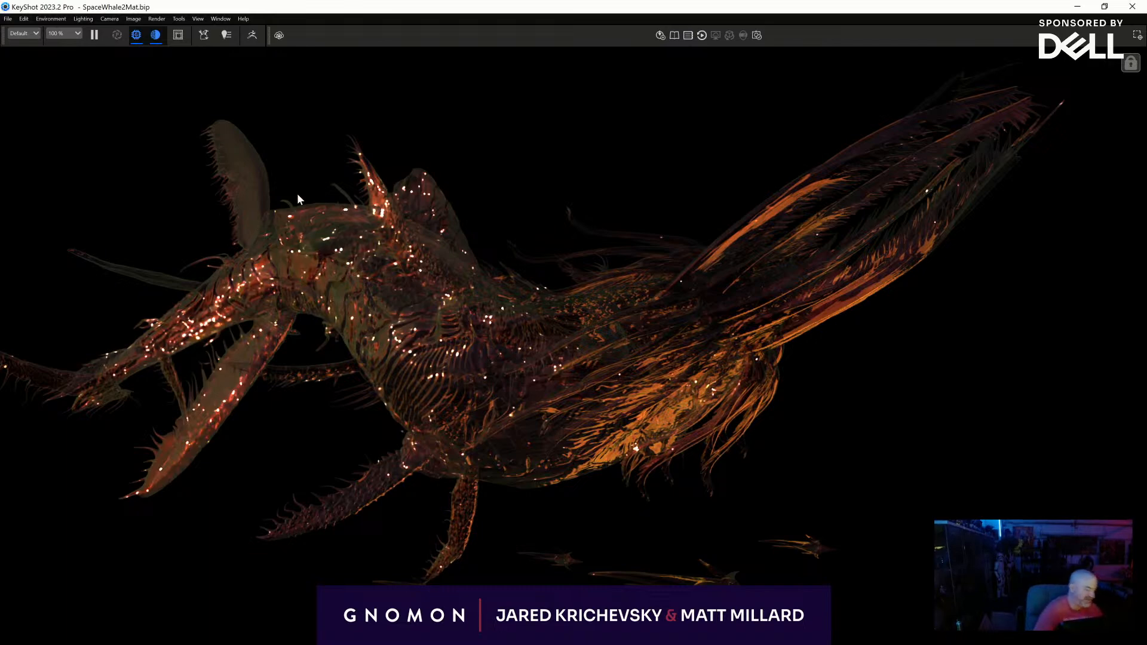
- Save a still of the Lens Coated render, pause the real-time rendering and switch to ZBrush
key("p")
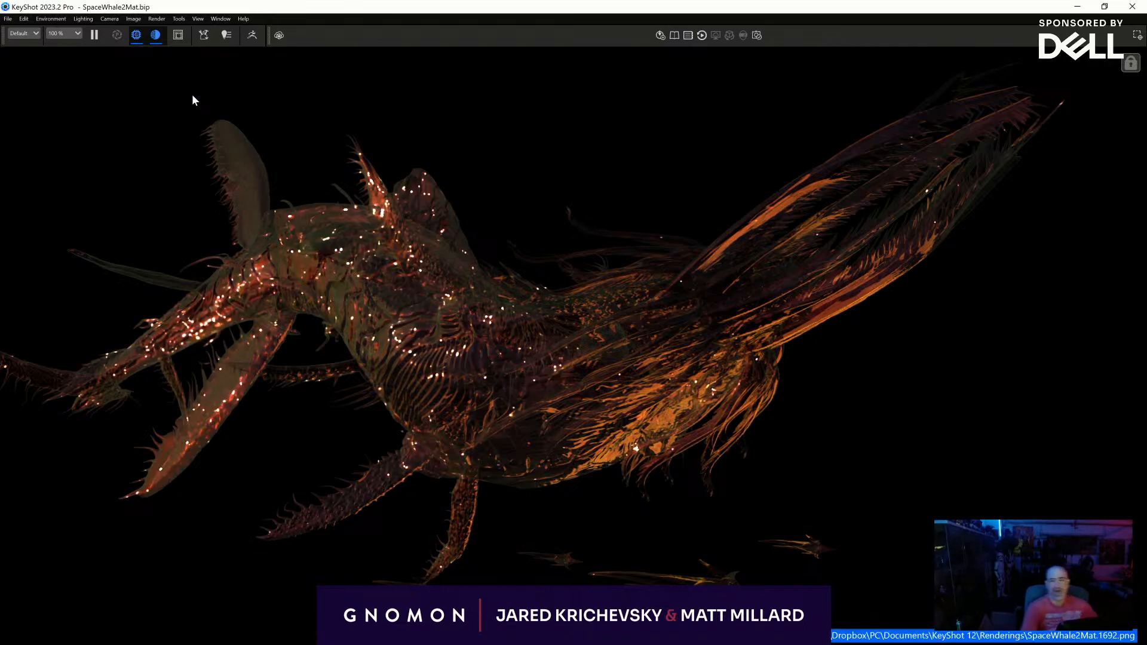
left_click(94, 35)
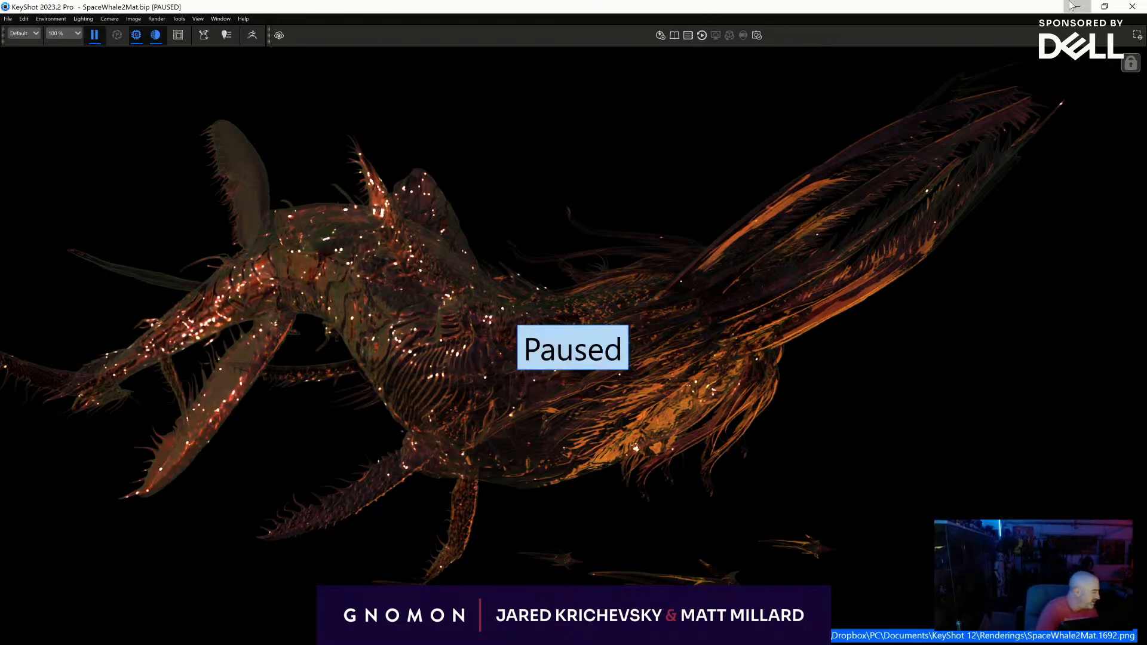
left_click(1073, 7)
- Make the SPAAAAAACE WHALES subtool active and save the tool as SPAAAAAACE WHALES, replacing the existing file
left_click_drag(765, 347, 755, 304)
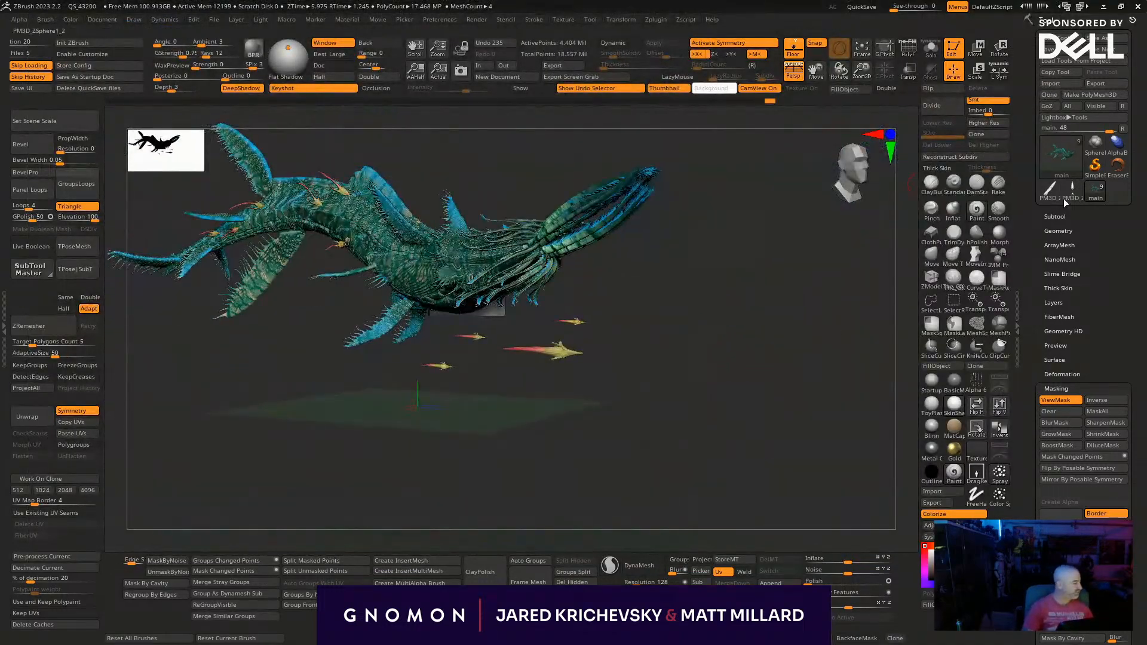
left_click(1057, 217)
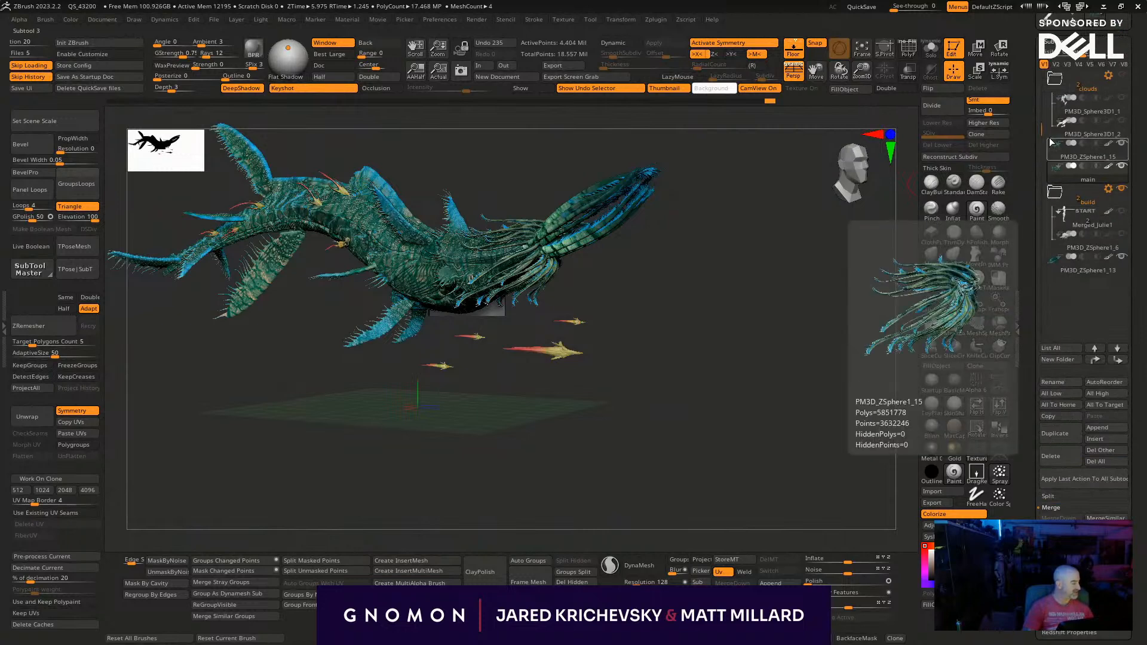
left_click(1121, 91)
left_click_drag(1138, 127, 1139, 302)
left_click(1110, 38)
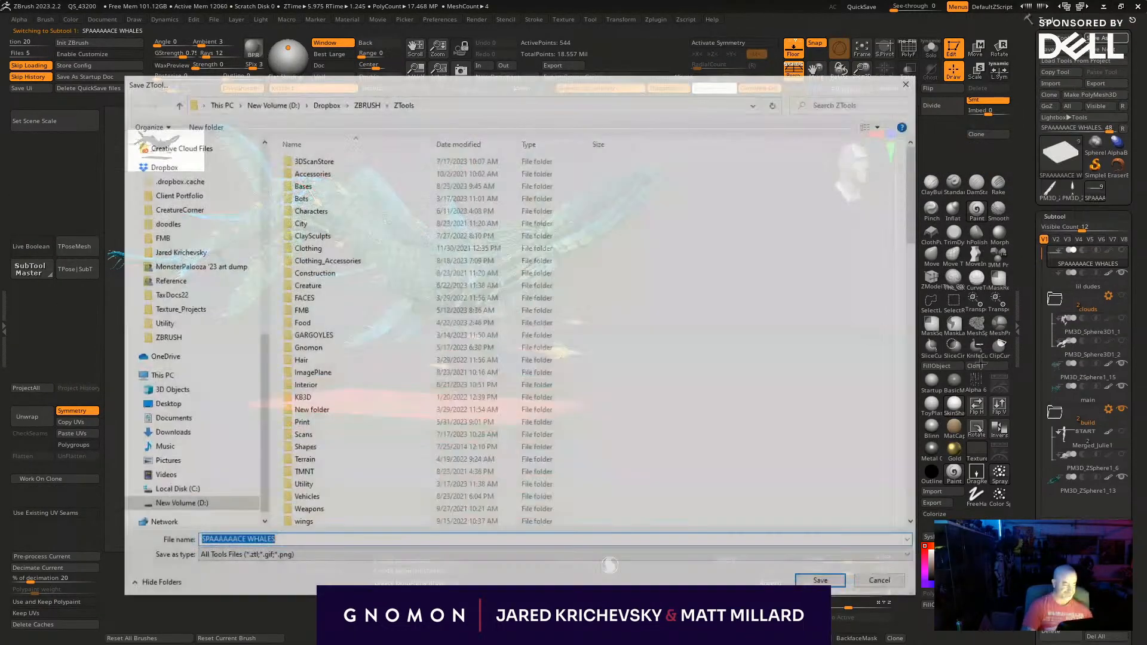
left_click(808, 582)
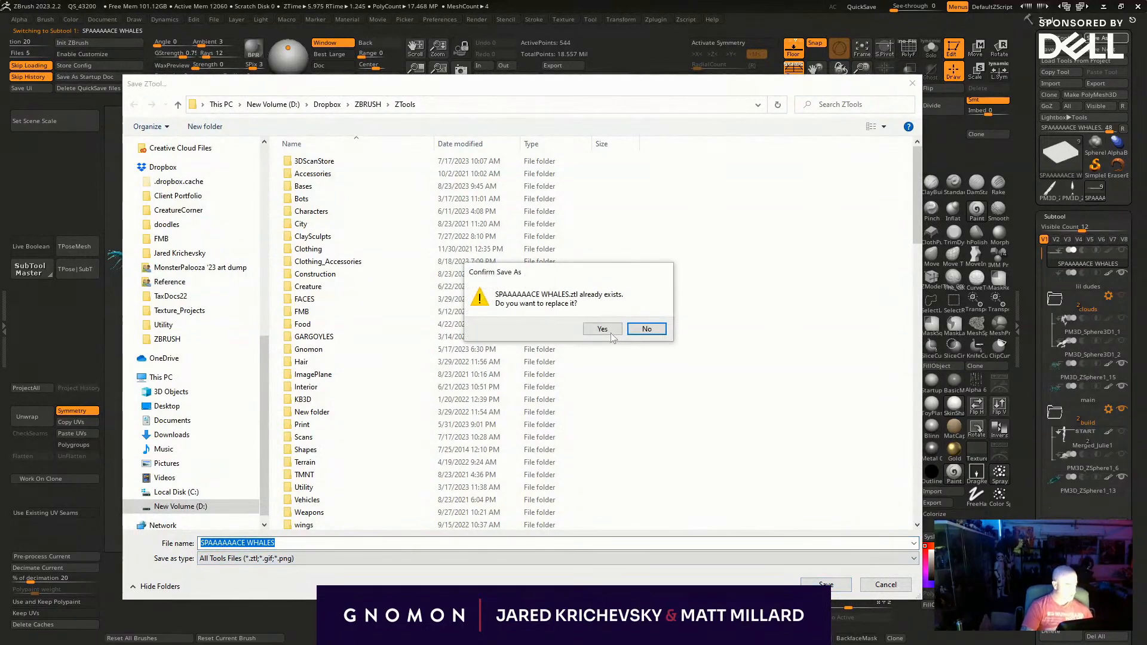
left_click(602, 332)
left_click(1107, 6)
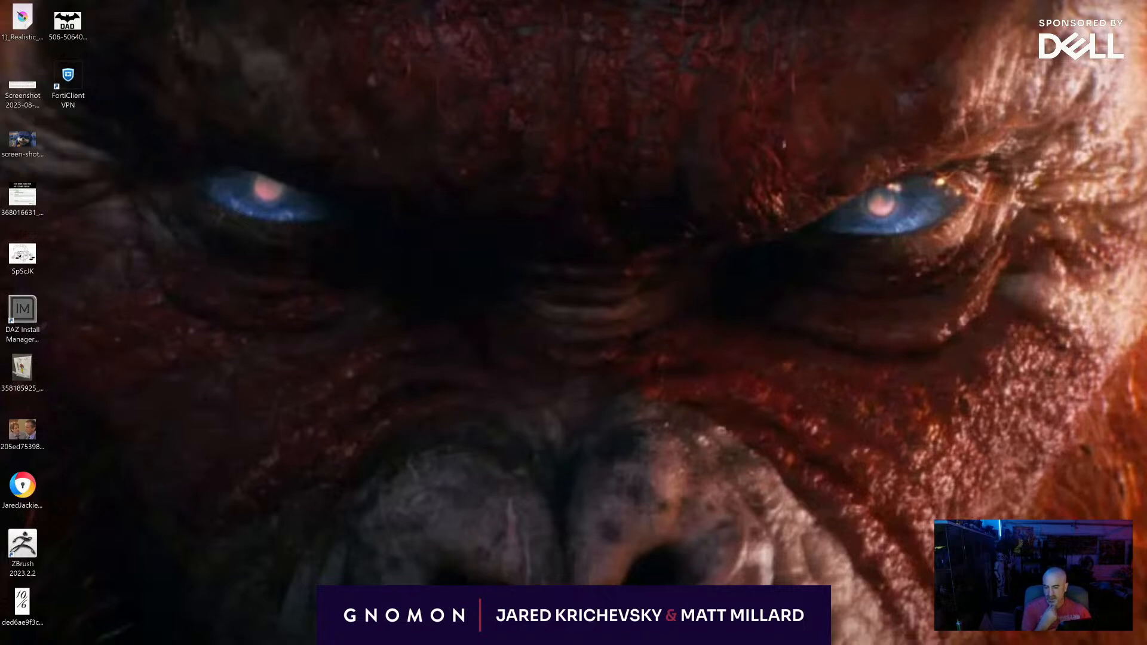
- Switch to Krita and open the SpaceWhale.1682 image from the KeyShot 12 Renderings folder
key("alt+Tab")
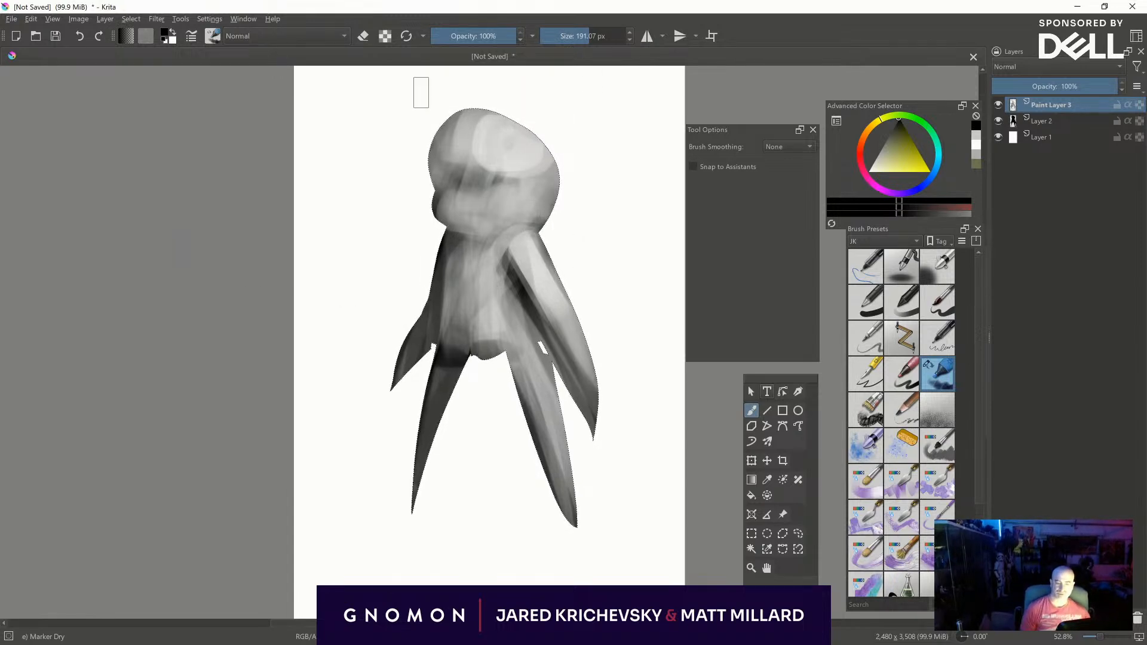
left_click(11, 19)
left_click(30, 42)
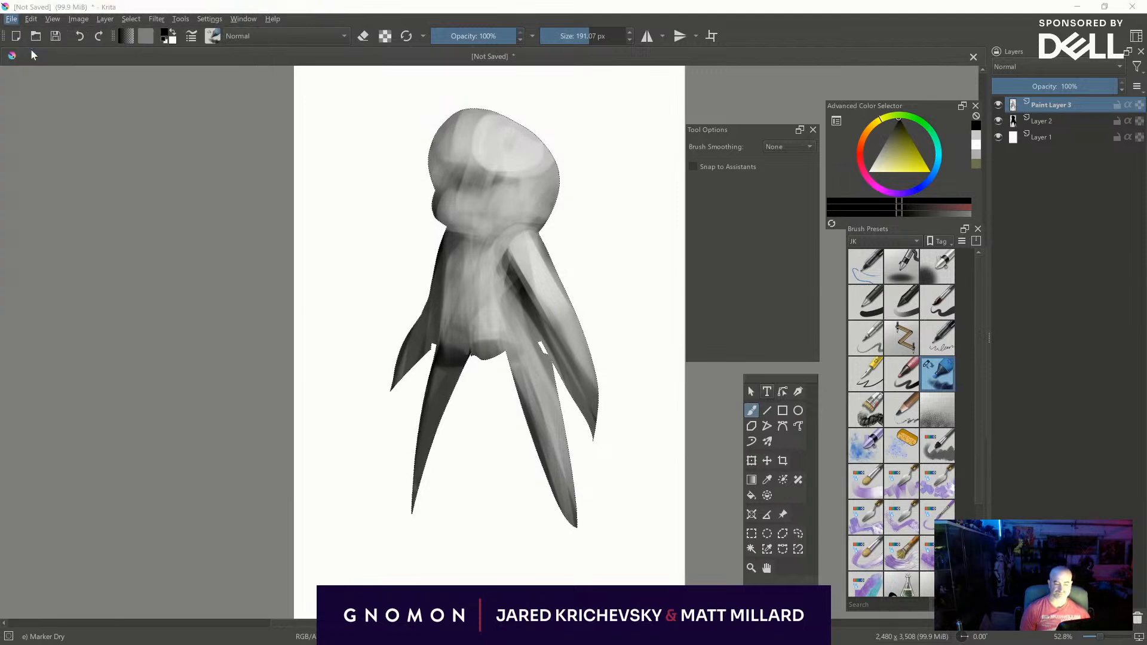
scroll(55, 149, "down", 3)
scroll(55, 149, "up", 3)
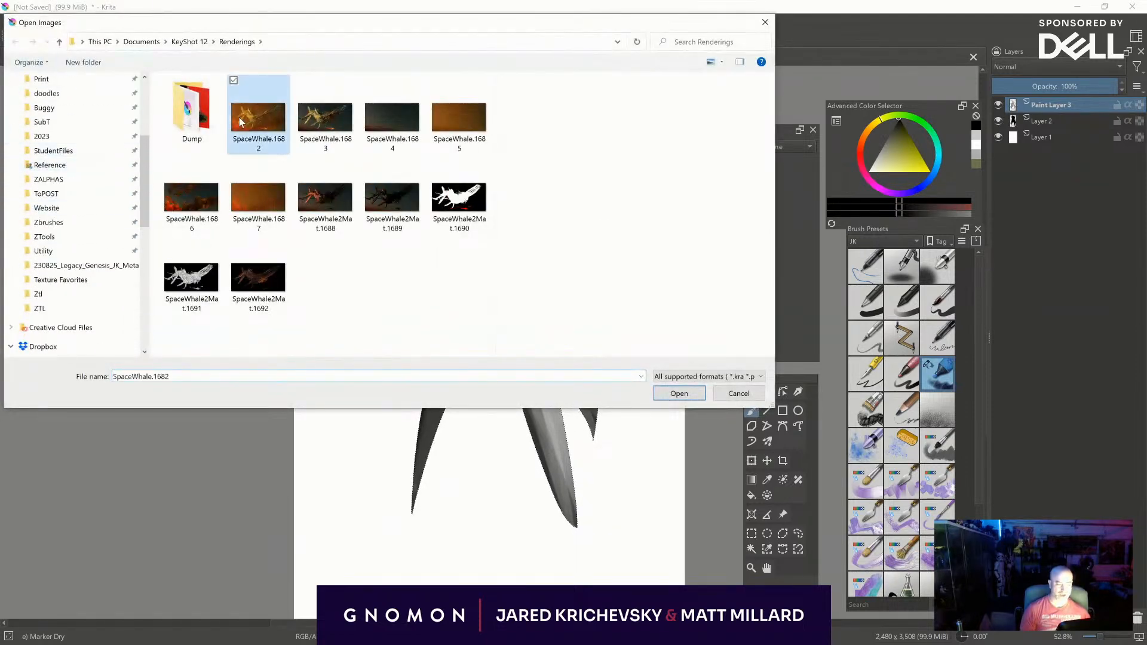
left_click(258, 117)
left_click(667, 394)
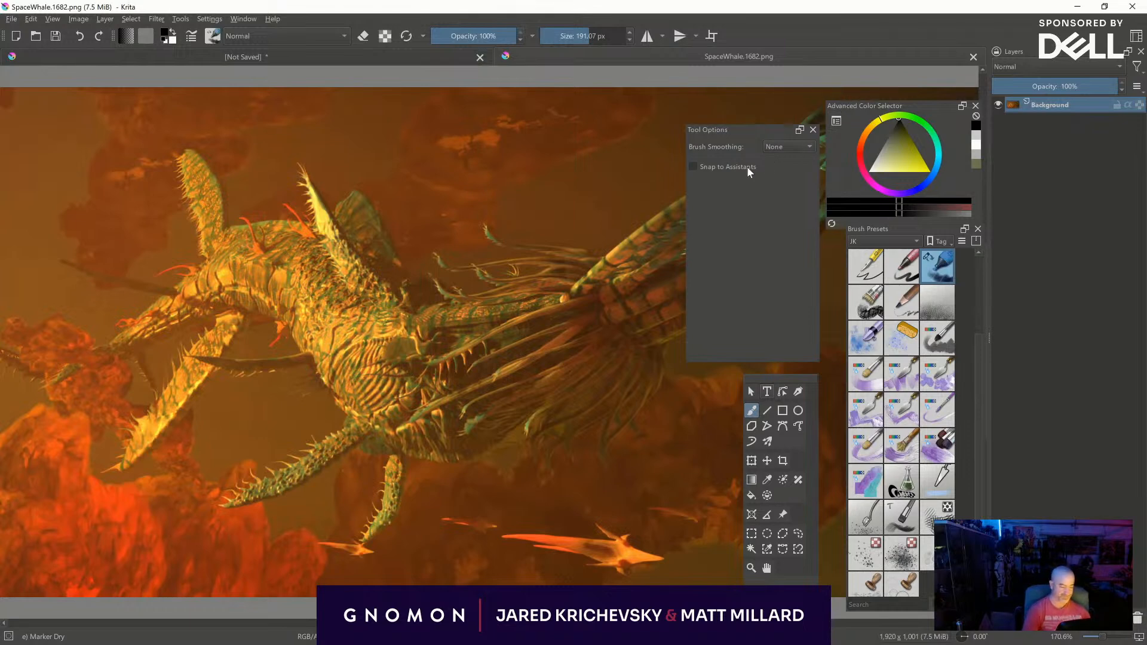
scroll(625, 232, "down", 1)
scroll(489, 342, "down", 1)
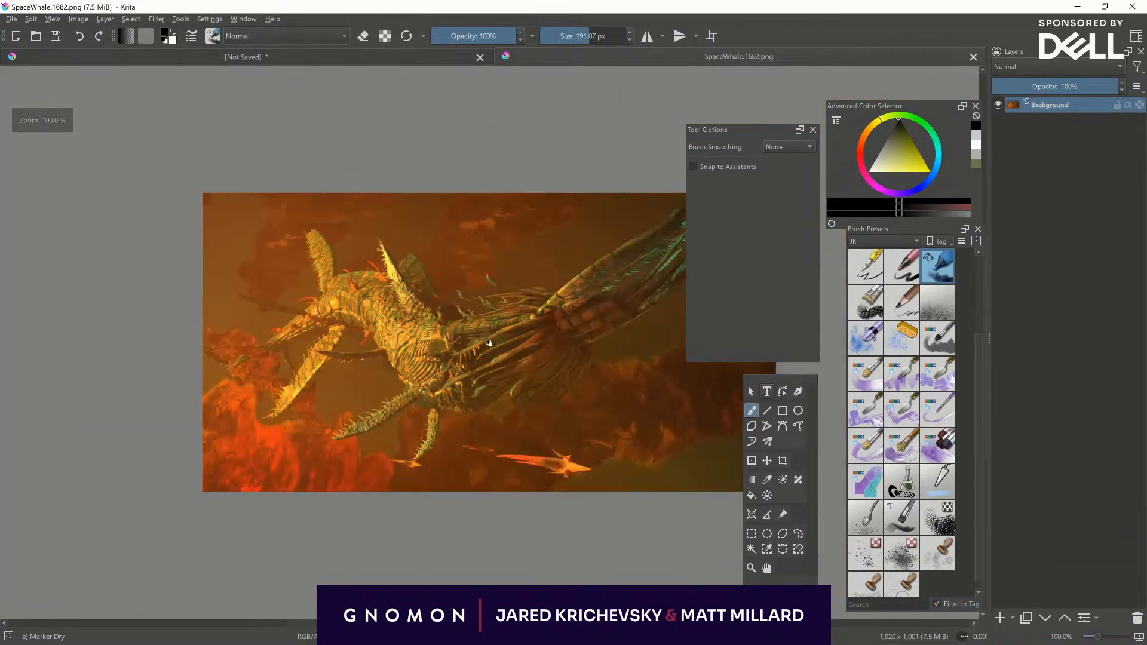
middle_click_drag(489, 342, 344, 339)
- Insert the renders SpaceWhale.1683, SpaceWhale.1684 and SpaceWhale.1685 as new layers in the SpaceWhale.1682 document
key("alt+Tab")
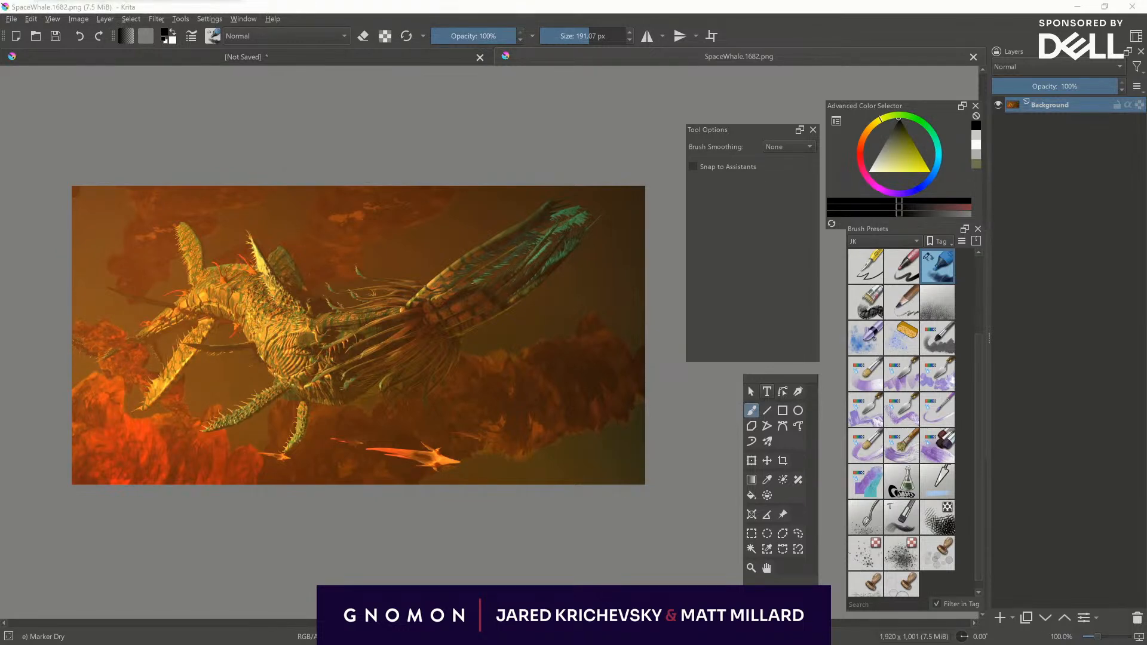
left_click_drag(0, 317, 328, 318)
left_click(373, 327)
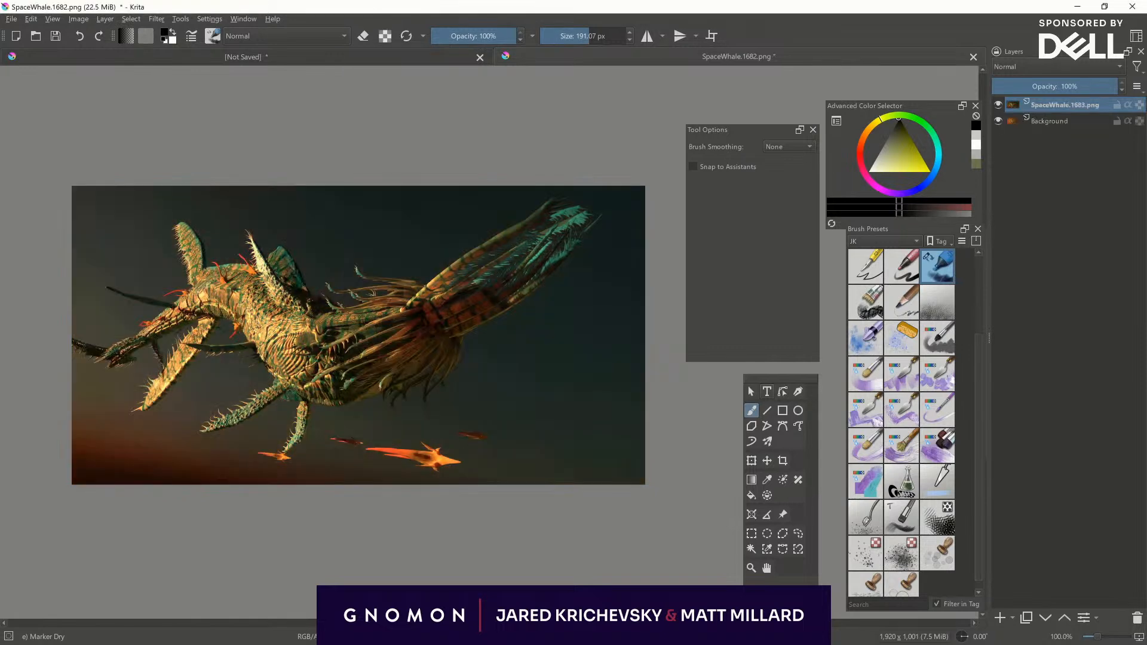
left_click_drag(387, 66, 346, 270)
left_click(359, 278)
left_click_drag(389, 65, 400, 289)
left_click(402, 292)
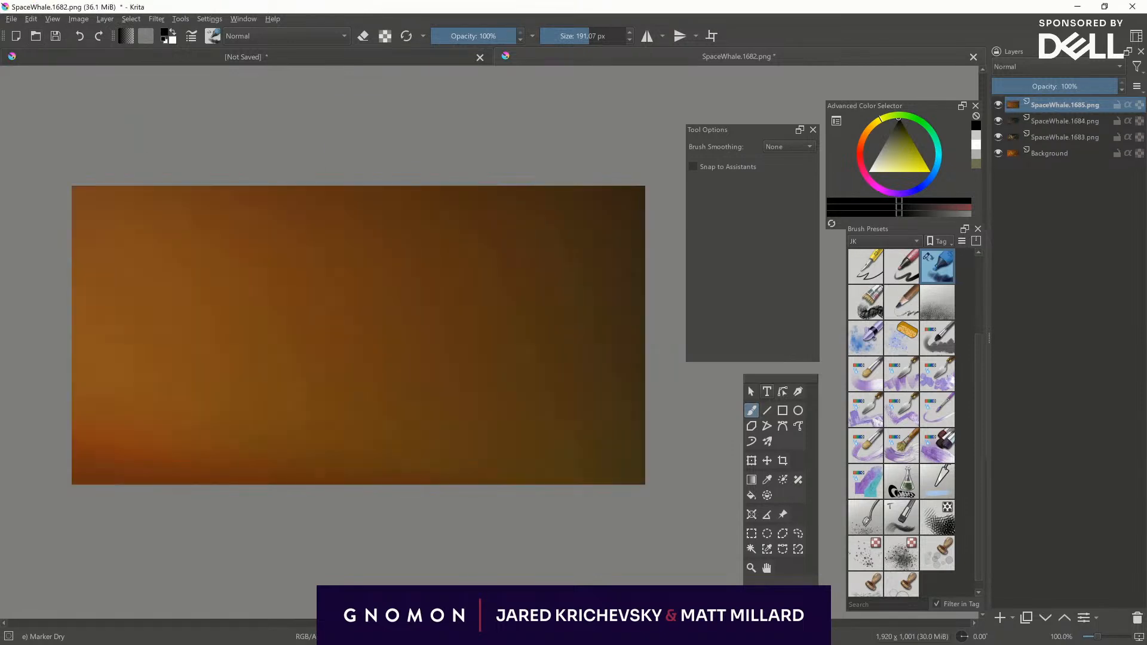
- Insert the renders SpaceWhale.1686, SpaceWhale.1687 and SpaceWhale2Mat.1688 as new layers above the others
left_click_drag(388, 65, 363, 236)
left_click(418, 243)
left_click_drag(388, 65, 334, 305)
left_click(361, 314)
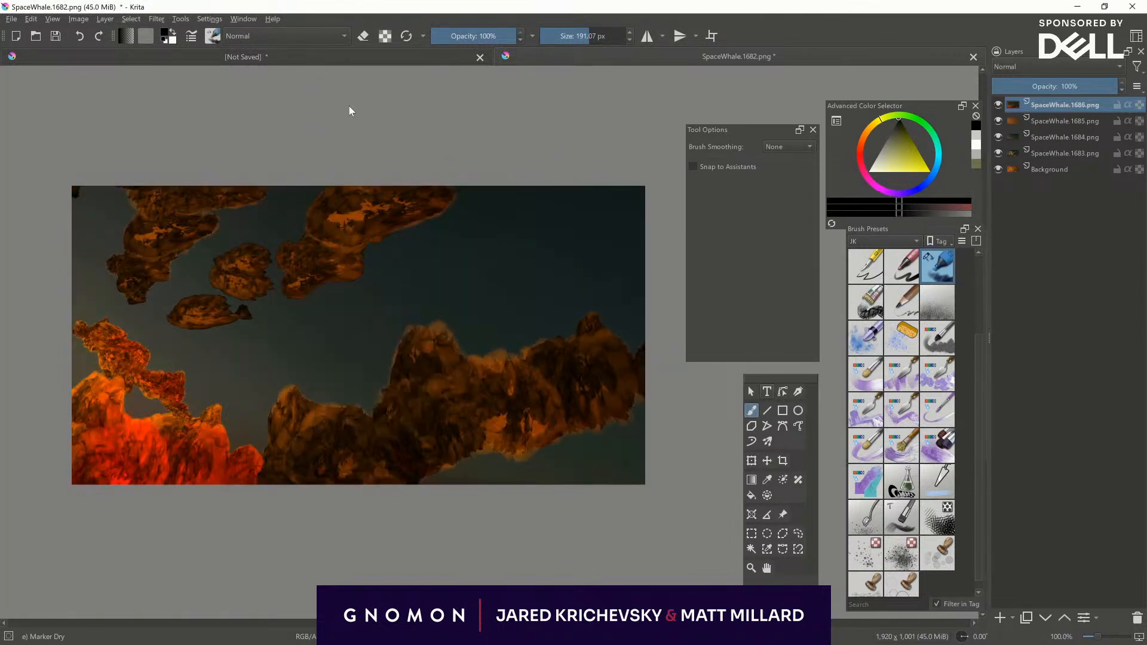
left_click_drag(397, 102, 404, 315)
left_click(456, 328)
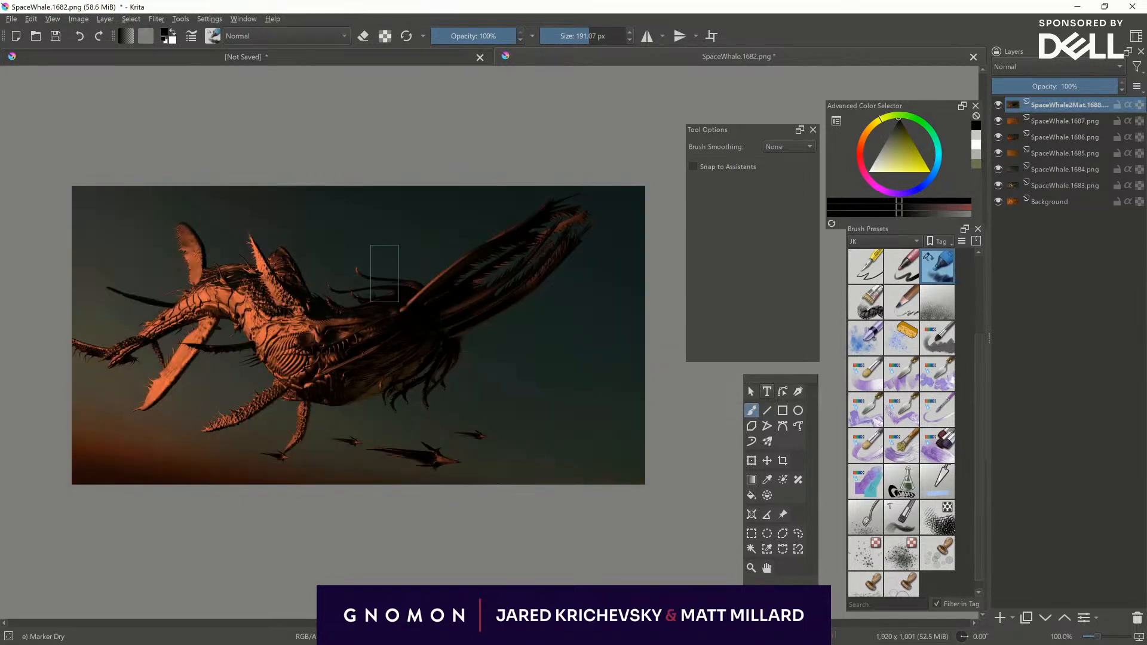
- Insert the remaining renders SpaceWhale2Mat.1689, 1690, 1691 and 1692 as new layers on top of the stack
left_click_drag(268, 75, 333, 266)
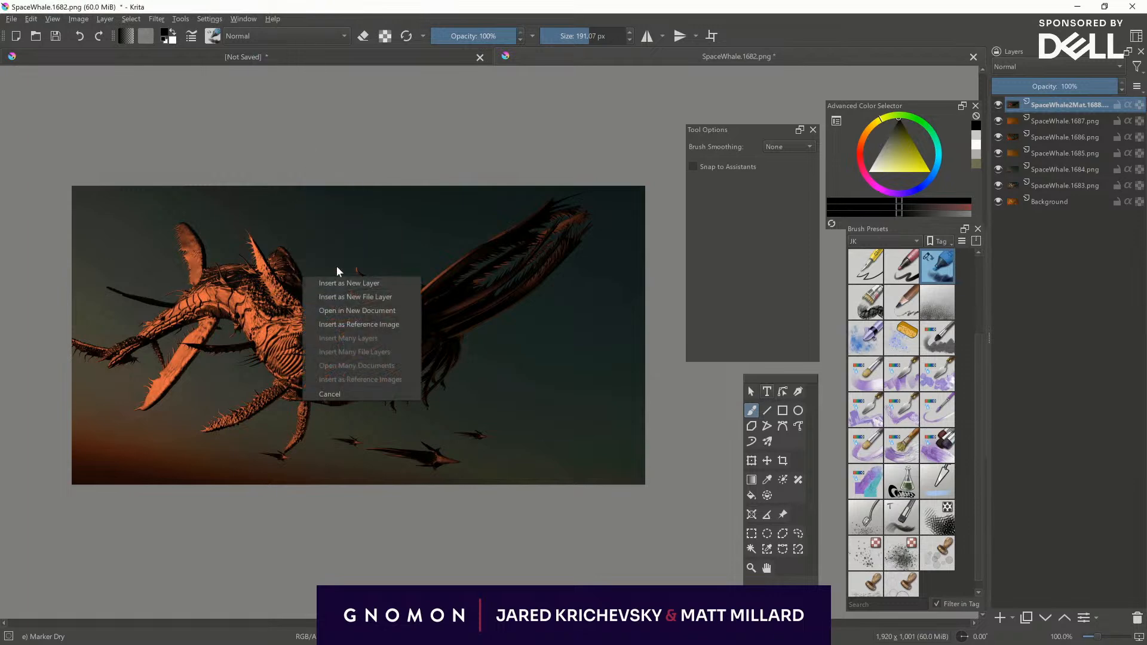
left_click(336, 283)
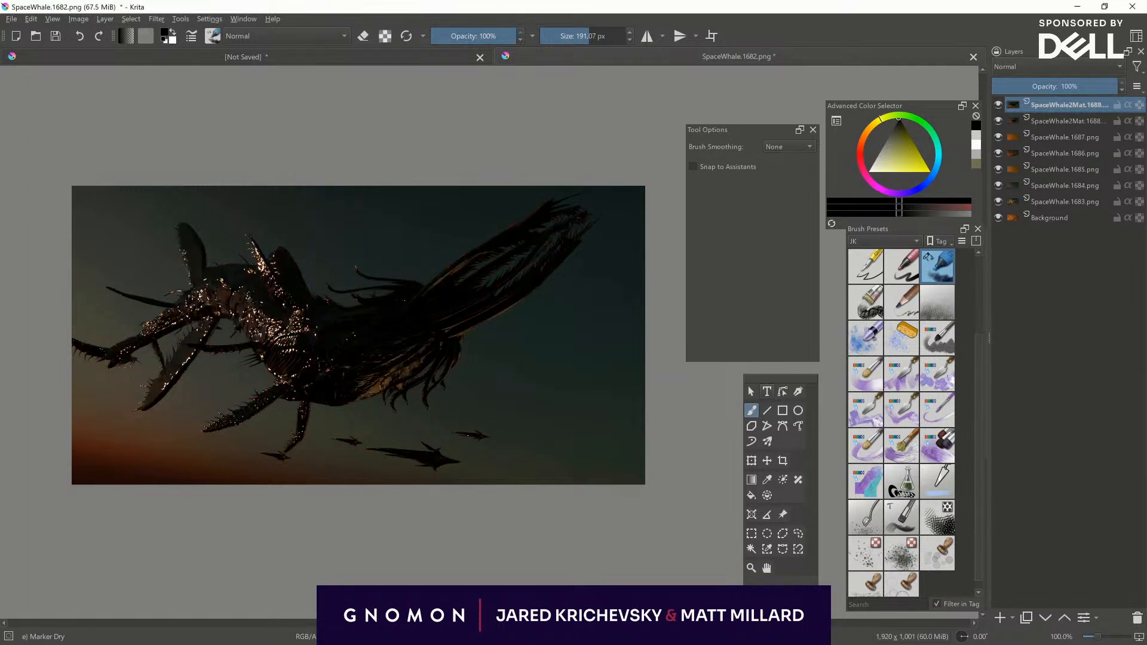
left_click_drag(353, 260, 343, 238)
left_click(358, 248)
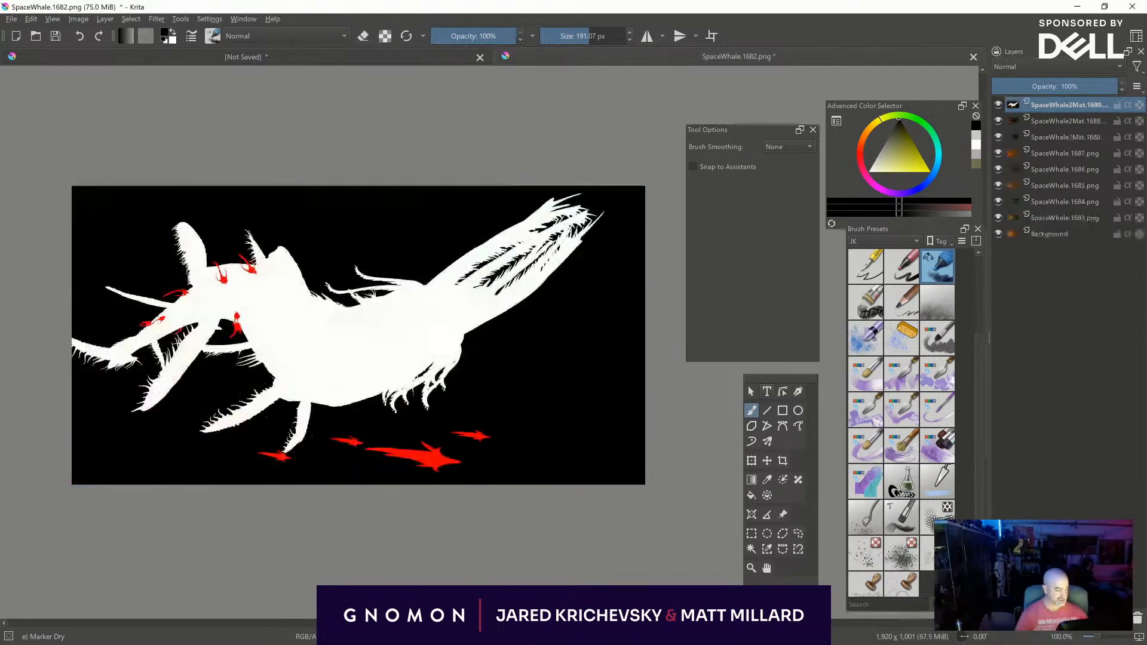
left_click_drag(274, 152, 272, 206)
left_click(276, 209)
left_click_drag(300, 127, 302, 330)
left_click(316, 335)
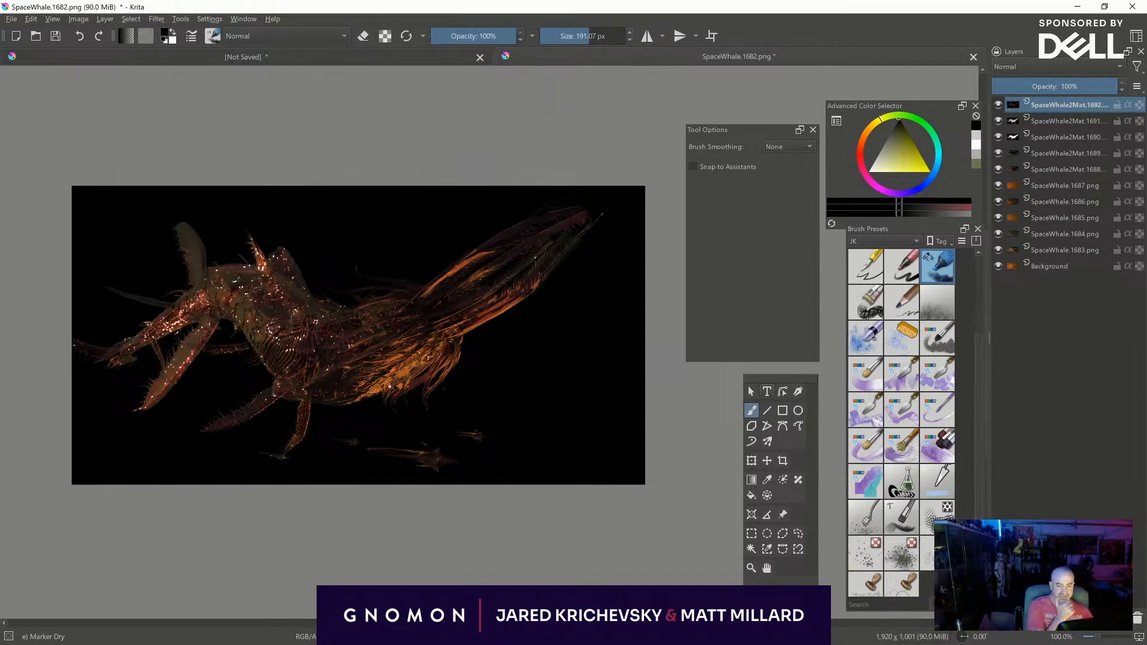
- Scale the image to 6000 by 3129 px at a resolution of 300 pixels/inch
left_click(78, 19)
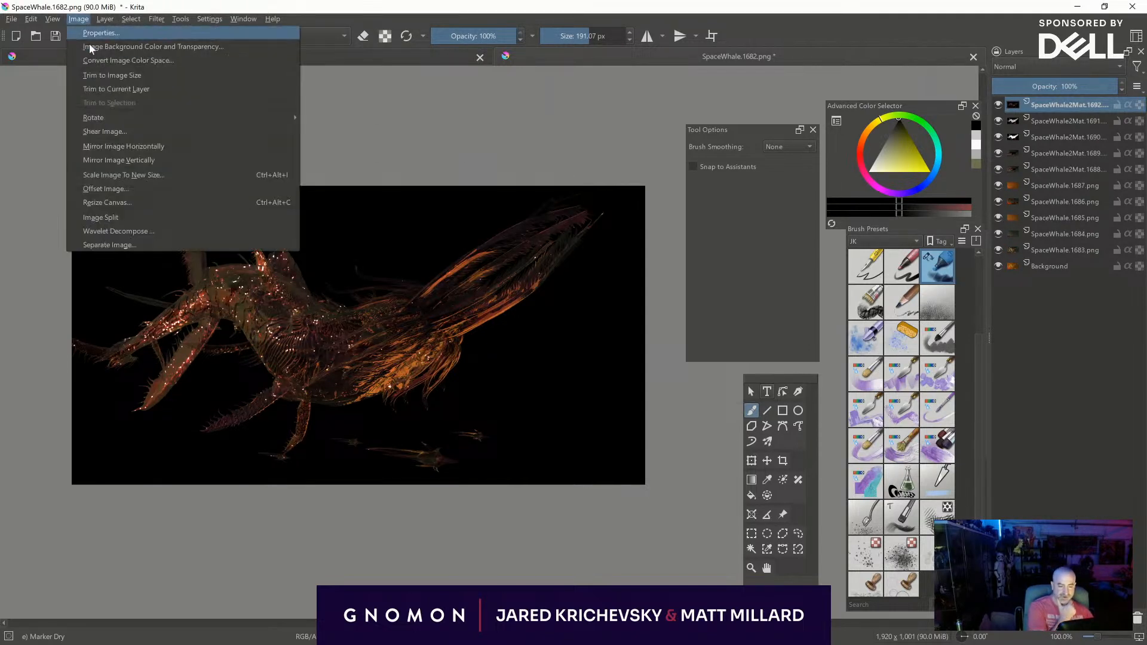
left_click(133, 179)
double_click(538, 337)
type("300")
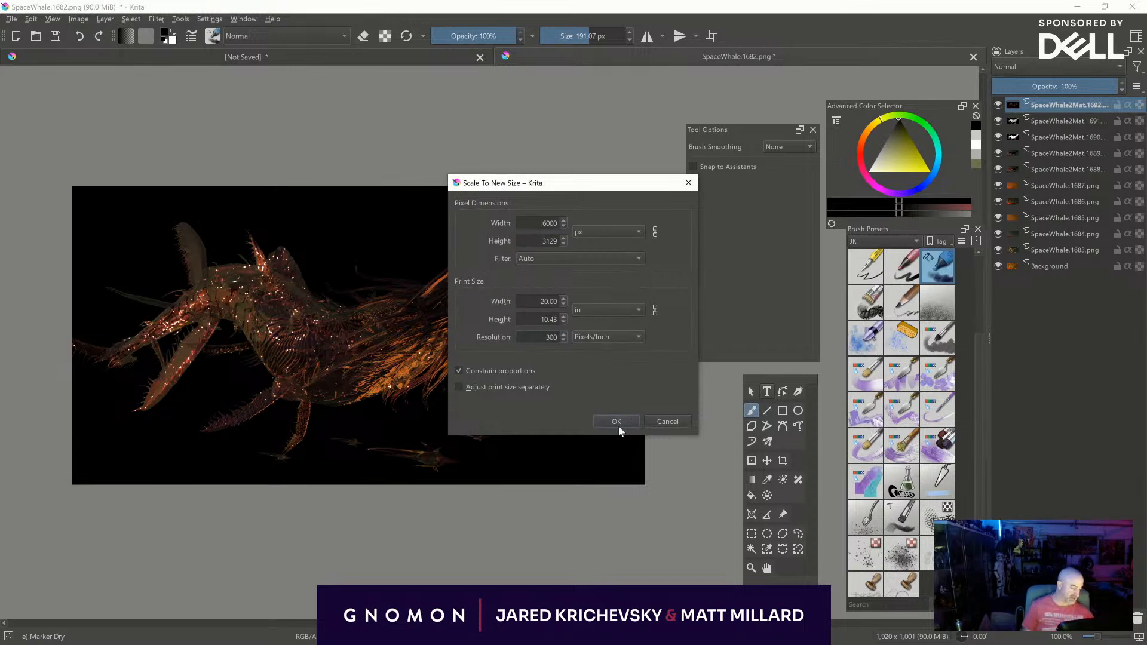
left_click(614, 423)
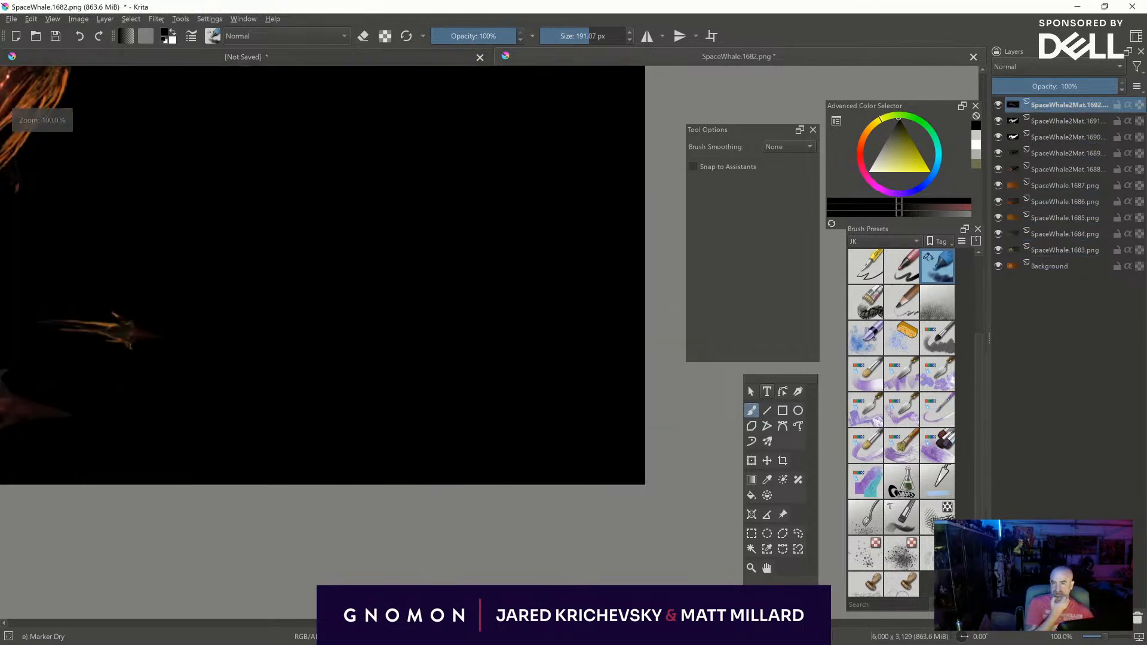
middle_click_drag(185, 248, 644, 379)
middle_click_drag(401, 304, 698, 495)
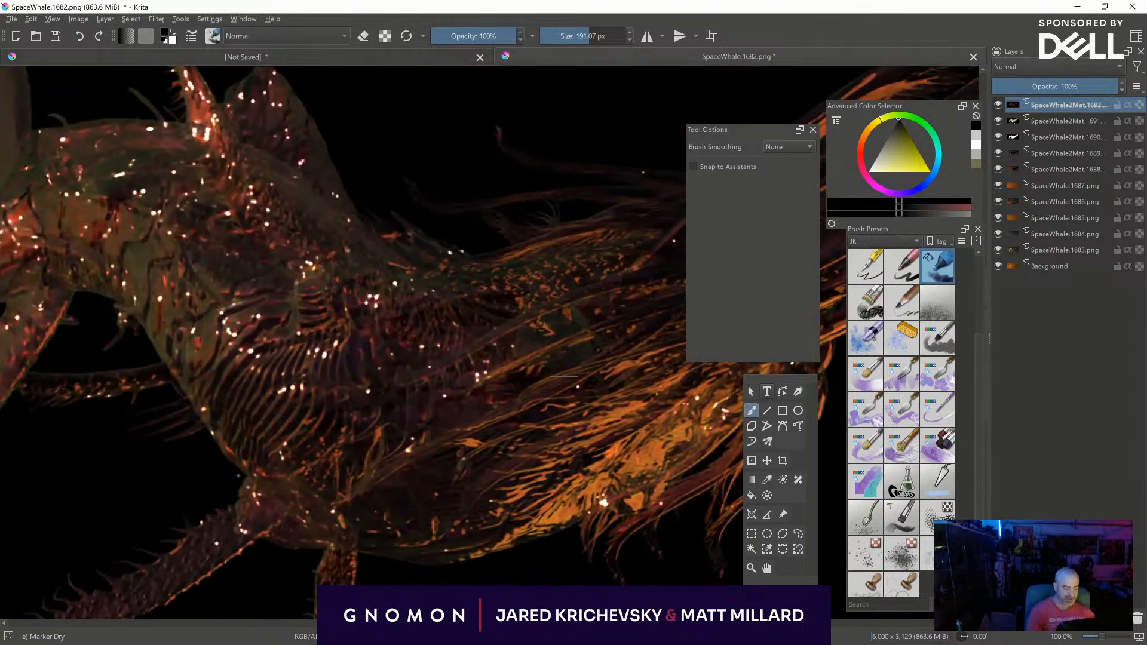
key("ctrl+minus")
key("ctrl+minus")
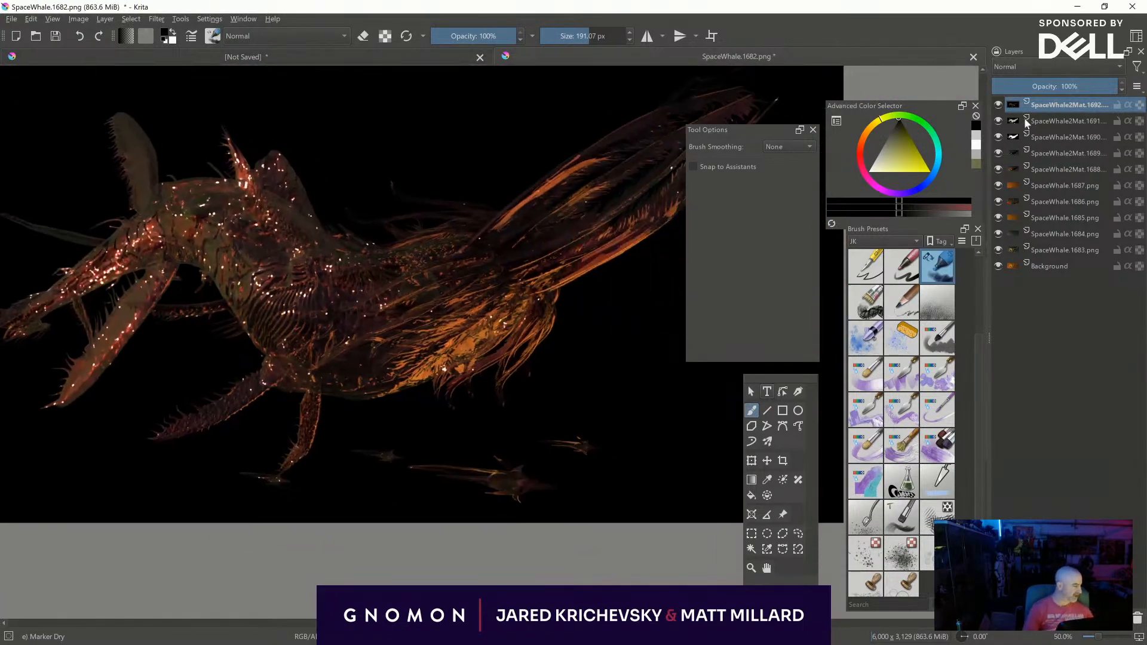
- Hide the SpaceWhale2Mat.1692 and 1691 layers and make the SpaceWhale2Mat.1690 mask layer active
left_click(998, 105)
left_click(997, 121)
left_click(998, 137)
left_click(997, 136)
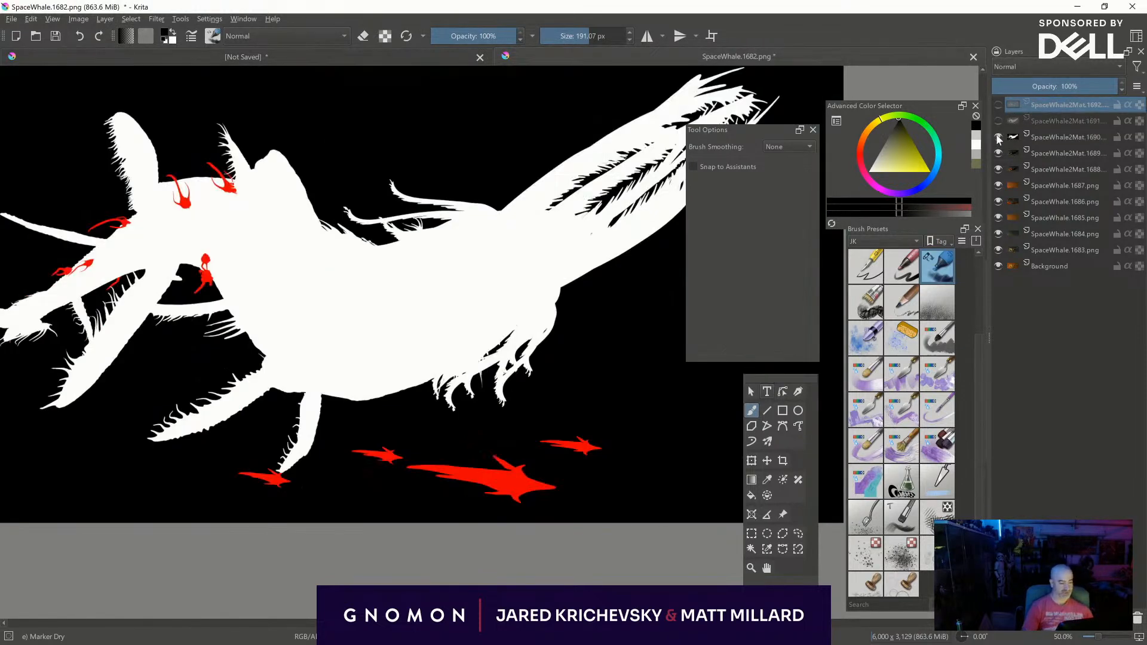
left_click(1042, 139)
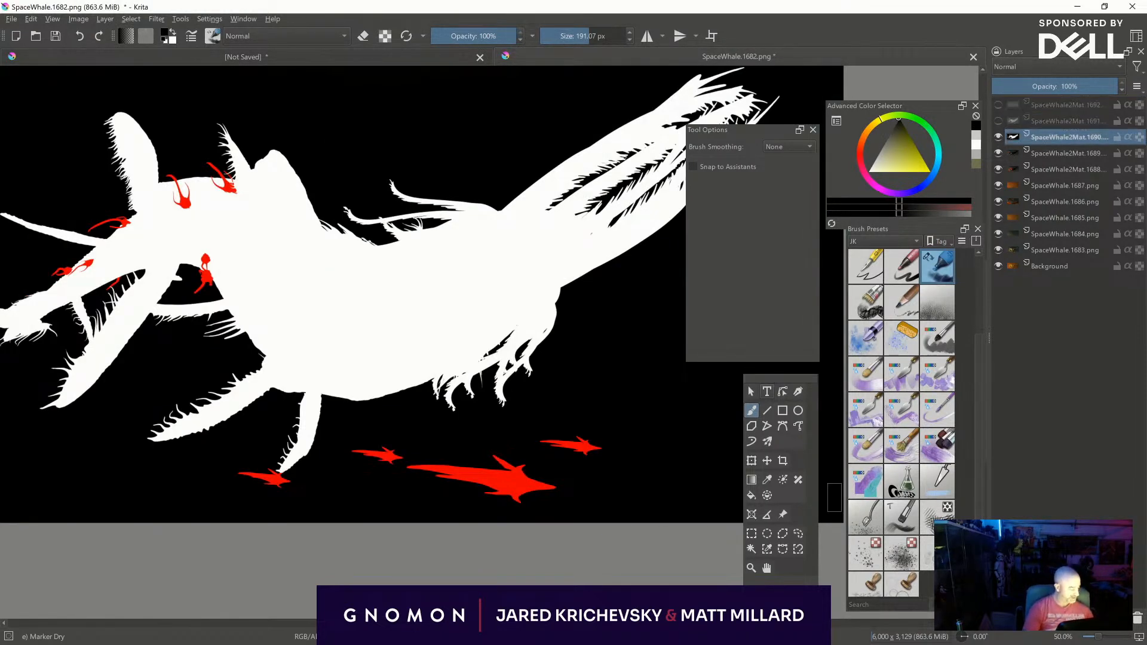
- Select the small red creatures below the large white silhouette with the Contiguous Selection tool
left_click(753, 548)
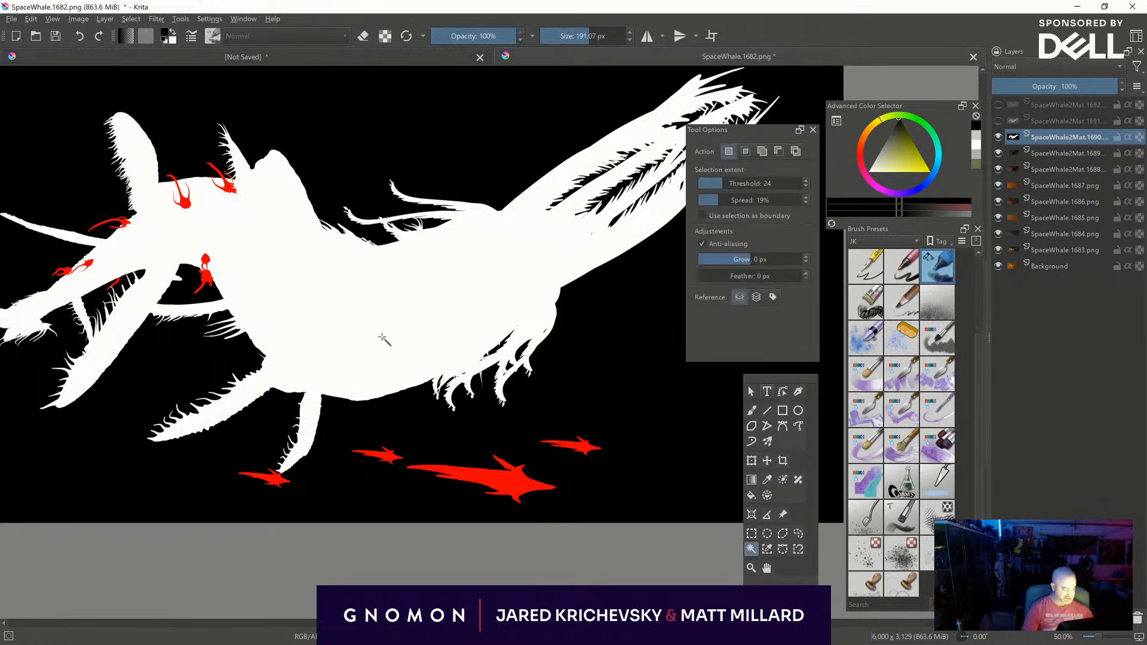
left_click(505, 489)
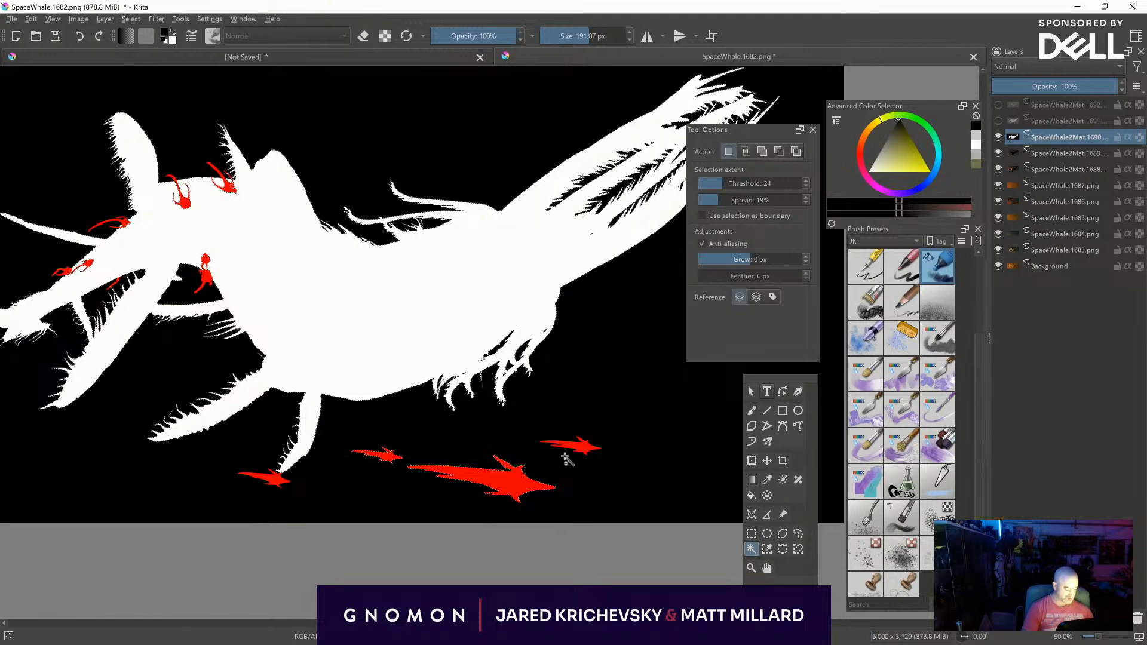
left_click(270, 480, "shift")
middle_click_drag(342, 451, 417, 530)
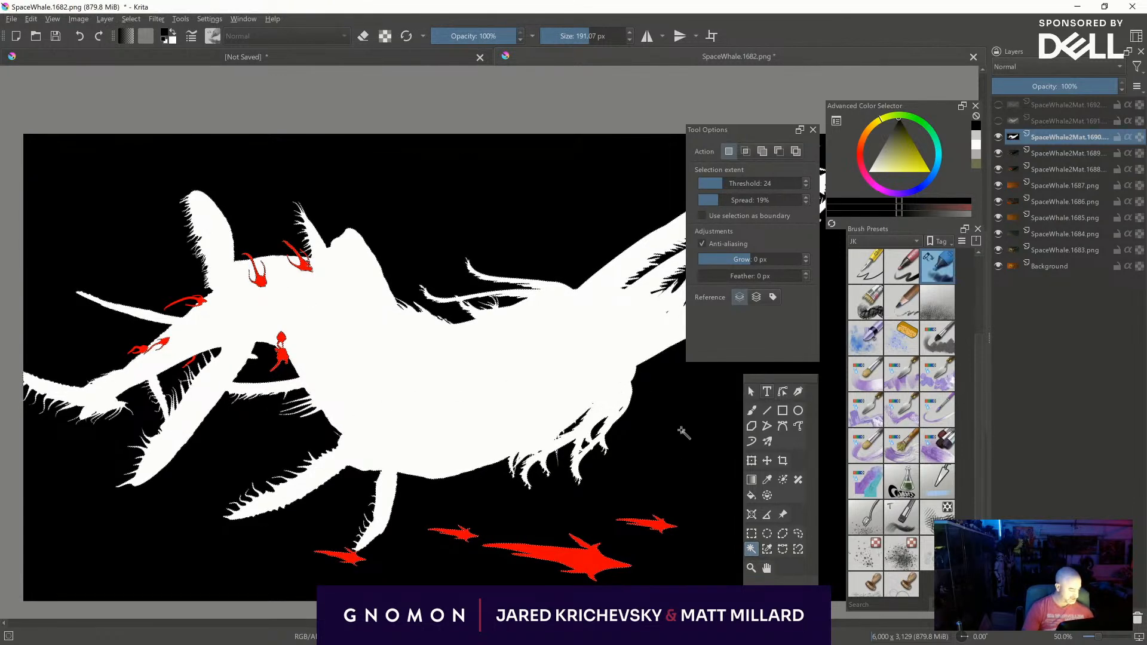
- Select the black background around the silhouette on the mask layer and raise the Contiguous Selection threshold to 65
left_click(656, 428)
left_click_drag(554, 384, 472, 330)
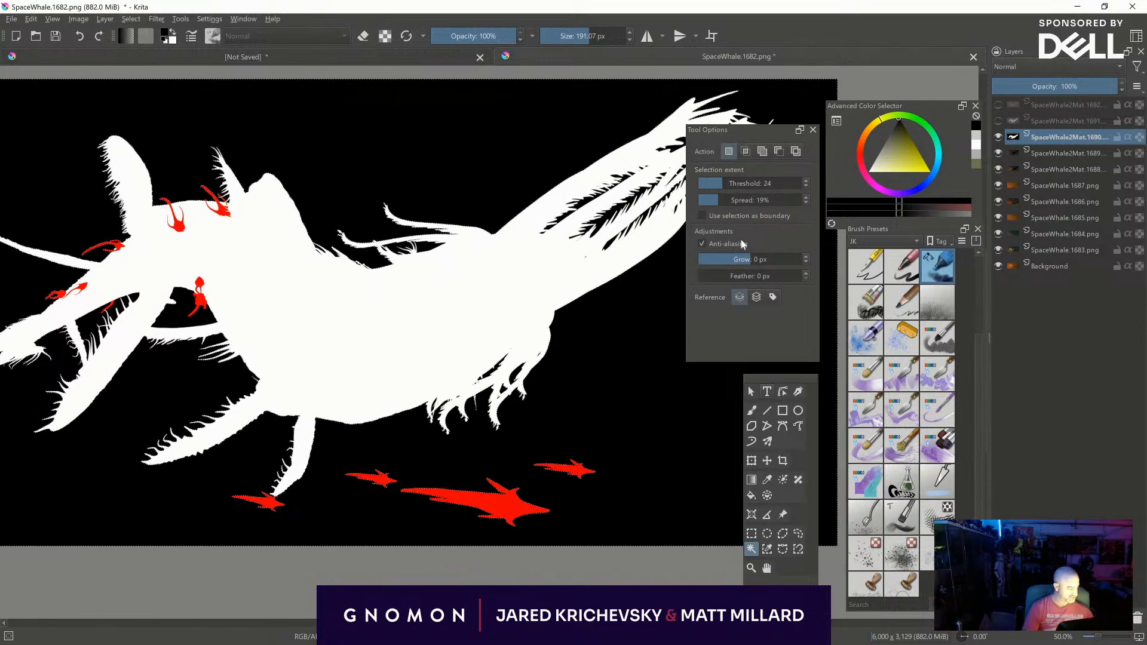
left_click_drag(712, 187, 744, 186)
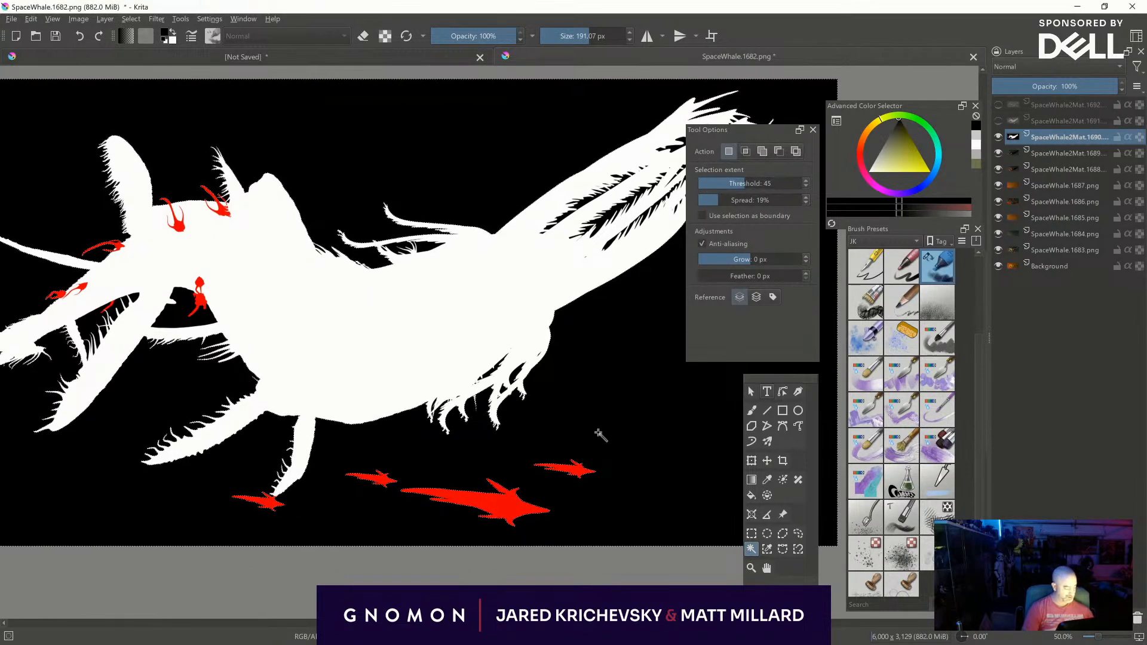
left_click_drag(760, 185, 766, 186)
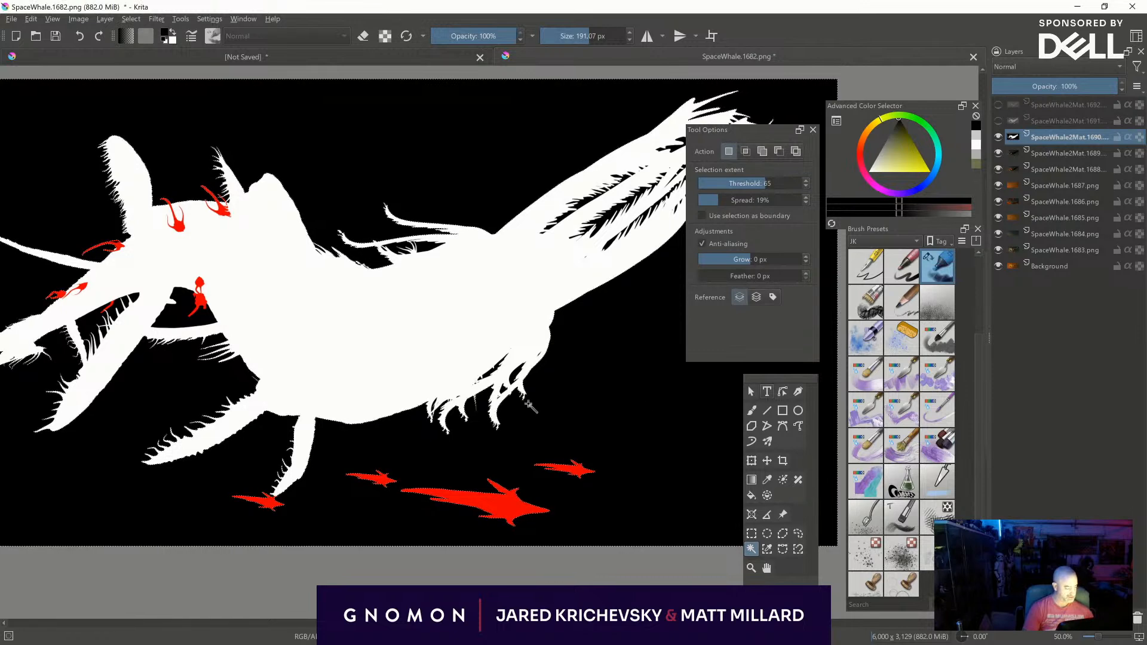
right_click(605, 374)
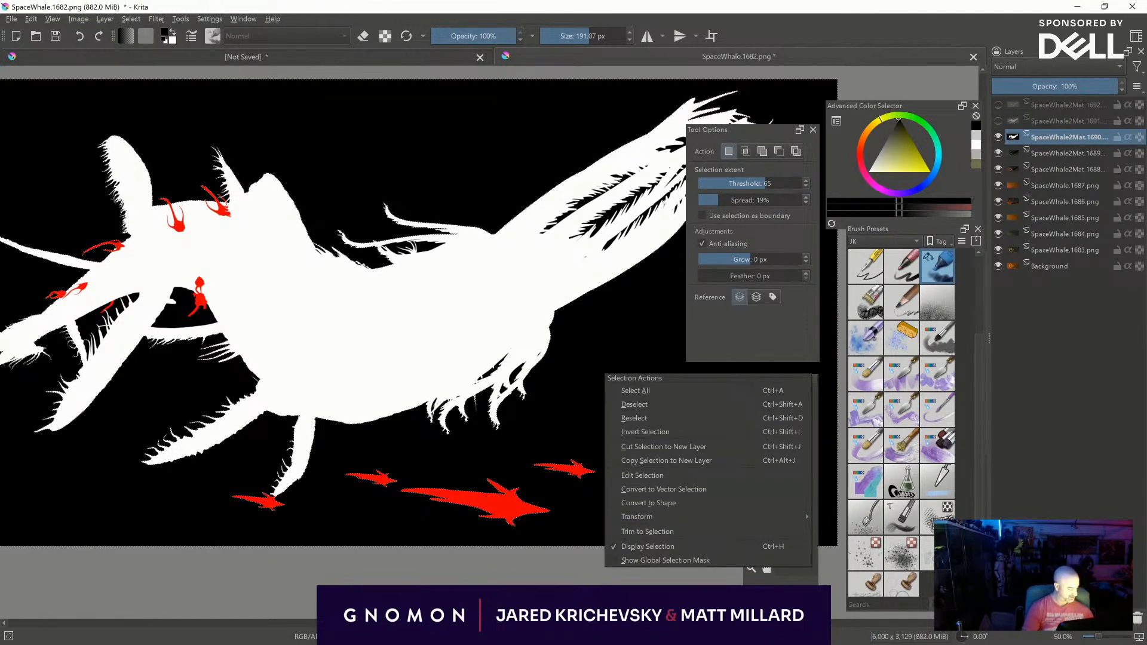
left_click(566, 253)
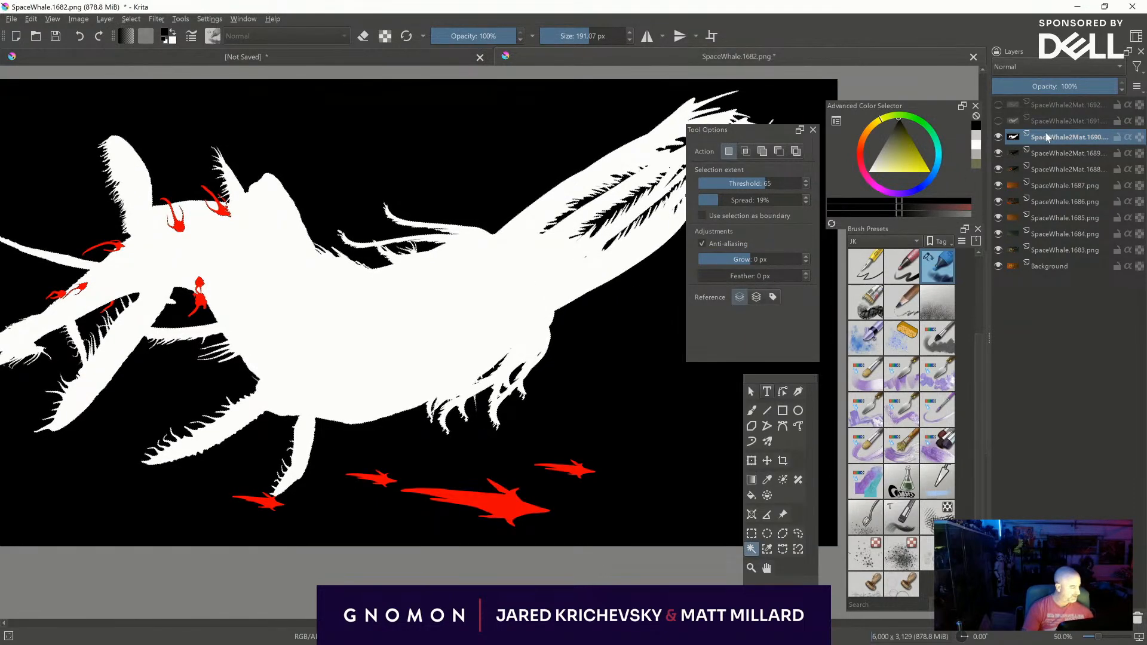
- Hide the layers from SpaceWhale2Mat.1690 down to SpaceWhale.1684 and make the SpaceWhale.1683 layer active, comparing it with the background
left_click(998, 137)
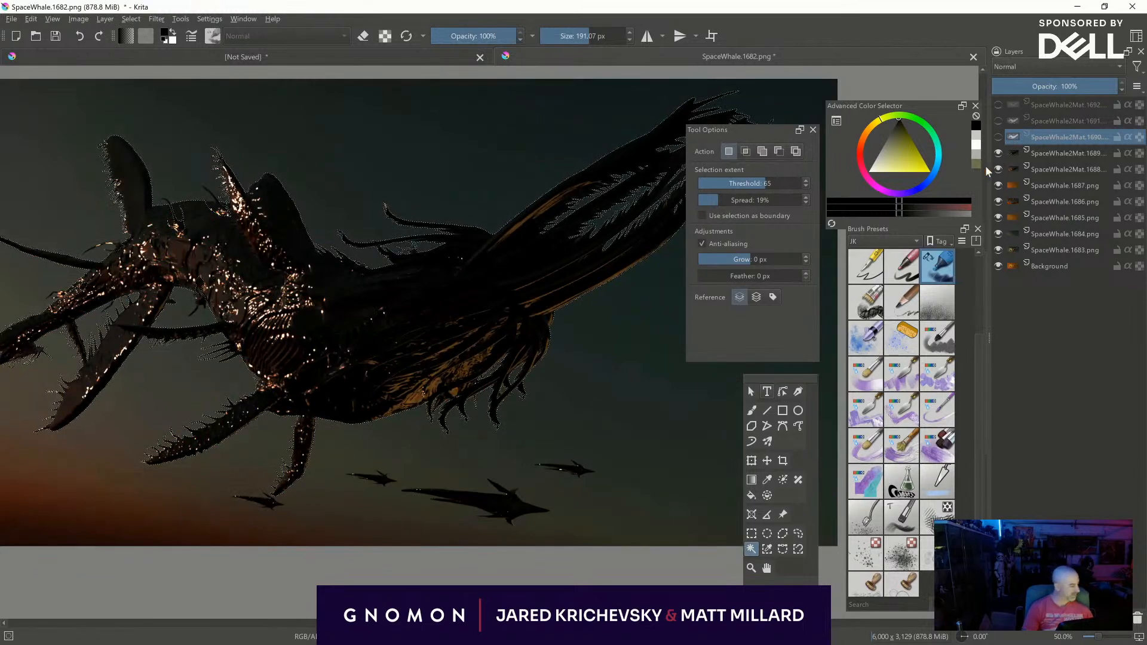
left_click(998, 153)
left_click(998, 169)
left_click(998, 185)
left_click(998, 201)
left_click(997, 217)
left_click(998, 234)
left_click(1074, 249)
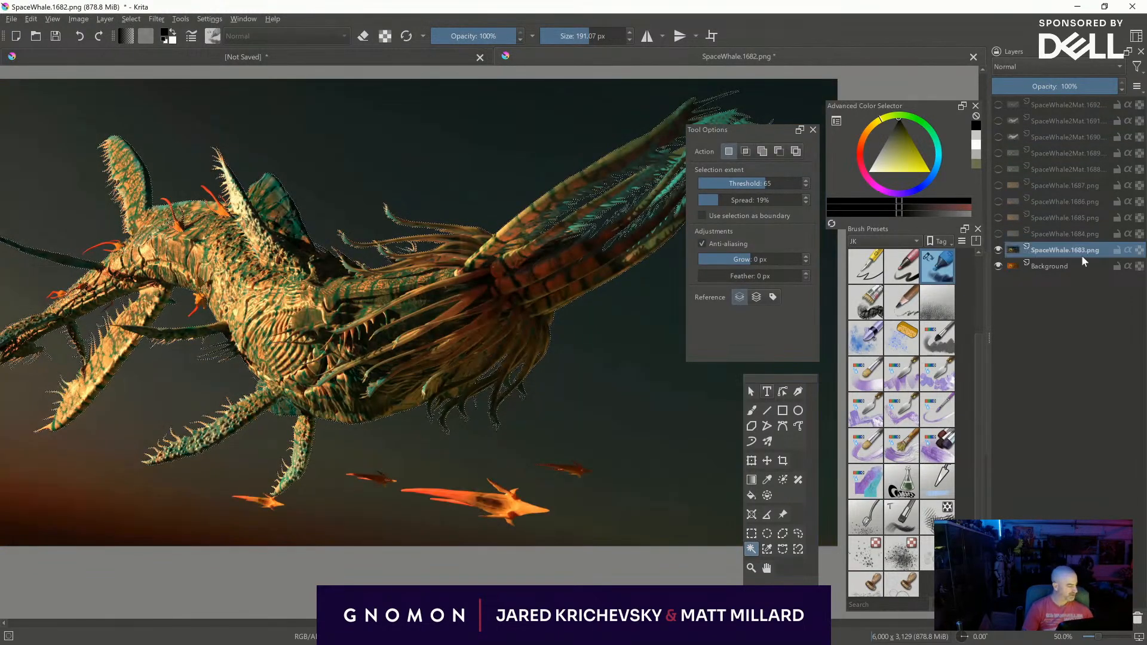
mouse_move(346, 449)
middle_mouse_down()
mouse_move(481, 464)
mouse_move(342, 463)
middle_mouse_up()
left_click(998, 249)
left_click(998, 250)
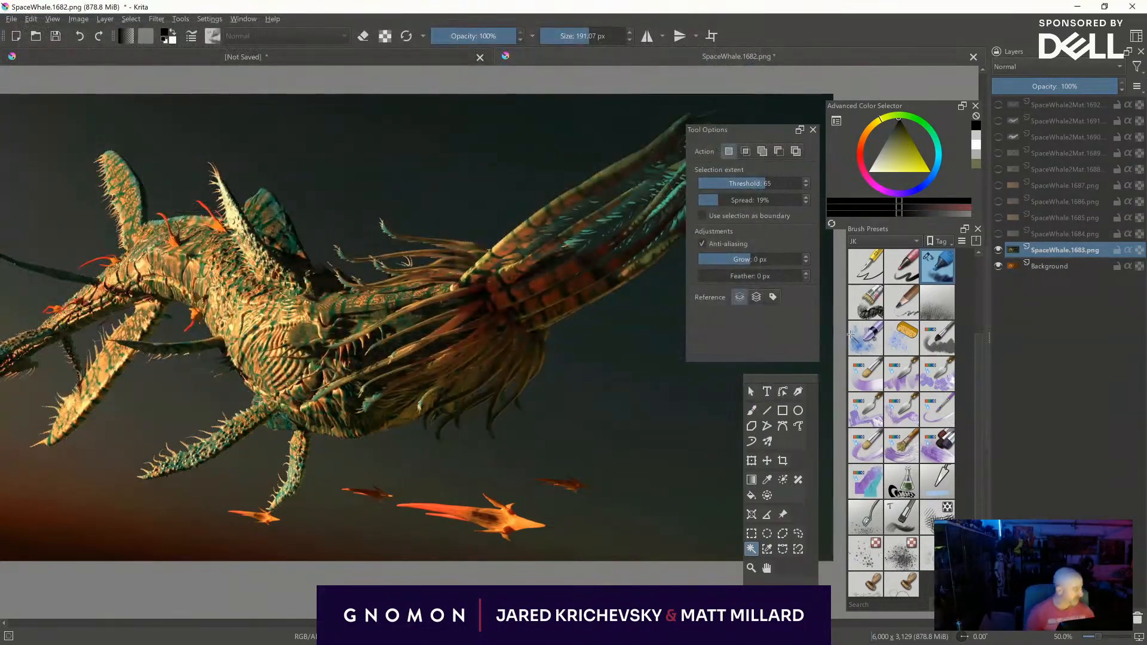
- Examine the SpaceWhale.1686, SpaceWhale.1687 and SpaceWhale2Mat.1689 passes, then return to the SpaceWhale.1683 layer alone above the background
left_click(998, 201)
left_click(997, 185)
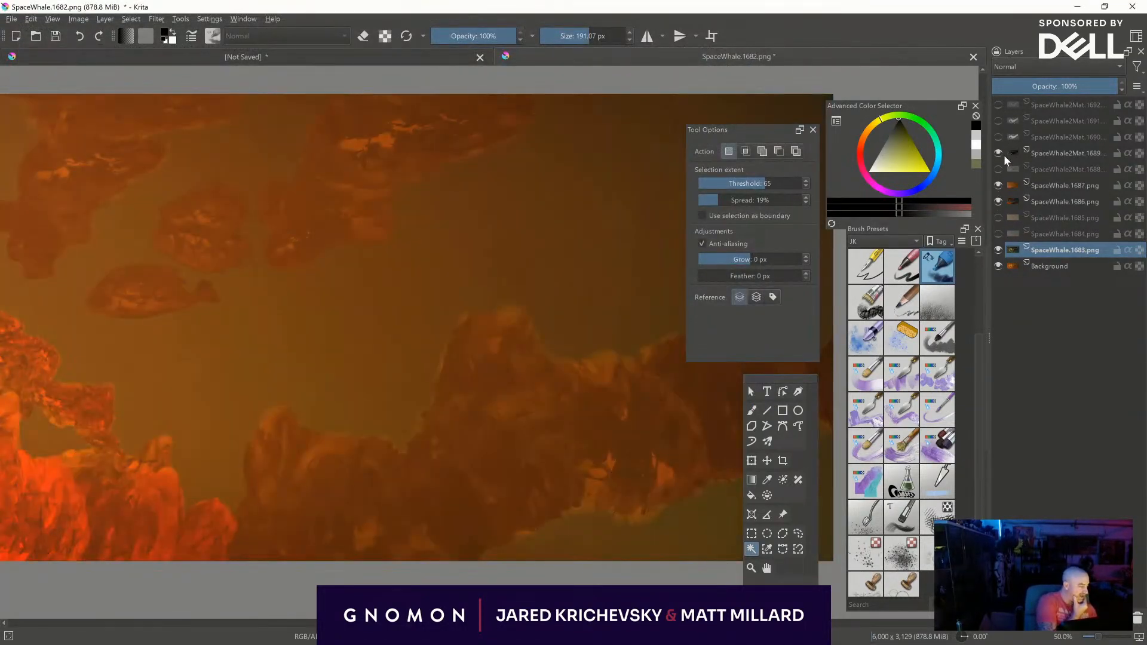
left_click(998, 153)
left_click(1016, 153)
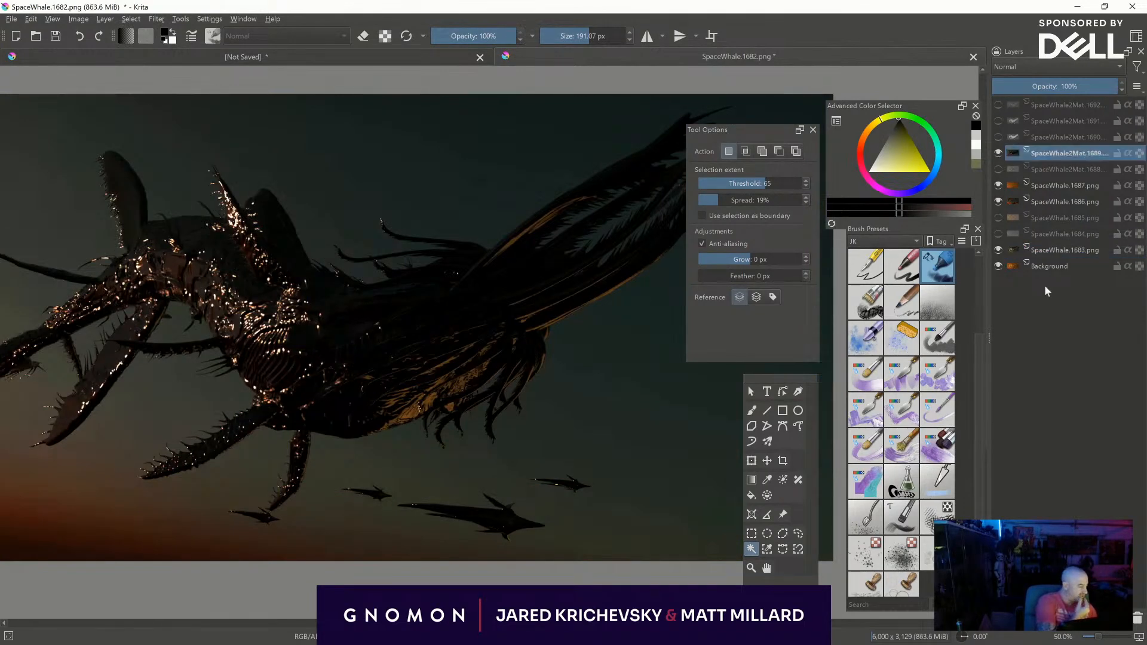
left_click(998, 250)
left_click(998, 201)
left_click(998, 185)
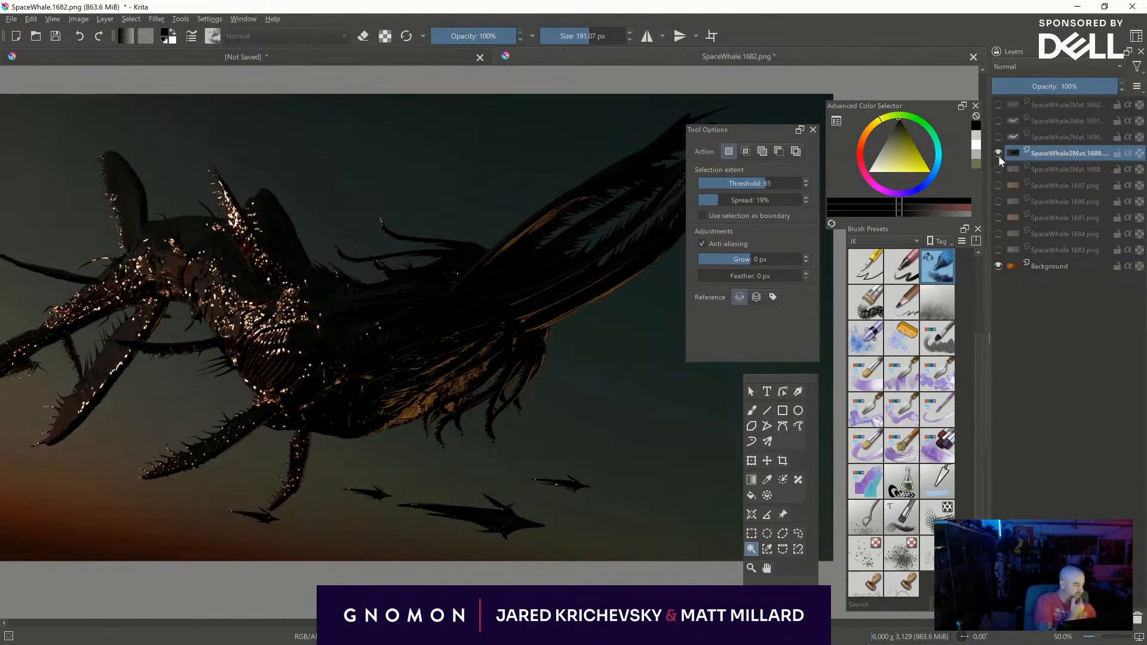
left_click(998, 153)
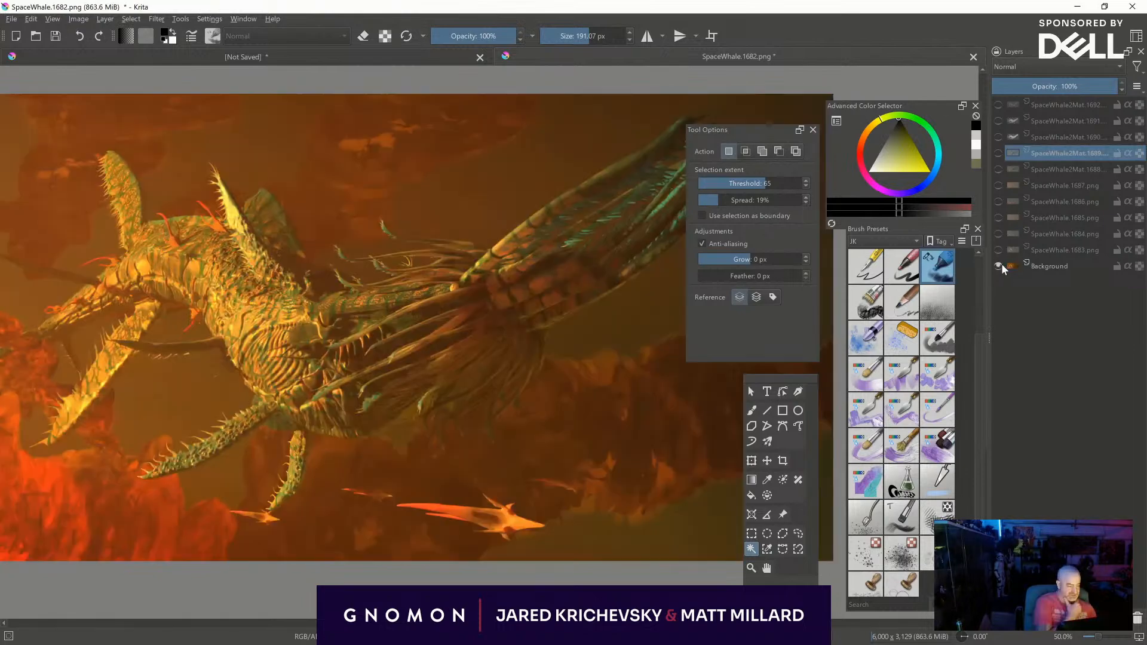
left_click(1000, 250)
left_click(1053, 250)
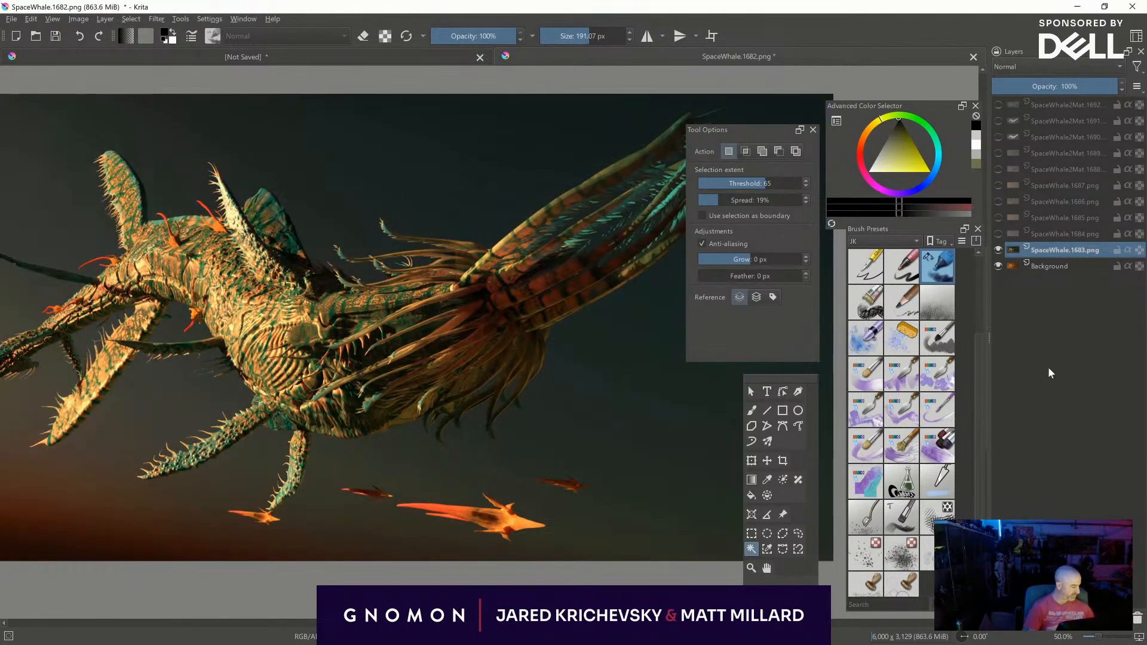
- Select the black background using the SpaceWhale2Mat.1690 mask layer, then hide that layer and reactivate SpaceWhale.1683
left_click(998, 137)
left_click(1057, 137)
left_click(634, 417)
middle_click_drag(586, 410, 443, 424)
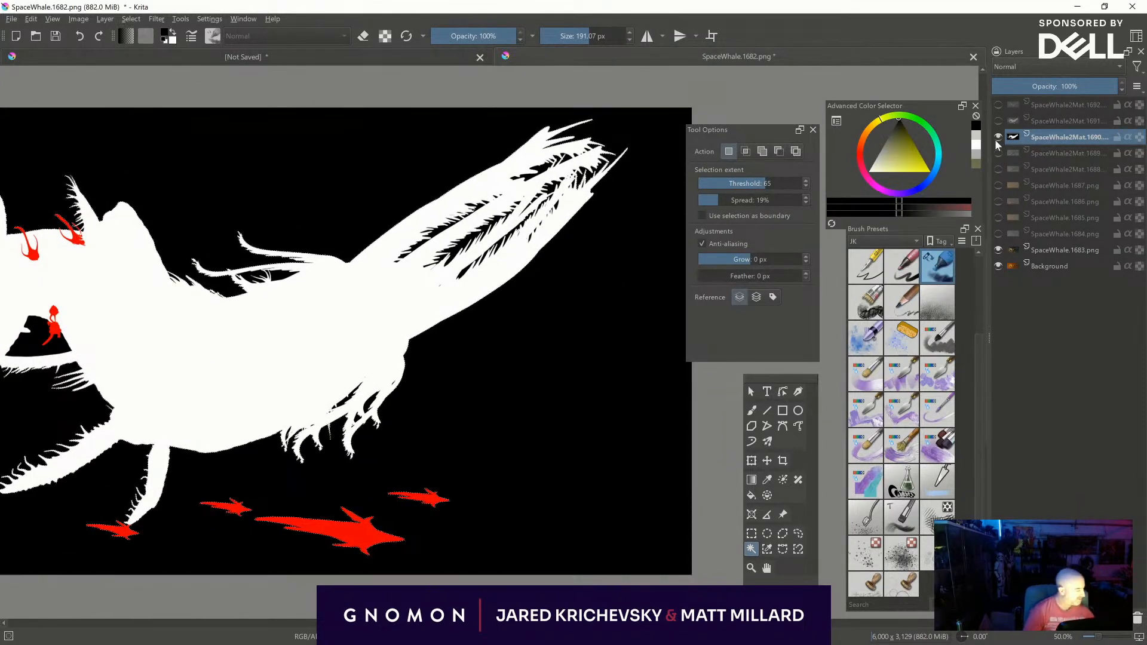
left_click(997, 137)
left_click(1087, 251)
- Try to cut the background out of the SpaceWhale.1683 layer with a transparency mask made from the selection, then undo it
key("ctrl+j")
key("ctrl+z")
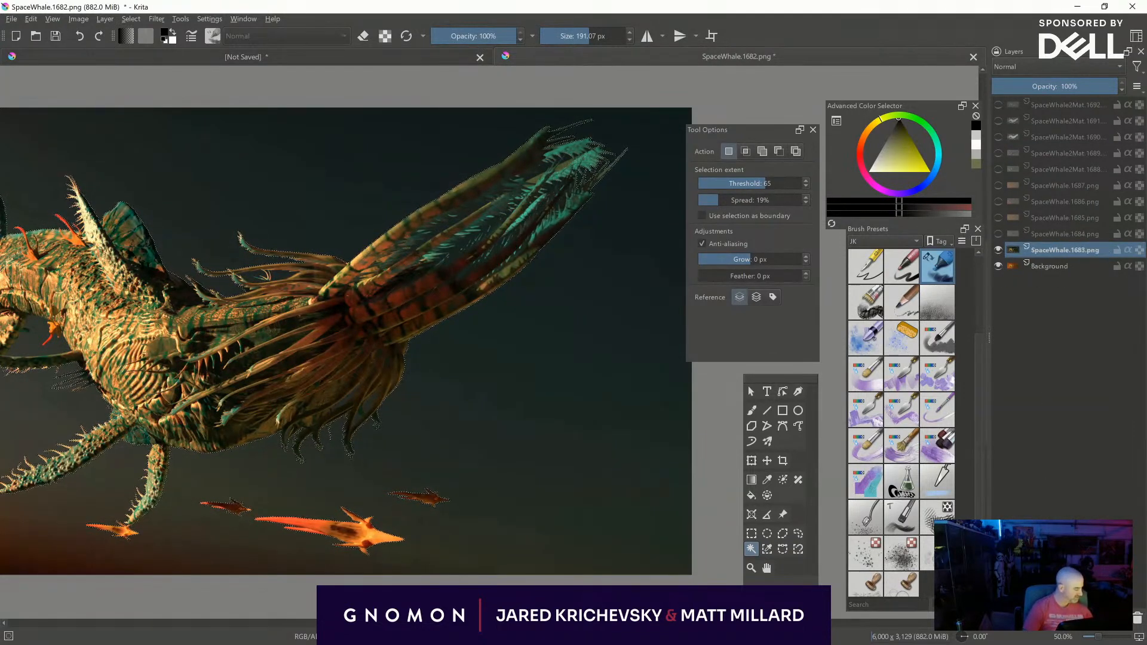
left_click(1007, 621)
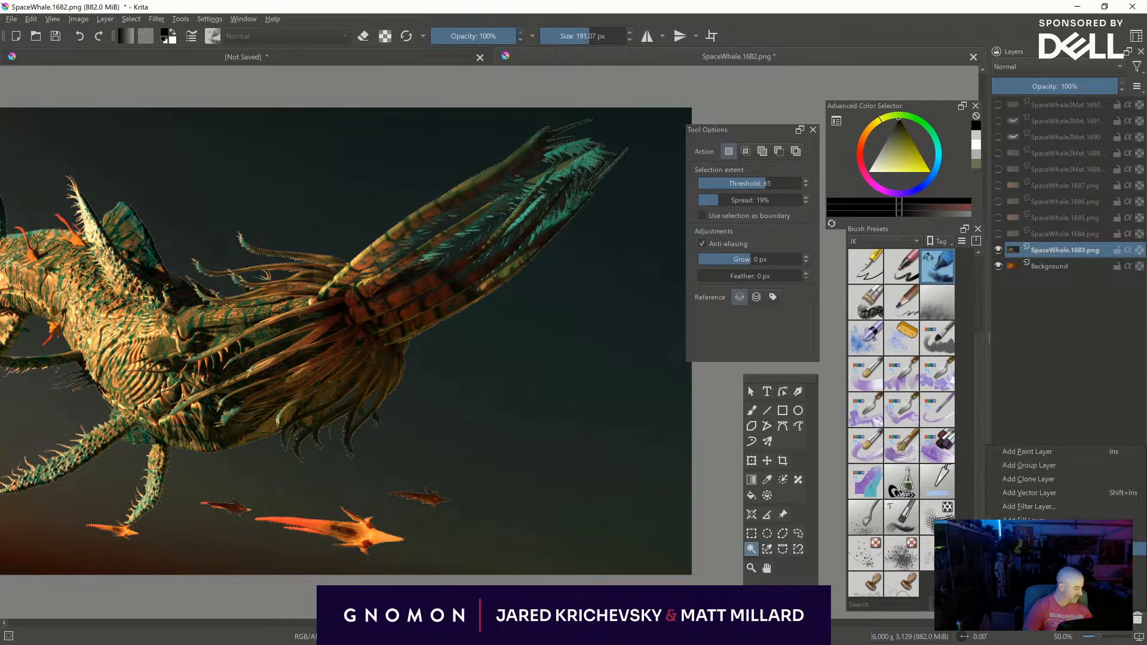
left_click(1039, 562)
middle_click_drag(468, 500, 636, 525)
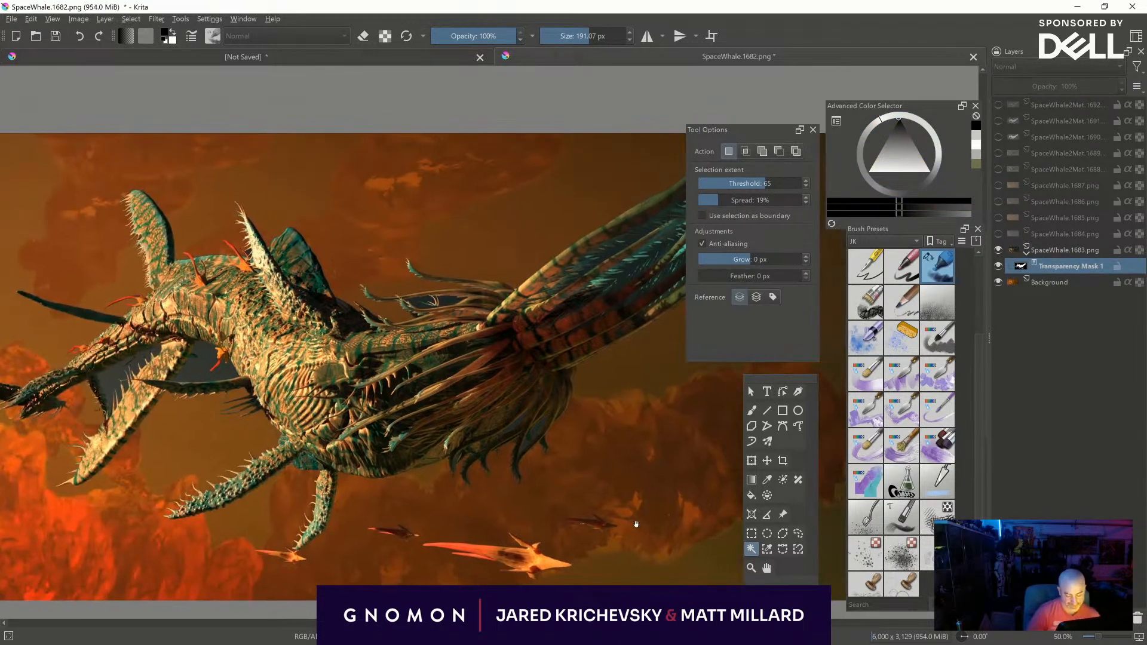
key("ctrl+z")
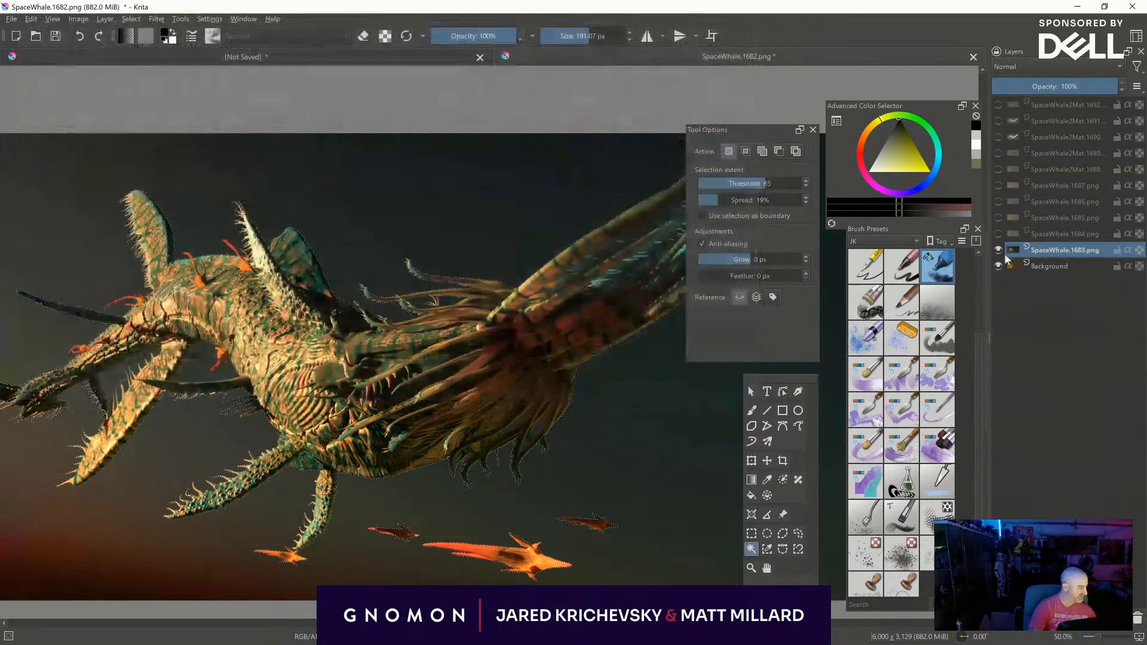
- Add an empty transparency mask to the SpaceWhale.1683 layer and invert it to black
left_click(998, 249)
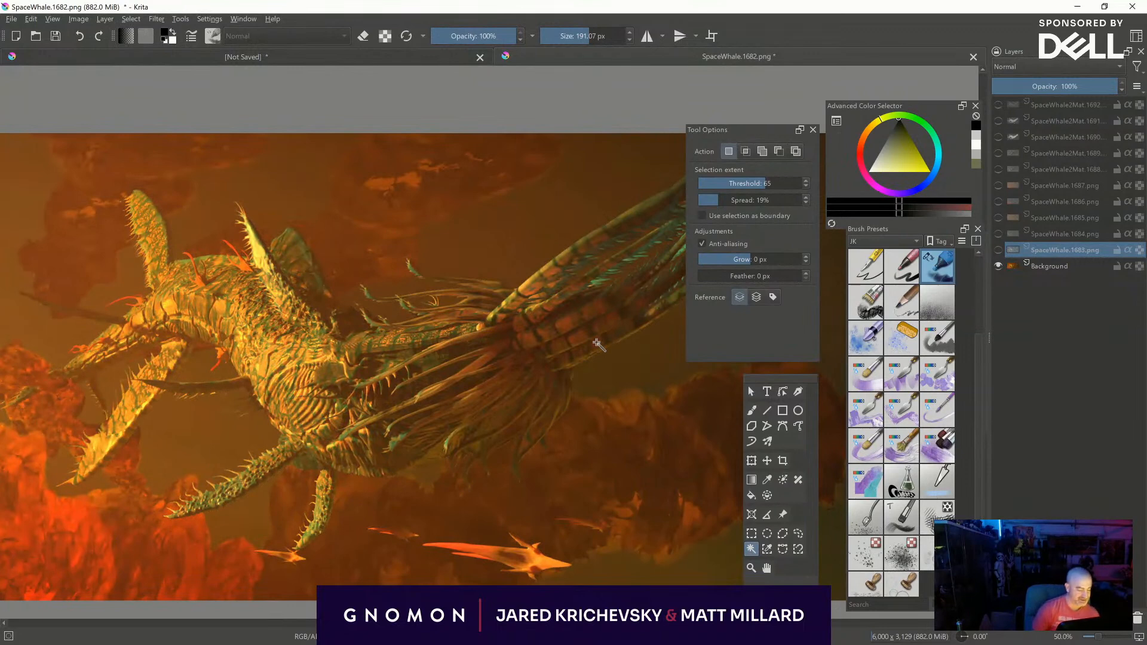
left_click(998, 250)
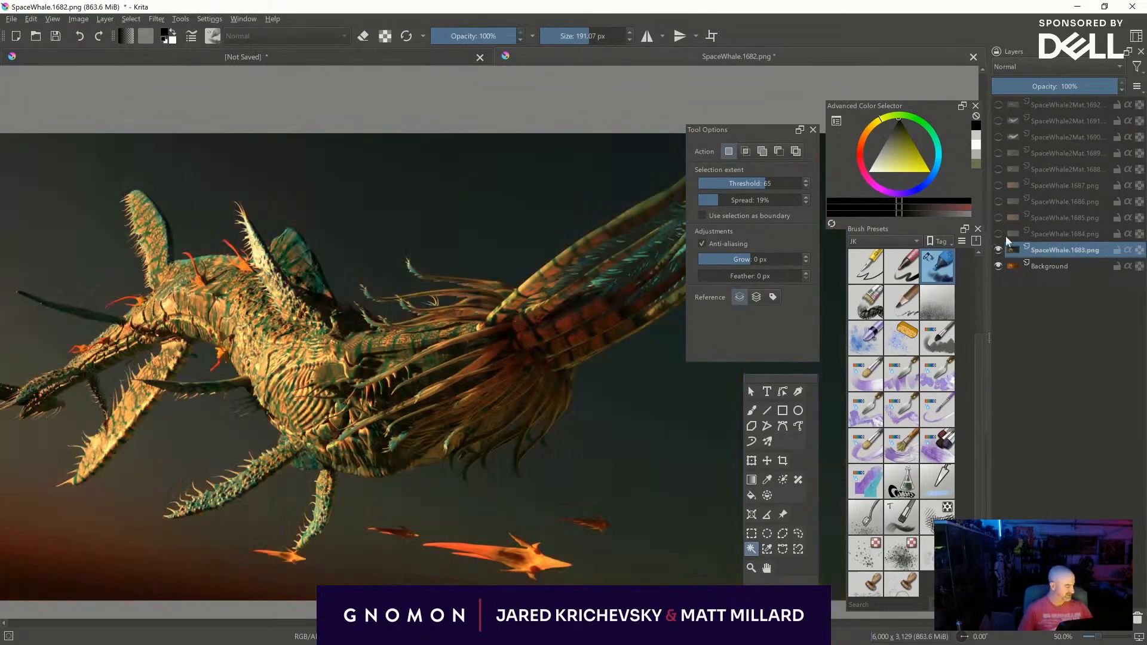
left_click(1010, 618)
left_click(1045, 548)
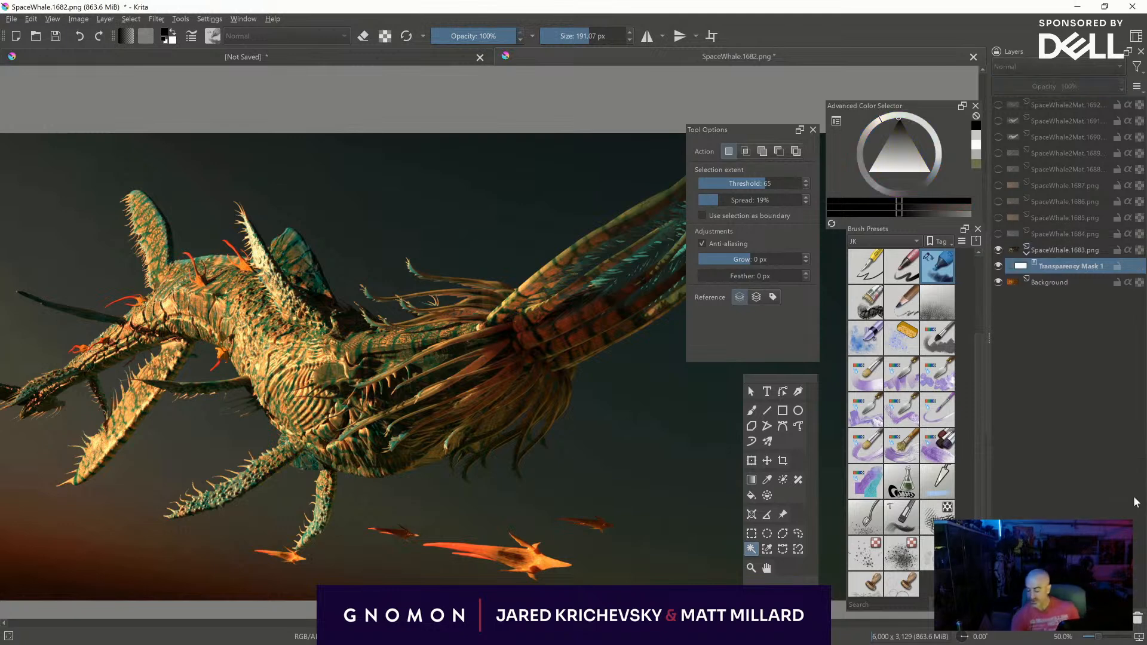
key("ctrl+i")
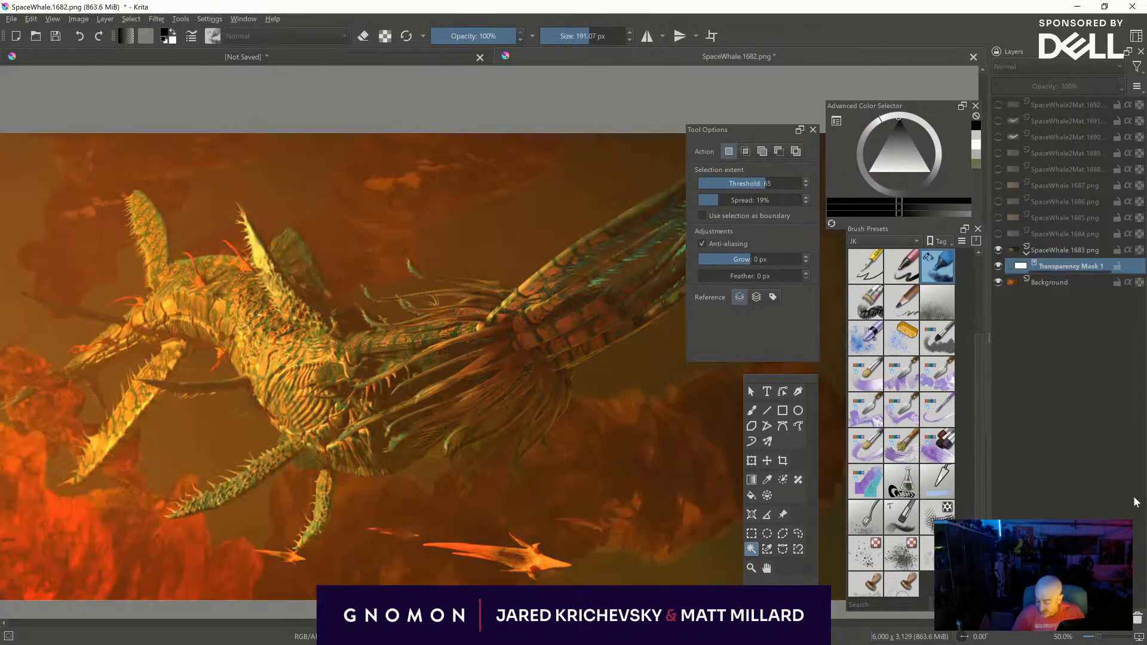
- Paint white on the transparency mask with the Airbrush Soft brush to reveal the render over the rear body and tail base
middle_click_drag(574, 342, 510, 384)
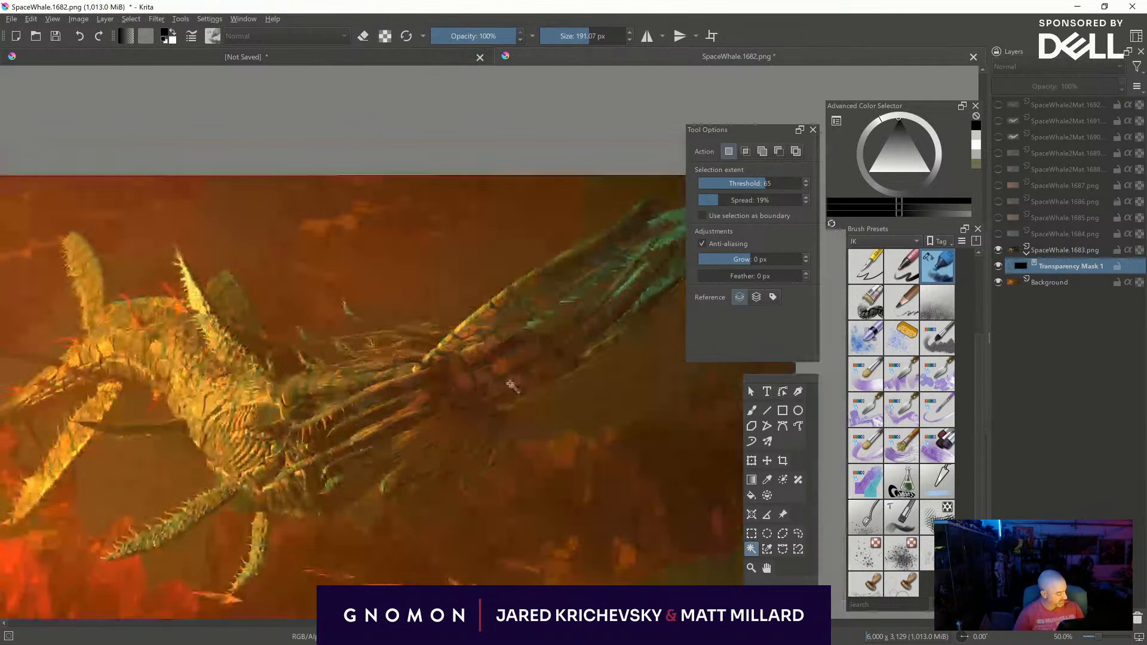
key("b")
key("x")
left_click_drag(432, 405, 430, 385)
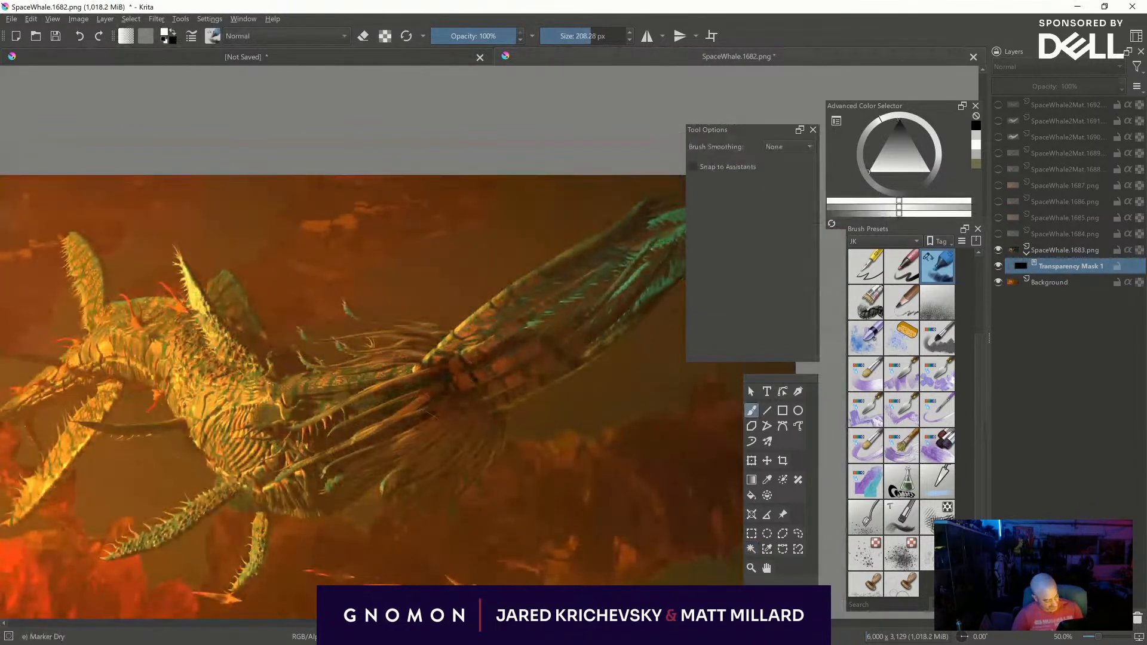
key("x")
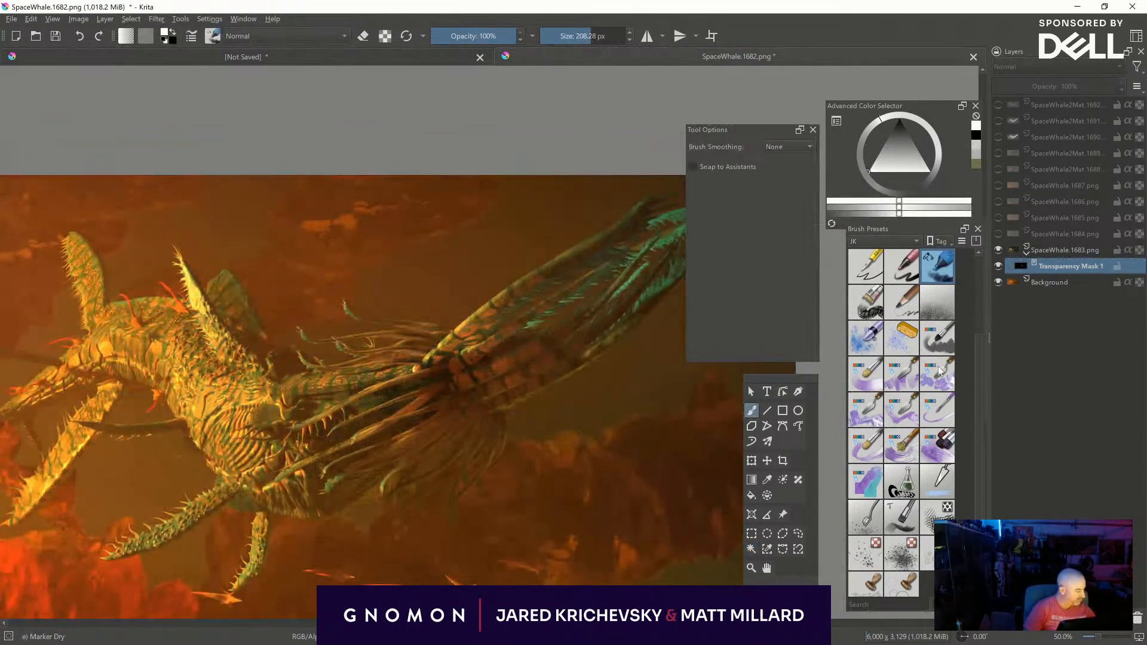
scroll(979, 366, "up", 3)
left_click(937, 266)
mouse_move(421, 421)
left_mouse_down()
mouse_move(358, 442)
mouse_move(322, 436)
mouse_move(281, 473)
left_mouse_up()
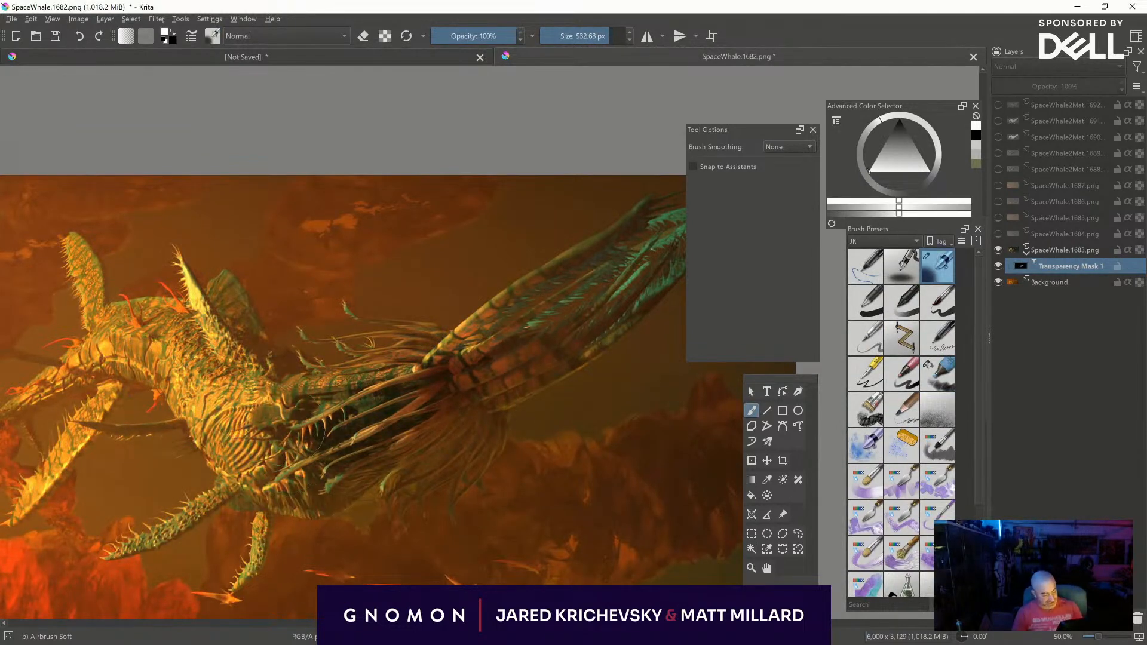
left_click_drag(343, 410, 476, 354)
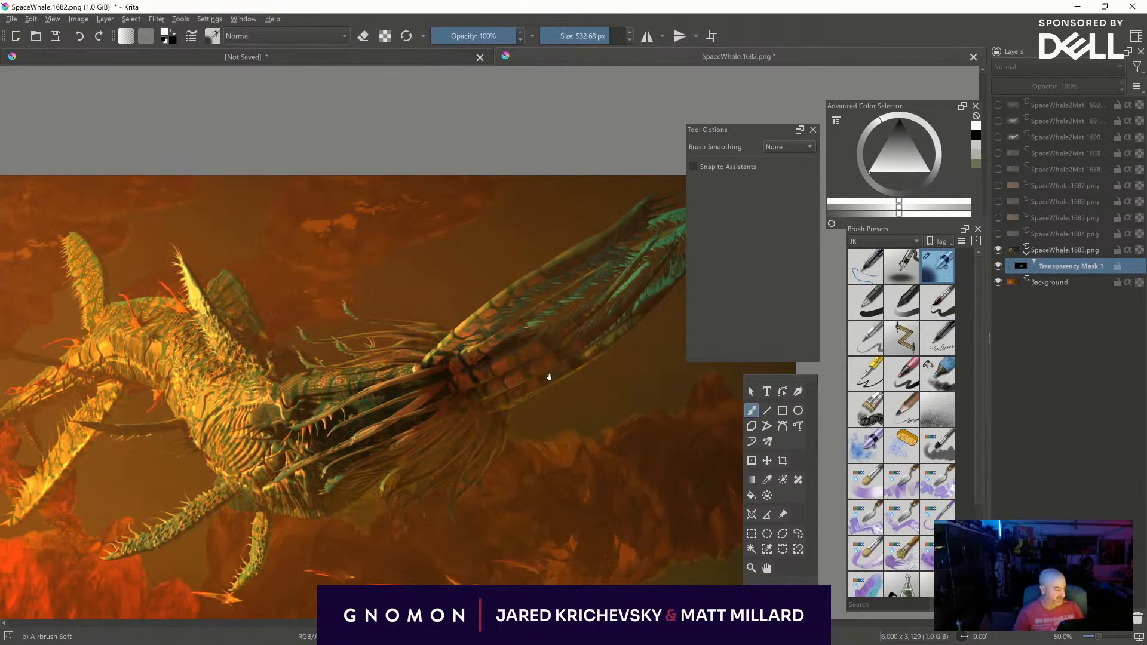
- Paint more white on the mask along the tail fin with a smaller airbrush
middle_click_drag(553, 374, 427, 423)
mouse_move(444, 391)
left_mouse_down("shift")
mouse_move(359, 437)
mouse_move(388, 406)
mouse_move(355, 369)
mouse_move(350, 434)
mouse_move(375, 438)
mouse_move(477, 366)
mouse_move(461, 360)
left_mouse_up("shift")
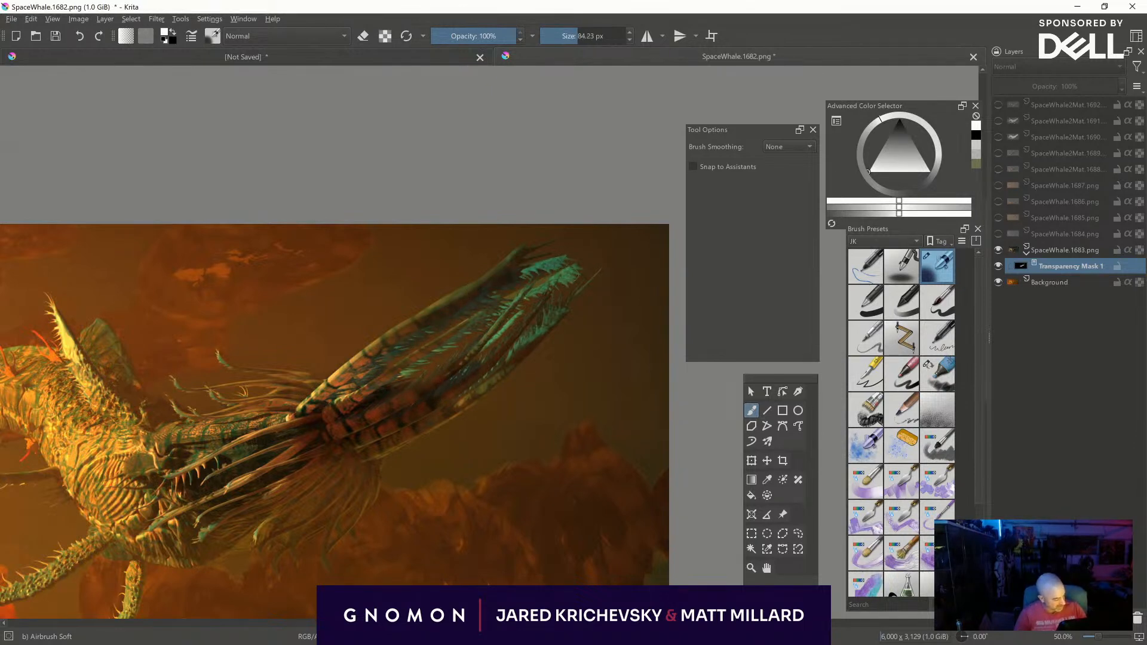
left_click_drag(412, 412, 463, 387, "shift")
left_click_drag(377, 442, 424, 405, "shift")
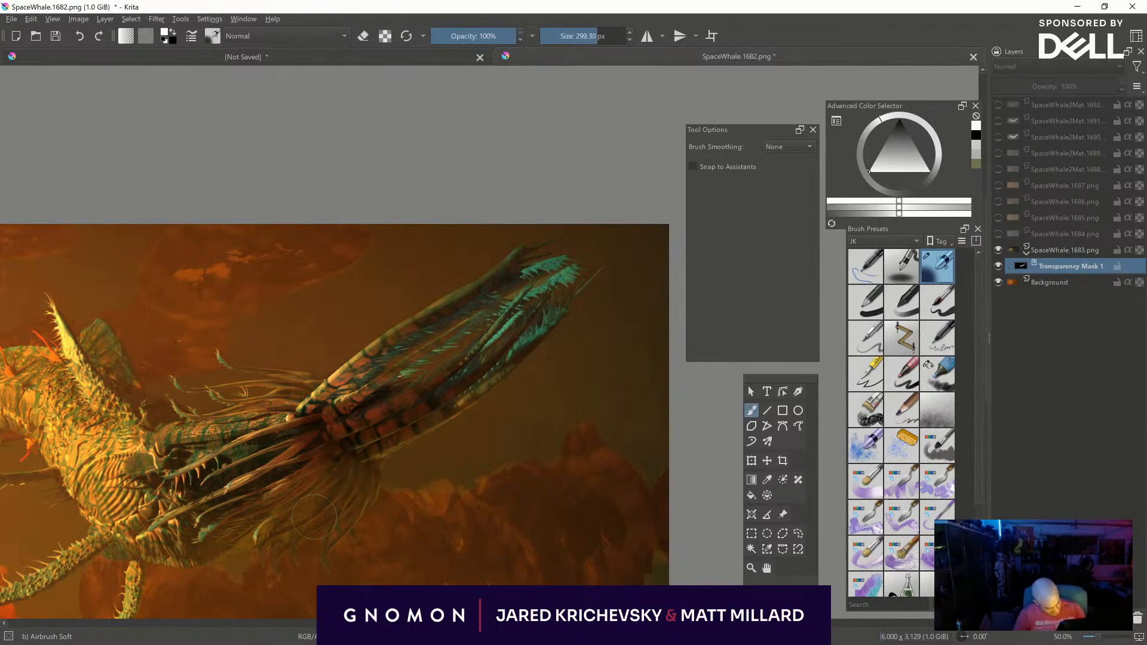
- Reveal more of the tail base and tendrils in white, then paint black on the mask to soften the mid-body
mouse_move(357, 472)
middle_mouse_down()
mouse_move(381, 470)
mouse_move(538, 376)
middle_mouse_up()
left_click_drag(490, 382, 521, 367, "shift")
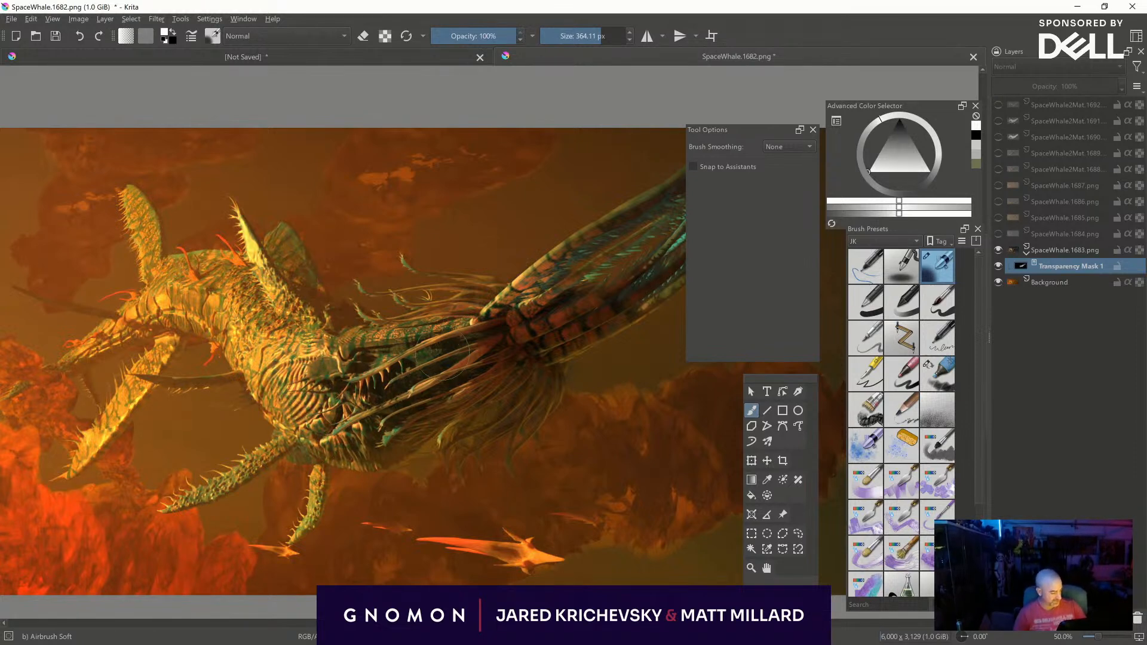
middle_click_drag(509, 378, 456, 406)
mouse_move(412, 420)
left_mouse_down("shift")
mouse_move(358, 443)
mouse_move(388, 461)
left_mouse_up("shift")
key("x")
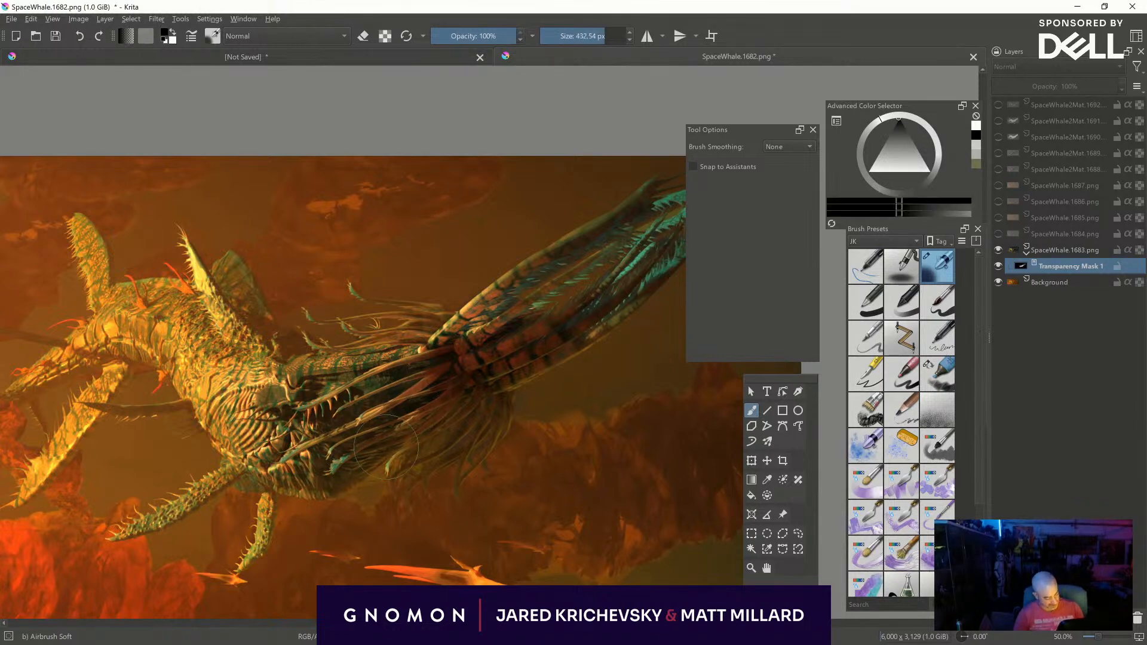
mouse_move(299, 399)
left_mouse_down()
mouse_move(356, 448)
mouse_move(336, 465)
left_mouse_up()
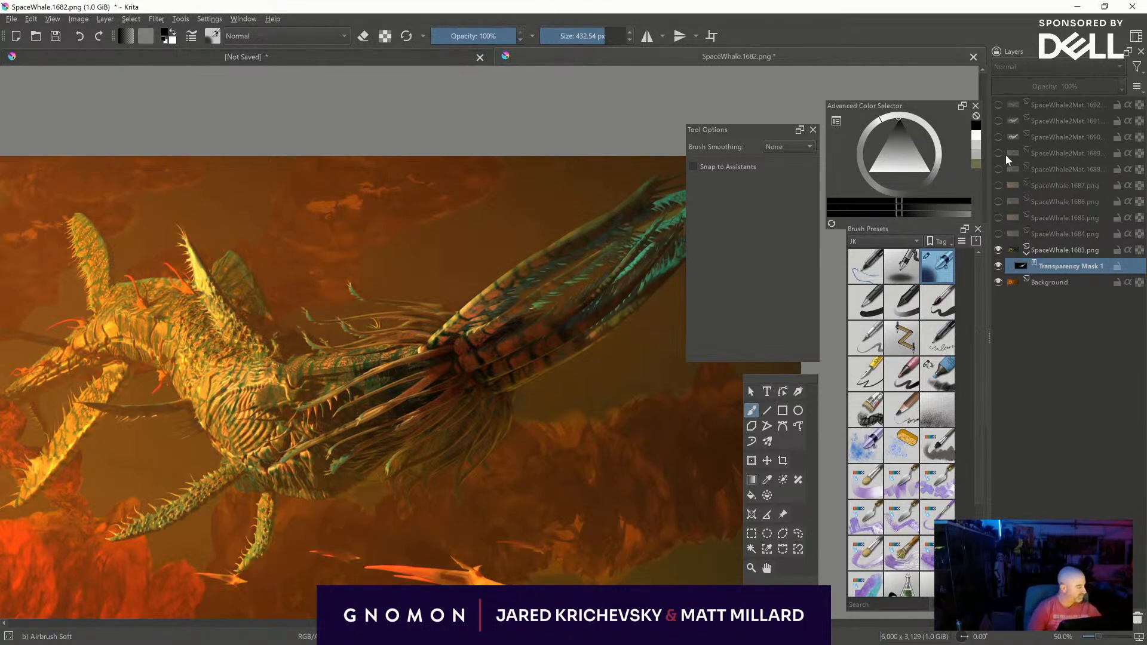
- Show the SpaceWhale2Mat.1691 layer, move it directly above SpaceWhale.1683 and set its blending mode to Multiply
left_click(997, 120)
left_click_drag(1018, 119, 1090, 230)
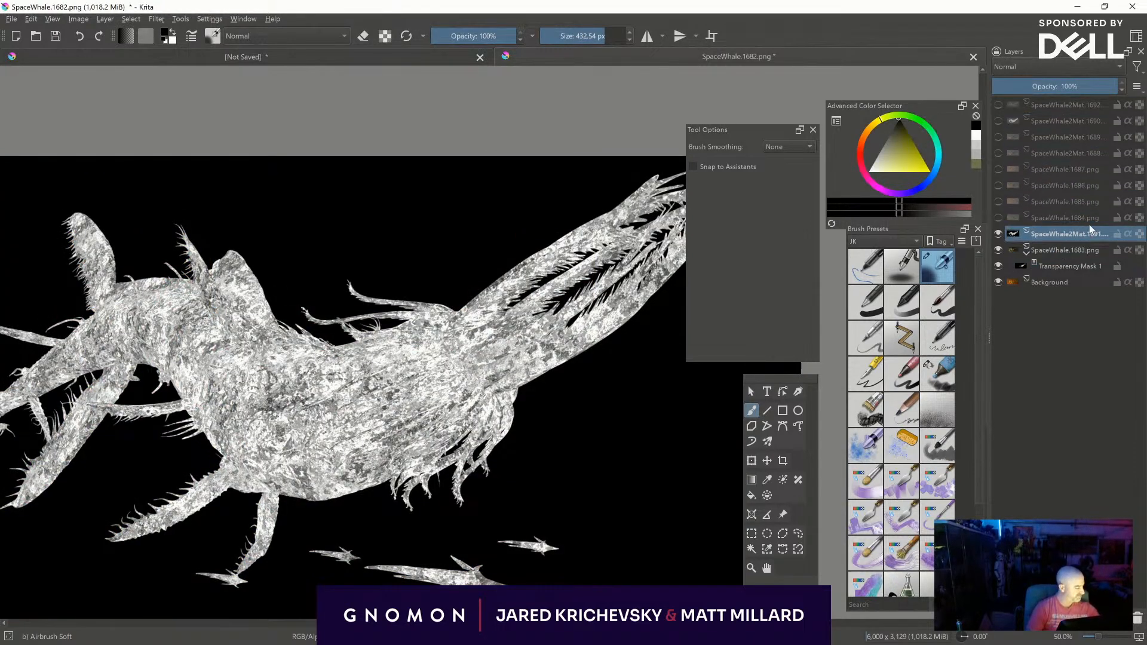
left_click(1037, 67)
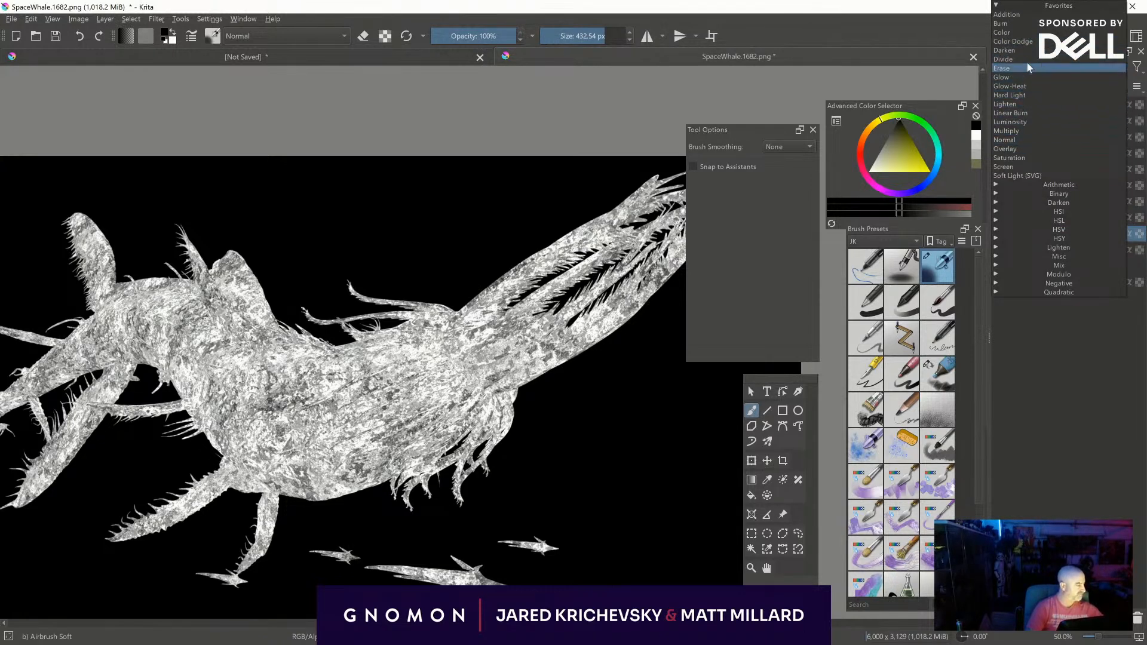
left_click(1023, 131)
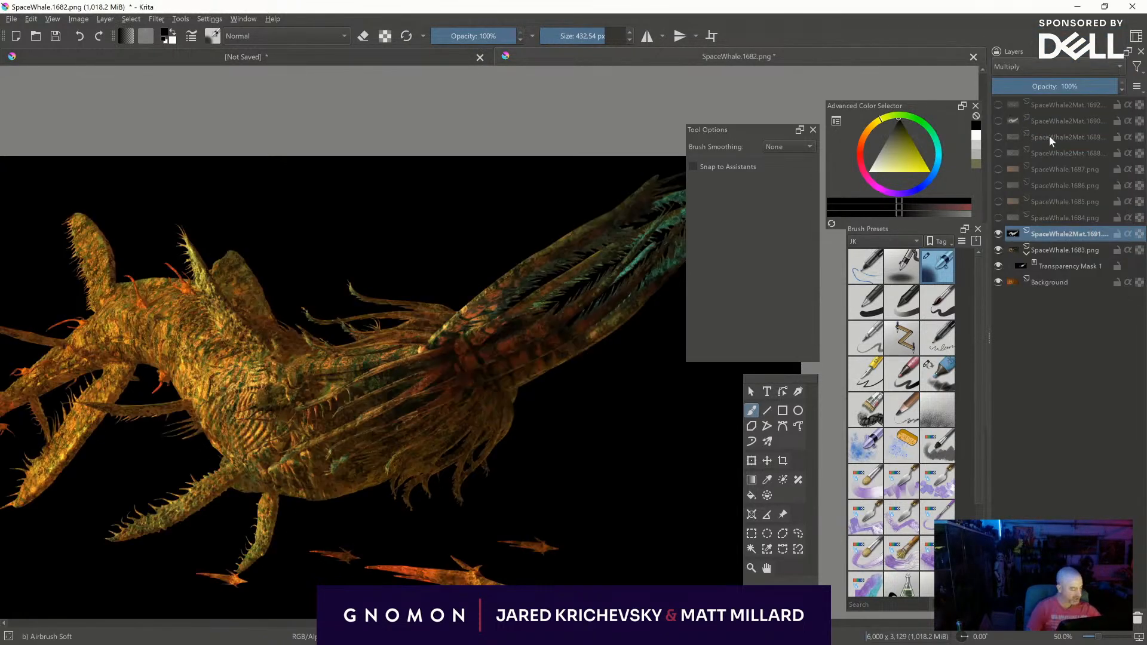
- Set the SpaceWhale2Mat.1691 layer to Normal, select its black background with the contiguous selection tool, delete it and deselect
left_click_drag(1052, 87, 1137, 104)
left_click(1025, 64)
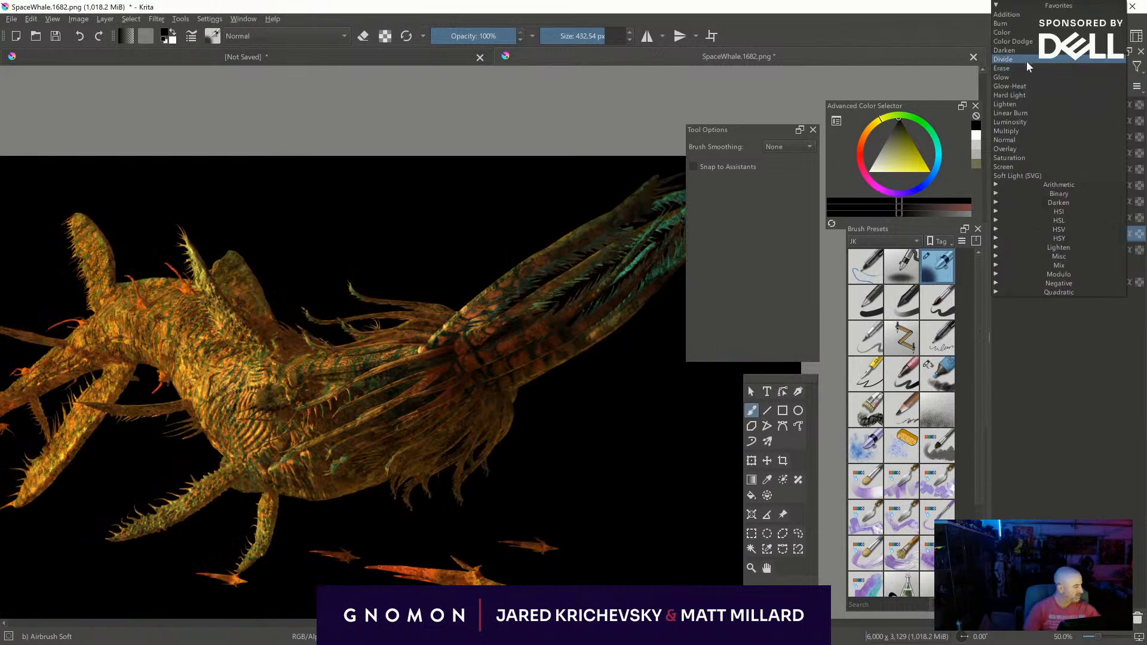
left_click(1025, 138)
left_click(752, 548)
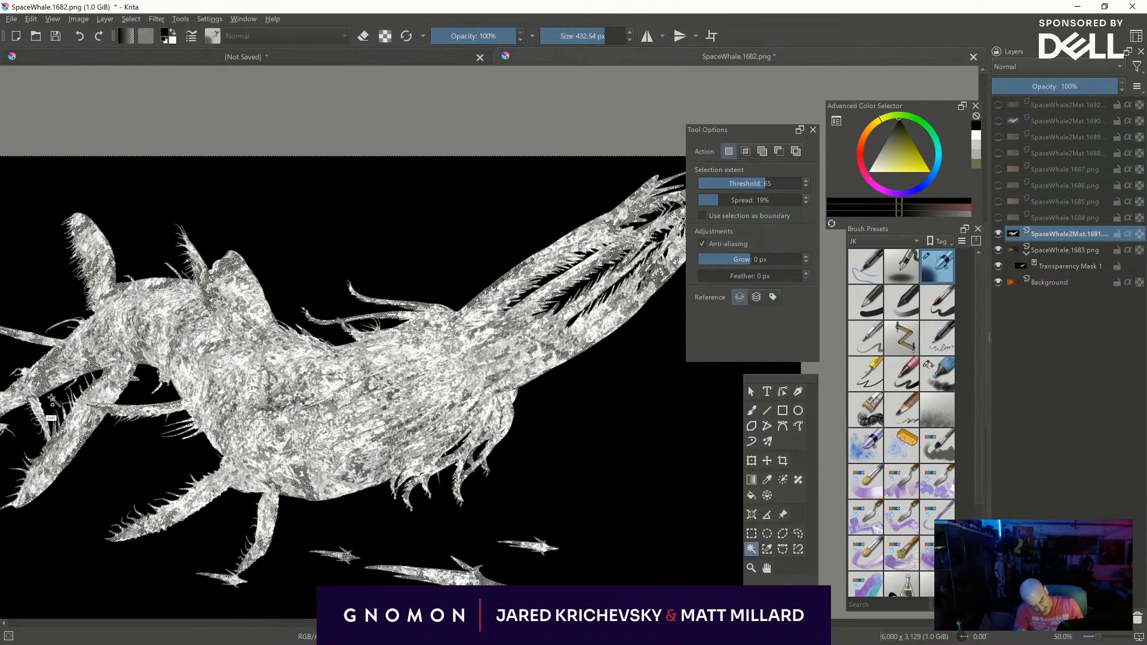
middle_click_drag(550, 296, 421, 369)
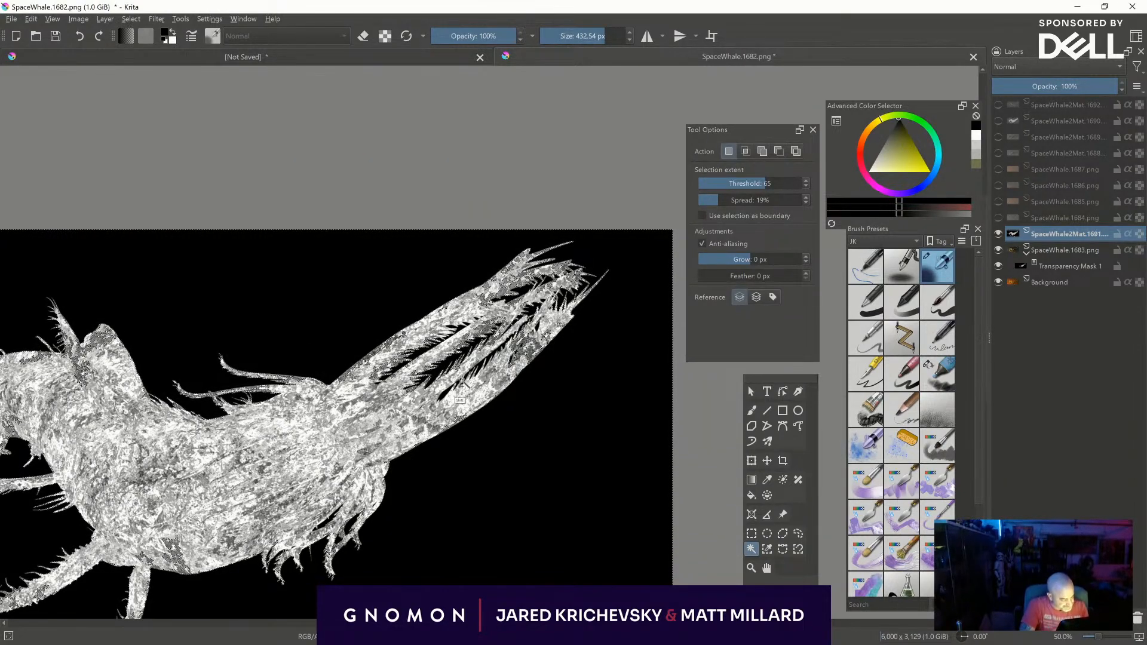
middle_click_drag(579, 451, 696, 448)
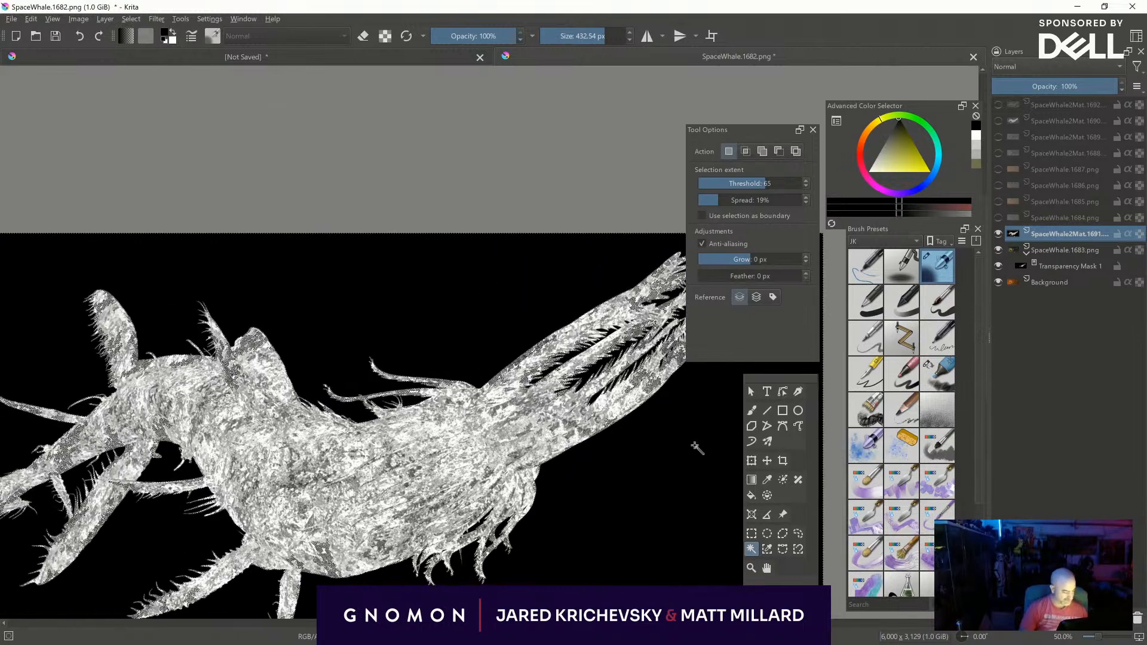
key("Delete")
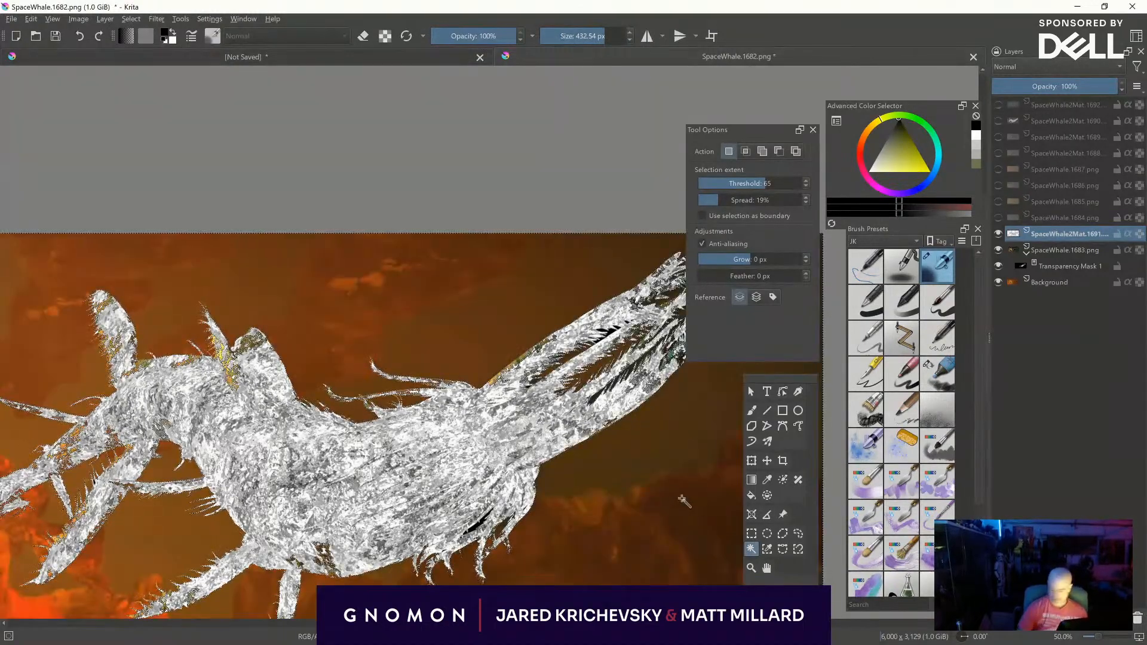
key("ctrl+shift+a")
key("ctrl+shift+s")
key("Escape")
middle_click_drag(659, 527, 640, 426)
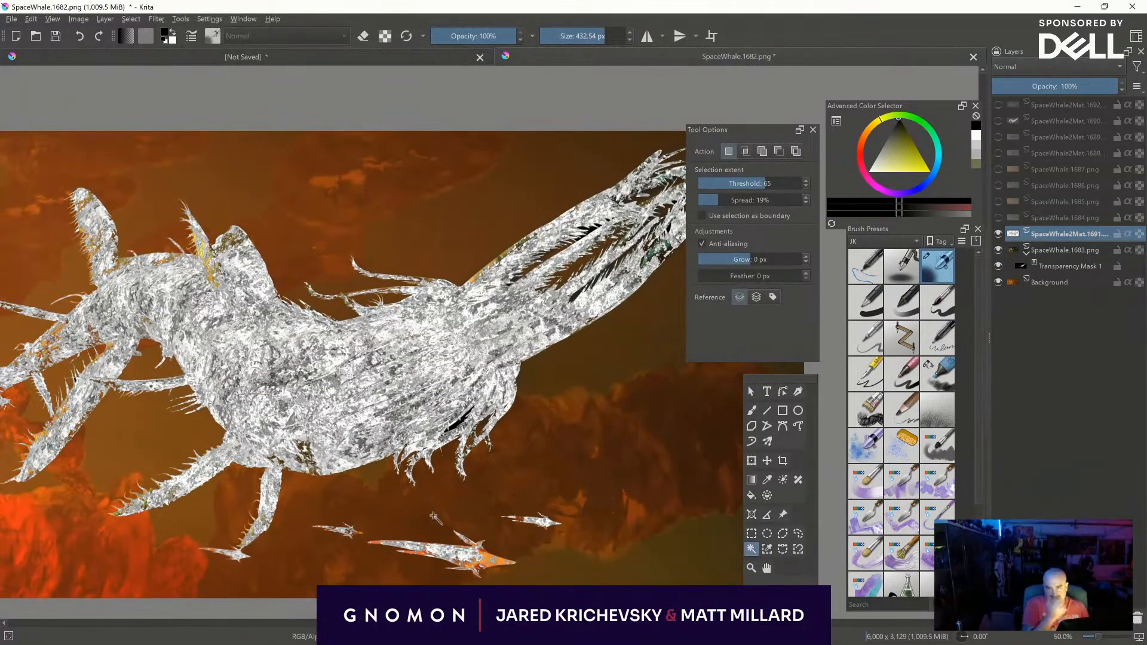
- Set the SpaceWhale2Mat.1691 layer's blending mode to Multiply and its opacity to 55%
left_click(1023, 66)
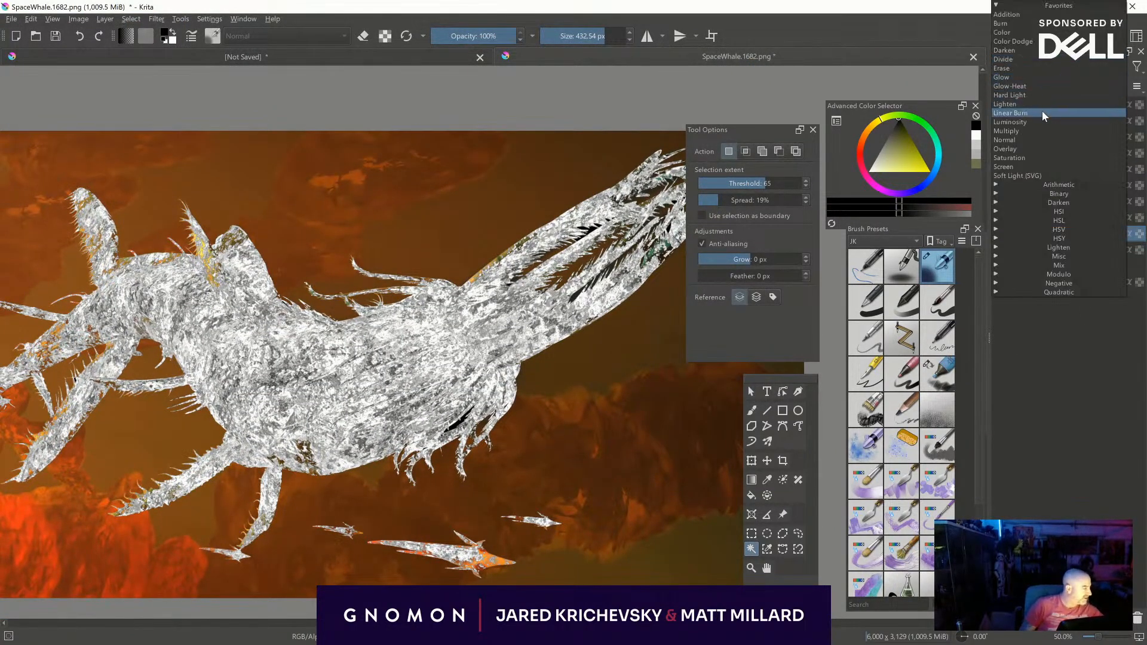
left_click(1028, 131)
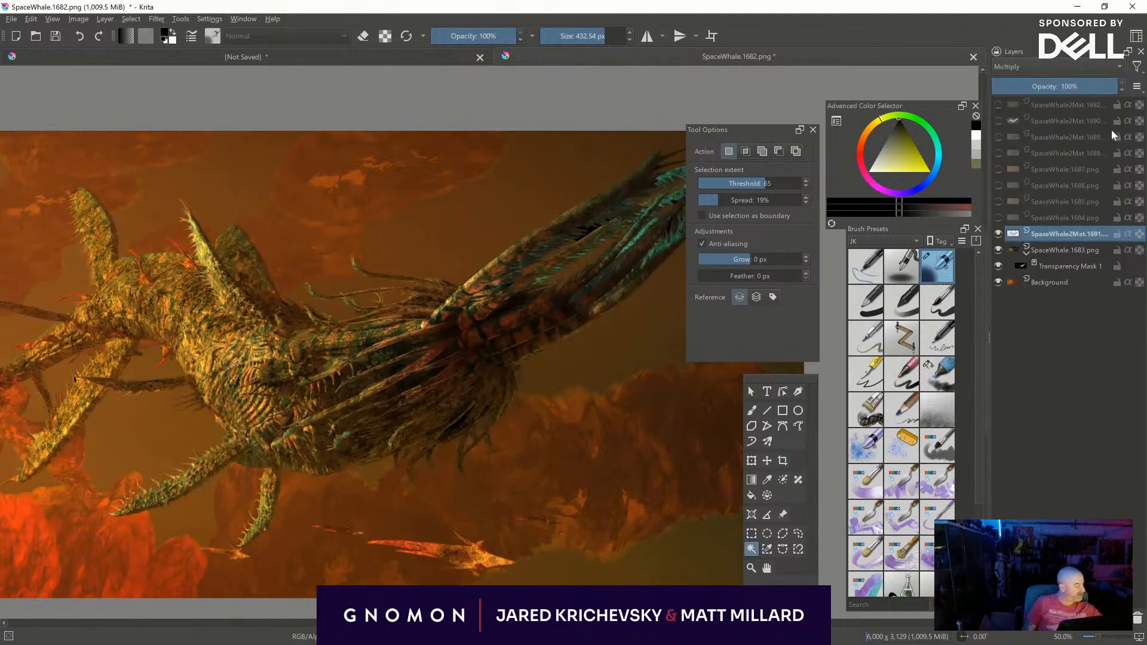
left_click_drag(1095, 86, 1014, 86)
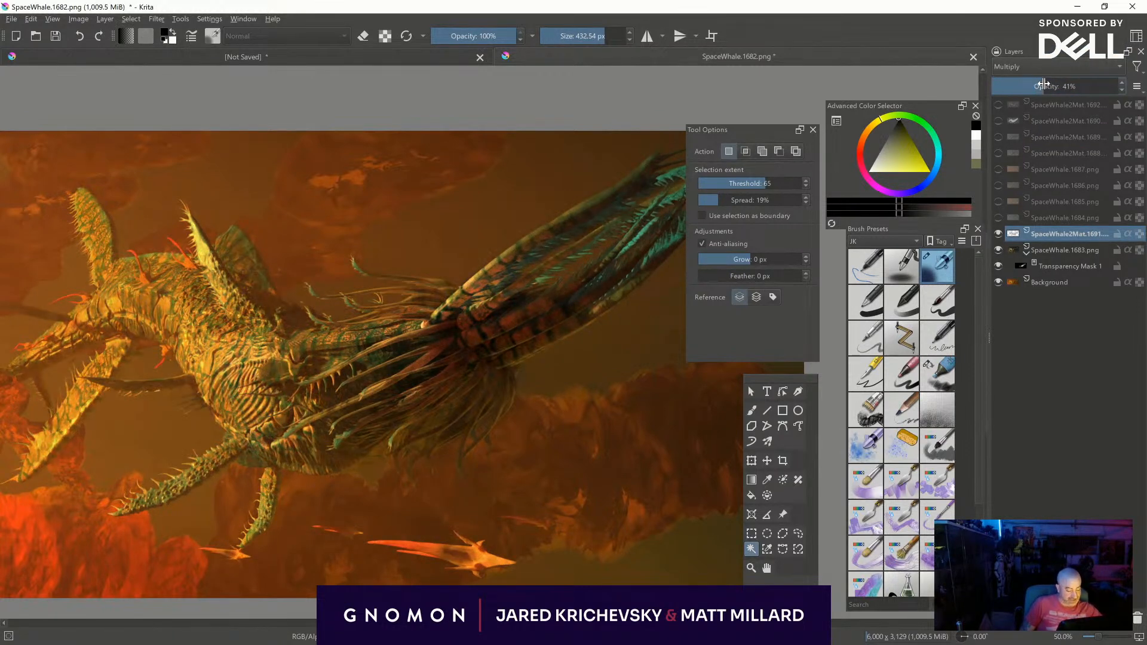
left_click_drag(1054, 82, 1059, 80)
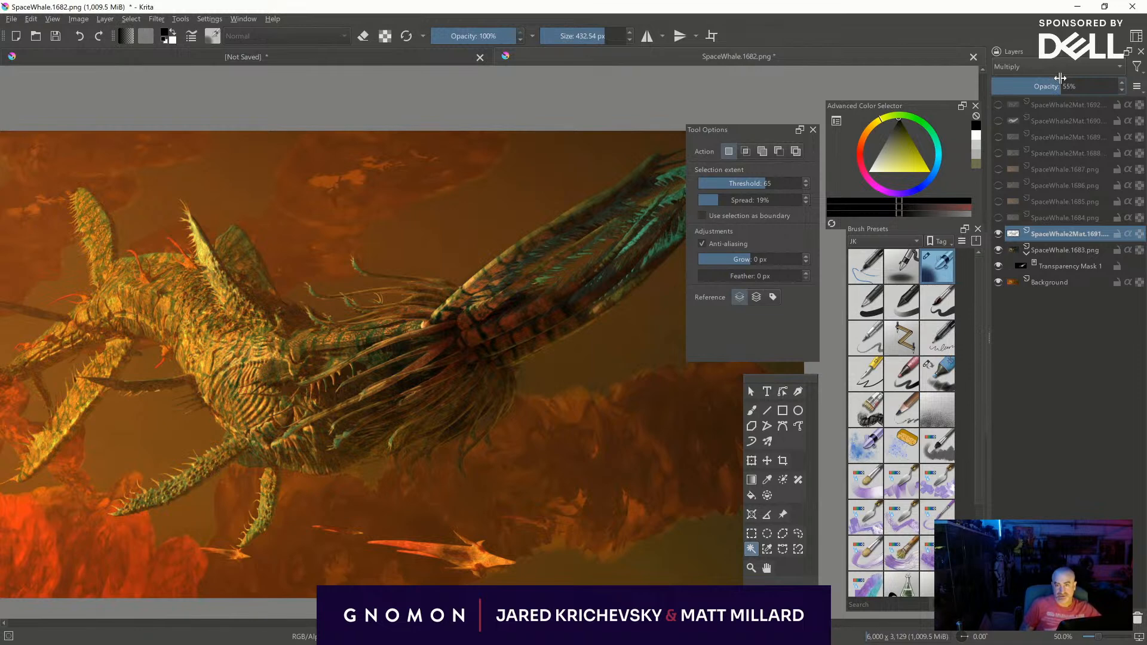
- Mirror the canvas view horizontally and toggle the SpaceWhale.1684 layer's visibility to preview that render pass
key("m")
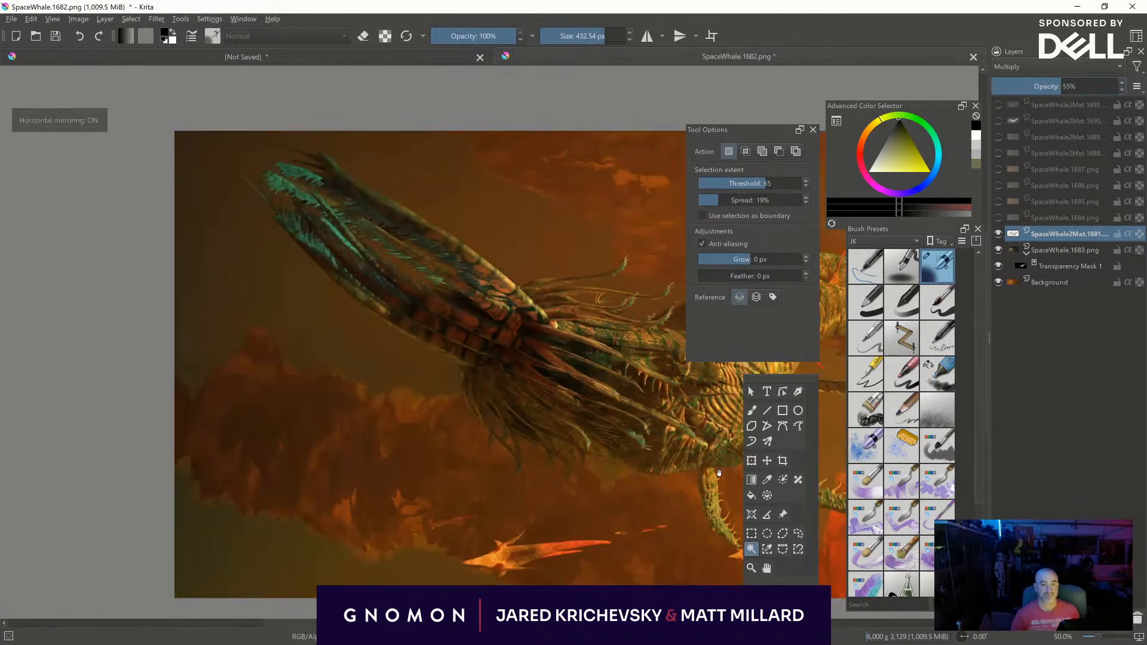
left_click_drag(642, 442, 470, 445)
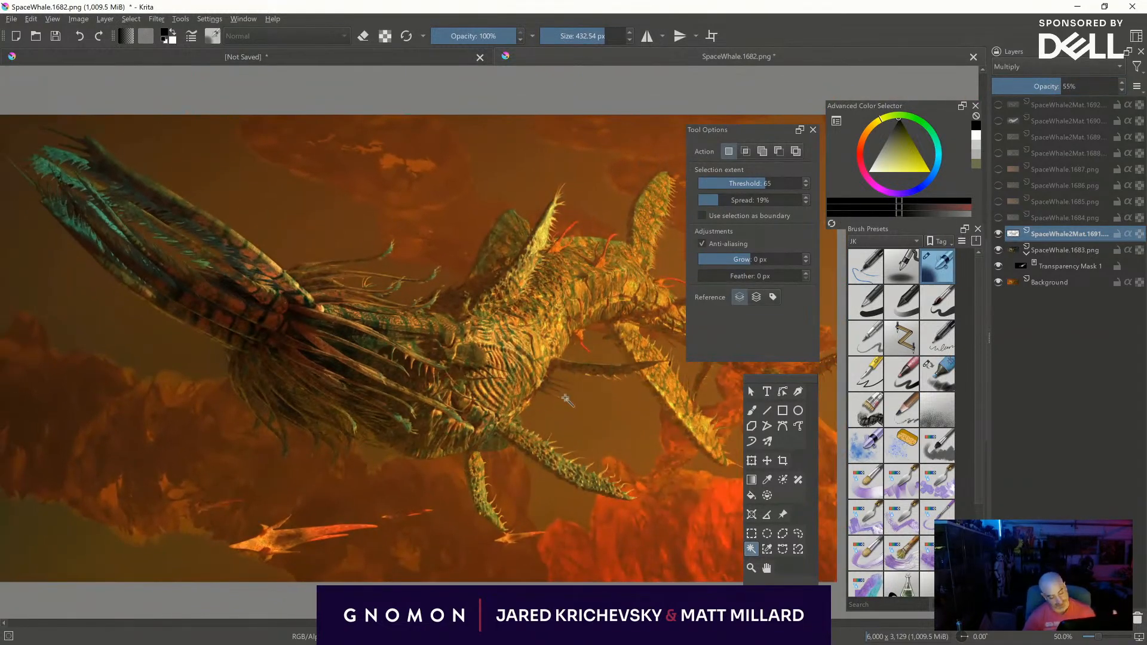
left_click_drag(611, 463, 657, 452)
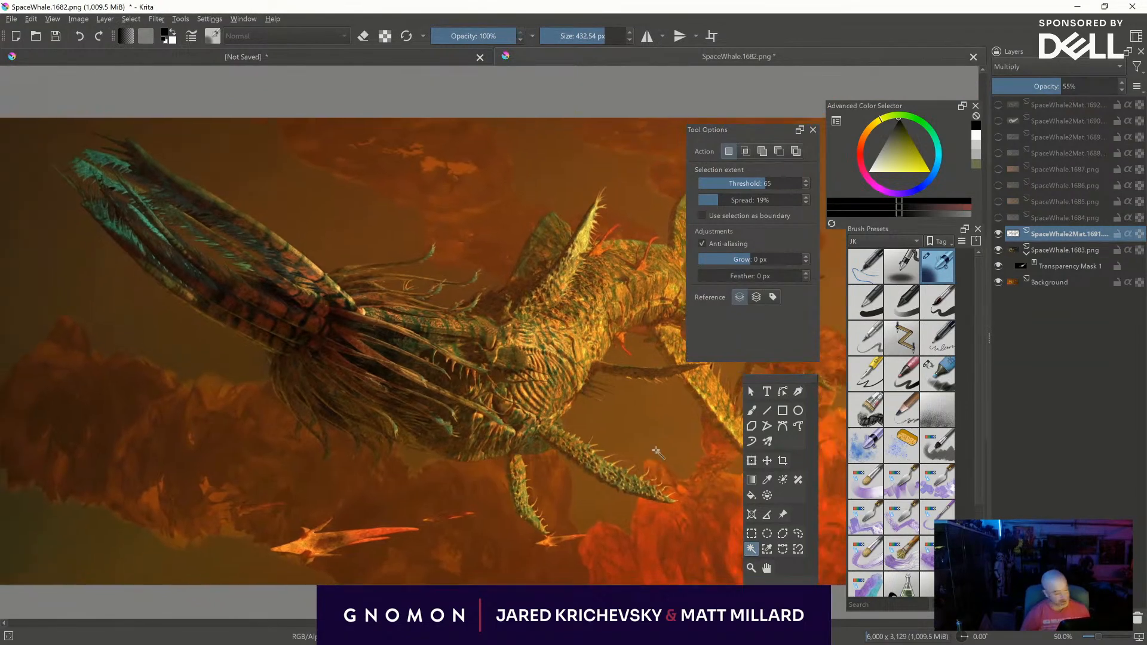
left_click(997, 218)
left_click(997, 217)
left_click_drag(667, 542, 485, 551)
left_click(998, 218)
left_click(998, 217)
left_click(997, 217)
left_click(997, 217)
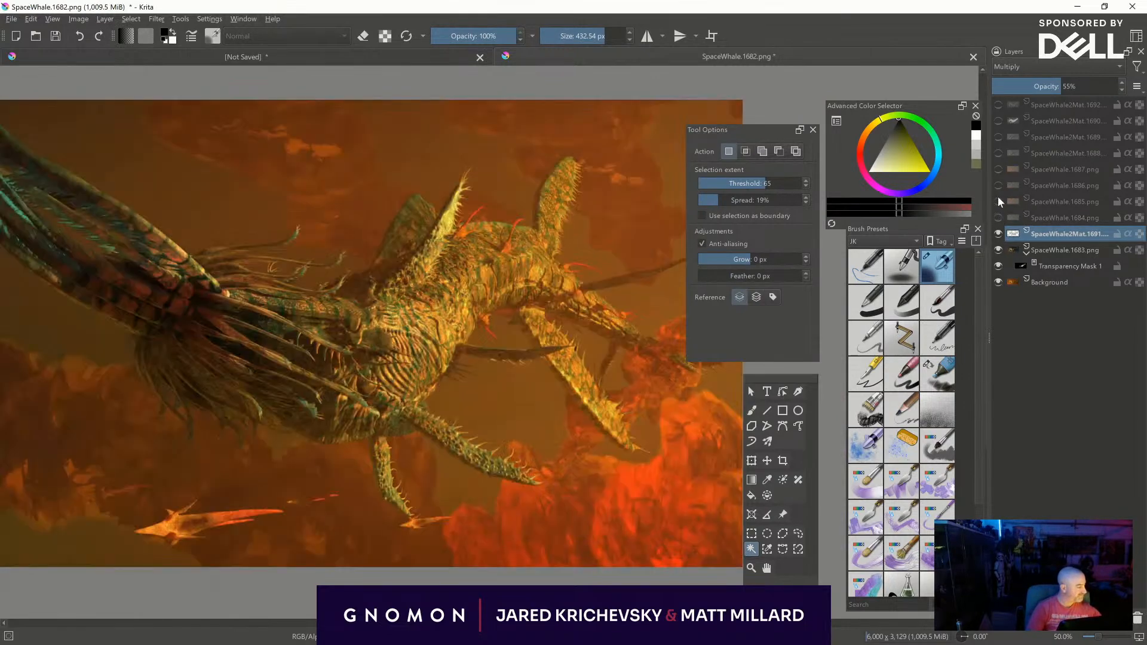
- Show the SpaceWhale.1685 layer, try Lighten as its blending mode and settle on Screen
left_click(997, 201)
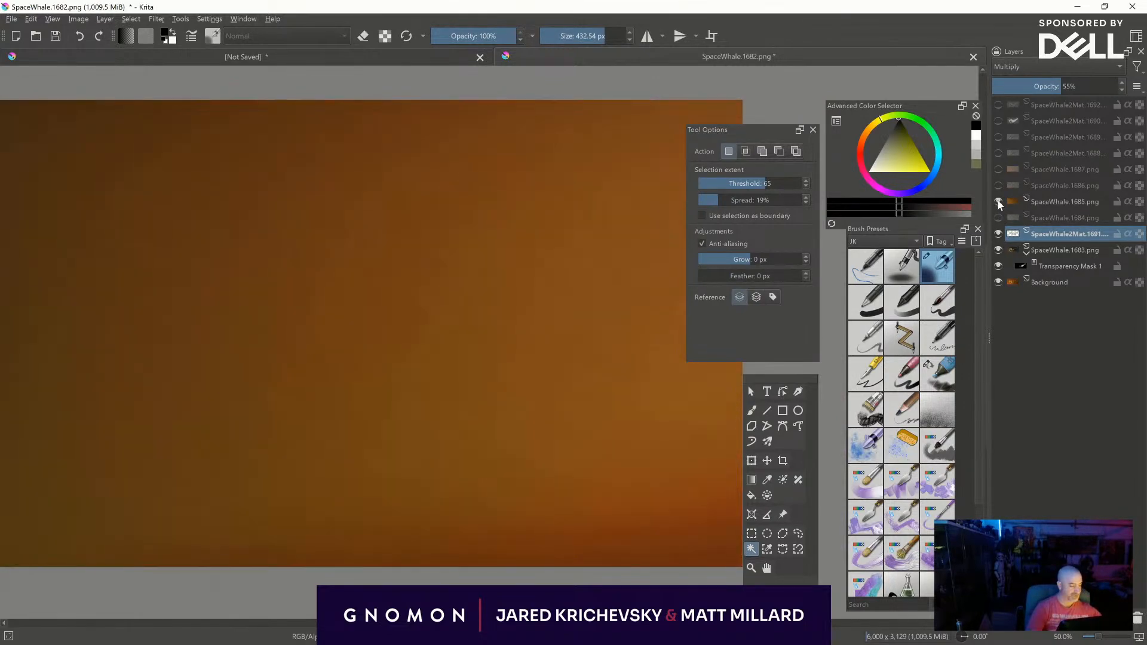
left_click(1033, 67)
left_click(1027, 104)
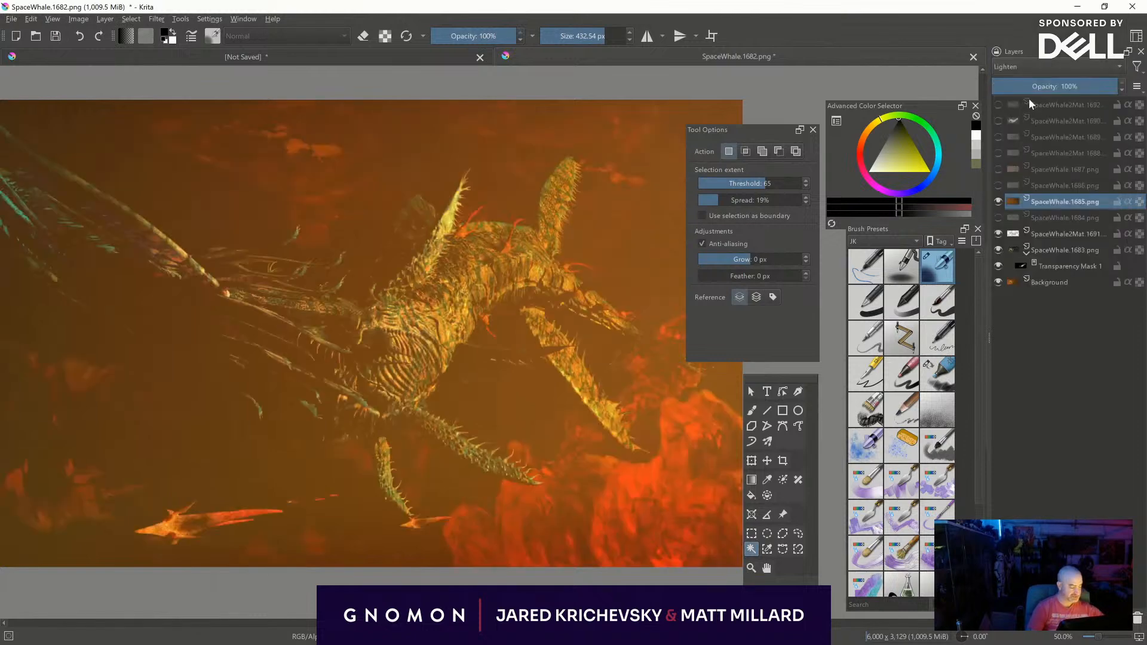
left_click(1028, 68)
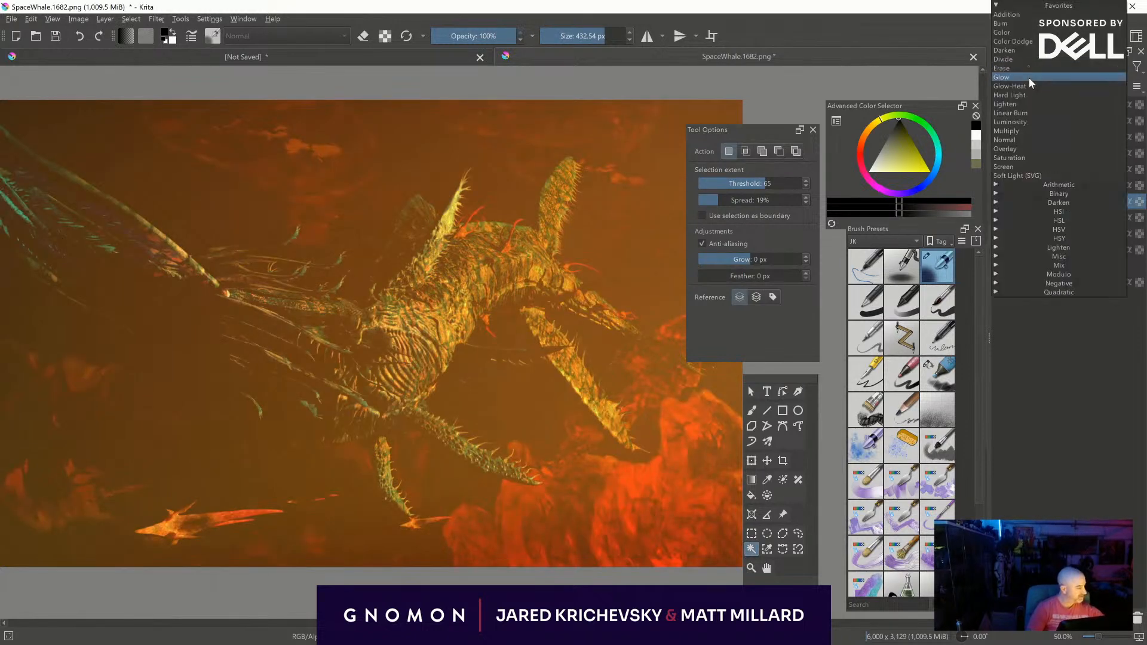
left_click(1035, 166)
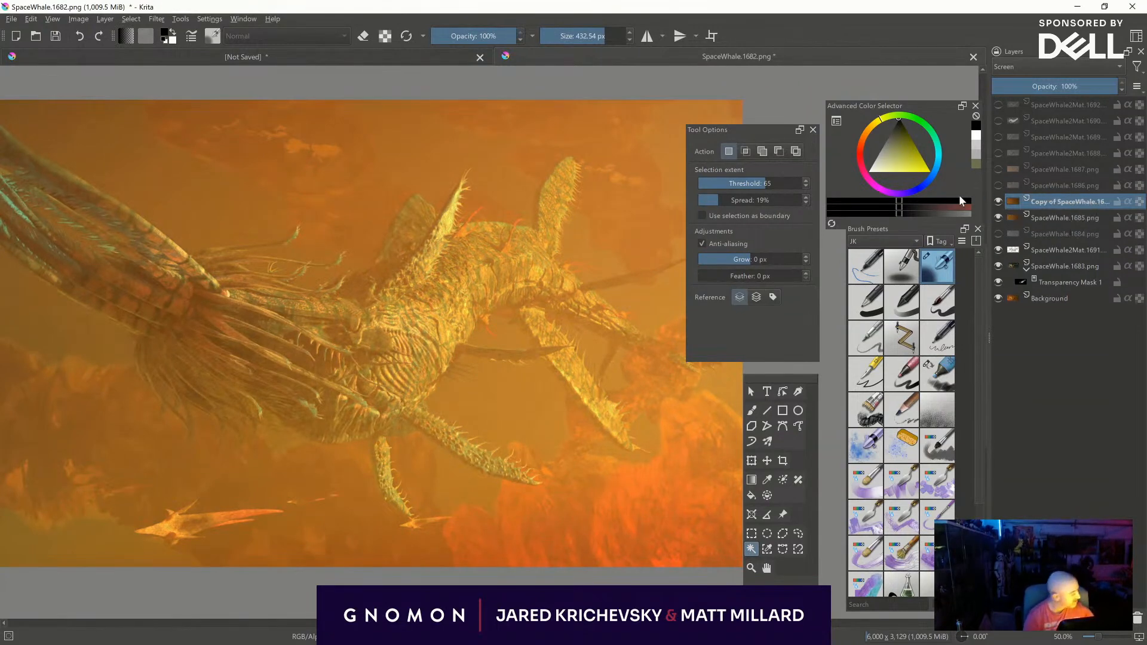
- Duplicate the SpaceWhale.1685 layer, hide the copy and move the original directly above SpaceWhale2Mat.1691
key("ctrl+j")
left_click(998, 201)
left_click_drag(1063, 217, 1058, 244)
- Add a transparency mask to SpaceWhale.1685 and cover it in black to hide the layer, enlarging the airbrush to 1000 px
left_click(1009, 619)
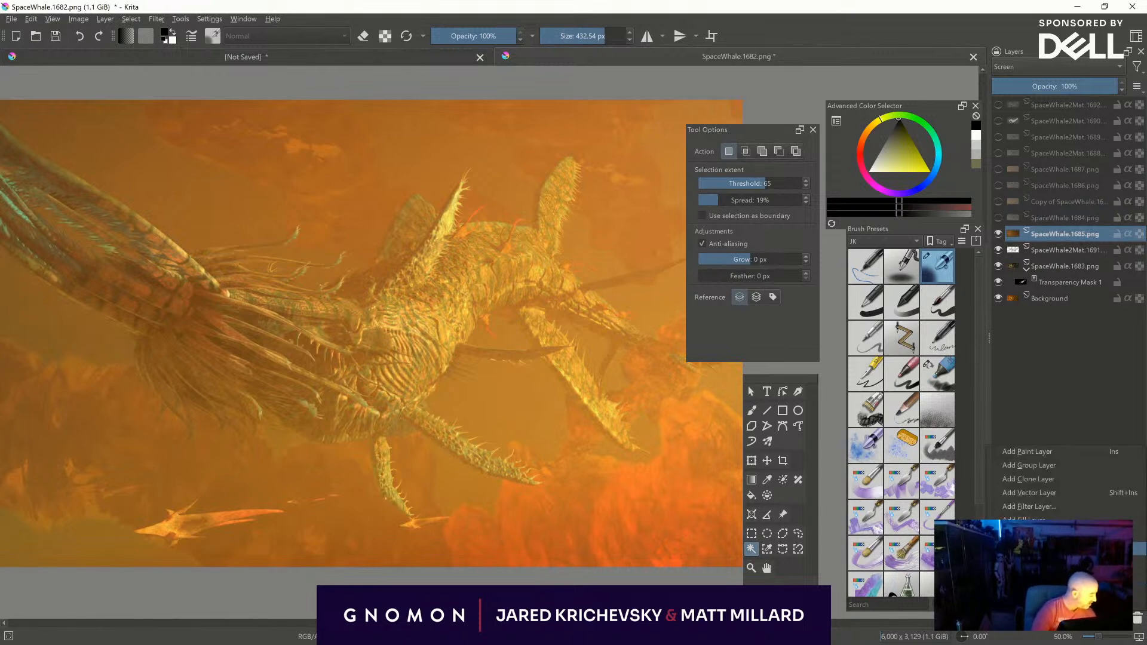
left_click(1038, 549)
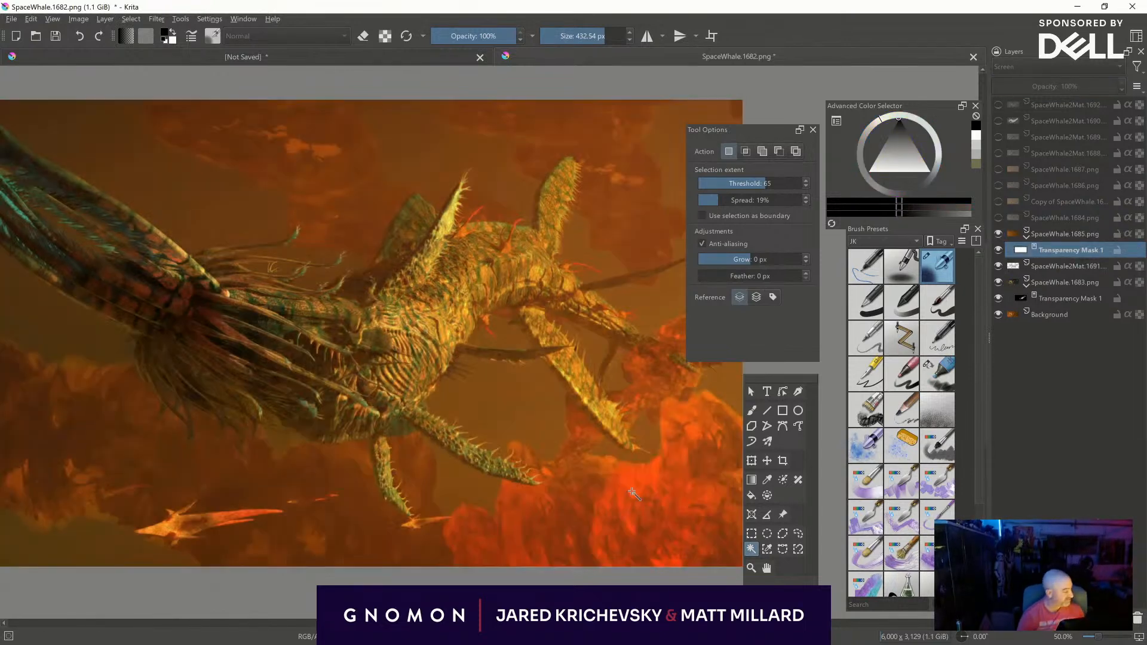
key("ctrl+minus")
middle_click_drag(652, 392, 556, 404)
key("b")
left_click_drag(556, 429, 979, 401, "shift")
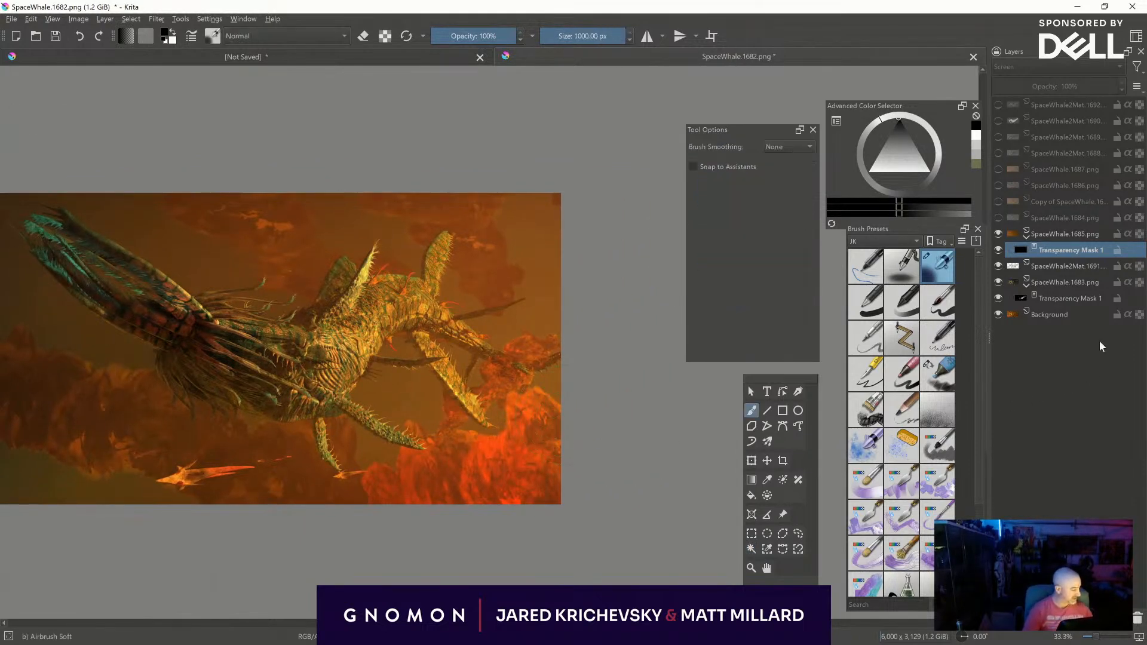
- Draw a white radial gradient on the SpaceWhale.1685 mask from beyond the mirrored image's right edge diagonally up across the creature
left_click(751, 480)
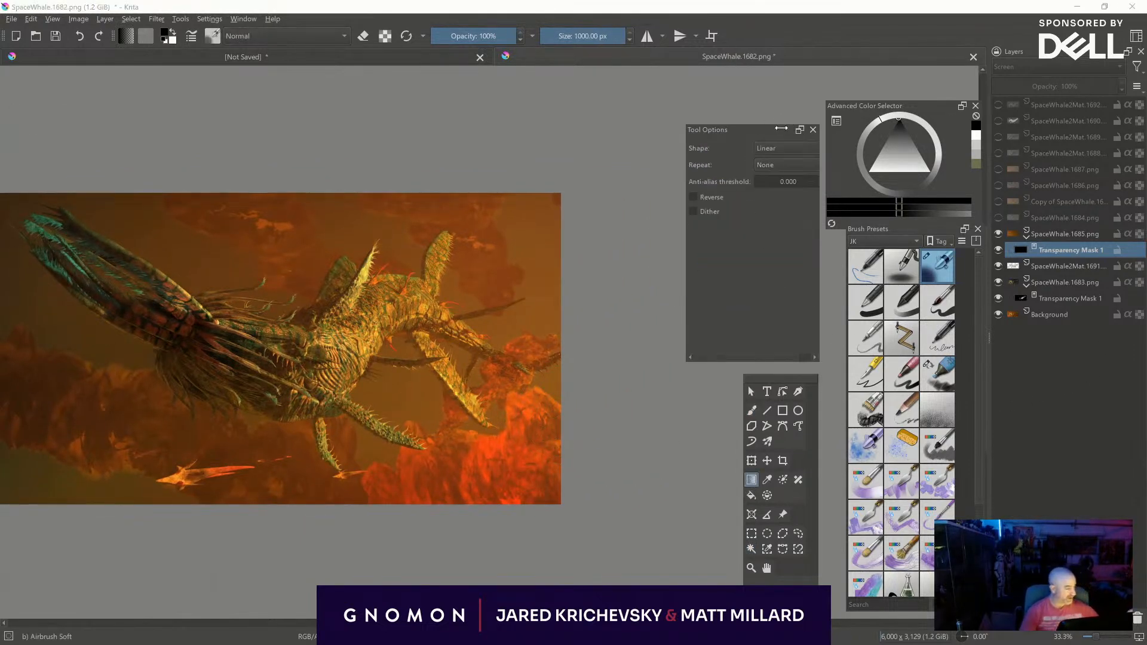
left_click(795, 147)
left_click(787, 173)
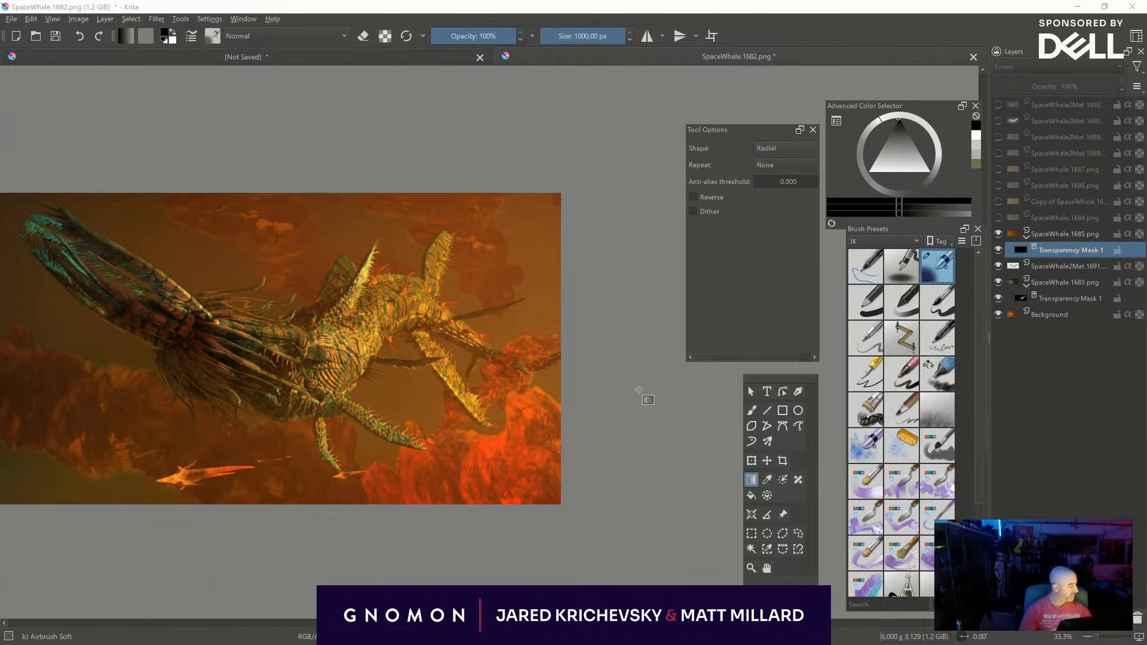
key("x")
left_click_drag(585, 485, 224, 123)
key("ctrl+z")
left_click_drag(636, 399, 259, 68)
left_click_drag(636, 409, 261, 72)
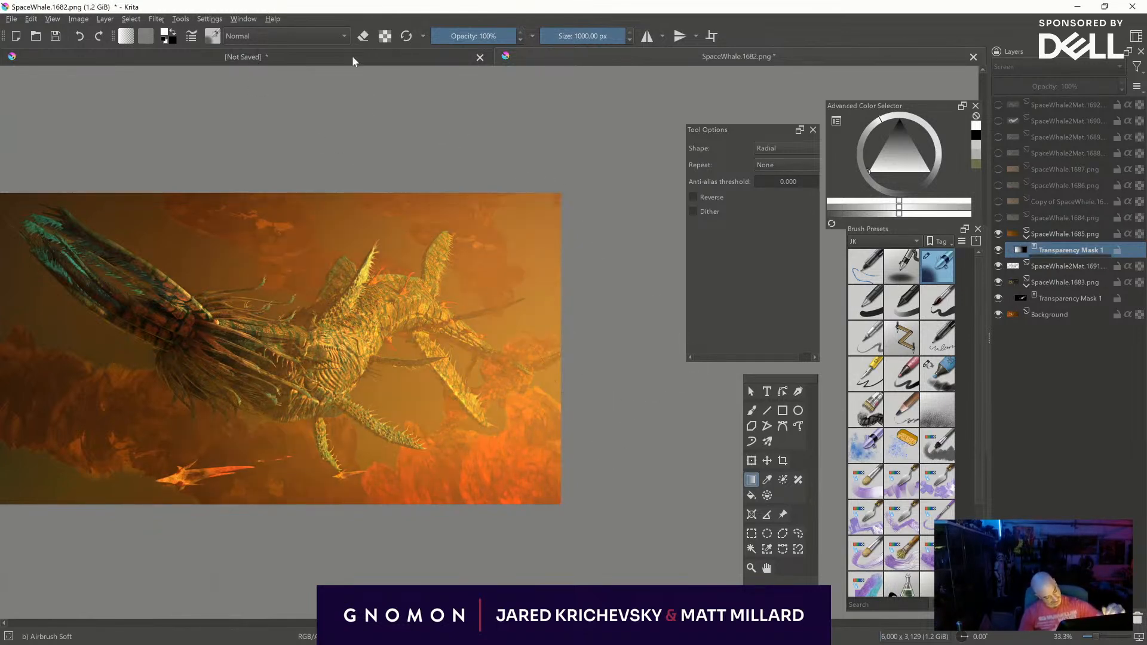
middle_click_drag(627, 477, 714, 452)
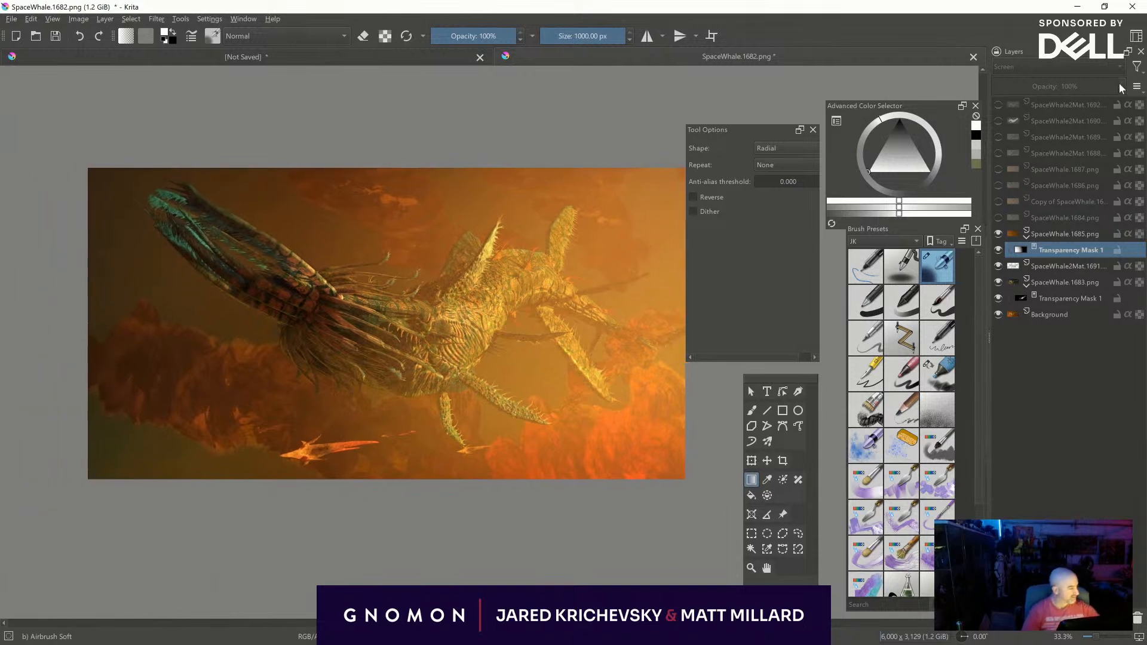
- Lower the SpaceWhale.1685 layer's opacity to 33%
left_click(1063, 235)
left_click(1075, 85)
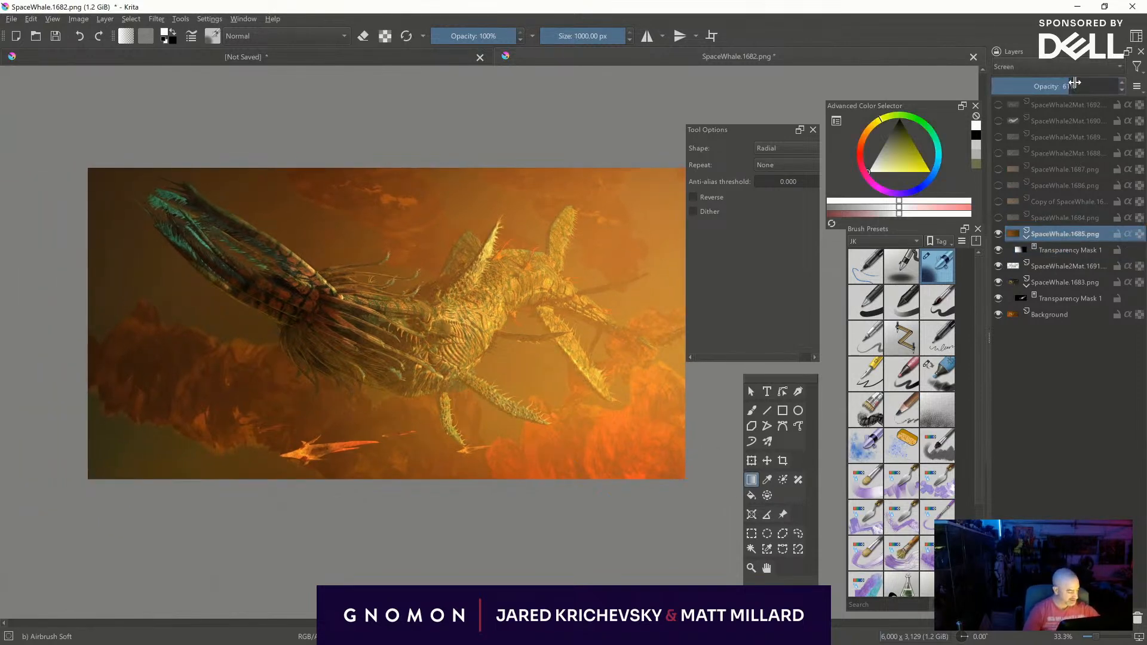
mouse_move(1064, 81)
left_mouse_down()
mouse_move(1028, 85)
mouse_move(1043, 83)
left_mouse_up()
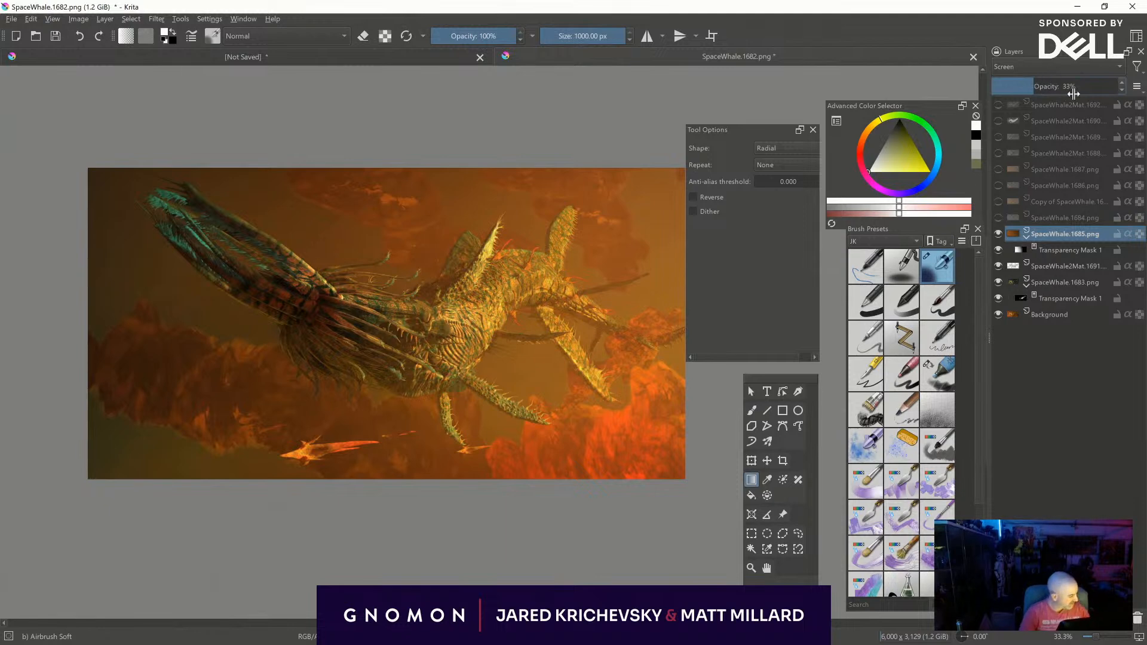
- Show the SpaceWhale.1684 layer, set its blending mode to Overlay and reduce its opacity to 11%
left_click(997, 217)
left_click(997, 217)
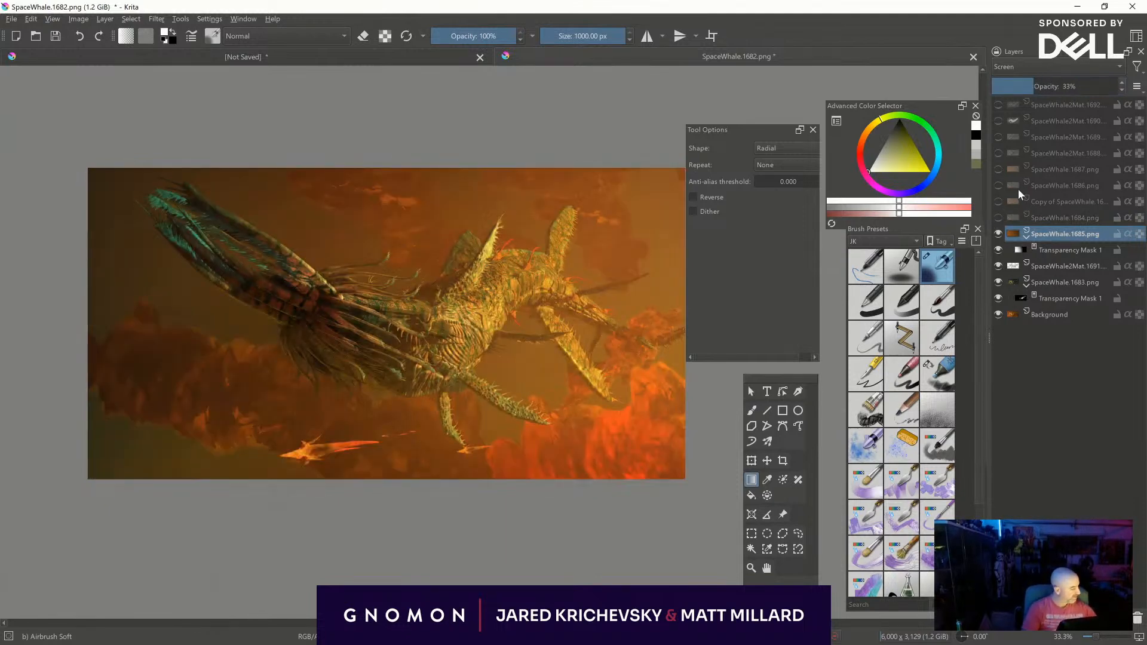
left_click(996, 217)
left_click(1048, 67)
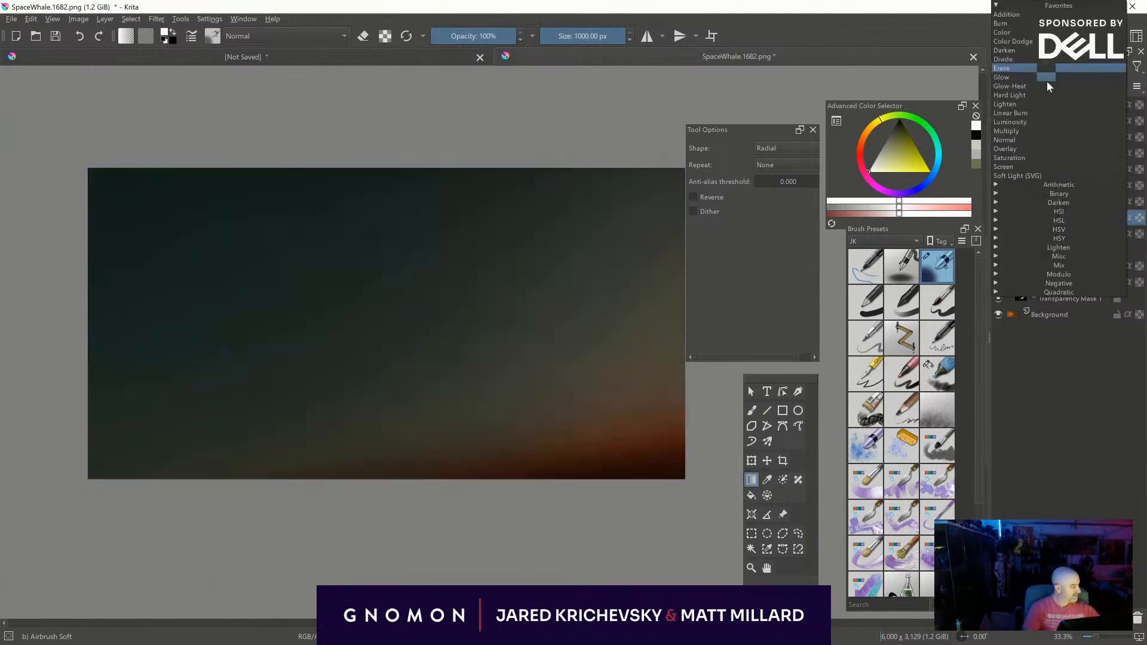
left_click(1046, 151)
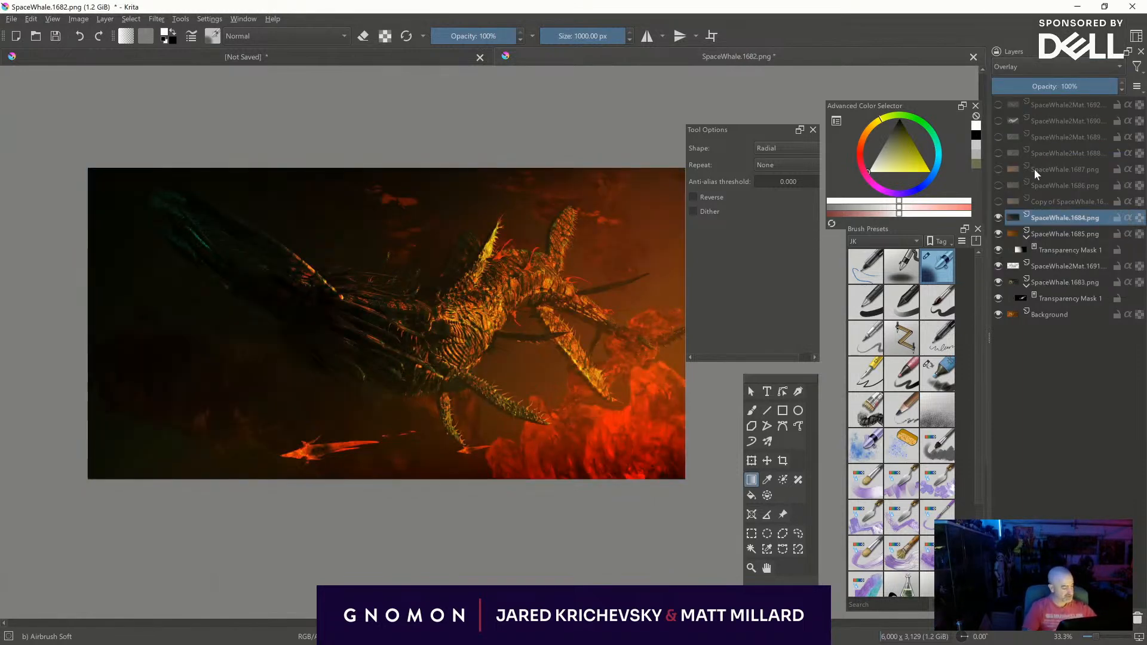
mouse_move(1008, 86)
left_mouse_down()
mouse_move(998, 86)
mouse_move(1029, 83)
mouse_move(975, 72)
mouse_move(1006, 70)
left_mouse_up()
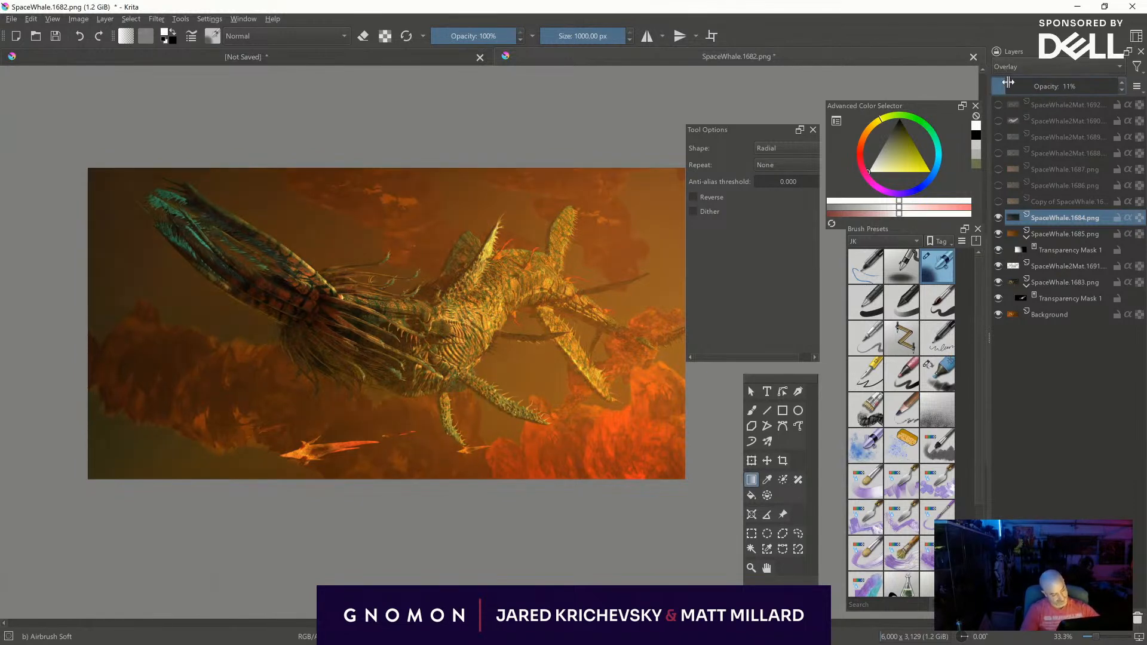
- Turn off the horizontal mirroring, then show the copy of the SpaceWhale.1685 layer and set its opacity to 13%
key("m")
middle_click_drag(726, 527, 412, 535)
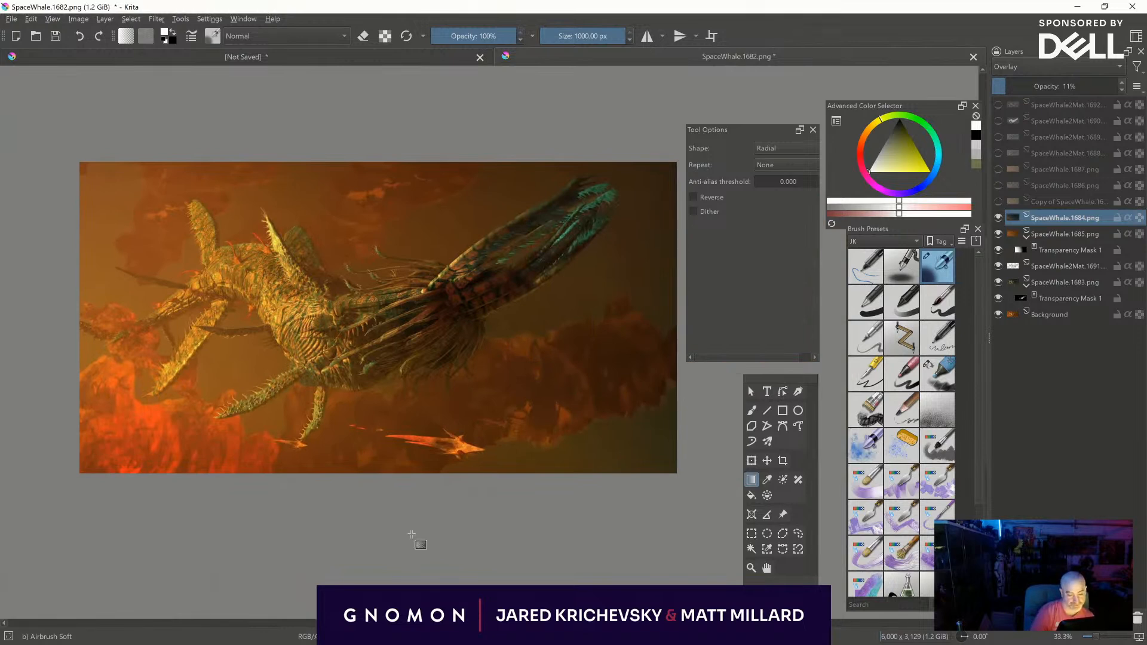
key("ctrl+plus")
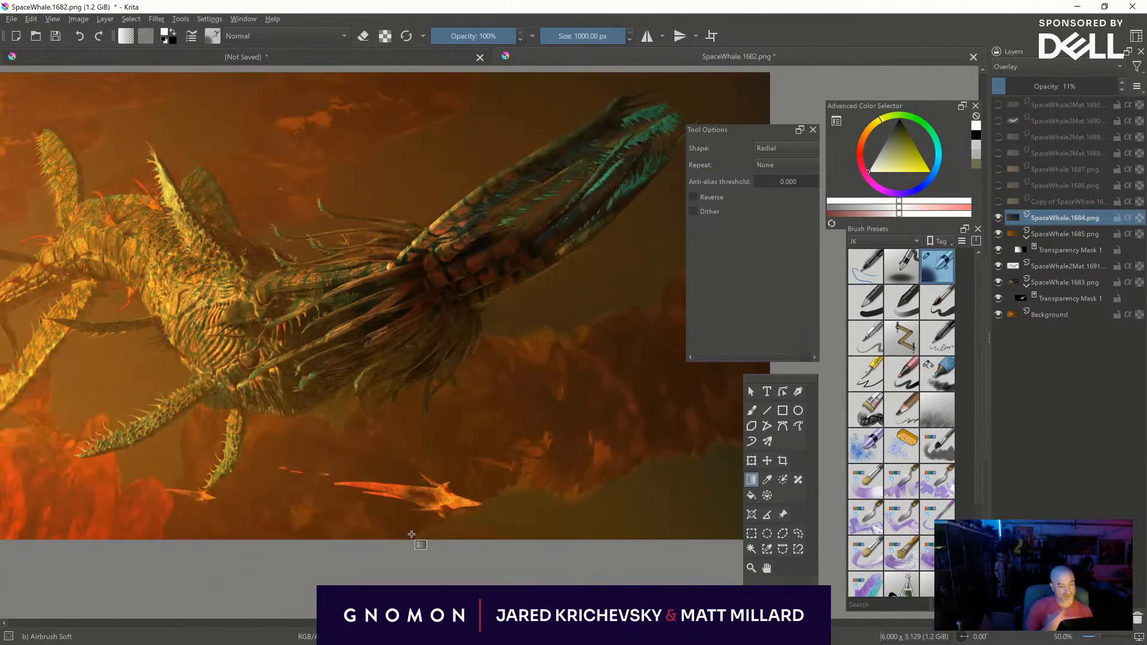
middle_click_drag(458, 421, 499, 458)
left_click(998, 201)
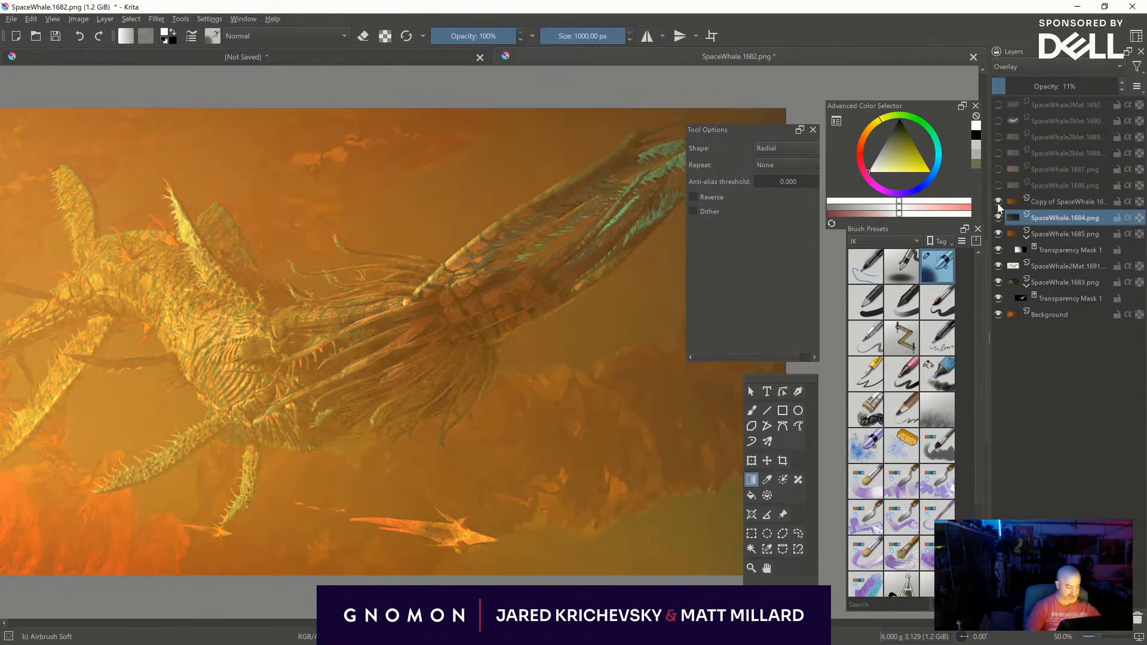
left_click(998, 202)
left_click(998, 202)
left_click(1043, 201)
left_click_drag(1087, 88, 1010, 86)
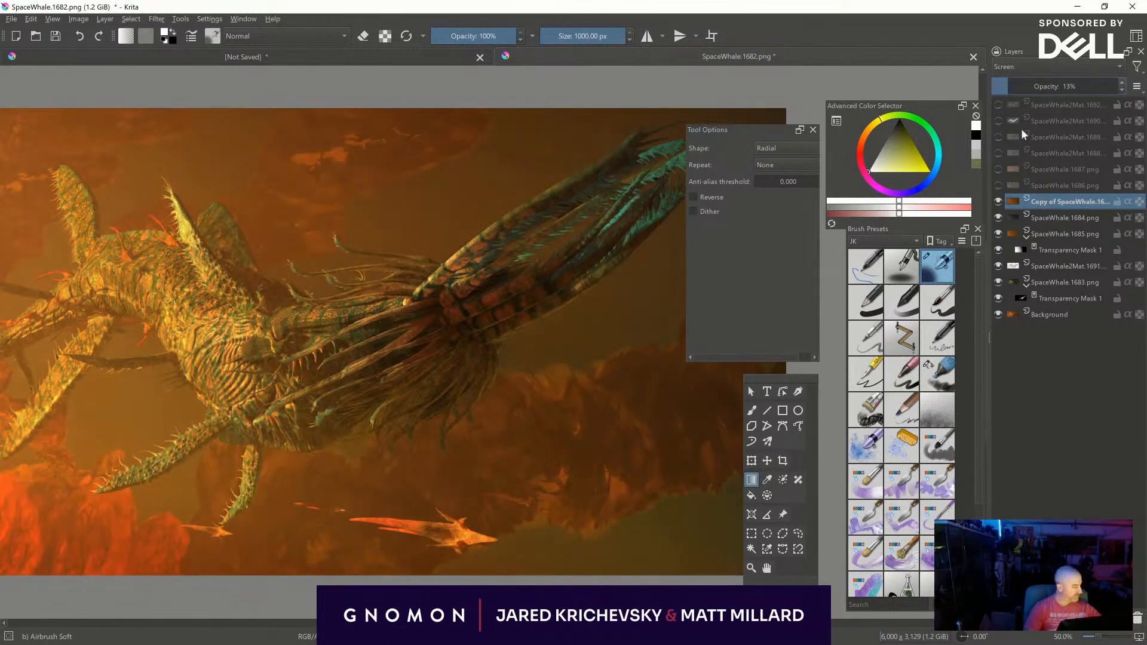
- Show the SpaceWhale.1686 layer, add a transparency mask to it and invert the mask to black
left_click(998, 185)
left_click(998, 184)
left_click(998, 184)
left_click(1053, 186)
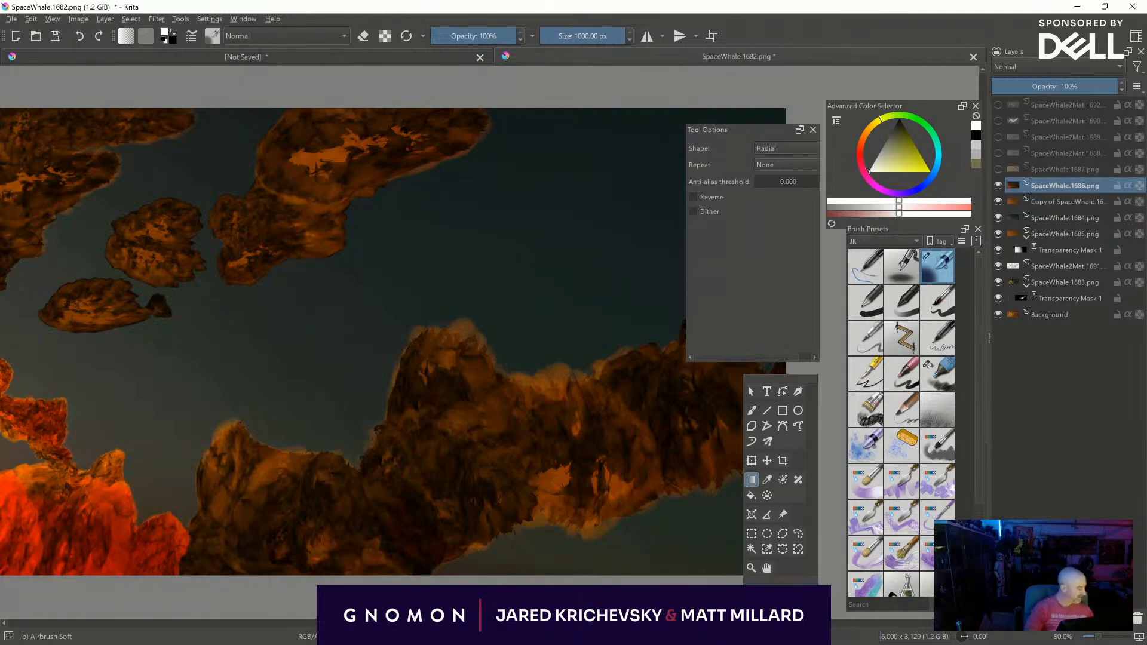
left_click(1006, 618)
left_click(1042, 549)
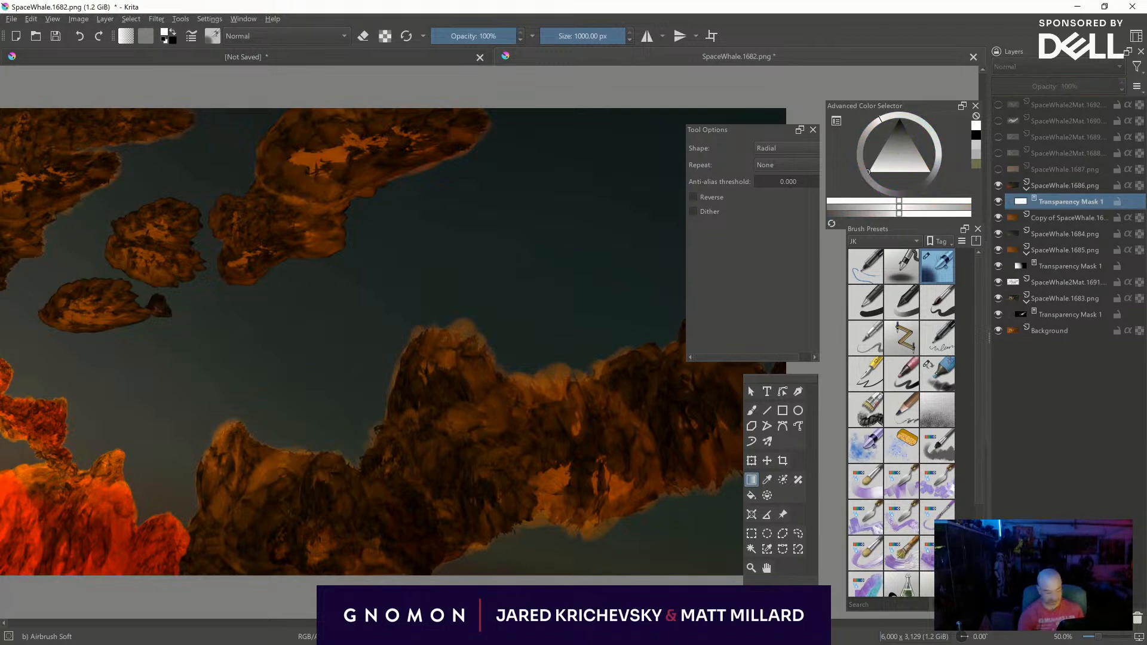
key("ctrl+i")
- Paint white with the soft airbrush on the SpaceWhale.1686 mask over the red rocks in the image's lower left
middle_click_drag(370, 537, 602, 472)
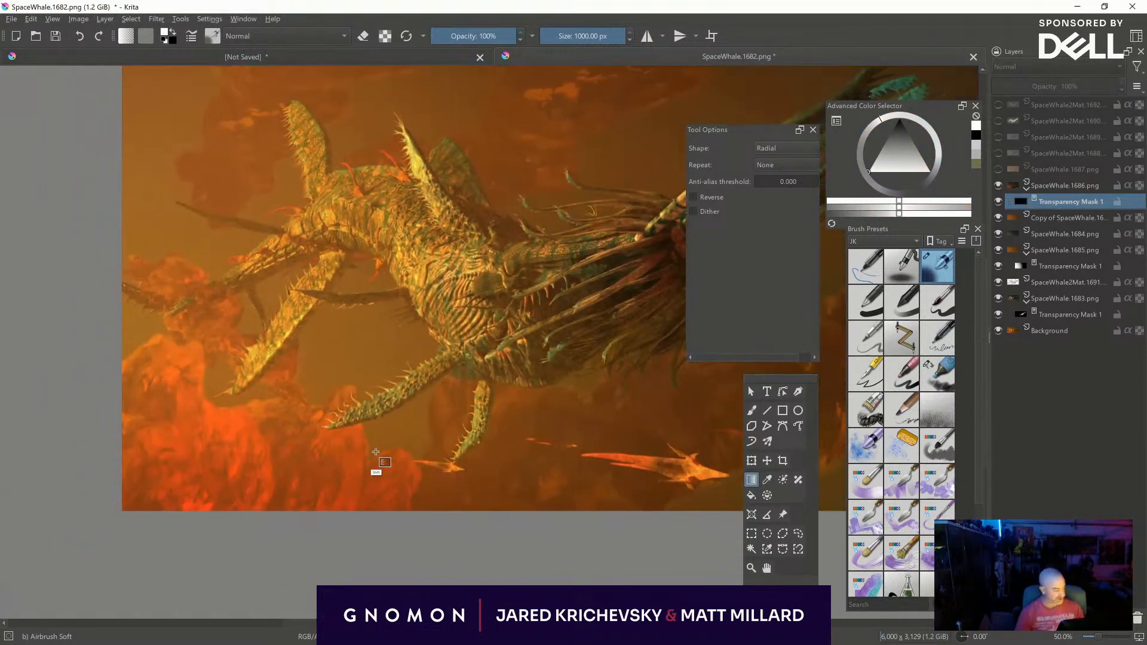
key("m")
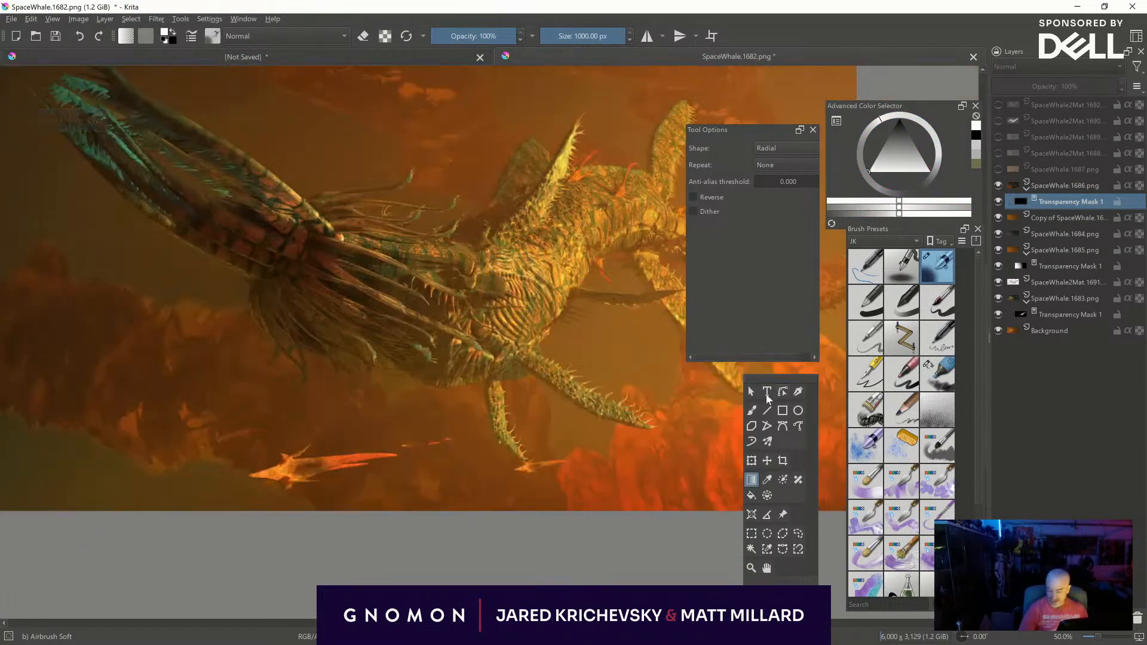
key("m")
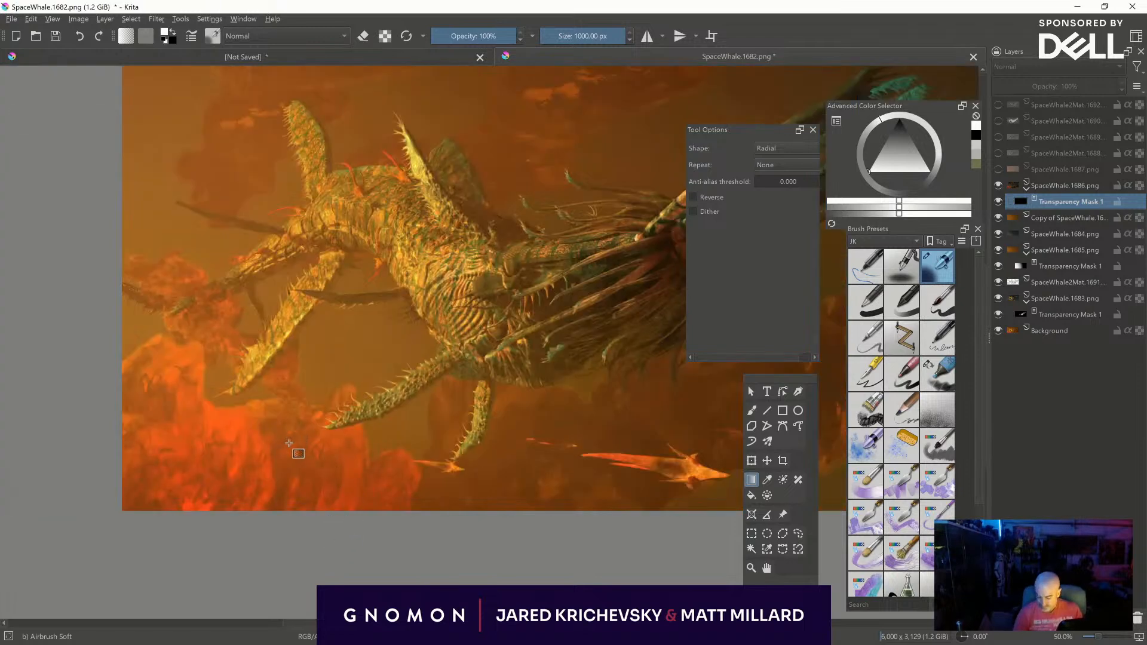
key("b")
left_click_drag(235, 460, 71, 468, "shift")
mouse_move(191, 472)
left_mouse_down()
mouse_move(154, 472)
mouse_move(148, 498)
mouse_move(138, 479)
left_mouse_up()
left_click_drag(97, 409, 123, 386)
mouse_move(224, 461)
left_mouse_down("shift")
mouse_move(120, 466)
mouse_move(221, 473)
mouse_move(233, 499)
mouse_move(243, 492)
left_mouse_up("shift")
mouse_move(255, 468)
left_mouse_down("shift")
mouse_move(233, 470)
mouse_move(248, 477)
mouse_move(267, 445)
left_mouse_up("shift")
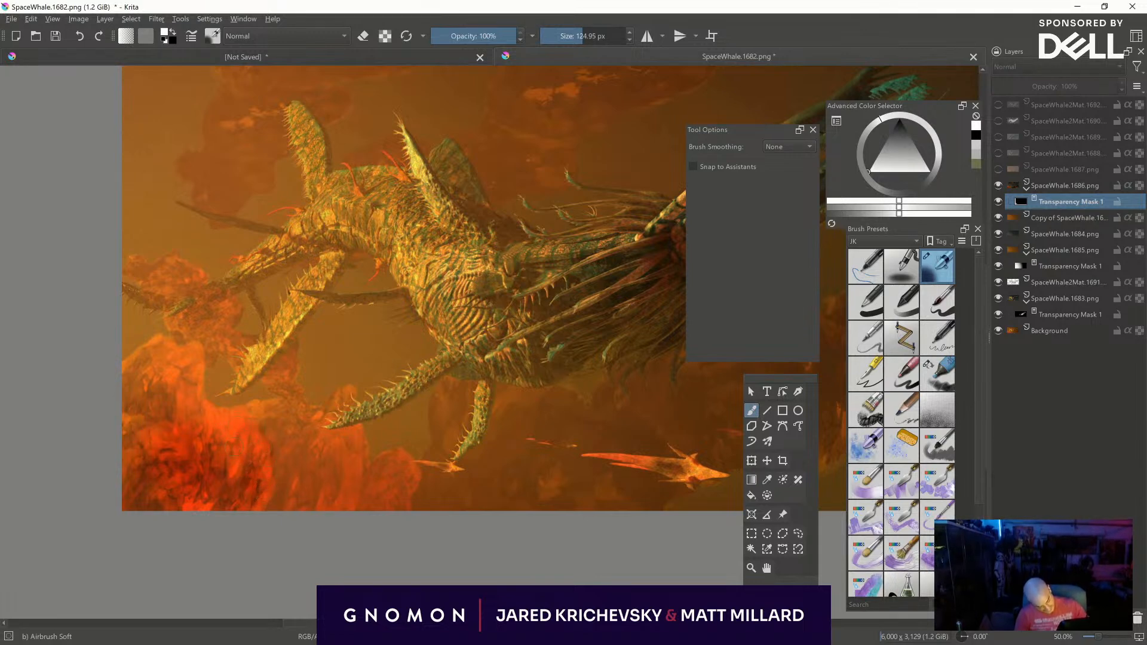
left_click_drag(134, 441, 129, 499)
left_click_drag(330, 563, 478, 563, "shift")
left_click_drag(313, 511, 321, 475)
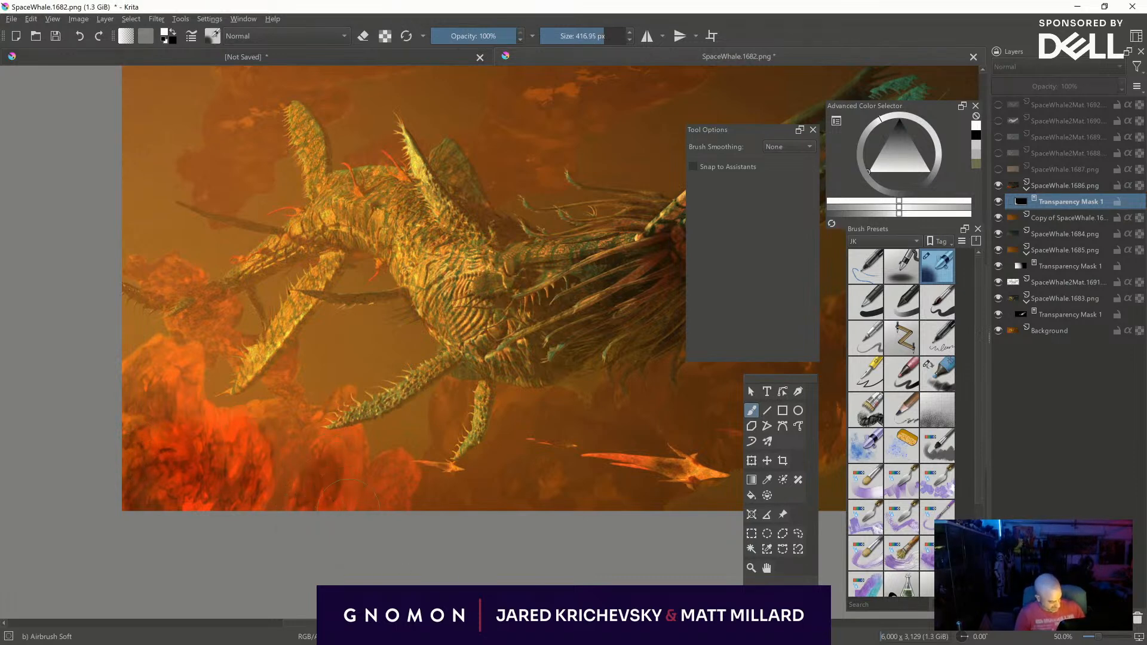
- Paint white on the SpaceWhale.1686 mask over the dark clouds above the creature's back, undoing the last smaller-brush stroke
middle_click_drag(573, 477, 332, 608)
middle_click_drag(449, 183, 446, 184)
left_click_drag(446, 184, 598, 184, "shift")
mouse_move(412, 158)
left_mouse_down()
mouse_move(339, 161)
mouse_move(457, 140)
left_mouse_up()
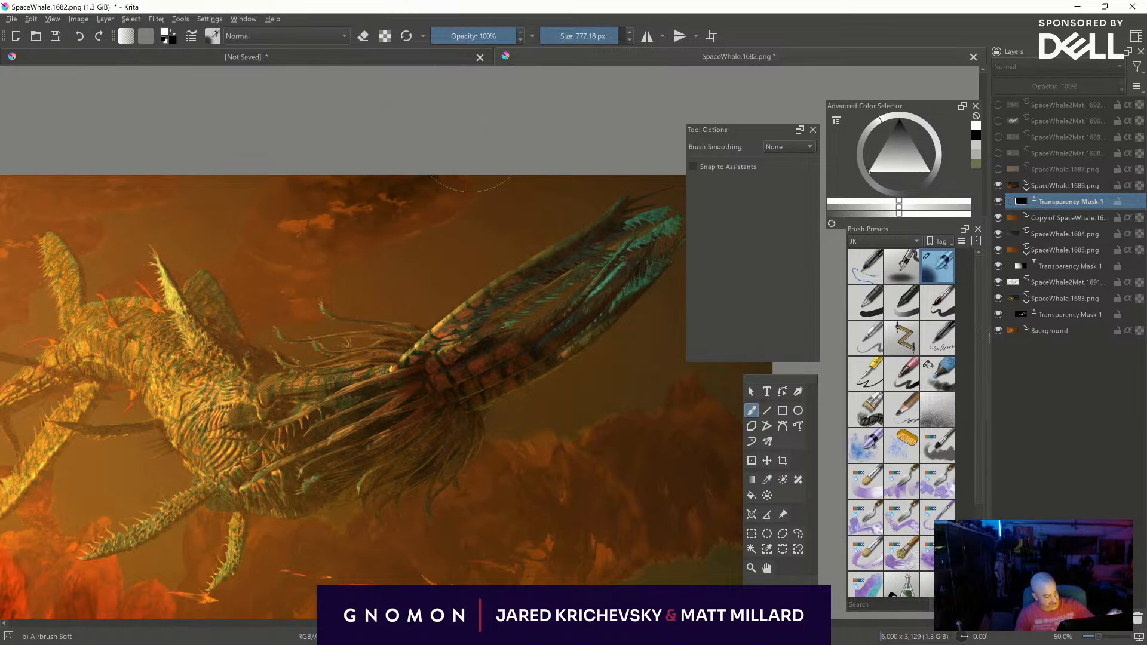
mouse_move(388, 210)
left_mouse_down("shift")
mouse_move(140, 210)
mouse_move(357, 209)
left_mouse_up("shift")
mouse_move(357, 209)
left_mouse_down()
mouse_move(445, 194)
mouse_move(331, 239)
mouse_move(278, 200)
mouse_move(274, 237)
left_mouse_up()
left_click_drag(316, 190, 253, 268, "shift")
key("ctrl+z")
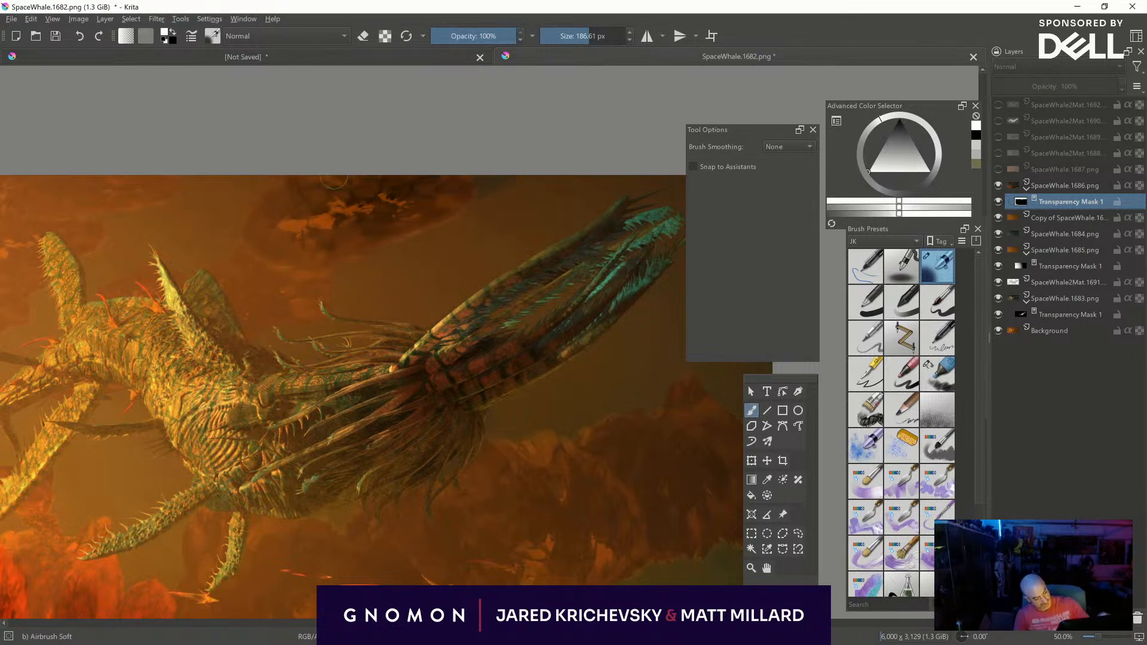
left_click_drag(457, 205, 514, 203, "shift")
- Enlarge the airbrush and paint the clouds in the image's upper left into the SpaceWhale.1686 mask
middle_click_drag(508, 170, 792, 137)
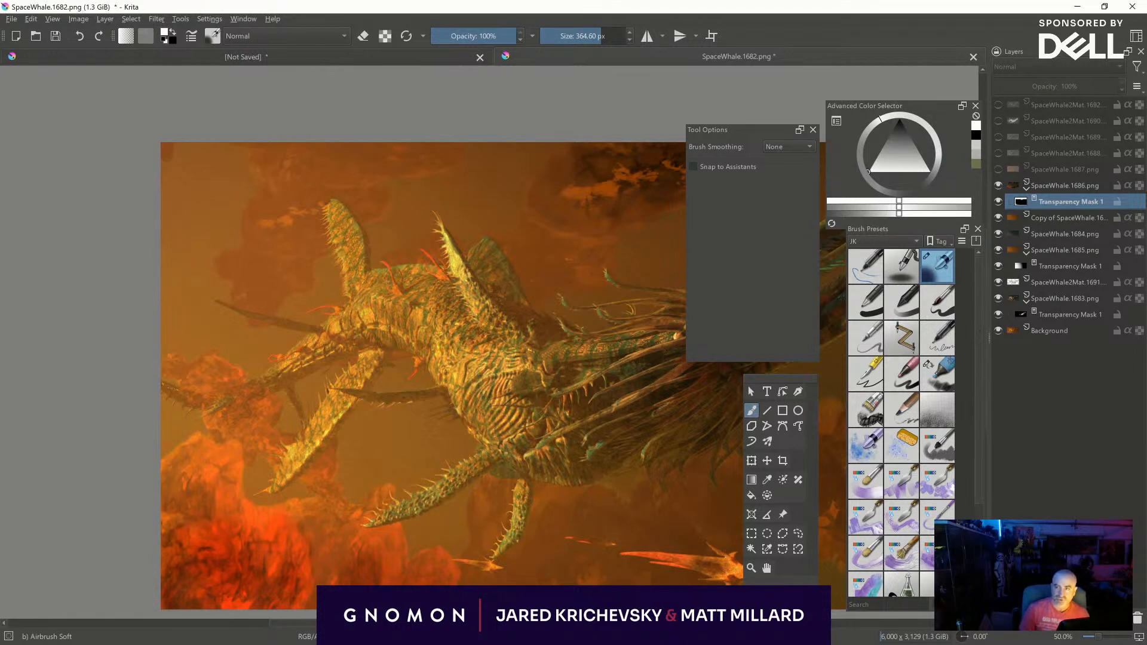
key("bracketright")
key("bracketright")
key("bracketright")
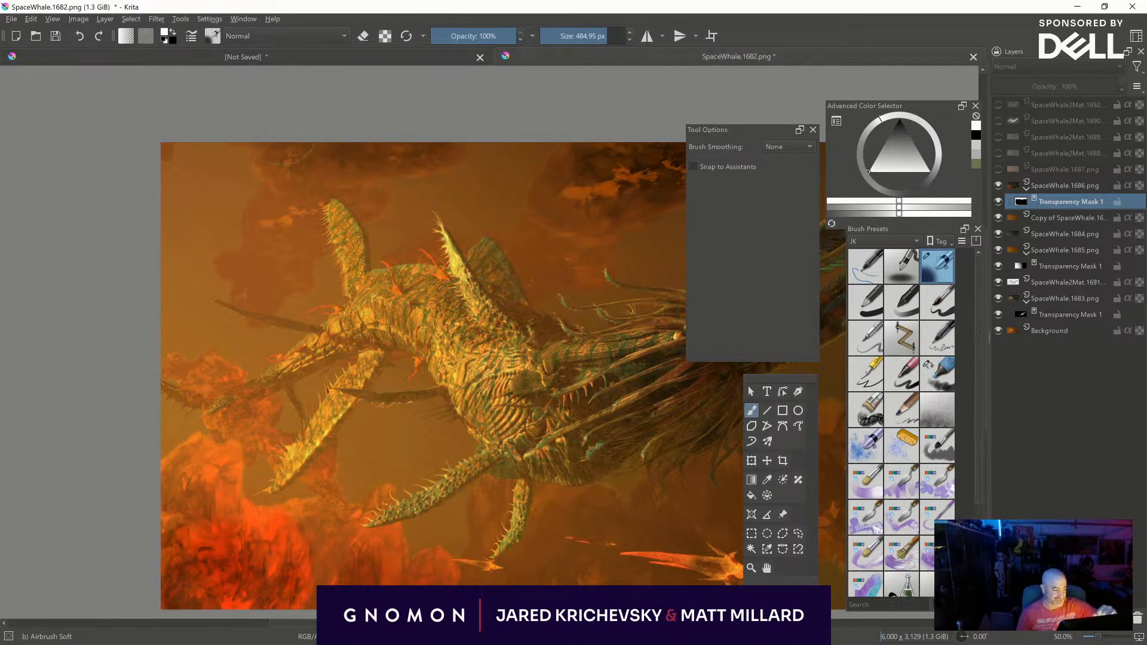
mouse_move(314, 157)
left_mouse_down()
mouse_move(299, 138)
mouse_move(258, 172)
mouse_move(188, 112)
left_mouse_up()
left_click_drag(367, 161, 395, 141)
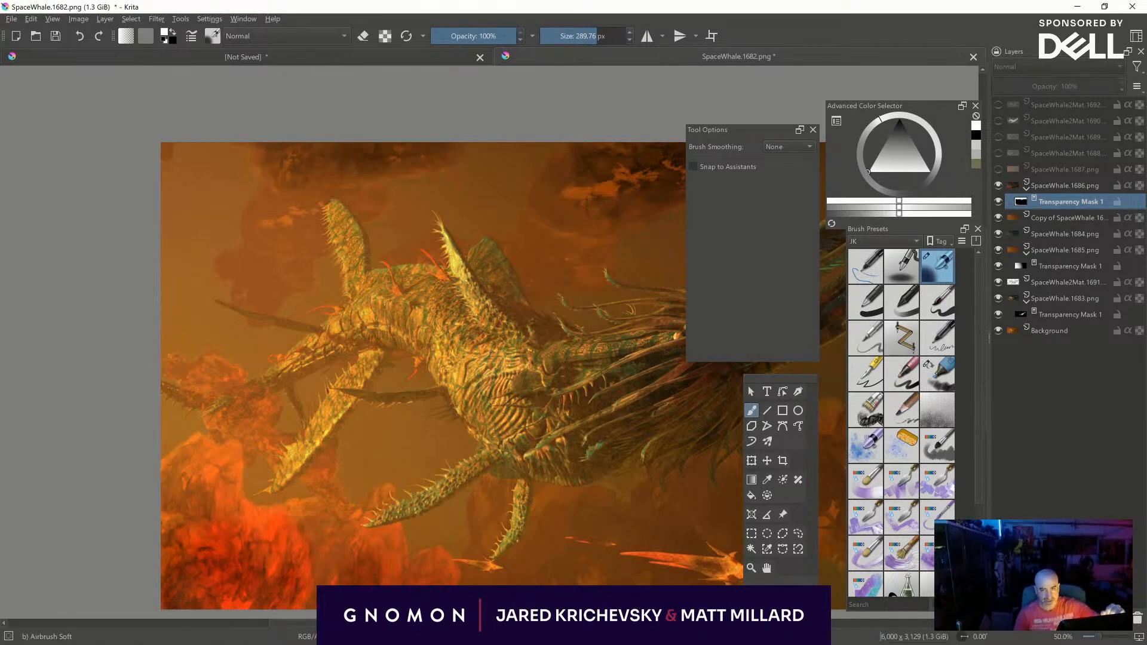
- Strengthen the lower-left red rocks with more white strokes on the SpaceWhale.1686 mask, using a brush of about 507 px
middle_click_drag(628, 487, 573, 364)
mouse_move(176, 469)
left_mouse_down("shift")
mouse_move(366, 475)
mouse_move(153, 448)
mouse_move(122, 424)
mouse_move(115, 466)
left_mouse_up("shift")
left_click_drag(352, 468, 279, 469, "shift")
left_click_drag(246, 455, 297, 476)
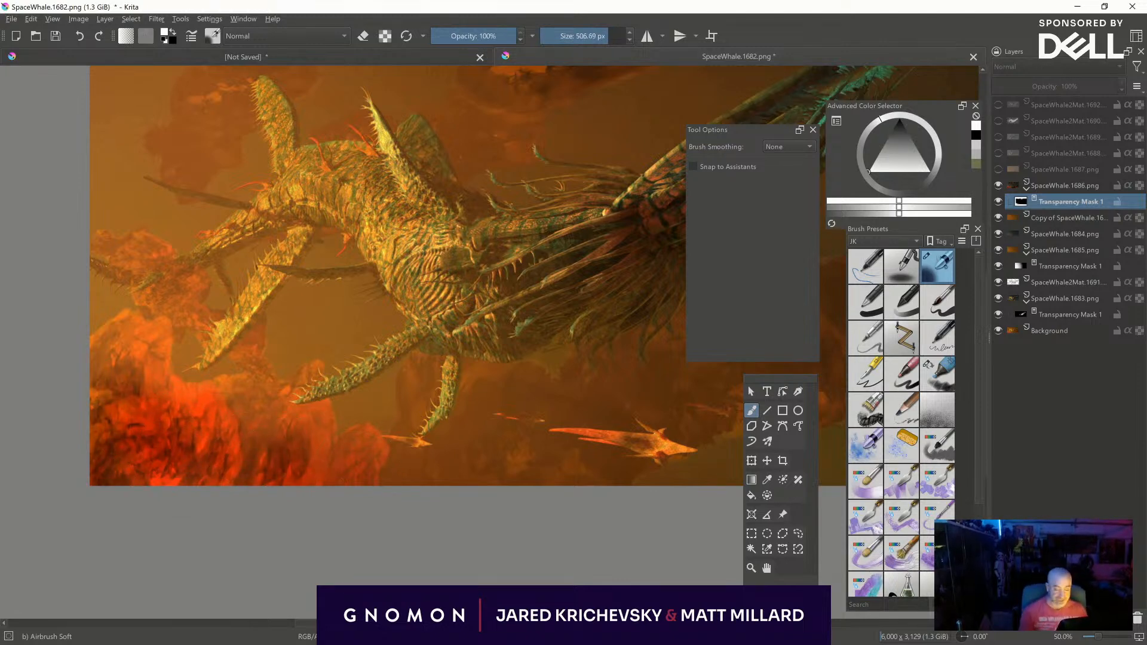
- Paint black on the SpaceWhale.1686 mask over the rocks at the image's left edge with a brush of about 420 px
middle_click_drag(567, 513, 494, 566)
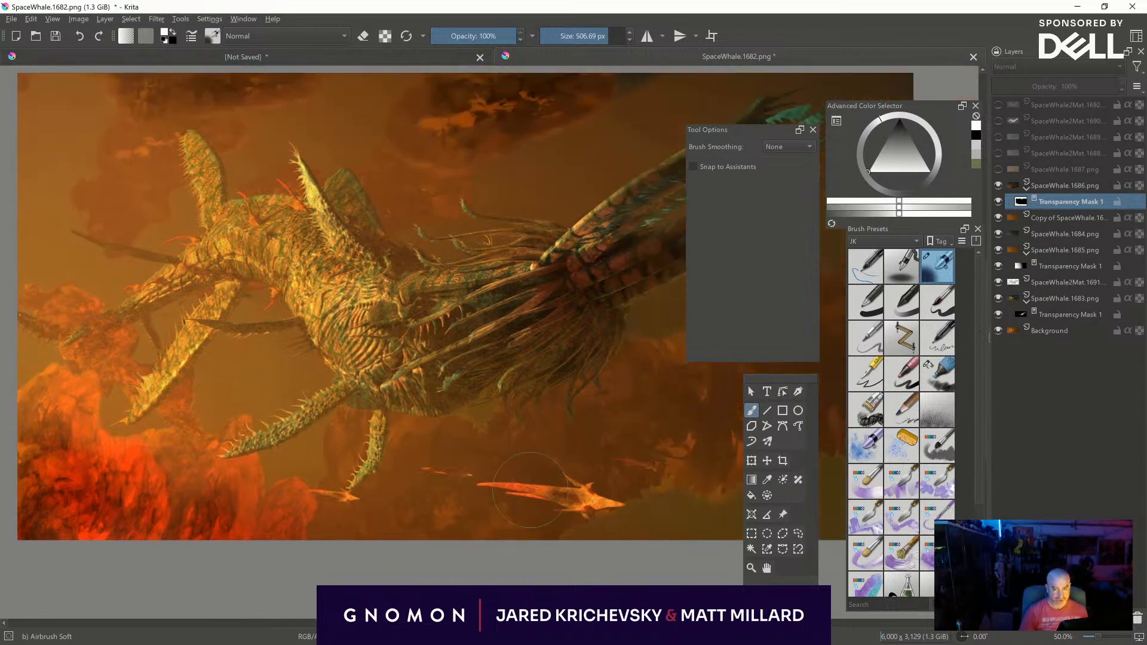
key("x")
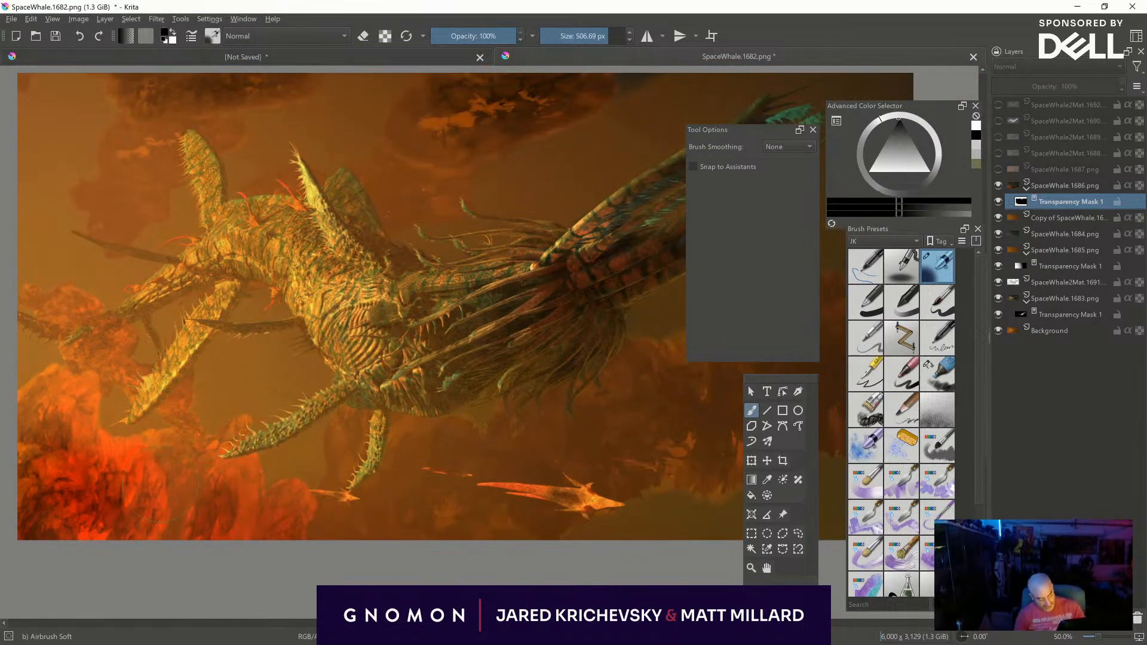
left_click_drag(66, 418, 56, 418, "shift")
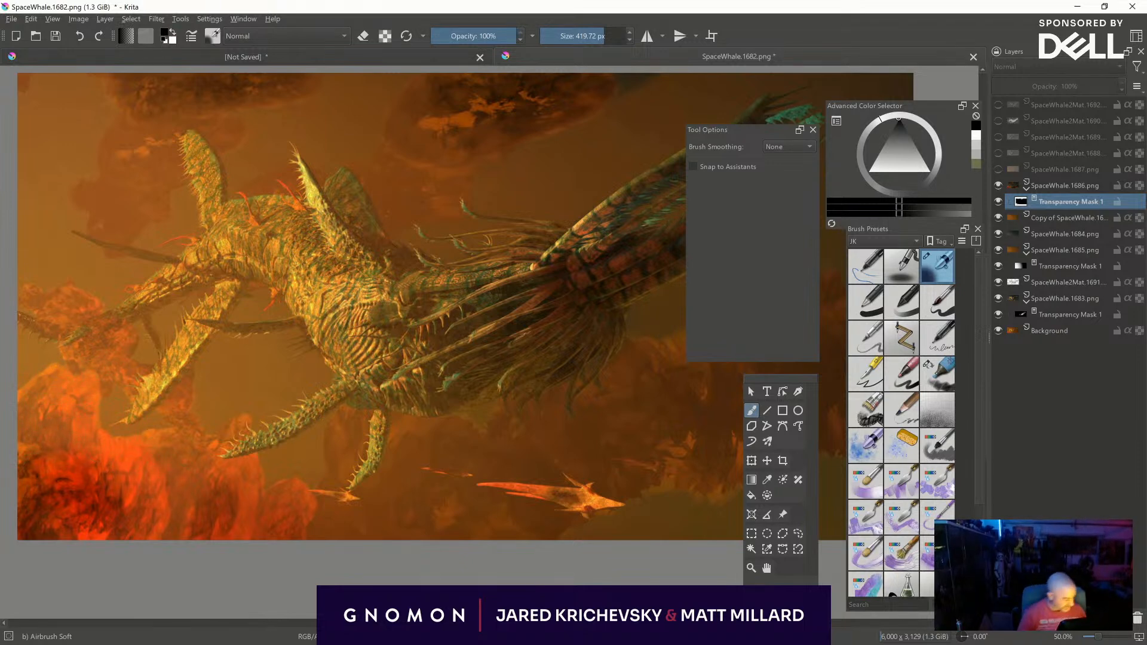
- Paint white on the SpaceWhale.1686 mask over the rocks in the image's lower right and tone down their edge with black
middle_click_drag(742, 453, 512, 521)
key("x")
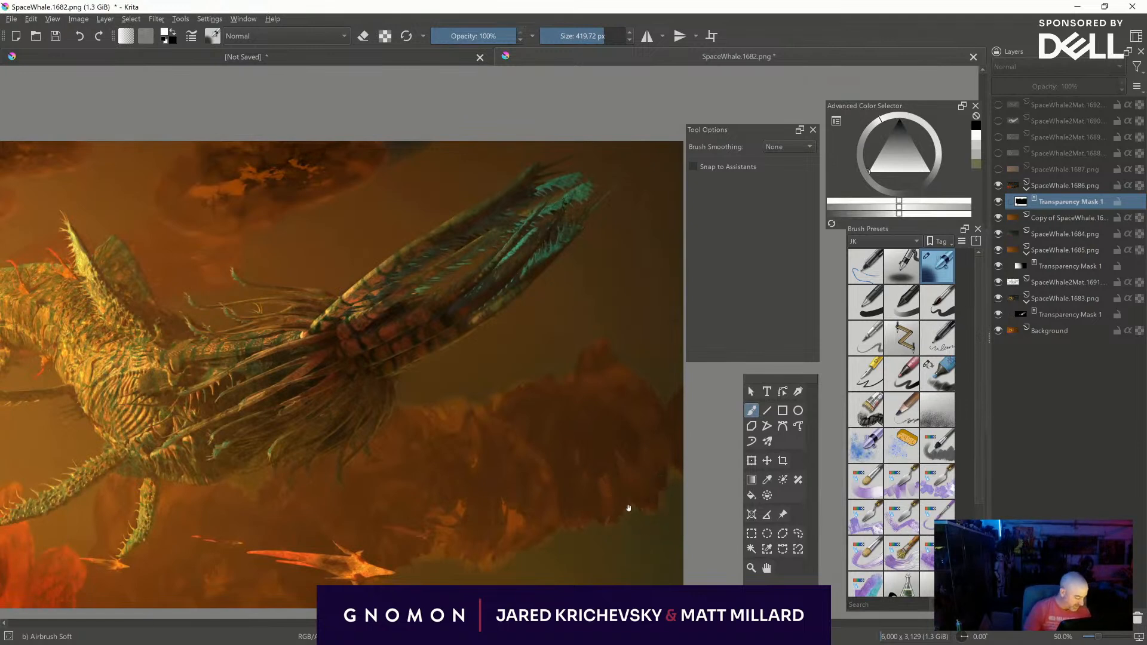
middle_click_drag(629, 508, 707, 387)
mouse_move(550, 451)
left_mouse_down("shift")
mouse_move(477, 451)
mouse_move(489, 432)
left_mouse_up("shift")
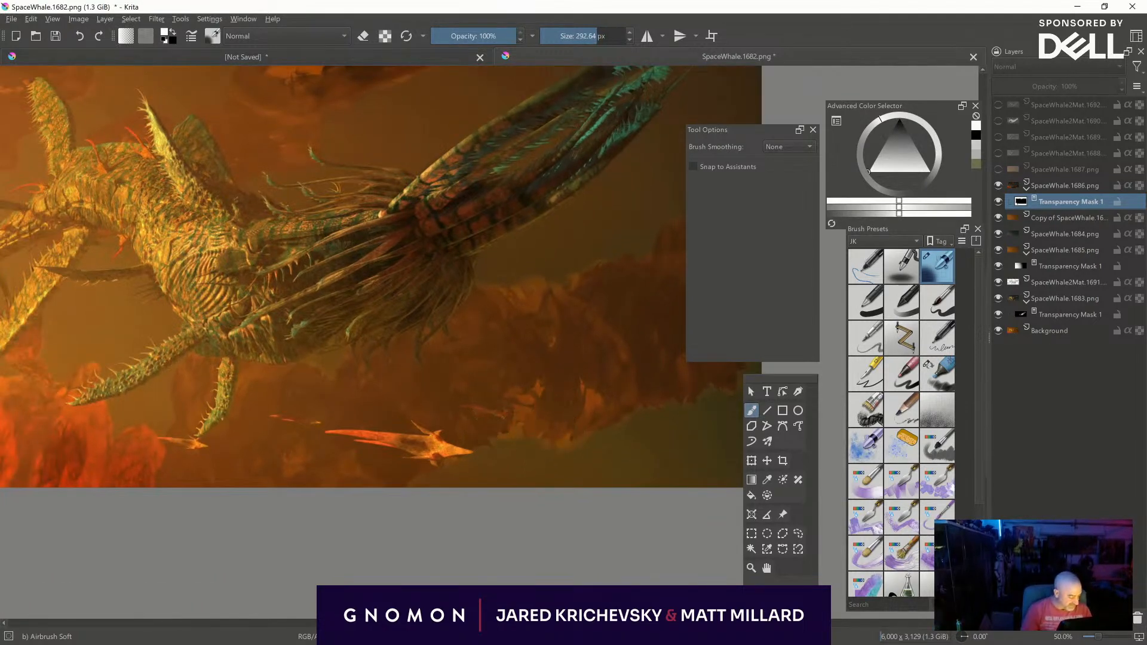
key("x")
middle_click_drag(608, 480, 513, 504)
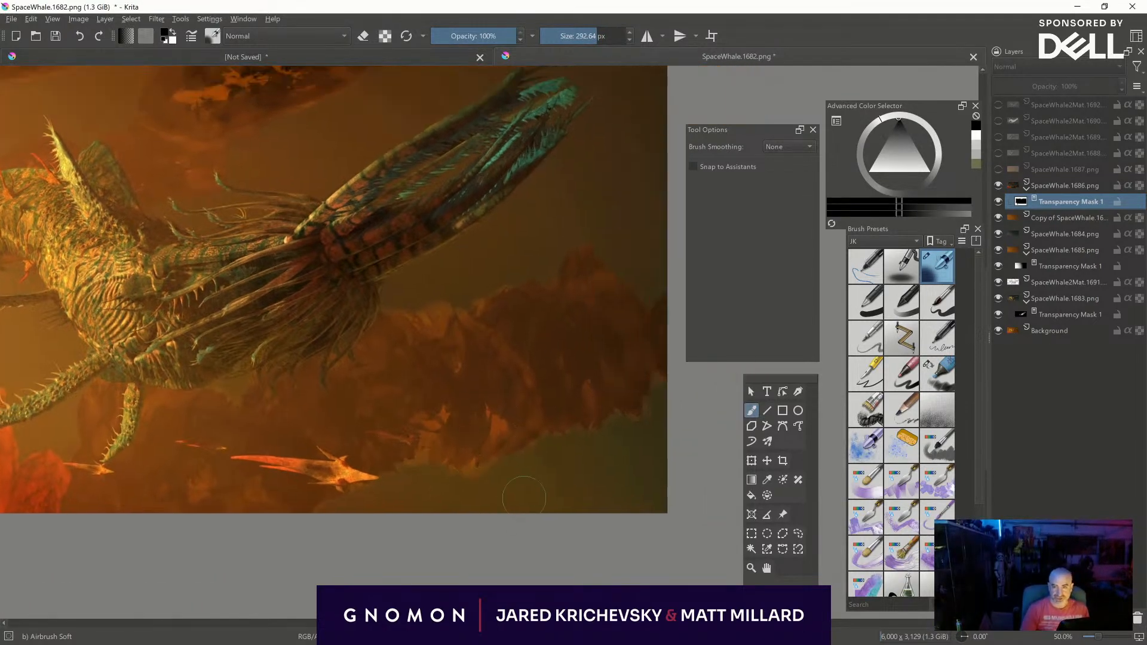
mouse_move(525, 449)
left_mouse_down("shift")
mouse_move(511, 449)
mouse_move(586, 418)
left_mouse_up("shift")
key("x")
middle_click_drag(587, 489, 774, 556)
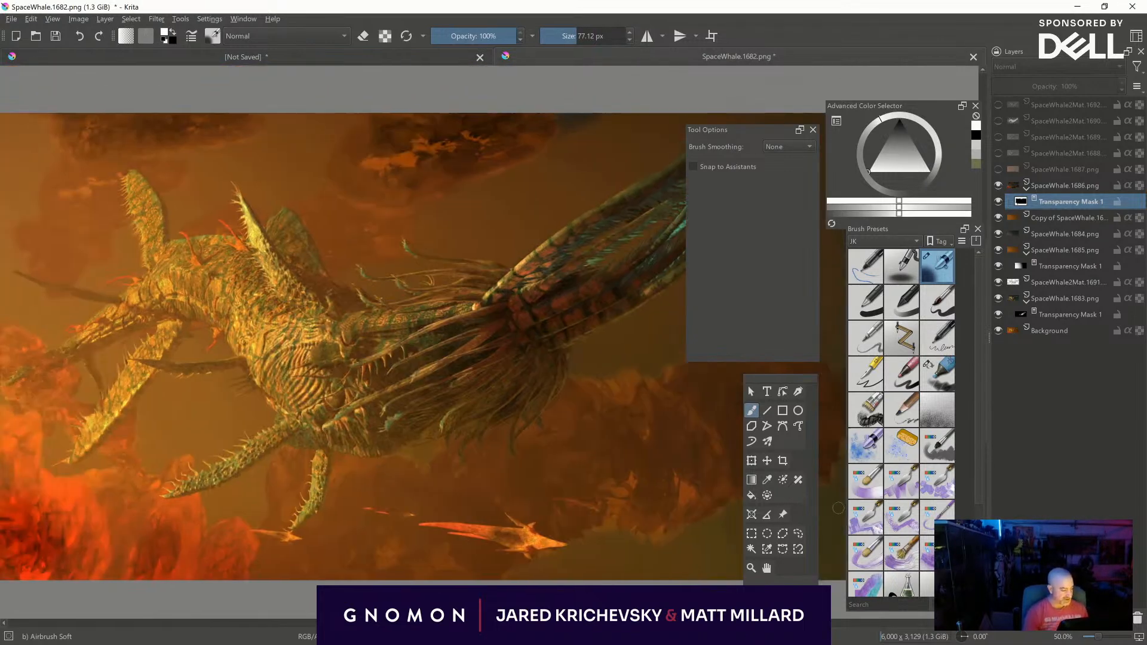
- Add a Levels filter mask to the copy of the SpaceWhale.1685 layer with input gamma 0.600 and white point 152
left_click(999, 216)
left_click(1000, 216)
left_click(1058, 220)
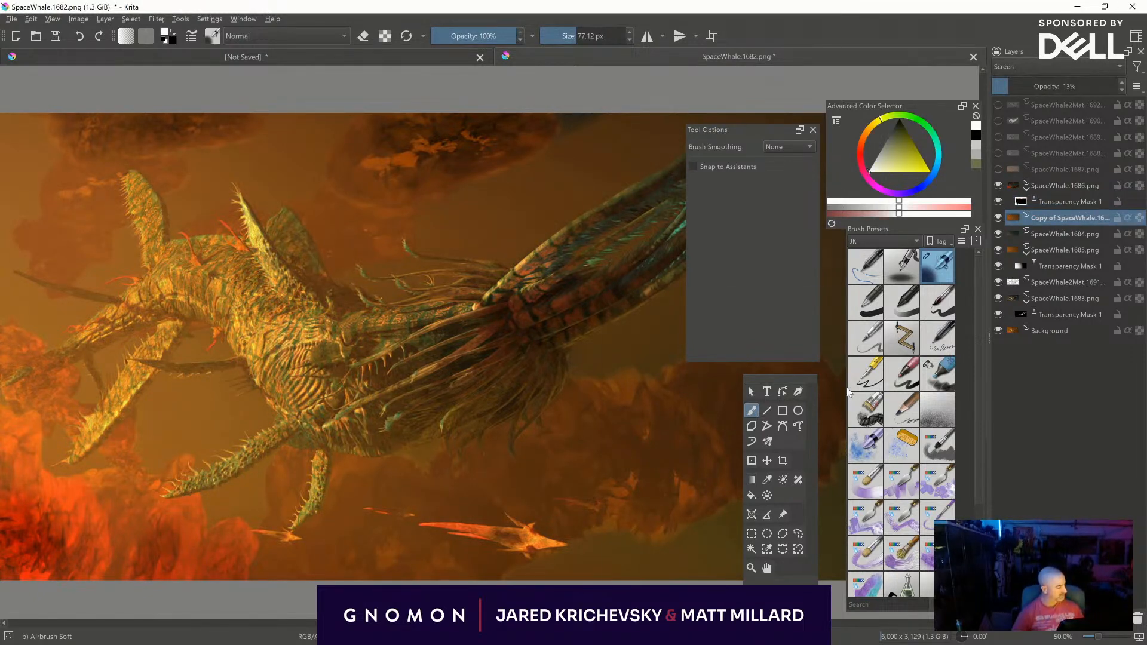
key("ctrl+l")
left_click_drag(923, 449, 805, 451)
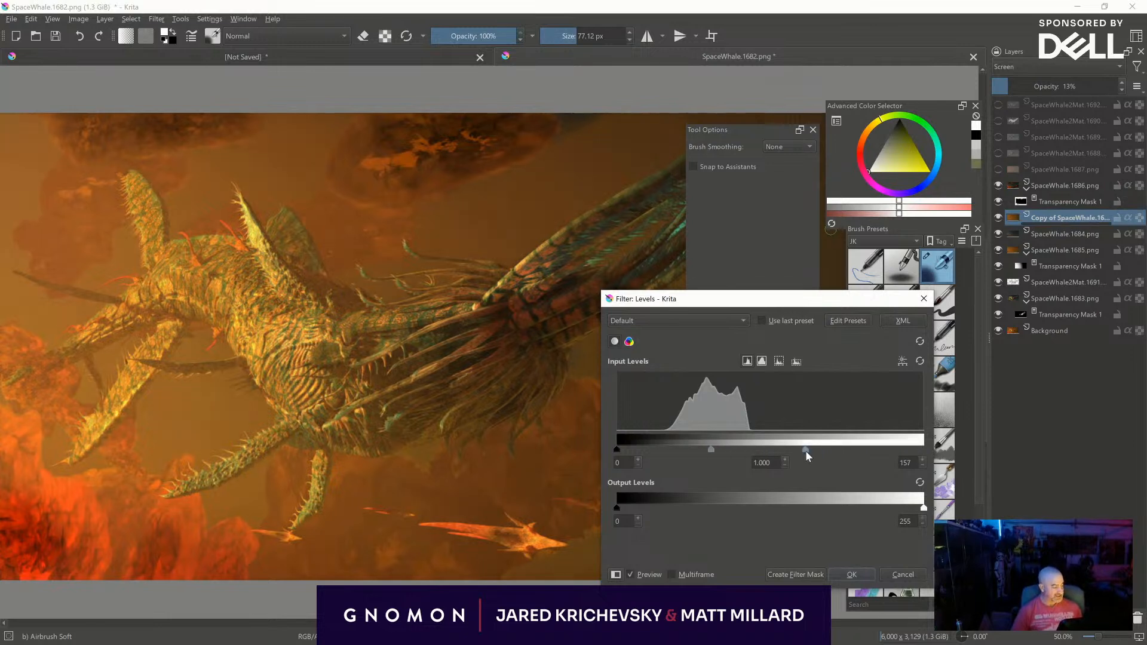
left_click_drag(720, 448, 799, 445)
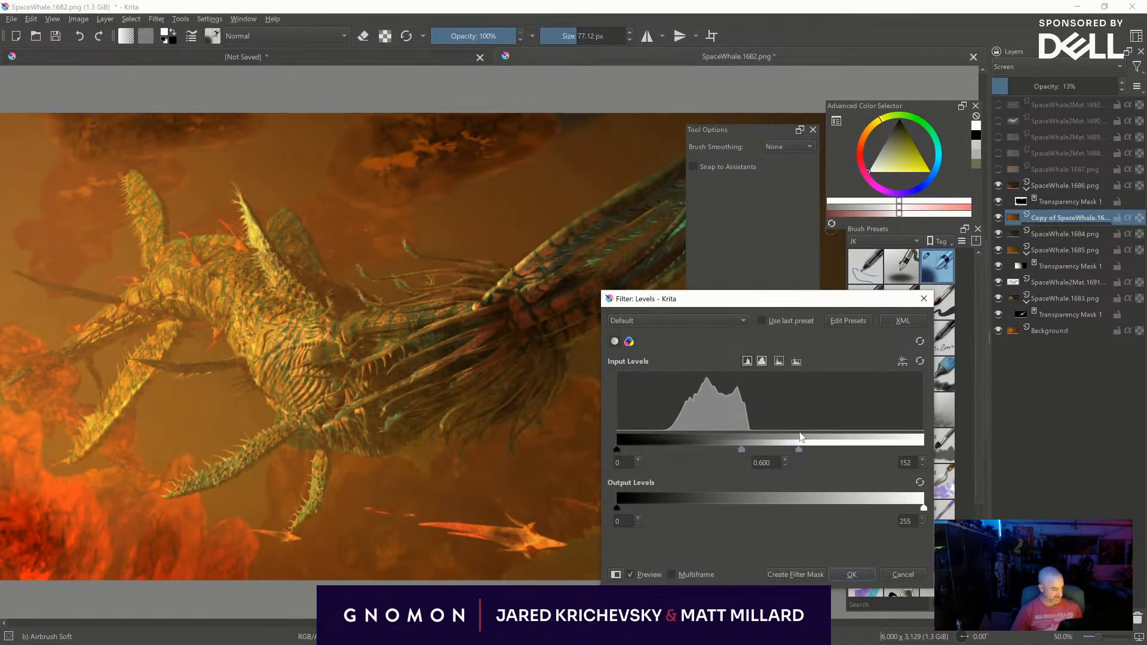
left_click(806, 576)
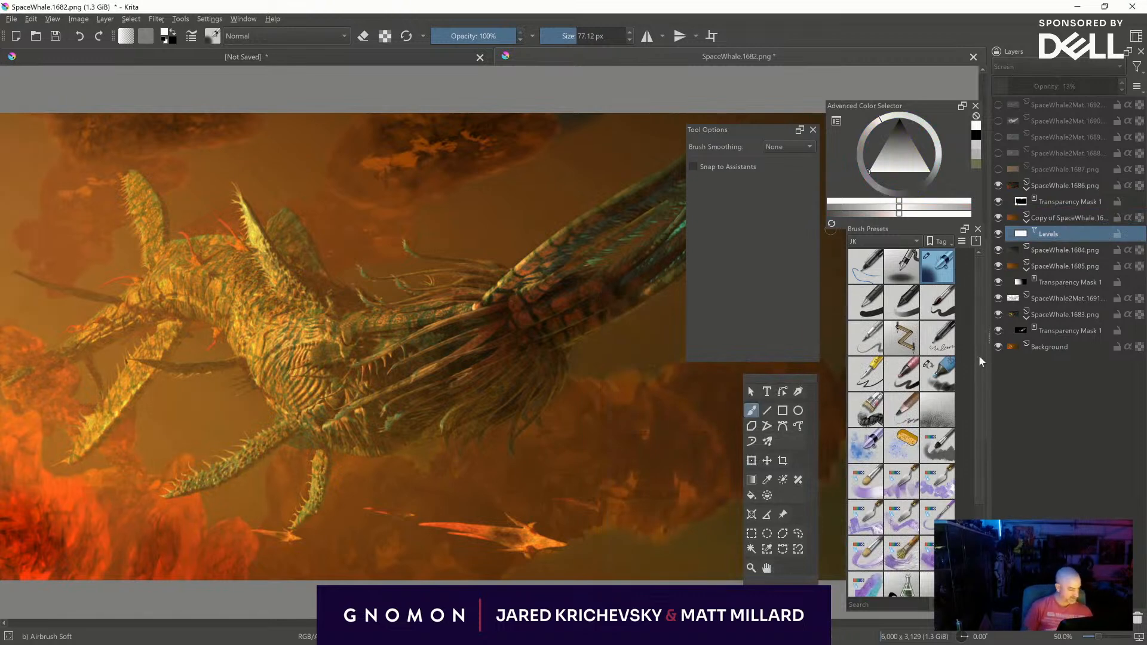
- Lower the SpaceWhale.1683 layer's opacity to 60%
left_click(1064, 313)
left_click_drag(1074, 83, 1066, 86)
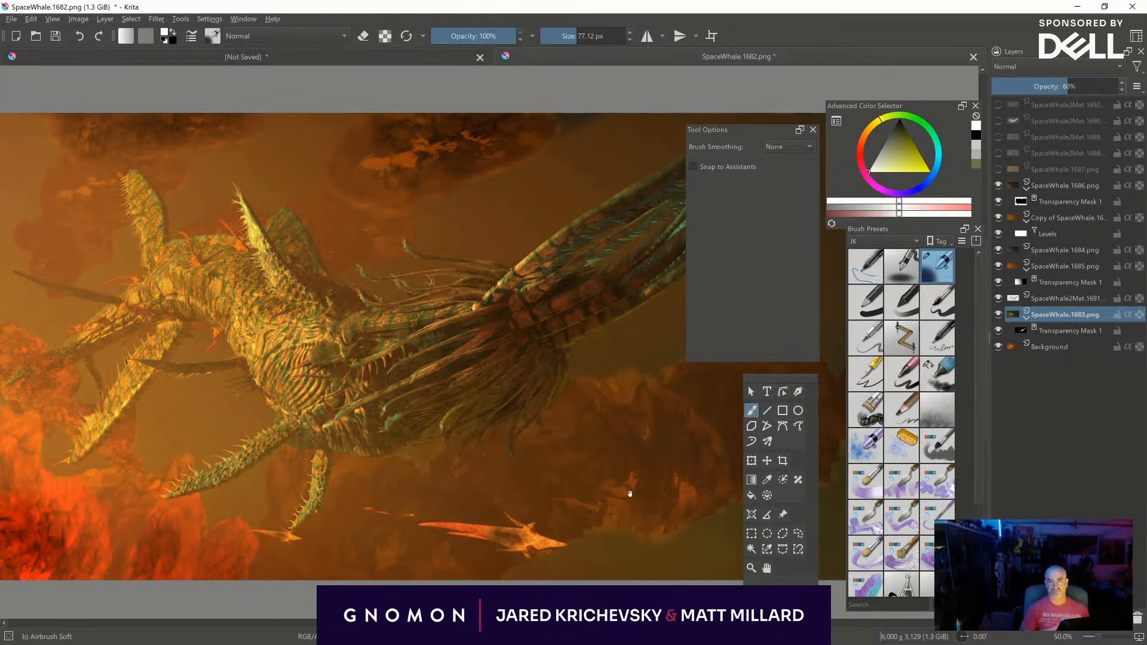
middle_click_drag(627, 481, 478, 487)
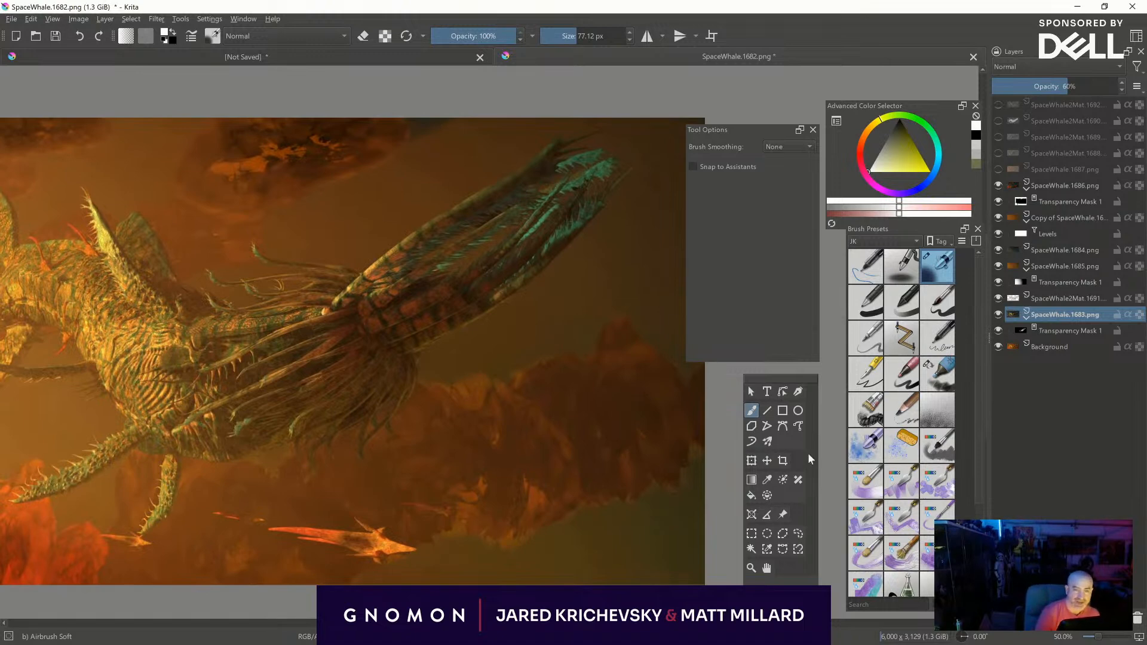
- Select the SpaceWhale.1687 layer and make it visible
left_click(998, 169)
left_click(998, 169)
left_click(1034, 166)
left_click(998, 169)
- Try the Glow, Glow-Heat and Hard Light blending modes on the SpaceWhale.1687 layer
left_click(1049, 67)
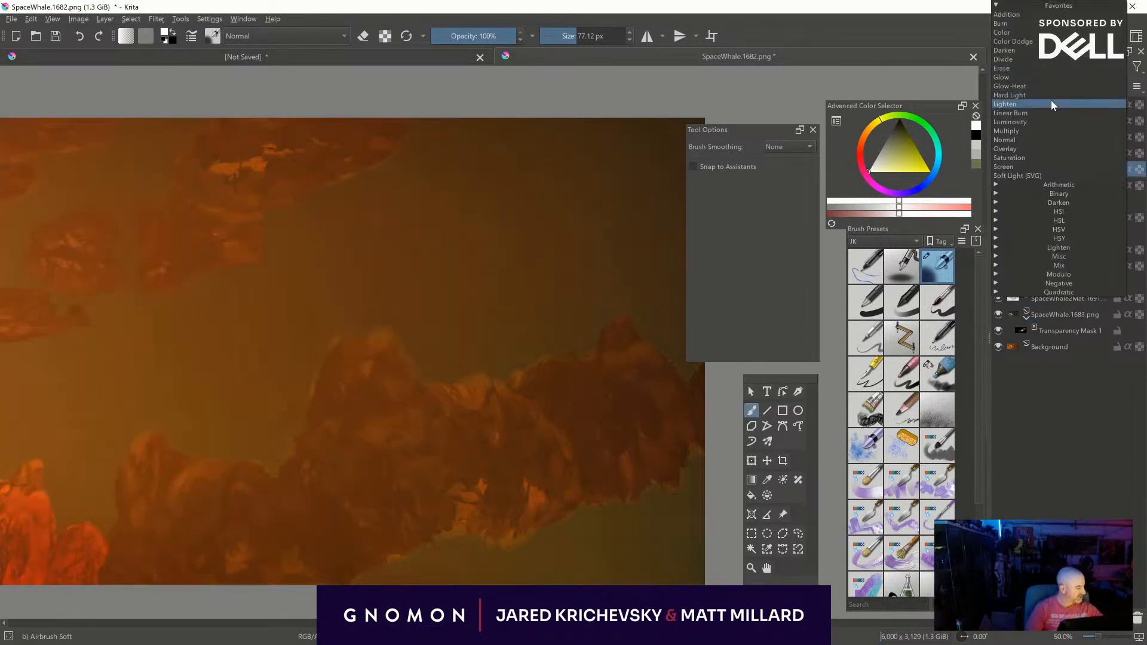
left_click(1051, 76)
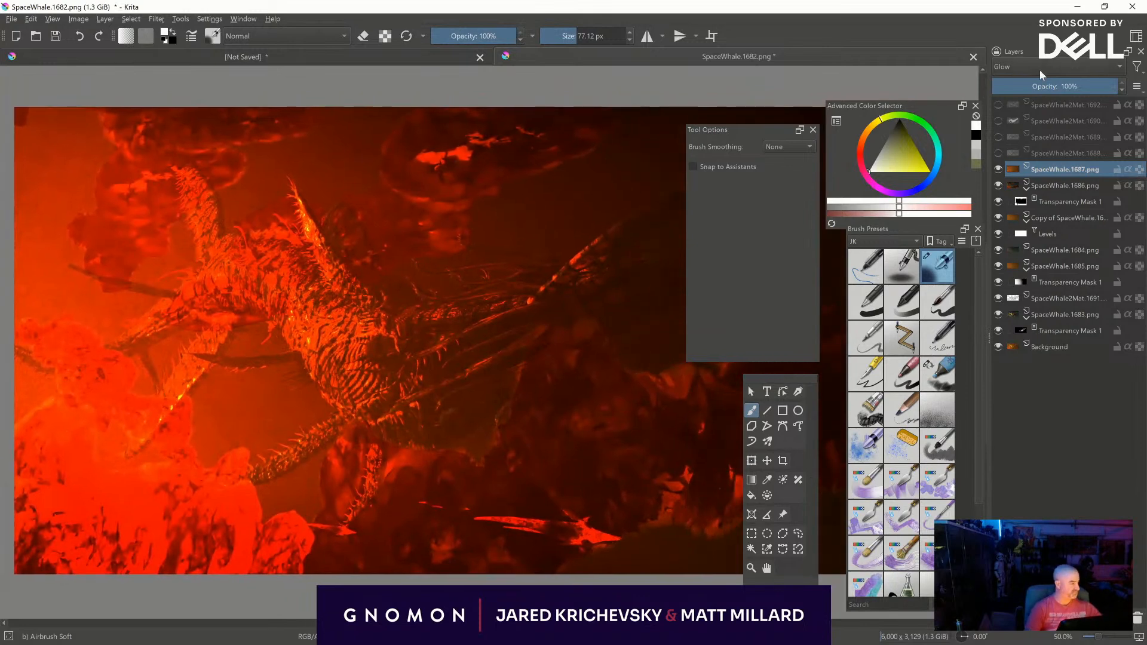
left_click(1046, 67)
left_click(1050, 86)
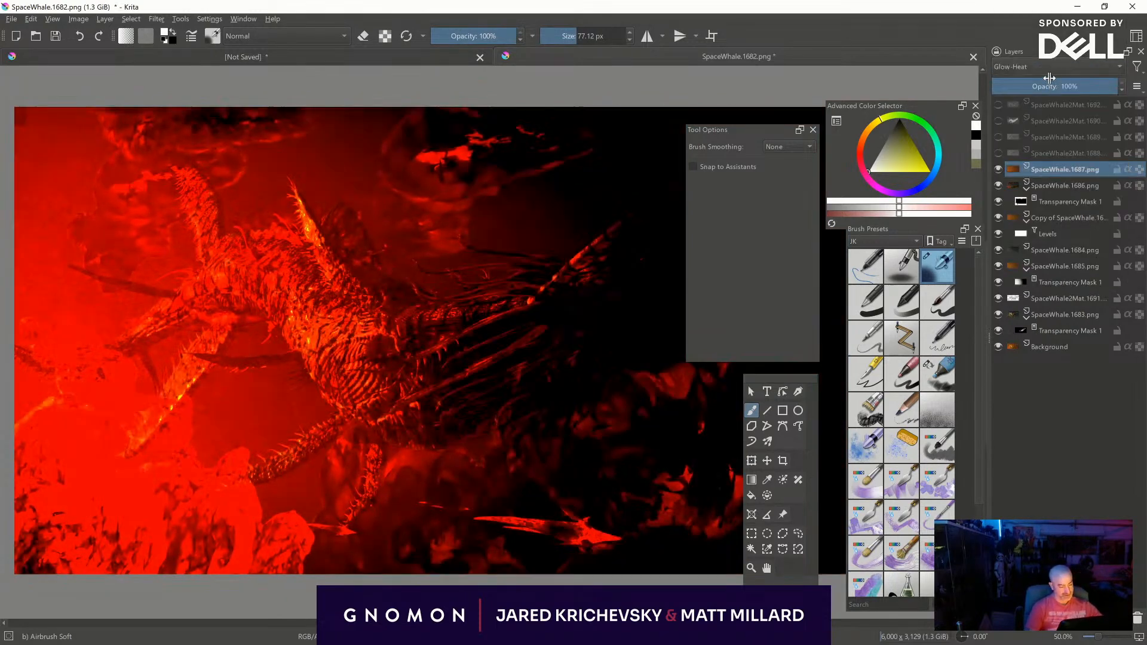
left_click(1052, 66)
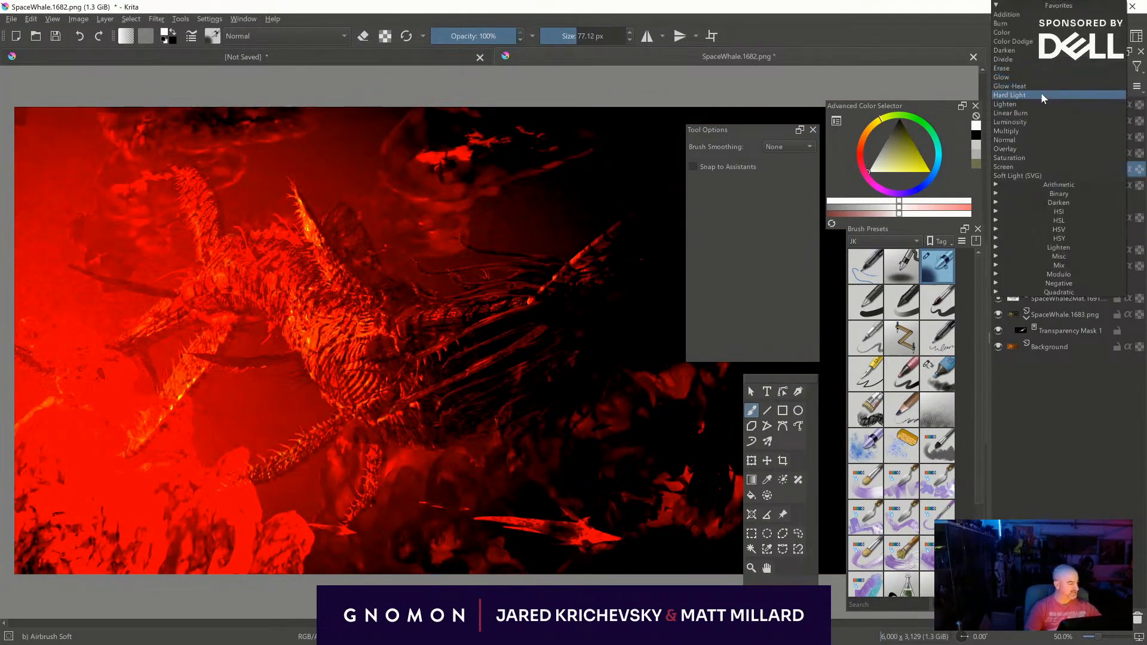
left_click(1042, 91)
- Try further blending modes such as Linear Burn and Overlay on the SpaceWhale.1687 layer
key("ctrl+z")
key("ctrl+z")
key("ctrl+z")
key("ctrl+z")
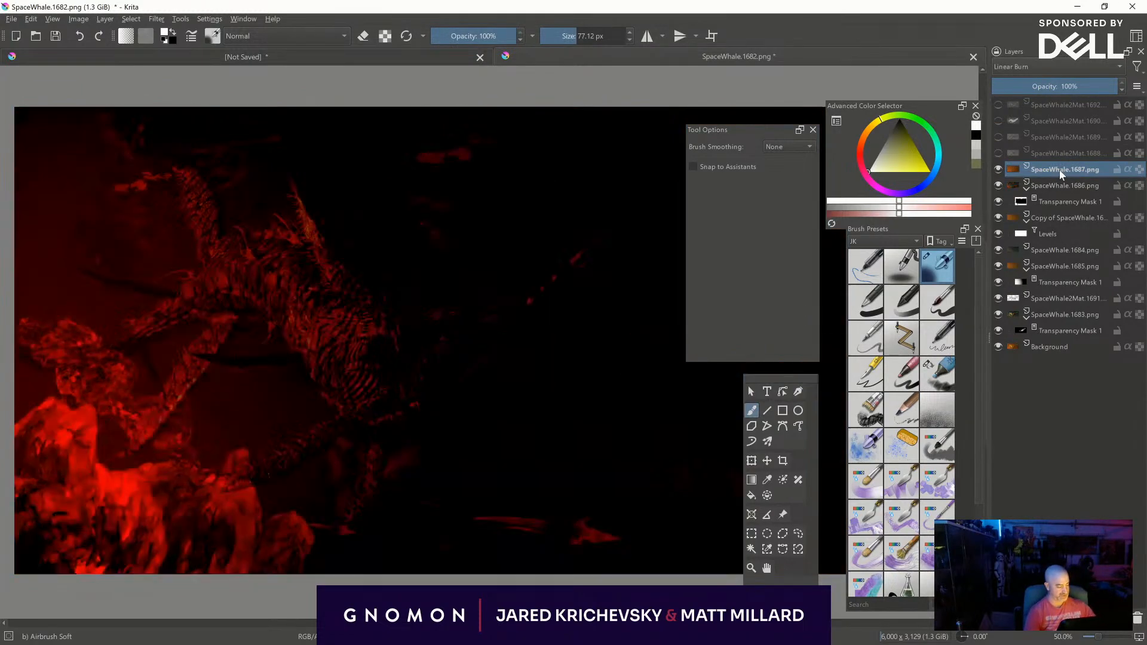
key("ctrl+z")
key("ctrl+z")
key("ctrl+z")
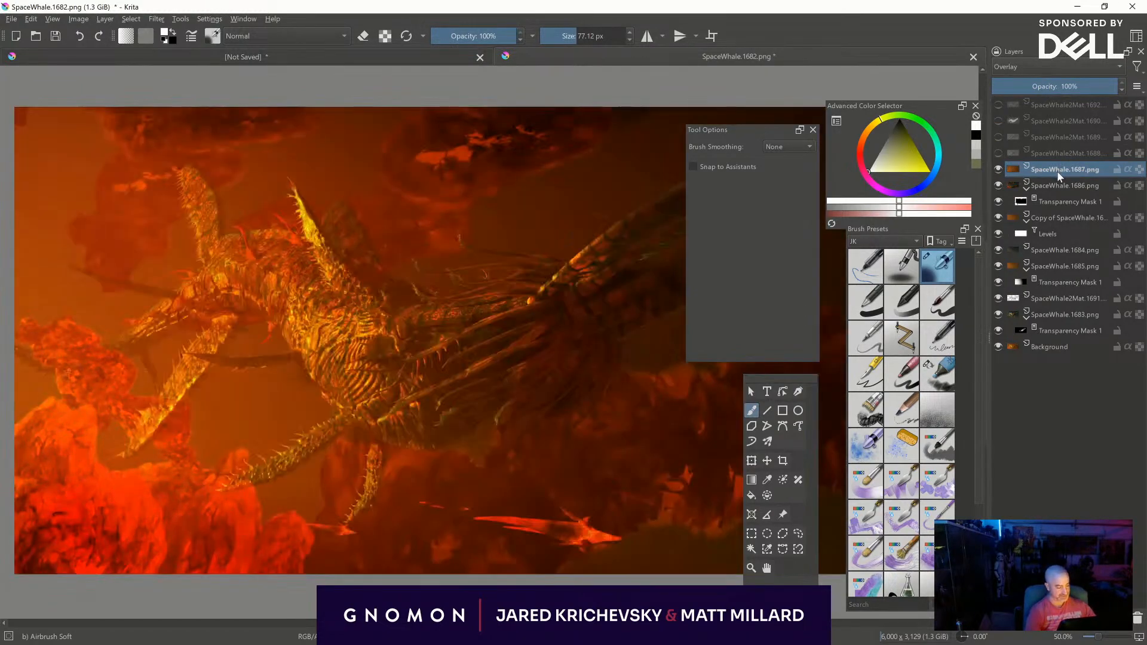
key("ctrl+z")
key("ctrl+z")
key("ctrl+z")
key("ctrl+z")
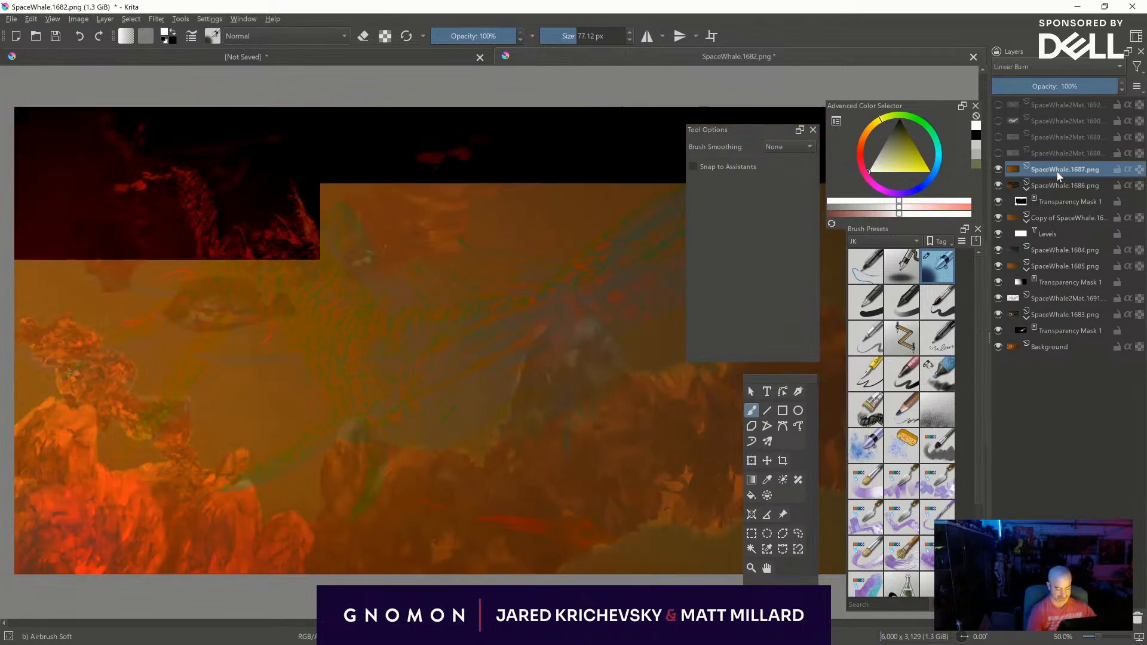
- Set the SpaceWhale.1687 layer's blending mode to Color Dodge
key("Up")
key("Up")
key("Up")
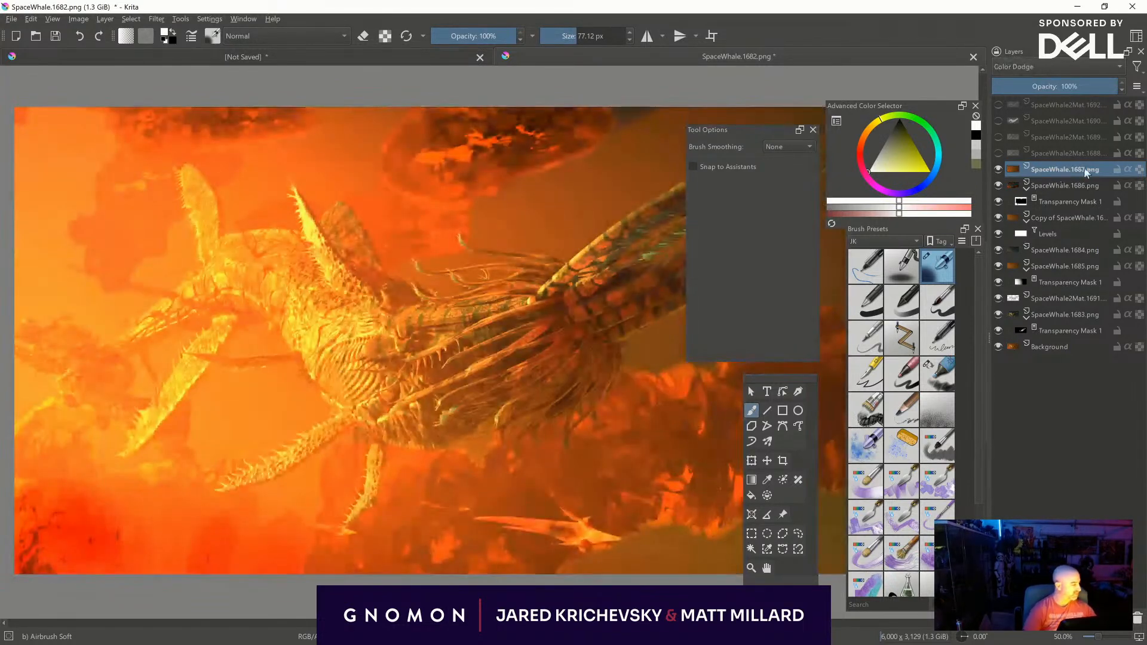
- Add a transparency mask to the SpaceWhale.1687 layer, invert it to black and choose the Marker Dry brush
left_click(1008, 618)
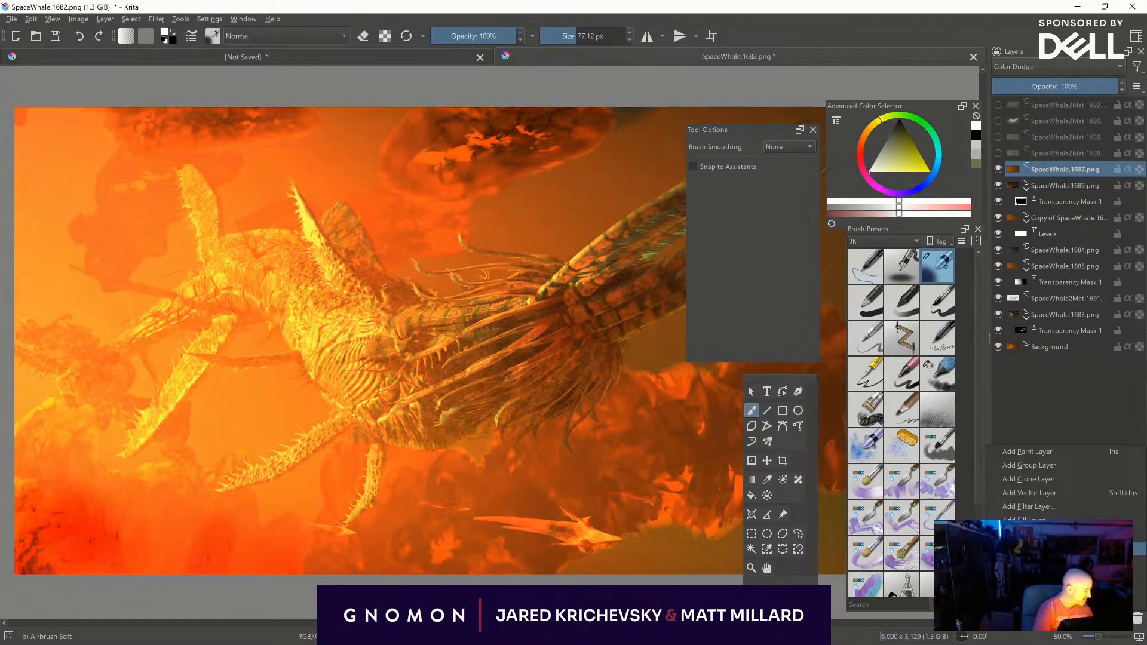
left_click(1034, 550)
key("ctrl+i")
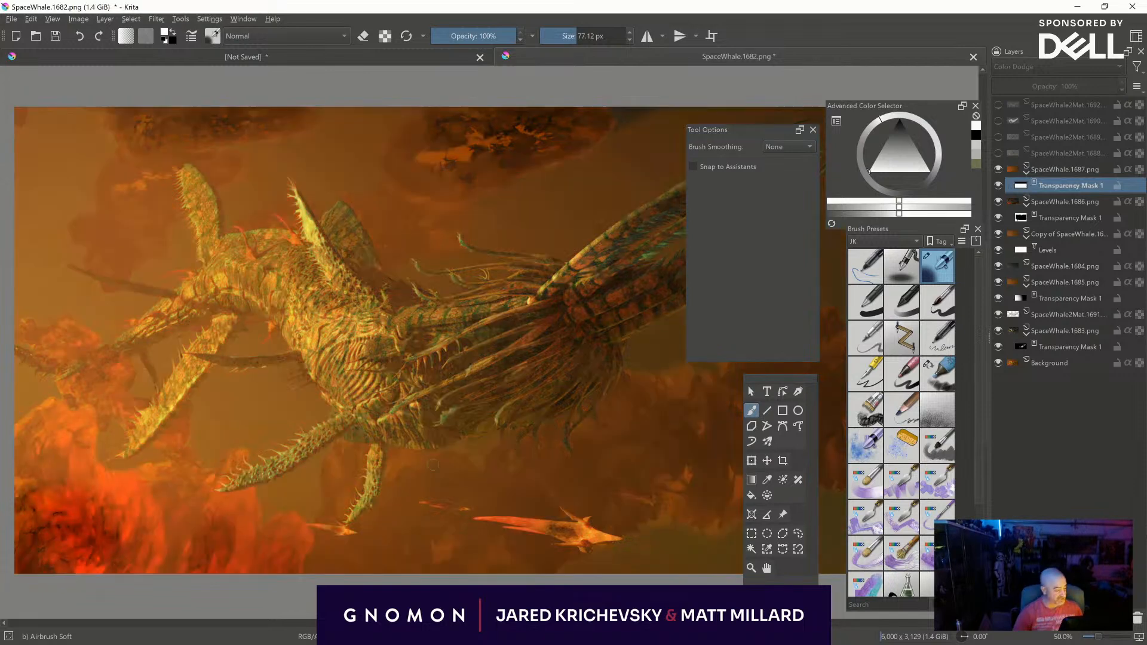
left_click(932, 376)
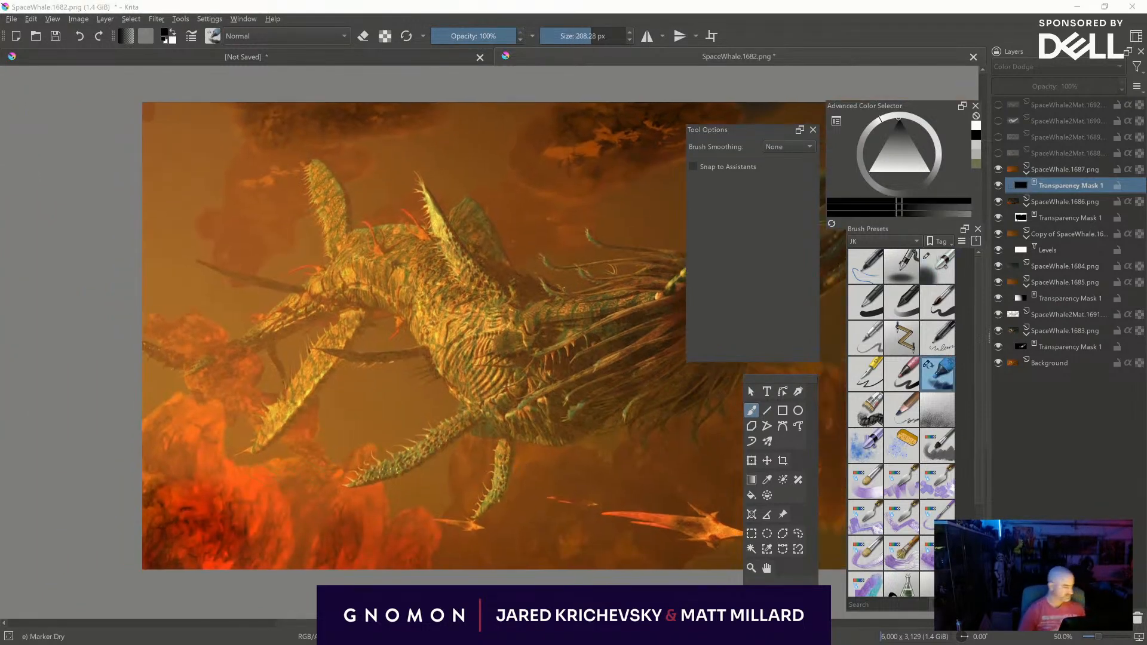
- Paint white on the SpaceWhale.1687 mask with progressively smaller brush sizes to reveal the glow along the left-hand clouds
left_click_drag(153, 443, 101, 469, "shift")
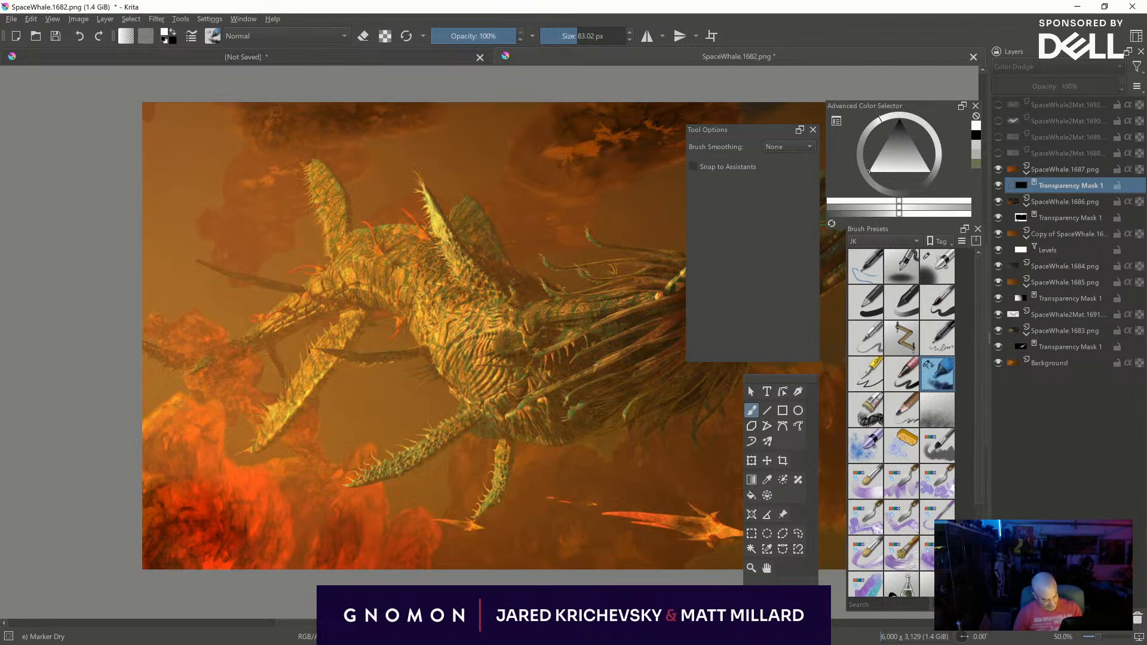
left_click_drag(182, 401, 170, 402, "shift")
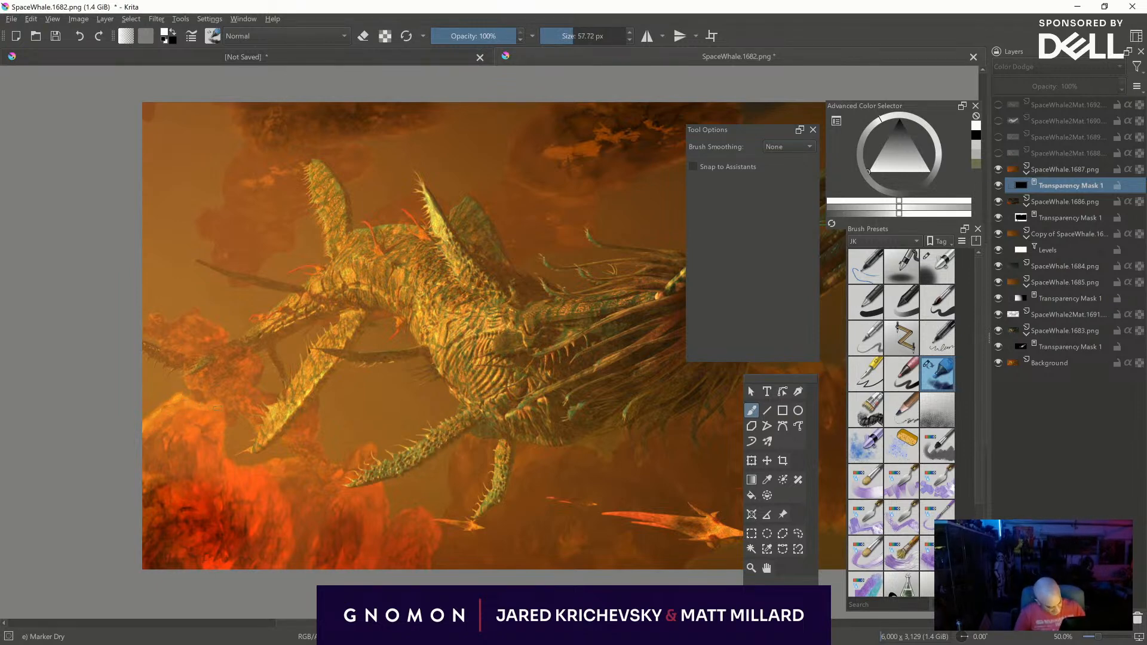
left_click_drag(228, 485, 223, 485, "shift")
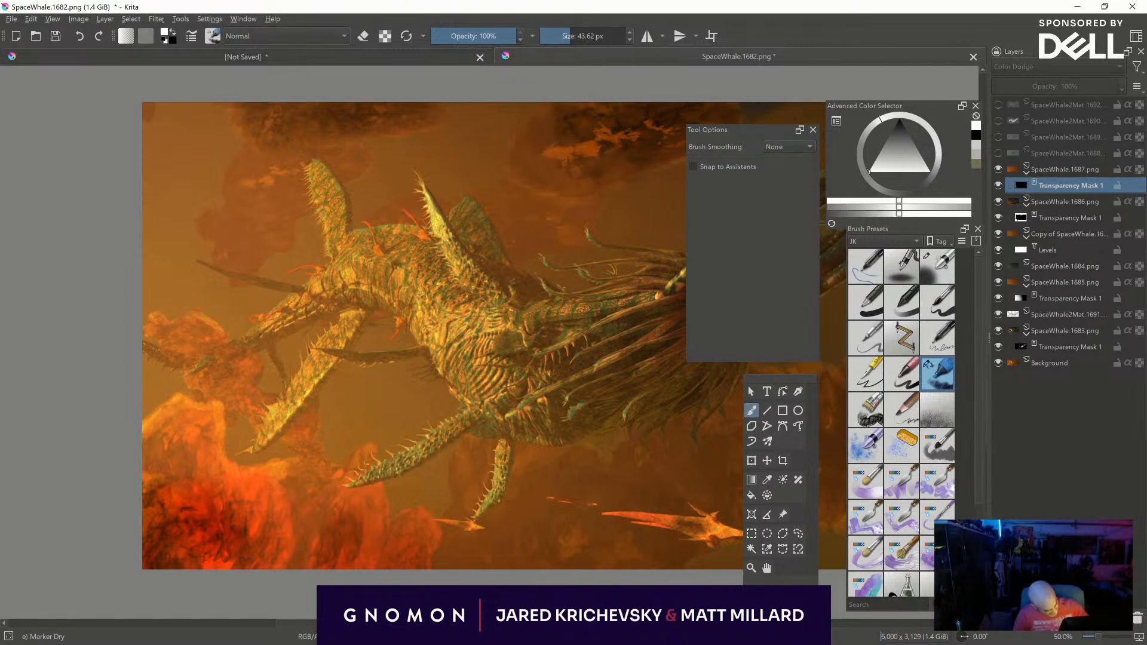
left_click_drag(191, 388, 187, 388, "shift")
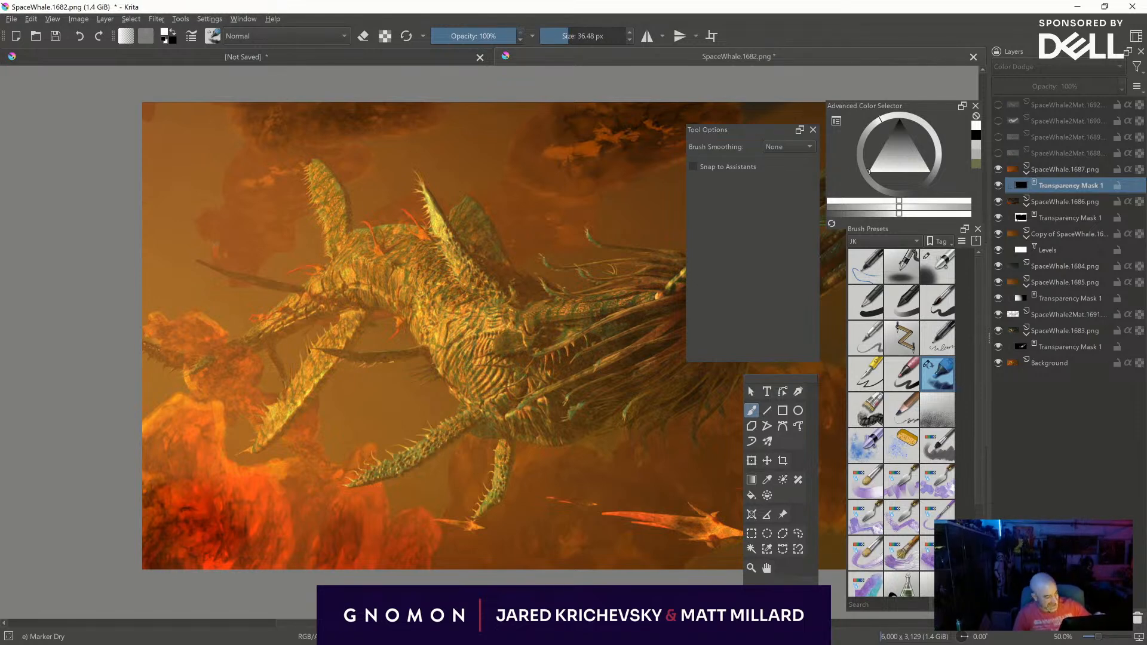
left_click_drag(214, 263, 210, 263, "shift")
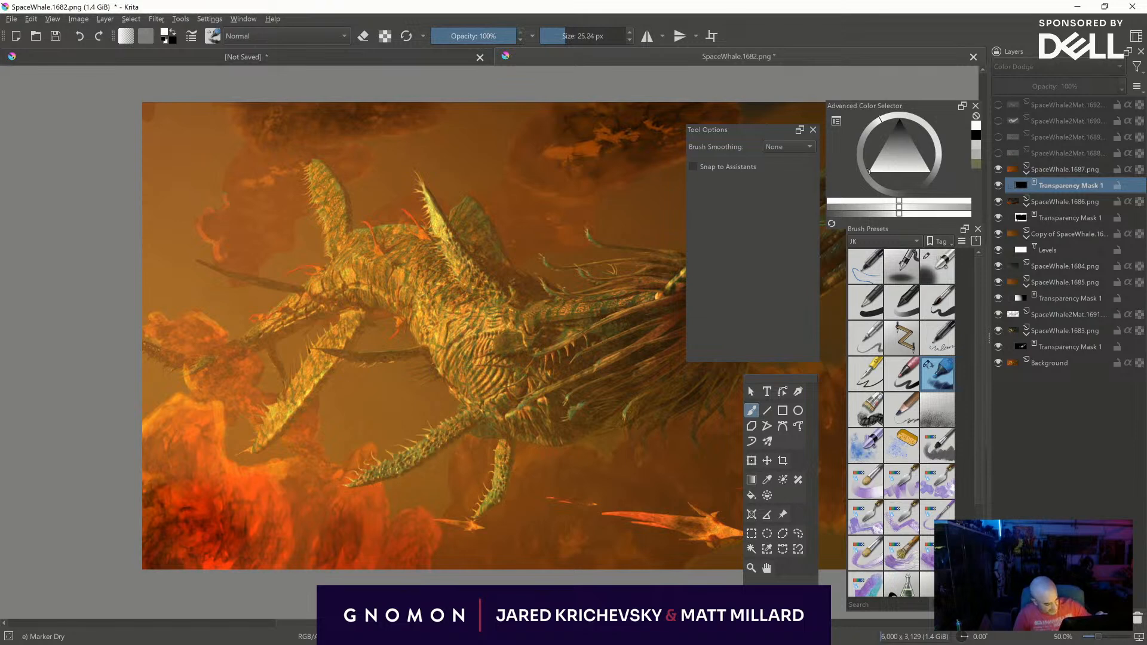
- Paint the glow along the rim of the upper-left cloud on the mask and undo the last stroke
left_click_drag(252, 149, 233, 110, "shift")
mouse_move(259, 144)
left_mouse_down("shift")
mouse_move(287, 143)
mouse_move(224, 178)
mouse_move(205, 208)
left_mouse_up("shift")
key("ctrl+z")
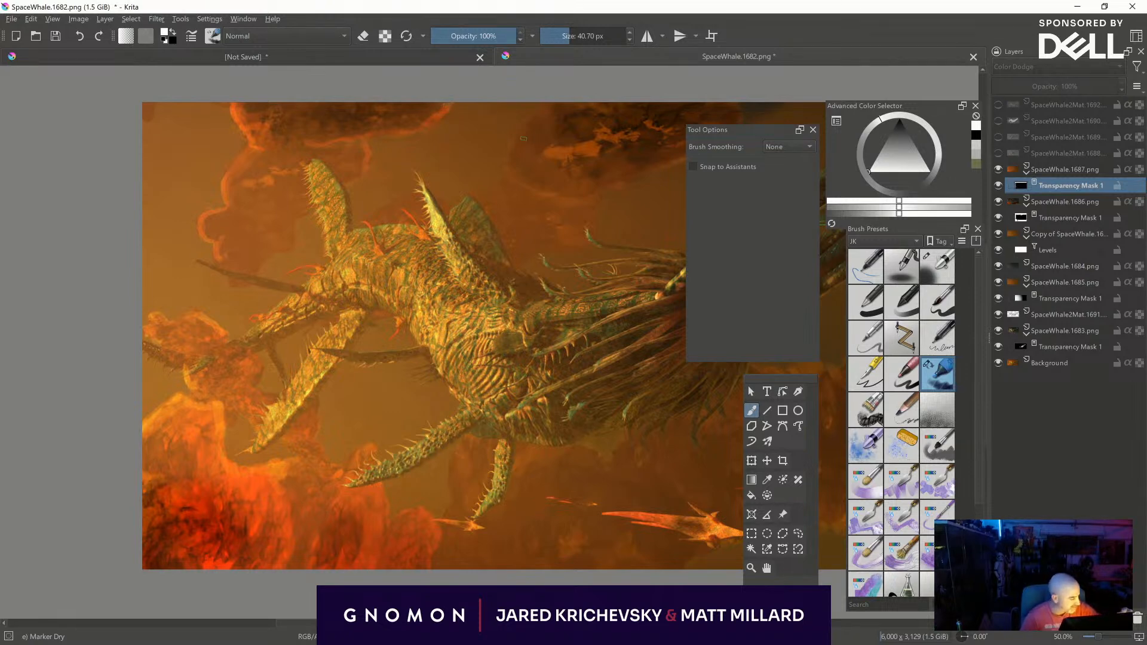
- Adjust the brush size and paint the glow along the upper middle cloud's rim and the clouds behind the creature's back
key("bracketleft")
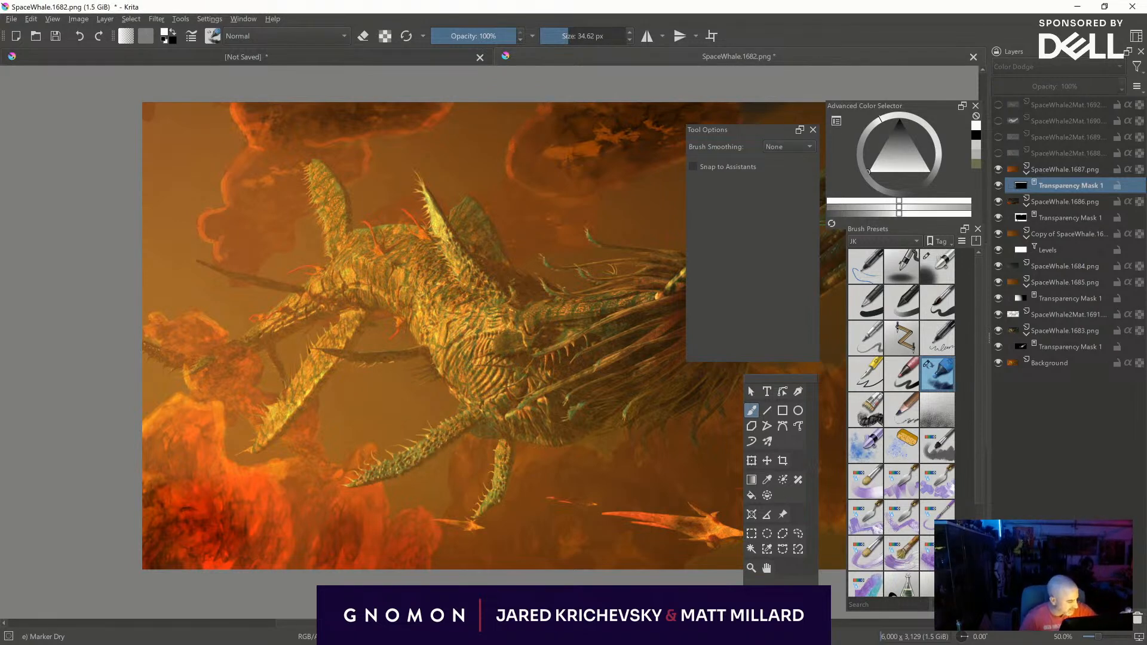
key("bracketright")
key("bracketleft")
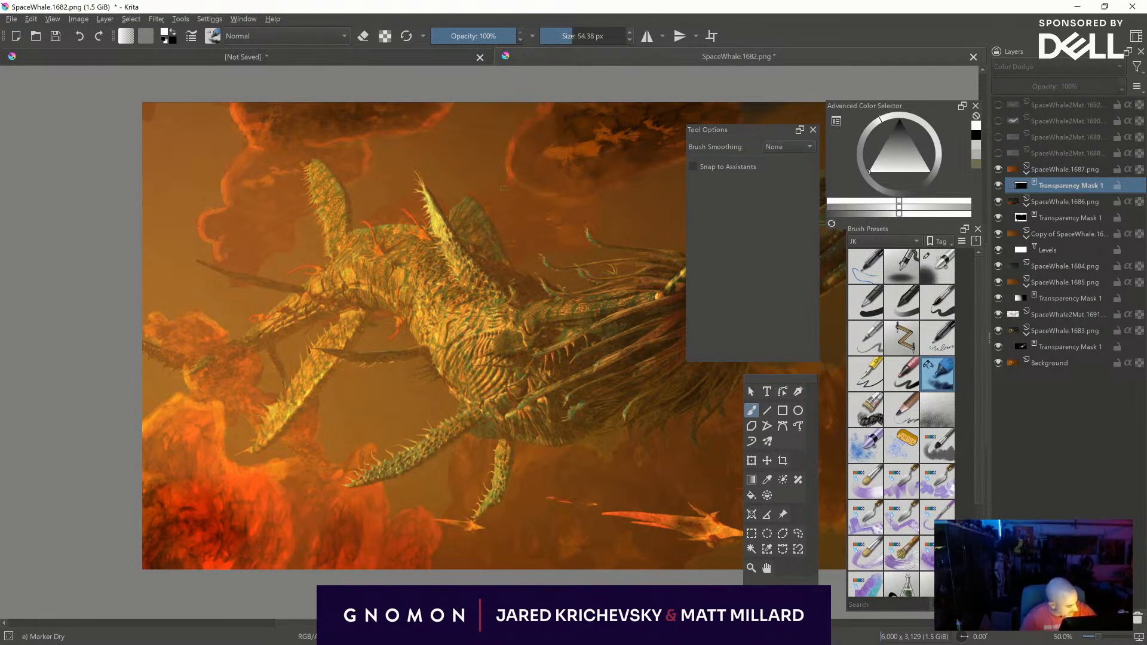
left_click_drag(489, 188, 478, 189, "shift")
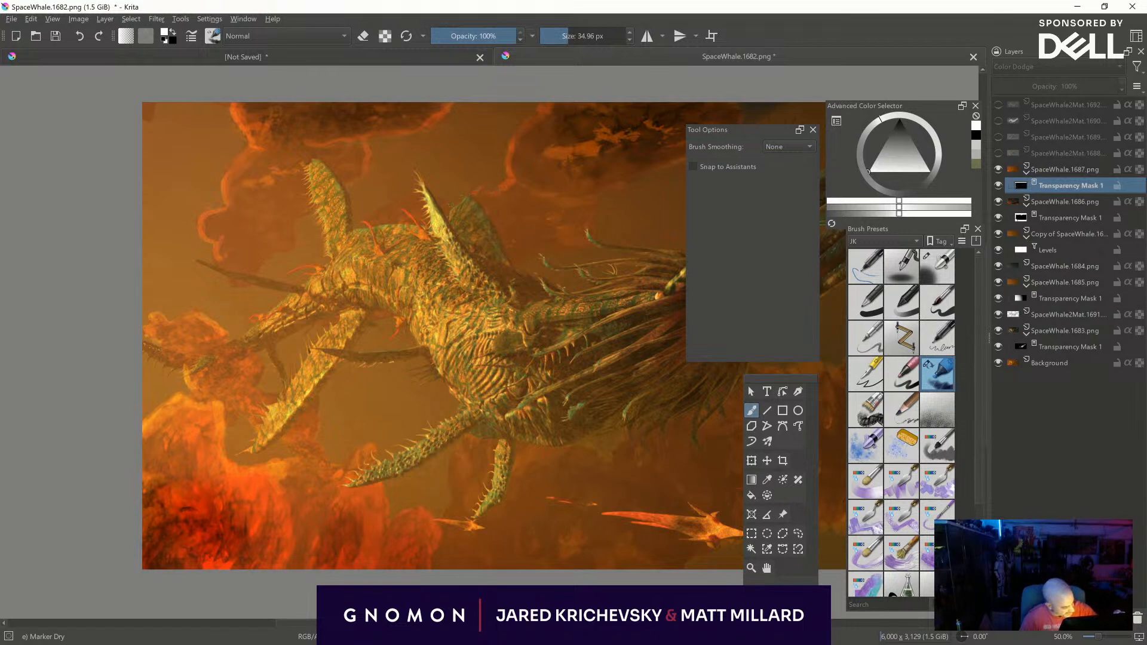
middle_click_drag(615, 240, 411, 298)
mouse_move(532, 187)
left_mouse_down("shift")
mouse_move(556, 187)
mouse_move(474, 209)
mouse_move(377, 262)
left_mouse_up("shift")
left_click_drag(396, 257, 386, 272, "shift")
middle_click_drag(369, 329, 494, 282)
left_click_drag(495, 282, 467, 261, "shift")
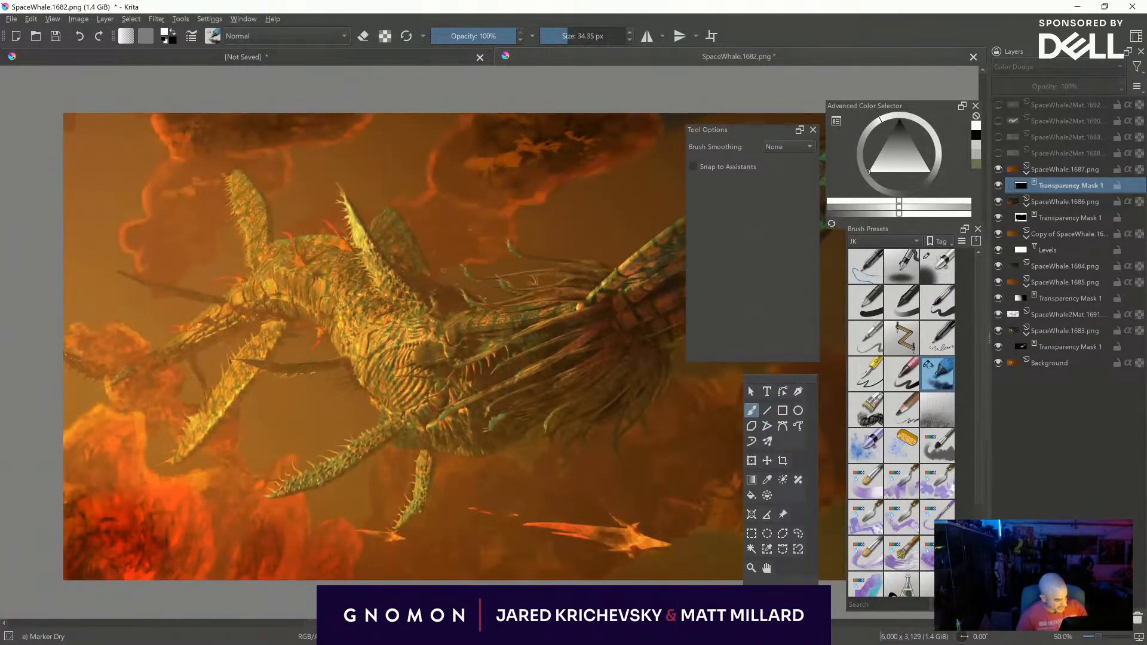
- Paint the glow into the lower-left clouds beneath the creature's front limbs with a brush of about 47 px
middle_click_drag(240, 477, 270, 461)
left_click_drag(266, 462, 275, 462, "shift")
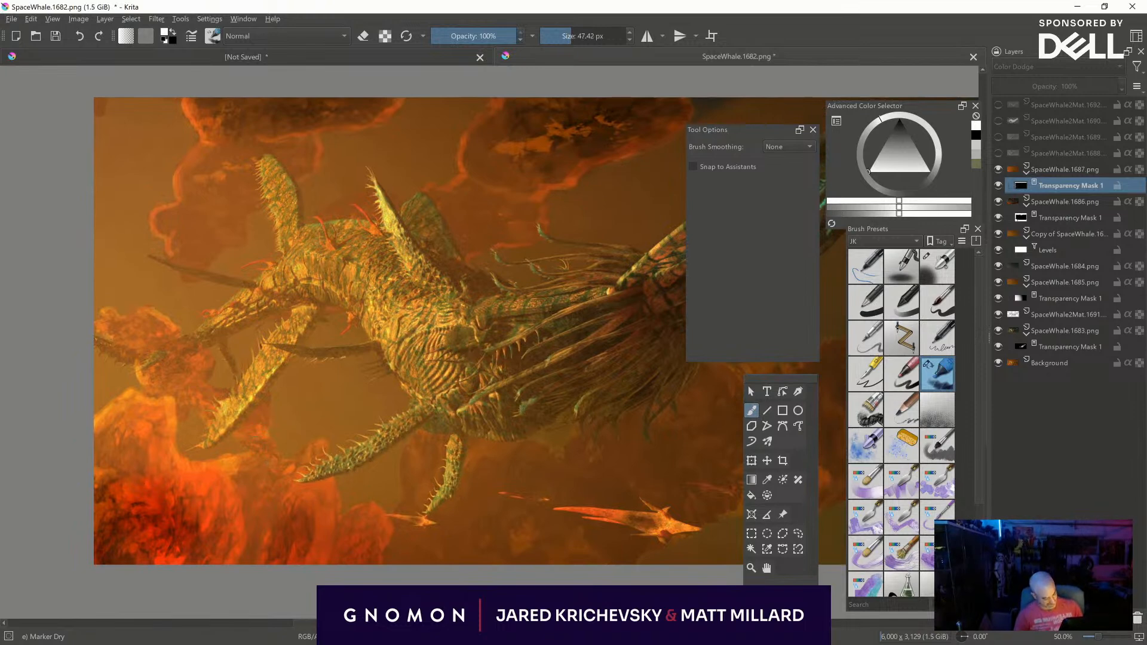
left_click_drag(262, 416, 266, 397)
left_click_drag(265, 450, 273, 453)
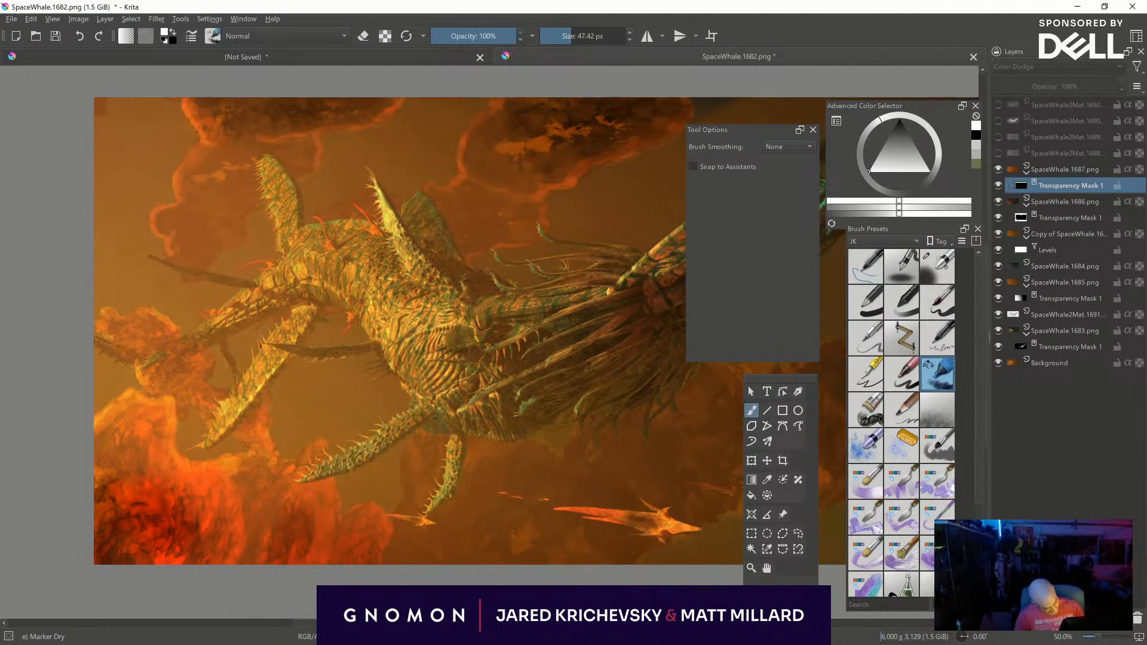
middle_click_drag(266, 466, 207, 413)
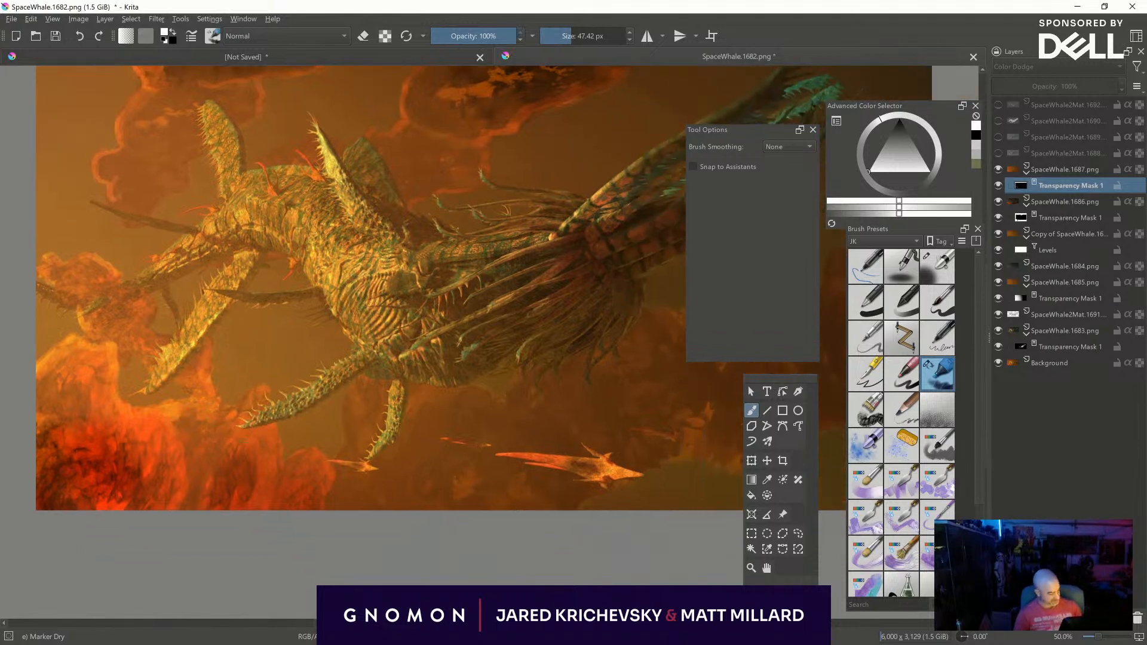
mouse_move(262, 436)
left_mouse_down()
mouse_move(292, 467)
mouse_move(305, 453)
left_mouse_up()
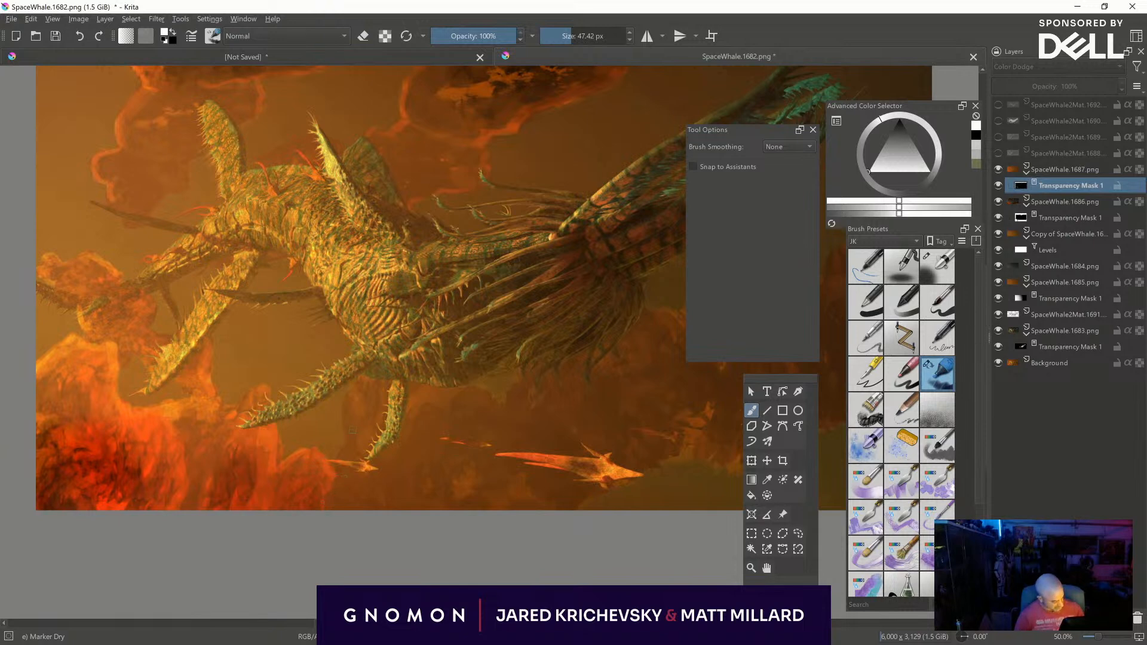
left_click_drag(354, 416, 353, 405)
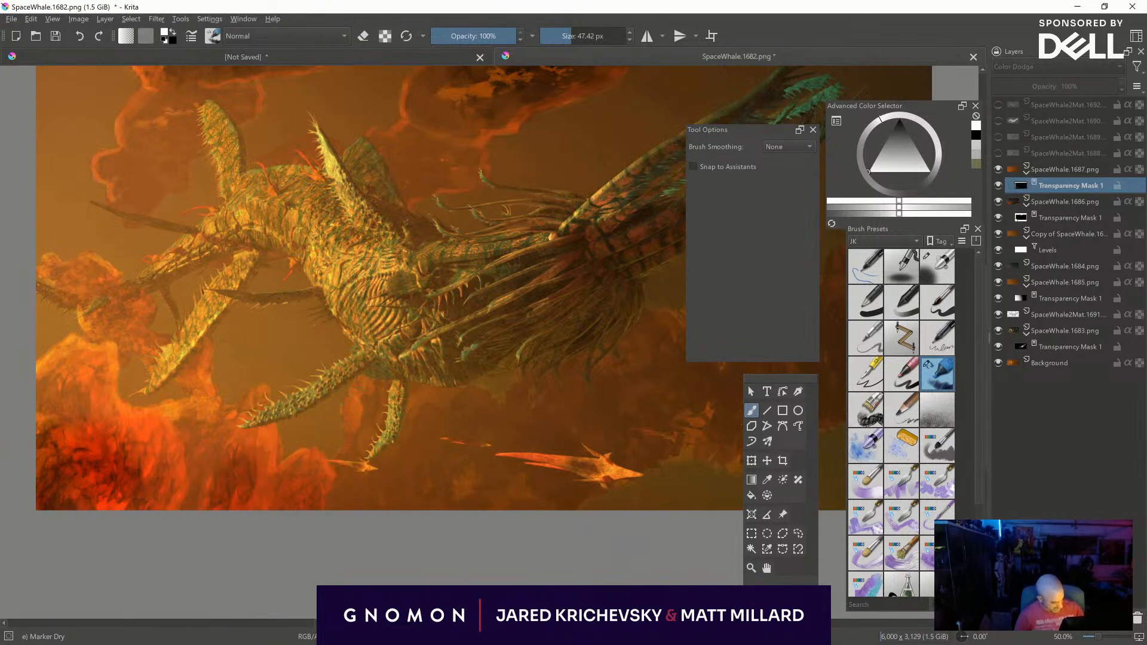
- Paint white on the mask to reveal the glow along the lower-right cloud bank beneath the tail
middle_click_drag(645, 312, 493, 338)
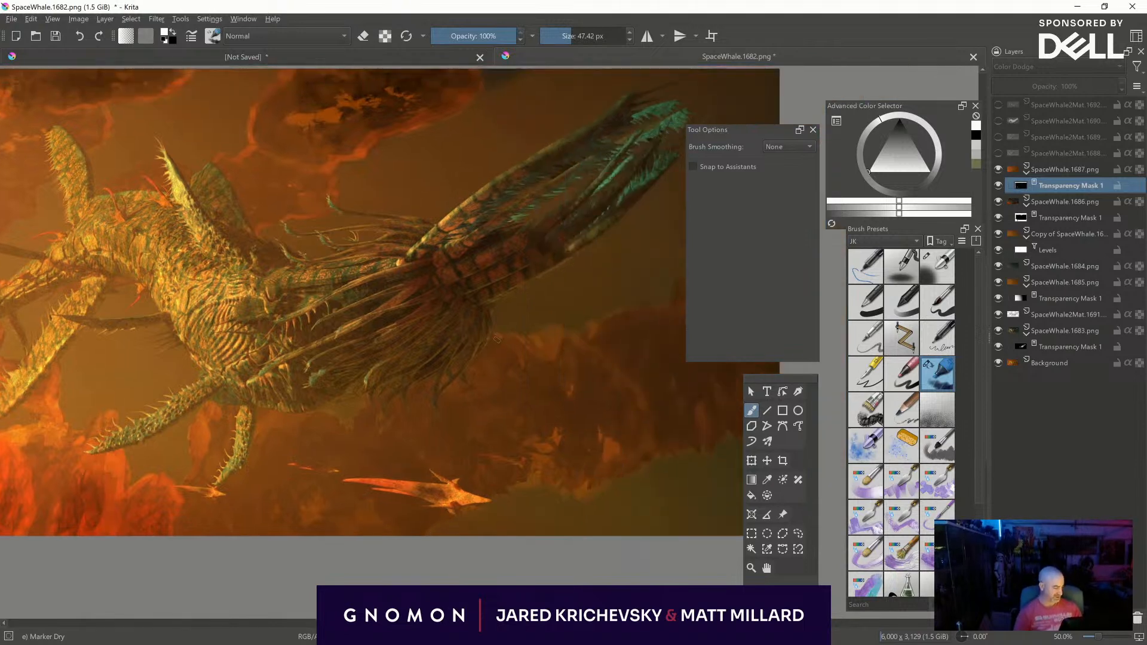
left_click_drag(491, 335, 518, 338)
middle_click_drag(581, 376, 427, 438)
mouse_move(391, 421)
left_mouse_down("shift")
mouse_move(420, 421)
mouse_move(404, 391)
mouse_move(441, 394)
mouse_move(497, 374)
mouse_move(495, 392)
left_mouse_up("shift")
left_click_drag(537, 339, 549, 332)
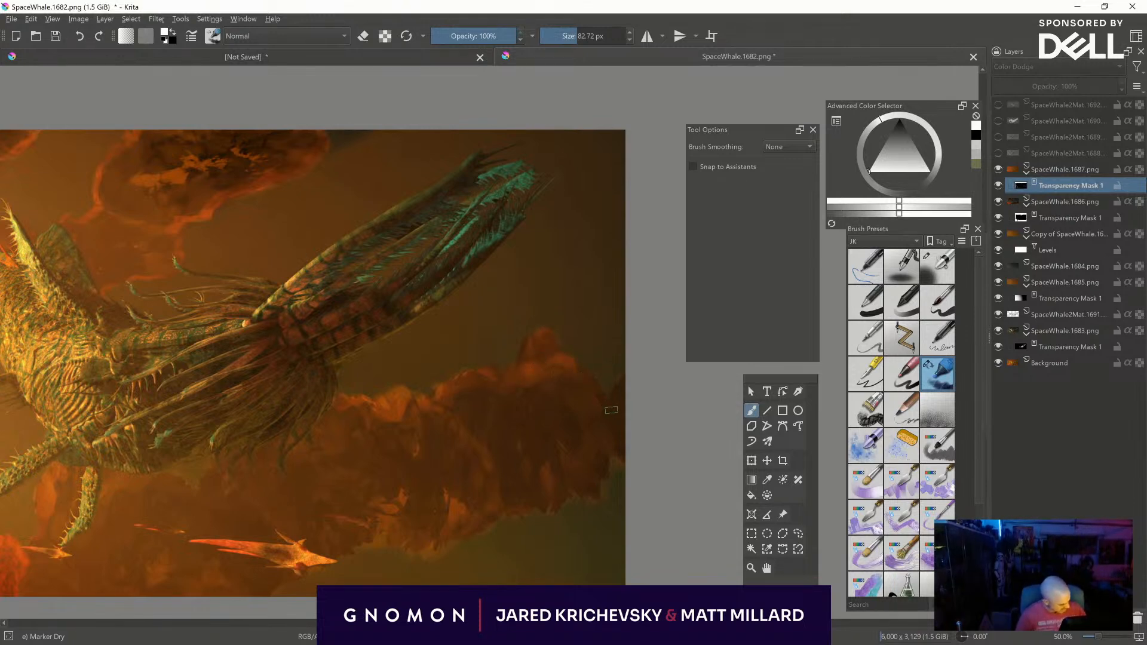
middle_click_drag(580, 464, 679, 369)
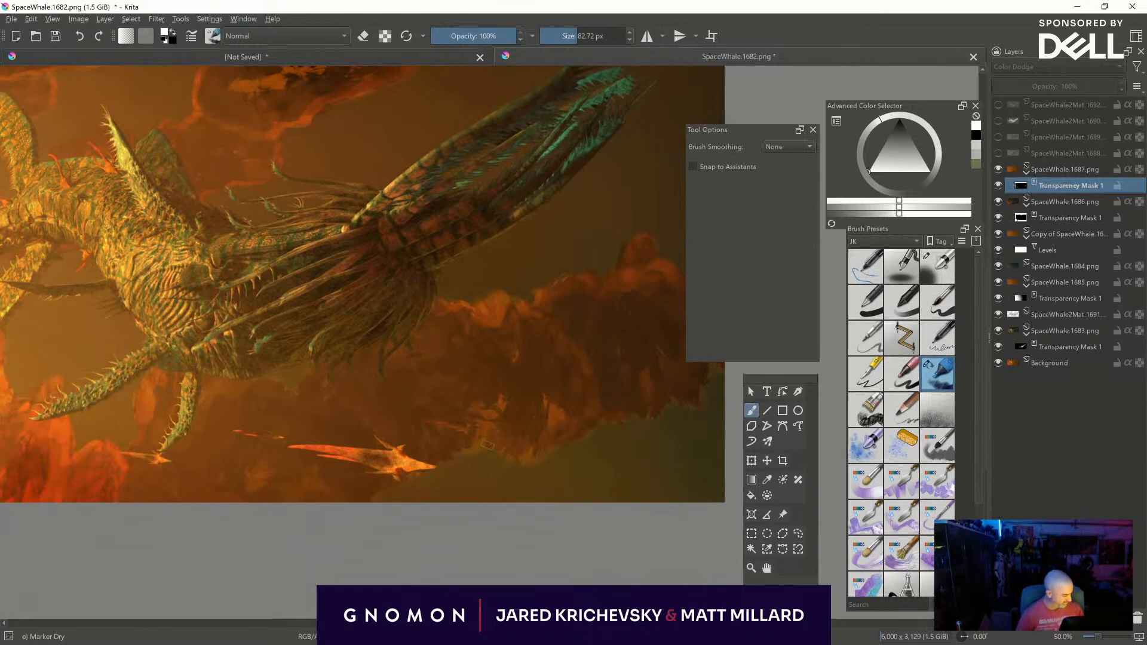
middle_click_drag(610, 418, 497, 447)
left_click_drag(491, 421, 524, 432, "shift")
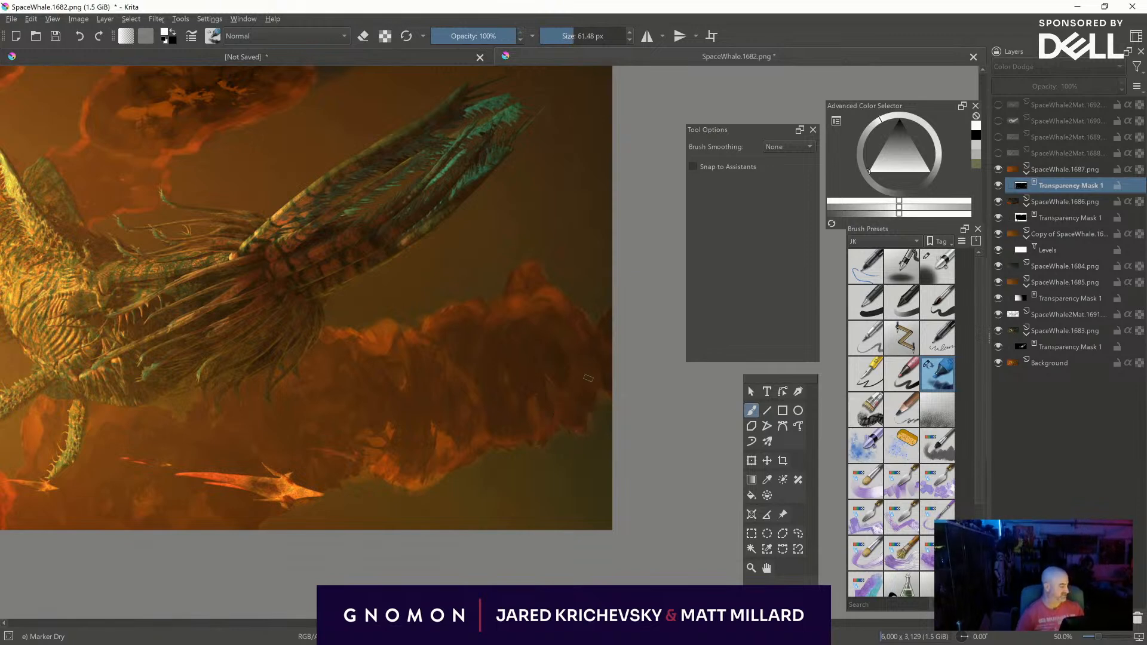
- Vary the brush size and paint the glow into the clouds beneath the creature's belly and around the small flying creatures
middle_click_drag(265, 516, 519, 497)
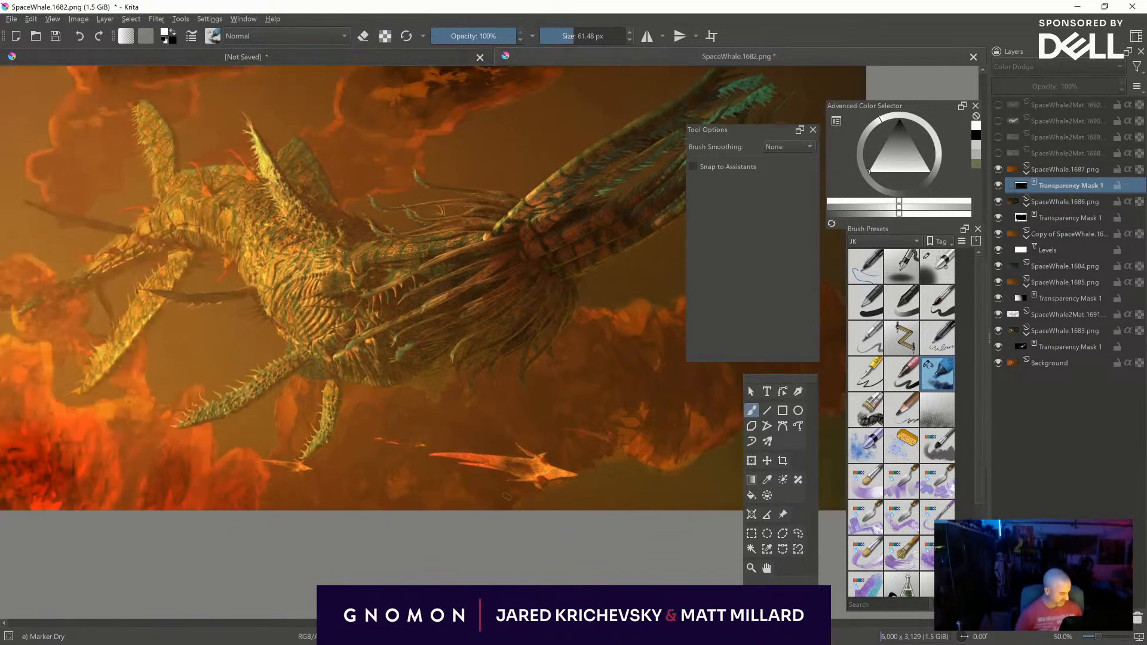
left_click_drag(360, 515, 375, 515, "shift")
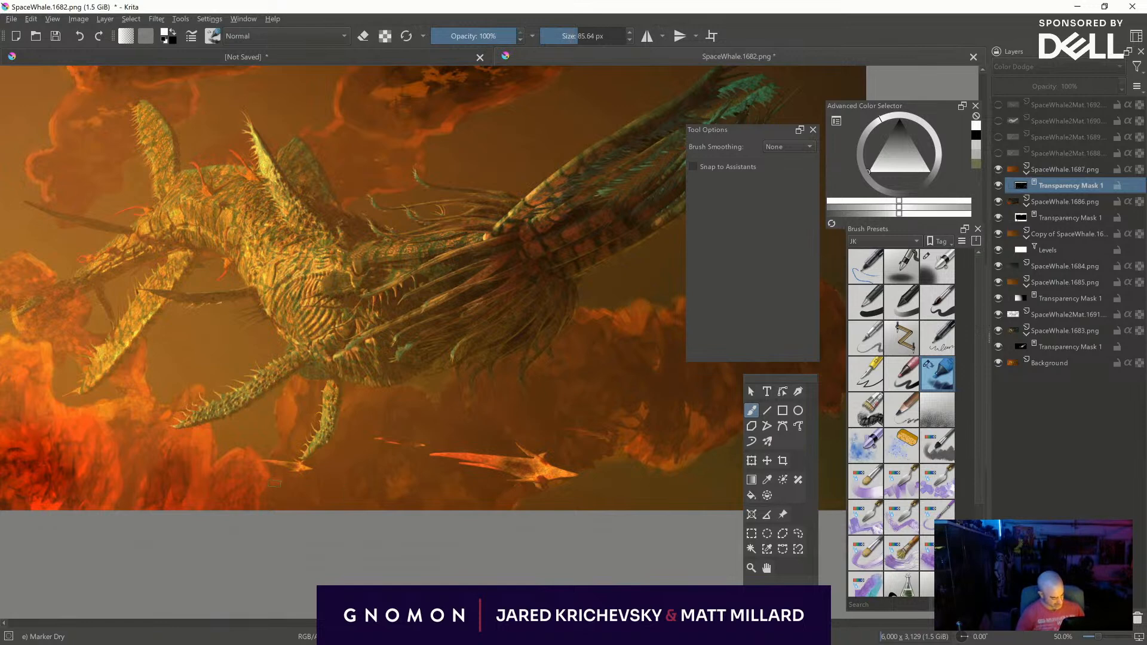
mouse_move(281, 503)
left_mouse_down("shift")
mouse_move(351, 488)
mouse_move(409, 503)
mouse_move(369, 520)
left_mouse_up("shift")
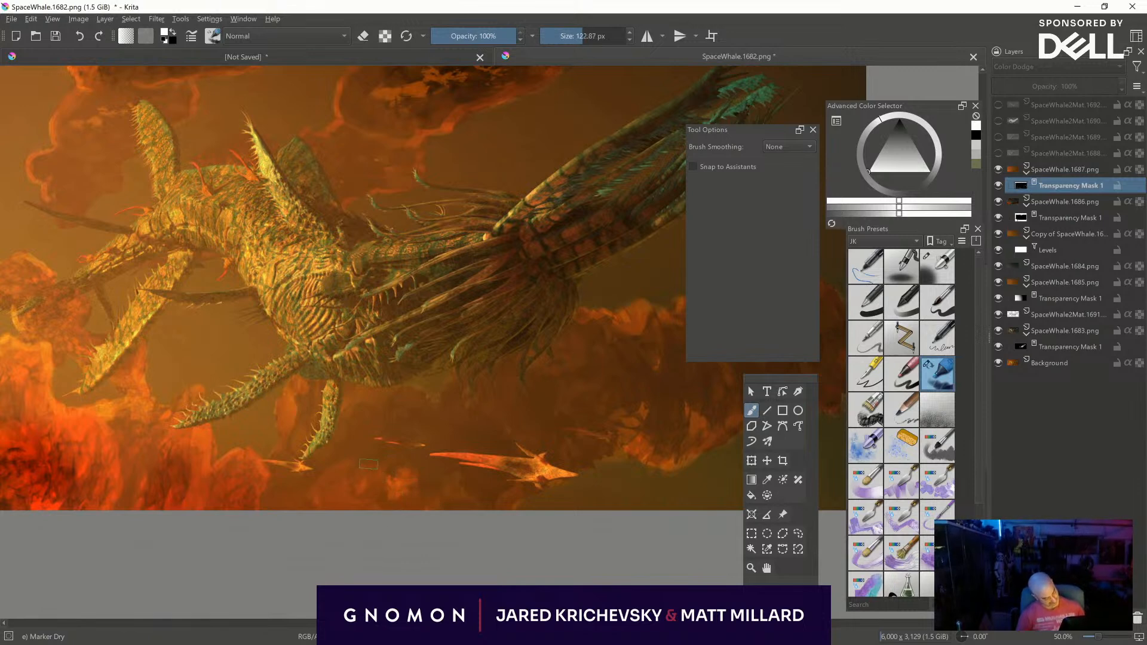
left_click_drag(387, 408, 365, 409, "shift")
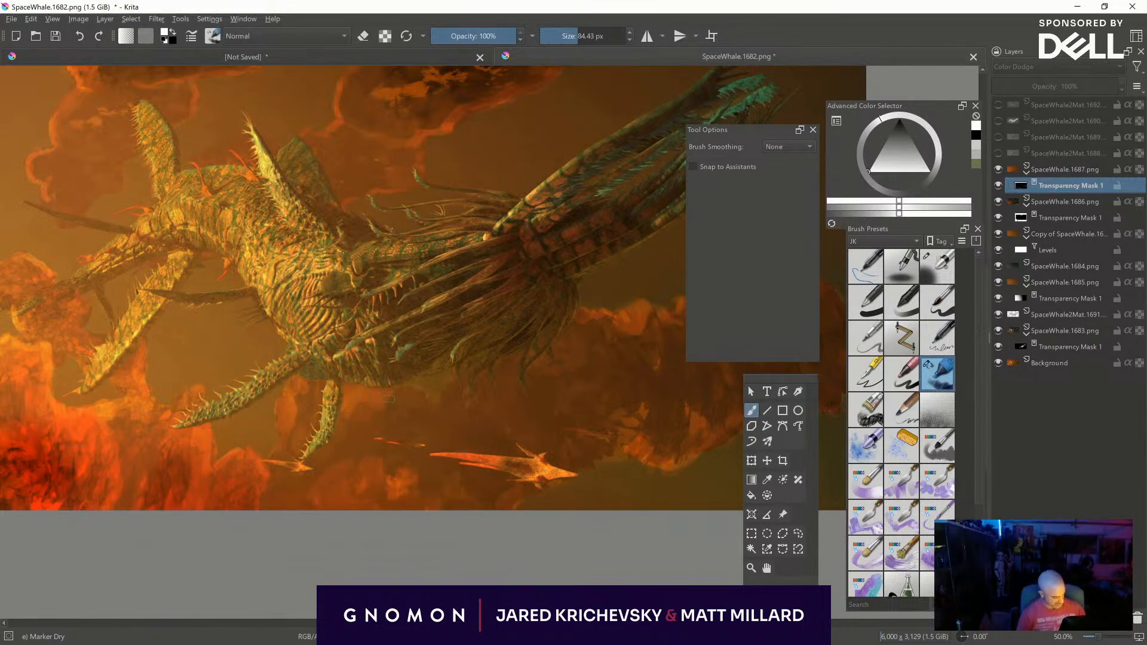
left_click_drag(442, 418, 405, 391, "shift")
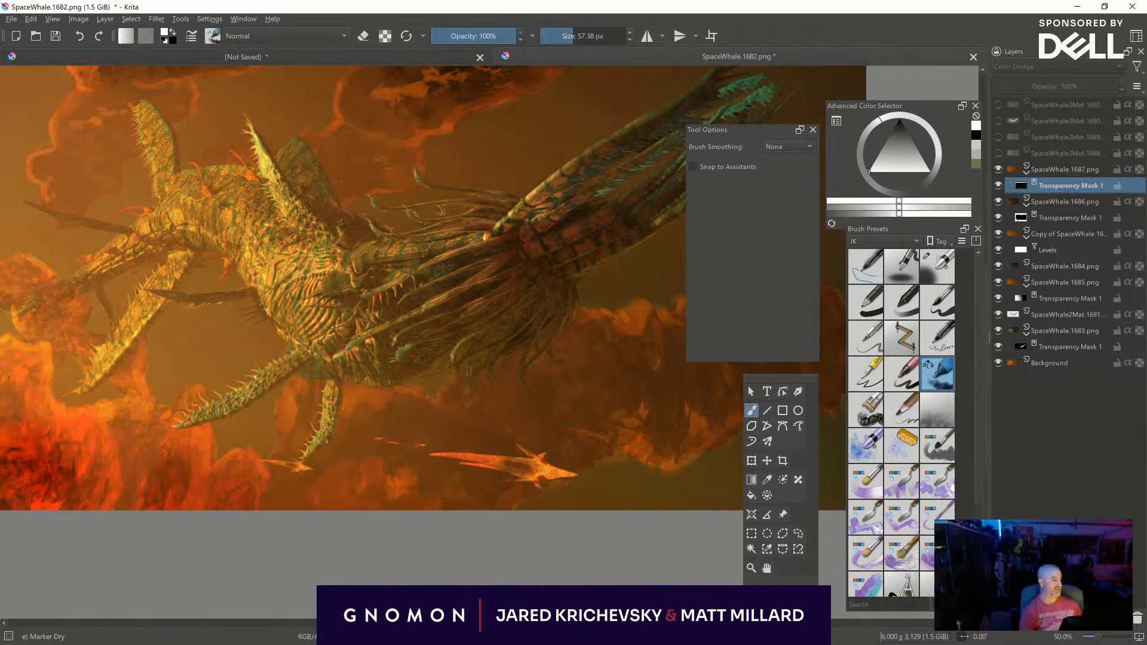
- Compare the whole image and the tail area with the SpaceWhale.1687 layer hidden and shown
key("minus")
key("minus")
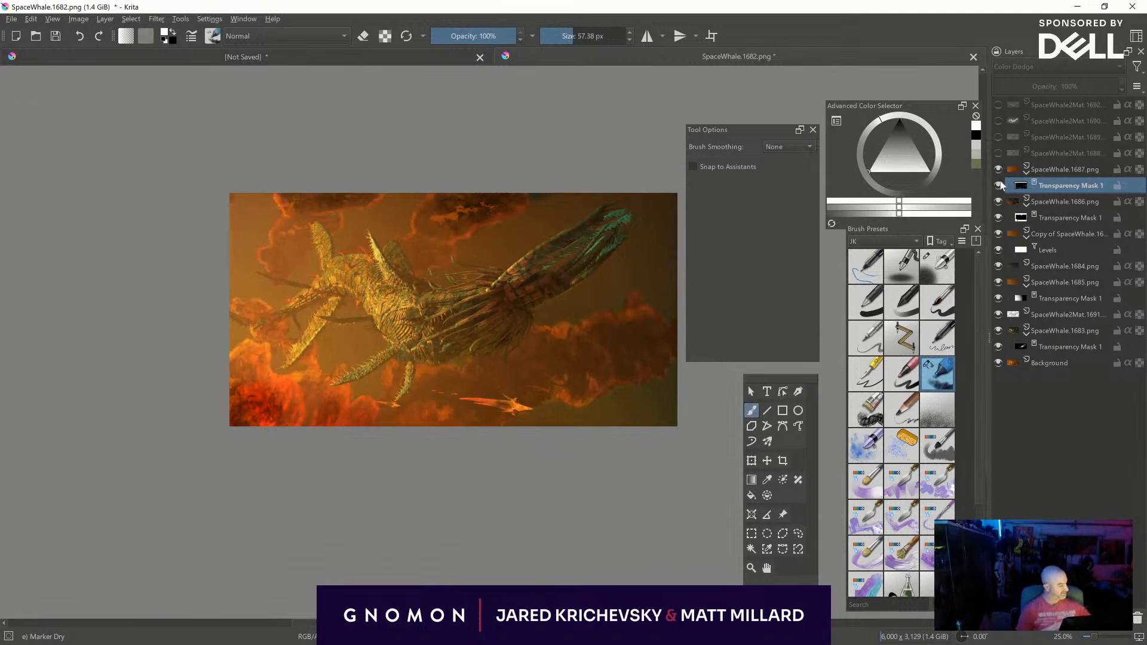
left_click(997, 169)
left_click(999, 168)
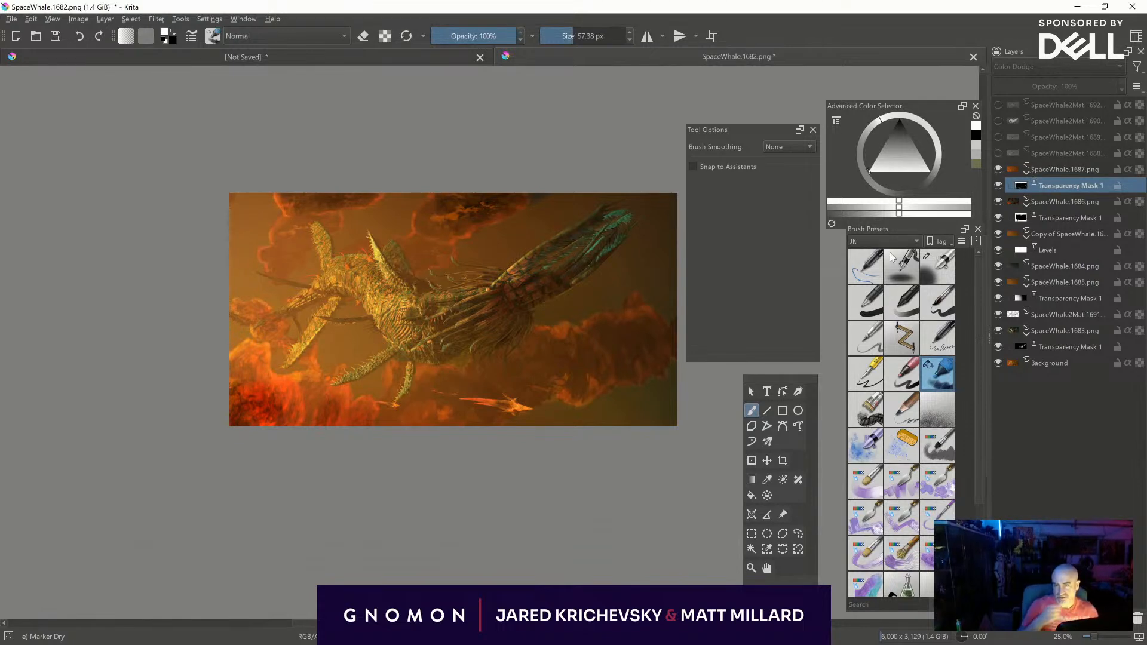
key("ctrl+plus")
key("ctrl+plus")
key("ctrl+plus")
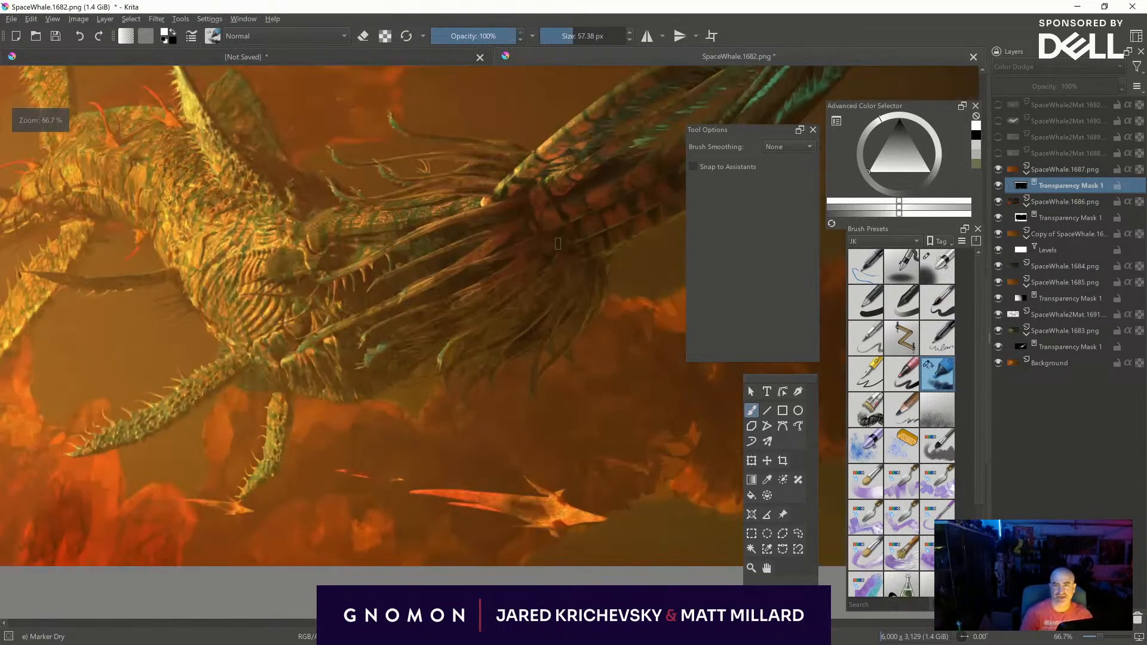
middle_click_drag(480, 283, 252, 476)
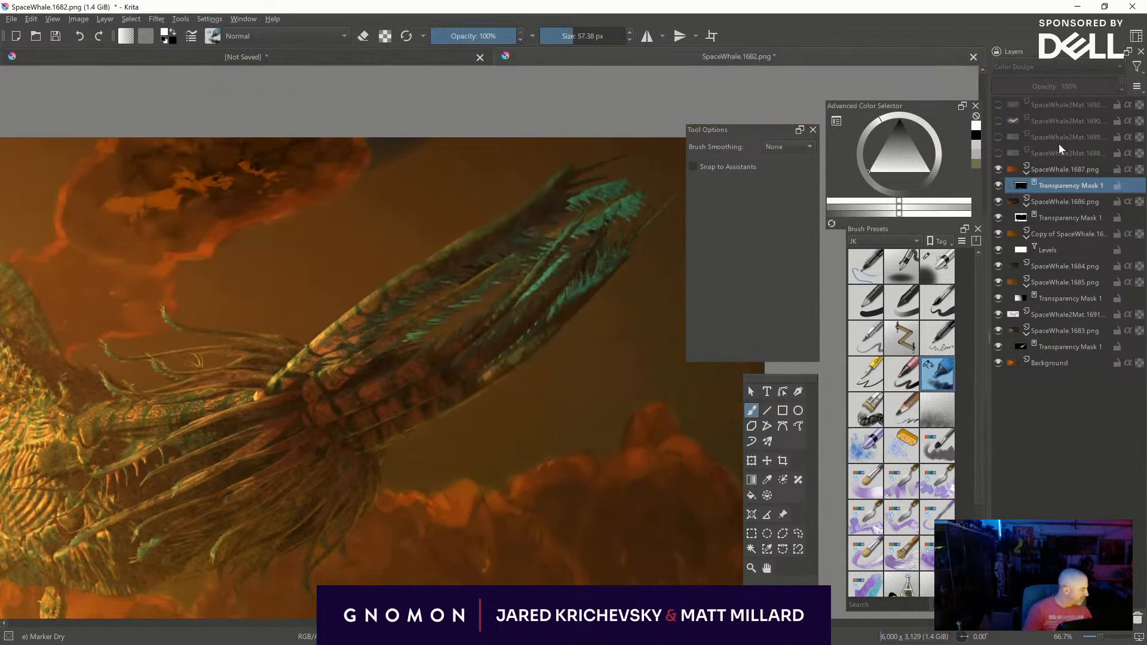
left_click(1055, 170)
left_click(997, 169)
left_click(998, 169)
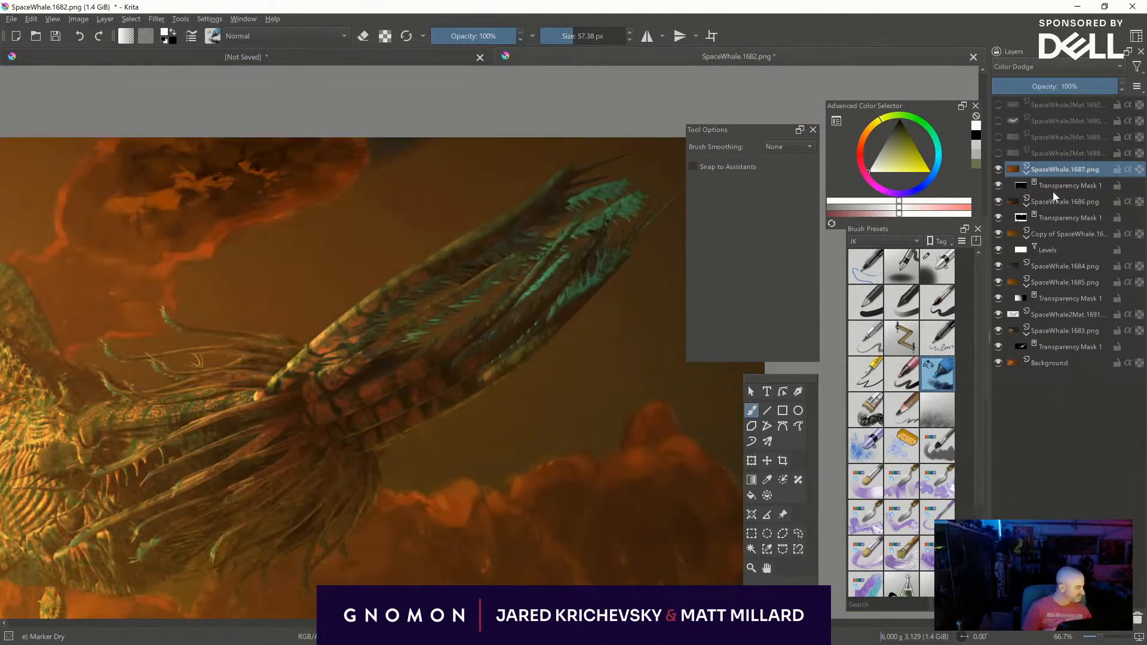
- Preview the SpaceWhale2Mat.1689 layer, hide it again and make the SpaceWhale2Mat.1692 layer visible
left_click(995, 139)
middle_click_drag(412, 482, 712, 372)
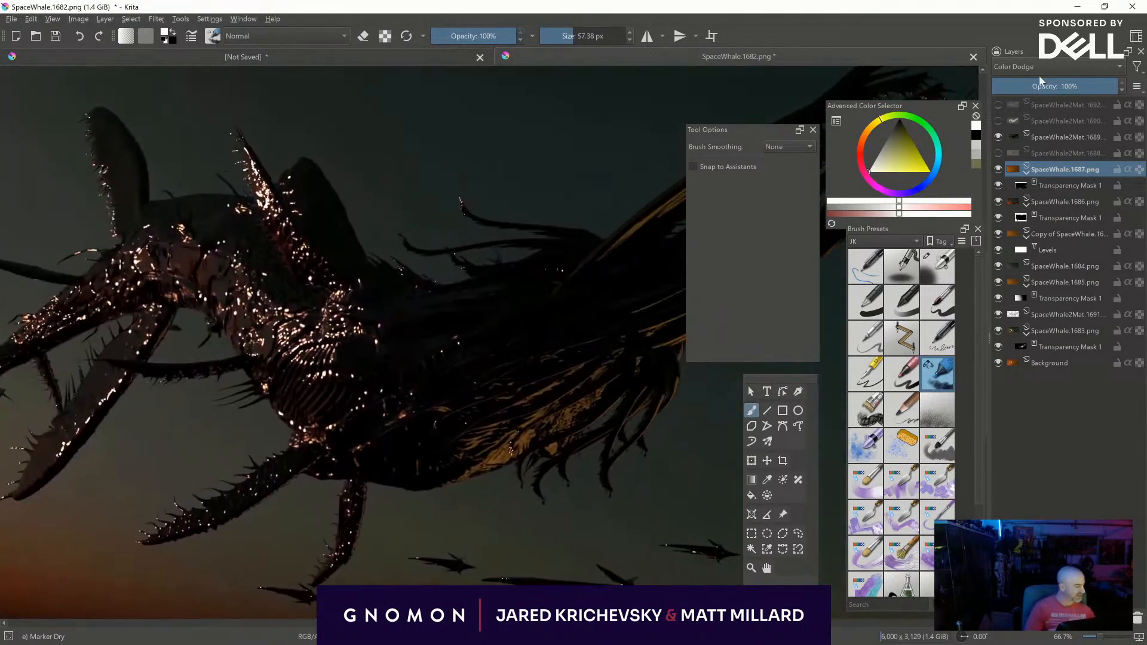
left_click(997, 137)
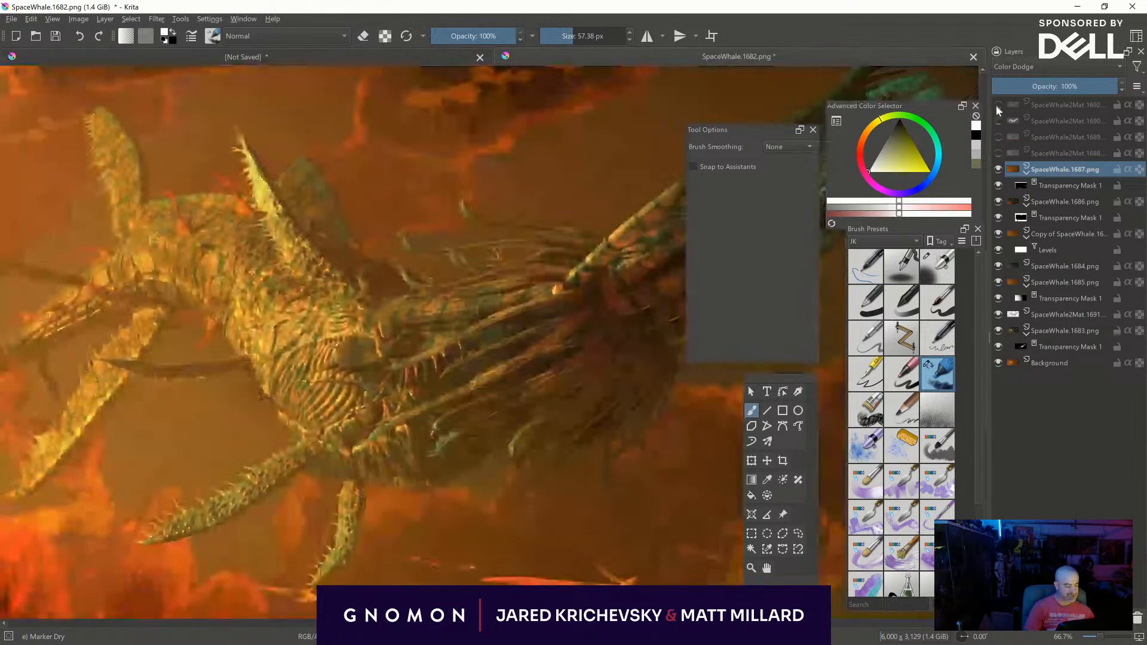
left_click(996, 105)
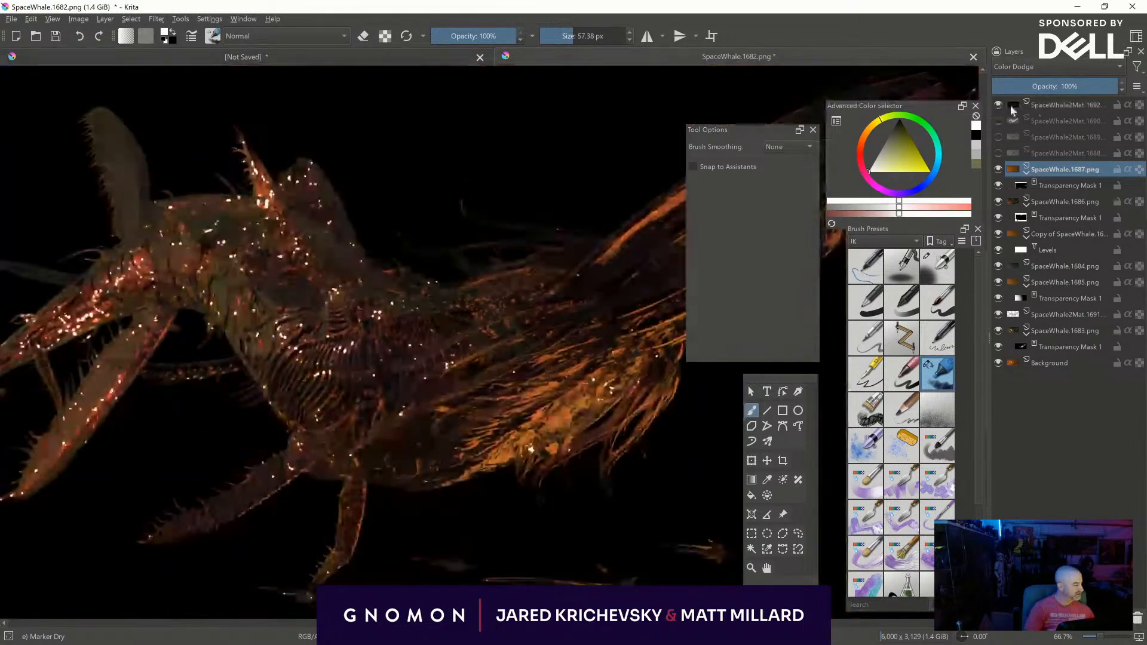
- Cut the SpaceWhale2Mat.1692 layer to the active selection with a flattened transparency mask and set its blending mode to Screen
left_click(1066, 108)
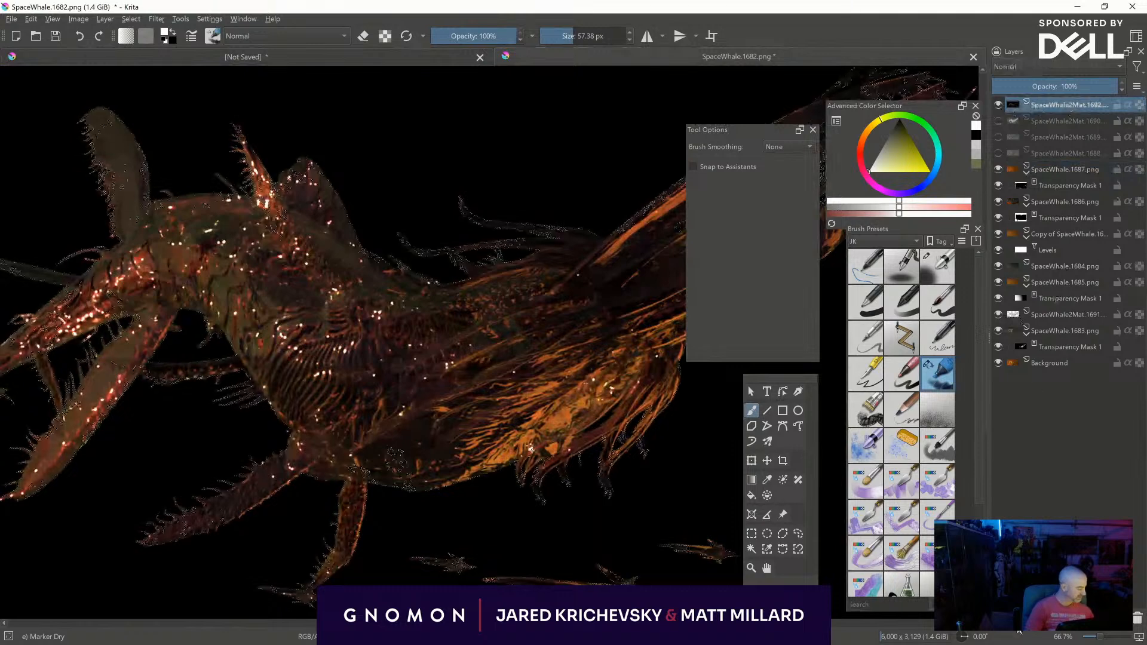
right_click(999, 446)
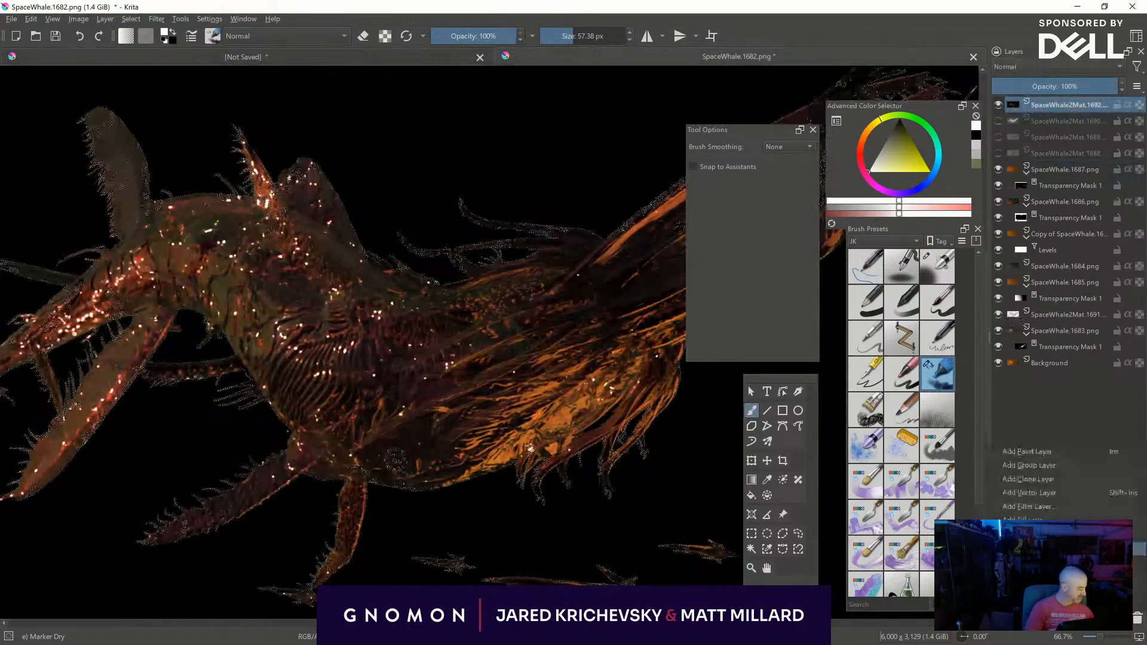
left_click(1036, 550)
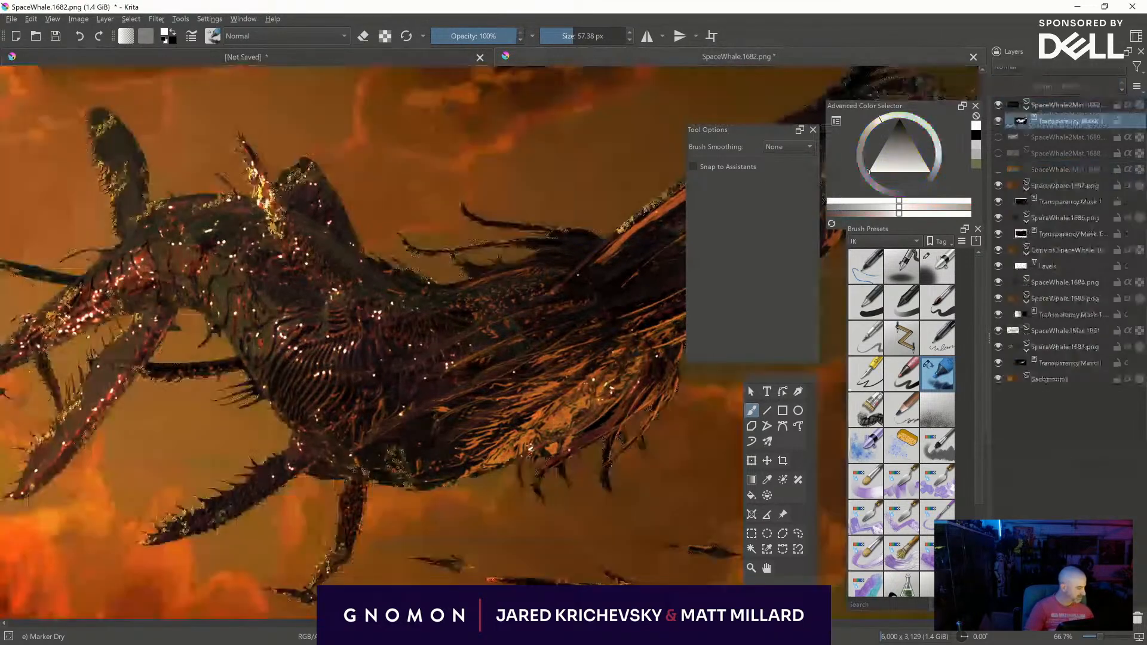
right_click(1048, 109)
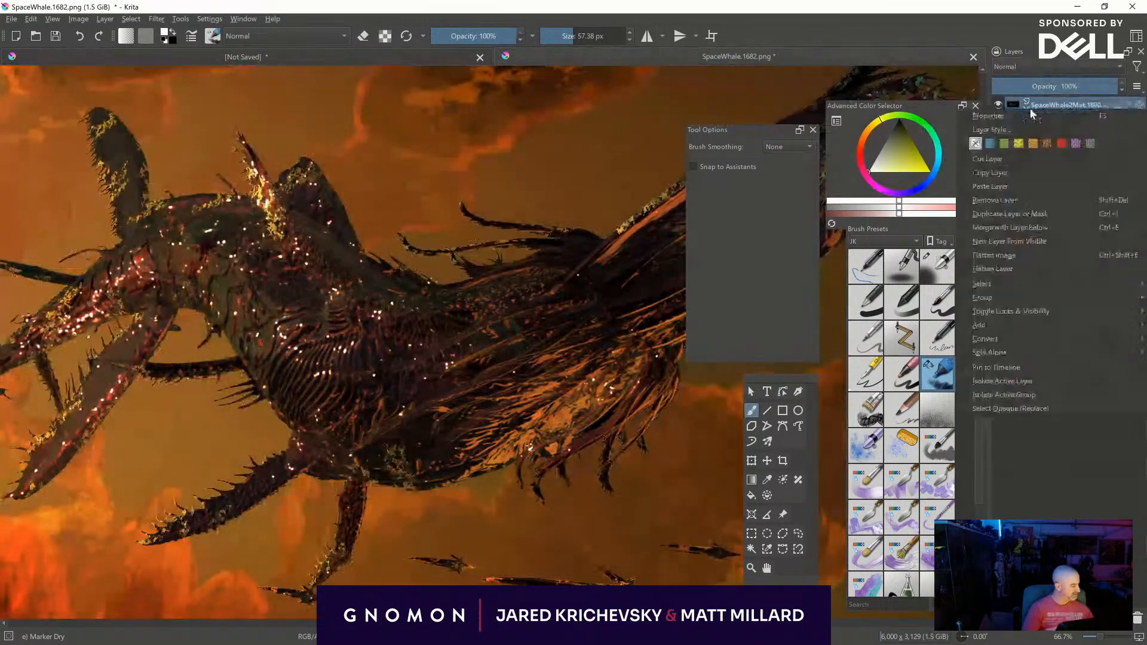
left_click(1017, 269)
left_click(1022, 66)
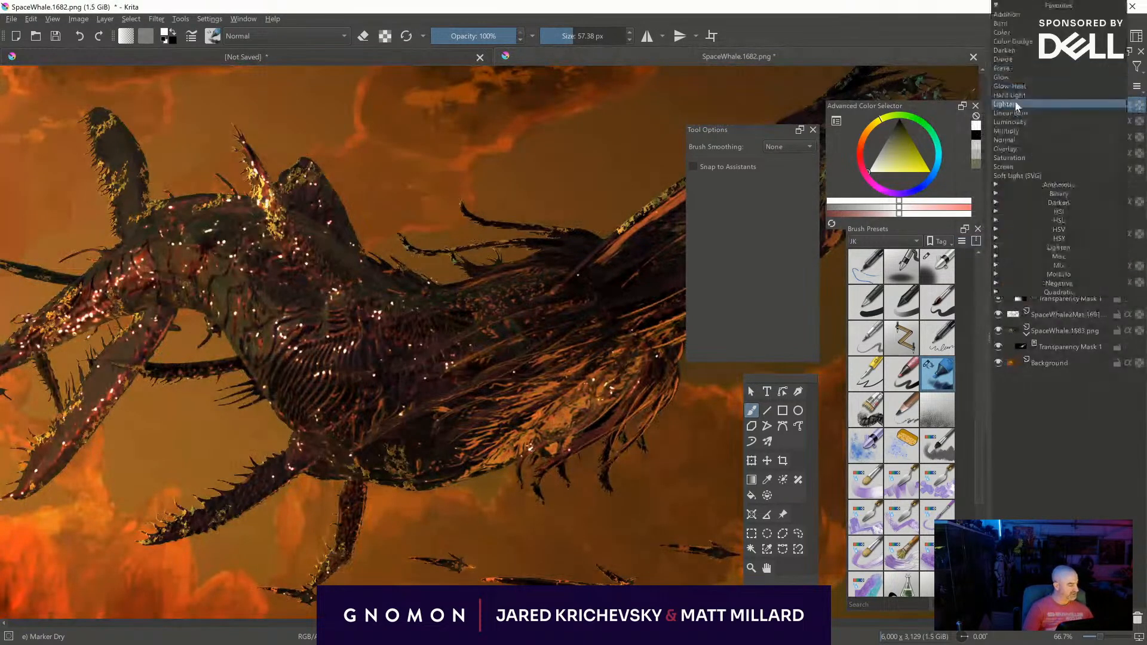
left_click(1004, 166)
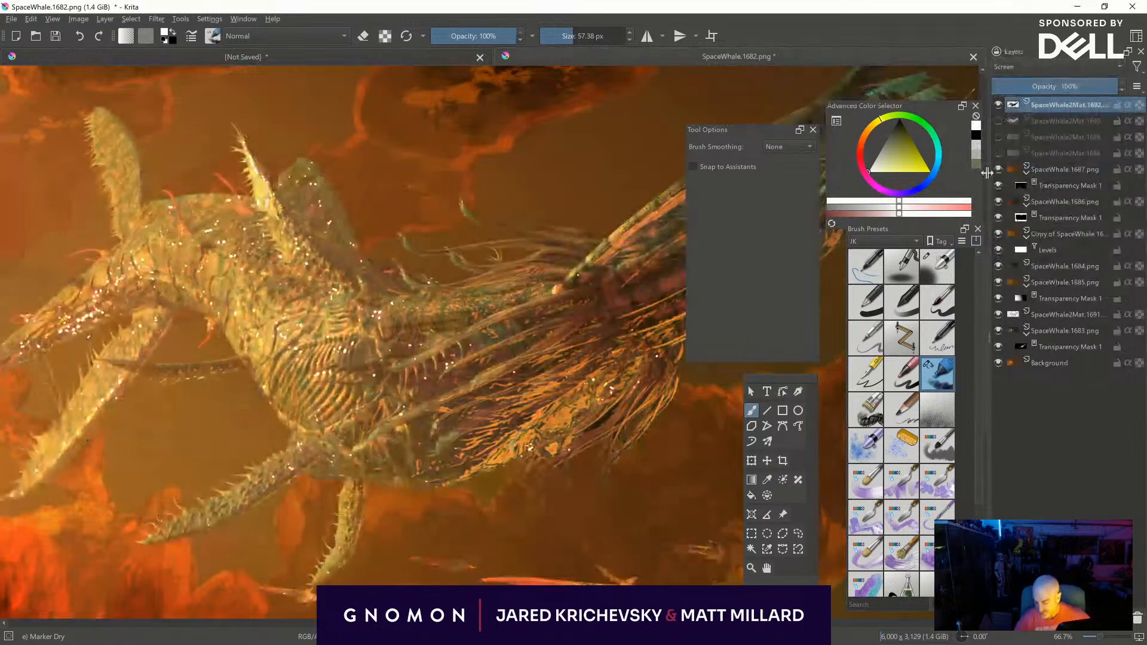
key("ctrl+l")
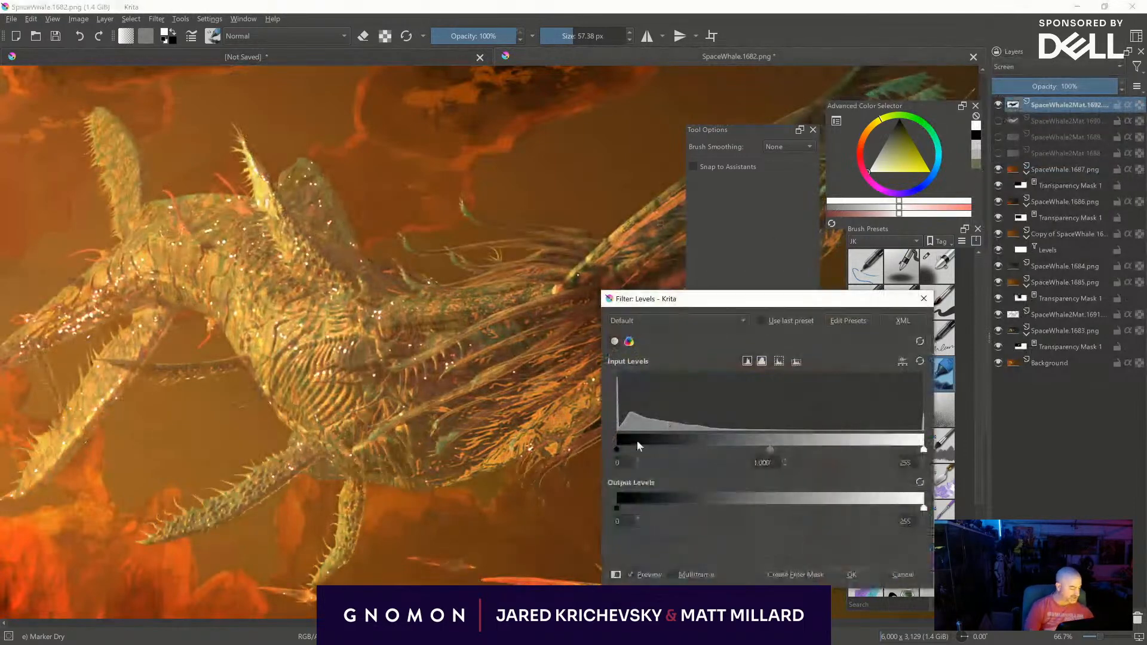
left_click_drag(619, 451, 686, 447)
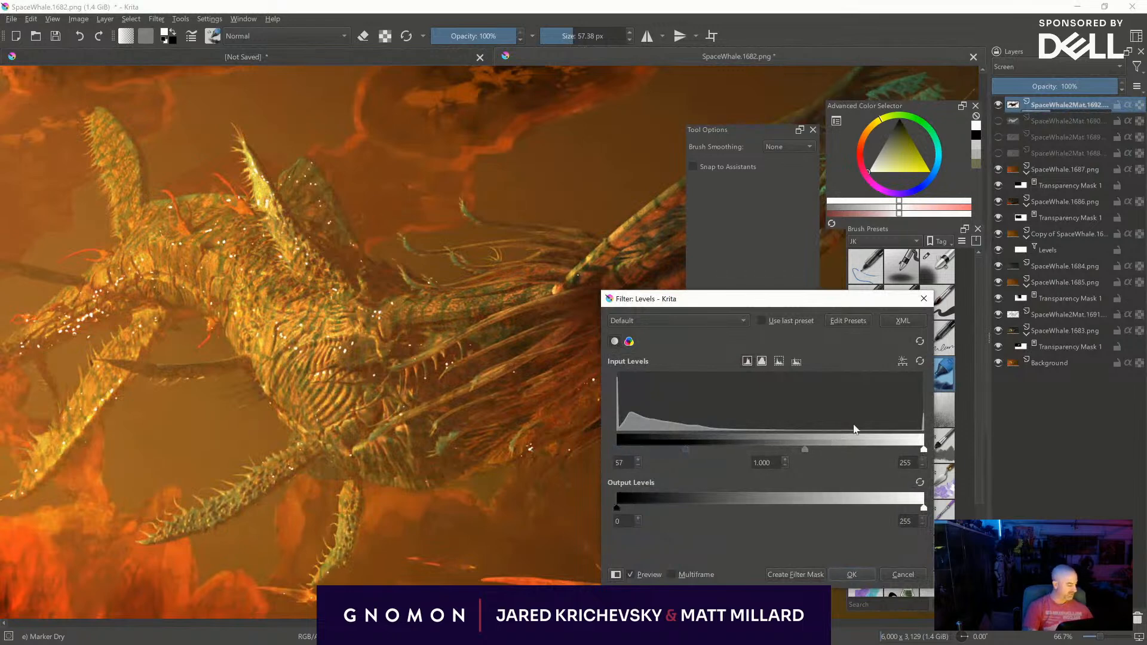
left_click_drag(923, 449, 815, 445)
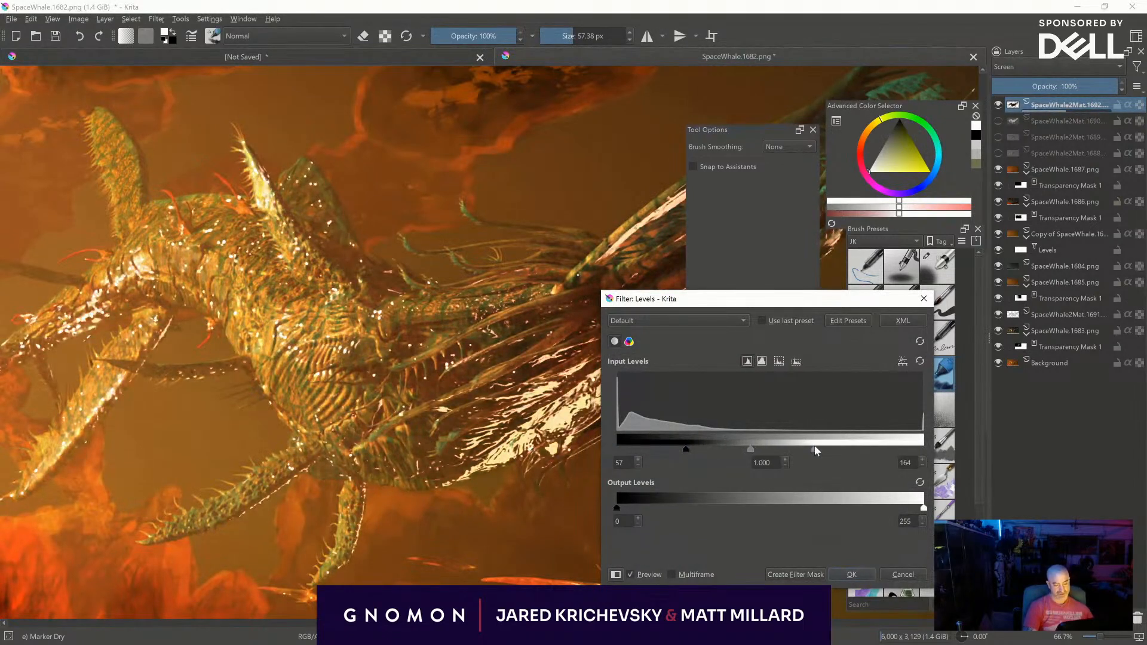
left_click(922, 301)
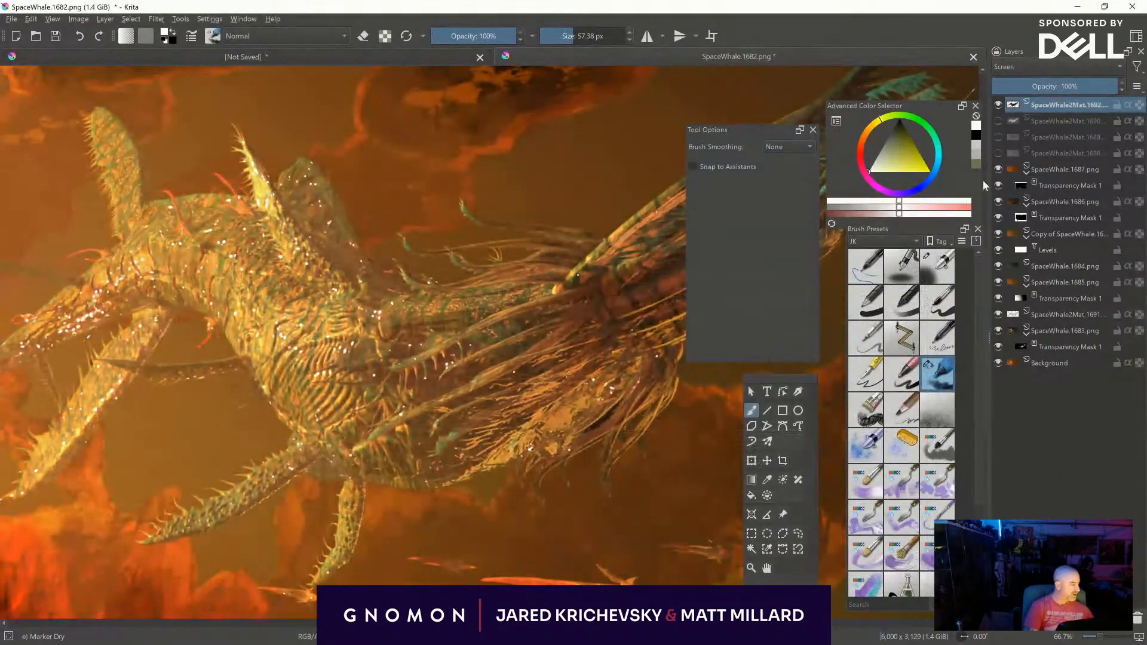
- Hide the SpaceWhale2Mat.1692 layer and make the SpaceWhale2Mat.1688 layer visible
left_click(998, 105)
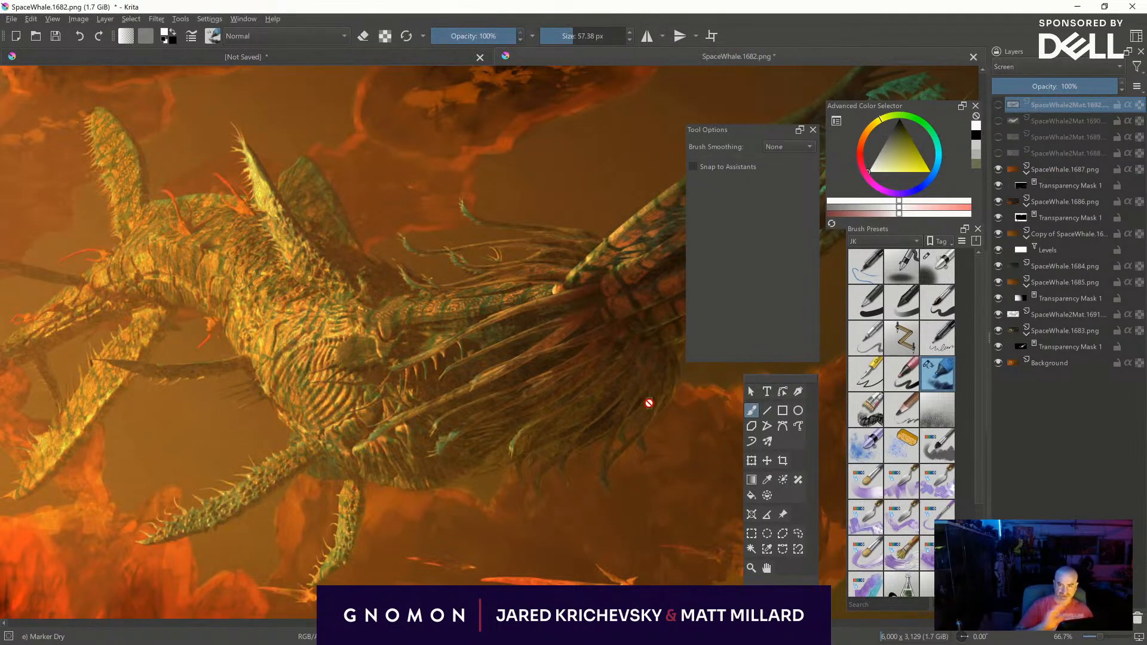
left_click(997, 154)
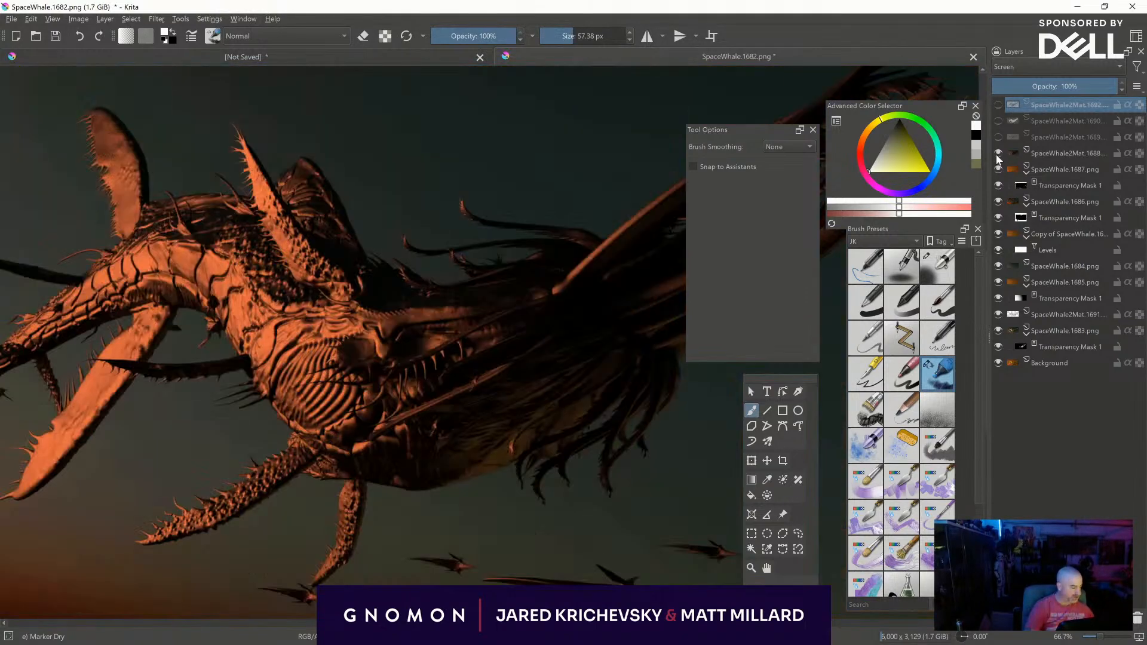
- Load a selection from the SpaceWhale2Mat.1692 layer and add it to the SpaceWhale2Mat.1688 layer as a transparency mask
left_click(1011, 105, "ctrl")
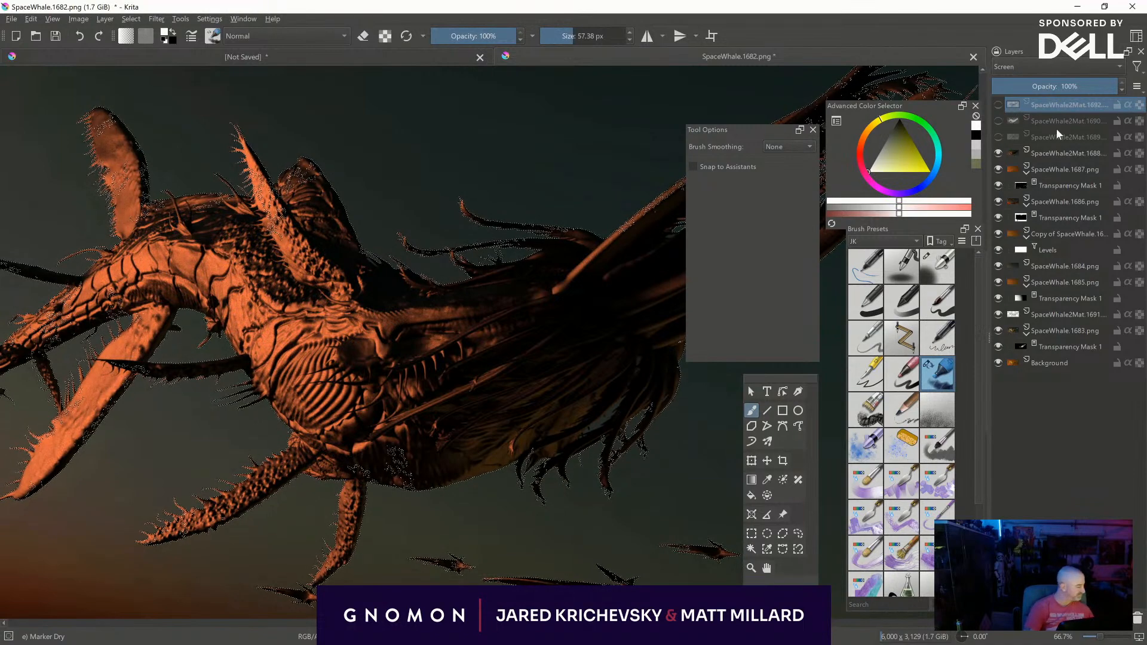
left_click(1051, 153)
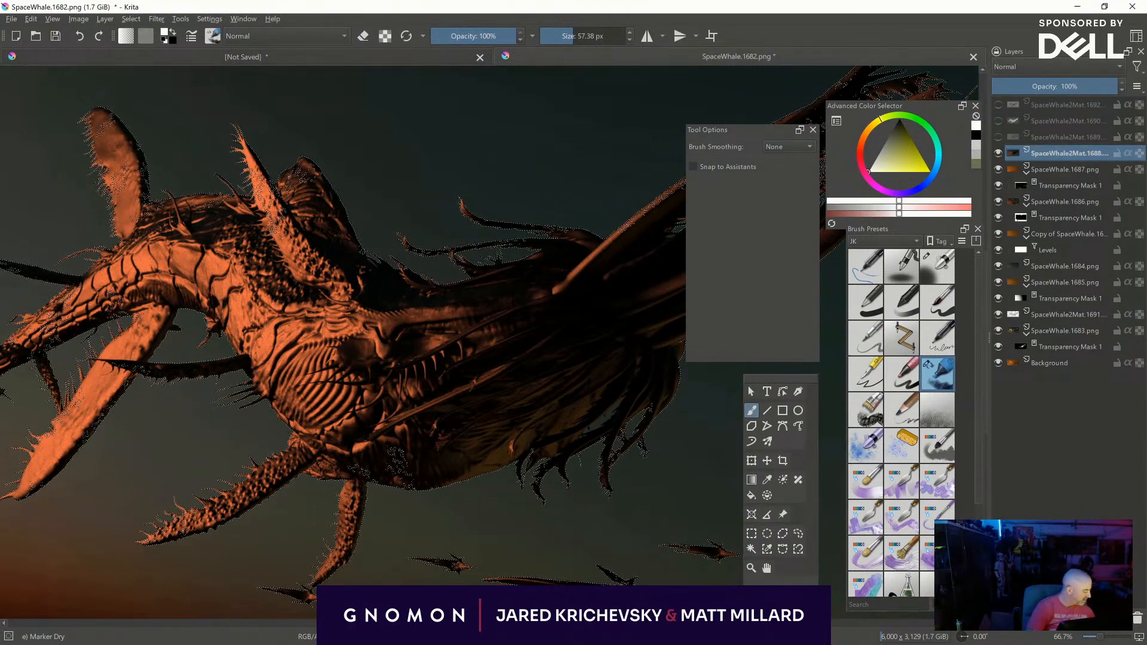
left_click(1010, 618)
left_click(1051, 548)
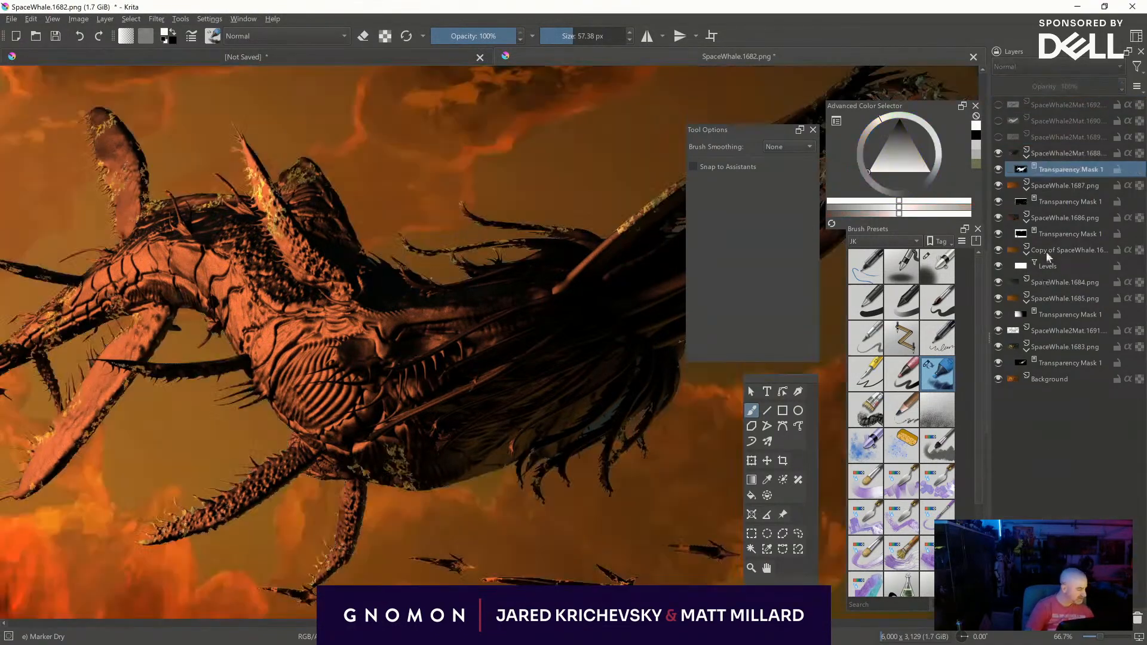
left_click(1017, 152)
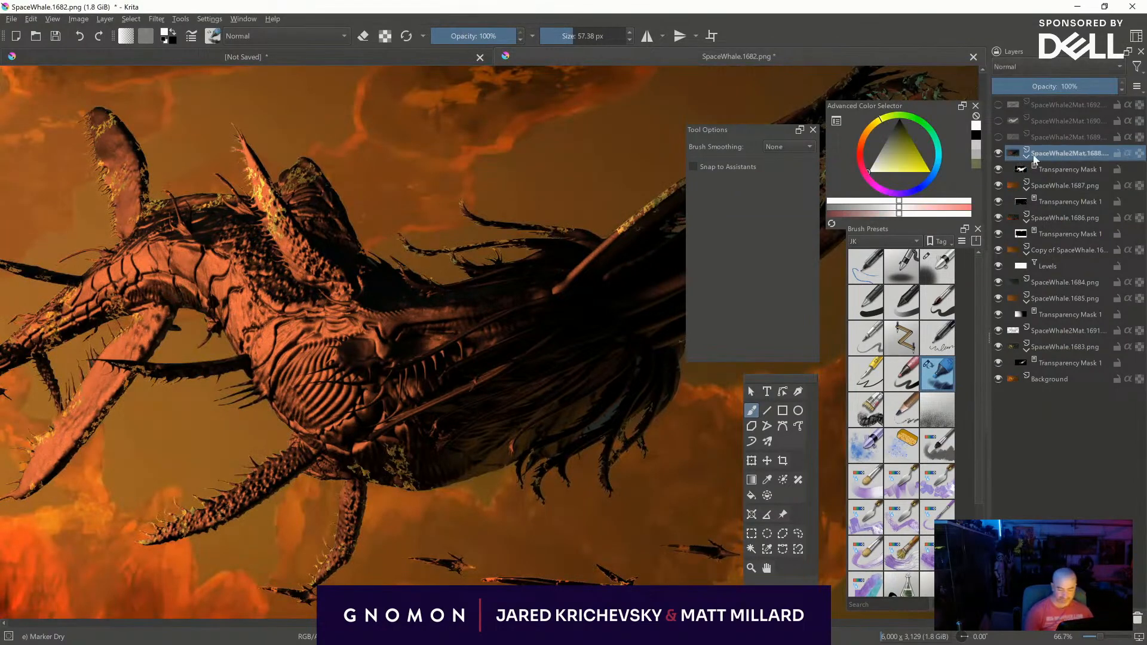
- Create a new layer from all visible content
mouse_move(1101, 172)
mouse_move(1047, 134)
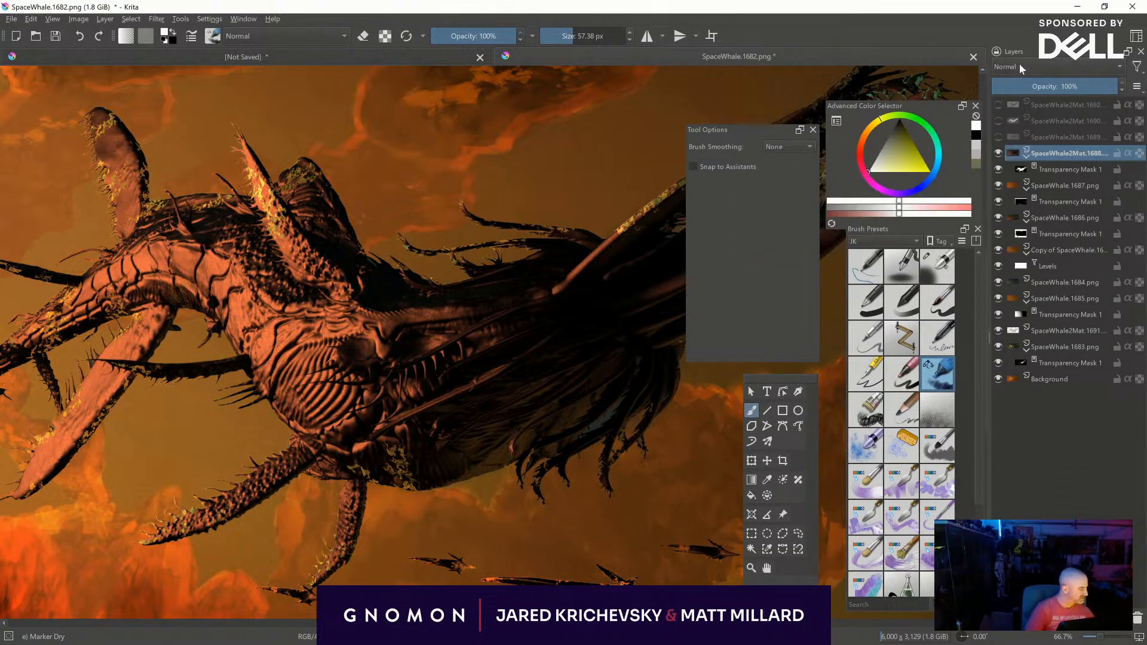
right_click(1030, 169)
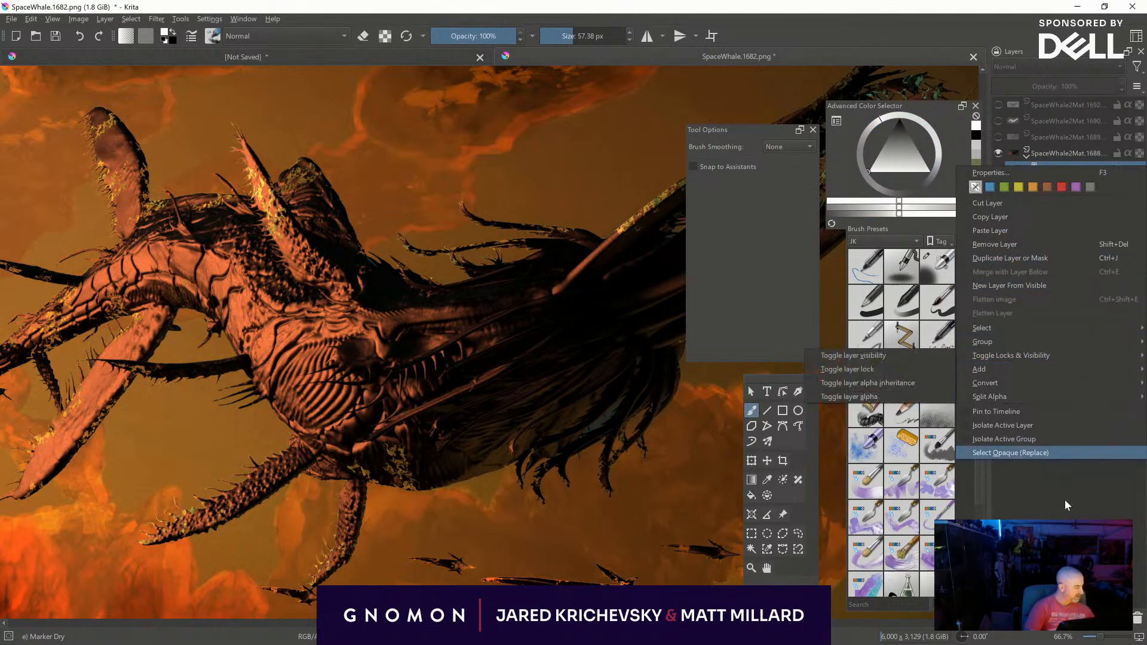
left_click(1061, 167)
right_click(1051, 153)
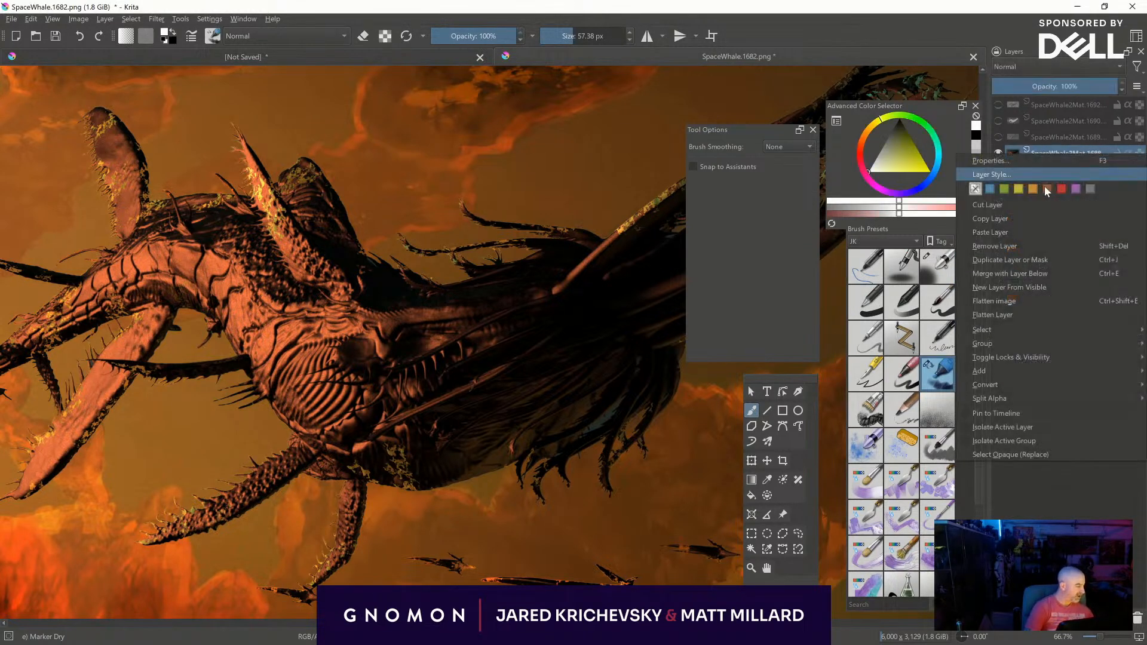
left_click(1038, 286)
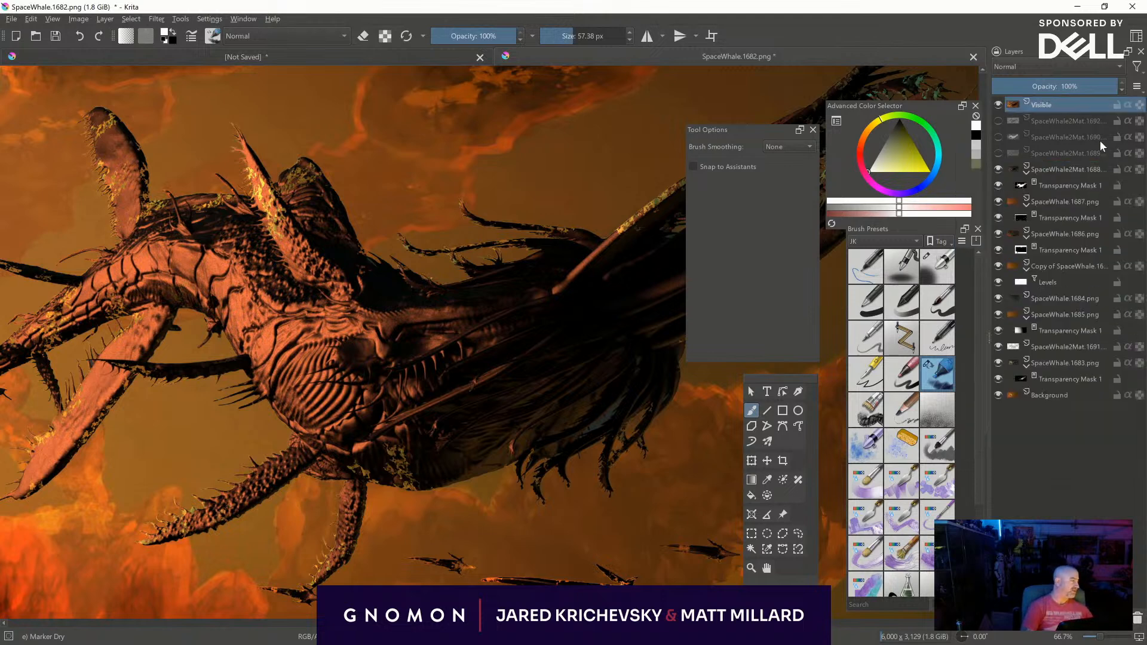
- Try the Visible layer at 53% opacity in Screen blending mode and undo both changes
left_click(1058, 86)
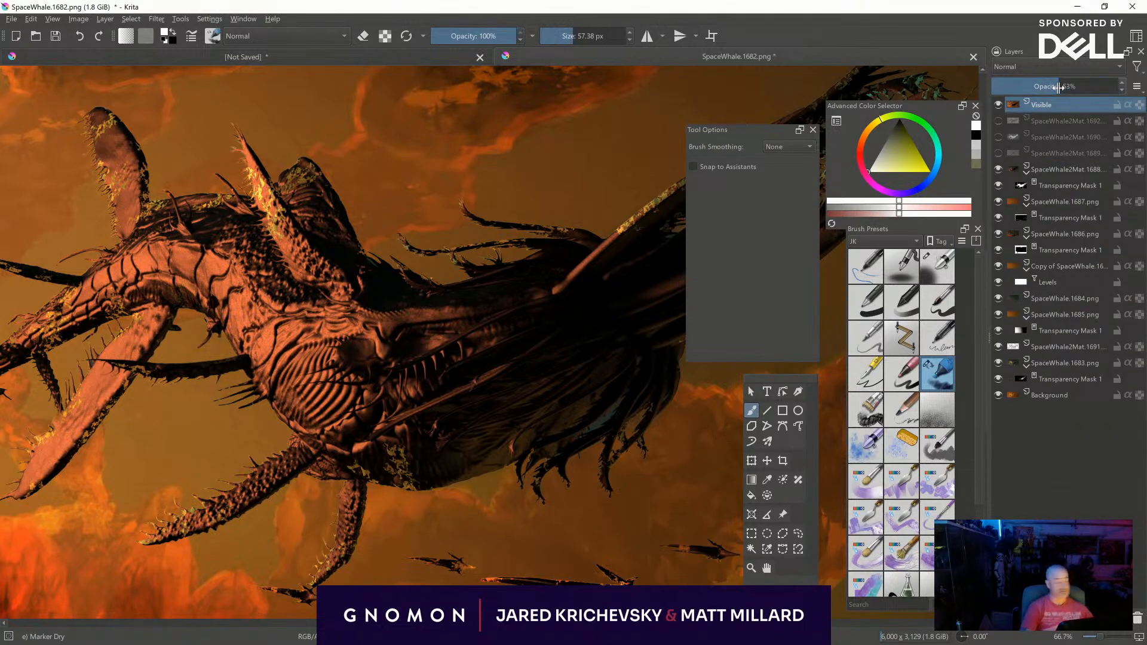
left_click(1056, 66)
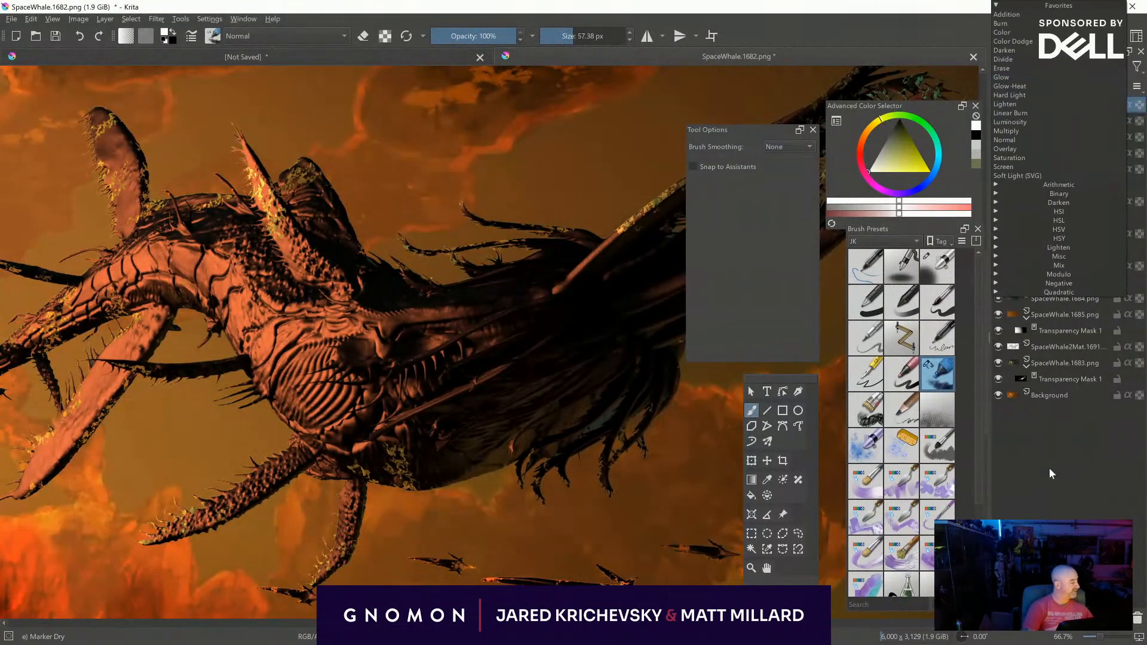
left_click(1027, 166)
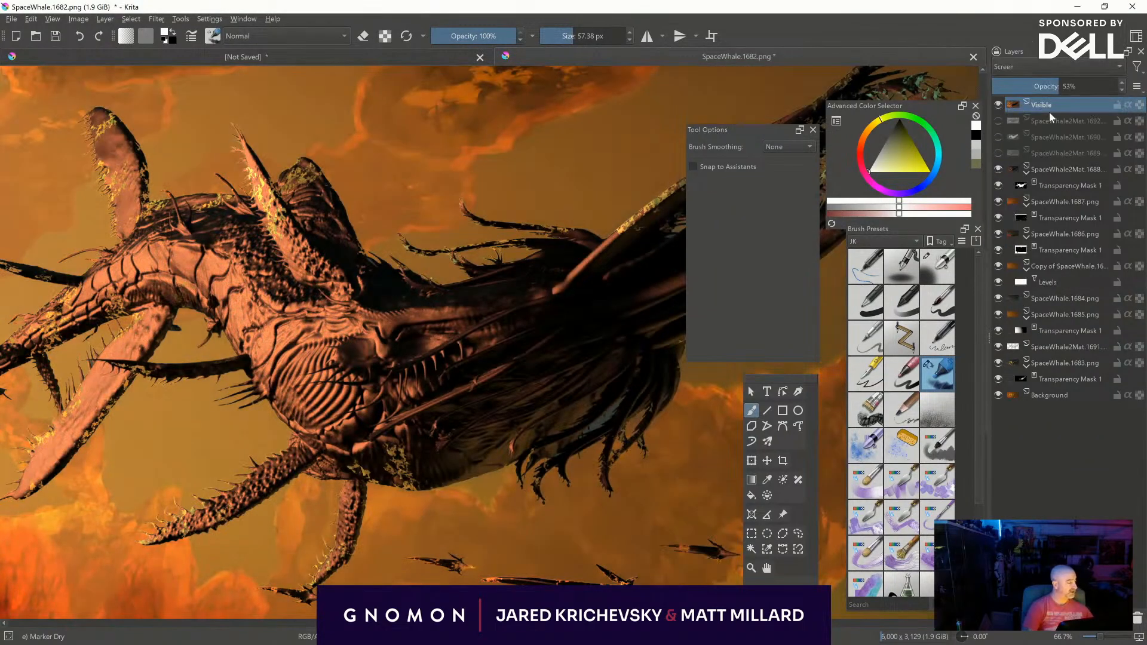
key("ctrl+z")
key("ctrl+z")
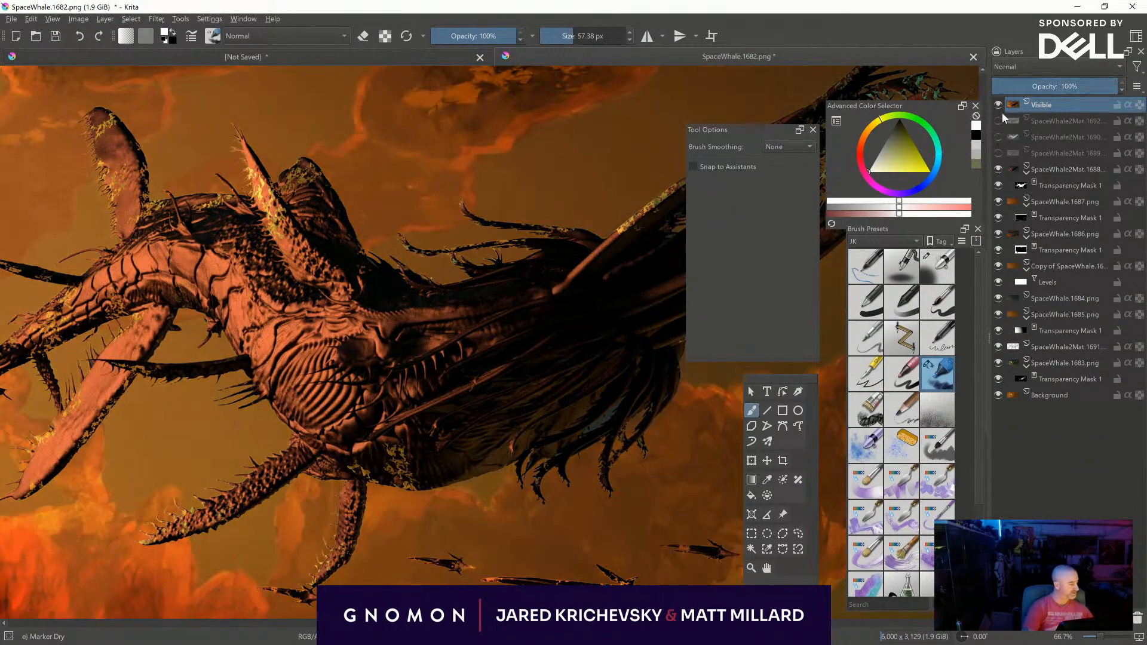
- Add a transparency mask to the Visible layer from the SpaceWhale2Mat.1691 layer's selection and flatten the layer
left_click(1017, 350, "ctrl")
left_click(1009, 619)
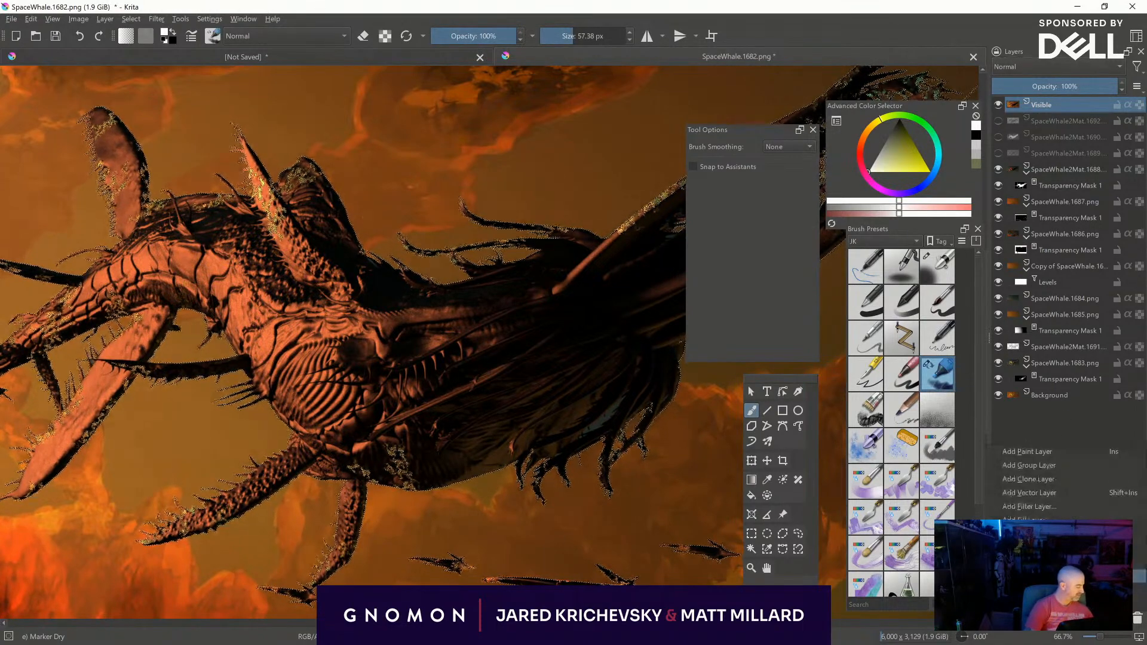
left_click(1028, 552)
left_click(1035, 103)
right_click(1035, 104)
left_click(1023, 262)
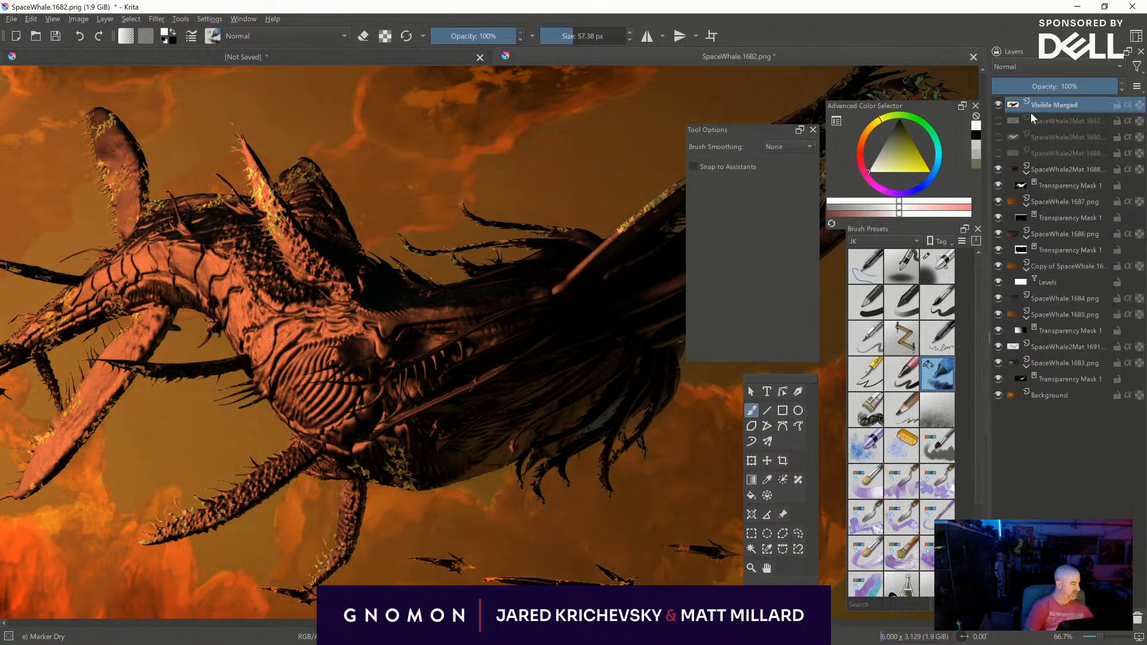
- Set the Visible Merged layer to Screen at 49% opacity and darken it by raising its Levels black point
left_click(1027, 66)
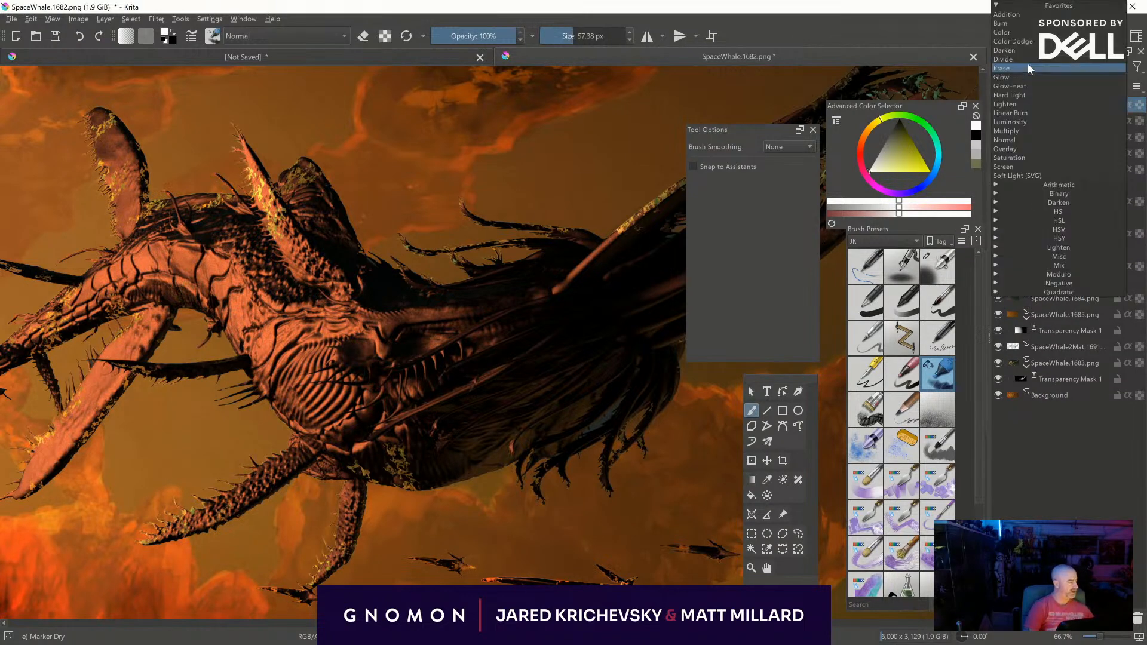
left_click(1030, 166)
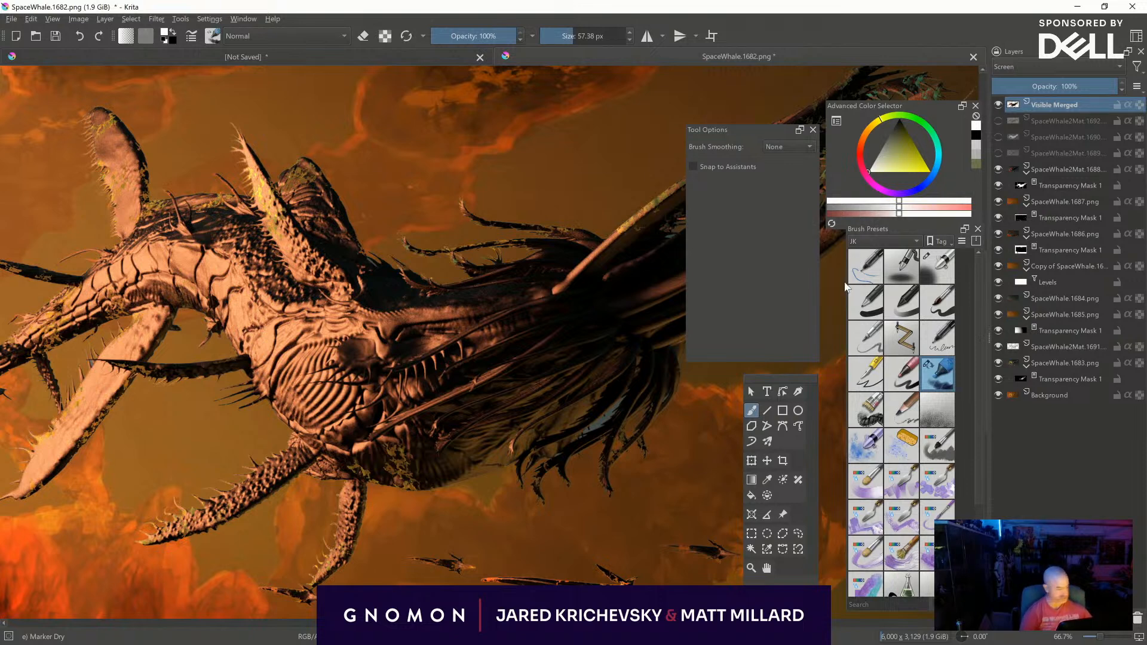
key("ctrl+l")
left_click_drag(617, 450, 710, 452)
left_click(859, 575)
left_click_drag(1044, 87, 1065, 94)
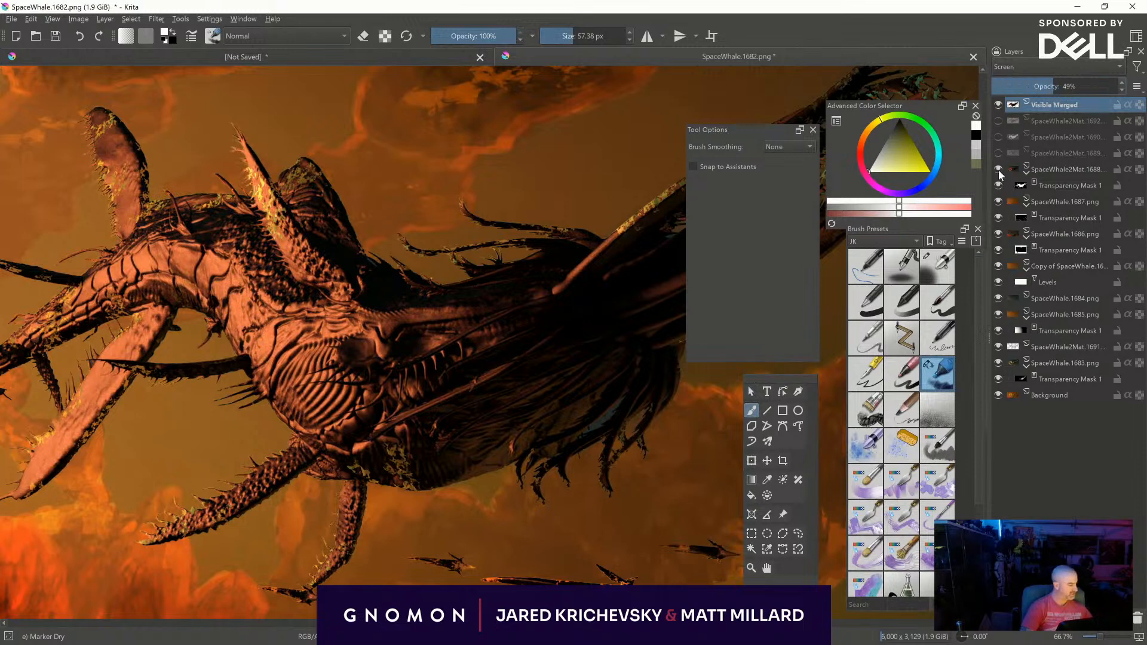
- Hide the SpaceWhale2Mat.1688 and Visible Merged layers and toggle SpaceWhale.1687 to compare the composite
left_click(998, 170)
left_click(999, 105)
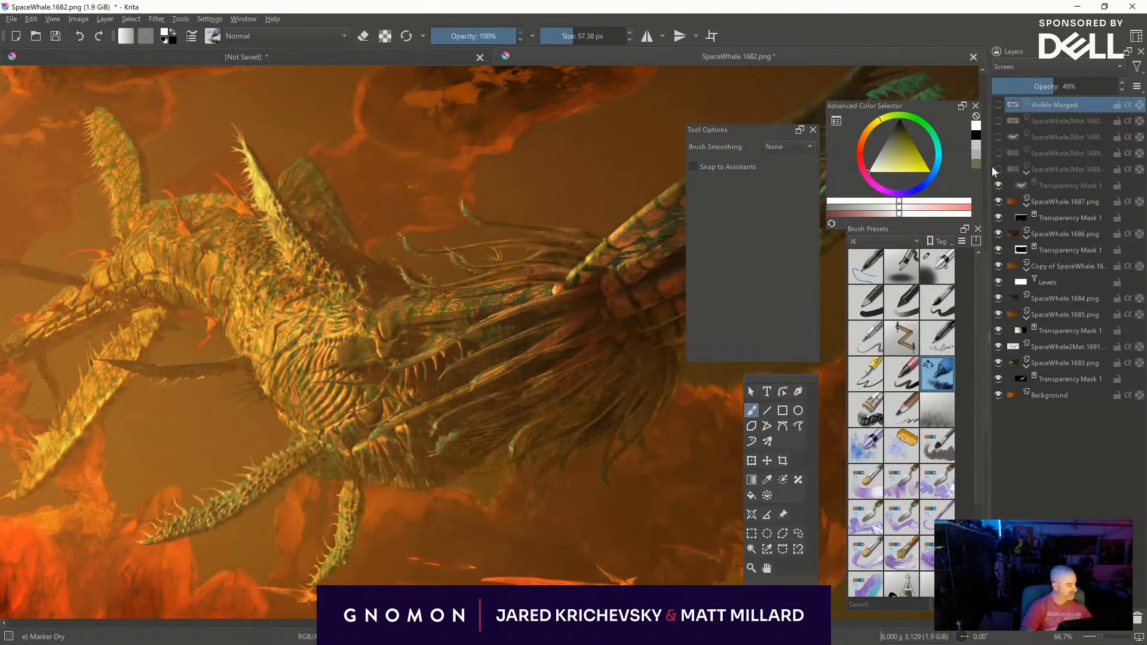
left_click(998, 202)
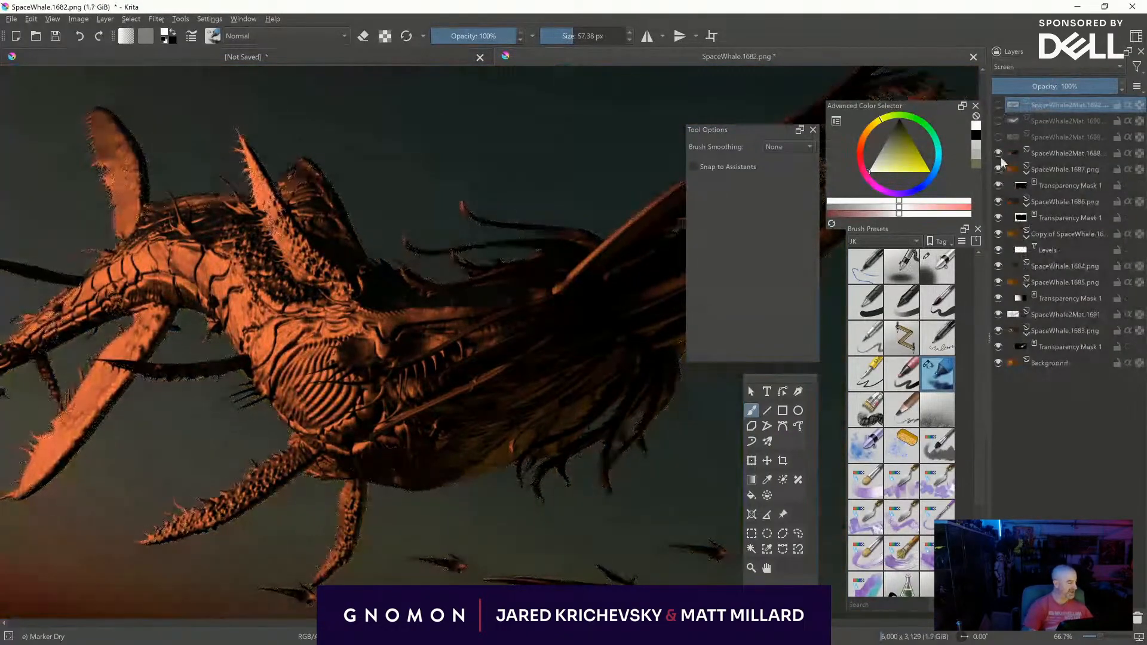
- Hide the SpaceWhale2Mat.1688, SpaceWhale.1687 and SpaceWhale.1686 layers and toggle SpaceWhale2Mat.1691 to compare its effect on the composite
left_click(998, 154)
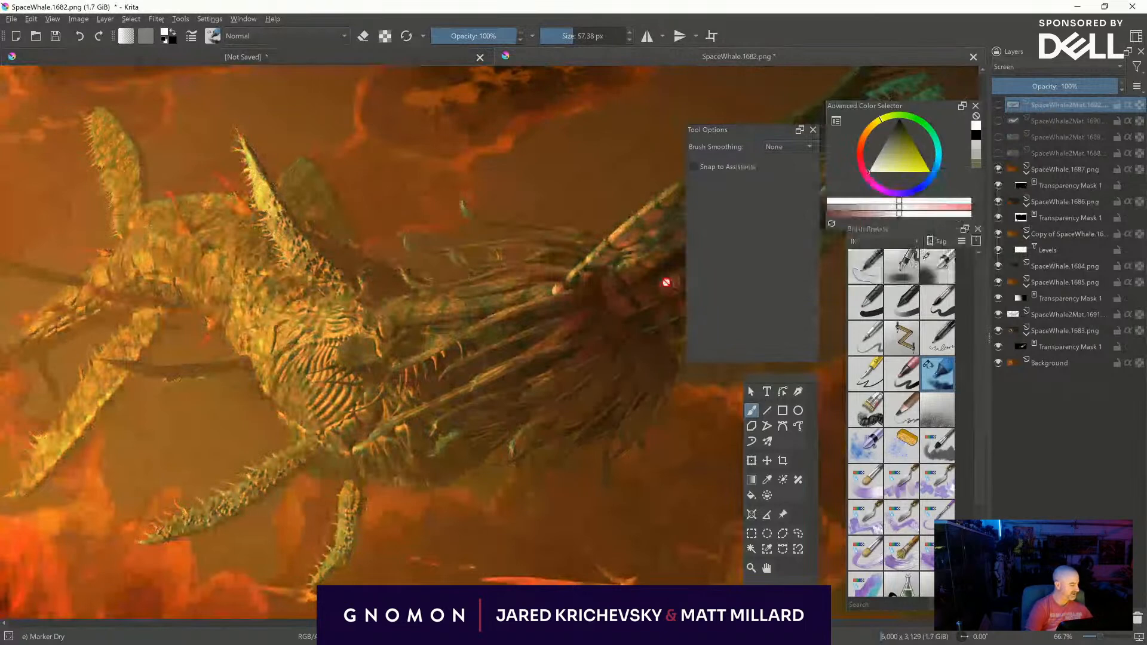
key("minus")
key("minus")
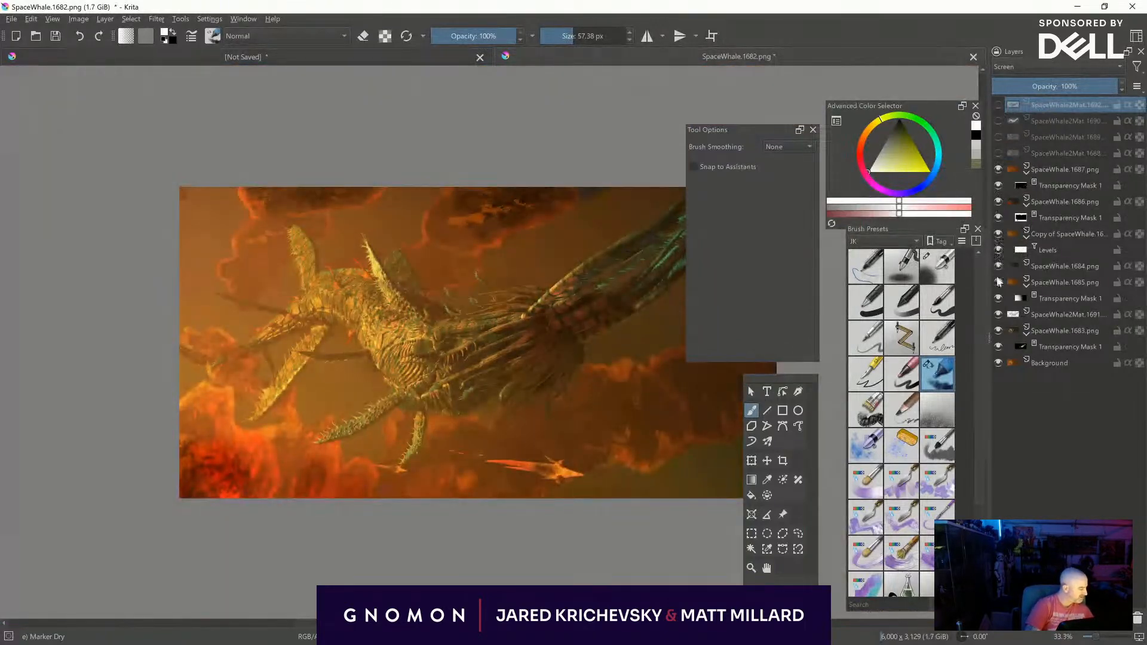
left_click(998, 169)
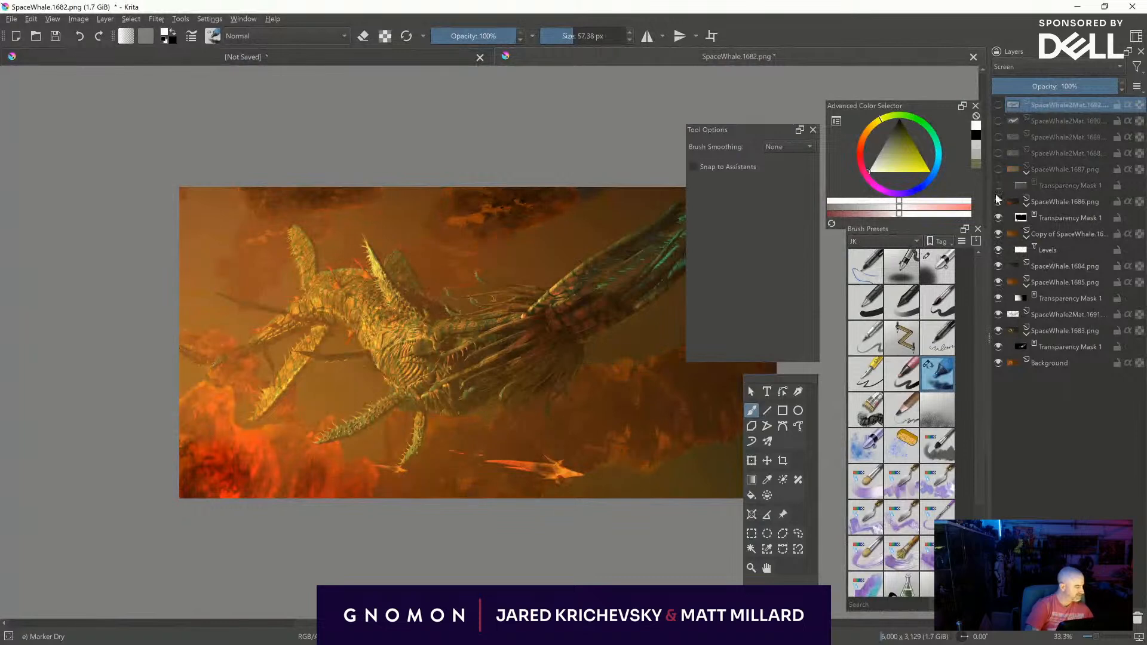
left_click(997, 201)
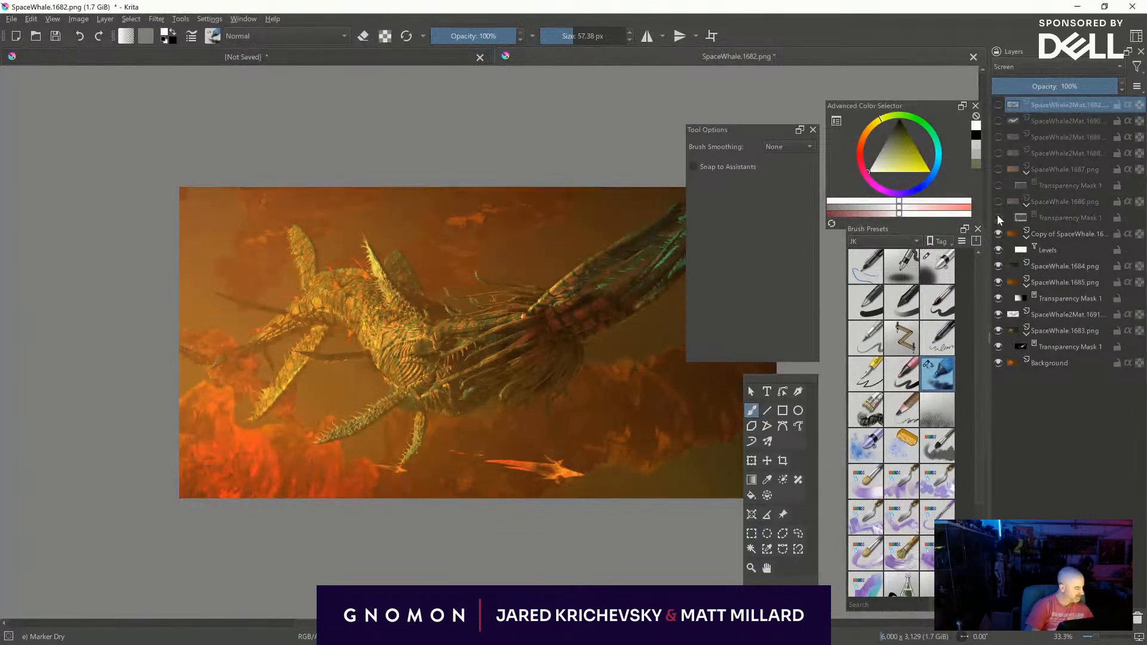
left_click(998, 313)
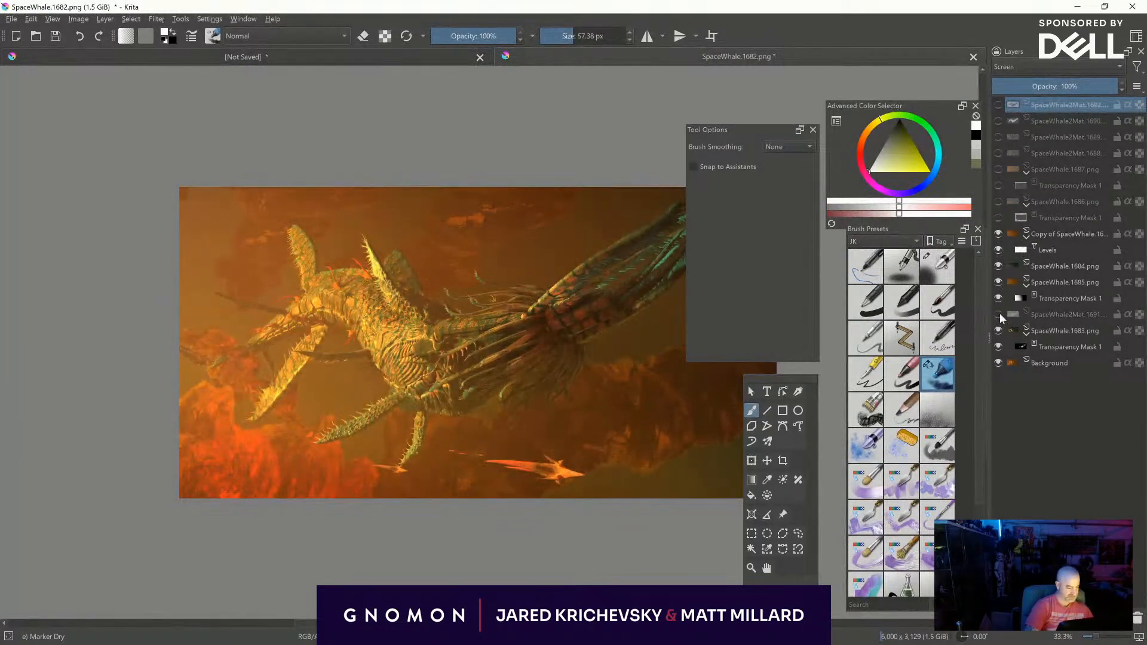
left_click(998, 314)
- Set the SpaceWhale2Mat.1691 layer's opacity to 40% and show the SpaceWhale.1686 and SpaceWhale.1687 layers with their masks
key("plus")
key("plus")
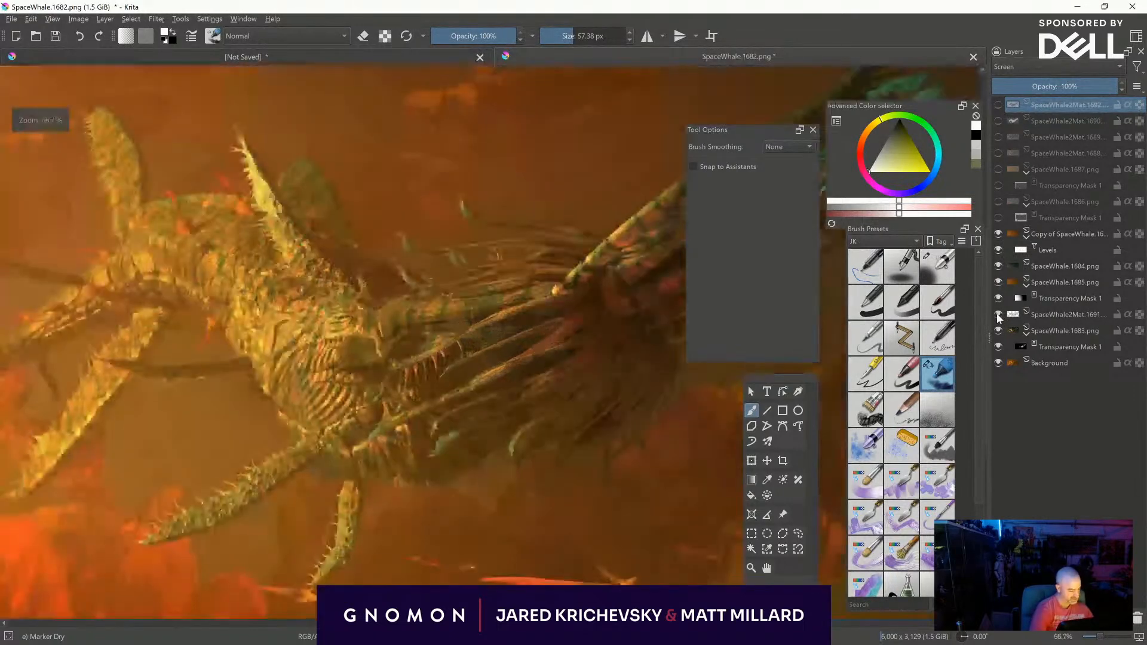
left_click(1038, 314)
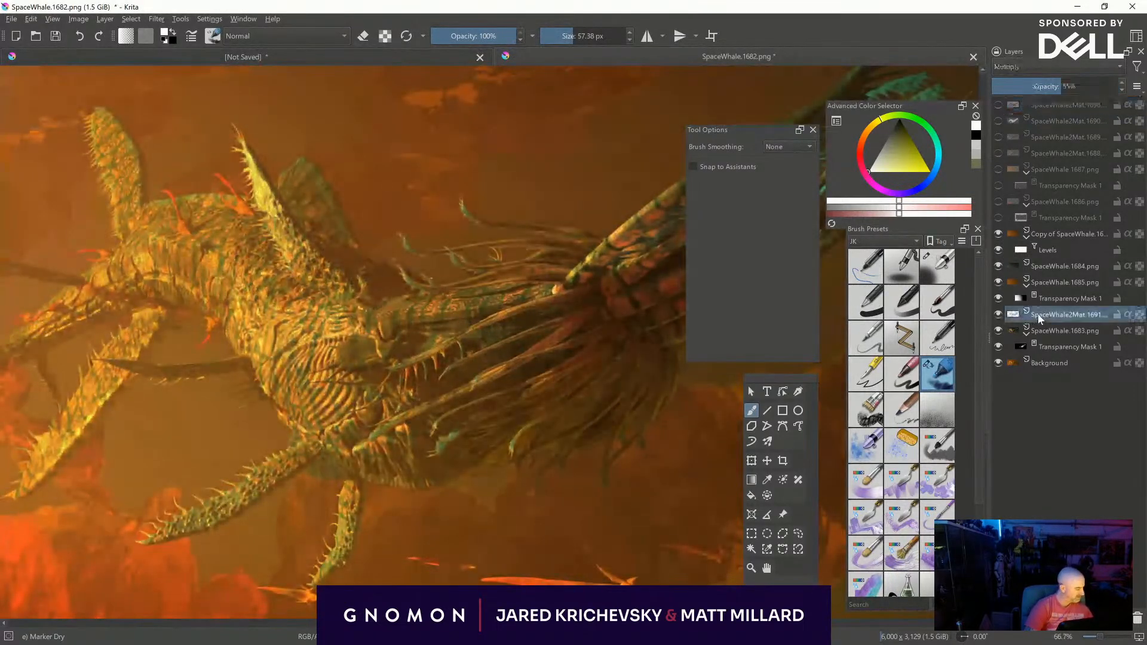
left_click_drag(1066, 92, 1033, 84)
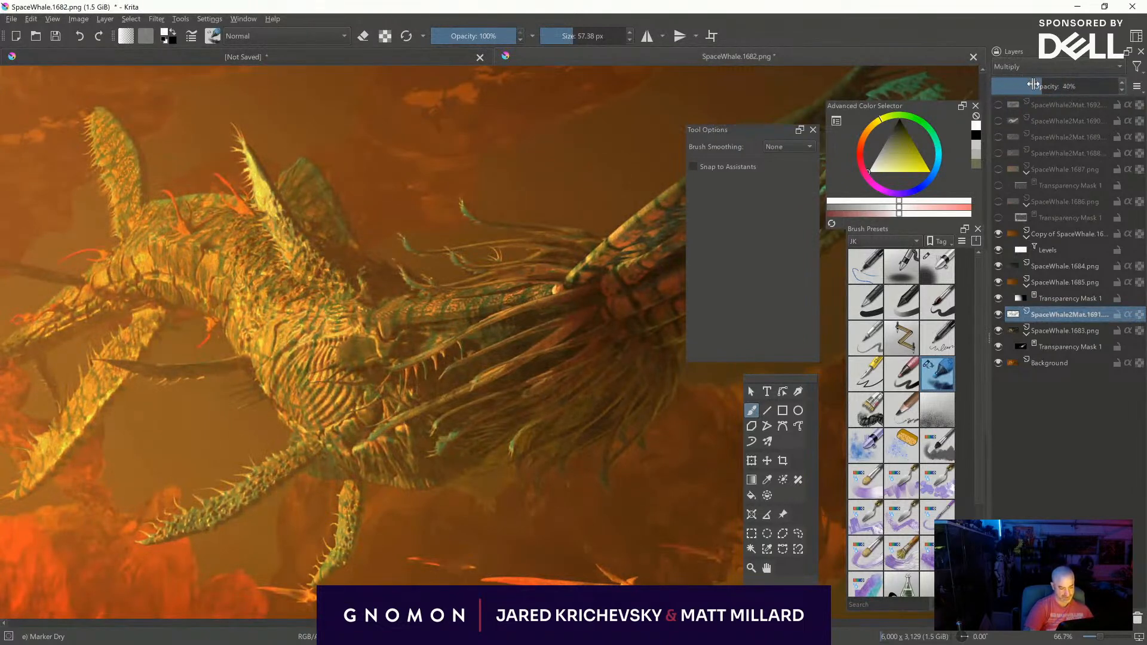
left_click(998, 201)
left_click(996, 182)
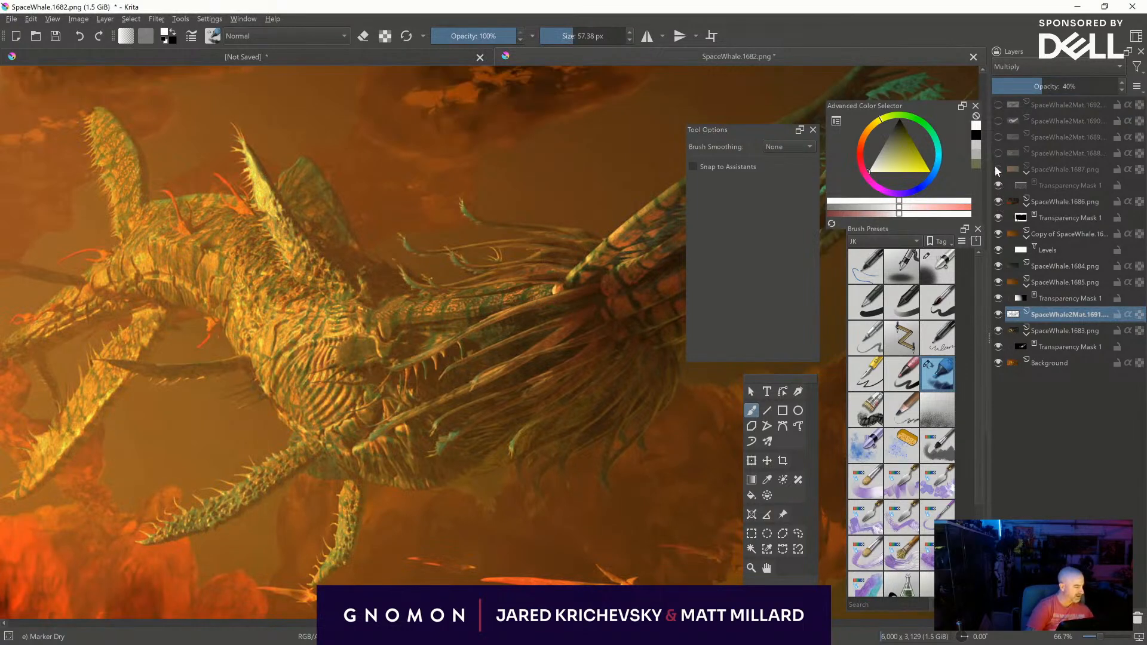
left_click(996, 169)
- Show the SpaceWhale2Mat.1688 layer and add a transparency mask to it from the active creature selection
left_click(998, 153)
left_click(998, 153)
left_click(998, 154)
left_click(1012, 156)
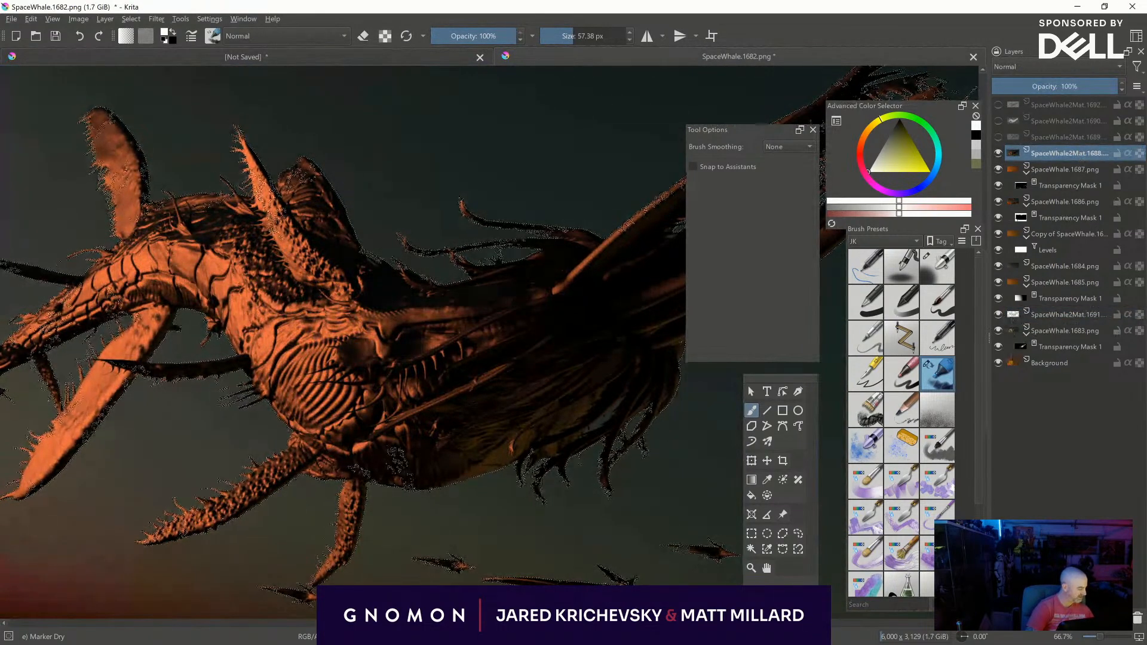
right_click(999, 447)
left_click(1046, 549)
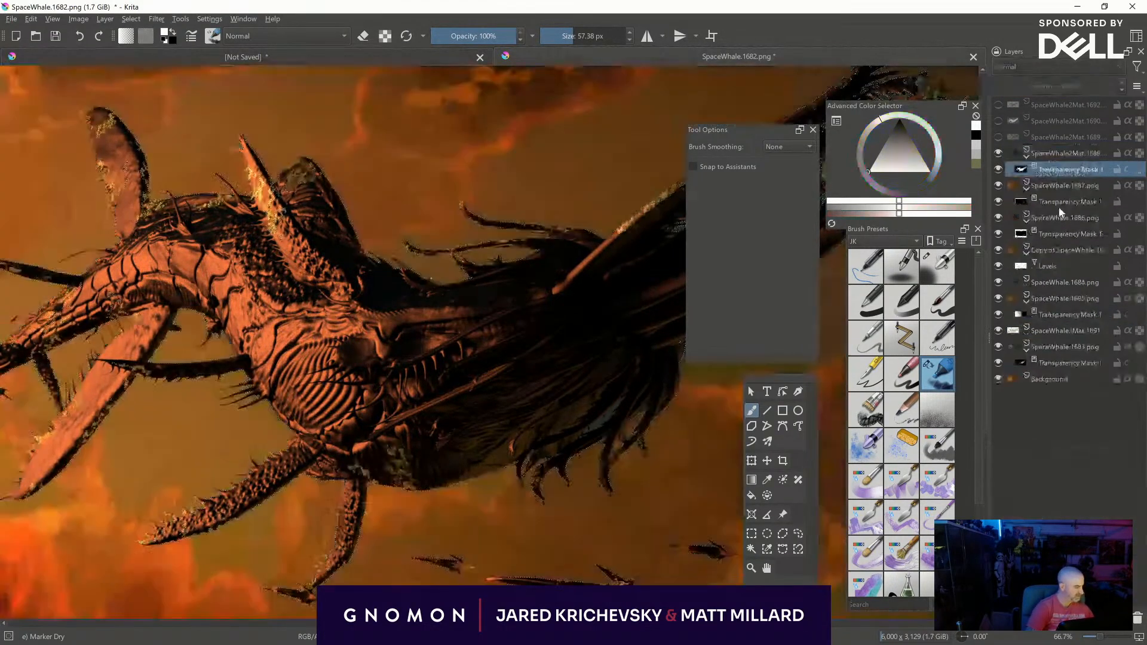
- Try the Saturation blending mode on the SpaceWhale2Mat.1688 layer and settle on Screen
left_click(1041, 151)
left_click(1033, 68)
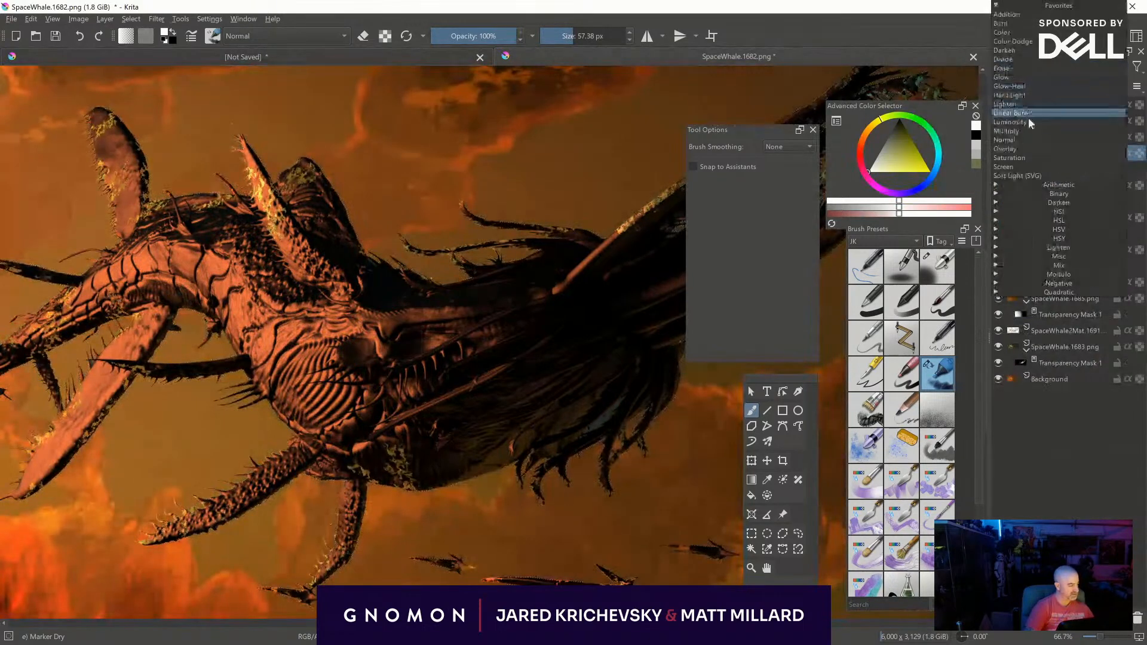
left_click(1016, 160)
left_click(1027, 69)
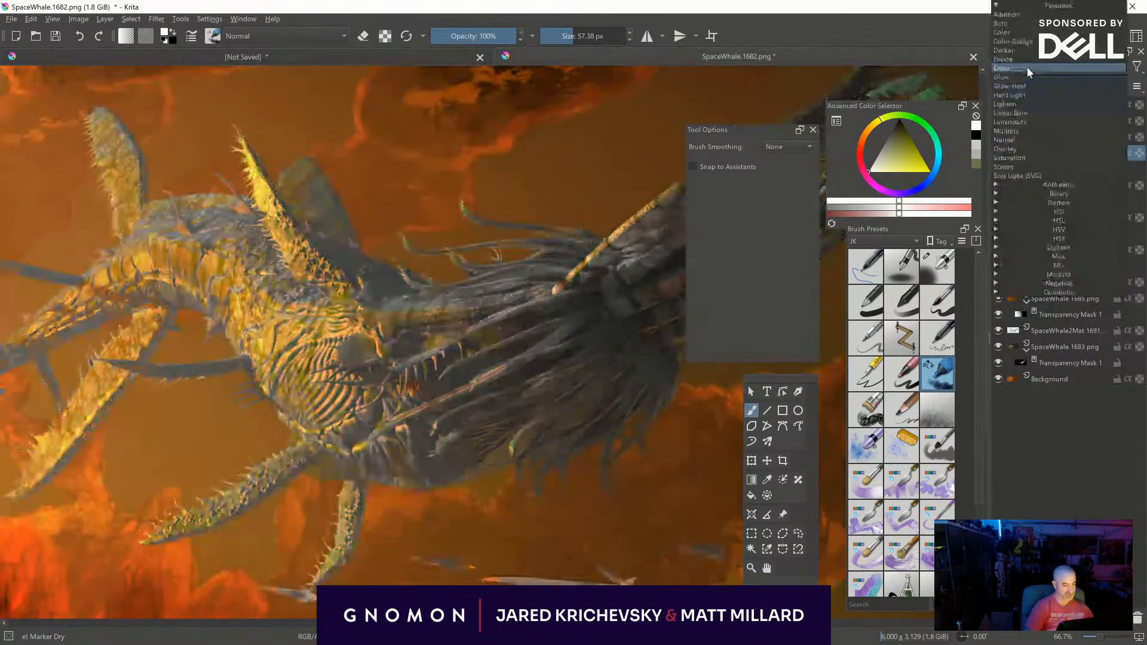
left_click(1016, 168)
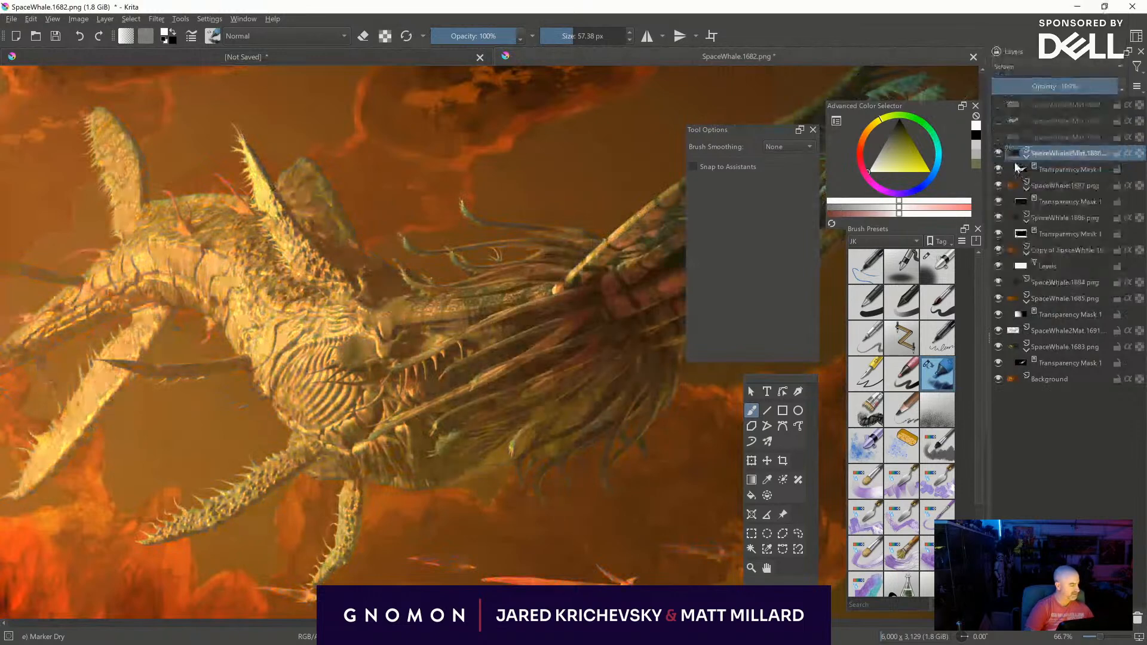
- Darken the SpaceWhale2Mat.1688 layer using Levels with input black 118, gamma 1.089 and output white 199
key("ctrl")
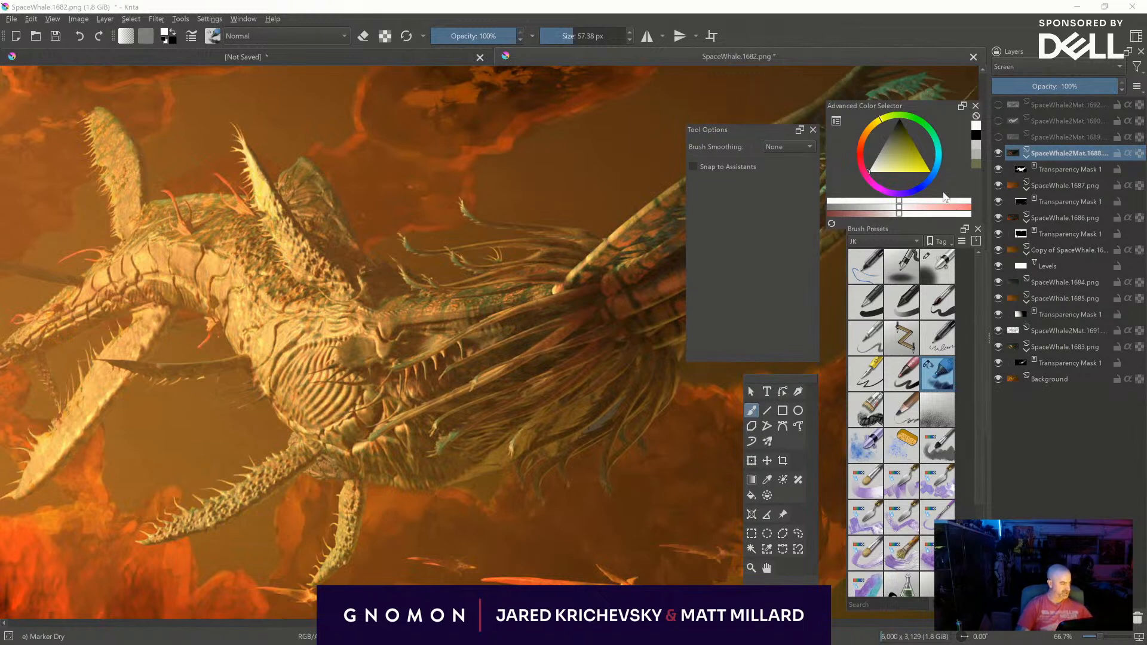
key("ctrl+l")
mouse_move(769, 443)
left_mouse_down()
mouse_move(848, 447)
mouse_move(760, 457)
left_mouse_up()
left_click_drag(620, 449, 703, 458)
left_click_drag(923, 508, 855, 520)
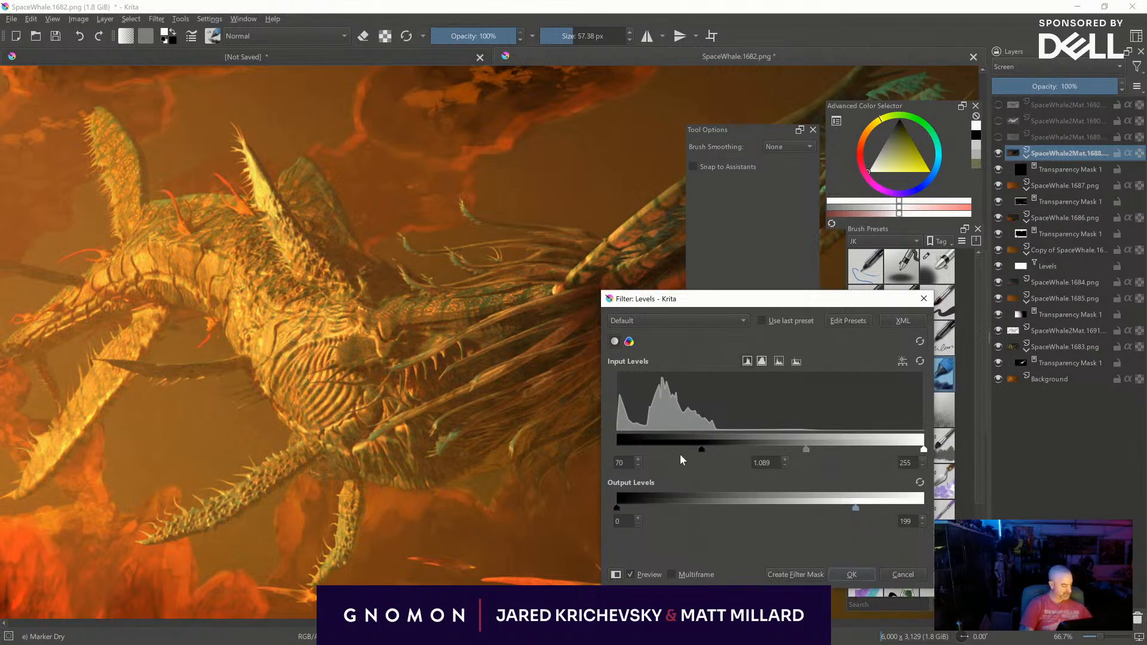
left_click_drag(705, 453, 759, 444)
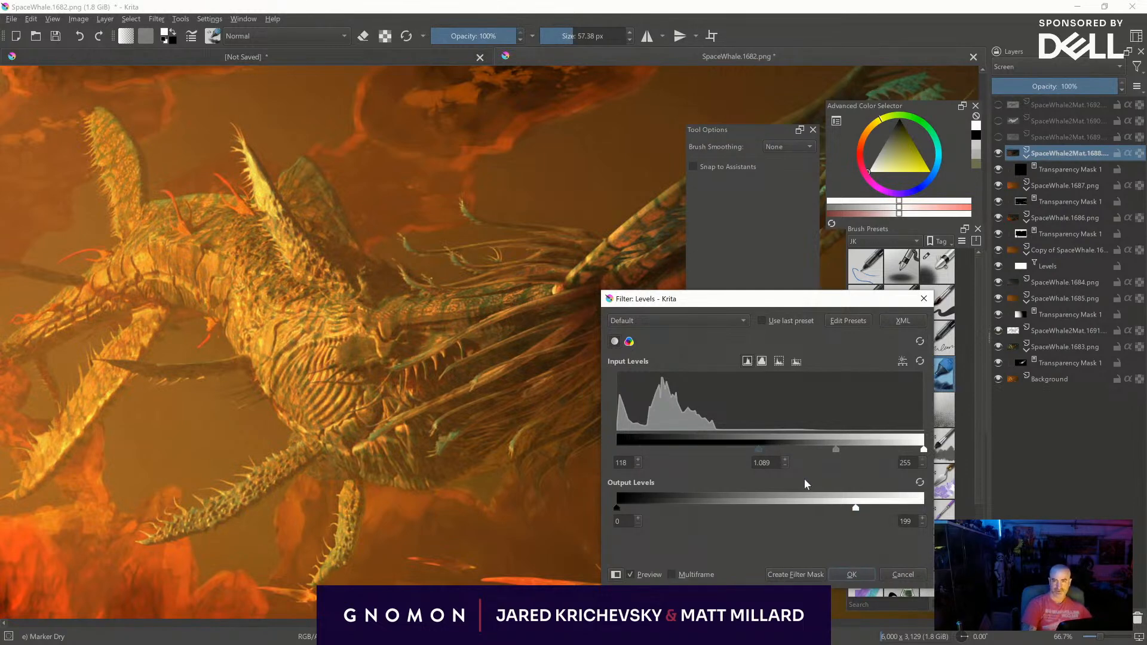
left_click(852, 574)
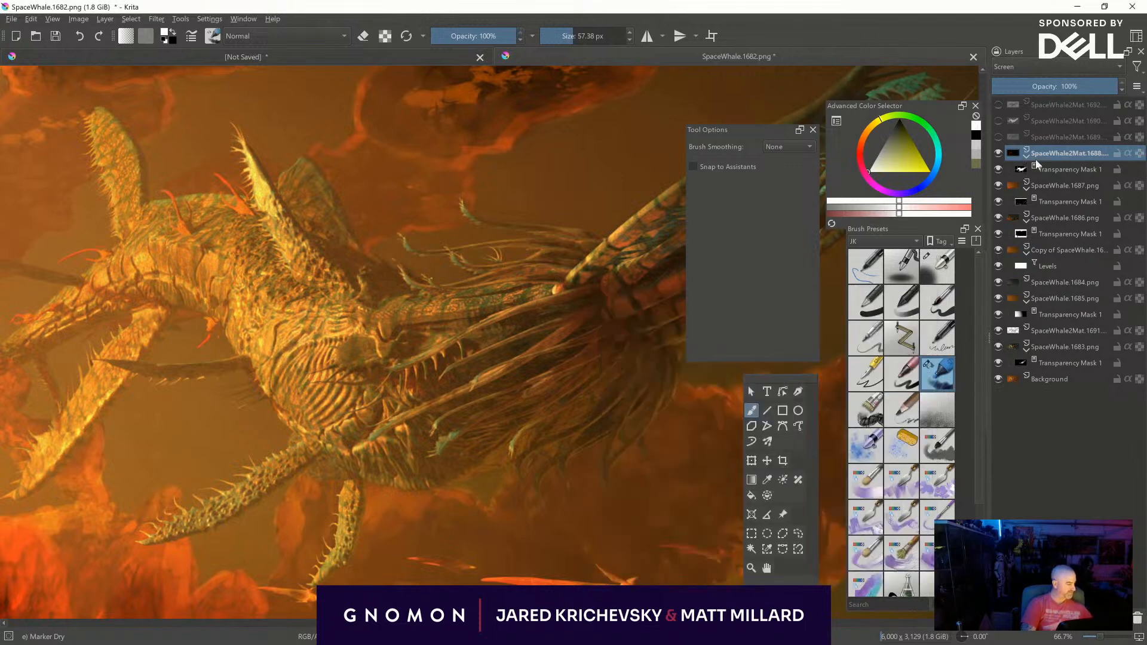
- Toggle the SpaceWhale2Mat.1688 layer's visibility repeatedly to compare the creature with and without its highlights
left_click(998, 153)
left_click(998, 153)
left_click(998, 153)
left_click(998, 153)
left_click(998, 153)
left_click(997, 153)
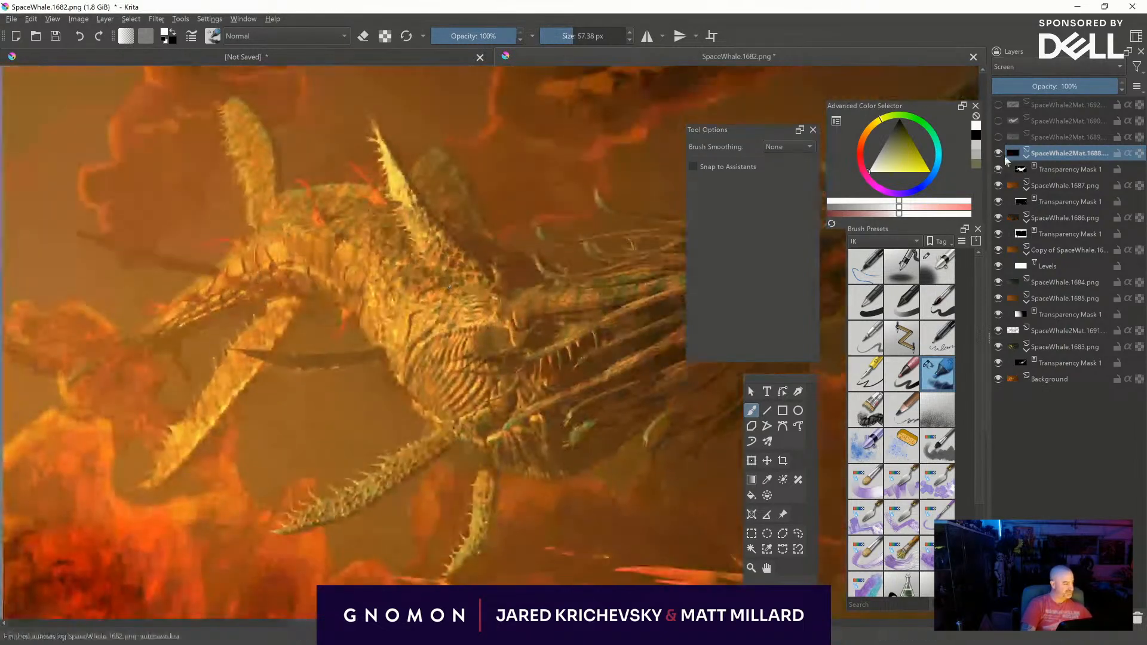
left_click(999, 152)
left_click(999, 152)
left_click(999, 153)
left_click(1000, 152)
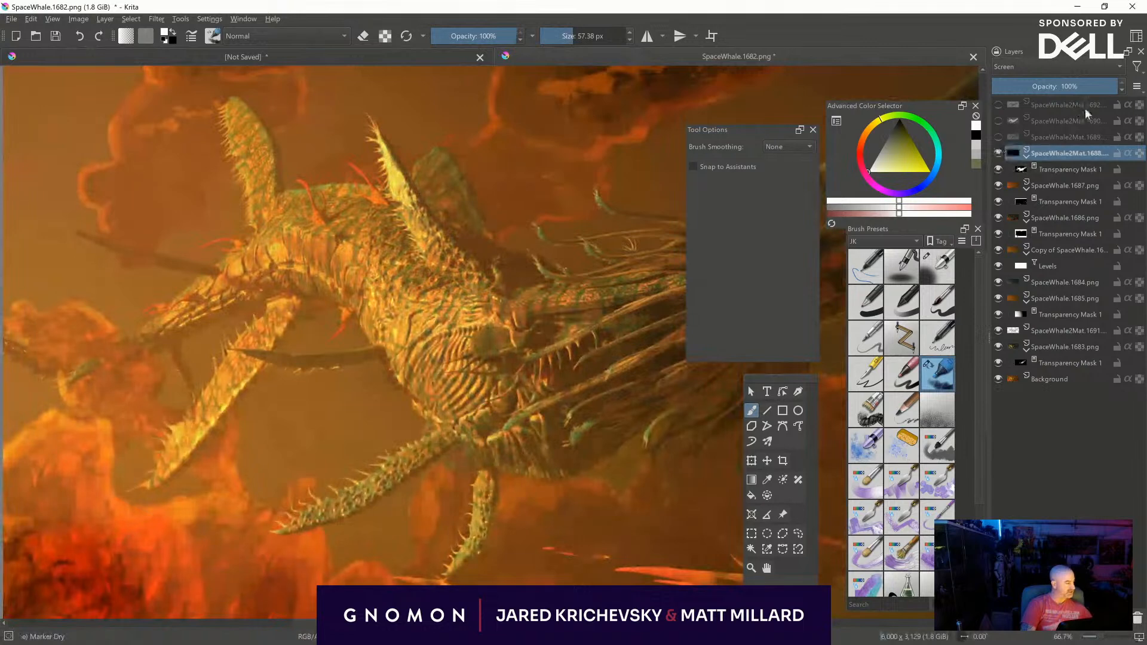
- Flatten the SpaceWhale2Mat.1688 layer with its transparency mask and duplicate it
right_click(1039, 154)
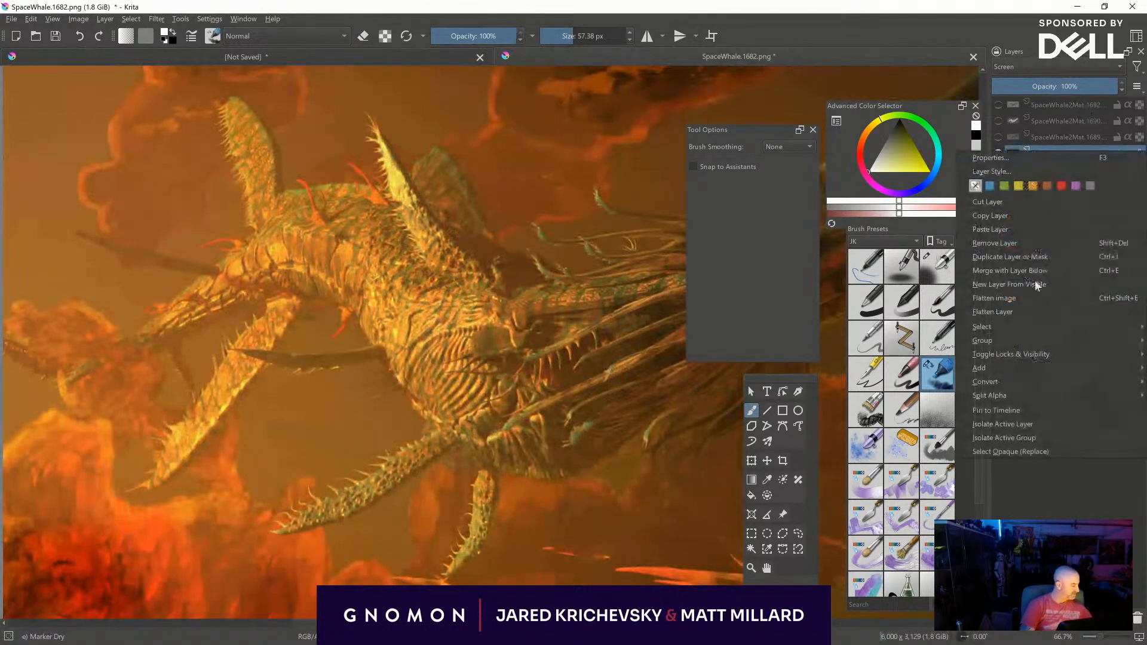
left_click(1103, 157)
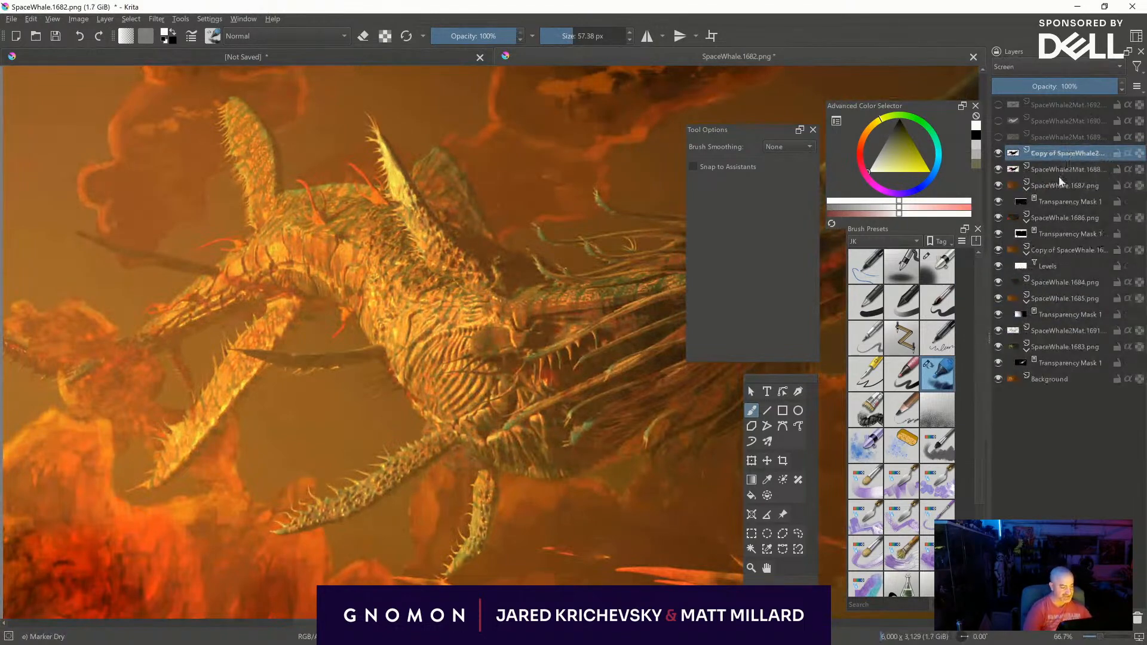
- Compare the creature with and without the duplicated SpaceWhale2Mat.1688 layer and delete the duplicate
middle_click_drag(515, 330, 208, 380)
left_click(998, 153)
left_click(997, 153)
left_click(997, 153)
left_click(997, 153)
mouse_move(316, 296)
middle_mouse_down()
mouse_move(389, 275)
mouse_move(352, 327)
mouse_move(263, 328)
mouse_move(271, 311)
mouse_move(312, 298)
middle_mouse_up()
key("ctrl+minus")
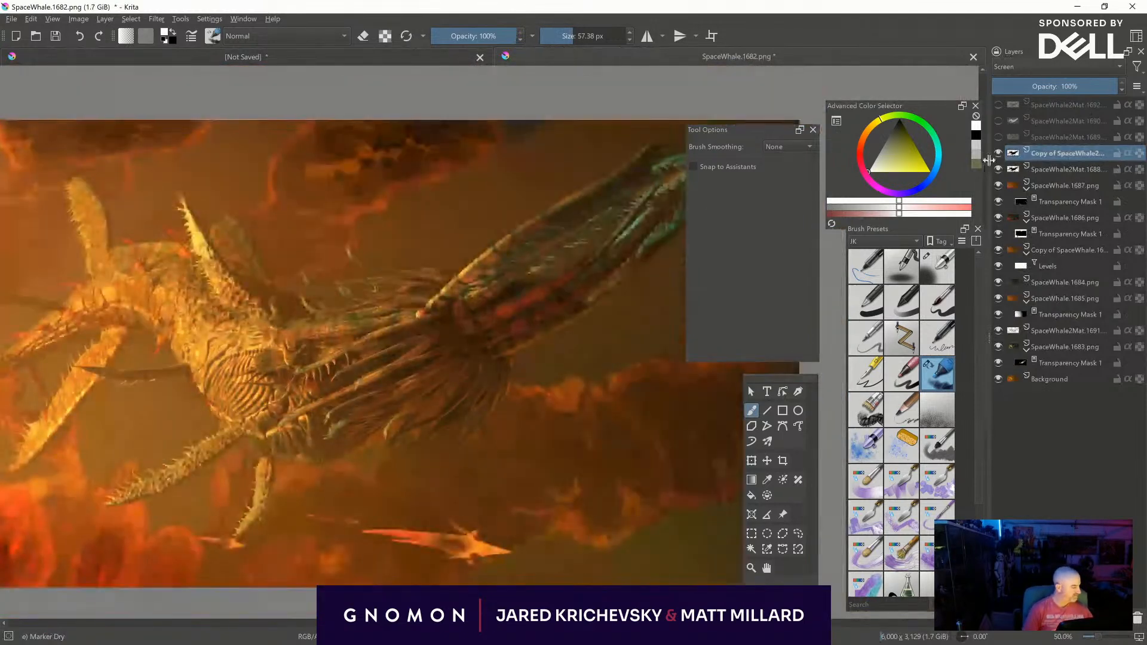
left_click(998, 153)
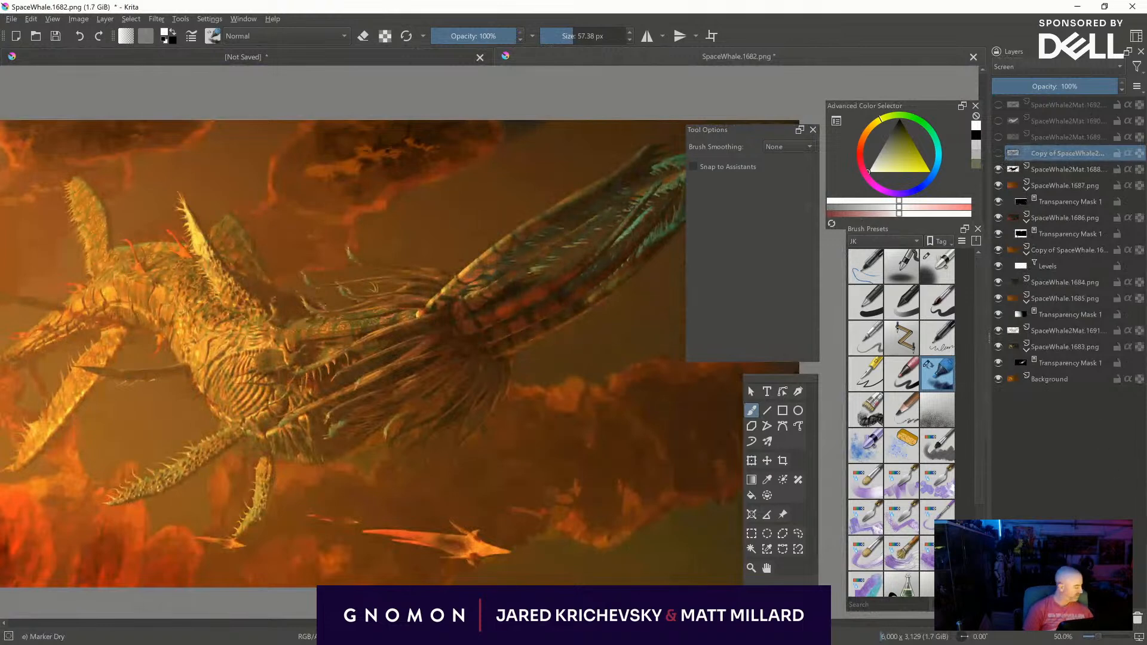
key("shift+Delete")
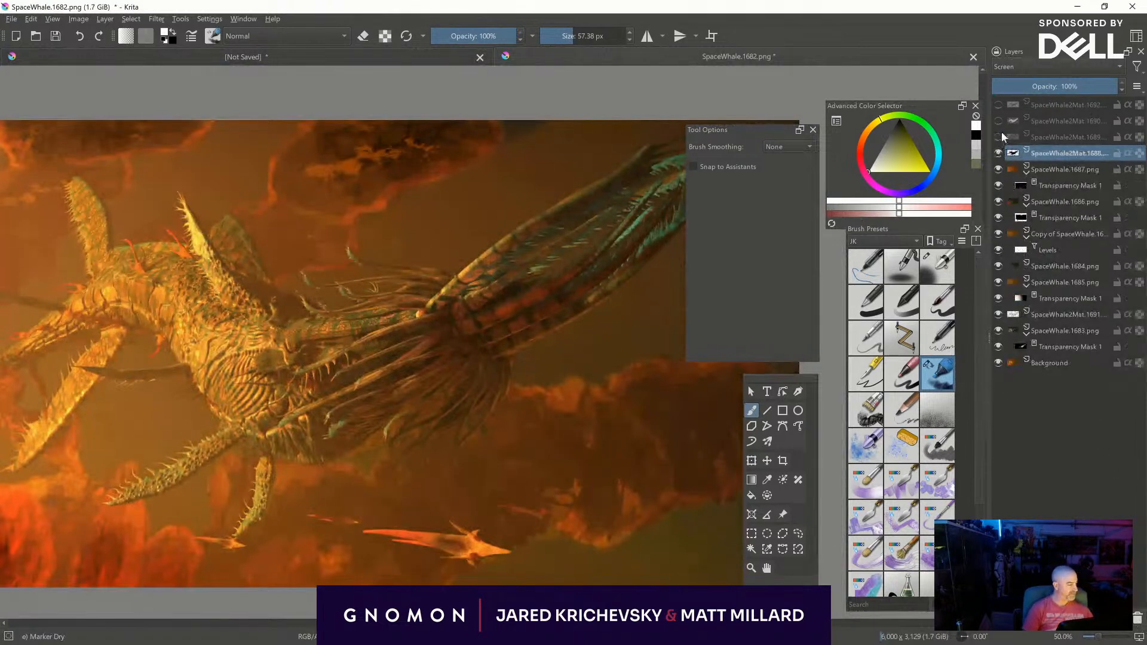
- Toggle the SpaceWhale2Mat.1689 layer to check it, leave it shown and add a transparency mask from the active selection
left_click(998, 136)
left_click(1000, 138)
left_click(999, 138)
left_click(999, 137)
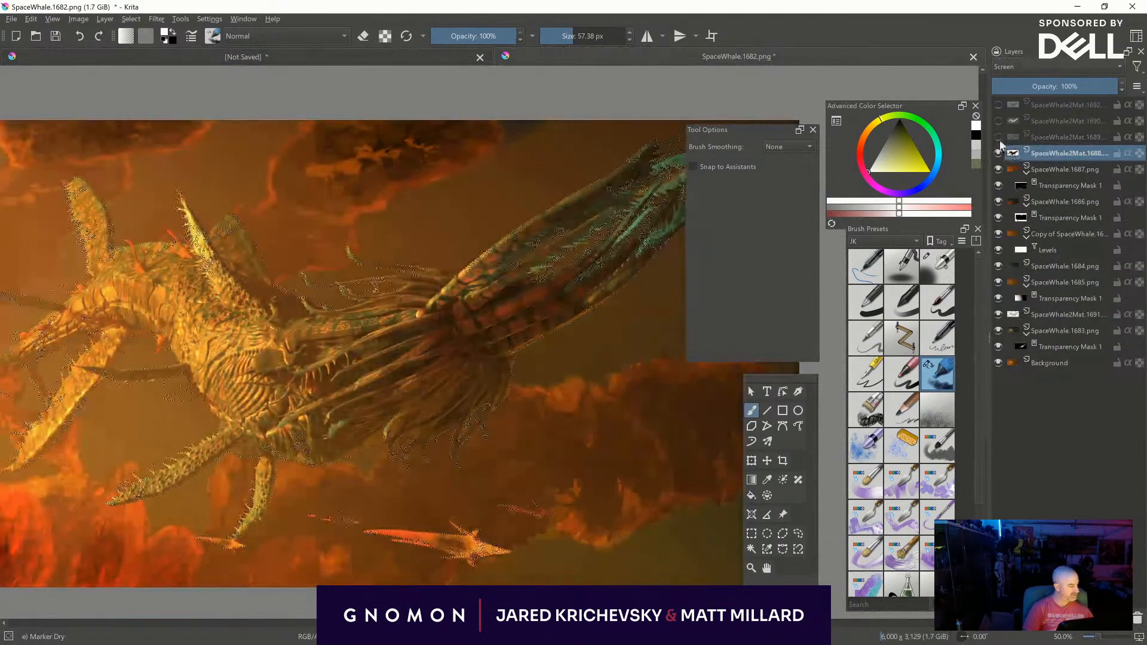
left_click(999, 137)
left_click(1037, 137)
left_click(1008, 619)
left_click(1039, 548)
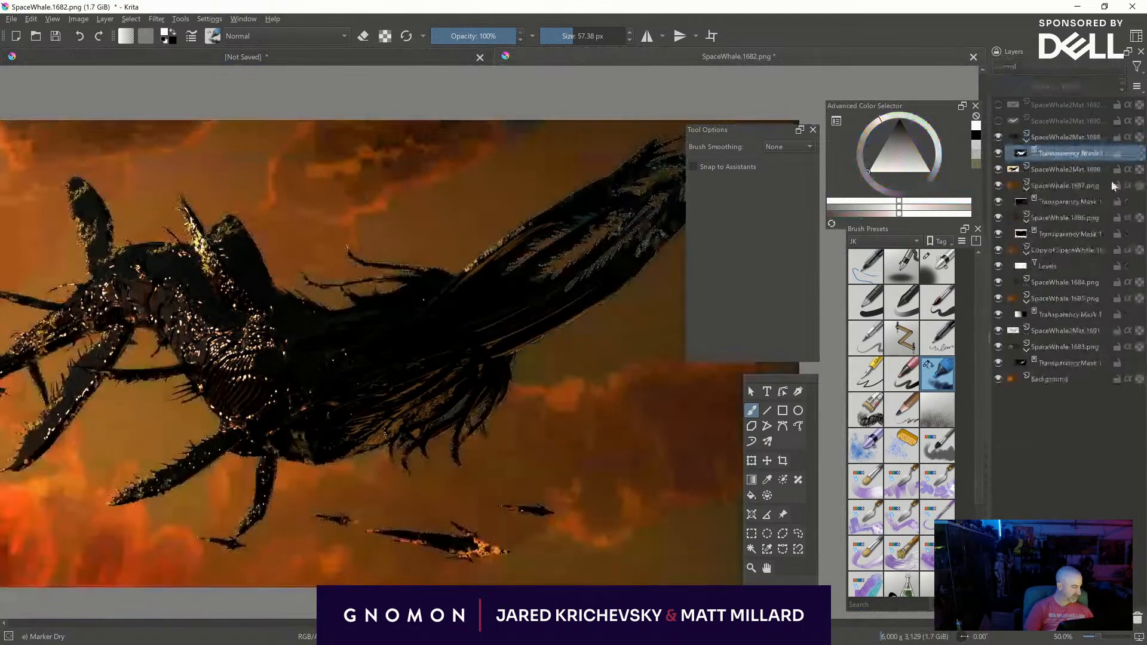
- Set the SpaceWhale2Mat.1689 layer to Screen blending mode
left_click(1048, 137)
left_click(1019, 68)
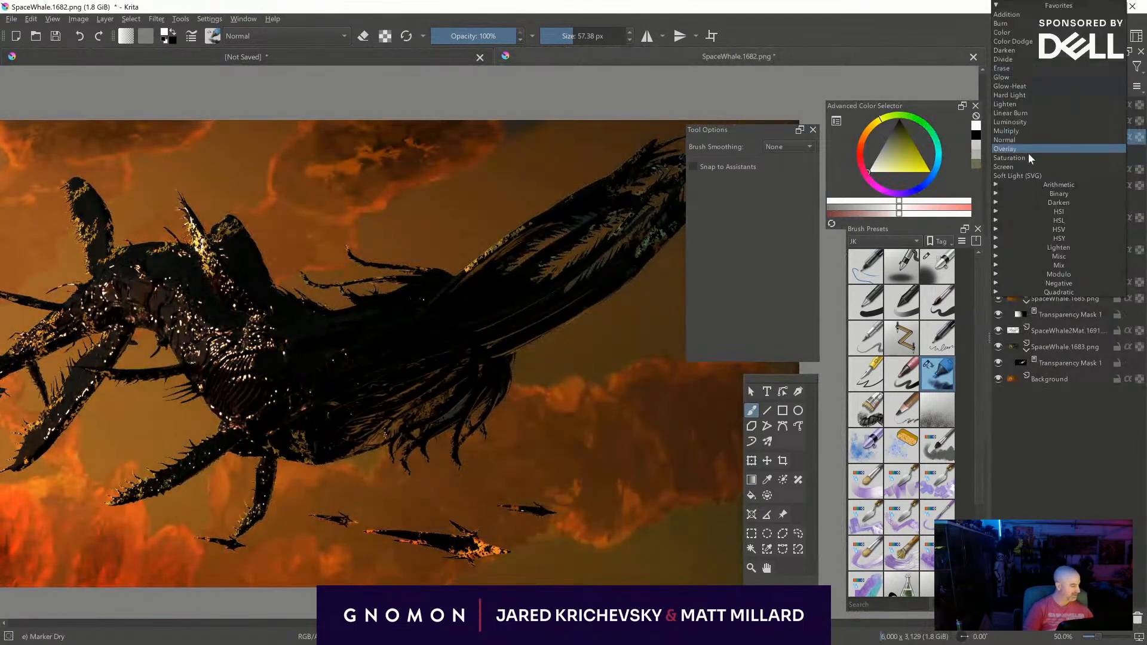
left_click(1022, 166)
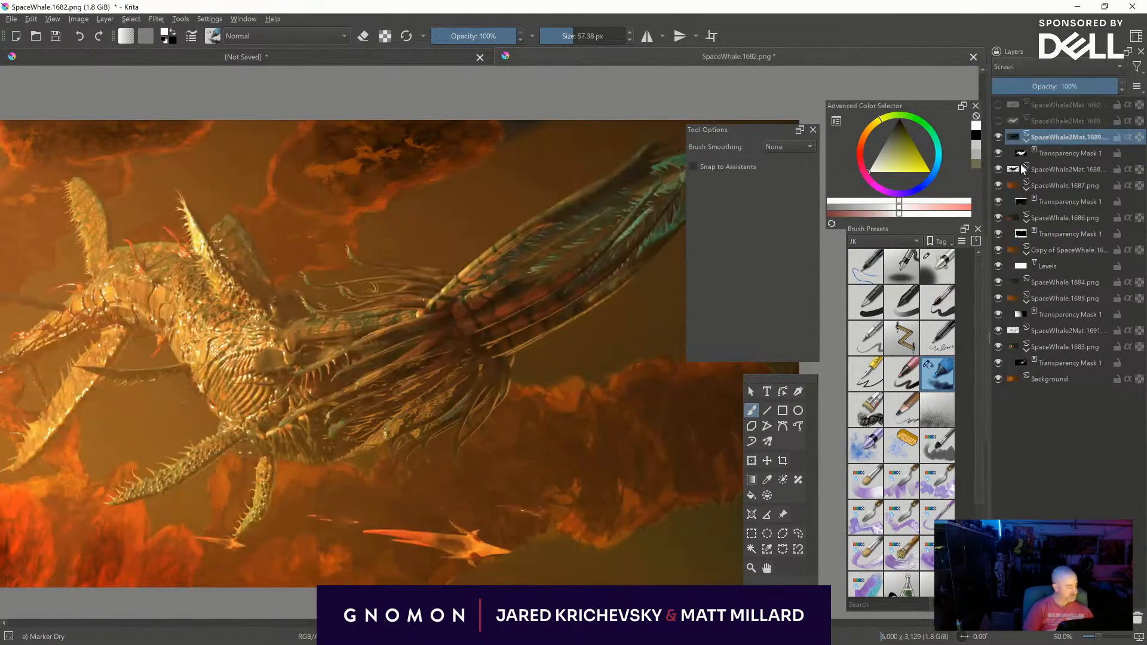
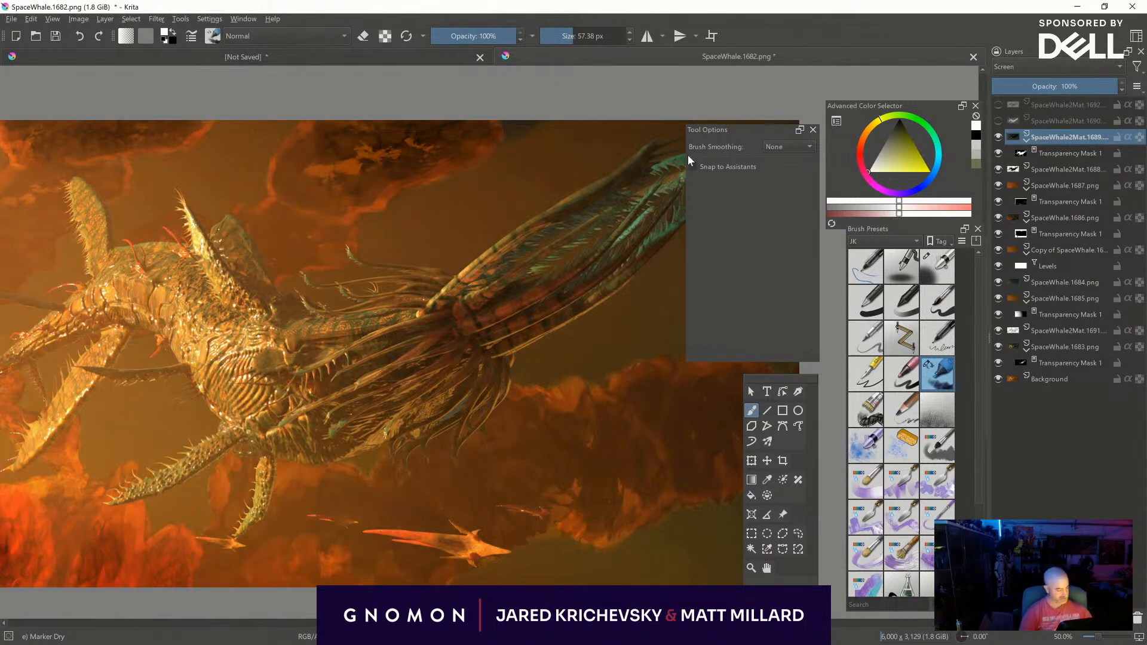
- Darken the SpaceWhale2Mat.1689 layer with a Levels adjustment, setting the input midtone value to 0.628
key("ctrl+l")
left_click_drag(762, 448, 822, 450)
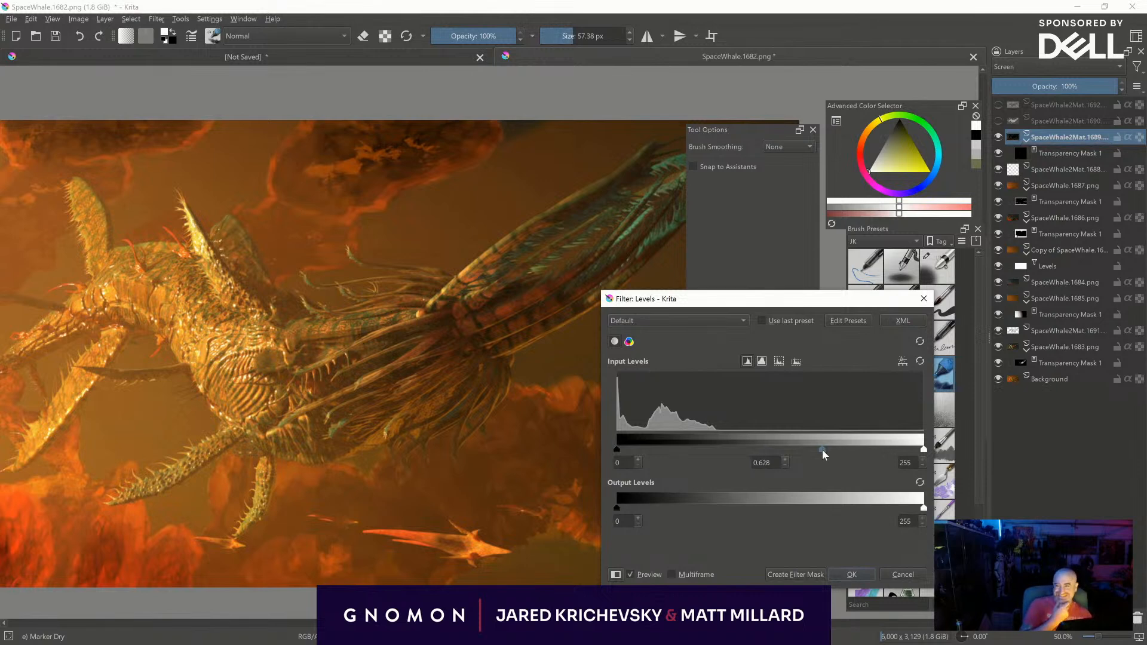
left_click(844, 574)
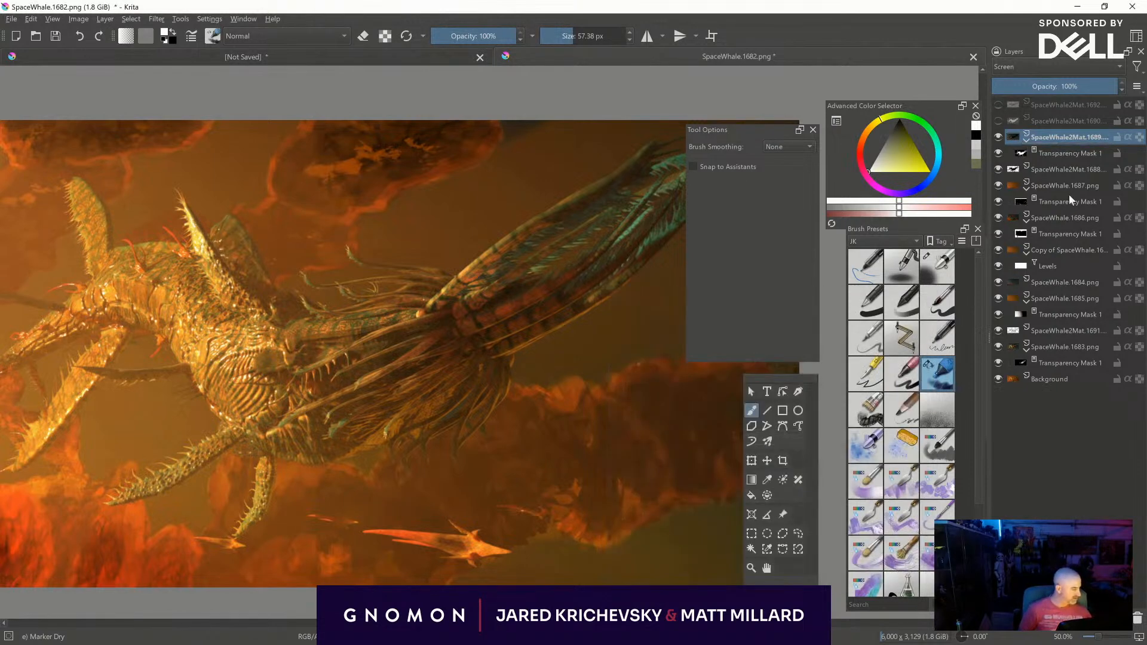
- Flatten the SpaceWhale2Mat.1689 layer at 100% opacity and give it a new black transparency mask
left_click_drag(1066, 87, 1118, 95)
right_click(1057, 137)
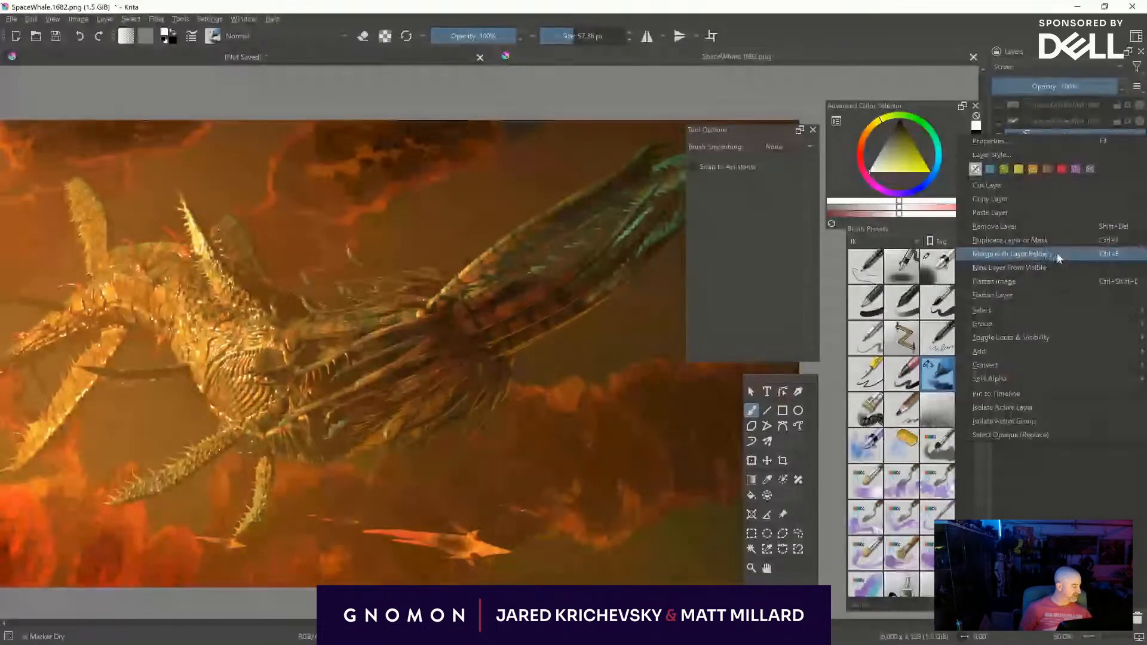
left_click(1056, 296)
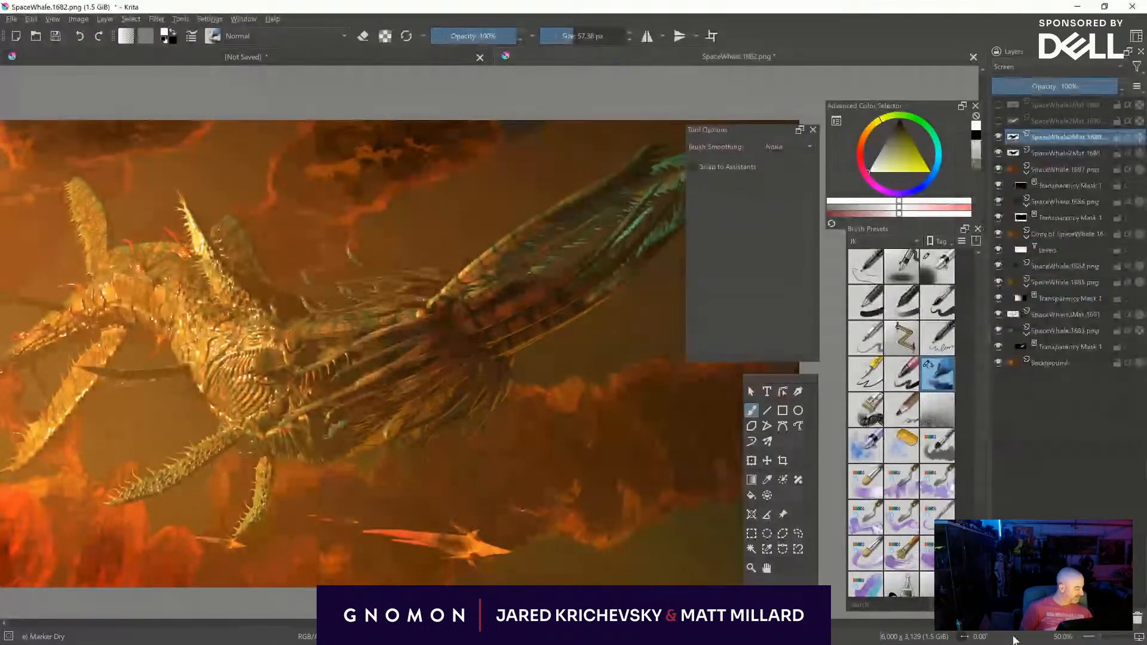
key("ctrl+z")
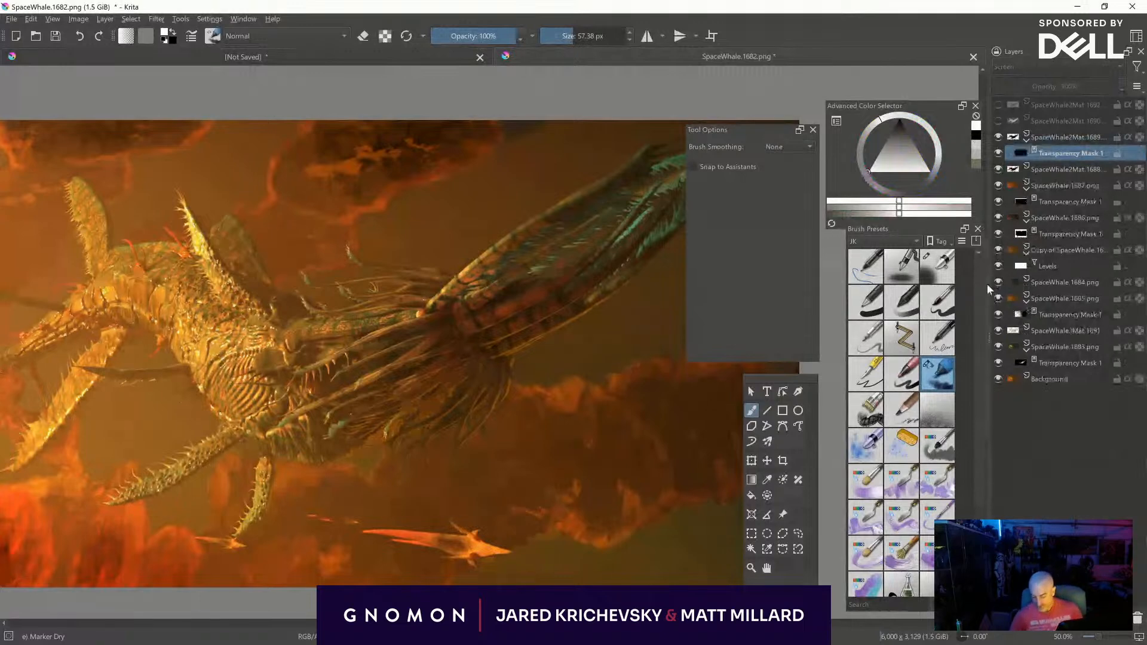
- Paint with a brush of about 150 px on the SpaceWhale2Mat.1689 transparency mask over the creature's body, alternating white and black
middle_click_drag(421, 409, 566, 440)
left_click_drag(566, 441, 678, 456, "shift")
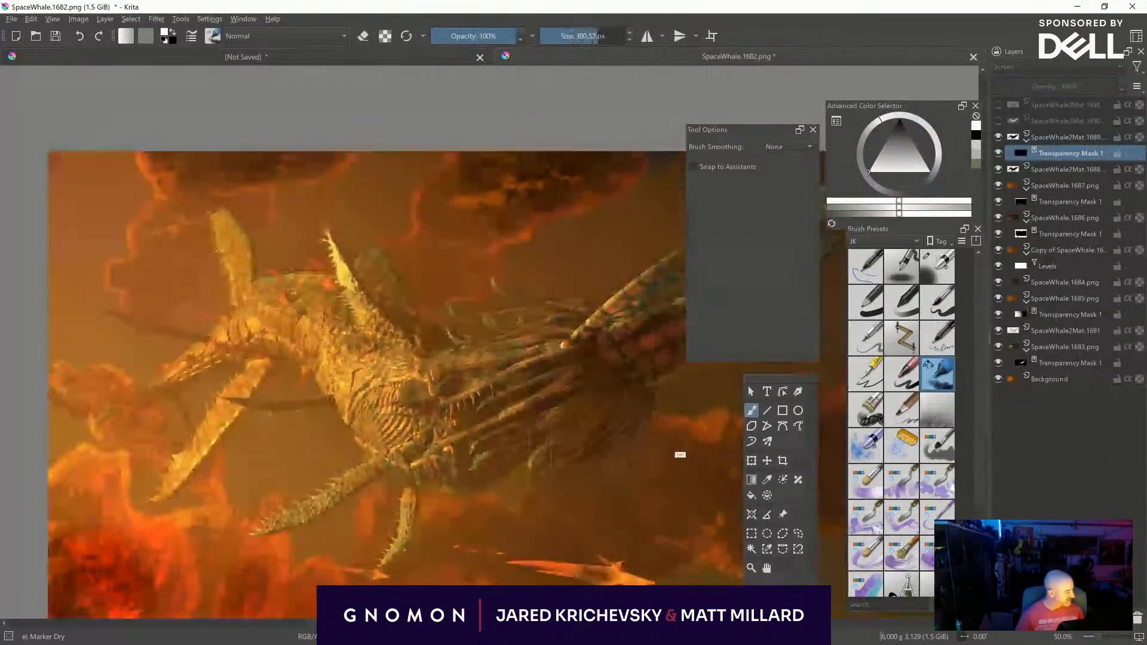
left_click_drag(454, 400, 382, 399, "shift")
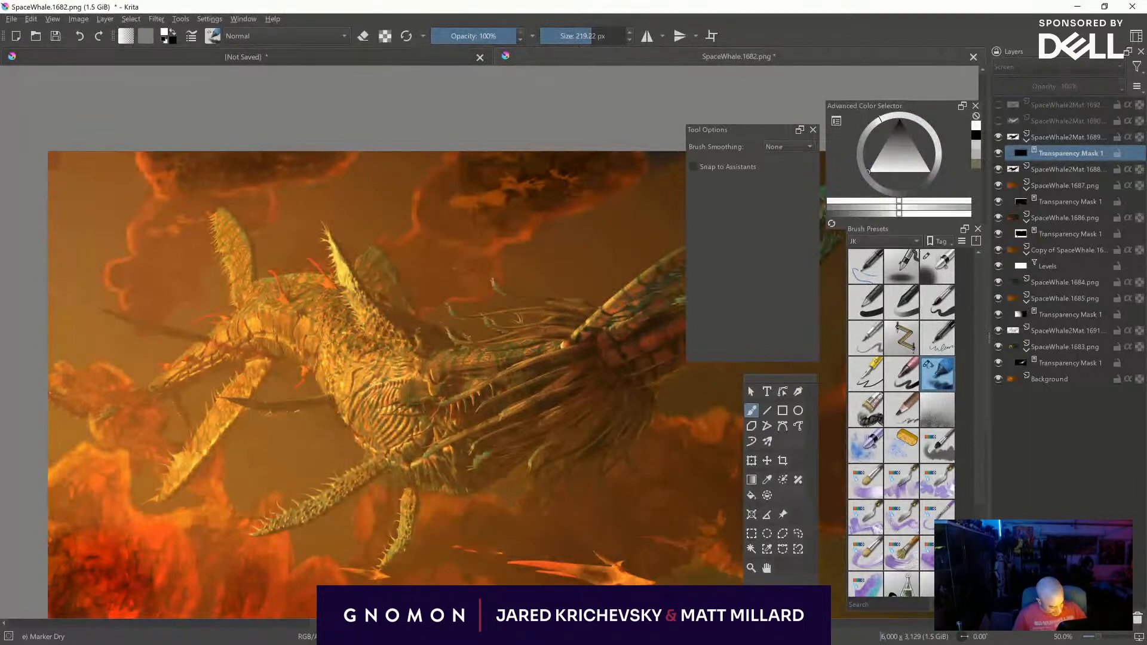
left_click_drag(400, 404, 375, 386, "shift")
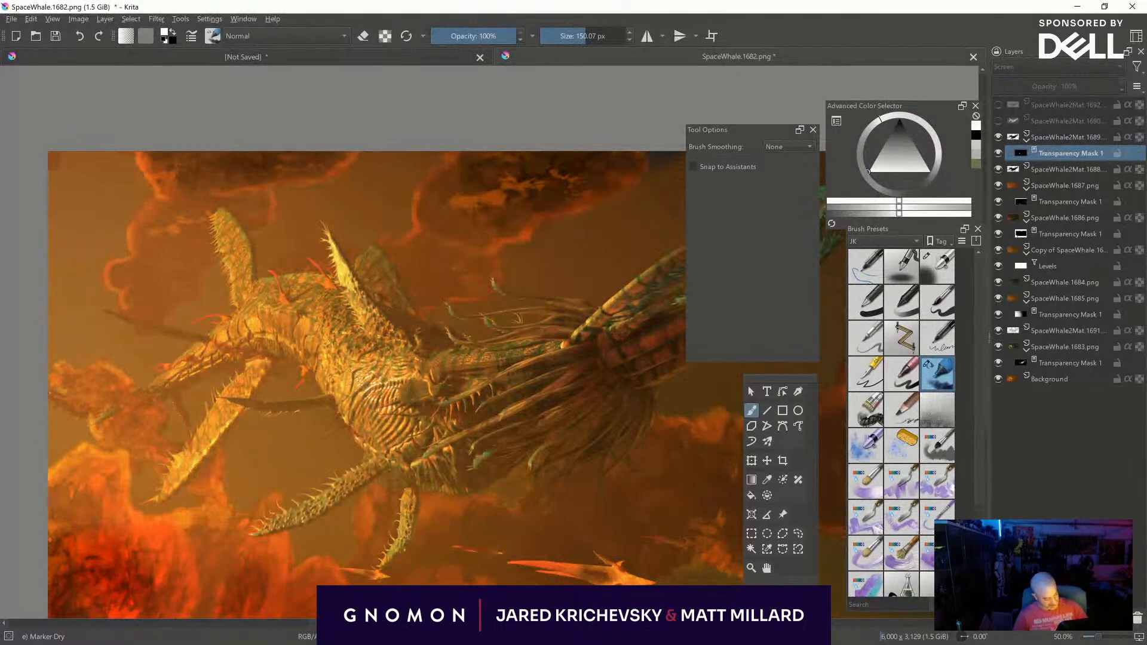
key("x")
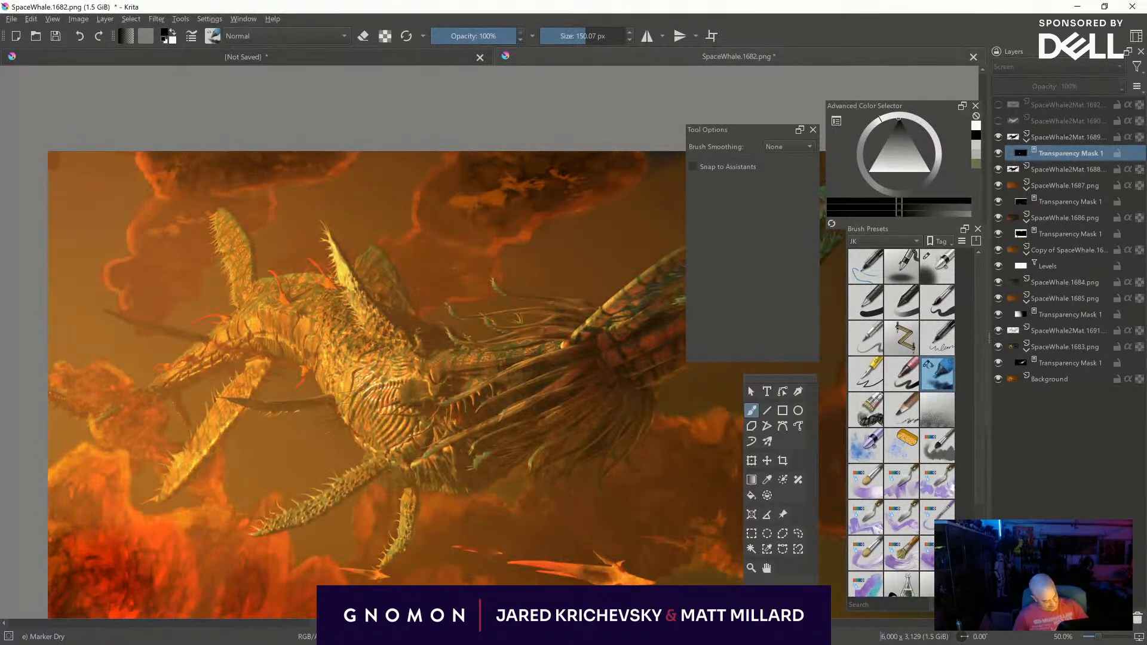
left_click_drag(410, 387, 415, 396)
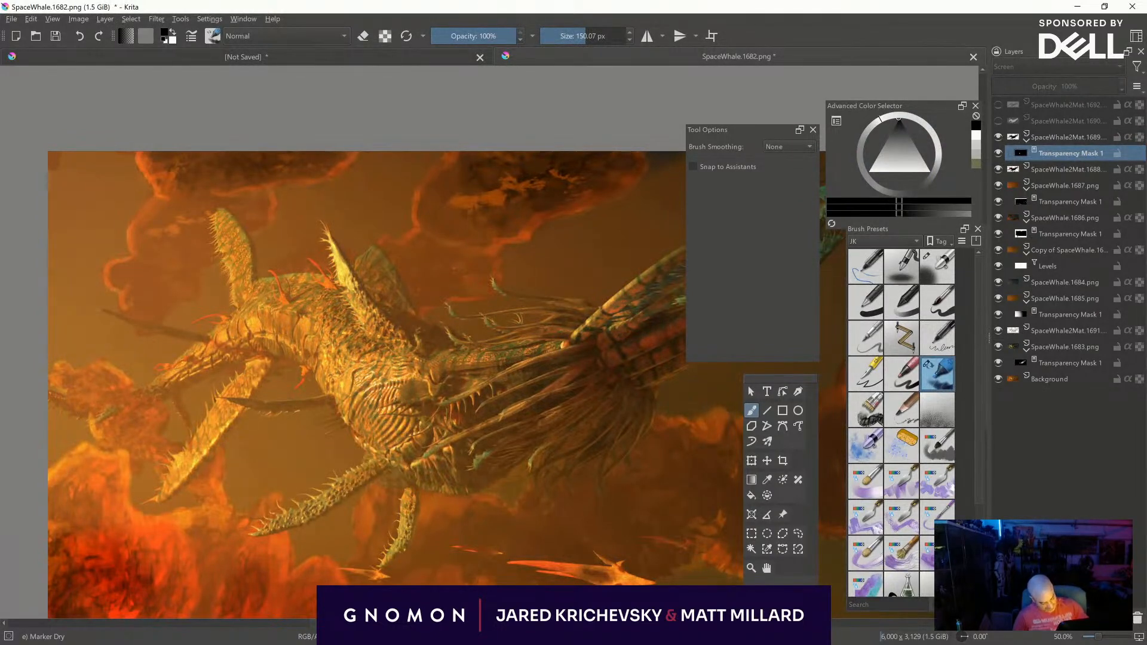
key("x")
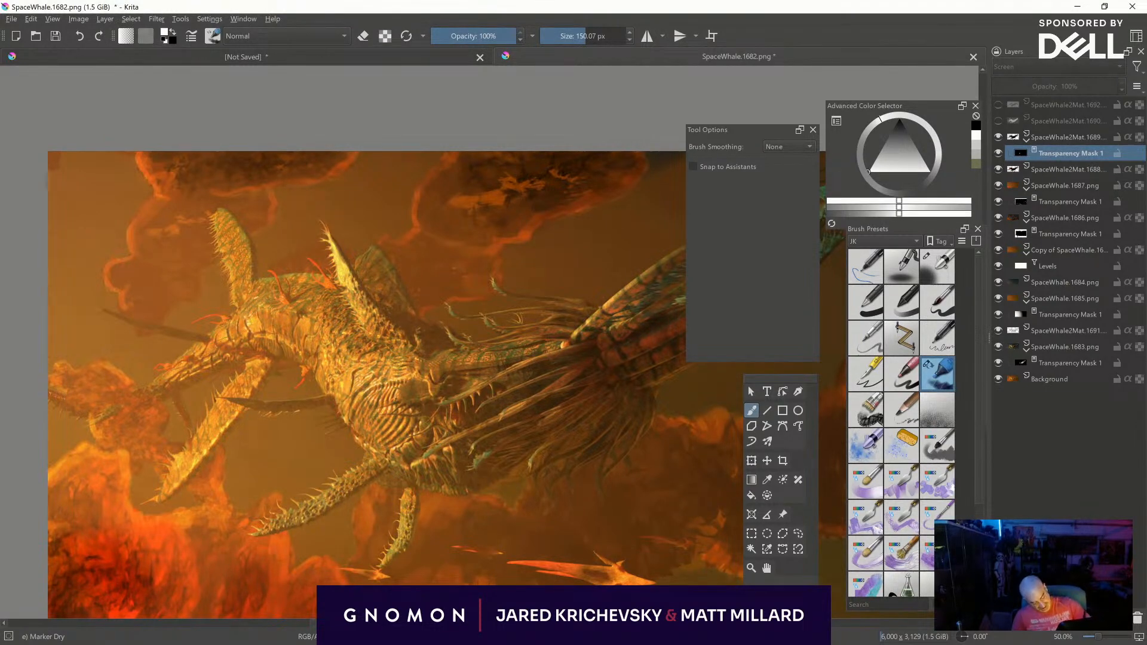
key("x")
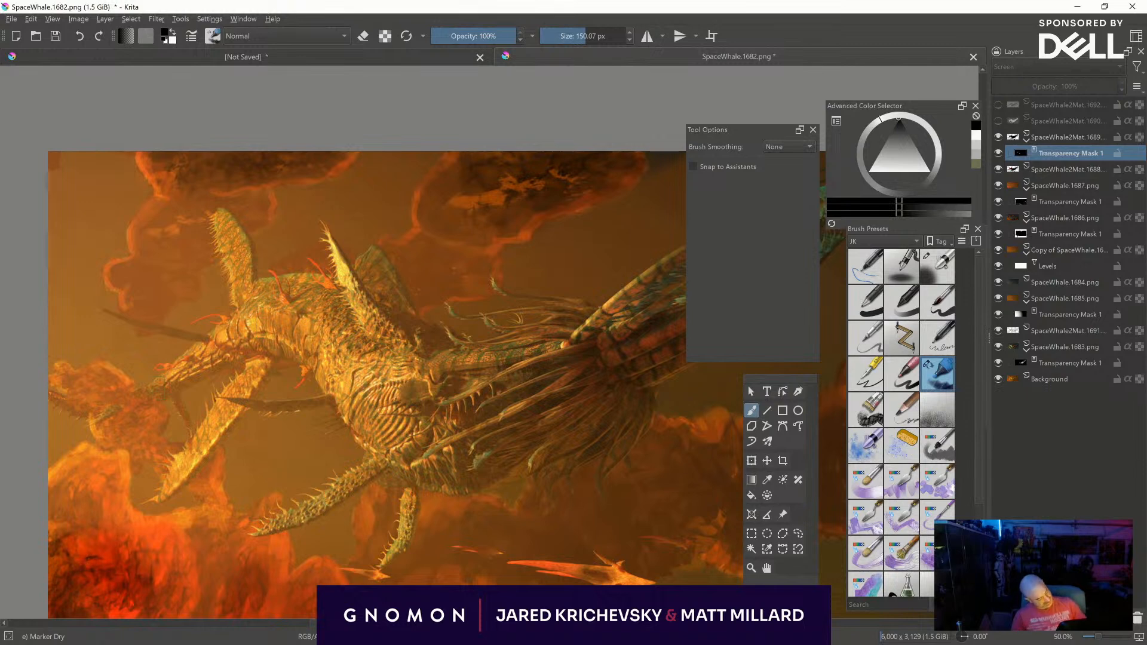
key("x")
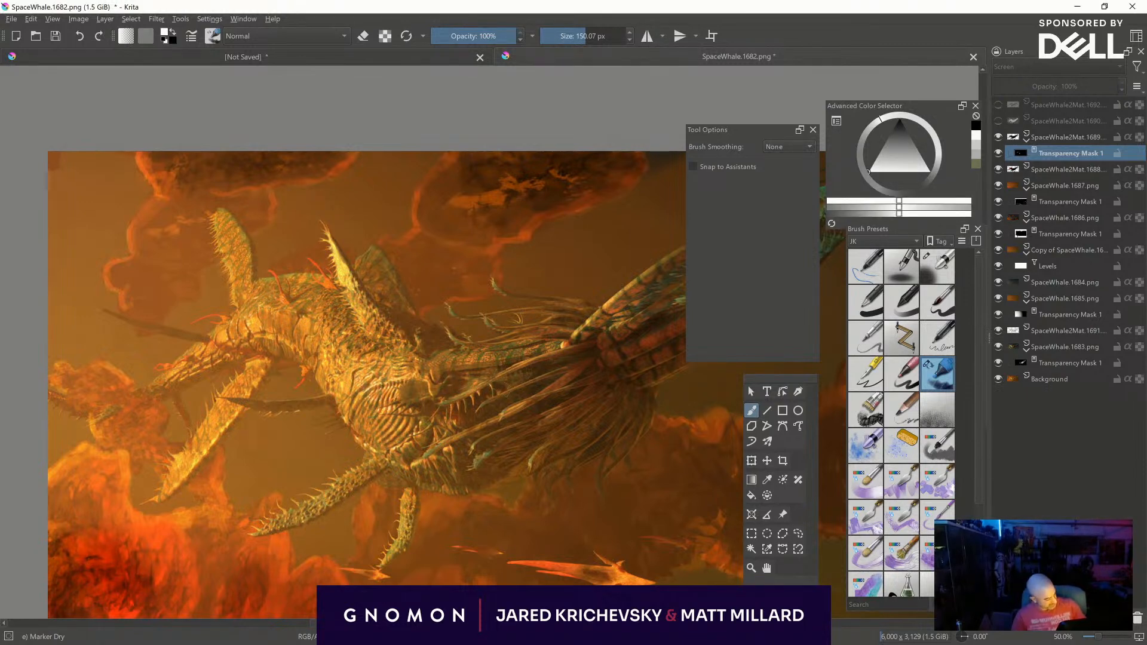
key("x")
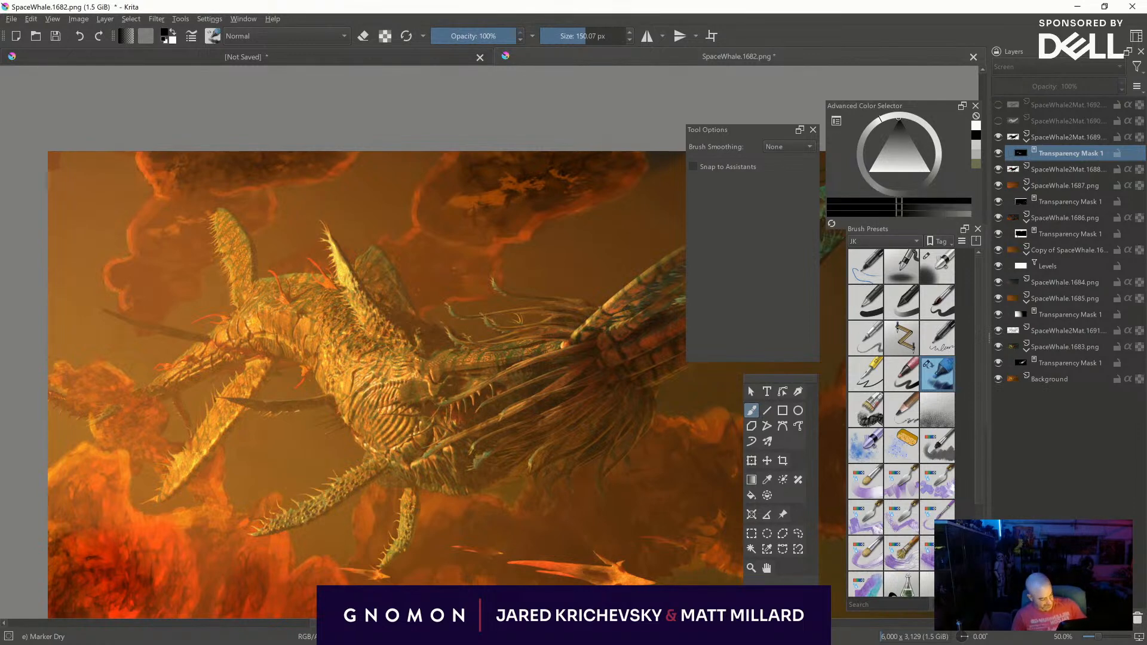
- Mirror the canvas view and refine the SpaceWhale2Mat.1689 mask along the creature, alternating black and white paint
middle_click_drag(568, 462, 462, 415)
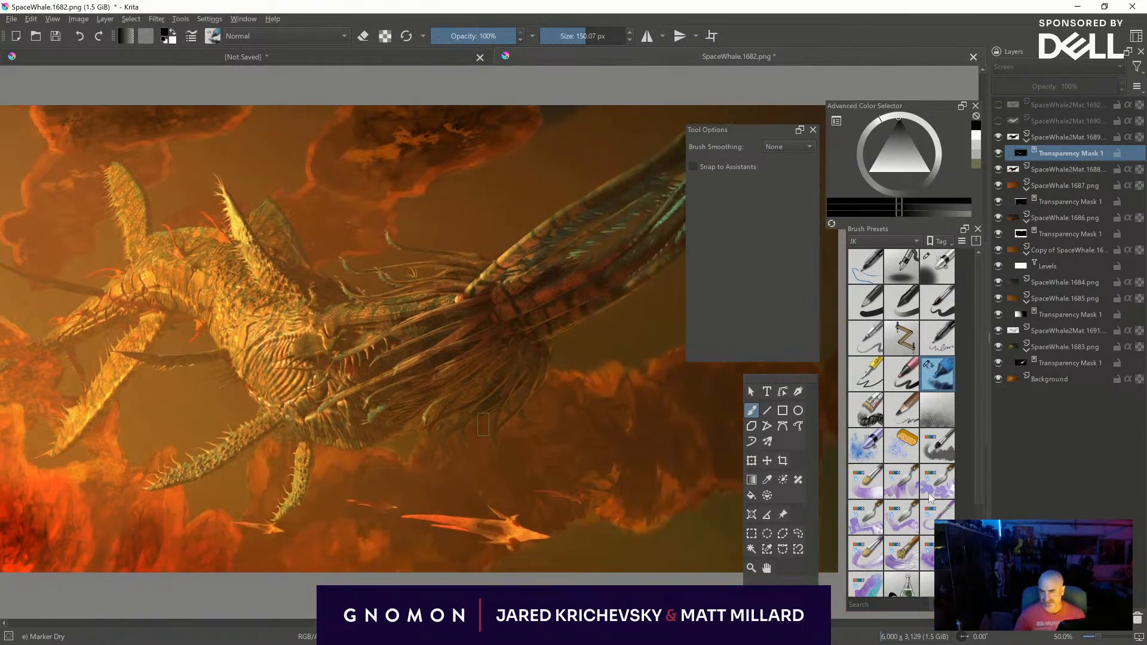
key("m")
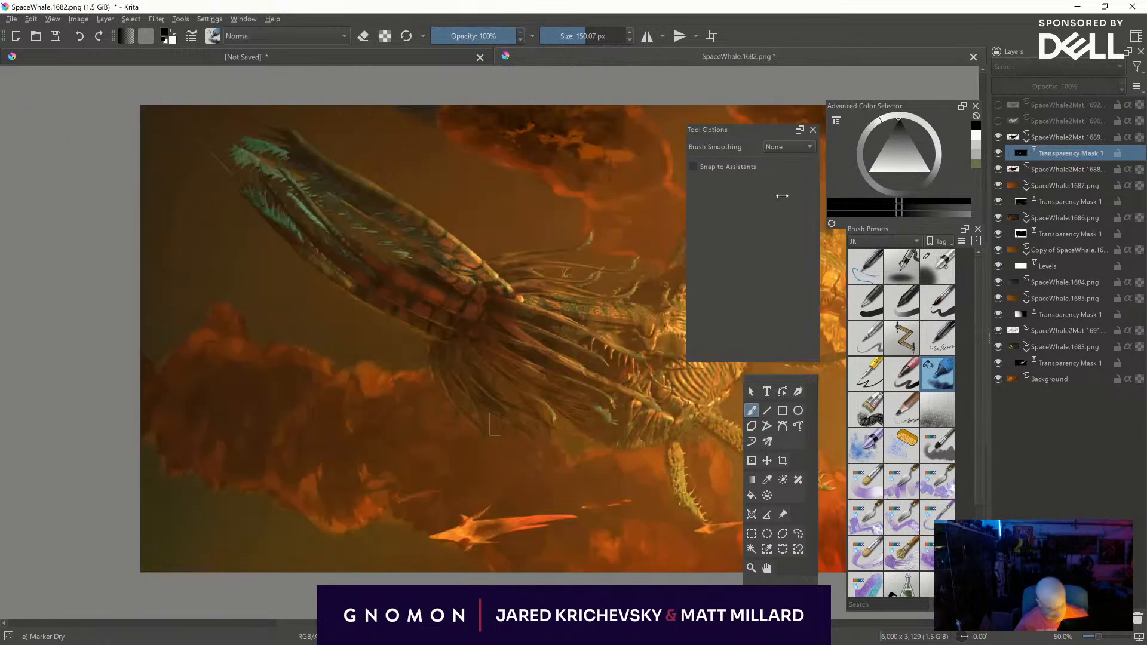
middle_click_drag(483, 424, 366, 518)
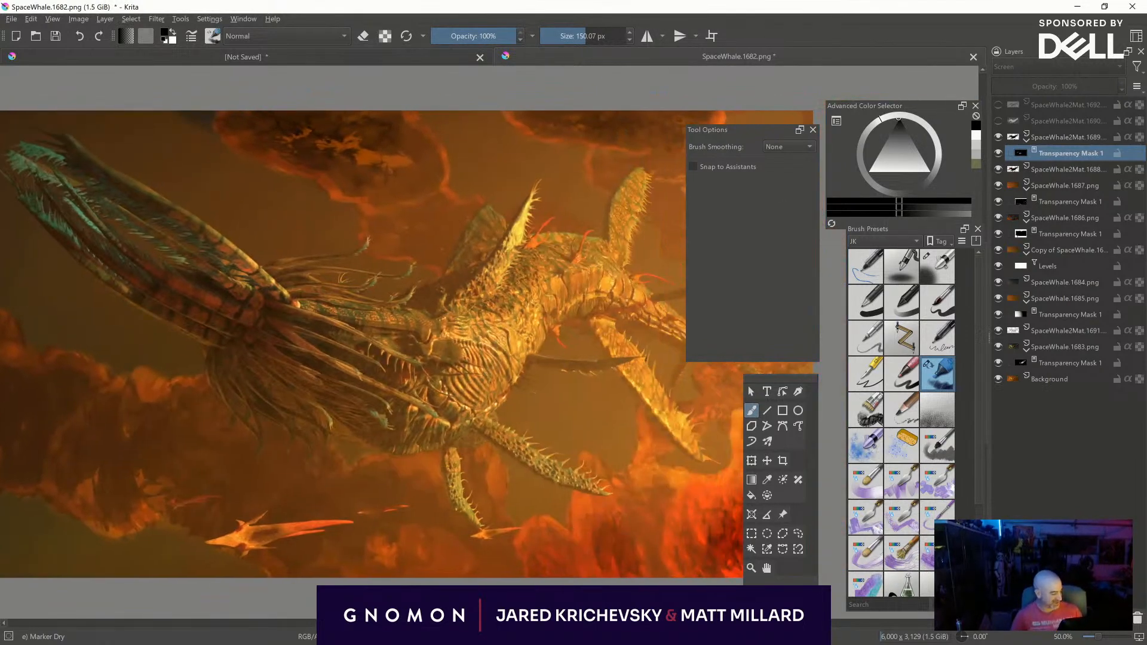
key("x")
key("x")
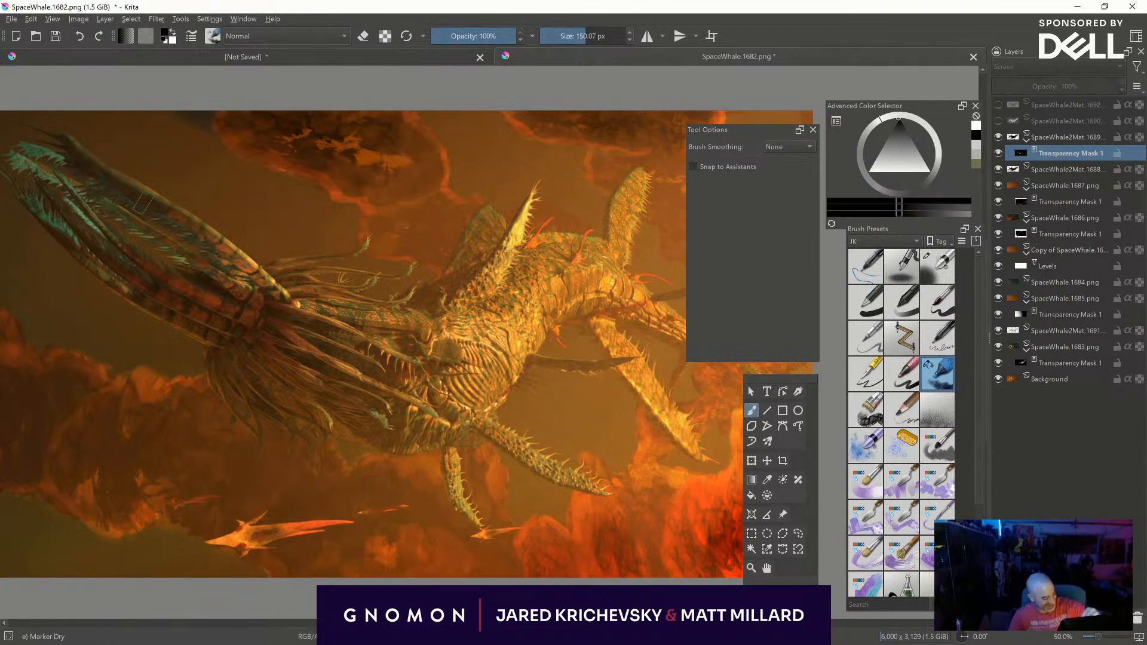
key("x")
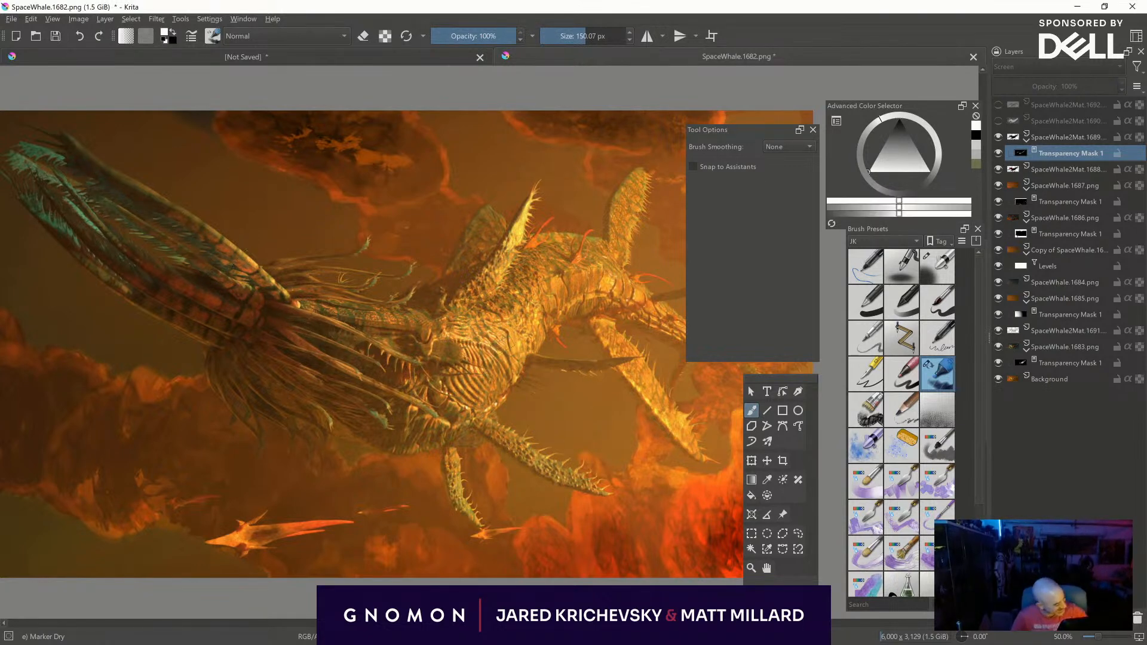
mouse_move(571, 343)
middle_mouse_down()
mouse_move(638, 398)
mouse_move(469, 352)
middle_mouse_up()
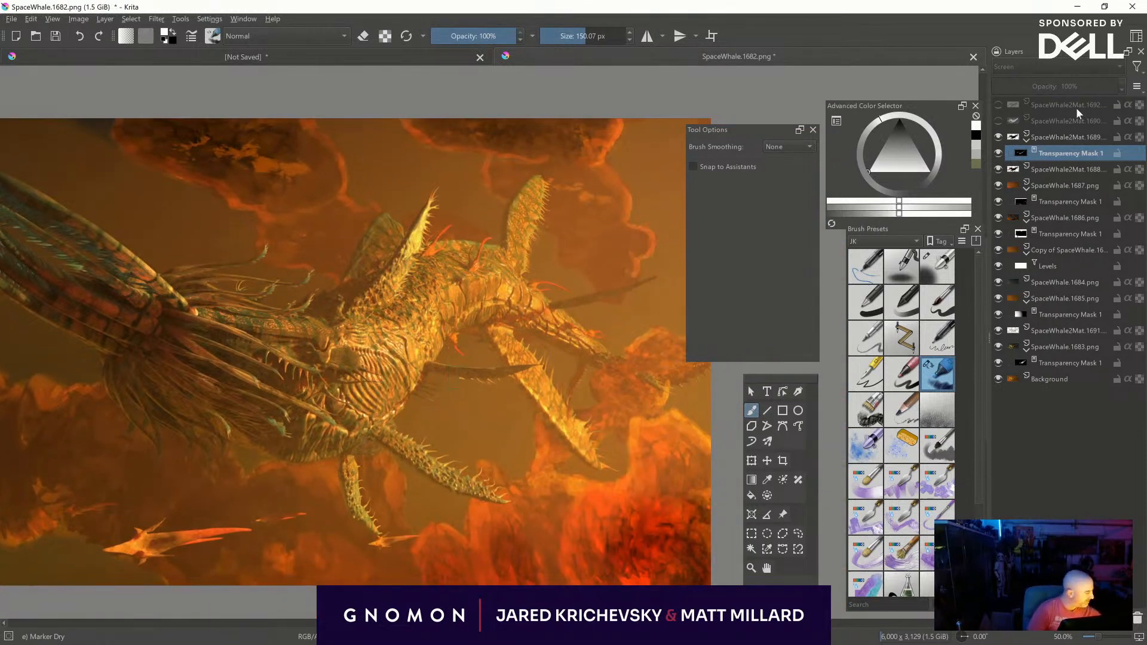
- Preview the SpaceWhale2Mat.1690 and SpaceWhale2Mat.1692 layers by toggling their visibility, leaving only 1692 of the two shown
left_click(997, 122)
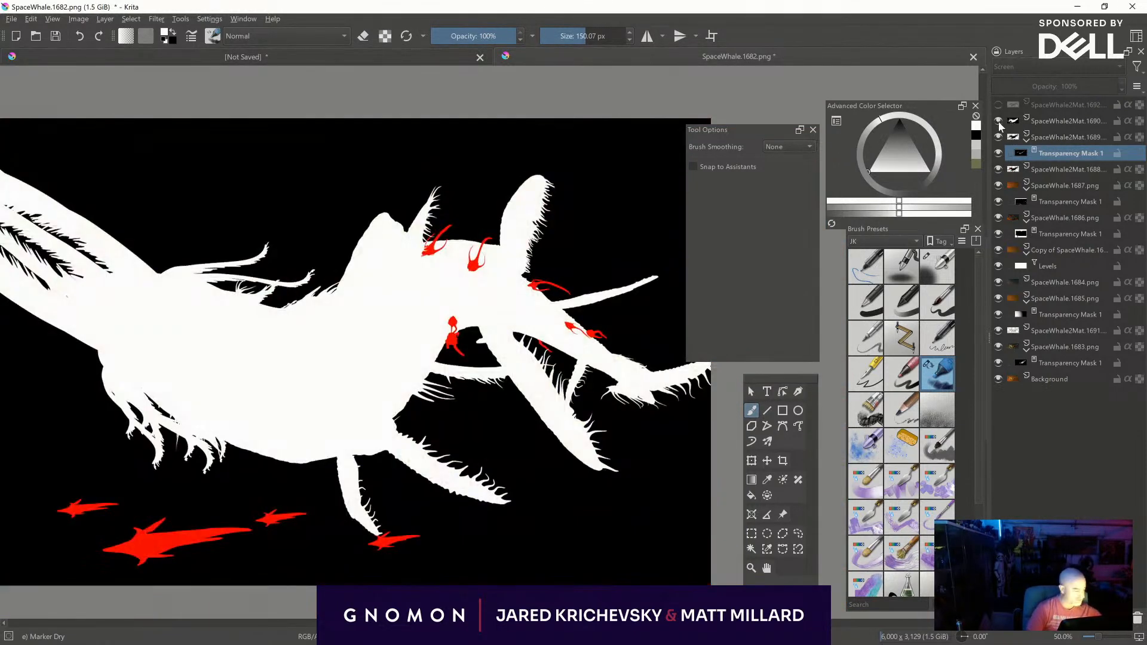
left_click(998, 121)
left_click(995, 105)
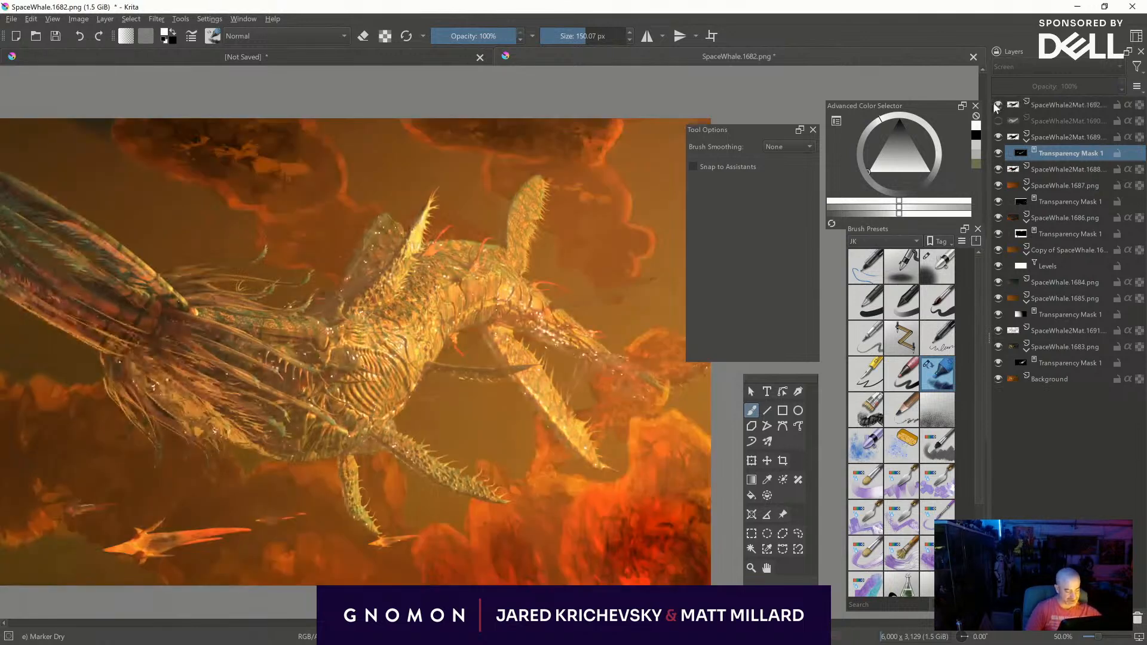
left_click(995, 105)
left_click(997, 105)
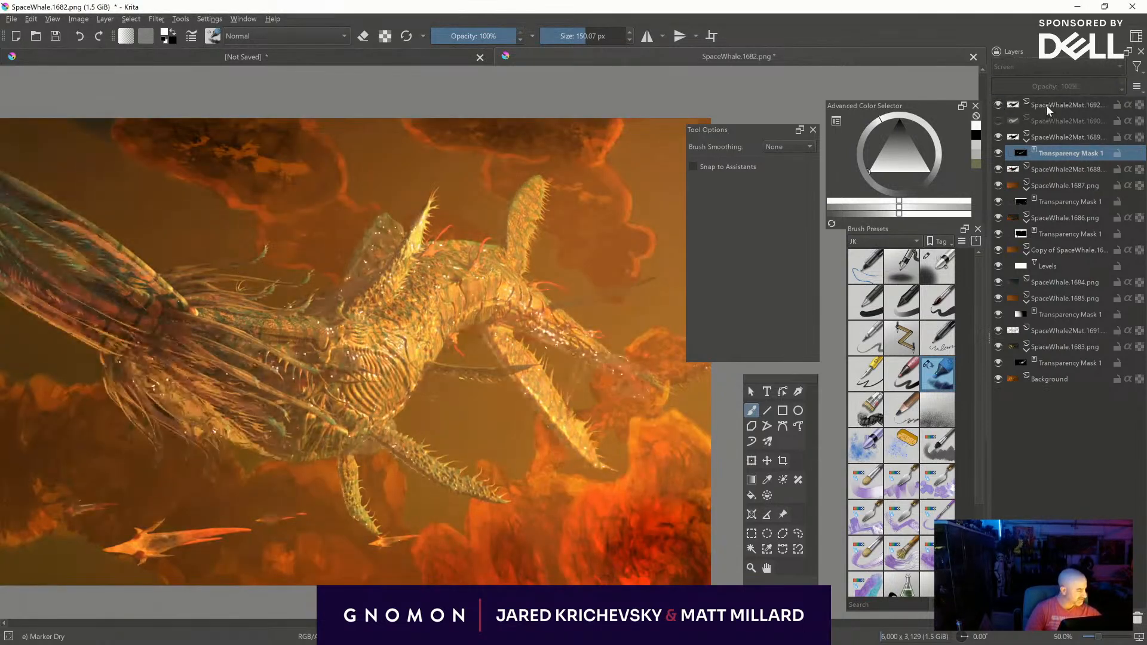
- Try a Levels midtone value of 0.307 on the SpaceWhale2Mat.1692 layer, cancel it and delete the layer
left_click(1048, 108)
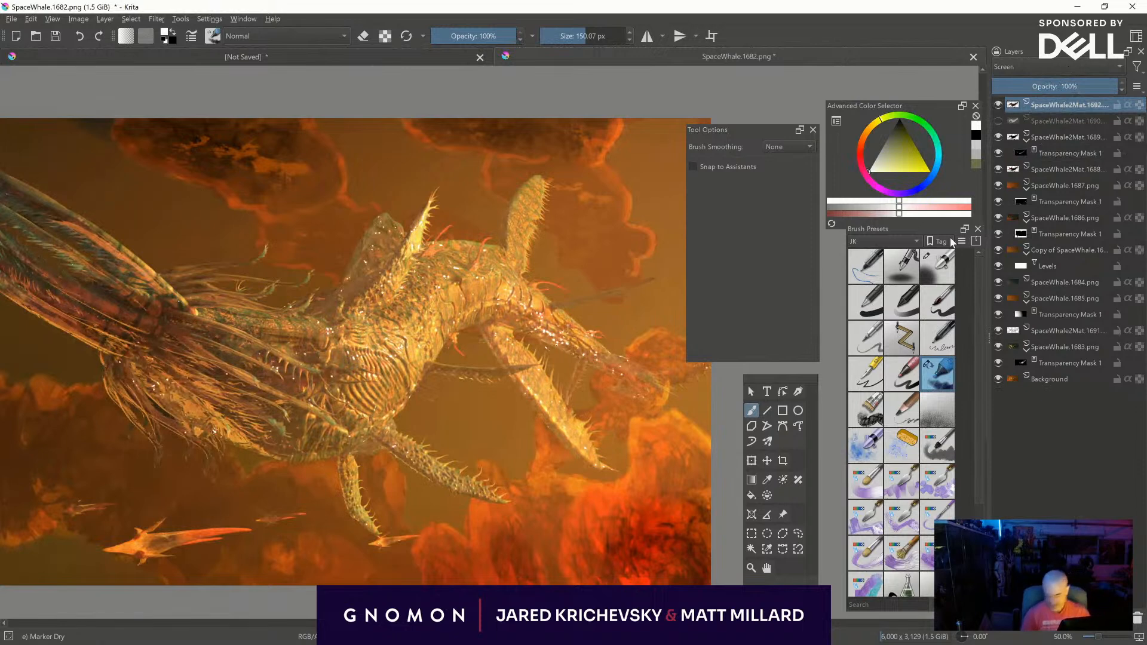
key("ctrl+l")
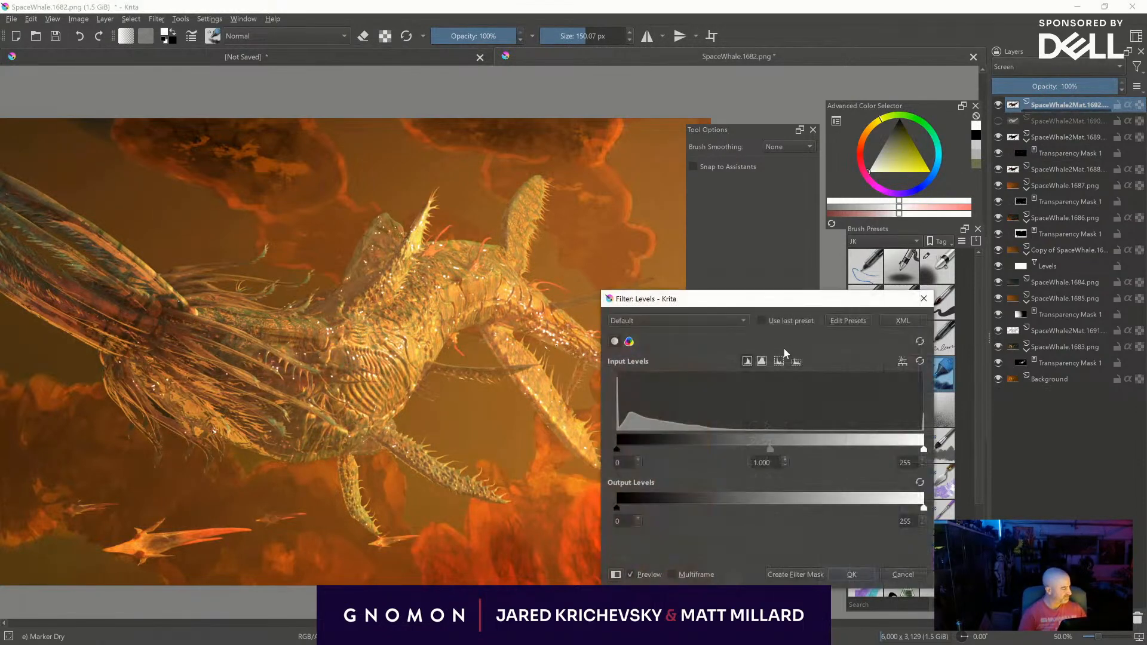
left_click_drag(769, 449, 879, 443)
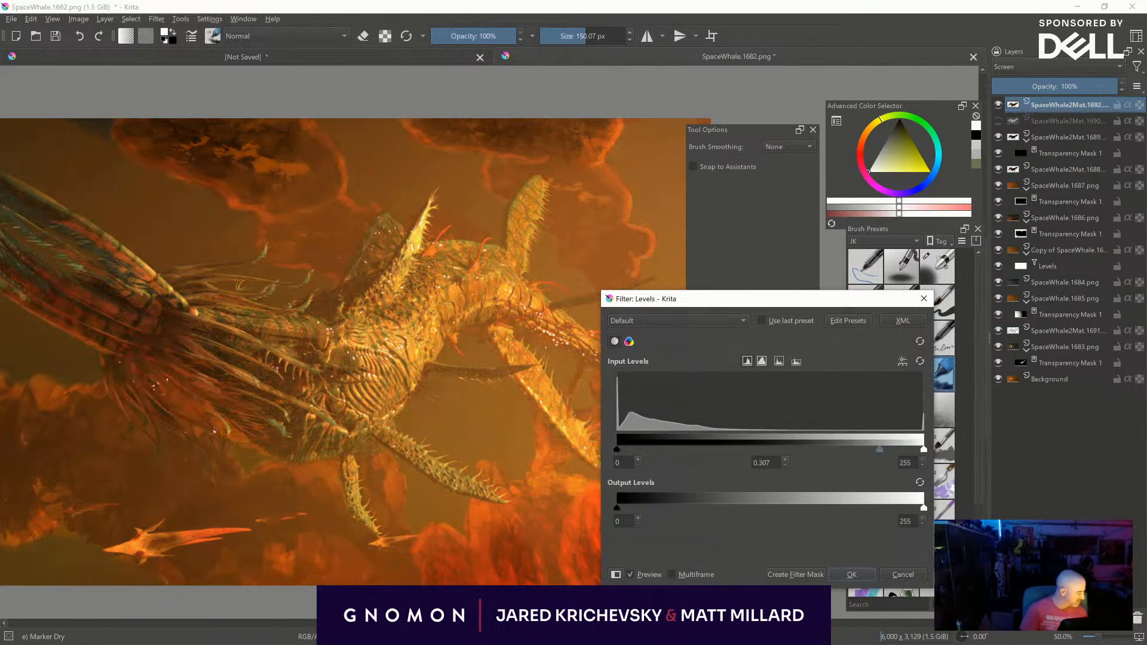
left_click(903, 575)
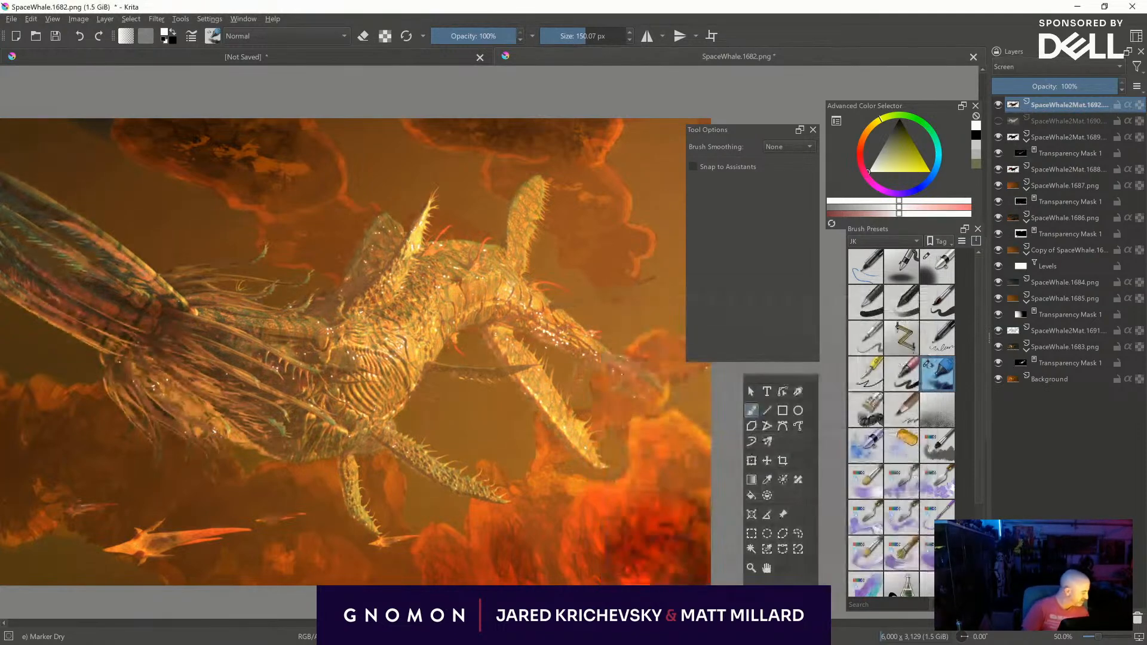
left_click(1137, 620)
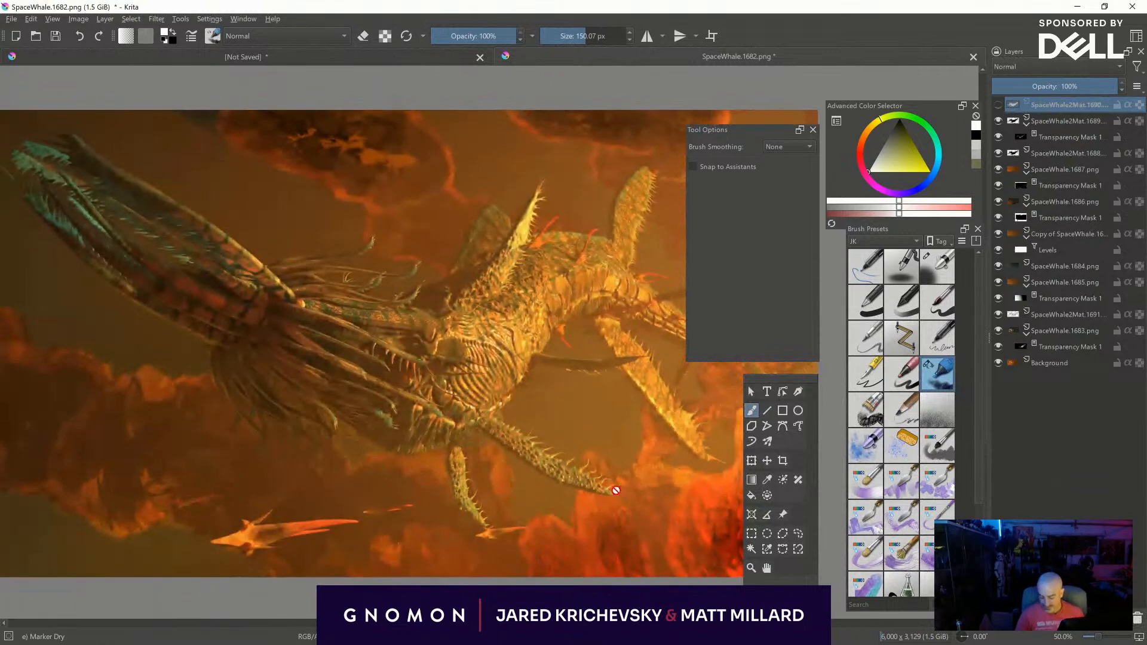
- Turn off the mirrored view and examine the whole composite in canvas-only mode
key("m")
key("ctrl+minus")
middle_click_drag(670, 525, 524, 509)
key("f")
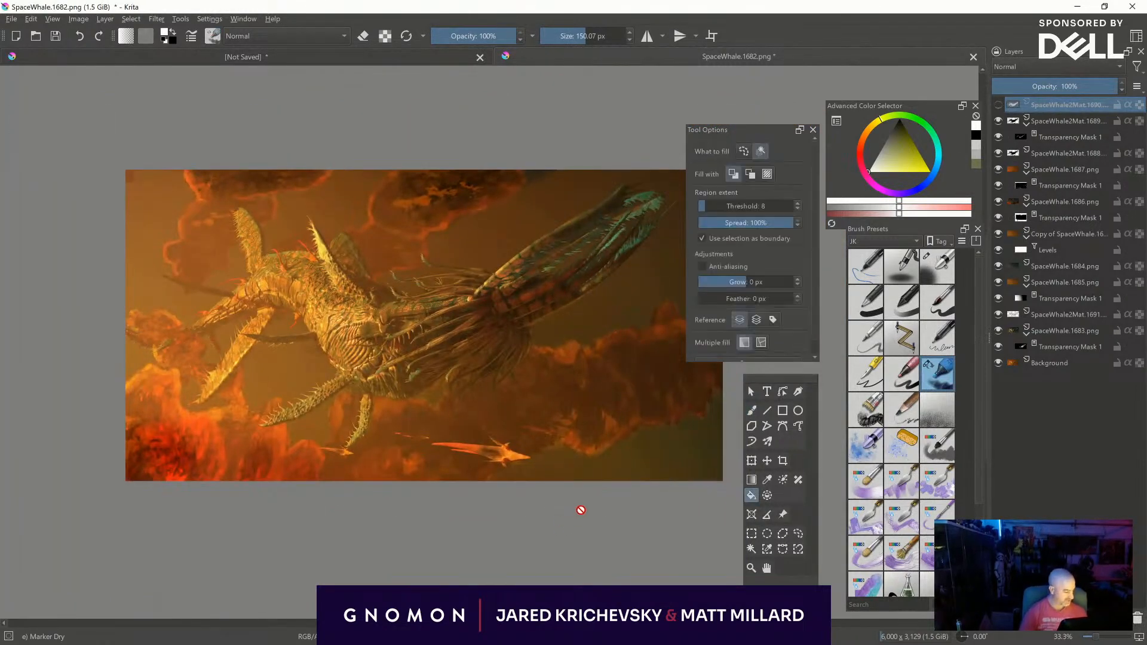
key("Tab")
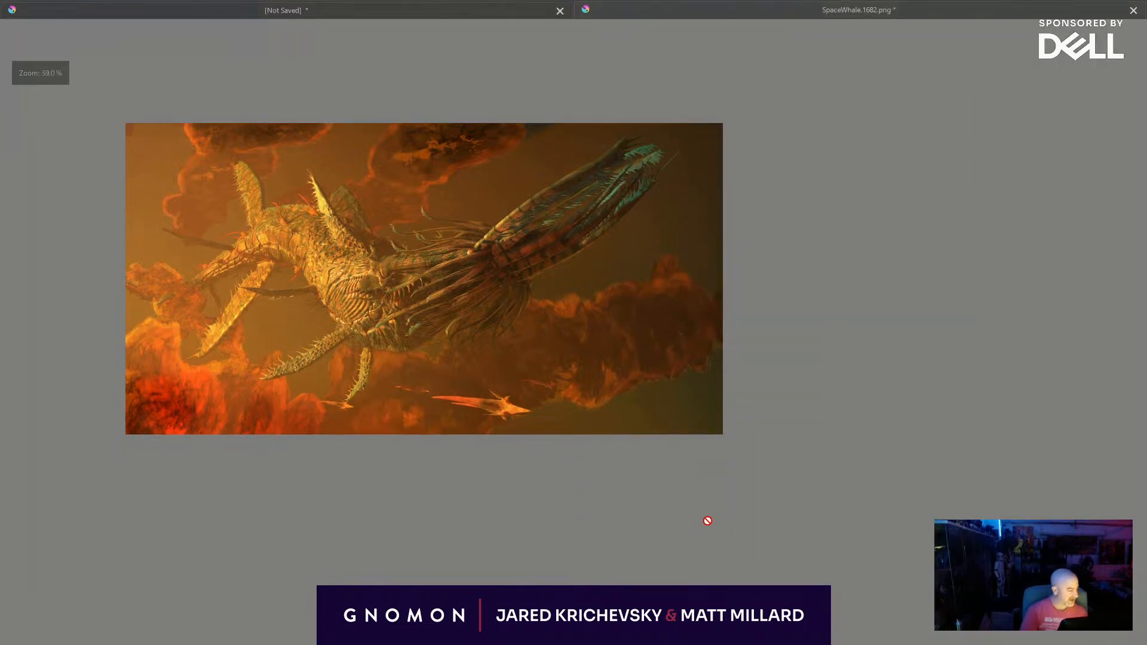
key("ctrl+plus")
key("ctrl+plus")
middle_click_drag(557, 441, 865, 476)
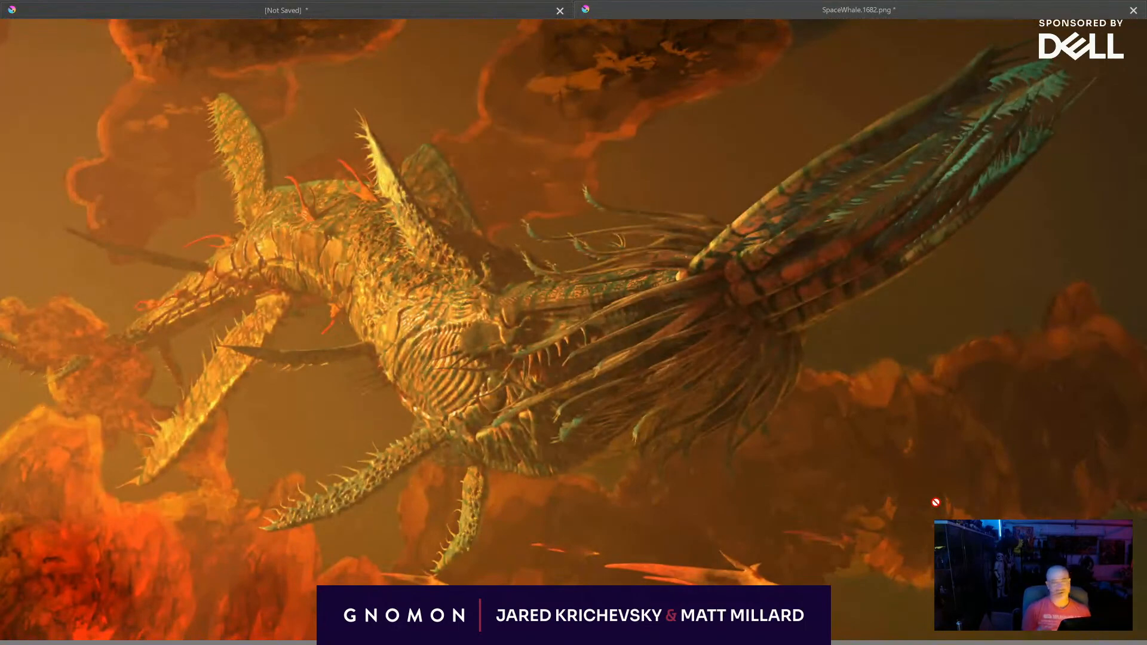
mouse_move(870, 473)
middle_mouse_down()
mouse_move(852, 486)
mouse_move(855, 474)
middle_mouse_up()
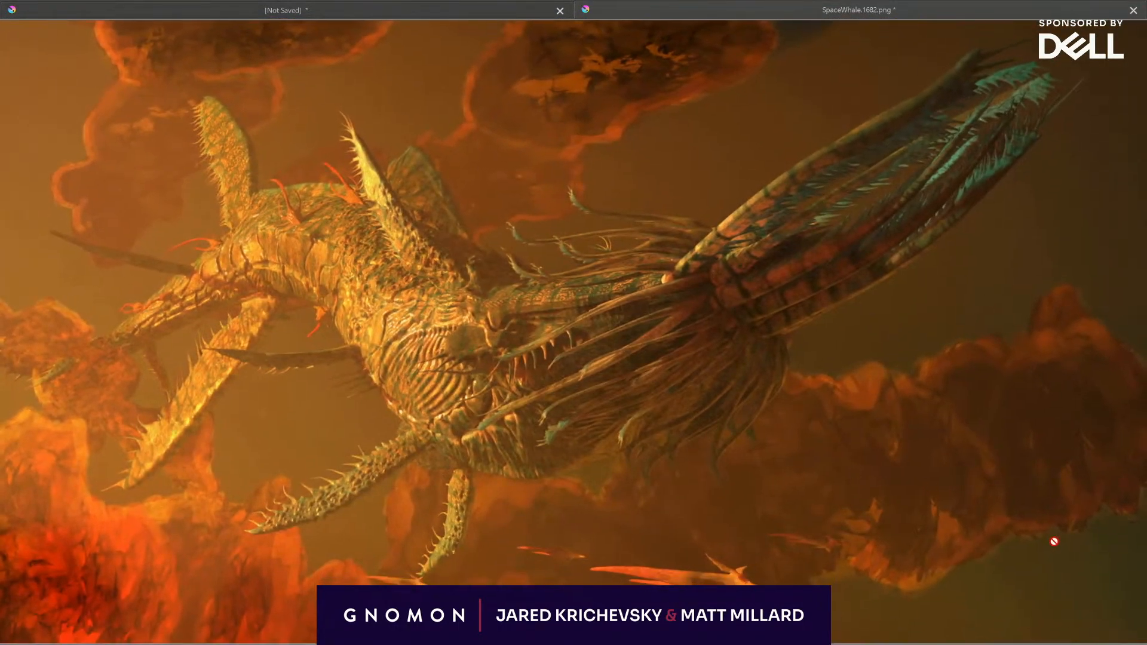
key("Tab")
middle_click_drag(641, 476, 417, 481)
left_click(1047, 121)
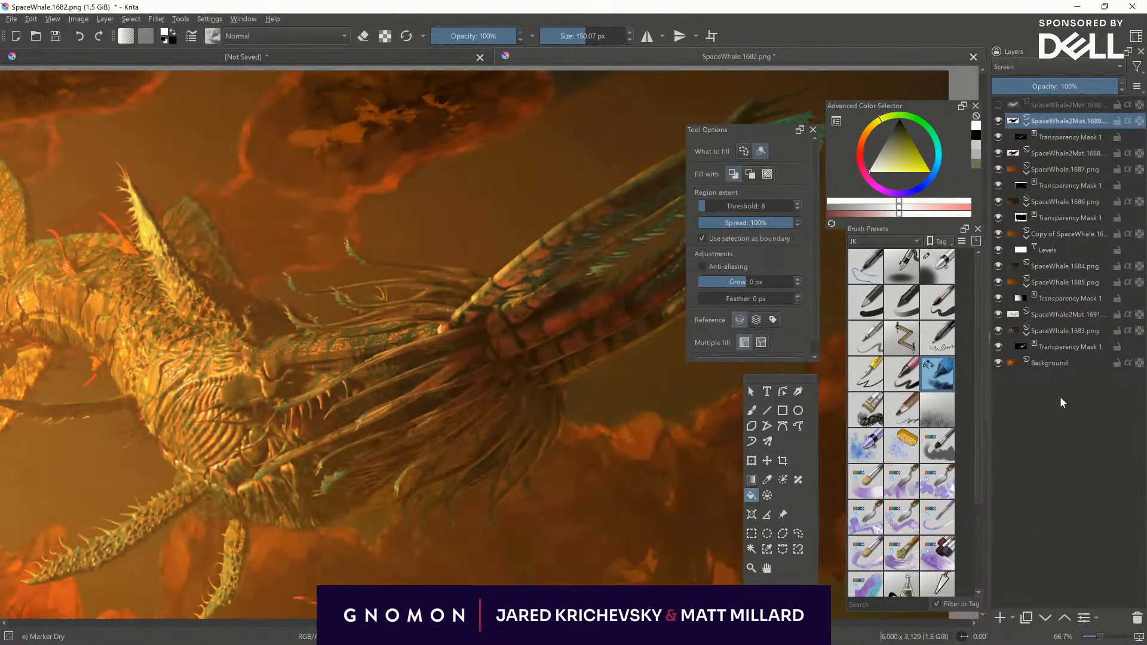
left_click(1012, 122, "ctrl")
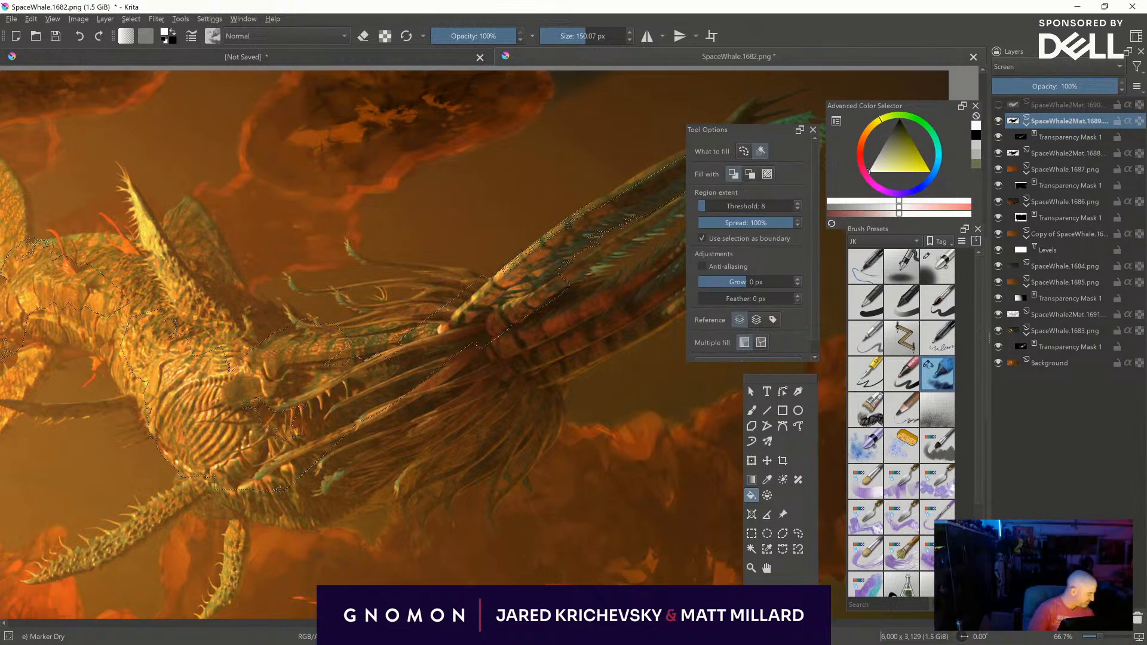
left_click(1008, 618)
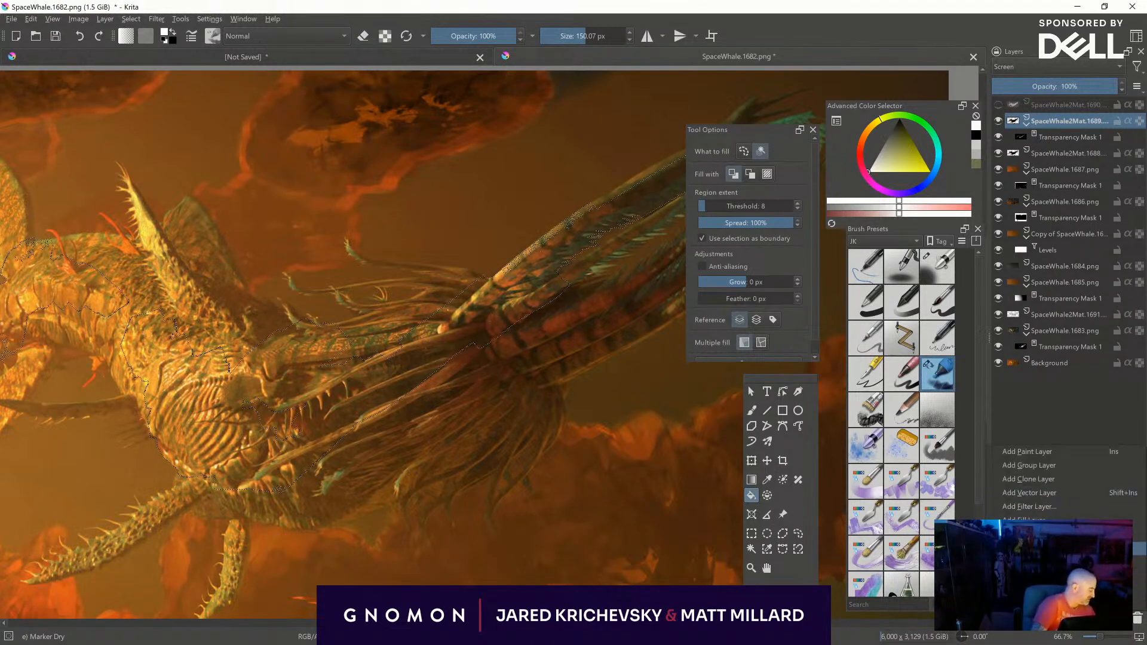
left_click(1040, 548)
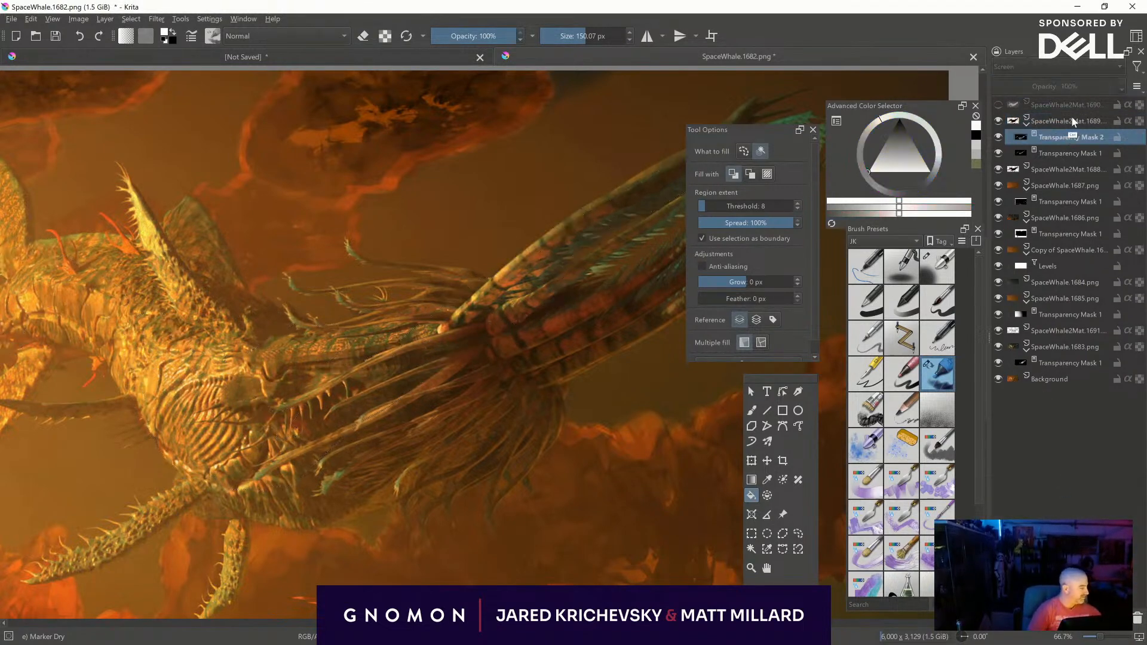
left_click(1038, 118)
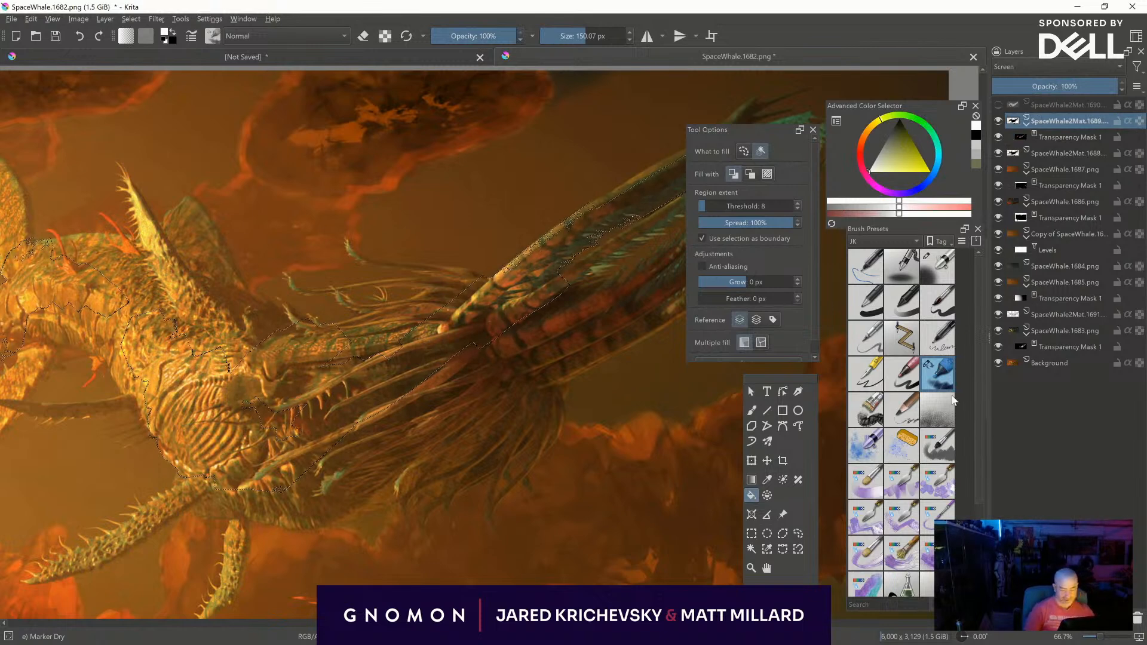
key("ctrl+shift+a")
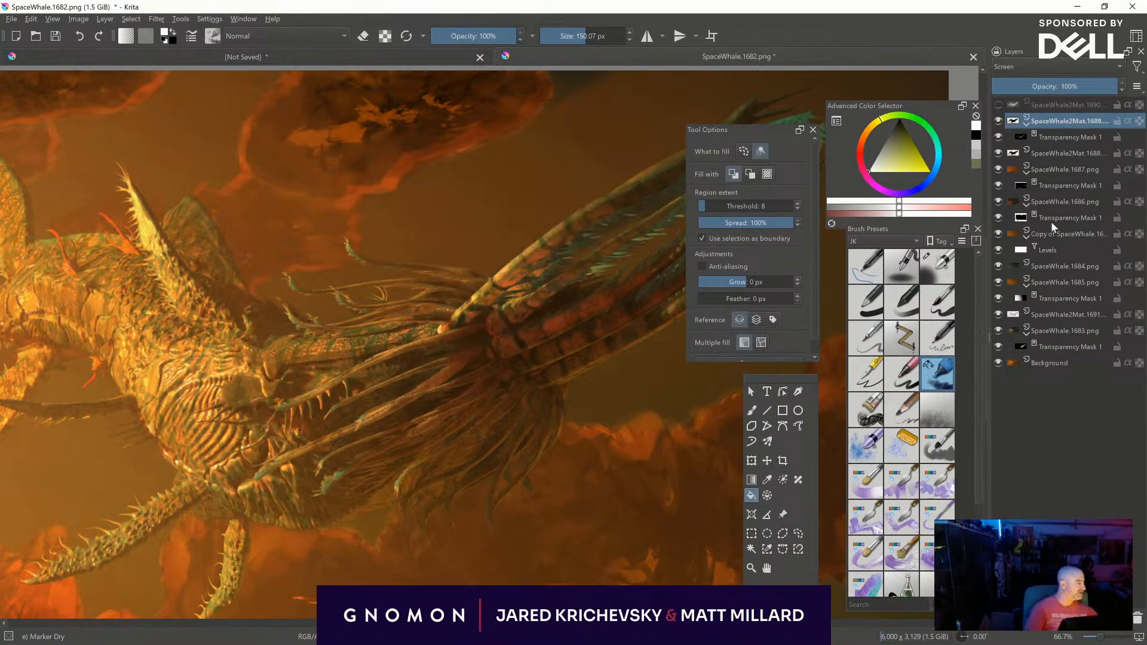
- Add an Overlay paint layer above SpaceWhale2Mat.1689 and give it a transparency mask from the SpaceWhale2Mat.1688 silhouette
left_click(1034, 65)
left_click(1026, 147)
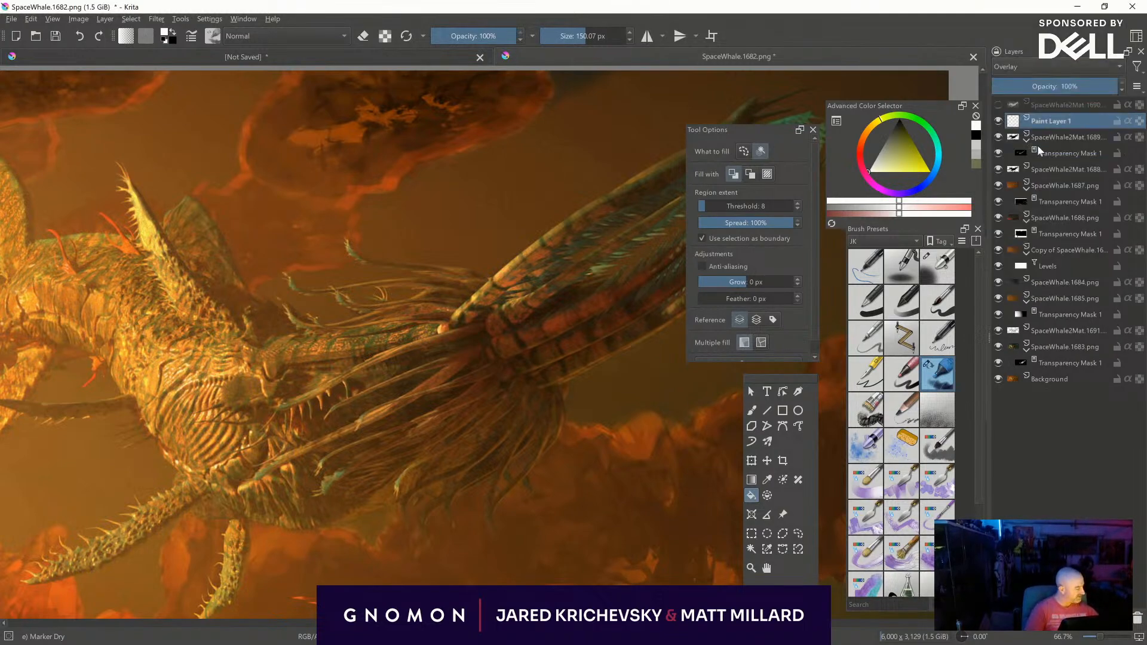
left_click(1016, 169, "ctrl")
left_click(1007, 619)
left_click(1051, 548)
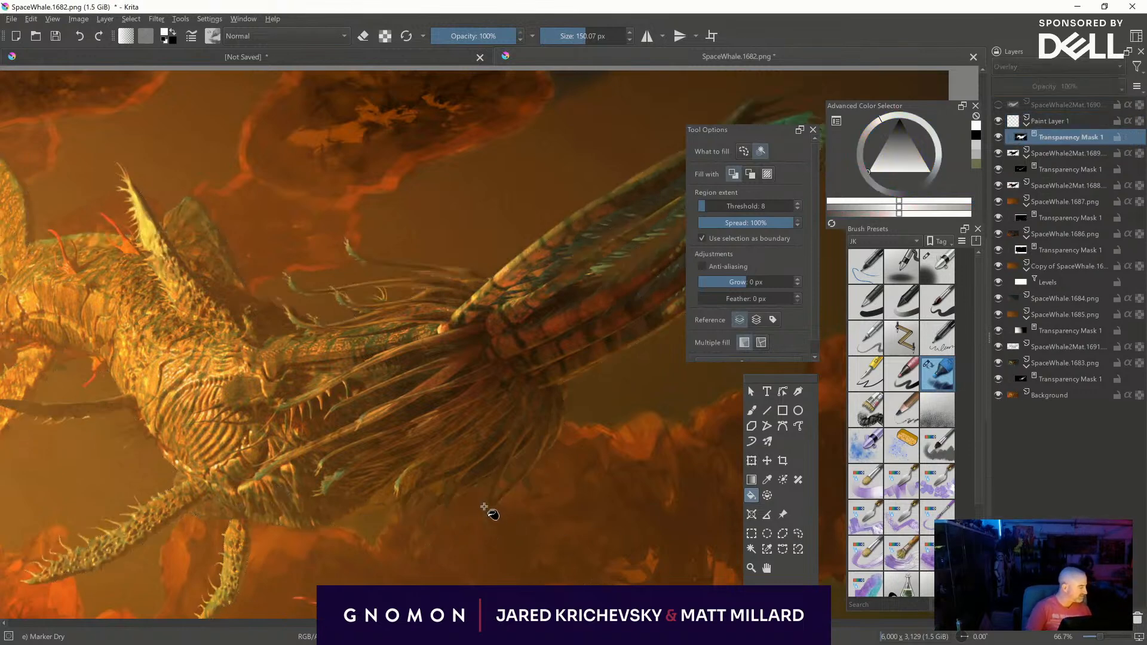
- Paint soft pale highlights on Paint Layer 1 with Airbrush Soft, along the upper edge and base of the creature's long feathered tail
middle_click_drag(578, 388, 613, 471)
left_click(1018, 123)
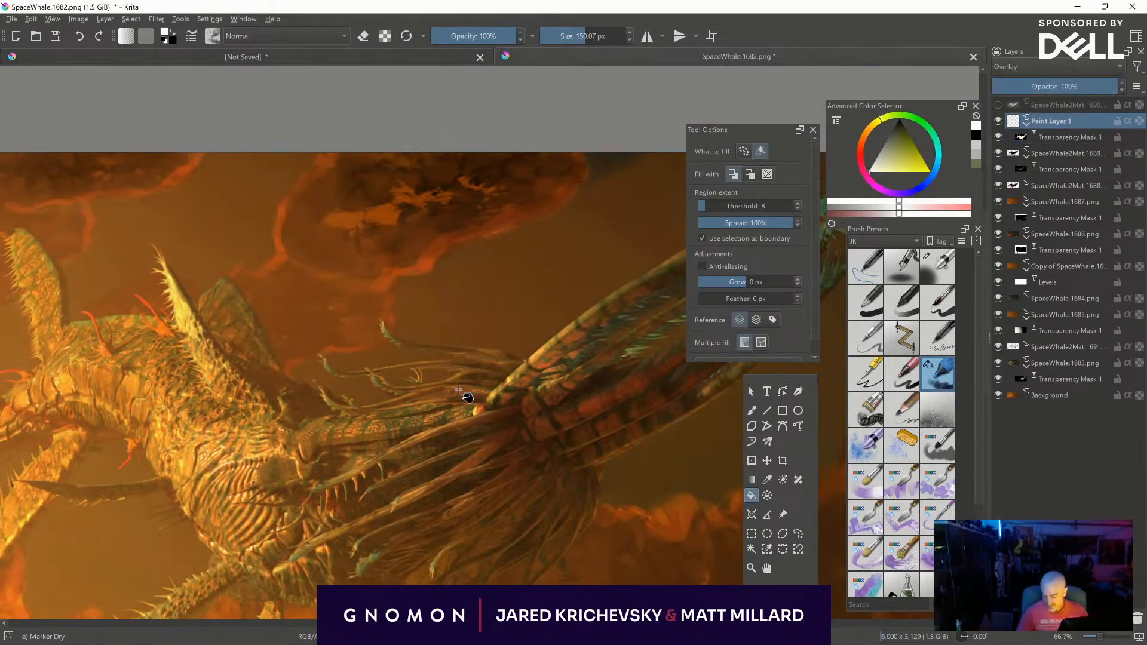
key("b")
middle_click_drag(586, 431, 419, 458)
left_click(941, 264)
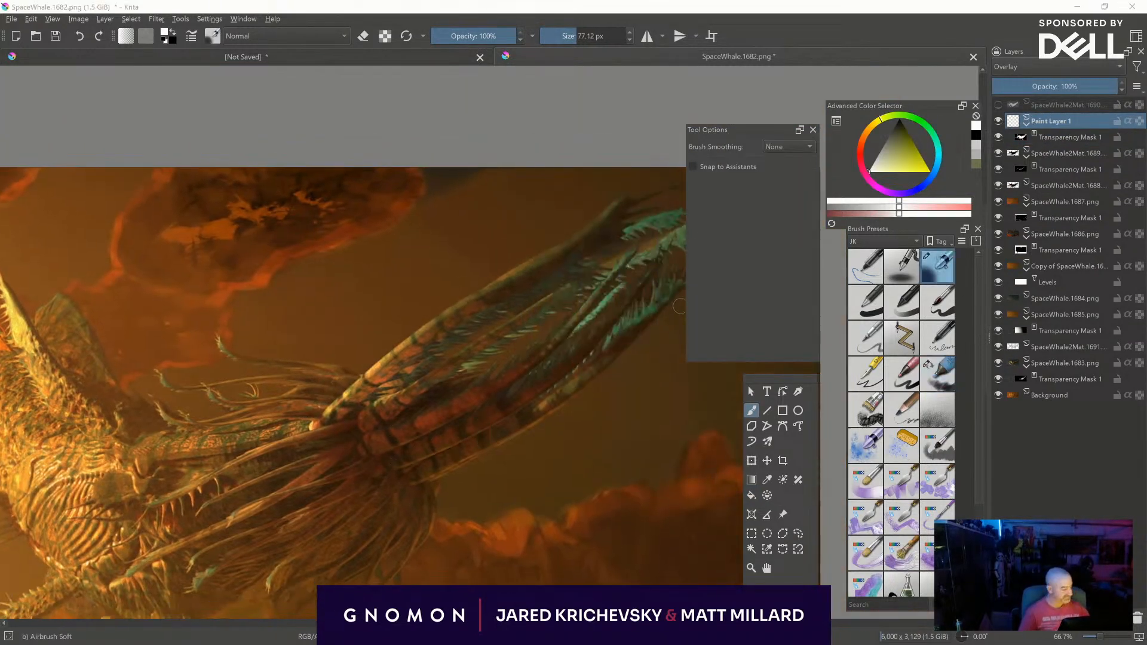
left_click_drag(448, 342, 504, 291, "shift")
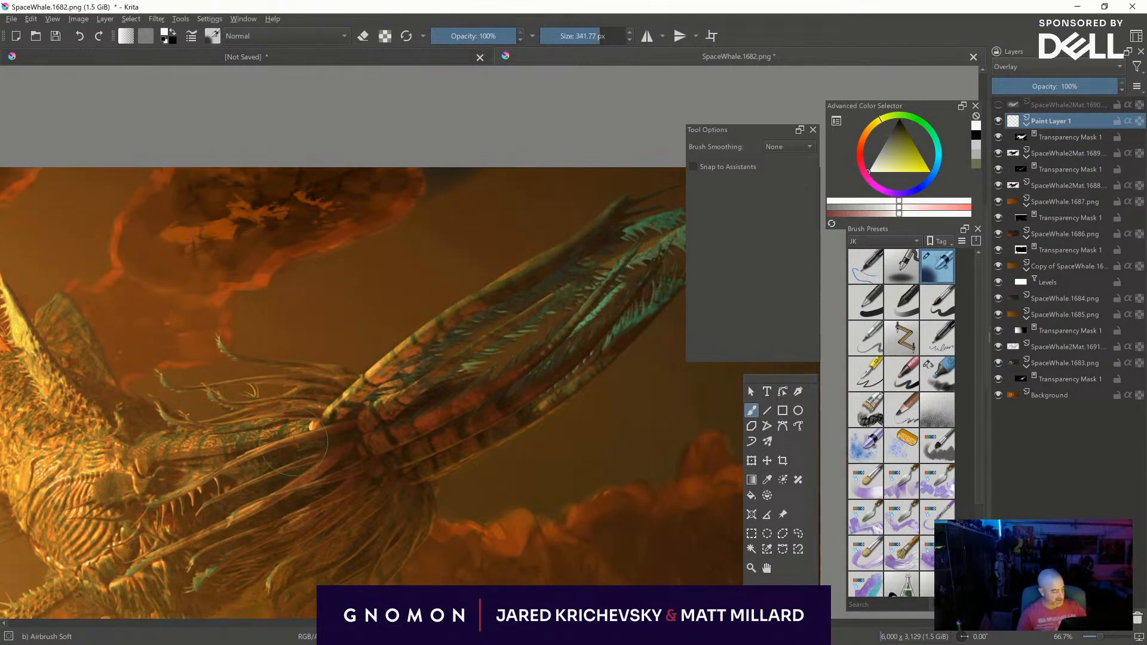
mouse_move(355, 392)
left_mouse_down()
mouse_move(537, 232)
mouse_move(630, 193)
left_mouse_up()
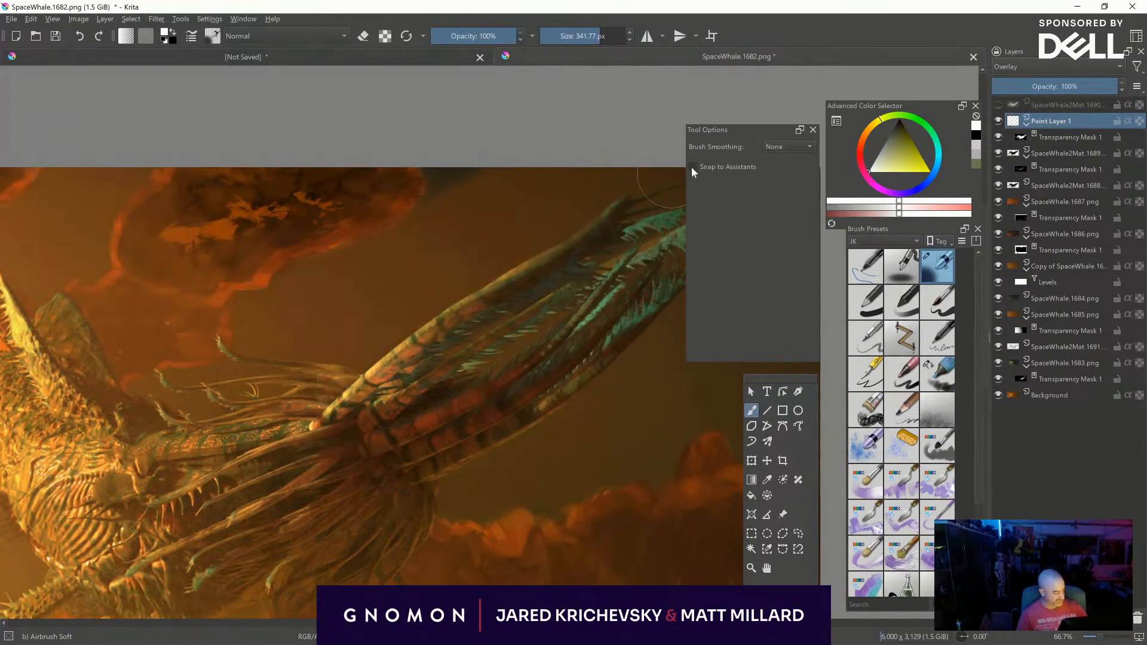
left_click_drag(440, 320, 300, 414, "shift")
left_click_drag(430, 319, 514, 299, "shift")
middle_click_drag(569, 280, 468, 312)
left_click_drag(467, 313, 609, 245)
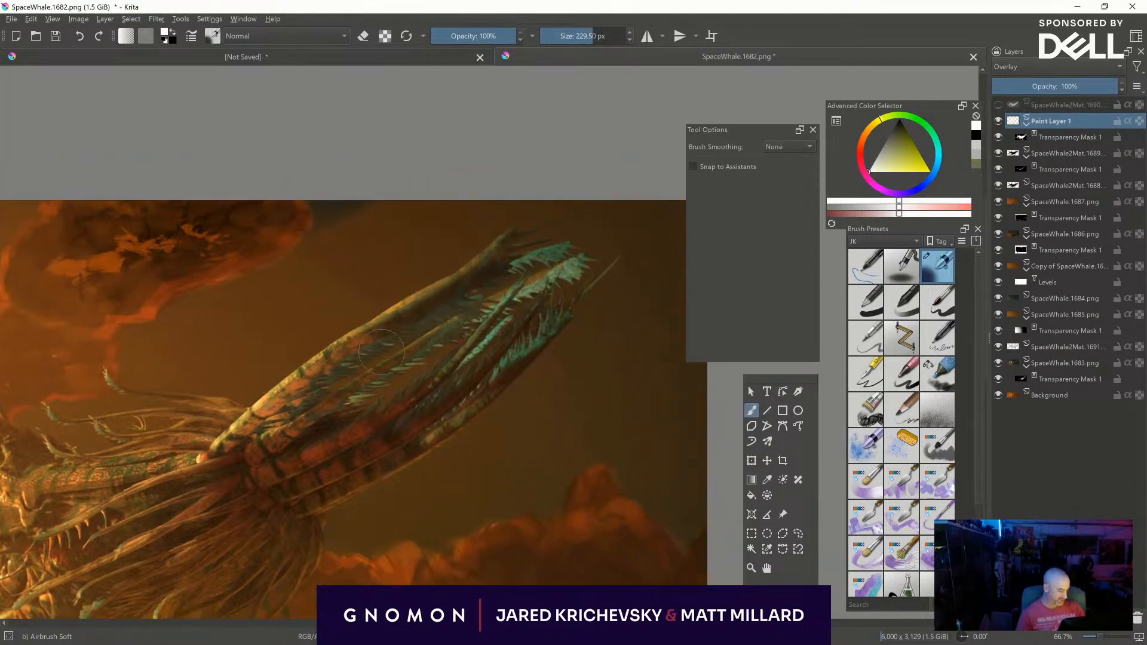
left_click_drag(357, 330, 515, 232)
left_click_drag(331, 391, 310, 391, "shift")
- Try the Color Dodge blending mode on Paint Layer 1 and return the layer to Overlay
left_click(1030, 67)
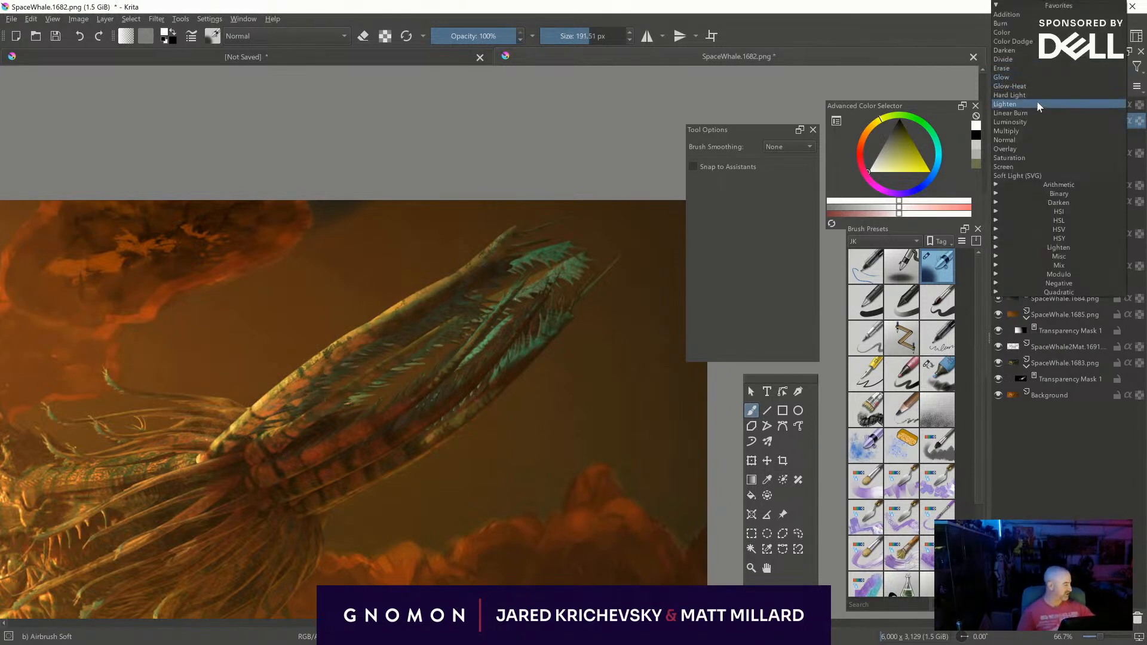
left_click(1045, 42)
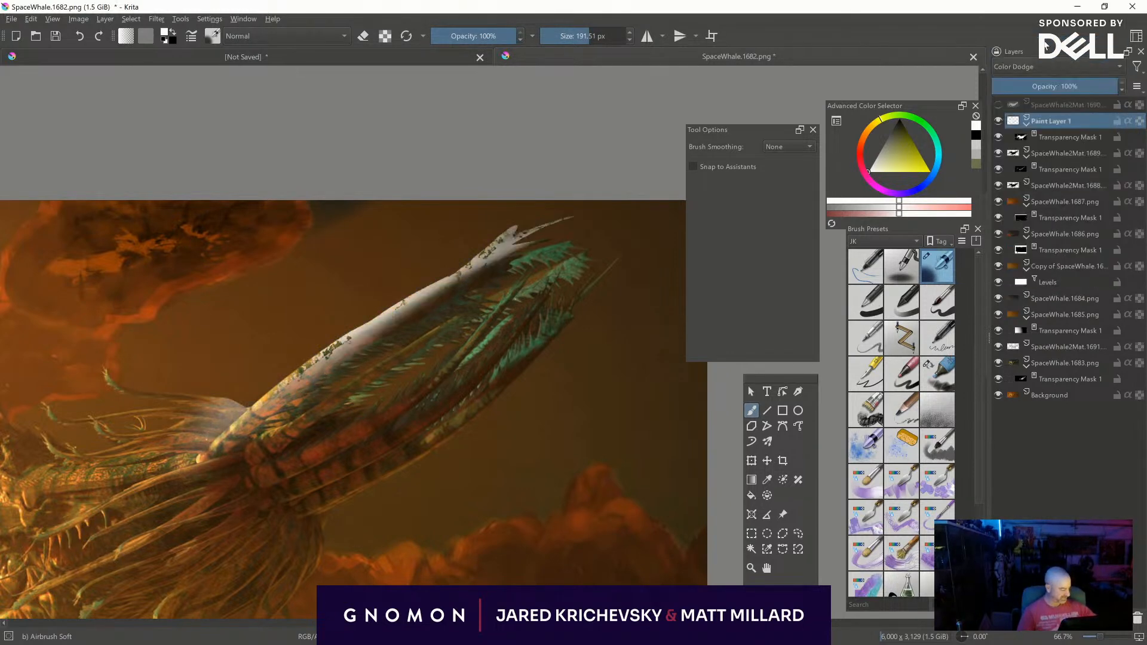
left_click(1042, 66)
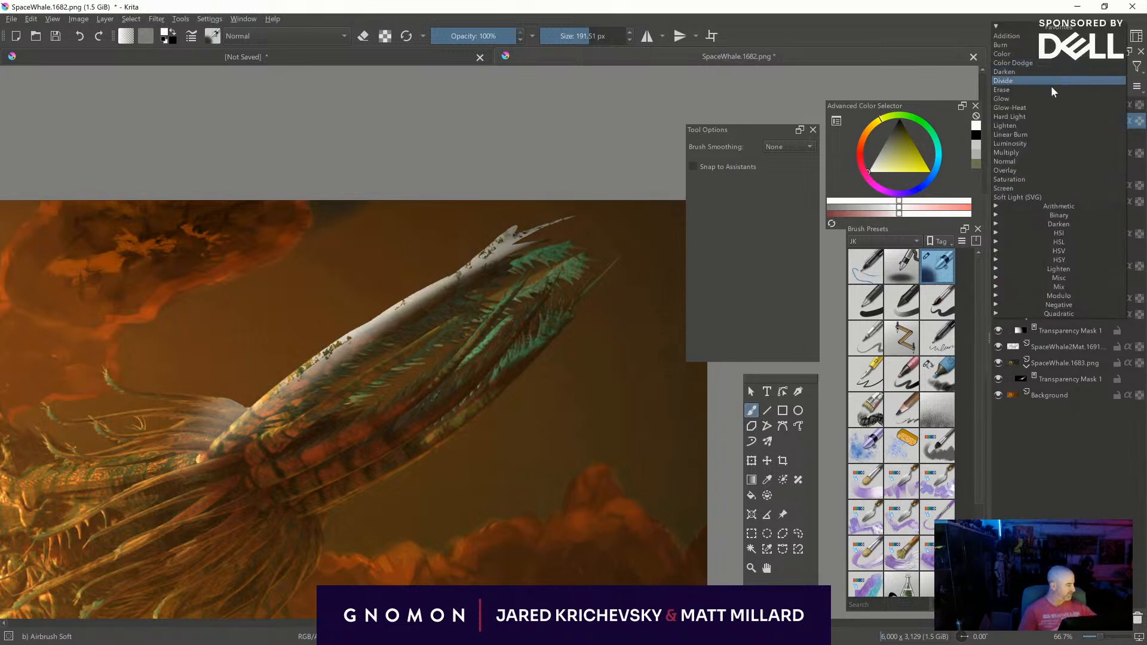
left_click(1032, 167)
- Refine the airbrushed highlights along the feathered tail, alternating painting and erasing
middle_click_drag(536, 384, 623, 319)
key("e")
left_click_drag(368, 346, 433, 295)
key("e")
left_click_drag(366, 372, 327, 373, "shift")
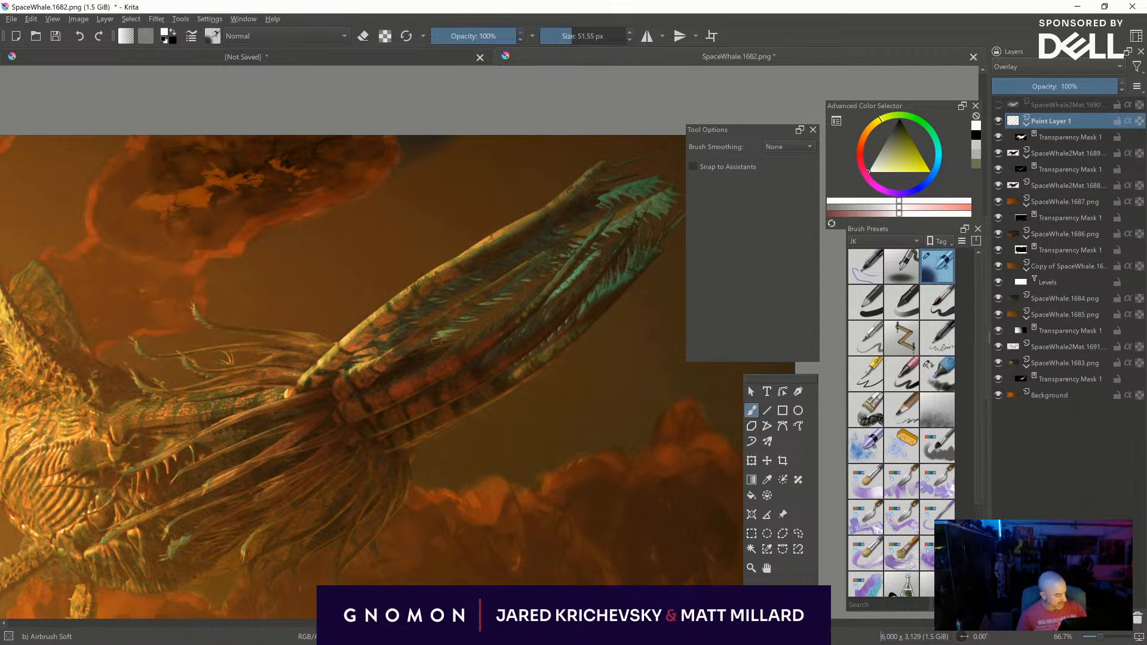
- Paint textured highlights on the teal feathery tips and lower edge of the tail with the Marker Dry brush
left_click(932, 359)
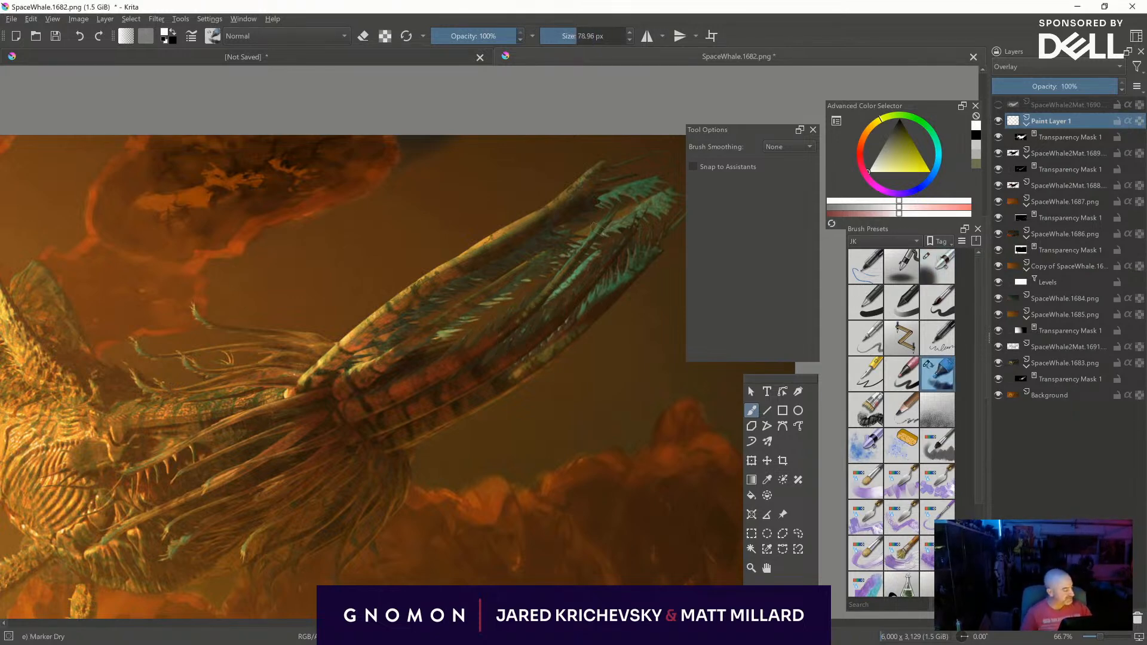
mouse_move(599, 222)
left_mouse_down("shift")
mouse_move(685, 182)
mouse_move(627, 218)
left_mouse_up("shift")
middle_click_drag(658, 253, 558, 311)
mouse_move(552, 243)
left_mouse_down()
mouse_move(509, 281)
mouse_move(335, 343)
mouse_move(206, 429)
left_mouse_up()
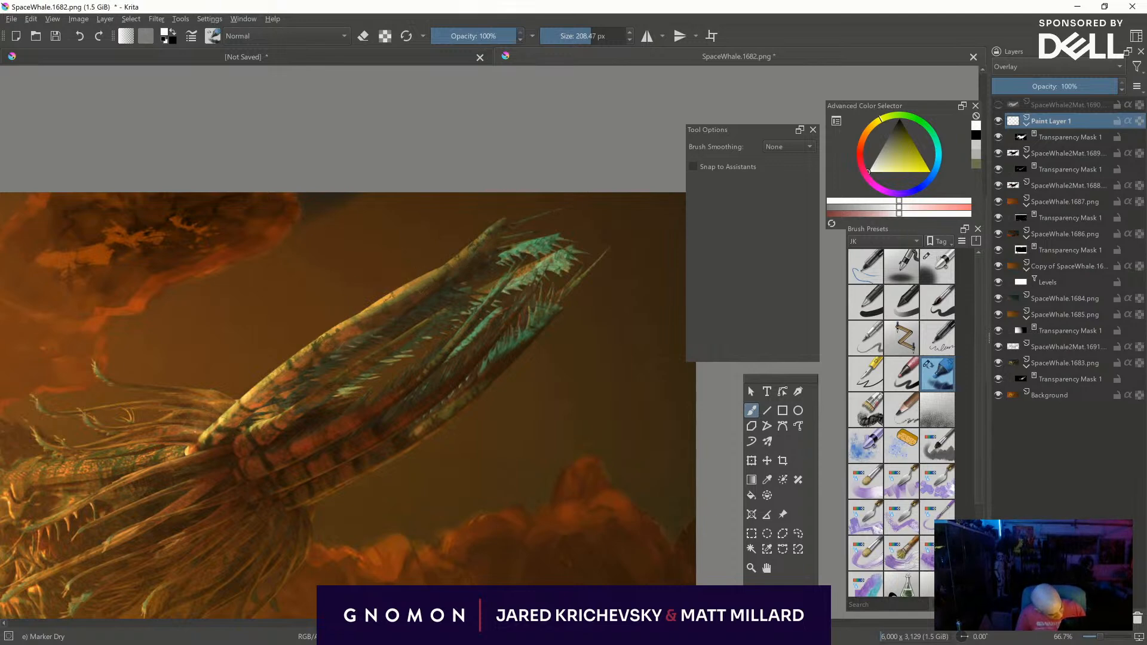
middle_click_drag(206, 429, 481, 306)
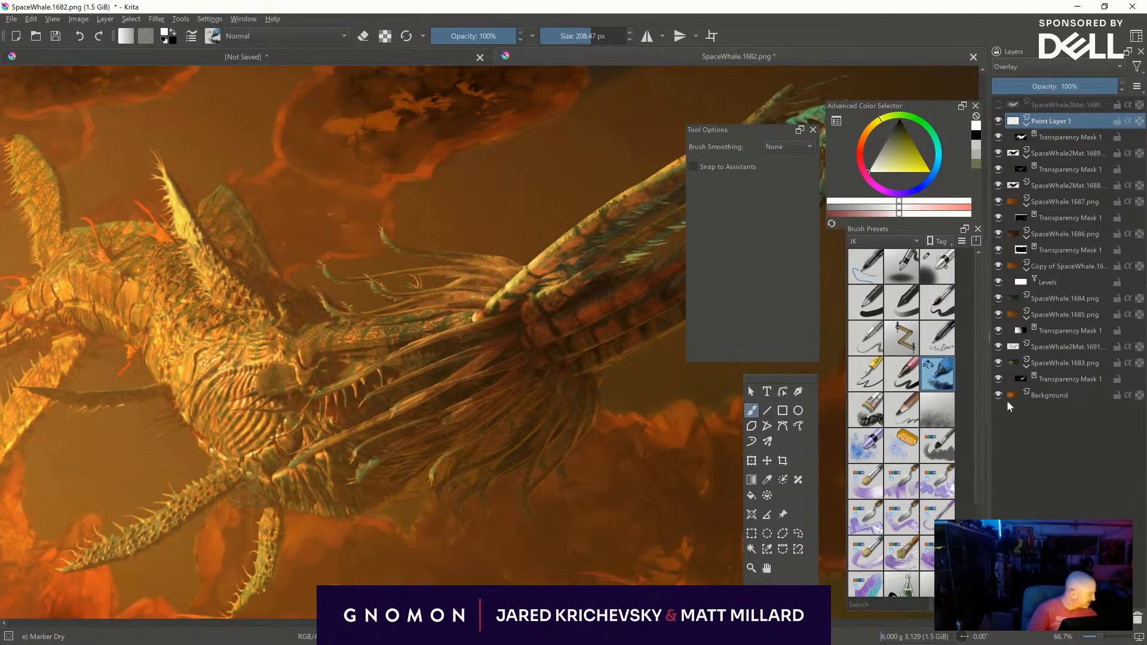
- Add an HSV/HSL Adjustment filter layer with saturation 22 above Paint Layer 1 and adjust its opacity
left_click(1005, 618)
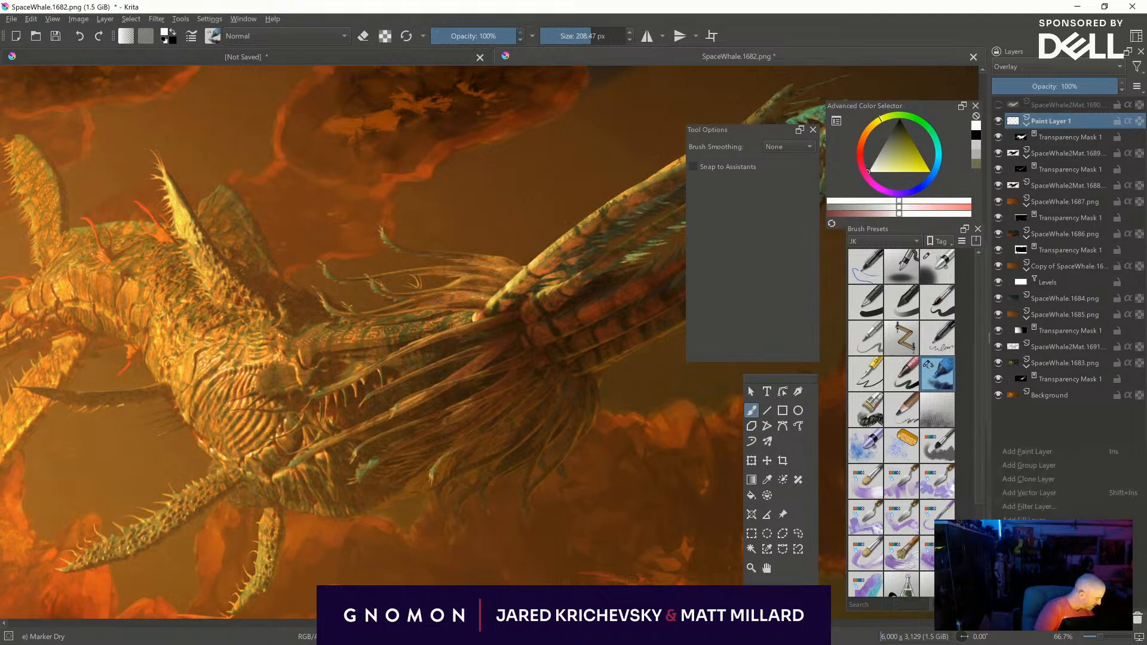
left_click(1055, 507)
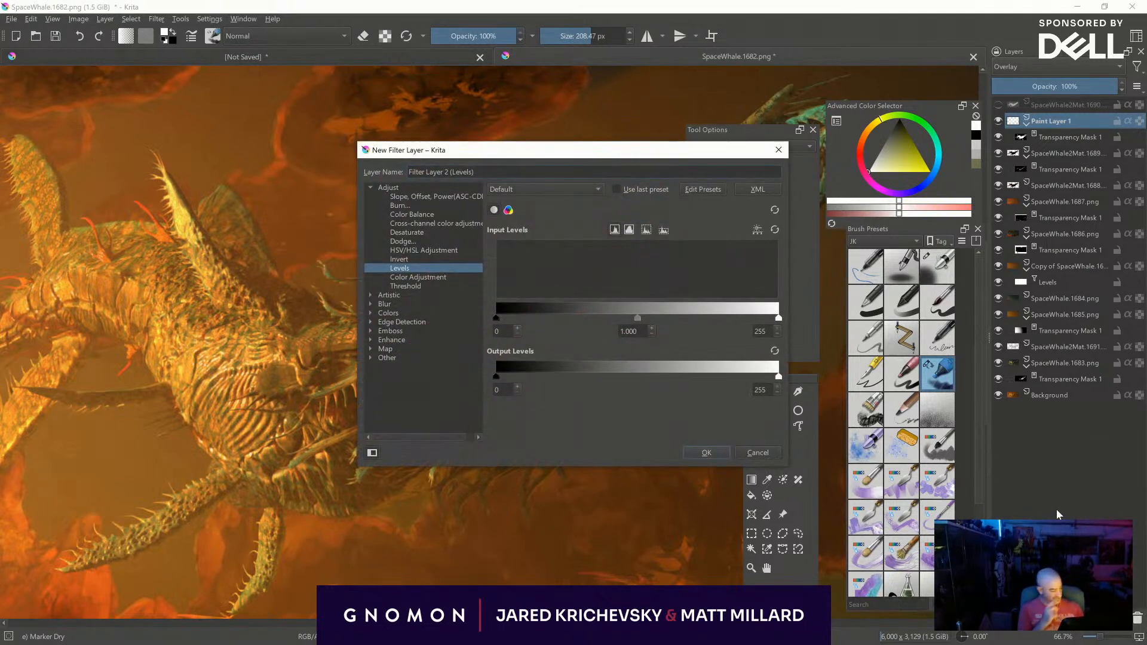
left_click(432, 250)
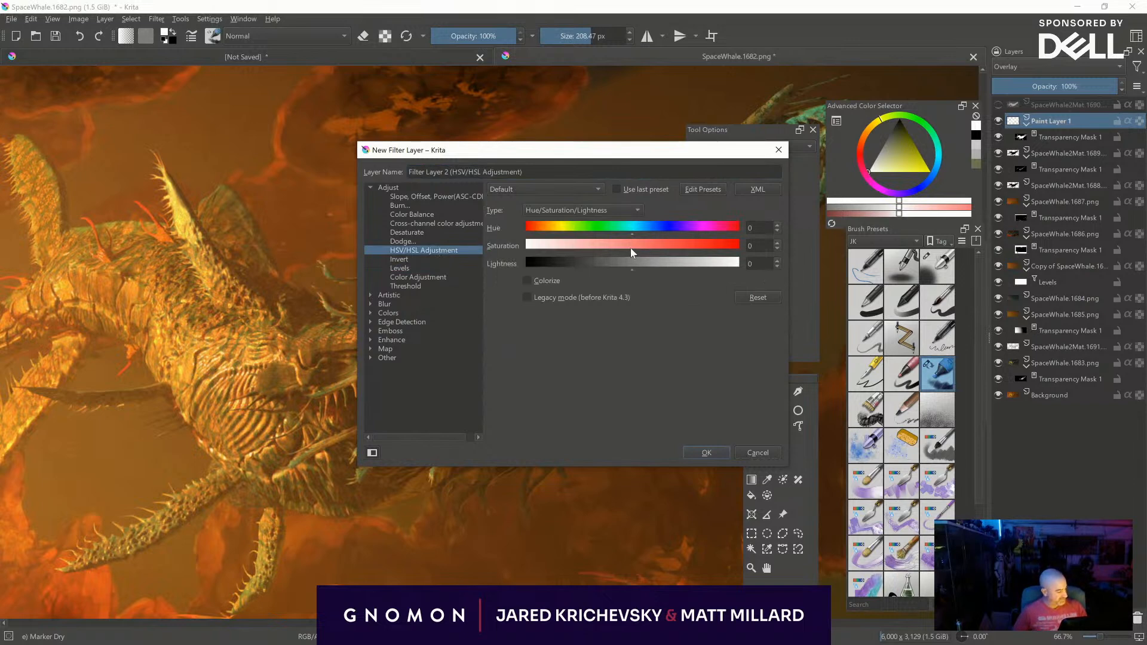
left_click(654, 245)
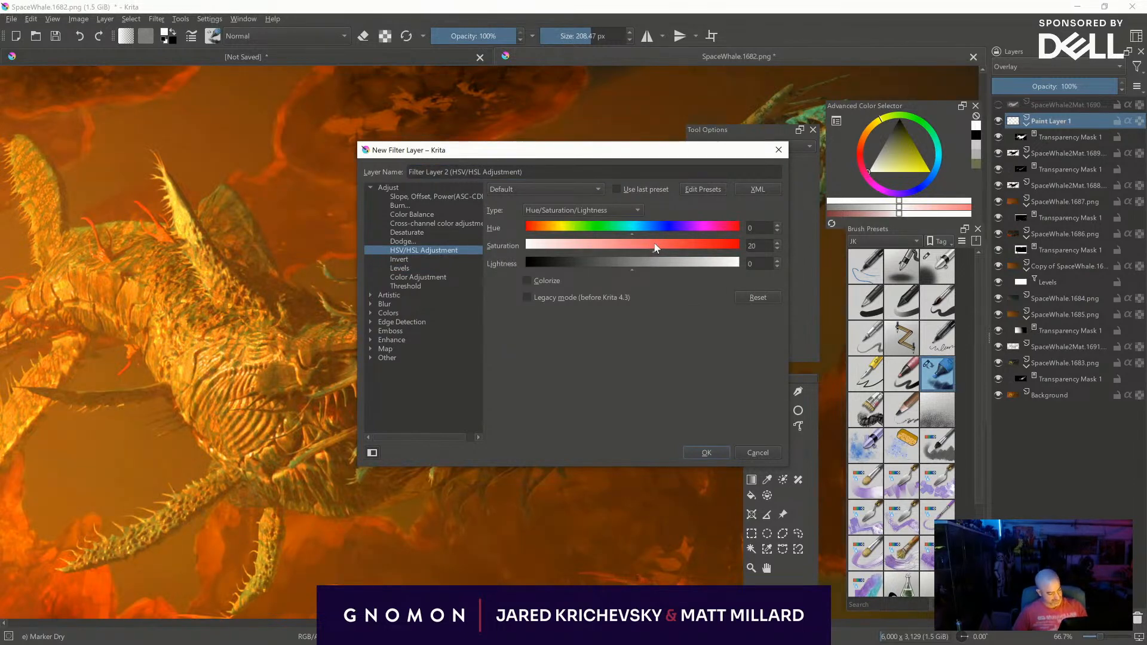
left_click_drag(660, 242, 649, 242)
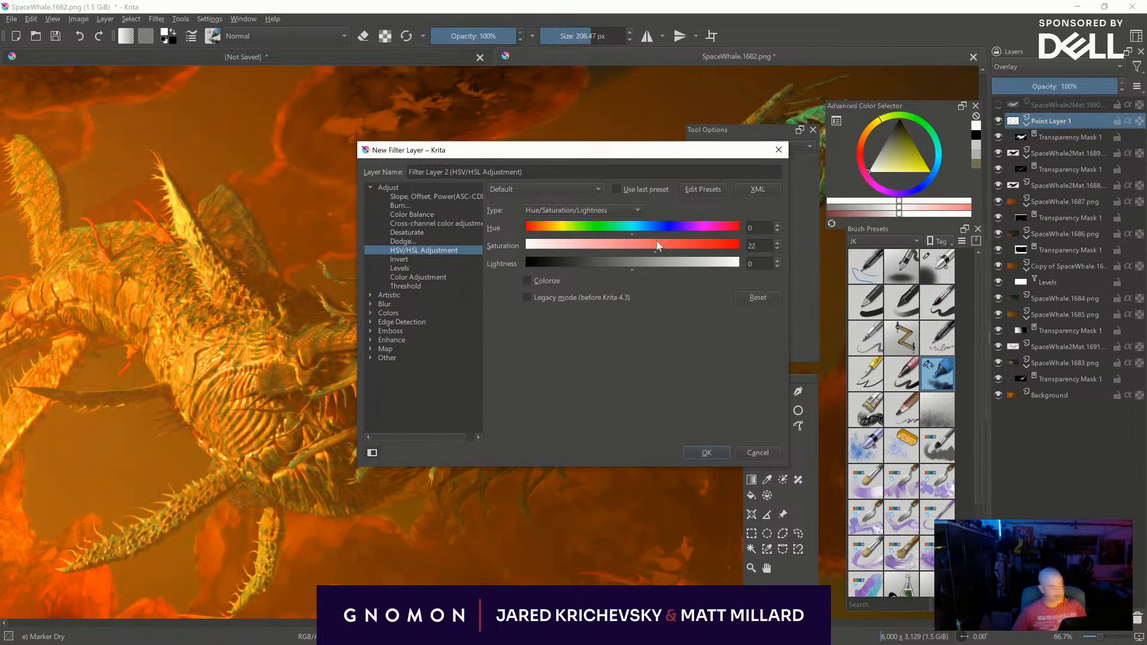
left_click(705, 453)
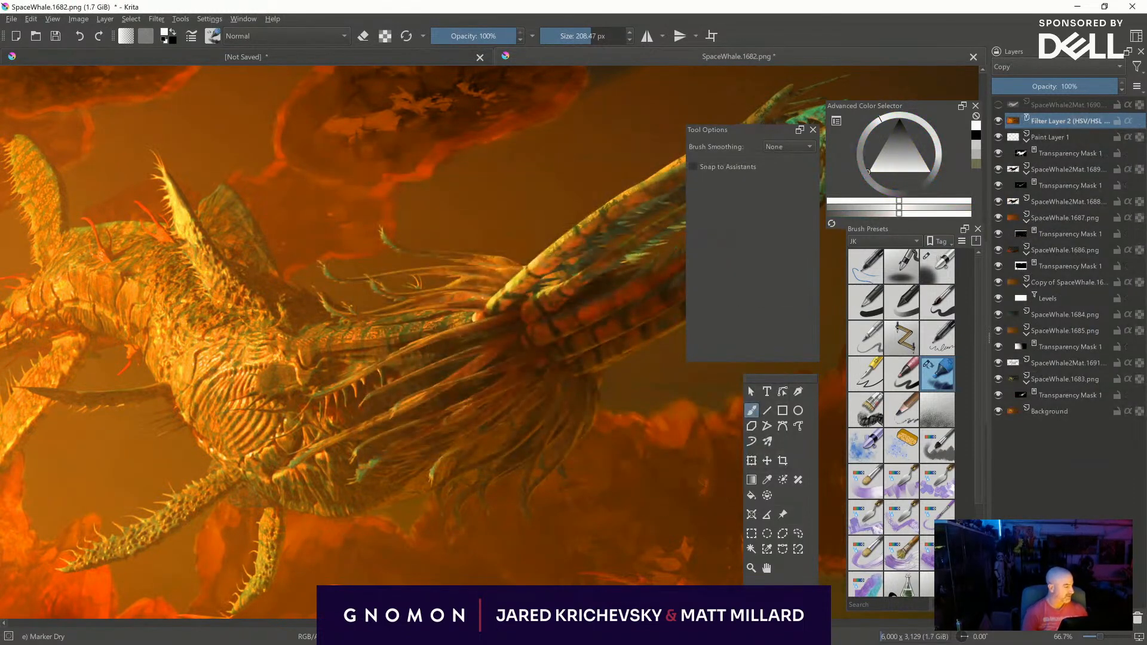
key("minus")
middle_click_drag(602, 512, 516, 515)
left_click_drag(1066, 86, 1076, 86)
- Paint Marker Dry highlights on Paint Layer 1 along the creature's back, its snout and the thin upper tendrils
left_click(1040, 140)
mouse_move(575, 507)
middle_mouse_down()
mouse_move(583, 529)
mouse_move(689, 507)
middle_mouse_up()
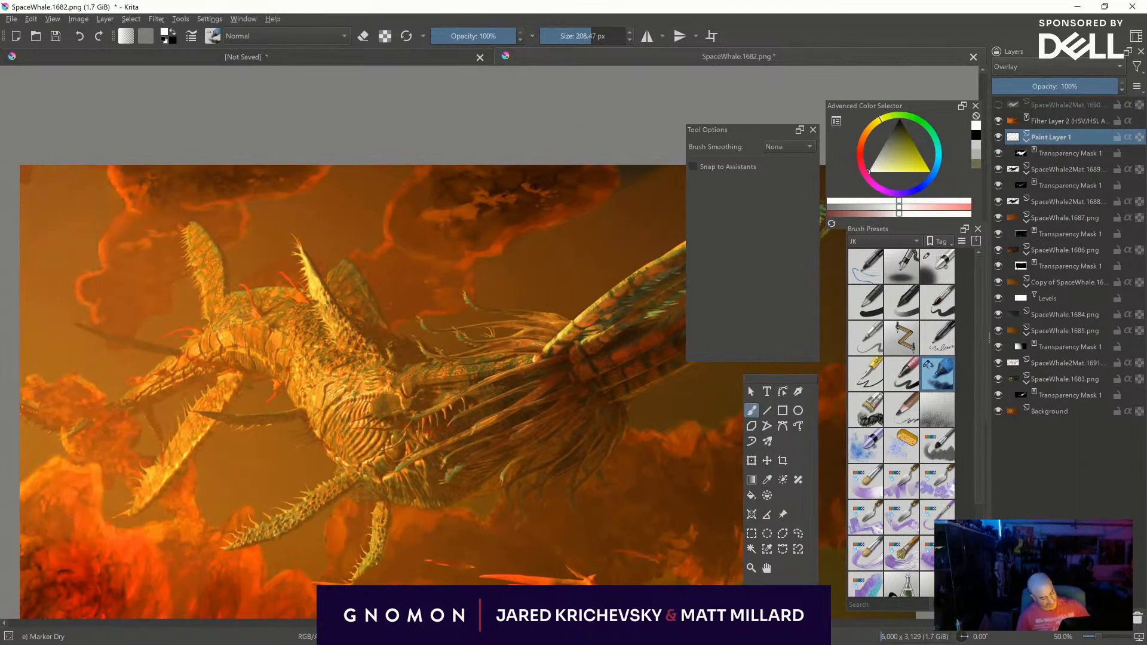
left_click_drag(251, 314, 319, 327)
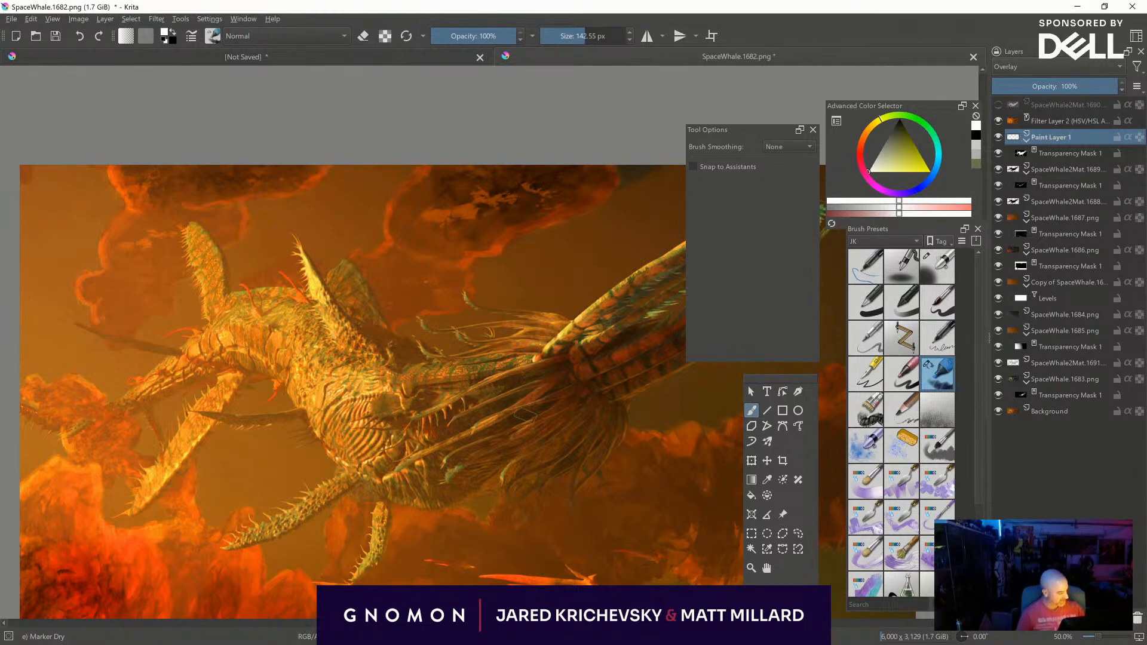
middle_click_drag(325, 362, 296, 372)
left_click_drag(412, 381, 541, 360)
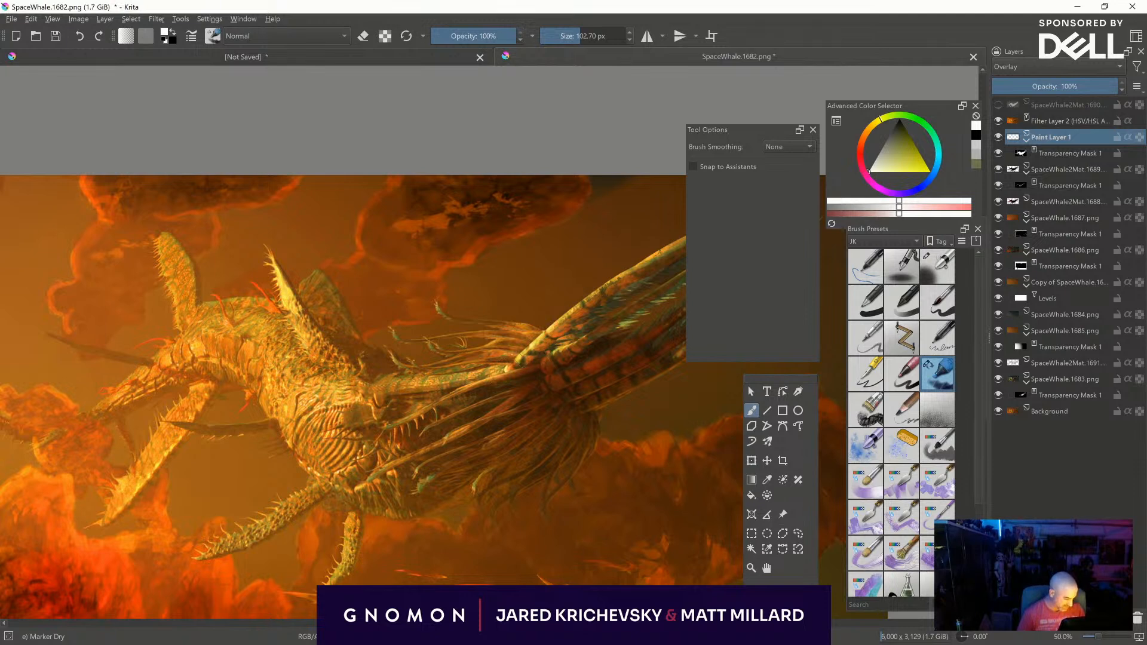
left_click_drag(385, 389, 560, 359)
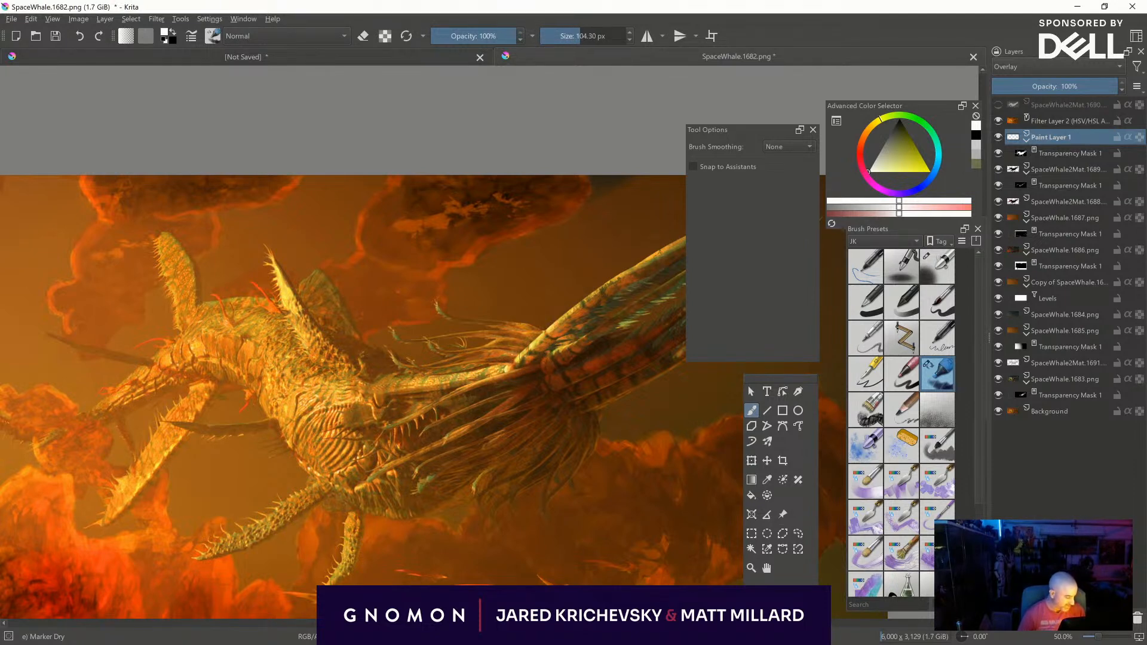
mouse_move(451, 319)
left_mouse_down()
mouse_move(522, 328)
mouse_move(502, 323)
left_mouse_up()
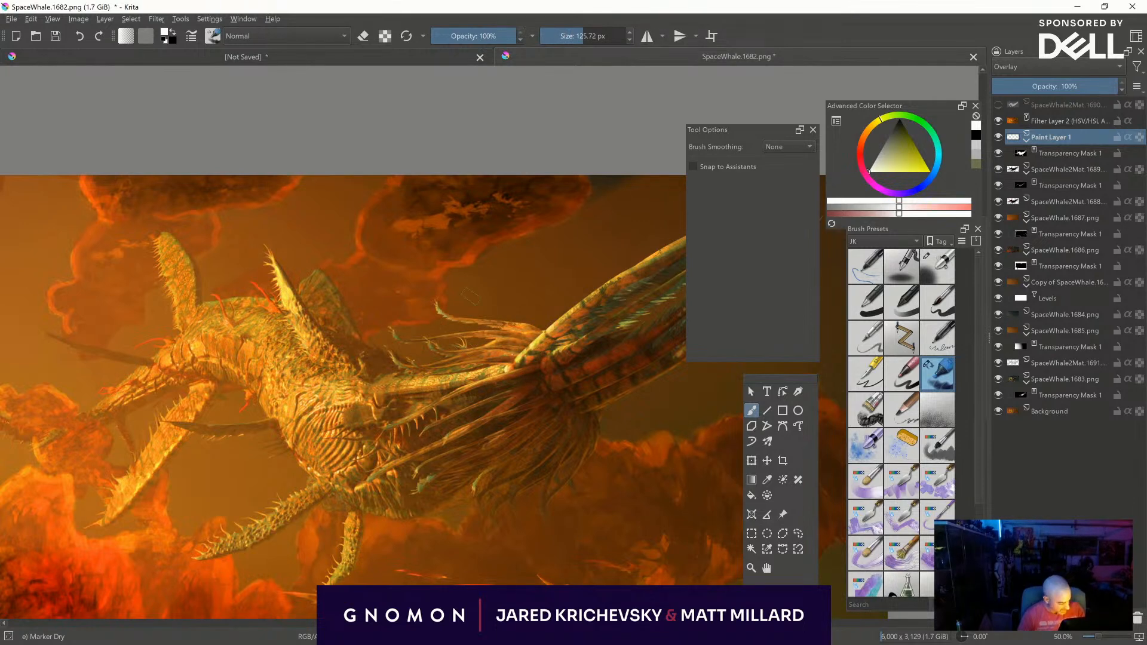
mouse_move(389, 353)
left_mouse_down()
mouse_move(407, 368)
mouse_move(358, 332)
left_mouse_up()
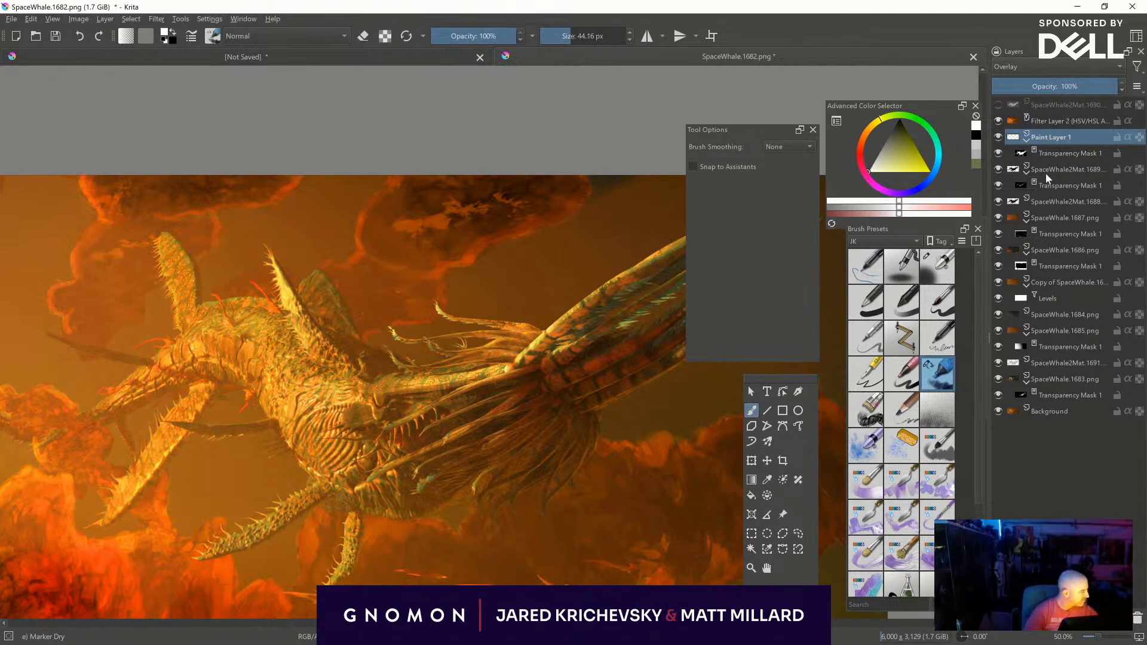
- Show the SpaceWhale2Mat.1690 material pass and select its red areas by colour with the Contiguous Selection tool at threshold 65
left_click(1074, 148)
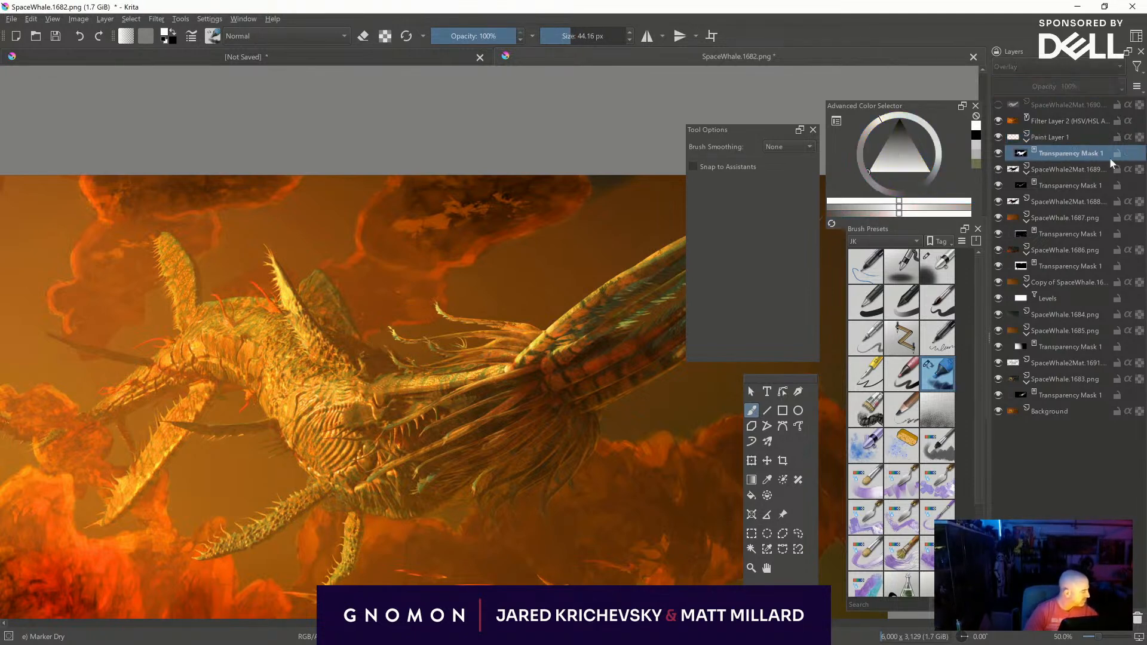
left_click(1096, 201)
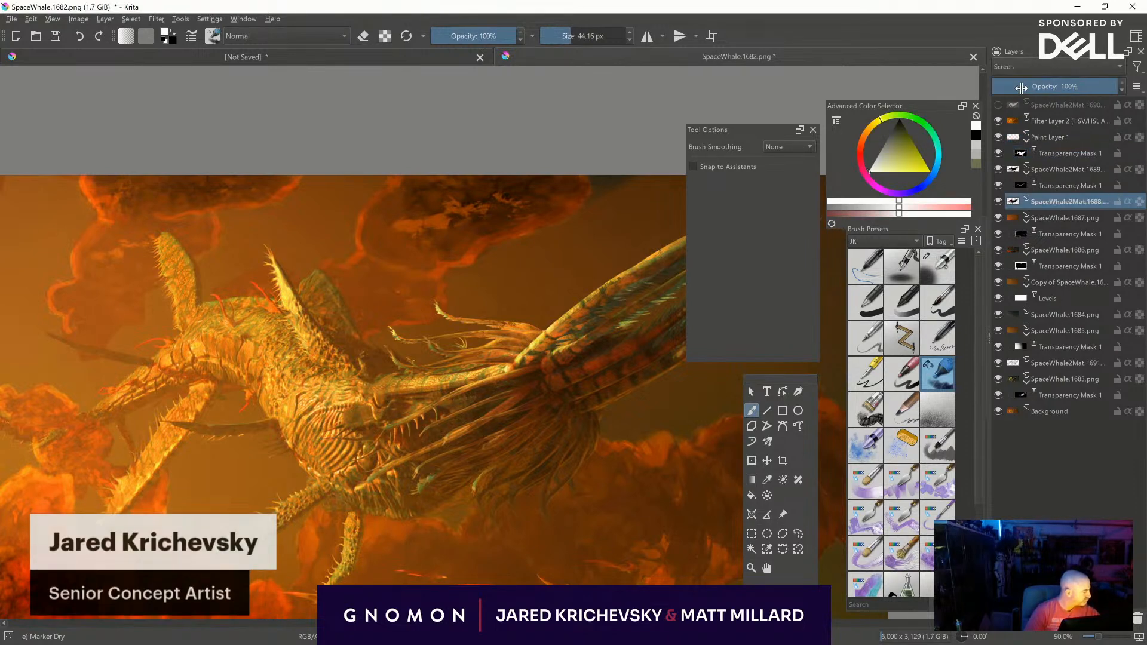
left_click(998, 106)
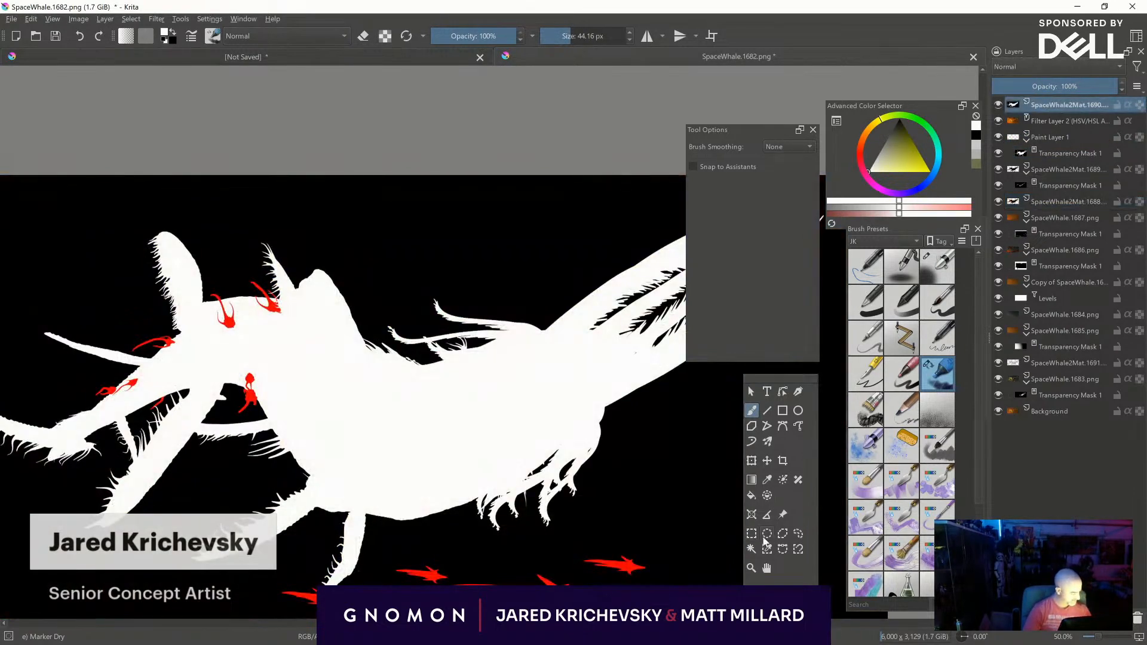
left_click(751, 549)
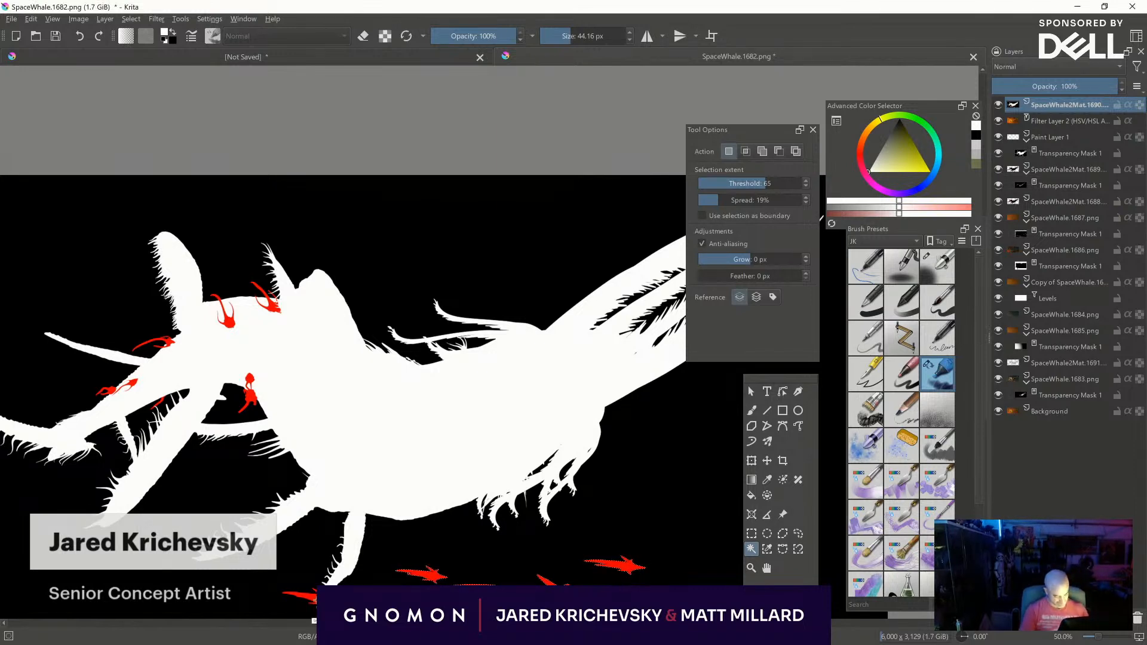
left_click(229, 323, "shift")
left_click(274, 309, "shift")
left_click(171, 343, "shift")
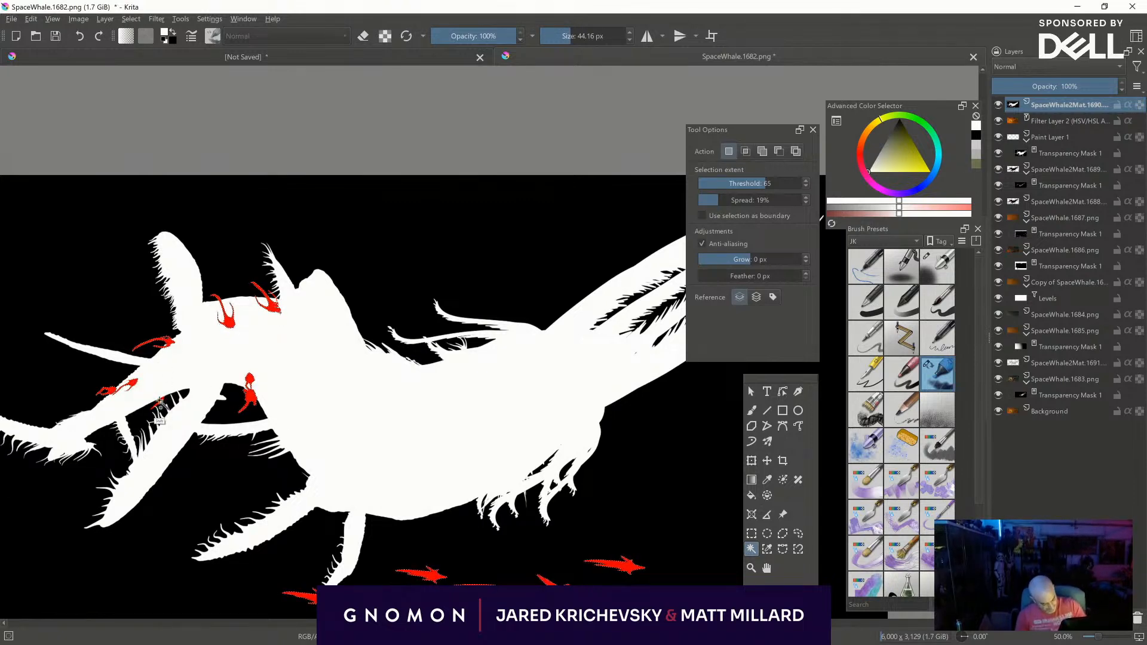
- Hide the SpaceWhale2Mat.1690 pass and rename Paint Layer 1 to OV
left_click(998, 105)
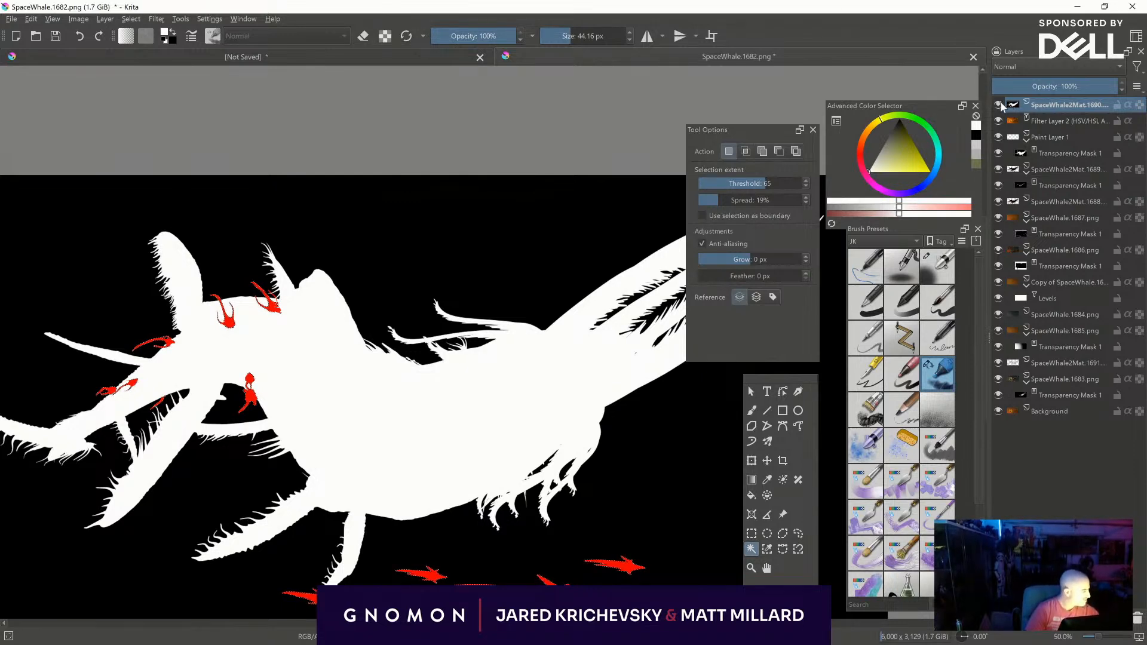
left_click(1053, 135)
left_click(997, 120)
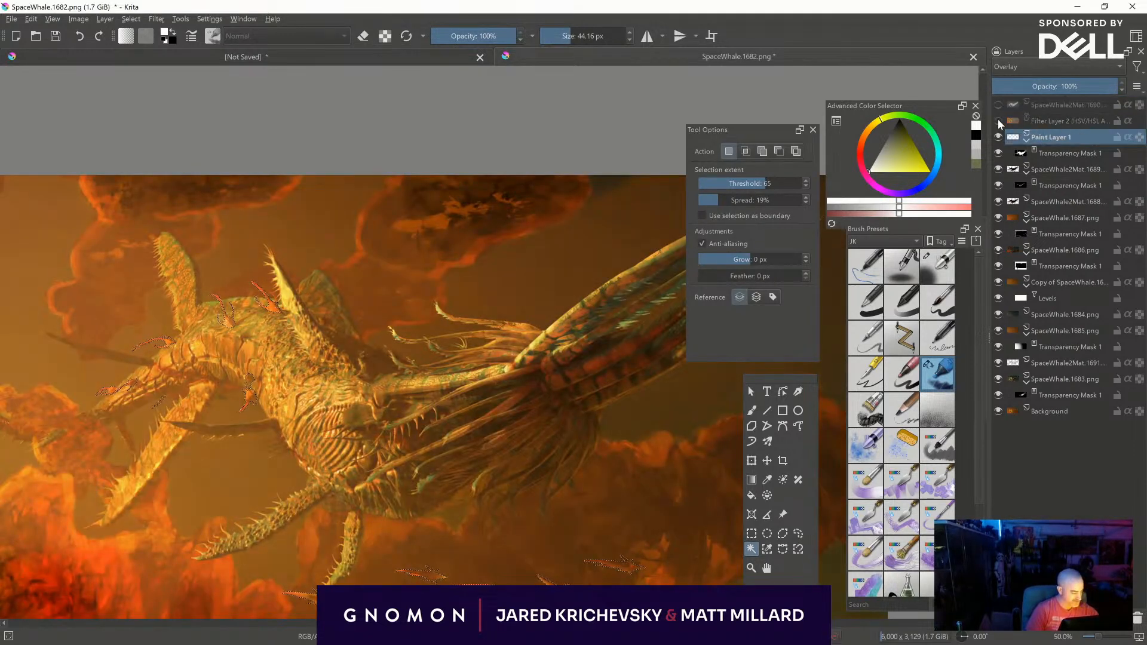
left_click(998, 121)
double_click(1049, 138)
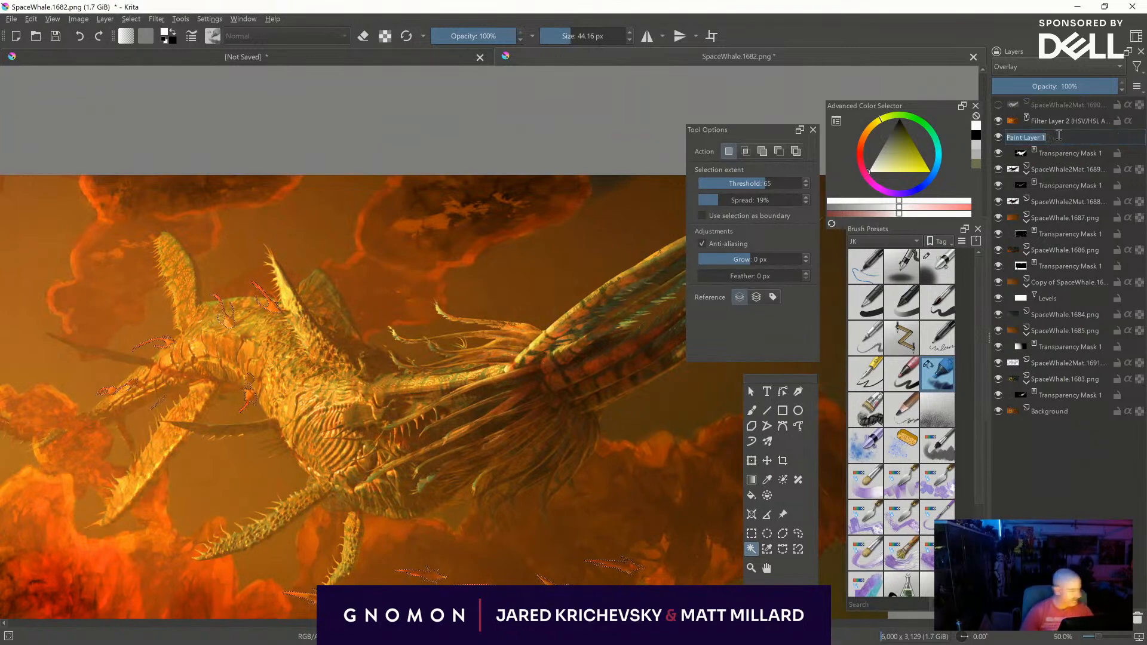
type("O")
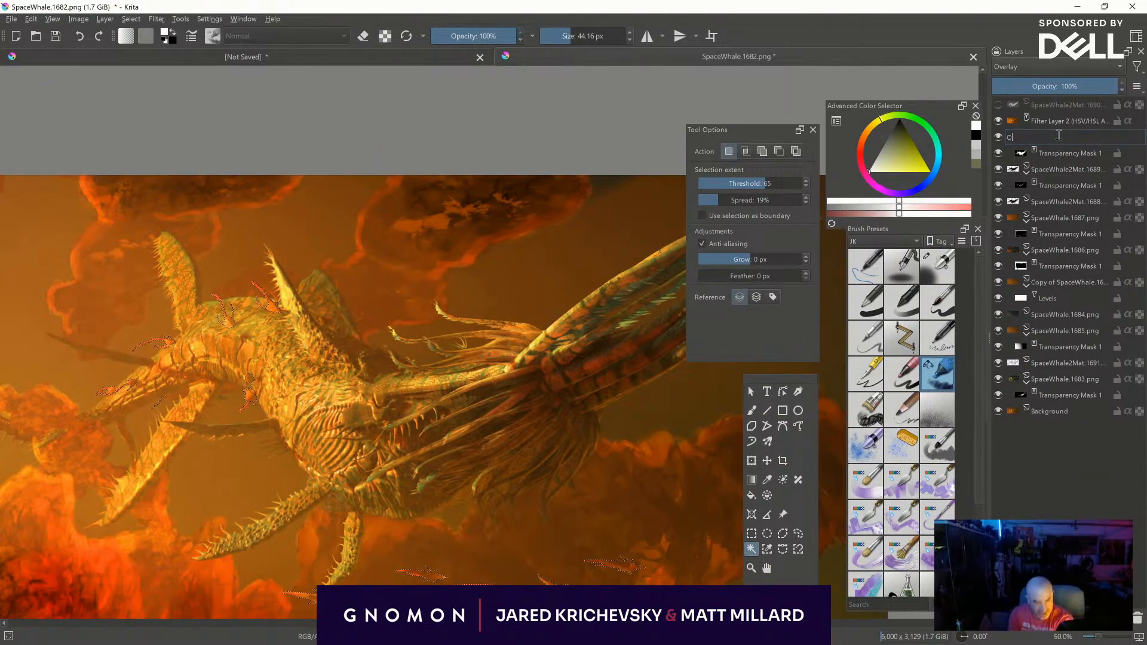
type("V")
key("Return")
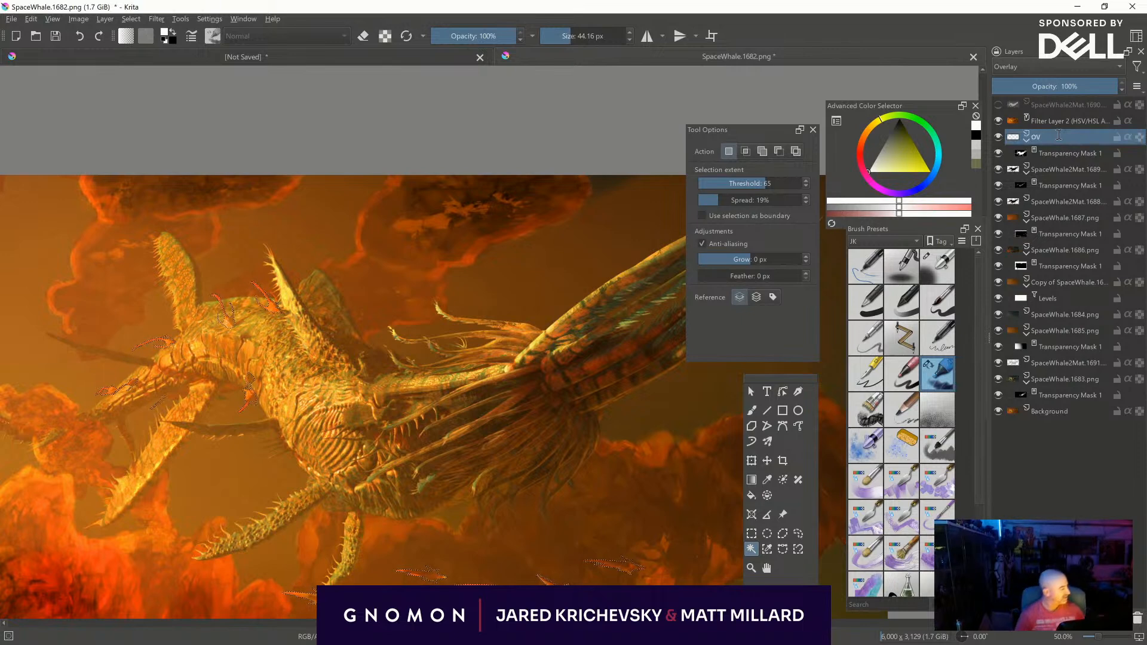
- Paint Marker Dry highlights on the selected small creatures with a brush of about 377 px, and clear the selection
middle_click_drag(394, 450, 461, 484)
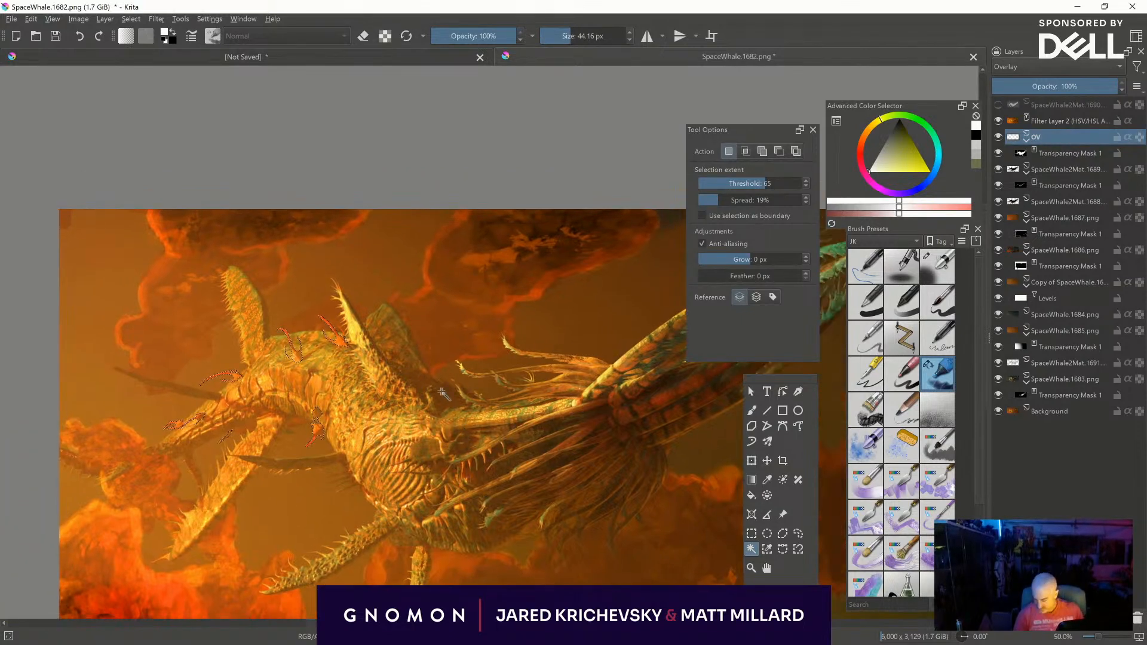
key("b")
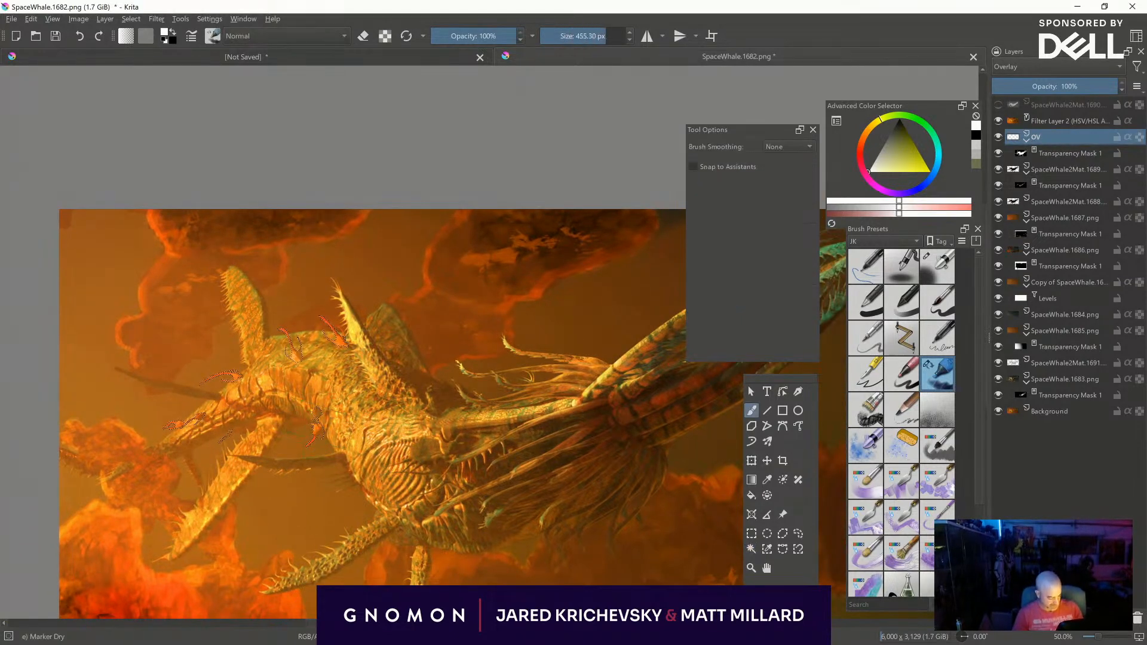
key("shift")
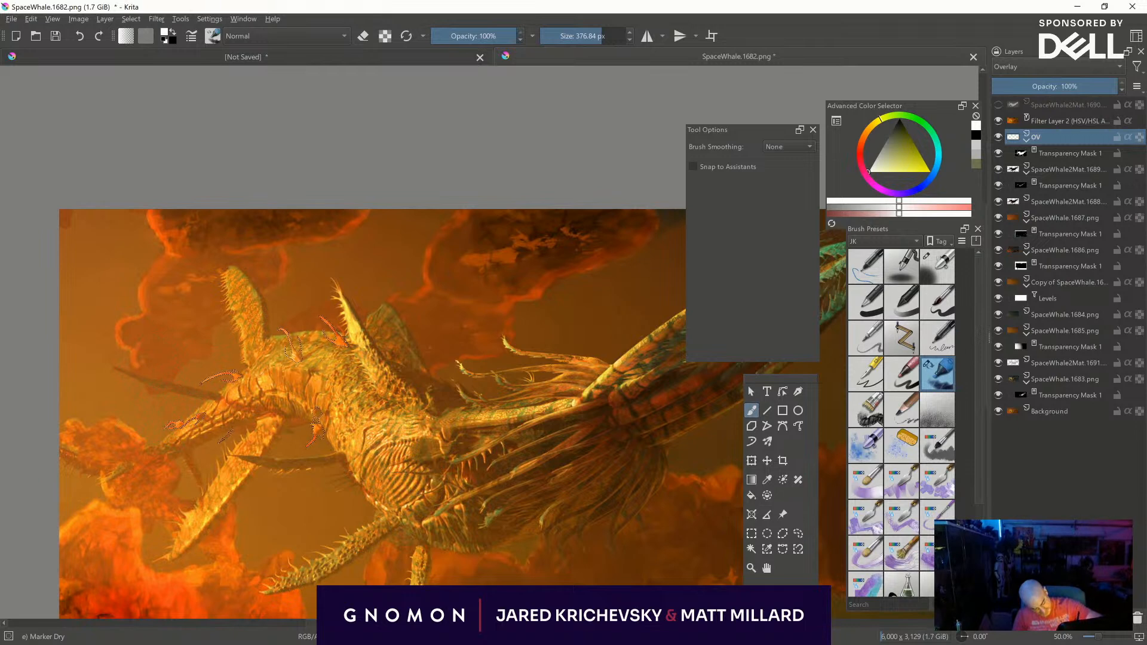
middle_click_drag(610, 439, 469, 343)
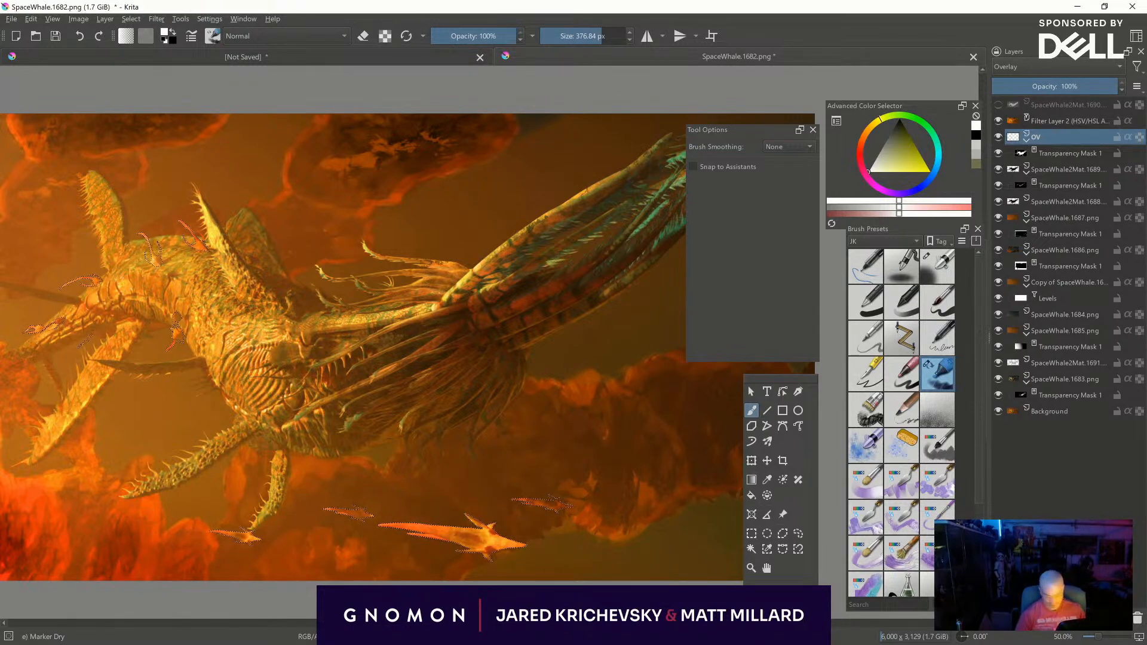
key("ctrl+shift+a")
- Paint fine Marker Dry highlights along the lower strands running from the tail base to the creature's belly
middle_click_drag(611, 449, 599, 518)
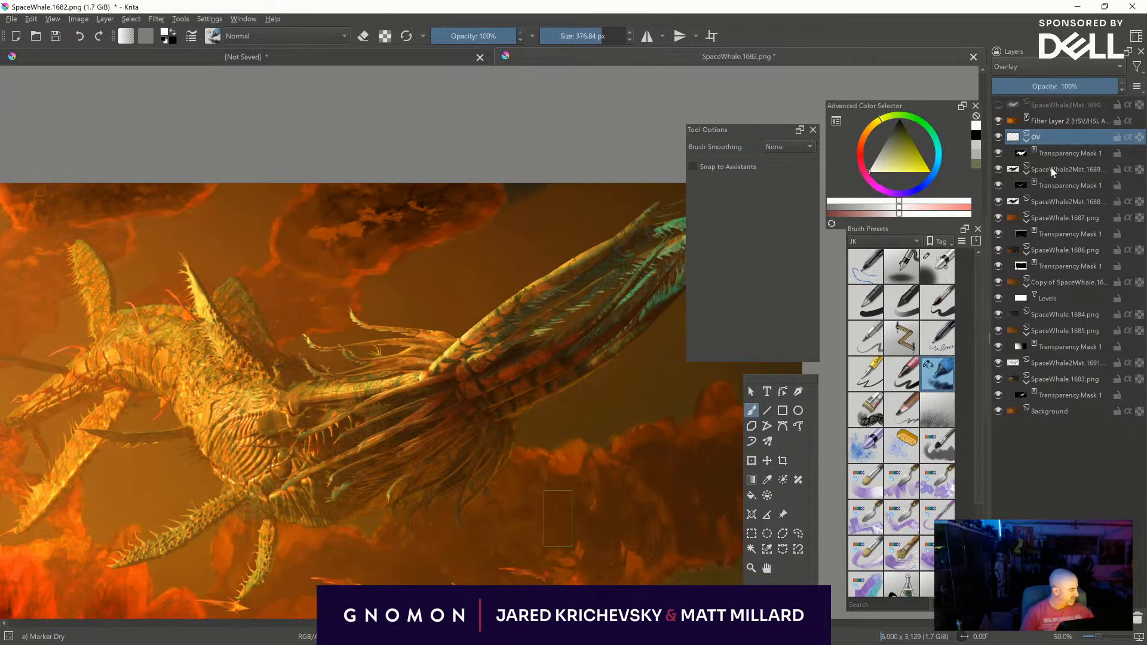
mouse_move(499, 366)
left_mouse_down("shift")
mouse_move(418, 391)
mouse_move(361, 428)
left_mouse_up("shift")
left_click_drag(347, 414, 294, 441)
left_click_drag(440, 401, 362, 426, "shift")
left_click_drag(402, 428, 278, 488, "shift")
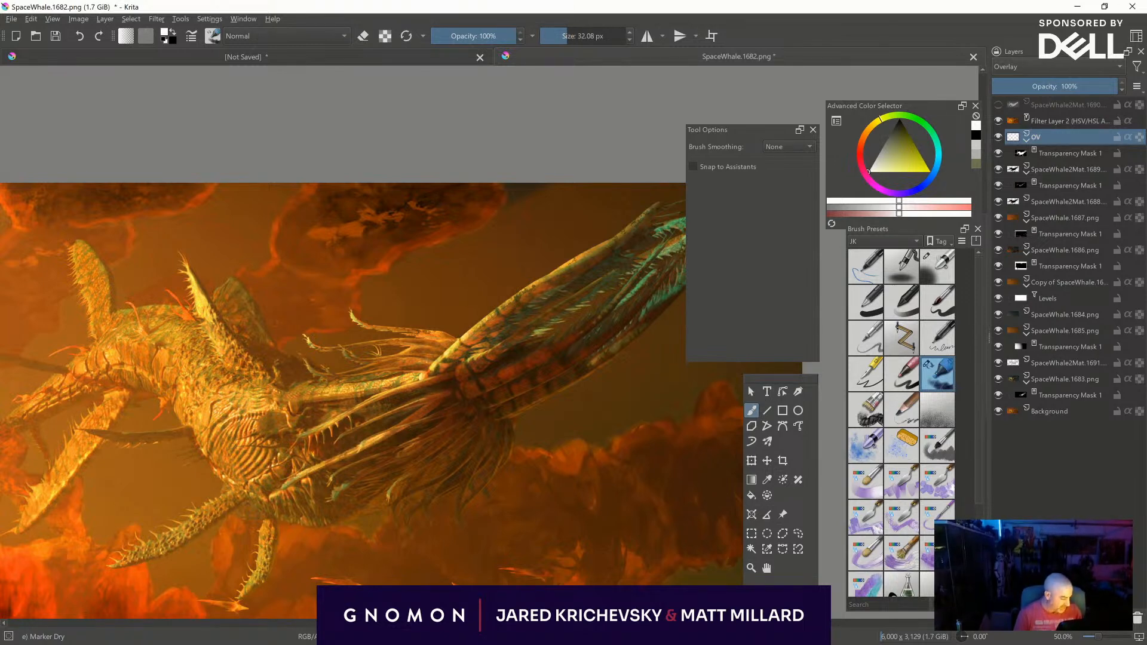
mouse_move(427, 417)
left_mouse_down()
mouse_move(383, 430)
mouse_move(403, 421)
left_mouse_up()
- Add Marker Dry highlights to the upper tendrils, the middle of the body and the raised fins
left_click_drag(381, 378, 430, 379, "shift")
mouse_move(296, 363)
left_mouse_down()
mouse_move(322, 374)
mouse_move(357, 358)
mouse_move(434, 367)
left_mouse_up()
left_click_drag(381, 365, 348, 376)
mouse_move(407, 346)
left_mouse_down()
mouse_move(307, 398)
mouse_move(200, 373)
left_mouse_up()
left_click_drag(195, 285, 192, 285, "shift")
left_click_drag(224, 329, 248, 363)
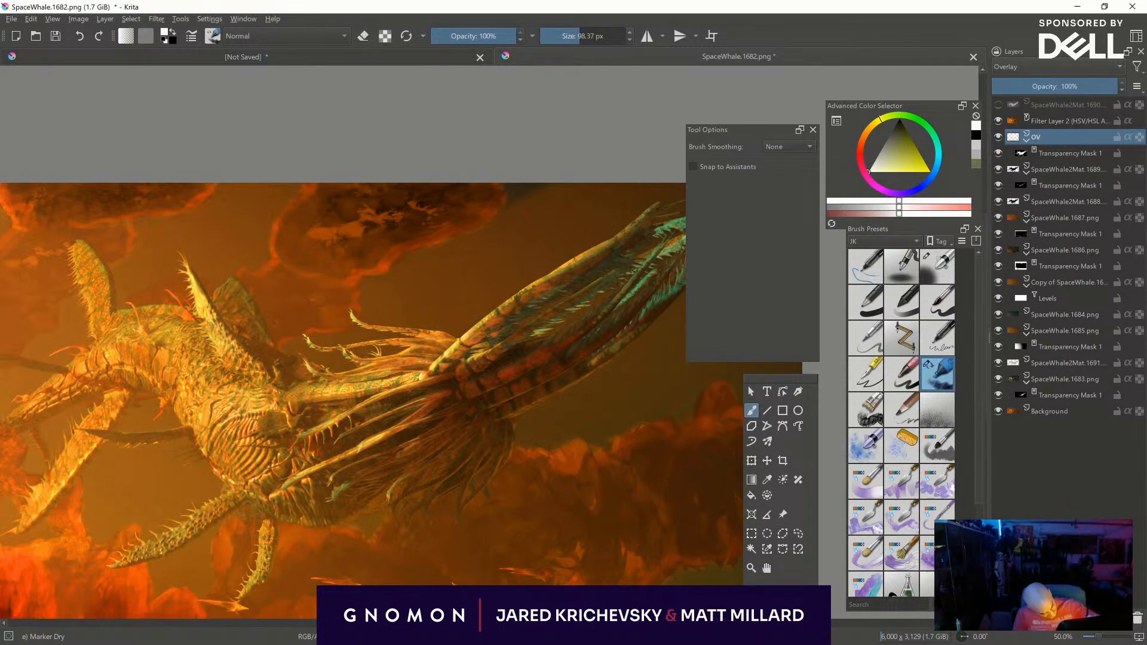
left_click_drag(179, 334, 160, 335, "shift")
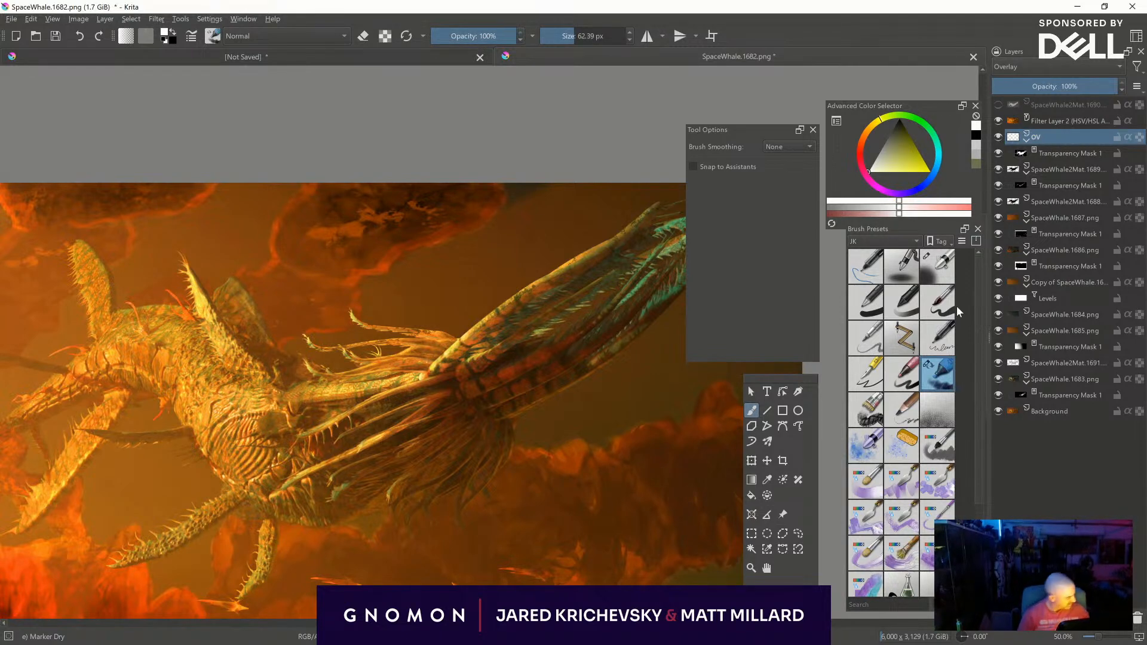
- Brighten the creature's fins, back and front limbs on the OV layer with white Airbrush Soft strokes, undoing the last stroke
left_click(937, 267)
left_click_drag(260, 276, 304, 276, "shift")
mouse_move(225, 288)
left_mouse_down()
mouse_move(264, 333)
mouse_move(246, 322)
left_mouse_up()
middle_click_drag(373, 289, 522, 294)
mouse_move(242, 298)
left_mouse_down("shift")
mouse_move(297, 298)
mouse_move(250, 284)
mouse_move(223, 245)
left_mouse_up("shift")
left_click_drag(189, 372, 126, 354)
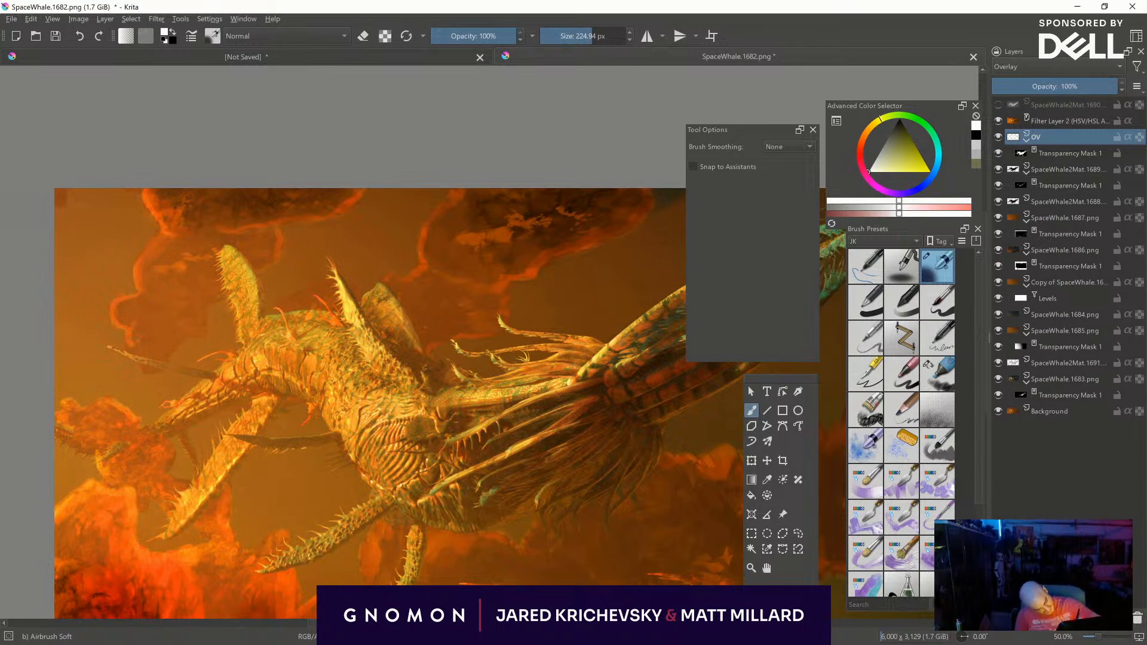
middle_click_drag(368, 538, 541, 464)
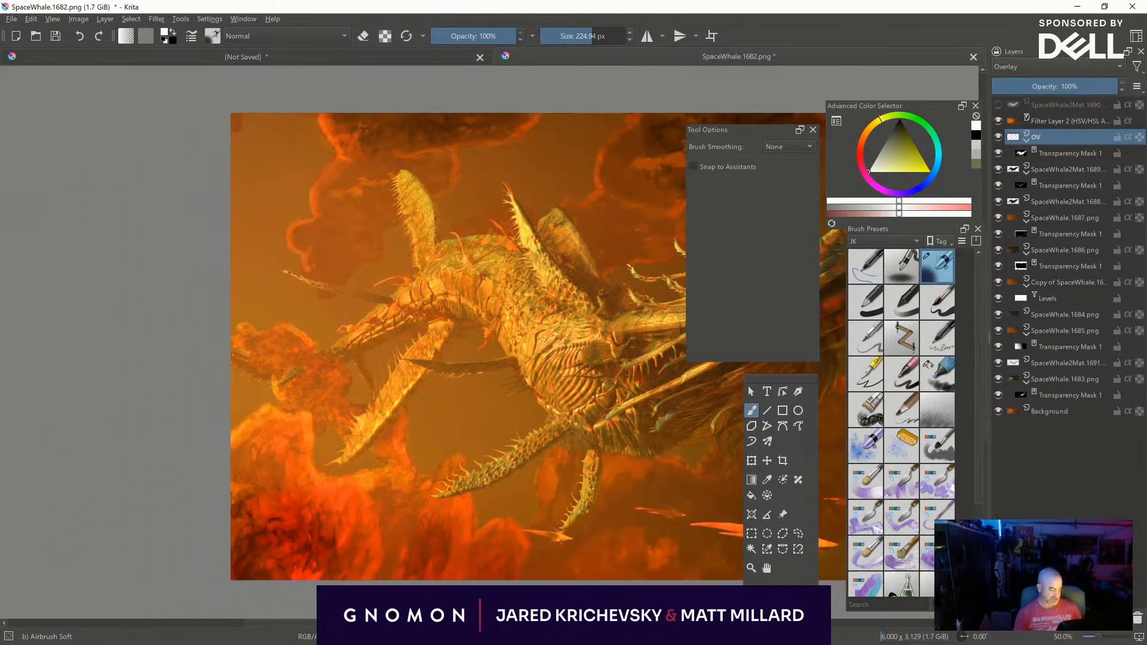
left_click_drag(330, 412, 348, 412, "shift")
left_click_drag(296, 369, 295, 394)
key("ctrl+z")
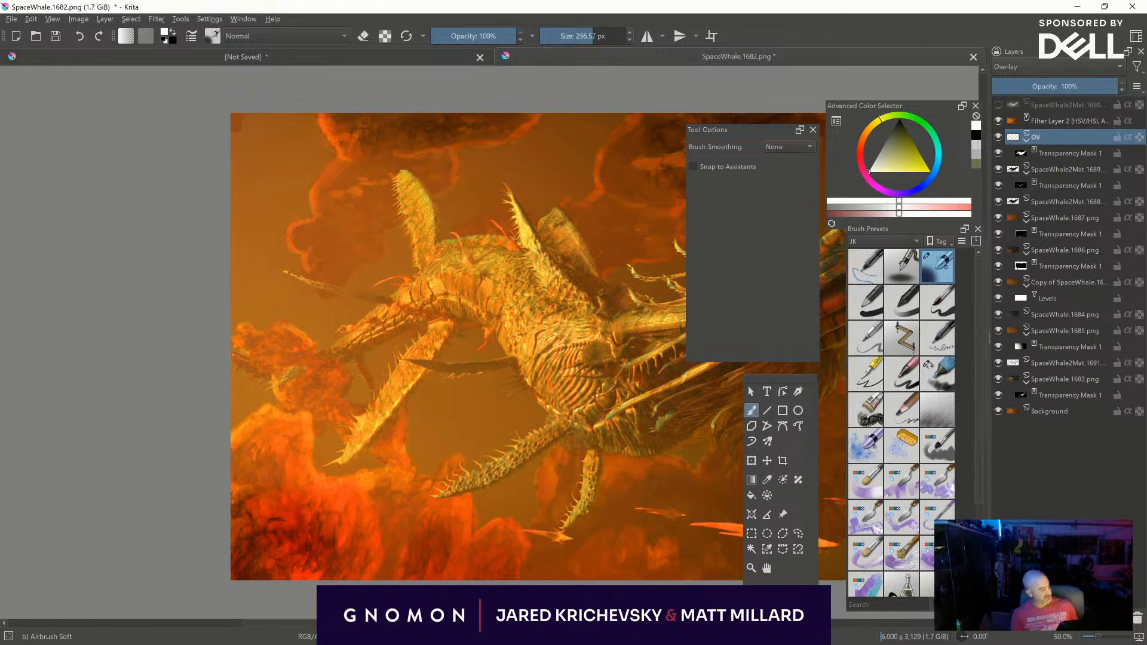
- Shade the creature's underside and the strands below the tail base with Airbrush Soft in black
middle_click_drag(688, 481, 614, 452)
left_click_drag(589, 478, 678, 478, "shift")
middle_click_drag(589, 478, 418, 469)
left_click_drag(417, 466, 397, 468)
mouse_move(460, 421)
left_mouse_down()
mouse_move(546, 382)
mouse_move(596, 396)
left_mouse_up()
middle_click_drag(615, 442, 497, 490)
mouse_move(500, 435)
left_mouse_down("shift")
mouse_move(541, 371)
mouse_move(640, 346)
mouse_move(482, 422)
mouse_move(543, 366)
mouse_move(572, 357)
mouse_move(500, 392)
mouse_move(437, 396)
mouse_move(421, 434)
mouse_move(408, 435)
left_mouse_up("shift")
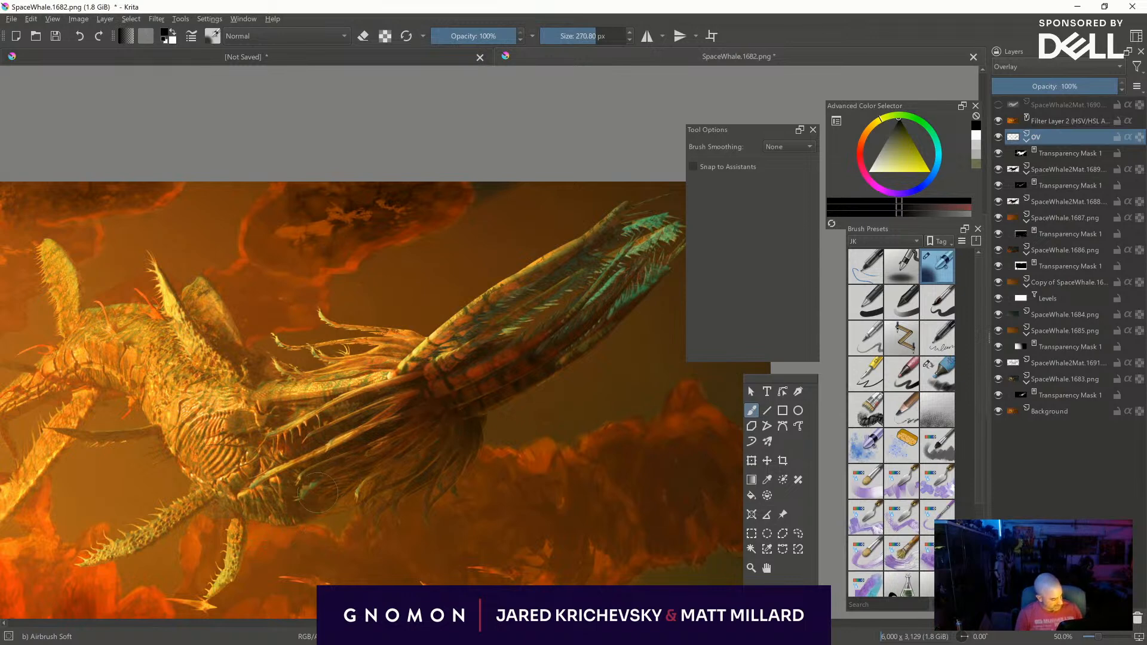
- Darken the underside of the feathered tail and the hanging strands with black Airbrush Soft strokes
middle_click_drag(580, 406, 482, 461)
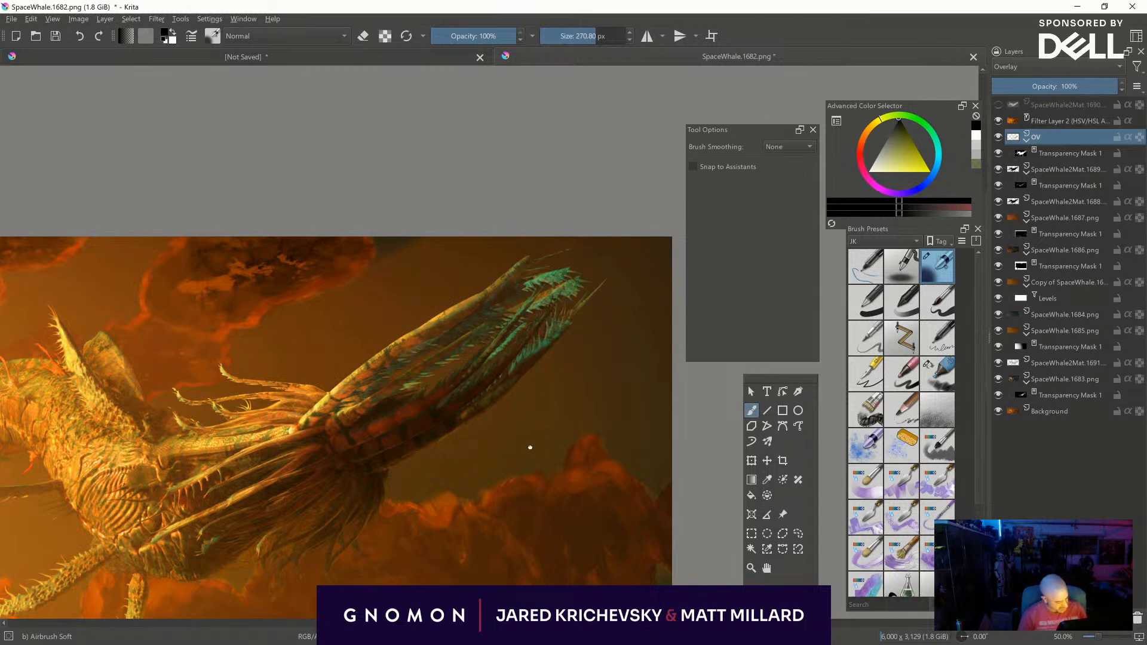
middle_click_drag(352, 460, 436, 406)
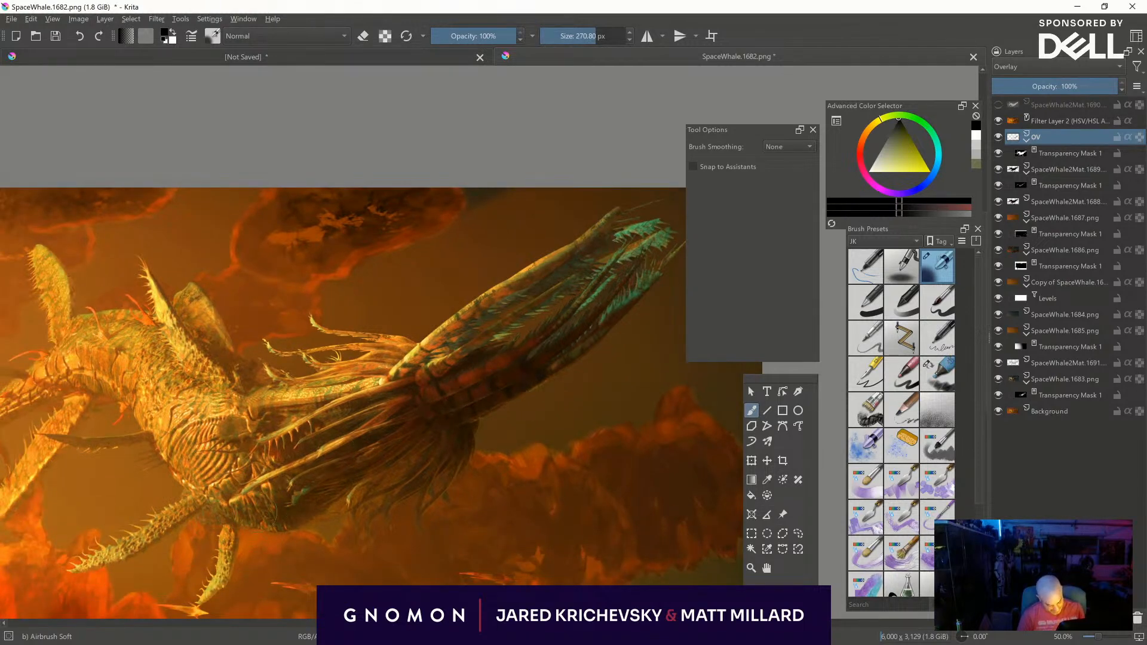
left_click_drag(302, 531, 414, 530, "shift")
middle_click_drag(337, 517, 376, 384)
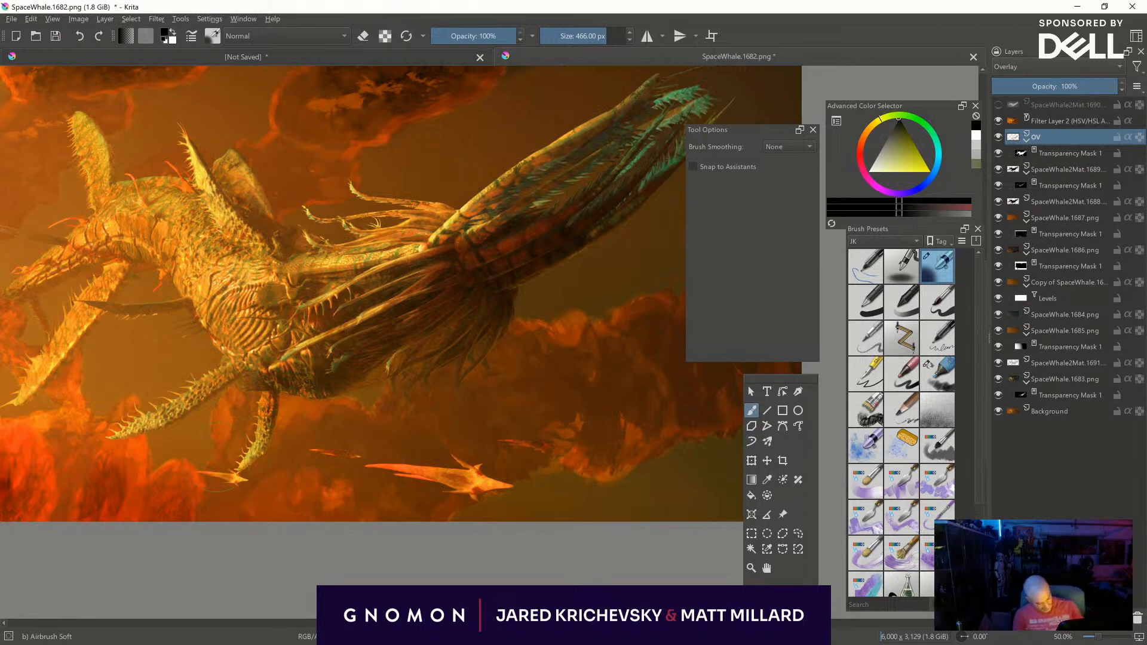
middle_click_drag(220, 454, 248, 565)
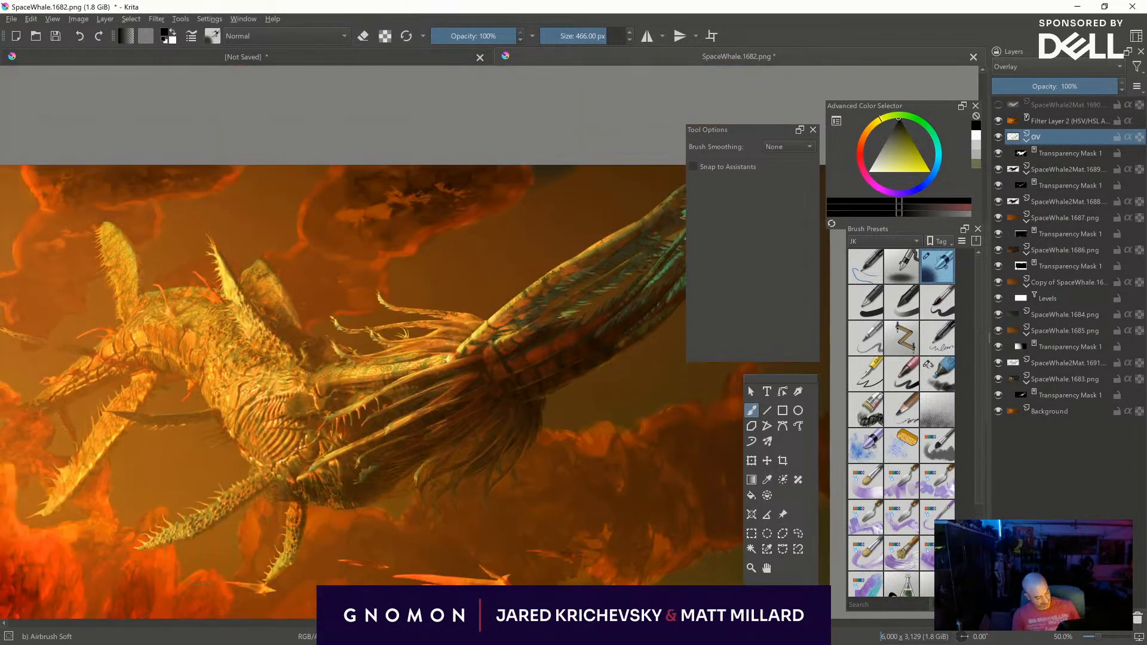
- Deepen the shadows on the creature's back, ribs and belly with a smaller black Airbrush Soft of about 239 px
left_click_drag(270, 326, 266, 354)
left_click_drag(297, 390, 169, 323, "shift")
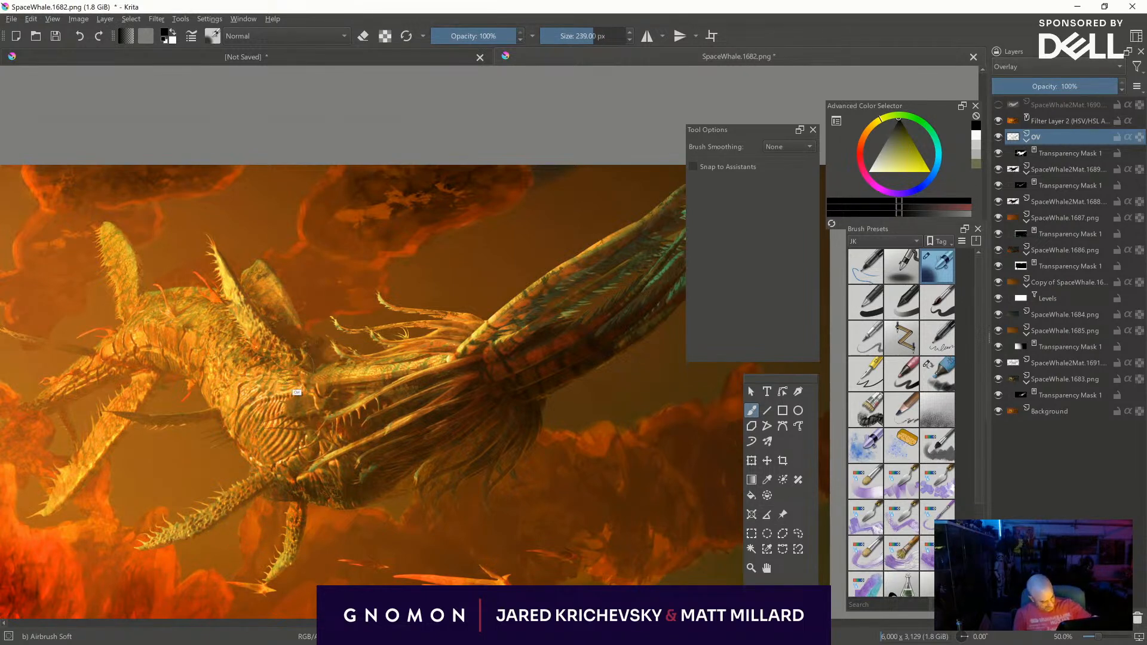
left_click_drag(292, 373, 301, 371)
left_click_drag(222, 401, 304, 471)
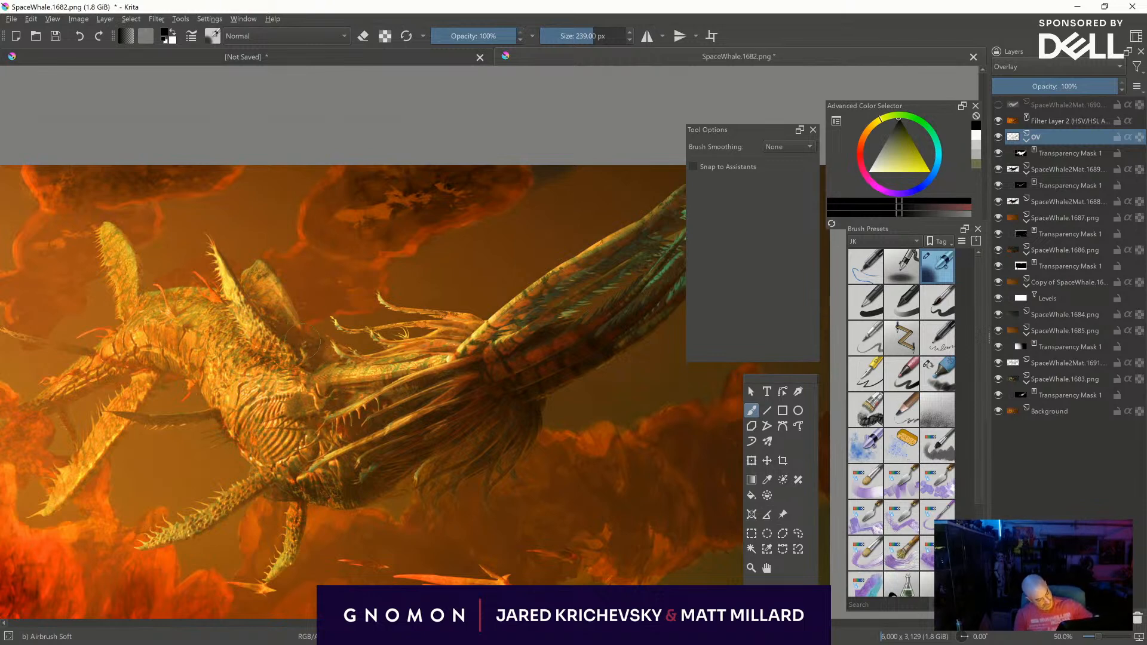
- Paint white Marker Dry highlights at 134 px on the tail base, raised fin and front limbs, undoing one unwanted stroke
key("x")
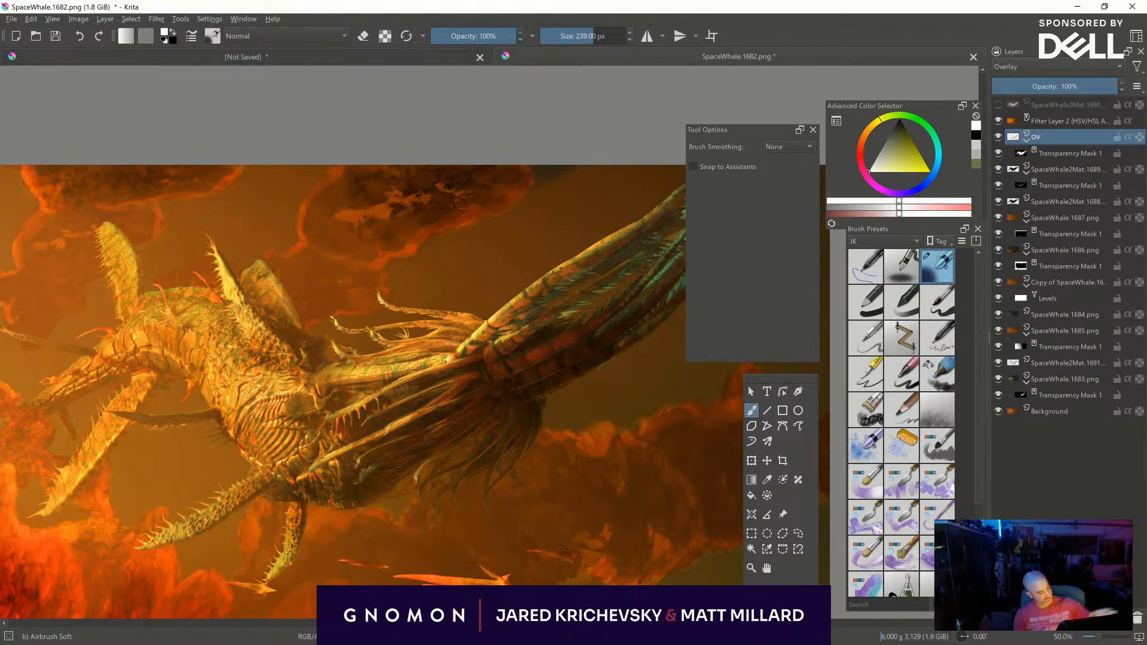
left_click(947, 379)
middle_click_drag(458, 300, 435, 330)
left_click_drag(431, 391, 400, 391, "shift")
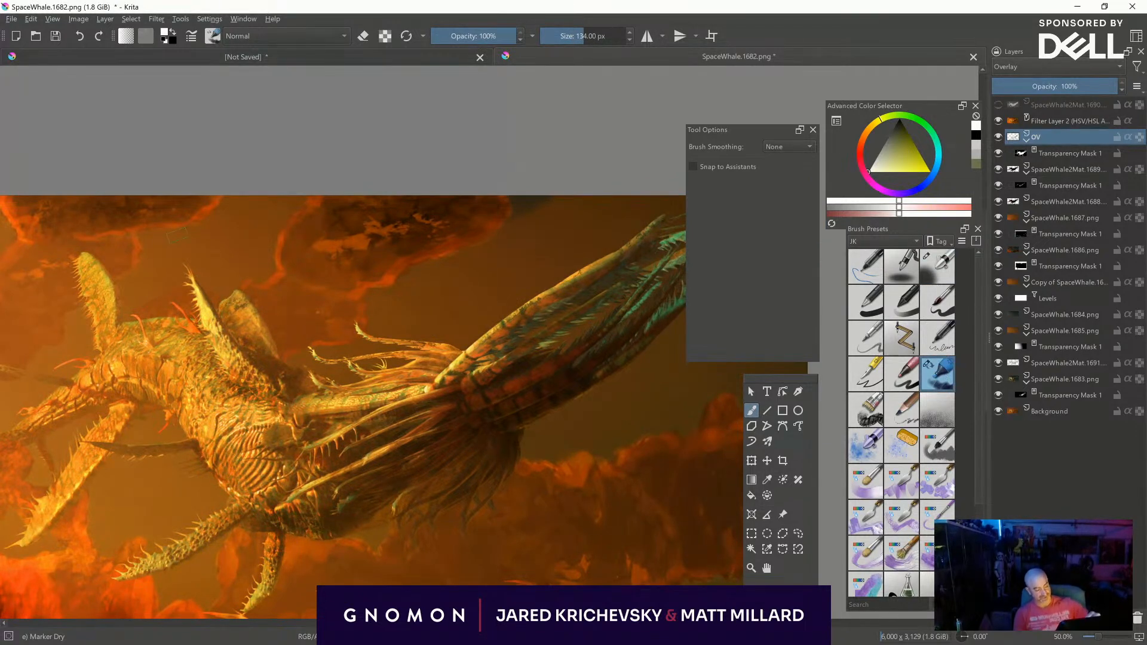
left_click_drag(82, 258, 89, 265)
mouse_move(96, 286)
middle_mouse_down()
mouse_move(143, 289)
mouse_move(293, 220)
middle_mouse_up()
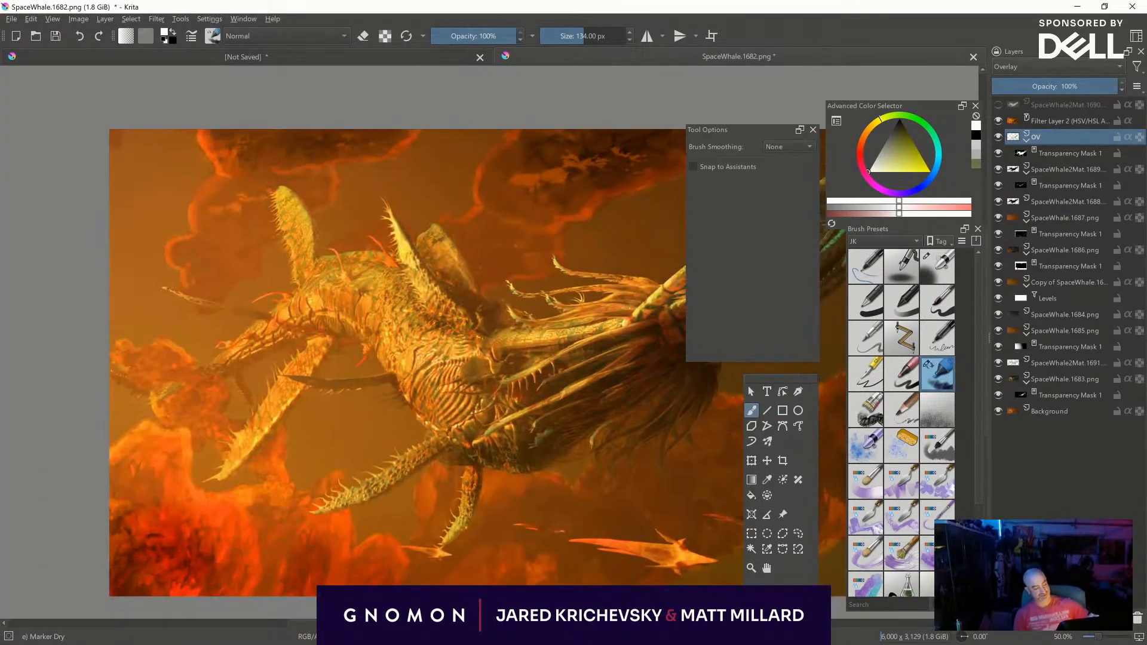
left_click_drag(208, 305, 231, 310)
key("ctrl+z")
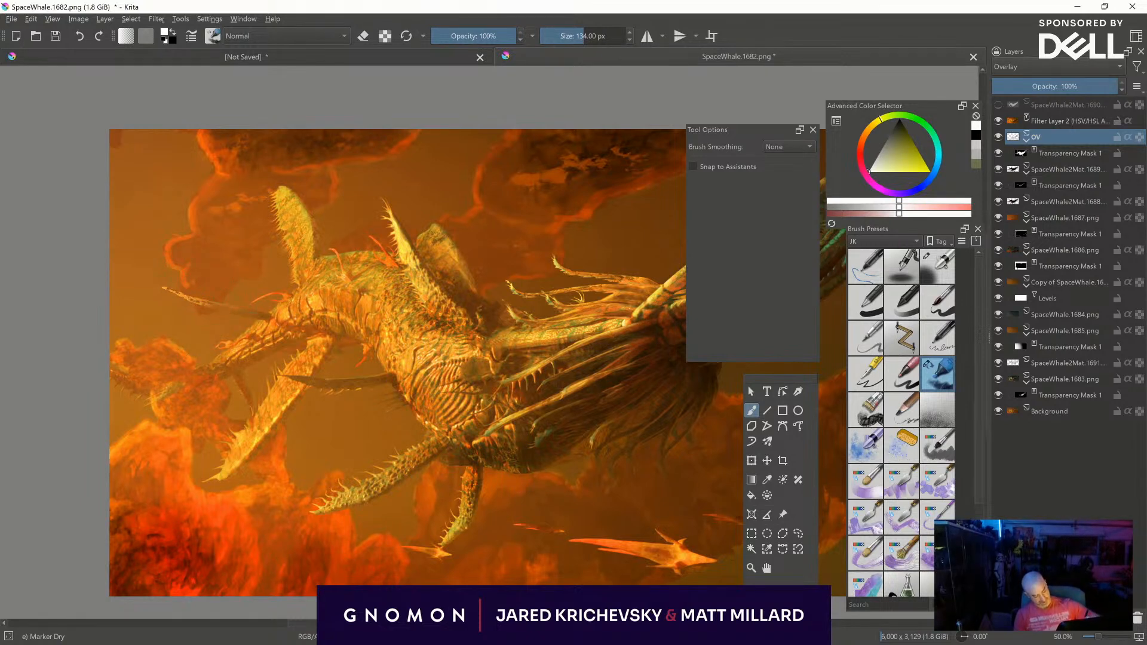
left_click_drag(131, 384, 114, 375)
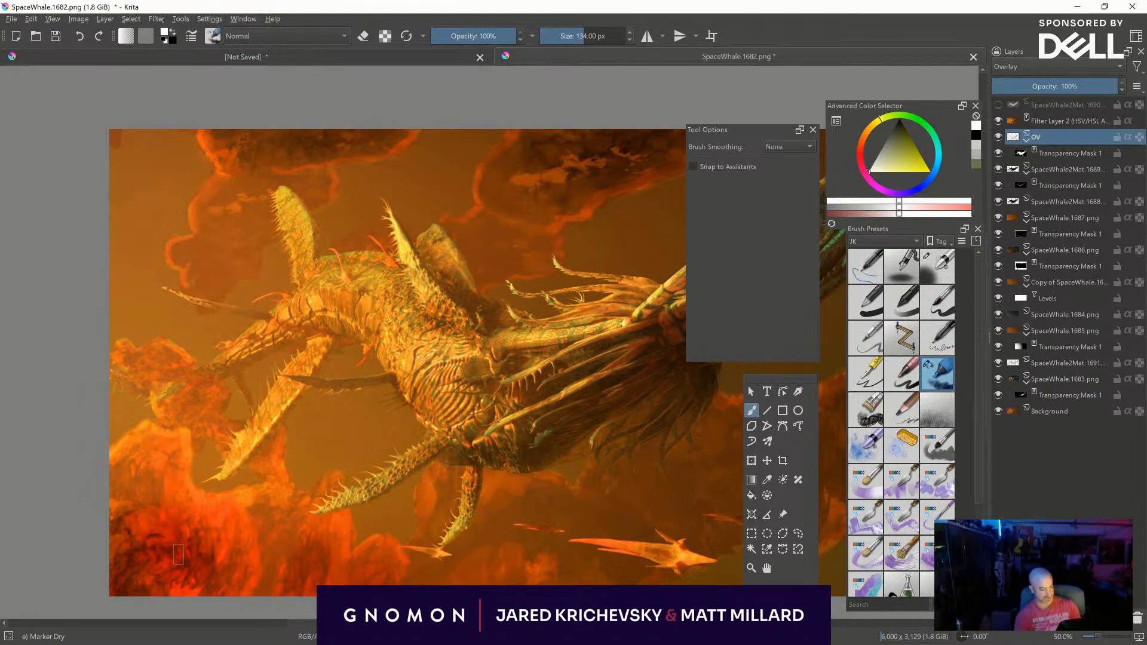
- Brighten the teal feather tips and upper tail with Marker Dry strokes at about 263 px
key("minus")
key("minus")
middle_click_drag(679, 543, 569, 510)
key("plus")
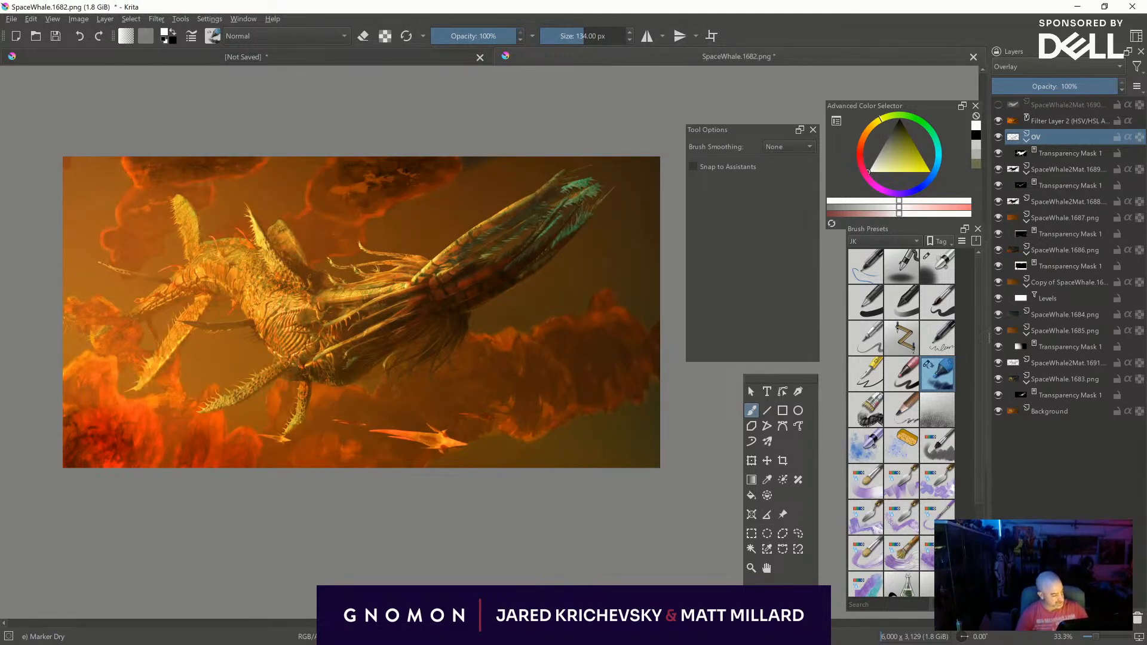
left_click_drag(582, 222, 651, 160, "shift")
mouse_move(588, 194)
left_mouse_down()
mouse_move(533, 242)
mouse_move(508, 234)
left_mouse_up()
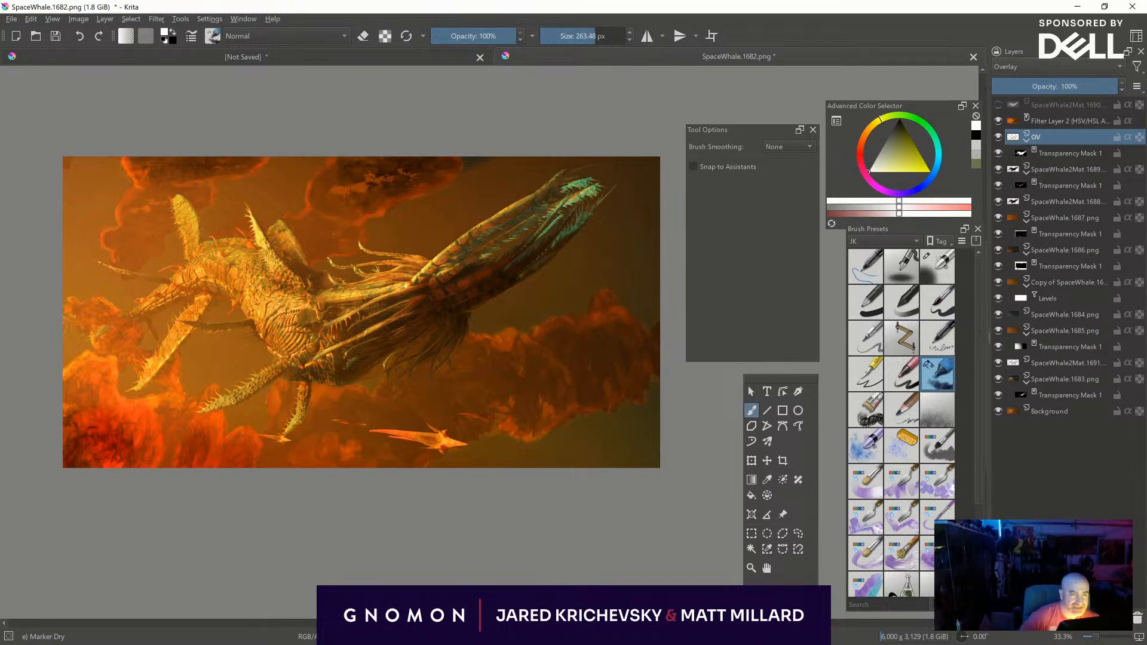
- Prepare to save the document under a new name in the CreatureCorner folder as a Krita document (*.kra)
left_click(10, 20)
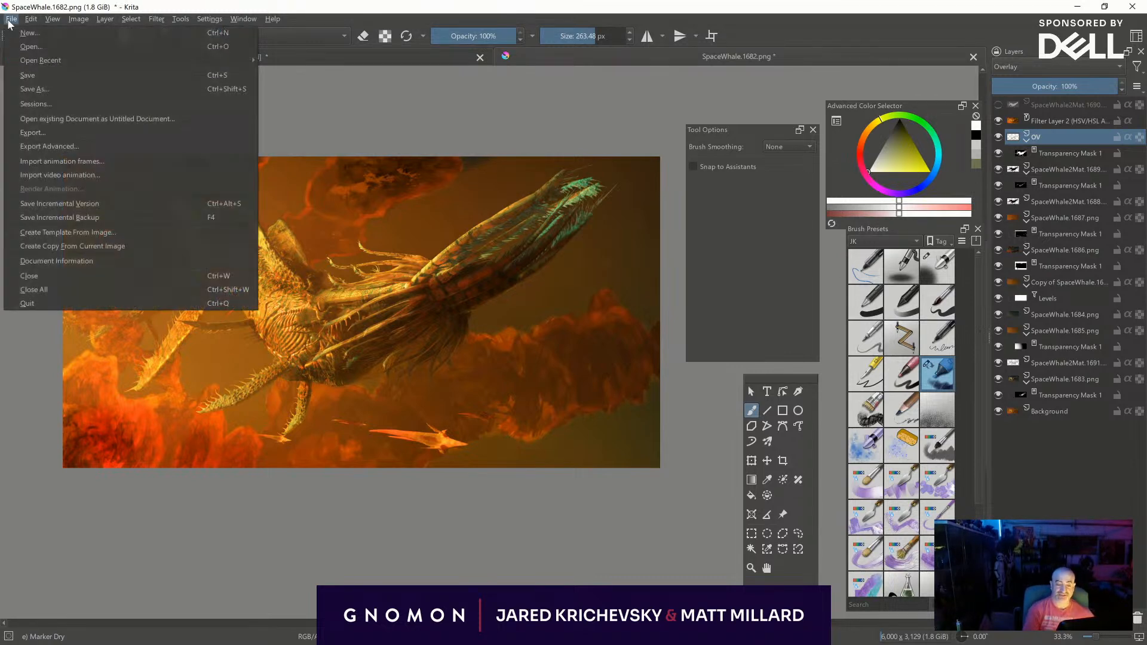
left_click(59, 92)
left_click_drag(147, 238, 145, 74)
left_click(58, 189)
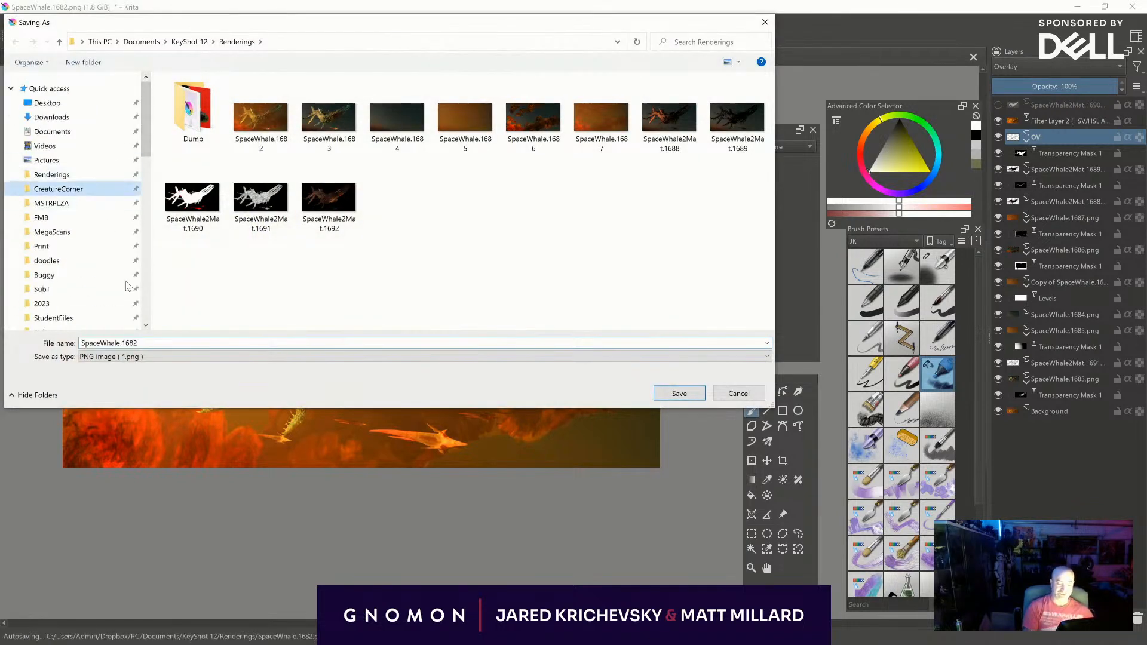
left_click(153, 345)
left_click(153, 357)
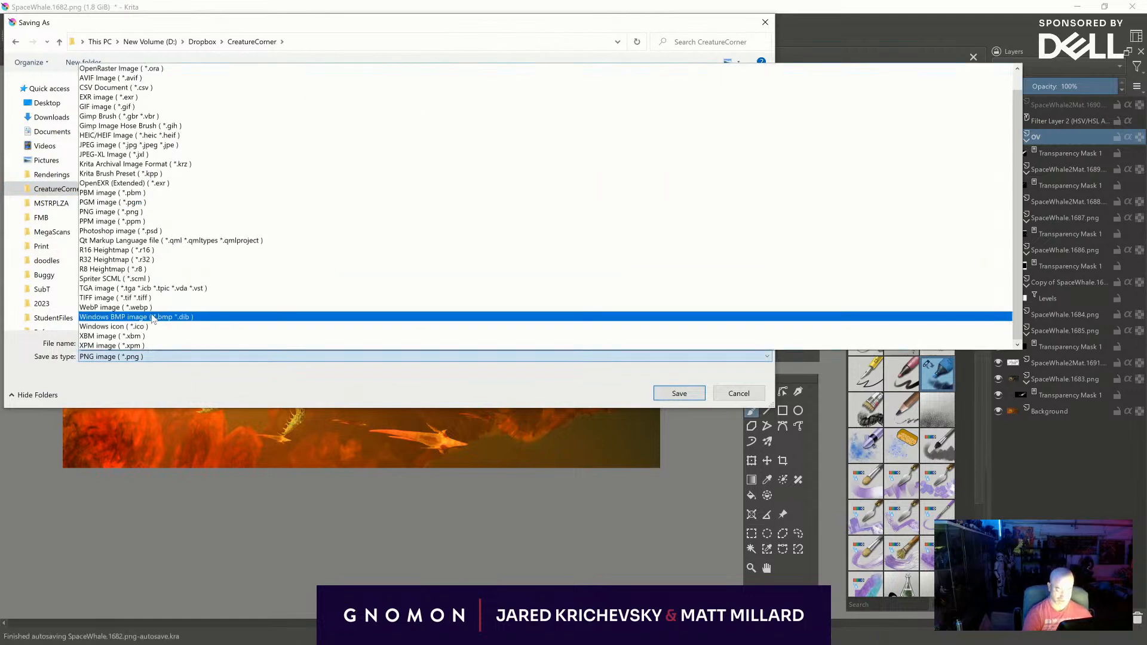
left_click(145, 79)
- Name the file SpaceWhale without the .bip ending and save it
left_click(141, 345)
key("BackSpace")
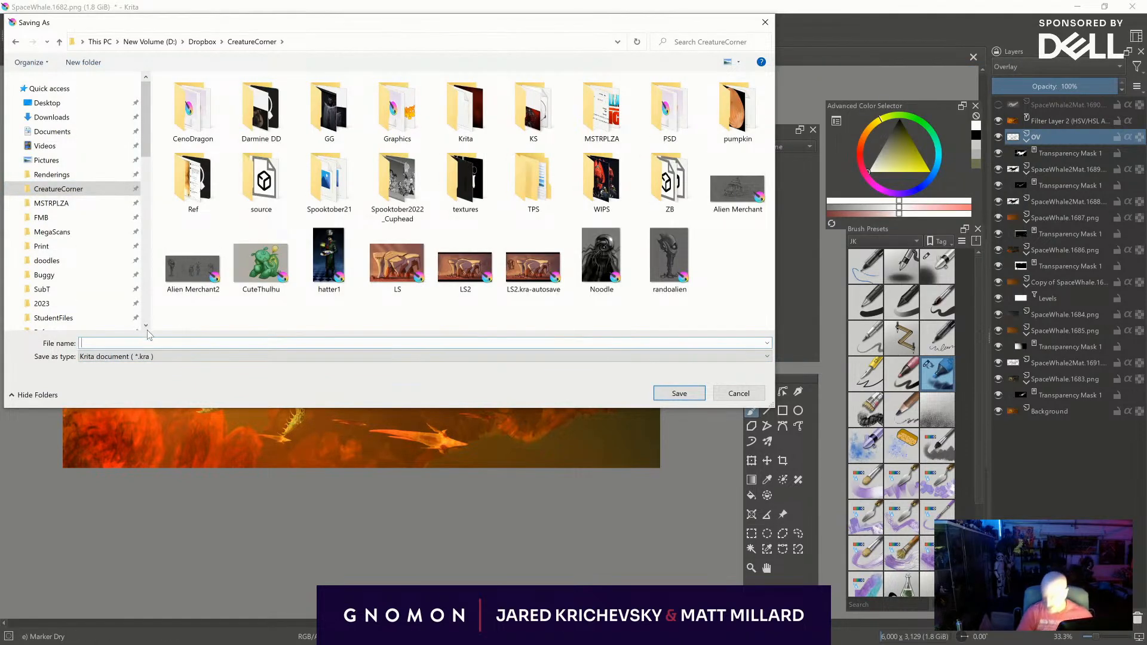
type("spa")
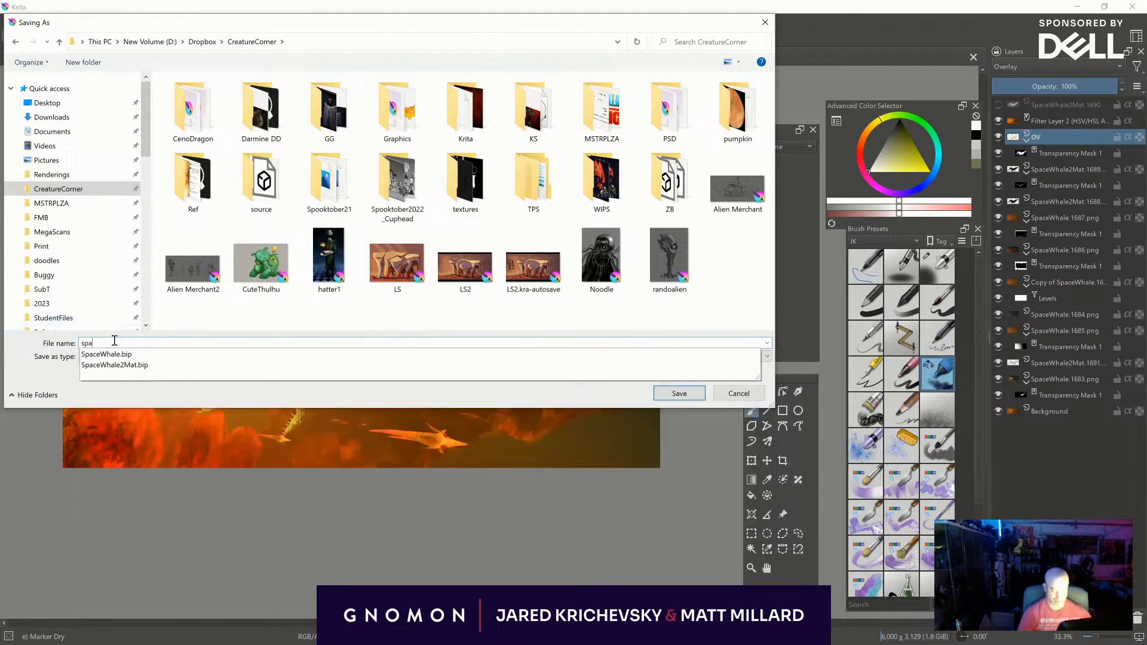
left_click(114, 354)
left_click(147, 354)
left_click(34, 362)
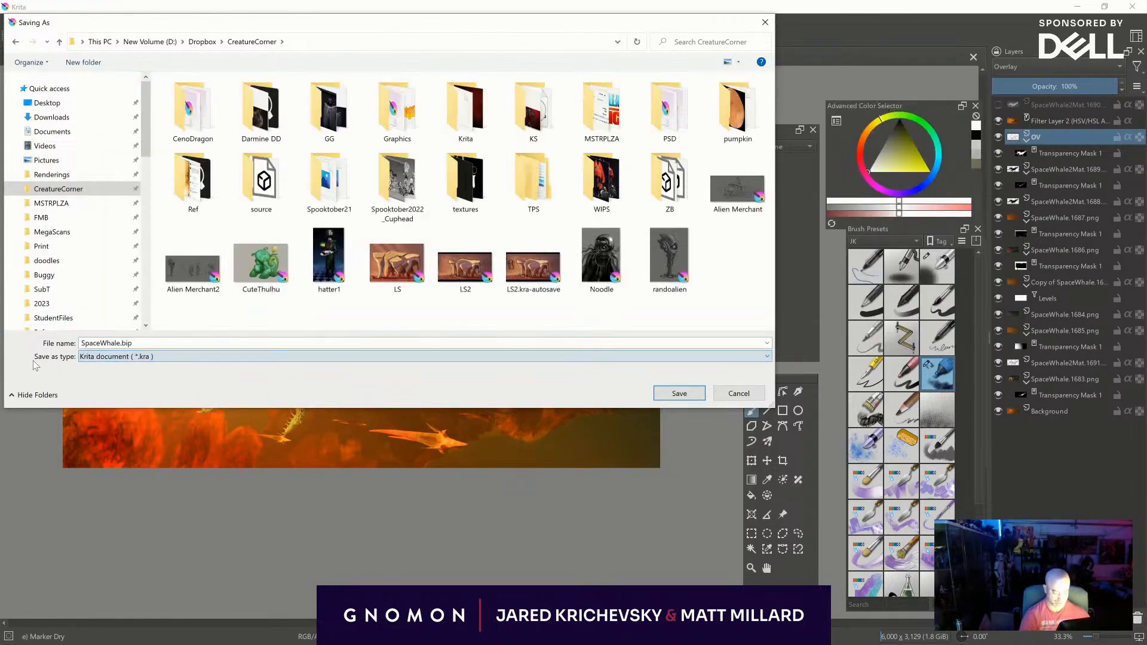
left_click(171, 359)
left_click(134, 391)
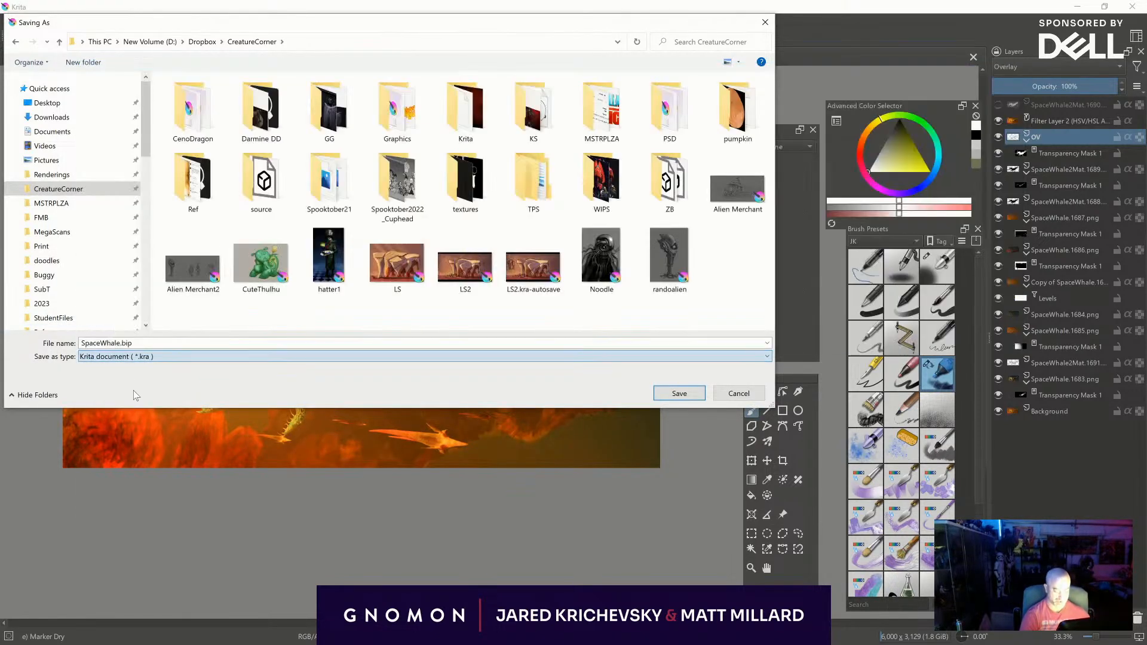
double_click(176, 345)
left_click(155, 339)
key("BackSpace")
key("BackSpace")
key("BackSpace")
key("BackSpace")
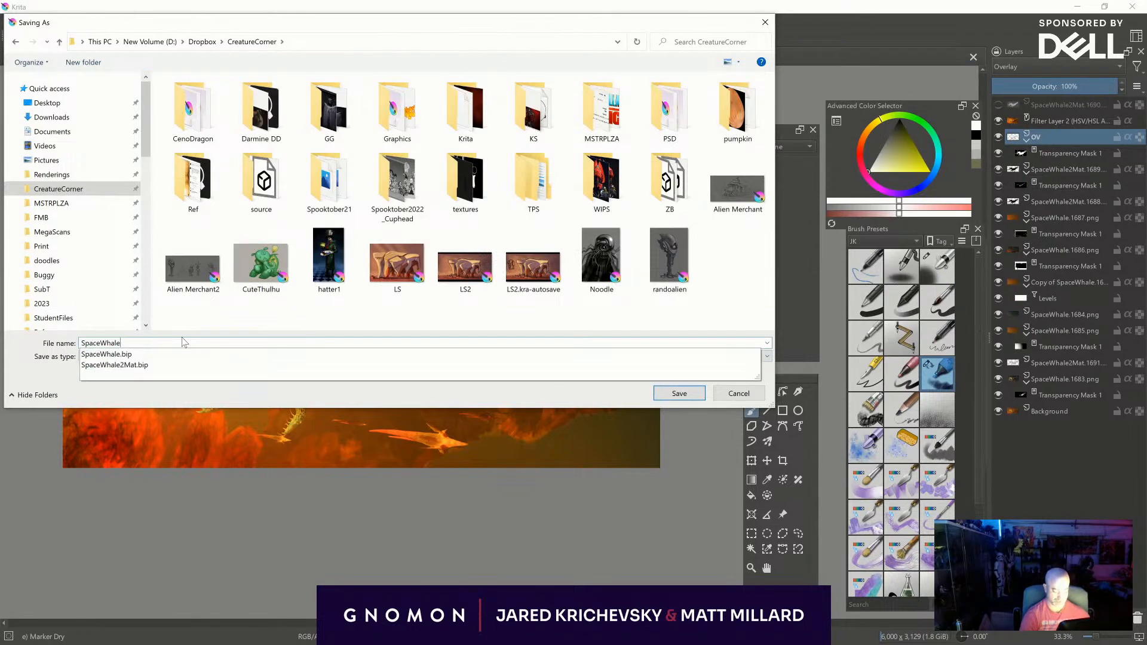
key("Return")
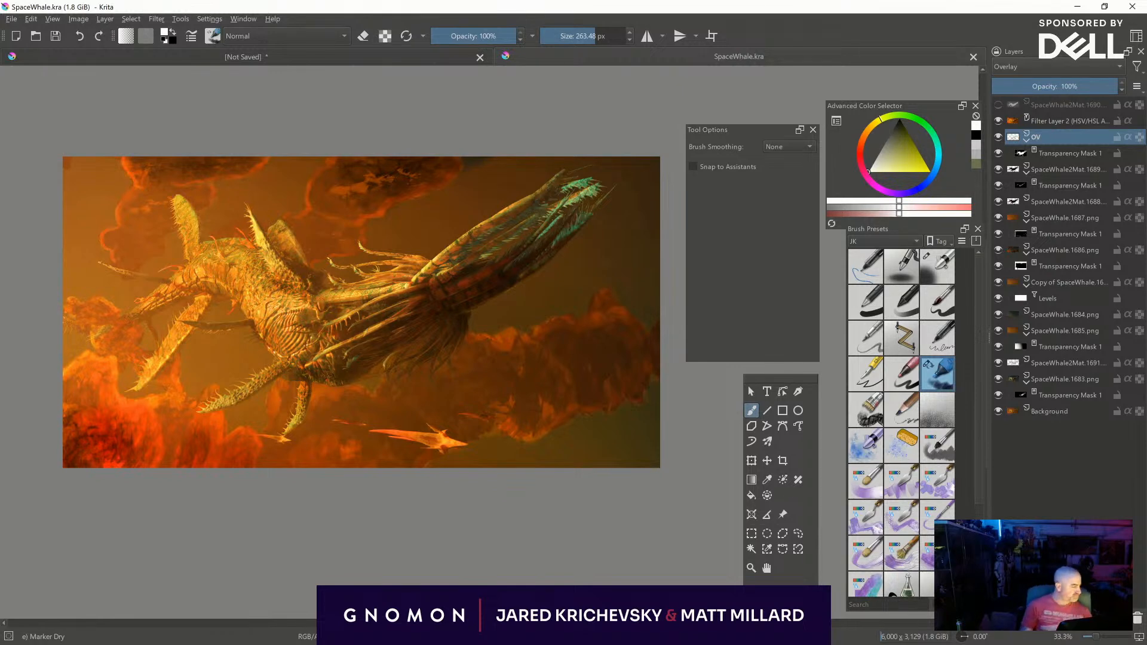
- Add a paint layer directly above Filter Layer 2 and set its blending mode to Overlay
left_click(1061, 120)
key("Insert")
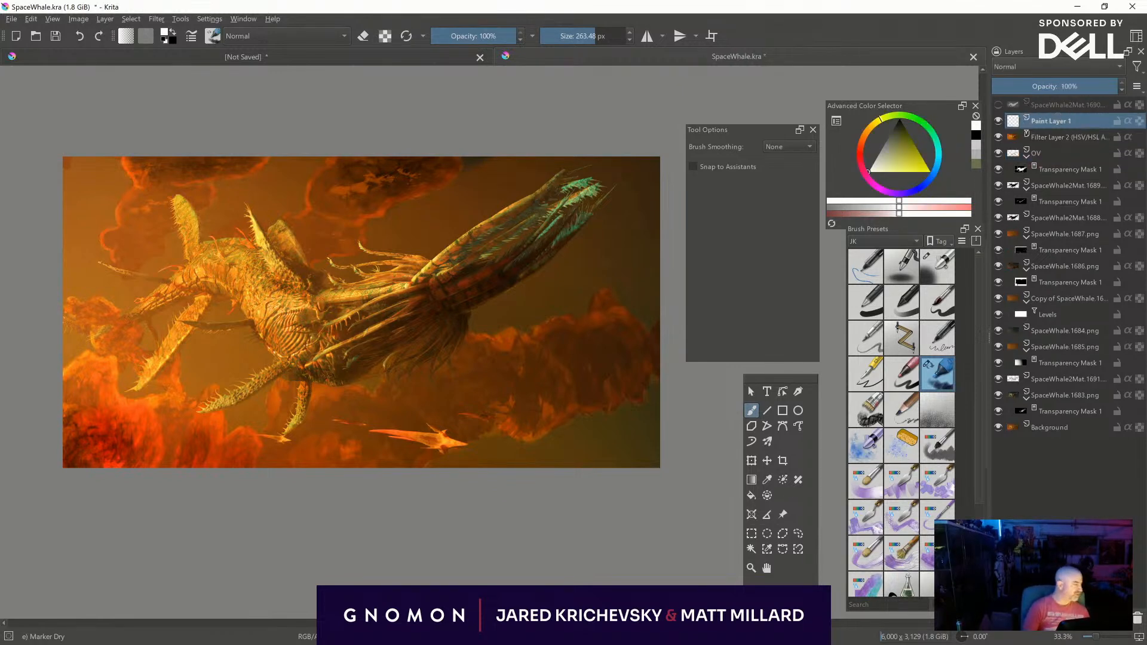
middle_click_drag(604, 482, 587, 564)
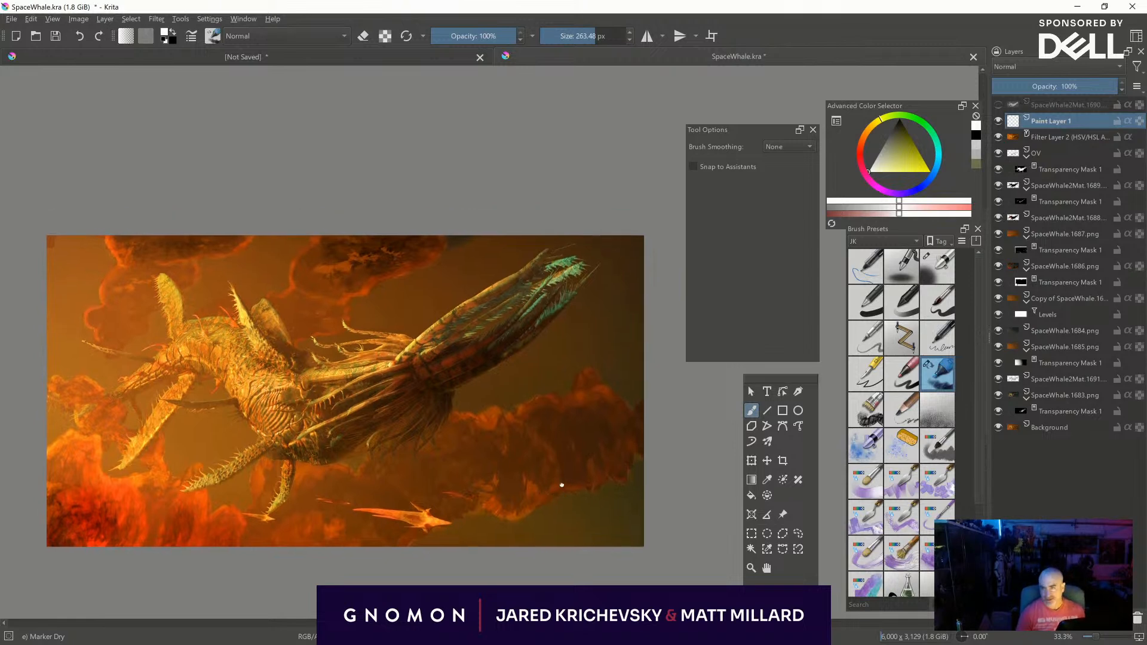
middle_click_drag(562, 496, 569, 394)
left_click_drag(553, 414, 776, 456, "shift")
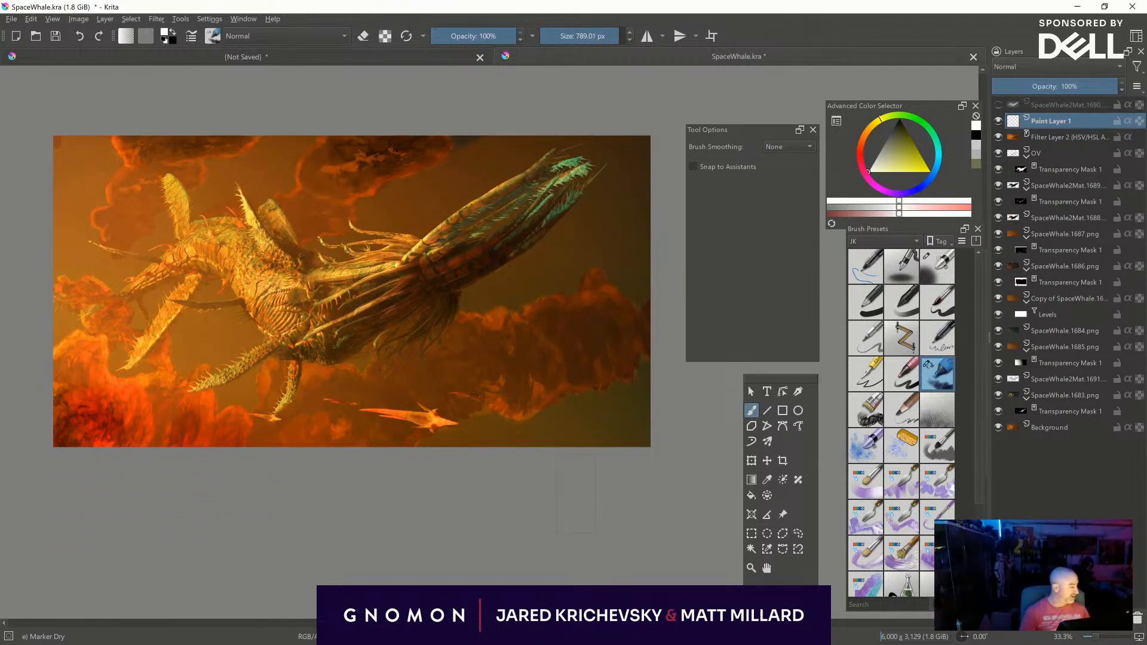
left_click(1023, 68)
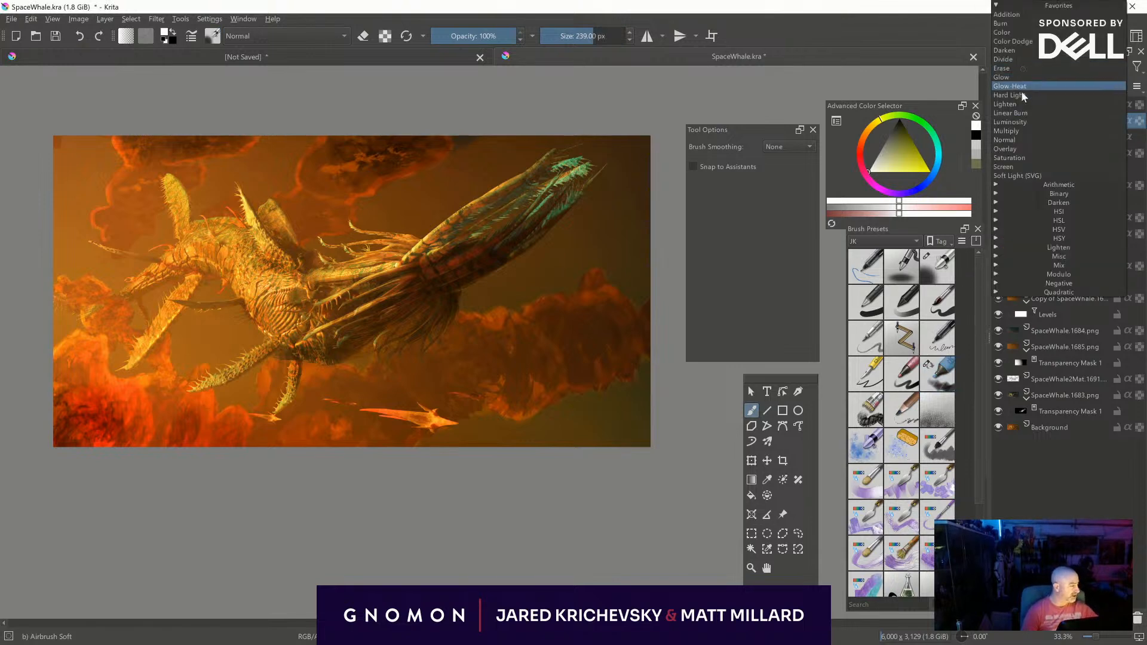
left_click(1004, 149)
- Darken the picture's lower-right corner and upper edge with black Airbrush Soft strokes at 1000 px
mouse_move(596, 441)
left_mouse_down("shift")
mouse_move(647, 441)
mouse_move(668, 293)
left_mouse_up("shift")
middle_click_drag(655, 449, 615, 487)
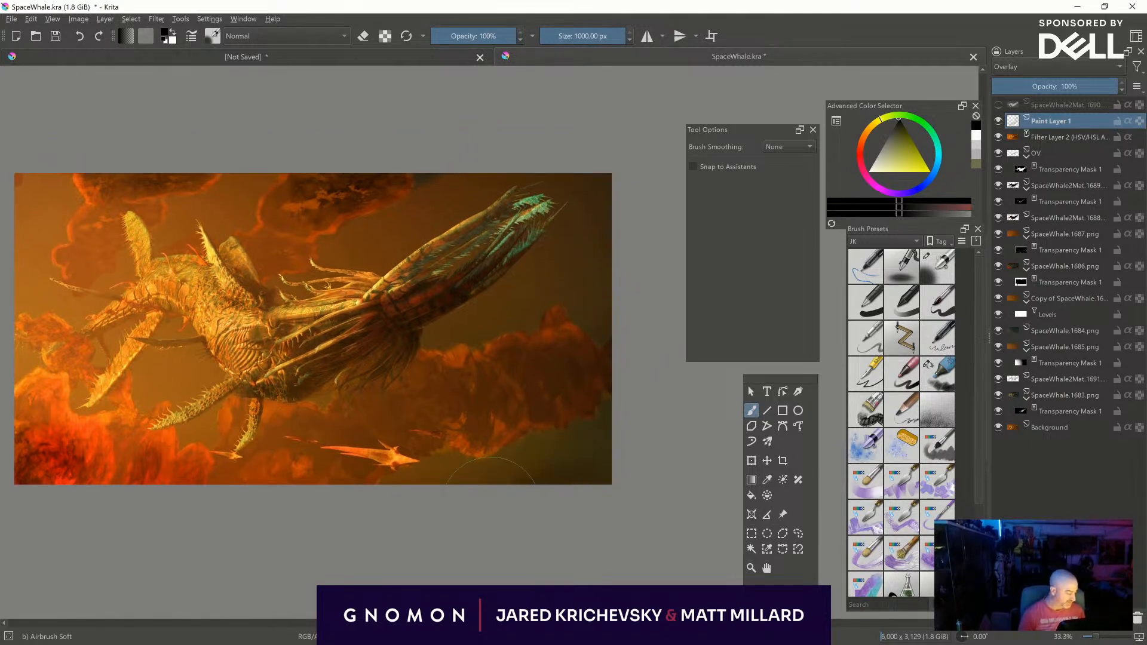
mouse_move(602, 458)
left_mouse_down()
mouse_move(642, 407)
mouse_move(586, 443)
mouse_move(584, 503)
mouse_move(529, 512)
left_mouse_up()
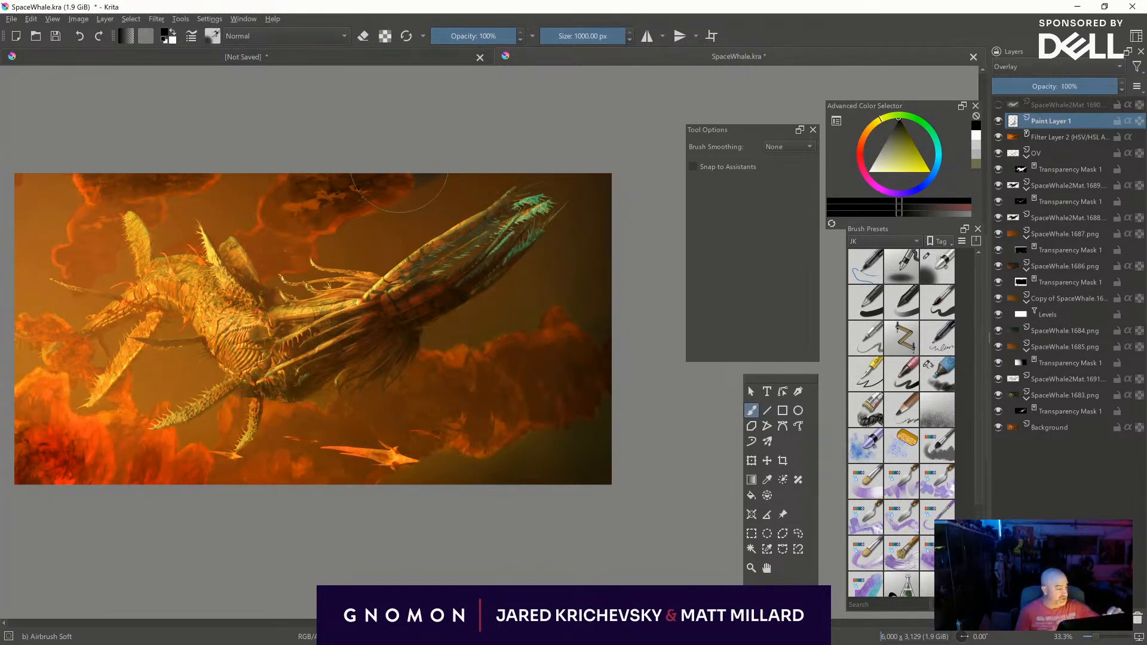
mouse_move(433, 134)
left_mouse_down()
mouse_move(457, 158)
mouse_move(241, 163)
left_mouse_up()
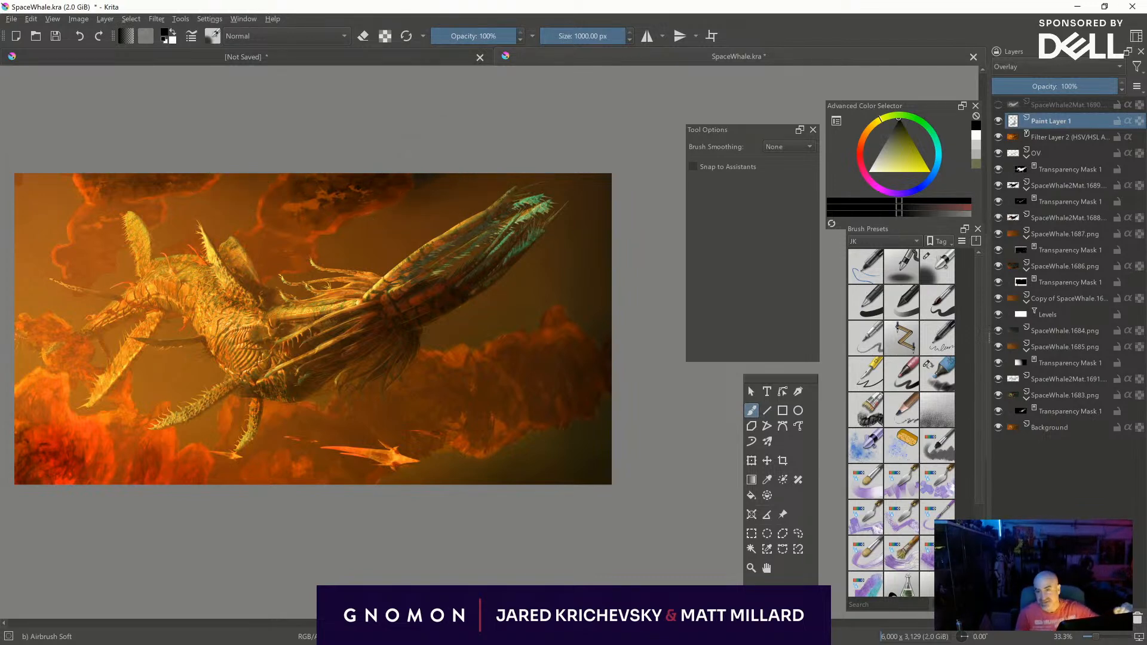
- Darken the fiery lower-left clouds and the upper-left edge with black Airbrush Soft strokes, using sizes from about 756 to 1000 px
middle_click_drag(459, 521, 663, 490)
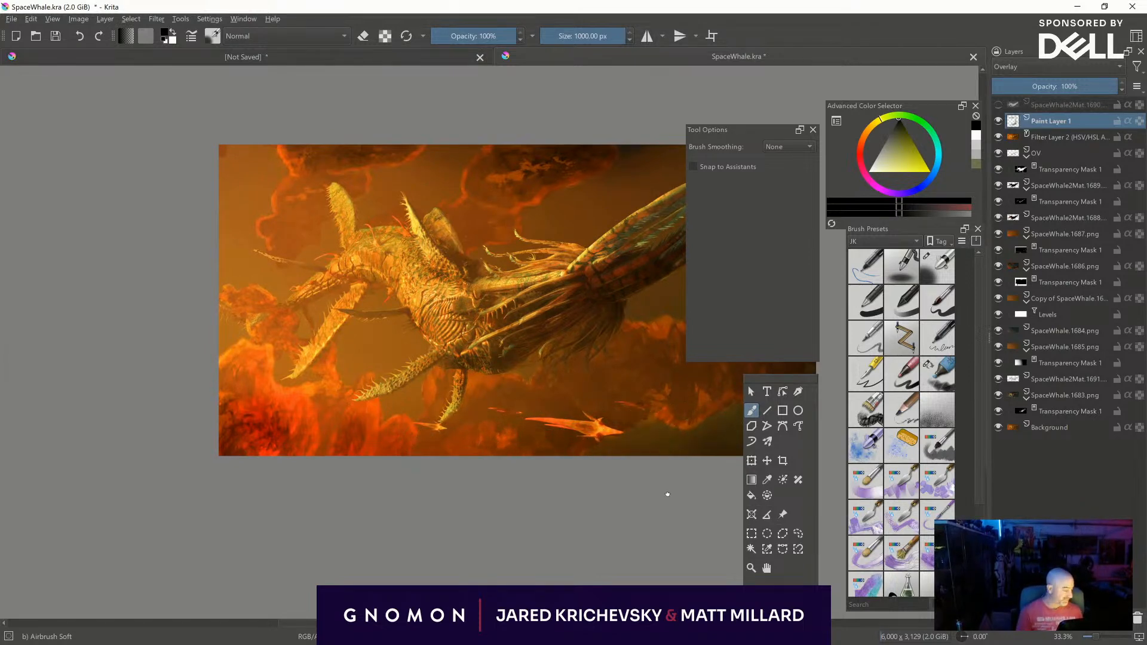
middle_click_drag(597, 454, 502, 453)
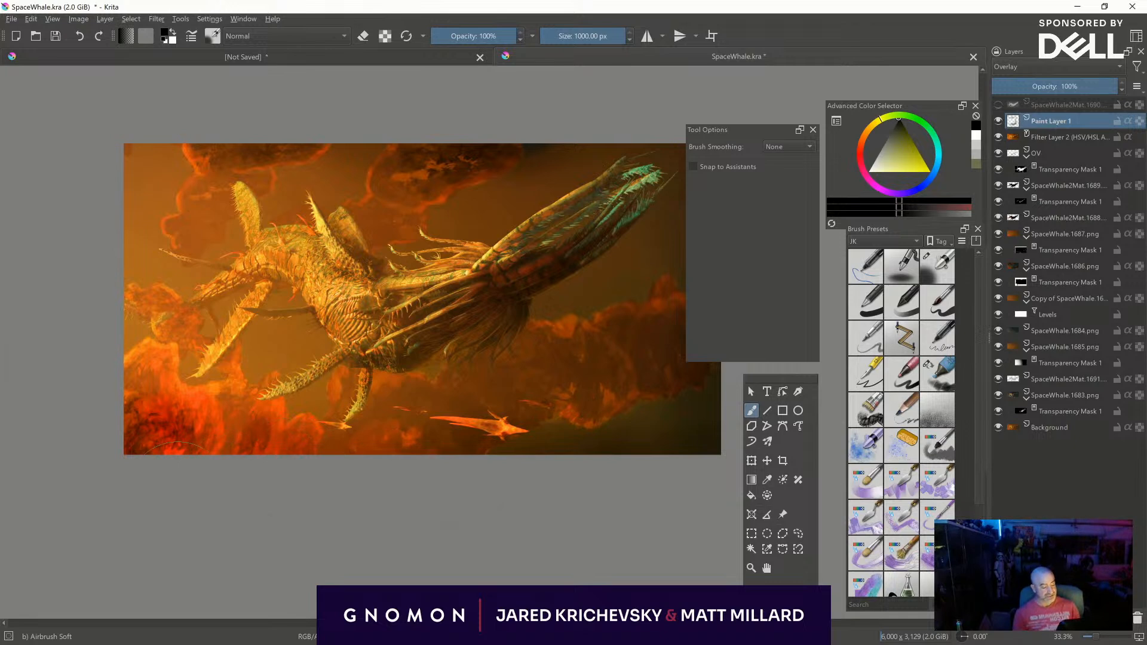
left_click_drag(242, 440, 155, 443, "shift")
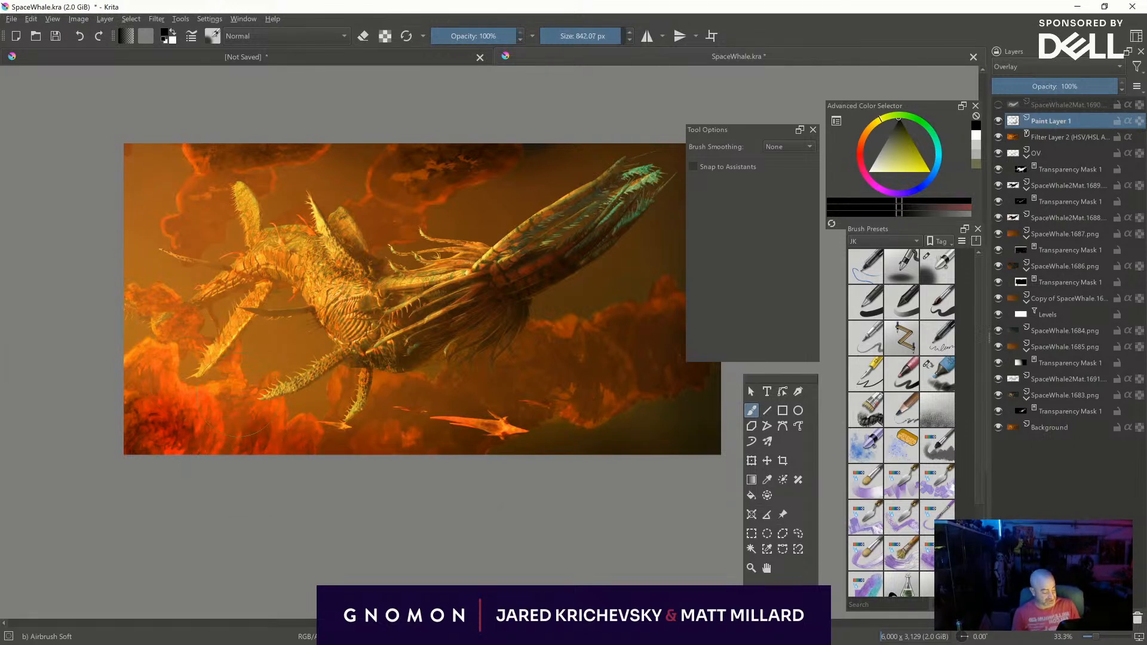
left_click_drag(242, 422, 193, 422, "shift")
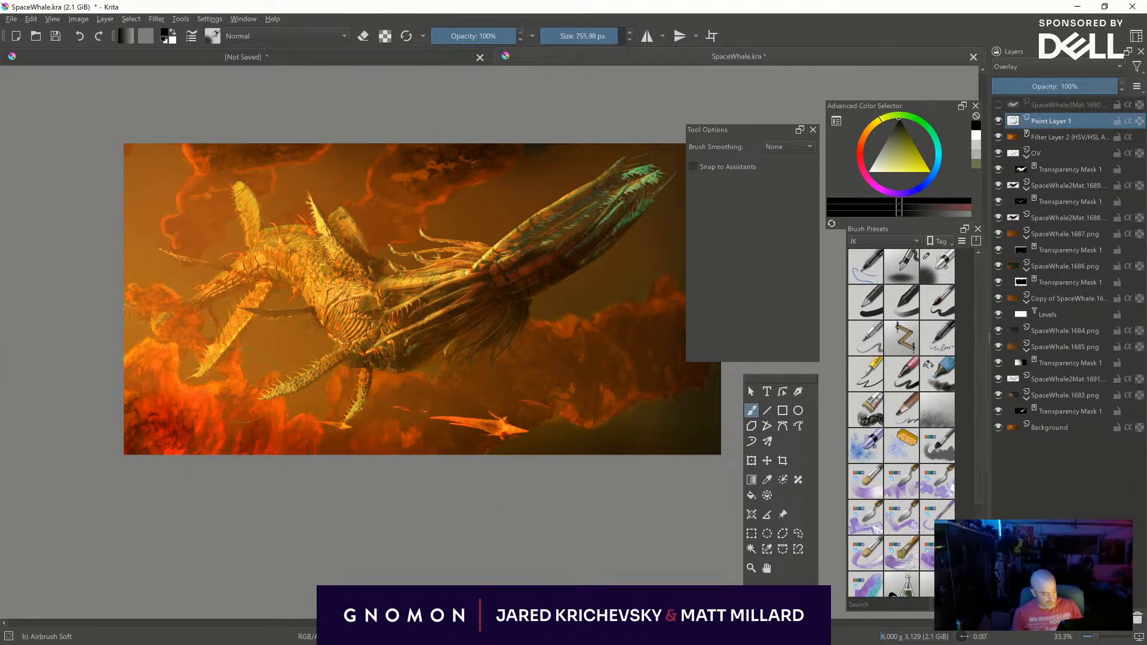
left_click_drag(218, 165, 348, 66, "shift")
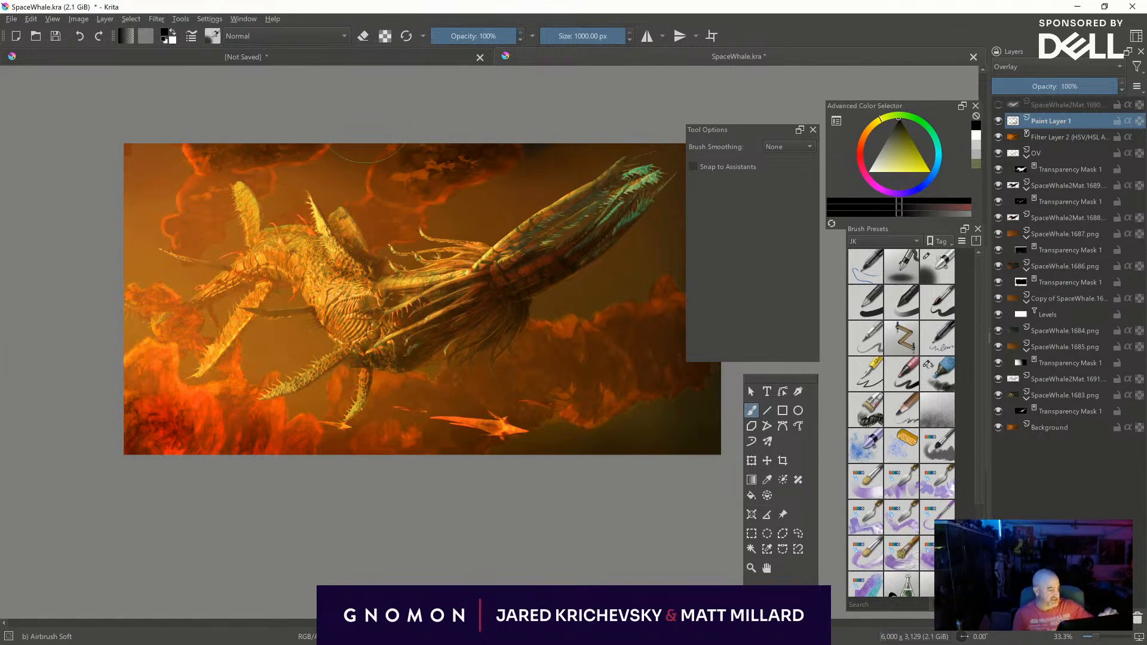
middle_click_drag(593, 516, 493, 537)
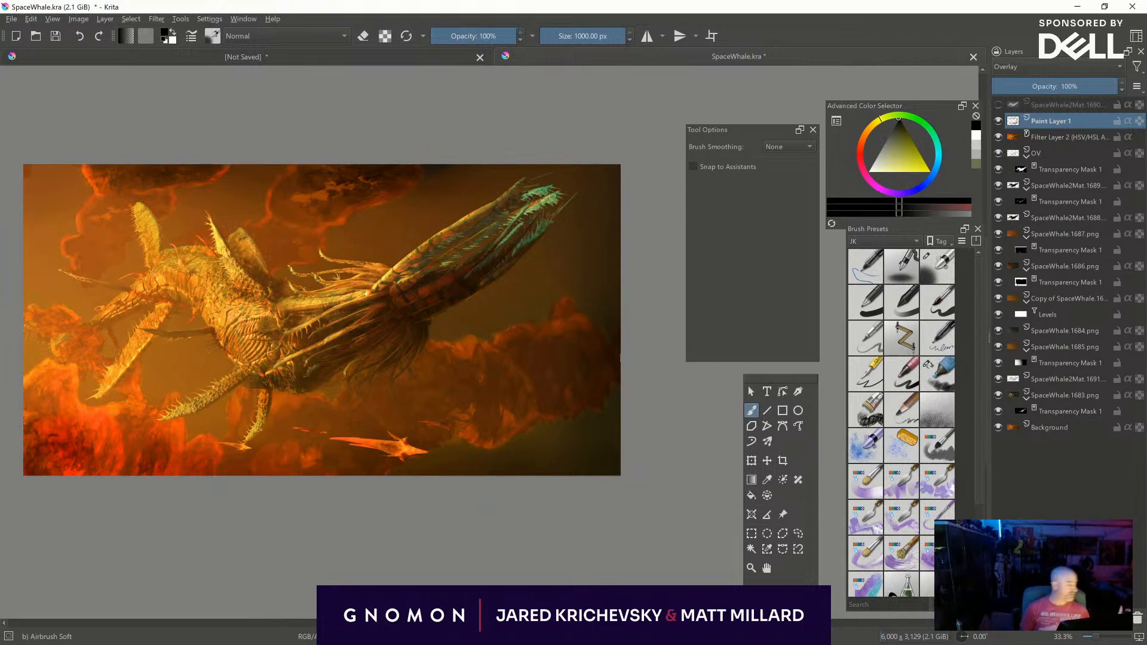
- Add another paint layer above the Overlay vignette layer and set up a white Splatter thin brush at 1000 px
key("Insert")
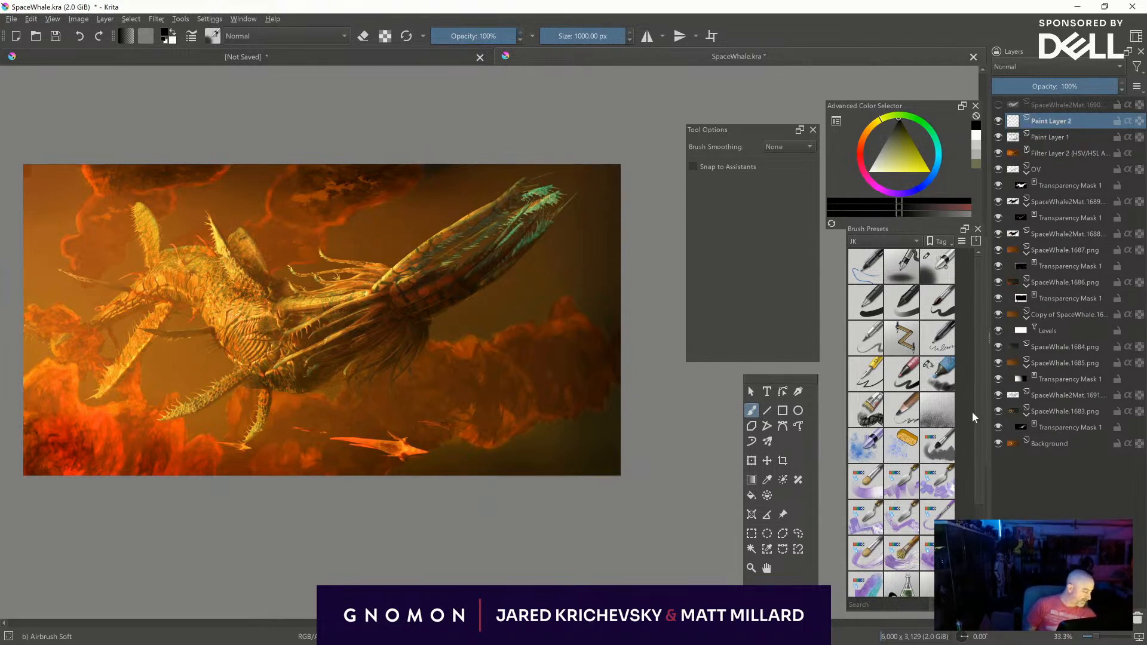
scroll(972, 416, "down", 4)
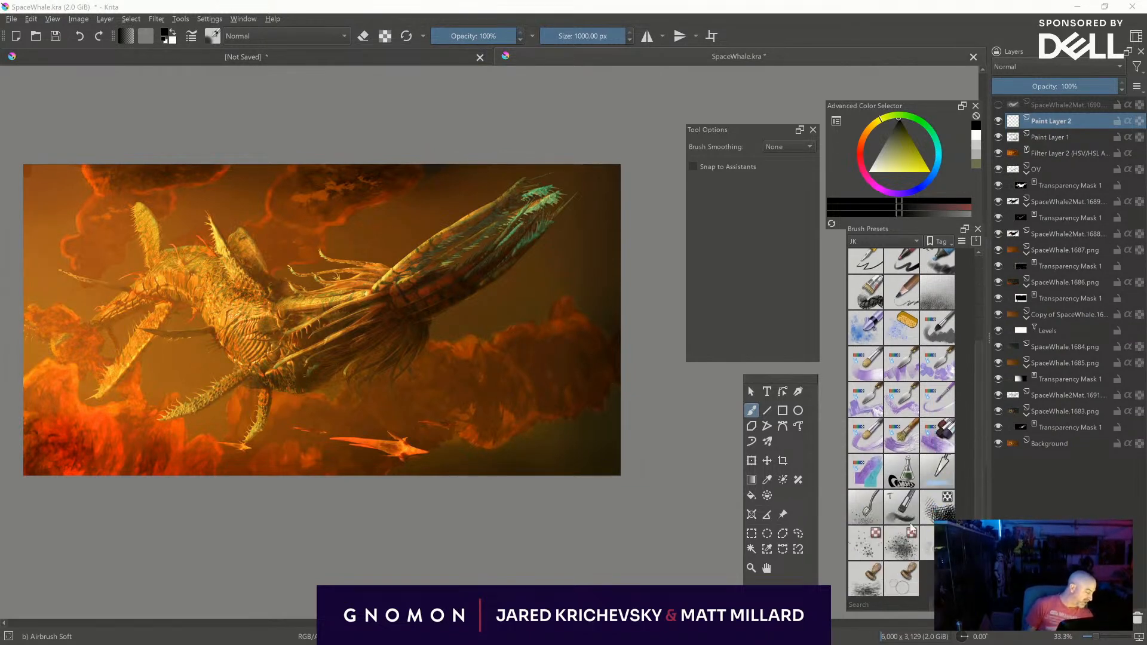
left_click(865, 506)
left_click(833, 202)
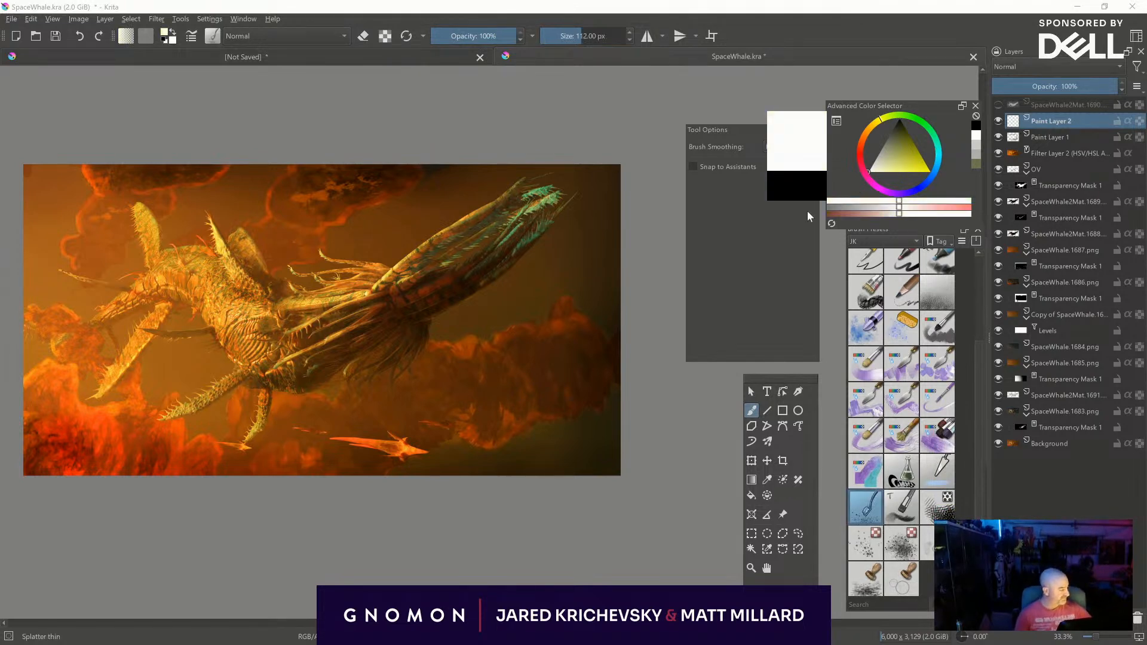
mouse_move(530, 317)
left_mouse_down("shift")
mouse_move(584, 326)
mouse_move(759, 244)
left_mouse_up("shift")
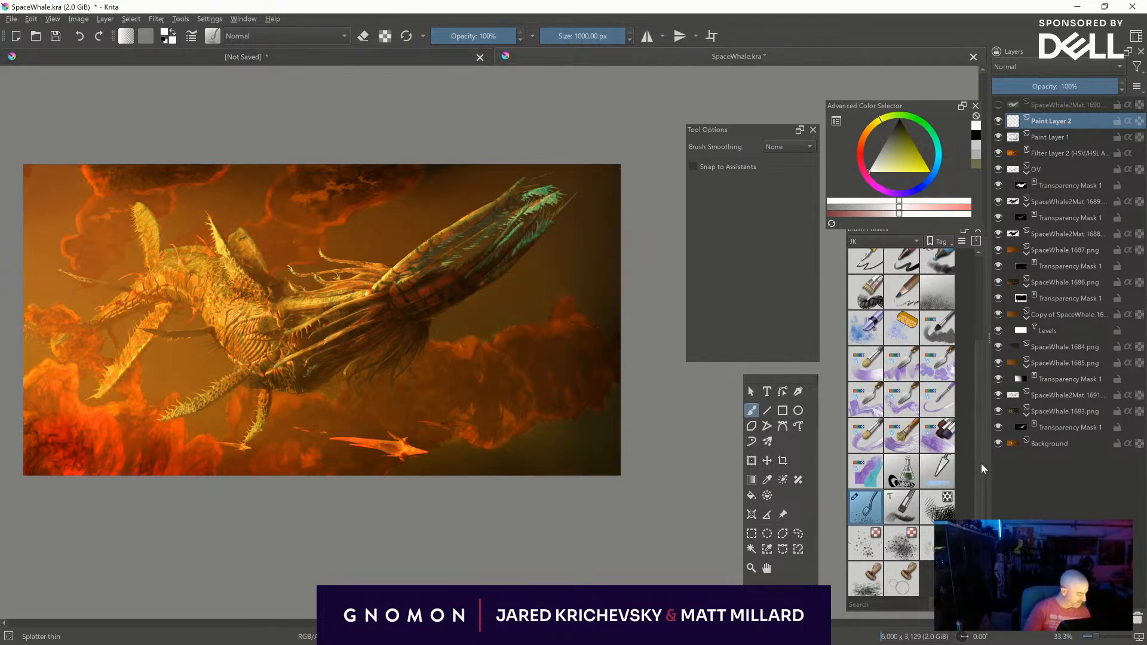
- Scatter white Texture Splat specks at about 720 px over the picture's lower-right corner, right edge and upper background
left_click(863, 544)
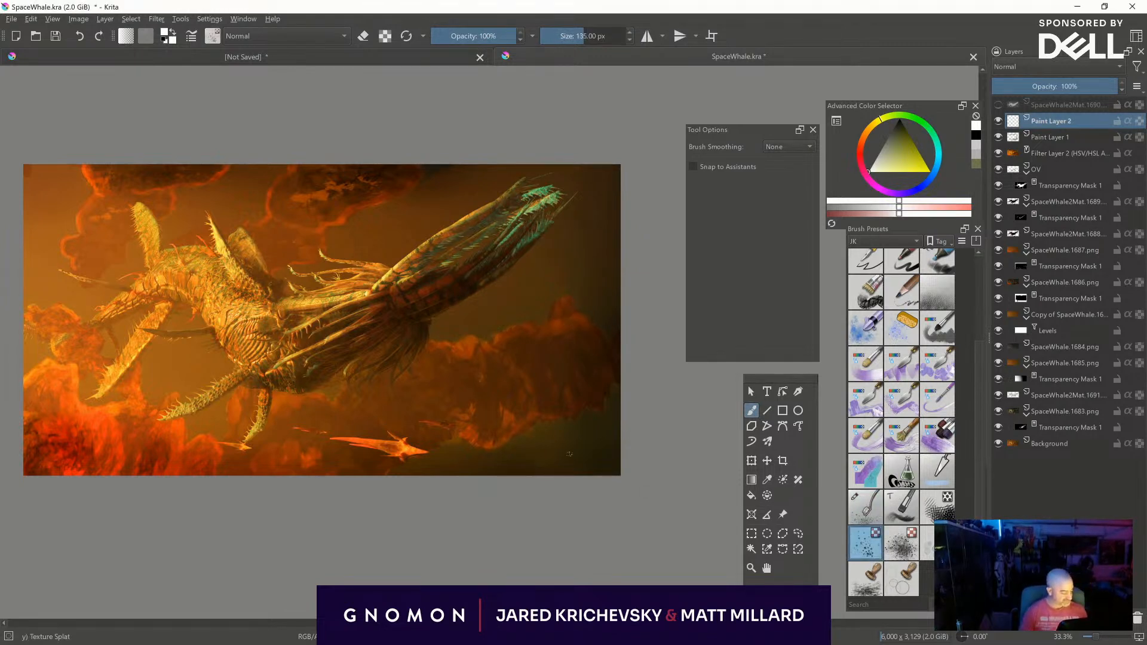
left_click_drag(577, 431, 1072, 476, "shift")
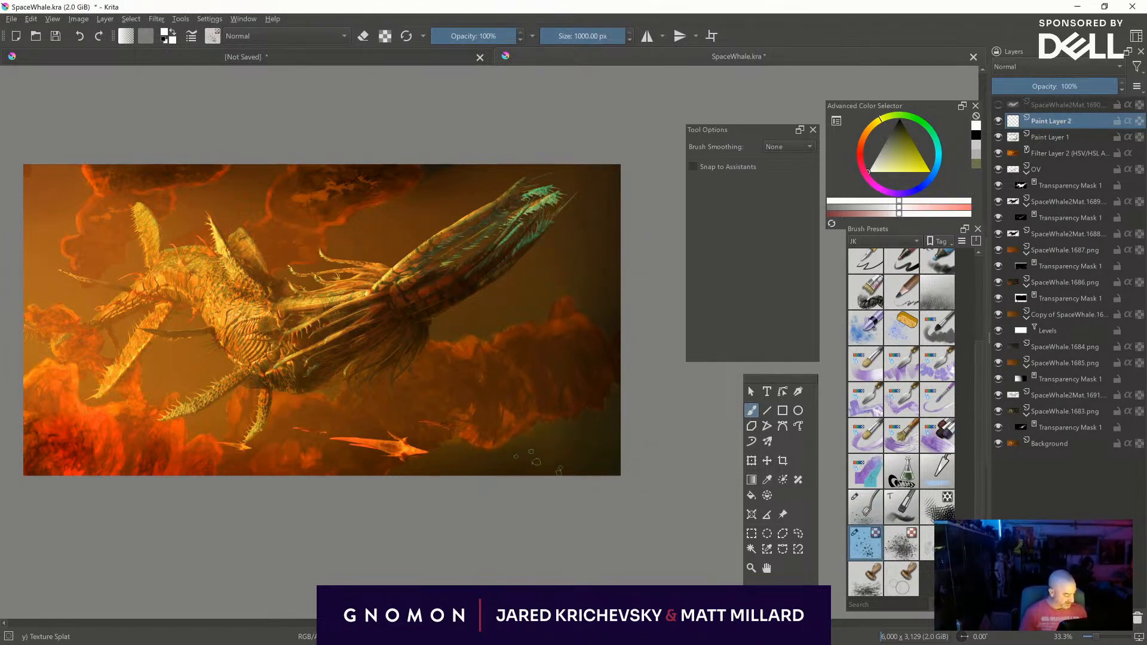
mouse_move(602, 485)
left_mouse_down("shift")
mouse_move(518, 491)
mouse_move(434, 528)
left_mouse_up("shift")
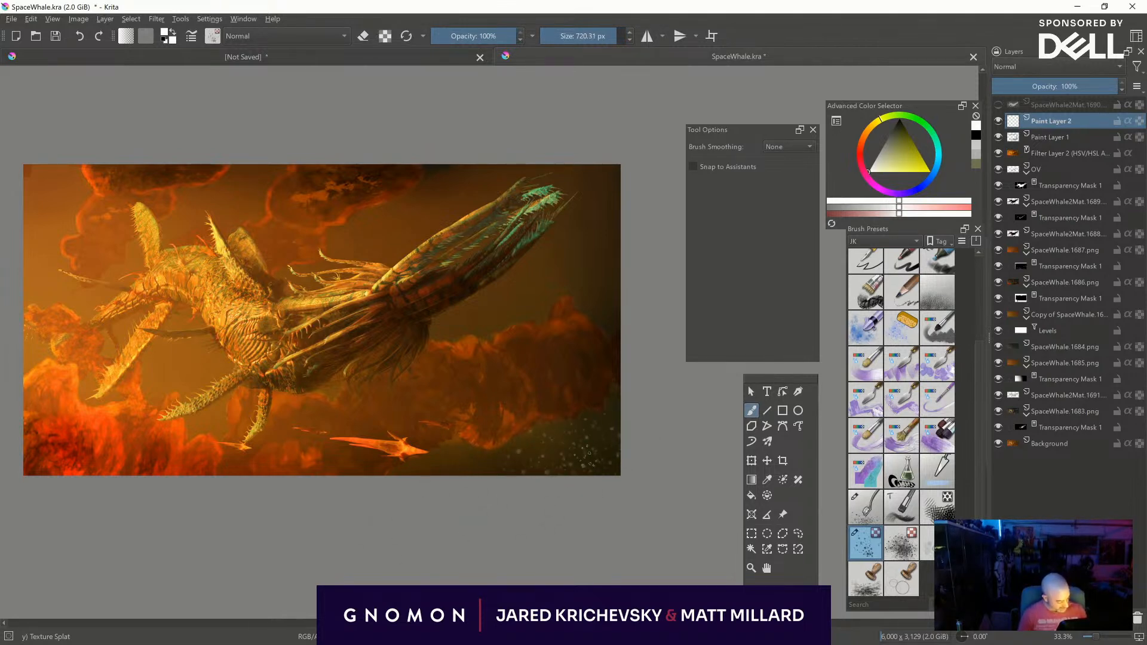
left_click_drag(583, 441, 602, 236)
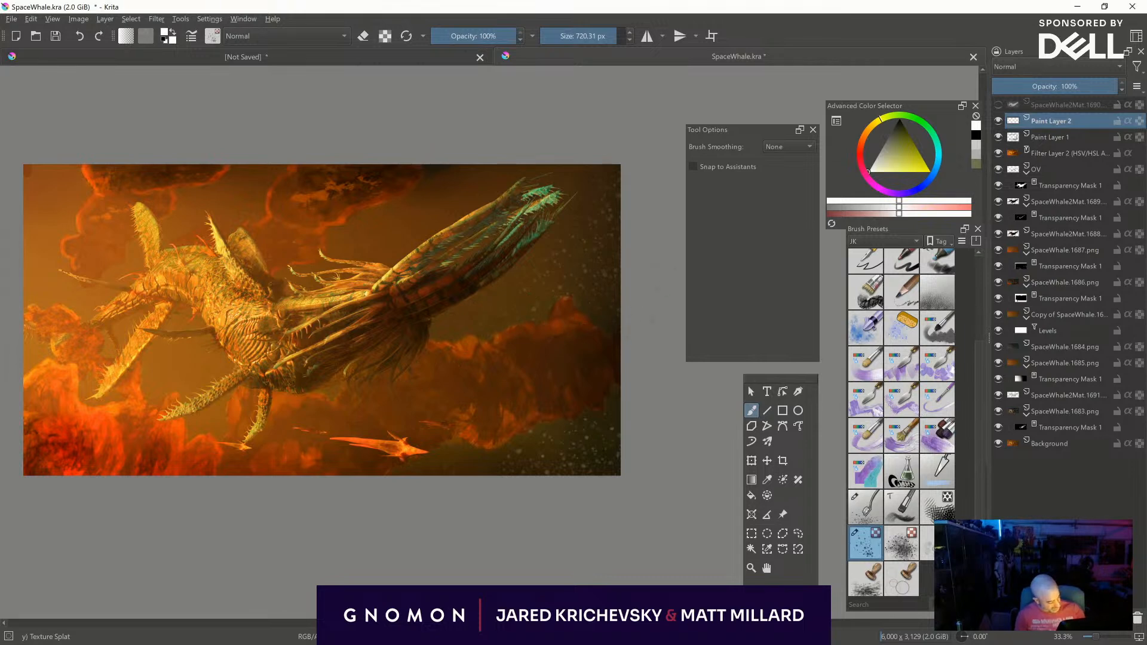
left_click_drag(446, 168, 481, 179)
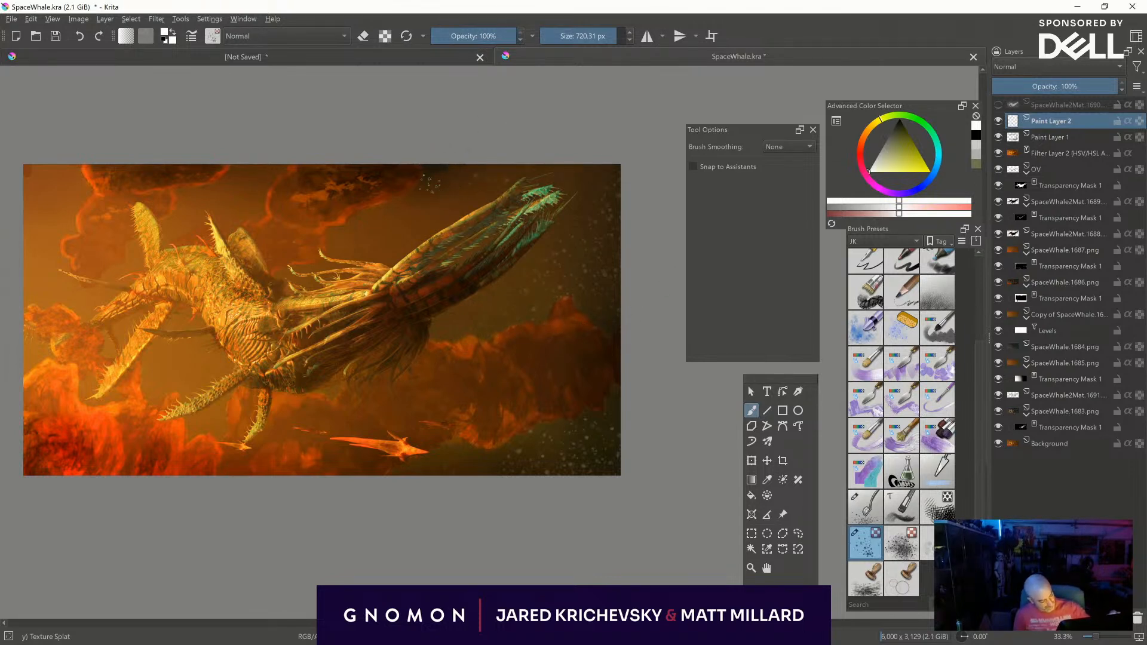
- Add finer white Texture Splat specks in the background around the raised tail, reducing the brush gradually to about 363 px
key("bracketleft")
key("bracketleft")
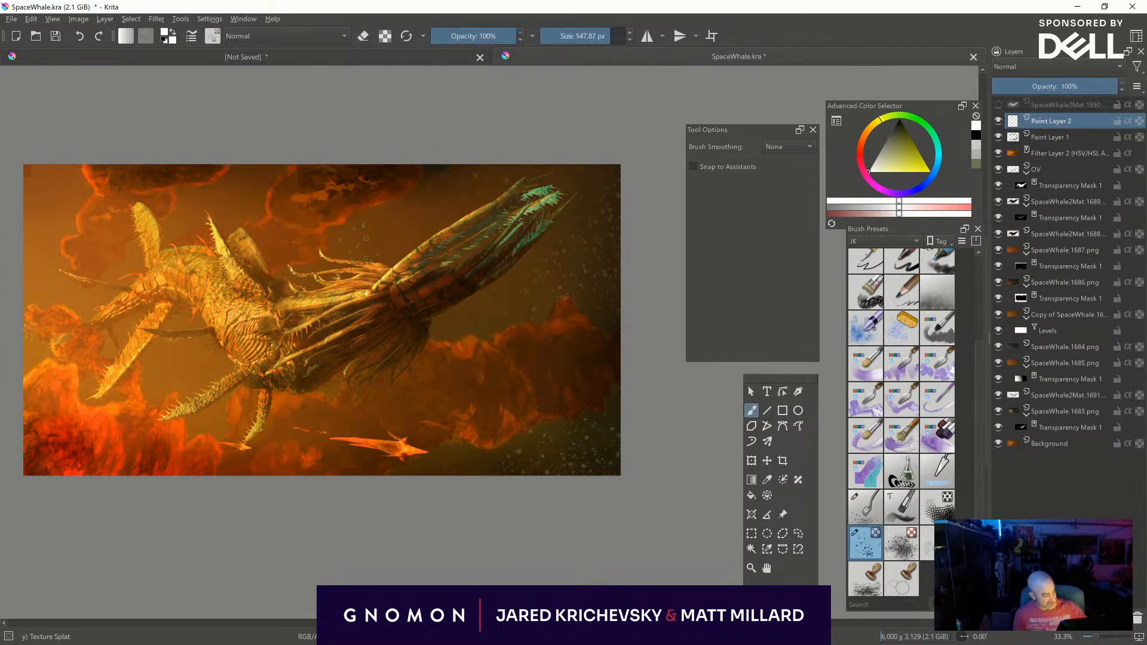
key("bracketleft")
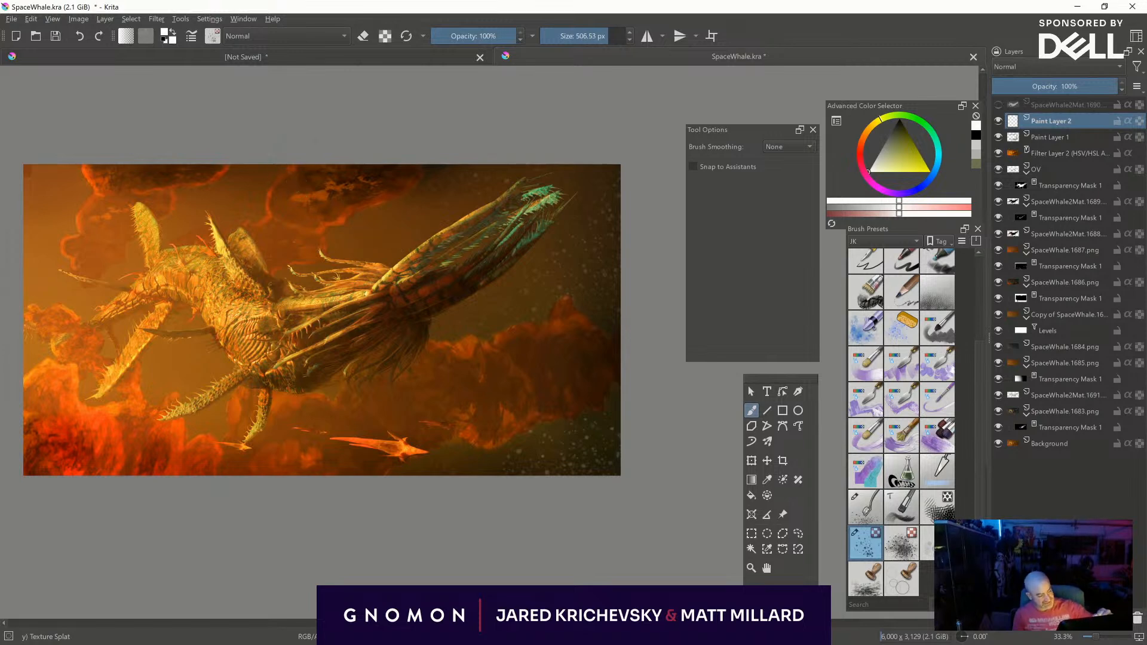
key("bracketleft")
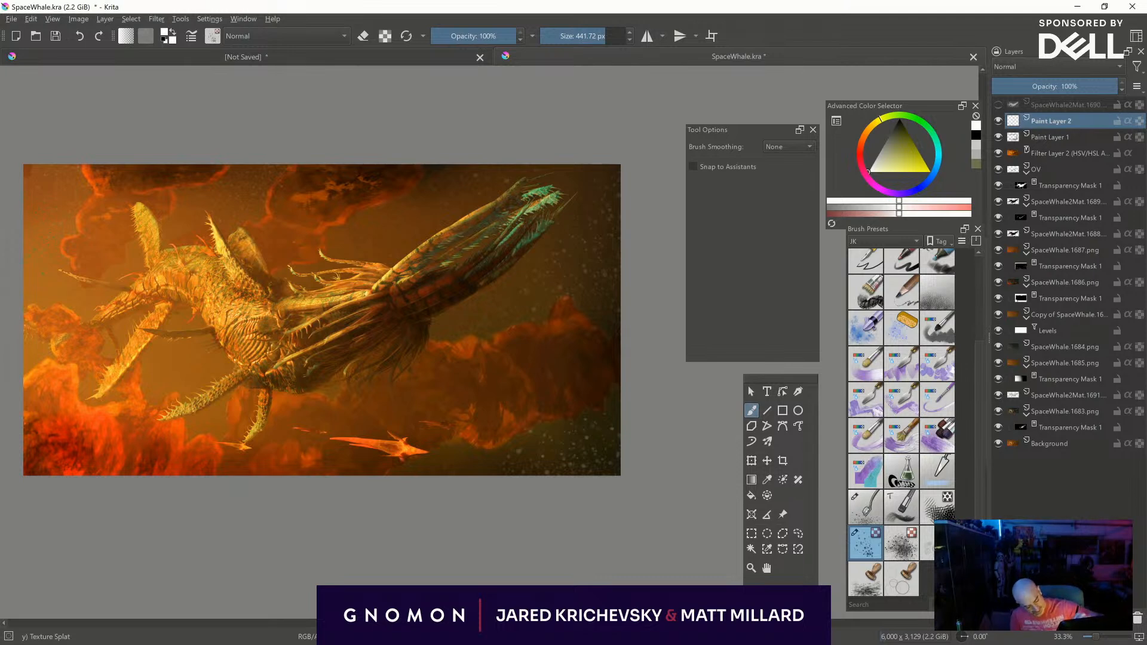
key("bracketleft")
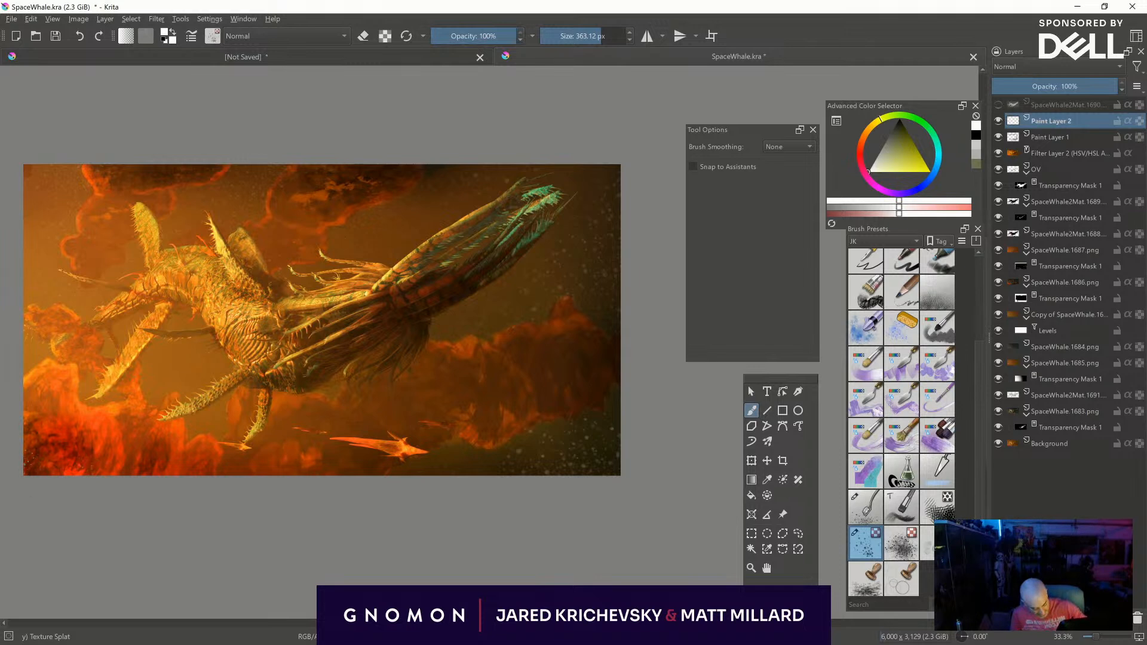
- Try the Glow and Glow-Heat blending modes on the white speck layer and settle on Color Dodge
left_click(1030, 65)
left_click(1026, 77)
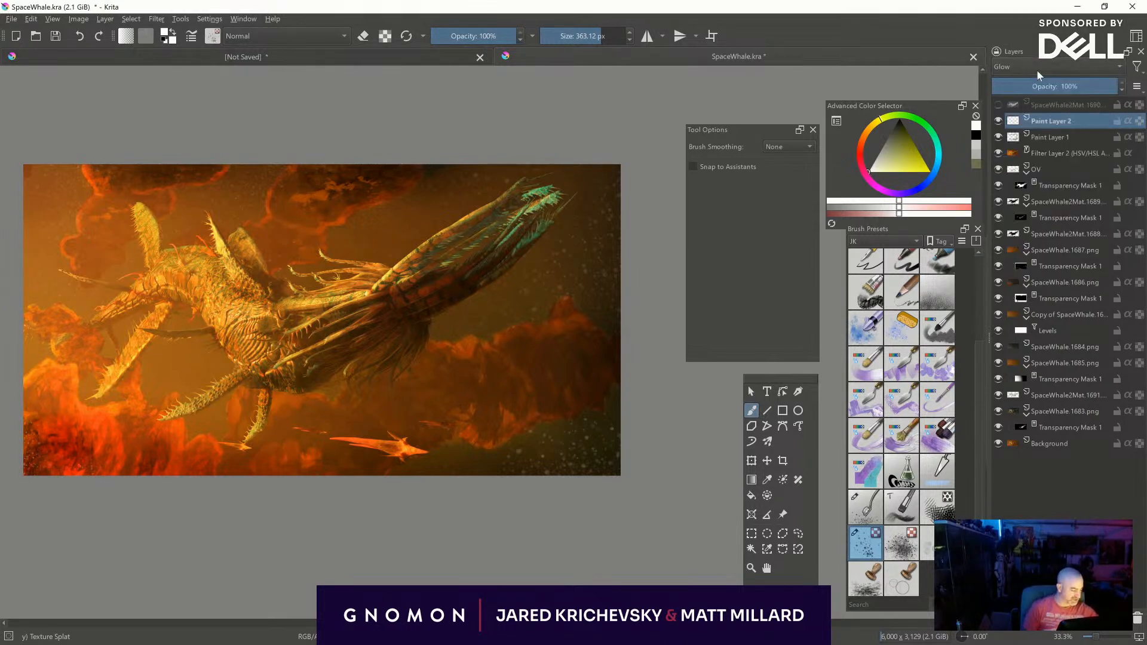
left_click(1021, 67)
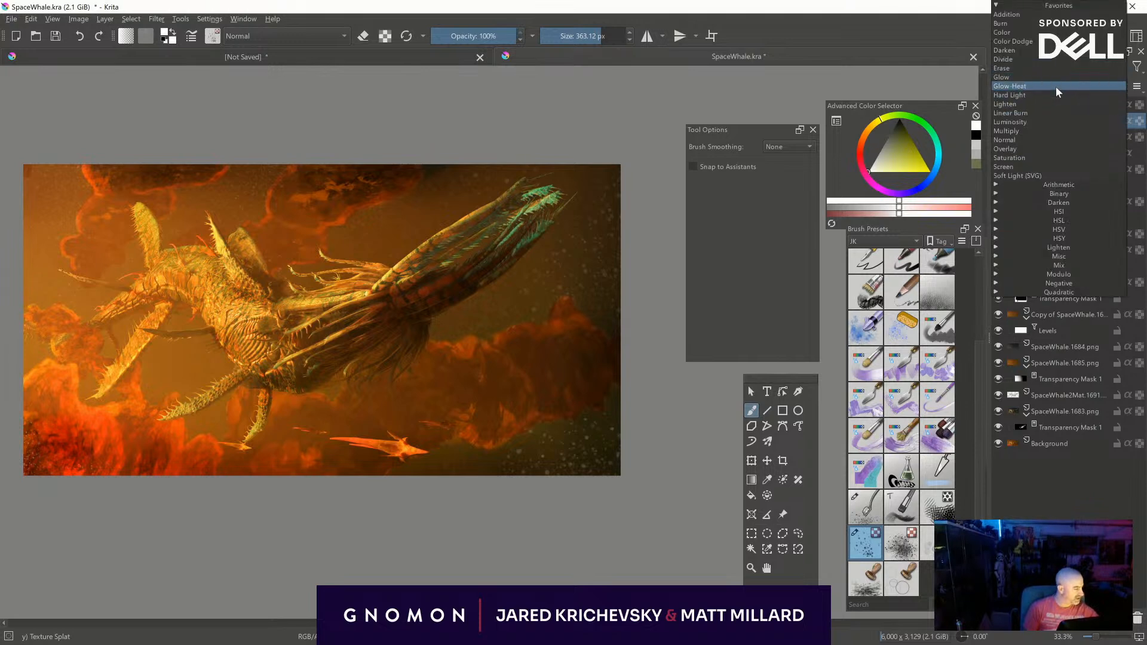
left_click(1055, 87)
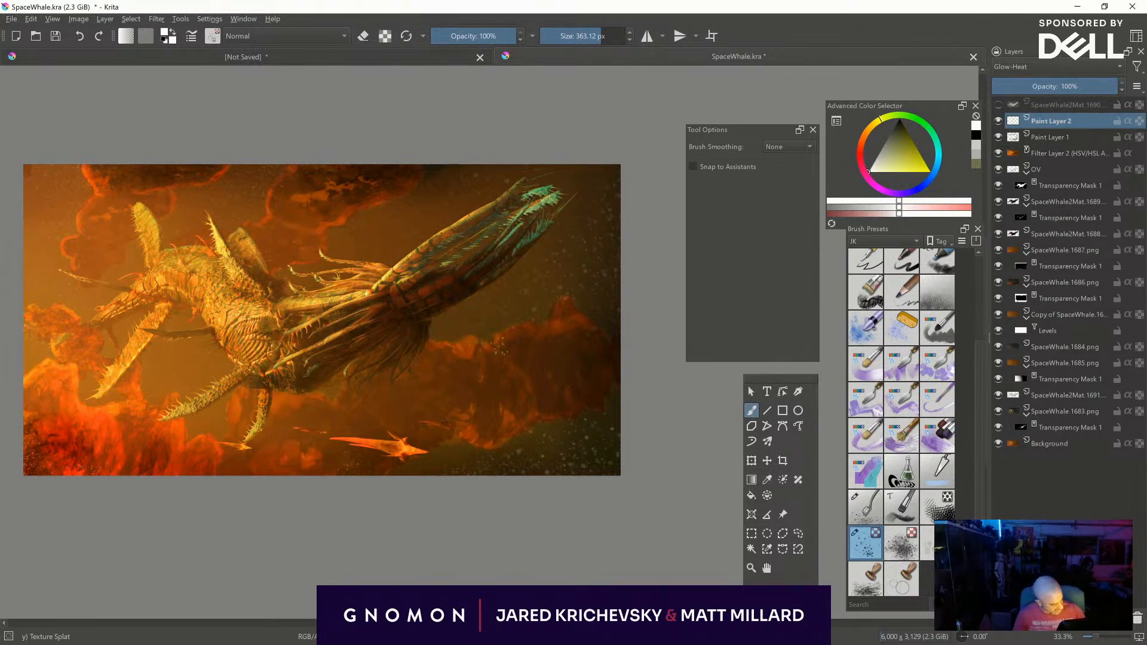
left_click(1033, 66)
left_click(1013, 41)
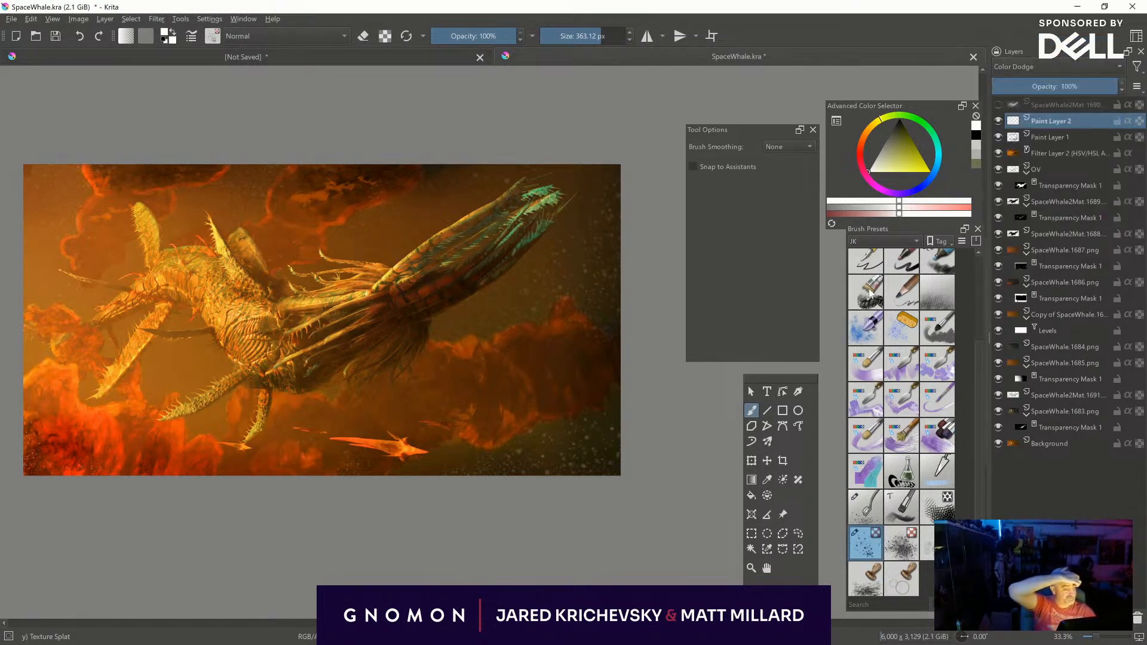
- Scatter more Texture Splat specks over the surrounding clouds on the Color Dodge layer, varying the brush from about 314 to 221 px
left_click_drag(610, 380, 591, 403, "shift")
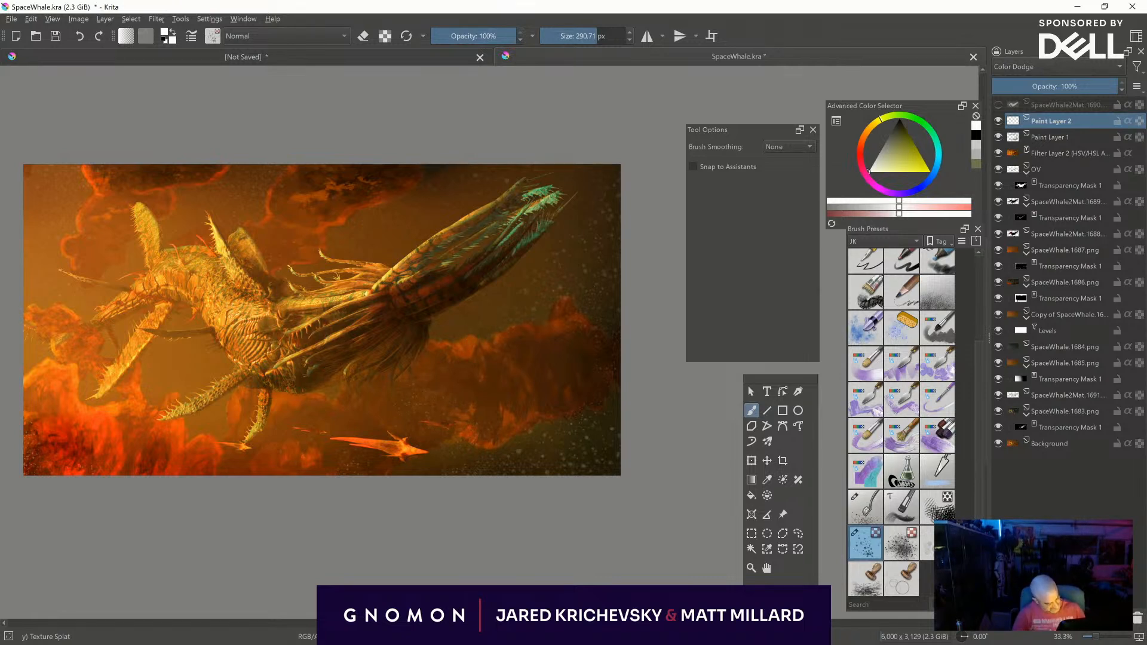
left_click_drag(404, 408, 360, 412, "shift")
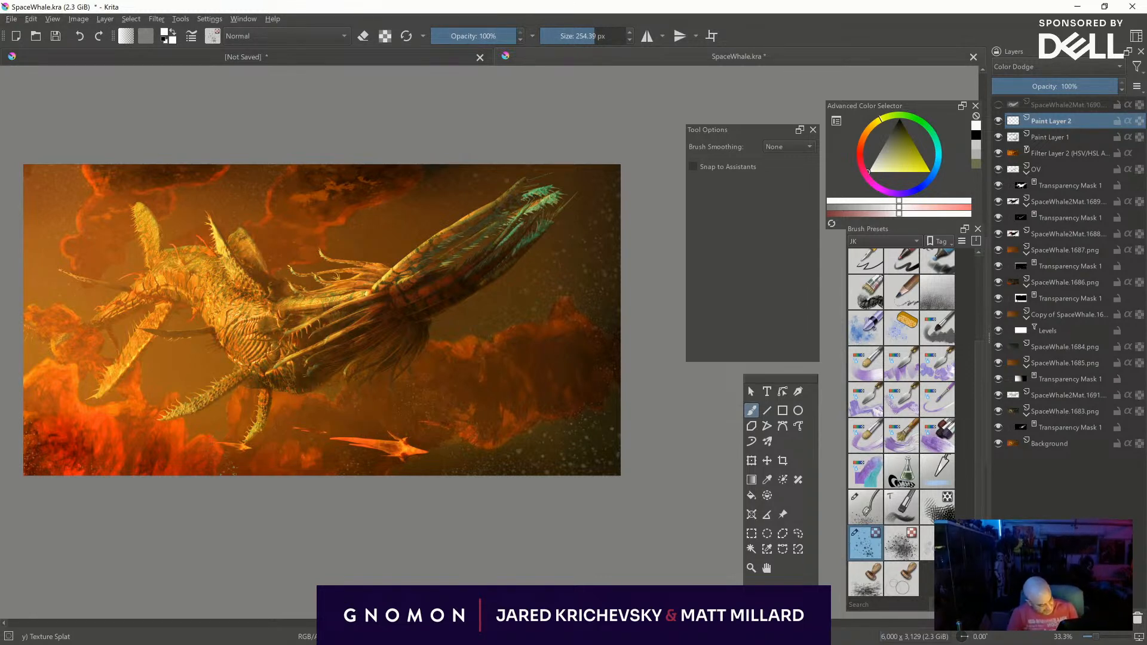
left_click_drag(286, 501, 353, 501, "shift")
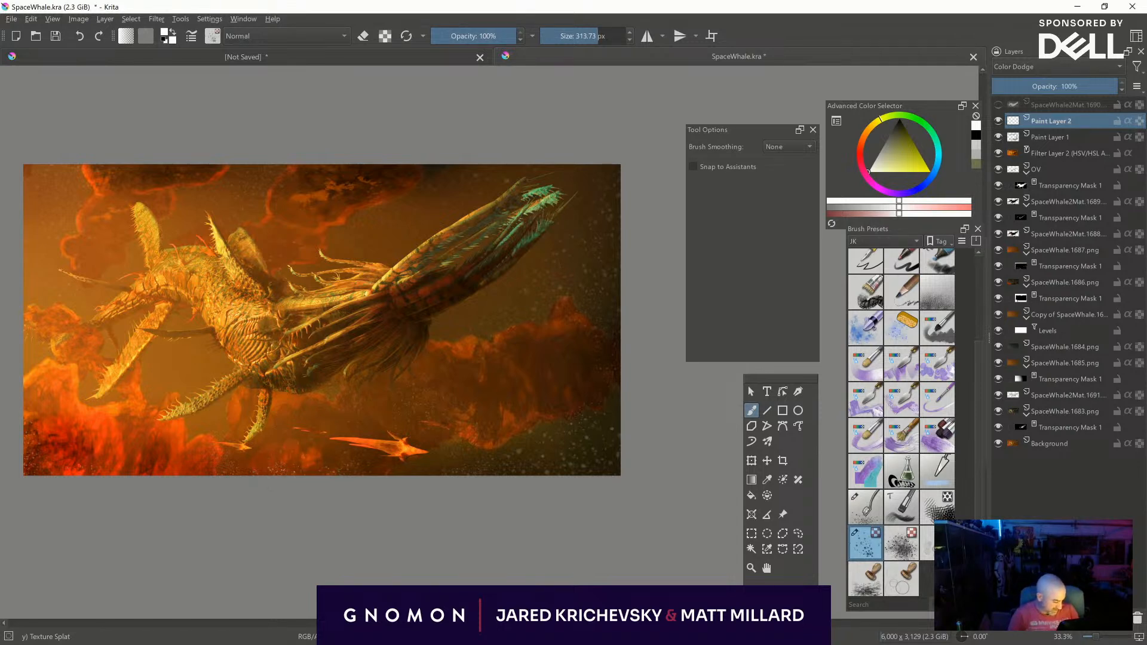
middle_click_drag(348, 511, 471, 527)
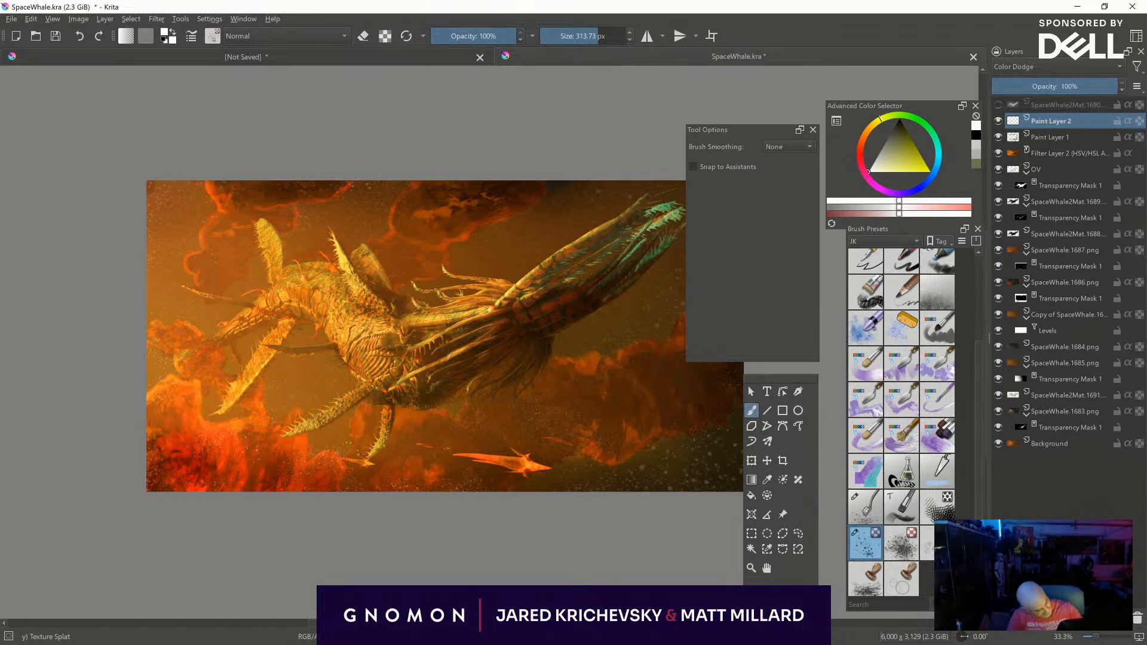
middle_click_drag(313, 449, 252, 474)
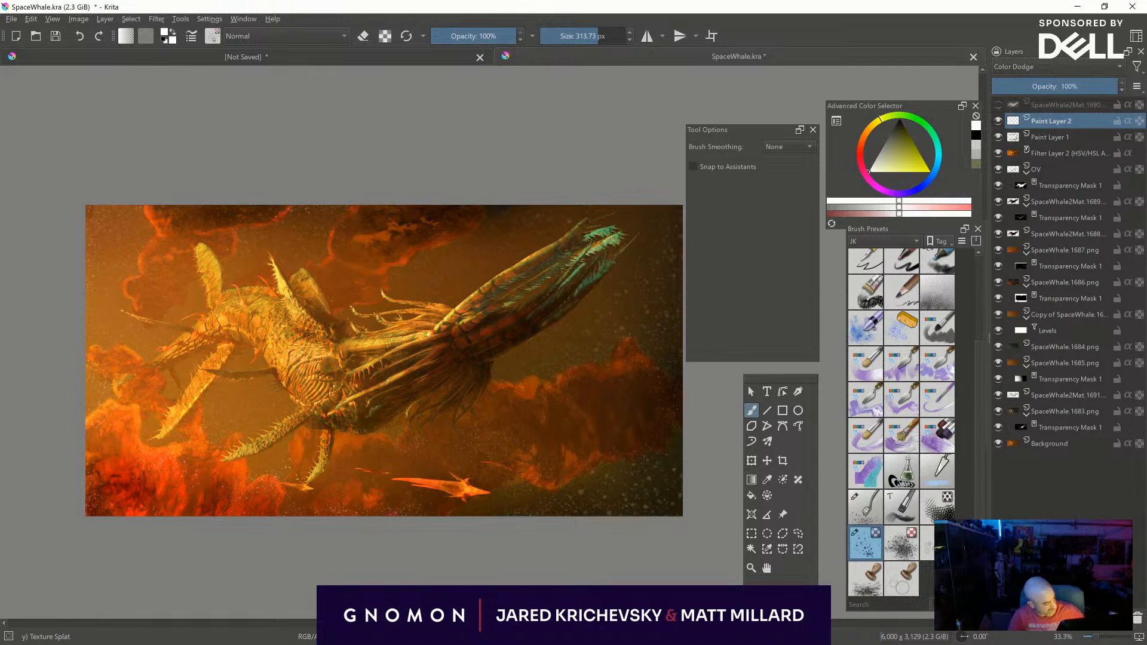
key("bracketleft")
key("bracketleft")
key("bracketleft")
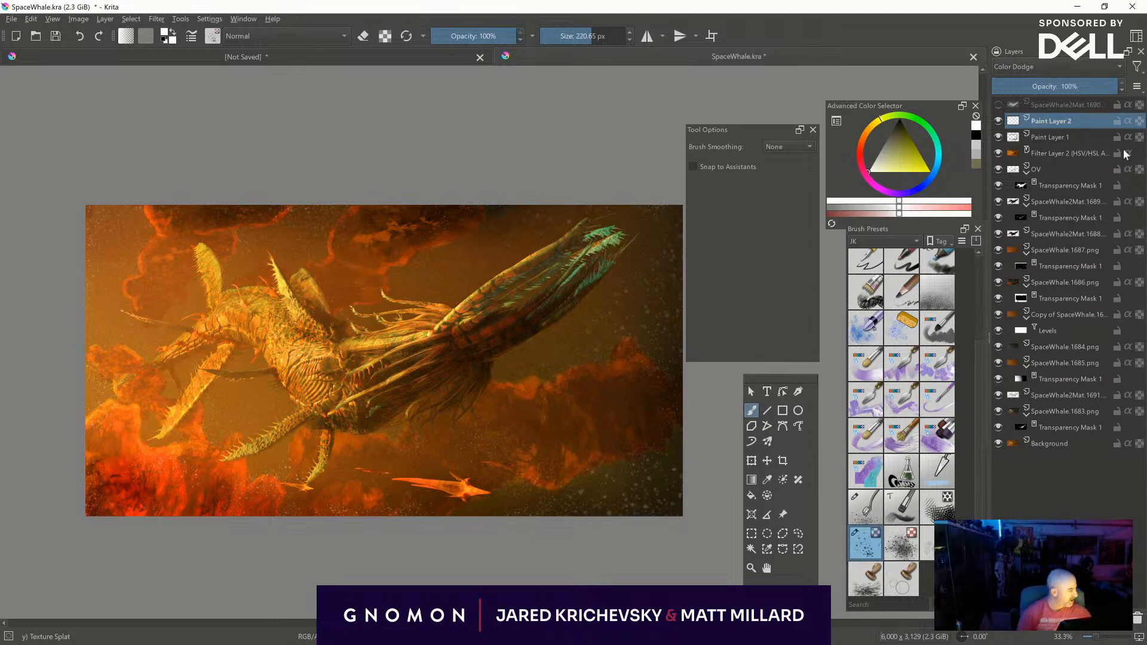
- Add a Normal paint layer above the Color Dodge layer and scatter fine specks over the lower clouds and upper-left background, down to about 99 px
mouse_move(1046, 87)
left_mouse_down()
mouse_move(1033, 91)
mouse_move(1043, 90)
left_mouse_up()
key("Insert")
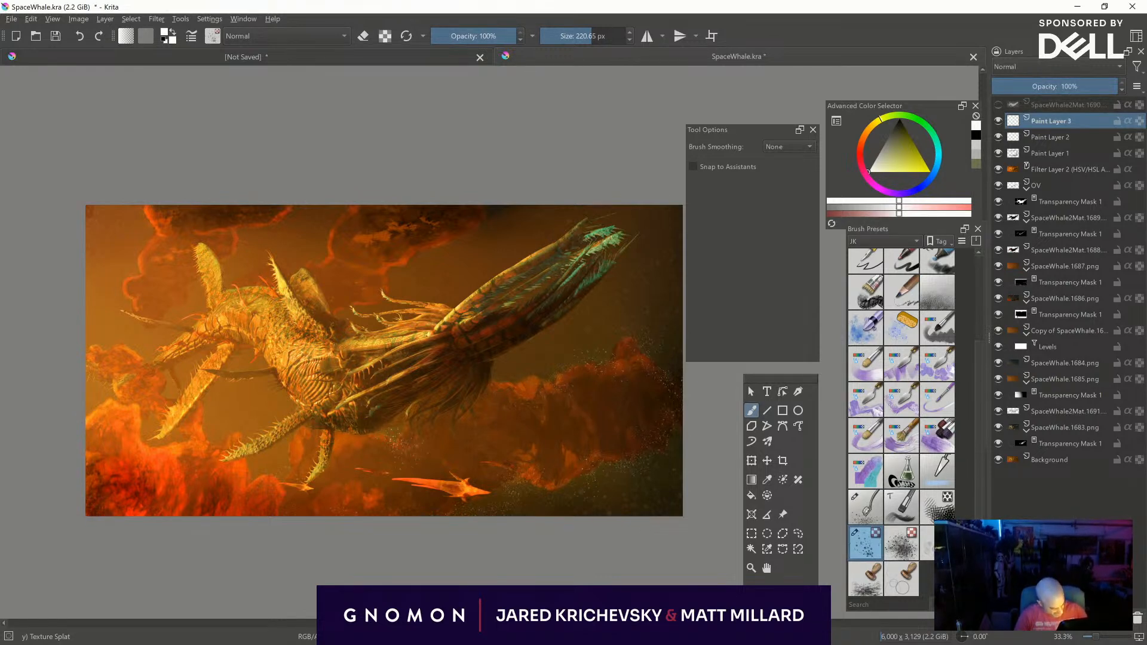
left_click_drag(412, 473, 394, 473, "shift")
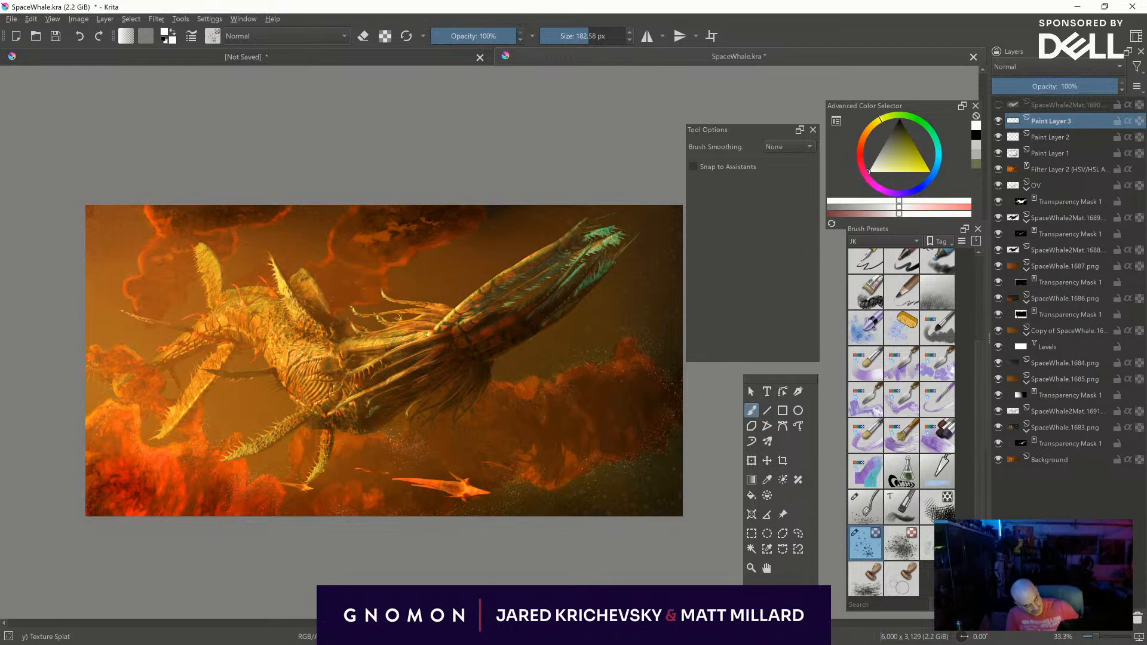
left_click_drag(154, 223, 135, 250)
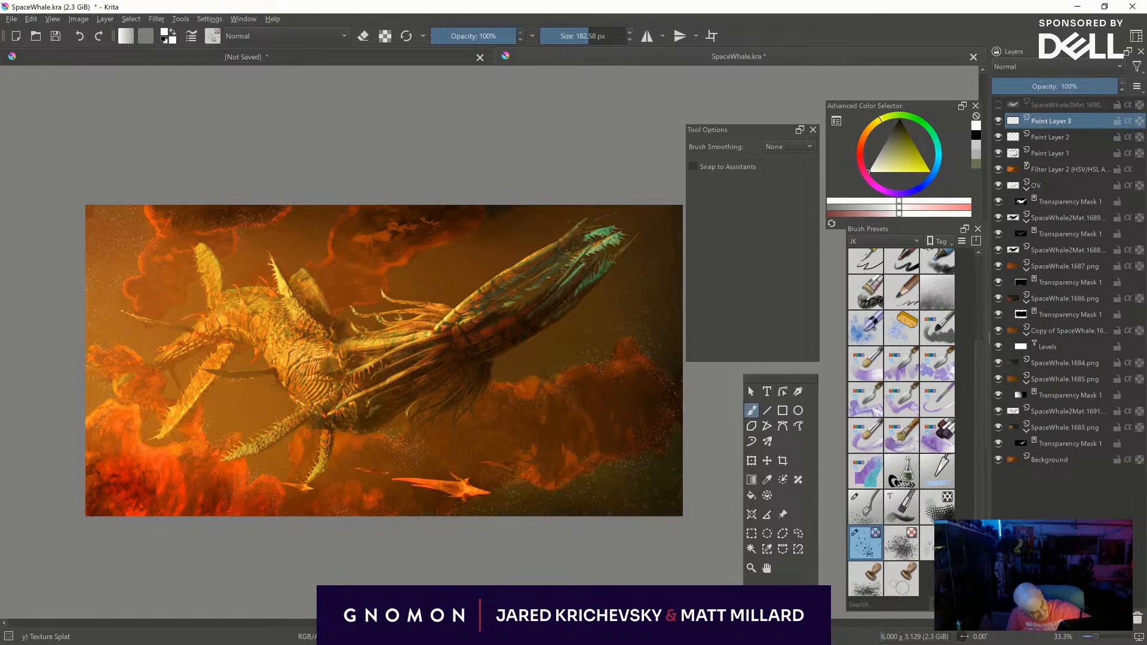
left_click_drag(179, 309, 149, 287, "shift")
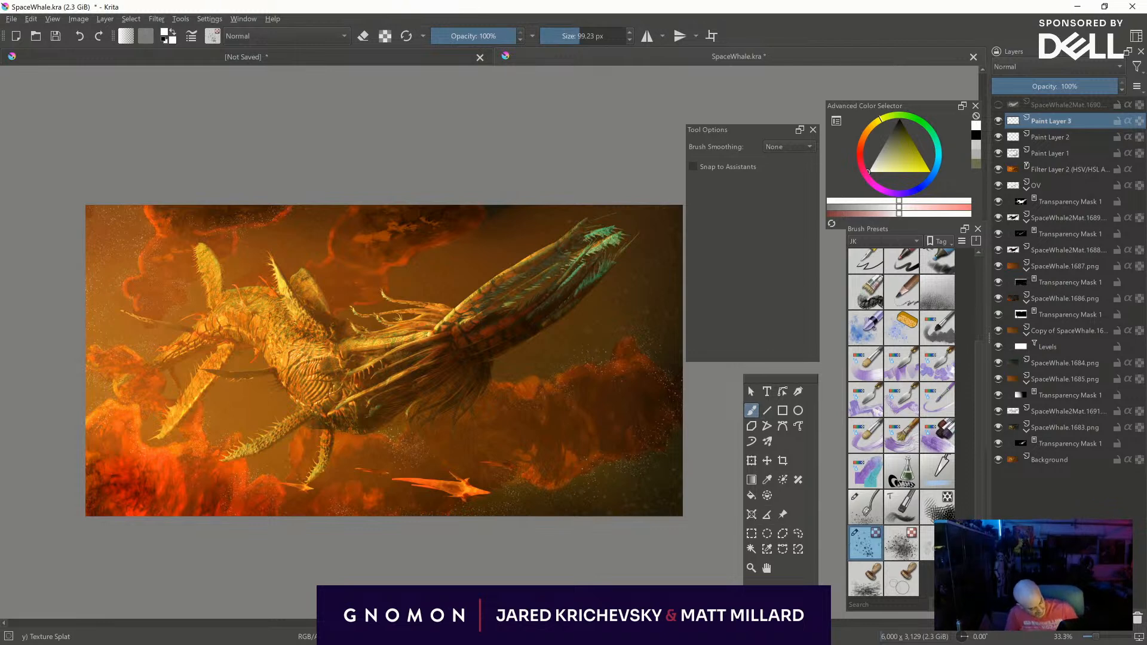
left_click_drag(159, 499, 197, 497, "shift")
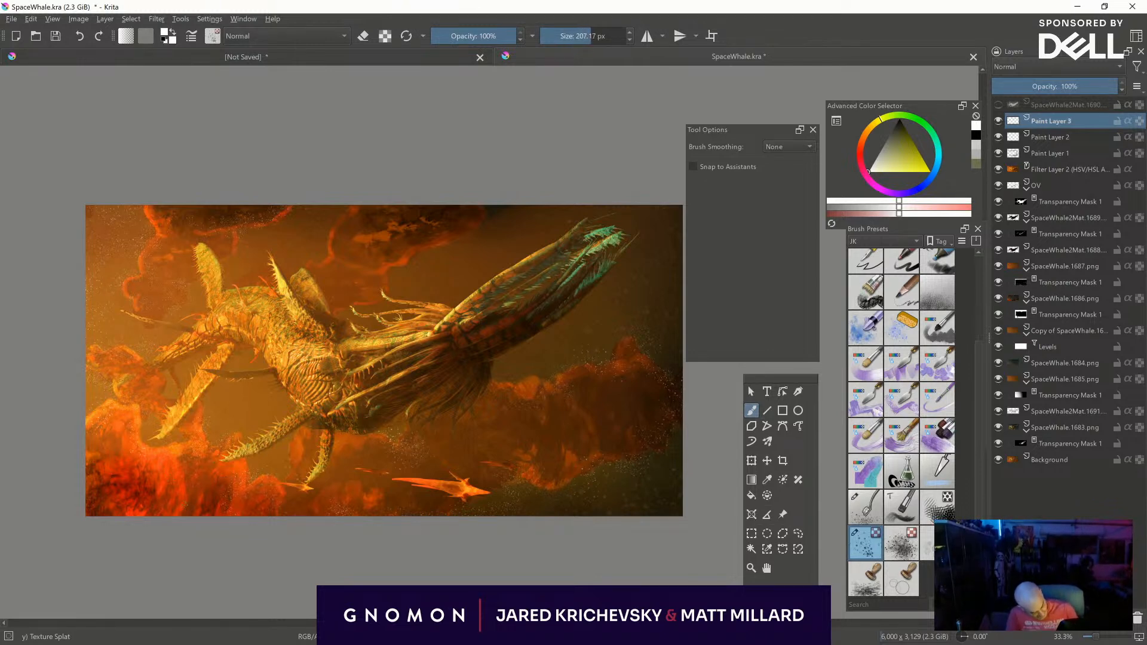
- Scatter specks up to about 479 px over the fiery lower-left clouds and smaller ones, down to about 160 px, across the upper clouds
left_click_drag(99, 543, 256, 512, "shift")
left_click_drag(98, 487, 113, 499)
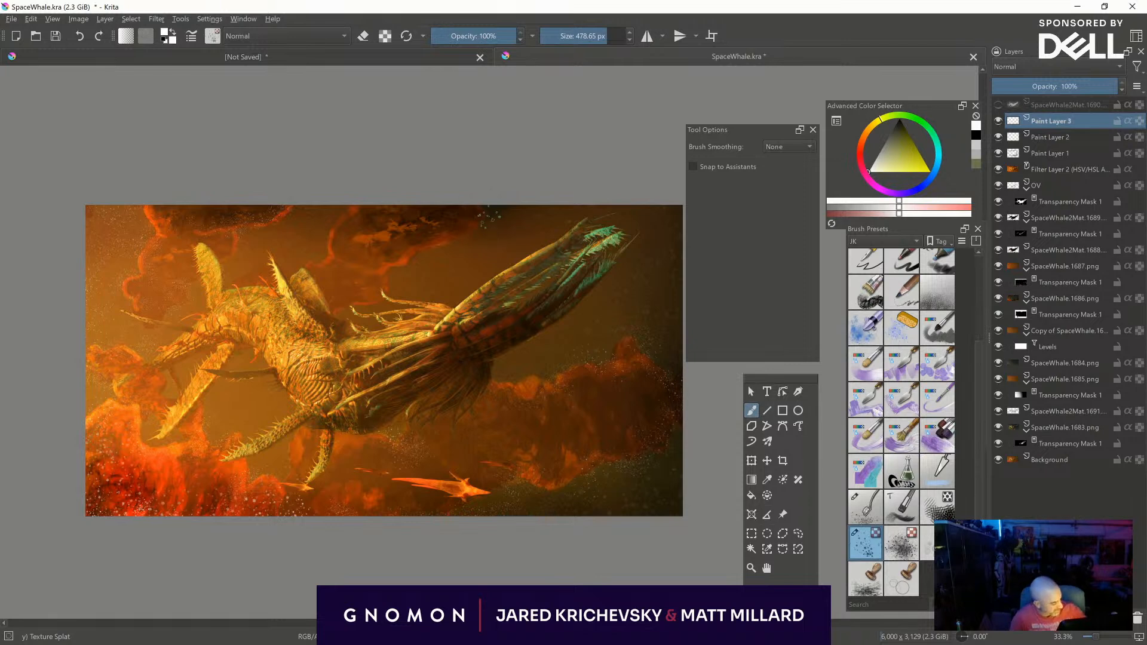
left_click_drag(479, 226, 351, 253, "shift")
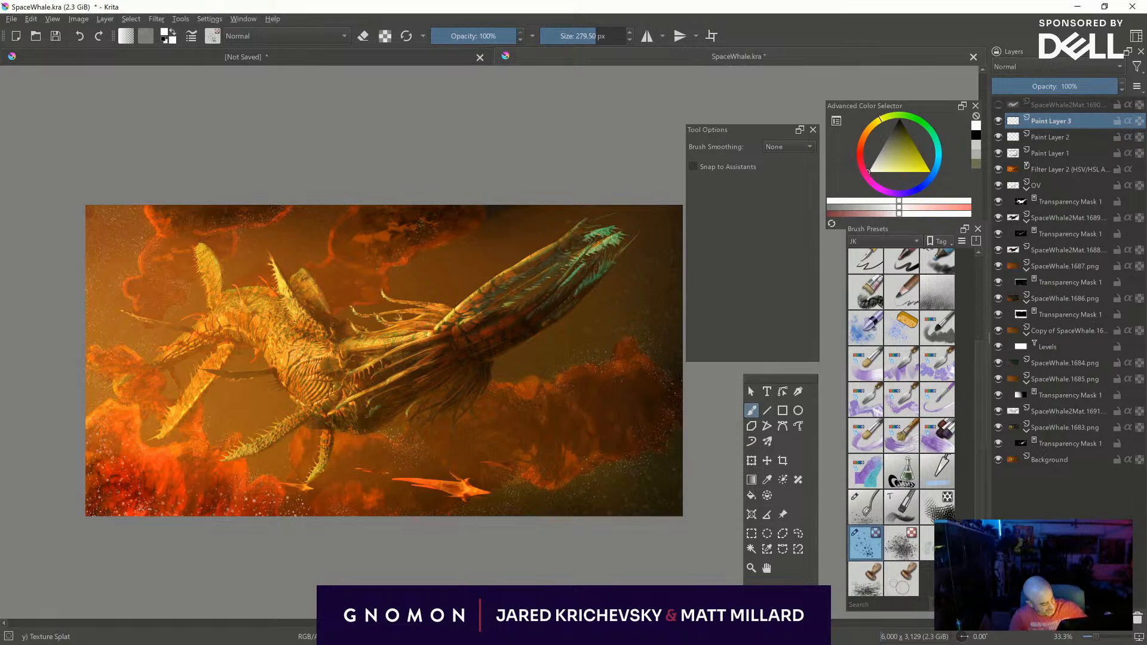
left_click_drag(434, 232, 393, 233, "shift")
left_click_drag(472, 247, 443, 246, "shift")
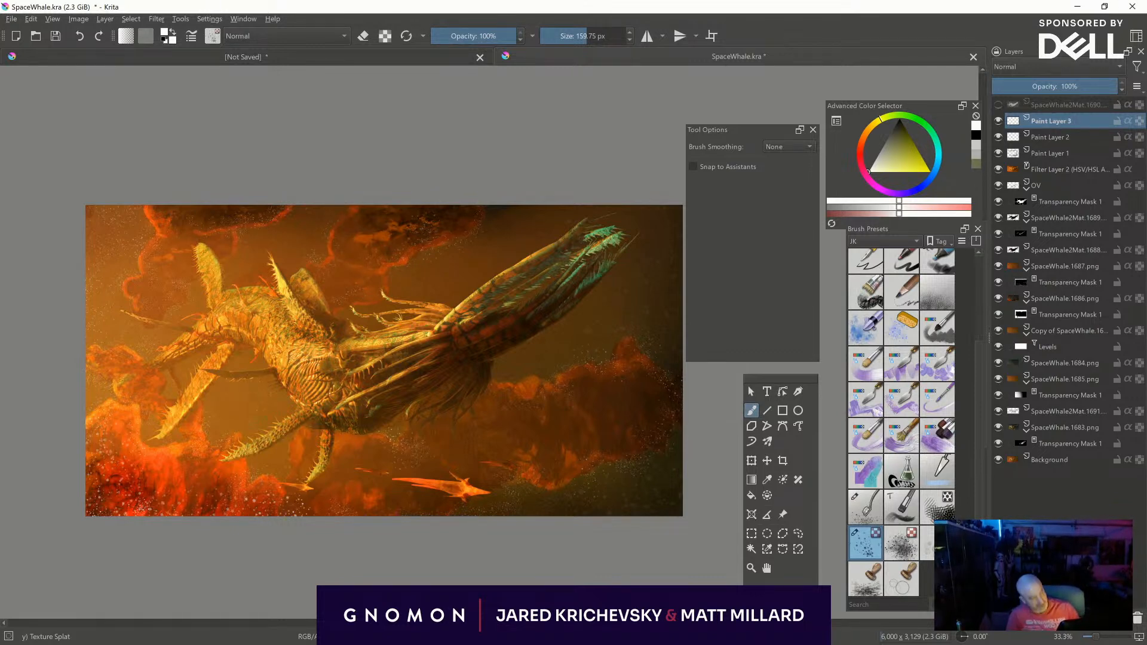
middle_click_drag(603, 448, 589, 416)
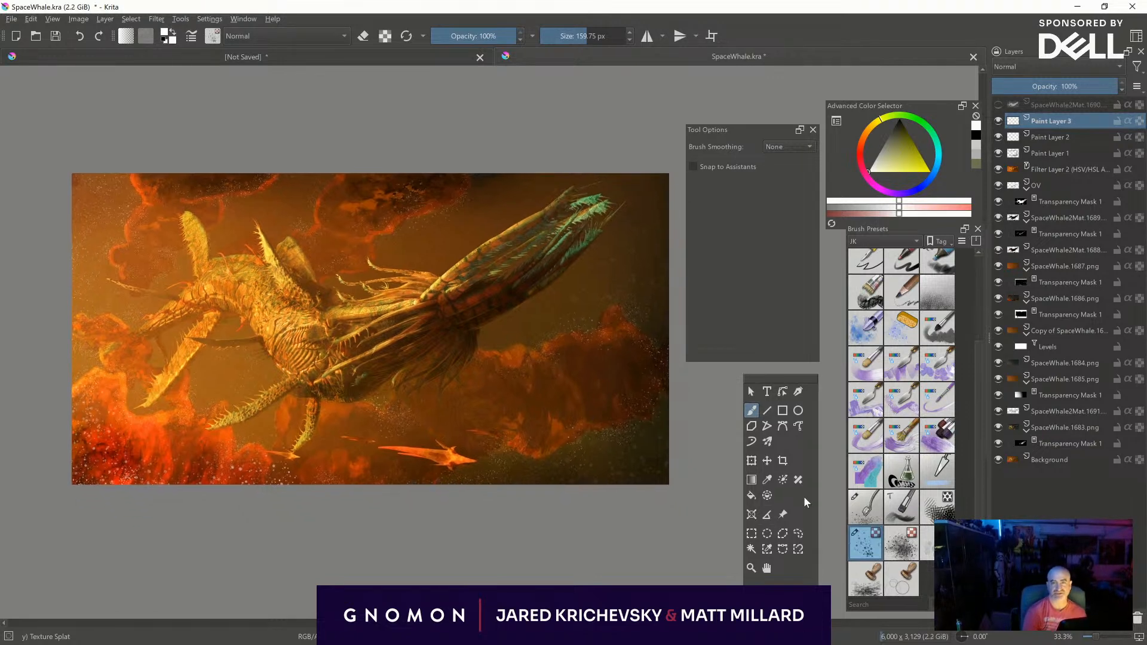
- Add fine Texture Splat specks to the upper background between the creature's back and raised tail, using sizes from about 177 to 102 px
key("ctrl+plus")
middle_click_drag(549, 489, 490, 518)
left_click_drag(424, 367, 405, 367, "shift")
middle_click_drag(439, 464, 422, 542)
left_click_drag(319, 300, 306, 300, "shift")
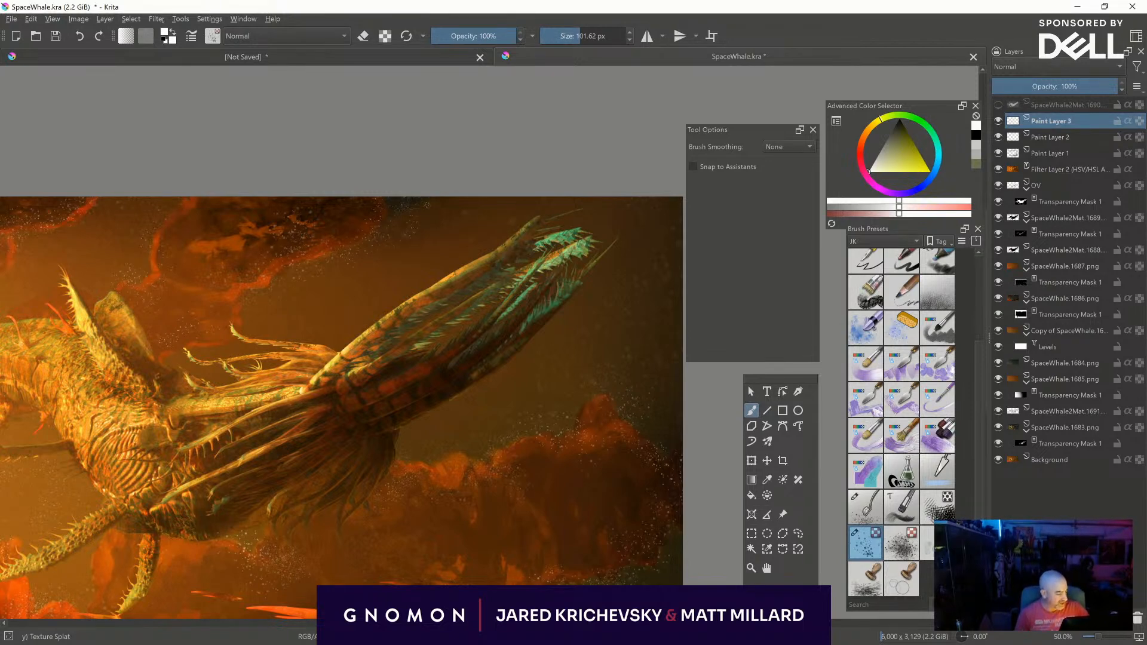
left_click_drag(416, 204, 460, 204, "shift")
left_click(422, 208)
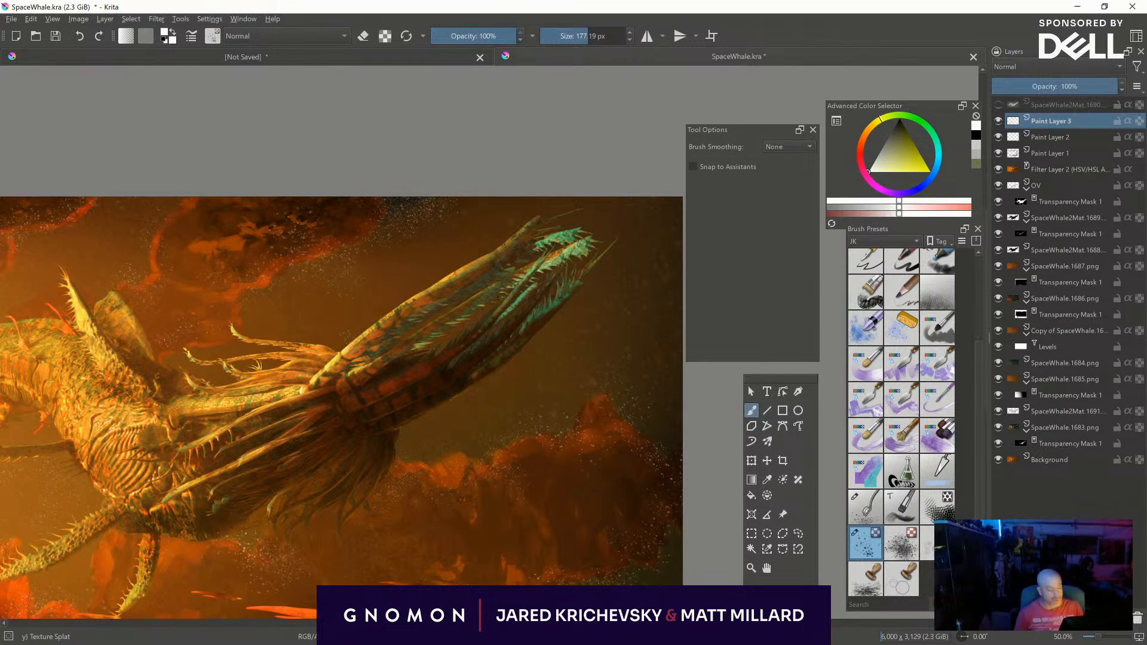
key("bracketleft")
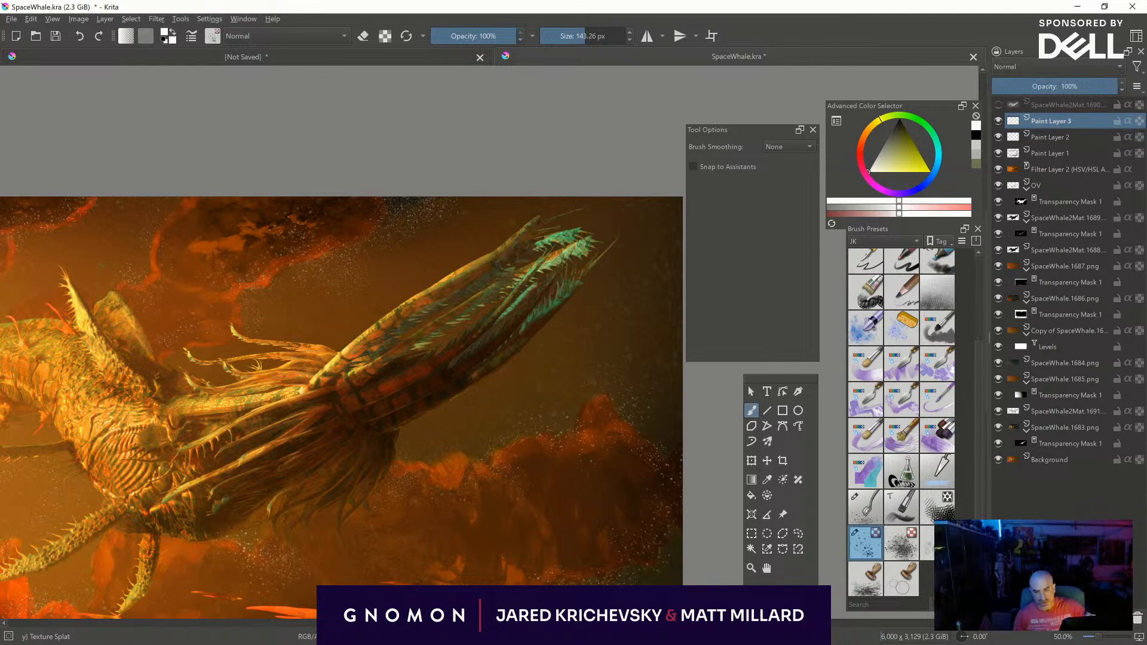
key("bracketleft")
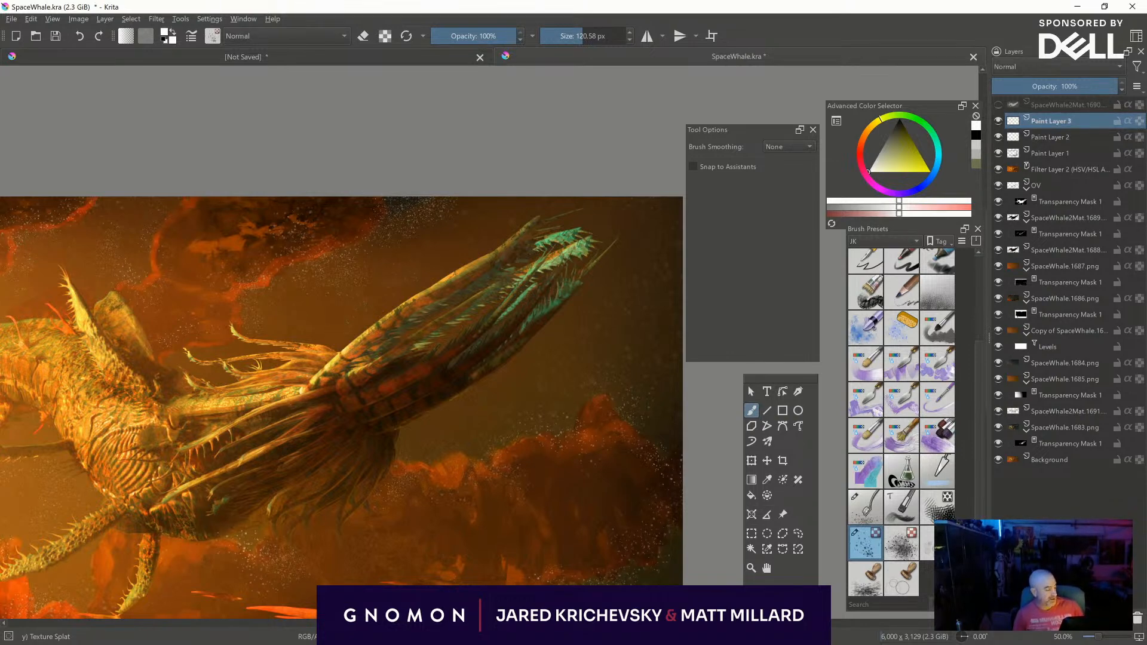
- Scatter larger specks along the upper-right corner, right edge and red cloud below the tail, reducing the brush from about 306 to 214 px
key("bracketright")
key("bracketright")
key("bracketright")
key("bracketright")
middle_click_drag(573, 273, 376, 277)
left_click_drag(483, 211, 547, 211, "shift")
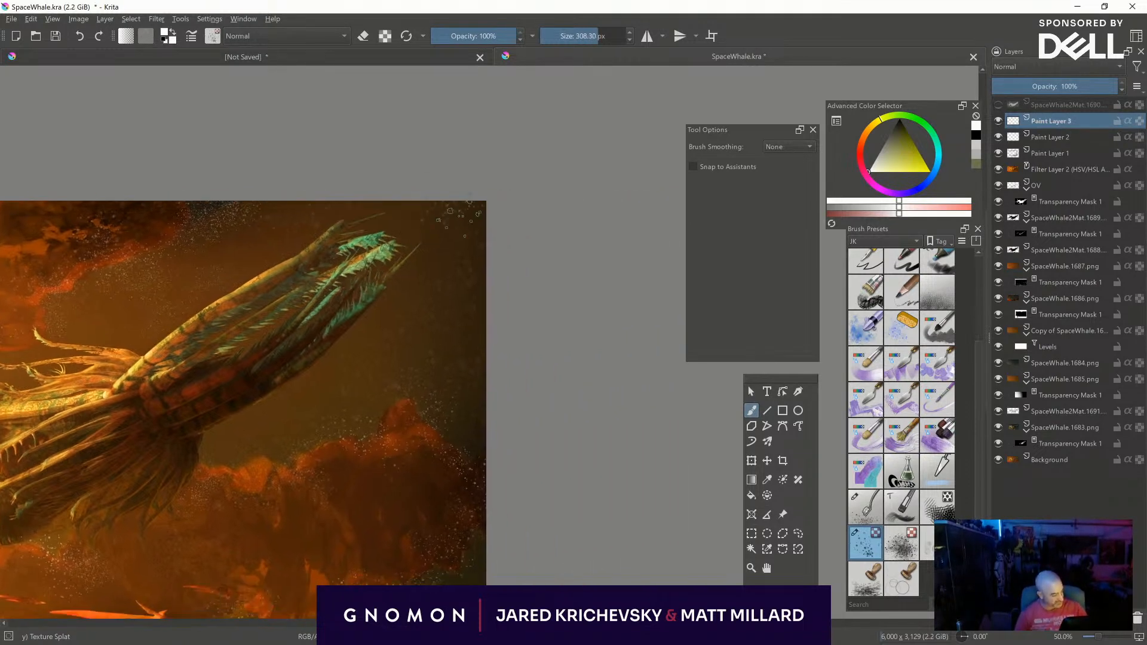
mouse_move(468, 437)
left_mouse_down("shift")
mouse_move(426, 436)
mouse_move(427, 382)
mouse_move(447, 397)
mouse_move(438, 397)
left_mouse_up("shift")
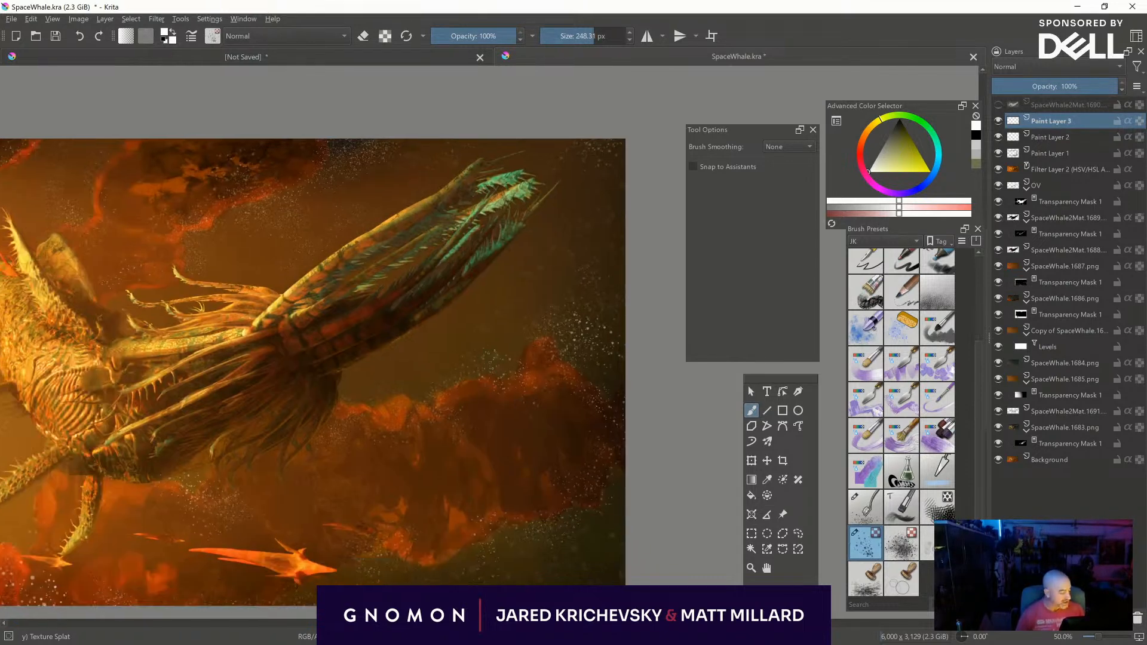
left_click_drag(533, 352, 519, 353, "shift")
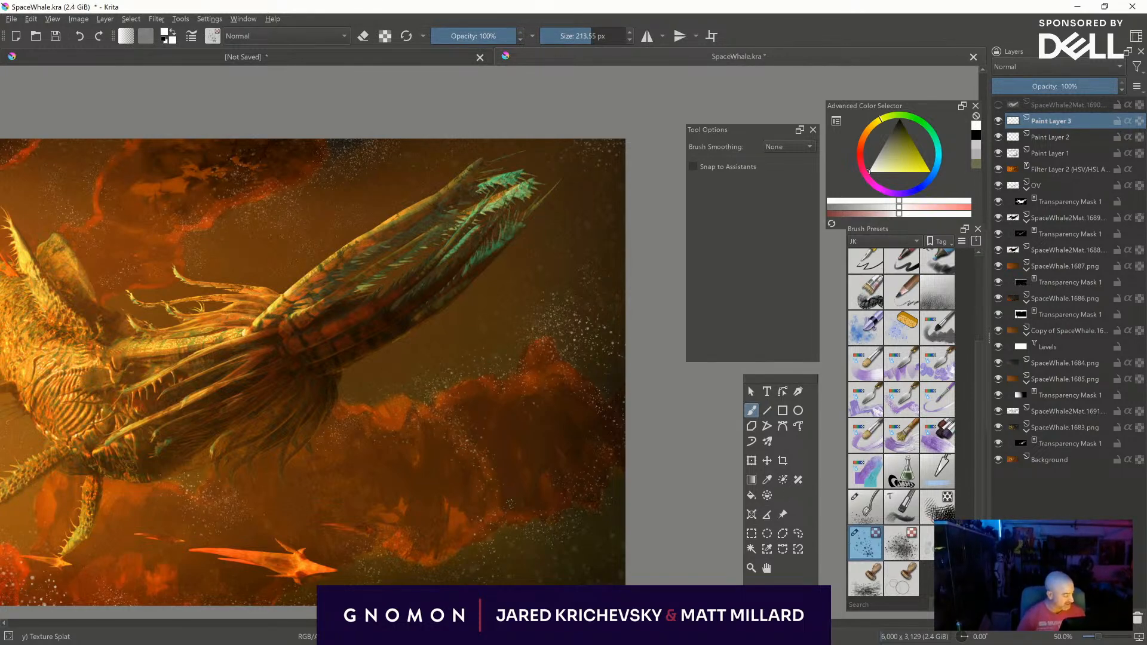
middle_click_drag(553, 487, 564, 362)
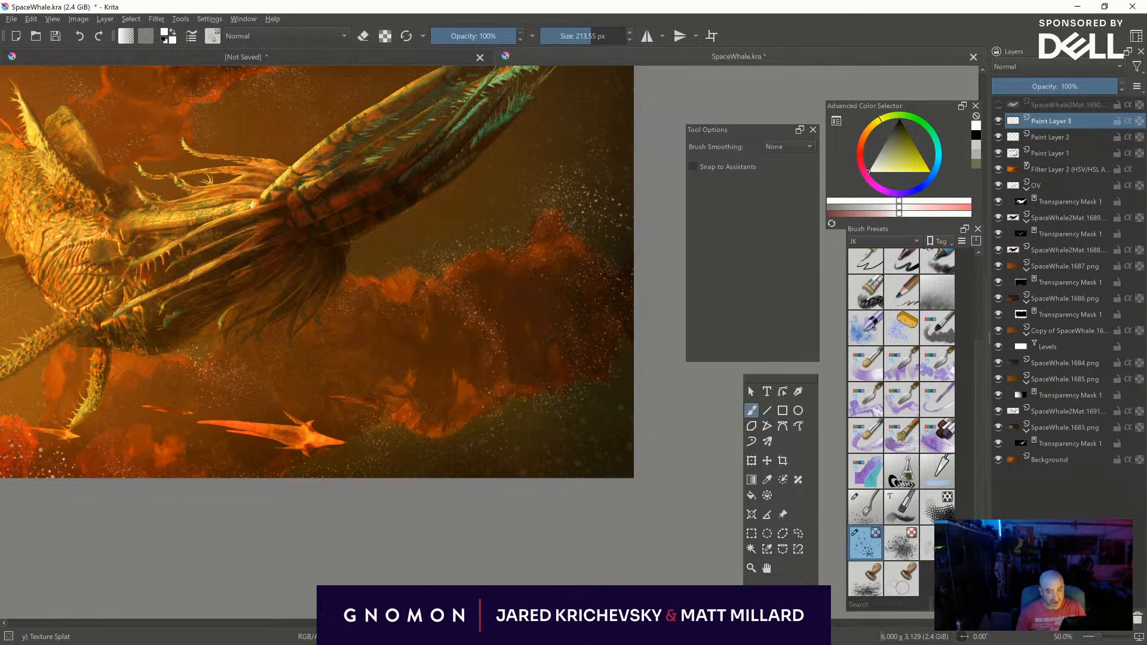
- Scatter specks along the picture's bottom edge, from the fiery left clouds to the lower-right corner, at about 146 to 177 px
middle_click_drag(205, 500, 372, 506)
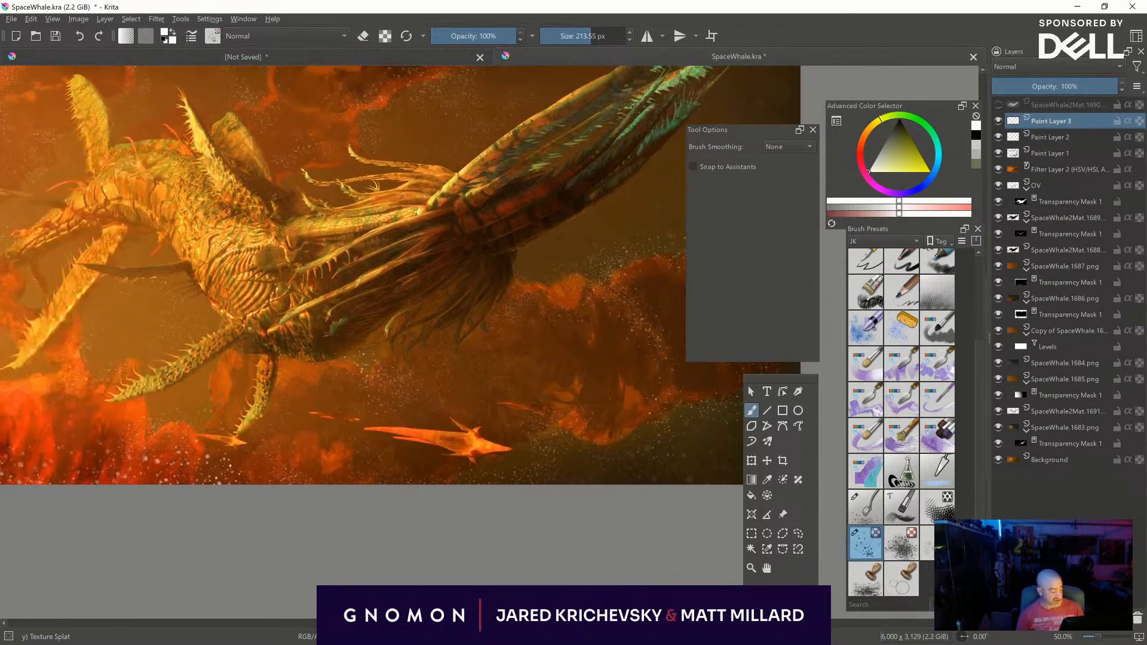
middle_click_drag(159, 450, 275, 440)
left_click_drag(275, 440, 254, 440, "shift")
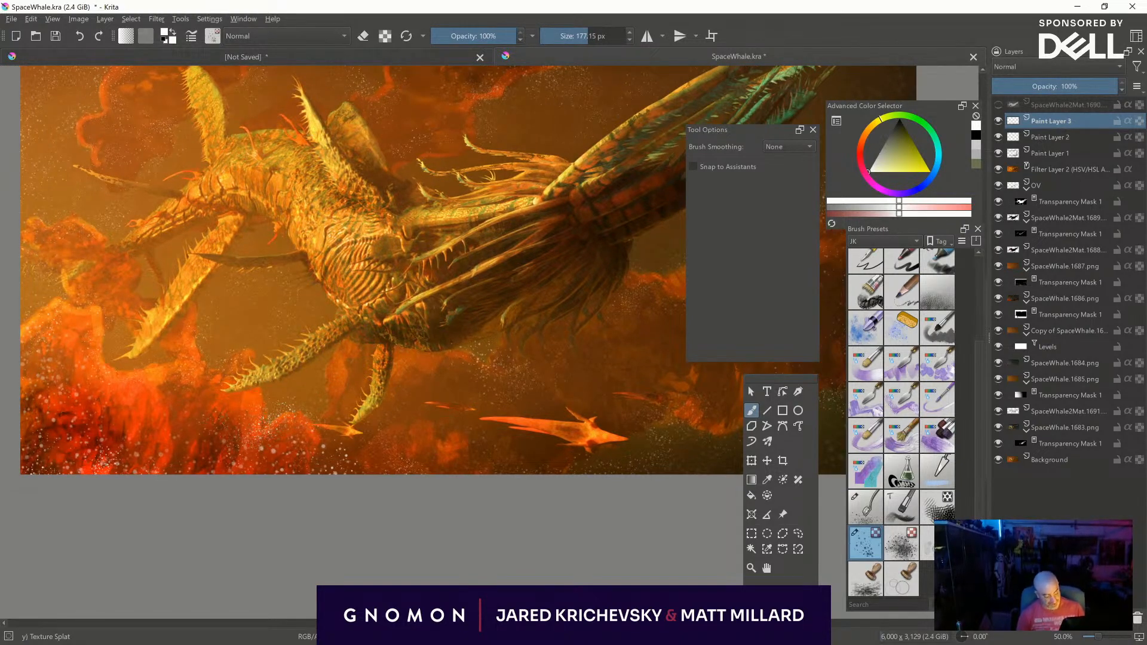
left_click_drag(208, 375, 190, 375, "shift")
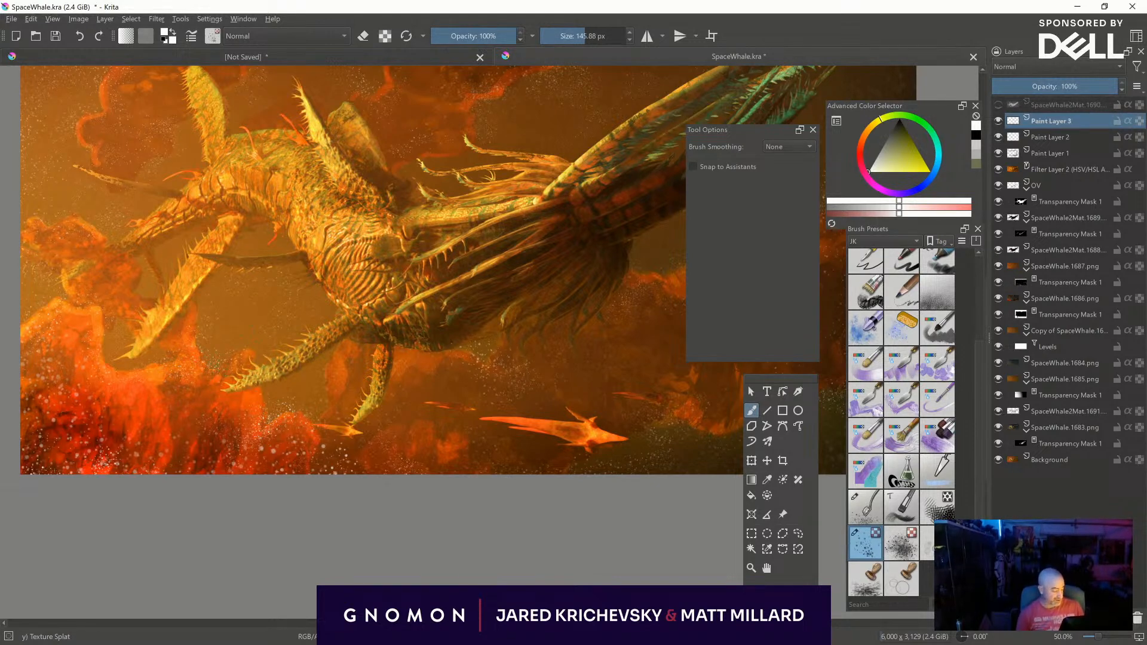
middle_click_drag(541, 445, 356, 450)
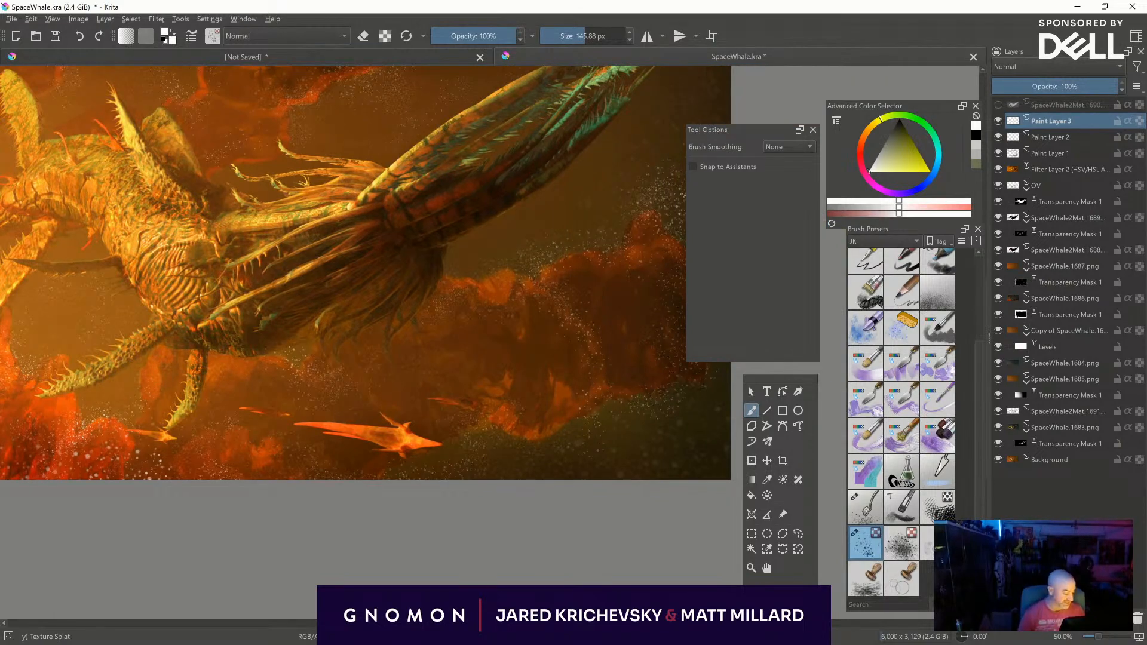
mouse_move(582, 475)
middle_mouse_down()
mouse_move(438, 469)
mouse_move(511, 504)
middle_mouse_up()
mouse_move(512, 504)
left_mouse_down("shift")
mouse_move(614, 504)
mouse_move(602, 502)
mouse_move(618, 459)
mouse_move(592, 470)
mouse_move(438, 470)
left_mouse_up("shift")
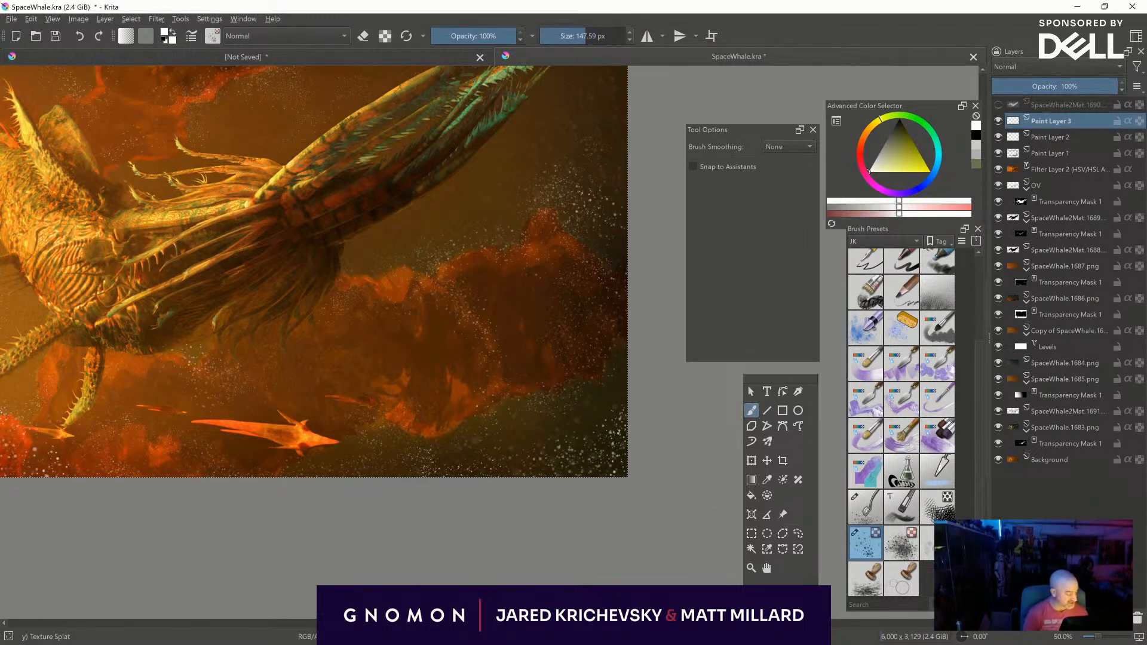
- Lock the alpha of the newest speck layer and look through the brush presets for another brush
key("ctrl+minus")
middle_click_drag(473, 513, 549, 558)
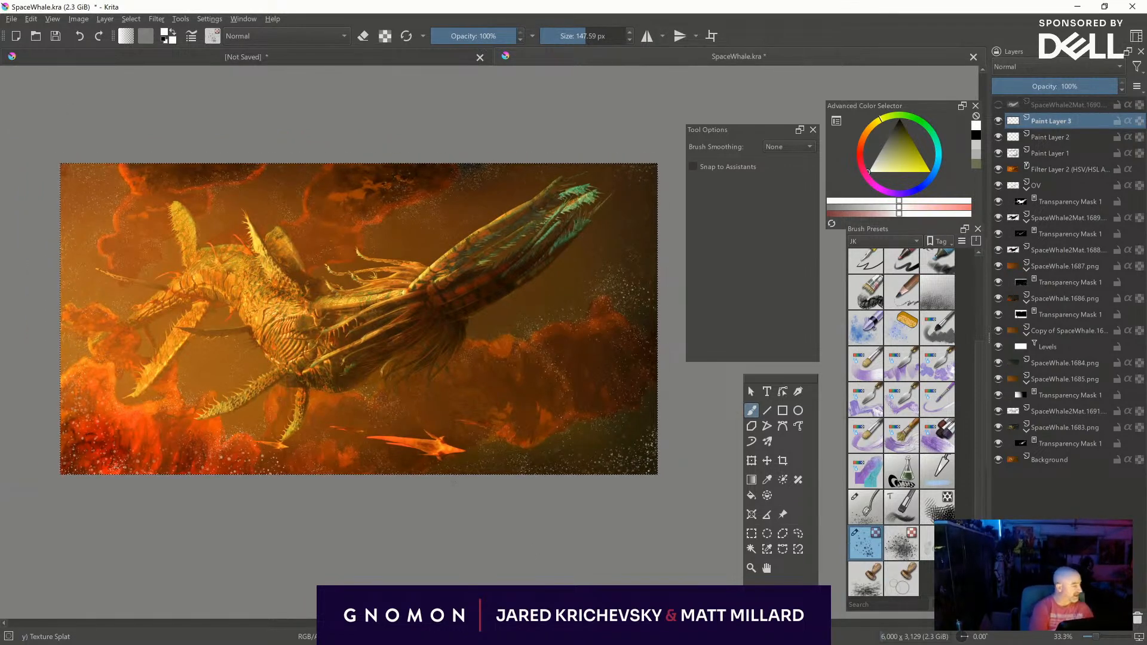
left_click(1127, 121)
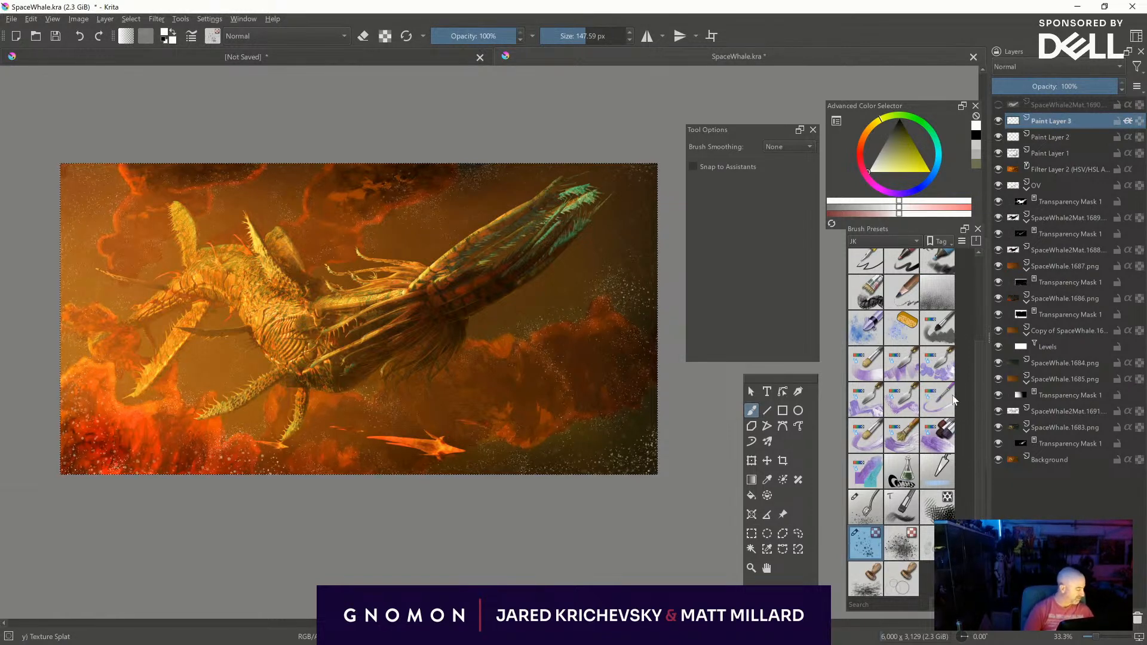
scroll(978, 349, "up", 3)
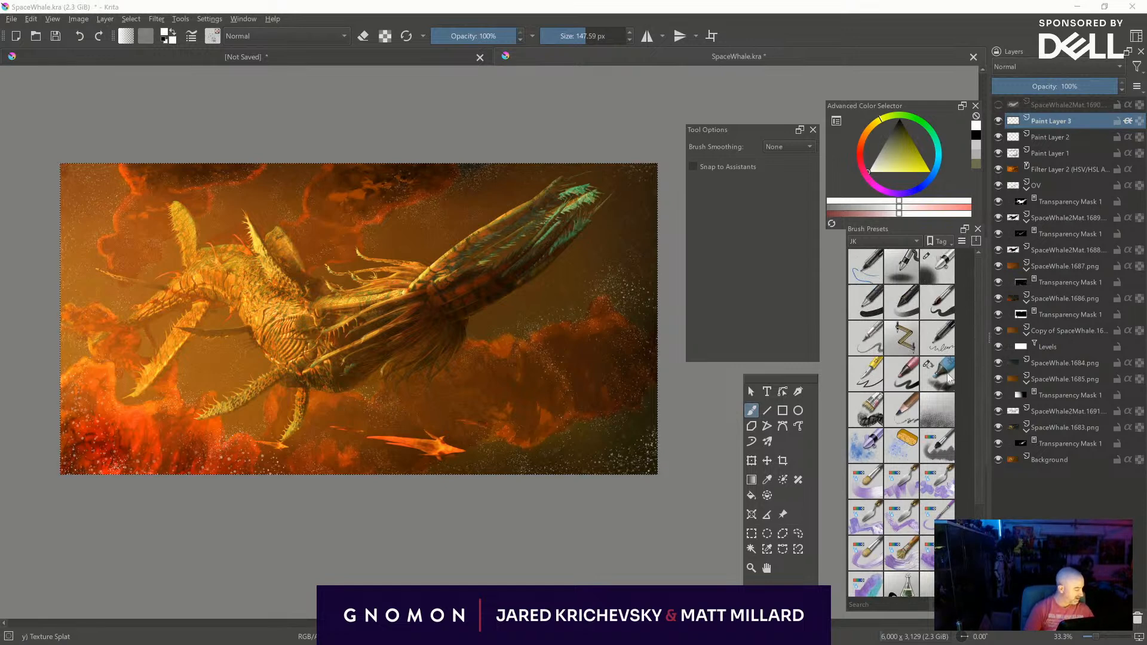
- Select the Airbrush Soft brush and a pale blue, try a 1000 px stroke over the specks near the right edge, and undo it
left_click(944, 273)
left_click(935, 175)
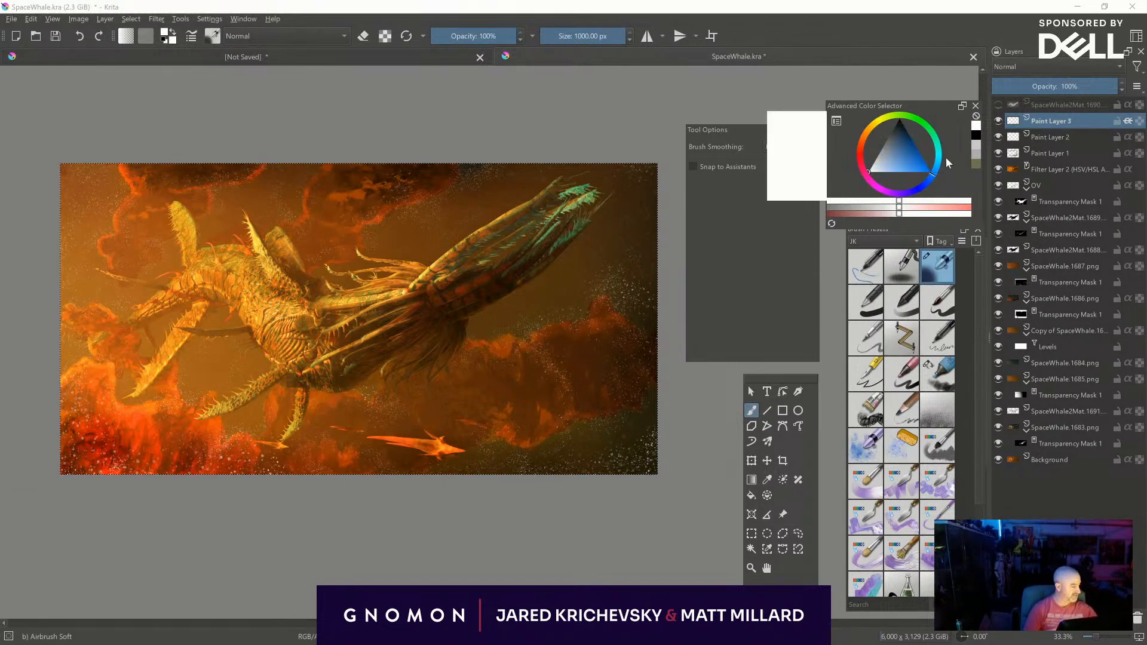
left_click(888, 170)
left_click_drag(611, 246, 614, 272)
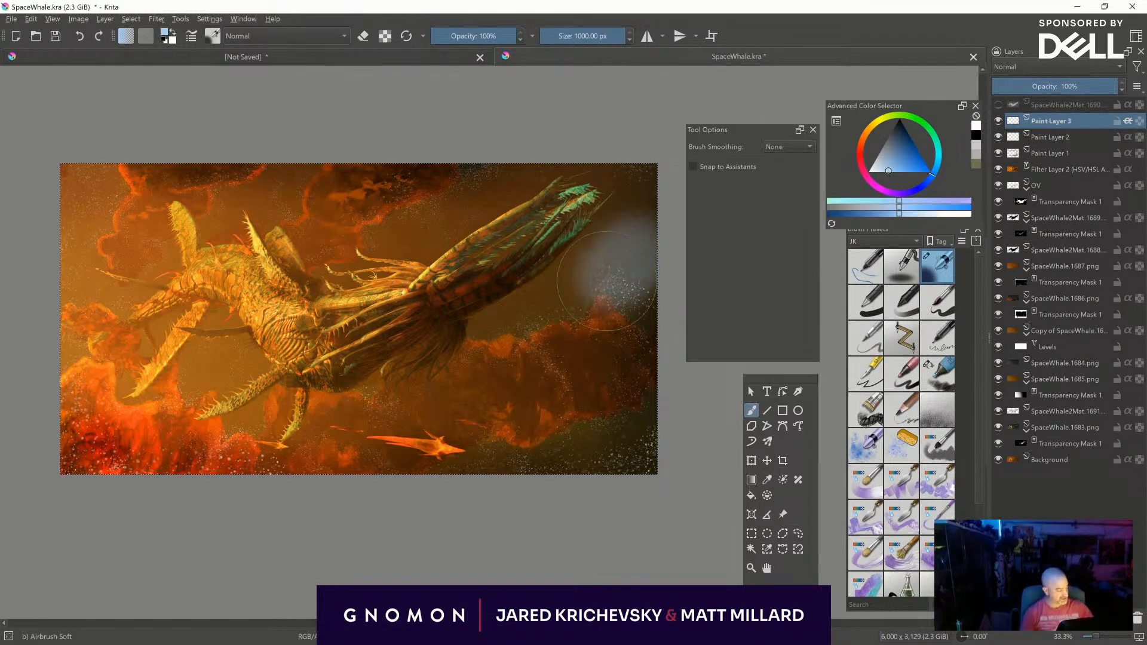
key("ctrl+z")
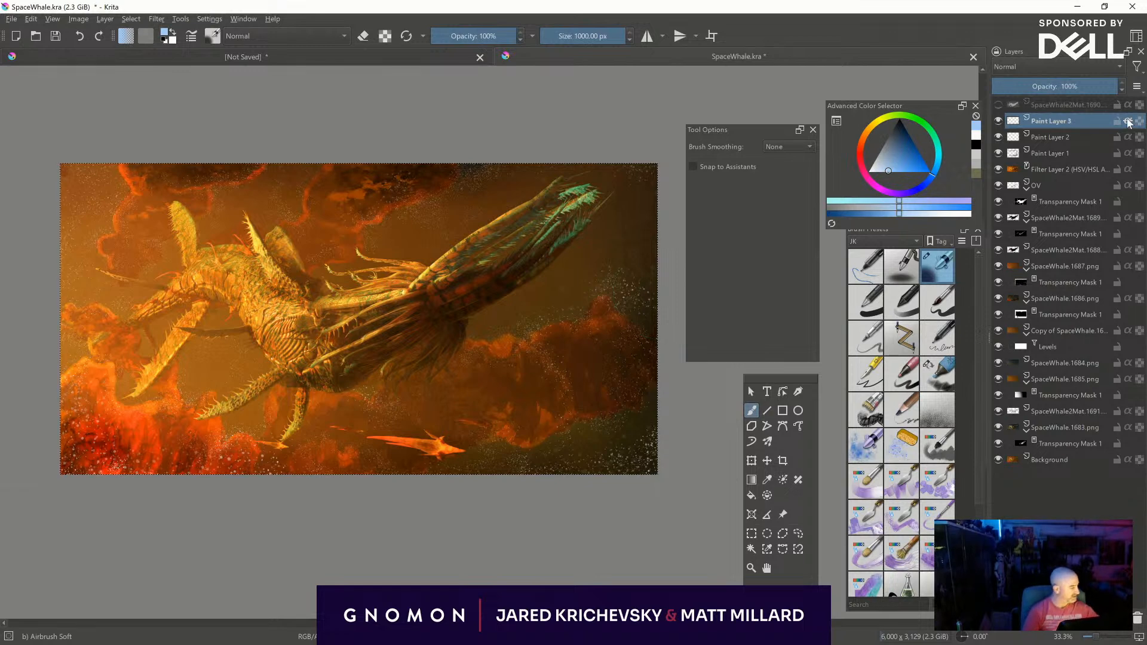
- Compare the picture with and without Paint Layer 3, and lock the transparent pixels of that speck layer
left_click(998, 122)
left_click(999, 121)
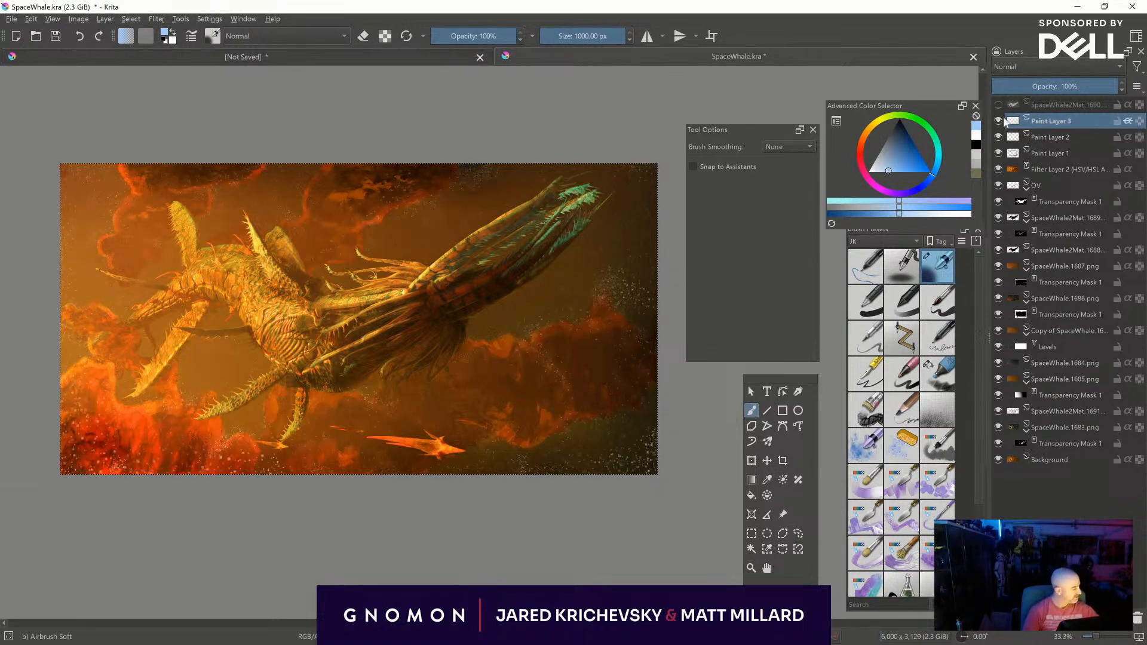
left_click(1140, 122)
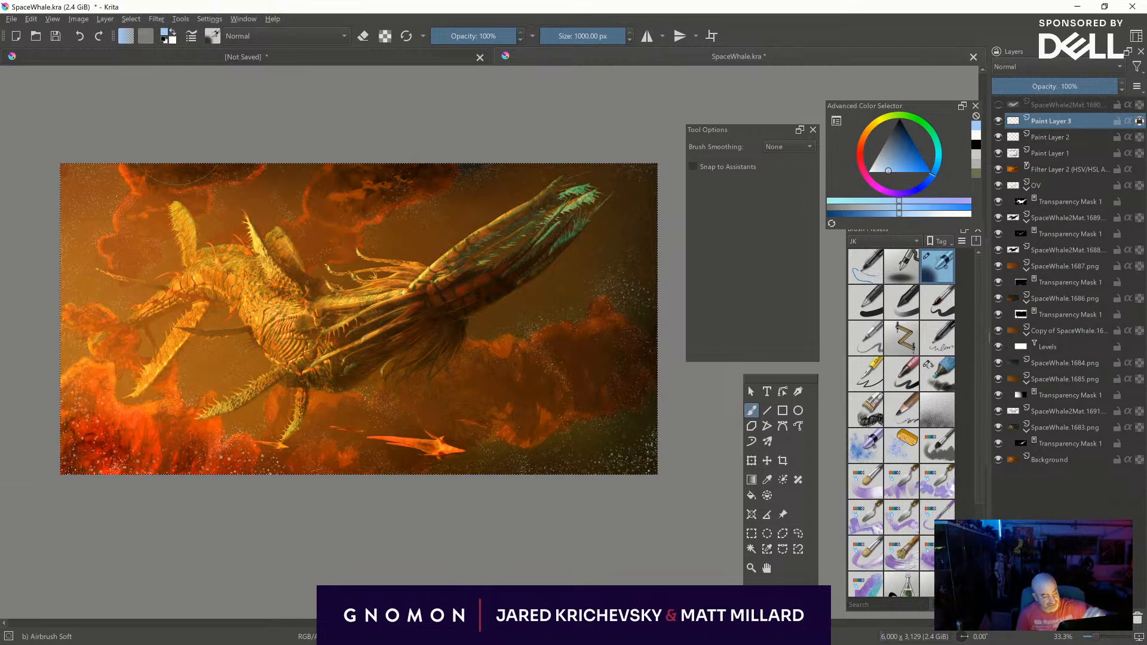
- Tint the specks on Paint Layer 3 with saturated blue and yellow, reducing the soft airbrush from 1000 to about 522 px
left_click(930, 173)
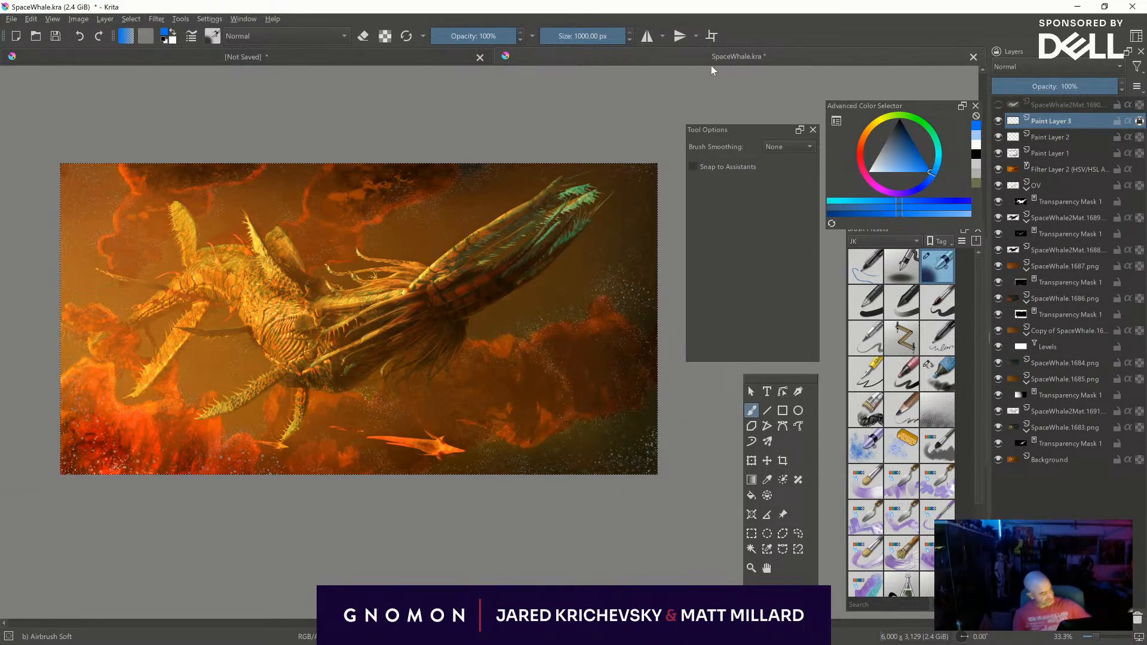
left_click(880, 118)
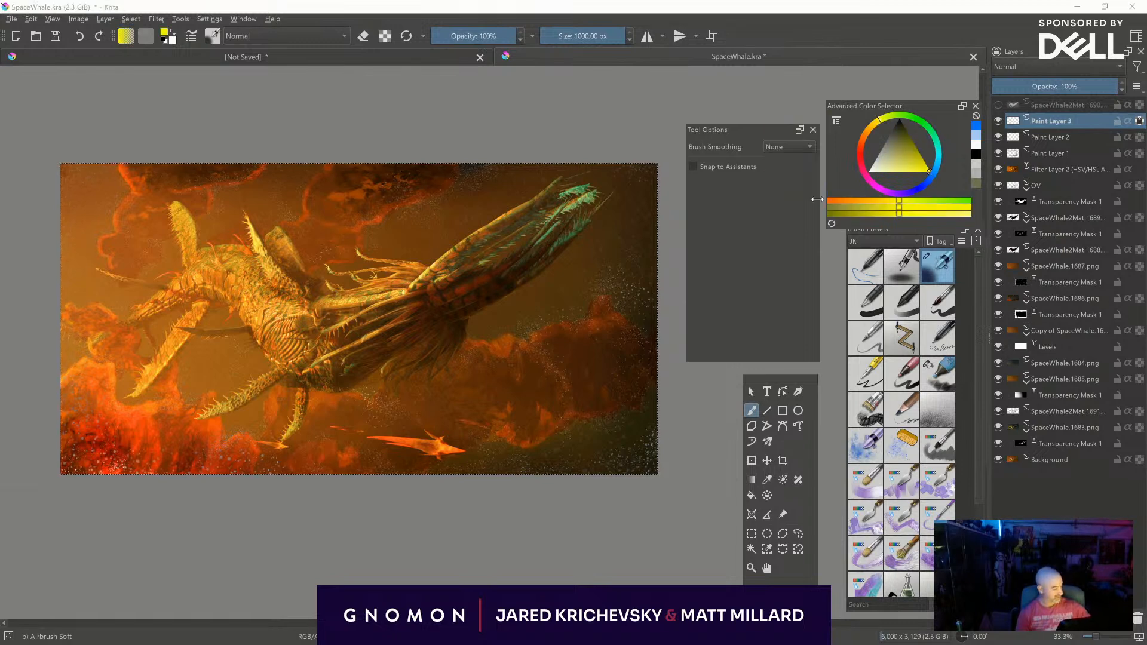
mouse_move(454, 223)
left_mouse_down("shift")
mouse_move(424, 227)
mouse_move(489, 218)
mouse_move(487, 202)
left_mouse_up("shift")
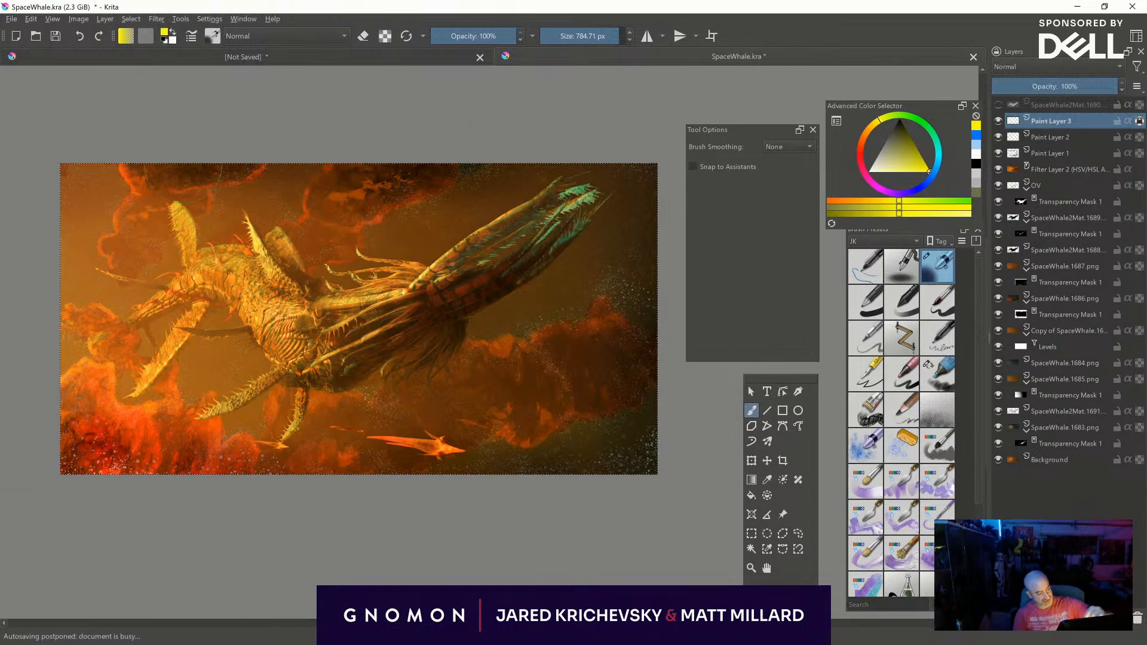
left_click_drag(216, 197, 192, 197, "shift")
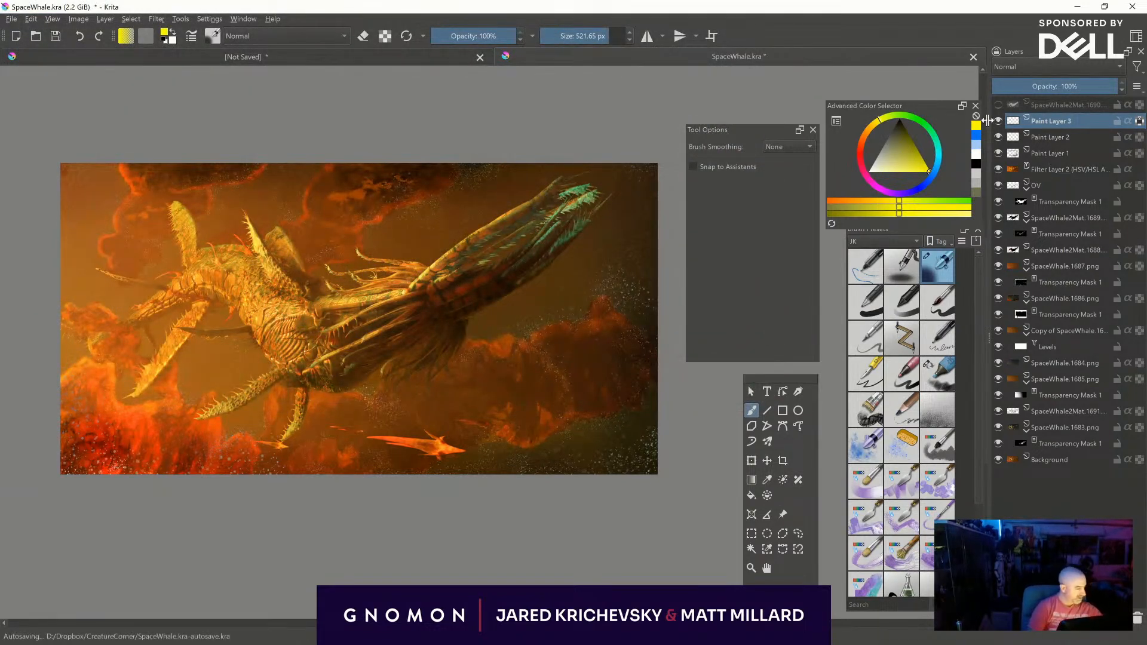
- Compare the picture with and without the tinted specks, and lower Paint Layer 3 to about 81% opacity
left_click(997, 121)
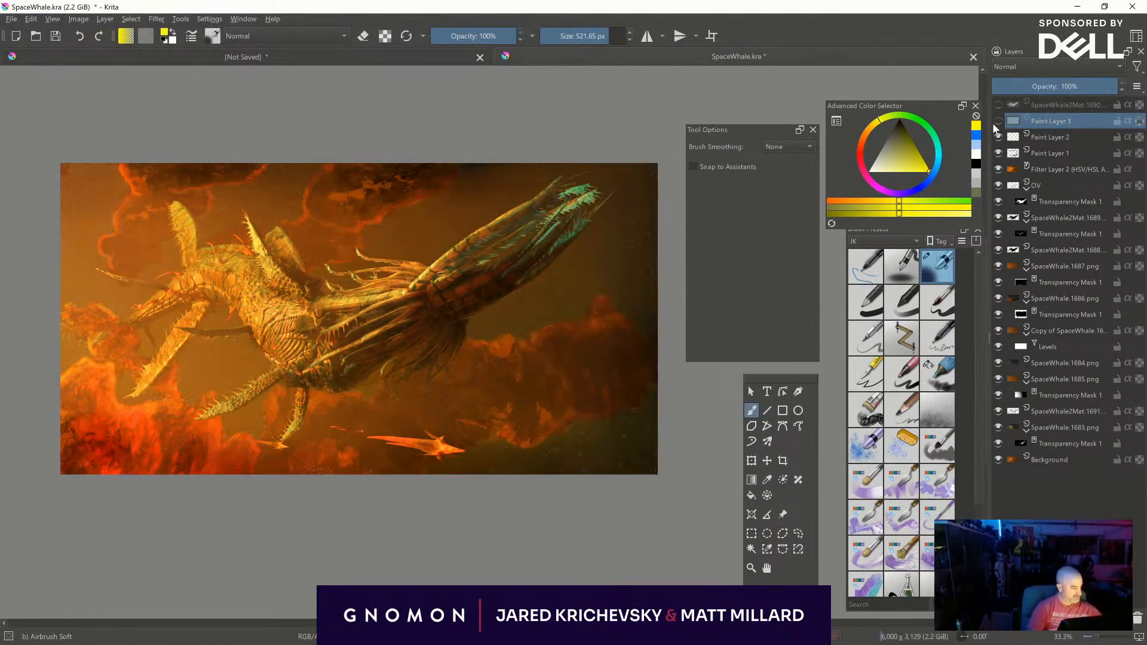
left_click(997, 121)
left_click_drag(1064, 86, 1104, 82)
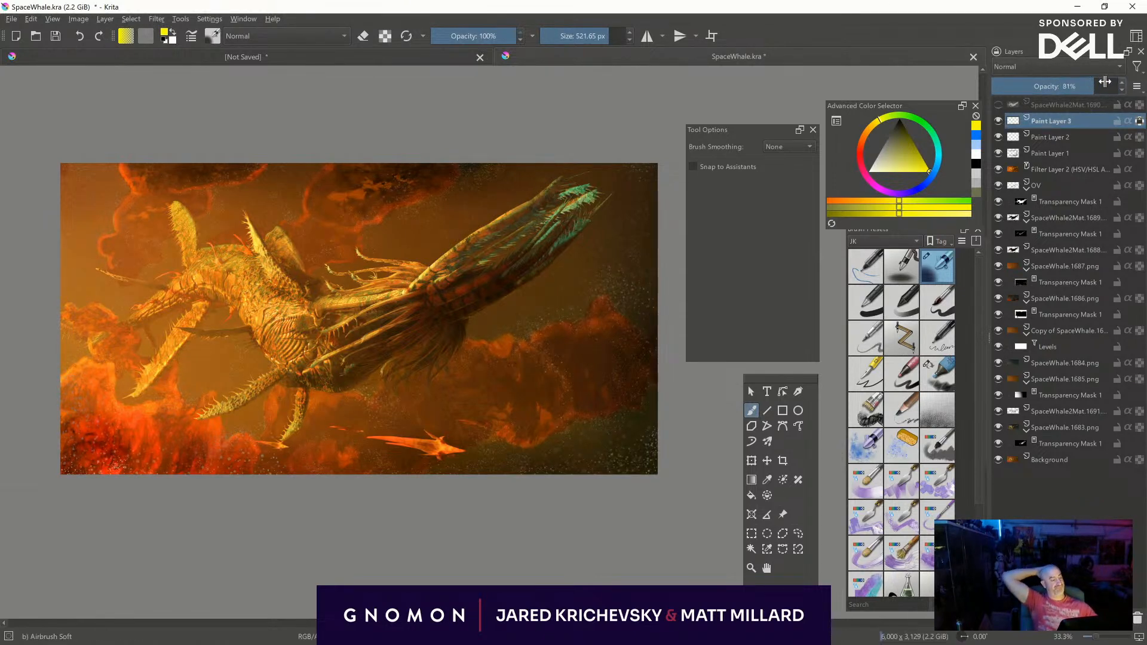
- Add a new paint layer above the specks and set its blending mode to Overlay
key("Insert")
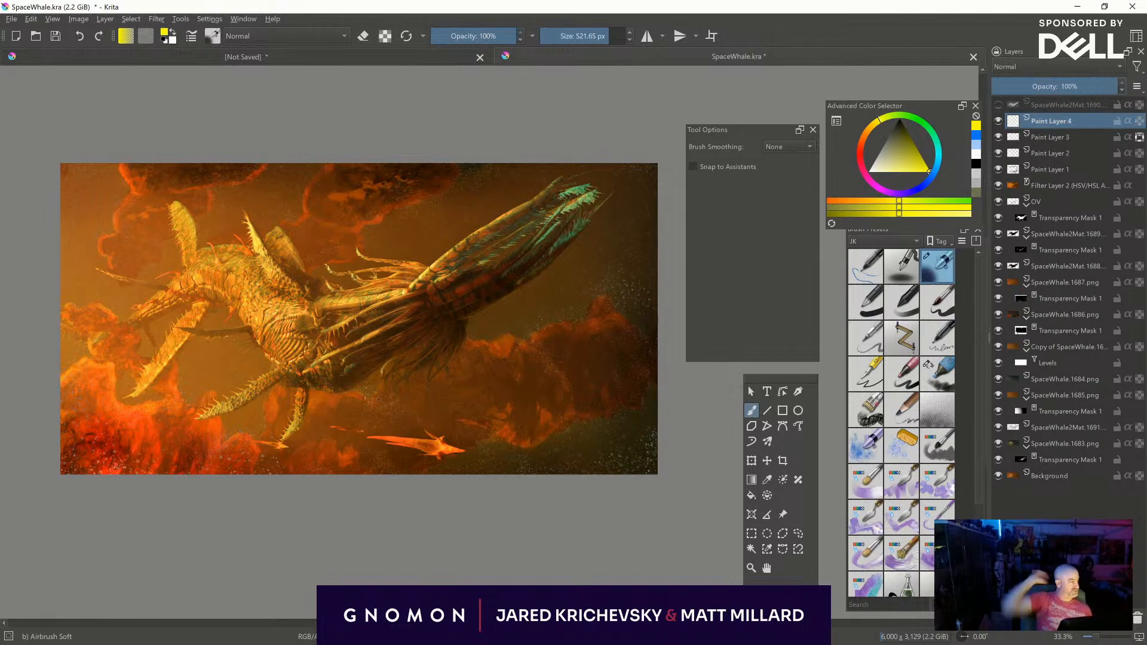
left_click(1044, 67)
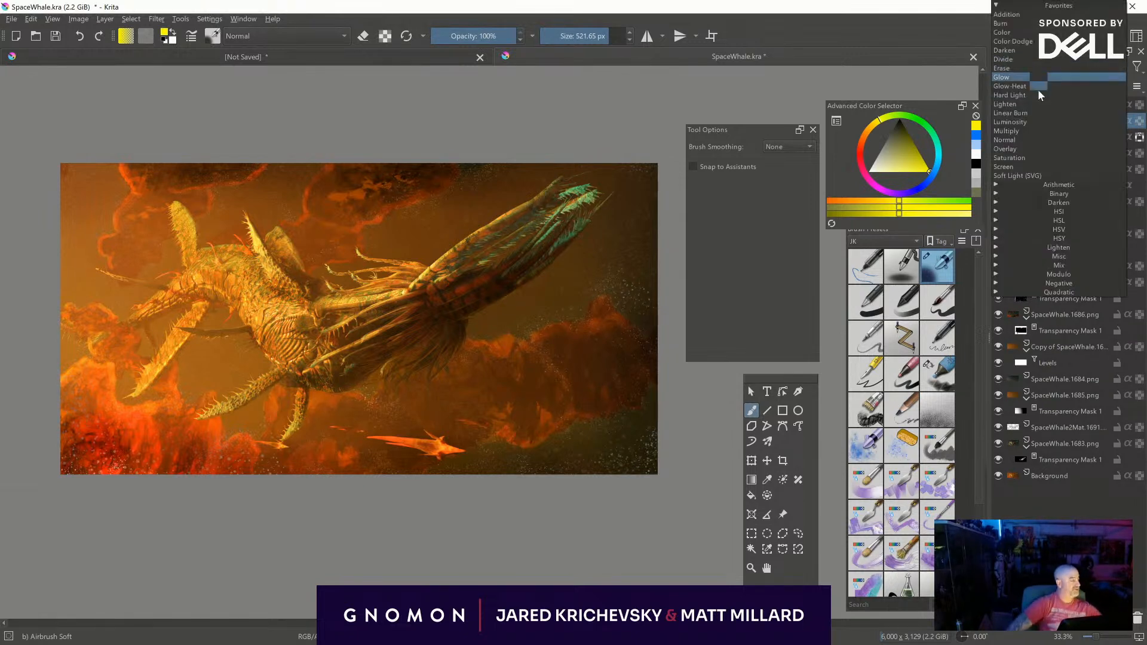
left_click(1030, 148)
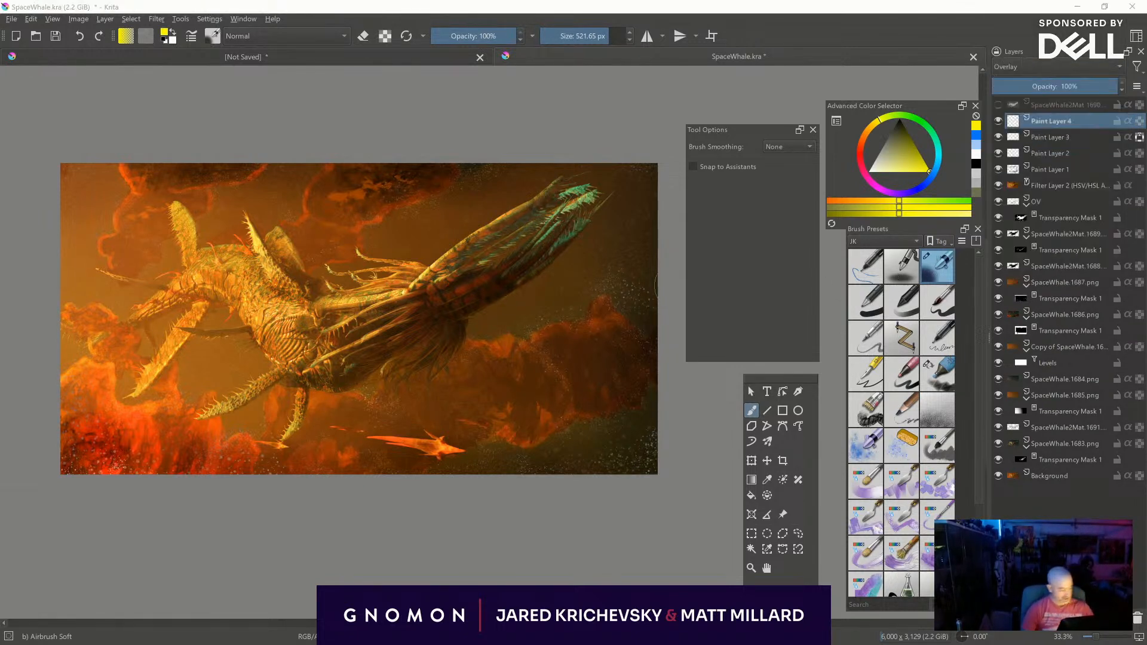
- Airbrush a yellow glow along the picture's left edge and nearby clouds, reducing the brush from about 920 to 28 px
left_click_drag(352, 259, 574, 259, "shift")
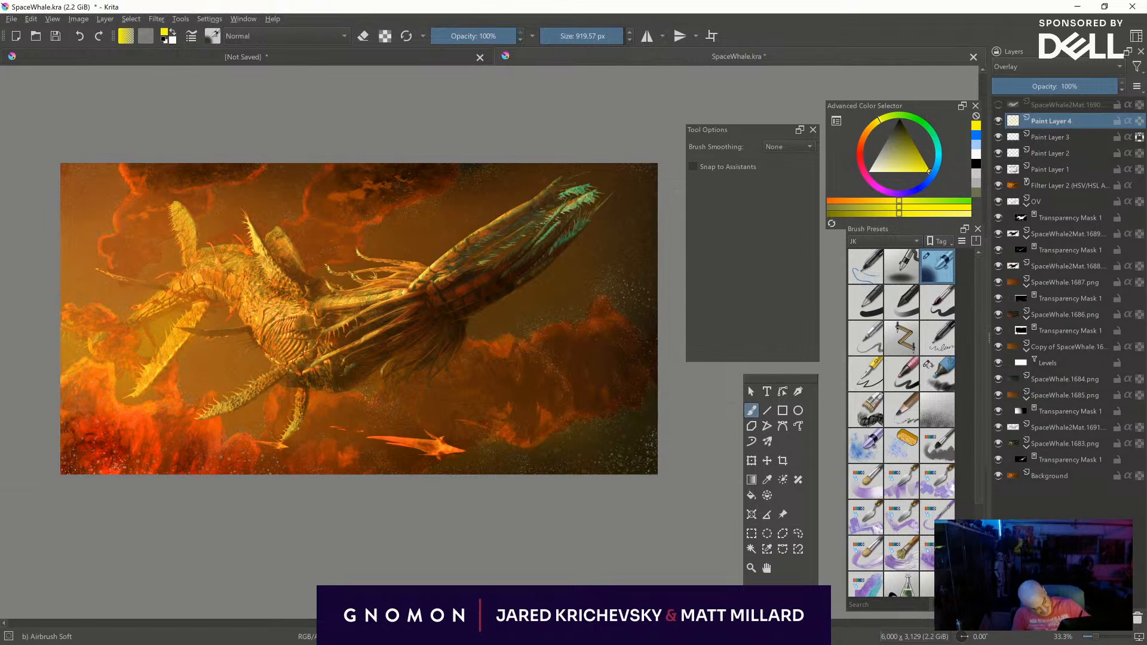
mouse_move(87, 300)
left_mouse_down("shift")
mouse_move(5, 300)
mouse_move(71, 291)
left_mouse_up("shift")
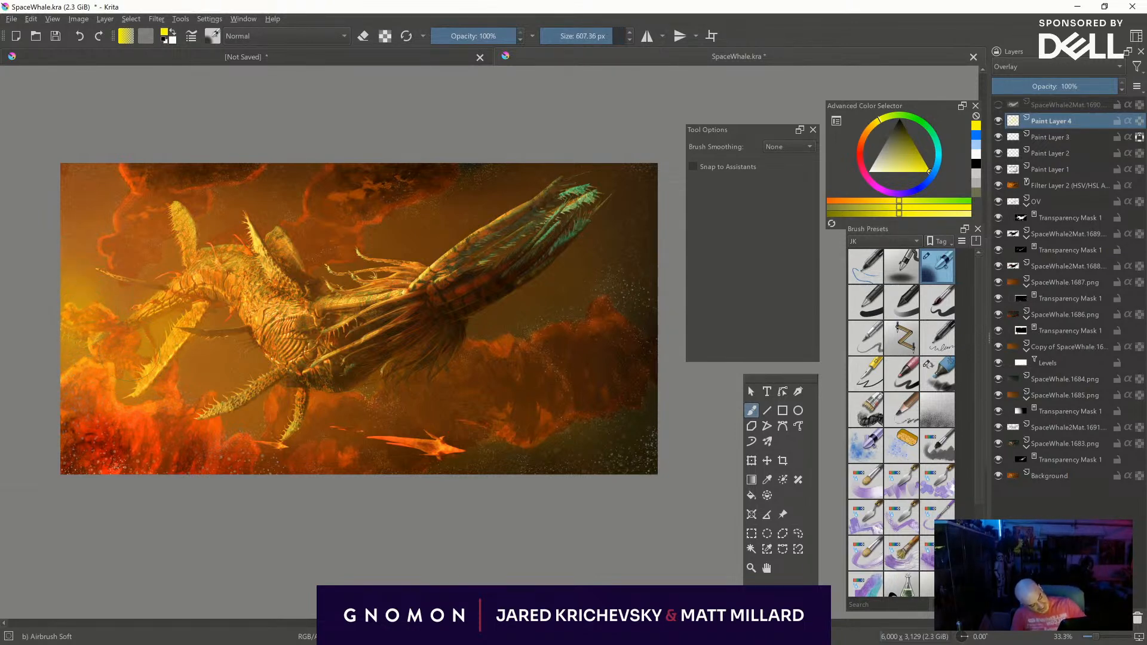
left_click_drag(119, 321, 52, 322, "shift")
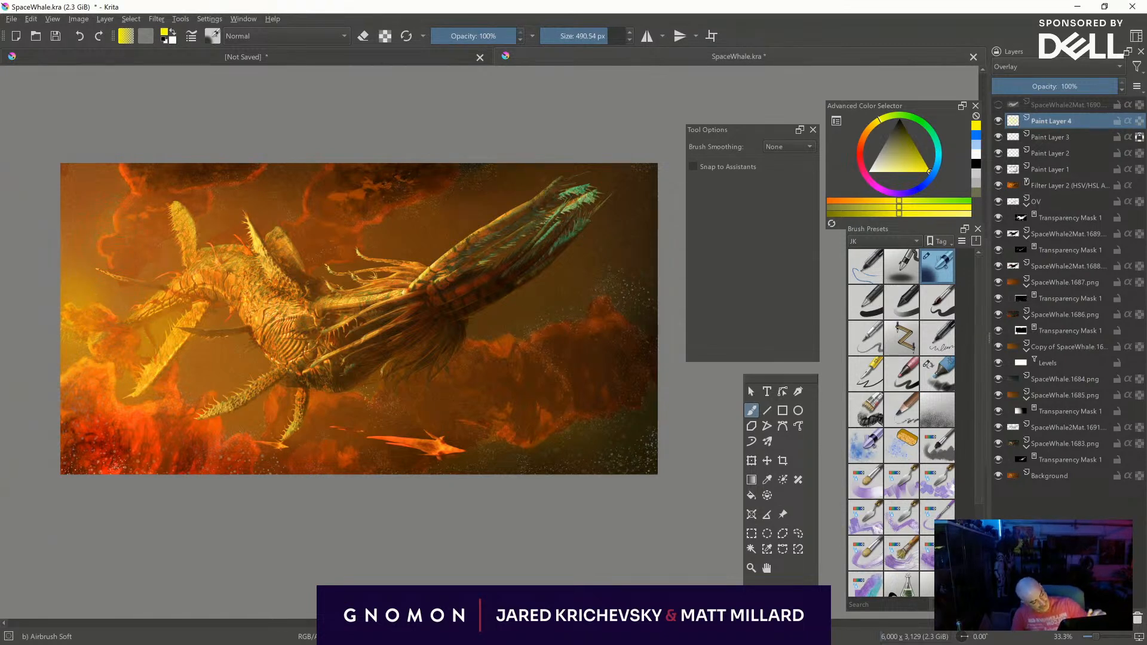
left_click_drag(141, 229, 3, 230, "shift")
left_click_drag(108, 242, 33, 243, "shift")
left_click_drag(126, 222, 82, 222, "shift")
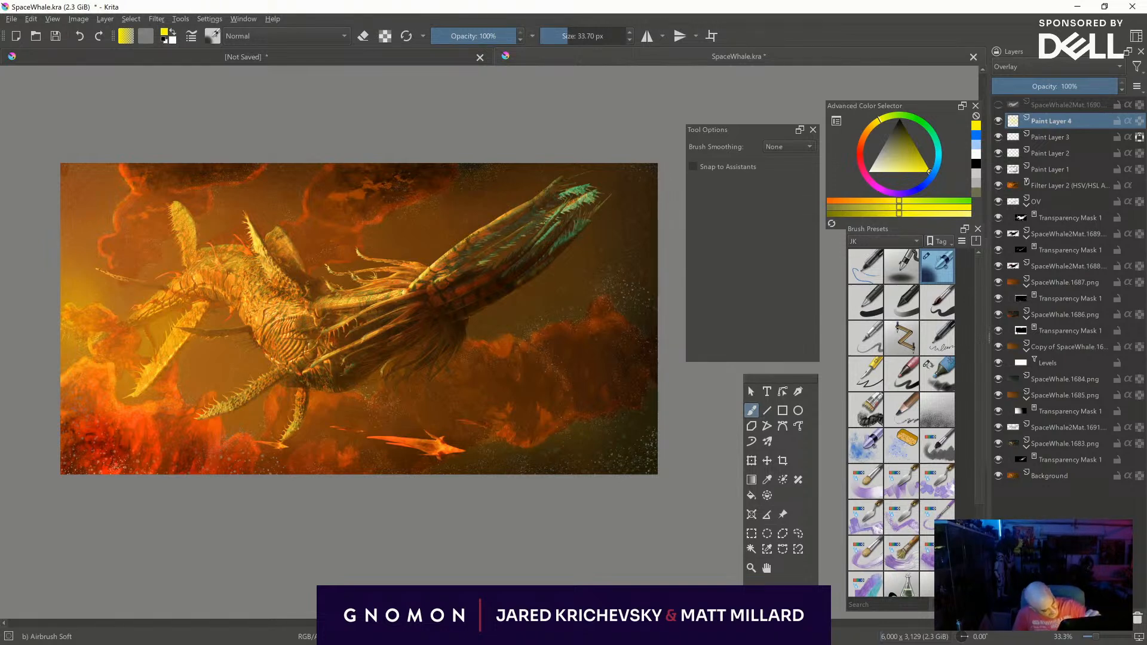
left_click_drag(129, 204, 118, 203, "shift")
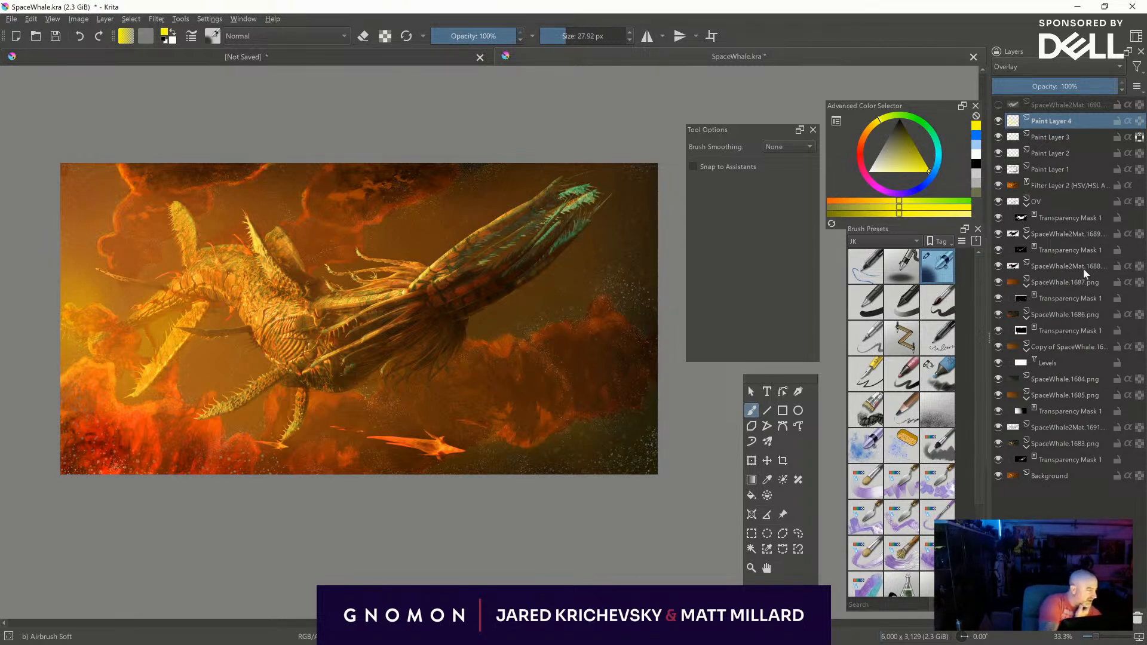
- Pick a turquoise green, try airbrushing it over the dark upper clouds on the Overlay layer, and undo the stroke
left_click(935, 143)
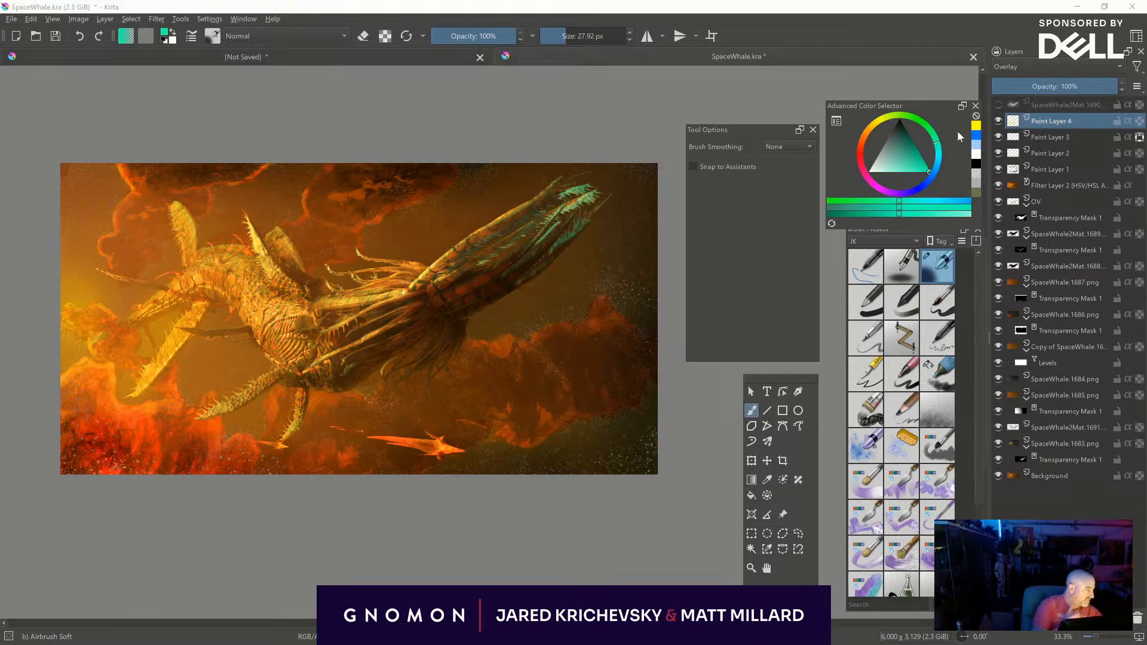
left_click_drag(360, 173, 472, 173, "shift")
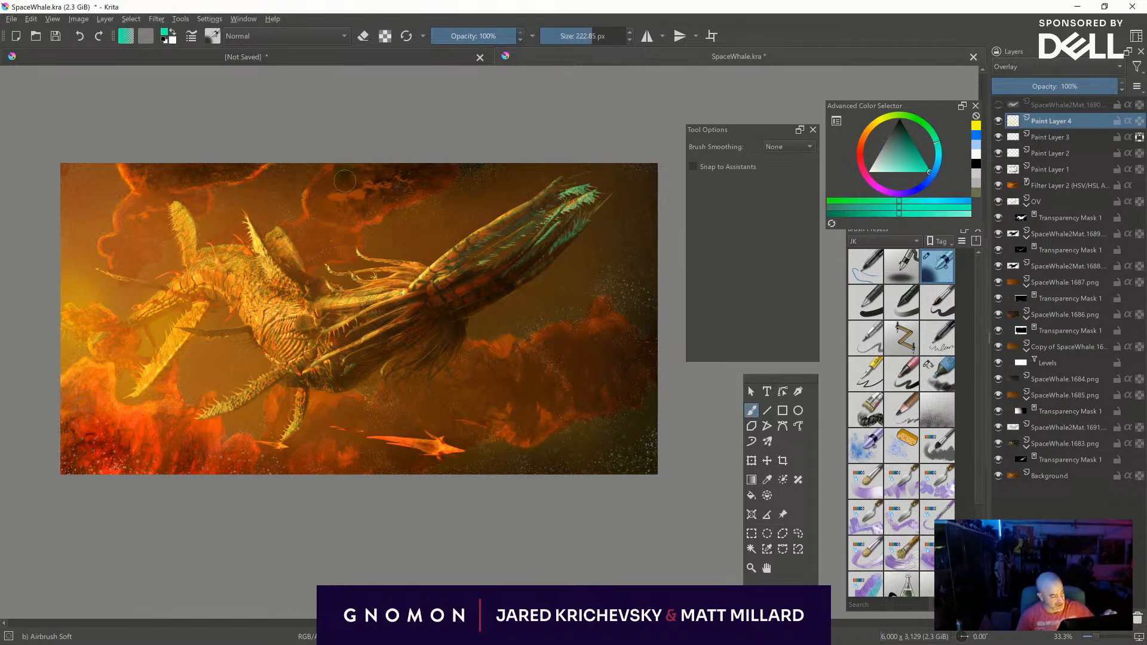
mouse_move(360, 173)
left_mouse_down()
mouse_move(382, 179)
mouse_move(317, 182)
left_mouse_up()
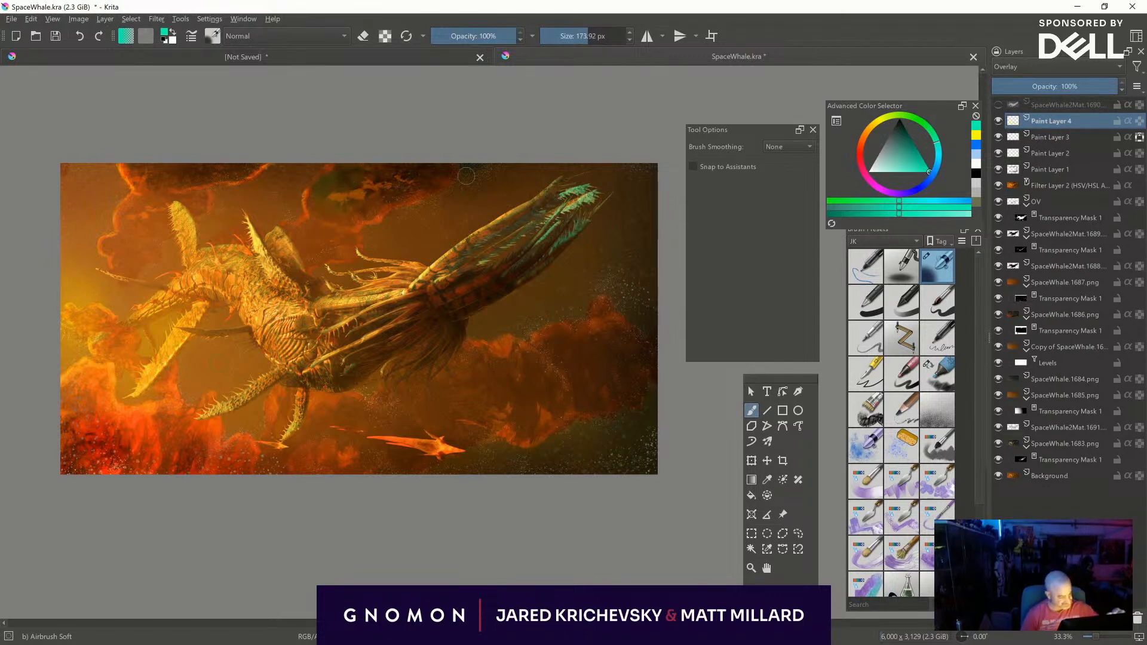
key("ctrl+z")
left_click_drag(341, 178, 360, 178, "shift")
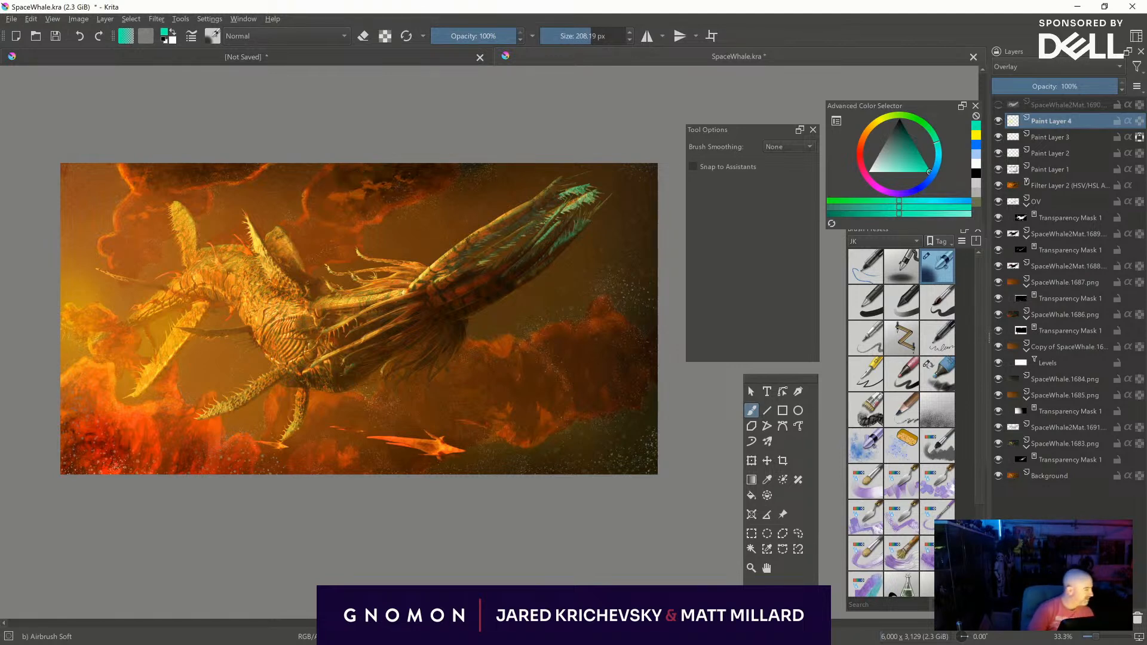
- Add a paint layer above the Overlay layer, try the Glow blending mode, and set it to Color
left_click(1016, 68)
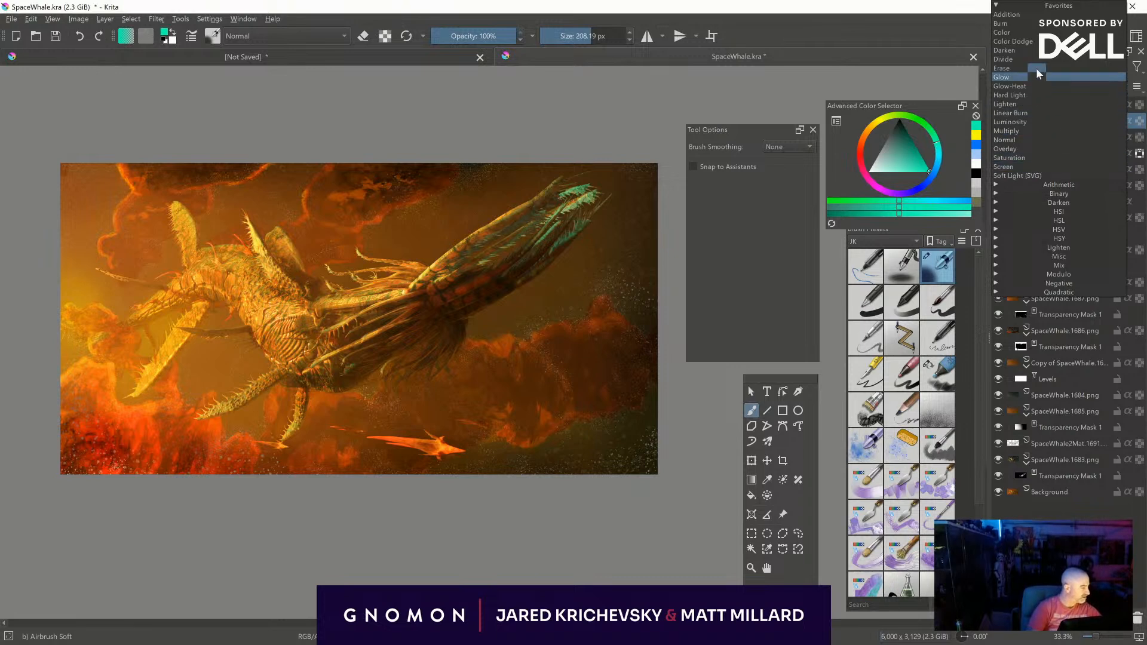
left_click(1023, 76)
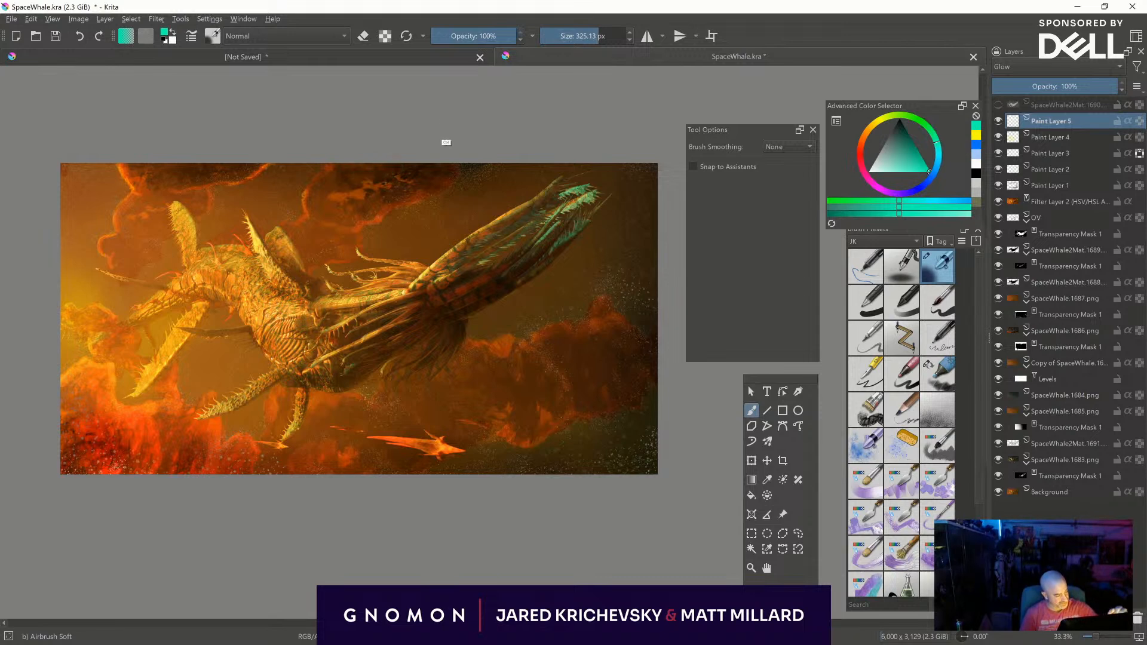
left_click(1024, 71)
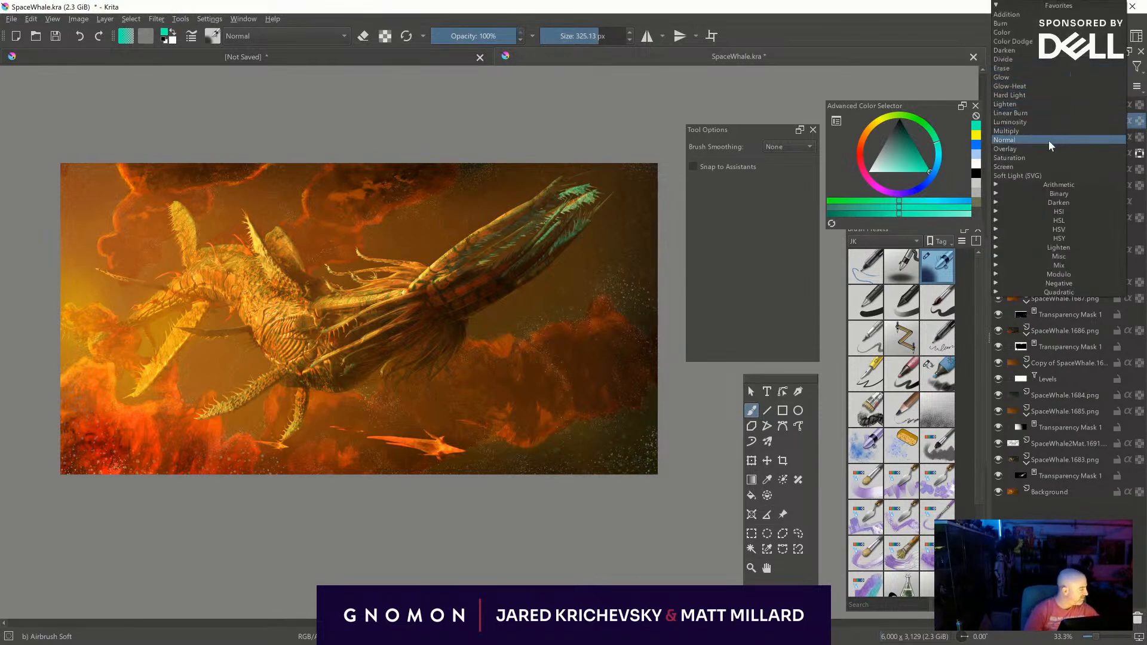
left_click(1039, 32)
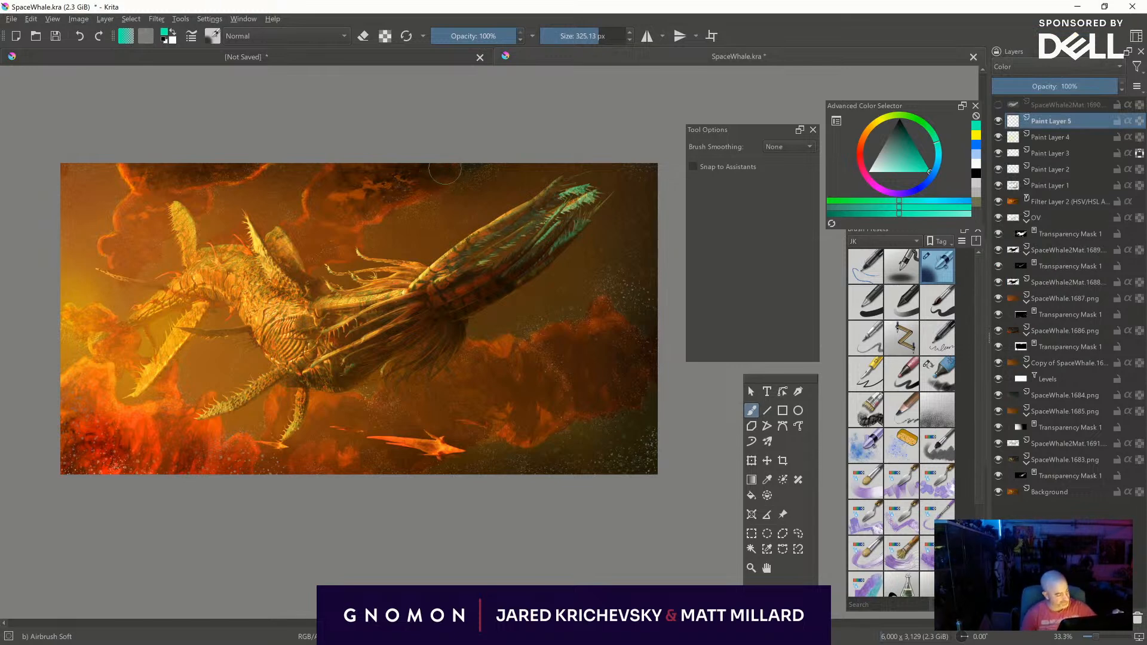
- Tint the dark upper clouds, right edge and lower-right corner turquoise on the Color layer, with brush sizes from about 90 to 510 px
mouse_move(382, 166)
left_mouse_down("shift")
mouse_move(447, 161)
mouse_move(404, 199)
mouse_move(358, 216)
mouse_move(332, 209)
mouse_move(360, 216)
left_mouse_up("shift")
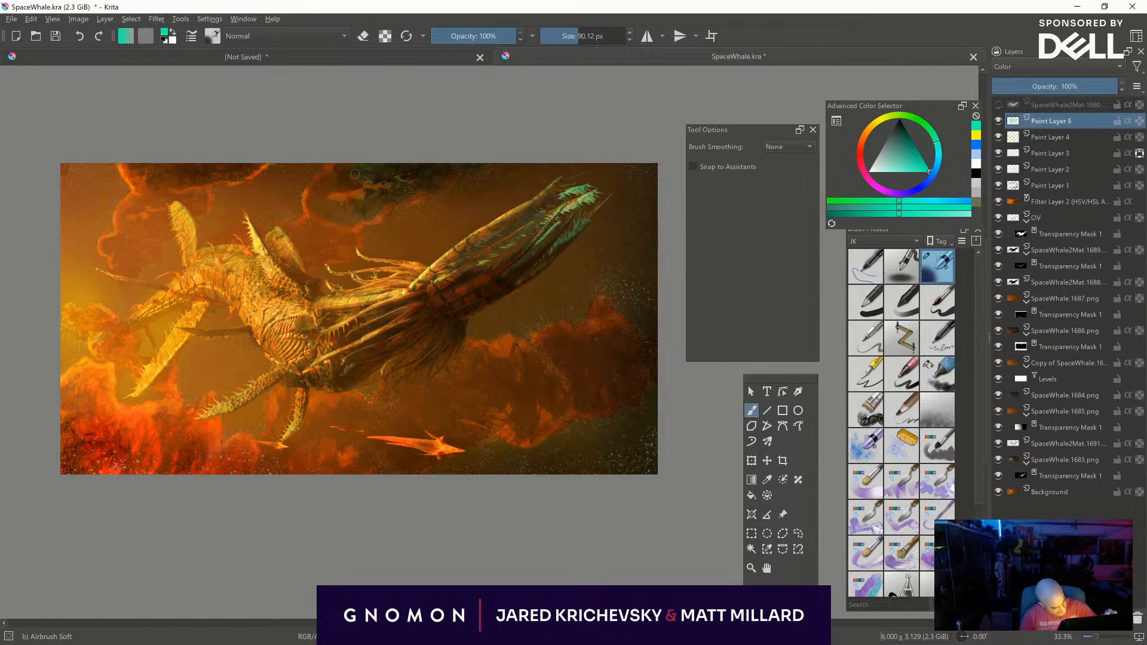
left_click_drag(597, 418, 621, 406, "shift")
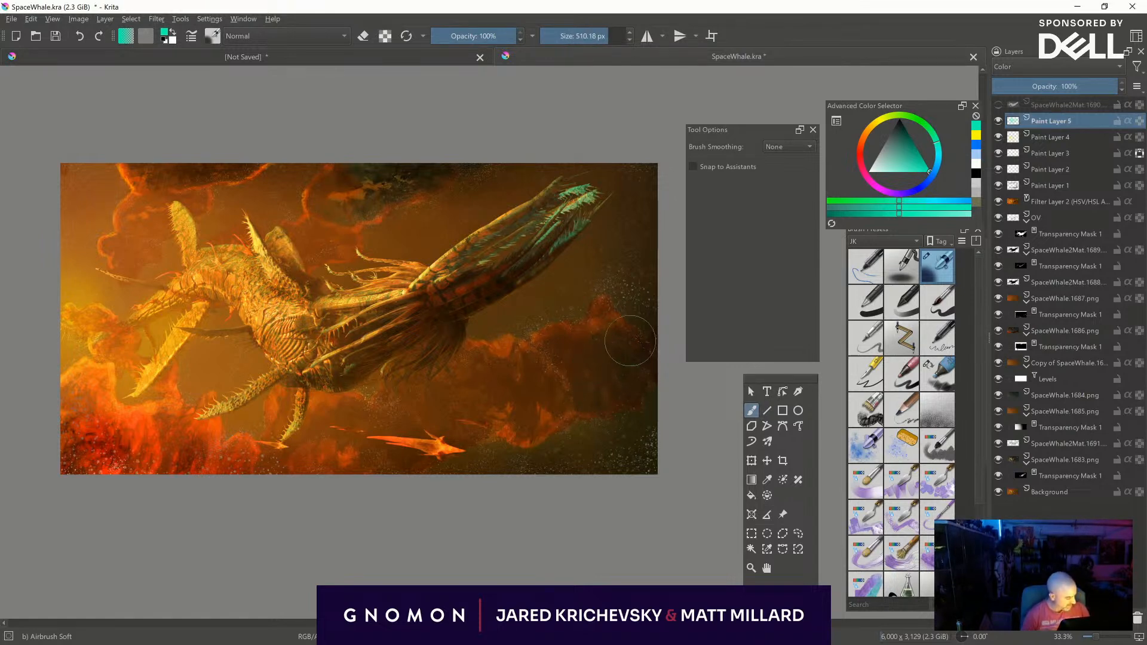
mouse_move(622, 285)
left_mouse_down()
mouse_move(647, 247)
mouse_move(633, 236)
mouse_move(640, 193)
left_mouse_up()
mouse_move(652, 247)
left_mouse_down("shift")
mouse_move(615, 246)
mouse_move(586, 266)
mouse_move(613, 293)
mouse_move(596, 284)
mouse_move(651, 282)
left_mouse_up("shift")
key("ctrl+z")
mouse_move(599, 437)
left_mouse_down("shift")
mouse_move(573, 451)
mouse_move(617, 431)
mouse_move(644, 450)
left_mouse_up("shift")
- Move Paint Layer 5 below Paint Layer 4 and tint the picture's lower-right corner turquoise at about 490 px
mouse_move(1060, 120)
left_mouse_down()
mouse_move(1061, 150)
mouse_move(1056, 139)
left_mouse_up()
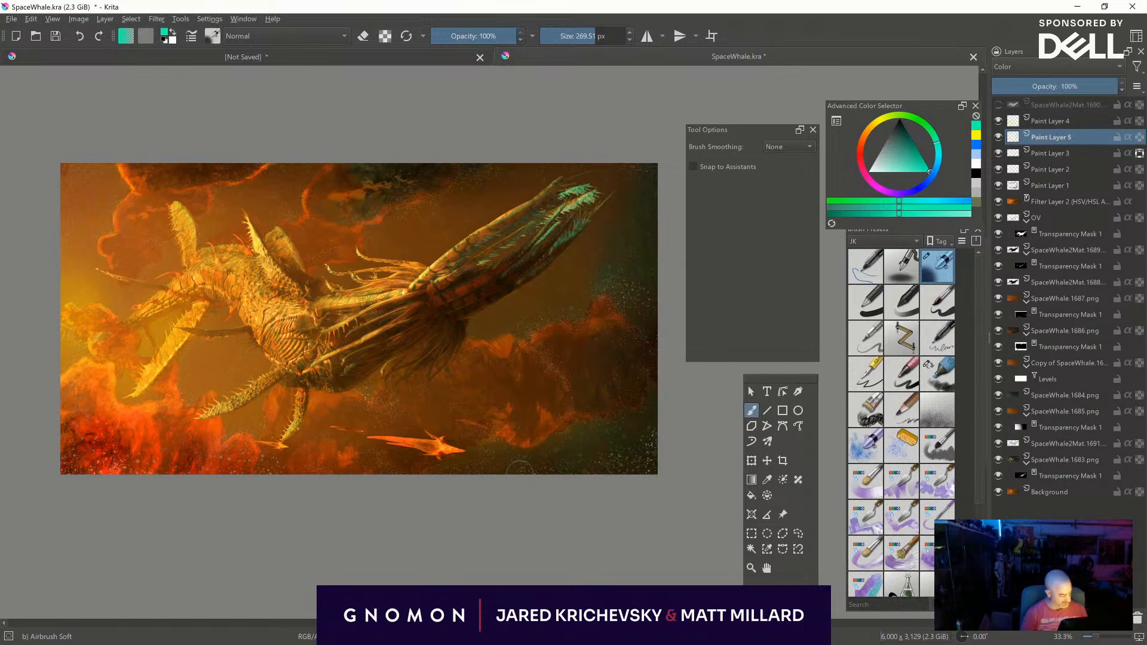
left_click_drag(597, 462, 633, 460, "shift")
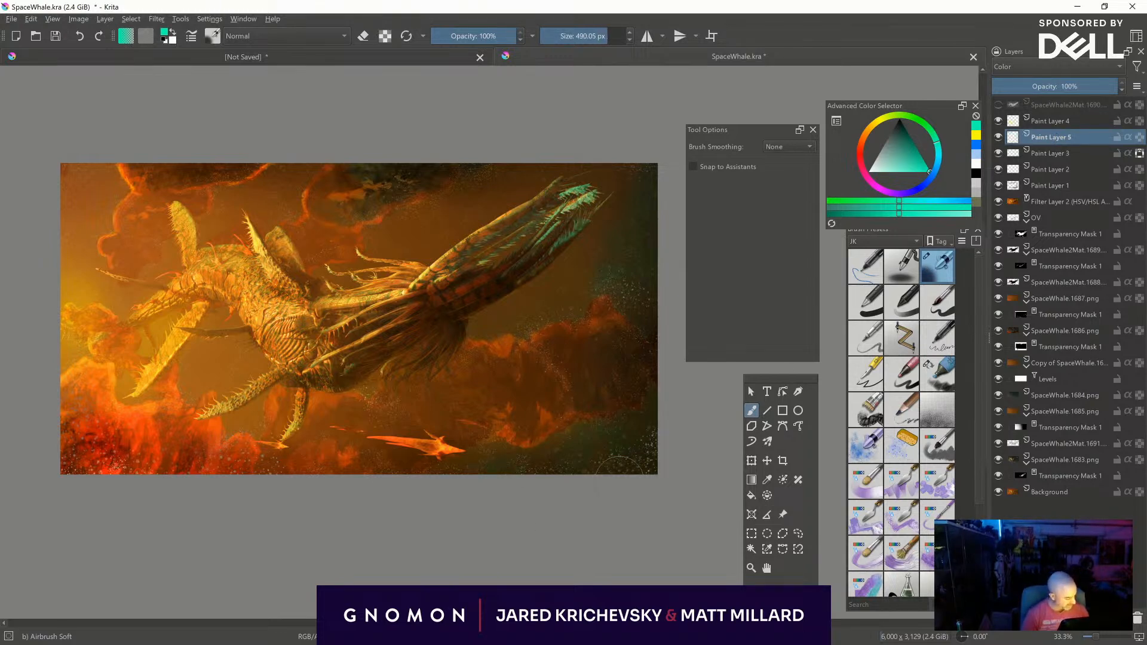
- Brighten the specks and cloud rim near the right edge with turquoise on the Overlay layer, using about 114 to 490 px
left_click(1044, 121)
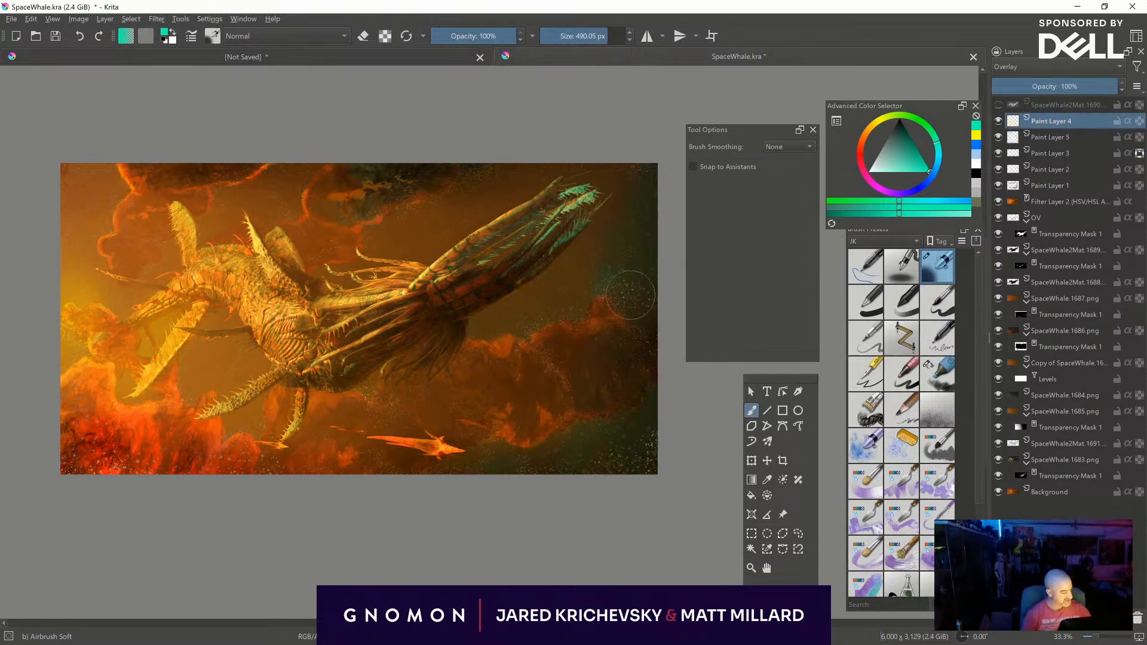
mouse_move(638, 251)
left_mouse_down("shift")
mouse_move(616, 255)
mouse_move(591, 305)
mouse_move(610, 270)
left_mouse_up("shift")
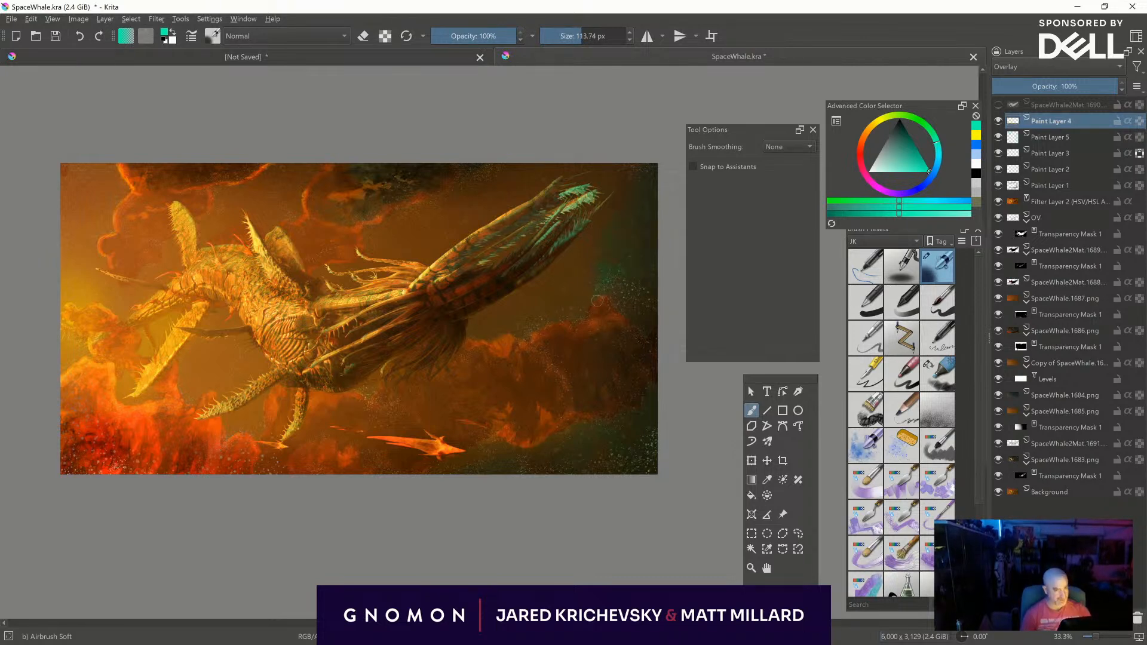
mouse_move(568, 327)
left_mouse_down("shift")
mouse_move(645, 307)
mouse_move(636, 304)
left_mouse_up("shift")
left_click_drag(575, 316, 536, 343)
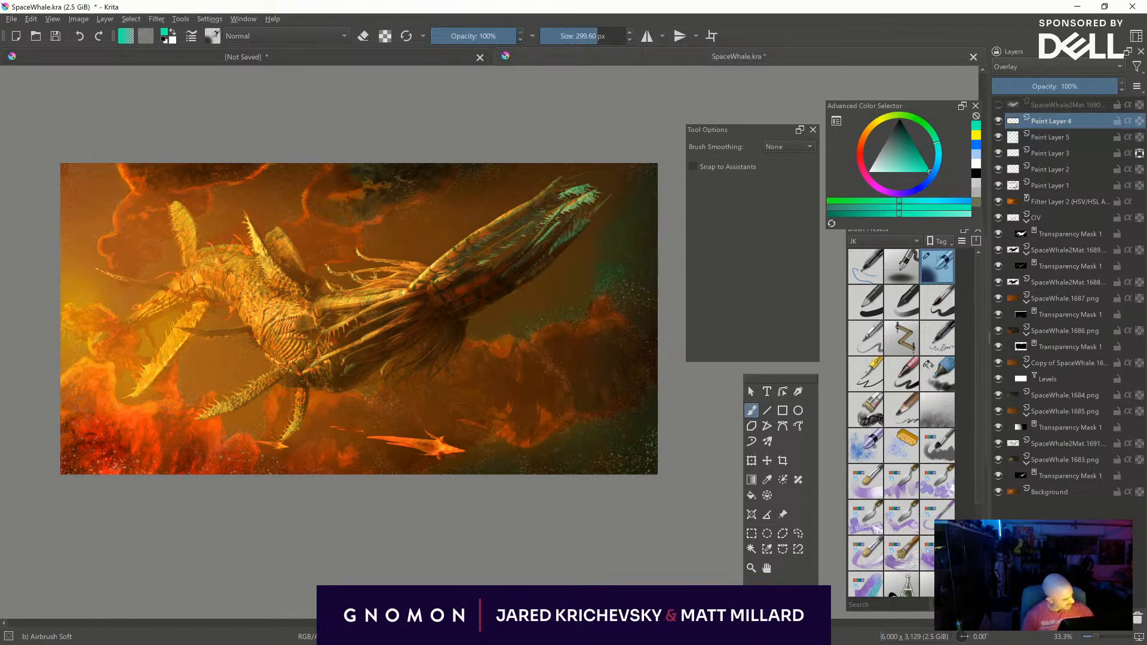
- Return to Paint Layer 5 and spread the turquoise tint along the picture's bottom edge around the small craft at about 556 px
left_click(1039, 137)
left_click_drag(493, 443, 514, 443, "shift")
left_click_drag(344, 445, 334, 445, "shift")
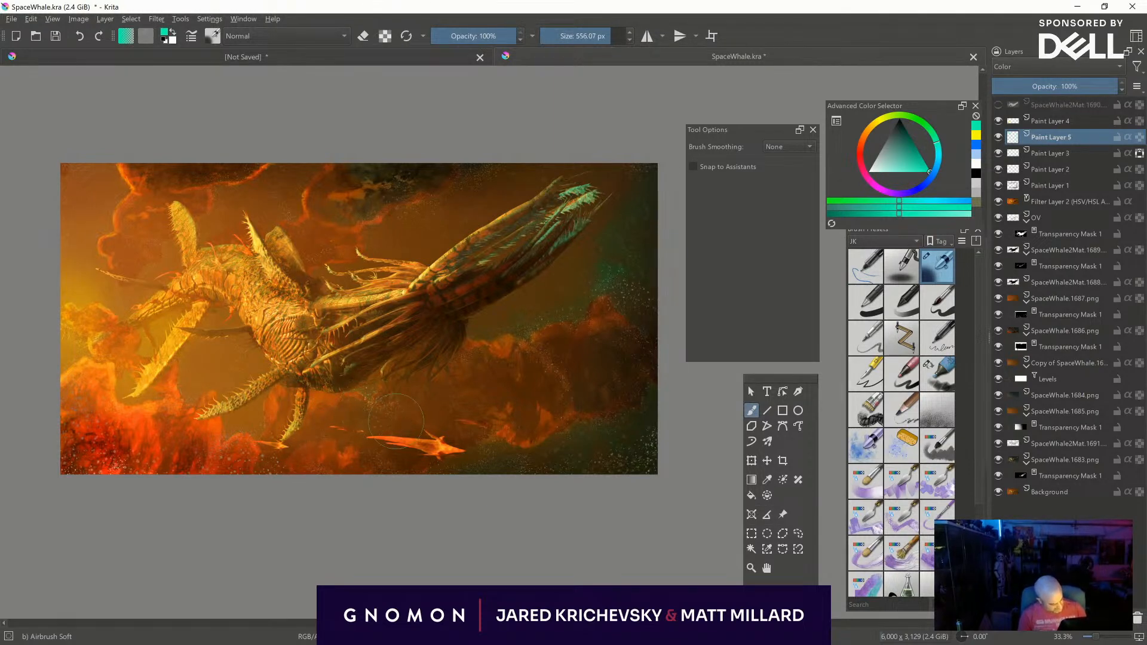
- Extend the turquoise tint around the small craft and along the picture's bottom edge with a brush of about 426 px
left_click_drag(412, 425, 400, 425, "shift")
left_click_drag(303, 504, 294, 505, "shift")
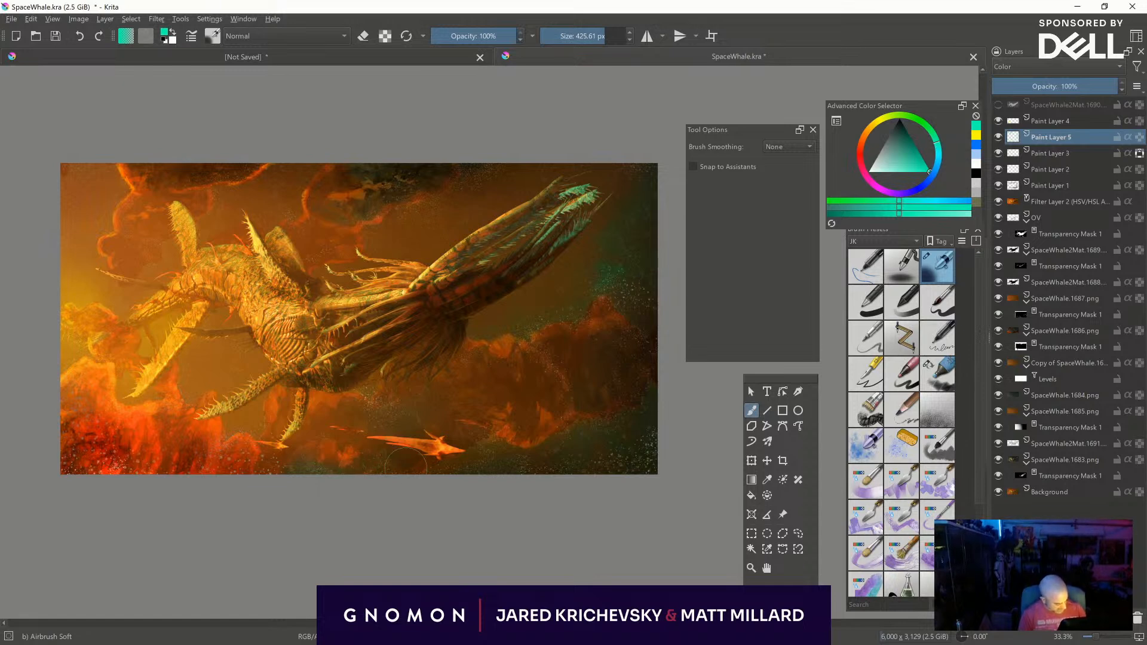
mouse_move(631, 472)
middle_mouse_down()
mouse_move(715, 464)
mouse_move(674, 505)
mouse_move(619, 505)
middle_mouse_up()
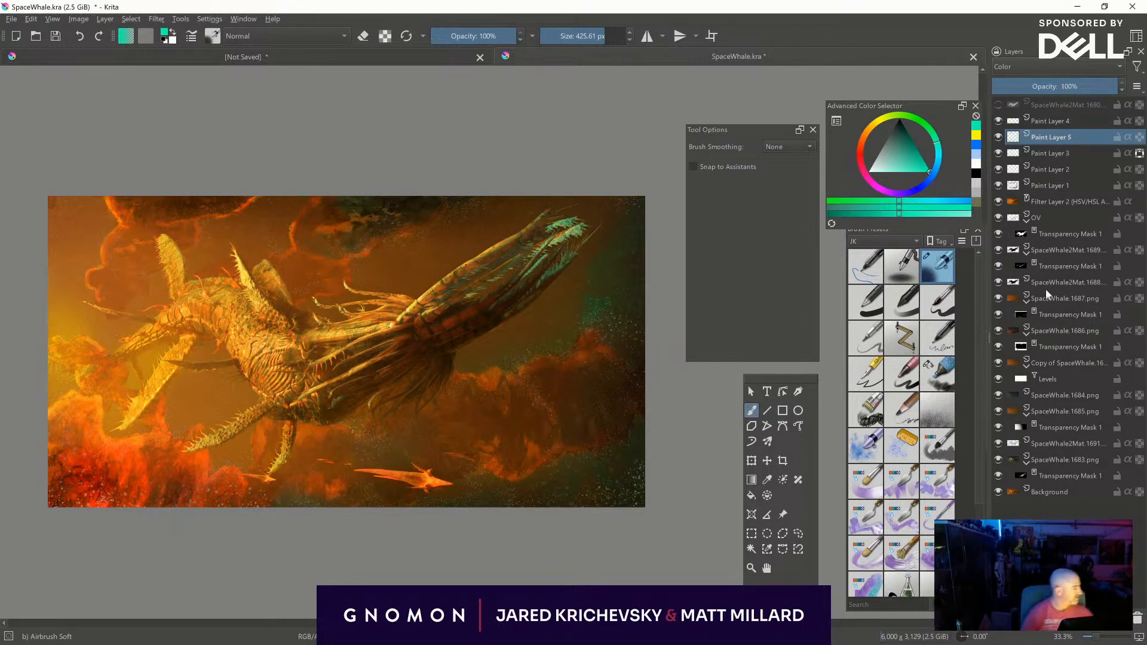
- Switch to cyan-blue and tint the upper-right corner, dark top clouds and right edge, varying the brush from about 355 to 182 px
left_click(938, 158)
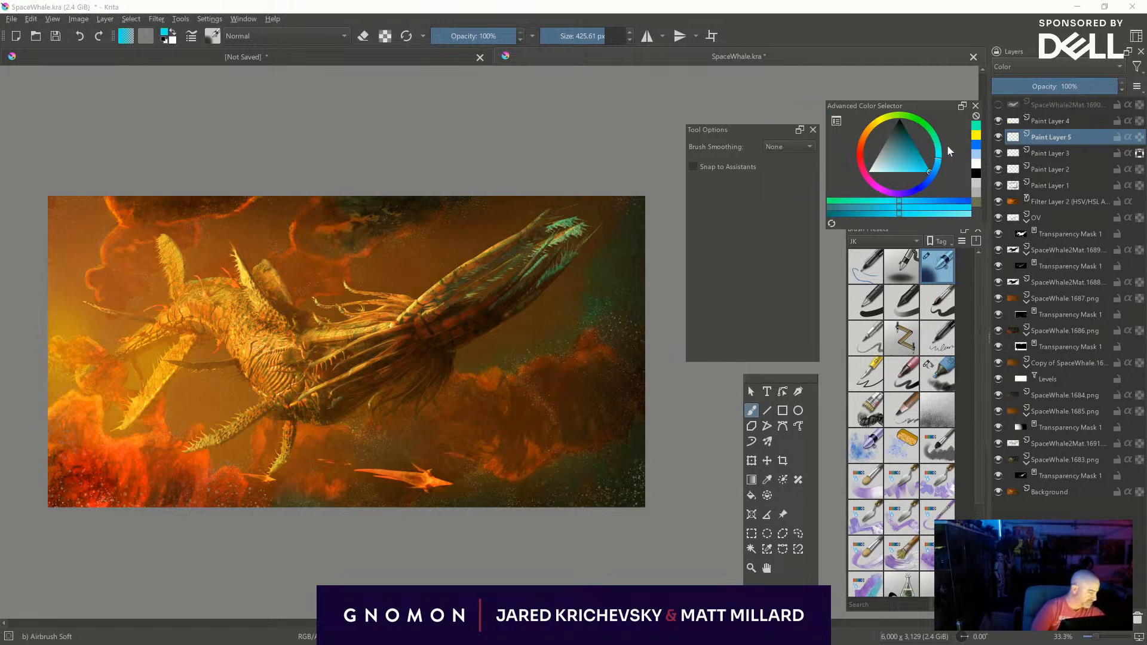
mouse_move(636, 212)
left_mouse_down("shift")
mouse_move(596, 212)
mouse_move(623, 184)
mouse_move(652, 197)
mouse_move(657, 183)
left_mouse_up("shift")
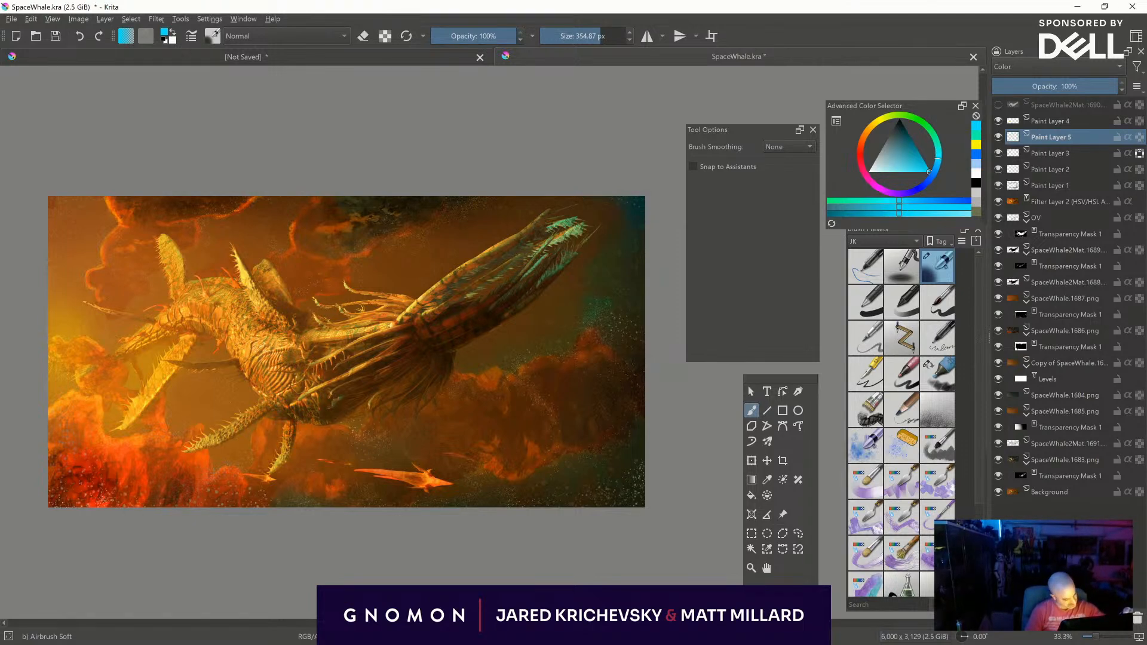
left_click_drag(425, 206, 411, 203, "shift")
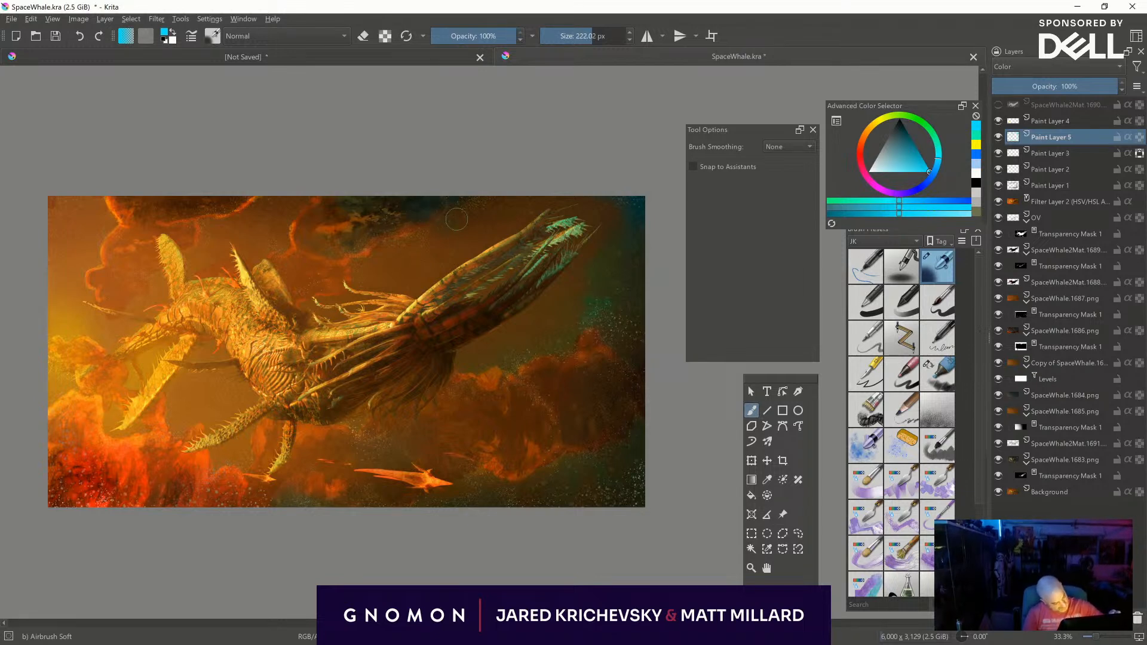
left_click_drag(490, 212, 464, 215, "shift")
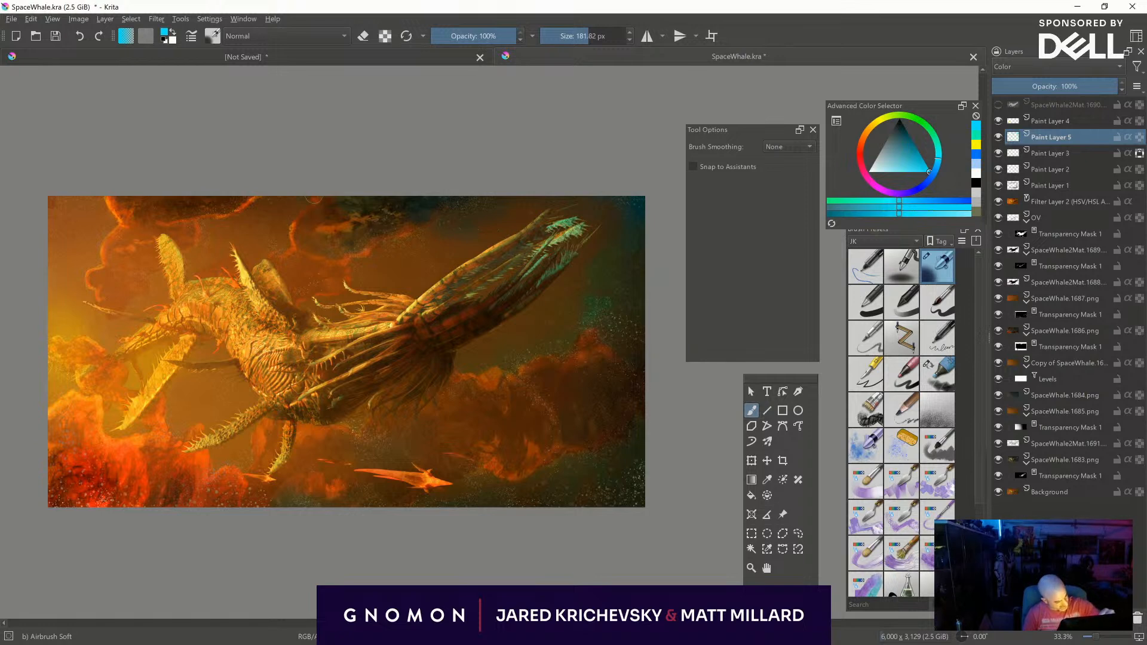
scroll(637, 485, "down", 1)
left_click_drag(608, 273, 637, 262, "shift")
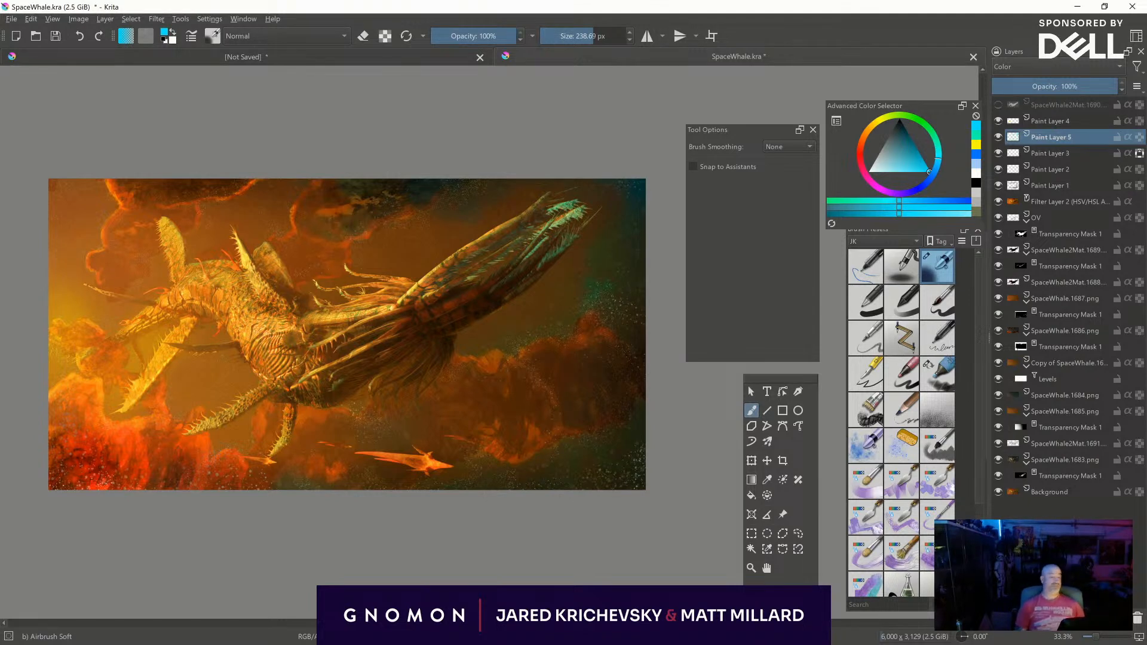
- On Paint Layer 4, brighten the rims of the upper clouds with white, using brush sizes of about 22 to 51 px
left_click(1039, 119)
key("d")
key("x")
mouse_move(413, 211)
left_mouse_down("shift")
mouse_move(313, 208)
mouse_move(269, 267)
mouse_move(301, 197)
left_mouse_up("shift")
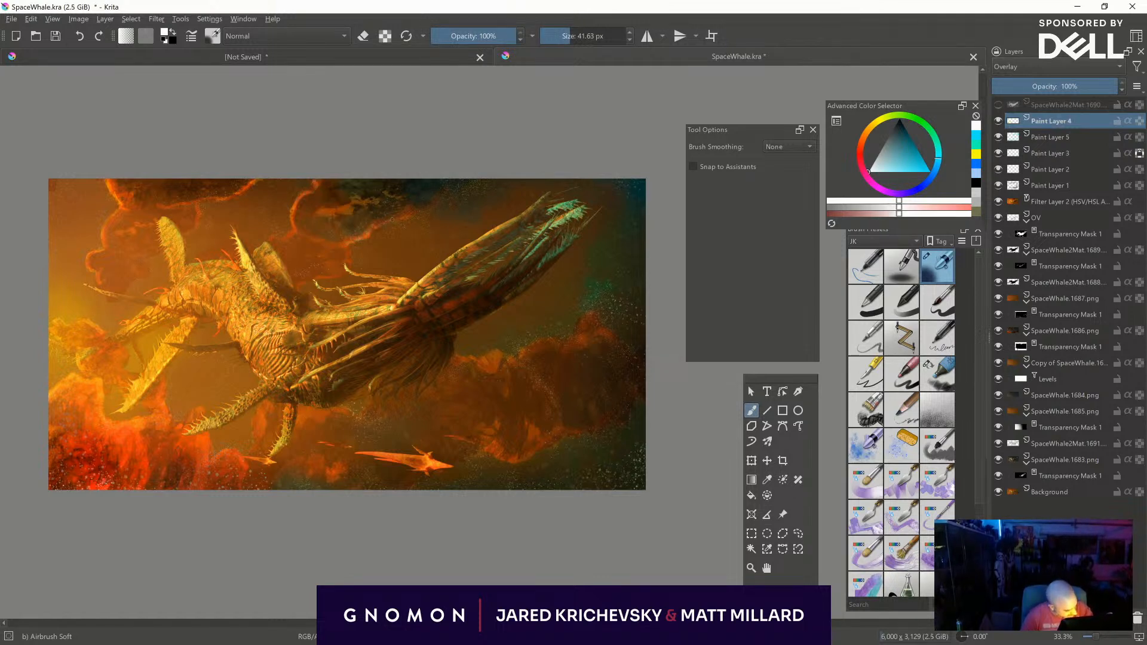
left_click_drag(293, 231, 269, 258)
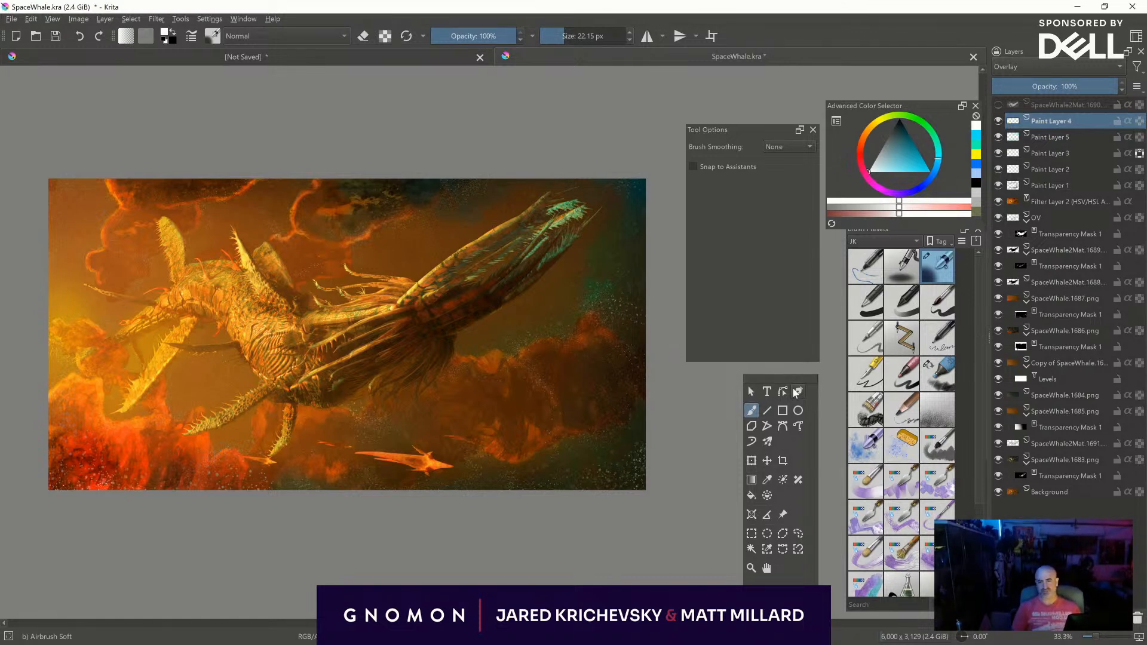
left_click_drag(275, 257, 291, 258, "shift")
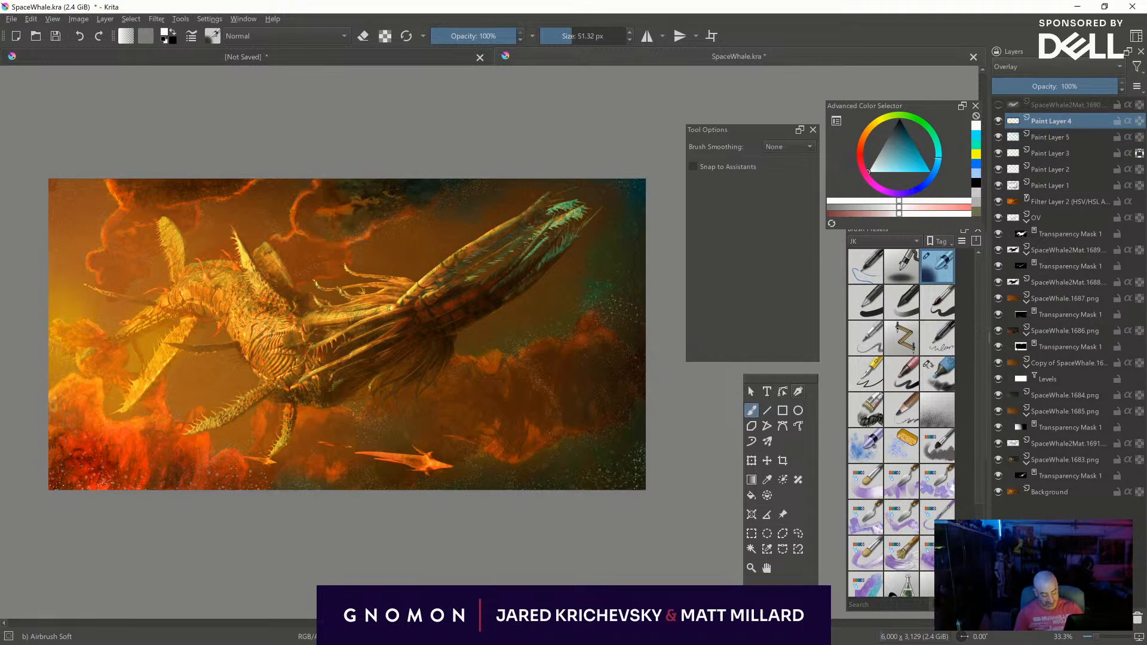
- Brighten the fiery clouds in the picture's lower-left corner and along its left edge with white at about 36 to 51 px
mouse_move(59, 414)
left_mouse_down()
mouse_move(79, 424)
mouse_move(53, 447)
left_mouse_up()
mouse_move(81, 495)
left_mouse_down("shift")
mouse_move(103, 494)
mouse_move(67, 473)
mouse_move(116, 475)
mouse_move(88, 465)
mouse_move(103, 468)
mouse_move(69, 485)
mouse_move(106, 485)
left_mouse_up("shift")
left_click_drag(151, 530, 222, 530, "shift")
left_click_drag(61, 480, 58, 483)
mouse_move(173, 471)
left_mouse_down()
mouse_move(163, 482)
mouse_move(114, 477)
left_mouse_up()
mouse_move(128, 446)
left_mouse_down()
mouse_move(81, 453)
mouse_move(149, 451)
mouse_move(152, 473)
left_mouse_up()
left_click_drag(159, 492, 150, 488, "shift")
left_click_drag(141, 435, 154, 414)
left_click_drag(85, 402, 58, 389, "shift")
left_click_drag(92, 286, 74, 287, "shift")
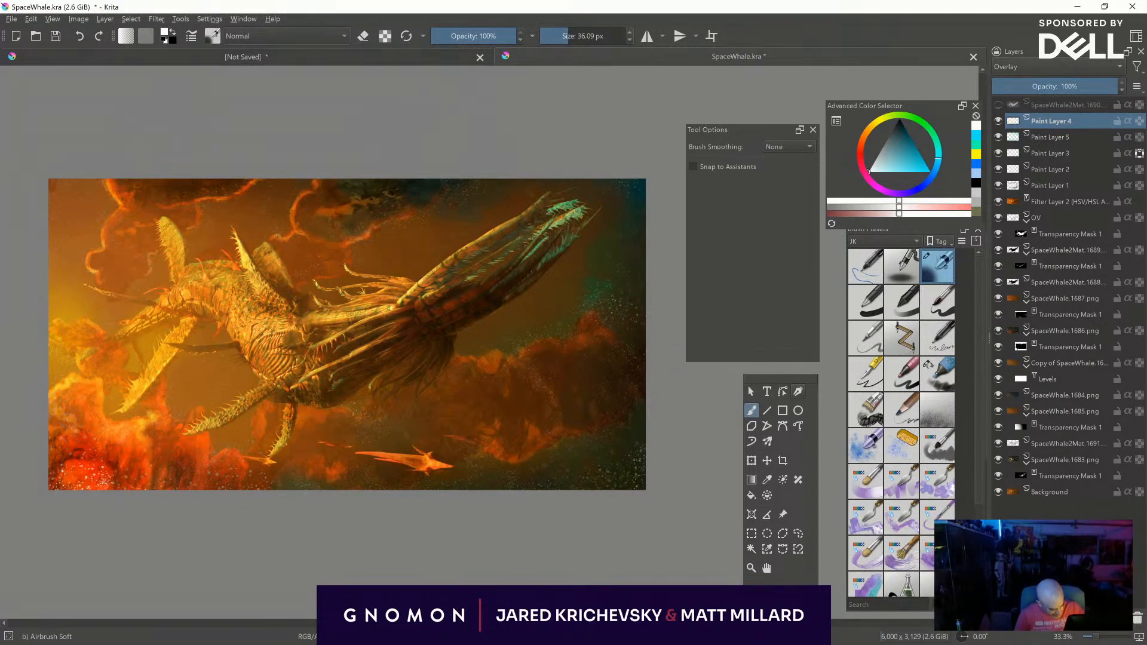
- Refine the white highlights on the clouds, varying the brush size between about 42 and 107 px
key("bracketright")
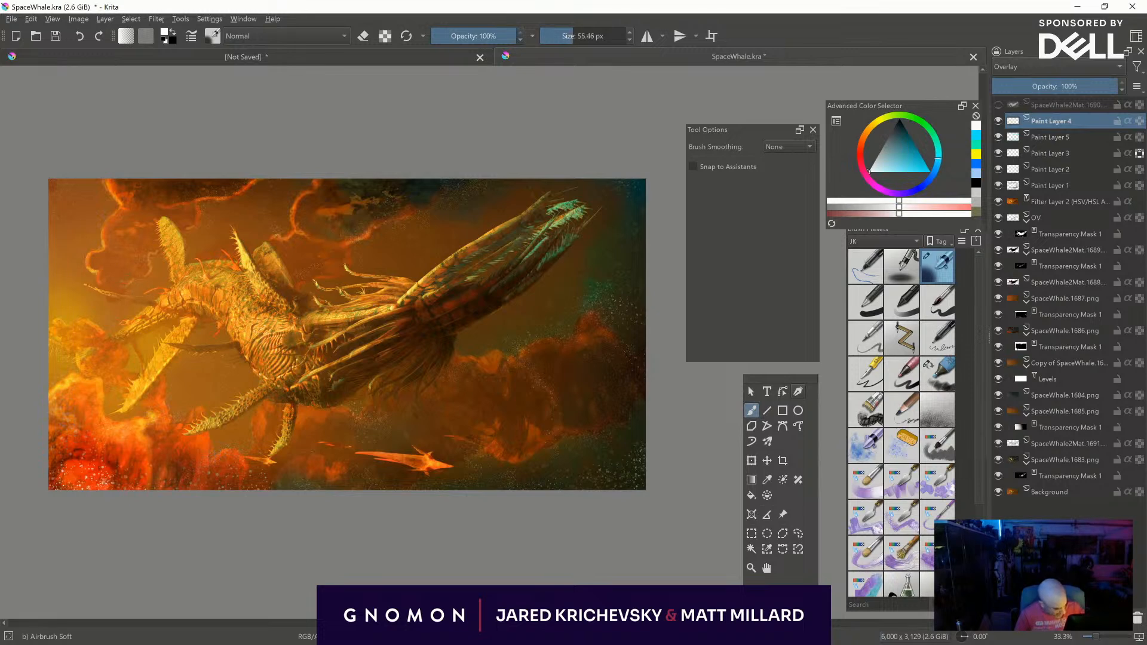
key("bracketleft")
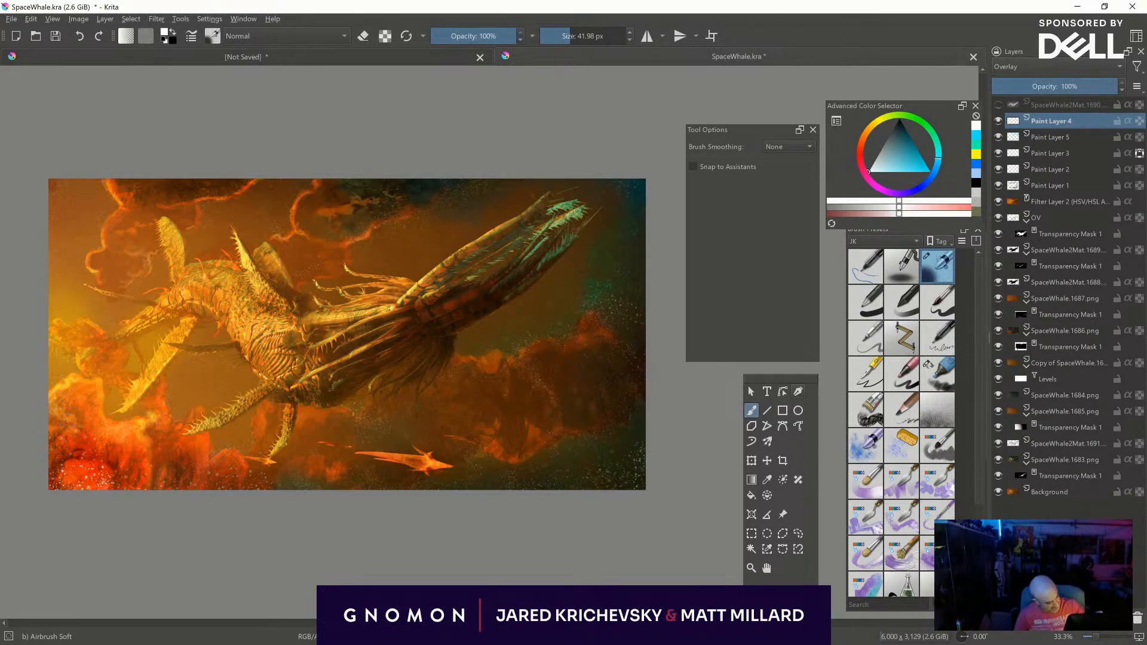
key("bracketright")
key("bracketright")
key("bracketright")
key("bracketright")
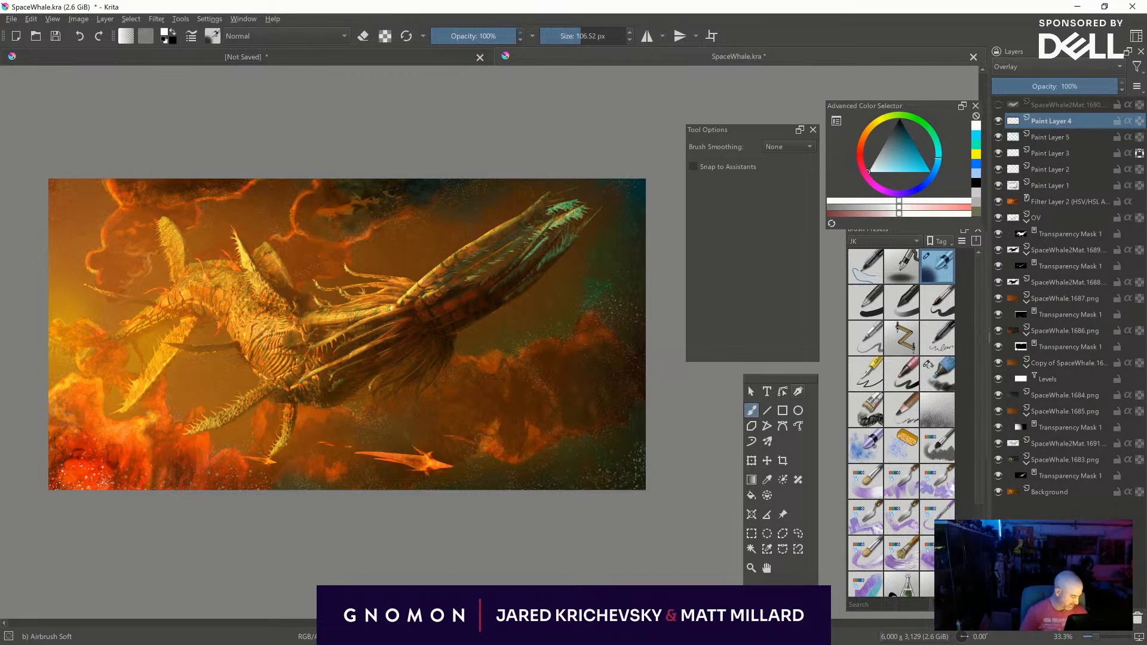
key("bracketleft")
key("bracketleft")
key("bracketleft")
key("bracketleft")
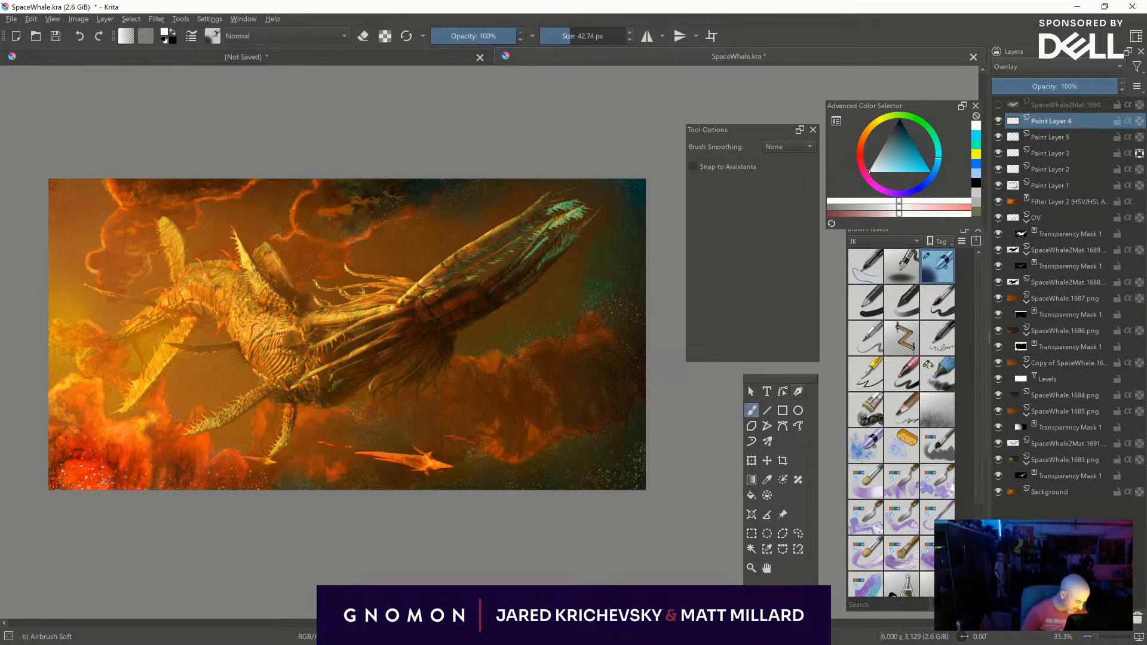
key("bracketright")
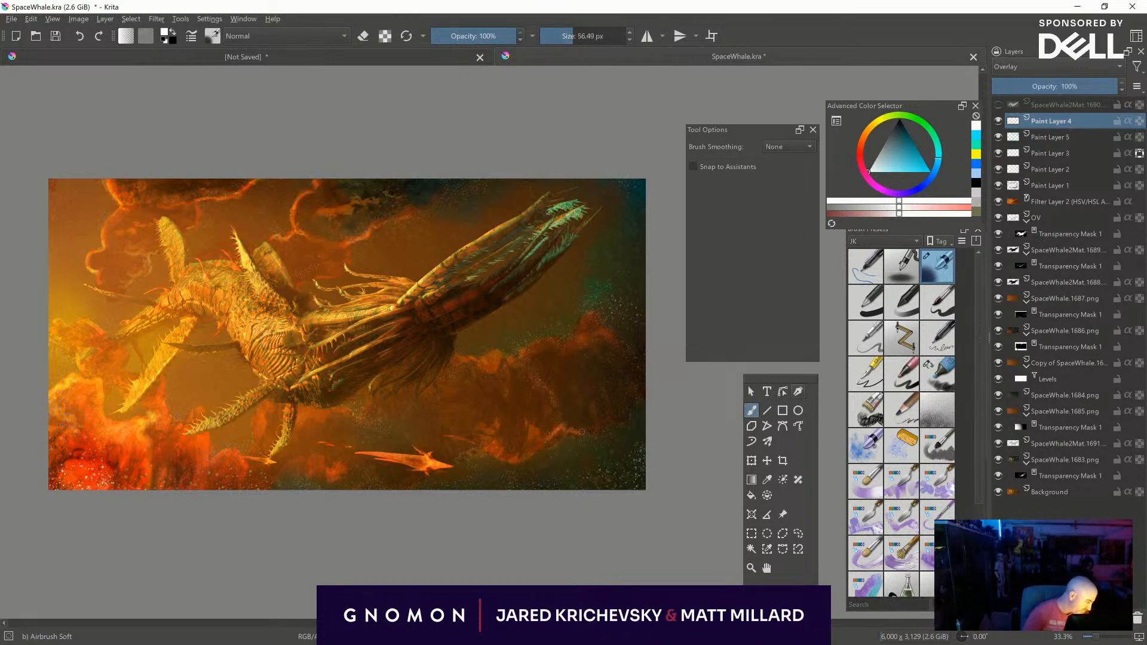
key("bracketright")
key("bracketright")
key("bracketleft")
key("bracketleft")
- Enlarge the brush to between about 162 and 376 px and brighten the specks near the picture's right edge with white
key("bracketright")
key("bracketright")
key("bracketright")
key("bracketright")
key("bracketright")
key("bracketright")
key("bracketright")
key("bracketright")
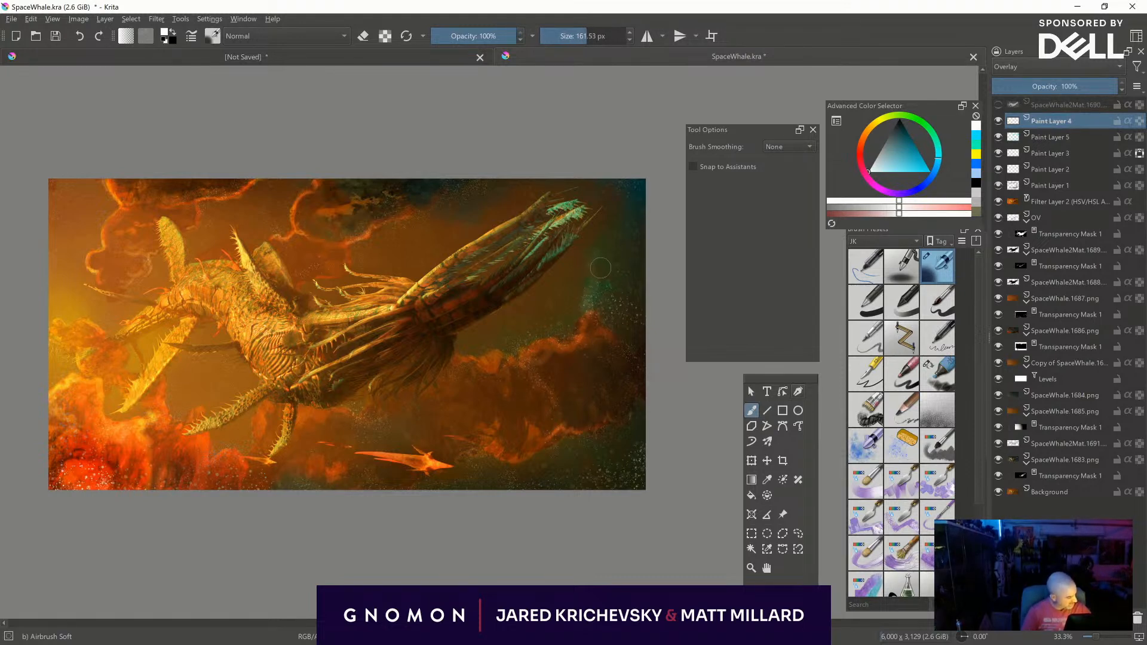
left_click_drag(615, 301, 627, 299, "shift")
mouse_move(606, 294)
left_mouse_down()
mouse_move(623, 290)
mouse_move(630, 320)
left_mouse_up()
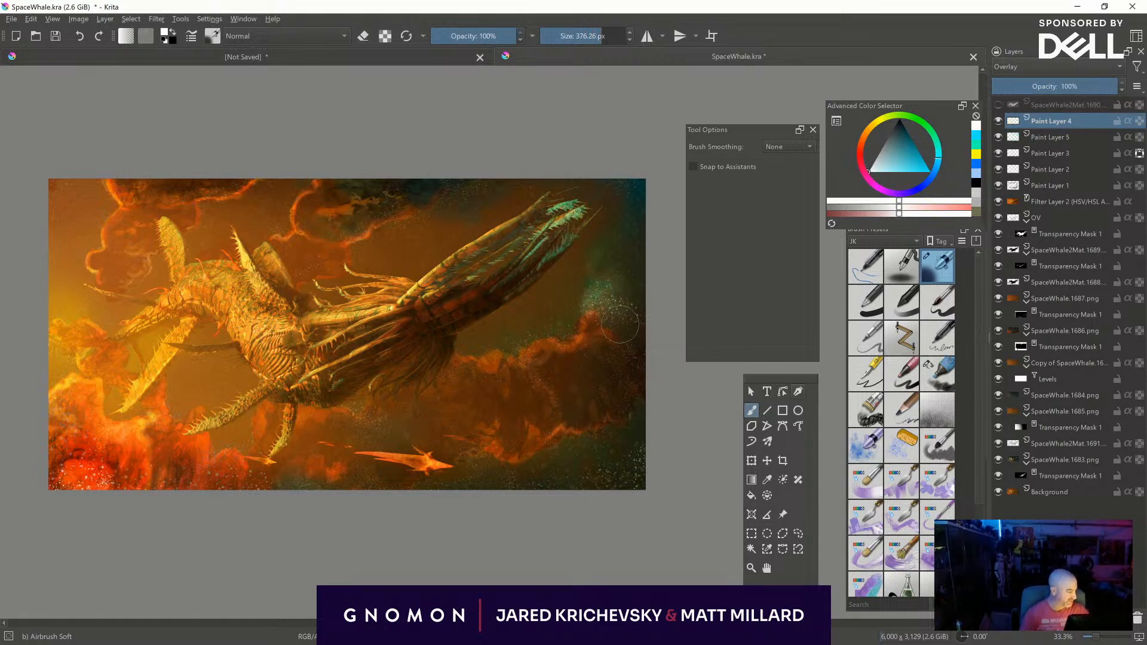
left_click_drag(599, 261, 588, 272, "shift")
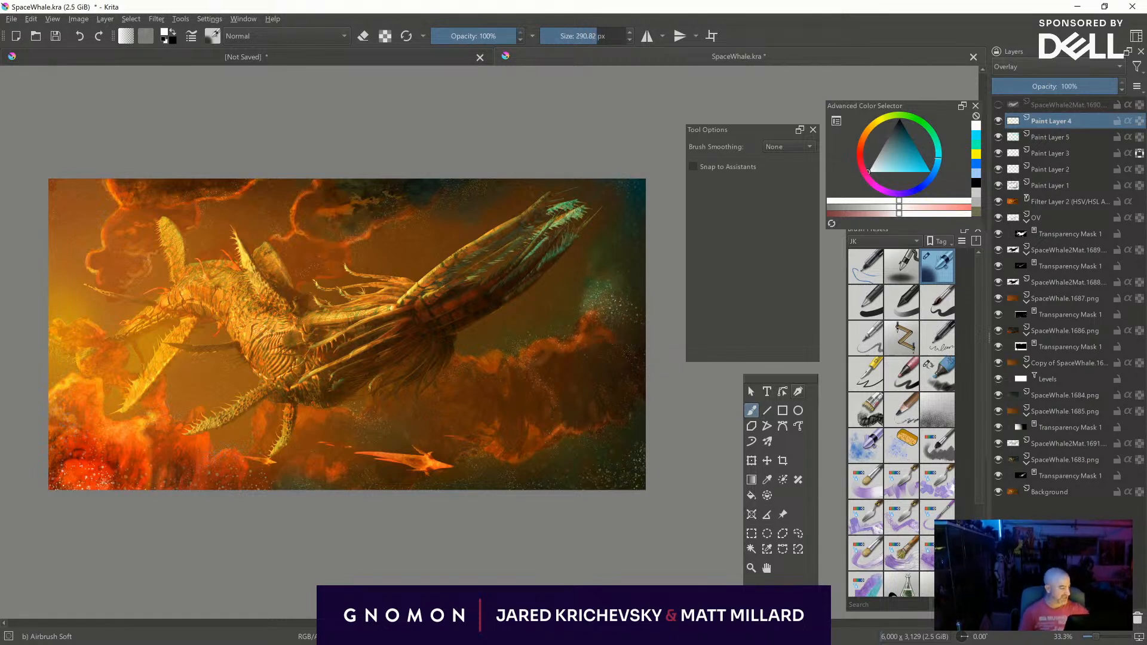
- Brighten the right-hand cloud's rim and the area above the small craft with white at about 50 to 107 px
left_click_drag(611, 329, 571, 353, "shift")
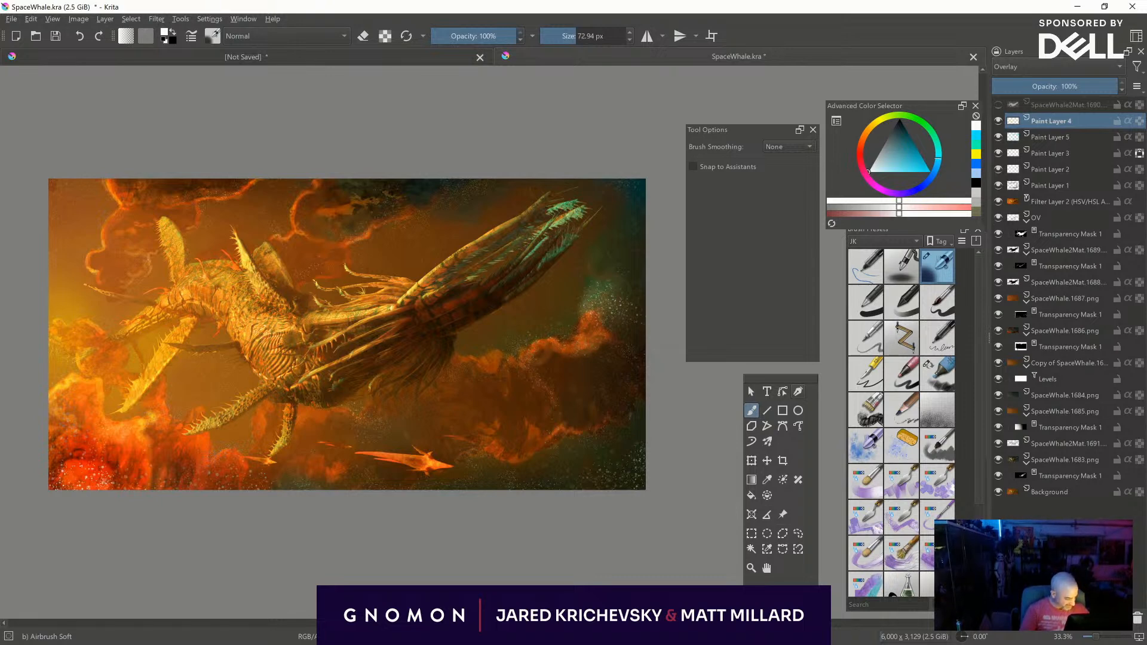
left_click_drag(524, 384, 514, 361, "shift")
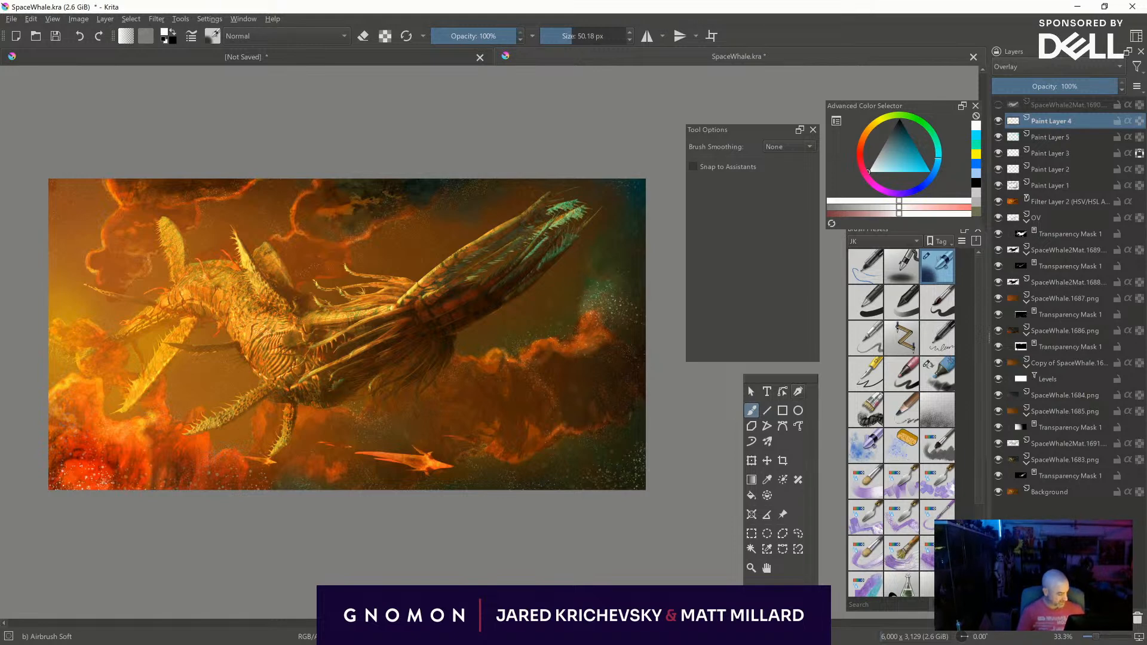
left_click_drag(425, 433, 455, 432, "shift")
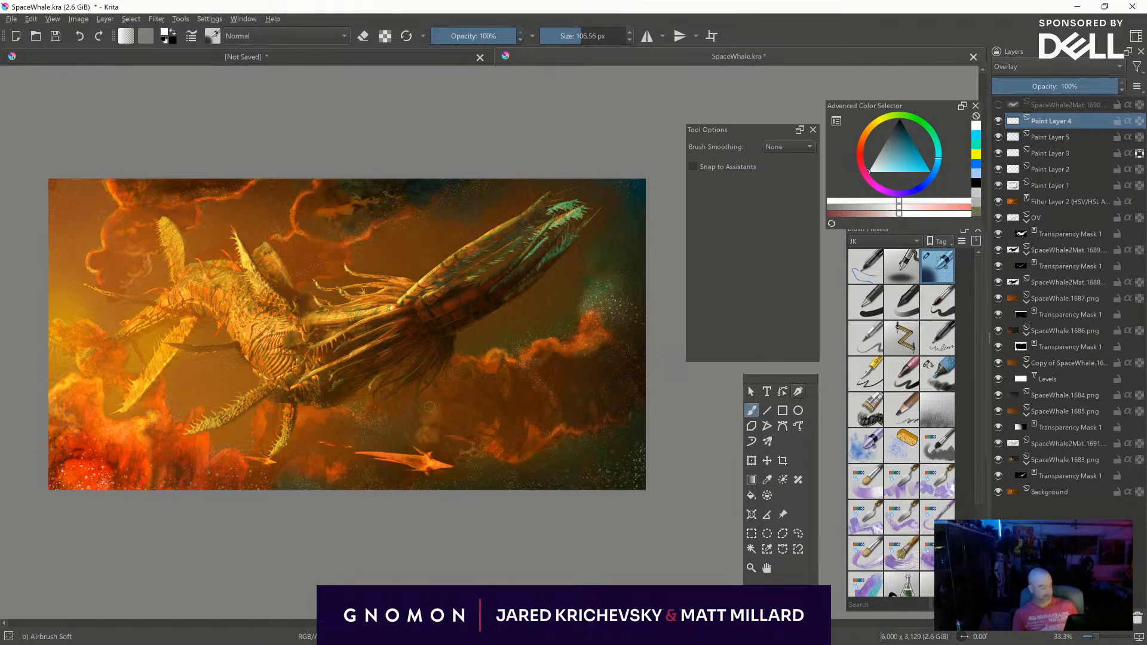
- Mirror the canvas view horizontally and examine the whole composition, including the creature's body up close at 100% zoom
key("plus")
middle_click_drag(583, 496, 529, 459)
key("m")
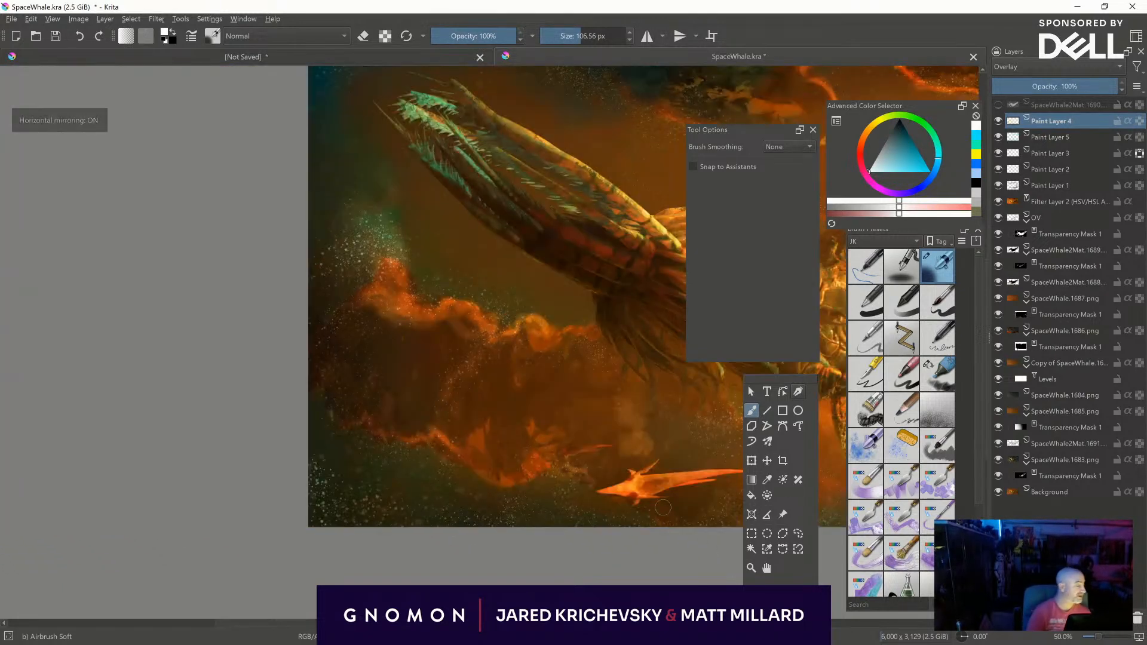
middle_click_drag(710, 519, 166, 508)
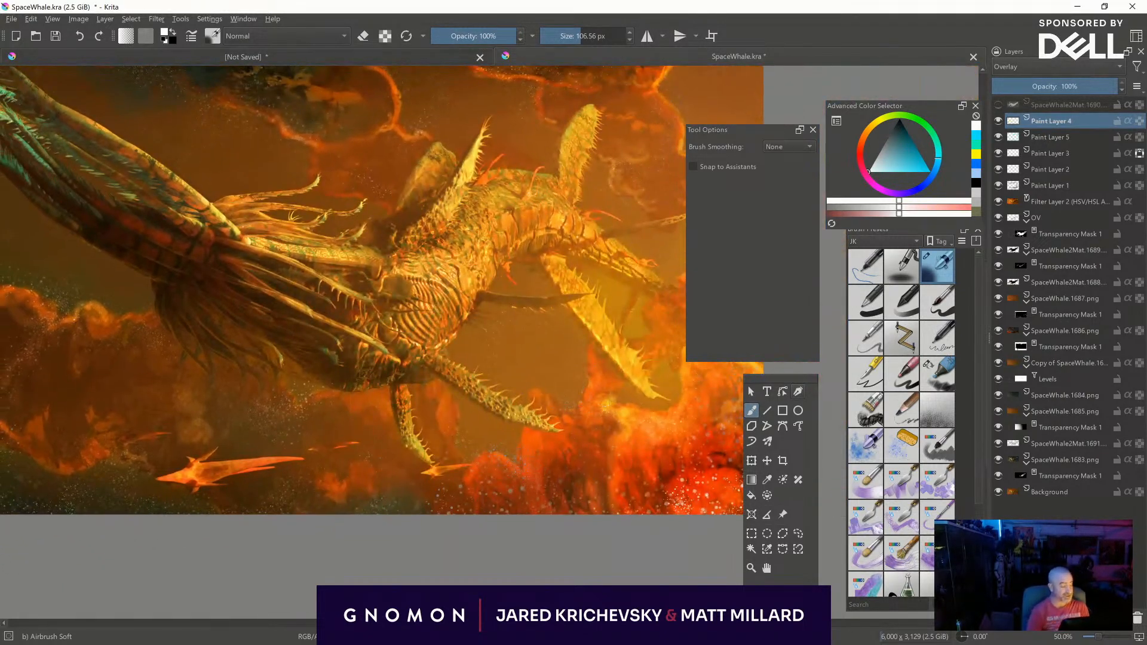
key("minus")
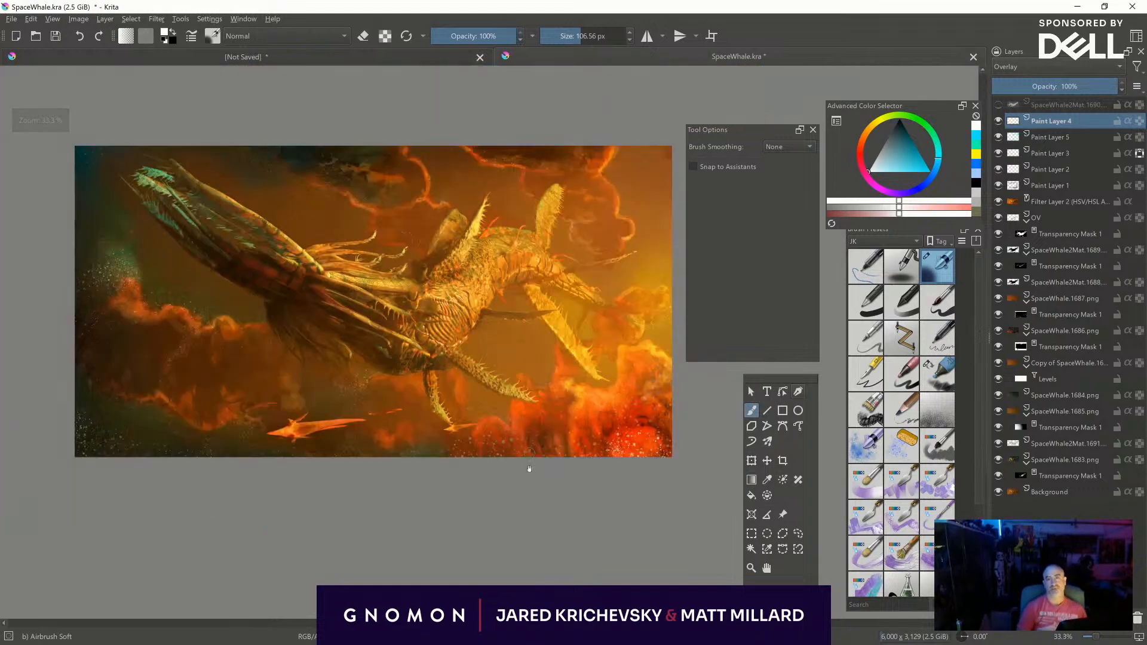
middle_click_drag(556, 513, 606, 565)
key("plus")
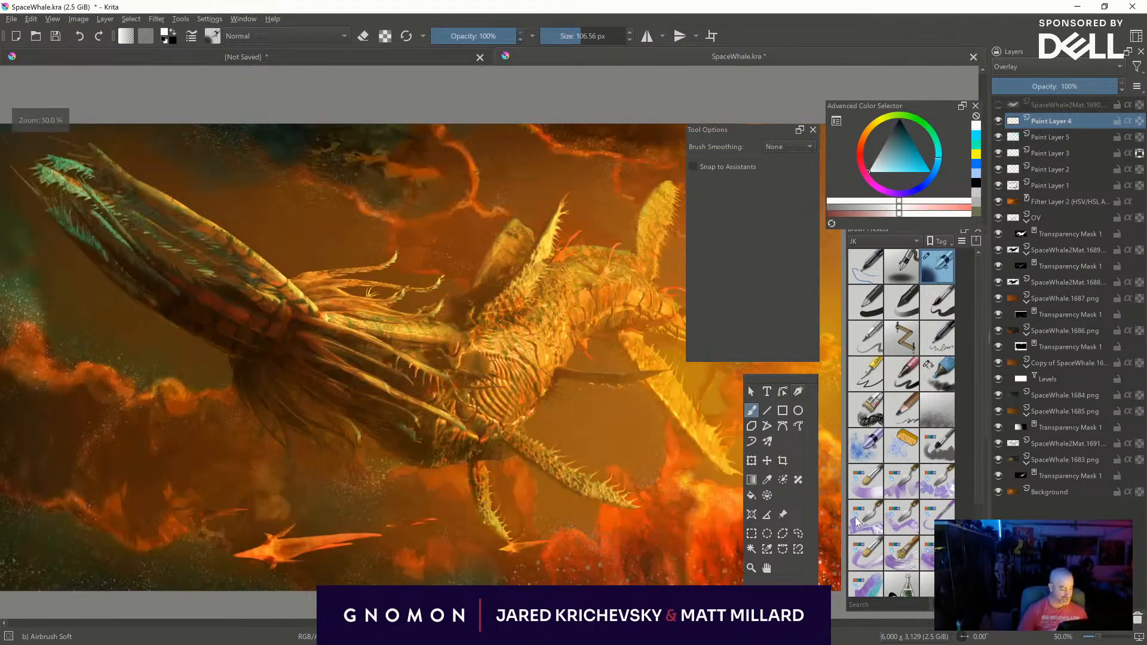
key("plus")
middle_click_drag(528, 576, 371, 571)
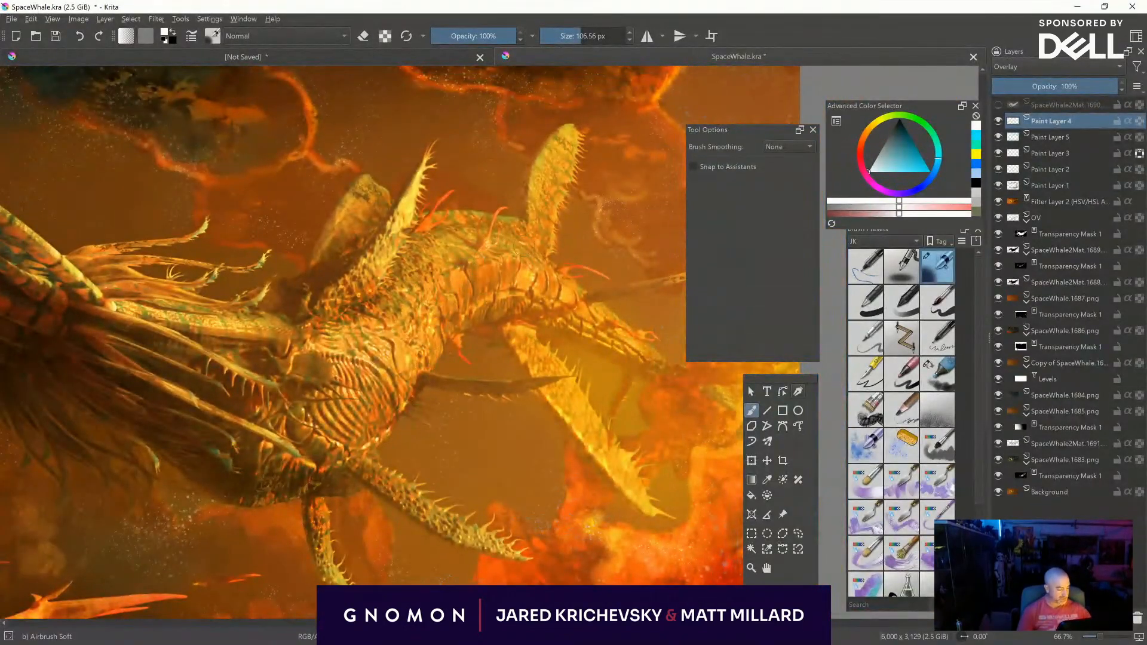
key("plus")
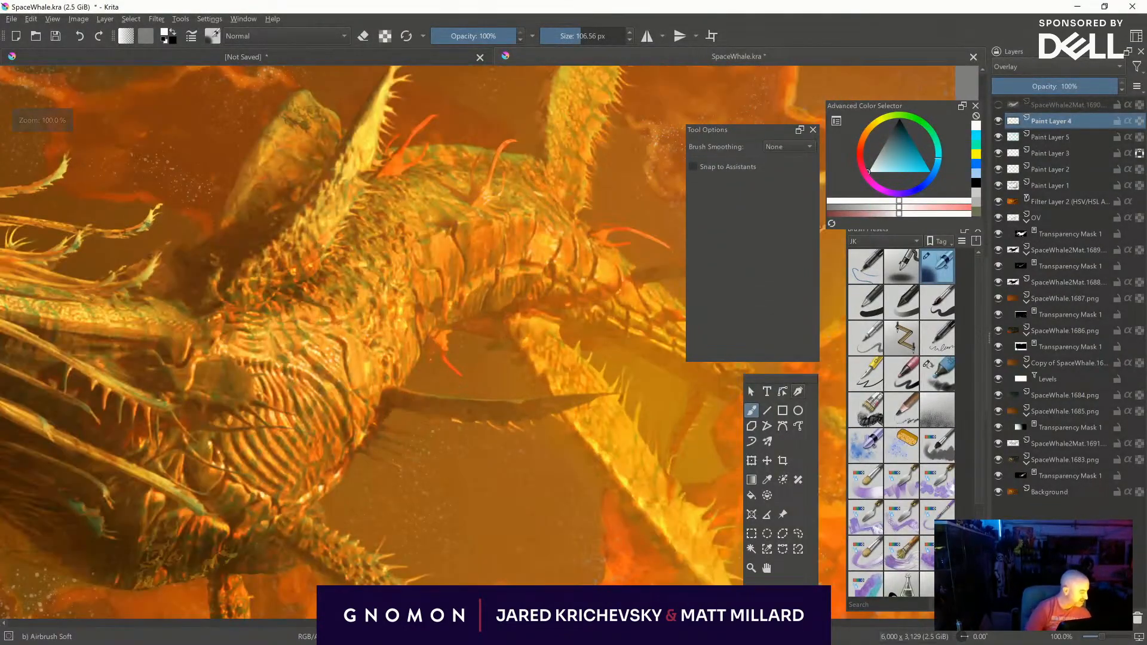
- Add a paint layer above Paint Layer 4 and touch up the creature's body in sampled dark brown with Marker Dry at 6.85 px
key("Insert")
left_click(937, 373)
key("bracketleft")
key("bracketleft")
key("bracketleft")
key("bracketleft")
key("bracketleft")
key("bracketleft")
key("bracketleft")
key("bracketleft")
key("bracketleft")
key("bracketleft")
key("bracketright")
left_click(387, 400, "ctrl")
mouse_move(413, 249)
left_mouse_down("shift")
mouse_move(412, 264)
mouse_move(413, 252)
left_mouse_up("shift")
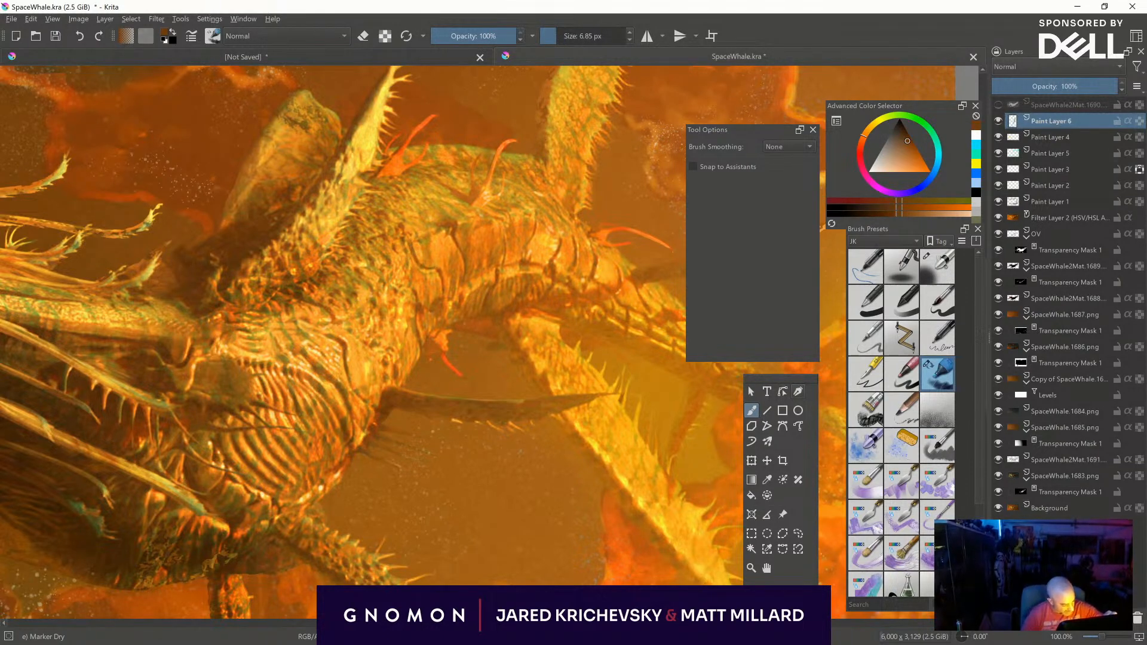
- Disable the pen settings for the Marker Dry brush's opacity
left_click(193, 37)
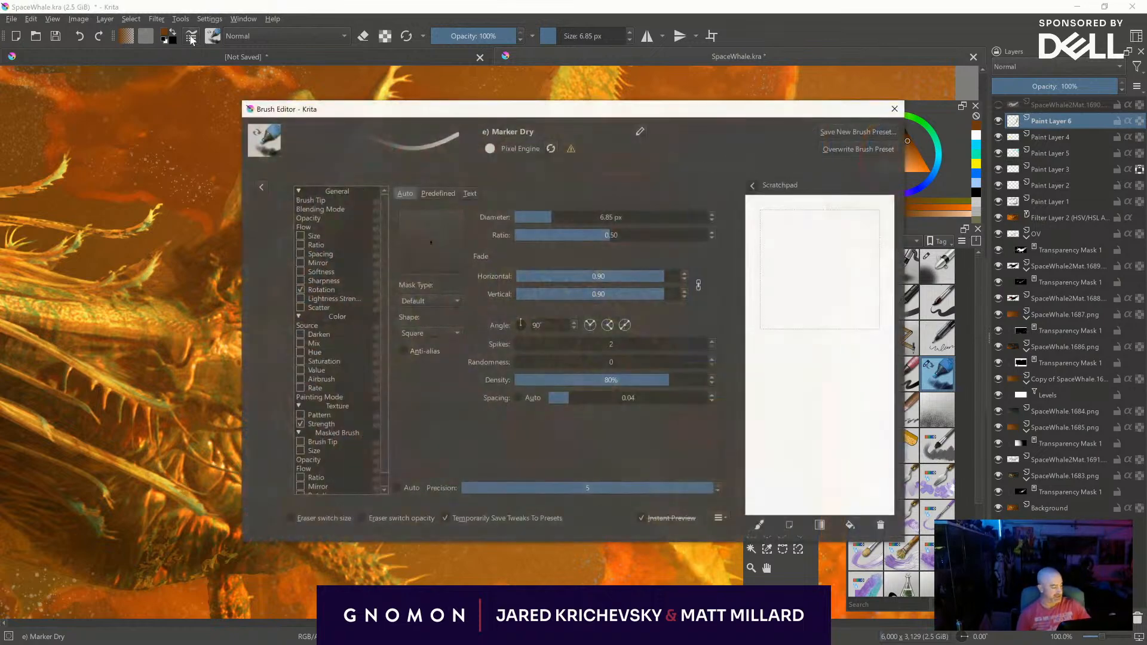
left_click(344, 217)
left_click(402, 227)
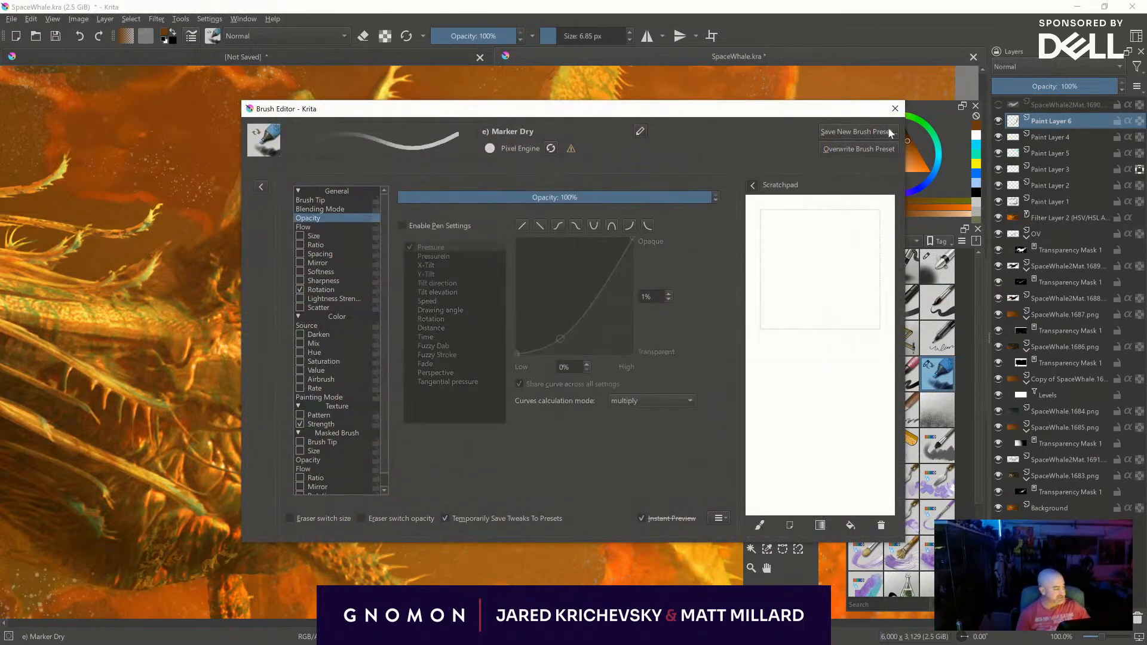
left_click(895, 108)
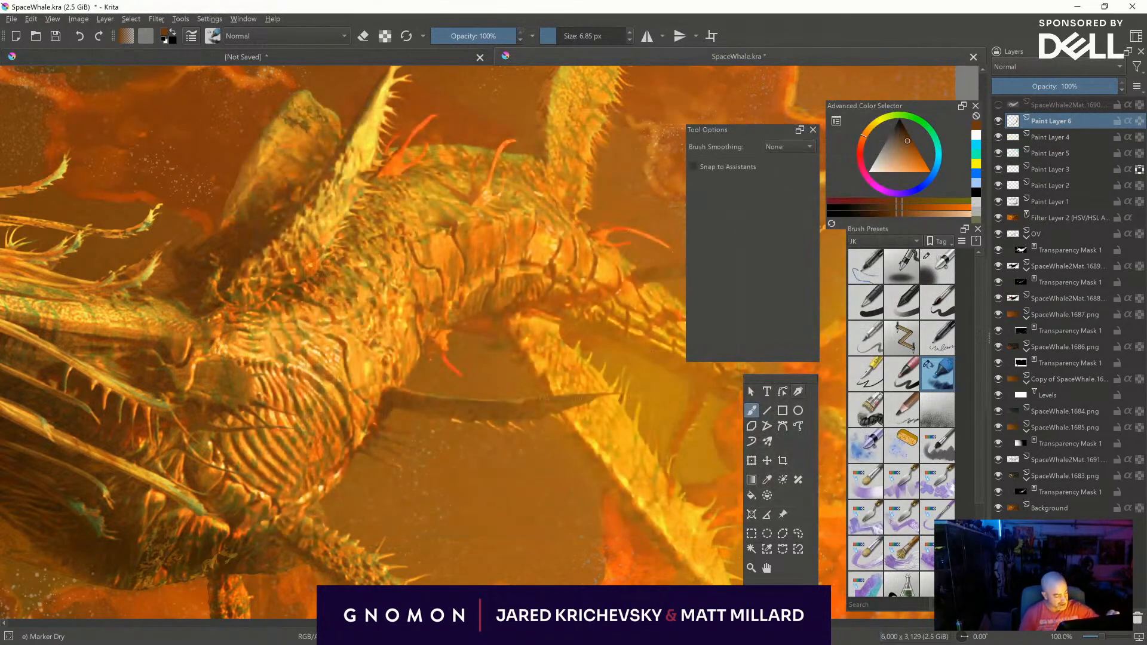
- Try sampled orange tones and black for the creature's body creases, and choose a dark orange-brown for Marker Dry at 6.85 px
left_click(488, 324, "ctrl")
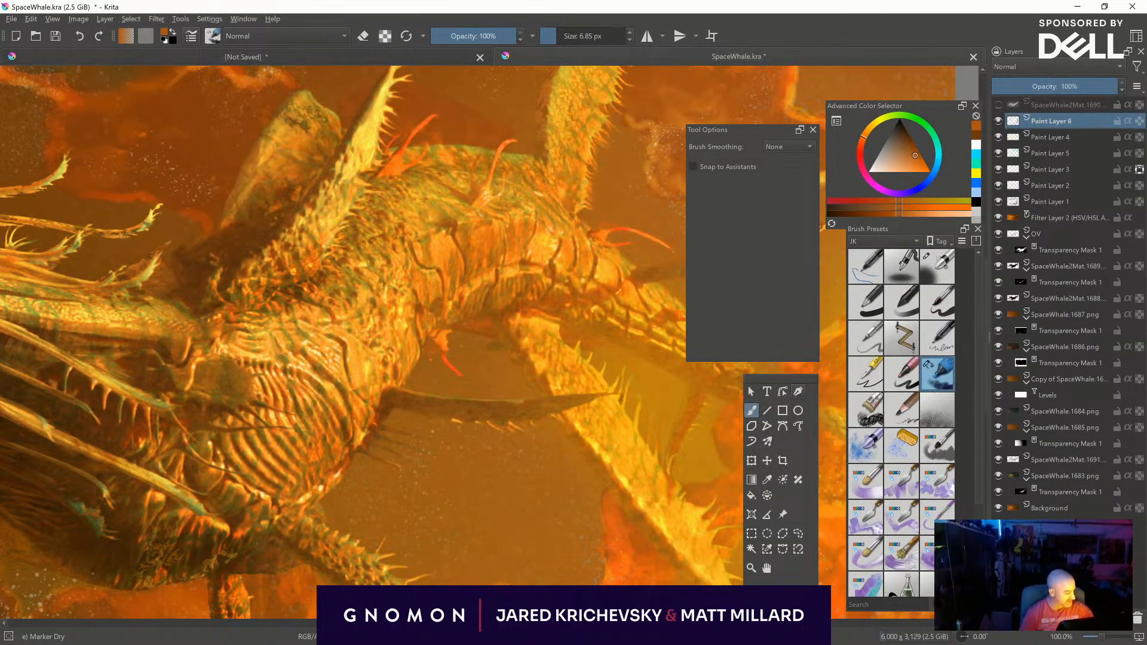
left_click(602, 294, "ctrl")
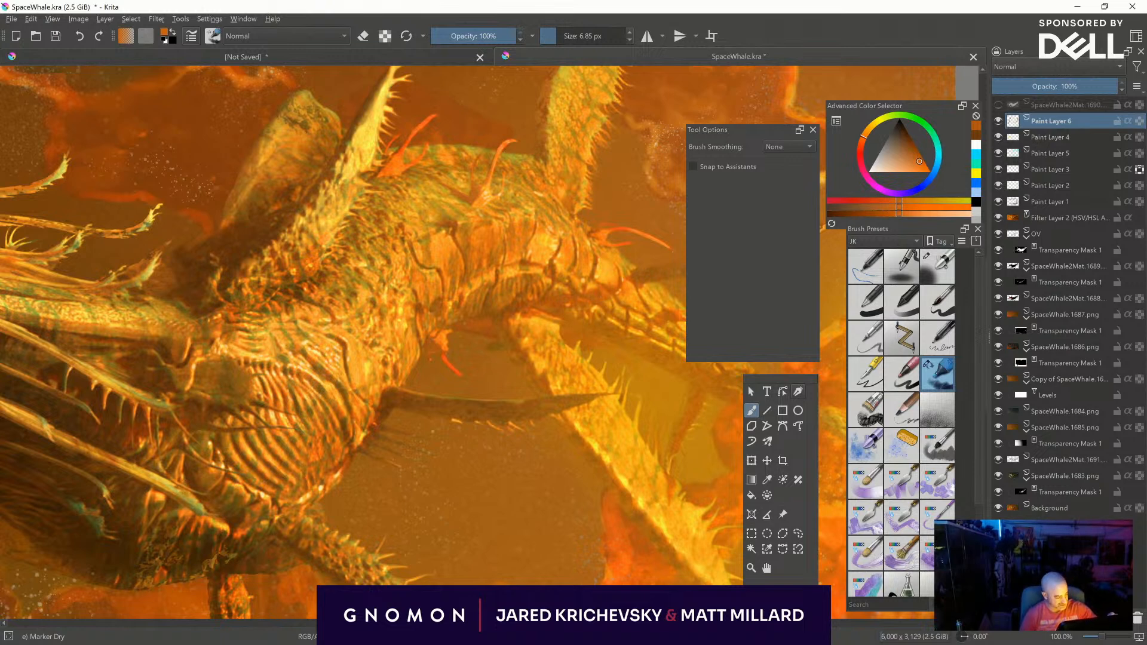
key("d")
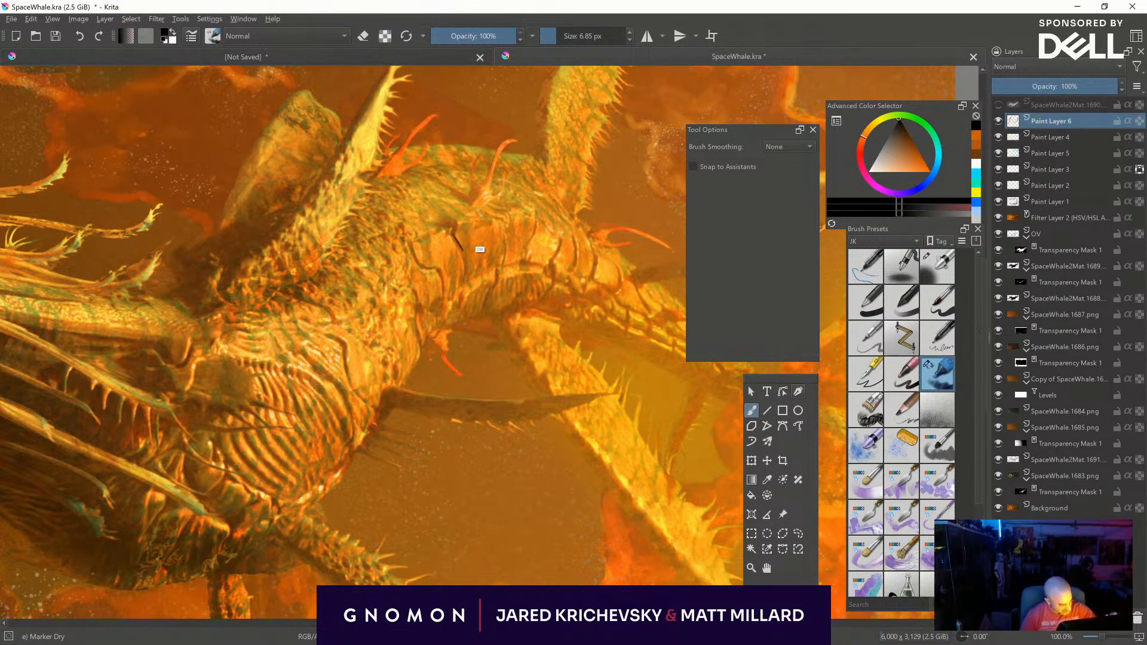
left_click(460, 115, "ctrl")
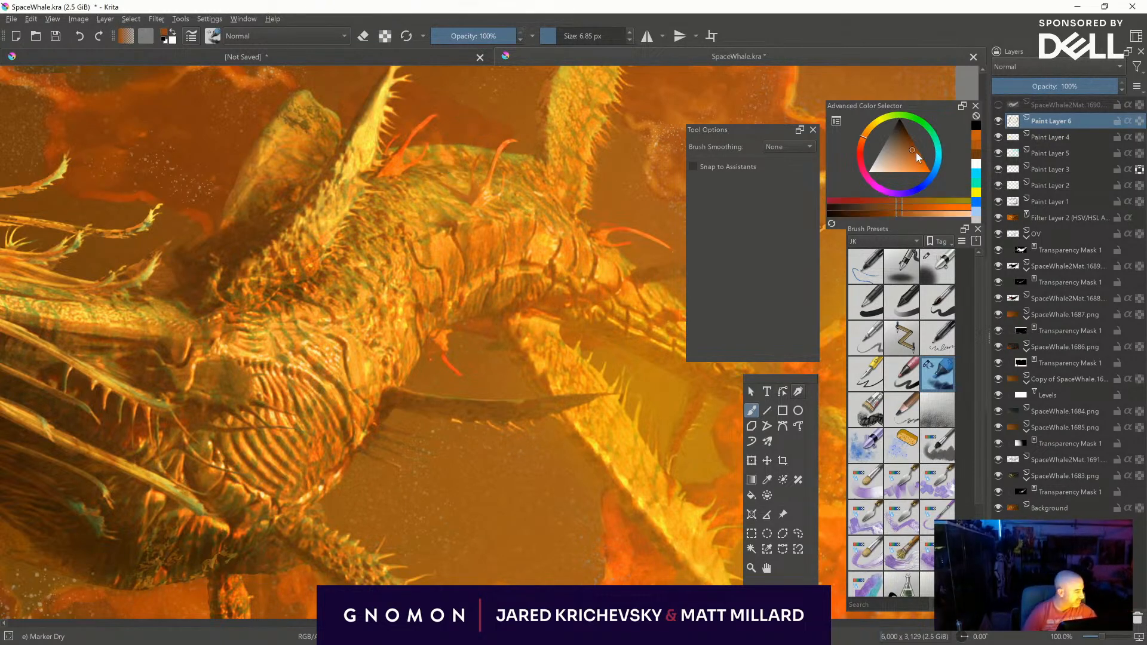
left_click(910, 145)
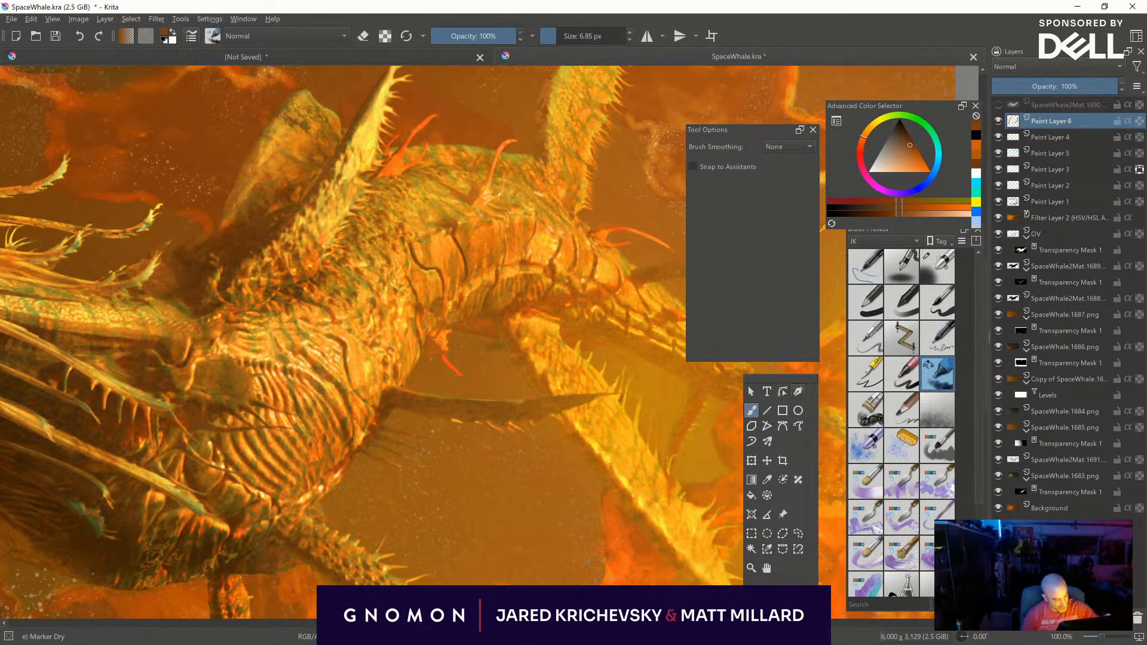
- Paint dark brown crease lines across the creature's midsection and rear body segments with Marker Dry at up to 8.18 px
mouse_move(311, 330)
left_mouse_down()
mouse_move(335, 339)
mouse_move(354, 390)
left_mouse_up()
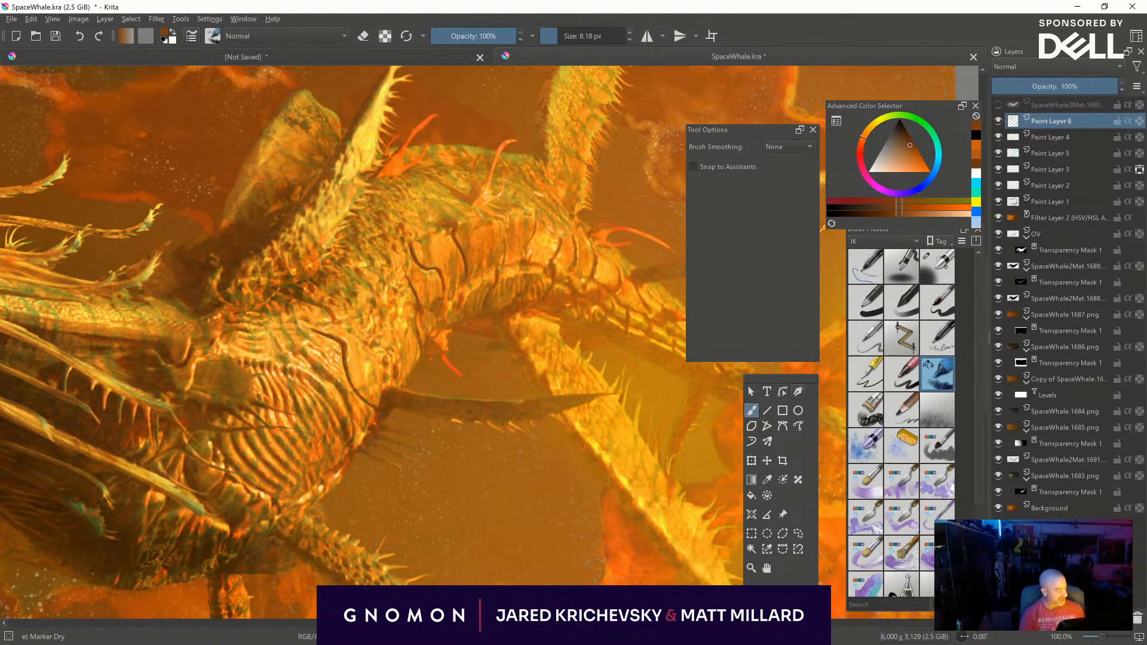
left_click_drag(466, 281, 462, 304)
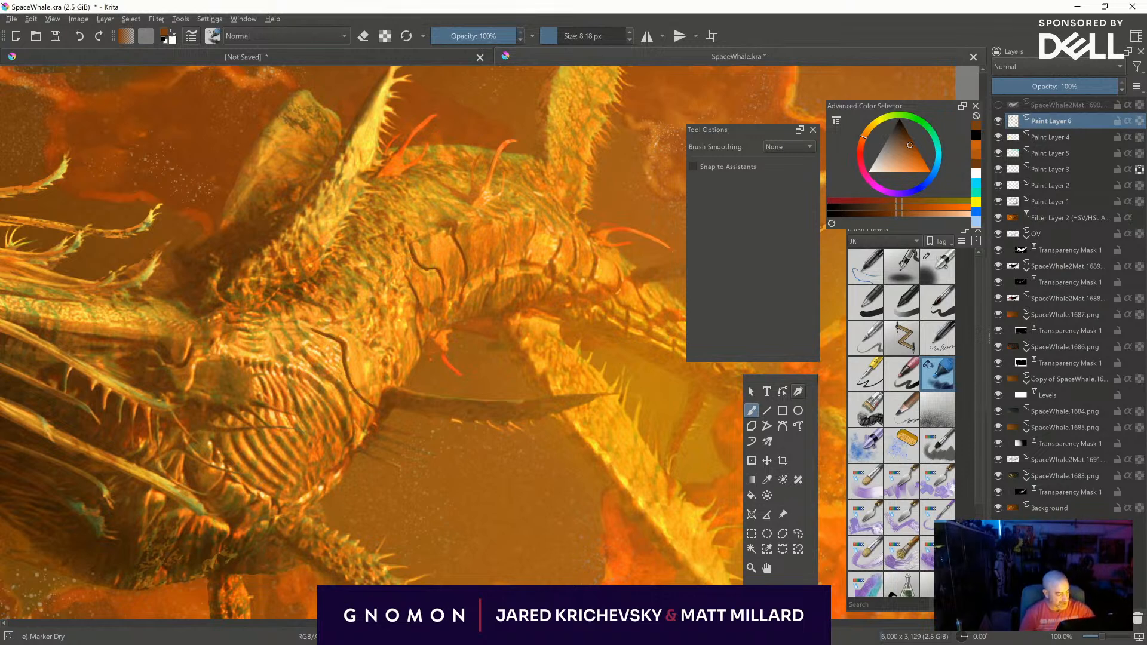
mouse_move(503, 228)
left_mouse_down()
mouse_move(507, 247)
mouse_move(509, 232)
left_mouse_up()
left_click(518, 239, "ctrl")
key("ctrl+z")
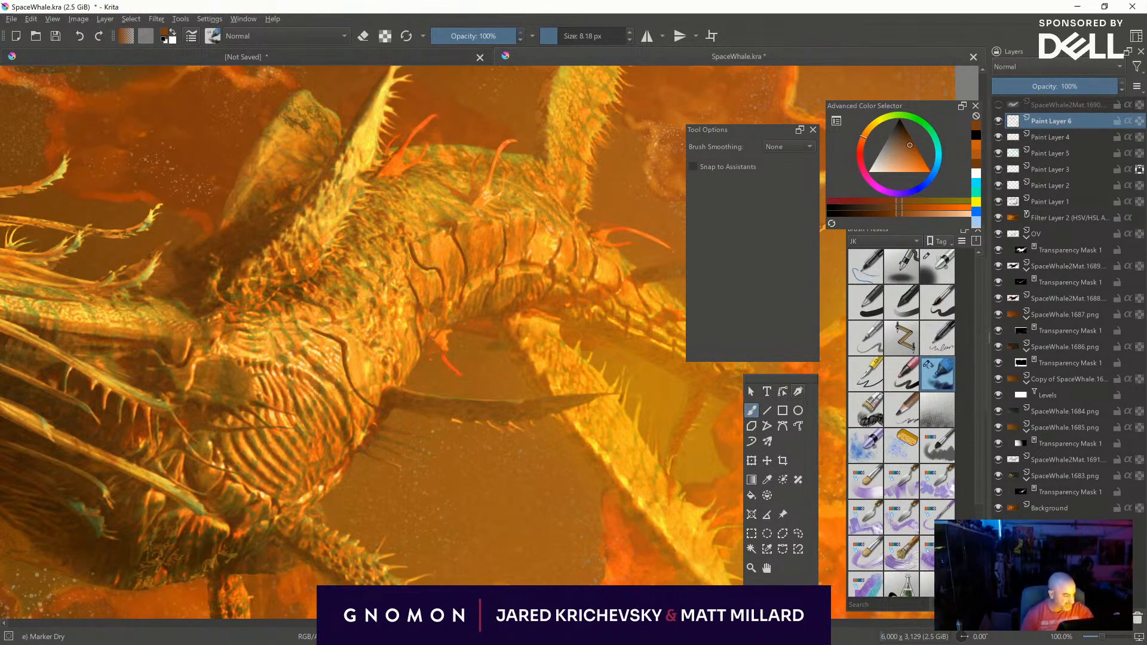
left_click_drag(534, 221, 526, 259)
mouse_move(562, 227)
left_mouse_down()
mouse_move(553, 259)
mouse_move(559, 246)
left_mouse_up()
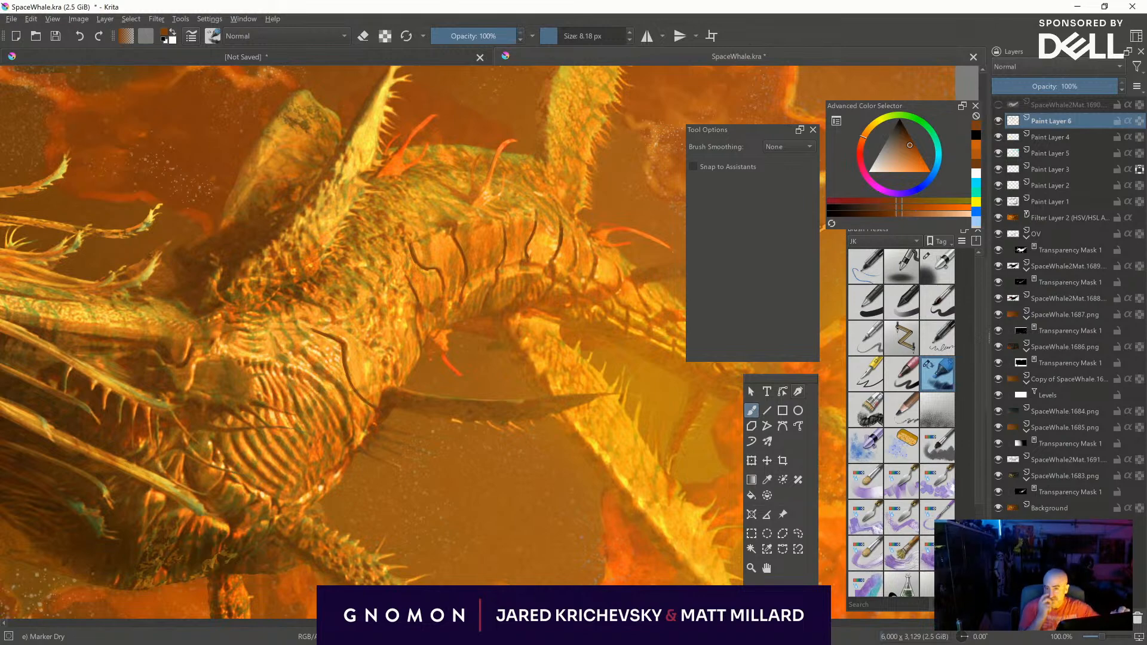
- Continue the dark brown segment lines down the creature's tail and darken its underside with Marker Dry at 8.18 to 12.51 px
middle_click_drag(558, 379, 440, 395)
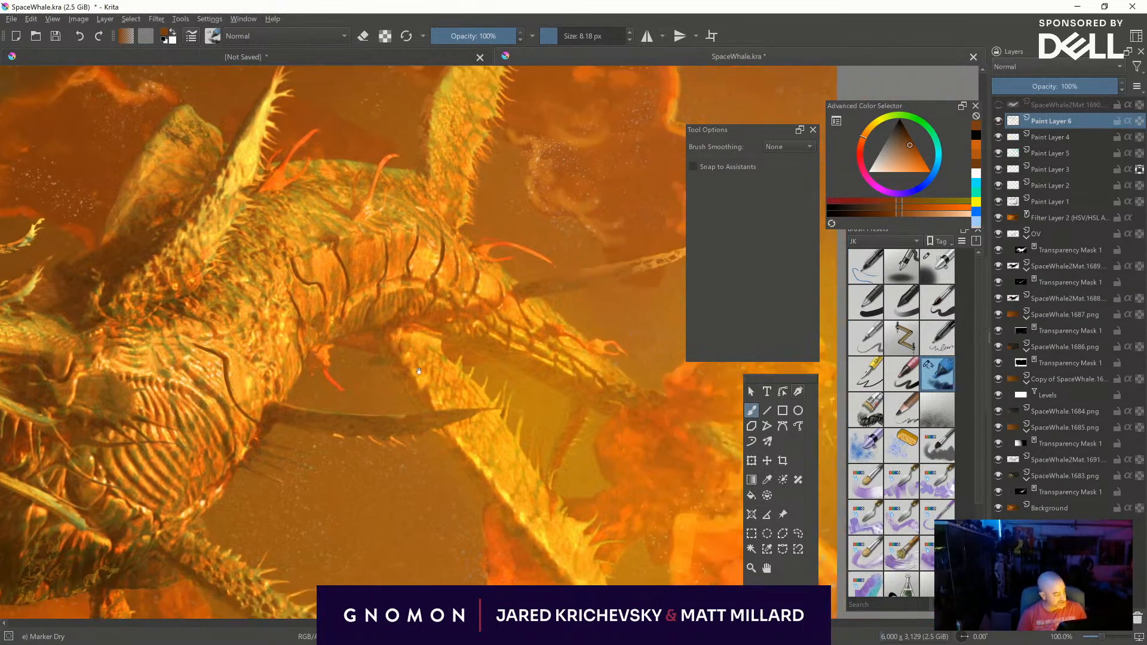
mouse_move(457, 247)
left_mouse_down()
mouse_move(458, 279)
mouse_move(496, 284)
mouse_move(528, 328)
left_mouse_up()
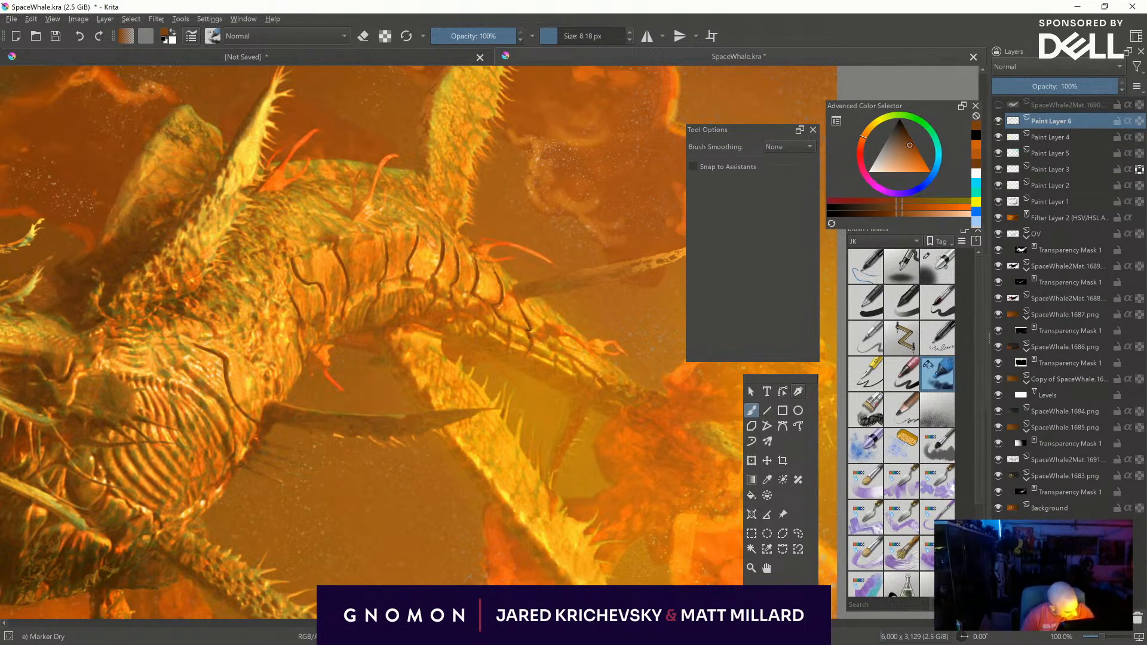
left_click_drag(495, 314, 492, 329)
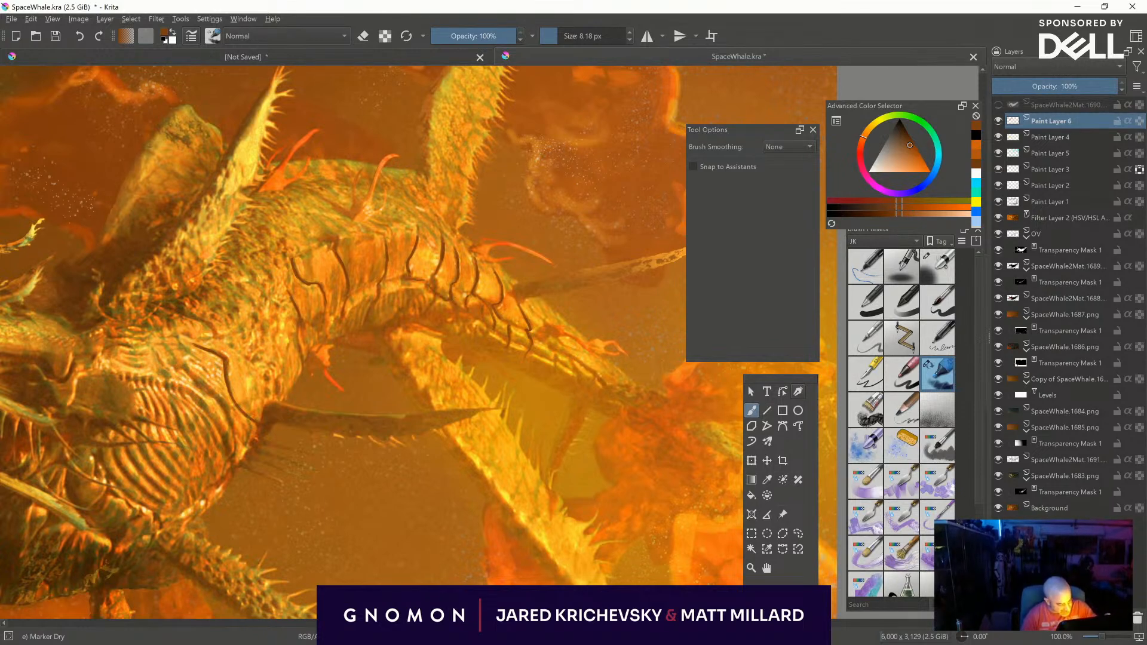
key("bracketright")
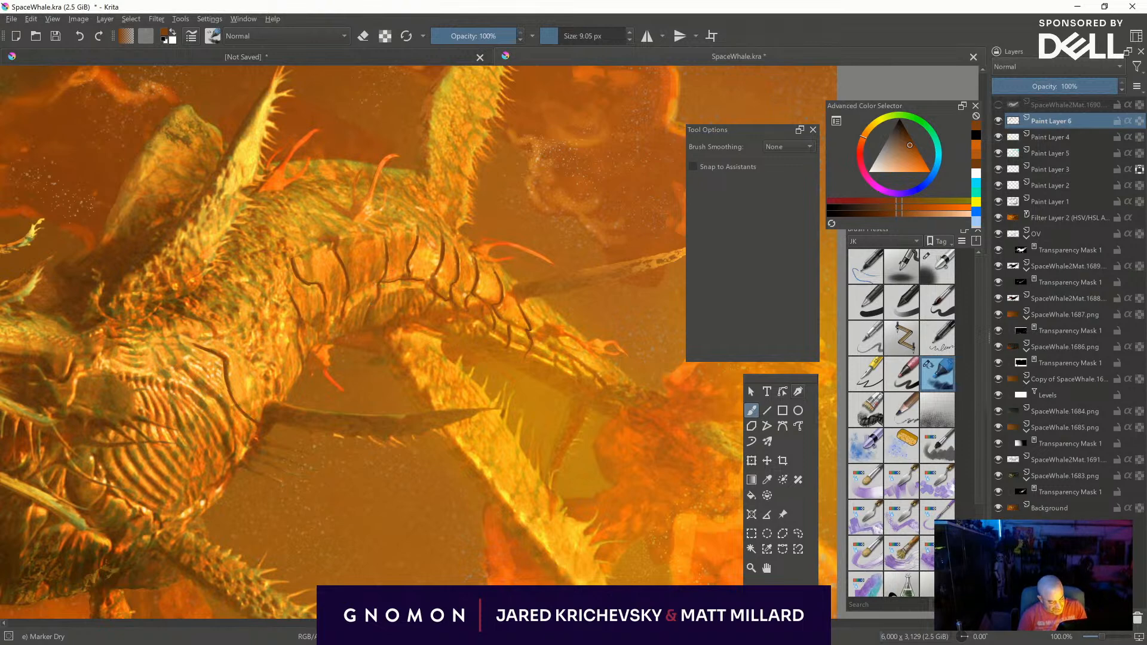
left_click_drag(353, 326, 355, 326, "shift")
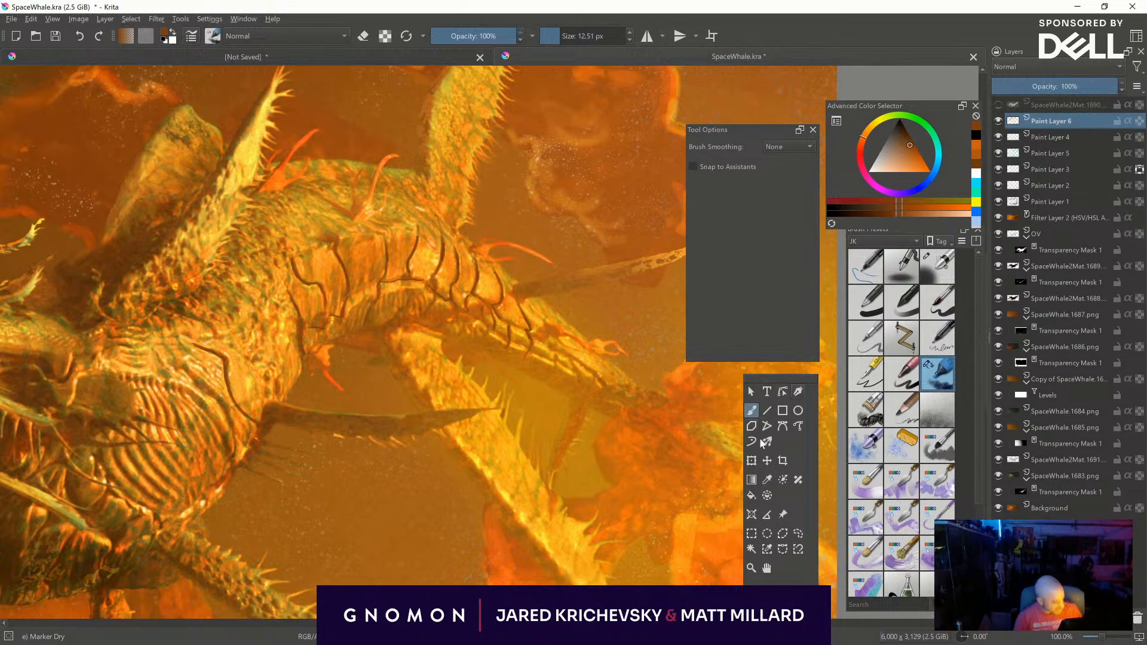
- Lower Paint Layer 6's opacity to 49%
key("minus")
key("minus")
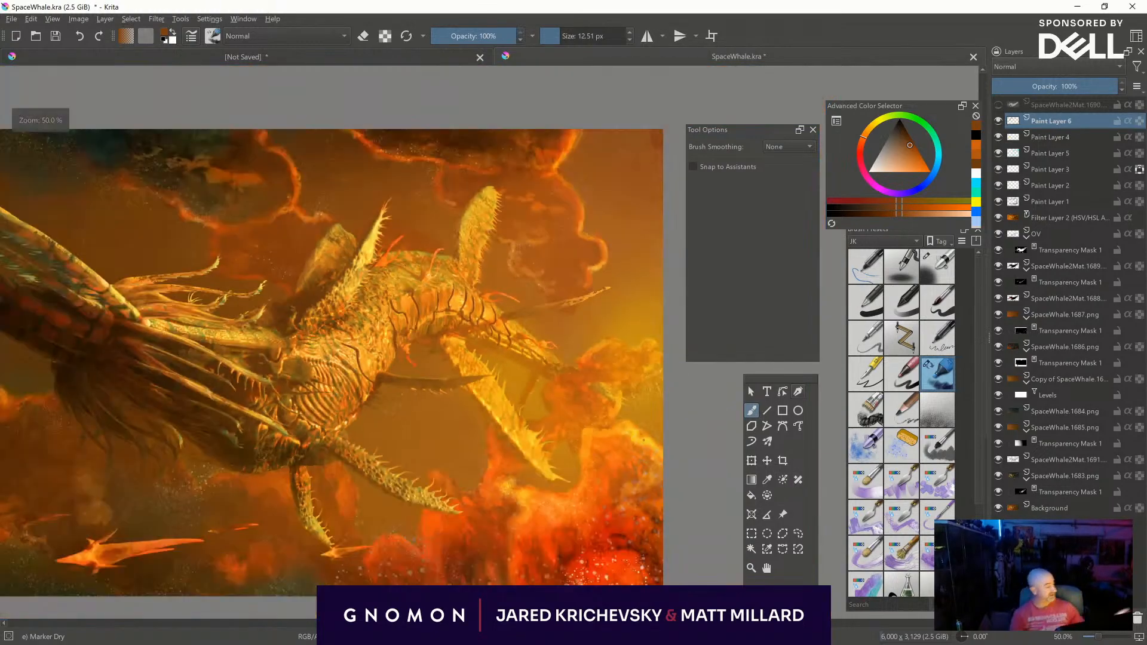
left_click(1081, 85)
mouse_move(1081, 82)
left_mouse_down()
mouse_move(1048, 84)
mouse_move(1060, 82)
left_mouse_up()
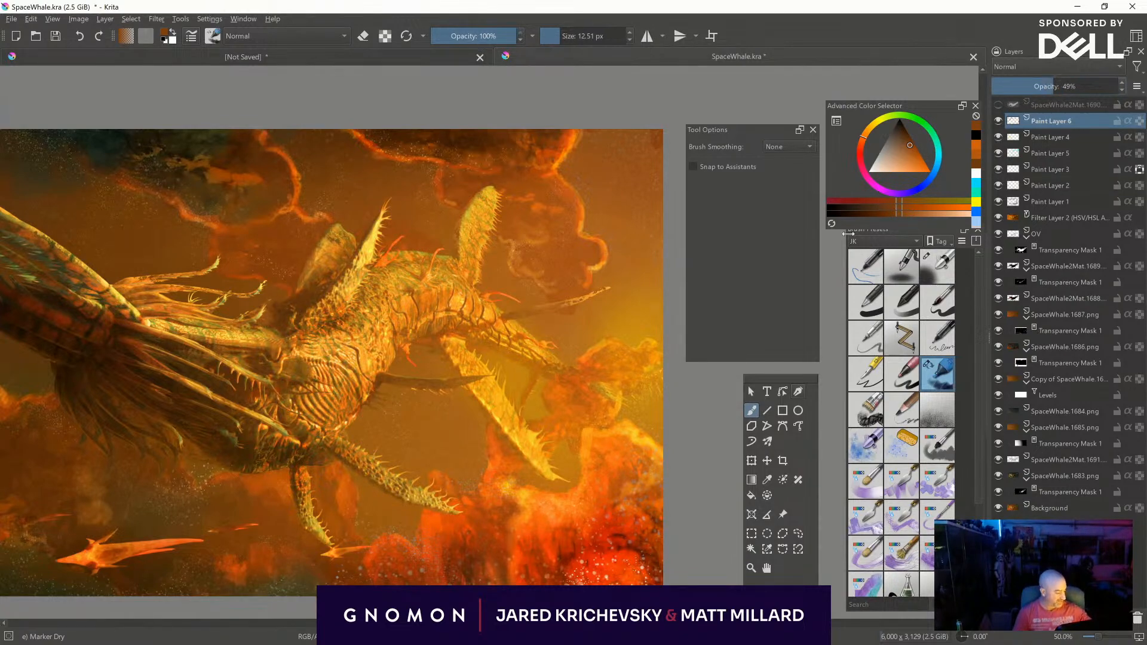
- Sample golden yellow around the cloud beside the creature's tail and touch up that area with Marker Dry at about 15 to 27 px
key("ctrl+plus")
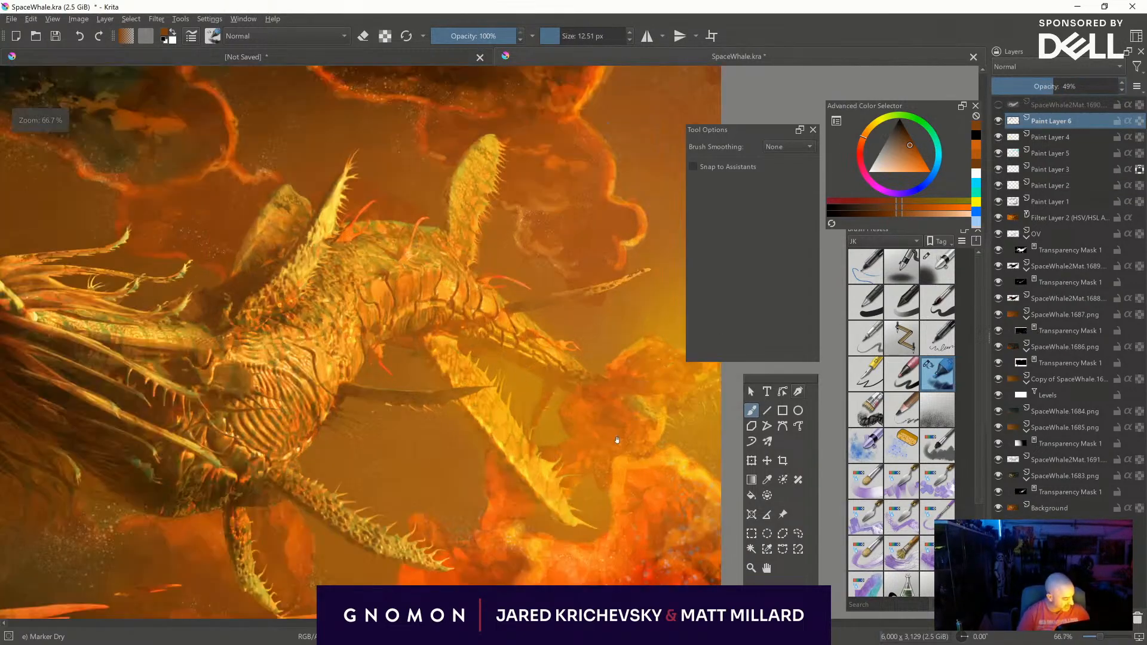
middle_click_drag(709, 341, 563, 353)
left_click(562, 352, "ctrl")
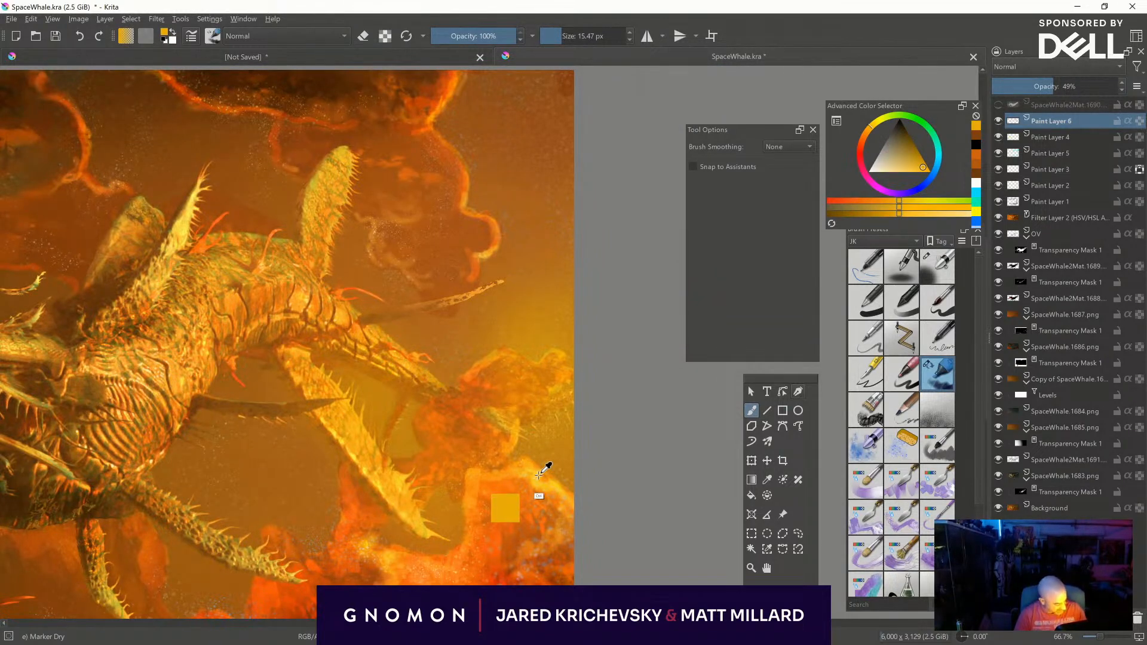
left_click(544, 469, "ctrl")
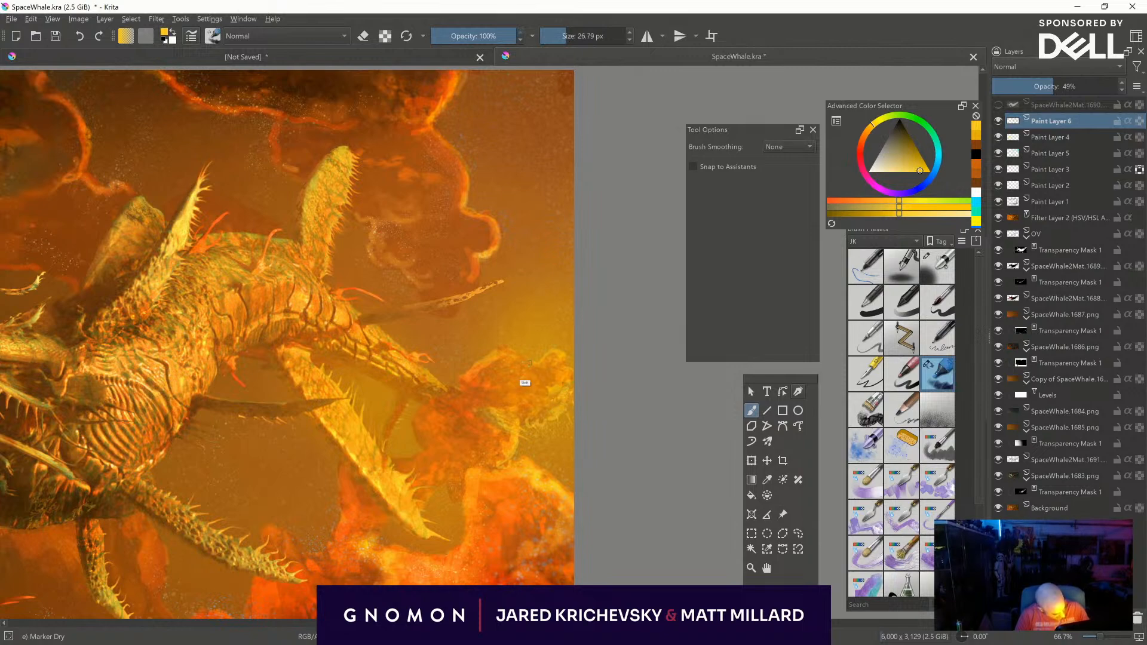
left_click_drag(530, 363, 499, 362, "shift")
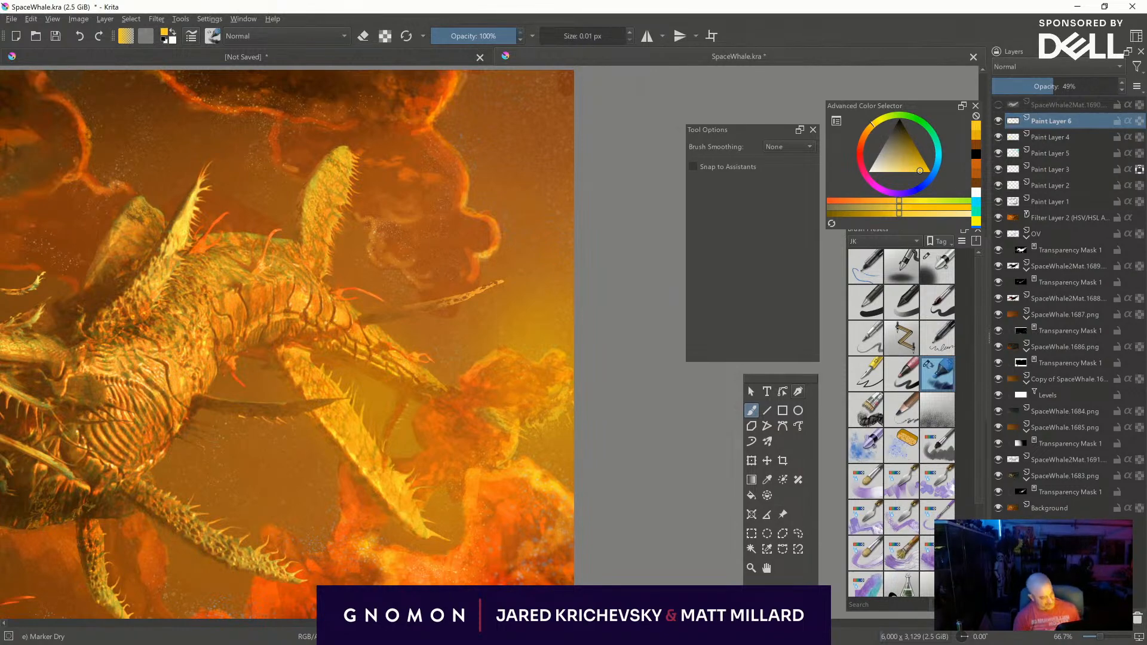
- Add a paint layer above Paint Layer 6 and choose bright turquoise with the Basic-1 brush
key("ctrl+minus")
key("ctrl+minus")
key("ctrl+minus")
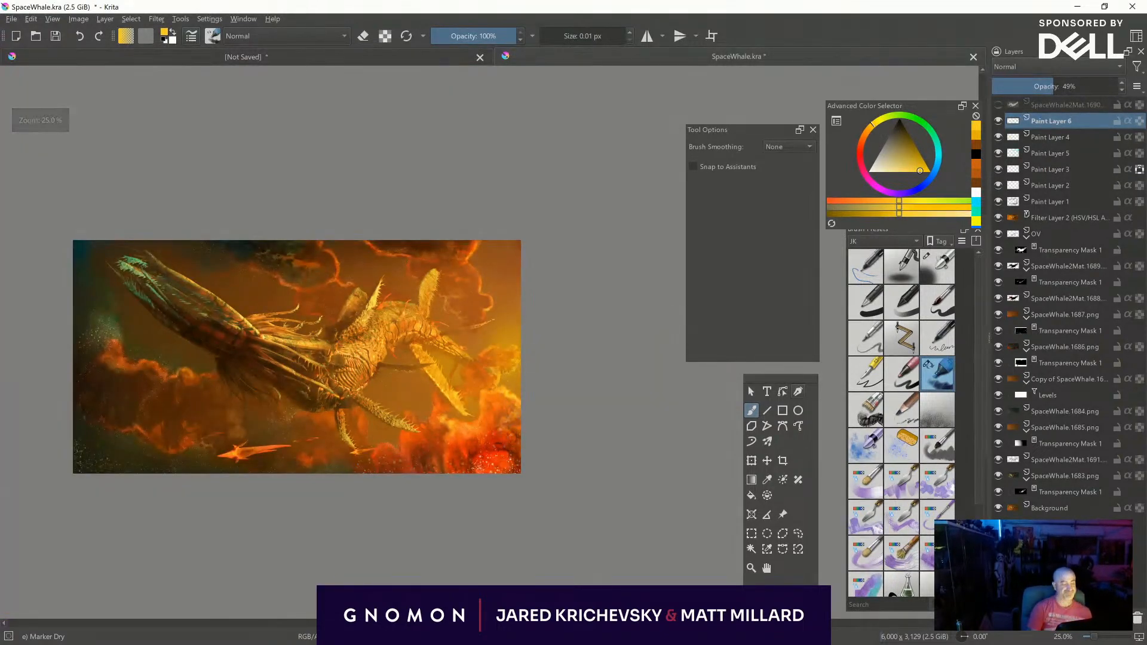
middle_click_drag(603, 584, 746, 535)
key("ctrl+plus")
key("ctrl+plus")
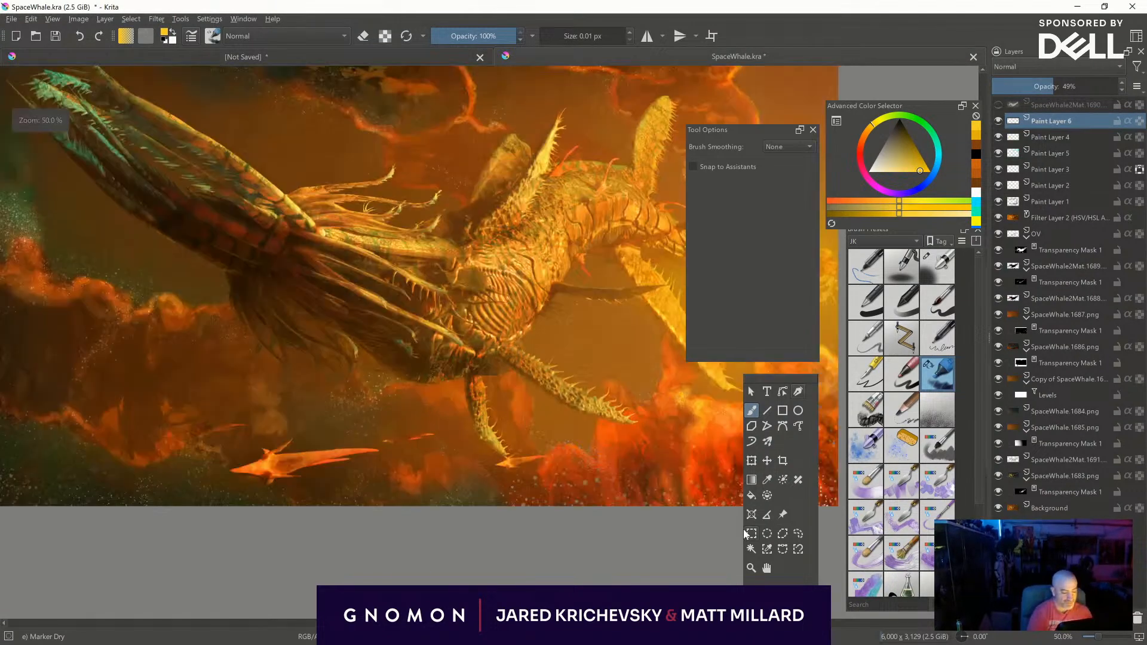
middle_click_drag(382, 287, 539, 433)
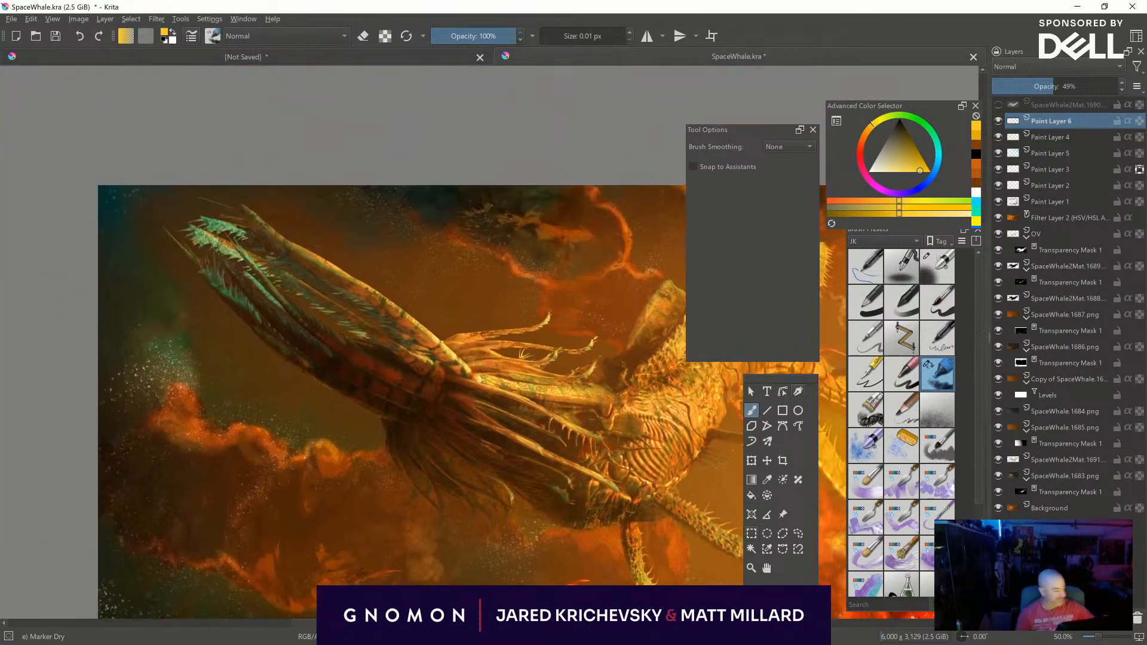
key("Insert")
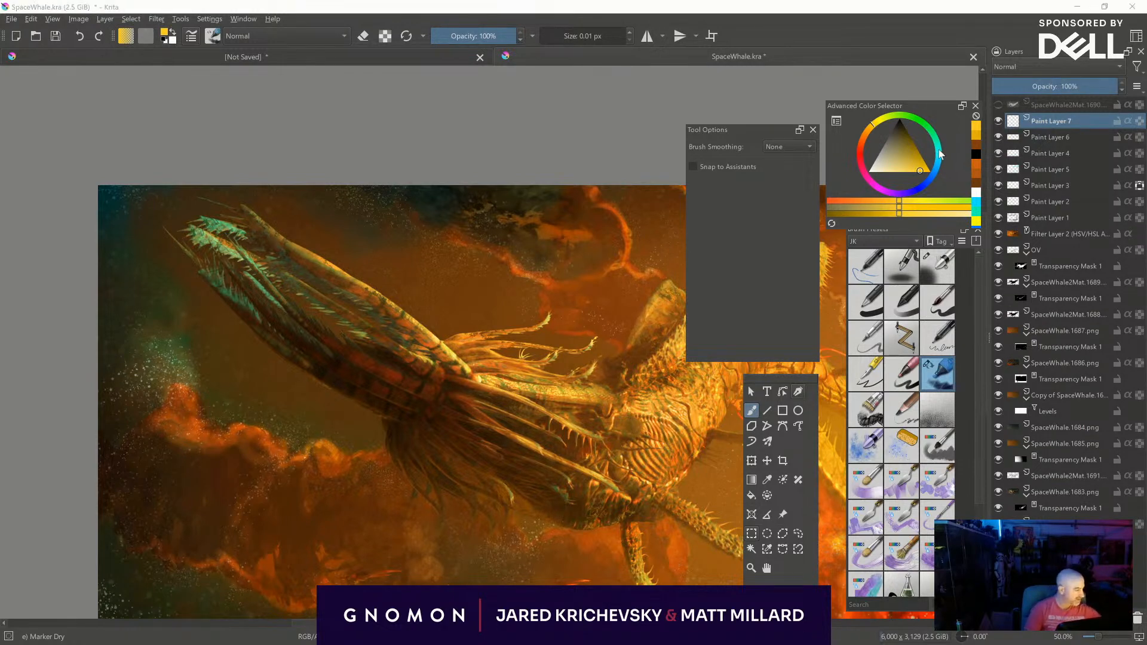
left_click_drag(940, 155, 937, 144)
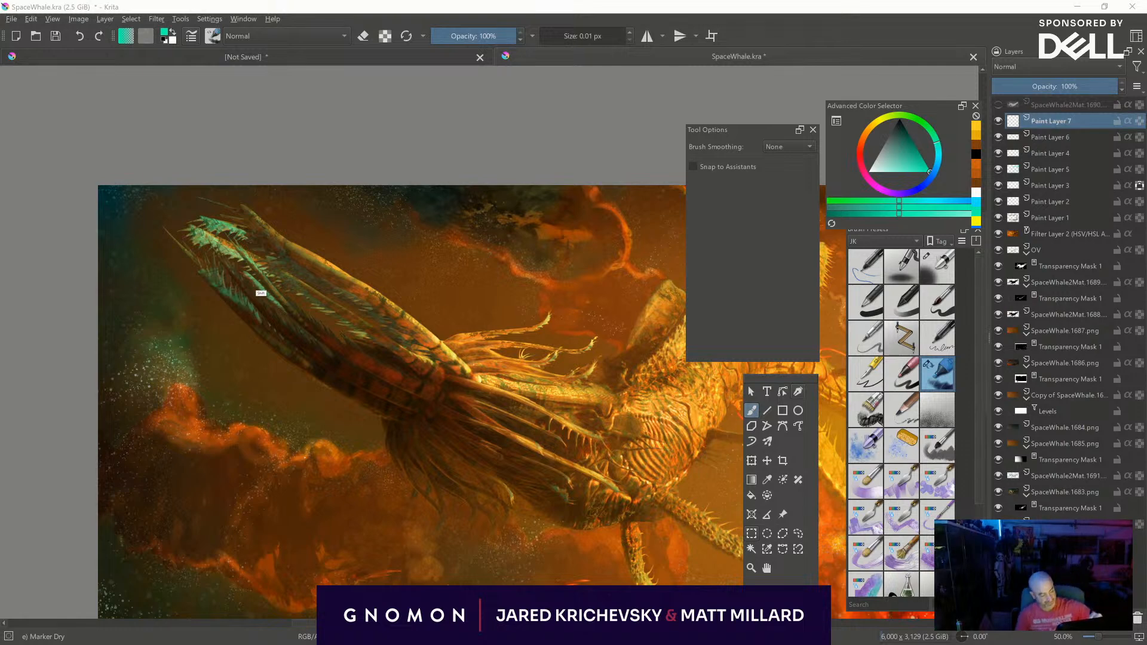
key("slash")
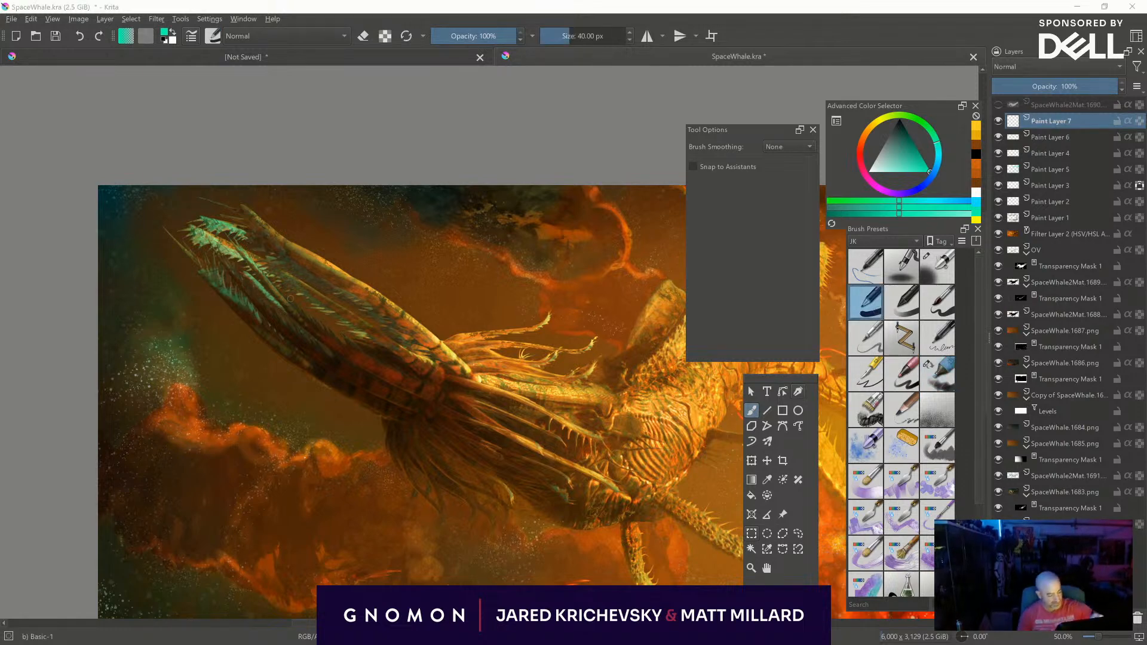
- Paint rows of small turquoise dashes along the dark underside of the creature's long head with Basic-1 at about 1 to 5 px
left_click_drag(263, 320, 225, 300, "shift")
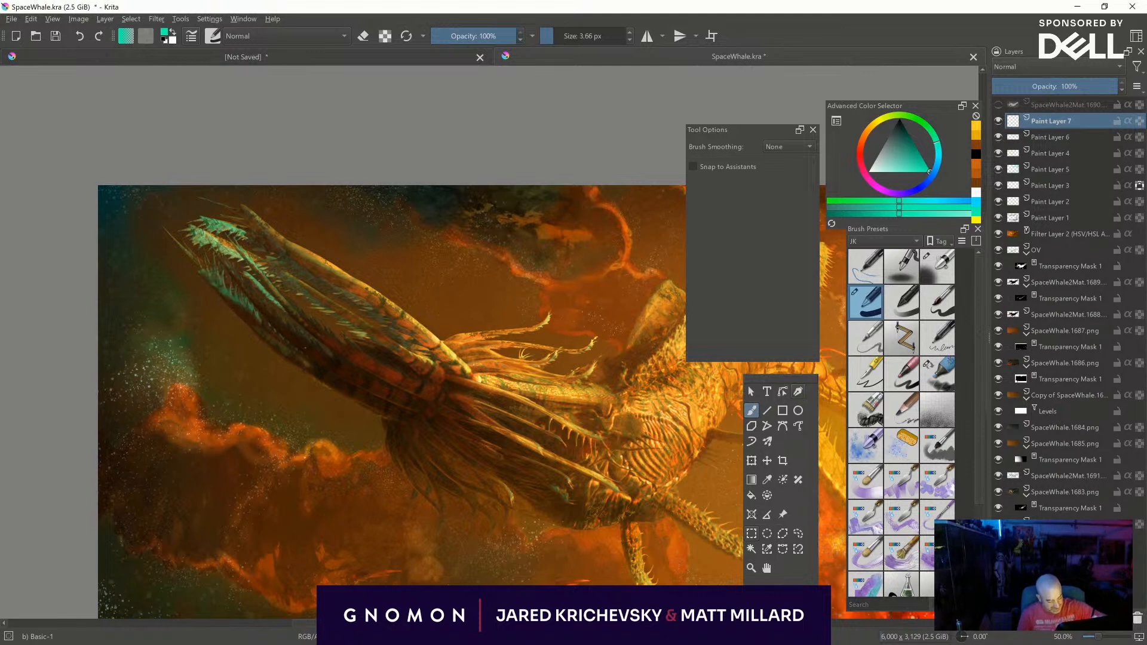
left_click(305, 349)
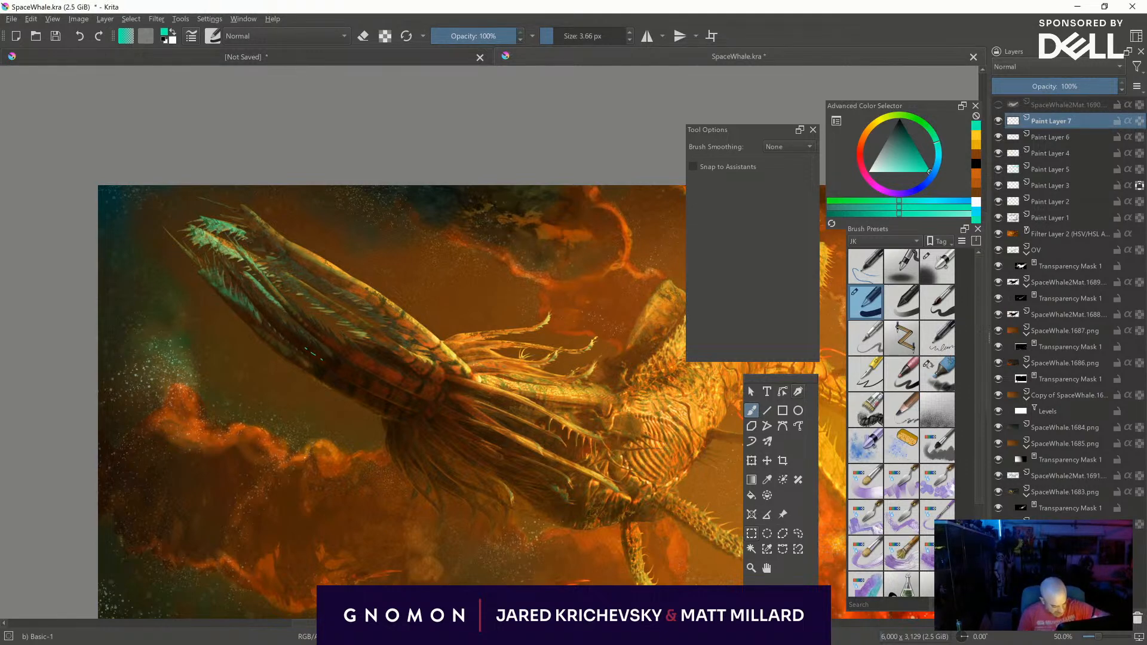
left_click_drag(327, 362, 369, 389, "shift")
middle_click_drag(444, 408, 381, 354)
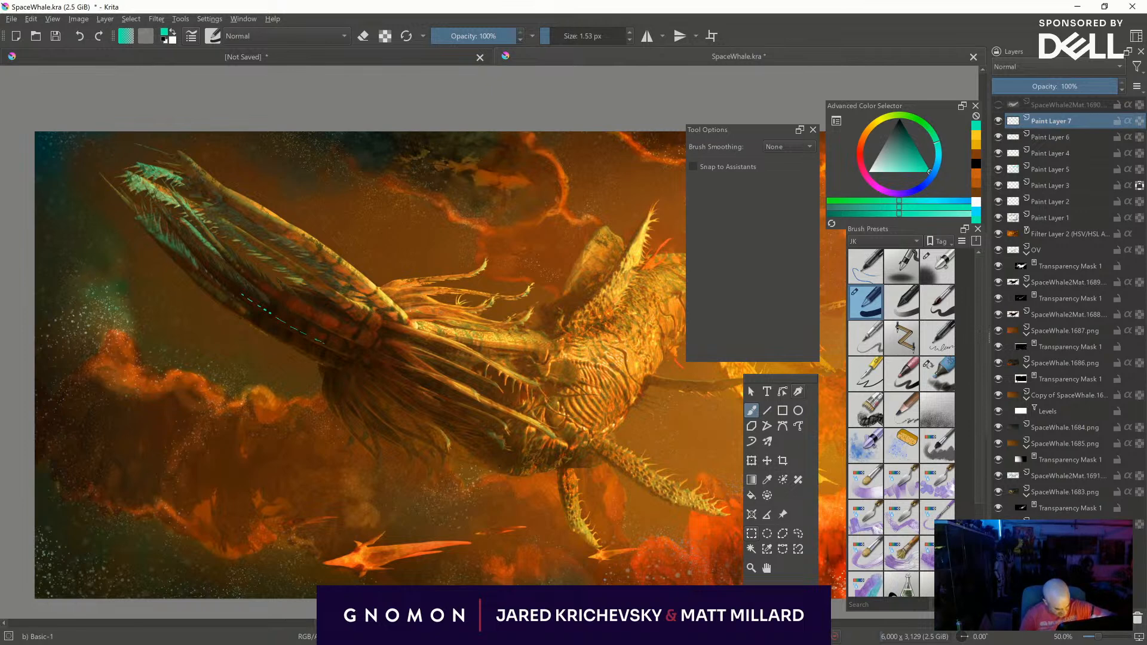
left_click_drag(315, 346, 313, 346, "shift")
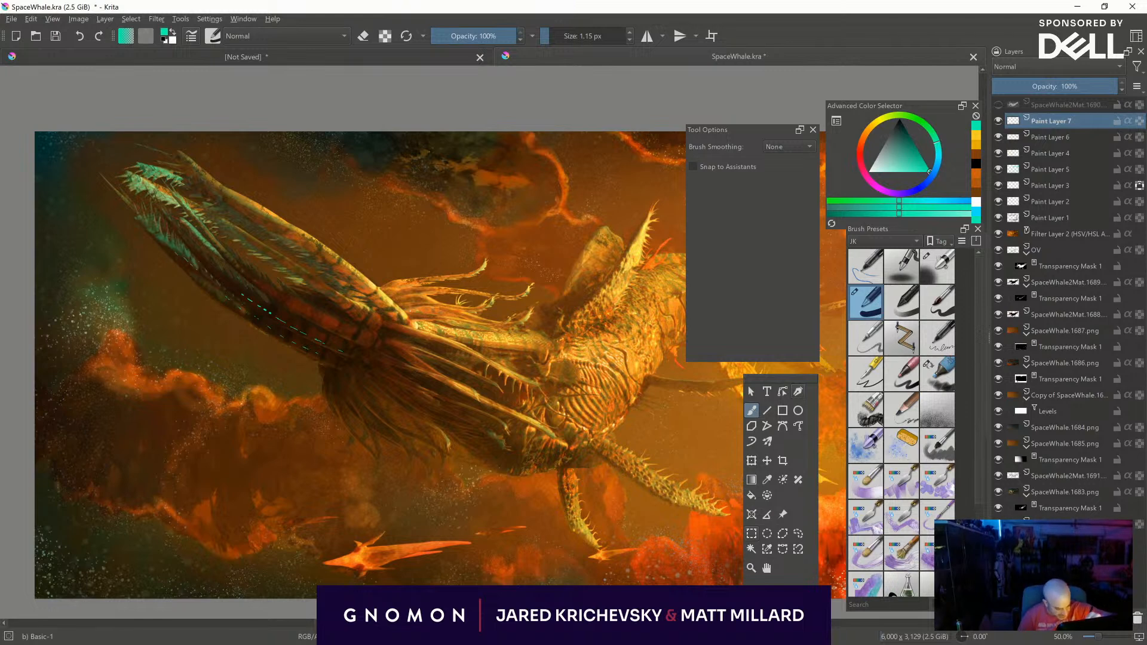
left_click_drag(351, 355, 354, 354, "shift")
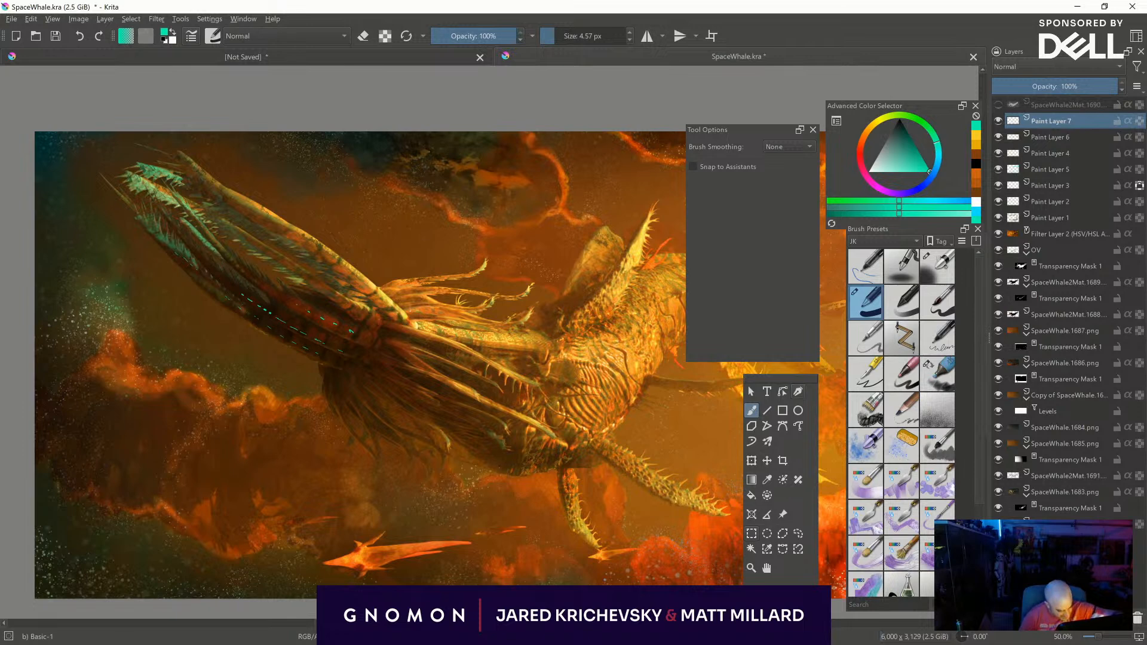
- Add a Gaussian Blur filter mask to Paint Layer 7 with horizontal and vertical radii of 6.79 px
left_click(1009, 617)
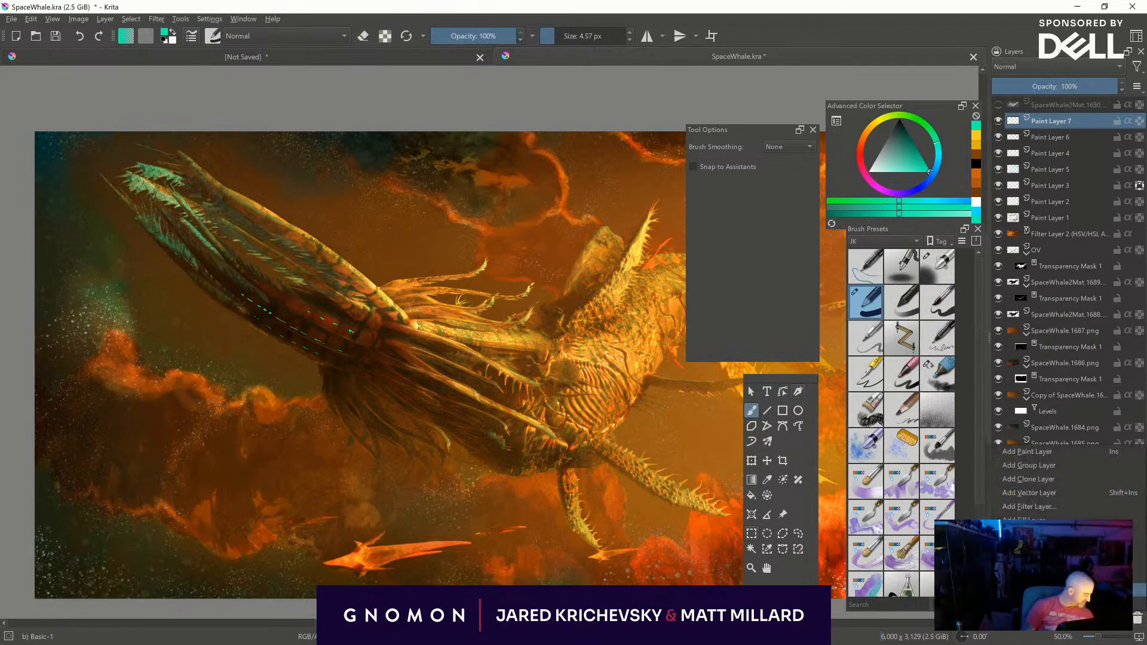
left_click(1039, 562)
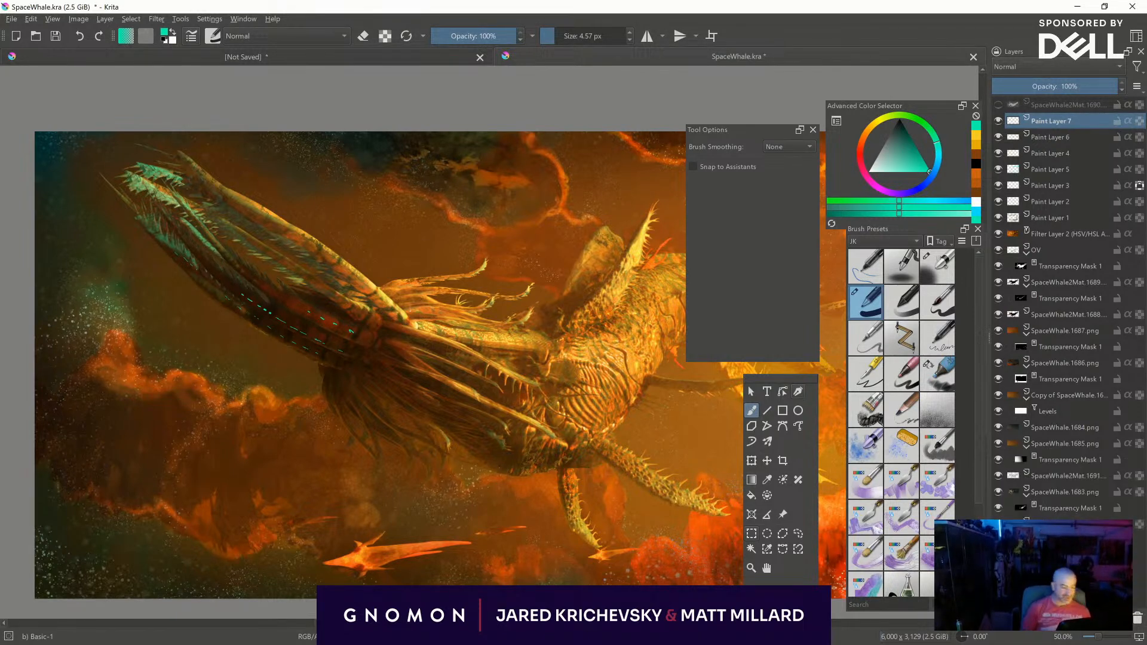
left_click_drag(622, 153, 699, 161)
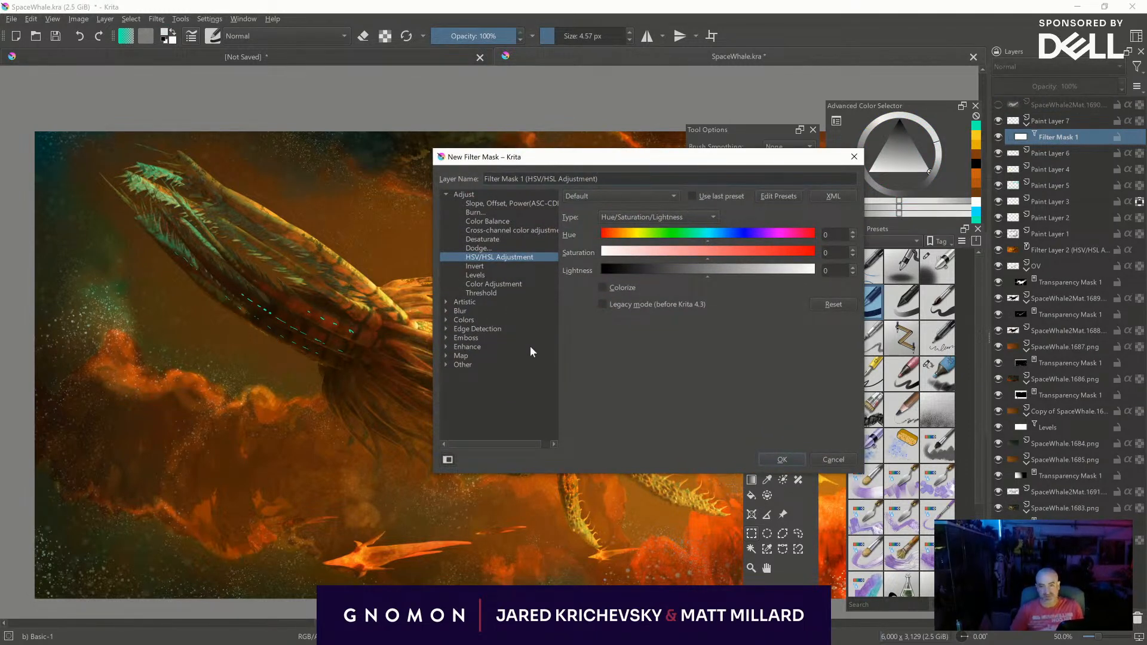
left_click(446, 310)
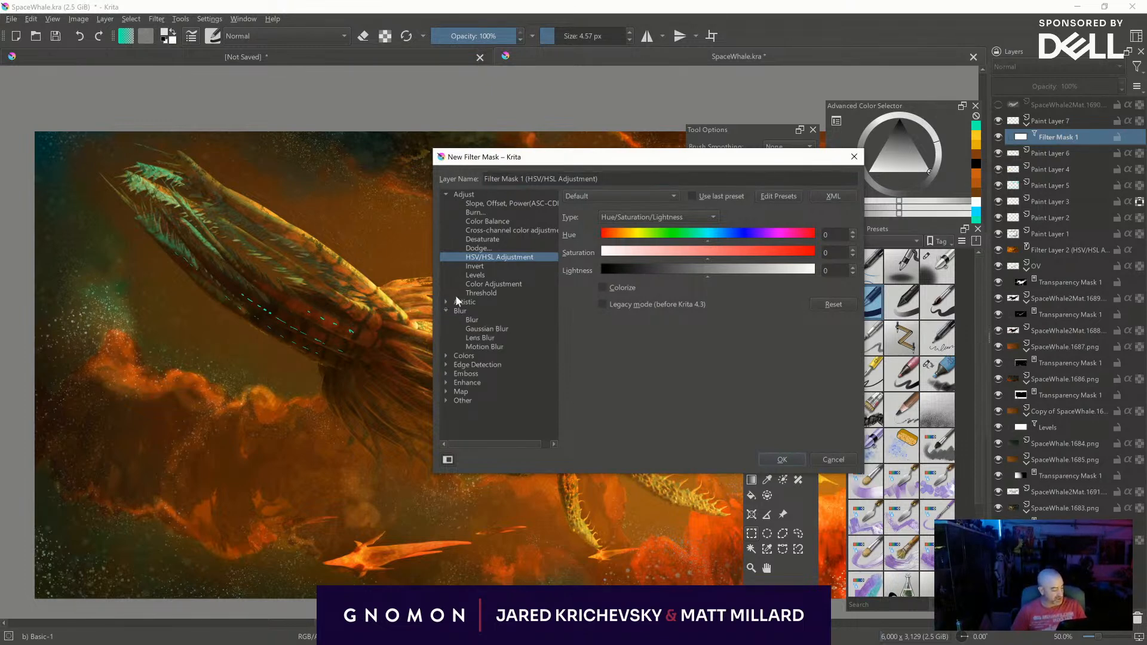
left_click(491, 329)
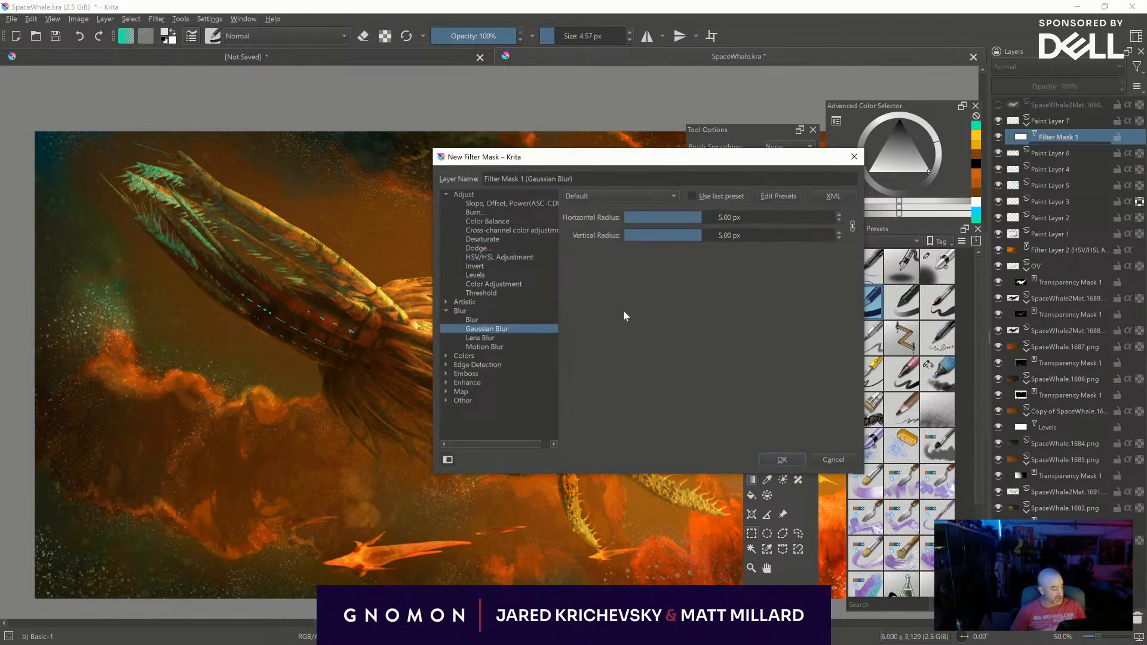
mouse_move(712, 213)
left_mouse_down()
mouse_move(753, 218)
mouse_move(706, 221)
mouse_move(716, 219)
left_mouse_up()
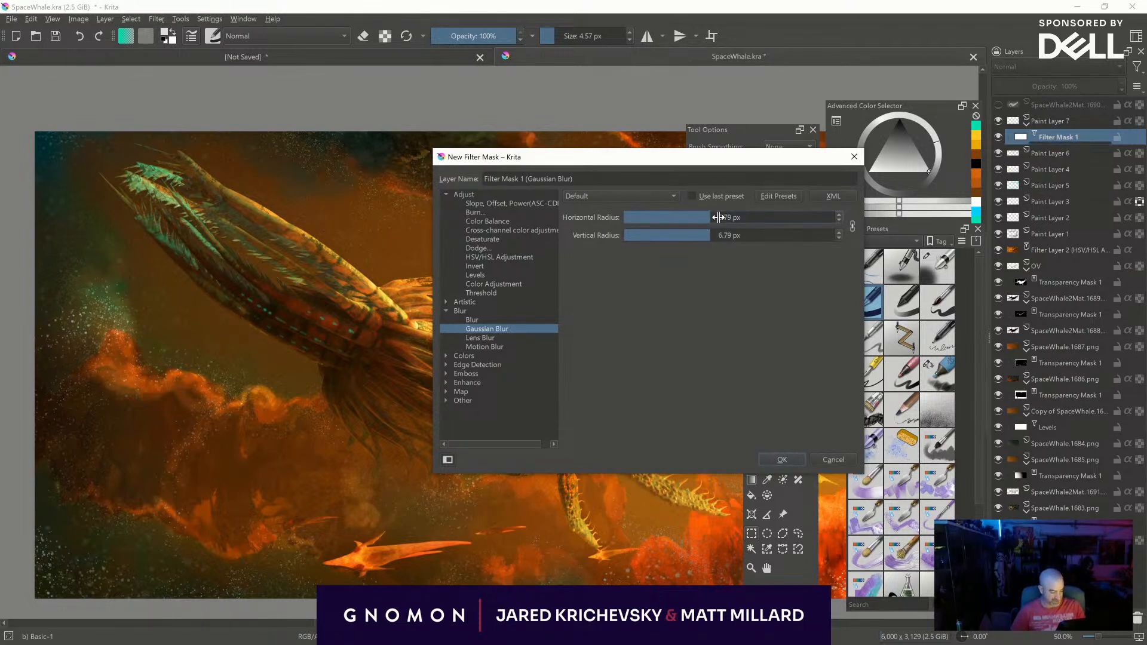
left_click(781, 458)
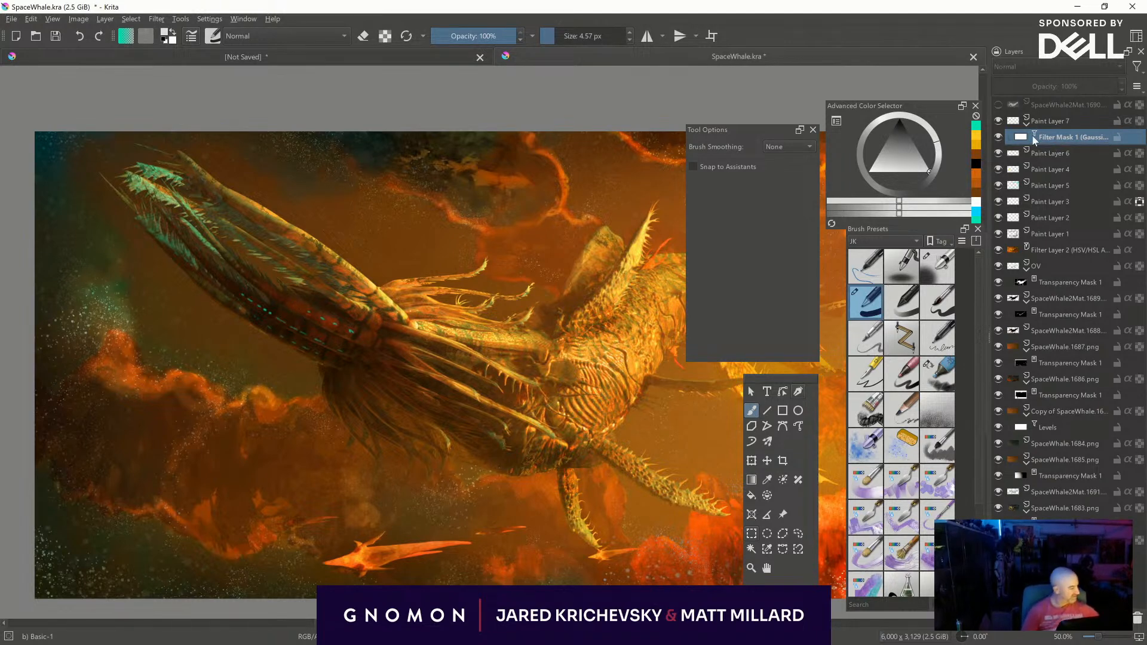
- Select Paint Layer 7 and hide its turquoise marks
left_click(1054, 118)
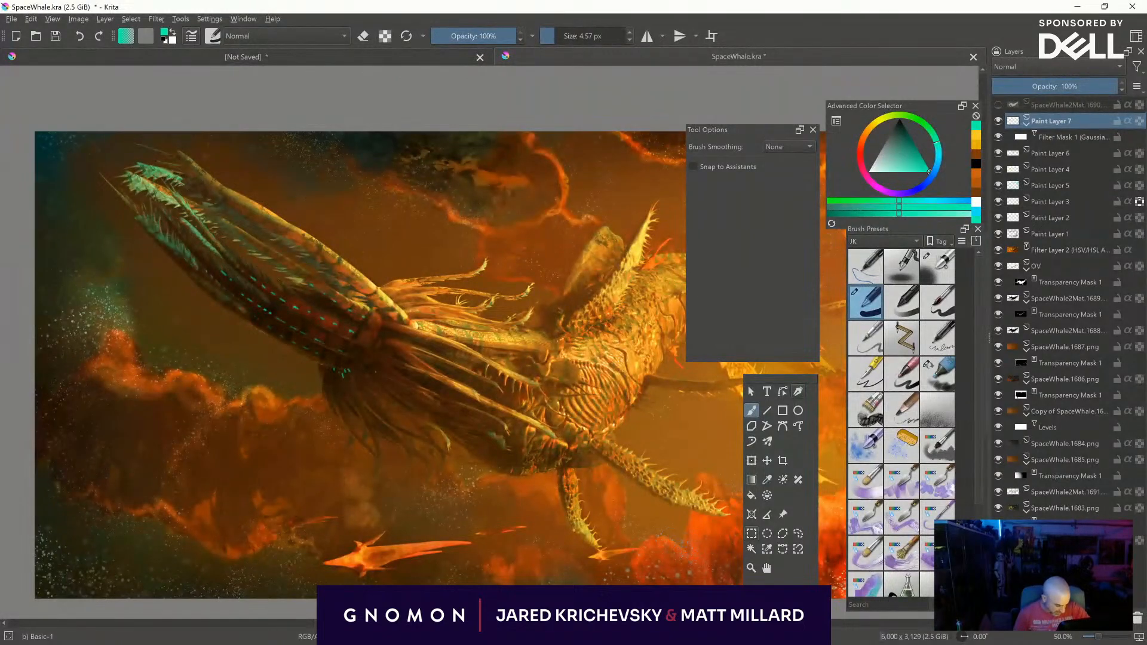
left_click(998, 121)
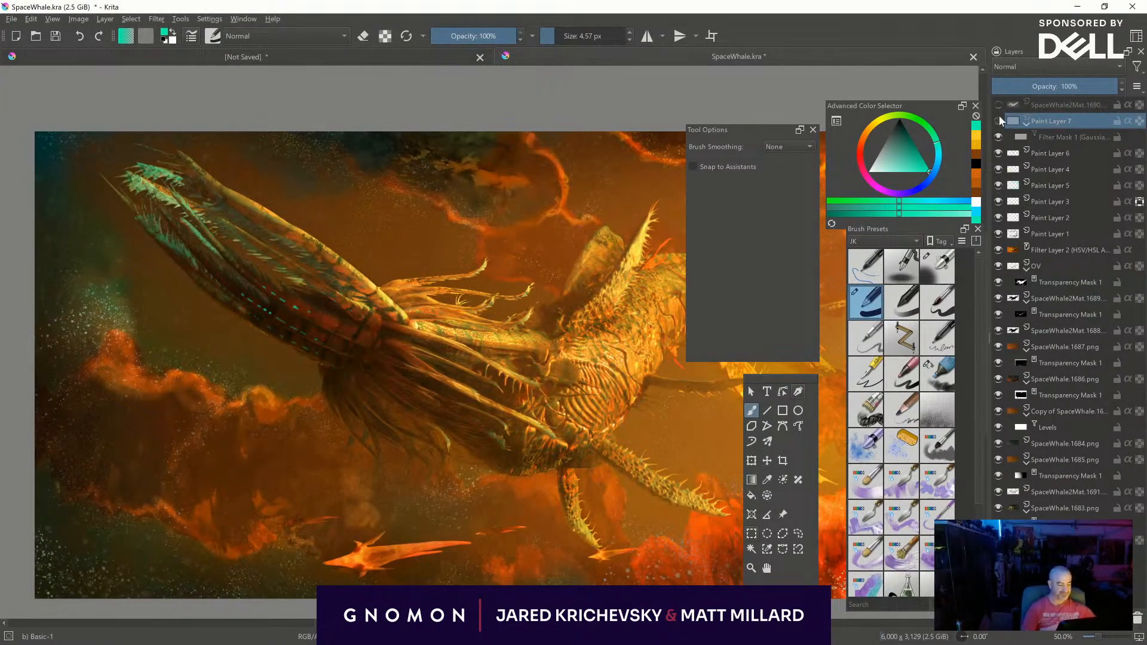
- Examine the whole painting in a mirrored, canvas-only view, checking the creature's body, head and surrounding clouds up close
key("ctrl+minus")
middle_click_drag(525, 521, 471, 500)
key("ctrl+plus")
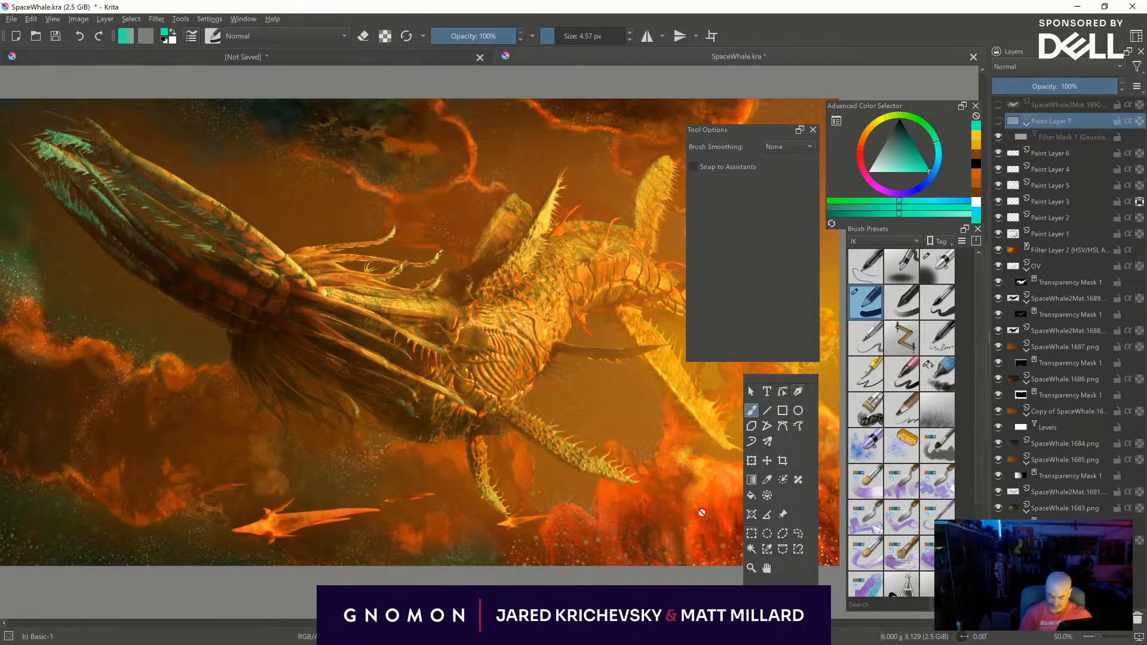
key("m")
middle_click_drag(558, 261, 424, 274)
key("Tab")
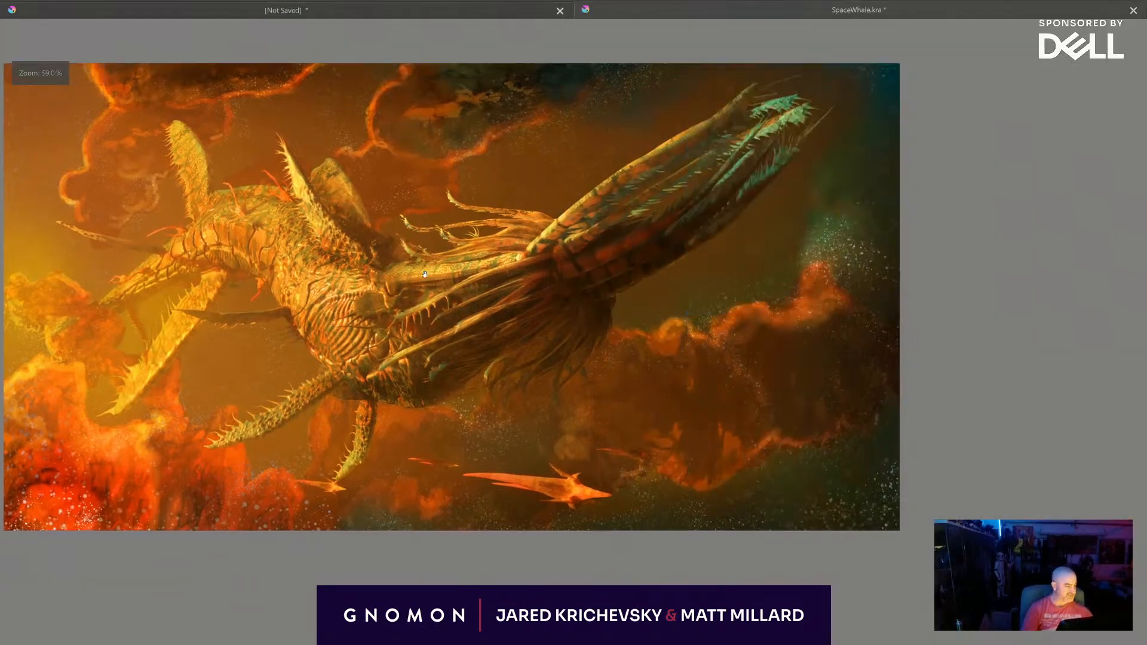
key("ctrl+plus")
mouse_move(412, 360)
middle_mouse_down()
mouse_move(501, 326)
mouse_move(508, 340)
middle_mouse_up()
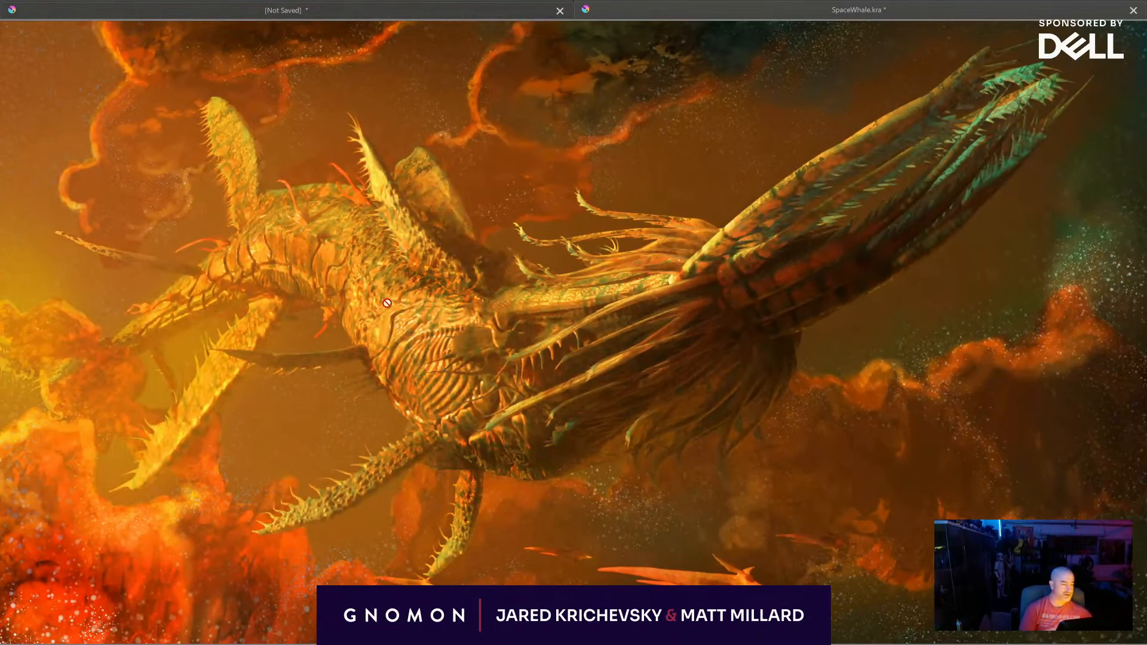
key("ctrl")
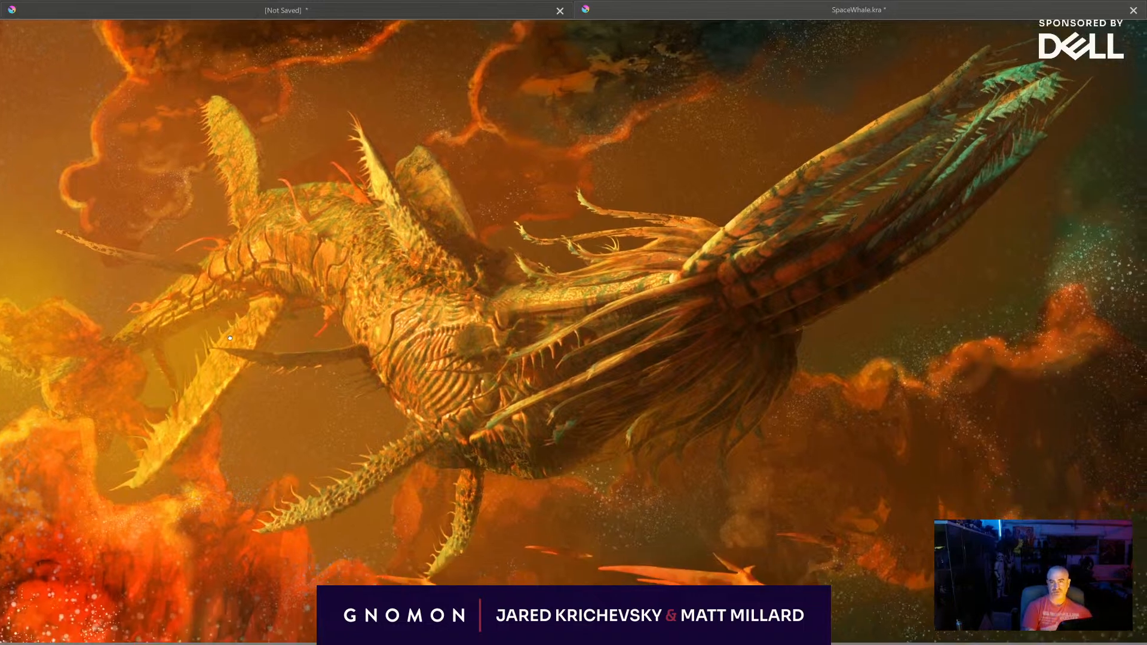
middle_click_drag(229, 338, 230, 331)
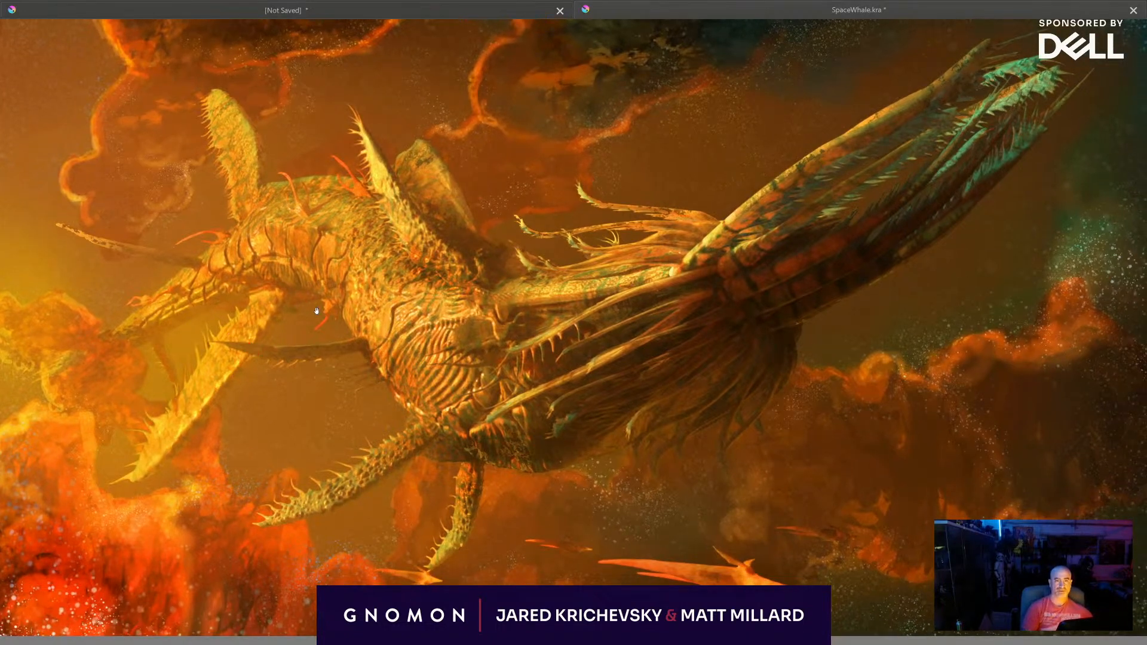
middle_click_drag(317, 311, 301, 317)
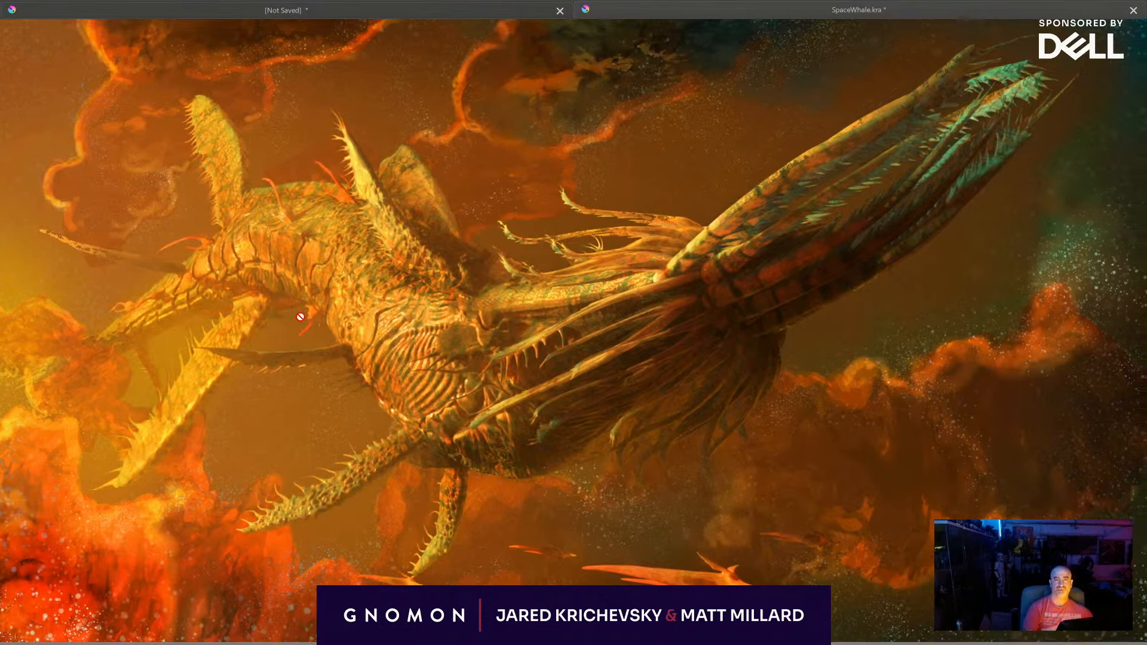
- Save the SpaceWhale.kra painting and dismiss the on-screen keyboard
key("ctrl+s")
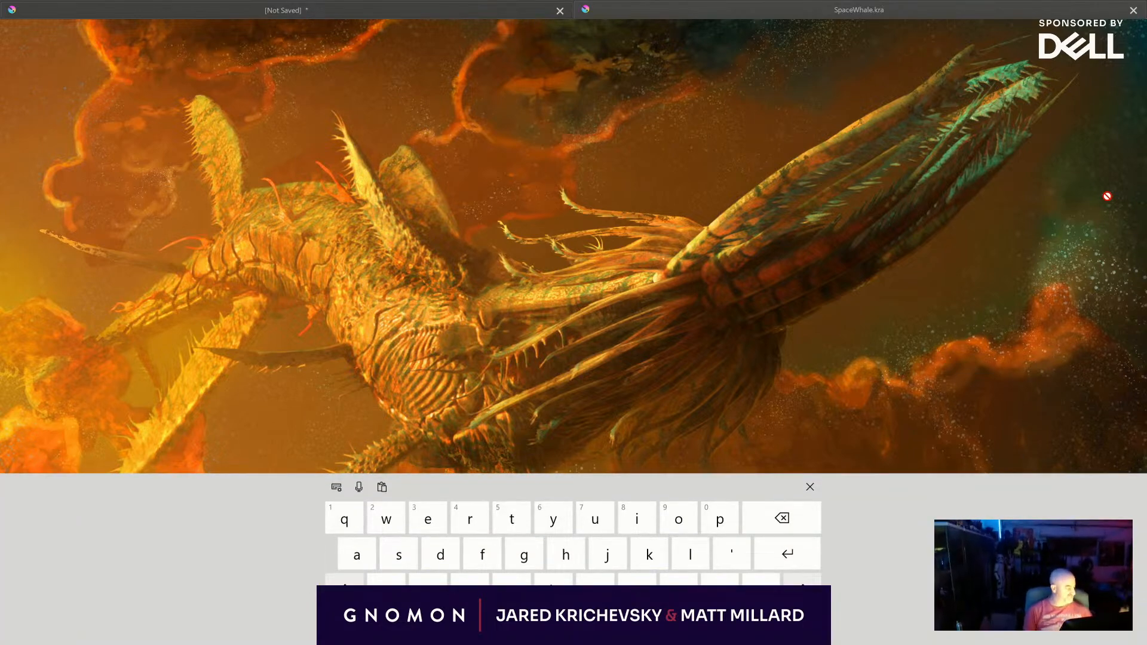
left_click(810, 486)
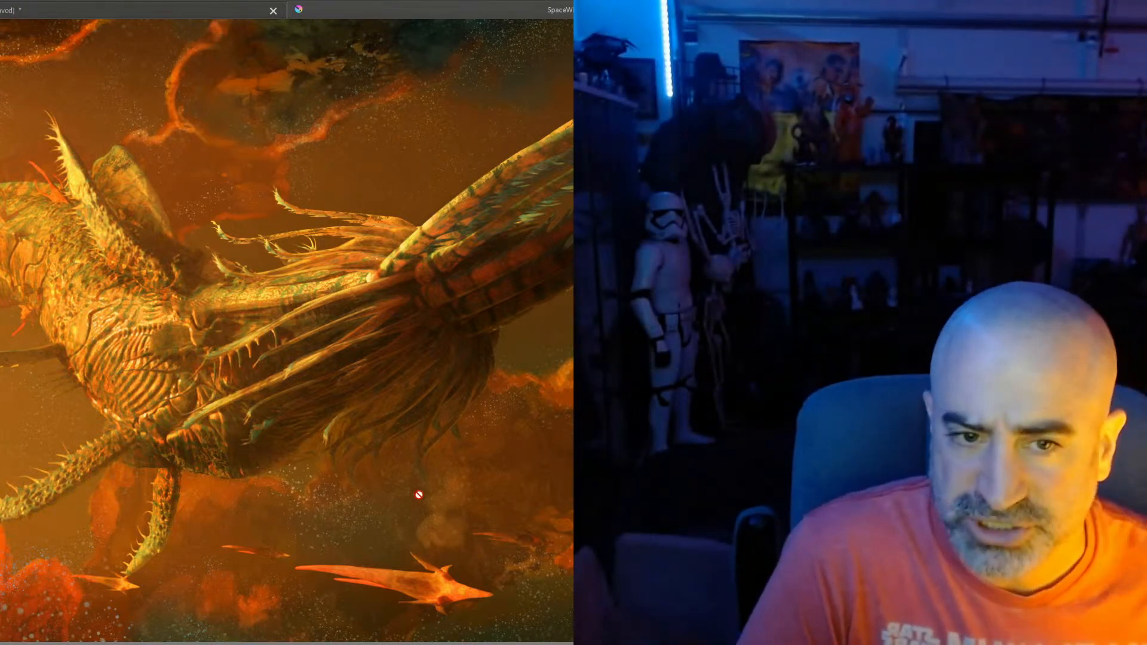
left_click_drag(410, 486, 218, 460)
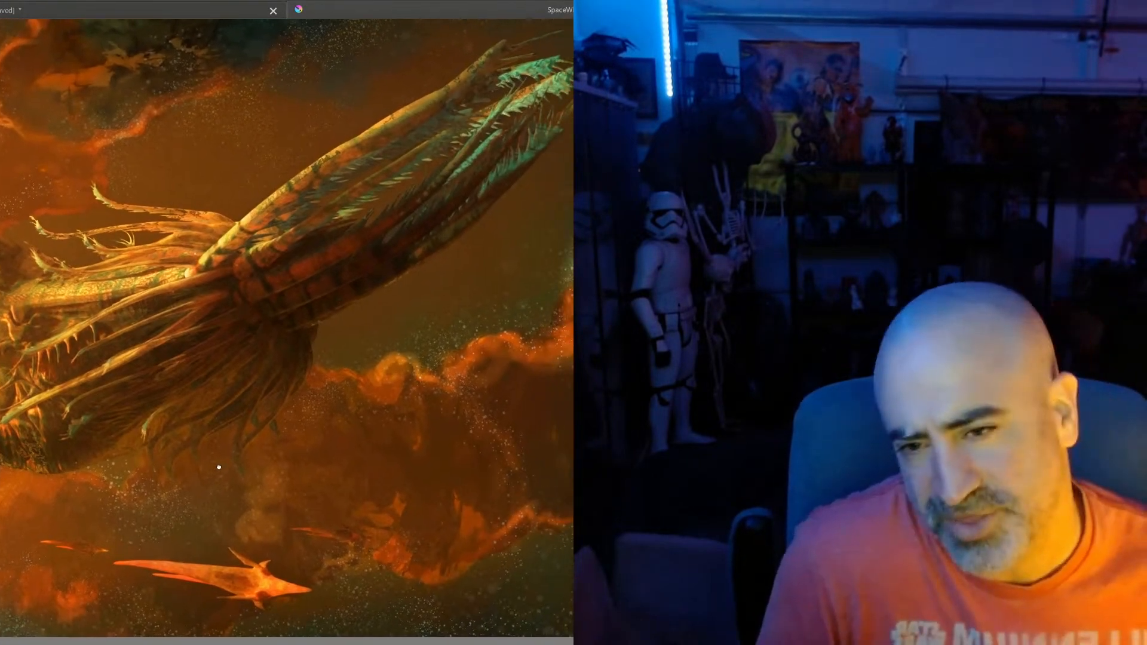